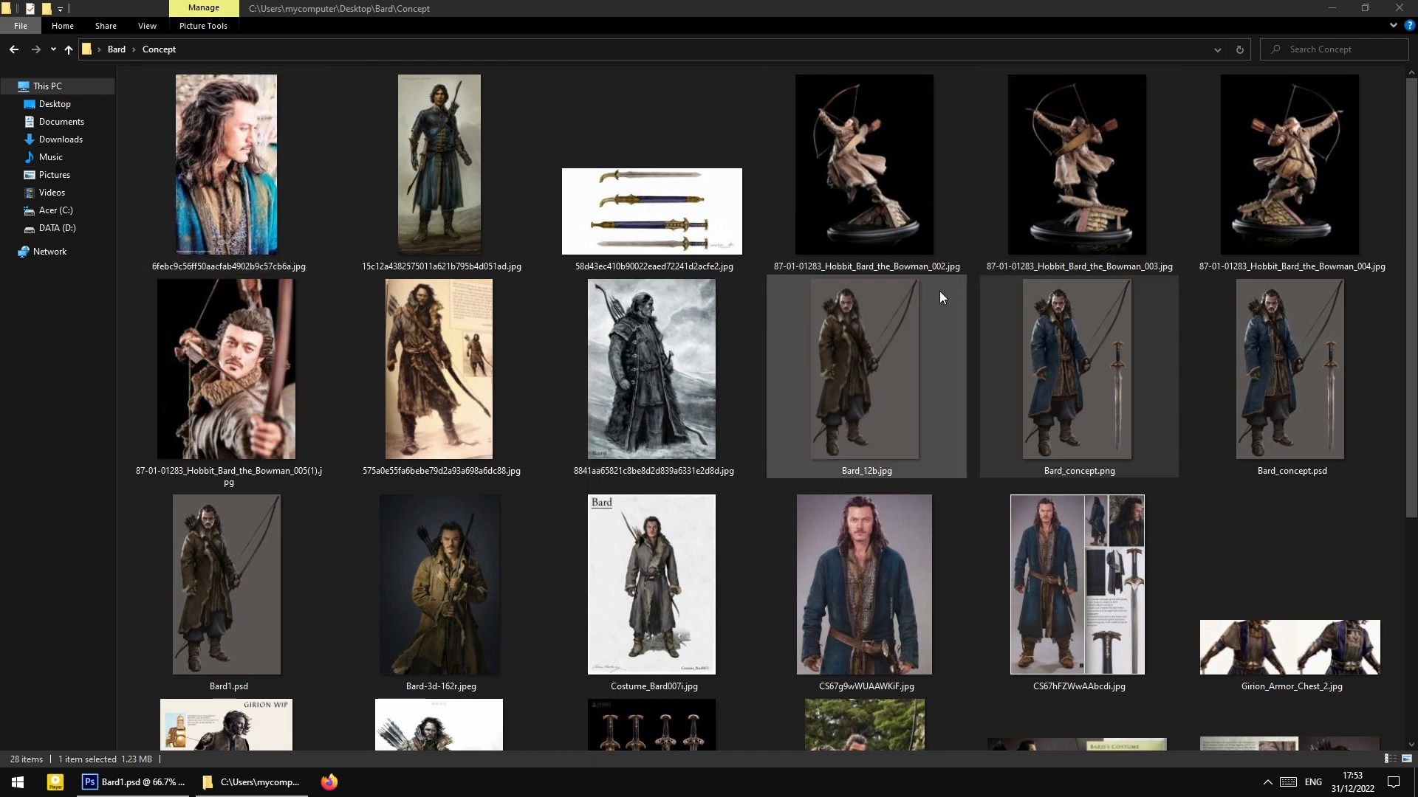
View the black-and-white Bard artwork and Bard_12b.jpg from the Concept folder, and look through the remaining reference images
double_click(650, 359)
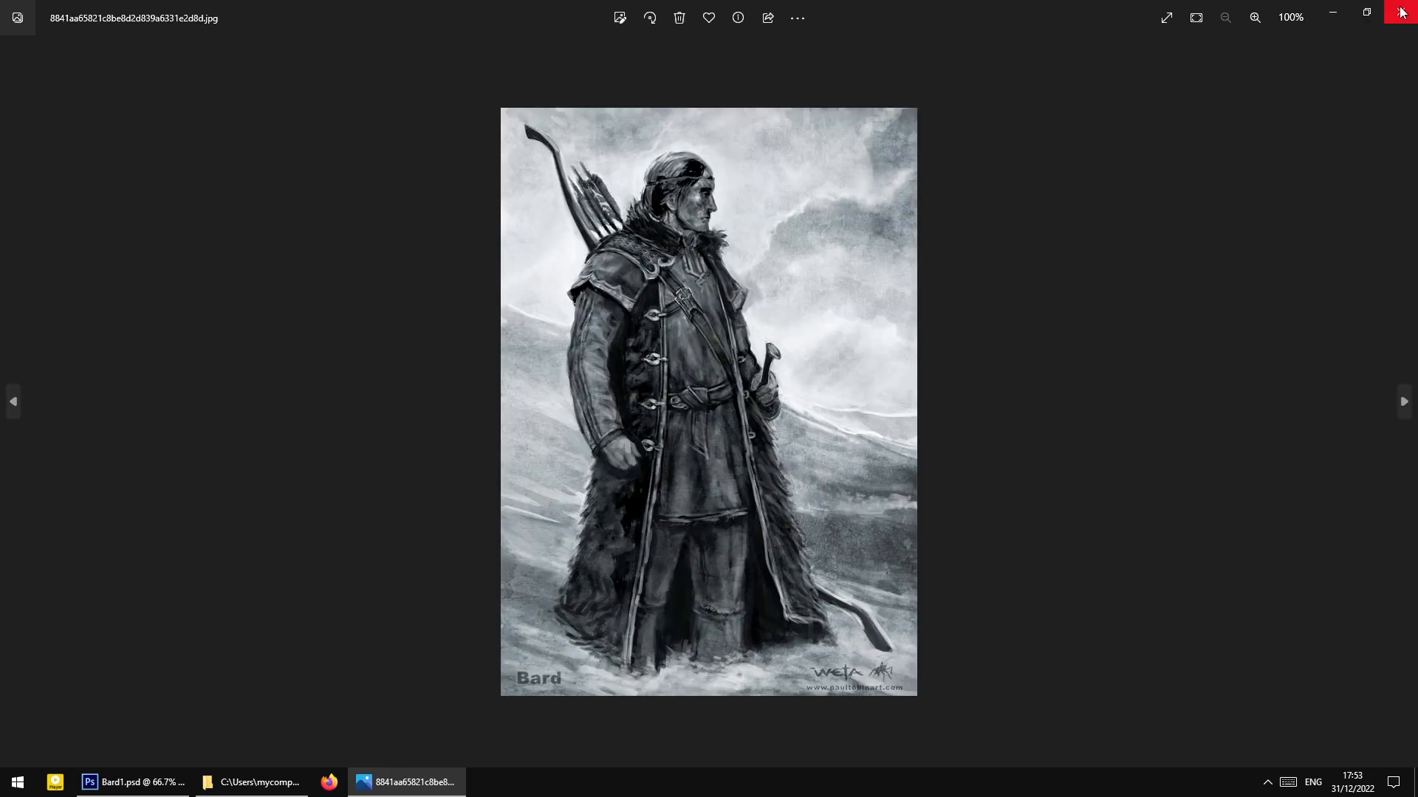
left_click(1397, 10)
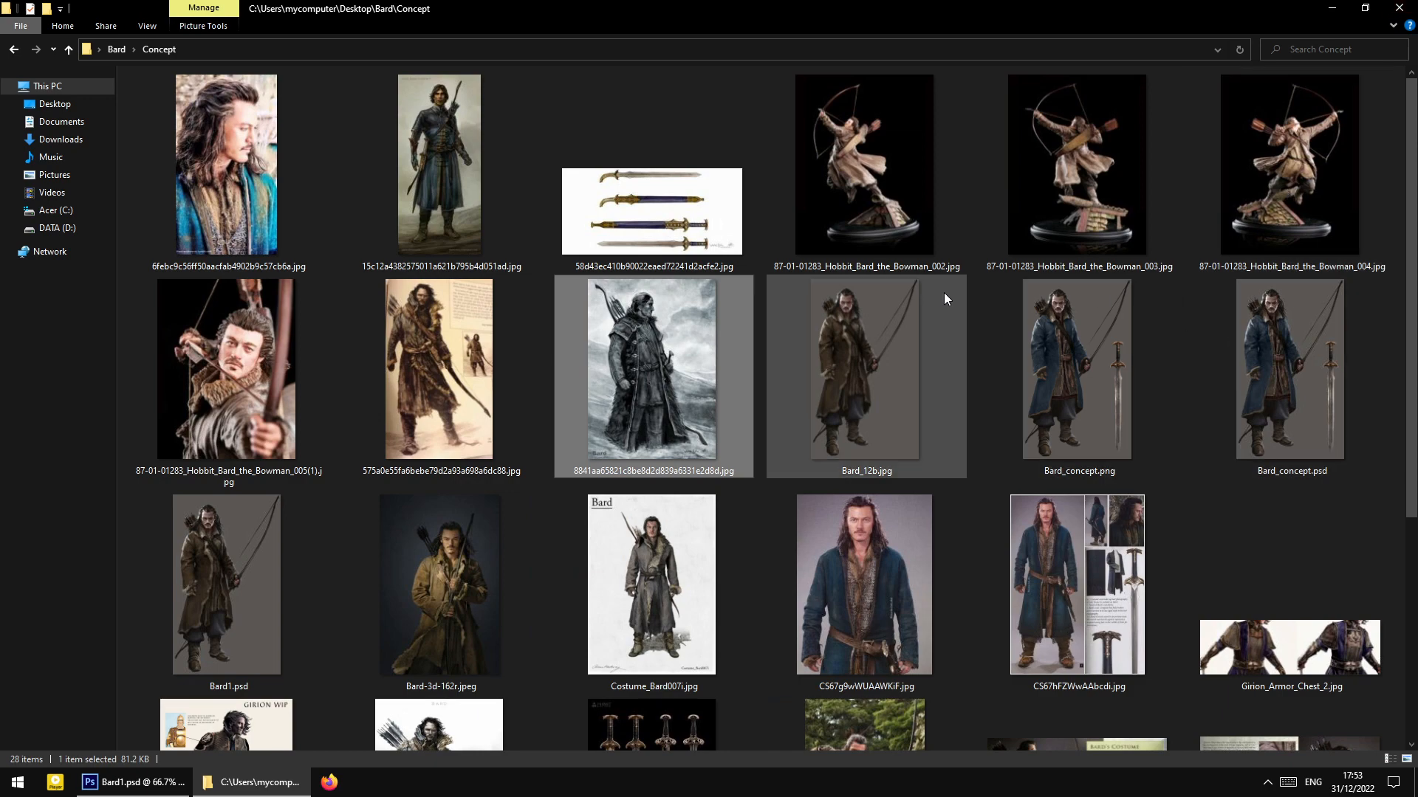
double_click(885, 372)
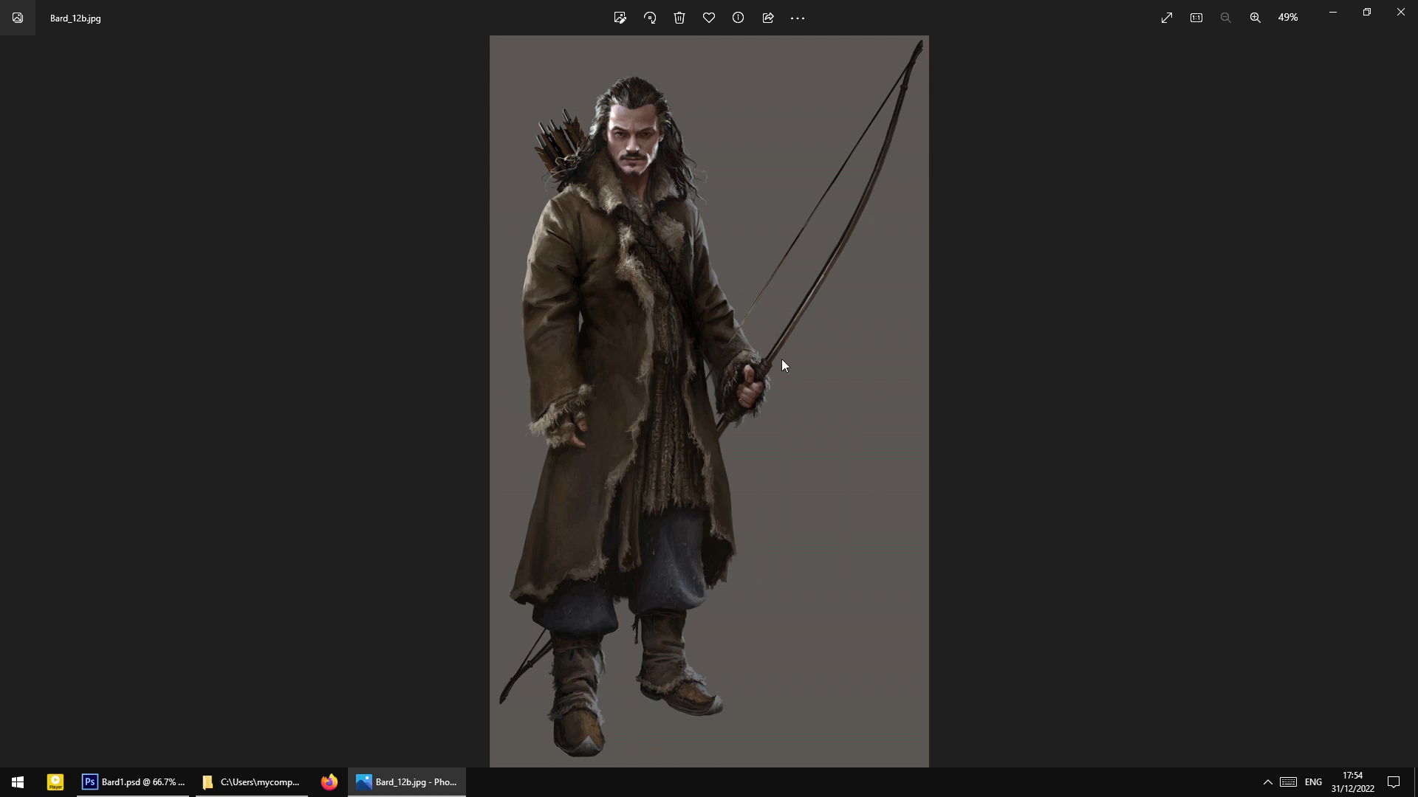
left_click(1400, 15)
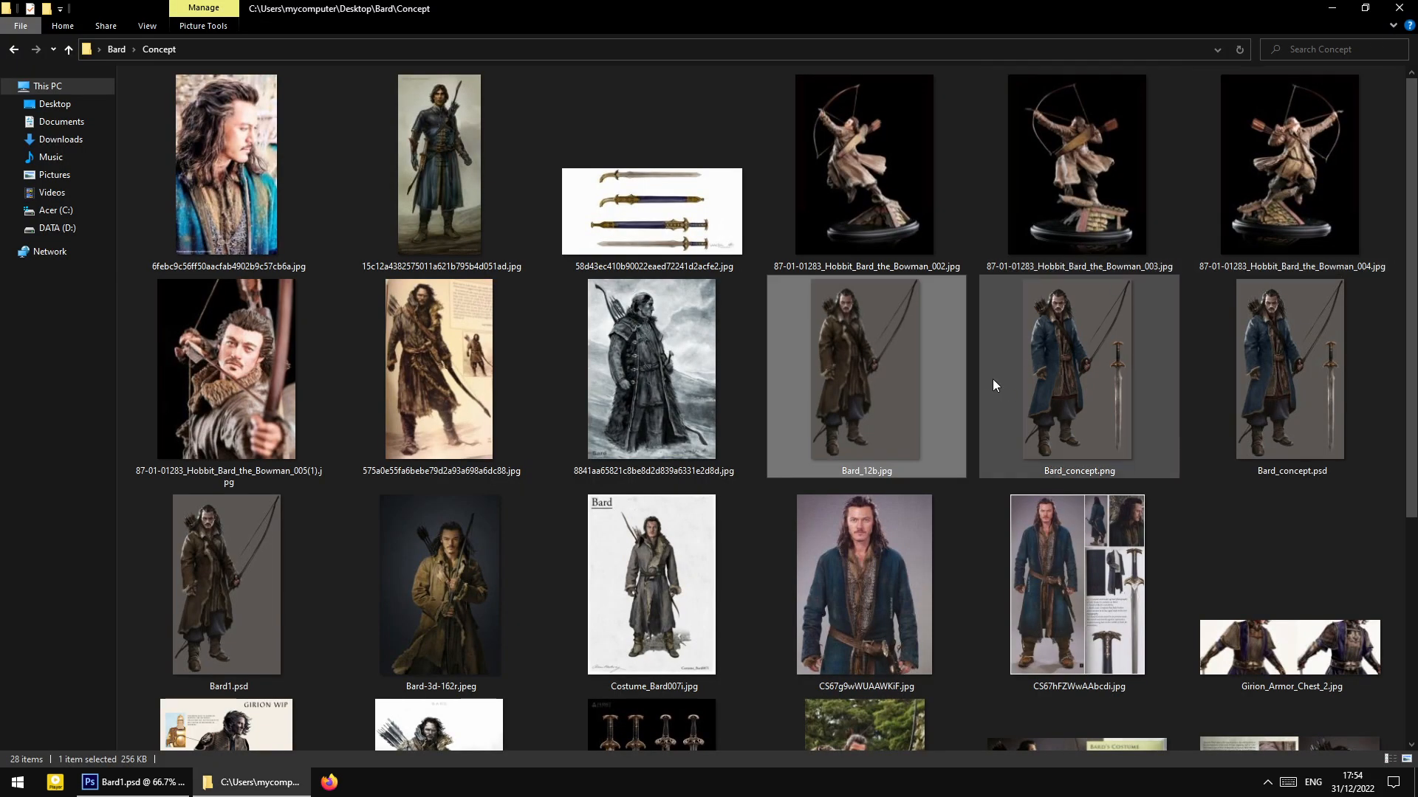
scroll(858, 344, "down", 3)
scroll(570, 494, "up", 3)
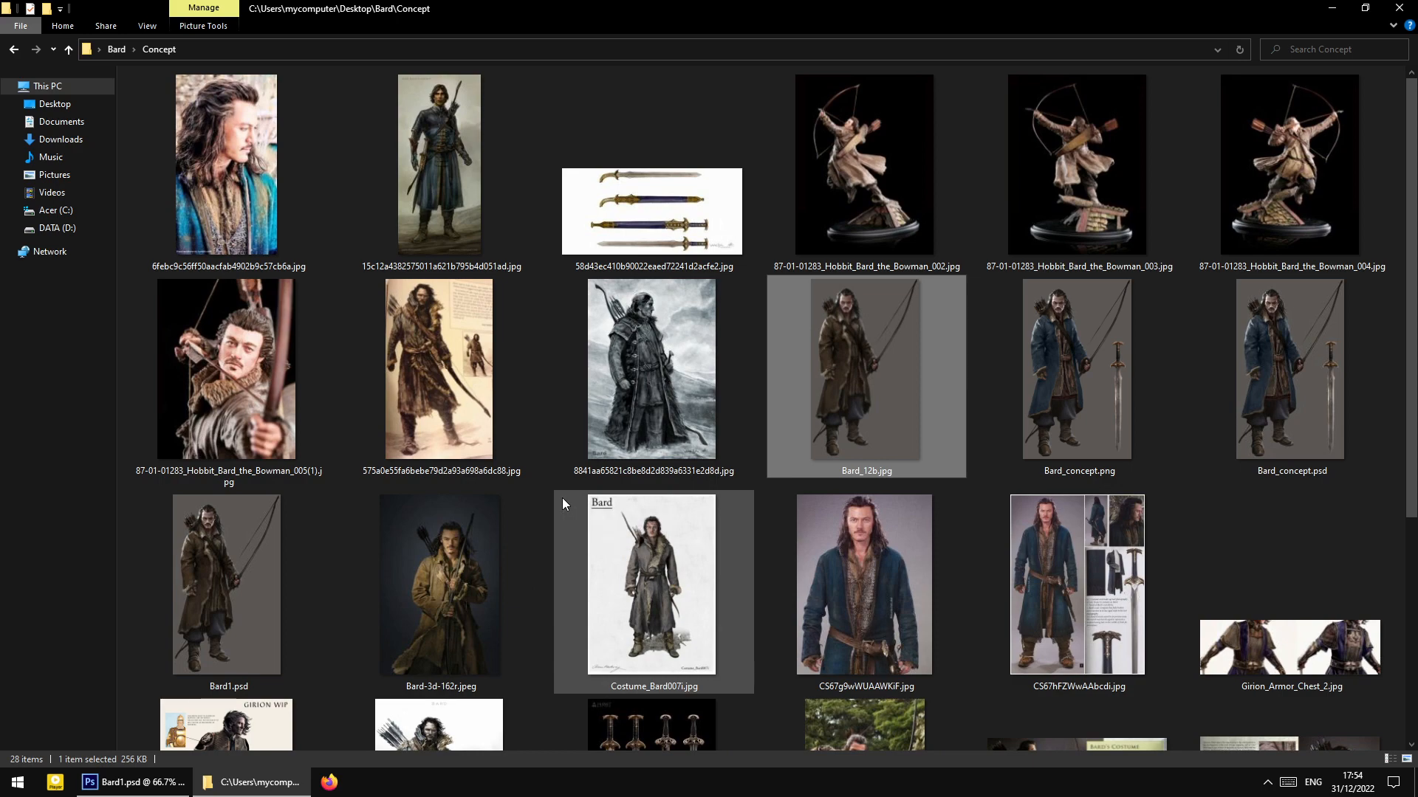
Switch to Photoshop and examine the channels and paths of Bard1.psd
left_click(133, 782)
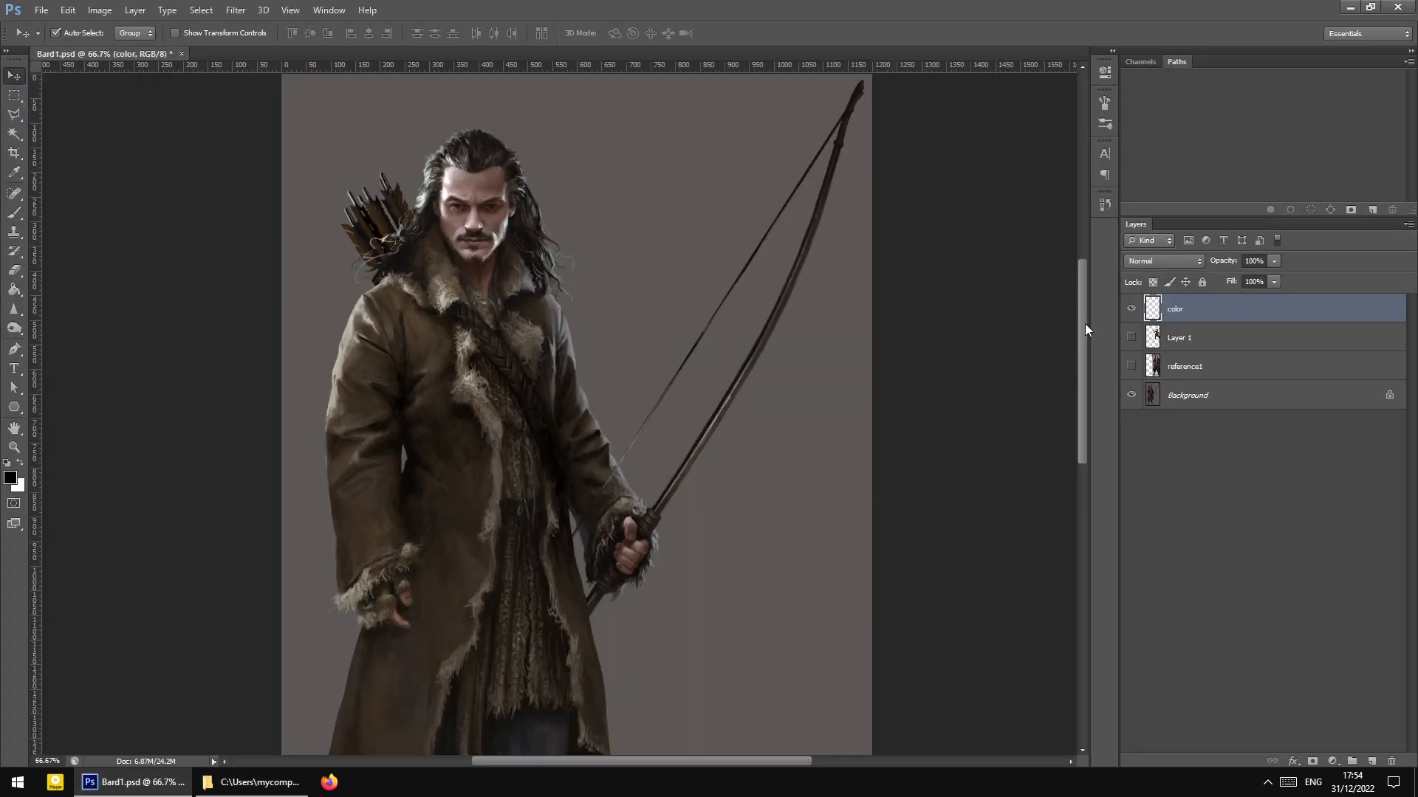
mouse_move(1080, 343)
left_mouse_down()
mouse_move(1075, 358)
mouse_move(1074, 343)
left_mouse_up()
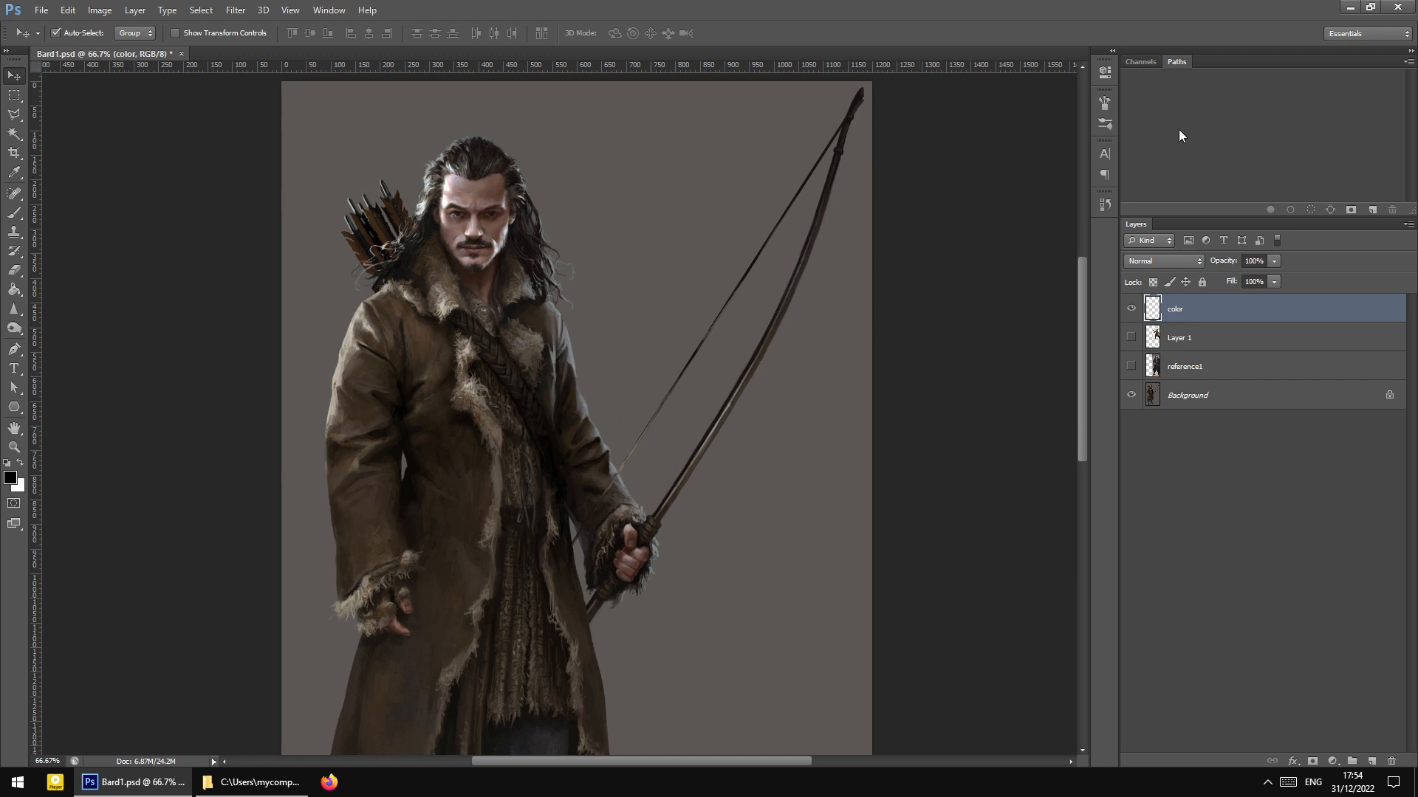
left_click(1144, 61)
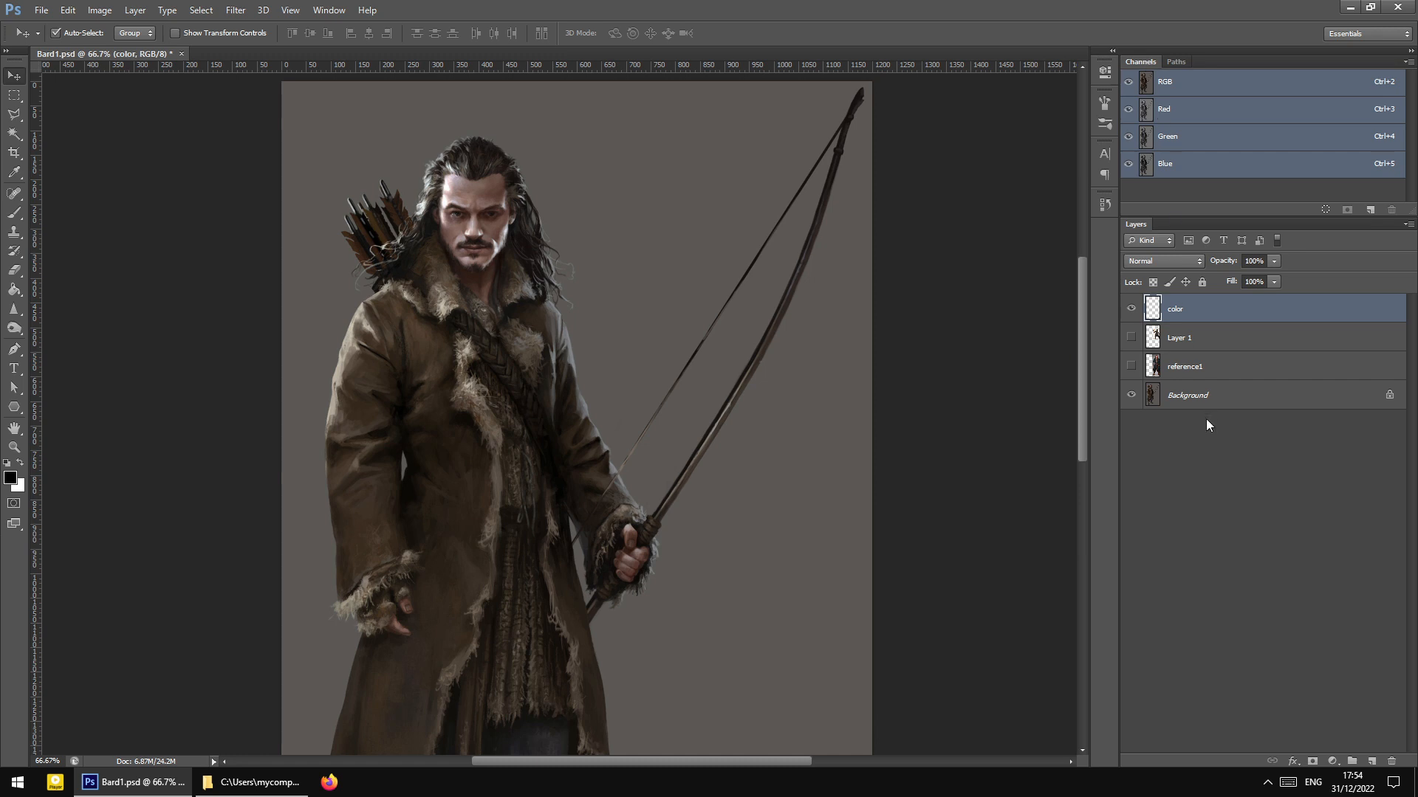
left_click(1177, 62)
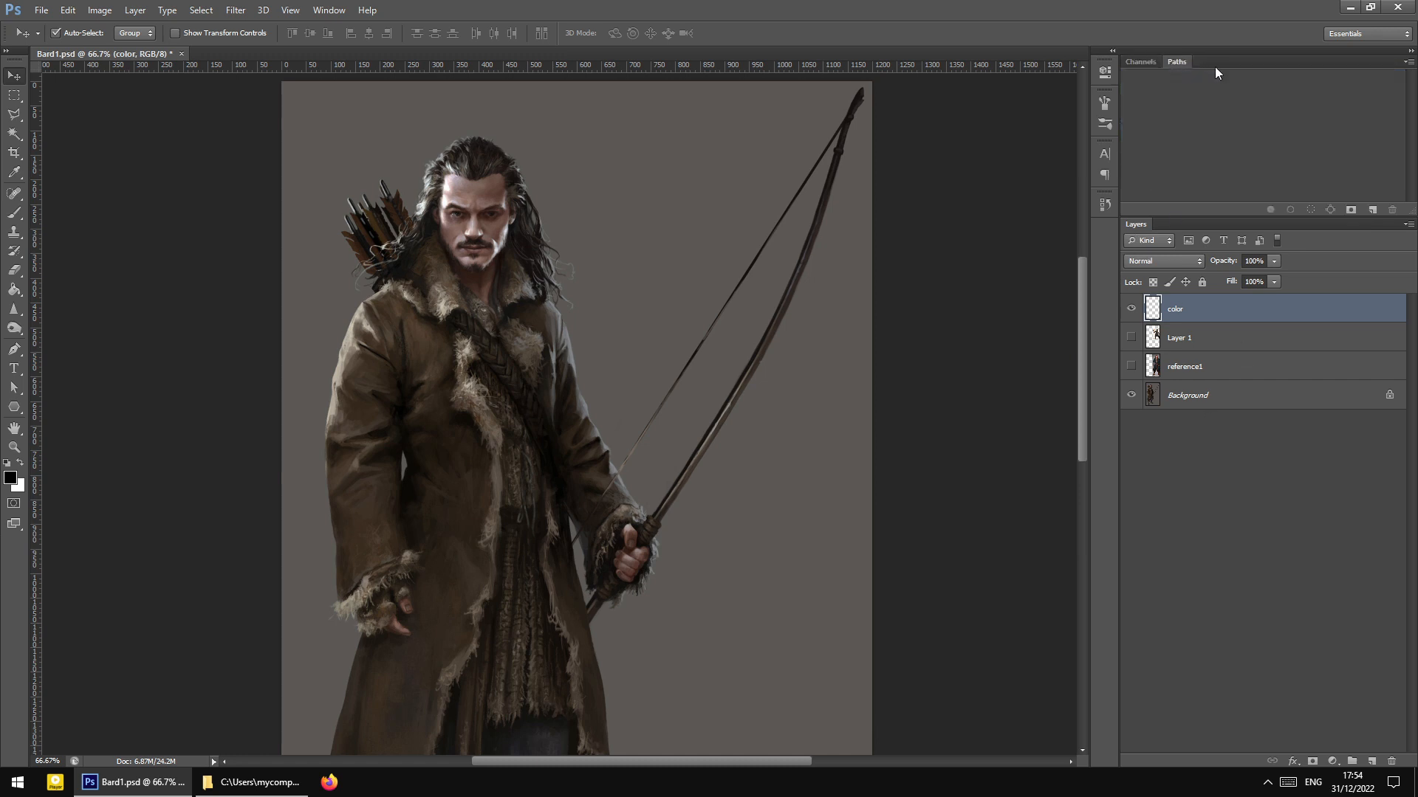
right_click(1215, 67)
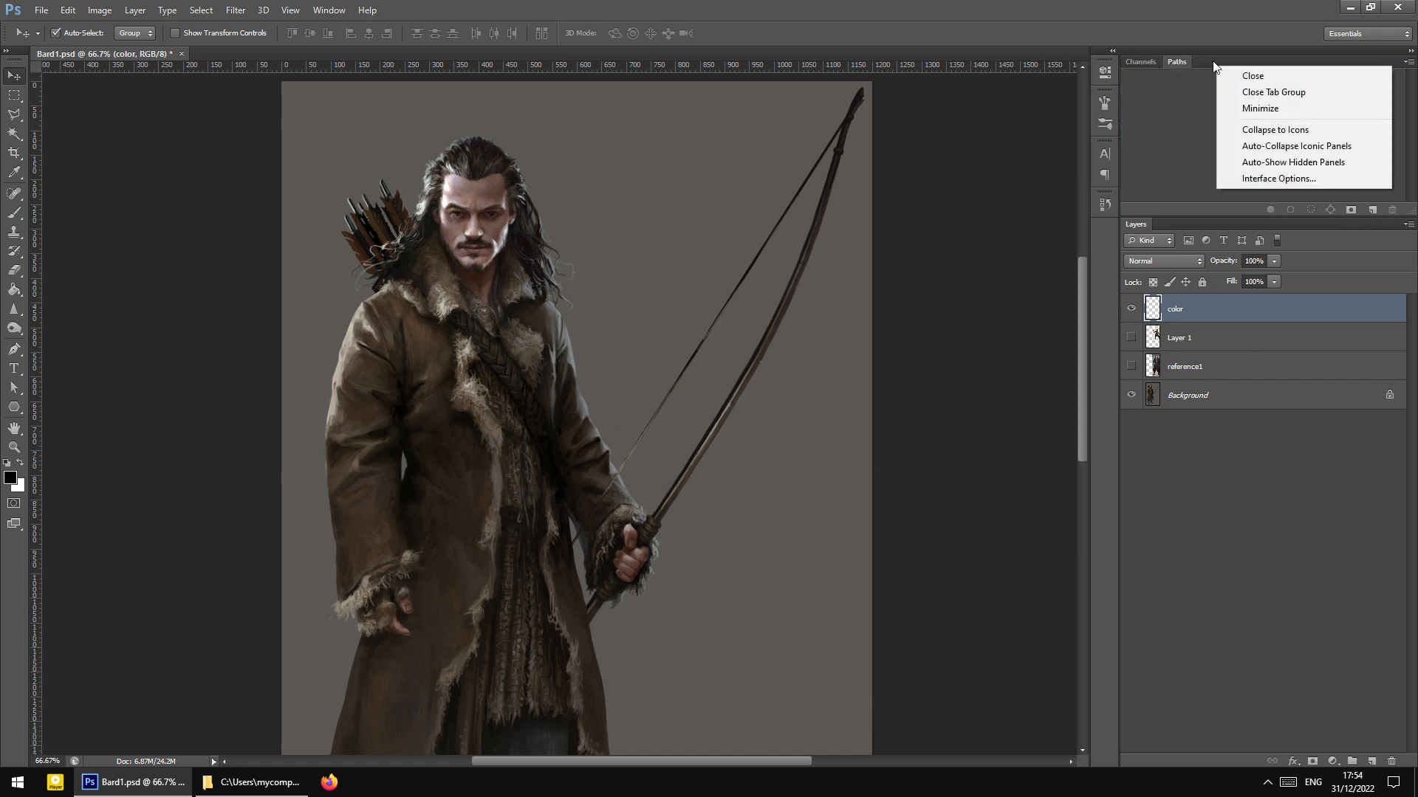
left_click(1154, 61)
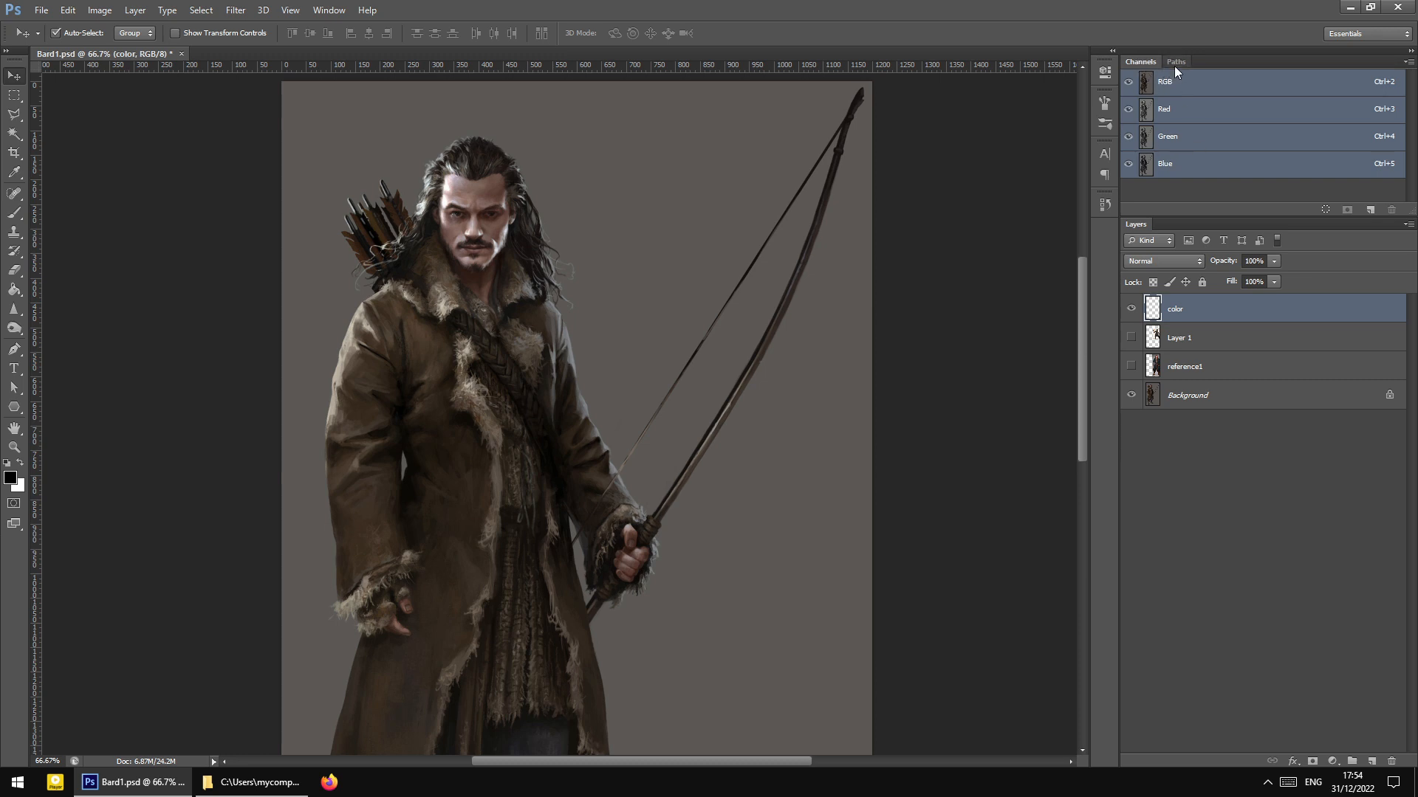
left_click(1177, 62)
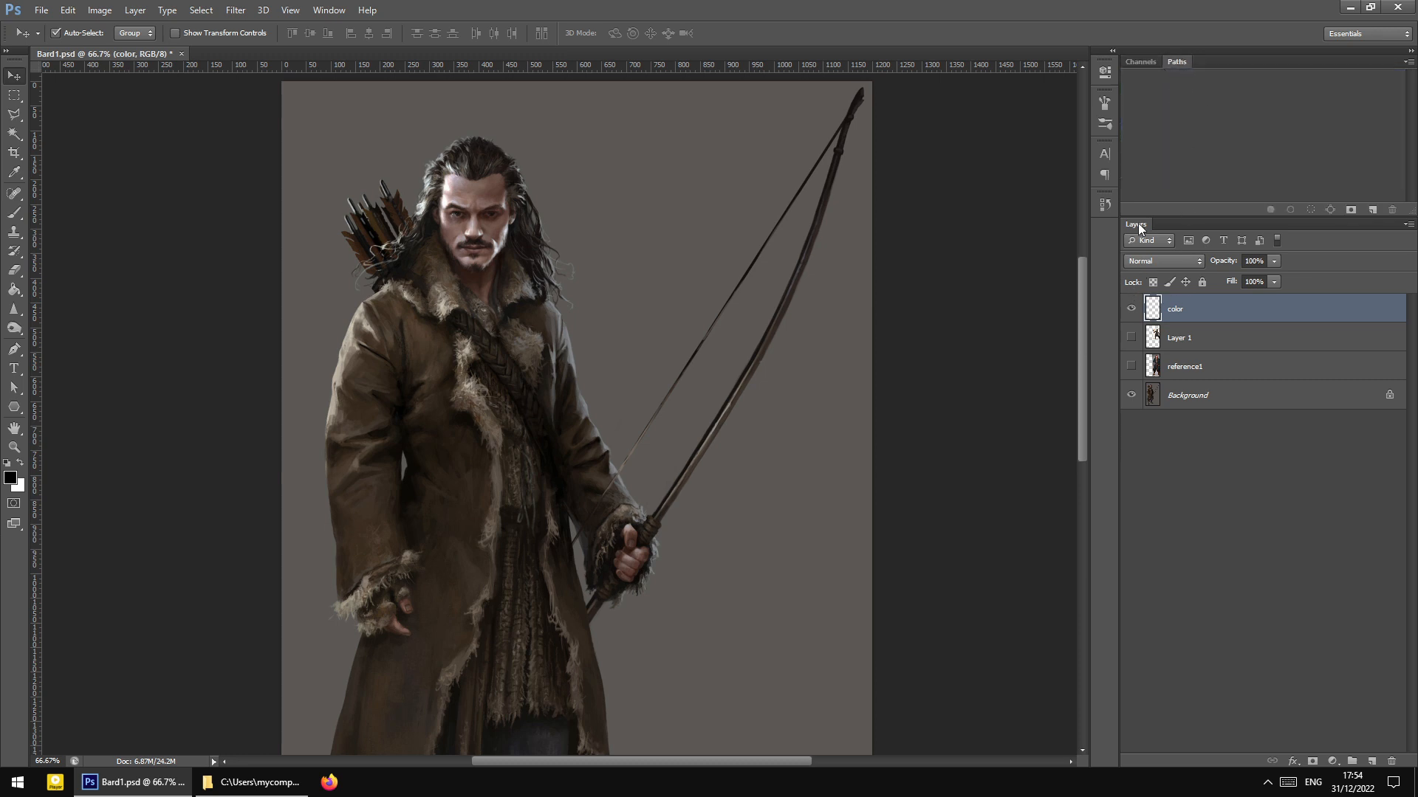
Deselect all layers and set the layer thumbnails to Large Thumbnails
left_click(1218, 499)
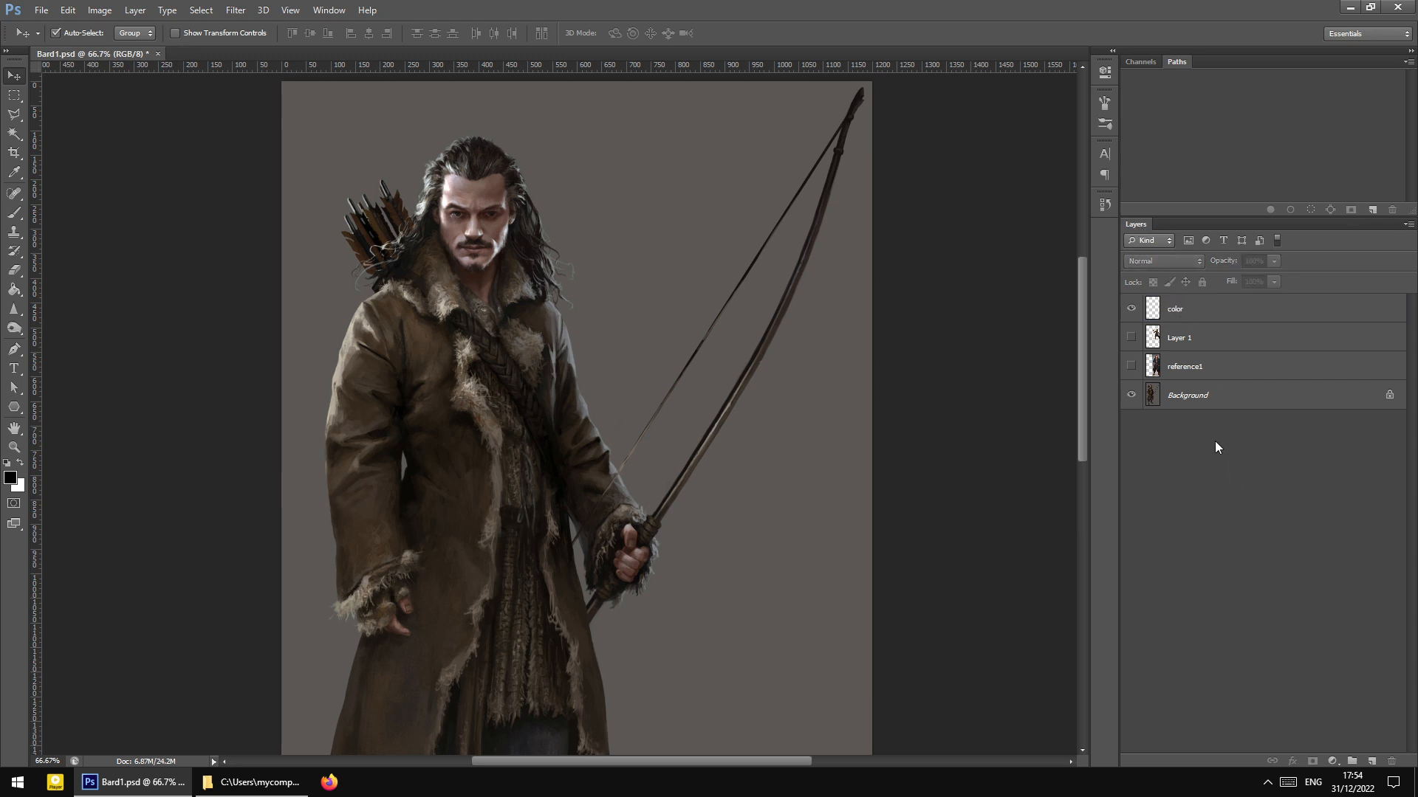
right_click(1228, 493)
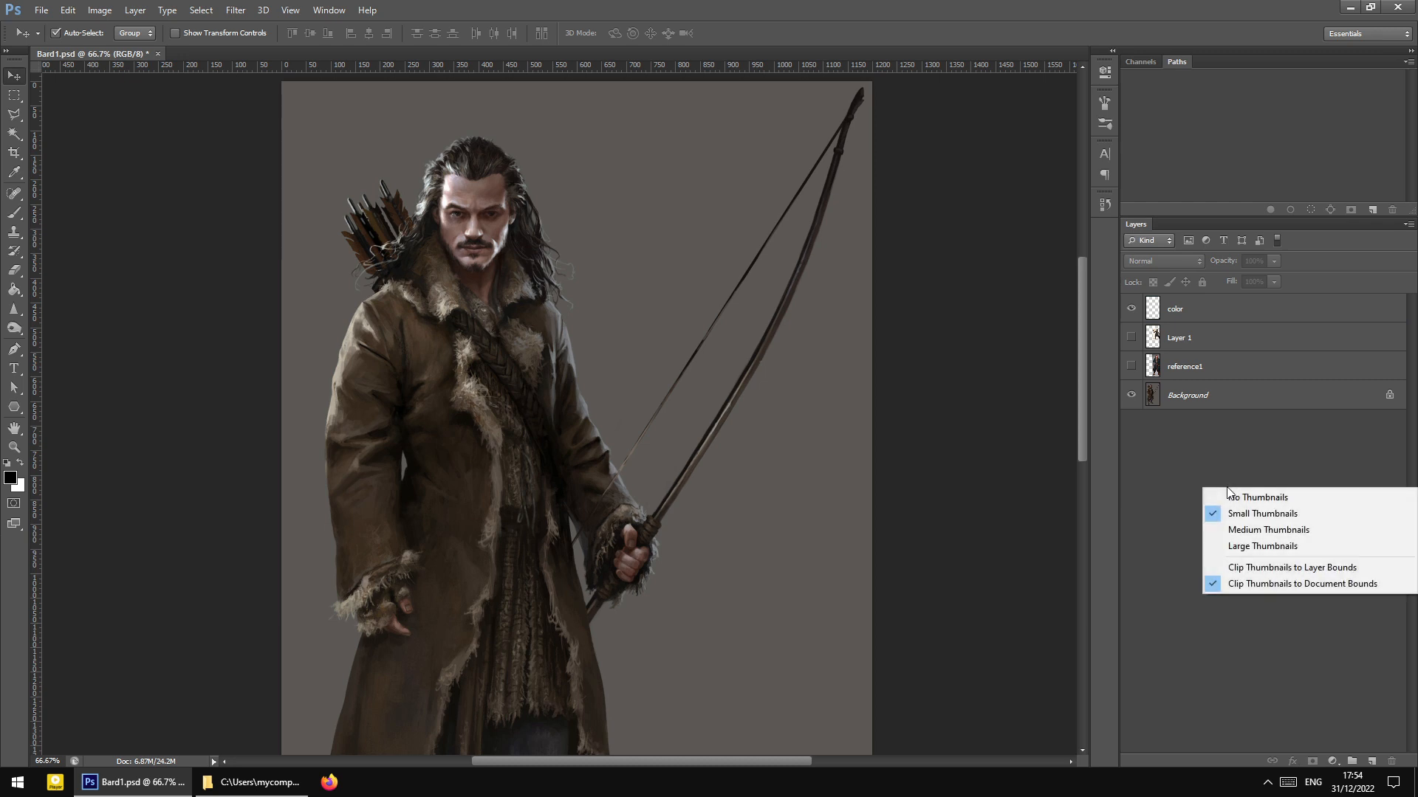
left_click(1223, 480)
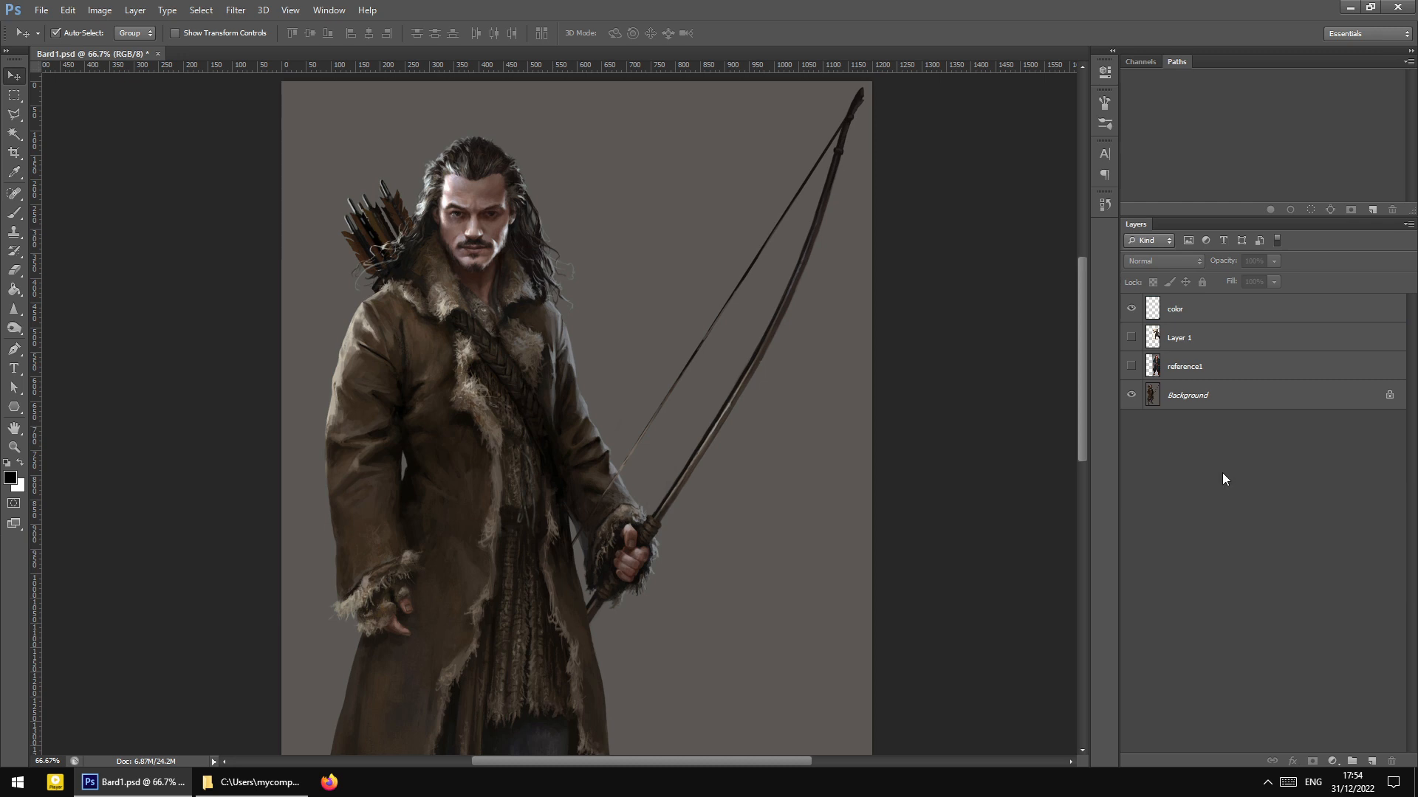
right_click(1222, 473)
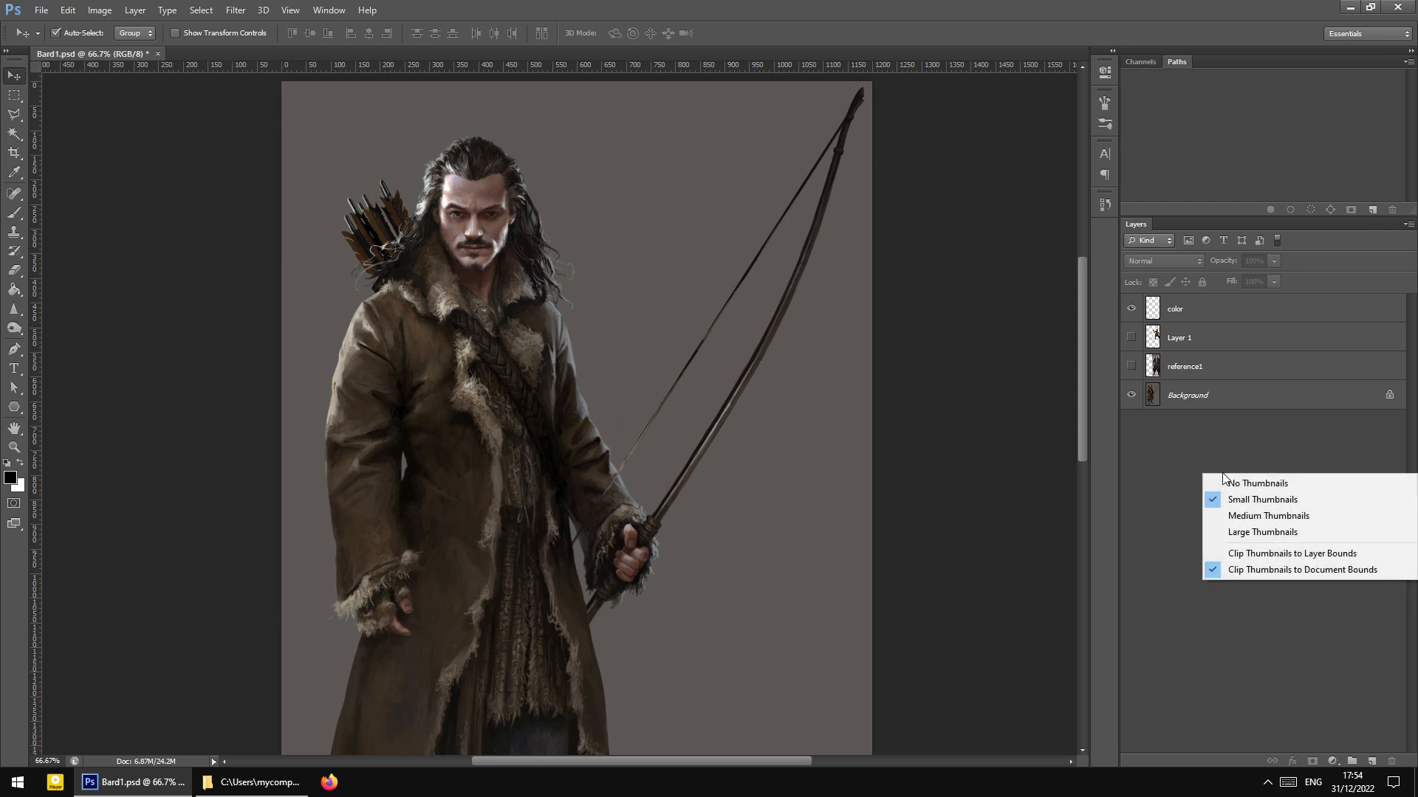
left_click(1265, 533)
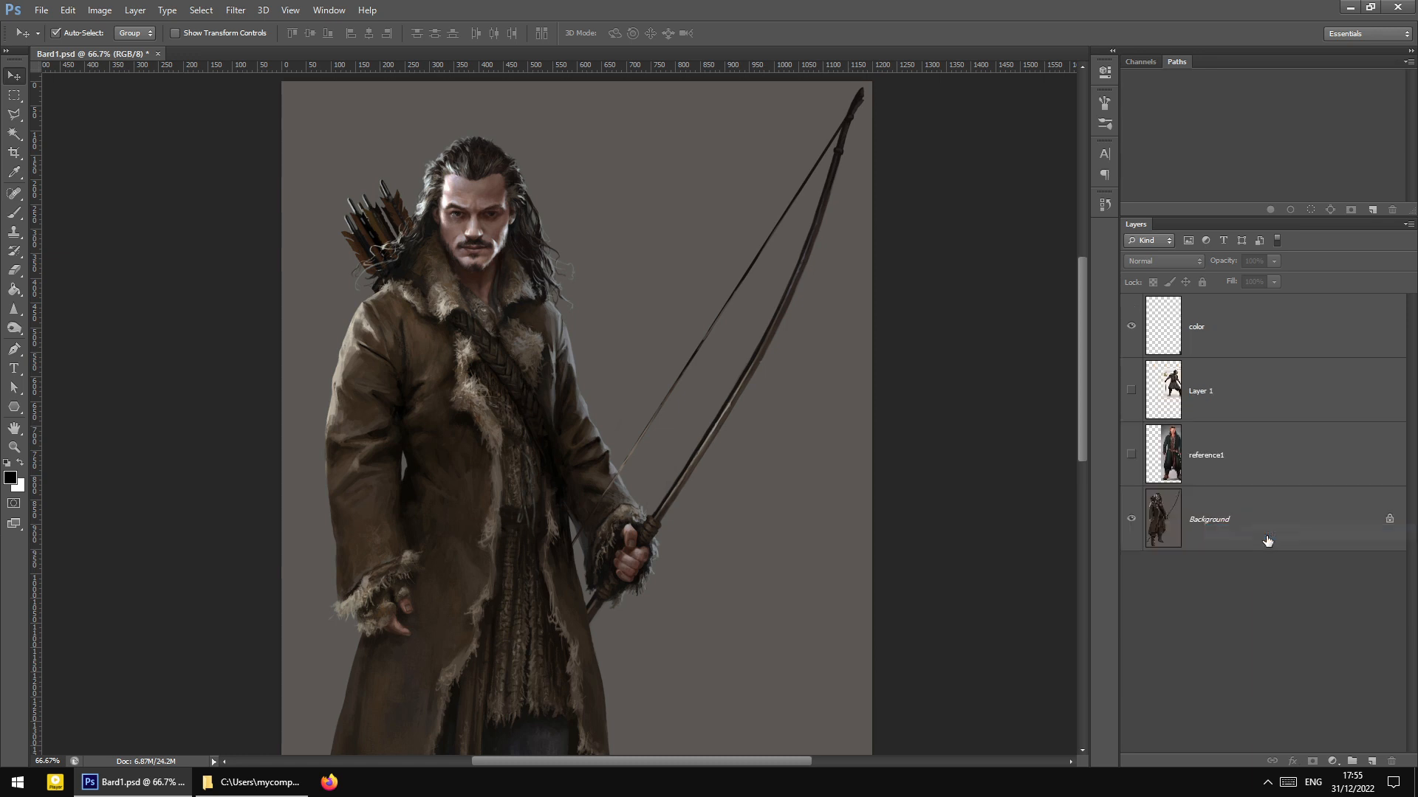
Clip the layer thumbnails to the layer bounds
left_click(1199, 336)
left_click(1218, 395)
left_click(1213, 482)
right_click(1251, 604)
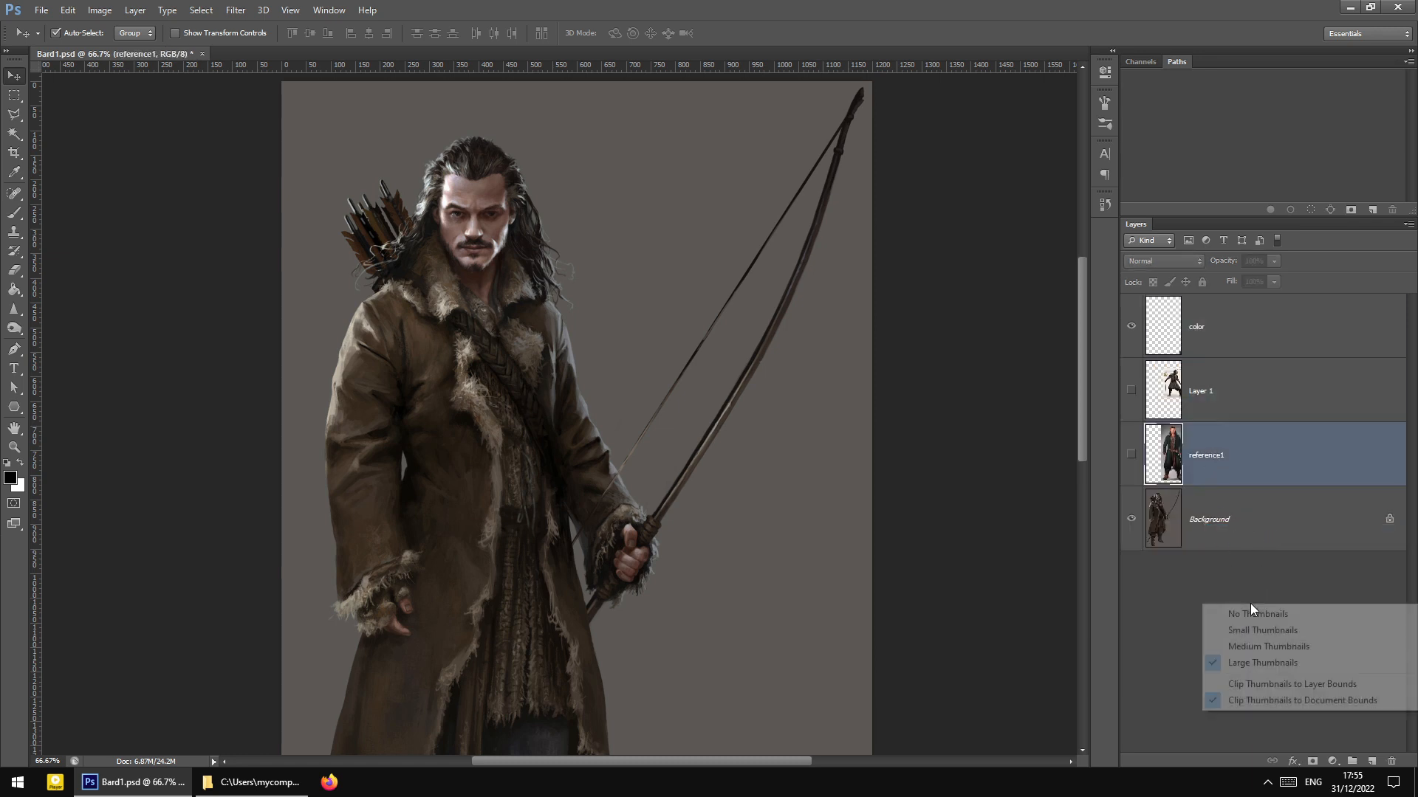
left_click(1272, 684)
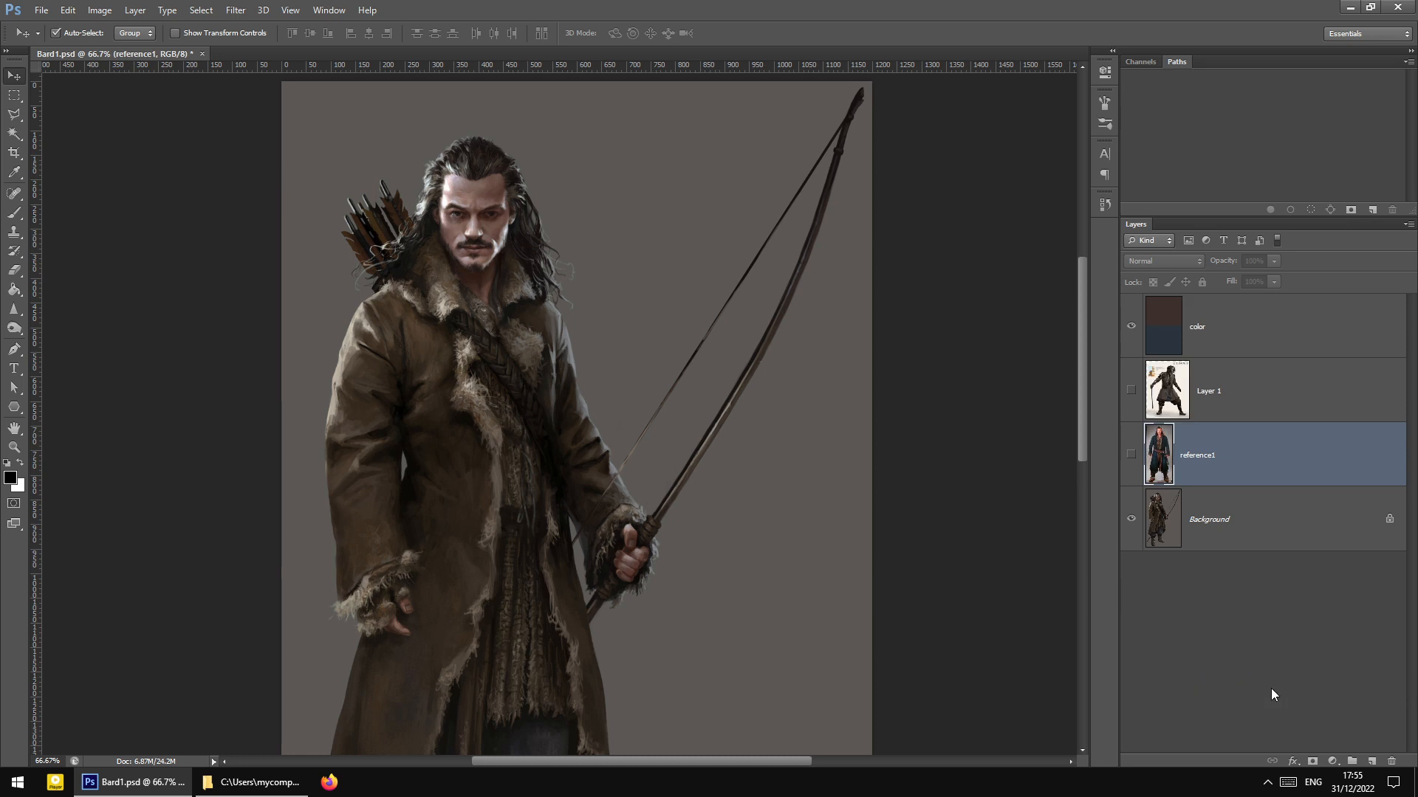
Show the reference1 and Layer 1 layers and move the Girion armor picture slightly down and to the left
left_click(1216, 346)
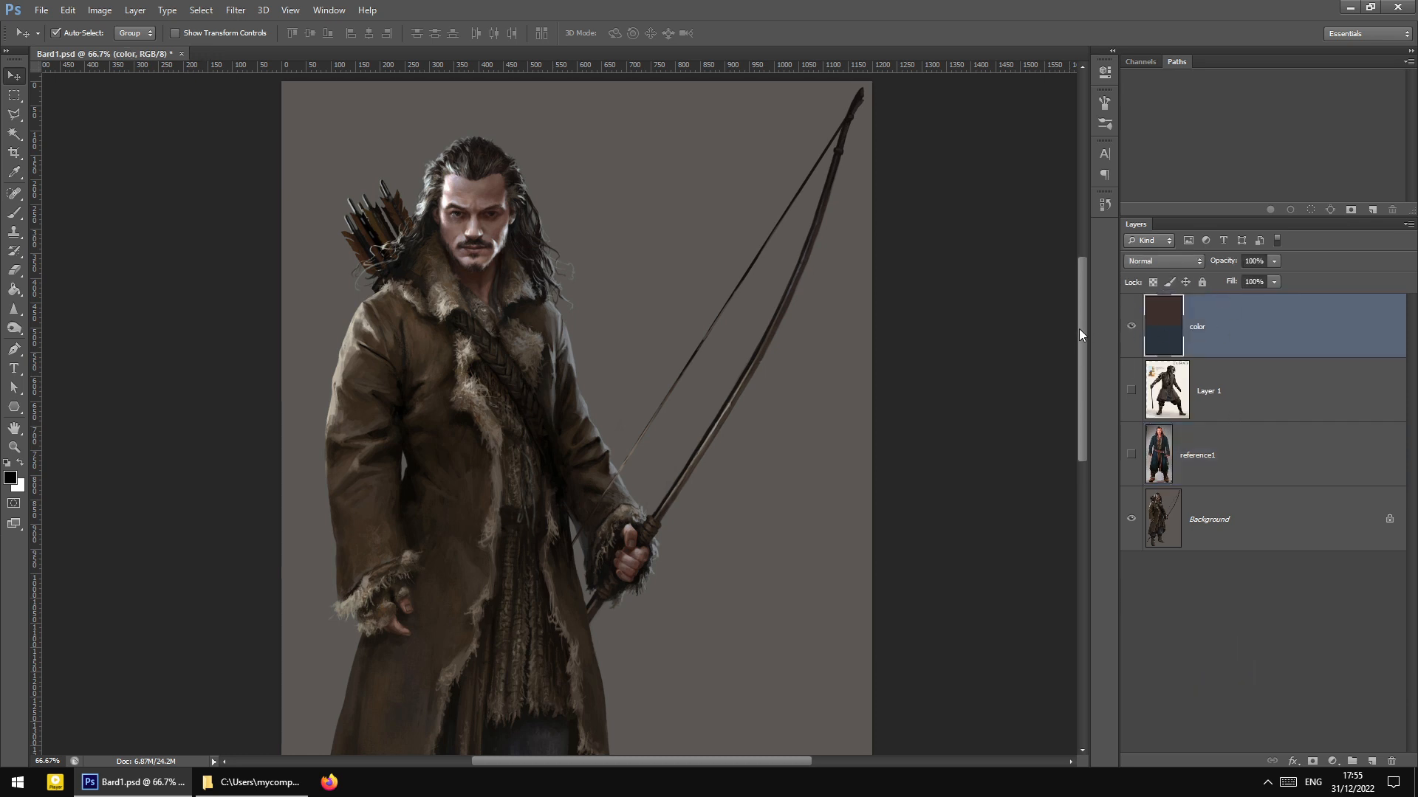
left_click_drag(1079, 330, 1080, 365)
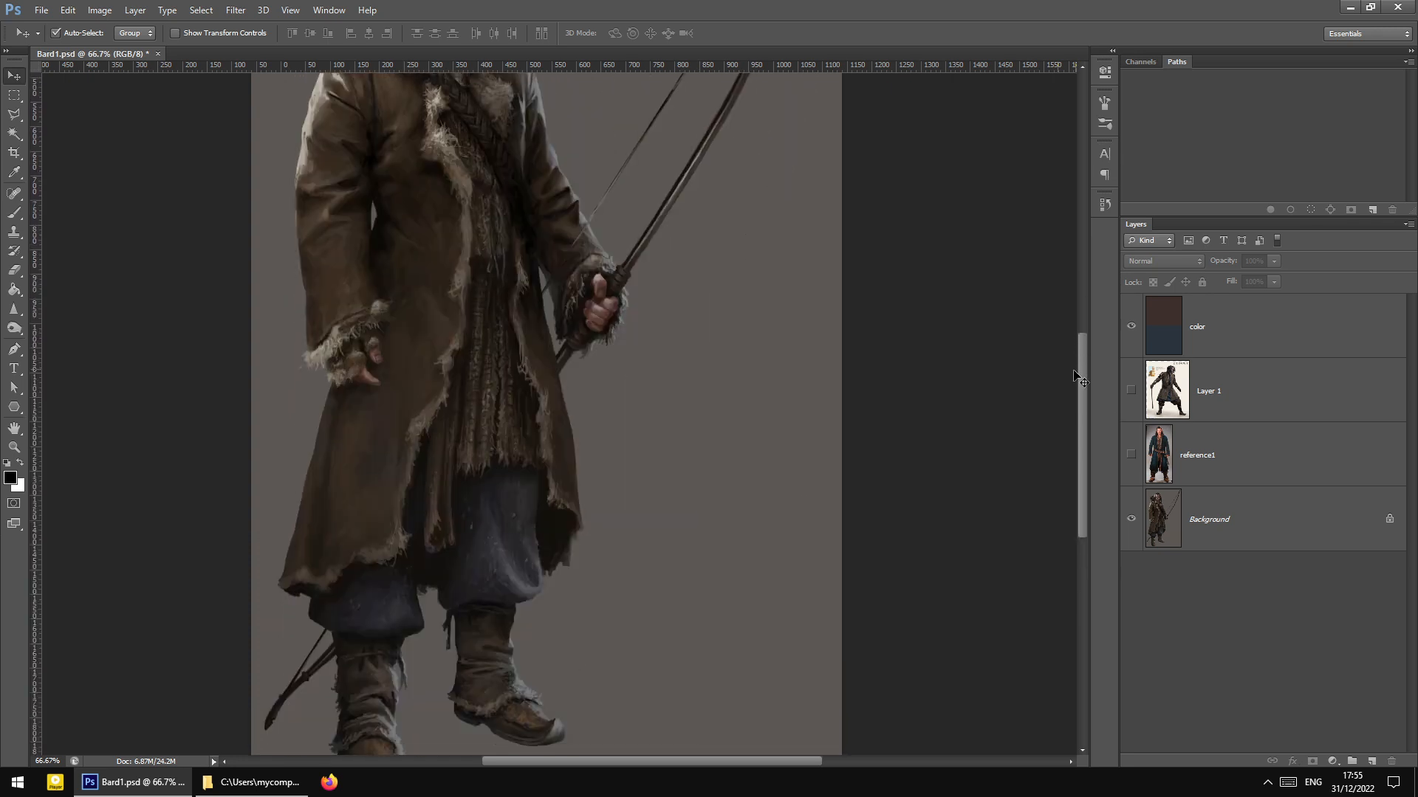
left_click(1131, 454)
left_click(1131, 390)
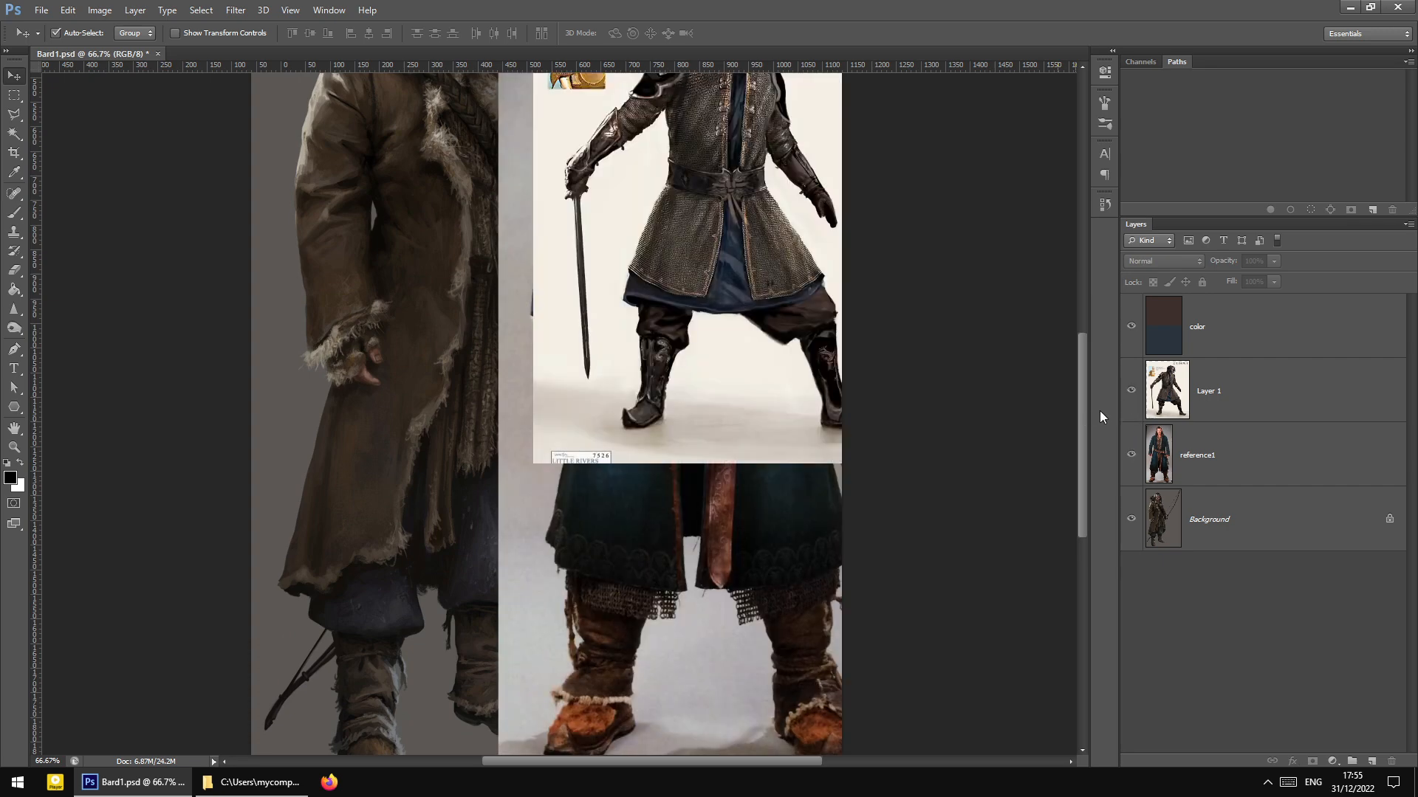
scroll(1075, 395, "up", 5)
left_click_drag(761, 394, 742, 430)
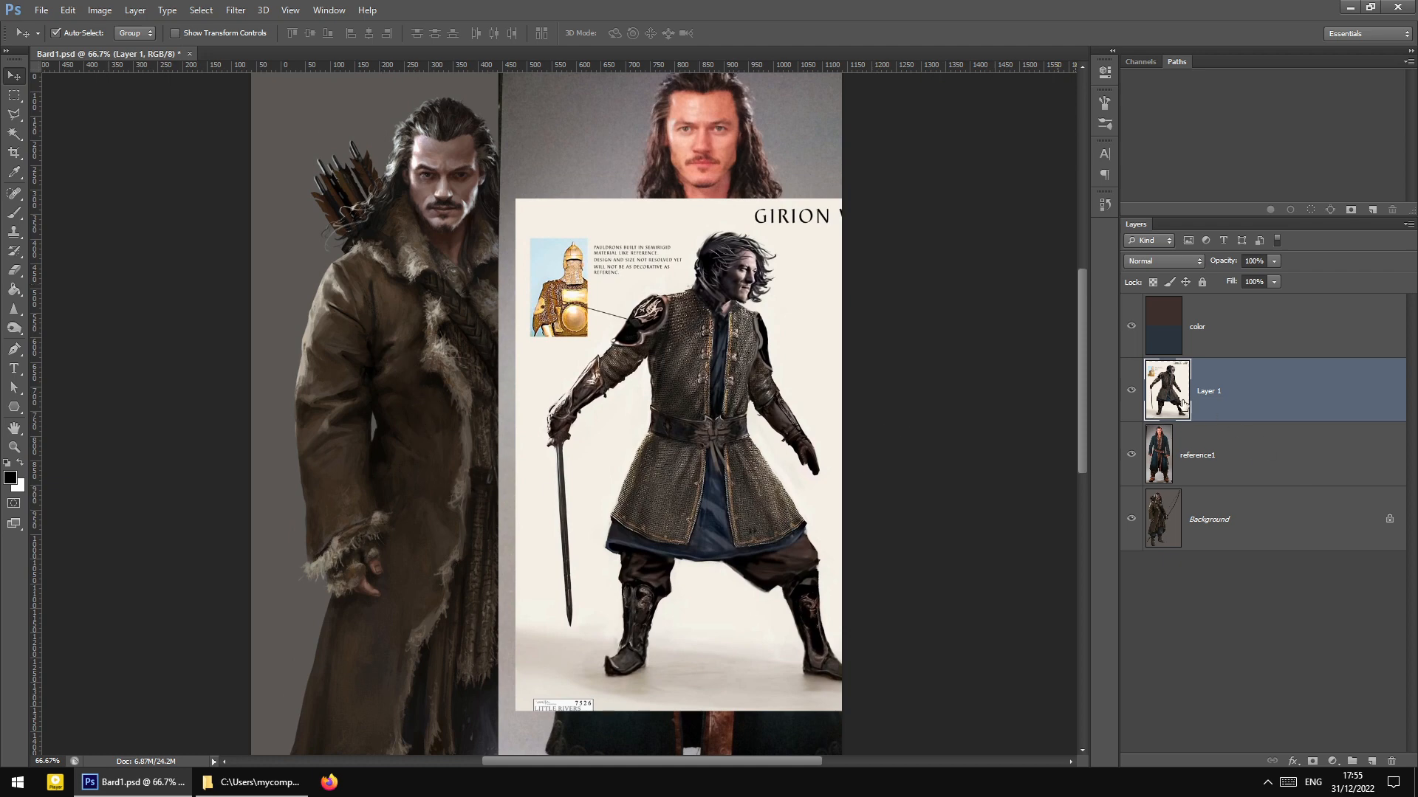
Hide the Layer 1 and reference1 layers so only the Bard painting shows
left_click(1130, 389)
left_click(1130, 388)
left_click(1131, 389)
left_click(1130, 454)
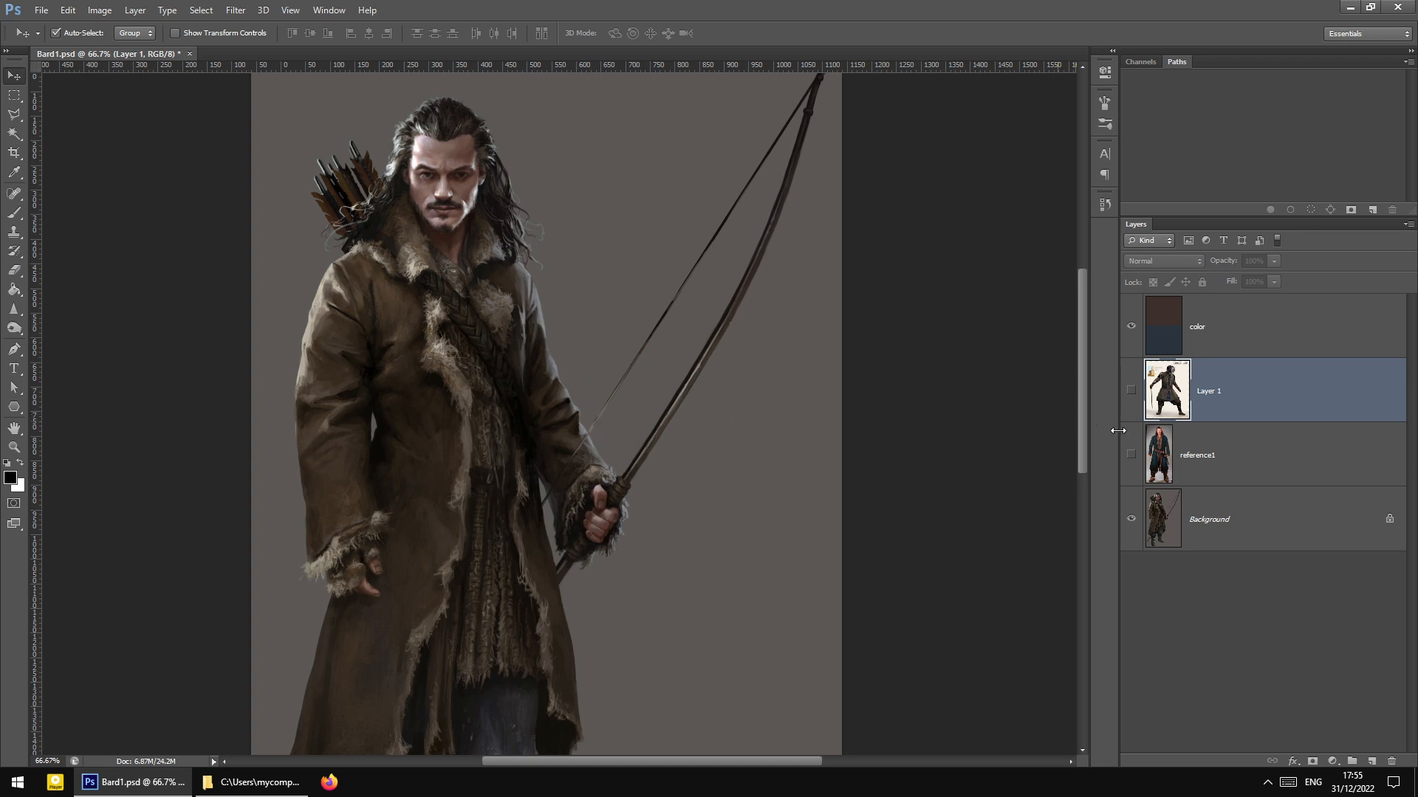
Rename Layer 1 as reference2
double_click(1217, 392)
type("reference2")
key("Return")
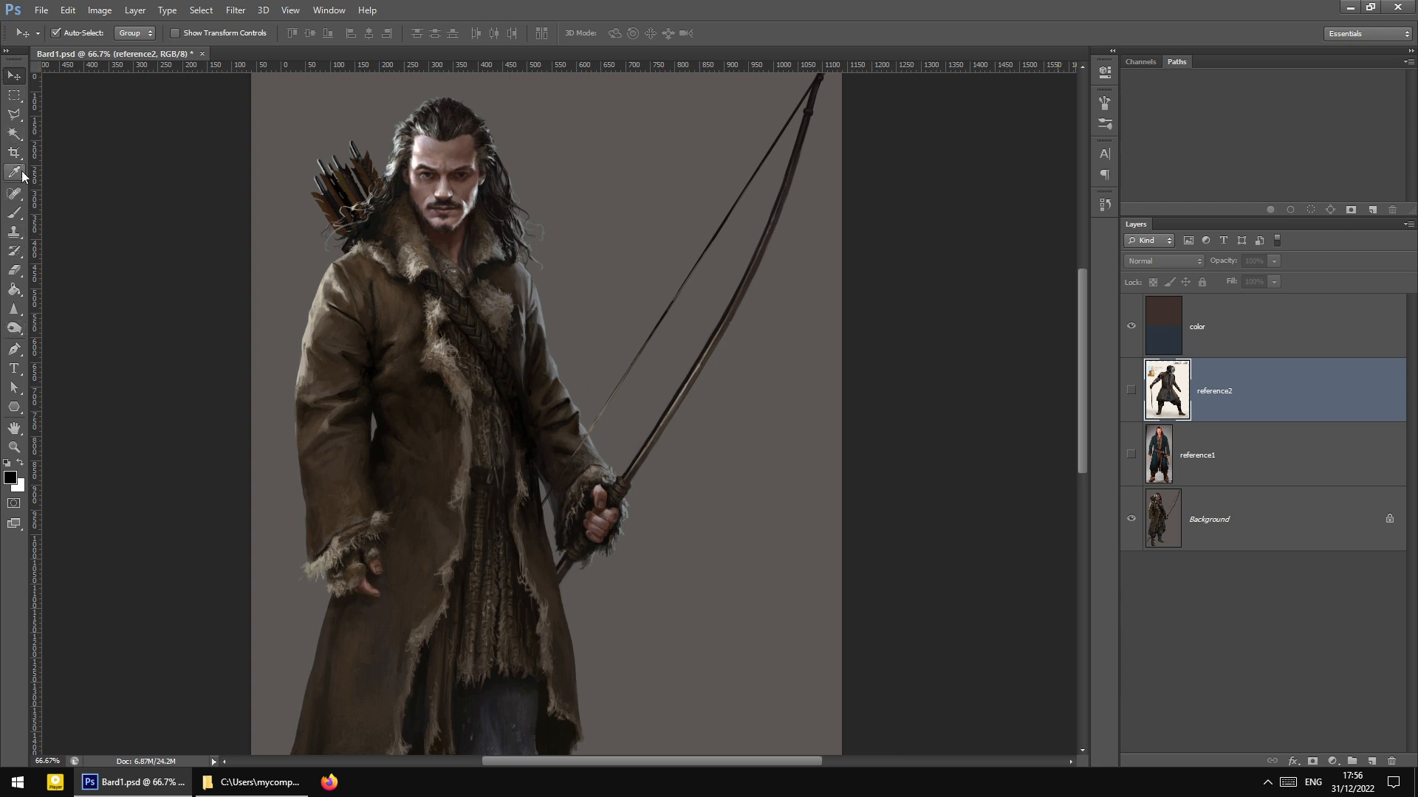
Check the Brush tool's opacity setting and activate the Clone Stamp tool
left_click(17, 216)
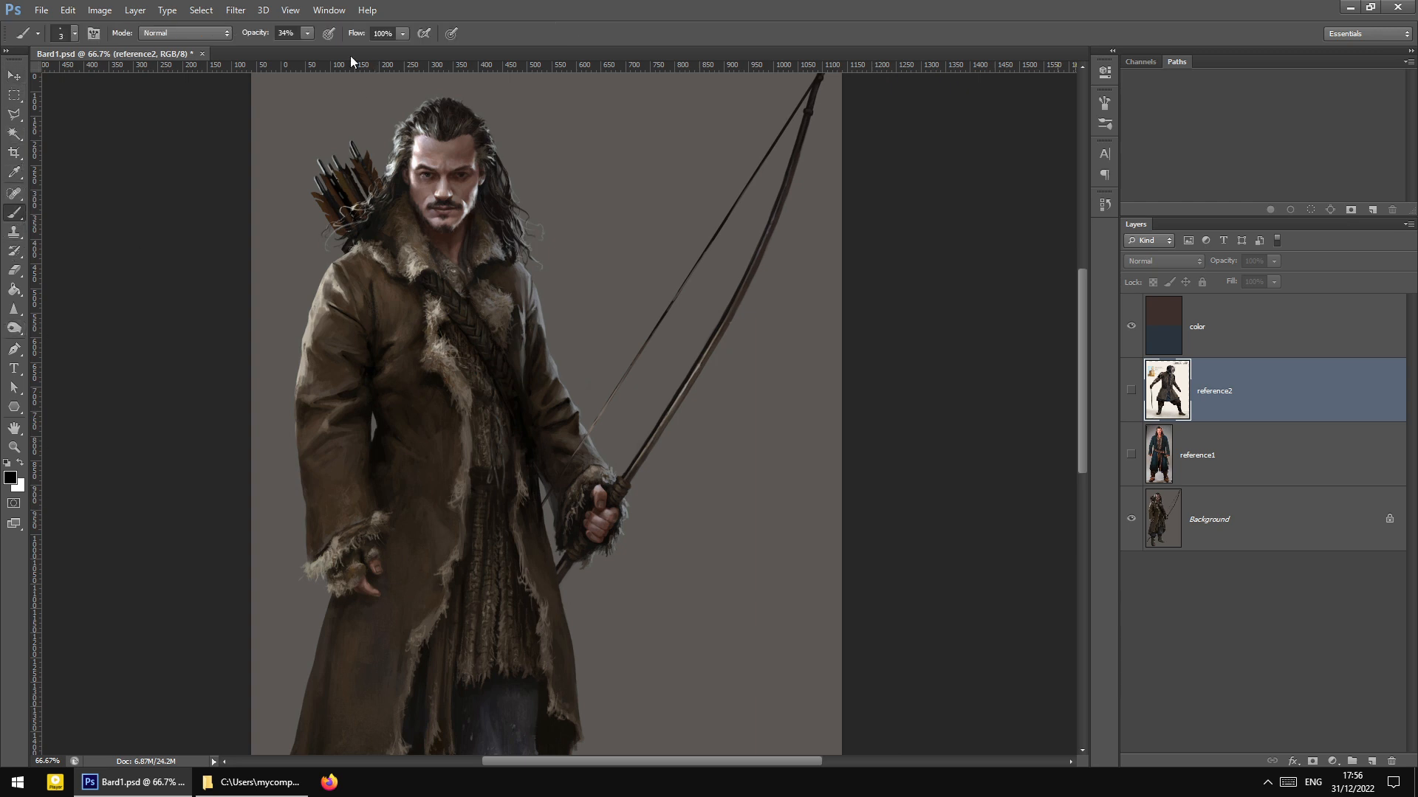
left_click(308, 34)
left_click(281, 33)
left_click(16, 234)
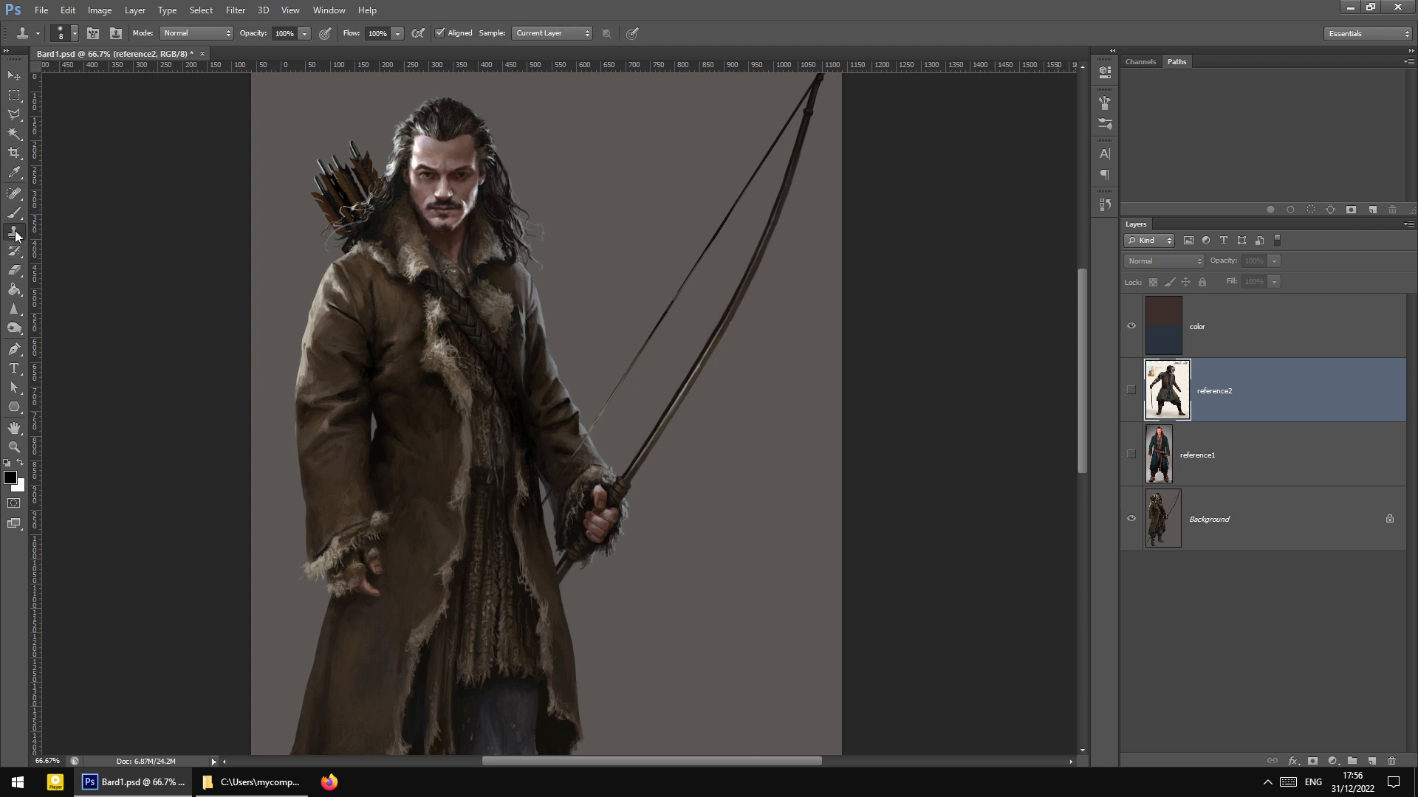
right_click(20, 233)
left_click(18, 234)
Convert the locked Background into a regular layer with the default name, Normal mode and 100% opacity
left_click(1213, 531)
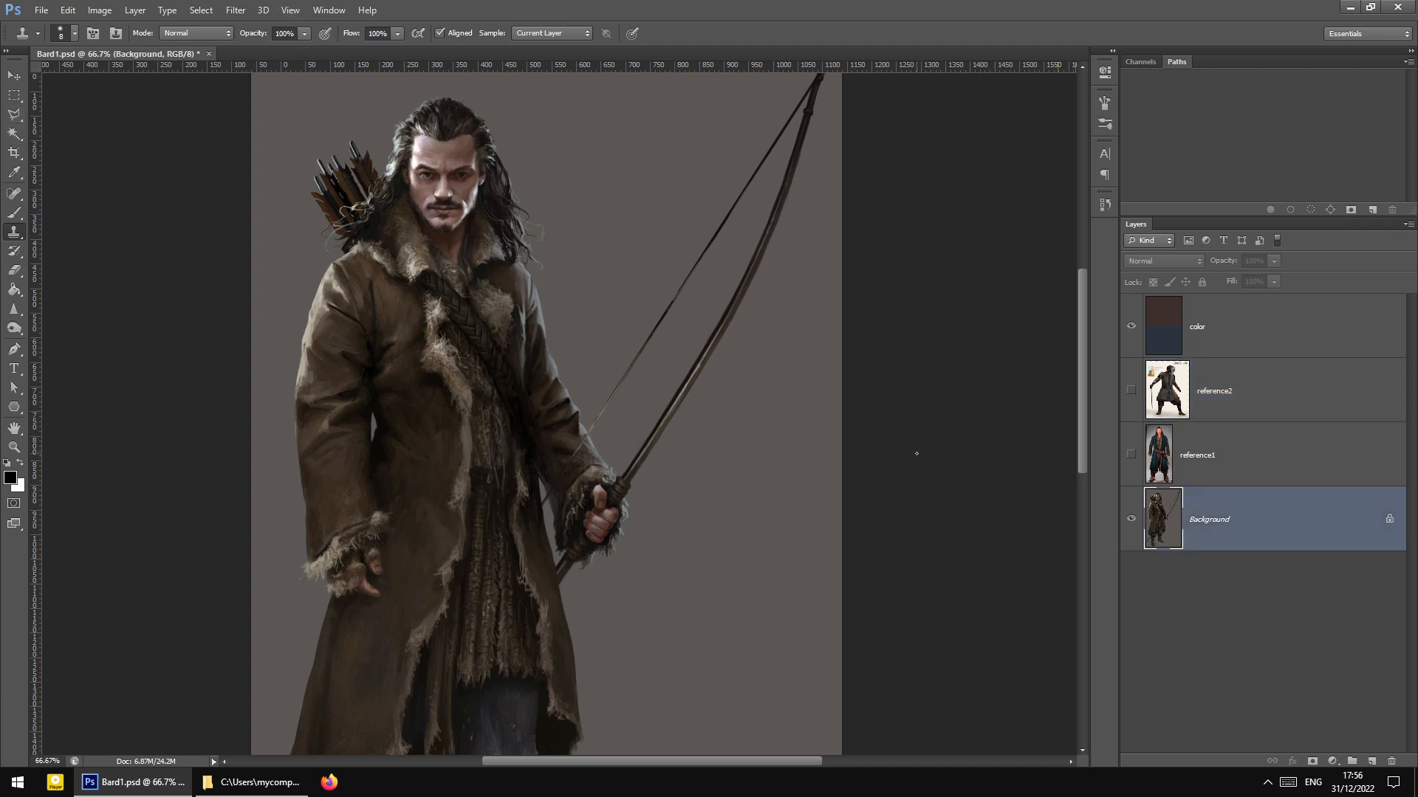
scroll(872, 458, "down", 2)
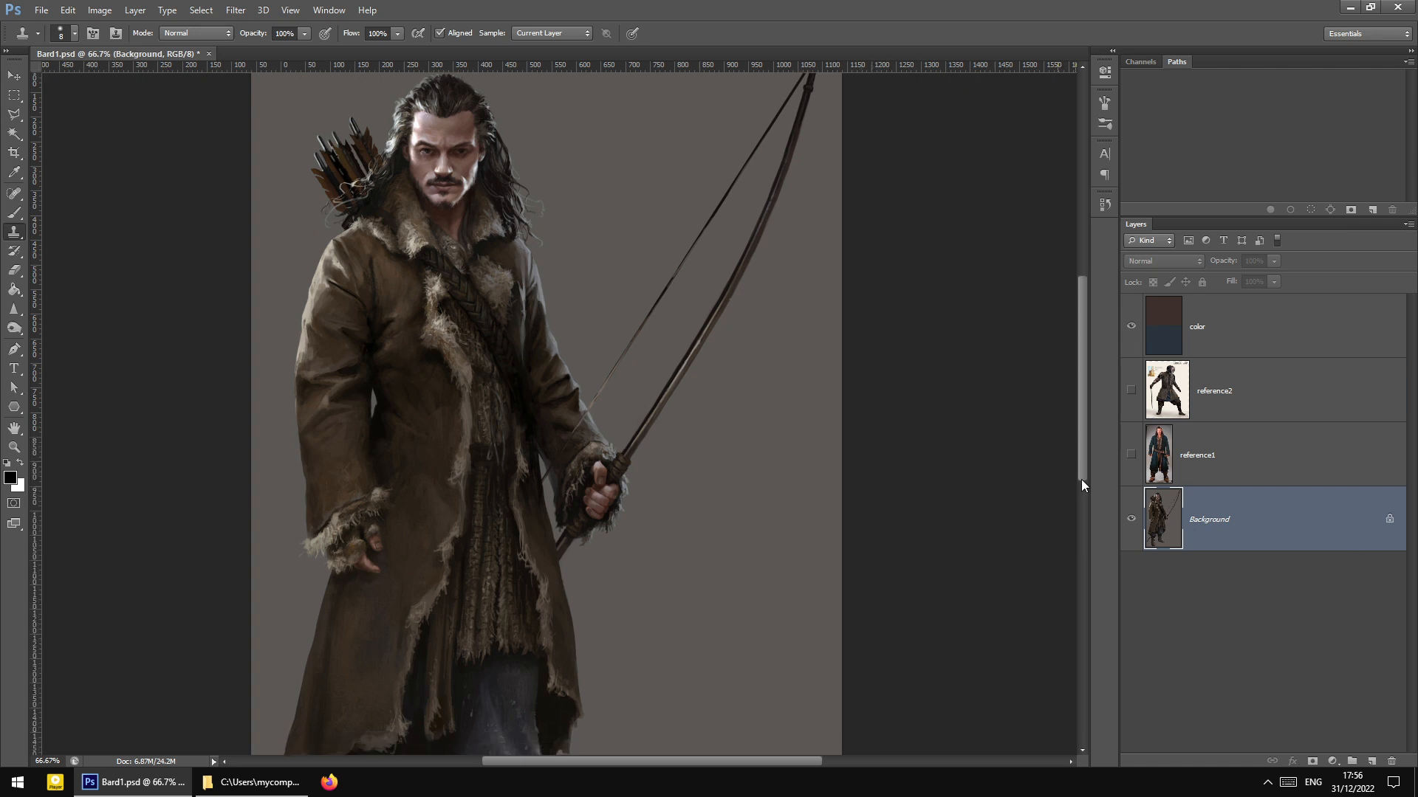
scroll(1081, 480, "up", 2)
right_click(1211, 518)
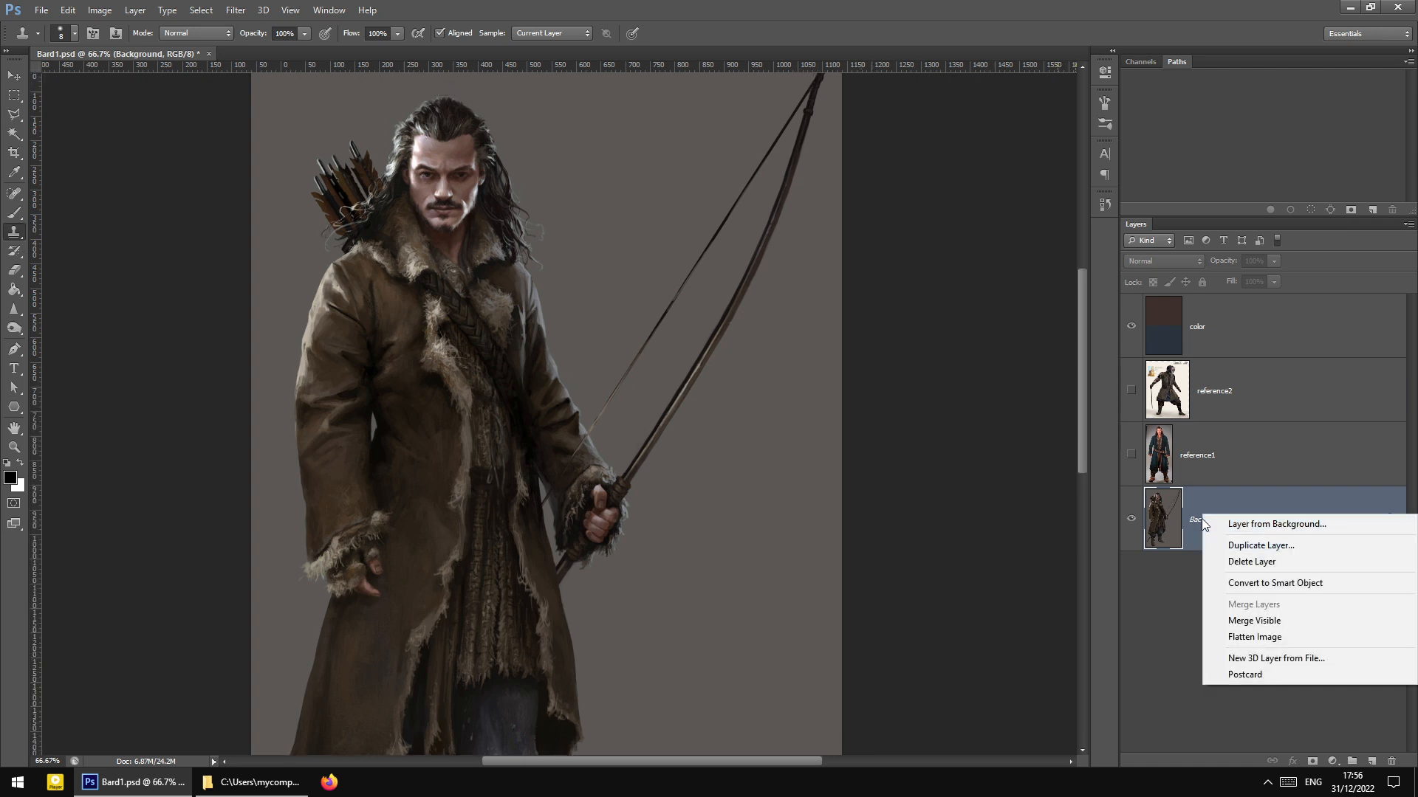
left_click(1179, 511)
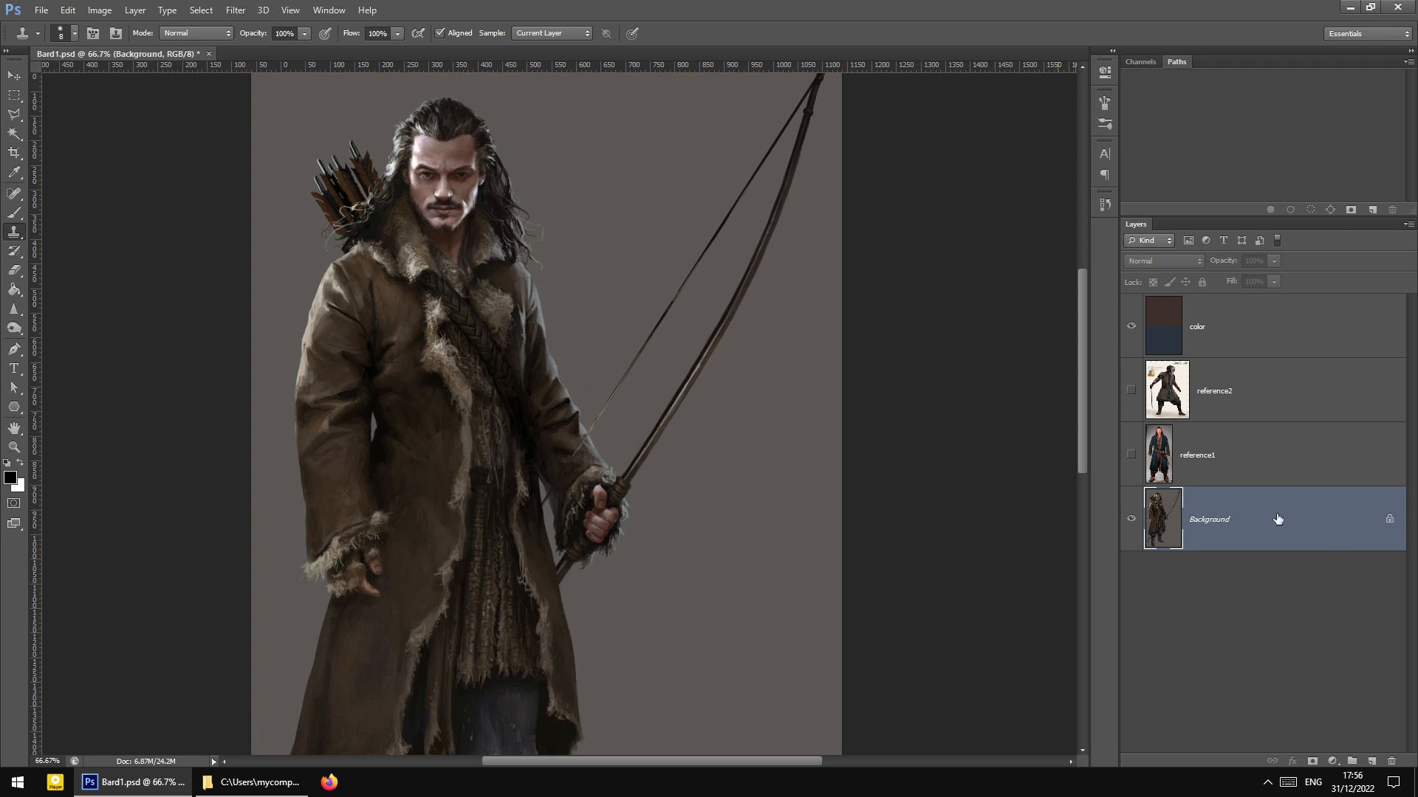
right_click(1249, 522)
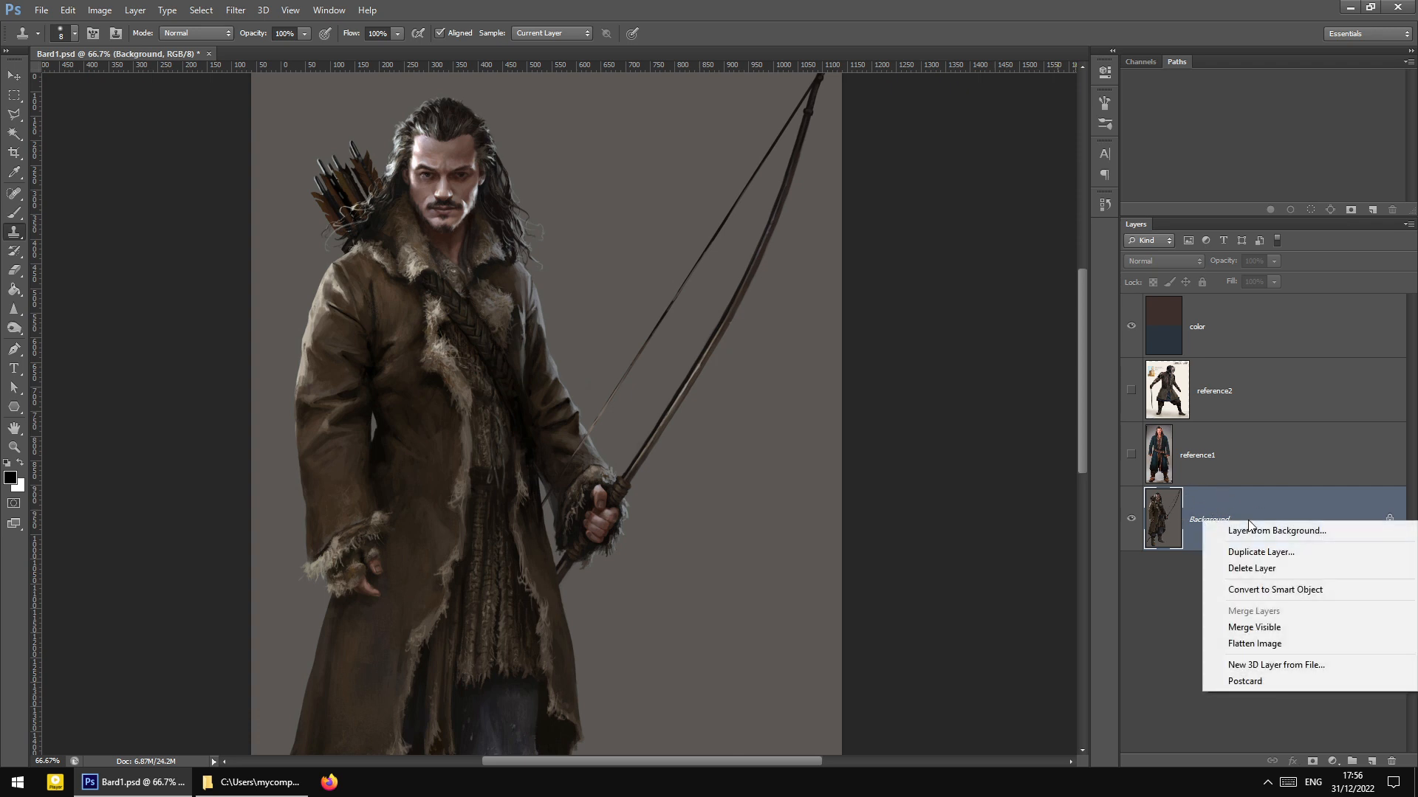
left_click(1253, 537)
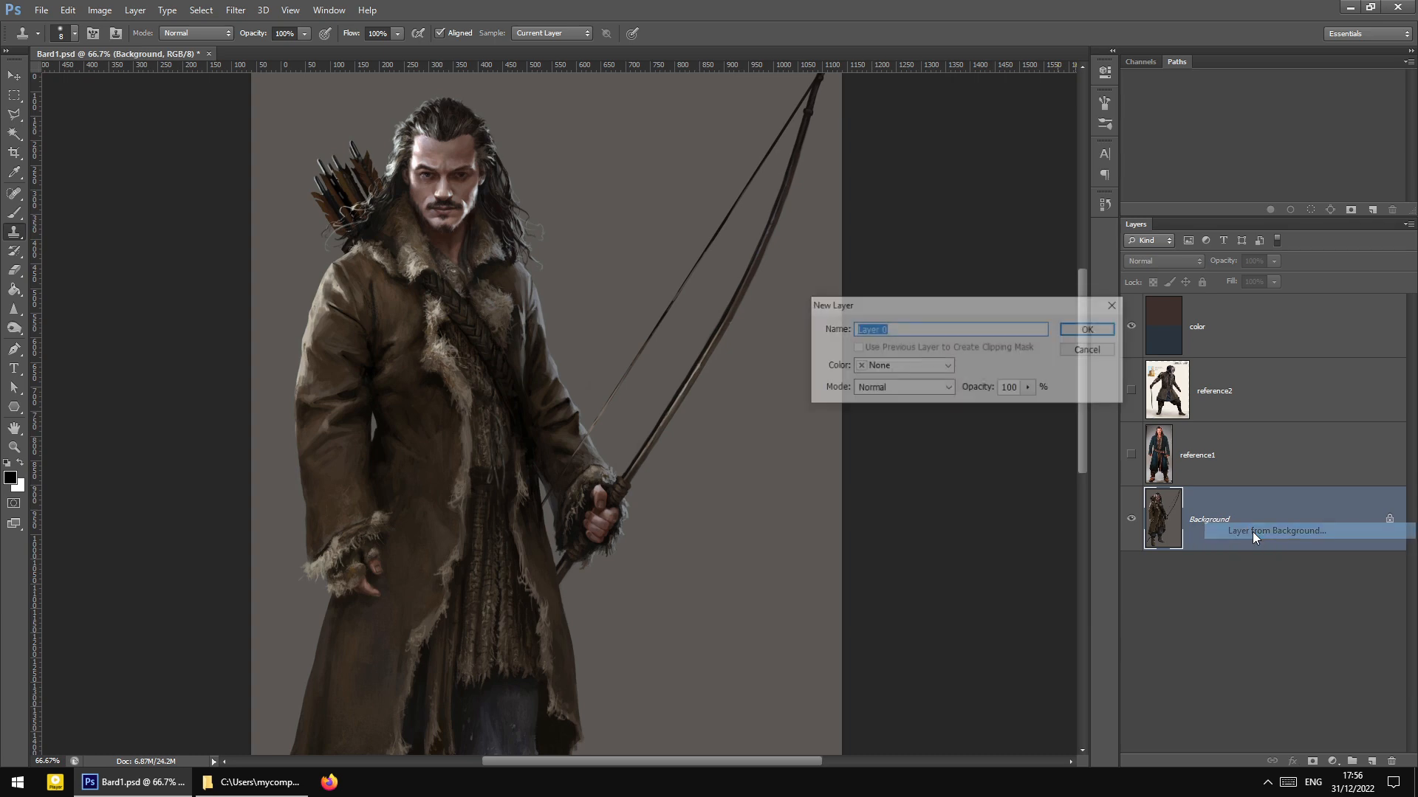
left_click(1090, 330)
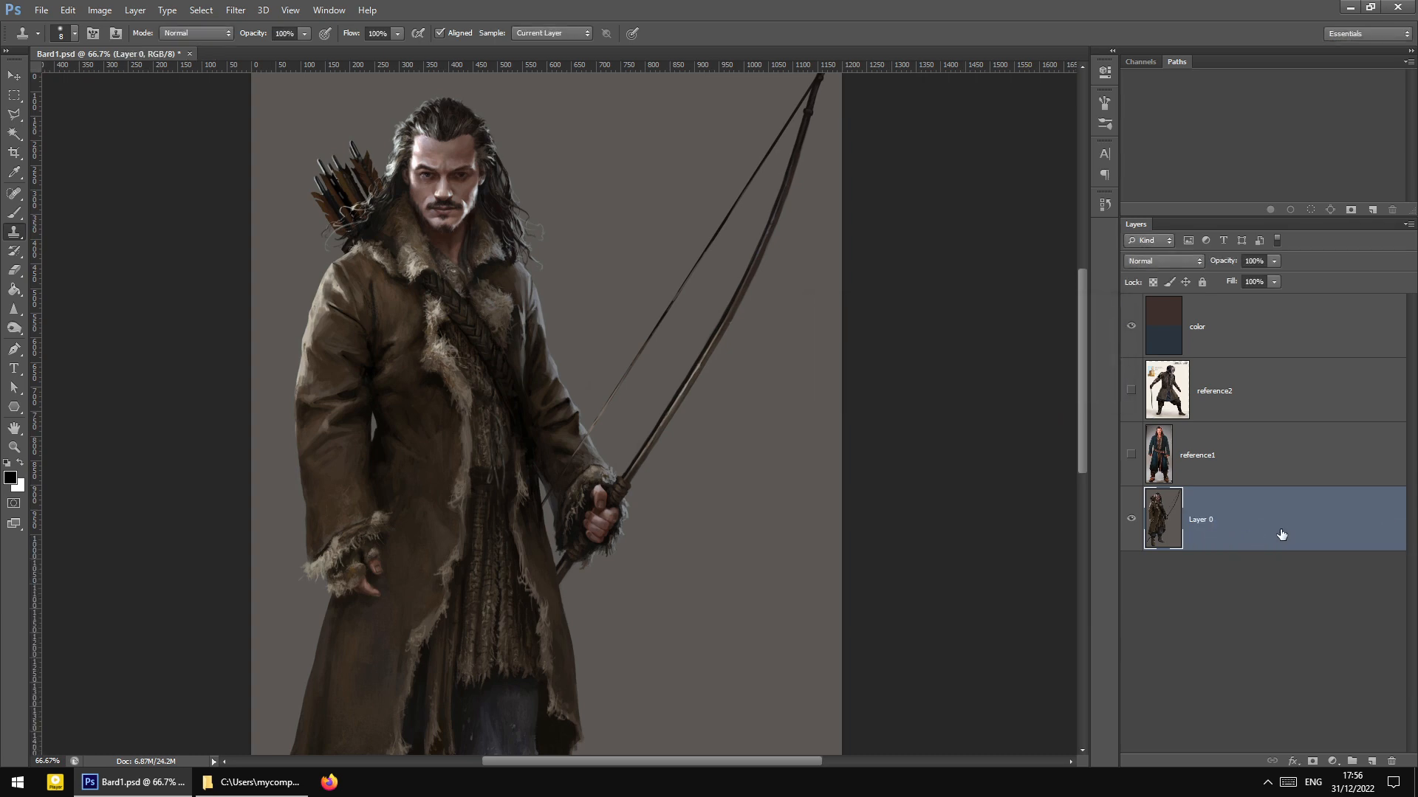
Rename the converted background layer as base
double_click(1214, 521)
type("base")
key("Return")
scroll(455, 317, "up", 1)
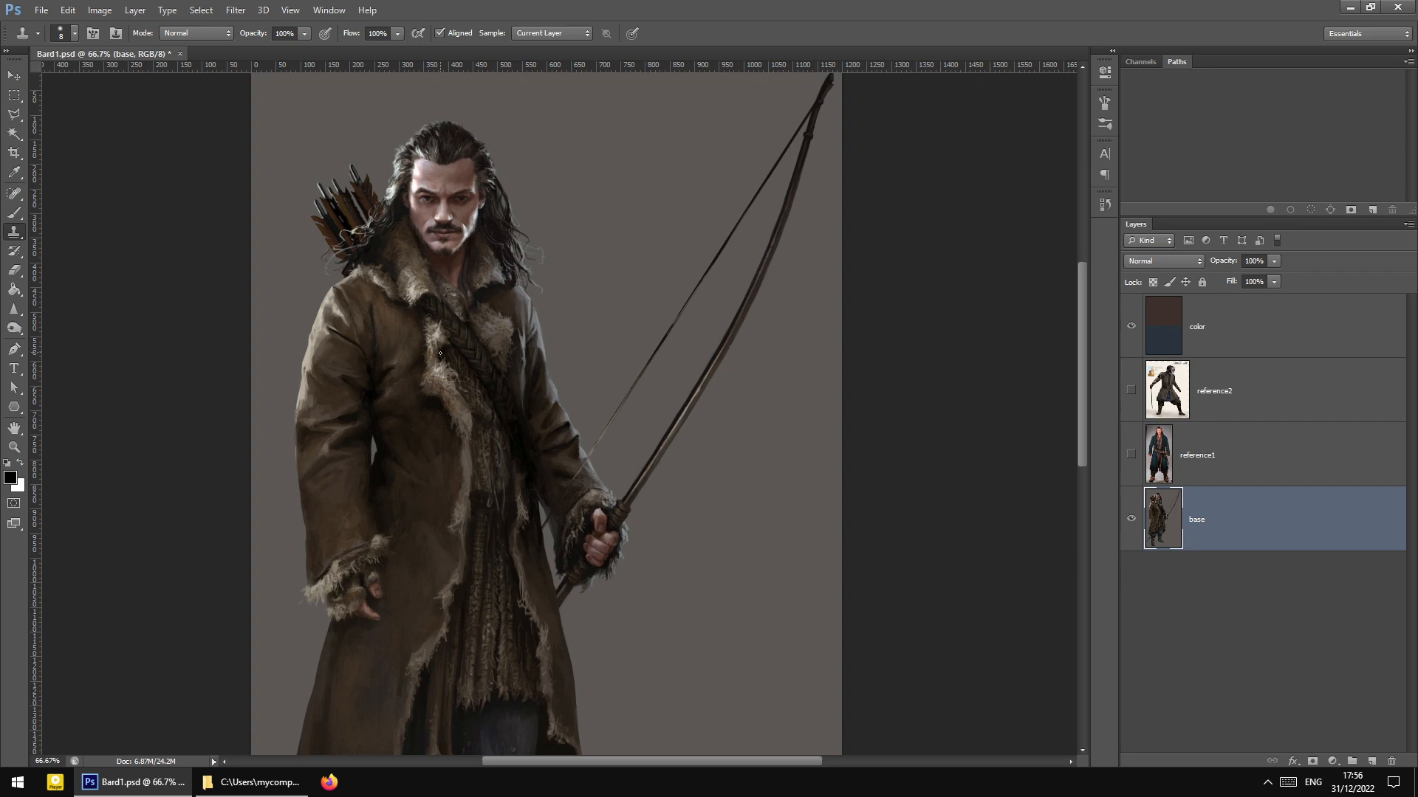
scroll(440, 354, "up", 3)
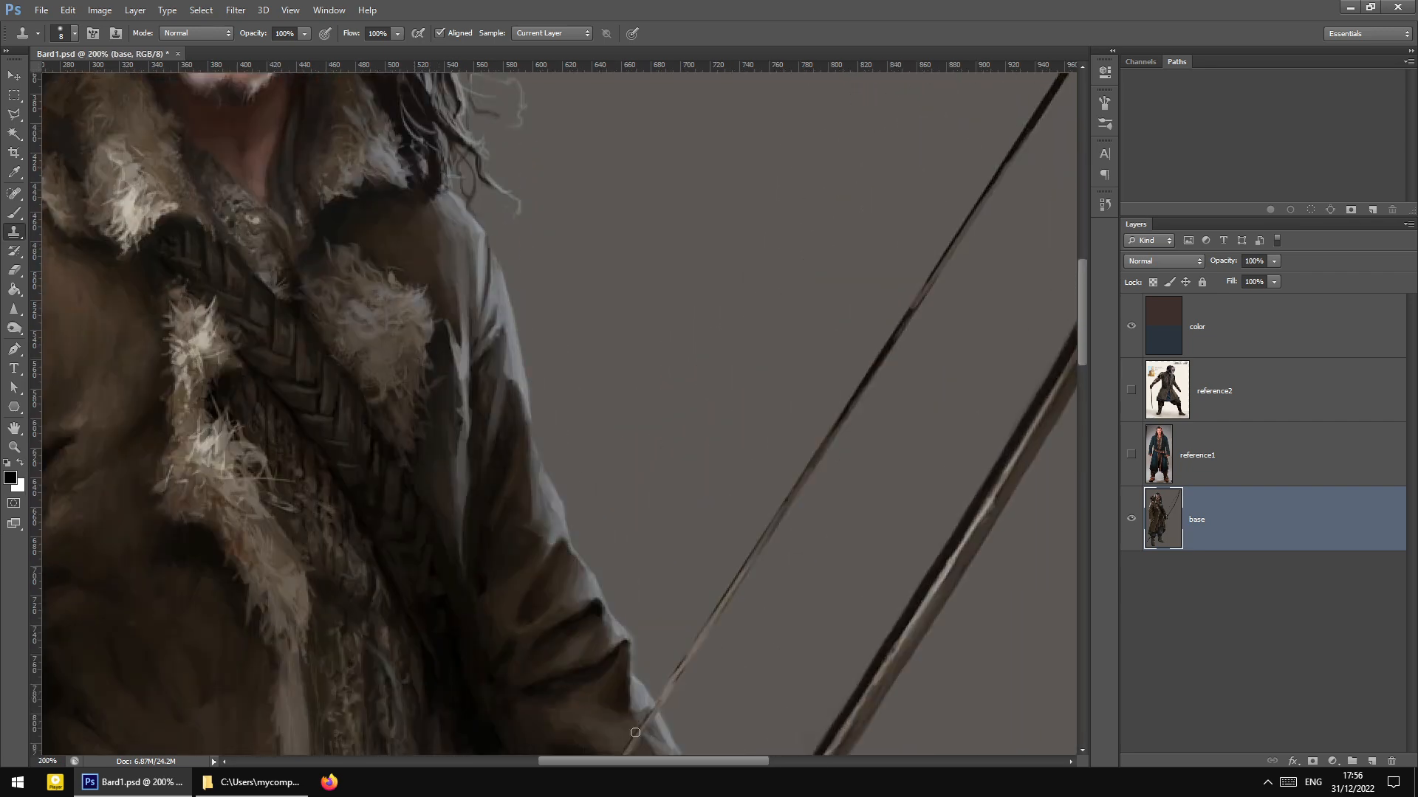
left_click_drag(636, 762, 587, 761)
scroll(452, 338, "up", 1)
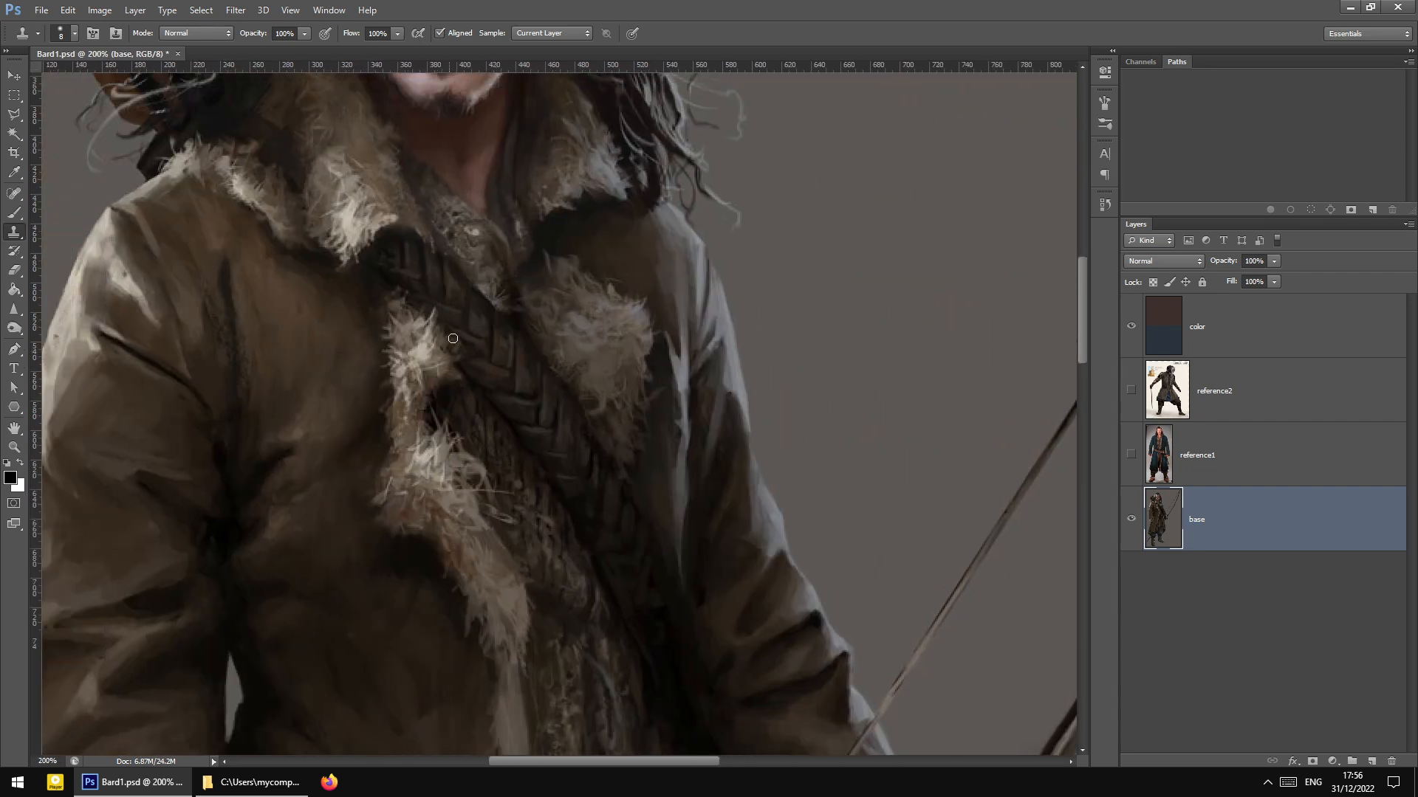
scroll(453, 338, "up", 3)
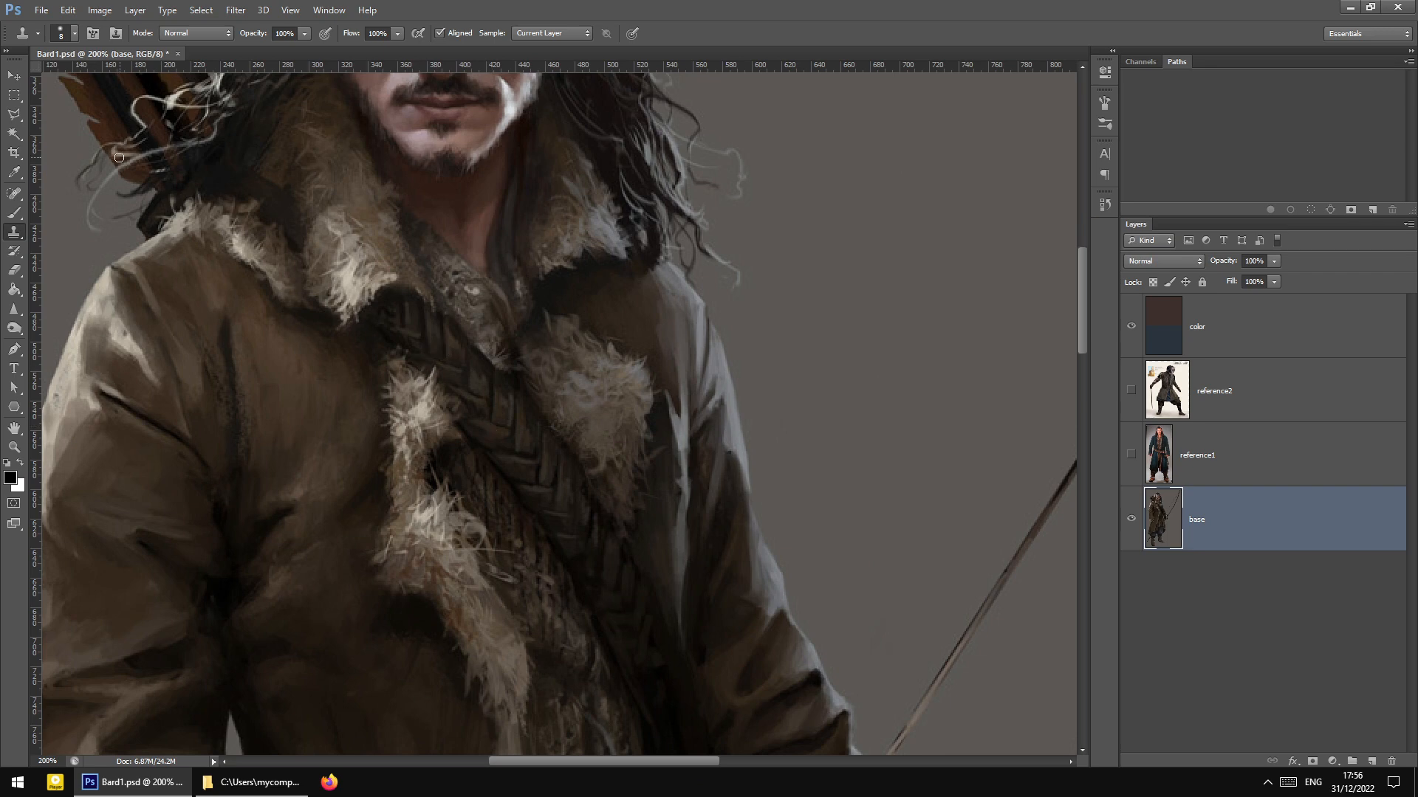
left_click(14, 114)
left_click(405, 290)
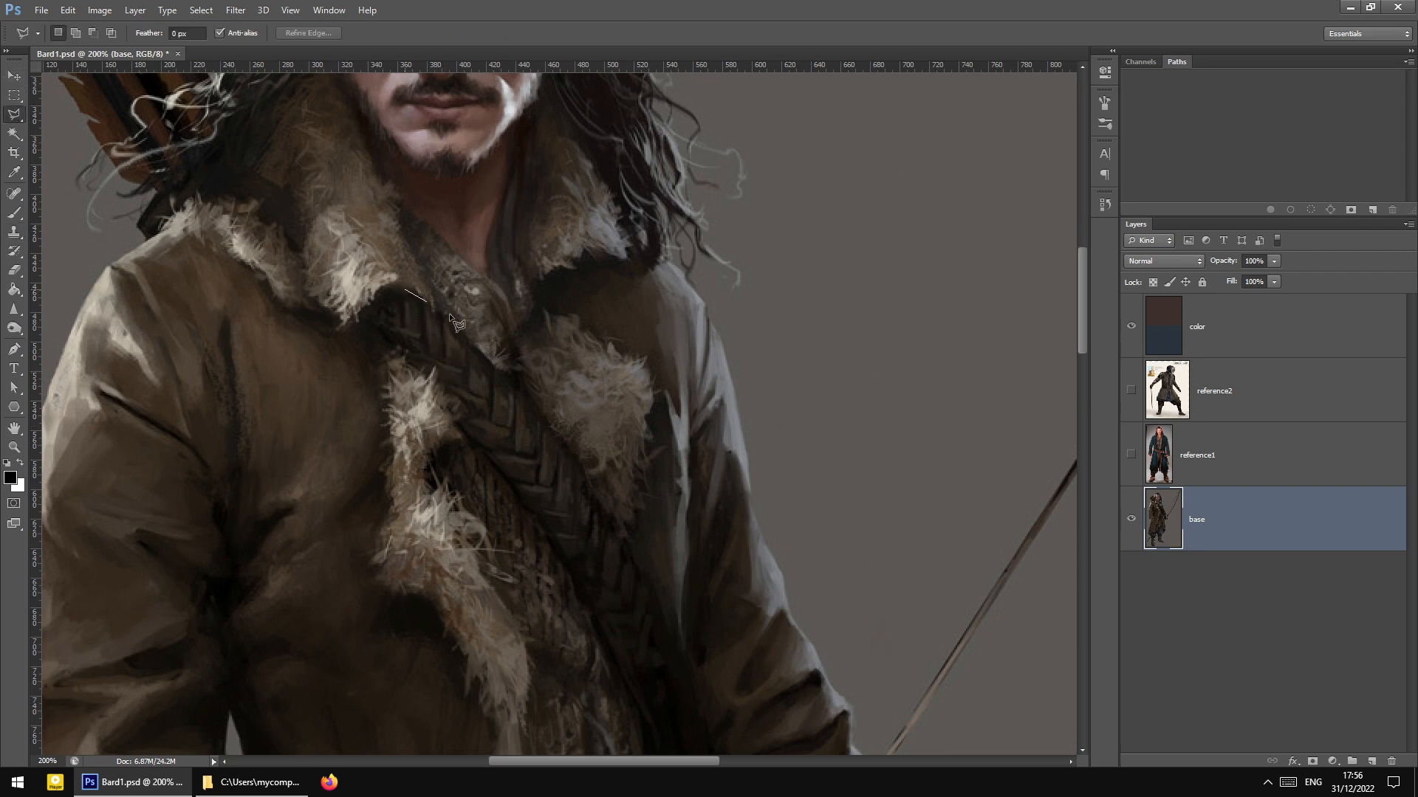
left_click(451, 320)
left_click(563, 438)
scroll(564, 438, "down", 3)
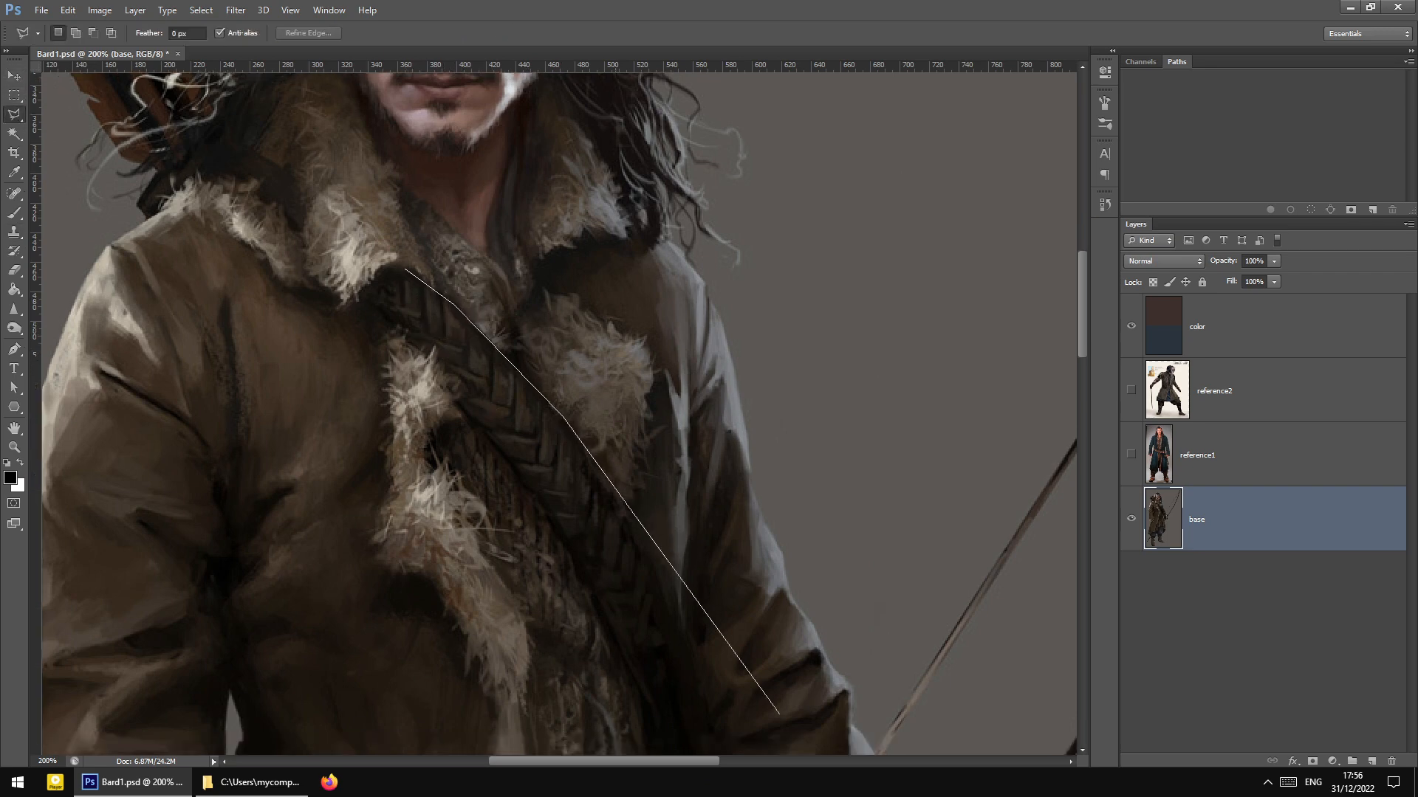
left_click(681, 577)
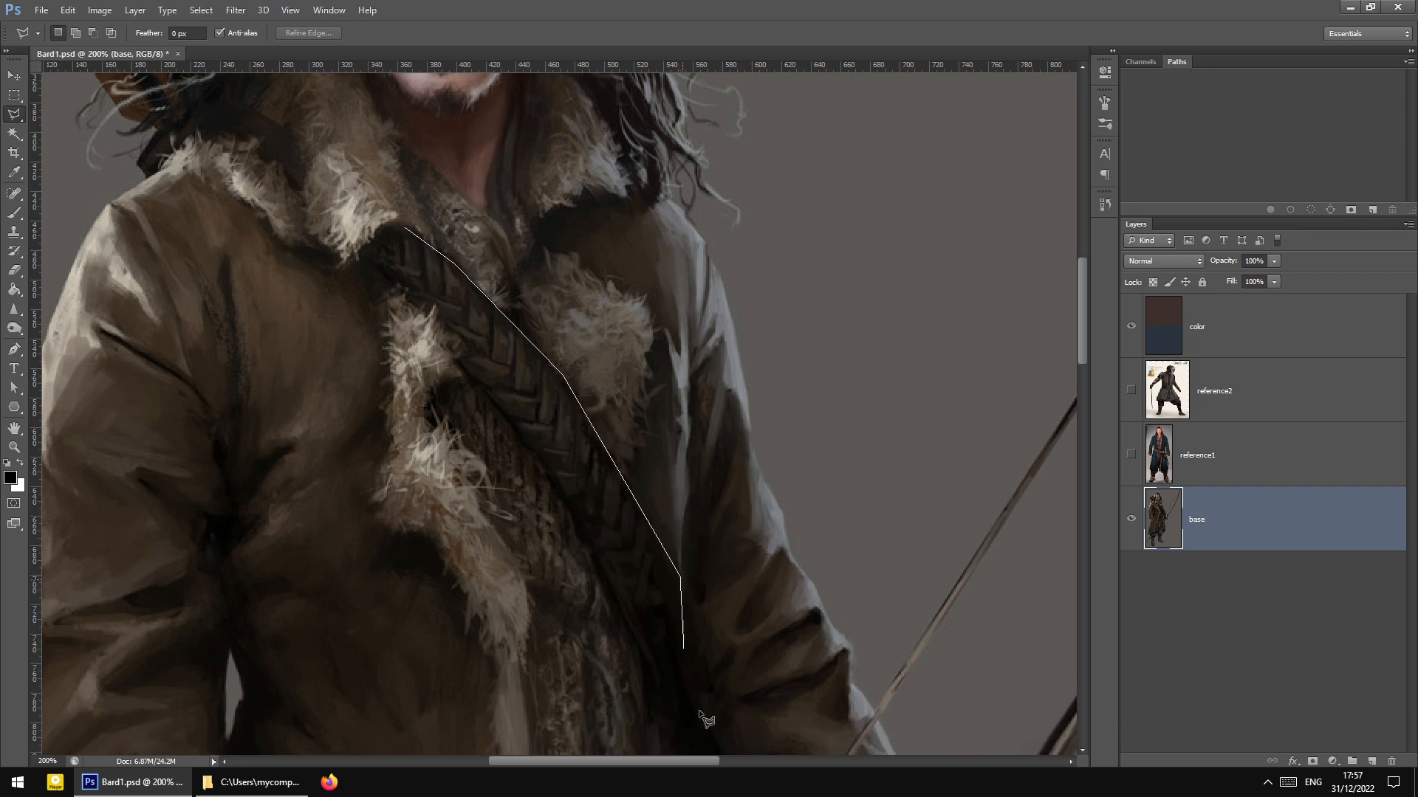
scroll(776, 720, "down", 8)
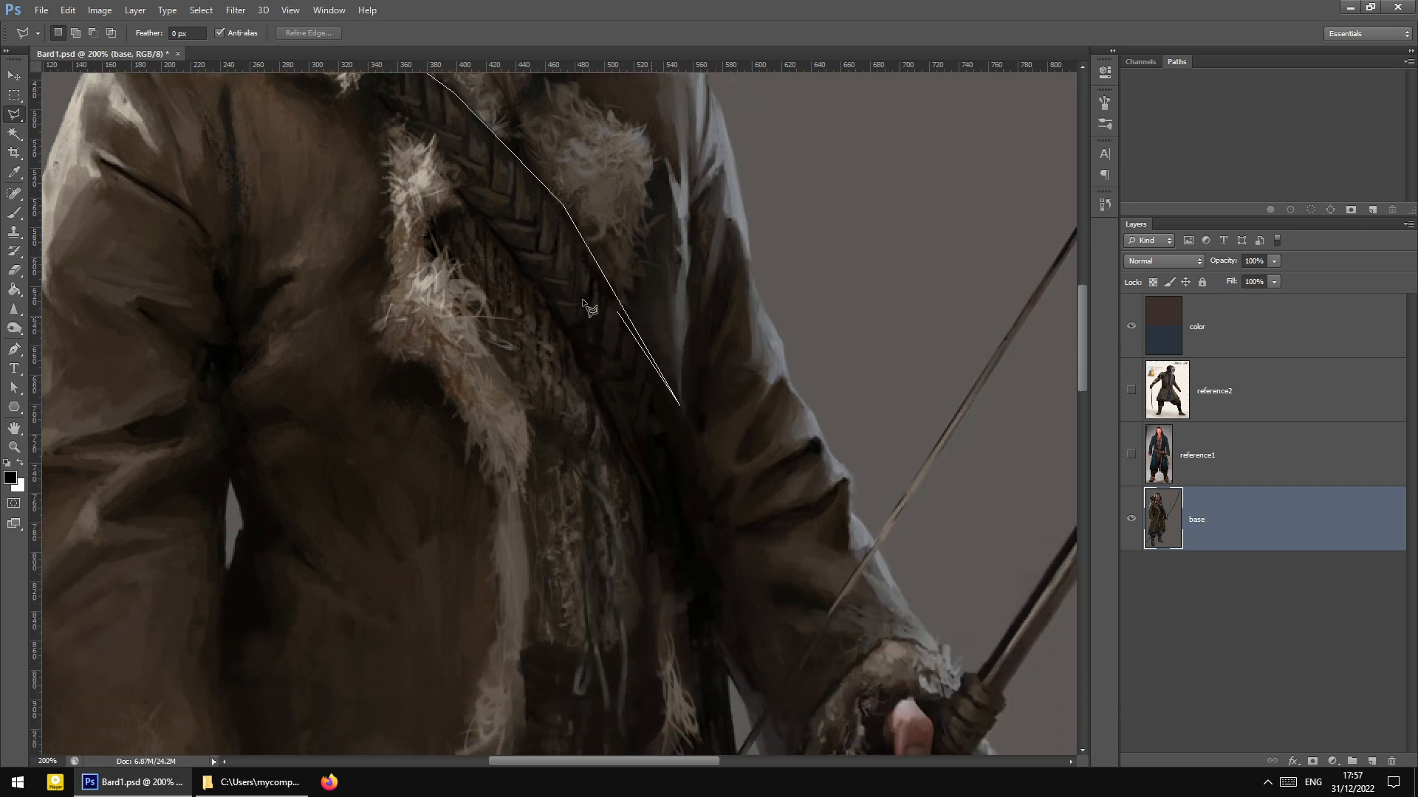
scroll(201, 116, "left", 1)
scroll(72, 125, "left", 4)
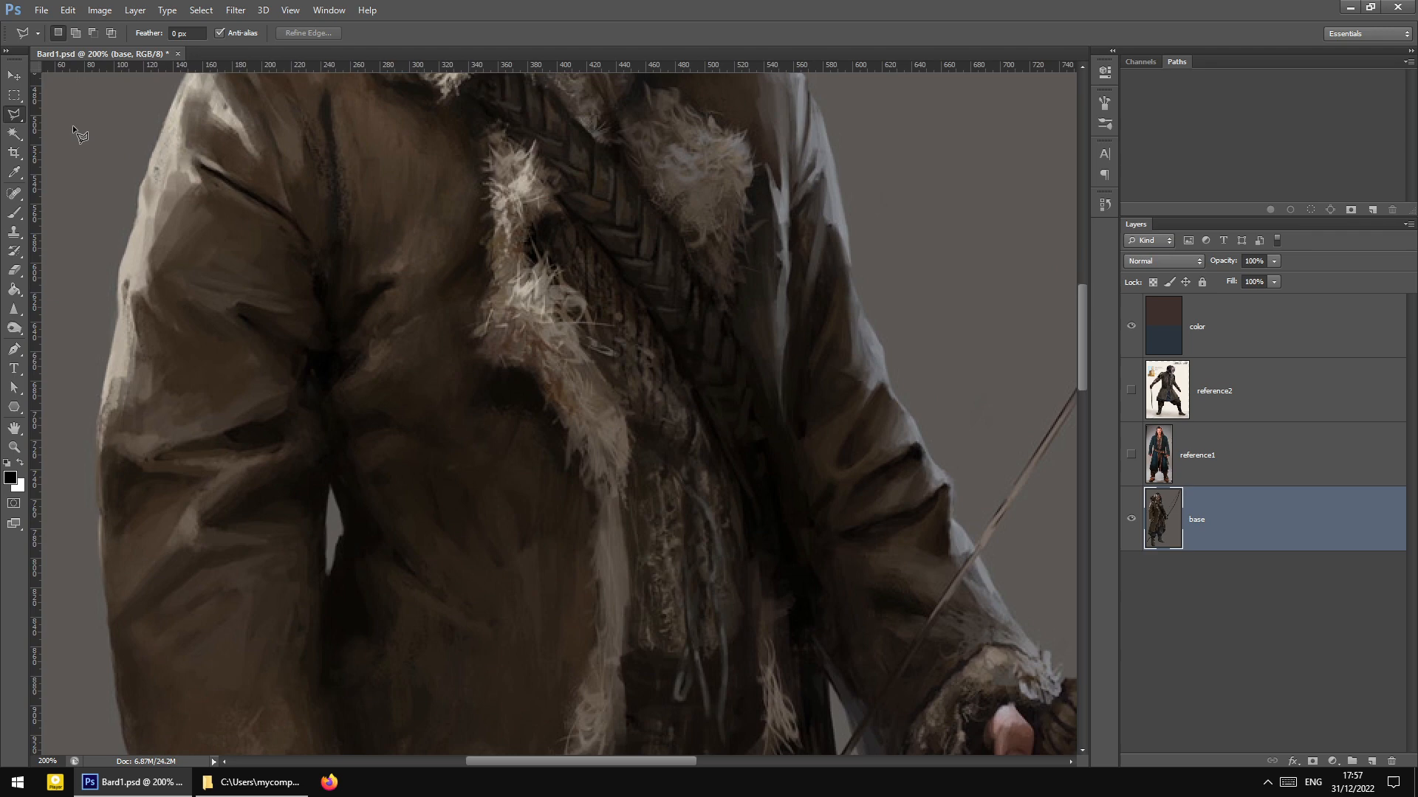
Try the Magnetic Lasso along the outer edge of the coat sleeve
right_click(15, 115)
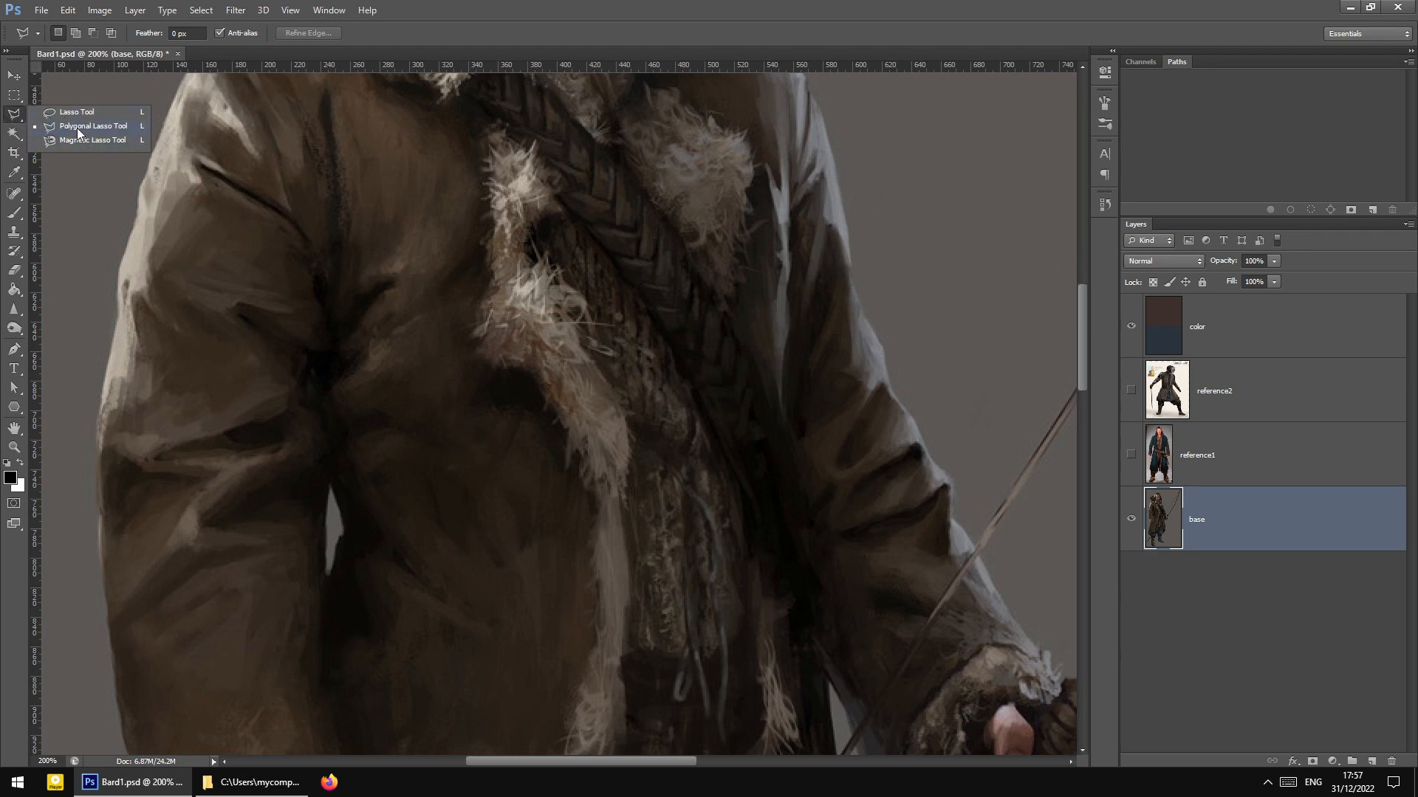
left_click(73, 127)
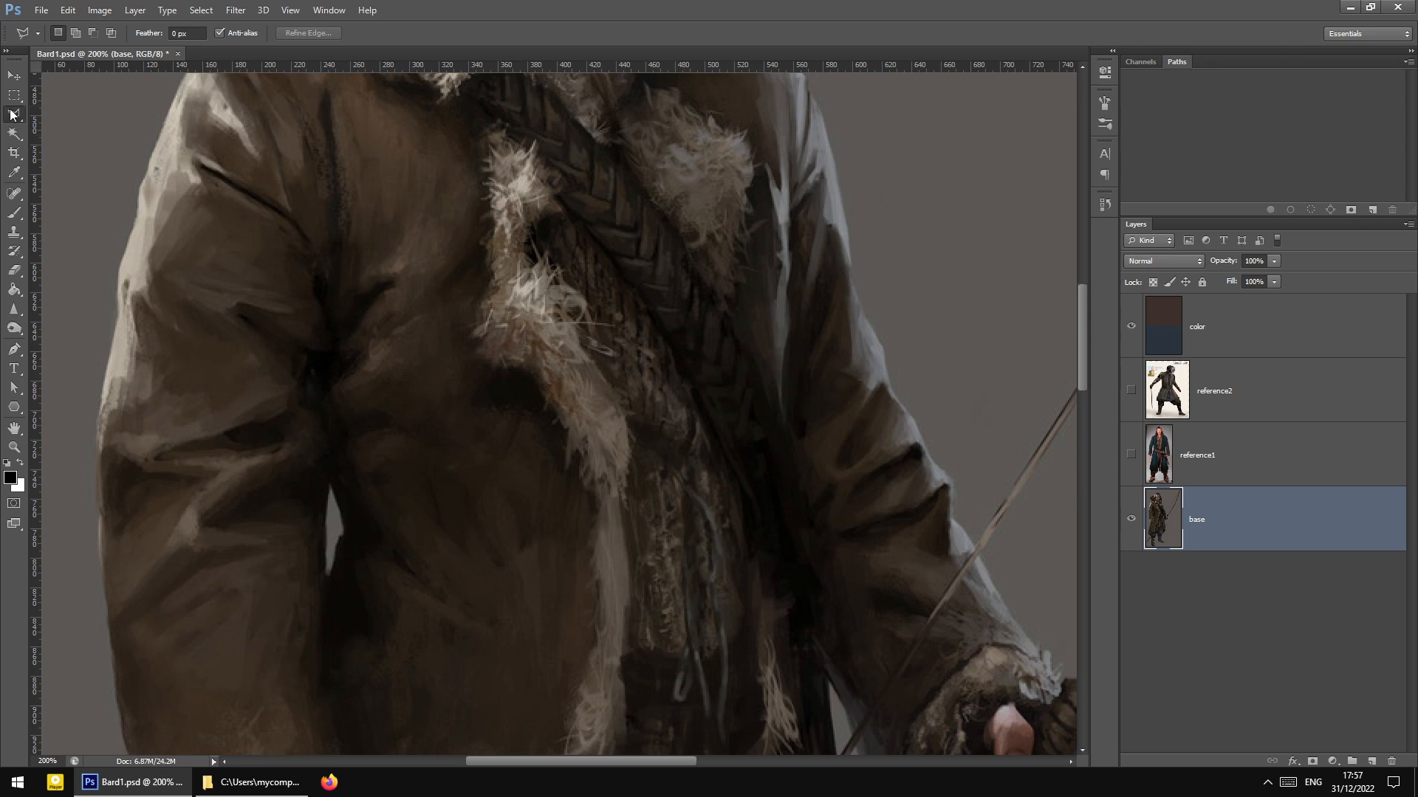
right_click(15, 115)
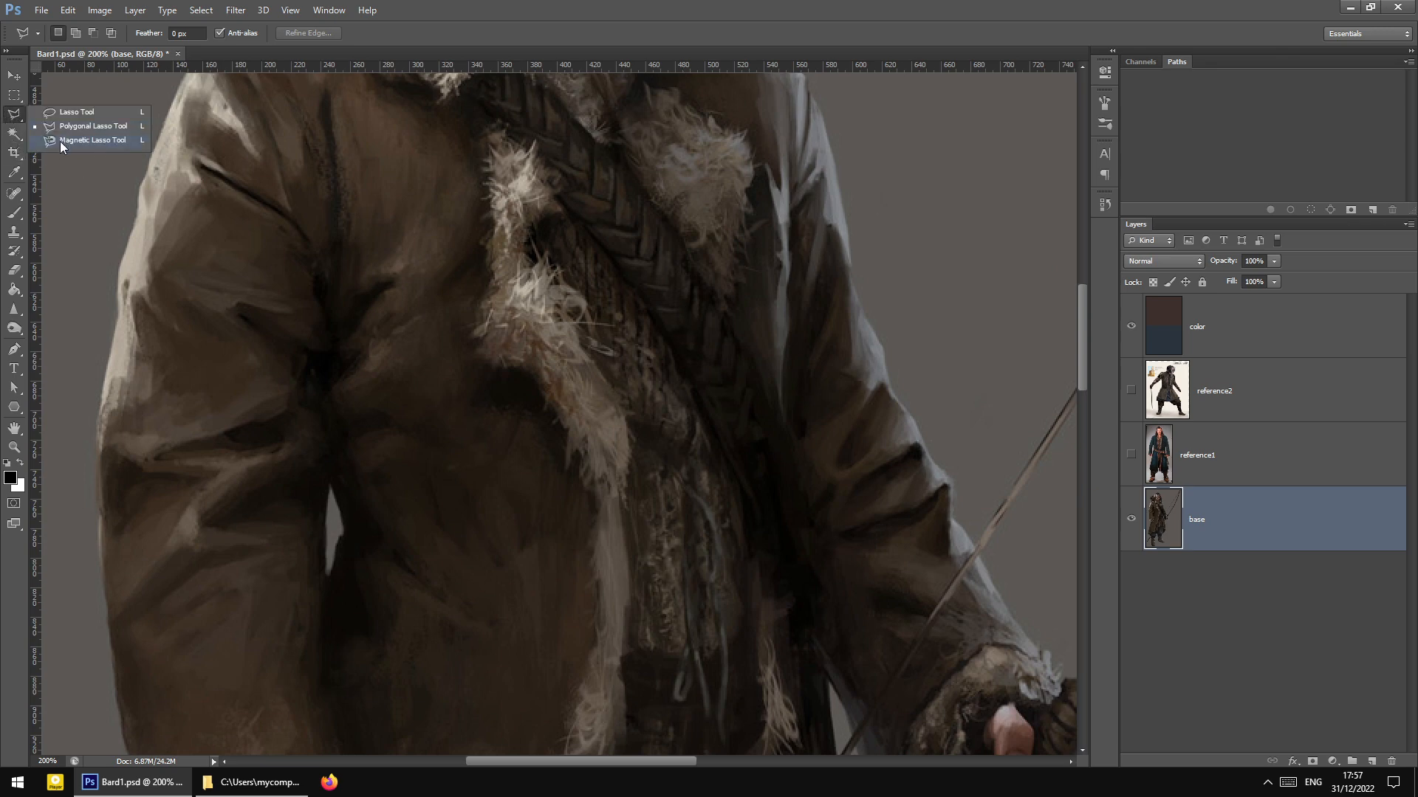
left_click(60, 140)
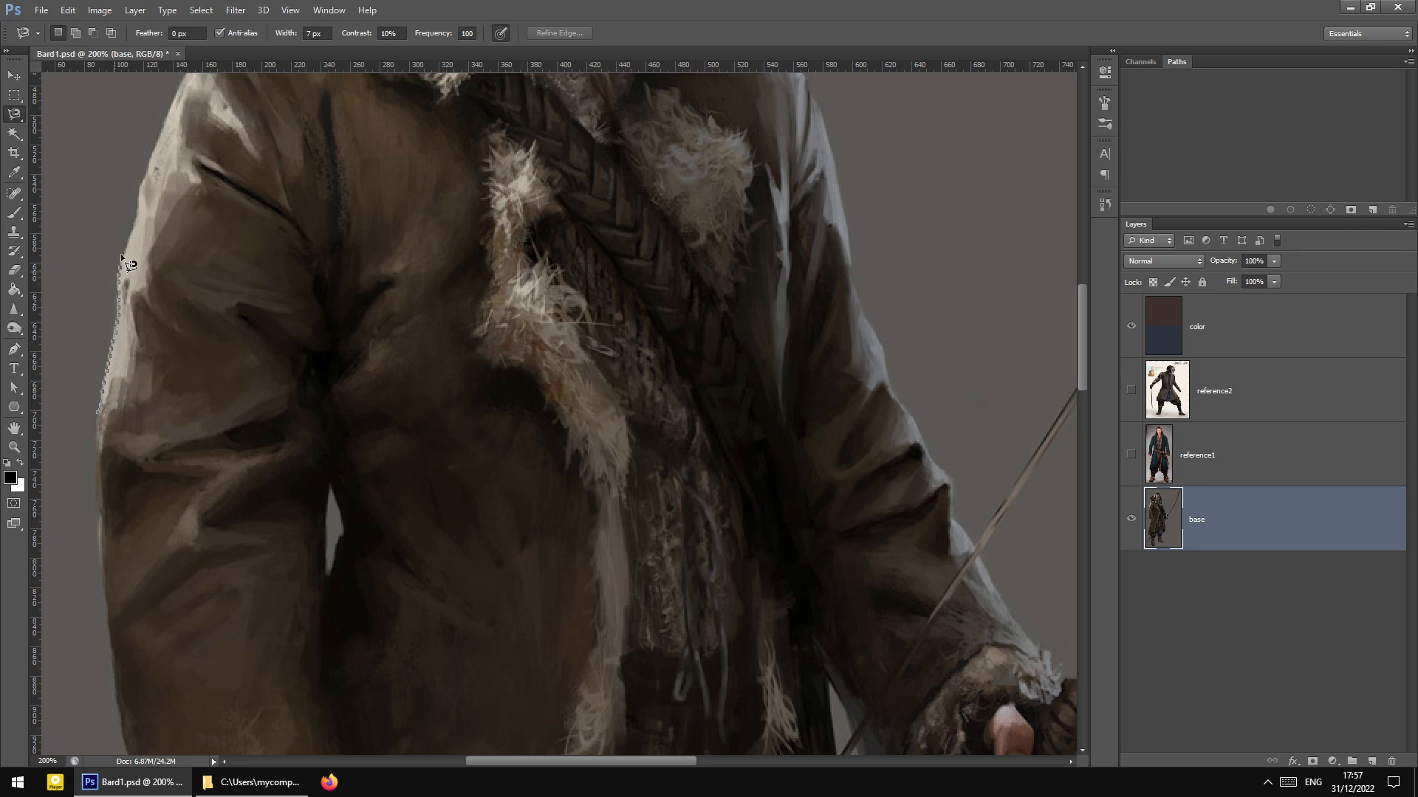
key("Escape")
Trace the upper edge of the braided chest strap with the Polygonal Lasso, from the fur collar down to the strap's lower end
right_click(19, 120)
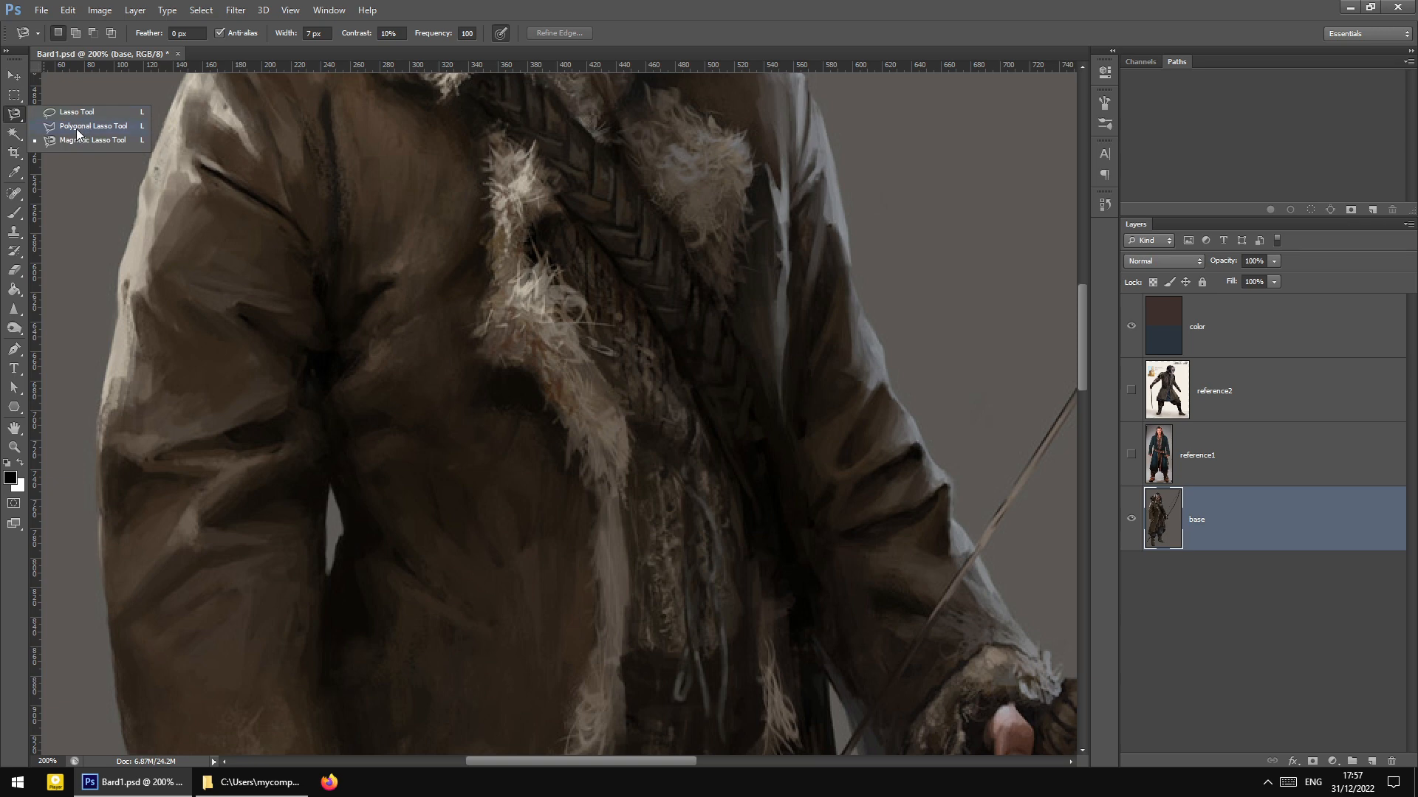
left_click(80, 127)
scroll(663, 294, "up", 4)
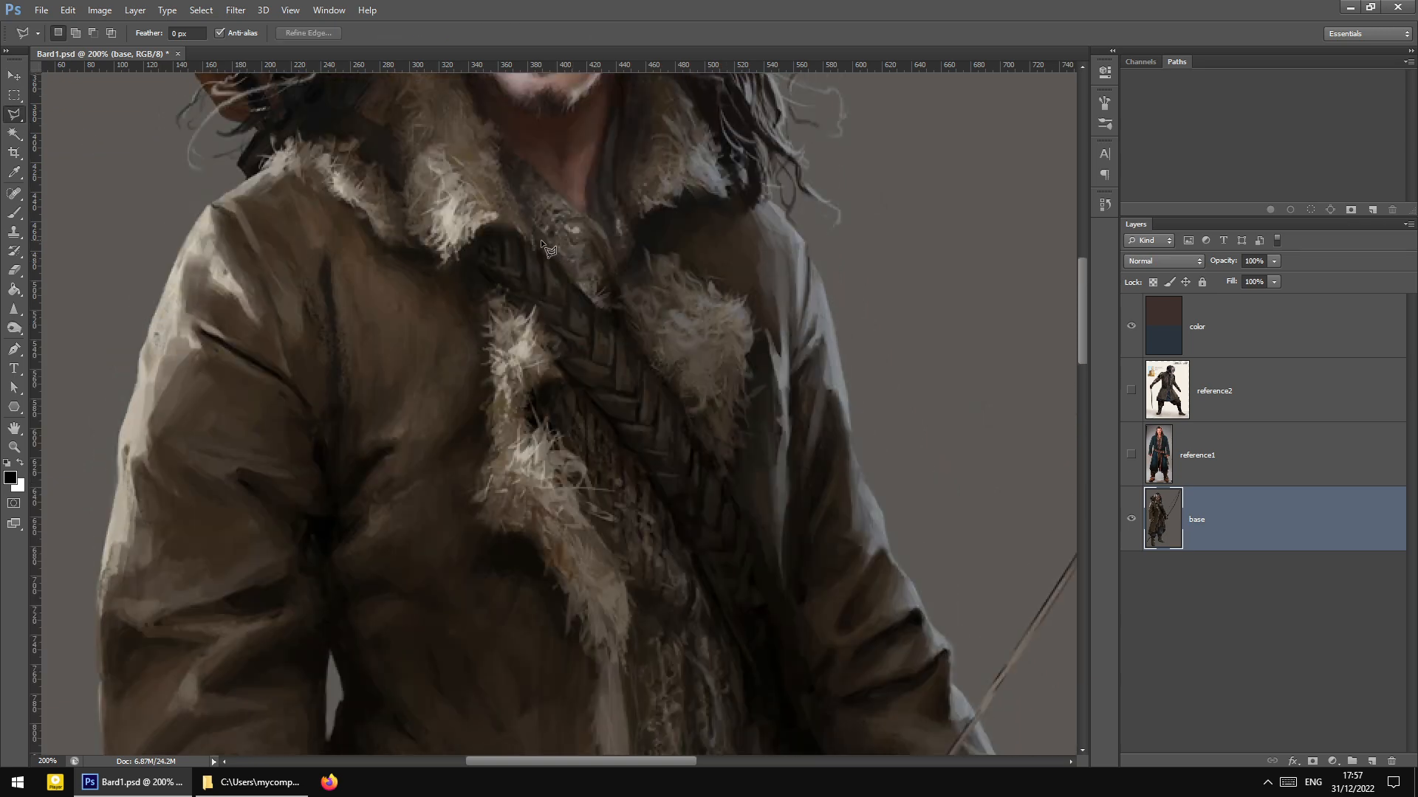
left_click(498, 225)
left_click(543, 248)
left_click(659, 389)
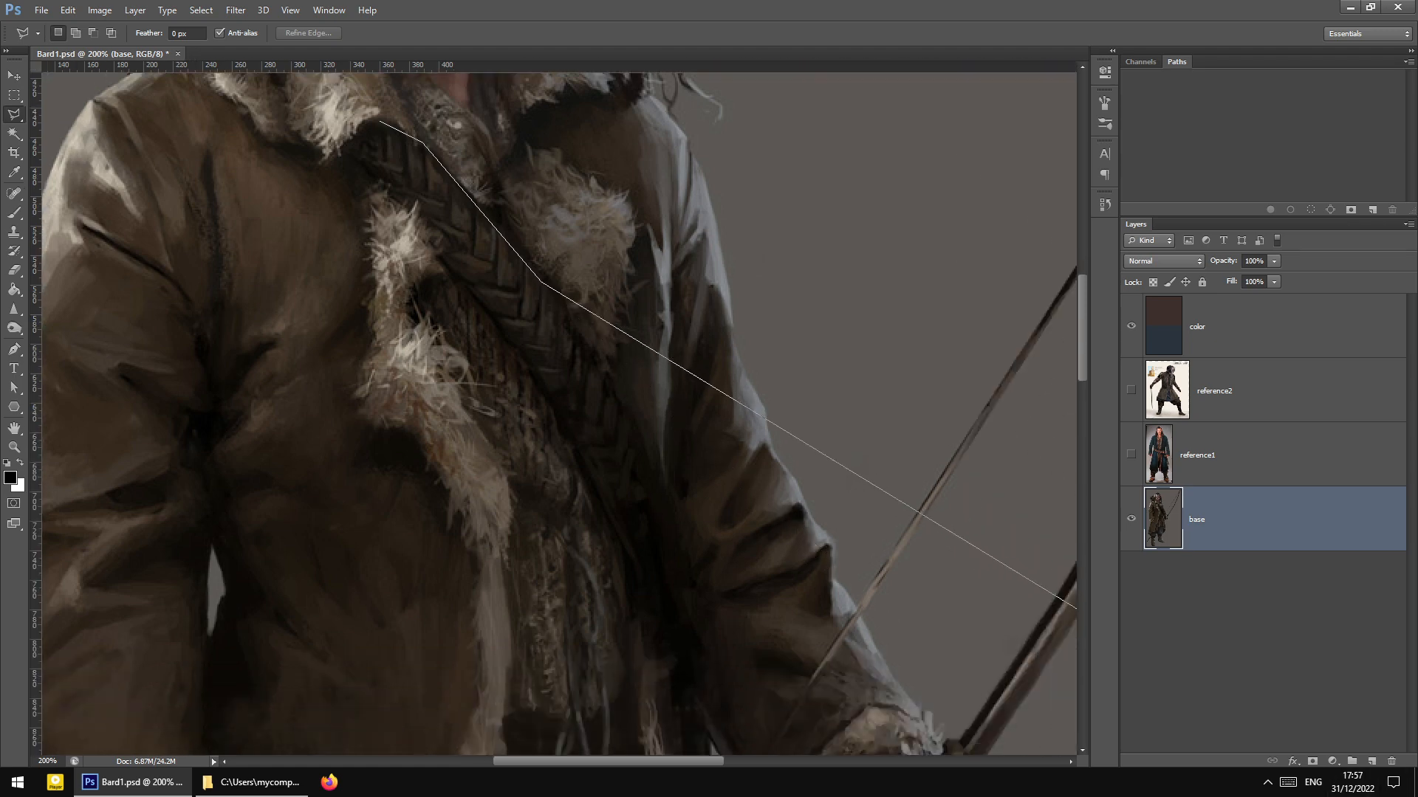
left_click(649, 427)
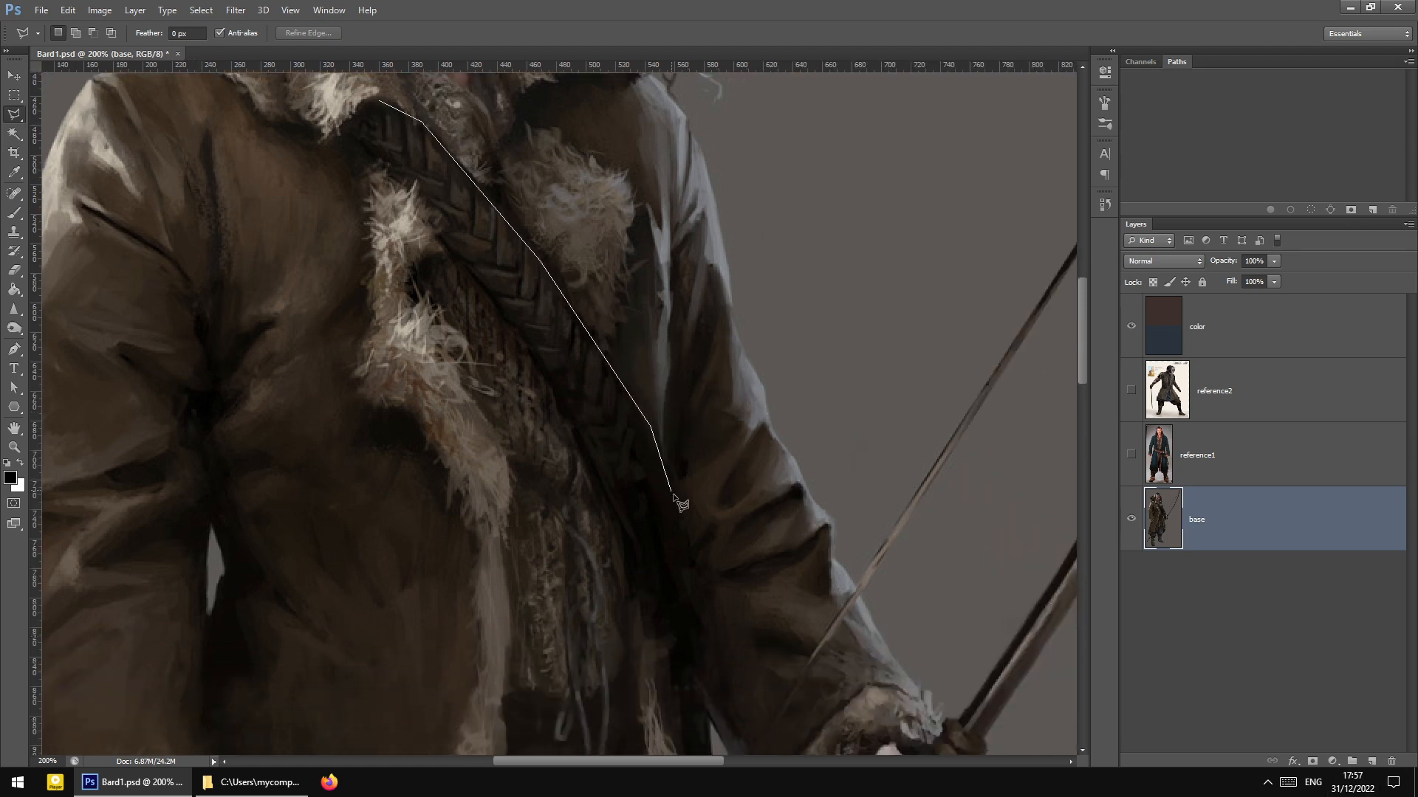
left_click(676, 508)
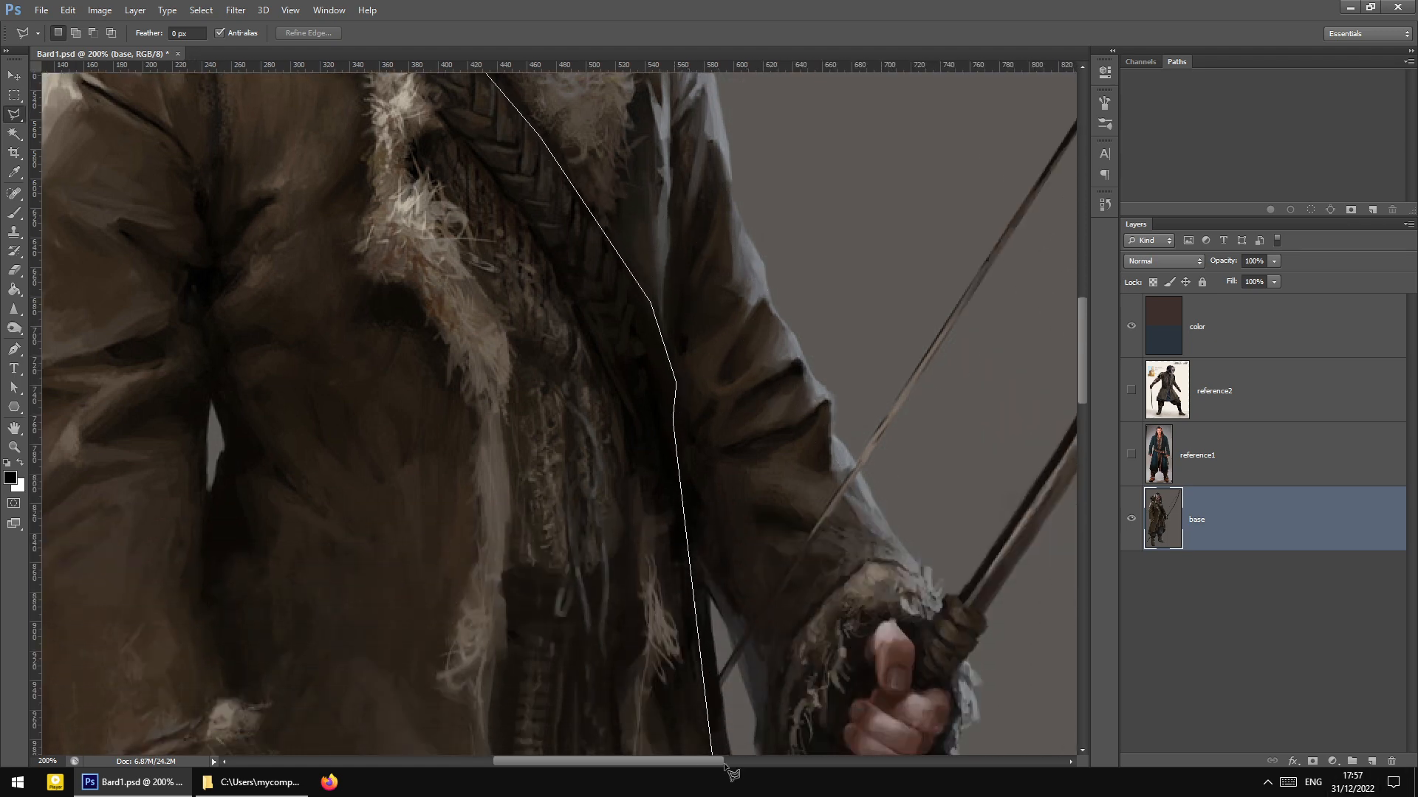
left_click(666, 473)
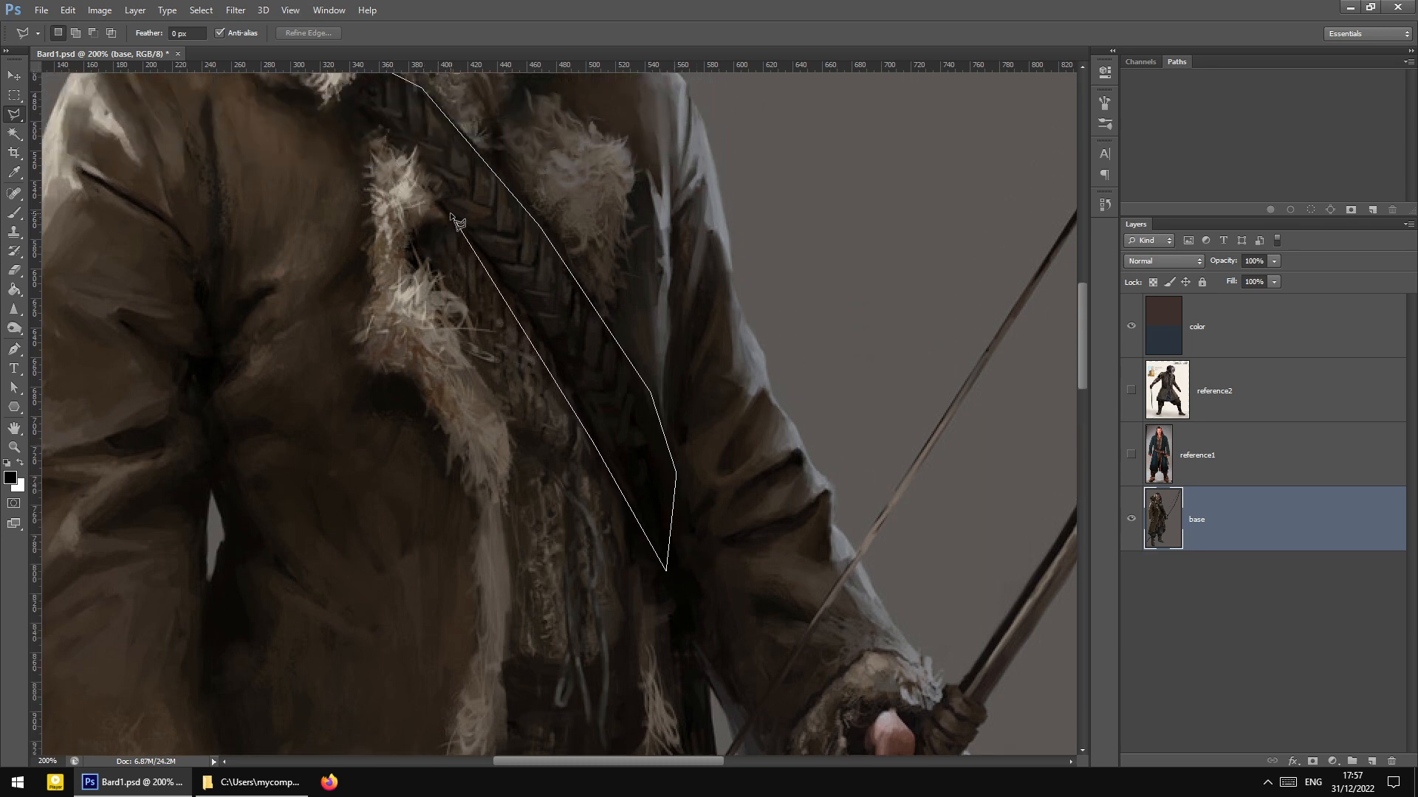
Close the selection along the strap's other edge and copy the selected strap to a new layer
left_click(493, 272)
left_click(398, 158)
left_click(336, 93)
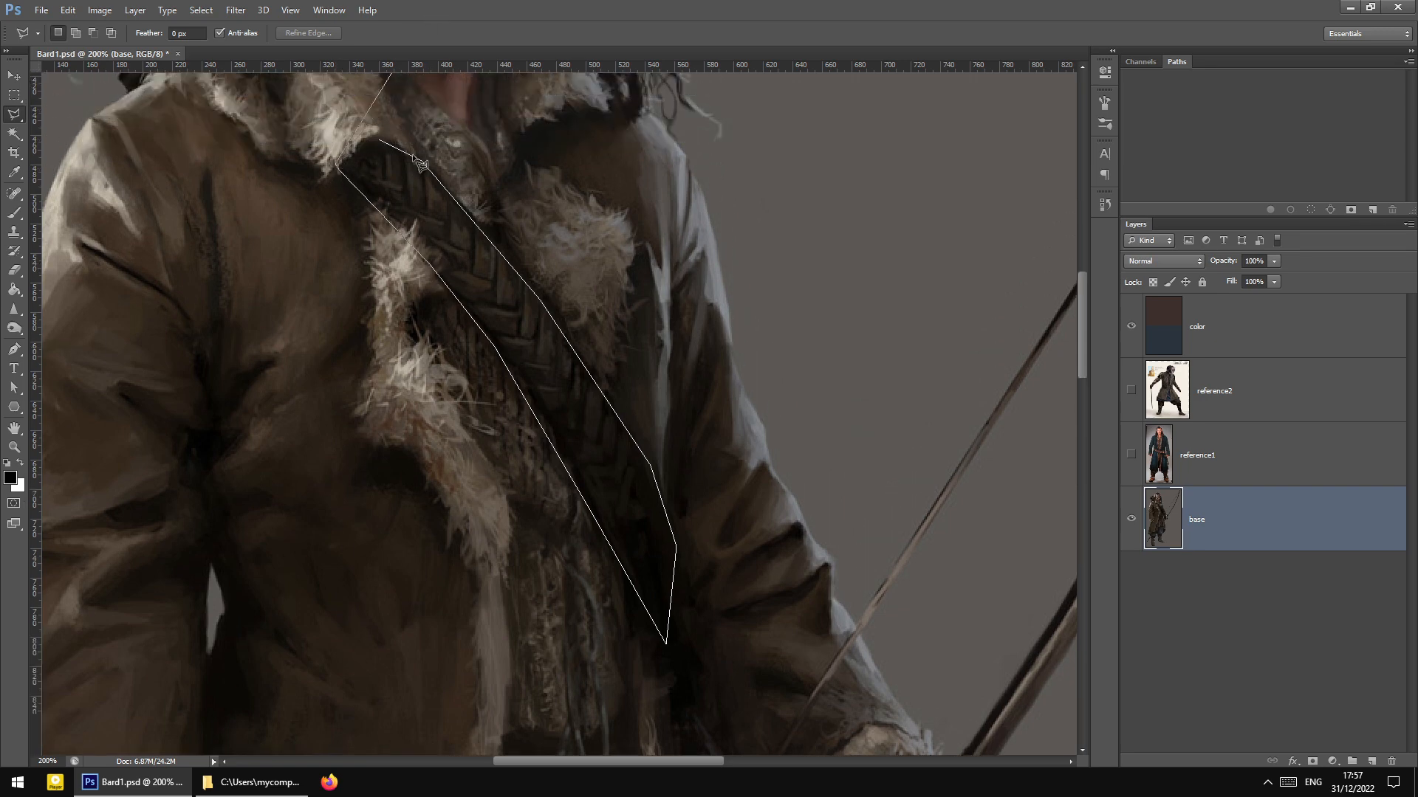
left_click(364, 139)
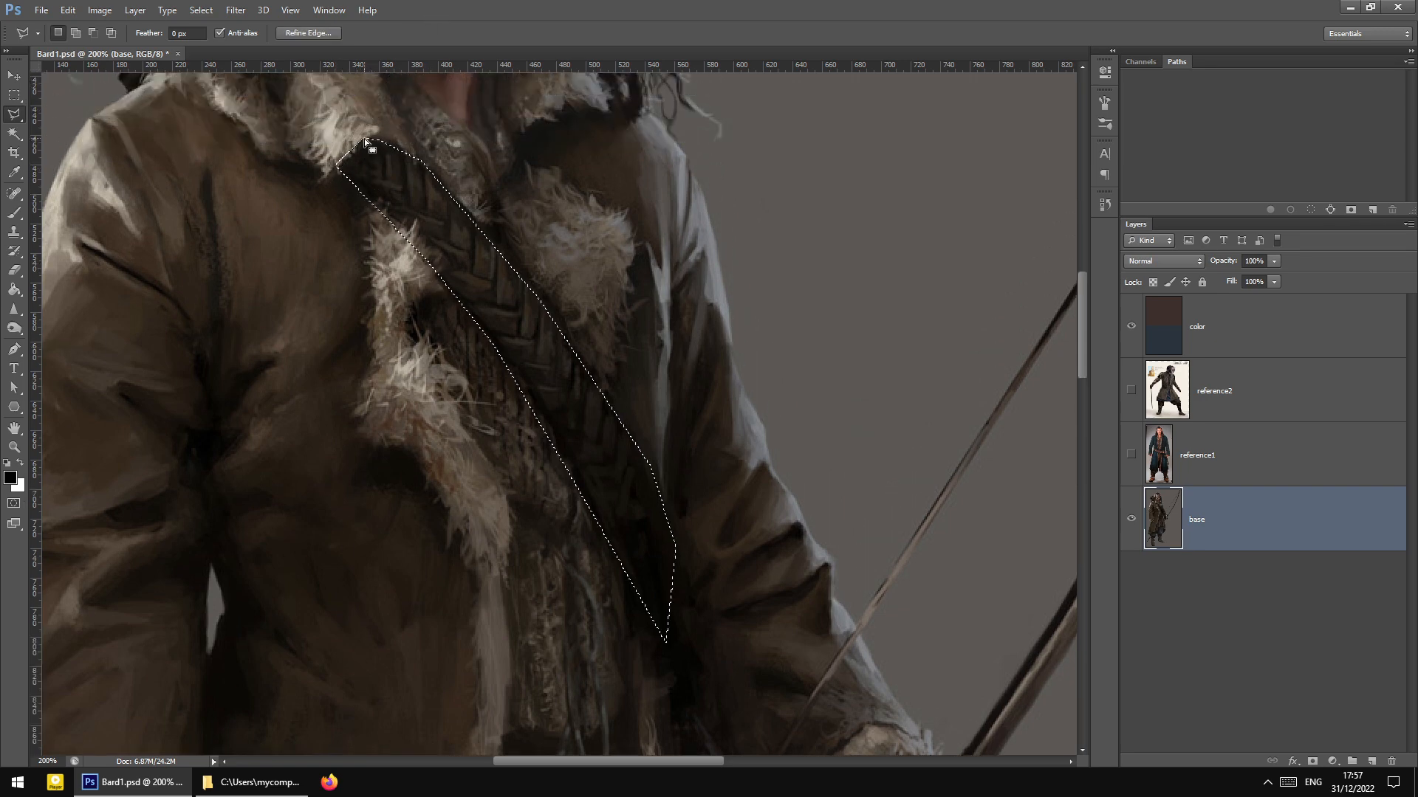
right_click(583, 346)
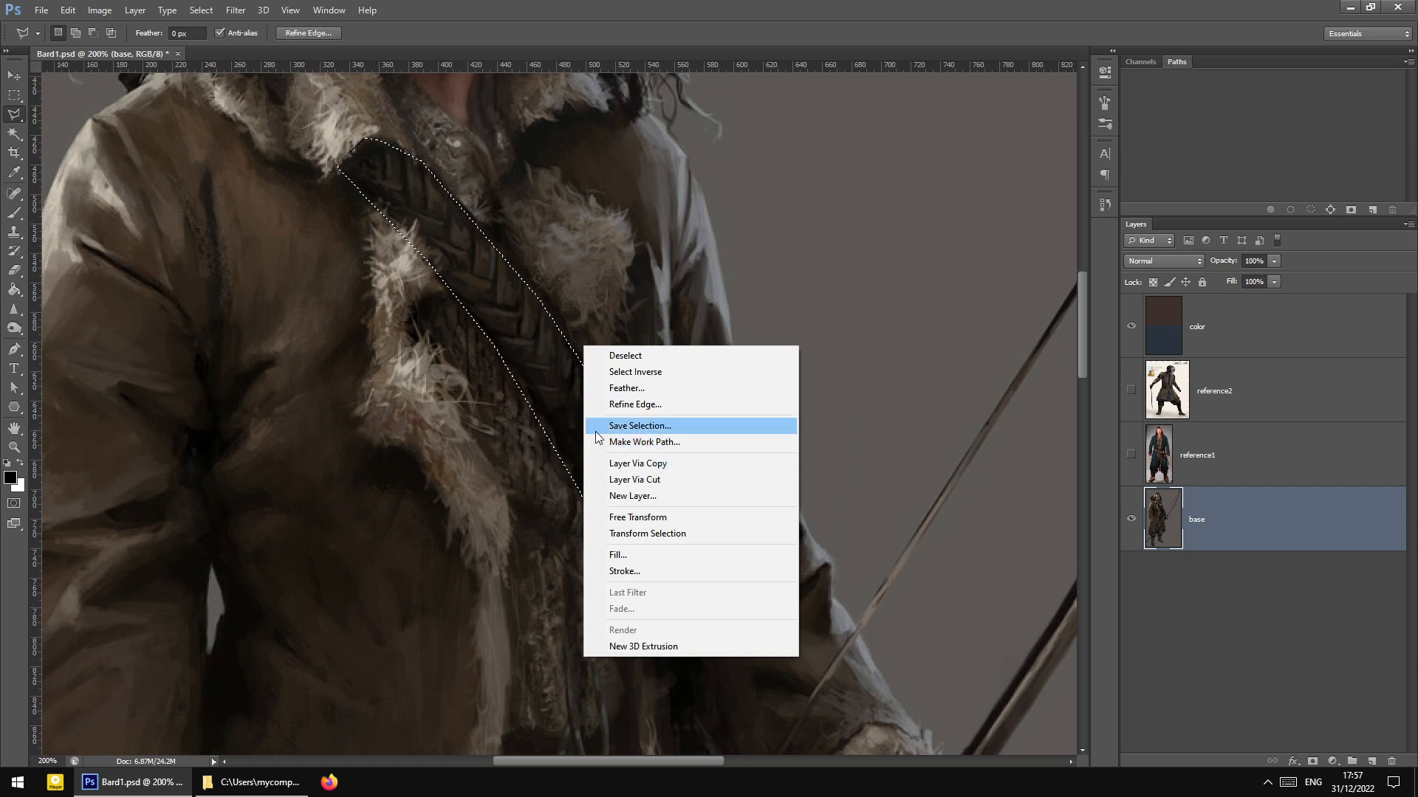
left_click(676, 464)
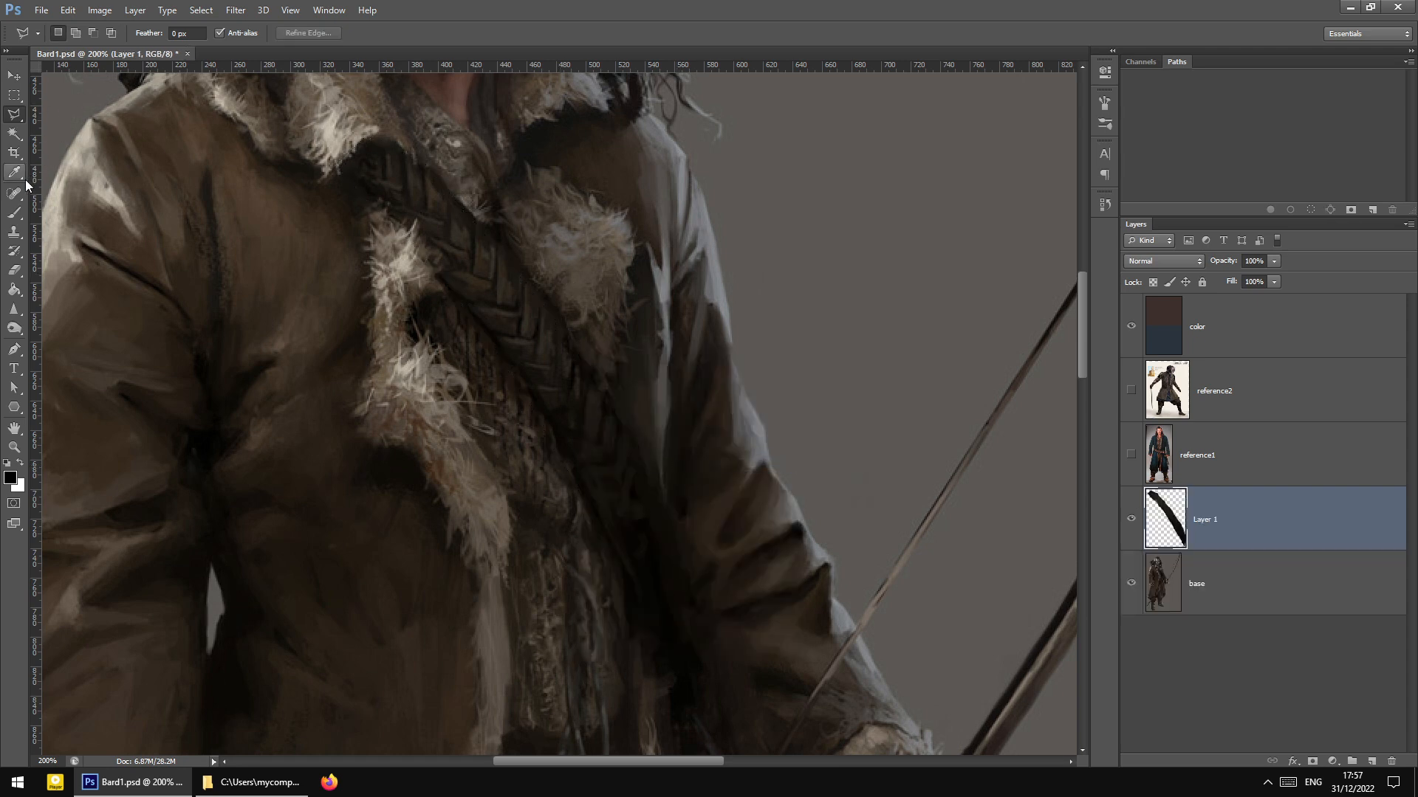
Sample the braid with the Clone Stamp and paint it along the strap's edge beside the chest fur on the new layer
left_click(15, 213)
mouse_move(20, 232)
left_mouse_down()
mouse_move(53, 247)
mouse_move(67, 230)
left_mouse_up()
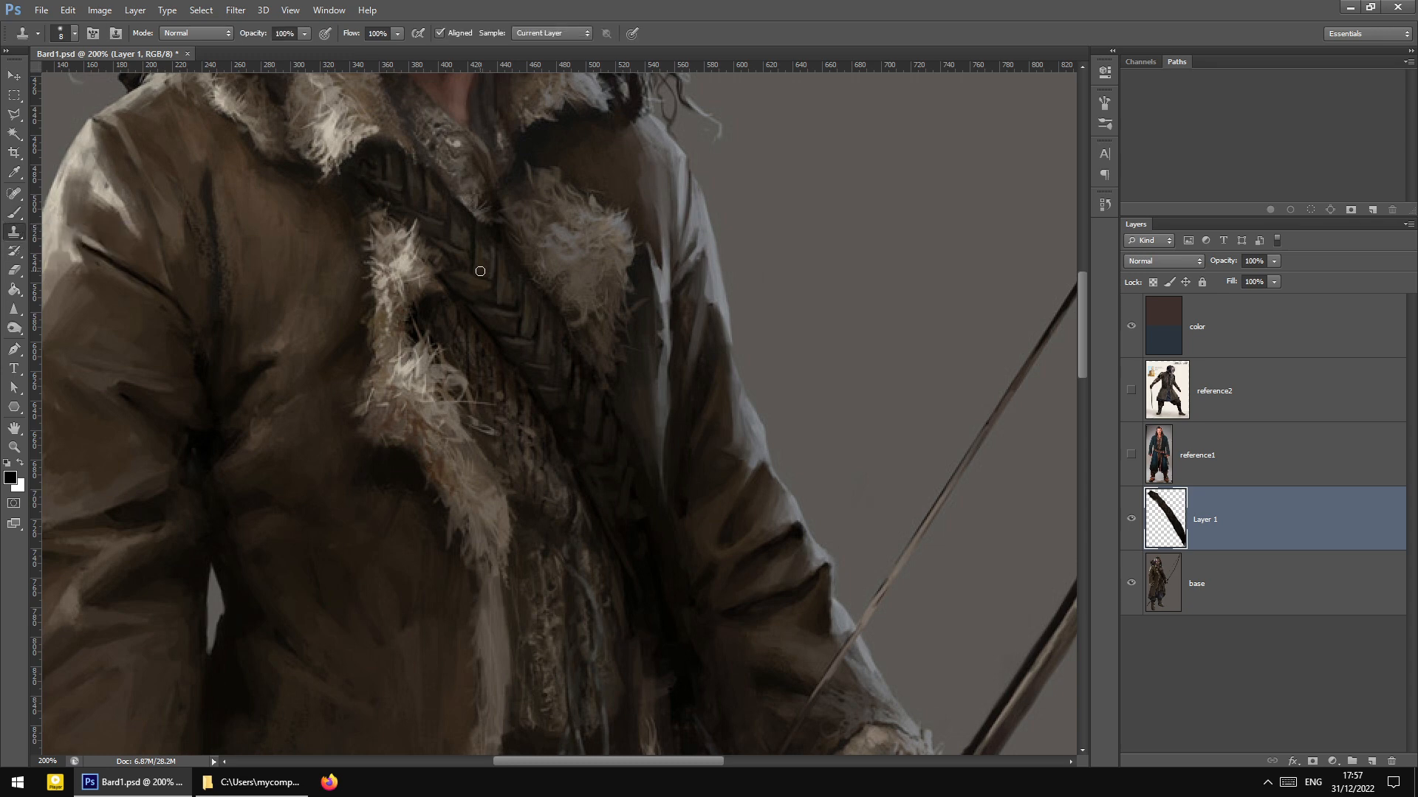
scroll(542, 407, "up", 2)
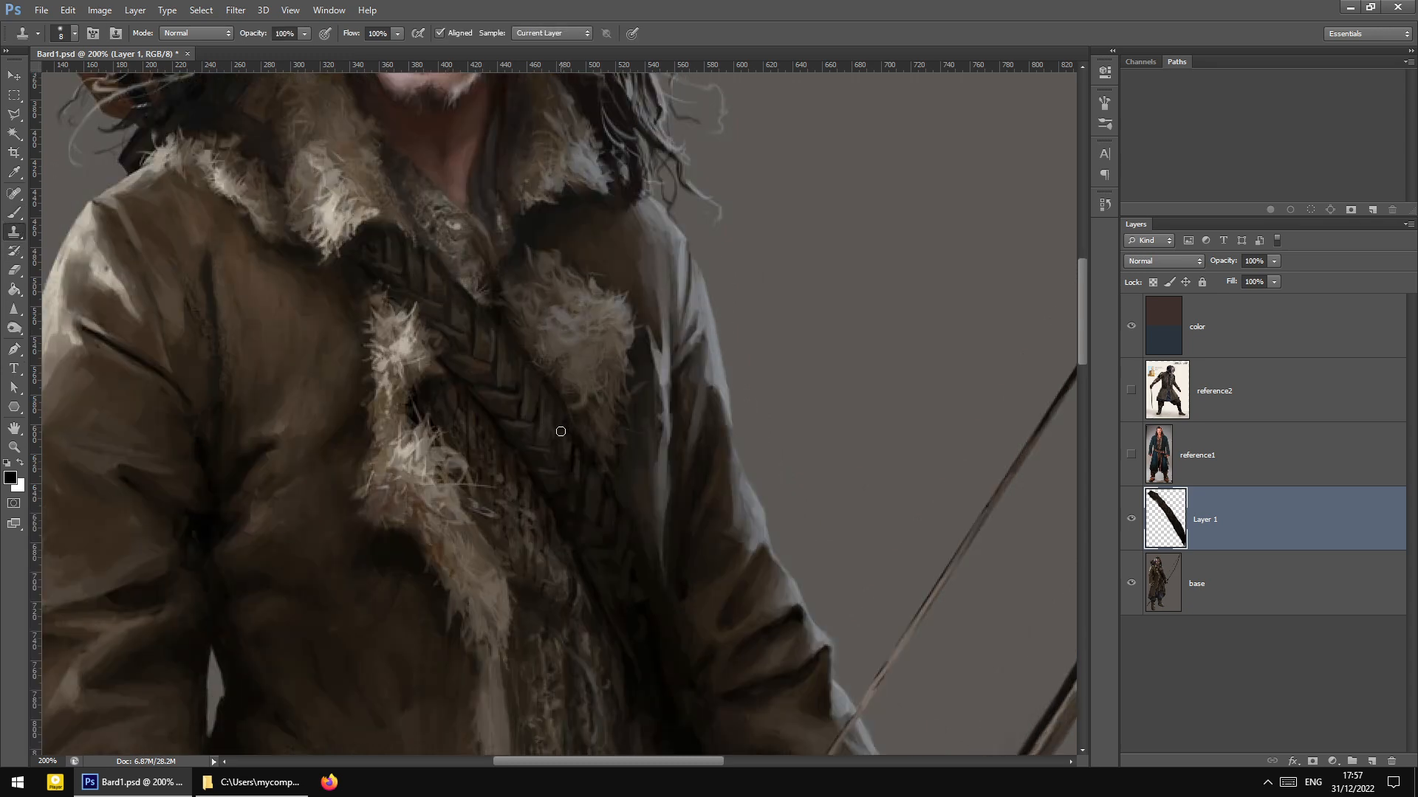
key("ctrl+plus")
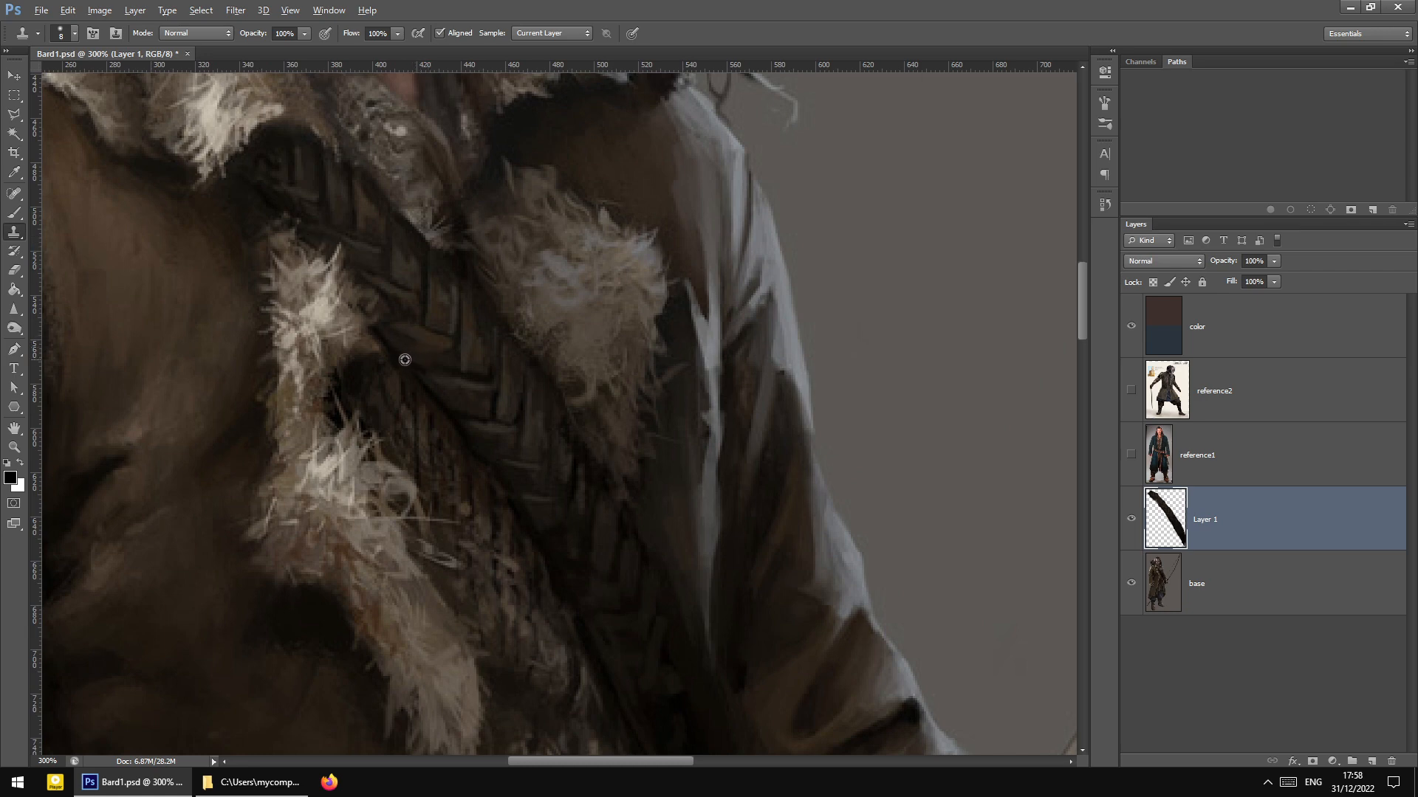
left_click(401, 355, "alt")
mouse_move(355, 293)
left_mouse_down()
mouse_move(372, 305)
mouse_move(378, 292)
mouse_move(356, 288)
left_mouse_up()
left_click_drag(336, 249, 342, 256)
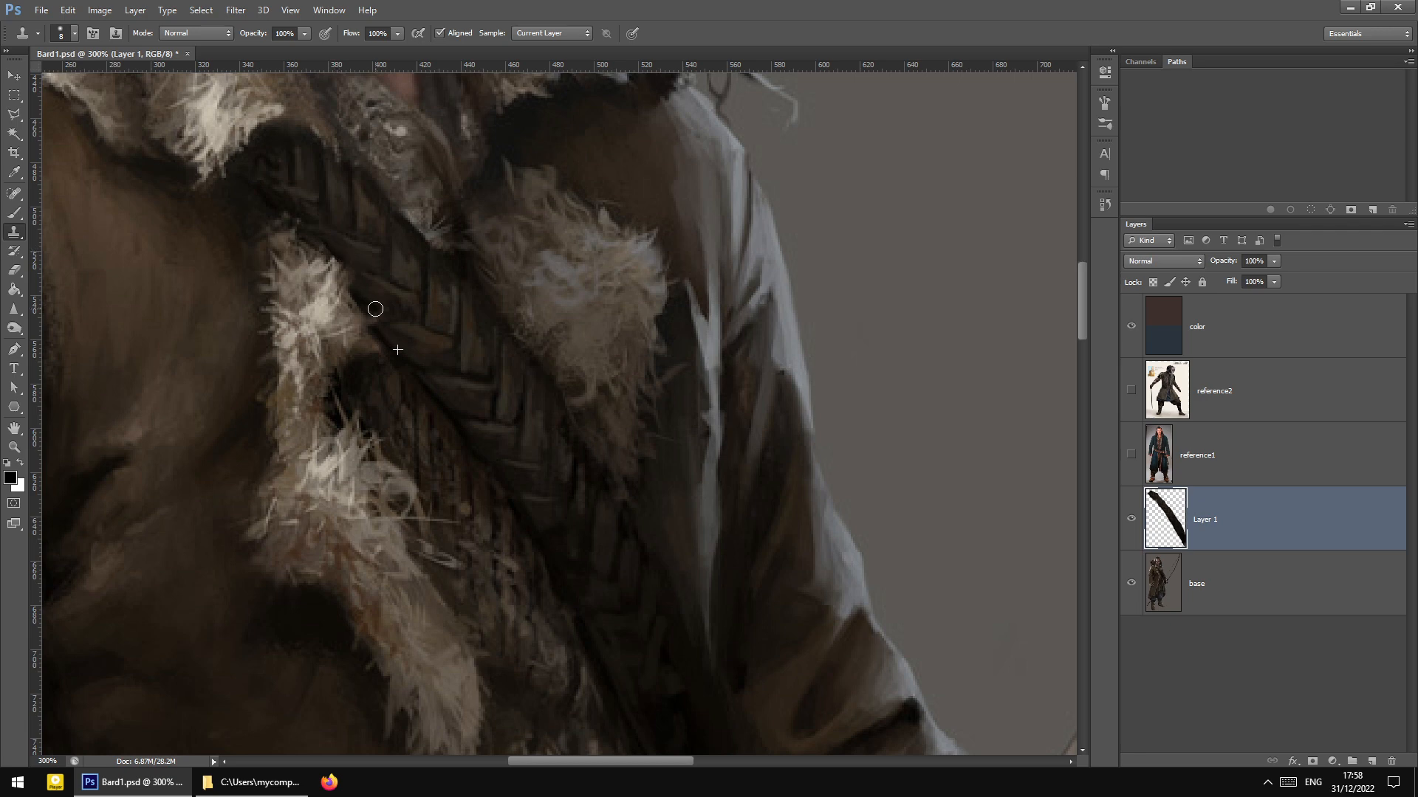
Check the Show Extras options without changing them and undo the stray clone dab on the background
left_click(290, 10)
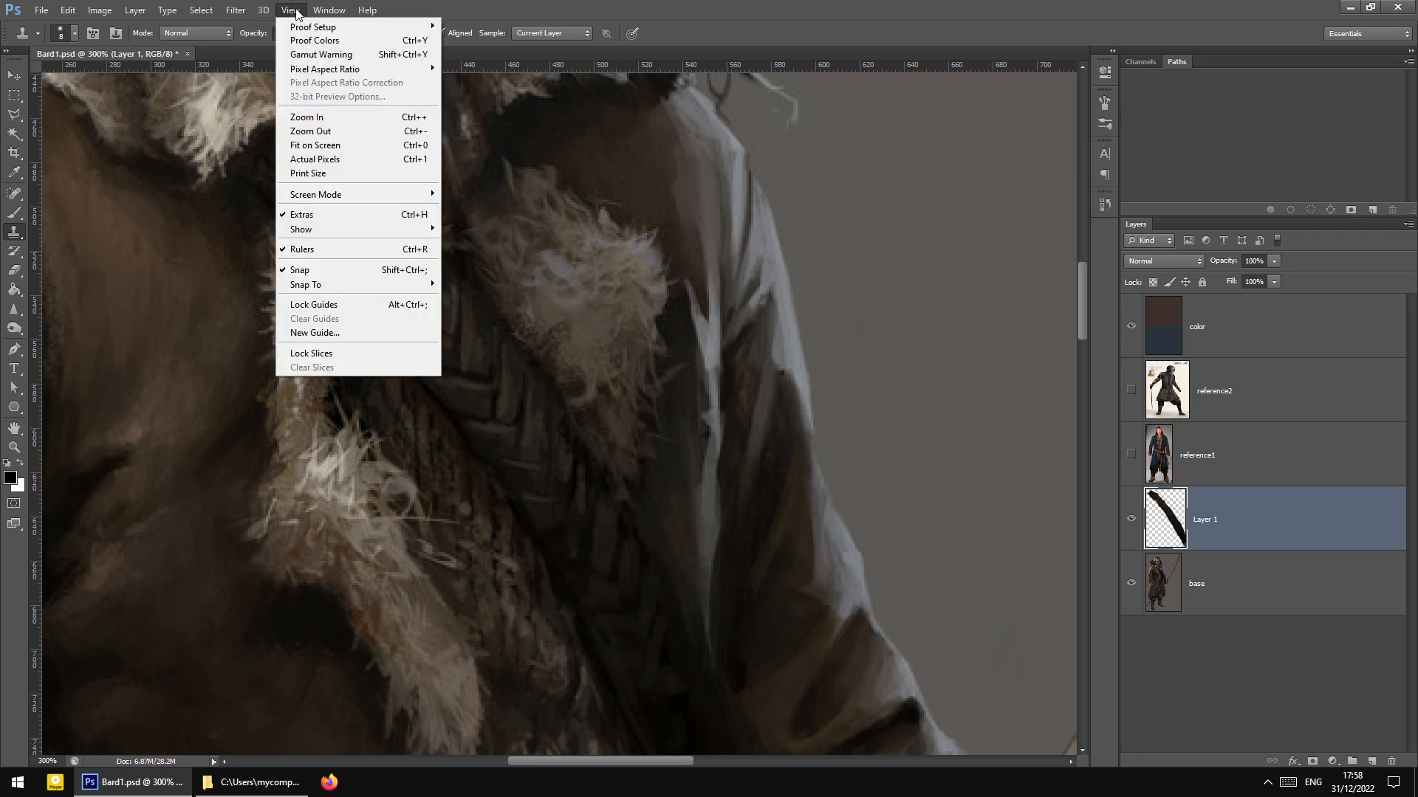
mouse_move(363, 229)
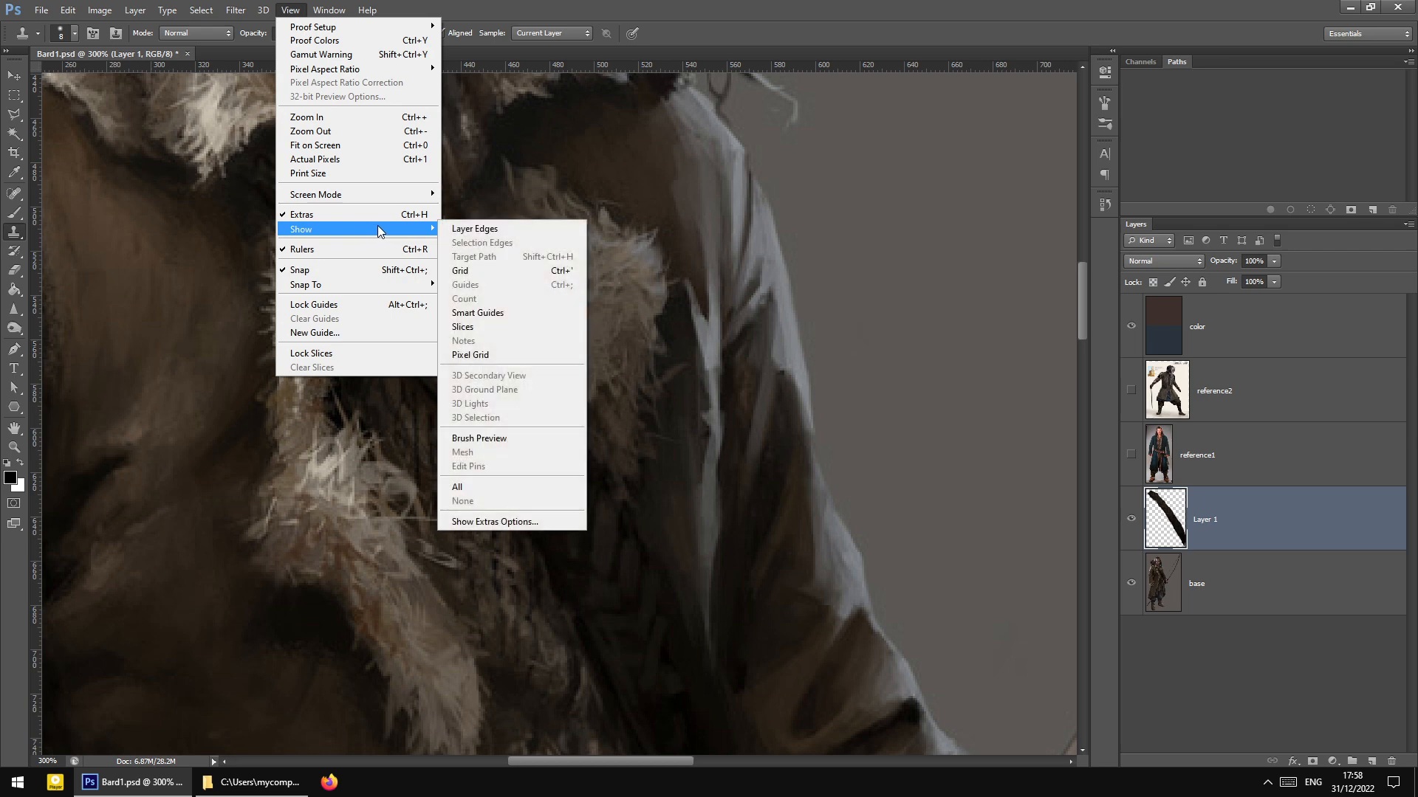
left_click(496, 522)
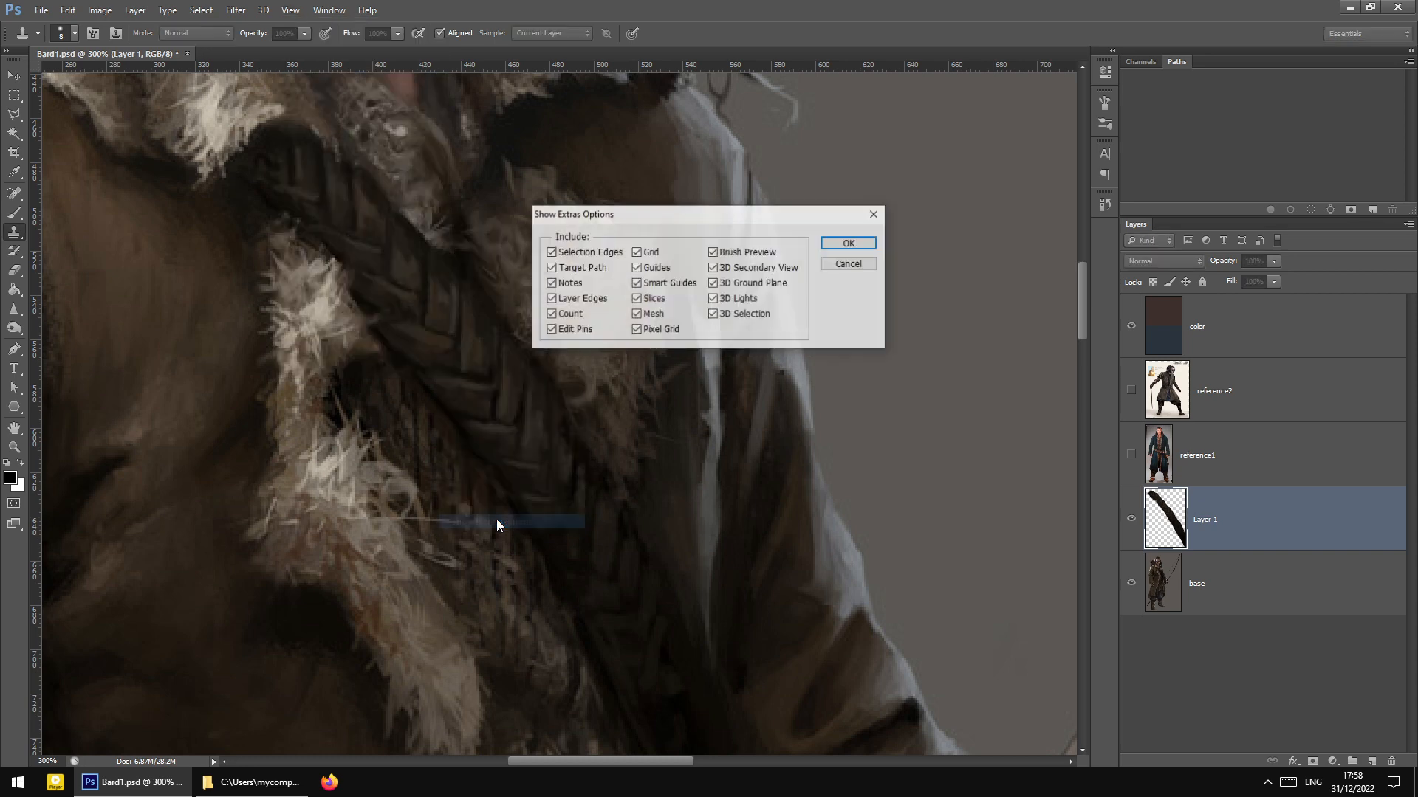
left_click(855, 262)
left_click(857, 259)
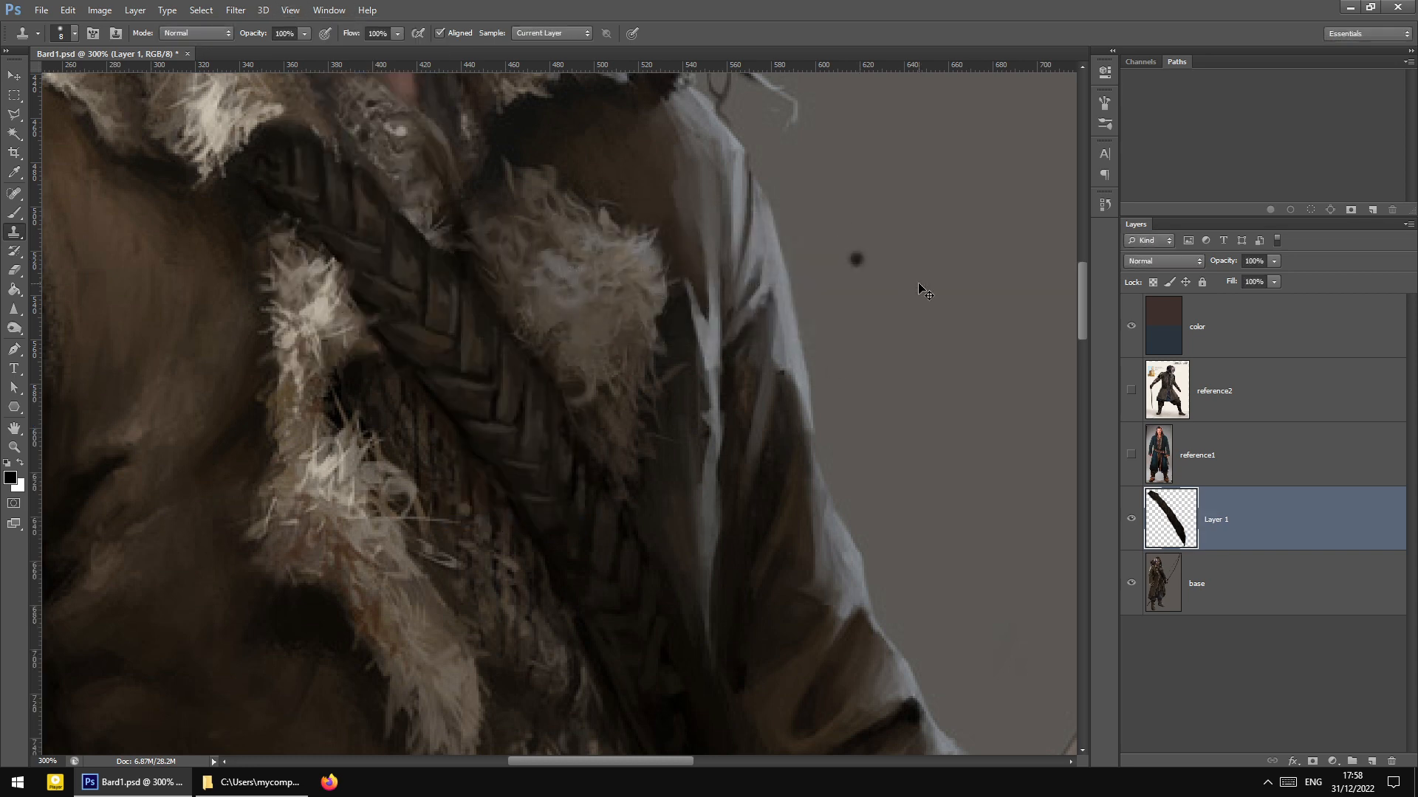
key("ctrl+z")
left_click(235, 10)
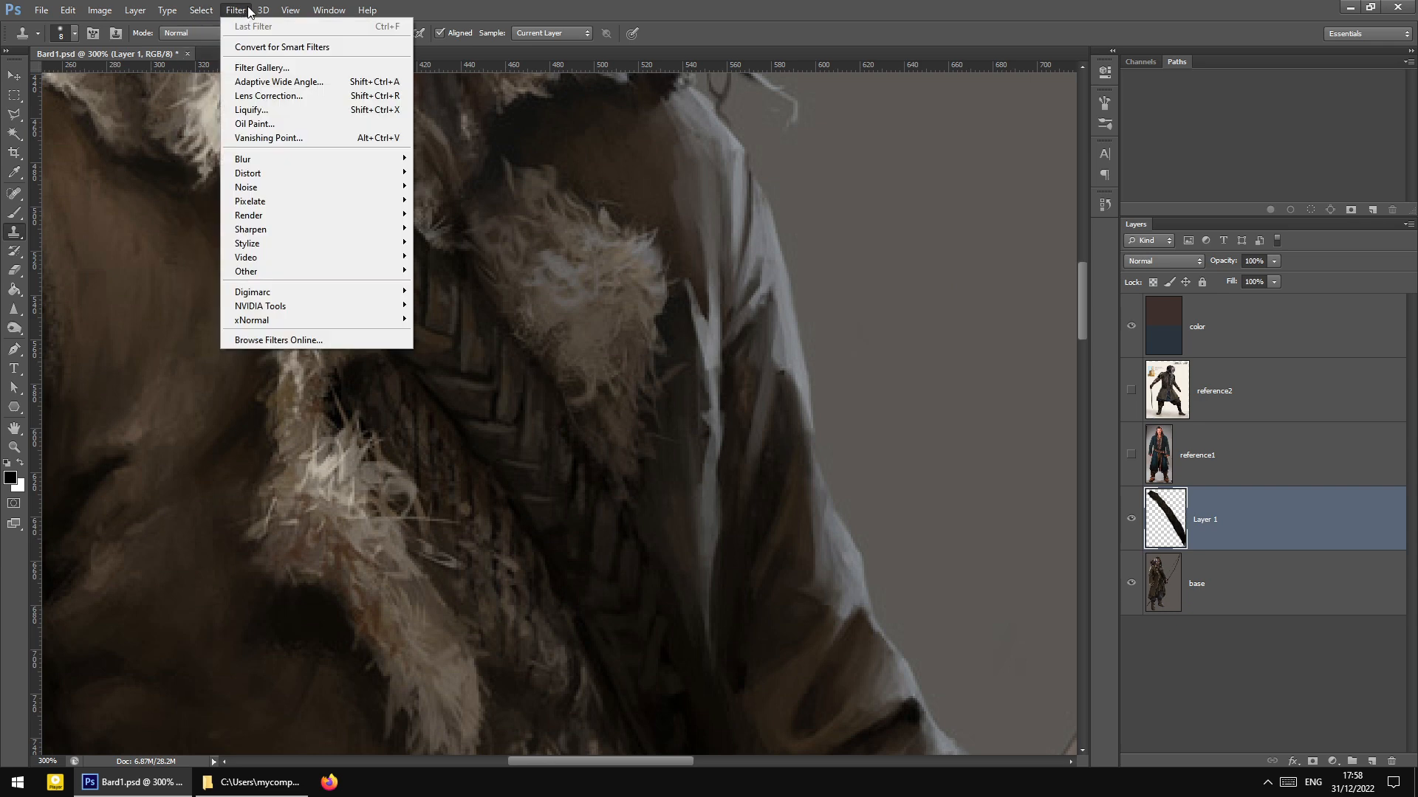
mouse_move(263, 8)
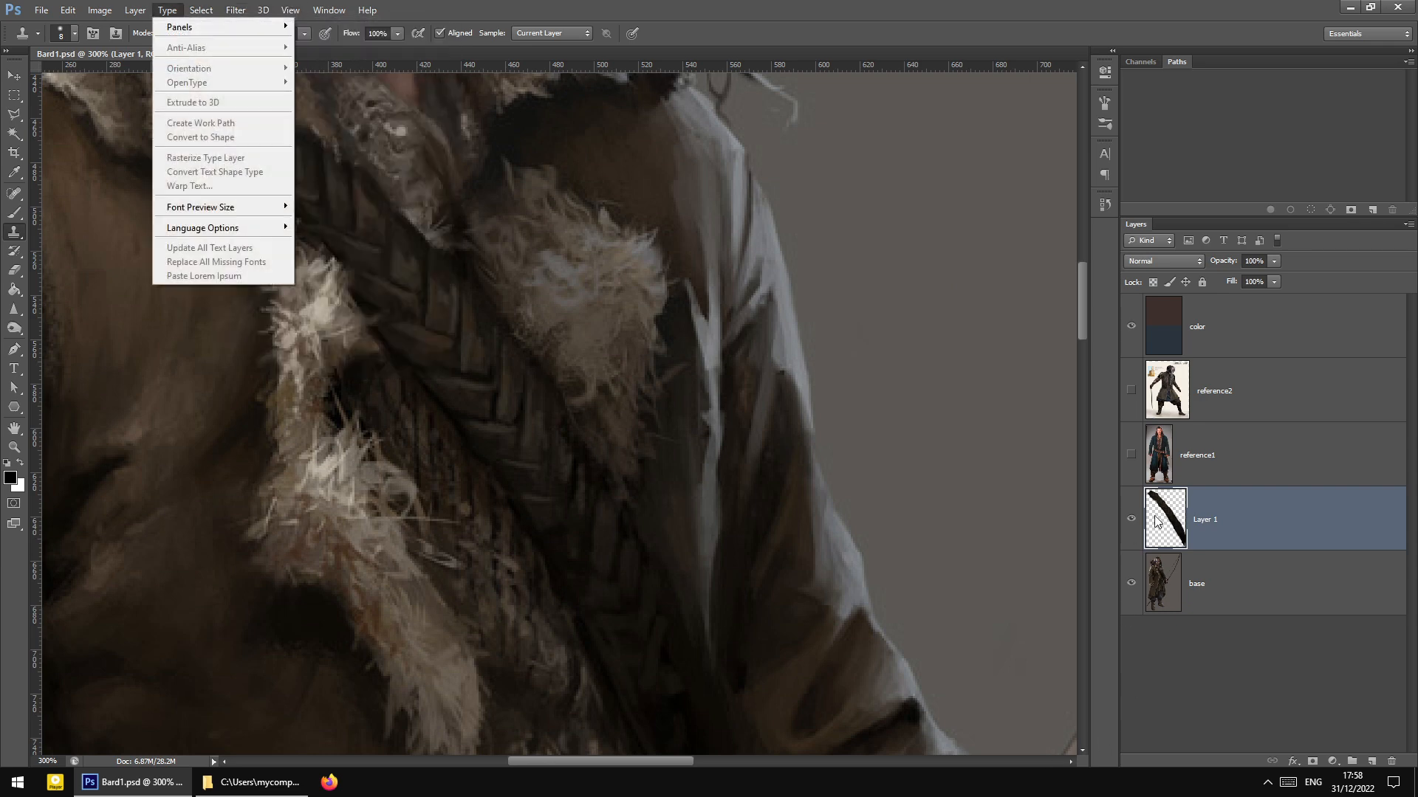
left_click(1183, 624)
Sample the braid near the fur collar on Layer 1 and clone it onto the strap's edge beside the chest fur
left_click(1191, 521)
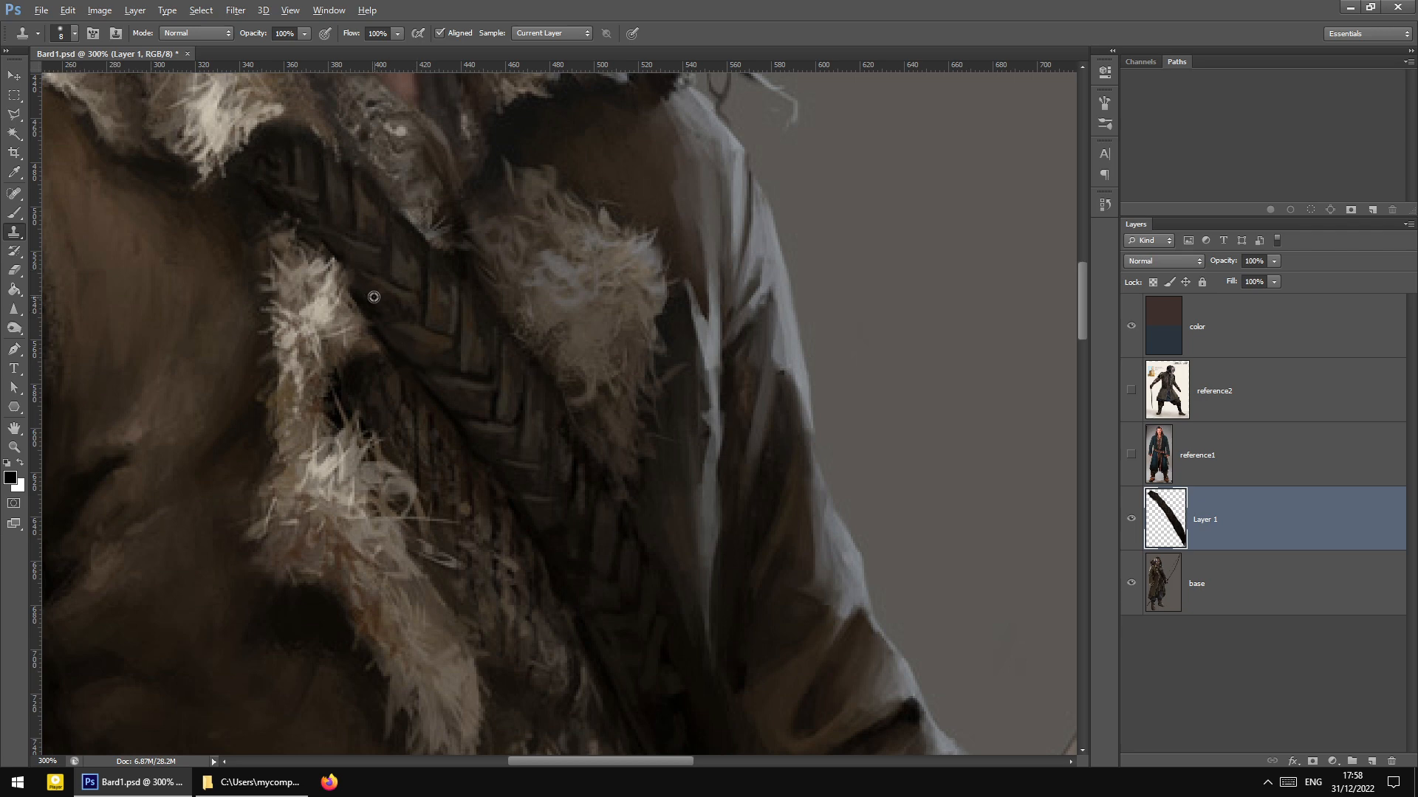
left_click(282, 204, "alt")
left_click_drag(325, 253, 330, 256)
Set the Clone Stamp to 86 px and clone the pale coat shoulder onto the empty background of the base layer
left_click_drag(632, 765, 673, 765)
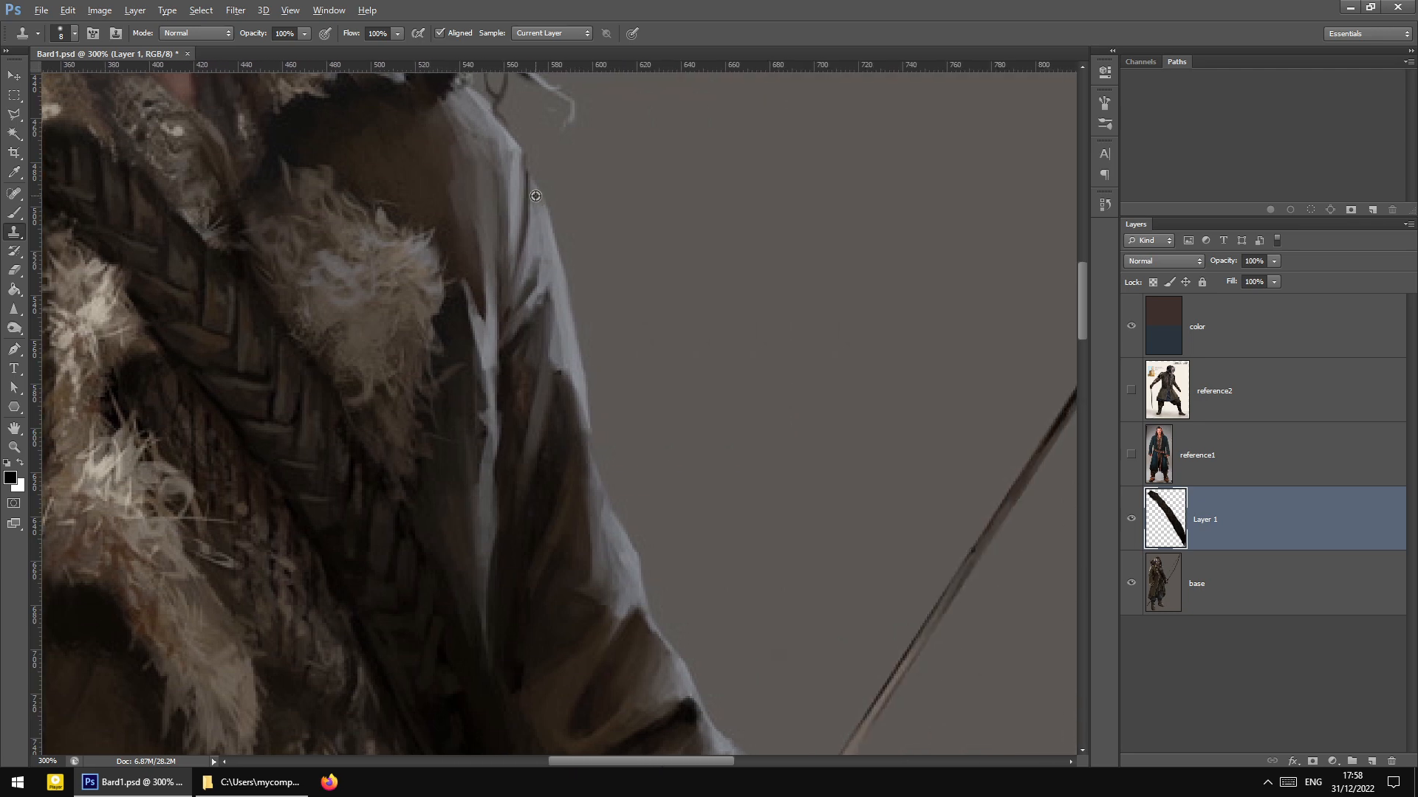
right_click(670, 185)
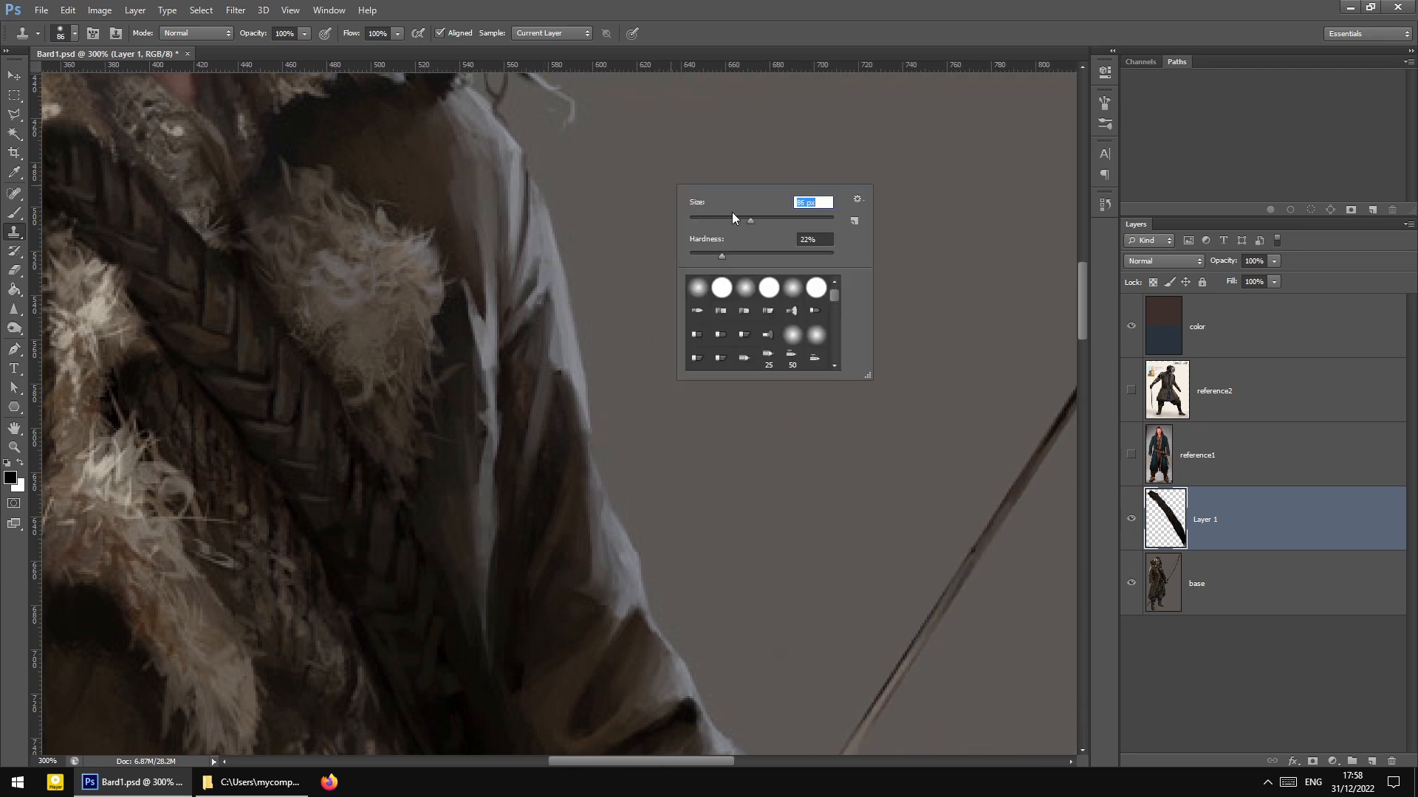
type("86")
key("Return")
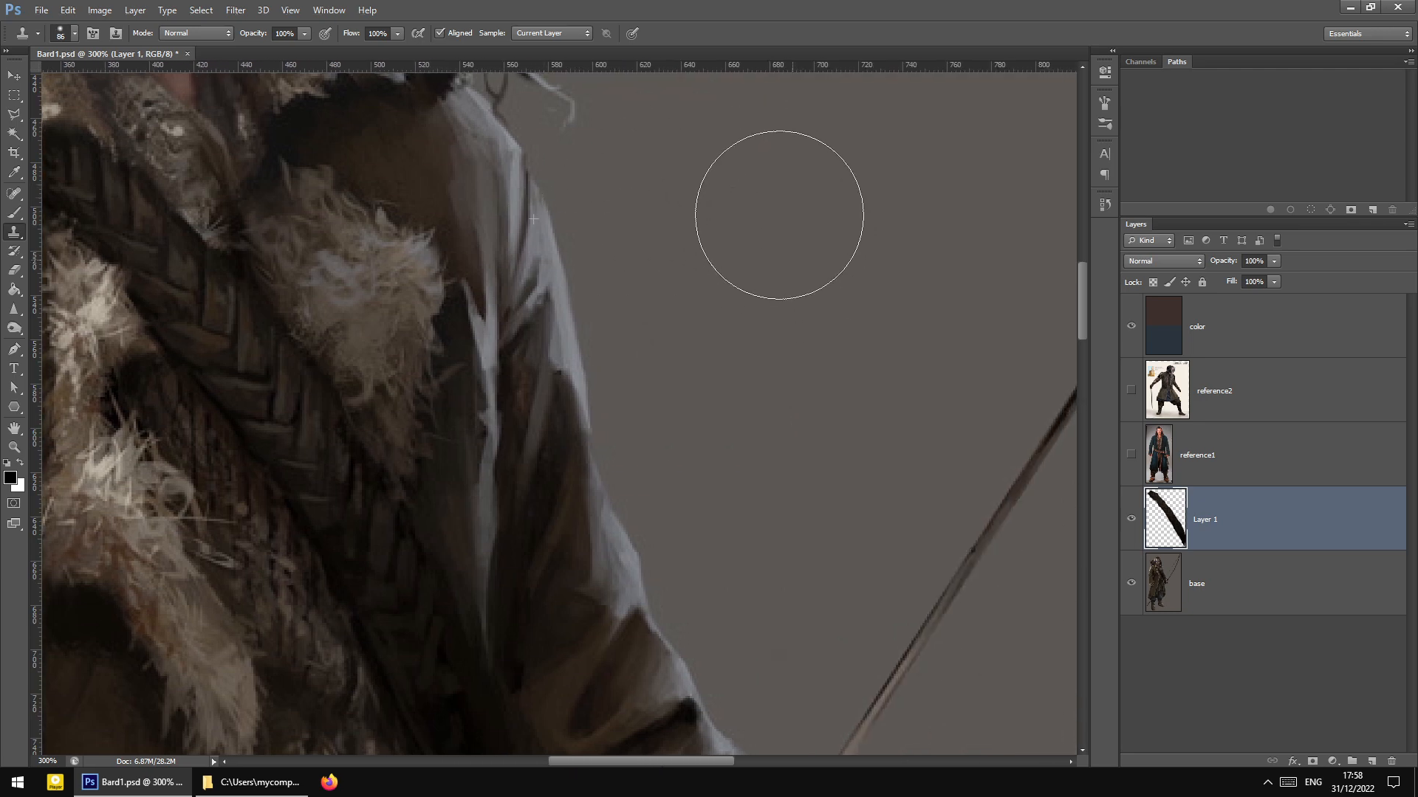
left_click(1188, 596)
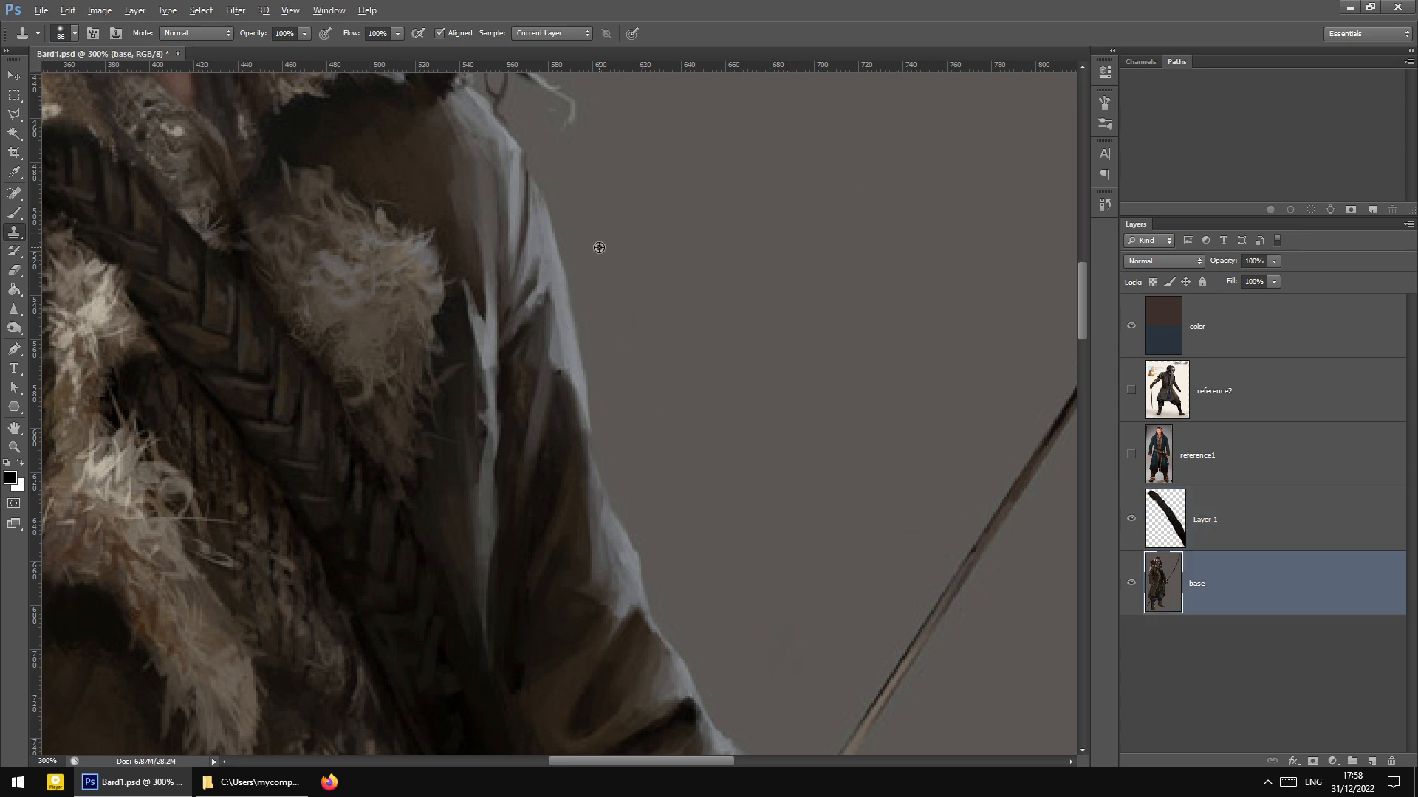
left_click(544, 199, "alt")
mouse_move(857, 255)
left_mouse_down()
mouse_move(861, 241)
mouse_move(849, 278)
mouse_move(741, 196)
mouse_move(798, 345)
mouse_move(749, 179)
mouse_move(769, 299)
left_mouse_up()
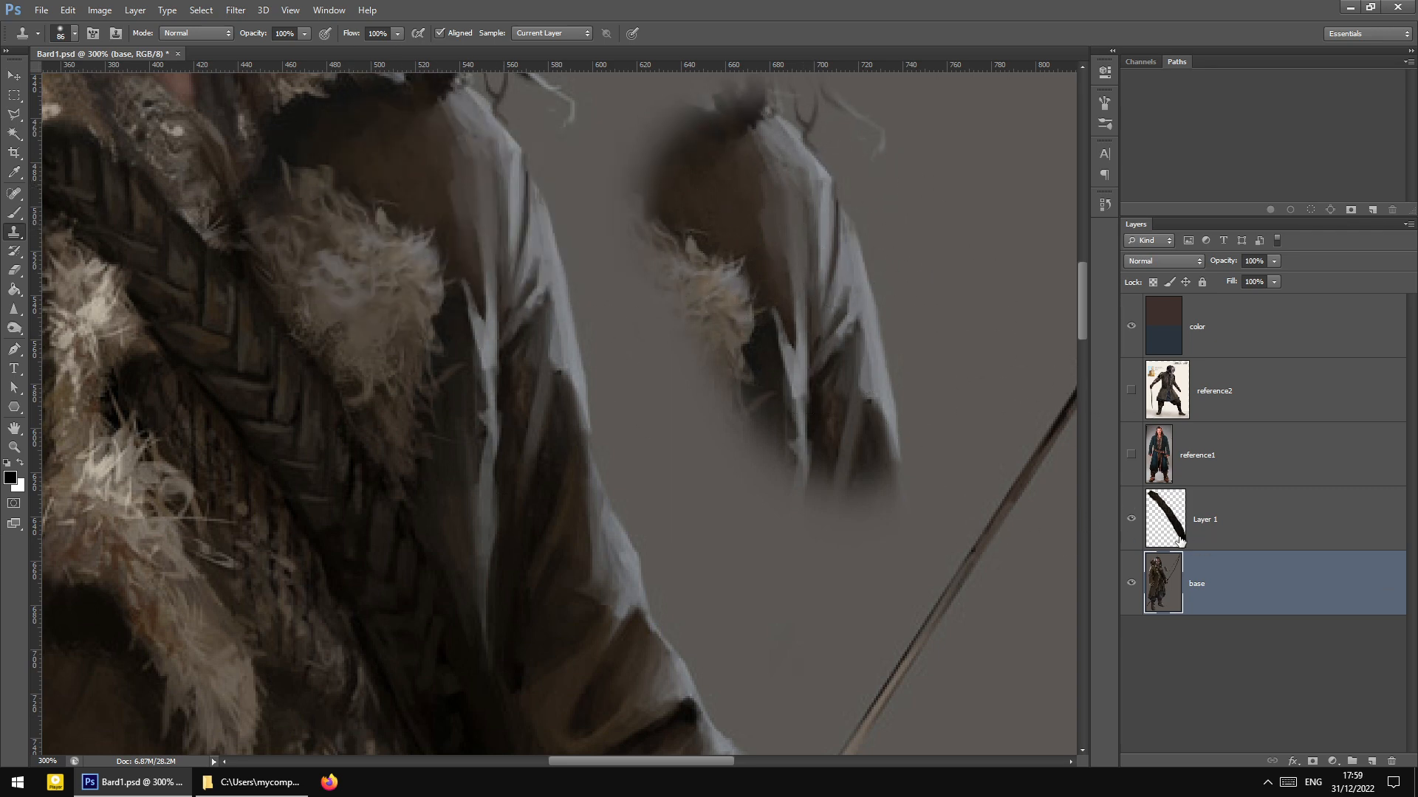
Clone another sample of the shoulder over the background and undo the test cloning
left_click(504, 175, "alt")
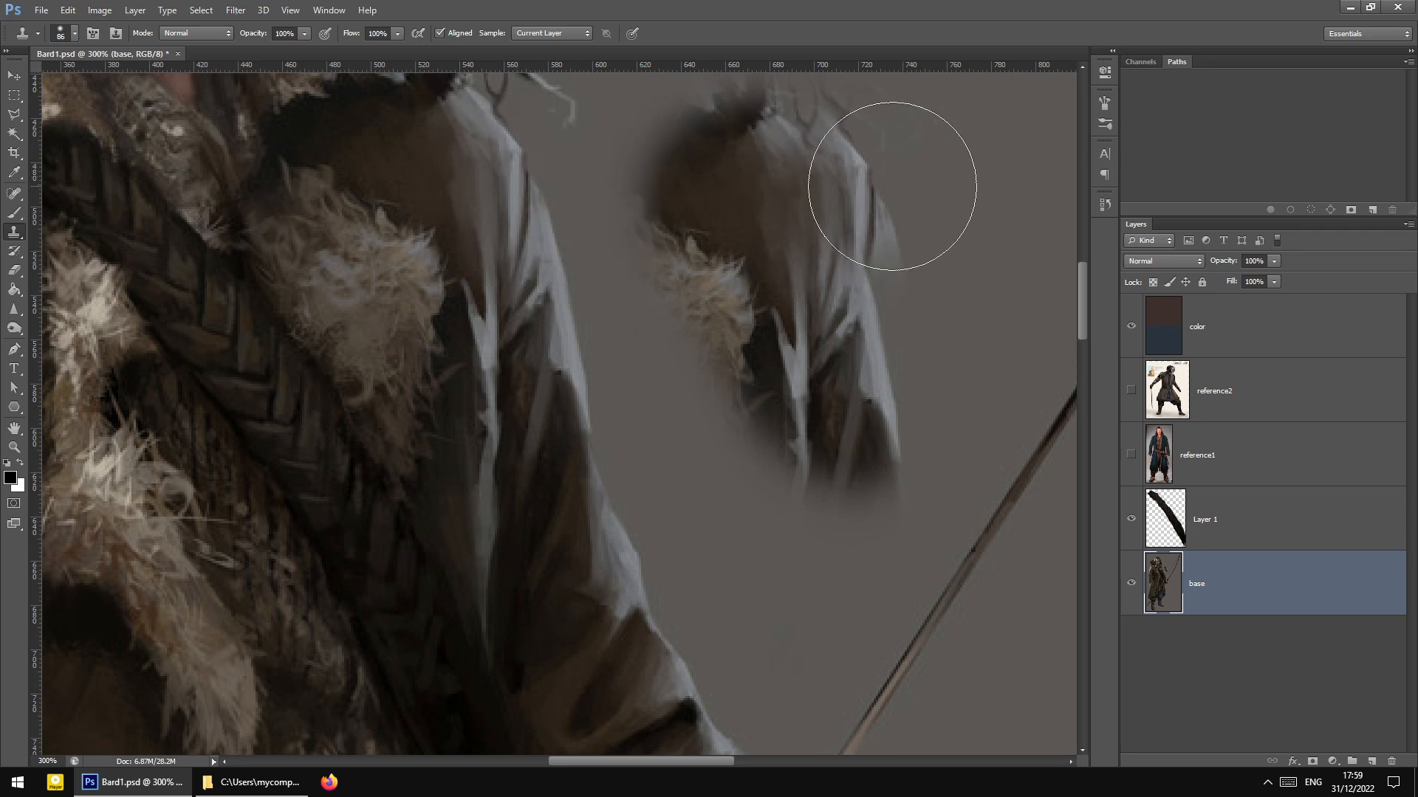
left_click(1000, 378)
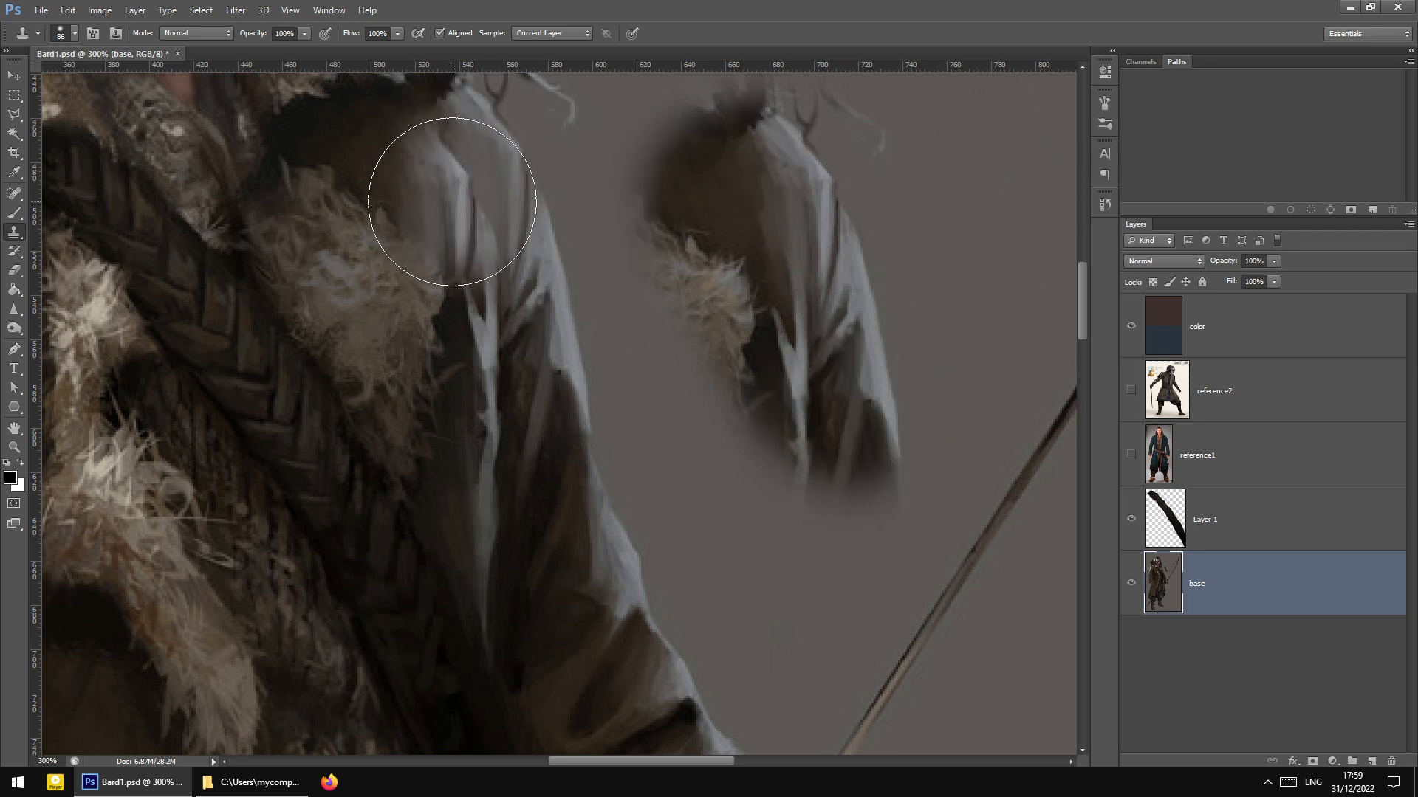
key("ctrl+z")
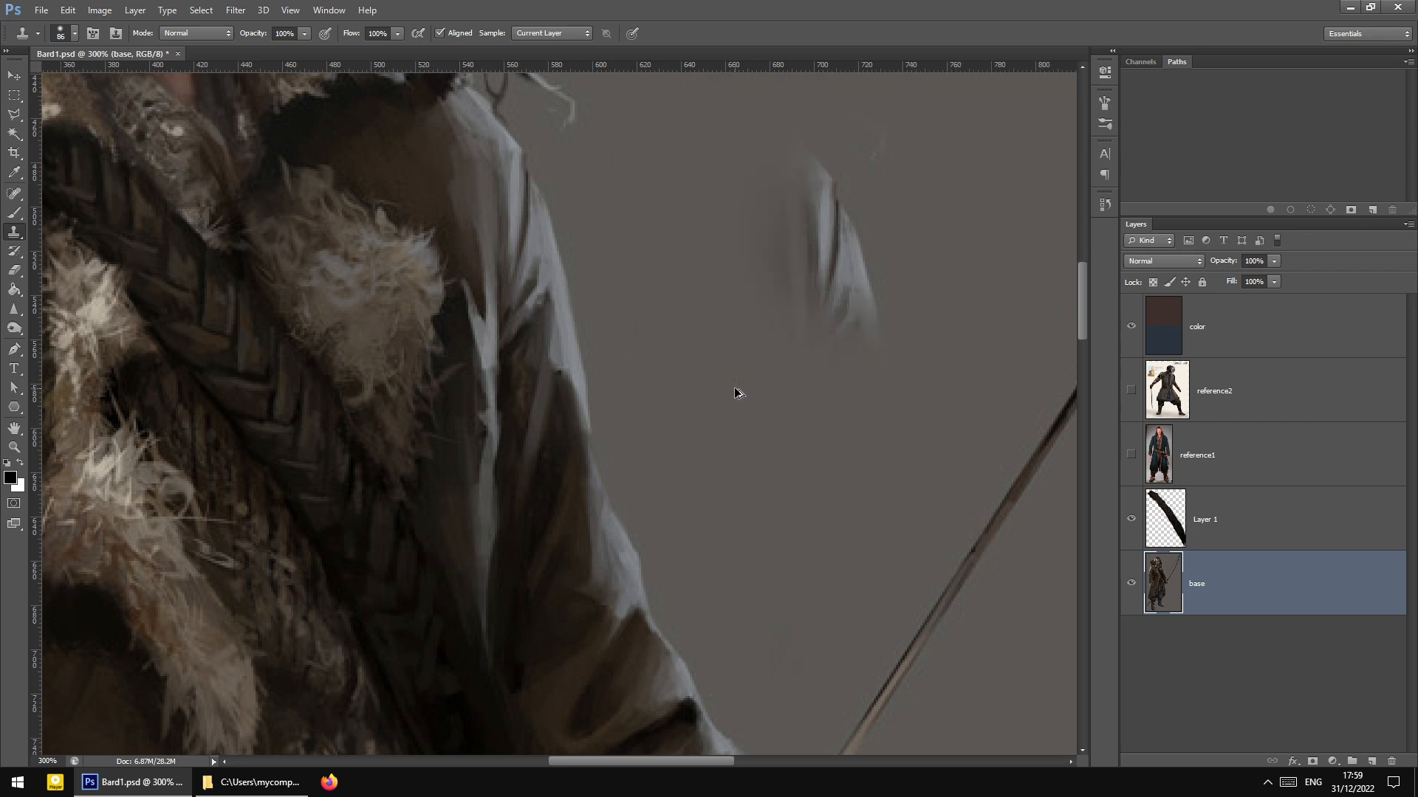
Reselect Layer 1 and review the recent Clone Stamp states in the document history
key("alt+bracketright")
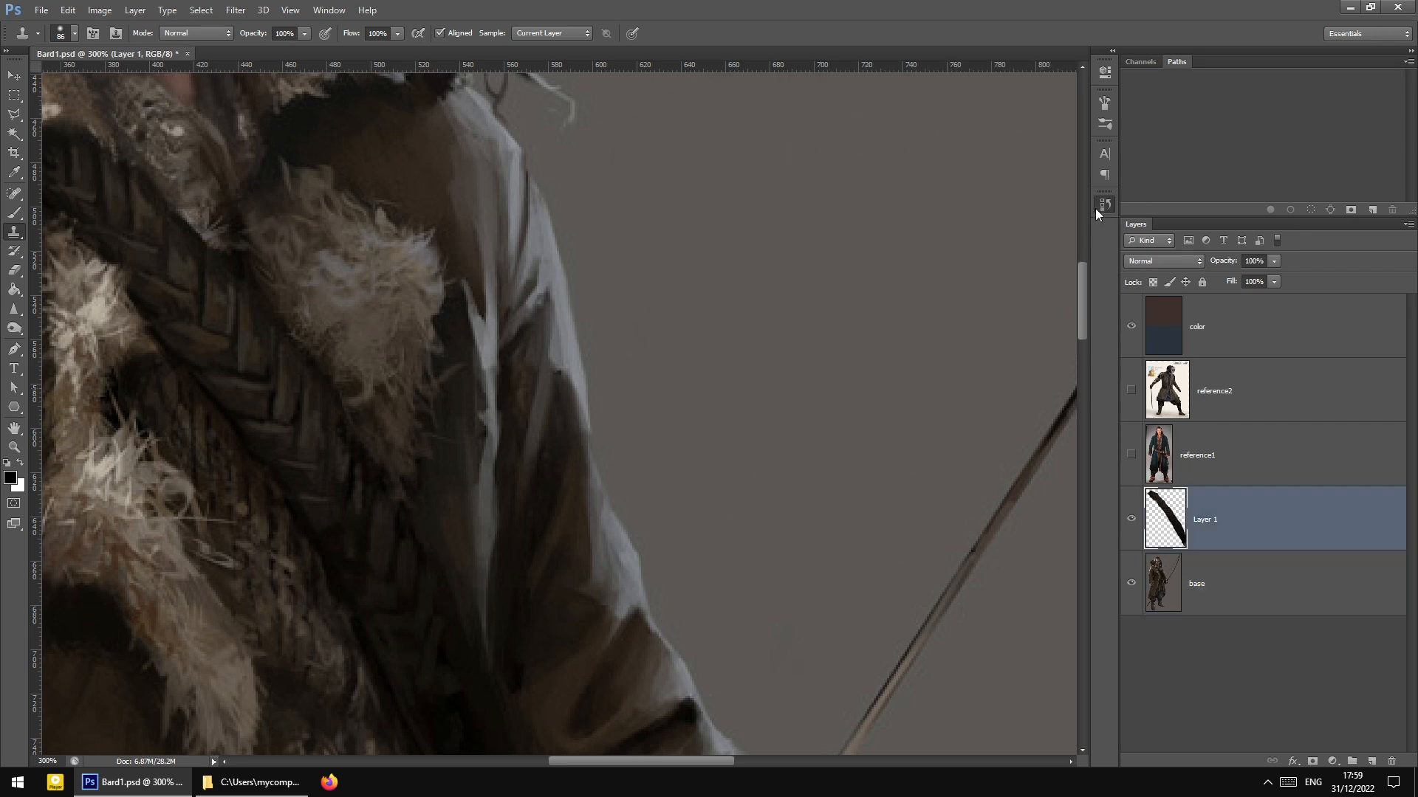
left_click(1098, 207)
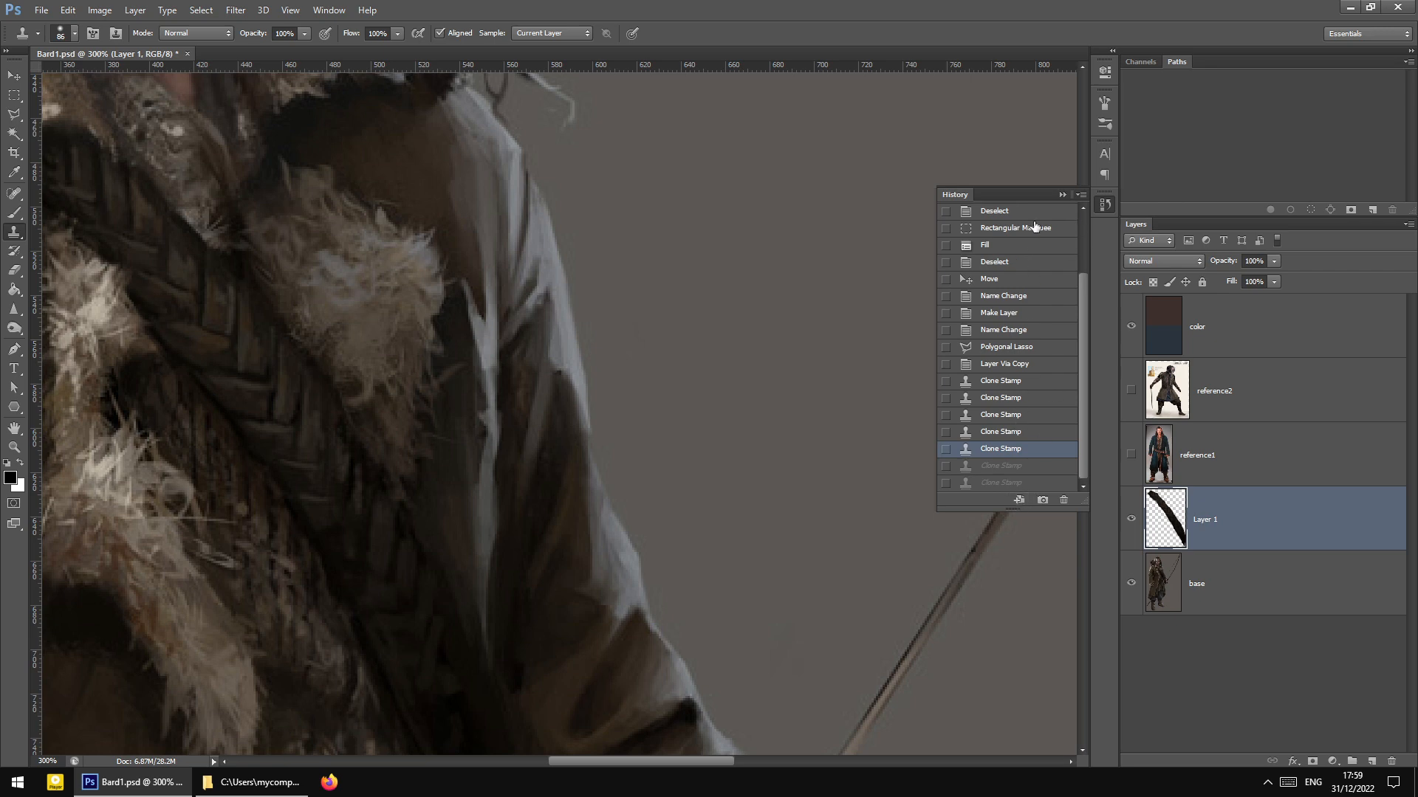
left_click(1063, 194)
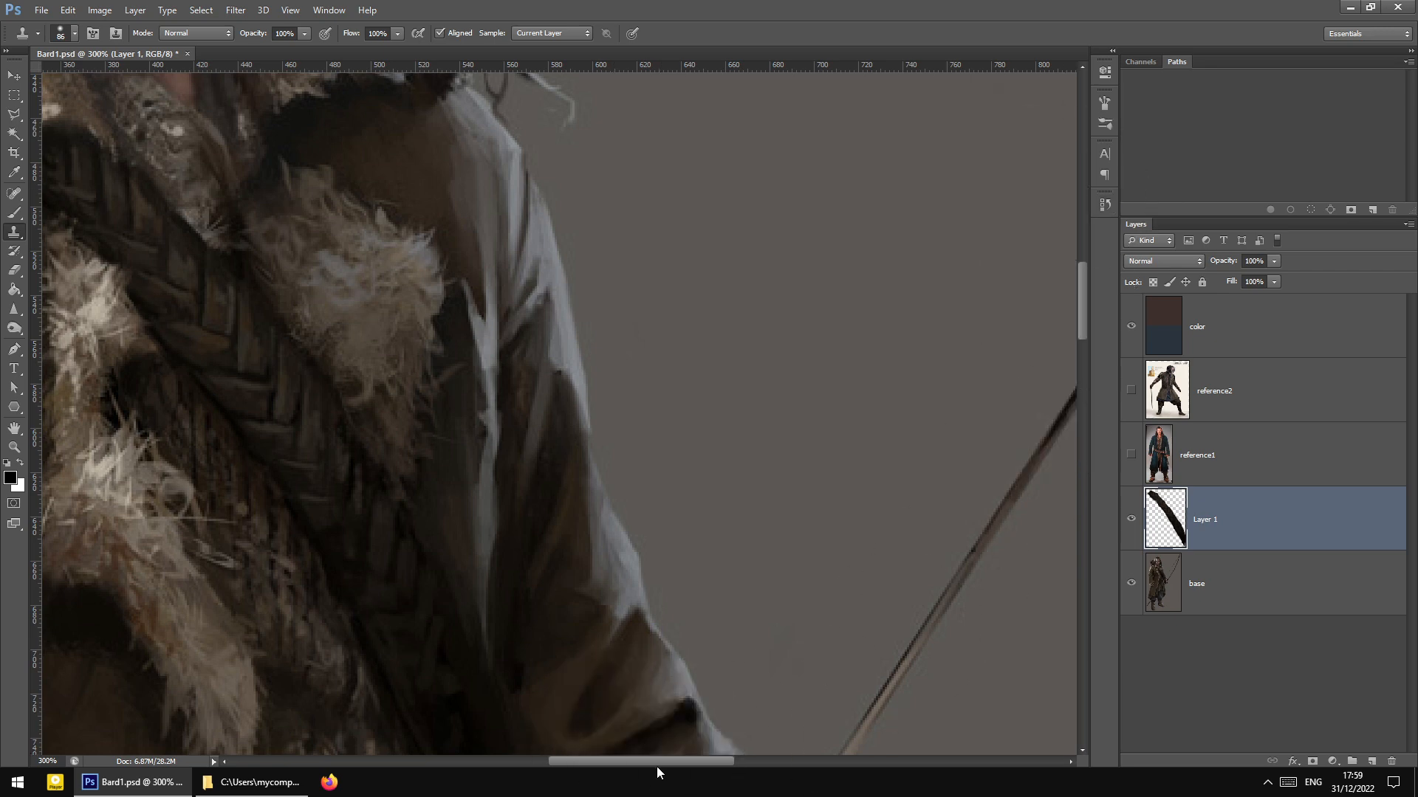
left_click_drag(657, 762, 610, 762)
left_click(1105, 203)
left_click(1106, 199)
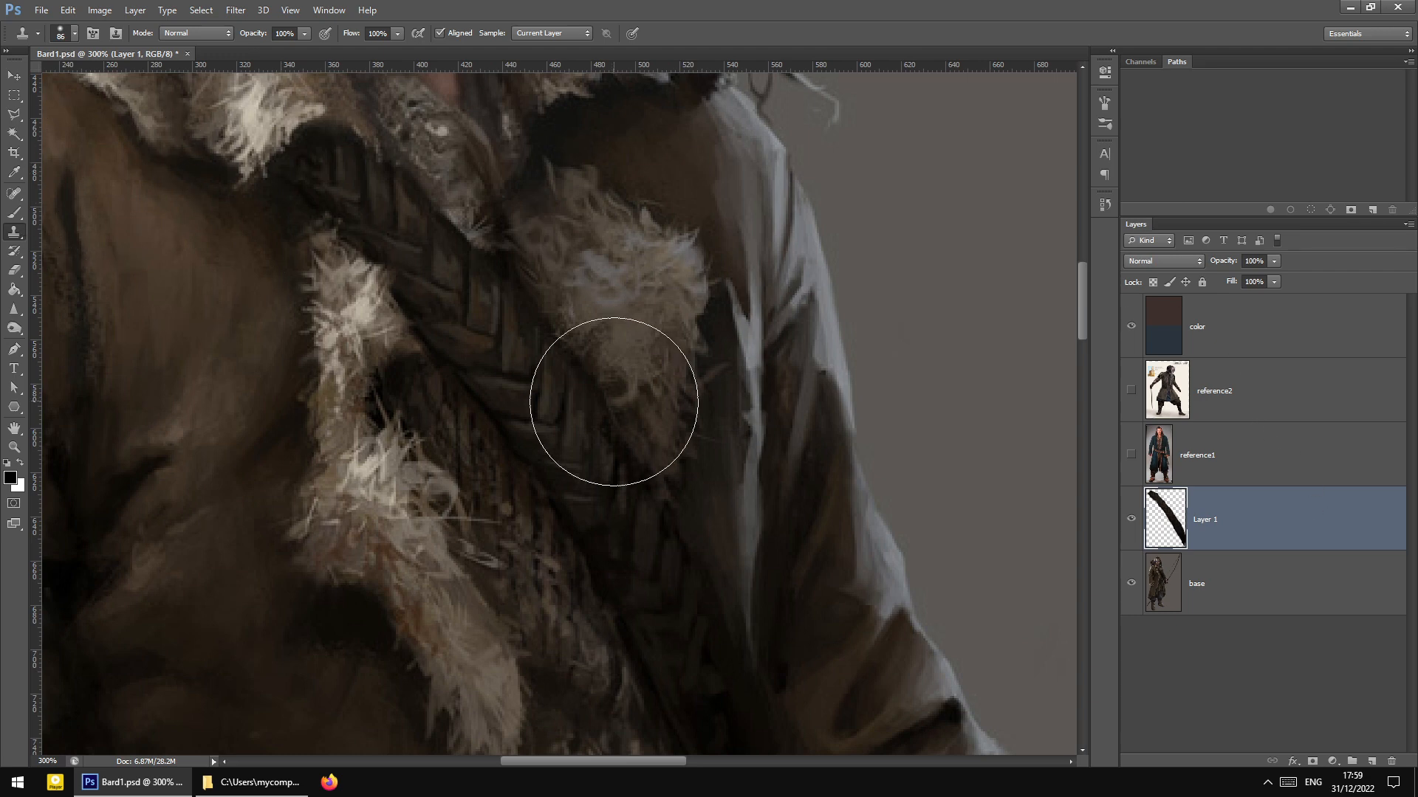
Reduce the Clone Stamp to 10 px, sample the strap's upper end and paint along its edge beside the fur
right_click(615, 401)
left_click_drag(649, 426, 652, 426)
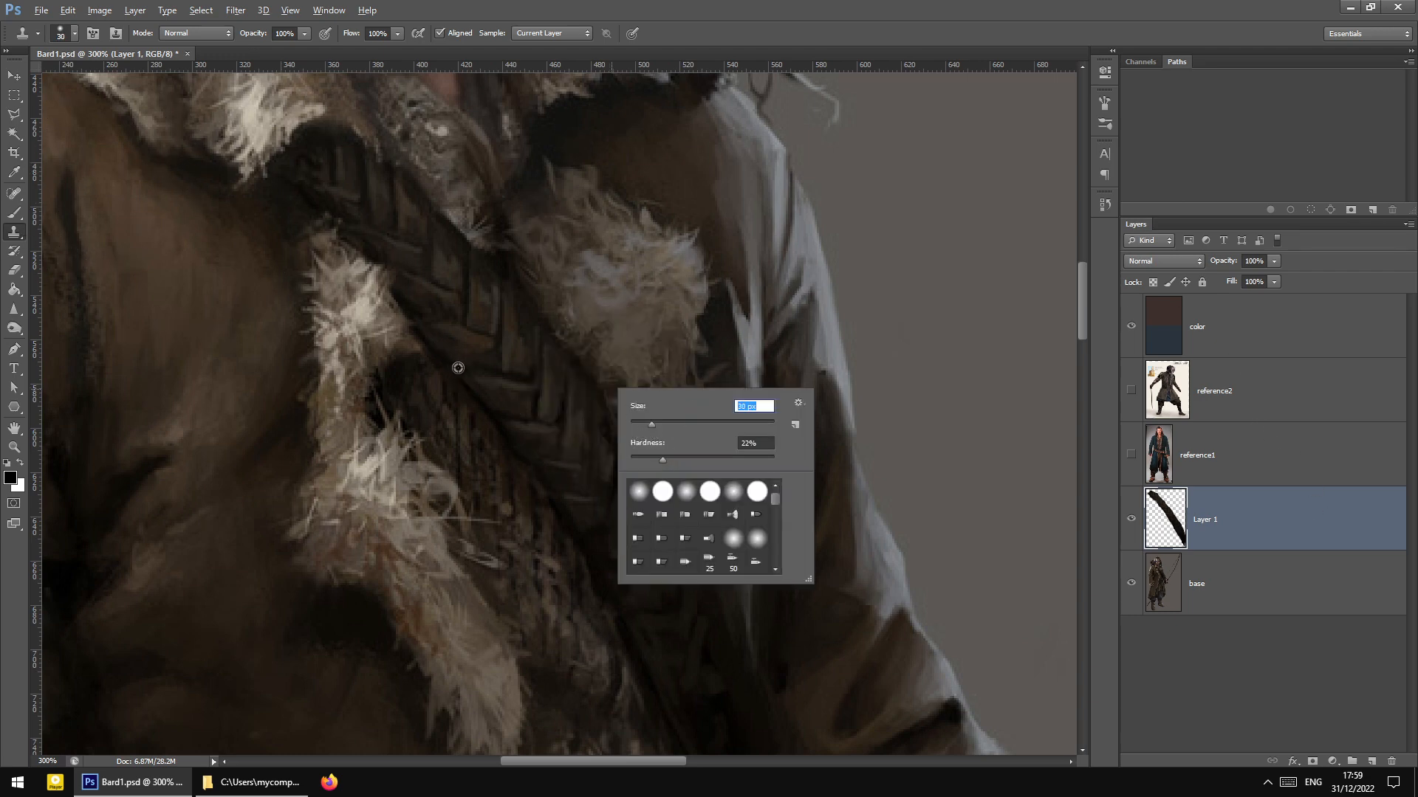
left_click(330, 212, "alt")
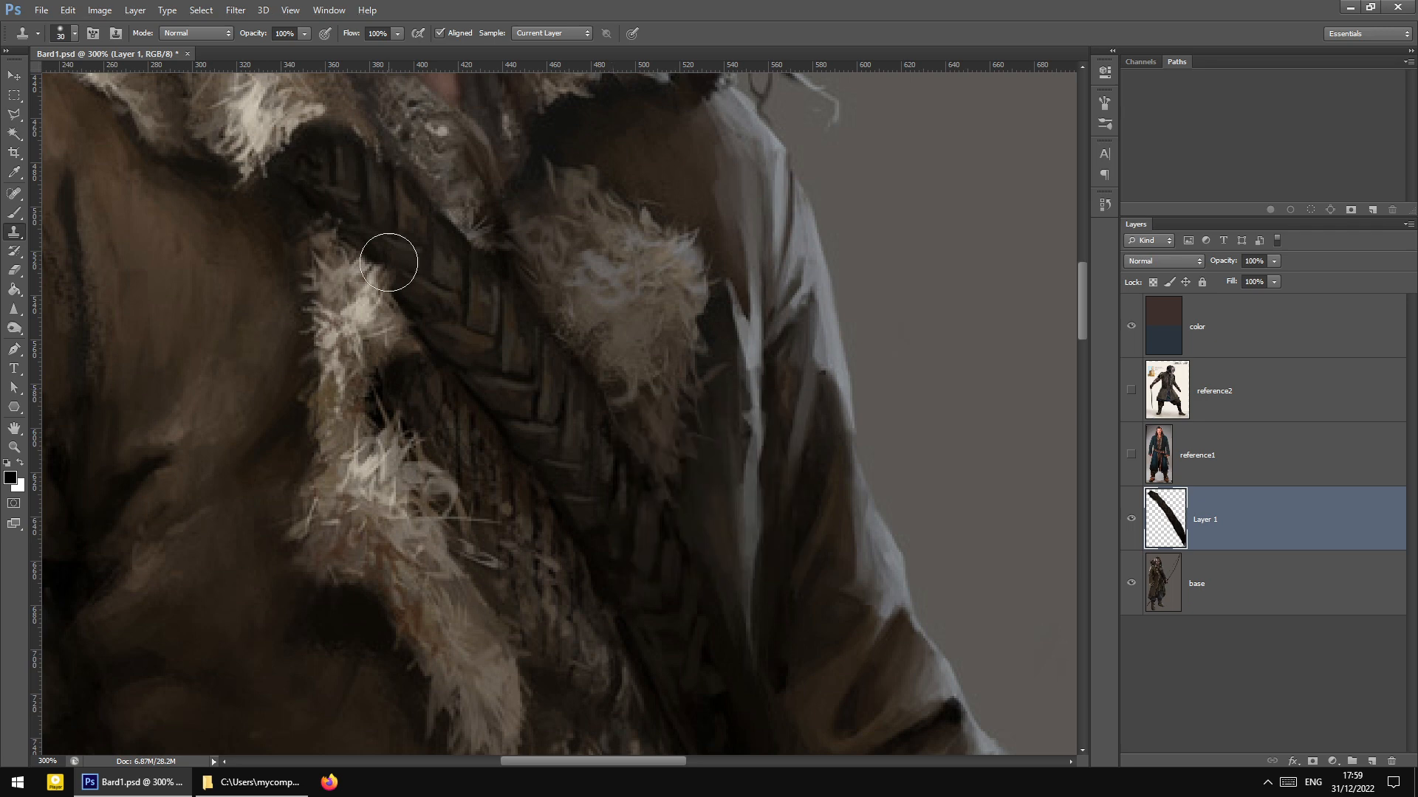
right_click(401, 261)
left_click(421, 295)
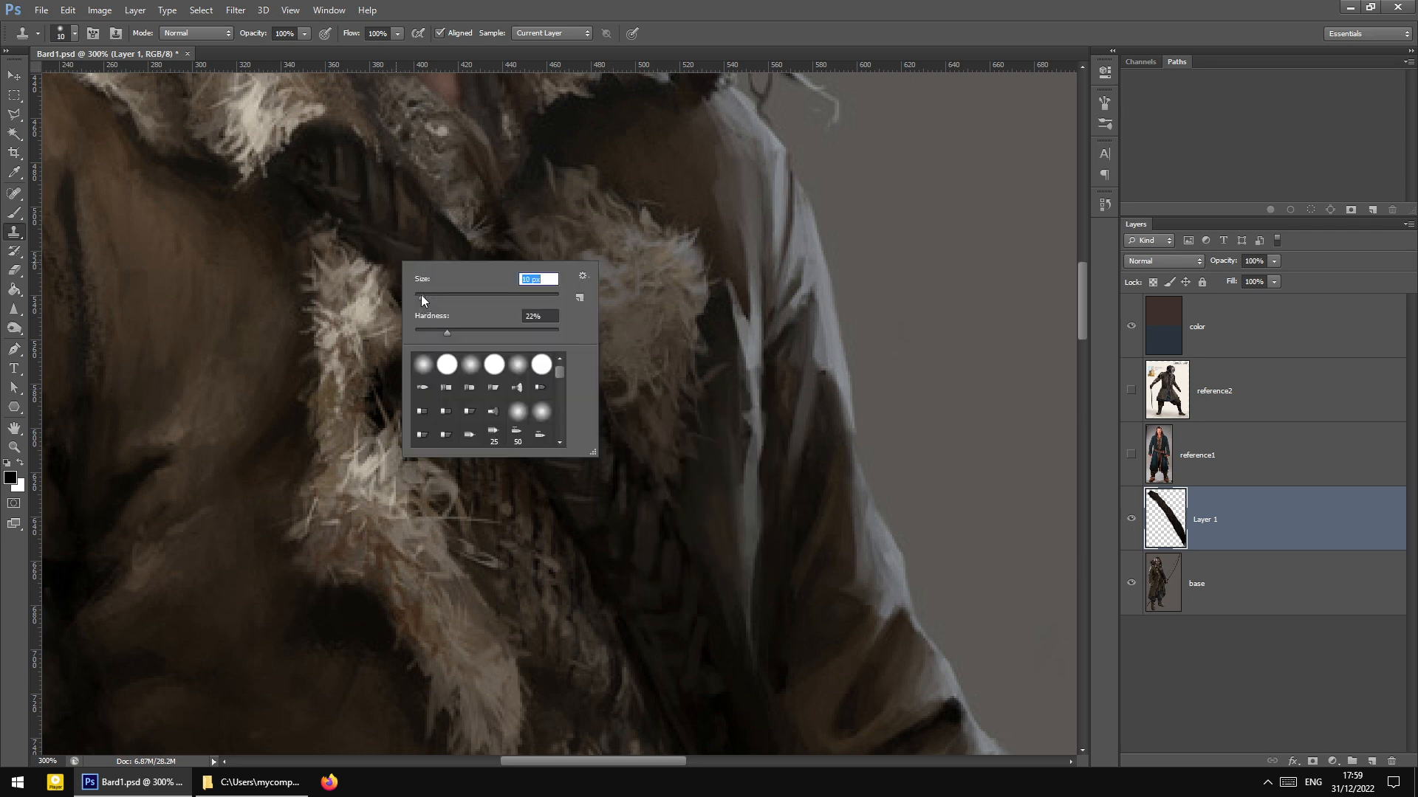
left_click(303, 208, "alt")
right_click(472, 299)
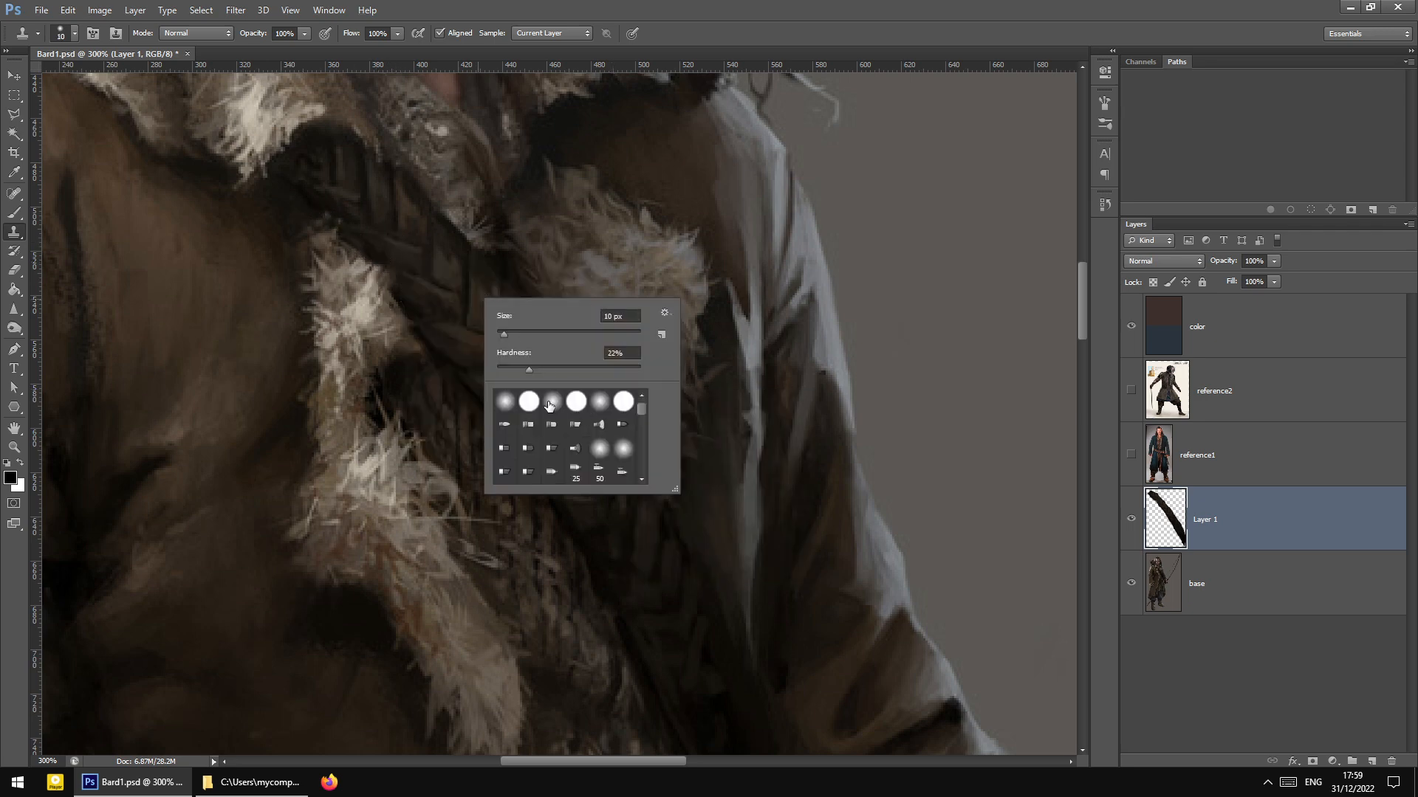
left_click(563, 368)
left_click(307, 197, "alt")
left_click_drag(366, 248, 353, 235)
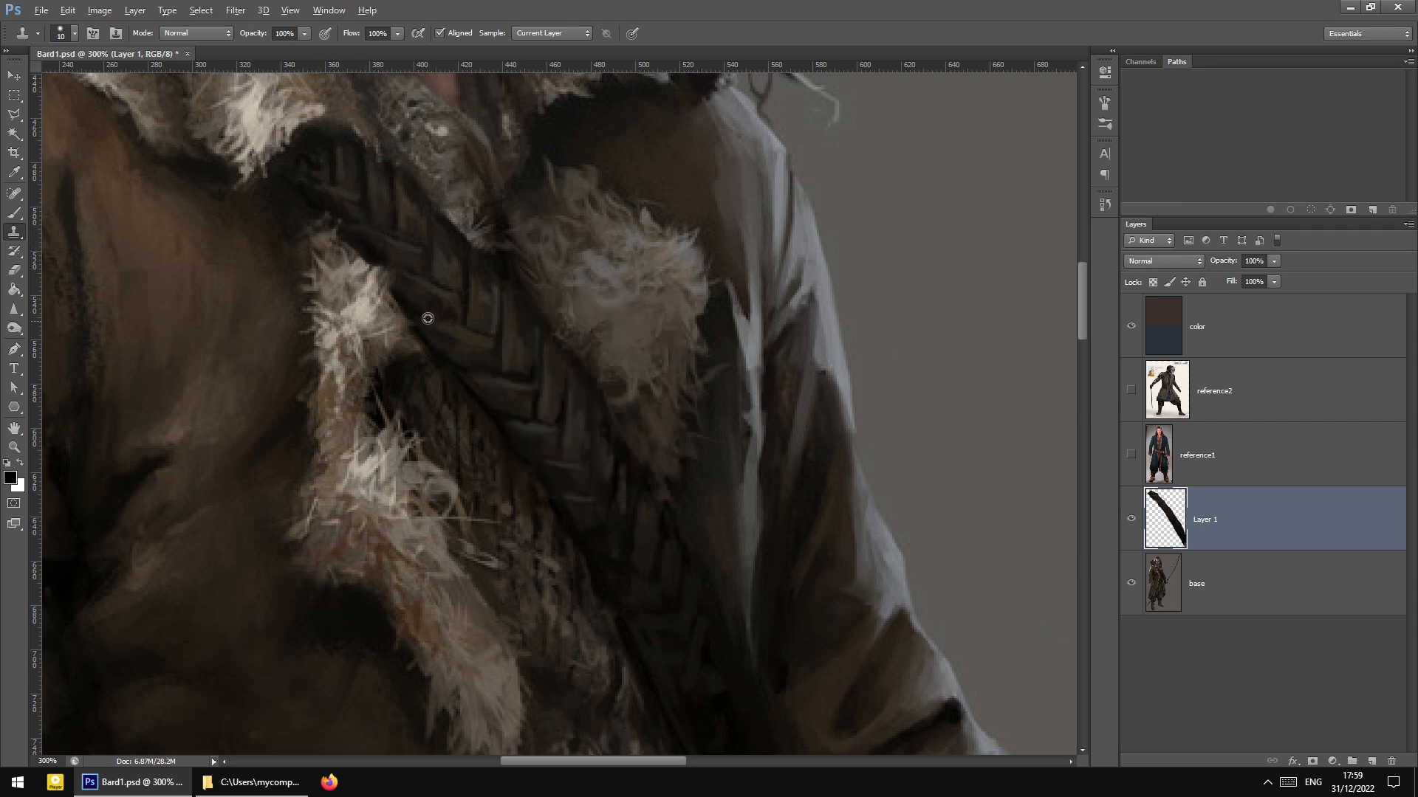
Resample the braid farther down the strap and clone it over the rough edge above the chest fur
left_click(390, 281)
left_click(443, 326, "alt")
mouse_move(385, 273)
left_mouse_down()
mouse_move(402, 288)
mouse_move(375, 273)
left_mouse_up()
Erase the strap layer's excess along the chest fur with a 10 px Eraser at 100% hardness
scroll(472, 389, "up", 4)
scroll(652, 495, "down", 3)
scroll(652, 494, "down", 3)
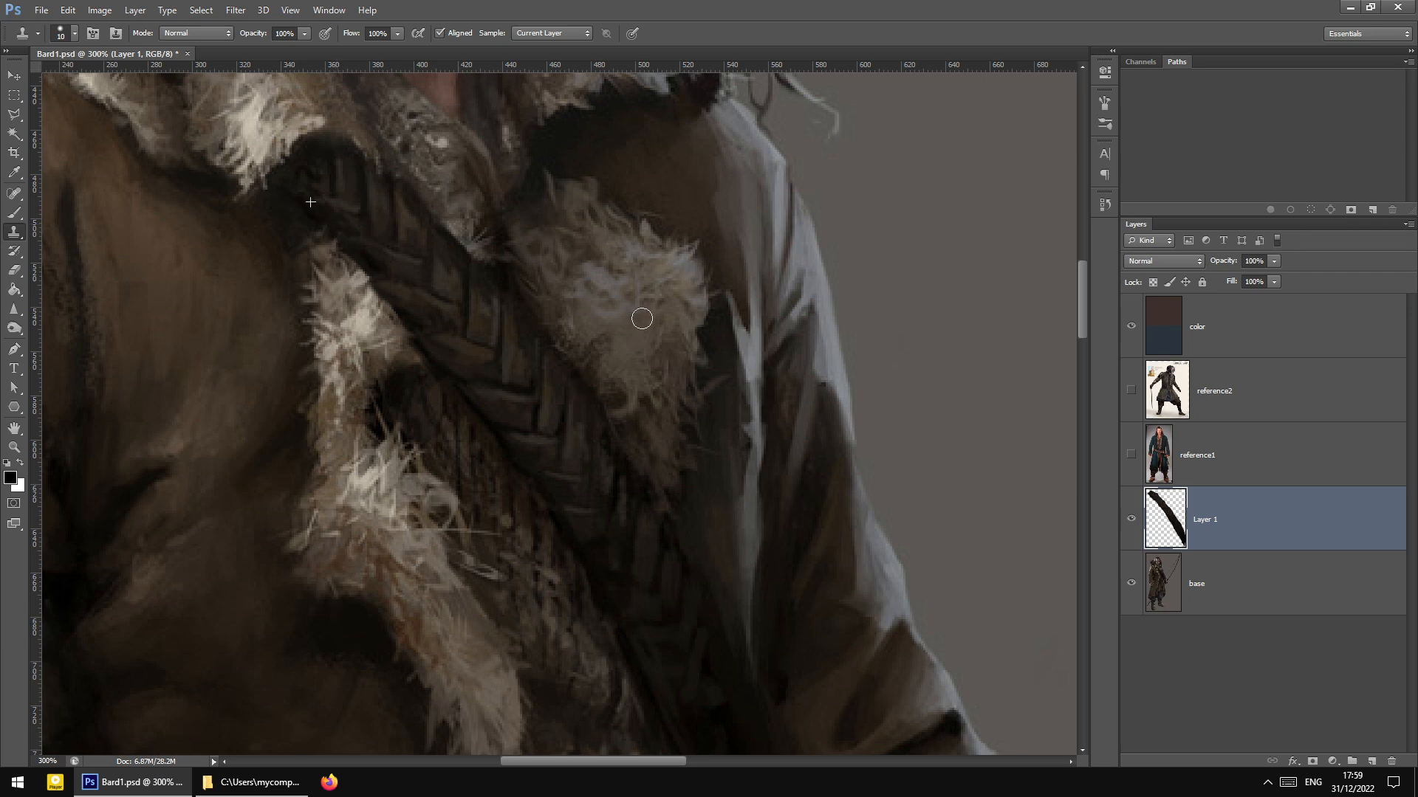
scroll(434, 321, "down", 1)
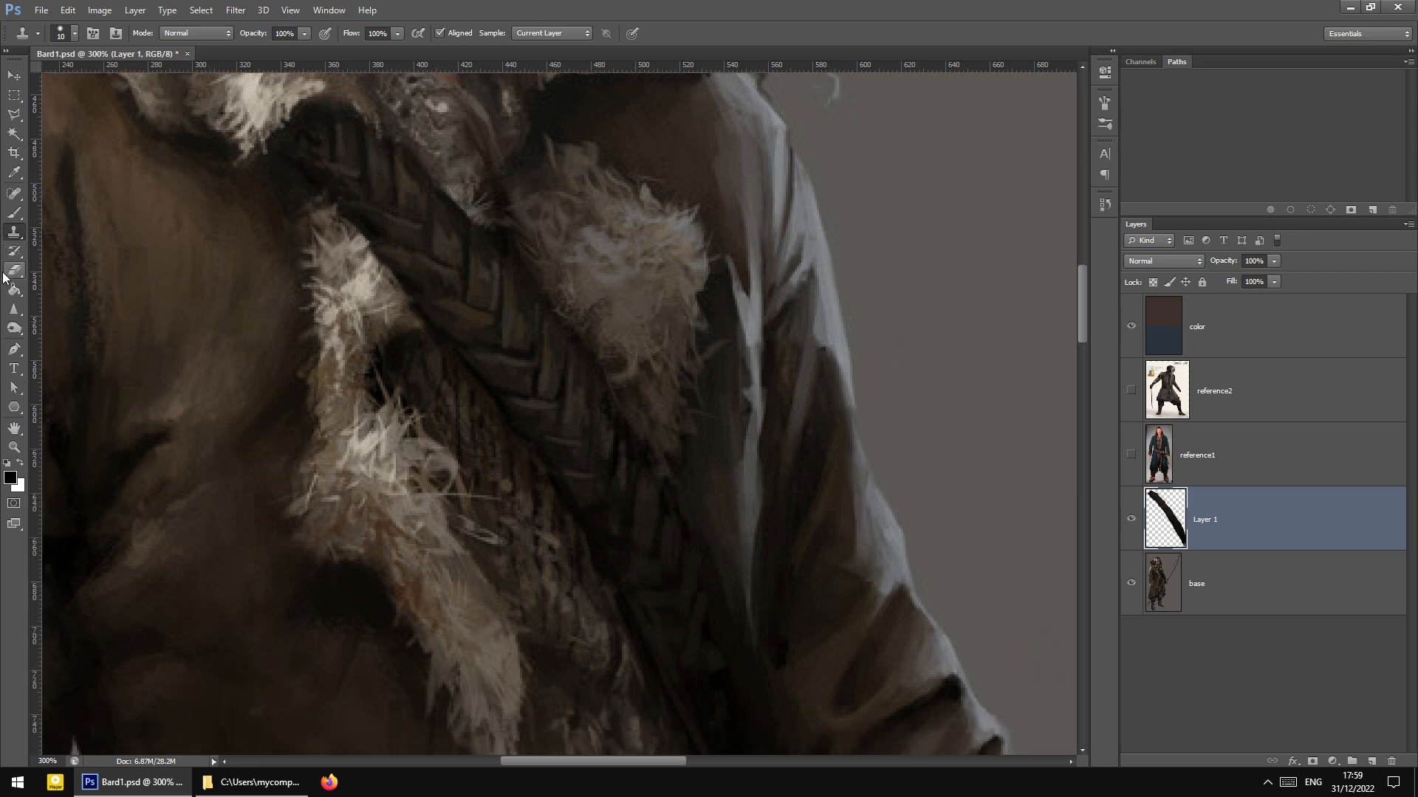
key("e")
right_click(374, 265)
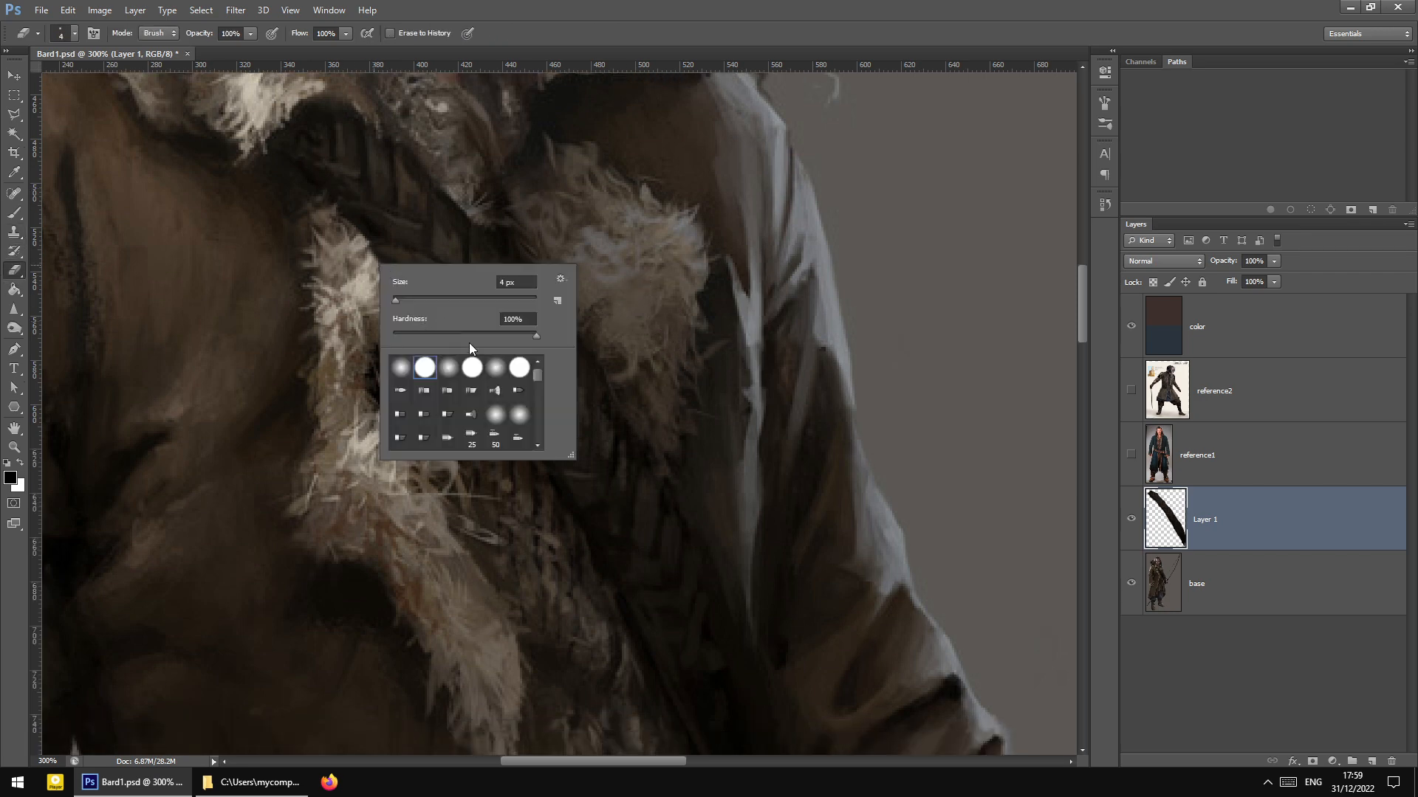
left_click(328, 233)
right_click(348, 238)
left_click(375, 272)
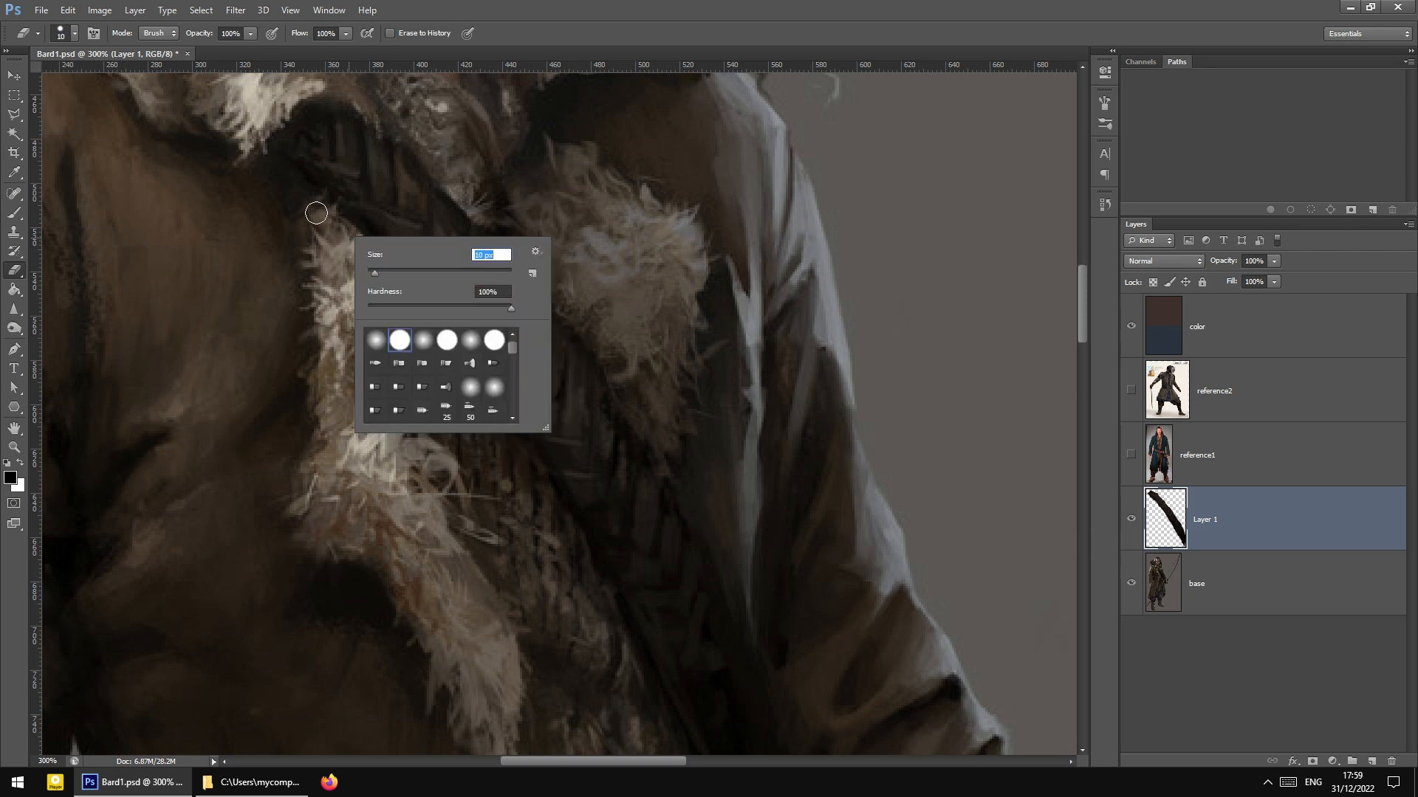
left_click_drag(316, 213, 396, 316)
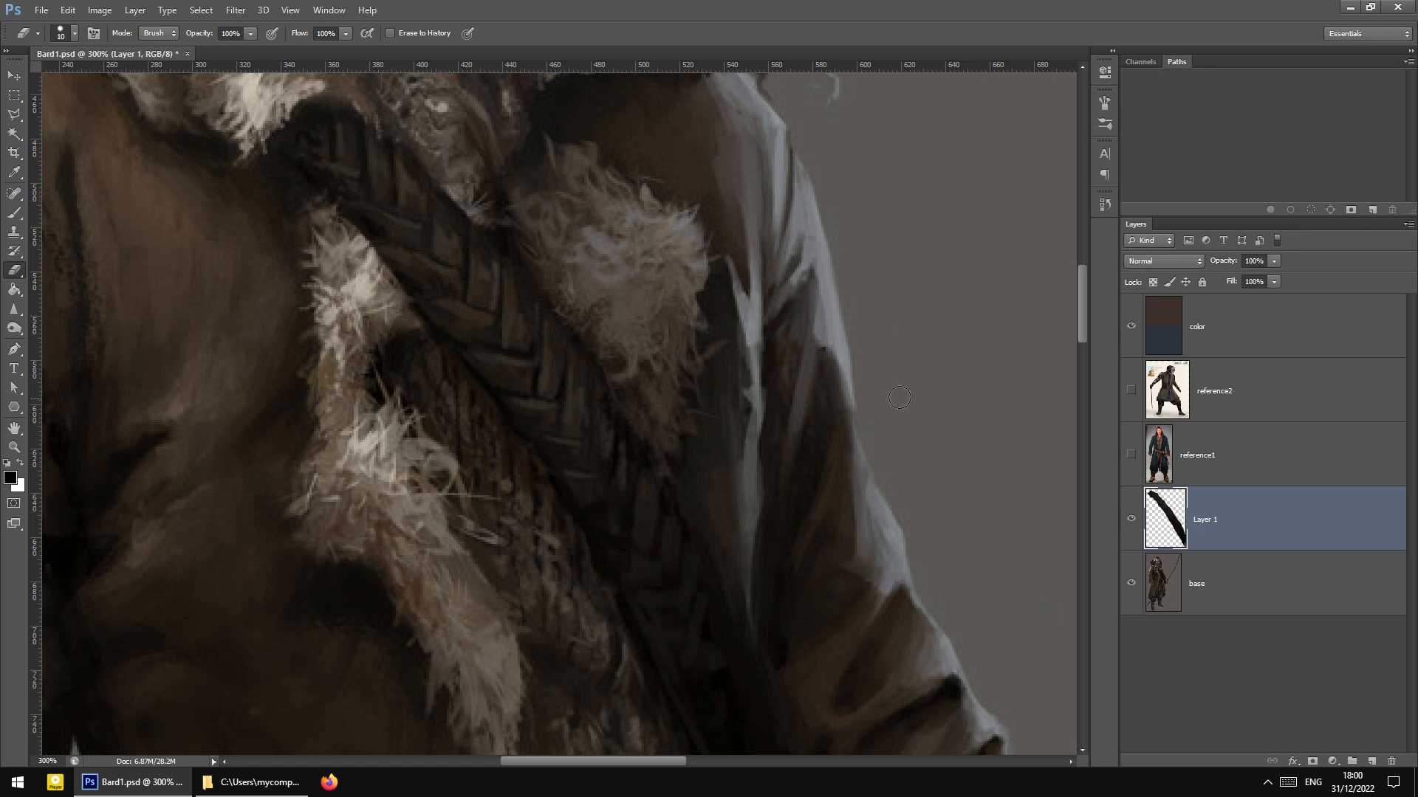
Examine the retouched strap and surrounding coat fur, comparing the whole figure at 100% with details at 200%
key("ctrl+minus")
key("ctrl+minus")
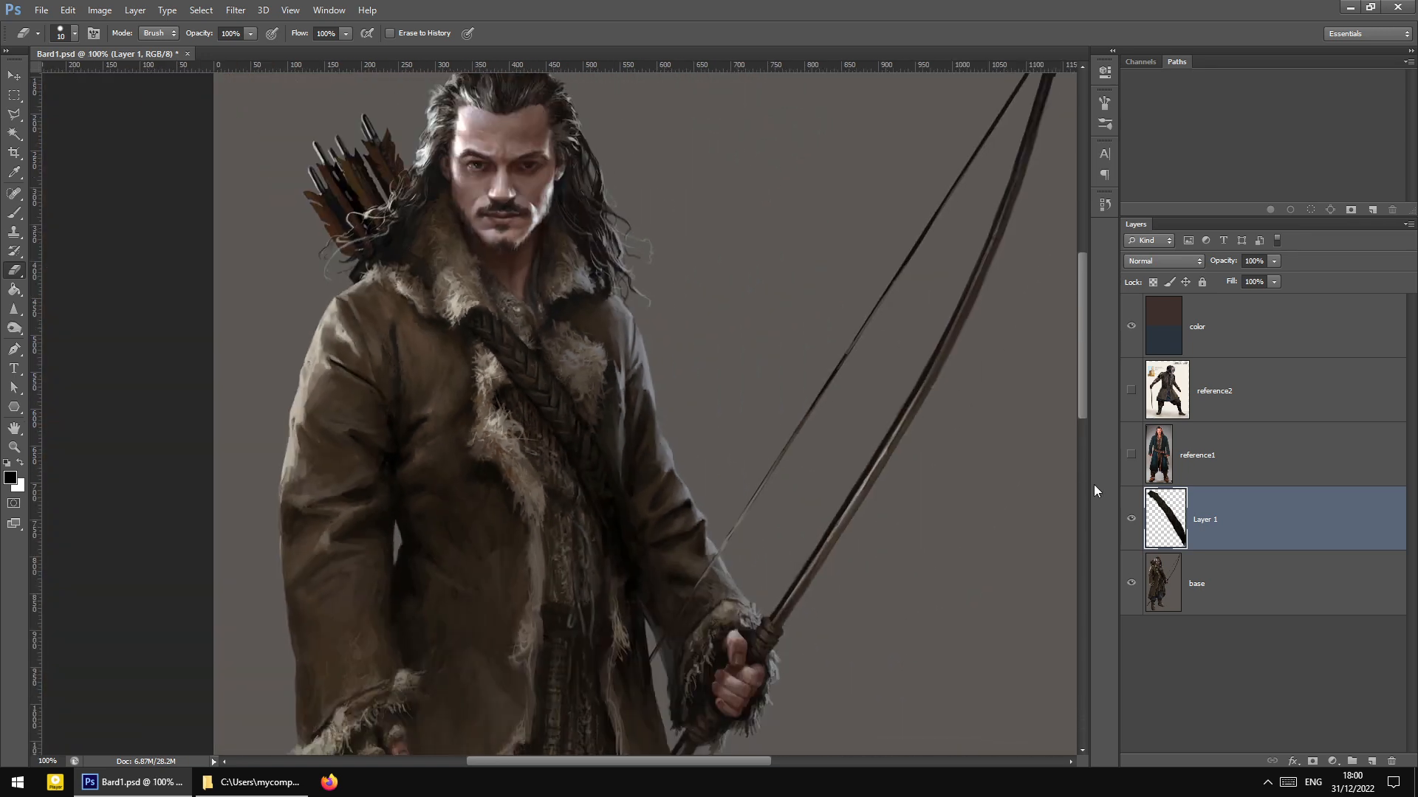
key("ctrl+plus")
key("ctrl+plus")
key("ctrl+minus")
key("ctrl+plus")
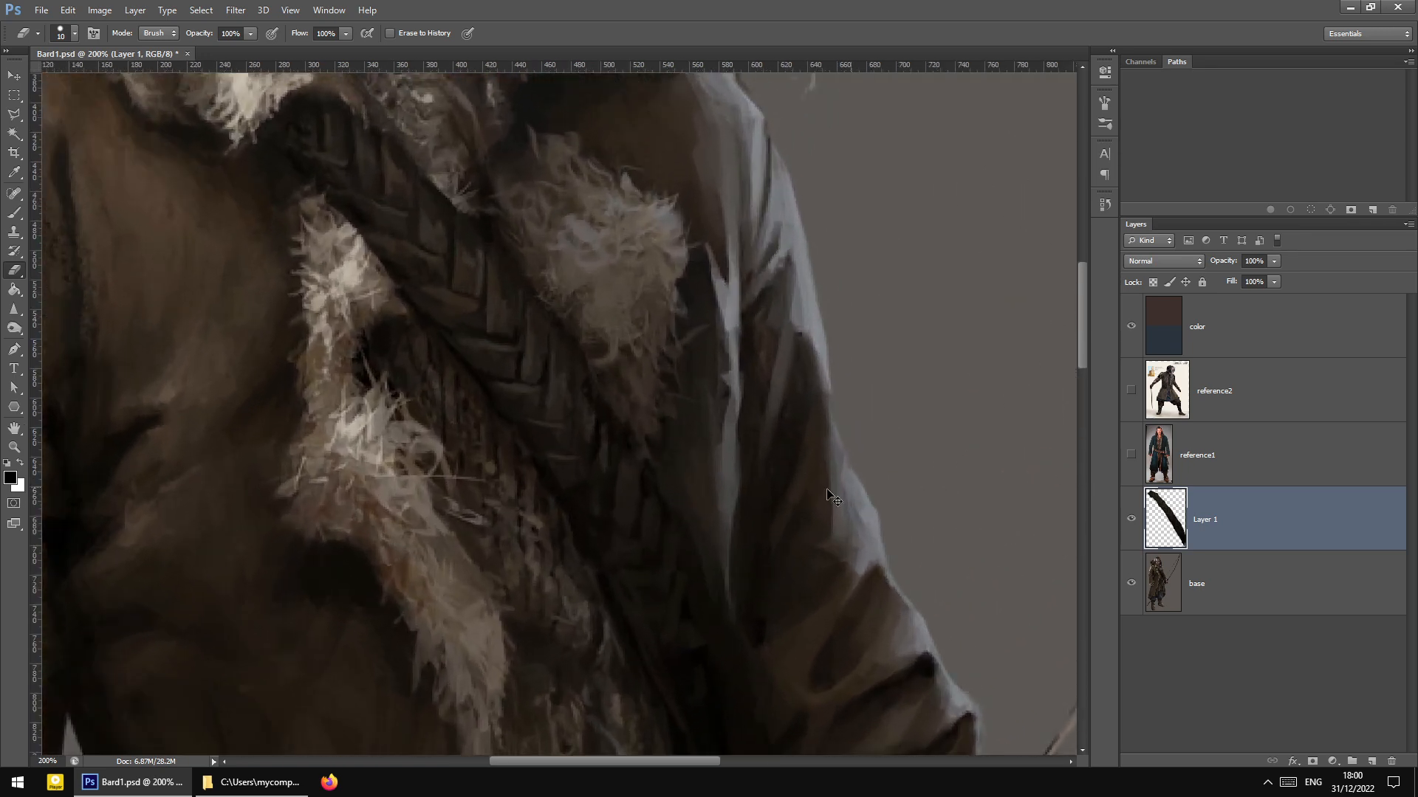
key("ctrl+minus")
left_click(13, 75)
scroll(460, 391, "up", 2)
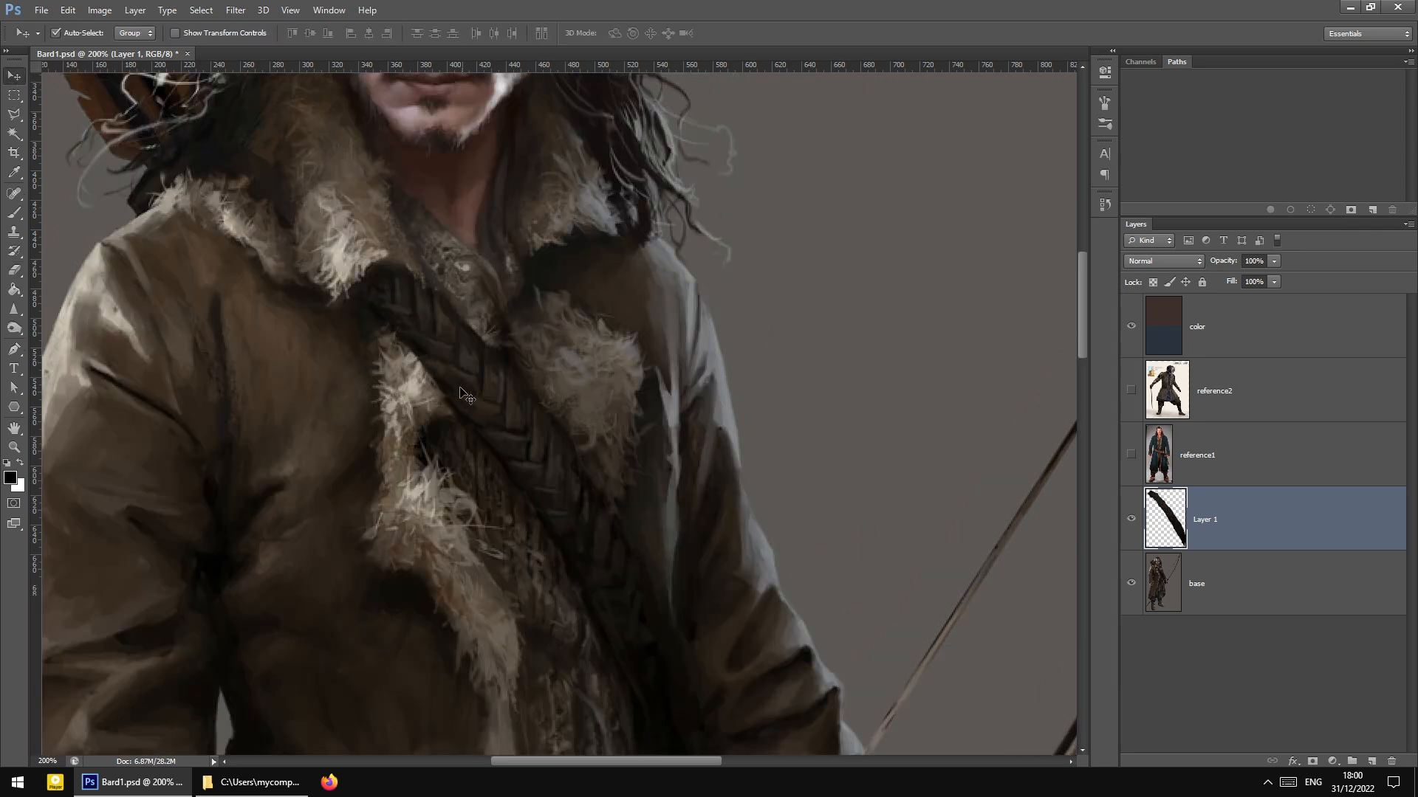
key("ctrl+minus")
scroll(384, 351, "down", 1)
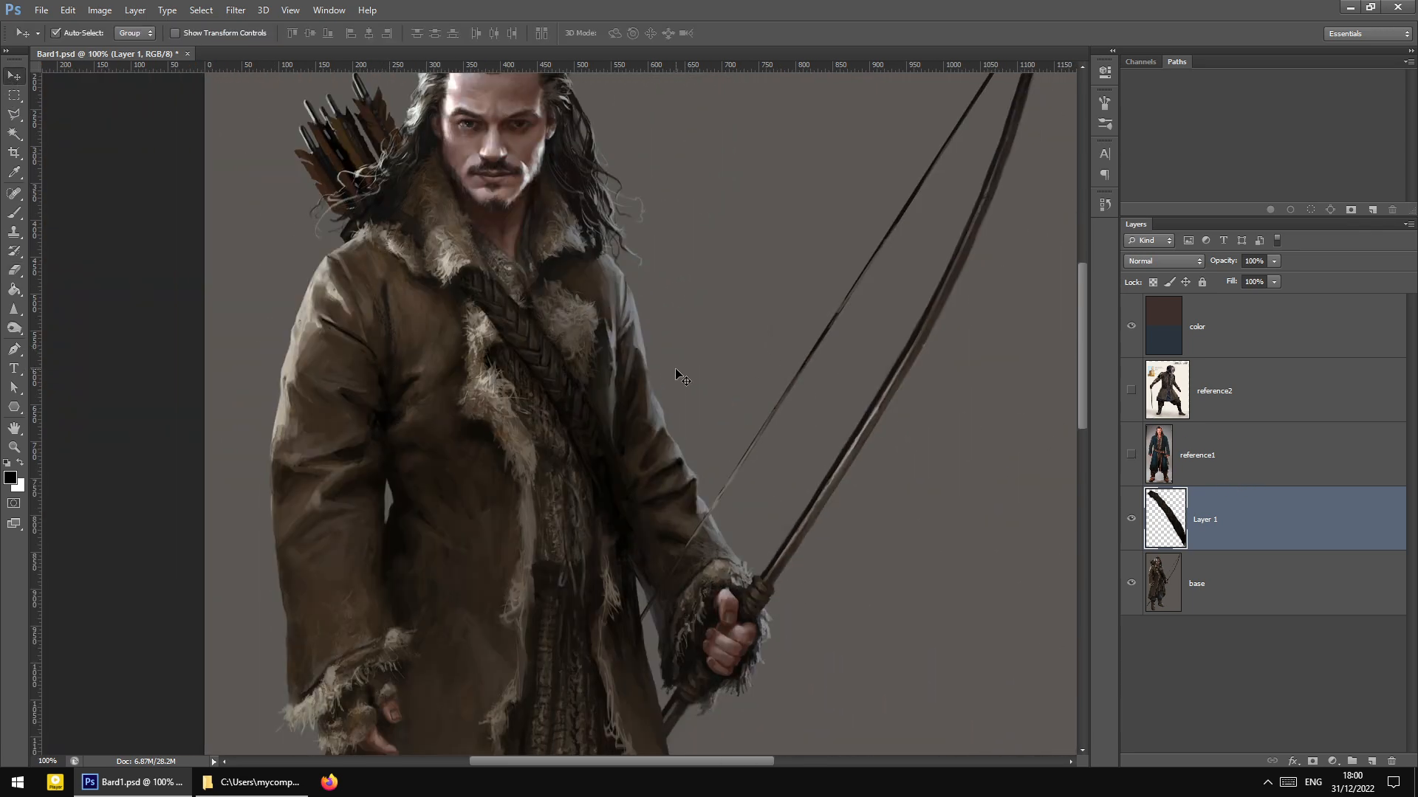
key("ctrl+plus")
scroll(463, 352, "up", 3)
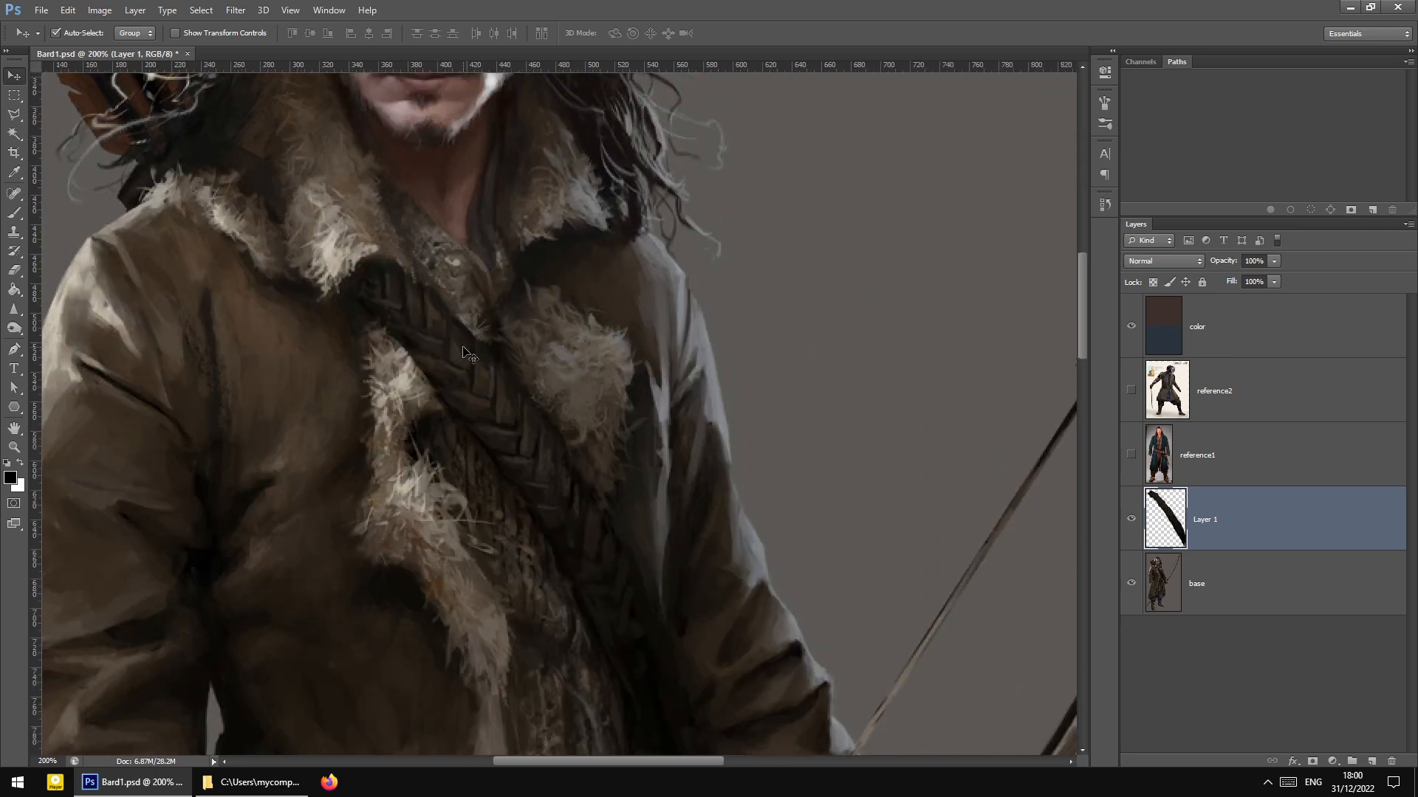
scroll(314, 244, "down", 5)
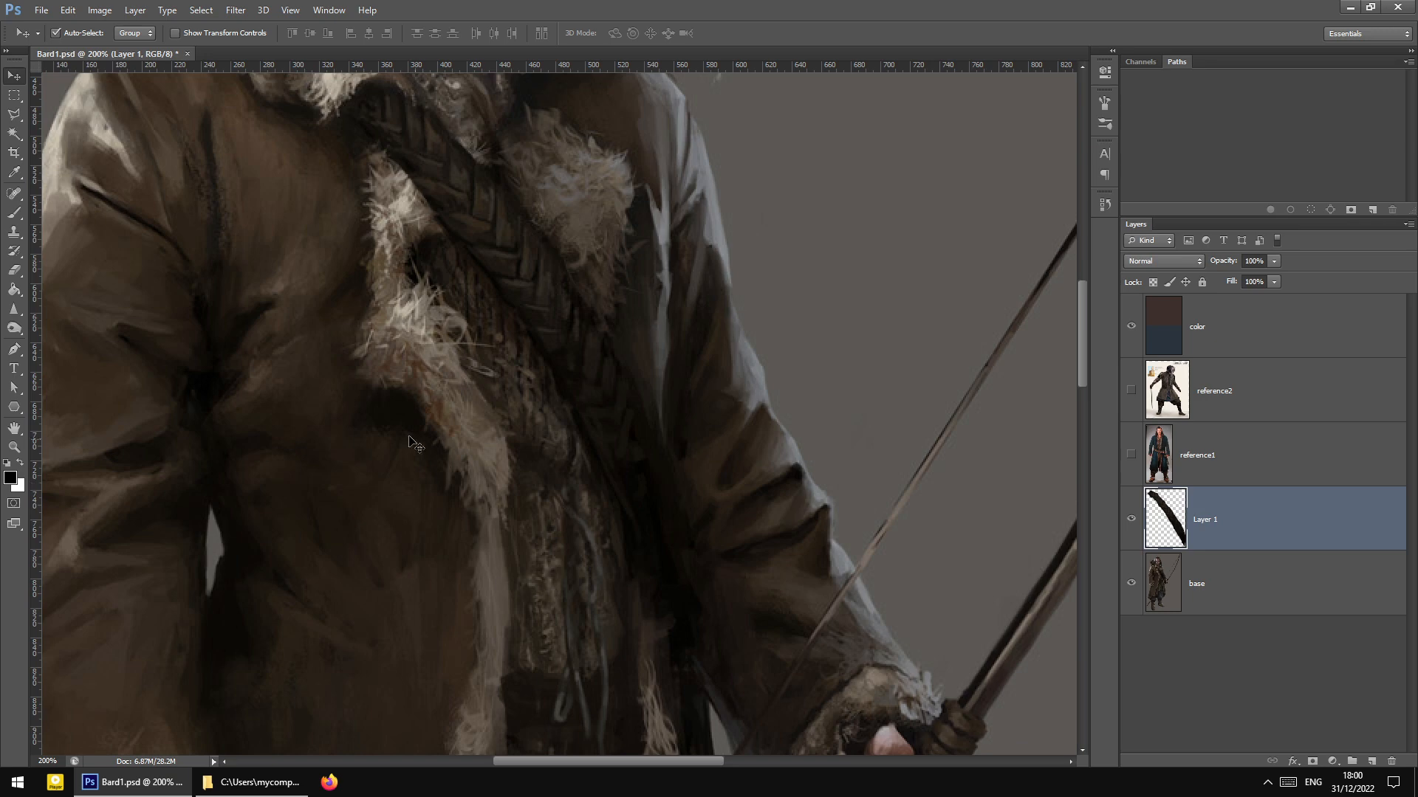
scroll(339, 347, "down", 3)
scroll(457, 193, "up", 3)
scroll(454, 331, "down", 2)
scroll(443, 363, "up", 1)
scroll(295, 251, "up", 3)
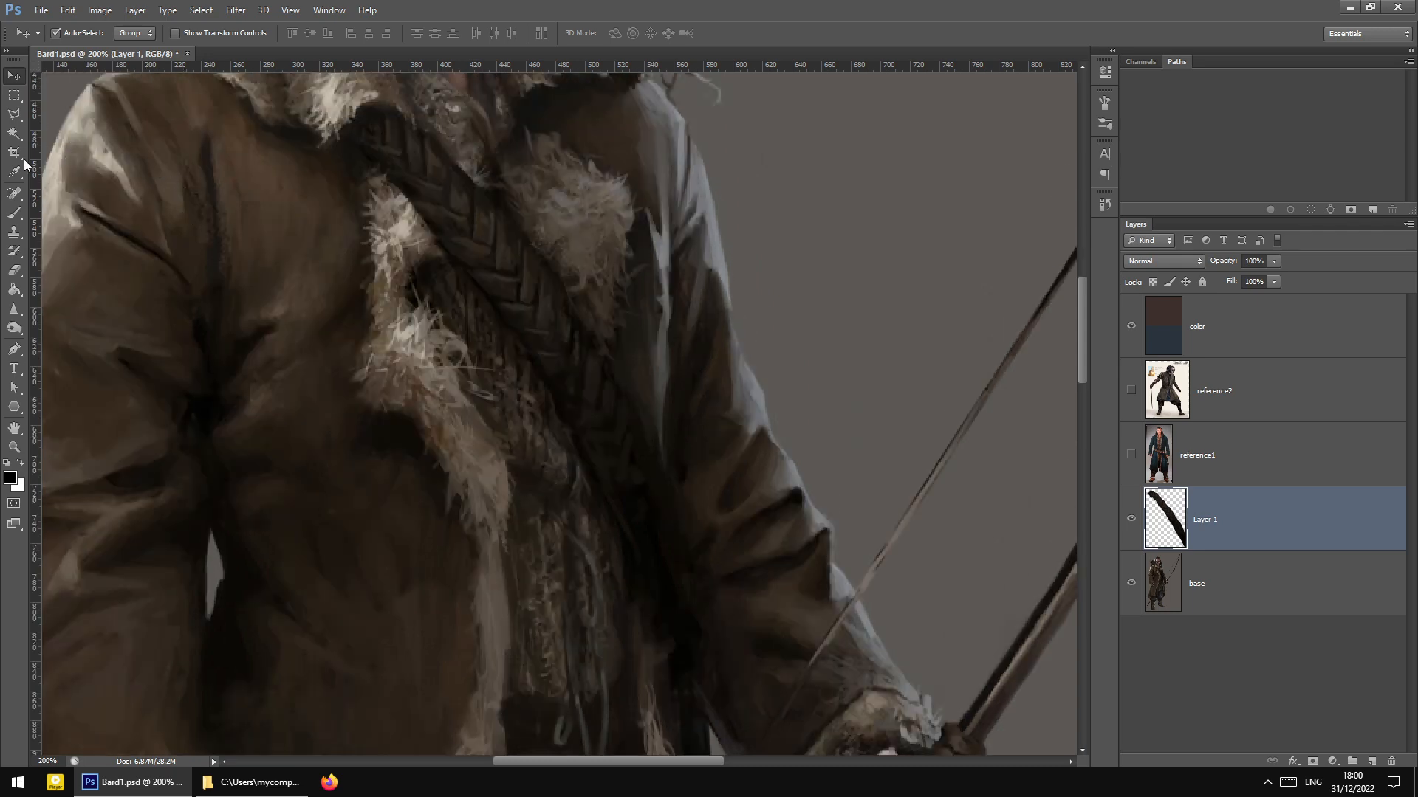
Try to cover the top of the chest fur with coat texture using a 28 px Clone Stamp, and undo it
left_click(14, 232)
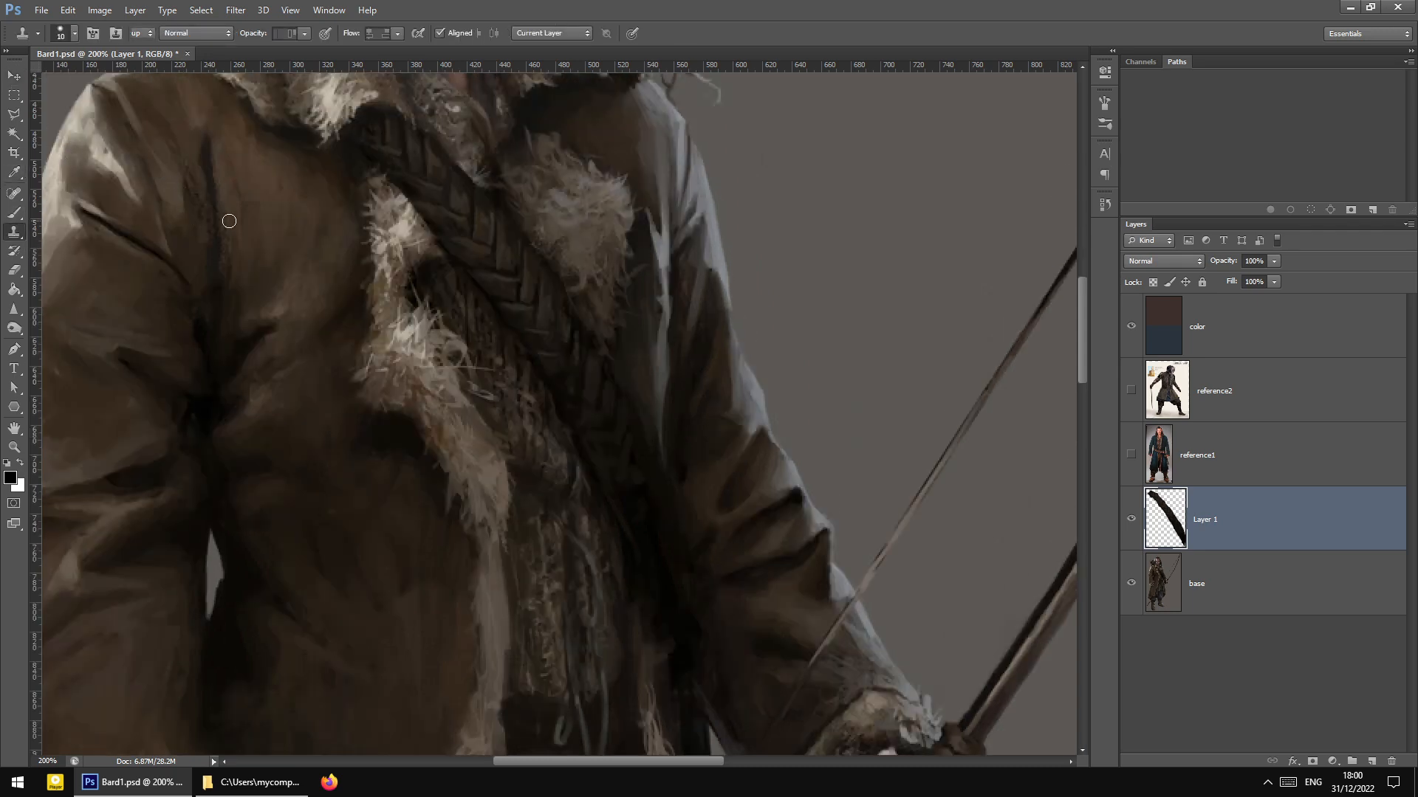
right_click(367, 192)
key("alt")
left_click(405, 228)
left_click(292, 202, "alt")
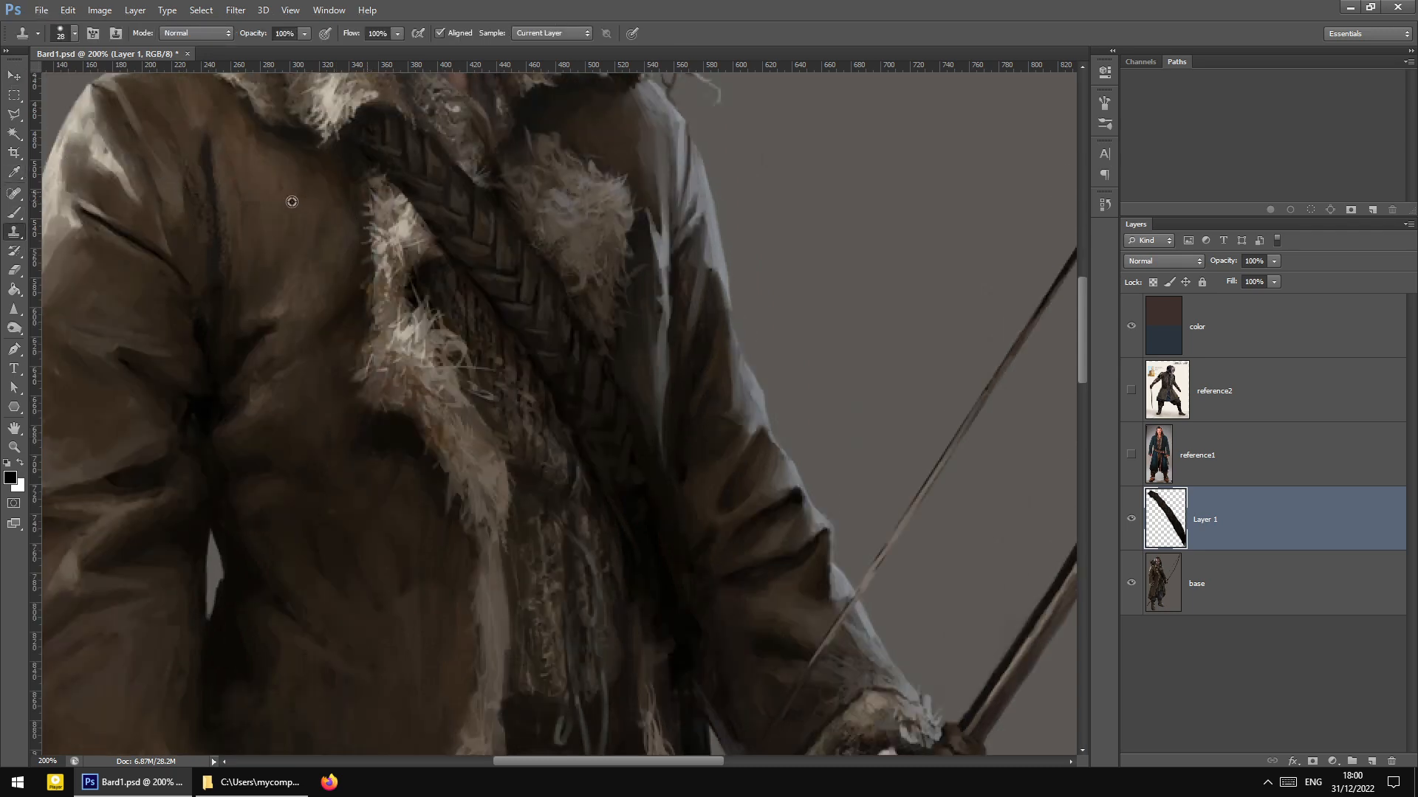
mouse_move(364, 196)
left_mouse_down()
mouse_move(371, 231)
mouse_move(367, 195)
left_mouse_up()
left_click(1162, 578)
left_click(300, 180, "alt")
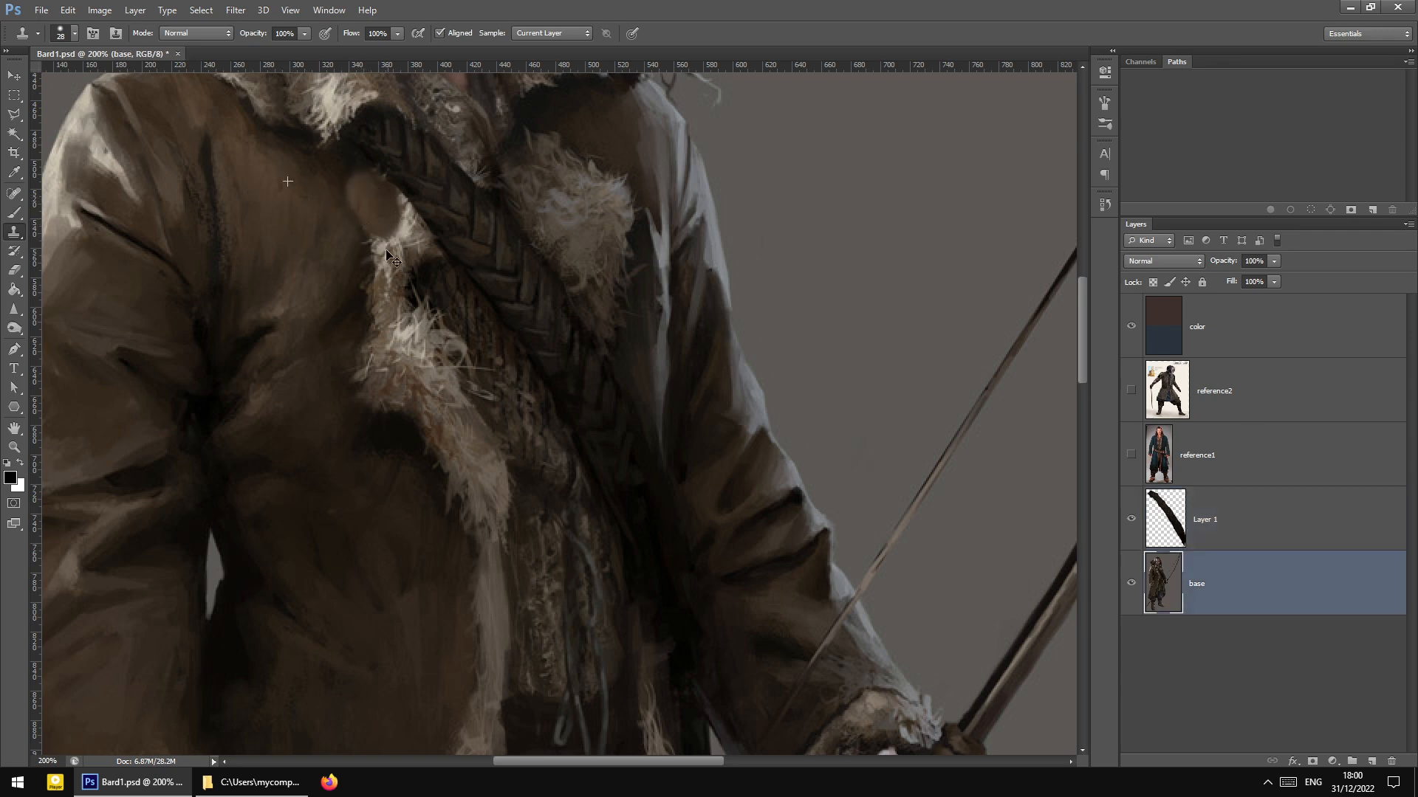
key("ctrl+alt+z")
Set the Clone Stamp to 14 px and clone coat texture down the chest fur's outer edge on the base layer
right_click(358, 214)
left_click(389, 250)
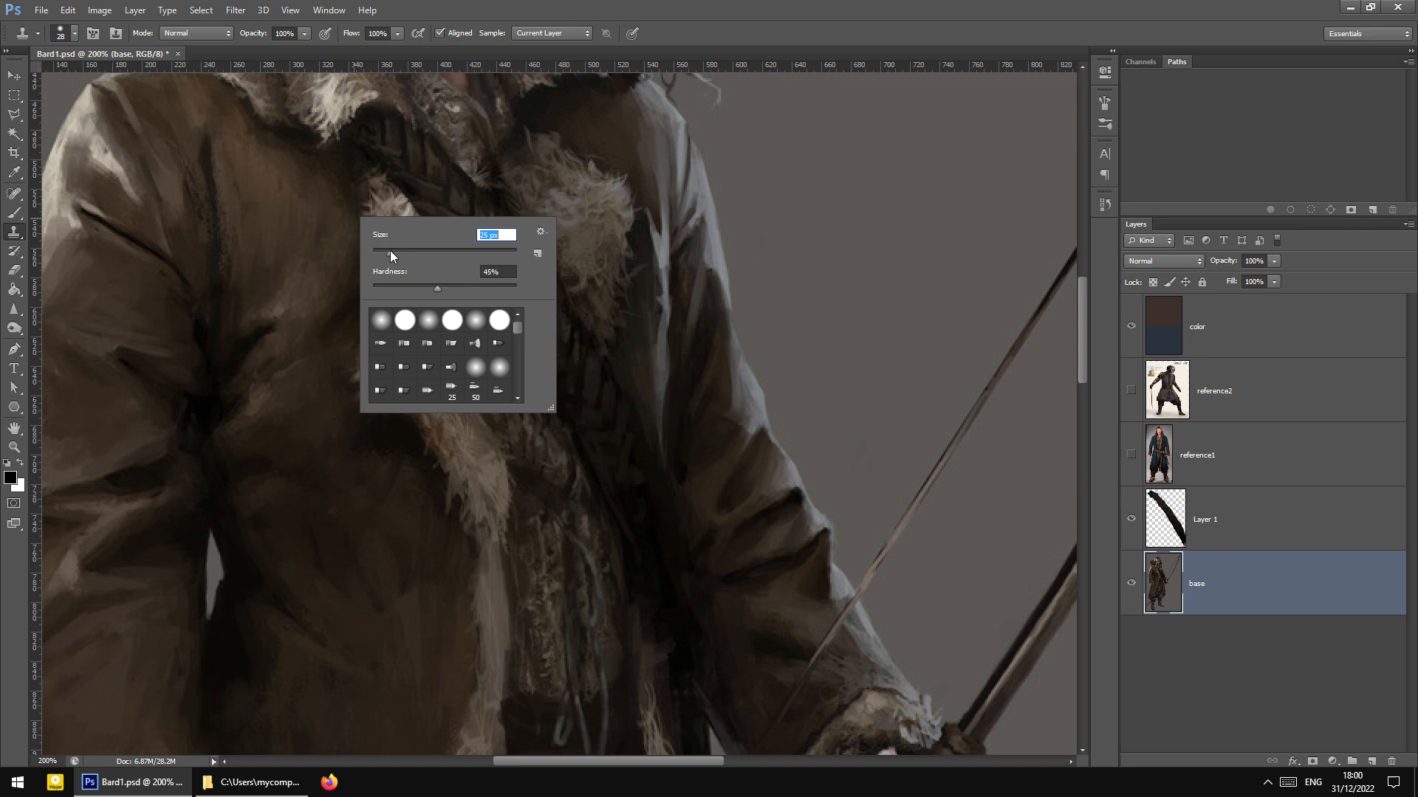
left_click(344, 203, "alt")
left_click_drag(368, 198, 374, 268)
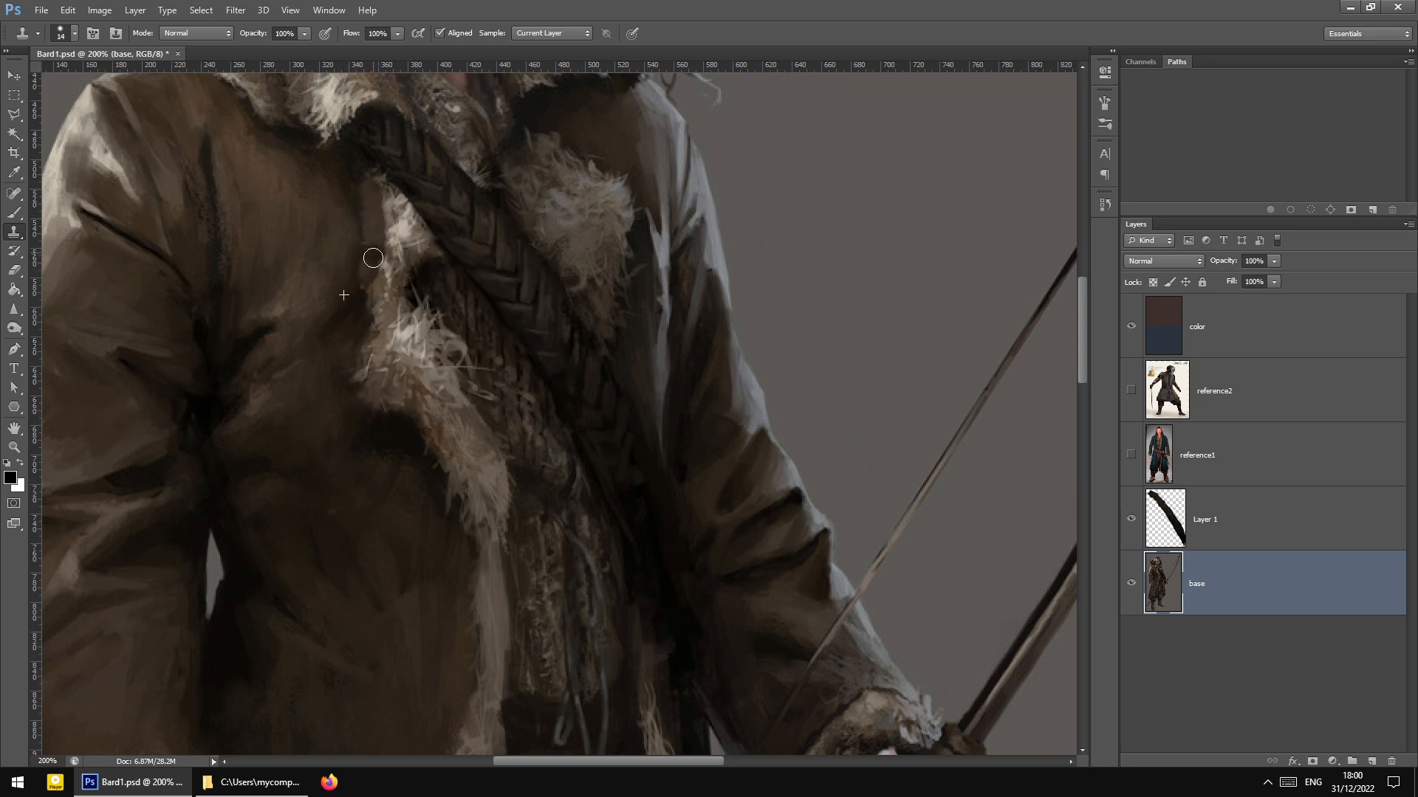
Soften the Clone Stamp, set it to 60% opacity and 23 px, and clone coat texture over the lower chest fur's outer edge
right_click(411, 199)
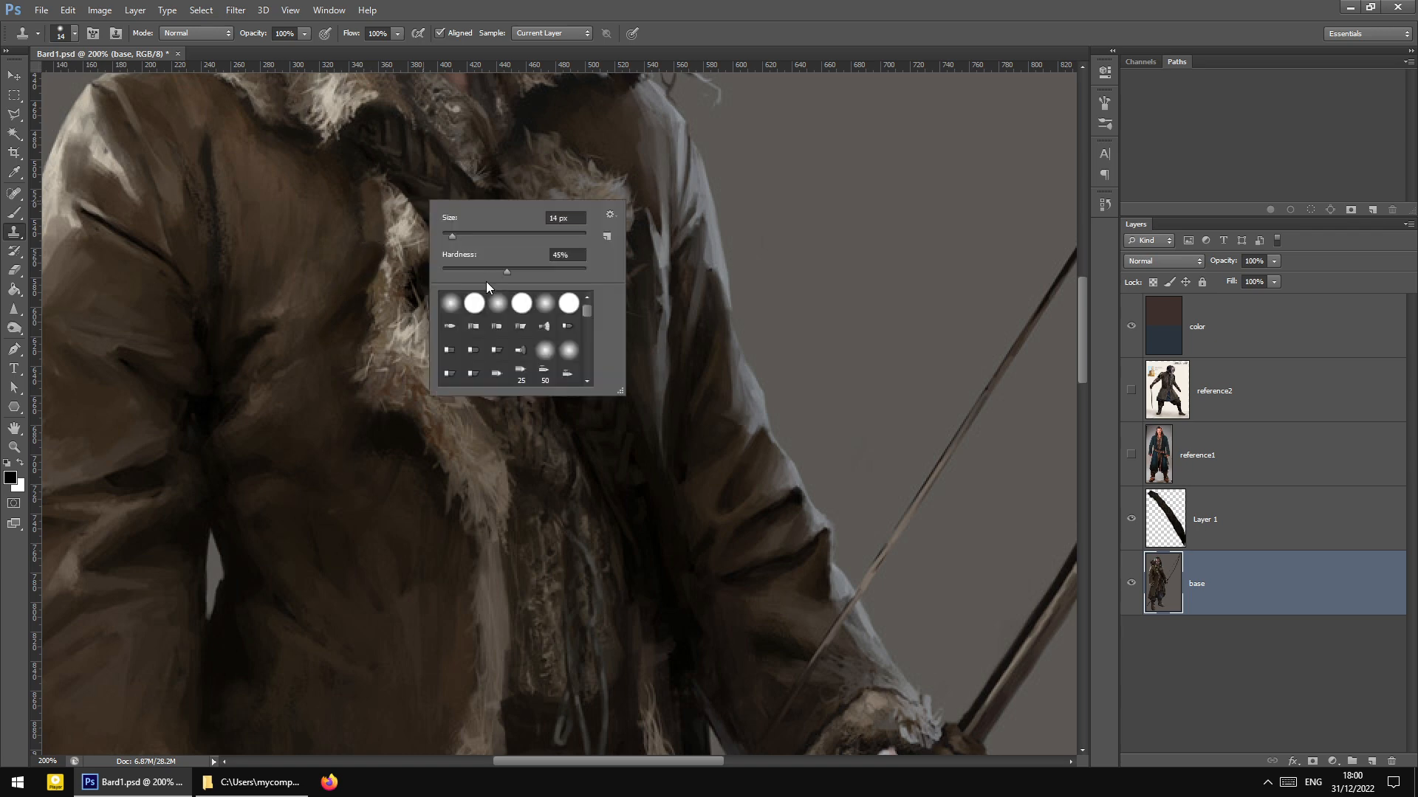
left_click_drag(486, 269, 450, 269)
left_click(304, 34)
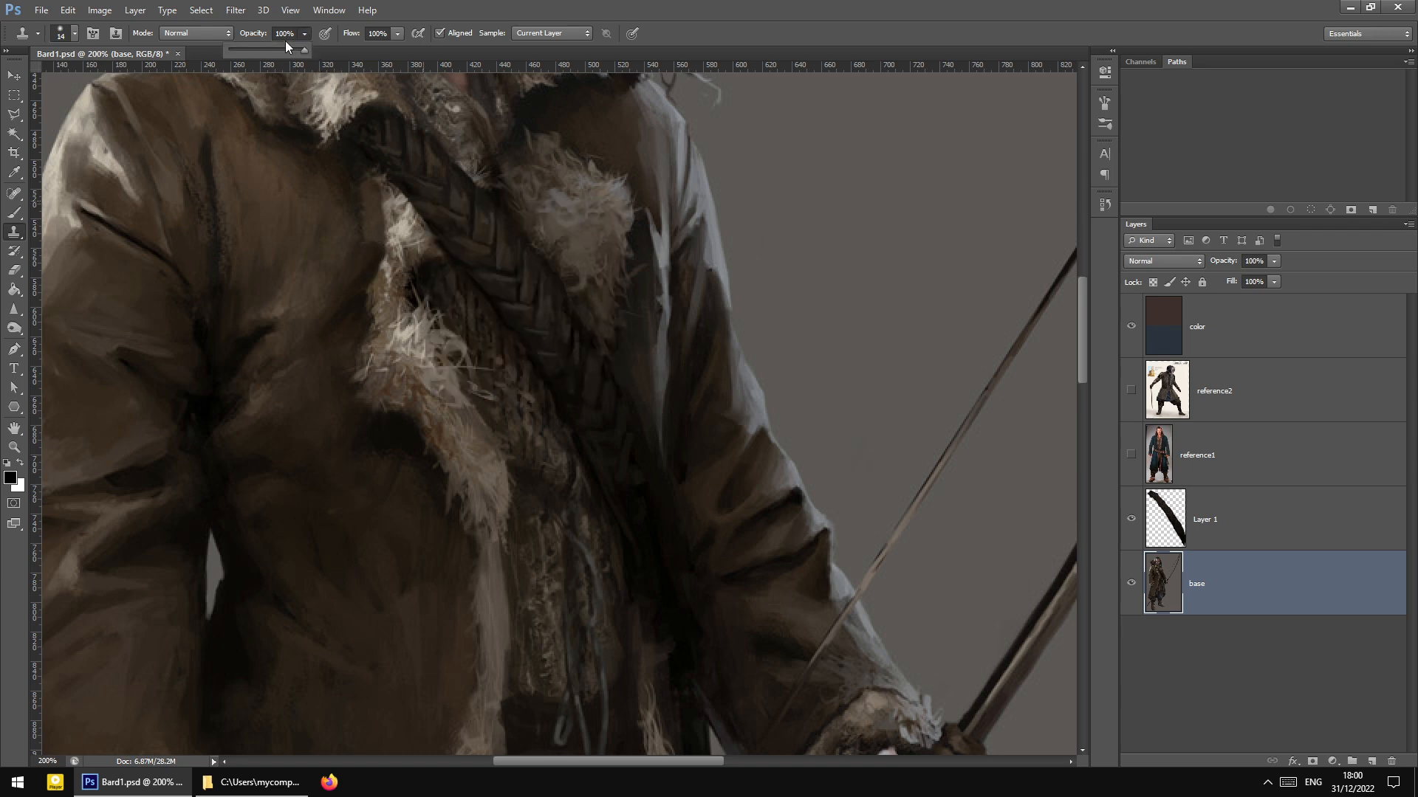
left_click(326, 290)
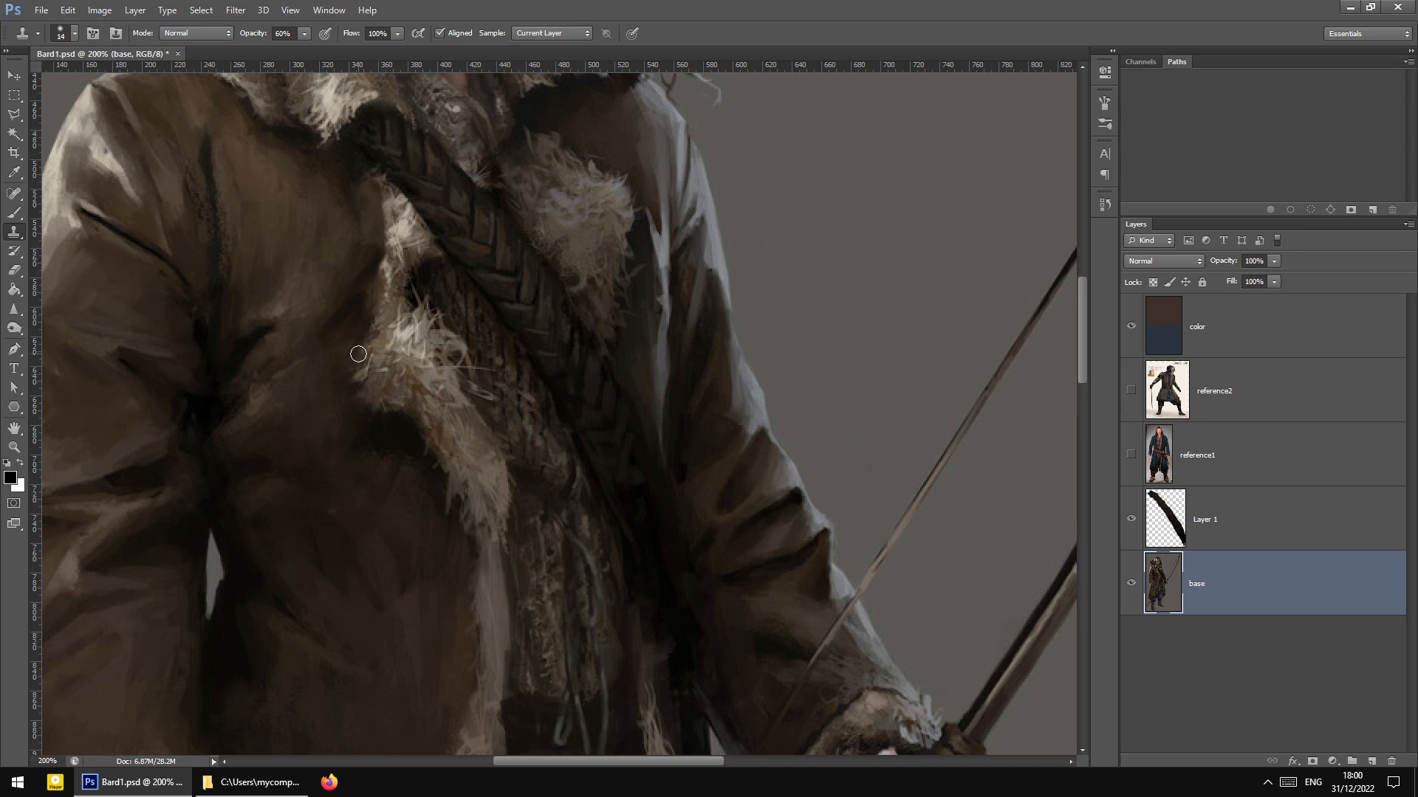
right_click(361, 424)
left_click(385, 456)
left_click(317, 392, "alt")
mouse_move(368, 352)
left_mouse_down()
mouse_move(379, 400)
mouse_move(354, 324)
mouse_move(383, 402)
mouse_move(361, 305)
mouse_move(394, 405)
mouse_move(350, 381)
mouse_move(370, 407)
mouse_move(399, 398)
left_mouse_up()
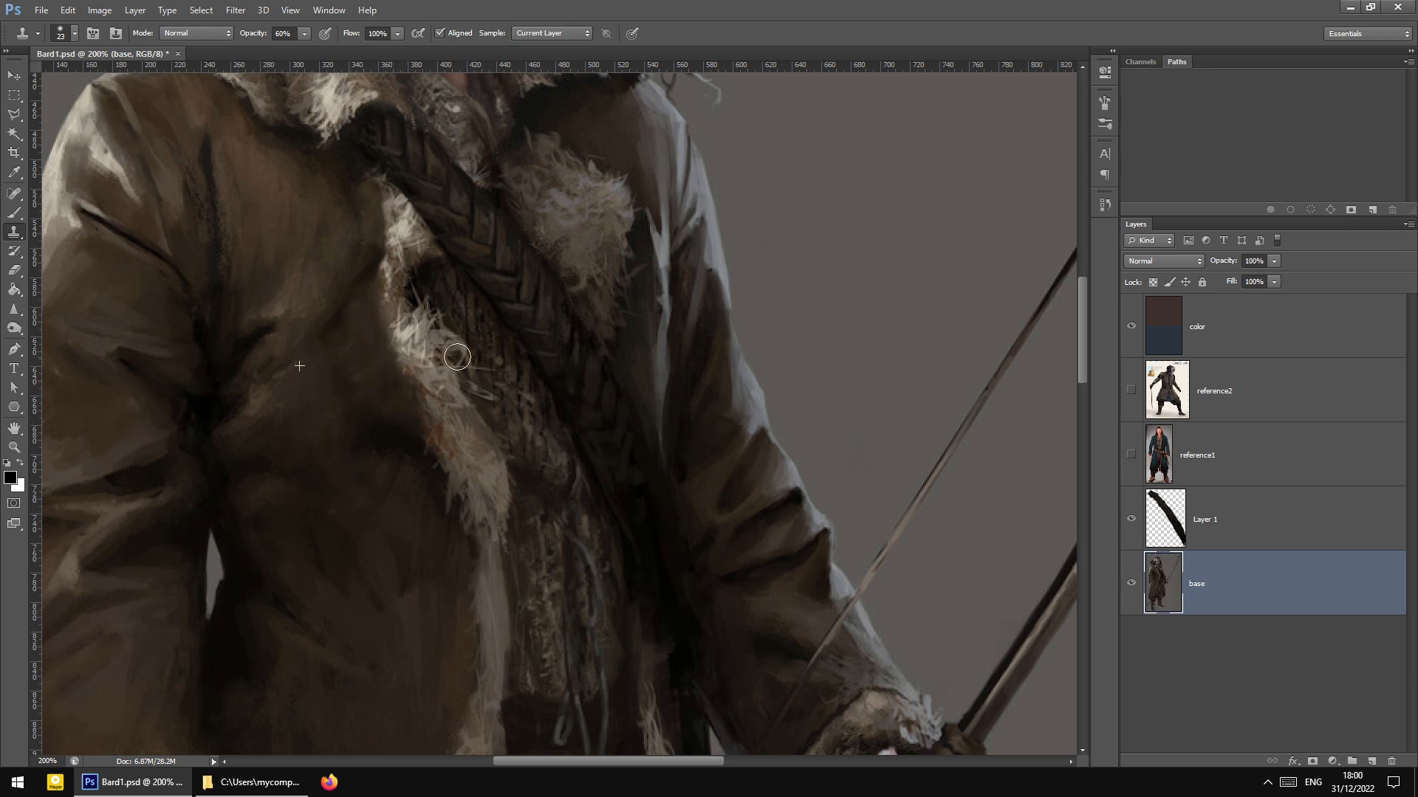
Examine the coat's front fur trim from the chest down past the waist
scroll(462, 366, "down", 3)
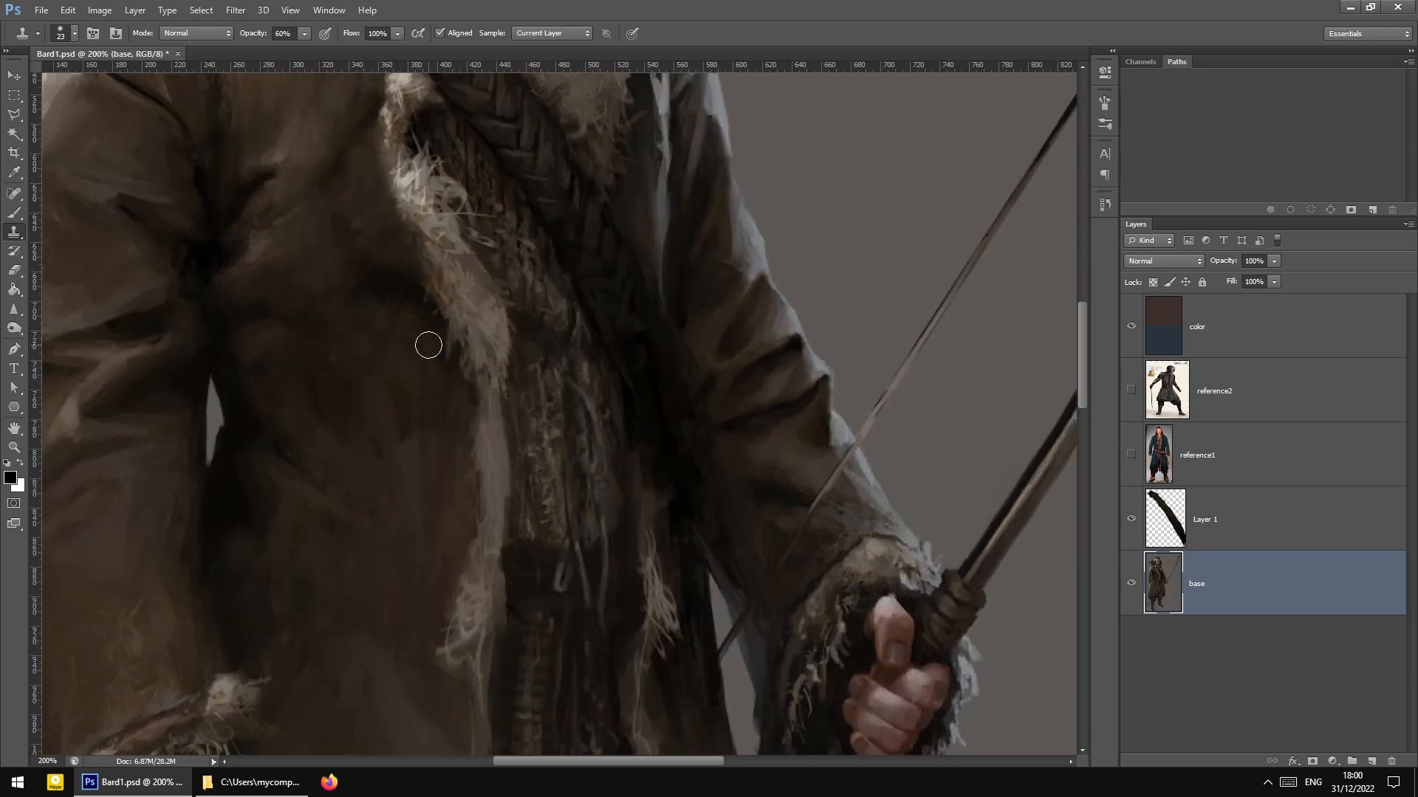
scroll(432, 354, "up", 1)
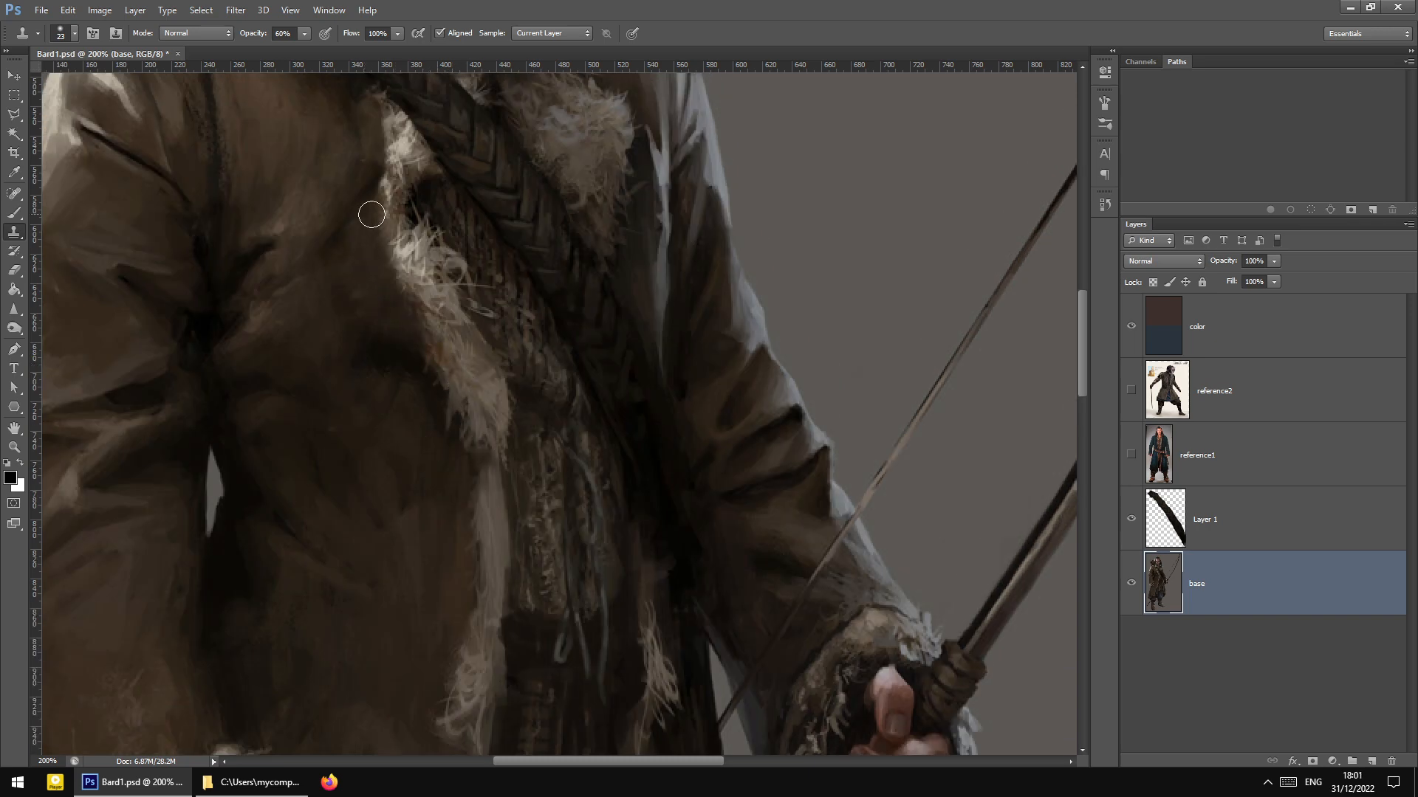
scroll(435, 375, "down", 7)
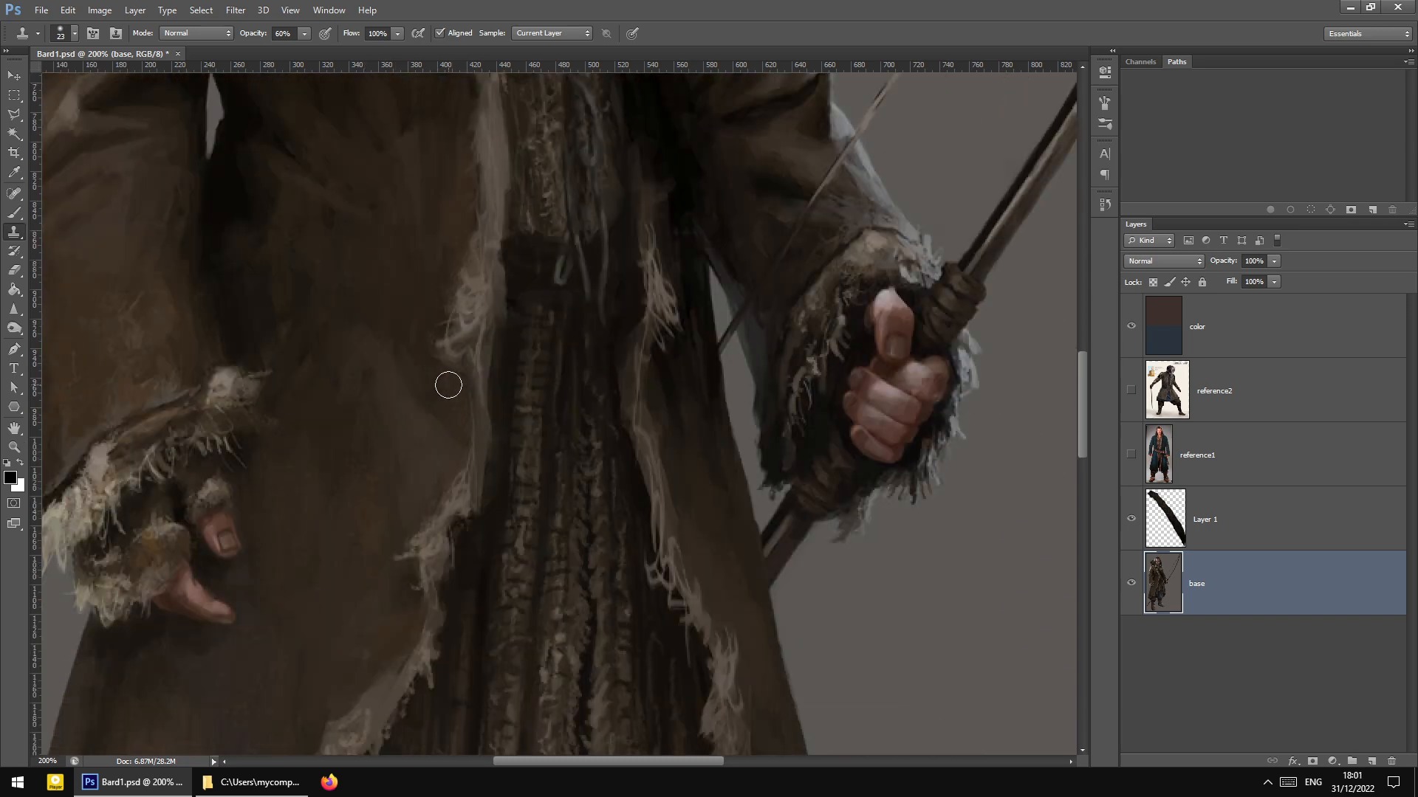
scroll(449, 384, "up", 6)
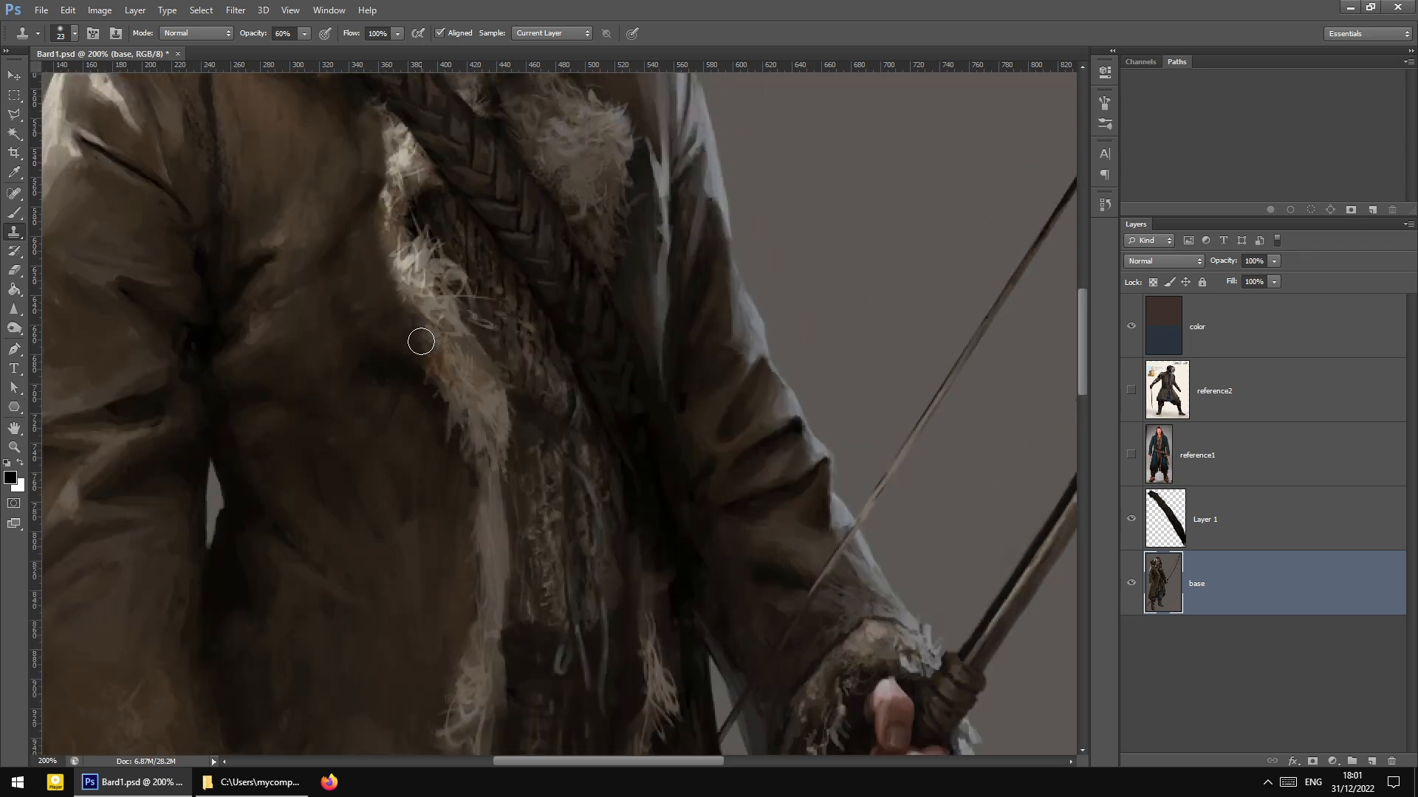
scroll(421, 341, "up", 1)
scroll(414, 345, "down", 4)
scroll(424, 325, "up", 2)
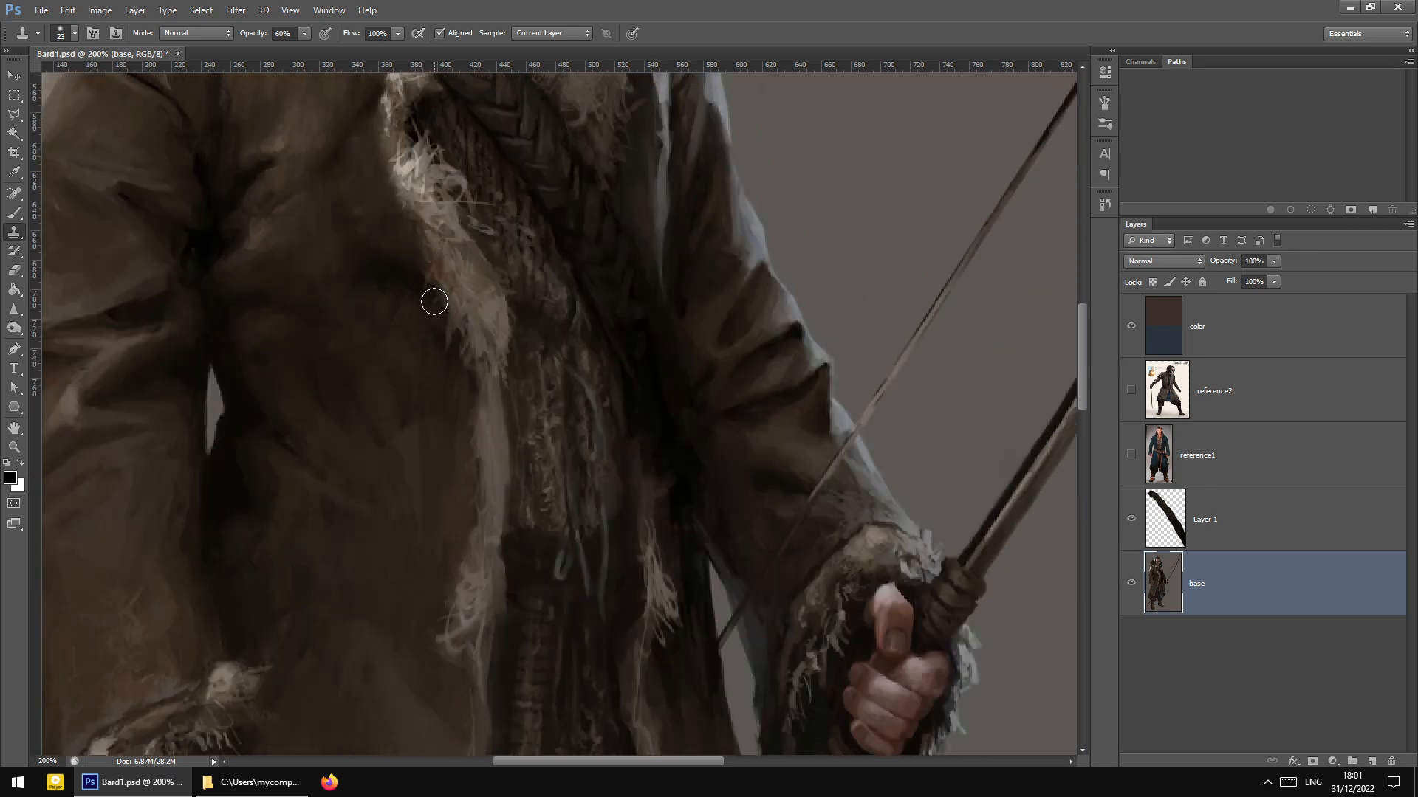
scroll(434, 301, "up", 1)
Outline the front fur strip from the lower chest to below the waist with the Polygonal Lasso
left_click(13, 132)
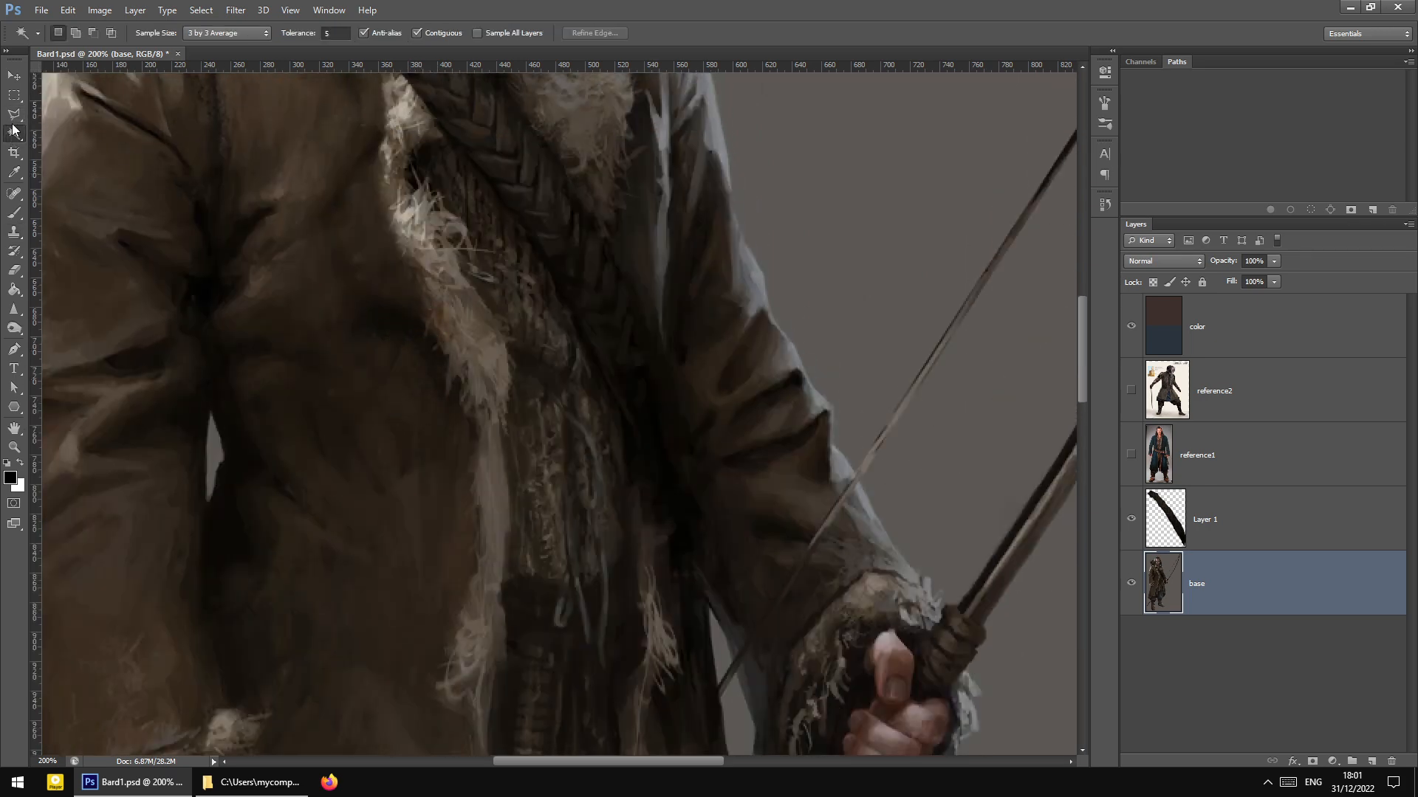
left_click(14, 119)
left_click(423, 225)
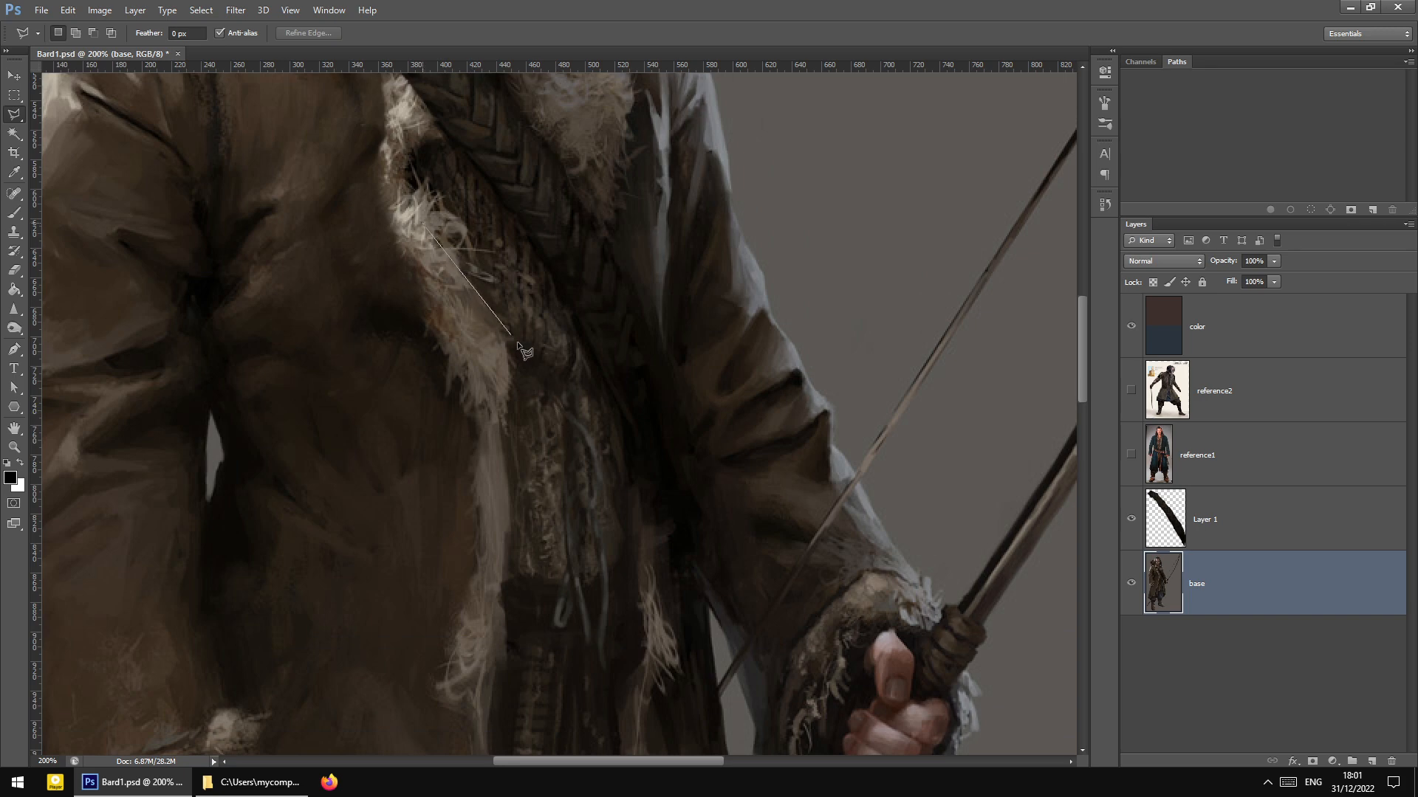
left_click(511, 390)
left_click(489, 721)
scroll(489, 721, "down", 2)
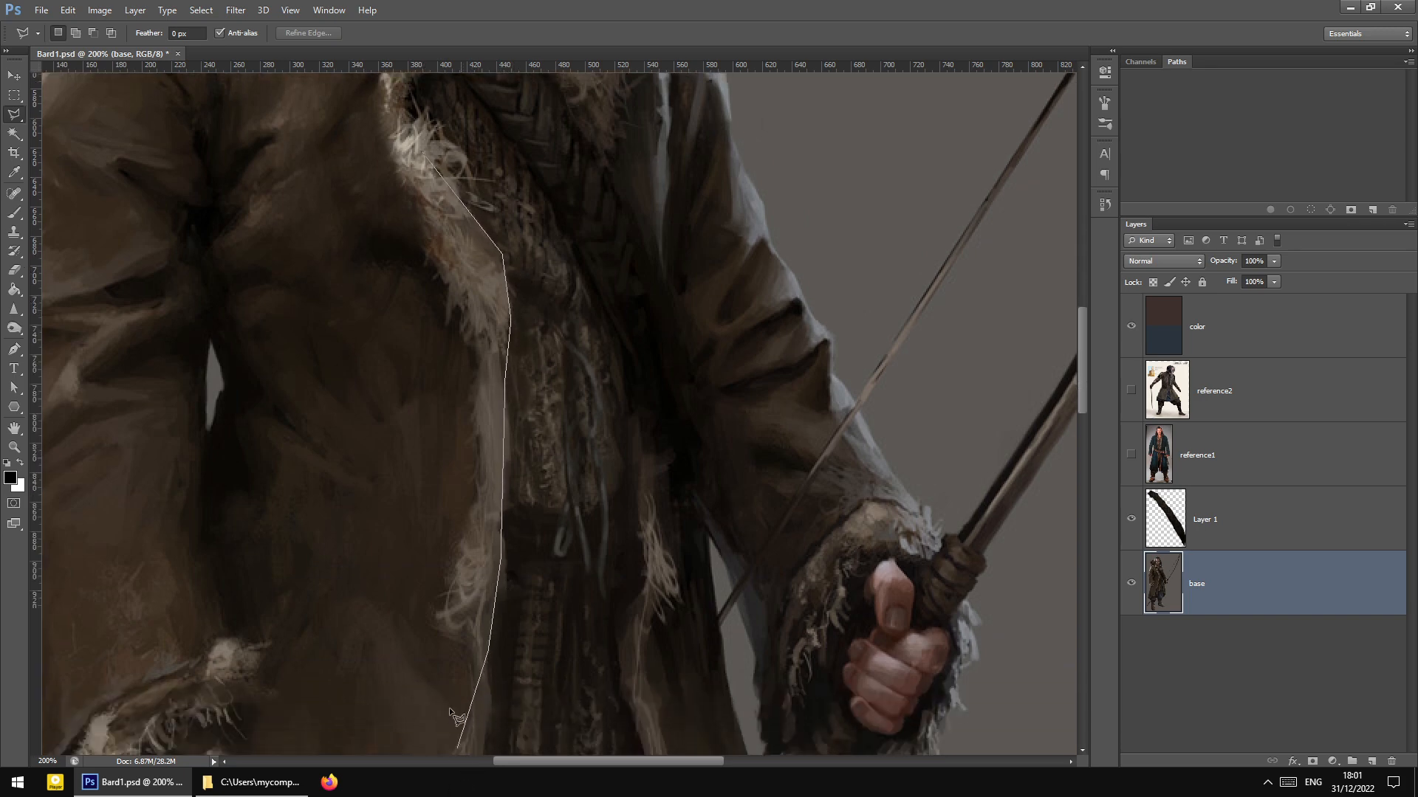
left_click(470, 494)
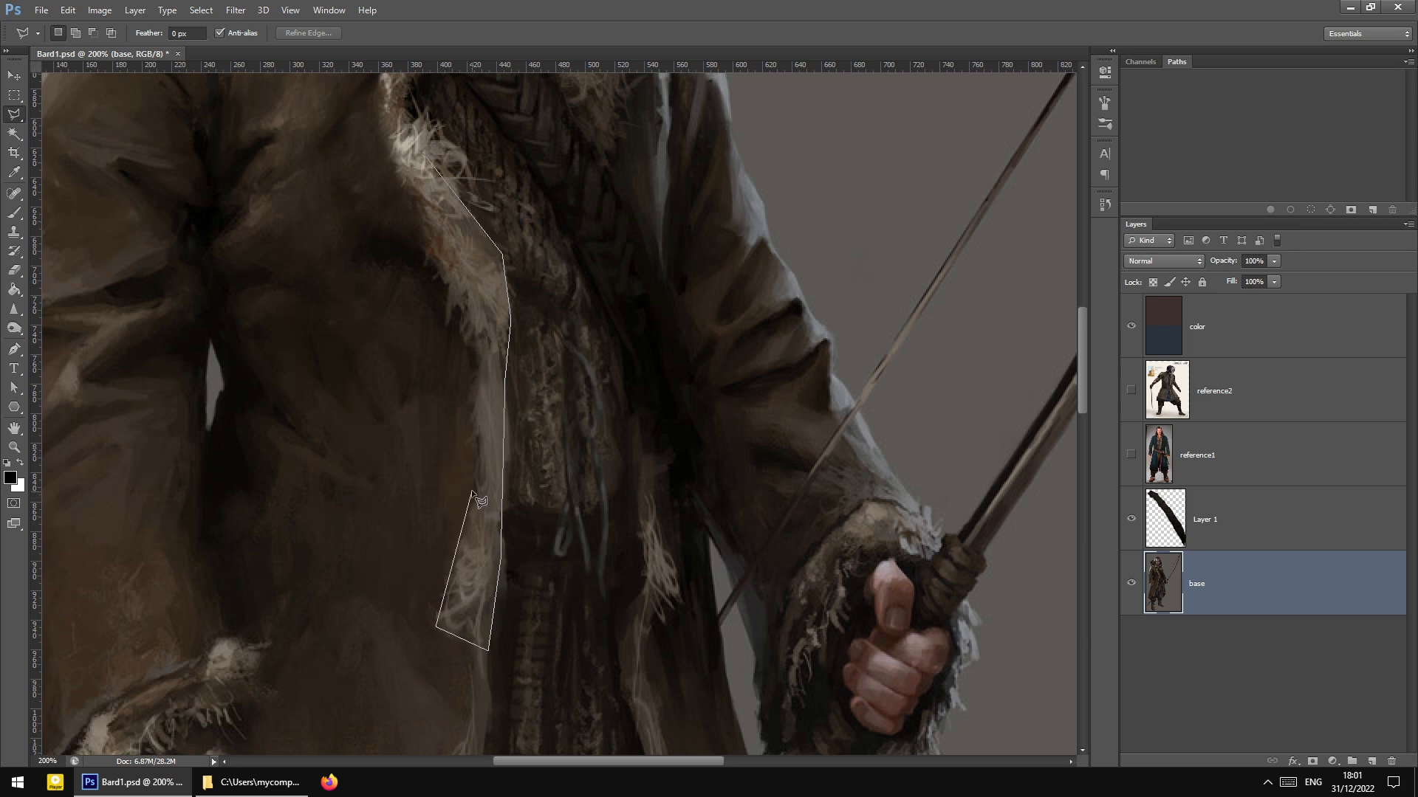
left_click(469, 358)
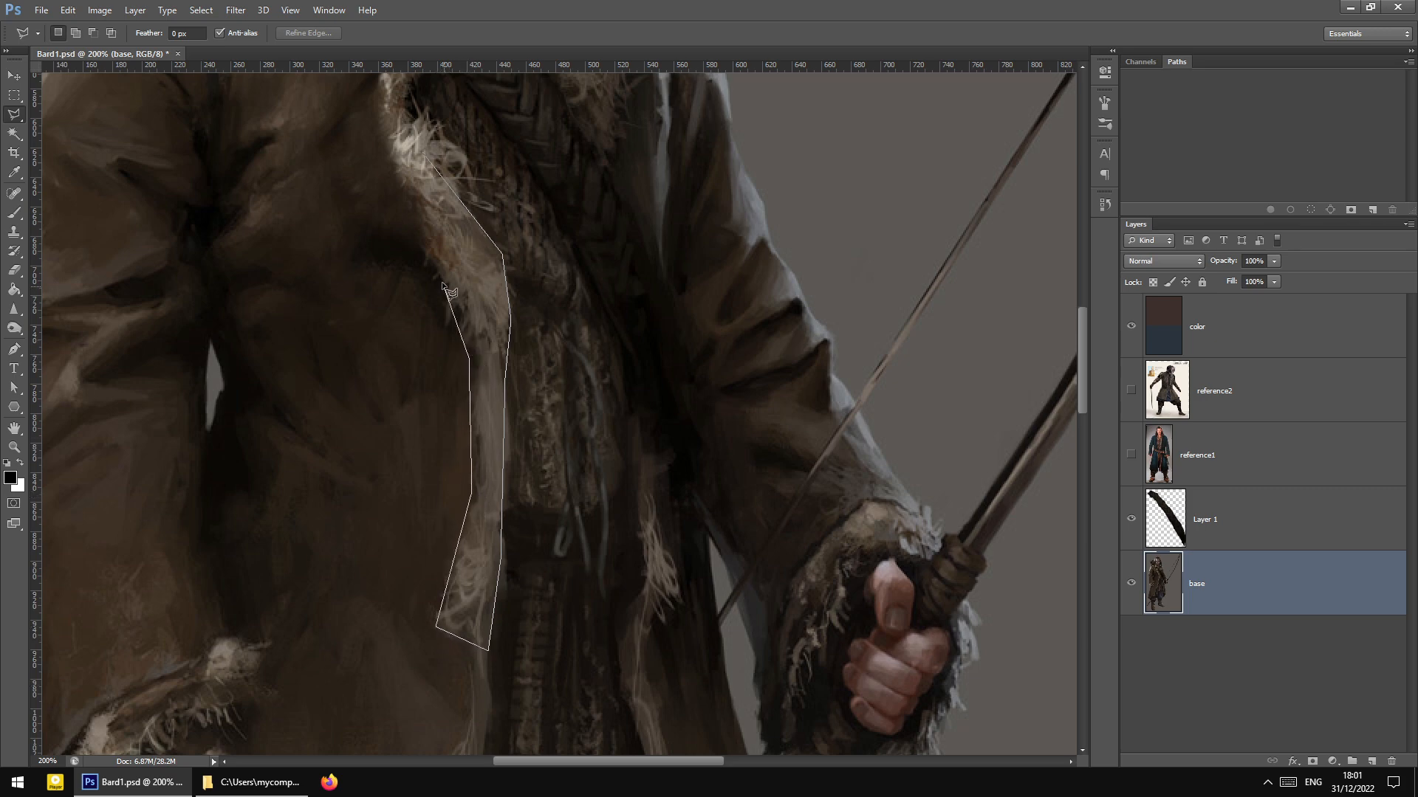
left_click(418, 175)
Feather the fur strip selection by 5 pixels
right_click(525, 294)
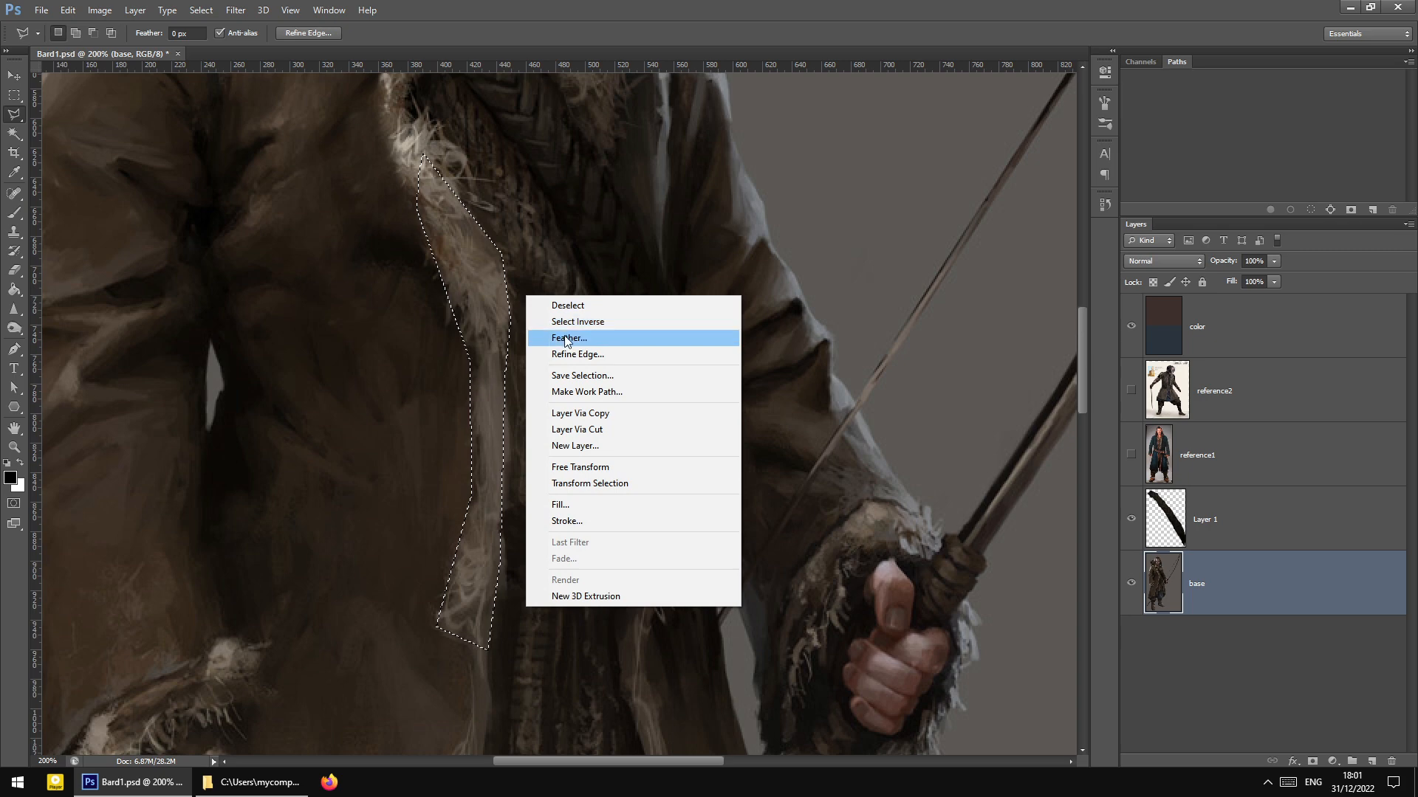
left_click(566, 338)
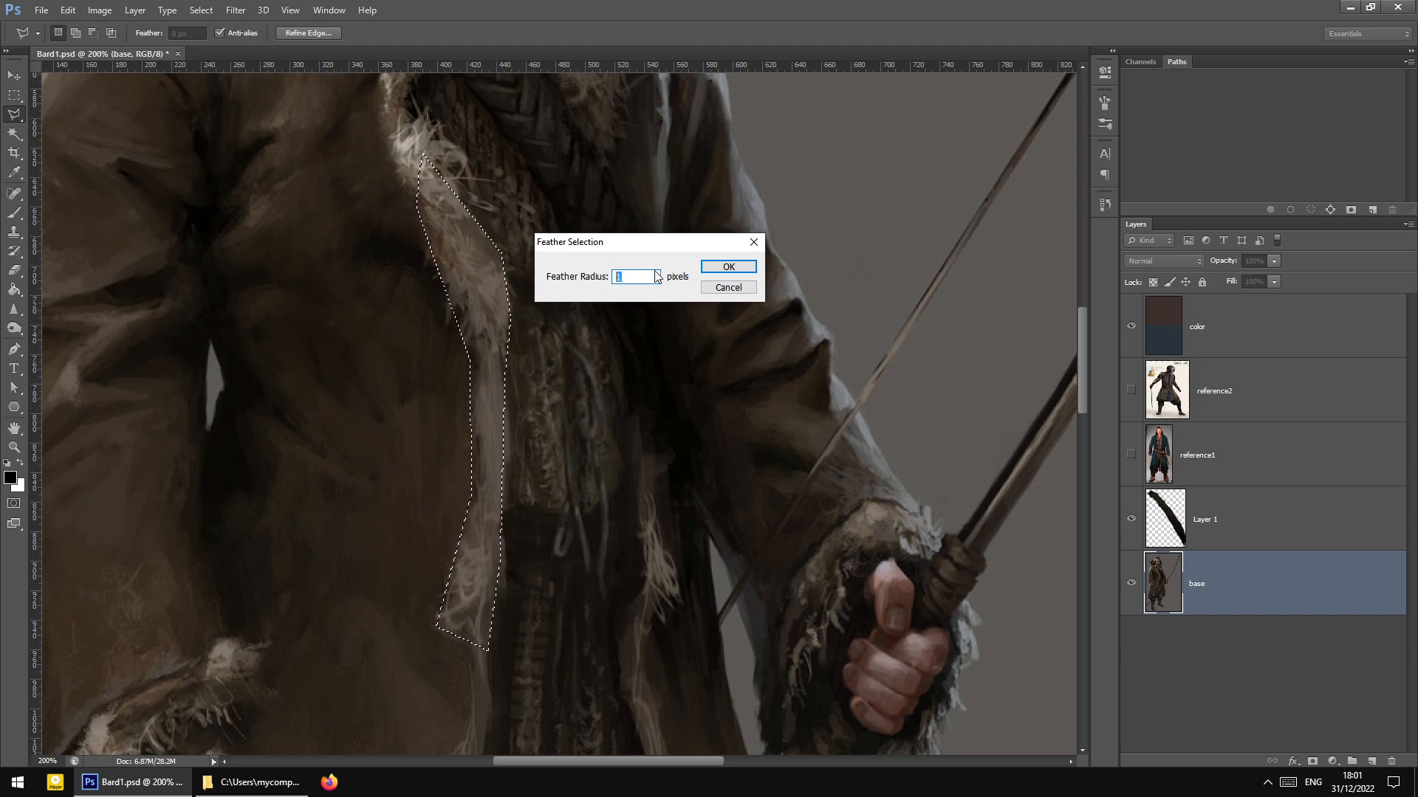
type("3")
key("Up")
type("5")
left_click(723, 268)
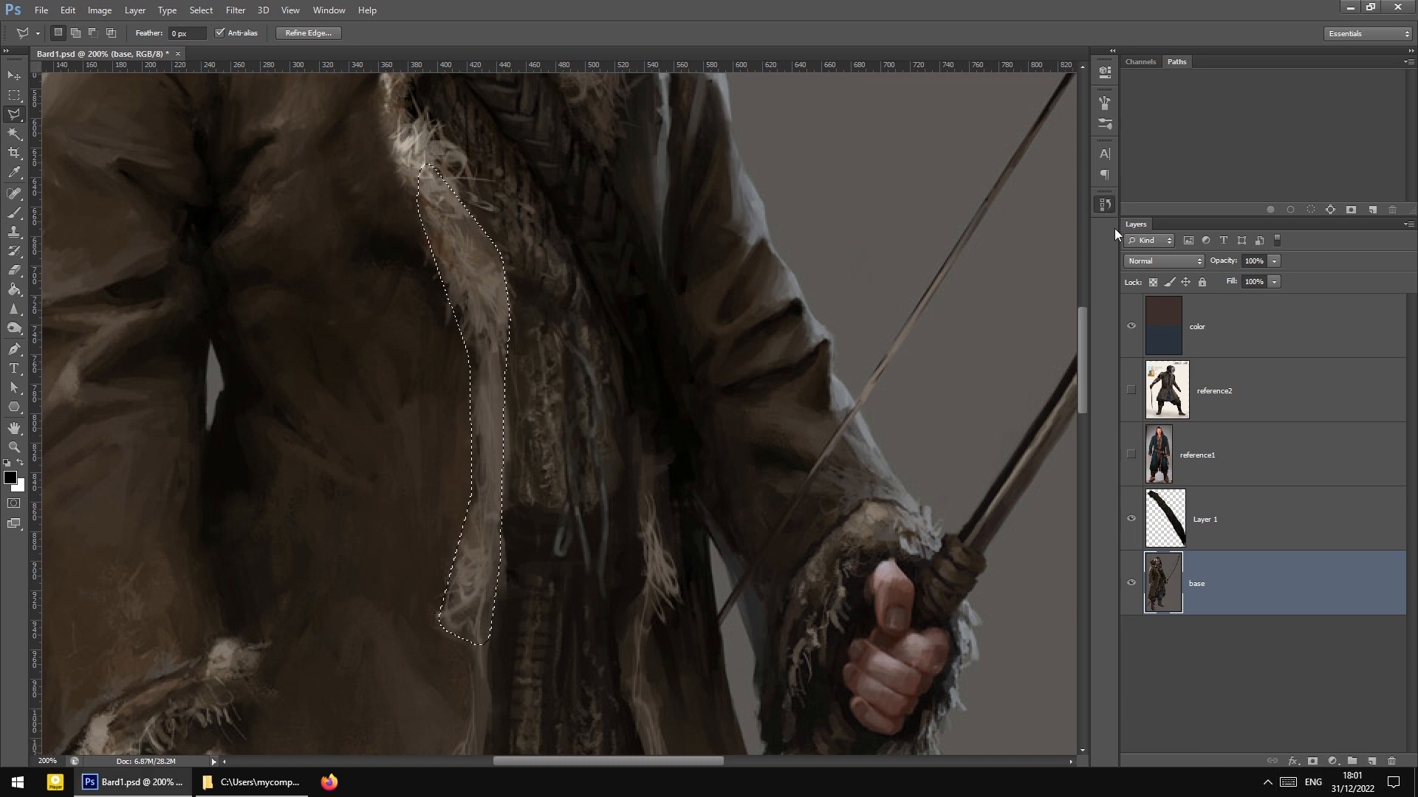
left_click(1105, 204)
key("ctrl+z")
left_click(999, 484)
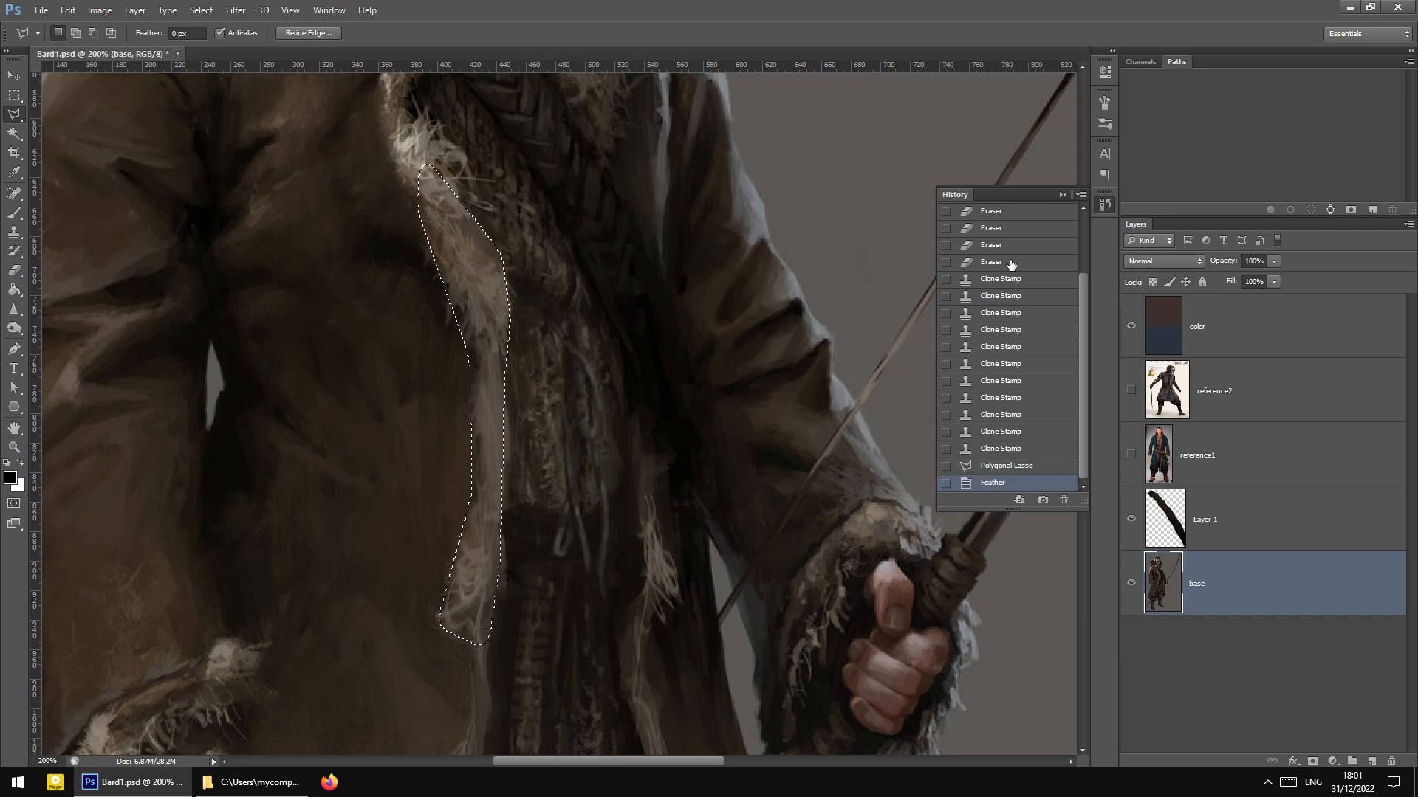
left_click(1062, 195)
Copy the selected fur strip to a new layer and move the copy up and outward over the coat front
right_click(623, 312)
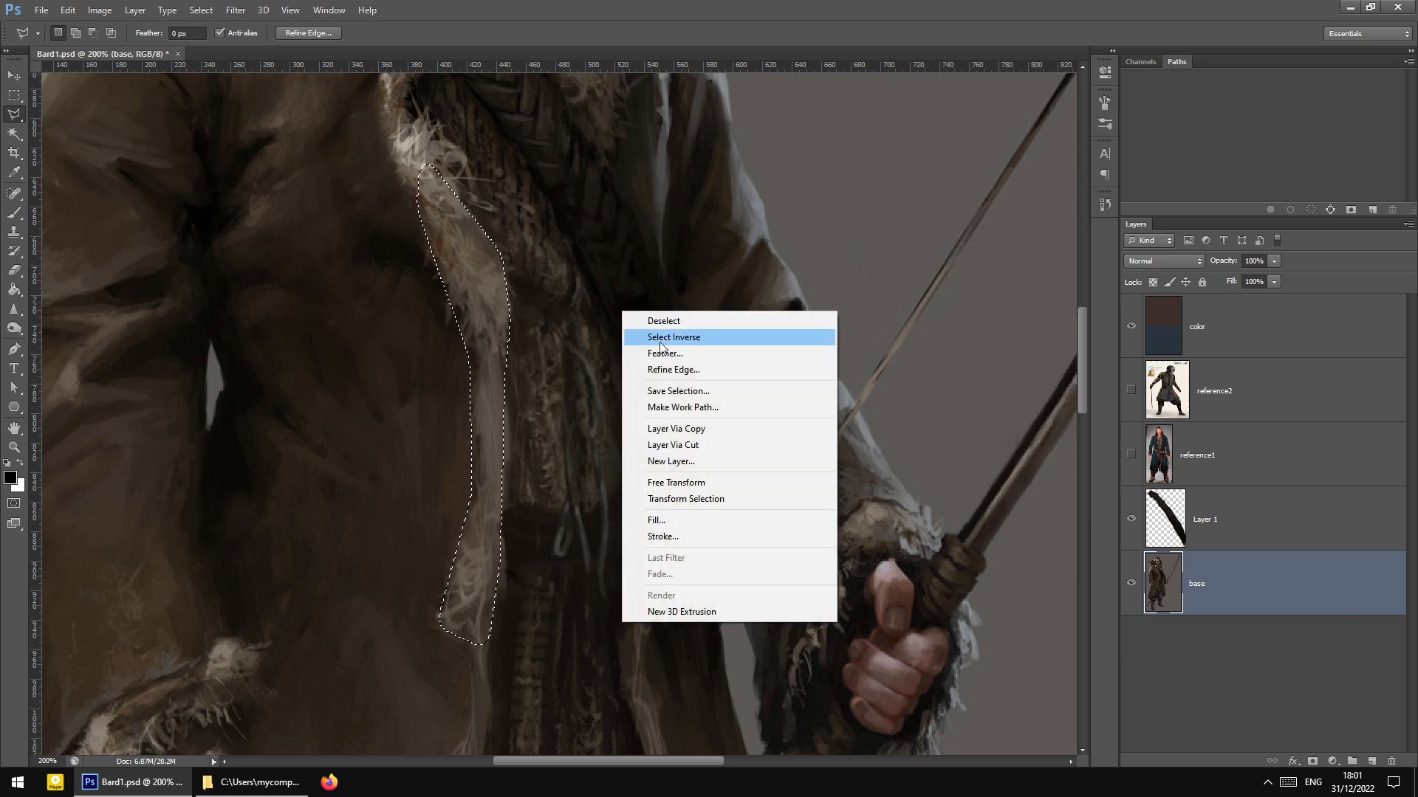
left_click(703, 432)
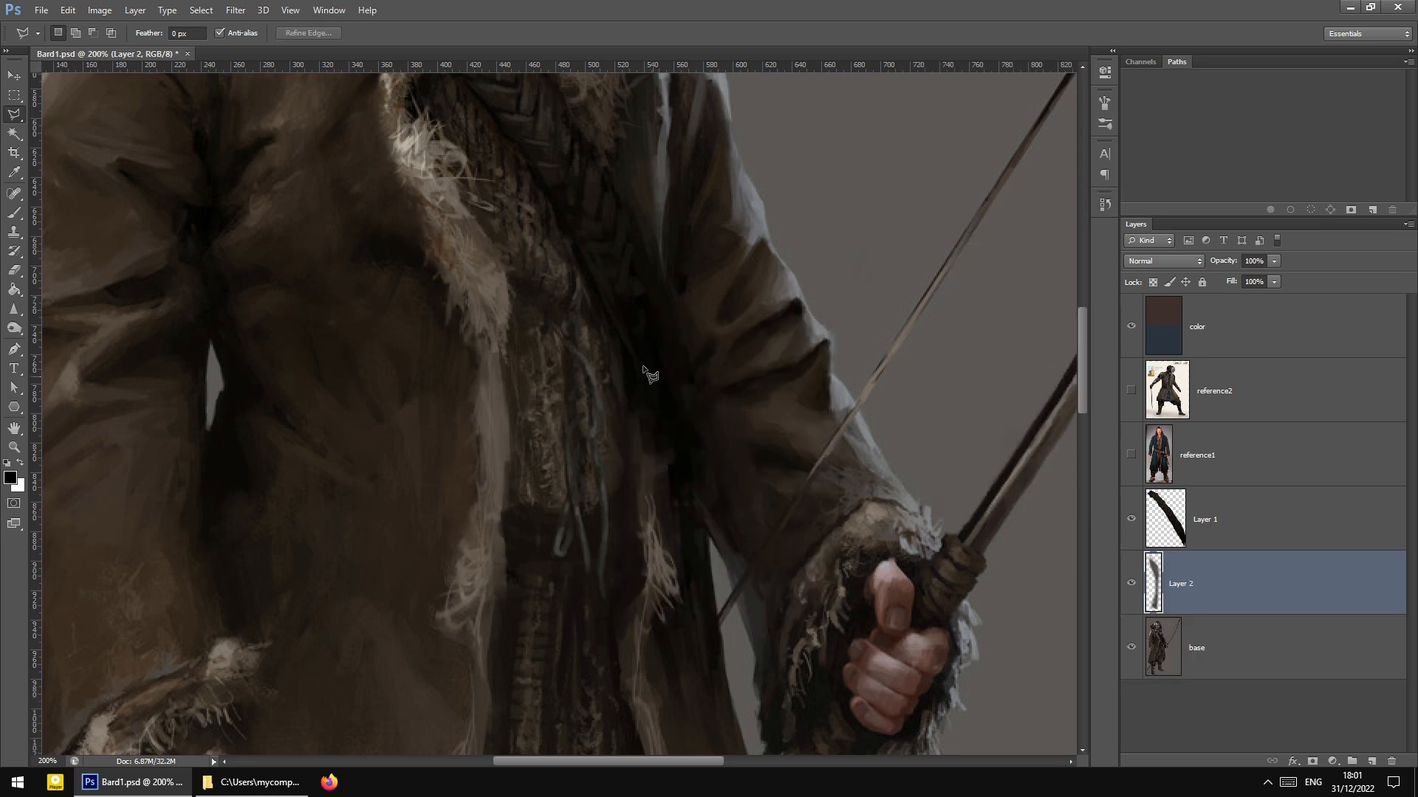
left_click(9, 77)
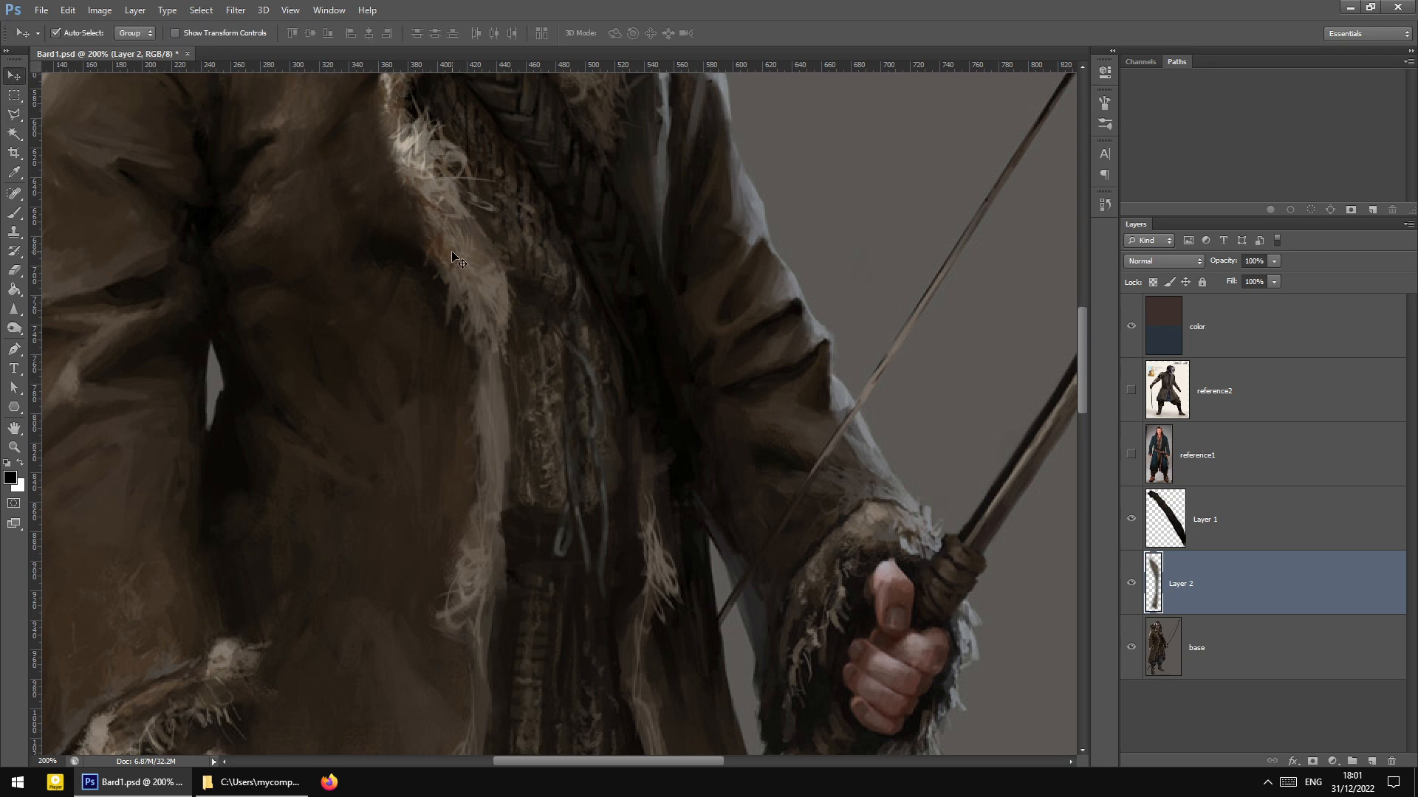
left_click_drag(453, 256, 414, 206)
scroll(449, 287, "up", 1)
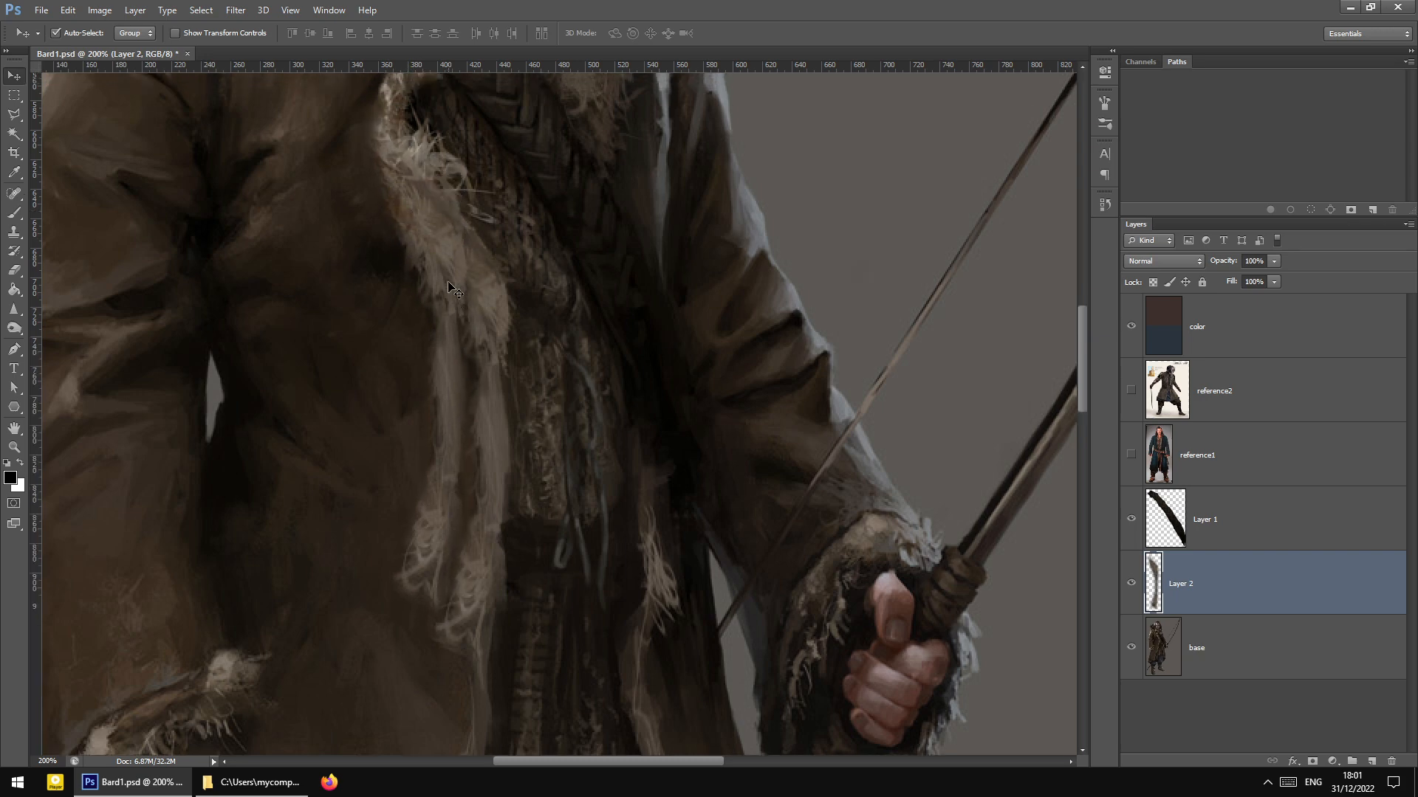
scroll(450, 310, "up", 2)
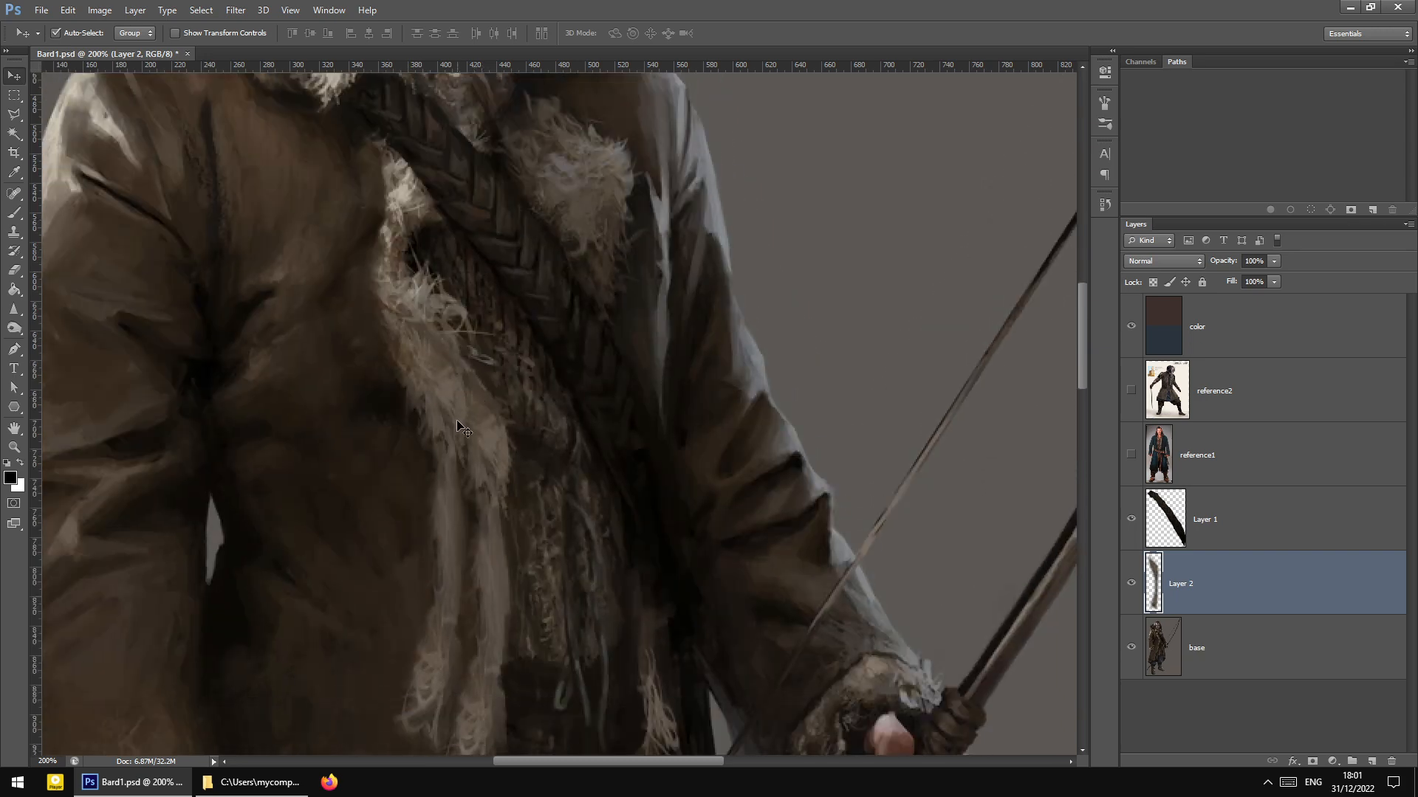
mouse_move(437, 465)
left_mouse_down()
mouse_move(440, 435)
mouse_move(423, 456)
left_mouse_up()
Erase the copied fur strip's excess along its upper outer edge with a 15 px Eraser
key("e")
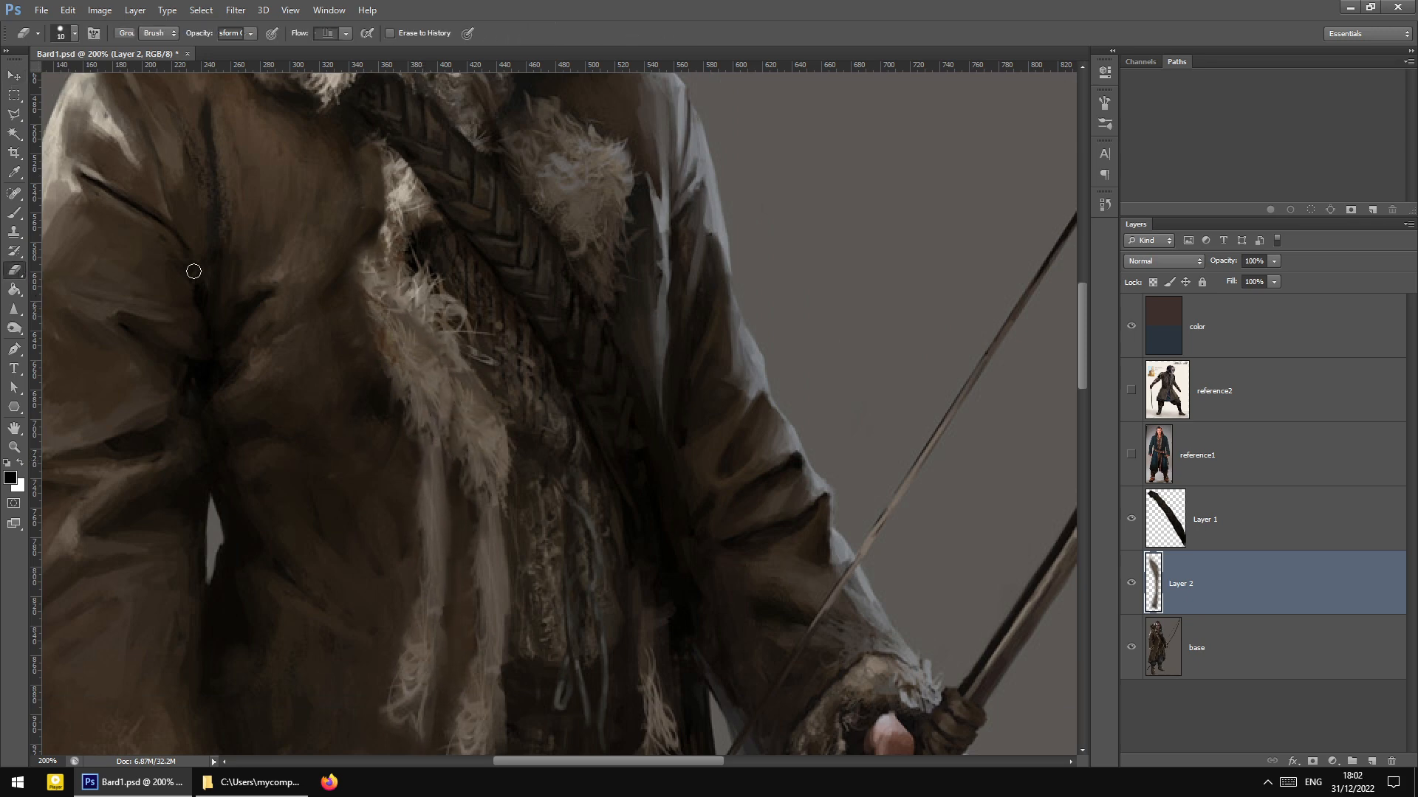
right_click(362, 242)
mouse_move(391, 285)
left_mouse_down()
mouse_move(353, 232)
mouse_move(367, 352)
left_mouse_up()
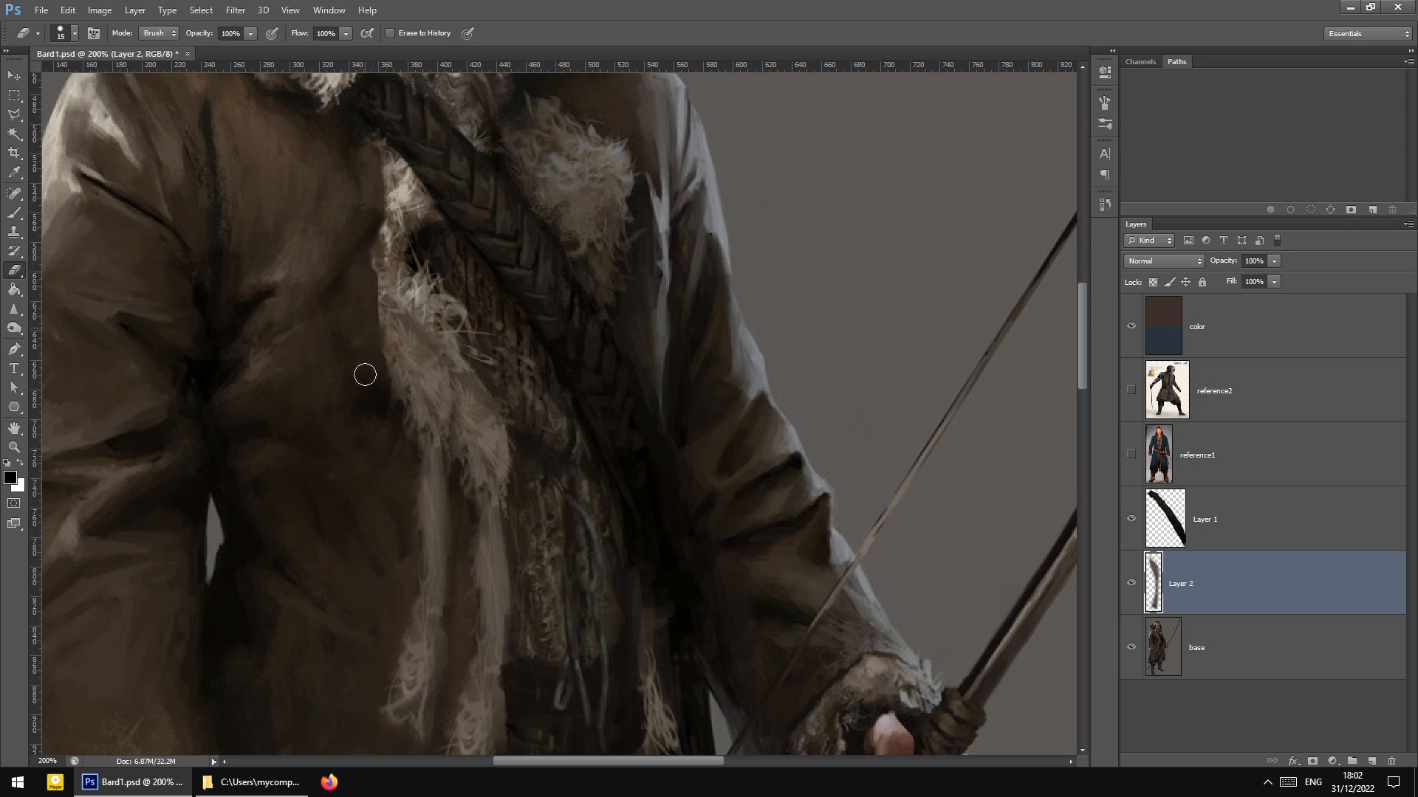
Examine how the copied fur strip relates to the coat's ragged front edge down towards the hem
scroll(487, 409, "down", 2)
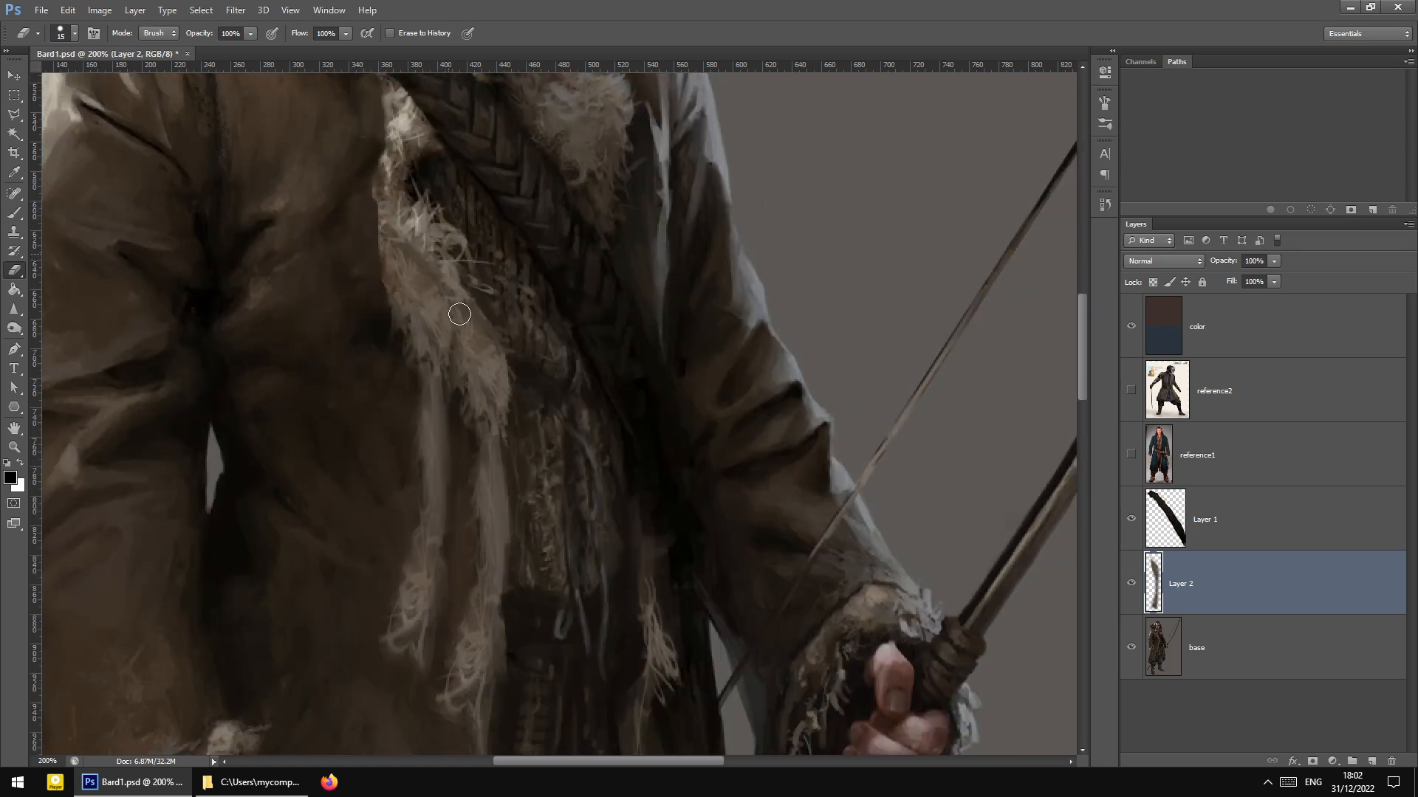
scroll(476, 400, "down", 10)
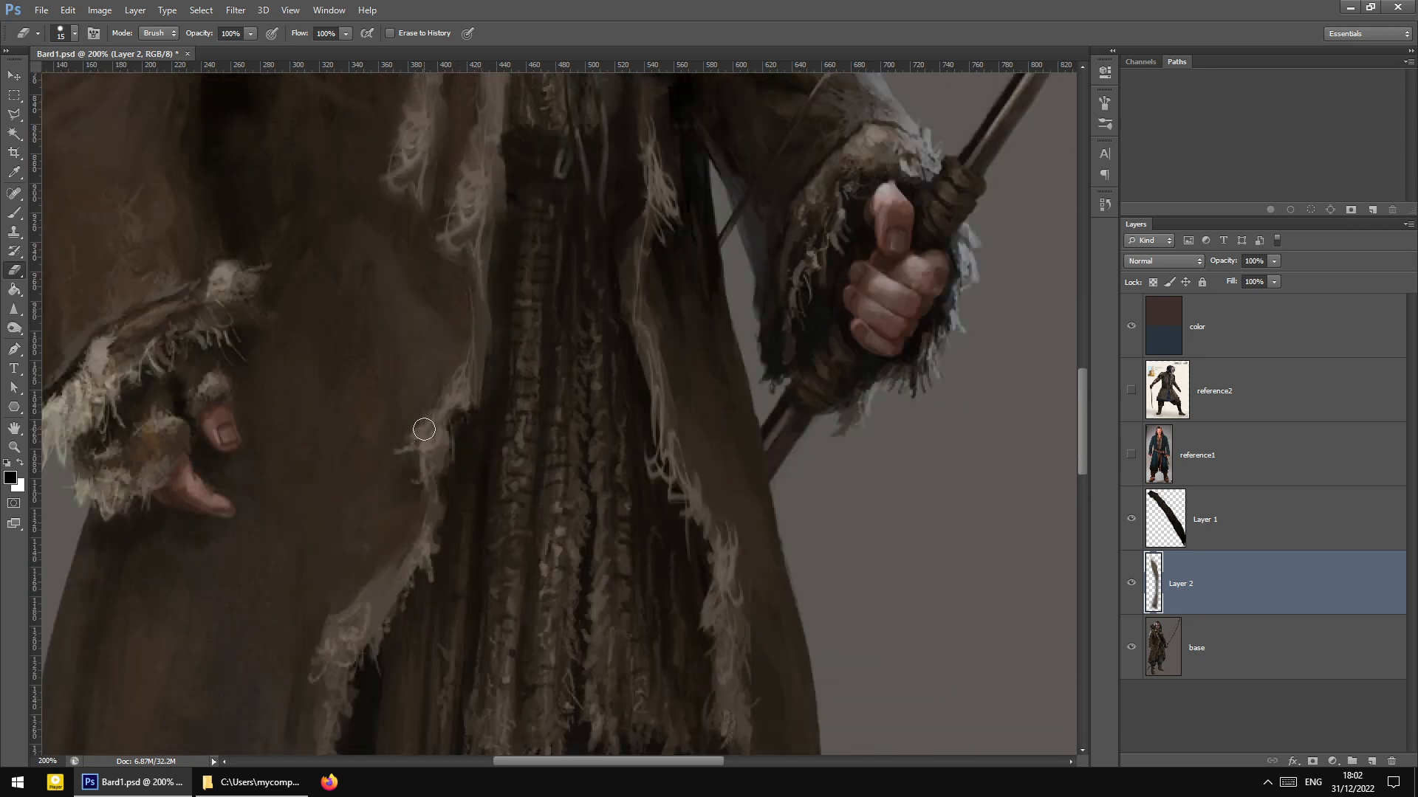
scroll(423, 411, "up", 3)
scroll(437, 443, "down", 4)
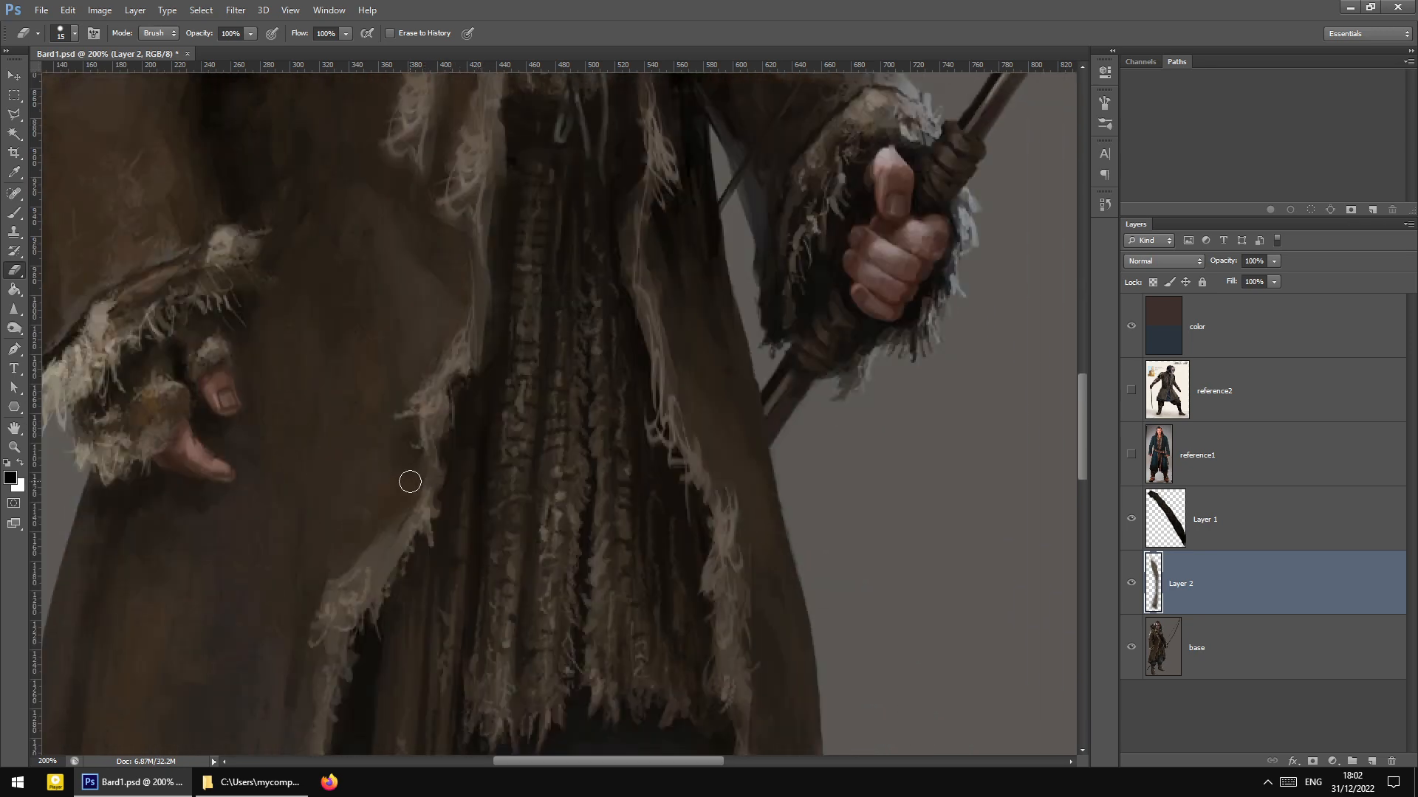
scroll(411, 473, "down", 4)
scroll(384, 443, "up", 2)
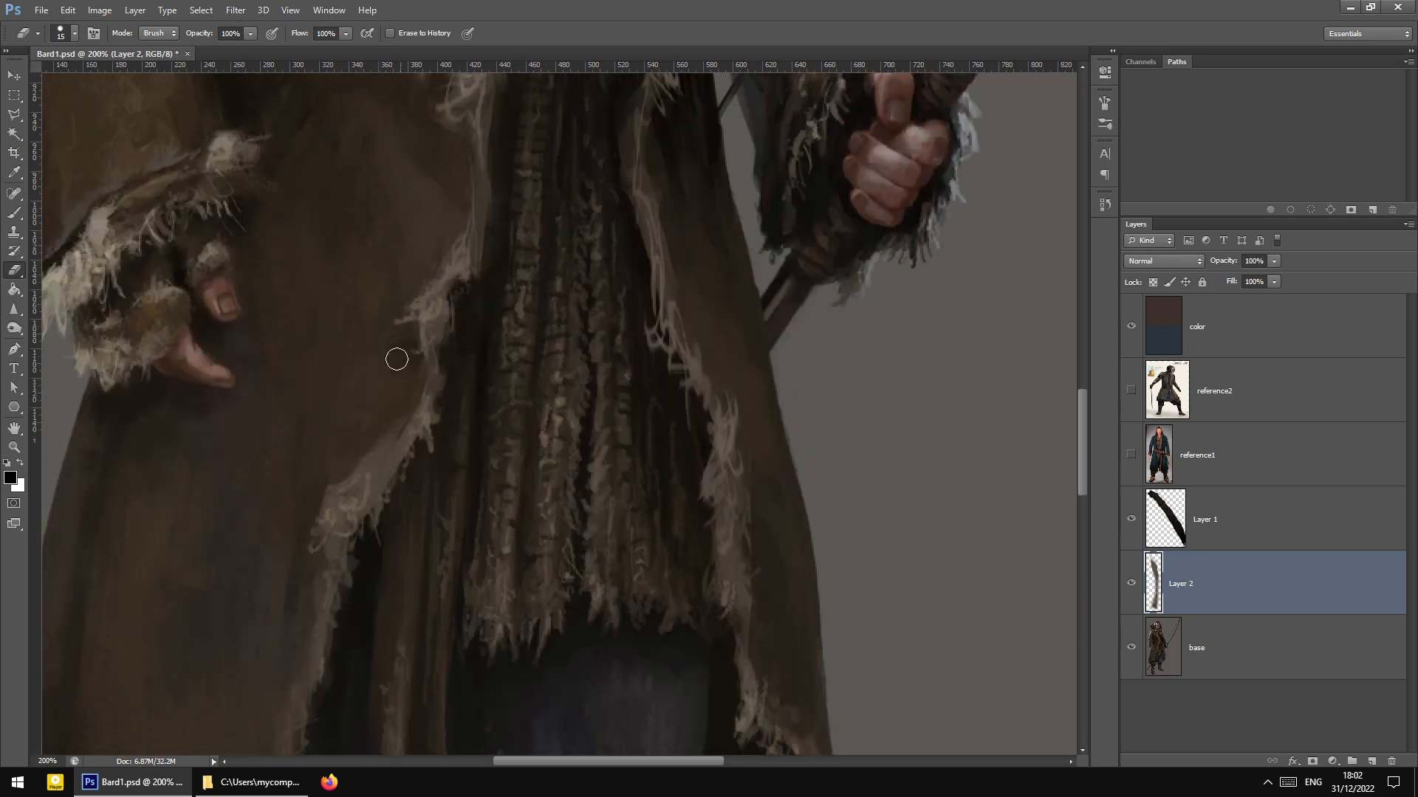
scroll(397, 359, "up", 2)
On the base layer, clone the coat's fur edge upward towards the waist with the Clone Stamp at 60% opacity
left_click(14, 231)
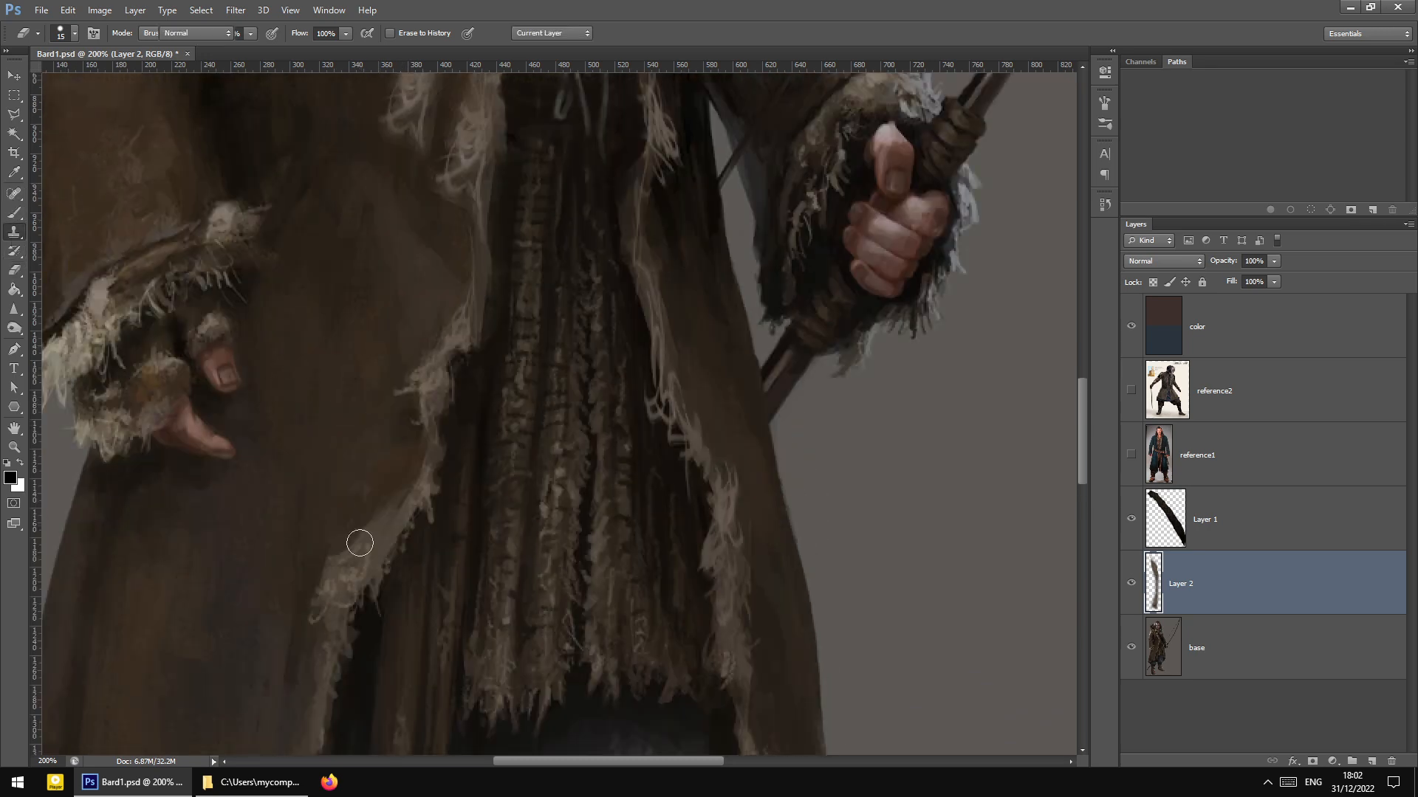
scroll(358, 541, "down", 5)
left_click(1235, 664)
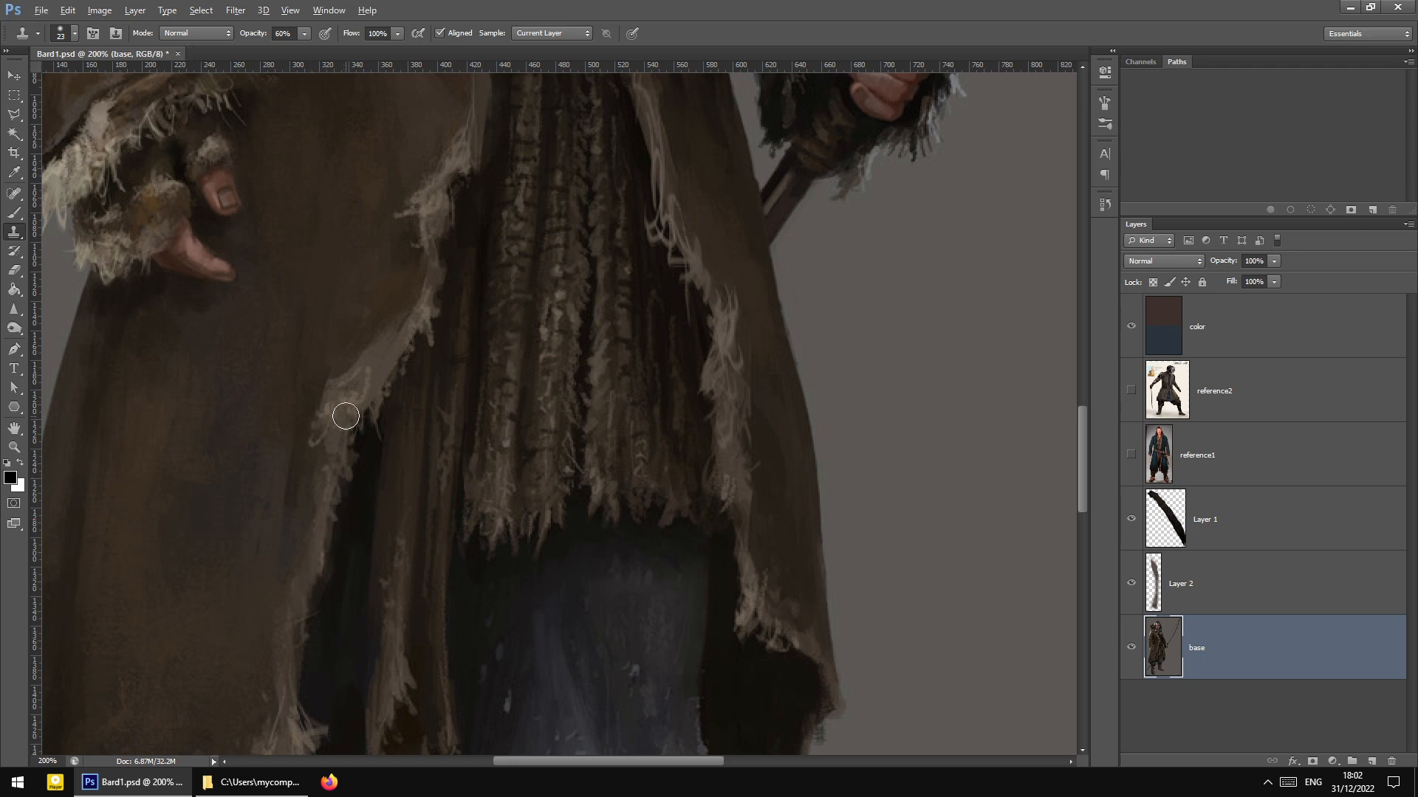
mouse_move(345, 416)
left_mouse_down()
mouse_move(369, 284)
mouse_move(354, 392)
mouse_move(377, 295)
left_mouse_up()
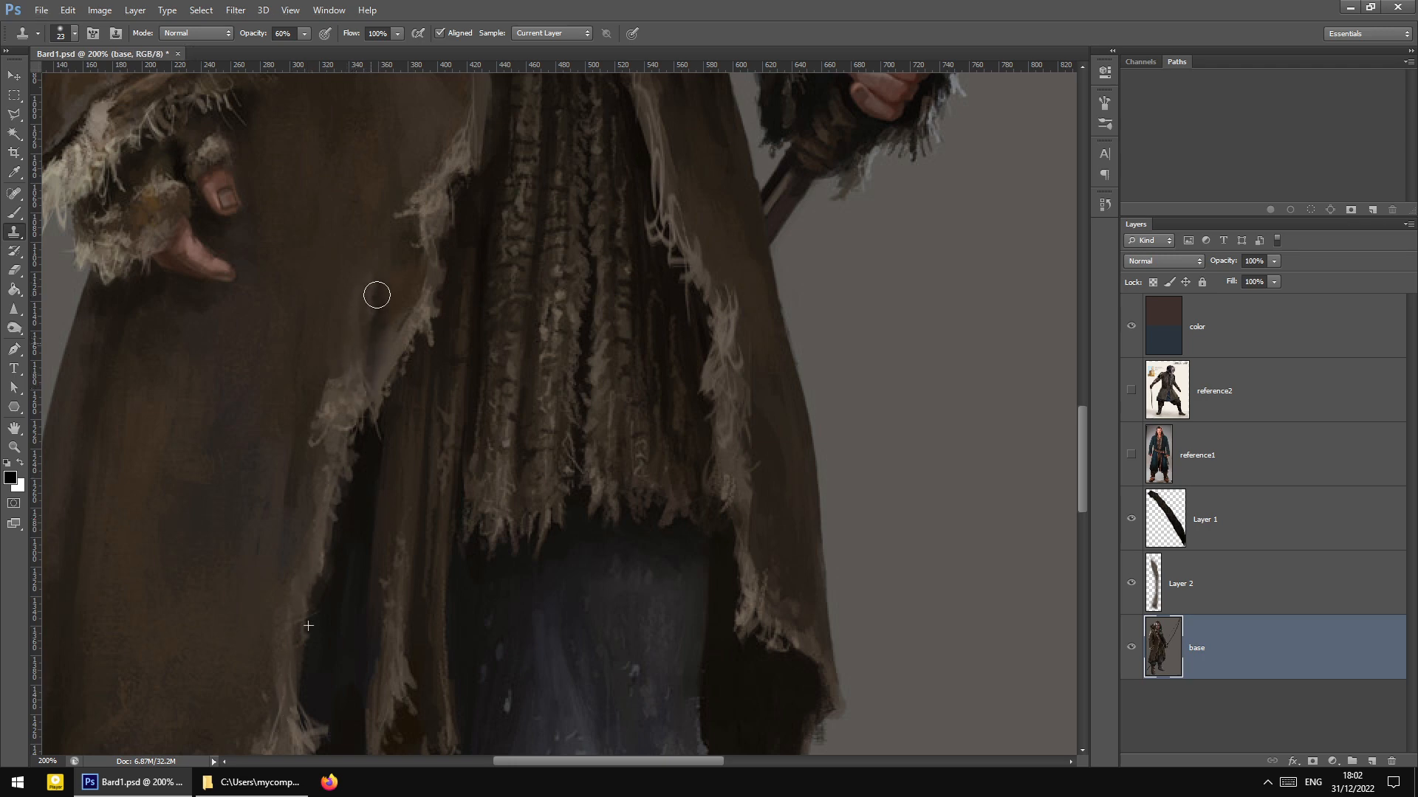
scroll(373, 296, "up", 2)
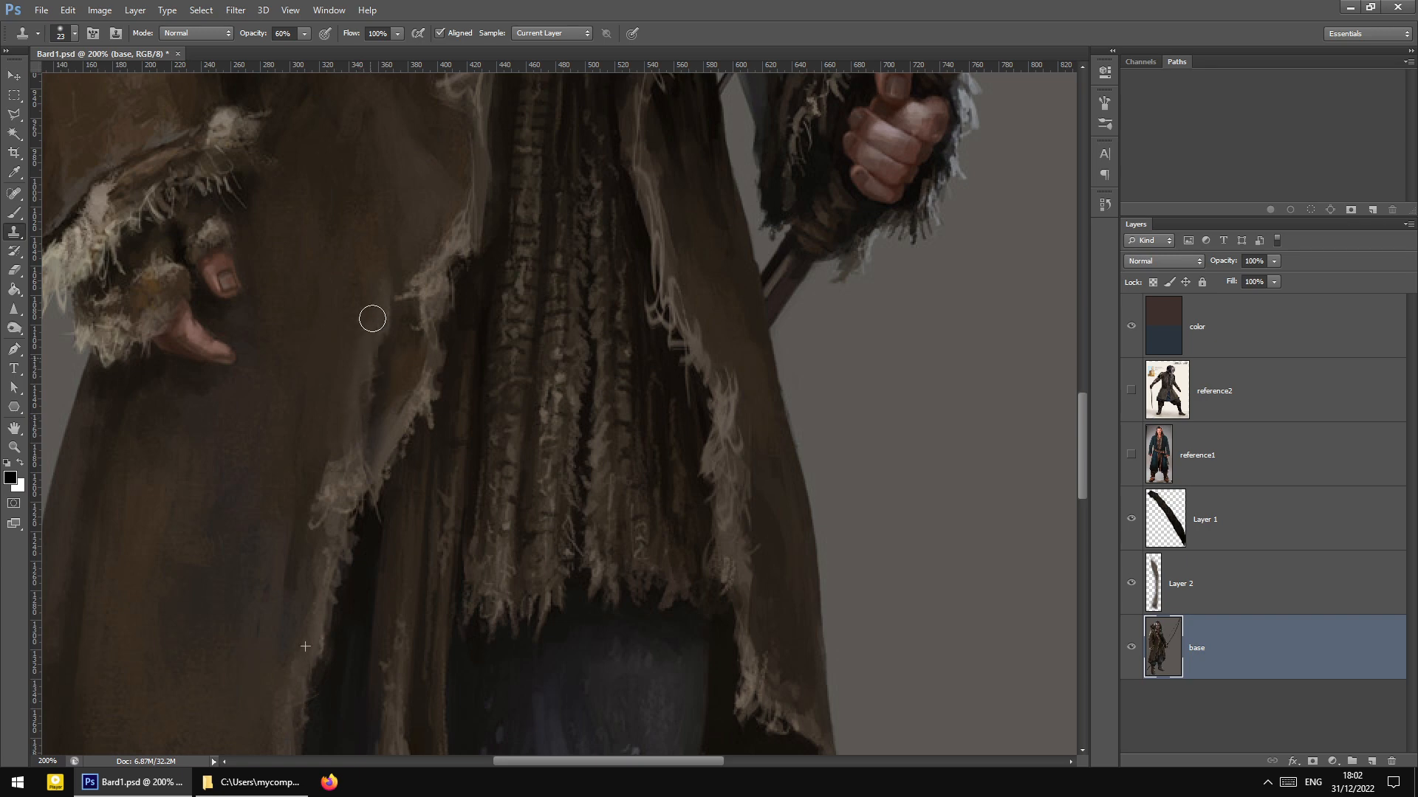
scroll(391, 347, "up", 2)
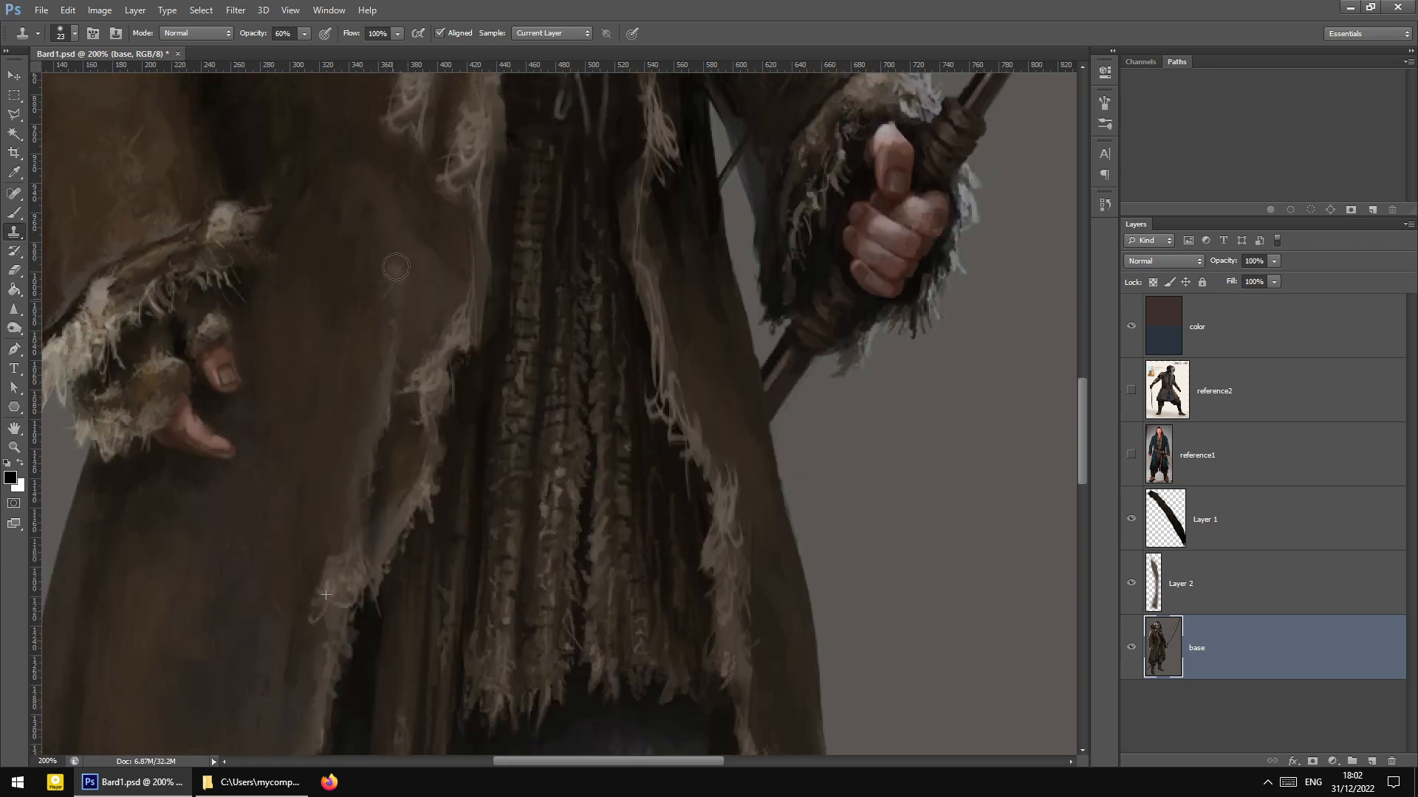
mouse_move(396, 268)
left_mouse_down()
mouse_move(407, 338)
mouse_move(415, 249)
mouse_move(410, 460)
mouse_move(419, 172)
left_mouse_up()
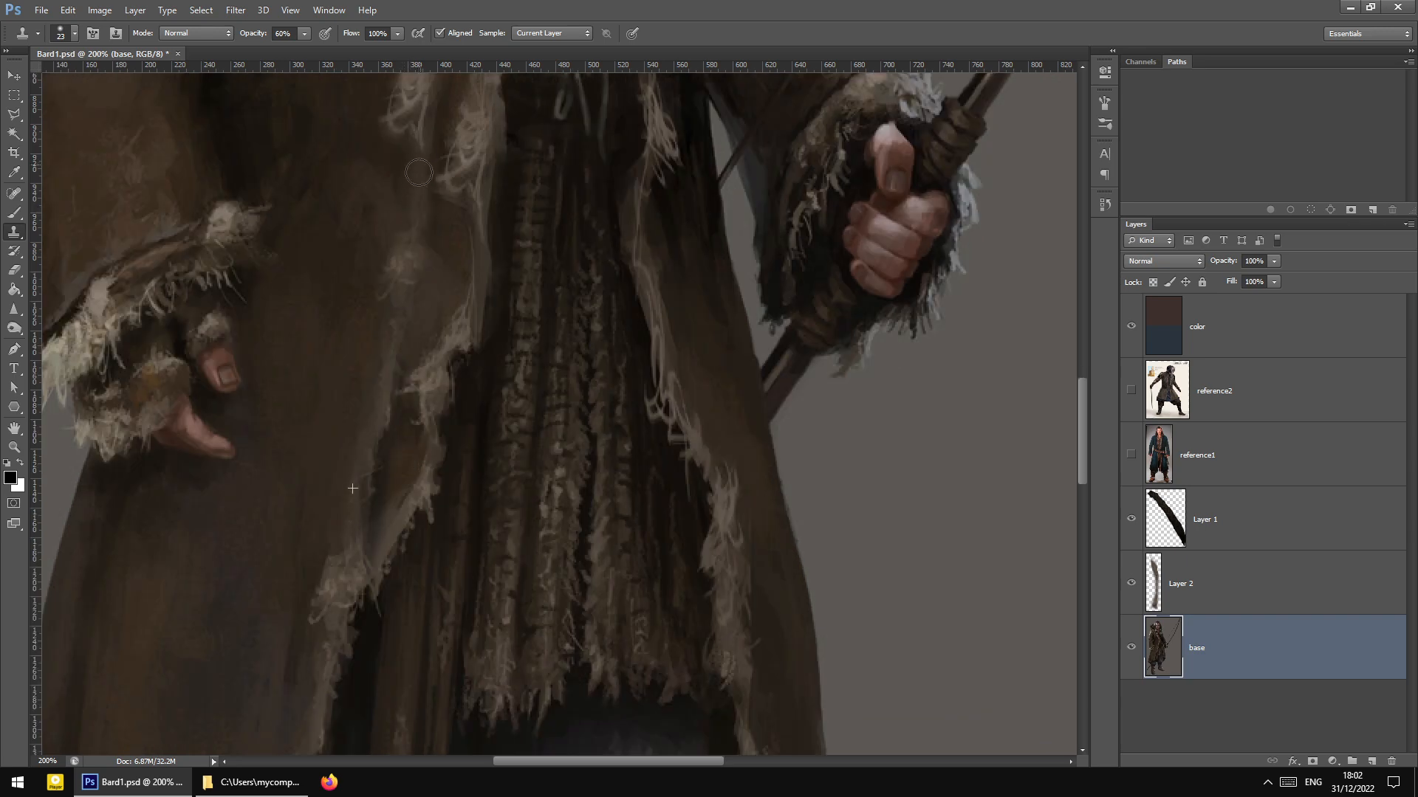
Clone the fringe strands outward along the bow-side coat panel's front edge down to its thicker fur
scroll(413, 308, "up", 6)
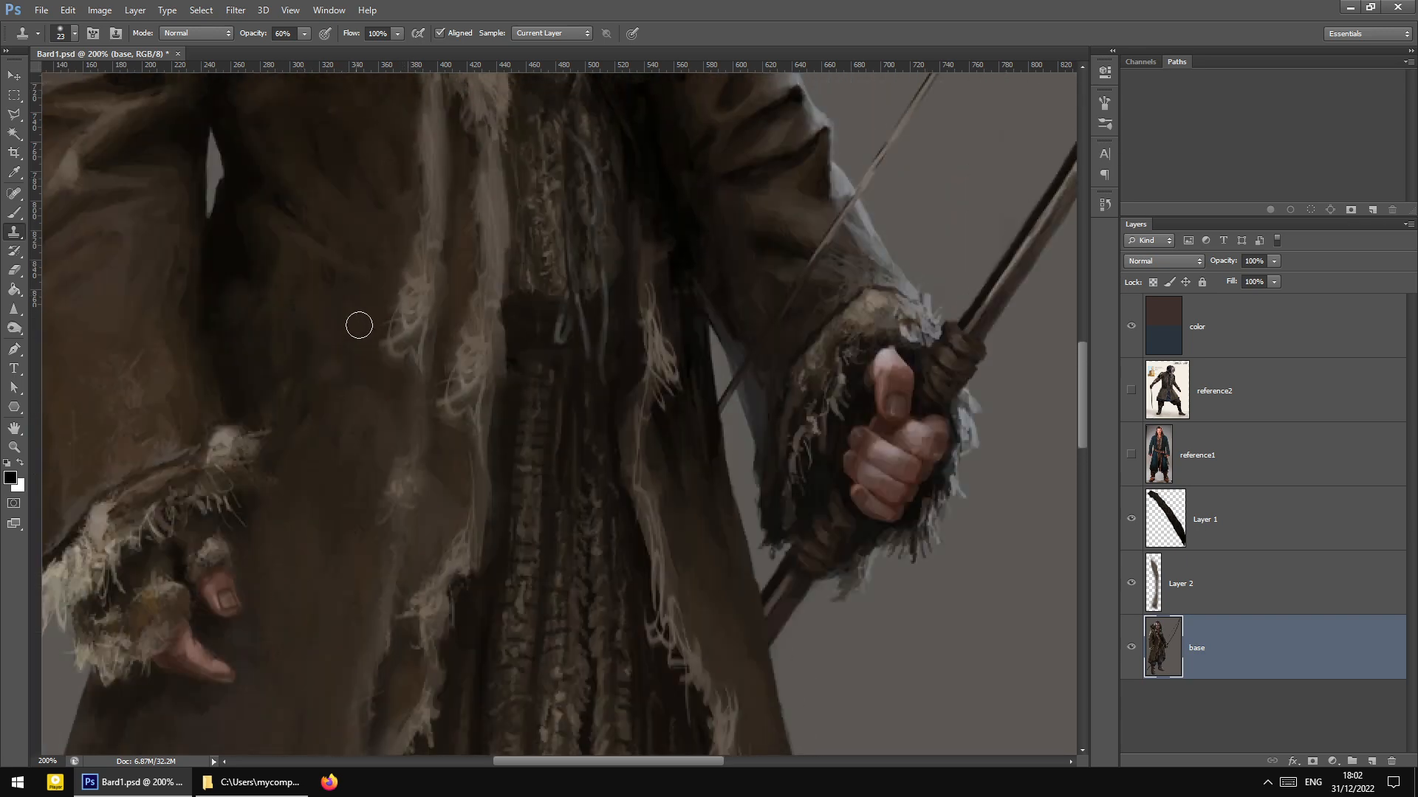
scroll(413, 378, "up", 1)
scroll(451, 373, "up", 4)
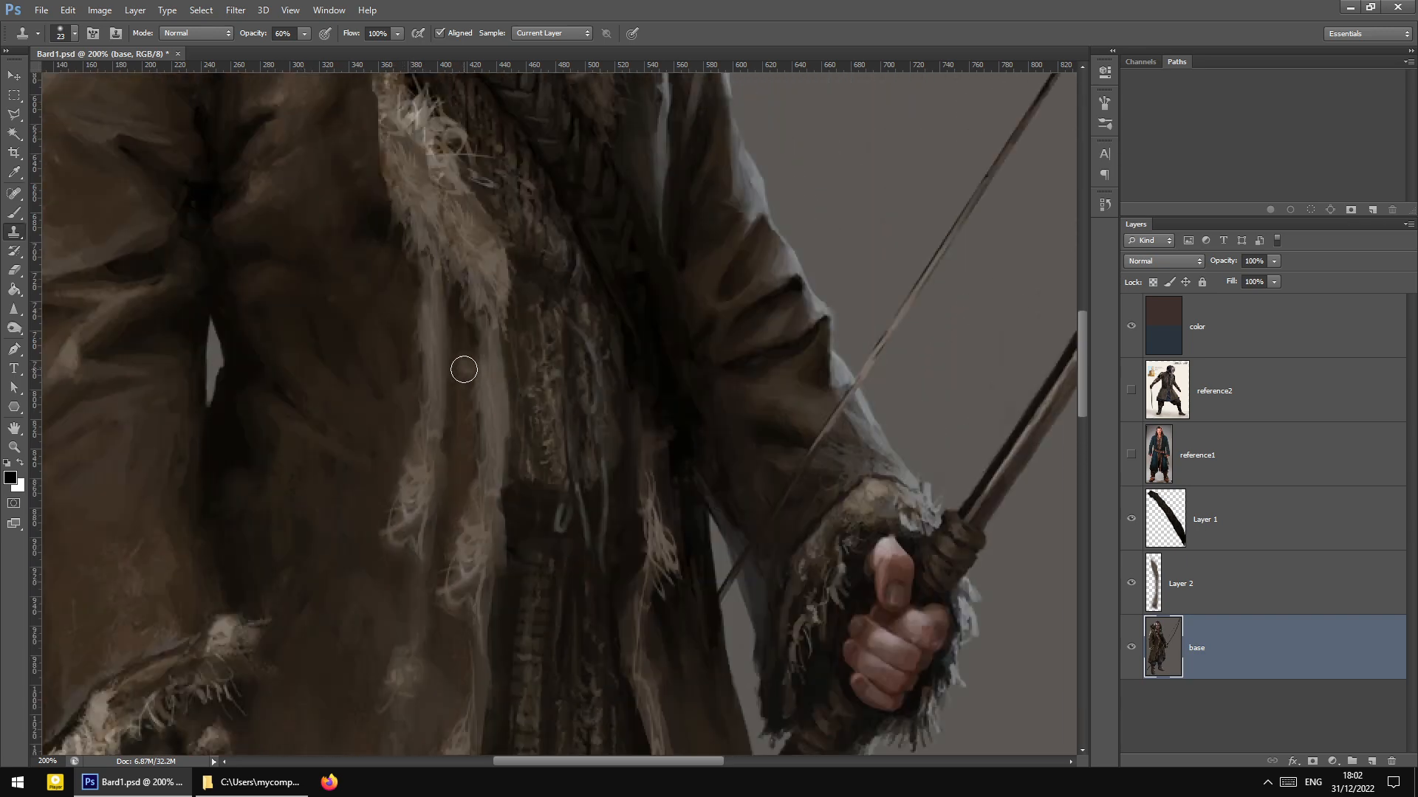
key("ctrl+minus")
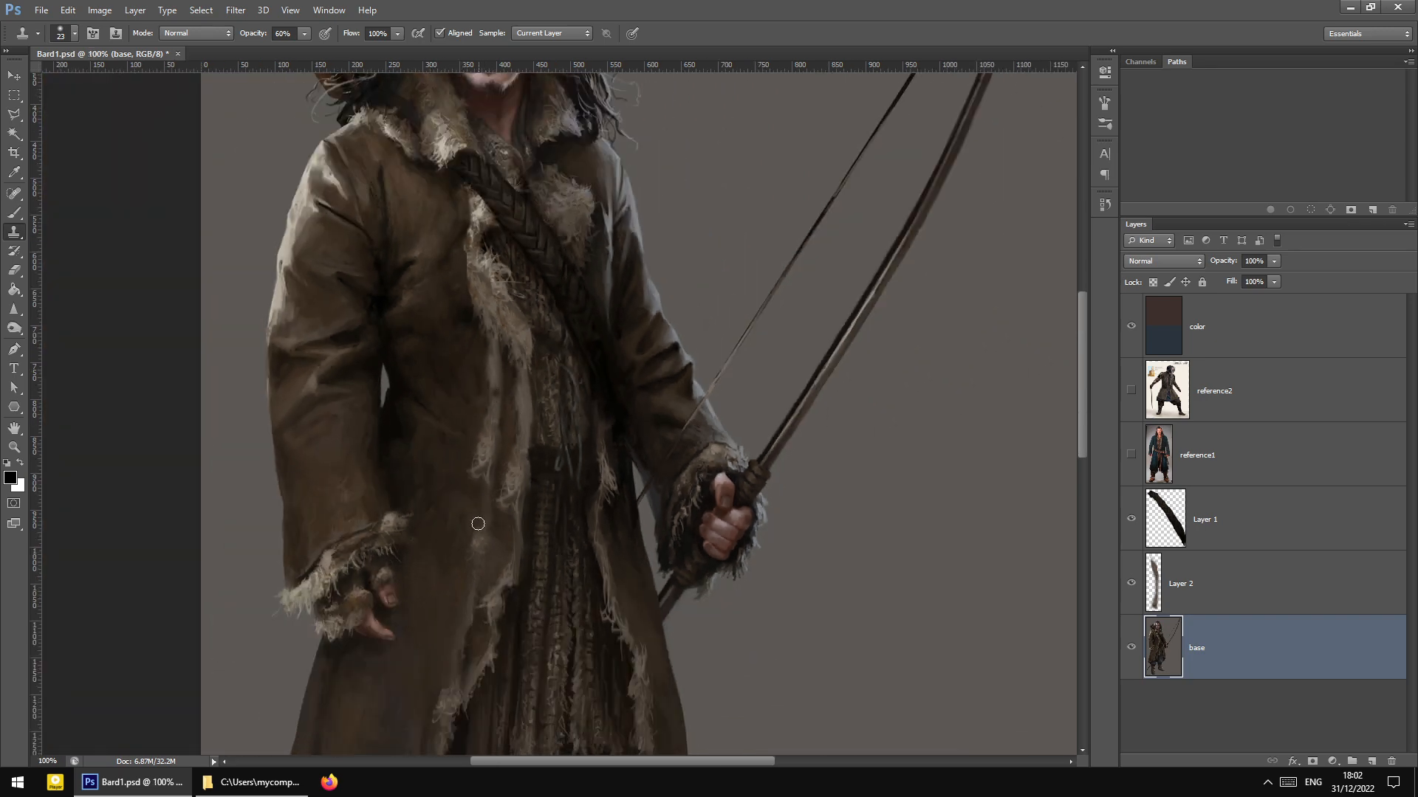
scroll(478, 524, "down", 5)
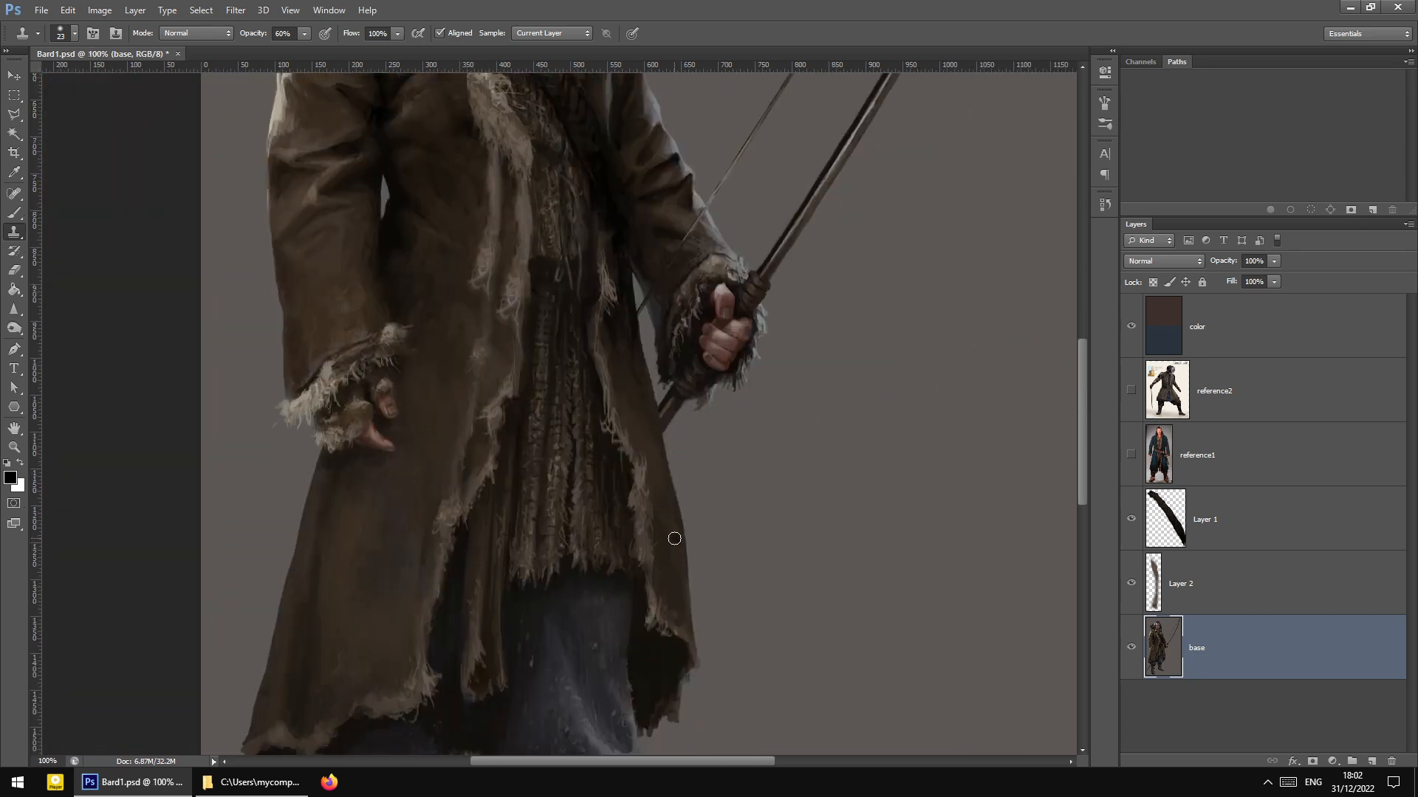
key("ctrl+plus")
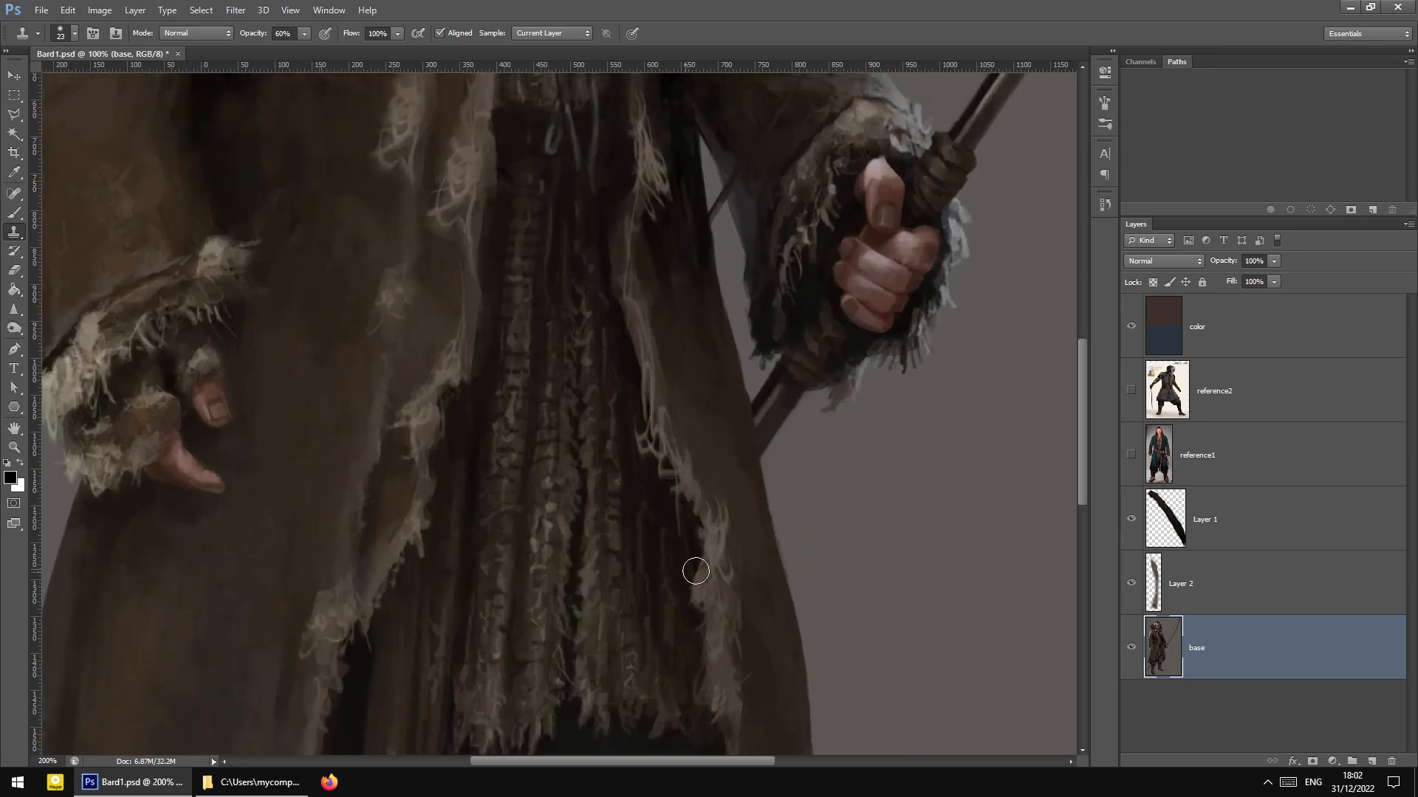
key("ctrl+minus")
key("ctrl+plus")
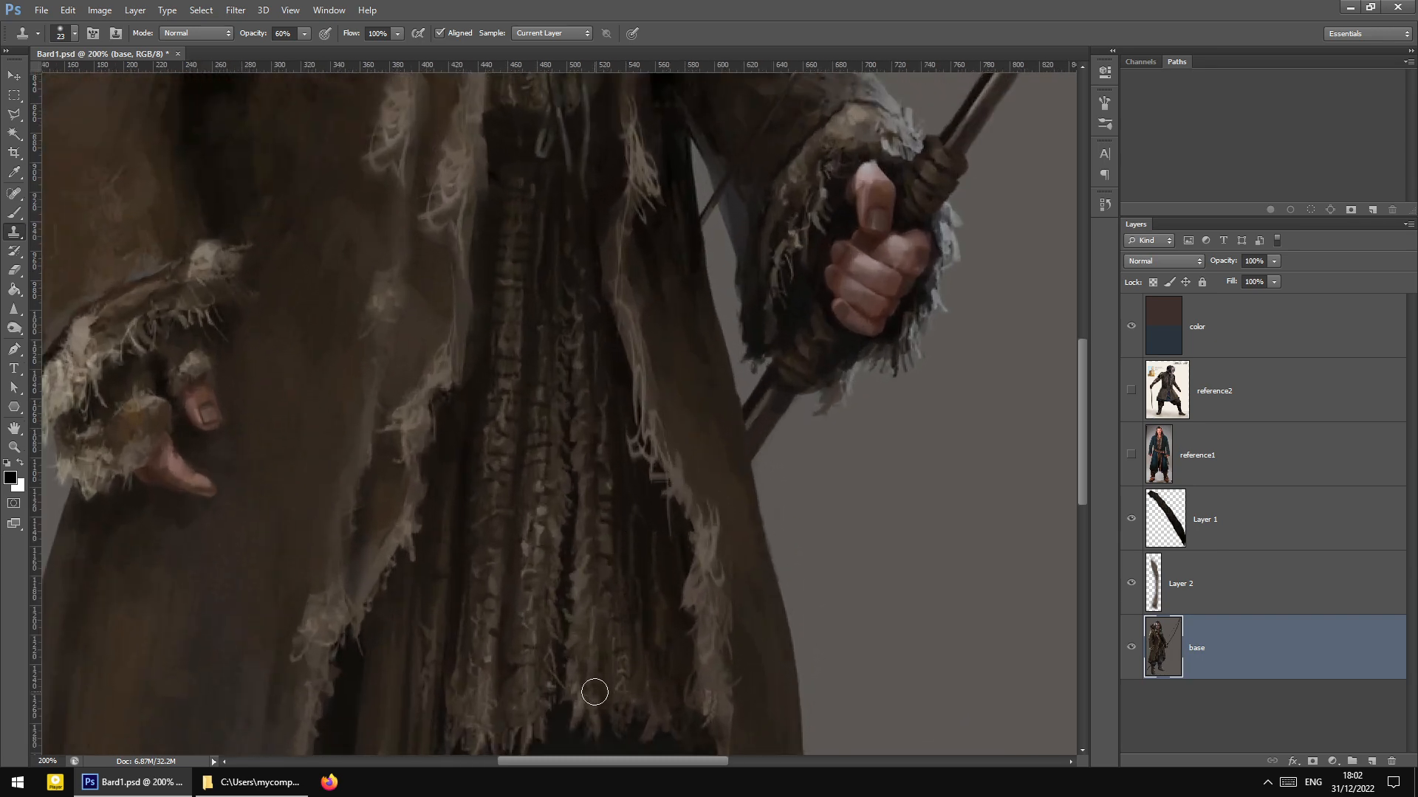
left_click_drag(589, 761, 620, 749)
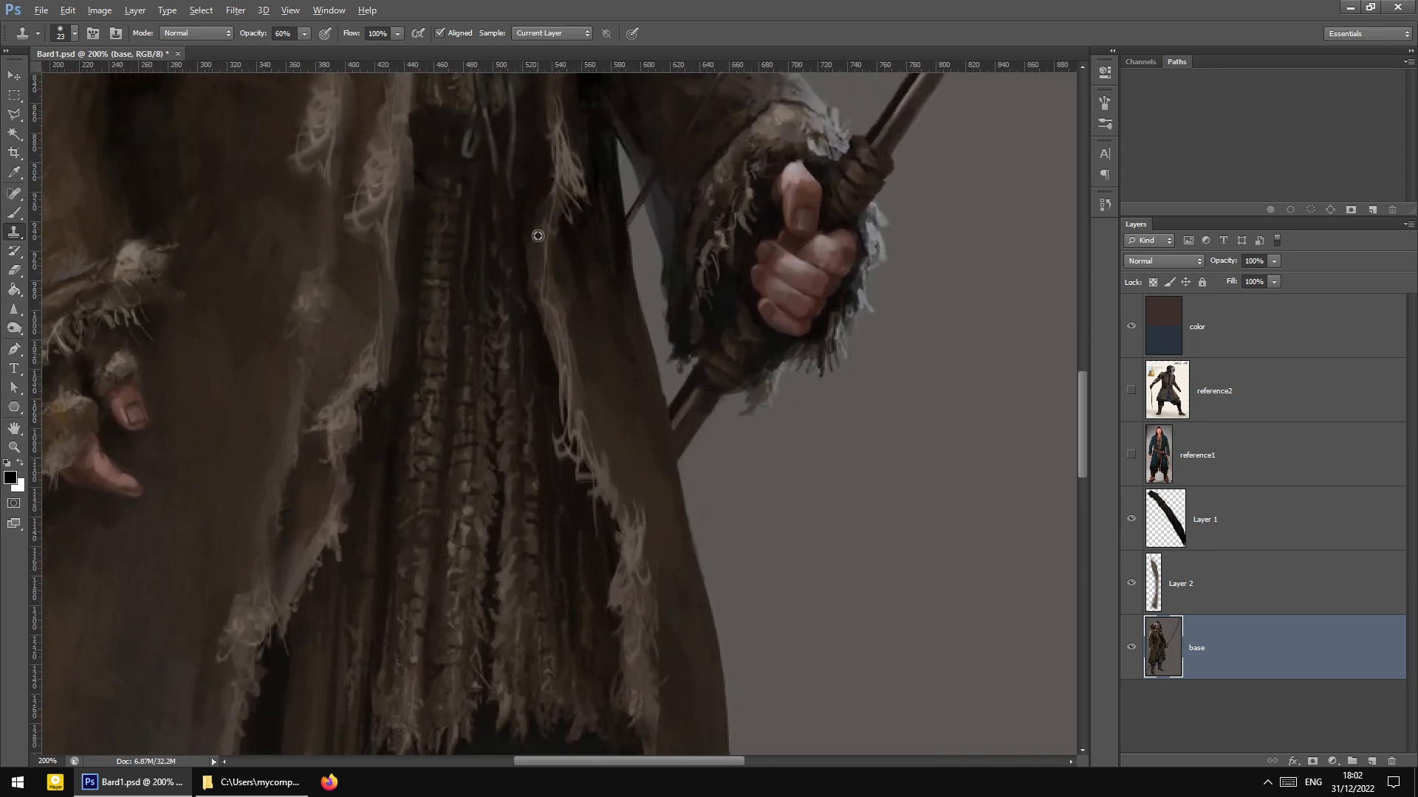
left_click_drag(556, 216, 636, 516)
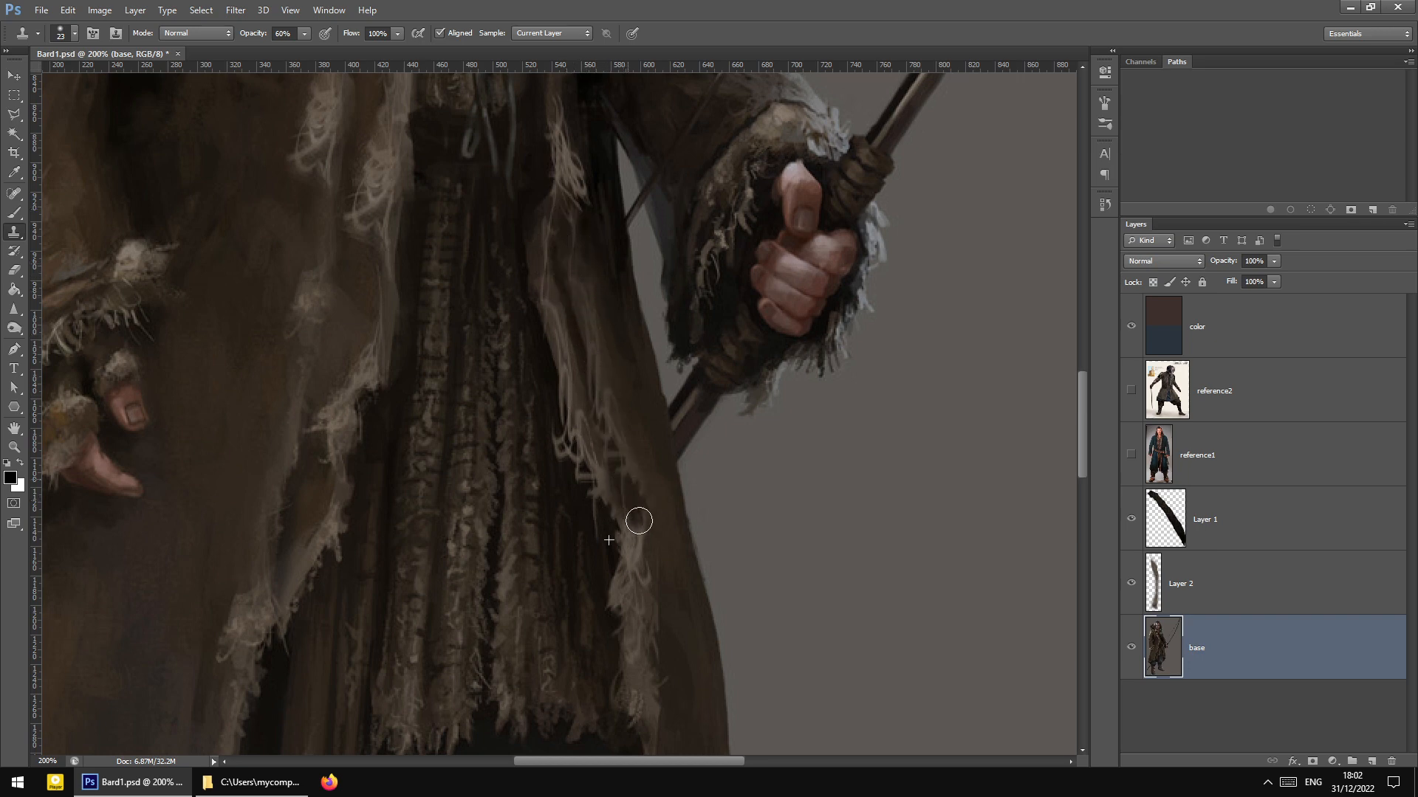
left_click_drag(612, 428, 641, 562)
mouse_move(627, 508)
left_mouse_down()
mouse_move(625, 483)
mouse_move(633, 529)
mouse_move(627, 497)
left_mouse_up()
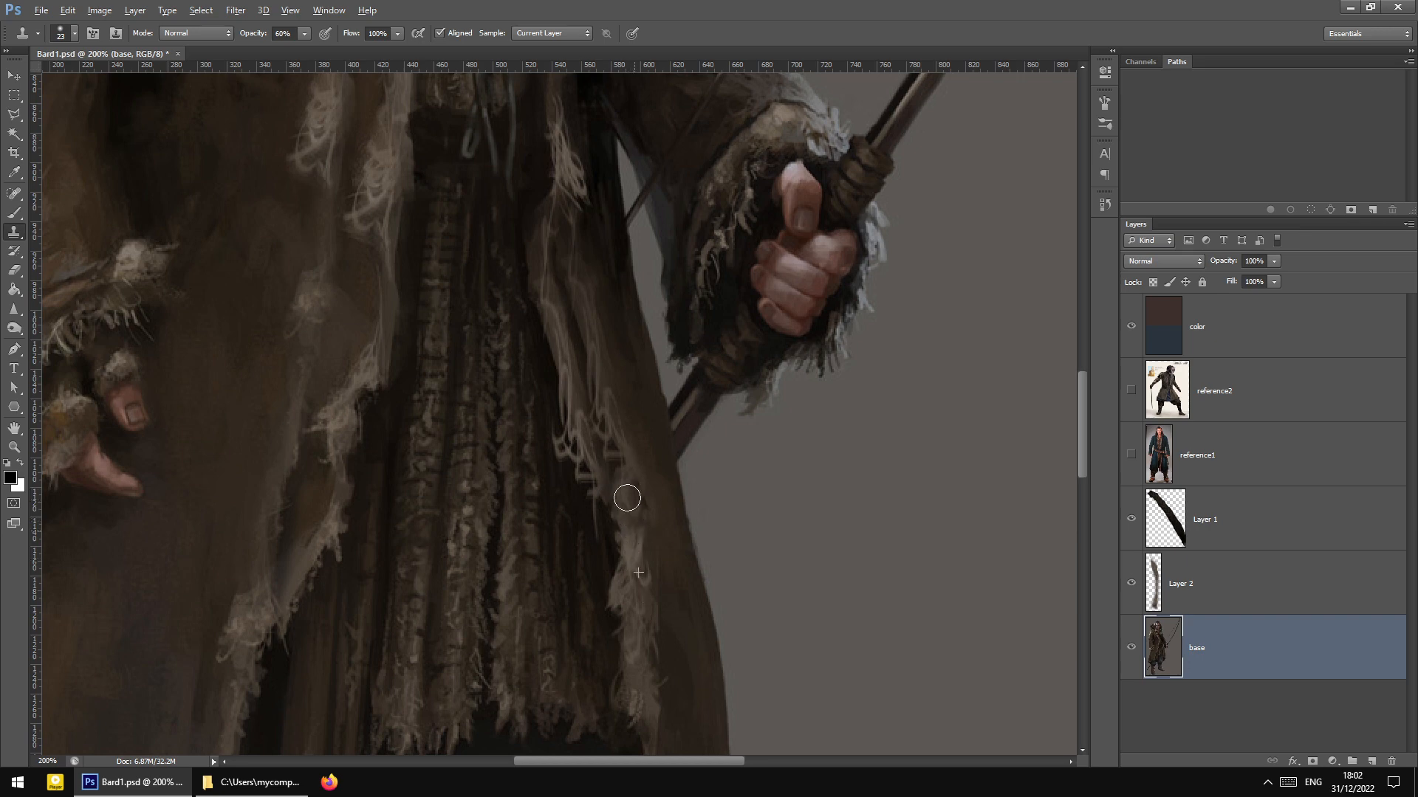
Cover the fur tuft on the opposite front edge with cloned coat texture and raise the Clone Stamp opacity to 82%
scroll(266, 326, "down", 5)
scroll(344, 365, "up", 1)
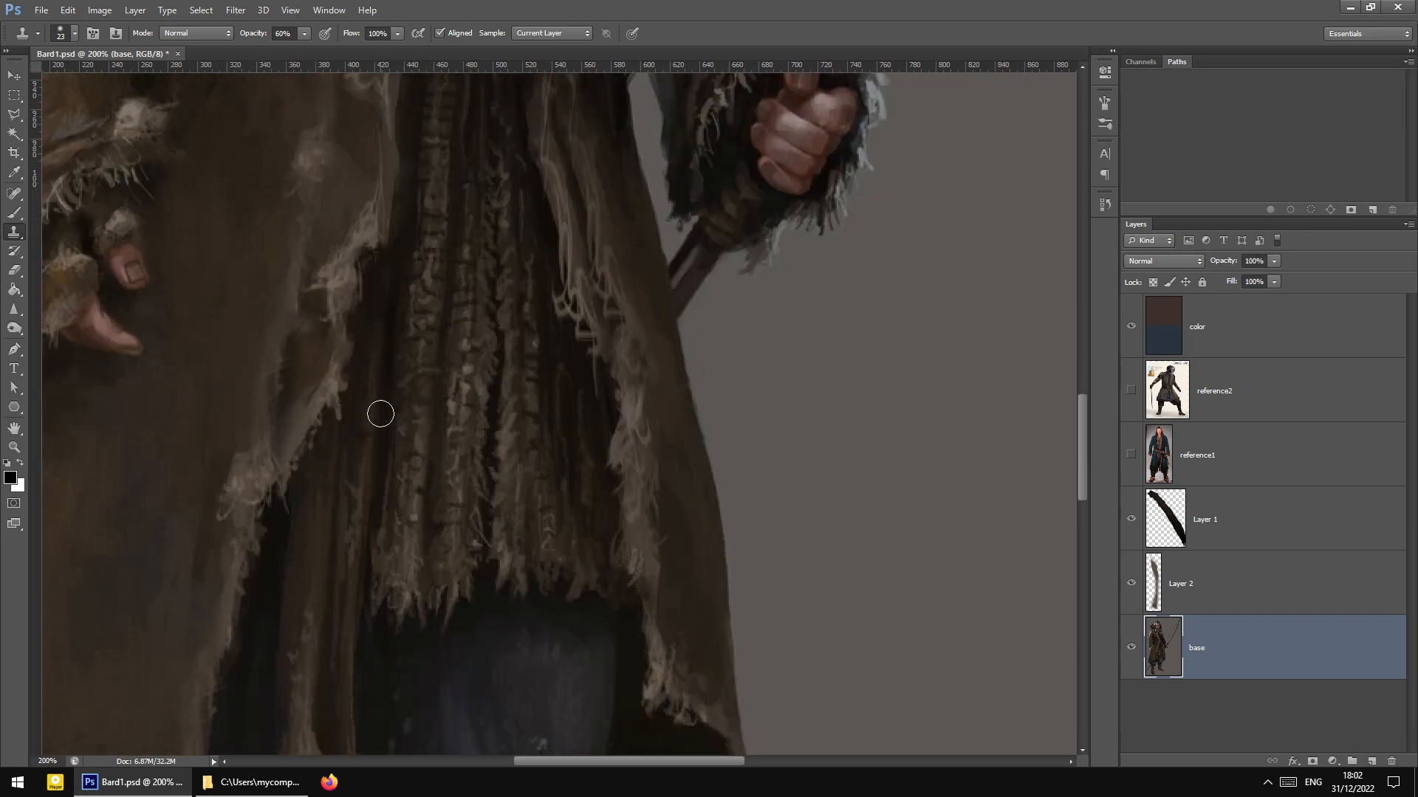
key("ctrl+minus")
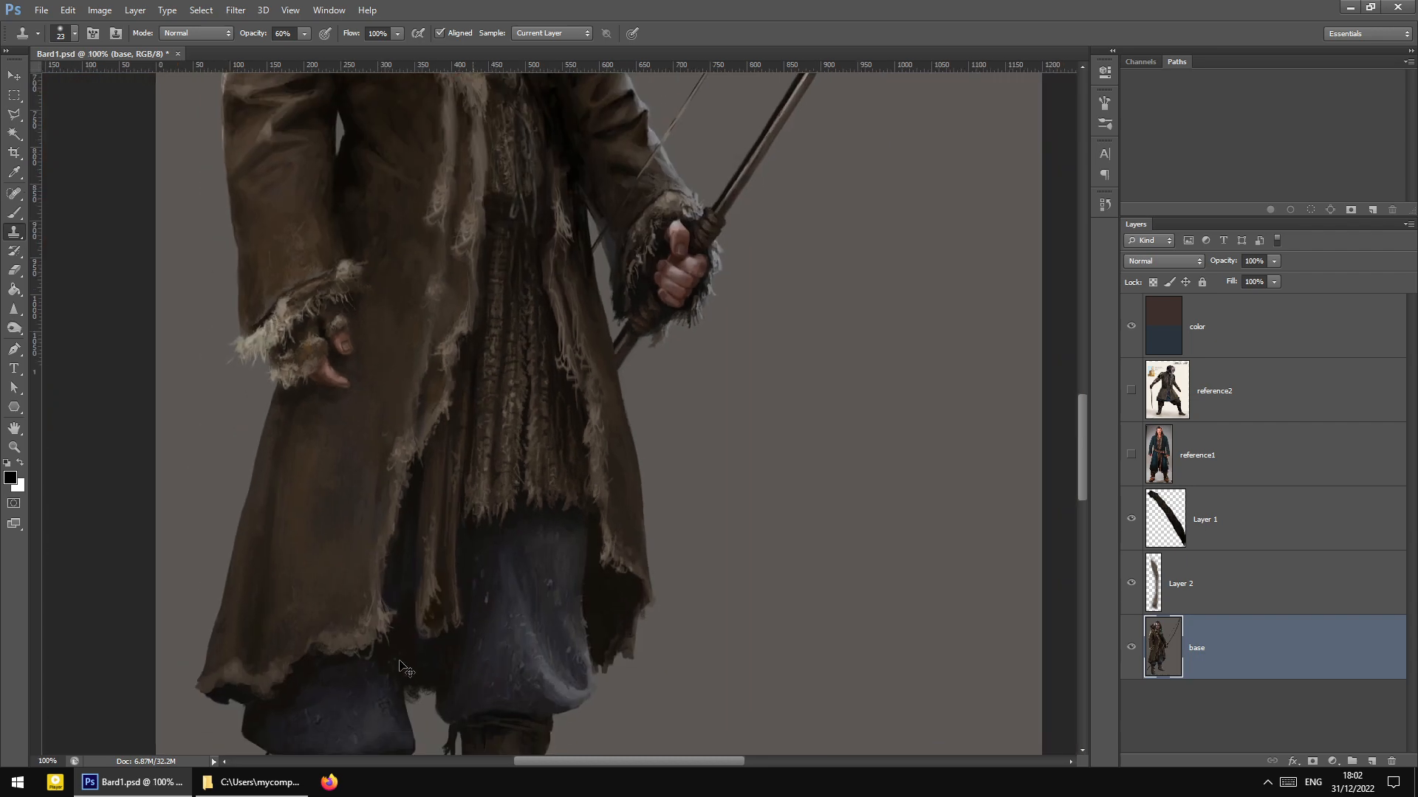
key("ctrl+plus")
left_click_drag(600, 761, 535, 761)
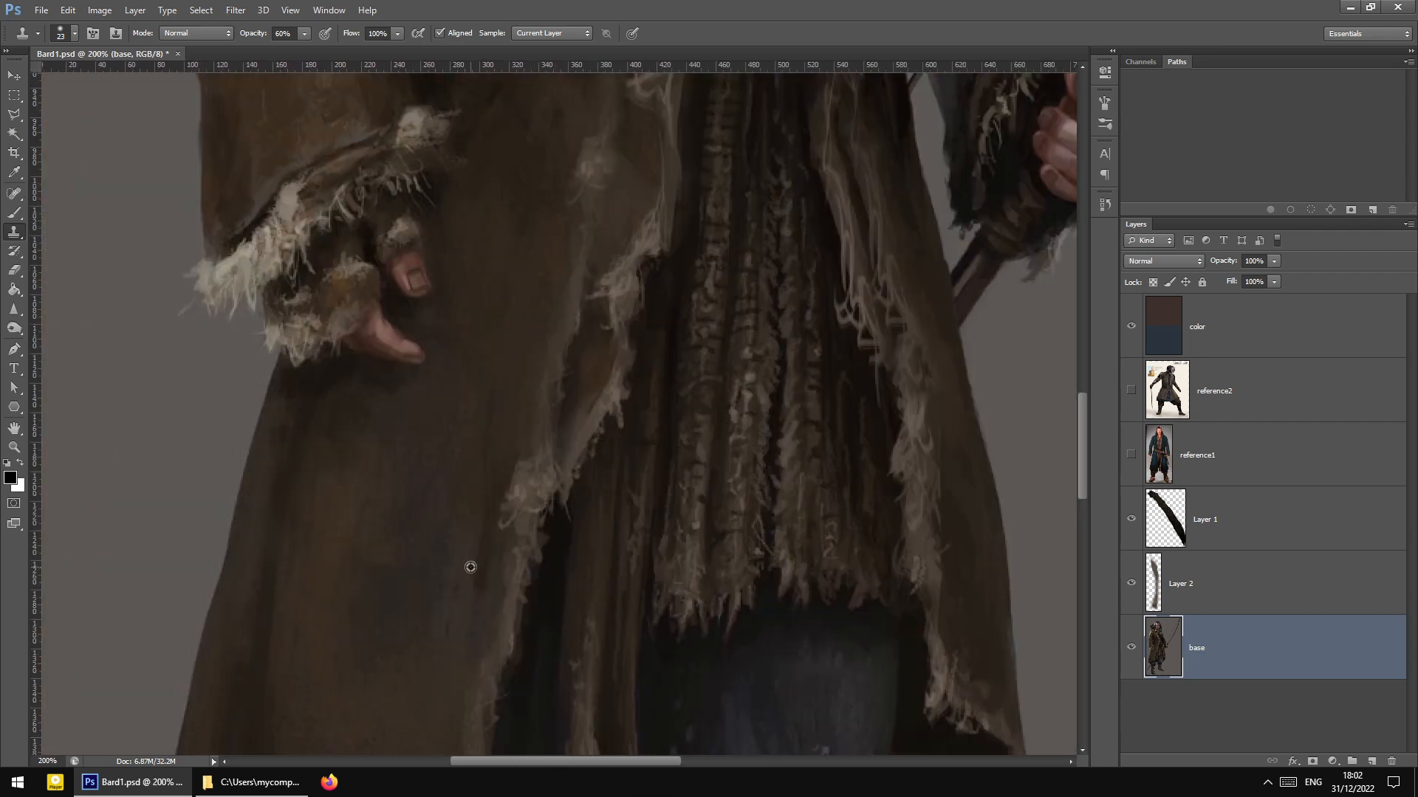
left_click_drag(523, 451, 515, 507)
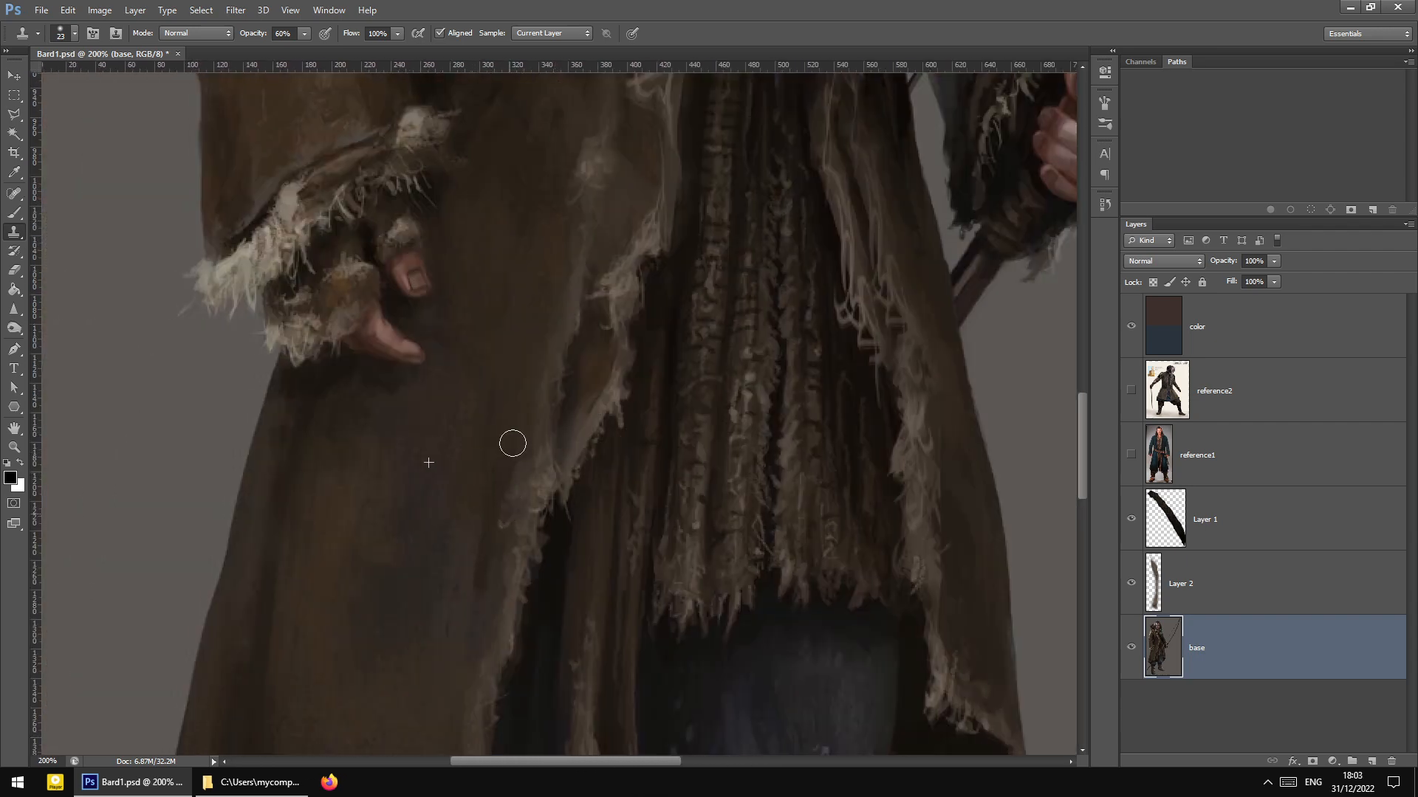
left_click_drag(512, 443, 502, 536)
left_click(304, 33)
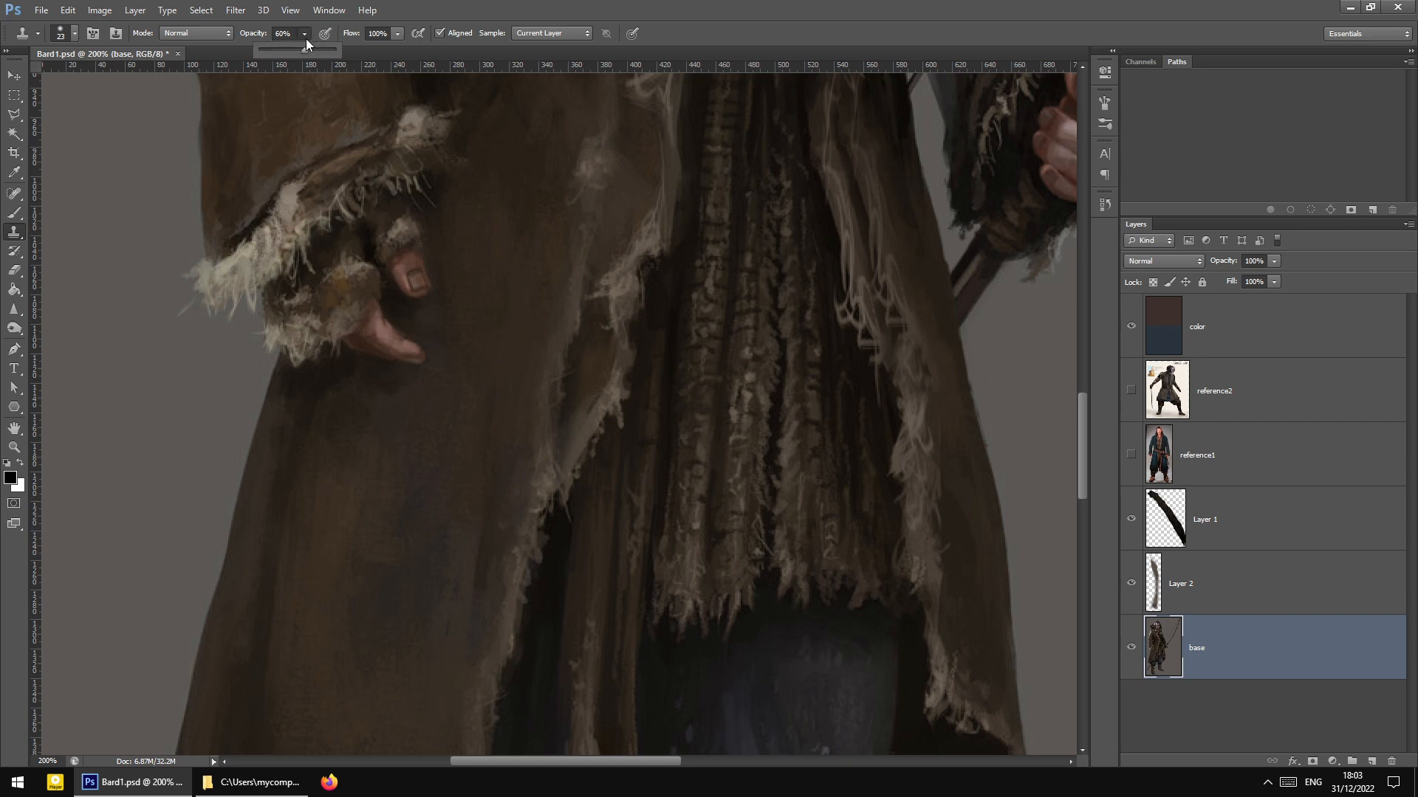
left_click(439, 465, "alt")
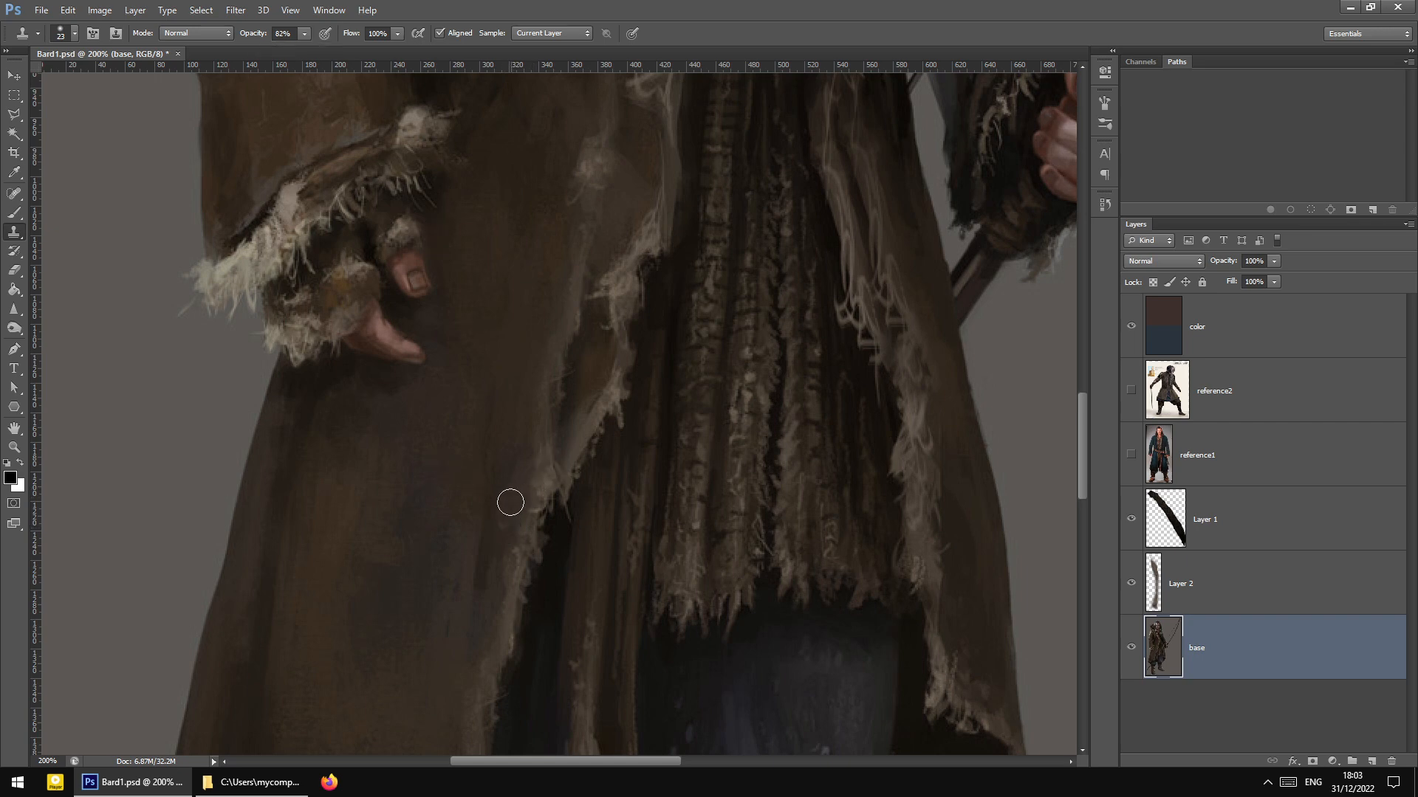
Thin the light fur at the coat hem's outer corner by cloning the dark shadow and plain coat texture over it
scroll(516, 420, "down", 10)
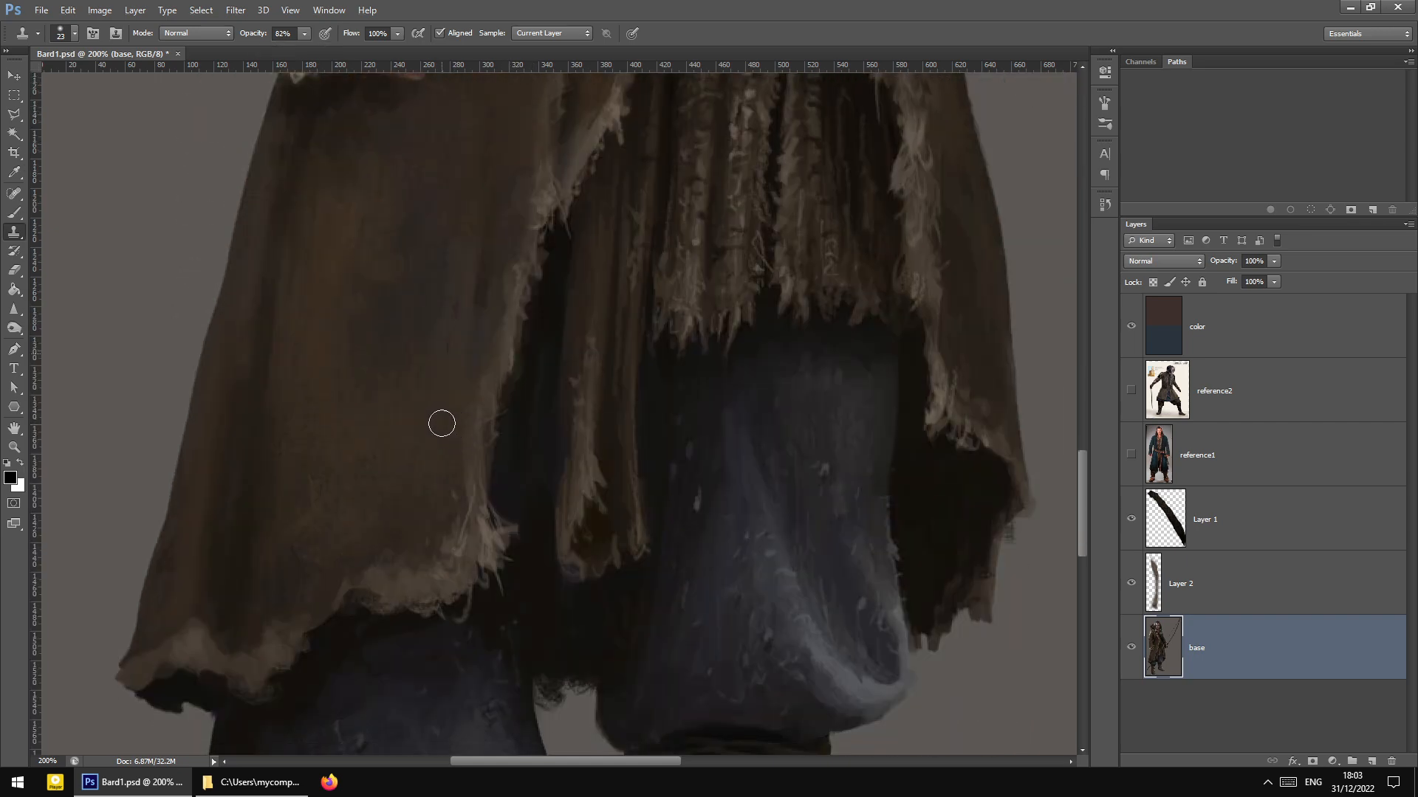
scroll(538, 369, "up", 3)
scroll(535, 377, "down", 4)
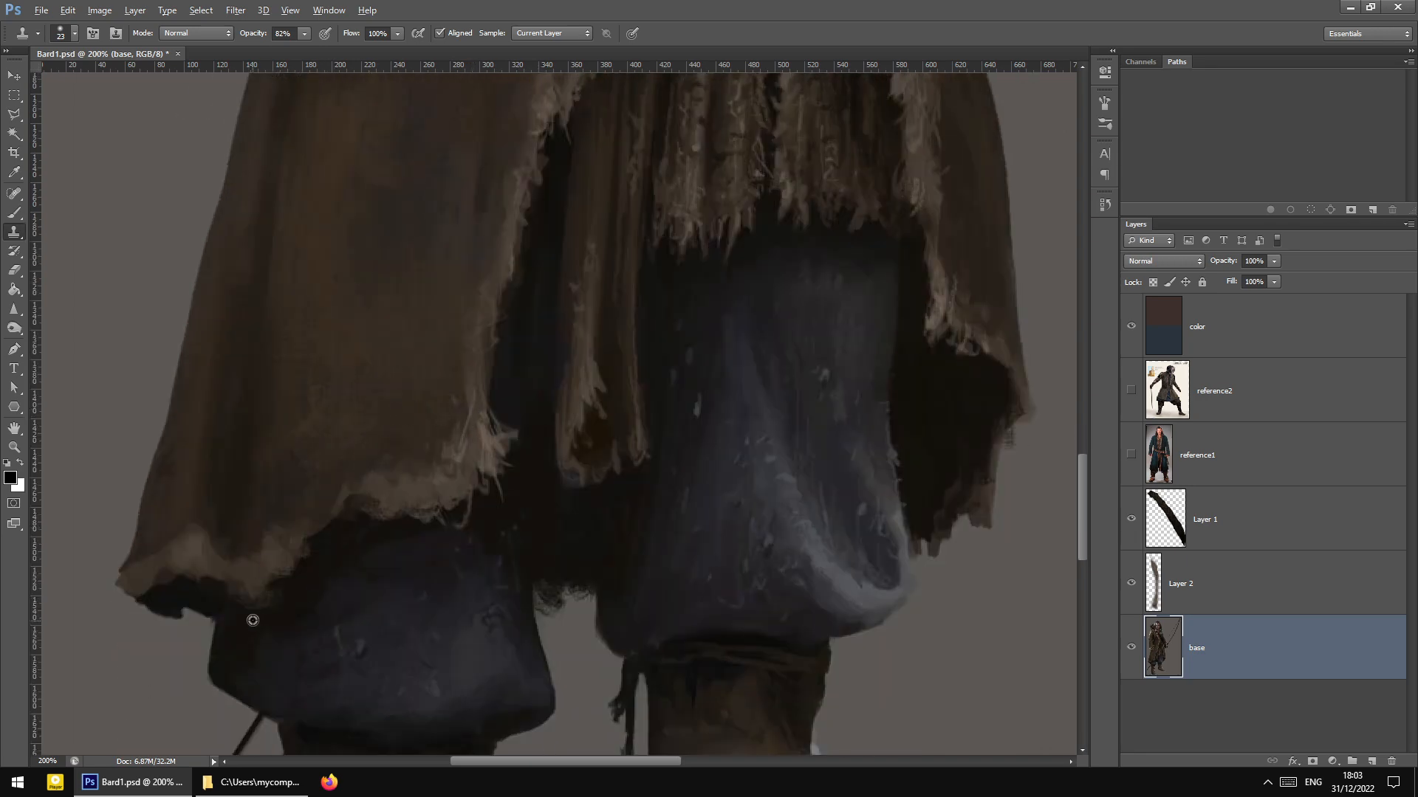
mouse_move(253, 598)
left_mouse_down()
mouse_move(237, 588)
mouse_move(307, 570)
mouse_move(256, 582)
mouse_move(281, 568)
left_mouse_up()
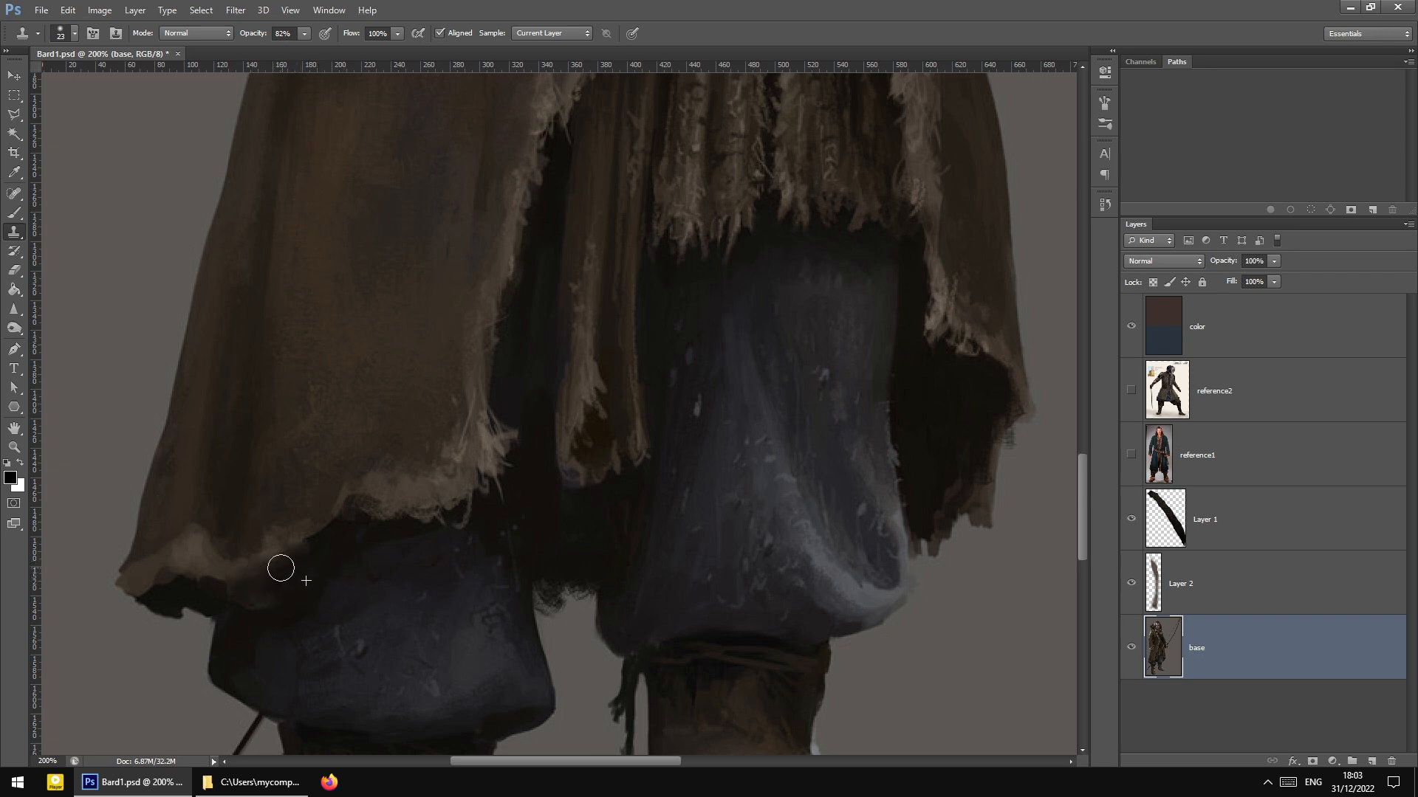
left_click(193, 490, "alt")
left_click(182, 522)
mouse_move(205, 519)
left_mouse_down()
mouse_move(153, 549)
mouse_move(202, 540)
mouse_move(142, 557)
mouse_move(195, 542)
mouse_move(180, 502)
mouse_move(130, 558)
left_mouse_up()
left_click(171, 497, "alt")
left_click(141, 548)
key("ctrl+alt+z")
left_click(147, 497, "alt")
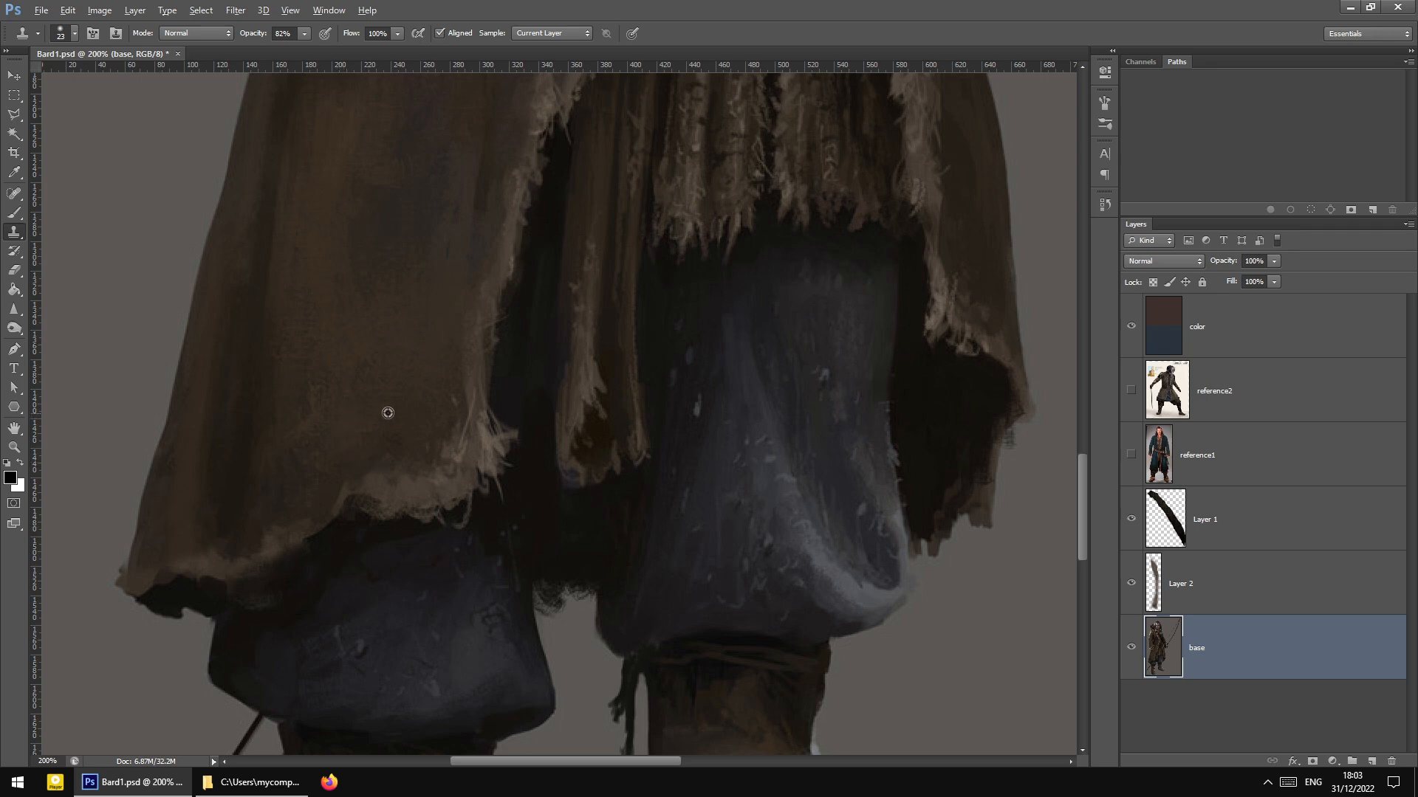
Thin the fur trim along the inner part of the hem and around its front corner with cloned coat and shadow texture
mouse_move(379, 460)
left_mouse_down()
mouse_move(420, 468)
mouse_move(369, 475)
mouse_move(444, 445)
left_mouse_up()
left_click(408, 442, "alt")
mouse_move(377, 528)
left_mouse_down()
mouse_move(447, 516)
mouse_move(428, 518)
mouse_move(451, 502)
mouse_move(469, 553)
mouse_move(454, 504)
mouse_move(505, 493)
mouse_move(506, 527)
mouse_move(455, 515)
left_mouse_up()
left_click(469, 553, "alt")
left_click(490, 532, "alt")
mouse_move(482, 485)
left_mouse_down()
mouse_move(525, 475)
mouse_move(504, 486)
mouse_move(500, 455)
mouse_move(494, 491)
mouse_move(500, 422)
mouse_move(539, 432)
left_mouse_up()
scroll(538, 475, "up", 2)
scroll(539, 475, "up", 4)
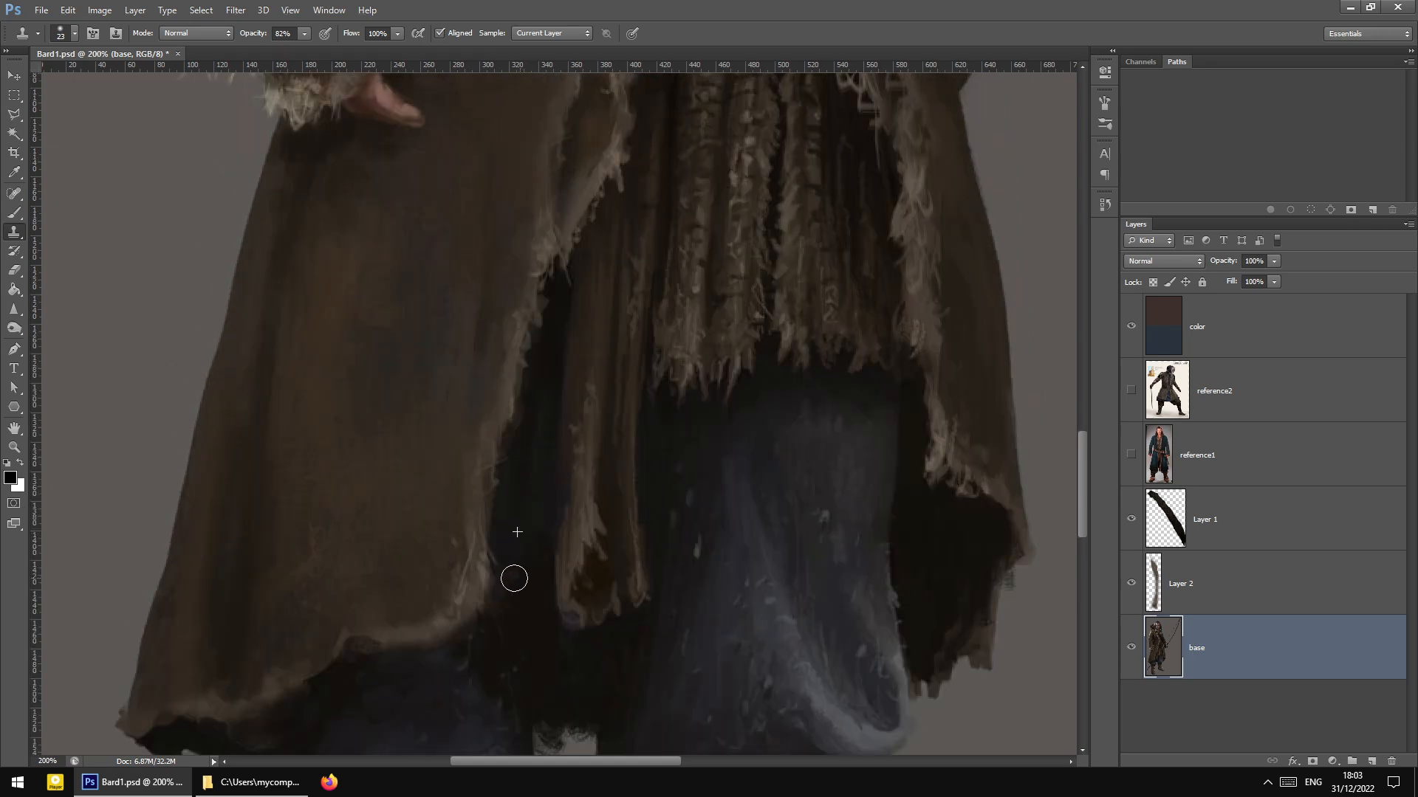
left_click_drag(512, 579, 555, 517)
Clone plain coat texture over the light tuft below the copied fur strip and beside the strip's lower end
scroll(555, 517, "up", 9)
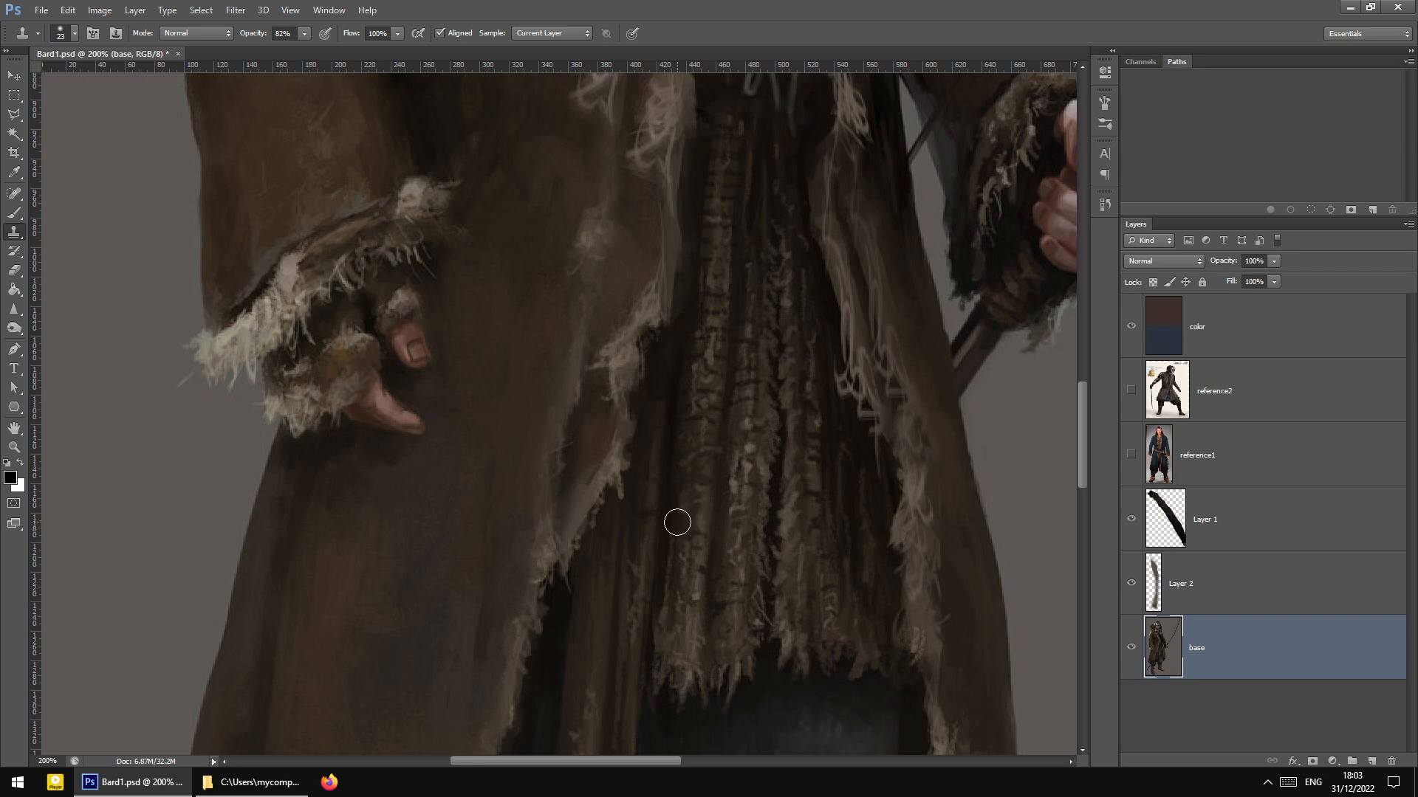
scroll(679, 525, "down", 3)
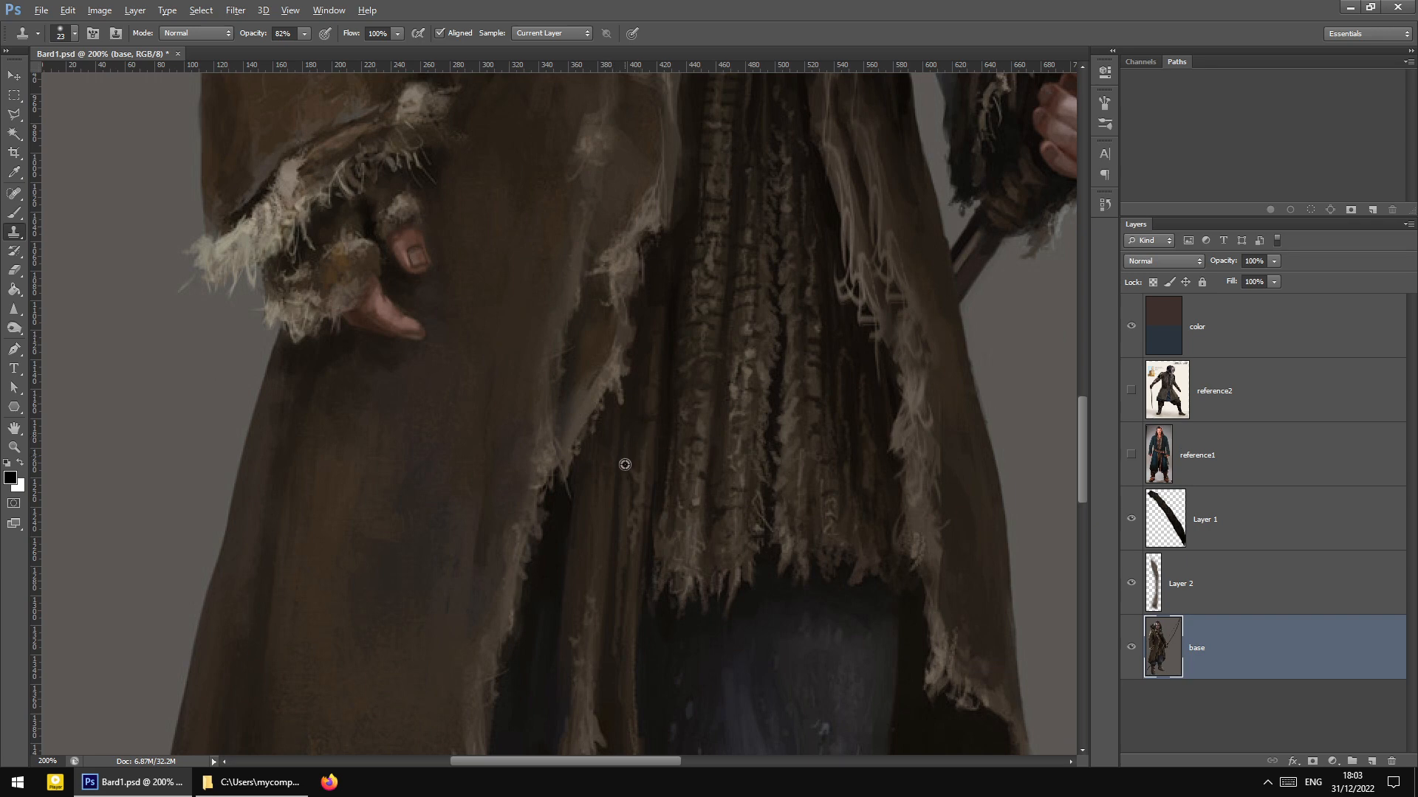
scroll(624, 464, "up", 5)
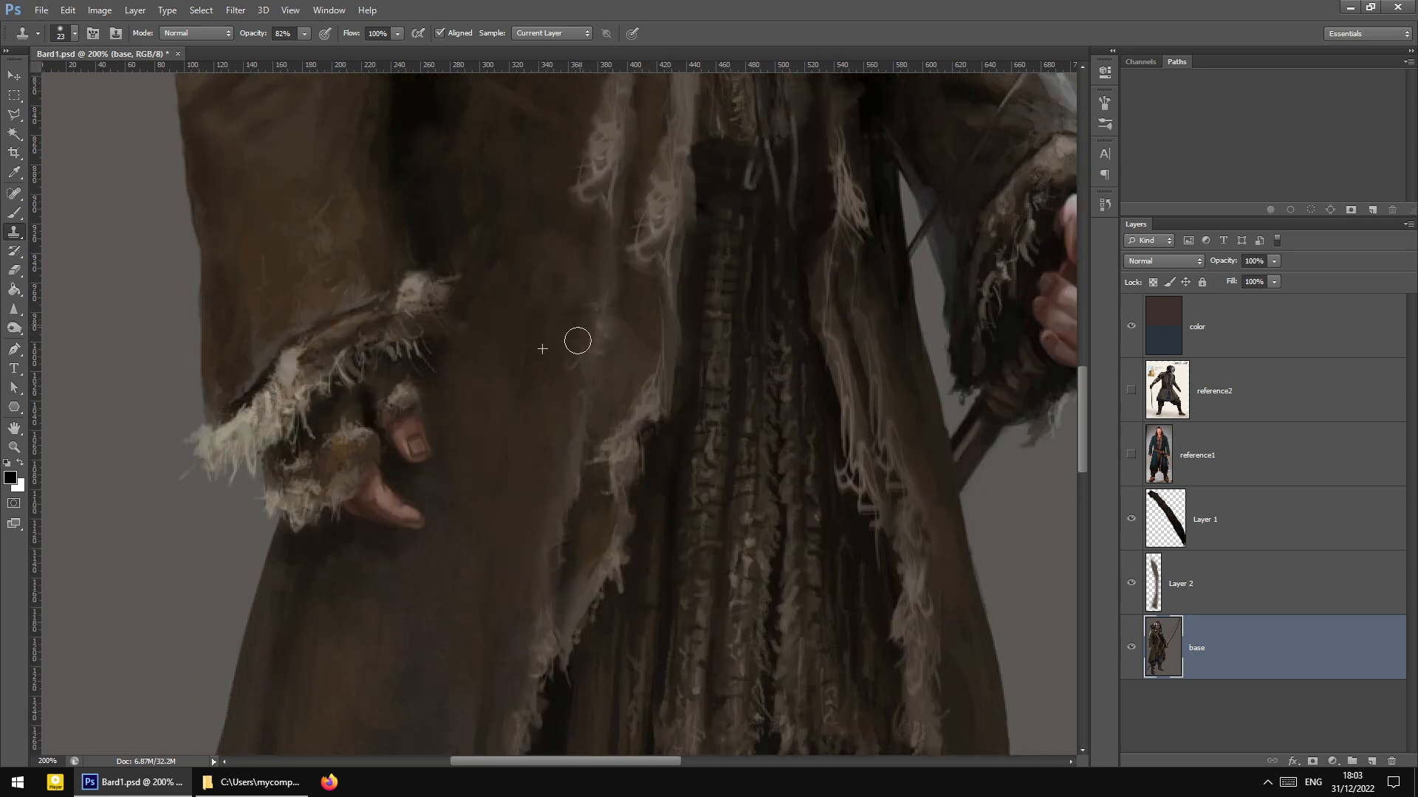
scroll(616, 450, "up", 2)
scroll(616, 451, "up", 2)
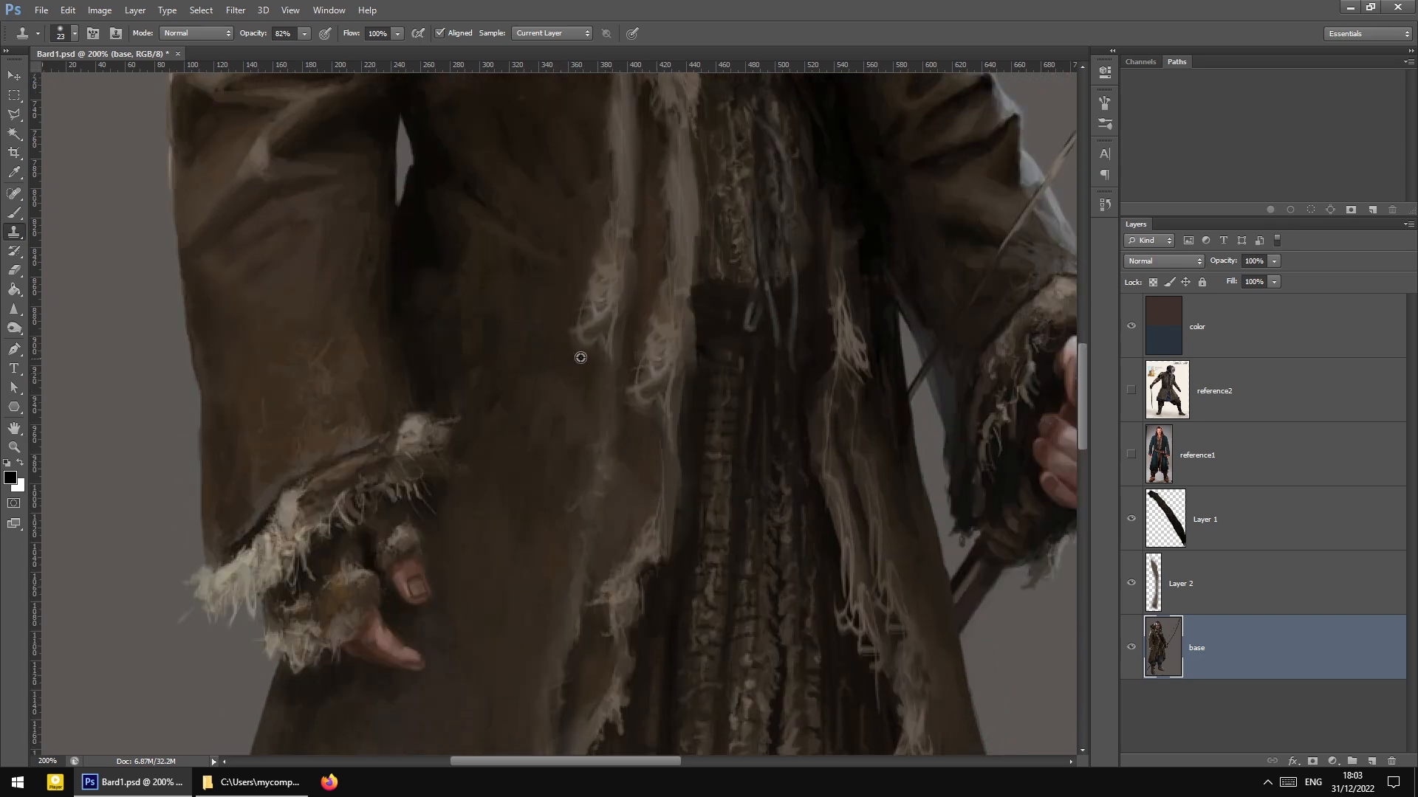
left_click(580, 357, "alt")
mouse_move(595, 333)
left_mouse_down()
mouse_move(594, 299)
mouse_move(580, 340)
mouse_move(583, 317)
left_mouse_up()
left_click(594, 306, "alt")
left_click(503, 273, "alt")
scroll(781, 418, "up", 2)
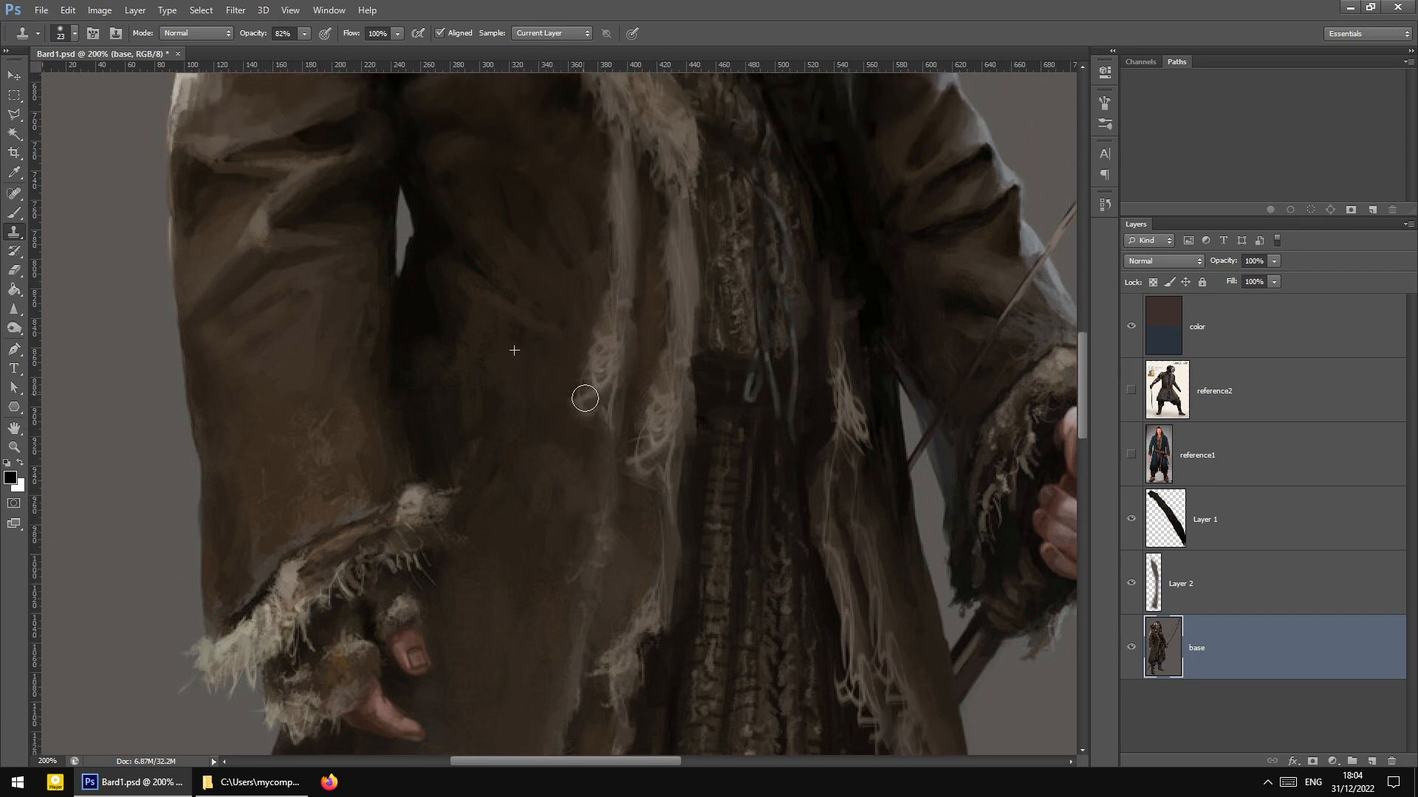
Soften the 15 px Eraser's hardness and erase the light tuft on the outer side of the copied fur strip's lower end on Layer 2
left_click(1232, 589)
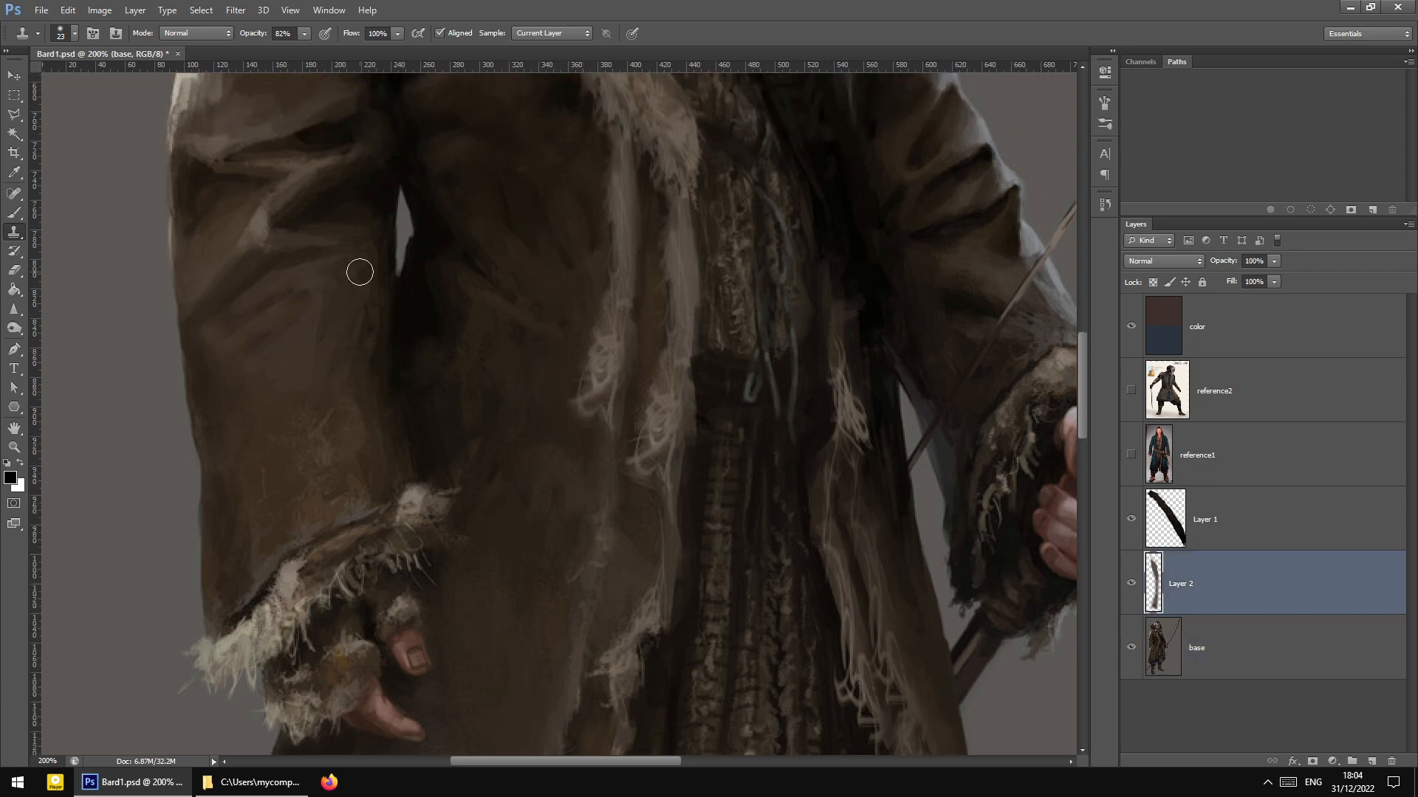
left_click(14, 270)
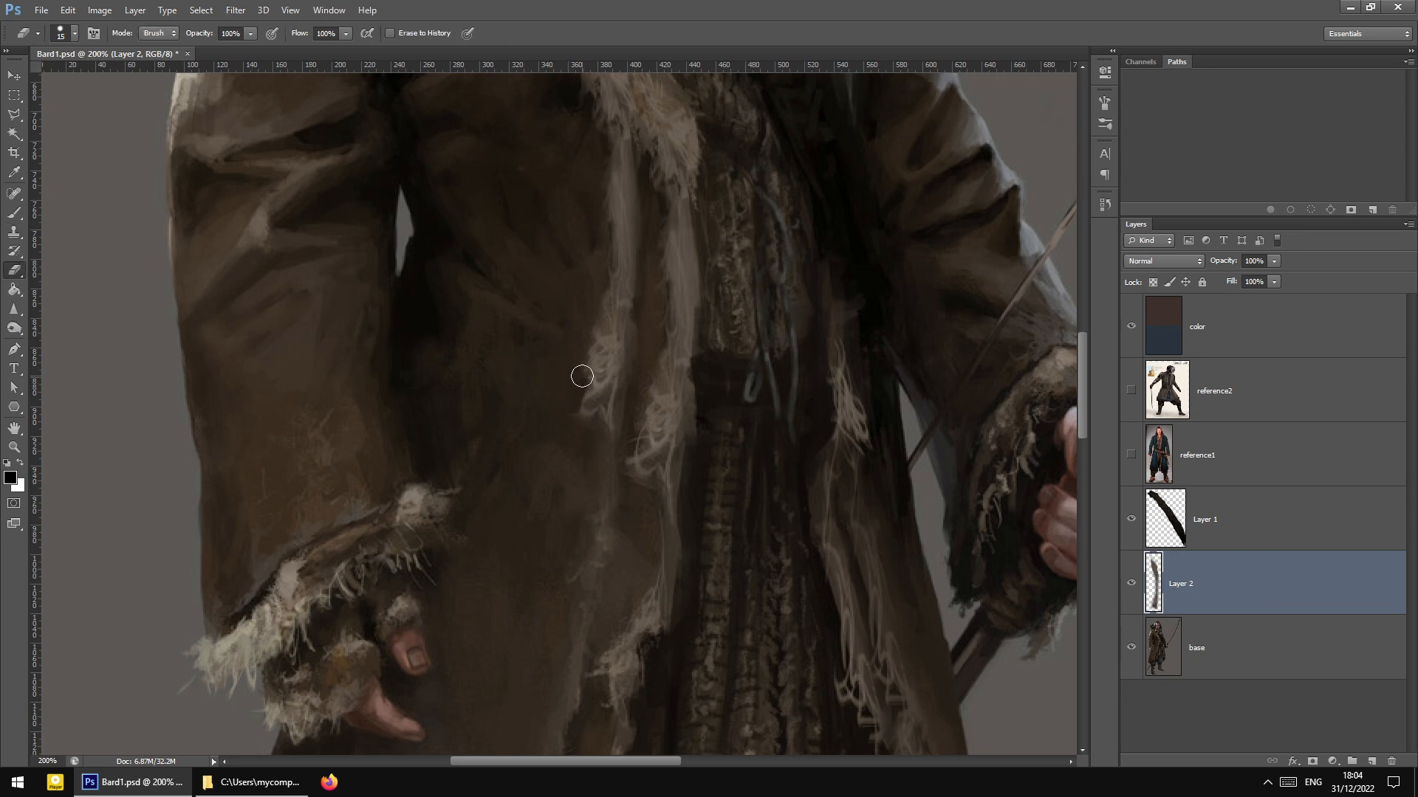
left_click_drag(582, 376, 588, 415)
key("ctrl+z")
right_click(634, 380)
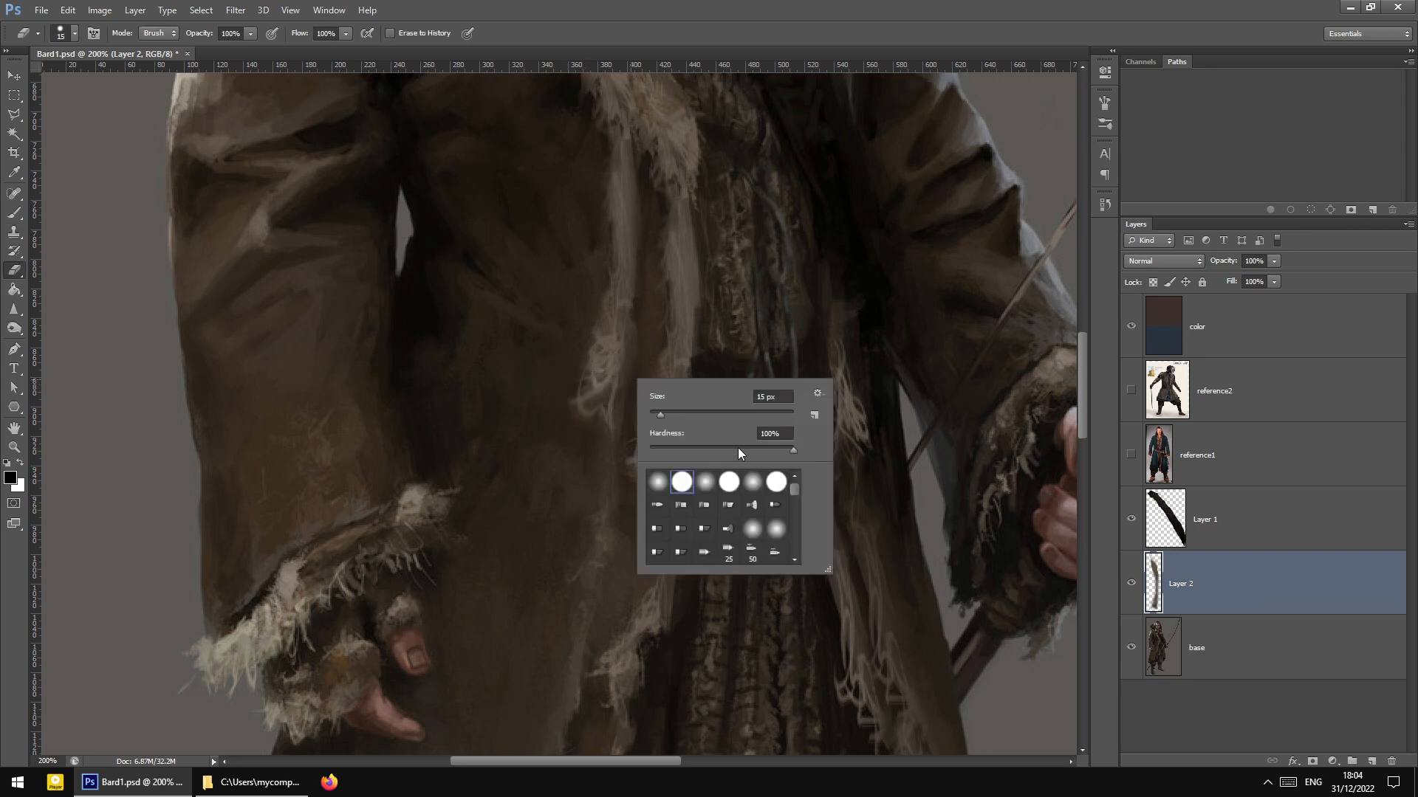
left_click_drag(738, 448, 728, 448)
key("alt")
left_click(568, 373)
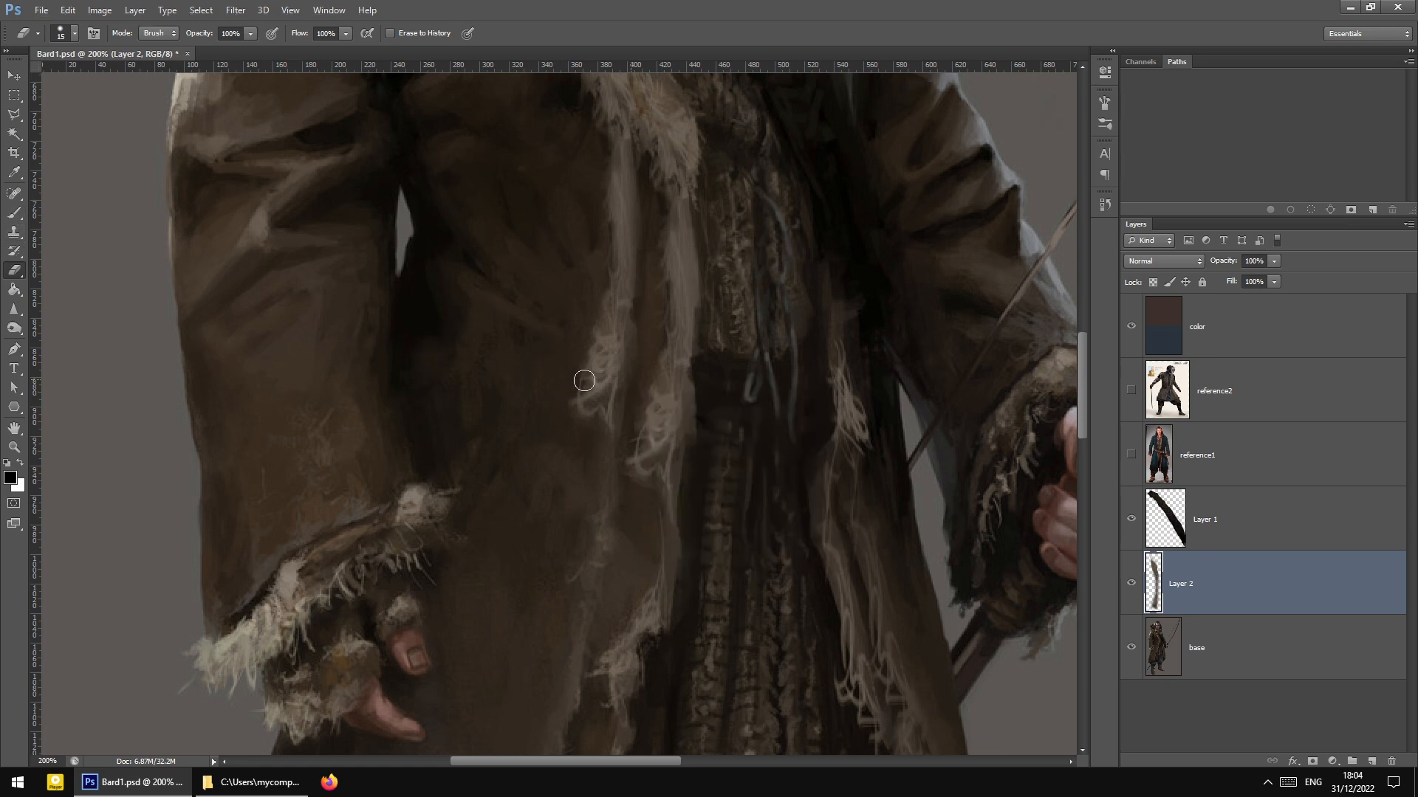
right_click(623, 367)
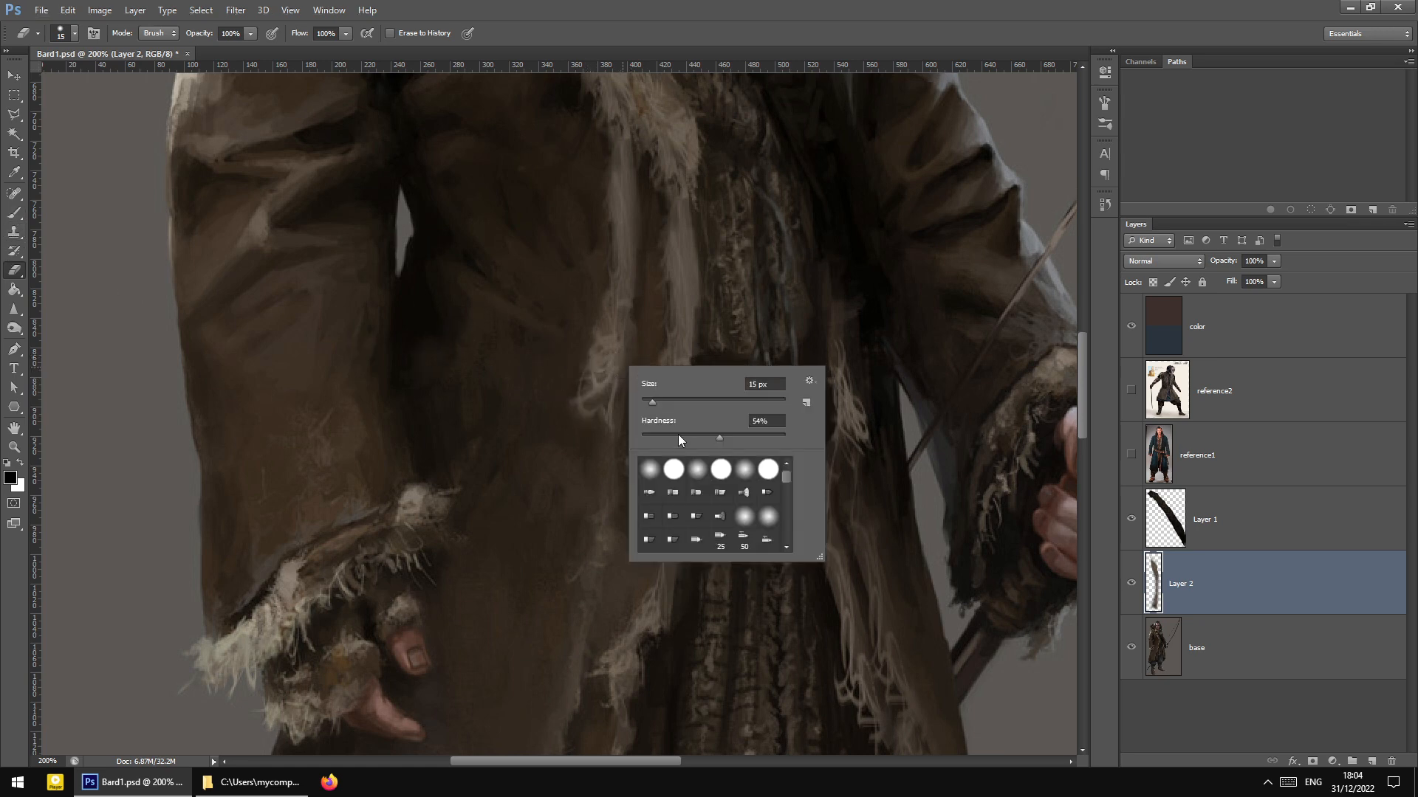
left_click(697, 437)
mouse_move(600, 412)
left_mouse_down()
mouse_move(577, 403)
mouse_move(591, 330)
left_mouse_up()
Erase the outer edge of the copied fur strip from the chest down to the waist to narrow it
scroll(594, 369, "up", 2)
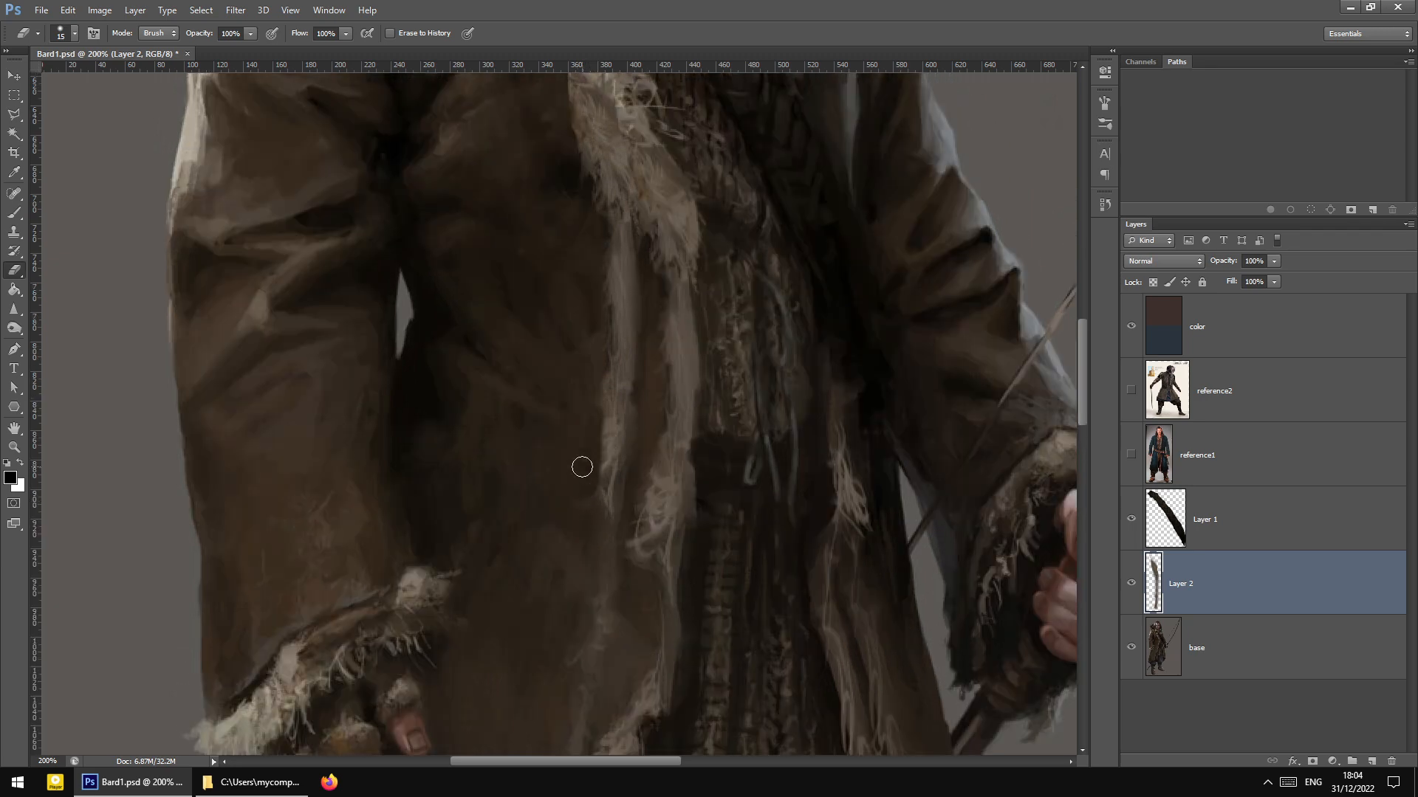
scroll(591, 422, "up", 1)
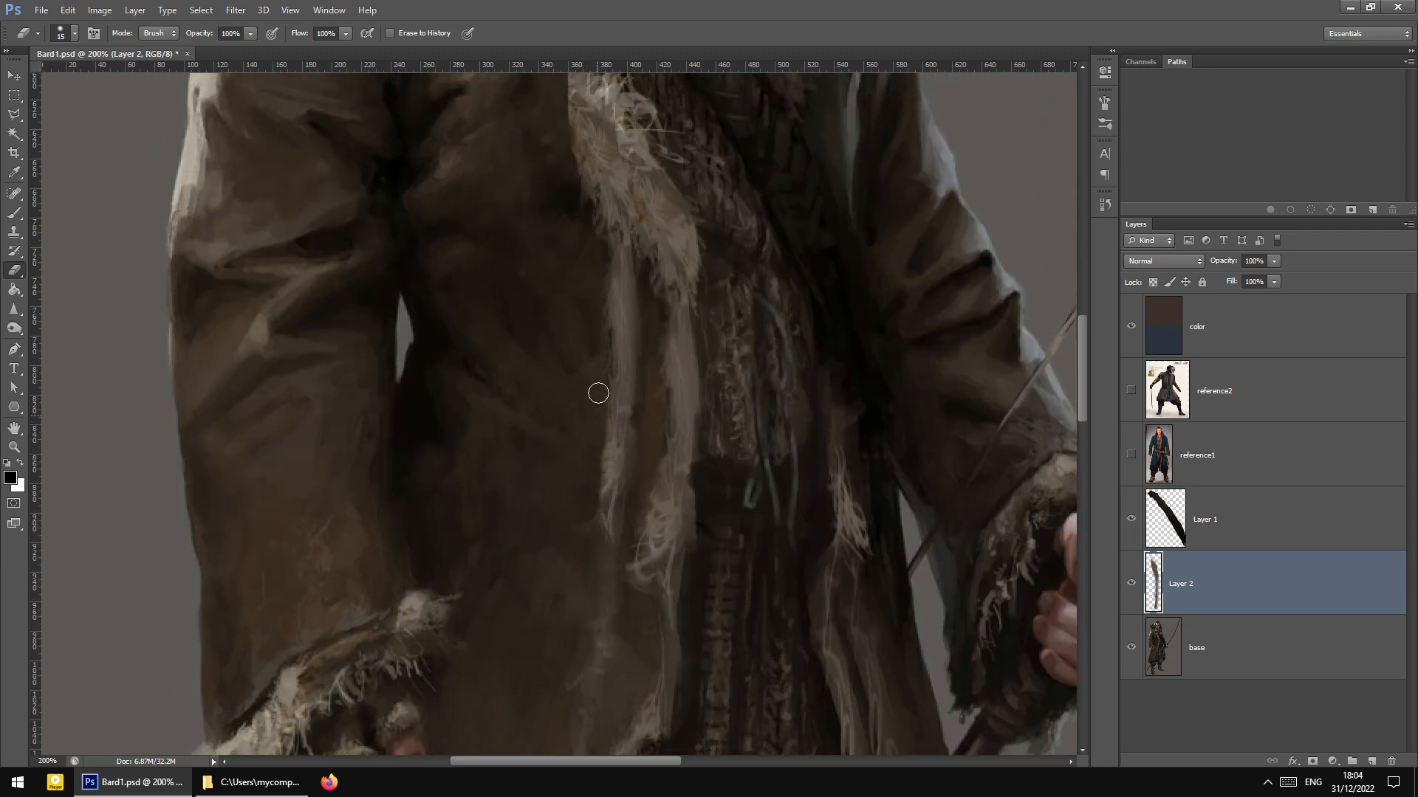
scroll(598, 395, "up", 3)
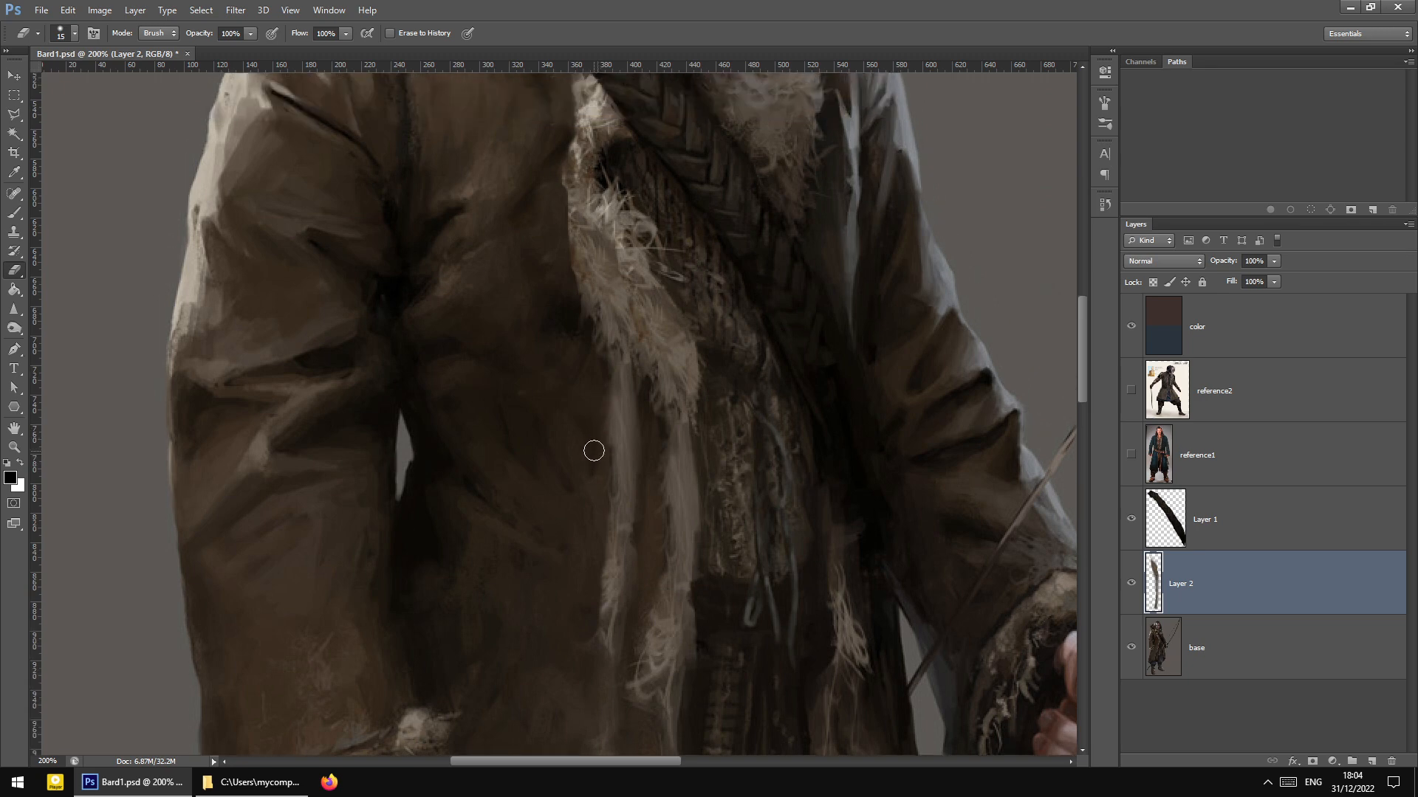
scroll(589, 429, "up", 1)
mouse_move(582, 408)
left_mouse_down()
mouse_move(576, 367)
mouse_move(580, 390)
left_mouse_up()
key("ctrl+z")
scroll(577, 451, "up", 7)
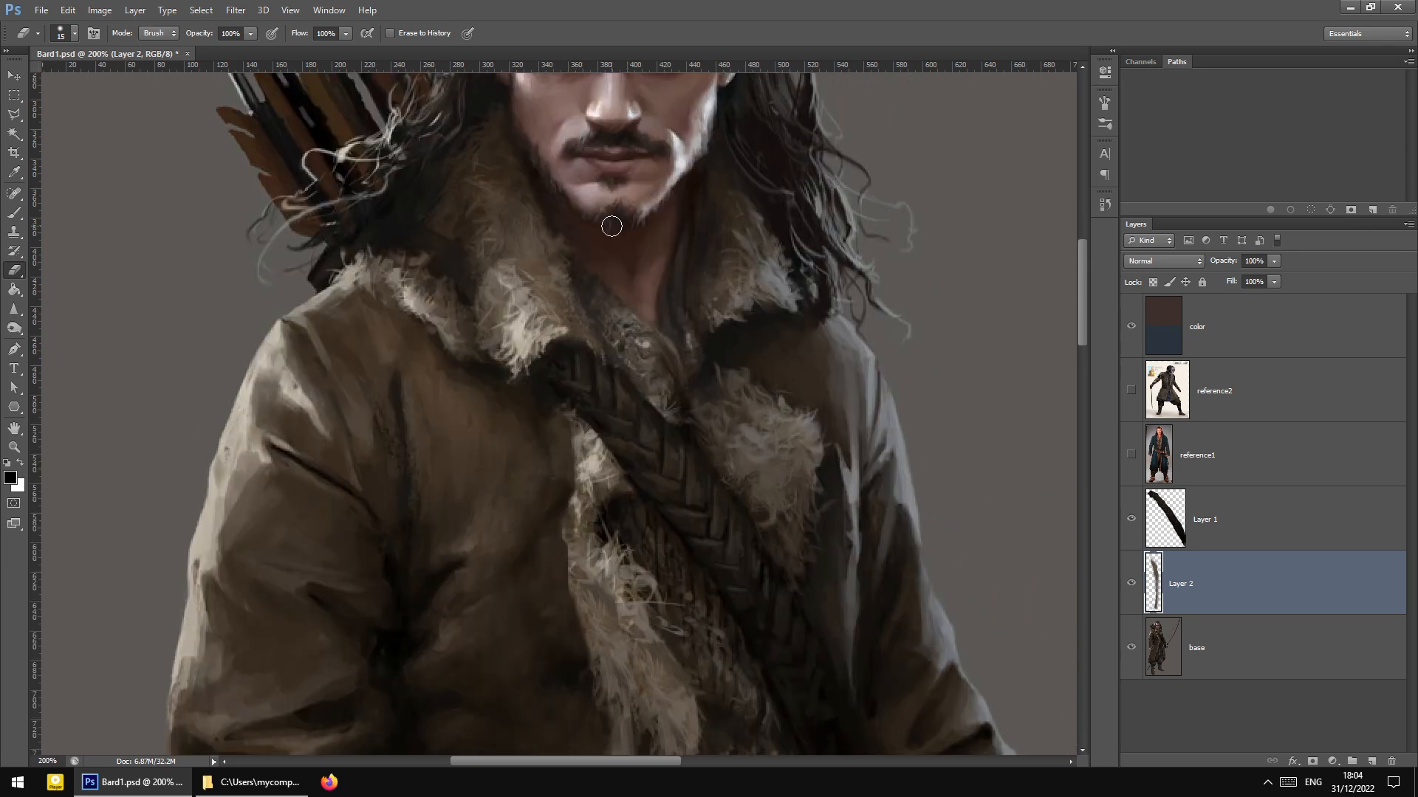
scroll(694, 384, "down", 5)
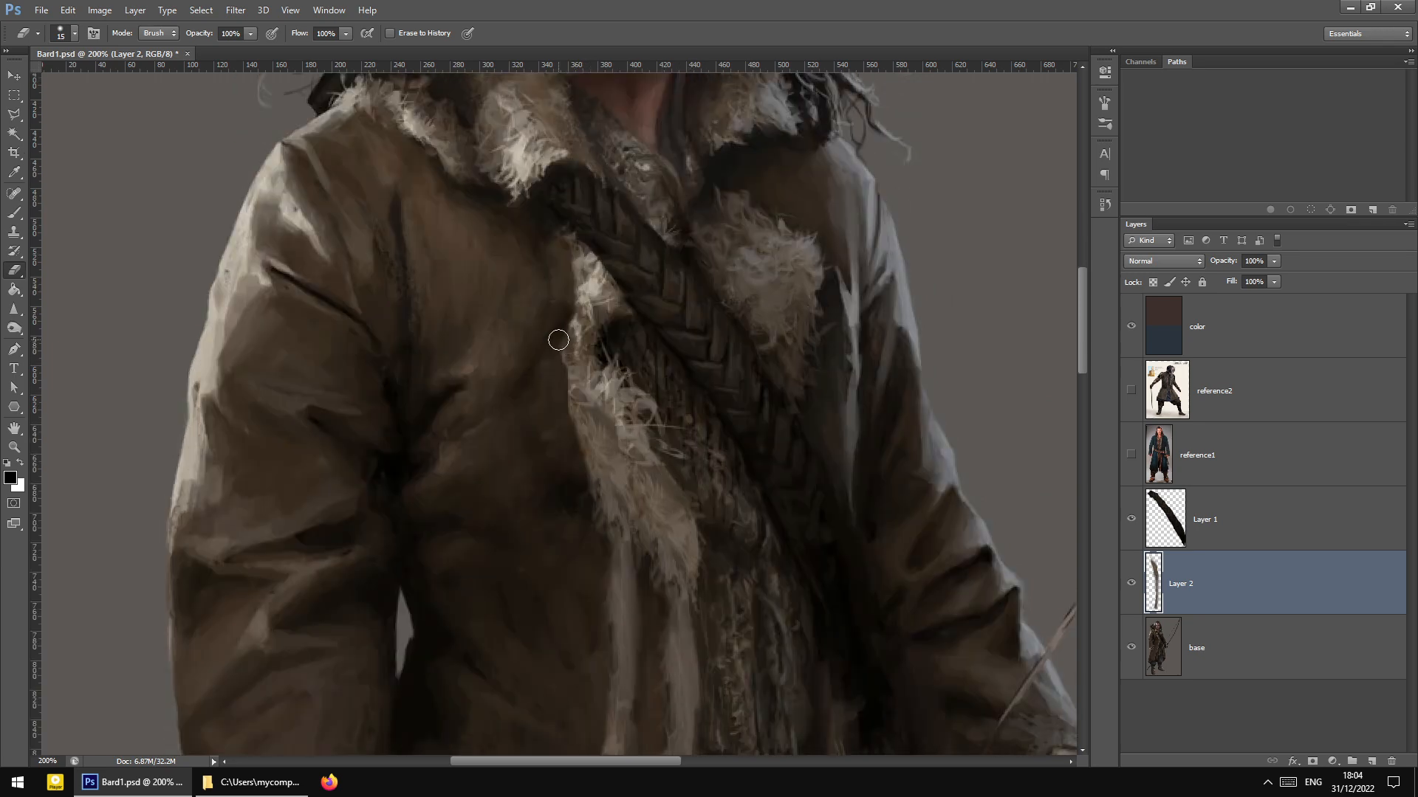
mouse_move(564, 350)
left_mouse_down()
mouse_move(576, 486)
mouse_move(569, 419)
left_mouse_up()
left_click_drag(563, 352, 593, 547)
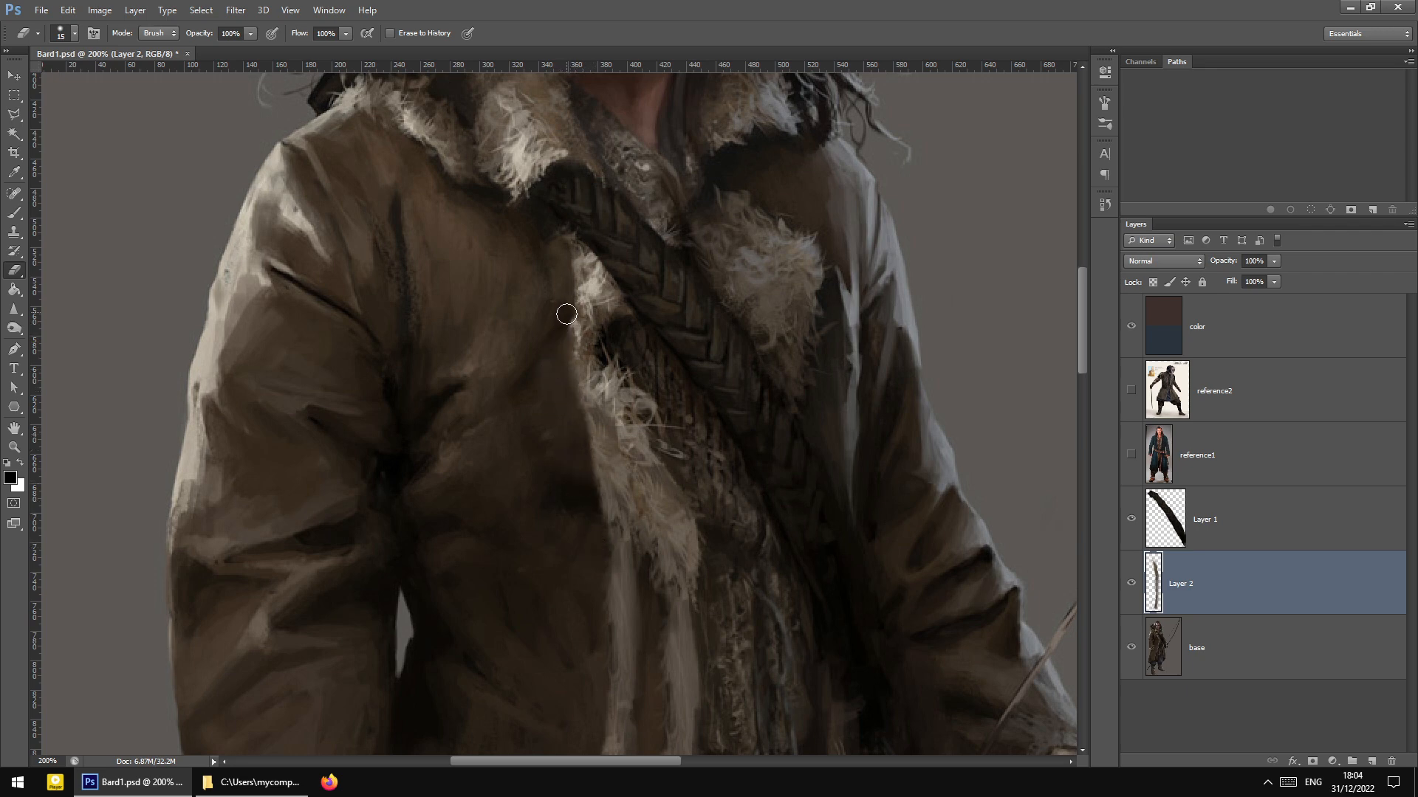
Clone plain coat and dark shadow texture over the light trim in the middle of the coat's wide front hem on the base layer
scroll(636, 471, "down", 5)
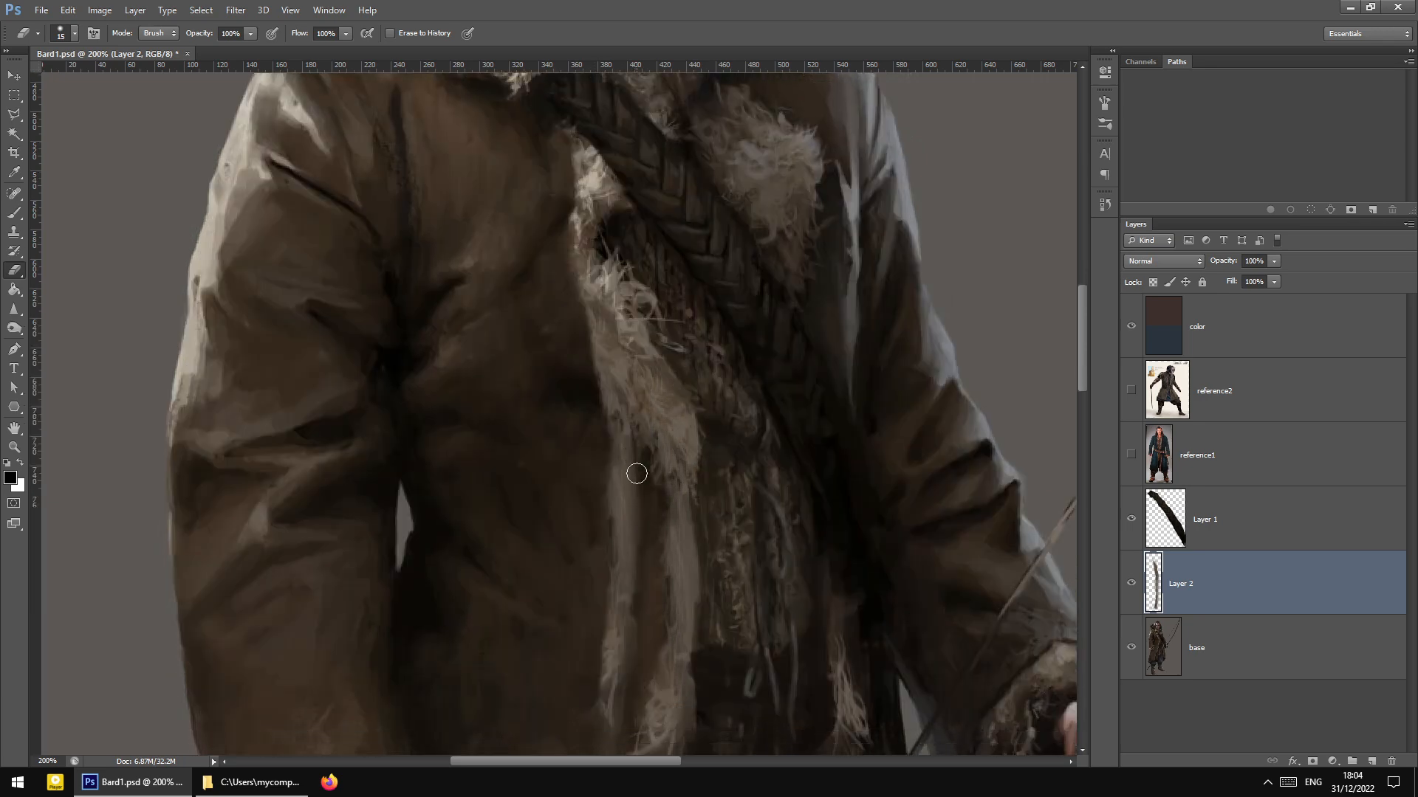
scroll(637, 475, "down", 4)
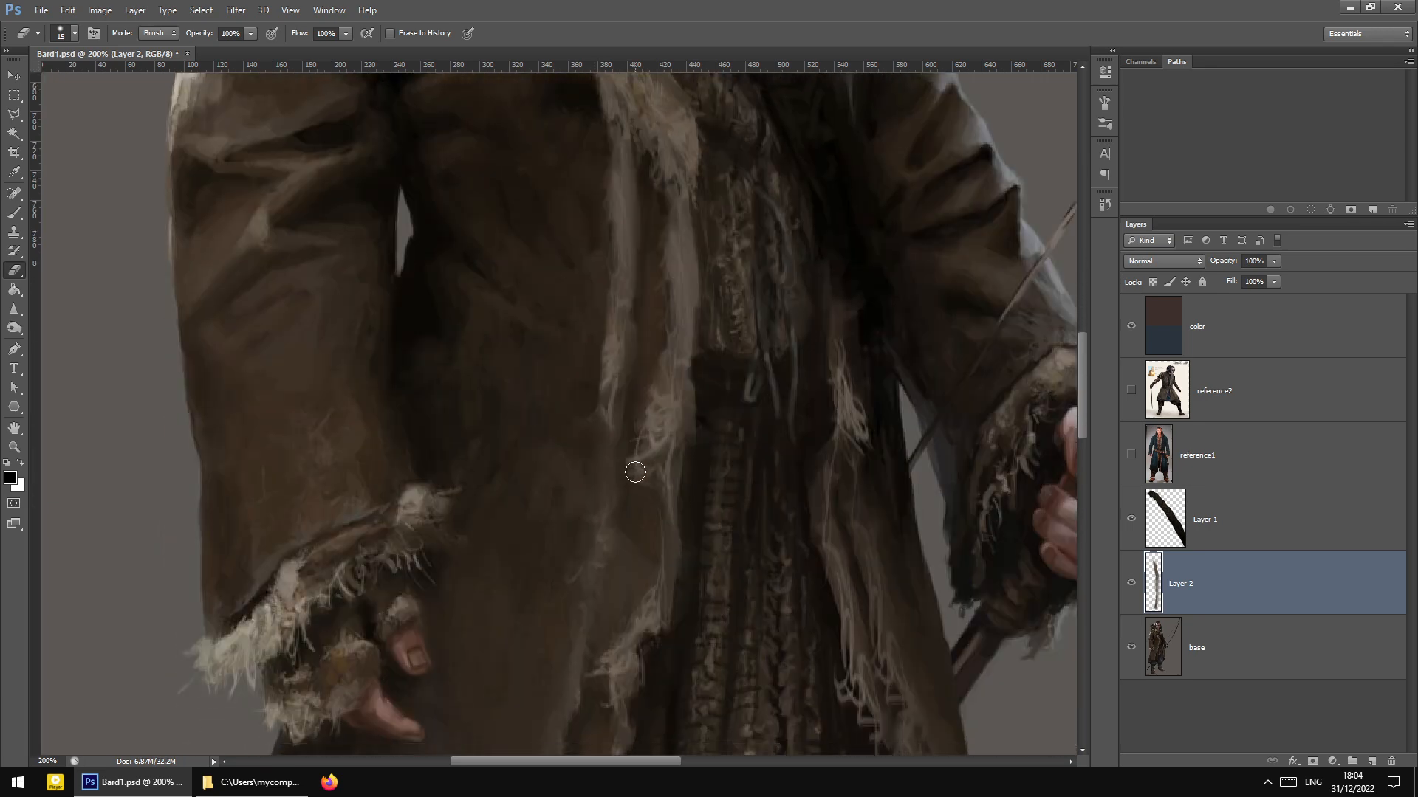
scroll(544, 440, "down", 6)
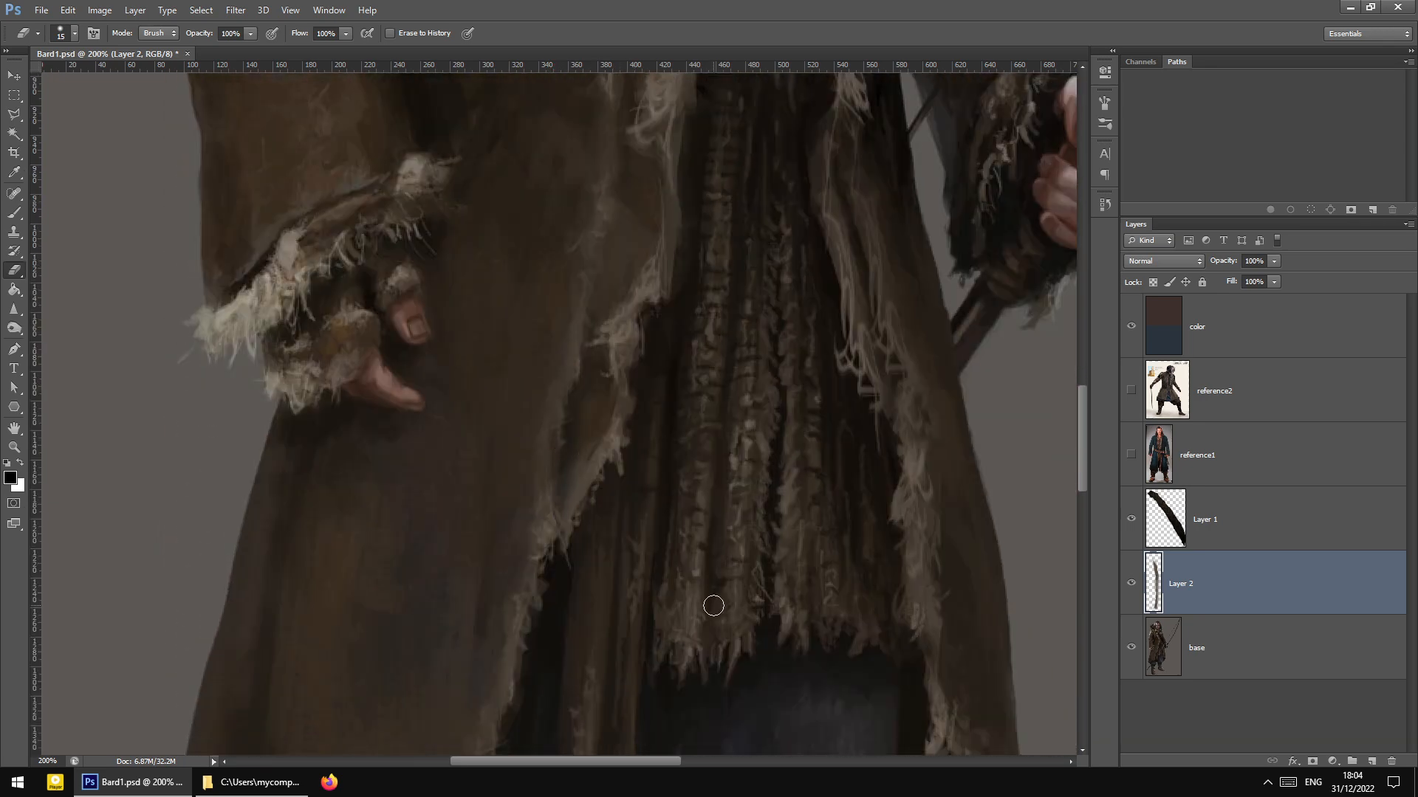
scroll(772, 624, "down", 4)
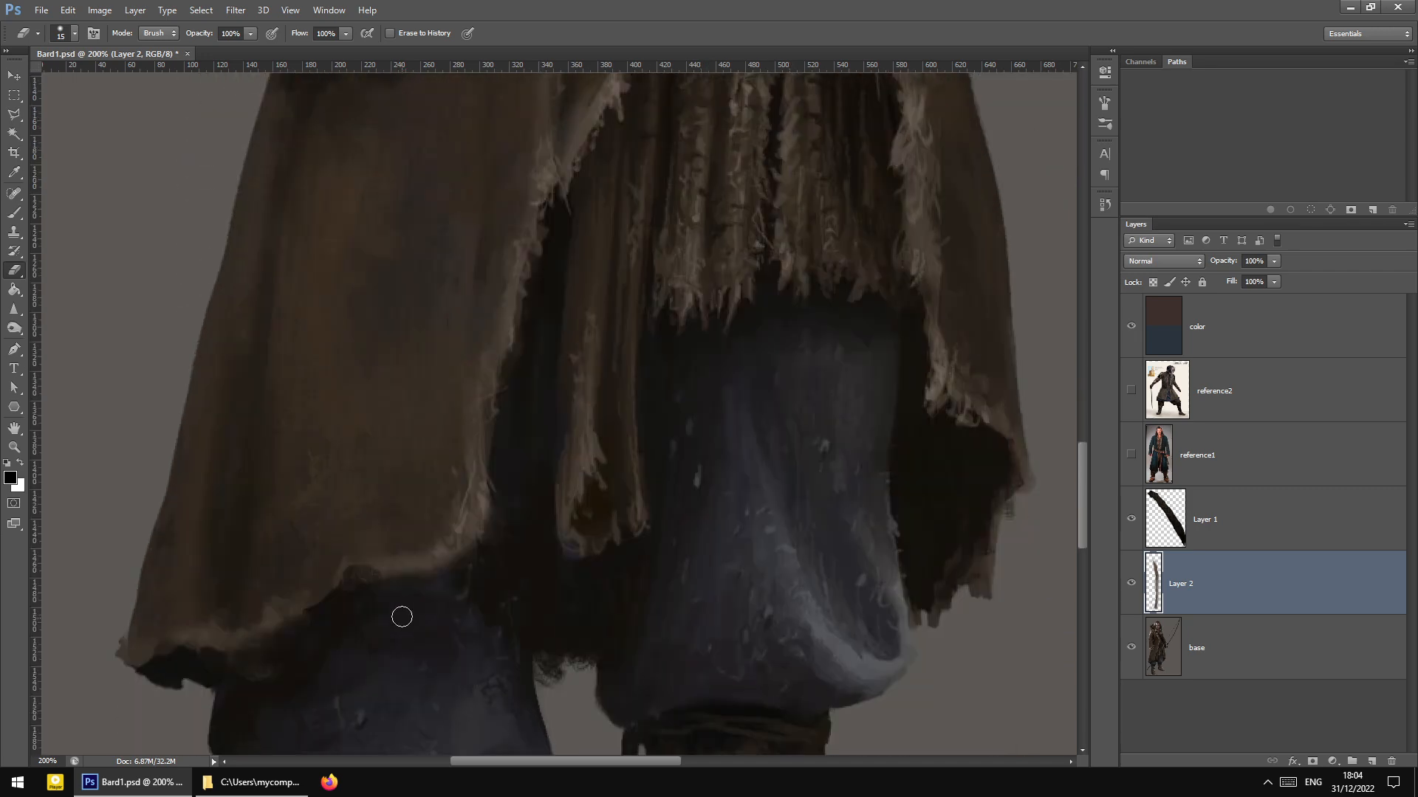
key("s")
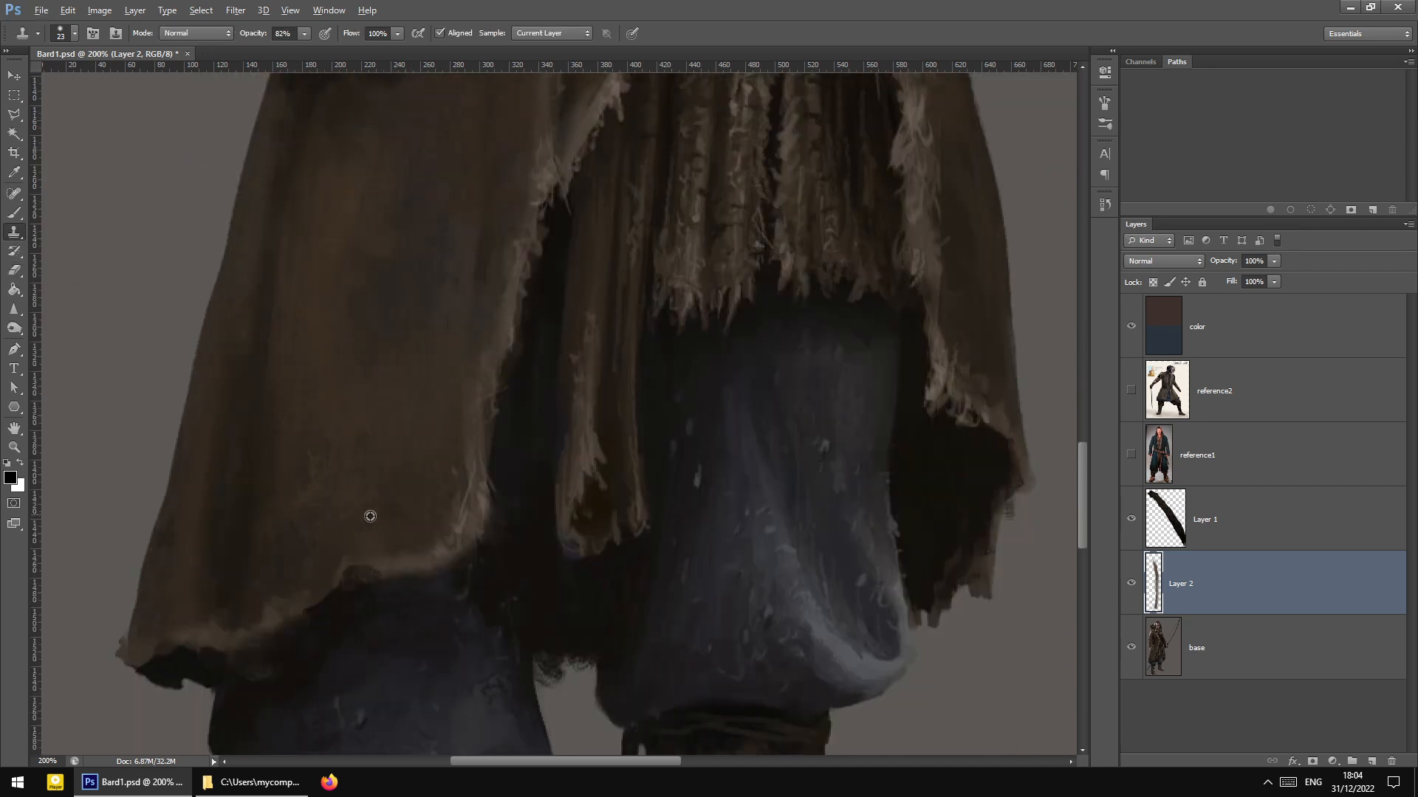
left_click_drag(360, 544, 329, 567)
left_click(1230, 657)
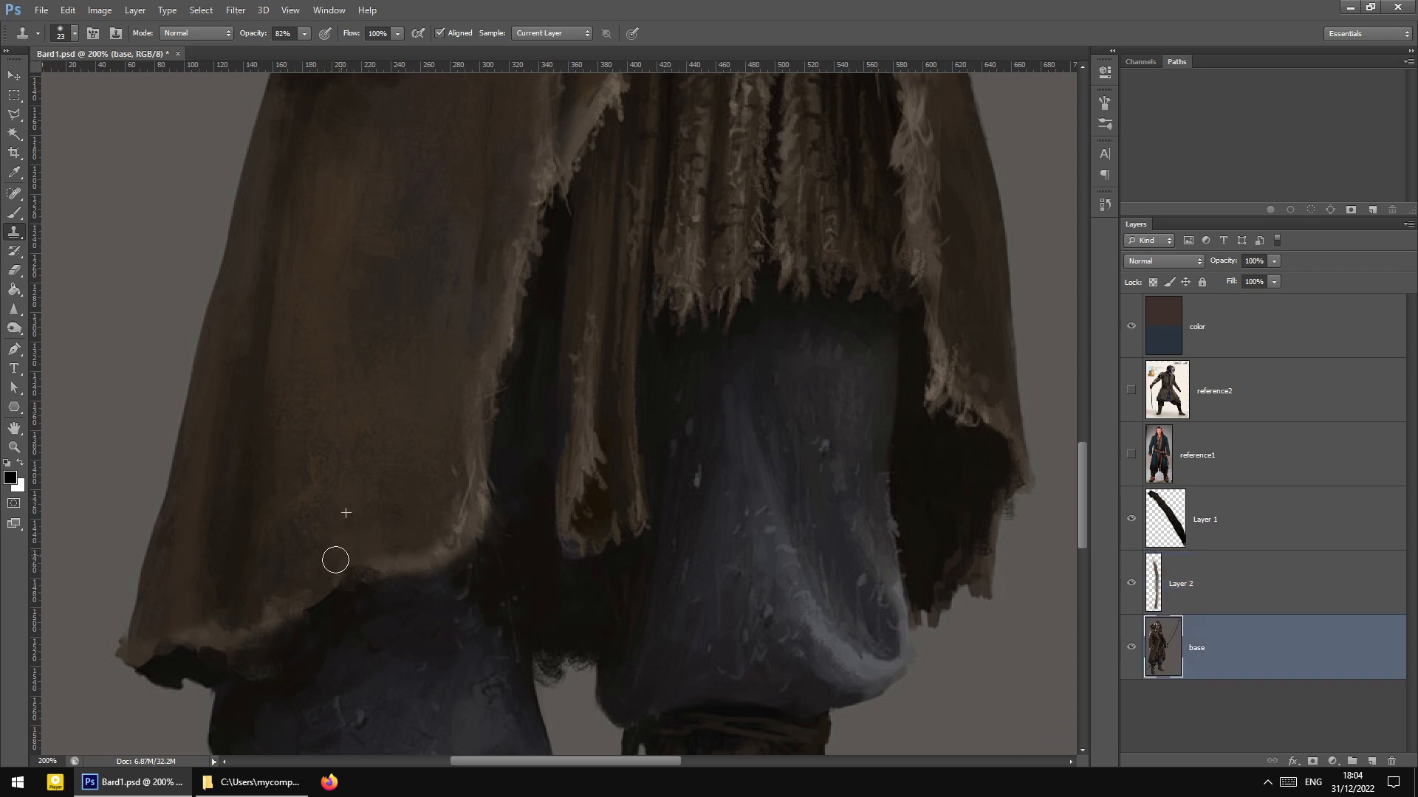
left_click_drag(324, 565, 396, 534)
left_click_drag(340, 586, 443, 566)
scroll(885, 721, "up", 2)
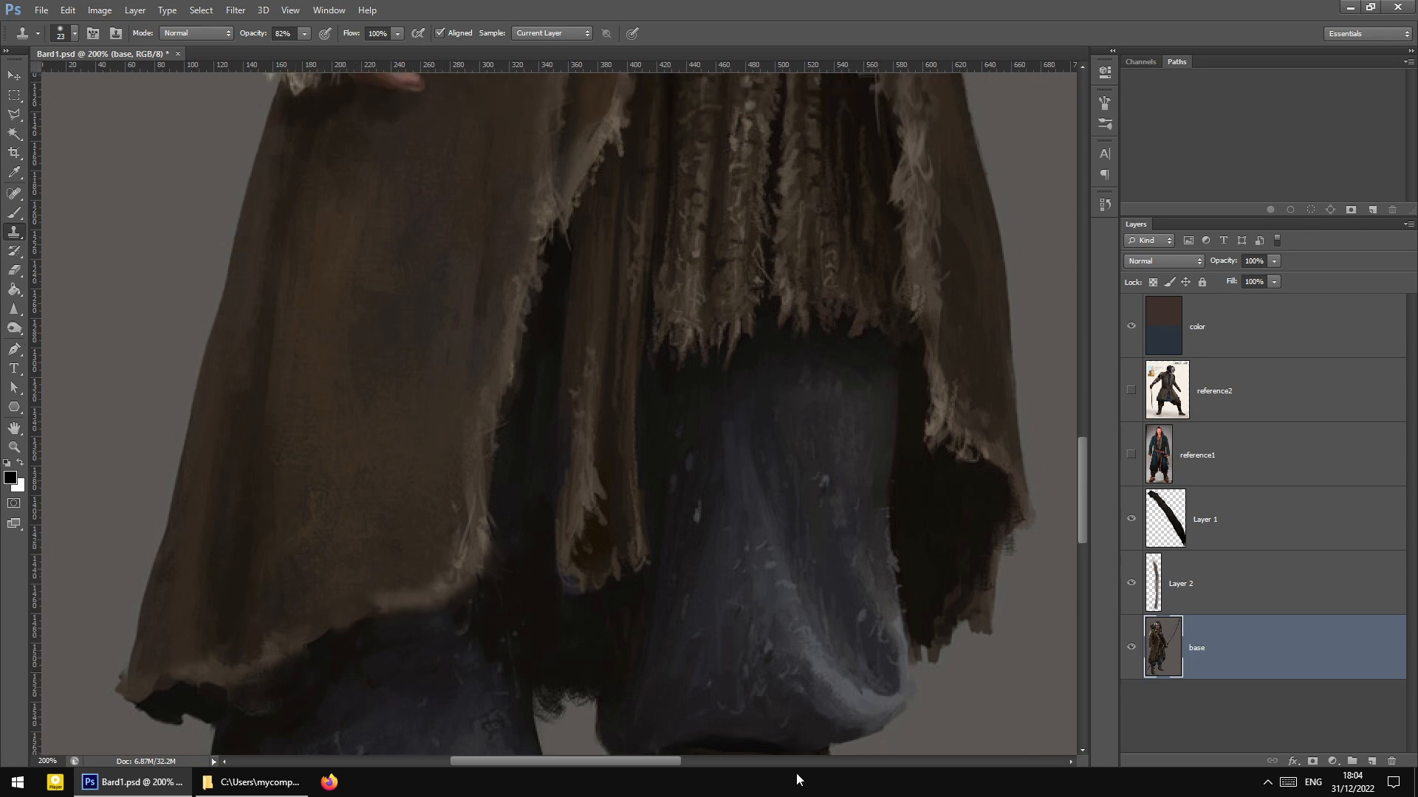
left_click_drag(631, 762, 696, 759)
scroll(672, 539, "up", 5)
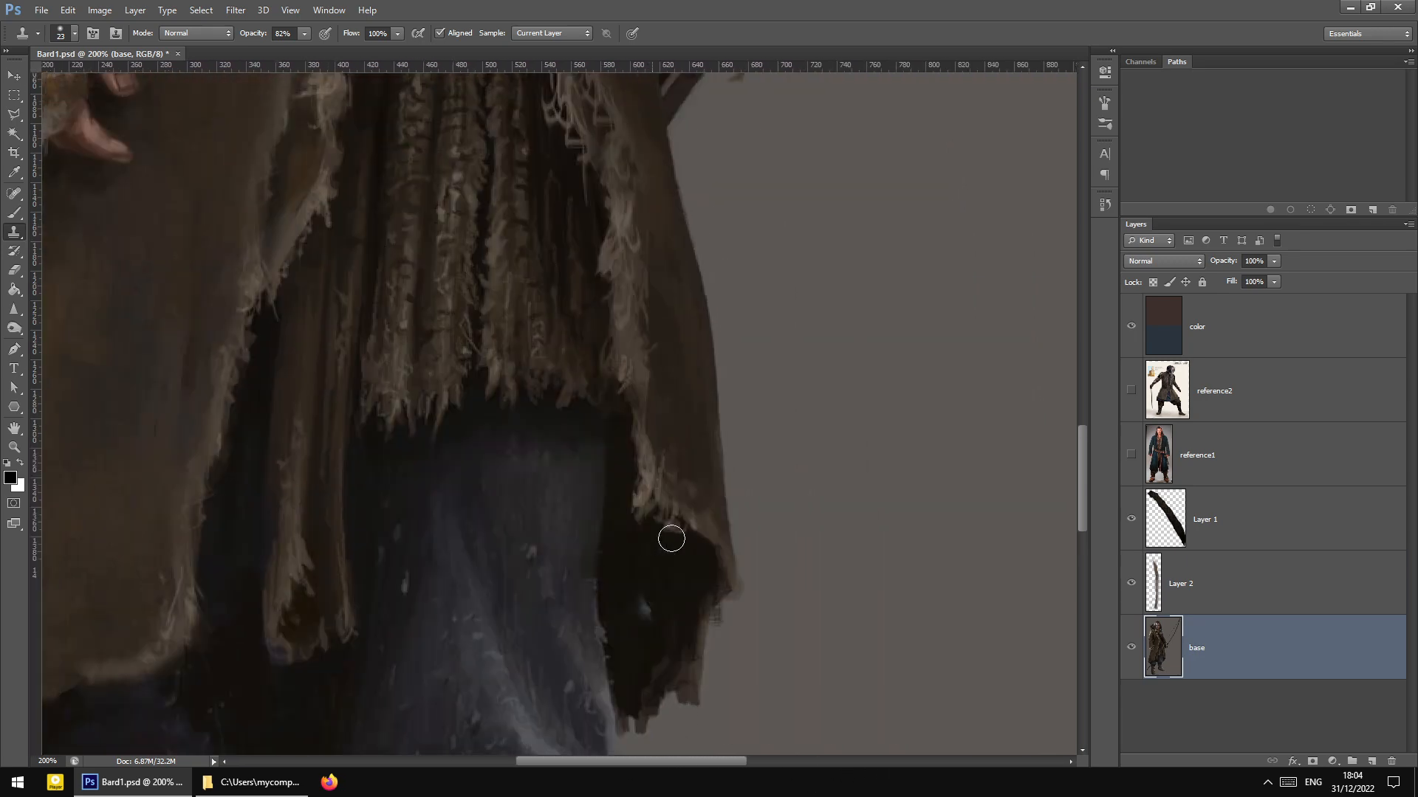
scroll(724, 674, "down", 5)
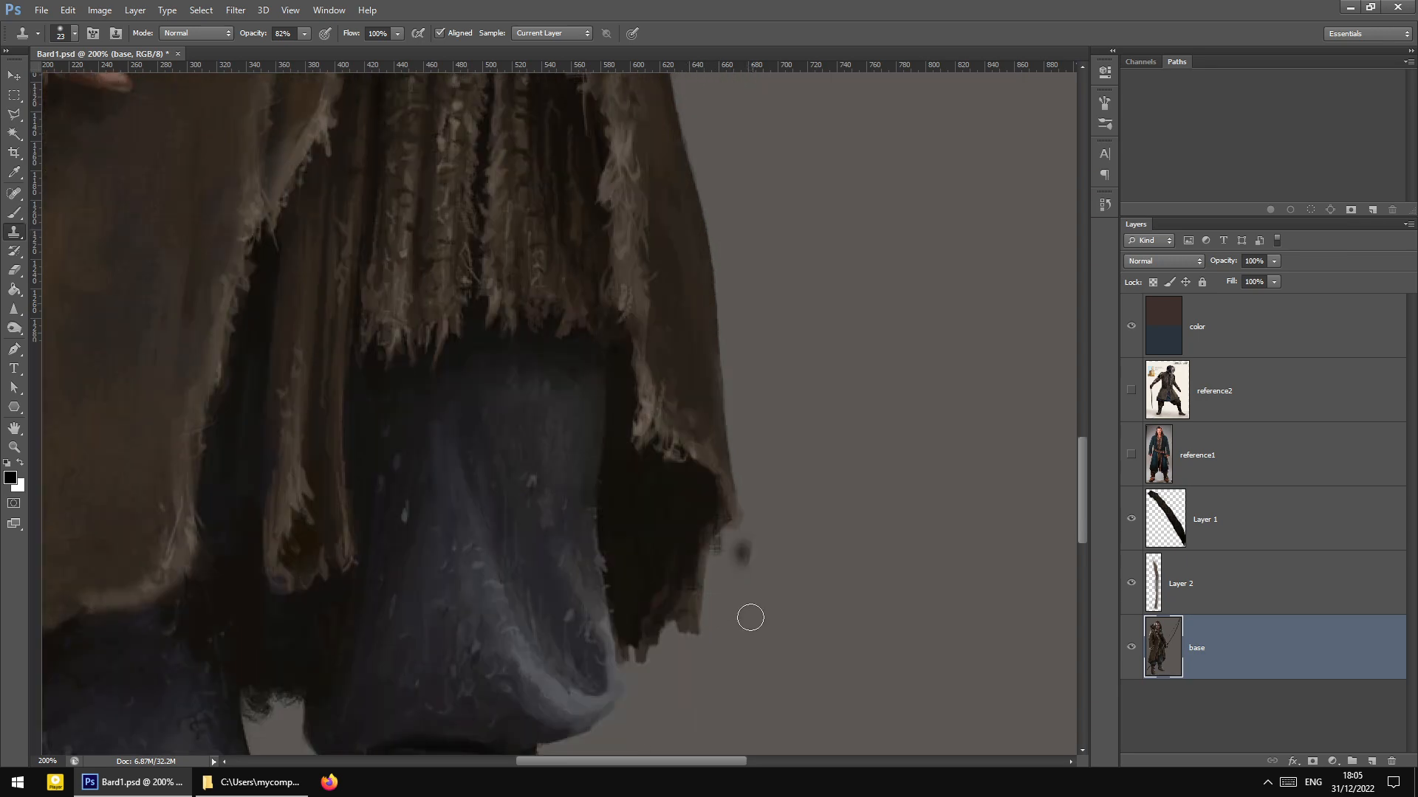
left_click(734, 520)
key("ctrl+z")
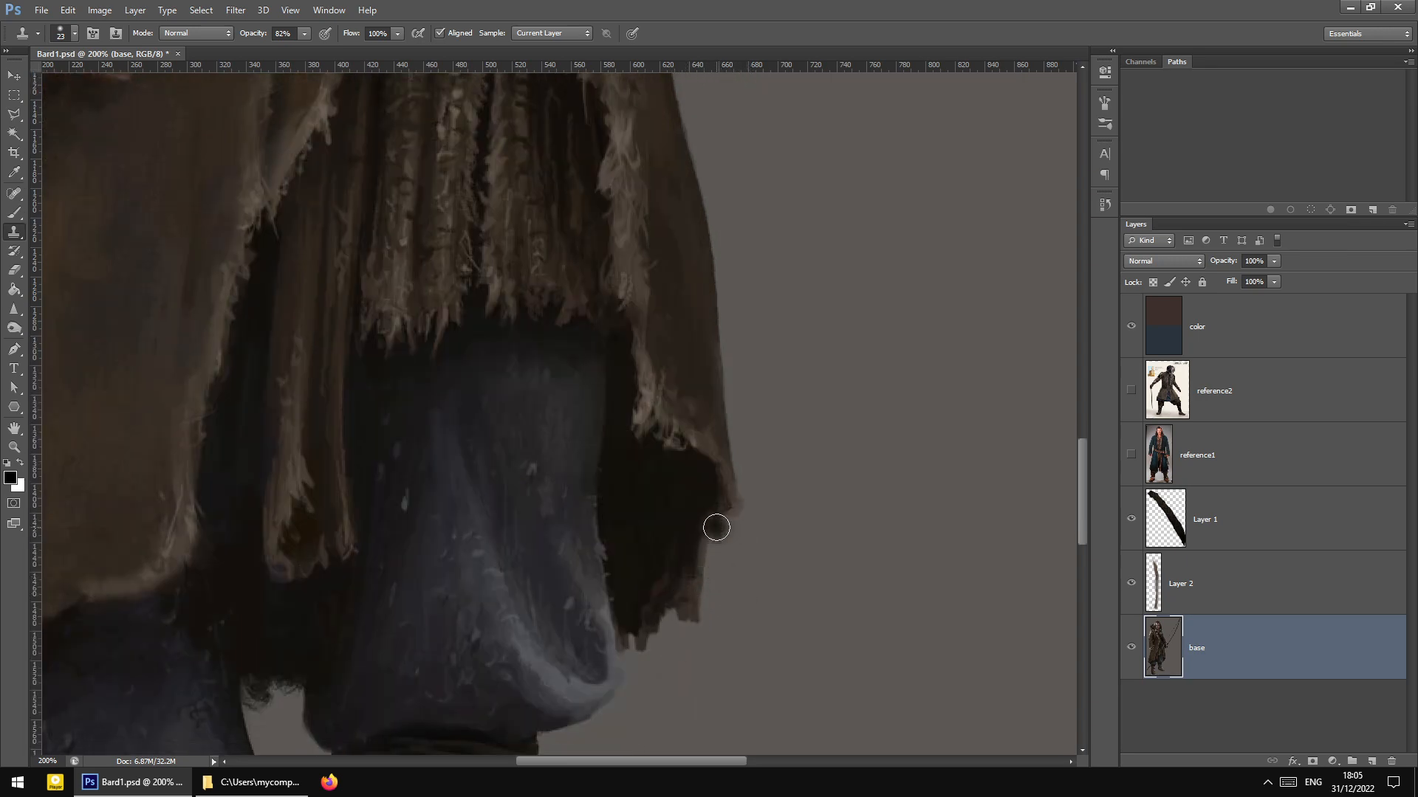
left_click(14, 214)
scroll(759, 579, "down", 5)
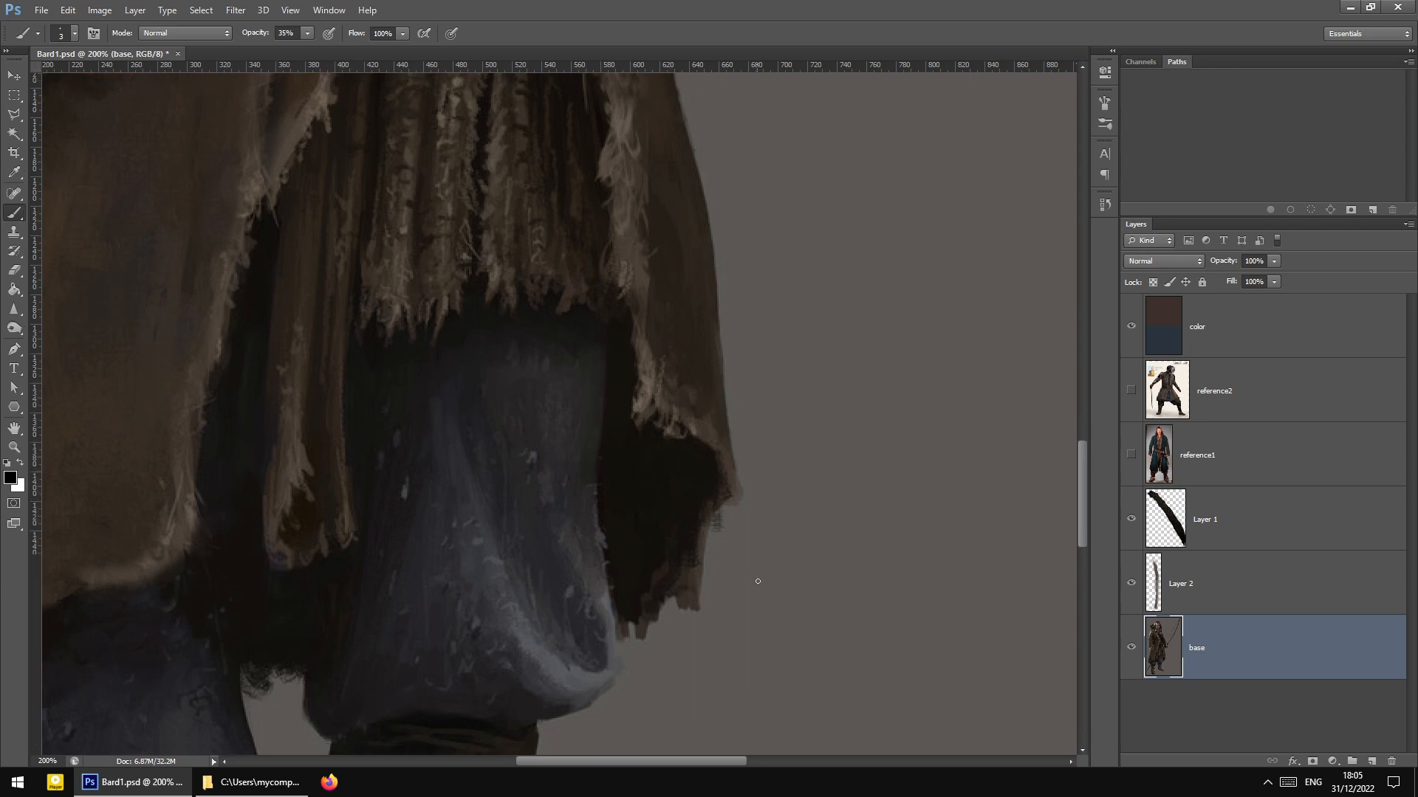
scroll(820, 494, "down", 5)
right_click(826, 493)
left_click_drag(843, 521, 852, 521)
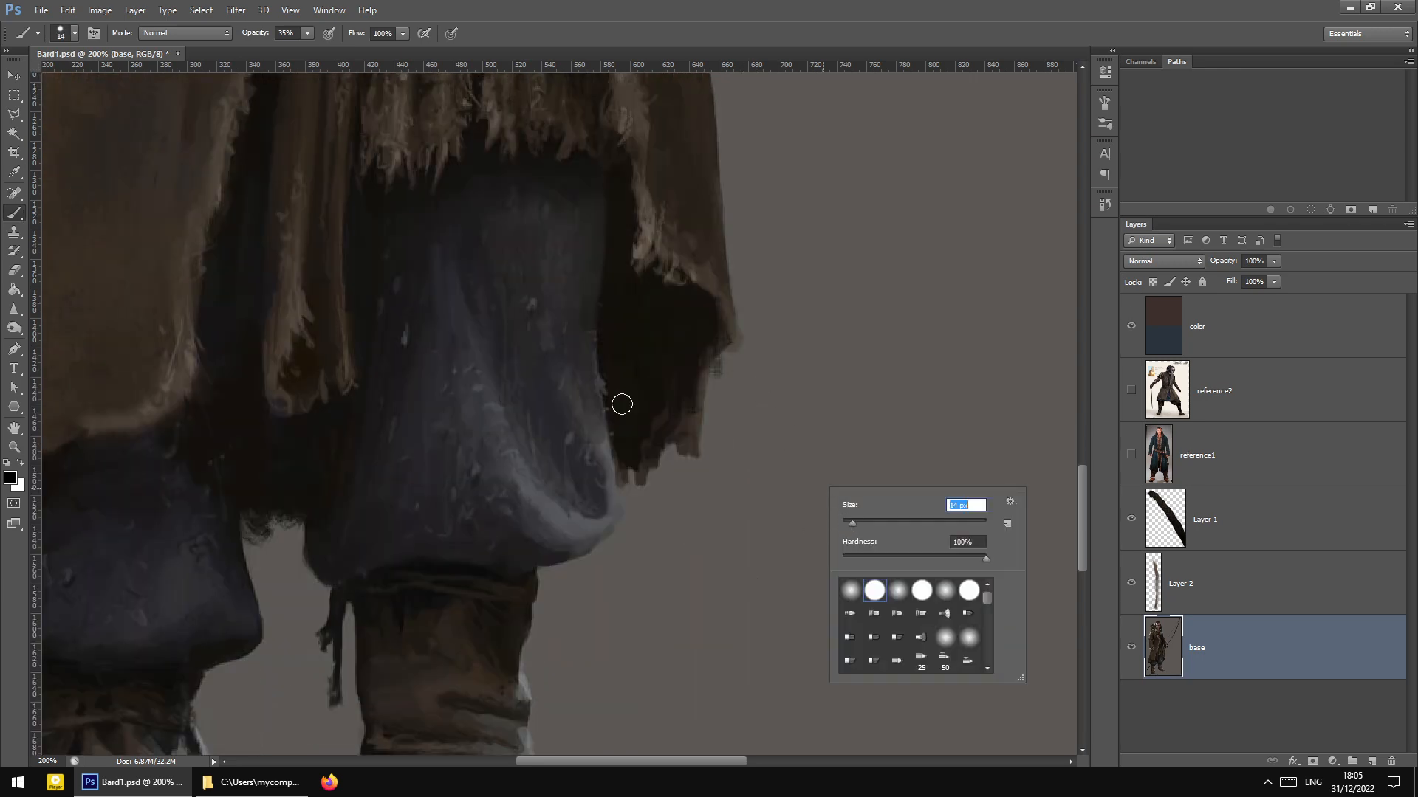
Trim the ragged dark lining below the opposite hem corner into a clean diagonal edge by cloning the plain background over it
left_click(14, 231)
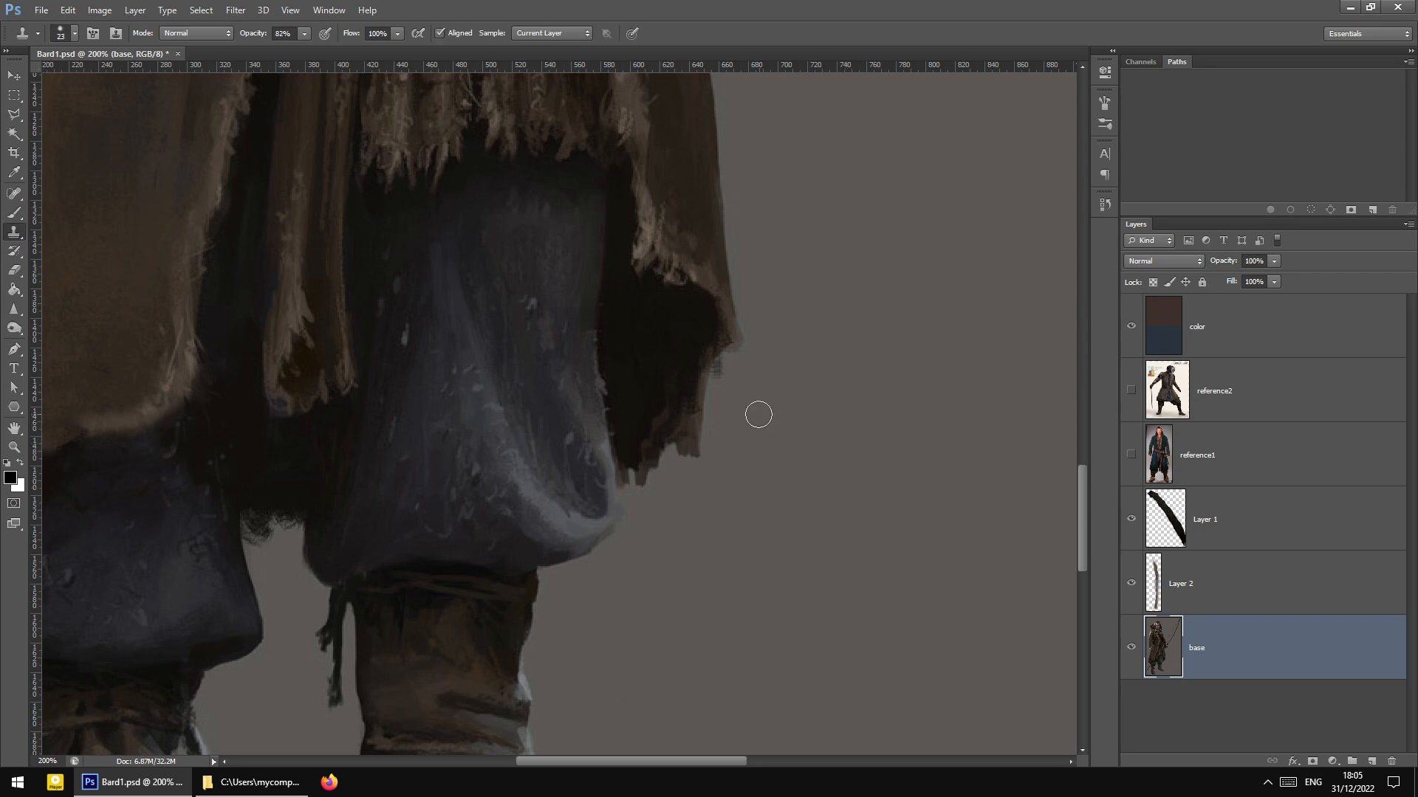
mouse_move(758, 414)
left_mouse_down()
mouse_move(720, 398)
mouse_move(693, 455)
mouse_move(715, 381)
mouse_move(678, 477)
mouse_move(726, 367)
left_mouse_up()
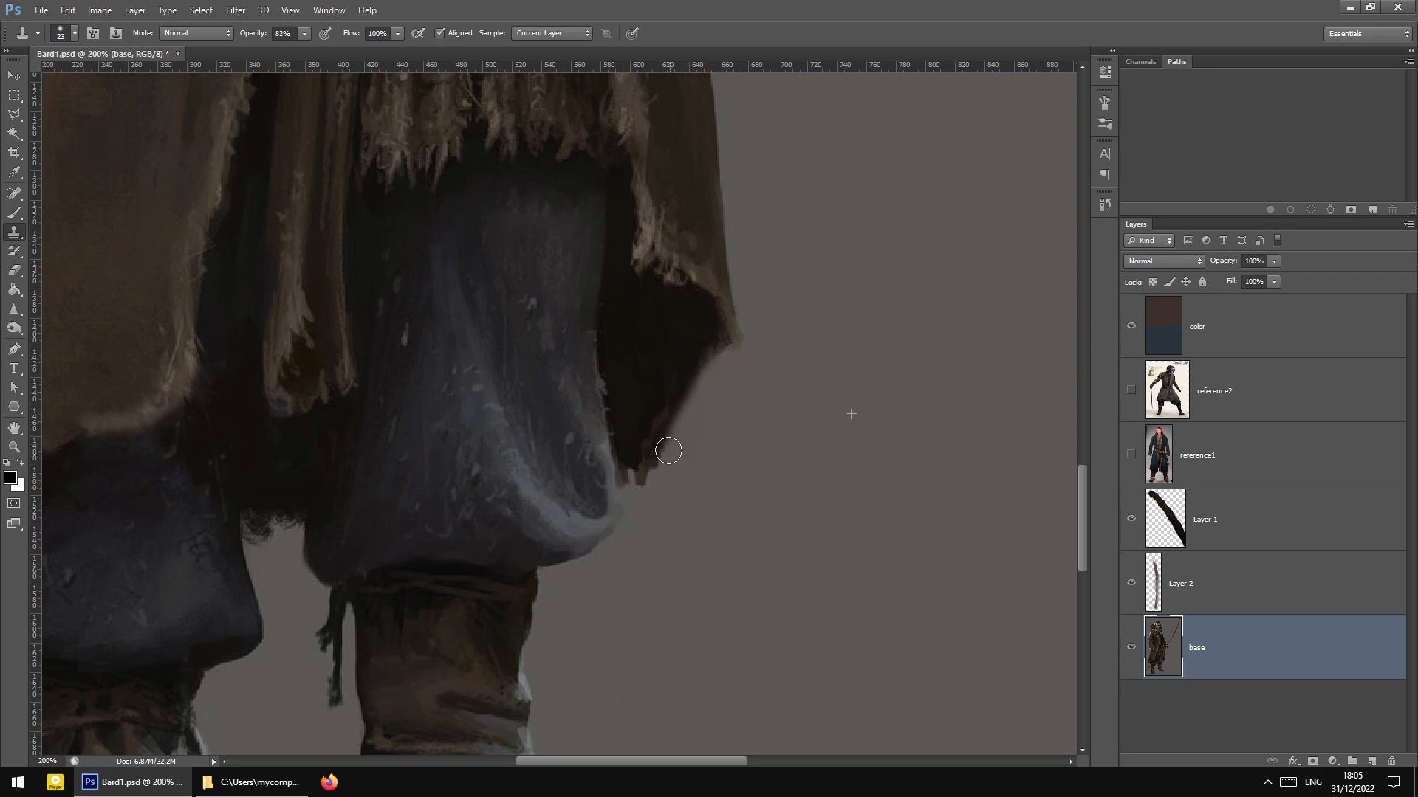
mouse_move(668, 450)
left_mouse_down()
mouse_move(643, 479)
mouse_move(694, 418)
mouse_move(630, 479)
mouse_move(671, 460)
mouse_move(633, 497)
left_mouse_up()
Clone dark coat texture over the light fur tuft on the opposite front edge at waist height, beside the bow arm
scroll(628, 509, "up", 3)
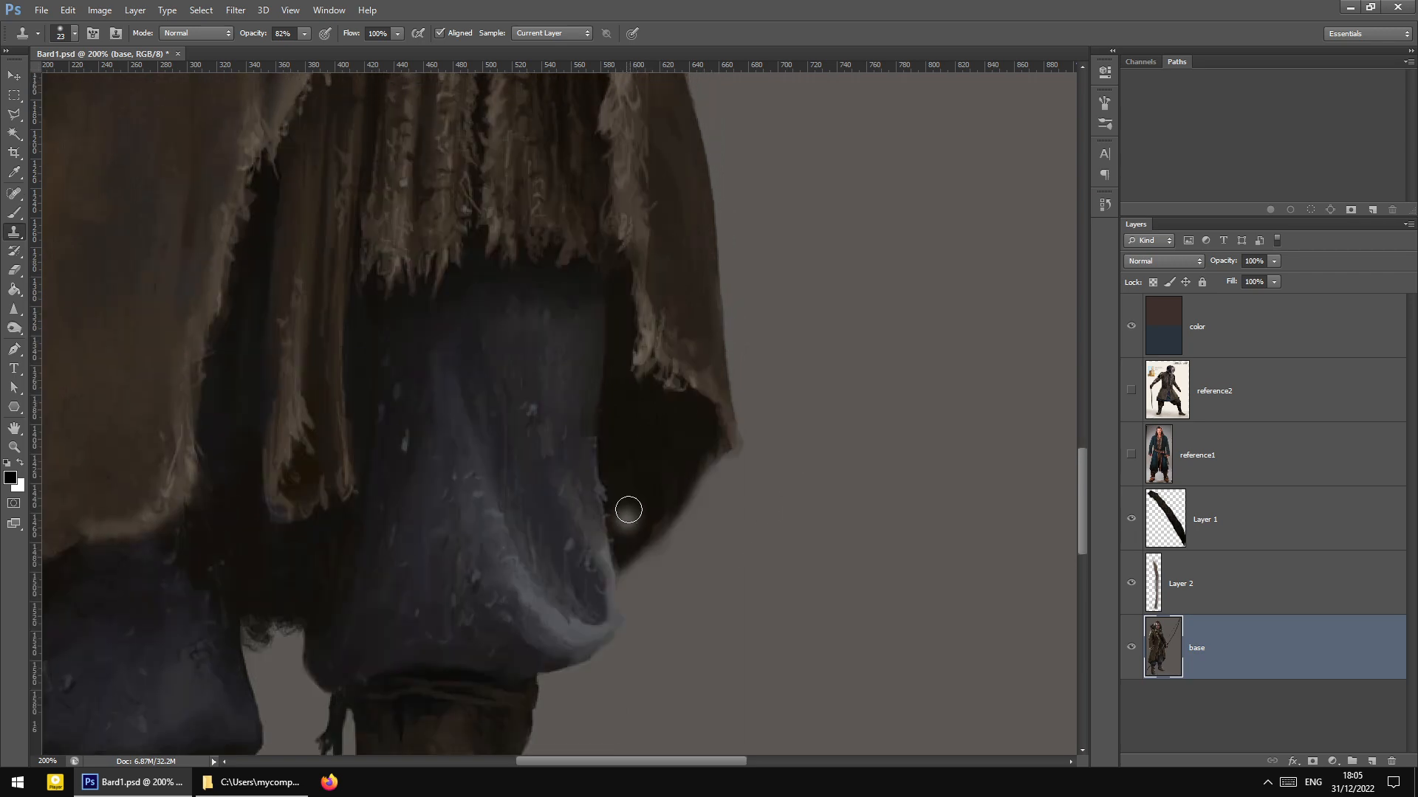
scroll(628, 510, "up", 10)
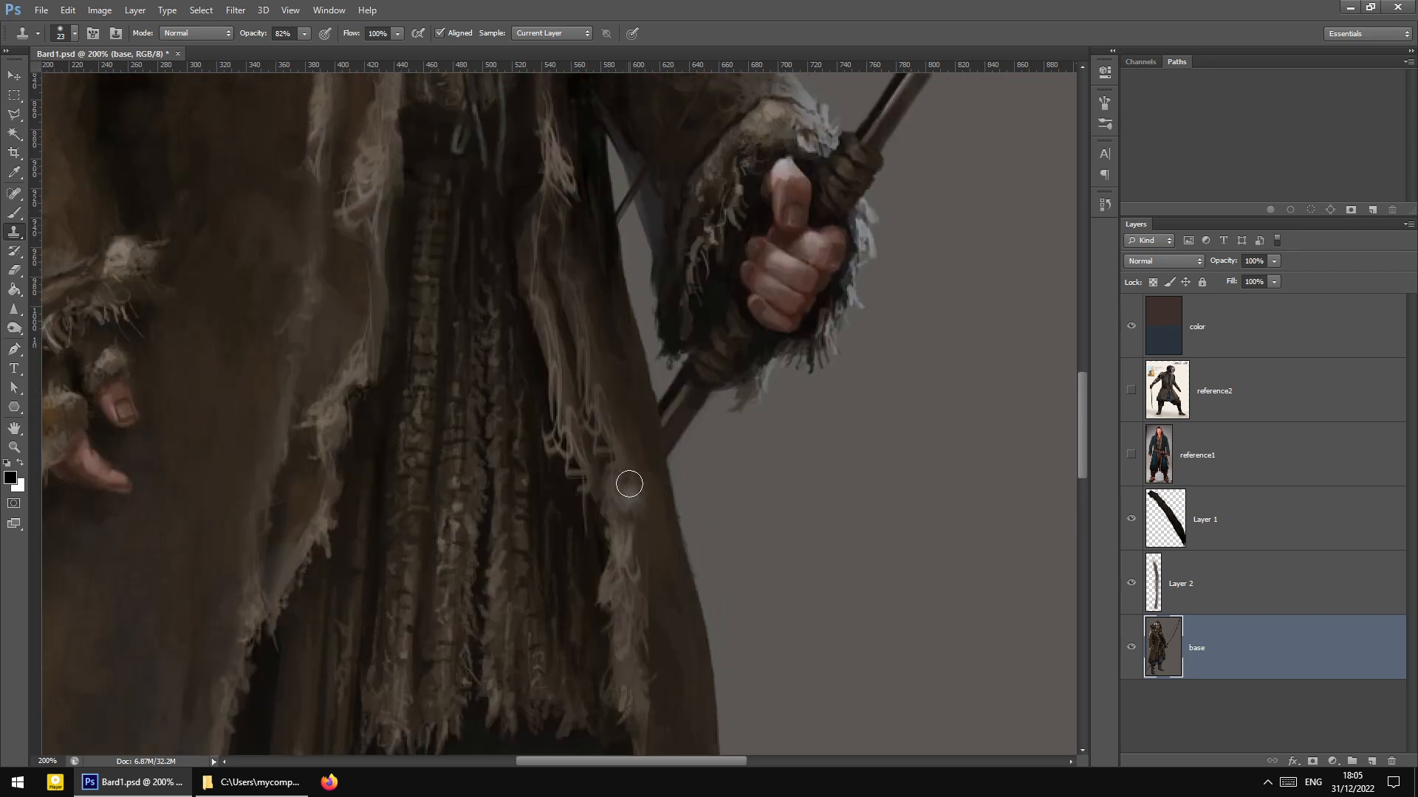
scroll(629, 485, "up", 12)
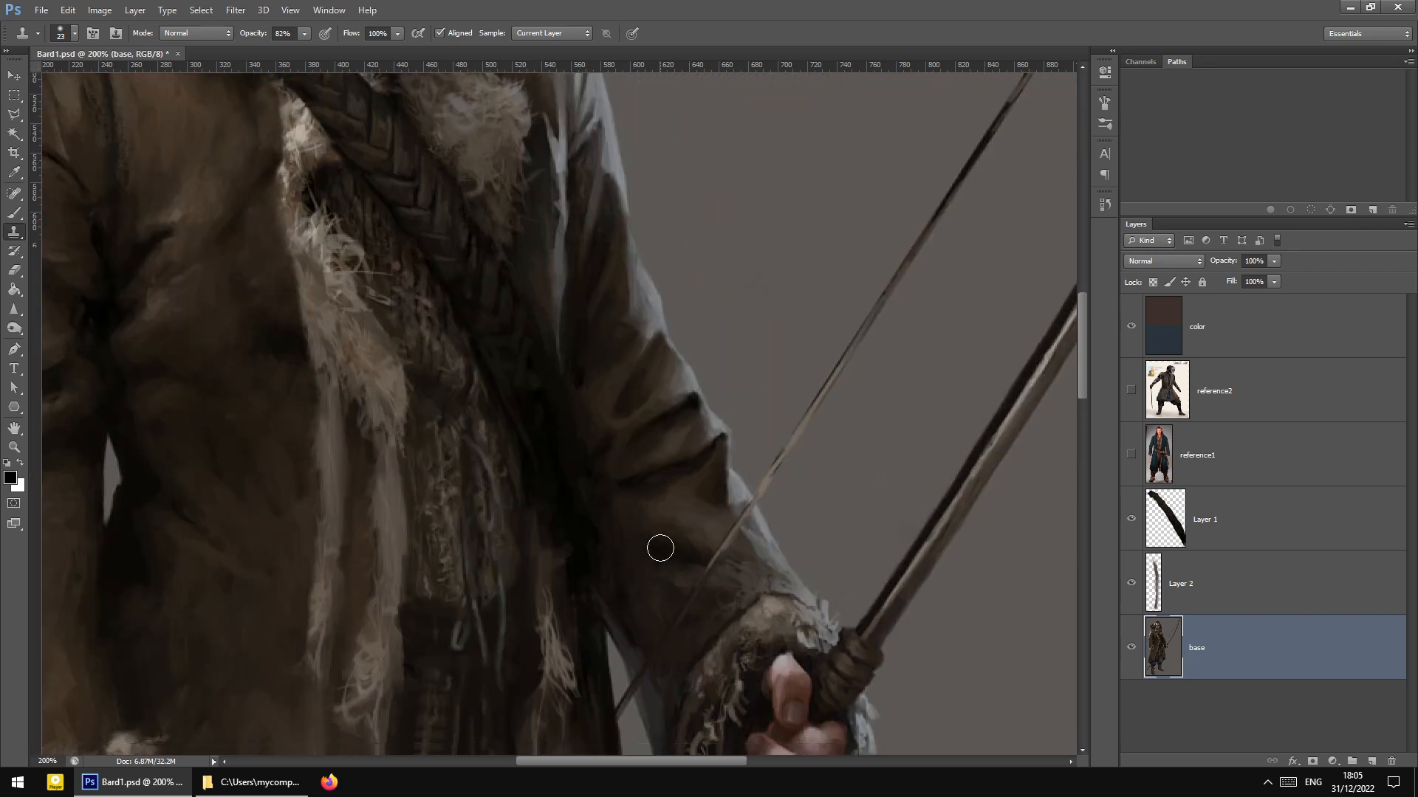
scroll(660, 548, "down", 8)
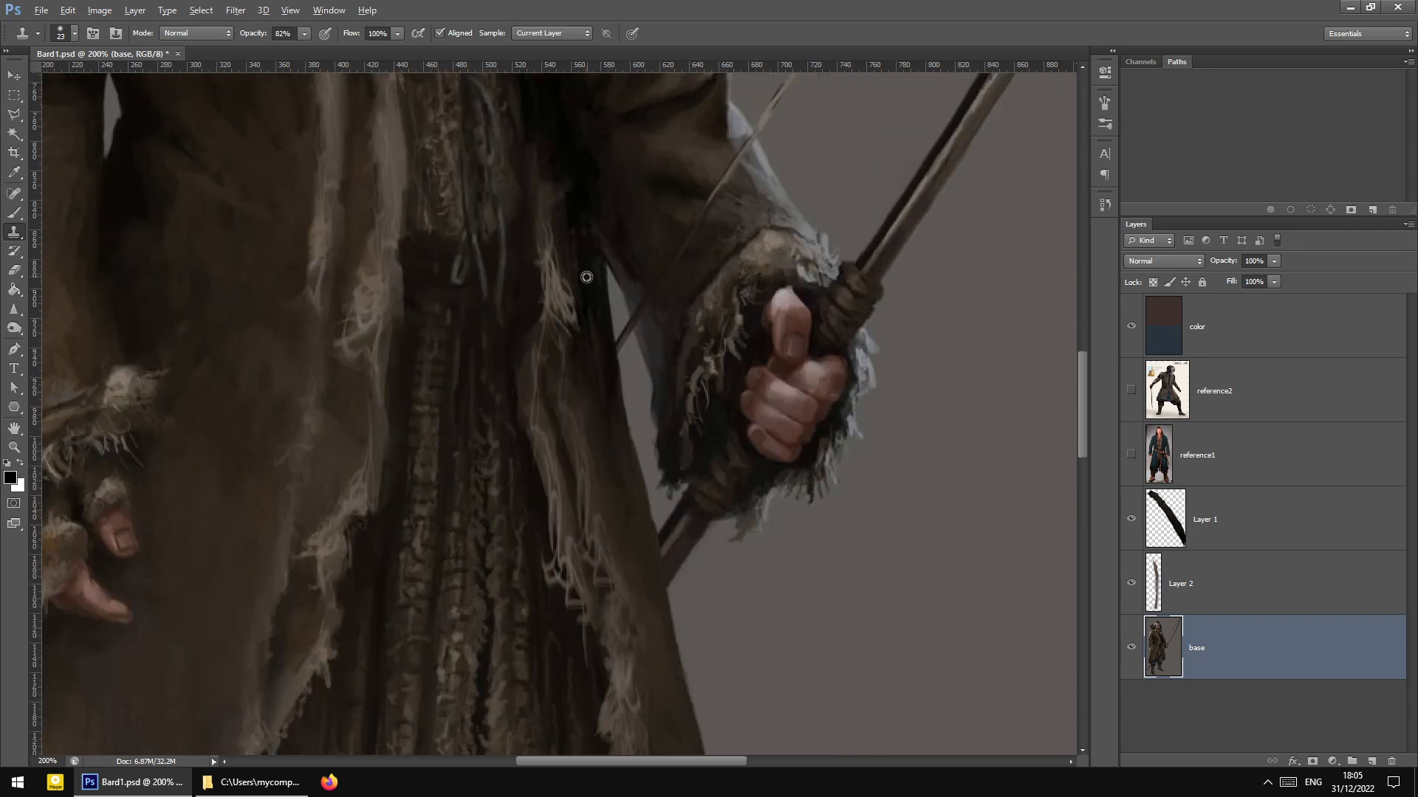
left_click(586, 277, "alt")
left_click_drag(568, 316, 564, 273)
scroll(605, 412, "up", 2)
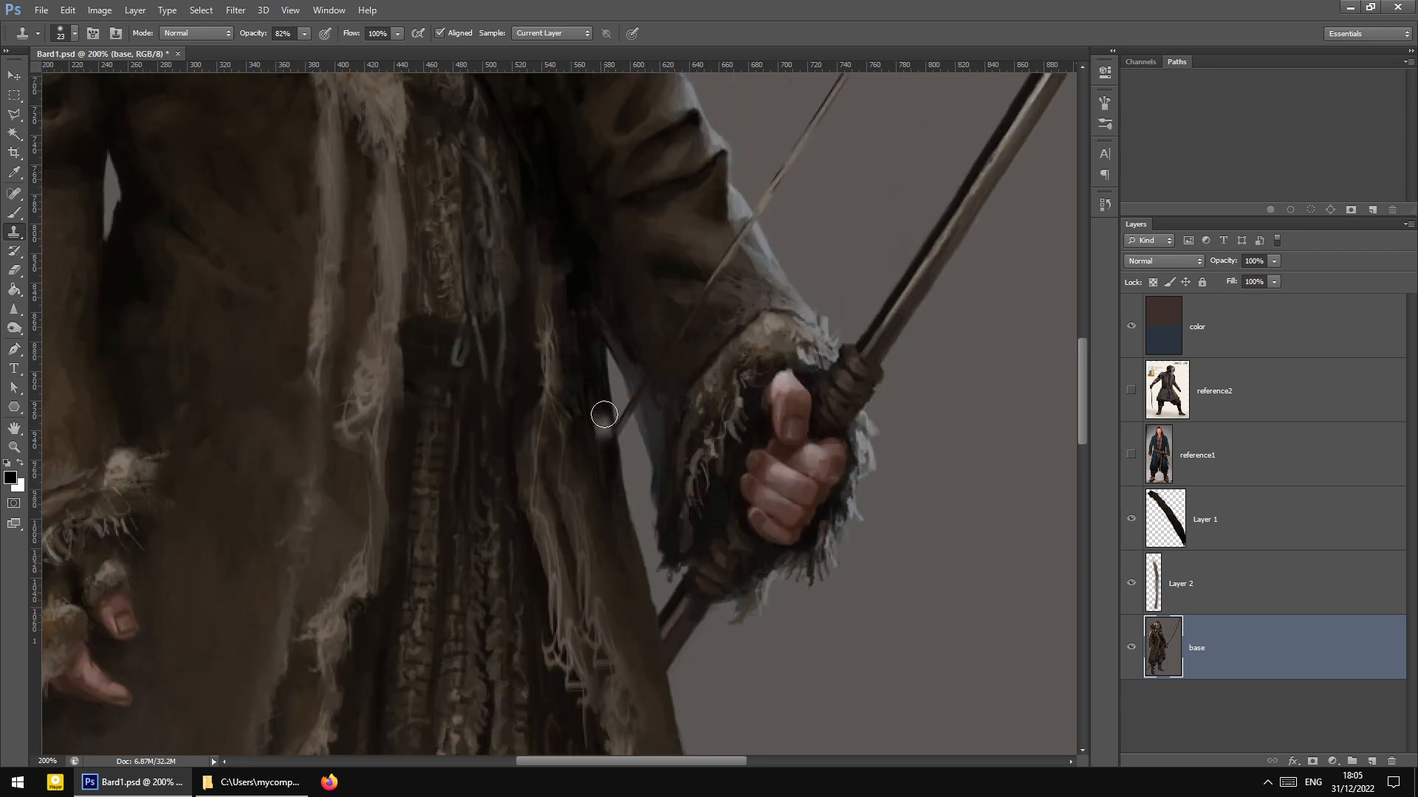
Clone plain chest texture over the lower inner part of the fur trim on the quiver-side shoulder, beside the collar
scroll(604, 414, "up", 15)
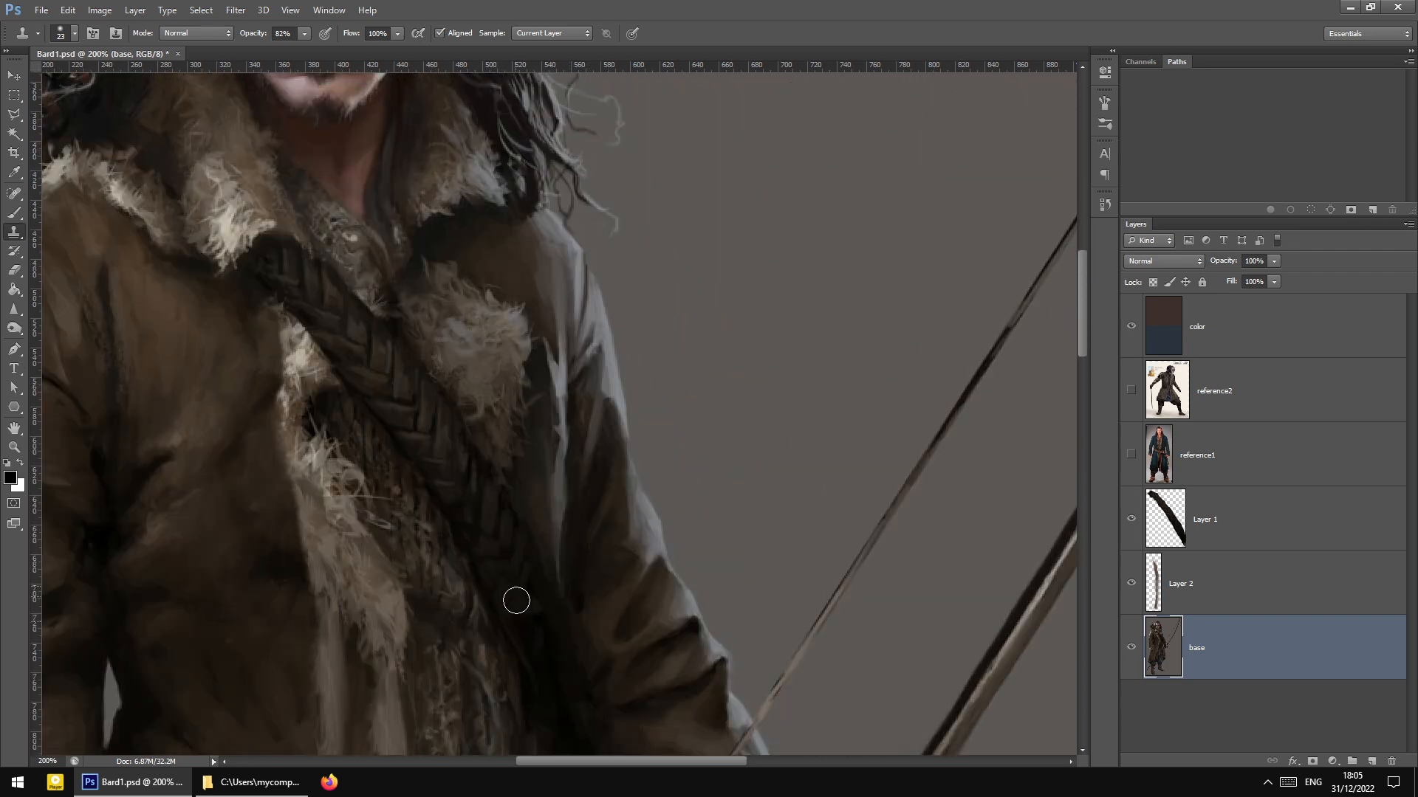
scroll(516, 600, "up", 2)
left_click_drag(565, 761, 505, 761)
scroll(410, 379, "up", 1)
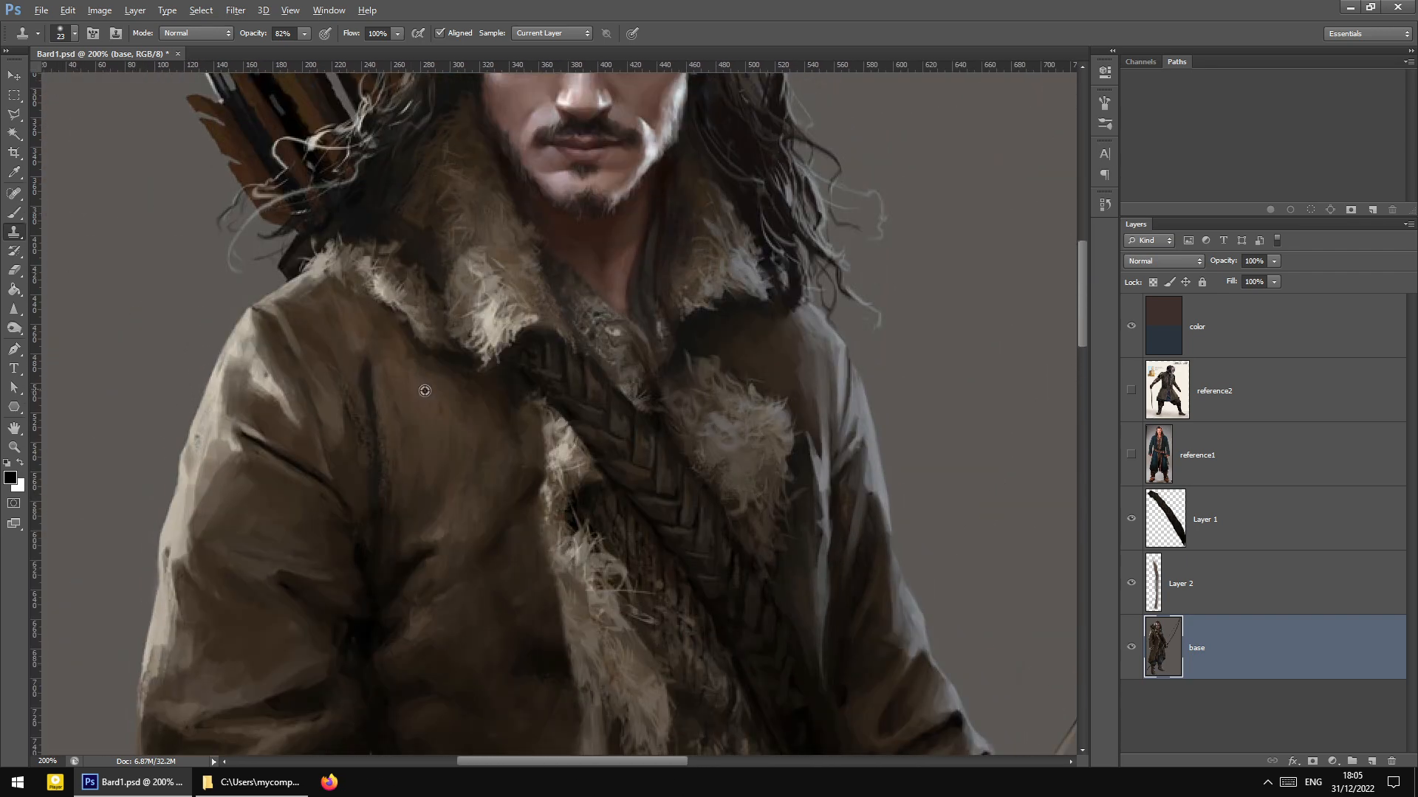
left_click(425, 386, "alt")
left_click_drag(437, 355, 421, 326)
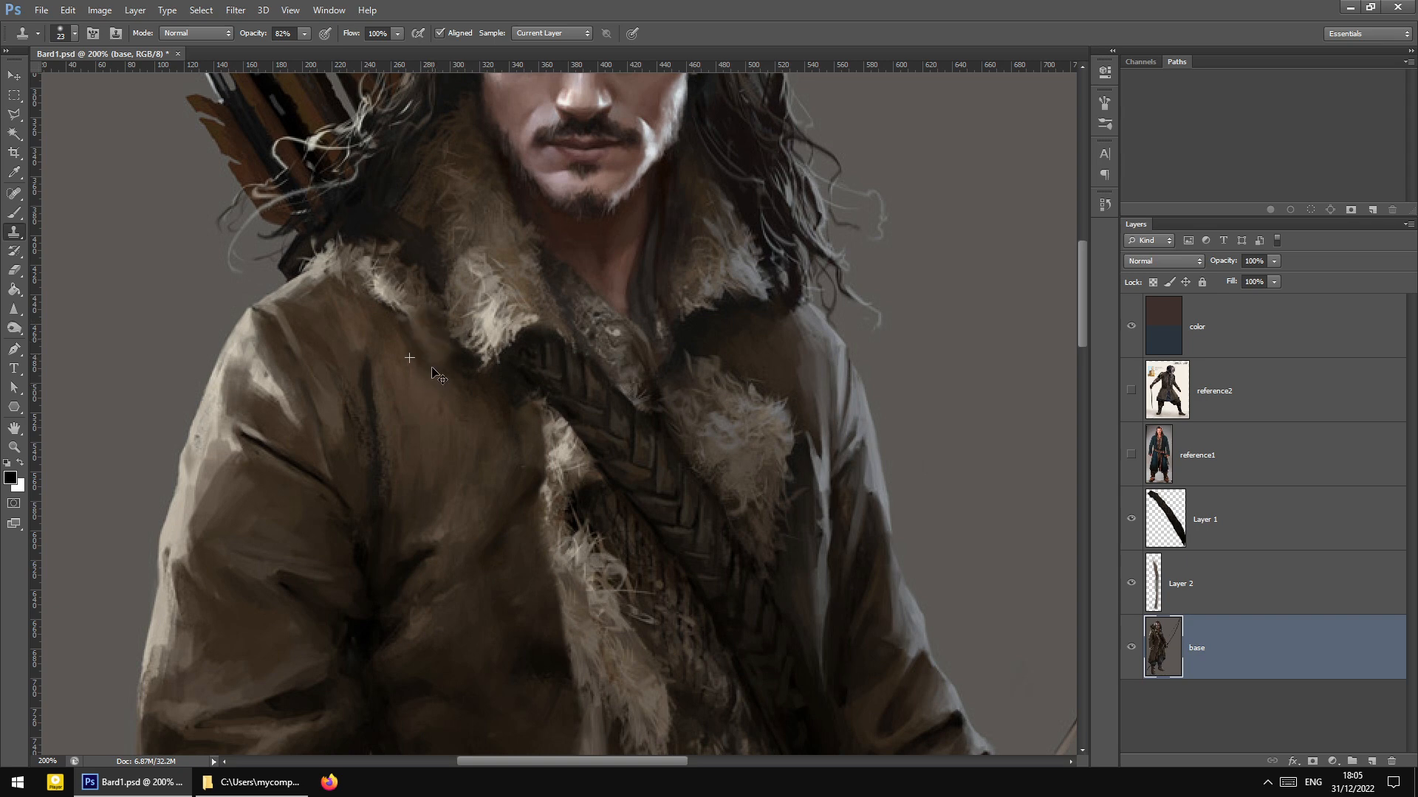
Cover the remaining light fur across the top of the quiver-side shoulder with cloned coat texture and blend it toward the collar
mouse_move(300, 297)
left_mouse_down()
mouse_move(325, 268)
mouse_move(369, 254)
mouse_move(301, 261)
mouse_move(335, 245)
mouse_move(366, 257)
mouse_move(433, 344)
mouse_move(416, 299)
mouse_move(374, 287)
mouse_move(405, 317)
mouse_move(370, 281)
left_mouse_up()
left_click(390, 320, "alt")
left_click(408, 372, "alt")
key("ctrl+z")
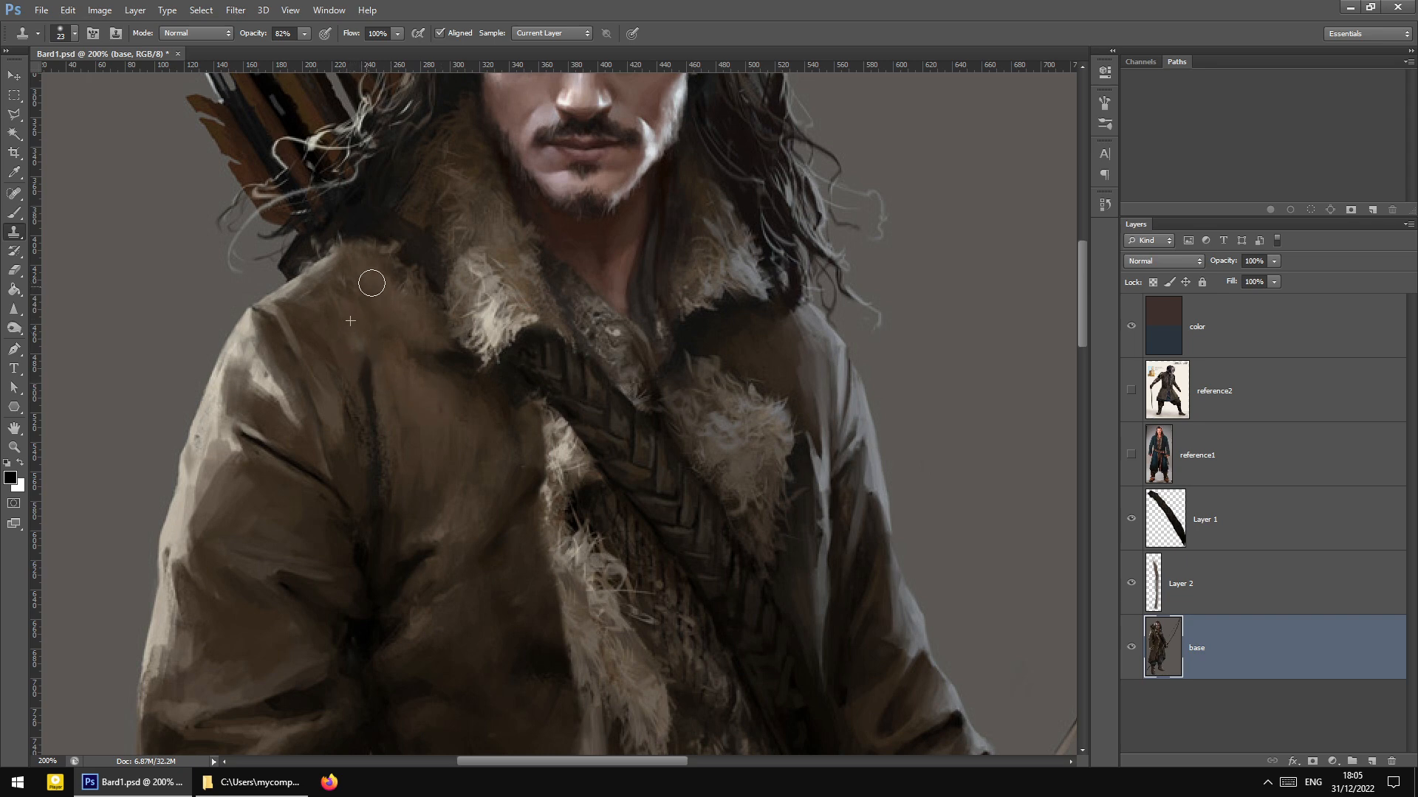
mouse_move(455, 376)
left_mouse_down()
mouse_move(437, 338)
mouse_move(493, 411)
mouse_move(418, 316)
mouse_move(480, 402)
mouse_move(417, 333)
left_mouse_up()
left_click(454, 370, "alt")
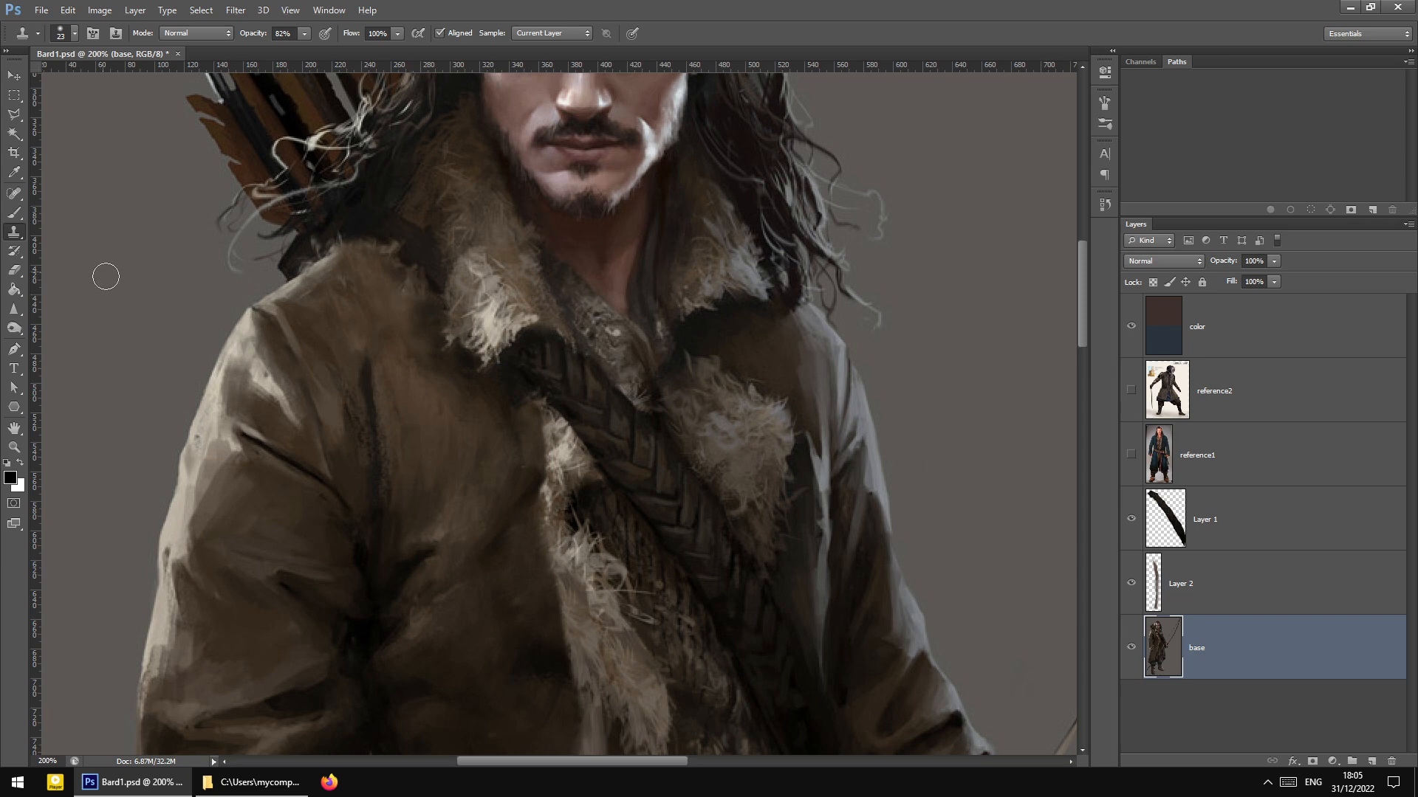
Paint sampled dark coat colour over the quiver-side shoulder beside the collar and set the brush hardness to 0%
left_click(14, 213)
left_click(431, 316, "alt")
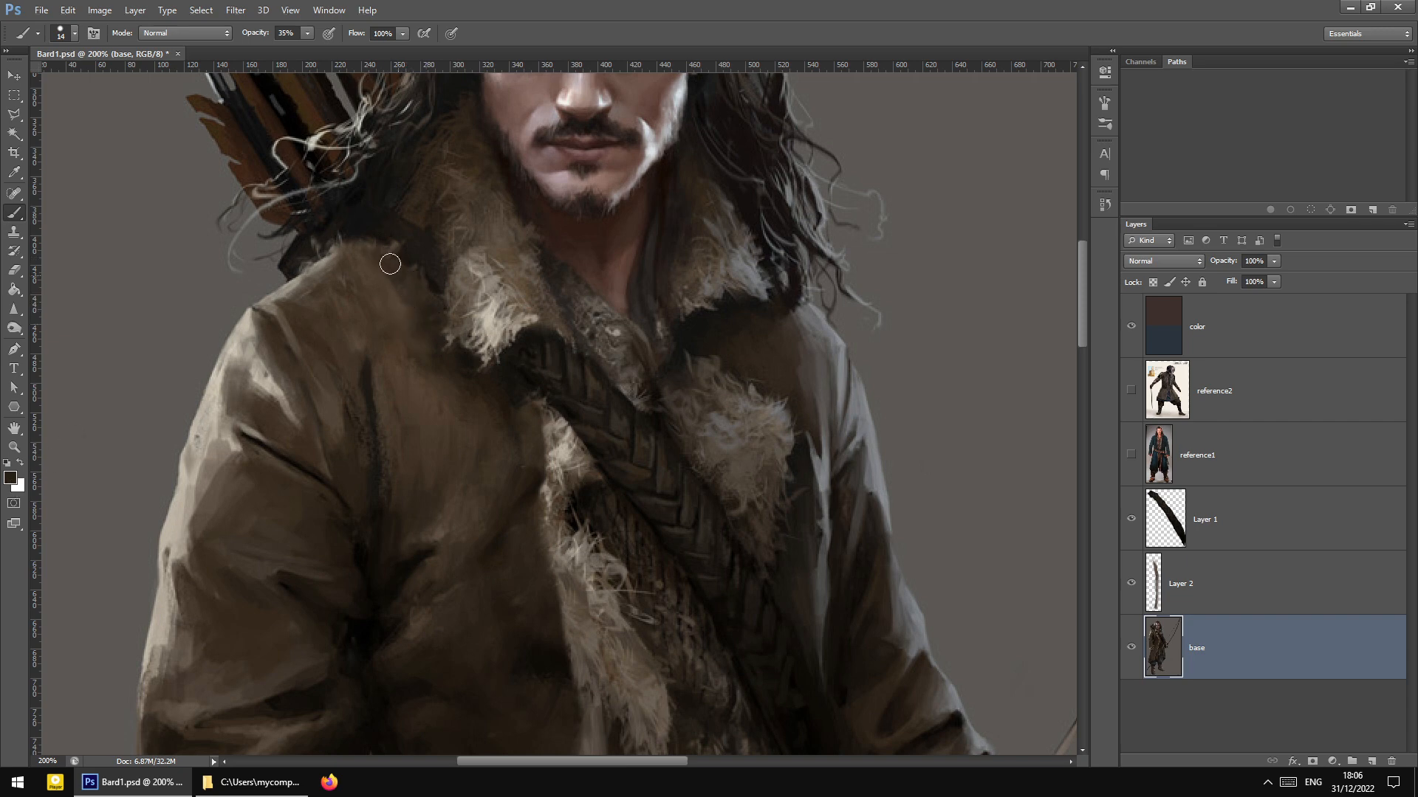
left_click_drag(381, 274, 358, 258)
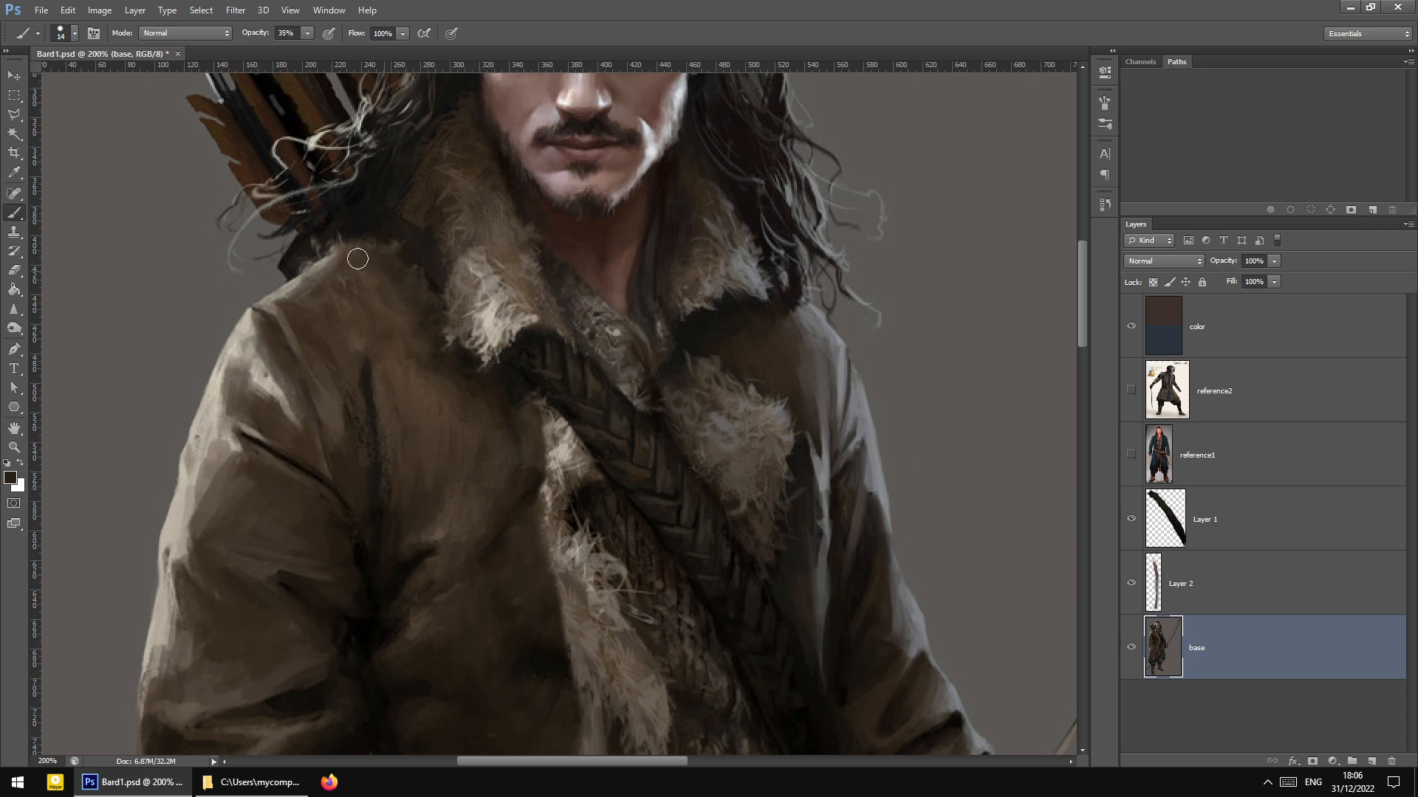
right_click(476, 276)
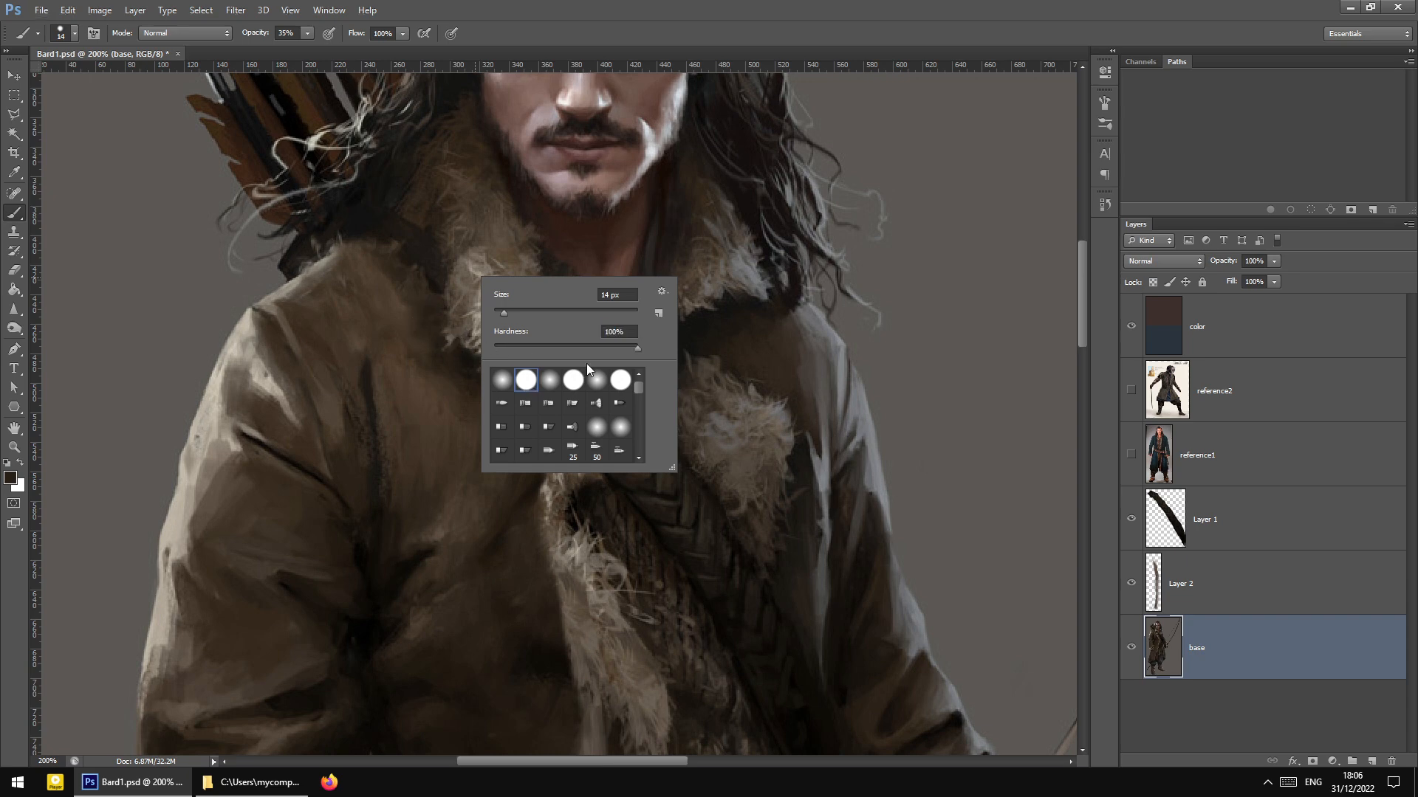
left_click_drag(638, 348, 467, 347)
left_click(451, 359)
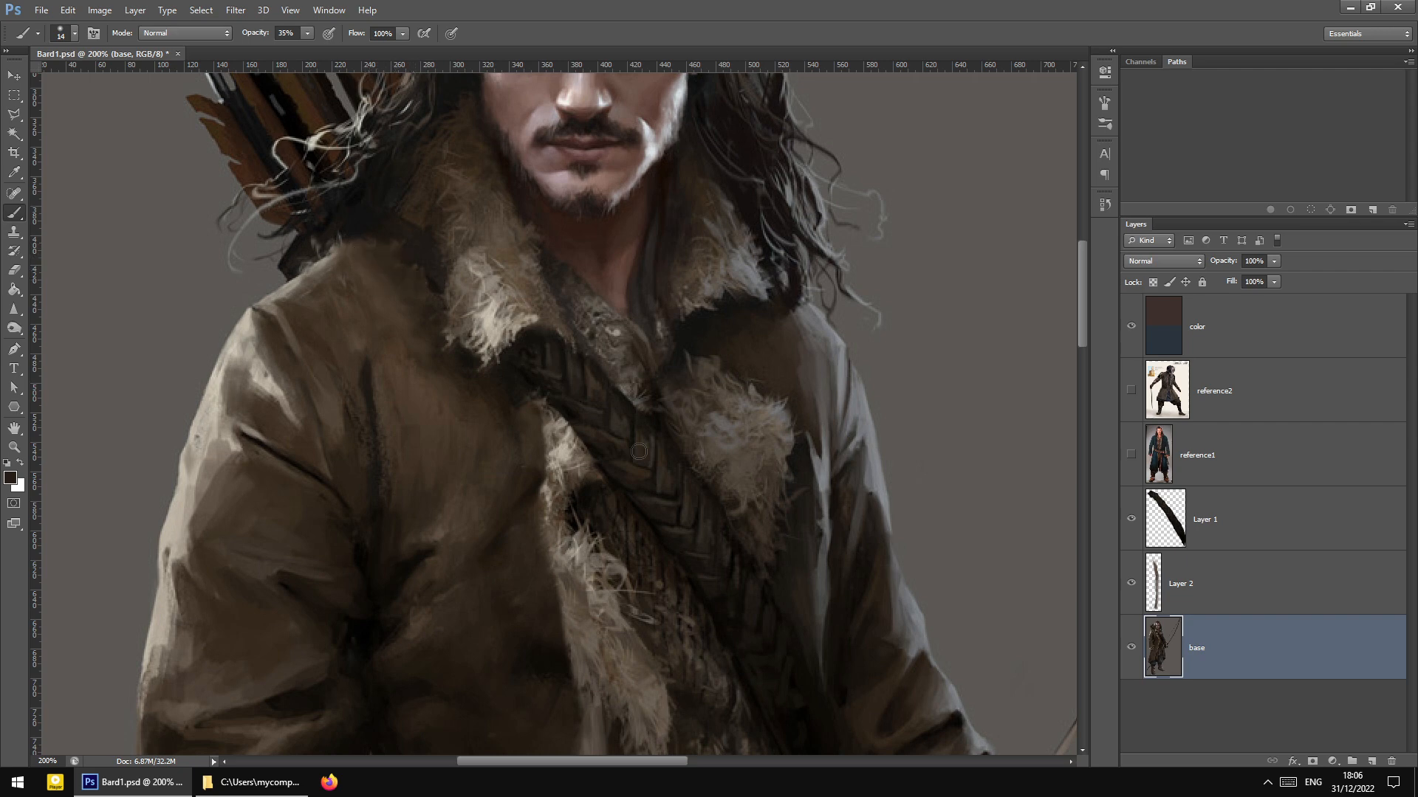
Clone plain coat texture over the upper edge of the light fur patch on the bow-side chest, beside the braided strap
scroll(847, 441, "down", 5)
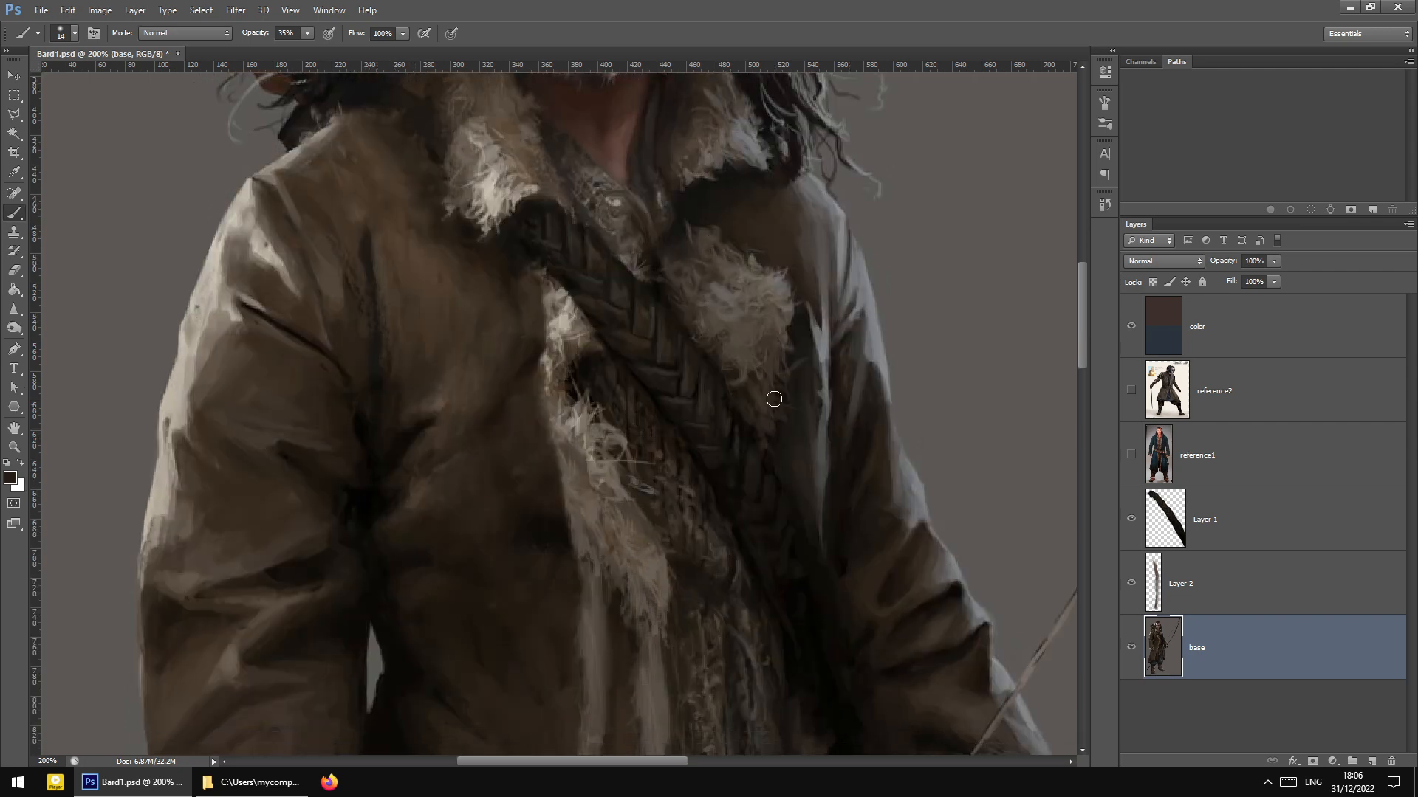
scroll(699, 591, "down", 2)
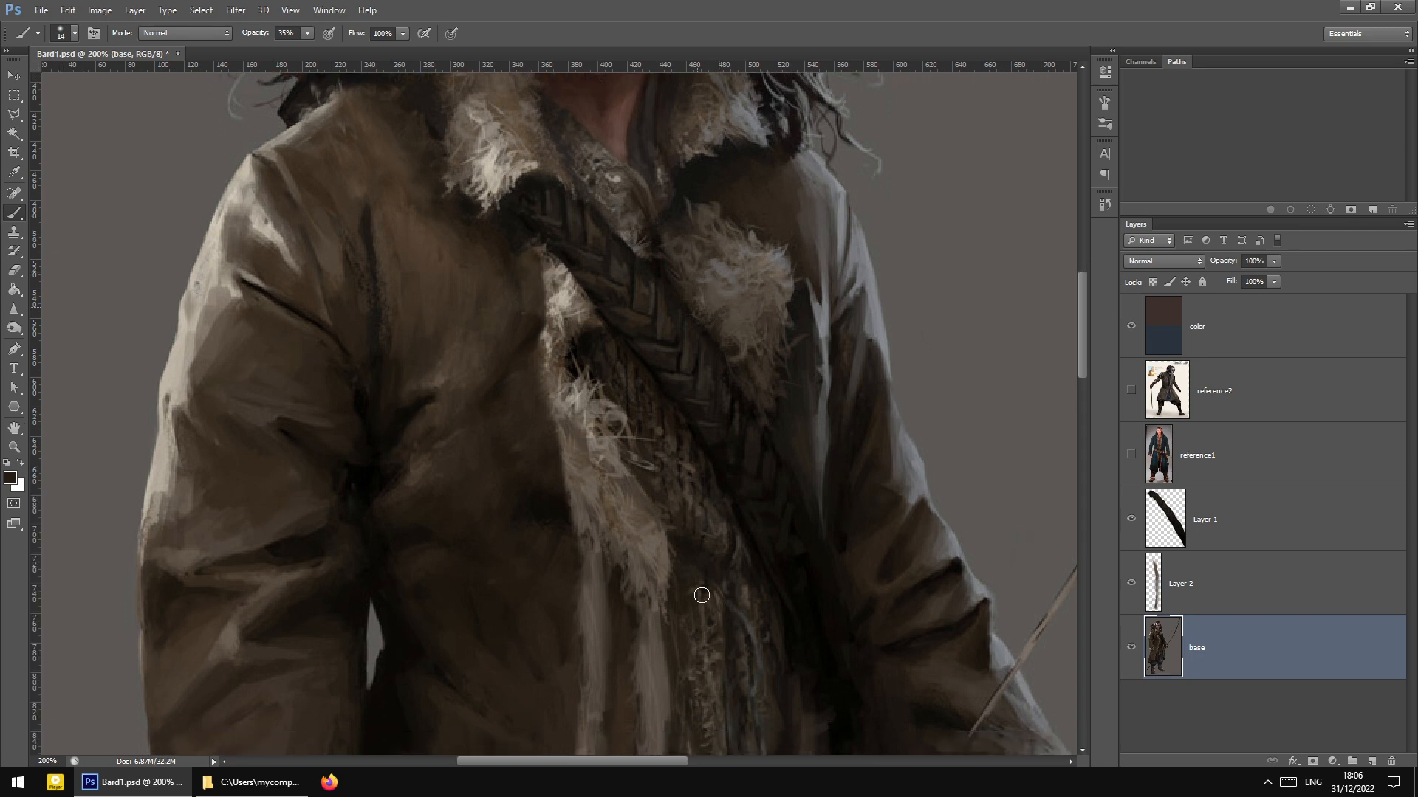
left_click_drag(624, 762, 672, 761)
scroll(571, 417, "up", 2)
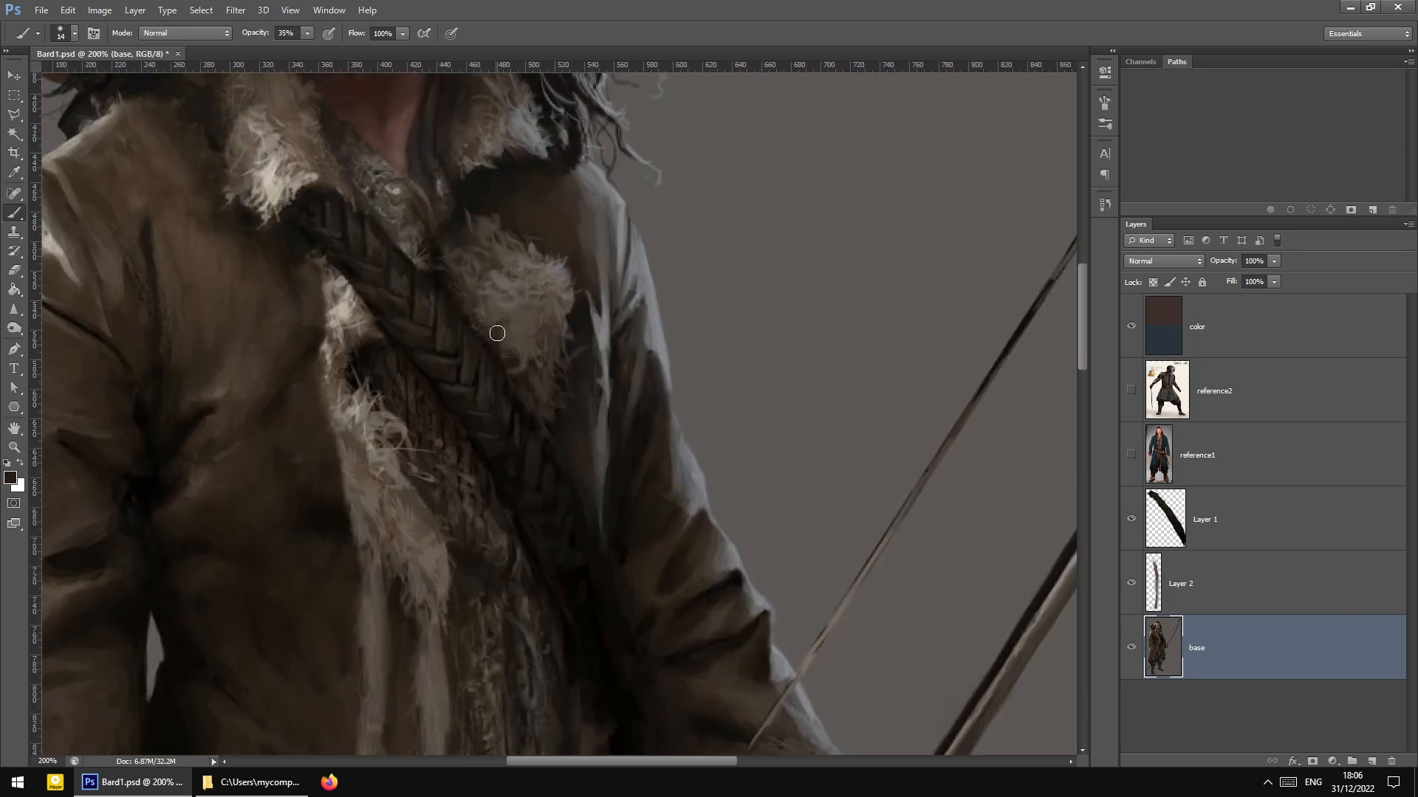
left_click(14, 234)
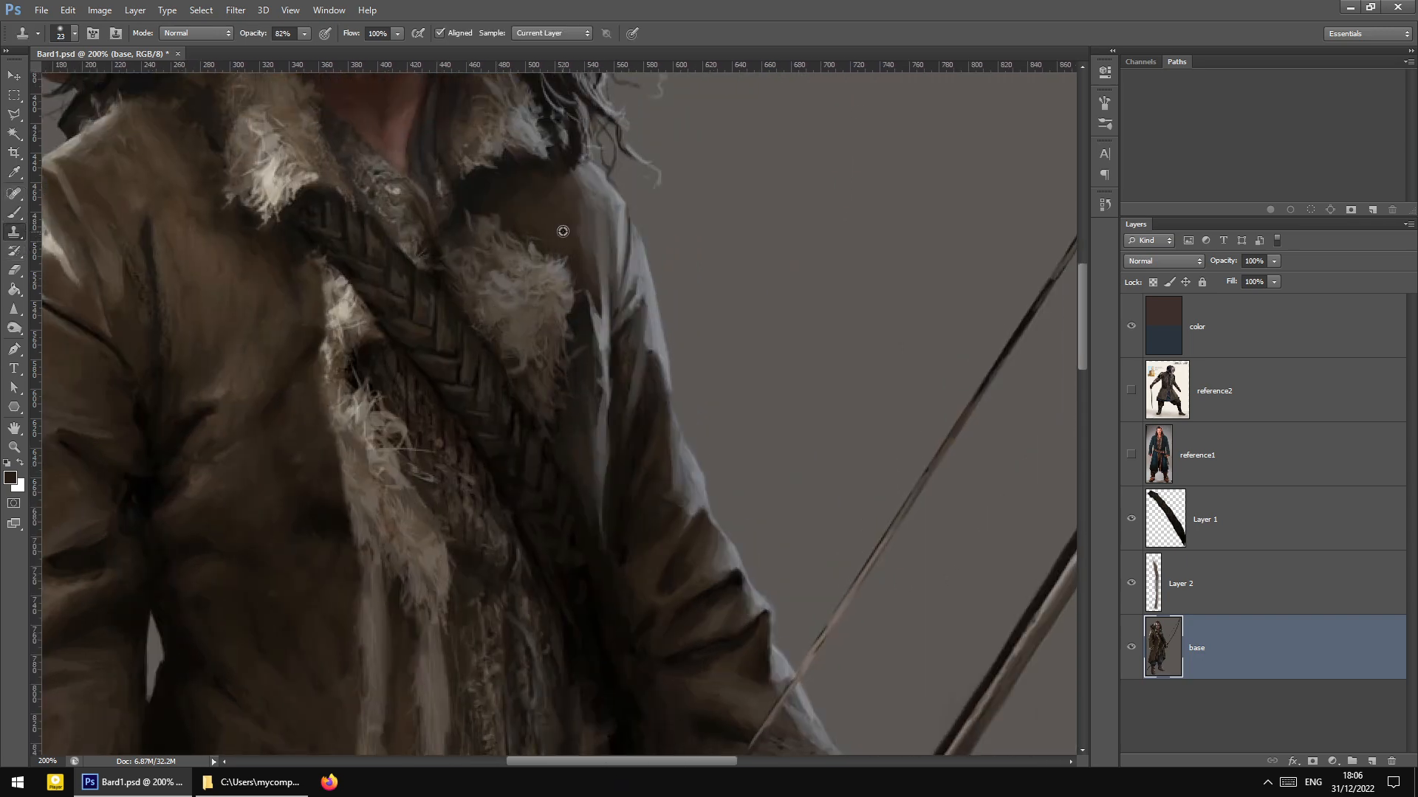
mouse_move(531, 248)
left_mouse_down()
mouse_move(520, 284)
mouse_move(506, 225)
mouse_move(500, 241)
left_mouse_up()
left_click(535, 198, "alt")
left_click_drag(553, 279, 550, 293)
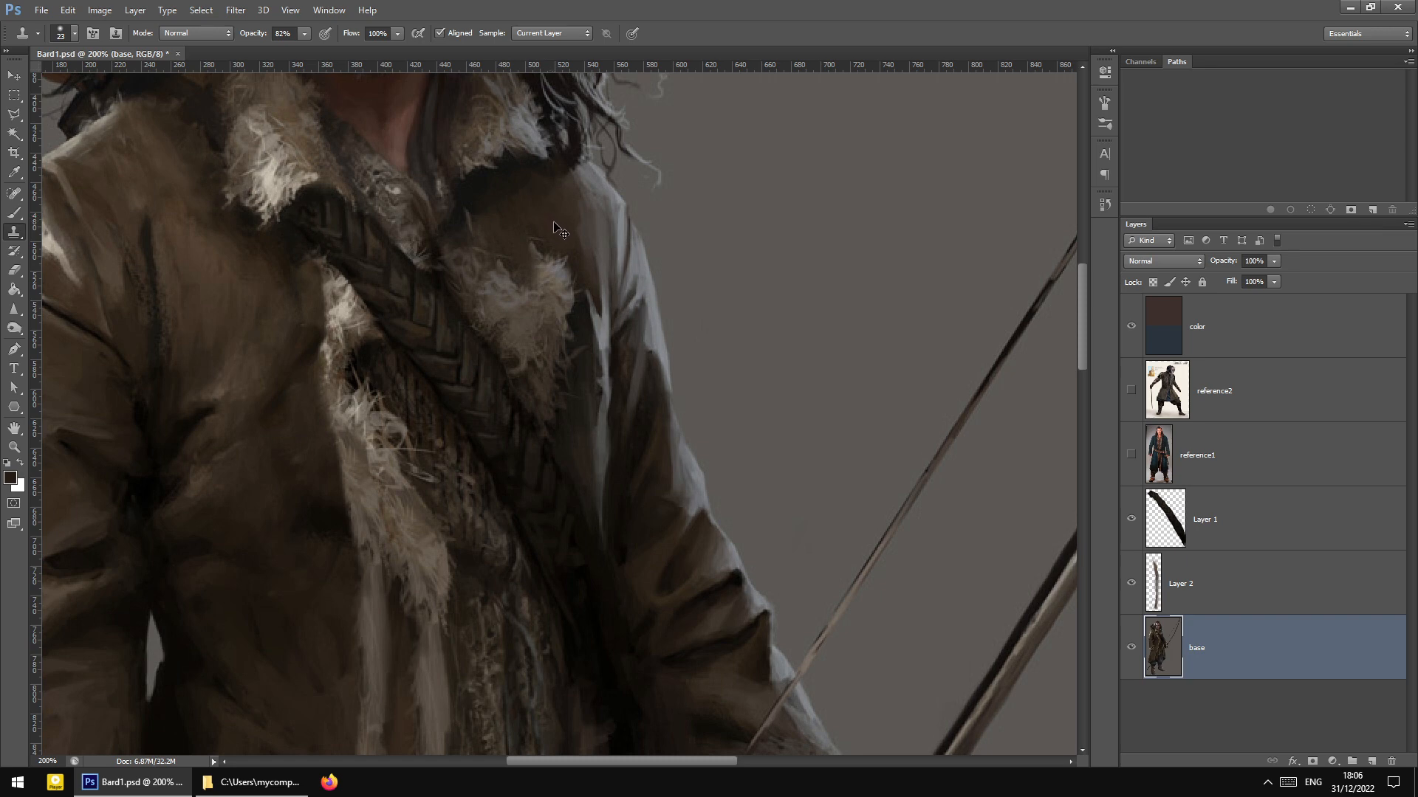
Paint out the rest of the bow-side chest fur patch with dark coat colour, using a 23 px brush at 57% opacity
left_click(14, 213)
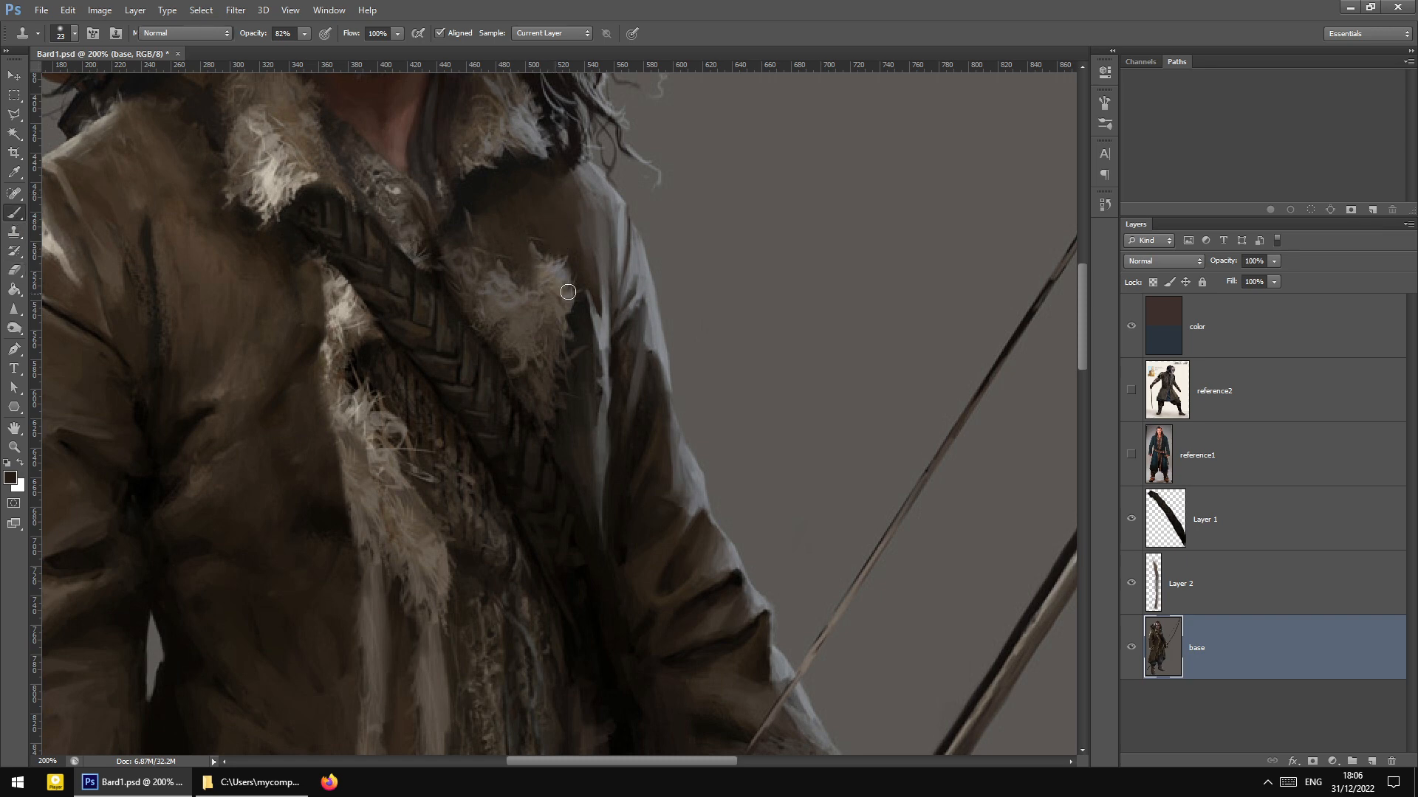
right_click(561, 305)
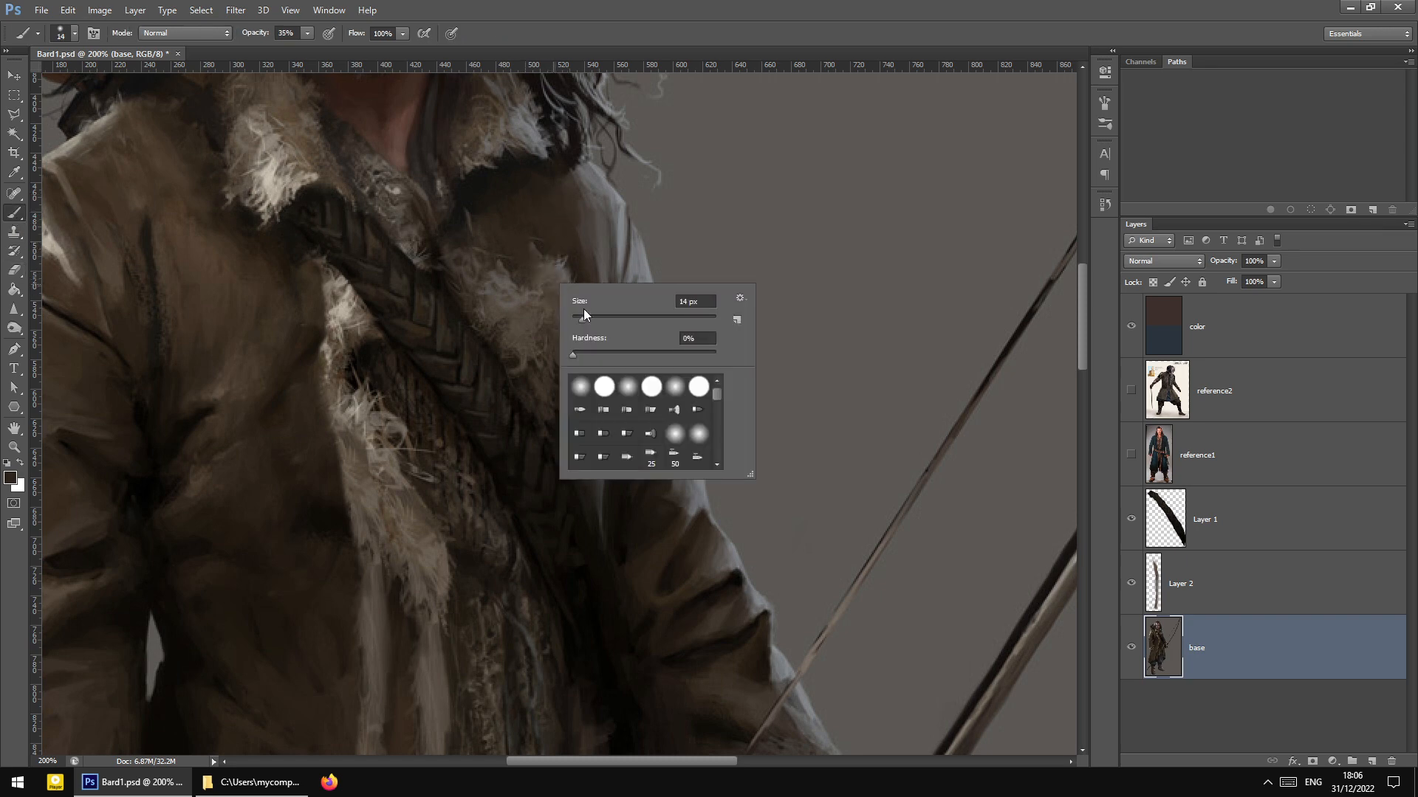
left_click_drag(585, 320, 588, 320)
left_click(307, 33)
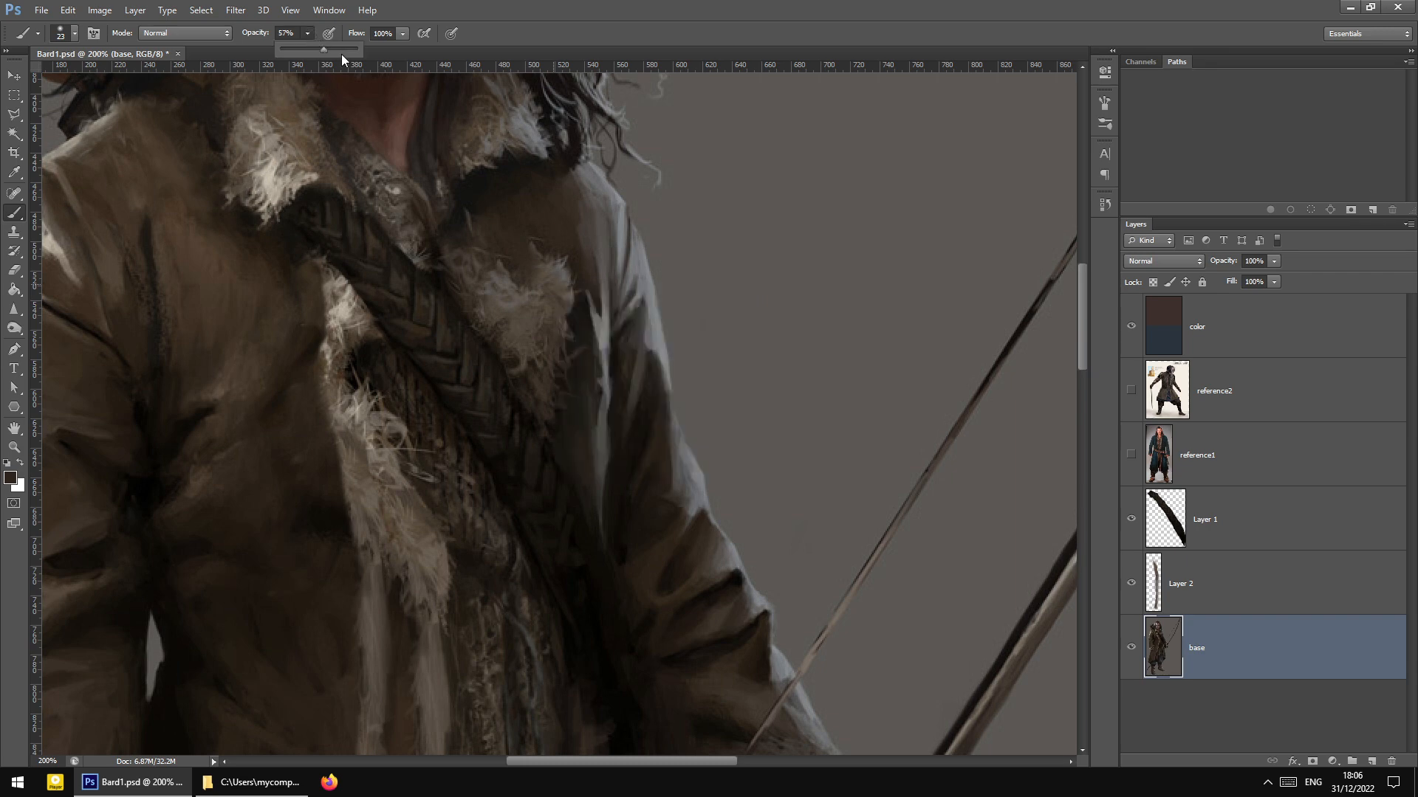
mouse_move(507, 260)
left_mouse_down()
mouse_move(562, 297)
mouse_move(533, 258)
mouse_move(560, 304)
mouse_move(519, 305)
mouse_move(524, 319)
mouse_move(491, 259)
mouse_move(494, 280)
mouse_move(491, 242)
mouse_move(543, 398)
mouse_move(561, 315)
left_mouse_up()
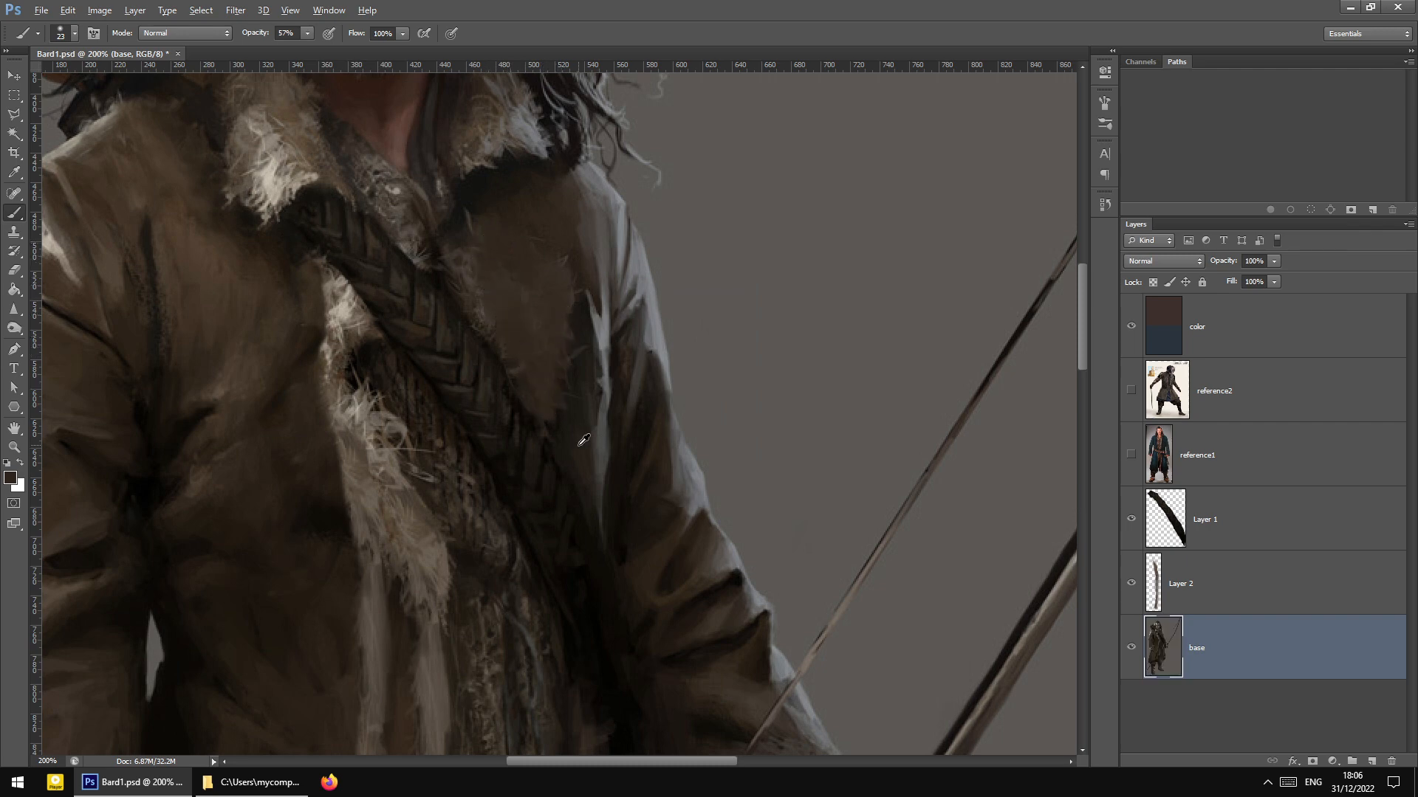
left_click_drag(557, 365, 557, 235)
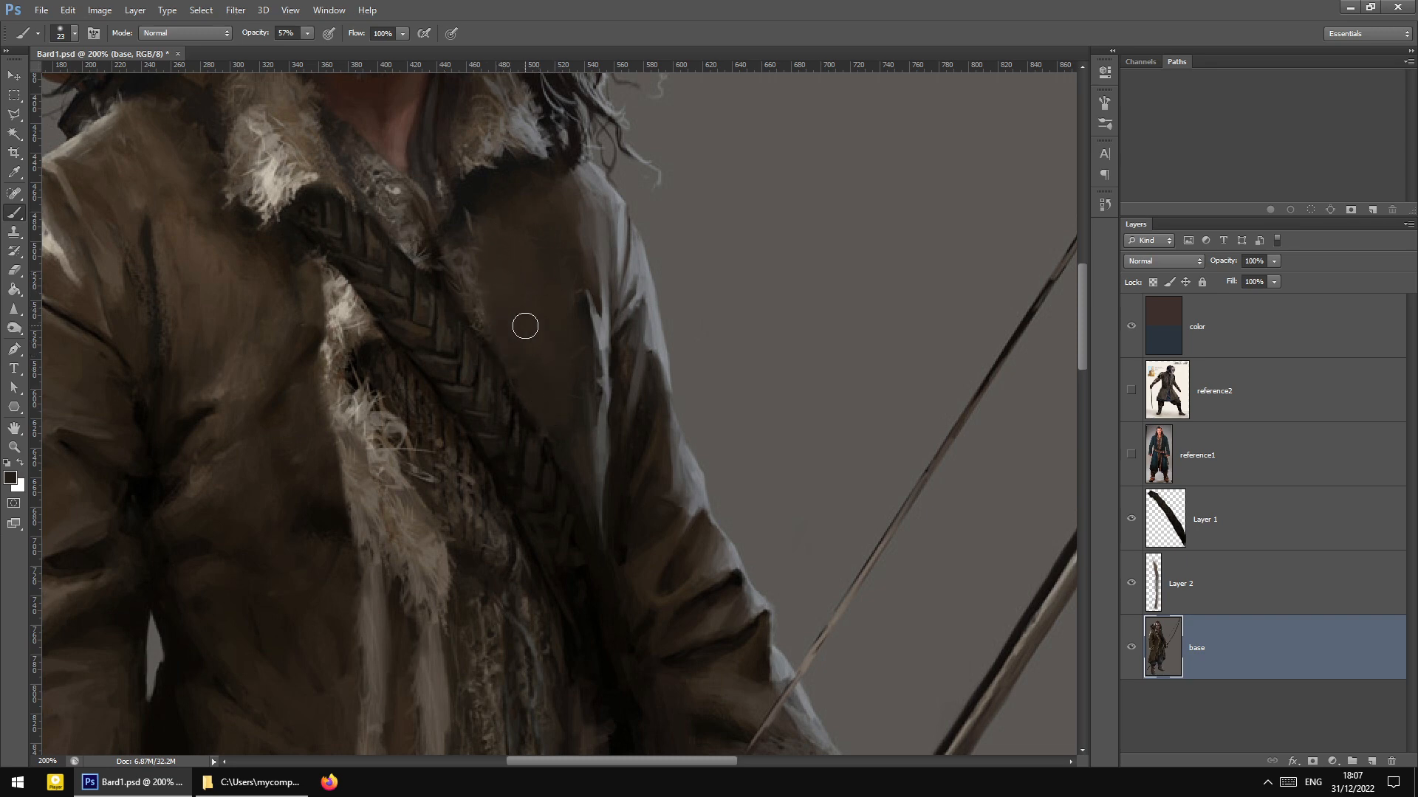
Clone the plain background over the ragged dark lining below the quiver-side hem corner to leave a clean edge
scroll(517, 303, "up", 3)
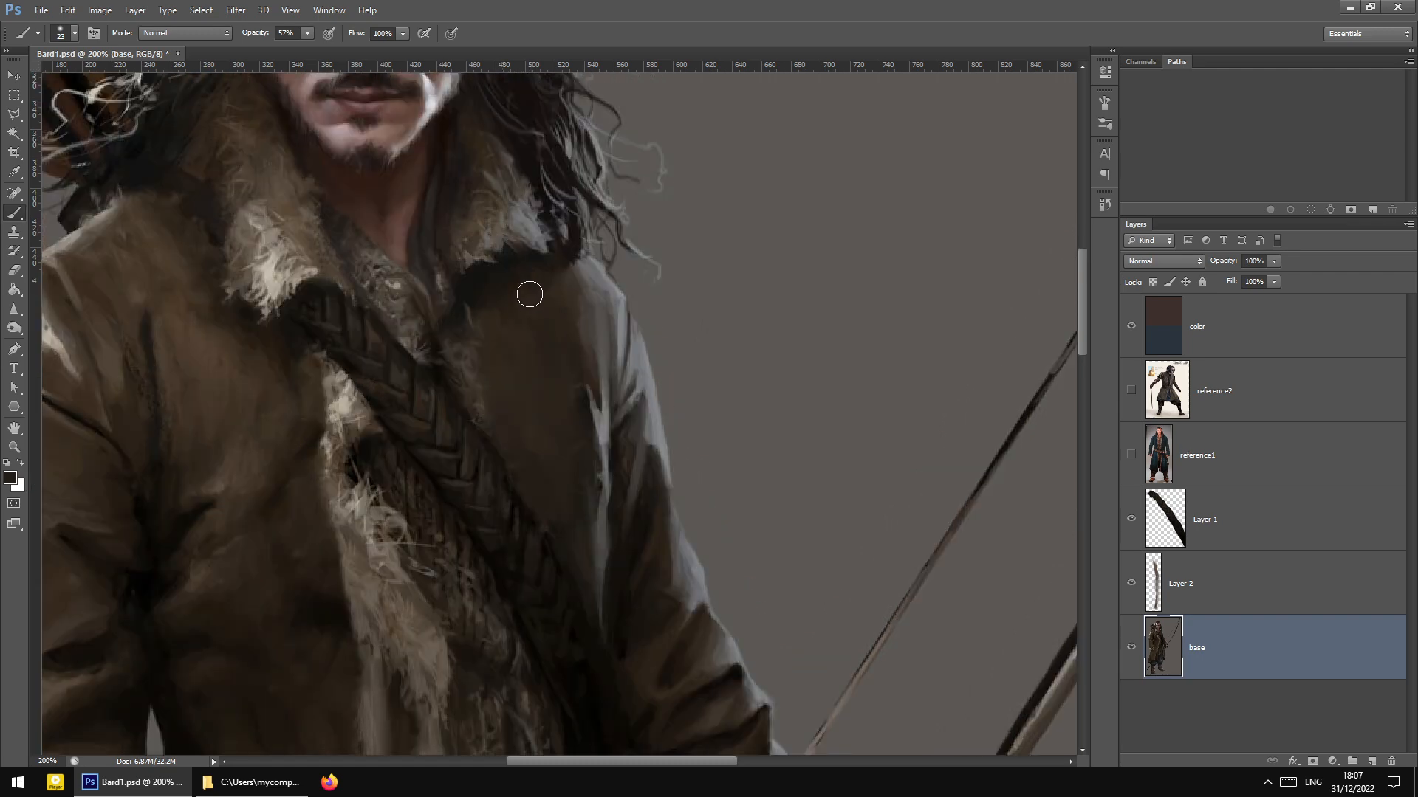
scroll(612, 373, "down", 5)
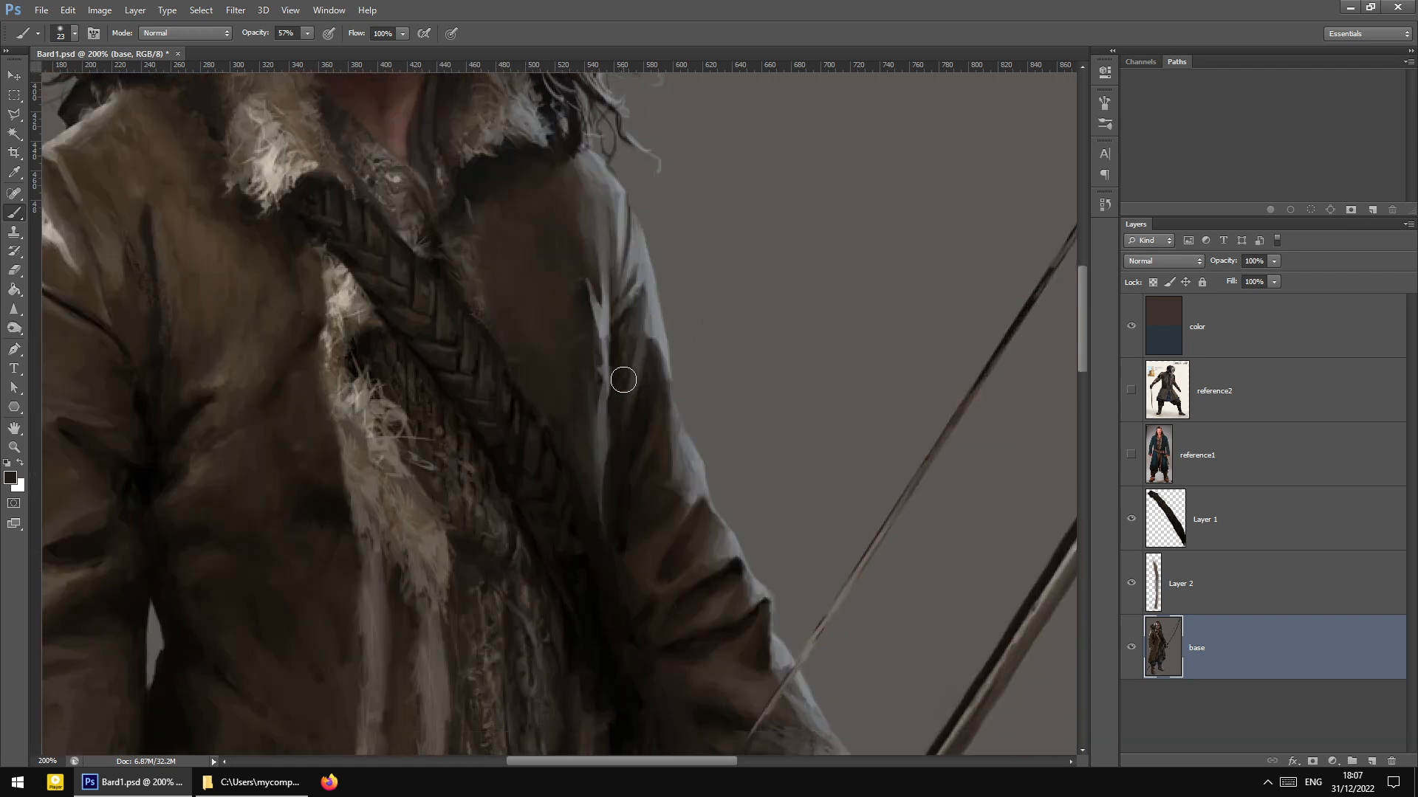
scroll(598, 374, "down", 5)
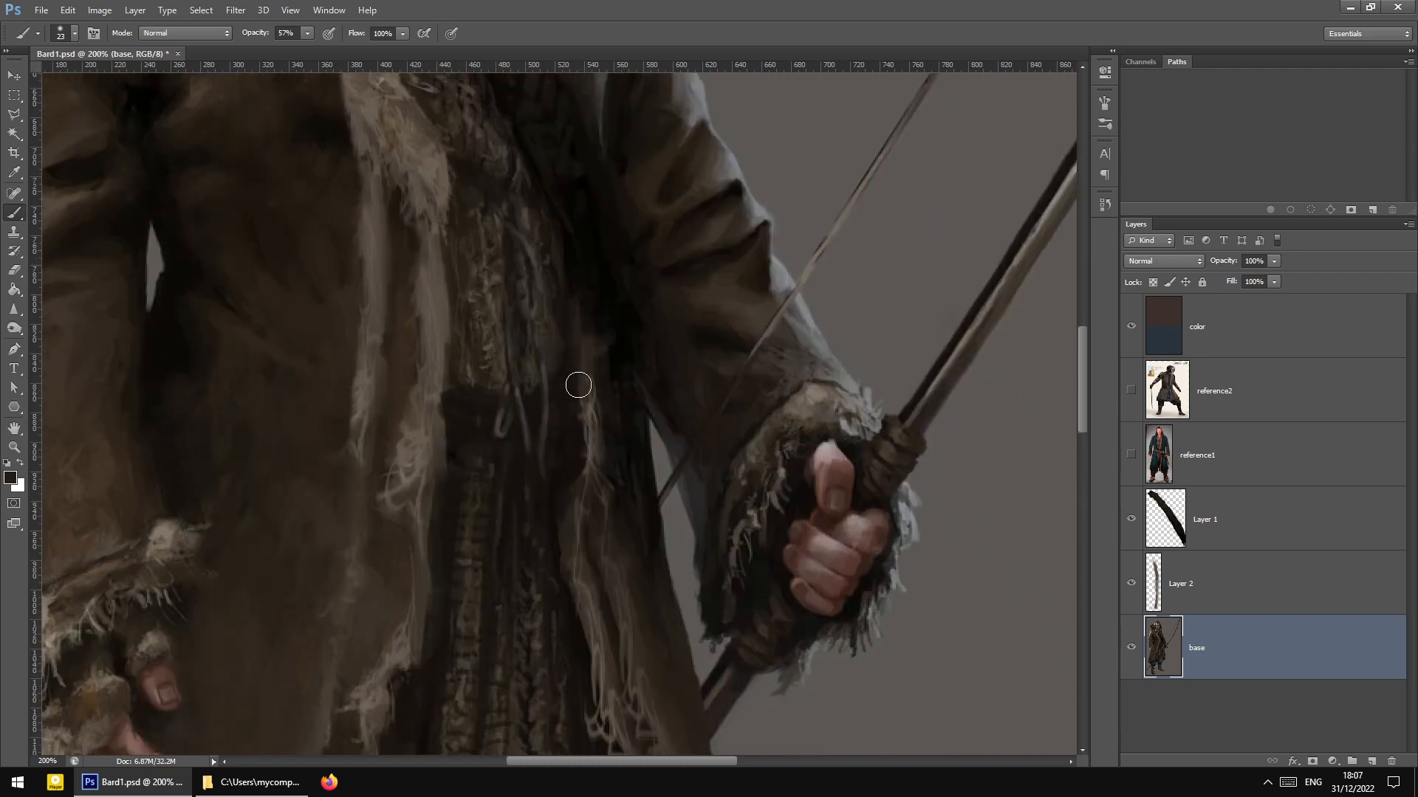
scroll(687, 524, "up", 4)
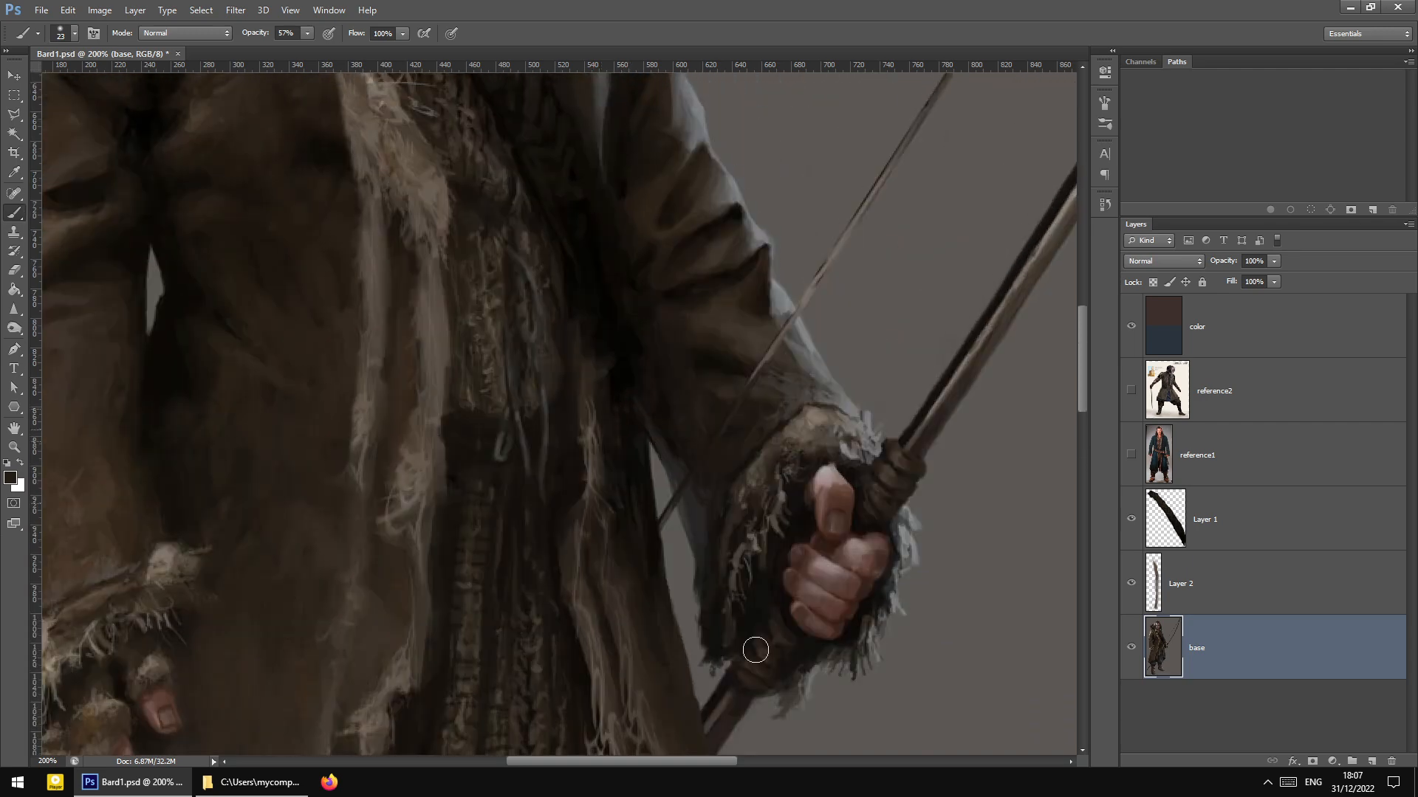
scroll(816, 591, "down", 3)
left_click_drag(1081, 406, 1079, 520)
left_click_drag(665, 761, 615, 770)
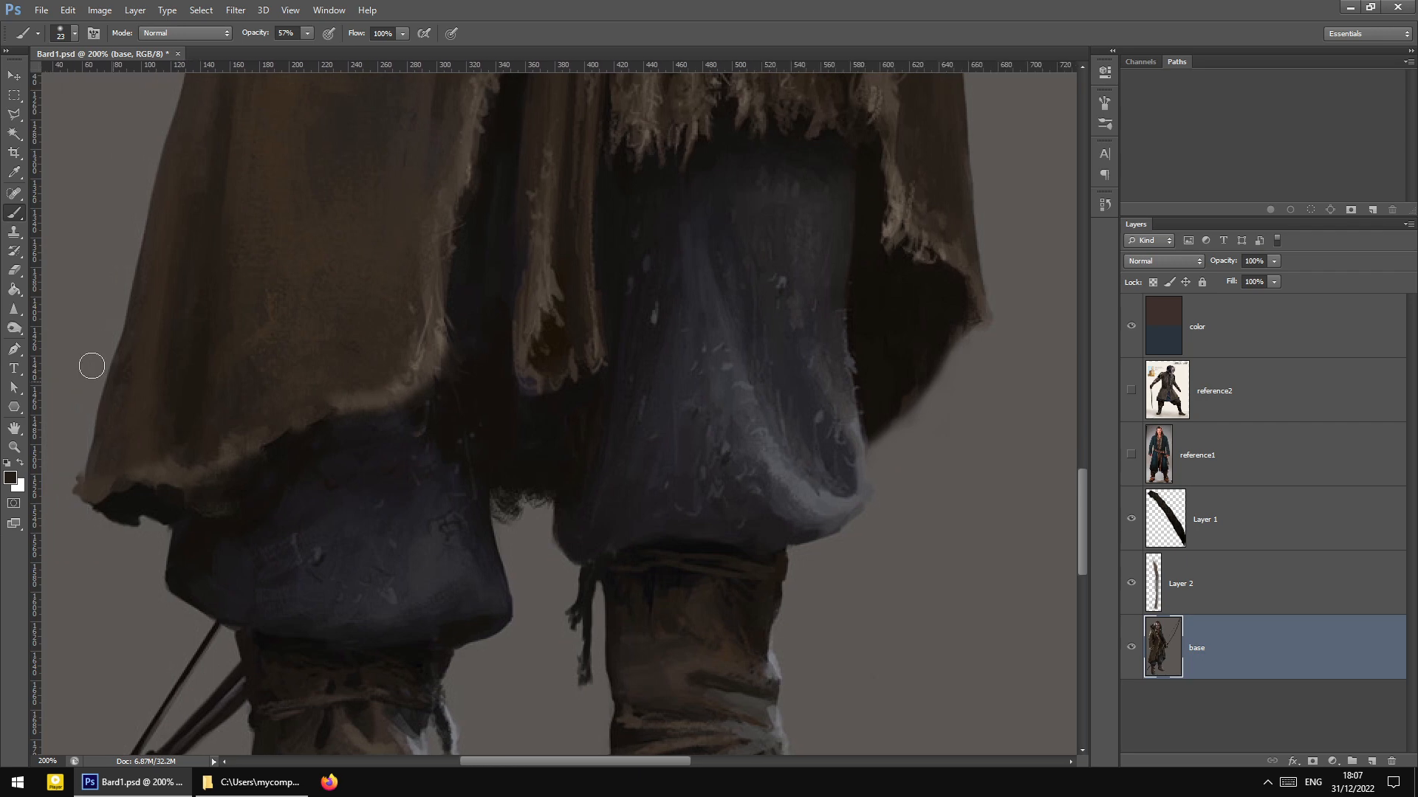
left_click(14, 232)
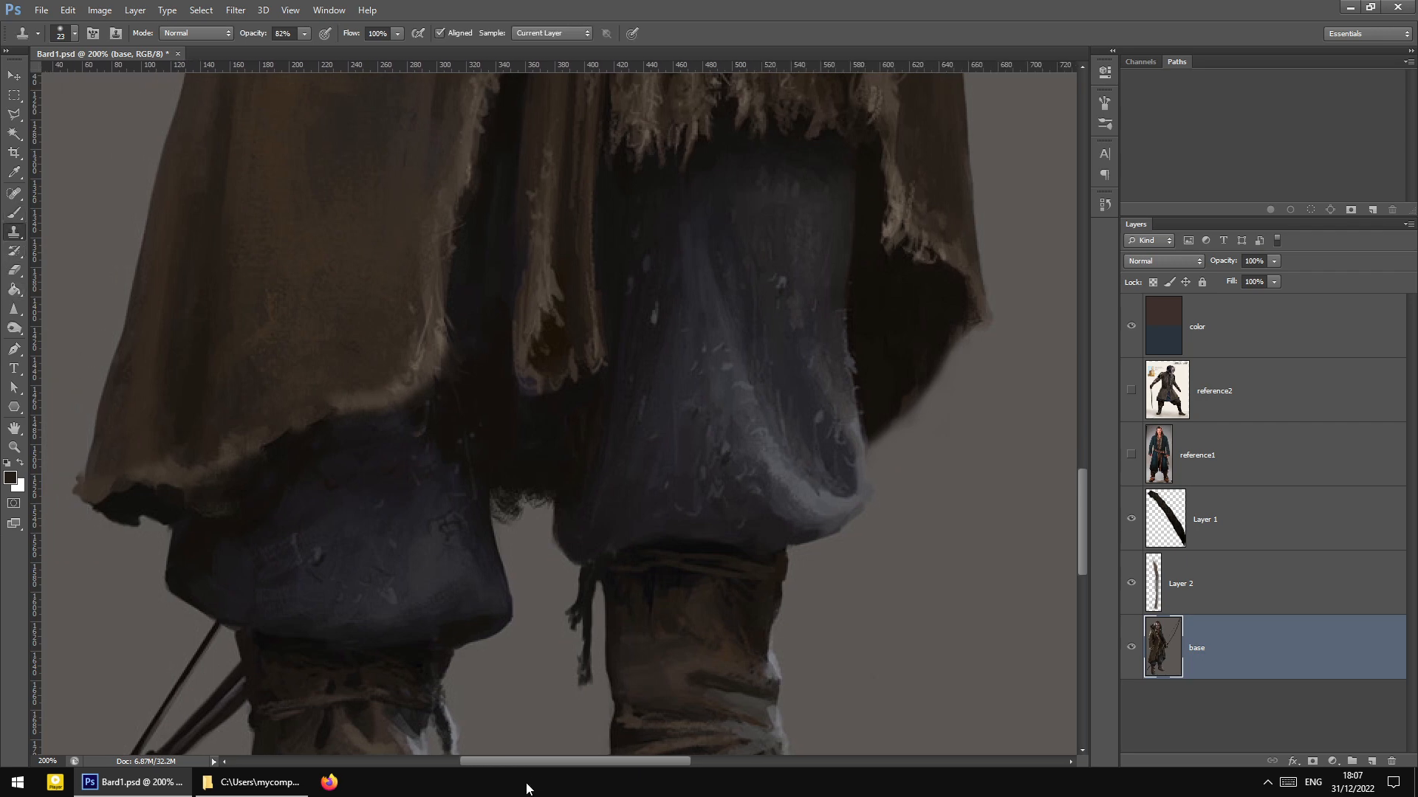
left_click_drag(495, 761, 431, 761)
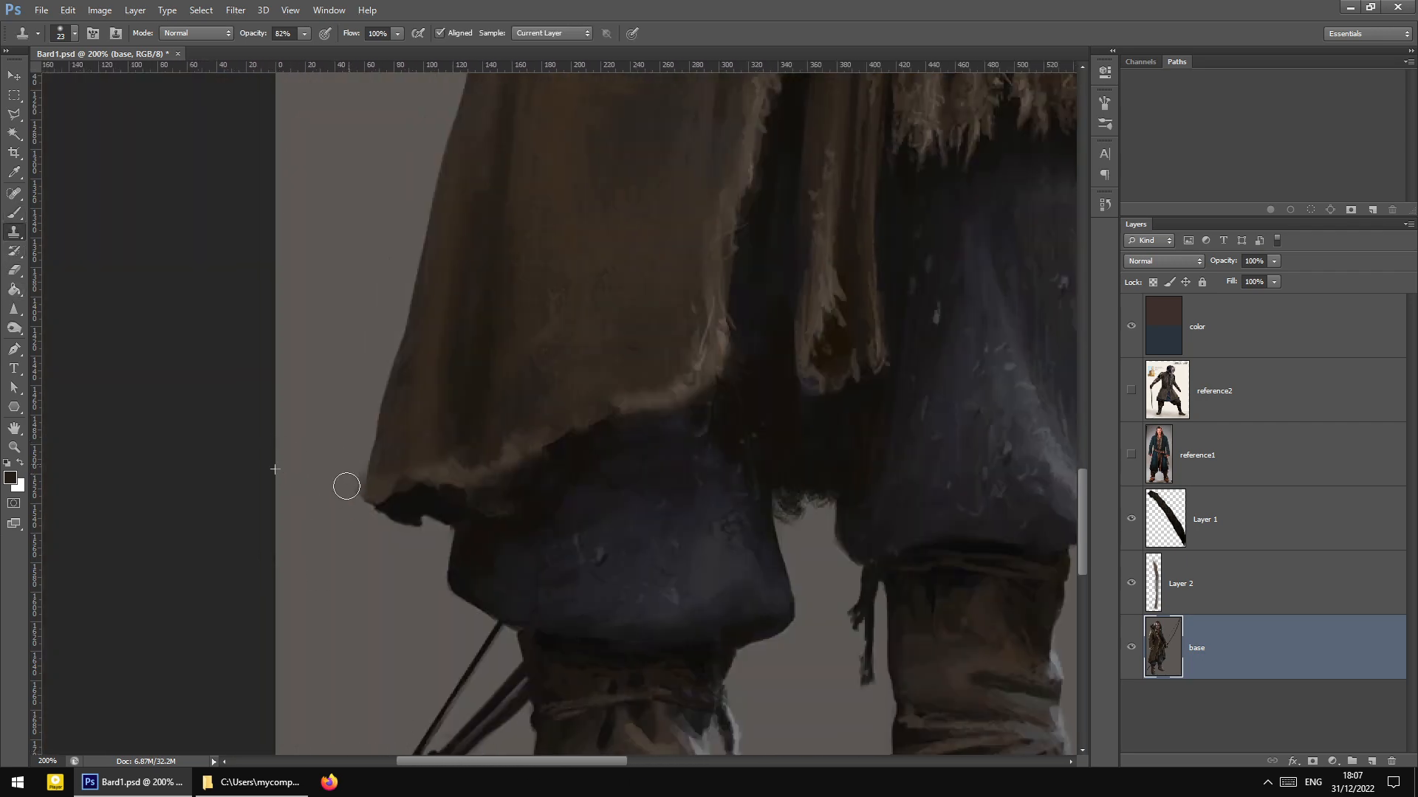
left_click_drag(350, 470, 348, 497)
mouse_move(423, 533)
left_mouse_down()
mouse_move(378, 528)
mouse_move(433, 542)
mouse_move(363, 517)
left_mouse_up()
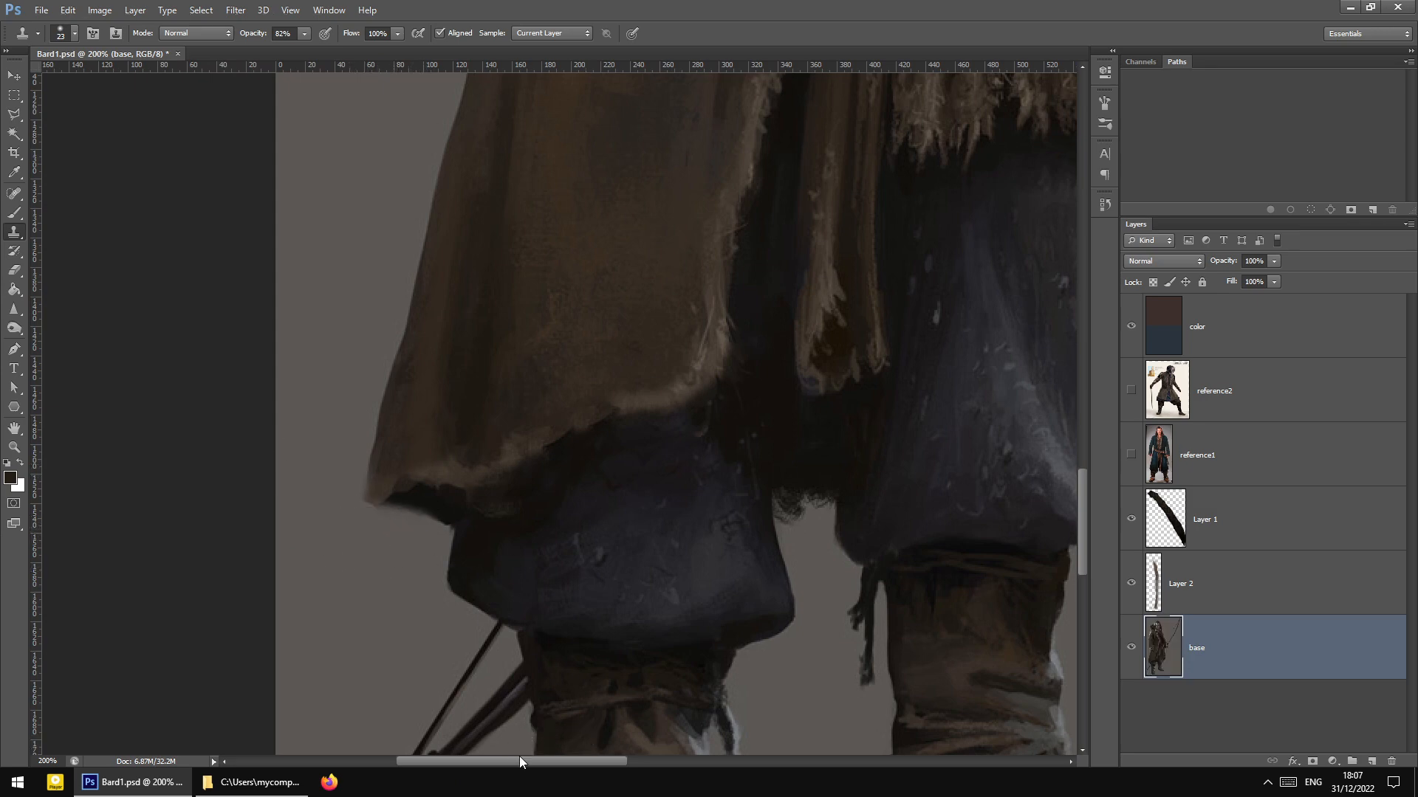
Clean the frayed bottom edge of the dark coat lining between the legs by cloning background over it
left_click_drag(520, 761, 600, 769)
left_click(460, 582, "alt")
mouse_move(443, 513)
left_mouse_down()
mouse_move(462, 506)
mouse_move(444, 514)
left_mouse_up()
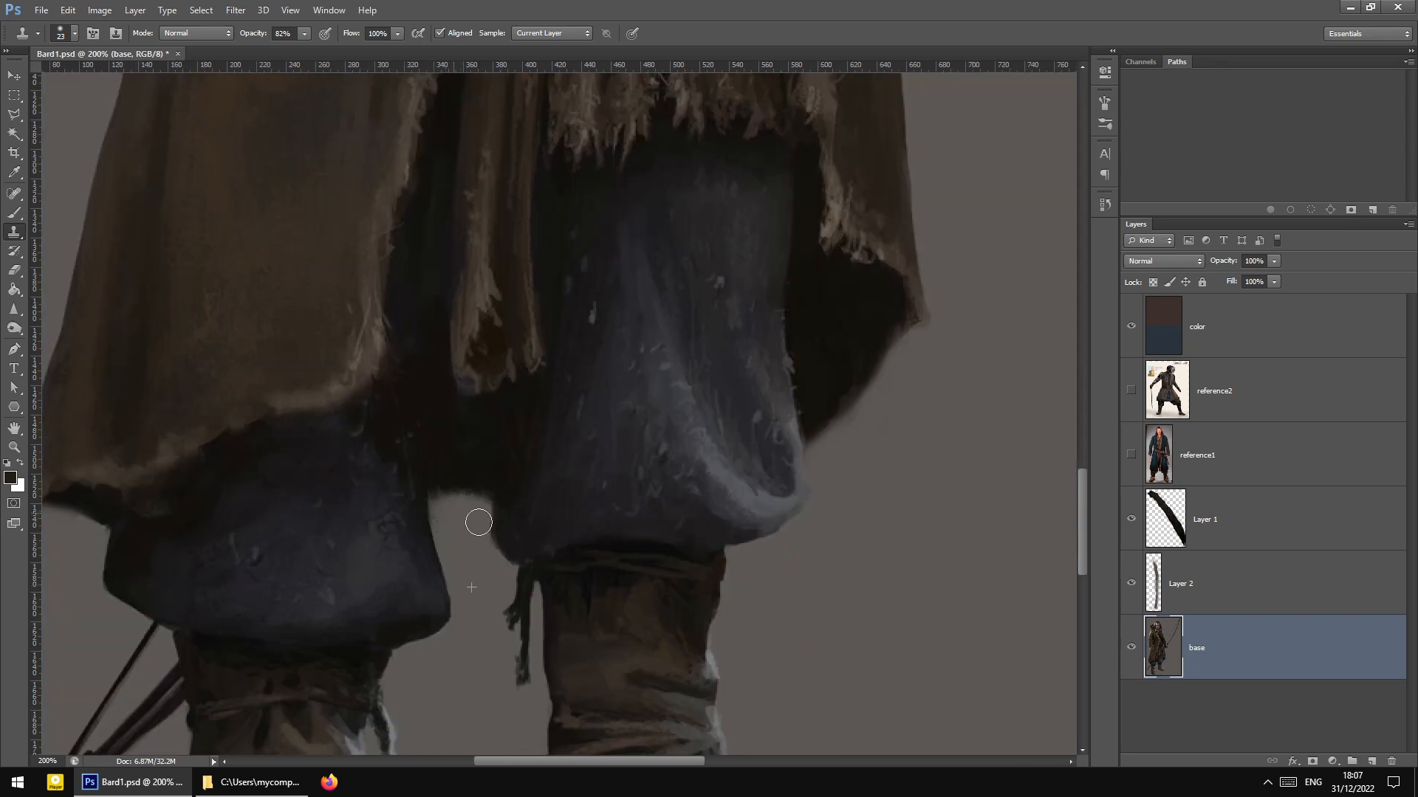
Remove the dangling lace beside the bow-side boot with cloned background and clone leather over the tie around its top
scroll(502, 530, "down", 3)
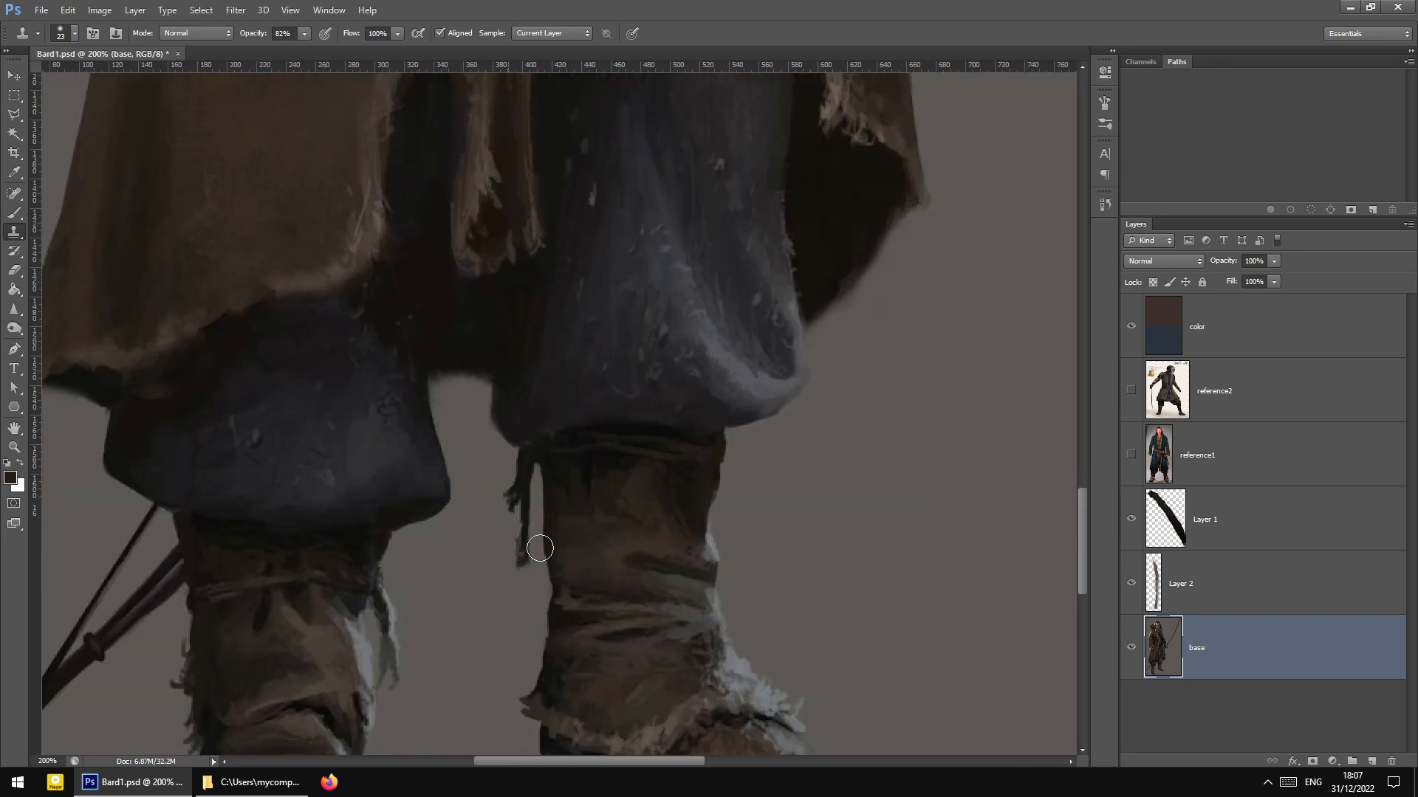
left_click(478, 595, "alt")
mouse_move(515, 543)
left_mouse_down()
mouse_move(517, 564)
mouse_move(512, 469)
mouse_move(513, 504)
mouse_move(522, 468)
mouse_move(527, 481)
mouse_move(601, 436)
mouse_move(708, 451)
left_mouse_up()
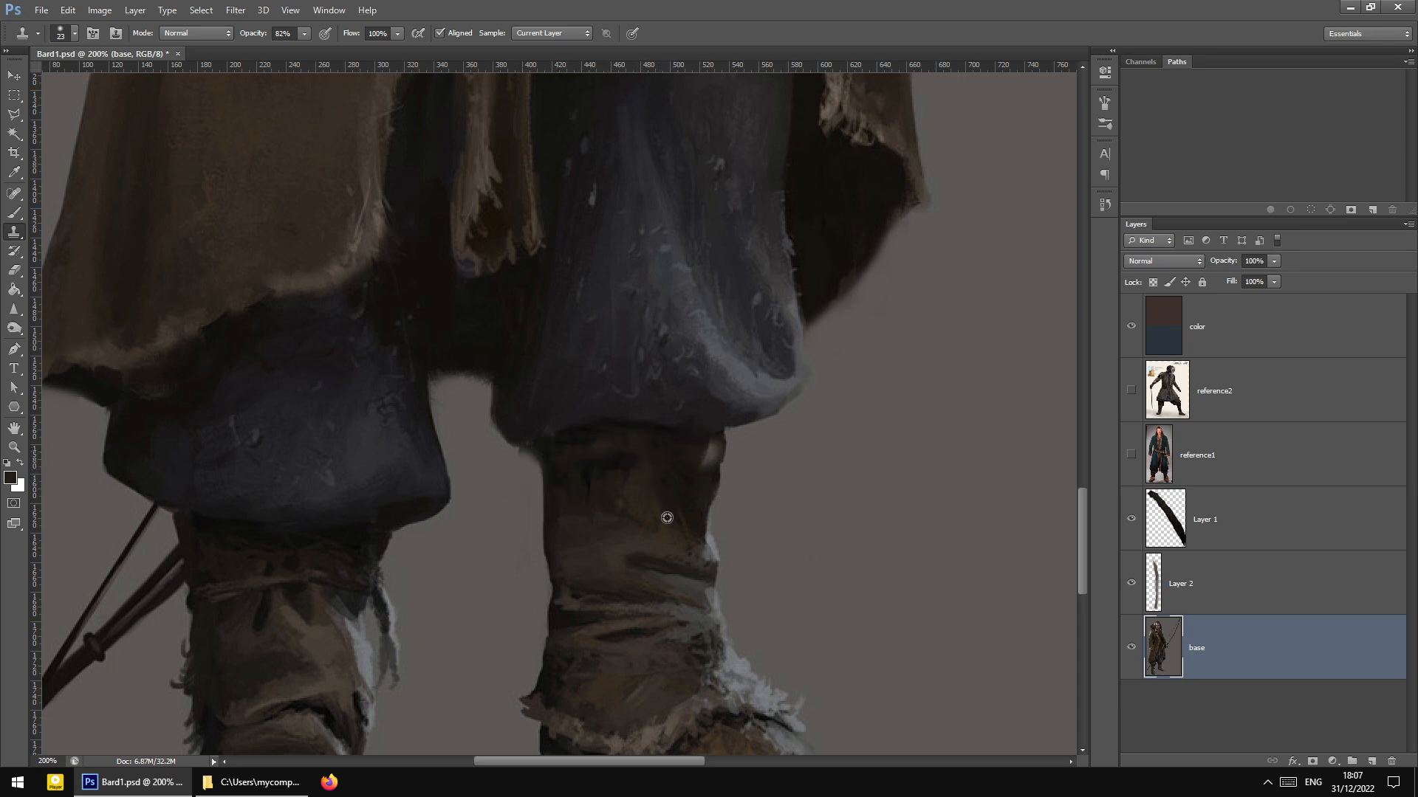
Undo the last clone stroke and paint sampled dark brown over the ties around the upper parts of both boots
key("ctrl+z")
key("b")
left_click(694, 480, "alt")
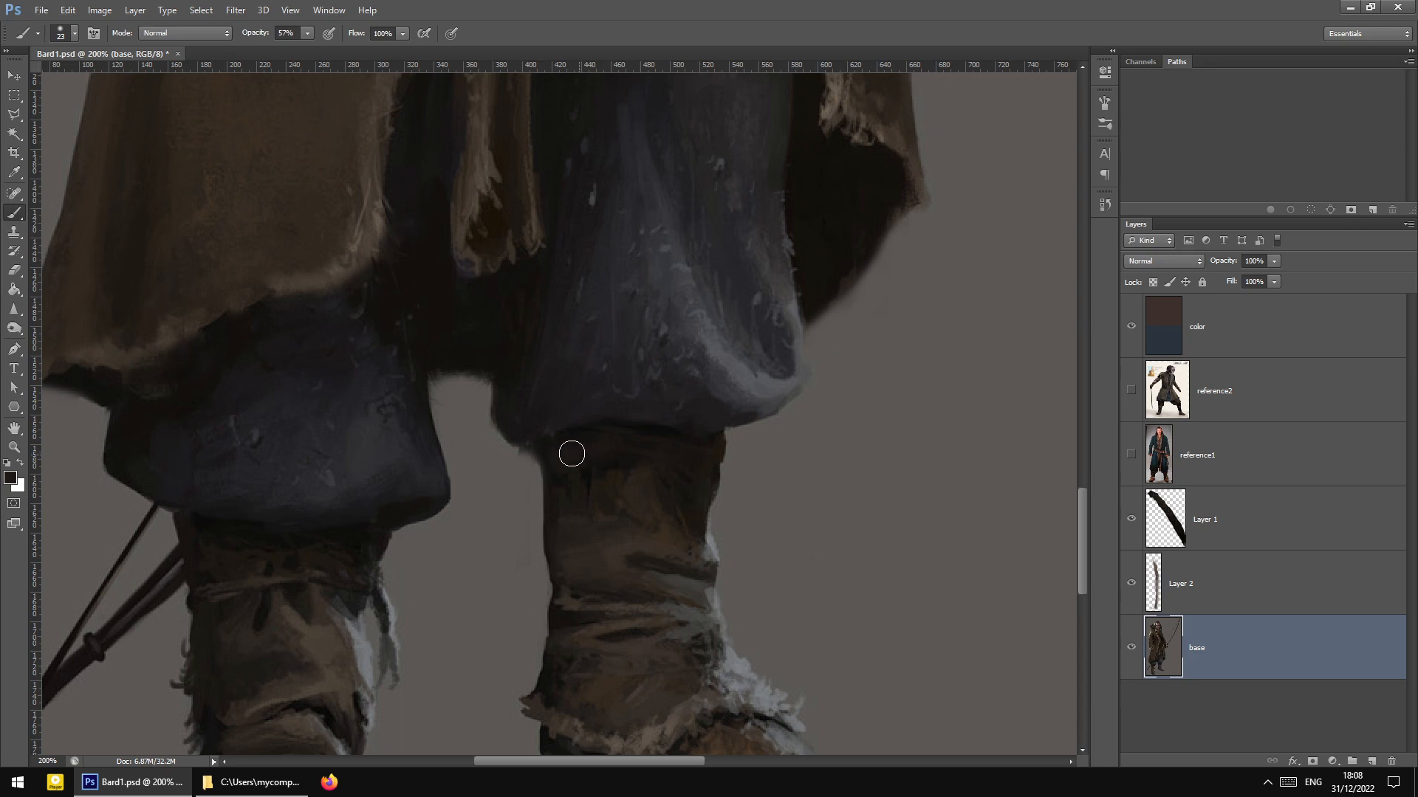
scroll(296, 592, "down", 3)
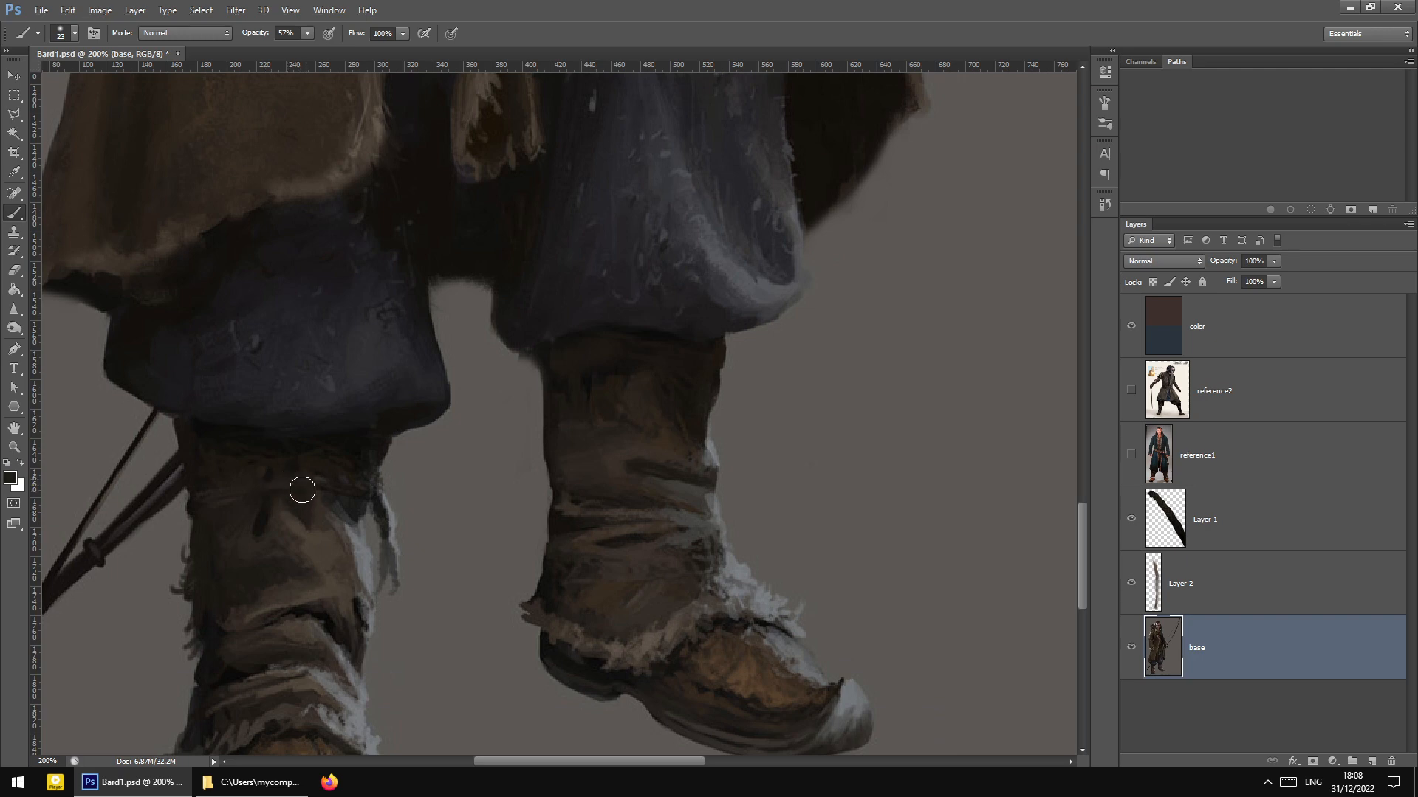
Clone the plain background over the loose fringe along both sides of the quiver-side boot shaft
left_click(14, 234)
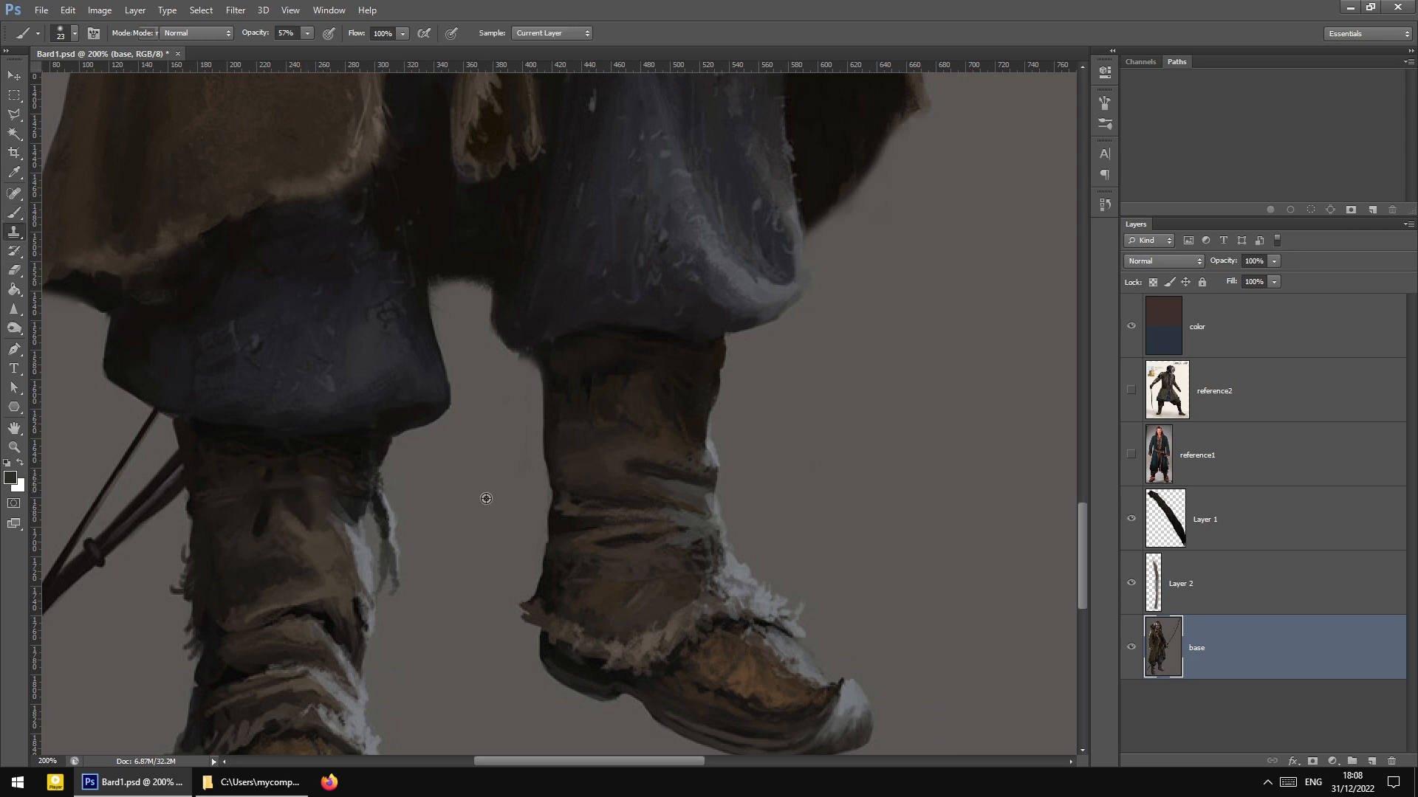
left_click(482, 512, "alt")
mouse_move(393, 497)
left_mouse_down()
mouse_move(384, 477)
mouse_move(390, 608)
left_mouse_up()
scroll(393, 595, "down", 5)
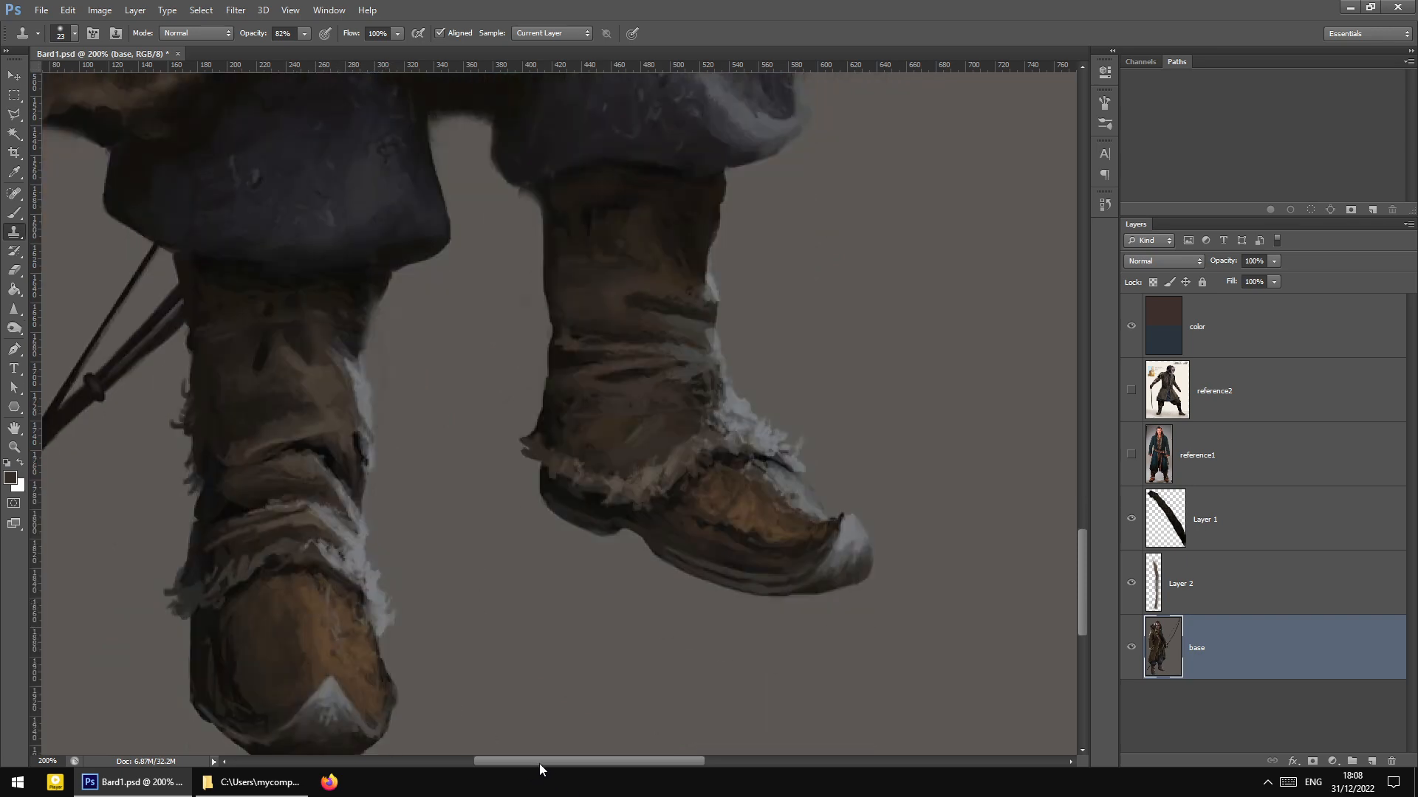
left_click_drag(539, 763, 501, 764)
left_click_drag(358, 497, 349, 459)
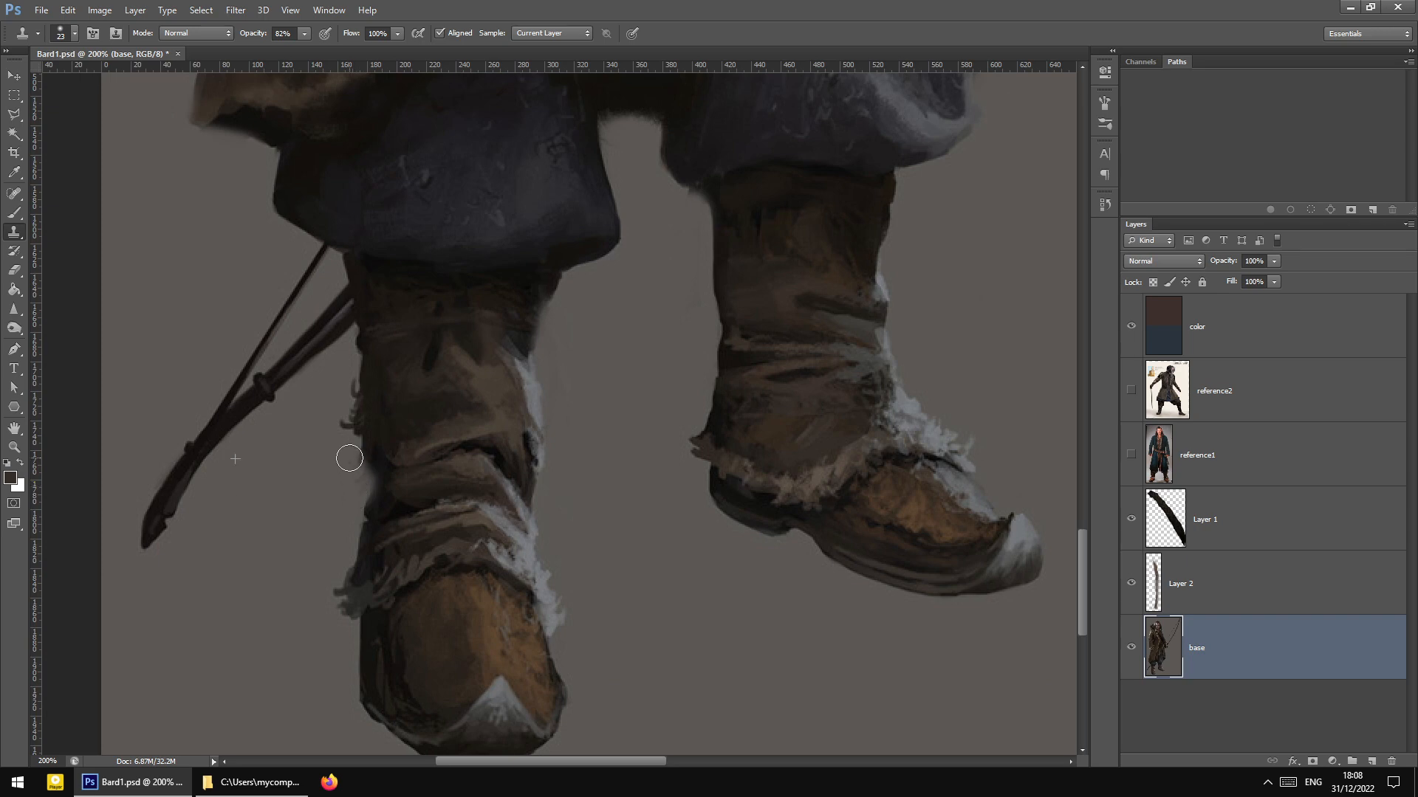
mouse_move(347, 511)
left_mouse_down()
mouse_move(324, 501)
mouse_move(348, 485)
mouse_move(342, 403)
mouse_move(341, 416)
left_mouse_up()
Examine the retouched boots, hem and coat front up to the sleeve cuff at different magnifications
scroll(661, 534, "up", 5)
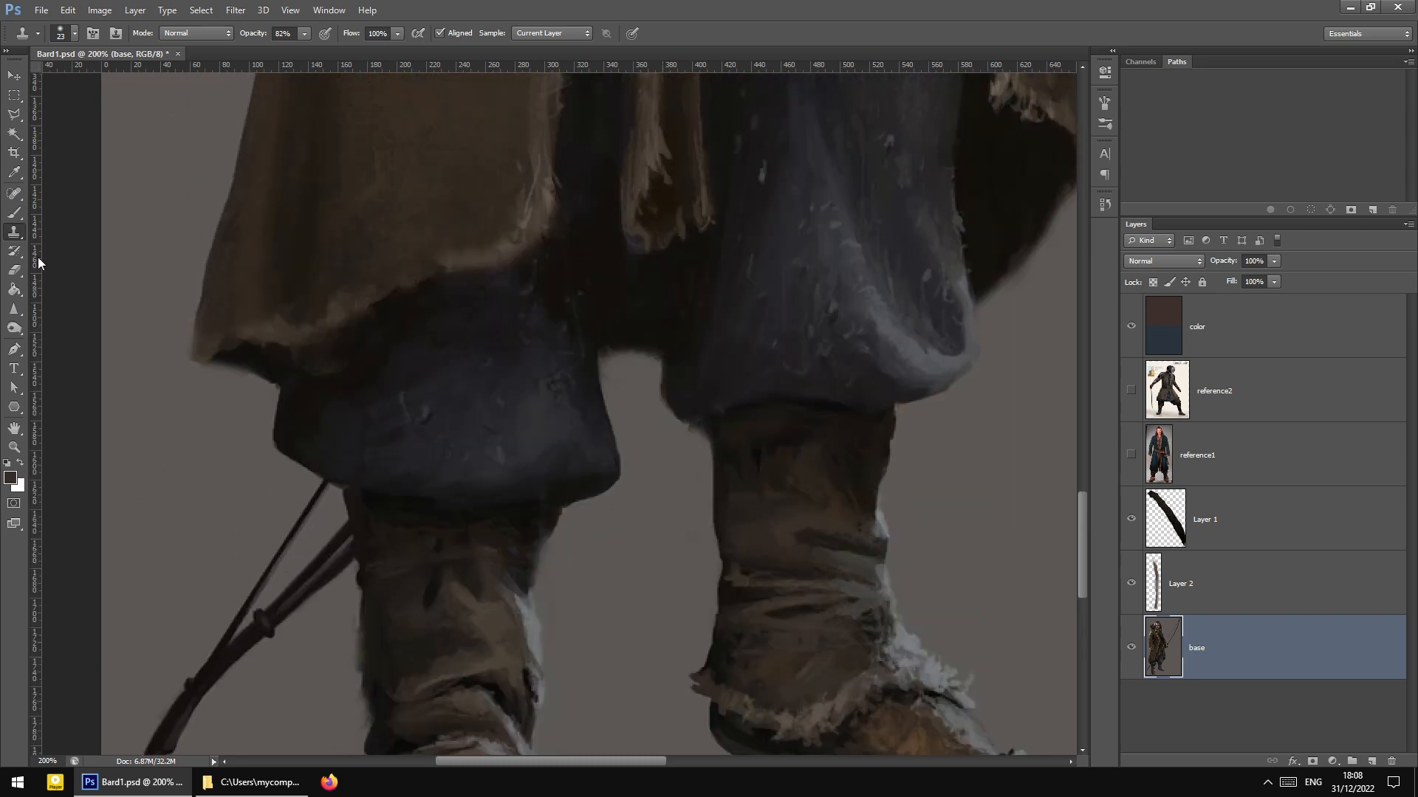
left_click(14, 213)
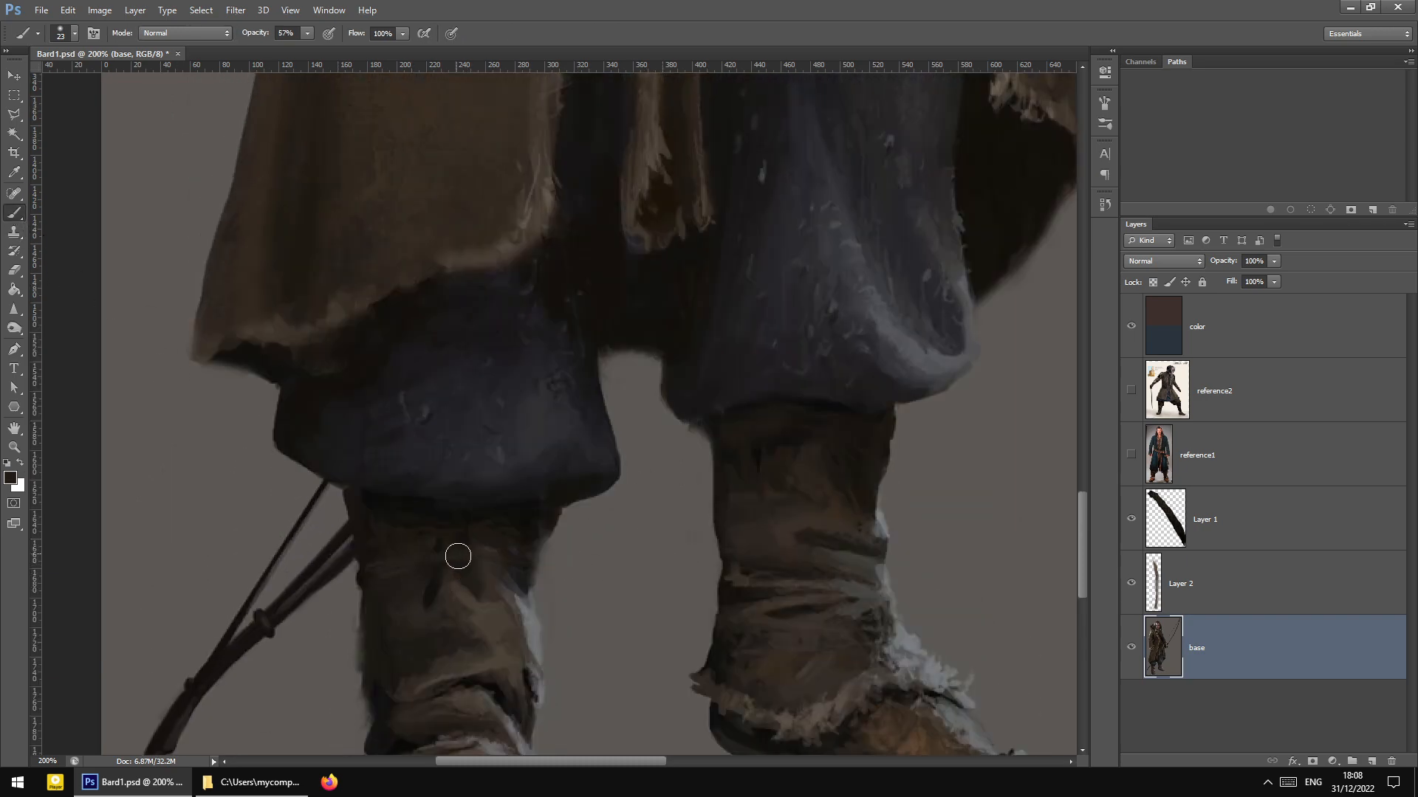
scroll(623, 627, "up", 6)
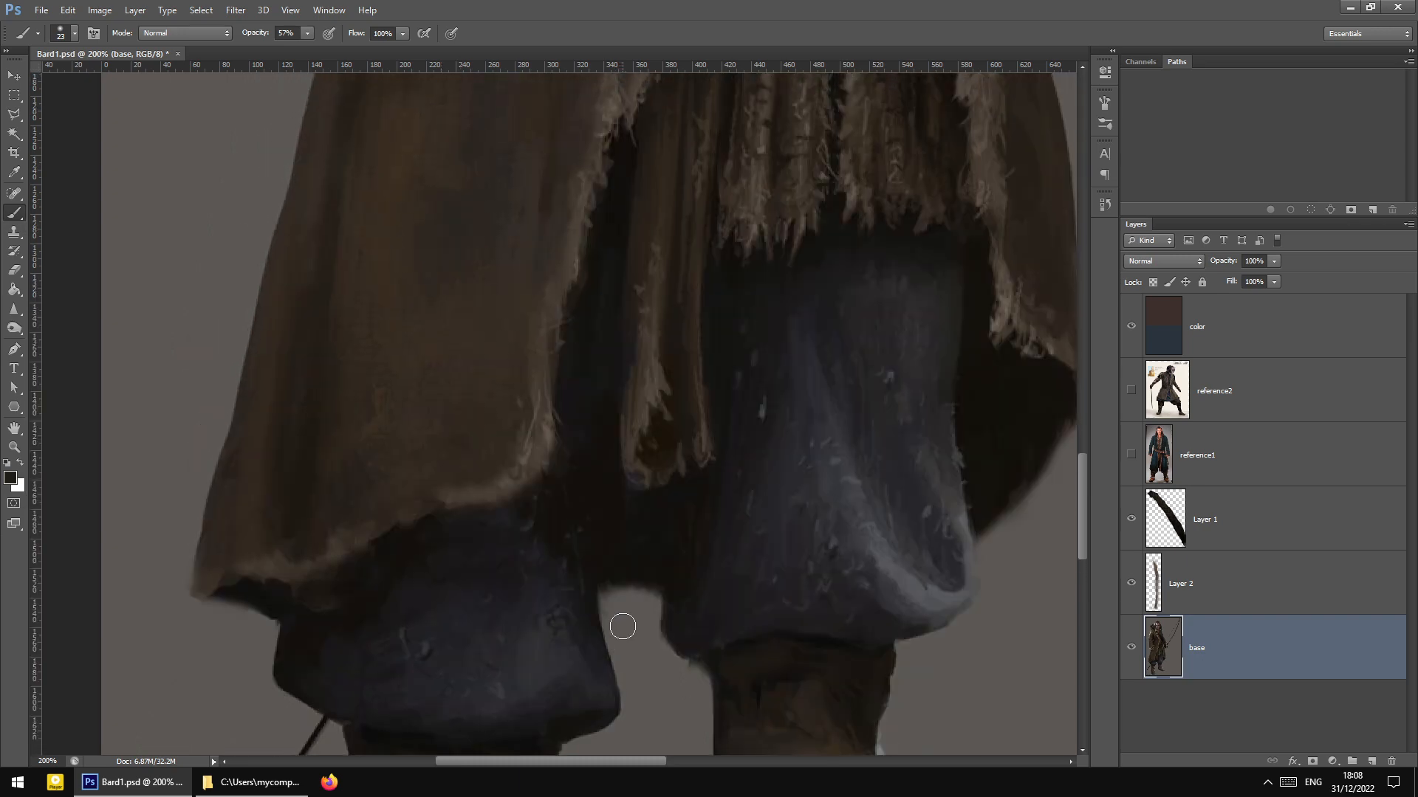
key("ctrl+minus")
scroll(622, 626, "up", 5)
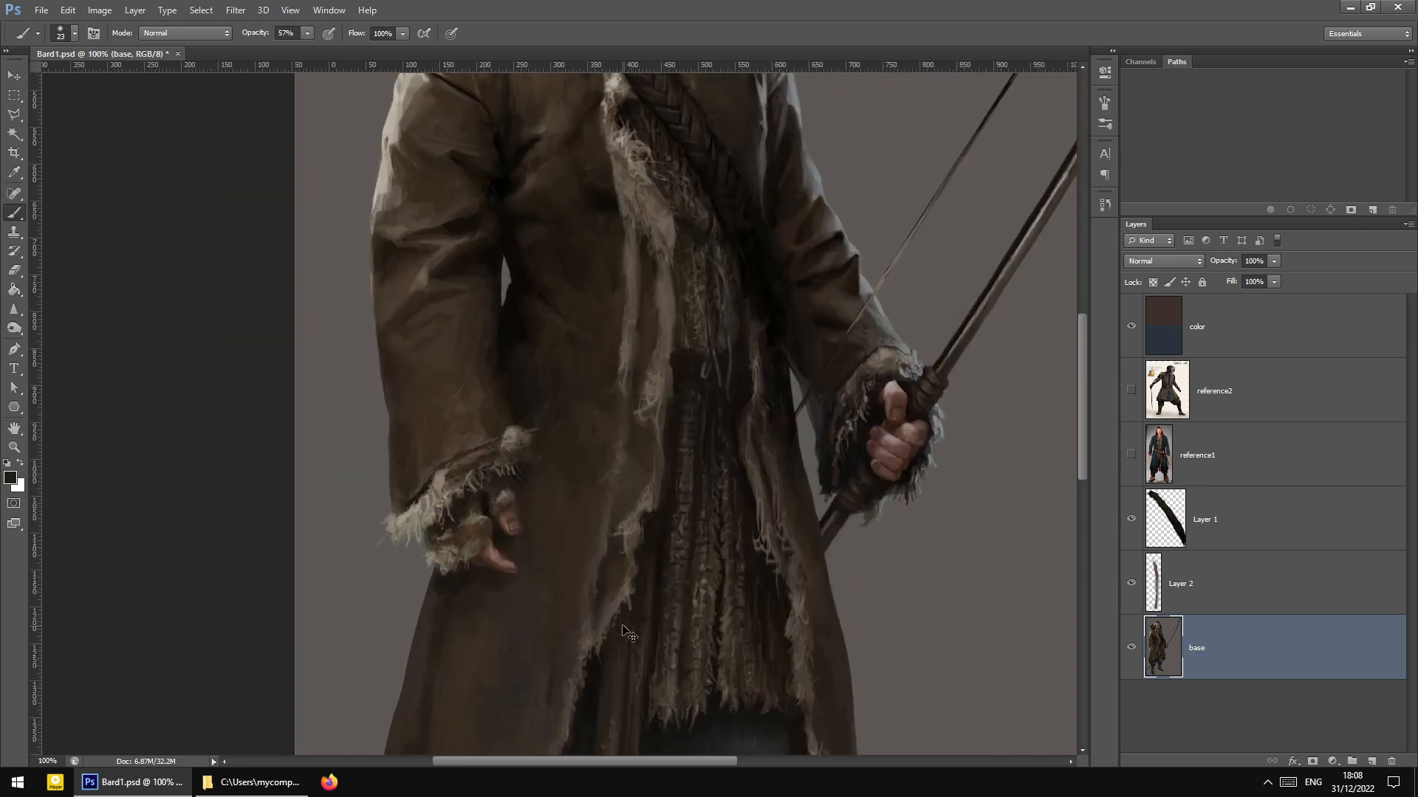
key("ctrl+plus")
key("ctrl+minus")
scroll(111, 398, "down", 2)
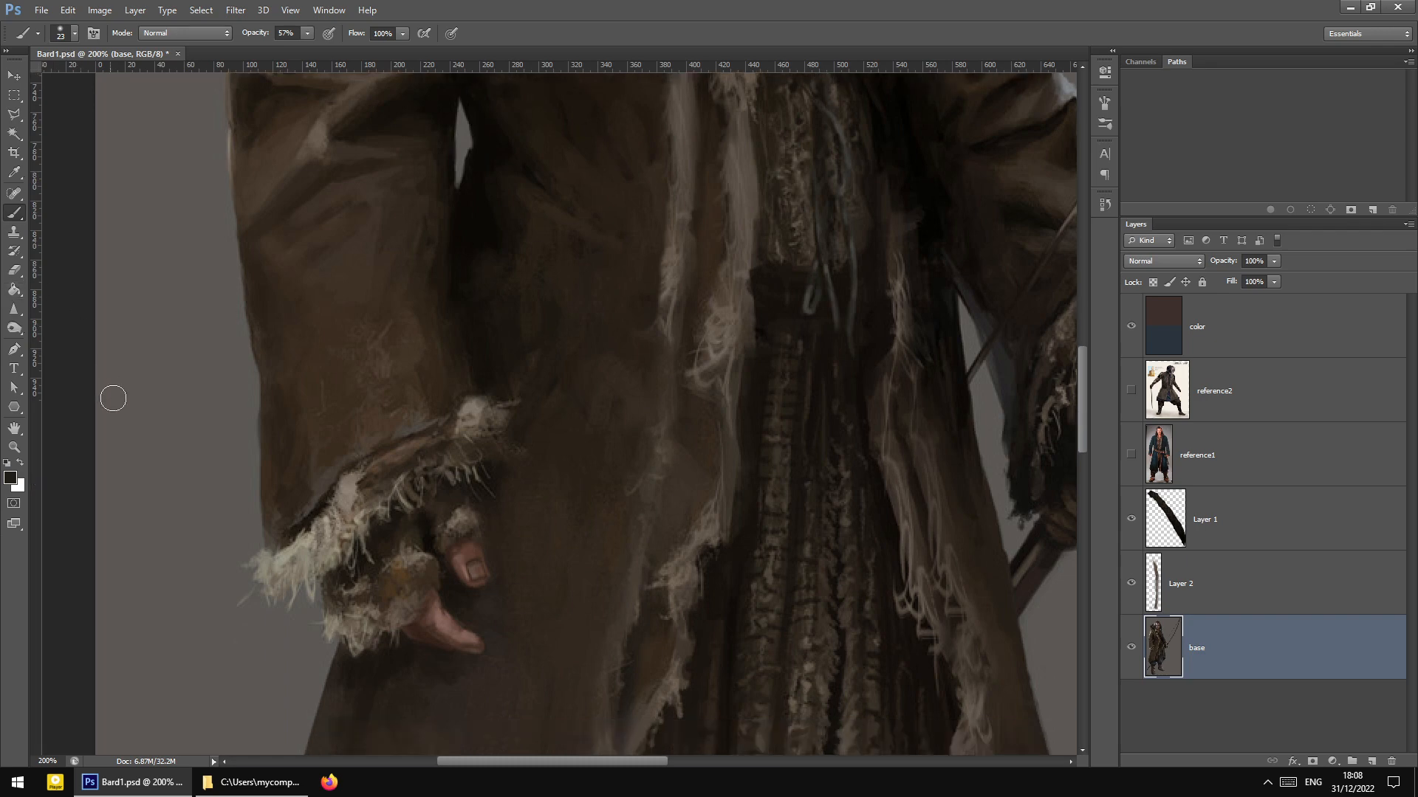
Clone the plain background over the loose fur strands at the outer tip of the lowered arm's sleeve cuff
key("ctrl+plus")
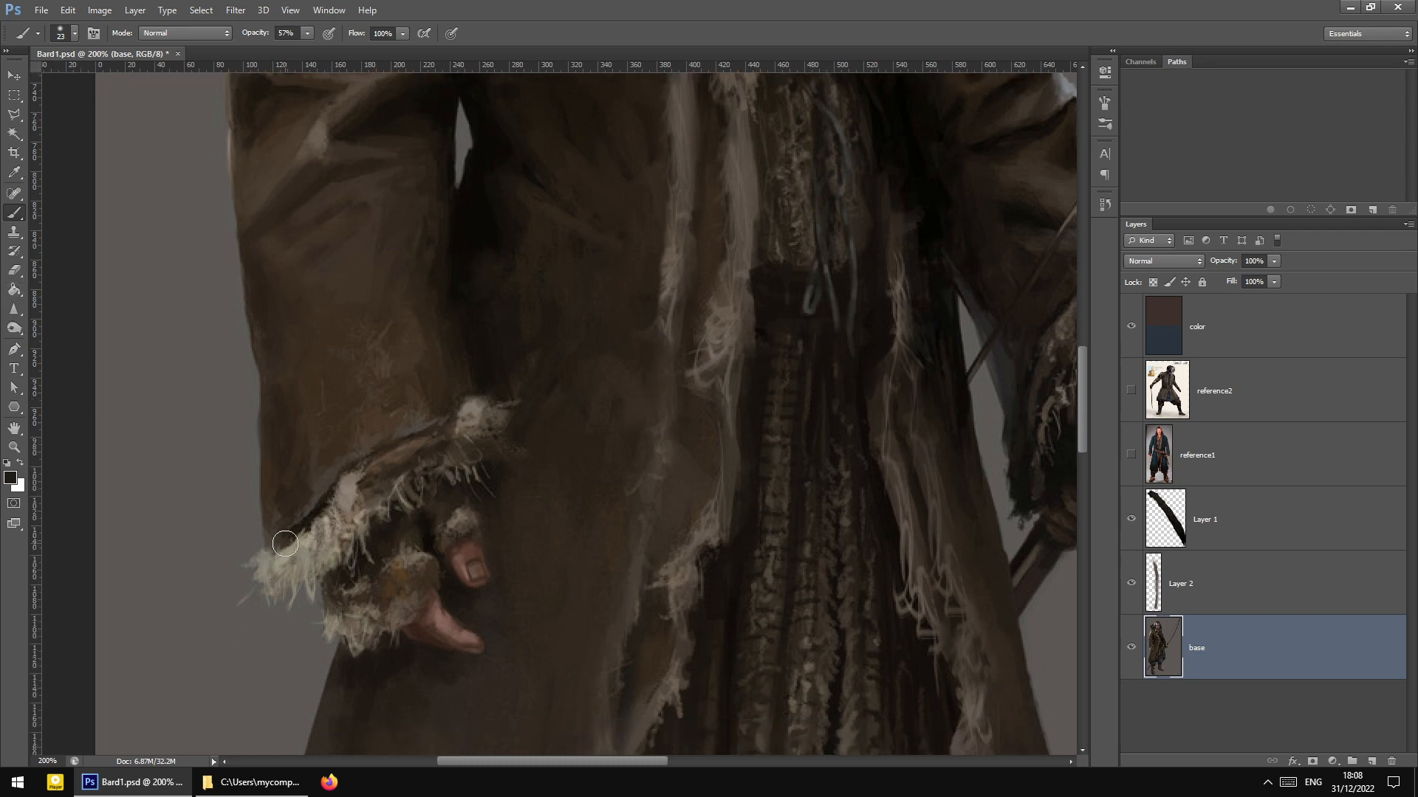
left_click(14, 231)
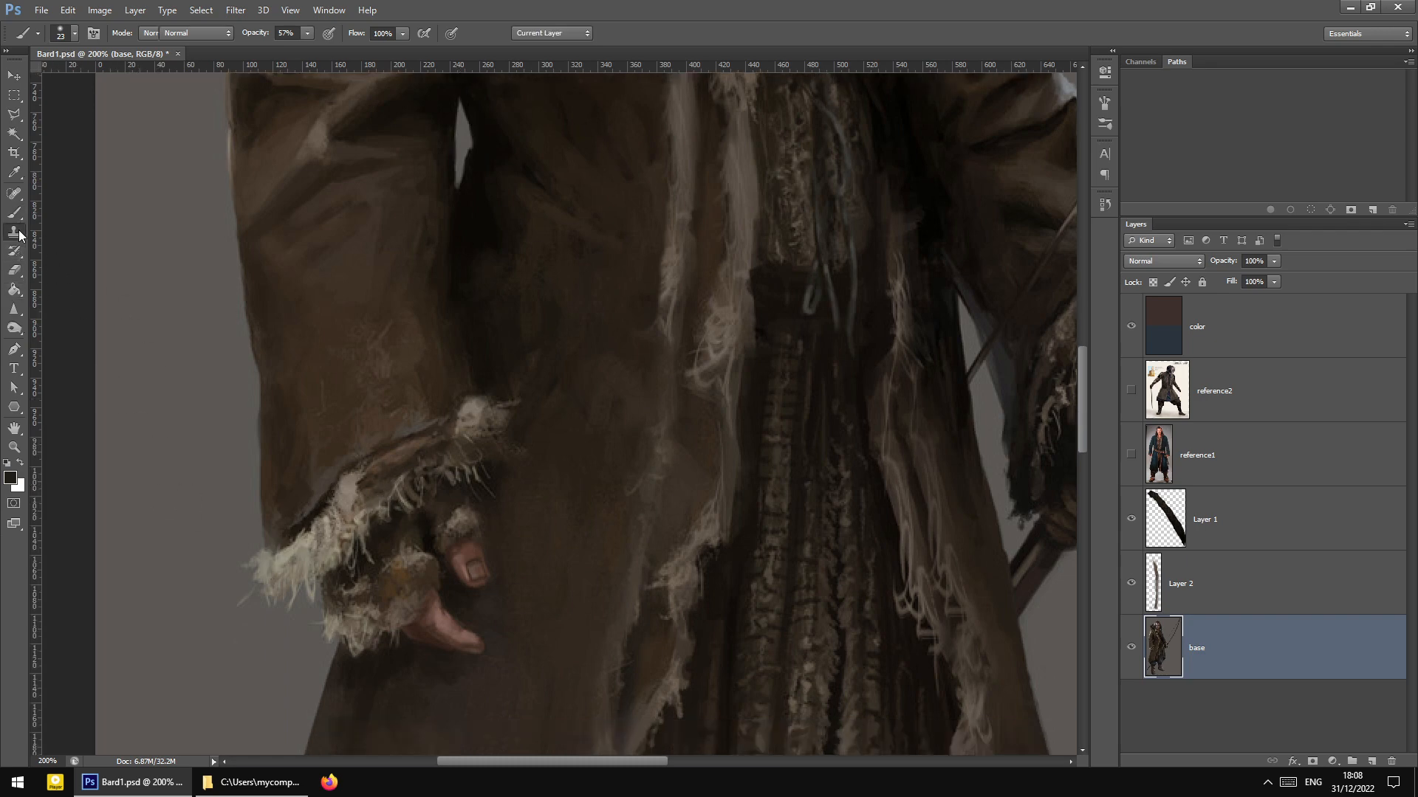
mouse_move(257, 598)
left_mouse_down()
mouse_move(299, 581)
mouse_move(283, 599)
mouse_move(299, 590)
mouse_move(237, 599)
mouse_move(245, 556)
left_mouse_up()
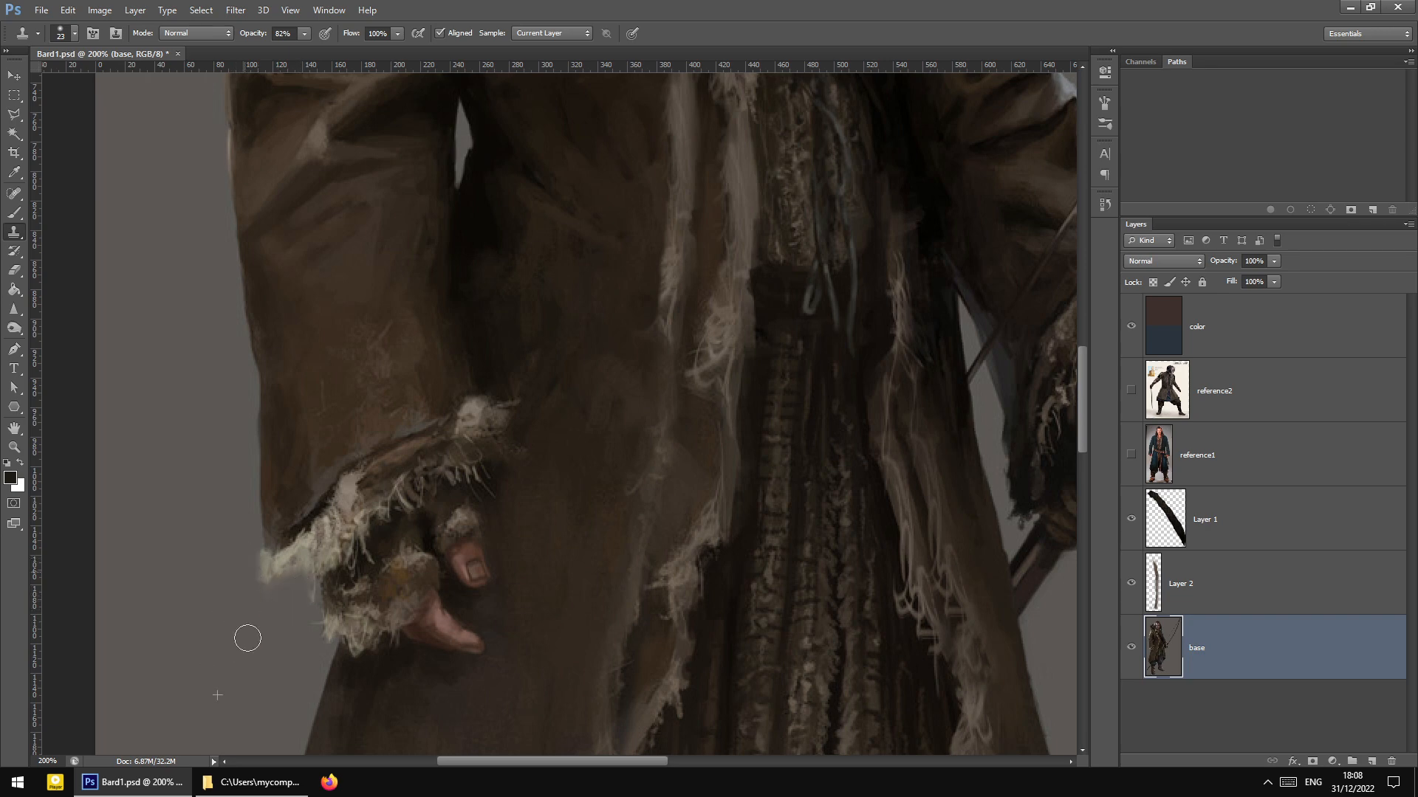
scroll(428, 589, "up", 1)
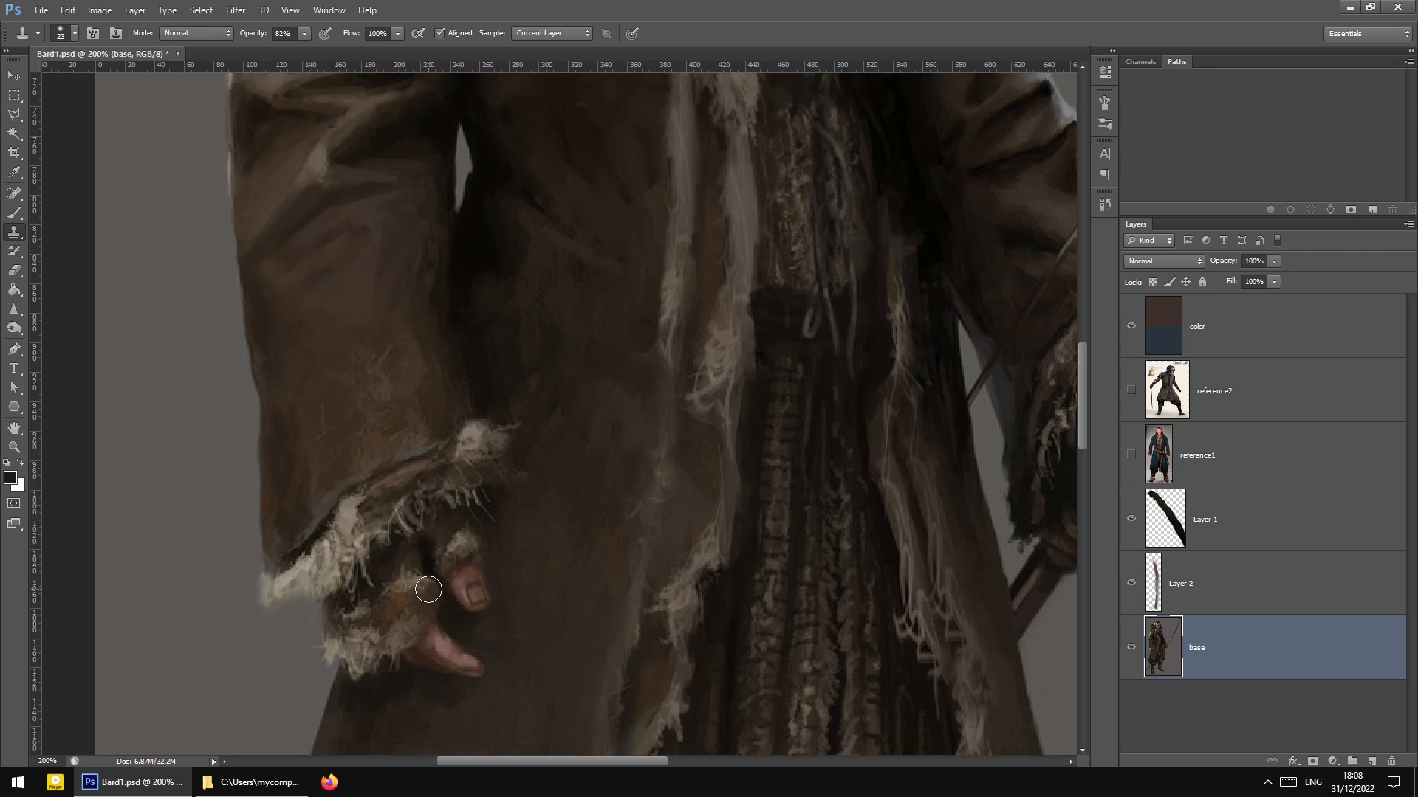
scroll(427, 558, "down", 1)
Clone nearby tones over the ragged fringe under the lowered hand's glove and over the glove's back
left_click(351, 680, "alt")
left_click_drag(354, 656, 377, 648)
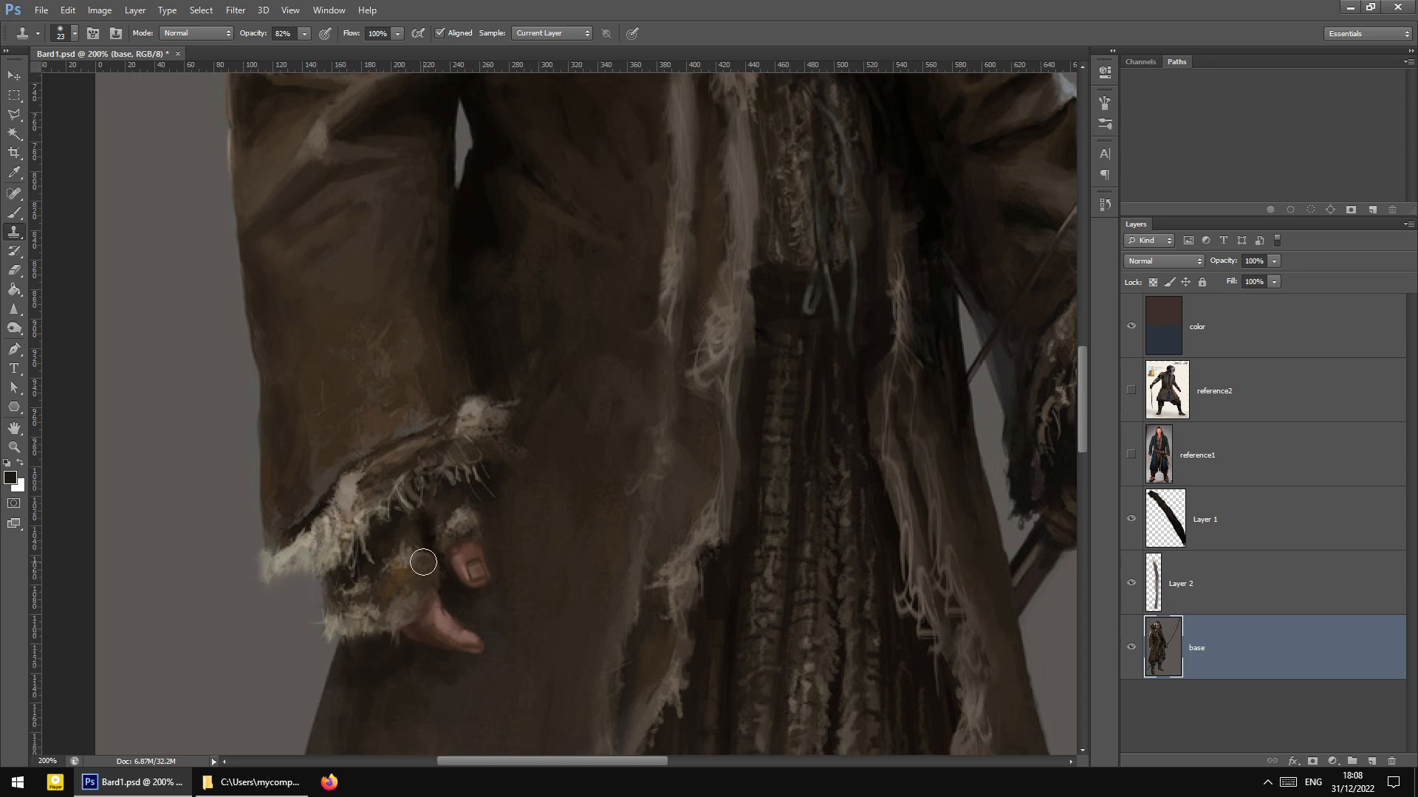
mouse_move(387, 588)
left_mouse_down()
mouse_move(440, 536)
mouse_move(478, 553)
mouse_move(393, 568)
mouse_move(423, 590)
mouse_move(426, 546)
mouse_move(400, 587)
mouse_move(393, 536)
mouse_move(407, 573)
mouse_move(429, 579)
mouse_move(393, 572)
left_mouse_up()
scroll(419, 562, "down", 1)
scroll(363, 530, "up", 2)
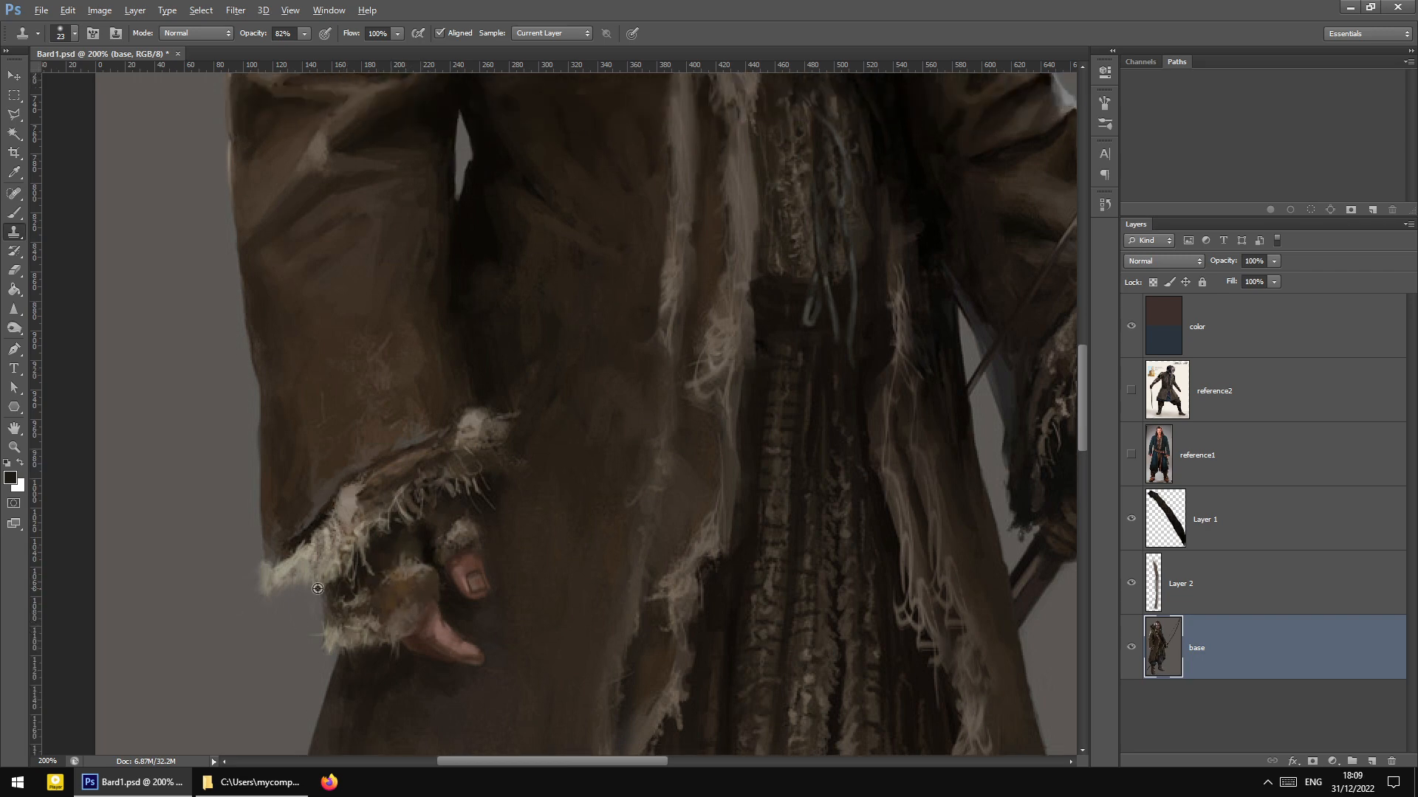
Clone background below the sleeve cuff, undo the last stroke, and clone glove fur over the dark gap between cuff and glove
left_click(298, 626, "alt")
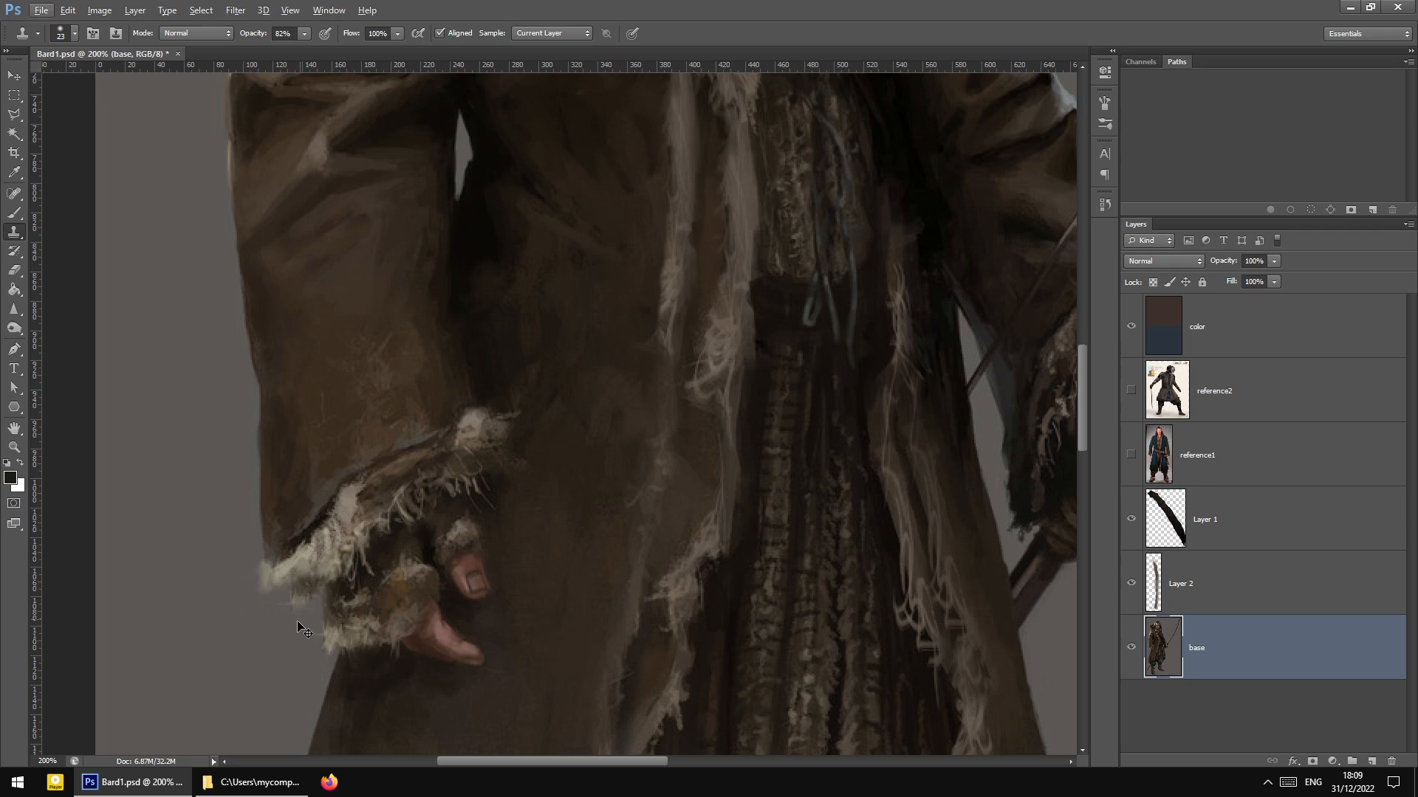
mouse_move(303, 591)
left_mouse_down()
mouse_move(351, 573)
mouse_move(402, 594)
mouse_move(398, 558)
left_mouse_up()
key("ctrl+z")
left_click(402, 593, "alt")
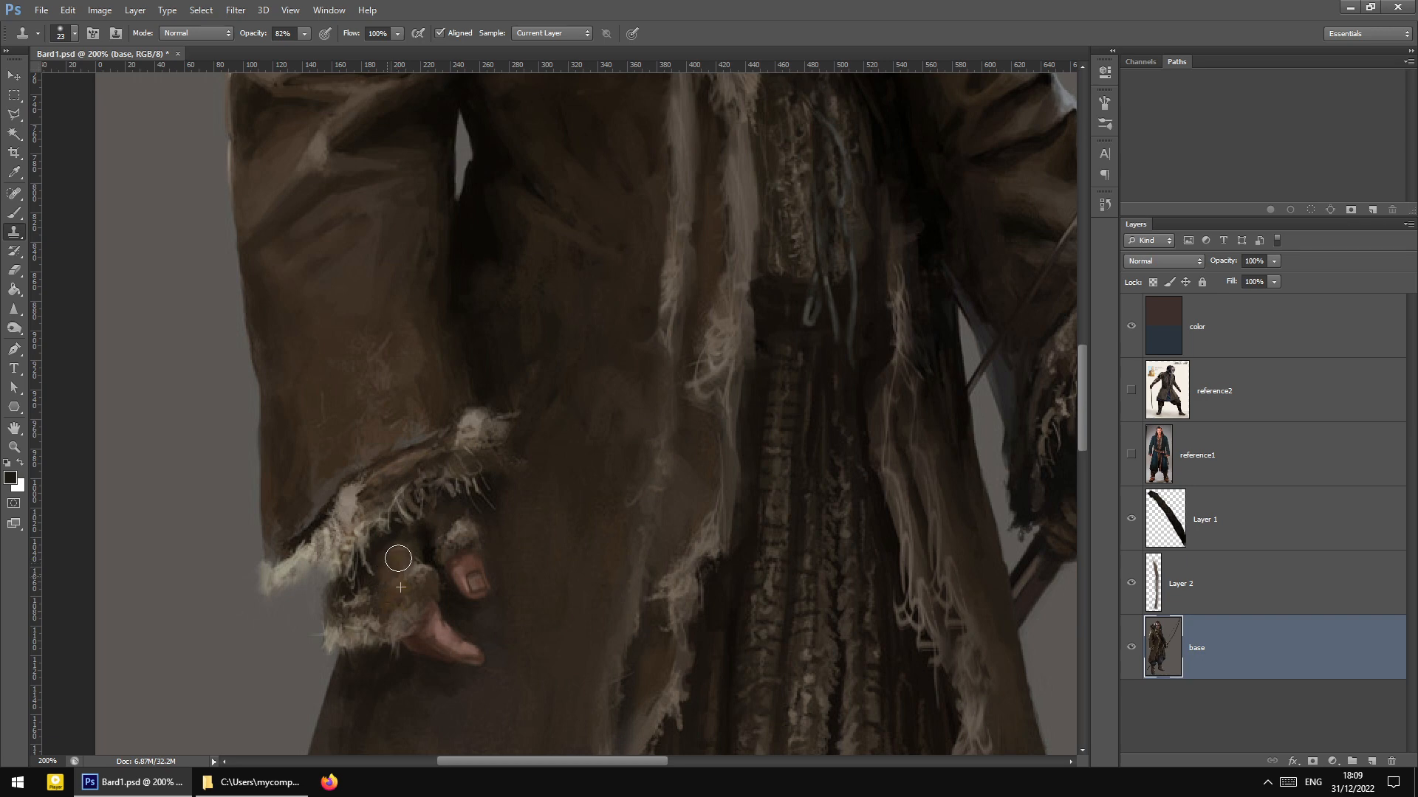
left_click(420, 590, "alt")
mouse_move(422, 555)
left_mouse_down()
mouse_move(401, 578)
mouse_move(417, 552)
mouse_move(457, 548)
mouse_move(452, 514)
mouse_move(464, 516)
mouse_move(417, 547)
mouse_move(411, 536)
mouse_move(396, 577)
mouse_move(408, 538)
mouse_move(393, 541)
mouse_move(405, 539)
mouse_move(365, 614)
mouse_move(363, 578)
mouse_move(351, 612)
mouse_move(368, 547)
mouse_move(358, 609)
mouse_move(358, 571)
left_mouse_up()
left_click(454, 542, "alt")
left_click(351, 612, "alt")
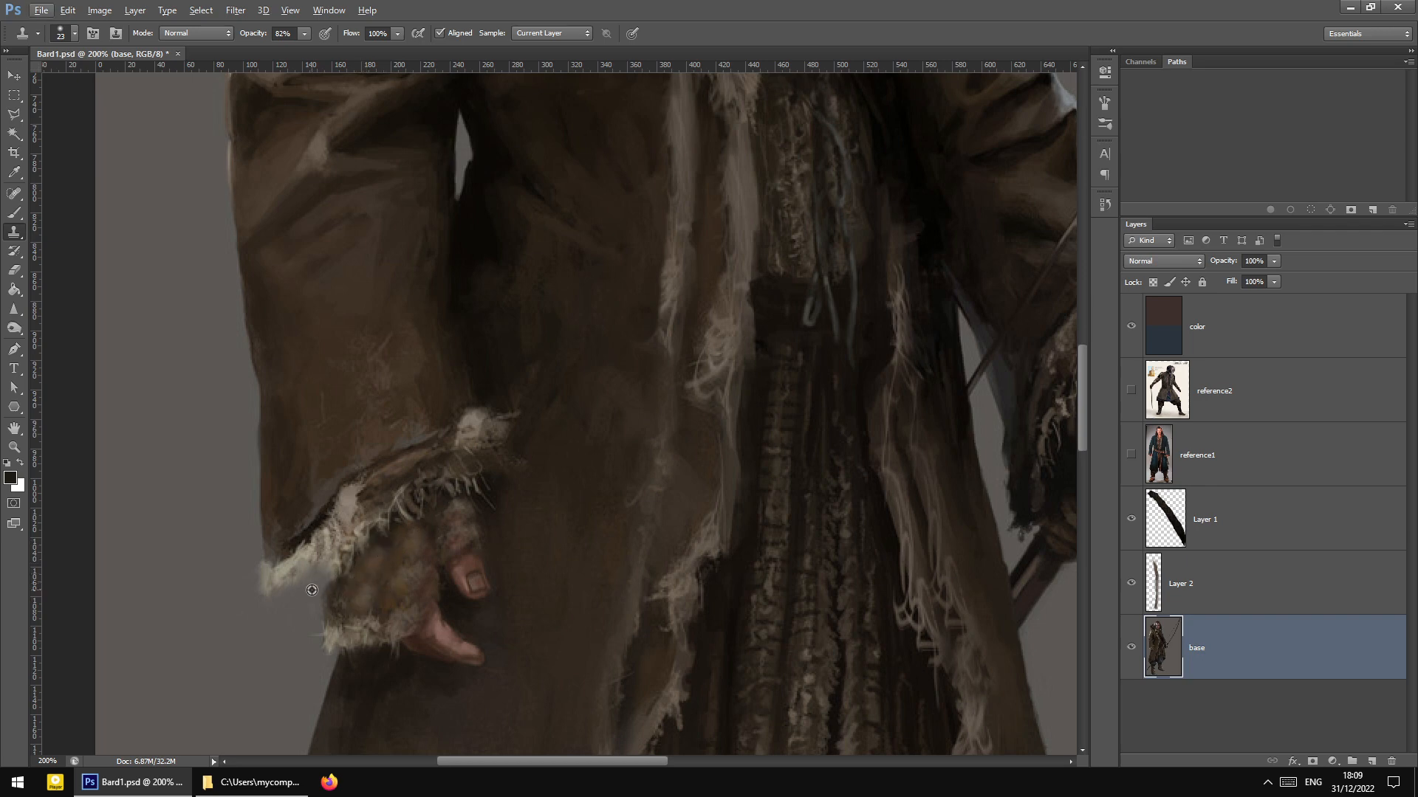
Trim the glove's lower and outer edges by cloning their surroundings, and clone glove fur over the fringe hanging from the cuff
scroll(312, 590, "down", 5)
scroll(310, 579, "up", 3)
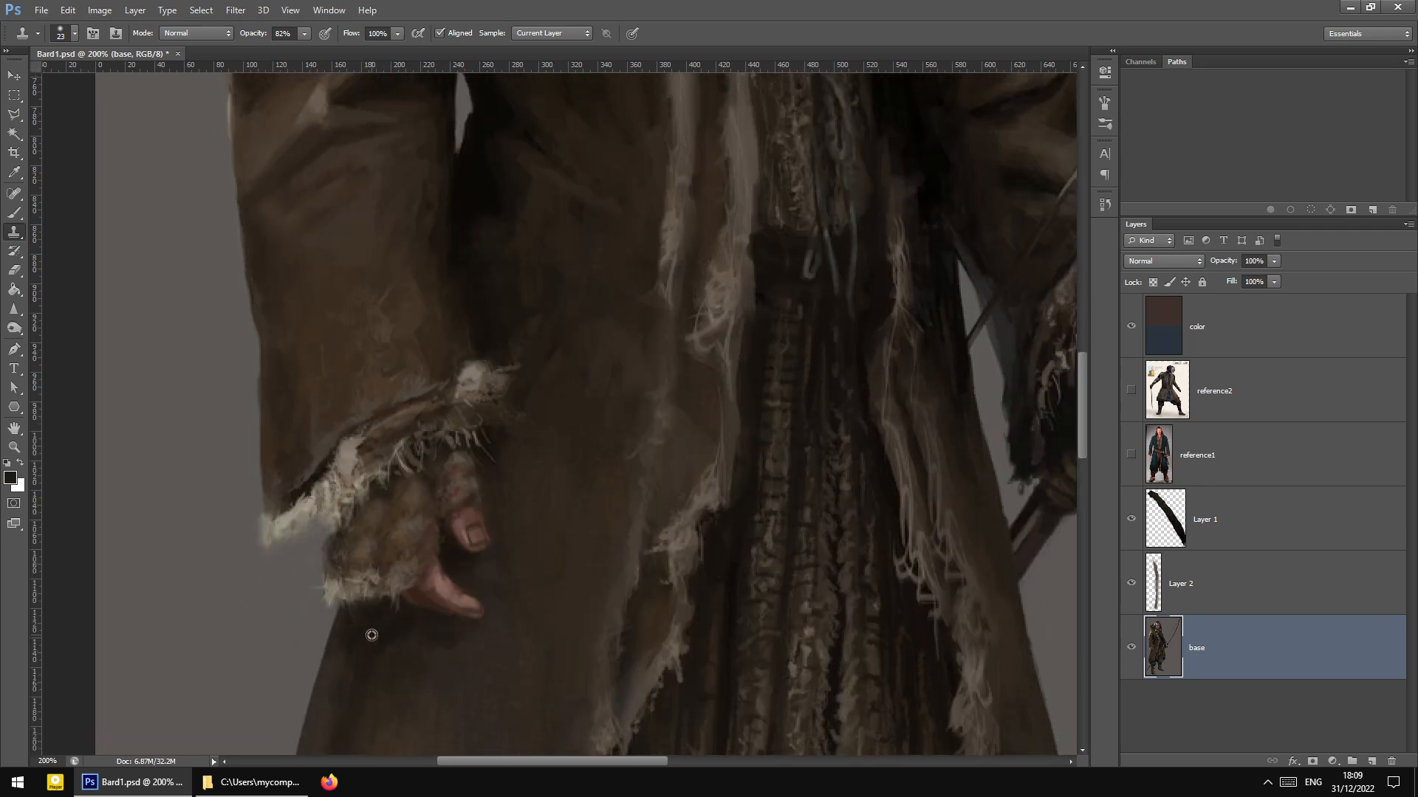
mouse_move(389, 606)
left_mouse_down()
mouse_move(324, 596)
mouse_move(321, 543)
mouse_move(317, 592)
mouse_move(318, 548)
left_mouse_up()
left_click(310, 614, "alt")
scroll(319, 550, "up", 4)
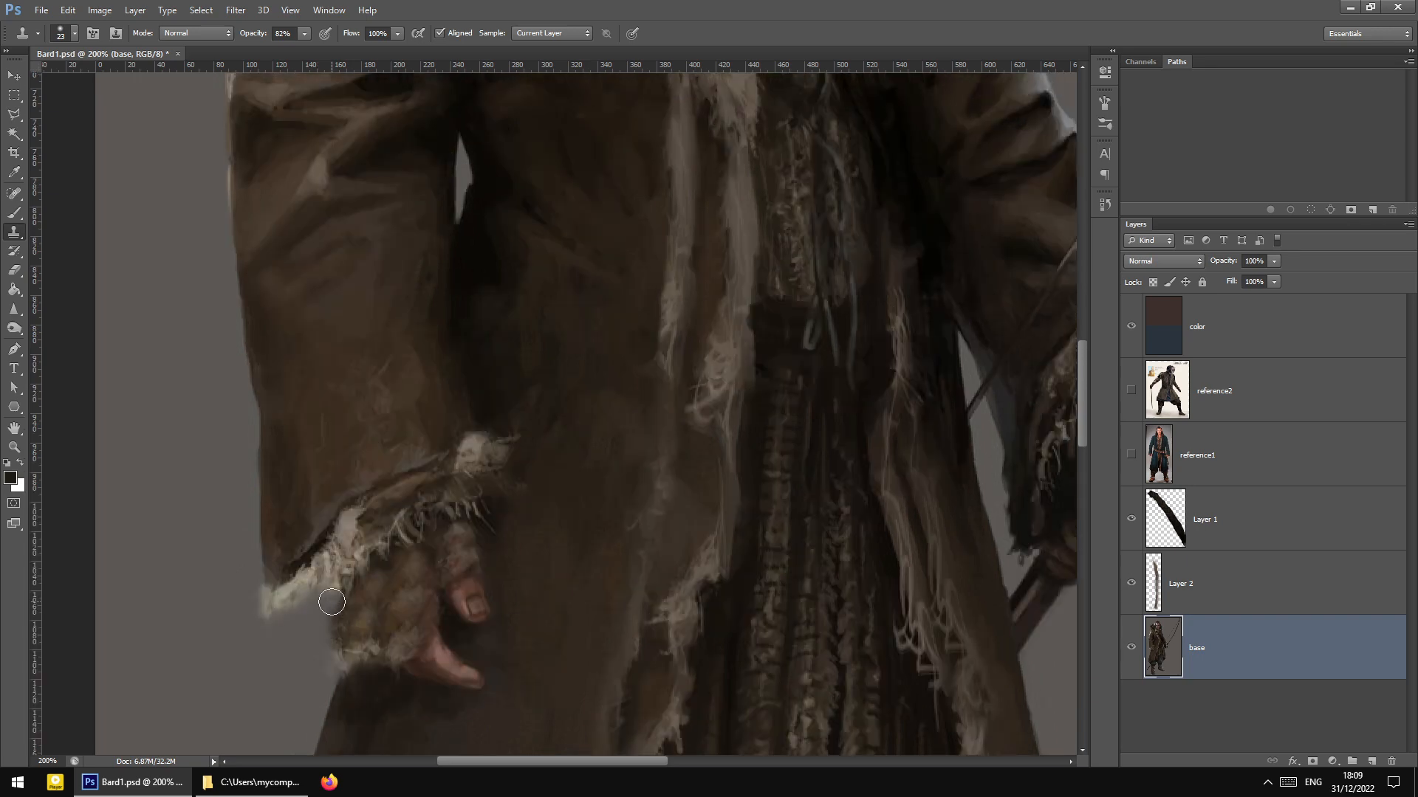
left_click(363, 629, "alt")
mouse_move(345, 610)
left_mouse_down()
mouse_move(364, 587)
mouse_move(349, 592)
mouse_move(337, 613)
mouse_move(453, 540)
left_mouse_up()
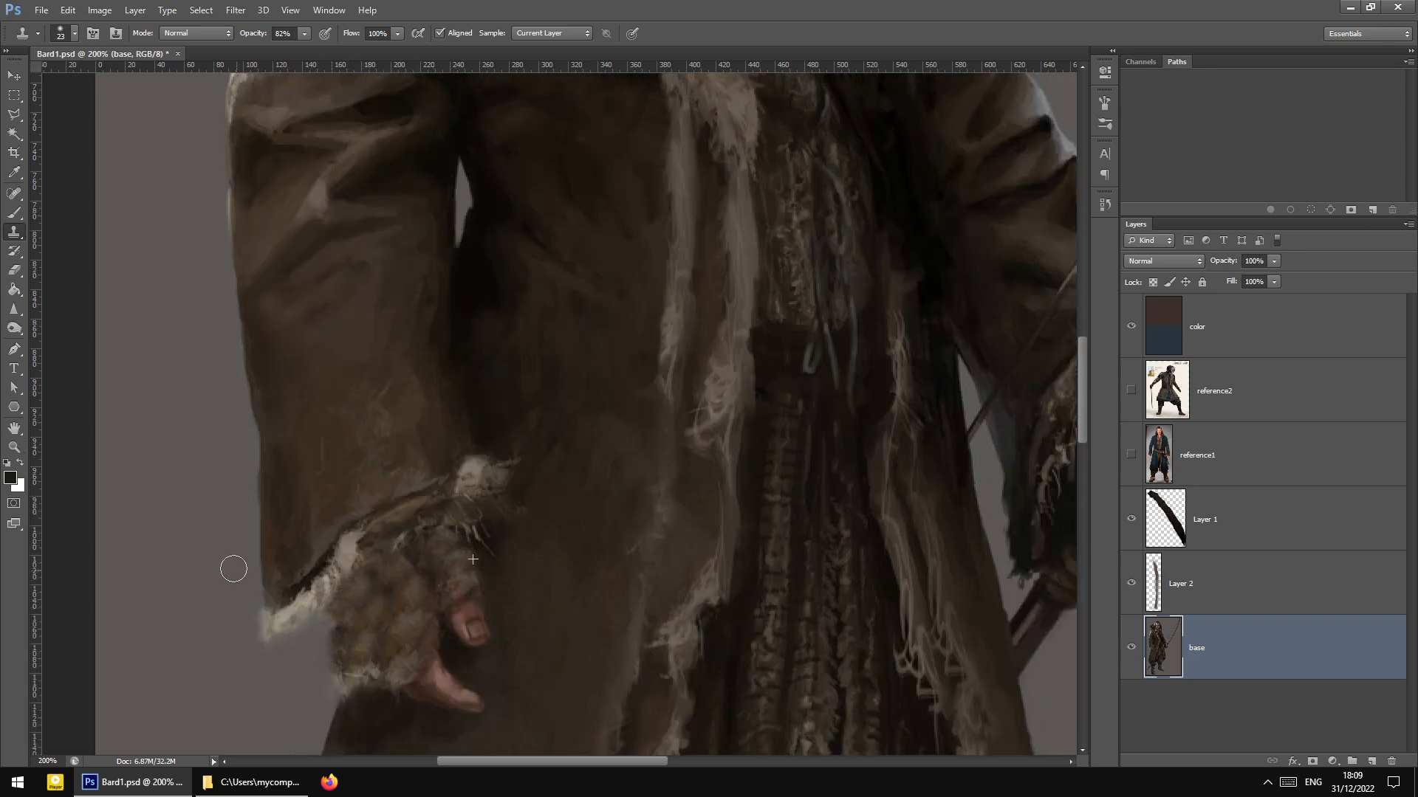
Paint brown over the mottled upper part of the glove with the 23 px brush at 57% opacity
left_click(13, 213)
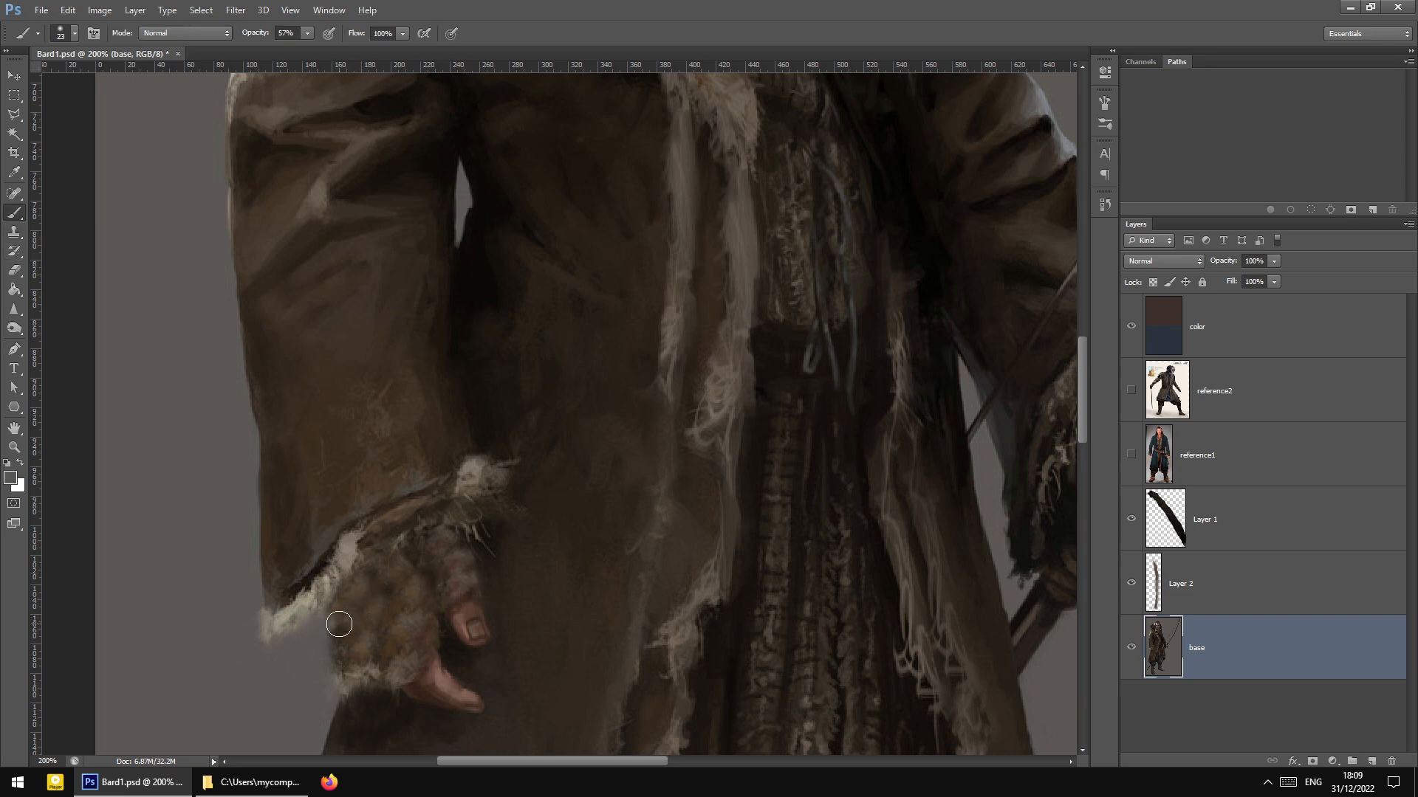
mouse_move(339, 586)
left_mouse_down()
mouse_move(443, 535)
mouse_move(416, 542)
mouse_move(451, 554)
left_mouse_up()
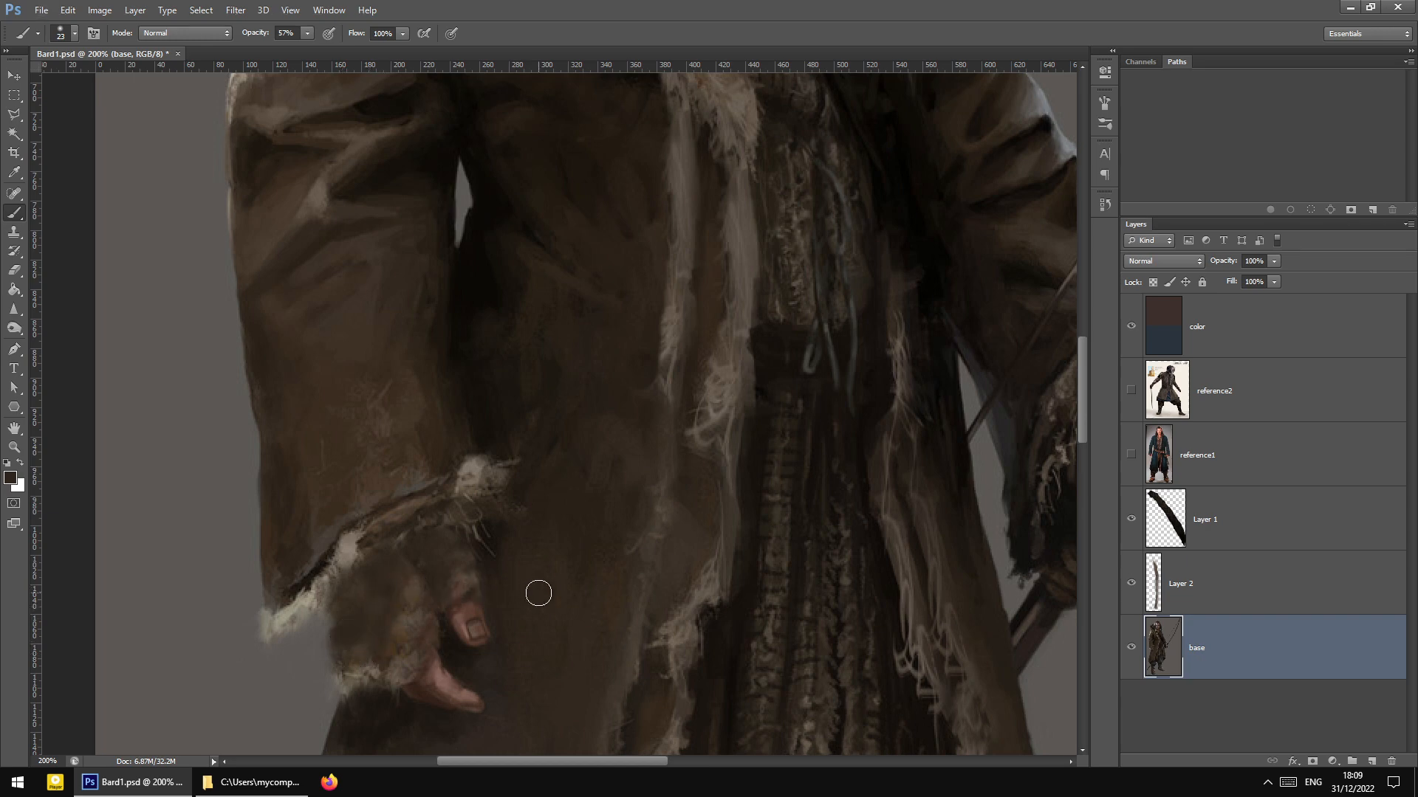
scroll(539, 593, "up", 3)
scroll(528, 611, "down", 5)
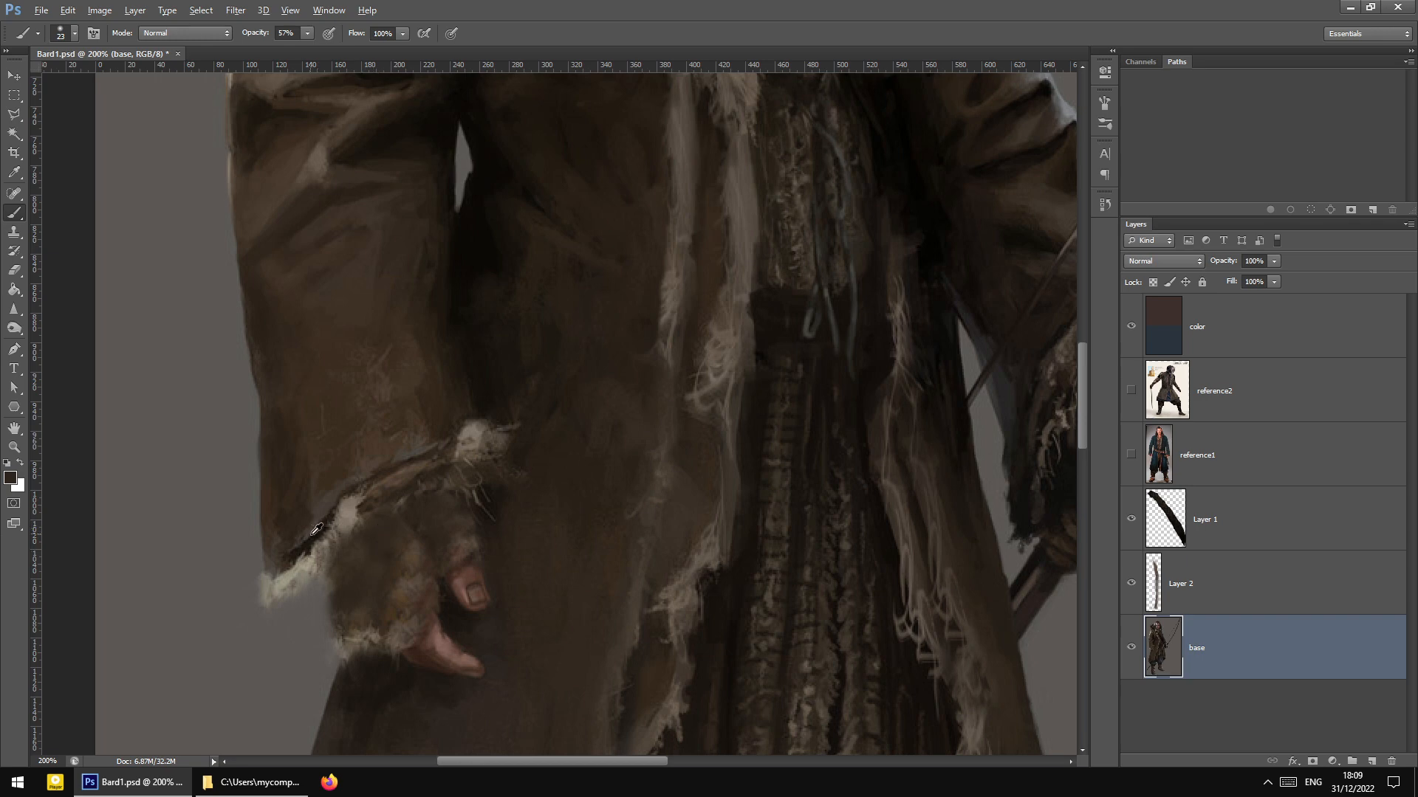
Shade the glove beneath the cuff in dark brown, using 12 px and 16 px brushes and reducing opacity to 28%
right_click(404, 539)
left_click_drag(422, 573, 431, 573)
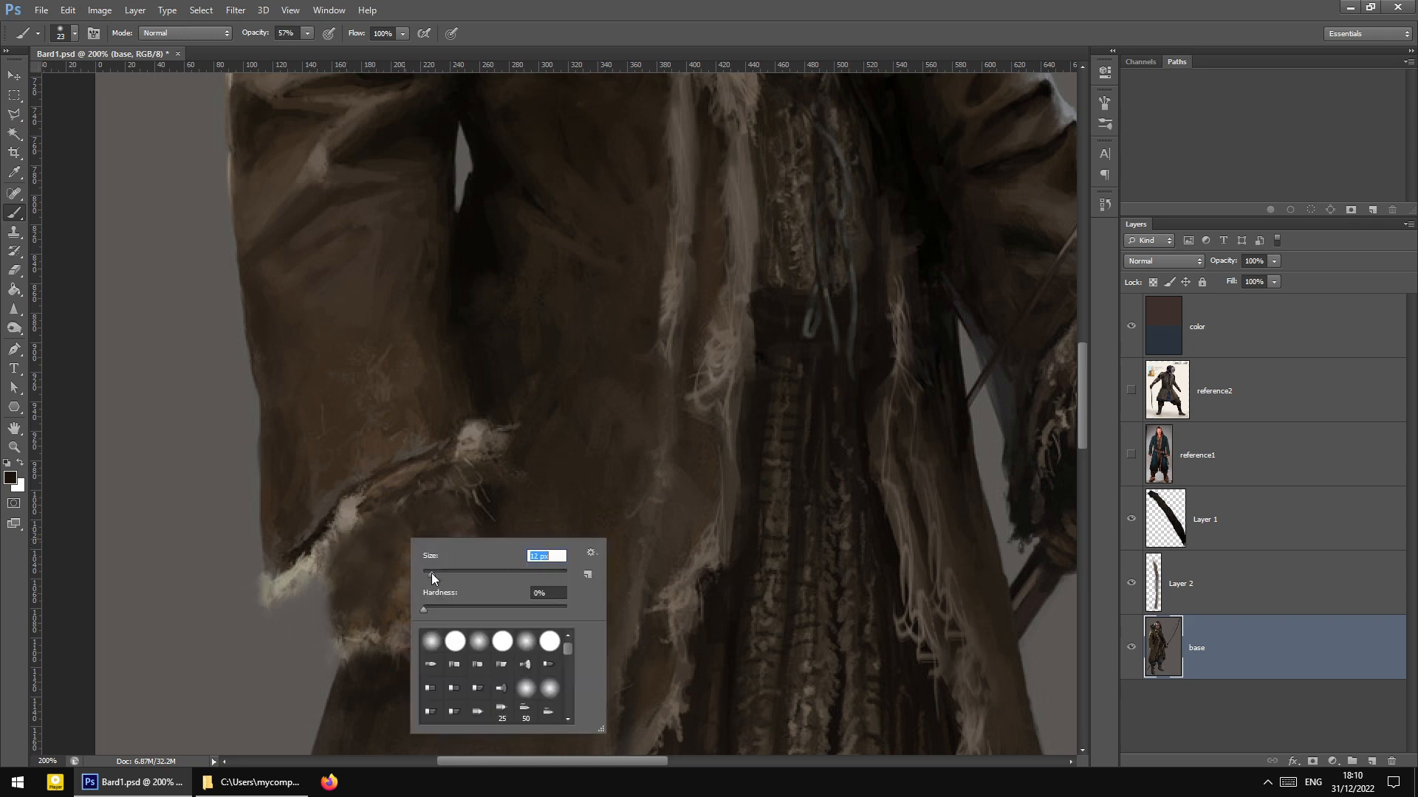
key("Return")
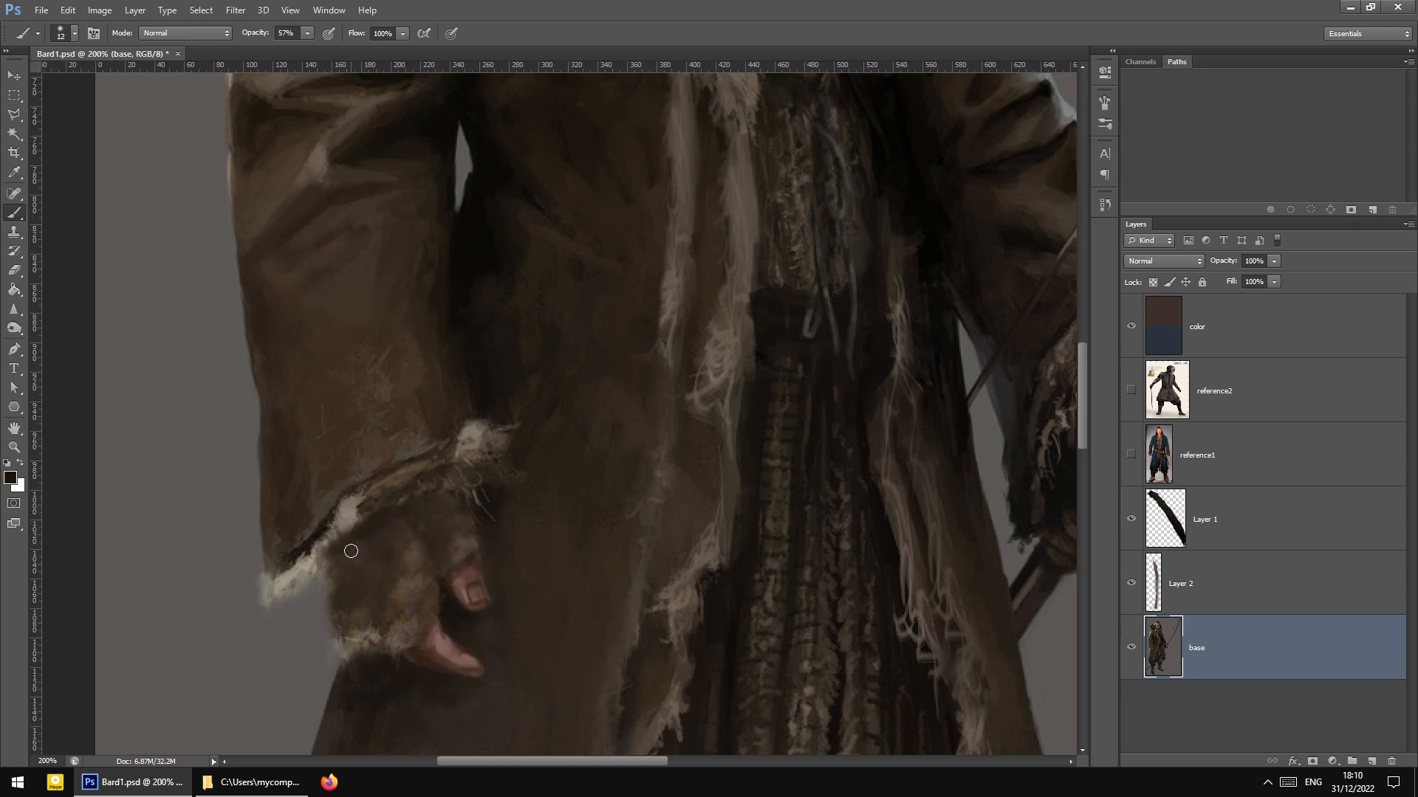
key("ctrl+z")
mouse_move(356, 535)
left_mouse_down()
mouse_move(401, 510)
mouse_move(436, 547)
left_mouse_up()
right_click(393, 514)
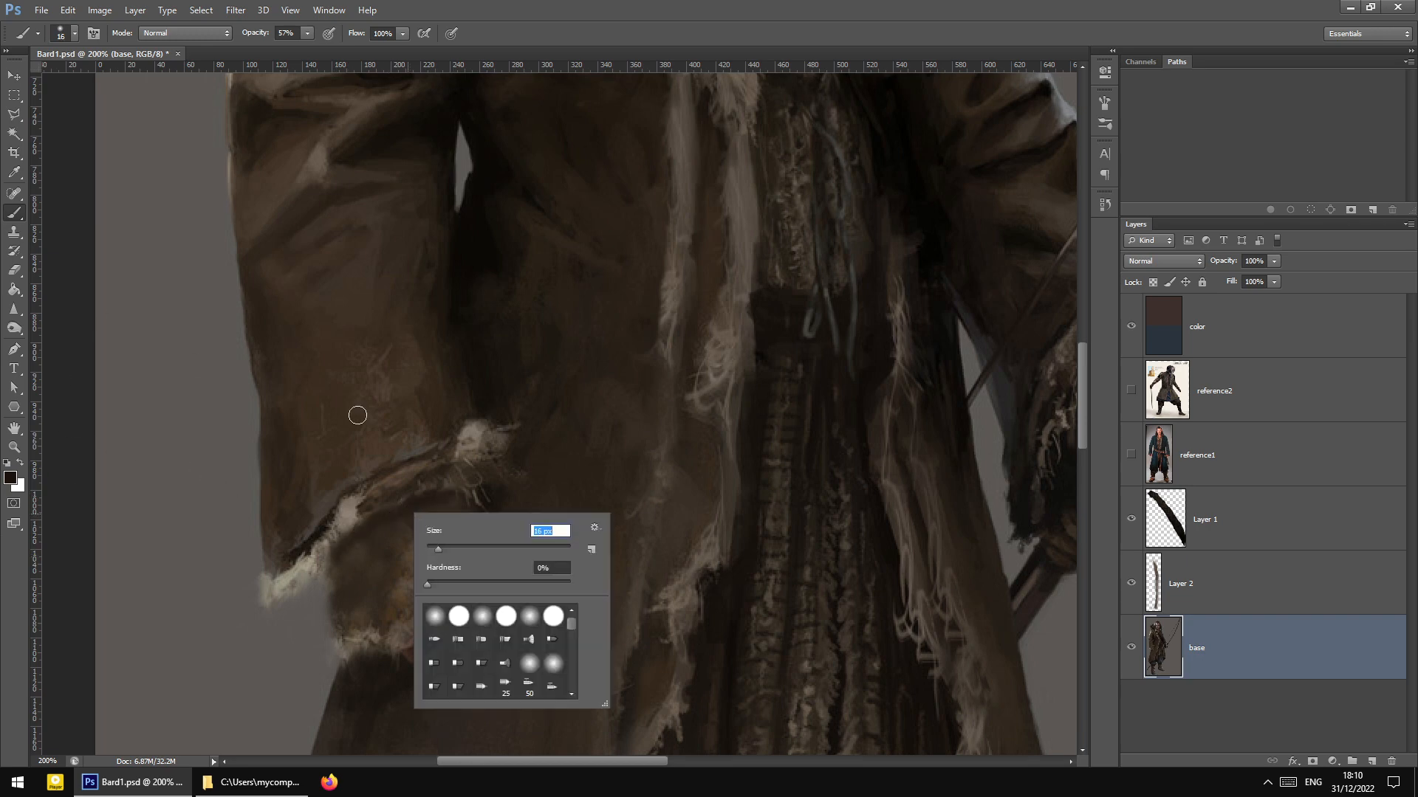
left_click(307, 33)
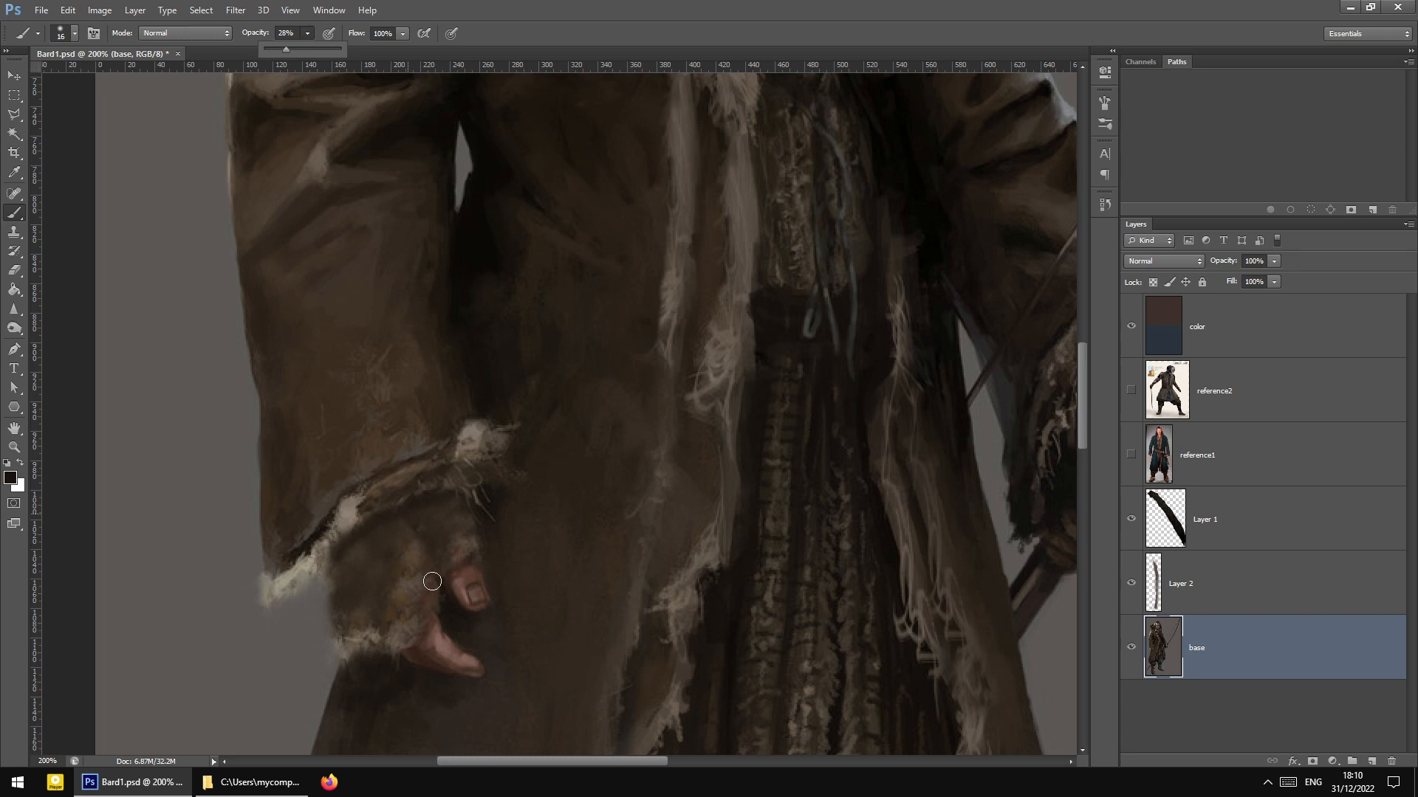
left_click(361, 535)
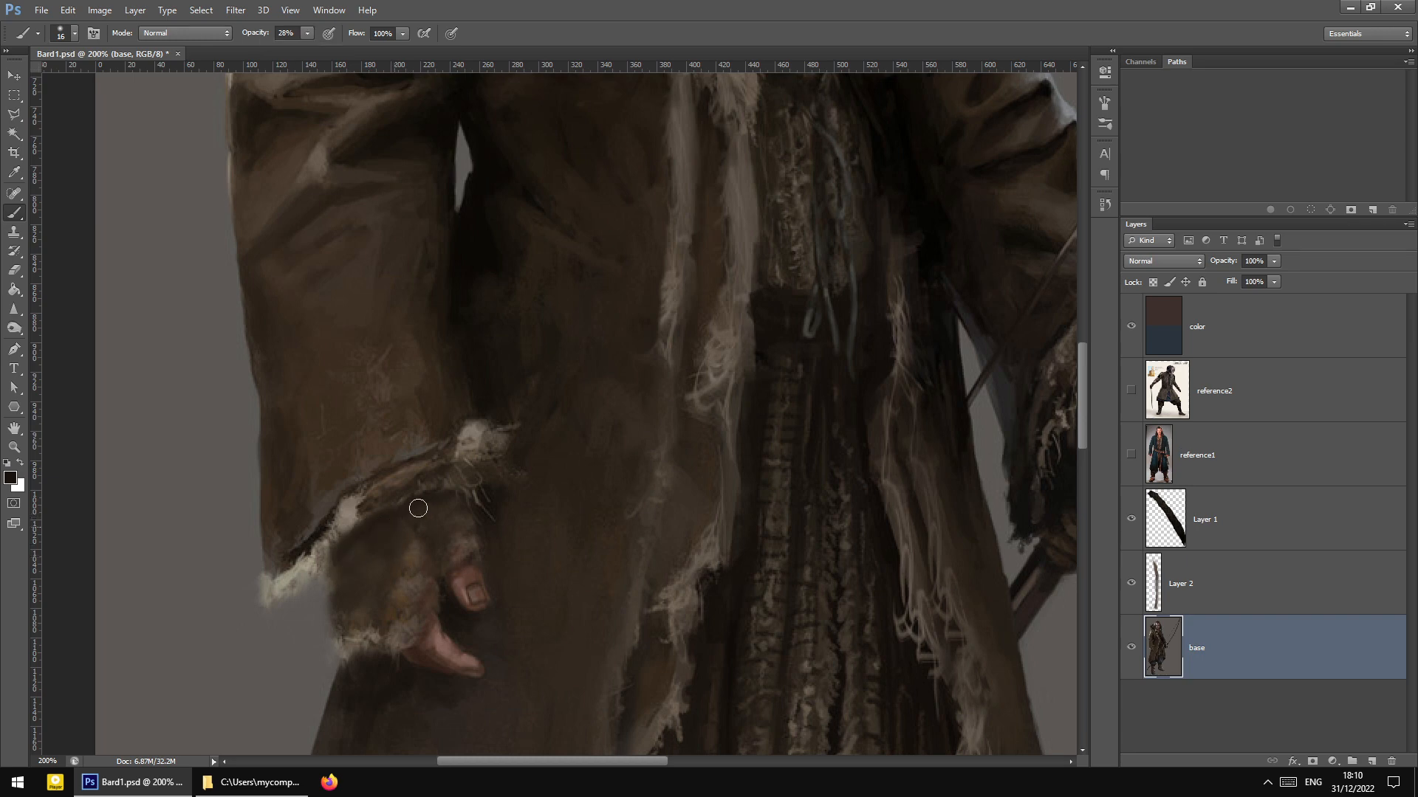
Clone coat and sleeve leather over the pale fur tuft at the inner end of the sleeve cuff
scroll(370, 544, "up", 3)
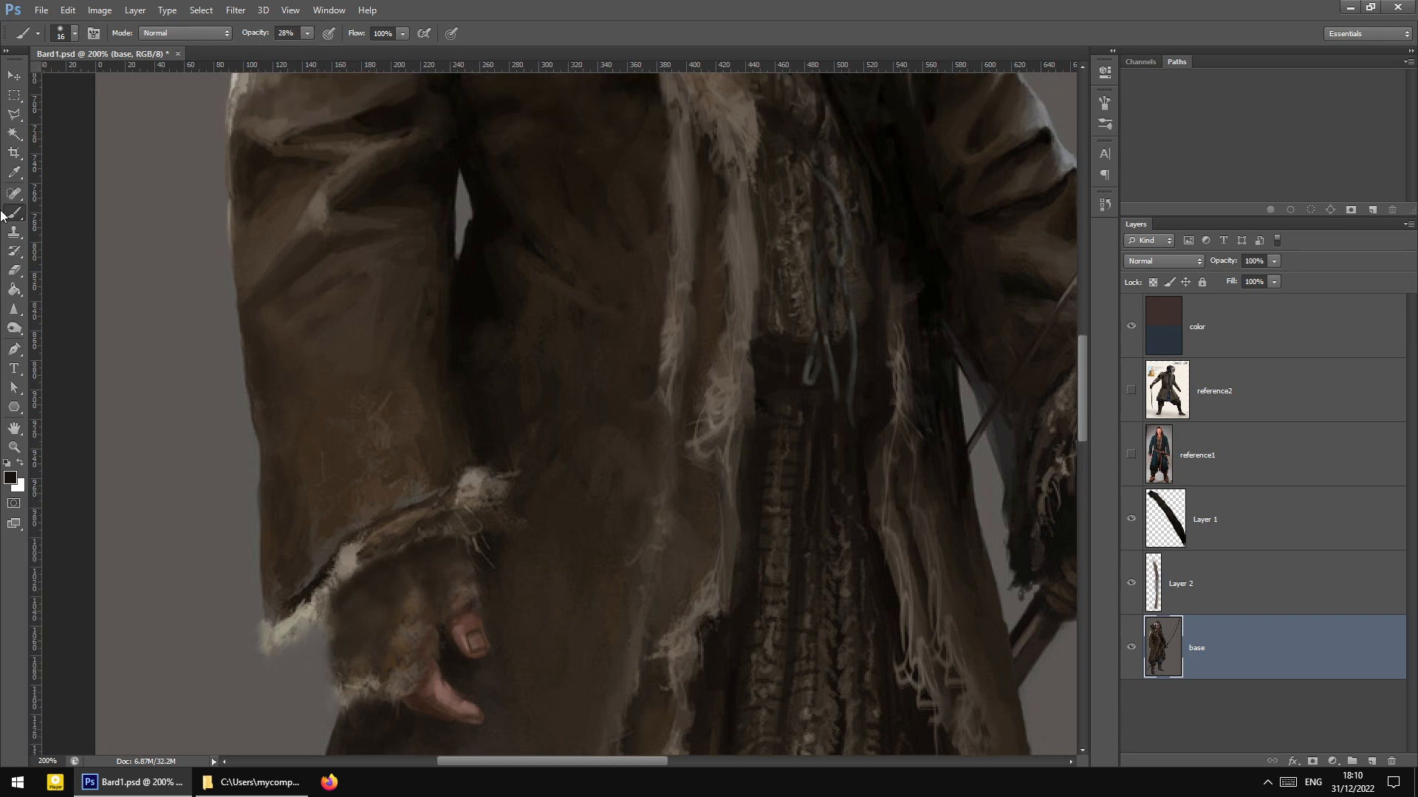
left_click(14, 233)
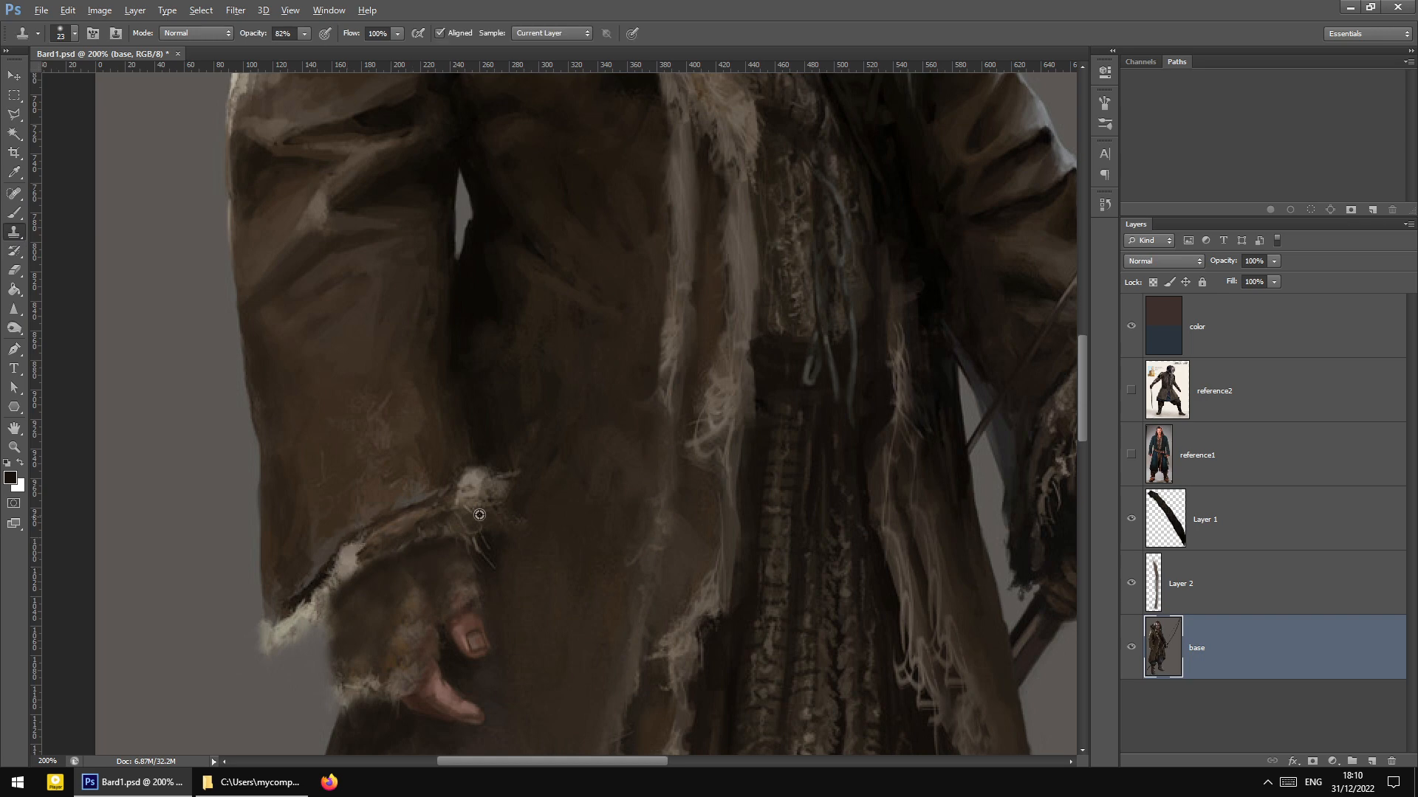
left_click_drag(499, 476, 502, 518)
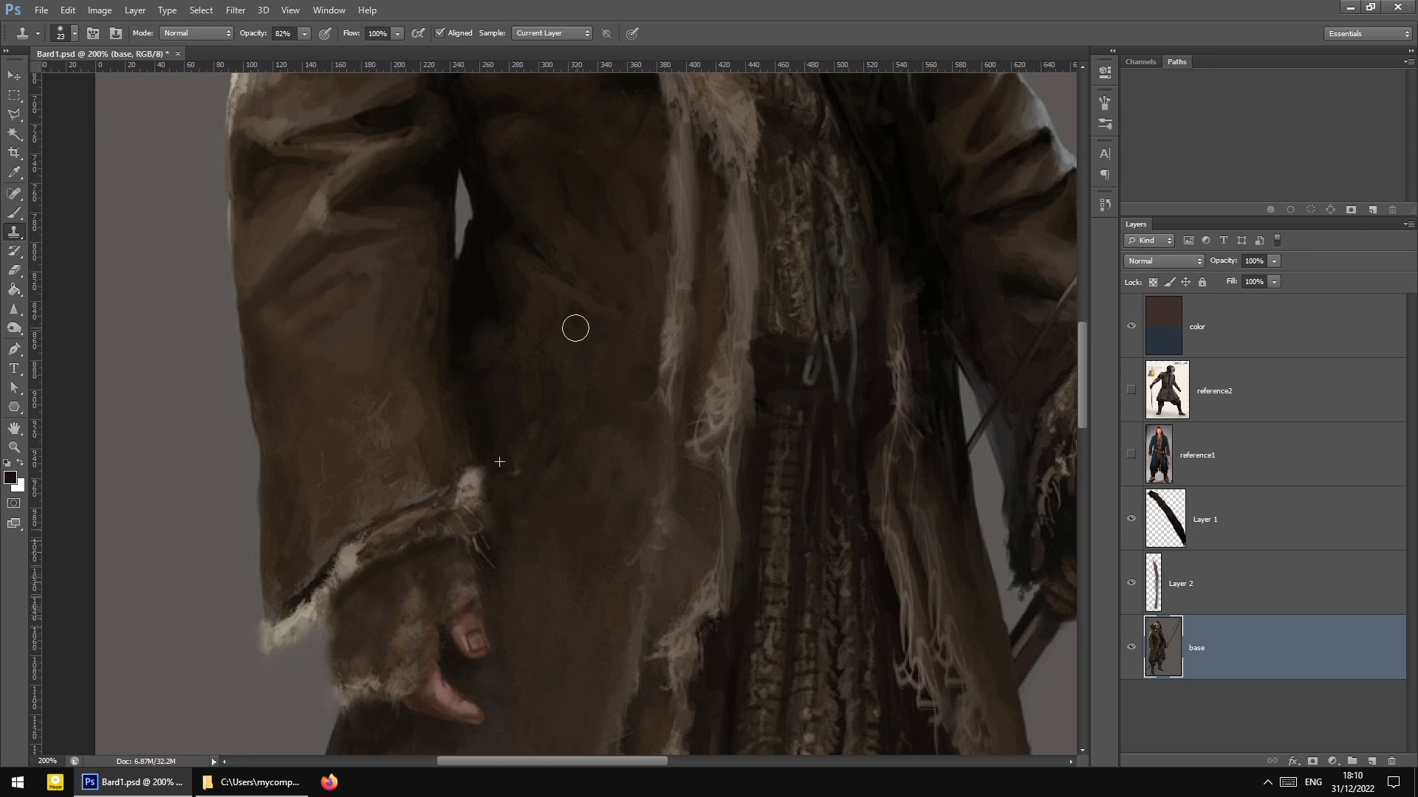
scroll(554, 406, "up", 3)
key("alt")
scroll(470, 571, "down", 2)
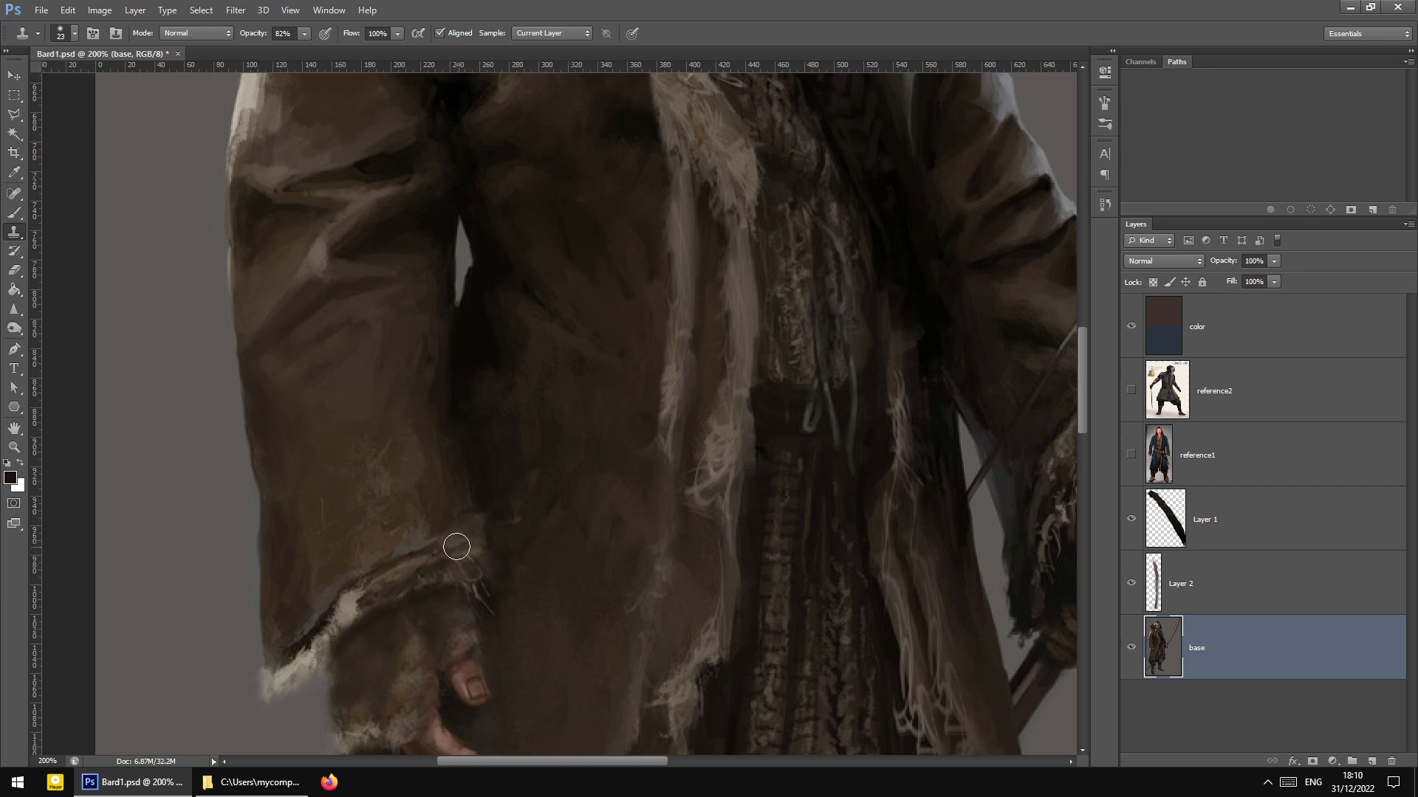
left_click(430, 545, "alt")
left_click_drag(467, 539, 490, 529)
Paint a continuous fur trim along the sleeve cuff in a sampled pale beige, reducing the brush size to 10 px
scroll(406, 481, "up", 4)
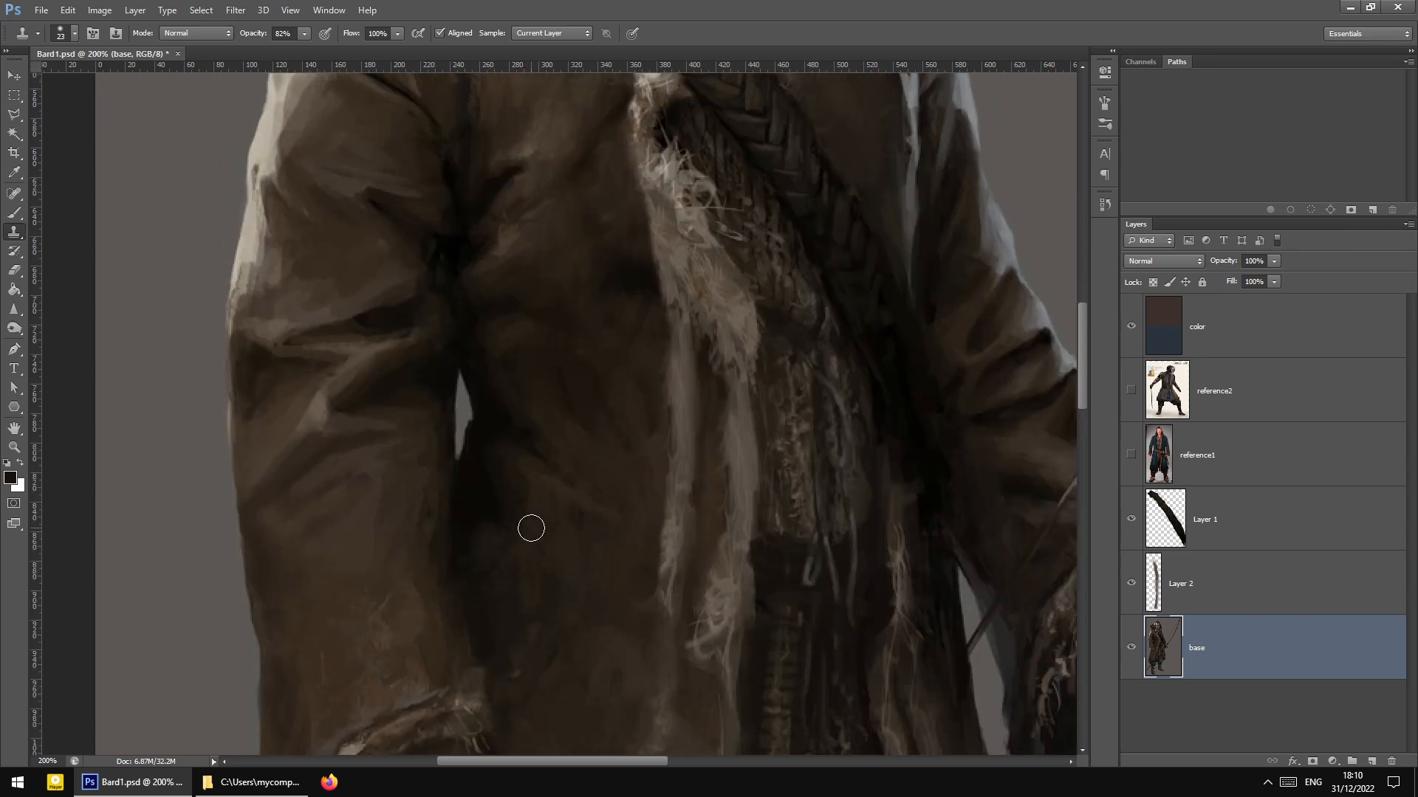
key("ctrl+minus")
key("ctrl+plus")
scroll(451, 640, "down", 4)
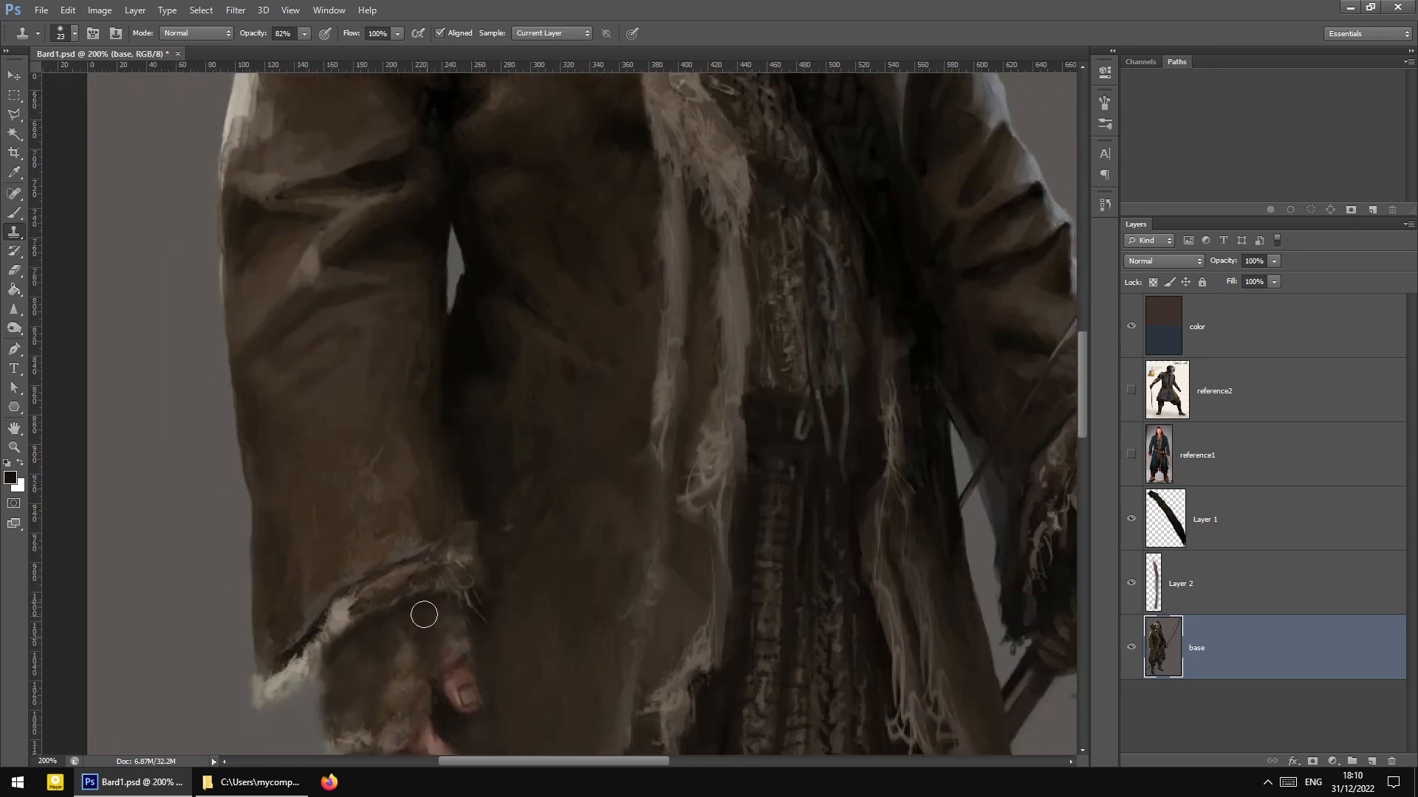
scroll(423, 615, "down", 2)
left_click(13, 213)
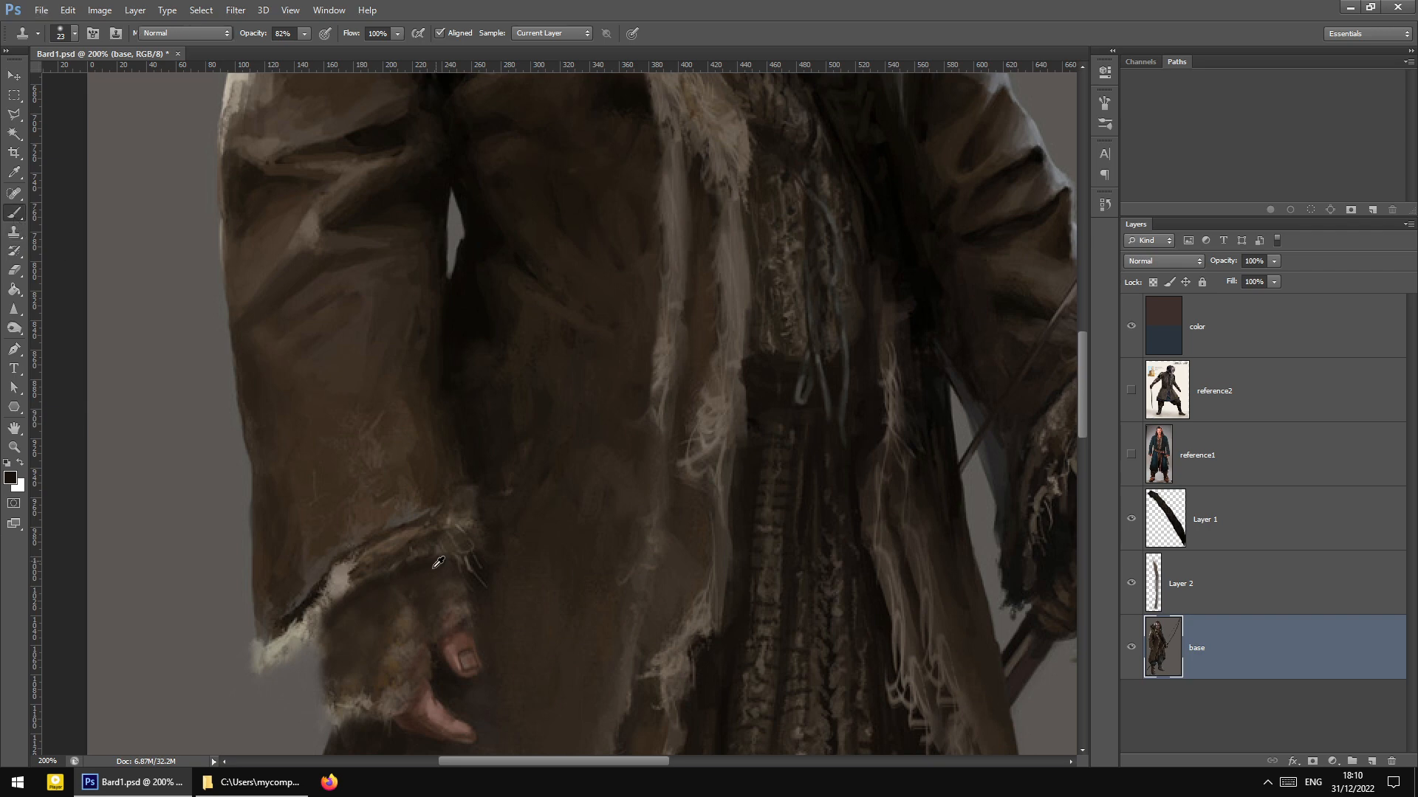
left_click(302, 626, "alt")
mouse_move(392, 557)
left_mouse_down()
mouse_move(350, 567)
mouse_move(403, 553)
mouse_move(440, 582)
mouse_move(387, 552)
mouse_move(463, 523)
left_mouse_up()
right_click(435, 567)
key("alt")
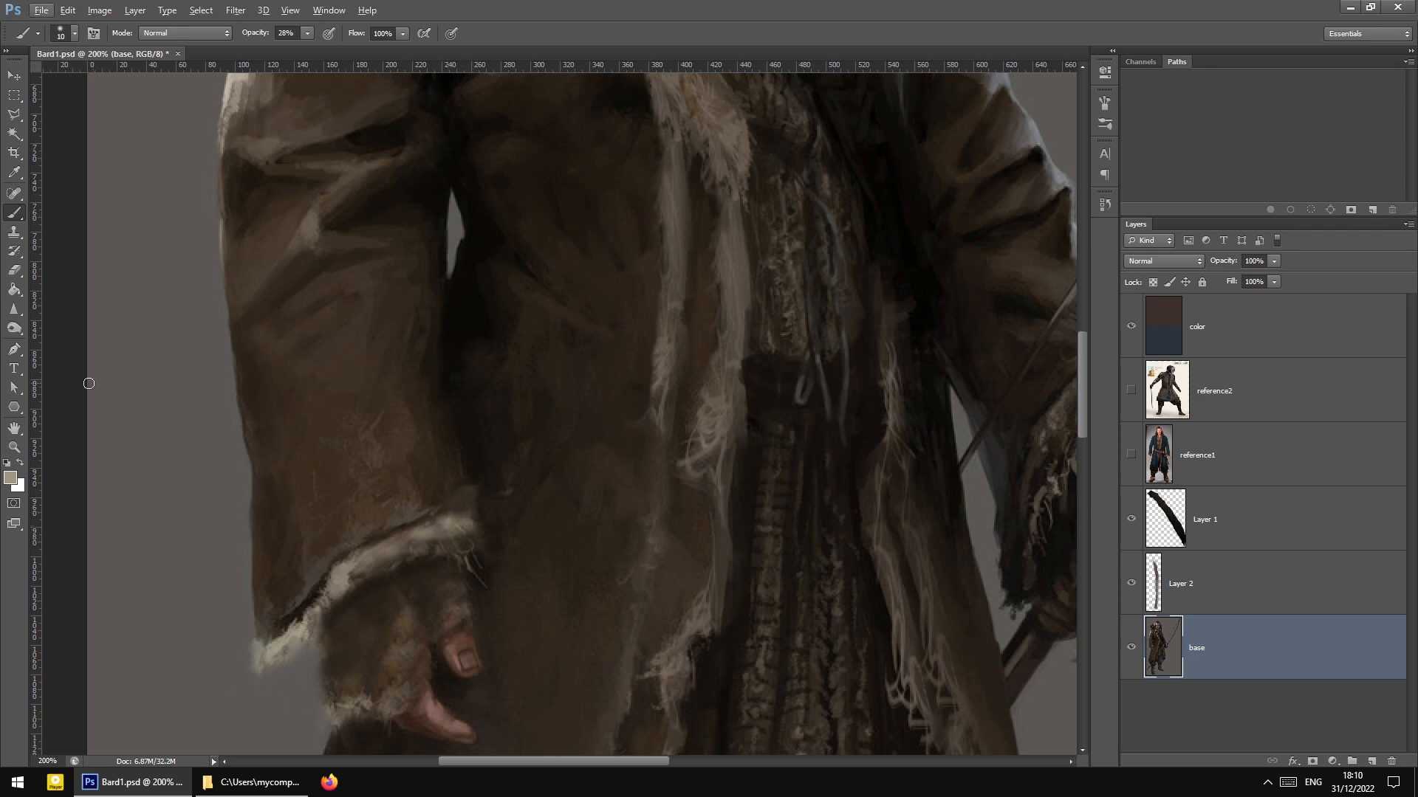
Clone the sleeve's edge above the fur trim across to the cuff's inner end
left_click(14, 231)
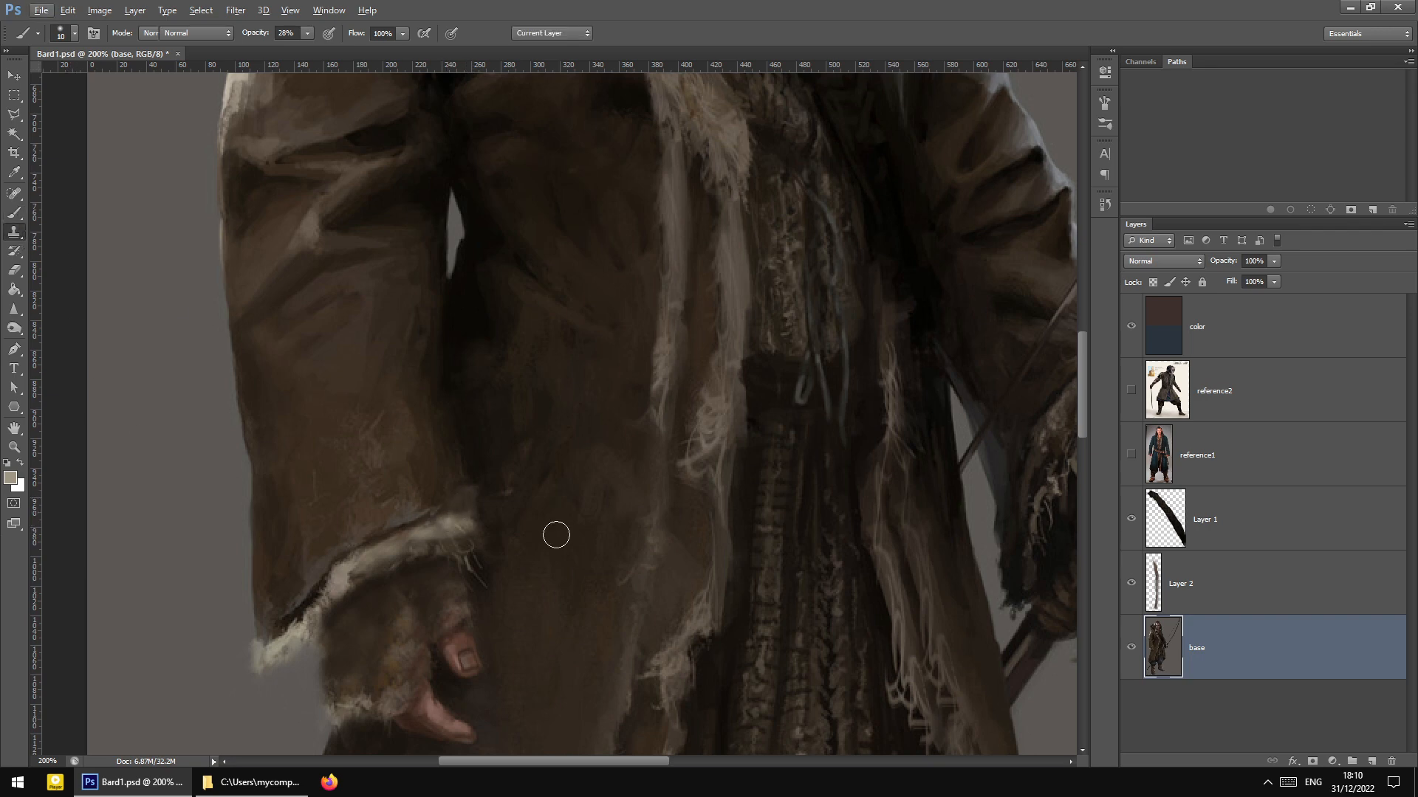
left_click(420, 517, "alt")
left_click_drag(458, 508, 461, 485)
scroll(559, 561, "down", 2)
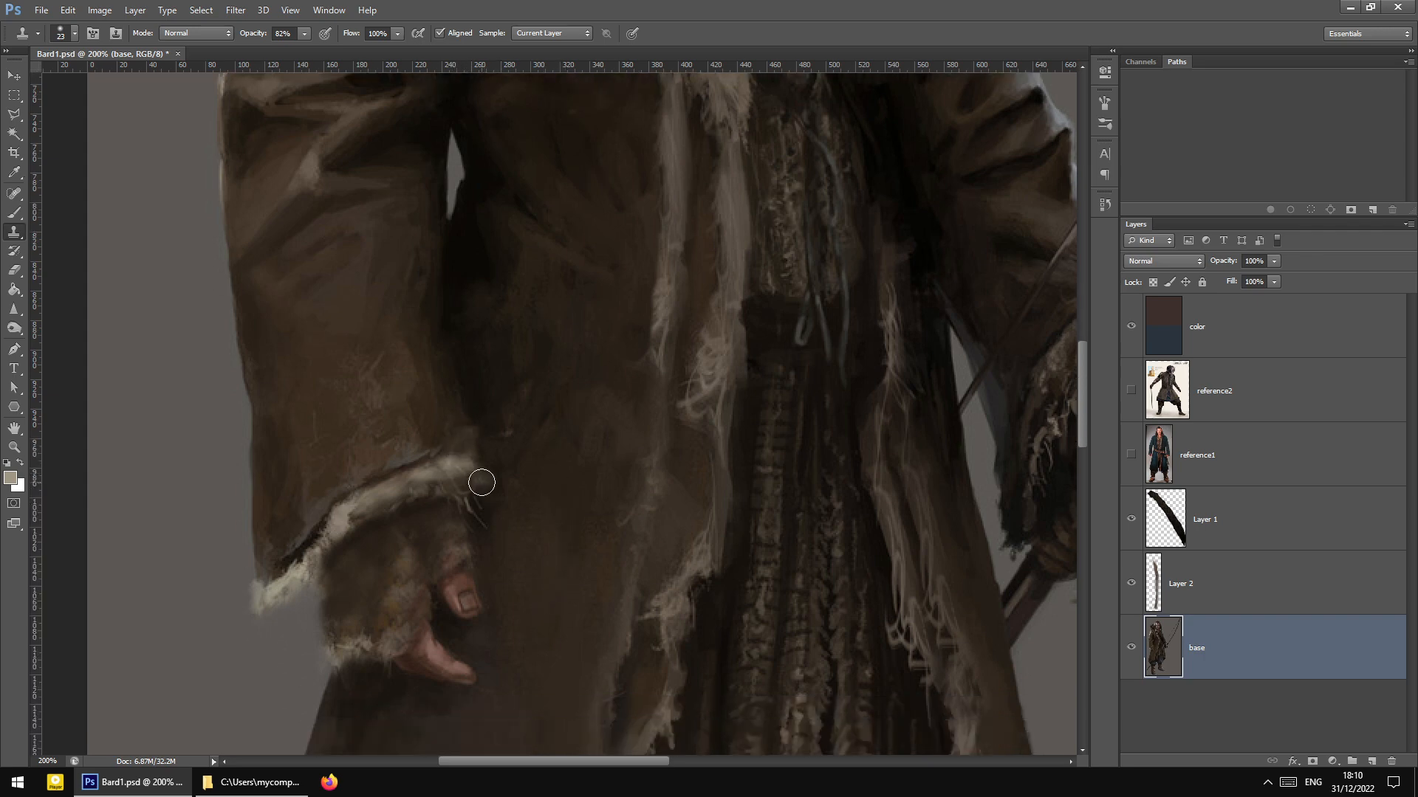
Paint sampled dark brown over the inner end of the sleeve above the fur trim, using a 10 px brush at 28% opacity
left_click(14, 213)
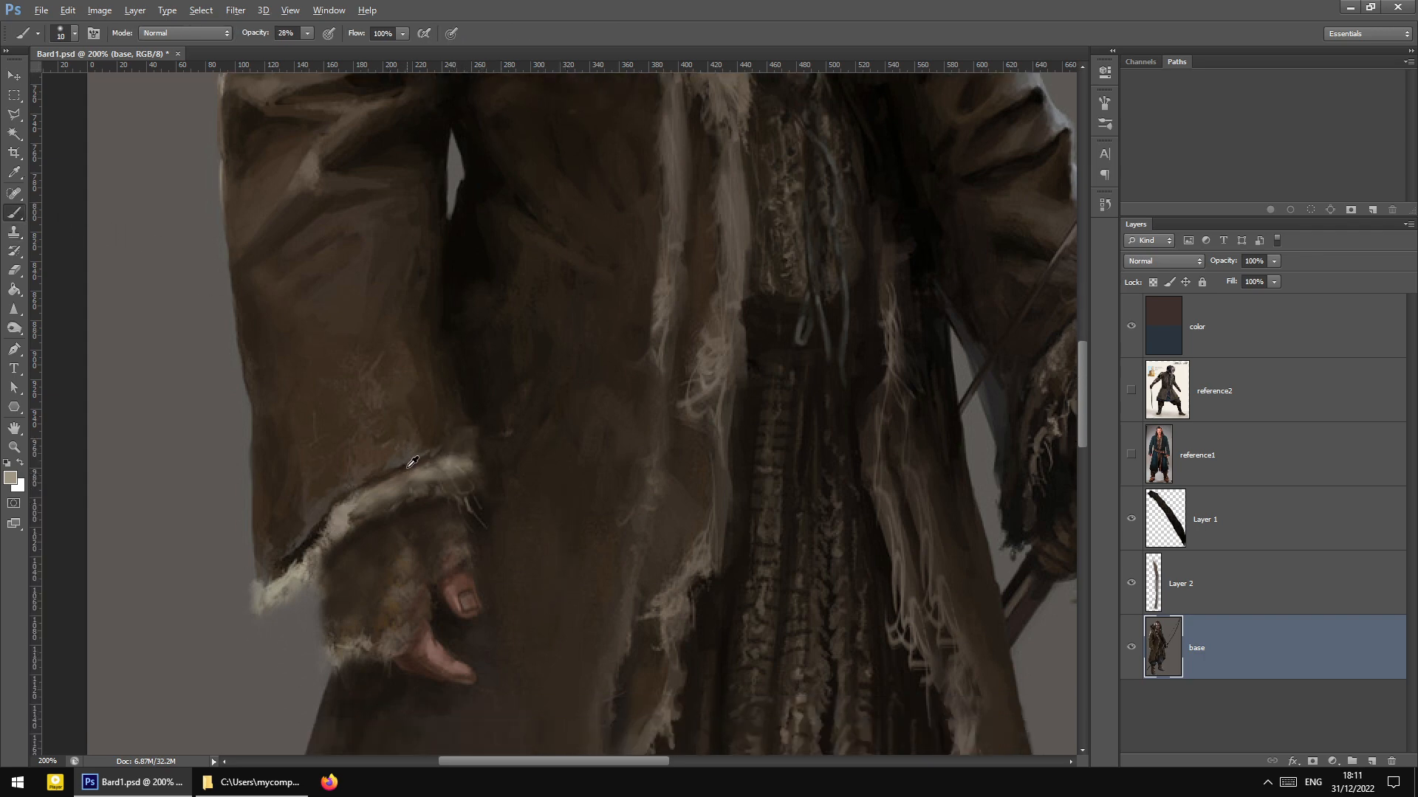
left_click(414, 457, "alt")
scroll(572, 525, "down", 2)
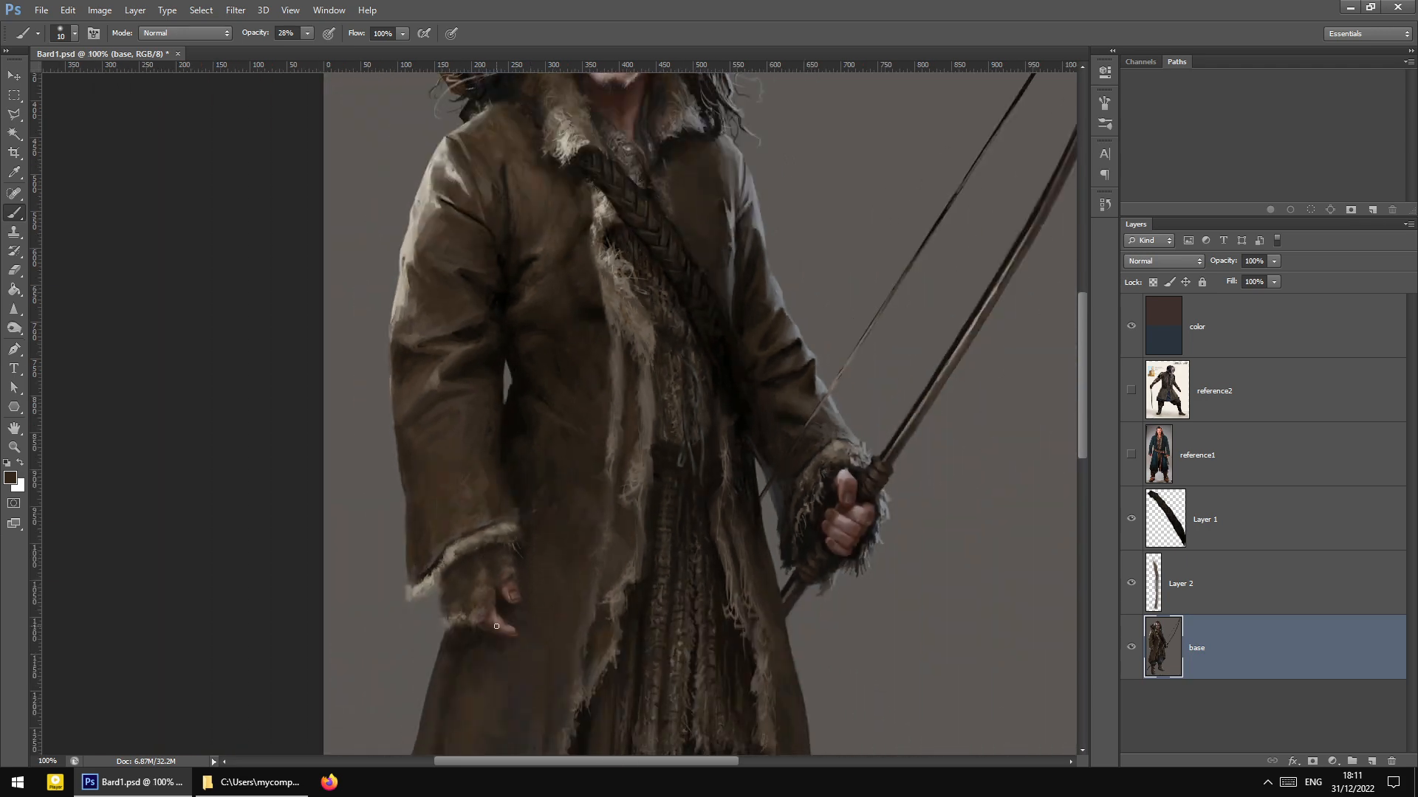
scroll(496, 626, "up", 1)
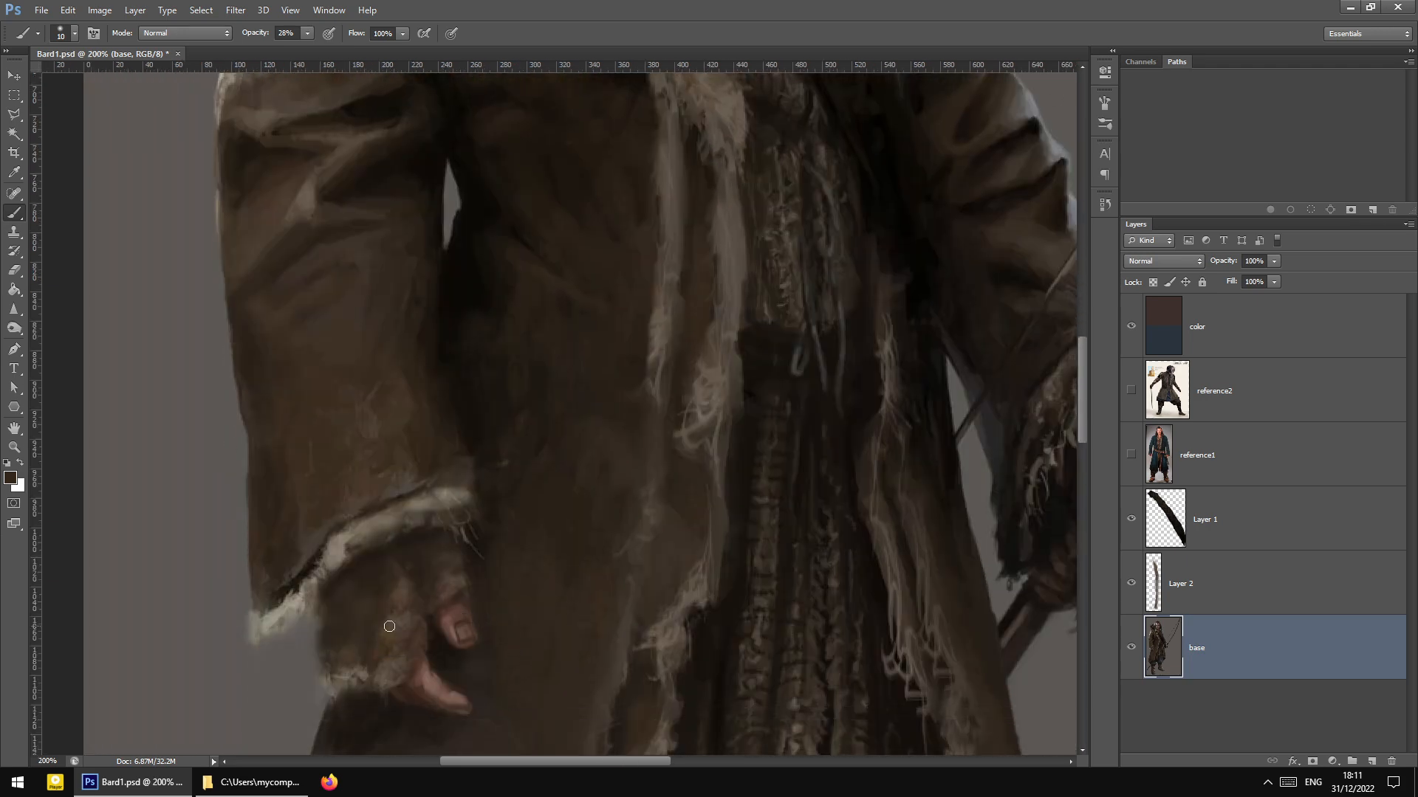
left_click_drag(342, 628, 356, 570)
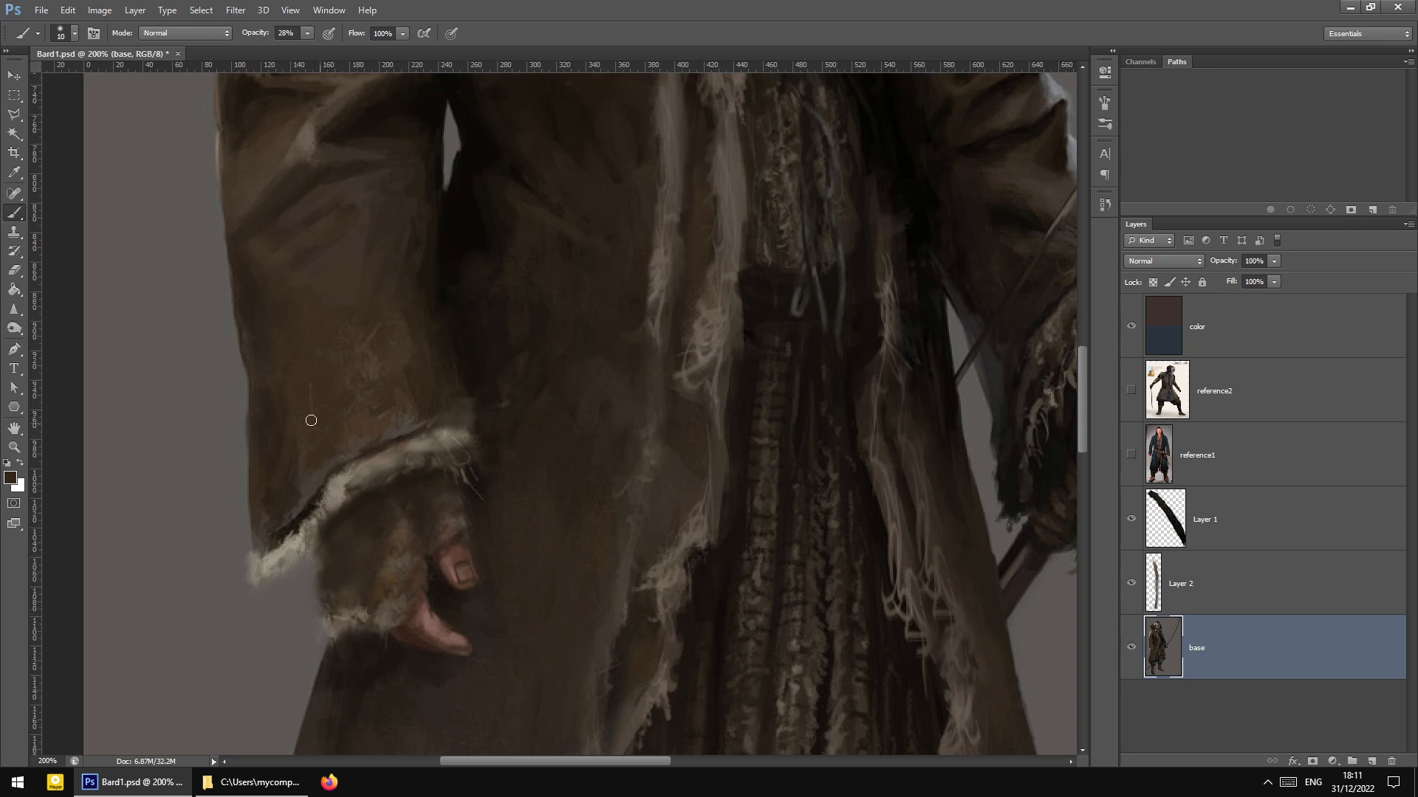
Set the brush to 4 px at 62% opacity and sample pale beige from the sleeve cuff's fur trim
right_click(495, 440)
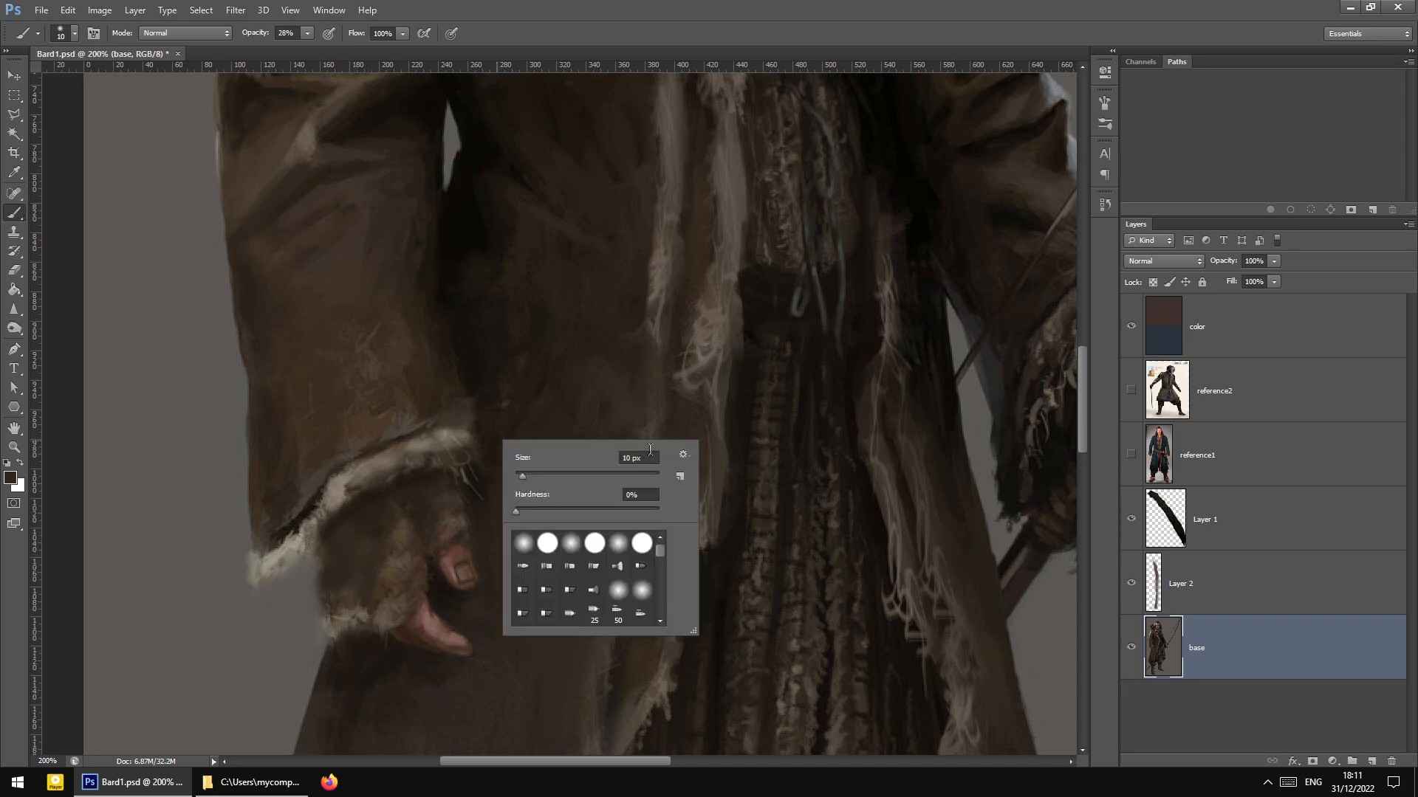
left_click_drag(649, 457, 583, 457)
type("4")
left_click(308, 34)
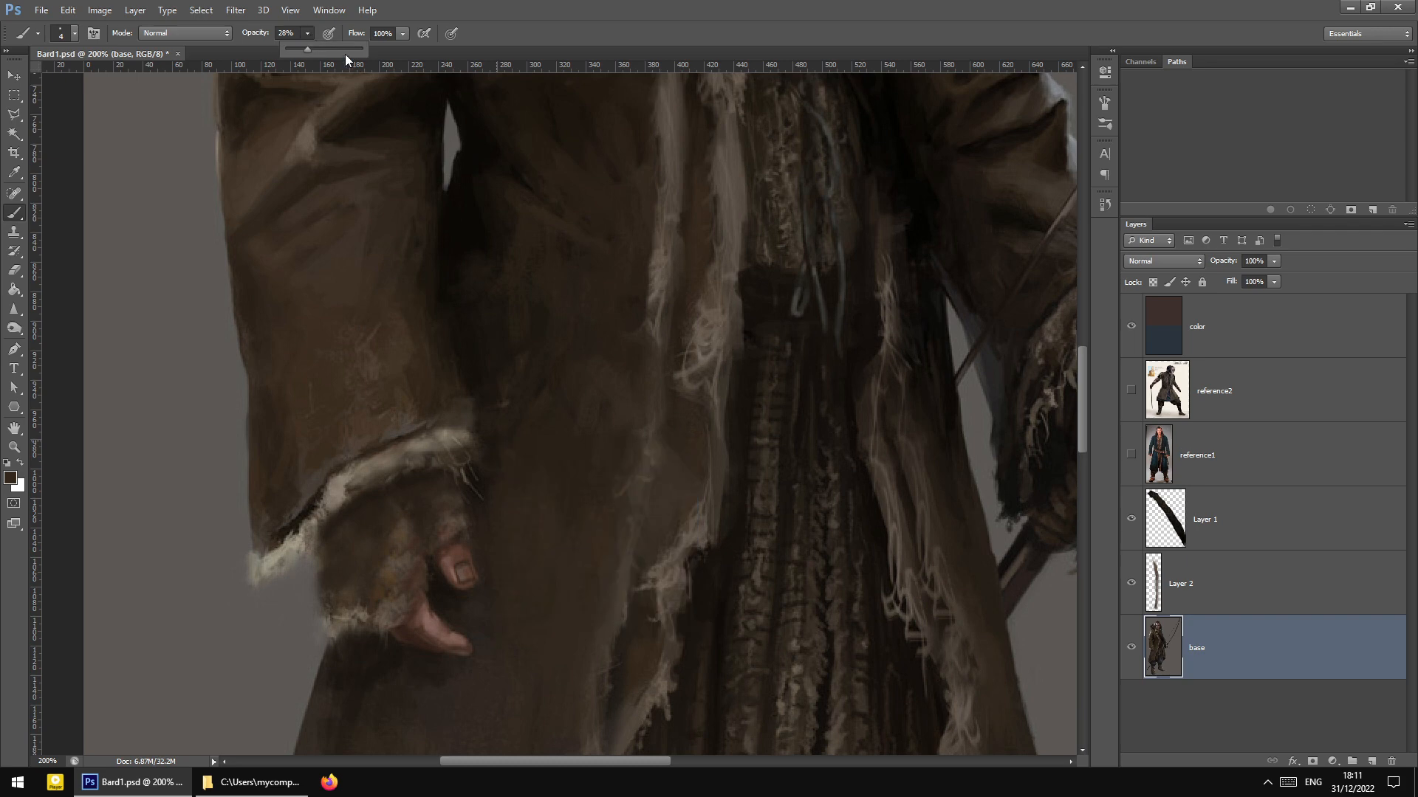
right_click(581, 287)
key("Tab")
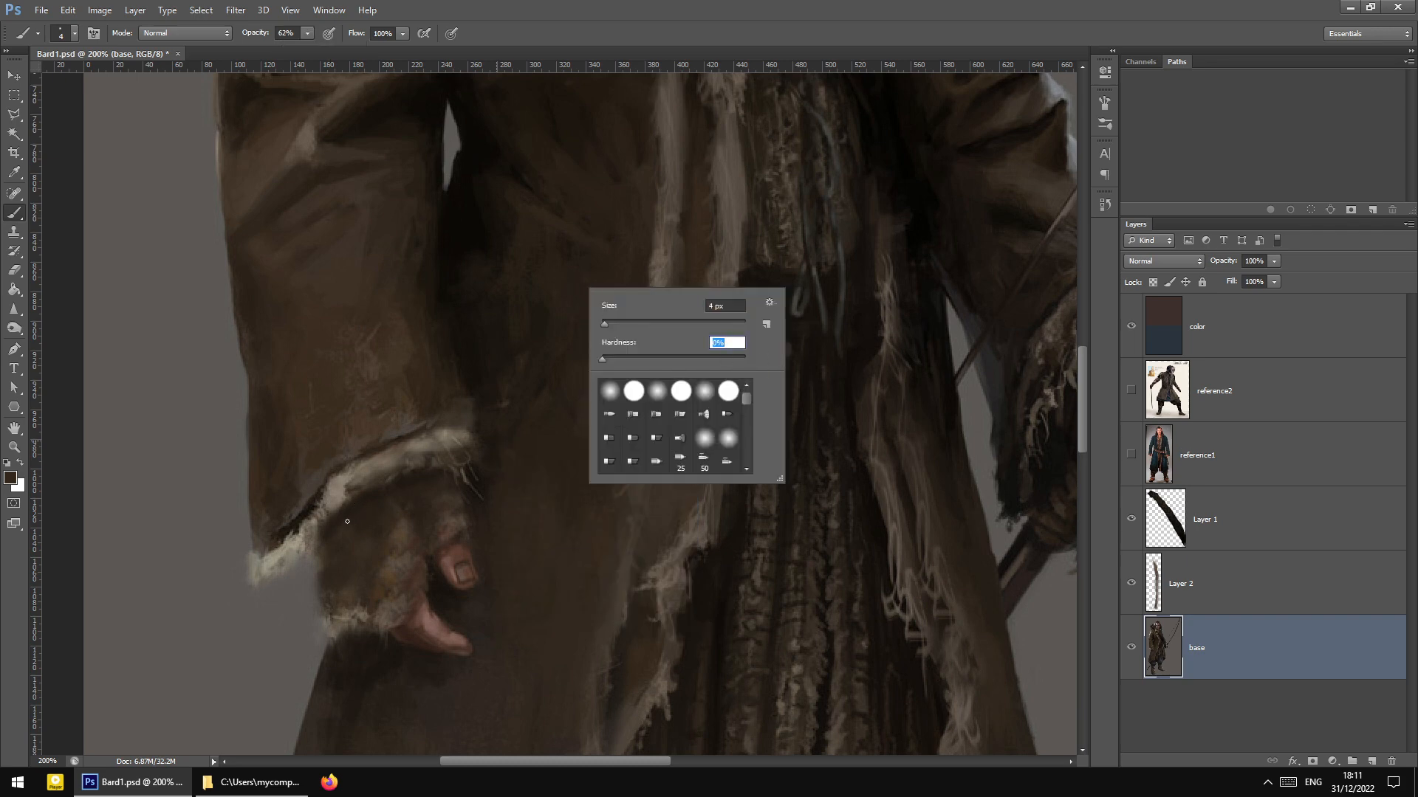
left_click(277, 551, "alt")
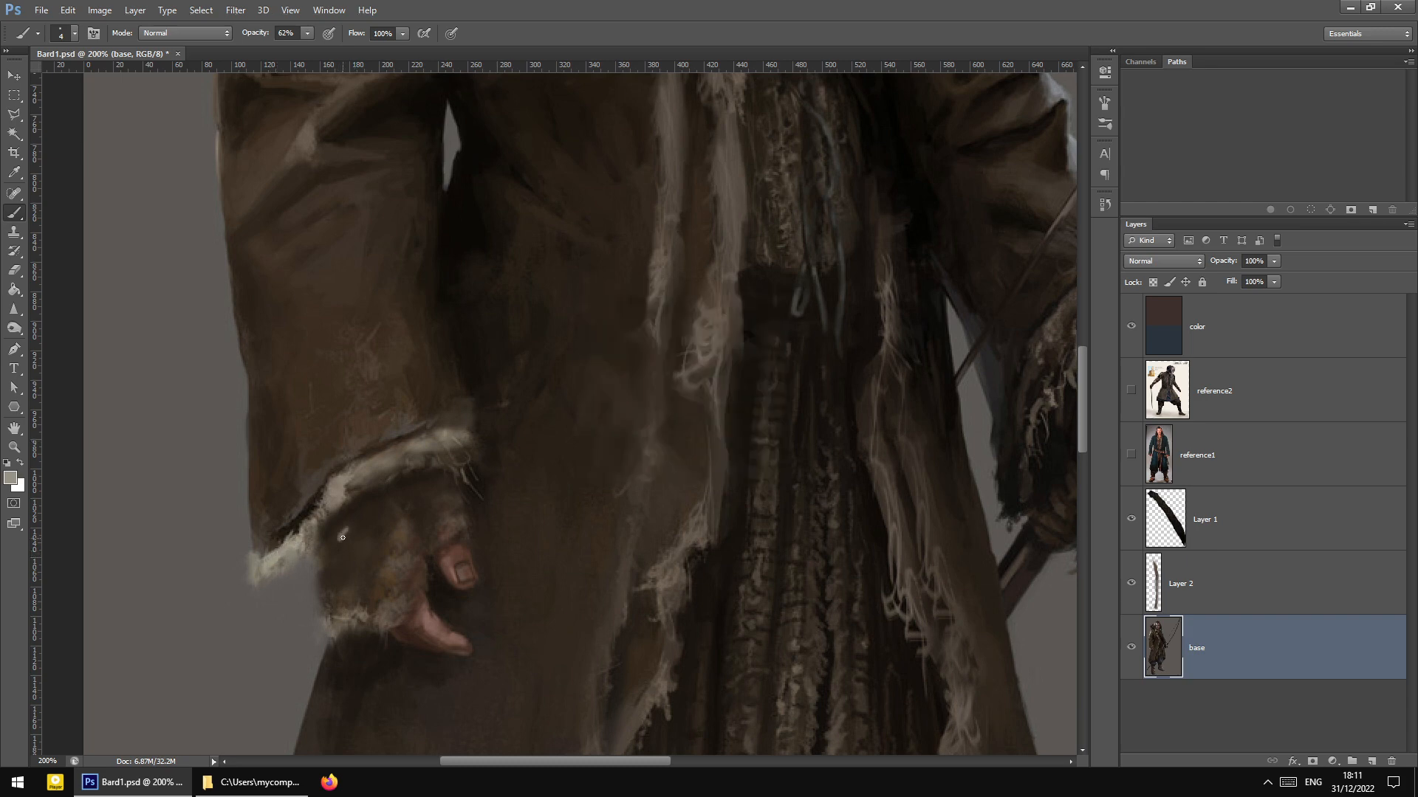
Paint fine pale fur strands at the outer end of the glove's lower hem with a 3 px brush at 54% opacity
right_click(396, 532)
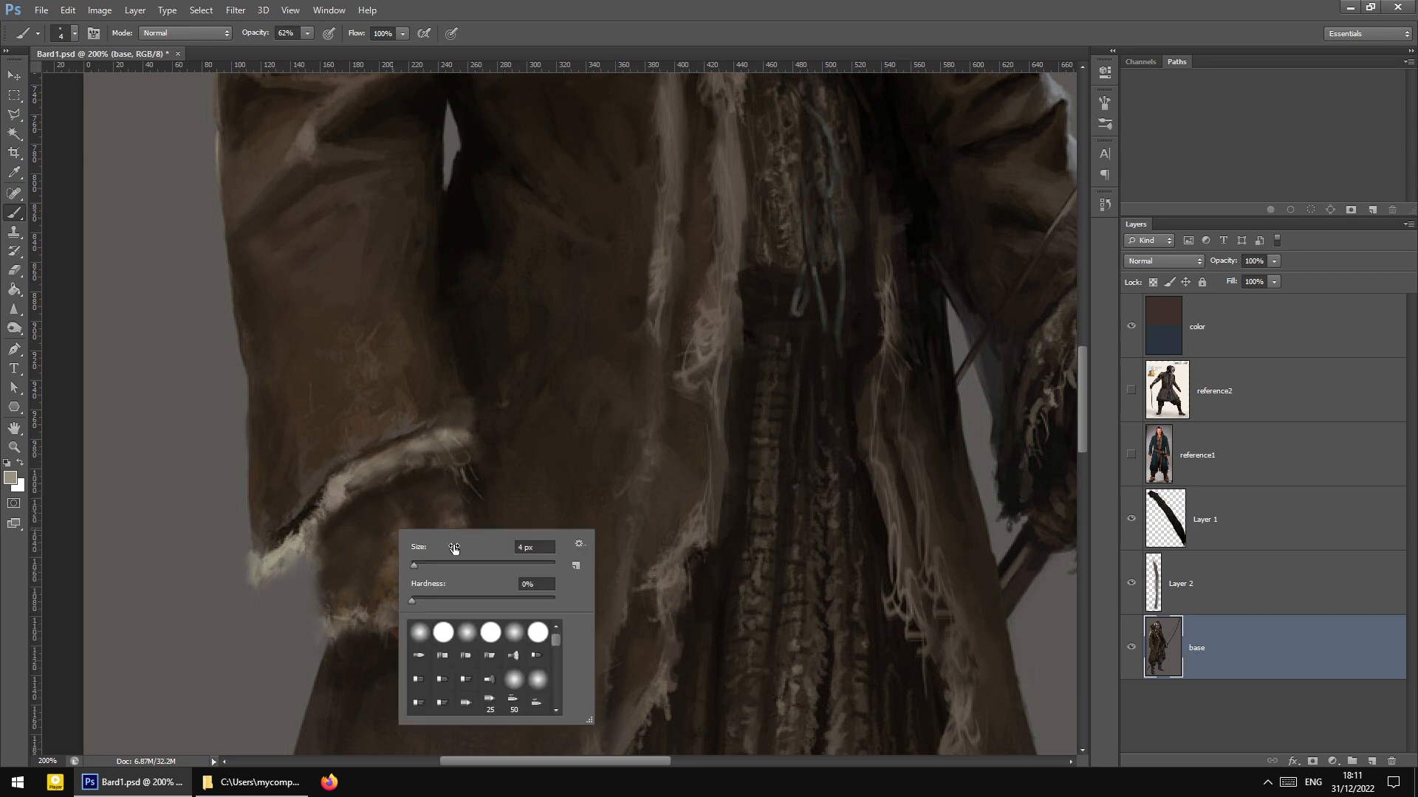
double_click(548, 547)
type("3")
left_click(307, 33)
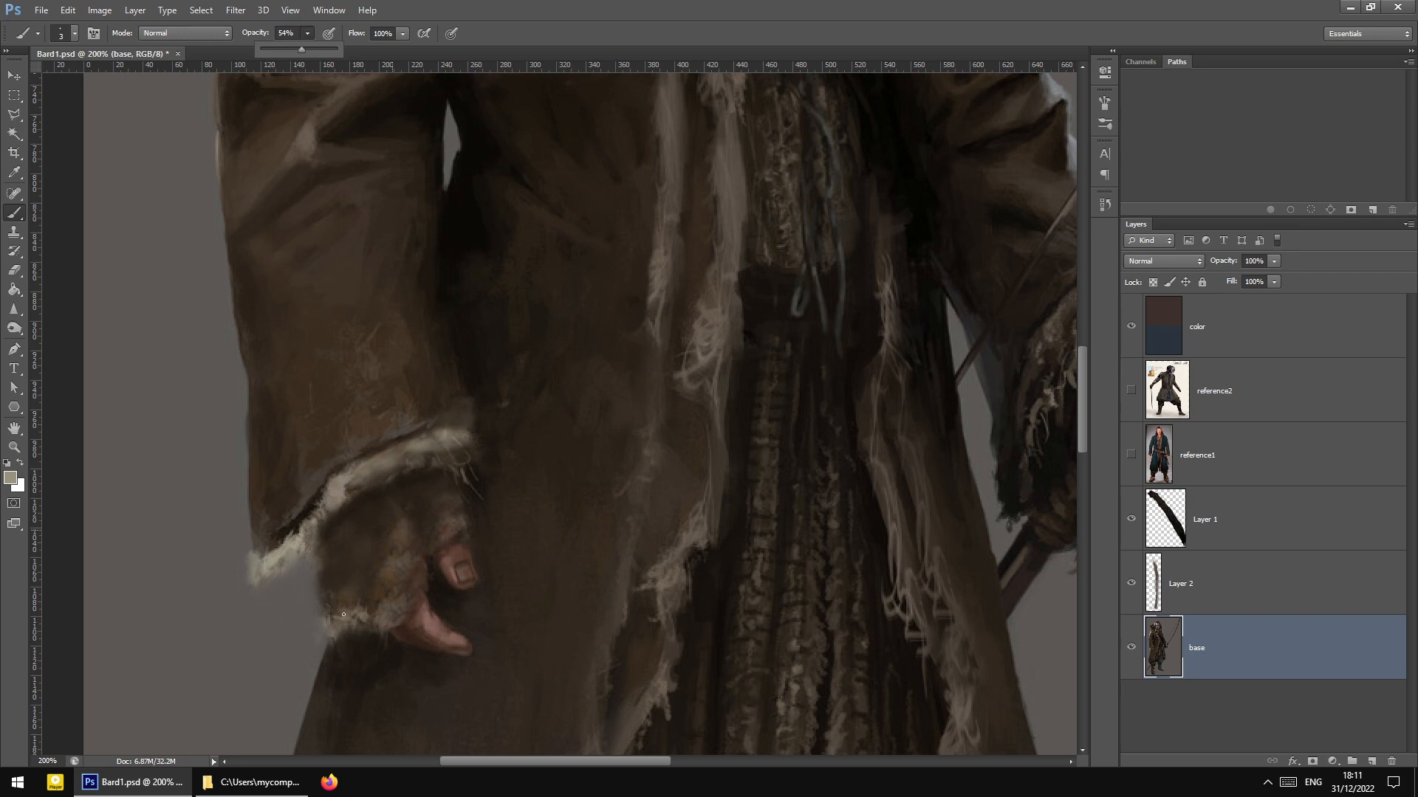
mouse_move(334, 614)
left_mouse_down()
mouse_move(331, 598)
mouse_move(342, 613)
left_mouse_up()
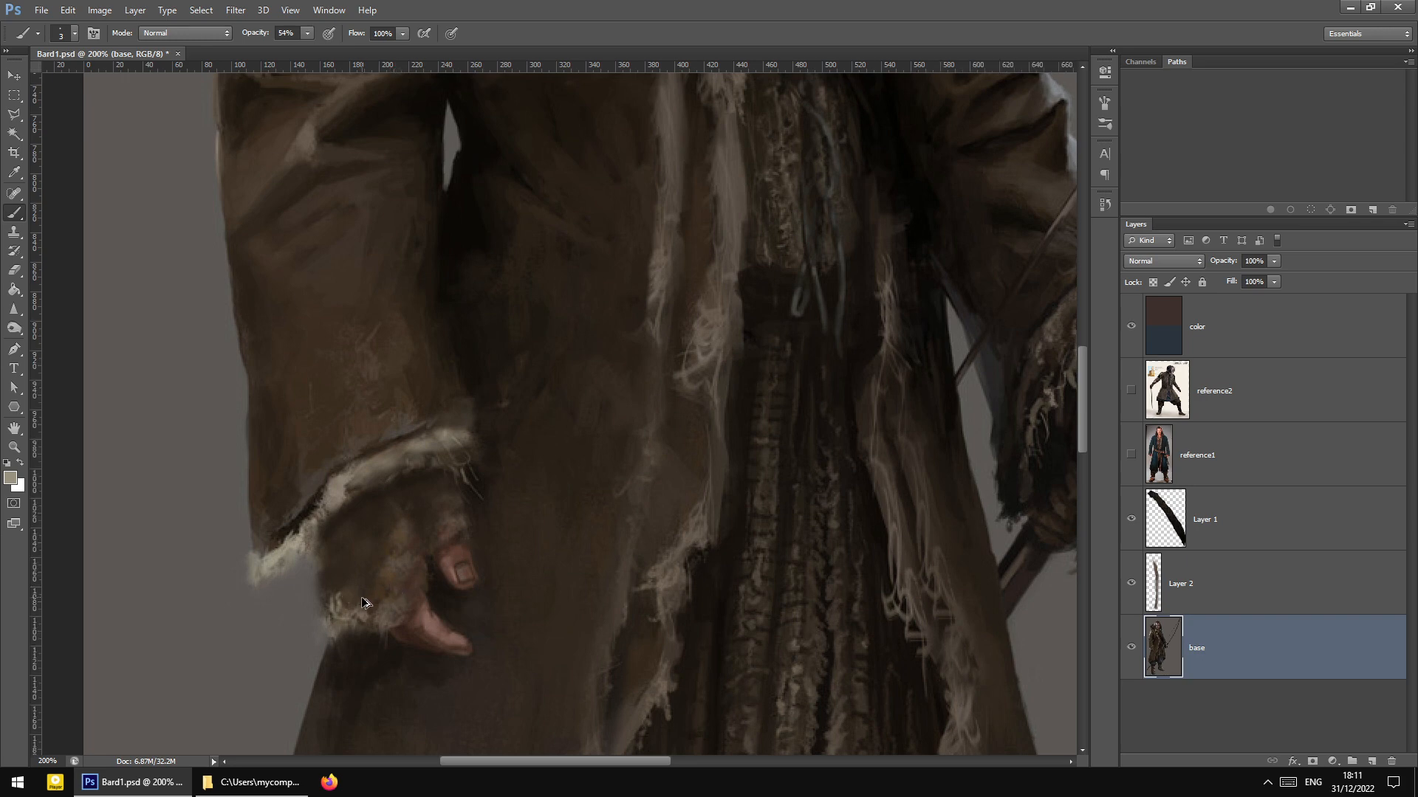
right_click(390, 559)
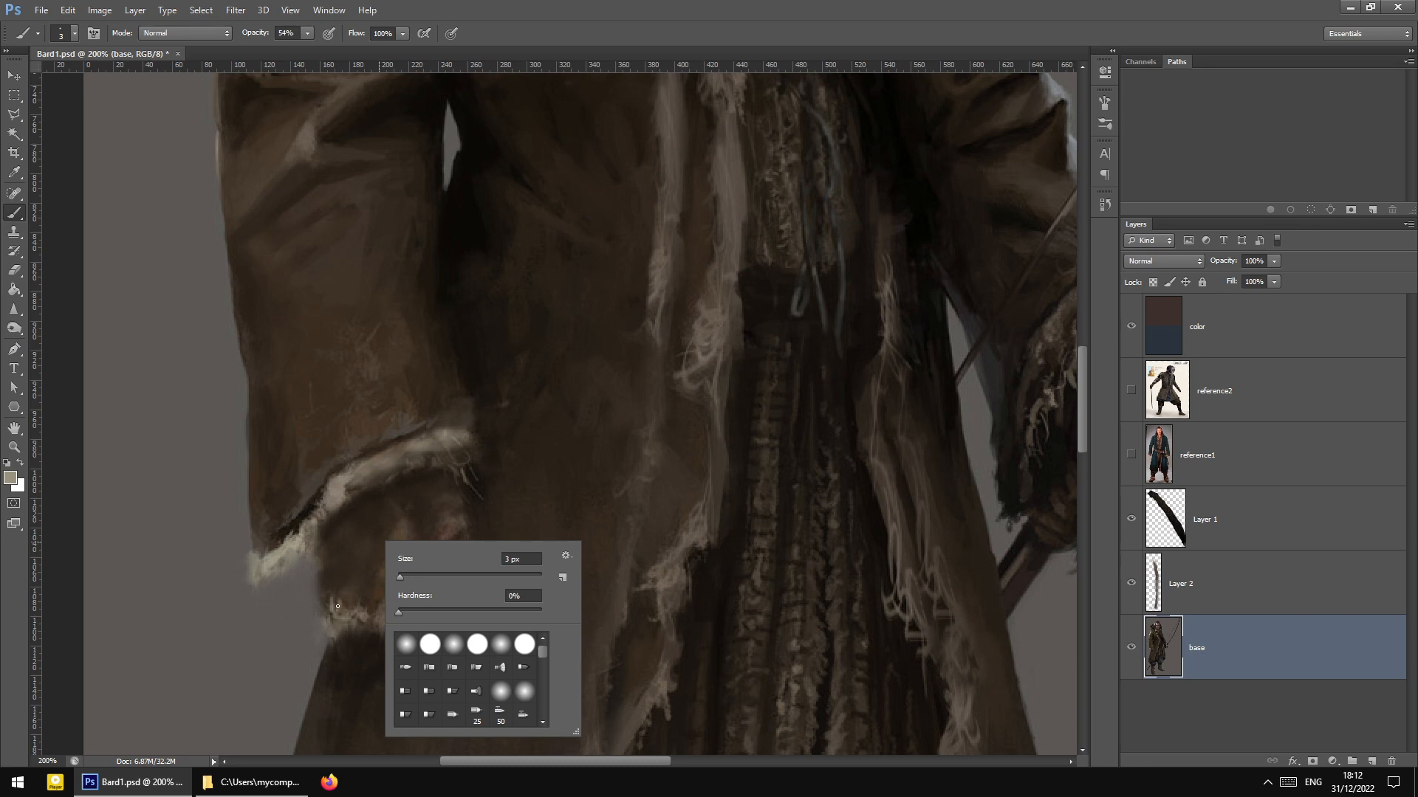
left_click_drag(338, 607, 334, 597)
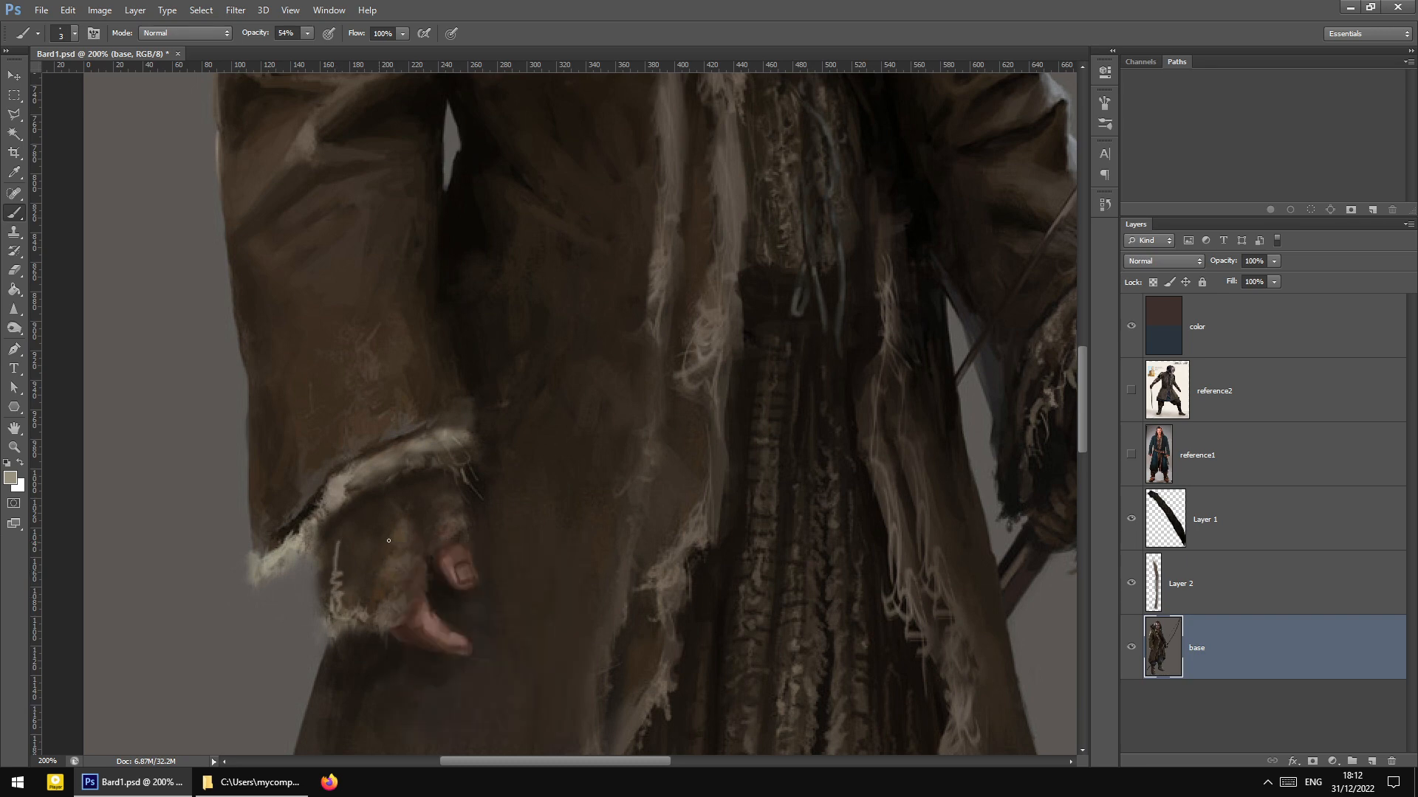
key("ctrl+z")
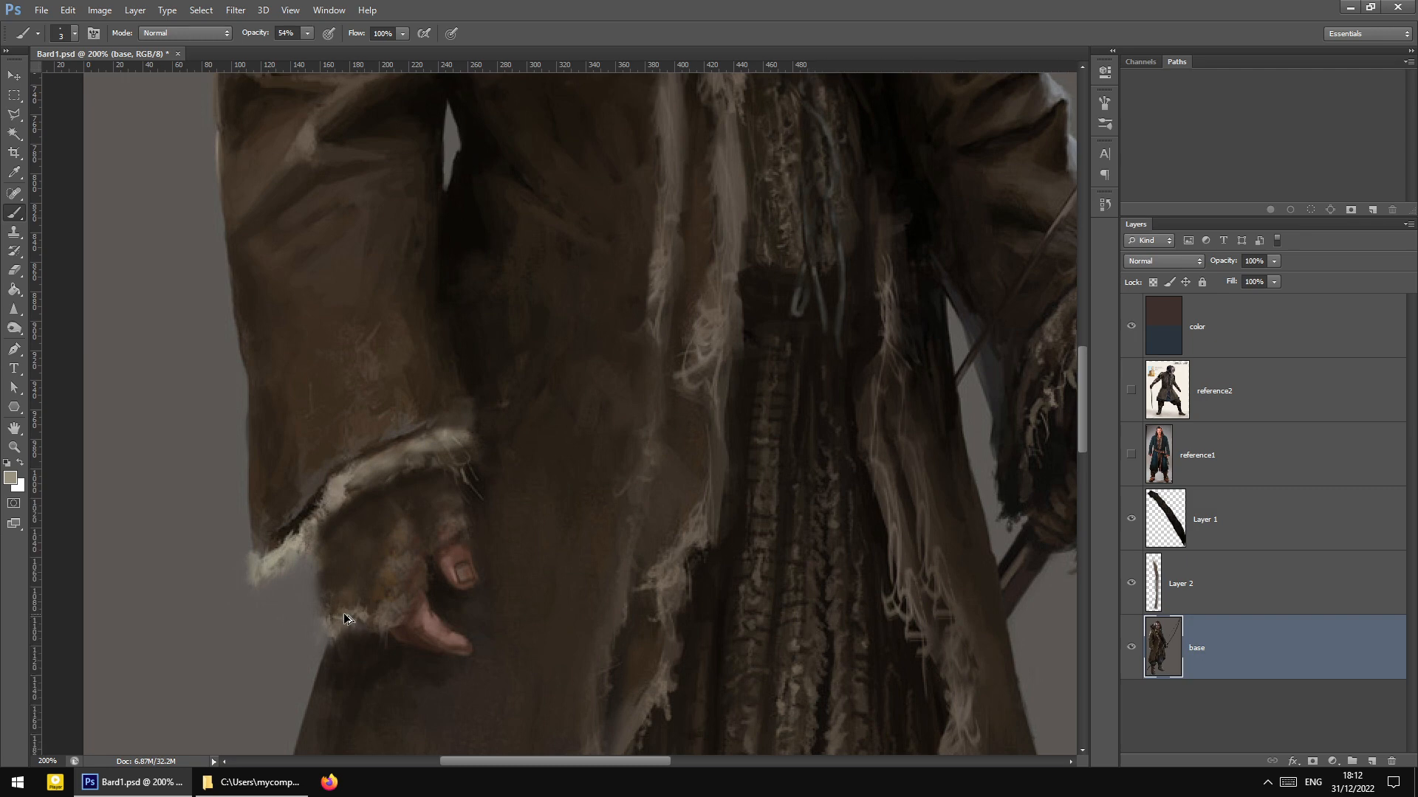
Paint thin fur strands along the glove's lower hem towards the thumb with the 3 px brush
left_click_drag(372, 606, 370, 614)
left_click_drag(414, 588, 415, 583)
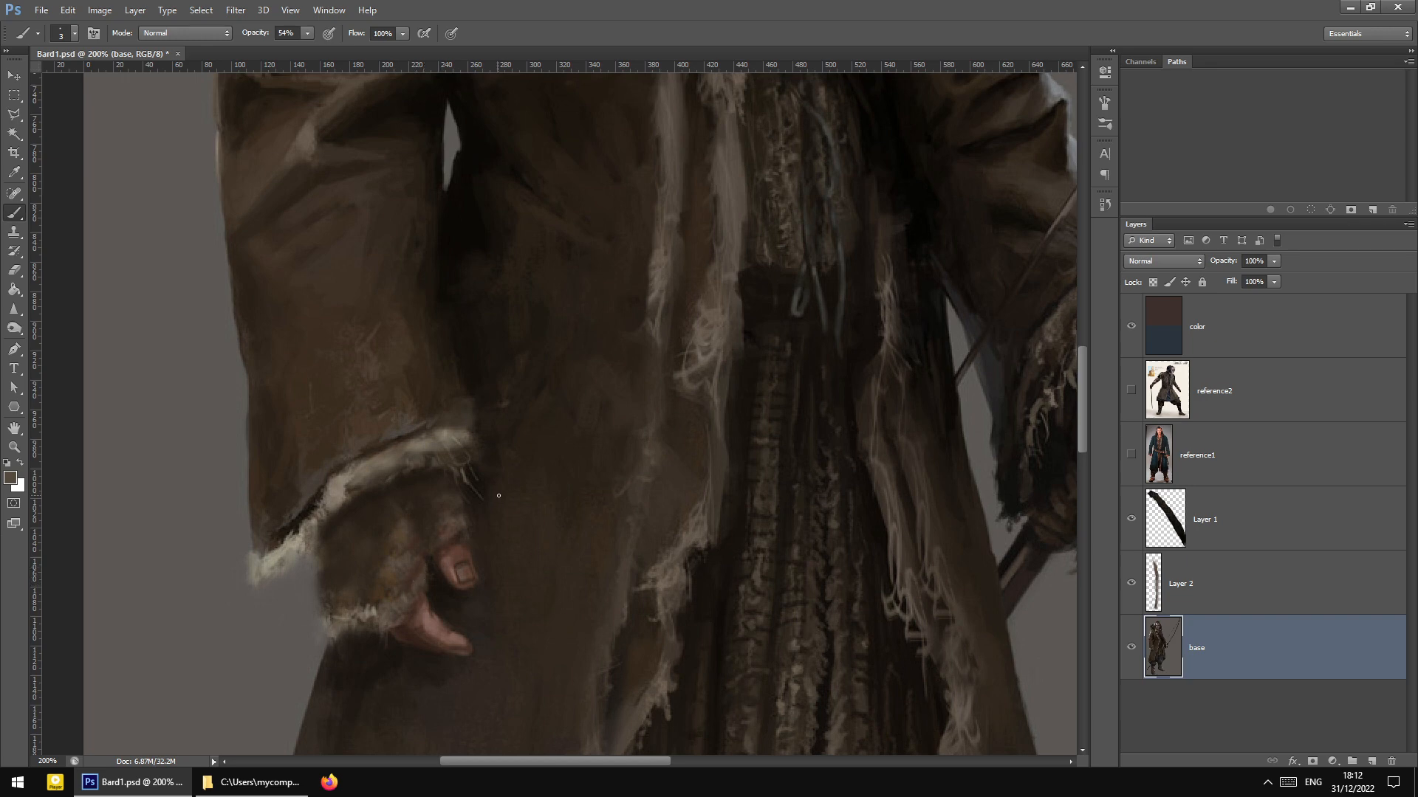
key("ctrl+minus")
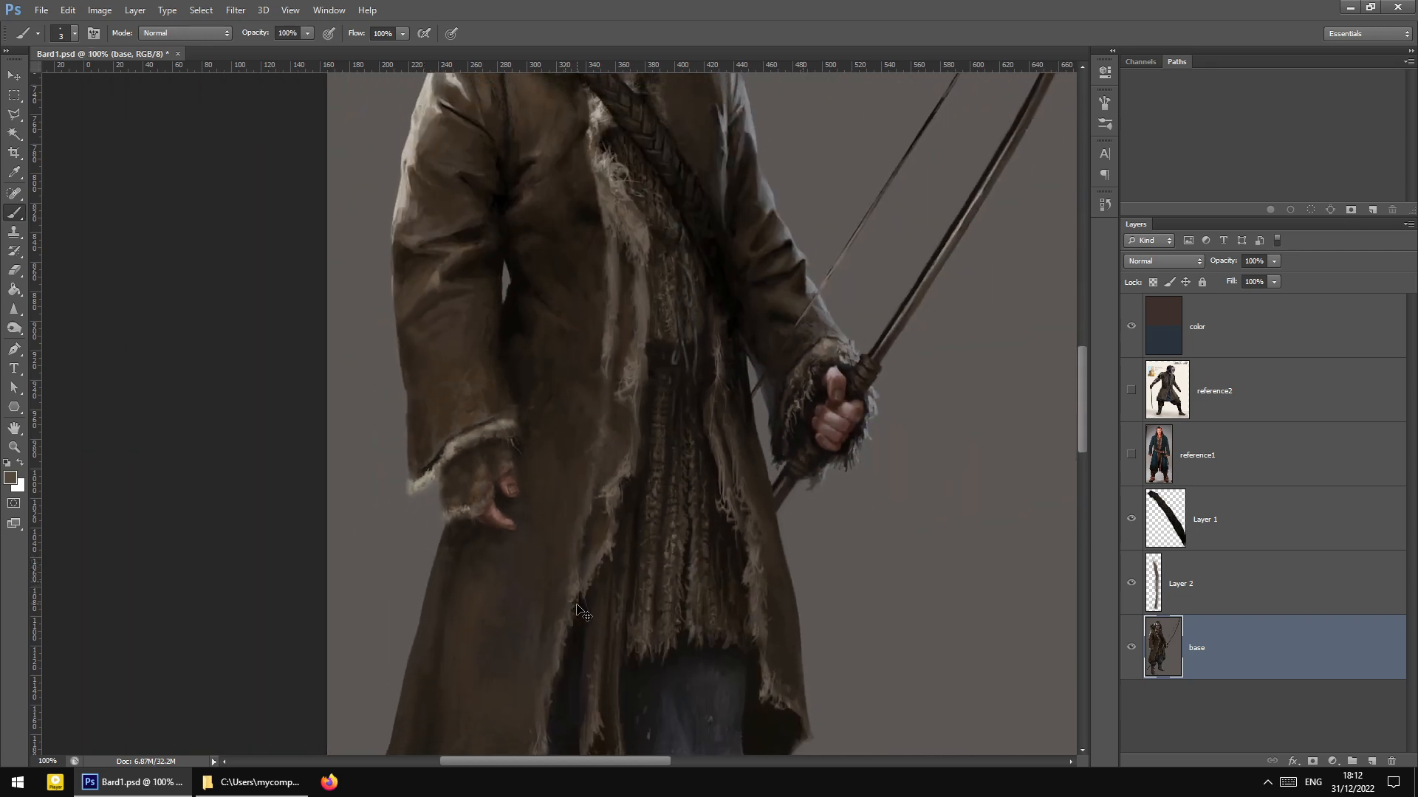
key("ctrl+minus")
key("ctrl+plus")
scroll(736, 559, "up", 2)
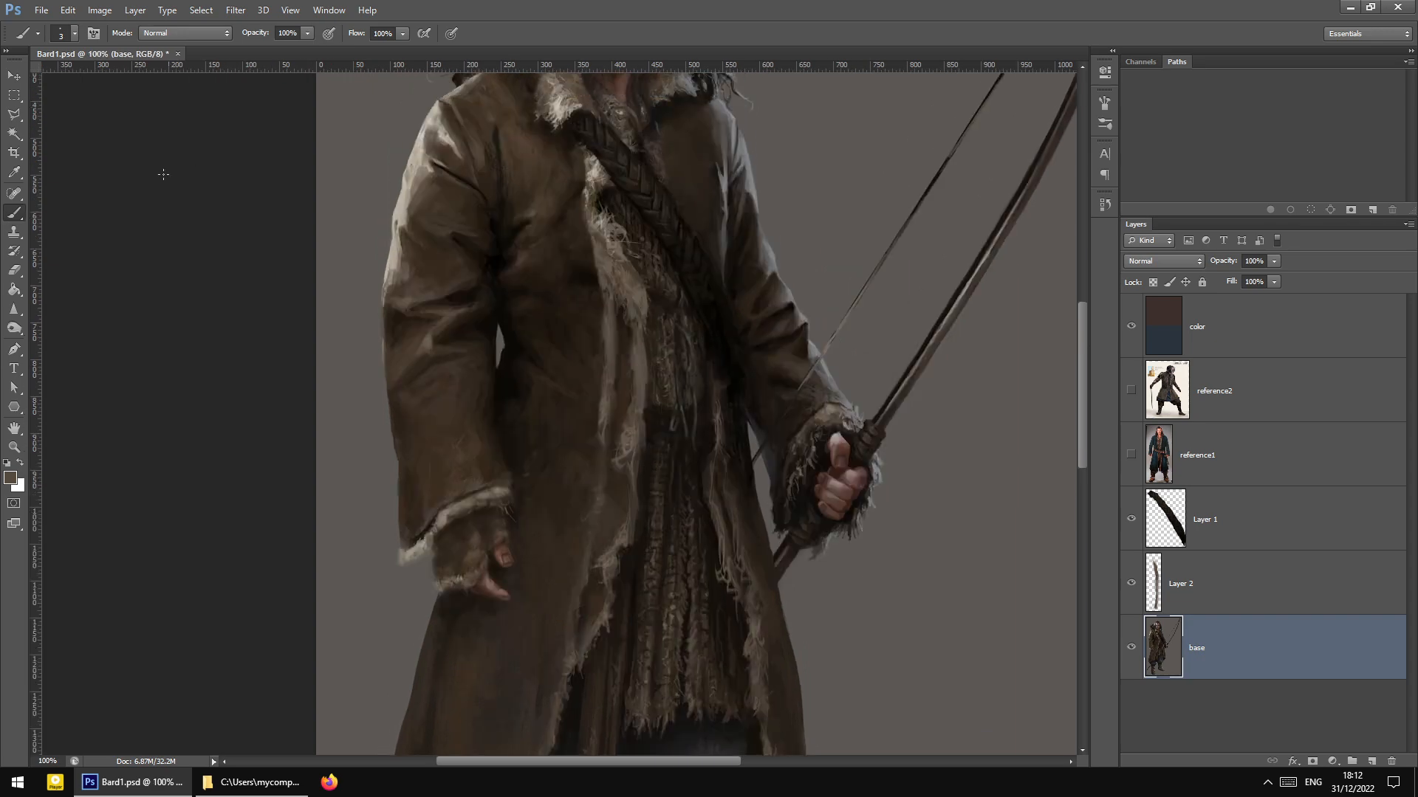
Clone grey background over the frayed fur outside the bow hand's cuff, and sleeve leather over the pale fur along its upper edge
left_click(14, 232)
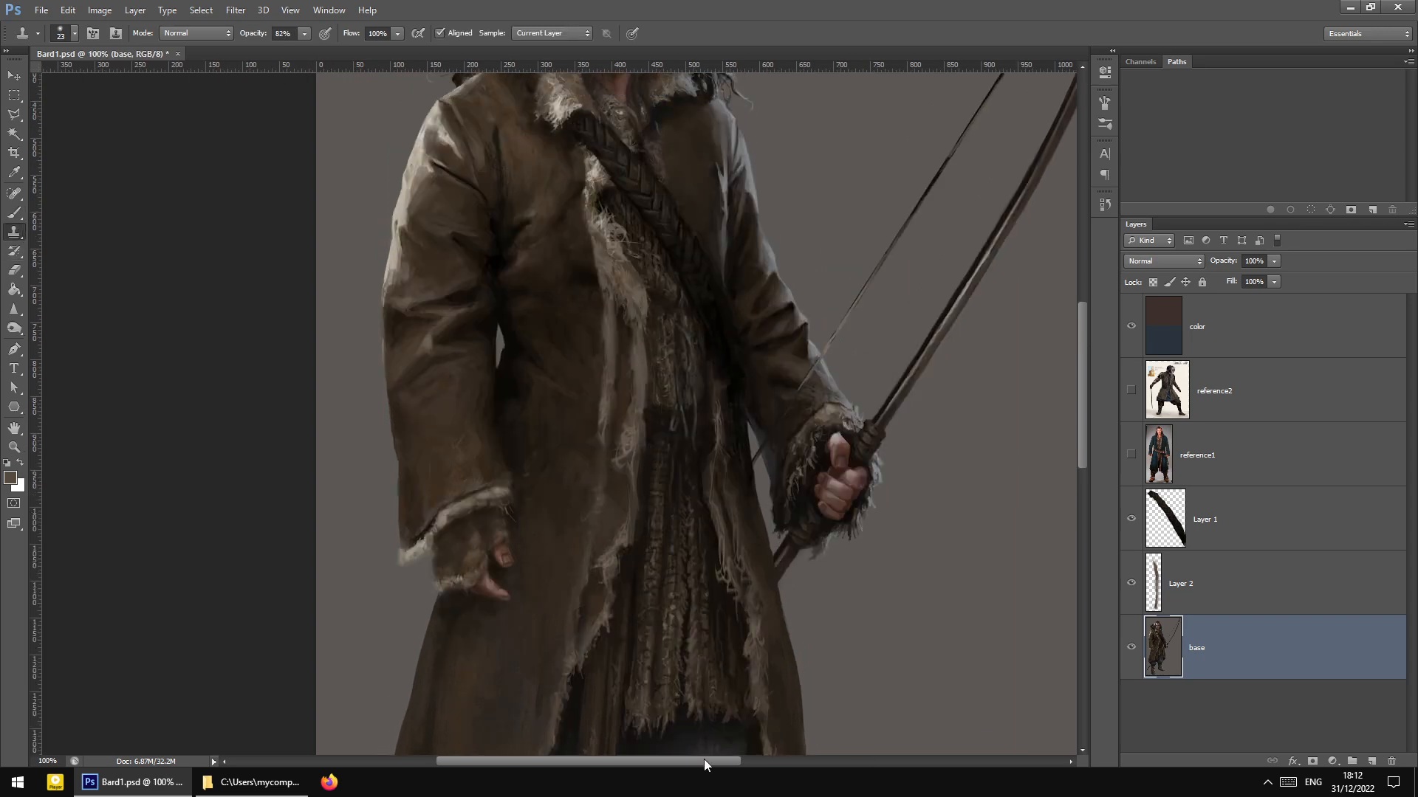
left_click_drag(702, 759, 773, 762)
key("ctrl+plus")
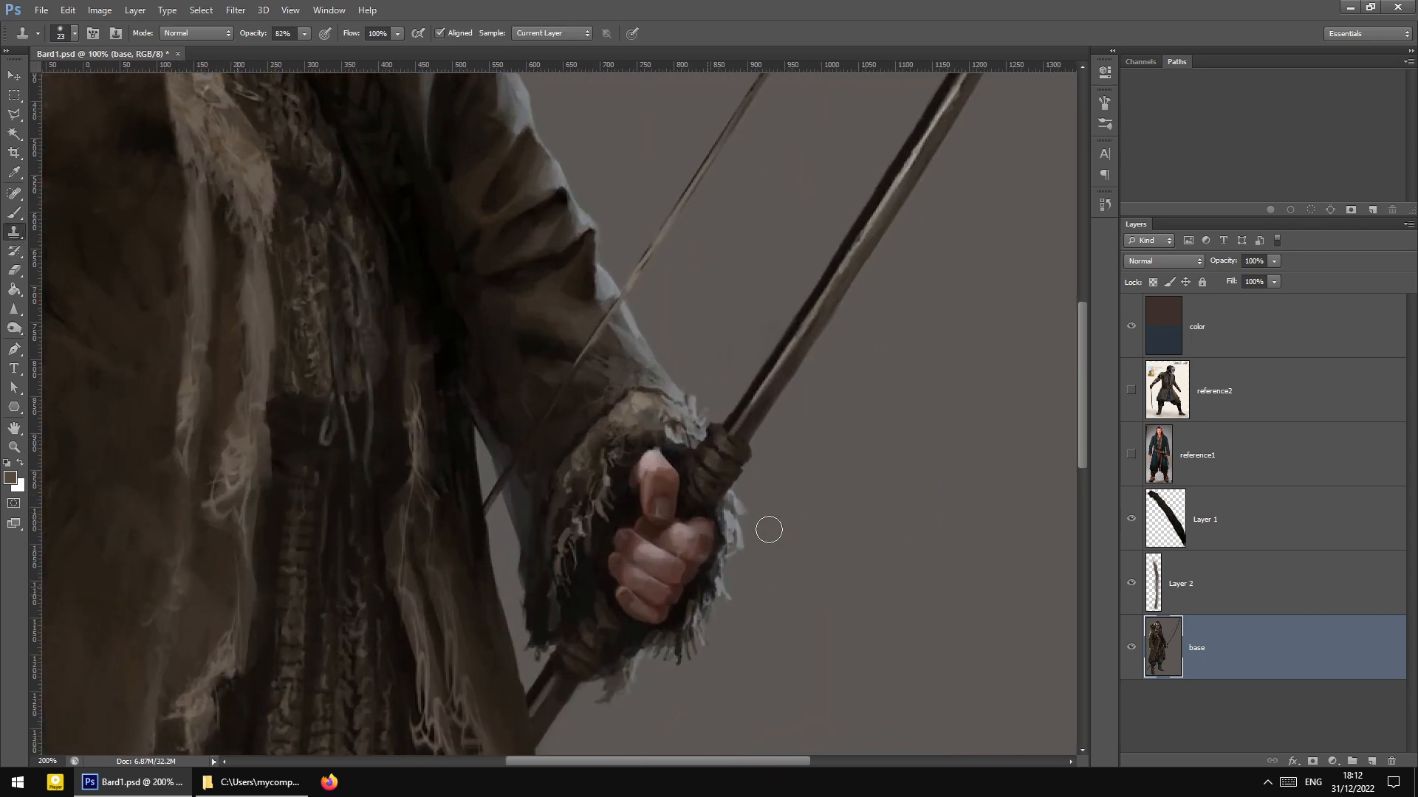
left_click(813, 496, "alt")
mouse_move(746, 499)
left_mouse_down()
mouse_move(741, 617)
mouse_move(731, 595)
mouse_move(691, 665)
mouse_move(679, 664)
mouse_move(703, 650)
mouse_move(620, 692)
left_mouse_up()
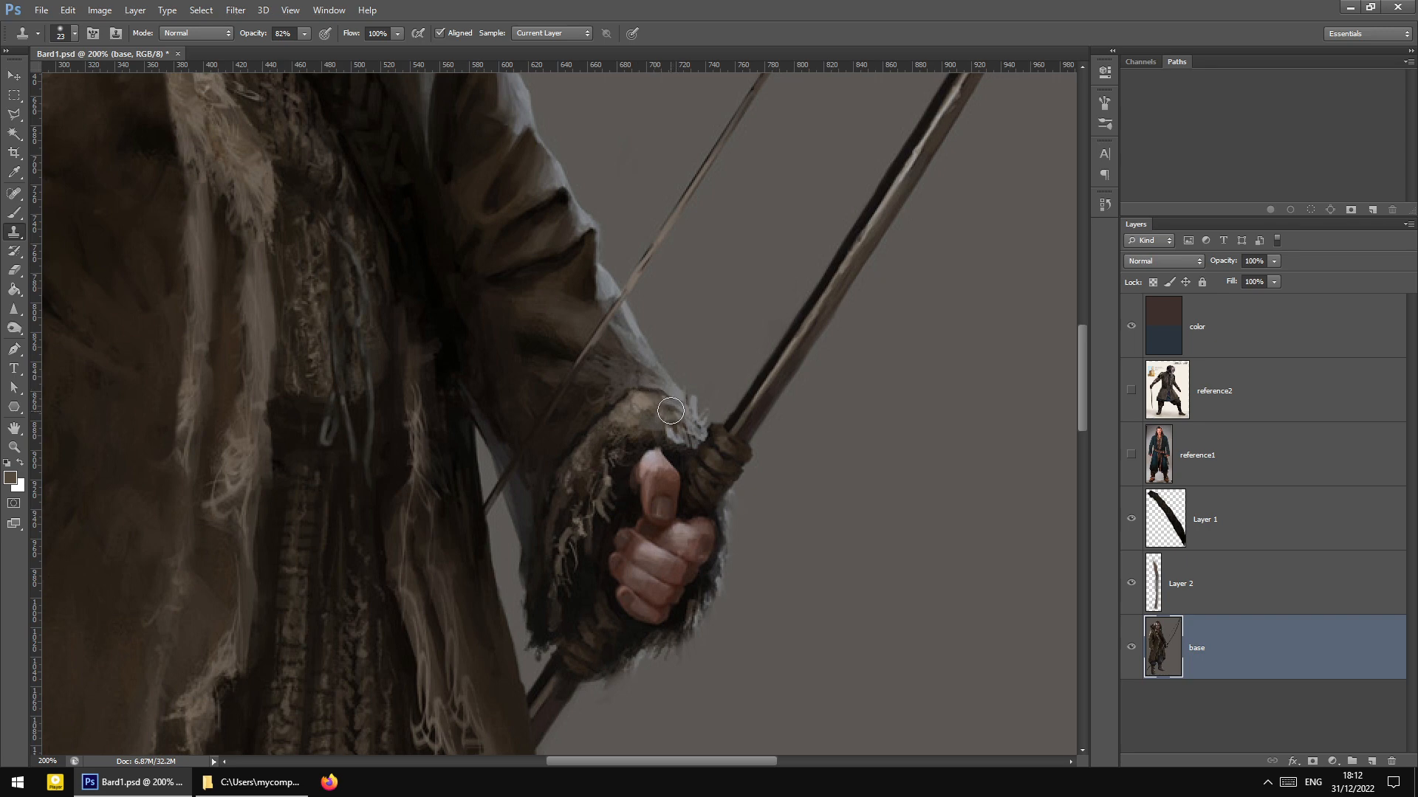
mouse_move(672, 414)
left_mouse_down()
mouse_move(648, 398)
mouse_move(621, 412)
mouse_move(560, 504)
mouse_move(595, 414)
mouse_move(652, 389)
left_mouse_up()
Blend the bow arm's sleeve above the cuff with sampled grey and dark tones, using a 19 px brush at 25% opacity
left_click(14, 213)
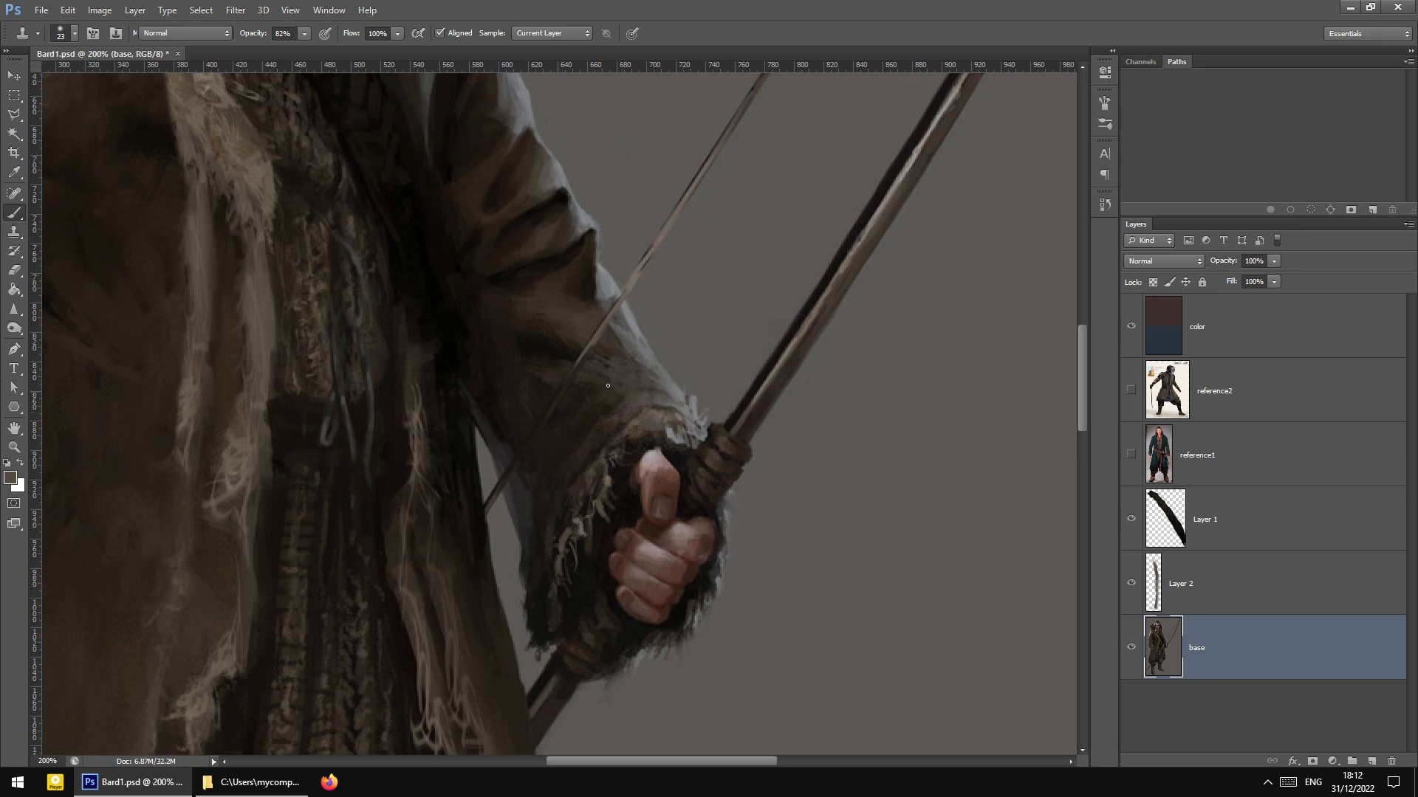
left_click(659, 362, "alt")
right_click(647, 389)
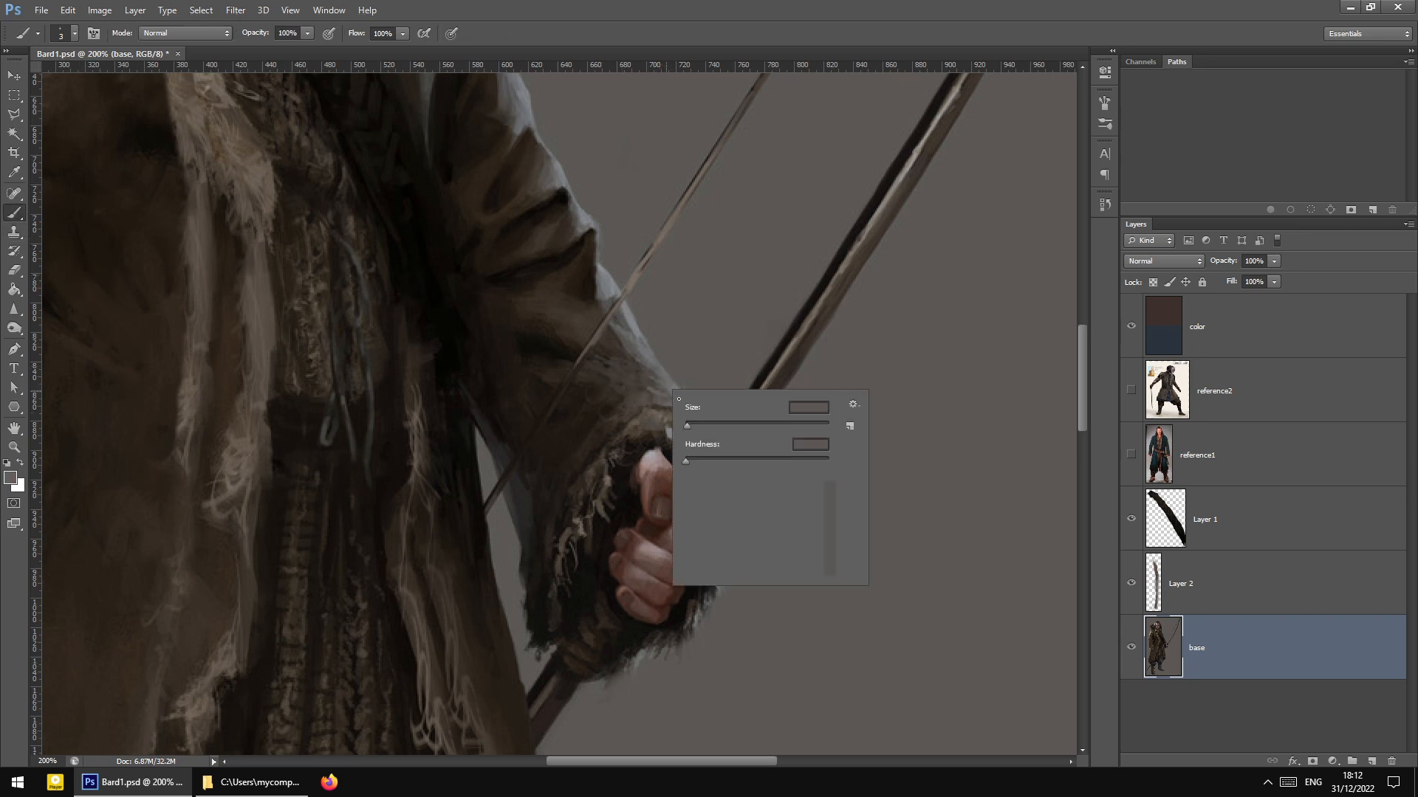
left_click(698, 423)
left_click(307, 33)
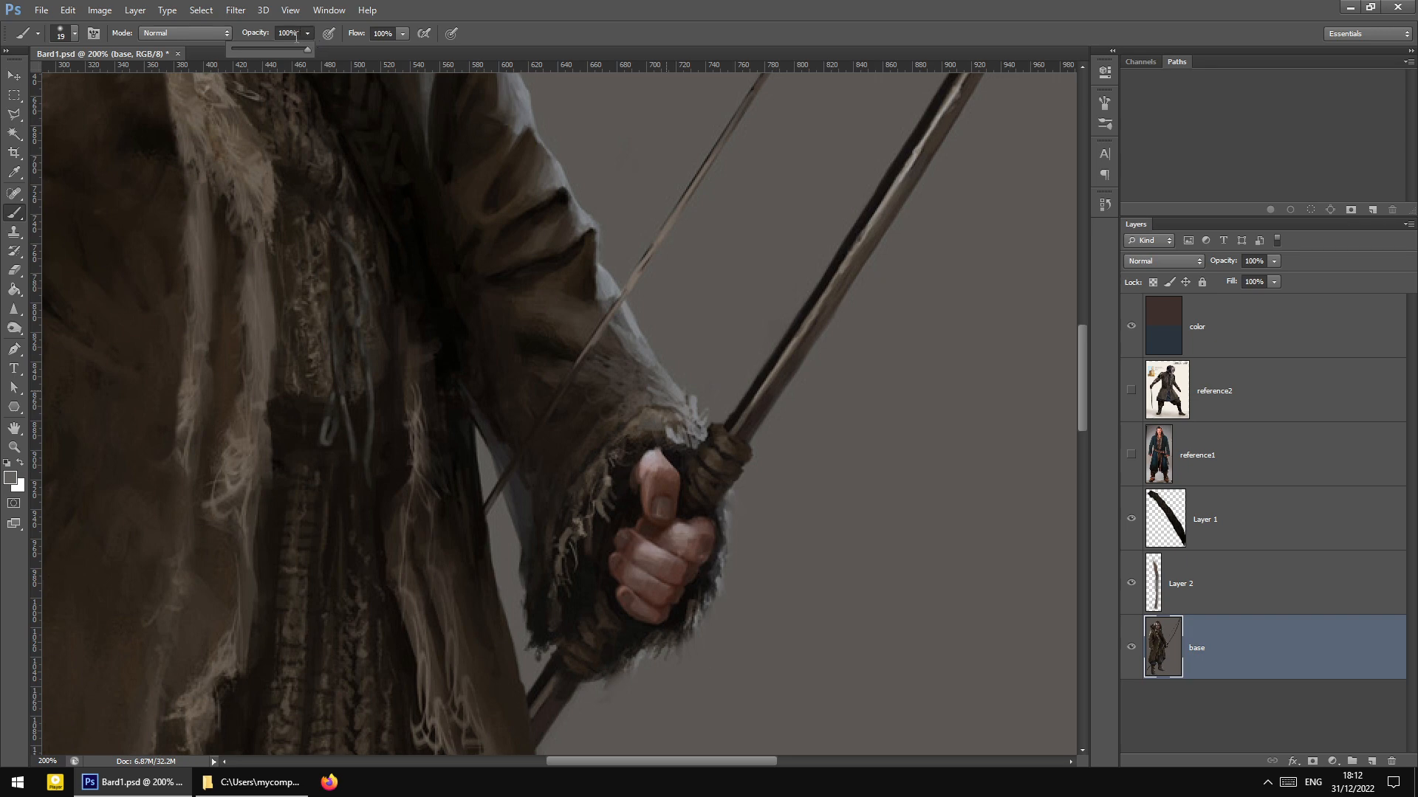
left_click(647, 364, "alt")
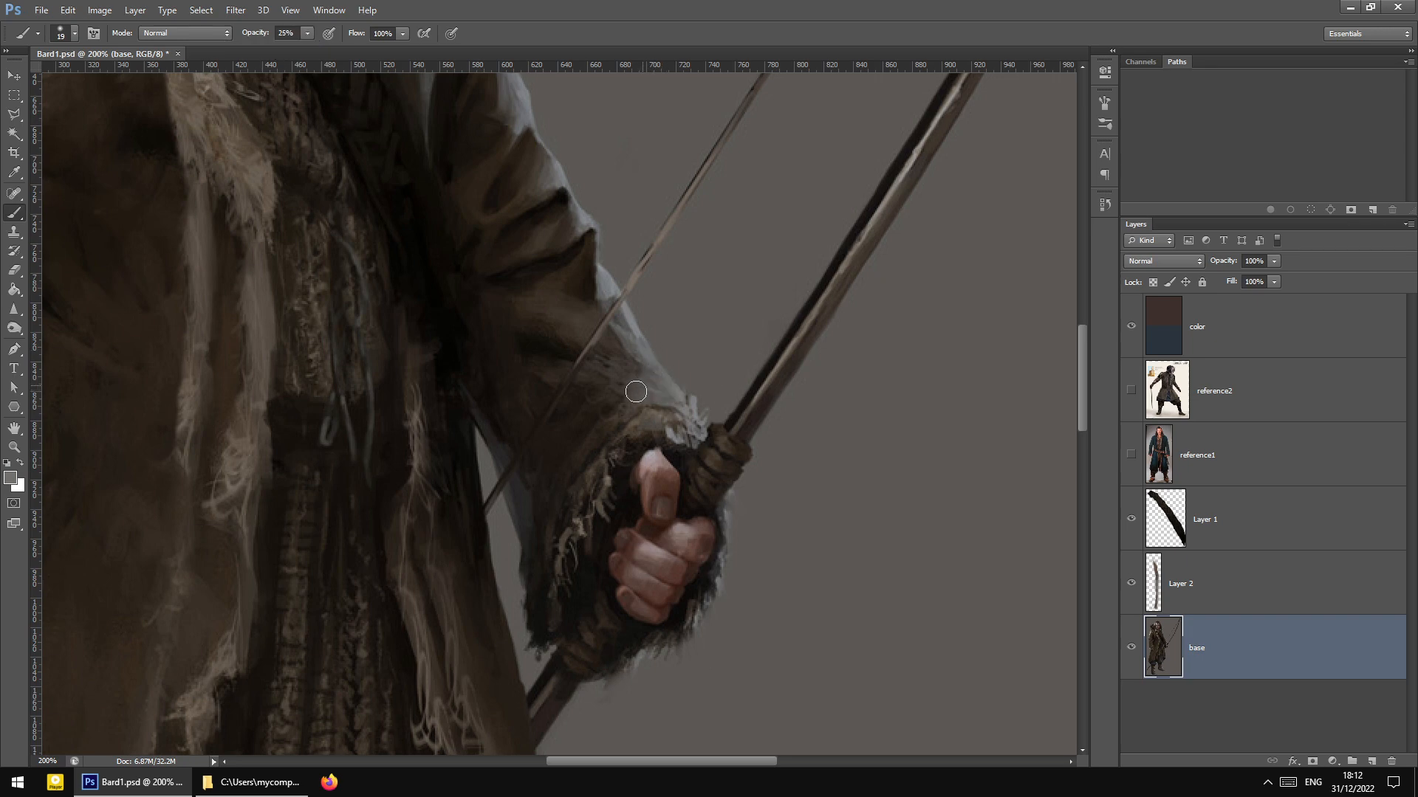
left_click(550, 405, "alt")
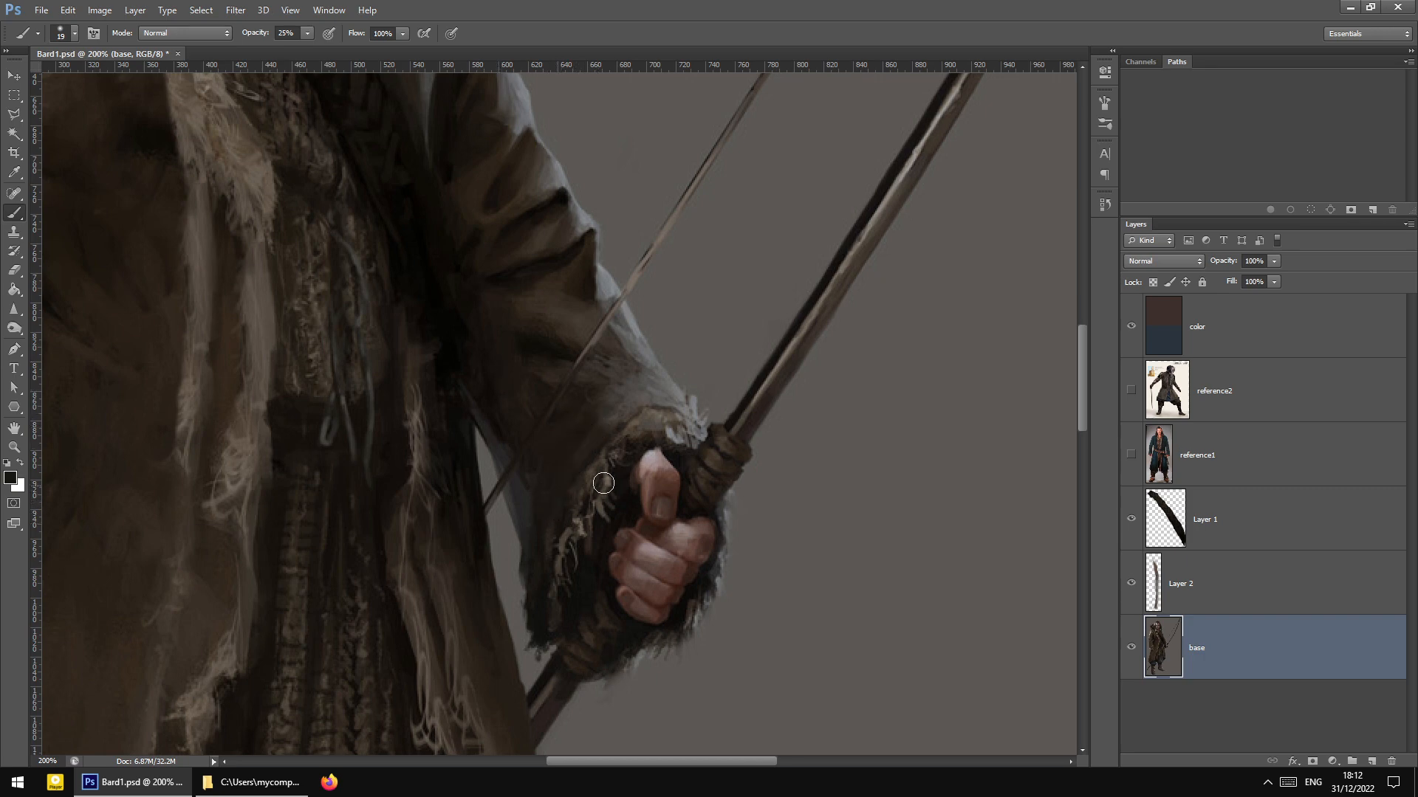
Clone grey background over the stray fur beneath the bow hand
left_click(11, 230)
scroll(627, 510, "down", 2)
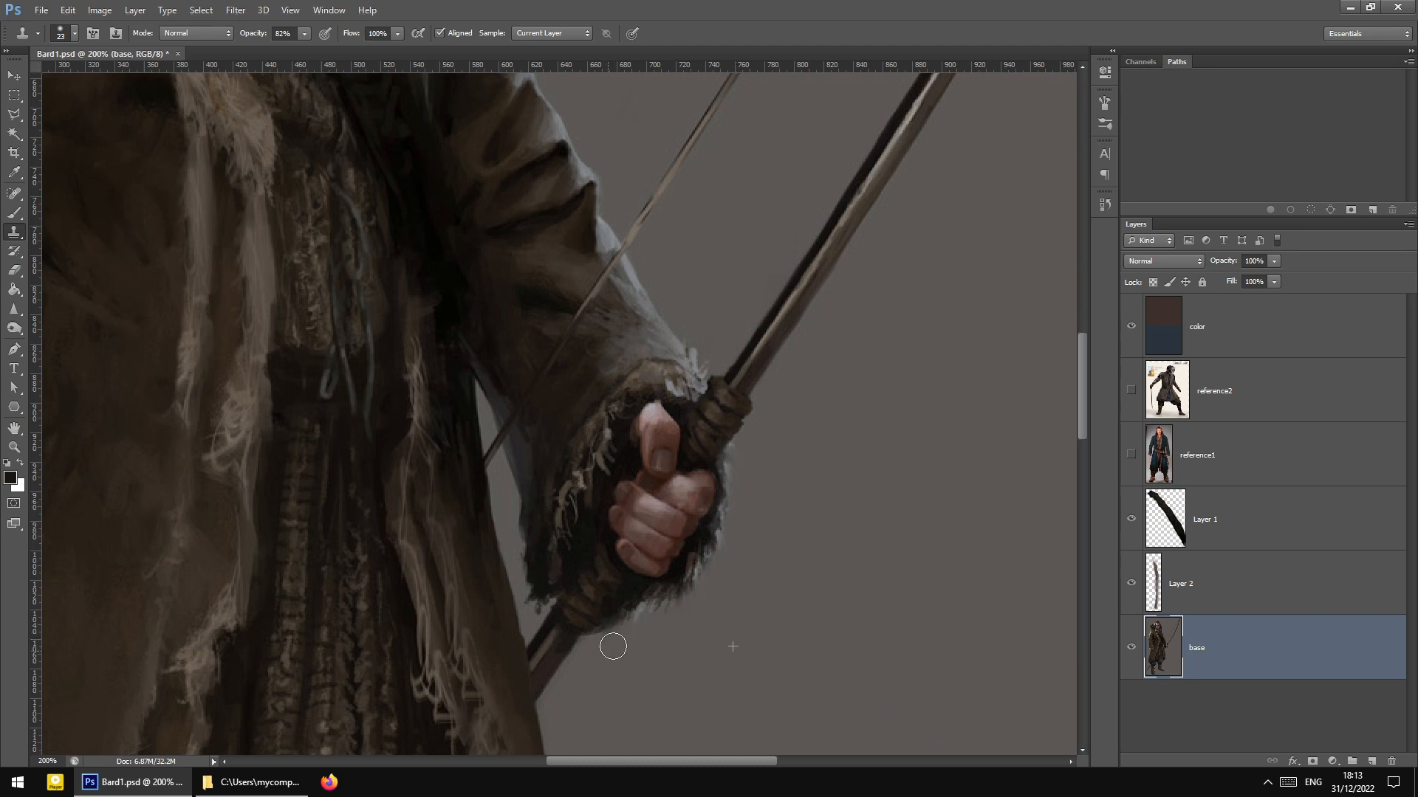
right_click(591, 607)
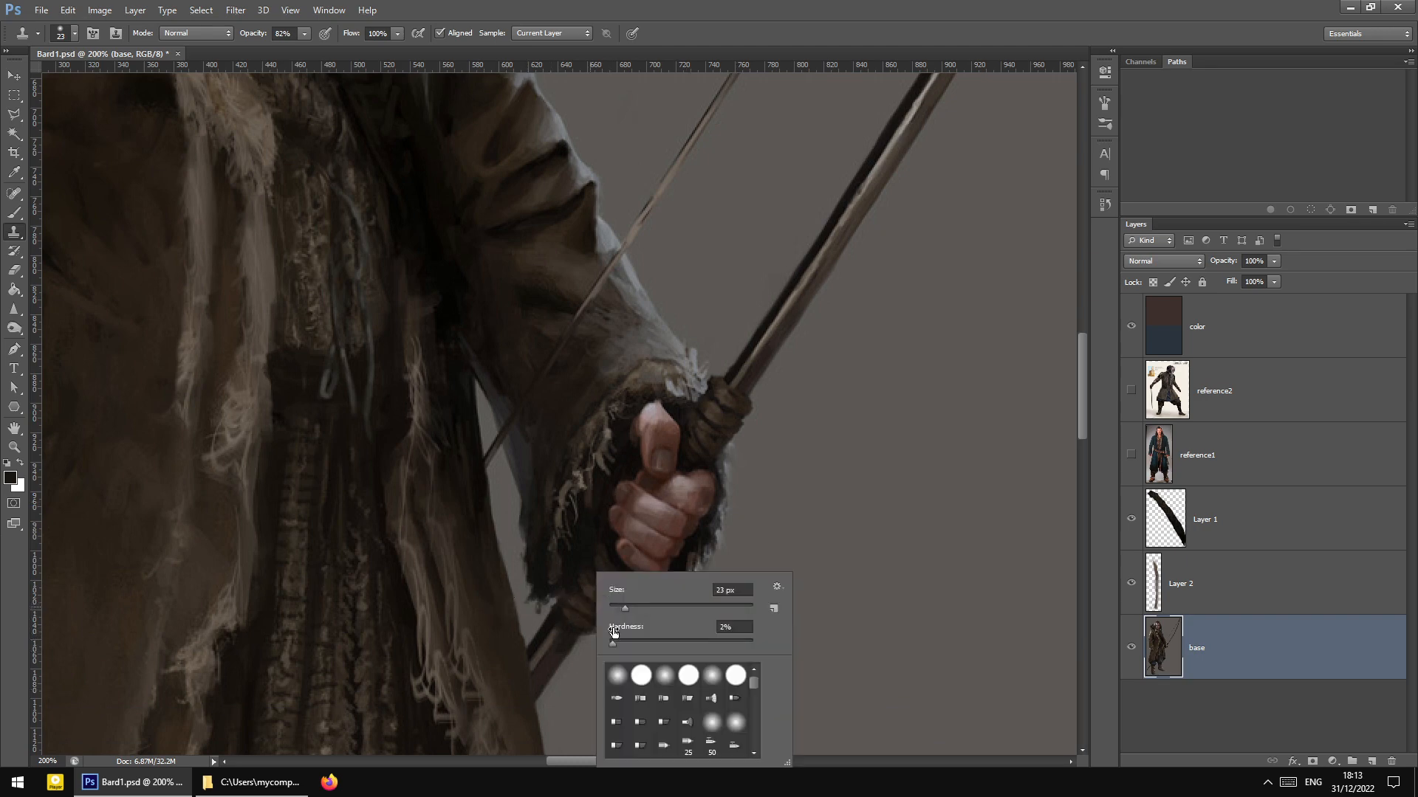
Paint sampled background grey over the ragged fur between coat and cuff and beside the bow grip, raising brush opacity to 90%
left_click(22, 216)
left_click(528, 494, "alt")
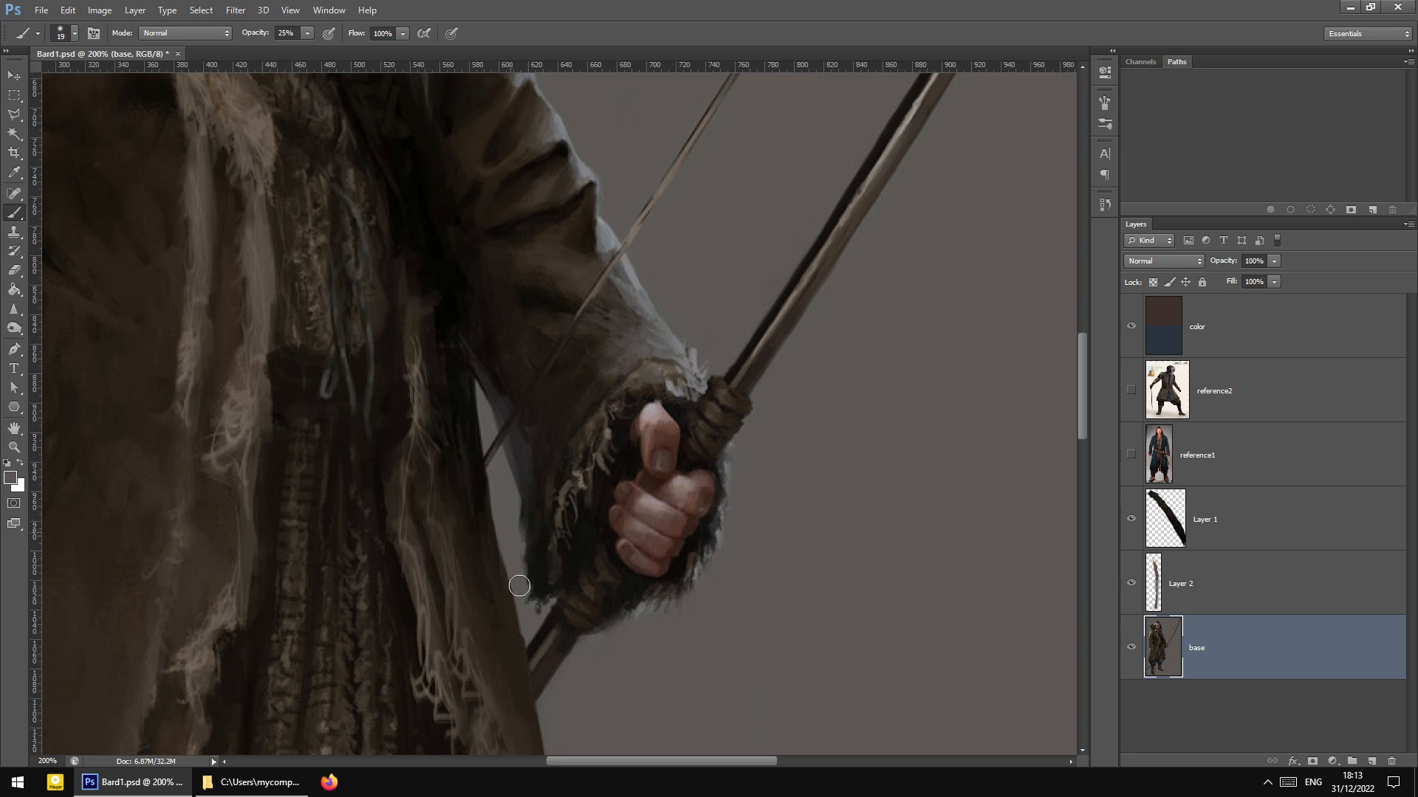
left_click_drag(533, 591, 526, 609)
left_click_drag(513, 508, 524, 601)
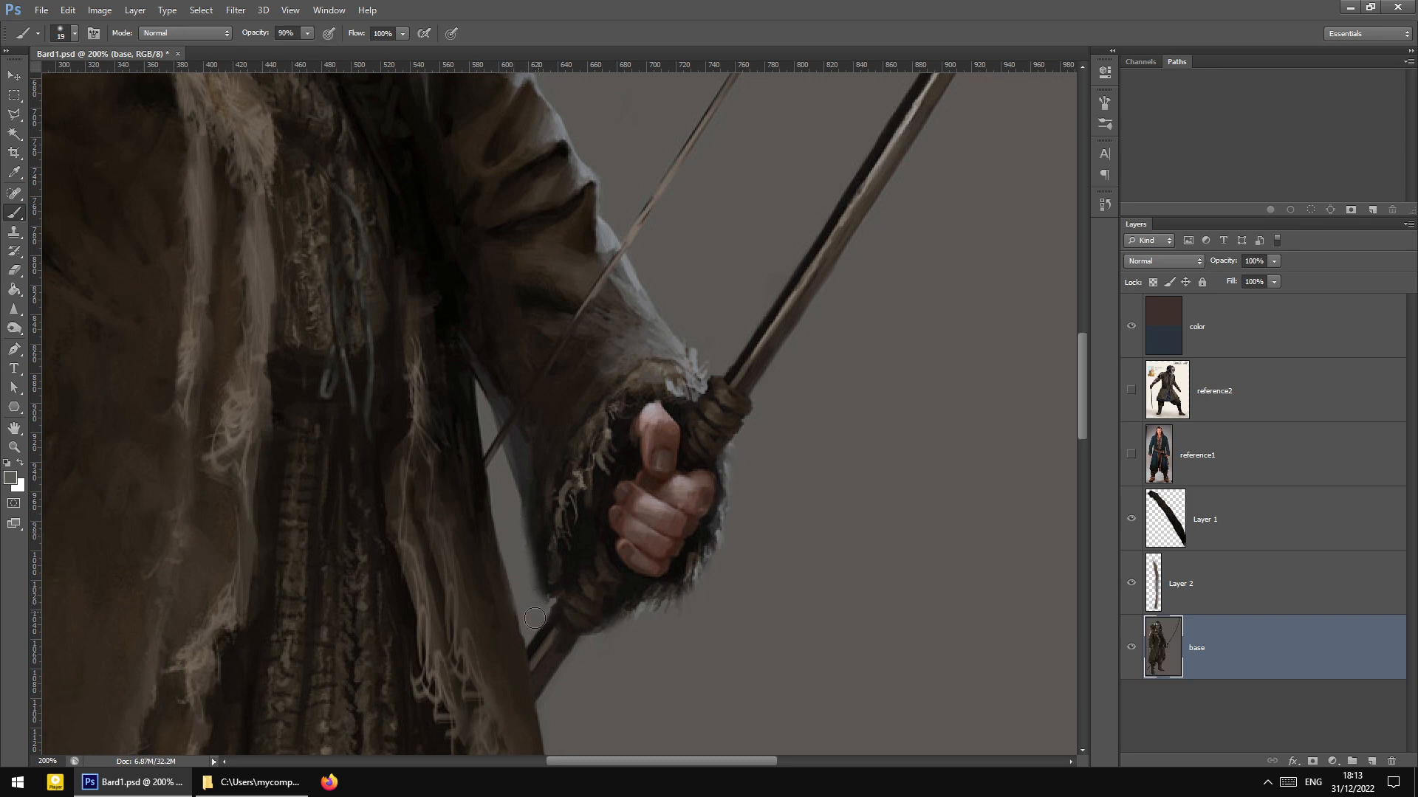
scroll(676, 399, "up", 1)
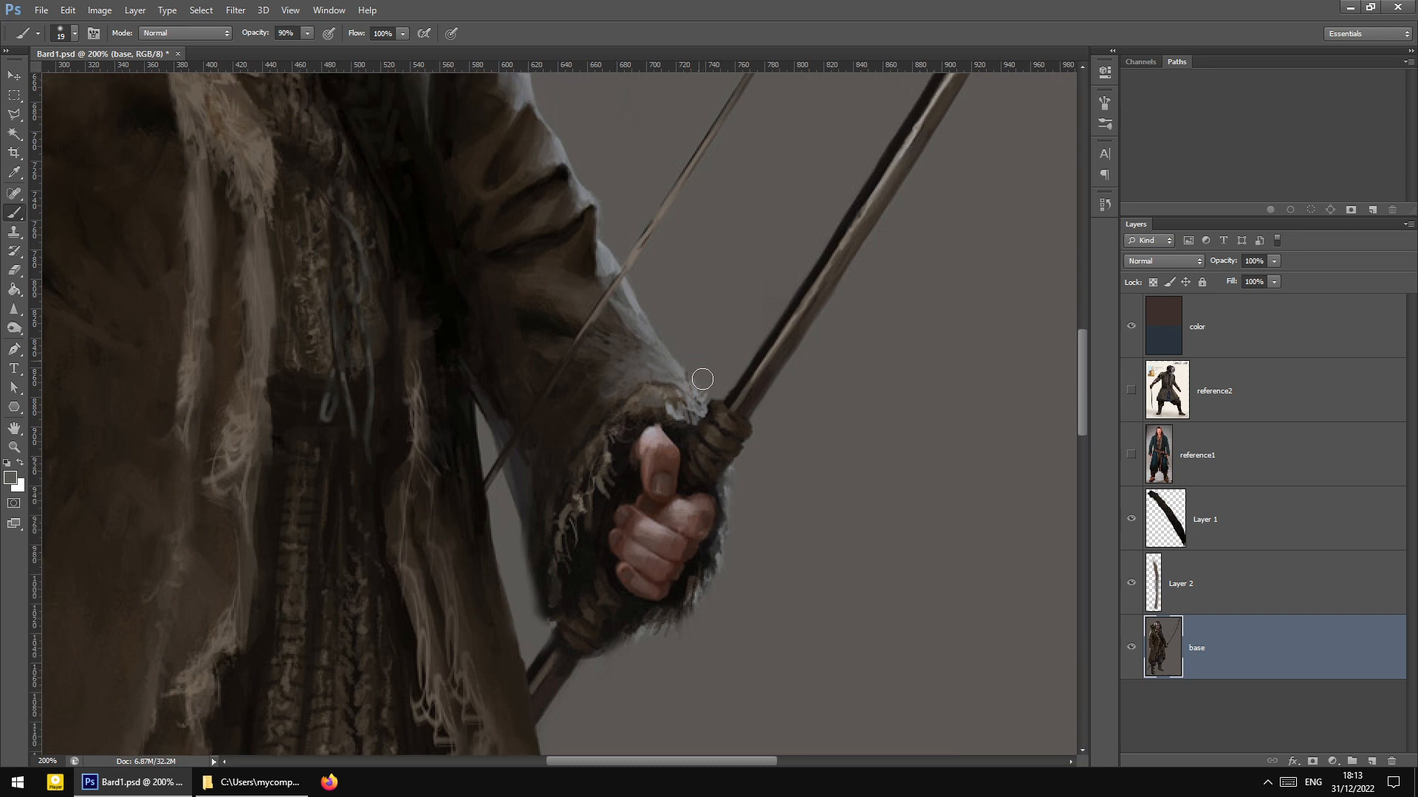
scroll(649, 384, "down", 4)
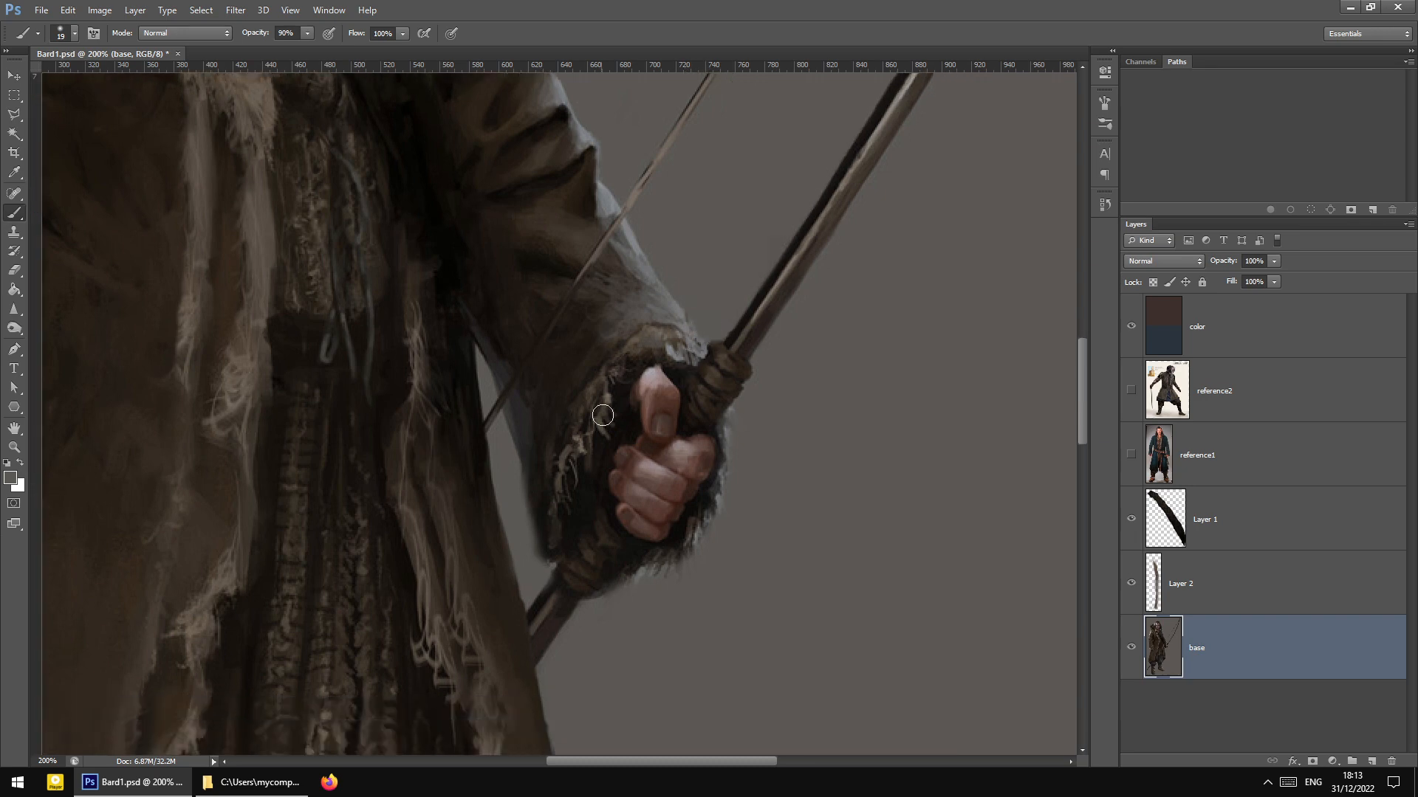
Darken the inside of the bow hand's cuff with sampled black, and blend its fur edge with sampled brown using a 7 px brush at 29% opacity
left_click(625, 382, "alt")
mouse_move(609, 394)
left_mouse_down()
mouse_move(610, 382)
mouse_move(576, 450)
mouse_move(618, 376)
left_mouse_up()
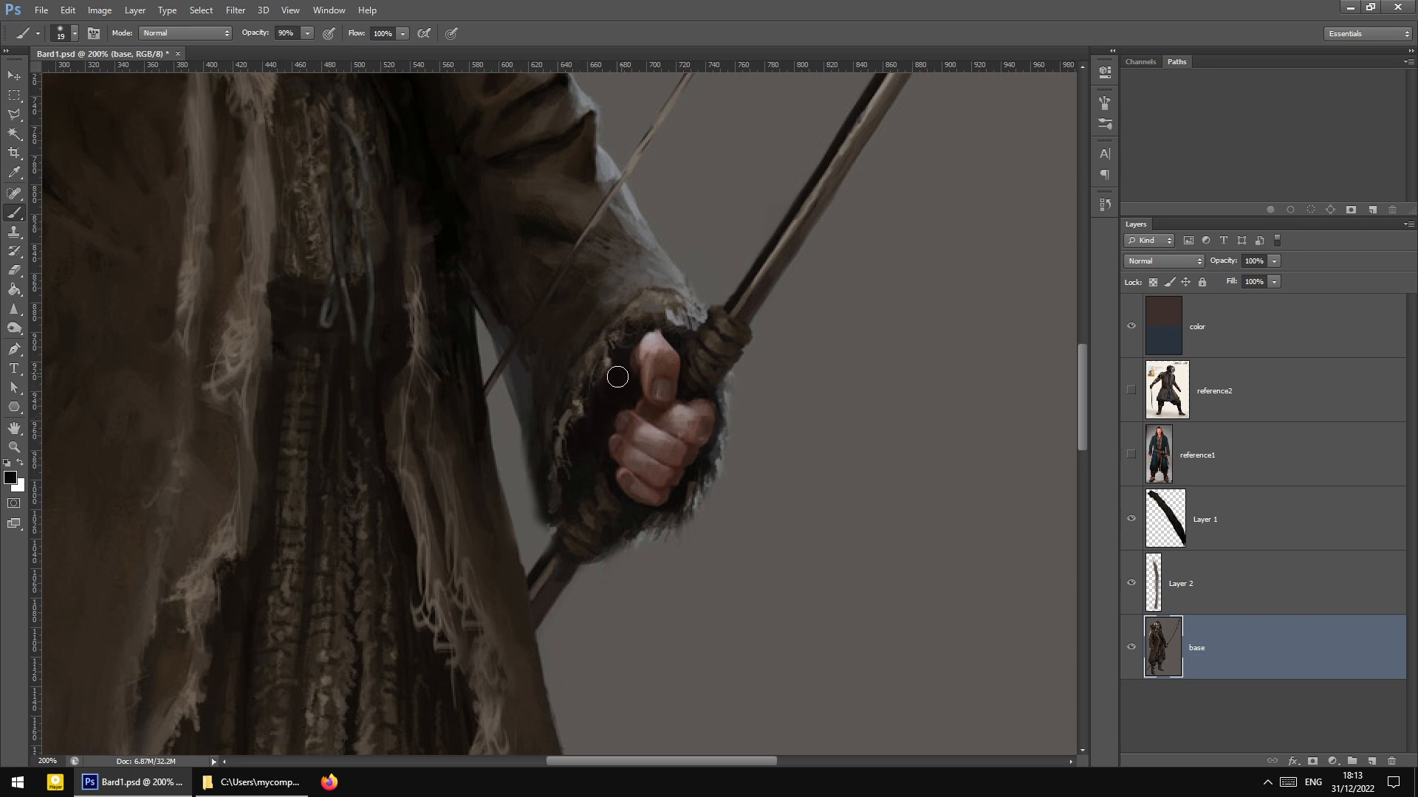
left_click(567, 414, "alt")
right_click(583, 392)
left_click_drag(608, 429, 606, 431)
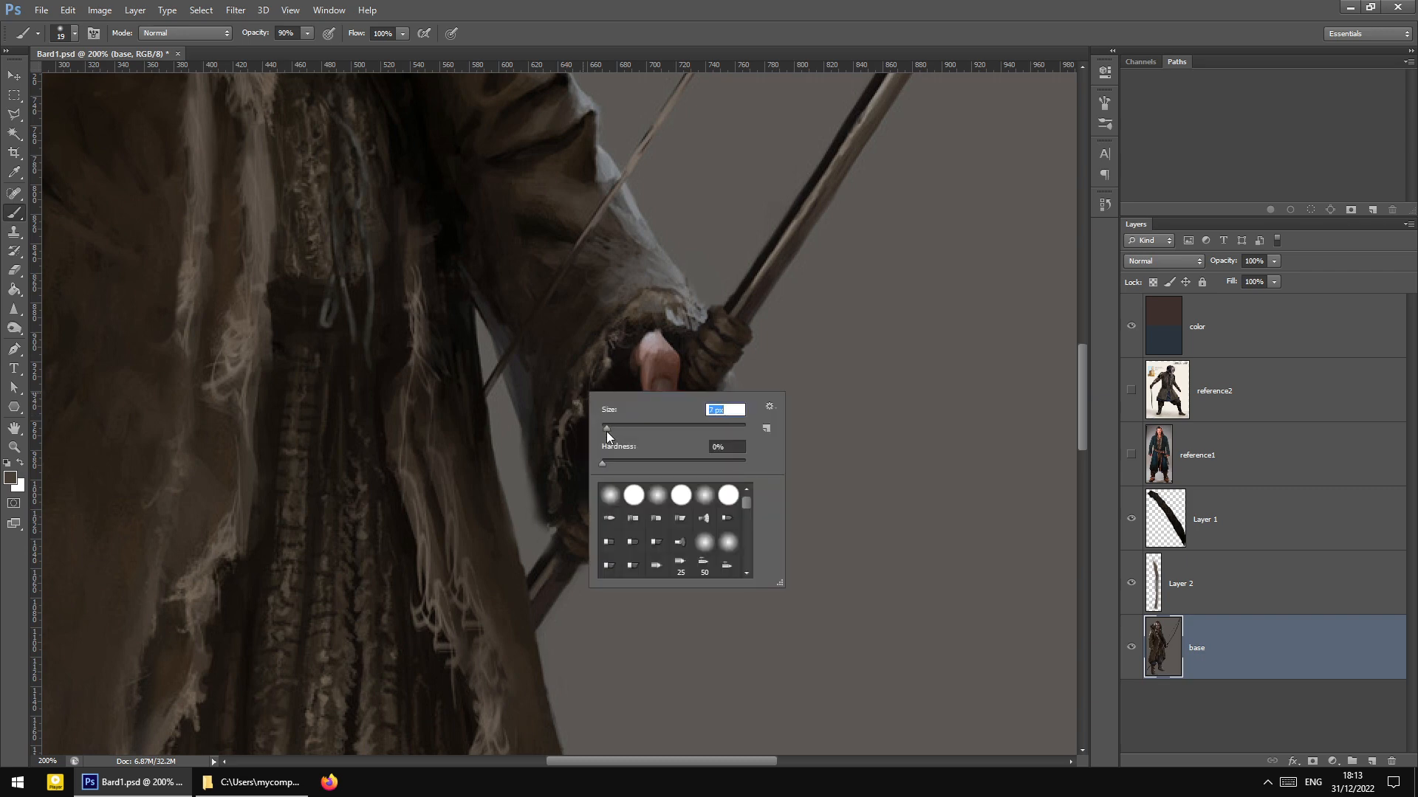
left_click(310, 34)
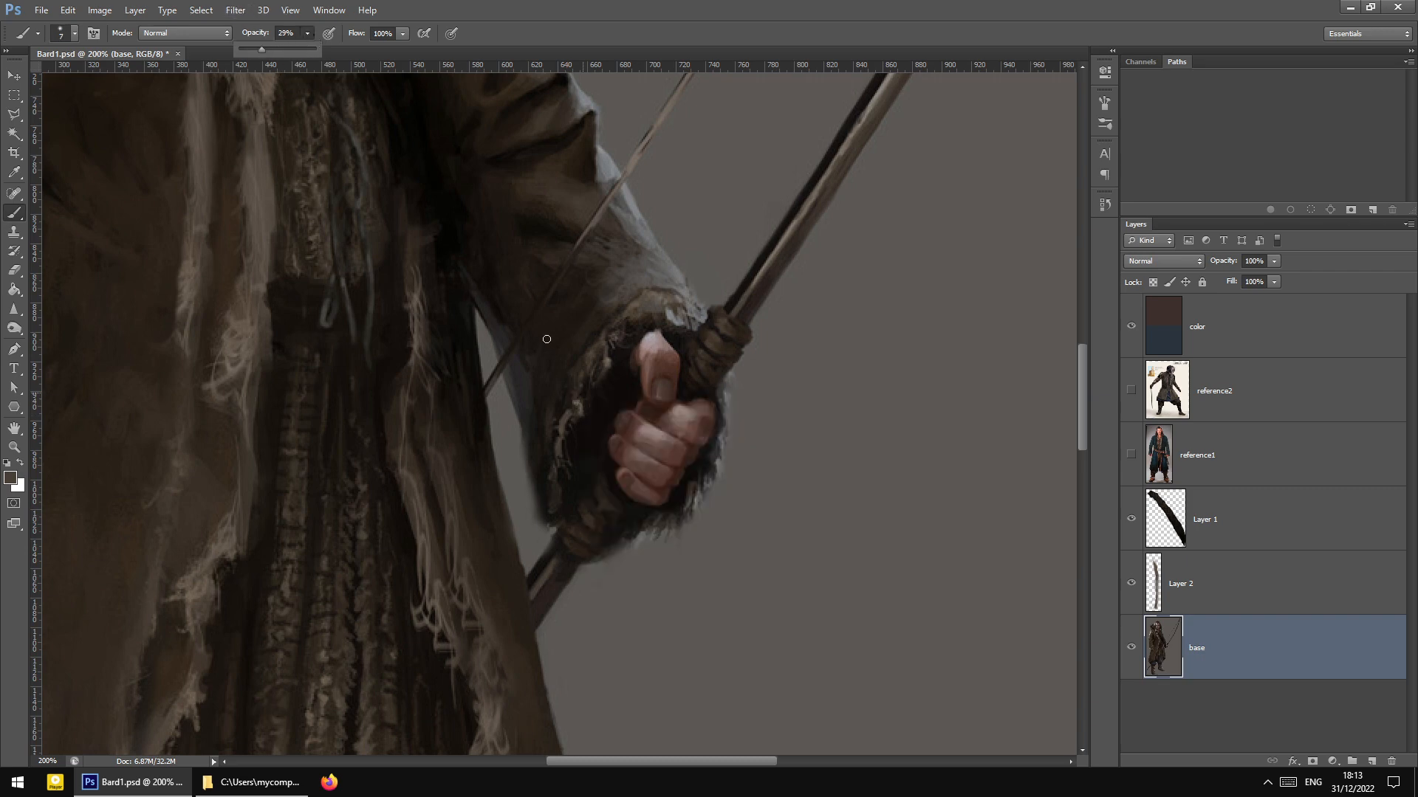
left_click(584, 397)
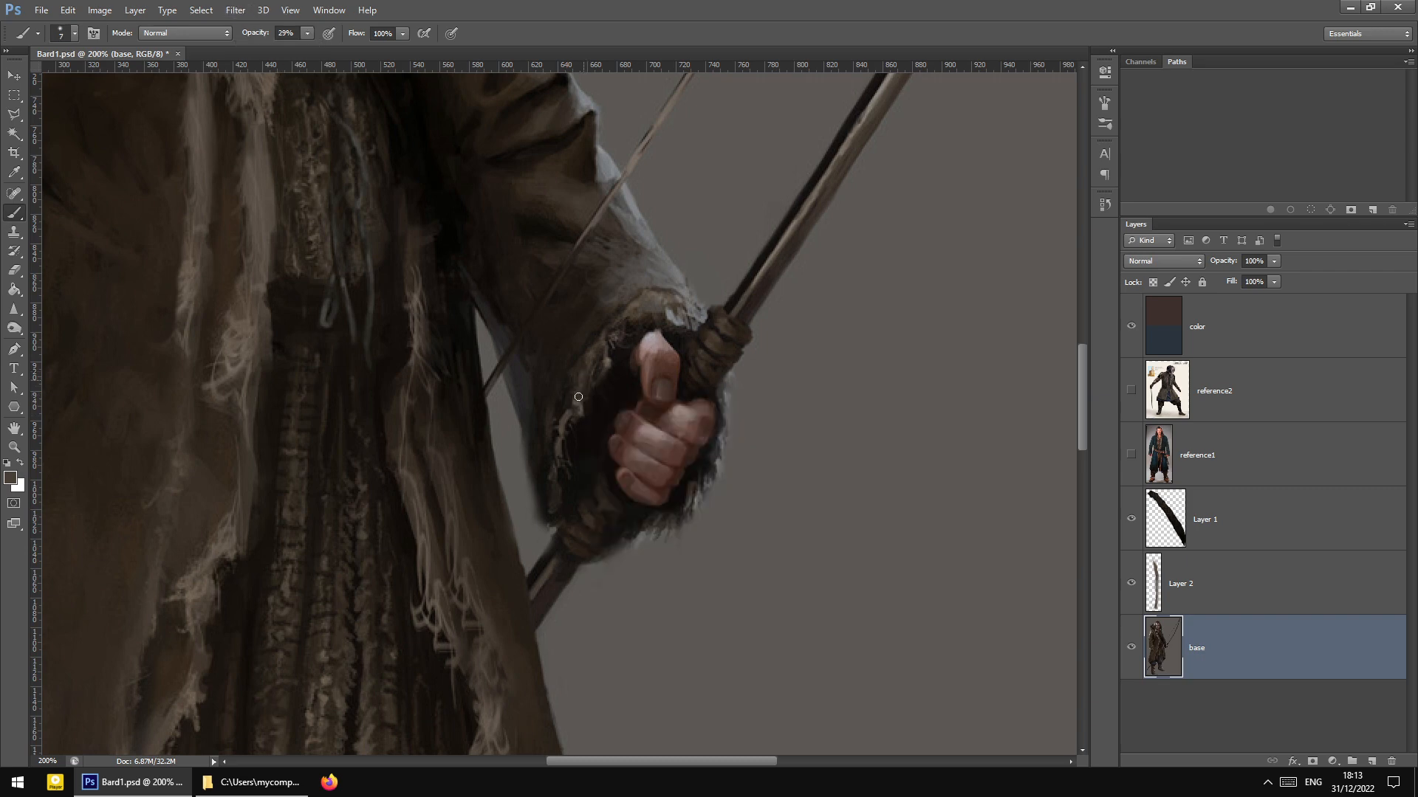
left_click_drag(603, 352, 609, 348)
Paint sampled light grey fur along the upper rim of the bow hand's cuff at 44% brush opacity
key("alt")
left_click(308, 33)
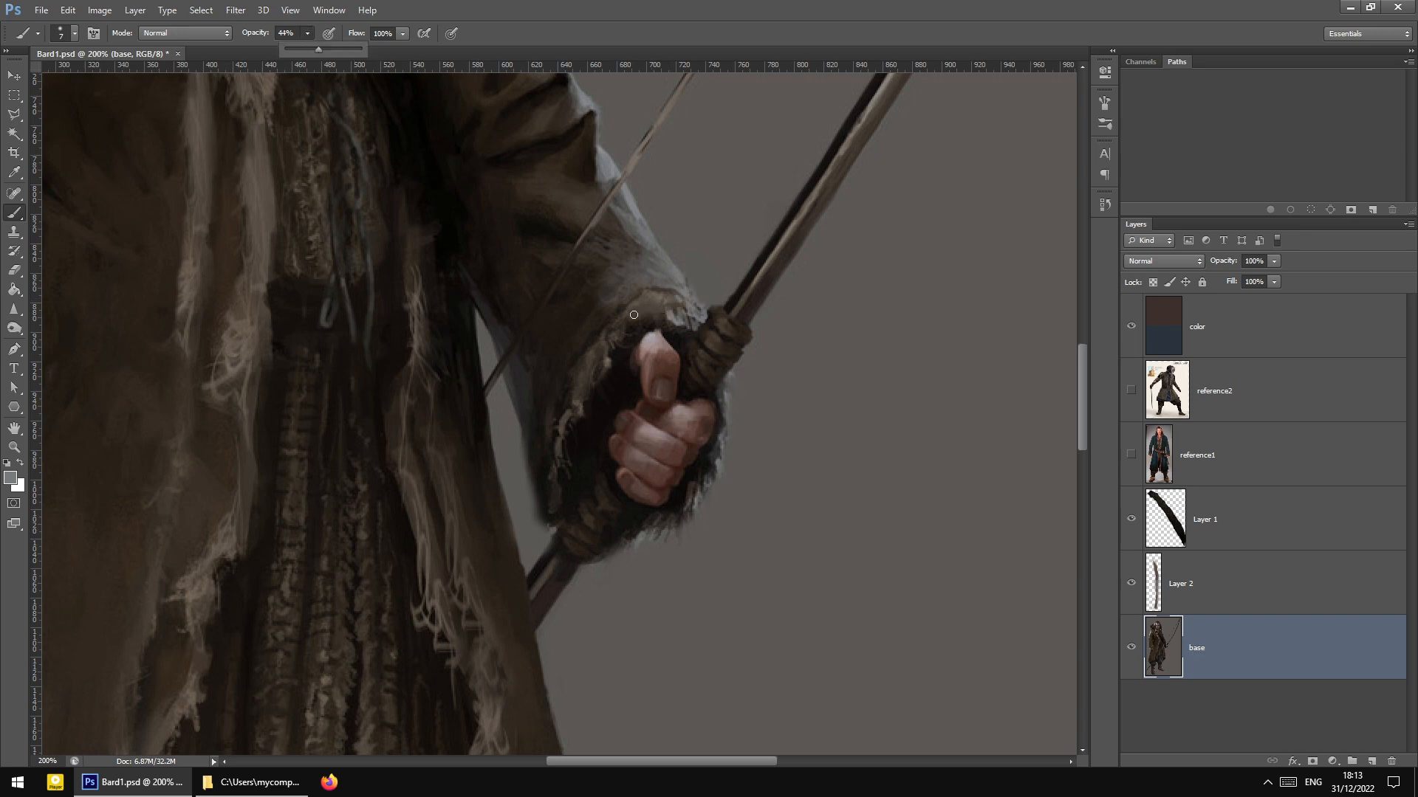
mouse_move(633, 314)
left_mouse_down()
mouse_move(657, 311)
mouse_move(595, 357)
left_mouse_up()
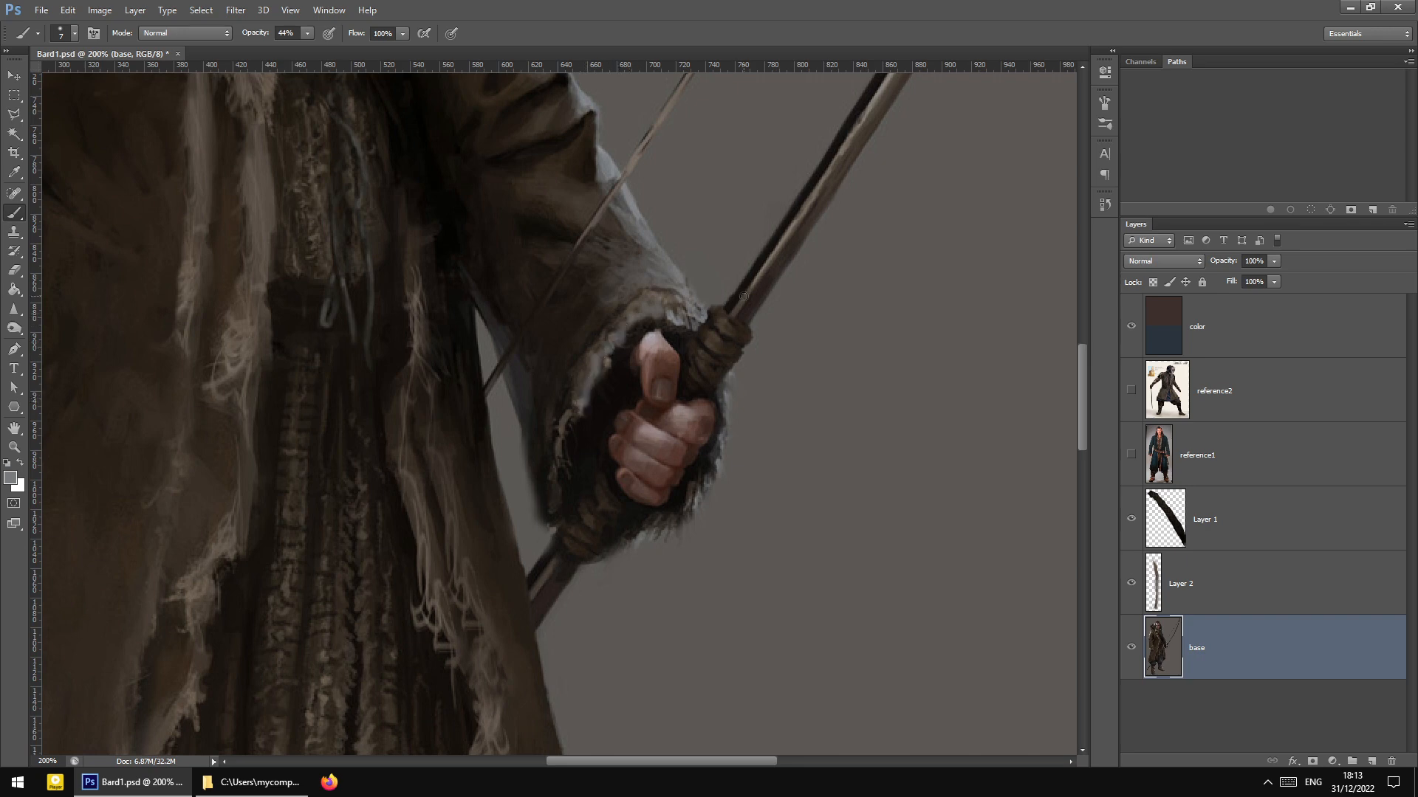
Select the bowstring section crossing the bow arm's sleeve with the Polygonal Lasso and copy it from the base to a new layer
scroll(761, 354, "up", 5)
scroll(776, 378, "down", 3)
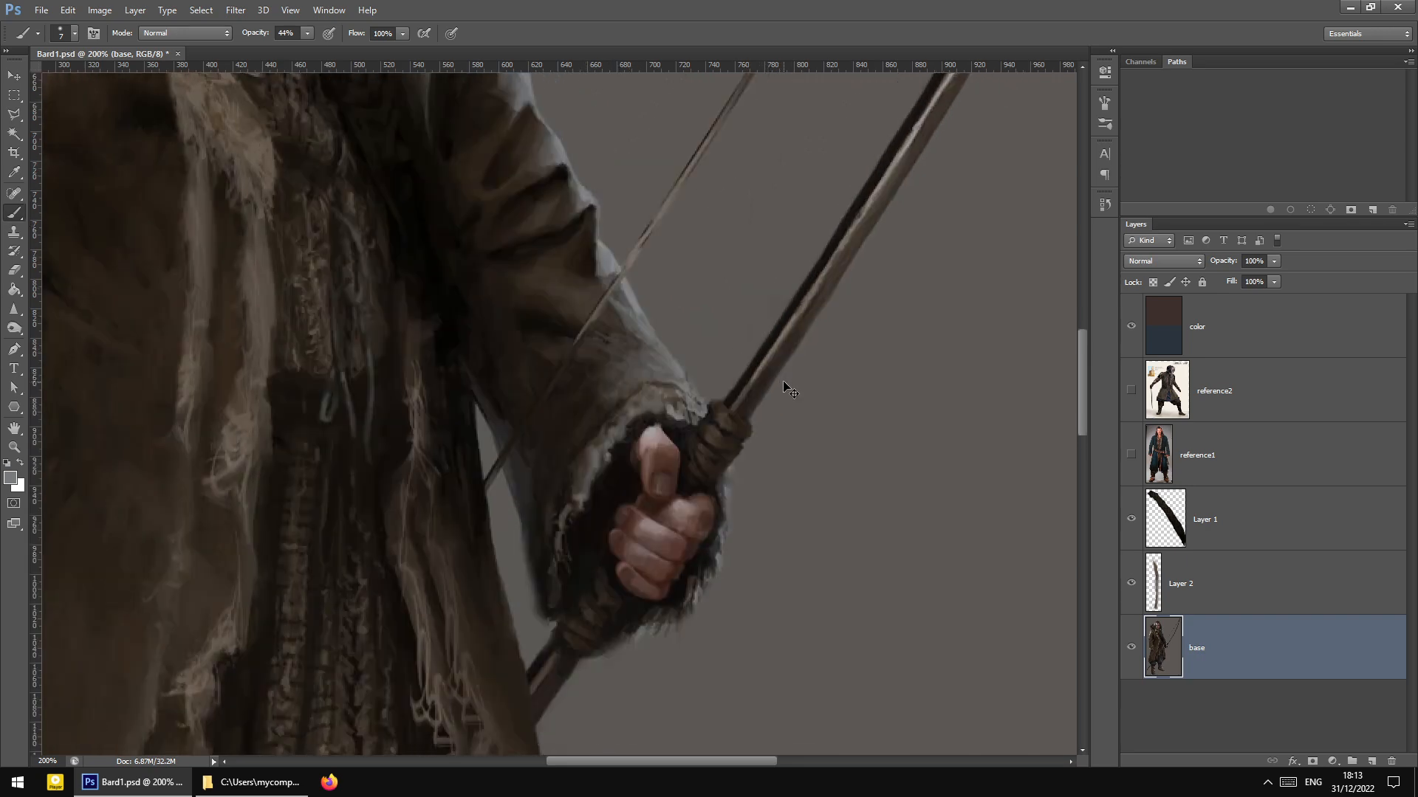
scroll(747, 383, "down", 4)
scroll(629, 406, "up", 4)
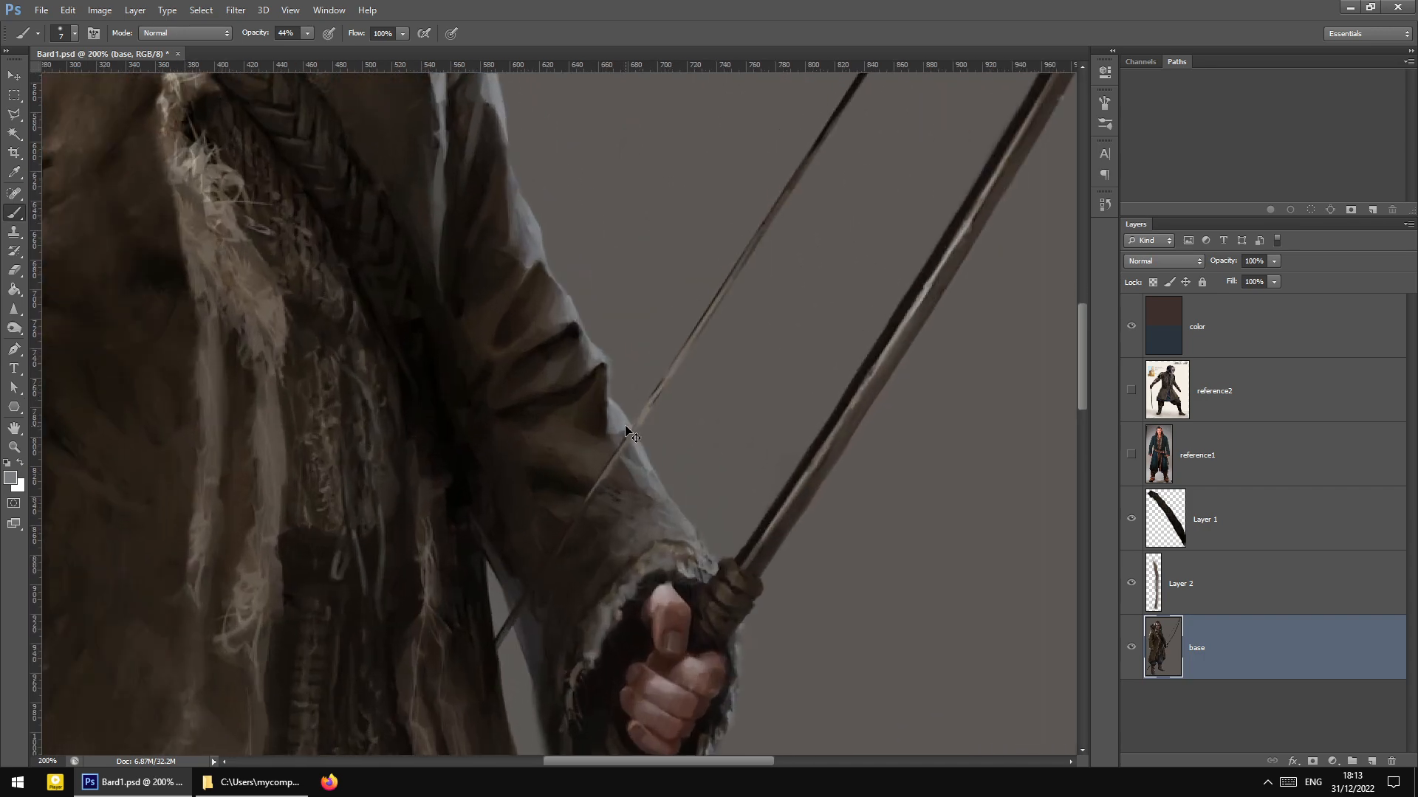
scroll(632, 421, "down", 3)
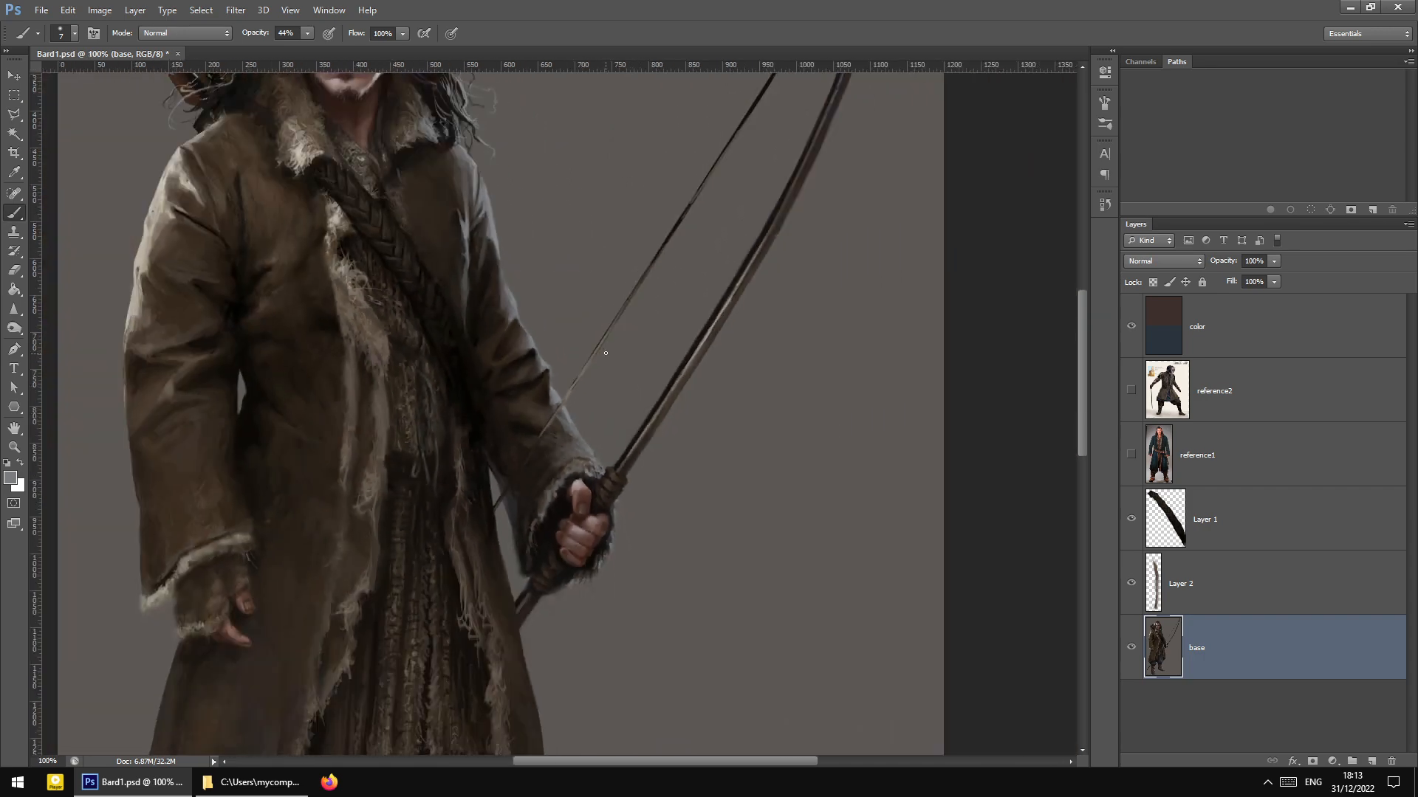
scroll(610, 359, "down", 2)
scroll(610, 358, "up", 5)
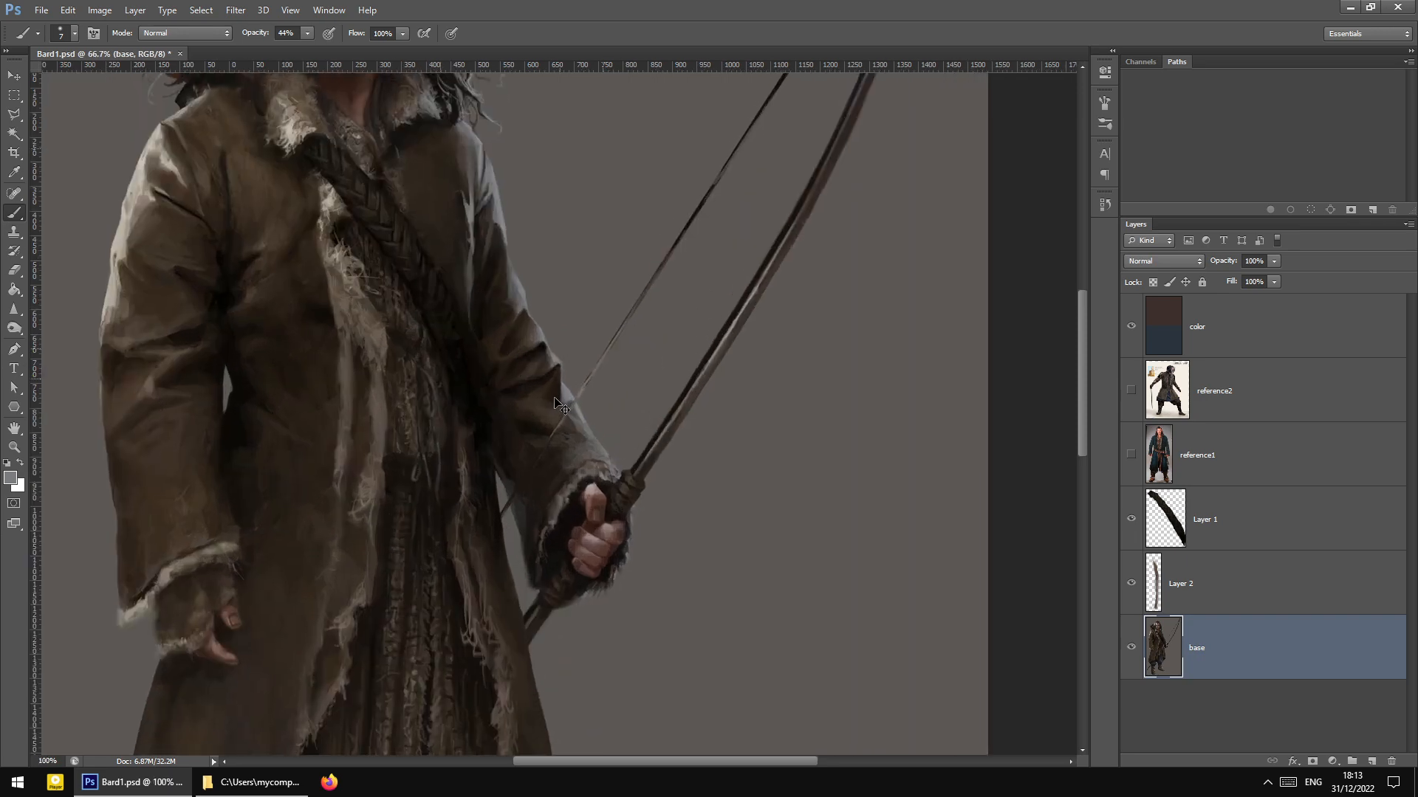
left_click(14, 115)
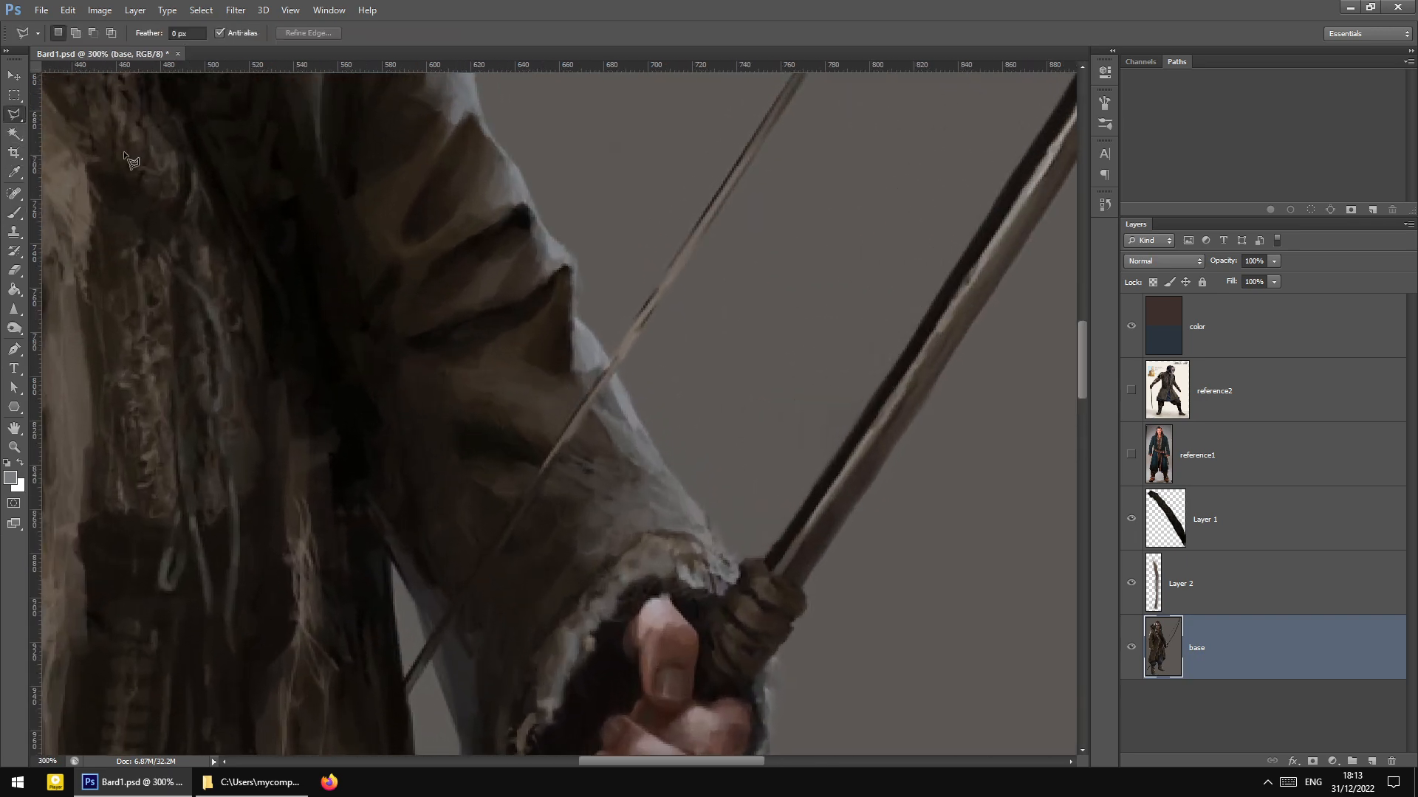
left_click(425, 647)
left_click(621, 365)
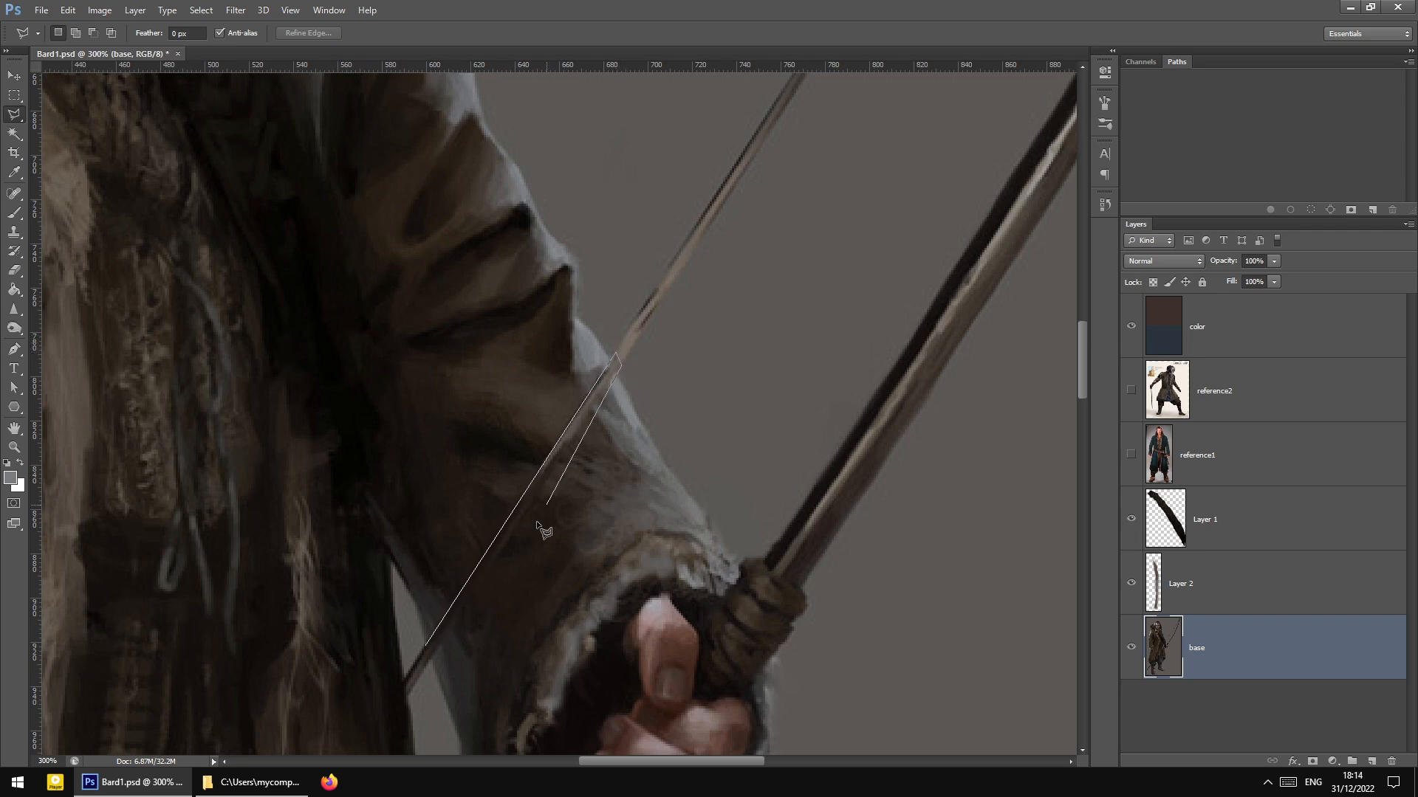
left_click(425, 662)
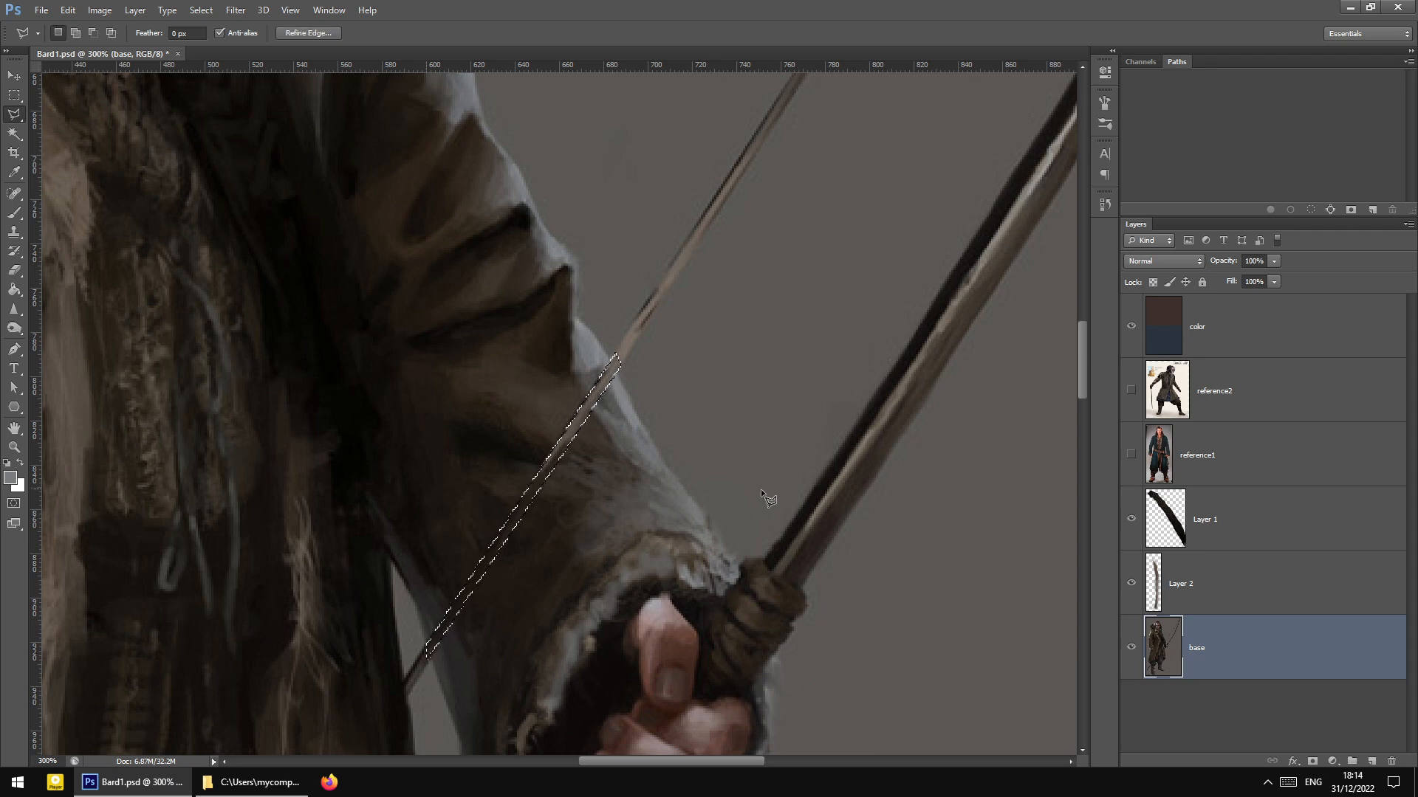
right_click(588, 512)
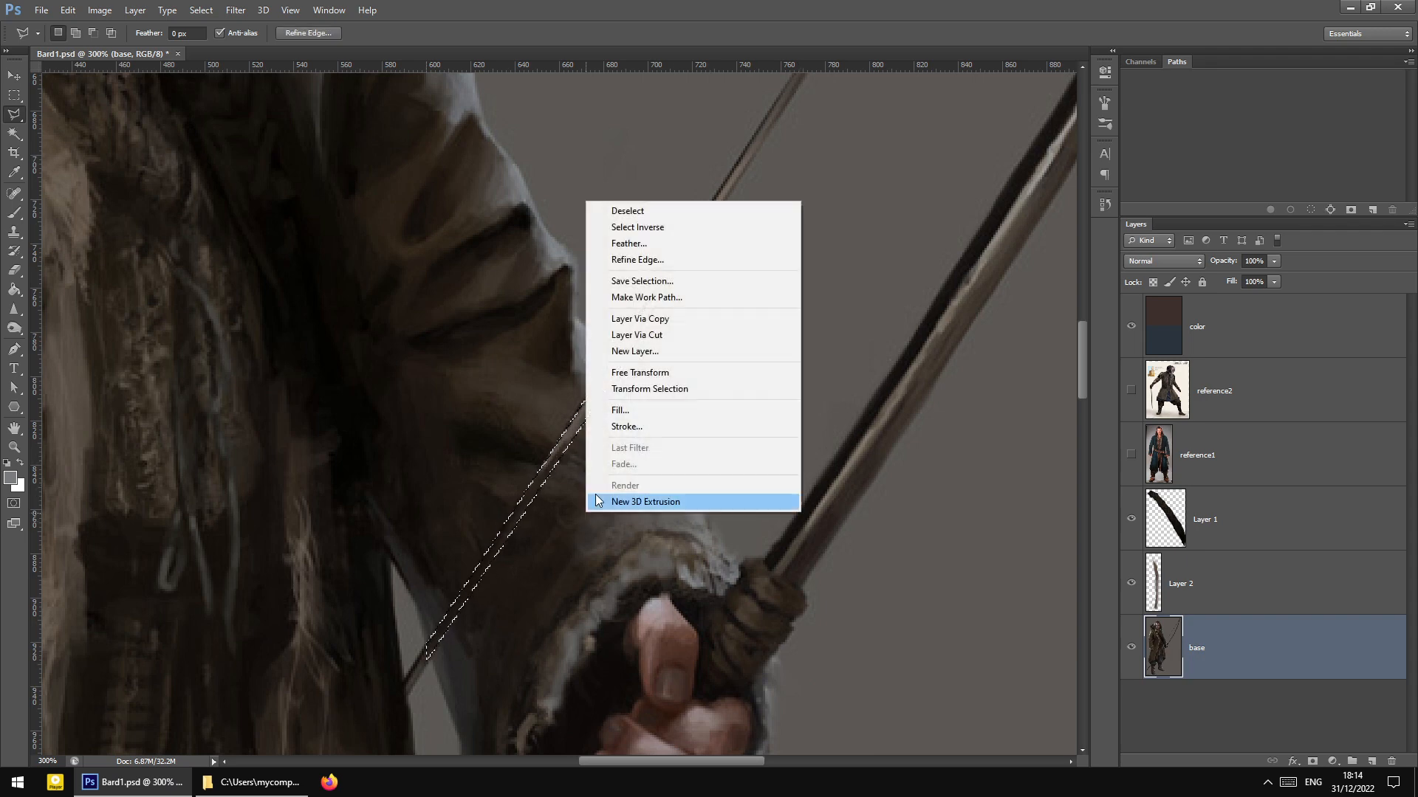
left_click(664, 319)
Rename the braided strap's layer as belt and the copied bowstring's layer as string
double_click(1194, 584)
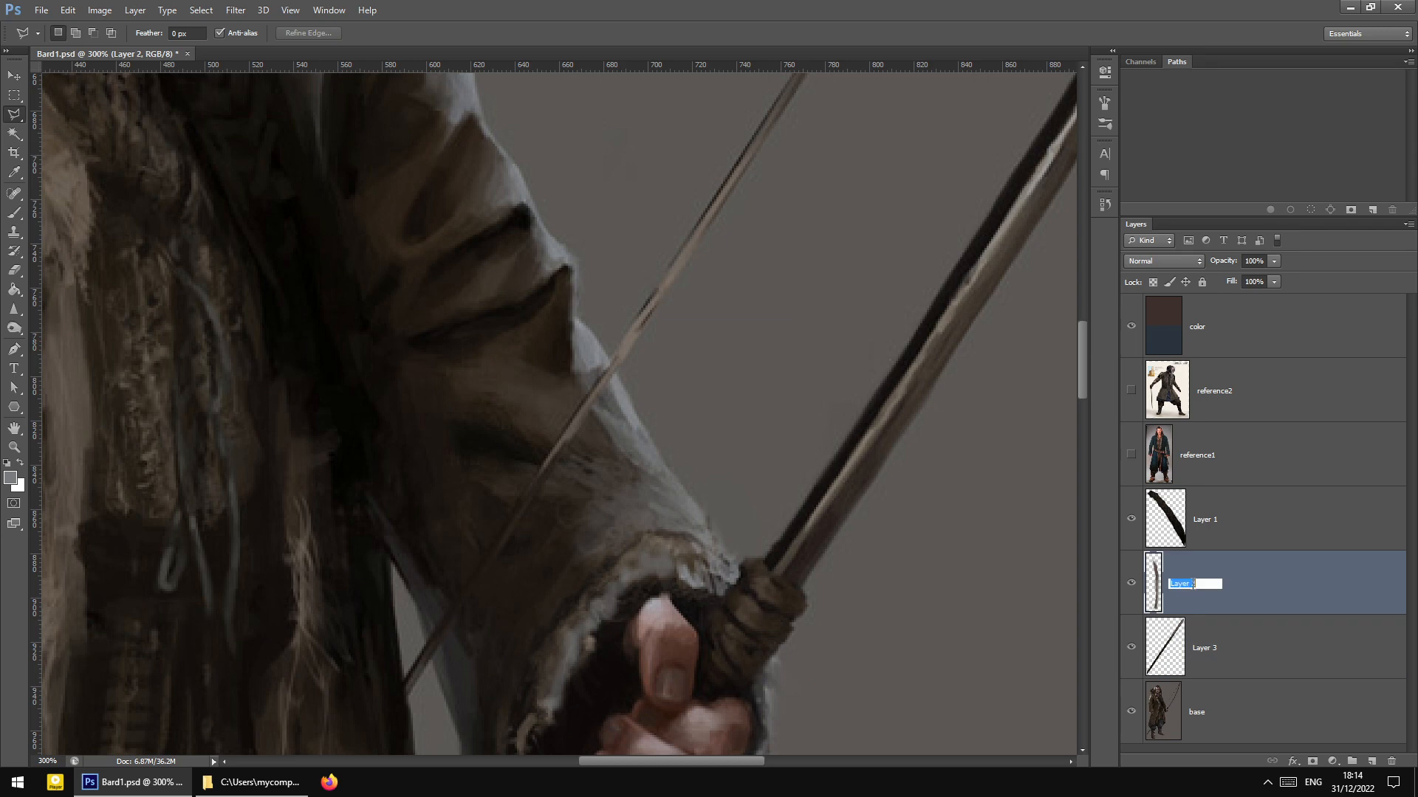
double_click(1206, 517)
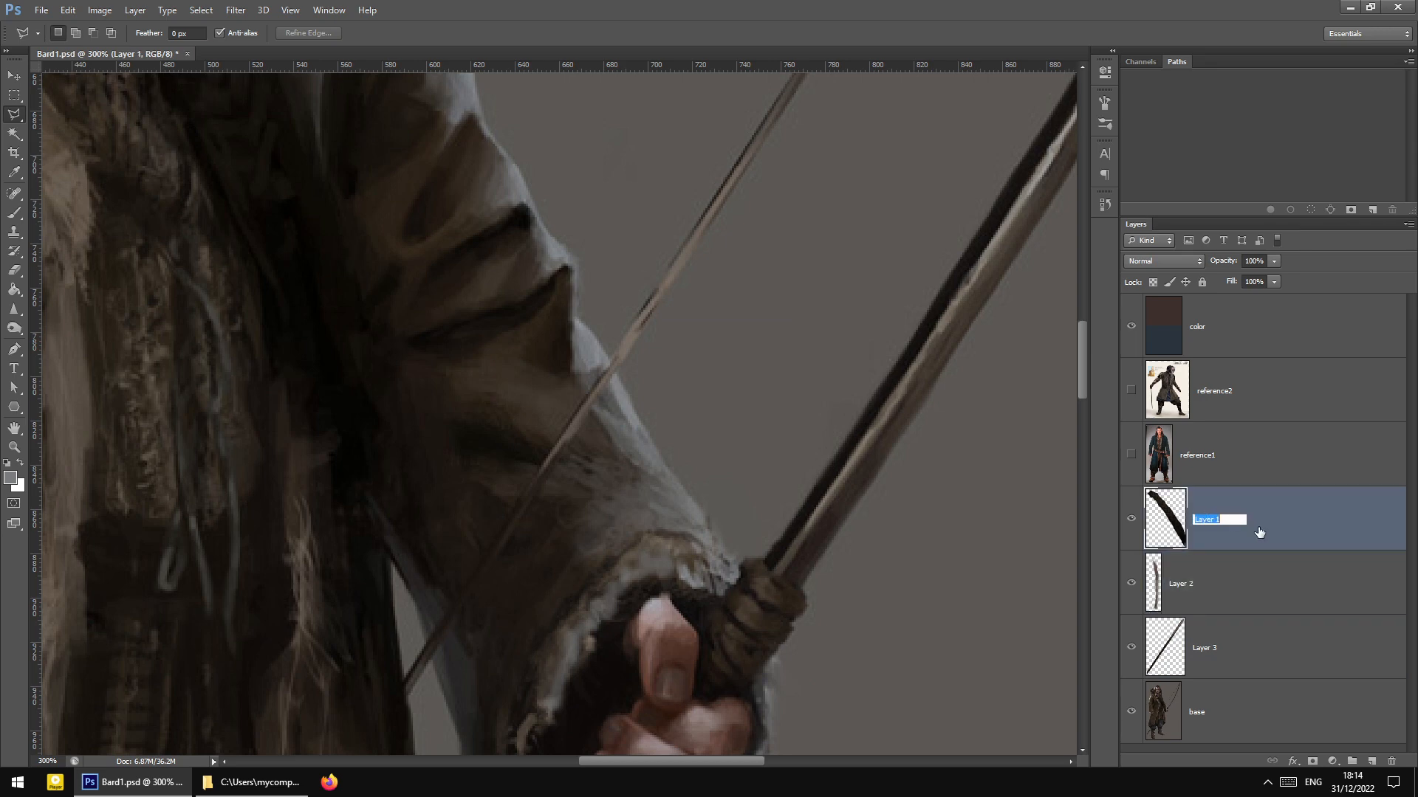
type("belt")
left_click(1220, 659)
double_click(1213, 648)
type("s")
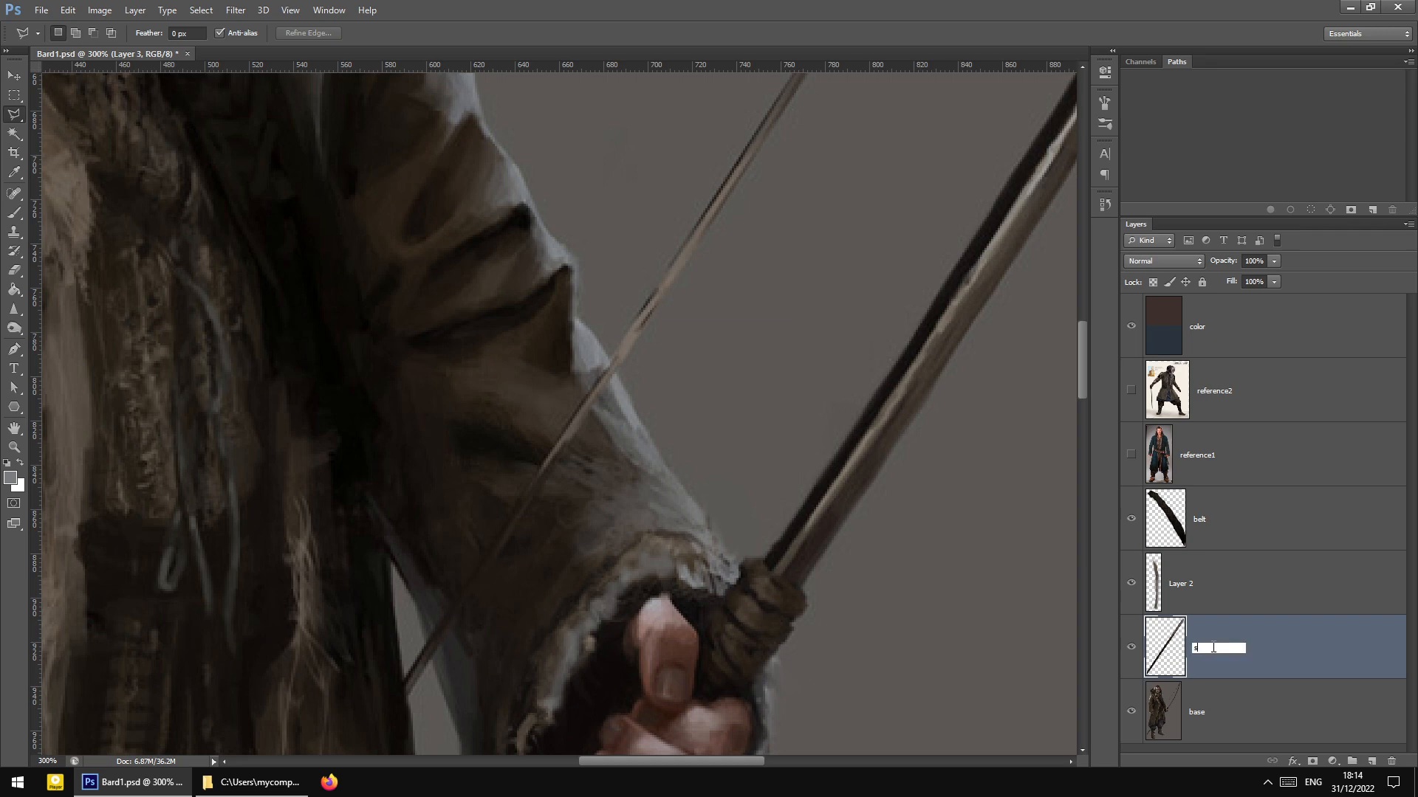
type("tring")
Switch to the Move tool and view the figure's legs and boots and the colour swatches at 100% zoom
left_click(13, 75)
key("ctrl+minus")
key("ctrl+minus")
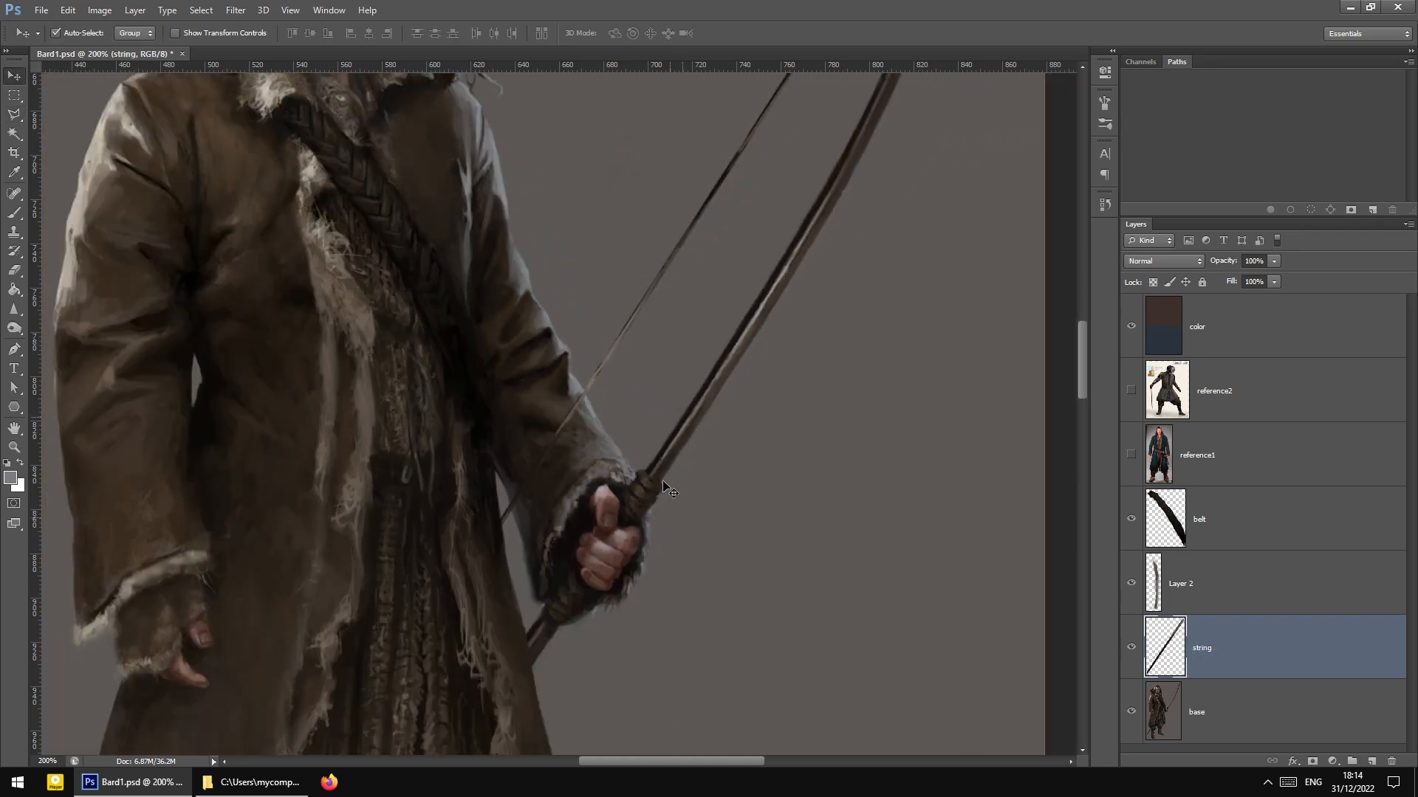
scroll(711, 586, "down", 6)
scroll(933, 697, "down", 5)
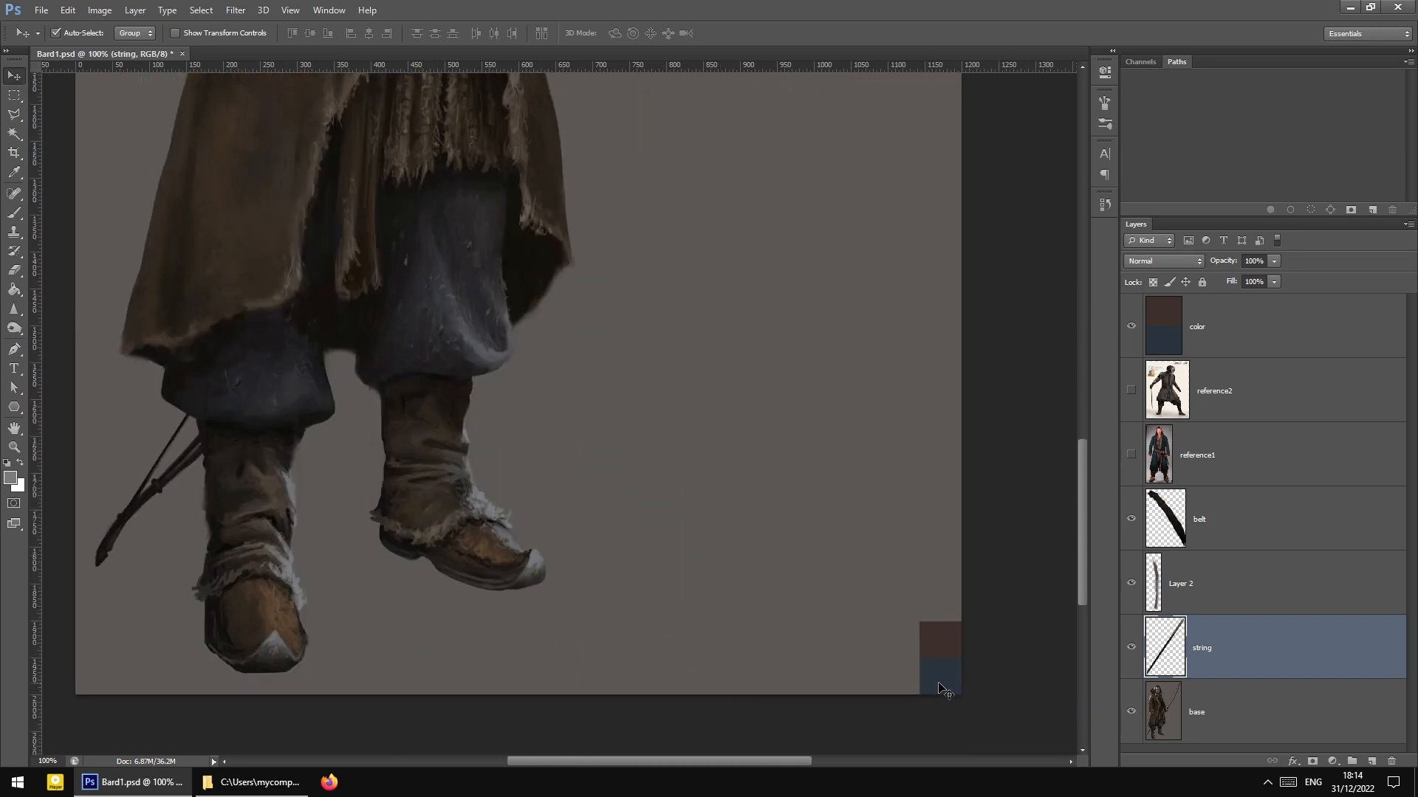
Start a Polygonal Lasso outline at the free hand's cuff and trace the outer sleeve edge up over the shoulder
left_click_drag(1082, 496, 1081, 421)
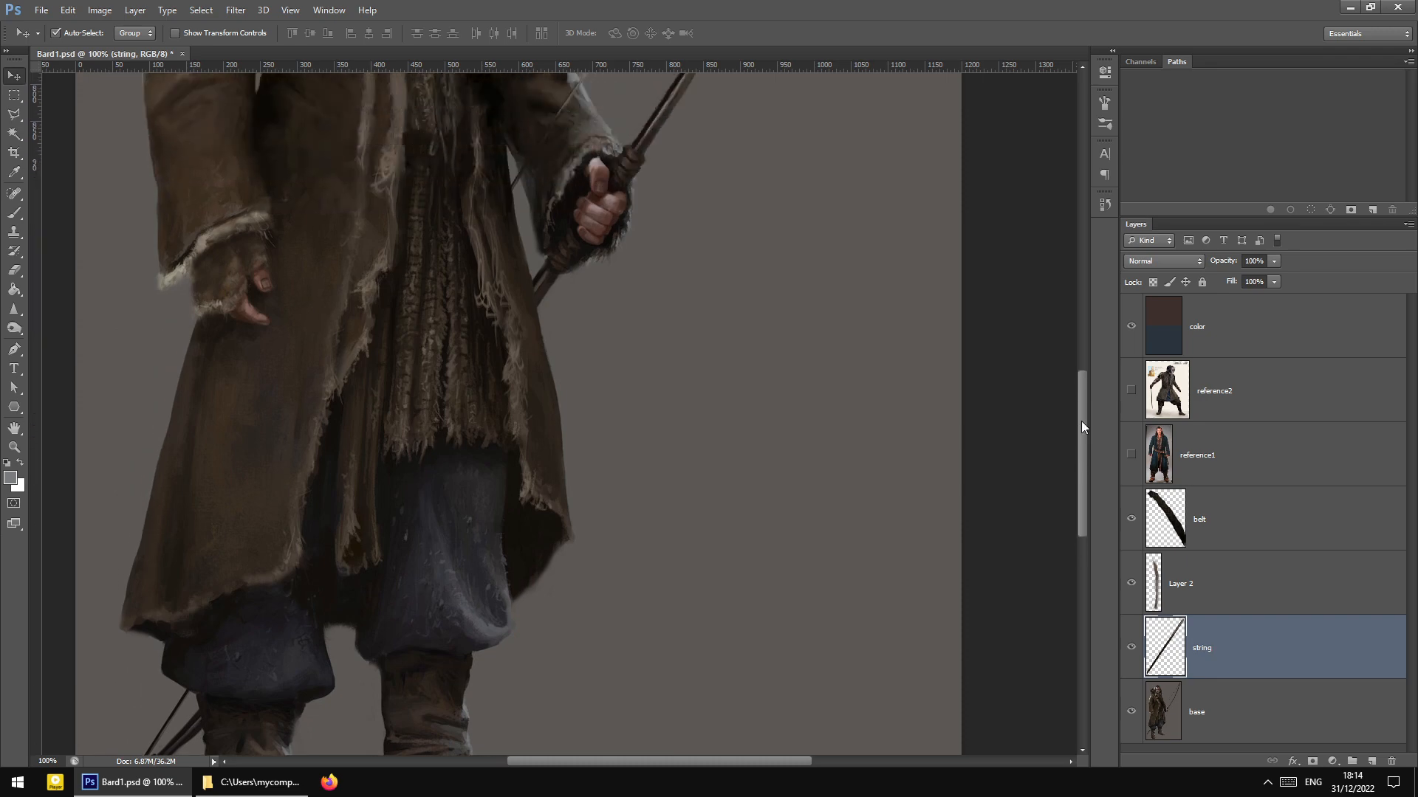
scroll(338, 405, "up", 1)
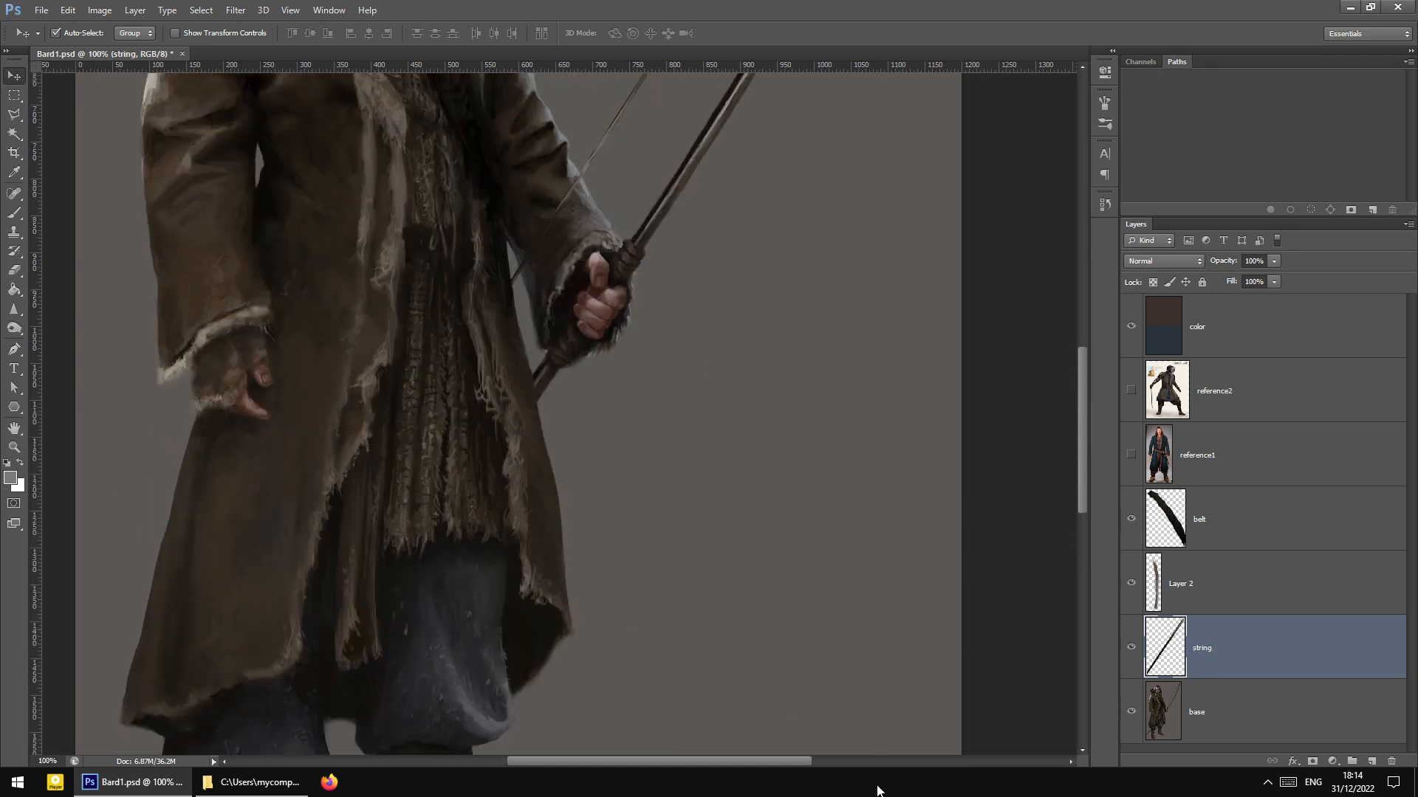
left_click_drag(777, 765, 693, 764)
scroll(510, 550, "up", 5)
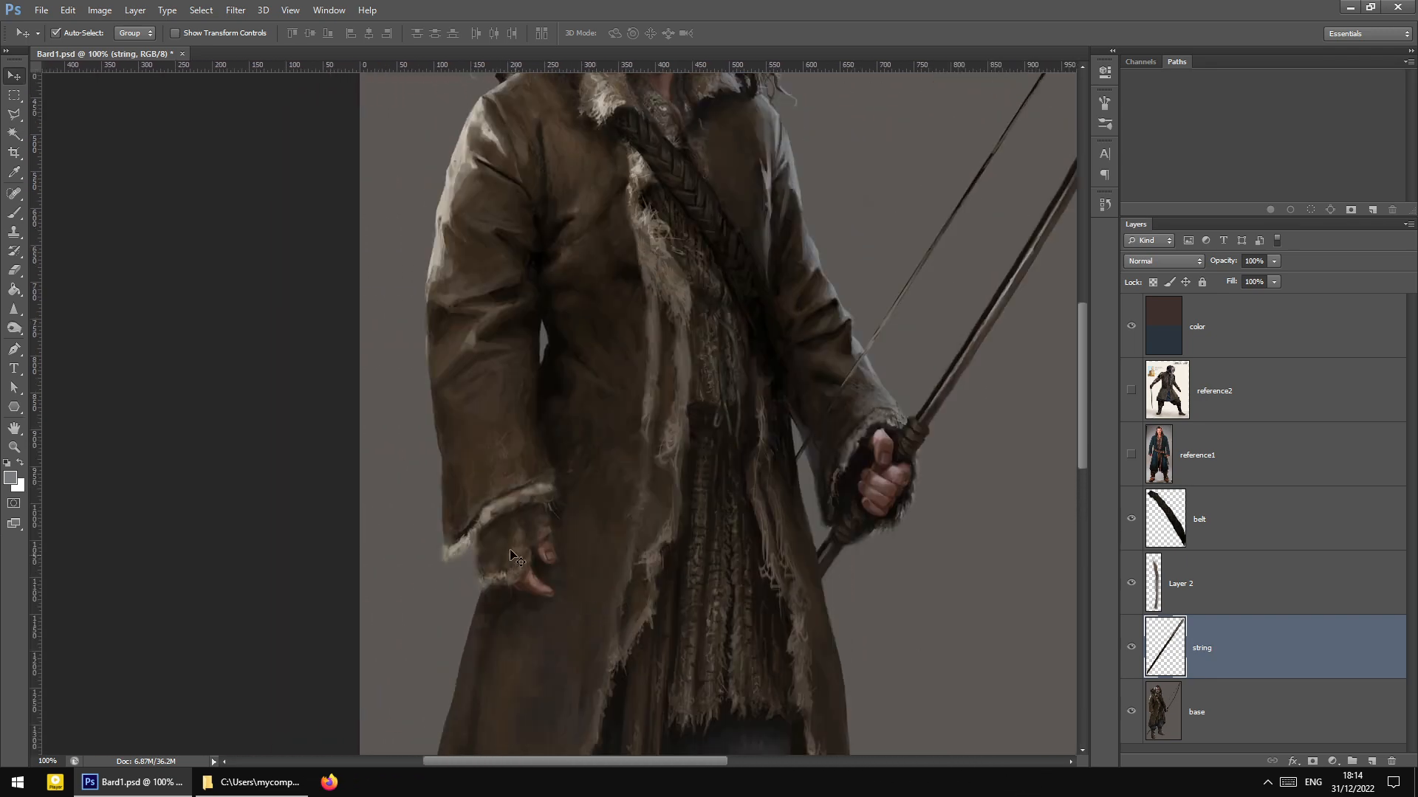
key("ctrl+plus")
key("ctrl+minus")
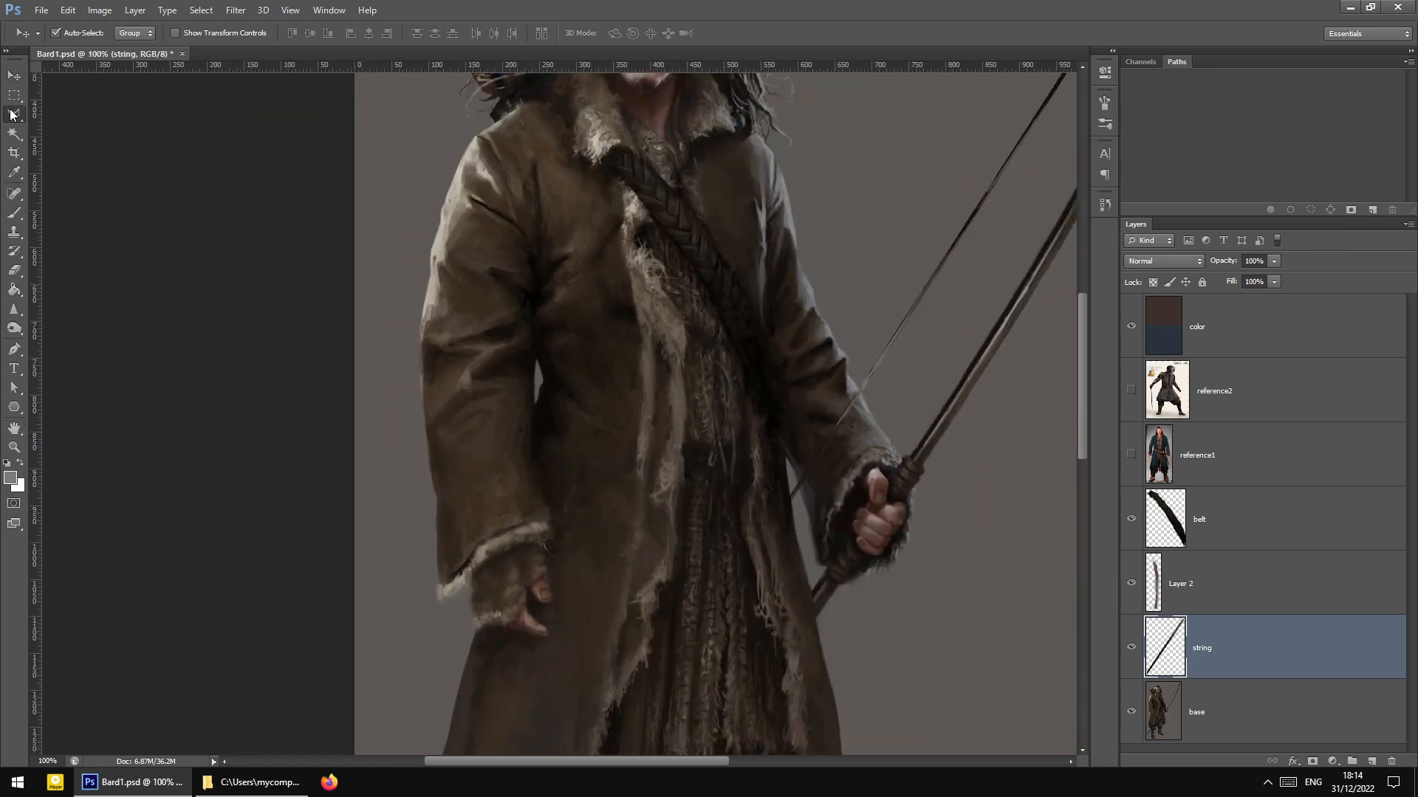
key("l")
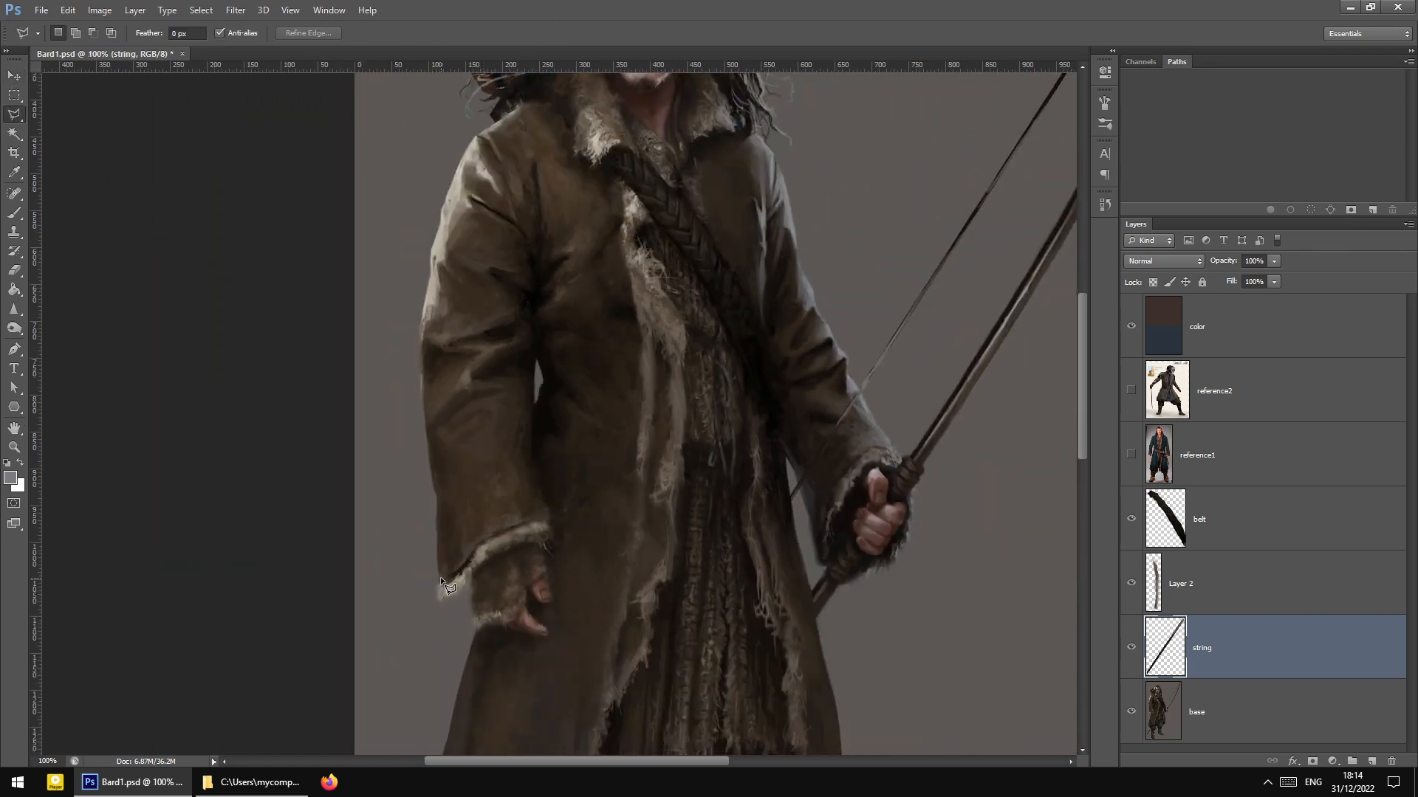
left_click(440, 577)
scroll(441, 509, "up", 1)
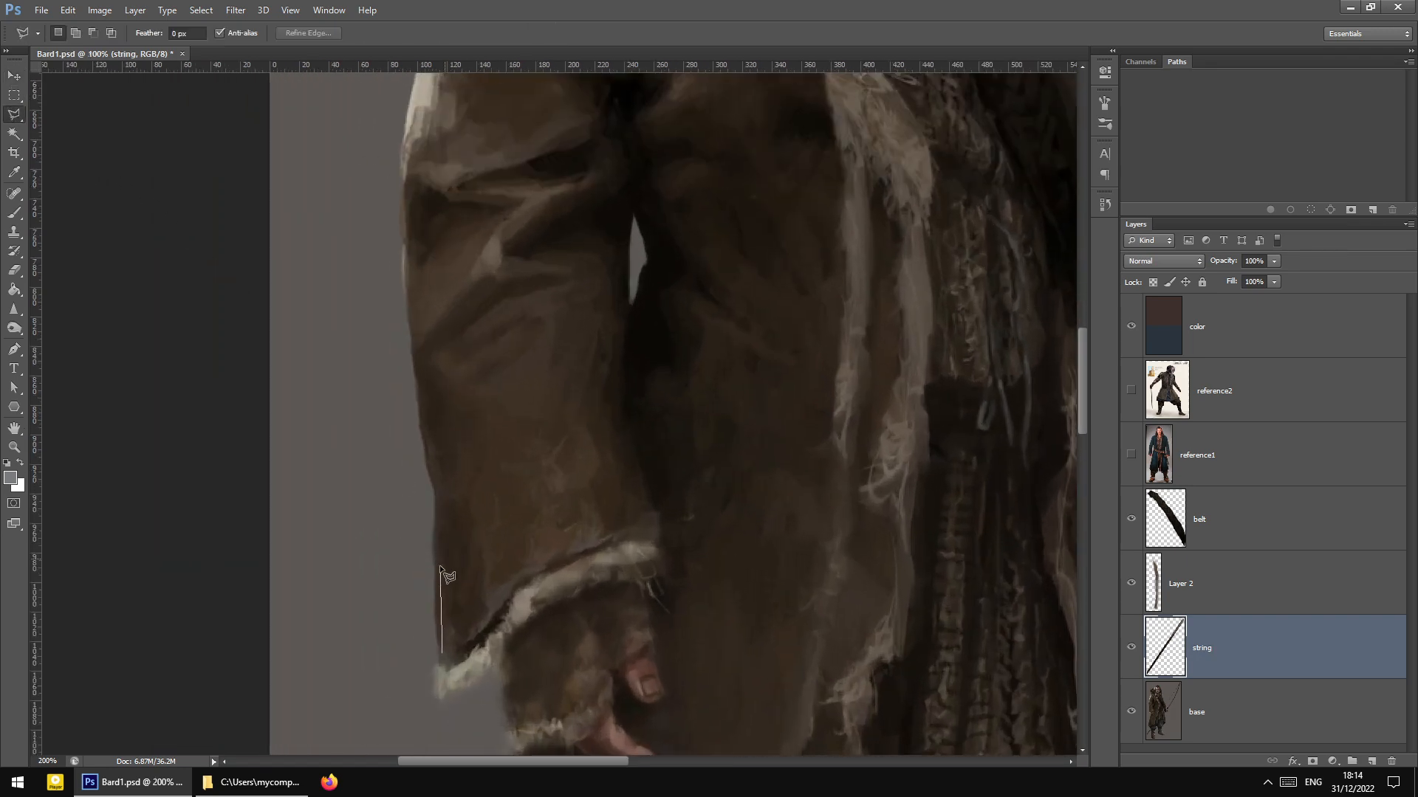
left_click(436, 663)
left_click(402, 271)
scroll(400, 172, "up", 4)
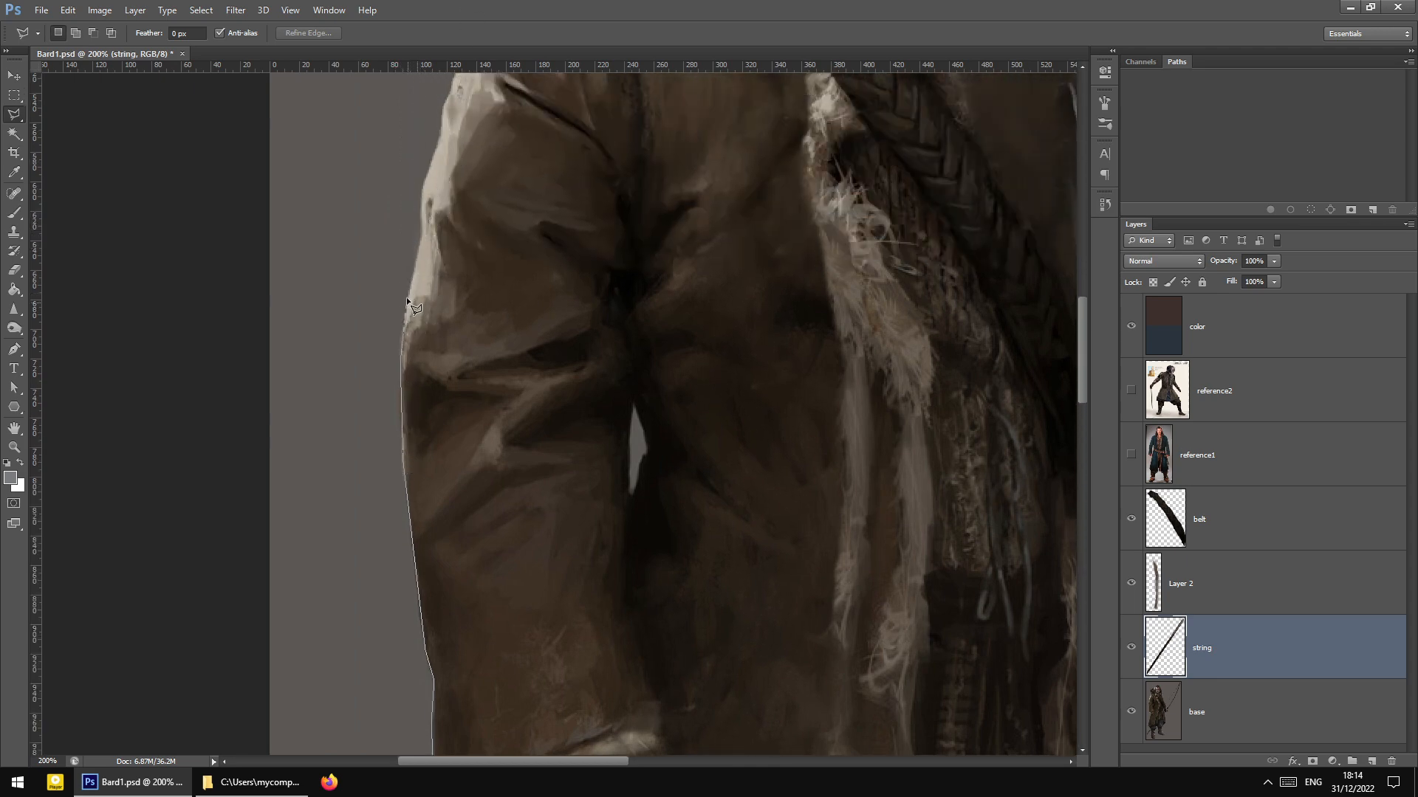
left_click(419, 194)
scroll(420, 192, "up", 2)
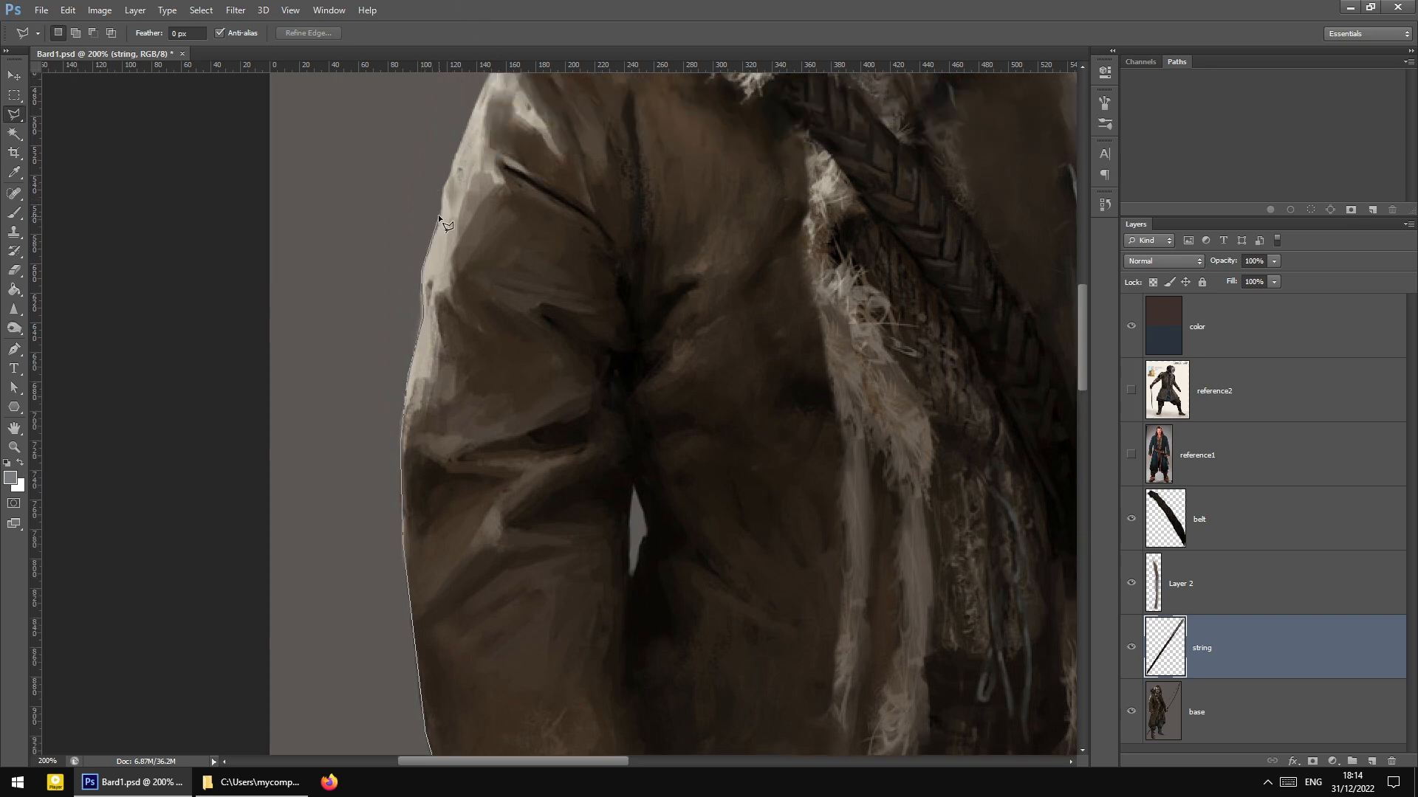
left_click(441, 184)
scroll(472, 196, "up", 4)
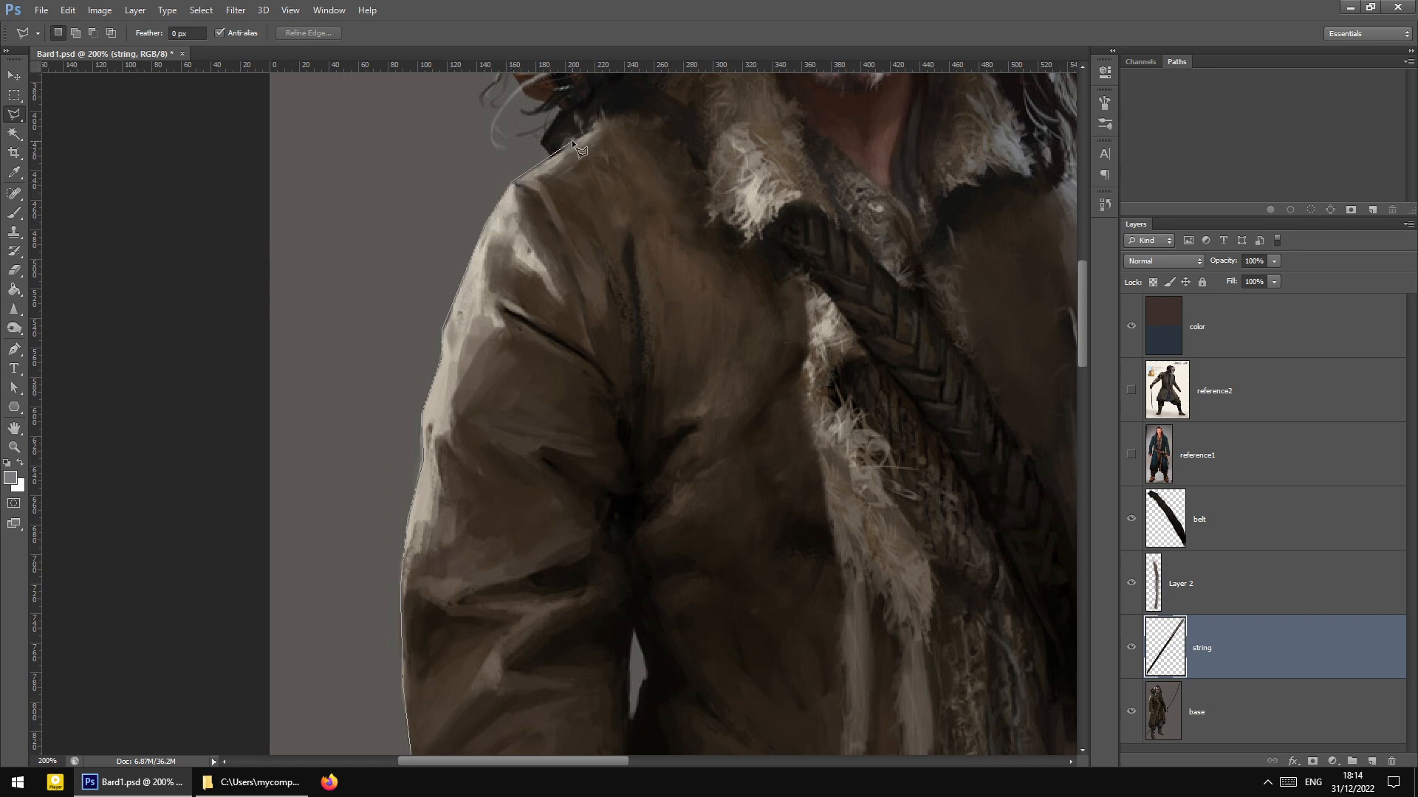
left_click(610, 120)
left_click(668, 127)
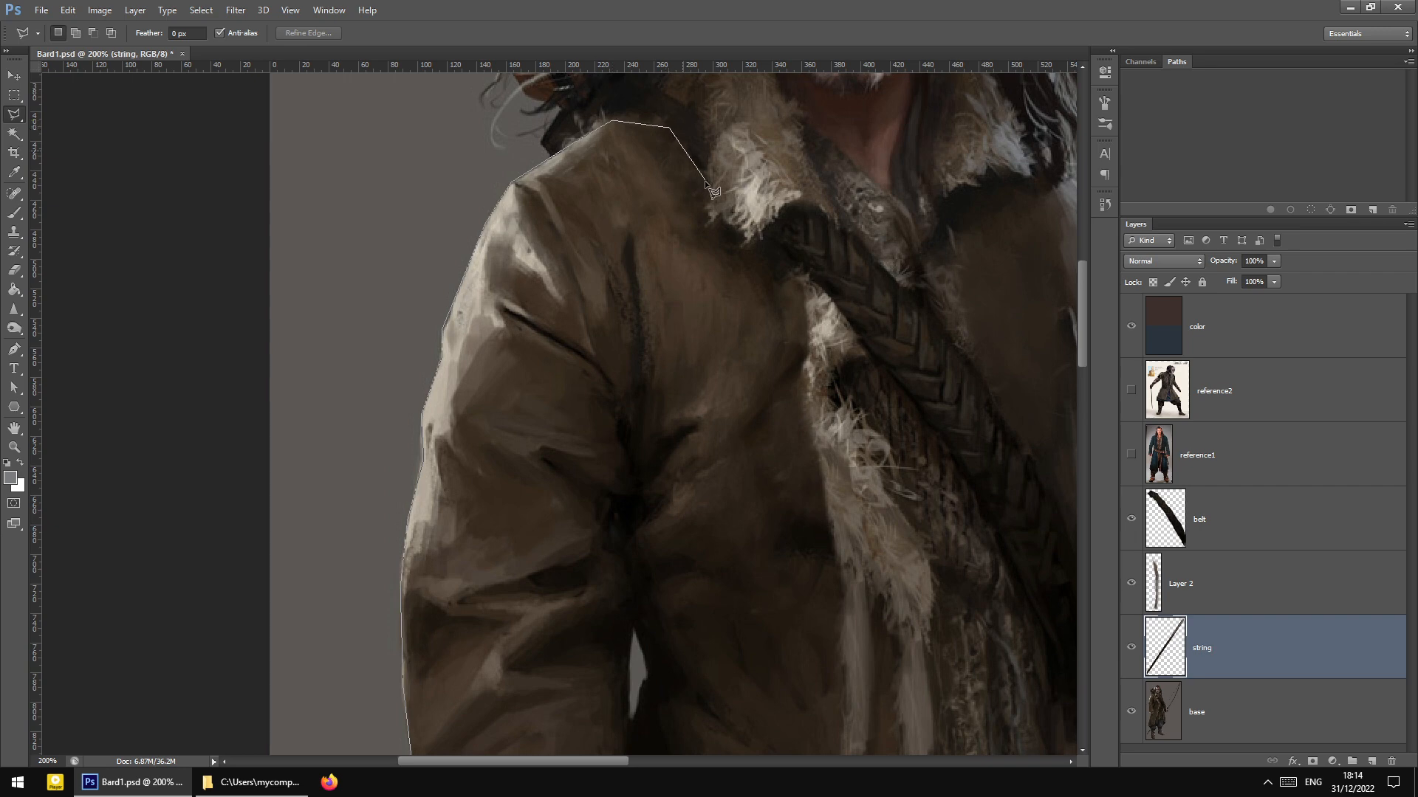
Continue the lasso outline beneath the fur collar and down the coat front, keeping the fur trim outside
left_click(707, 222)
left_click(720, 217)
left_click(746, 233)
left_click(770, 233)
left_click(823, 471)
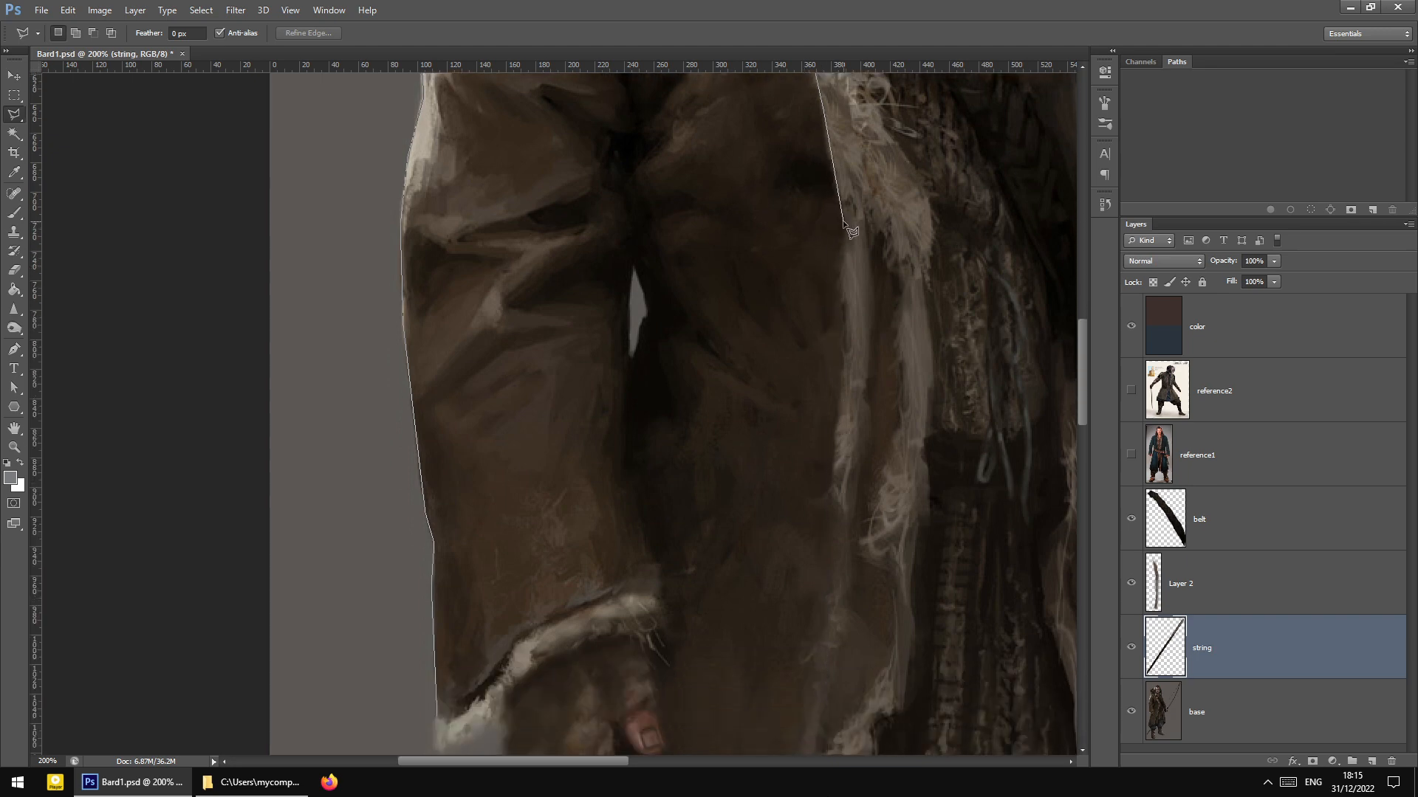
left_click(843, 223)
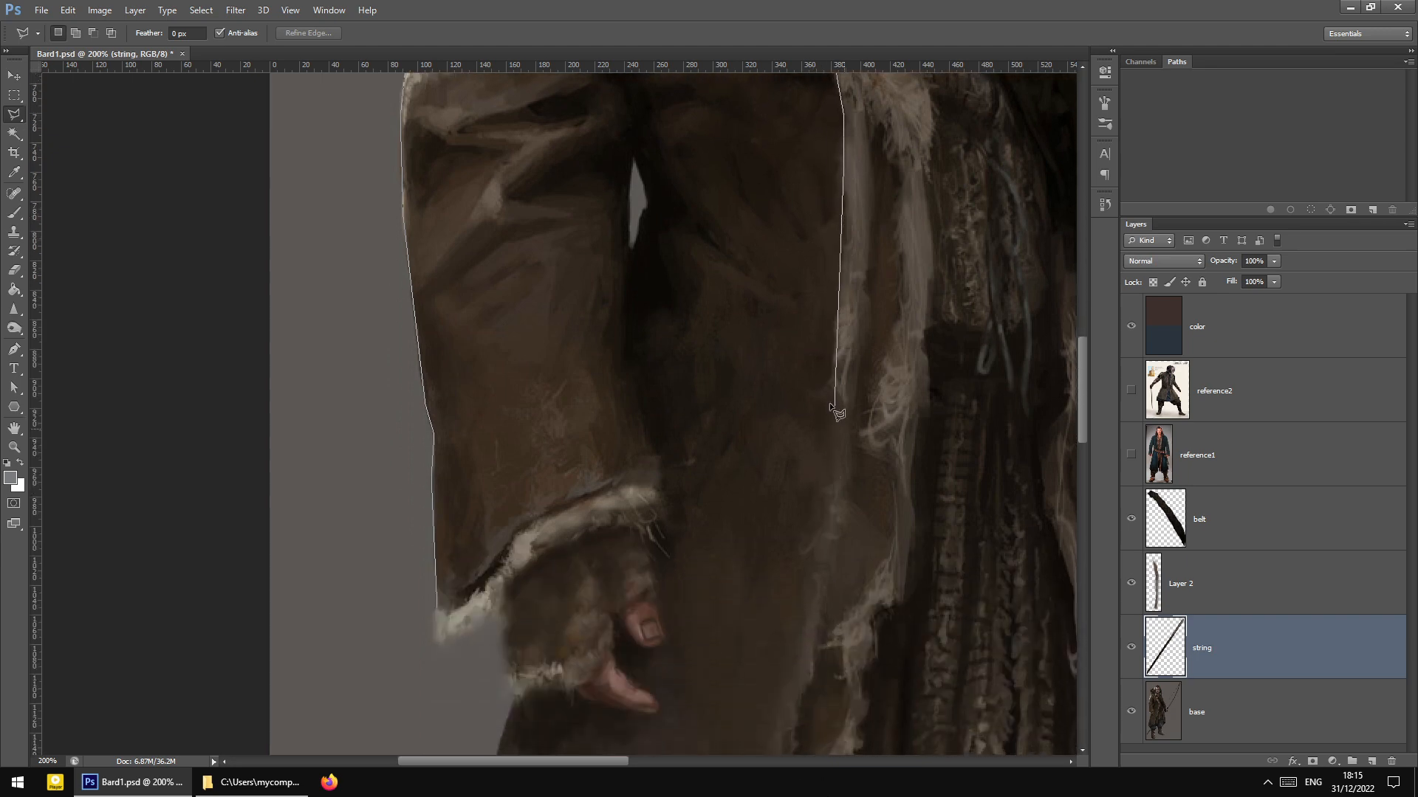
left_click(817, 552)
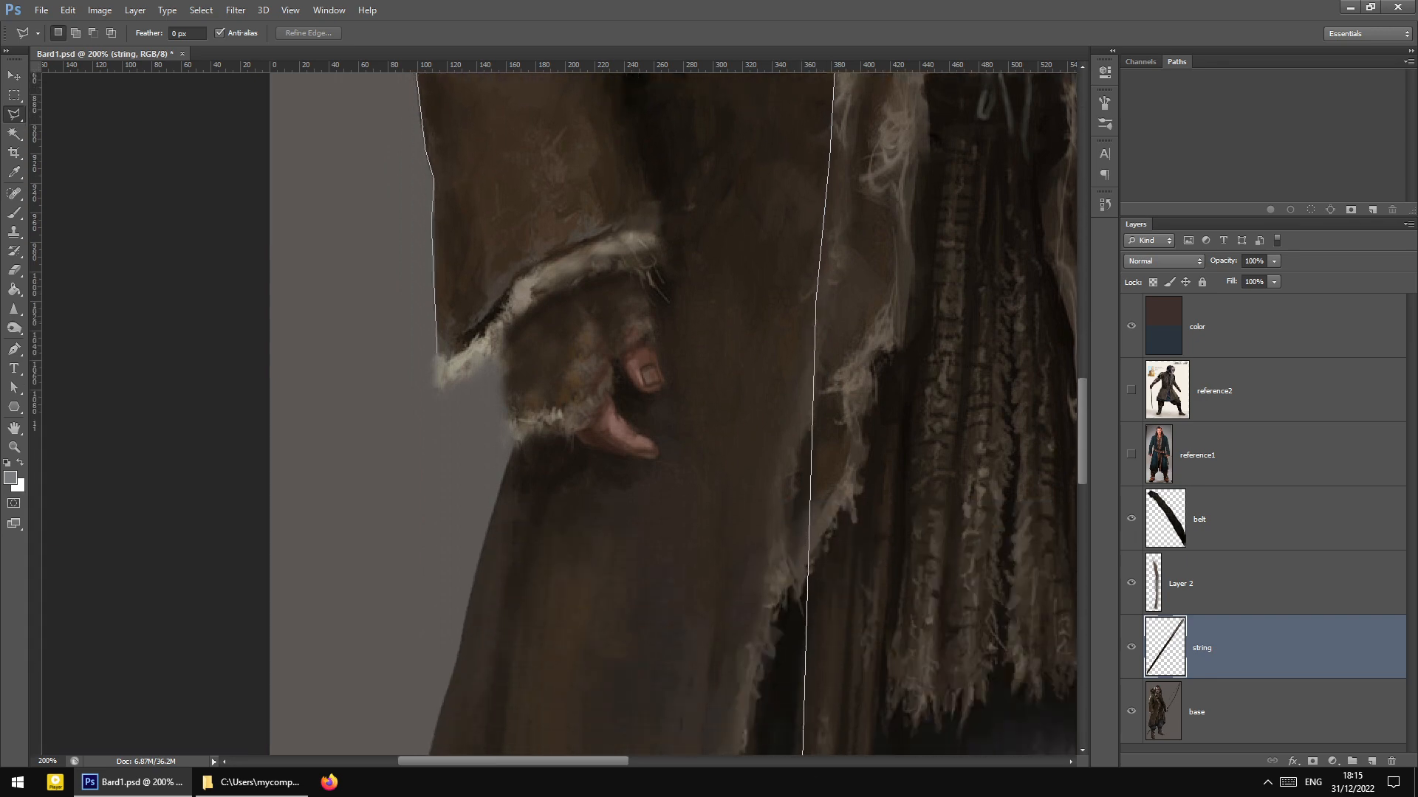
left_click(774, 489)
key("BackSpace")
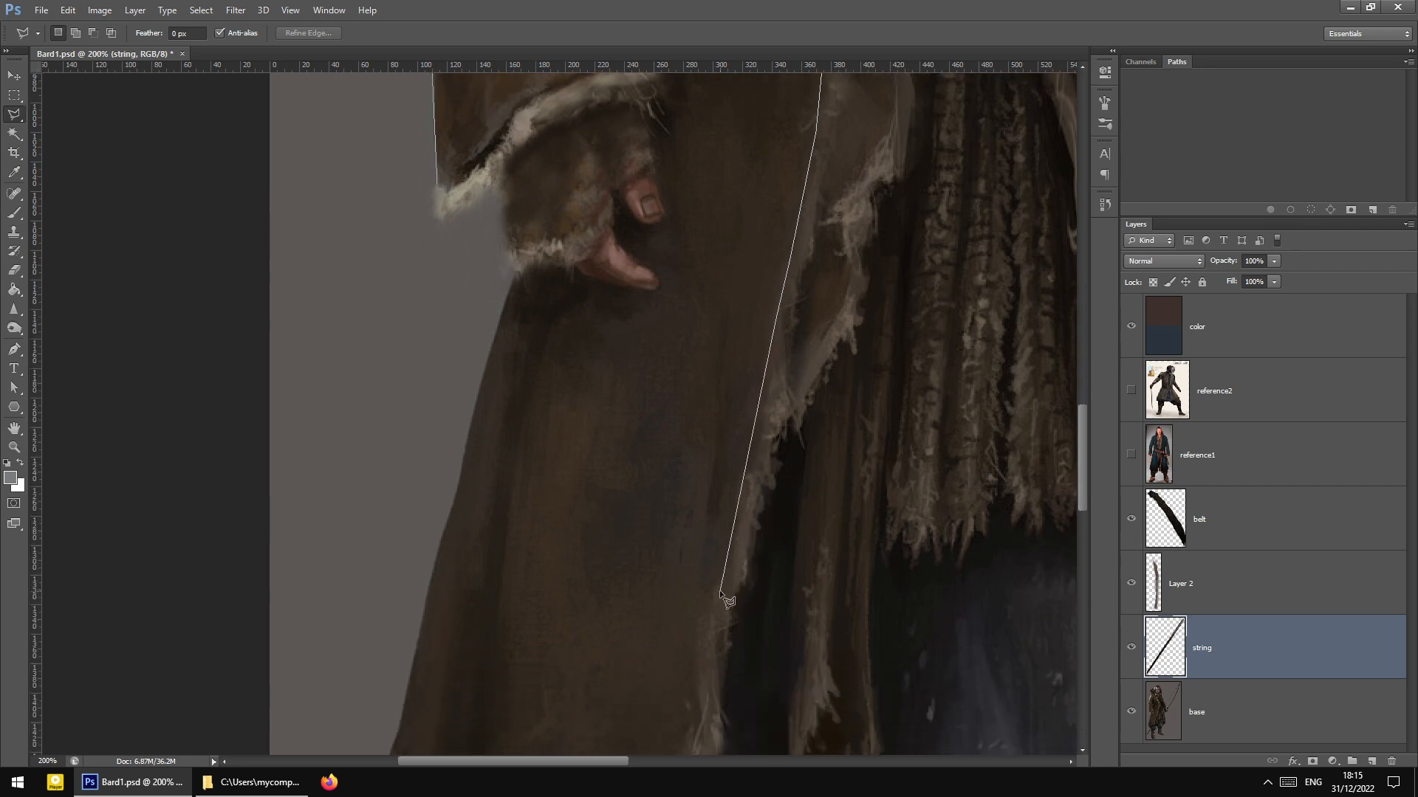
left_click(709, 630)
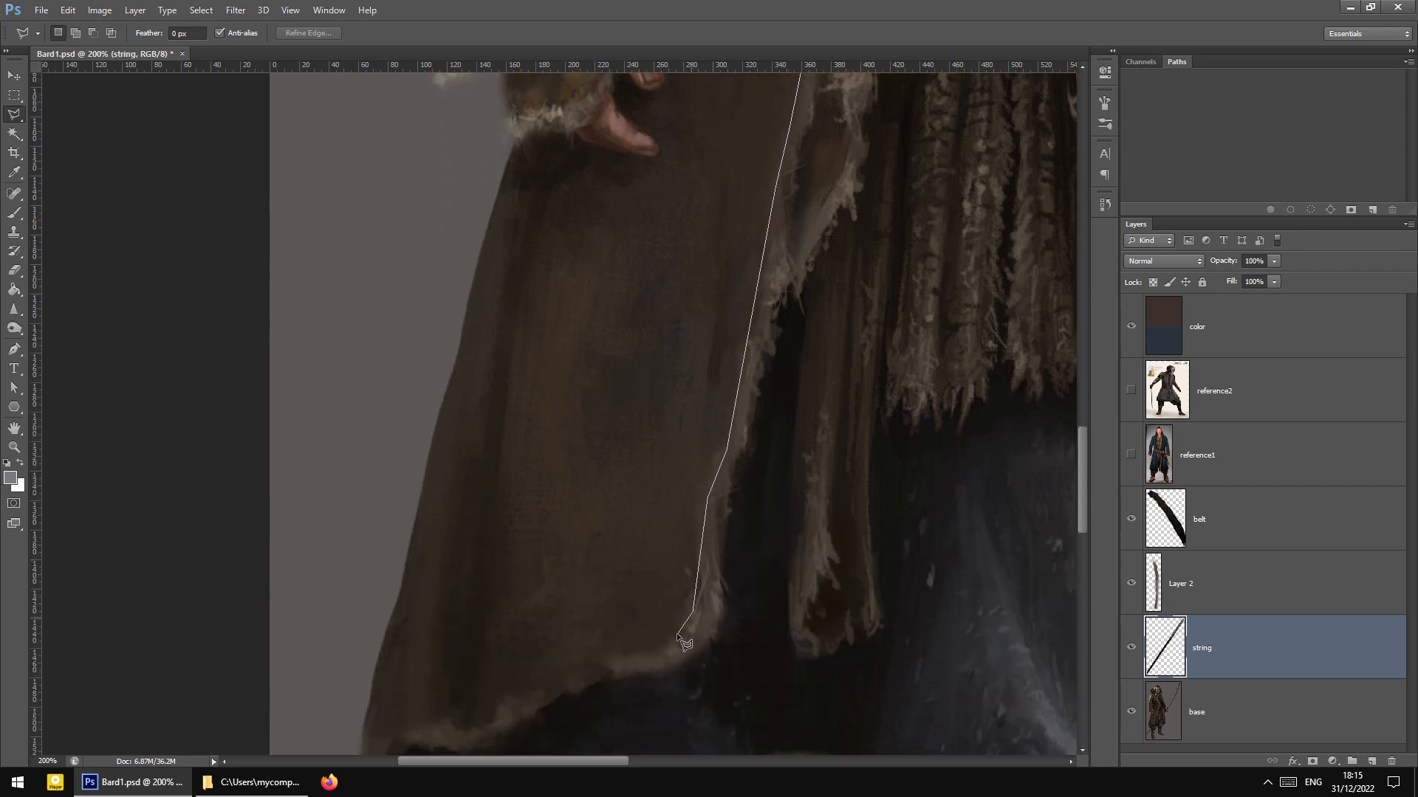
Trace the lasso outline along the coat's hem above the fur edge, and up the skirt's outer edge to the glove
left_click(604, 667)
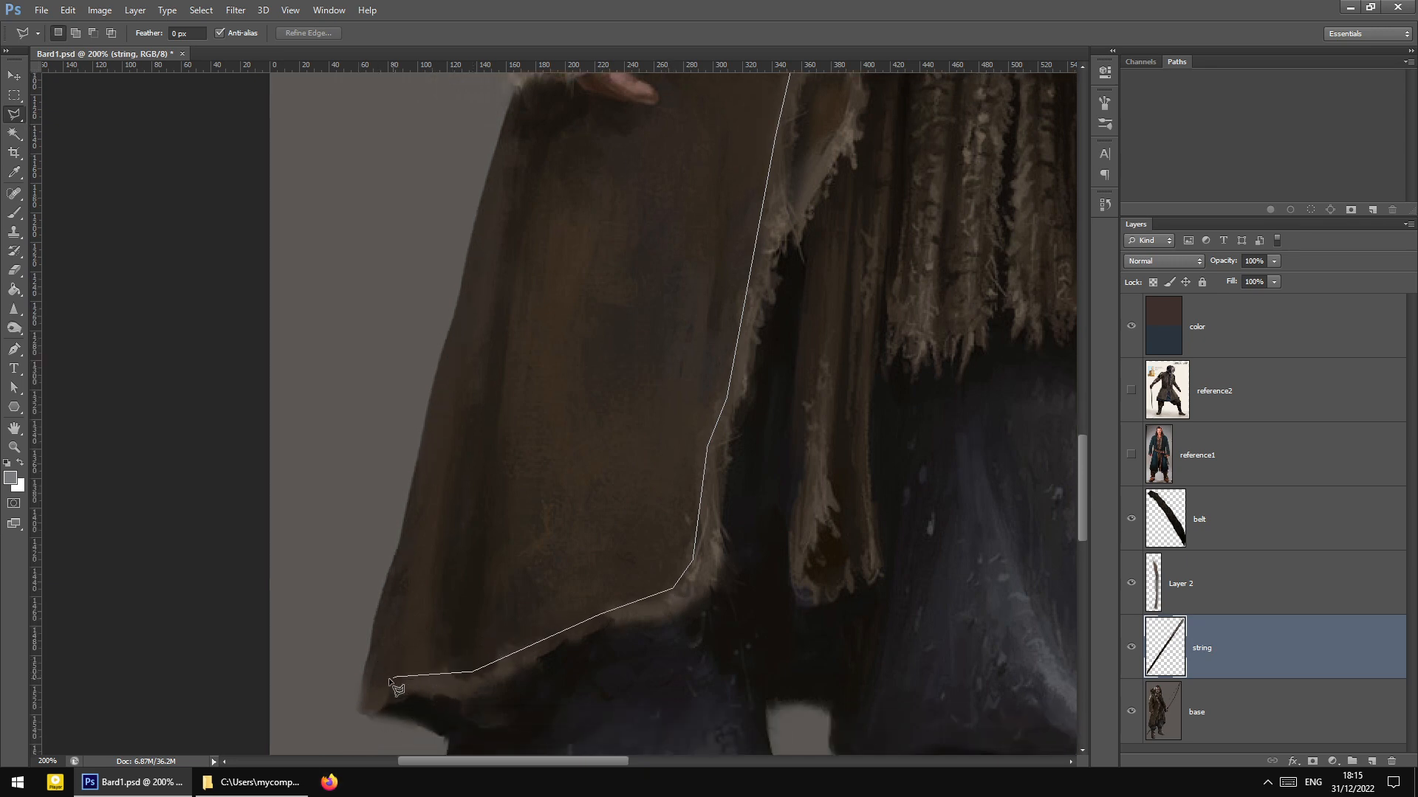
left_click(363, 683)
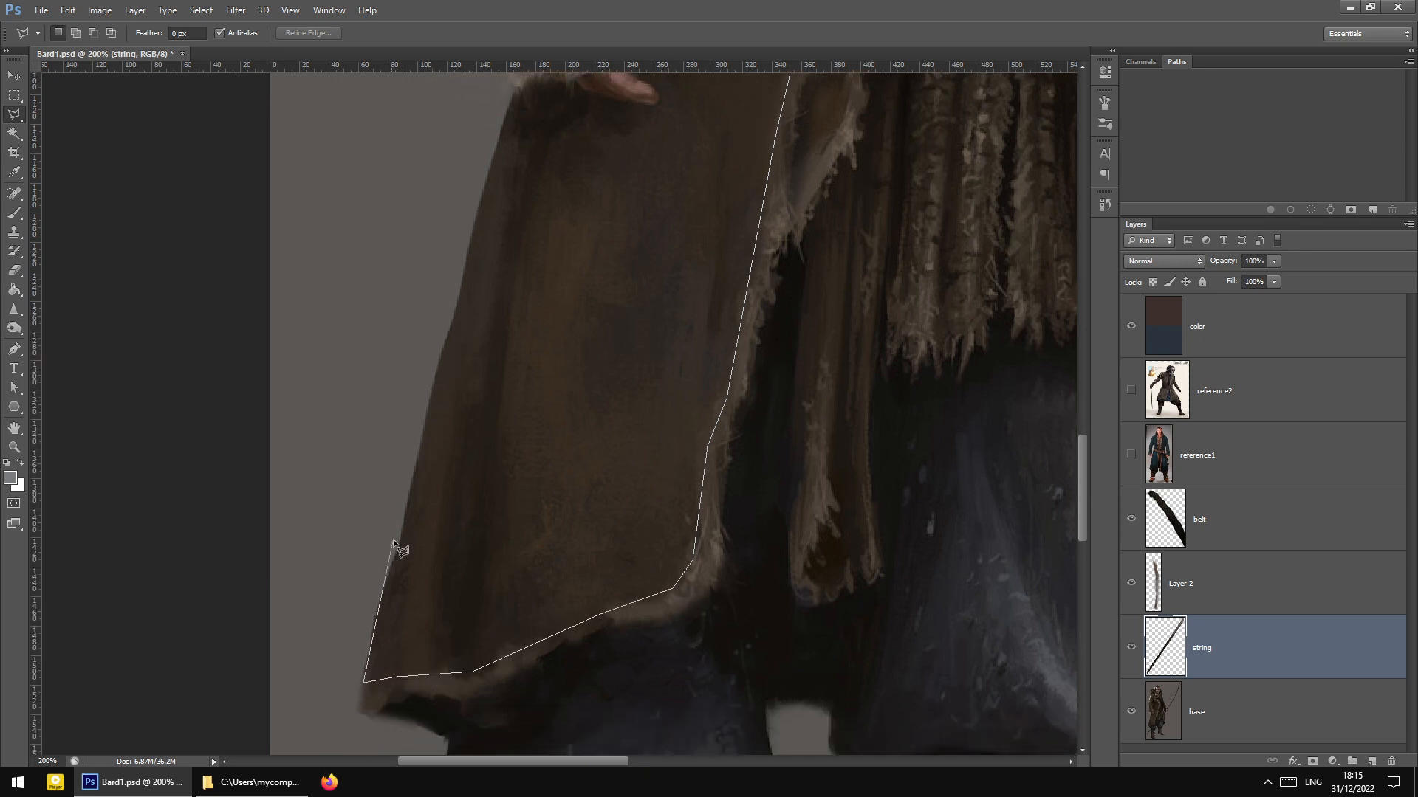
left_click(378, 610)
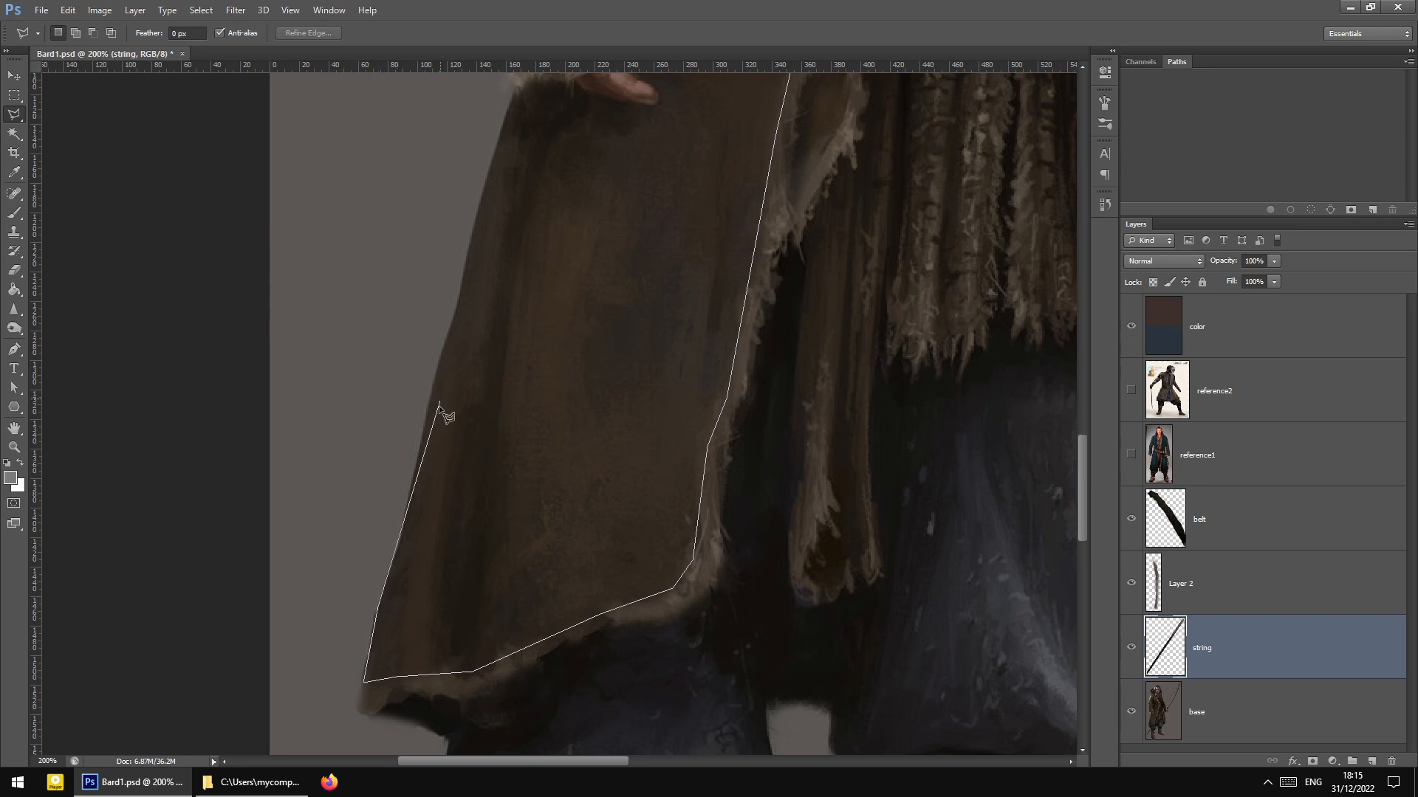
left_click(417, 469)
scroll(470, 215, "up", 3)
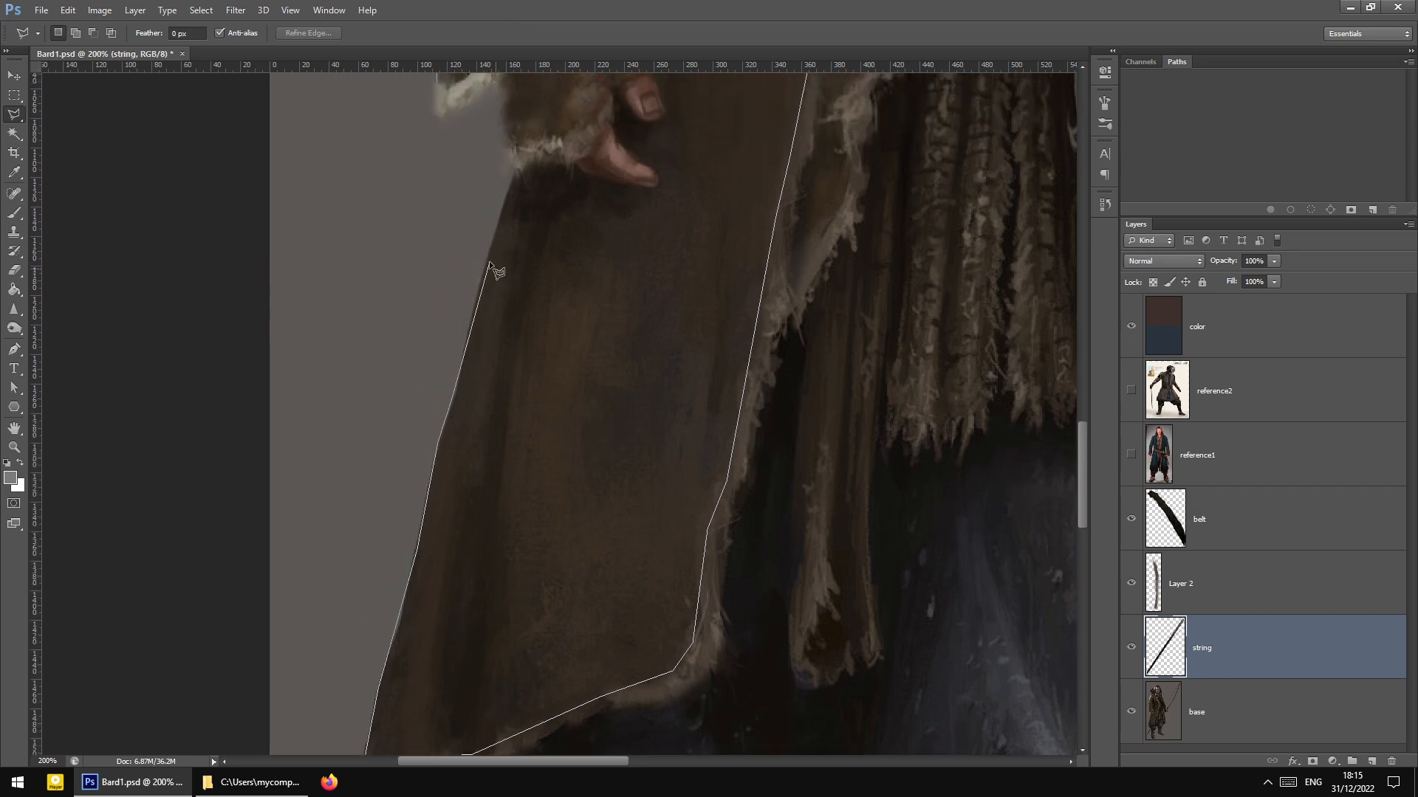
left_click(487, 260)
left_click(515, 170)
Trace the lasso outline around the free hand's glove edge, thumb and finger so the hand stays out of the coat selection
left_click(593, 178)
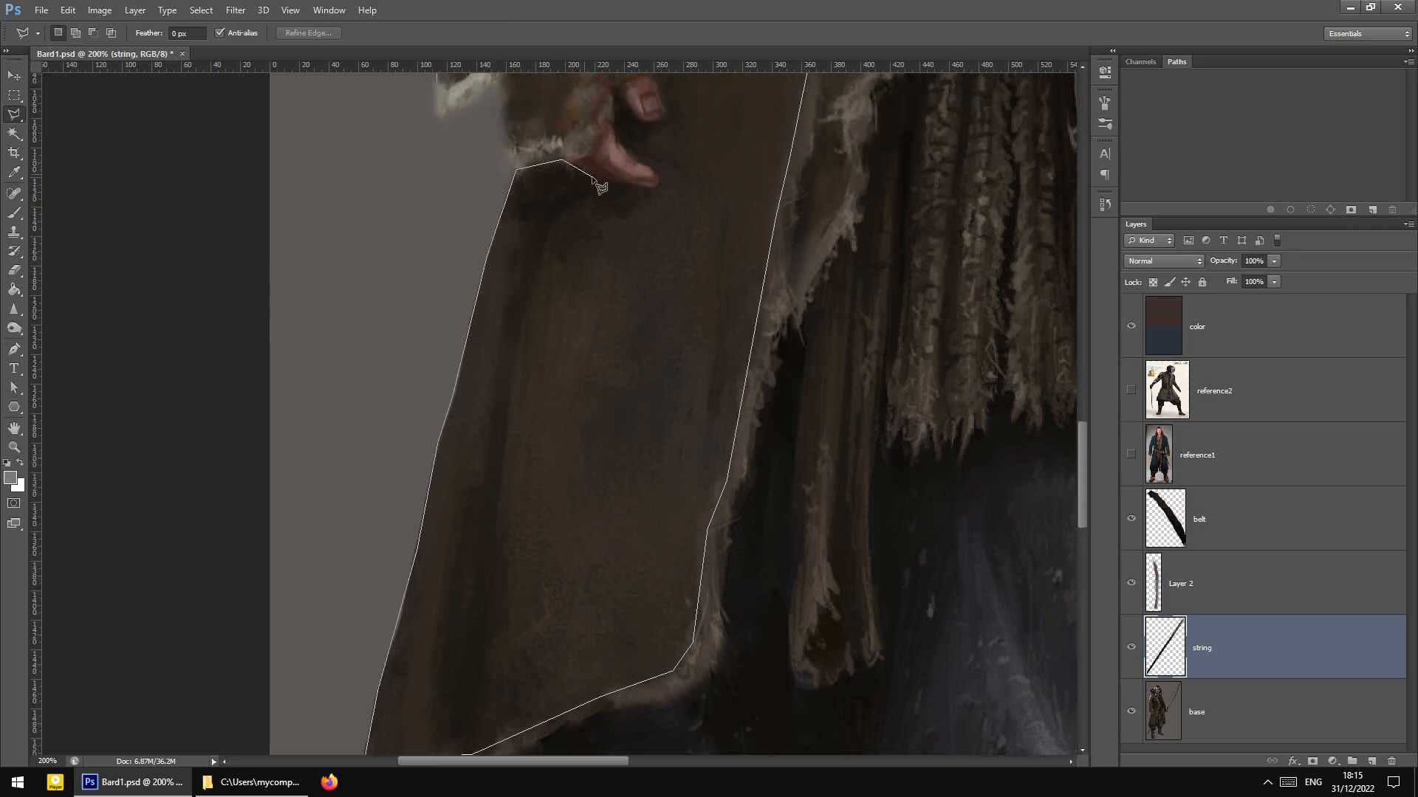
left_click(659, 189)
scroll(650, 154, "up", 3)
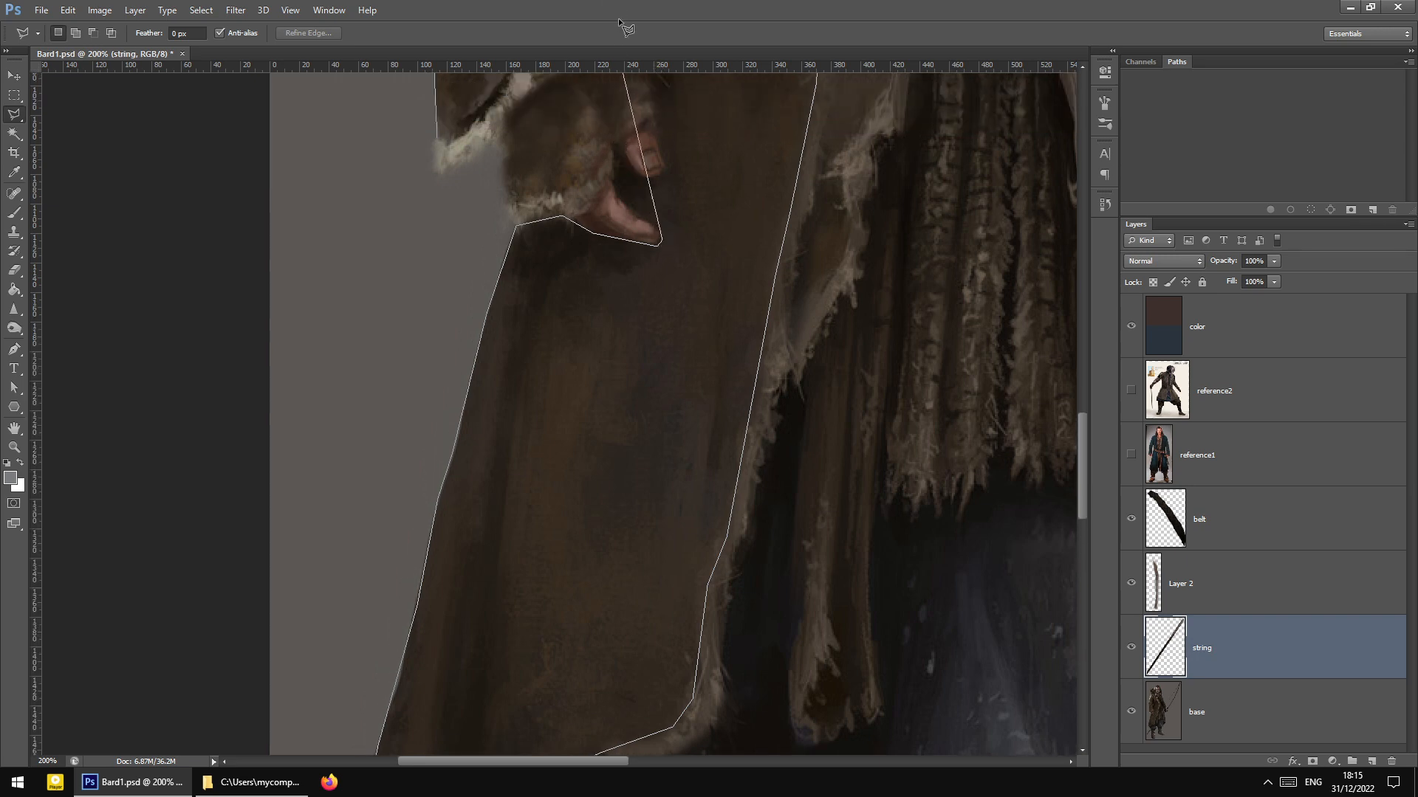
left_click(662, 264)
left_click(645, 245)
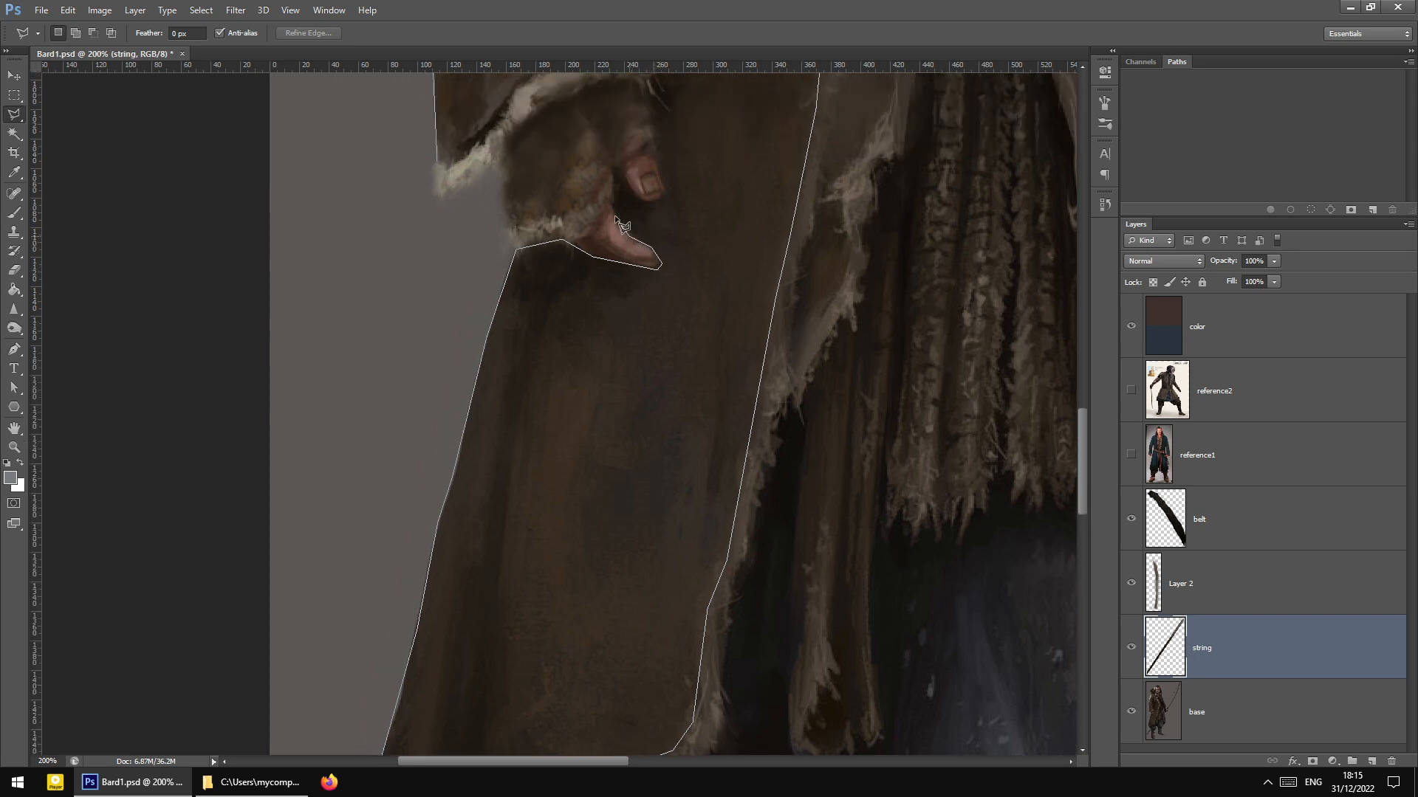
left_click(615, 221)
left_click(614, 170)
left_click(639, 200)
left_click(651, 200)
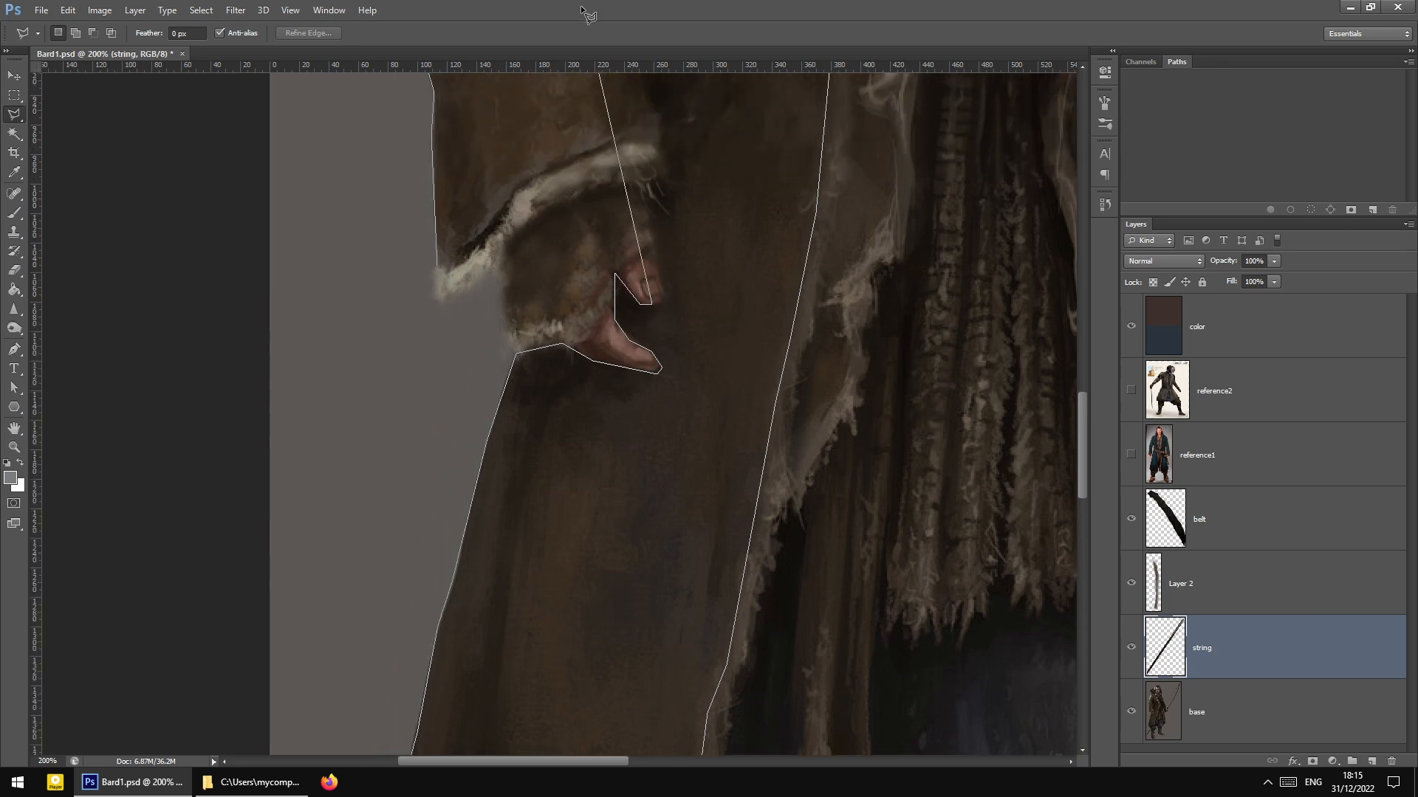
left_click(666, 322)
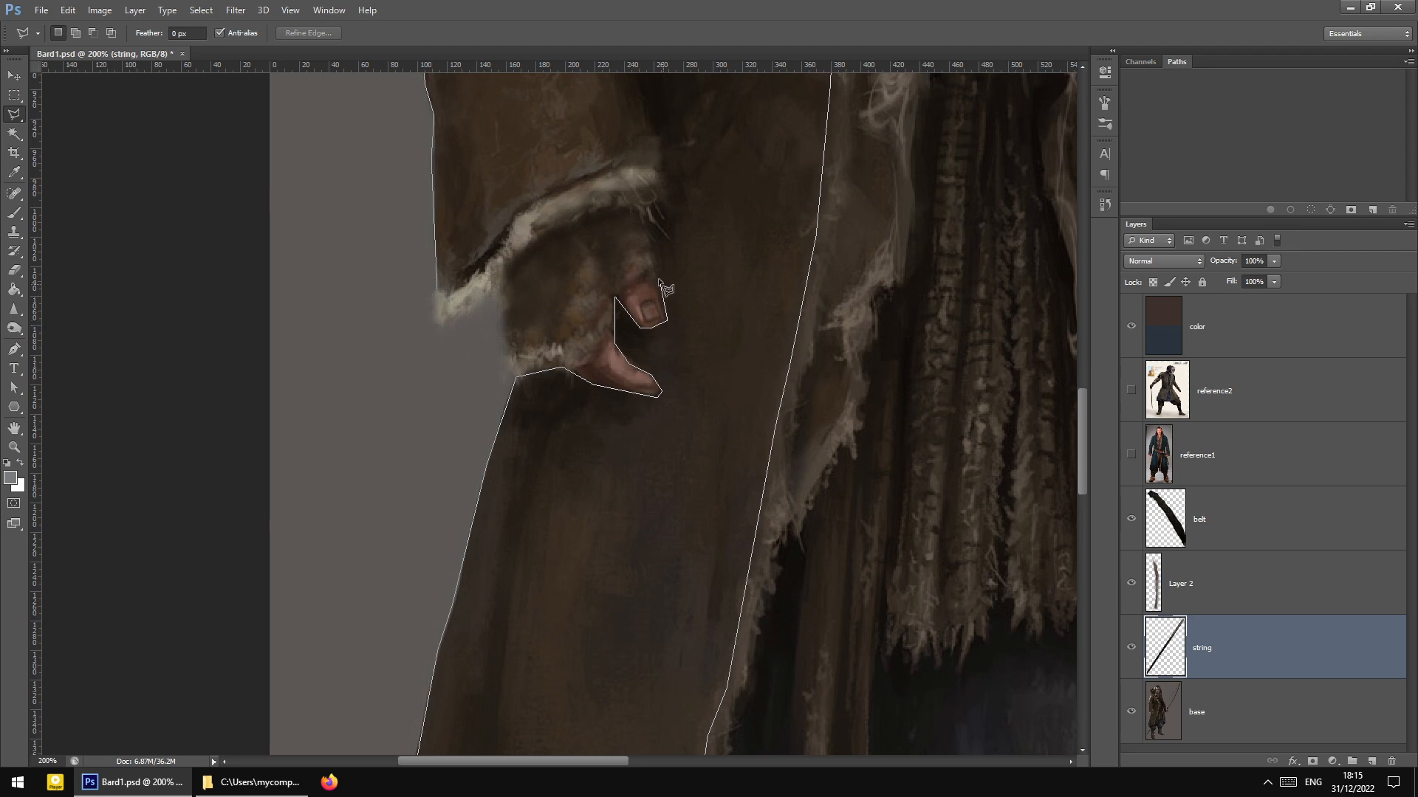
Trace up the wrist and along the upper edge of the fur cuff, closing the coat selection at its starting point
left_click(654, 209)
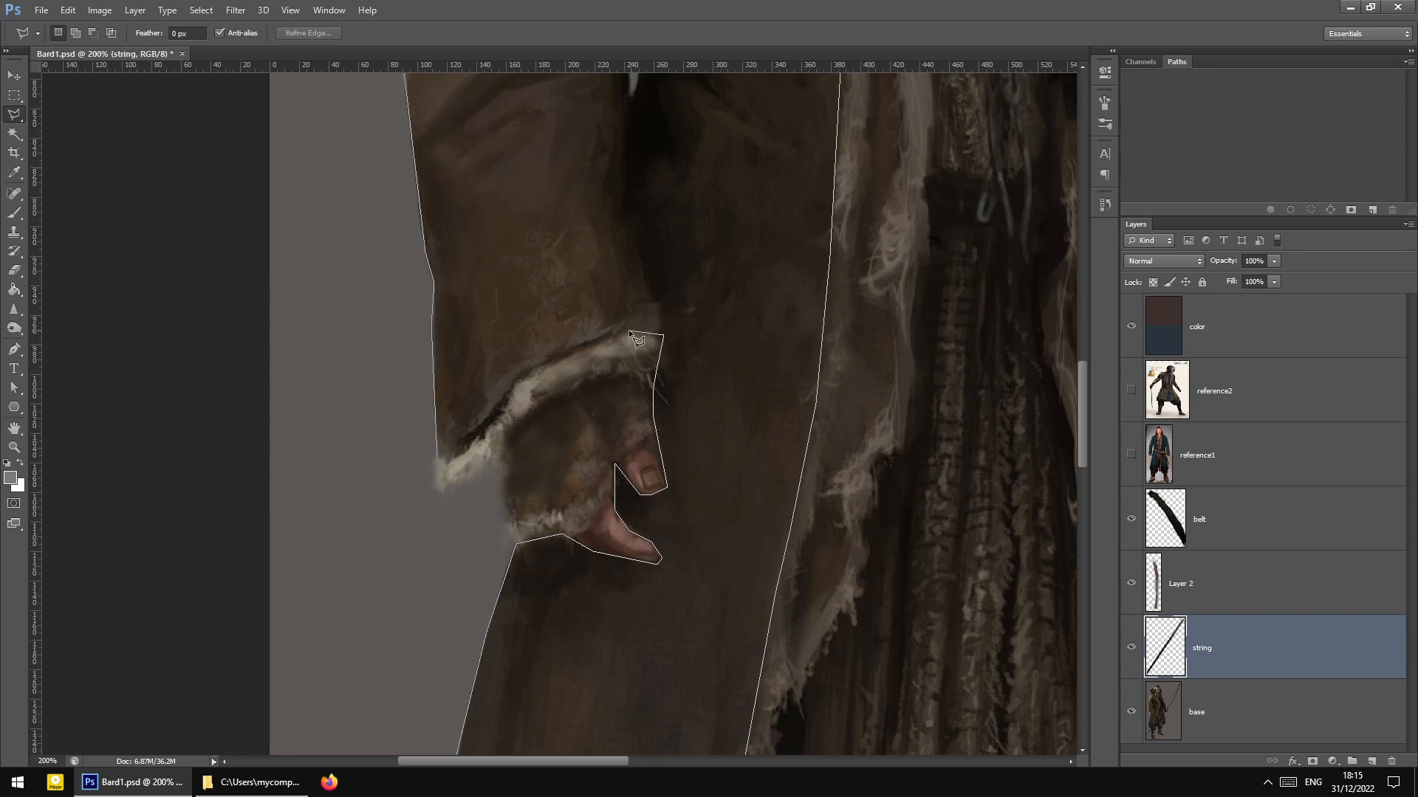
left_click(517, 381)
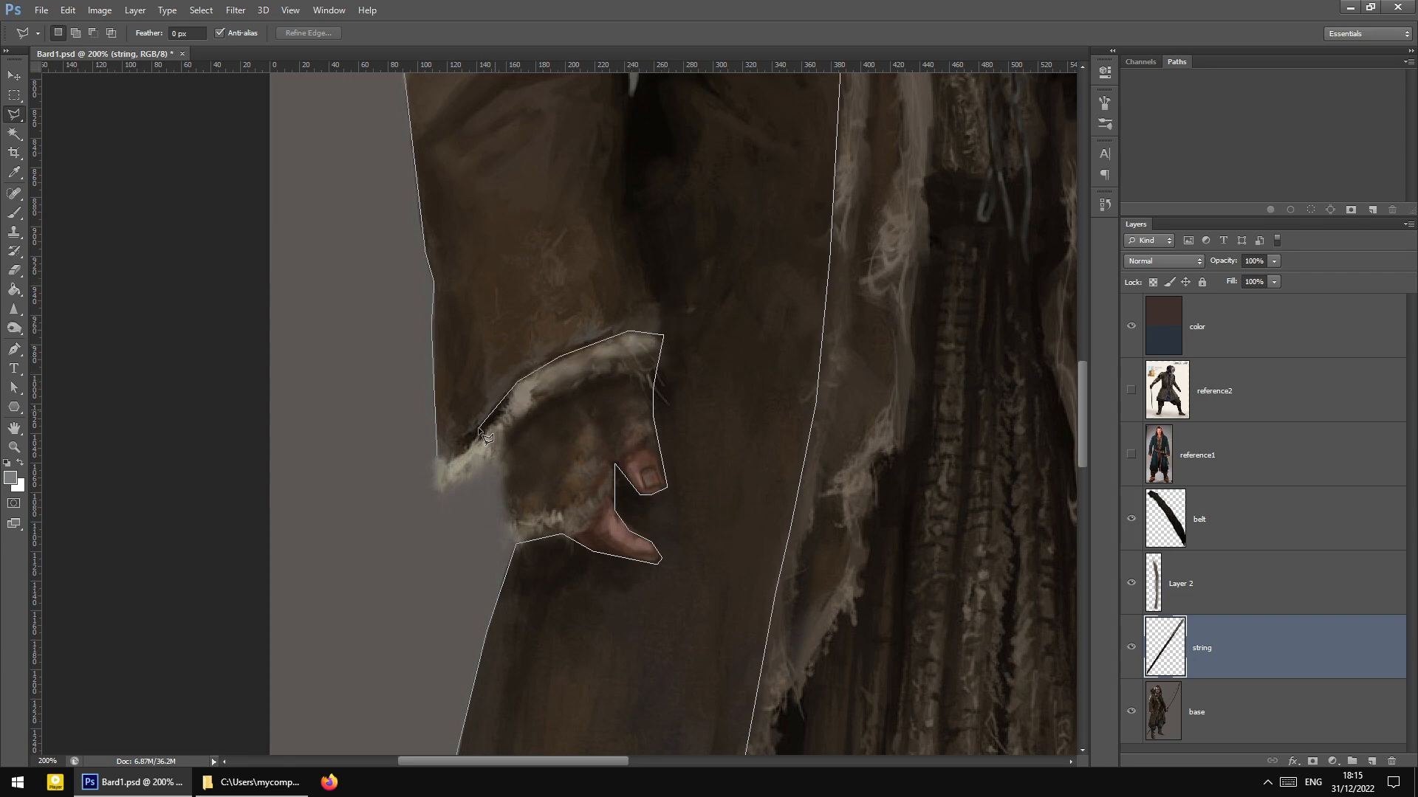
left_click(442, 456)
Subtract the small background gap between the sleeve and the body from the coat selection
scroll(697, 275, "up", 5)
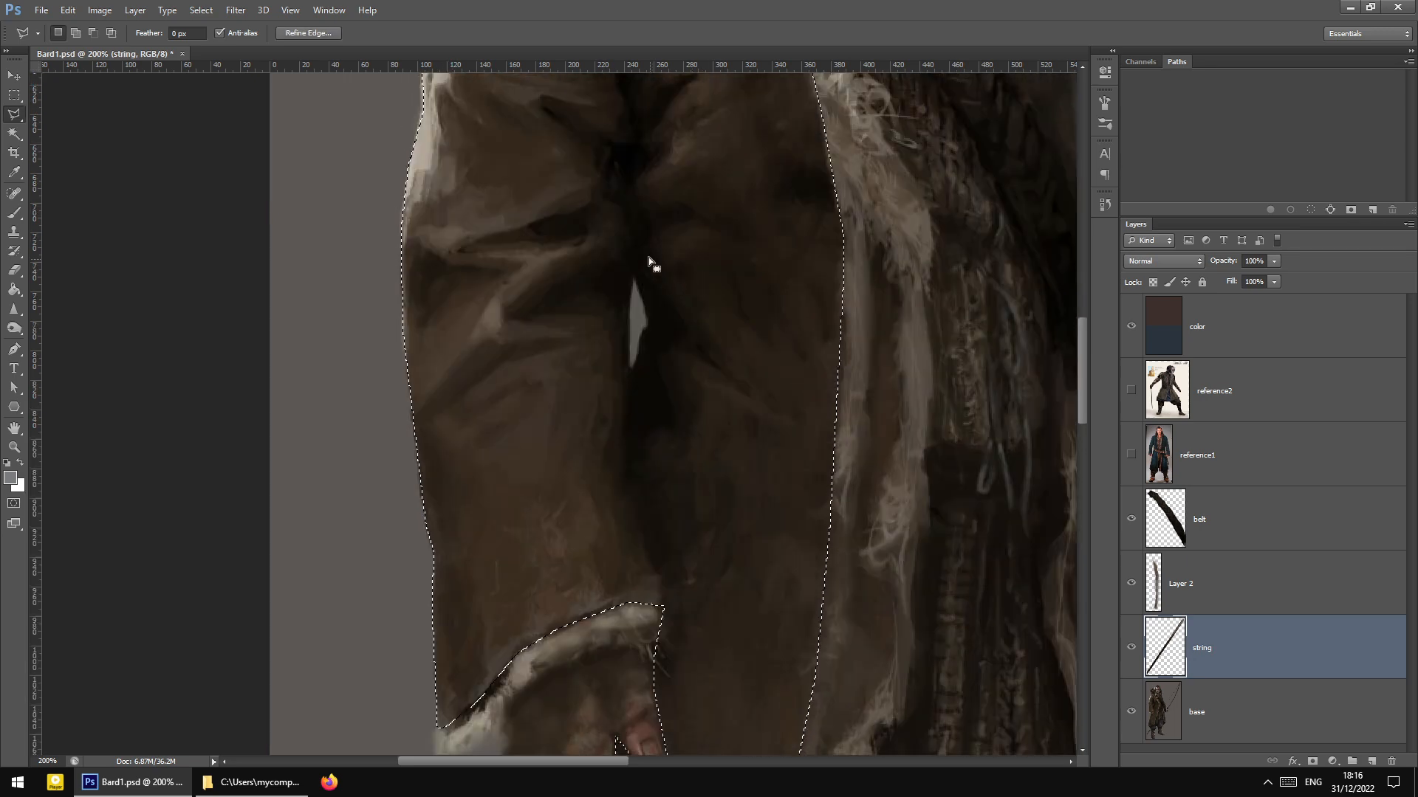
key("alt")
key("alt")
left_click(633, 279)
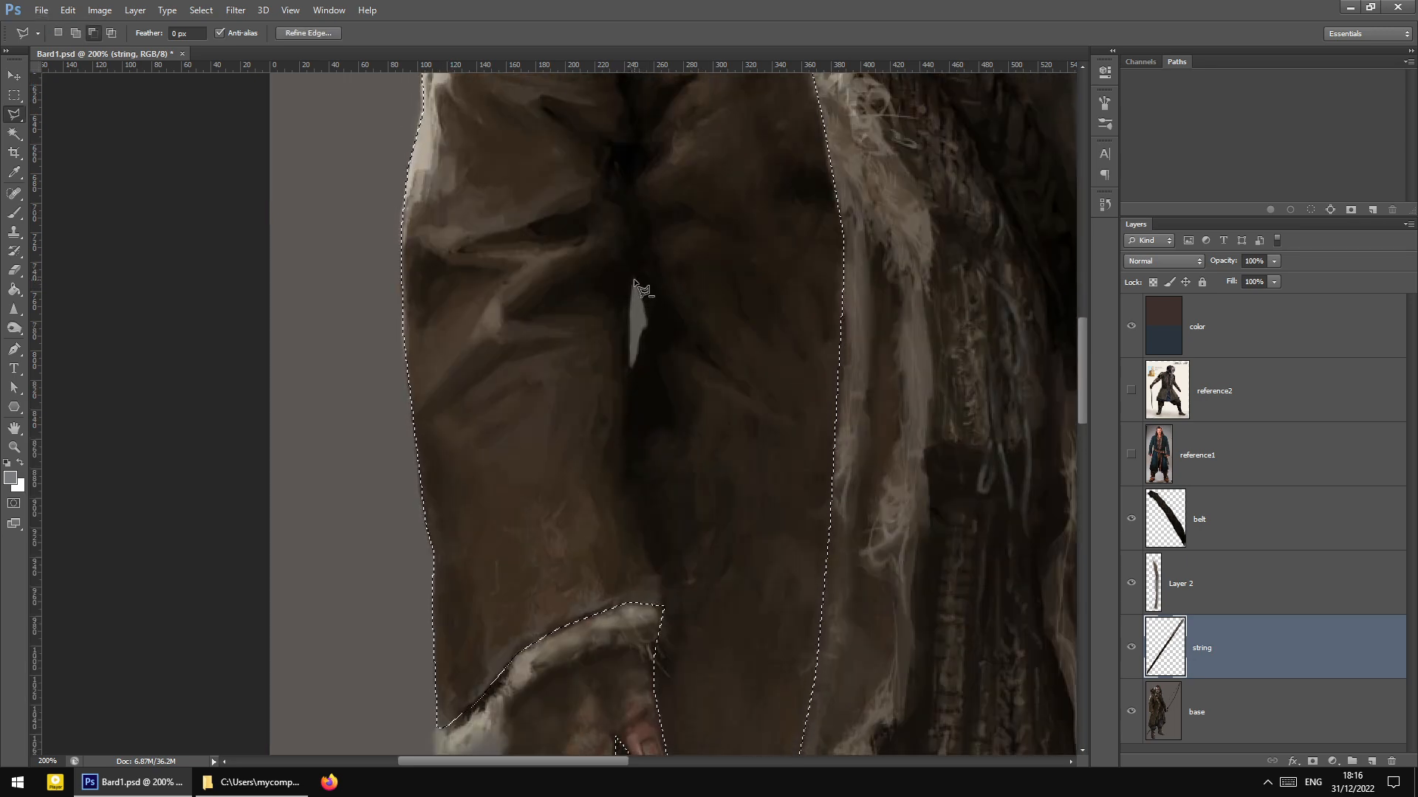
left_click(630, 367)
left_click(649, 323)
left_click(639, 284)
Copy the selected coat area from the base layer to a new layer with Layer Via Copy
scroll(805, 315, "up", 5)
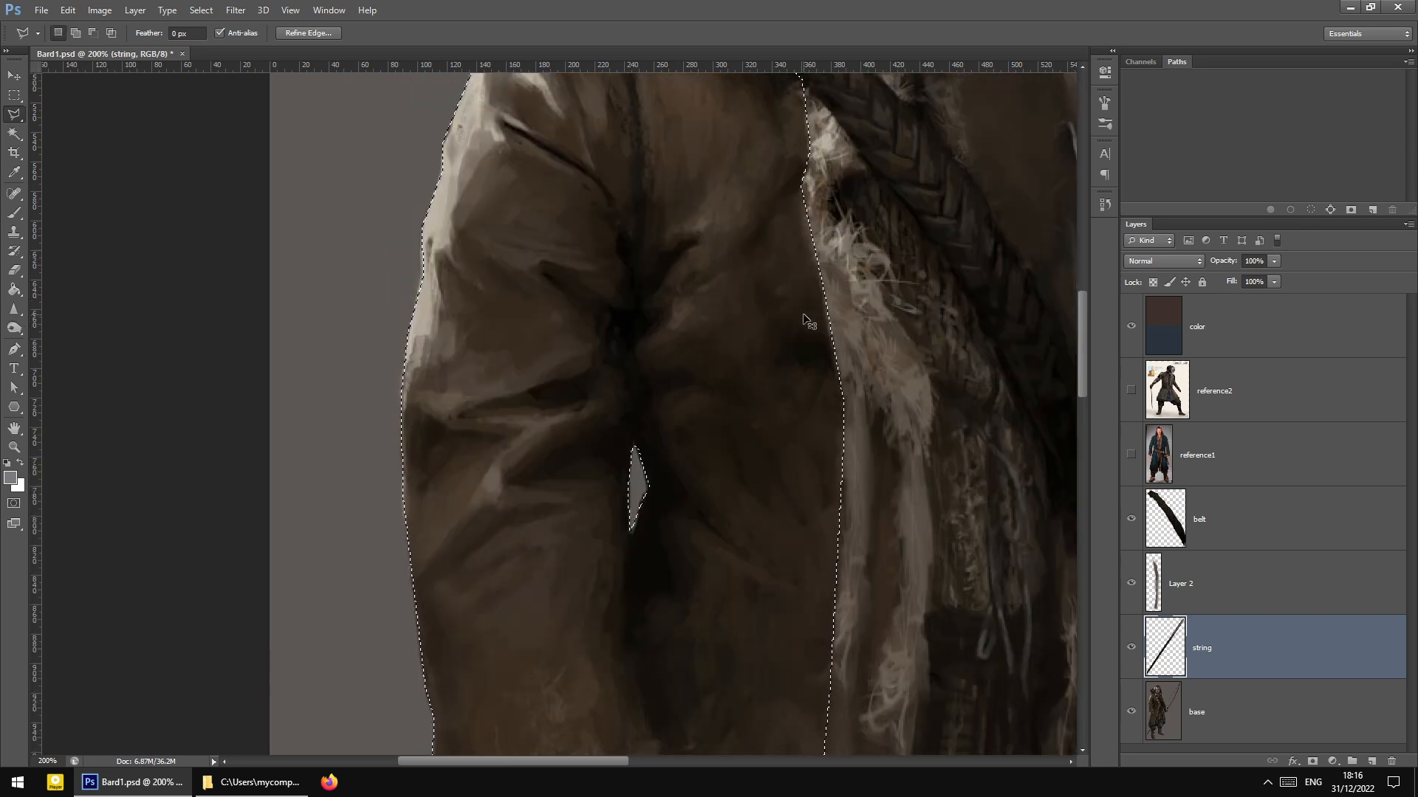
scroll(804, 315, "down", 2)
scroll(546, 277, "down", 2)
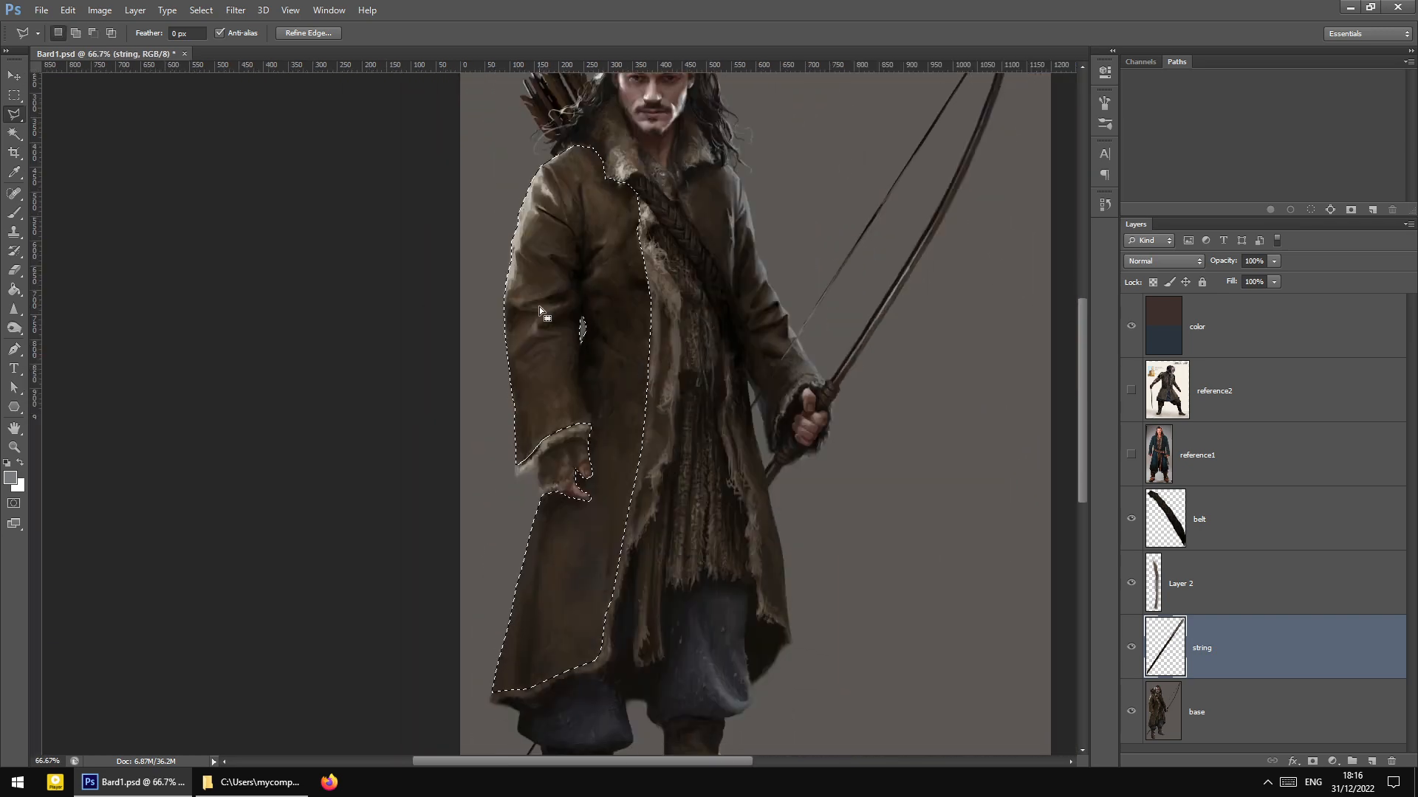
scroll(539, 307, "down", 1)
left_click(14, 95)
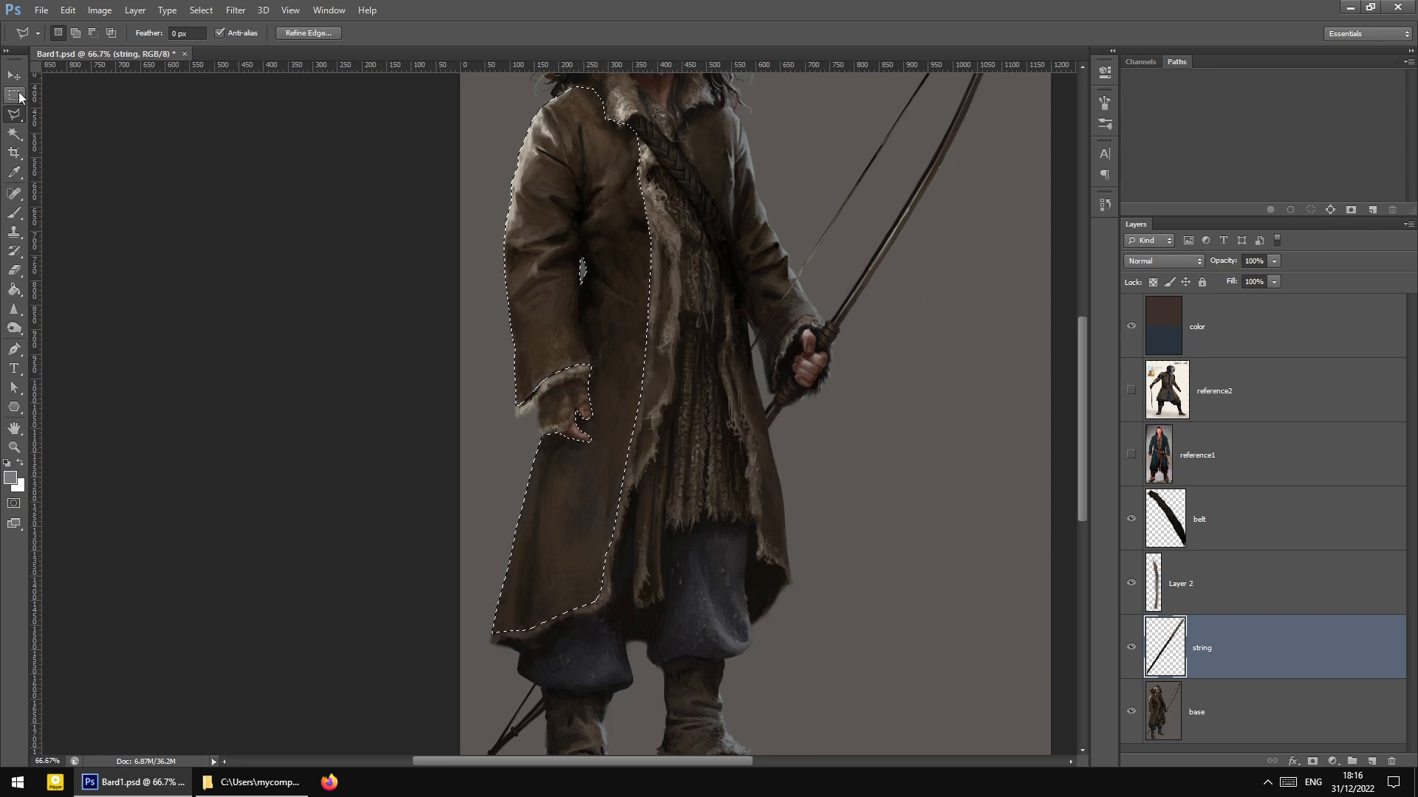
key("alt+bracketleft")
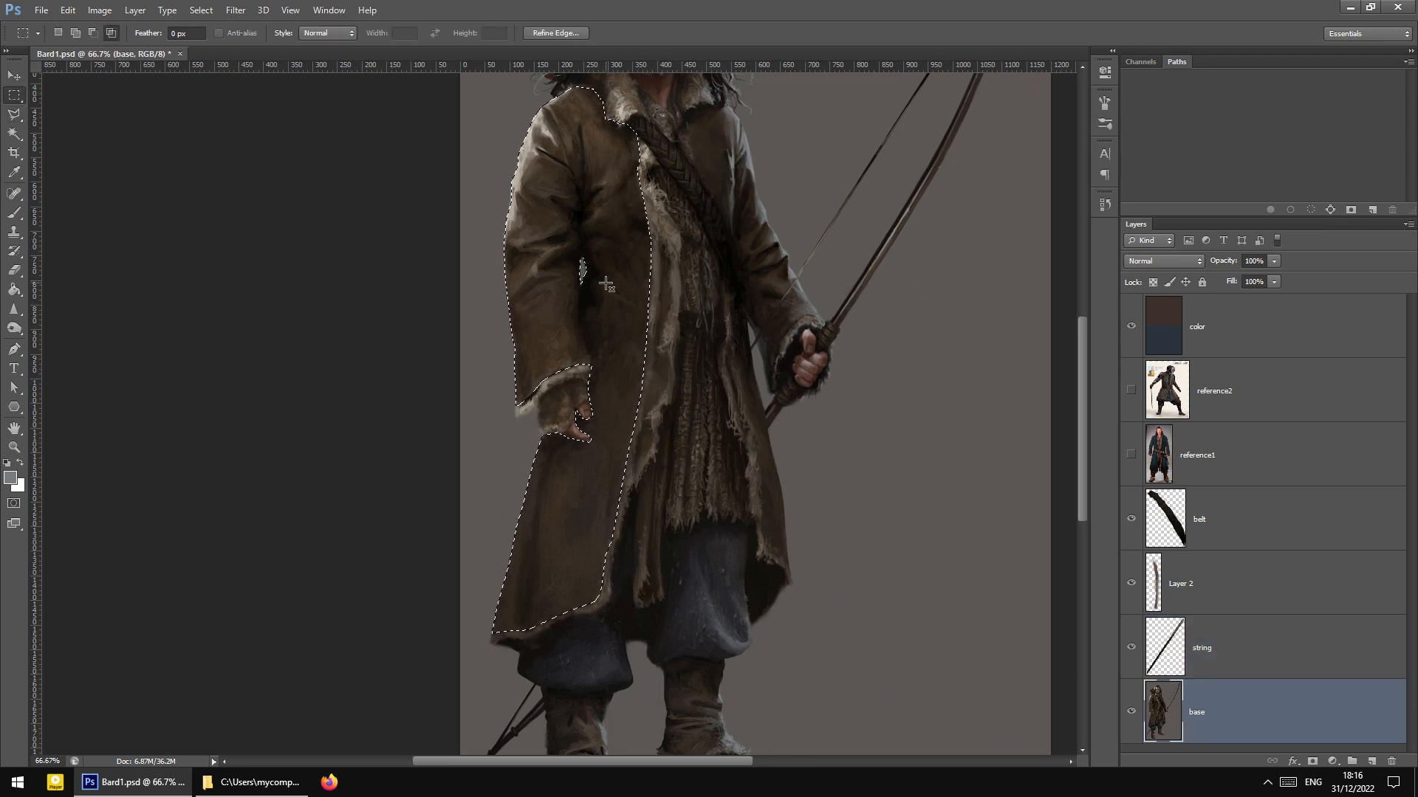
right_click(604, 283)
left_click(702, 401)
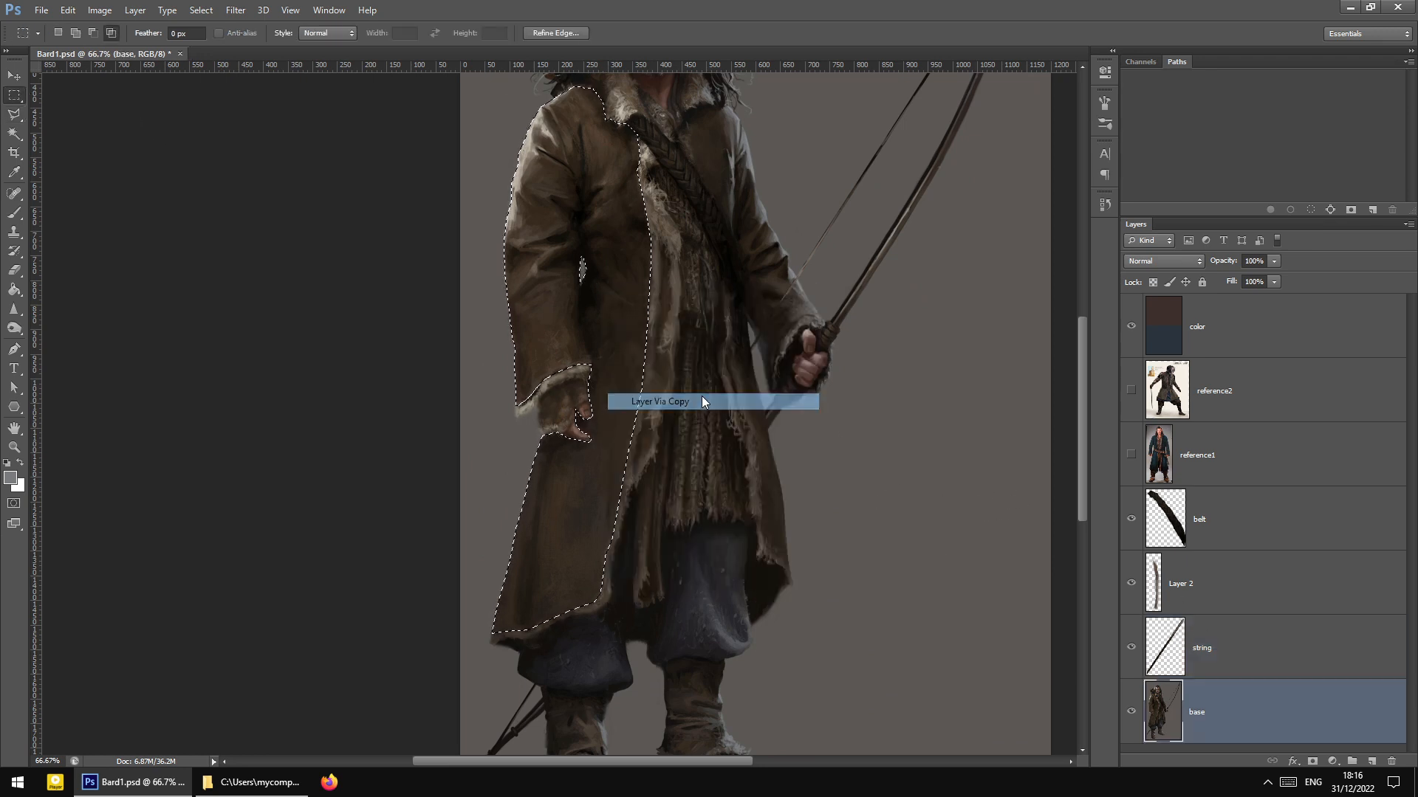
scroll(731, 384, "up", 3)
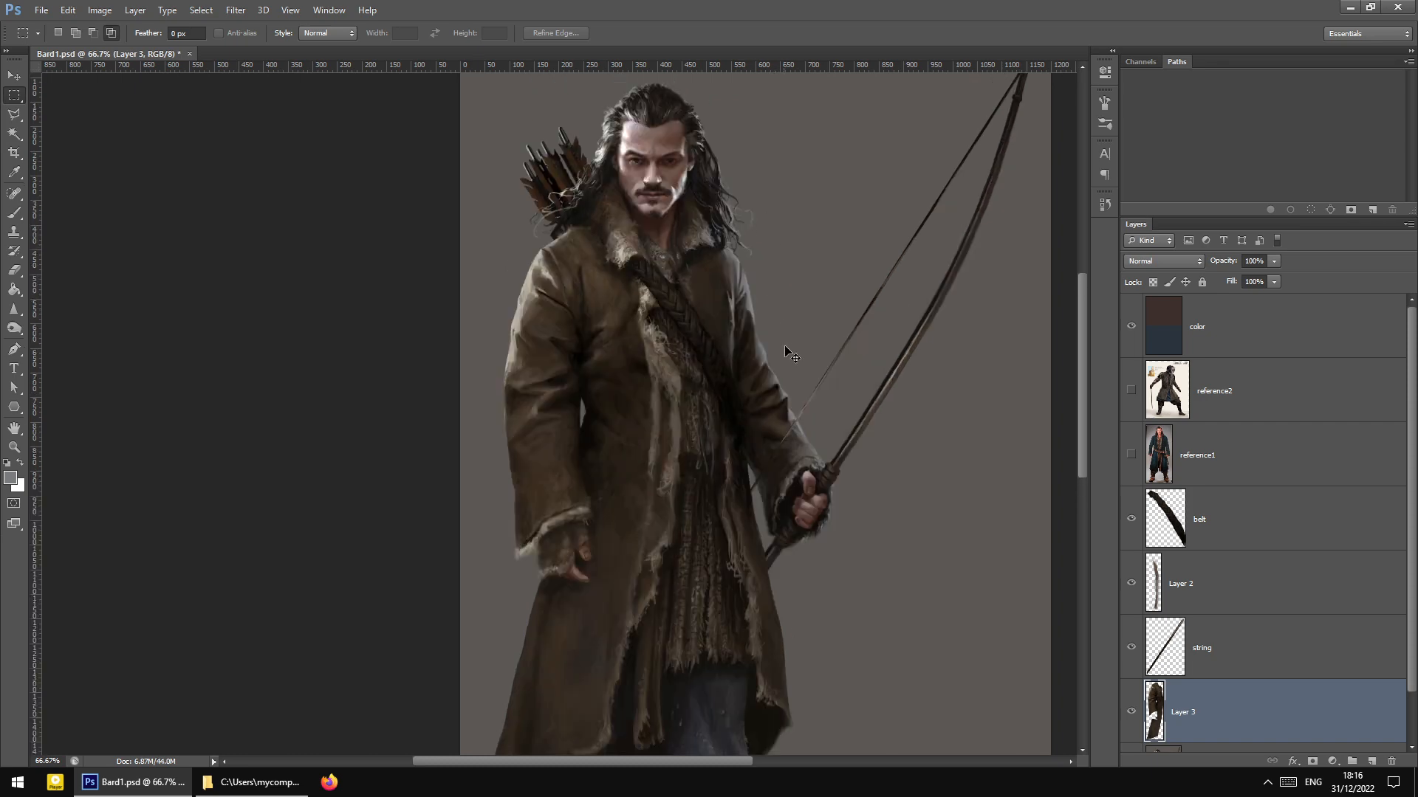
scroll(784, 345, "up", 1)
scroll(915, 617, "down", 4)
scroll(915, 617, "up", 3)
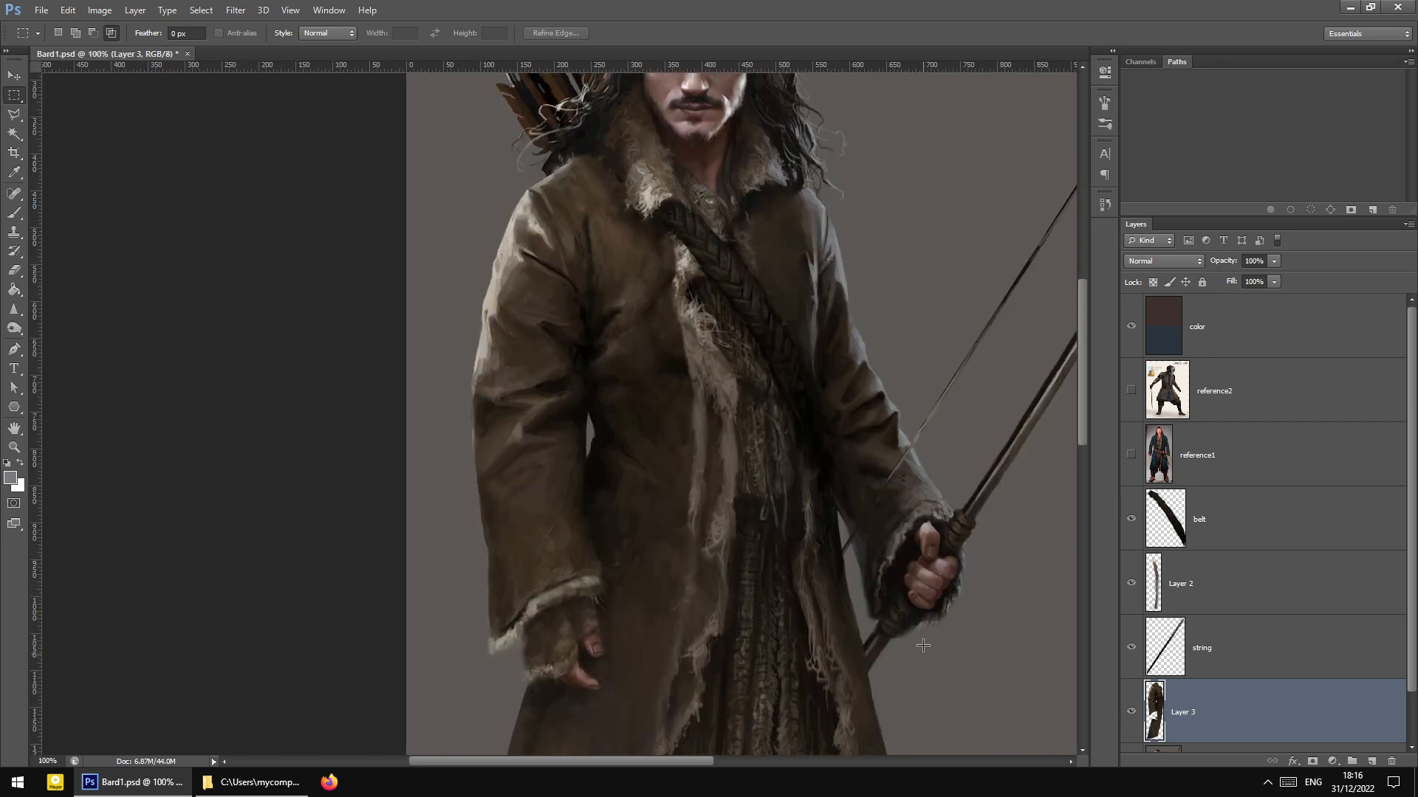
Start a Polygonal Lasso outline below the collar on the bow-arm side and trace it over the shoulder and down the upper arm
left_click_drag(711, 761, 767, 755)
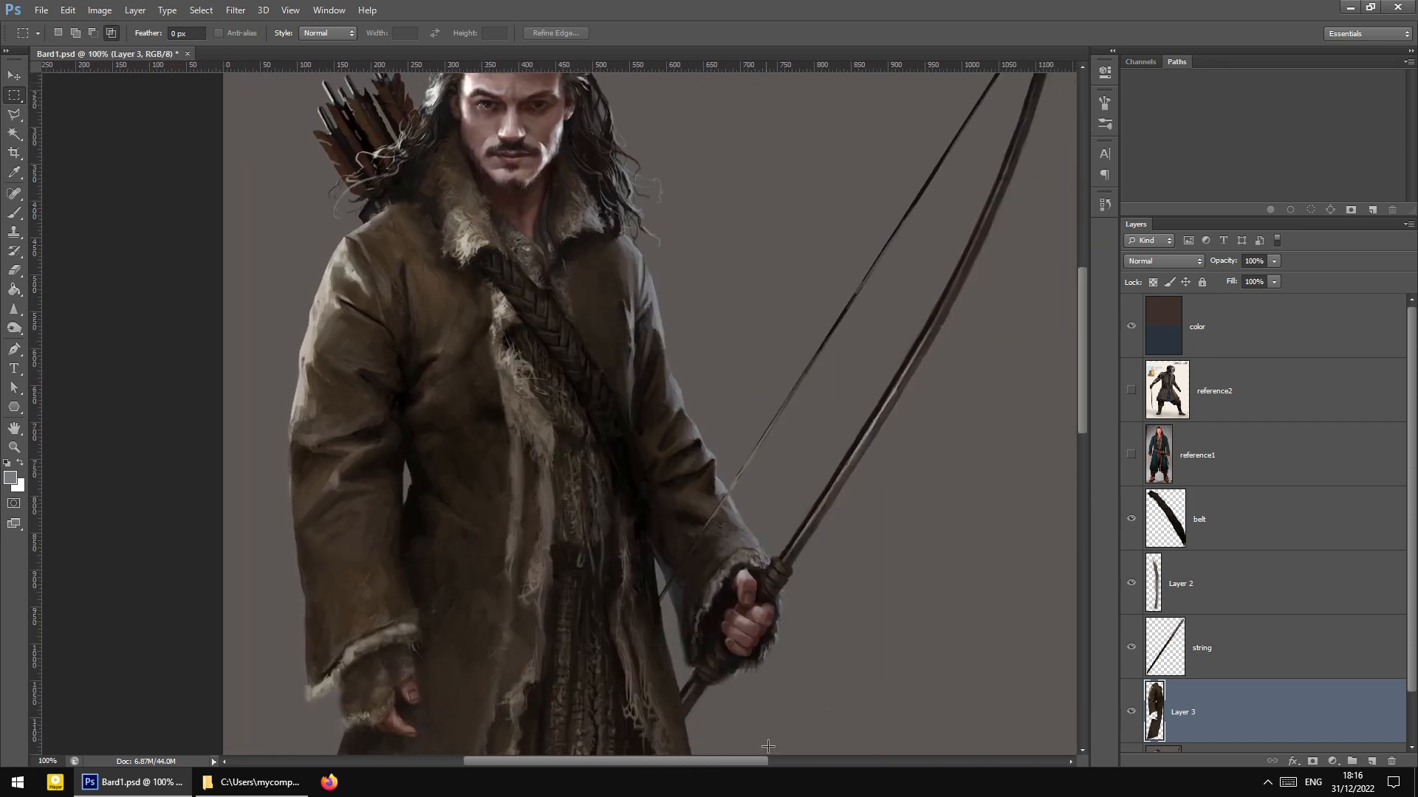
key("ctrl+plus")
scroll(698, 353, "up", 1)
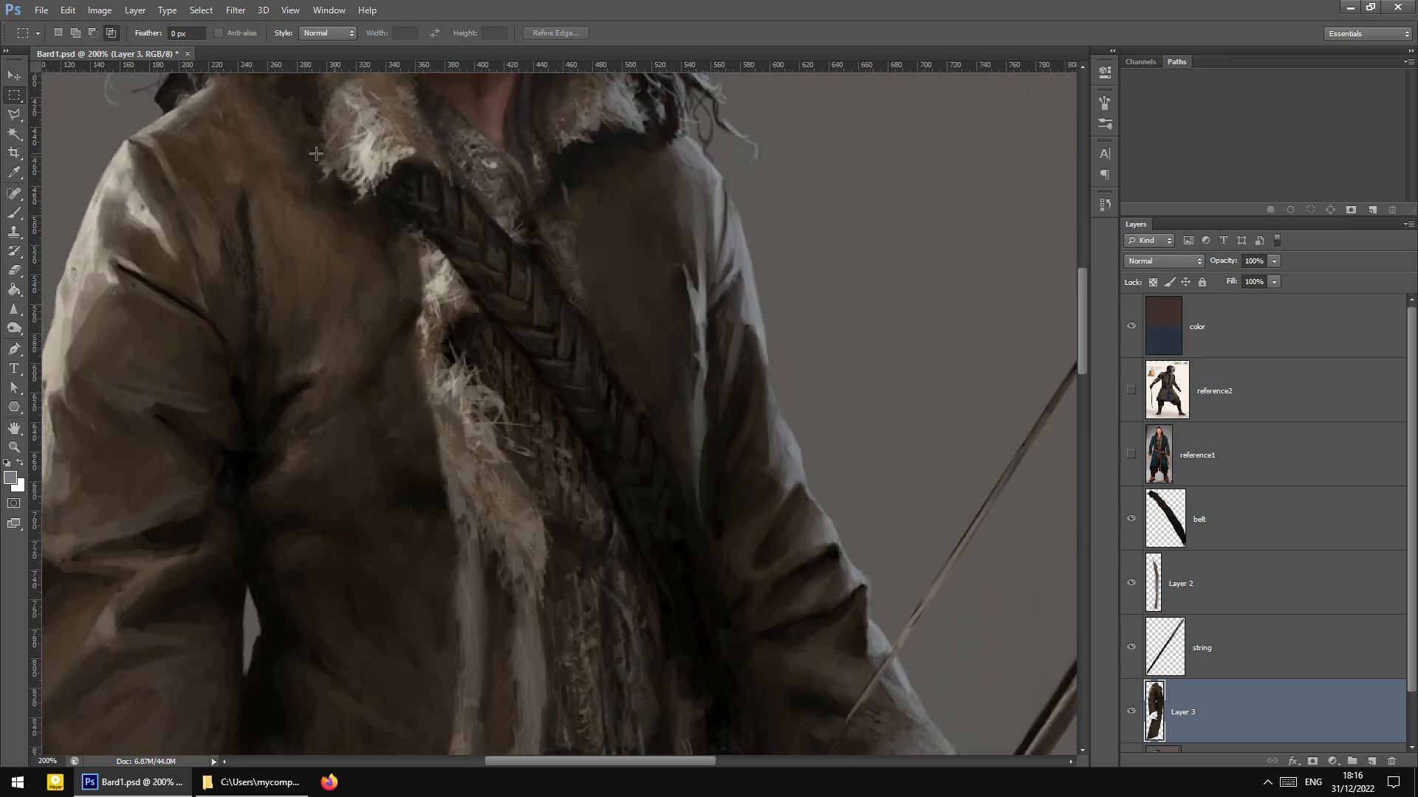
left_click(14, 114)
scroll(893, 554, "down", 1)
scroll(648, 196, "up", 2)
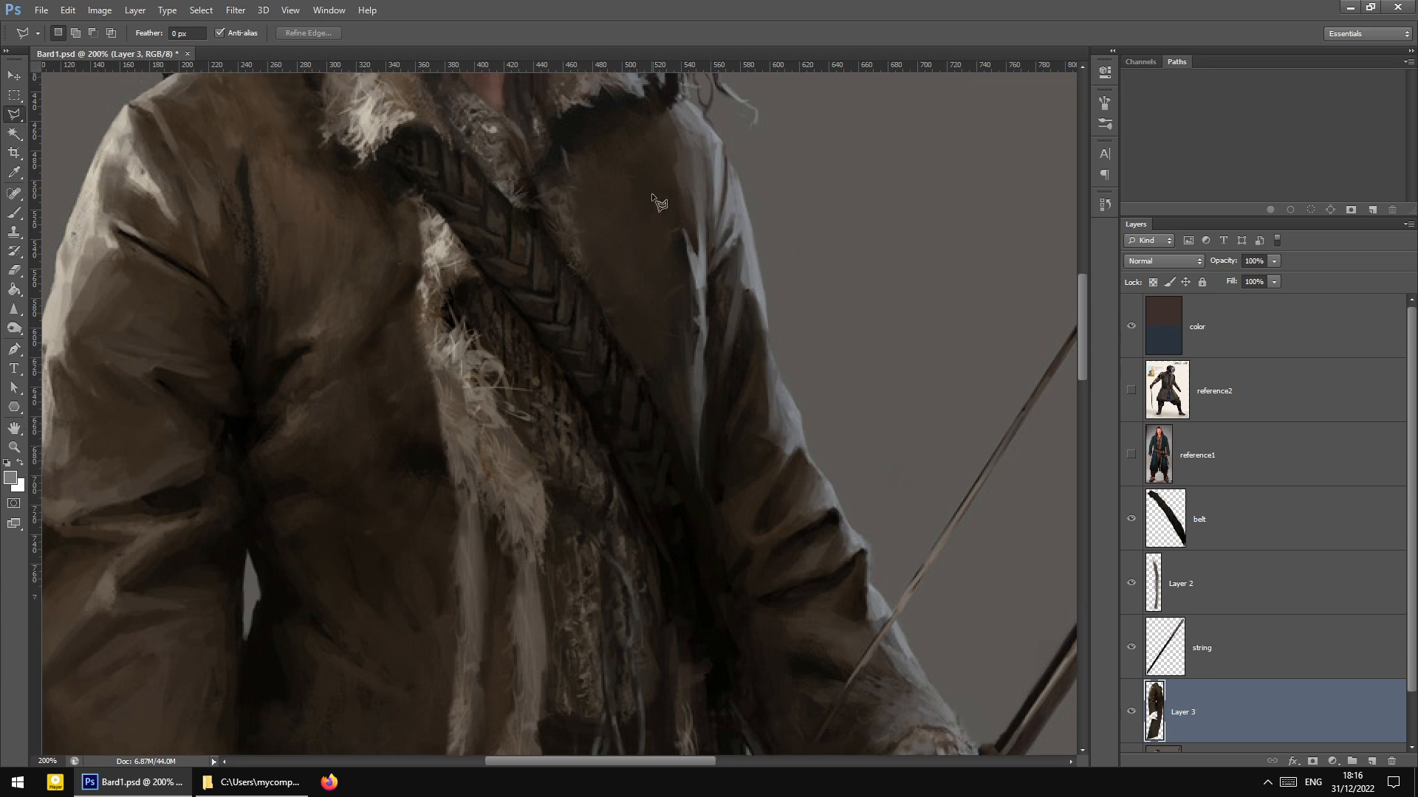
left_click(568, 197)
left_click(611, 162)
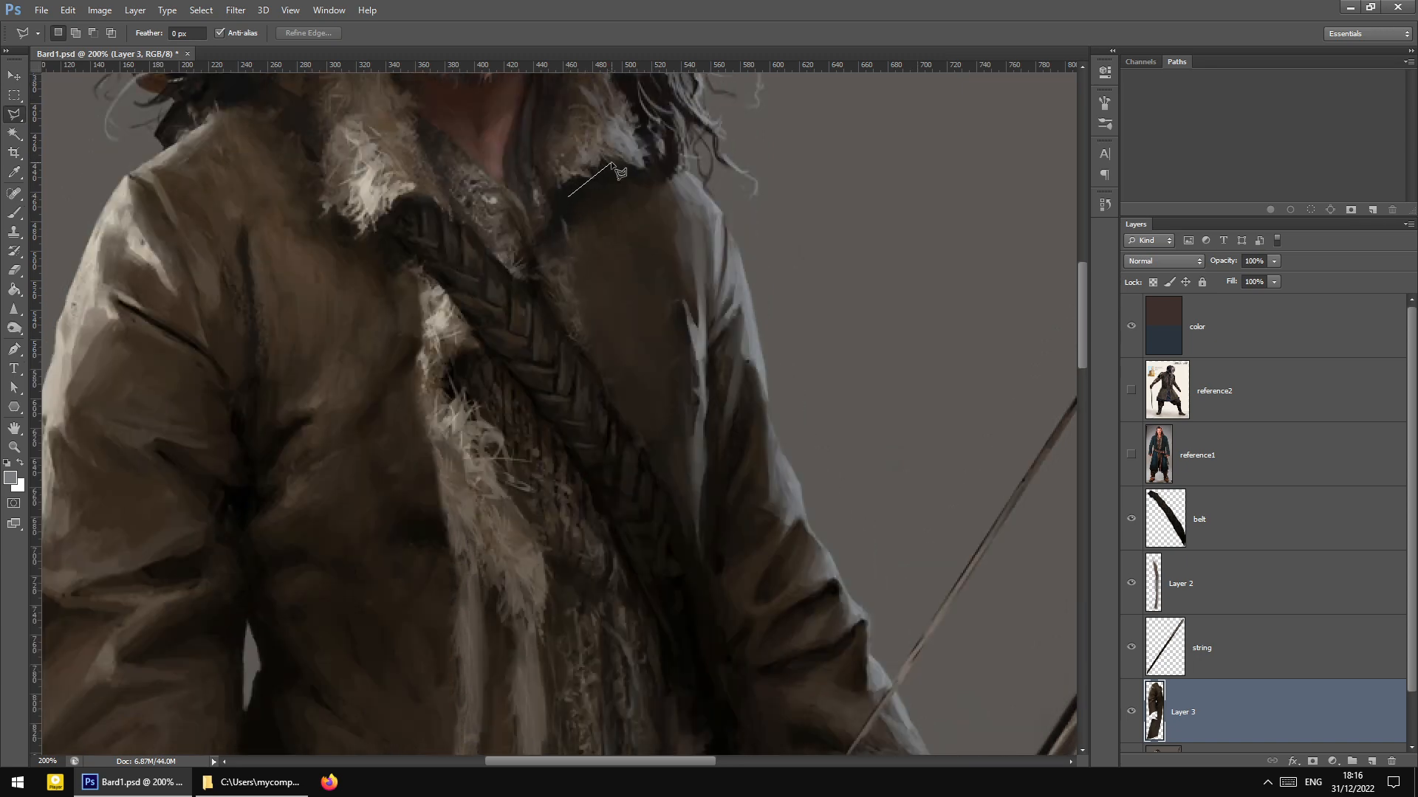
left_click(737, 239)
left_click(765, 369)
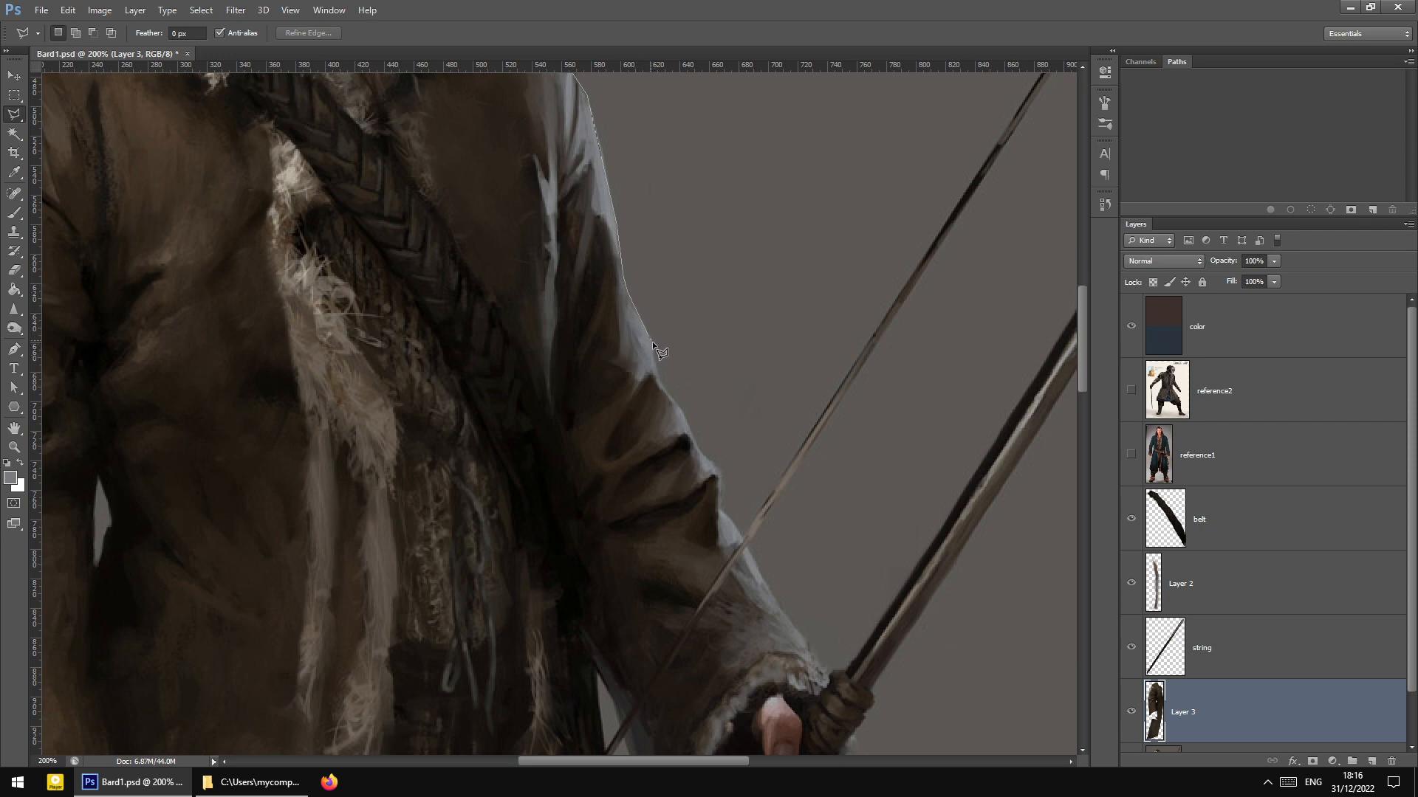
Continue the lasso outline down the outer edge of the bow-arm sleeve to the fur cuff beside the bow grip
left_click(657, 374)
left_click(717, 473)
key("BackSpace")
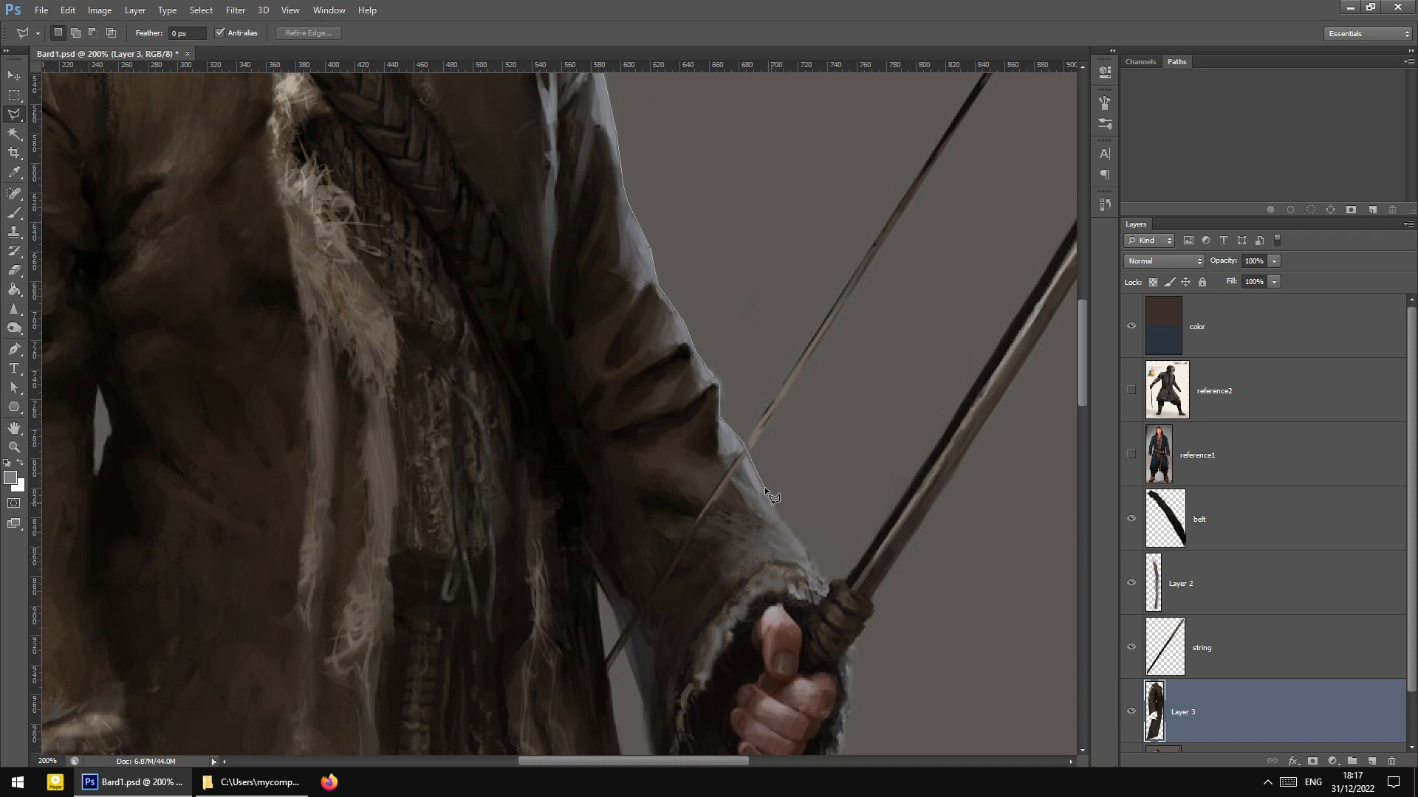
left_click(779, 516)
left_click(829, 583)
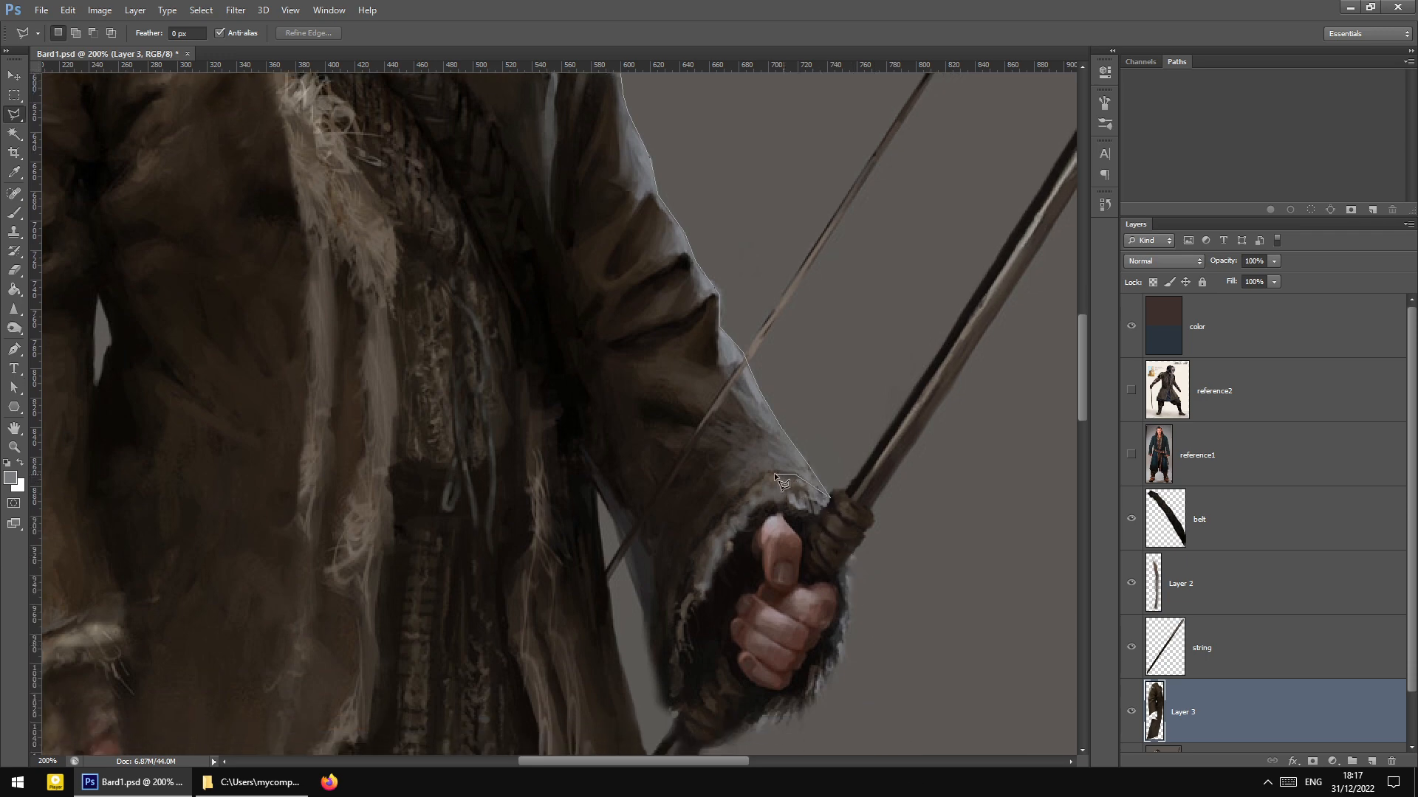
Trace along the fur cuff, leaving the hand out, and up the sleeve's underside to the top of the gap beside the body
left_click(697, 553)
left_click(675, 610)
left_click(670, 688)
left_click(663, 700)
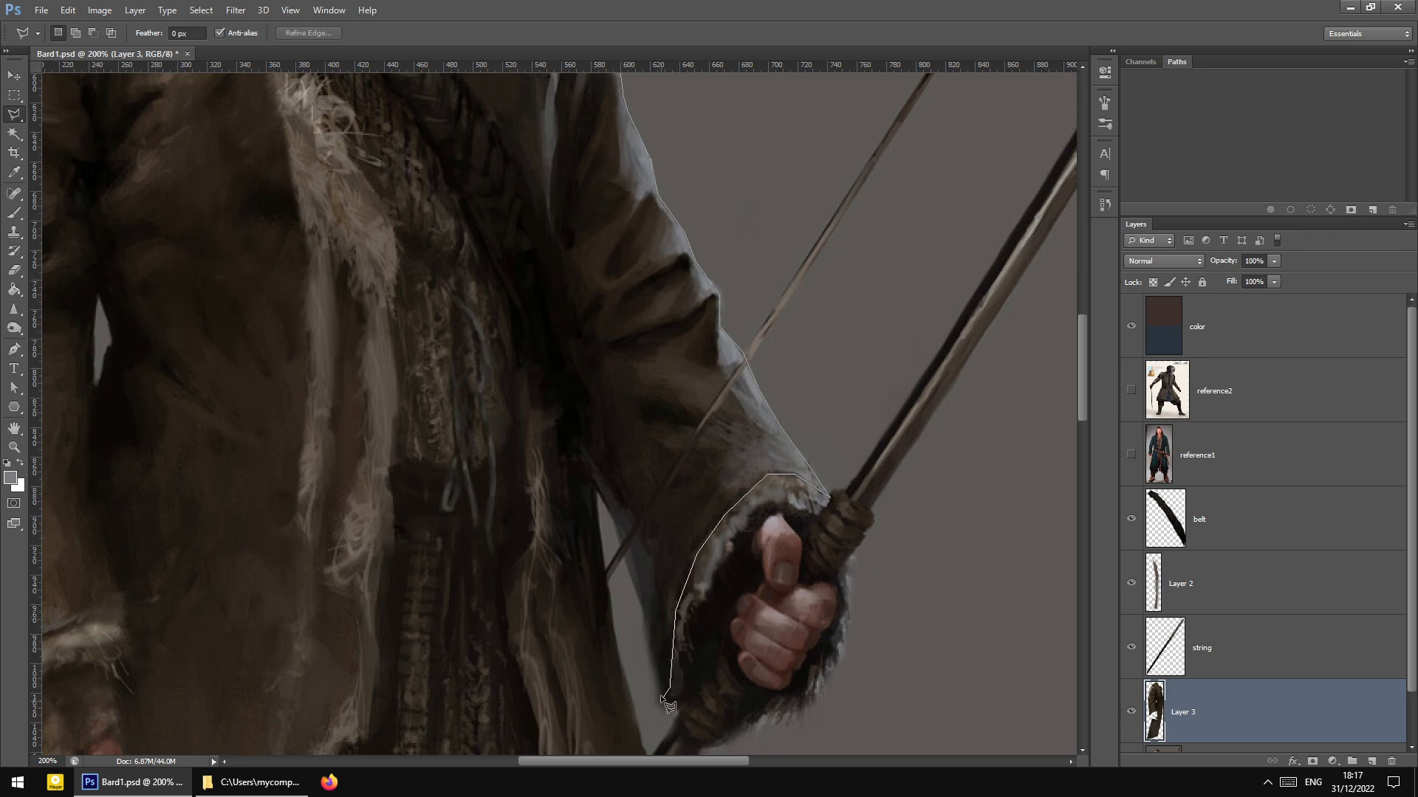
left_click(642, 613)
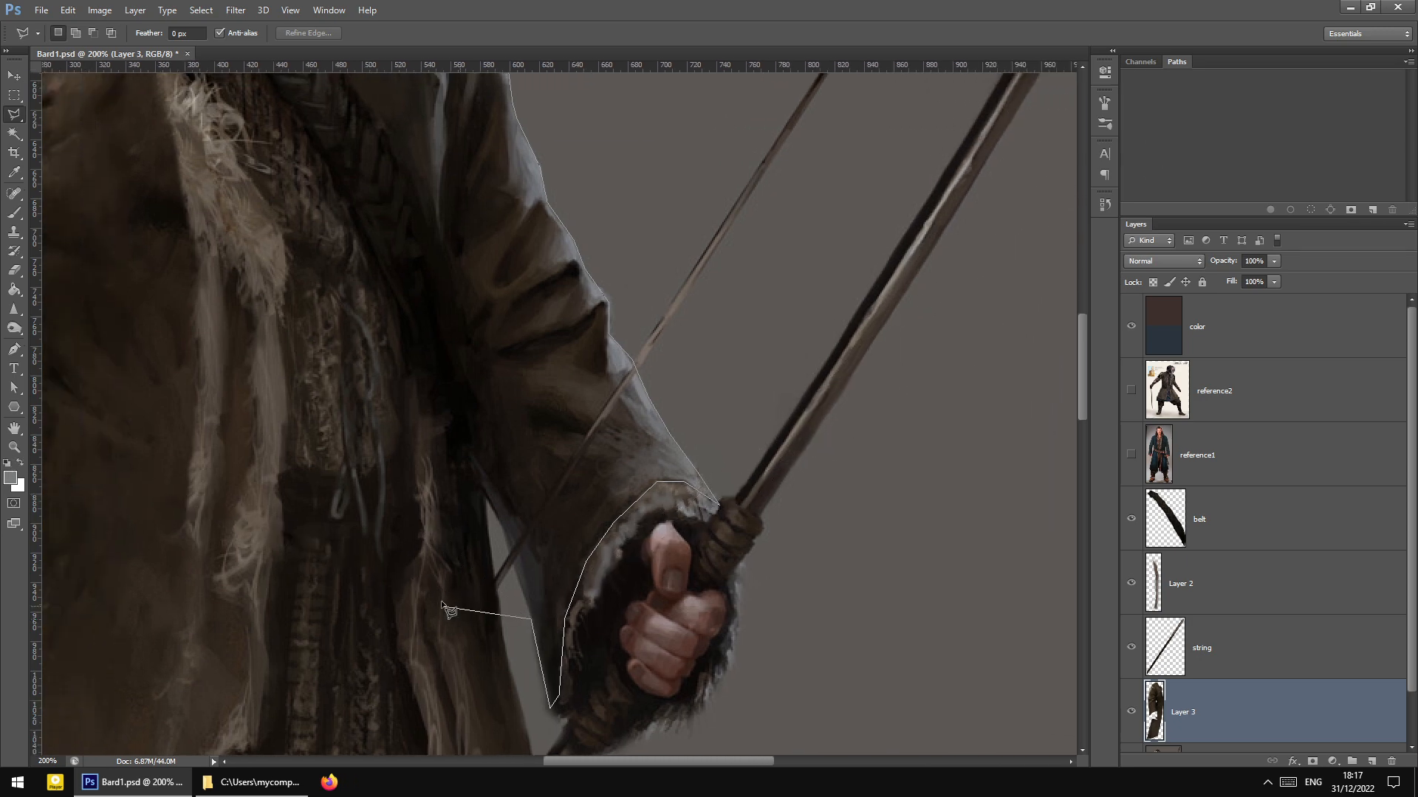
left_click(484, 491)
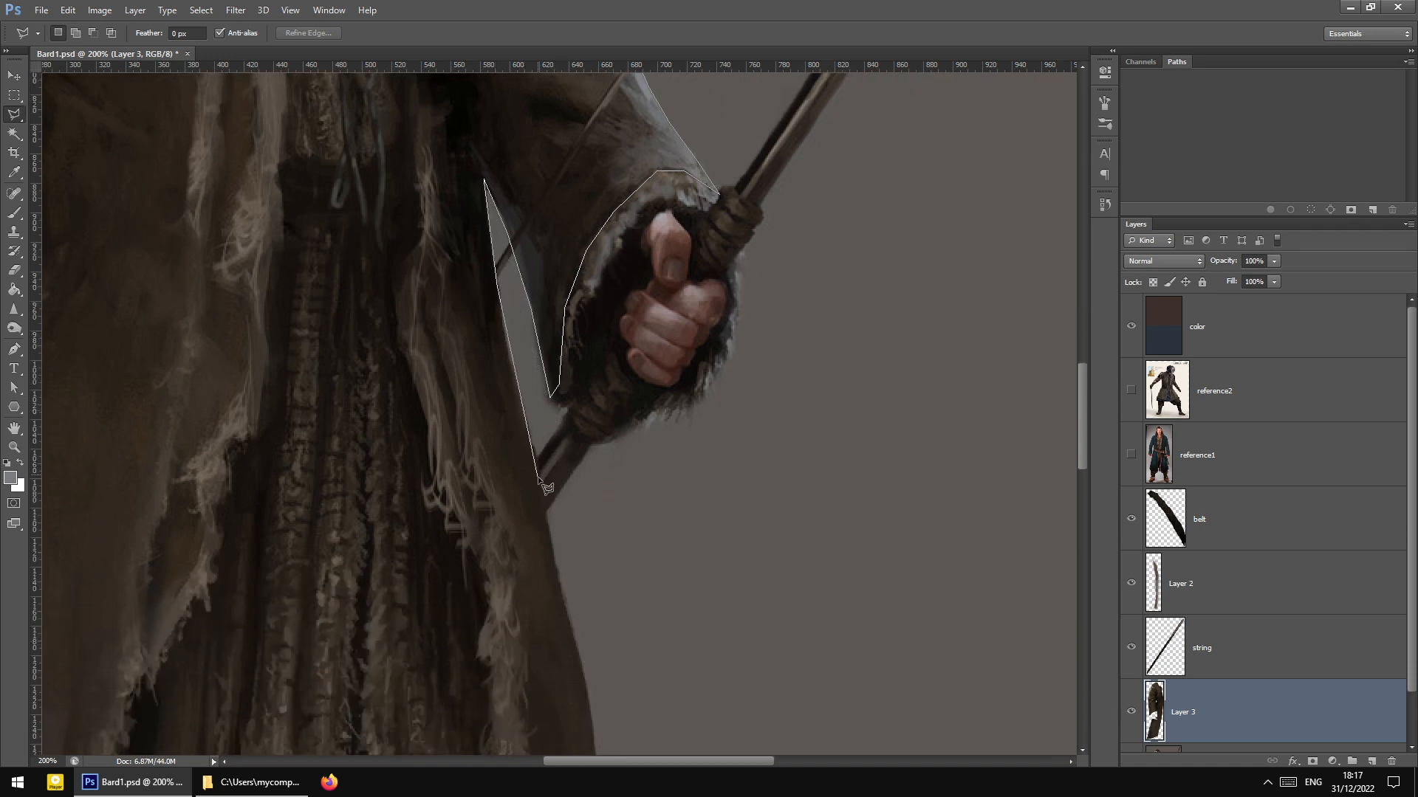
Trace down the coat's outer side edge past the bow and around the hem corner to the trouser leg
left_click(547, 501)
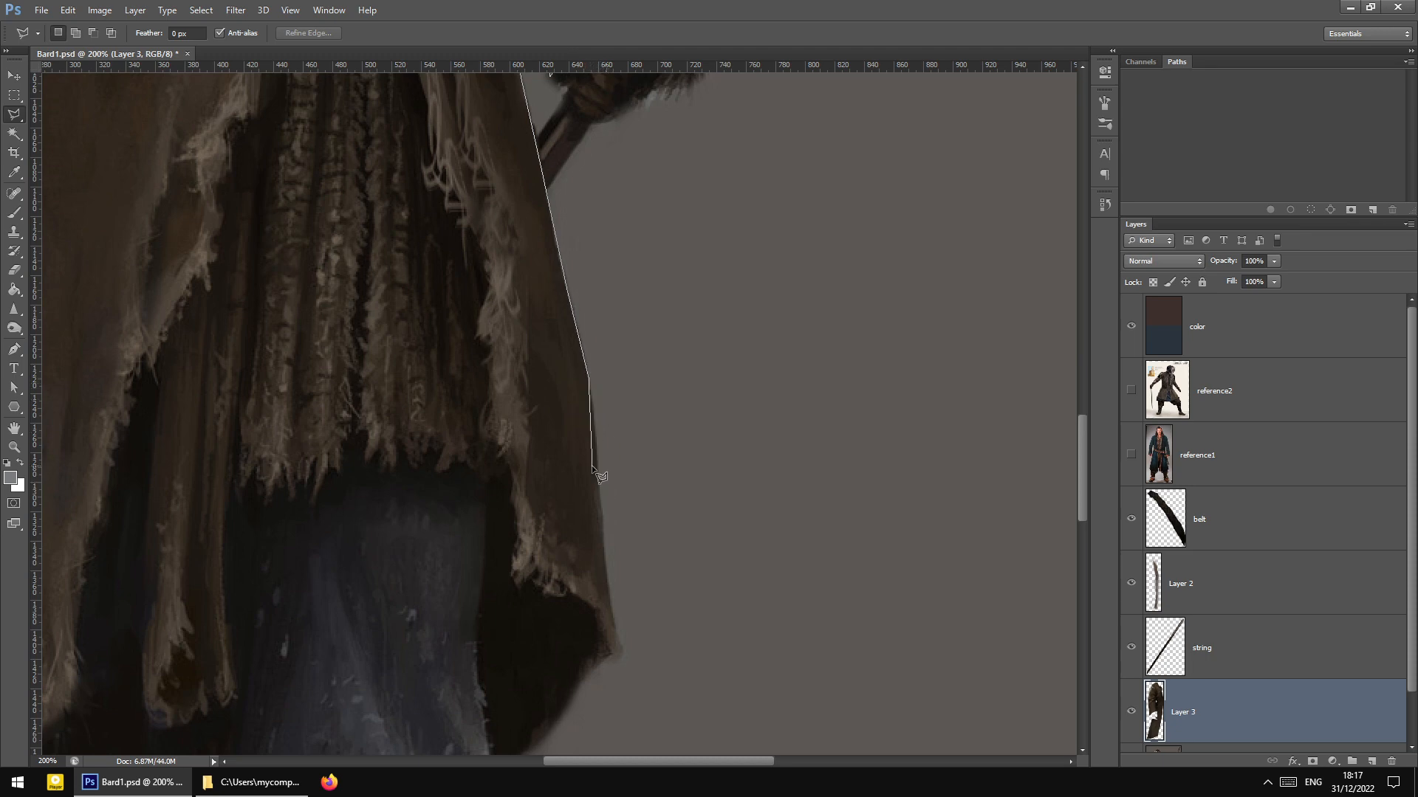
left_click(616, 650)
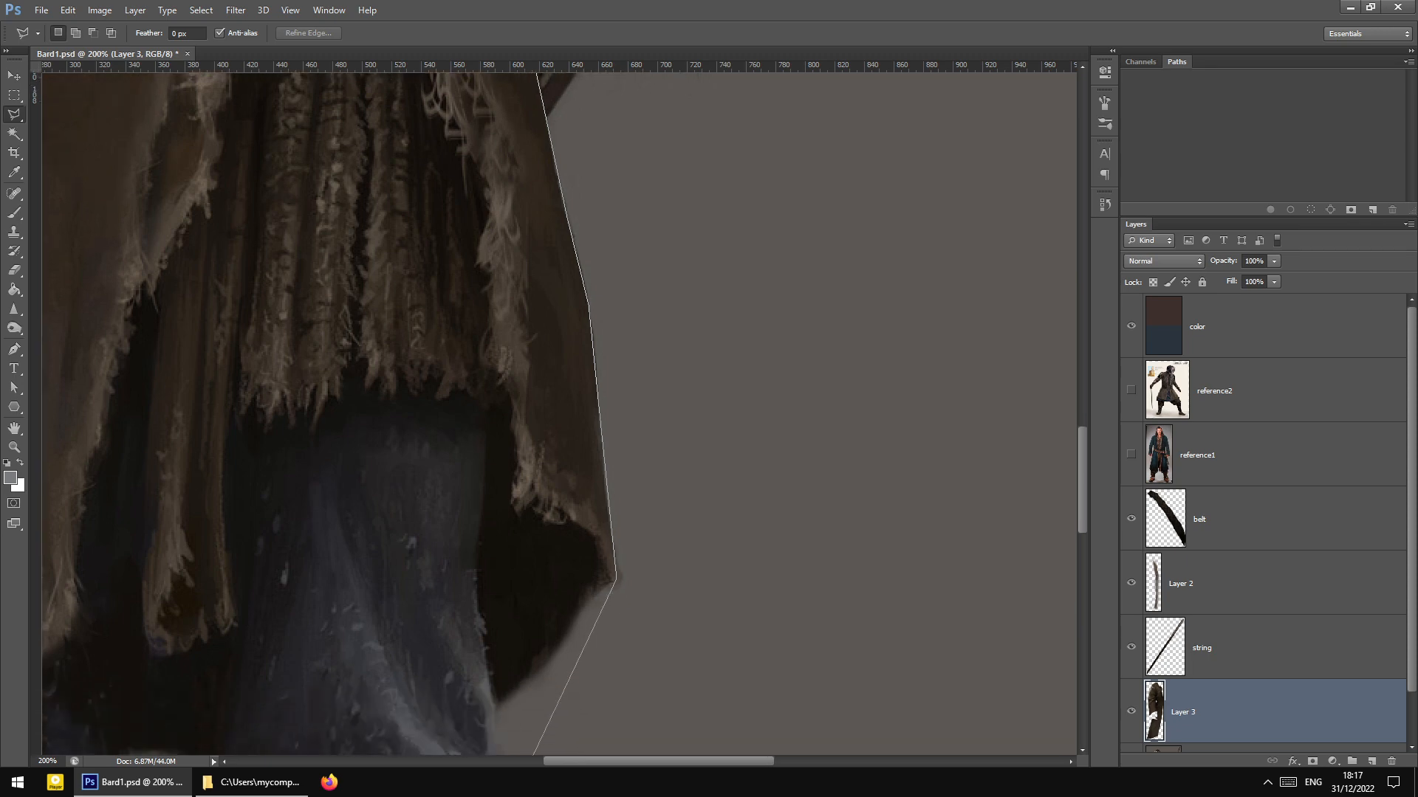
left_click(584, 589)
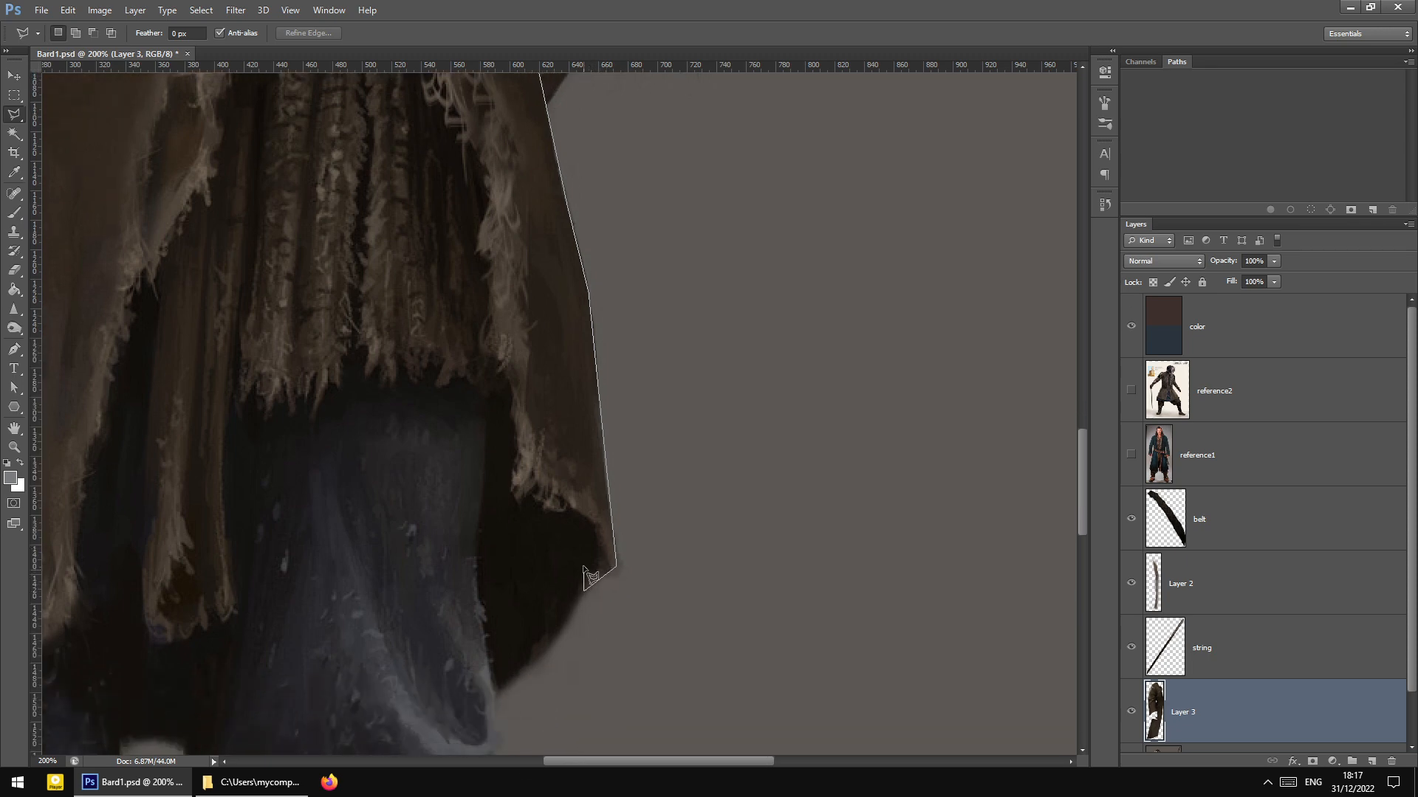
left_click(494, 696)
Trace back up the coat's inner front edge and under the belt, closing the selection at its starting point by the collar
left_click(480, 525)
left_click(489, 390)
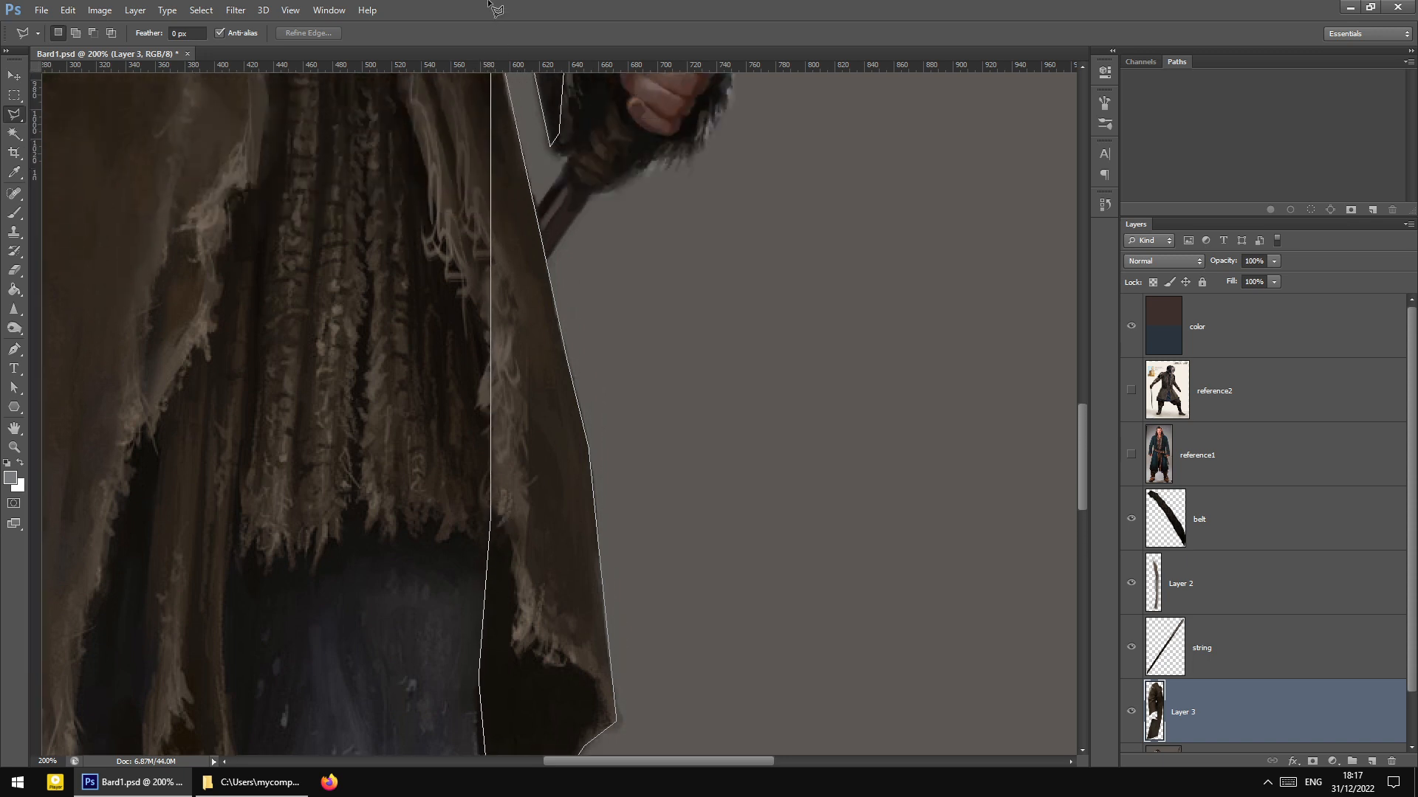
left_click(488, 435)
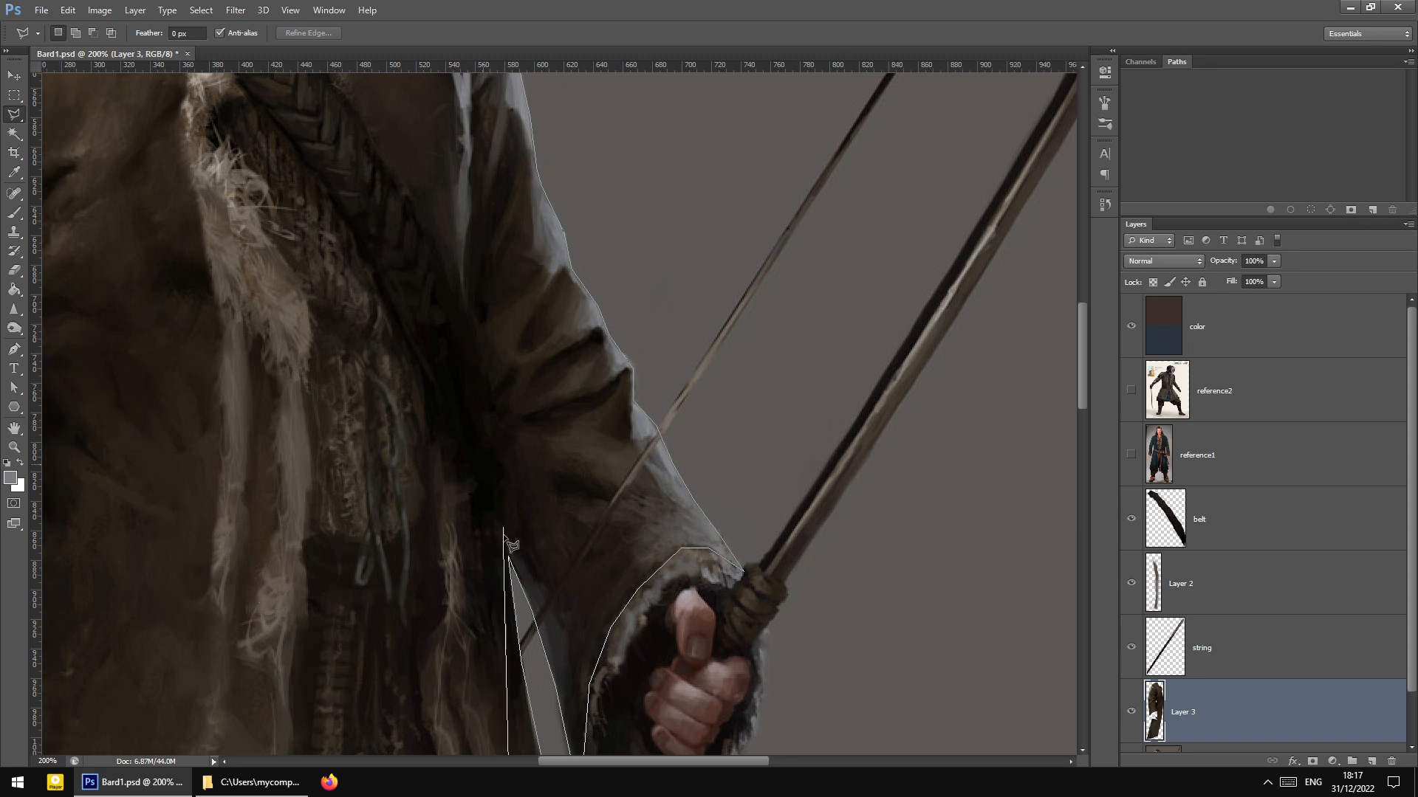
scroll(476, 472, "down", 3)
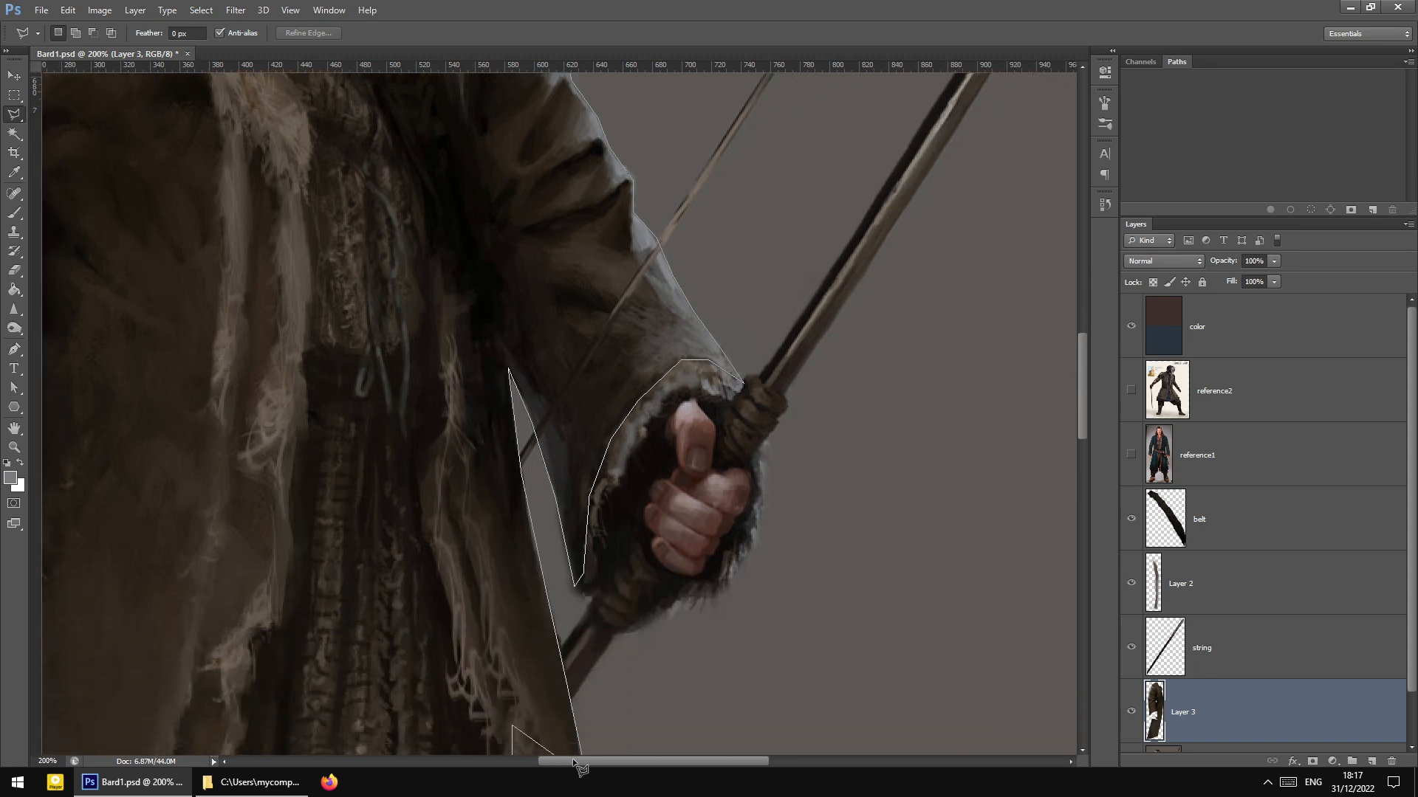
left_click(463, 434)
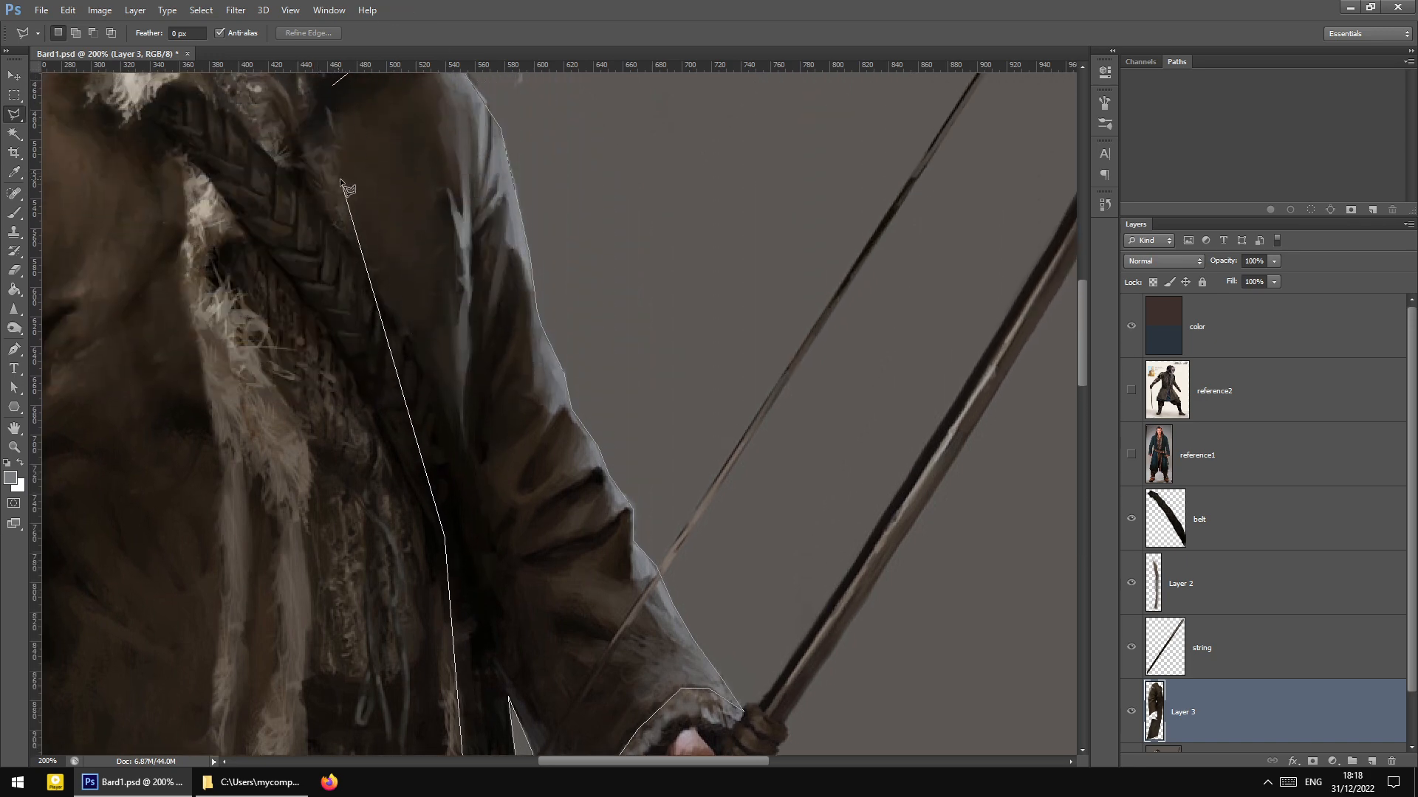
left_click(333, 173)
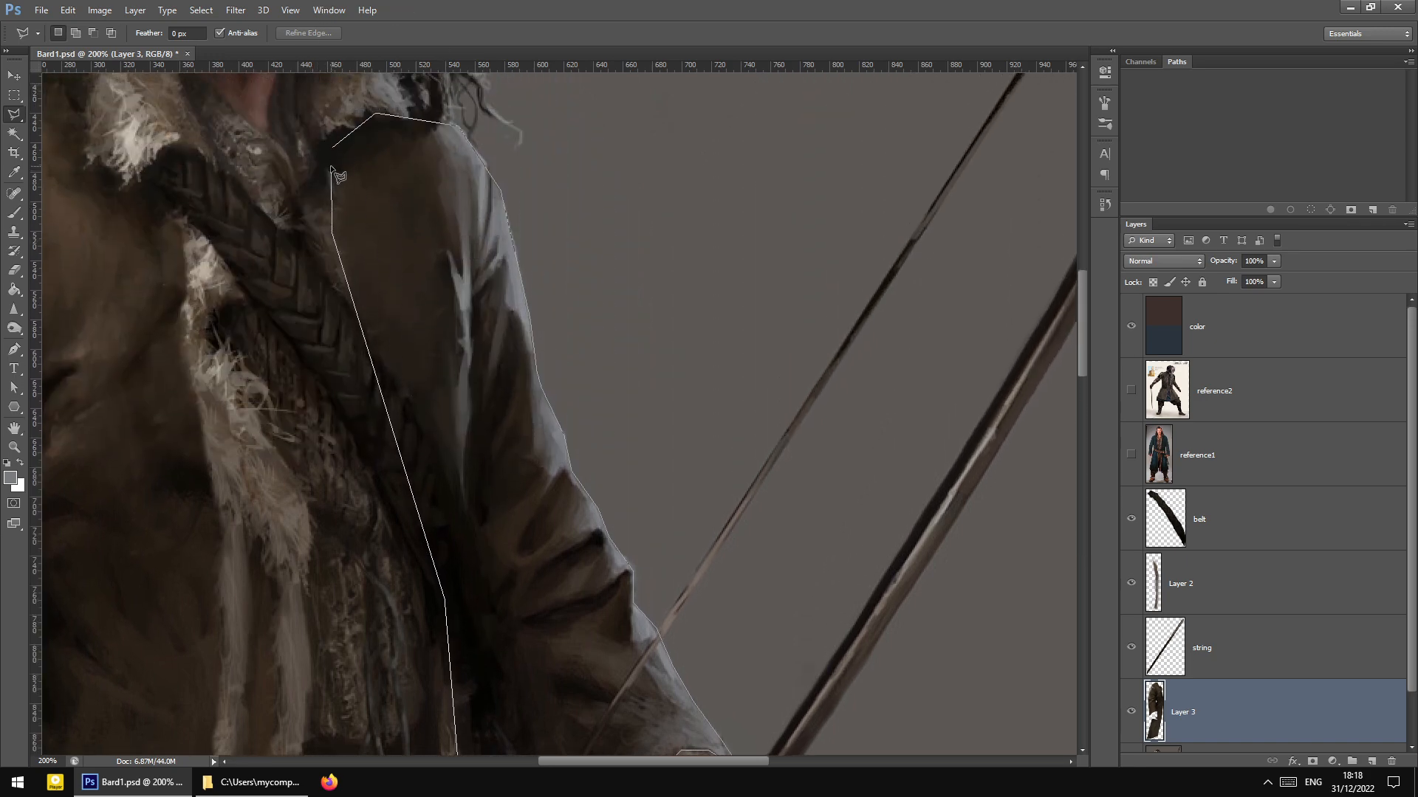
left_click(332, 148)
Begin subtracting the lower coat's fur trim from the selection, tracing the trim's boundary with the coat fabric down to the hem corner
scroll(456, 392, "down", 2)
scroll(1126, 326, "down", 1)
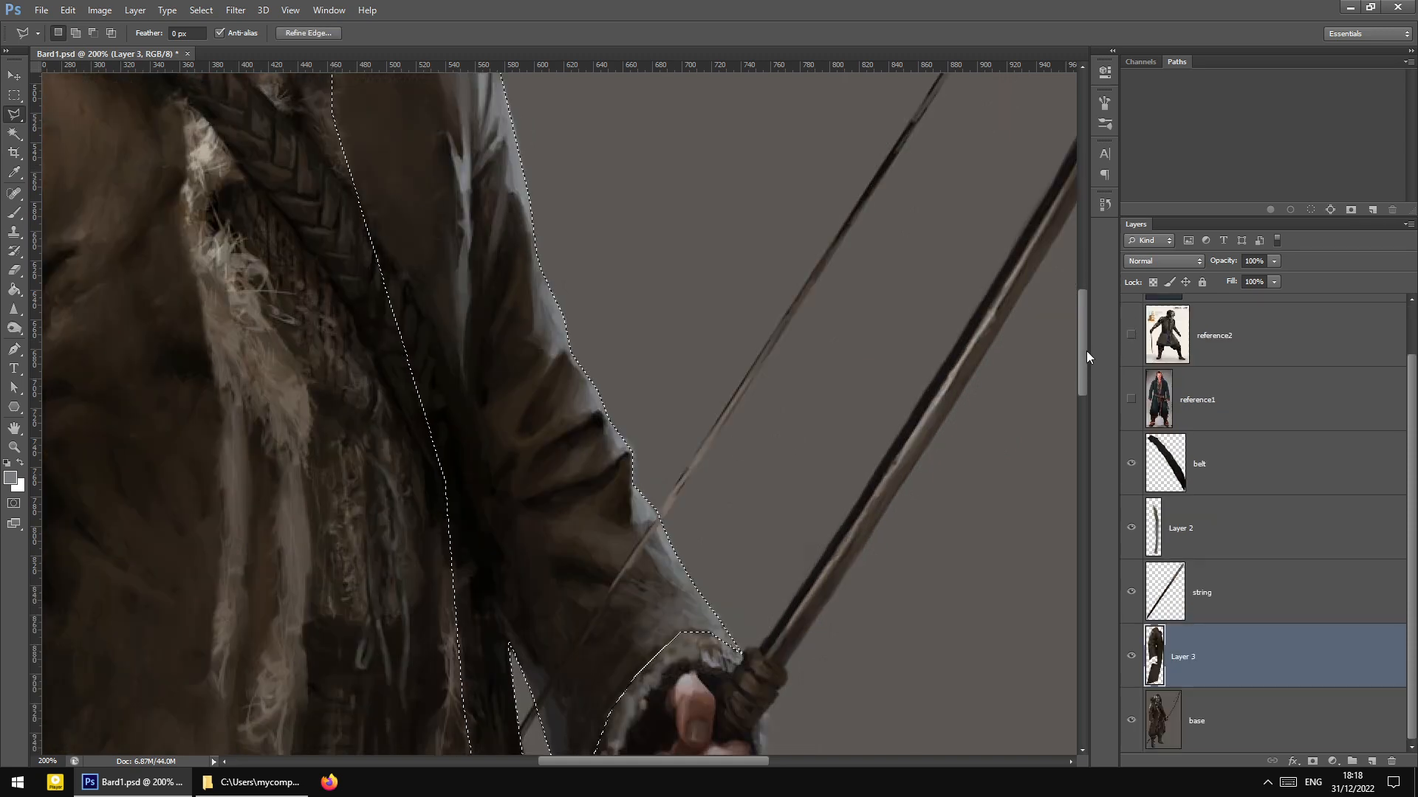
left_click_drag(1087, 352, 1092, 469)
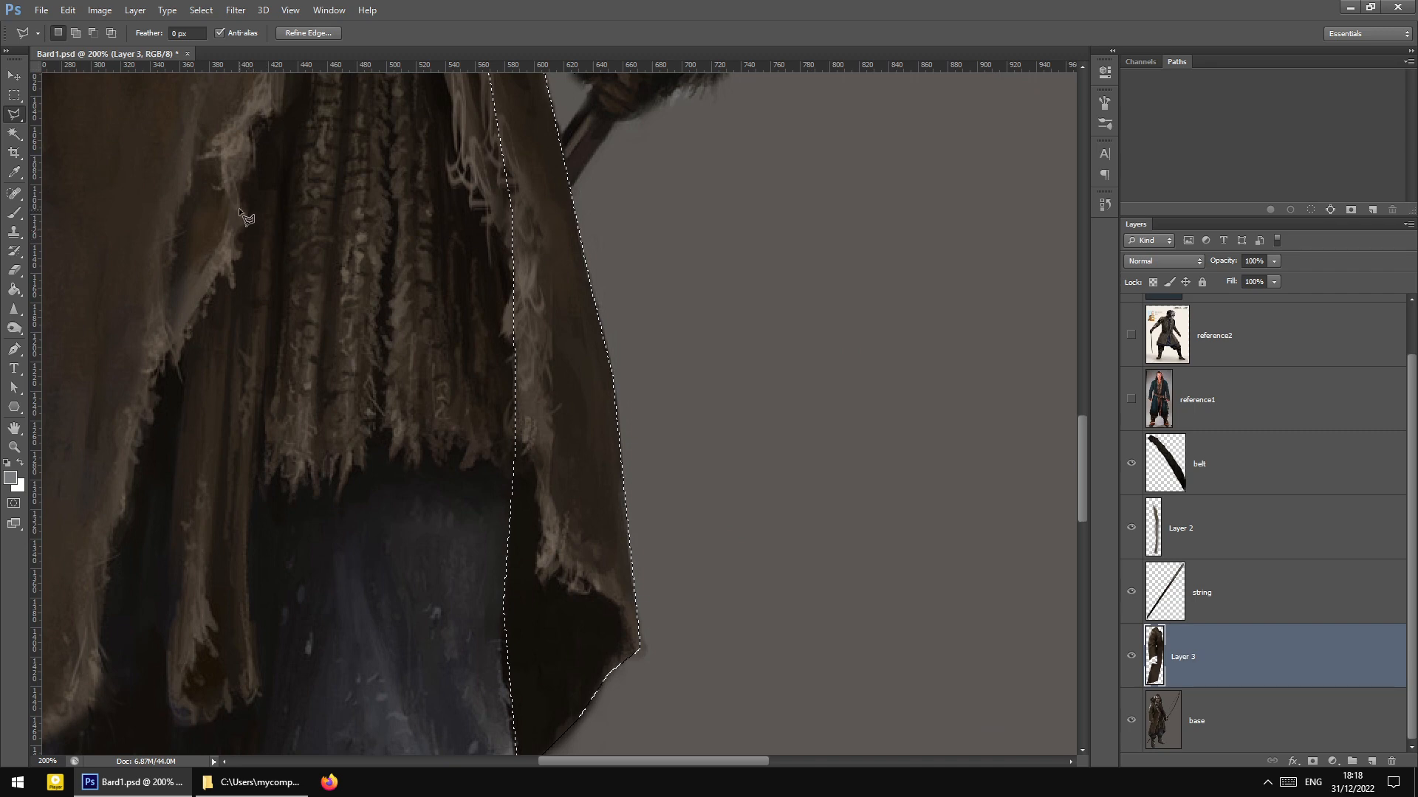
left_click(506, 197, "alt")
left_click(536, 319)
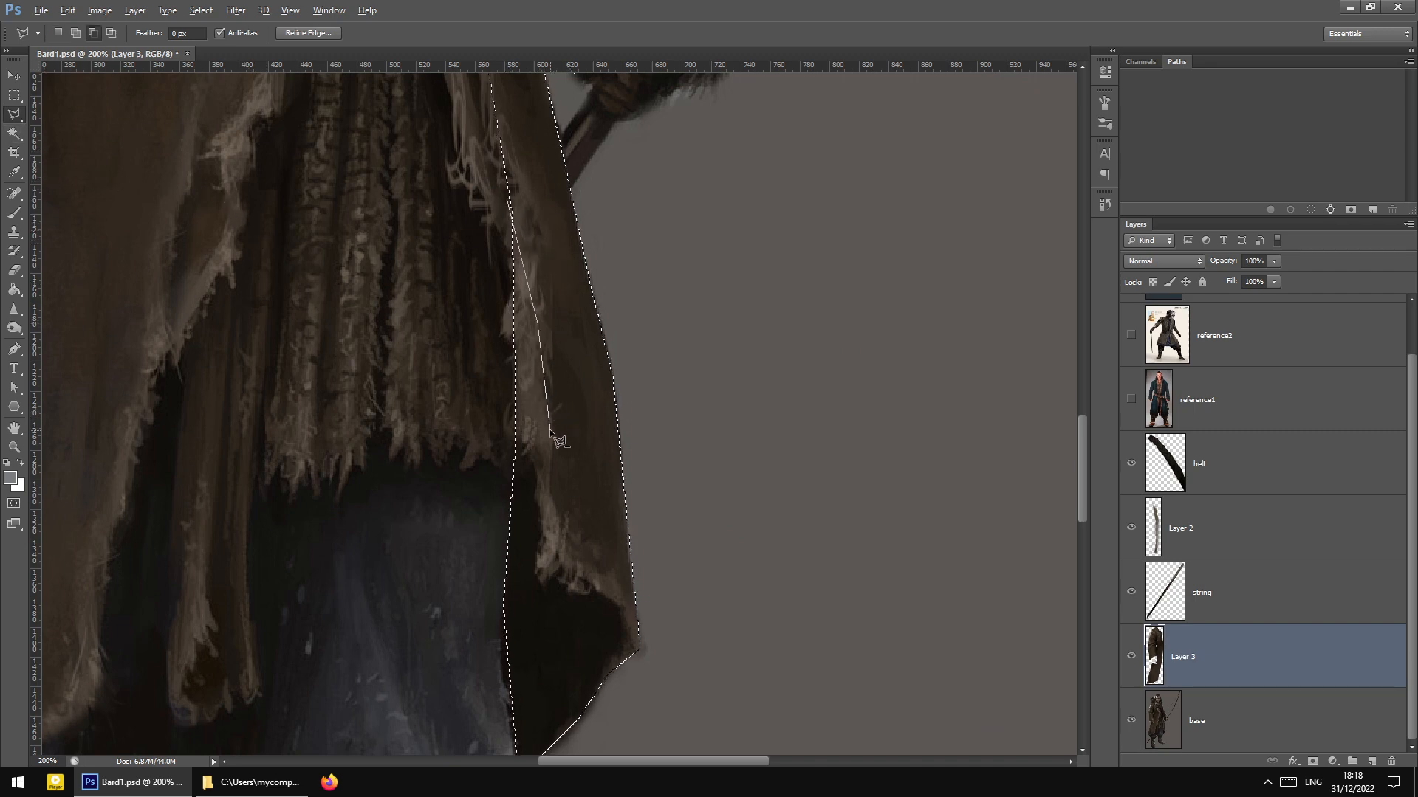
left_click(553, 501)
left_click(566, 552)
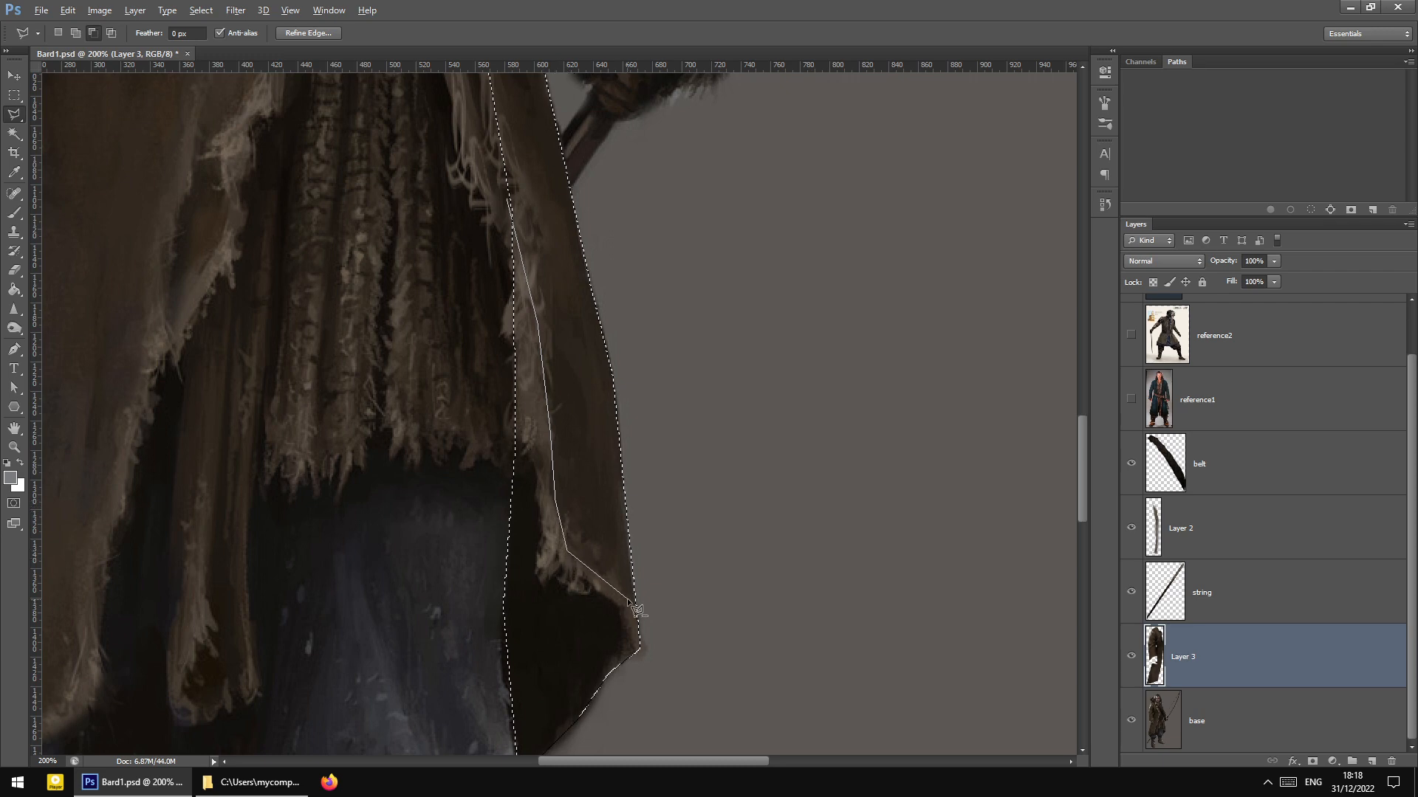
left_click(629, 593)
left_click(641, 633)
left_click(640, 649)
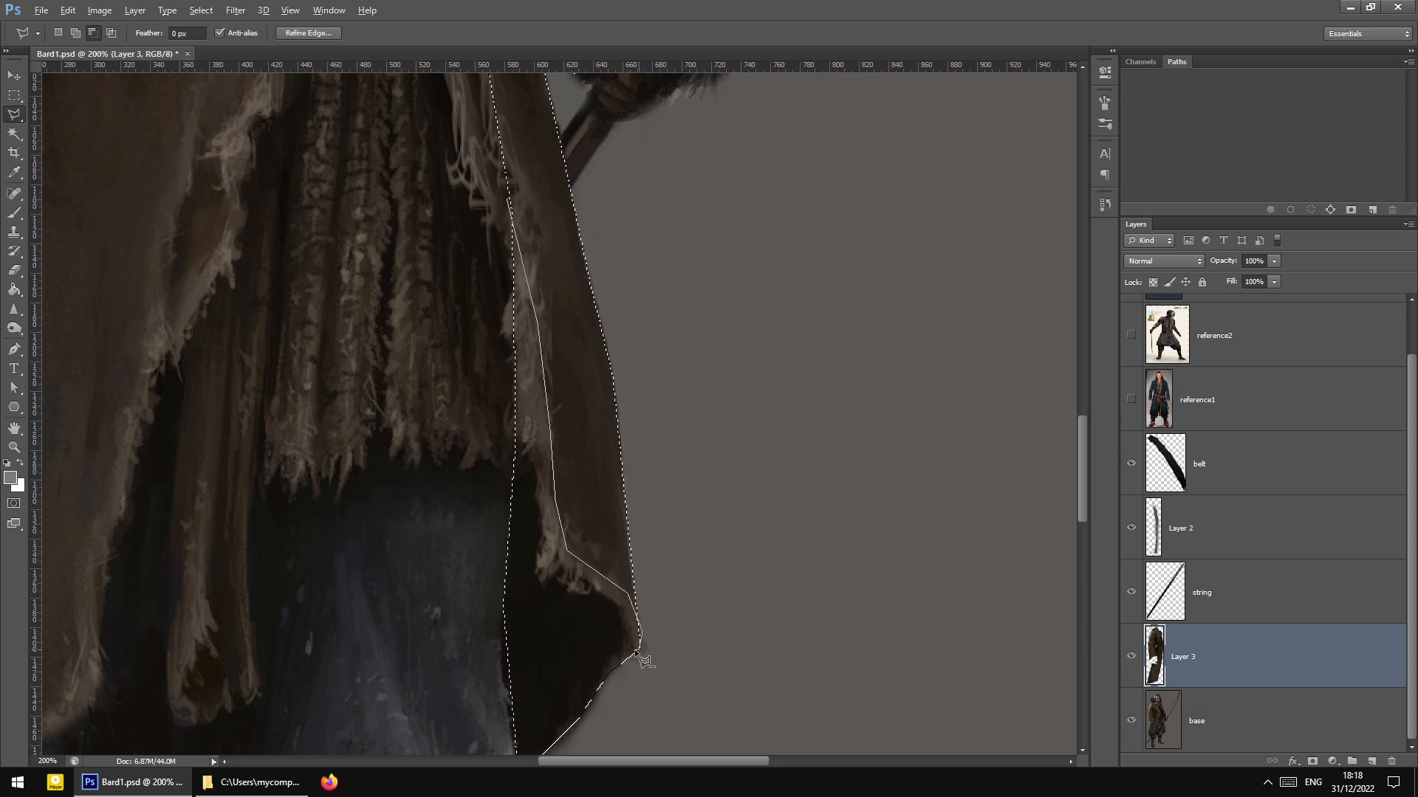
Trace back up the fur trim's frayed edge and close the outline to remove the trim from the selection
left_click(540, 565)
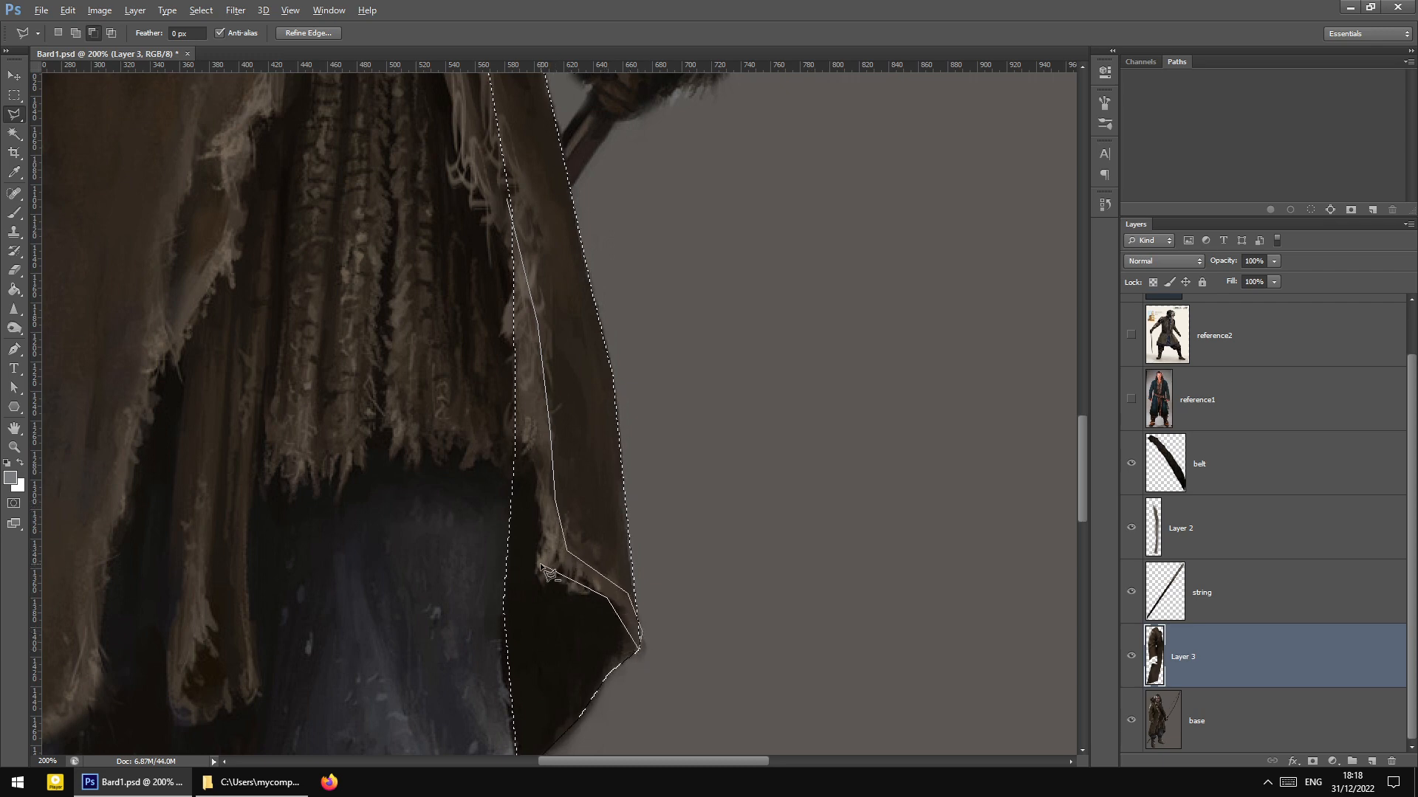
left_click(513, 393)
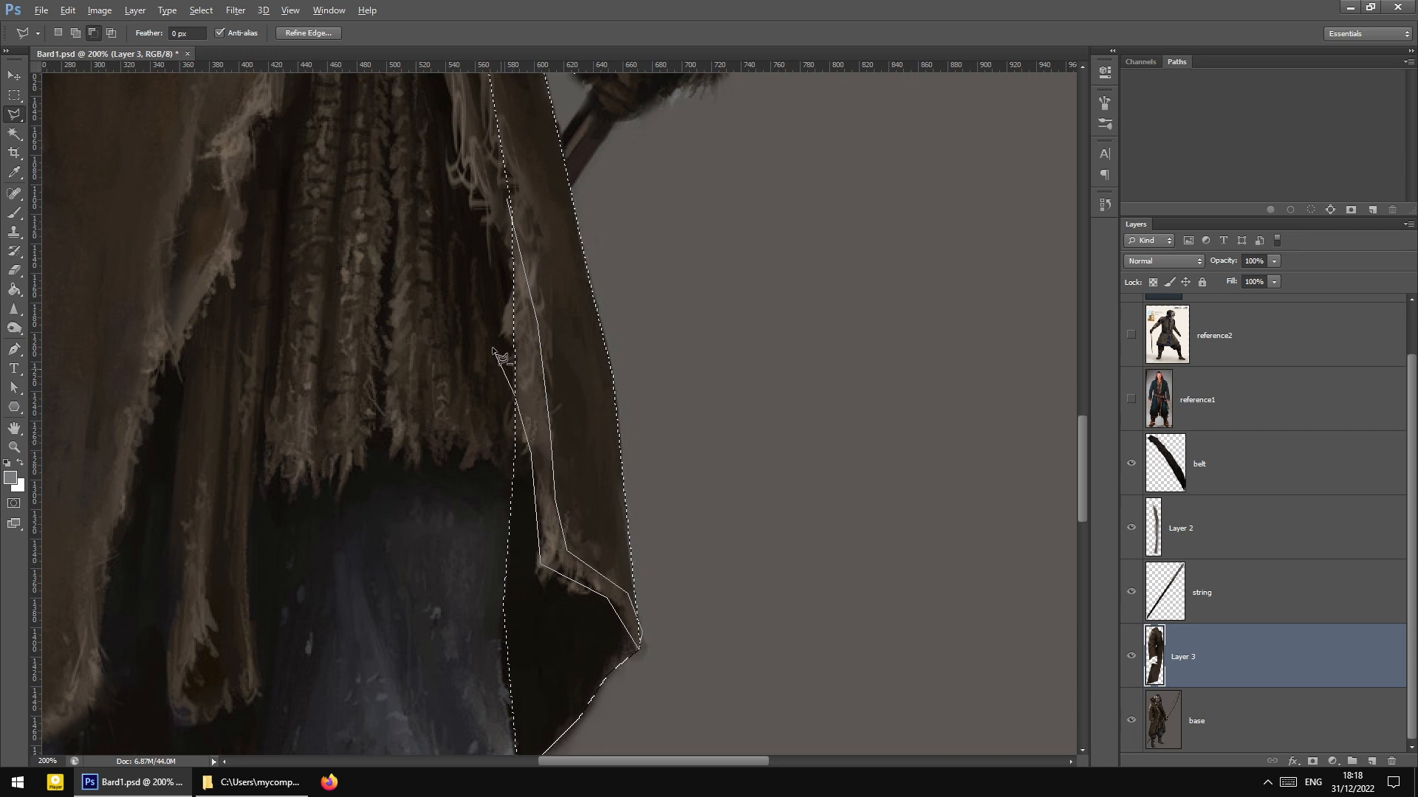
left_click(489, 339)
double_click(483, 229)
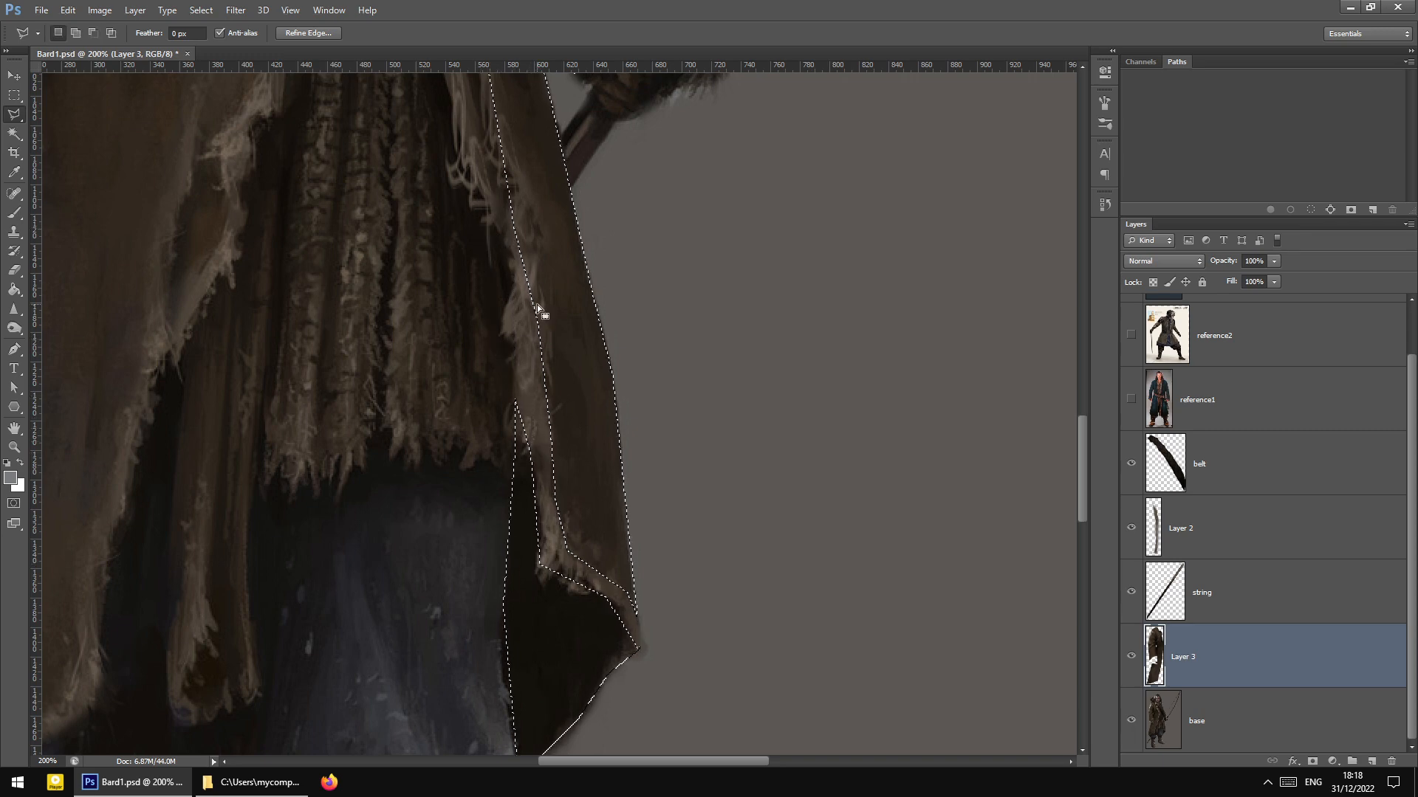
scroll(539, 310, "down", 2)
scroll(574, 362, "up", 2)
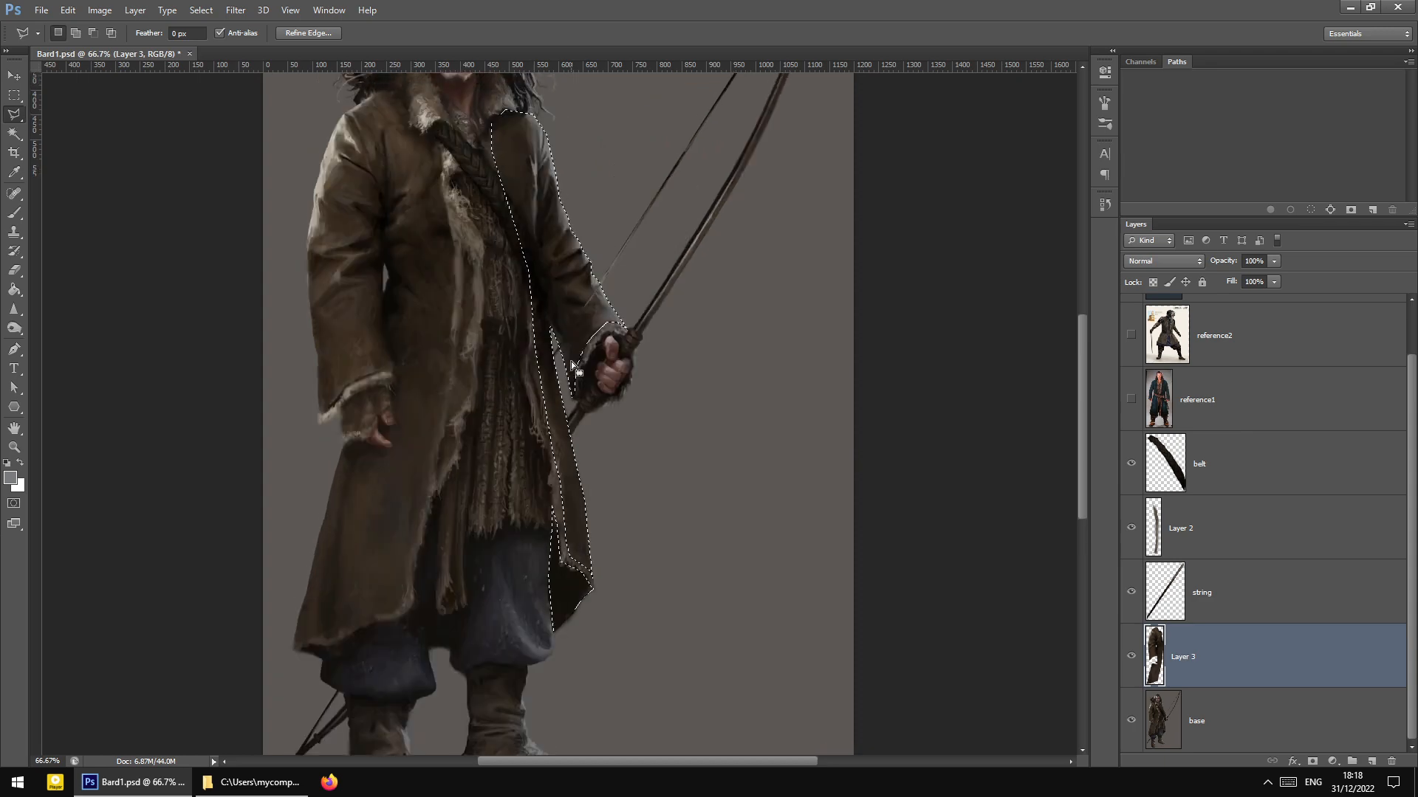
Copy the selected bow-arm side of the coat from the base layer to a new layer with Layer Via Copy
key("m")
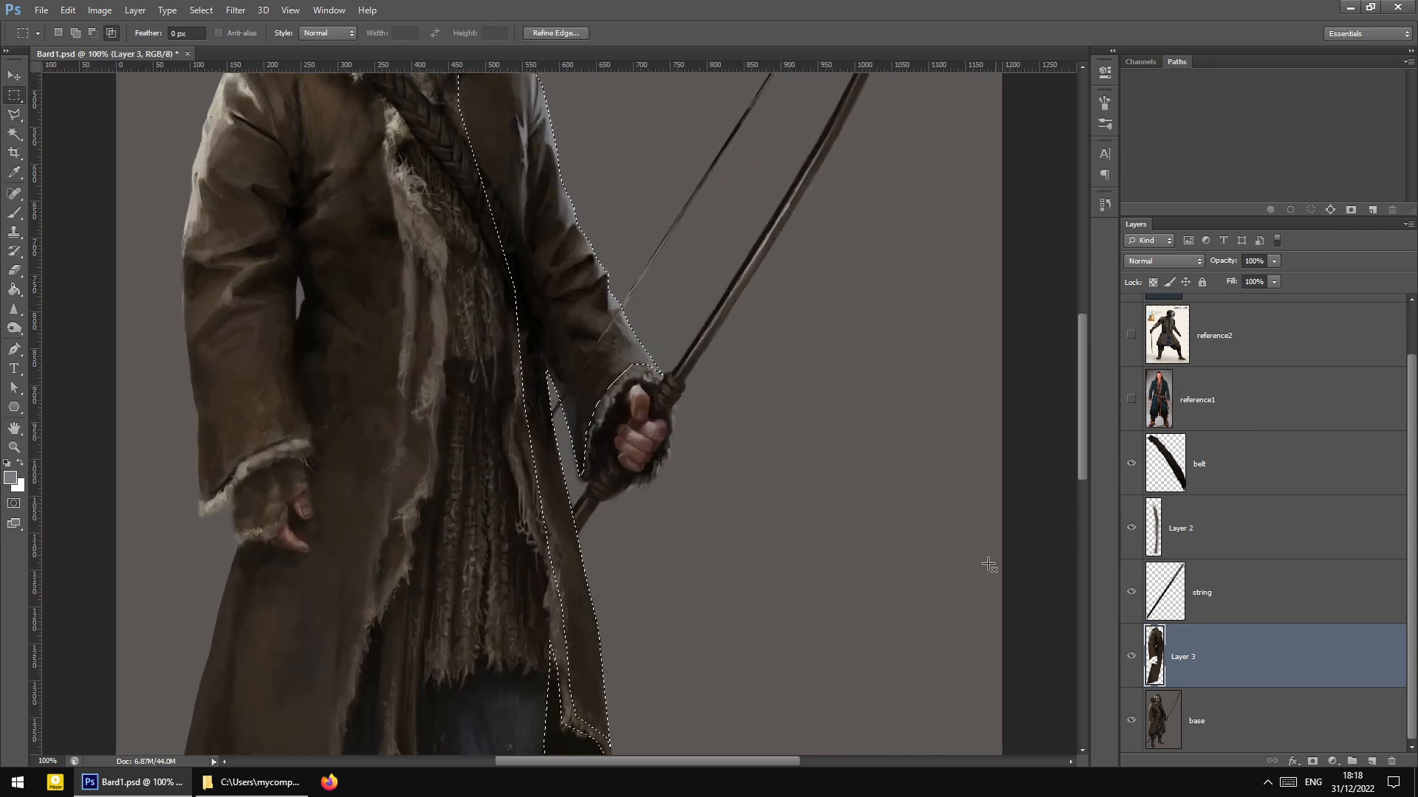
left_click(1270, 720)
right_click(598, 310)
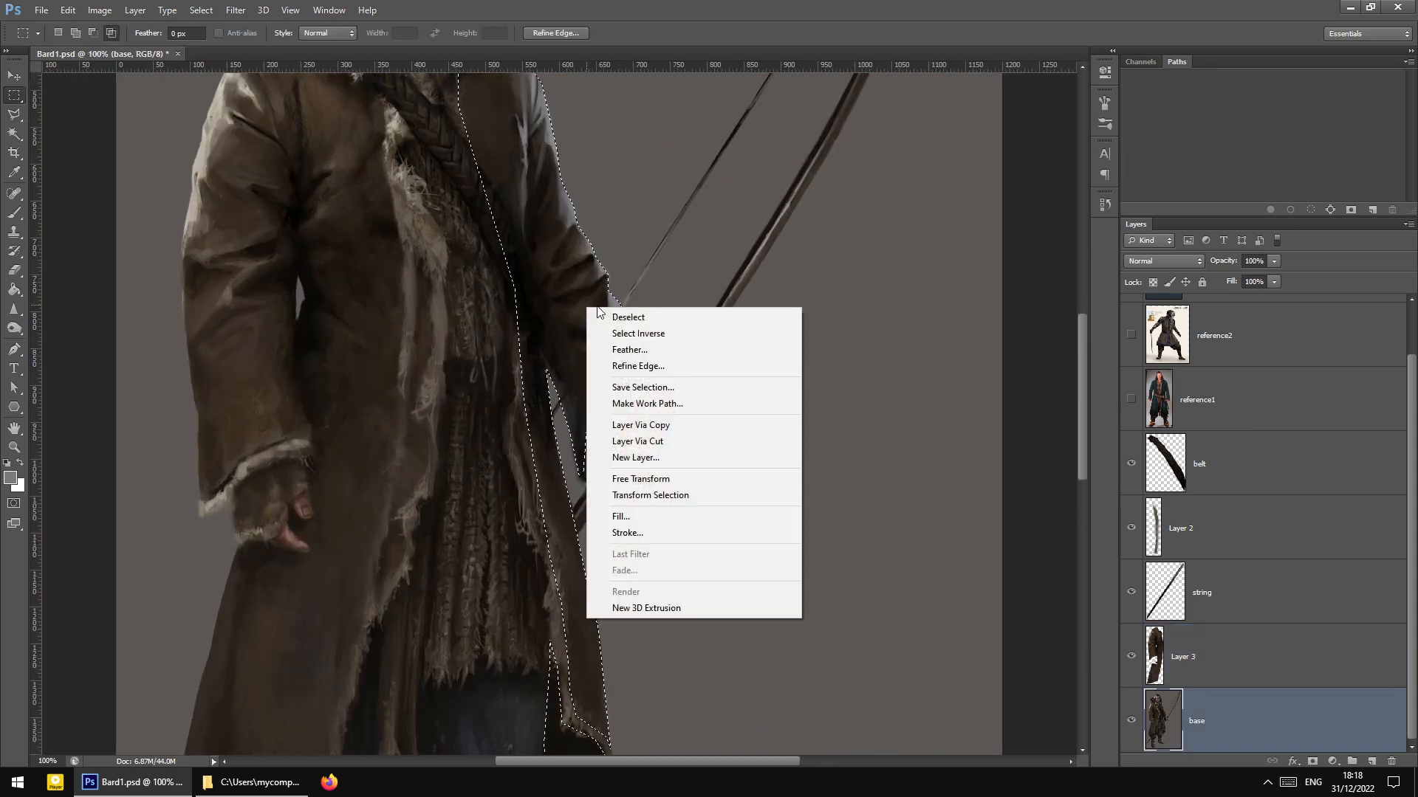
left_click(682, 426)
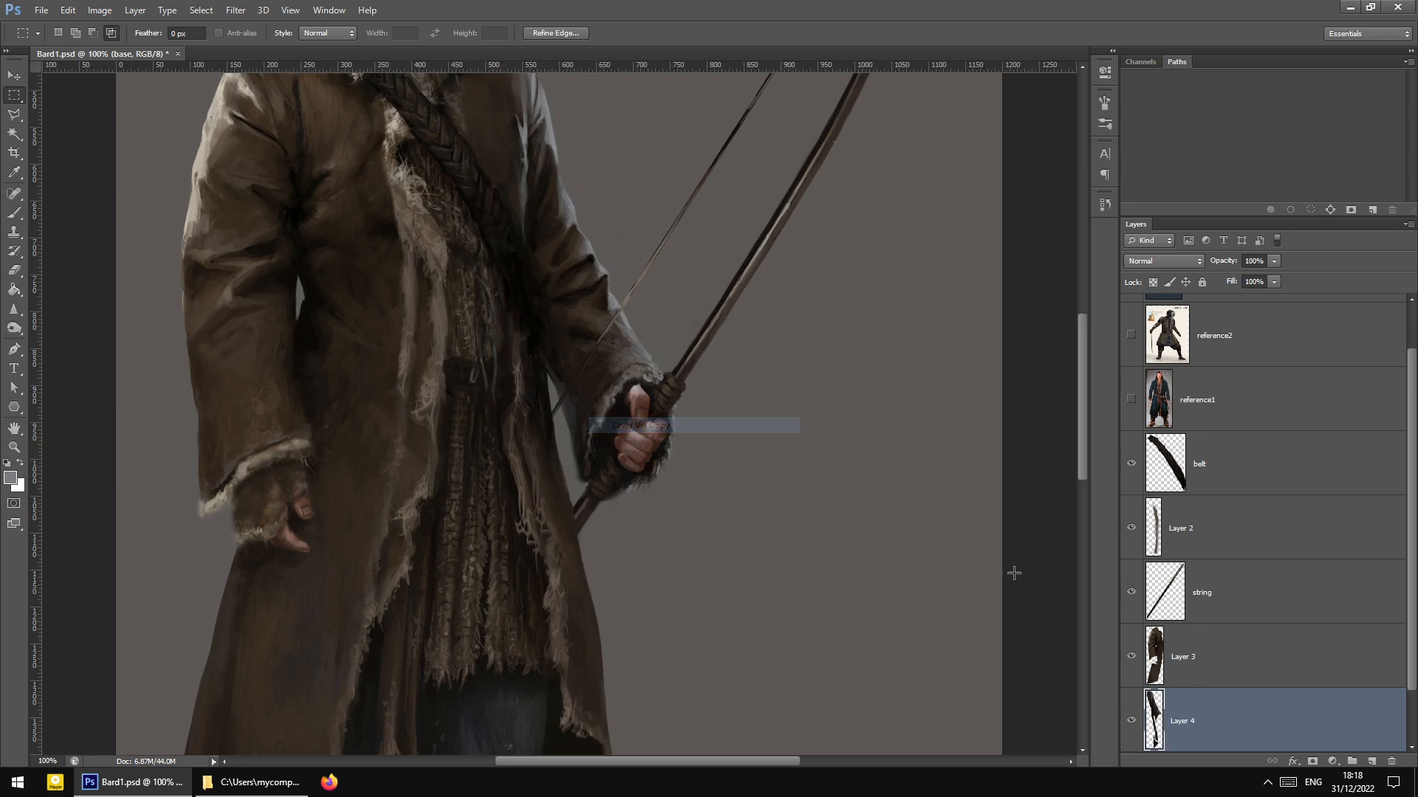
Merge the two coat pieces, Layer 3 and Layer 4, into one layer
left_click(1228, 665)
scroll(1200, 660, "down", 1)
left_click(1202, 654, "shift")
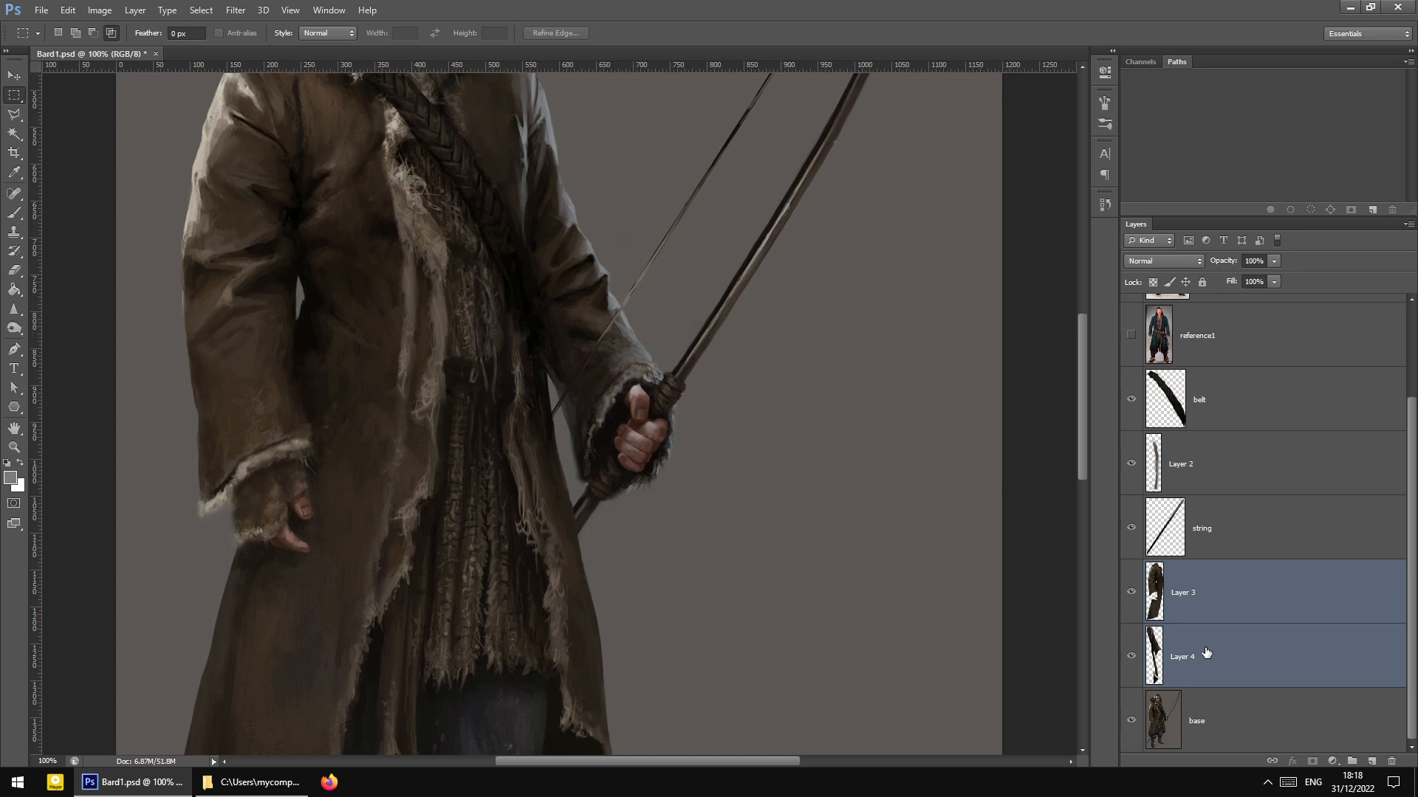
key("ctrl+e")
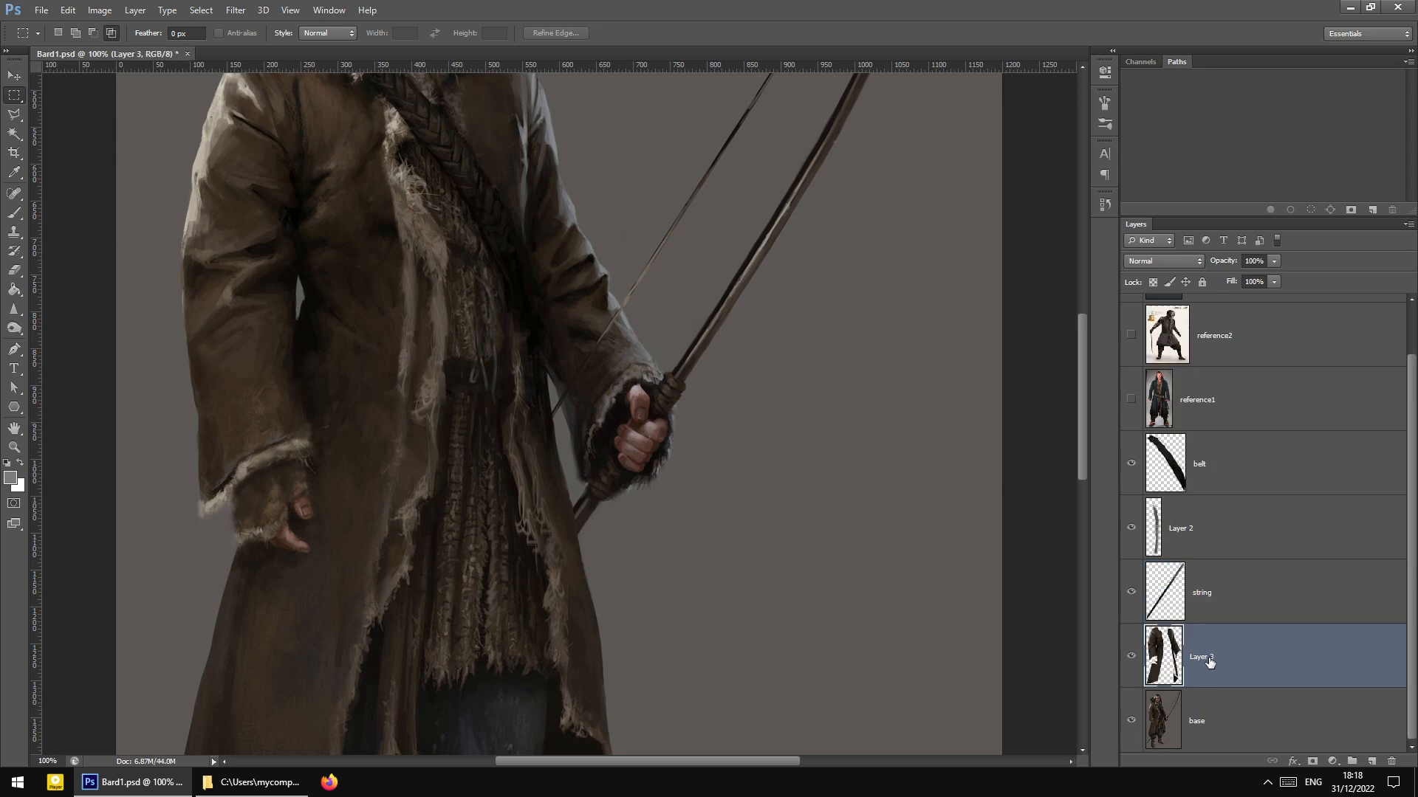
Rename the merged layer as jacket
double_click(1214, 659)
type("j")
type("acket")
left_click(1197, 713)
Rename the merged layer as coat
left_click(1216, 664)
double_click(1199, 656)
type("coat")
left_click(1197, 720)
Load the coat layer's outline as a selection, examine the area it covers, and deselect it
left_click(1170, 666)
left_click(1170, 659, "ctrl")
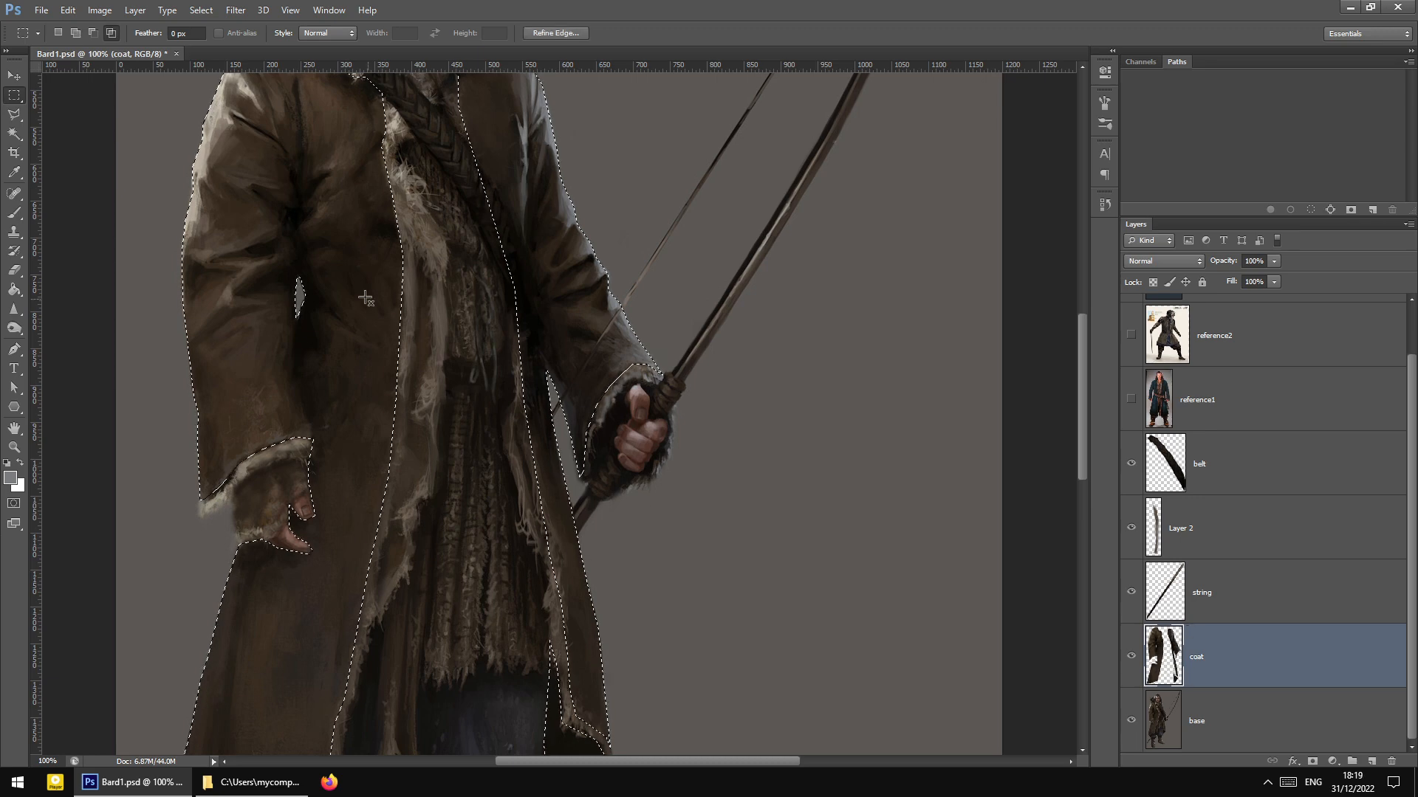
scroll(487, 443, "up", 3)
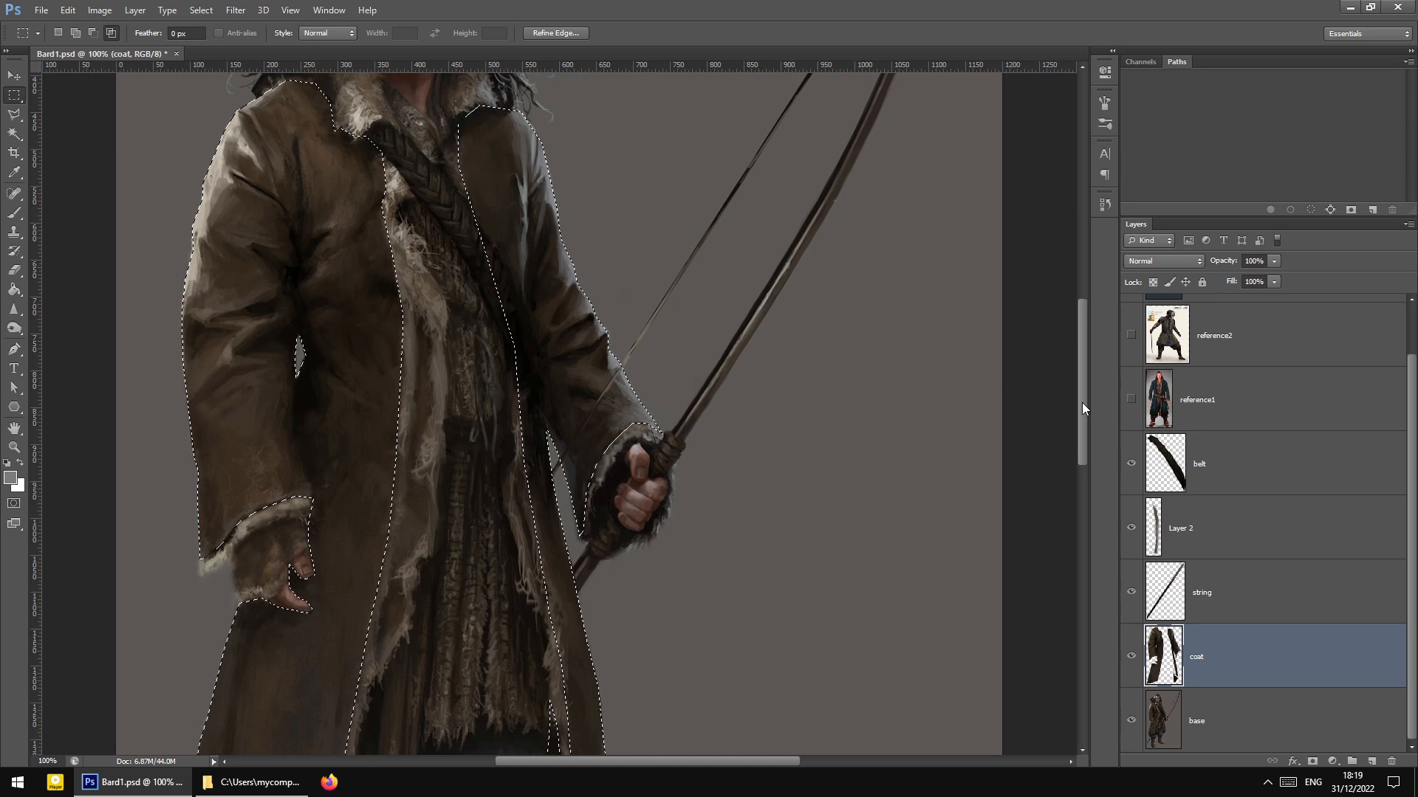
mouse_move(1083, 401)
left_mouse_down()
mouse_move(1088, 480)
mouse_move(1085, 374)
mouse_move(1082, 476)
mouse_move(1087, 406)
mouse_move(1086, 421)
left_mouse_up()
key("ctrl+d")
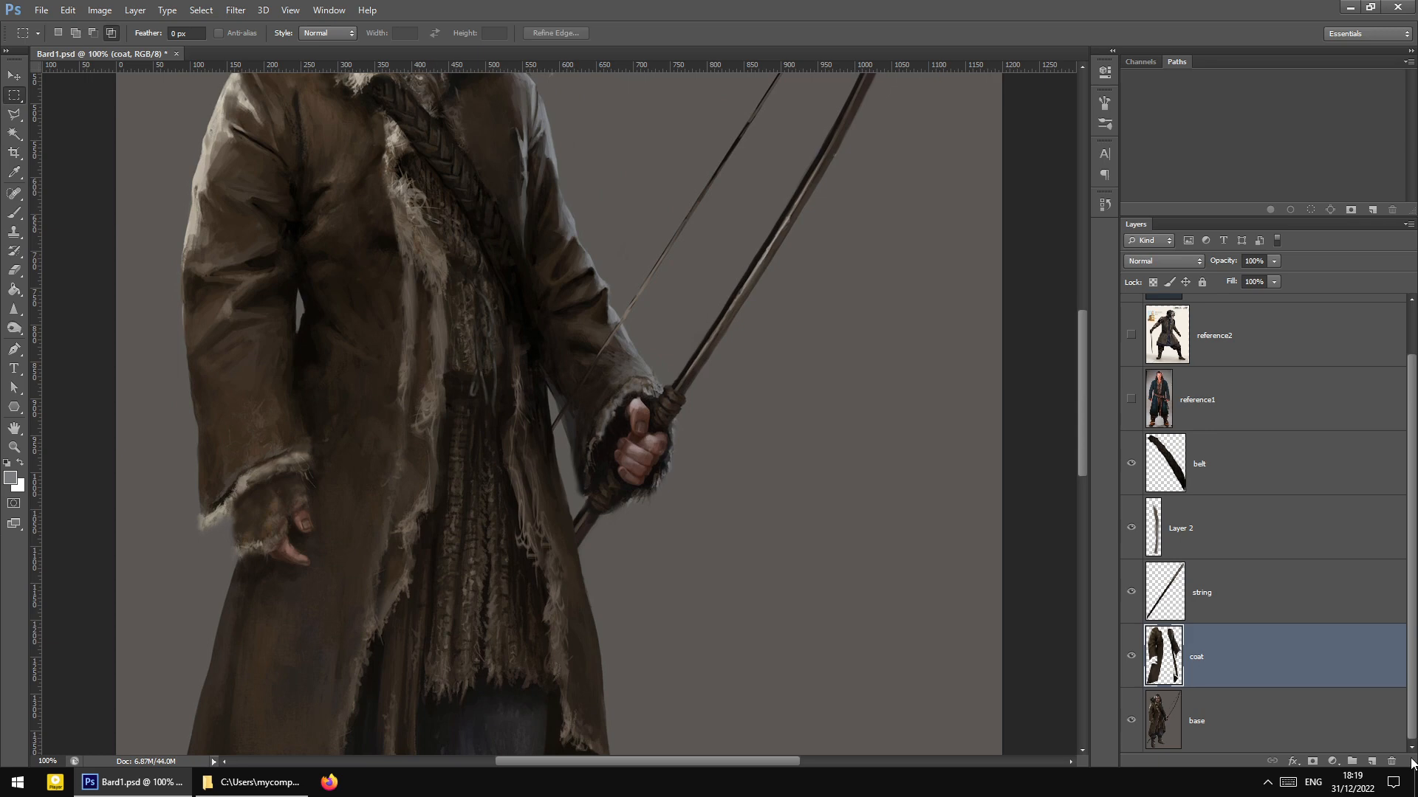
Add a Color Overlay effect to the coat layer and set its blend mode to Color
left_click(1292, 761)
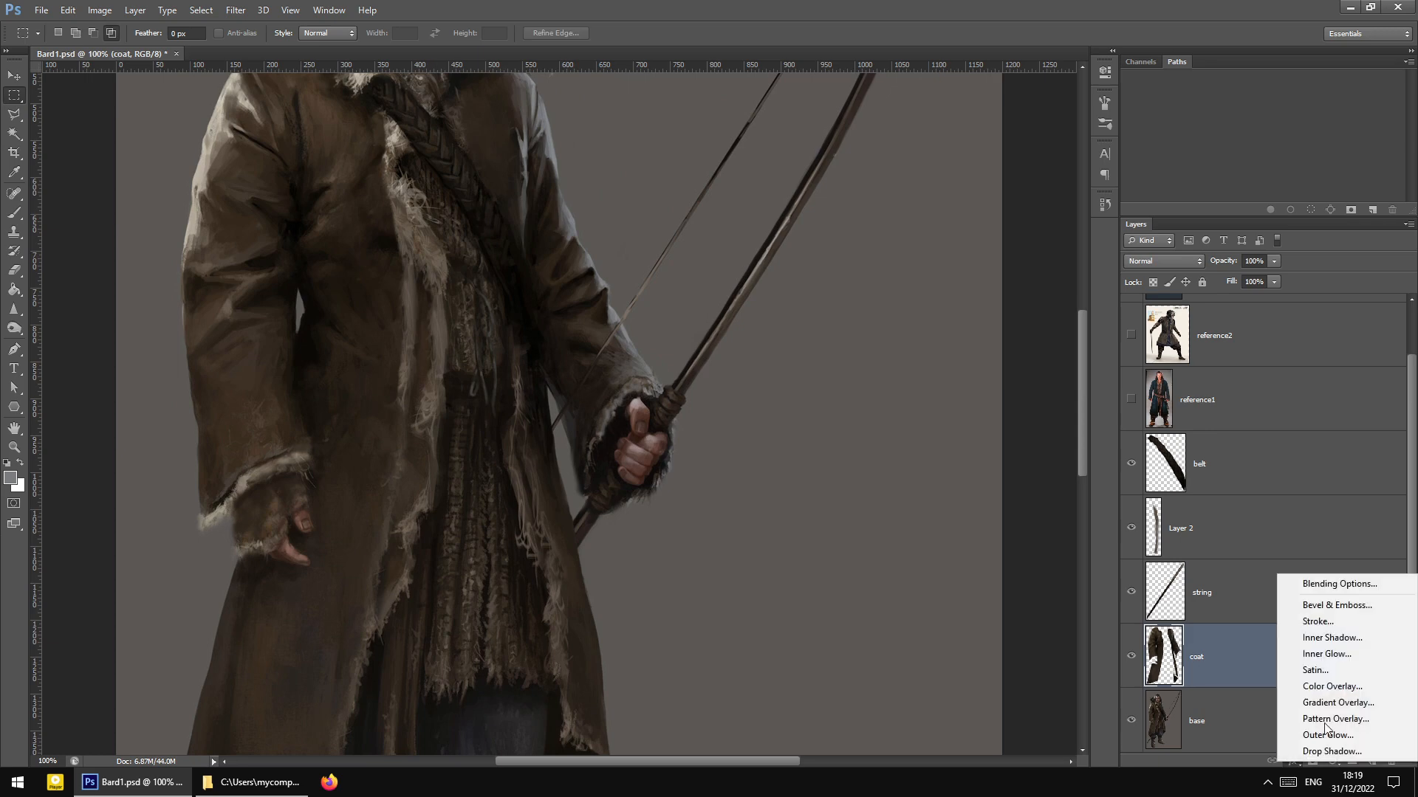
left_click(1343, 584)
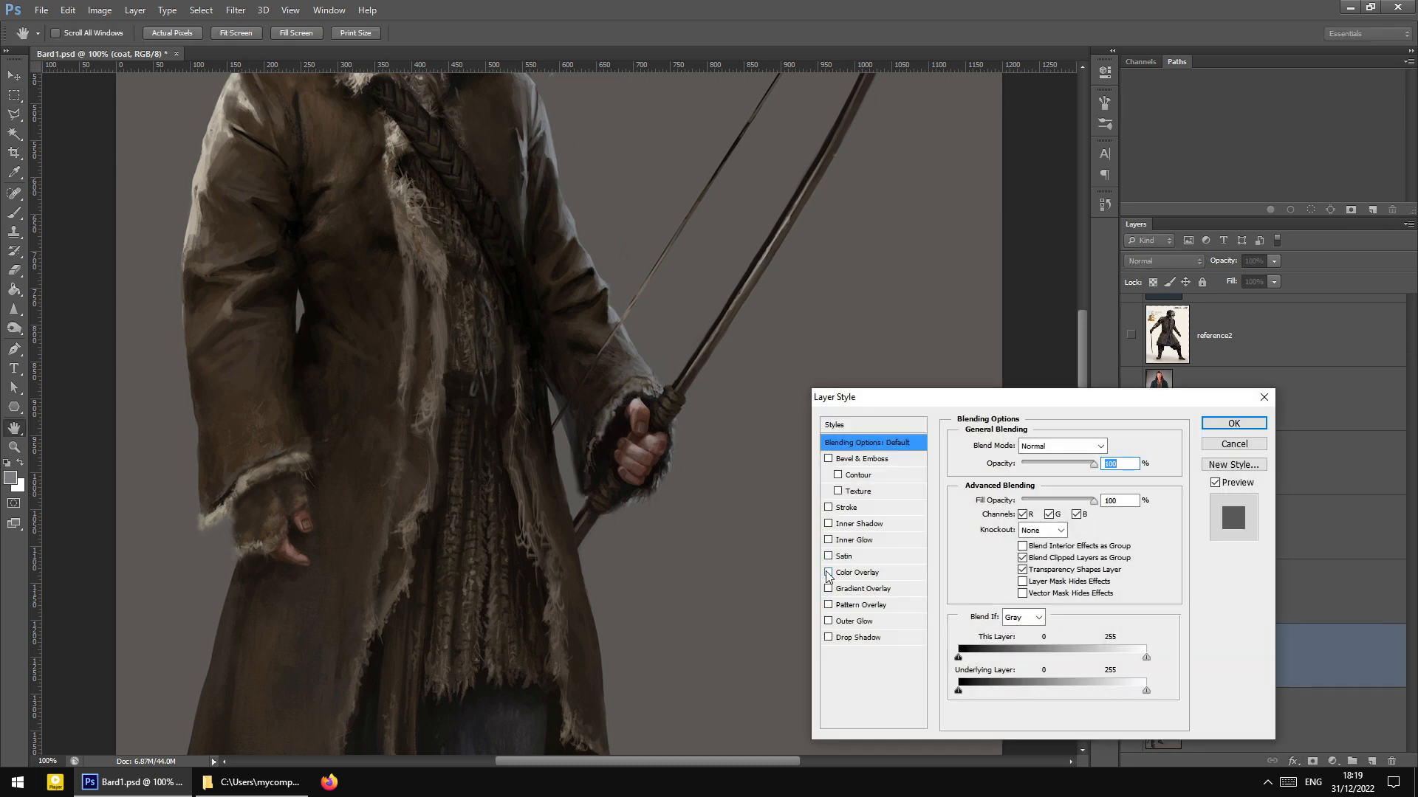
left_click(829, 573)
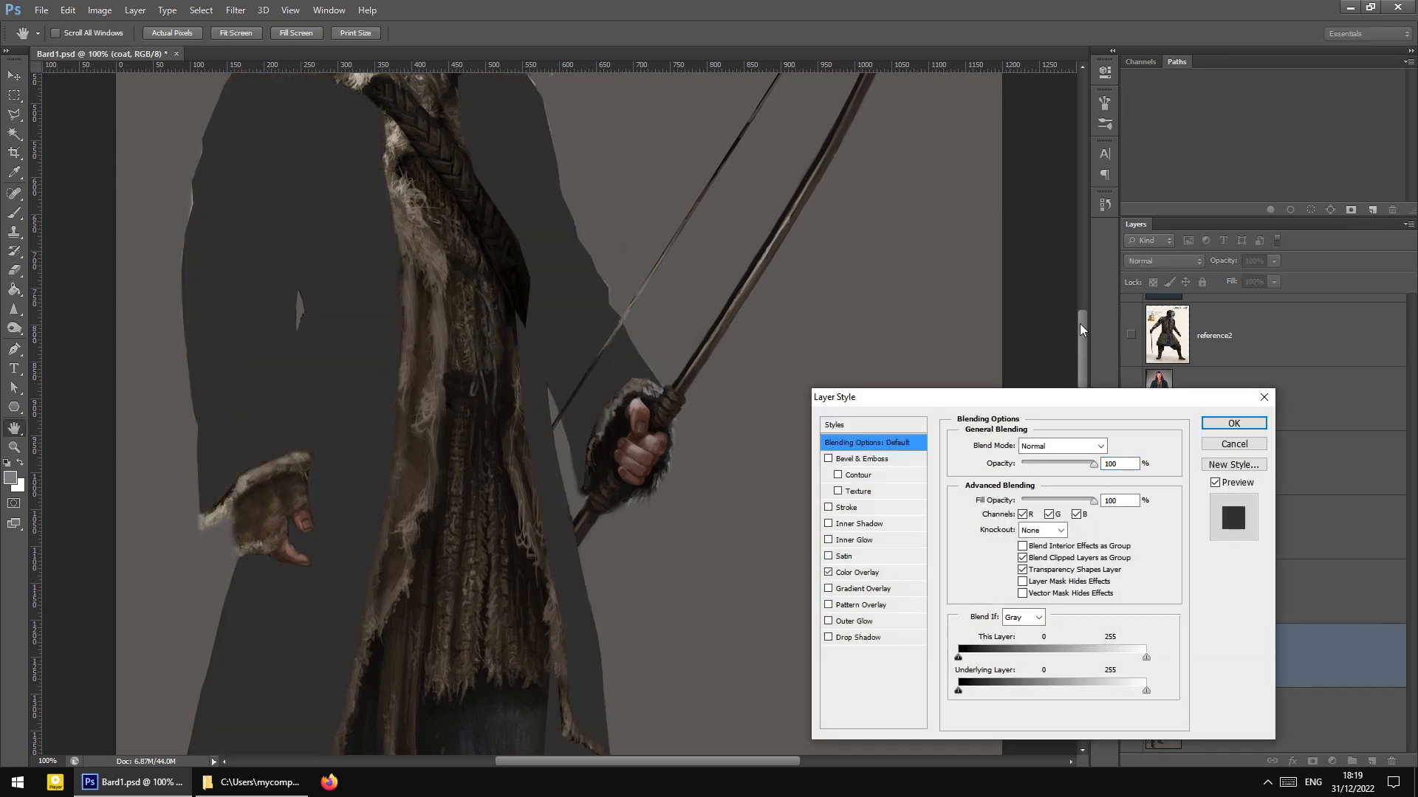
left_click_drag(1080, 324, 519, 229)
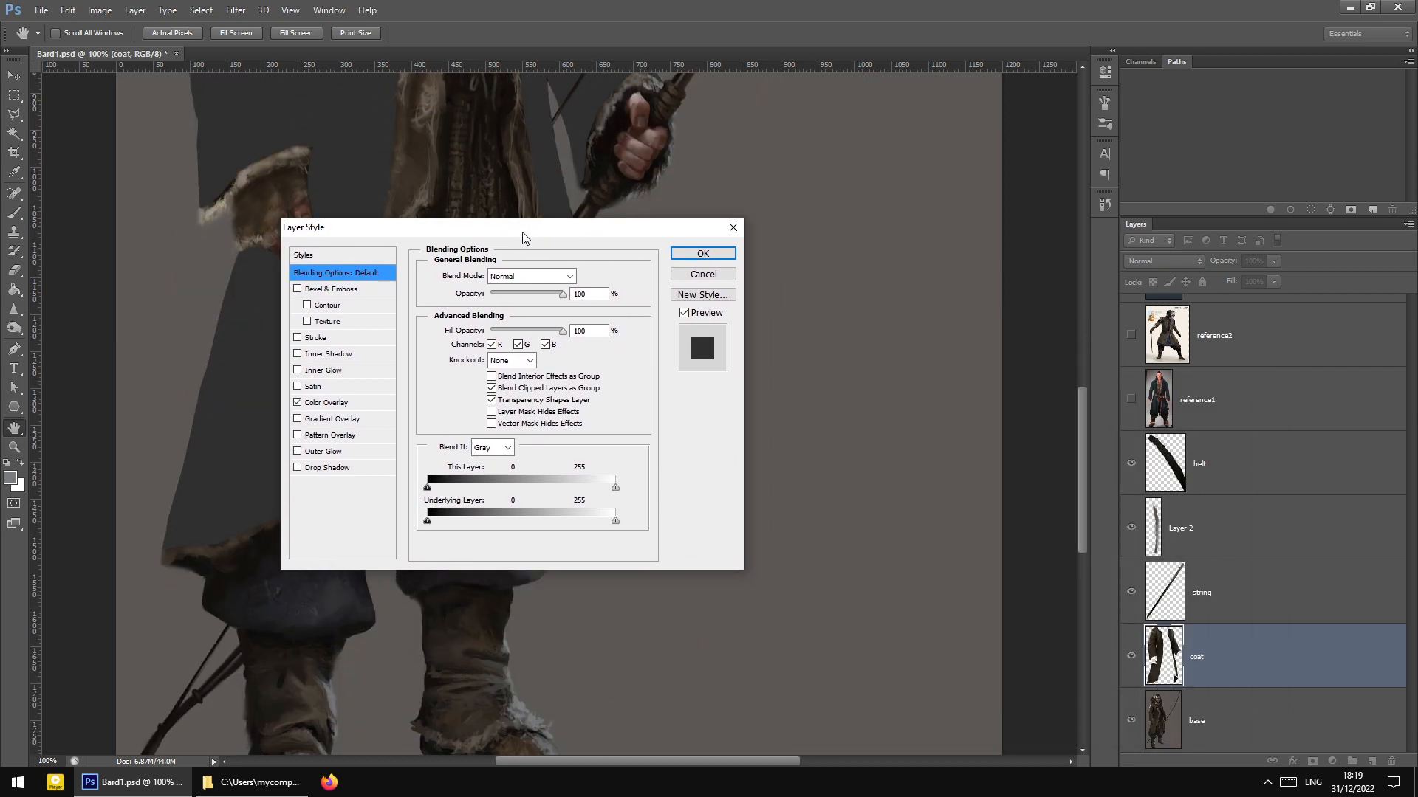
left_click(336, 404)
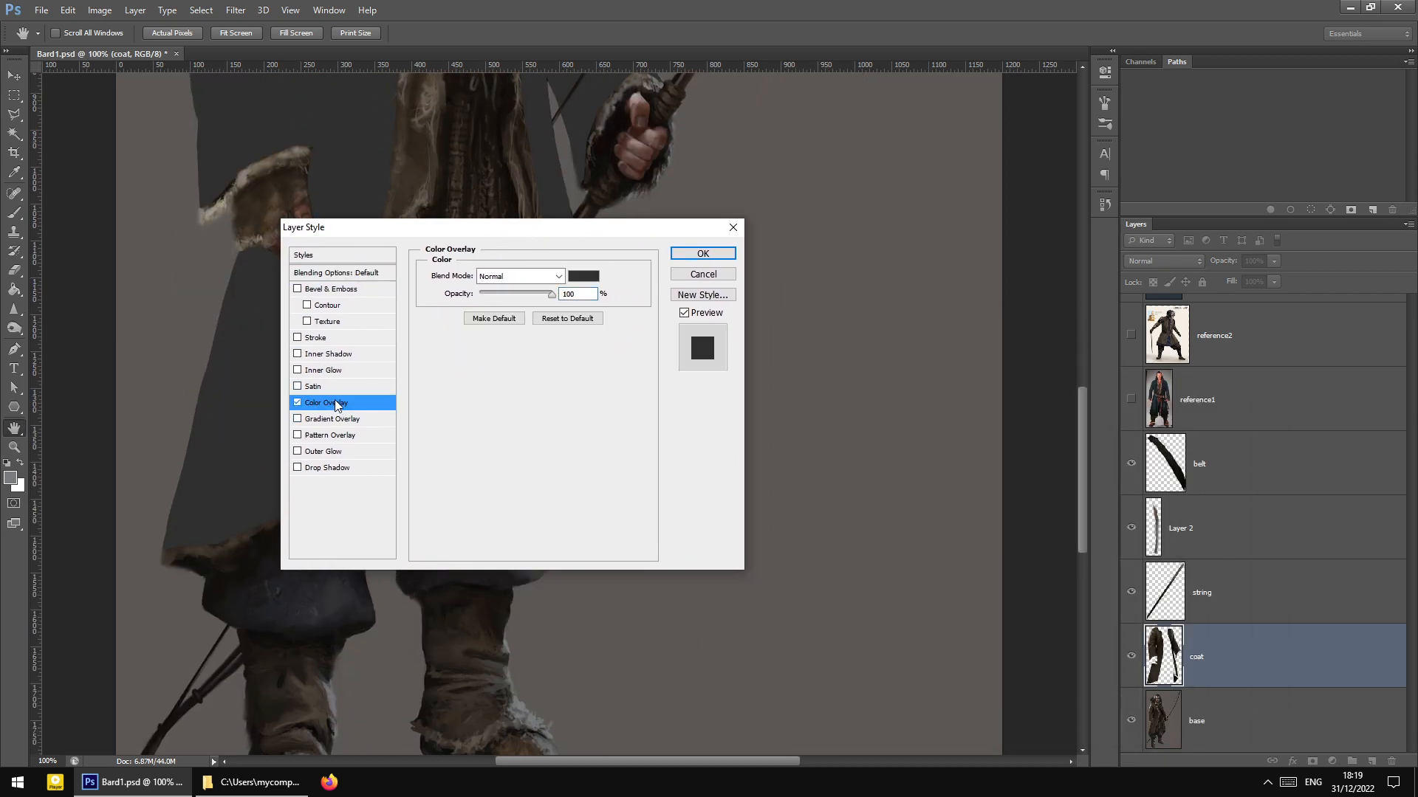
left_click_drag(1084, 452, 1085, 507)
left_click(527, 284)
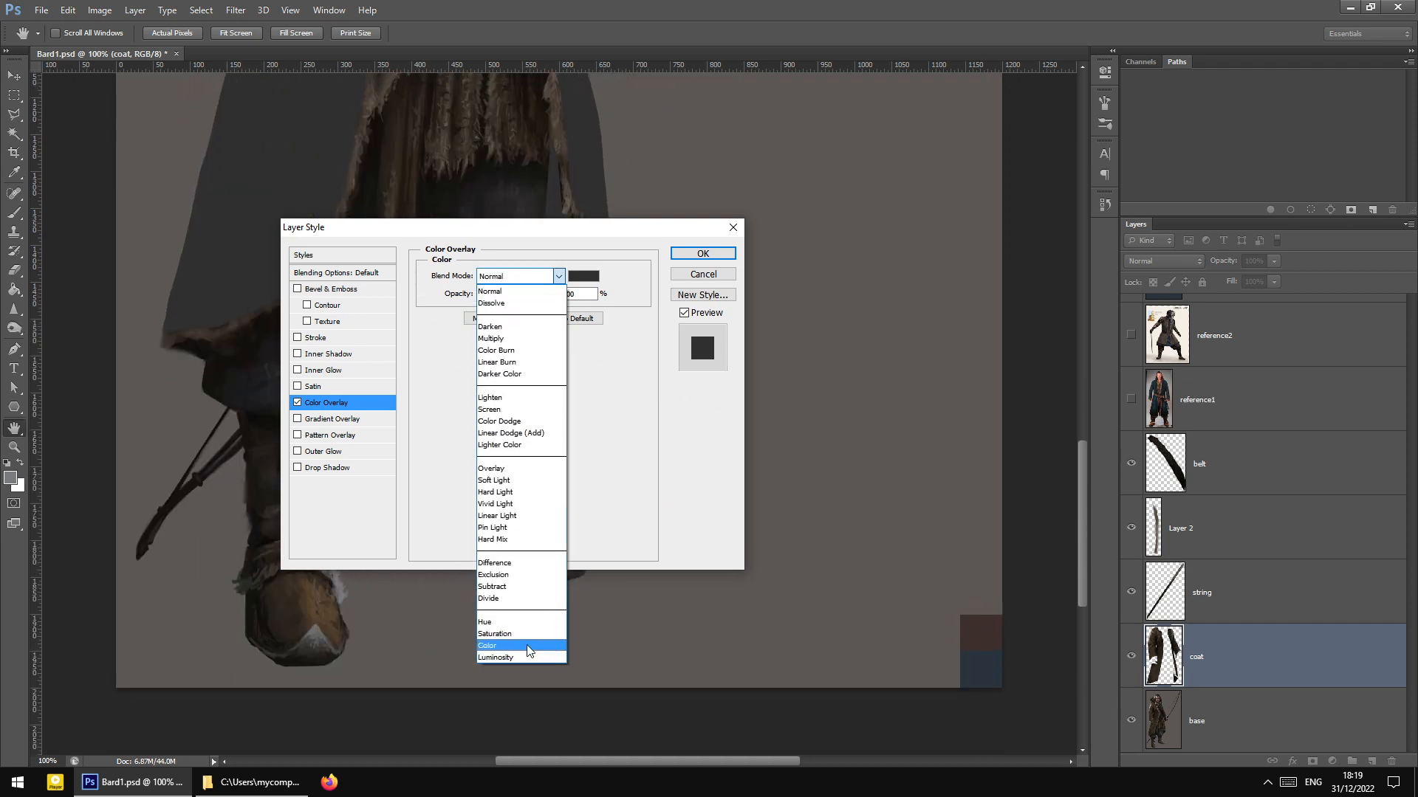
left_click(543, 646)
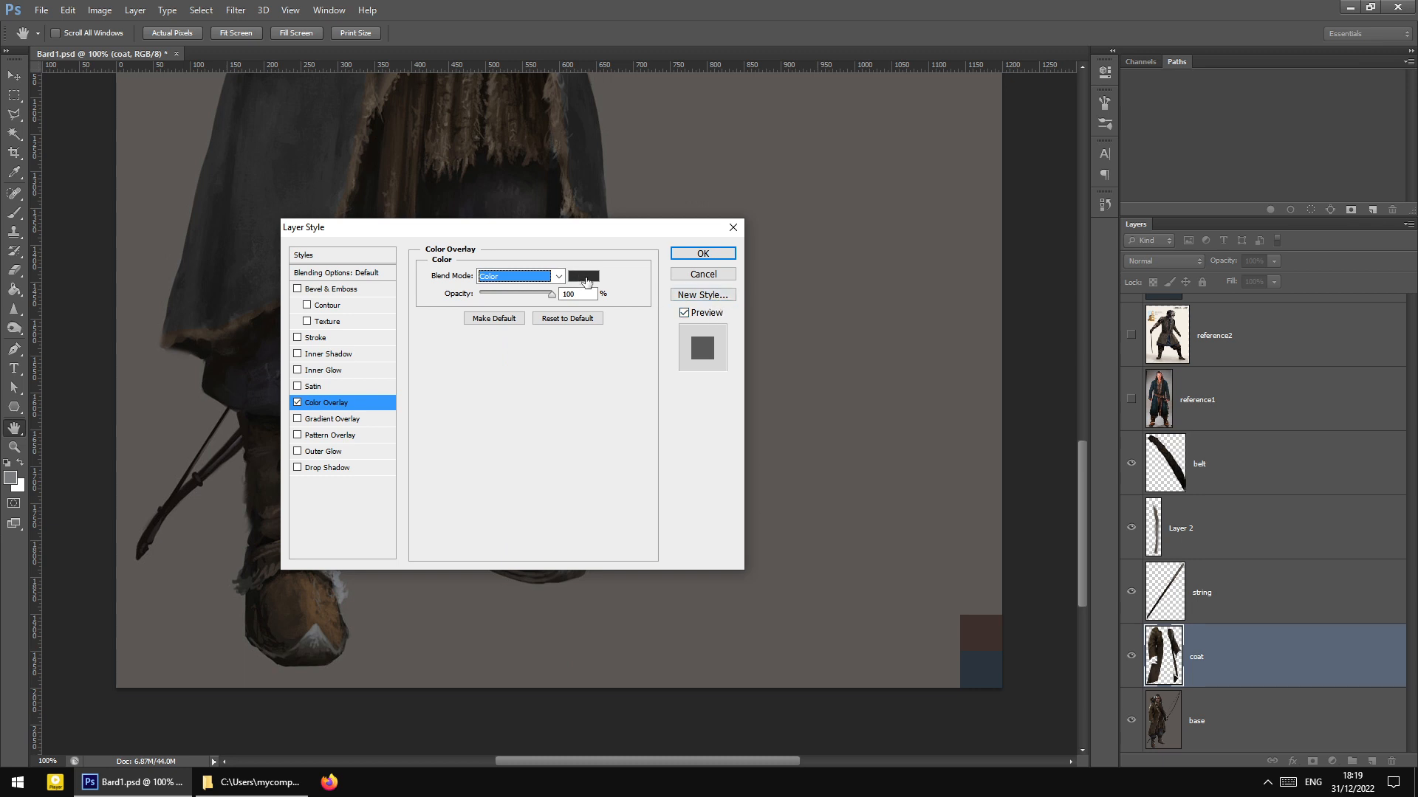
Sample the dark blue swatch in the canvas corner (2a343e) as the overlay colour and apply the layer style
left_click(584, 277)
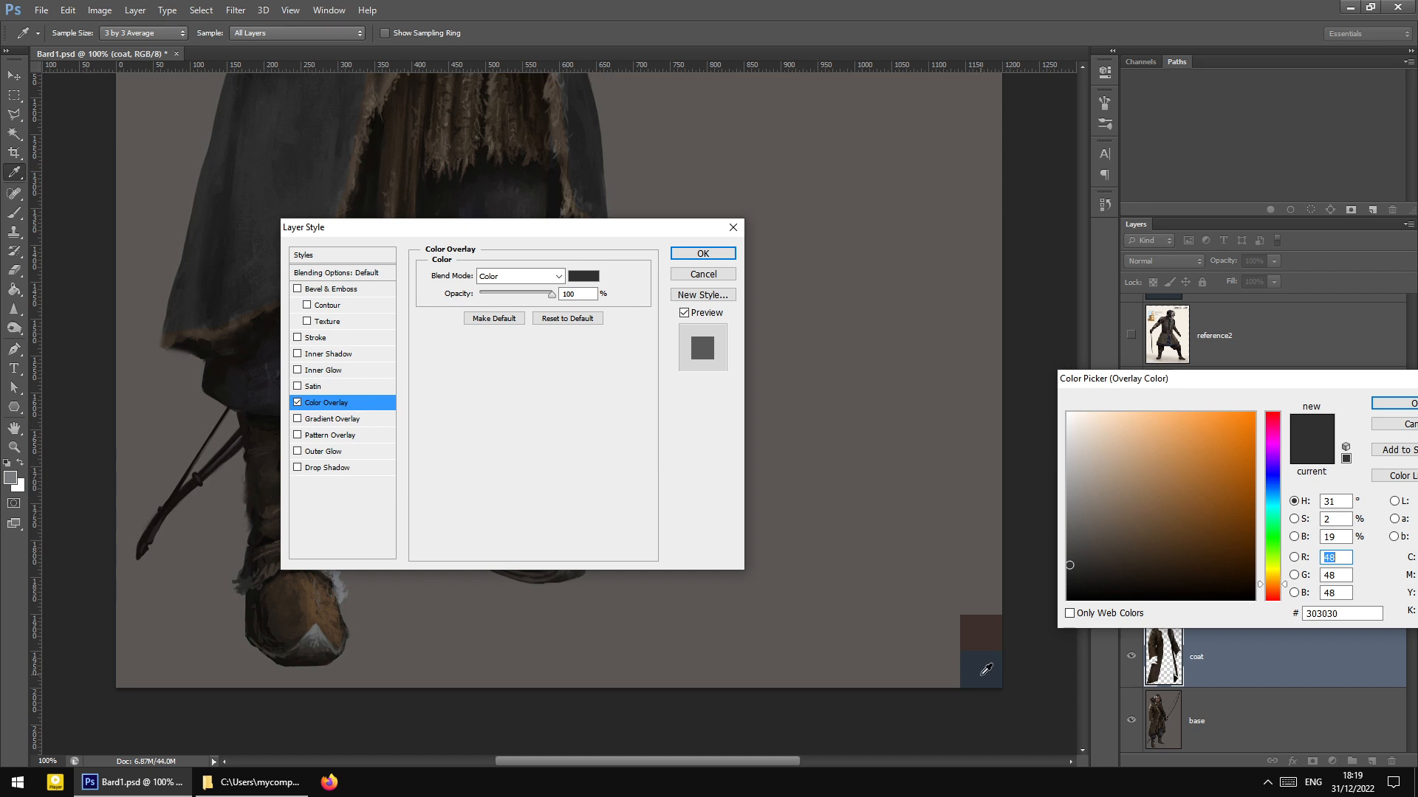
left_click(983, 663)
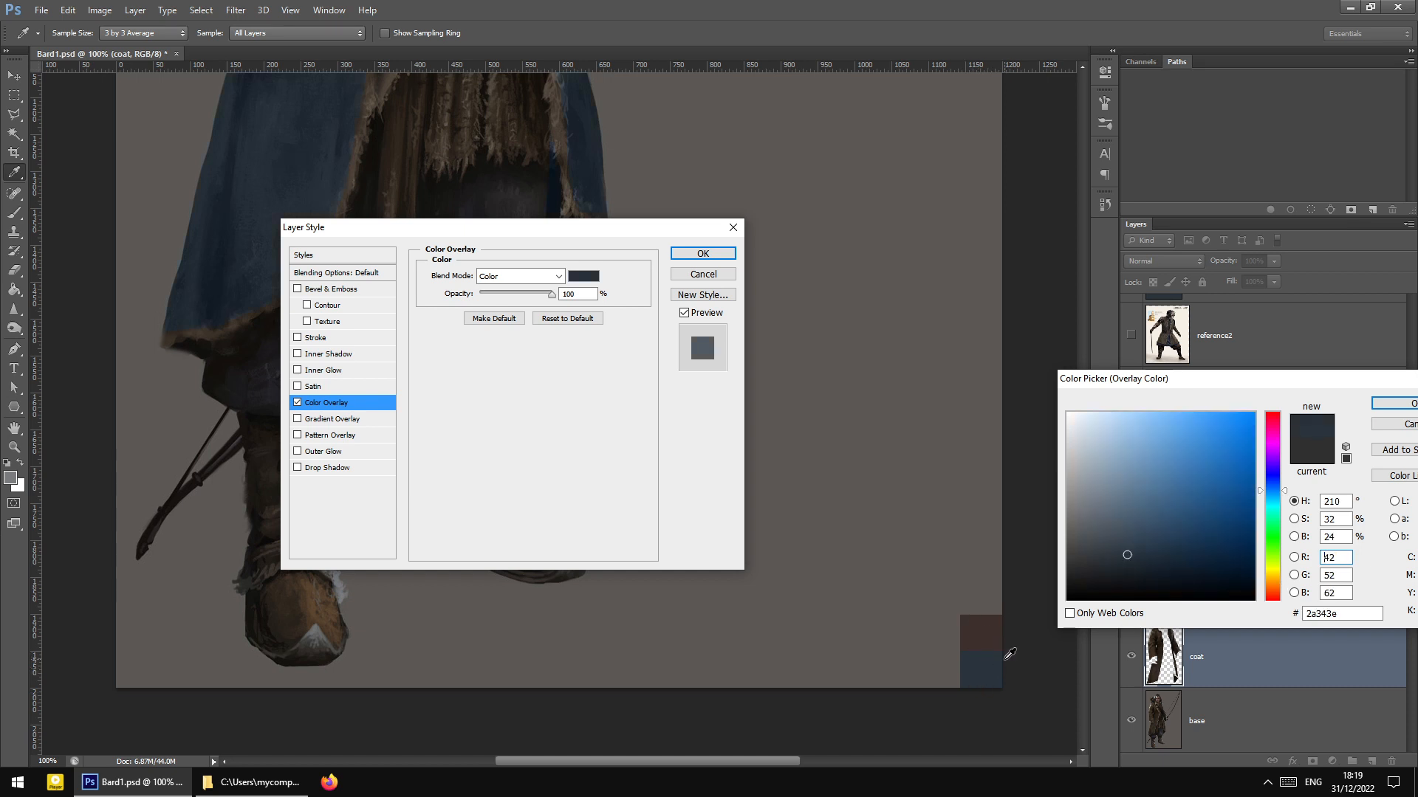
left_click(1400, 403)
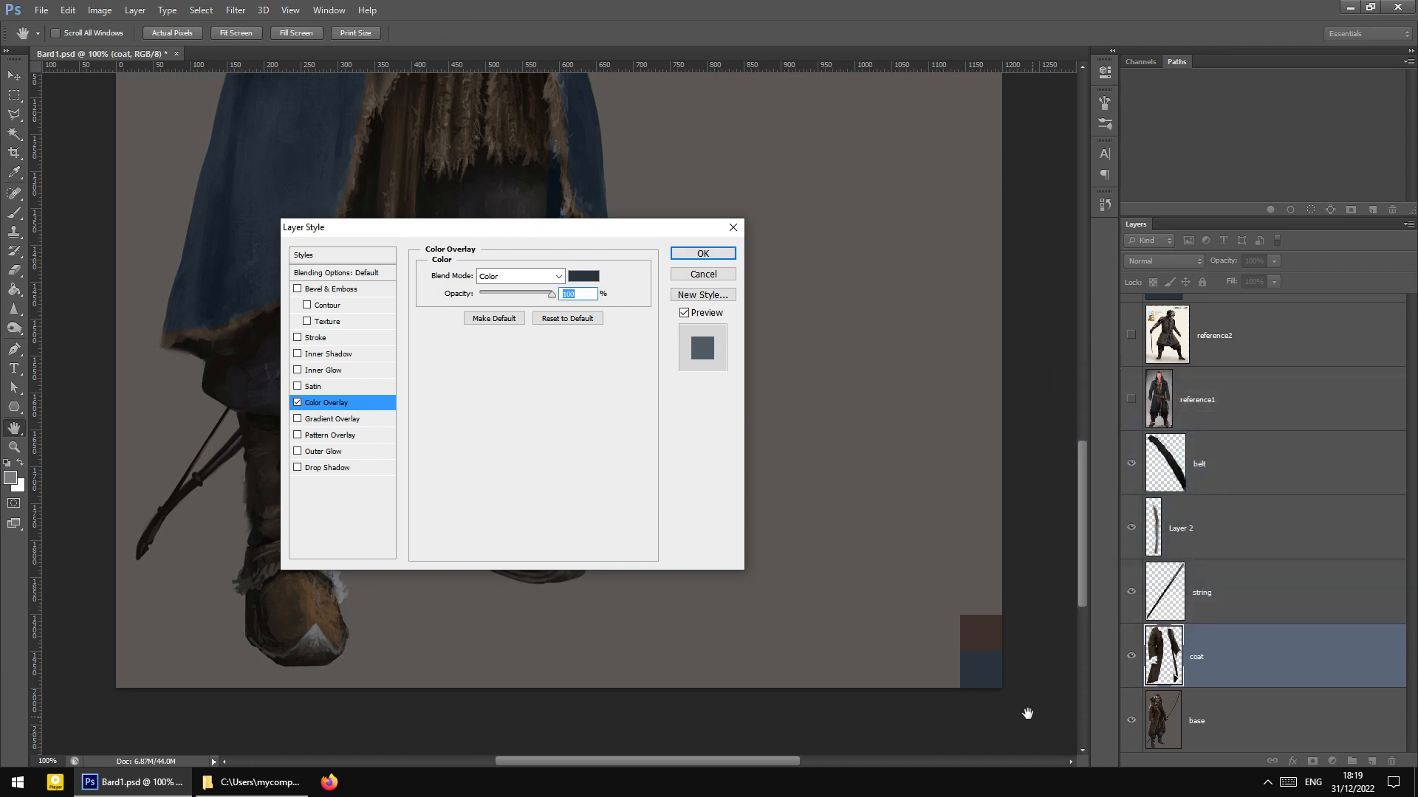
left_click(702, 253)
key("m")
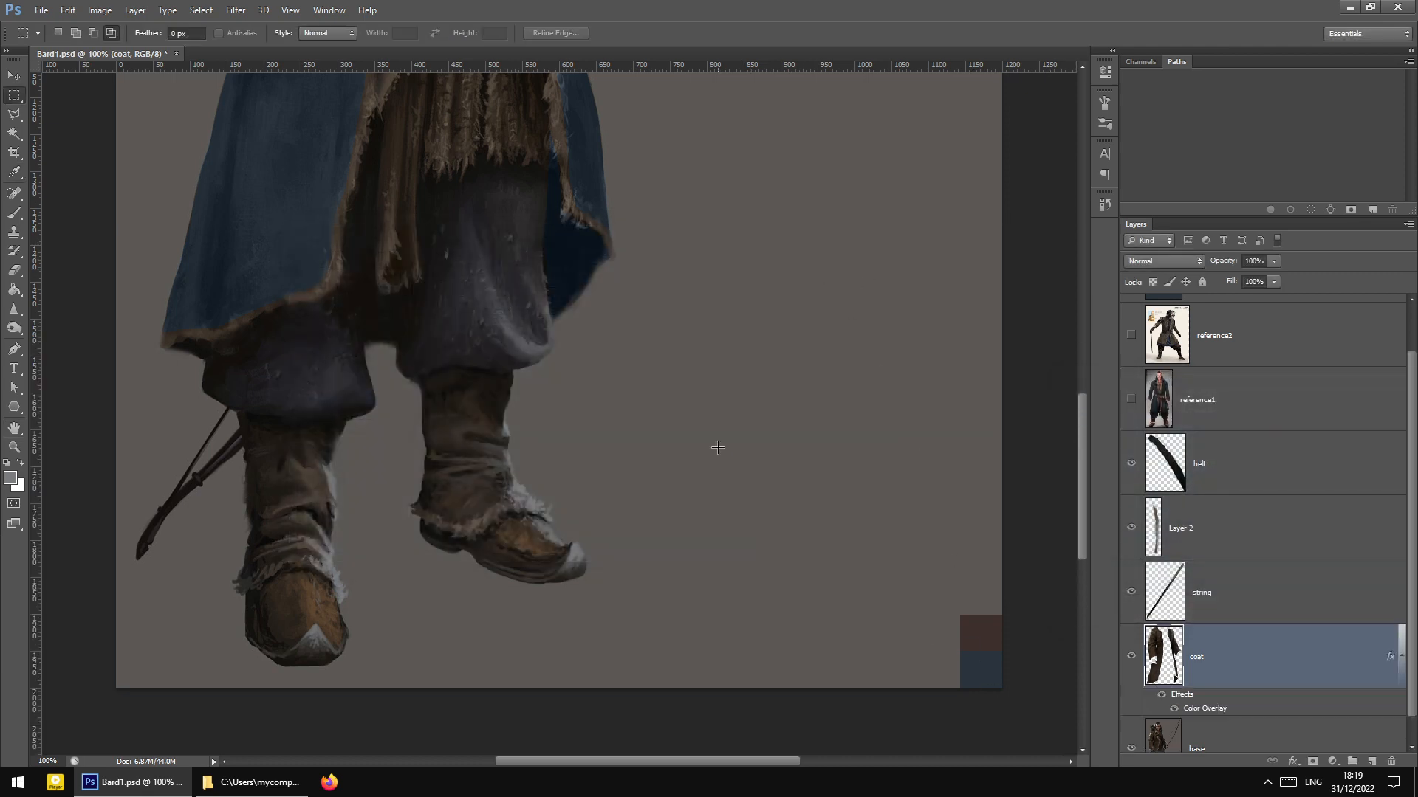
Compare the coat with its Color Overlay shown and hidden, and close the overlay settings without changing them
scroll(797, 452, "up", 10)
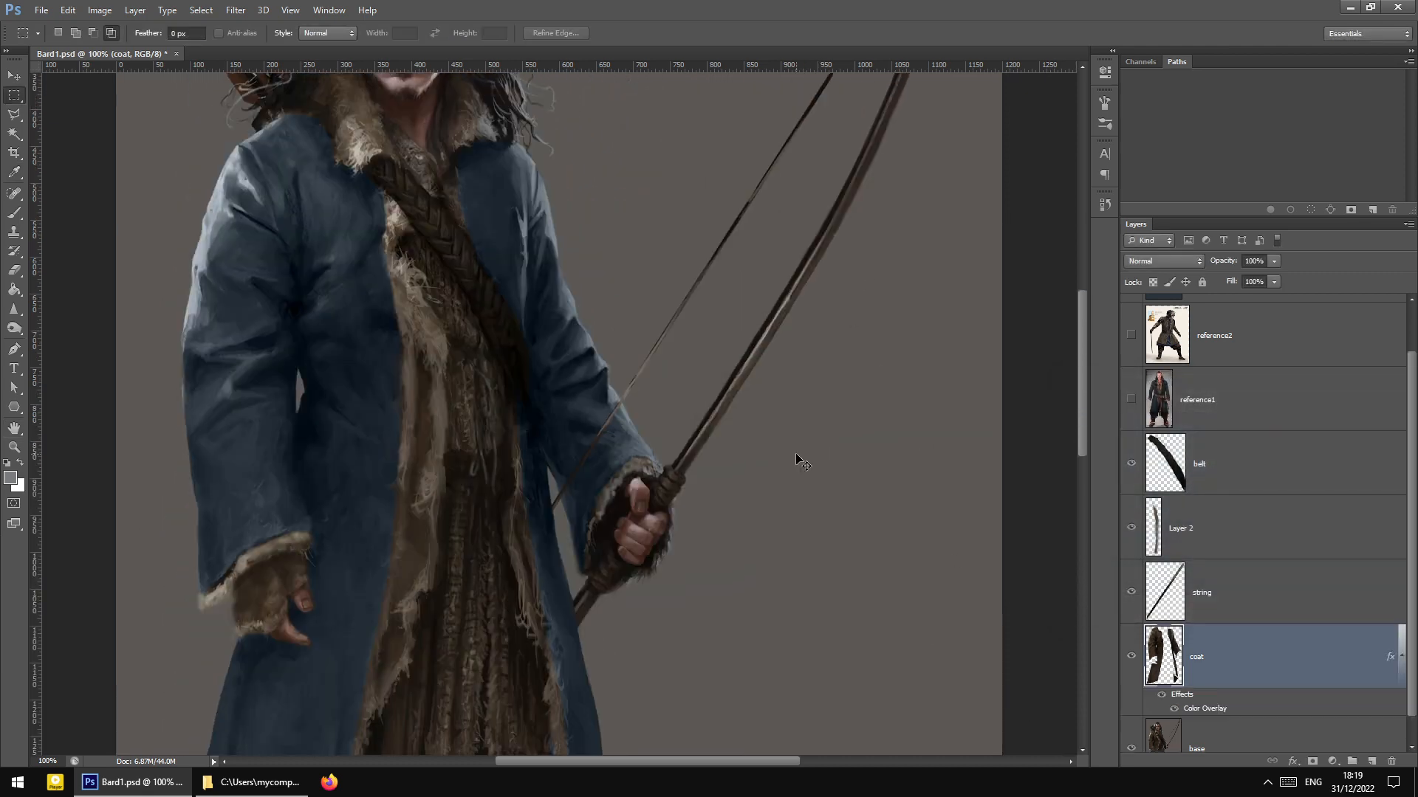
key("ctrl+minus")
key("ctrl+plus")
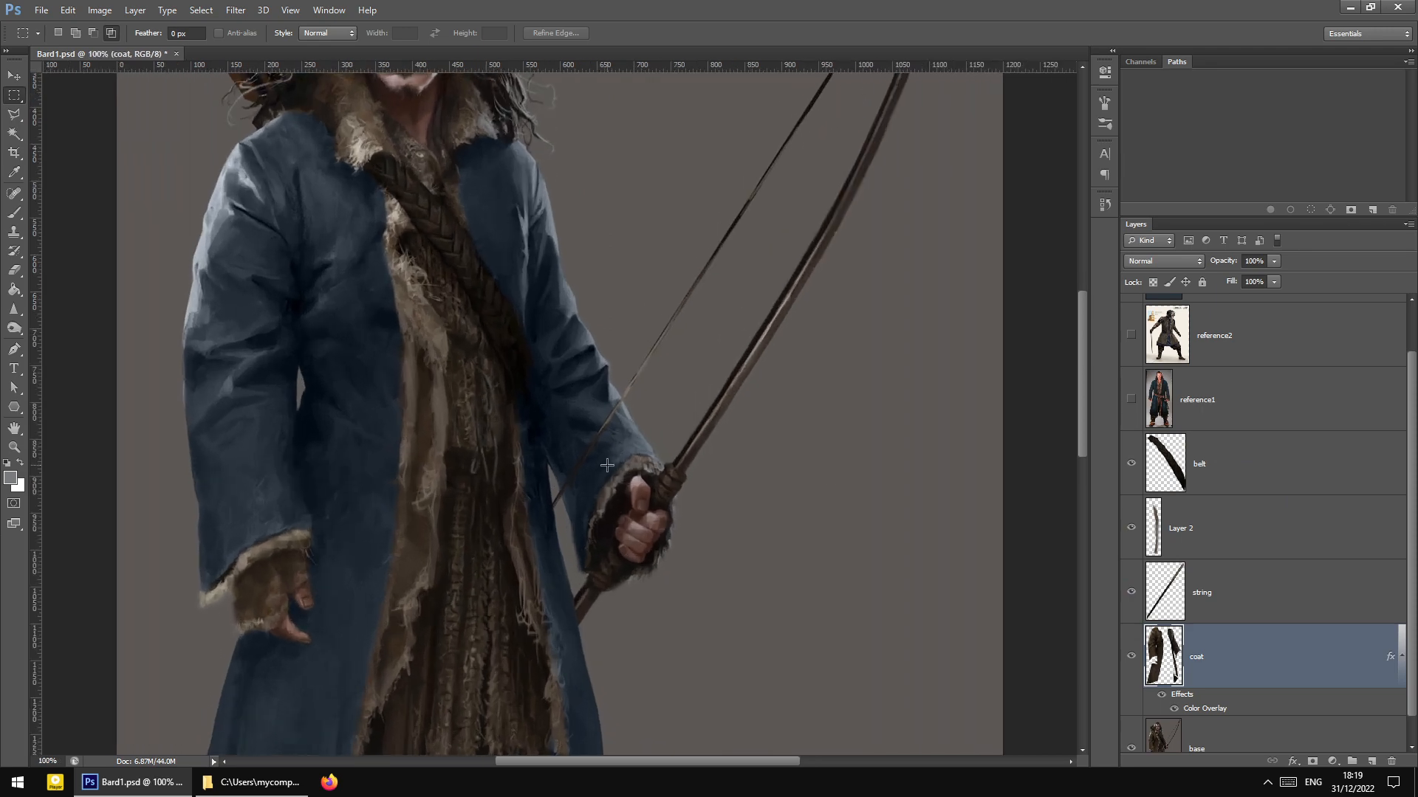
scroll(607, 465, "up", 3)
scroll(610, 463, "down", 4)
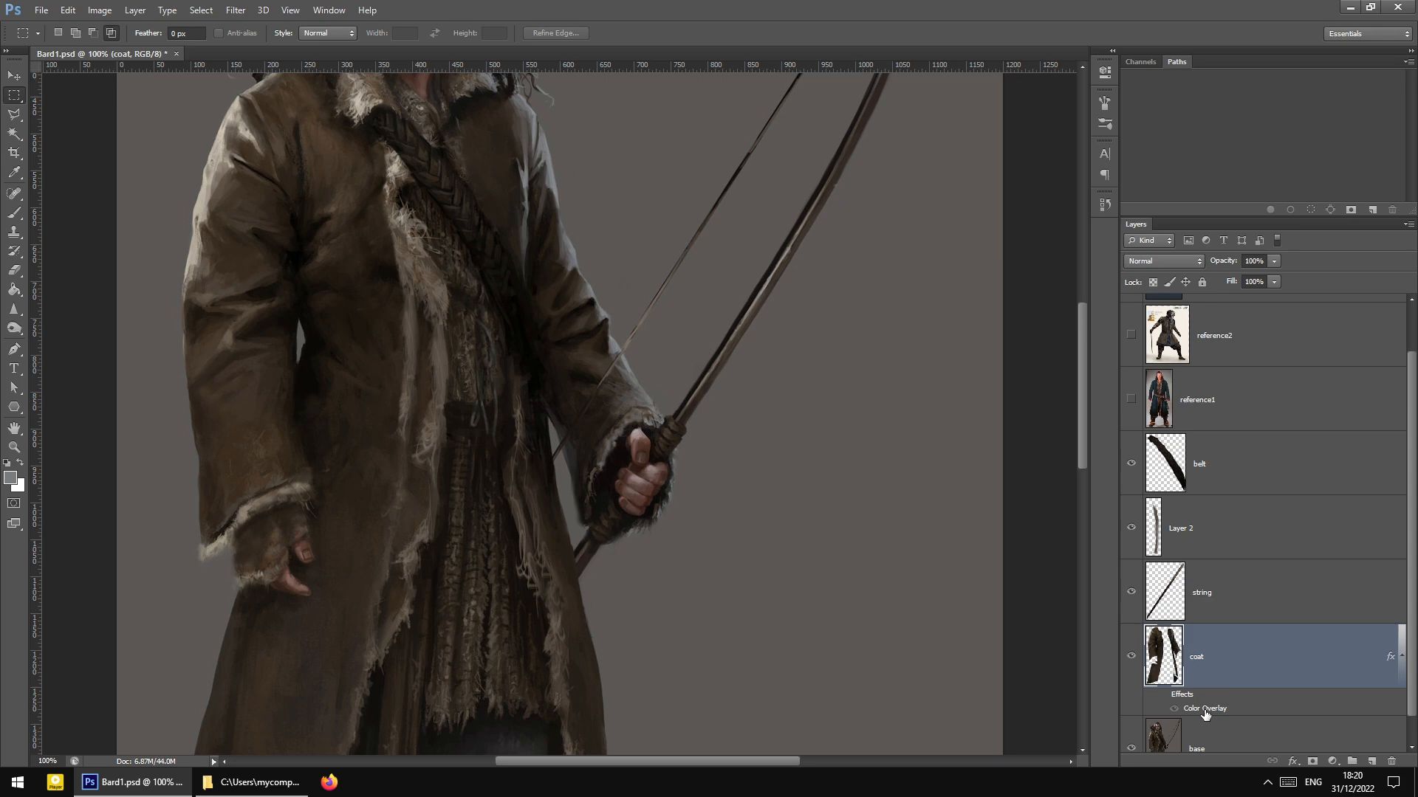
double_click(1179, 712)
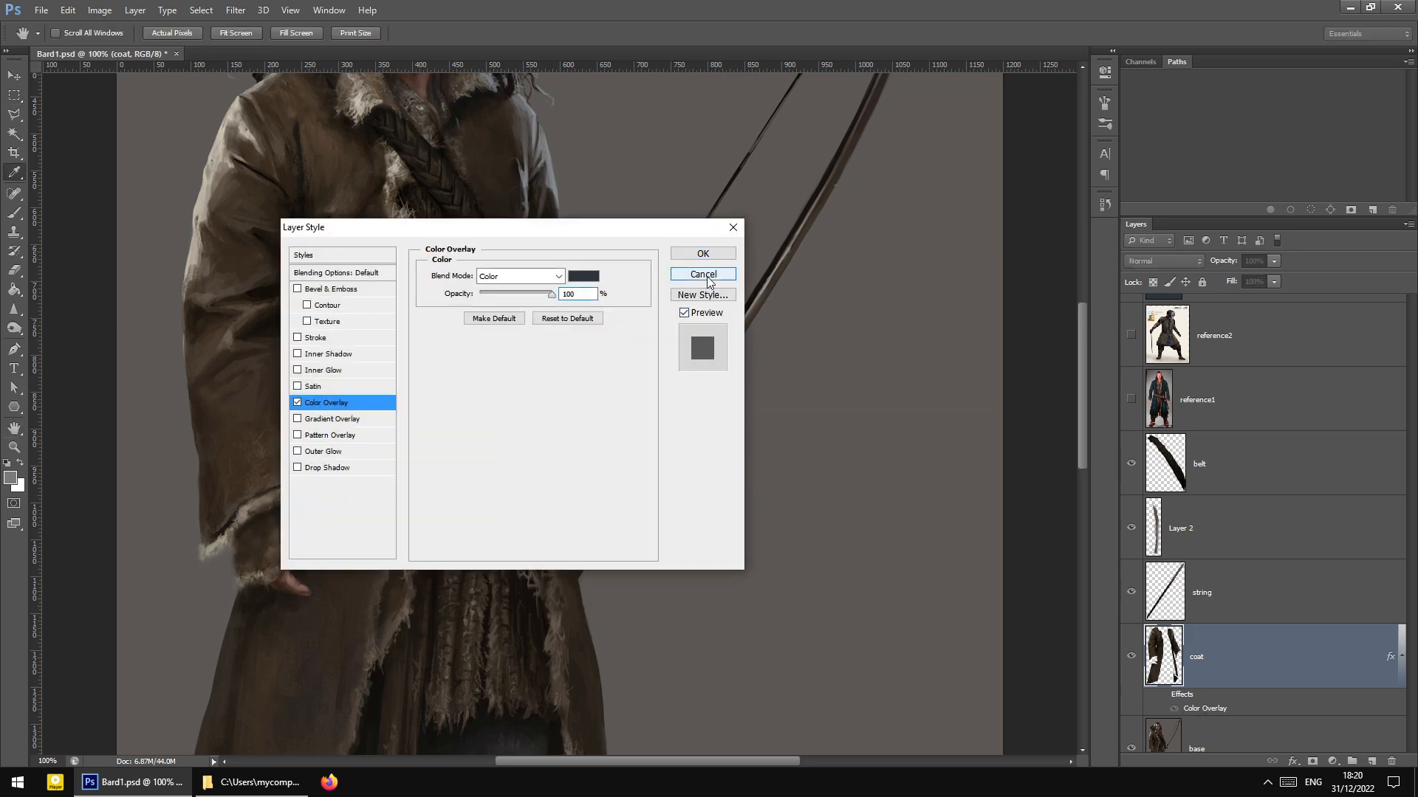
left_click(703, 273)
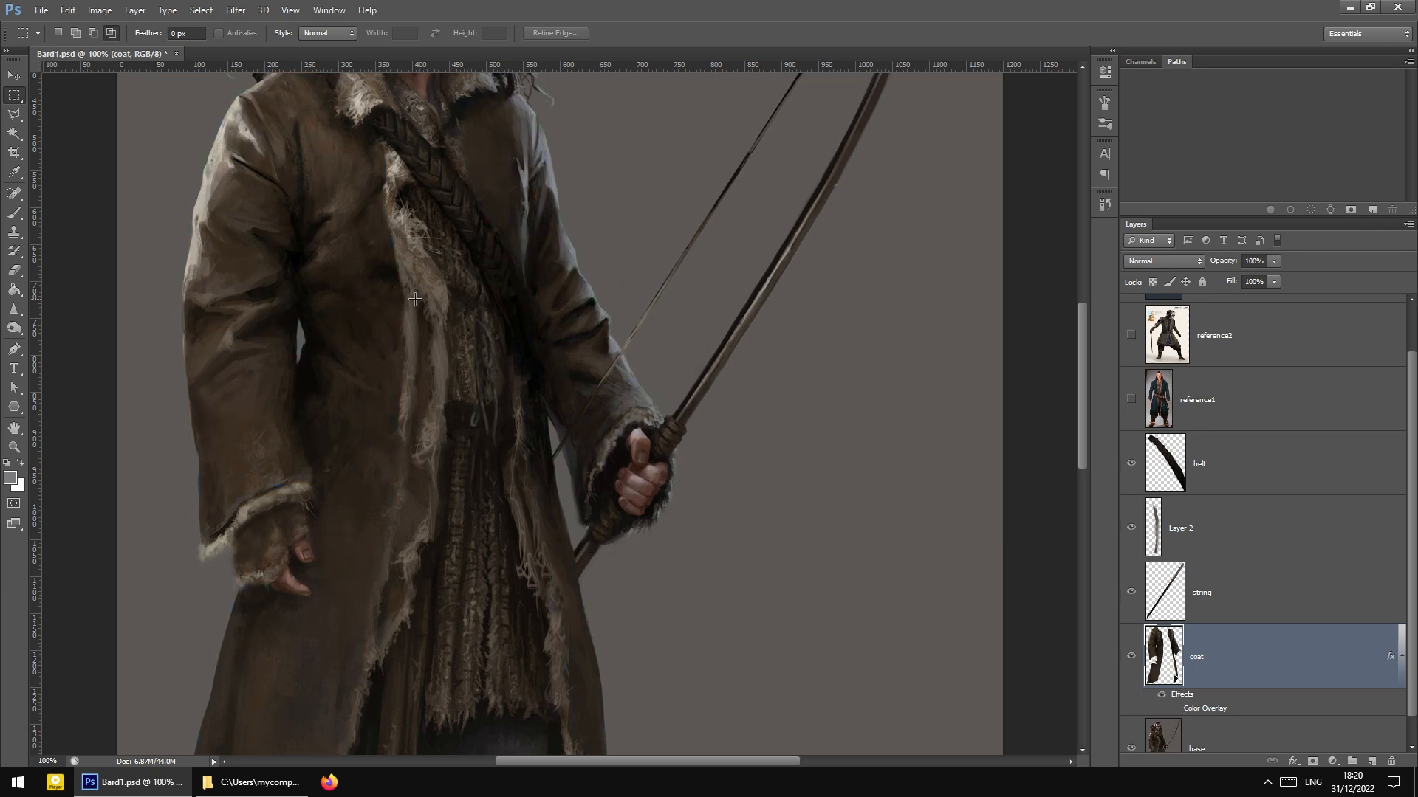
Examine the blue-tinted coat from the collar down to the hem for areas the overlay misses
scroll(378, 304, "up", 2)
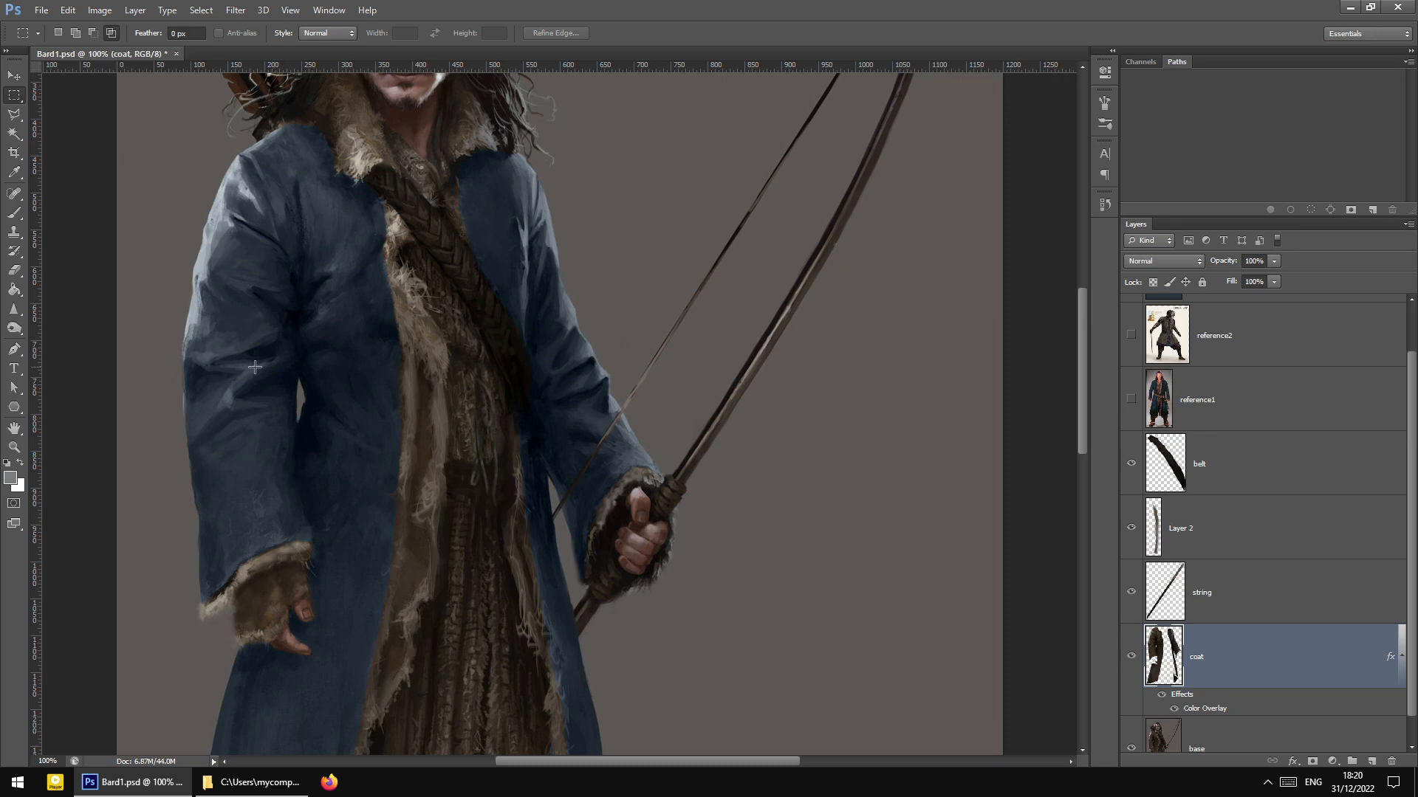
scroll(254, 367, "up", 2)
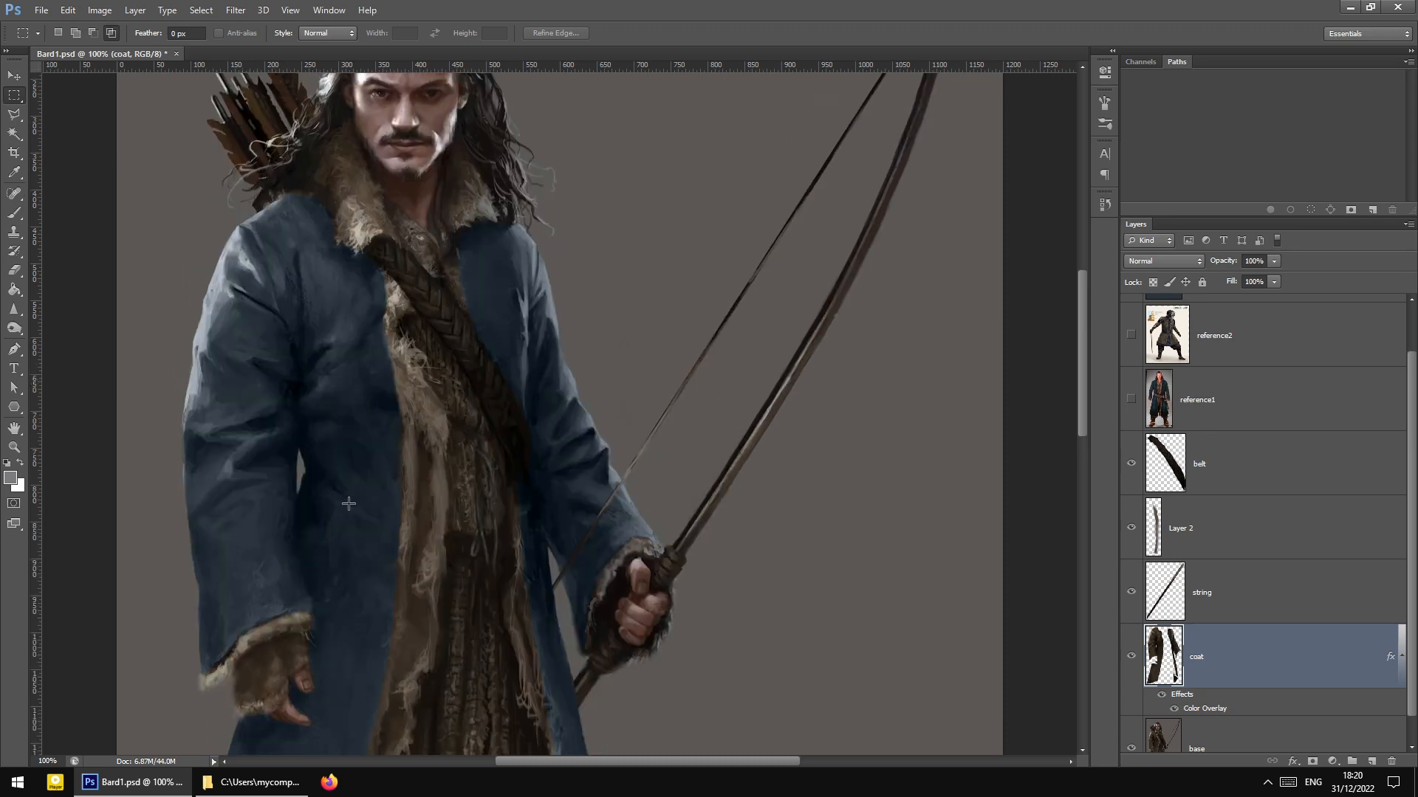
scroll(810, 583, "down", 3)
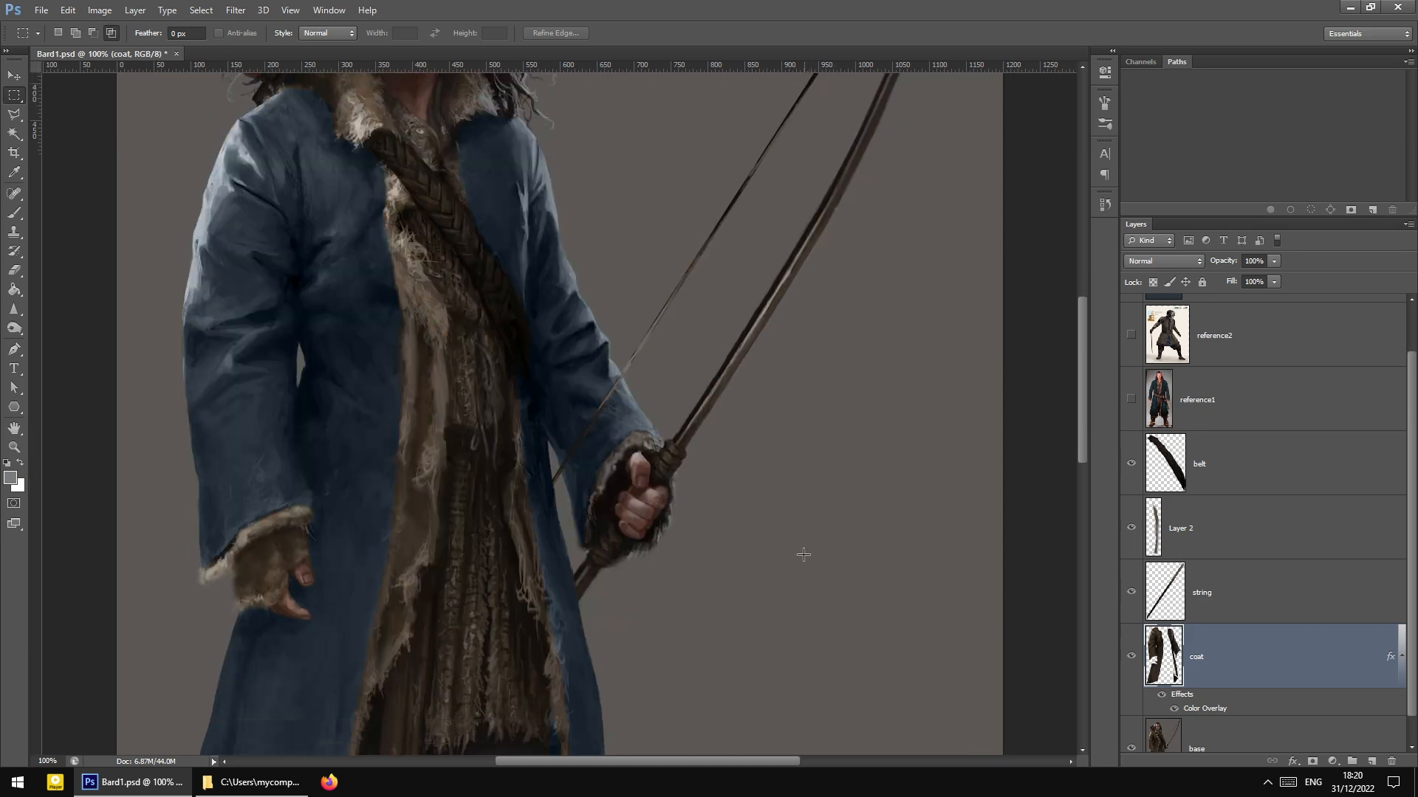
scroll(795, 556, "up", 2)
scroll(835, 506, "up", 2)
scroll(552, 501, "down", 10)
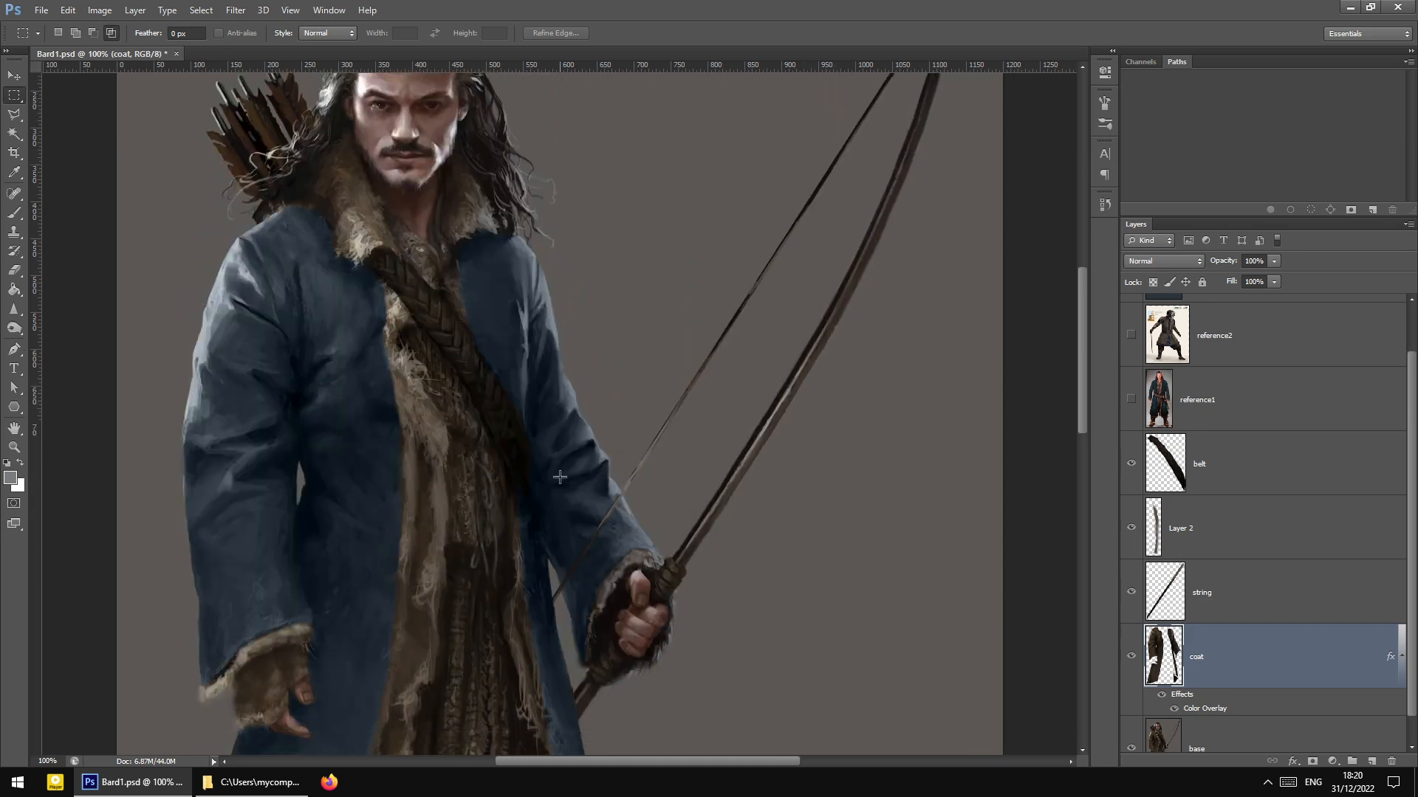
scroll(552, 501, "down", 3)
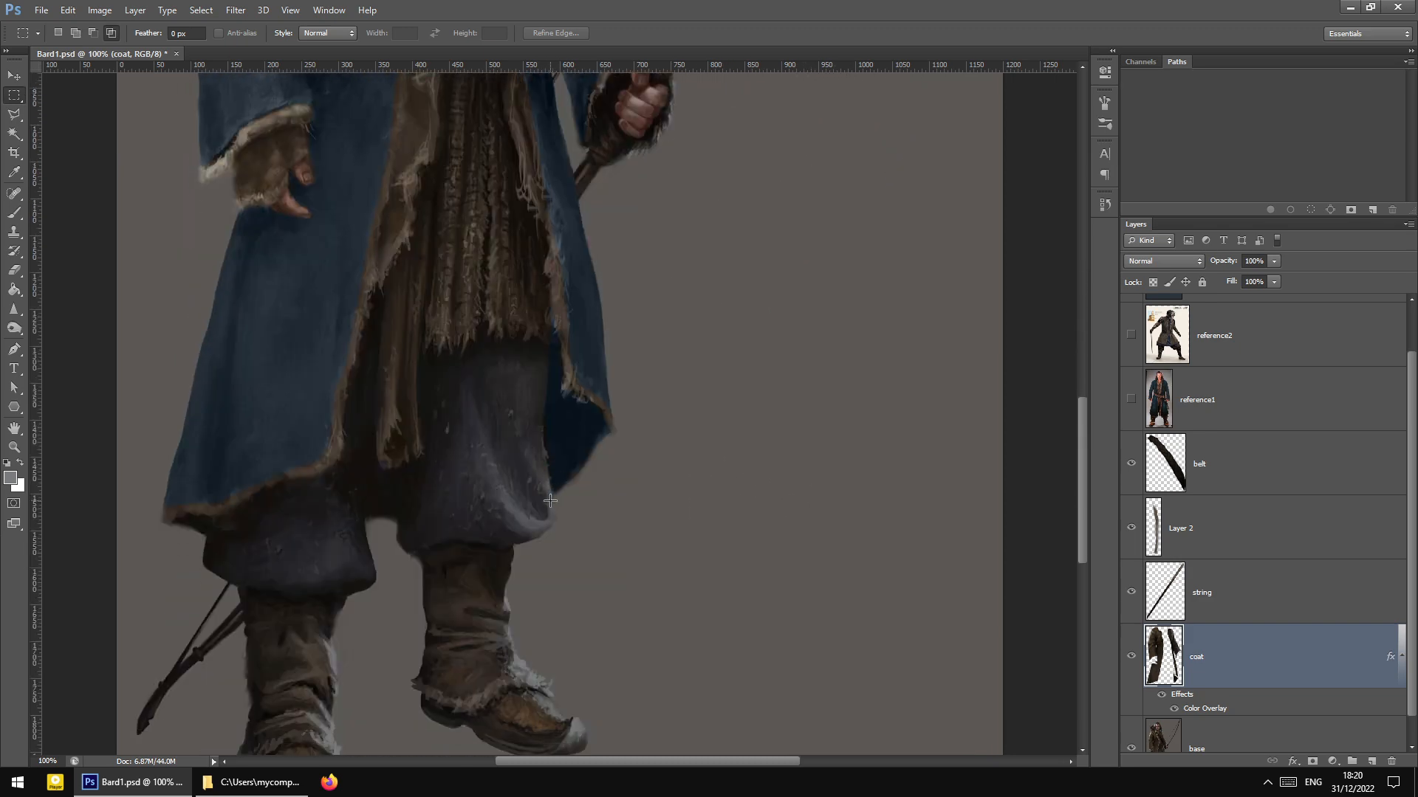
Paint near-black strokes with a soft 13 px brush on the coat layer beside the hanging cloth strip and at the tunic's fringe
scroll(364, 426, "up", 2)
scroll(359, 426, "up", 4)
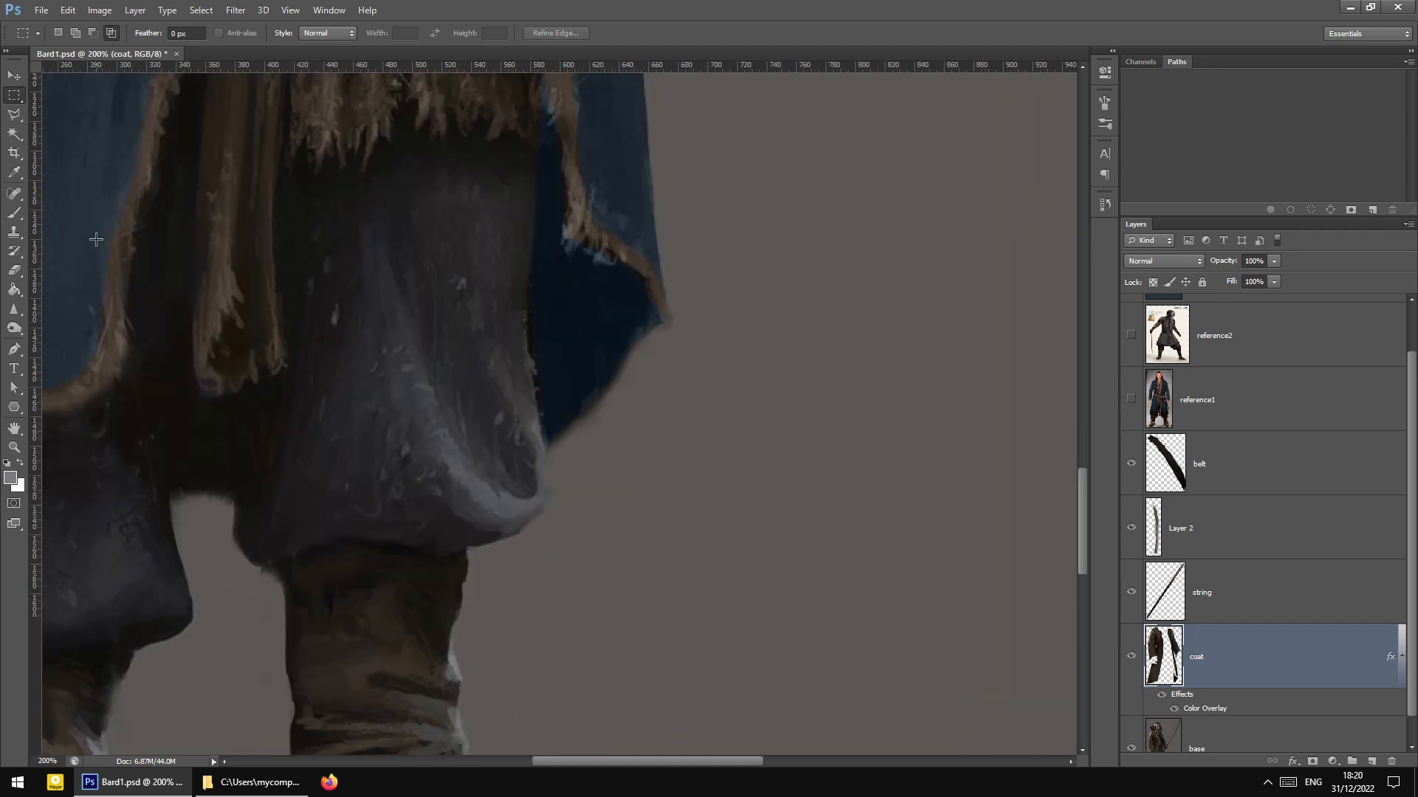
left_click(14, 212)
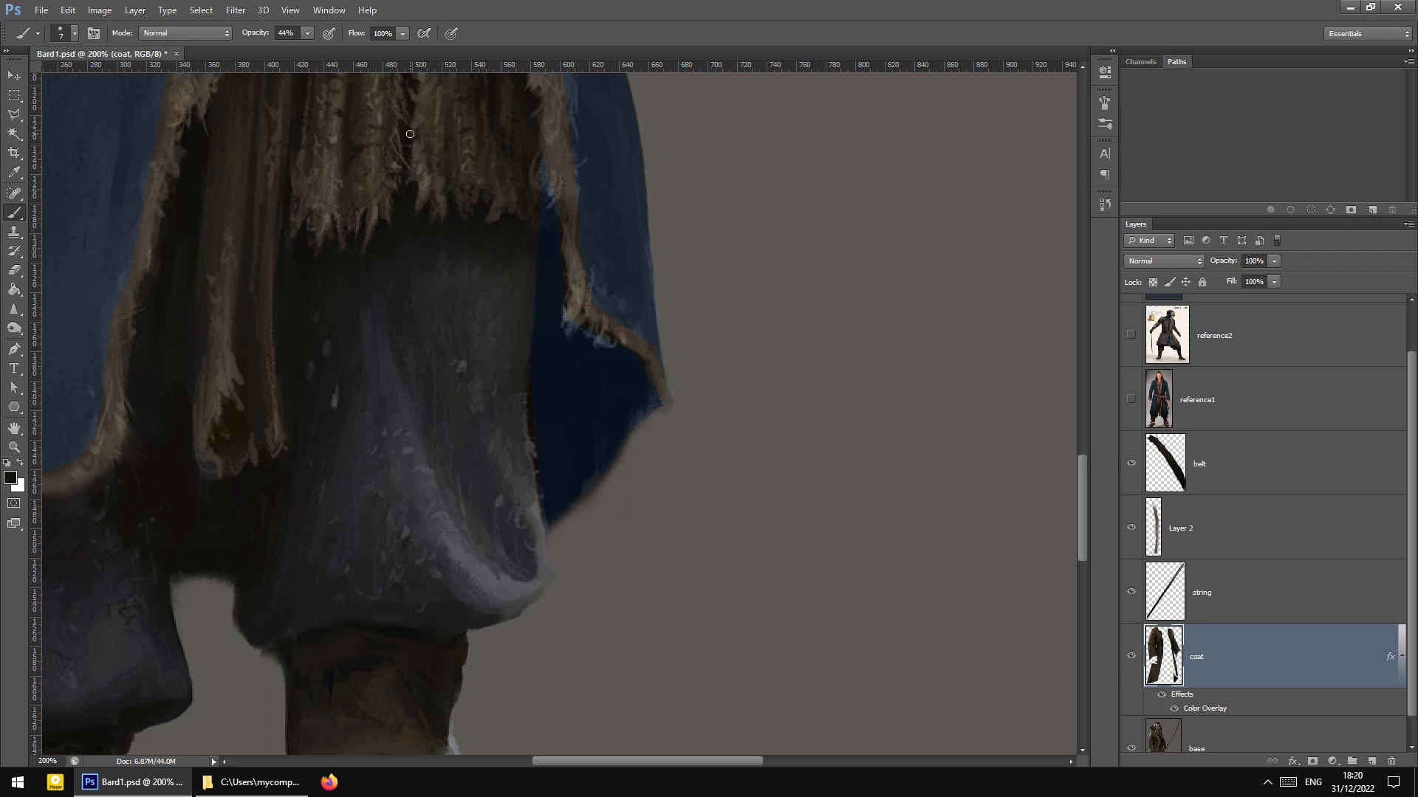
scroll(410, 134, "up", 3)
right_click(305, 360)
left_click_drag(314, 390, 318, 389)
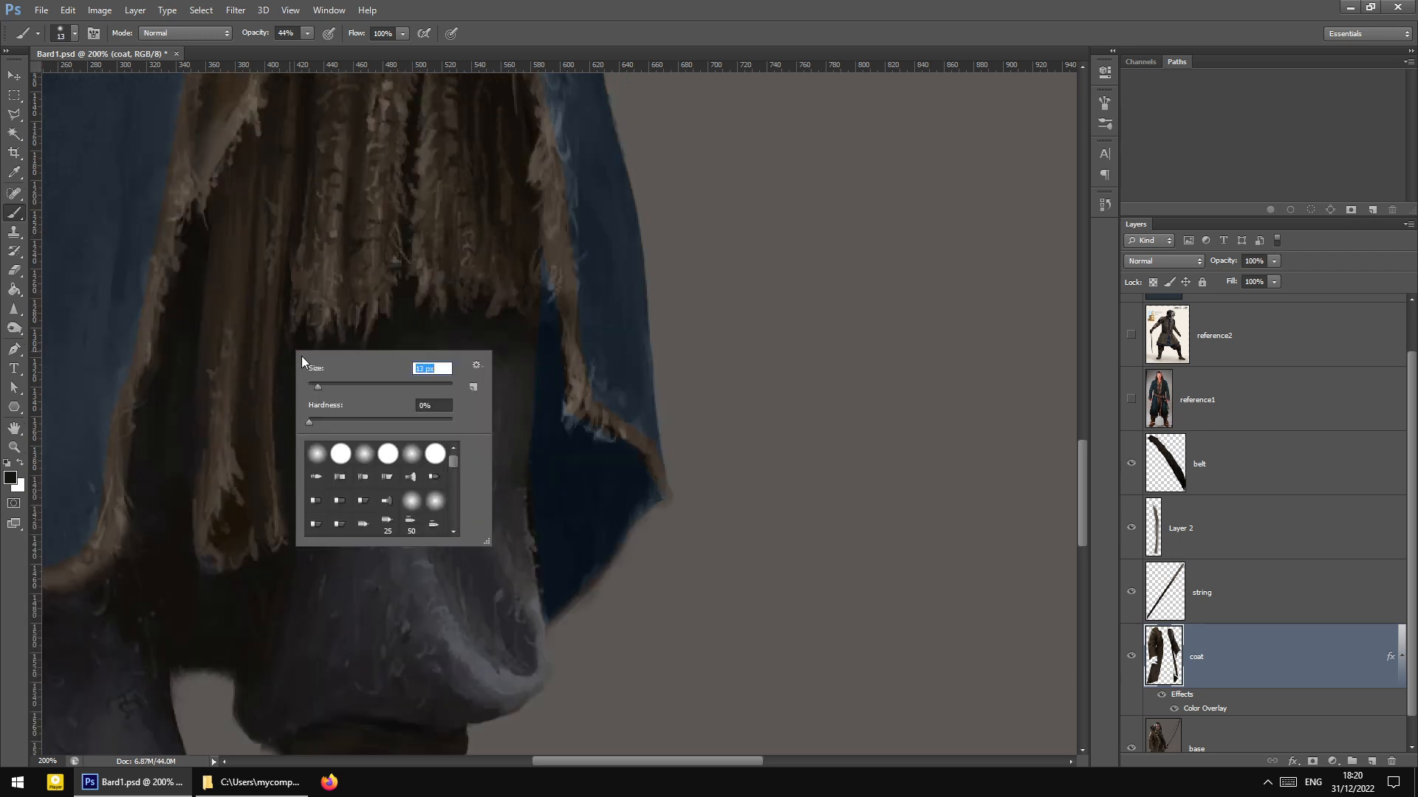
left_click(286, 405)
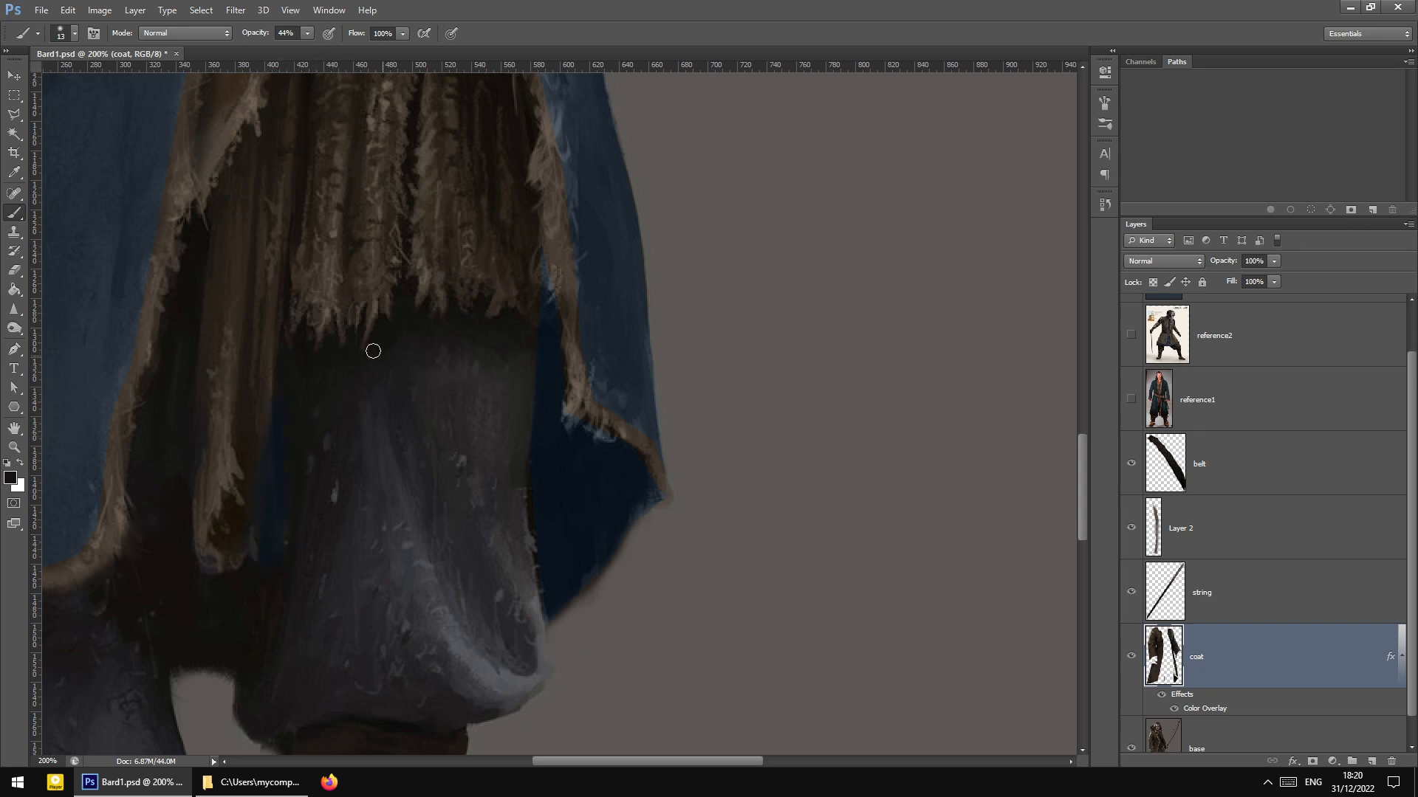
scroll(340, 335, "up", 2)
mouse_move(309, 372)
left_mouse_down()
mouse_move(337, 346)
mouse_move(316, 337)
mouse_move(328, 380)
left_mouse_up()
Set the brush opacity to 57% and paint over the tunic's fringed lower edge on the coat layer
left_click(308, 33)
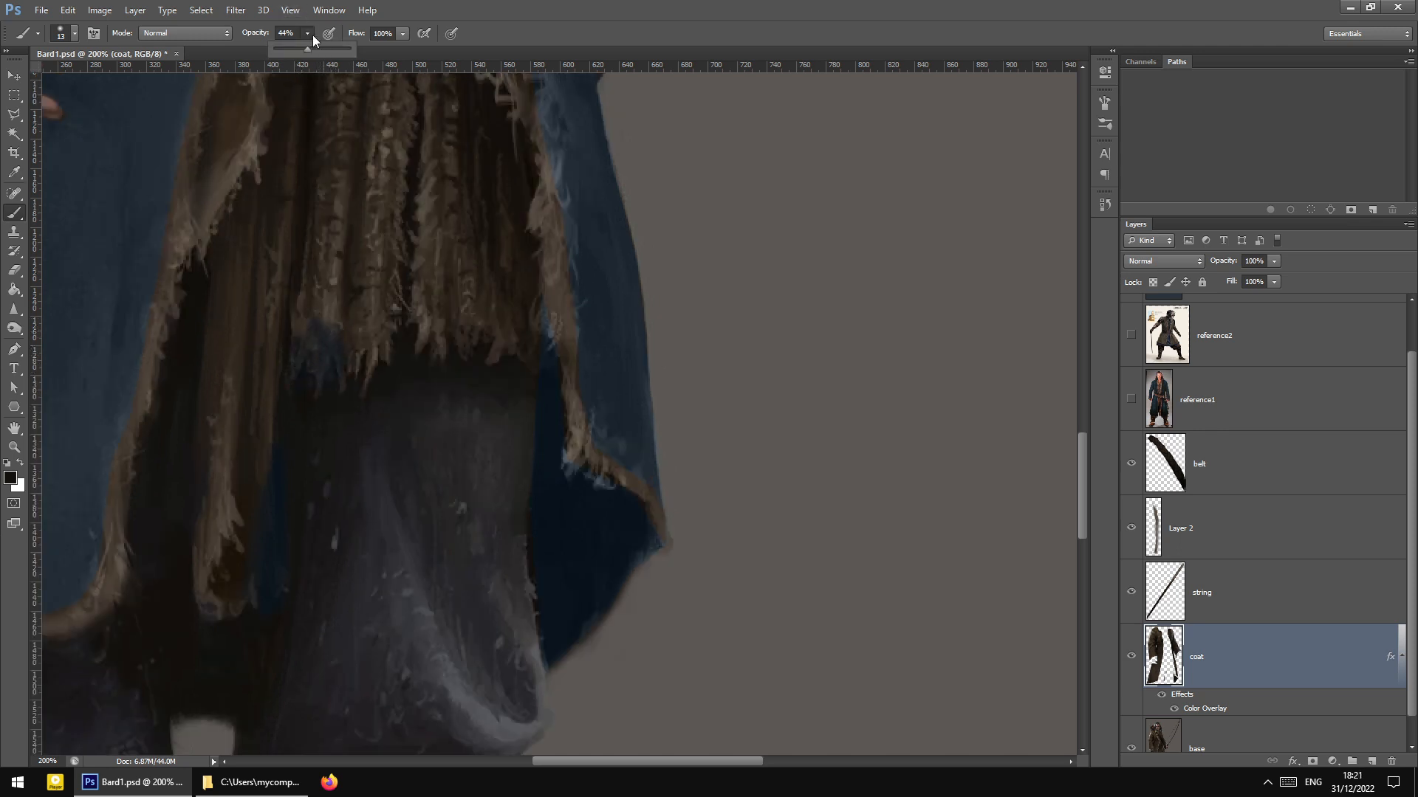
left_click(360, 373)
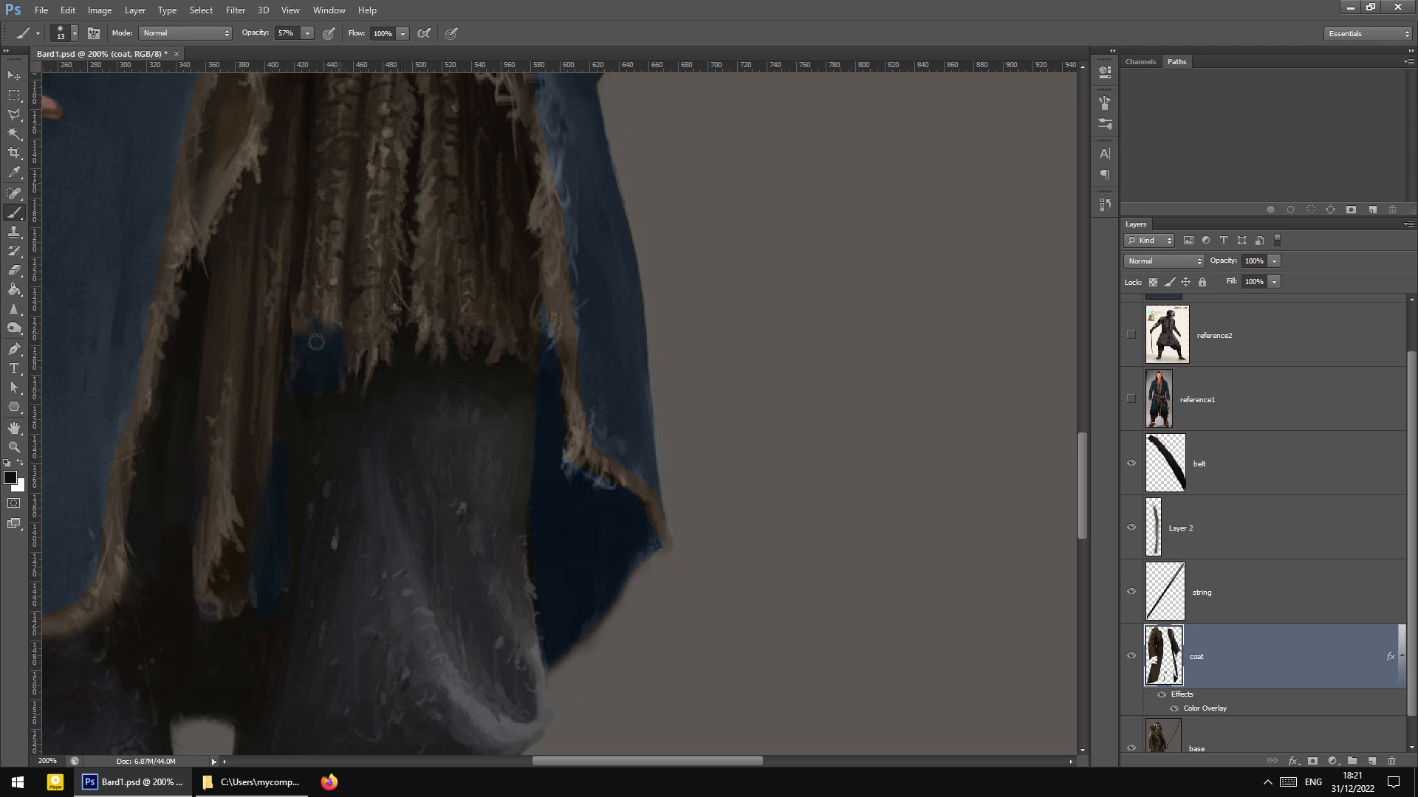
mouse_move(334, 351)
left_mouse_down()
mouse_move(364, 369)
mouse_move(384, 334)
mouse_move(345, 355)
left_mouse_up()
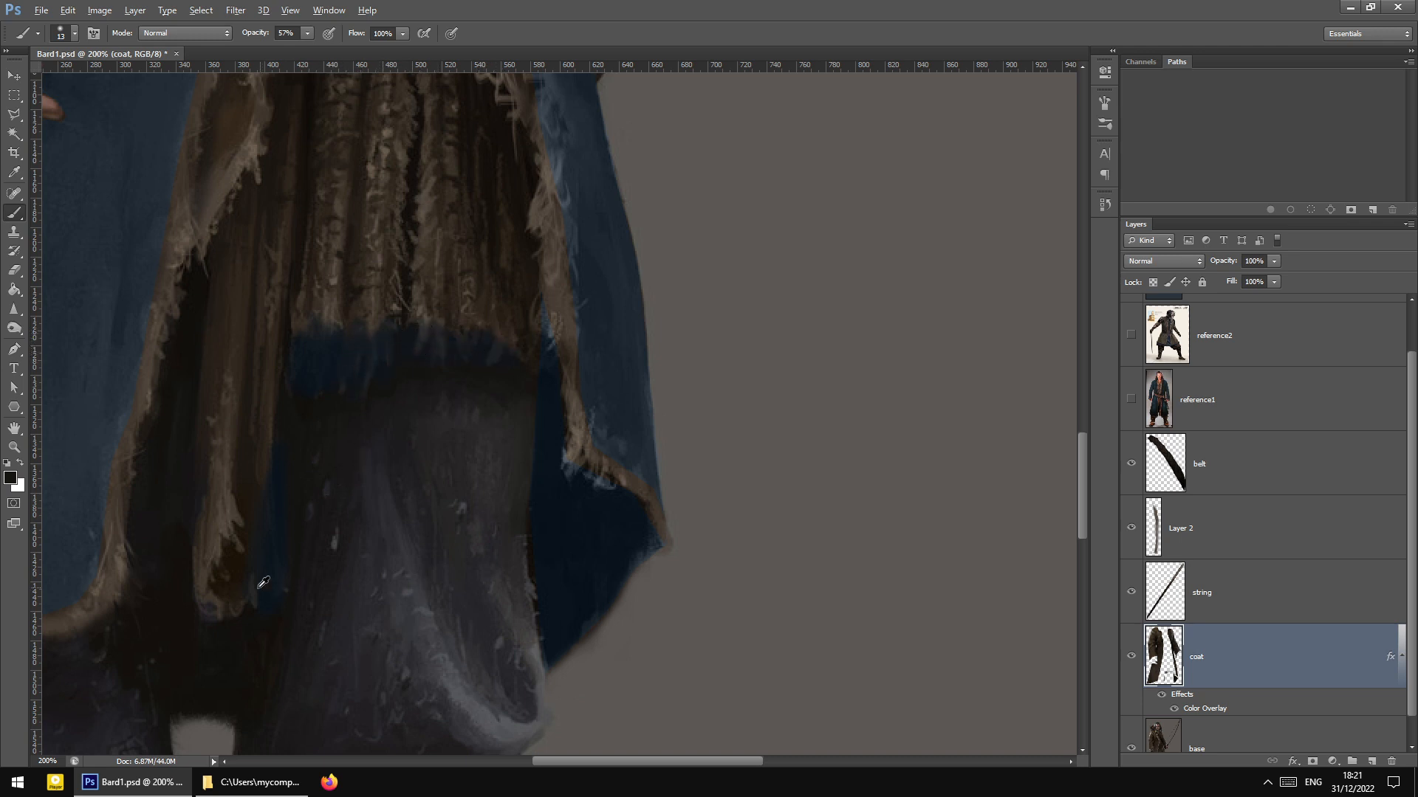
Set the brush size to 16 px and paint down the outer edge of the hanging cloth strip
scroll(196, 497, "down", 2)
scroll(177, 473, "down", 1)
right_click(199, 317)
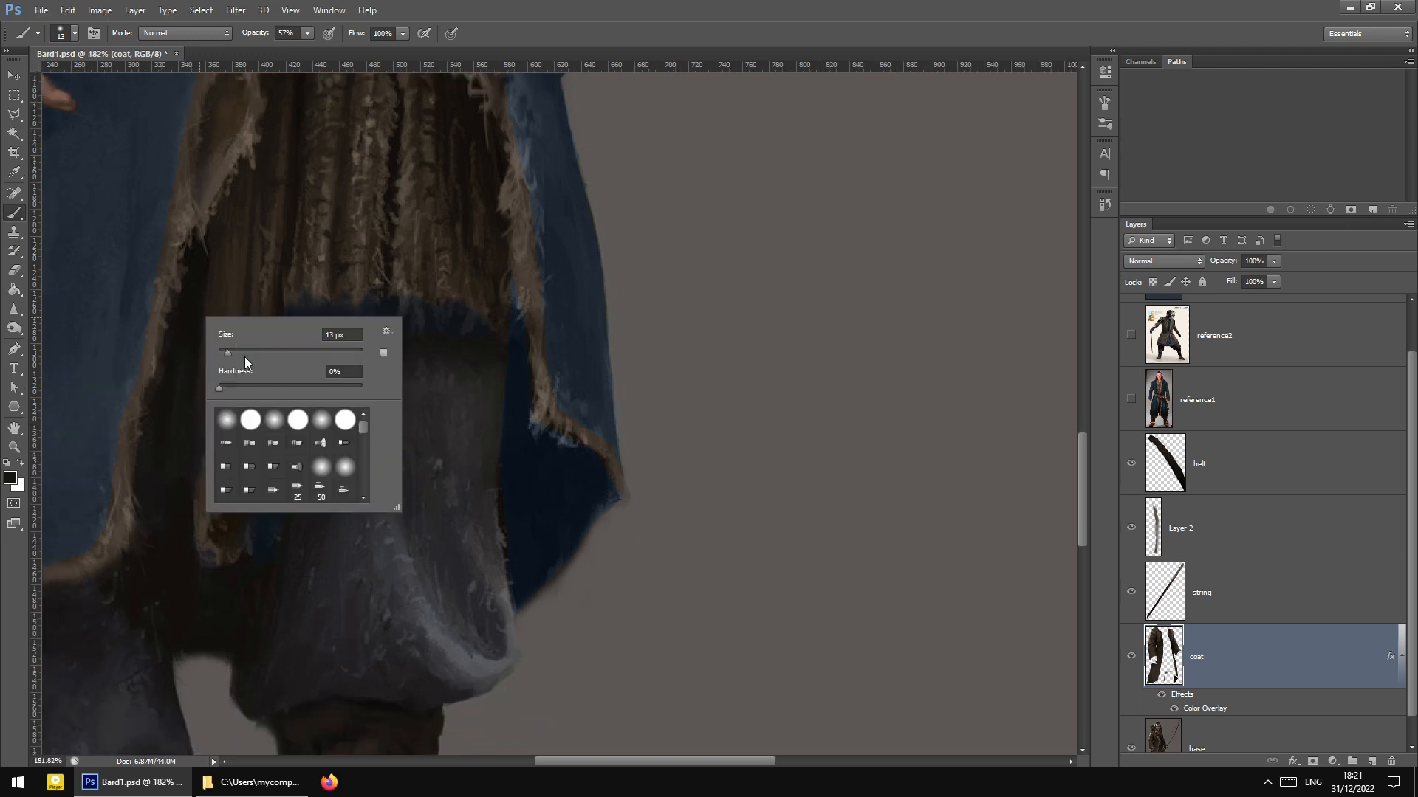
left_click(231, 352)
key("Return")
left_click_drag(208, 405, 208, 486)
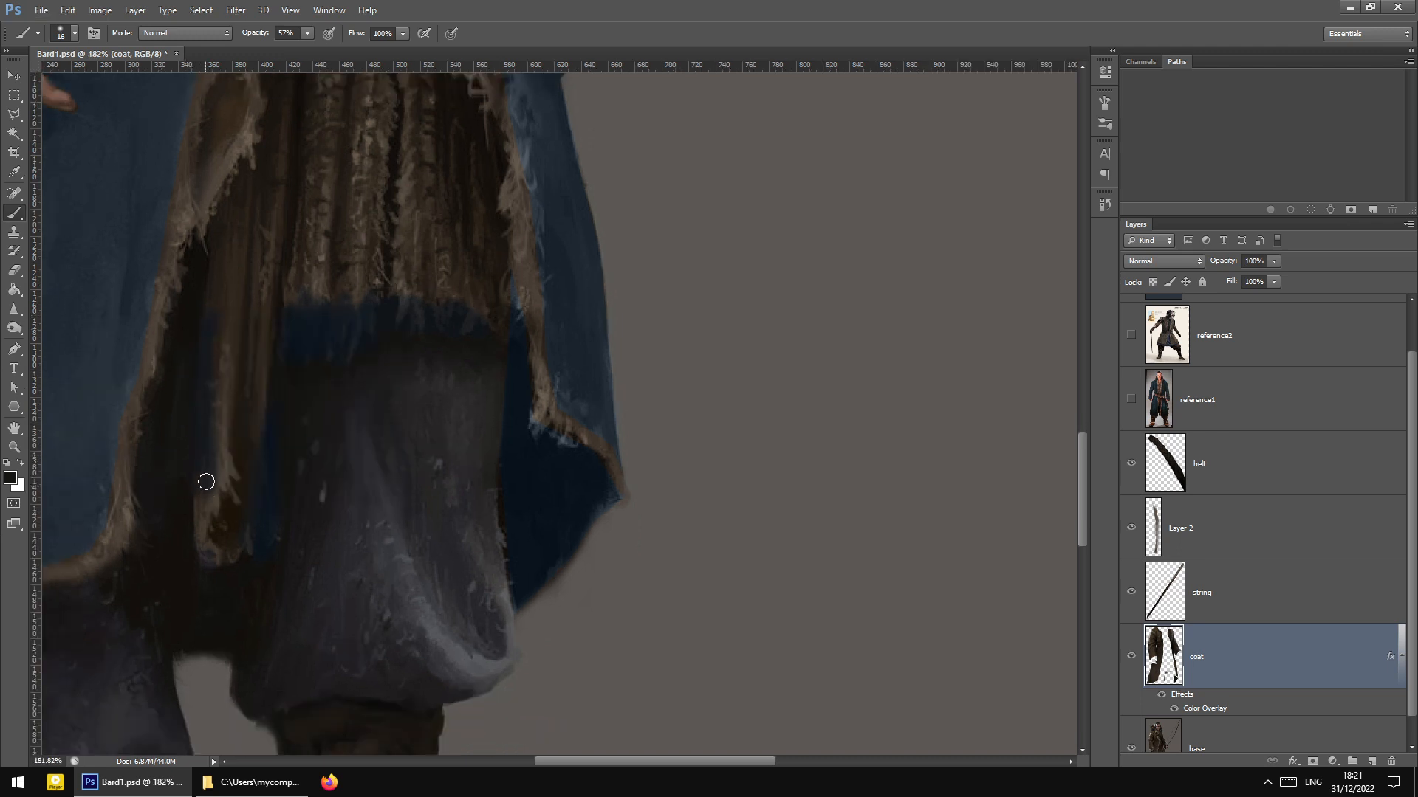
Enlarge the brush to 44 px and paint over the lower part of the hanging cloth strip
right_click(215, 407)
left_click(263, 441)
left_click(252, 476)
mouse_move(231, 336)
left_mouse_down()
mouse_move(252, 425)
mouse_move(230, 414)
mouse_move(207, 503)
mouse_move(214, 592)
mouse_move(211, 506)
mouse_move(228, 458)
mouse_move(249, 503)
mouse_move(251, 468)
left_mouse_up()
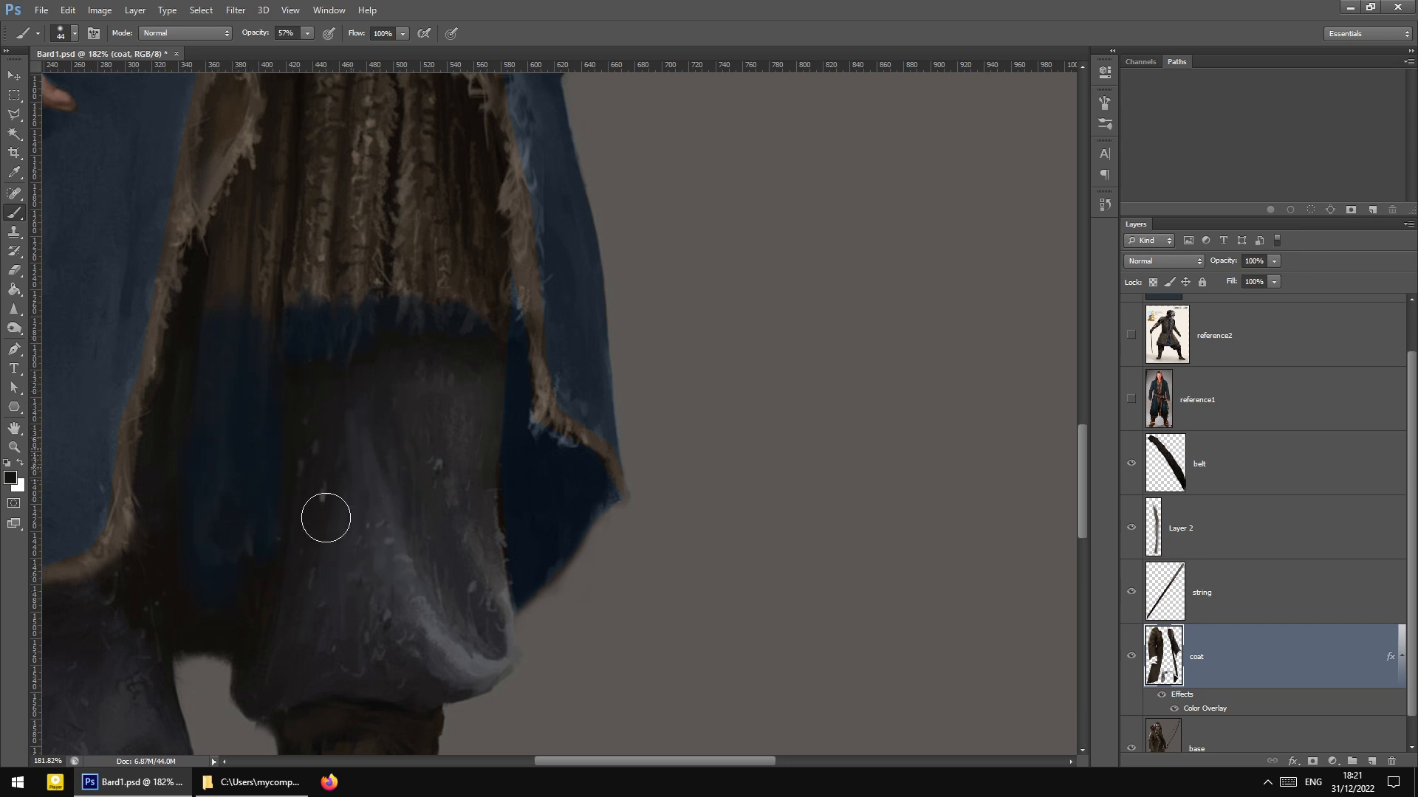
Paint a wider dark band across the tunic's lower edge above the trousers on the coat layer
scroll(326, 518, "up", 2)
key("alt")
scroll(402, 487, "up", 2)
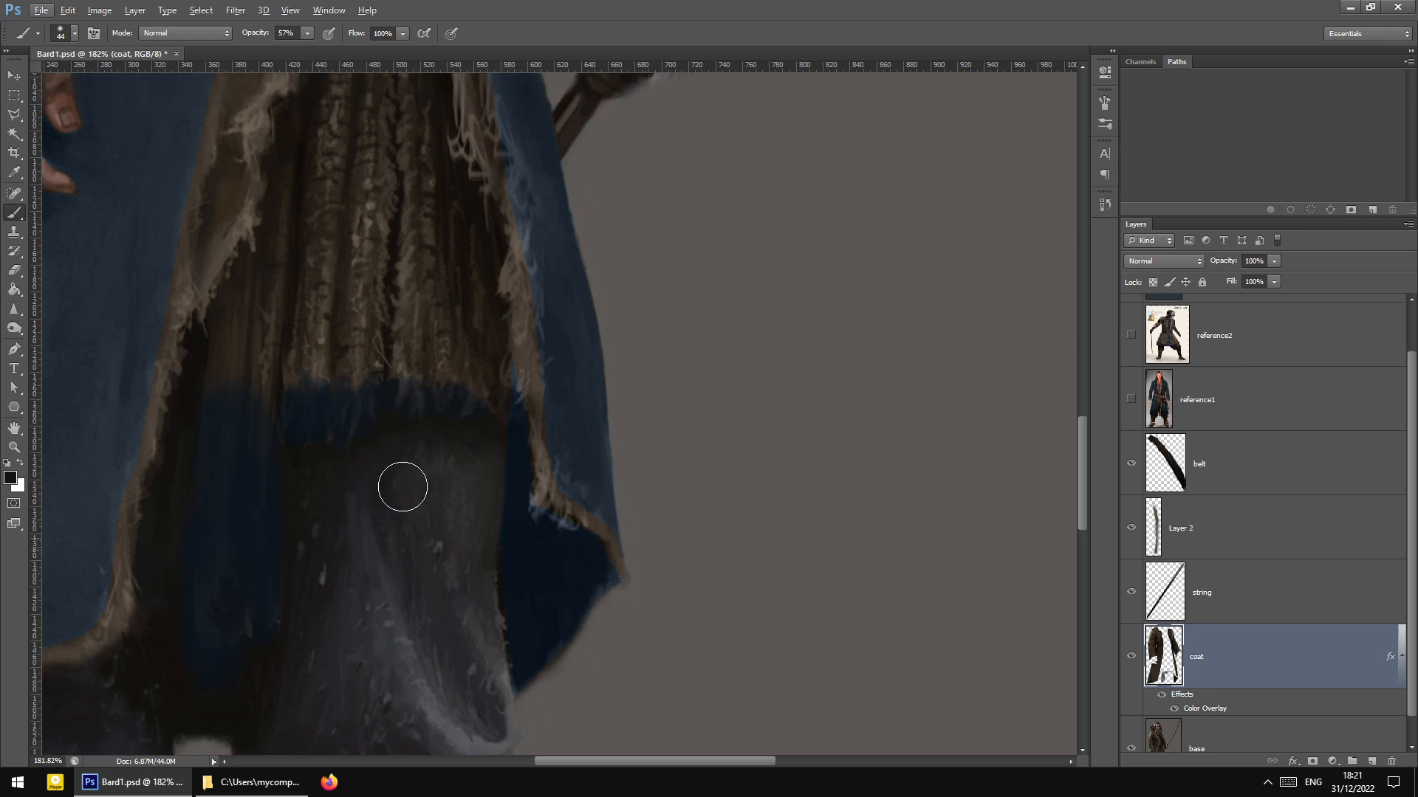
scroll(402, 487, "up", 1)
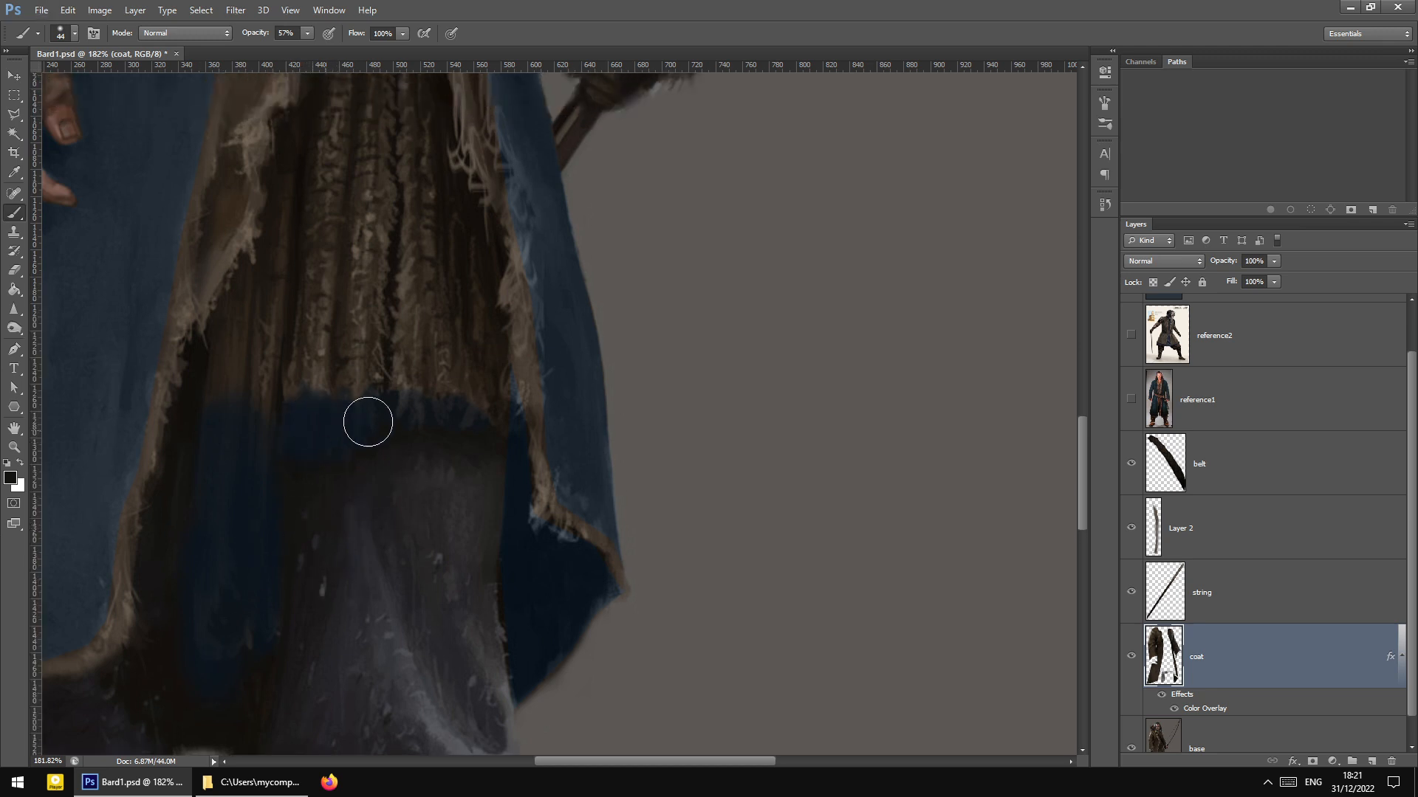
mouse_move(368, 422)
left_mouse_down()
mouse_move(471, 421)
mouse_move(310, 405)
mouse_move(482, 426)
left_mouse_up()
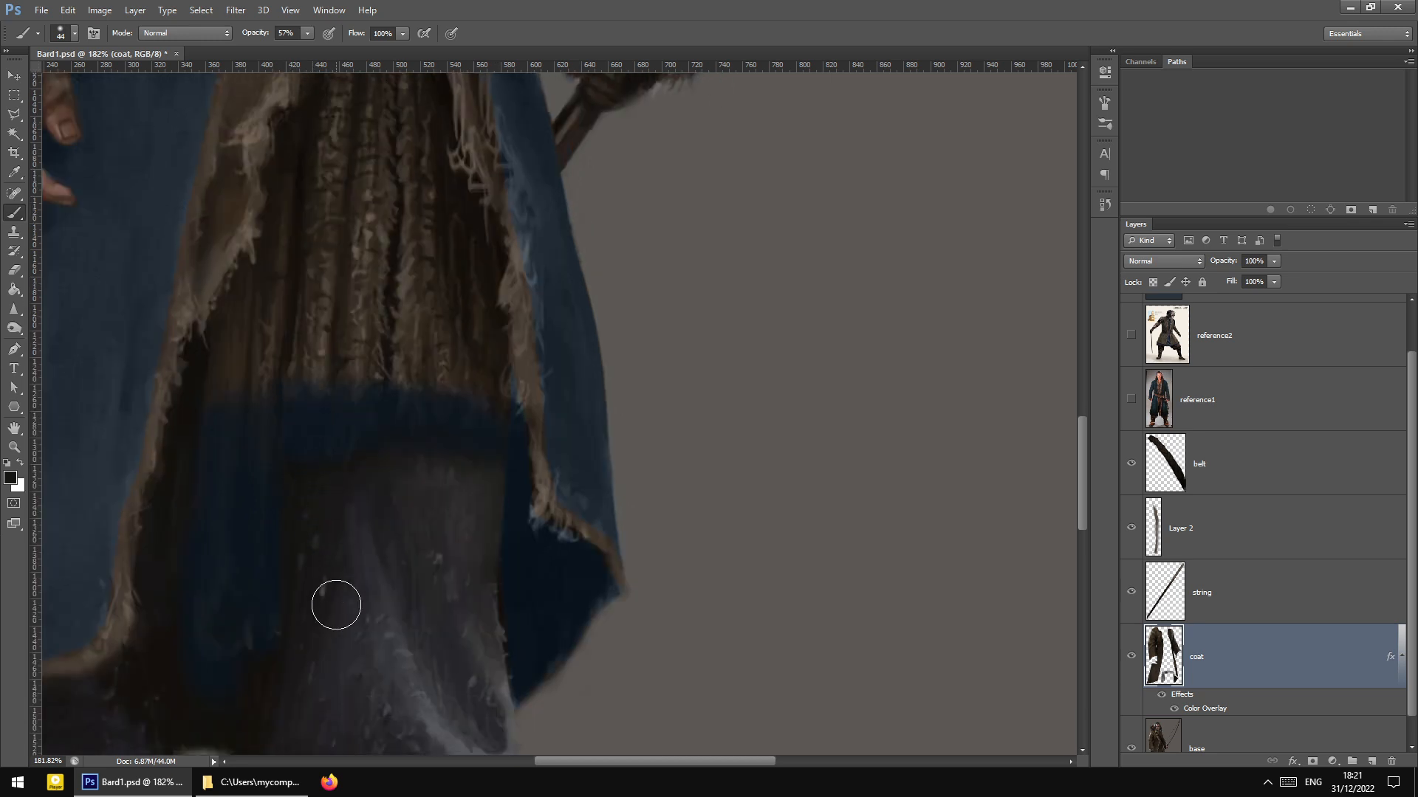
scroll(355, 583, "down", 3)
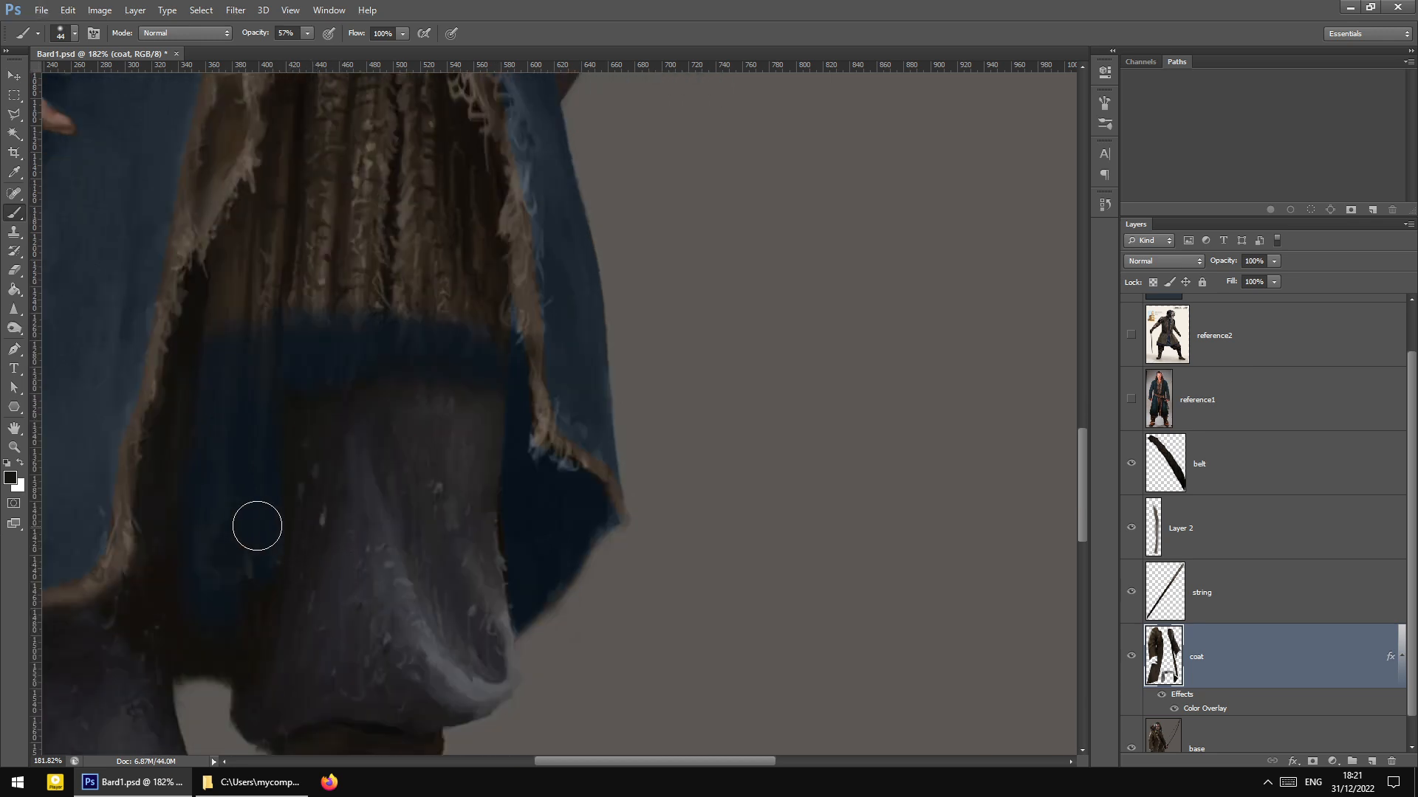
Paint more dark colour over the hanging cloth strip on the coat layer, raising the brush opacity to 100%
mouse_move(257, 526)
left_mouse_down()
mouse_move(235, 575)
mouse_move(248, 392)
mouse_move(220, 453)
mouse_move(225, 411)
left_mouse_up()
left_click(11, 478)
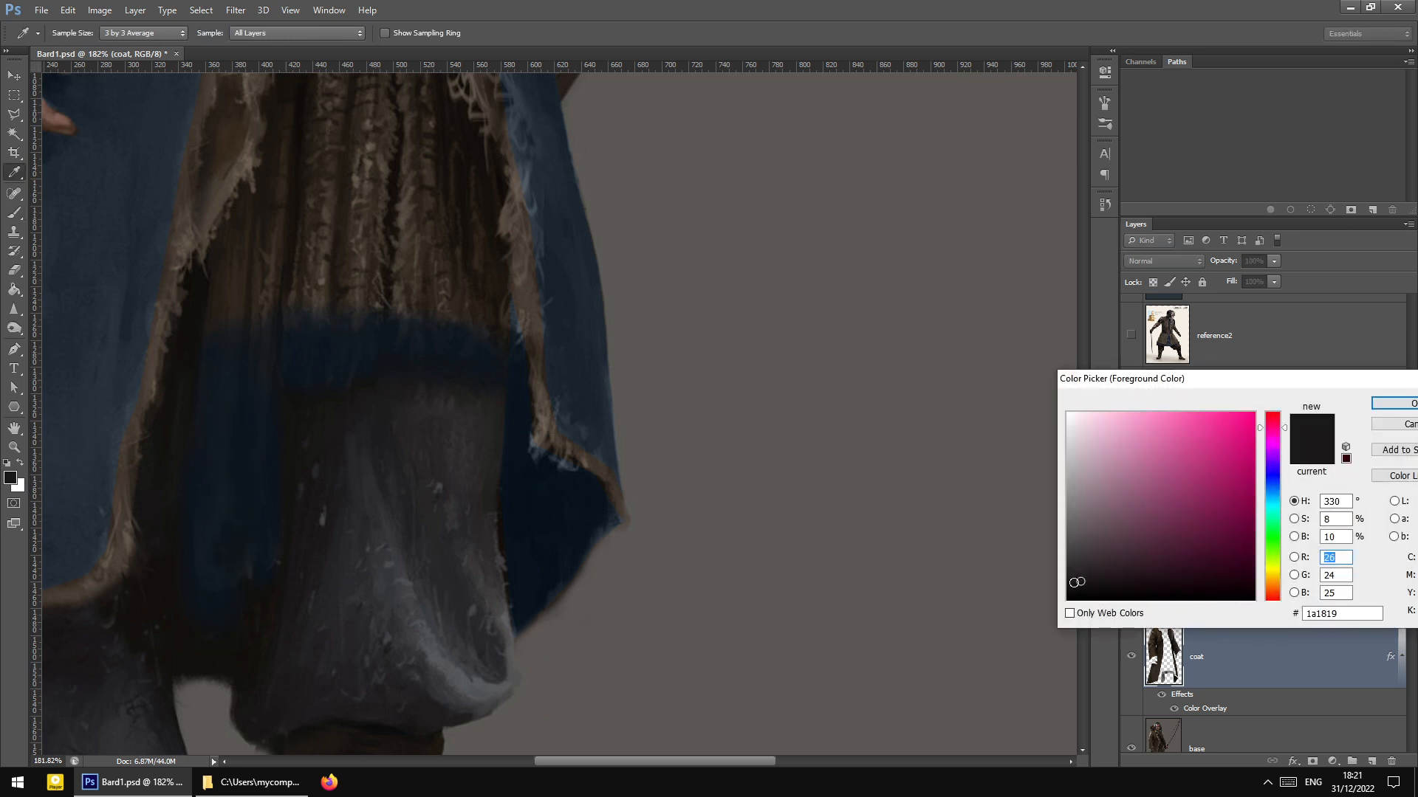
left_click(1394, 403)
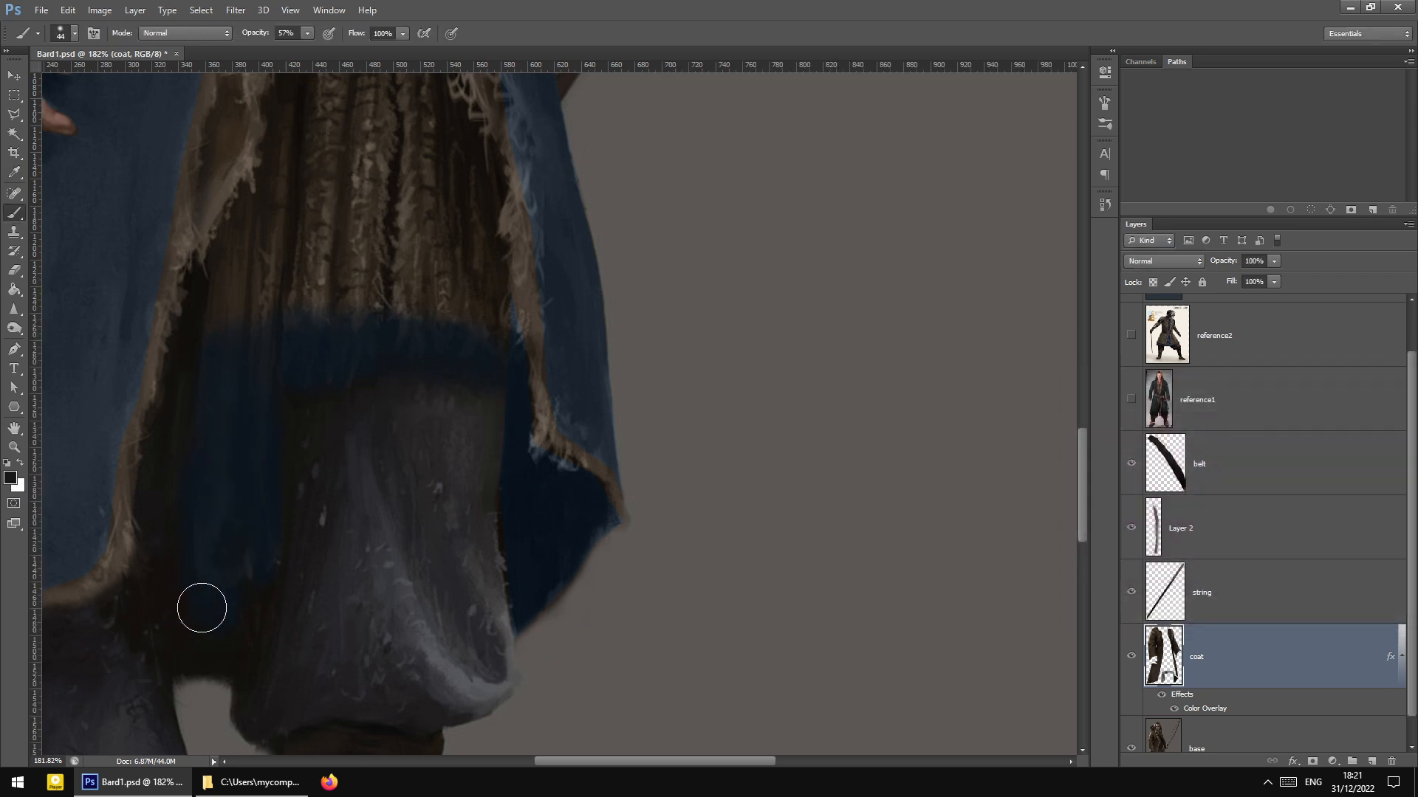
mouse_move(202, 607)
left_mouse_down()
mouse_move(222, 346)
mouse_move(281, 349)
left_mouse_up()
scroll(522, 380, "up", 2)
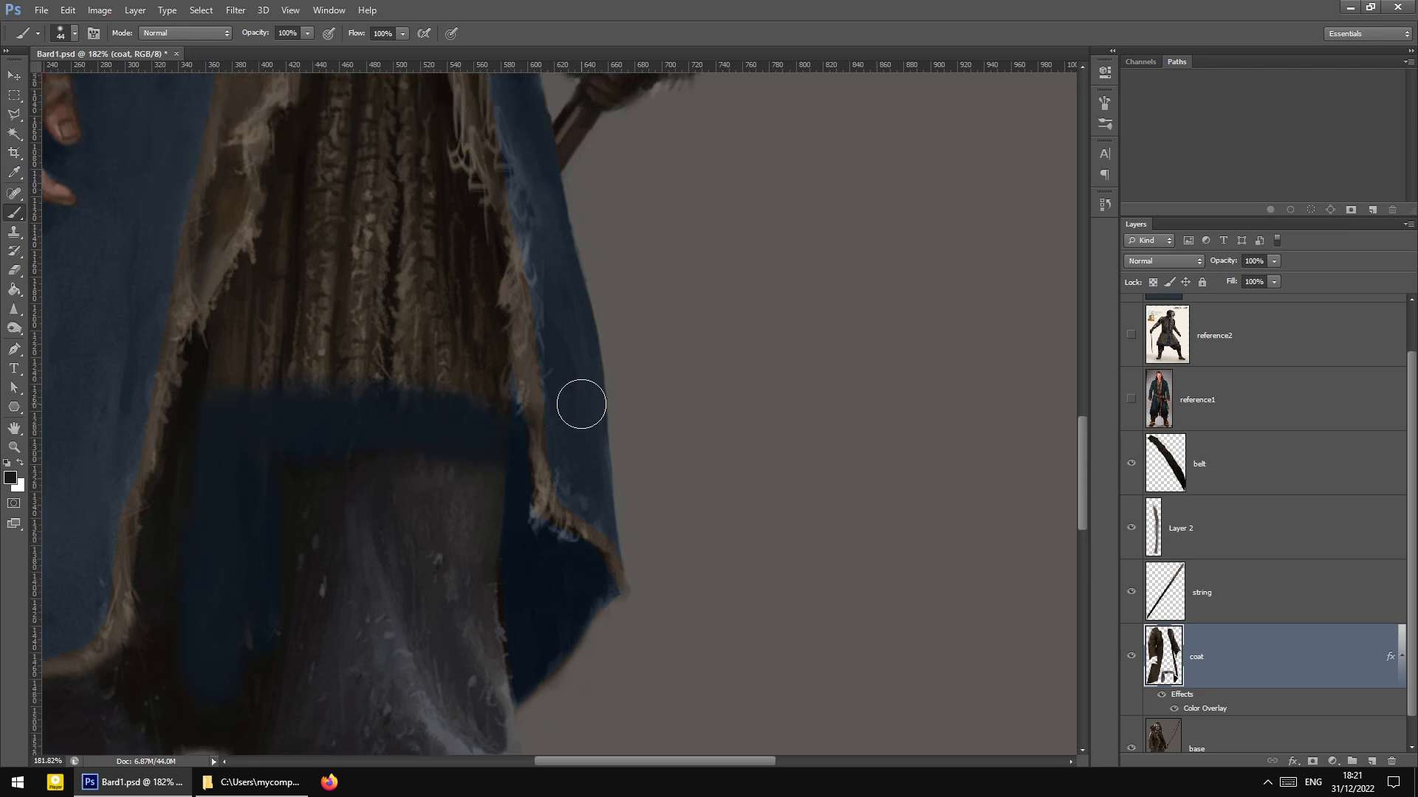
key("ctrl+minus")
key("ctrl+minus")
key("ctrl+plus")
key("ctrl+plus")
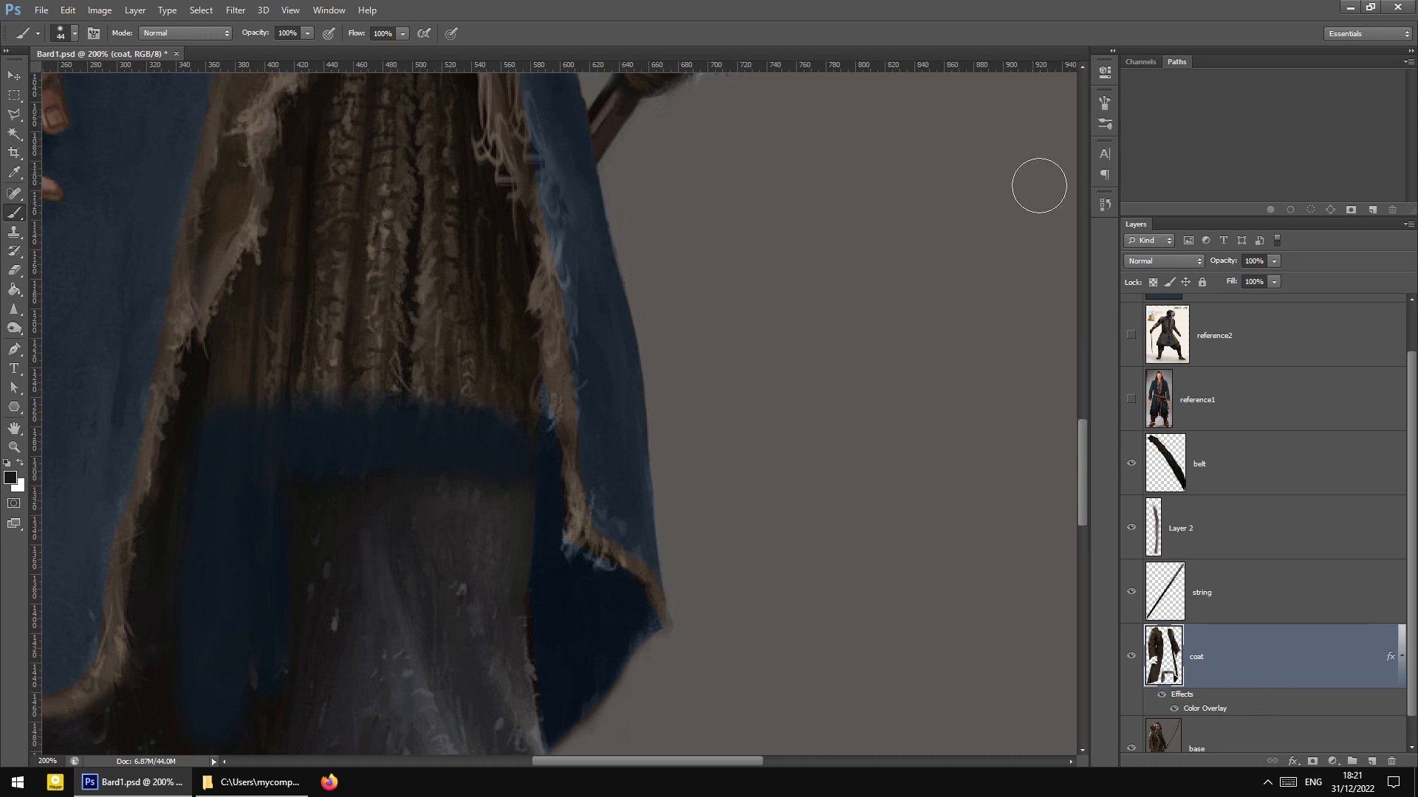
Outline the repainted area inside the coat's lower opening with the Polygonal Lasso, delete it from the coat layer and deselect
left_click(13, 97)
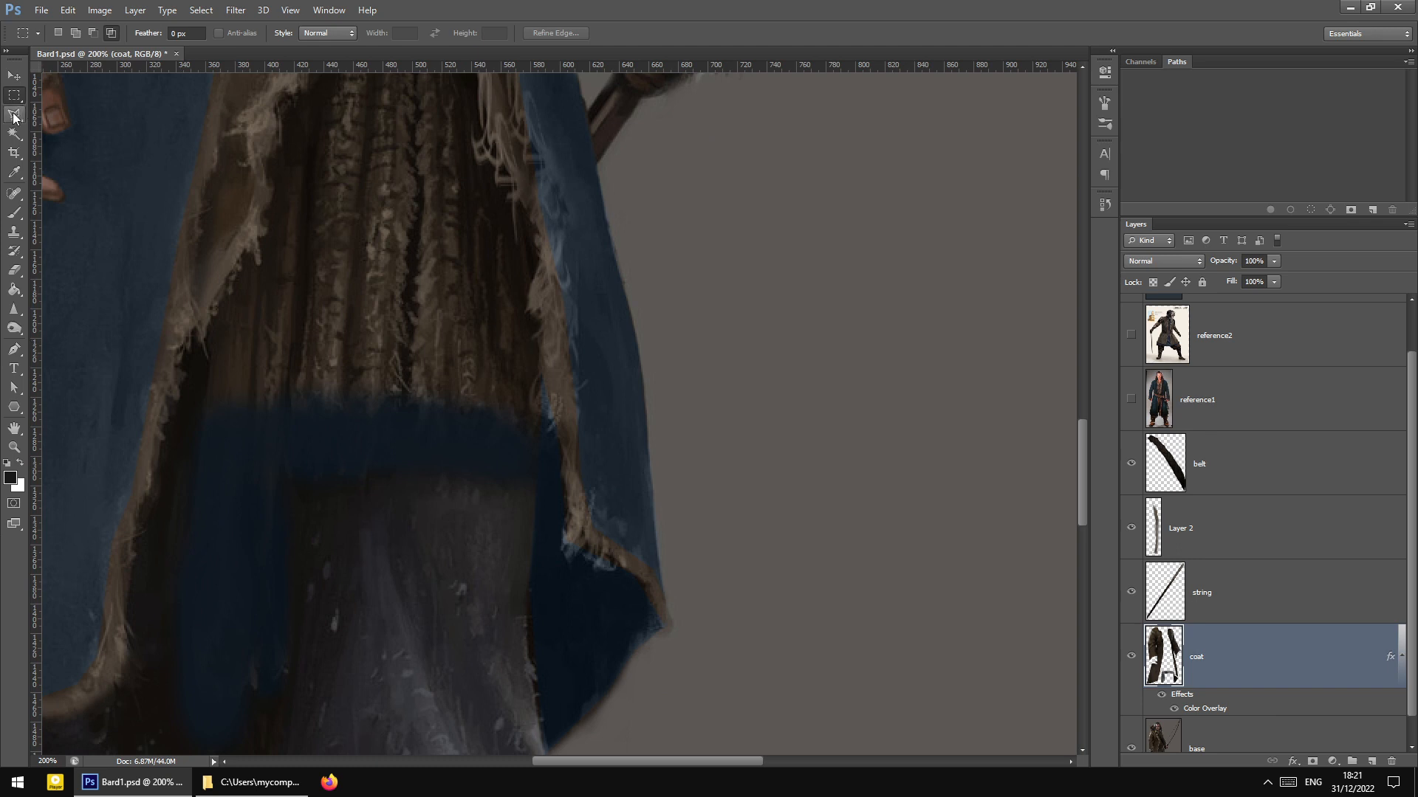
left_click(14, 117)
left_click(125, 694)
left_click(192, 367)
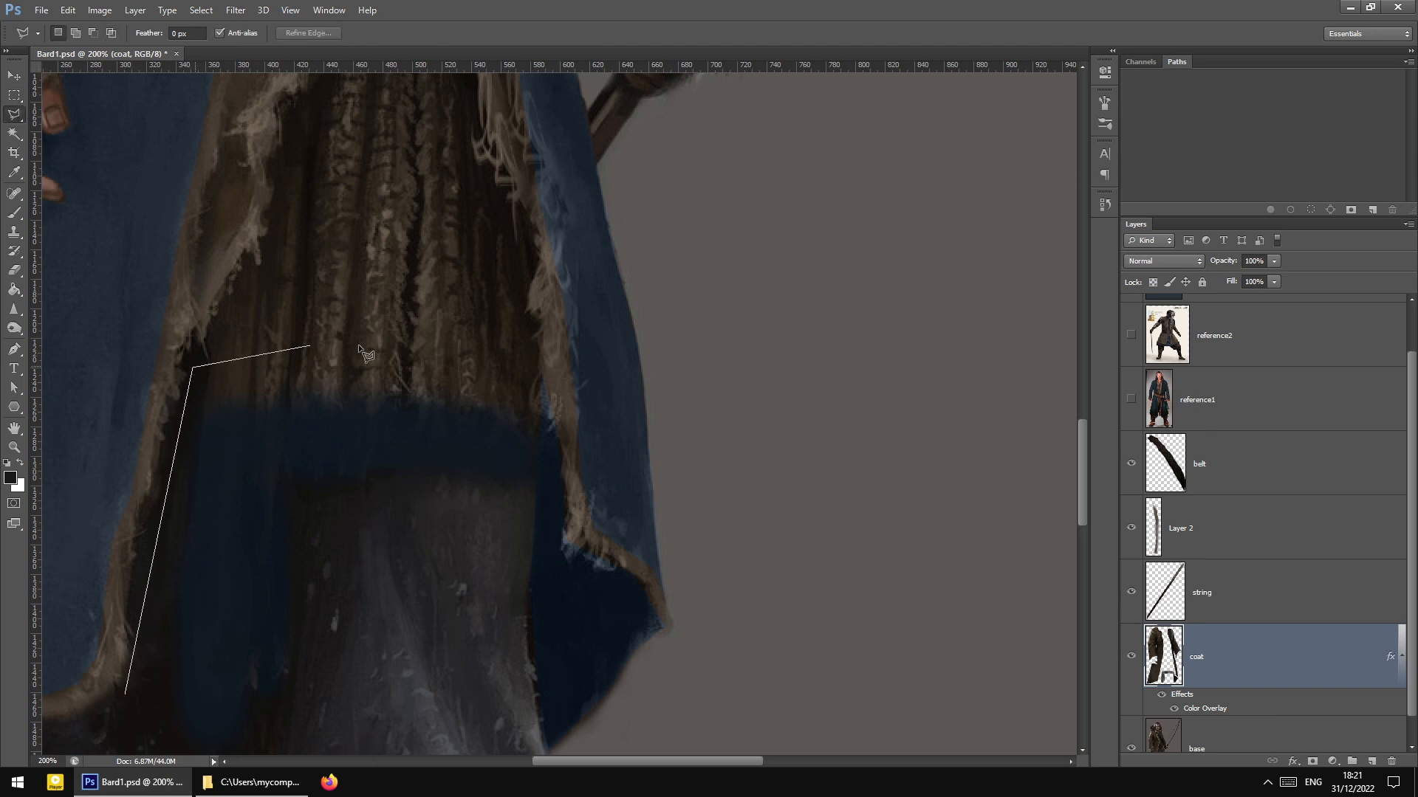
left_click(531, 371)
left_click(553, 440)
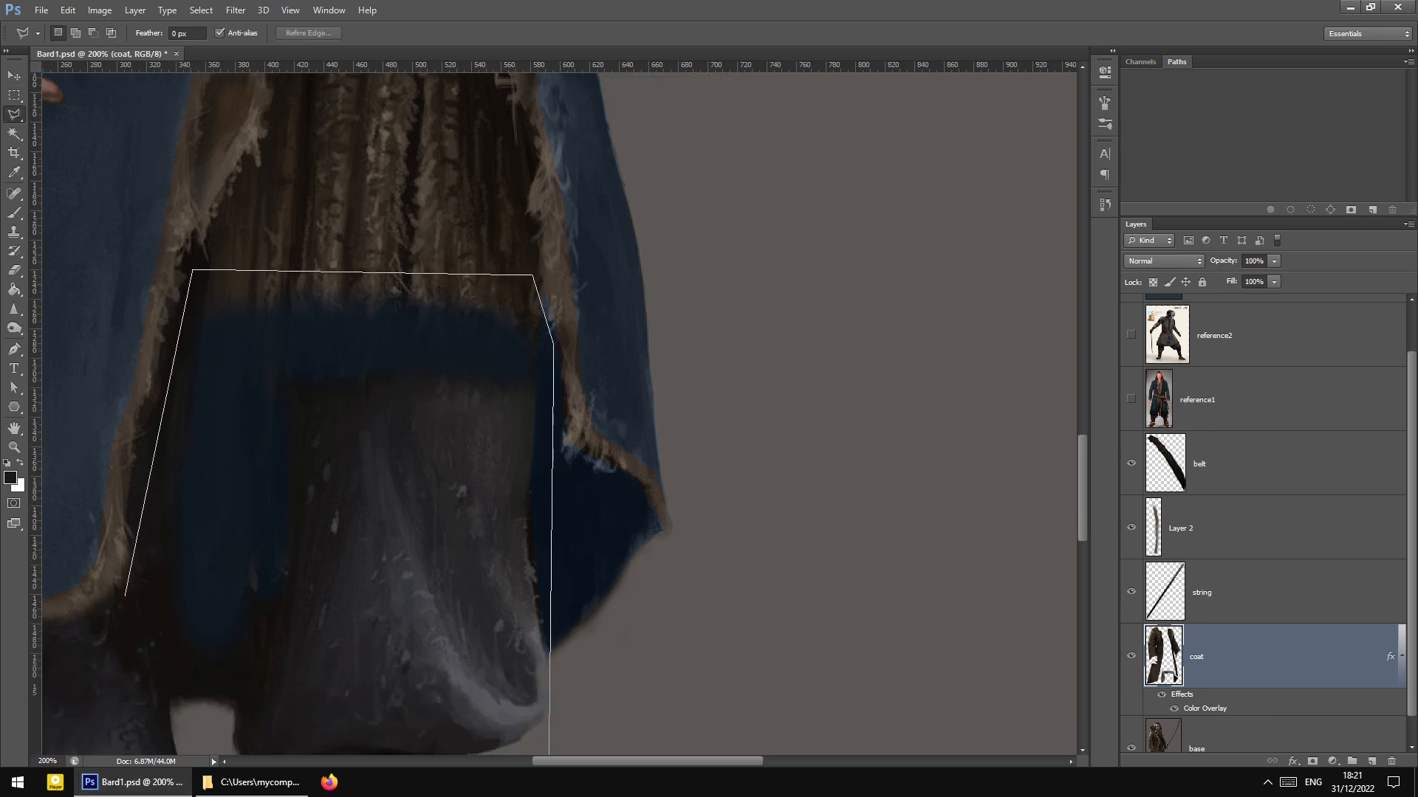
left_click(537, 650)
left_click(183, 598)
left_click(125, 537)
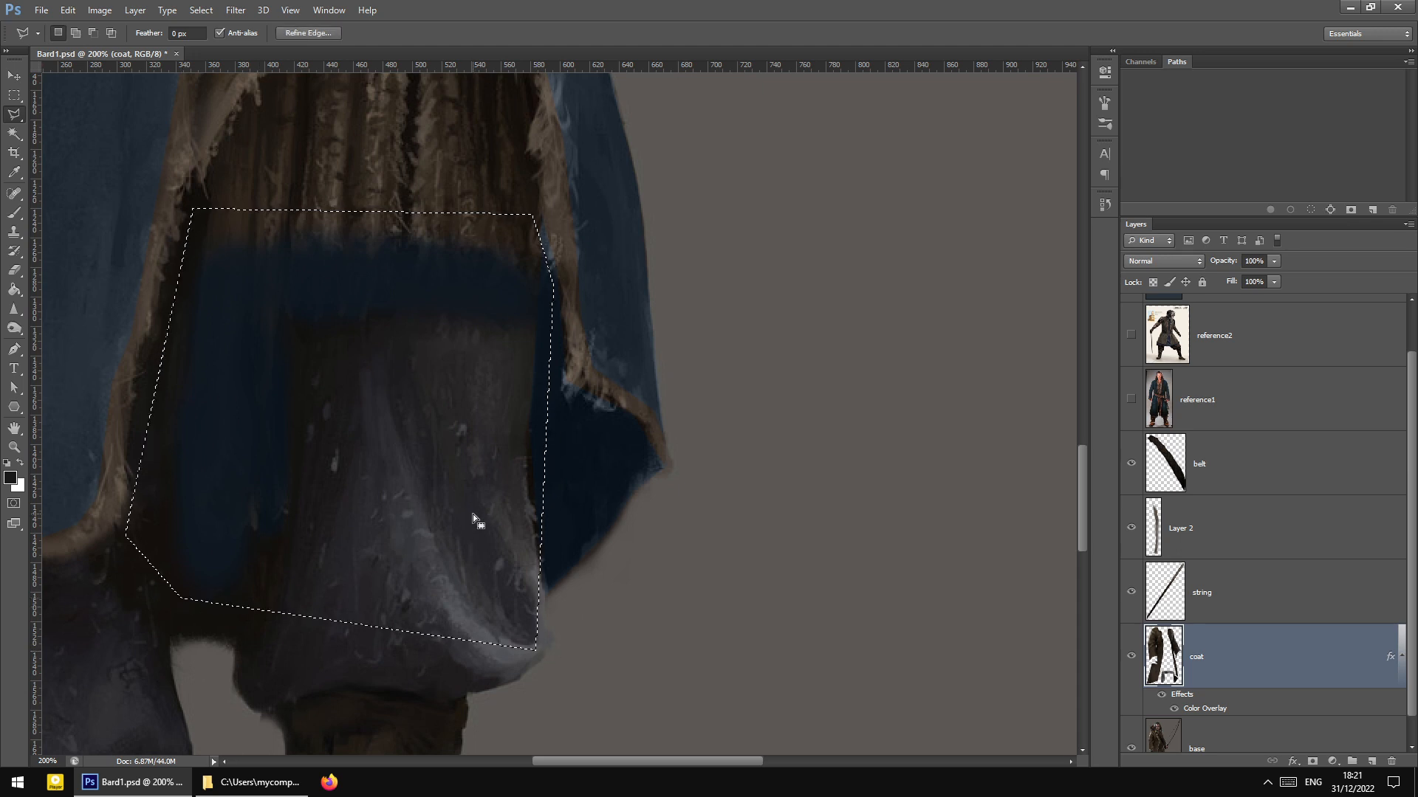
key("Delete")
key("ctrl+d")
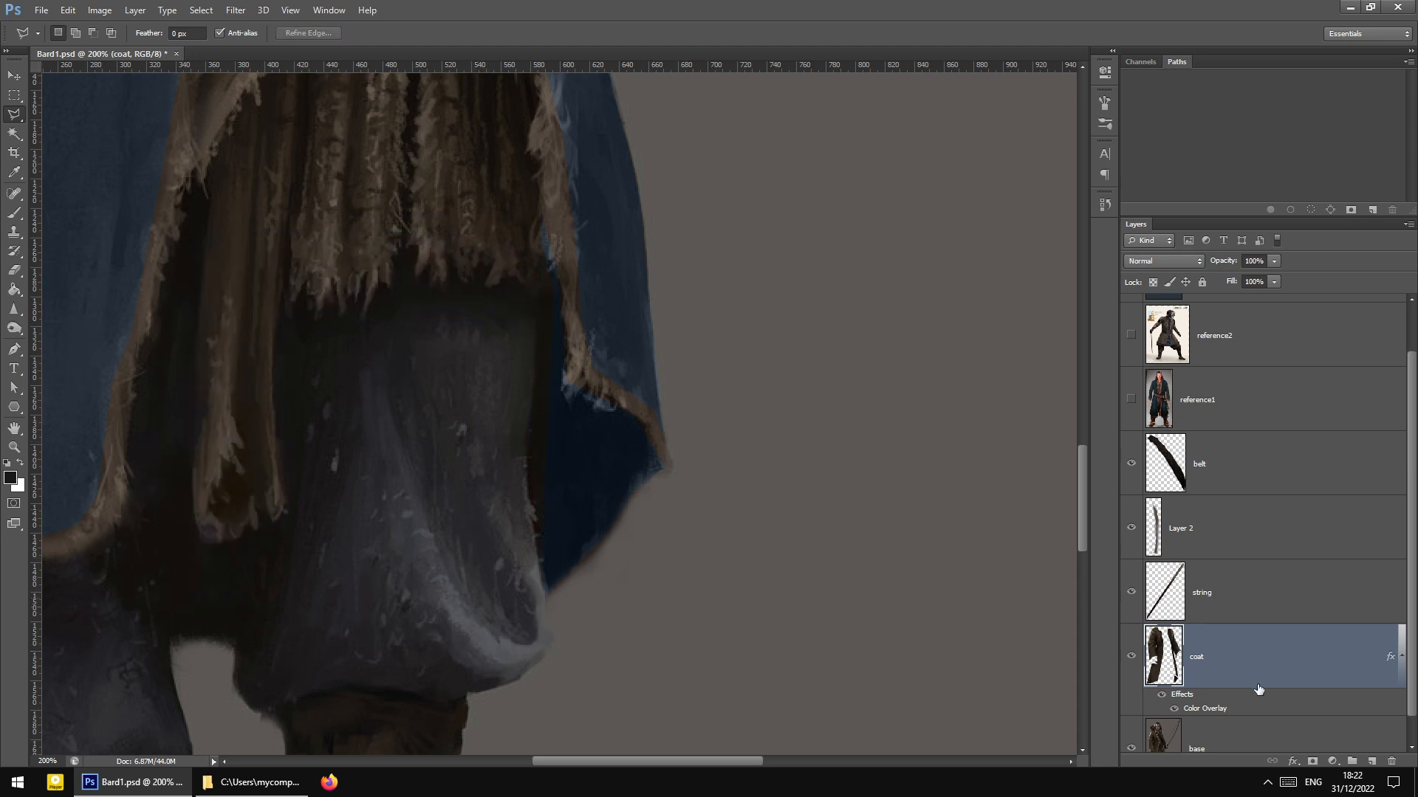
On the base layer, paint dark shadow colour over the hanging cloth strip inside the coat's lower opening
left_click(1197, 727)
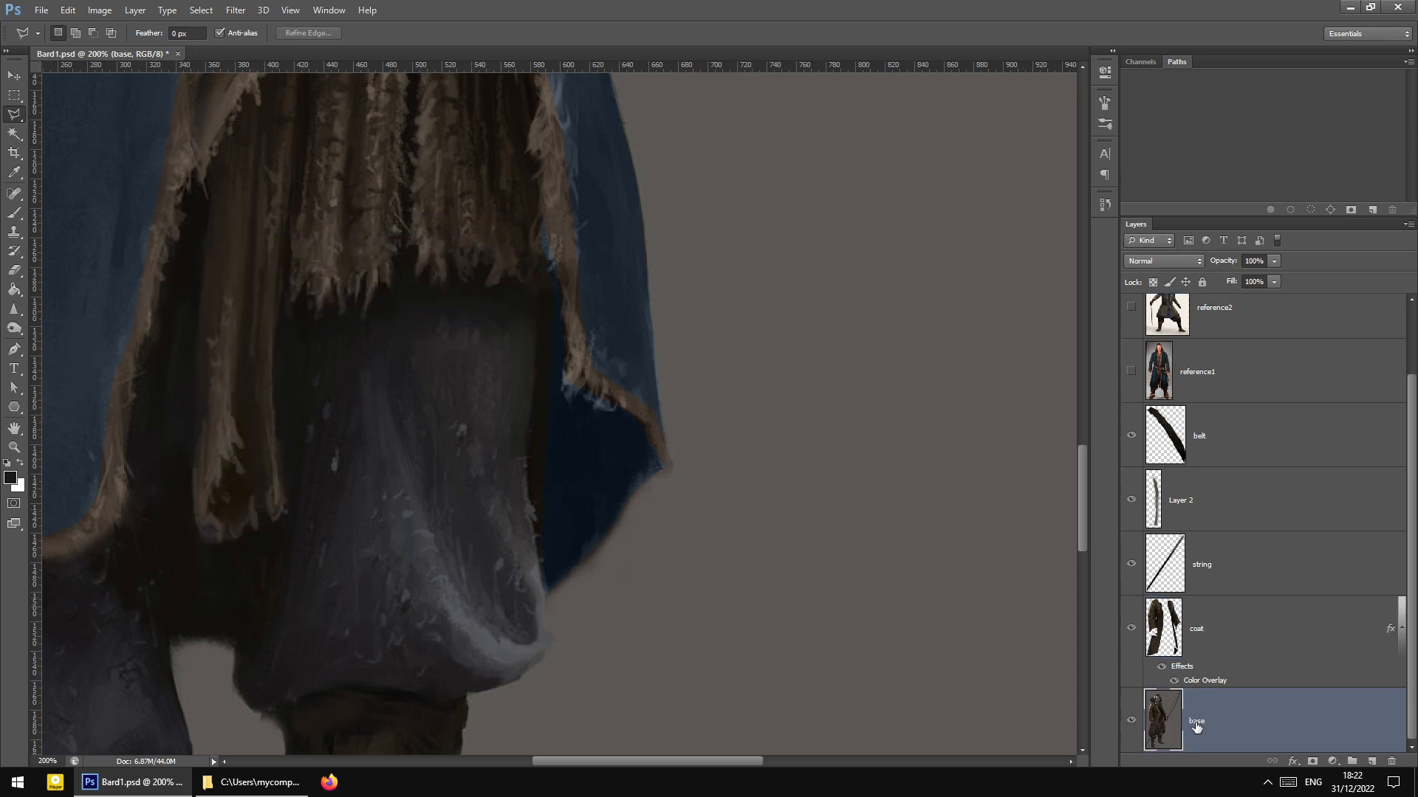
scroll(15, 215, "up", 1)
left_click(15, 213)
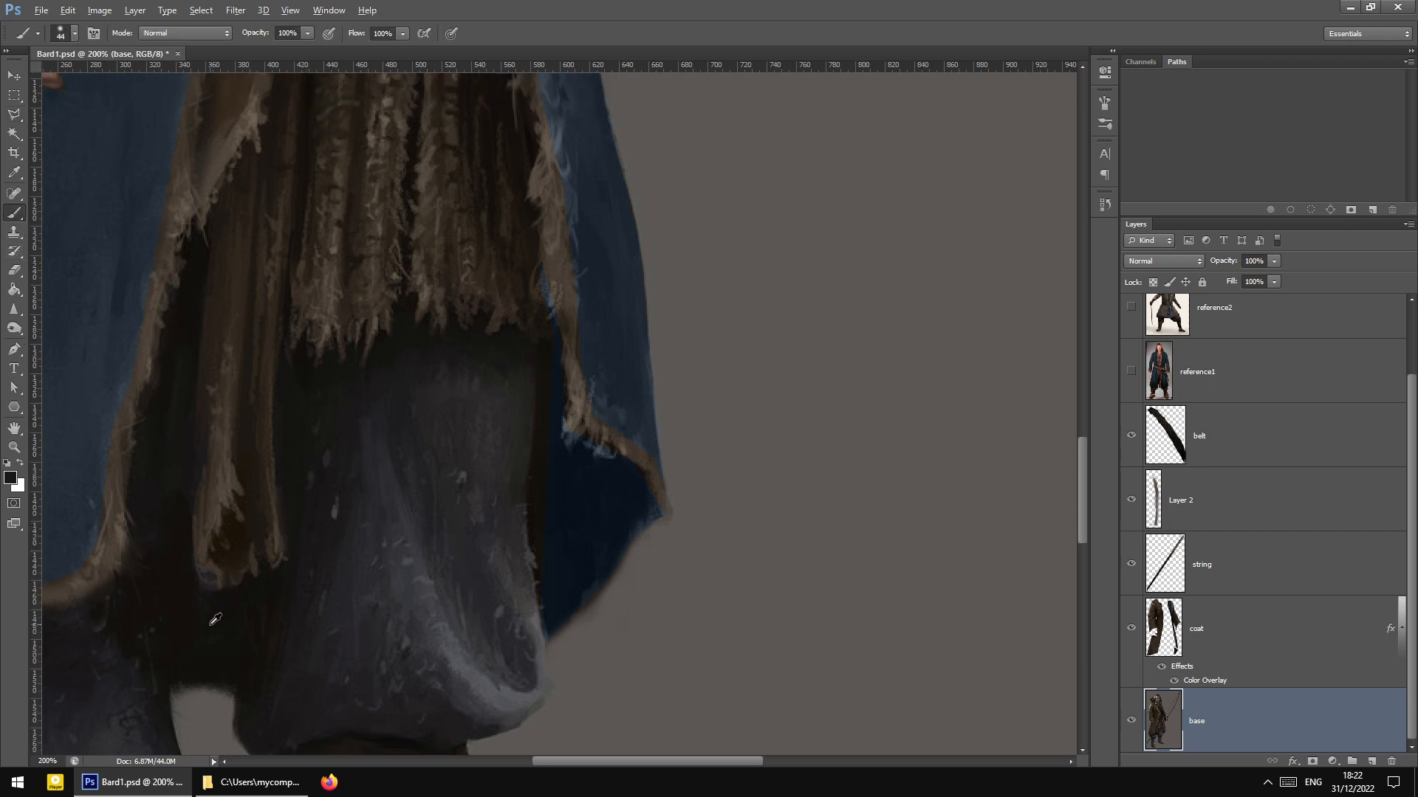
mouse_move(215, 619)
left_mouse_down()
mouse_move(211, 536)
mouse_move(223, 572)
mouse_move(246, 554)
mouse_move(250, 478)
mouse_move(295, 404)
mouse_move(267, 454)
mouse_move(263, 568)
mouse_move(233, 431)
mouse_move(204, 489)
mouse_move(212, 357)
mouse_move(254, 443)
mouse_move(254, 376)
mouse_move(281, 430)
left_mouse_up()
Sample the dark shadow colour beside the tunic and paint a band across its fringed lower edge on the base layer
left_click(299, 390, "alt")
scroll(314, 400, "up", 1)
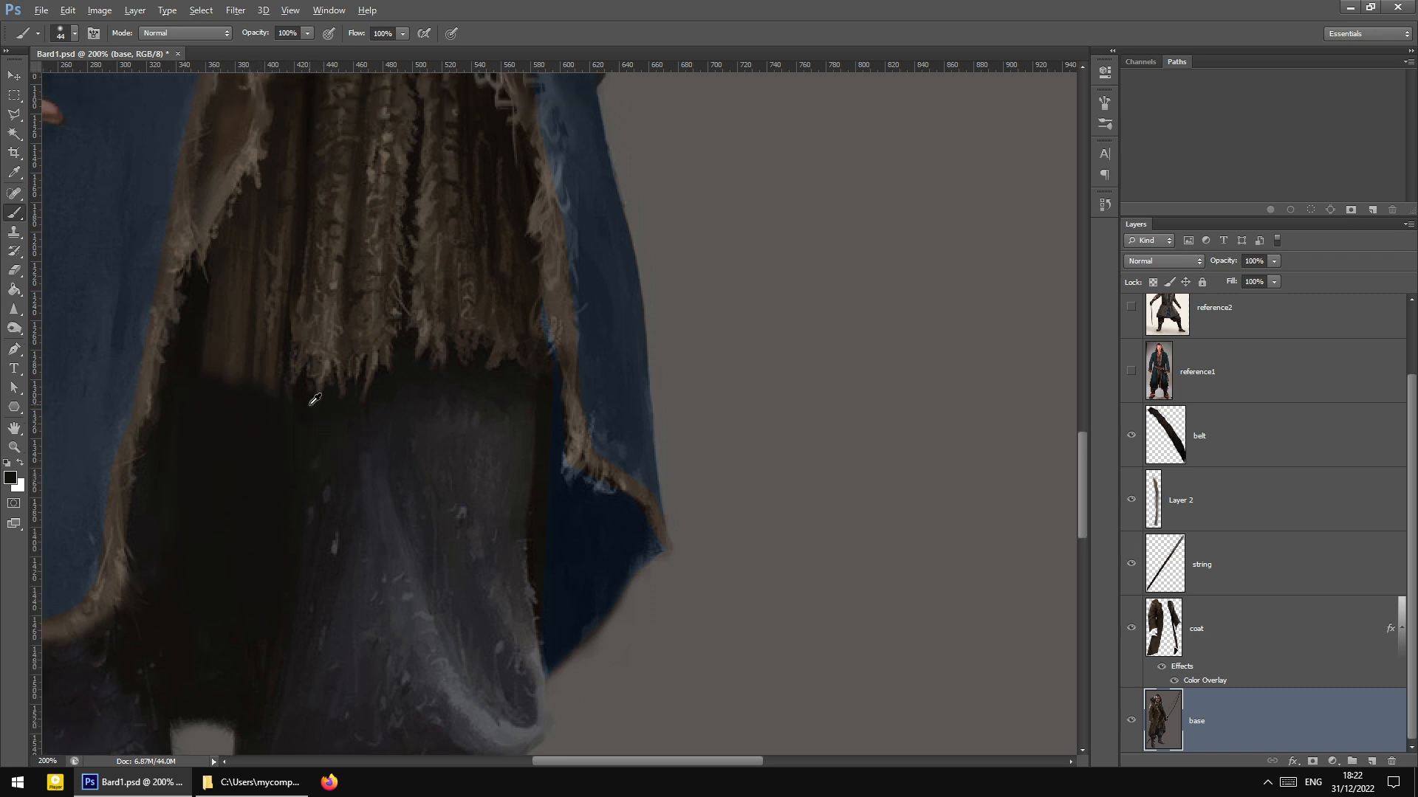
left_click(315, 399, "alt")
mouse_move(301, 366)
left_mouse_down()
mouse_move(392, 352)
mouse_move(525, 369)
left_mouse_up()
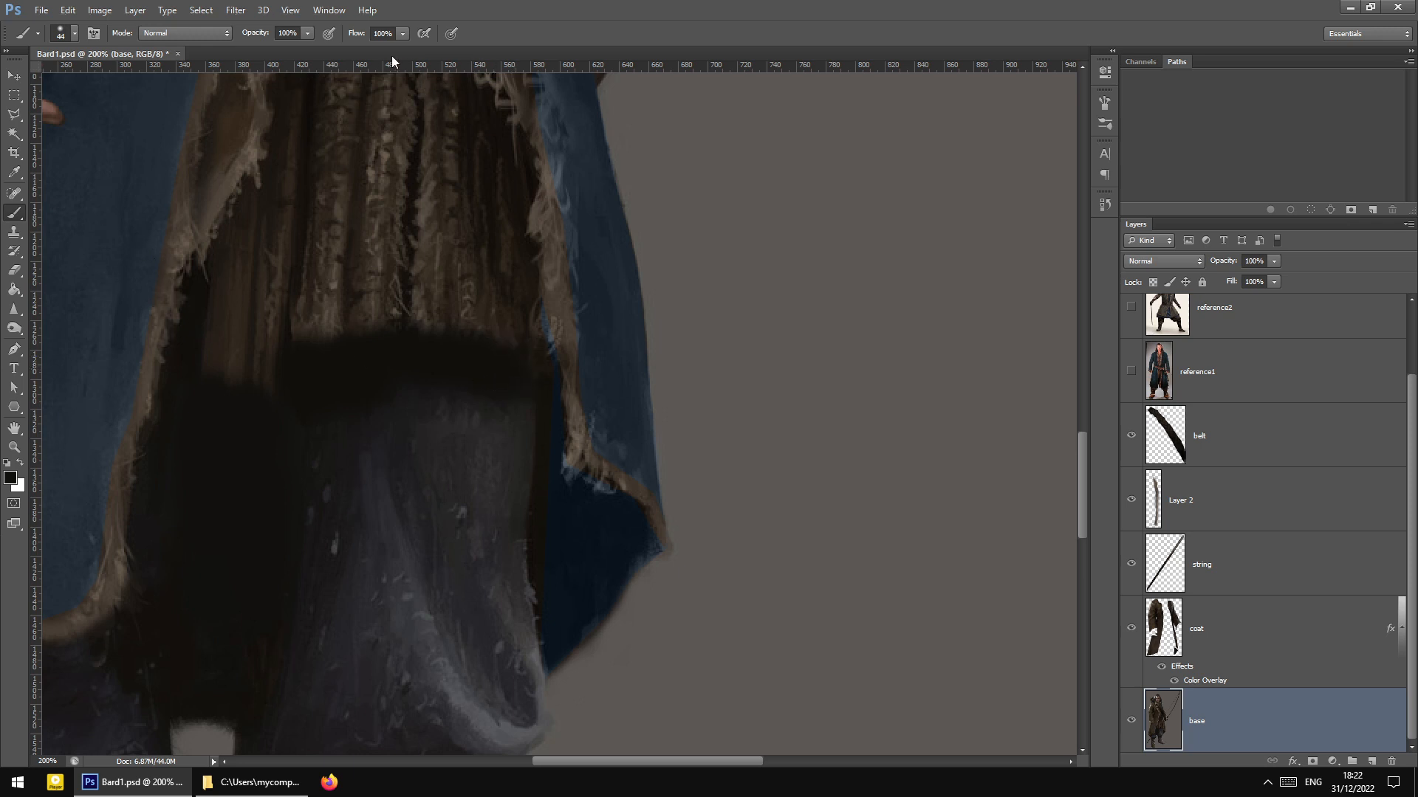
Set the brush opacity to 40% and darken the area between the coat's fur trim and the ribbed tunic
left_click_drag(309, 38, 268, 53)
mouse_move(227, 290)
left_mouse_down()
mouse_move(241, 371)
mouse_move(255, 316)
mouse_move(219, 235)
mouse_move(220, 322)
mouse_move(328, 435)
left_mouse_up()
scroll(329, 435, "up", 2)
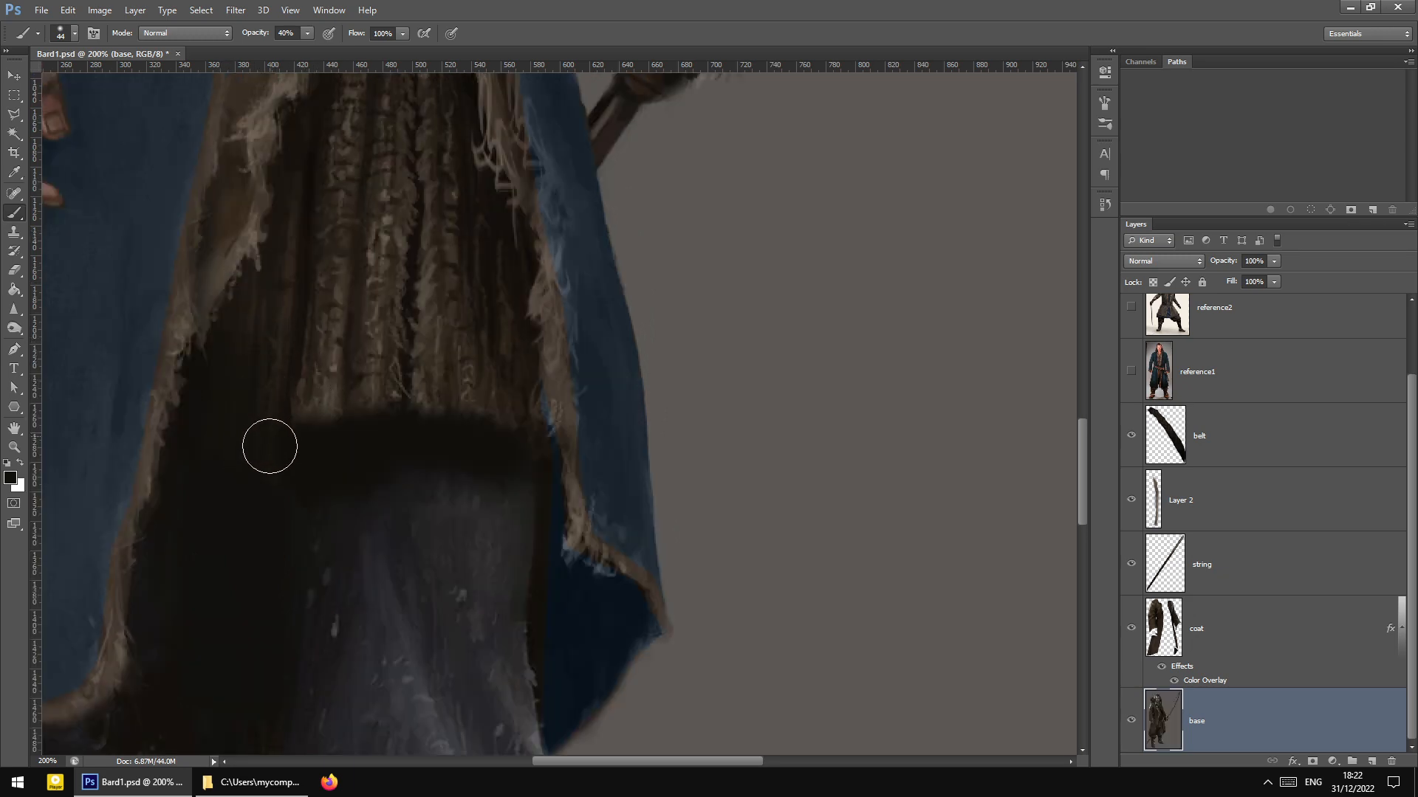
key("ctrl+minus")
key("ctrl+minus")
key("ctrl+plus")
key("ctrl+plus")
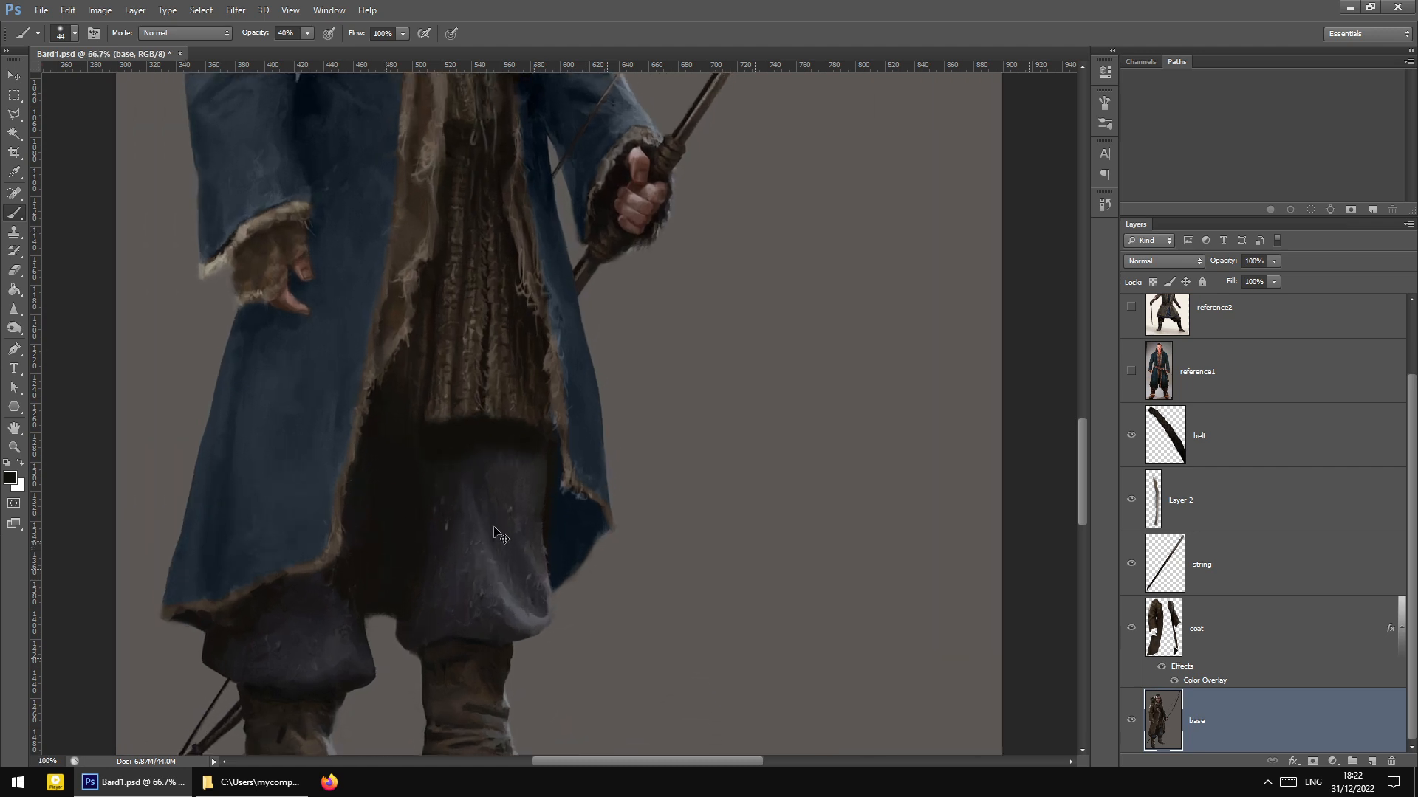
Clone out the light specks on both trouser legs with the Clone Stamp on the base layer
scroll(291, 500, "down", 4)
key("s")
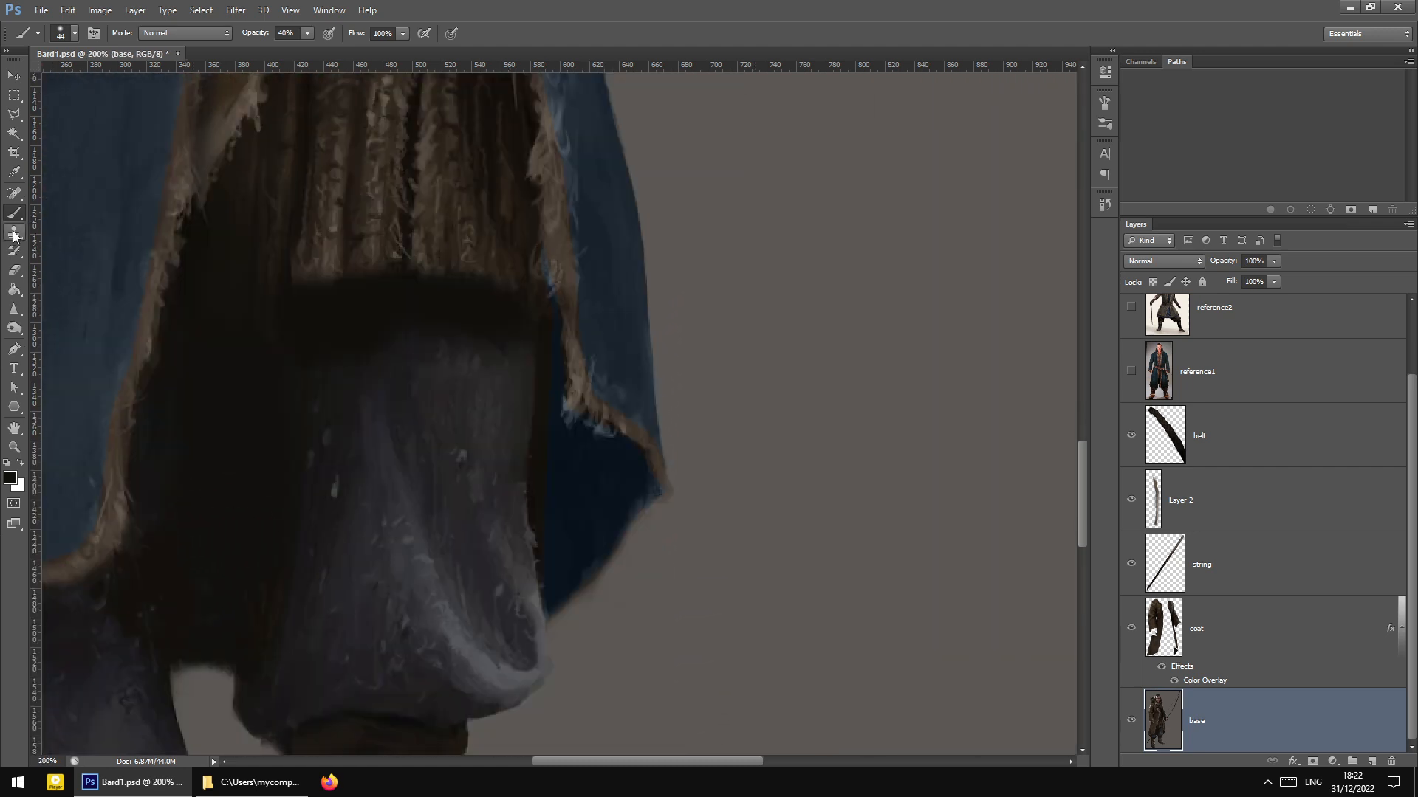
left_click_drag(334, 496, 312, 455)
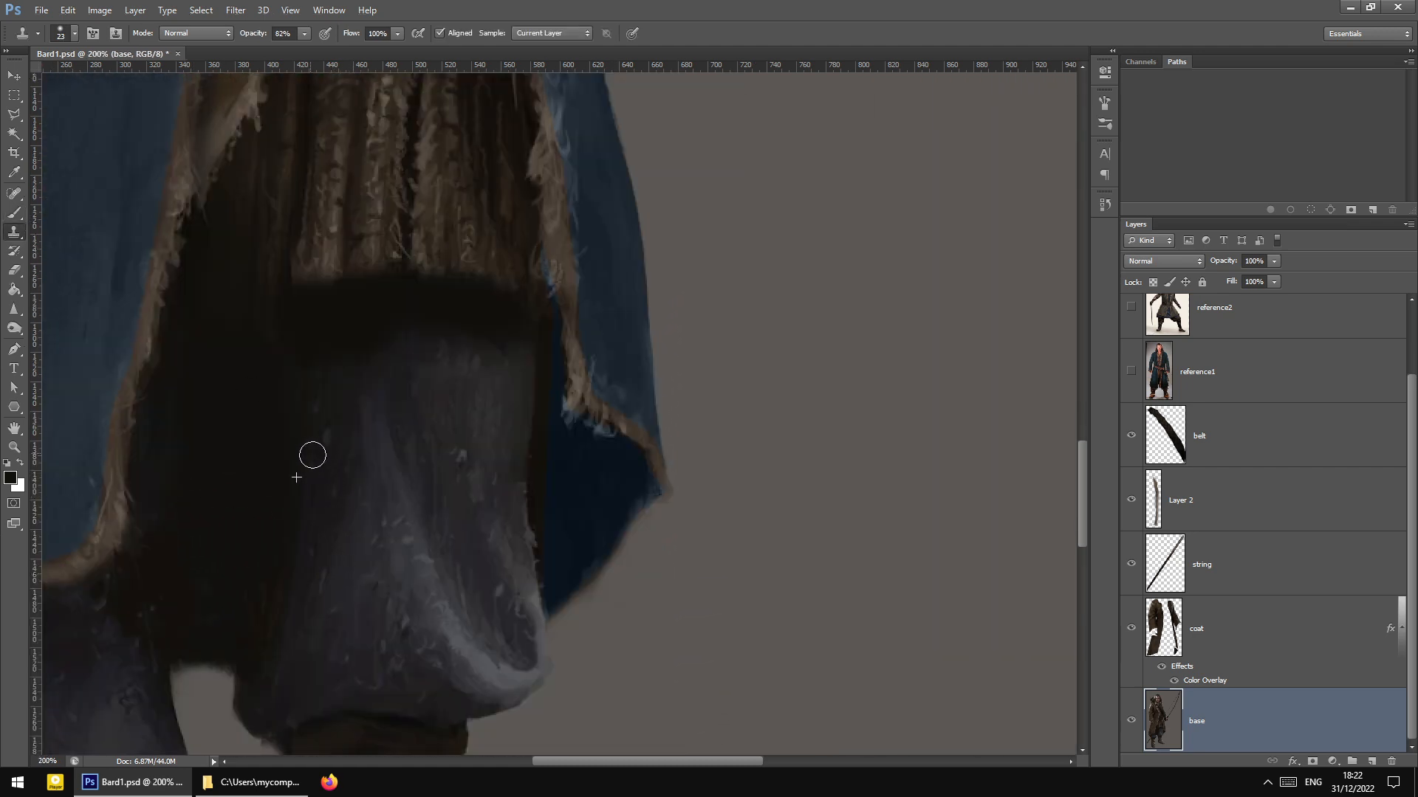
left_click_drag(459, 461, 459, 462)
scroll(590, 724, "down", 2)
left_click_drag(607, 766, 516, 766)
scroll(507, 647, "down", 2)
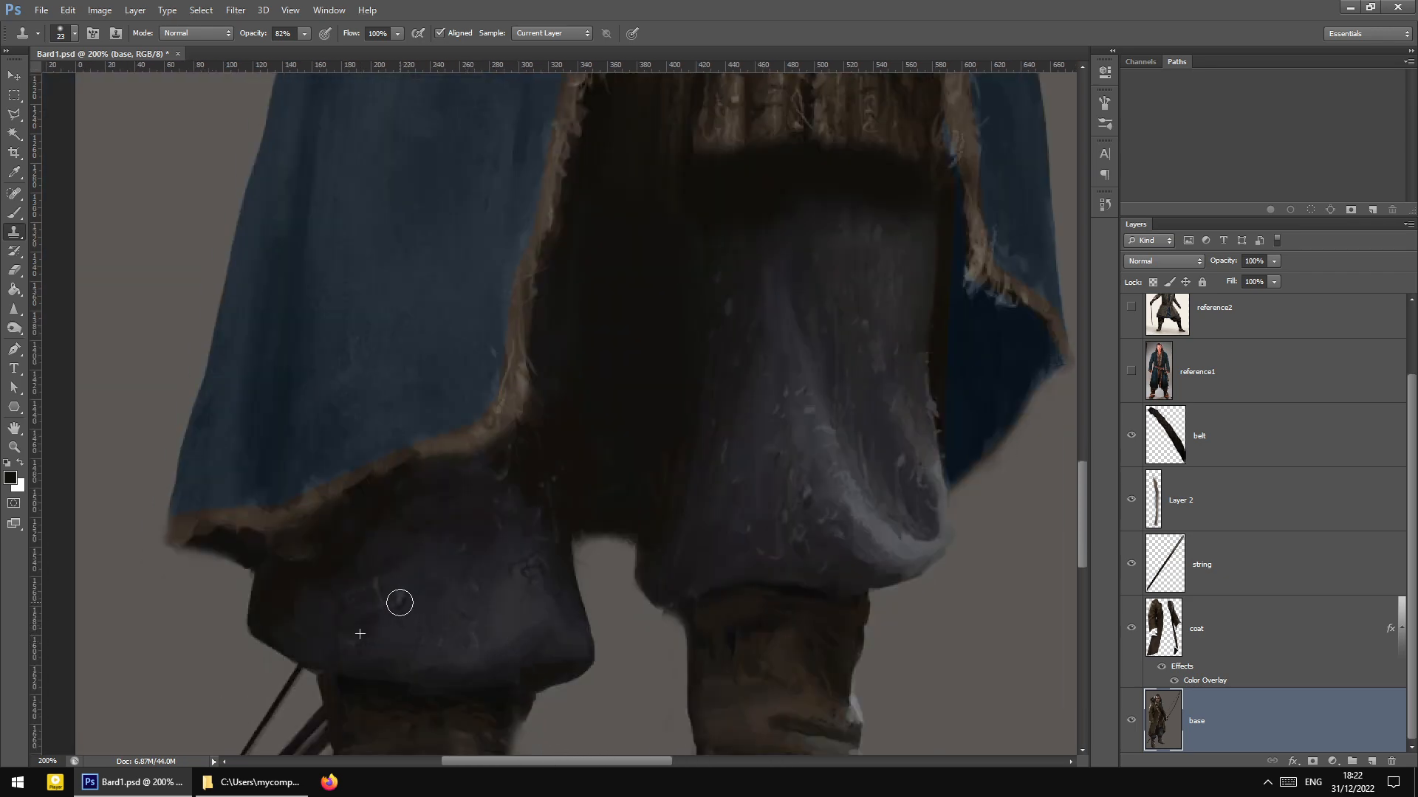
left_click_drag(400, 603, 421, 599)
Inspect the recoloured archer from the boots up to the head, checking the blue coat and the repainted lower opening
key("ctrl+minus")
key("ctrl+minus")
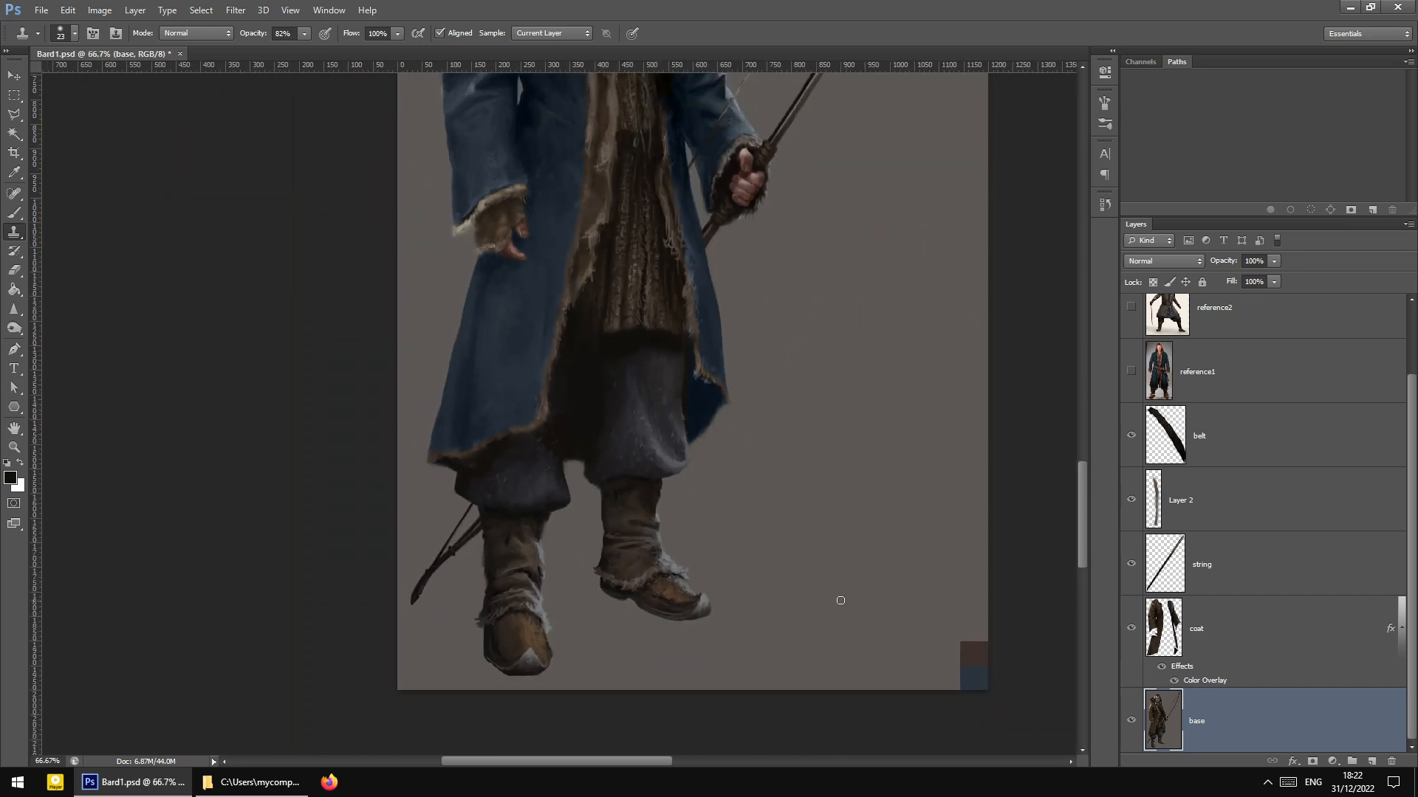
scroll(800, 597, "up", 5)
scroll(799, 596, "up", 5)
key("ctrl+plus")
key("ctrl+plus")
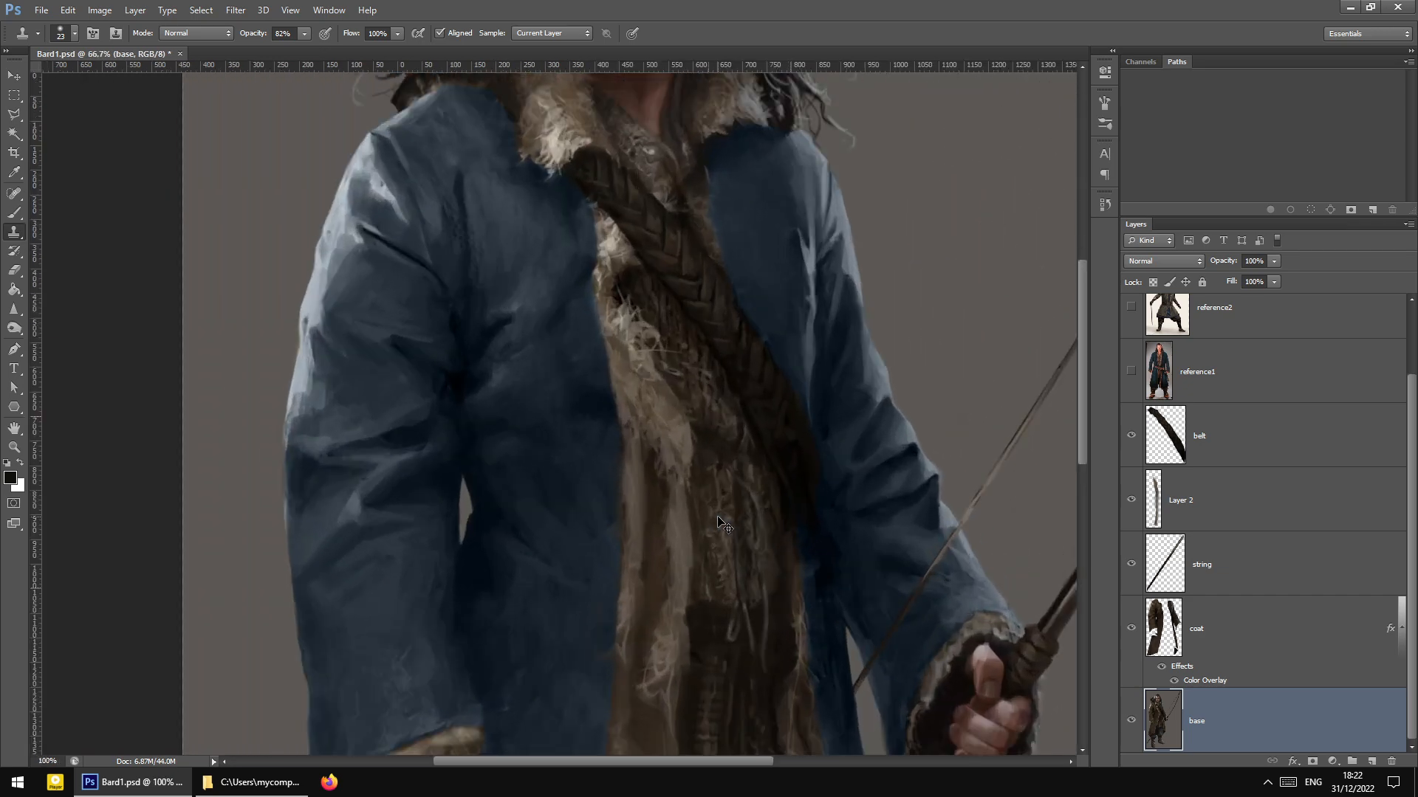
key("ctrl+minus")
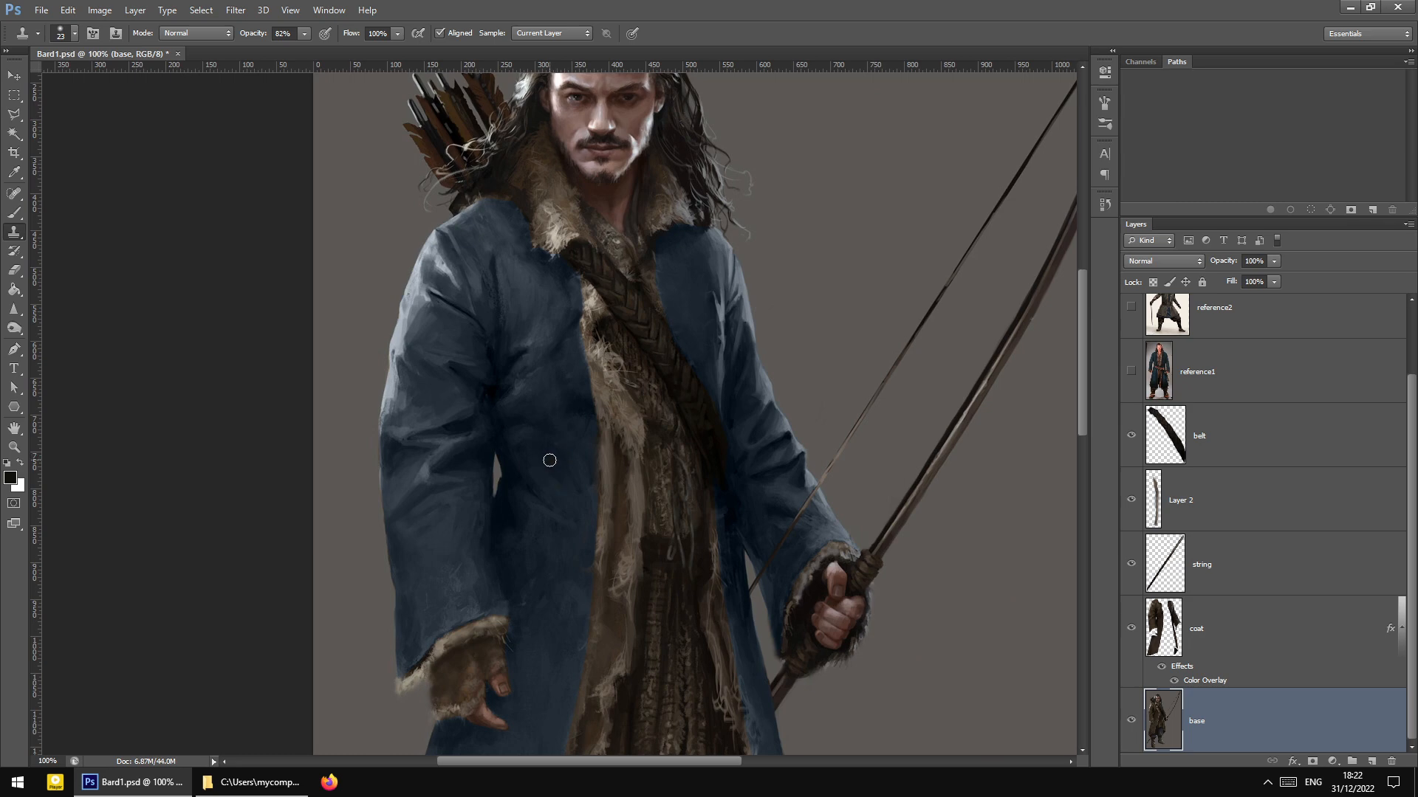
scroll(564, 454, "down", 5)
left_click(802, 588)
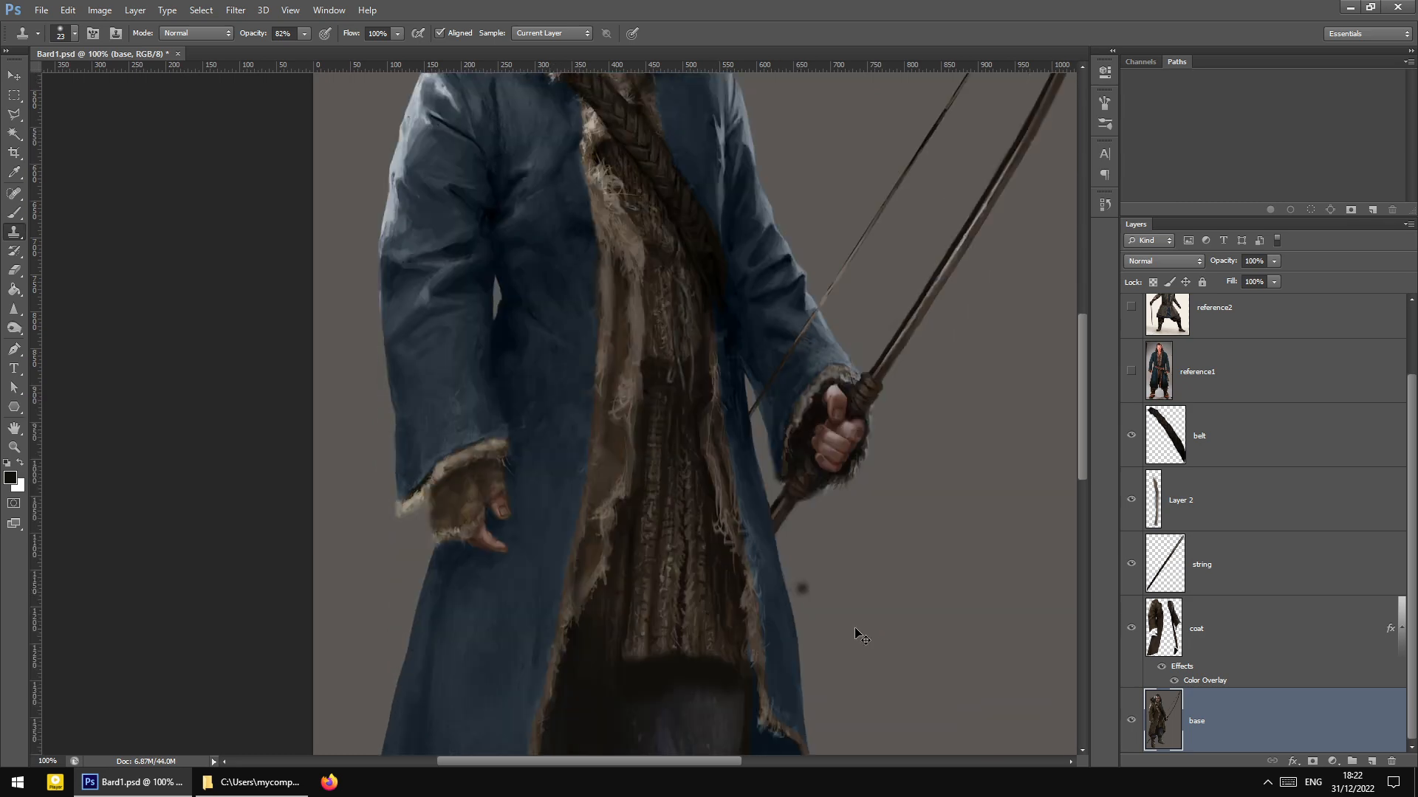
scroll(880, 620, "up", 4)
key("ctrl+plus")
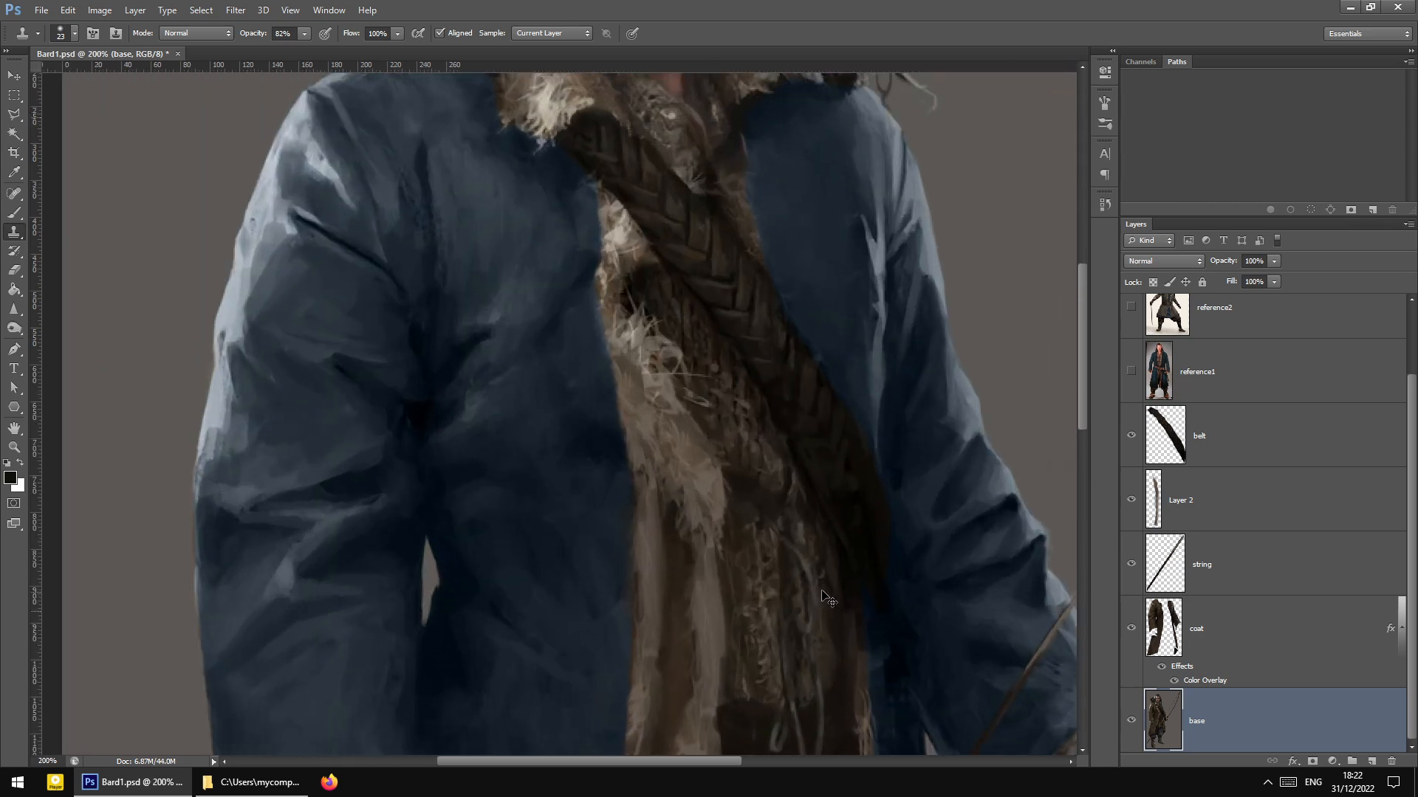
key("ctrl+minus")
scroll(914, 647, "down", 2)
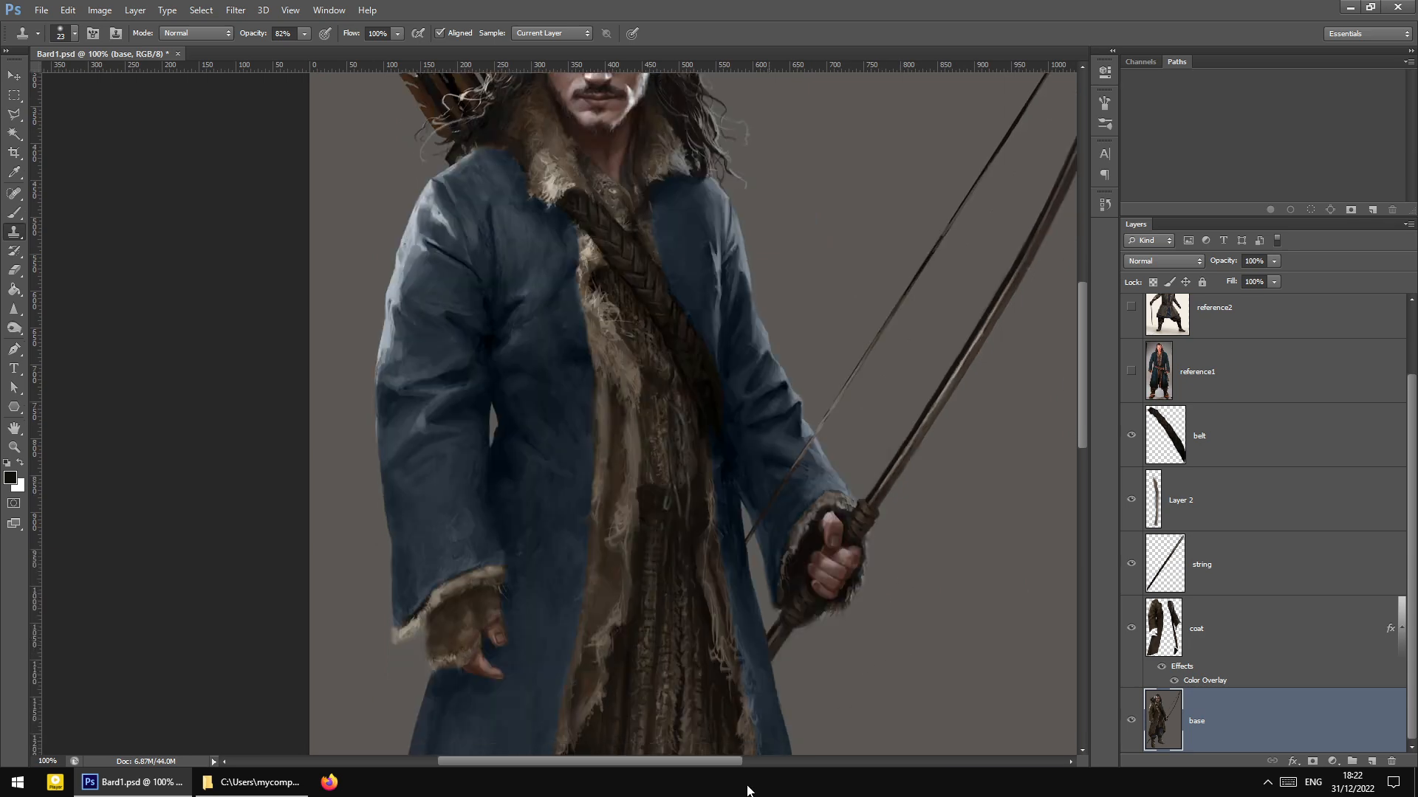
left_click_drag(711, 761, 747, 769)
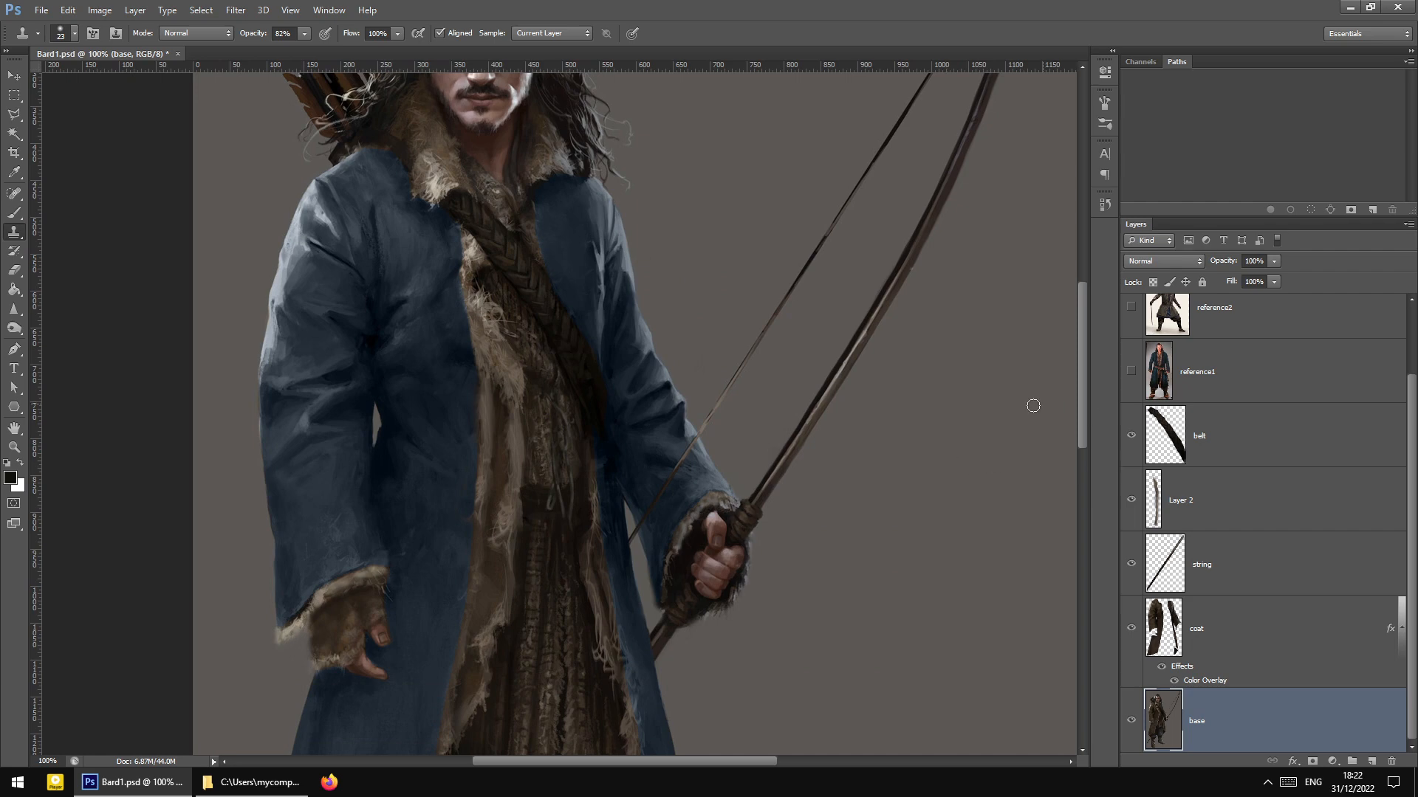
scroll(881, 507, "down", 1)
scroll(881, 507, "up", 2)
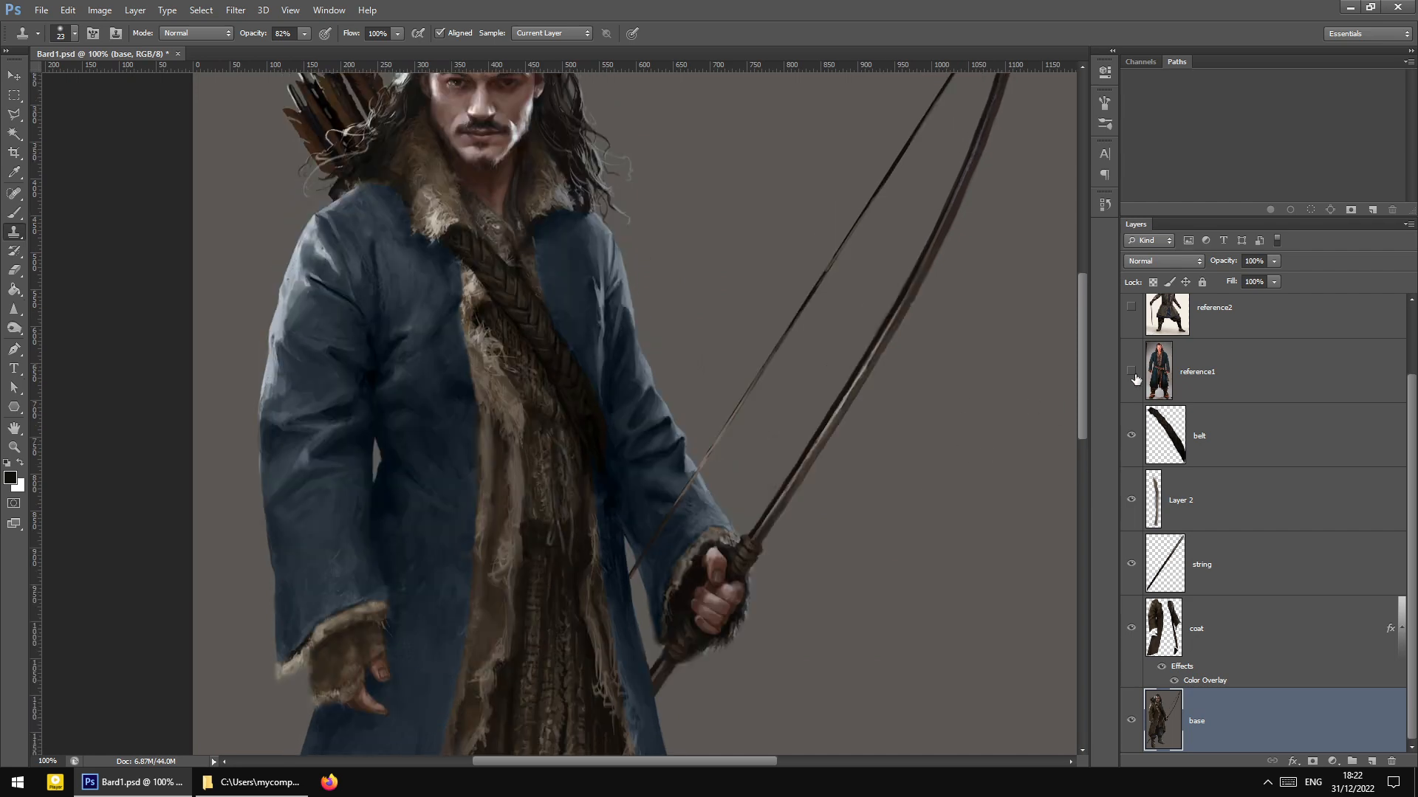
scroll(523, 395, "up", 1)
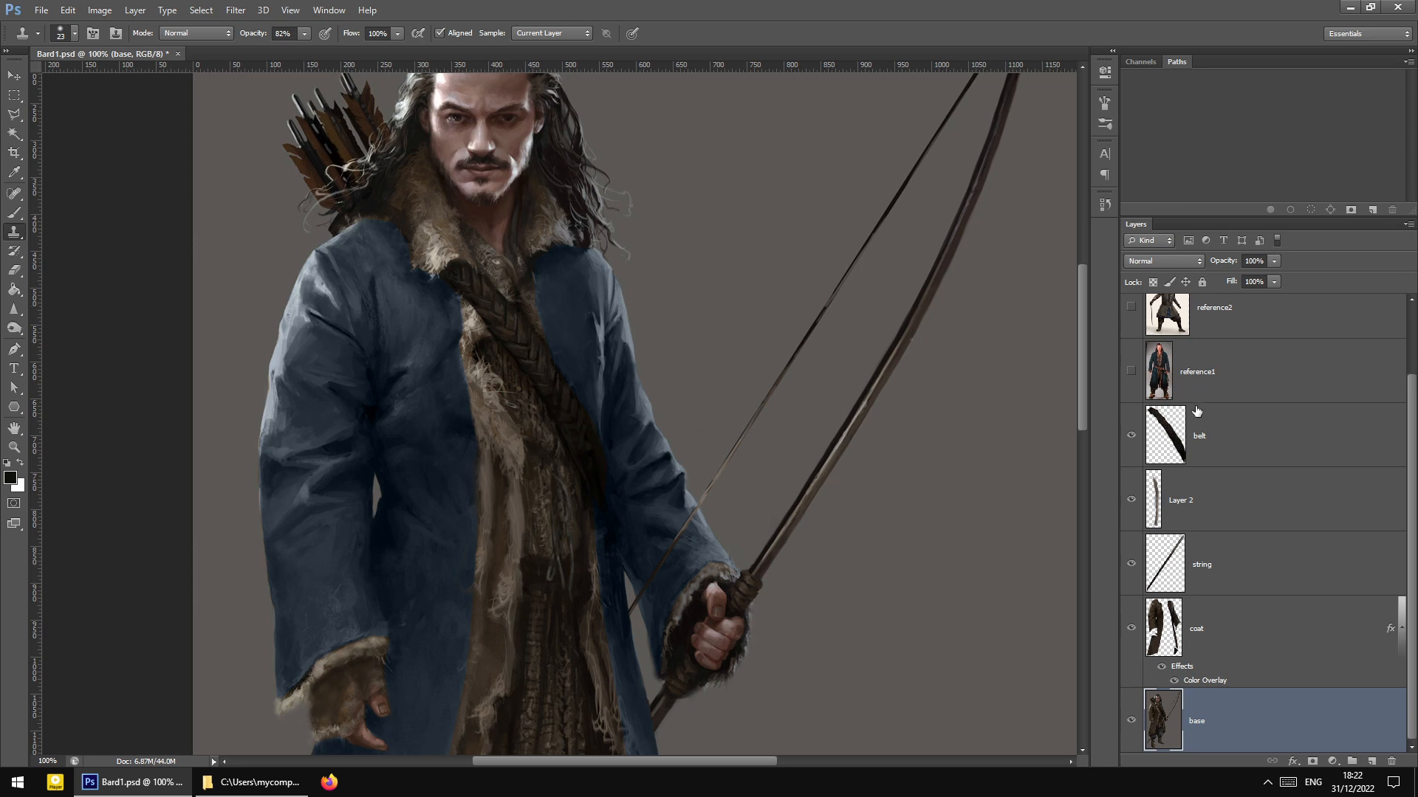
scroll(1182, 412, "up", 2)
Show the reference2 layer and activate the Polygonal Lasso tool
left_click(1131, 391)
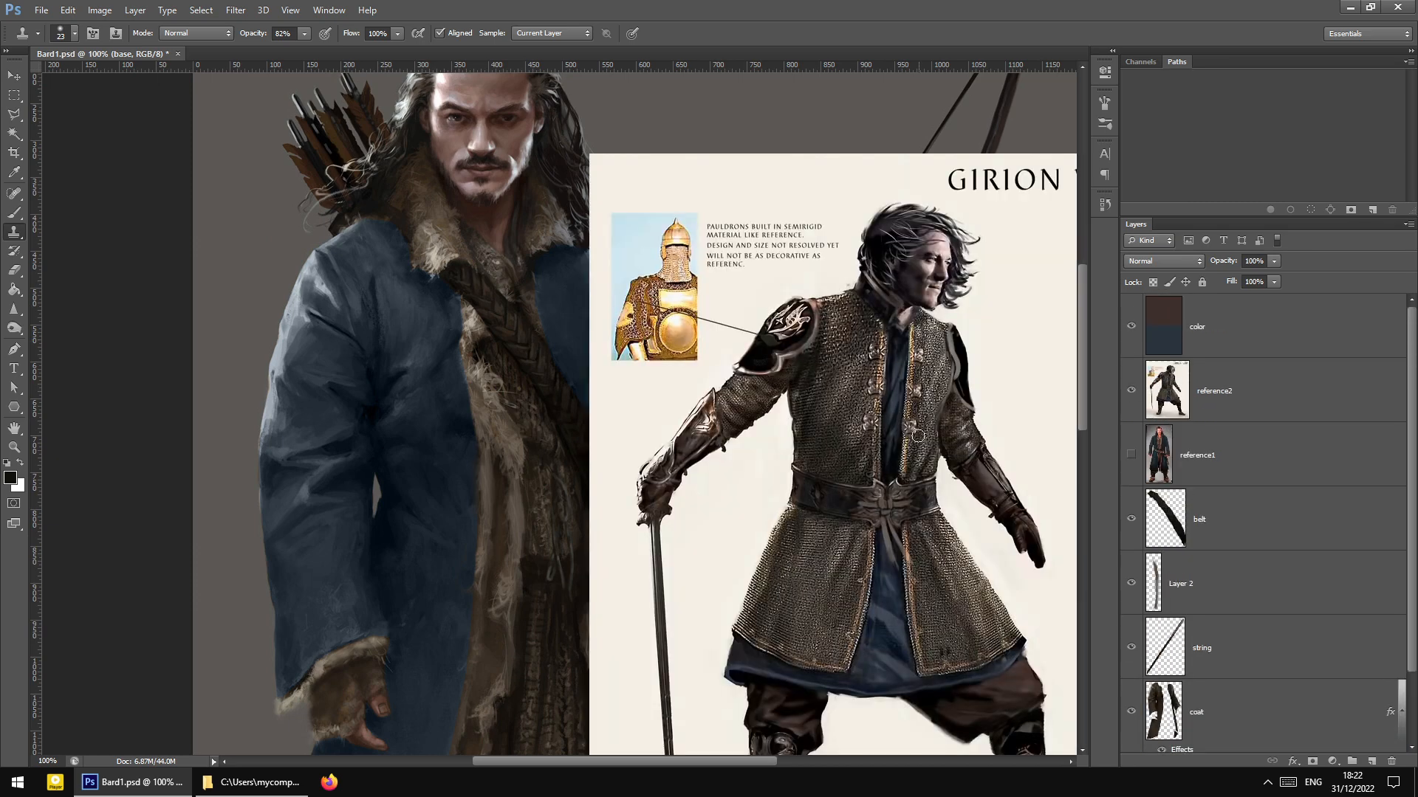
scroll(918, 436, "down", 4)
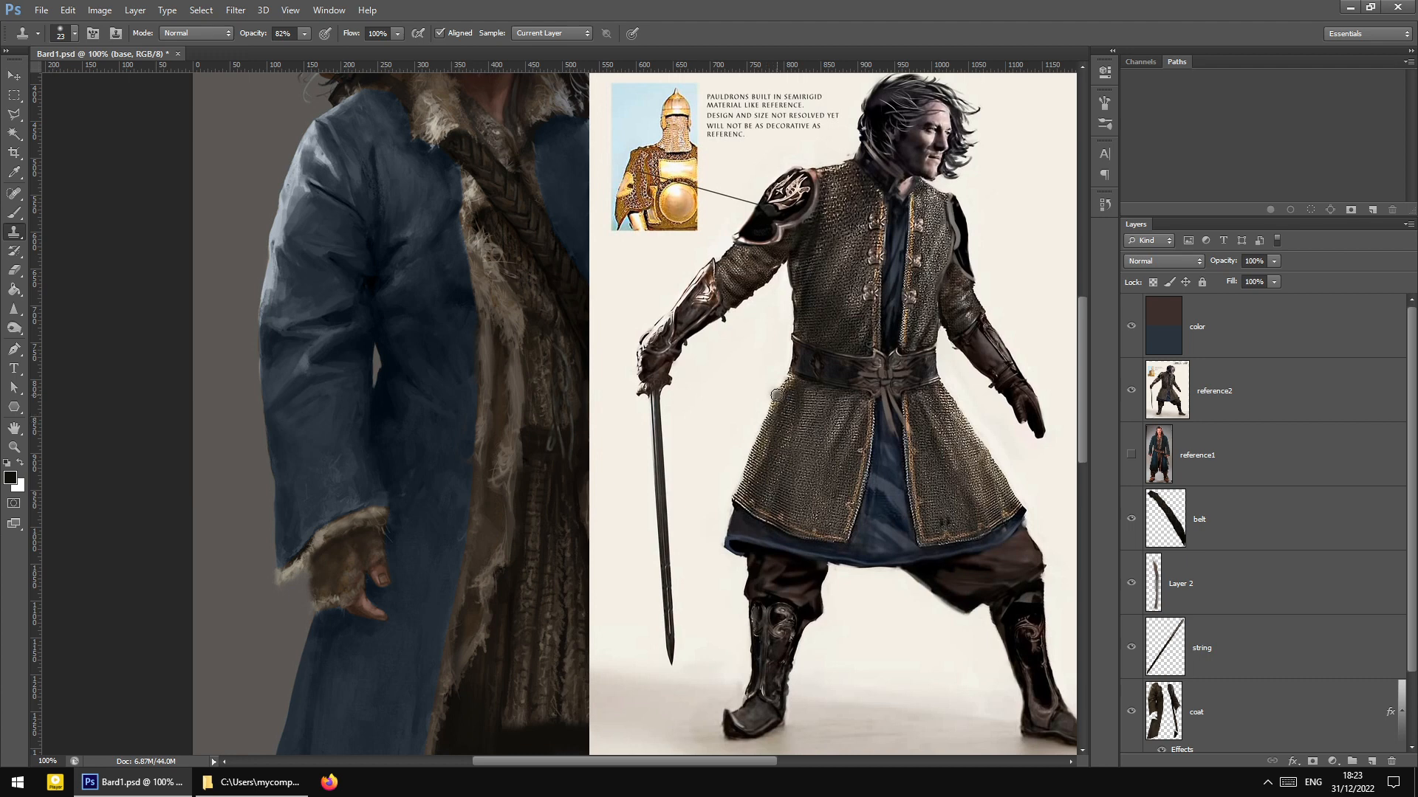
left_click(13, 115)
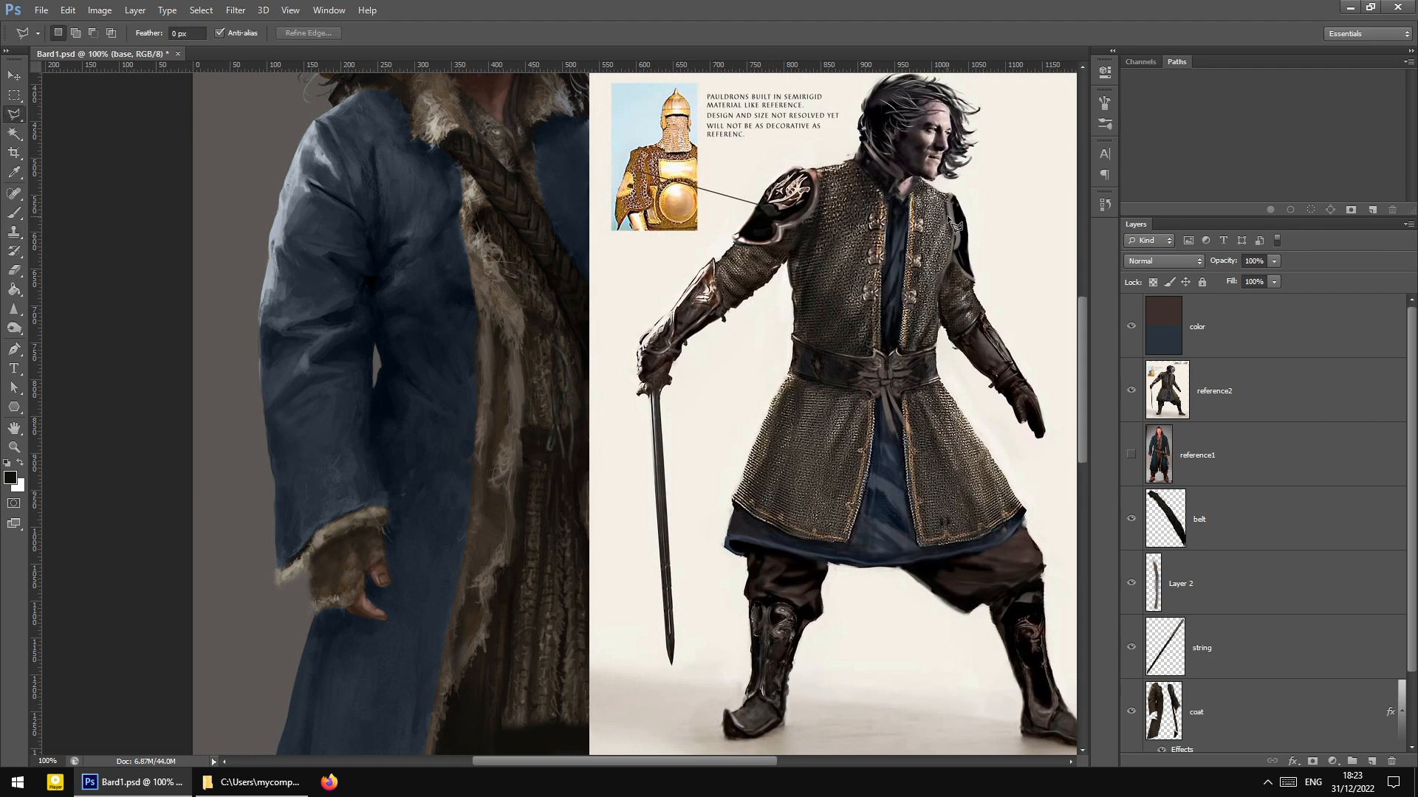
Outline the left half of the reference2 figure's armour with the Polygonal Lasso, from the collar down to the blue hem and back
key("ctrl+plus")
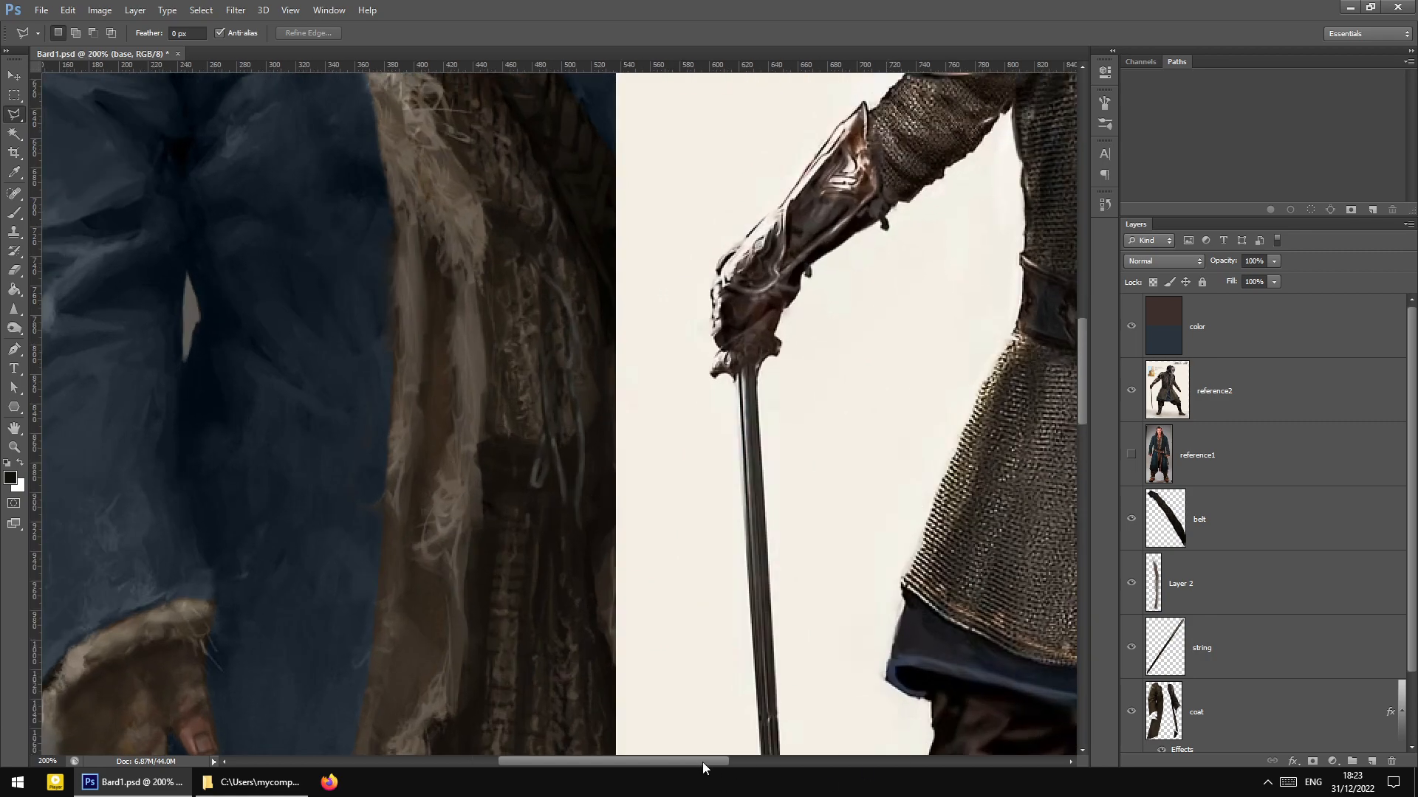
left_click_drag(703, 763, 729, 763)
key("ctrl+minus")
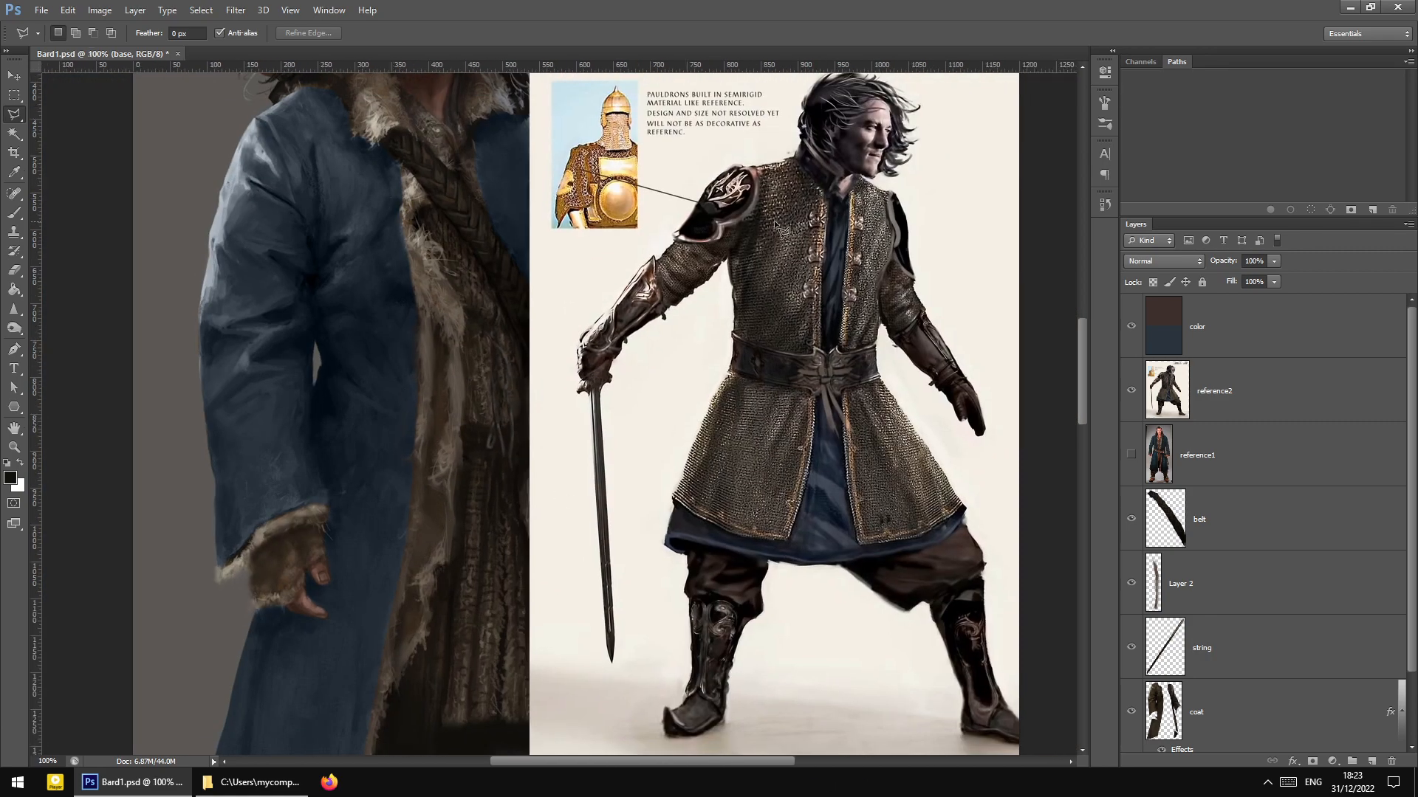
key("ctrl+plus")
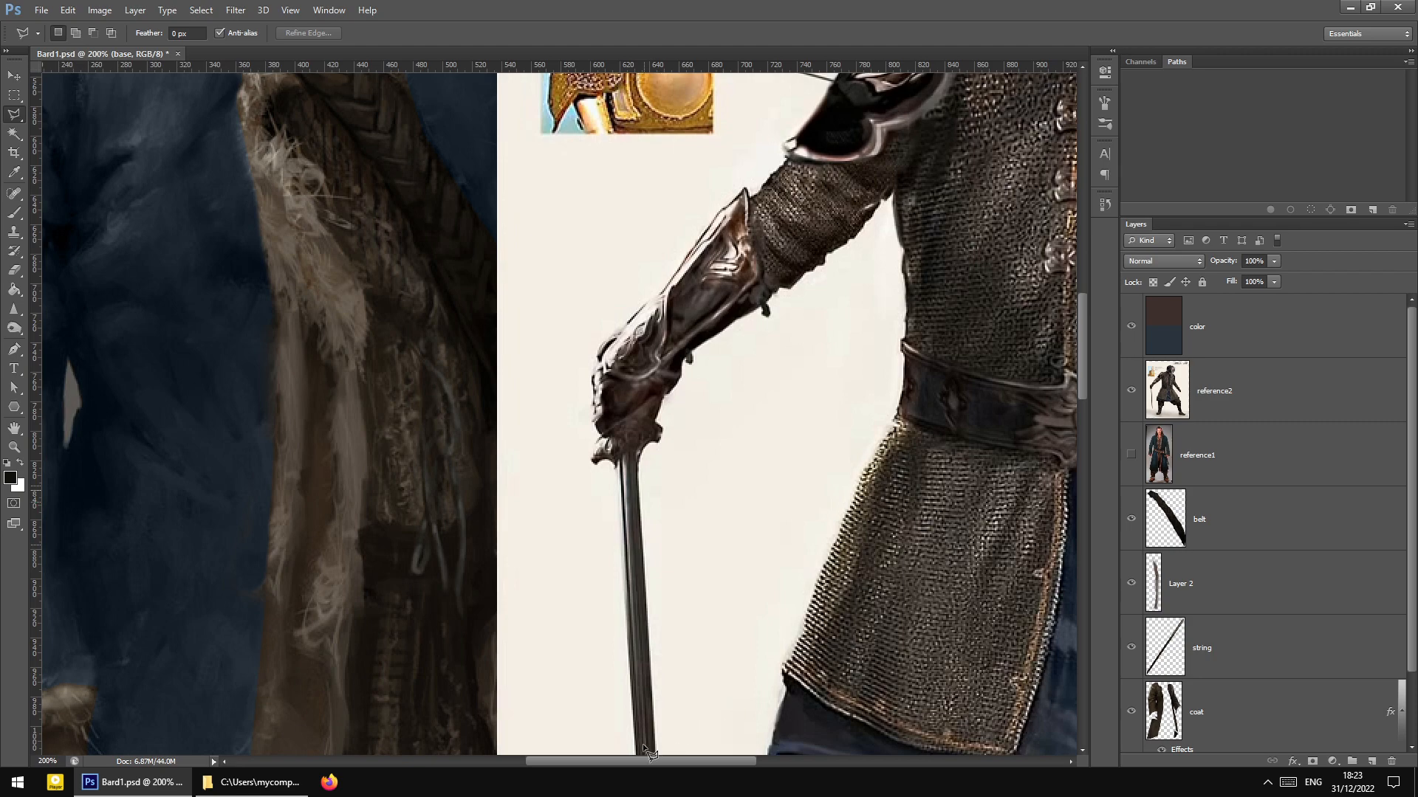
scroll(644, 747, "up", 2)
left_click_drag(647, 761, 722, 761)
scroll(776, 443, "up", 3)
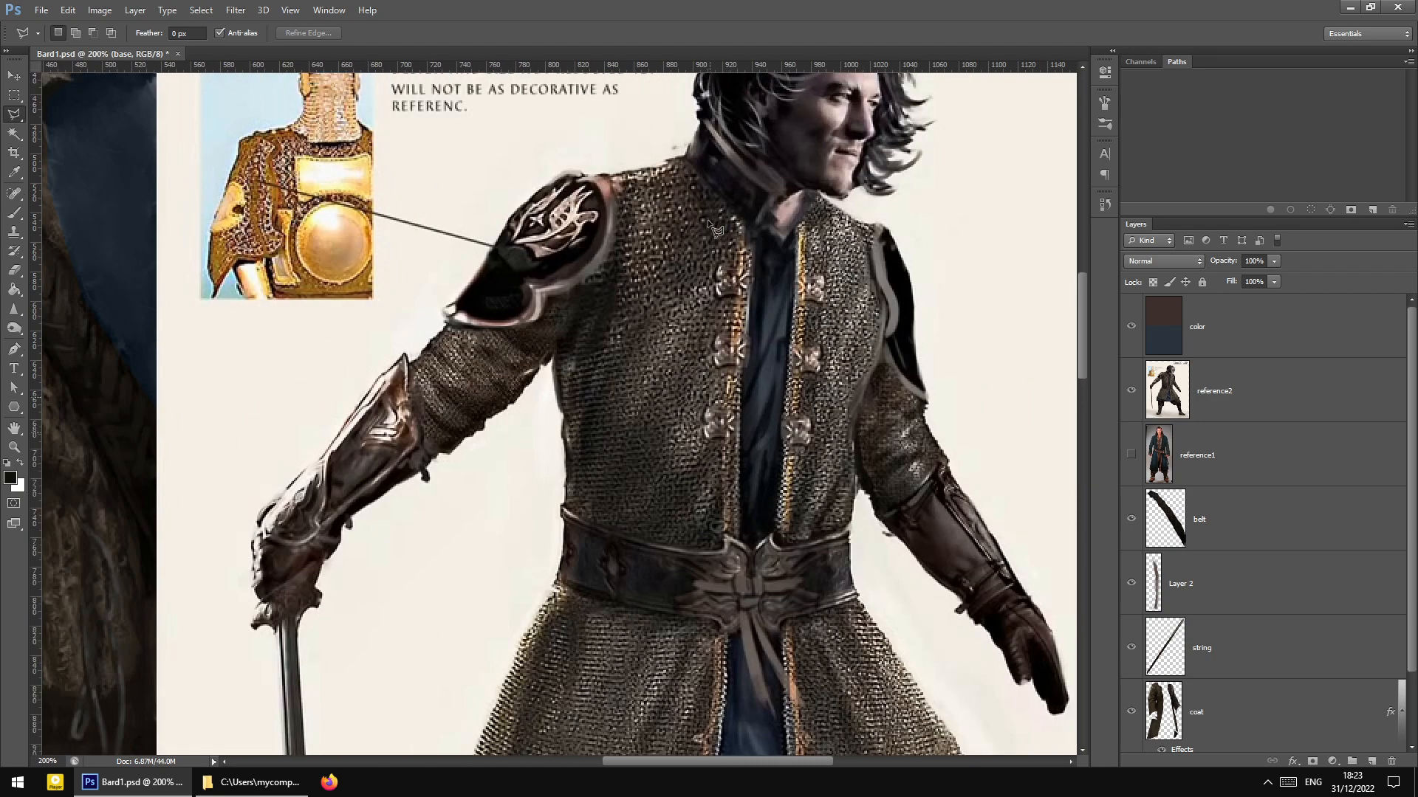
scroll(713, 229, "up", 1)
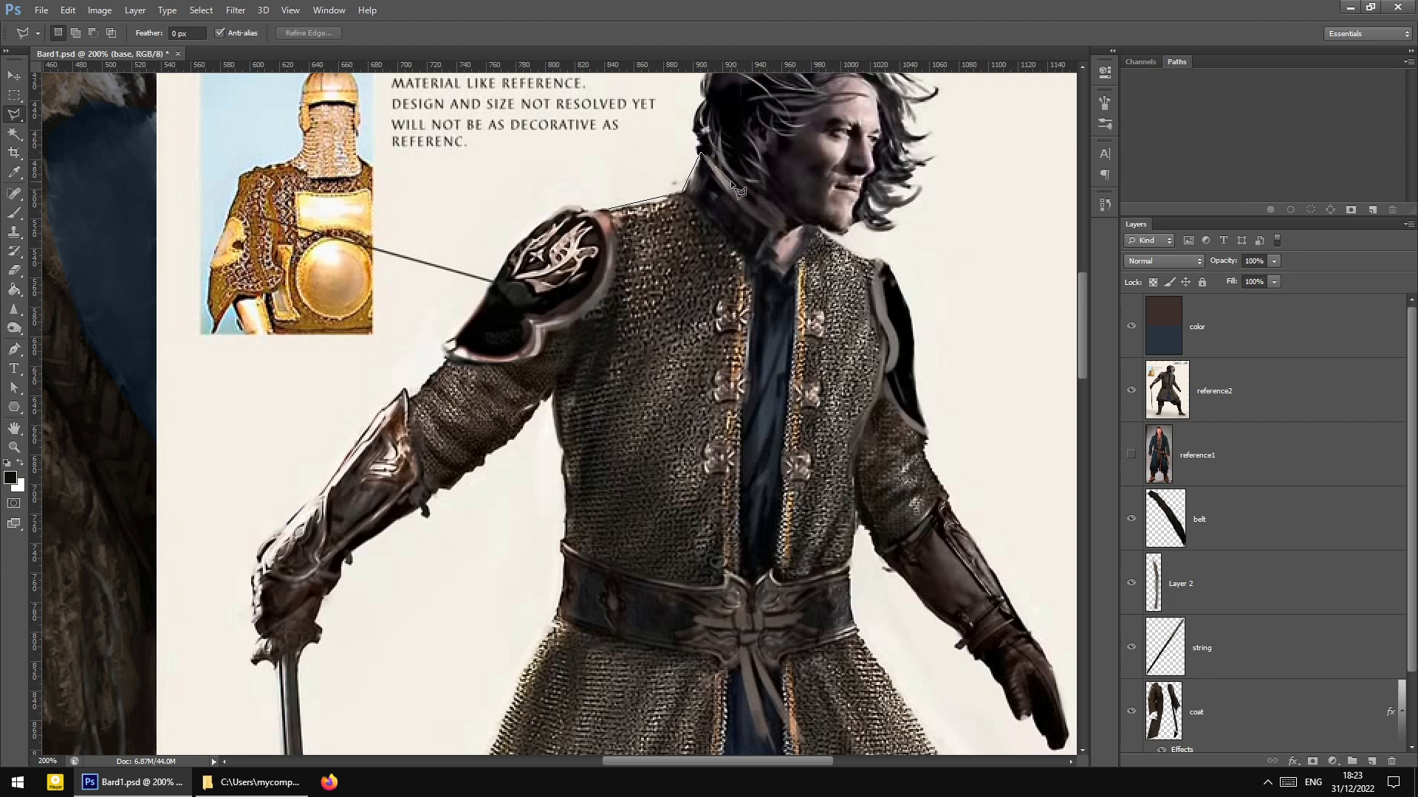
left_click(753, 210)
left_click(762, 260)
left_click(782, 274)
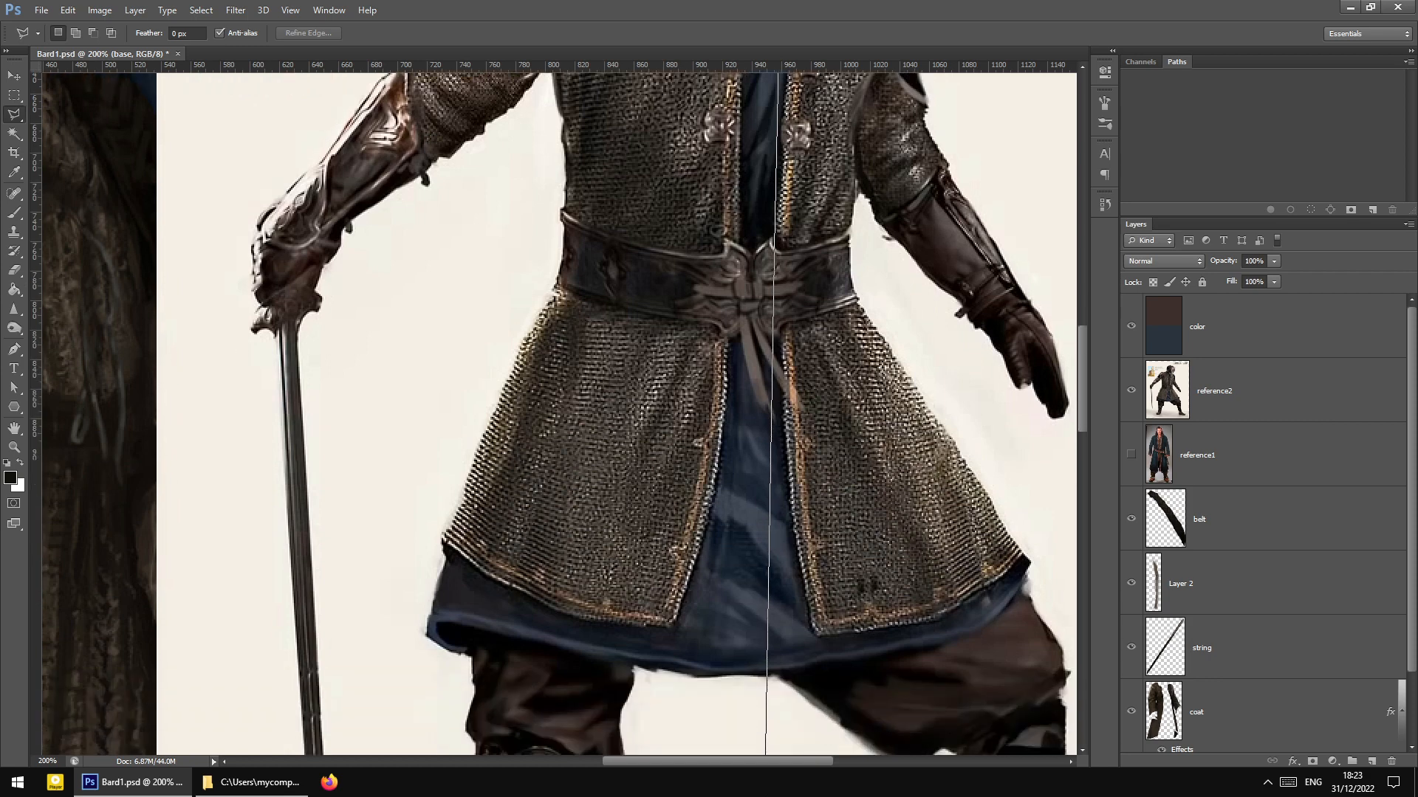
left_click(744, 659)
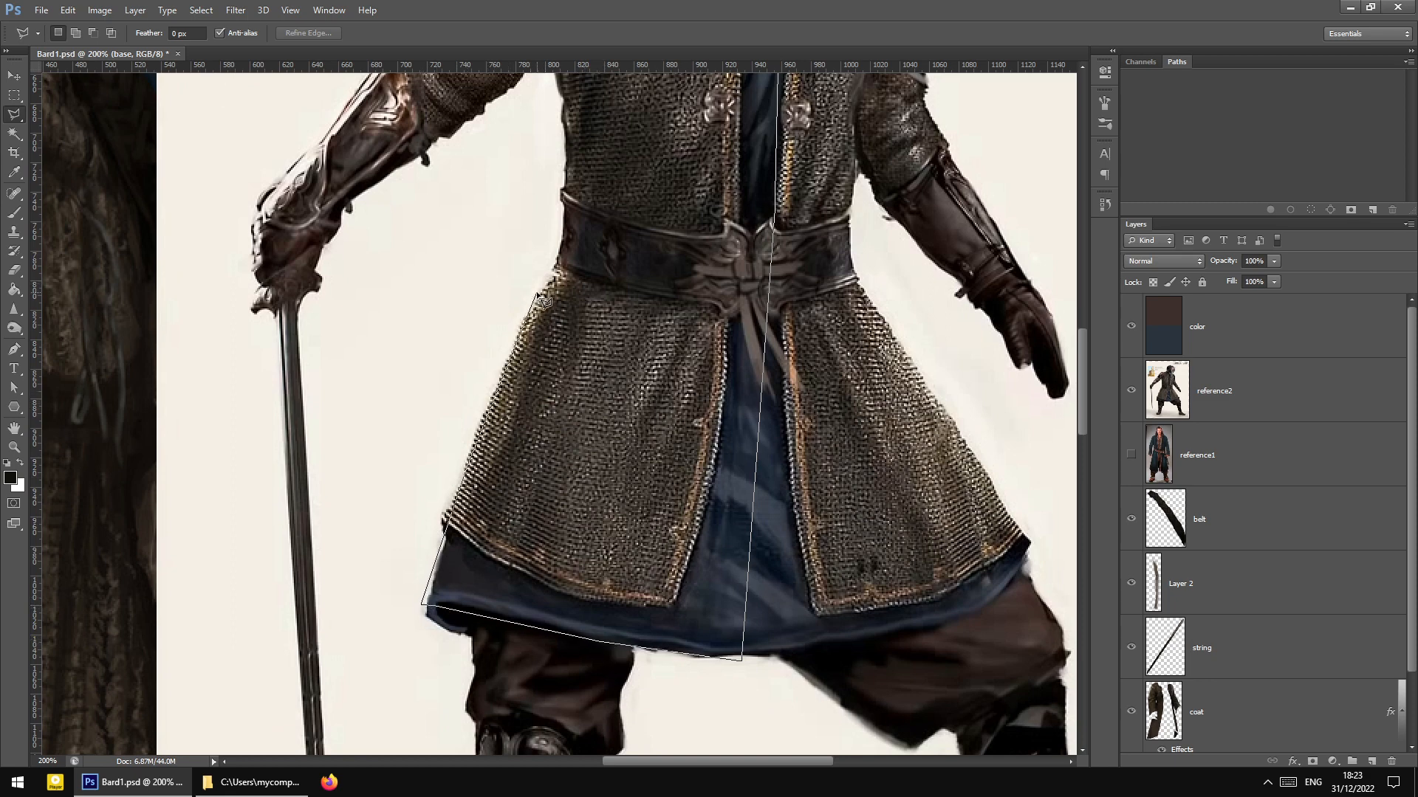
scroll(564, 280, "up", 3)
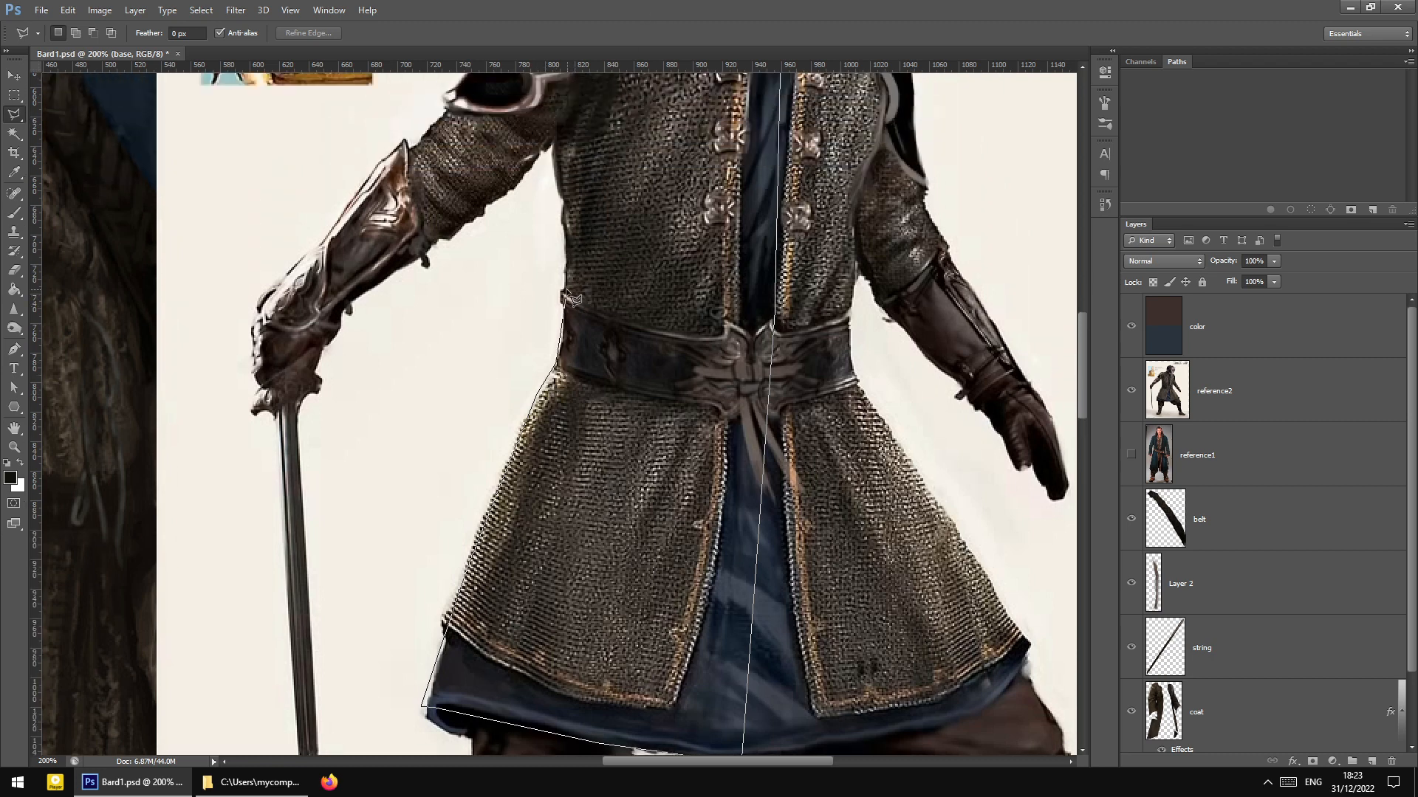
left_click(552, 151)
scroll(553, 151, "up", 5)
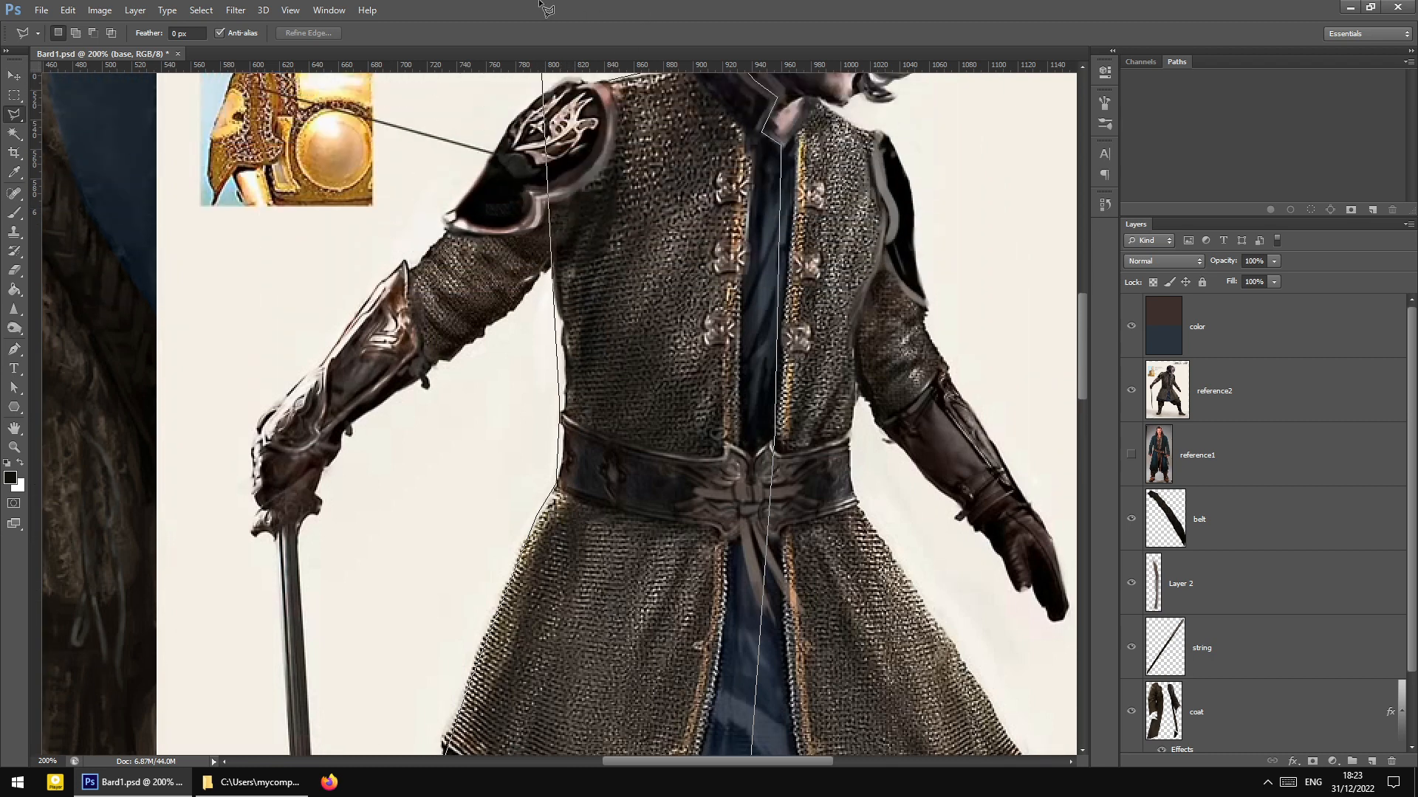
left_click(600, 158)
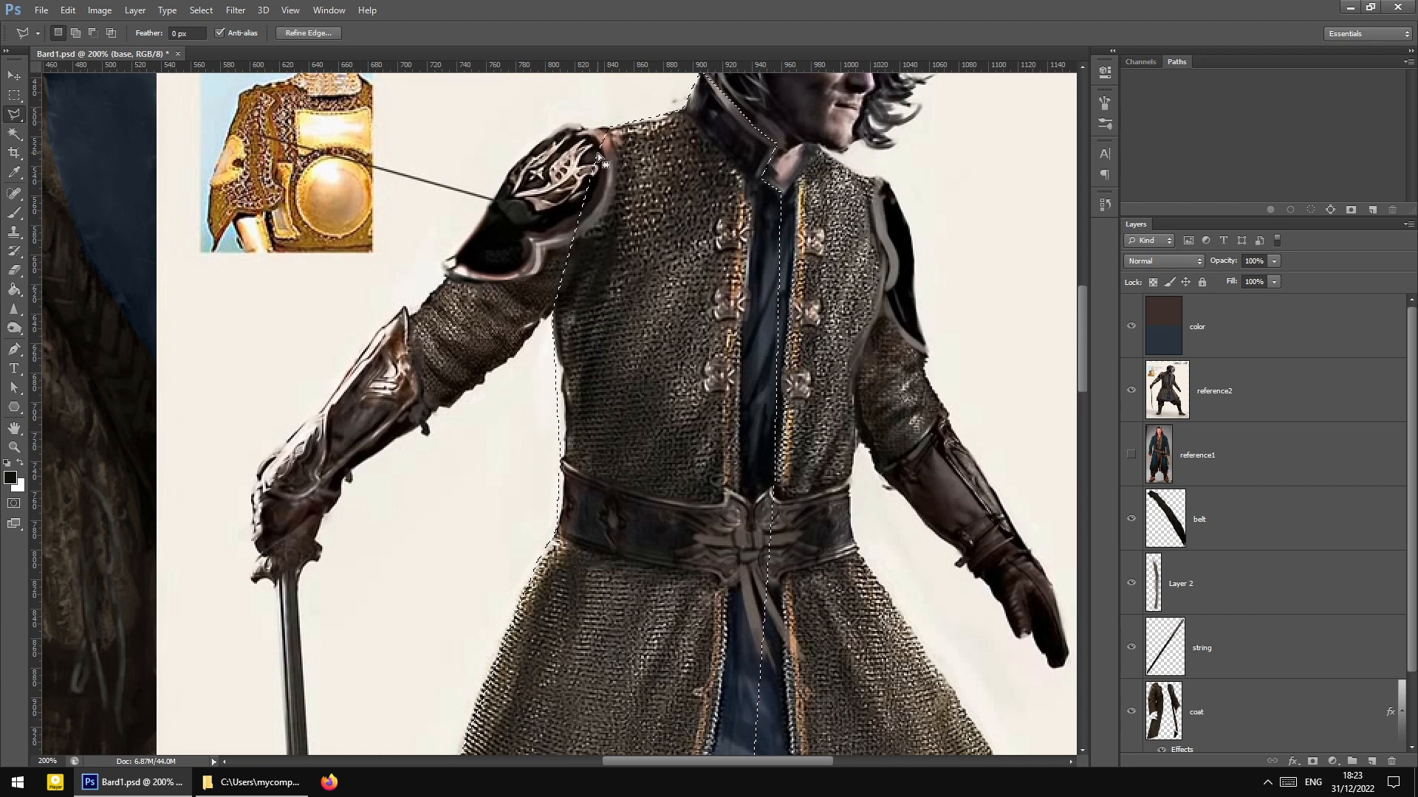
Copy the selected armour half from reference2 onto a new layer and hide the reference2 layer
right_click(761, 396)
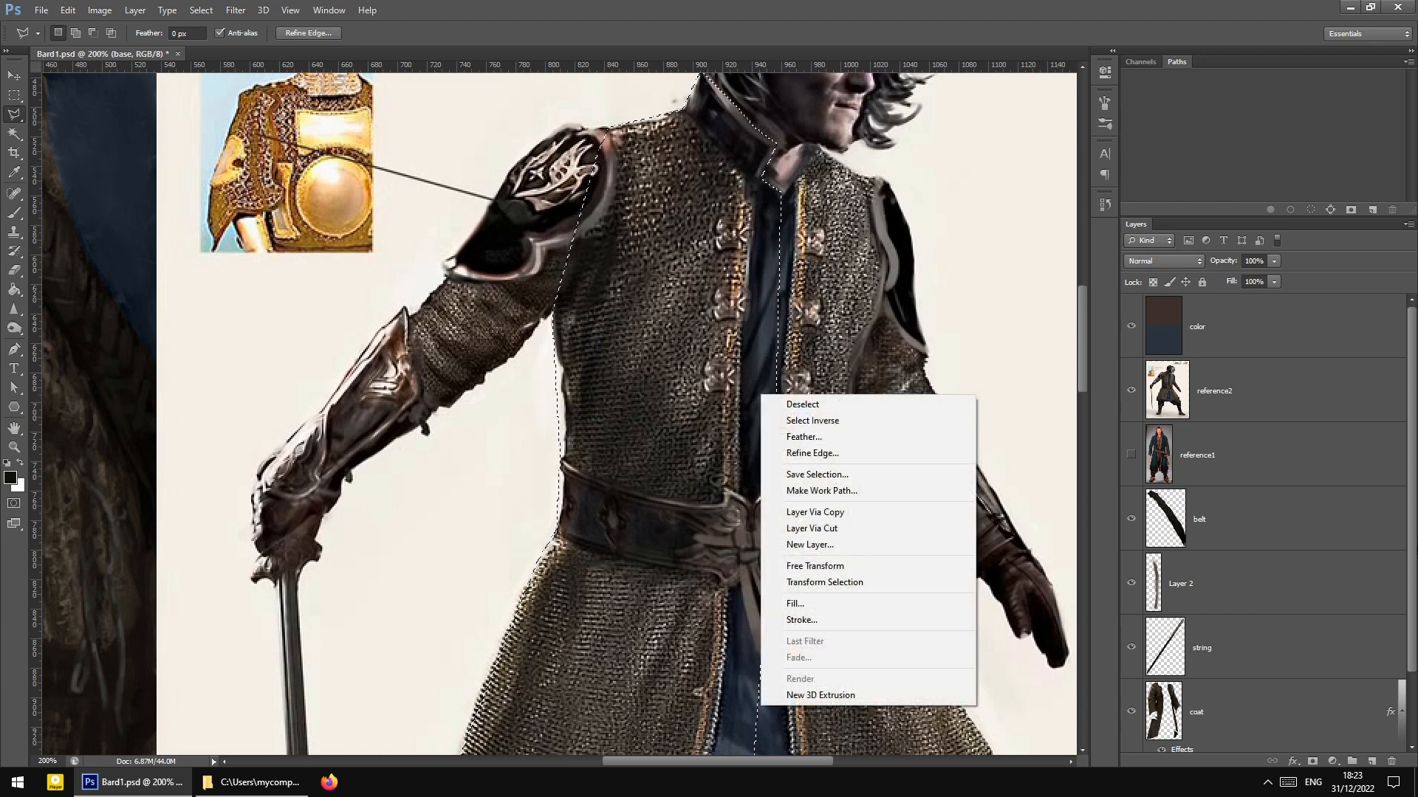
key("Escape")
right_click(663, 409)
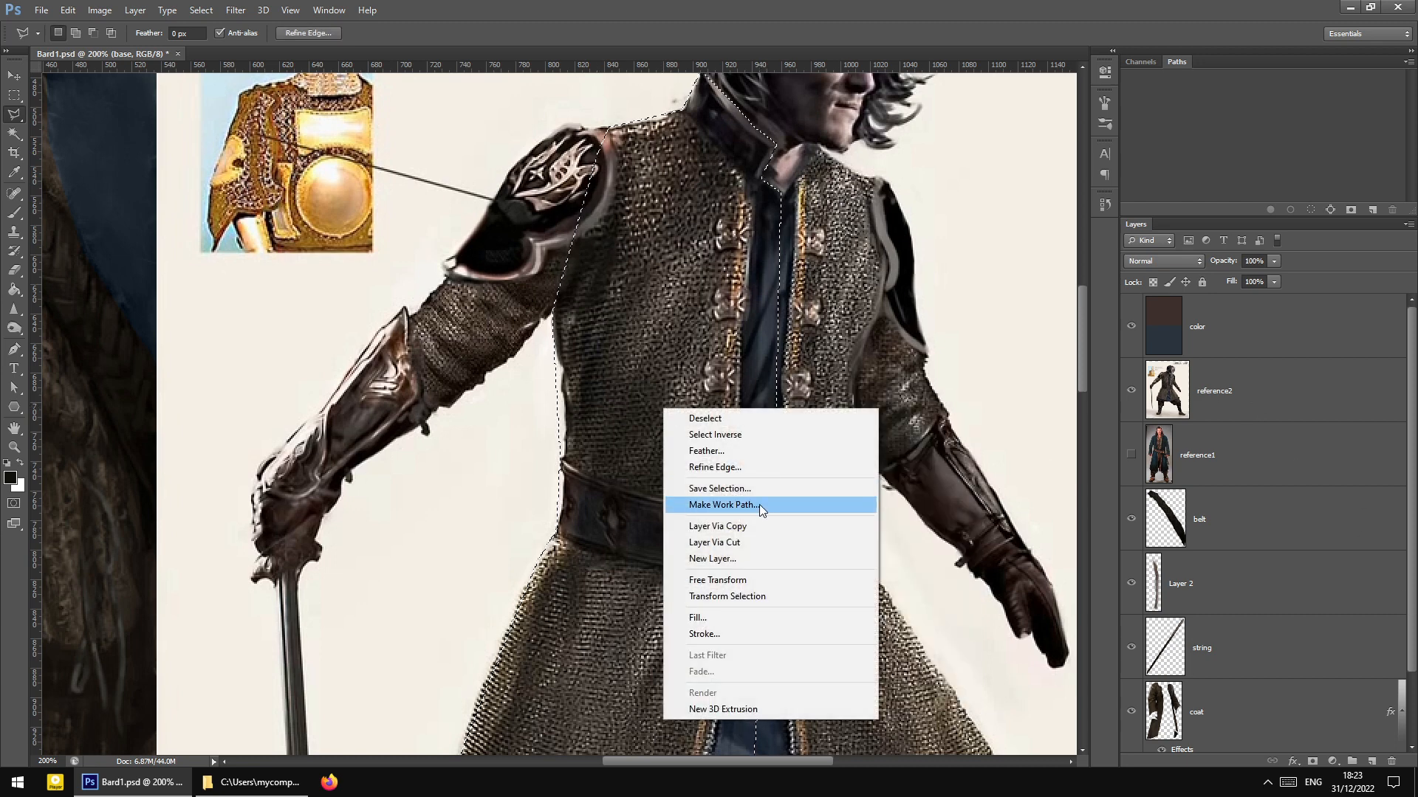
left_click(735, 528)
scroll(1242, 455, "up", 2)
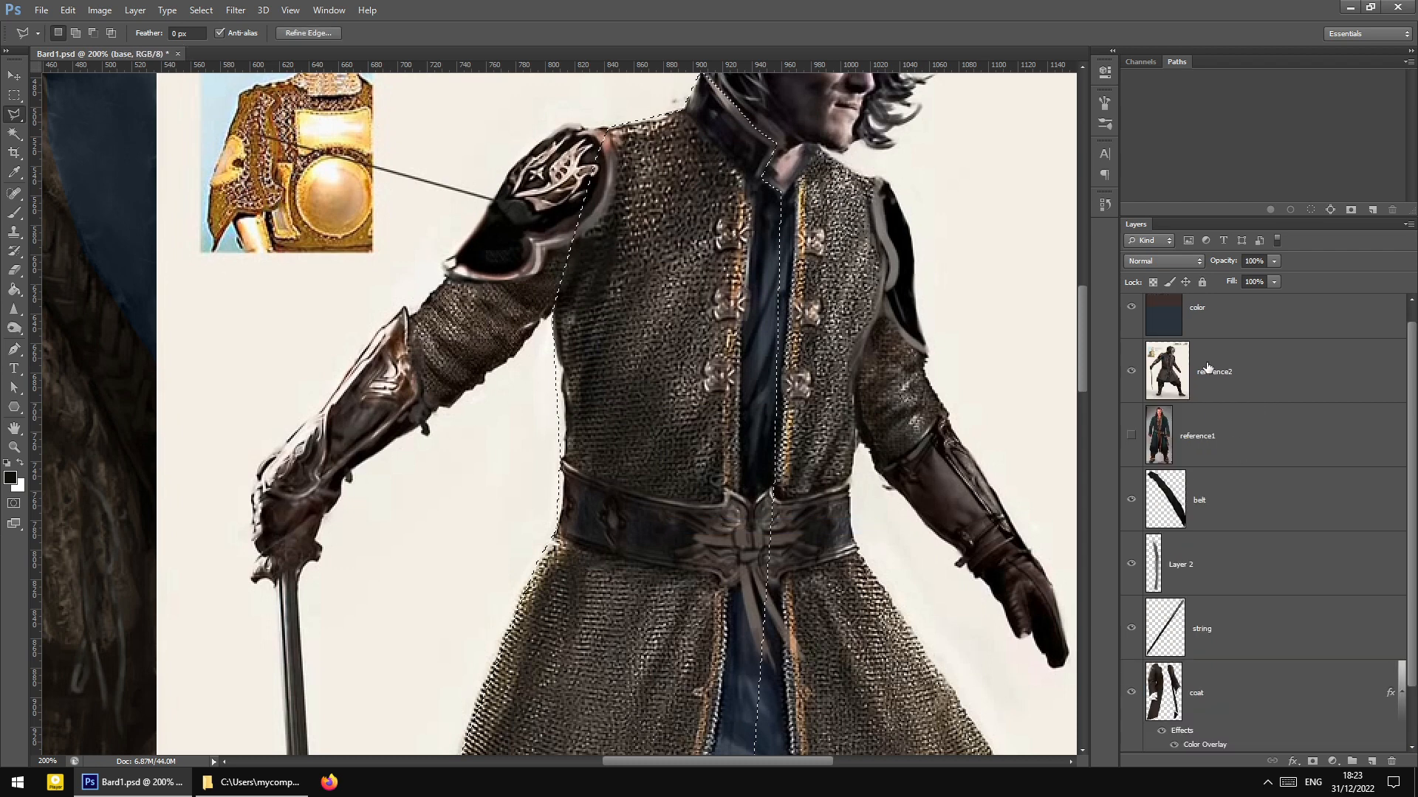
left_click(1212, 390)
key("ctrl+shift+d")
right_click(785, 333)
left_click(879, 449)
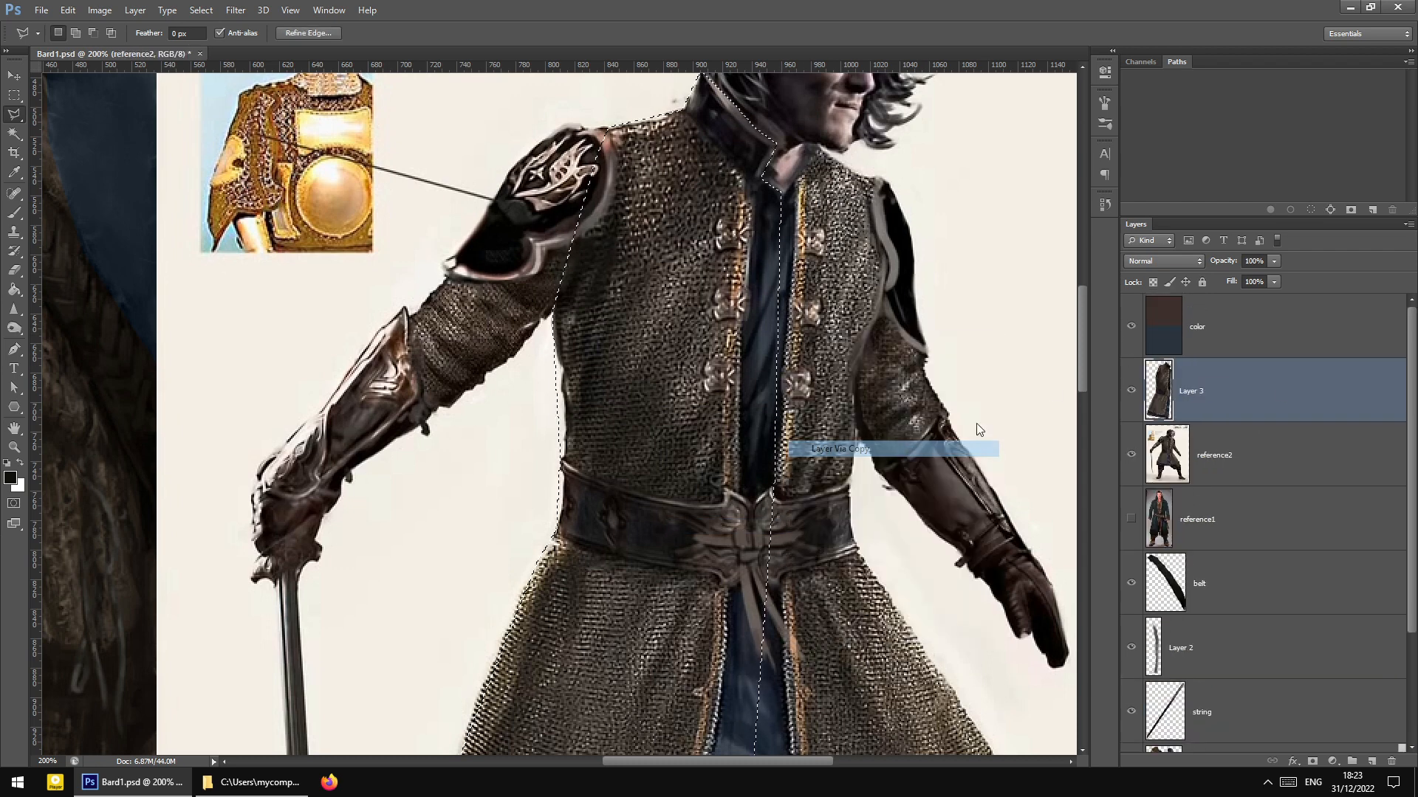
left_click(1132, 456)
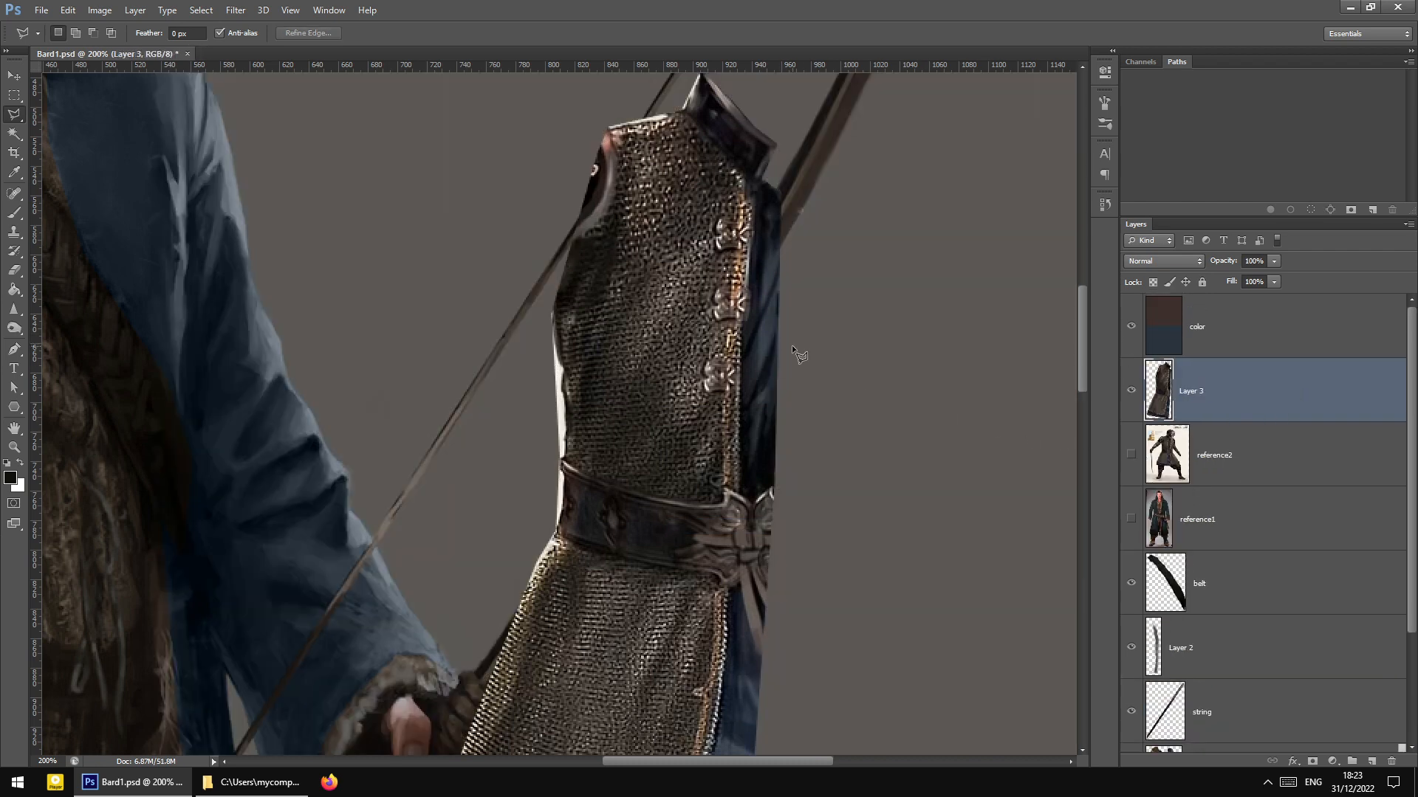
Revert the document history to the Polygonal Lasso selection
left_click(1105, 204)
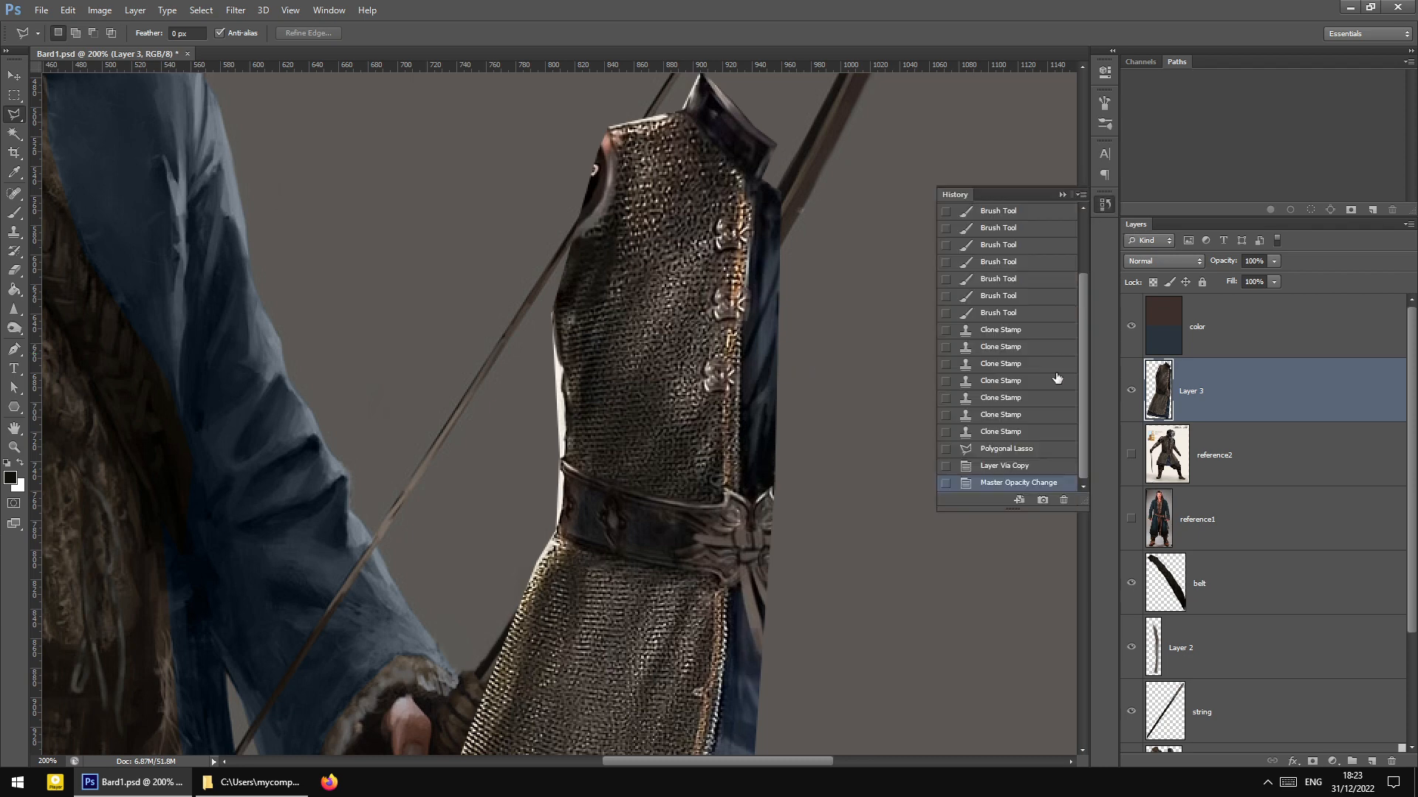
left_click(1017, 470)
left_click(1006, 449)
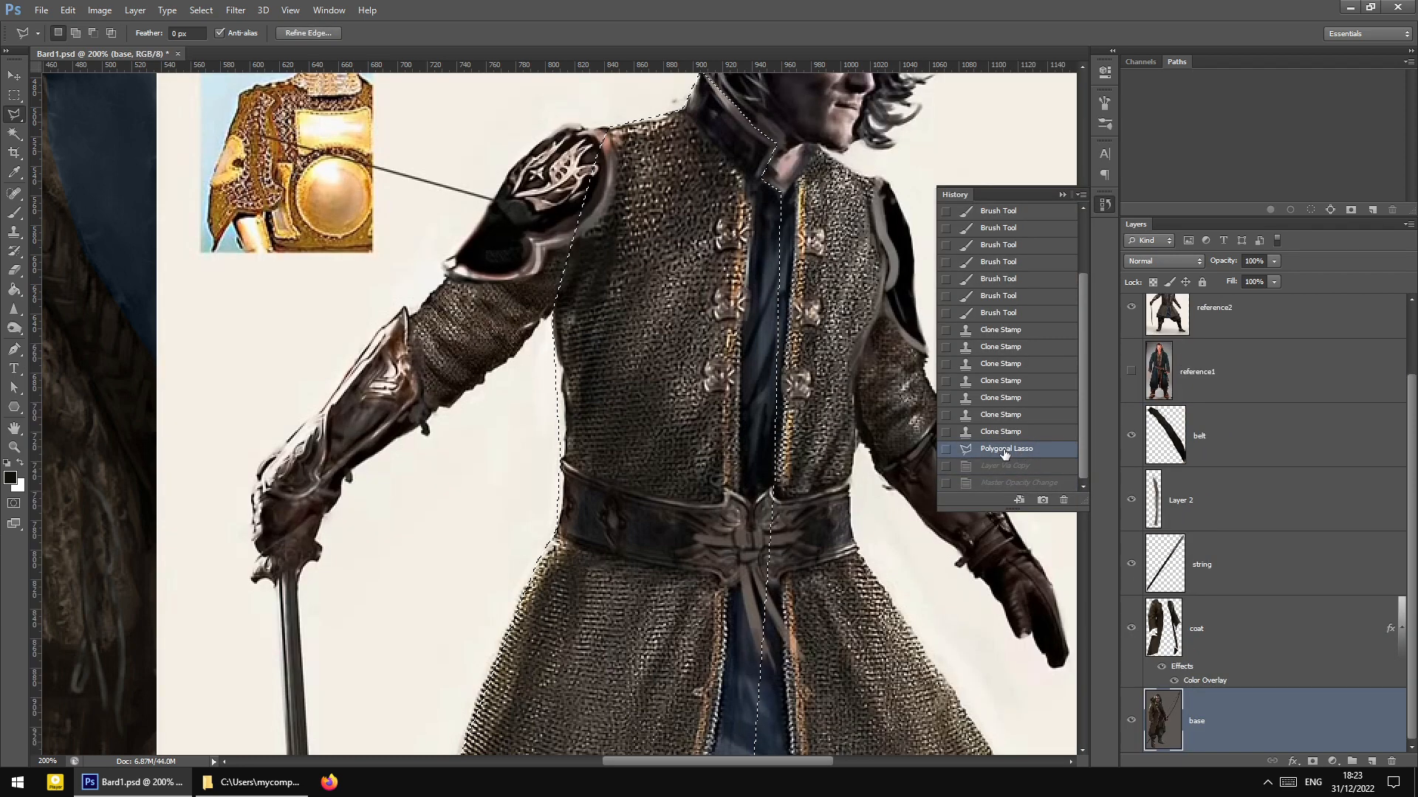
Feather the armour selection with a radius of 4 pixels
right_click(615, 248)
left_click(657, 289)
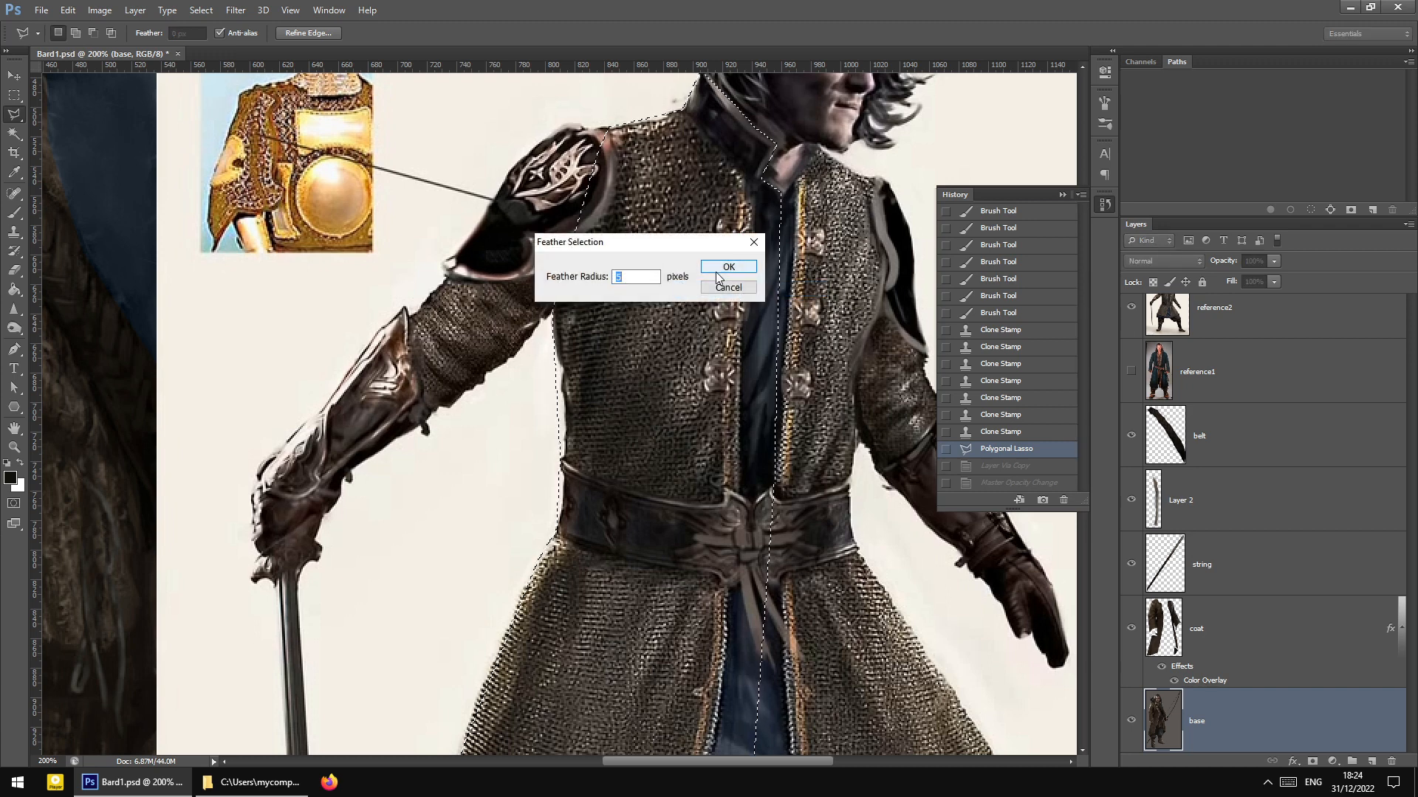
type("4")
key("BackSpace")
type("2")
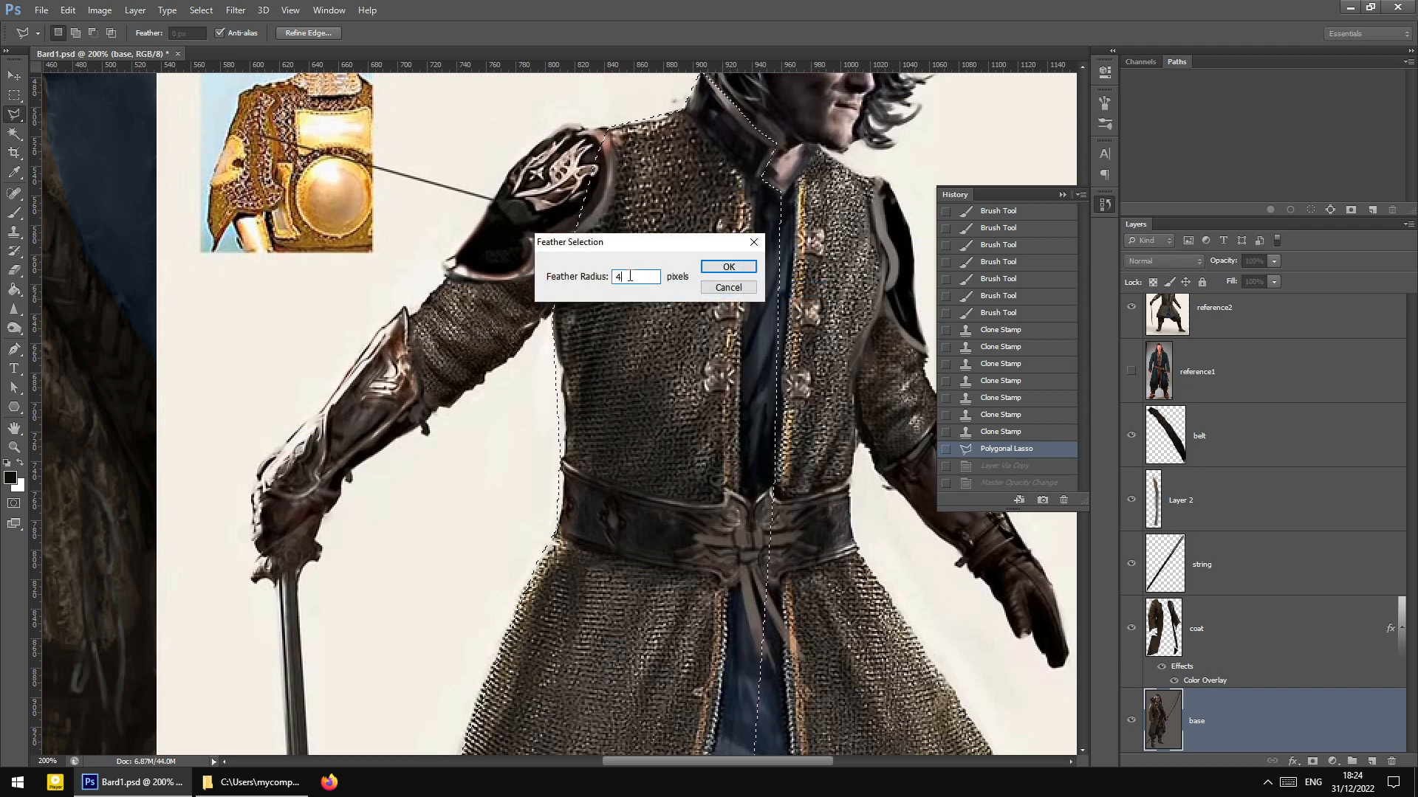
left_click(730, 277)
Copy the feathered armour half from the reference2 layer onto a new layer
right_click(758, 276)
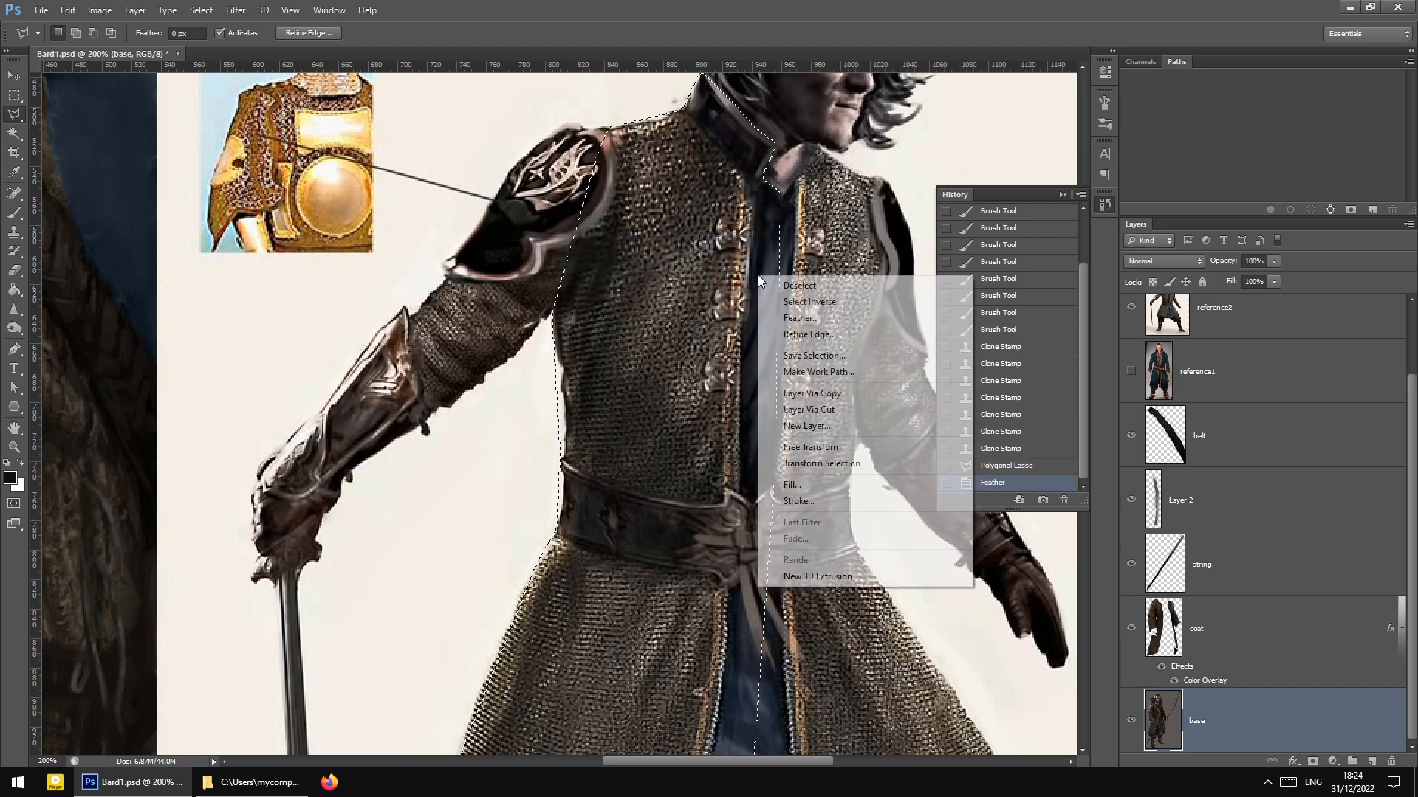
left_click(1225, 367)
scroll(1225, 367, "up", 2)
left_click(1203, 390)
right_click(745, 314)
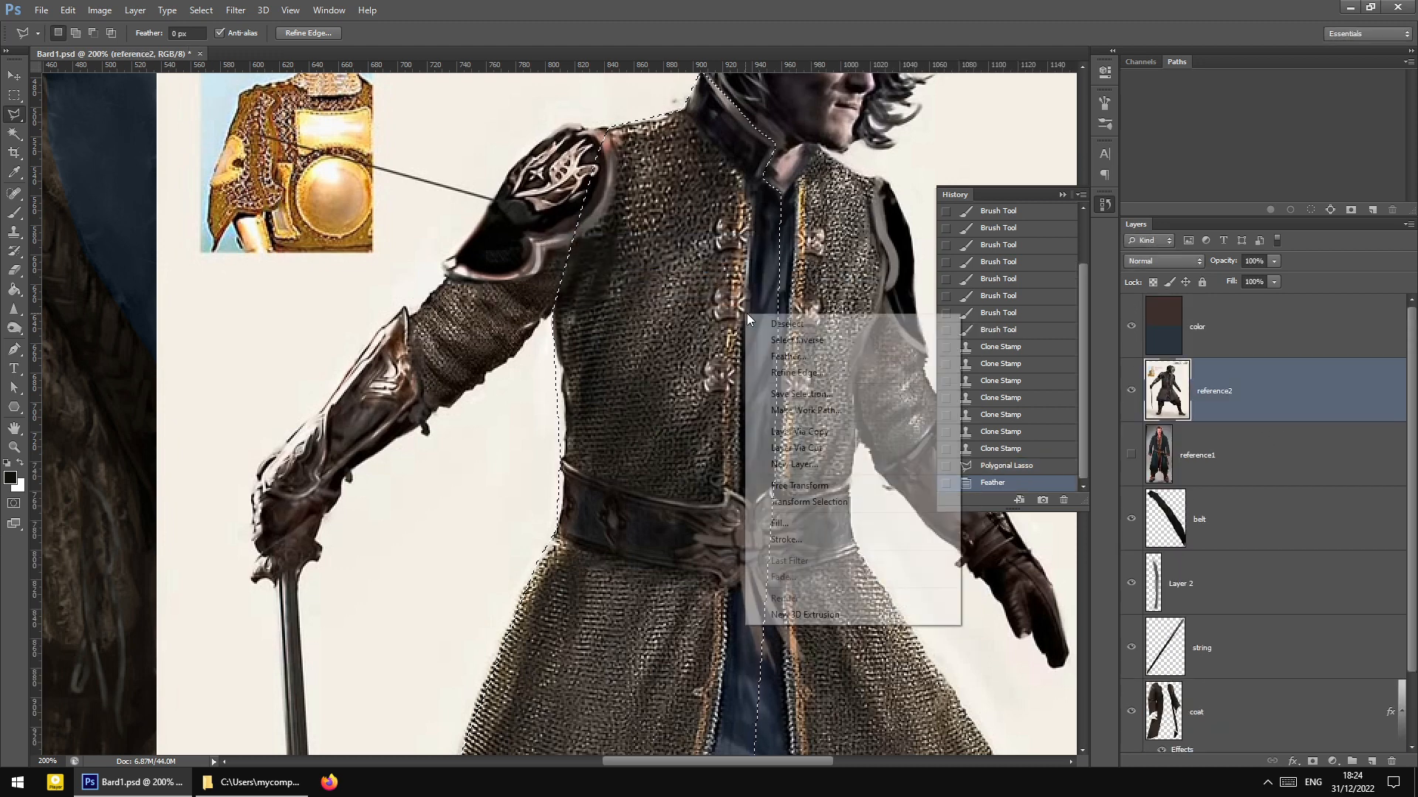
left_click(847, 433)
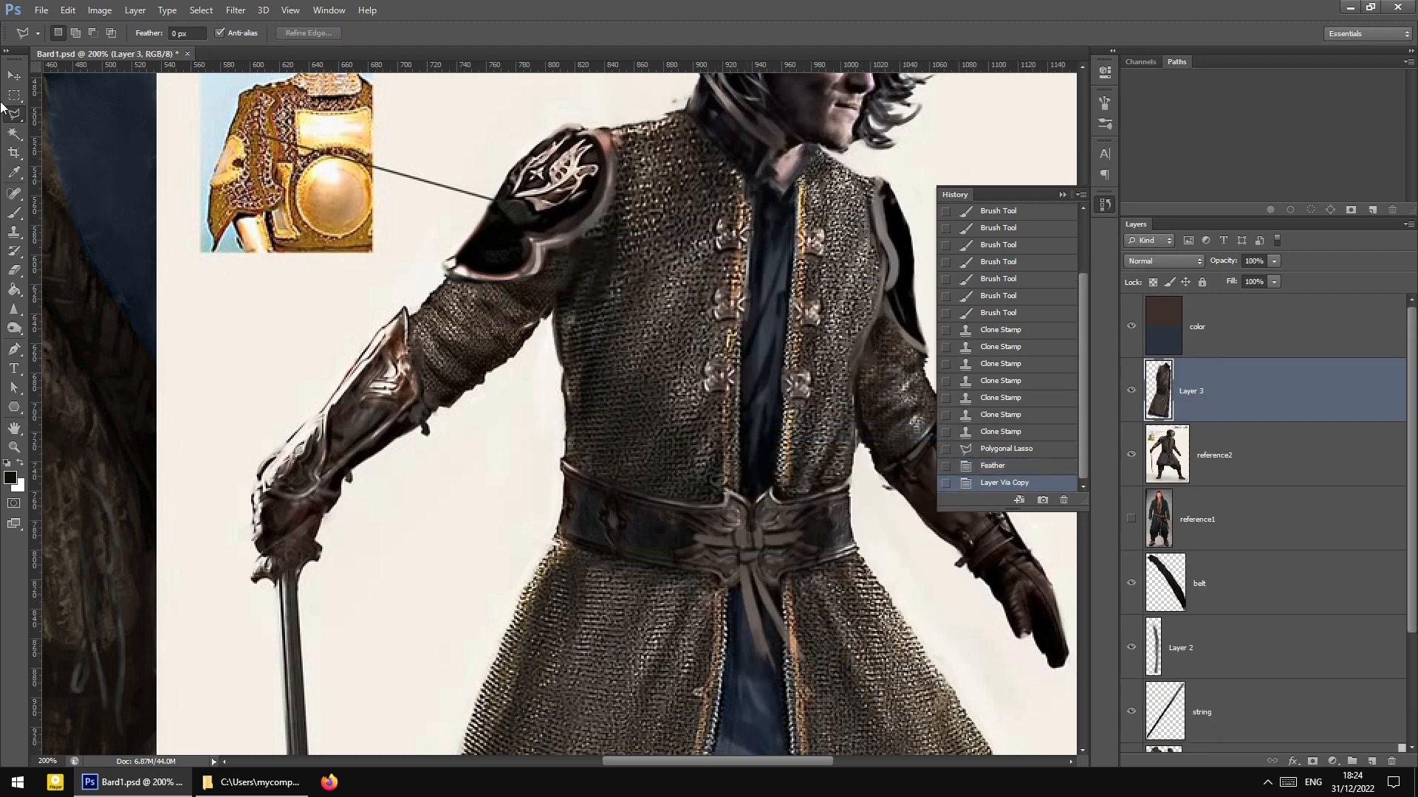
Move the copied armour piece onto the archer's chest and hide the reference2 layer
left_click(23, 75)
key("ctrl+minus")
key("ctrl+minus")
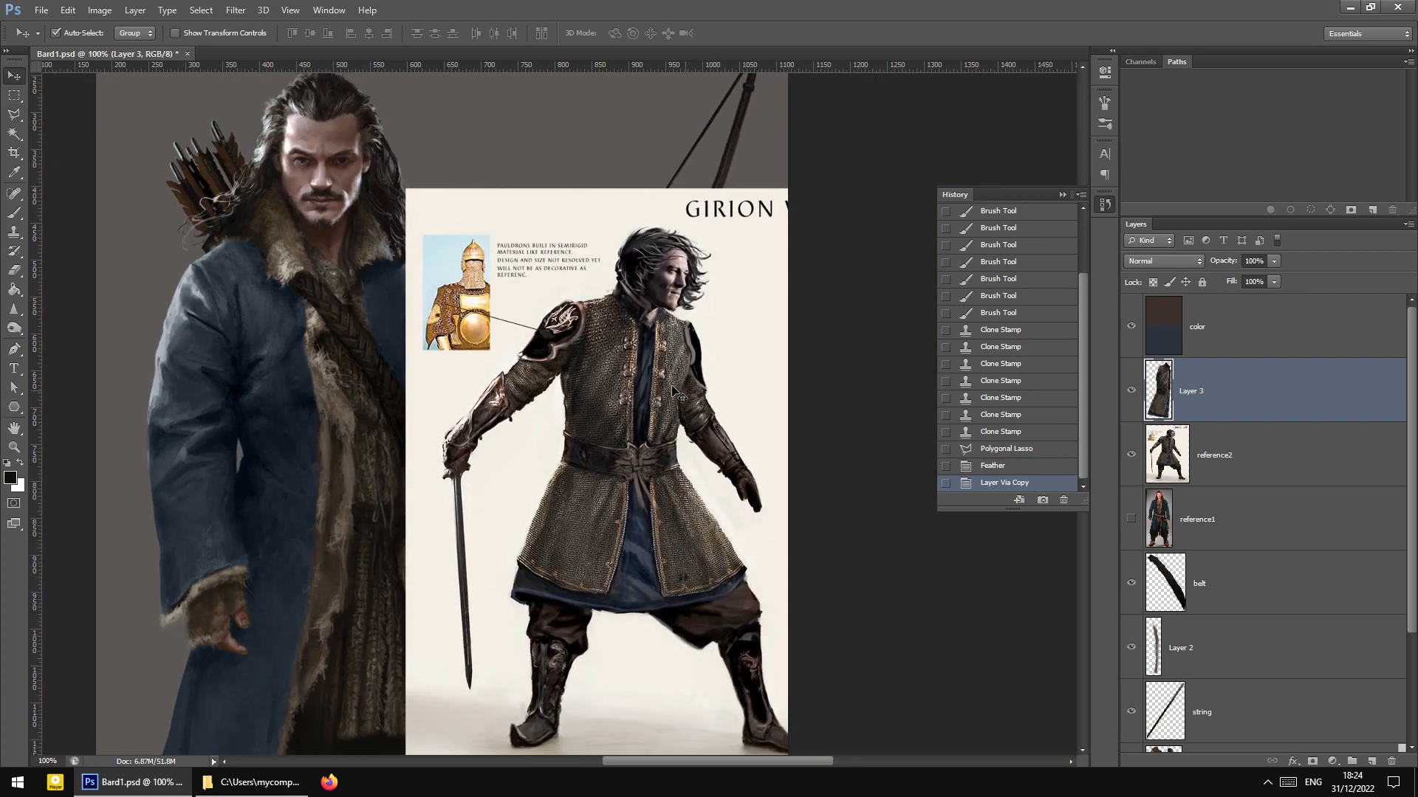
left_click_drag(606, 410, 419, 399)
left_click_drag(639, 381, 749, 364)
left_click(1132, 455)
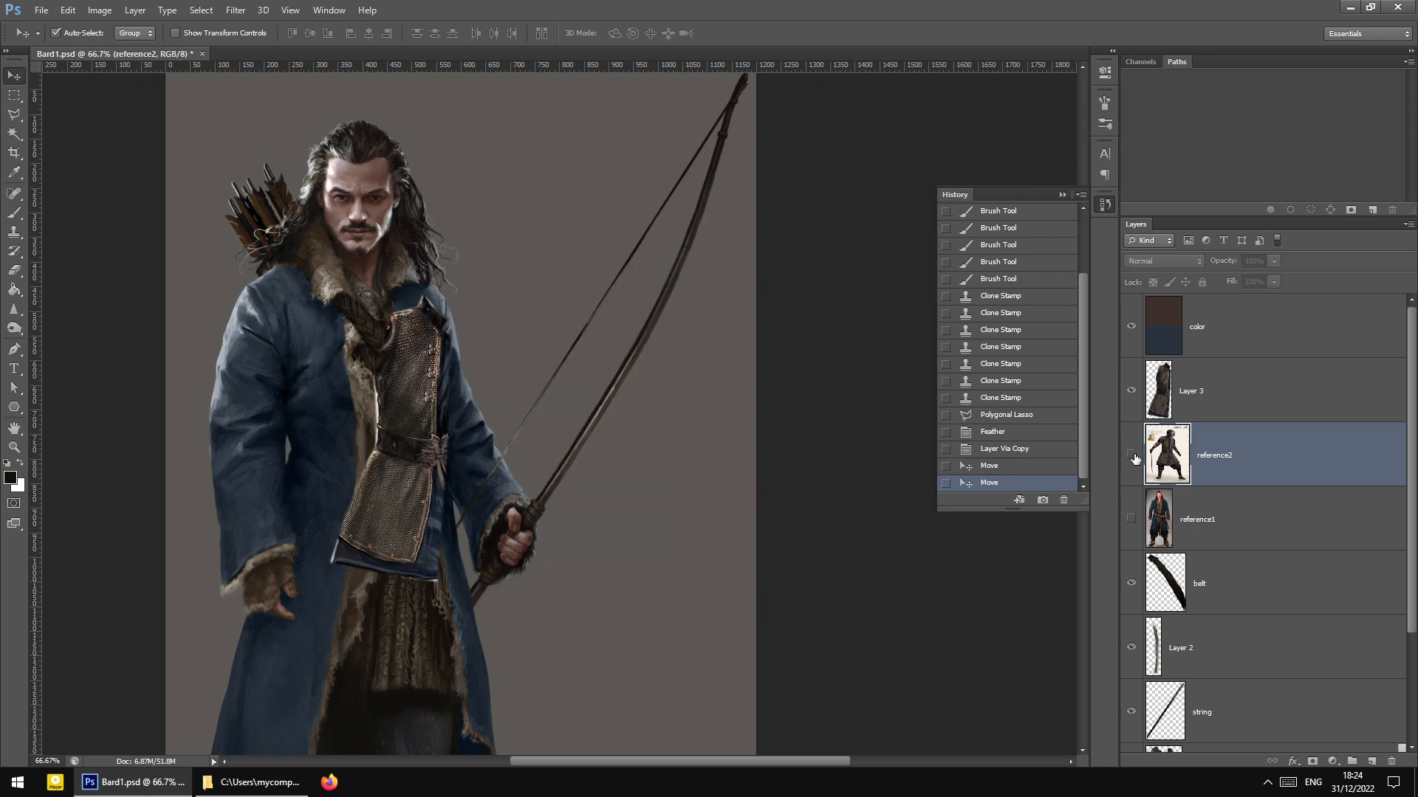
Shift the armour piece into the coat's front opening and place its layer between the coat and base layers
key("ctrl+plus")
left_click_drag(359, 466, 285, 521)
scroll(326, 432, "down", 3)
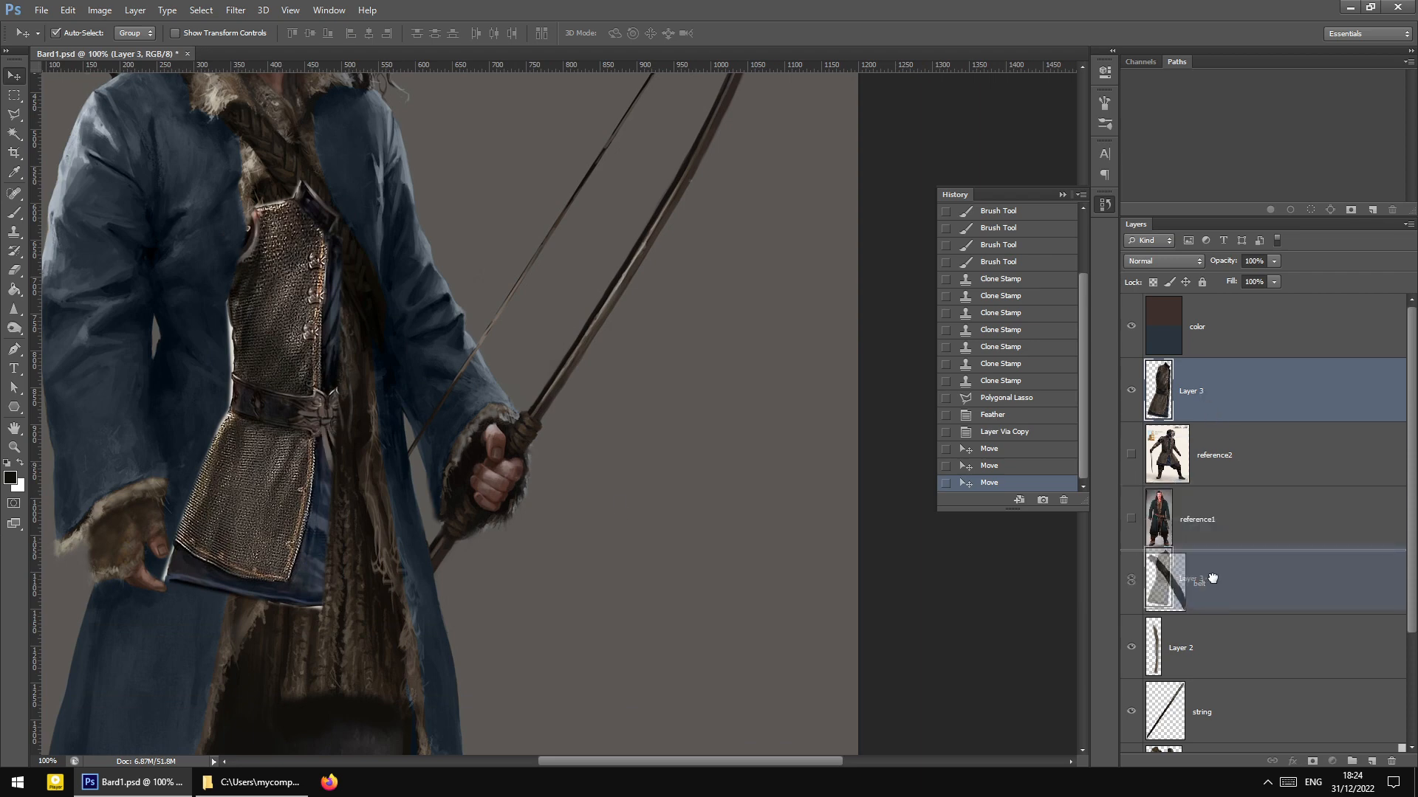
scroll(1212, 579, "down", 2)
left_click_drag(1209, 795, 1211, 687)
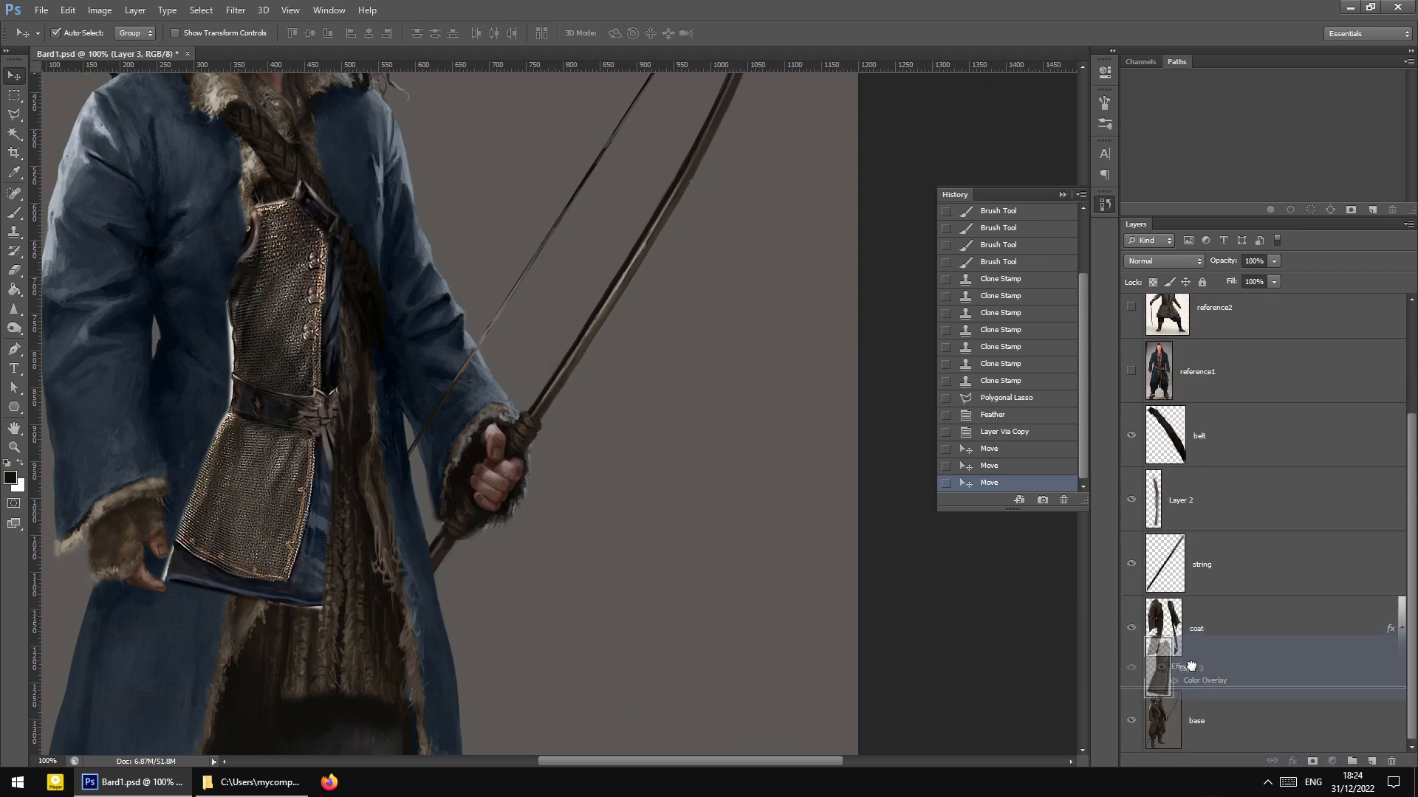
left_click(283, 363)
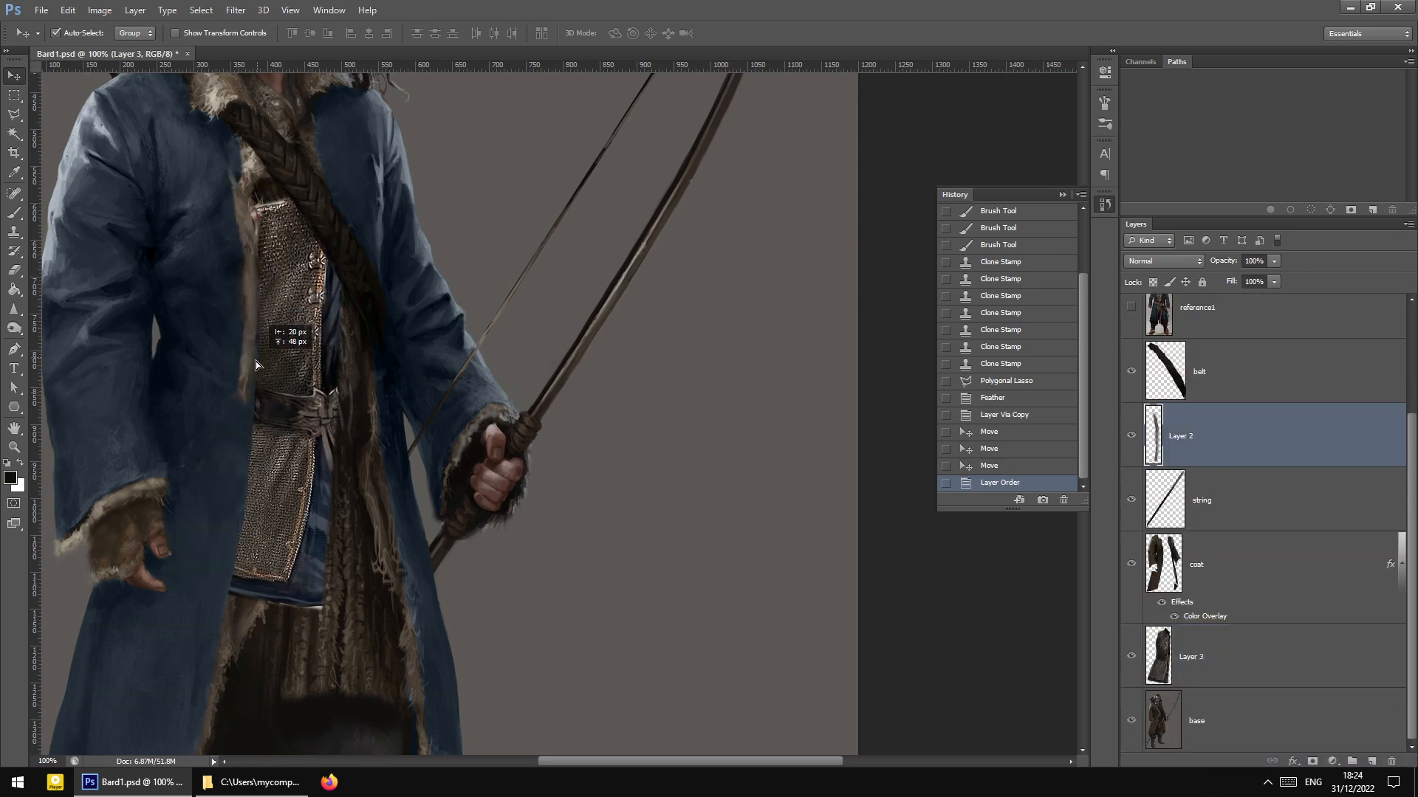
left_click_drag(316, 297, 310, 256)
Free-transform the armour on Layer 3, shifting it down the coat's front opening and rotating it to about -3 degrees
left_click(14, 95)
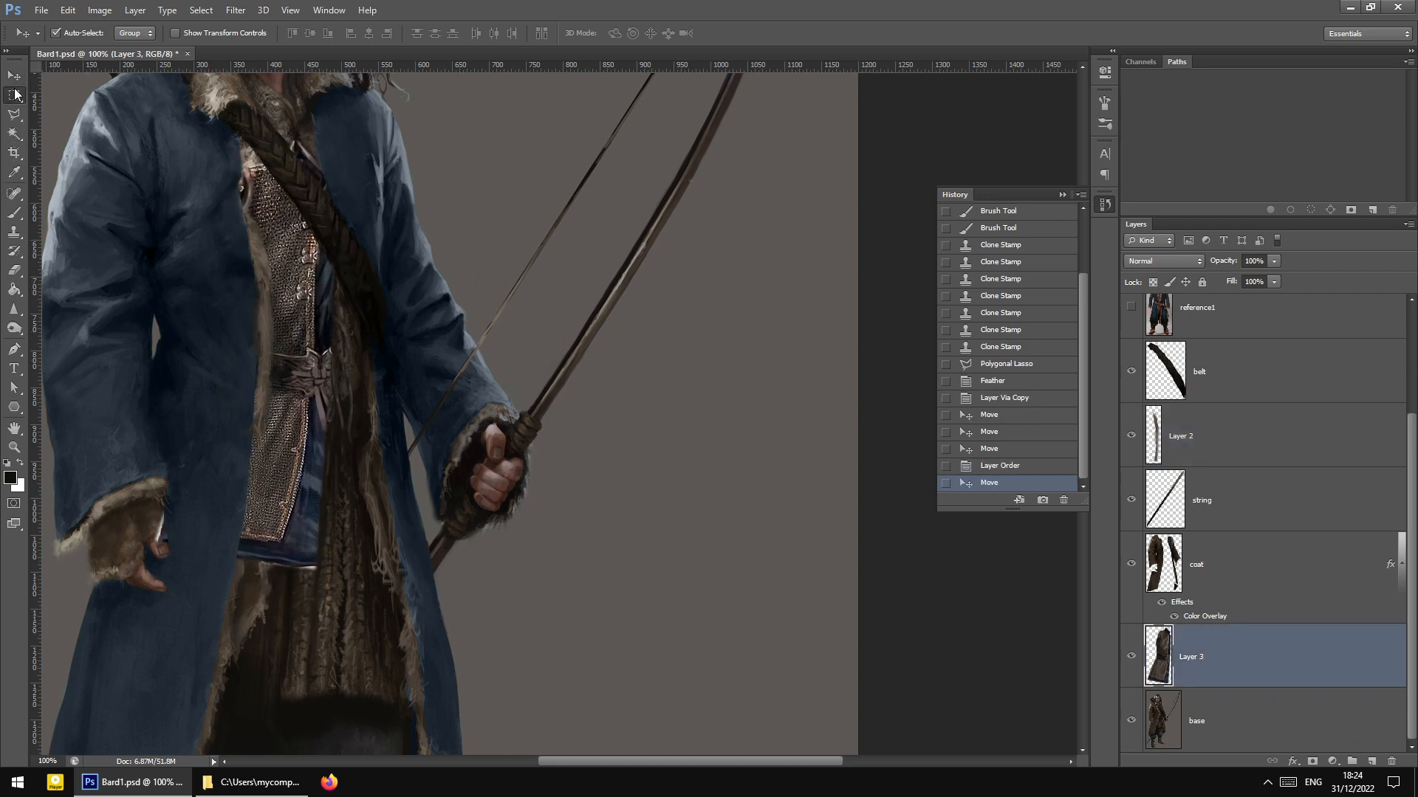
right_click(291, 386)
left_click(344, 513)
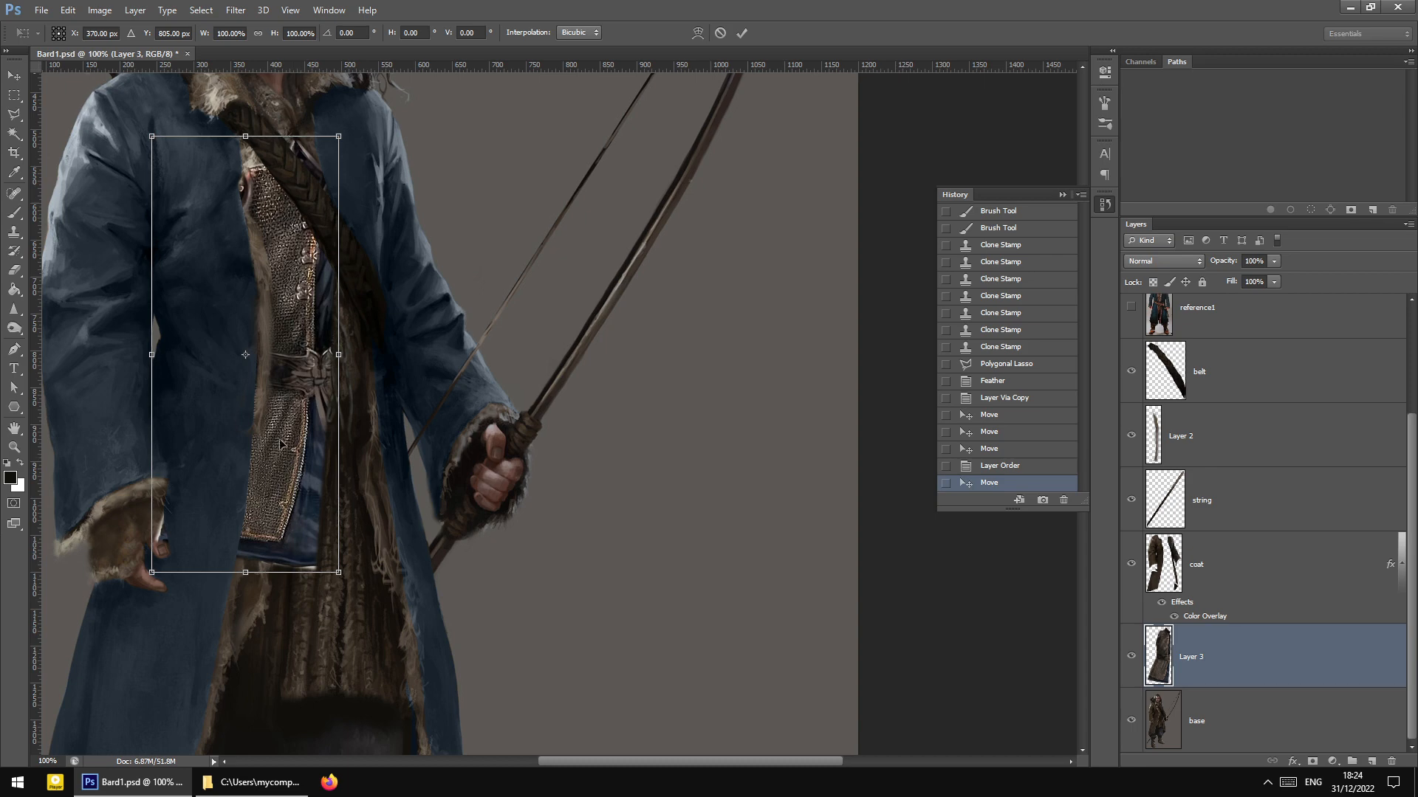
left_click_drag(280, 443, 287, 483)
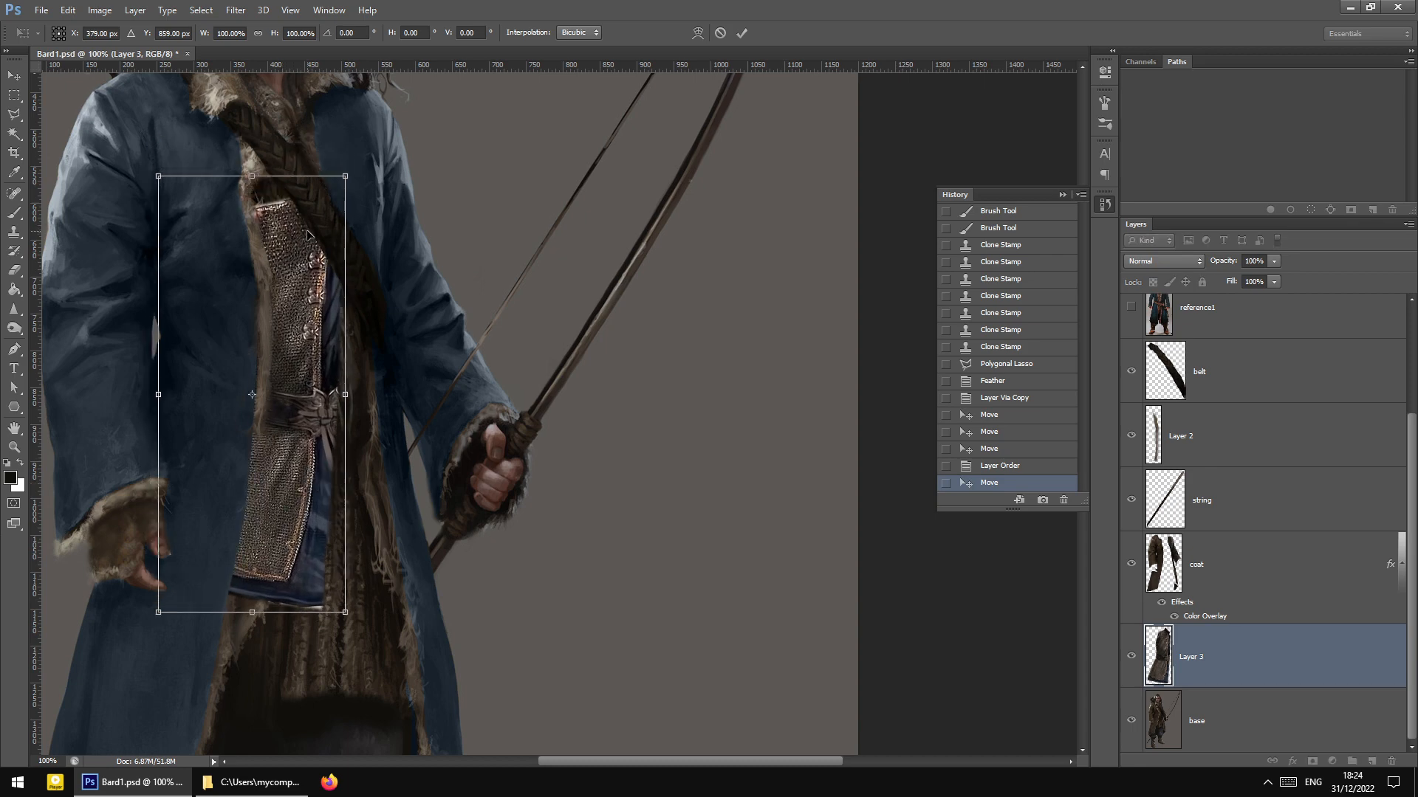
key("ctrl+minus")
key("ctrl+plus")
key("ctrl+minus")
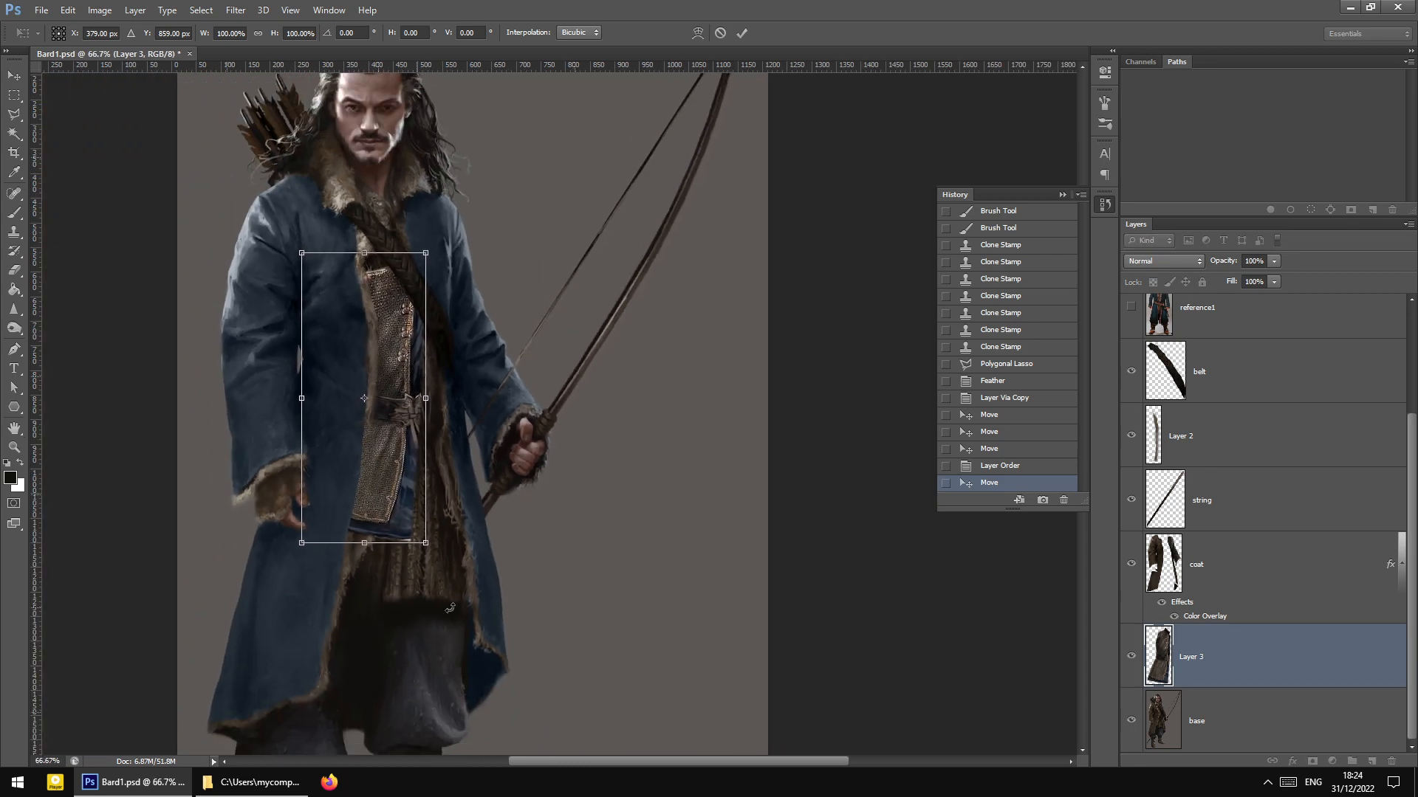
left_click_drag(406, 499, 443, 567)
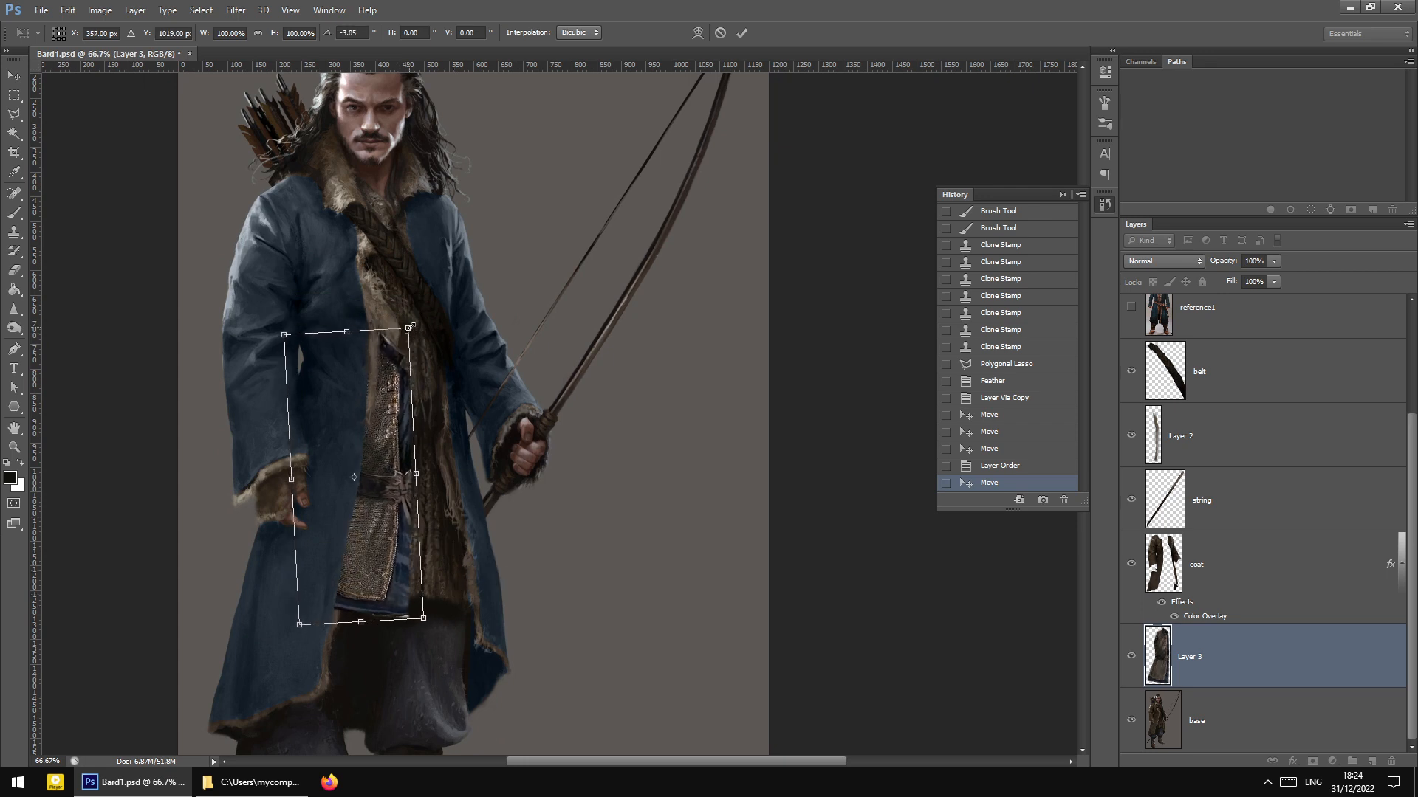
Scale the armour proportionally to about 142.5% and move it up behind the coat, rotated to about -6.3 degrees
left_click_drag(409, 328, 454, 260)
scroll(414, 417, "up", 2)
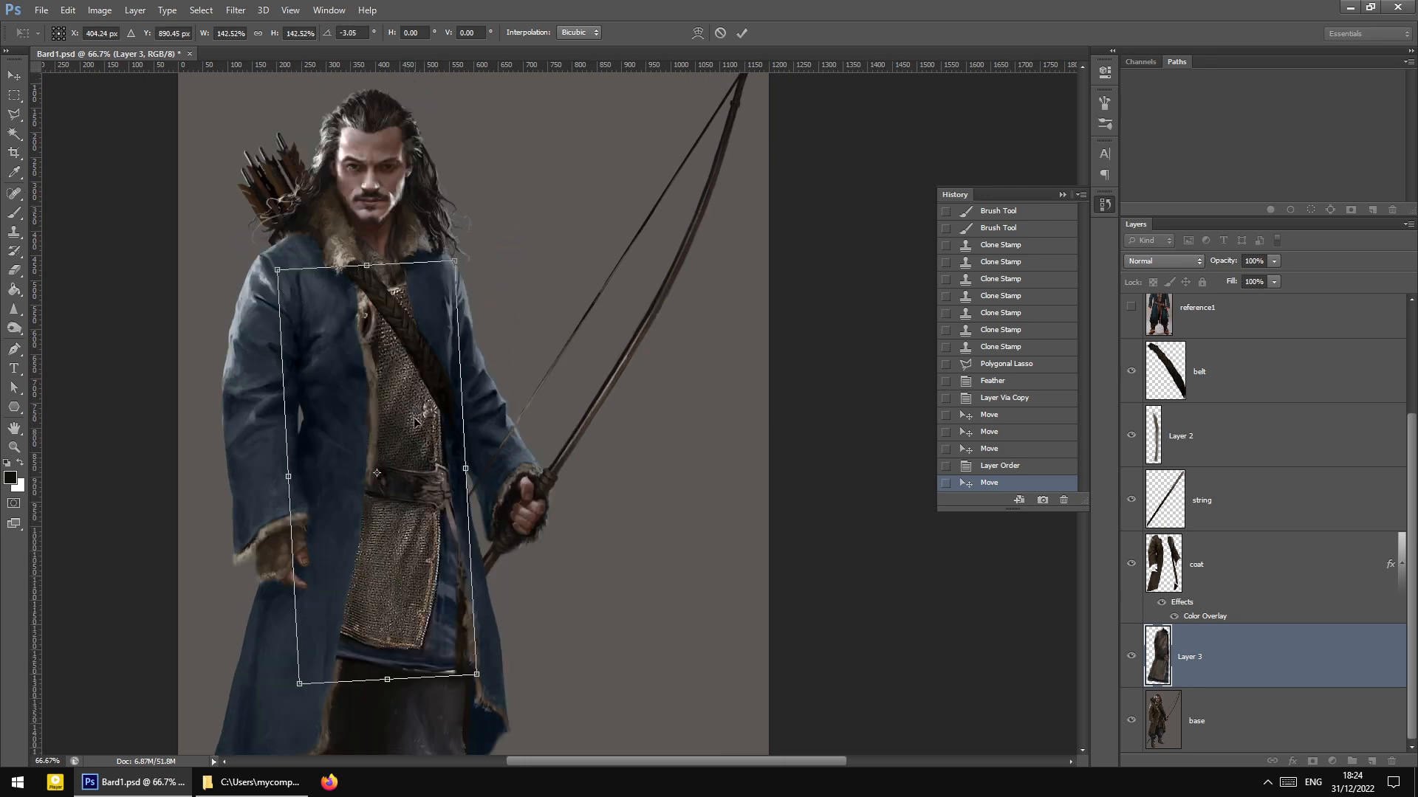
left_click_drag(415, 421, 352, 355)
key("ctrl+plus")
left_click_drag(224, 345, 240, 337)
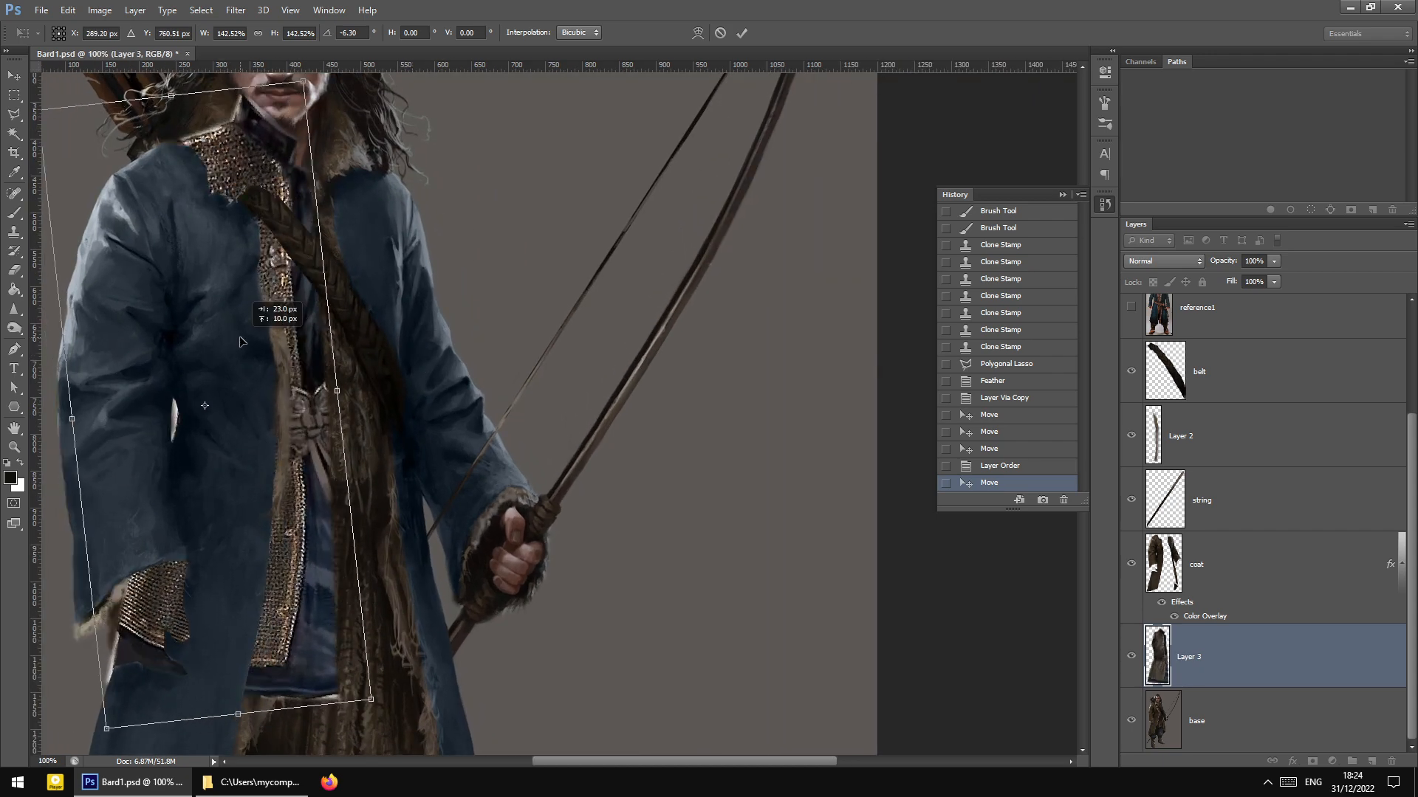
Rotate the armour to about -7.7 degrees and scale it to about 166%, repositioning it inside the coat opening
scroll(484, 551, "up", 2)
left_click_drag(561, 764, 543, 765)
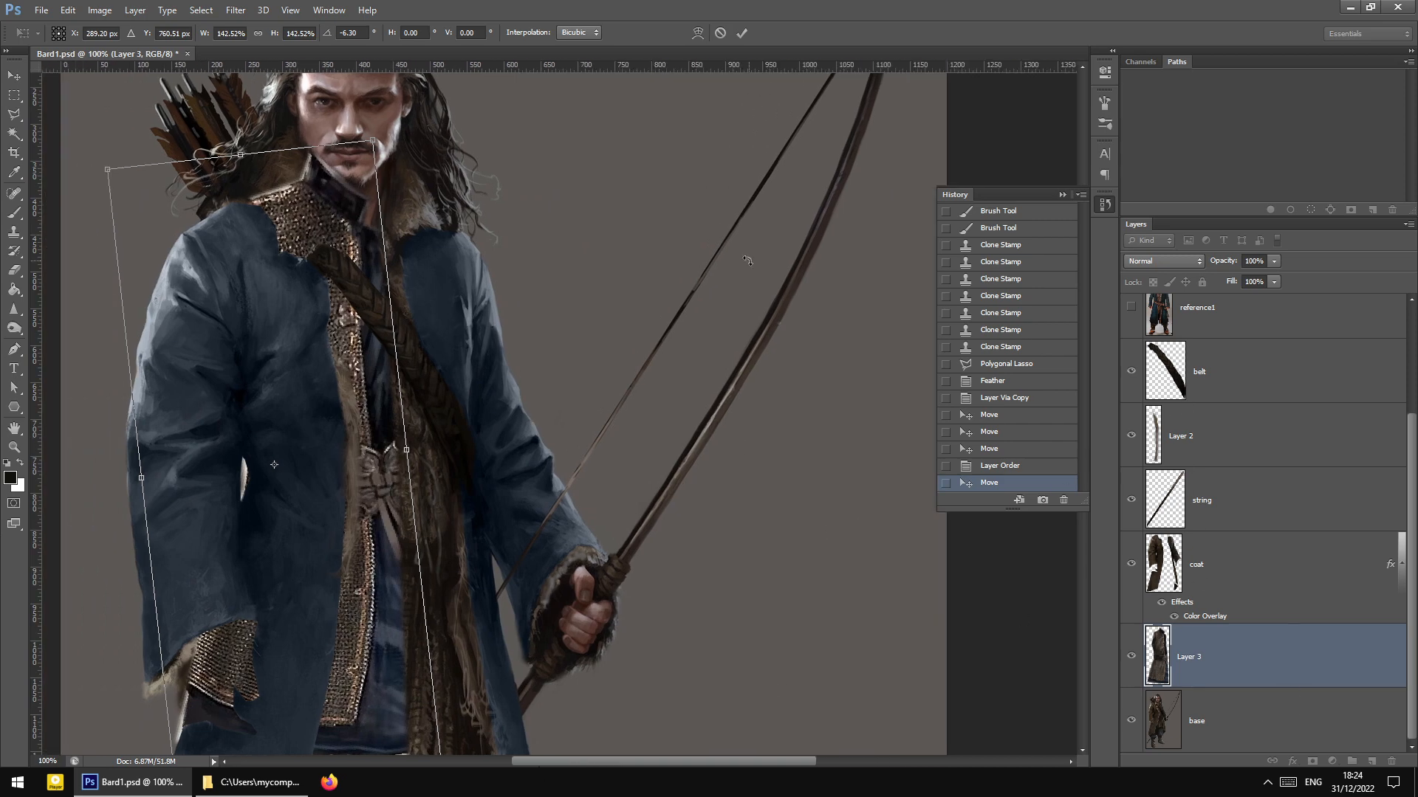
left_click_drag(488, 268, 484, 263)
scroll(369, 458, "down", 3)
left_click_drag(368, 457, 361, 440)
scroll(363, 442, "down", 3)
left_click_drag(445, 551, 499, 645)
left_click_drag(377, 539, 364, 558)
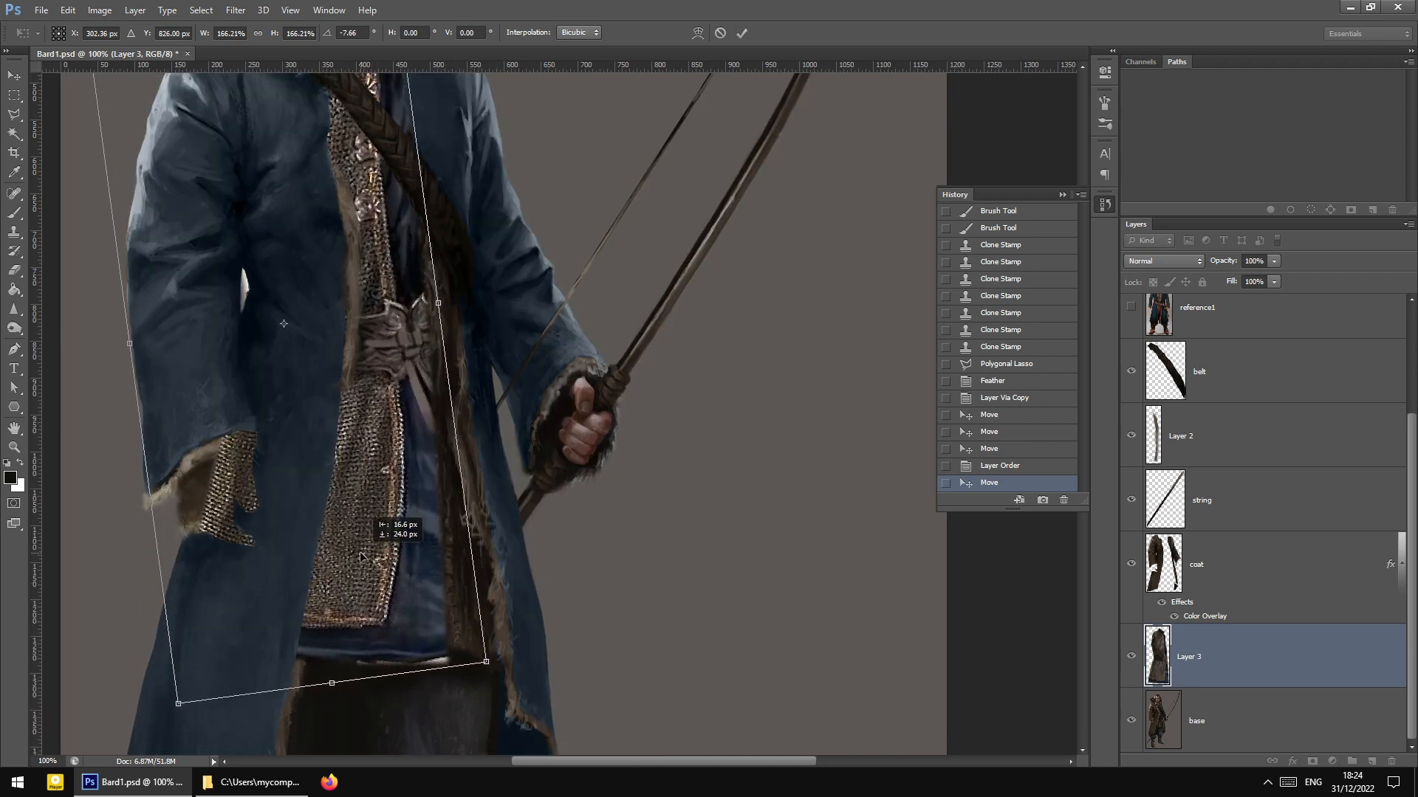
Tilt the armour to about -10.8 degrees and shift it slightly toward the coat's fur edge
scroll(369, 546, "up", 5)
left_click_drag(505, 389, 514, 350)
right_click(316, 284)
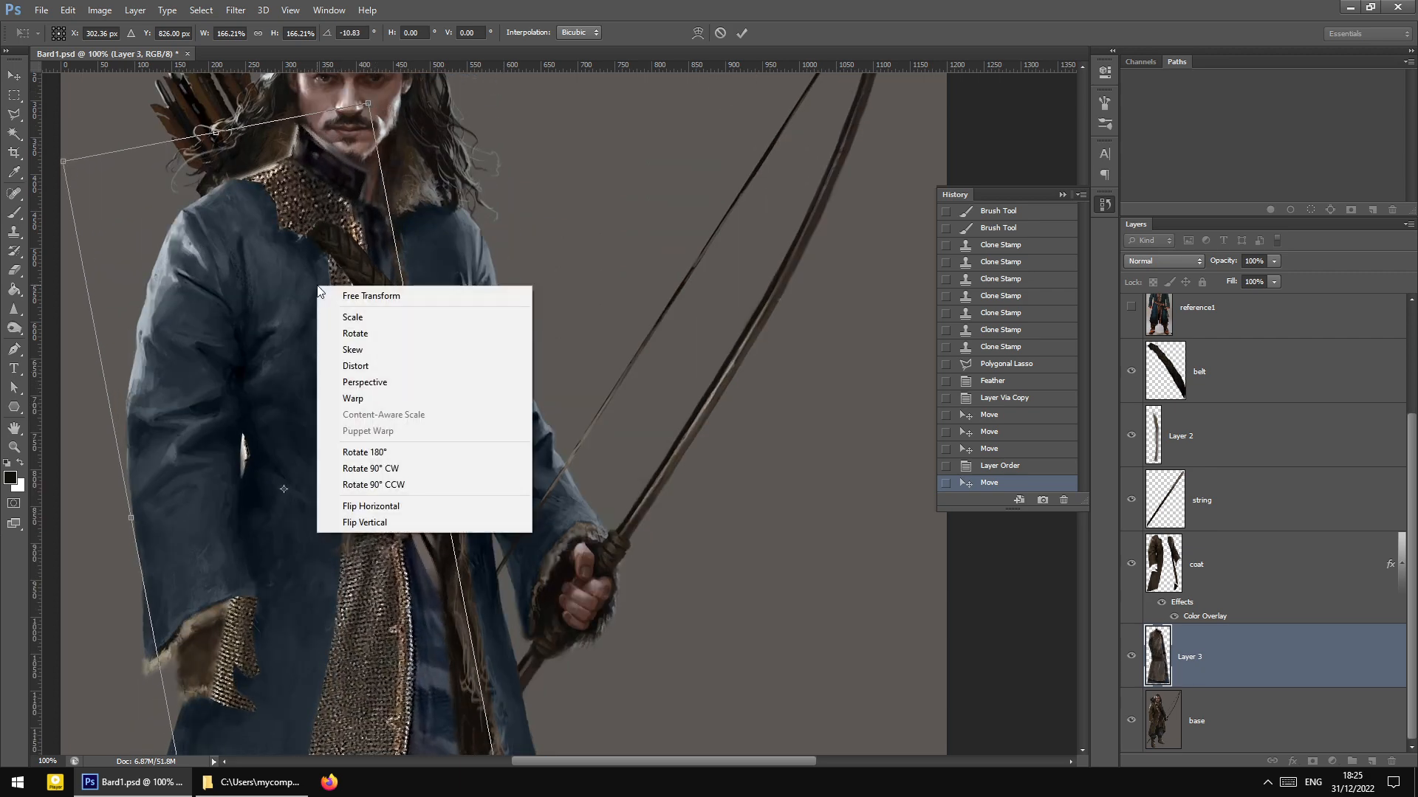
left_click(358, 246)
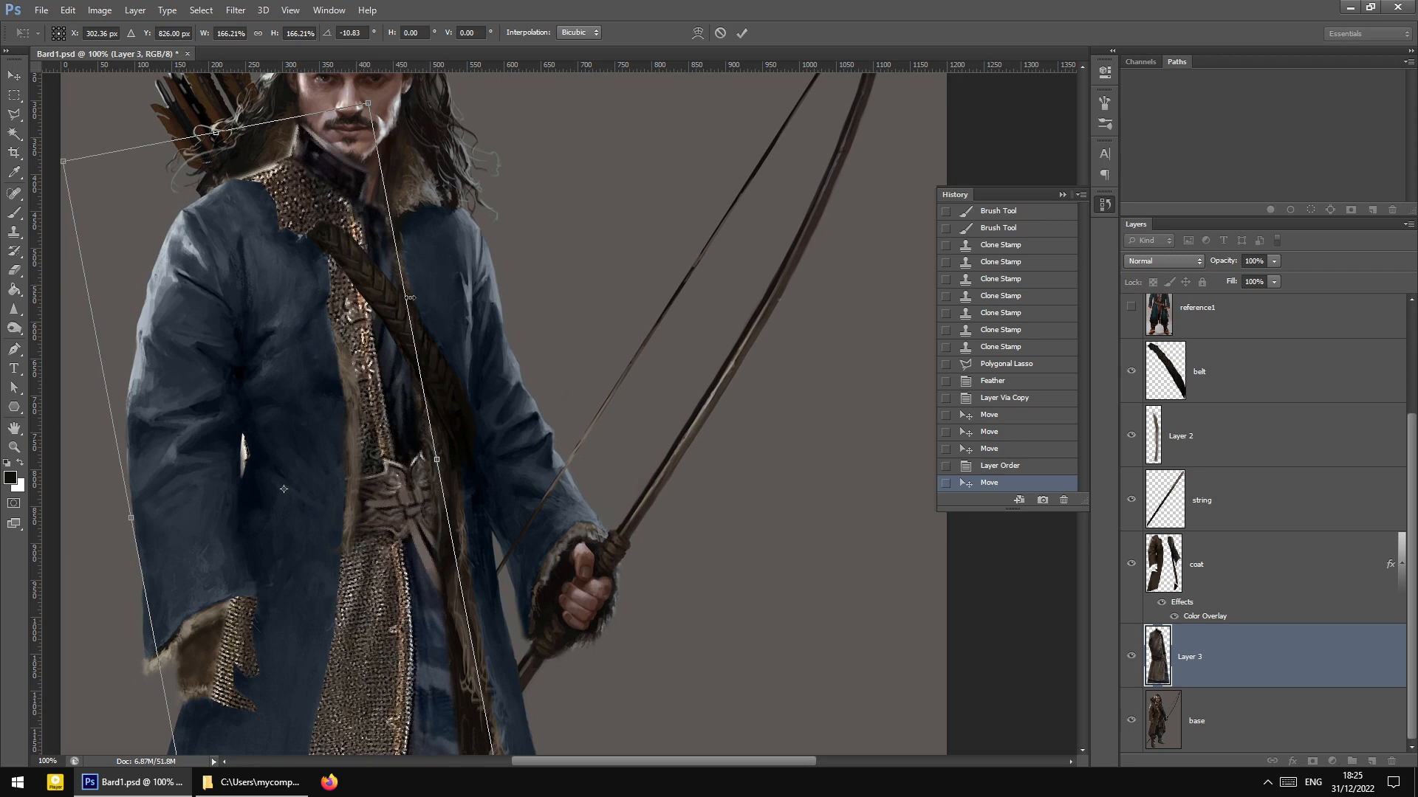
left_click_drag(367, 353, 357, 361)
scroll(472, 517, "down", 5)
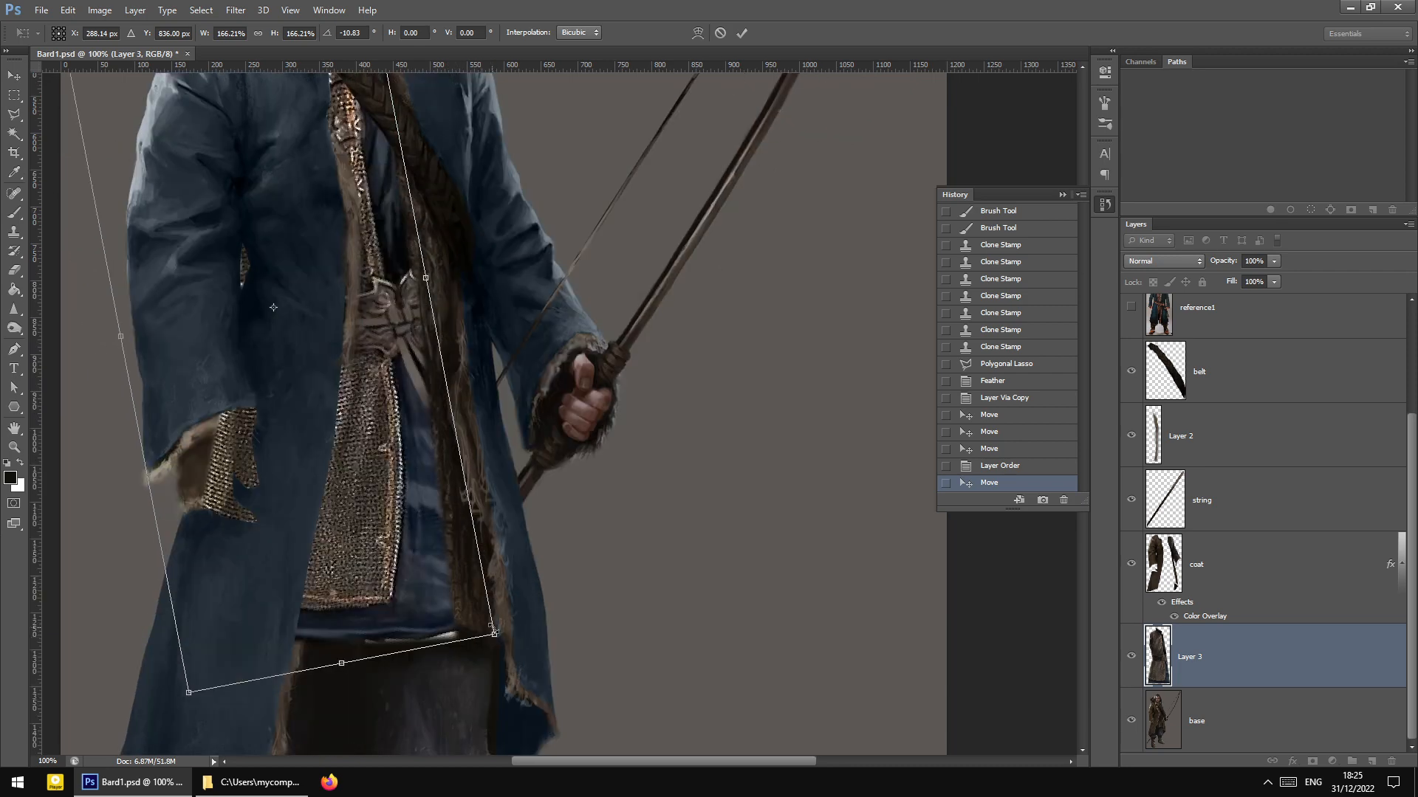
Adjust the armour's rotation to about -9.4 degrees and its scale to about 165.9%, then move it slightly upward
scroll(561, 635, "up", 2)
left_click_drag(639, 642, 632, 652)
scroll(531, 472, "up", 3)
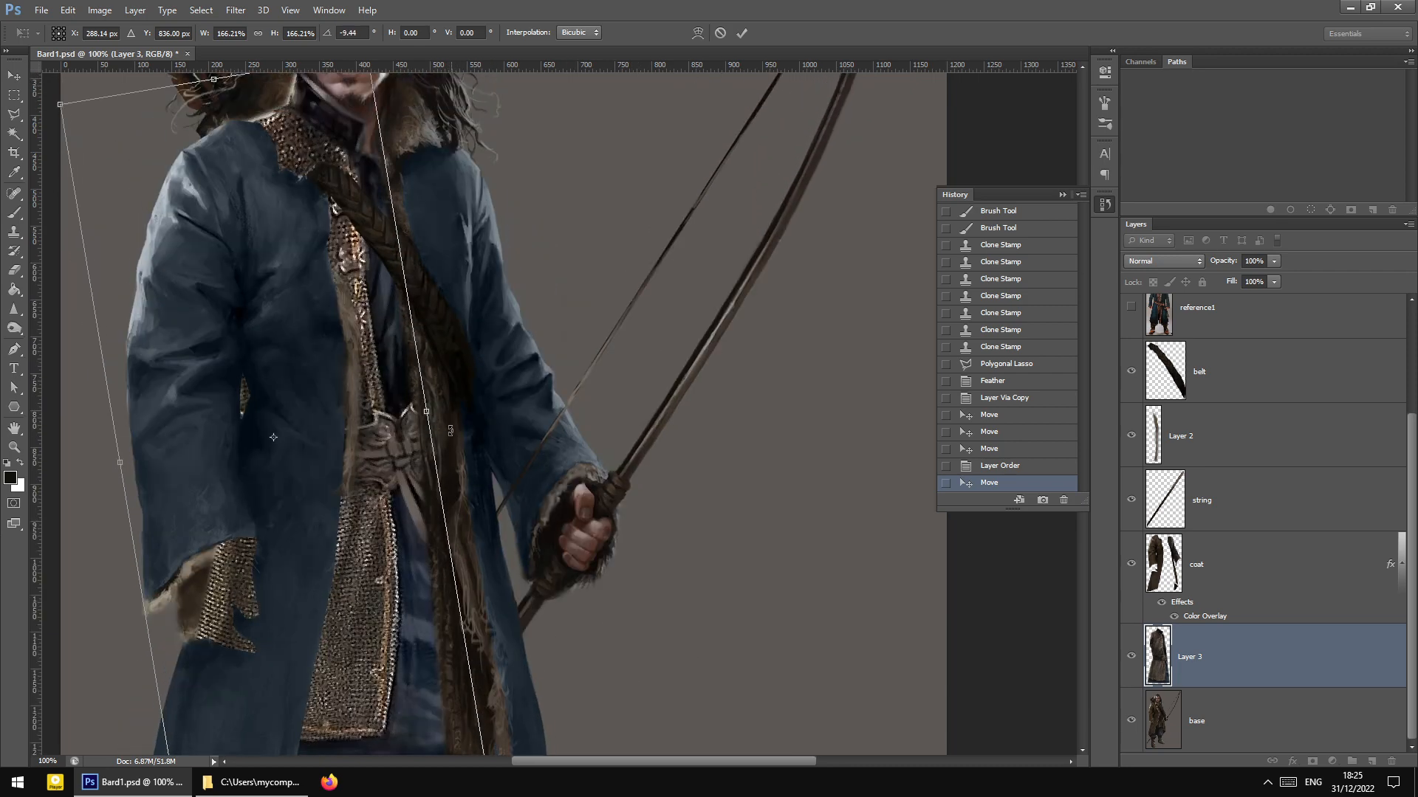
left_click_drag(388, 419, 388, 419)
scroll(402, 272, "up", 3)
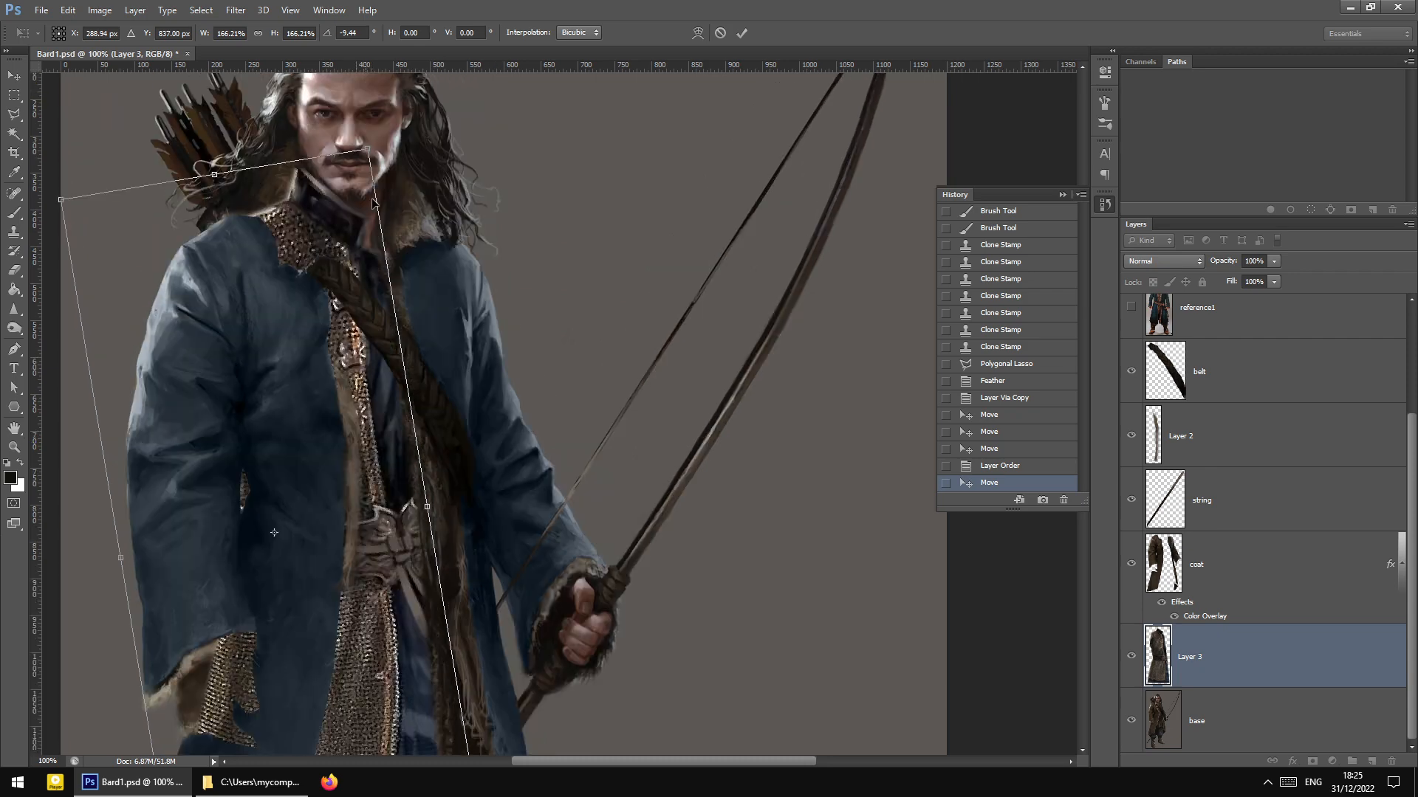
left_click_drag(373, 151, 370, 150)
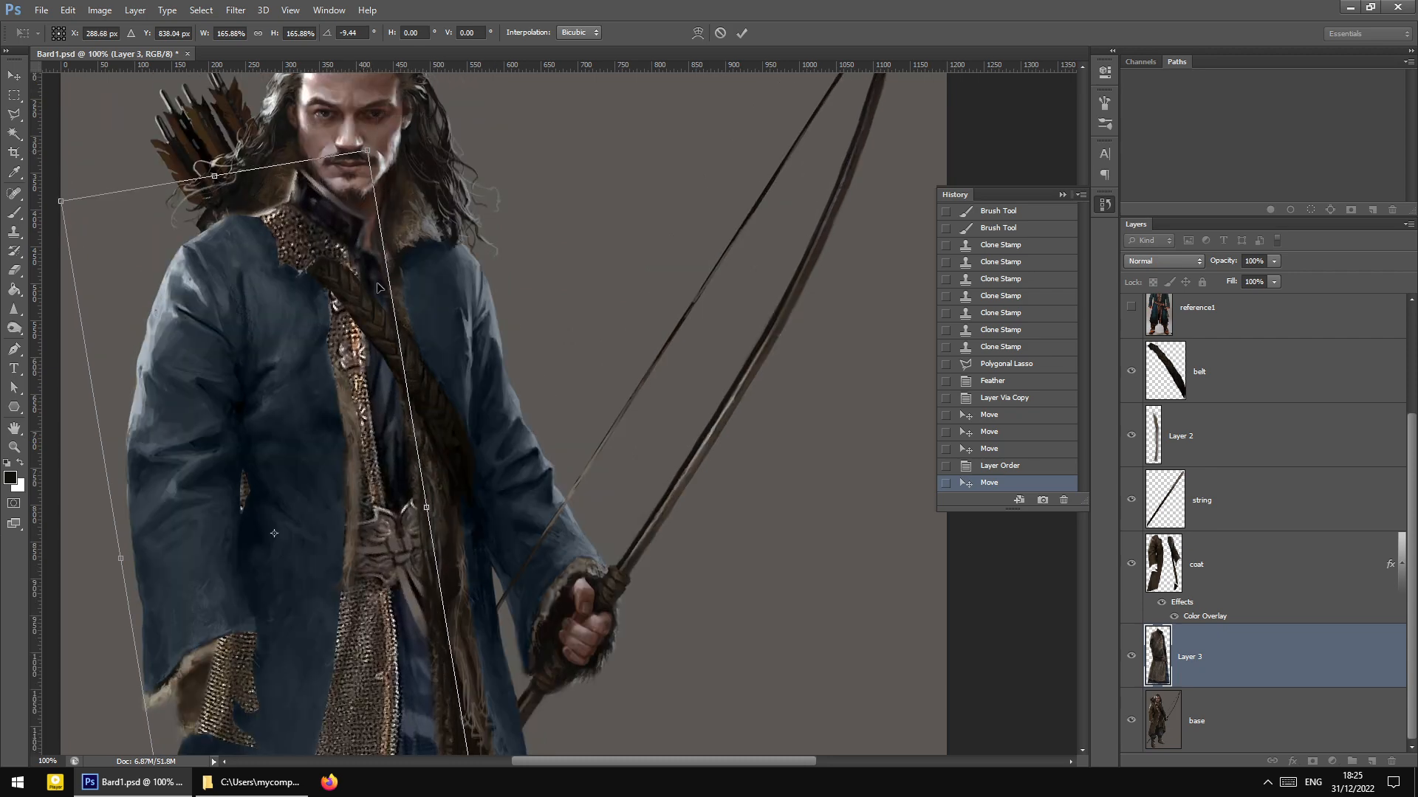
scroll(393, 360, "down", 2)
left_click_drag(360, 331, 359, 325)
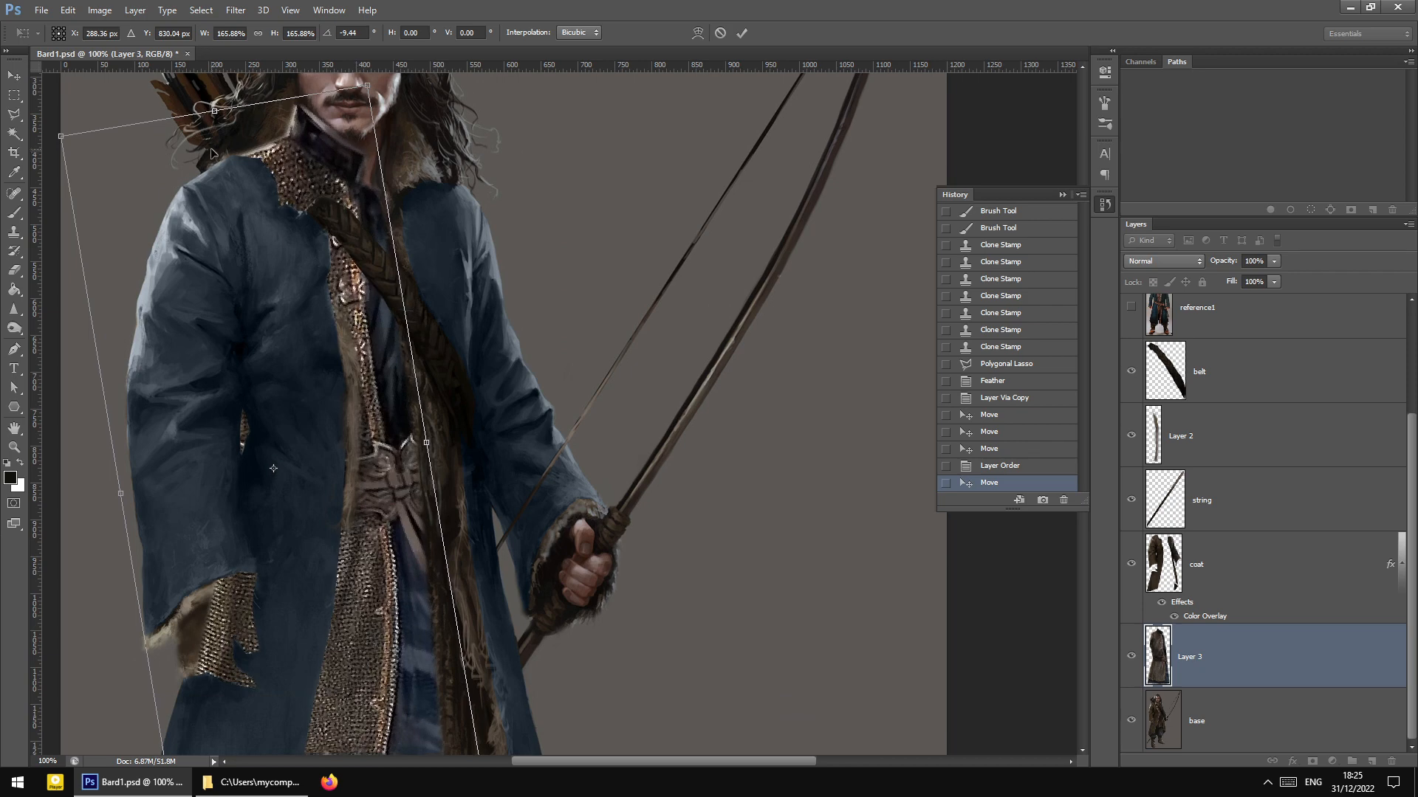
Nudge the armour 2 pixels left and fine-tune its height against the collar and coat opening
scroll(275, 157, "down", 6)
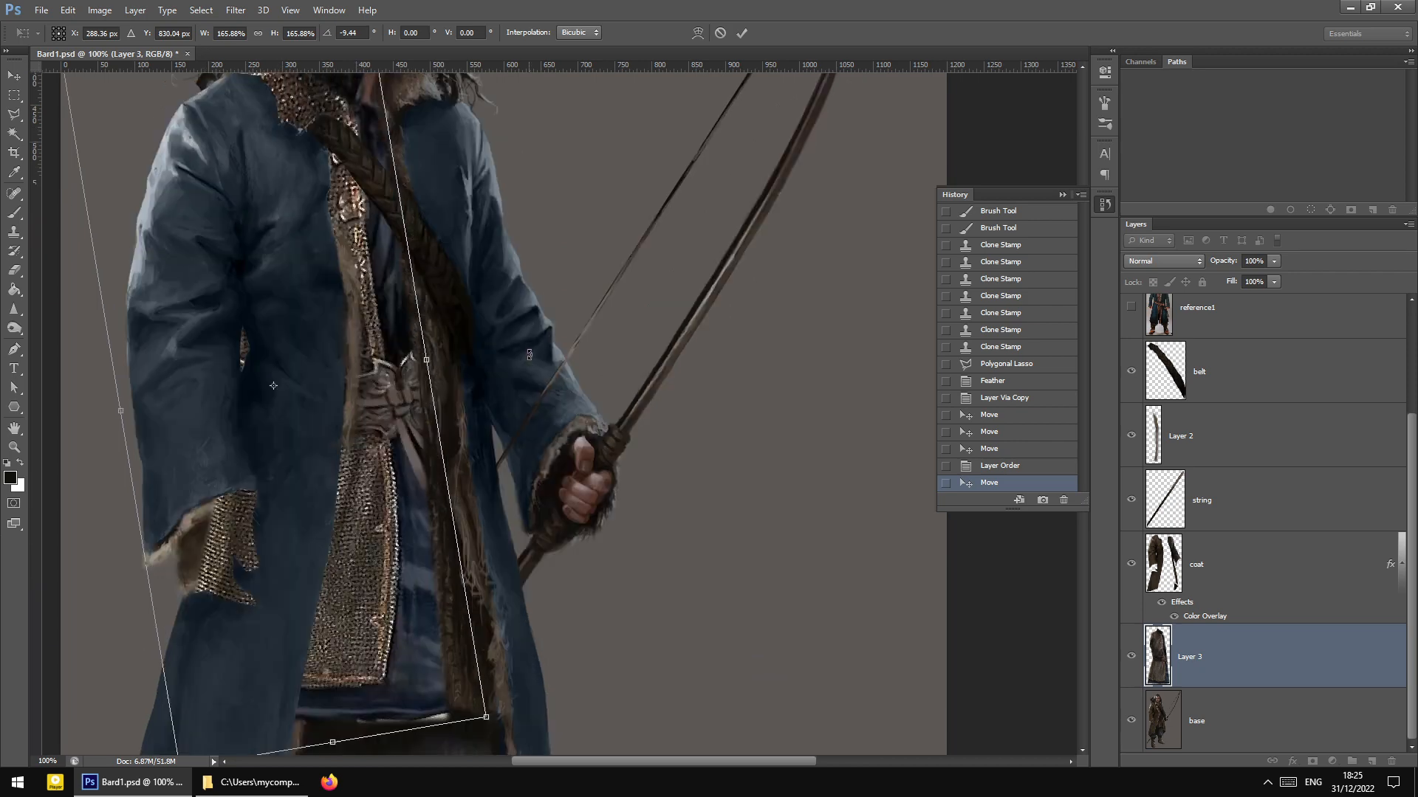
scroll(422, 289, "up", 3)
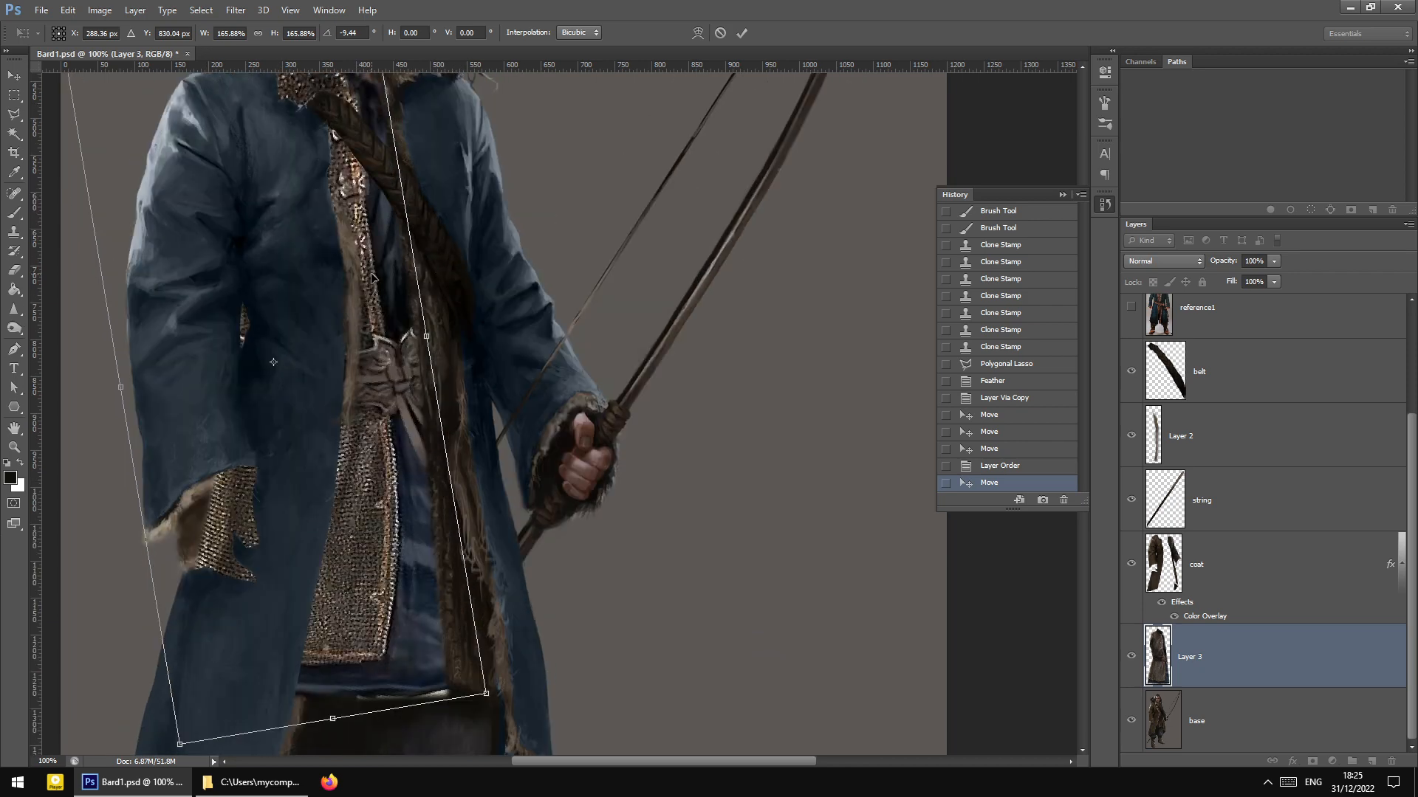
key("Up")
key("Up")
key("Up")
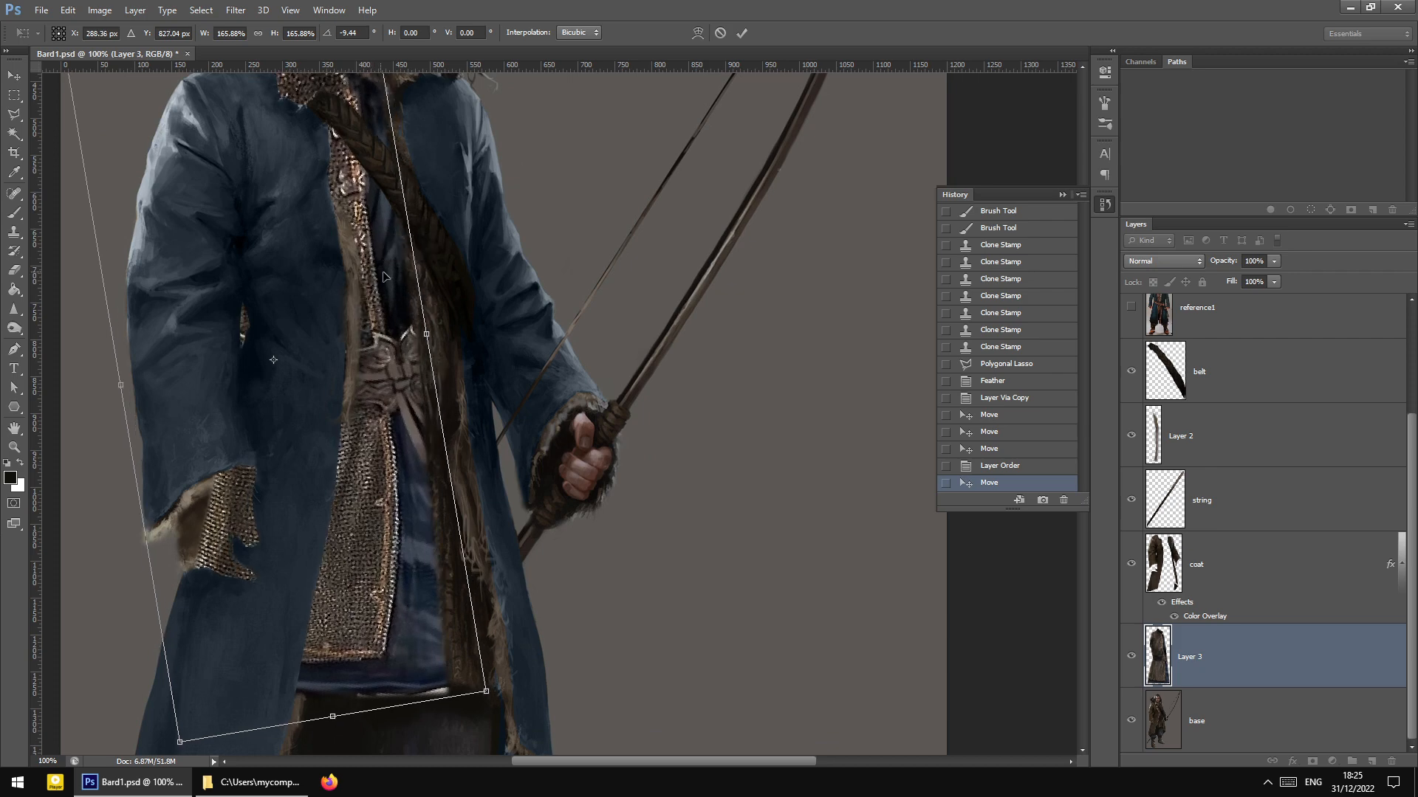
scroll(414, 288, "up", 2)
key("Left")
key("Left")
key("Down")
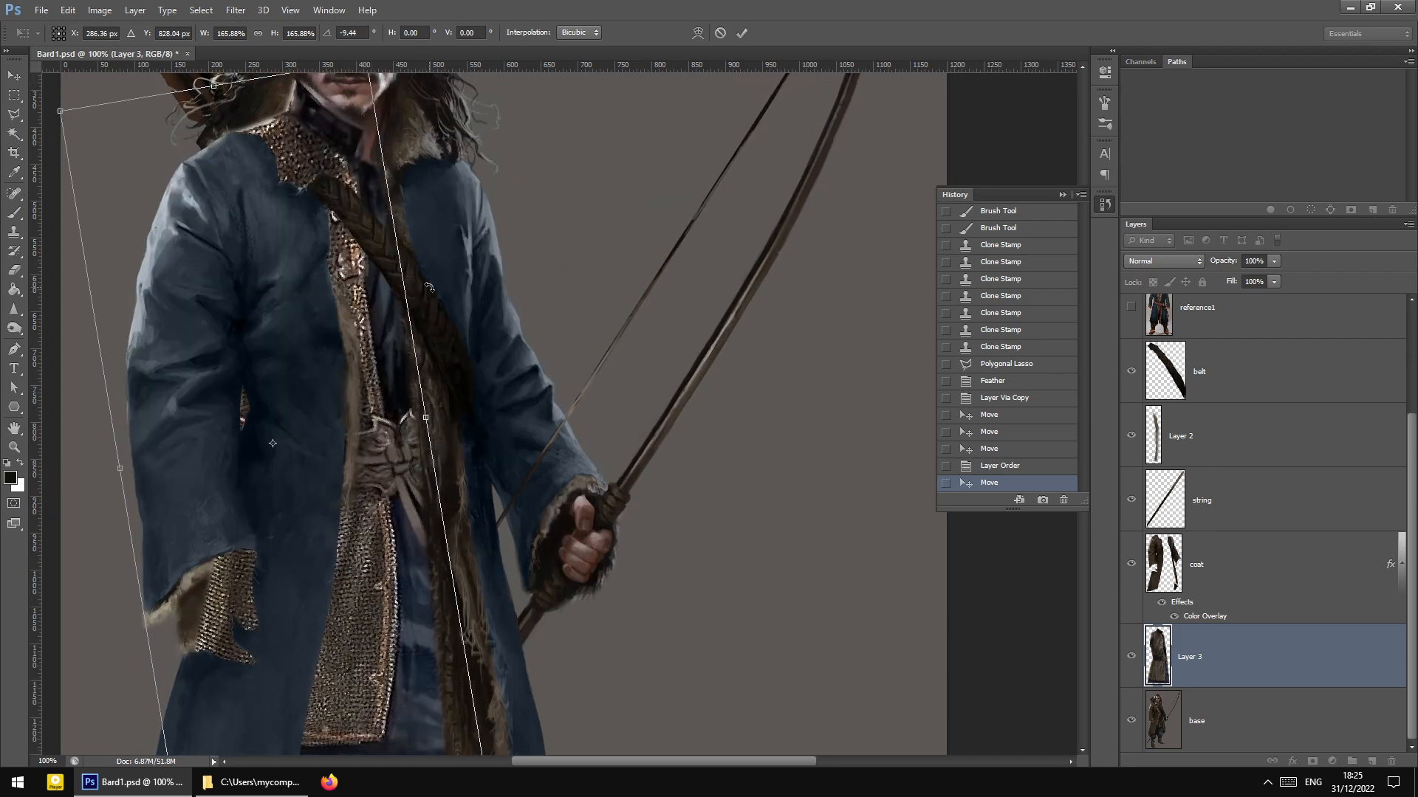
scroll(384, 236, "up", 2)
key("Up")
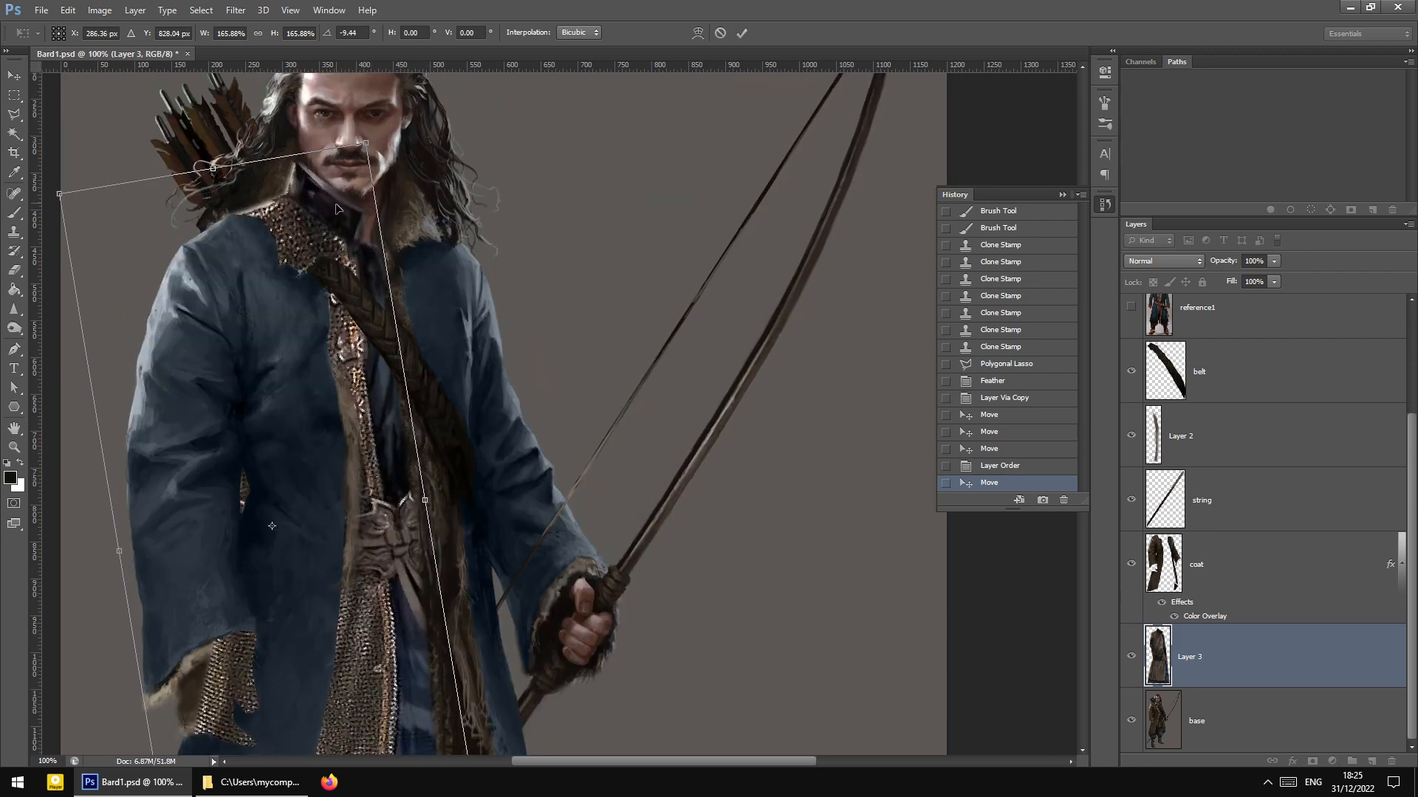
key("Down")
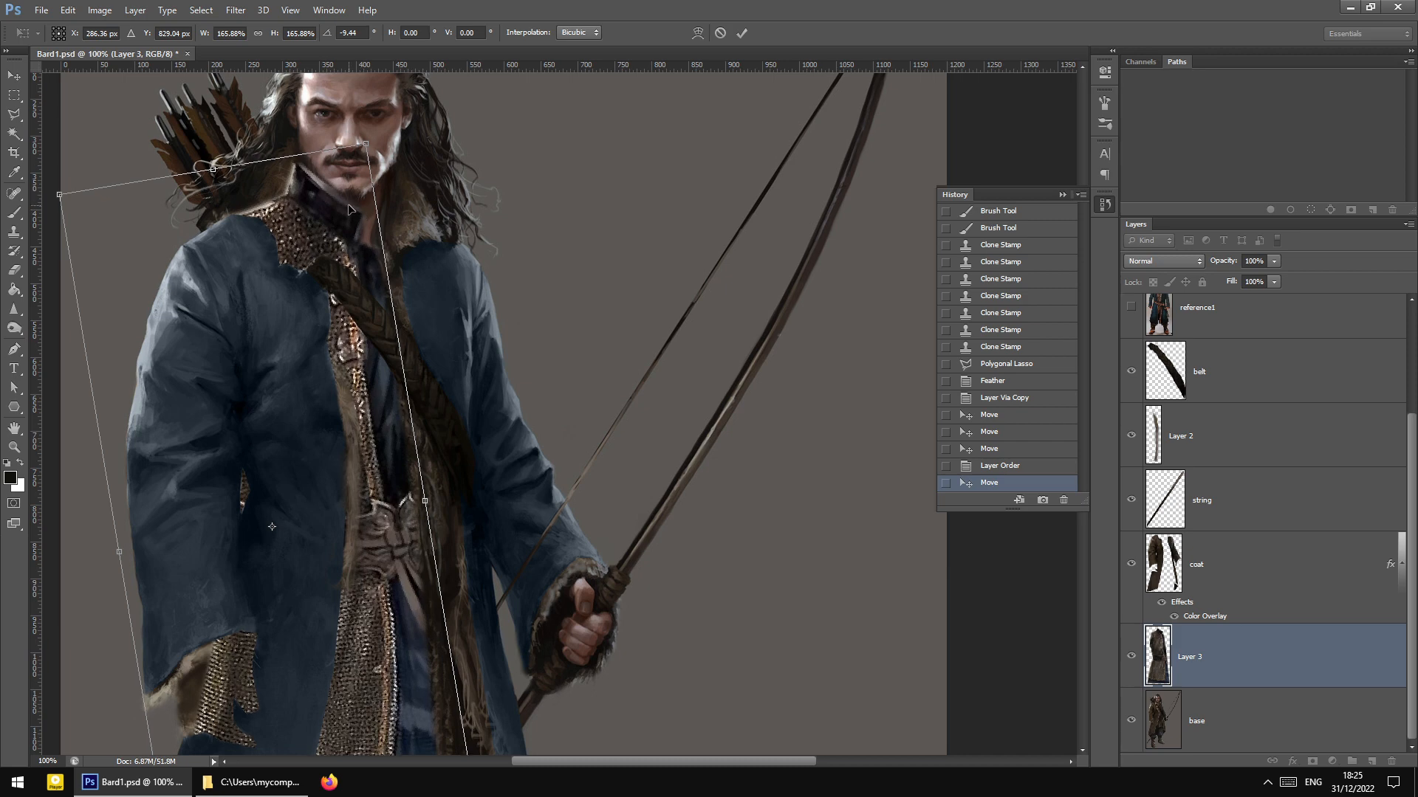
key("Down")
scroll(463, 544, "down", 4)
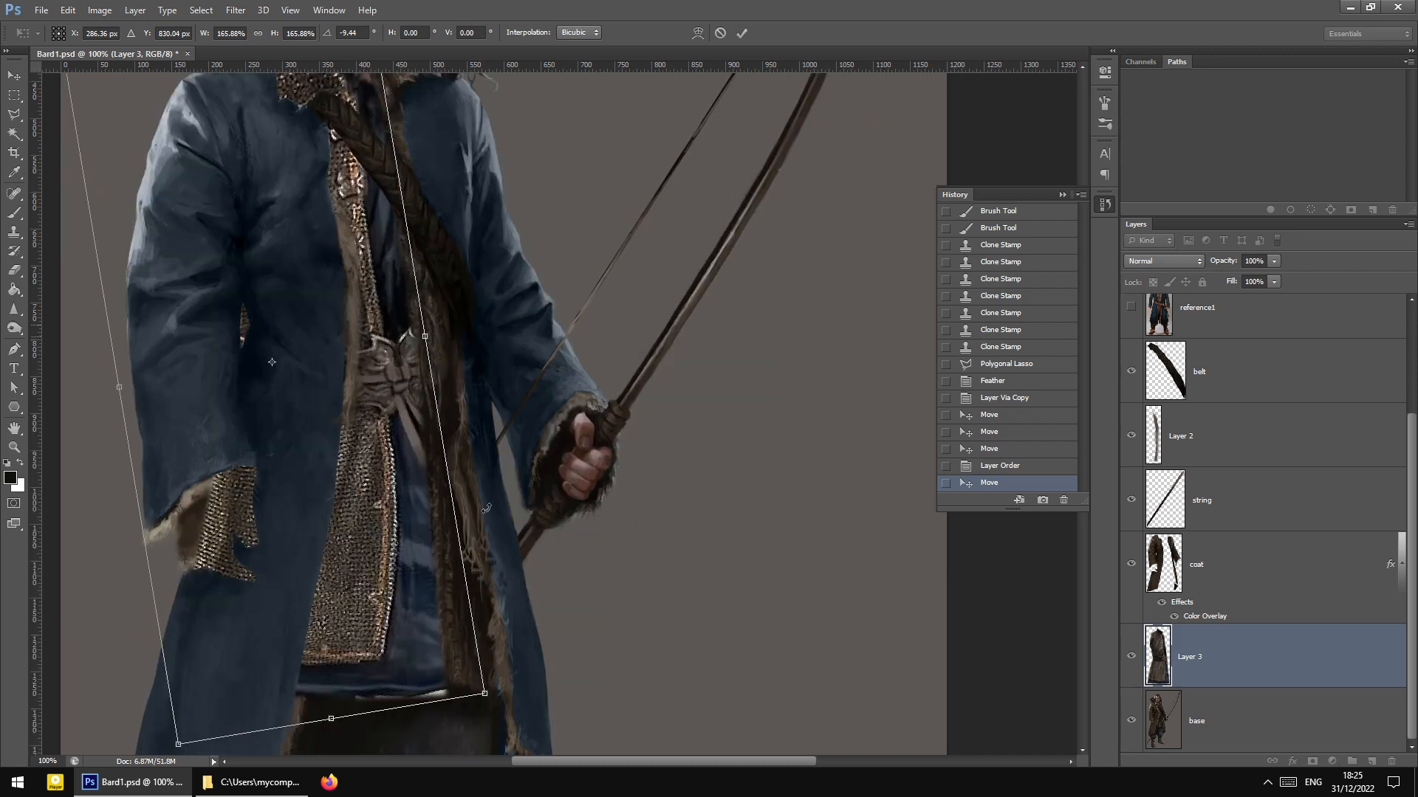
scroll(462, 544, "down", 2)
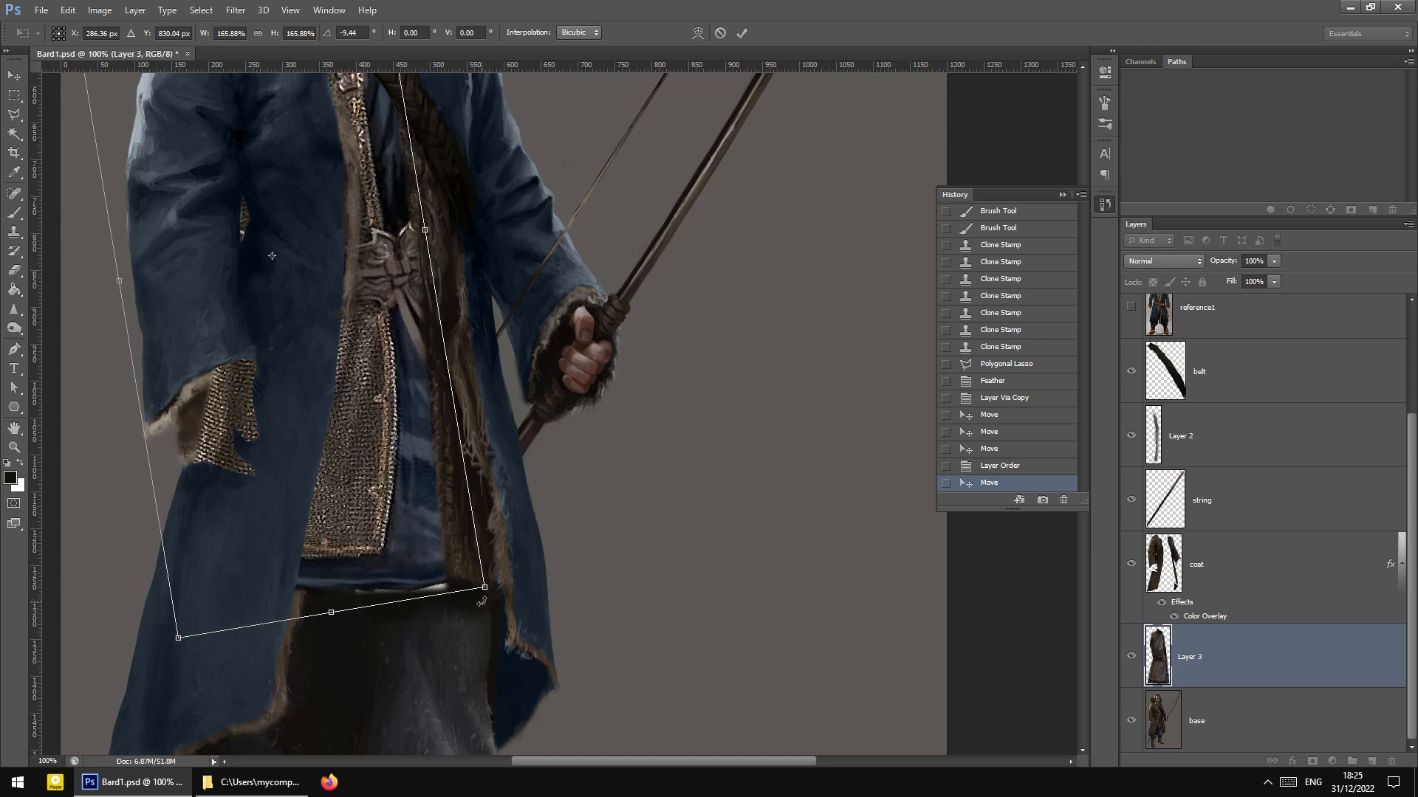
Scale the armour up to about 167.7% and apply the transformation
left_click_drag(491, 593, 495, 601)
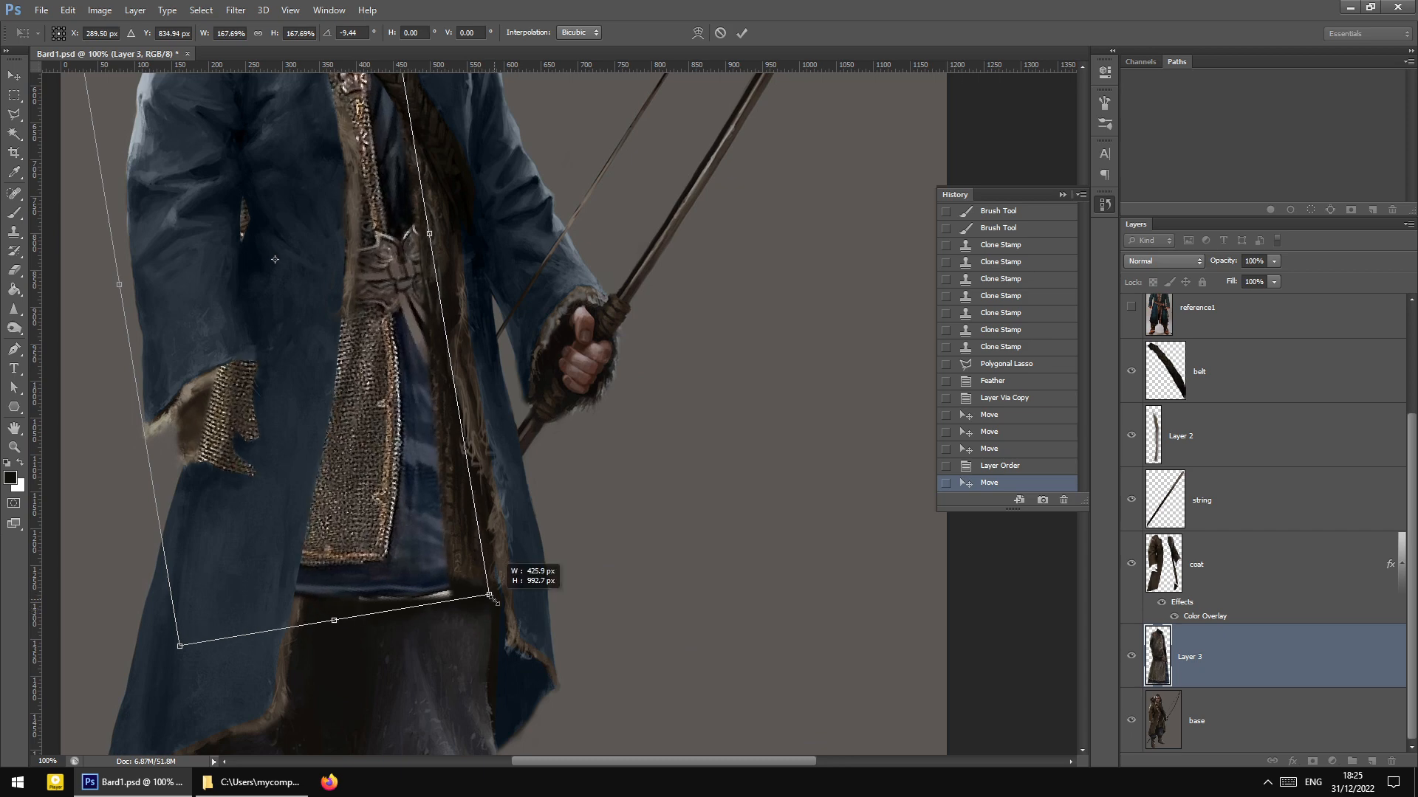
scroll(492, 443, "up", 4)
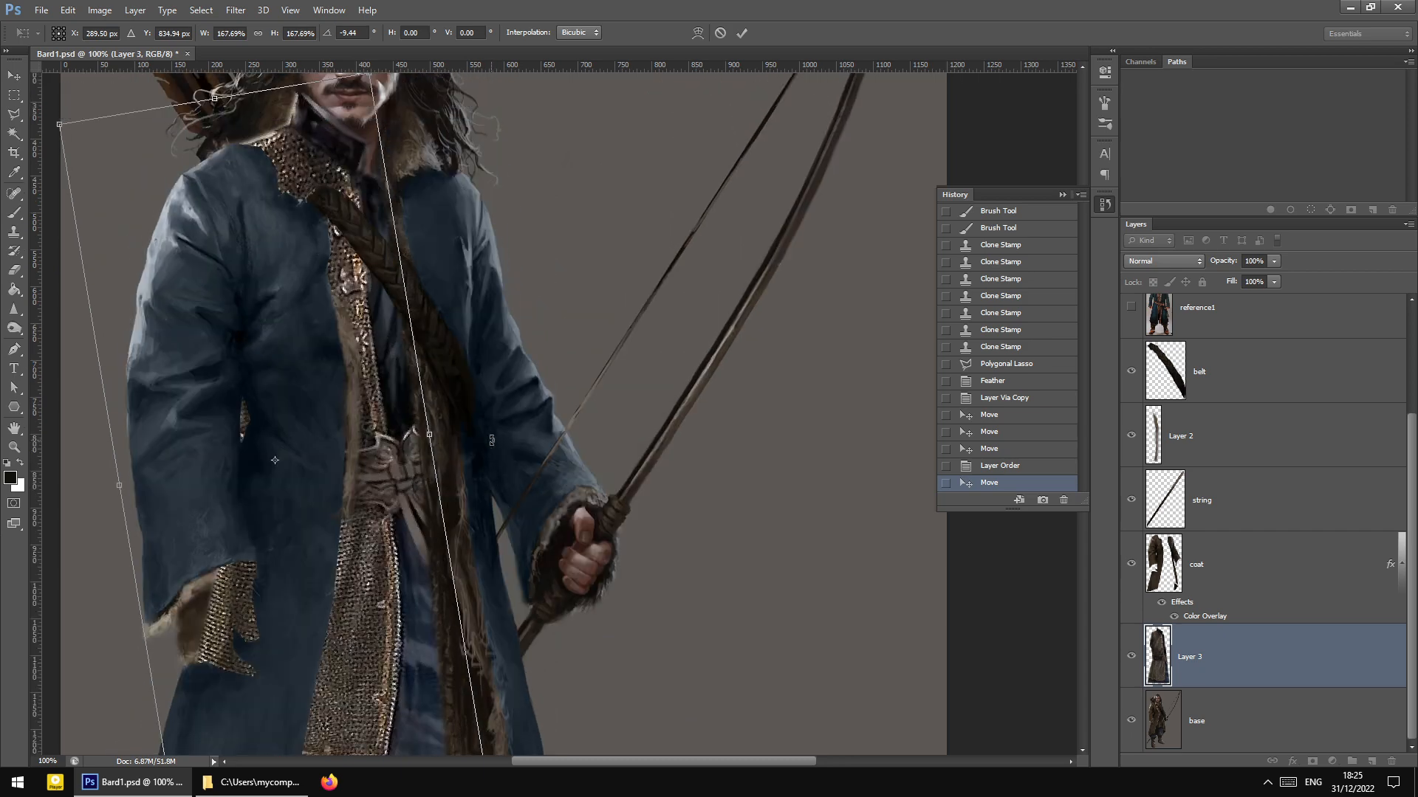
scroll(193, 151, "down", 2)
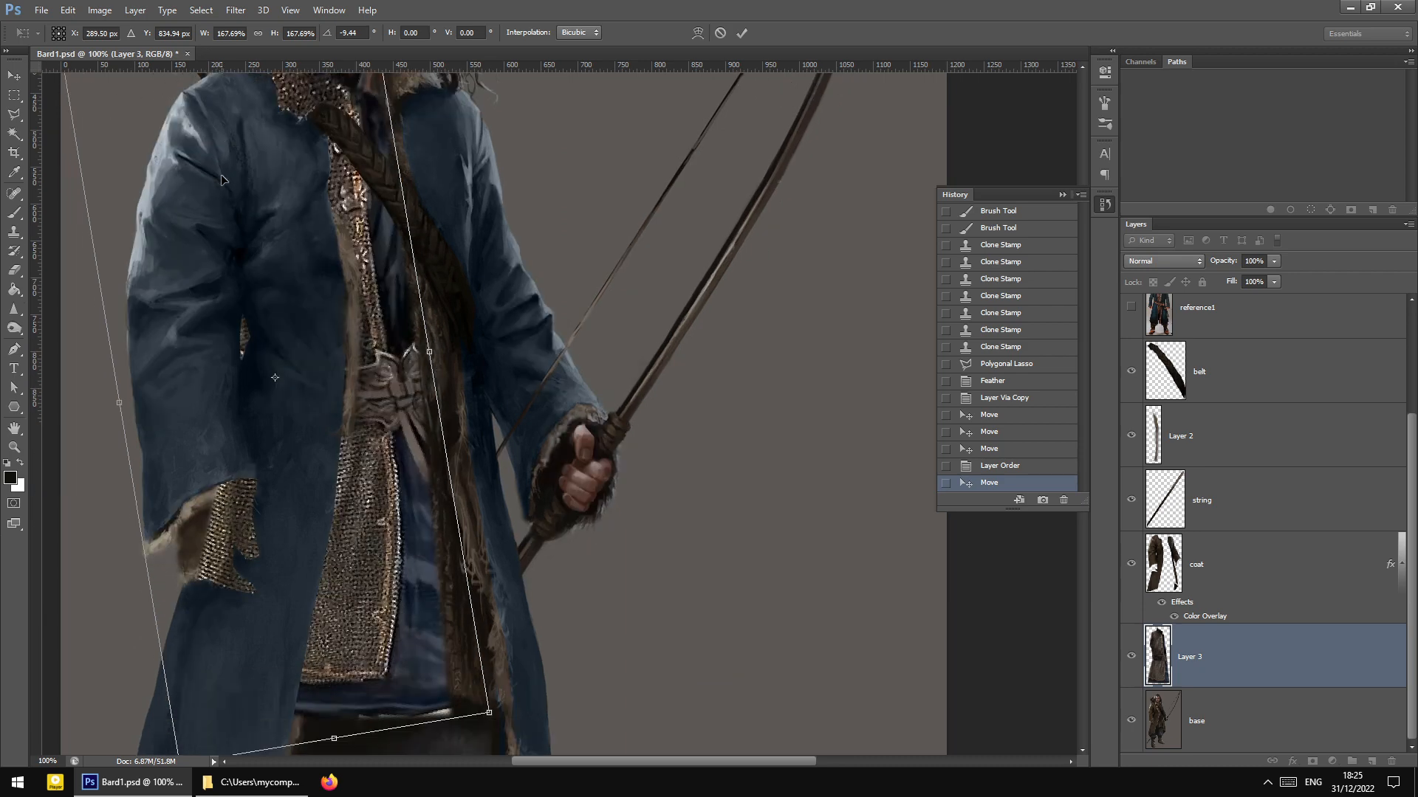
key("ctrl+minus")
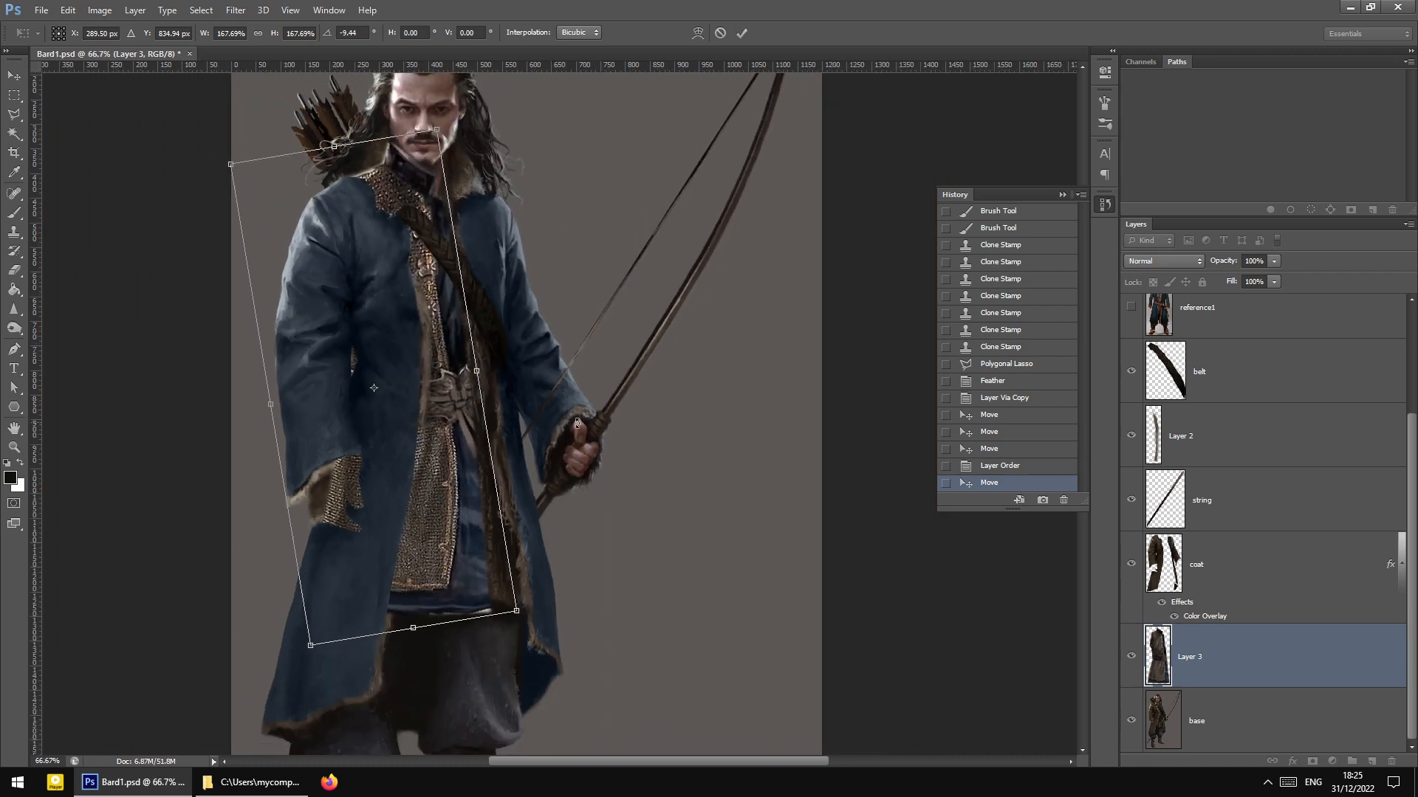
scroll(545, 293, "up", 1)
key("ctrl+plus")
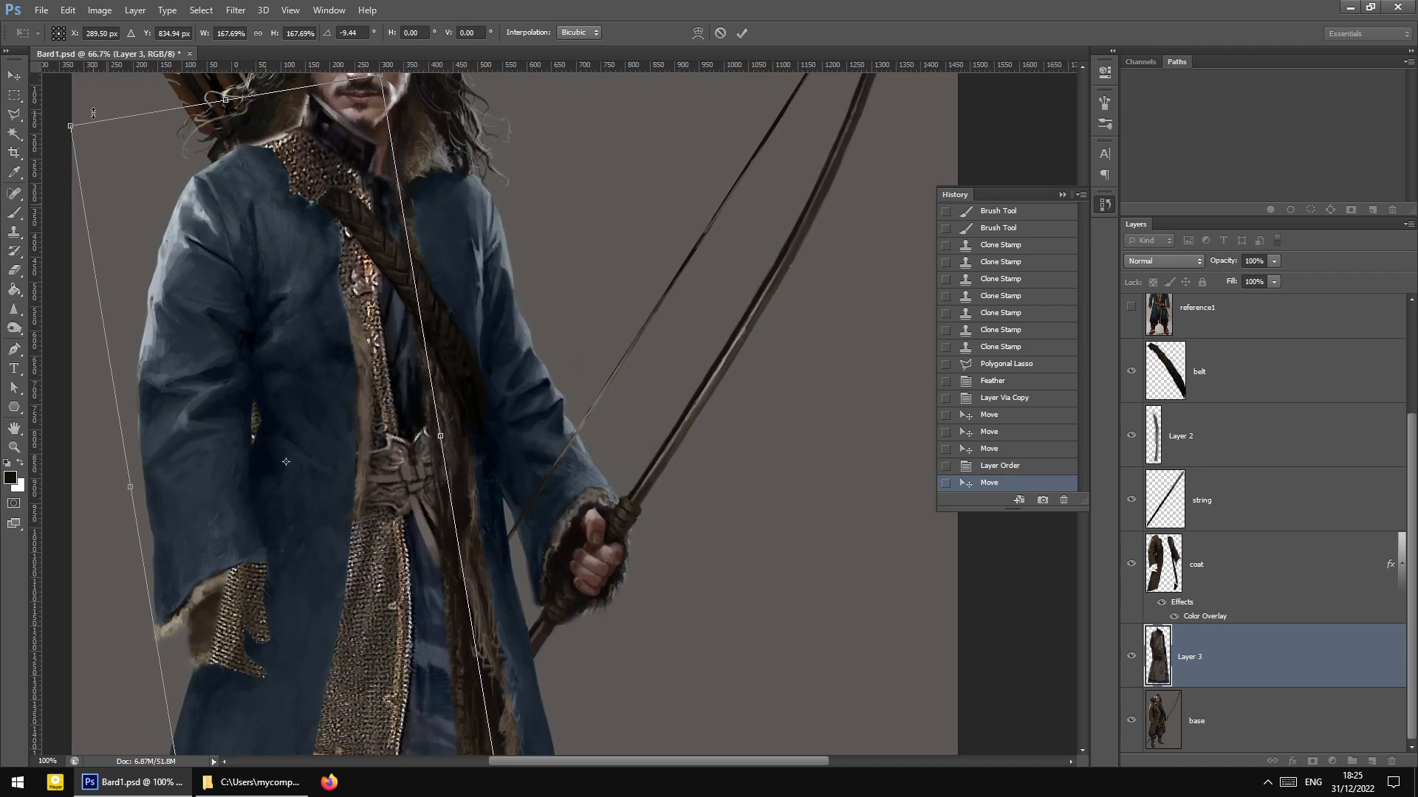
left_click(14, 75)
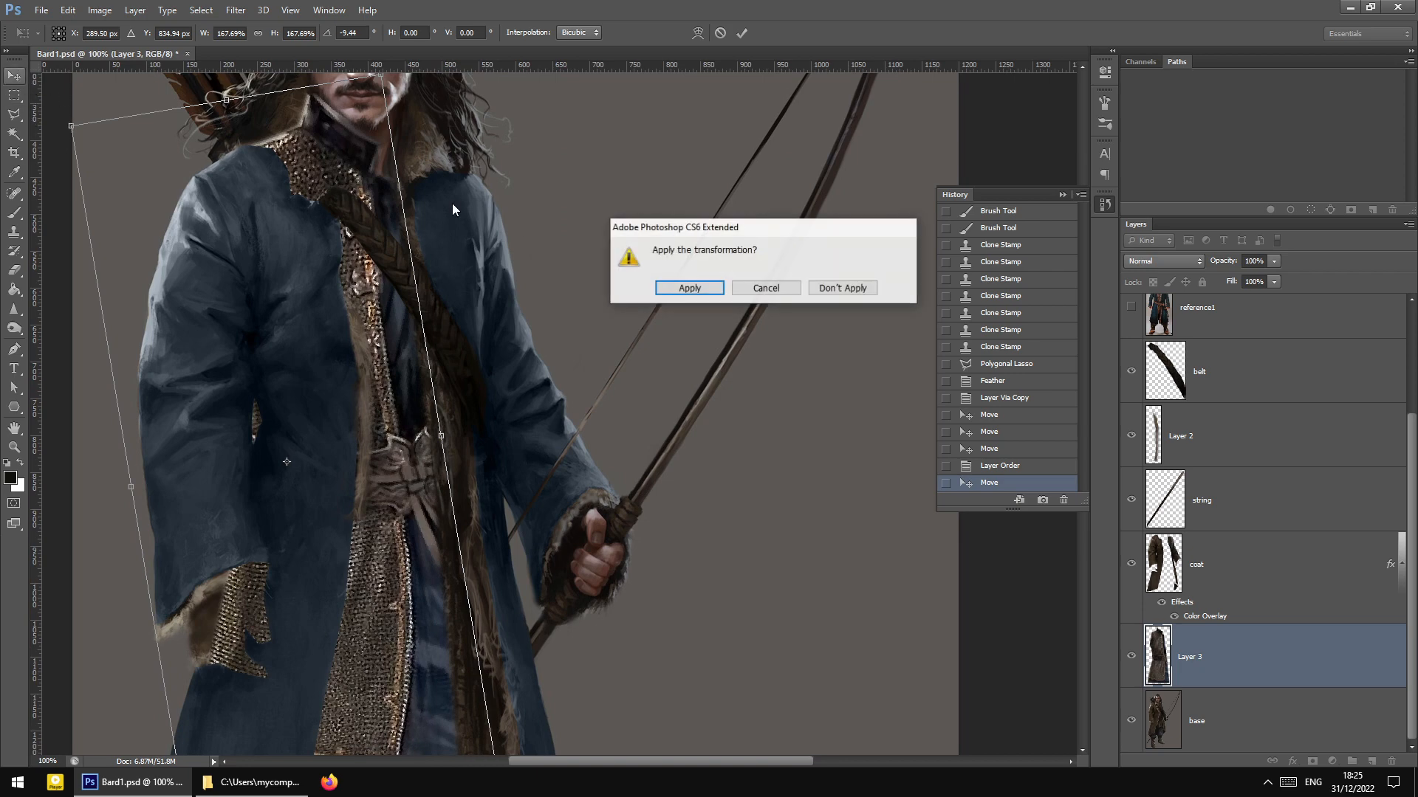
left_click(687, 286)
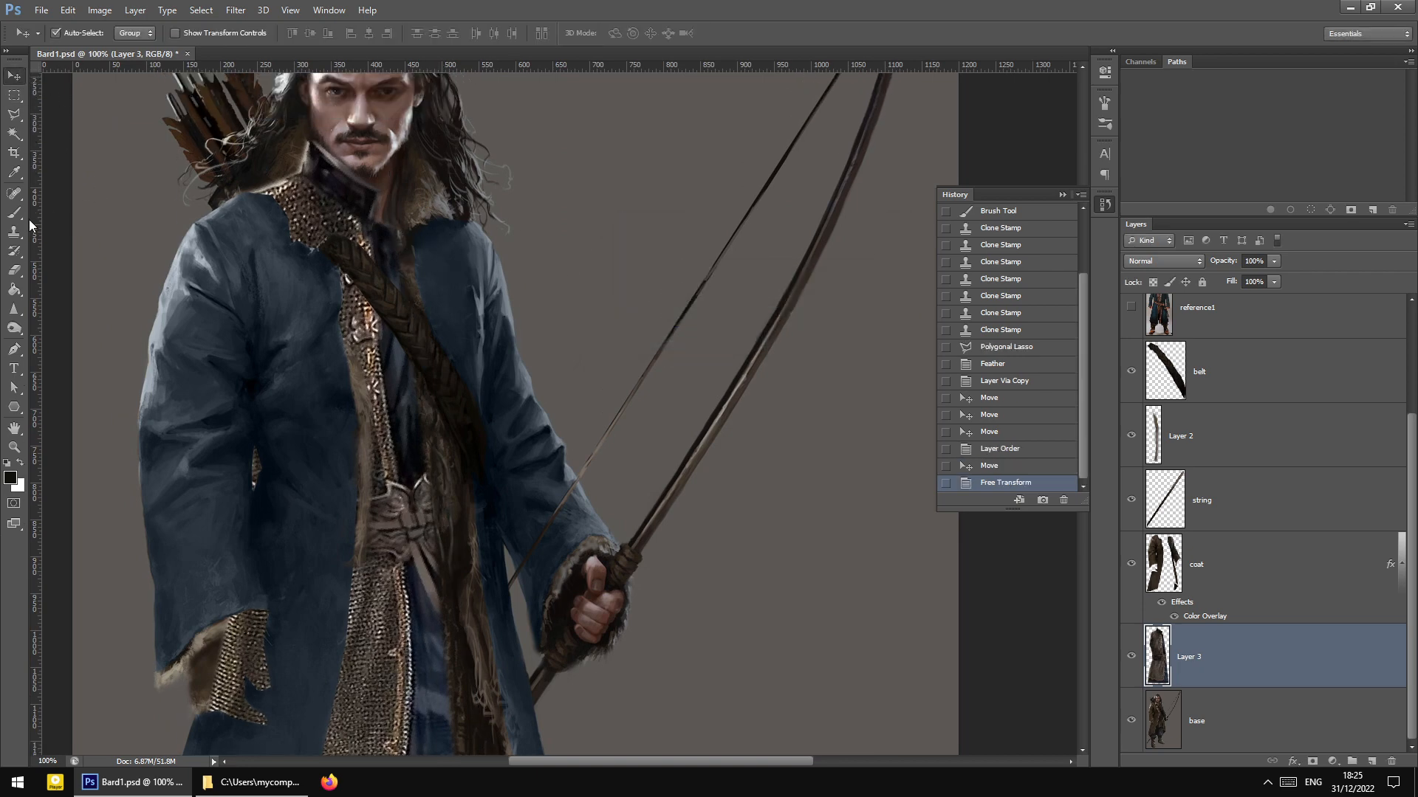
Add a layer mask to Layer 3 and set the brush to 100% opacity and a size of 14 px
left_click(15, 214)
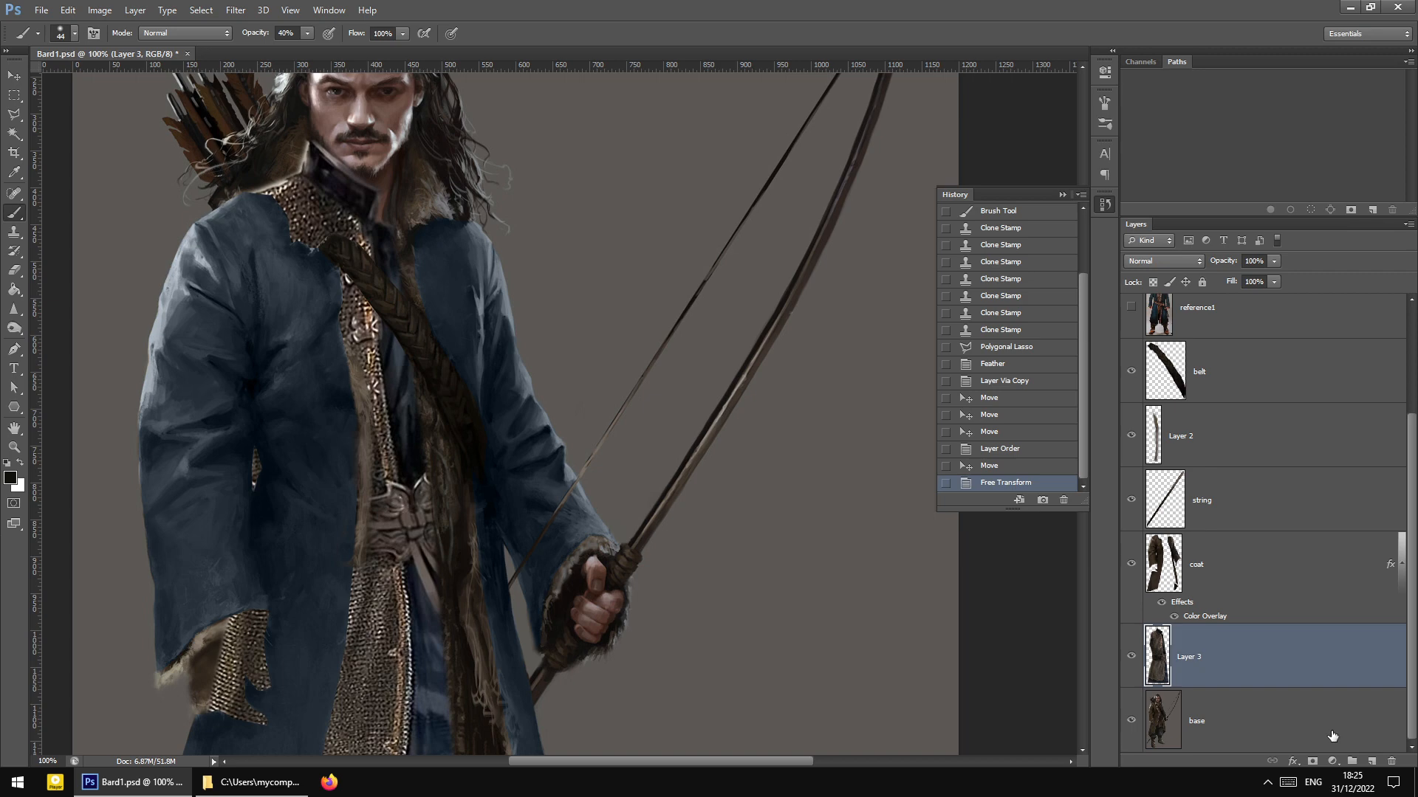
left_click(1314, 765)
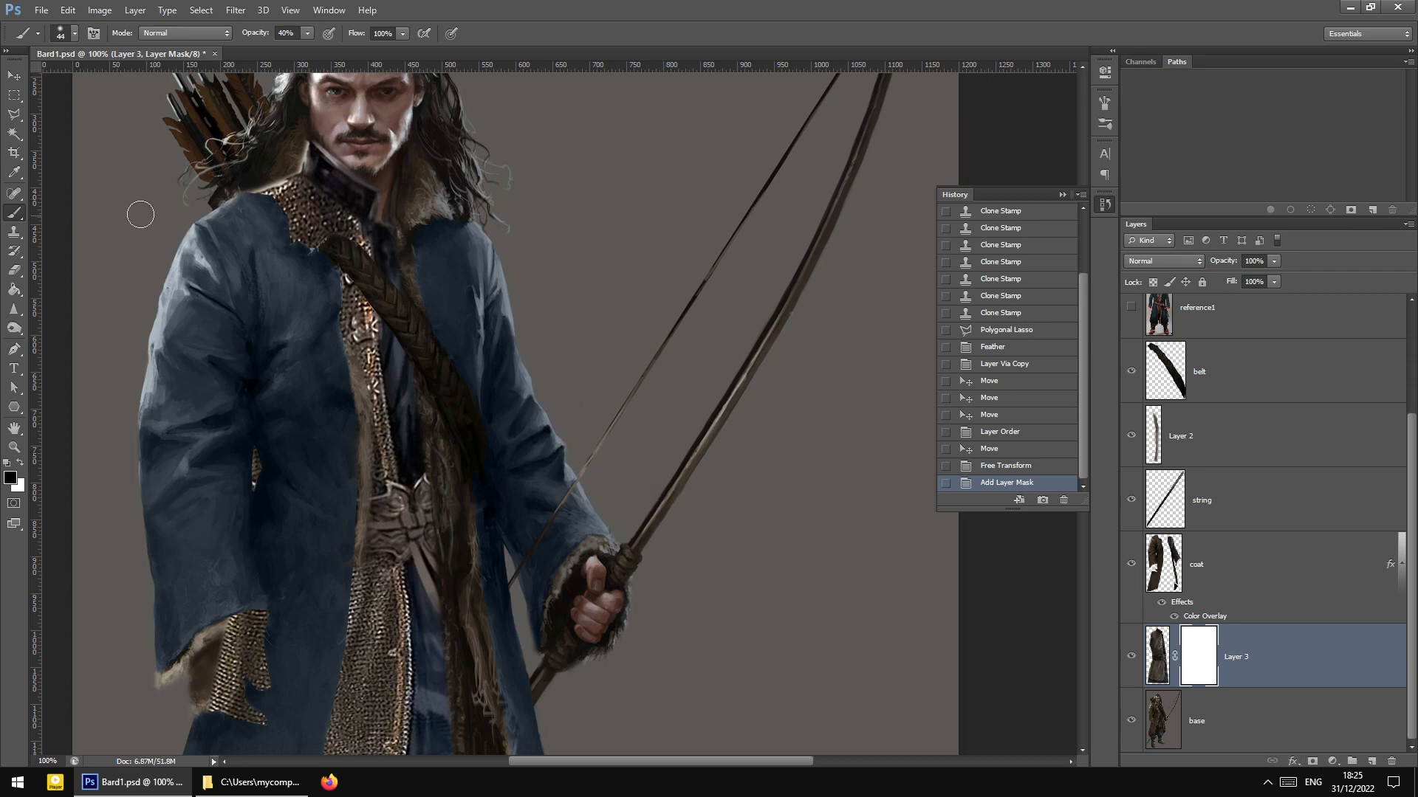
left_click(307, 34)
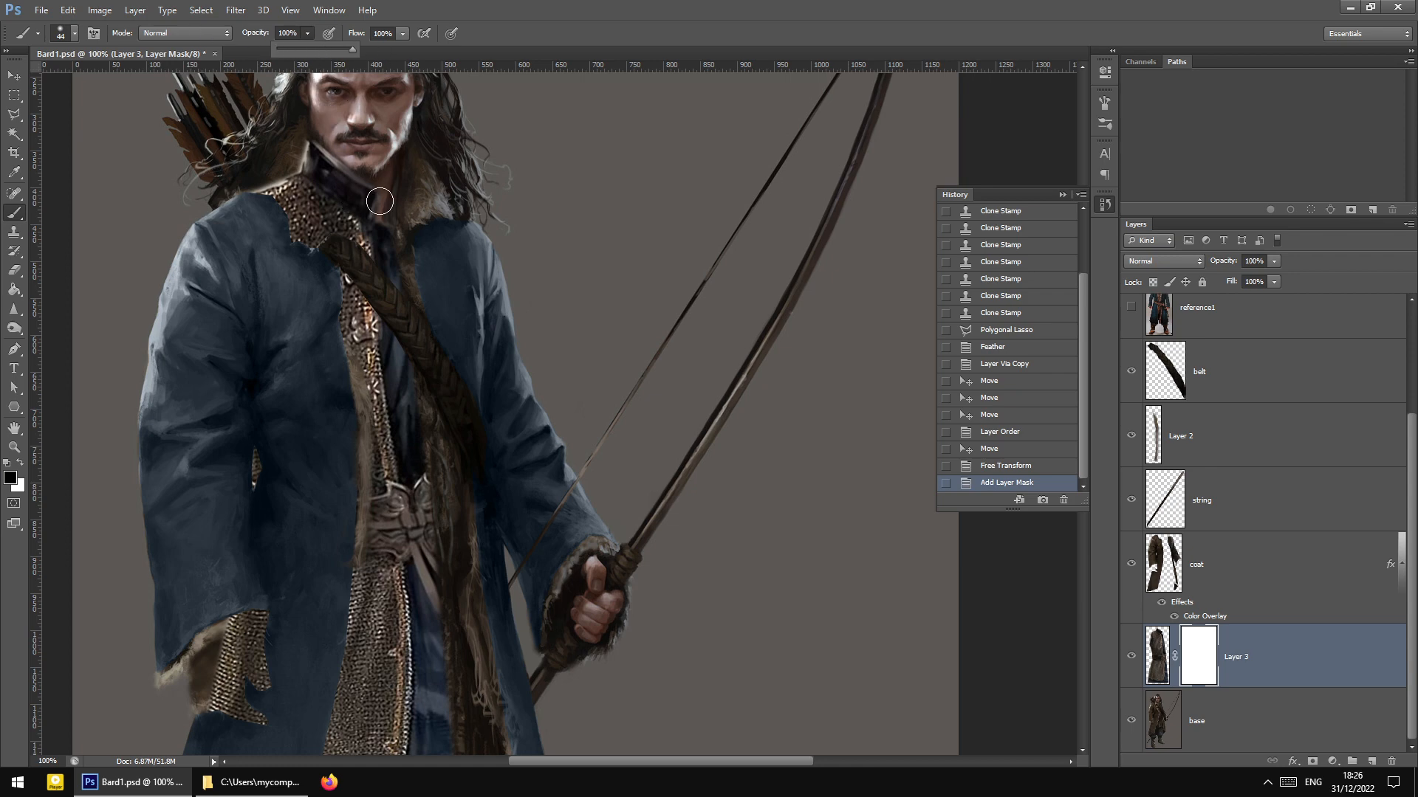
right_click(399, 128)
left_click(422, 161)
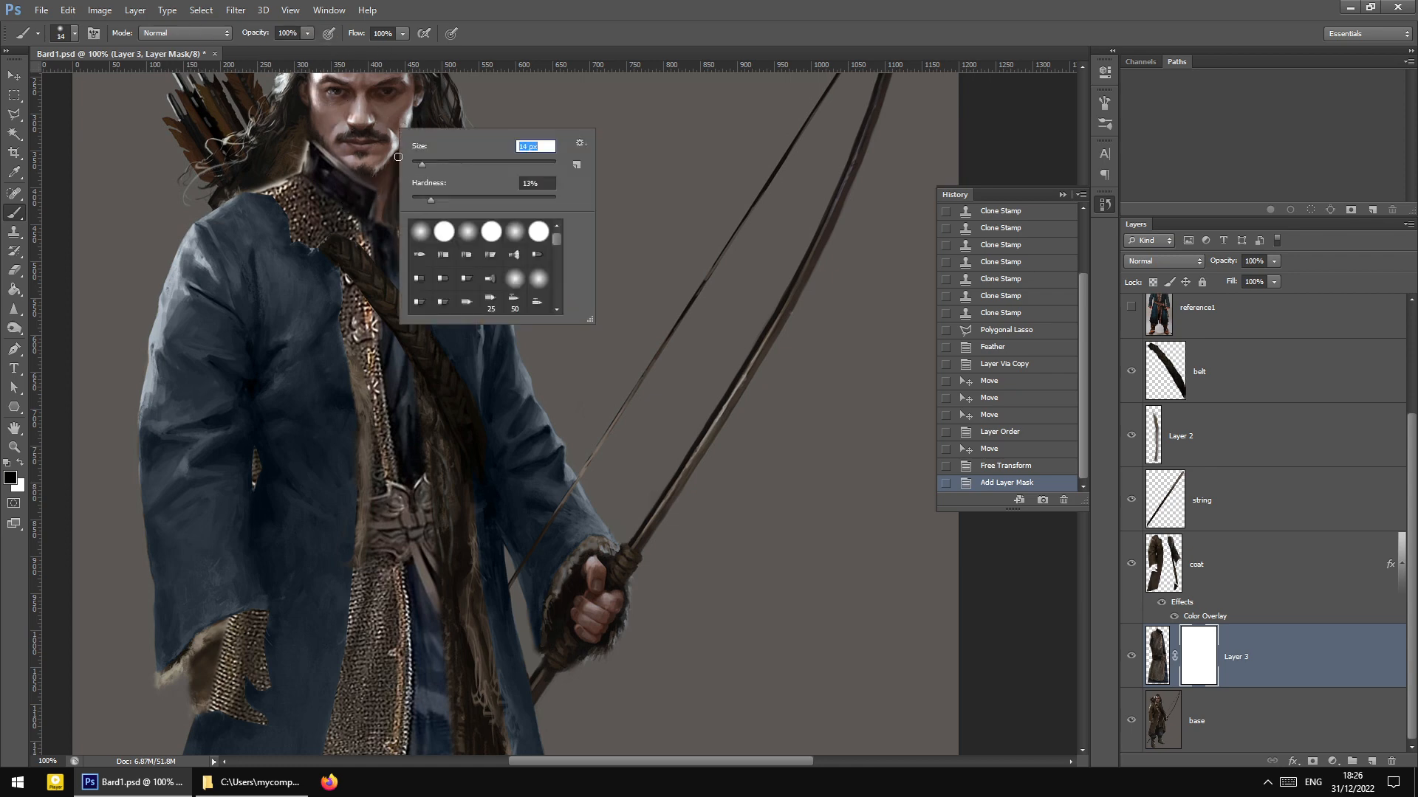
Mask away the pale fringe of Layer 3's armour along the archer's jaw and the outer neckline
key("ctrl+plus")
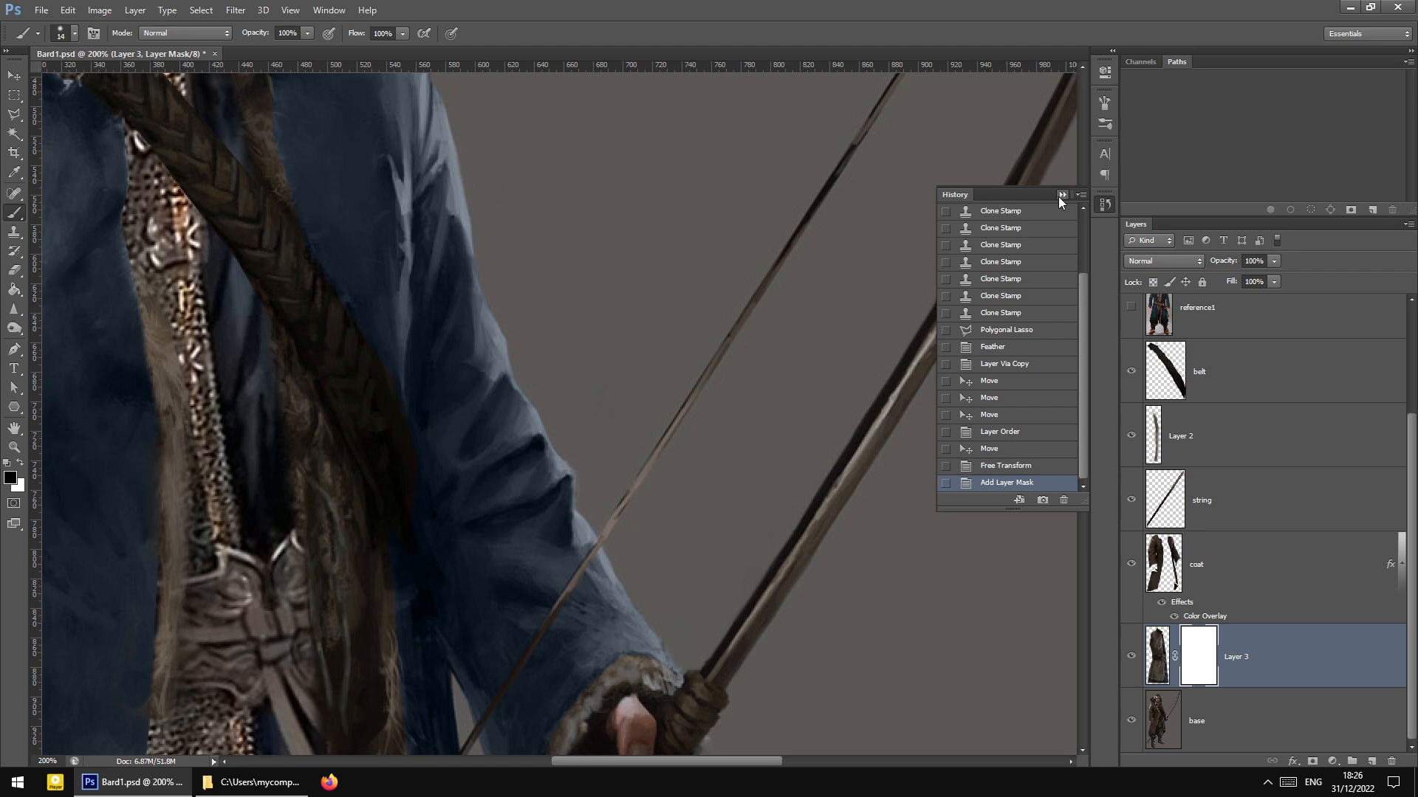
left_click(1062, 194)
left_click_drag(1087, 344, 1078, 309)
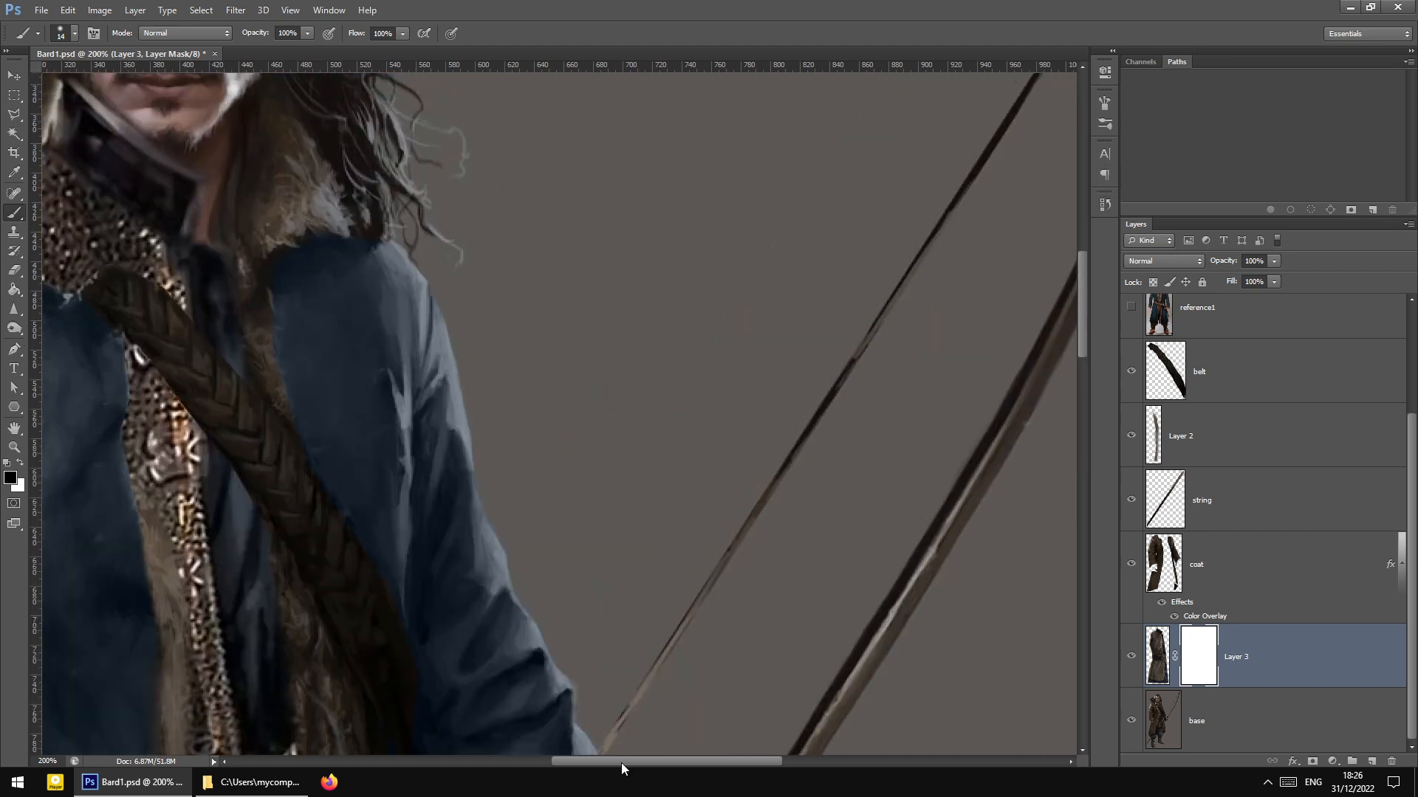
left_click_drag(622, 768, 564, 765)
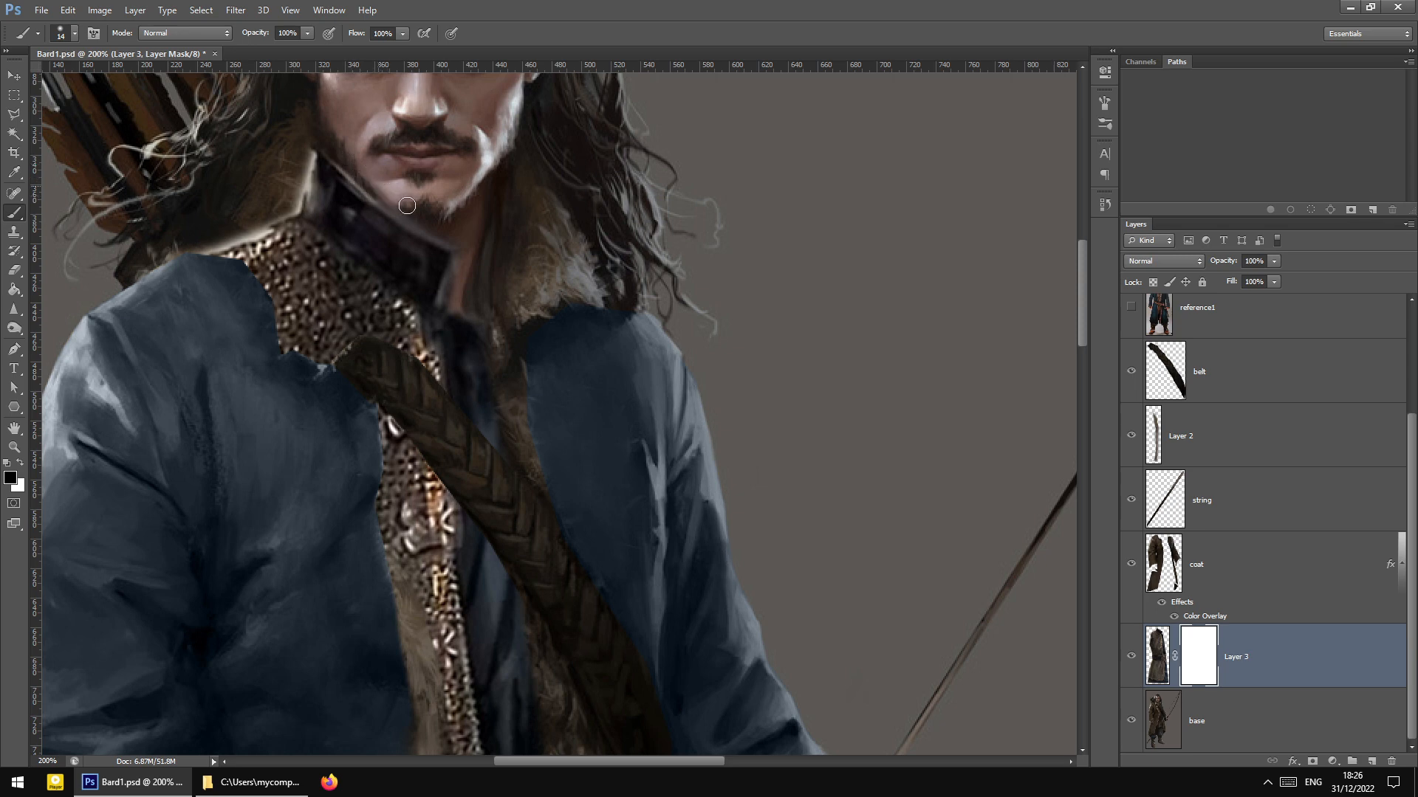
left_click_drag(361, 176, 422, 220)
left_click_drag(305, 169, 296, 201)
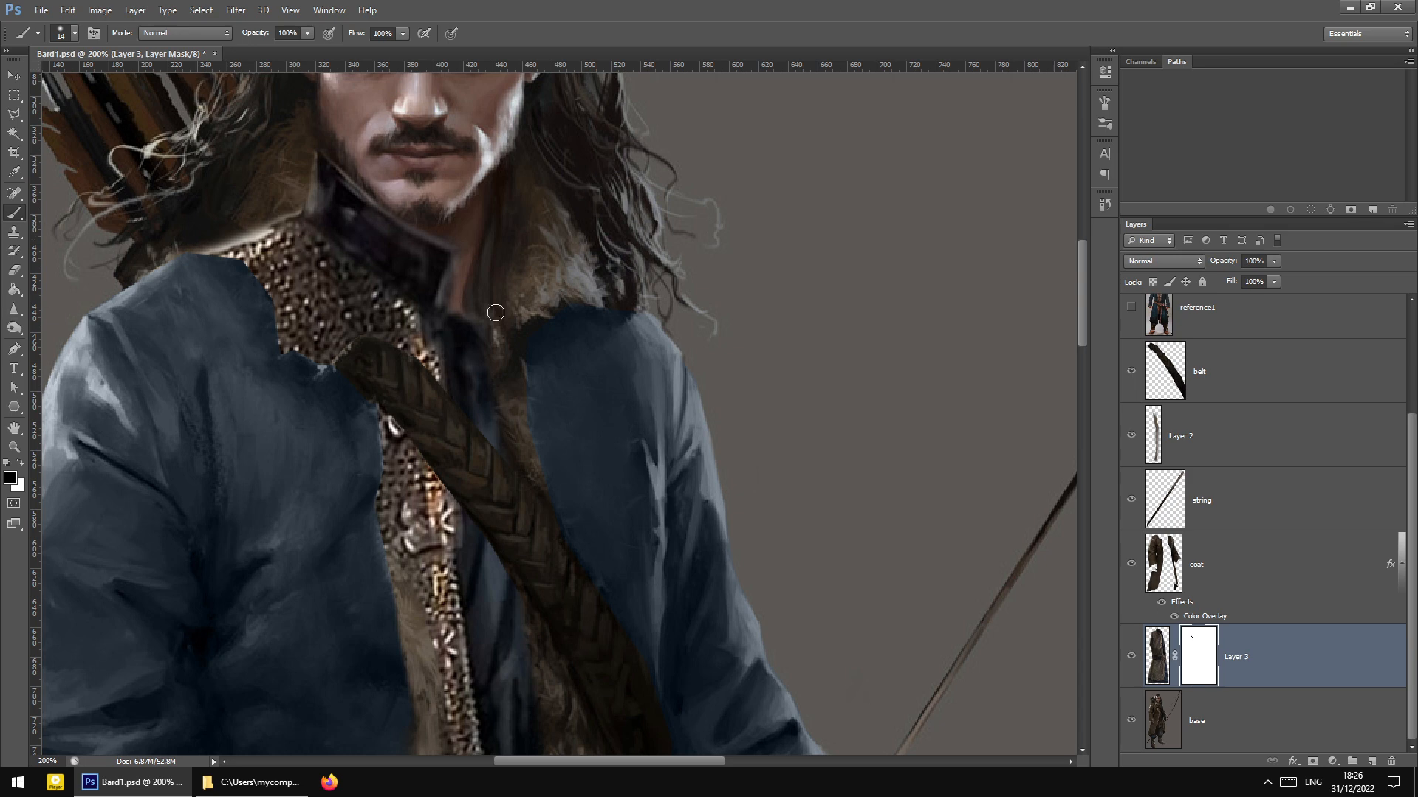
Toggle Layer 3's visibility for comparison and lower its opacity to 48%
left_click(1138, 662)
left_click(1138, 662)
left_click(1138, 662)
left_click(1138, 662)
left_click_drag(1235, 279, 1232, 279)
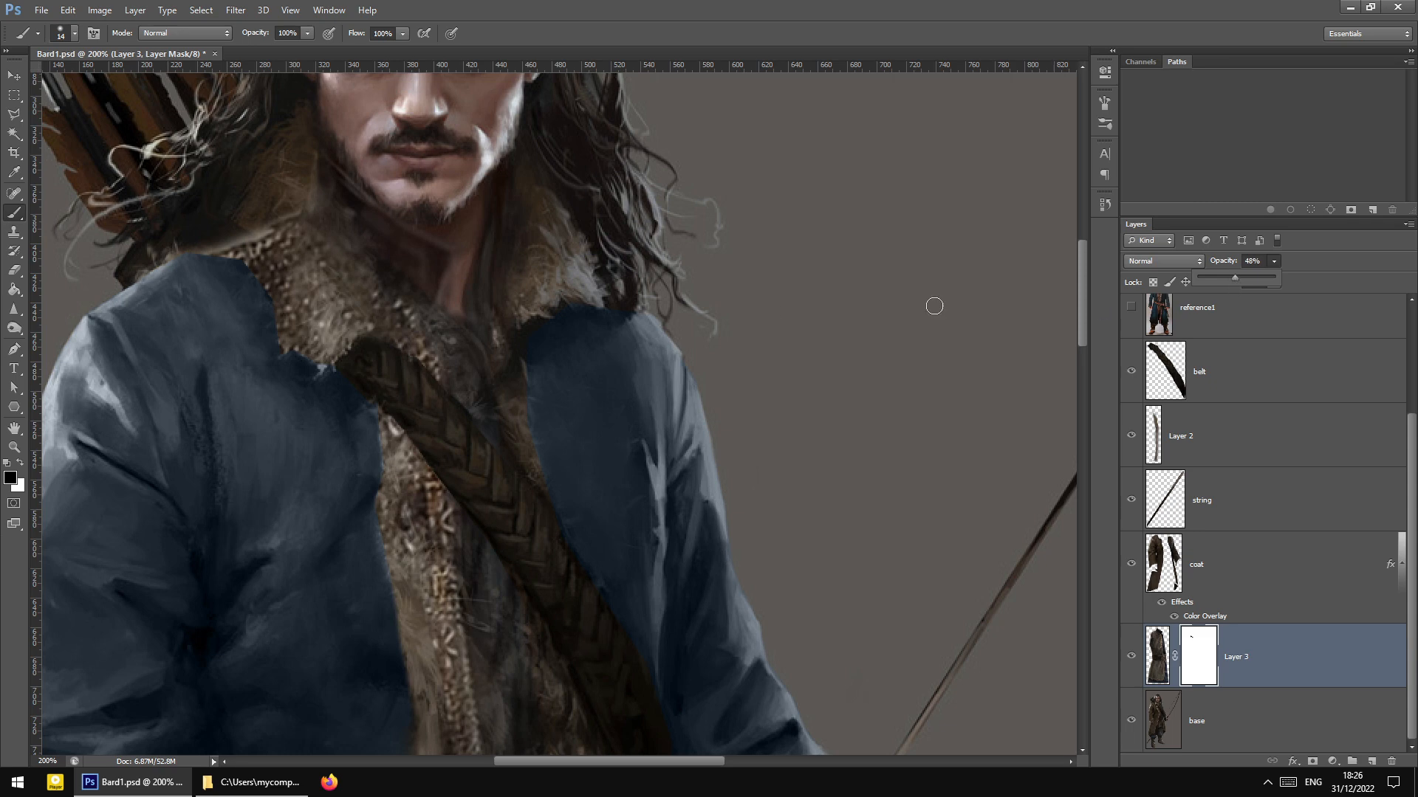
Mask the armour off the coat's fur collar, enlarging the brush to 27 px
left_click_drag(307, 155, 332, 208)
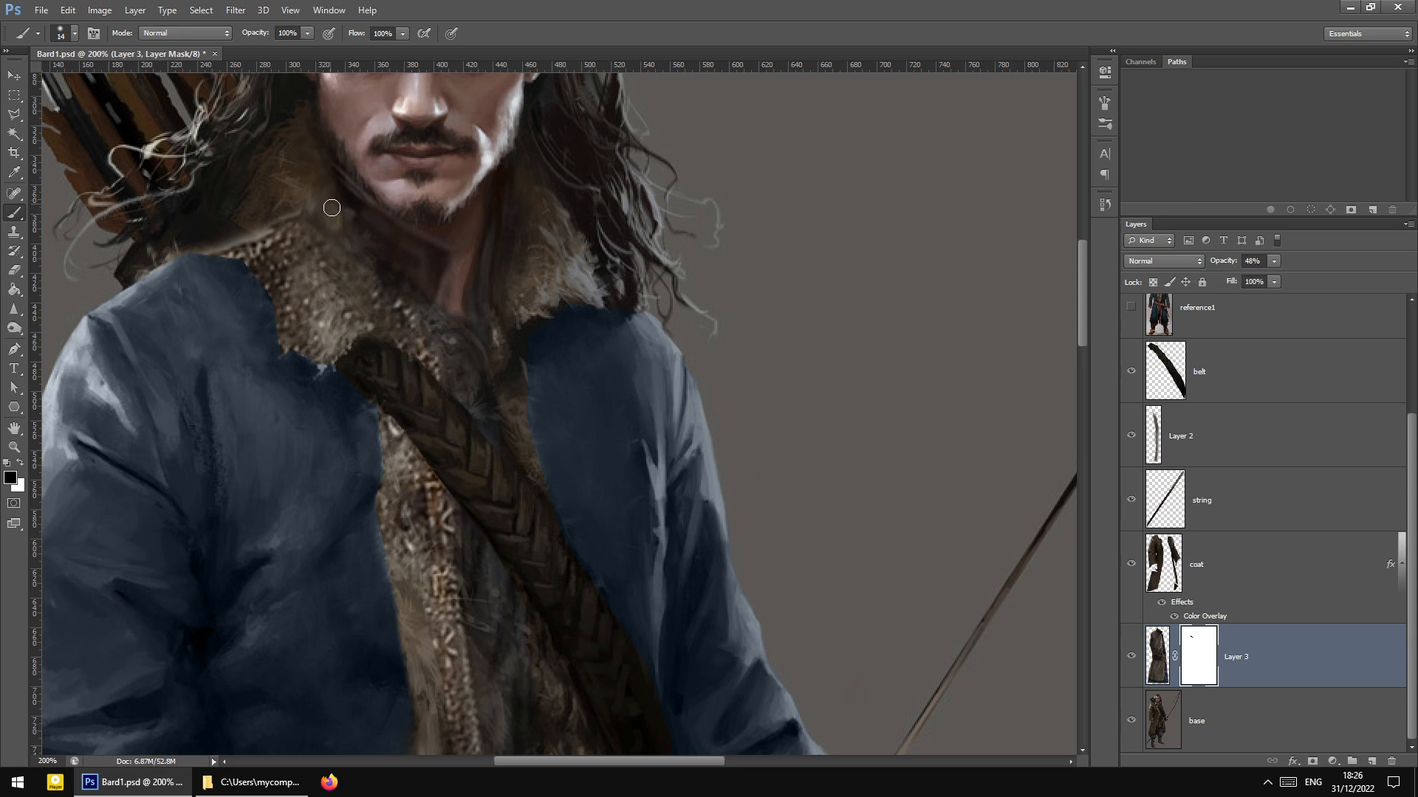
left_click_drag(353, 262, 361, 294)
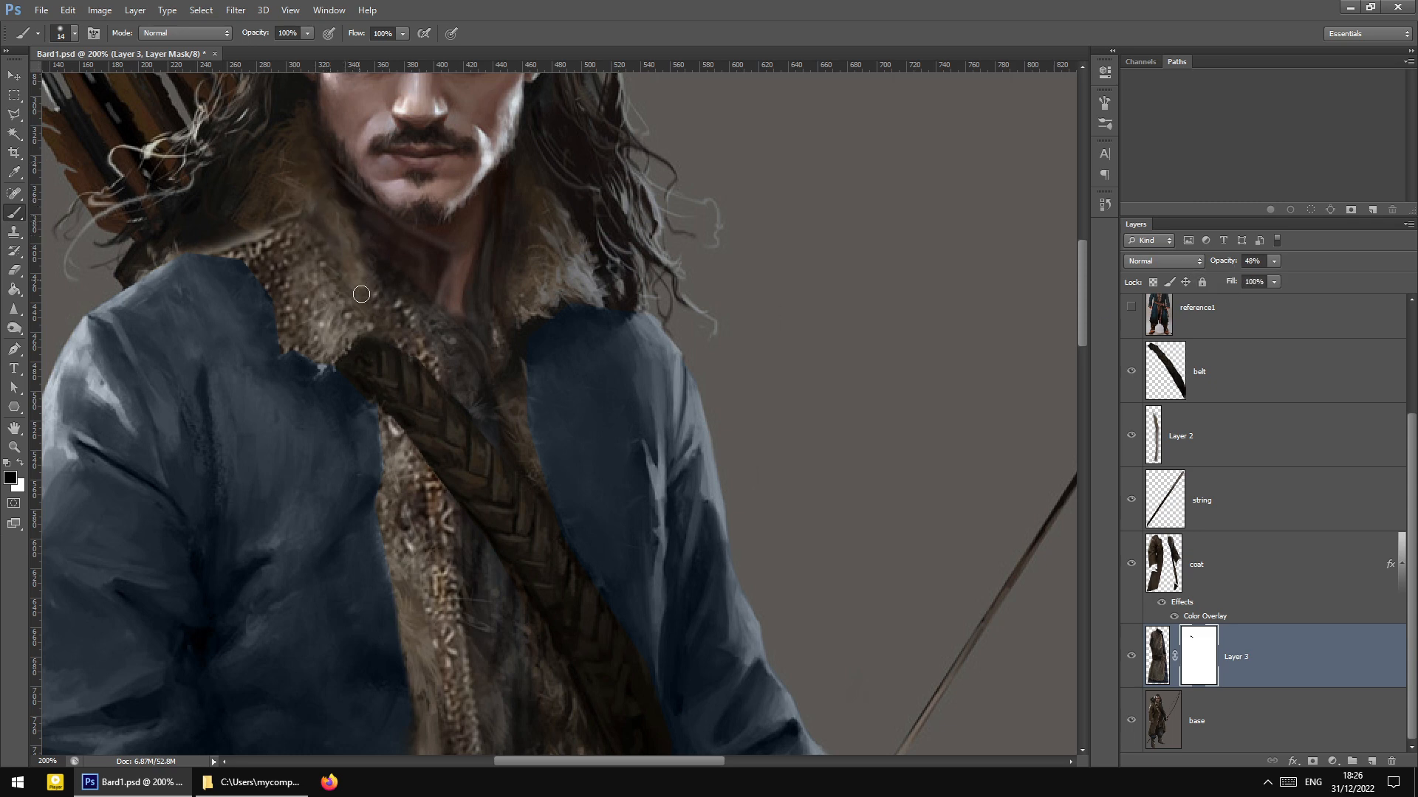
right_click(333, 245)
left_click(355, 278)
mouse_move(277, 219)
left_mouse_down()
mouse_move(331, 355)
mouse_move(345, 315)
mouse_move(255, 245)
mouse_move(217, 266)
mouse_move(240, 303)
mouse_move(310, 353)
mouse_move(200, 174)
mouse_move(279, 268)
mouse_move(322, 256)
left_mouse_up()
Mask the armour off the fur trim along the coat's front opening, from below the strap to the waist, checking against the hidden layer
scroll(317, 345, "down", 2)
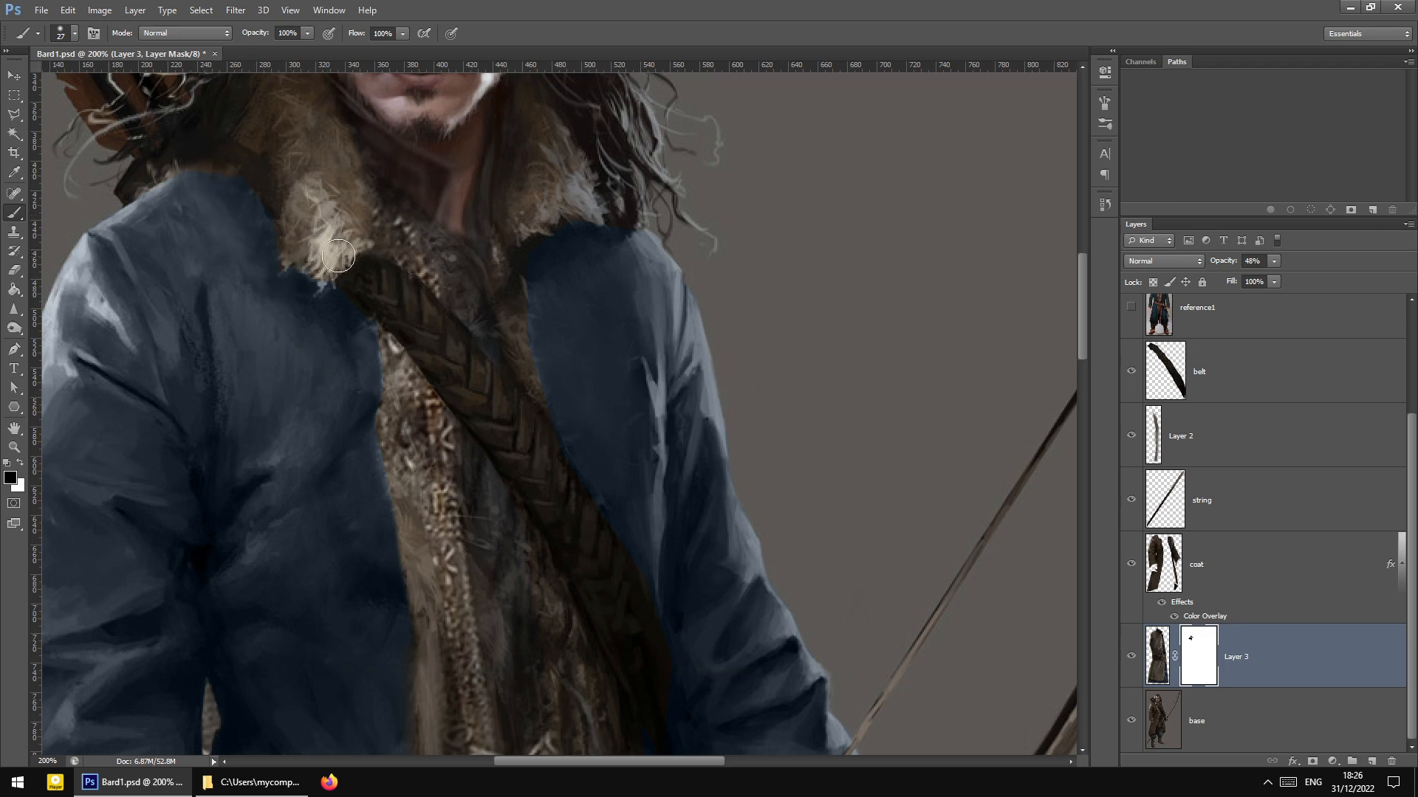
scroll(381, 310, "down", 1)
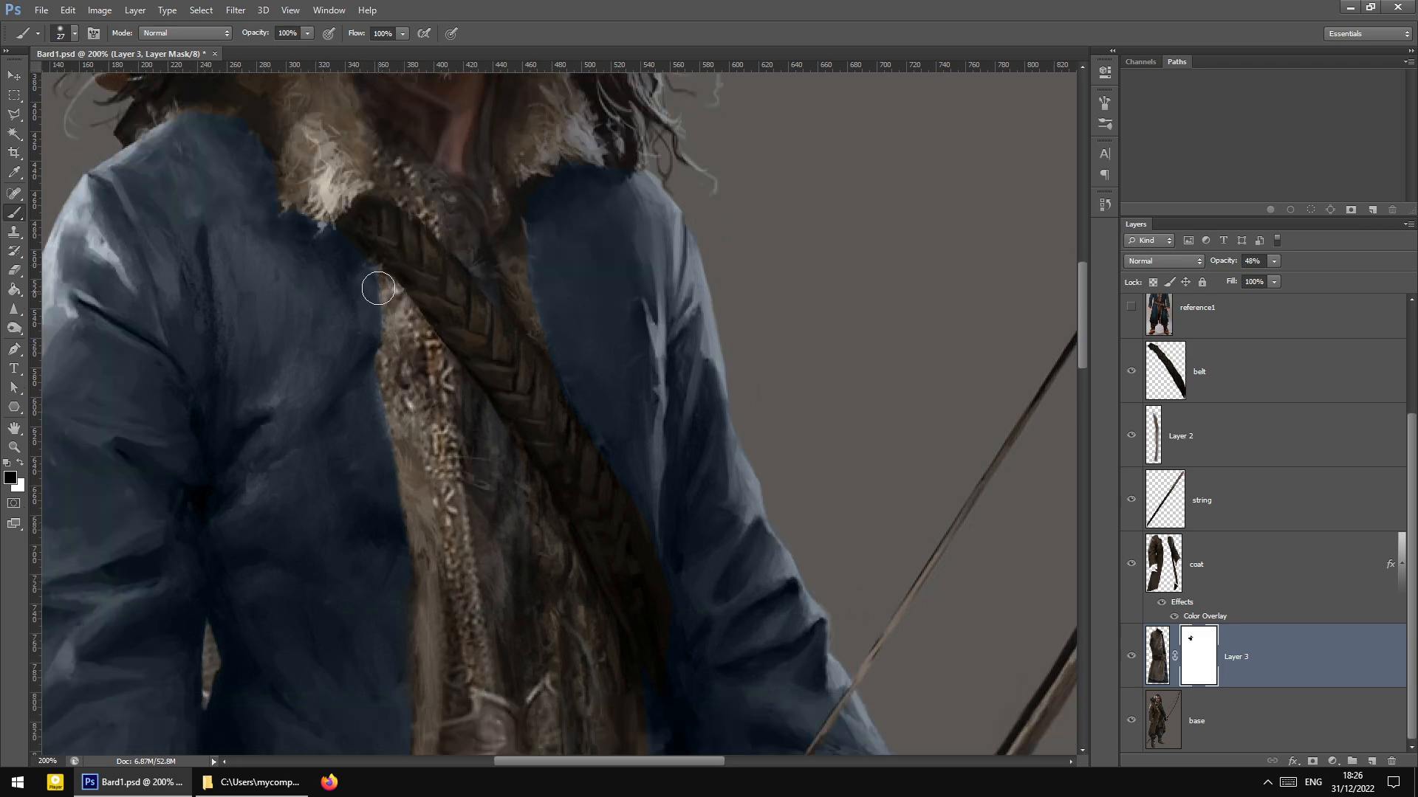
left_click_drag(378, 288, 379, 324)
left_click(1130, 658)
left_click(1130, 657)
mouse_move(372, 321)
left_mouse_down()
mouse_move(385, 466)
mouse_move(396, 432)
left_mouse_up()
scroll(395, 432, "down", 1)
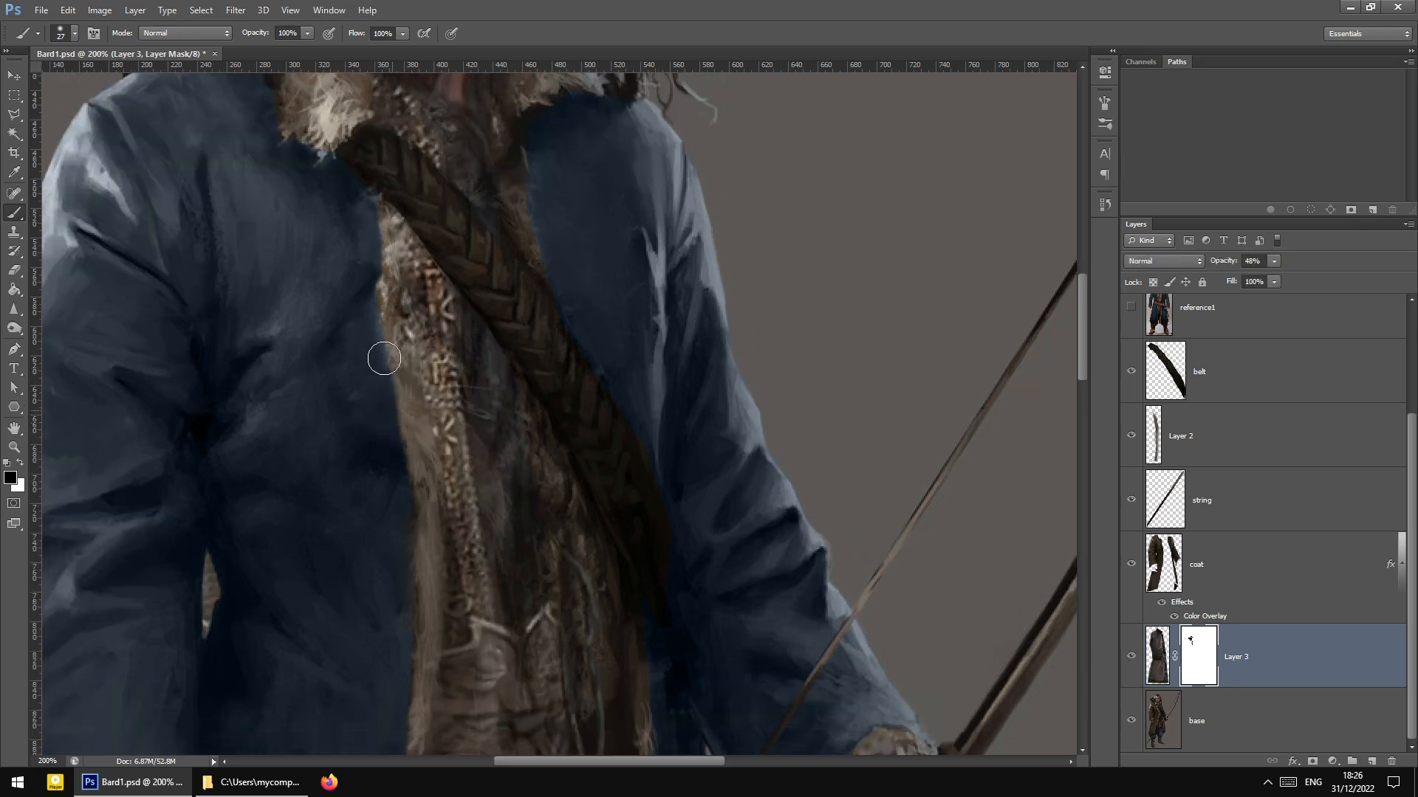
scroll(415, 443, "down", 1)
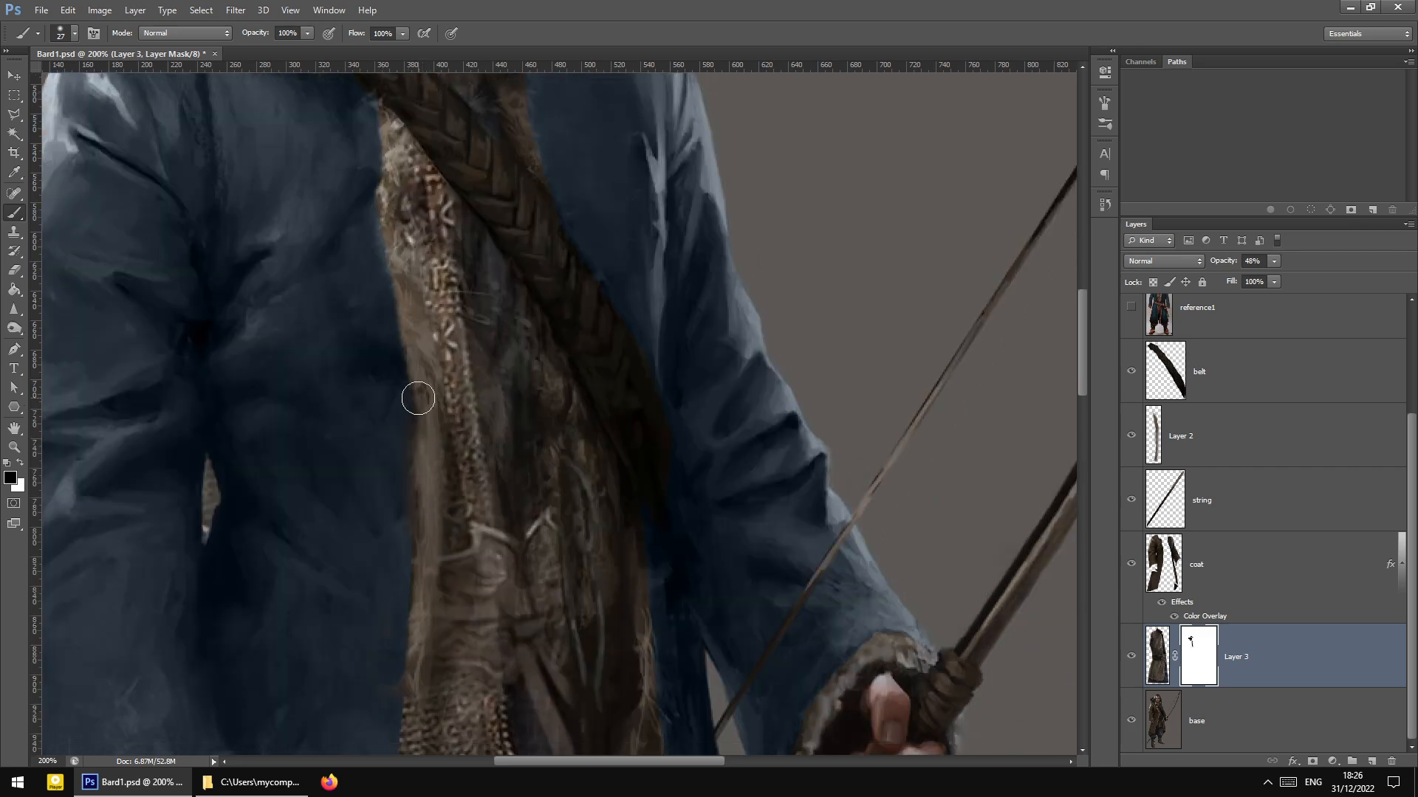
scroll(222, 459, "down", 1)
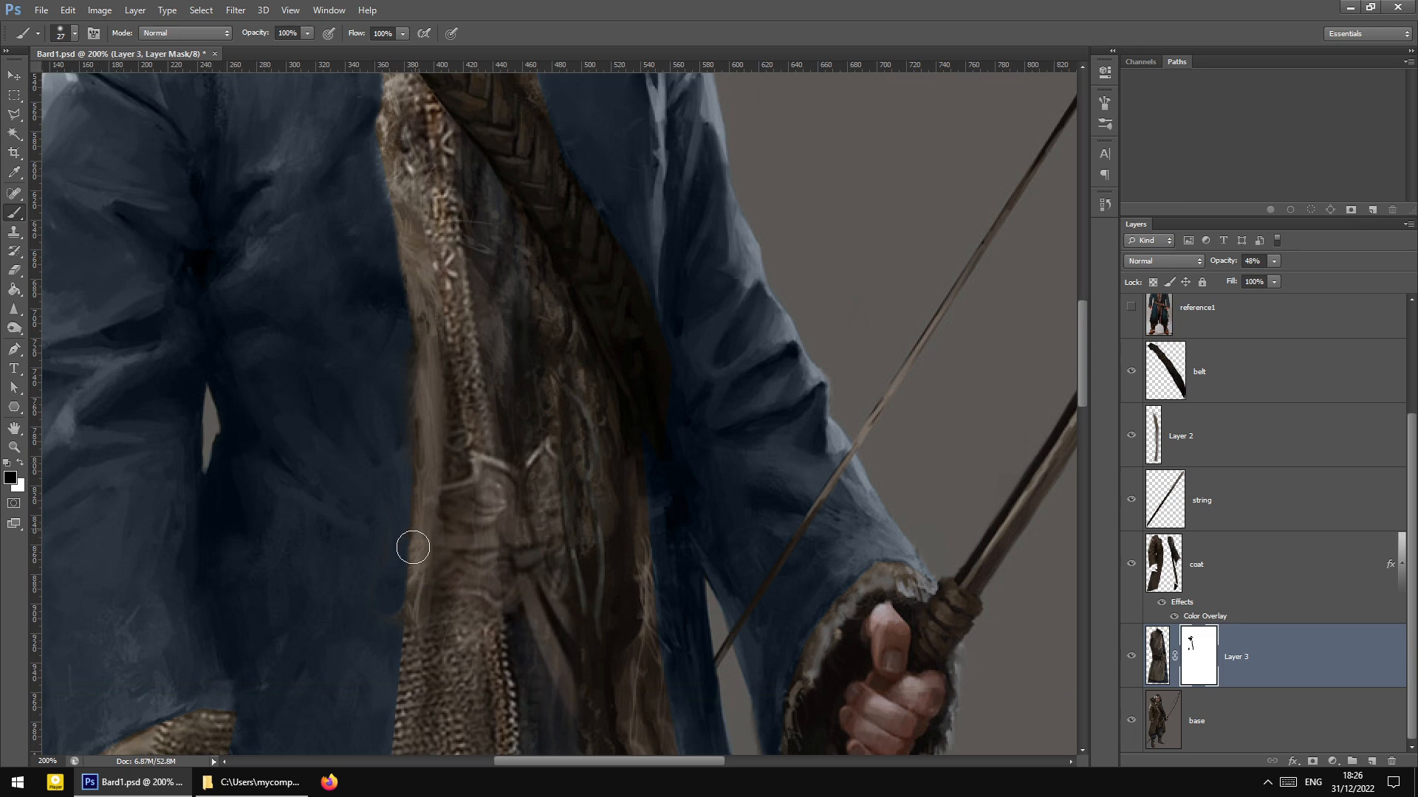
scroll(437, 490, "down", 3)
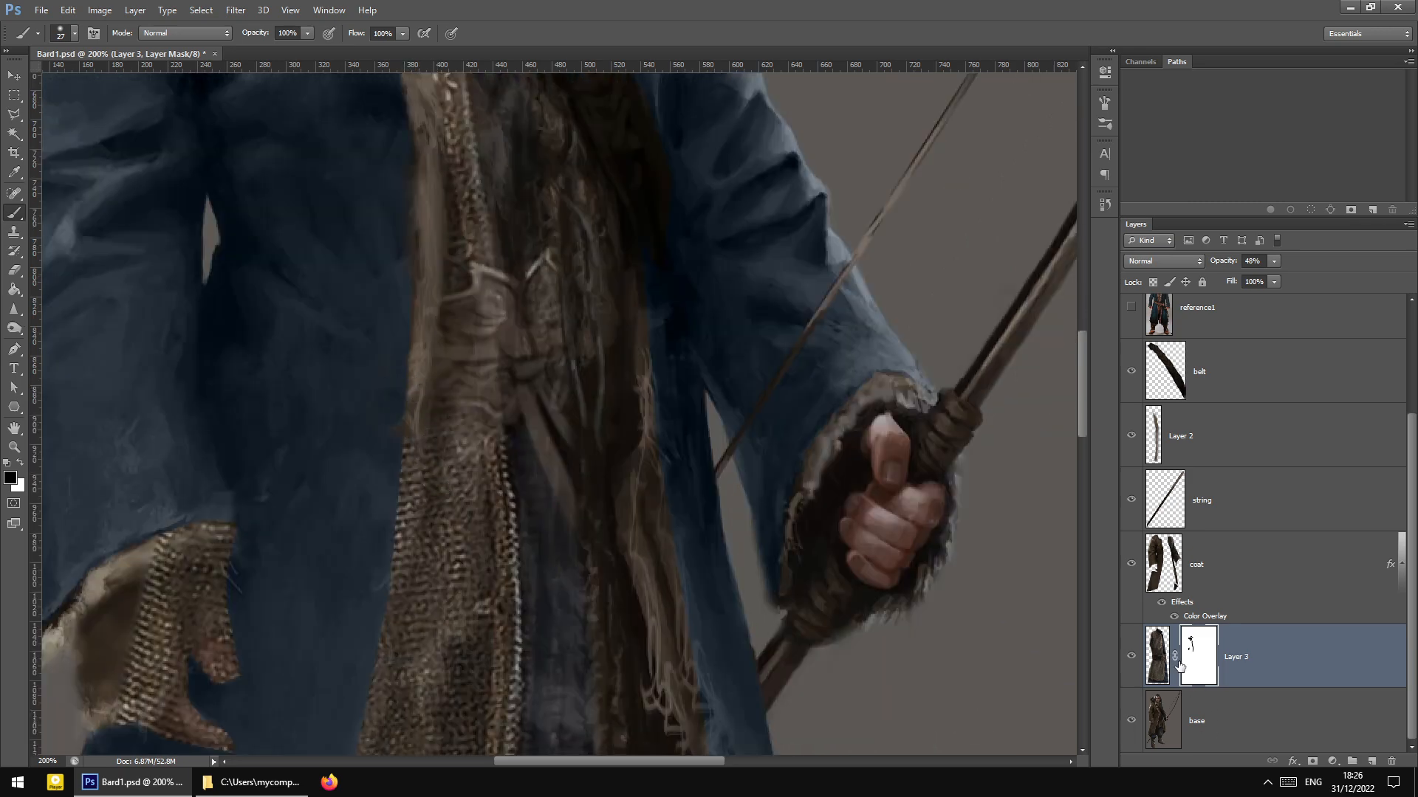
Disable Layer 3's mask and enable it again
right_click(1175, 657)
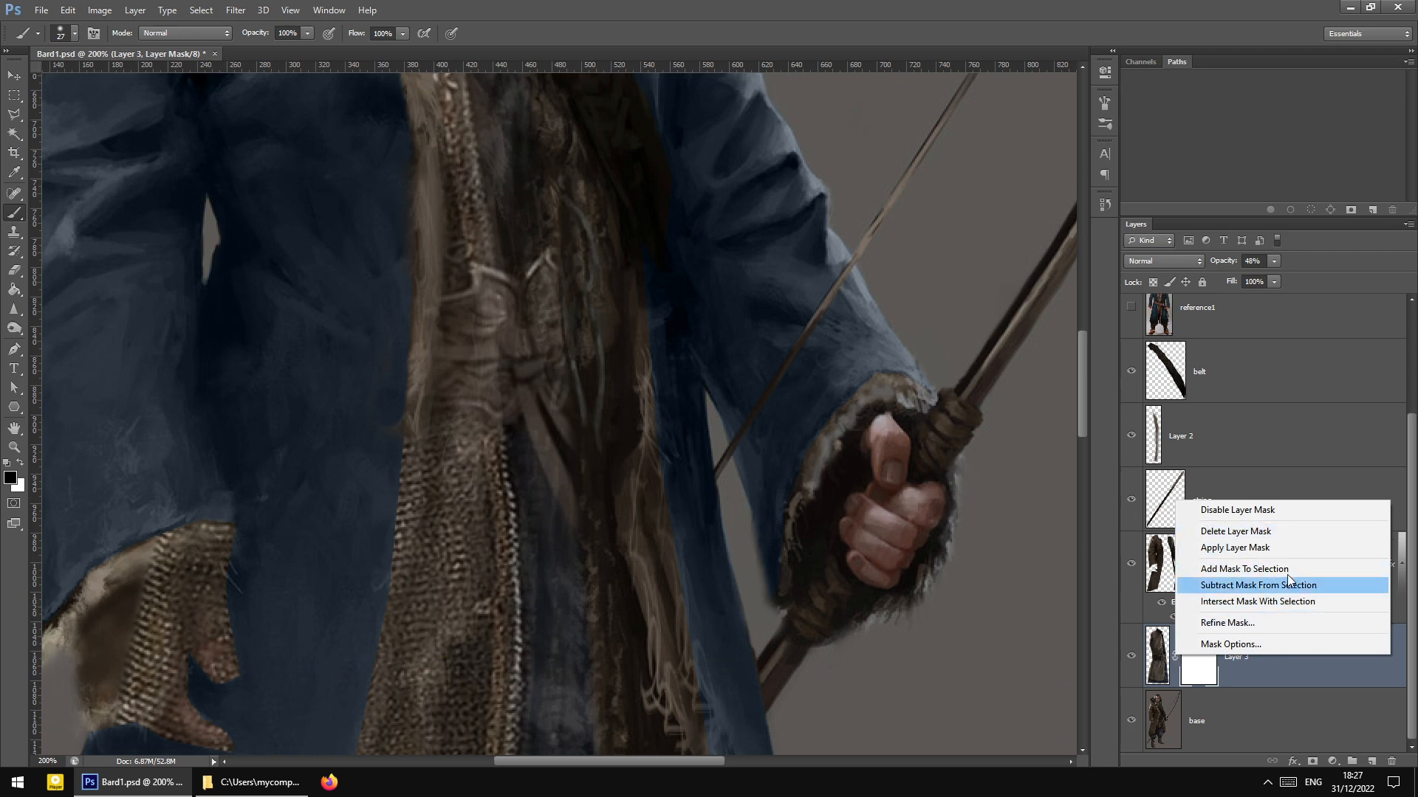
left_click(1226, 667)
right_click(1205, 669)
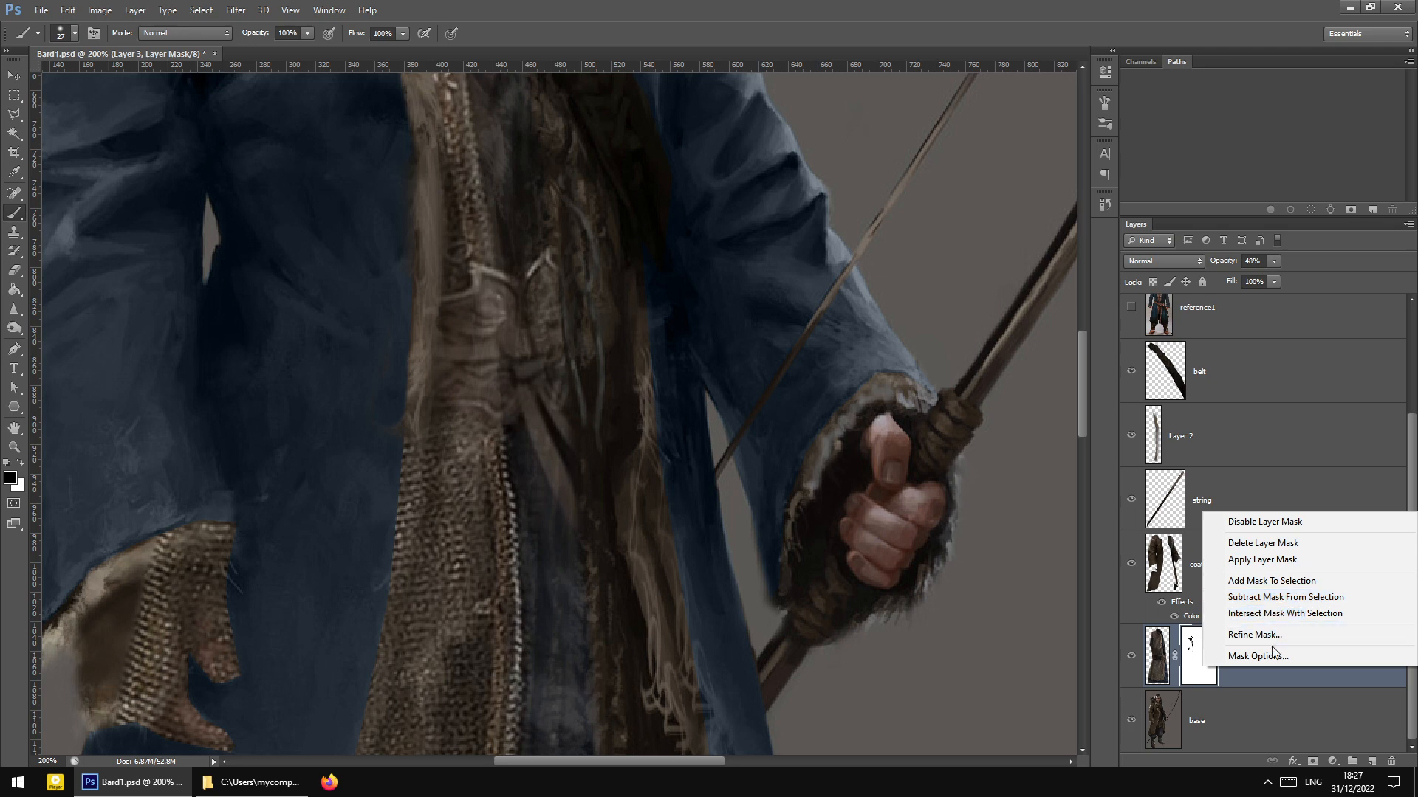
left_click(1279, 523)
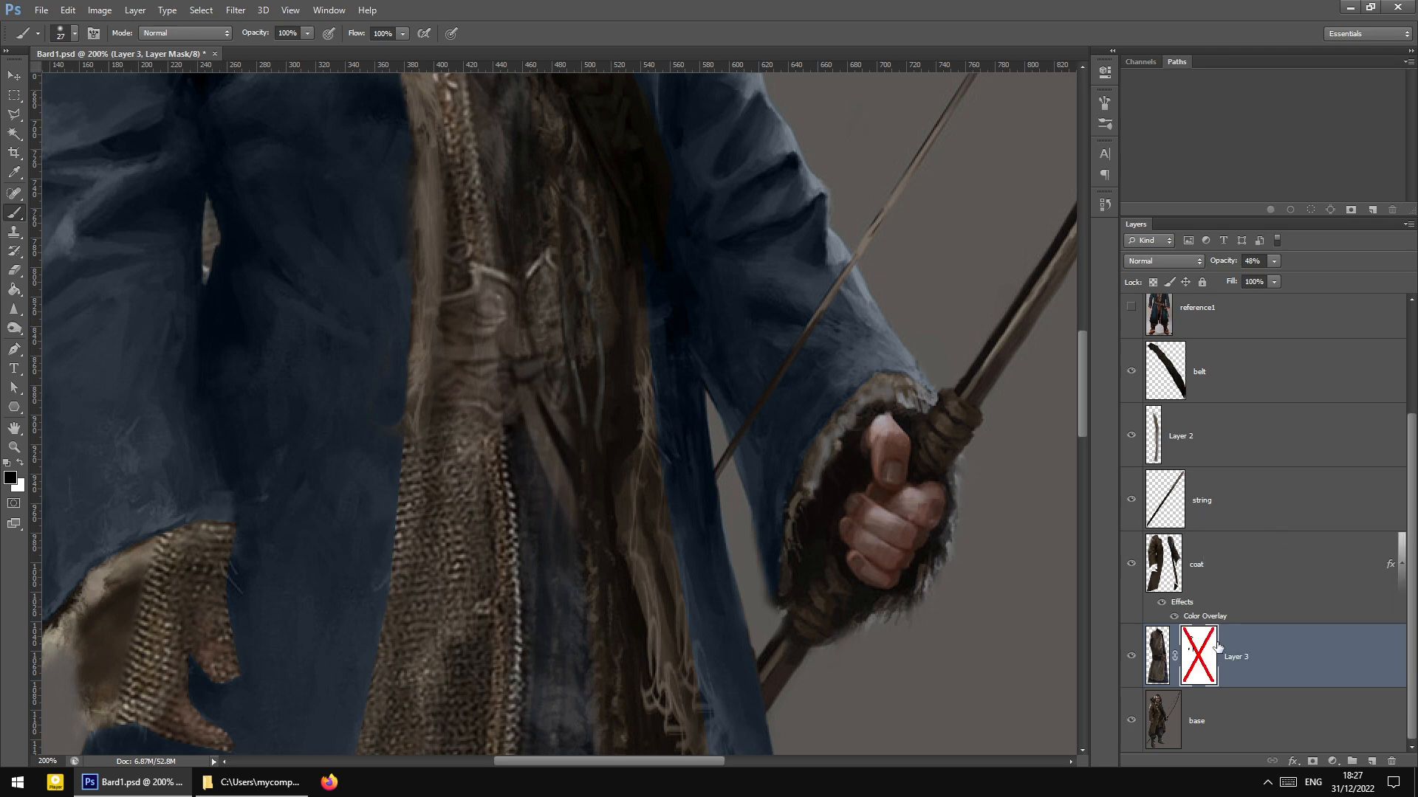
right_click(1195, 659)
left_click(1247, 517)
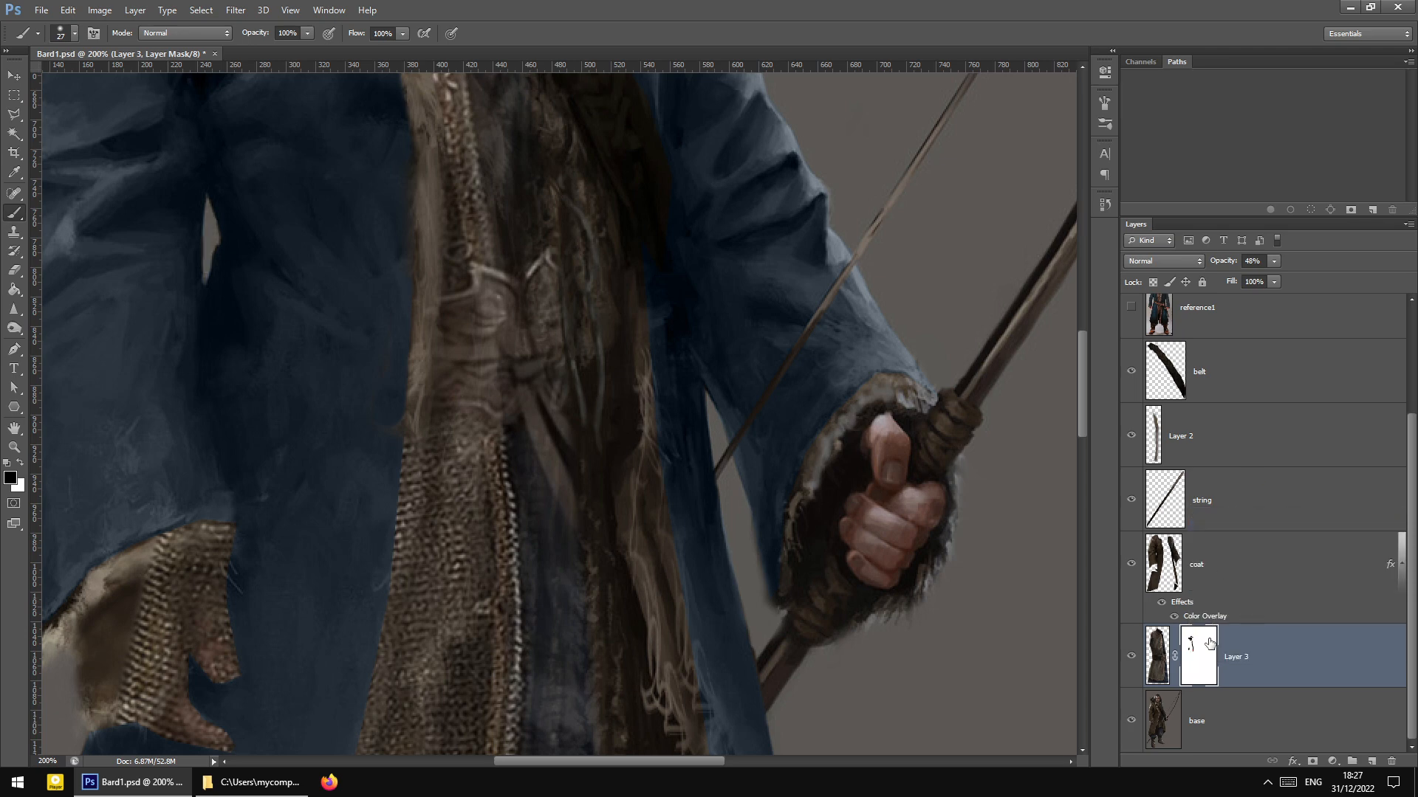
Unlink Layer 3 from its mask and target the layer's image with the Move tool
right_click(1211, 647)
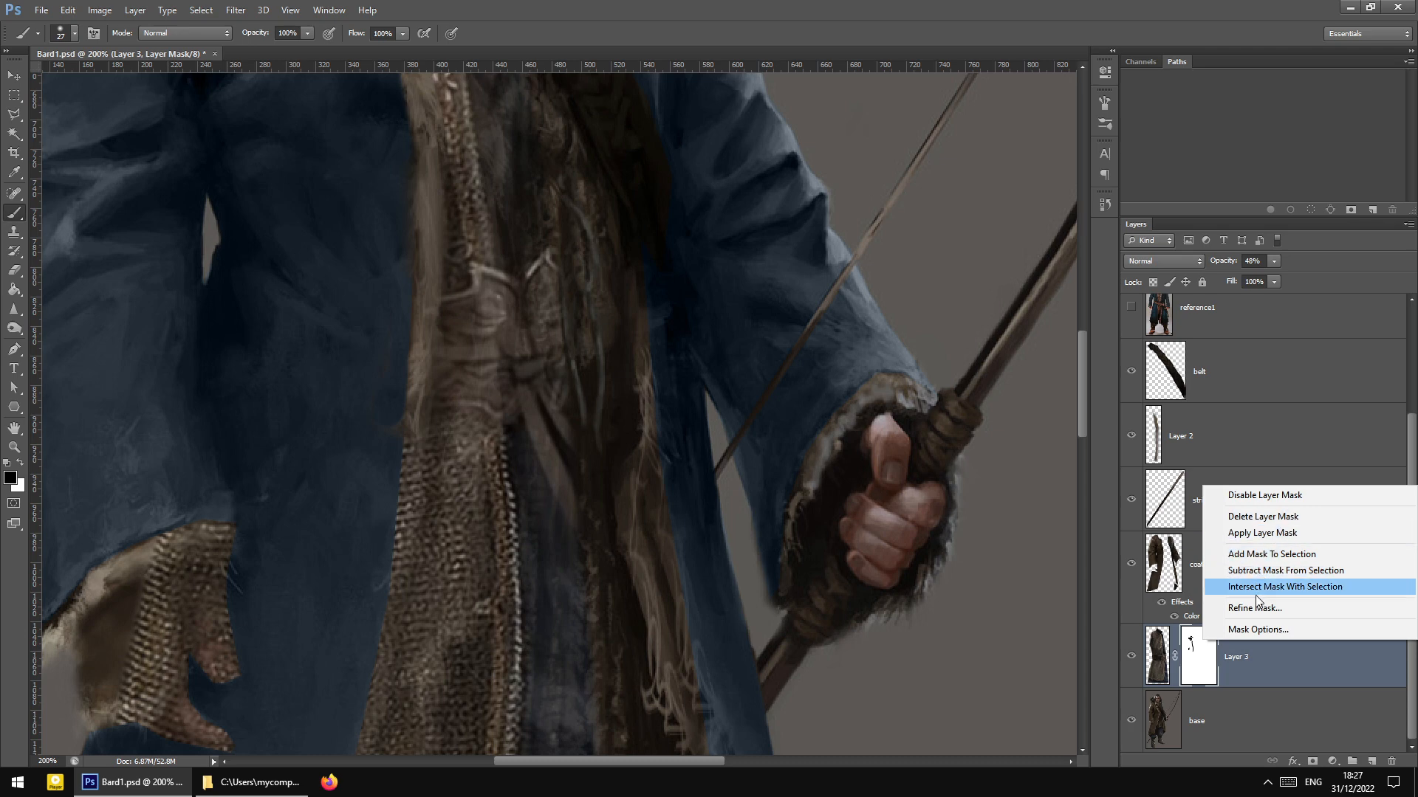
left_click(1188, 672)
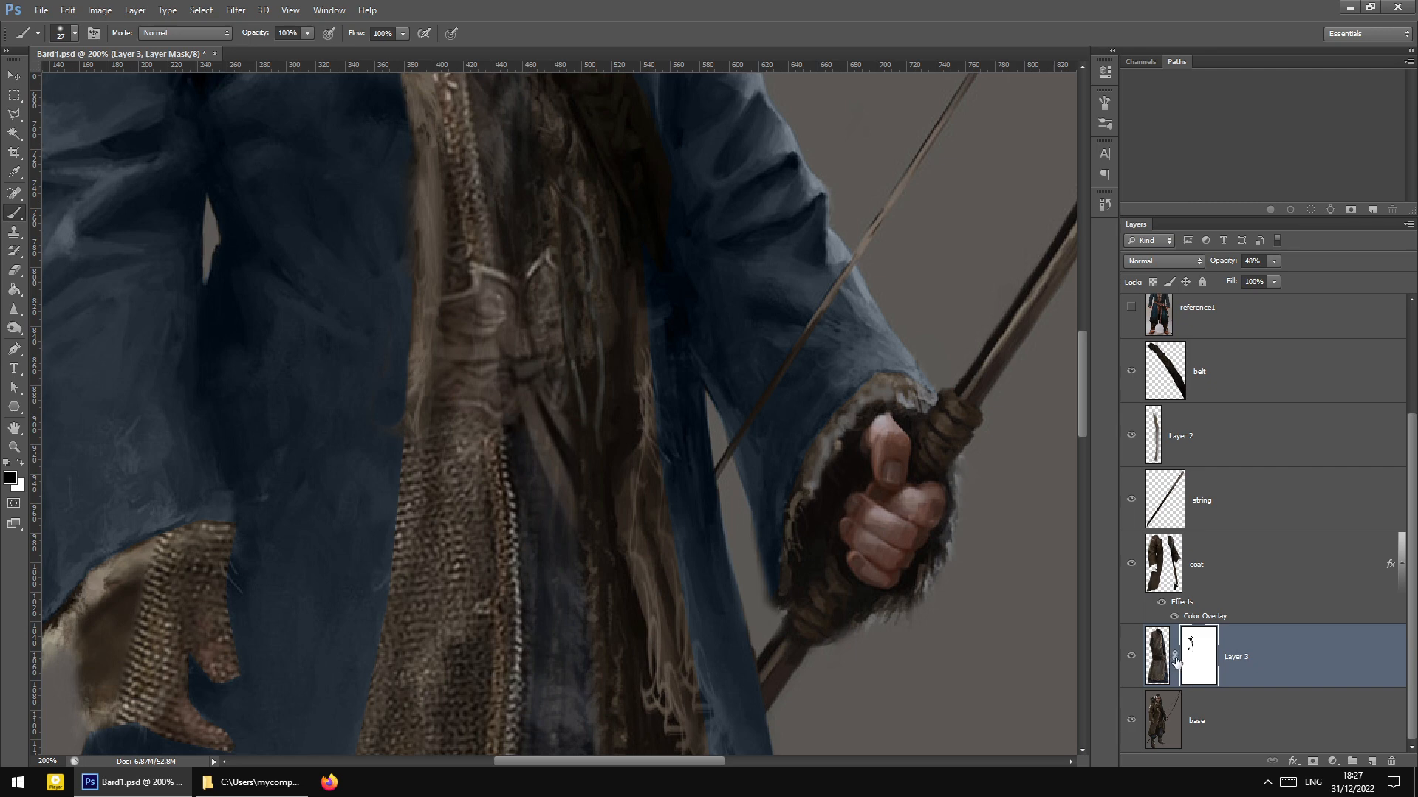
left_click(14, 75)
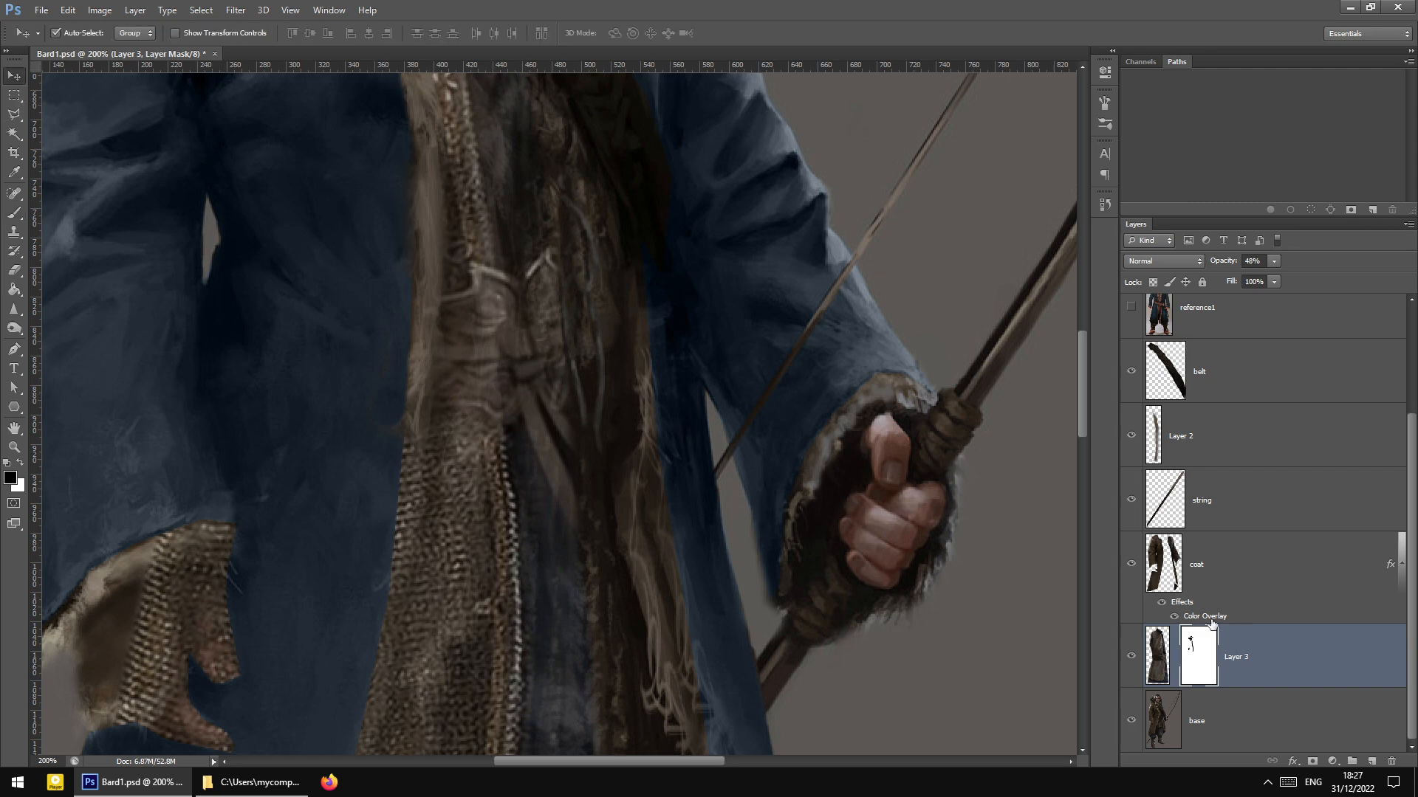
left_click(1164, 667)
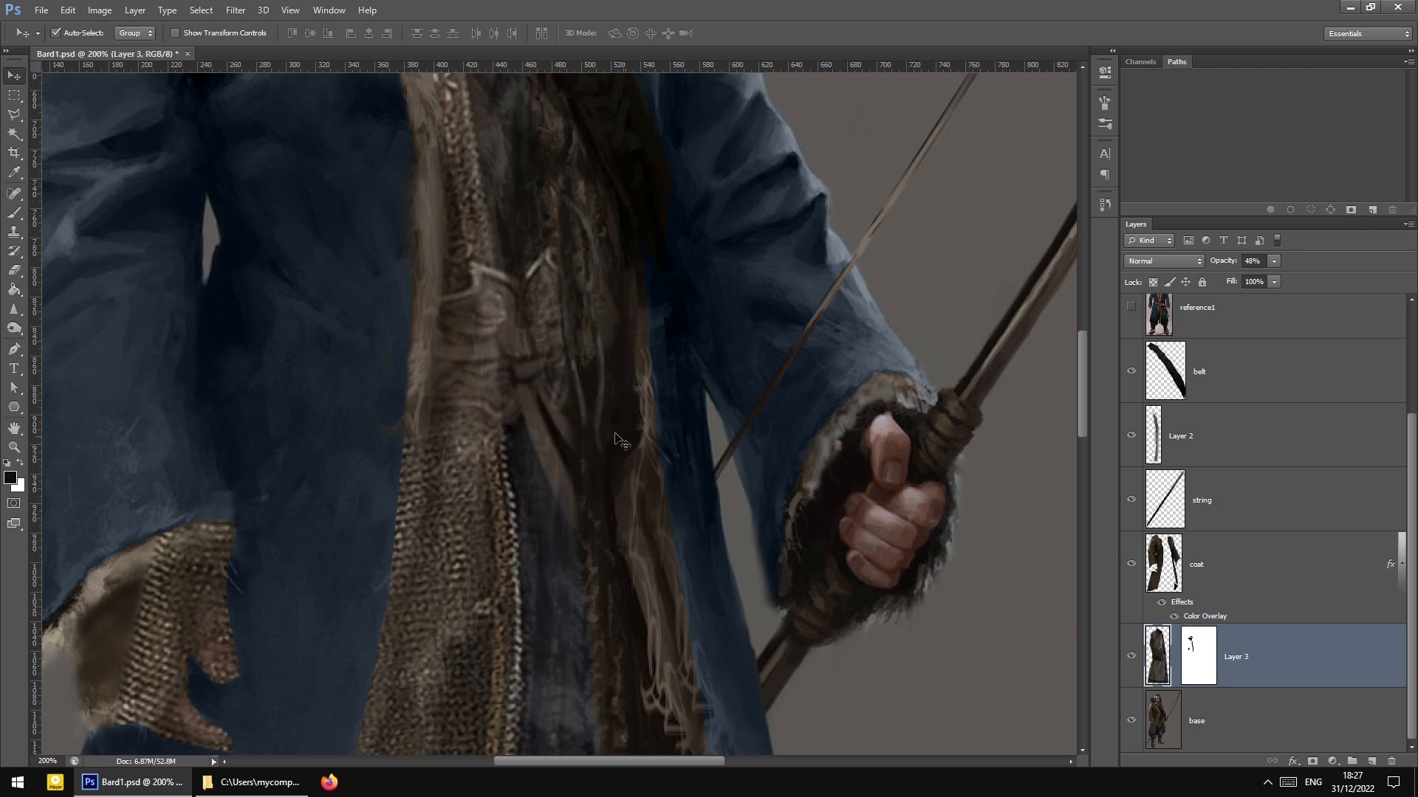
Try shifting the armour slightly up and to the right, independently of its mask
mouse_move(462, 566)
left_mouse_down()
mouse_move(540, 558)
mouse_move(495, 546)
mouse_move(485, 552)
mouse_move(556, 554)
mouse_move(431, 543)
mouse_move(520, 545)
mouse_move(469, 541)
left_mouse_up()
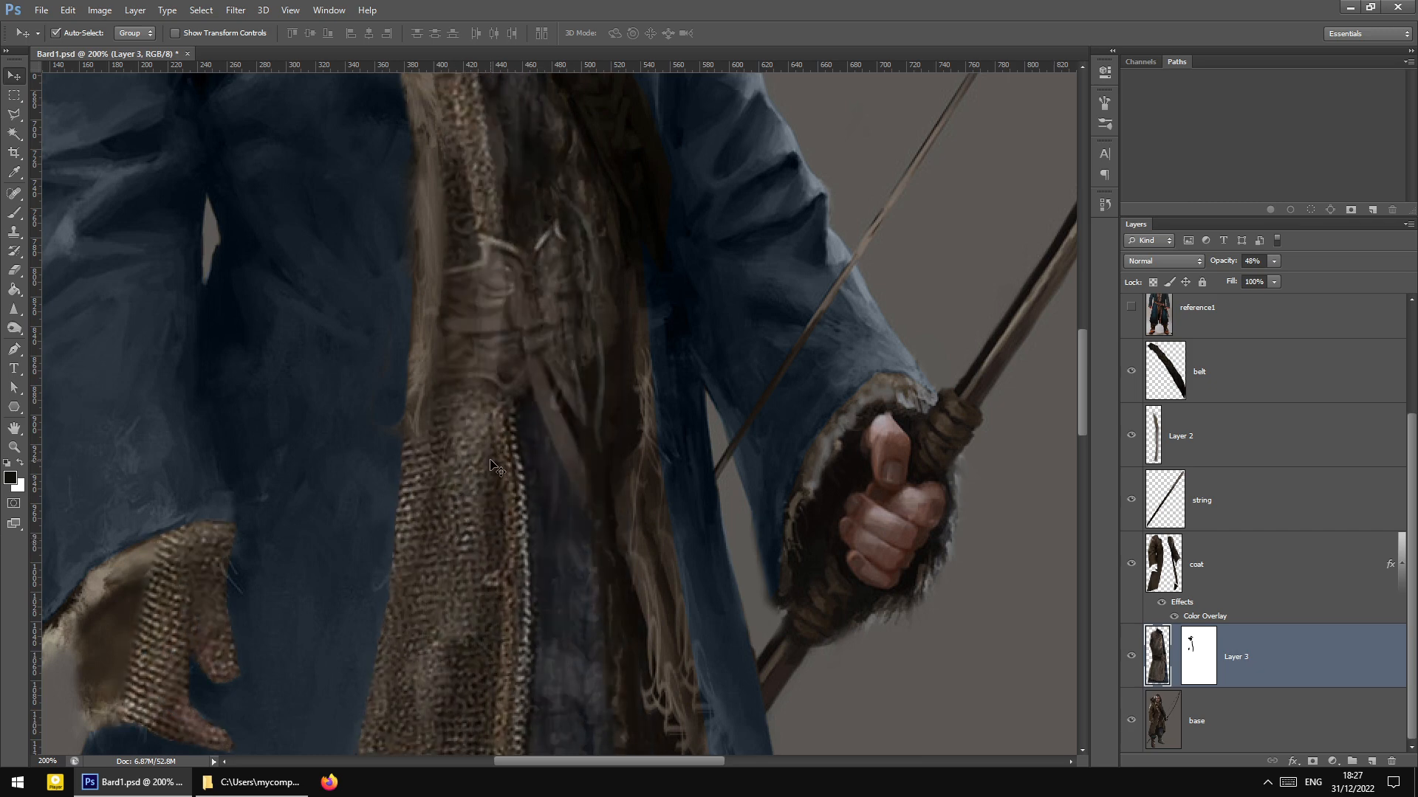
scroll(485, 579, "up", 3)
scroll(485, 580, "up", 2)
scroll(484, 598, "down", 3)
left_click_drag(477, 653, 512, 619)
scroll(579, 414, "up", 2)
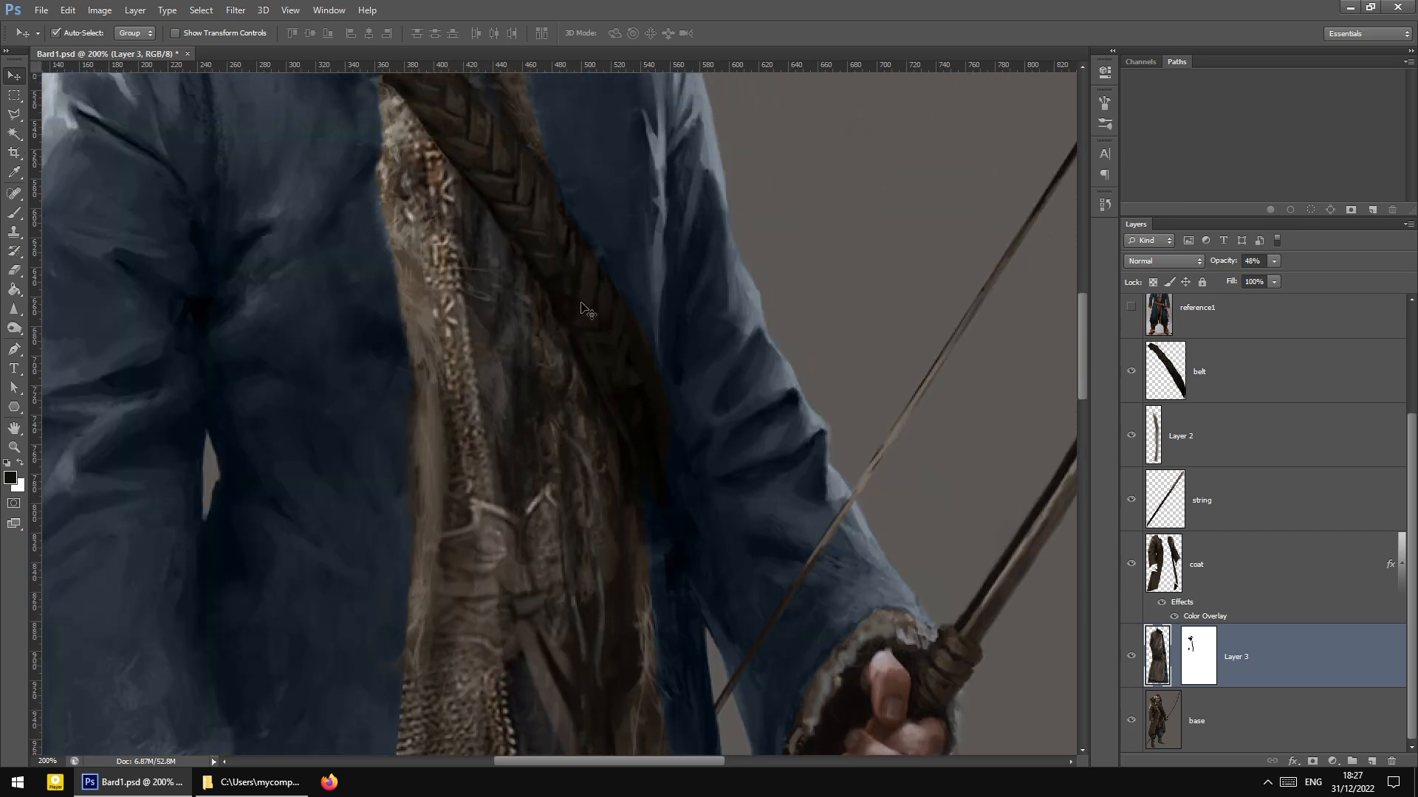
left_click(1105, 204)
left_click(1103, 206)
Brush black over the armour on Layer 3's image along the coat's front trim, from the chest to below the belt
left_click(14, 212)
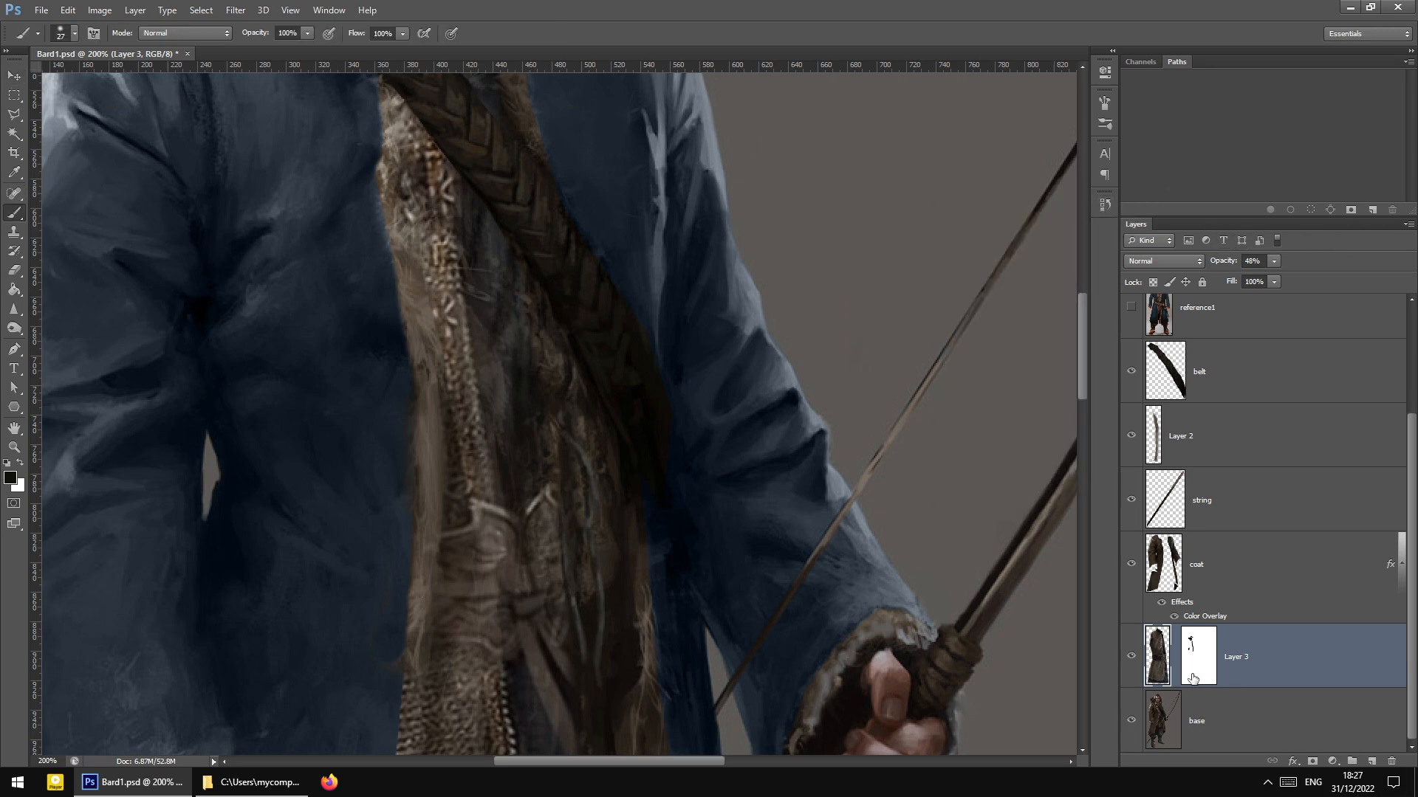
scroll(404, 341, "up", 5)
mouse_move(380, 245)
left_mouse_down()
mouse_move(382, 316)
mouse_move(382, 266)
mouse_move(399, 314)
mouse_move(397, 276)
left_mouse_up()
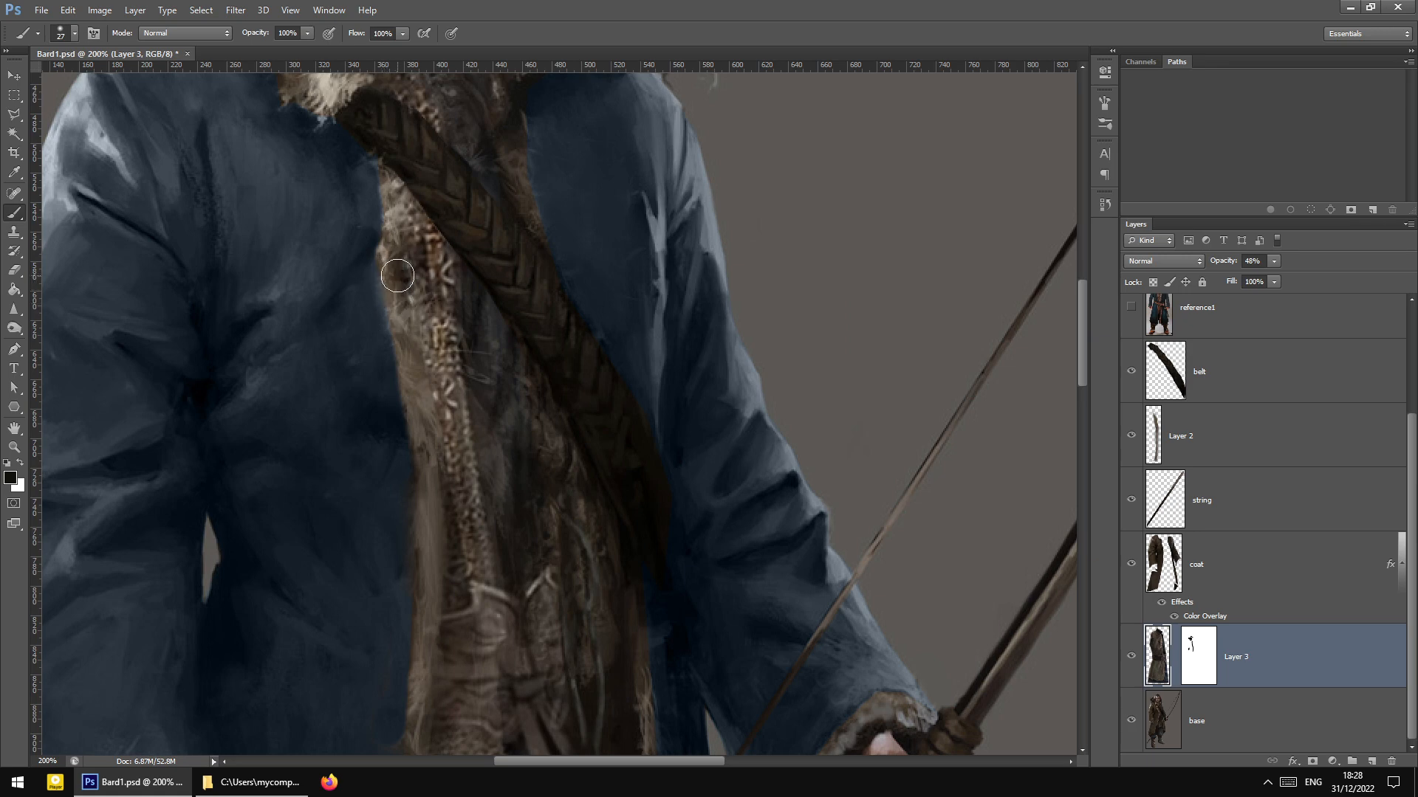
scroll(443, 466, "down", 10)
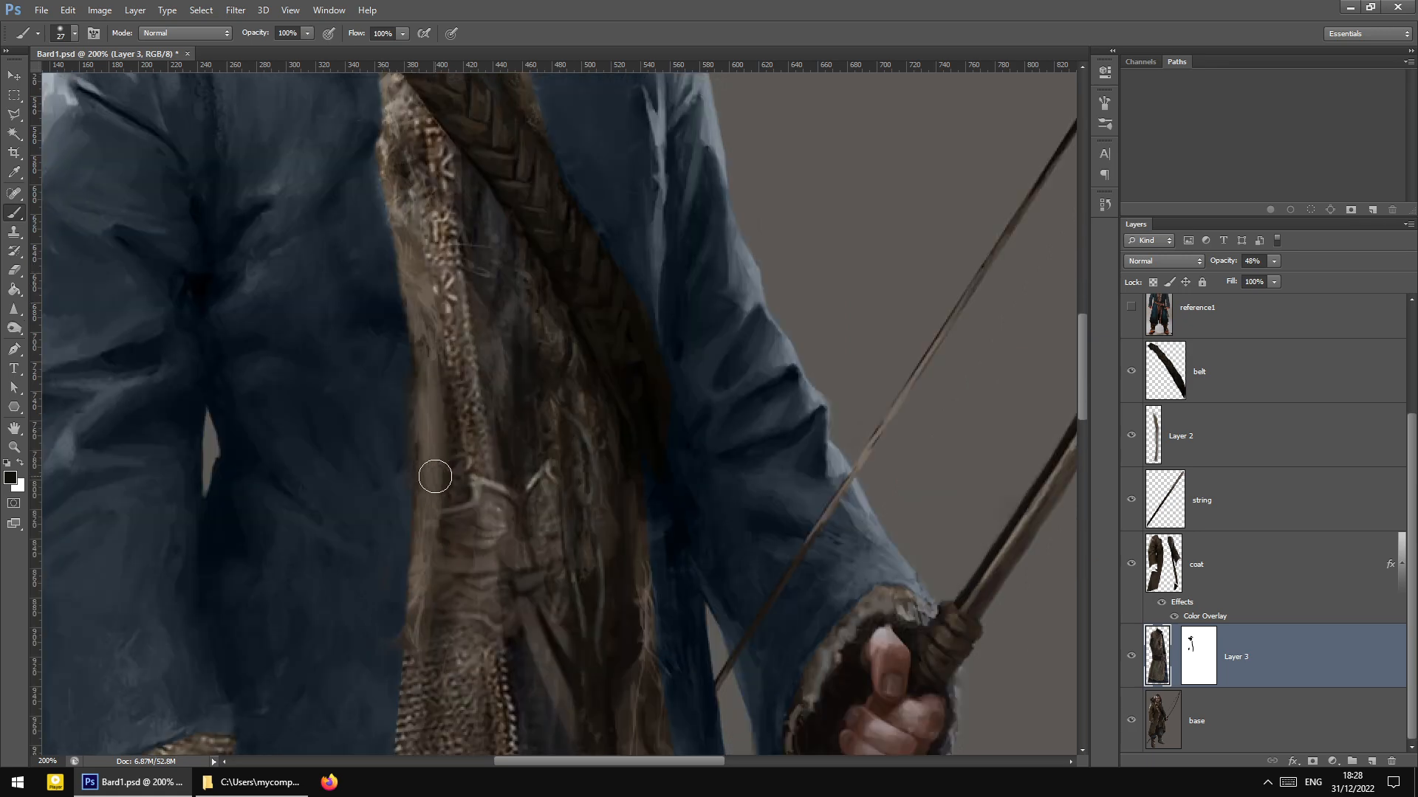
mouse_move(396, 458)
left_mouse_down()
mouse_move(407, 439)
mouse_move(384, 554)
left_mouse_up()
scroll(384, 554, "down", 3)
left_click_drag(406, 409, 388, 535)
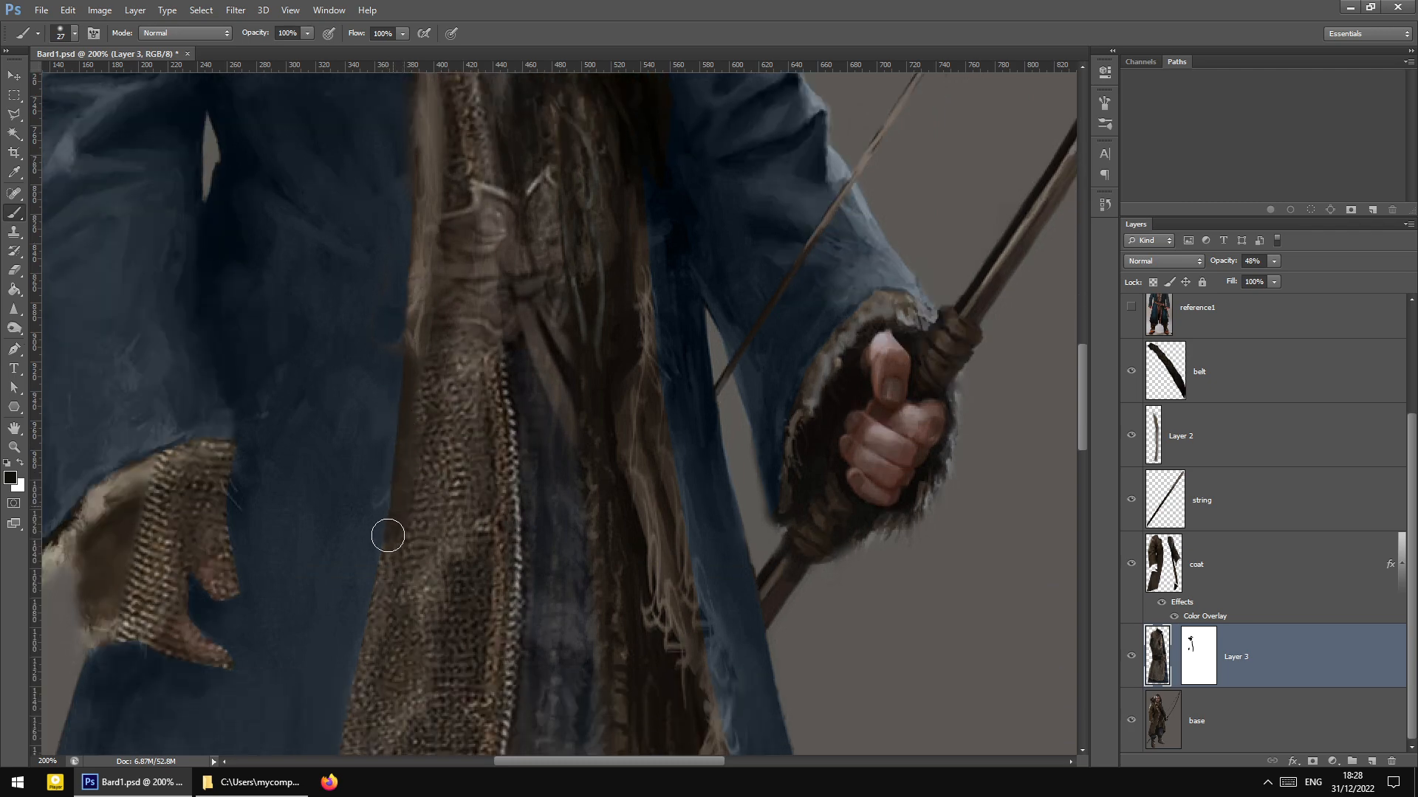
Compare with Layer 3 hidden, then brush along the armour's outer edge down the coat's lower opening past the chainmail hem
left_click(1131, 665)
left_click(1131, 664)
left_click_drag(391, 424, 378, 606)
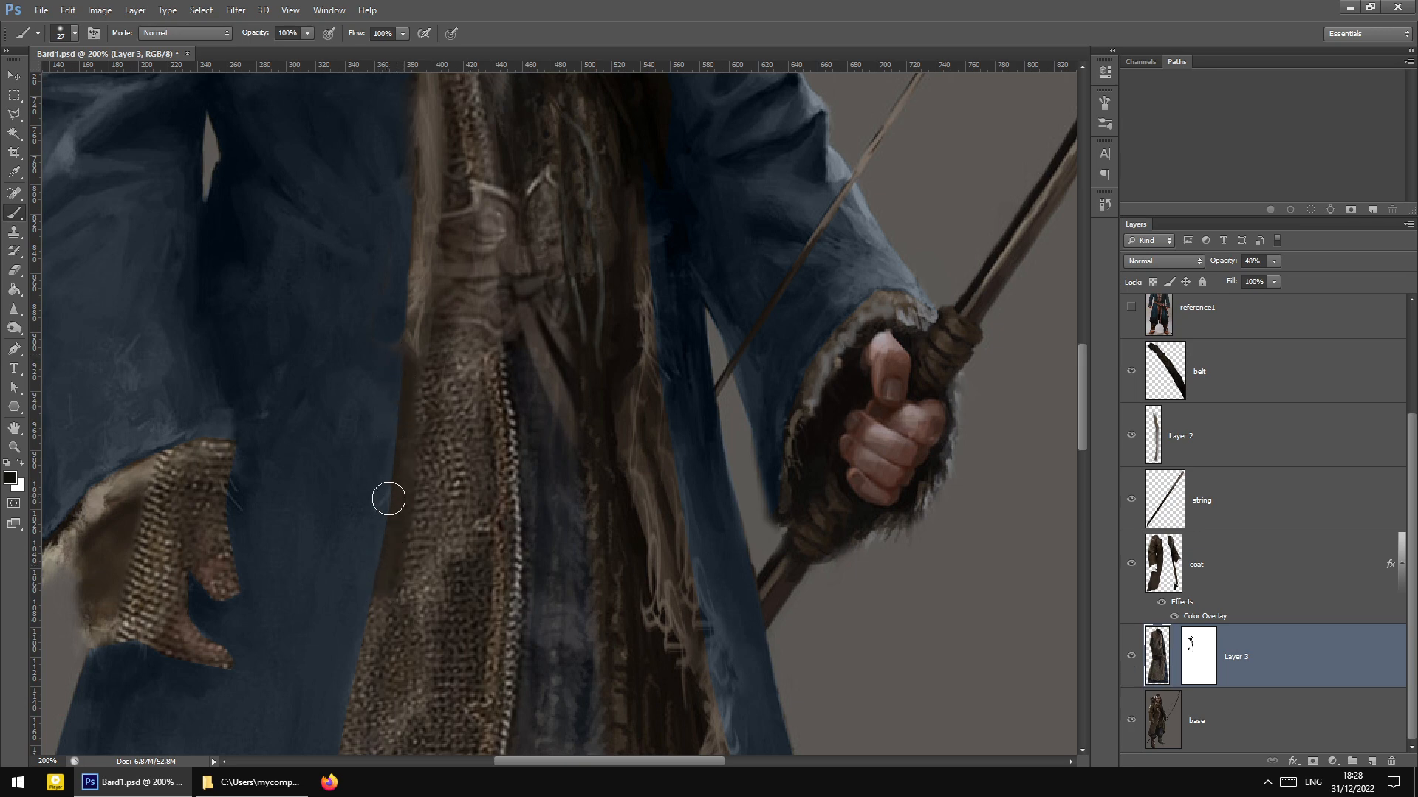
scroll(399, 509, "down", 6)
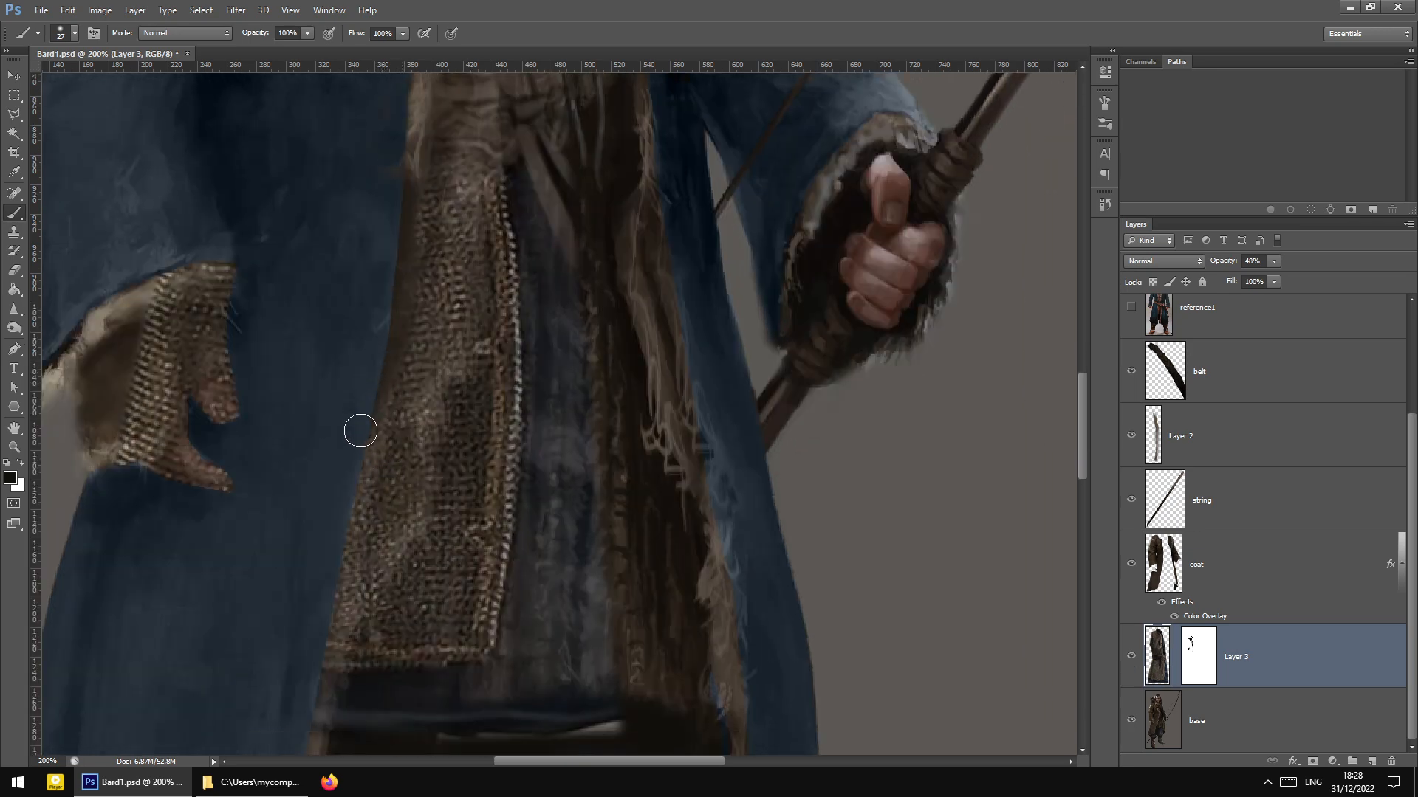
scroll(332, 532, "down", 3)
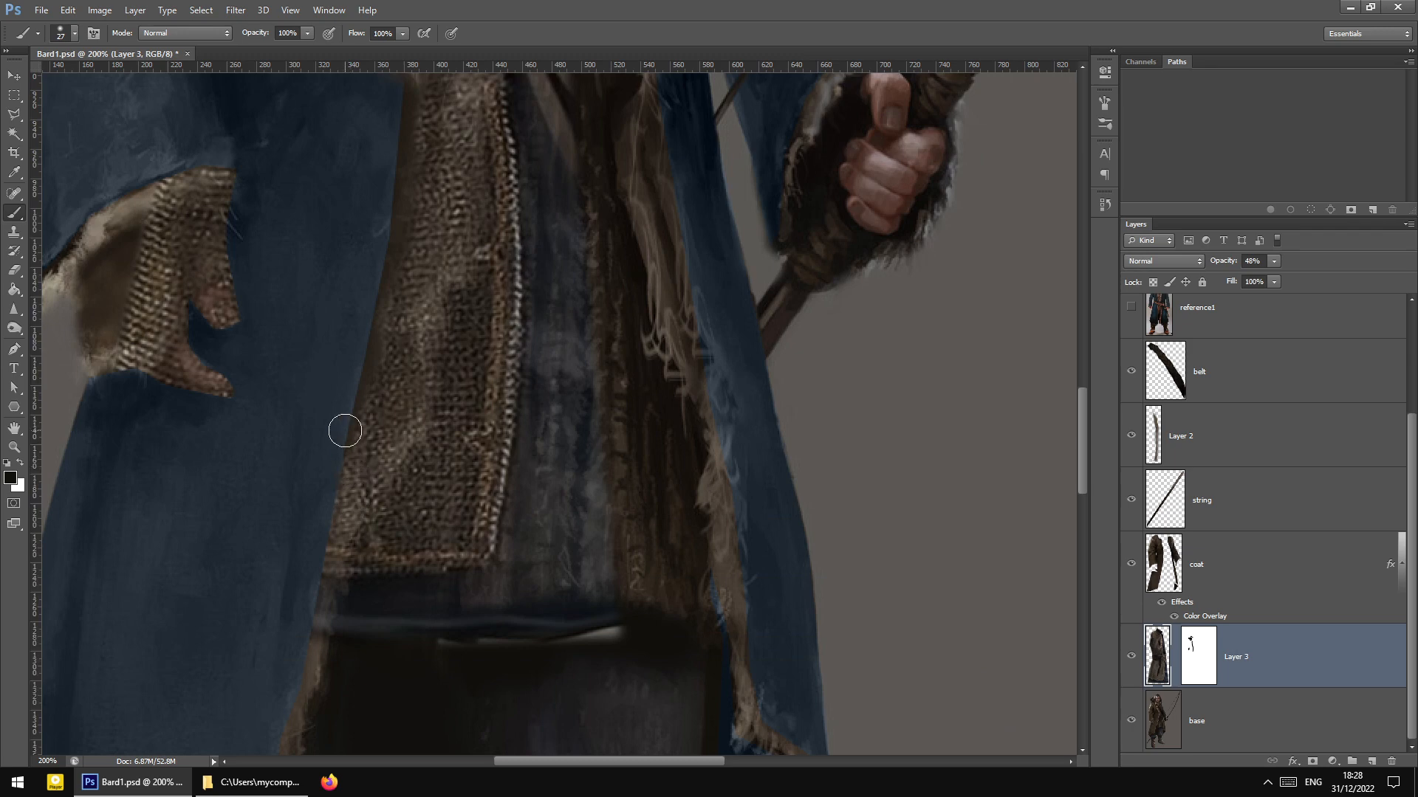
scroll(323, 532, "down", 5)
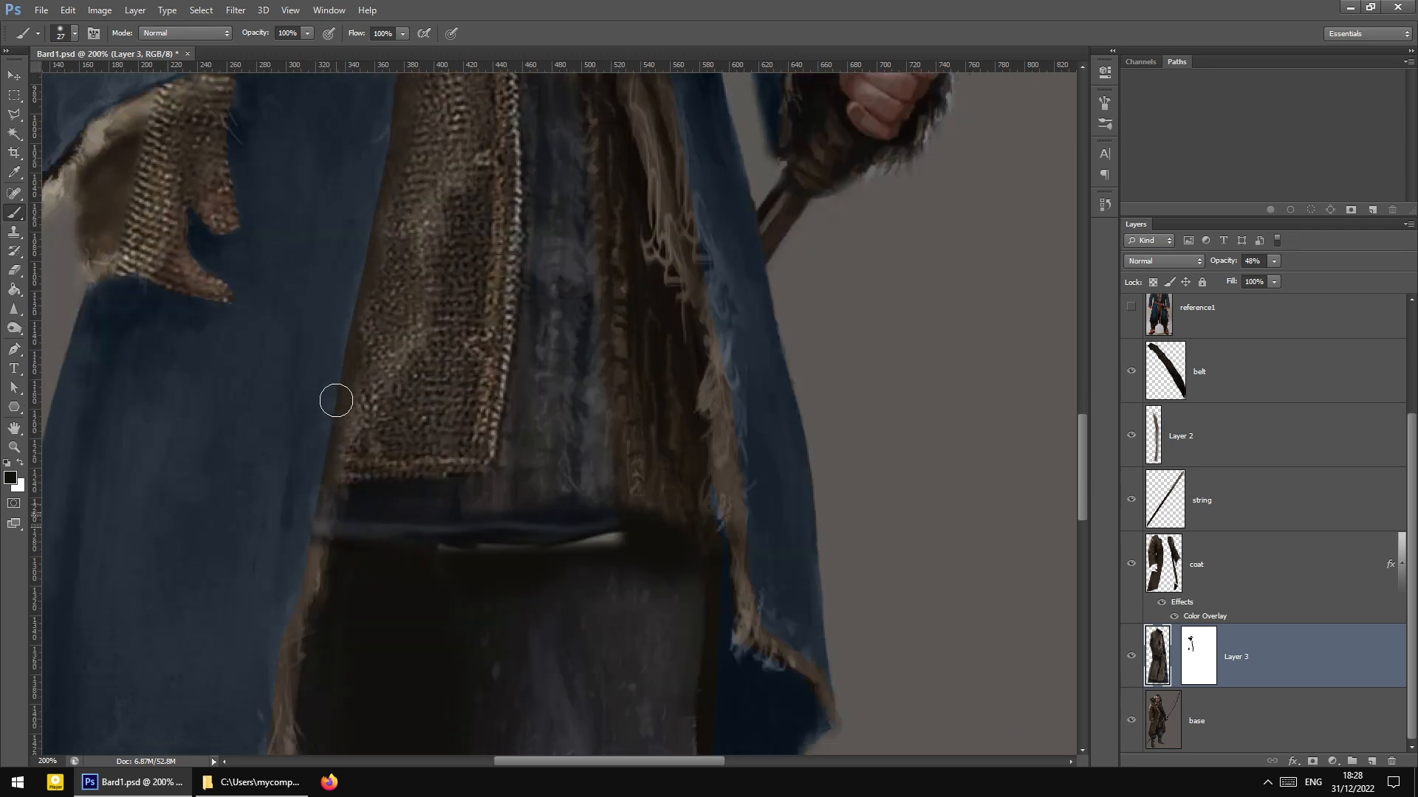
left_click_drag(331, 411, 288, 525)
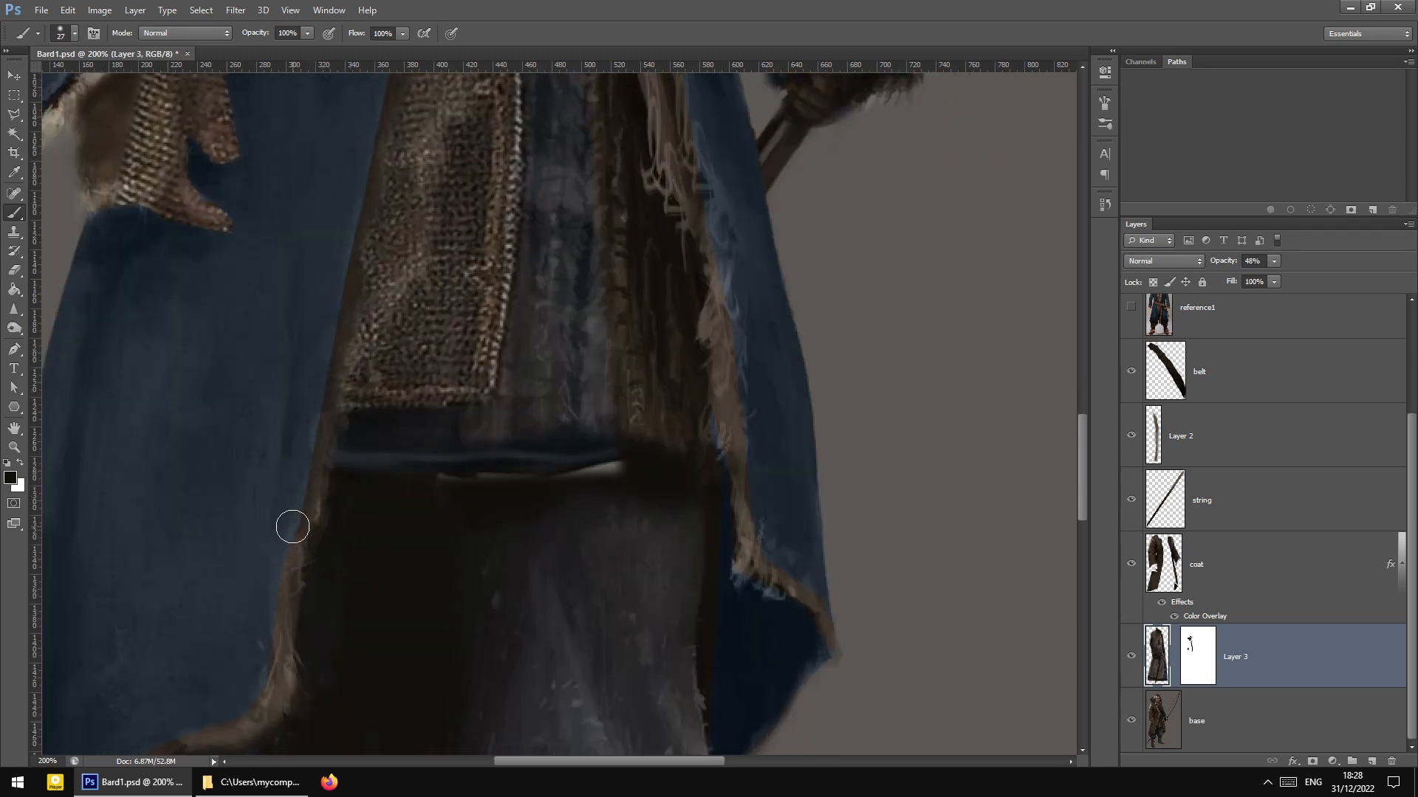
Enlarge the brush to 68 px and paint out the chainmail covering the lowered hand and its fur cuff
scroll(339, 421, "up", 6)
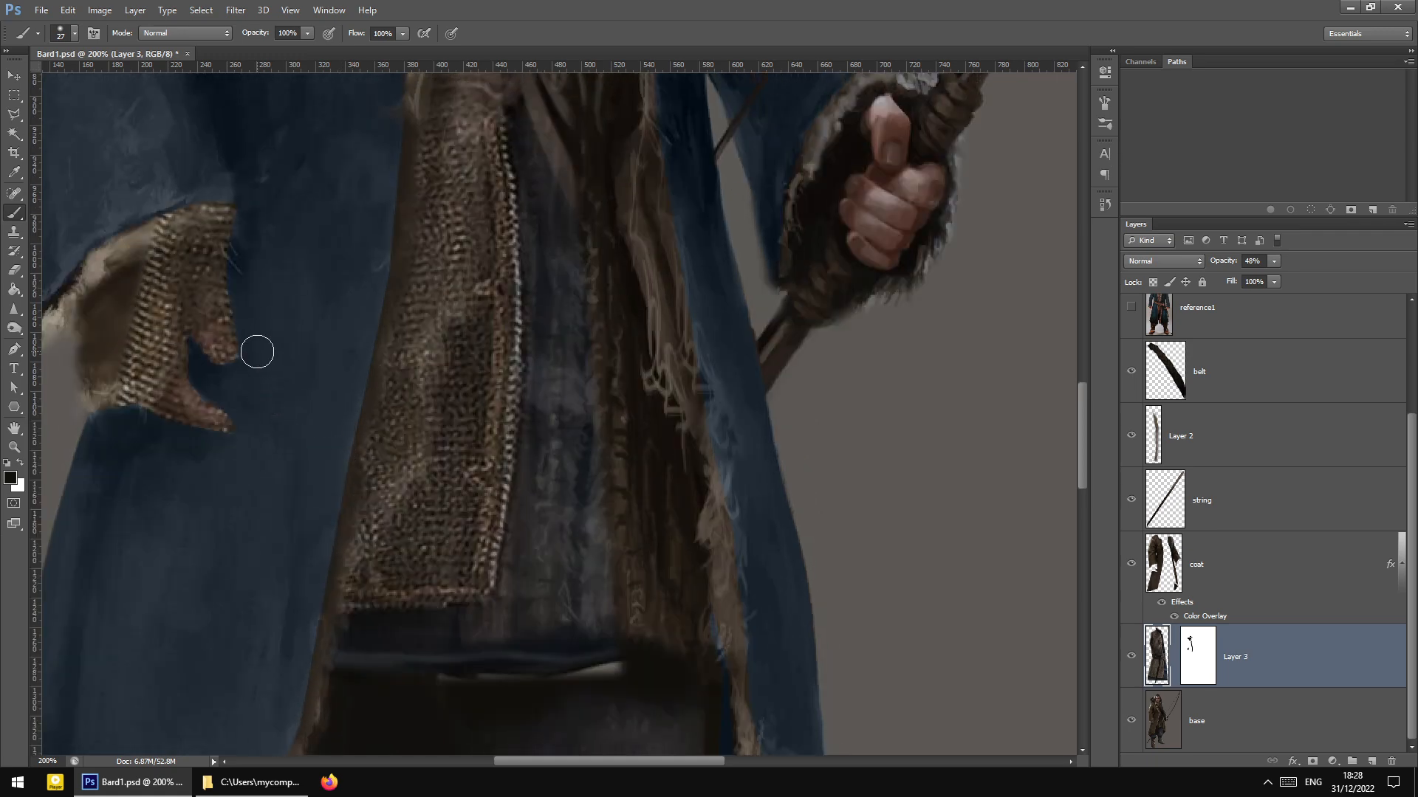
right_click(280, 361)
left_click_drag(195, 215, 155, 337)
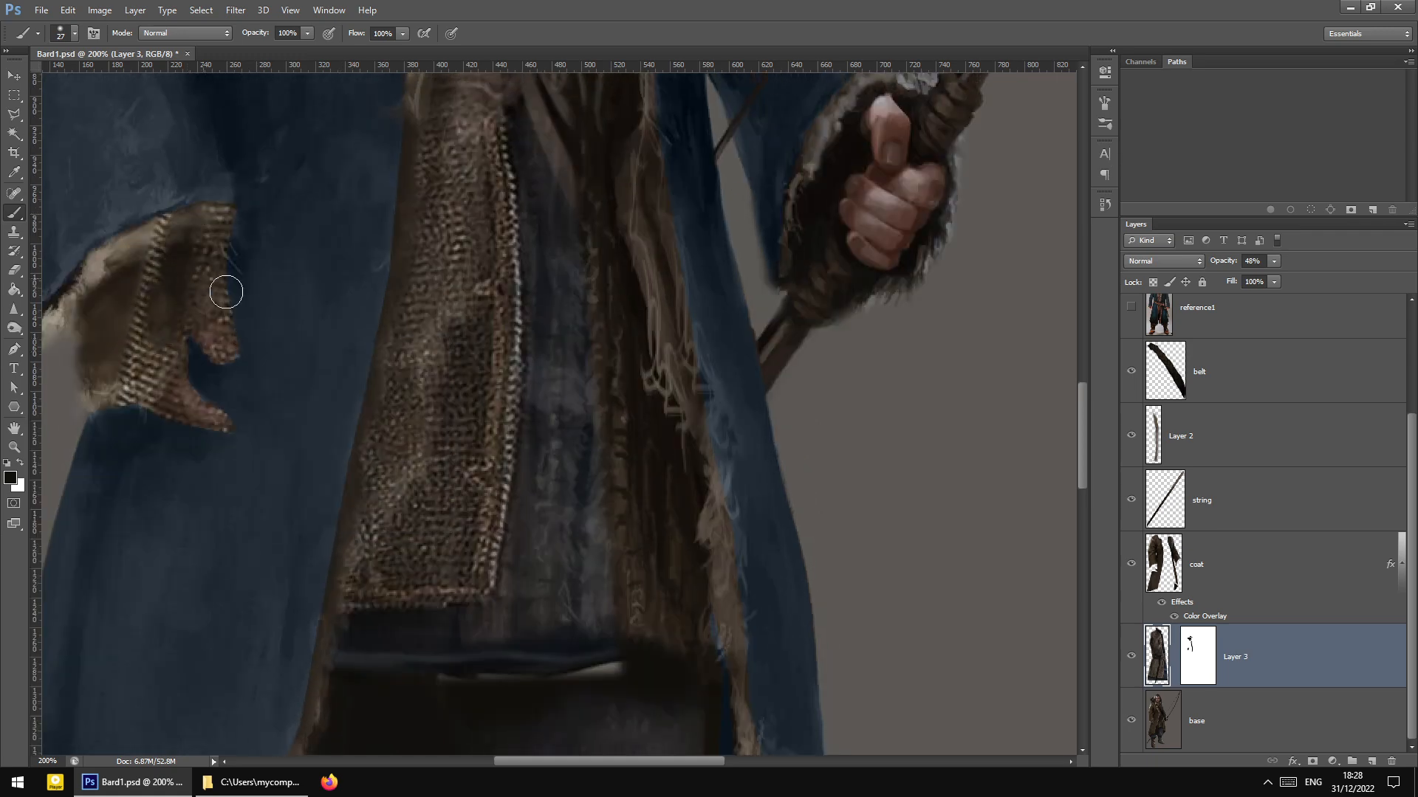
right_click(203, 277)
left_click(270, 310)
mouse_move(158, 225)
left_mouse_down()
mouse_move(146, 385)
mouse_move(137, 309)
mouse_move(211, 288)
mouse_move(219, 384)
mouse_move(211, 268)
mouse_move(208, 420)
mouse_move(213, 381)
mouse_move(180, 273)
left_mouse_up()
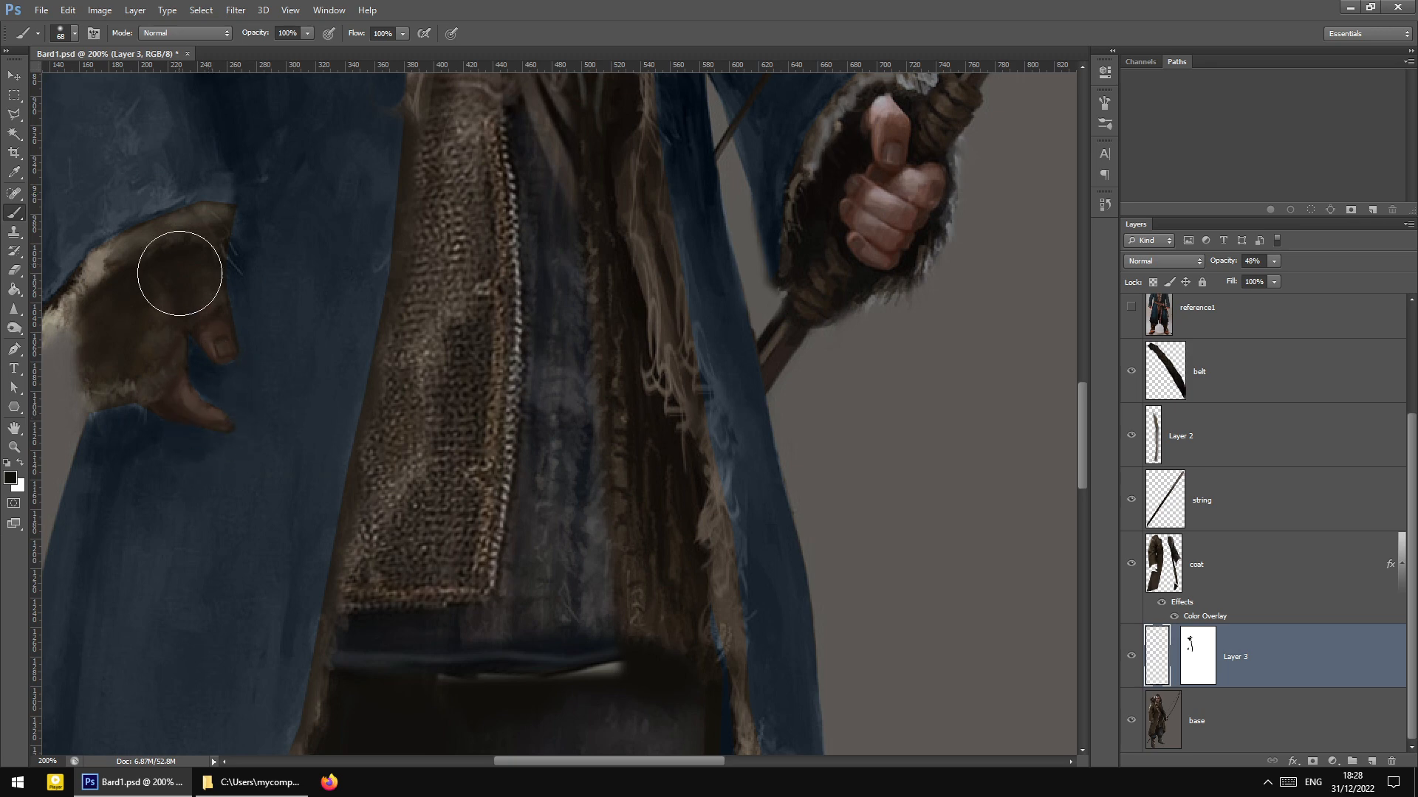
Target Layer 3's mask and revert the document history to the last Unlink Mask state, discarding the strokes painted on the armour image
left_click(1131, 656)
left_click(1132, 657)
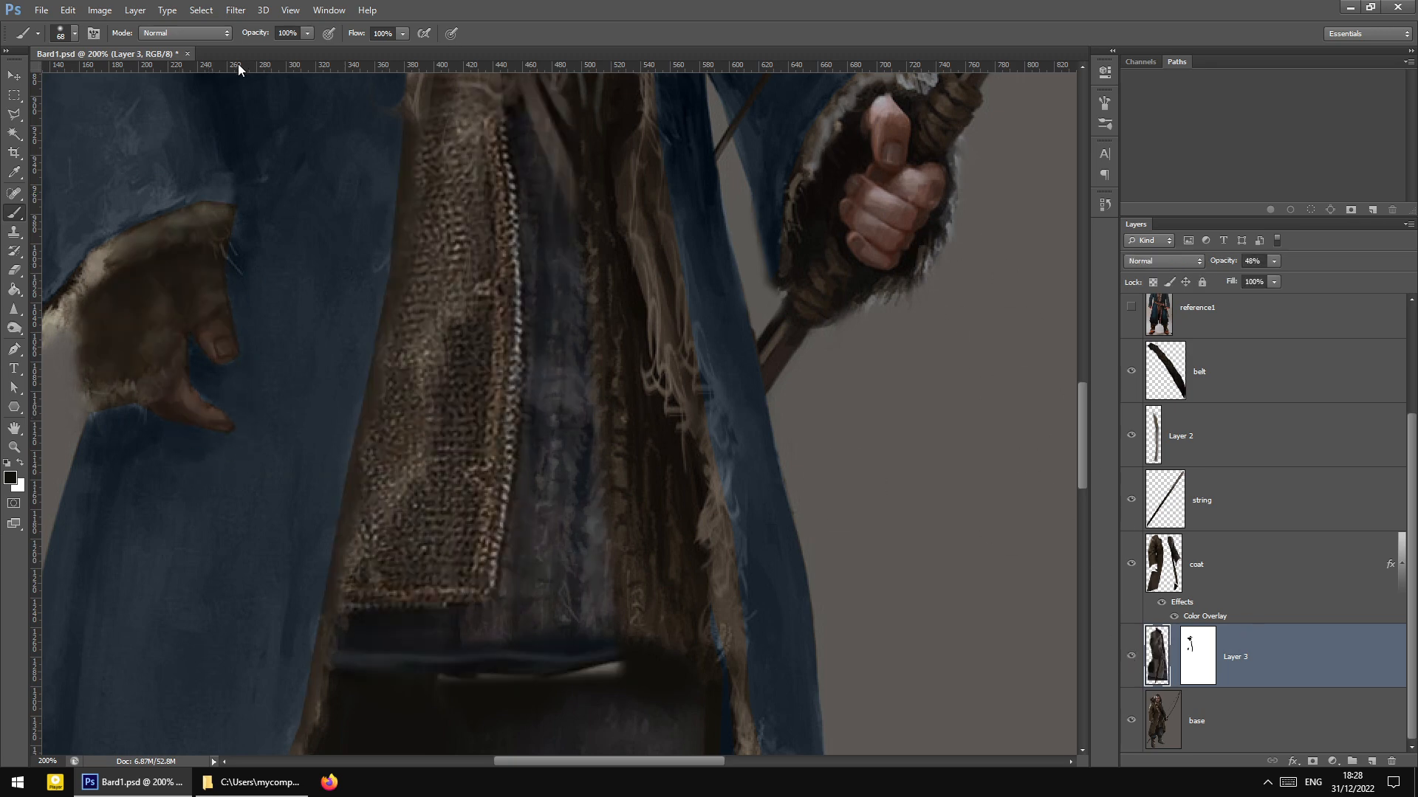
left_click(1212, 670)
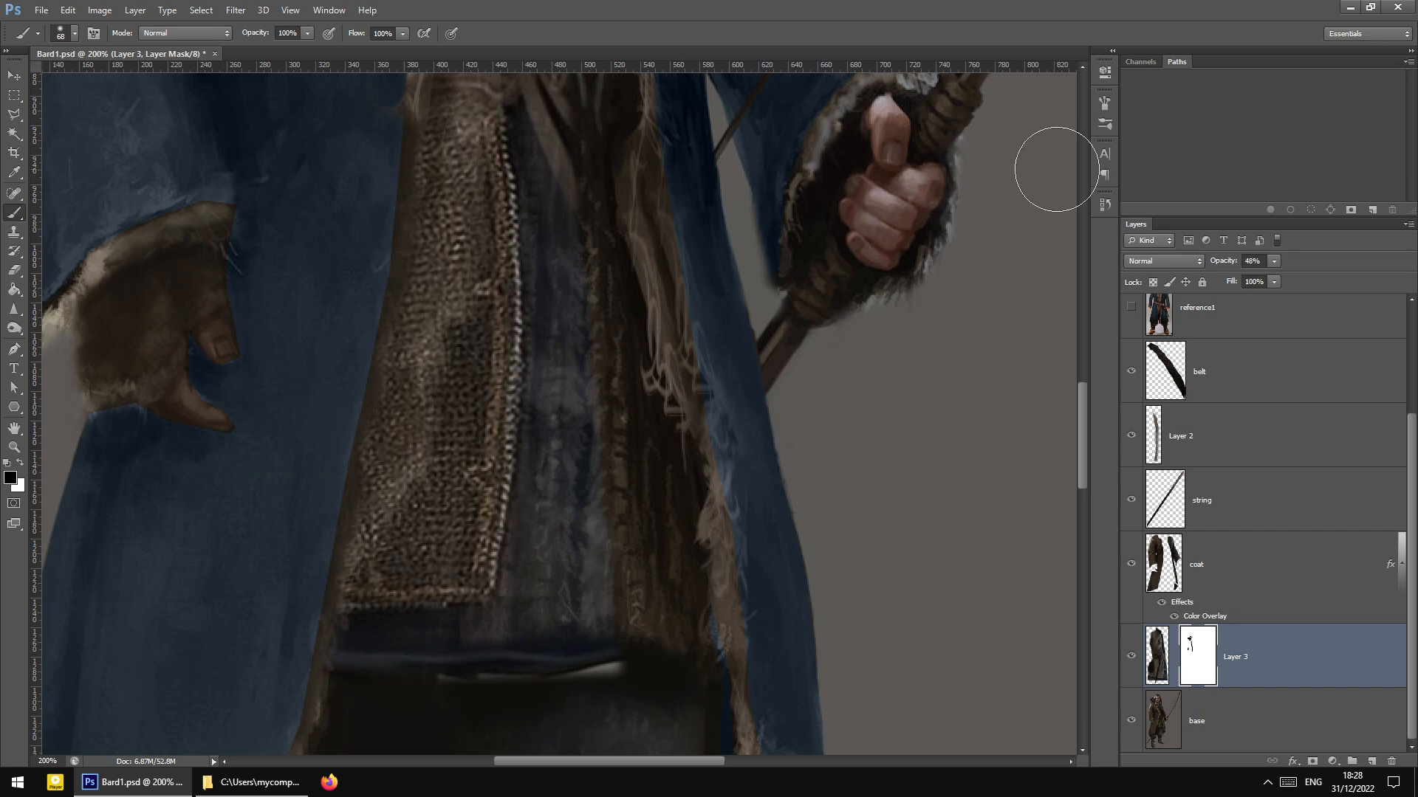
left_click(1103, 207)
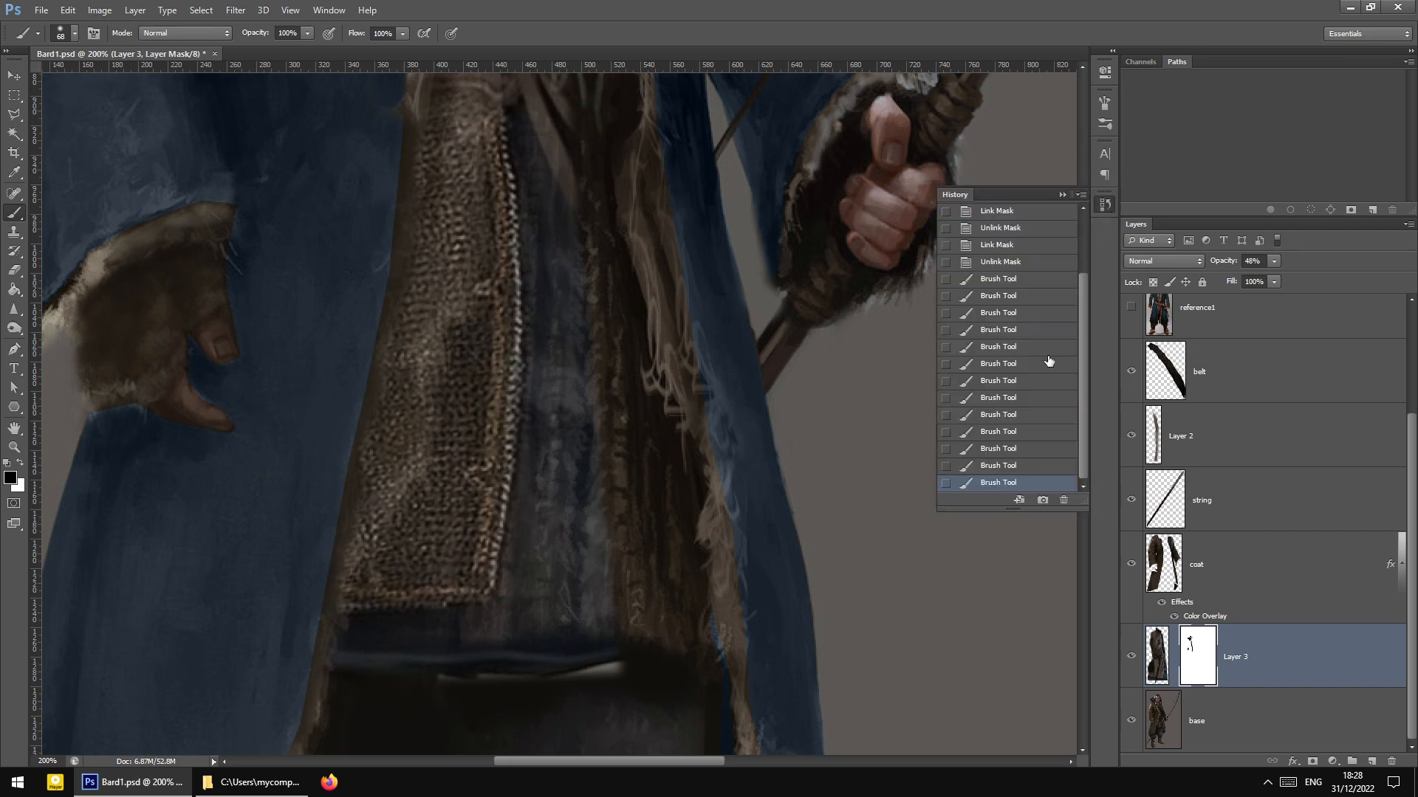
left_click(1014, 263)
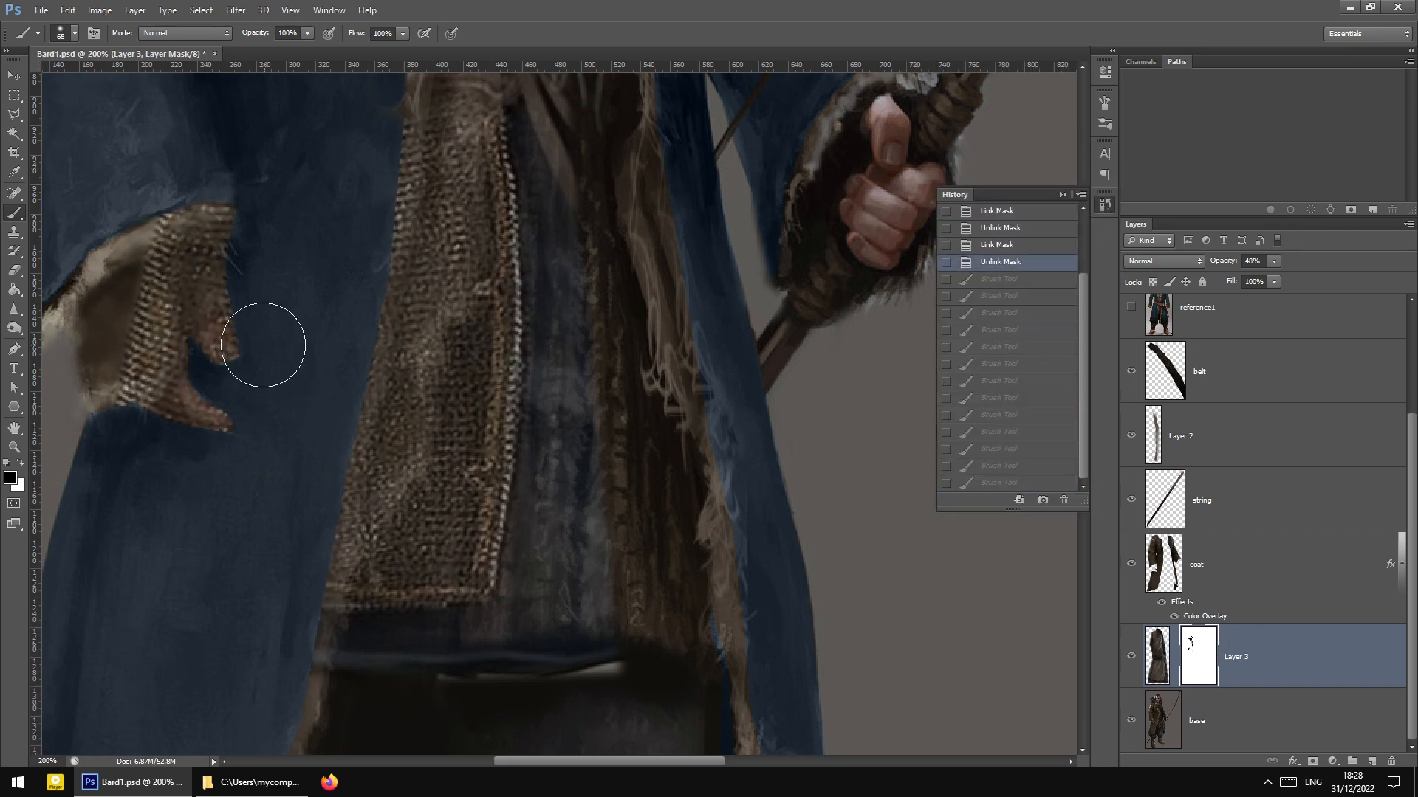
Paint black on Layer 3's mask over the lowered hand and fur cuff, and down the coat's front trim past the chainmail hem
mouse_move(268, 342)
left_mouse_down()
mouse_move(189, 208)
mouse_move(176, 283)
mouse_move(159, 264)
mouse_move(153, 373)
mouse_move(242, 341)
mouse_move(238, 261)
mouse_move(183, 250)
mouse_move(120, 400)
mouse_move(266, 321)
left_mouse_up()
scroll(349, 356, "up", 3)
scroll(349, 355, "up", 2)
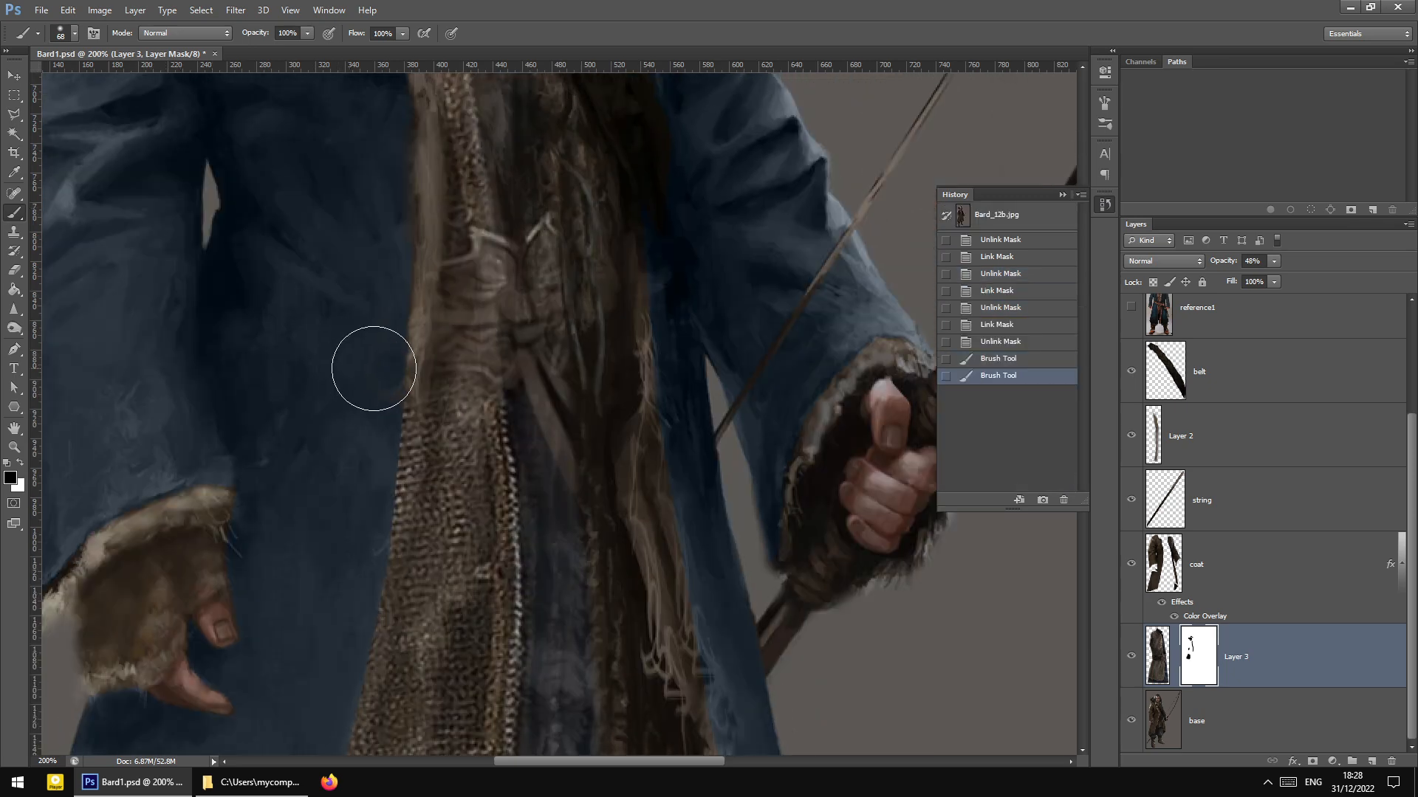
left_click(381, 466)
scroll(373, 465, "down", 4)
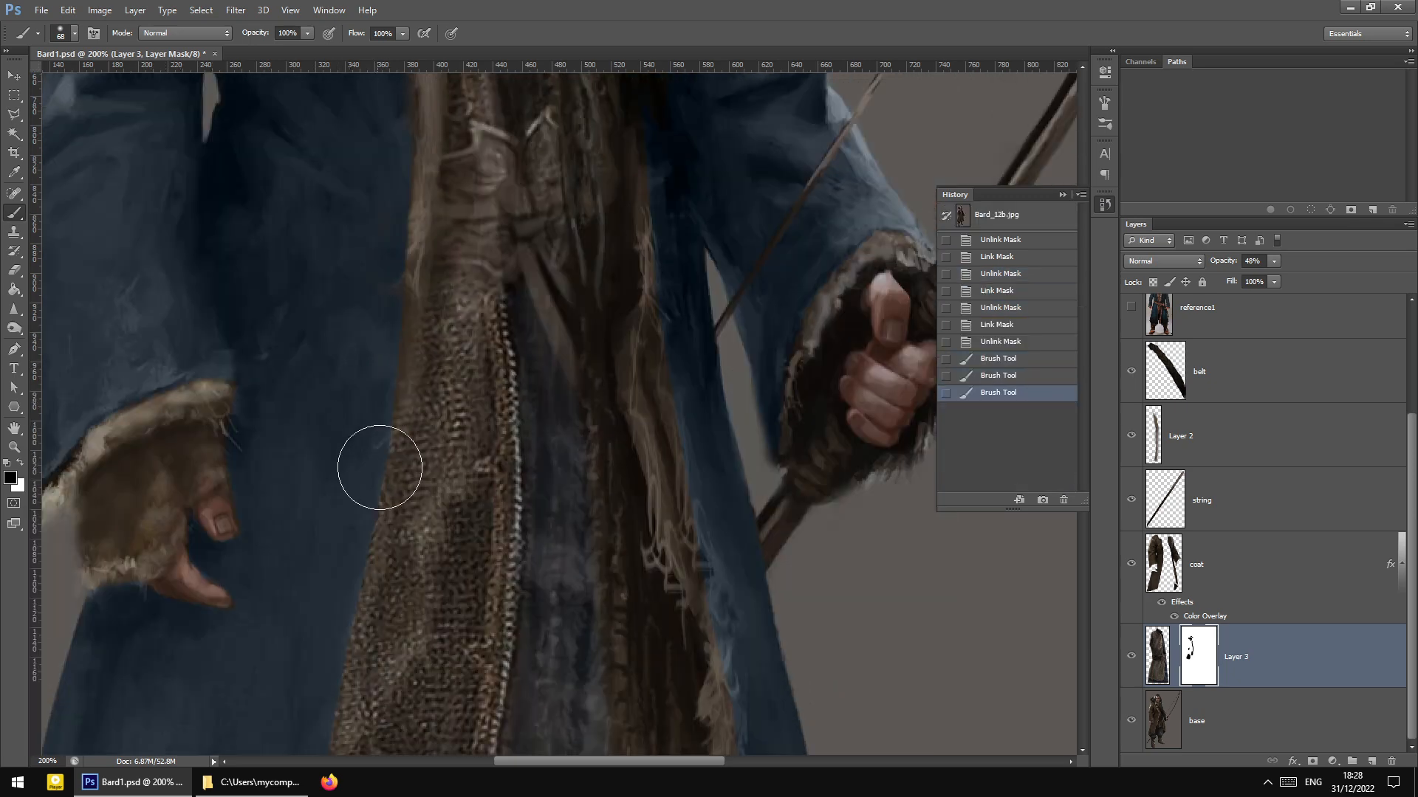
mouse_move(341, 471)
left_mouse_down()
mouse_move(316, 554)
mouse_move(325, 581)
left_mouse_up()
scroll(491, 517, "down", 2)
scroll(342, 421, "down", 2)
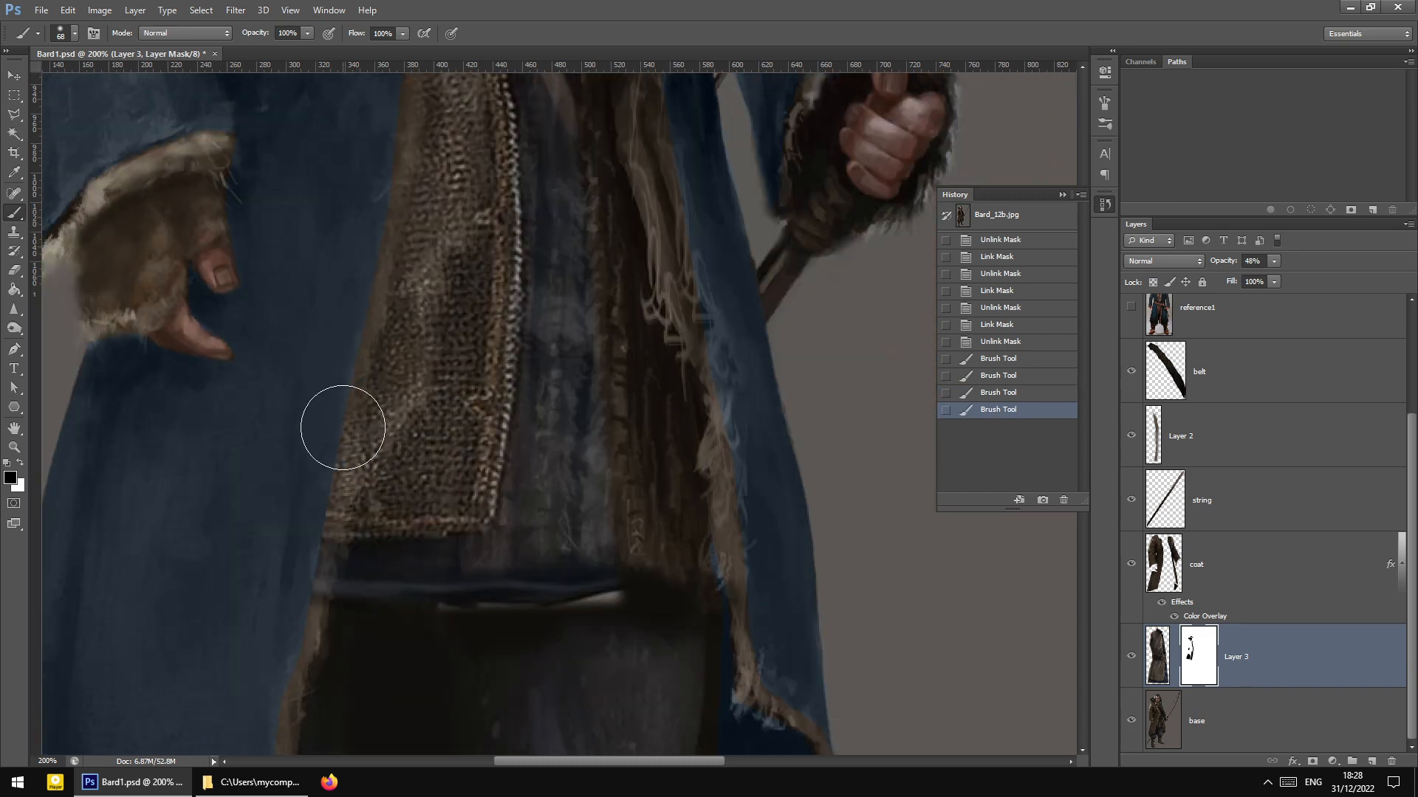
mouse_move(305, 480)
left_mouse_down()
mouse_move(277, 608)
mouse_move(291, 522)
left_mouse_up()
scroll(326, 475, "up", 3)
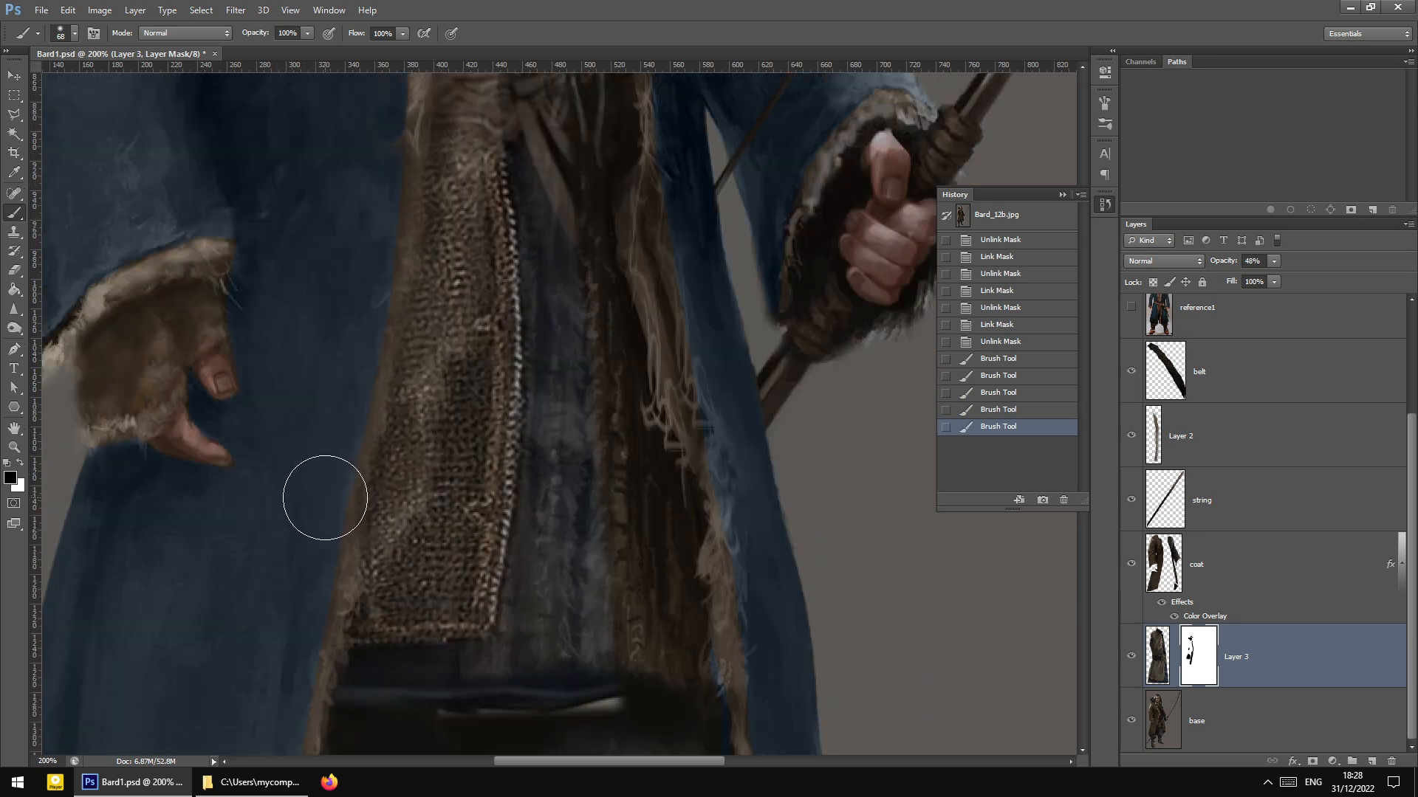
Mask the excess armour along the coat's chest edge below the shoulder and compare the result with Layer 3 hidden
key("ctrl+minus")
scroll(364, 433, "up", 3)
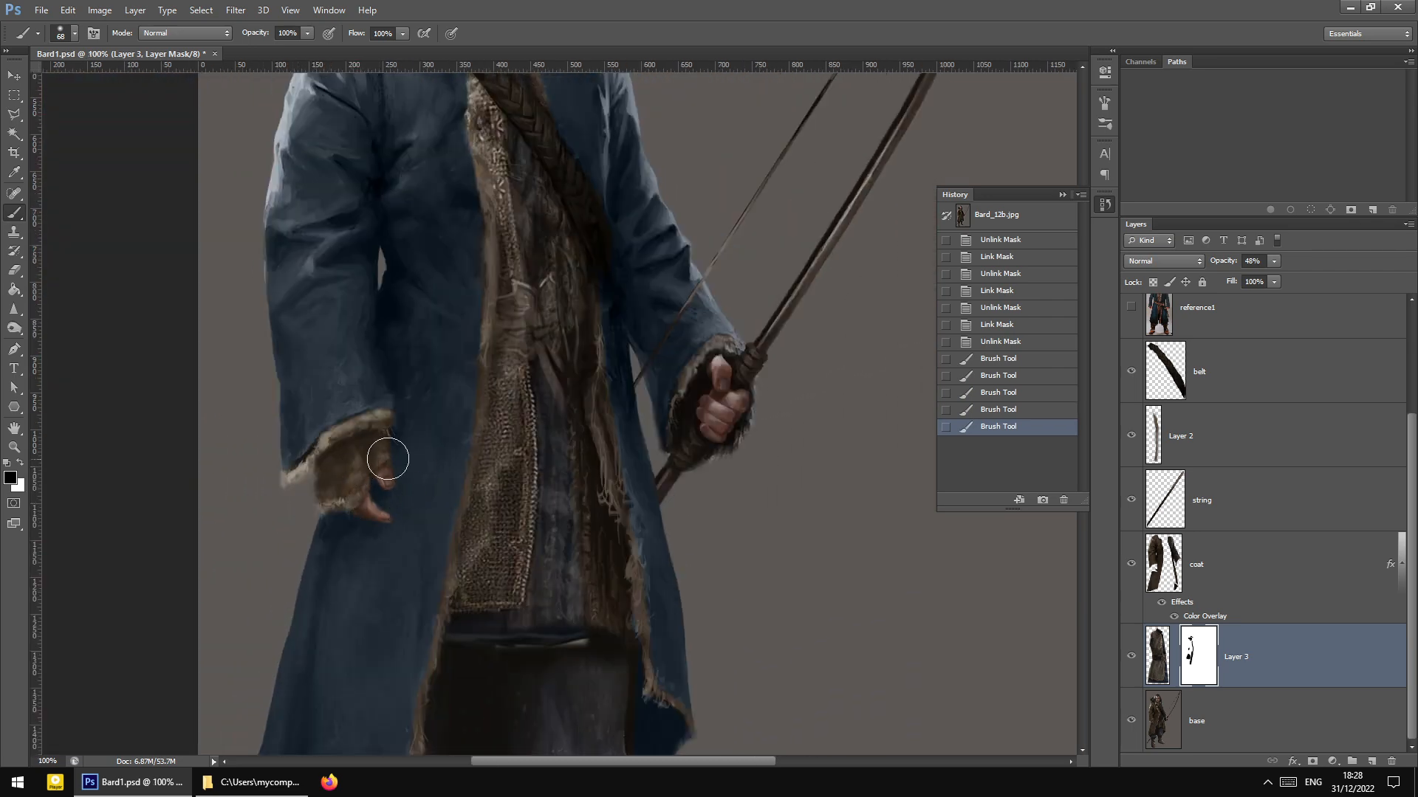
scroll(390, 458, "up", 3)
scroll(465, 443, "up", 1)
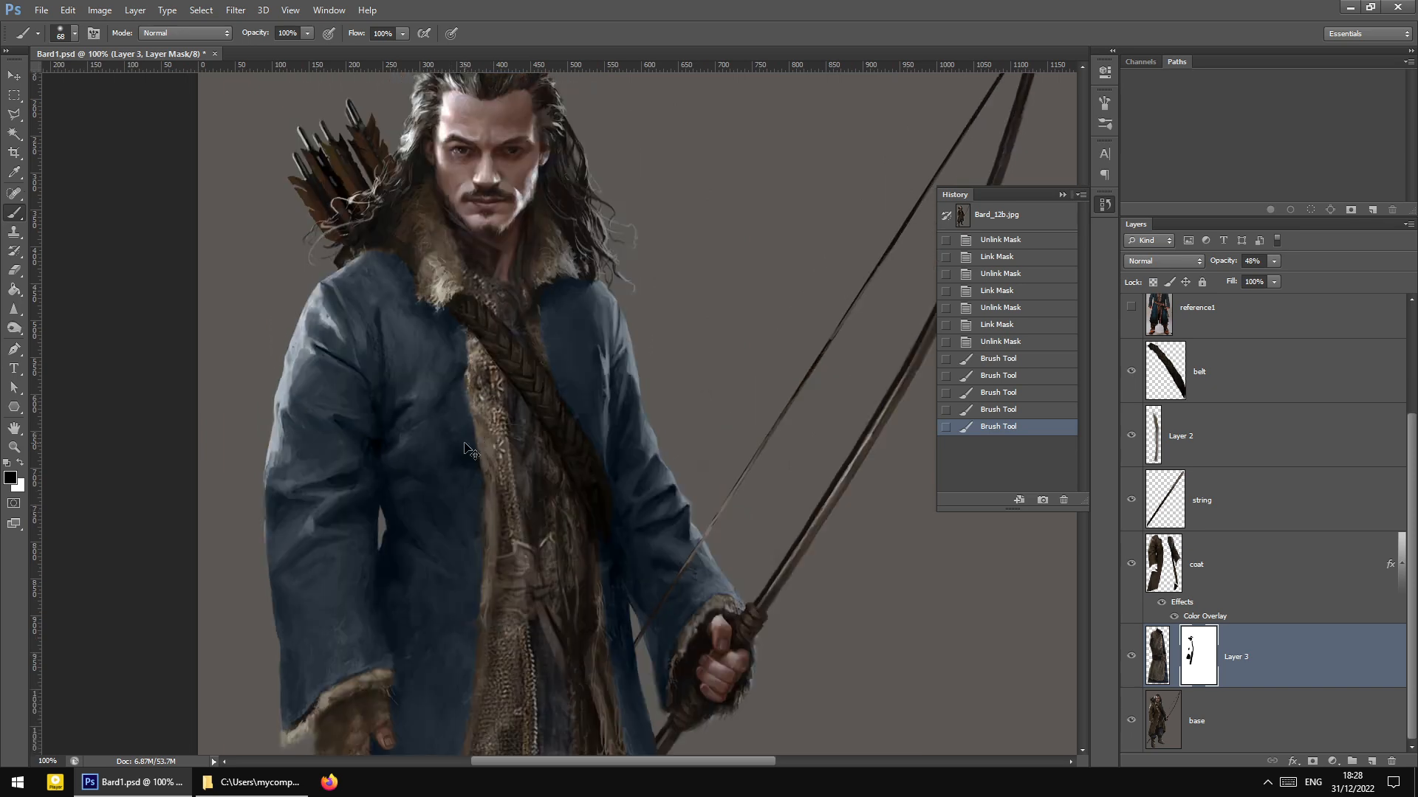
key("ctrl+plus")
left_click_drag(351, 392, 340, 406)
left_click(1129, 656)
left_click(1129, 657)
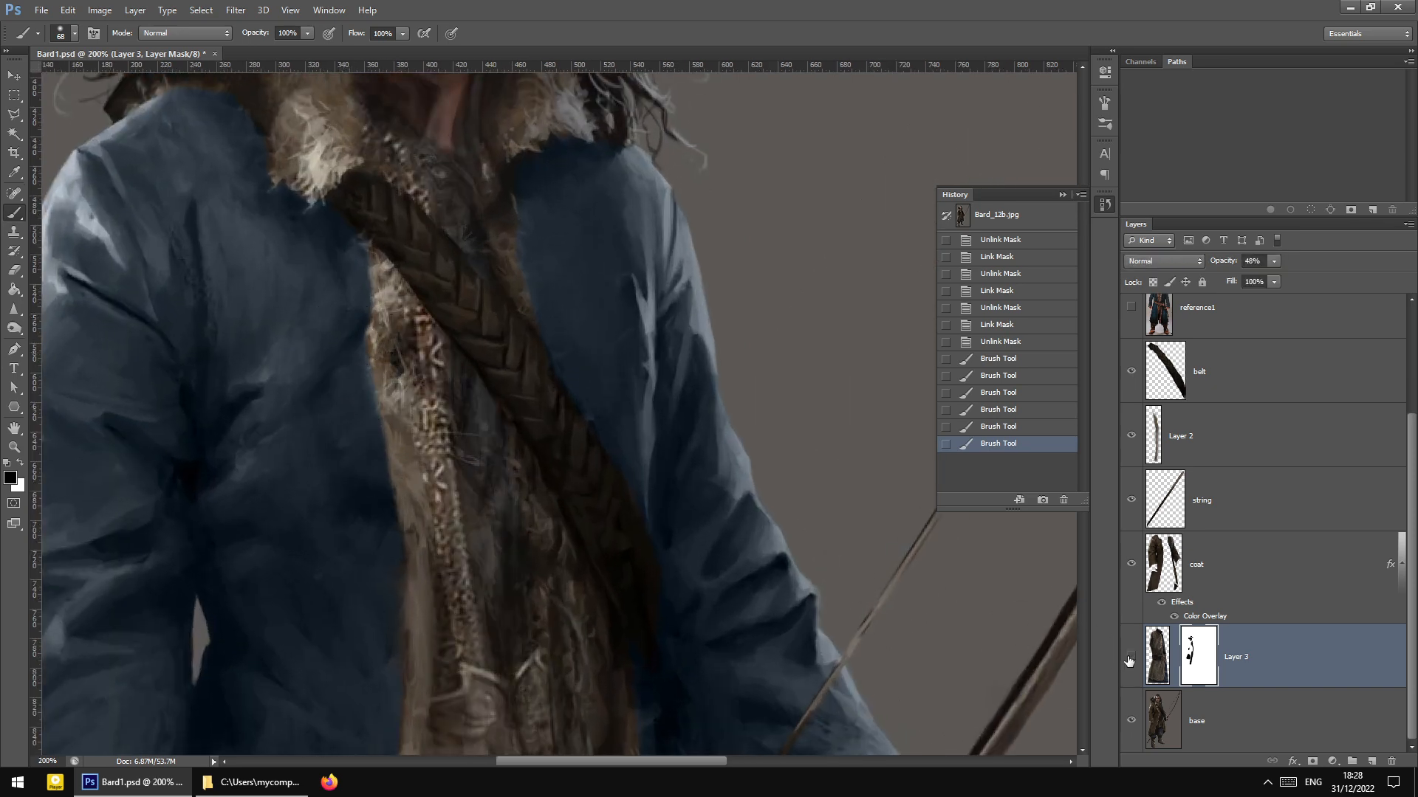
left_click(1129, 656)
Switch to white with a 28 px brush and paint on Layer 3's mask along the chest armour below the strap
left_click(21, 468)
right_click(538, 332)
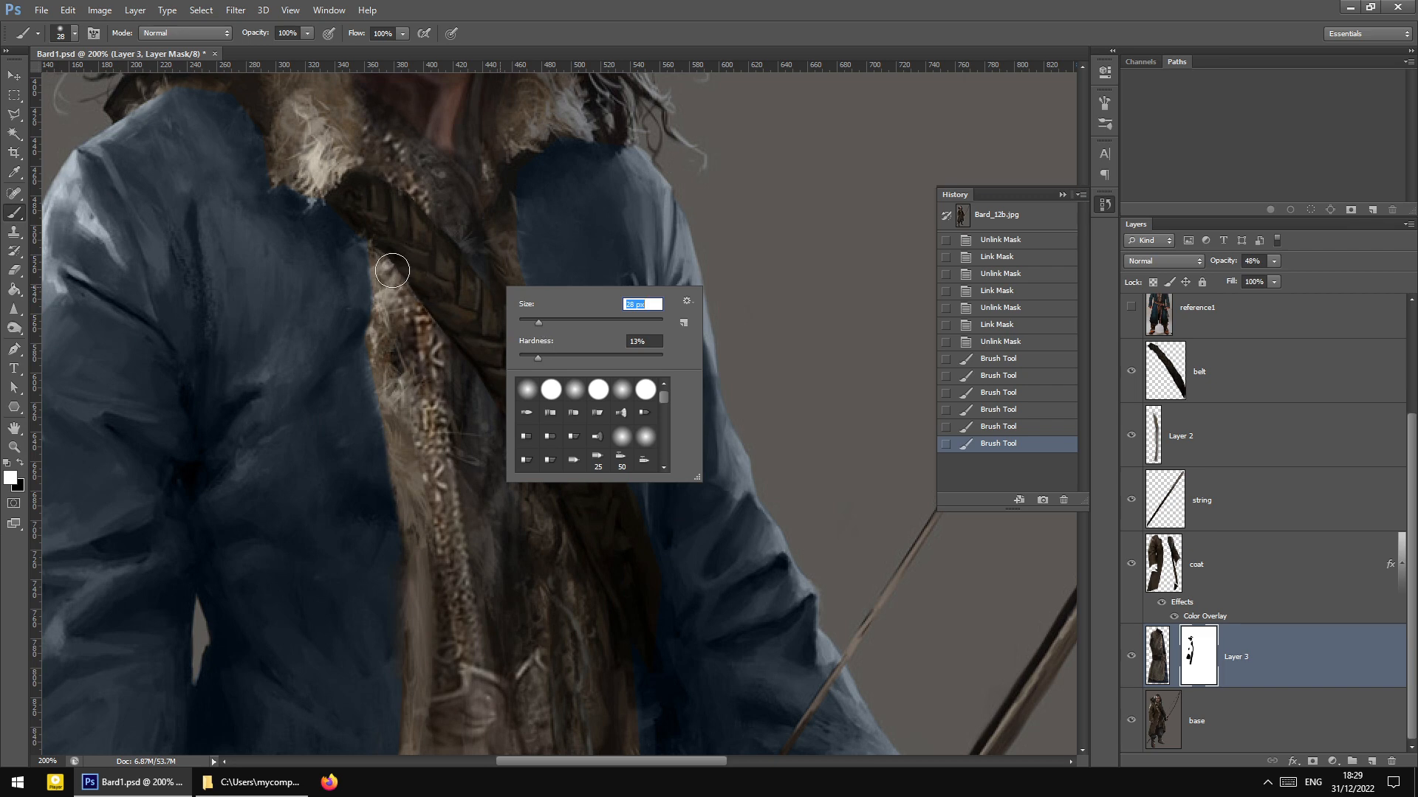
left_click_drag(392, 270, 436, 548)
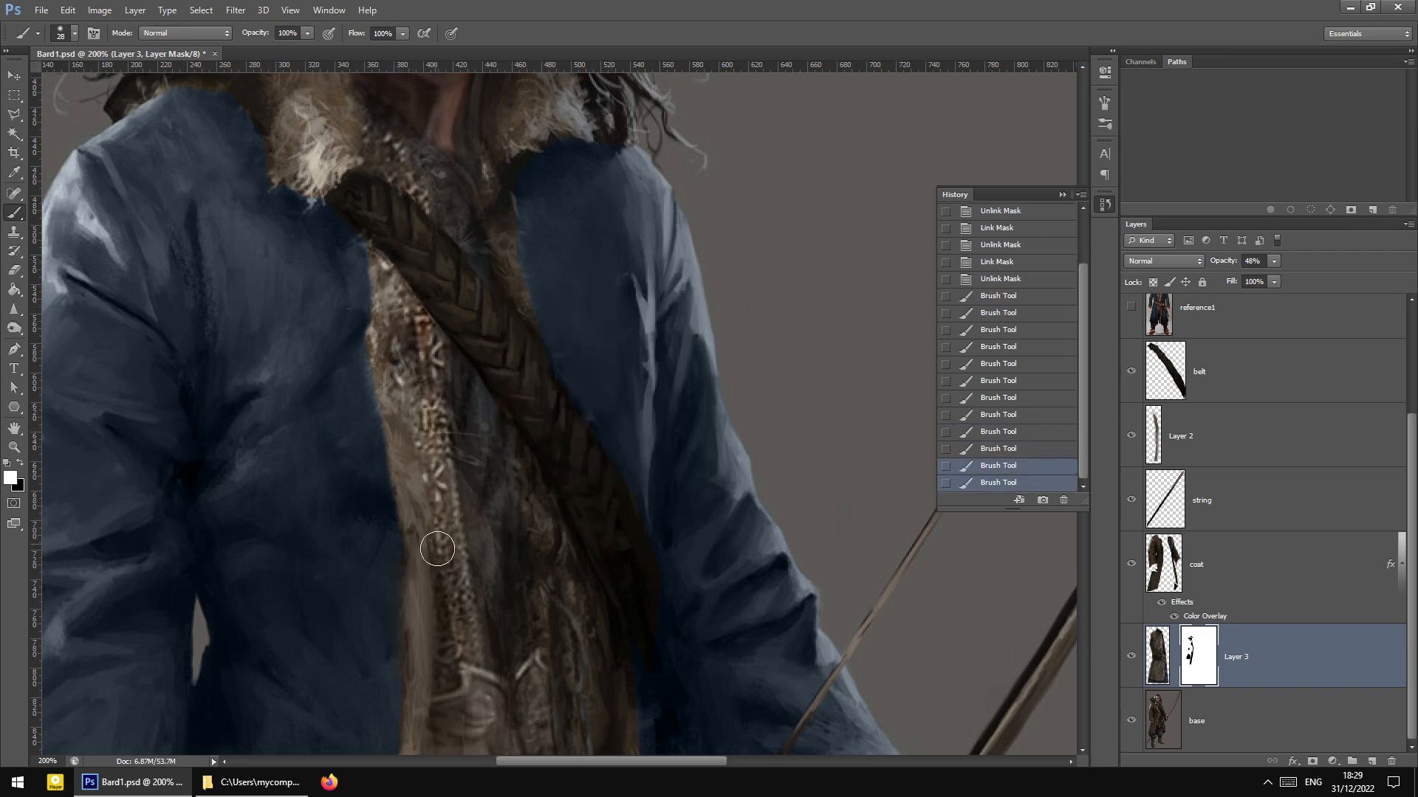
Compare with Layer 2 hidden, then erase part of Layer 2's trim over the chest armour with a 15 px eraser
left_click(1131, 436)
left_click(1131, 436)
left_click(1130, 437)
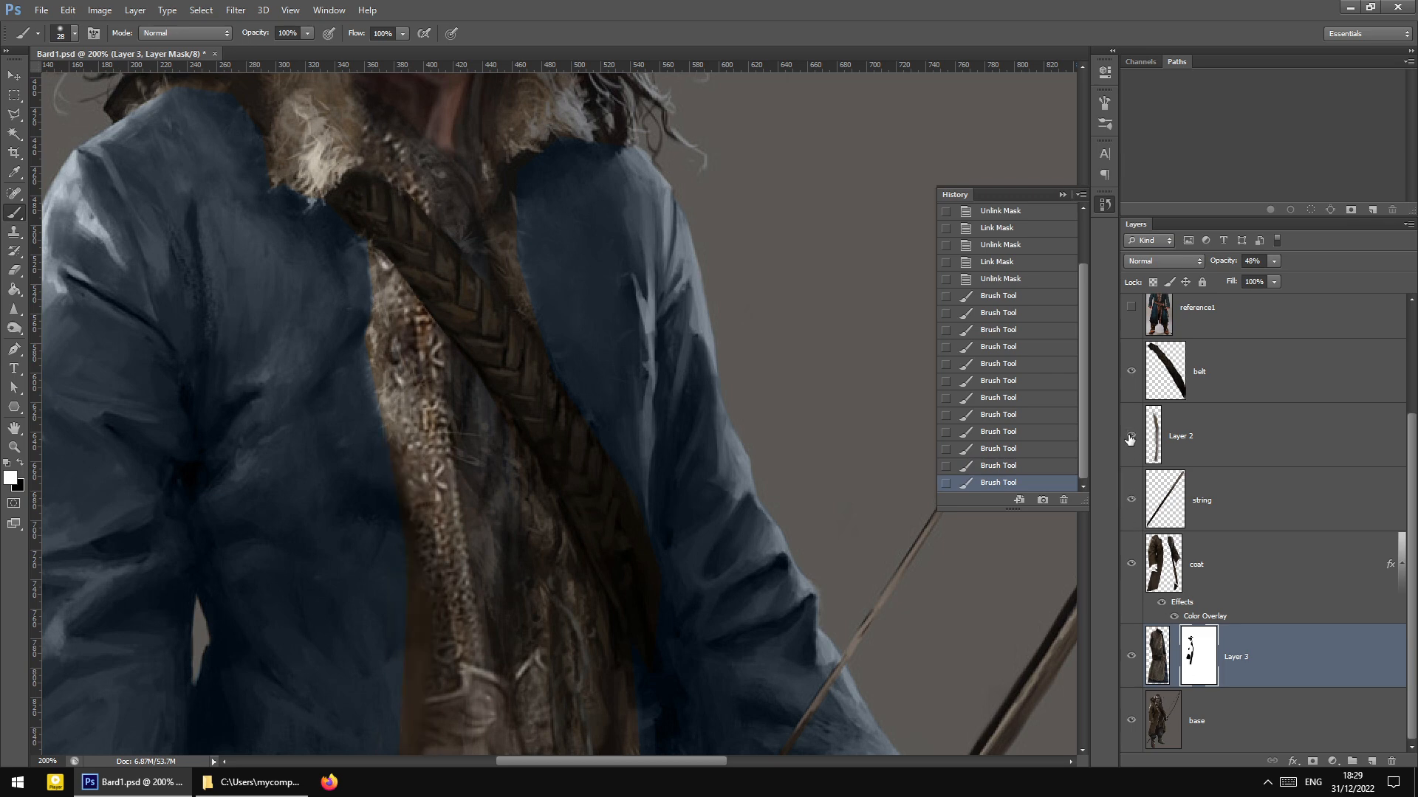
left_click(1189, 434)
left_click(14, 269)
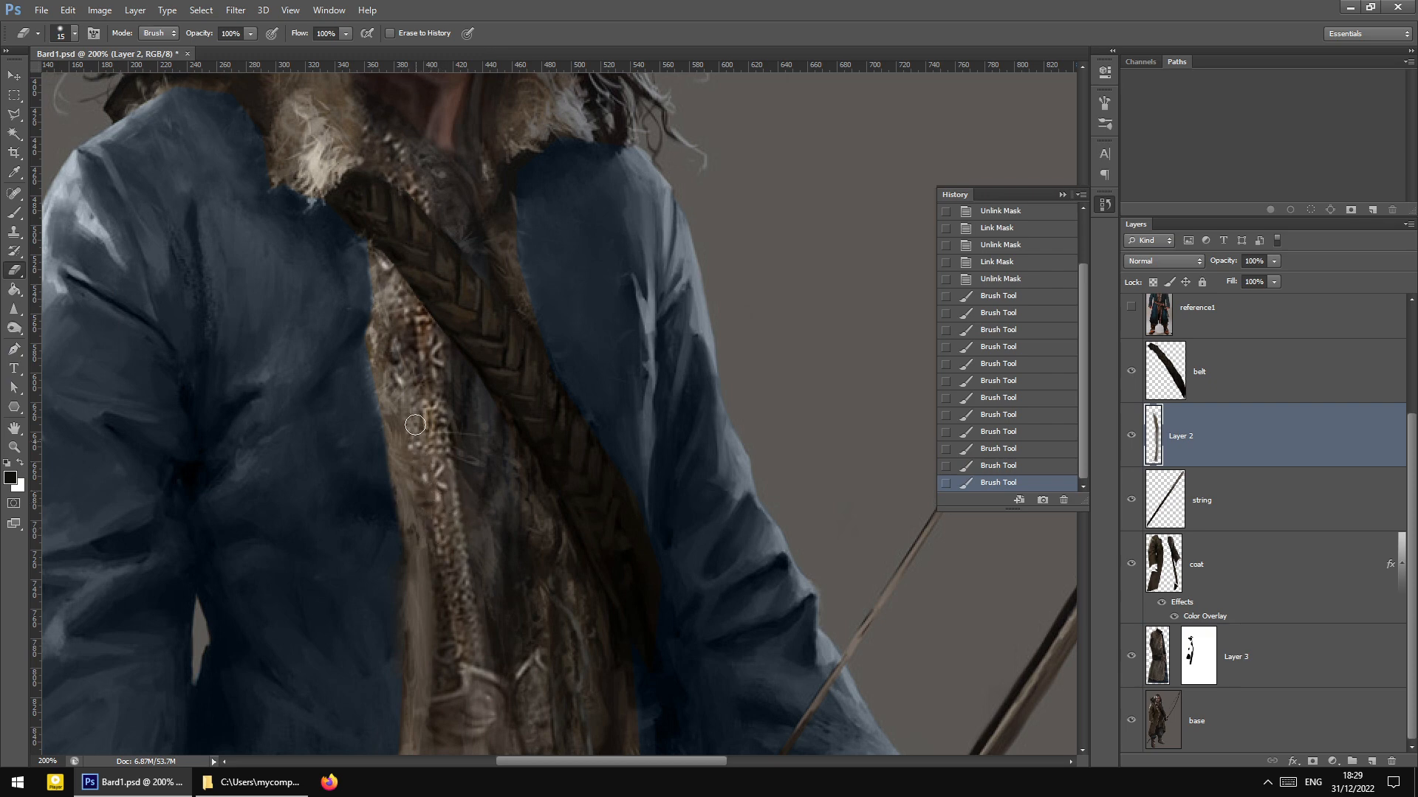
left_click_drag(415, 425, 421, 435)
On the base layer, paint the trim's outer edge below the belt in sampled brown with a 5 px brush at 45% opacity
scroll(480, 510, "down", 8)
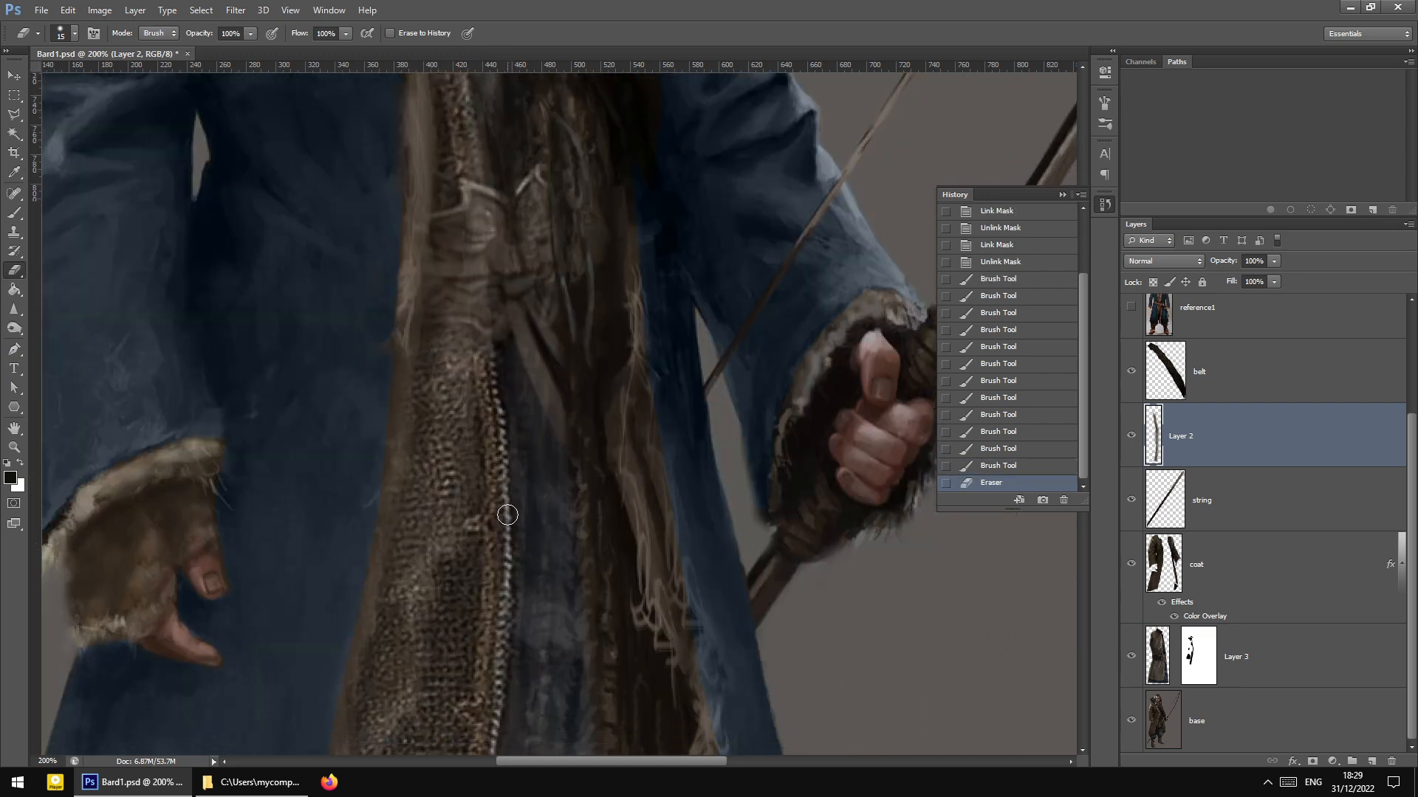
scroll(507, 515, "down", 2)
left_click(11, 215)
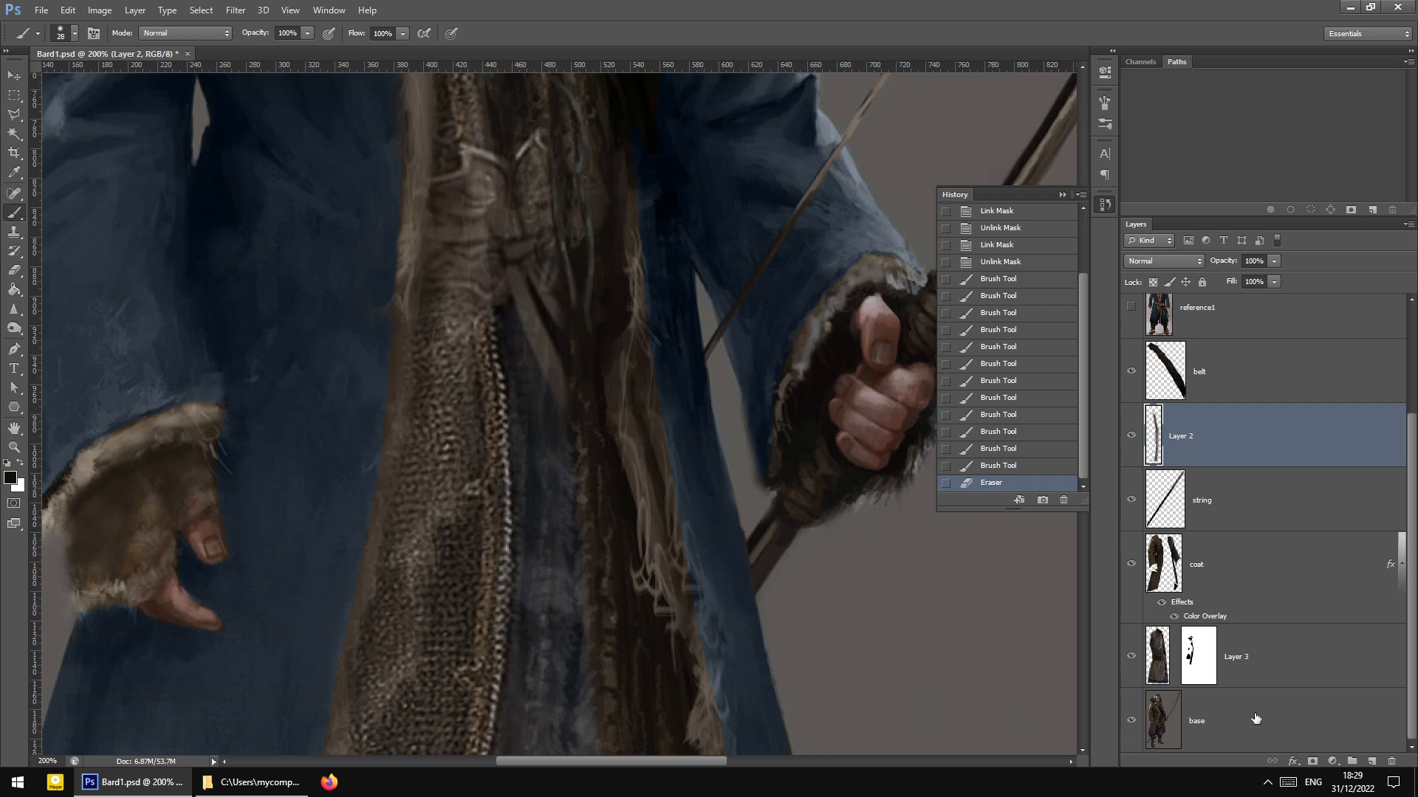
left_click(1196, 721)
right_click(447, 253)
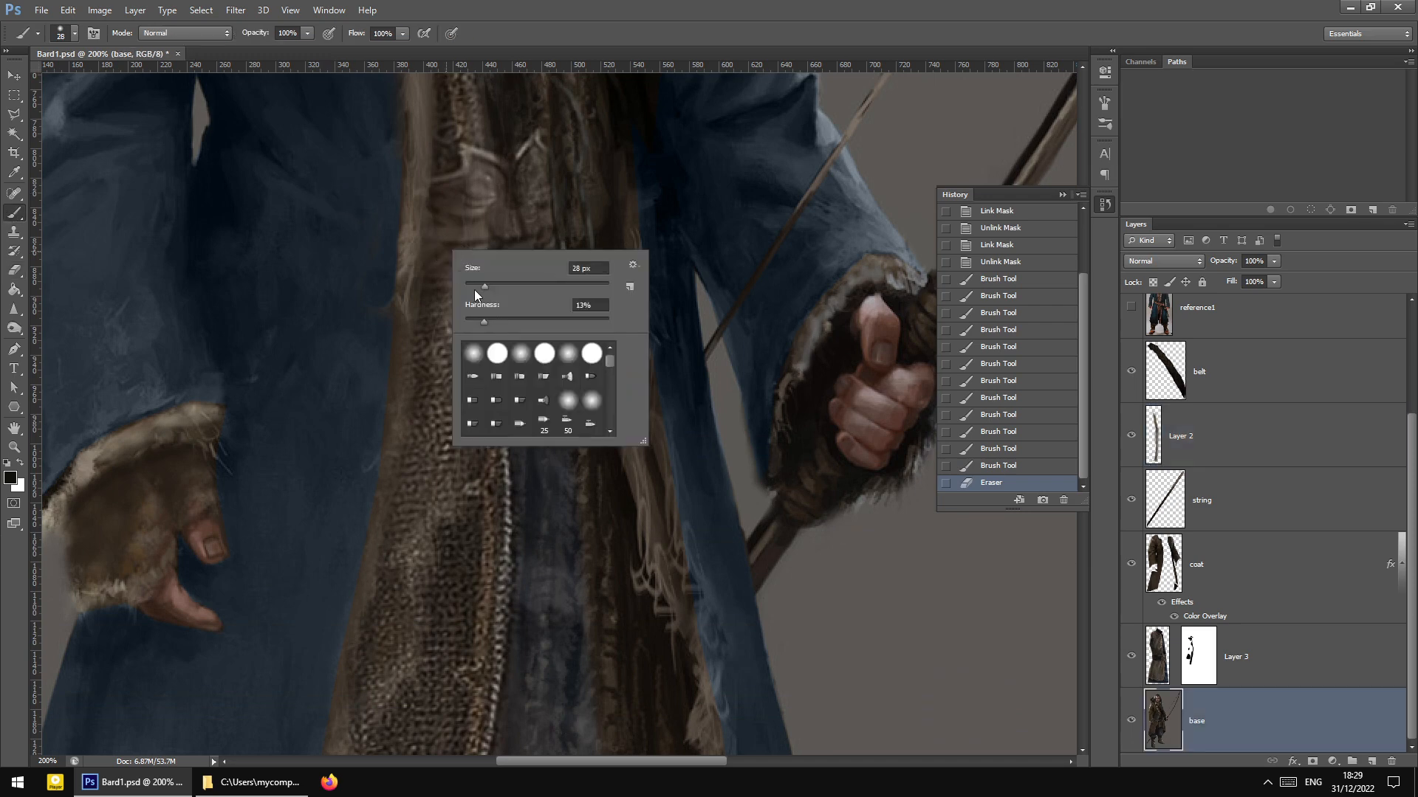
left_click_drag(474, 289, 468, 288)
left_click(307, 33)
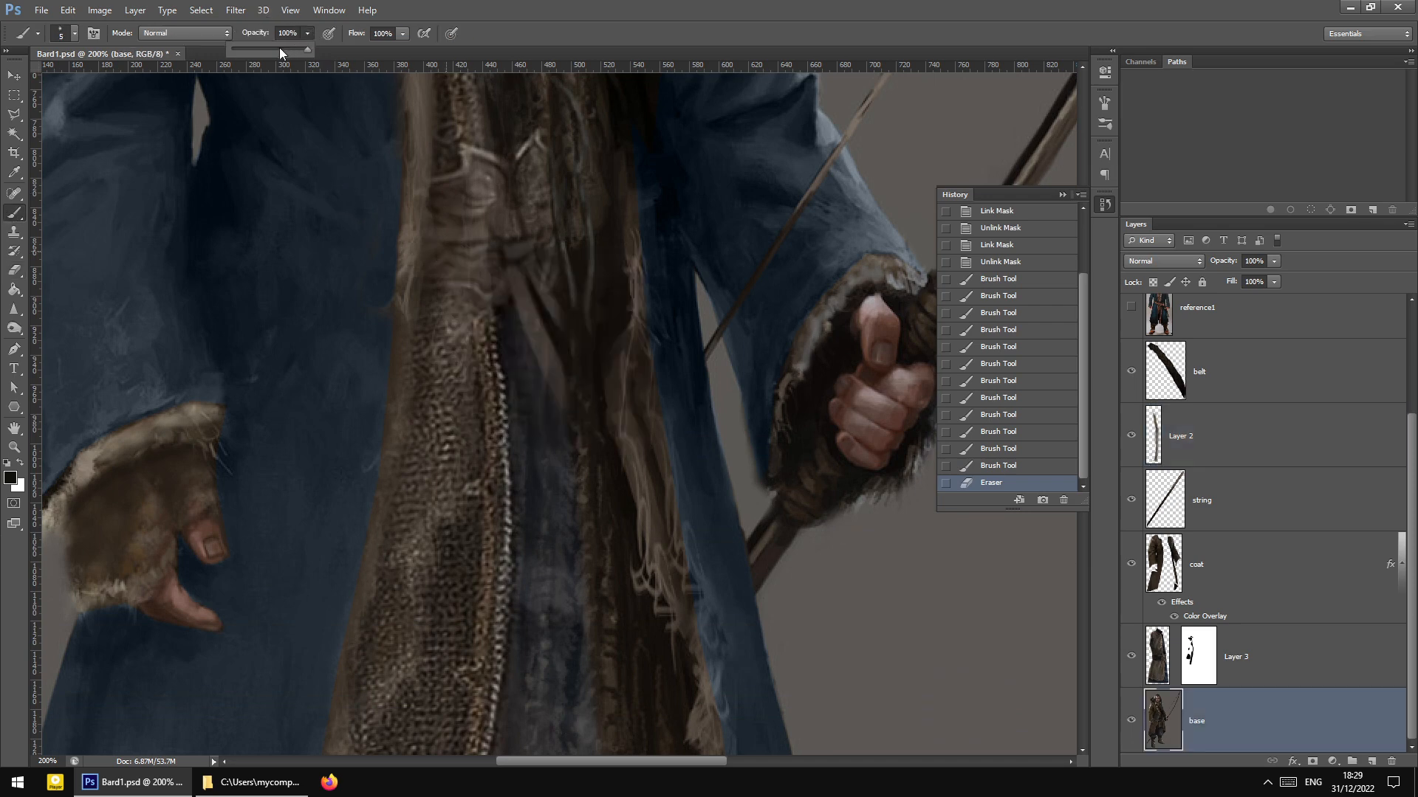
left_click(411, 258, "alt")
left_click_drag(400, 333, 402, 362)
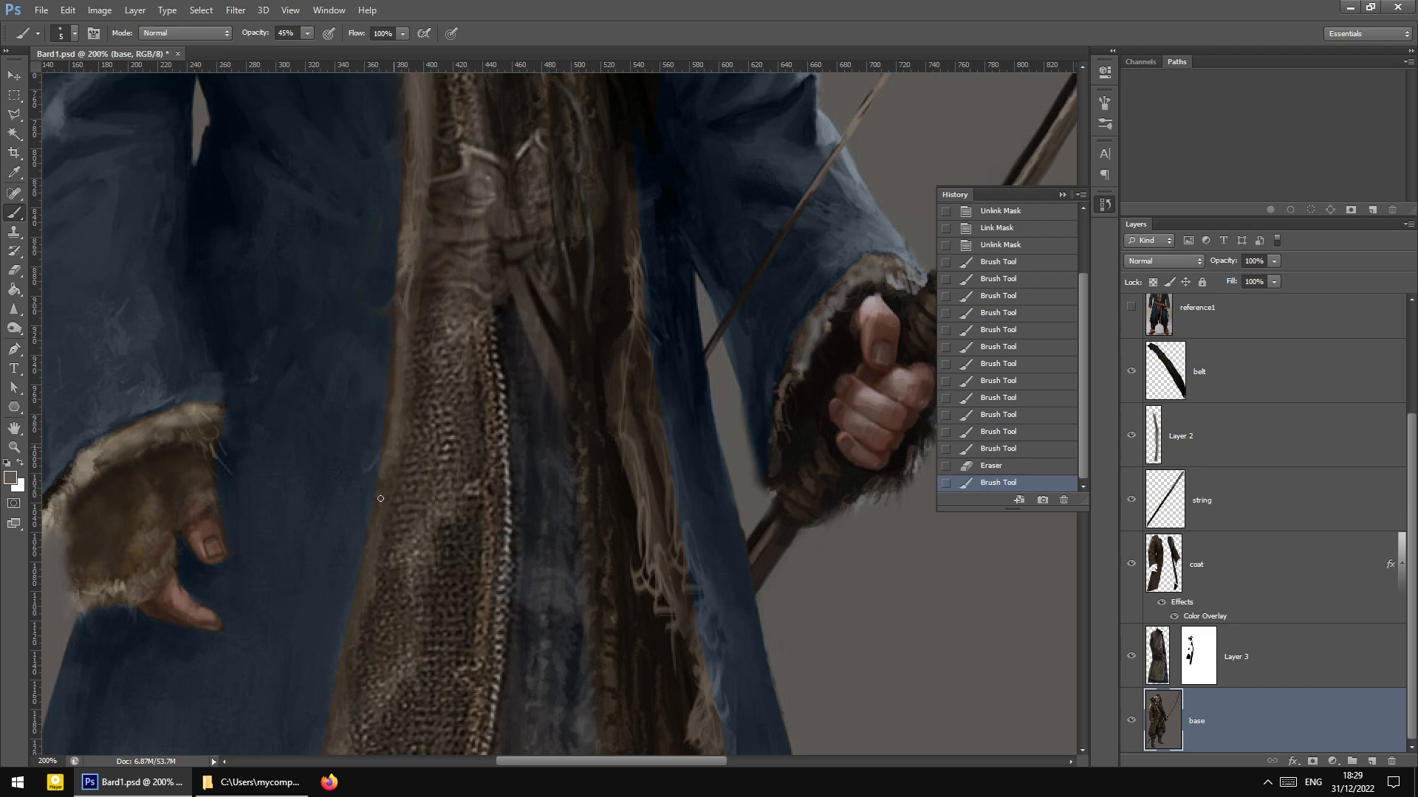
Extend the thin brown strokes on the base layer down the coat trim beside the chainmail skirt
left_click_drag(381, 504, 372, 544)
scroll(373, 475, "down", 3)
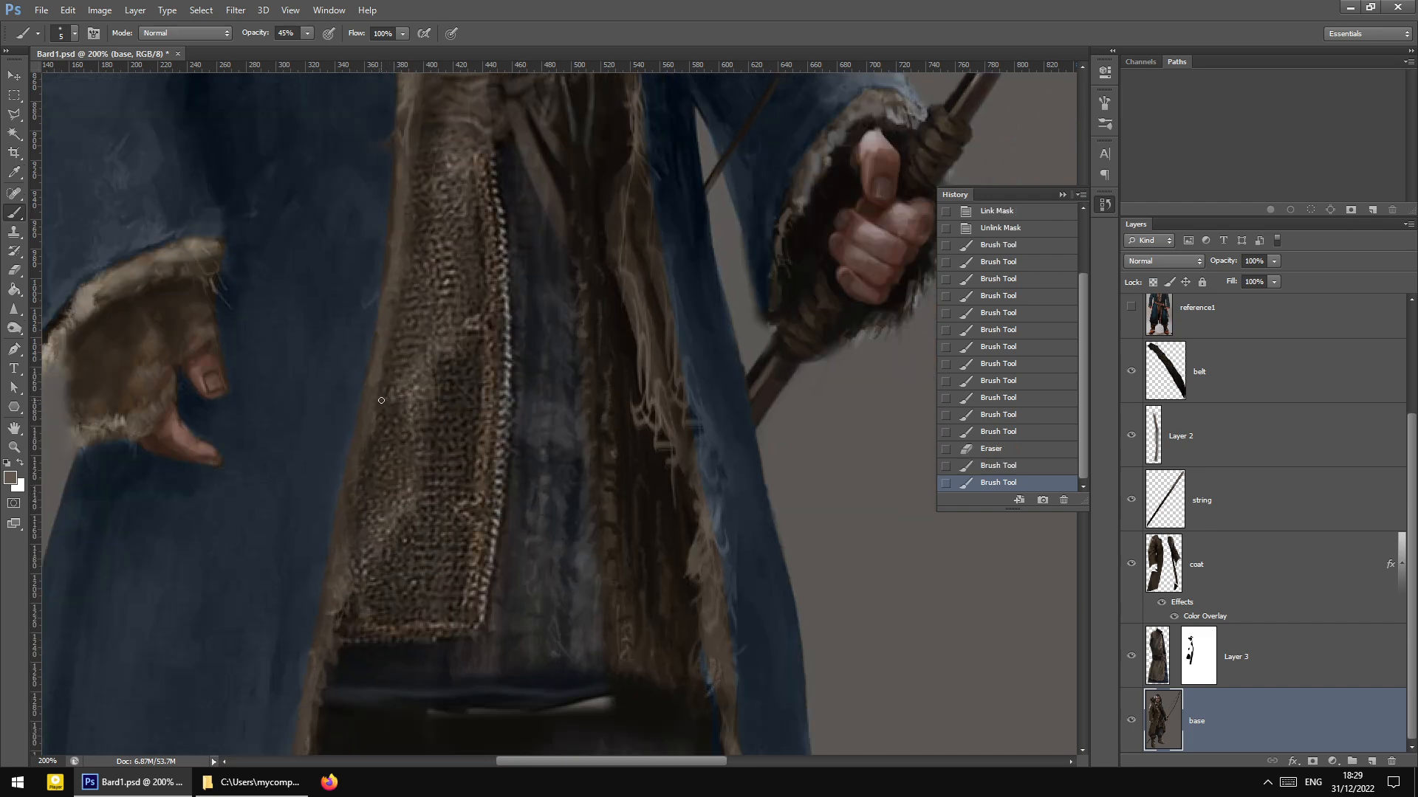
left_click_drag(378, 347, 370, 385)
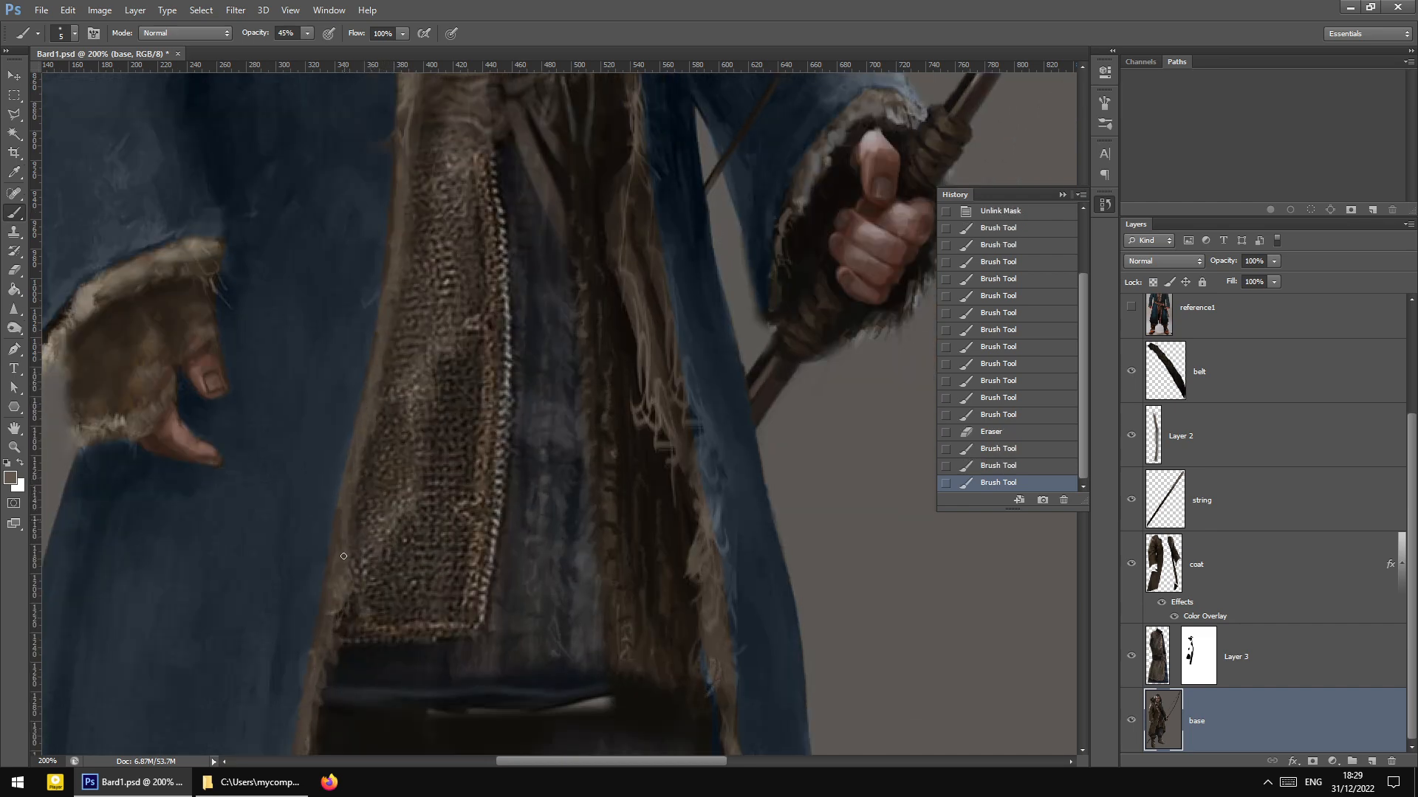
left_click_drag(385, 347, 380, 390)
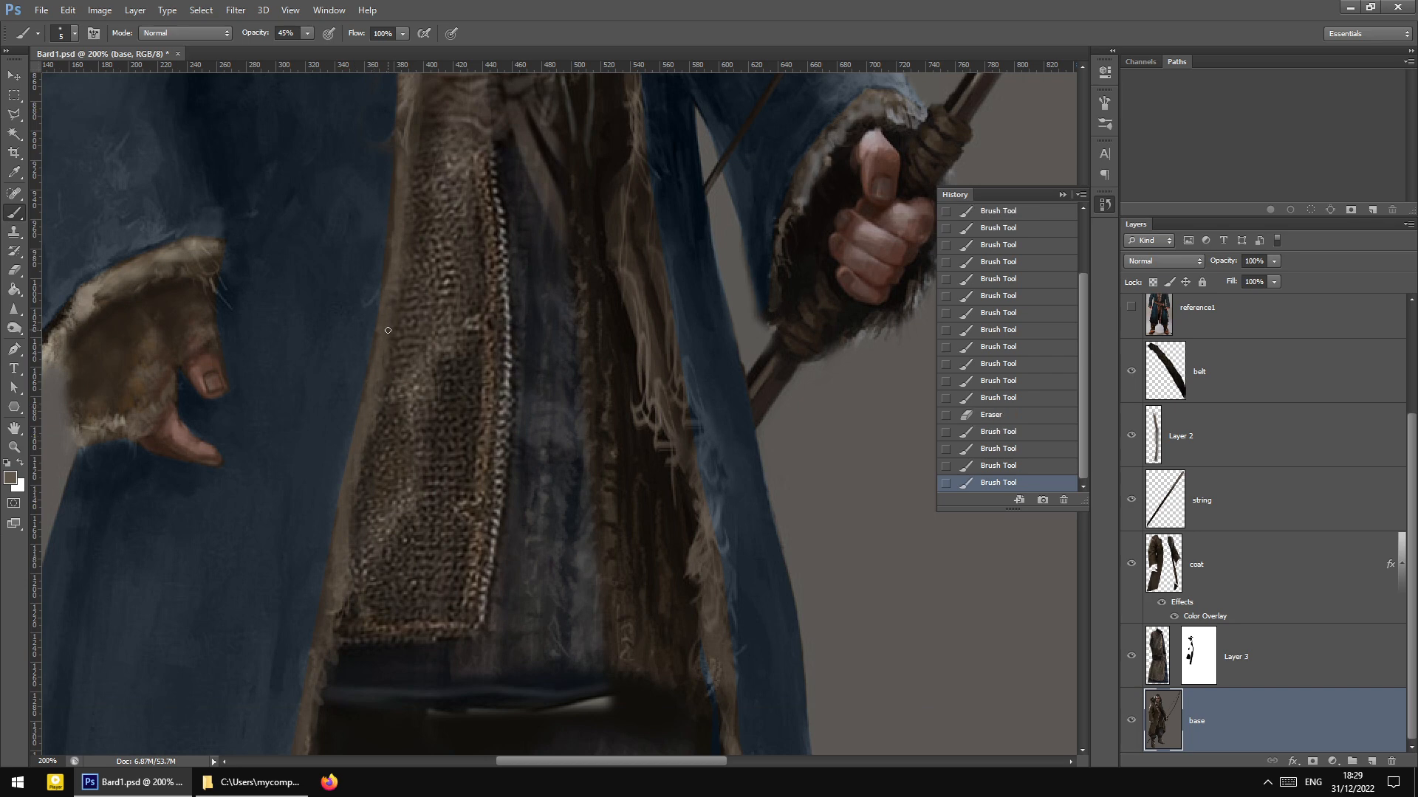
Raise Layer 3's opacity to 100% and view the whole figure
scroll(380, 391, "up", 5)
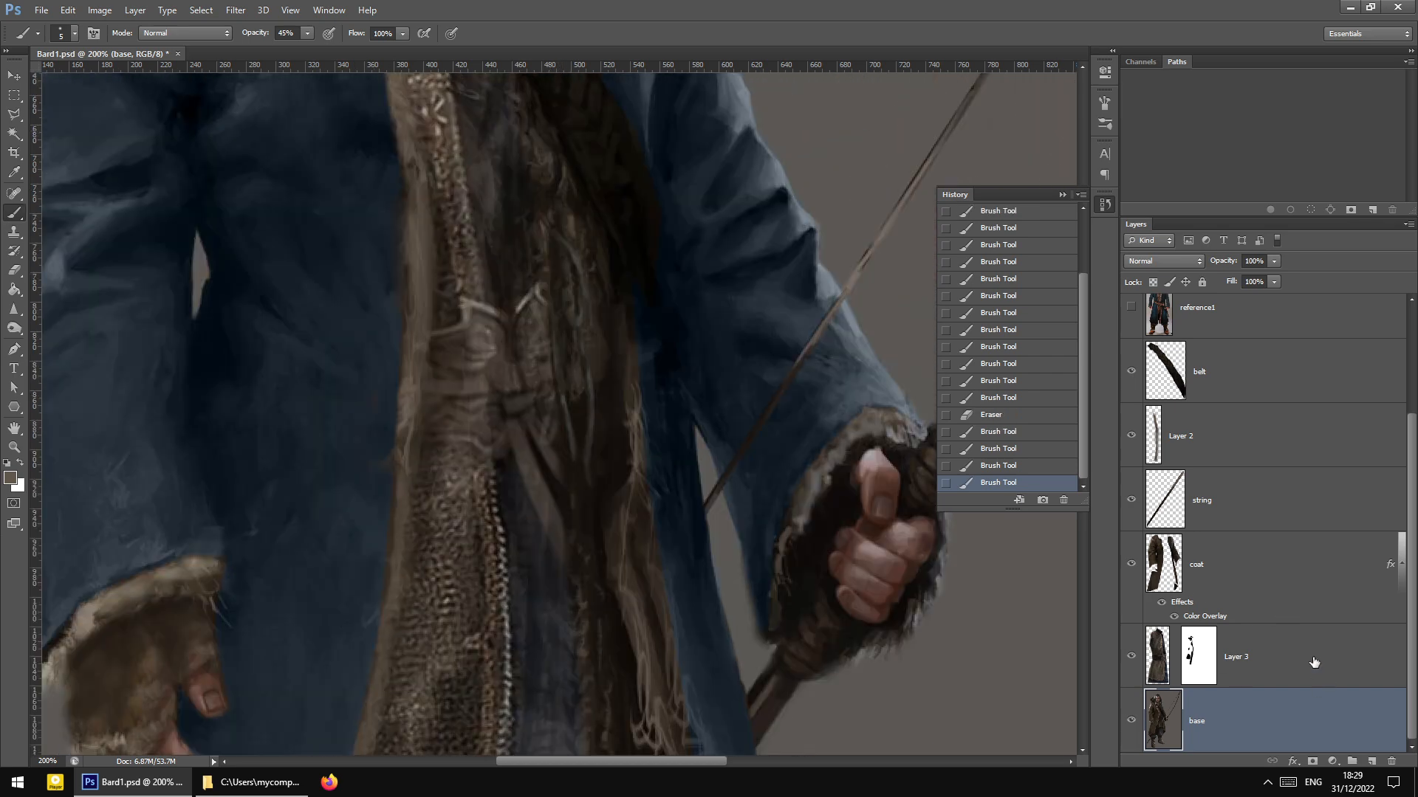
left_click(1272, 641)
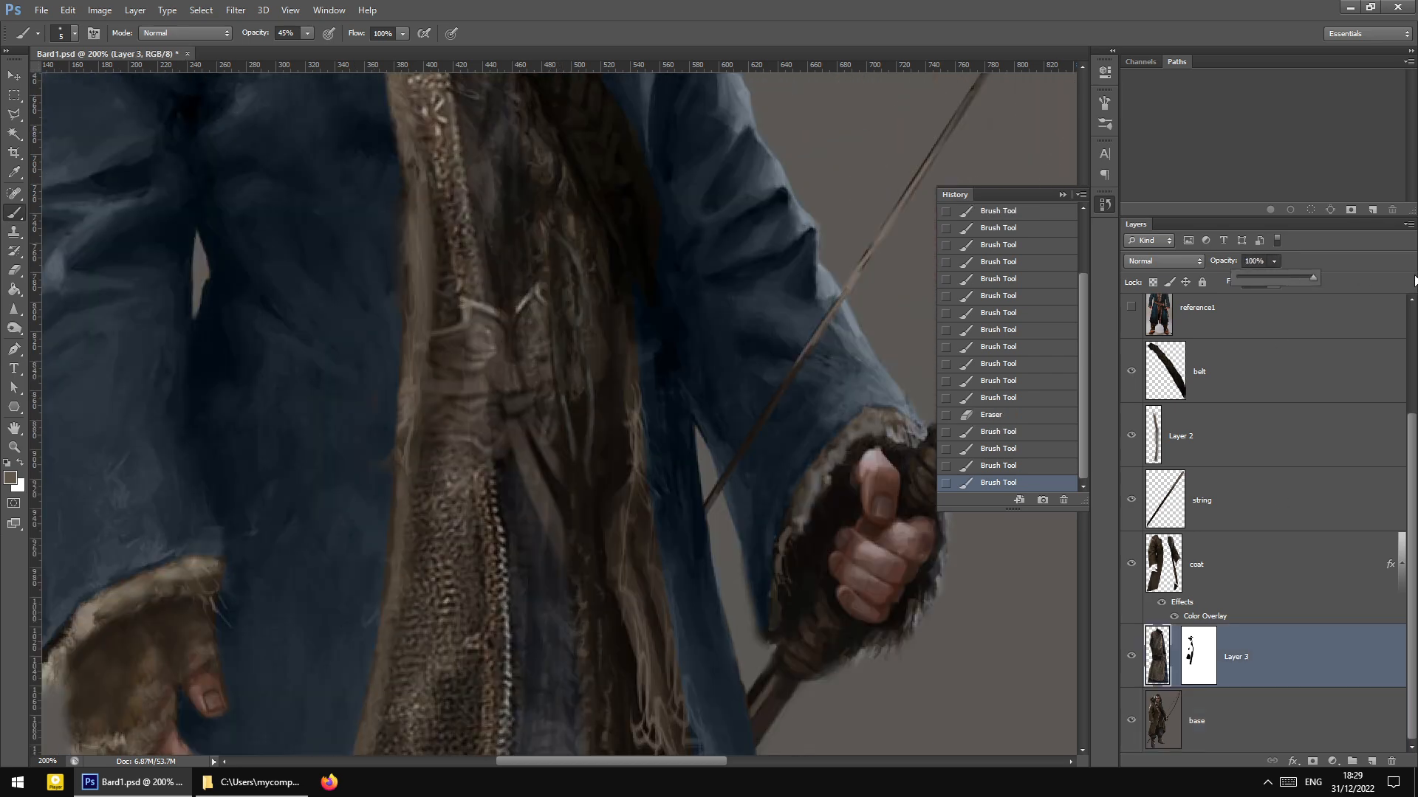
left_click_drag(1415, 280, 1417, 281)
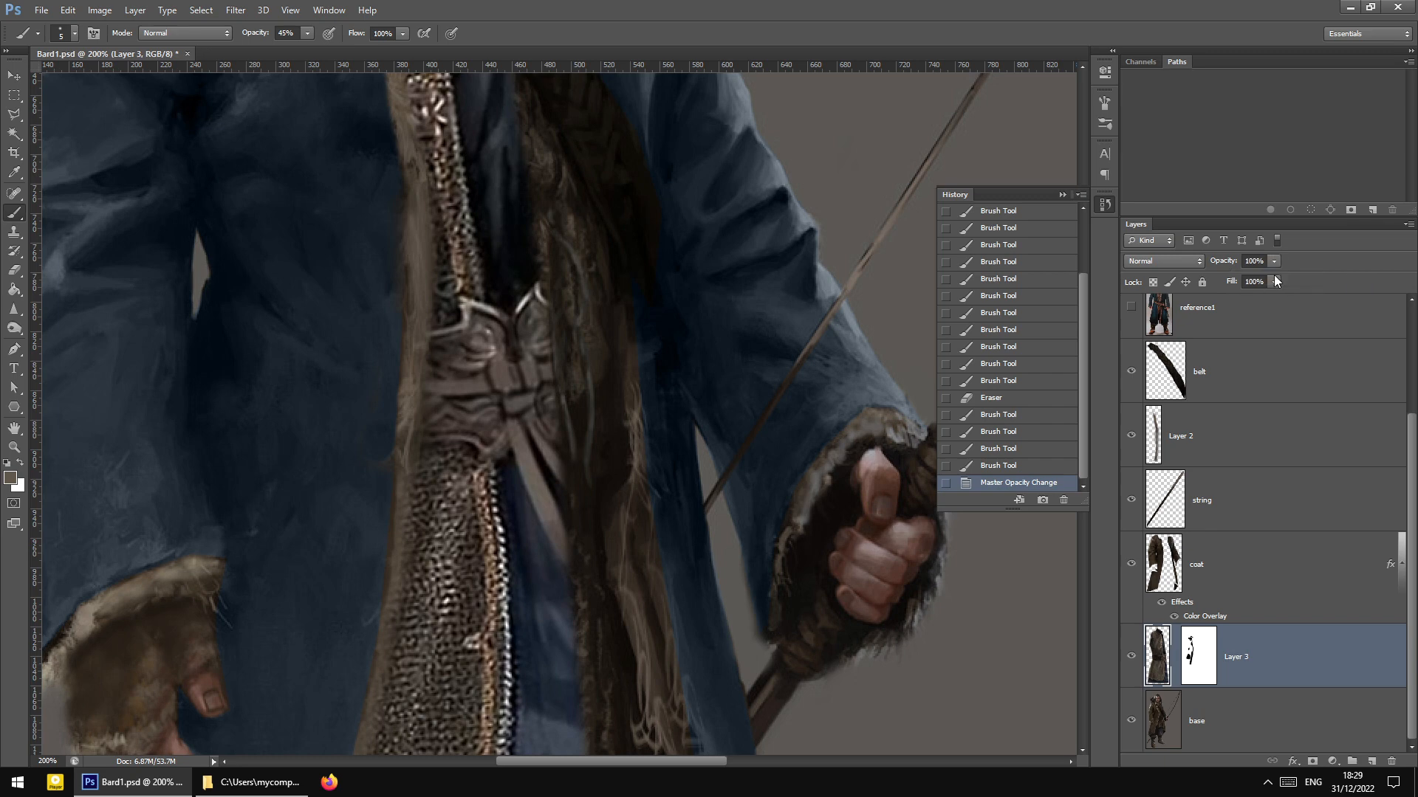
key("ctrl+minus")
key("ctrl+minus")
Show the Layer 3 mask channel as an overlay and hide the RGB channels to display the mask alone
left_click(1141, 62)
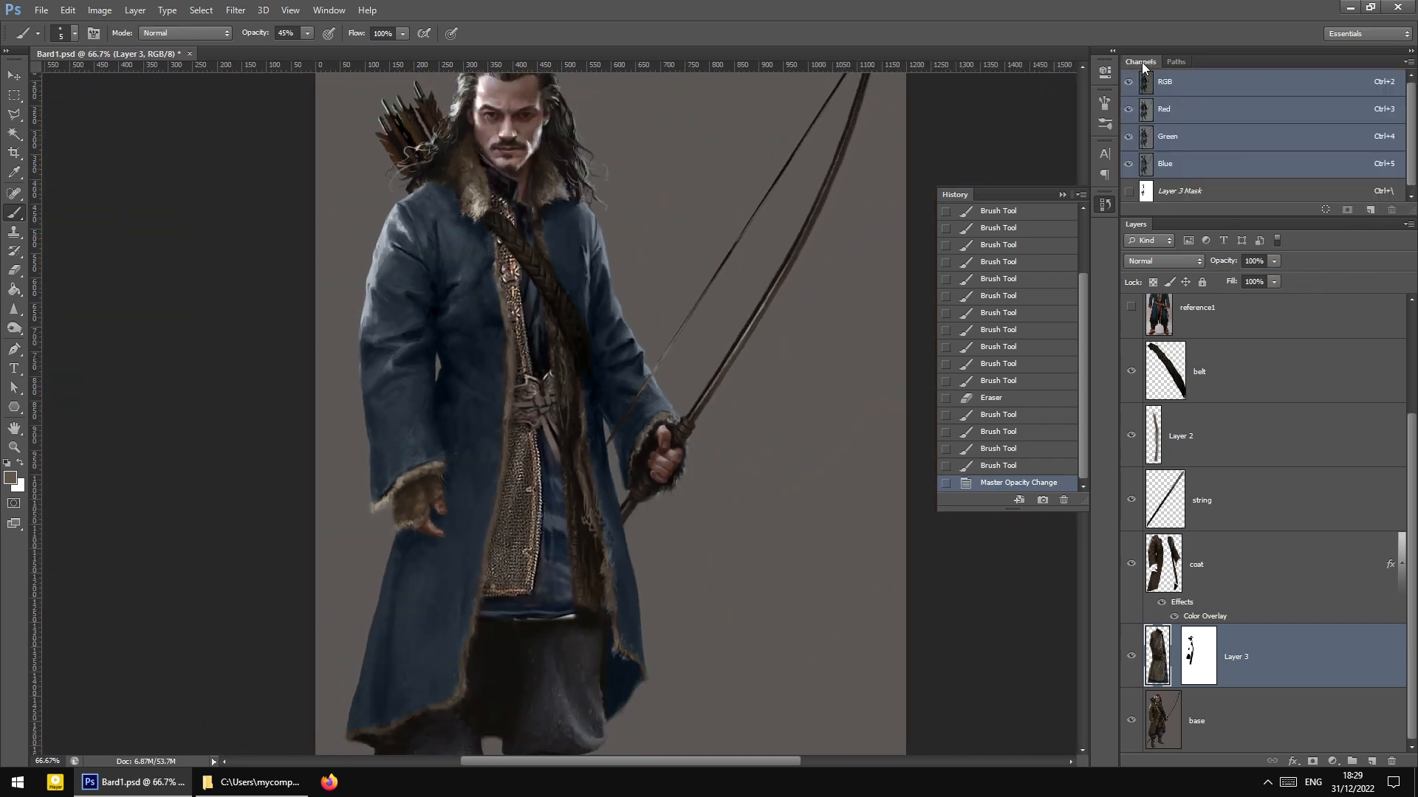
left_click(1129, 192)
left_click(1196, 192)
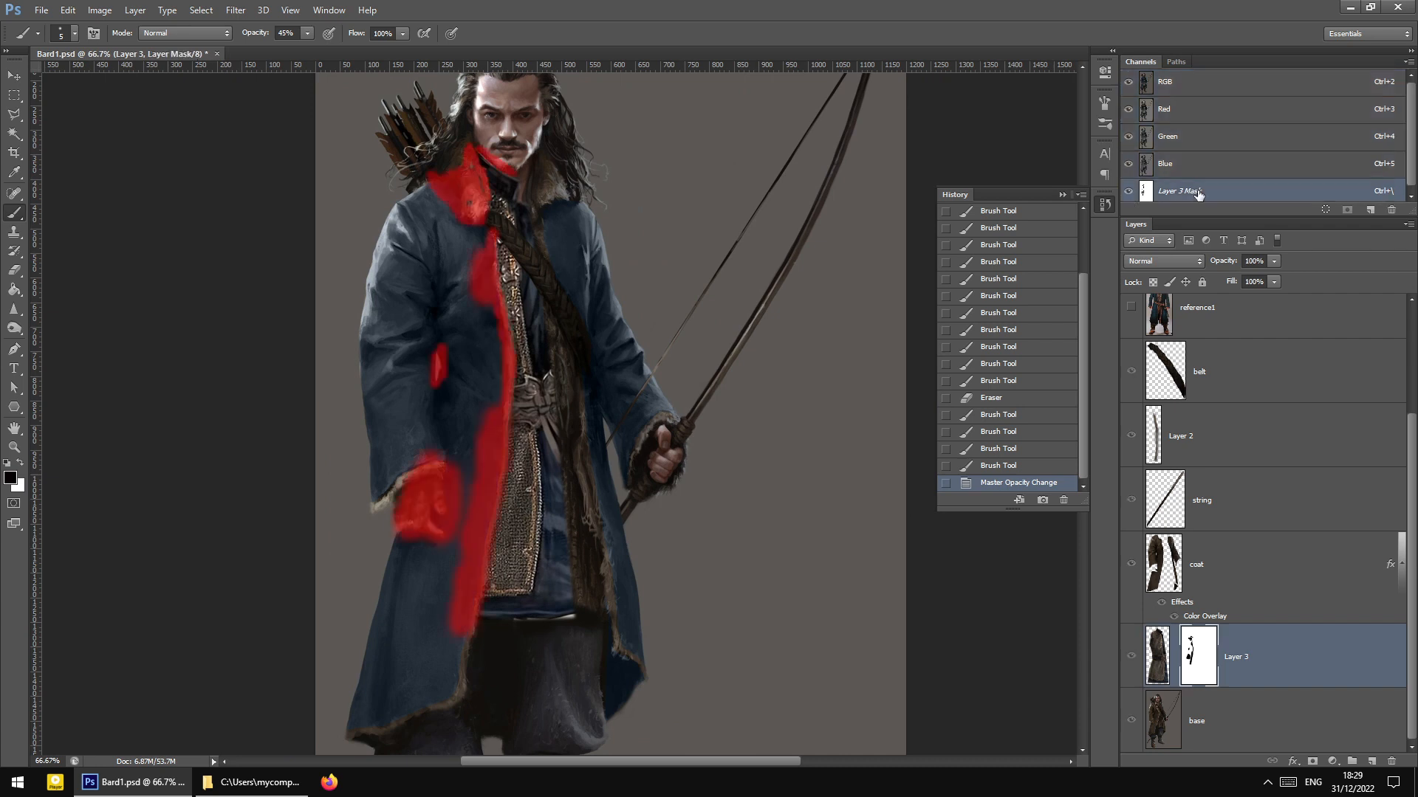
left_click(1129, 84)
With a 25 px black brush, fill the light gaps in the mask's collar patch, raising the brush opacity to 100%
key("x")
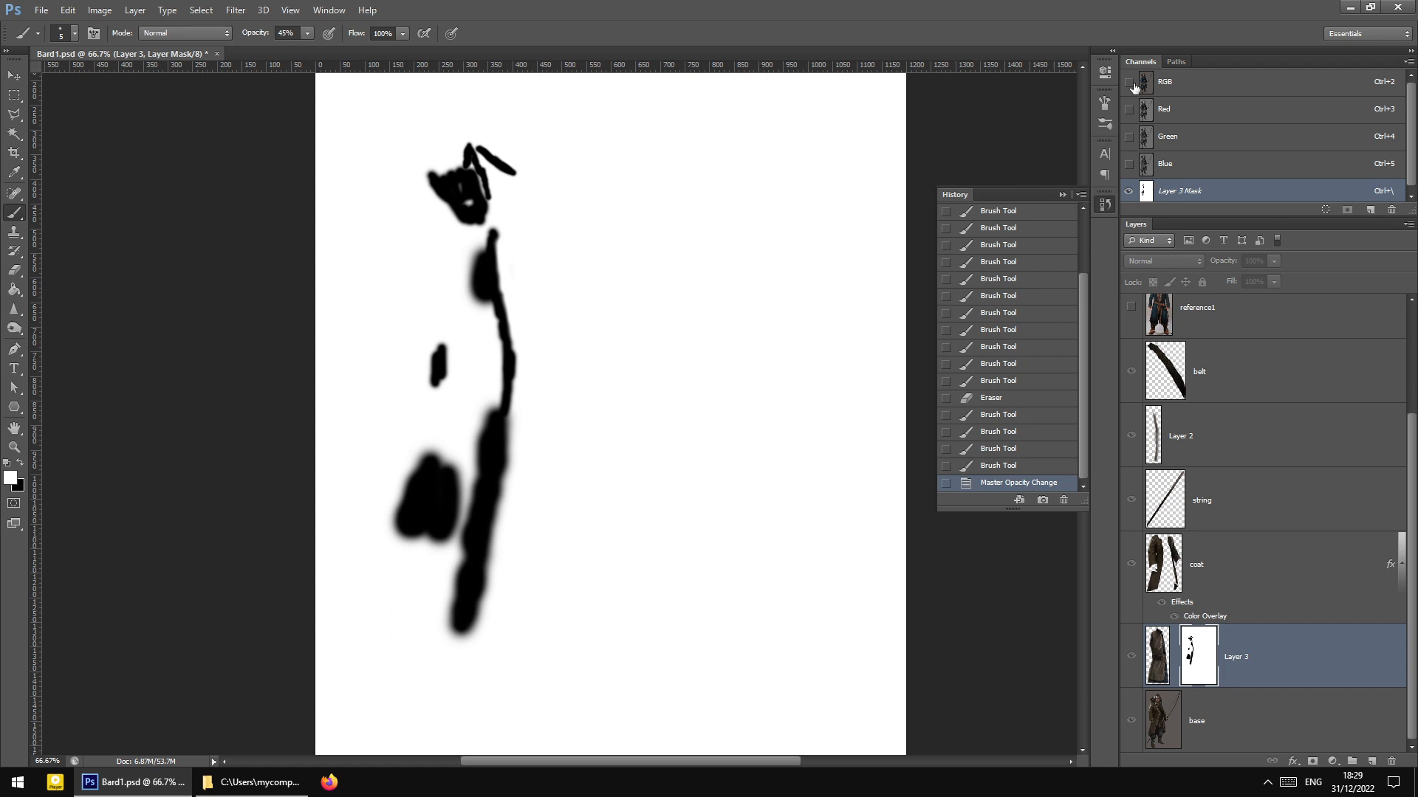
key("ctrl+plus")
scroll(487, 209, "up", 3)
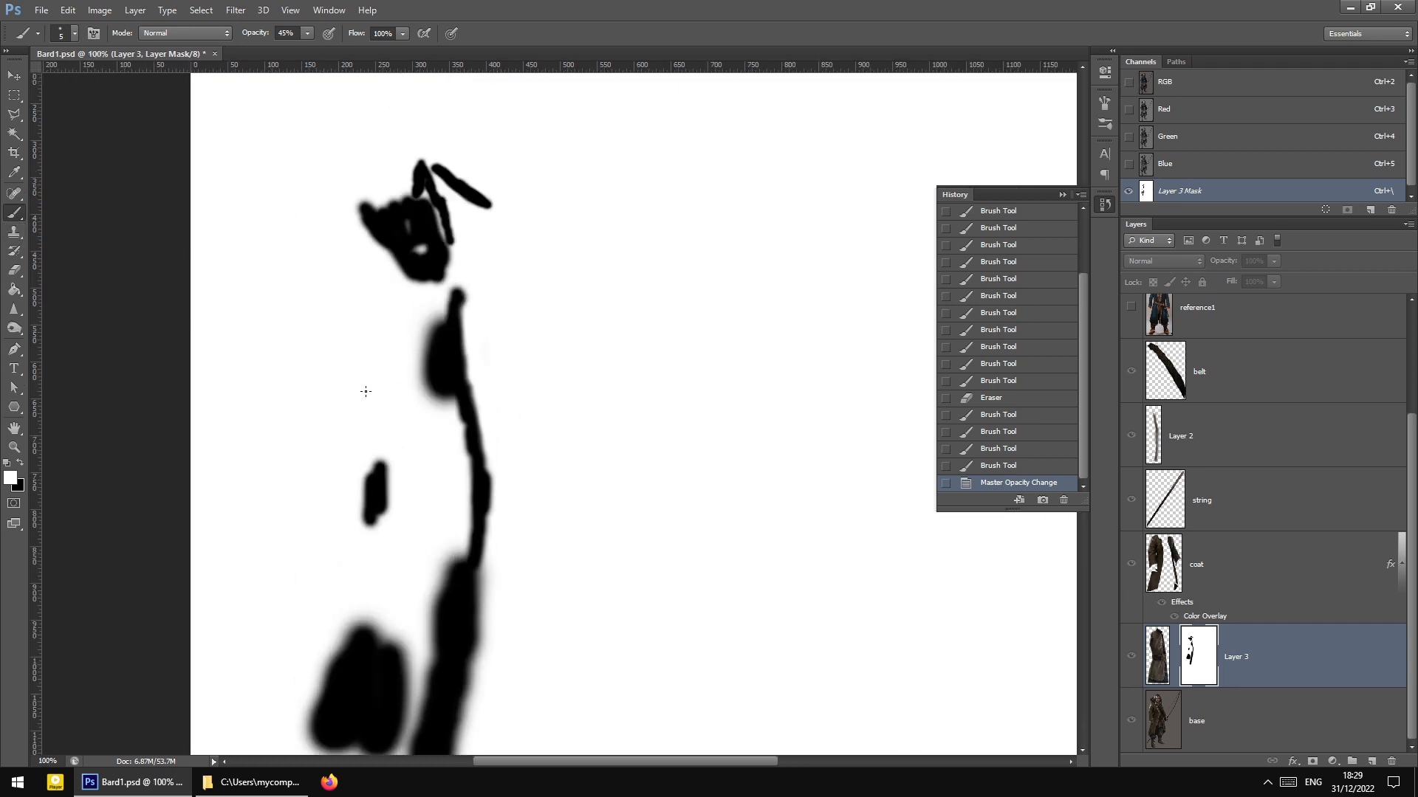
scroll(367, 326, "down", 2)
right_click(417, 400)
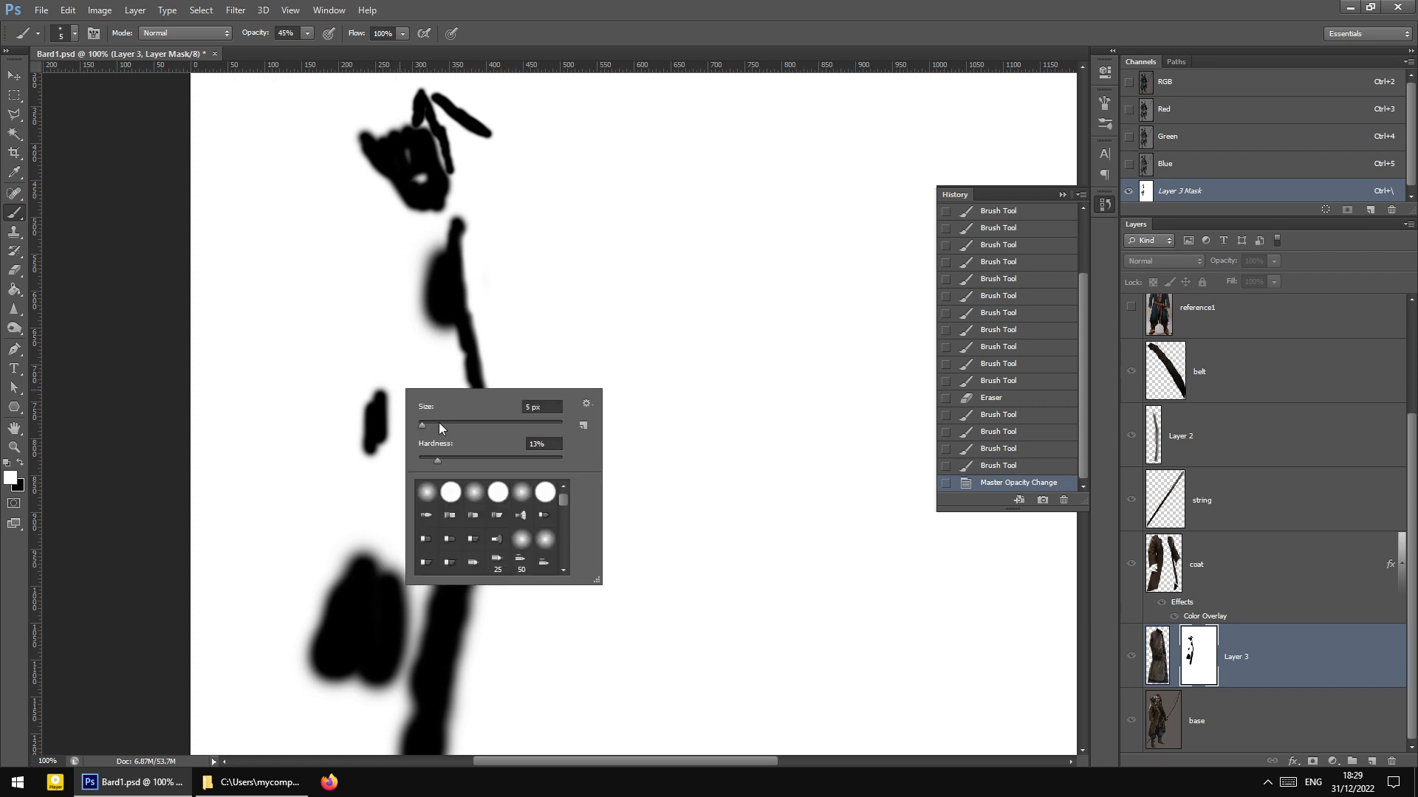
left_click(438, 425)
key("ctrl+plus")
scroll(313, 263, "up", 4)
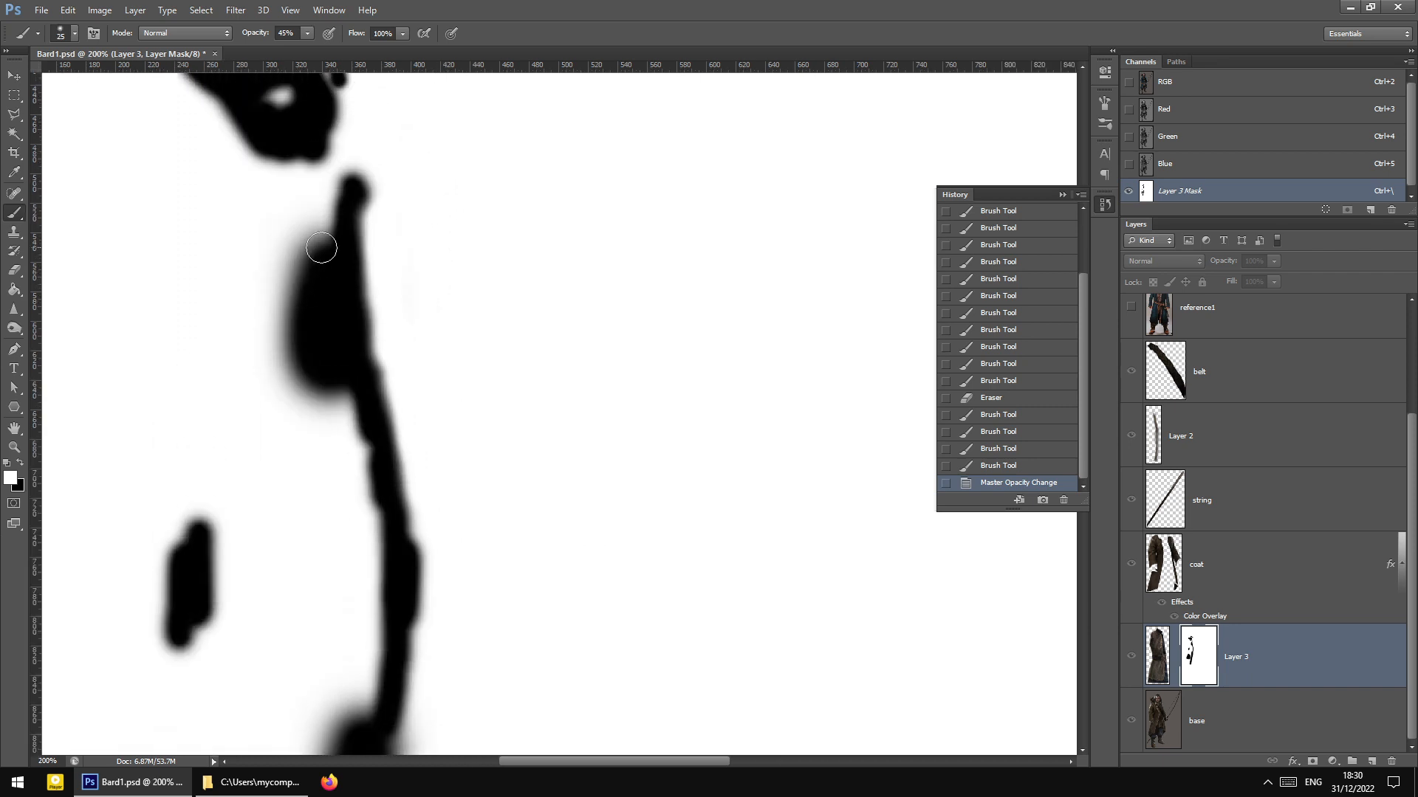
scroll(322, 249, "up", 2)
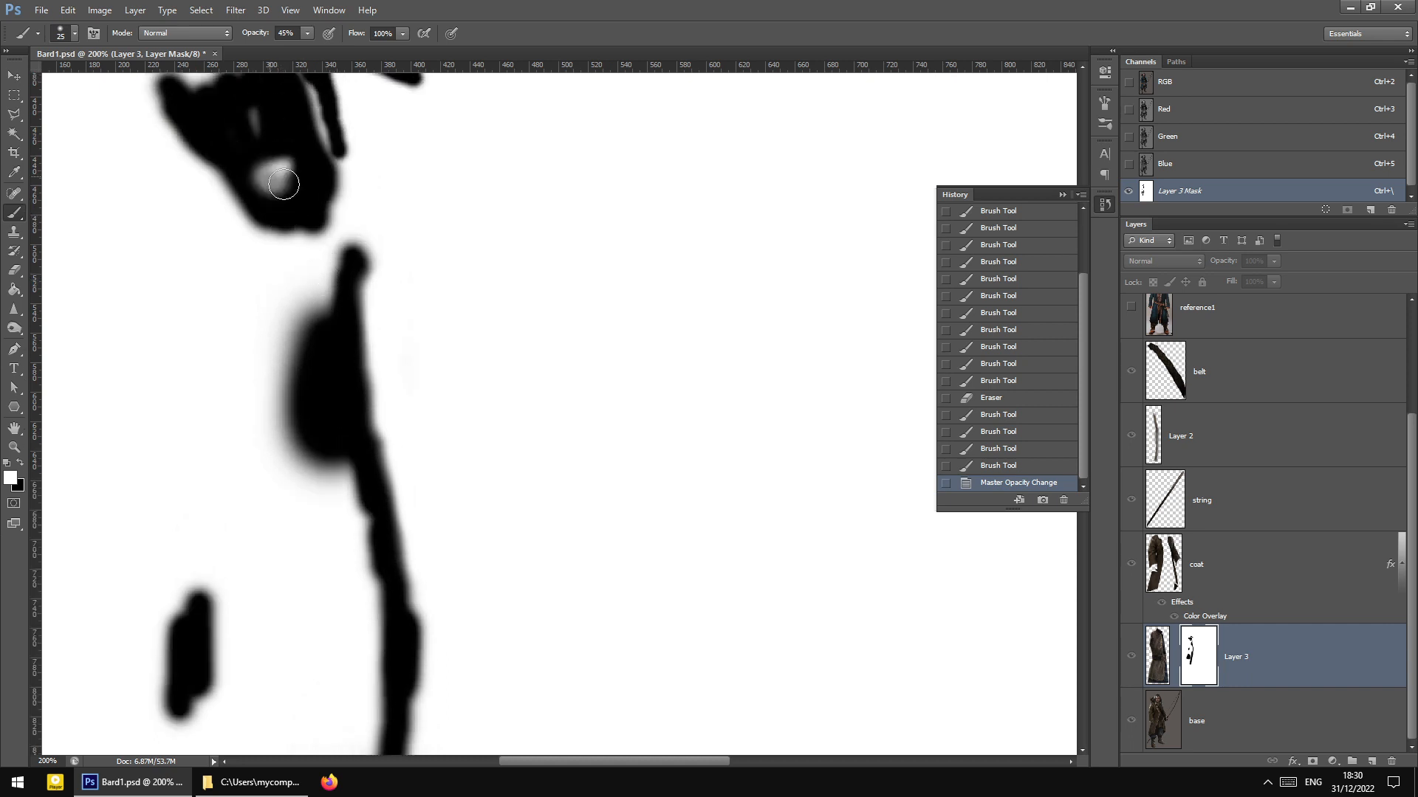
key("ctrl+z")
key("ctrl+z")
key("x")
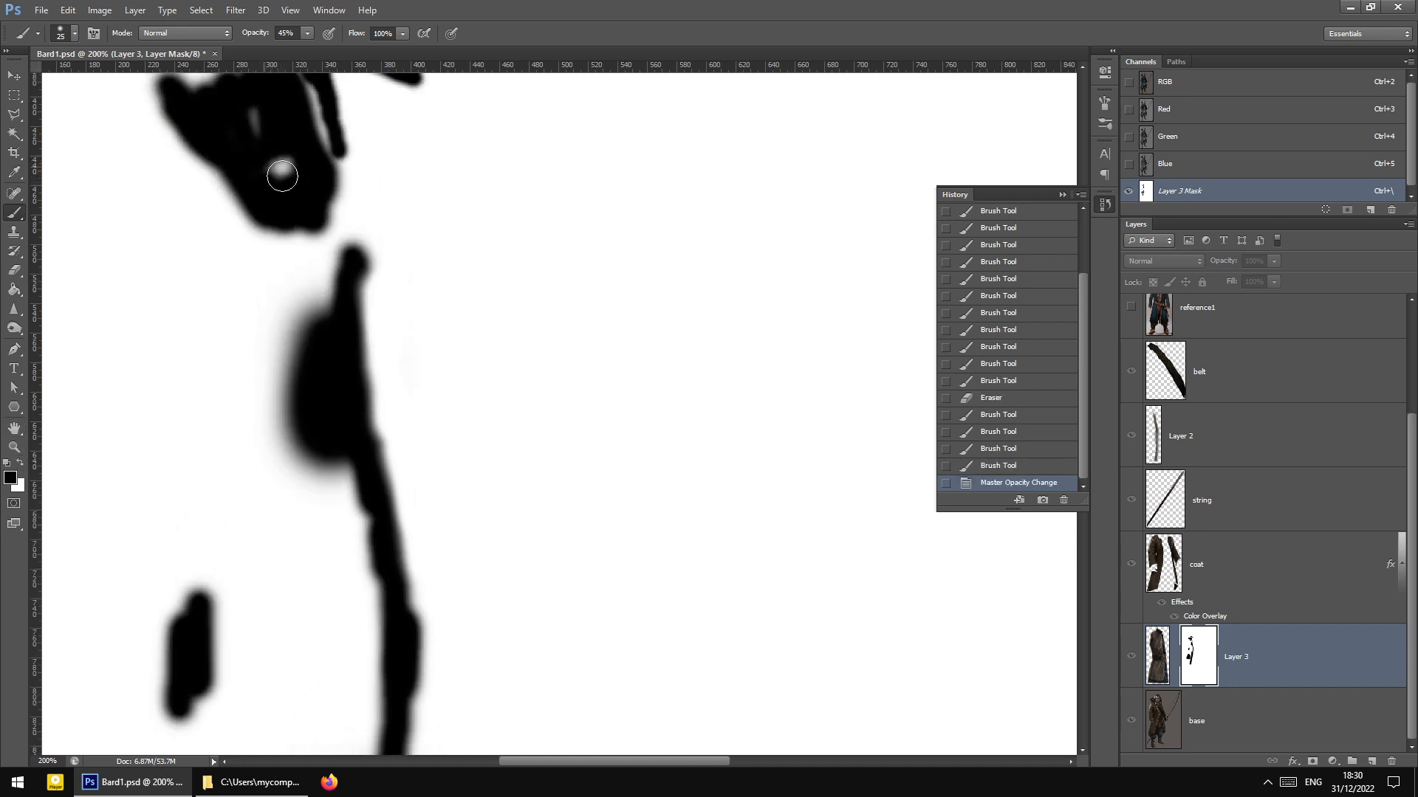
left_click_drag(282, 175, 263, 136)
left_click(308, 34)
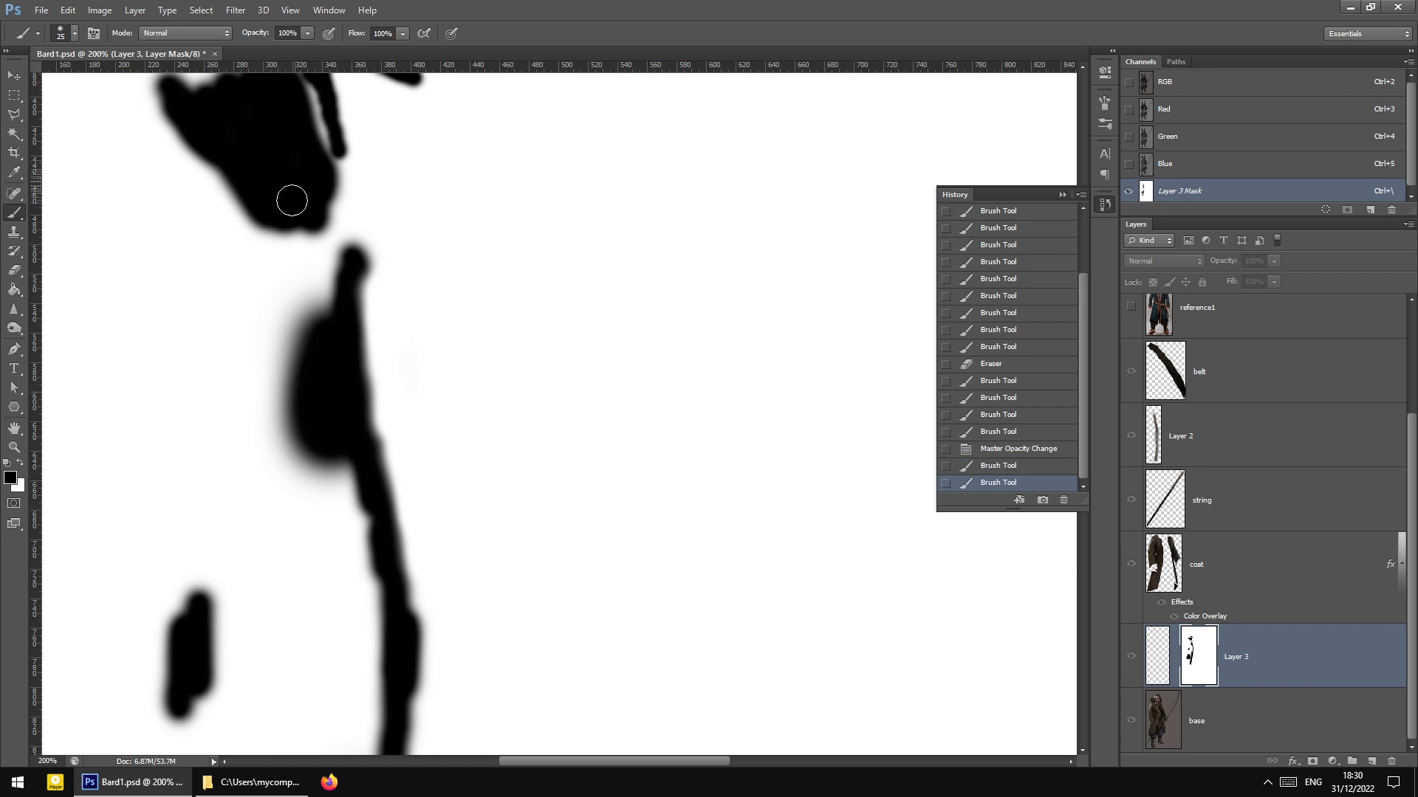
Fill the remaining gaps in the mask's collar patch with black, comparing the mask against the RGB picture
scroll(280, 170, "up", 3)
left_click_drag(200, 216, 250, 212)
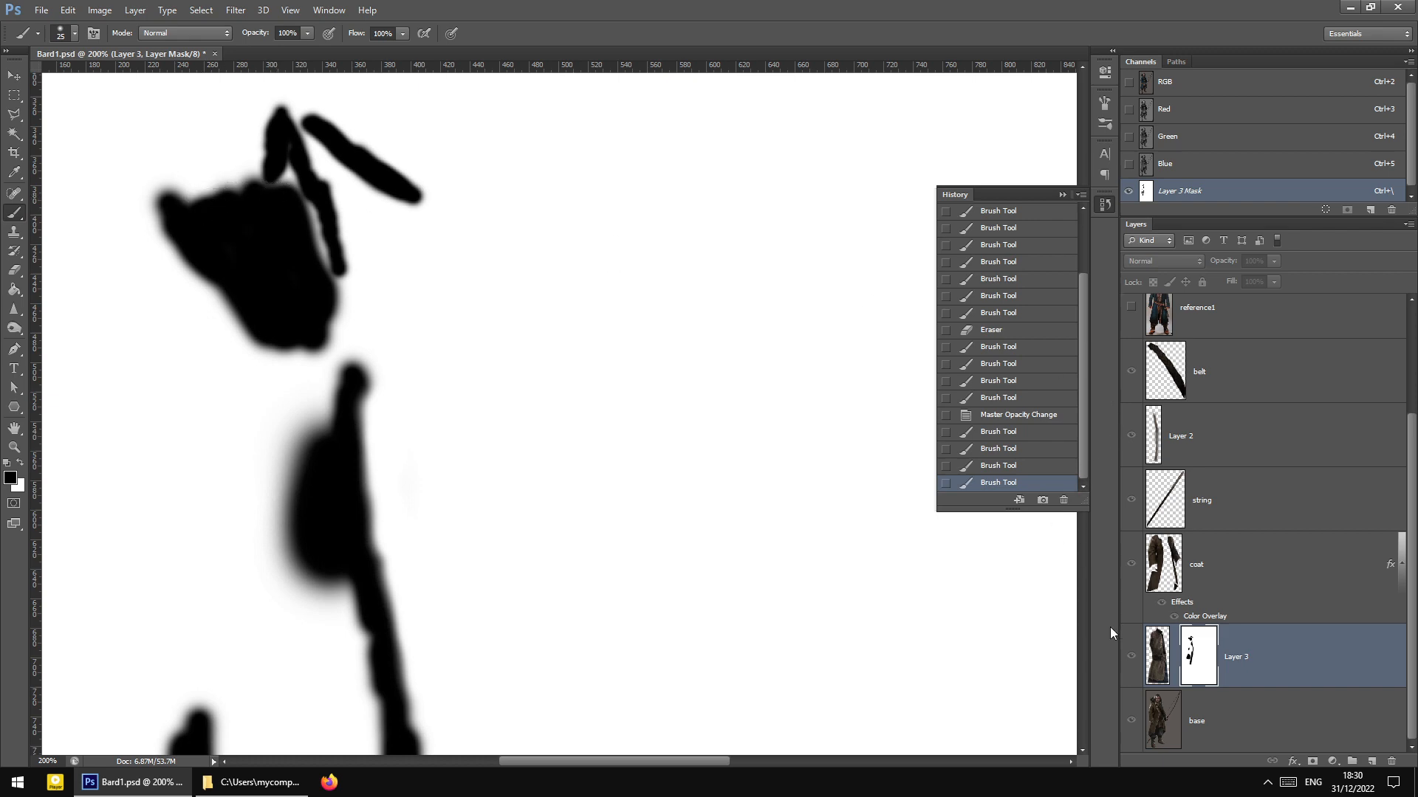
left_click(1127, 83)
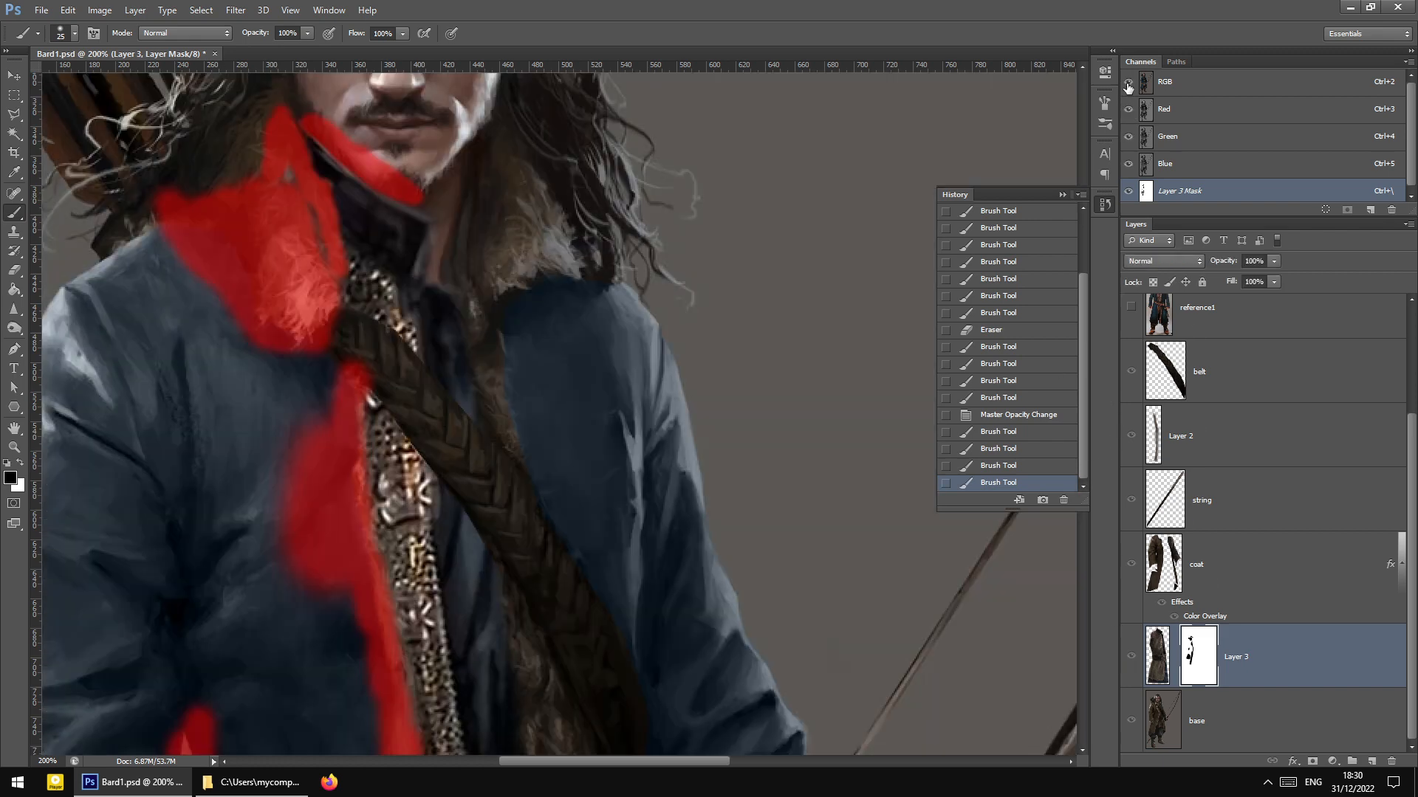
left_click(1127, 83)
left_click(1128, 82)
left_click(1127, 82)
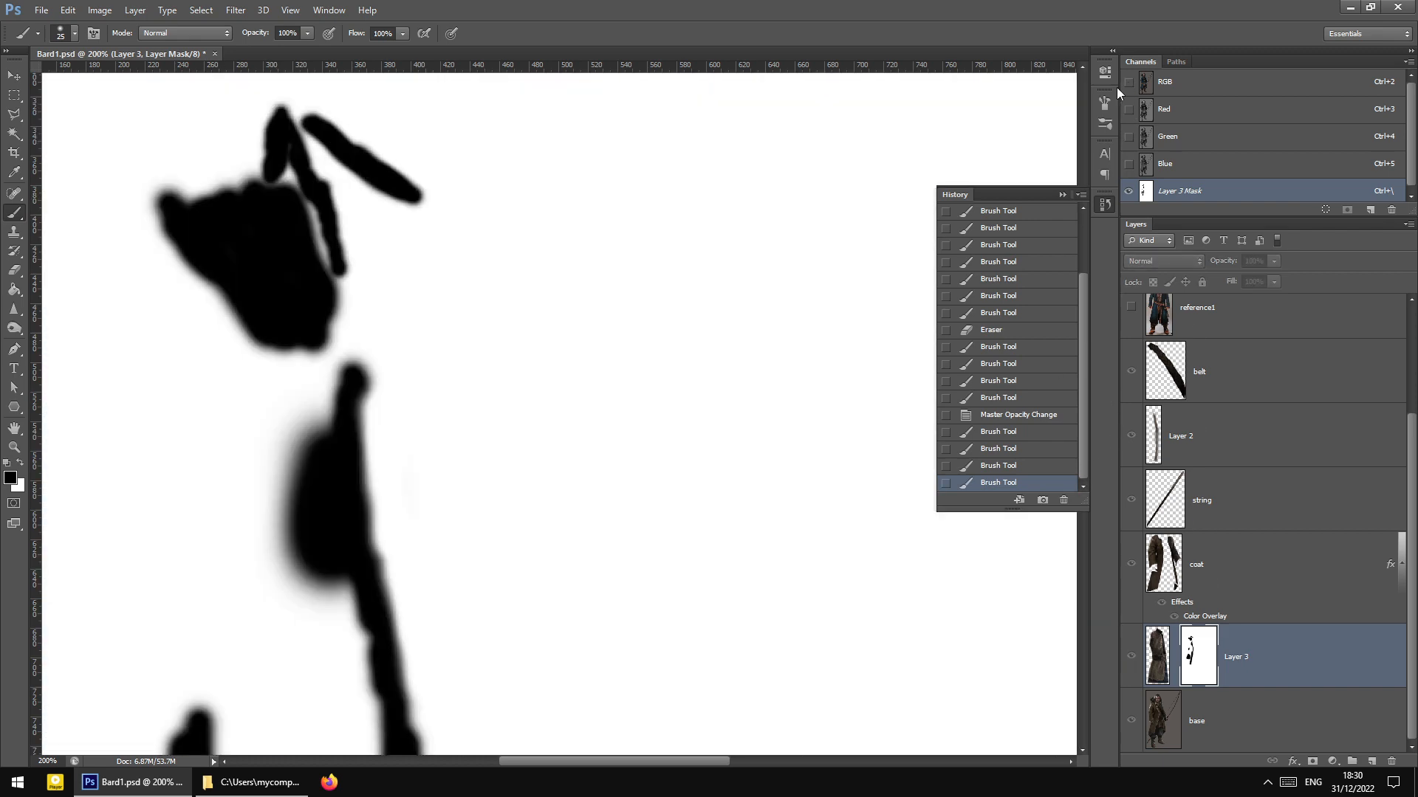
left_click_drag(269, 169, 325, 274)
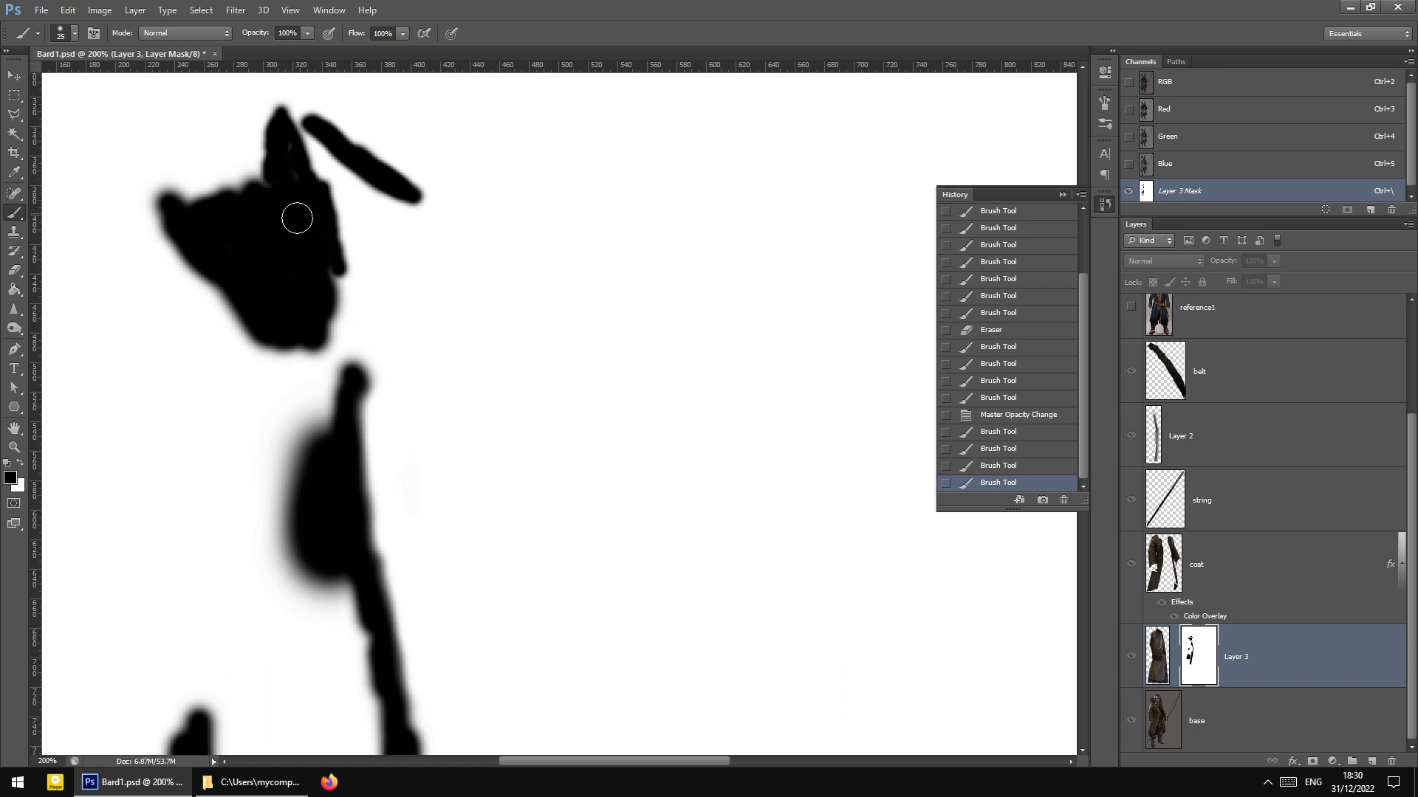
With a 15 px black brush, join the collar strokes at their peak and bridge the collar patch to the coat-edge strip below it
right_click(340, 146)
left_click_drag(350, 157, 343, 161)
left_click_drag(288, 110, 307, 122)
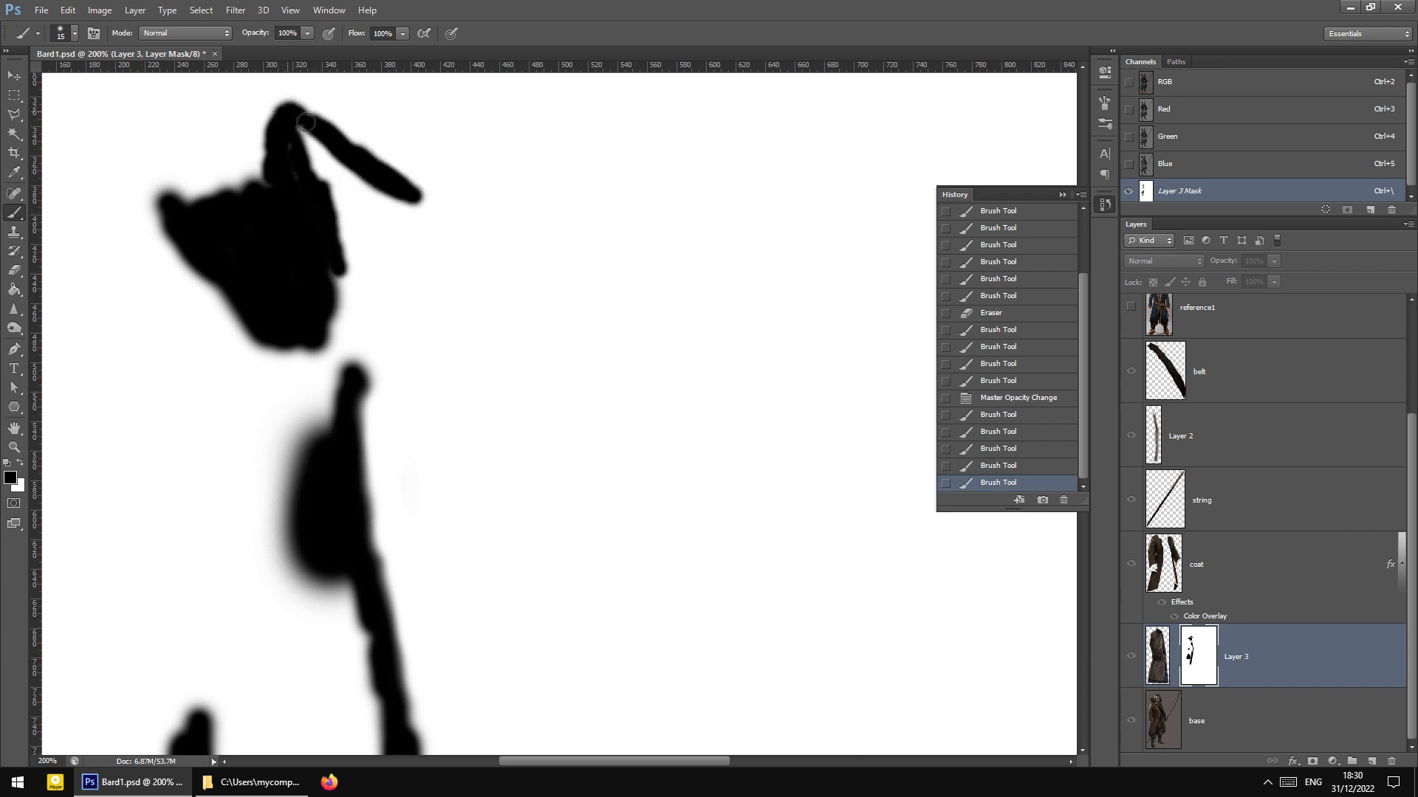
scroll(324, 330, "down", 3)
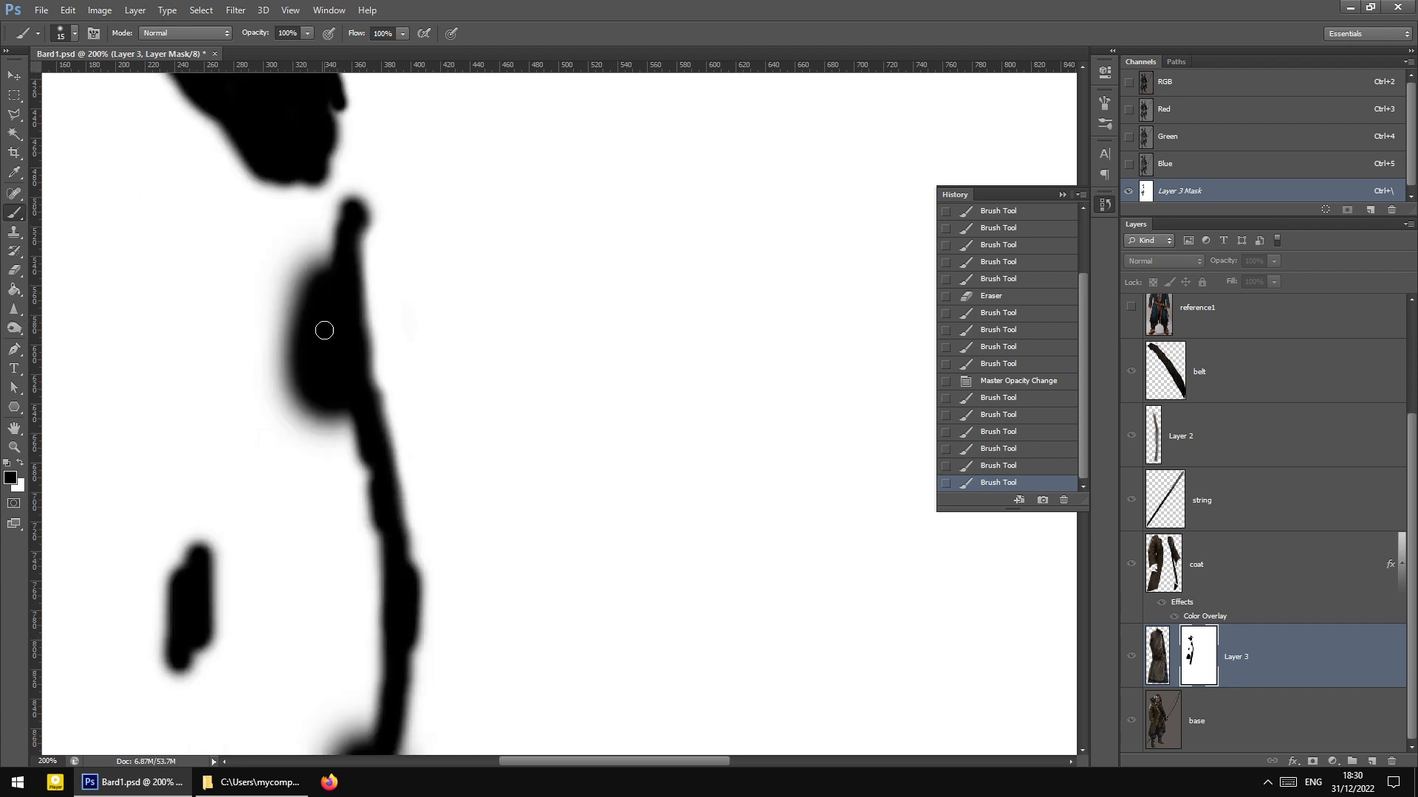
scroll(330, 180, "down", 1)
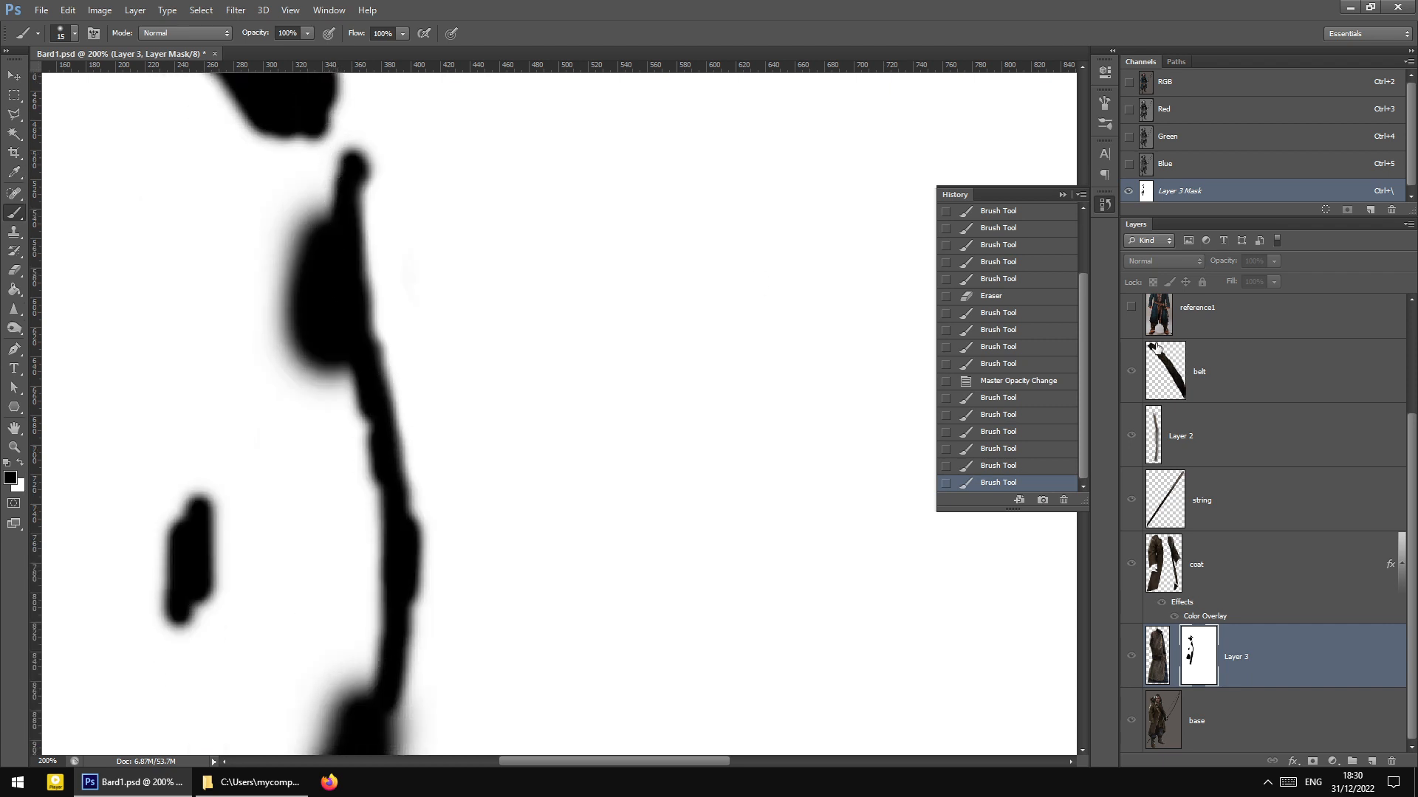
mouse_move(323, 136)
left_mouse_down()
mouse_move(339, 158)
mouse_move(317, 126)
mouse_move(325, 152)
left_mouse_up()
Show the RGB channels beneath the mask overlay and dab black where the collar patch meets the coat-edge strip
left_click(1129, 82)
left_click(1128, 83)
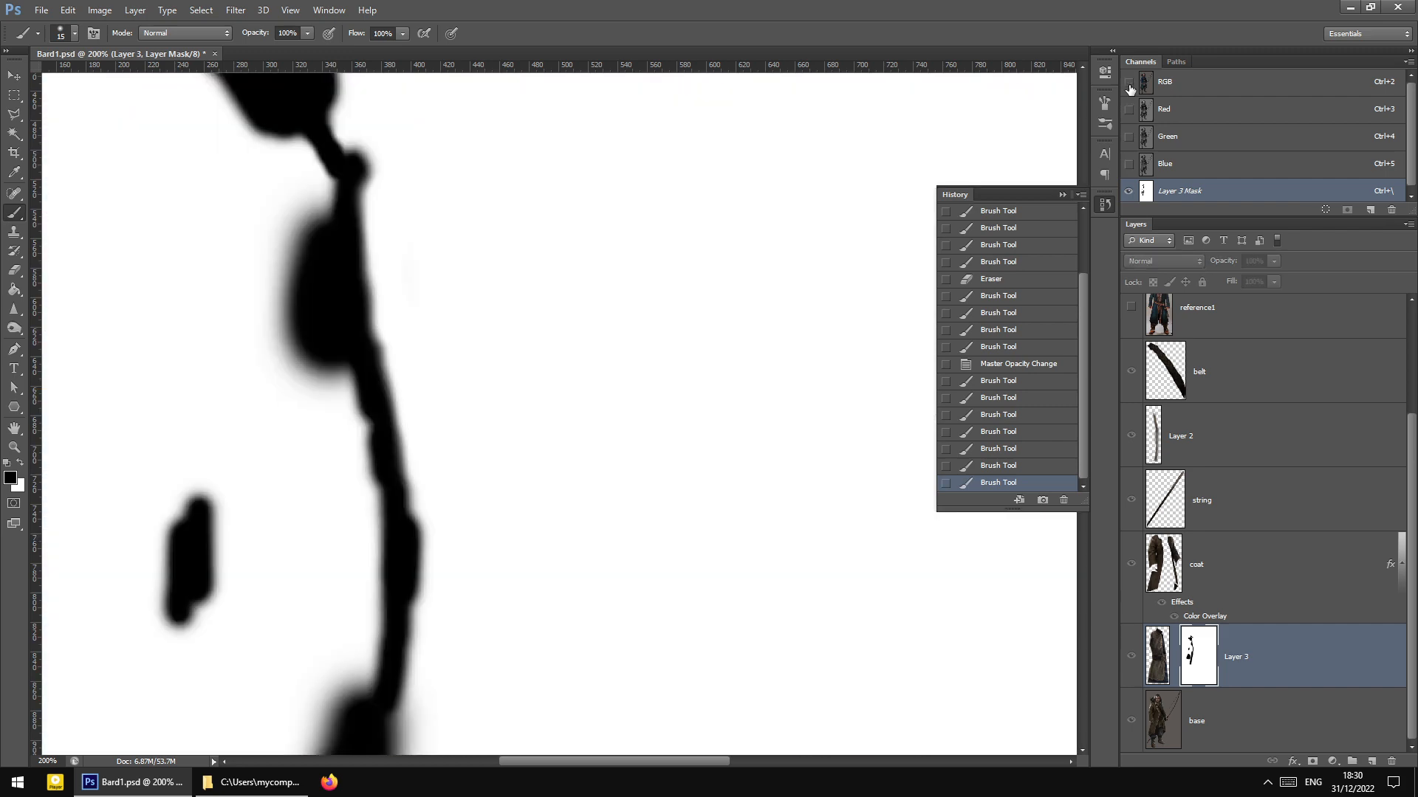
left_click(1128, 83)
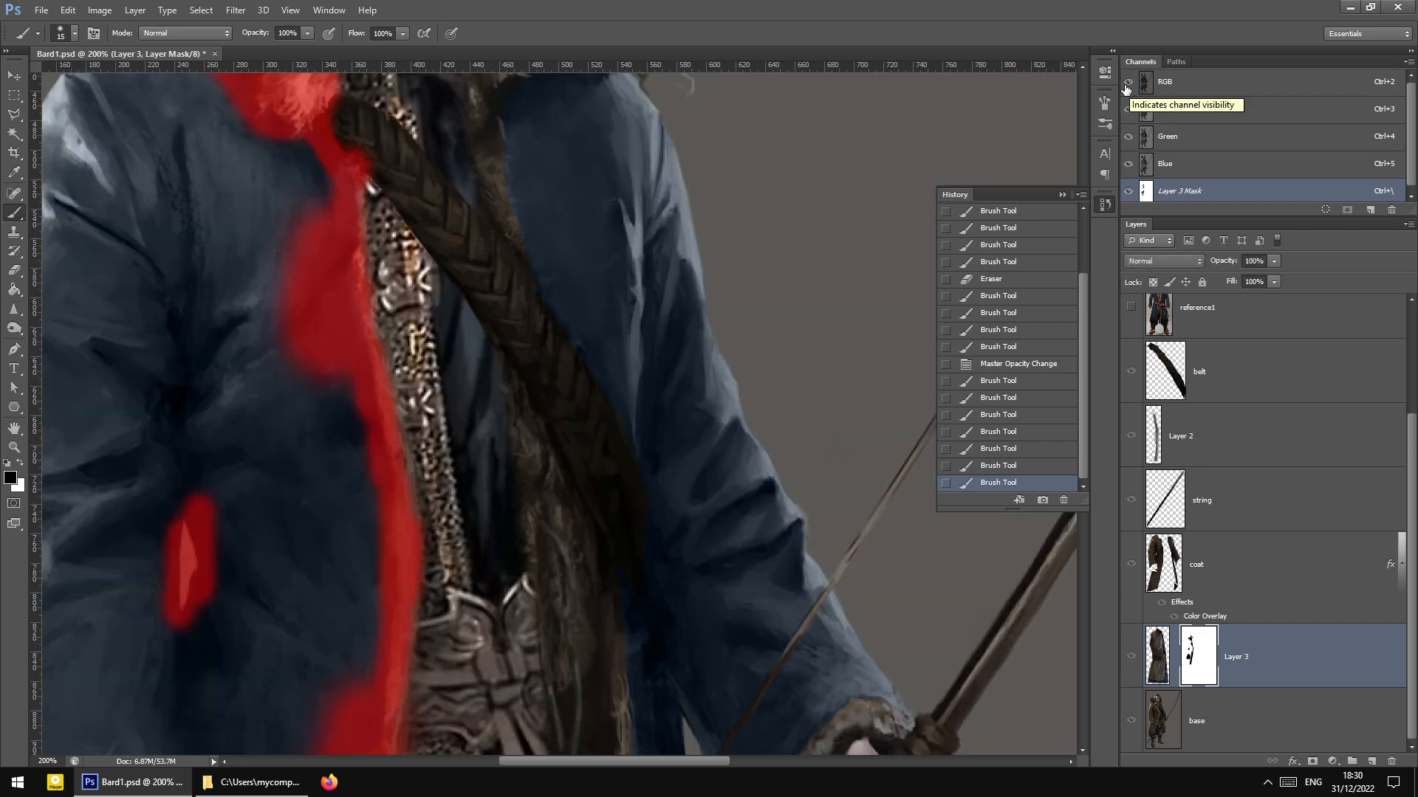
left_click(330, 150)
With the Eraser tool, trim the mask's coat-edge strip where it borders the chainmail skirt
scroll(330, 155, "down", 8)
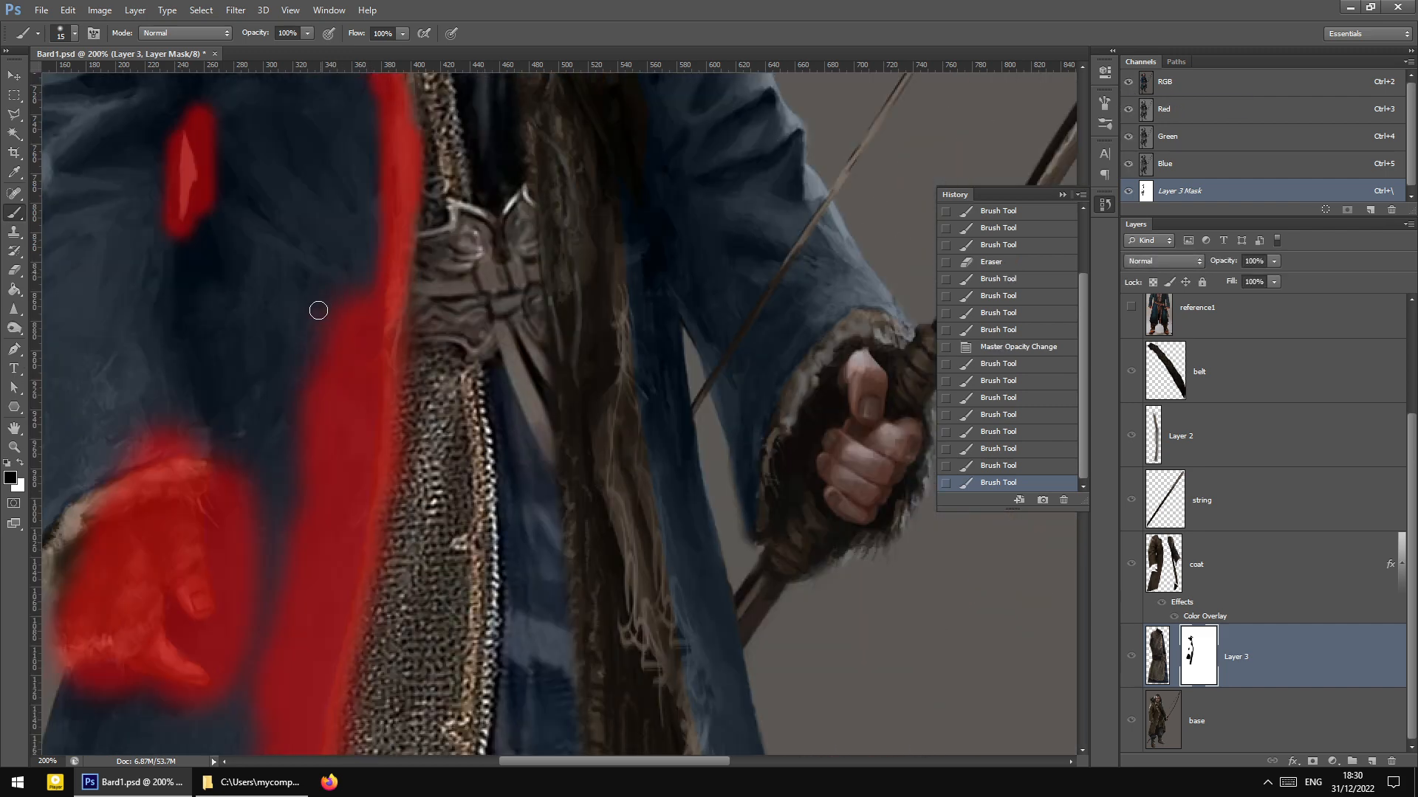
scroll(318, 310, "down", 2)
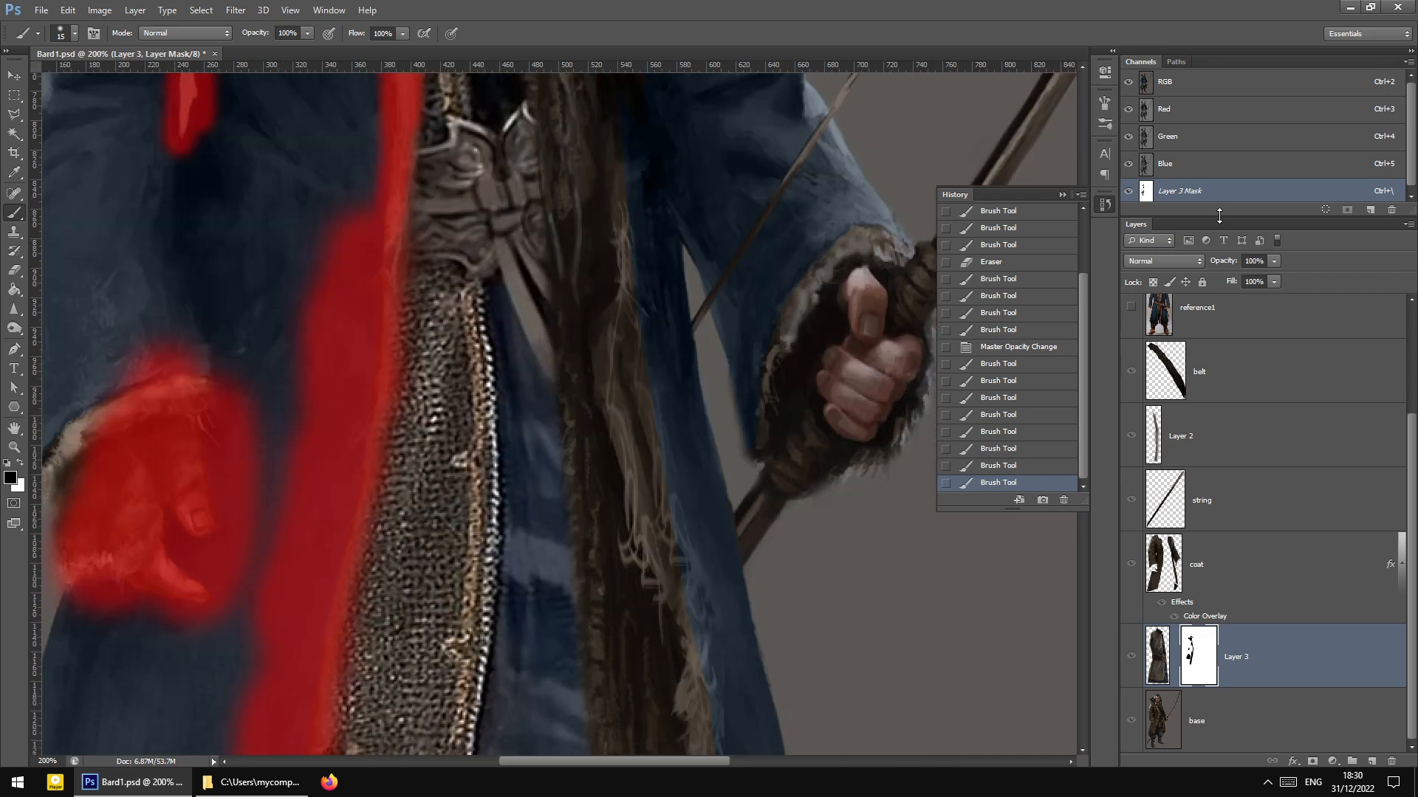
scroll(276, 367, "down", 8)
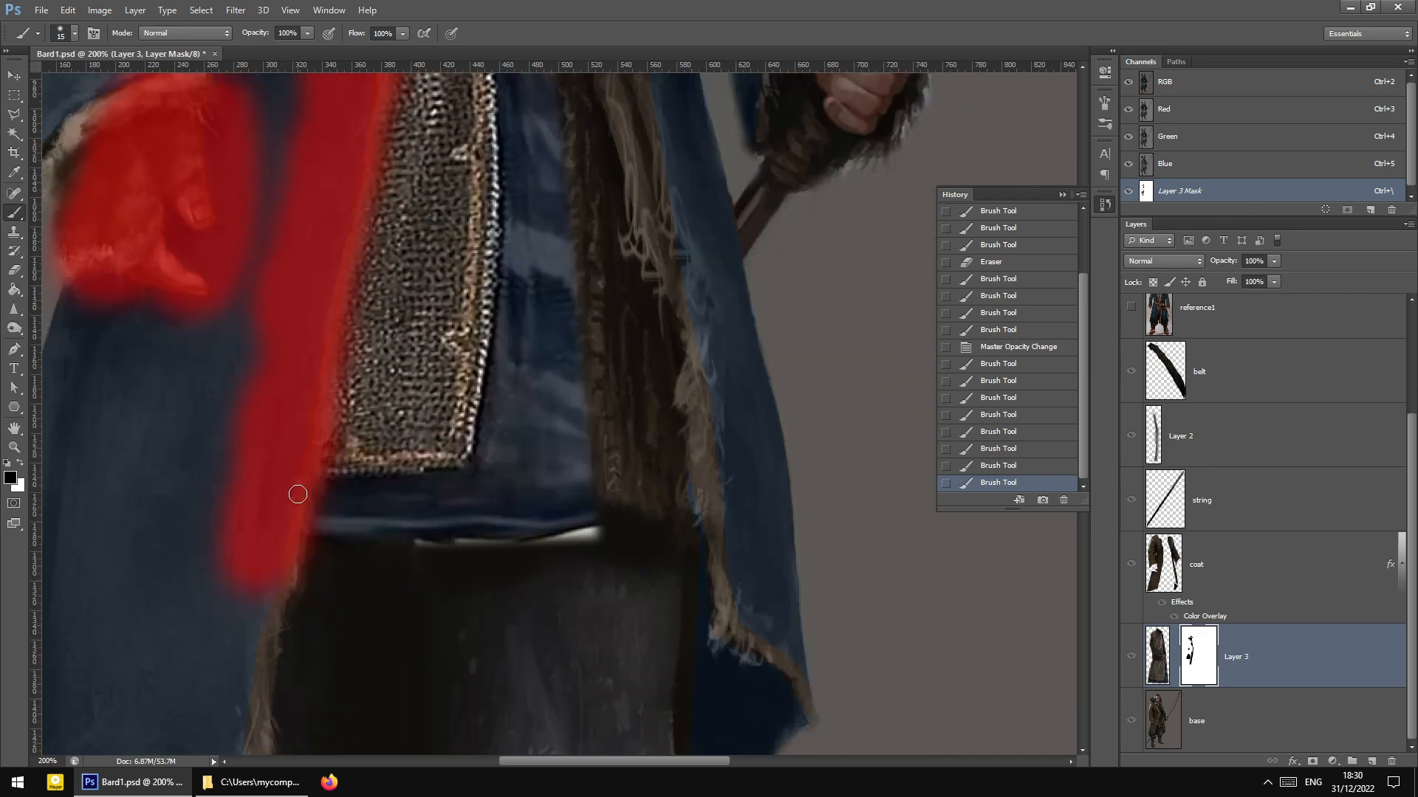
scroll(297, 419, "up", 2)
scroll(127, 309, "up", 3)
key("e")
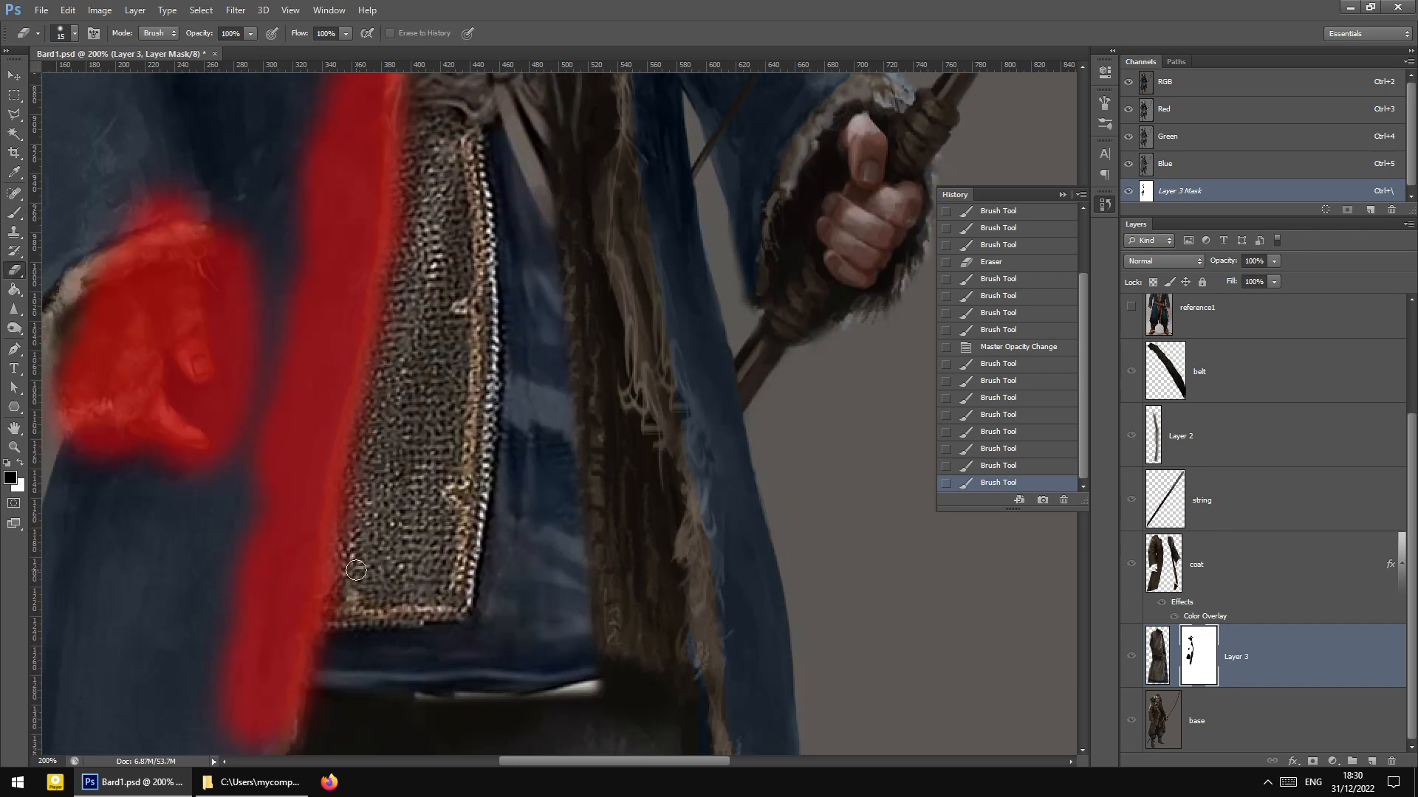
left_click_drag(356, 570, 348, 531)
left_click_drag(371, 458, 366, 426)
left_click_drag(380, 364, 382, 356)
scroll(388, 369, "up", 2)
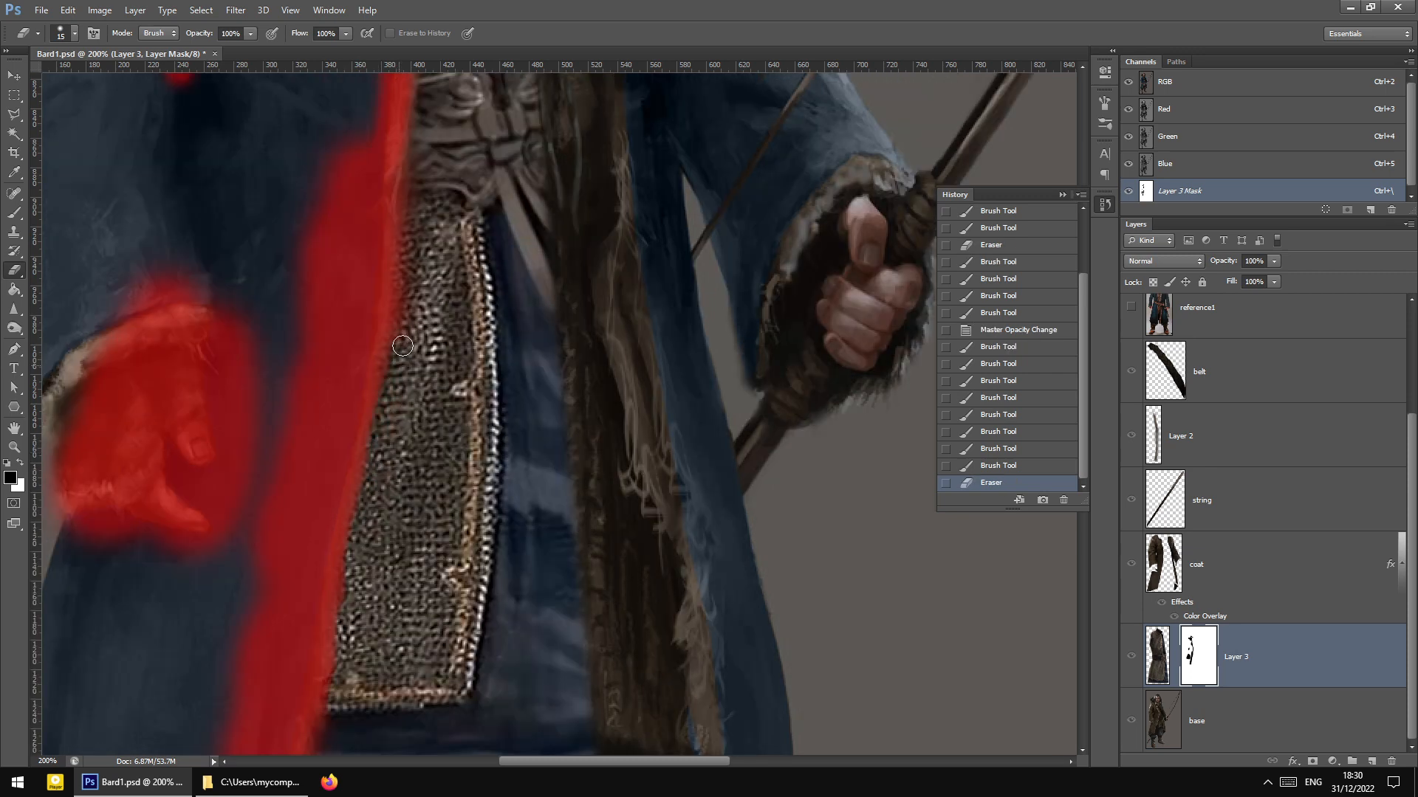
left_click(410, 287)
Erase small spots of the mask along the belt buckle and up the chainmail strip on the chest
scroll(412, 324, "up", 2)
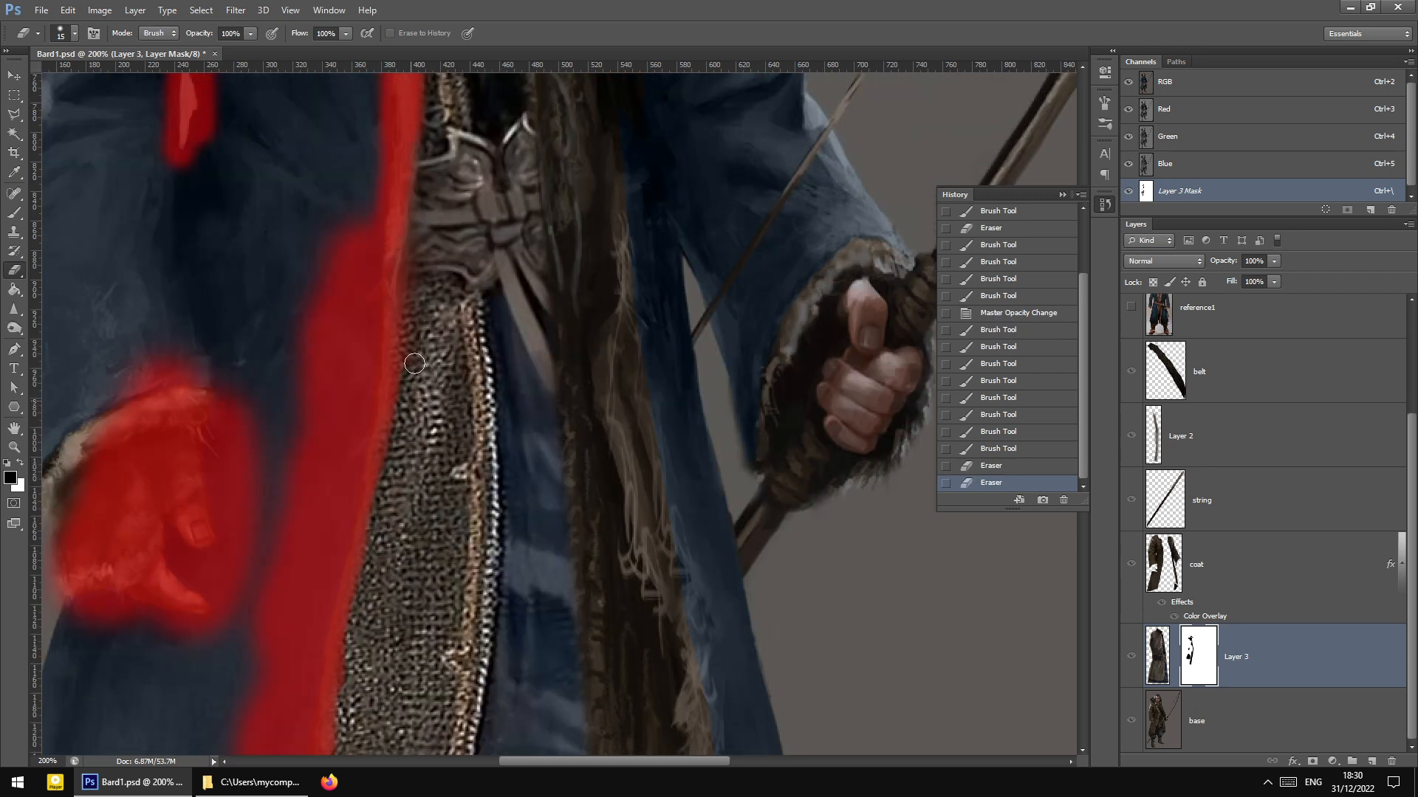
left_click(421, 278)
scroll(418, 332, "up", 2)
left_click(426, 280)
scroll(428, 288, "up", 3)
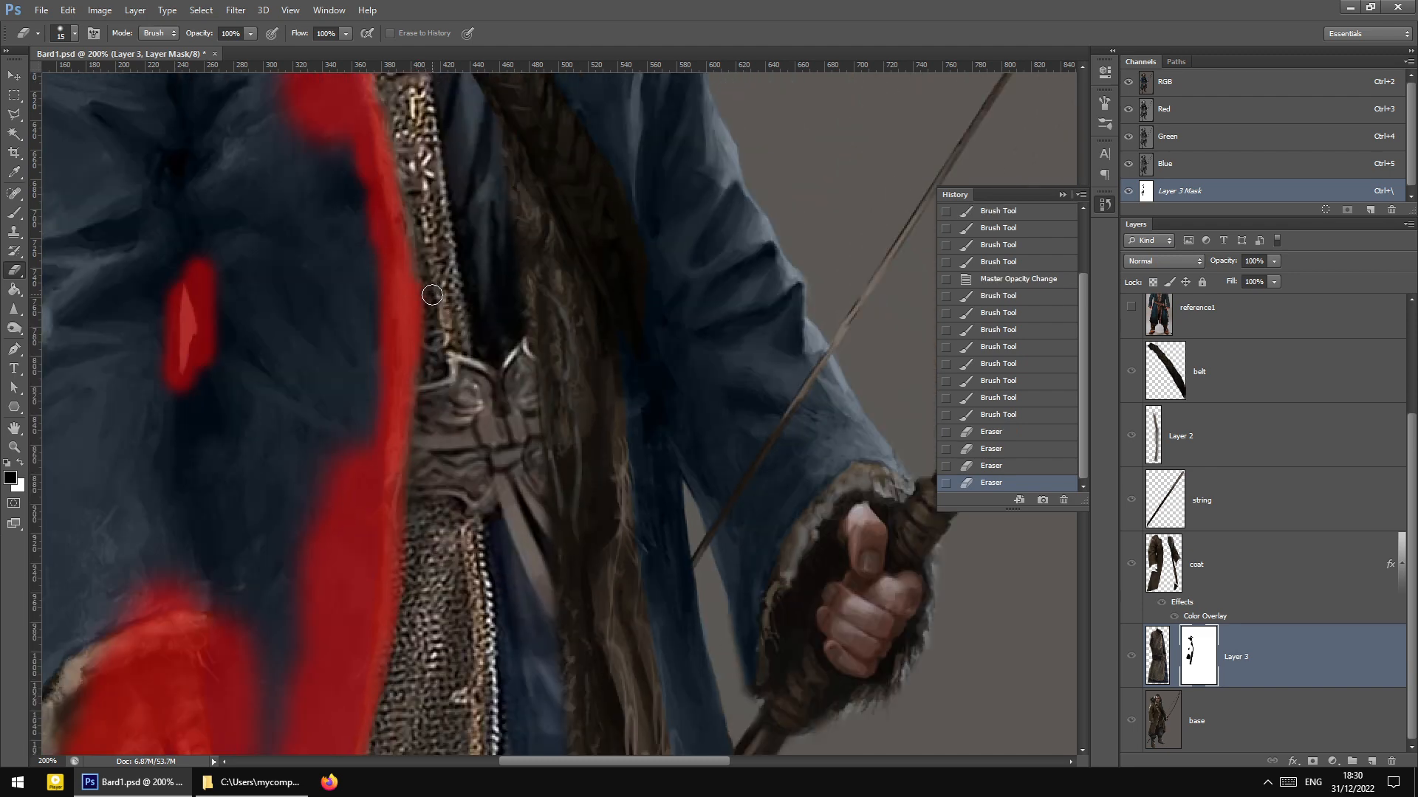
left_click(421, 230)
scroll(419, 236, "up", 3)
left_click(415, 264)
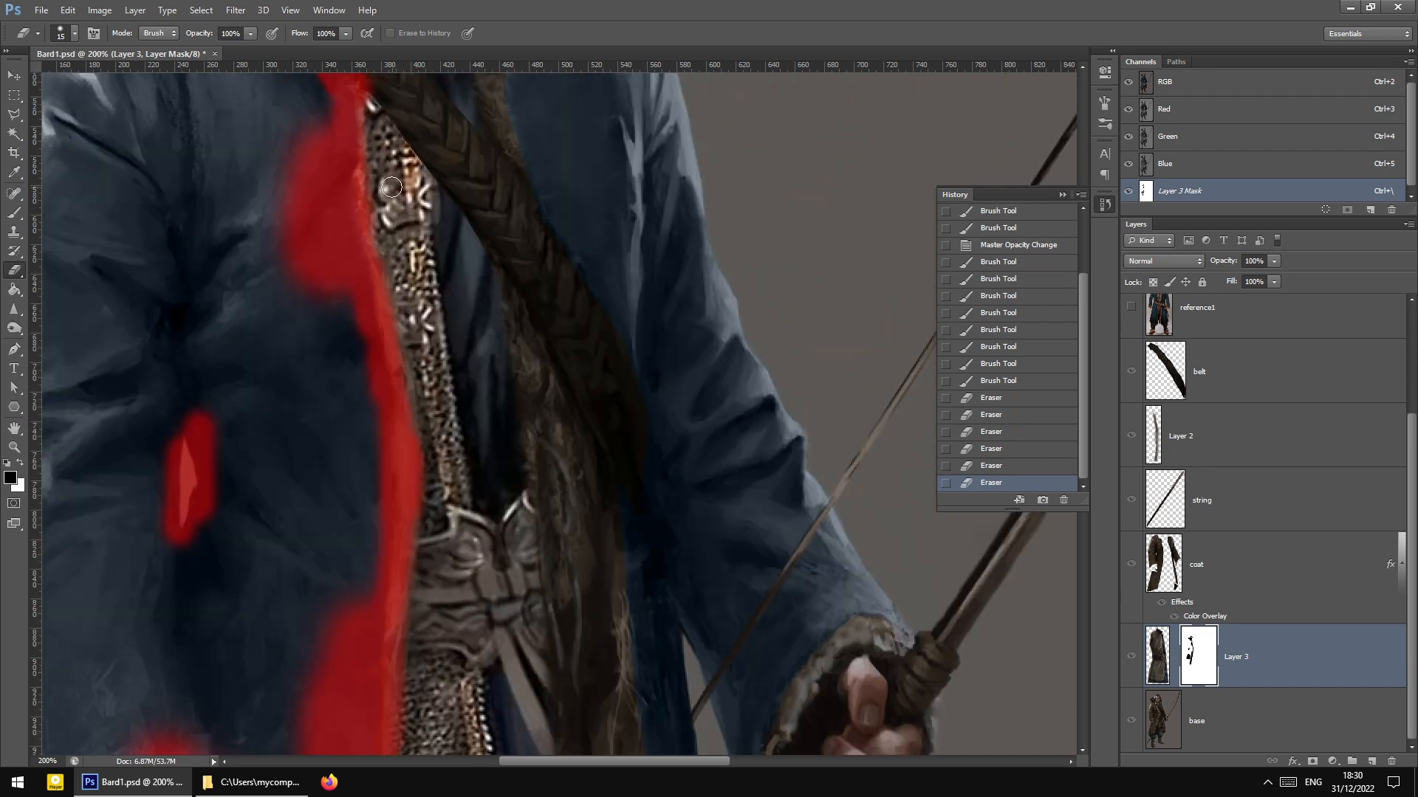
Switch from Layer 3's mask to its image to hide the red overlay, and view the whole figure
scroll(416, 255, "up", 2)
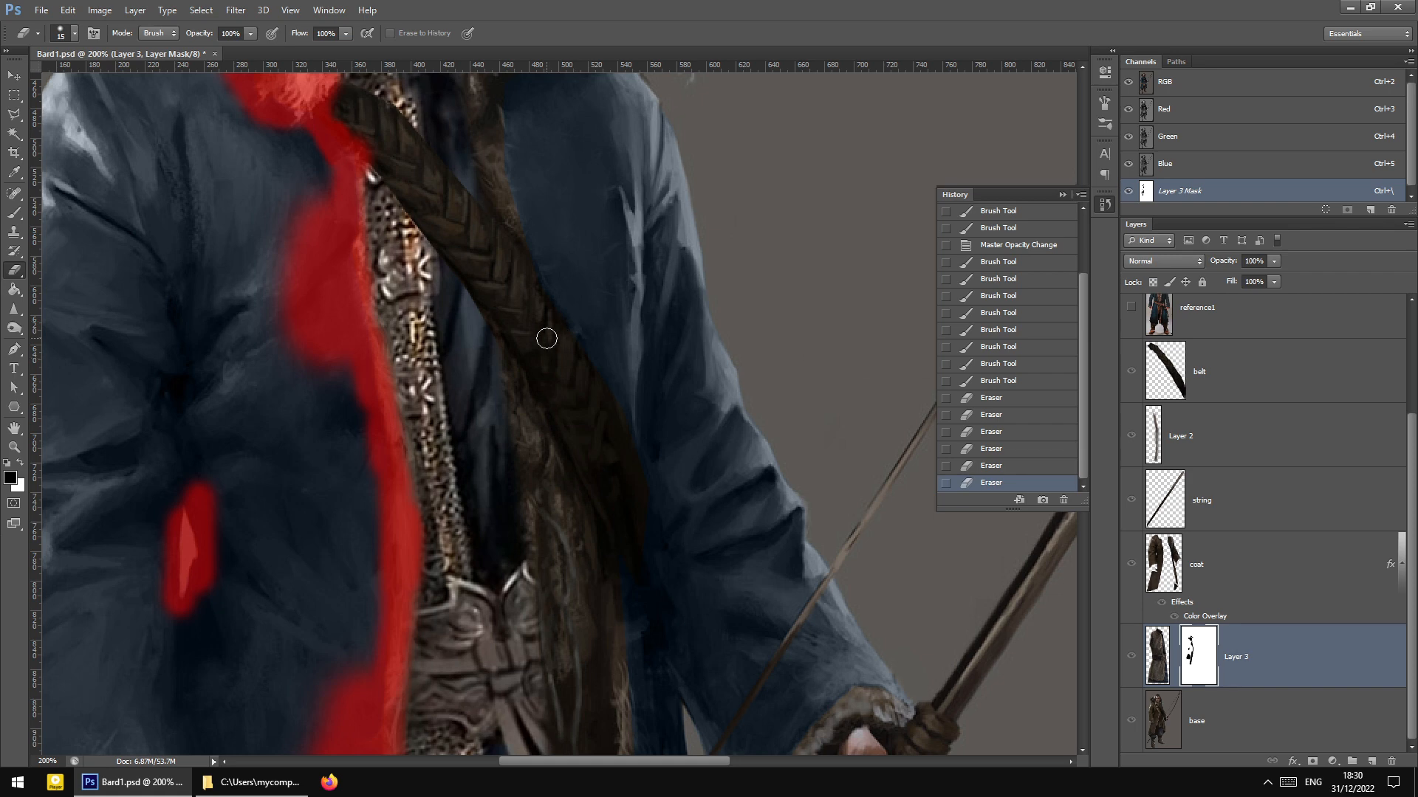
scroll(716, 371, "up", 1)
key("ctrl+minus")
key("ctrl+minus")
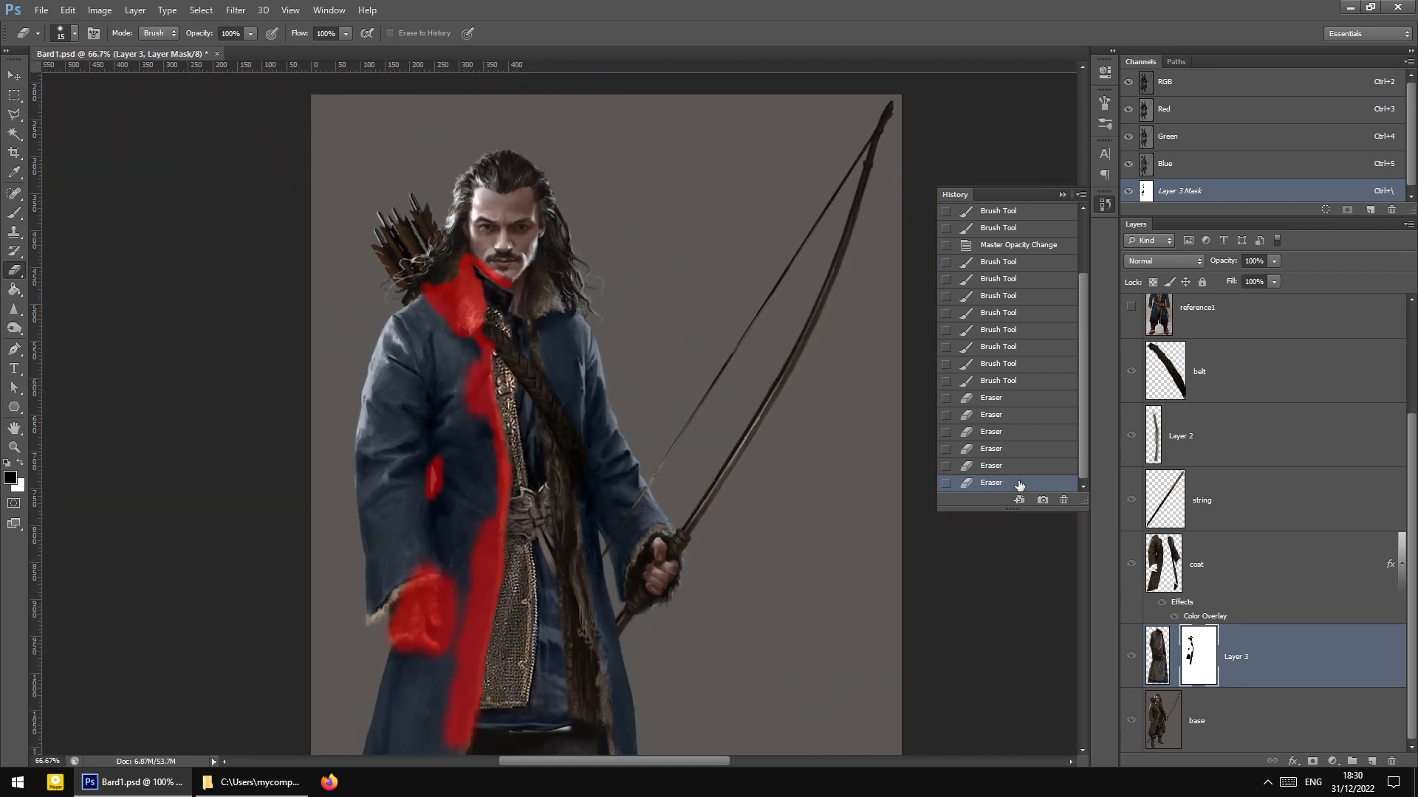
left_click(1158, 675)
scroll(842, 531, "down", 2)
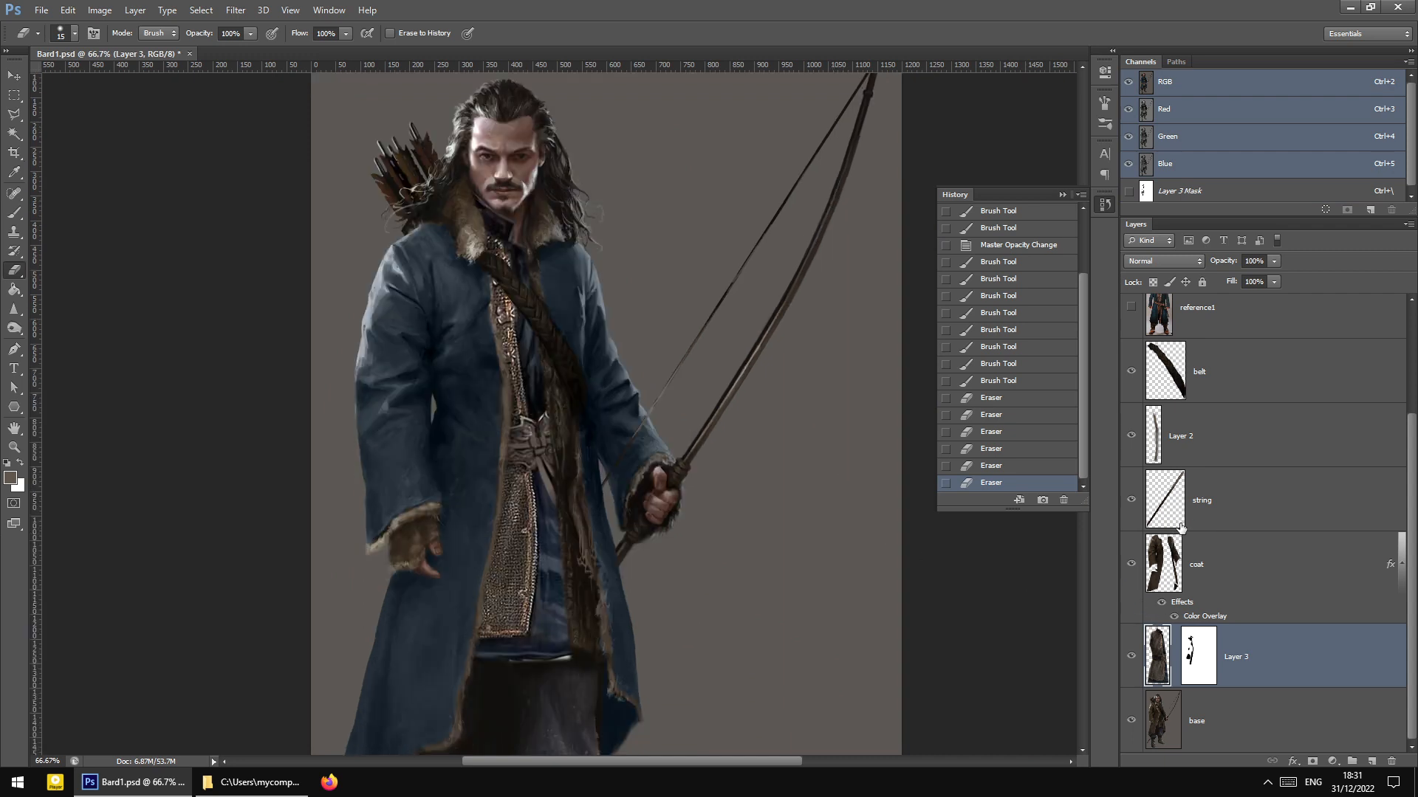
Show the reference2 layer, move it over the archer's figure and collapse the History panel to clear the view of its armour
scroll(1166, 456, "up", 2)
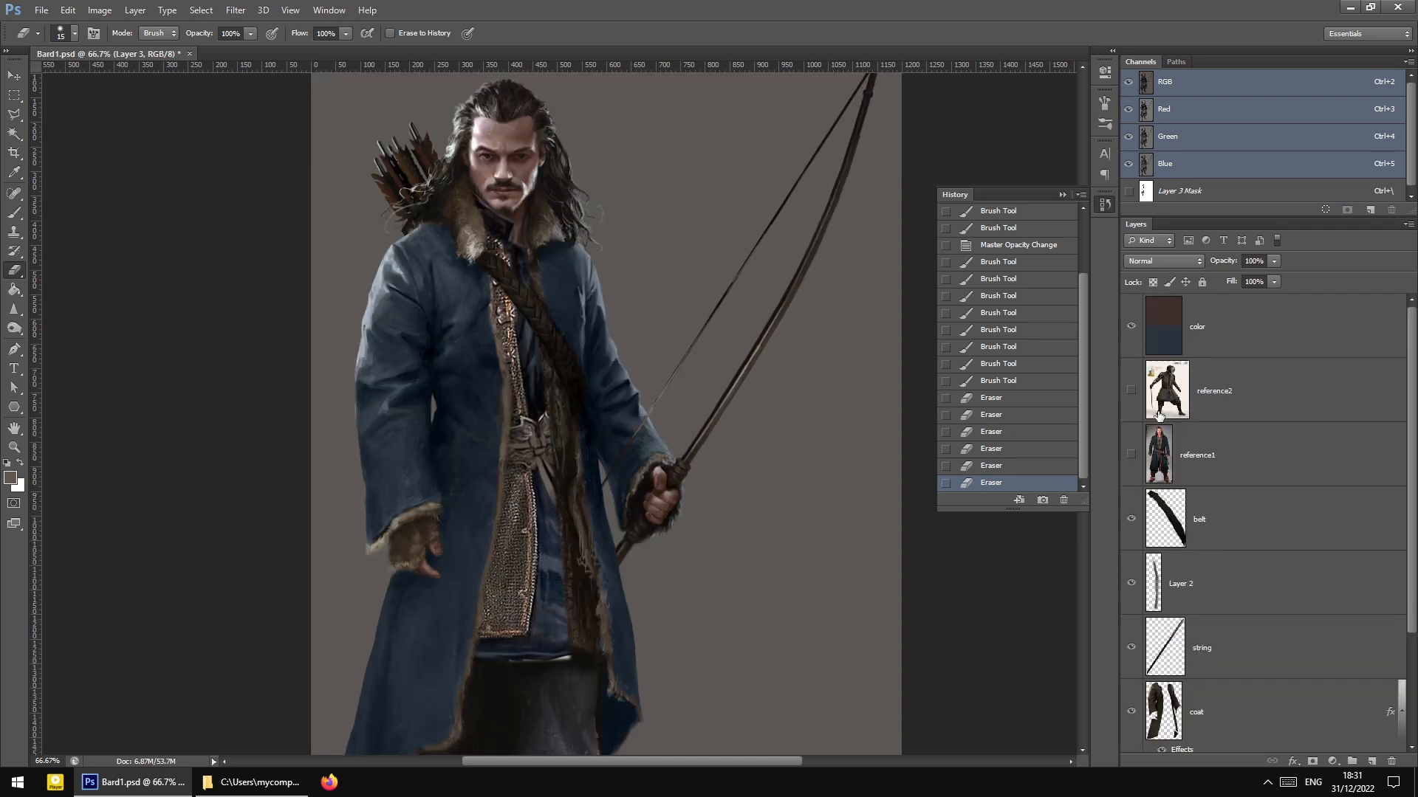
left_click(1159, 414)
left_click(1132, 391)
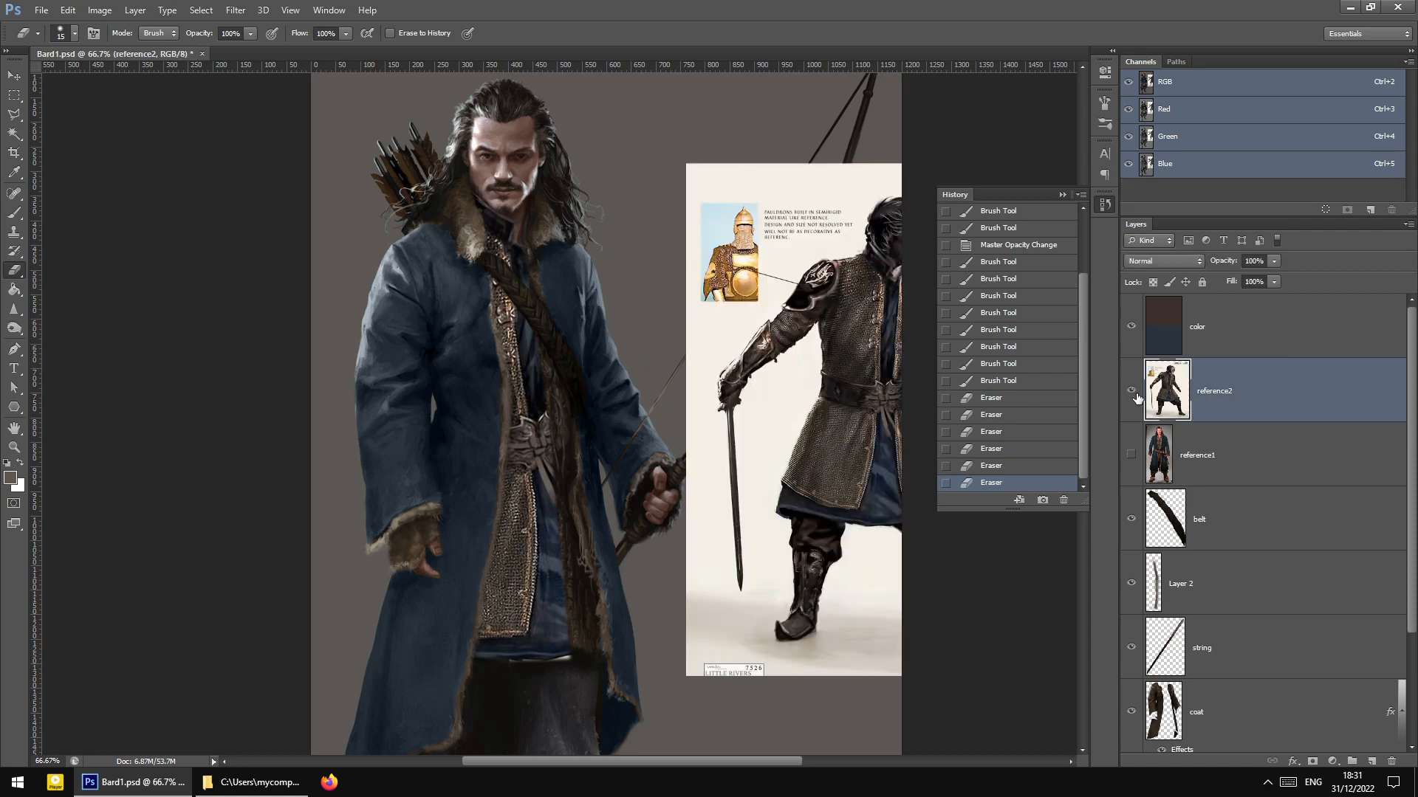
left_click(13, 76)
left_click_drag(727, 366, 507, 364)
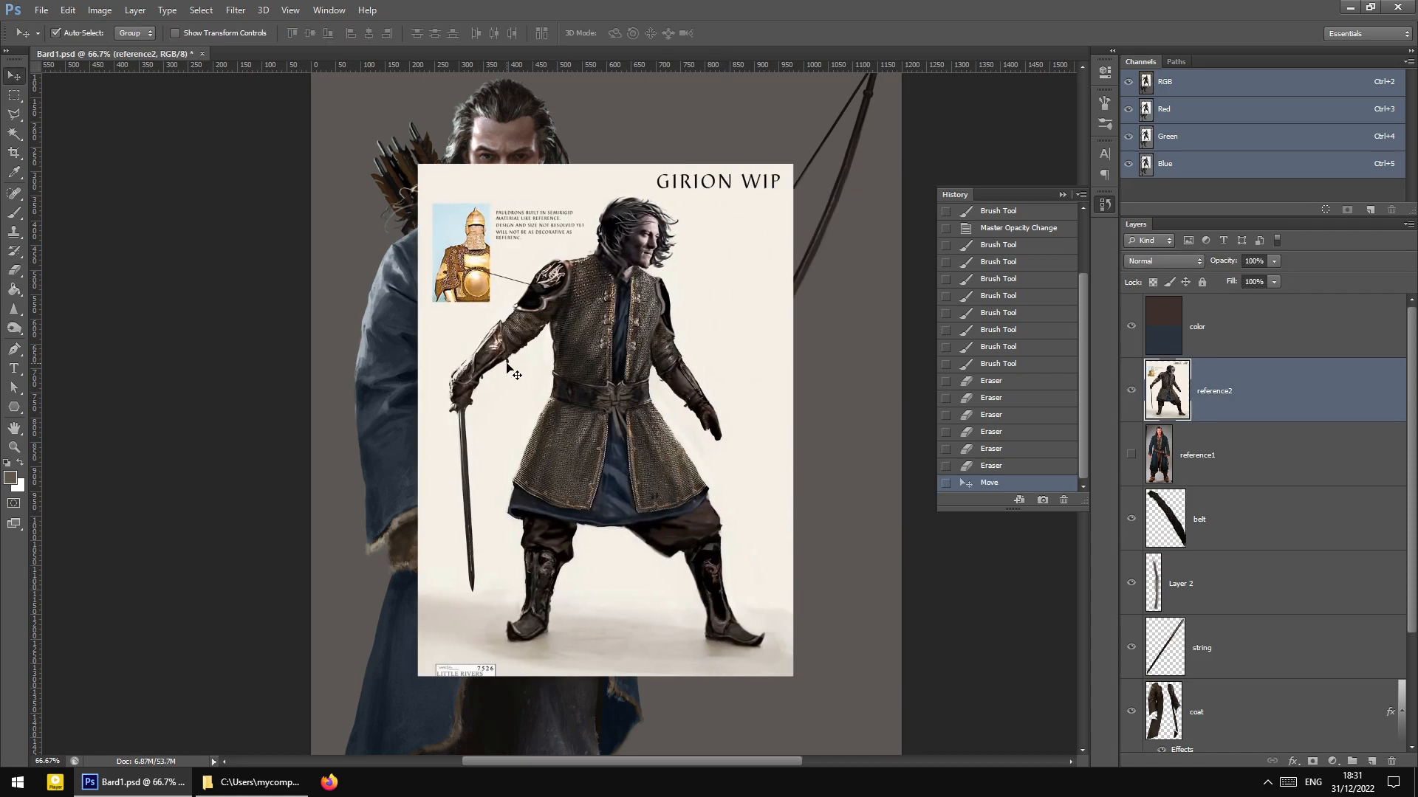
key("ctrl+plus")
key("ctrl+plus")
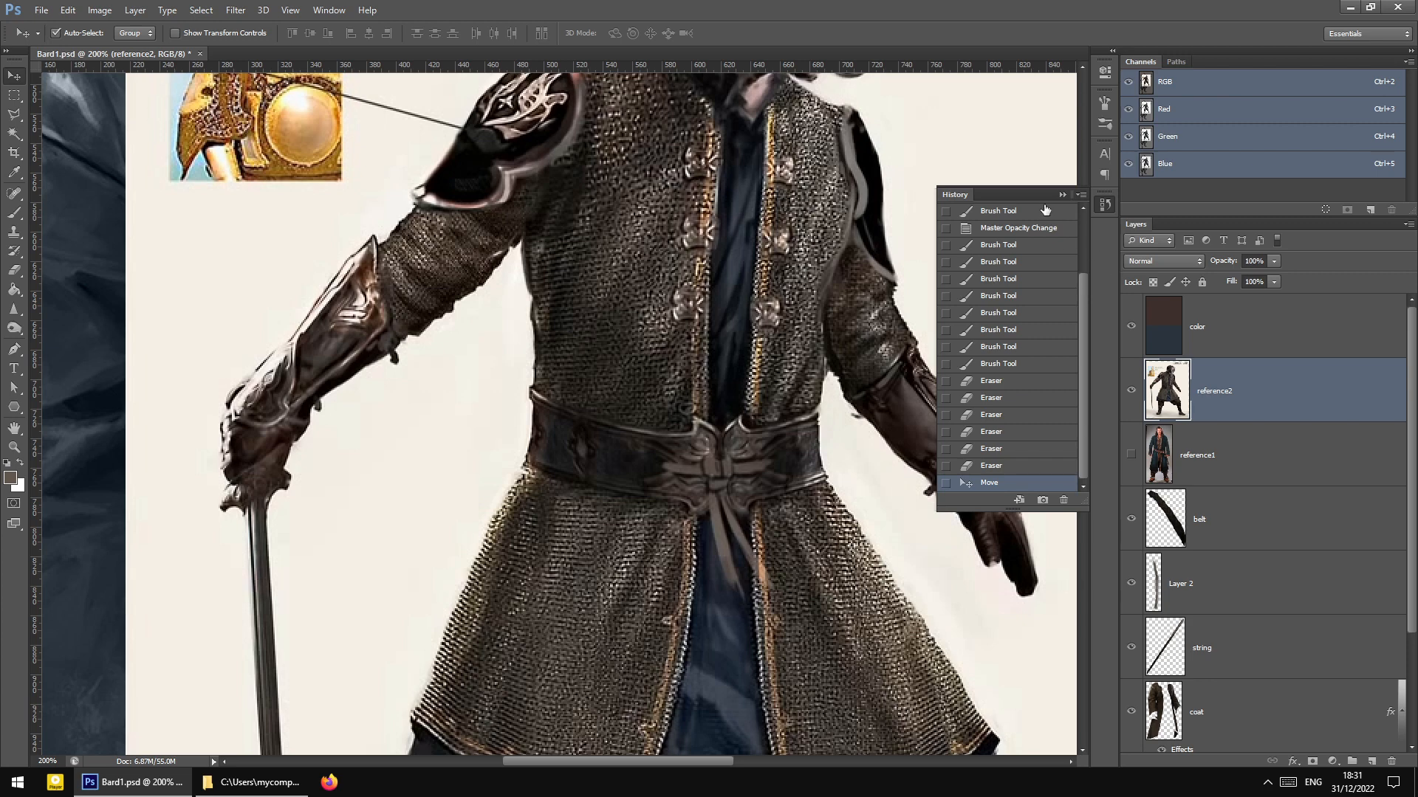
left_click(1063, 195)
left_click_drag(839, 259, 810, 331)
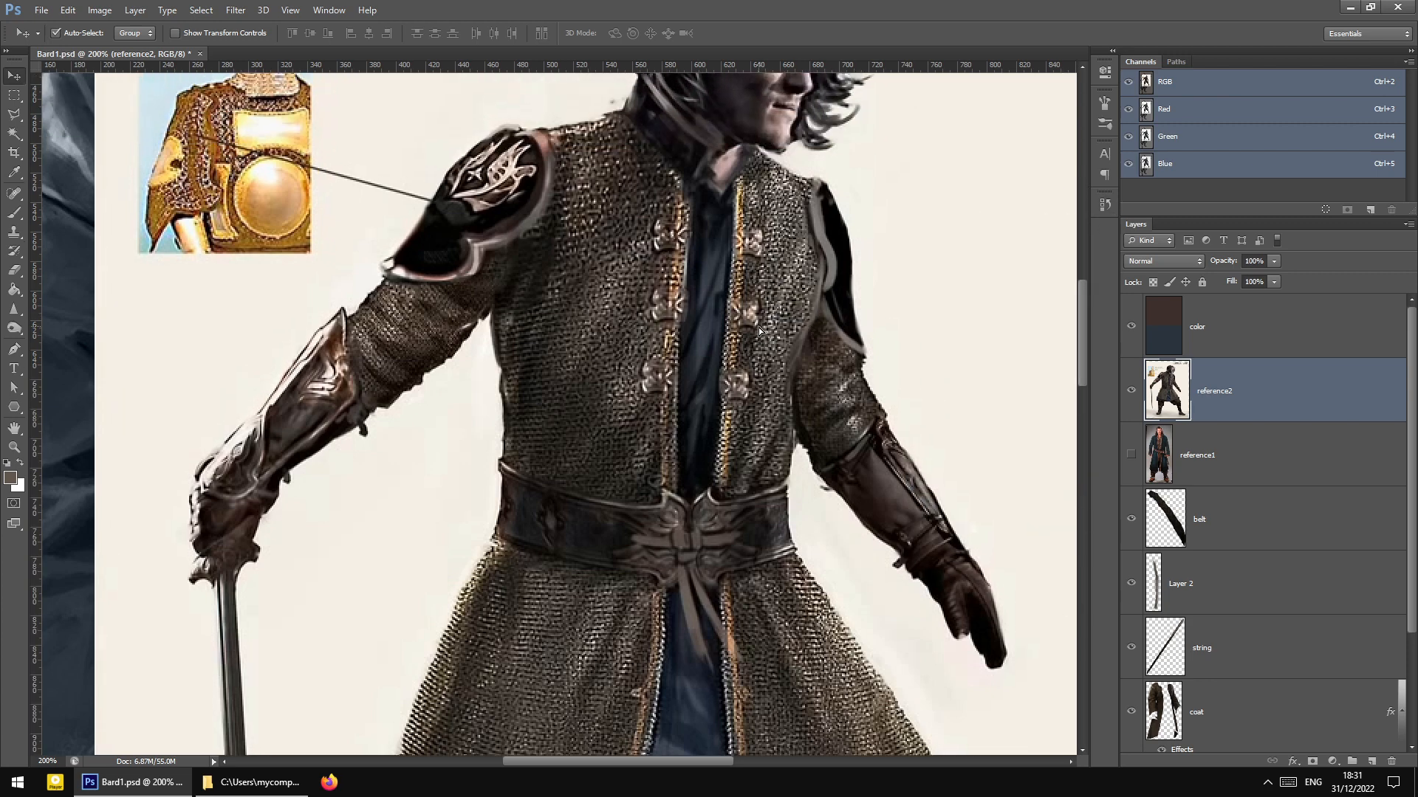
With the Polygonal Lasso, select reference2's right-hand chainmail half and the blue cloth beside it, from the collar to the tunic hem
left_click(13, 114)
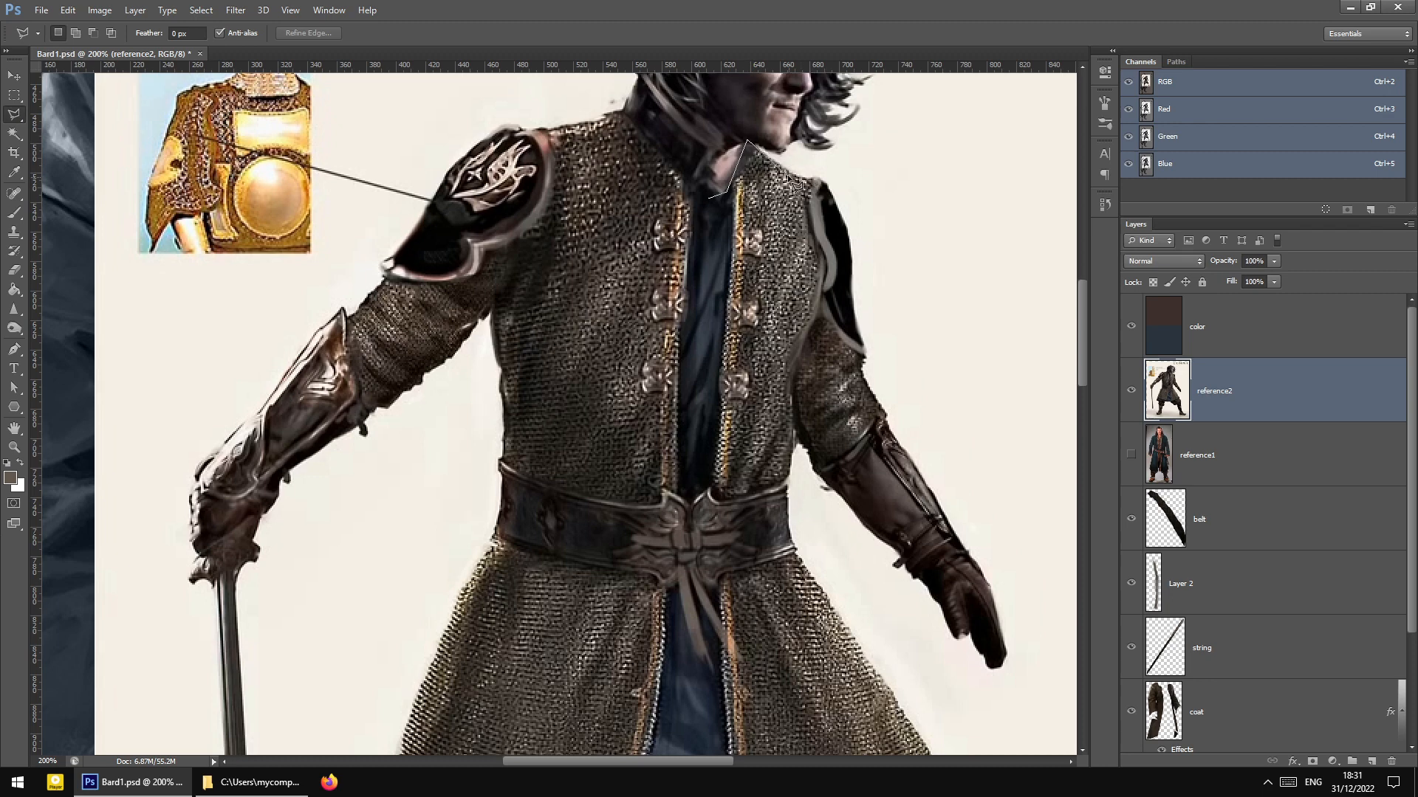
left_click(810, 189)
left_click(823, 259)
left_click(797, 373)
mouse_move(854, 772)
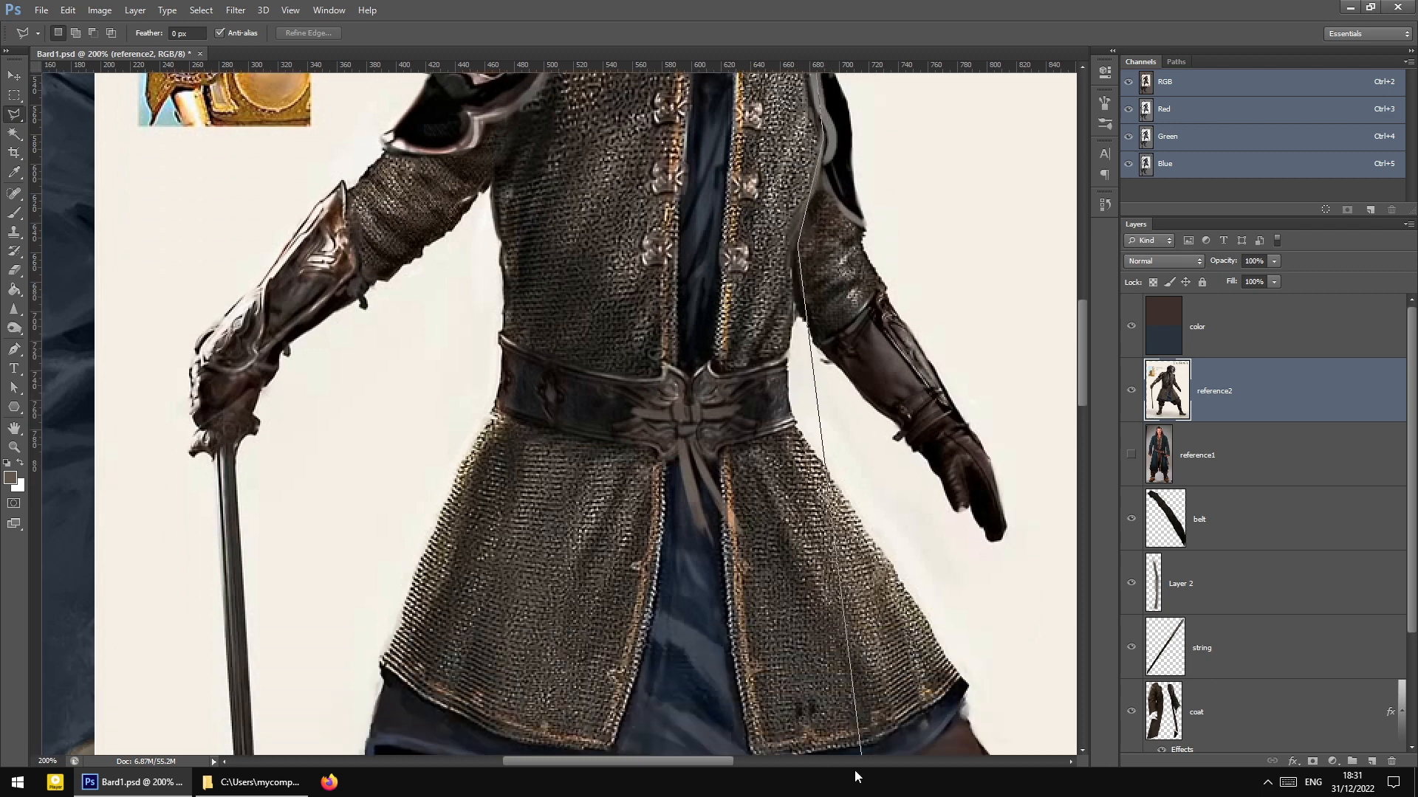
left_click(787, 363)
mouse_move(898, 777)
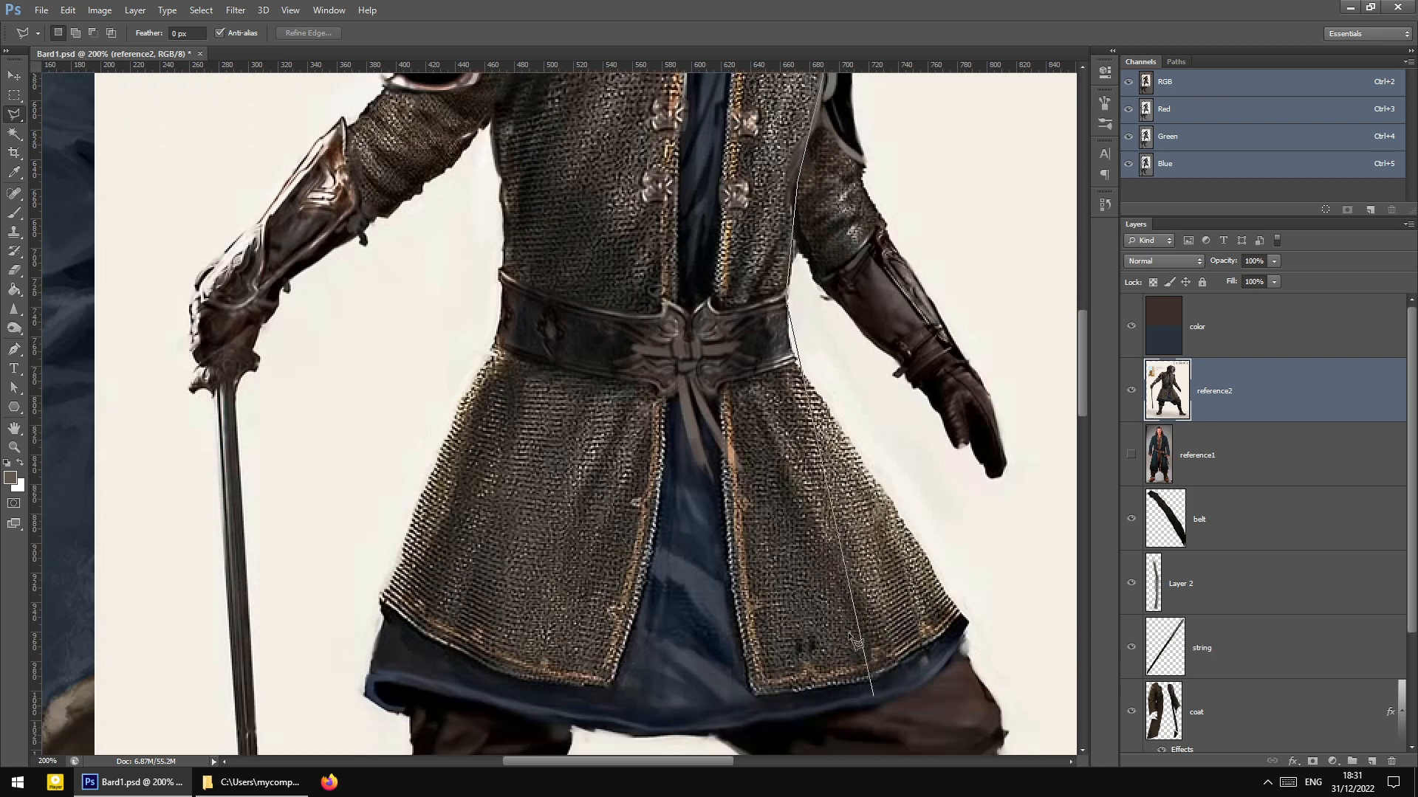
left_click(802, 373)
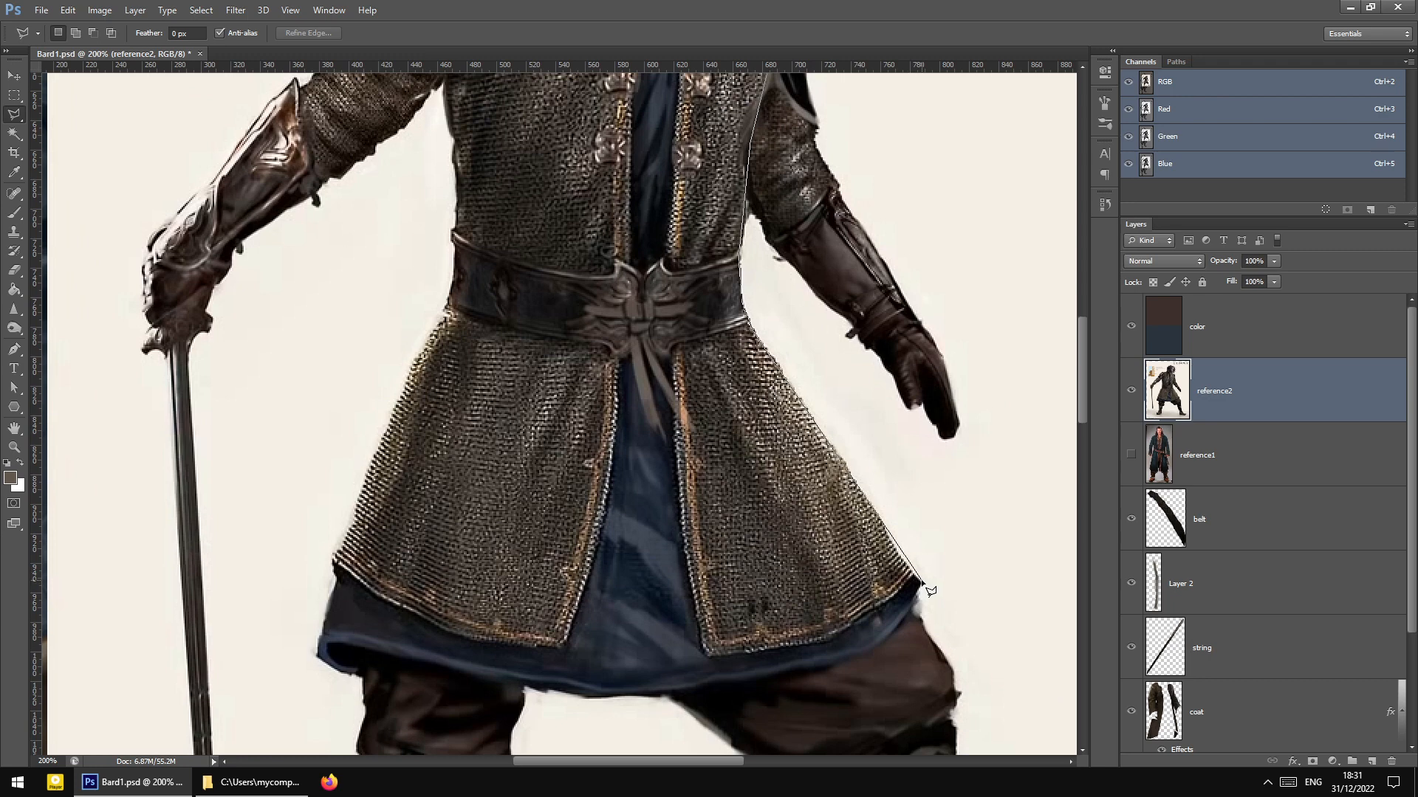
left_click(919, 584)
left_click(879, 649)
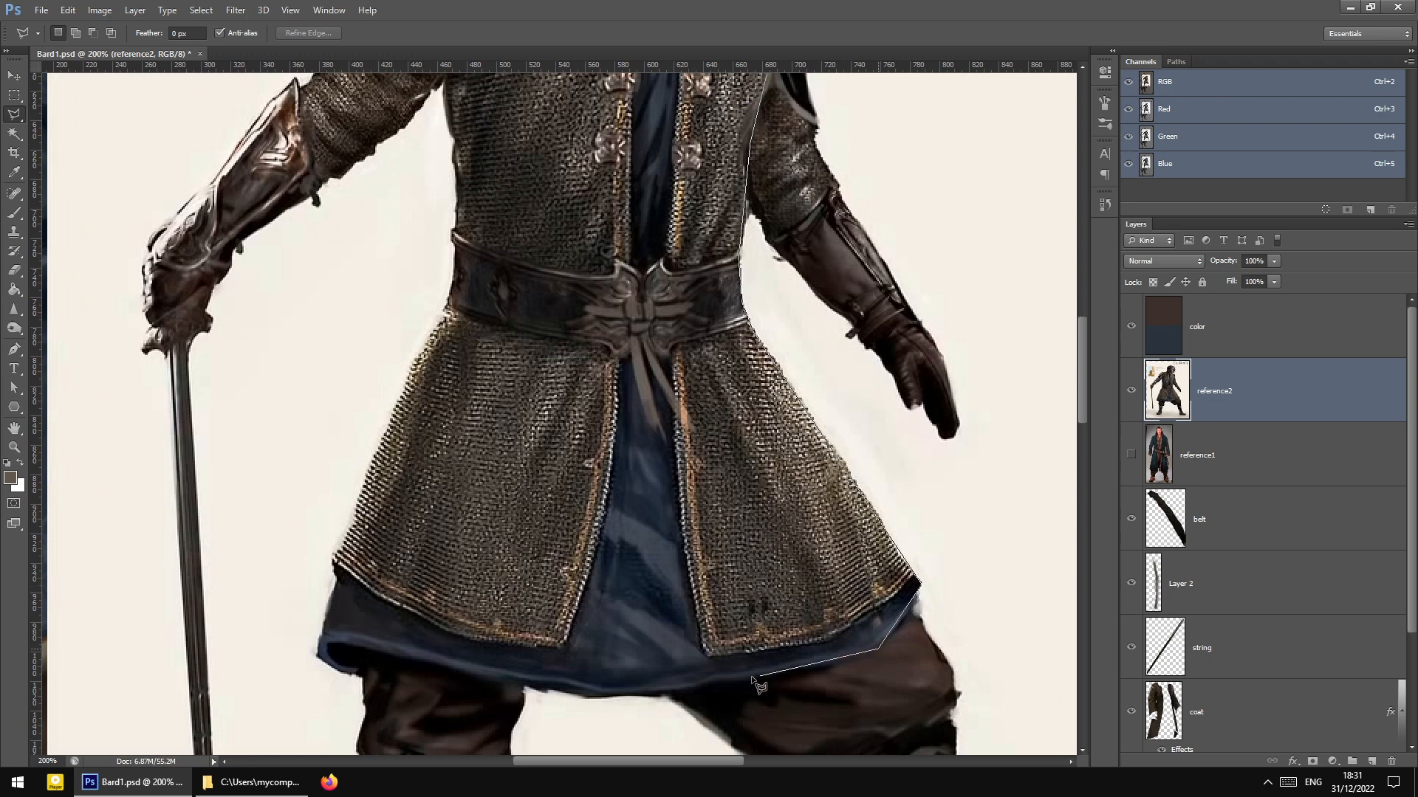
left_click(583, 692)
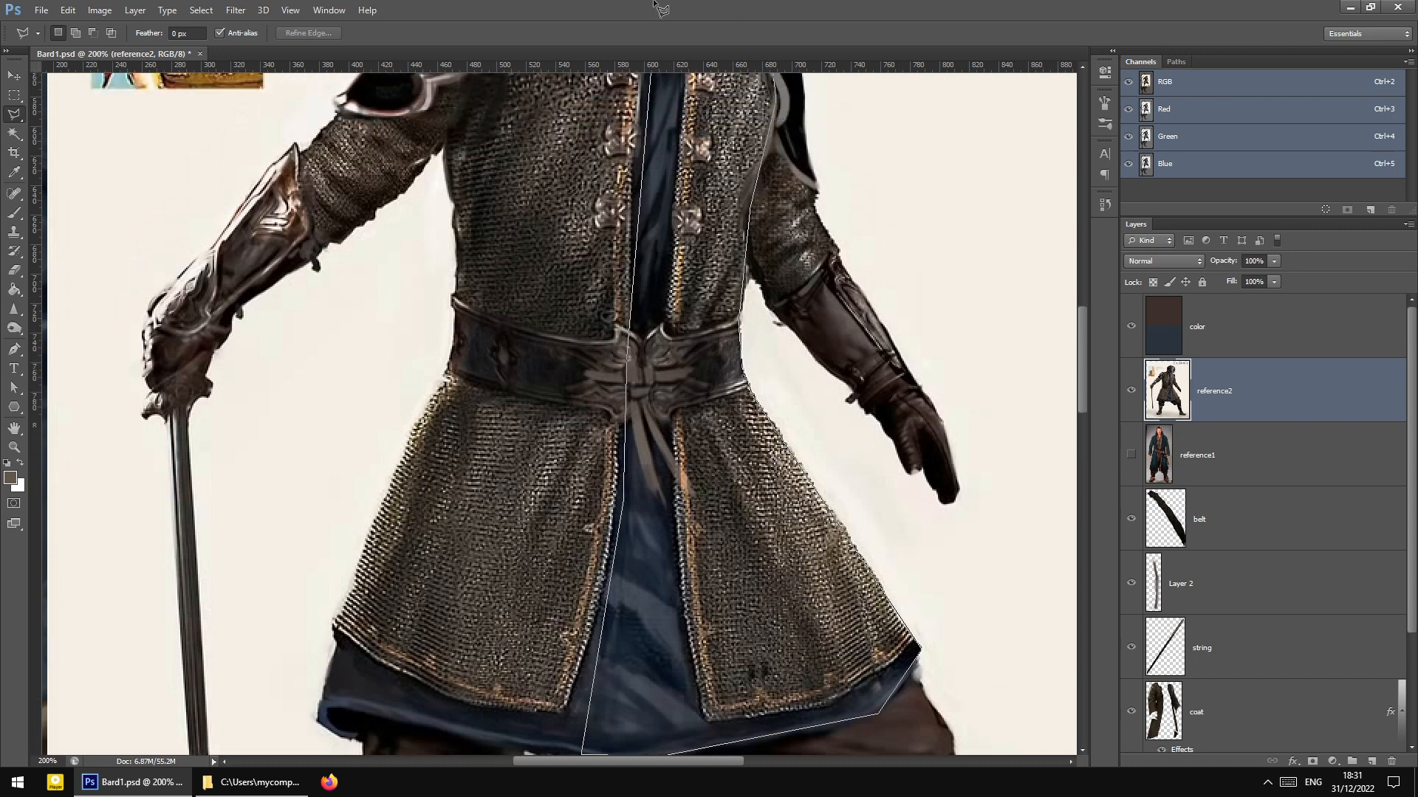
left_click(648, 139)
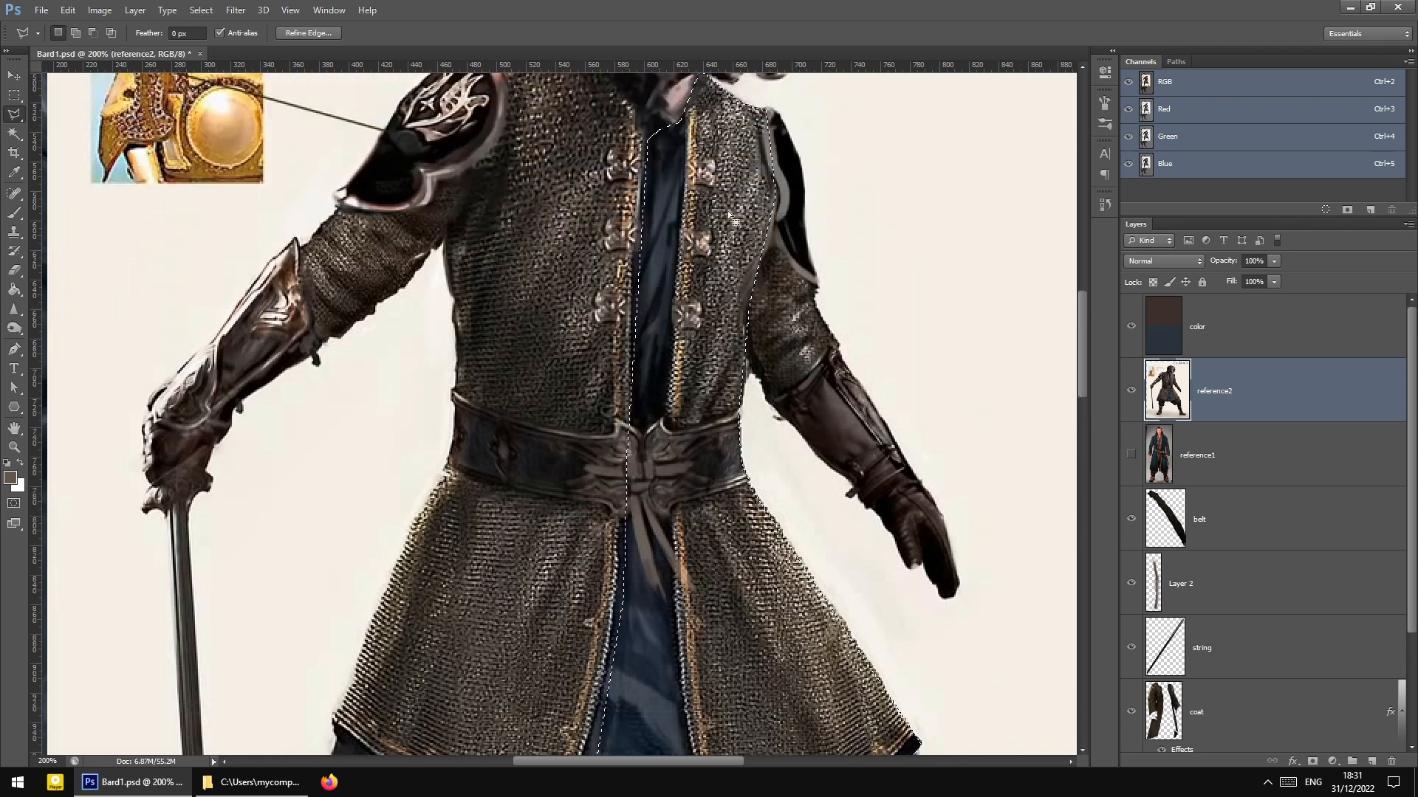
Feather the armour selection, accepting the suggested radius
right_click(728, 214)
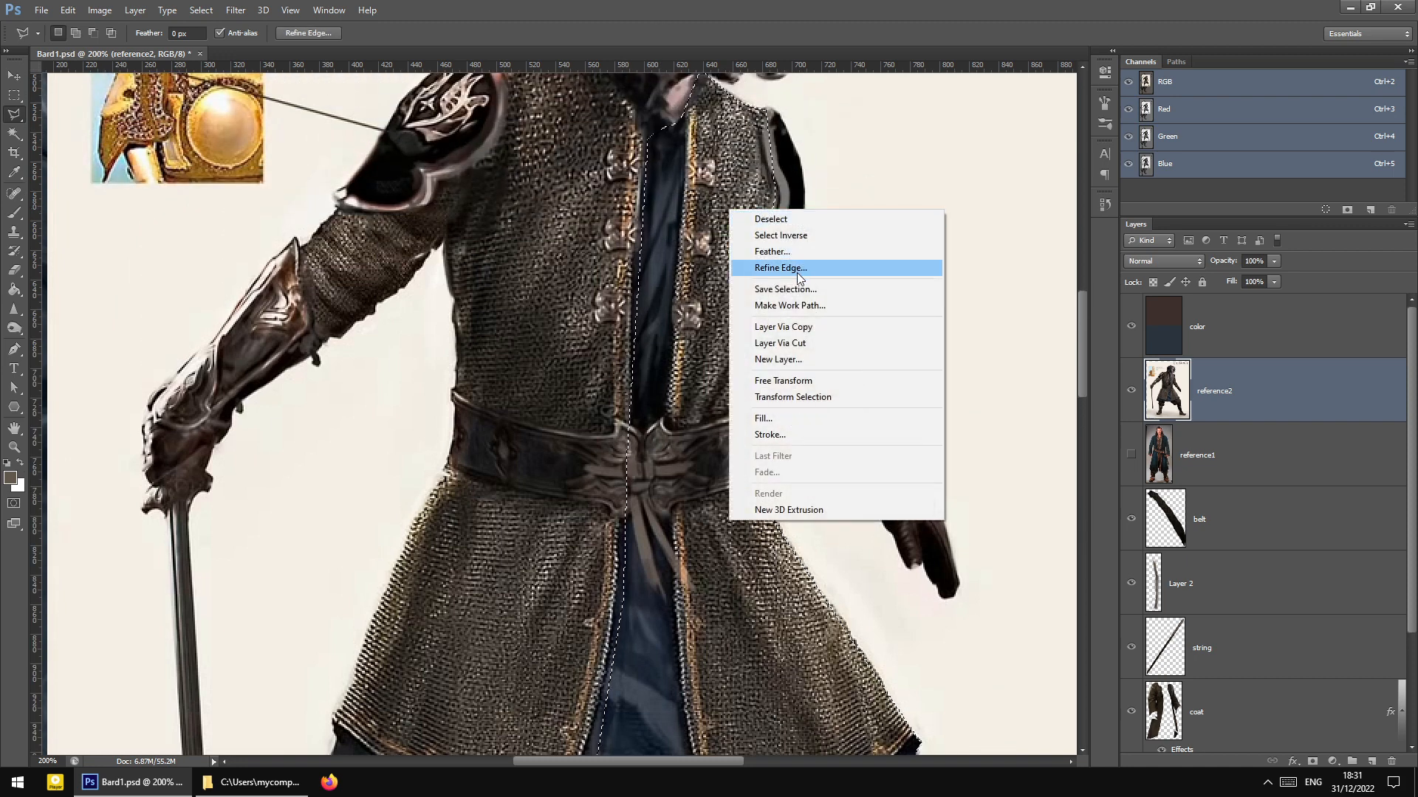
left_click(772, 251)
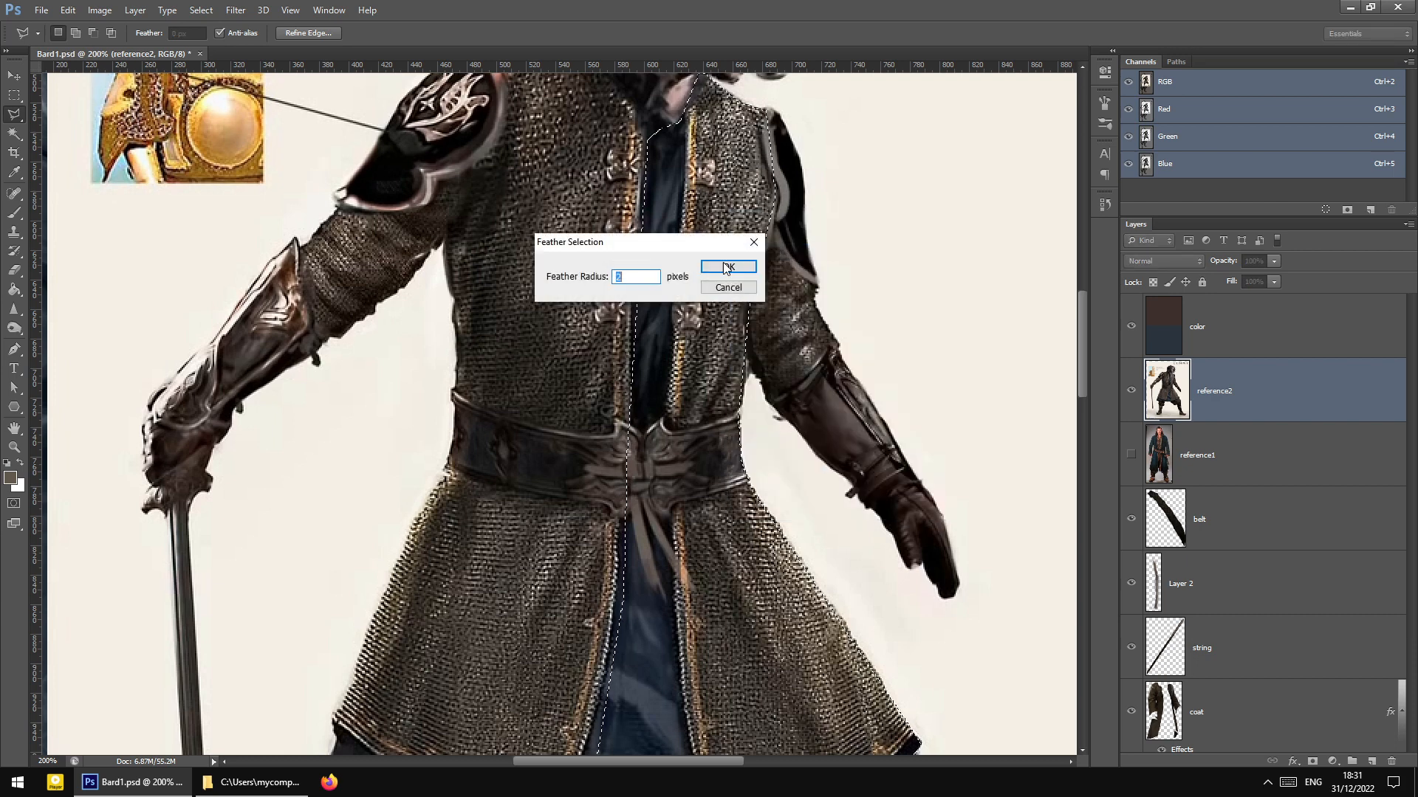
left_click(726, 266)
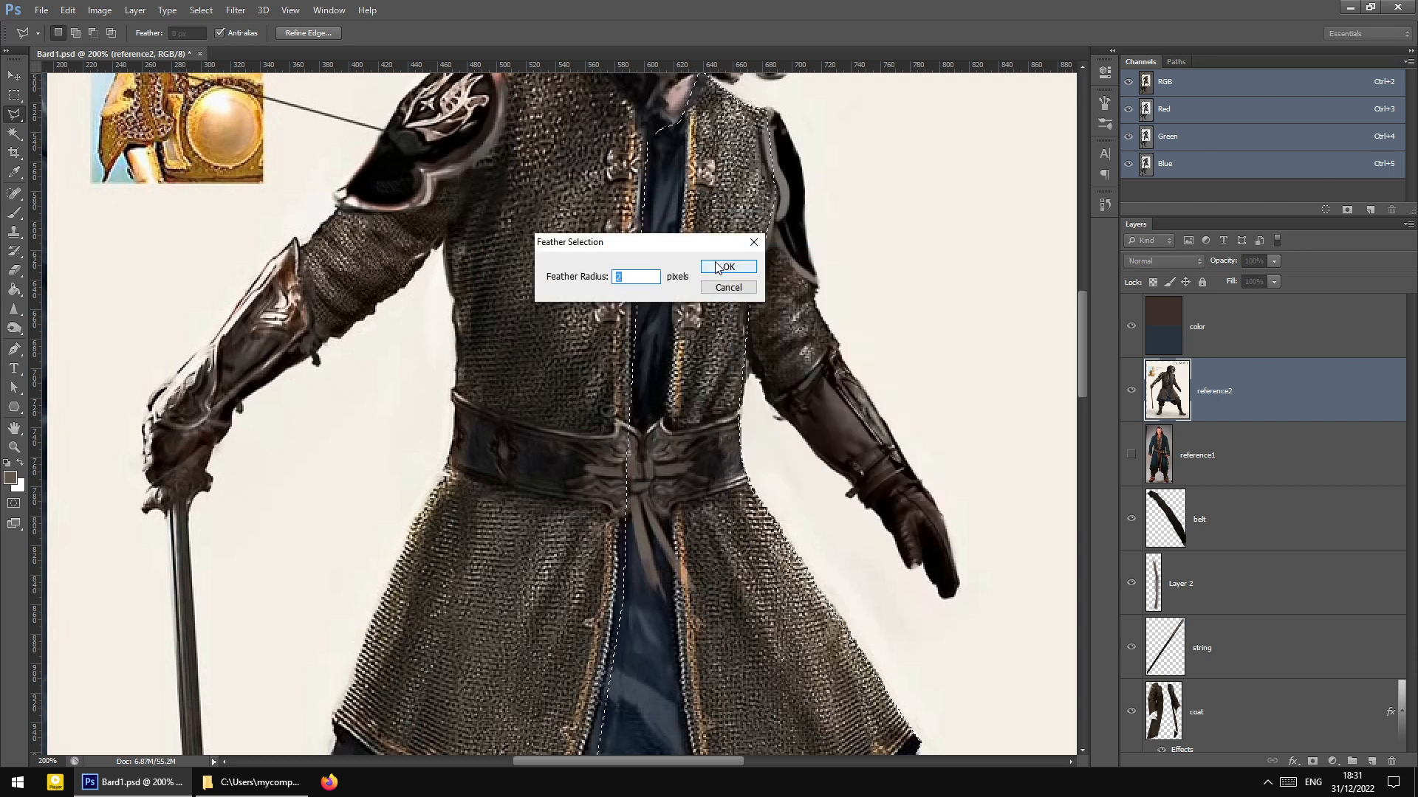
Copy the selected chainmail half to a new layer and hide the reference2 layer
right_click(742, 330)
left_click(842, 443)
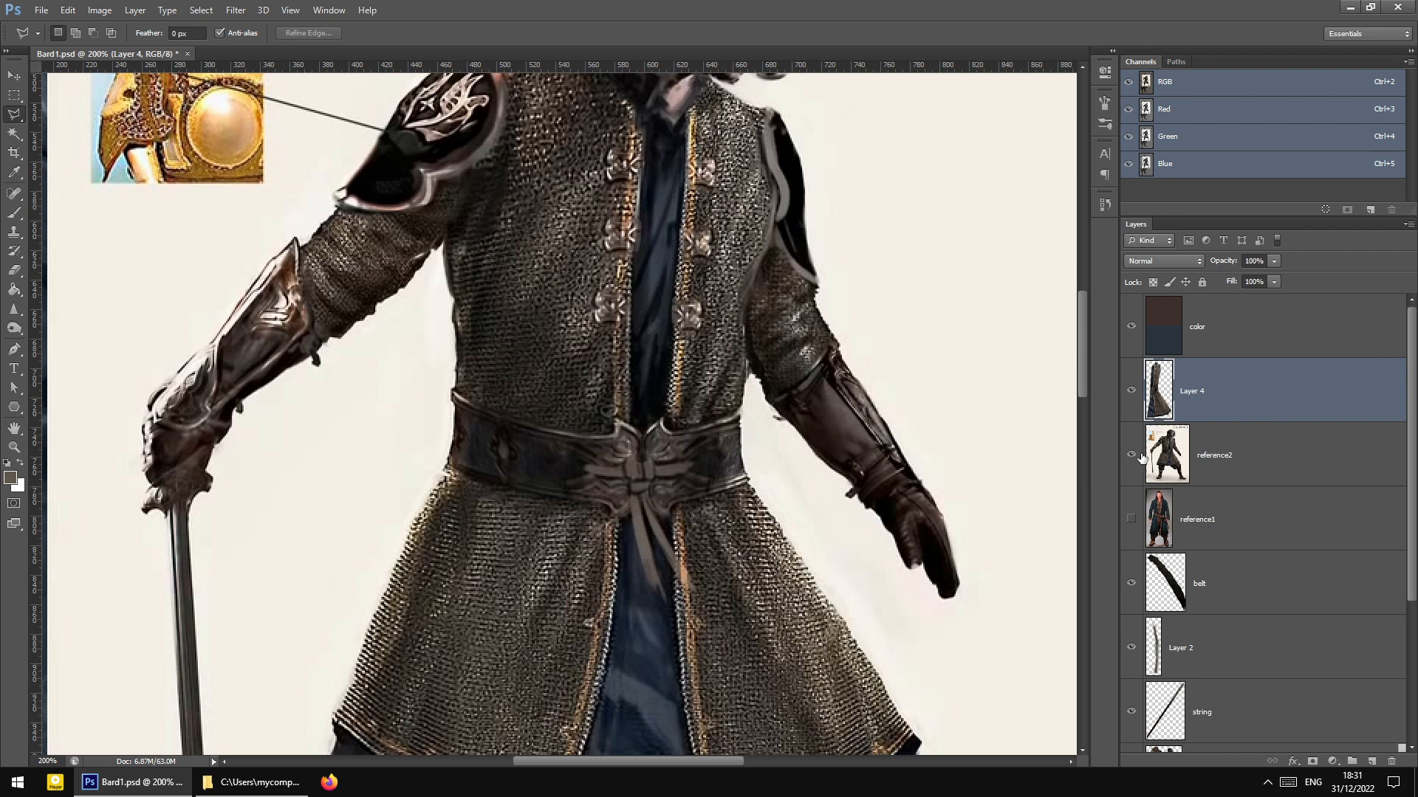
left_click(1131, 455)
Reorder Layer 4 in the layer stack so it sits between the coat layer and Layer 3
scroll(1255, 517, "down", 3)
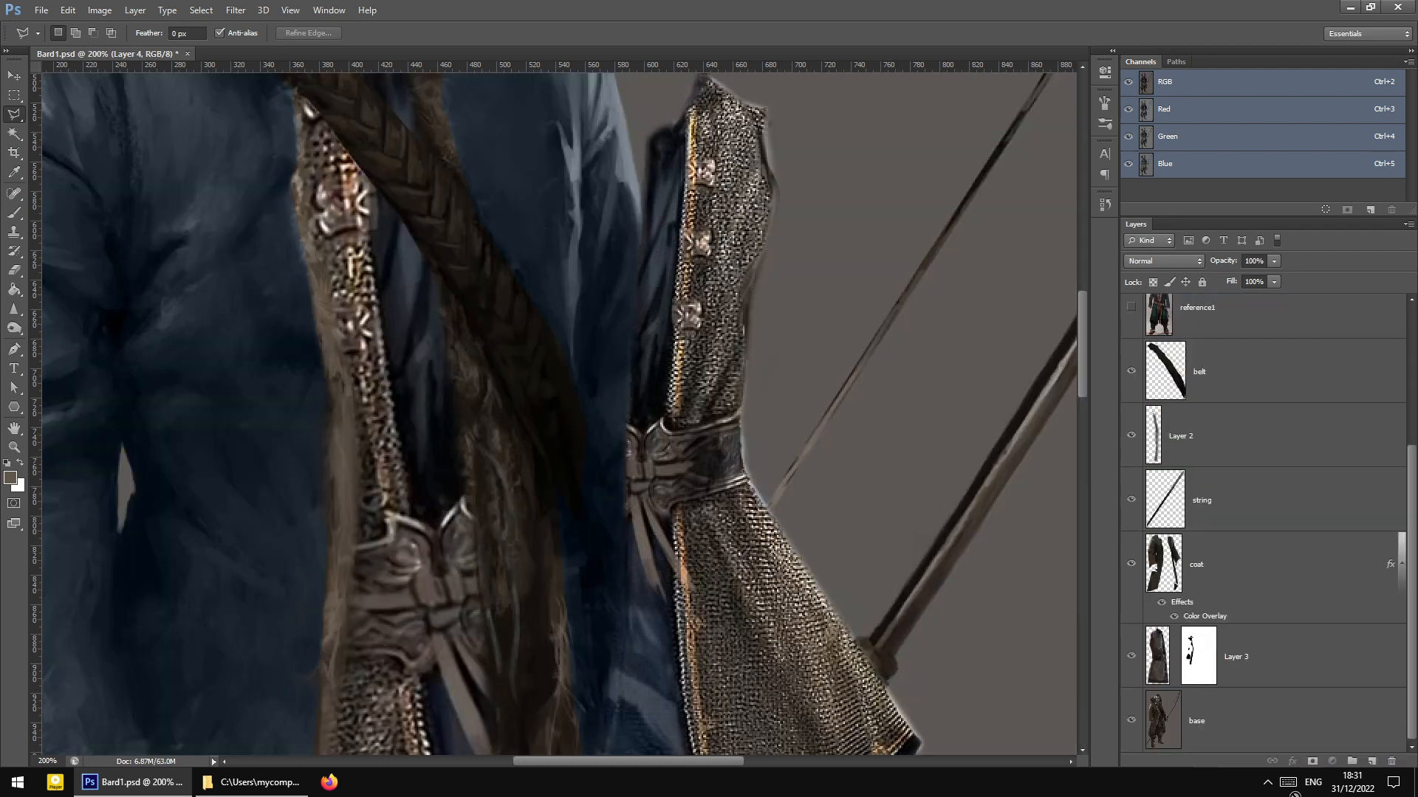
left_click_drag(1294, 794, 1260, 690)
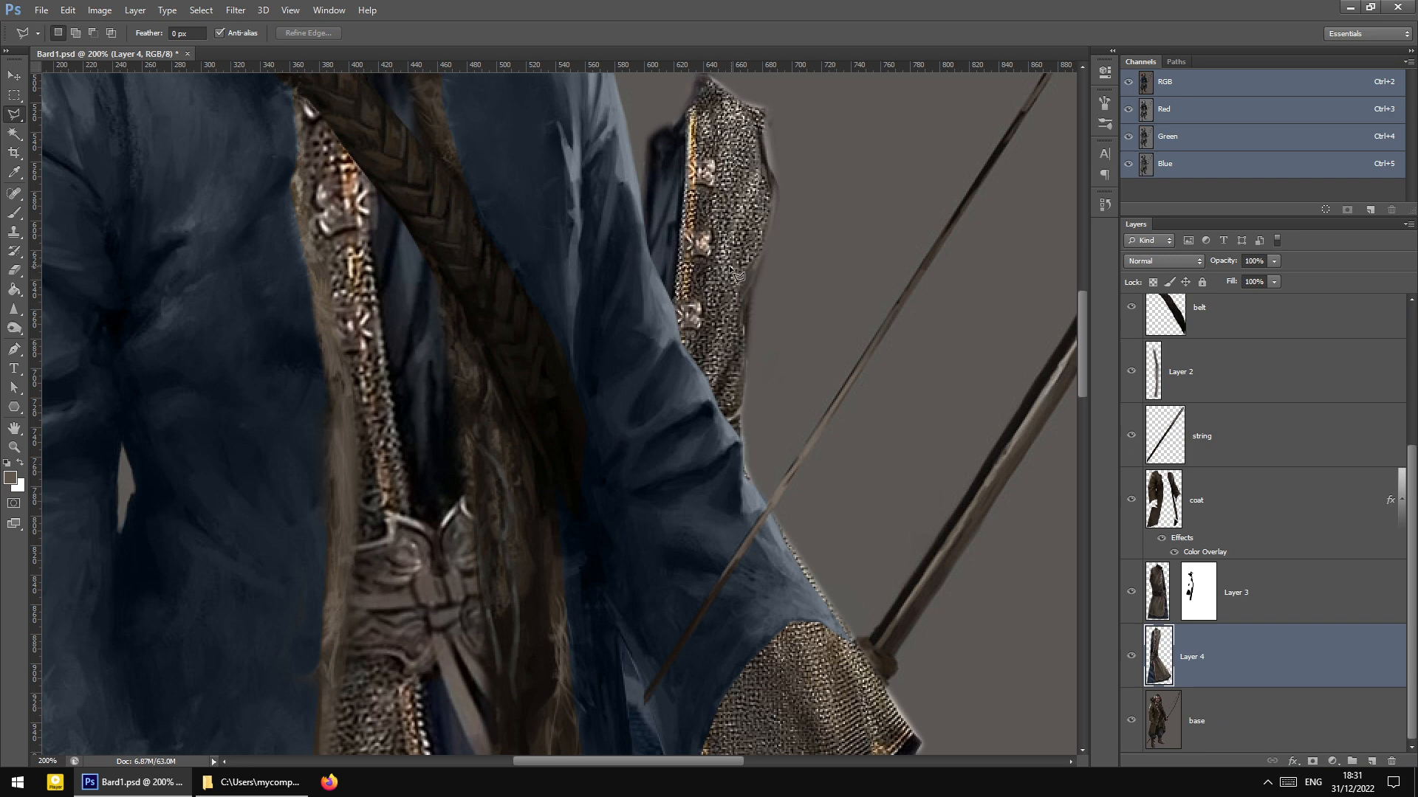
left_click(690, 266)
left_click_drag(1247, 667, 1256, 576)
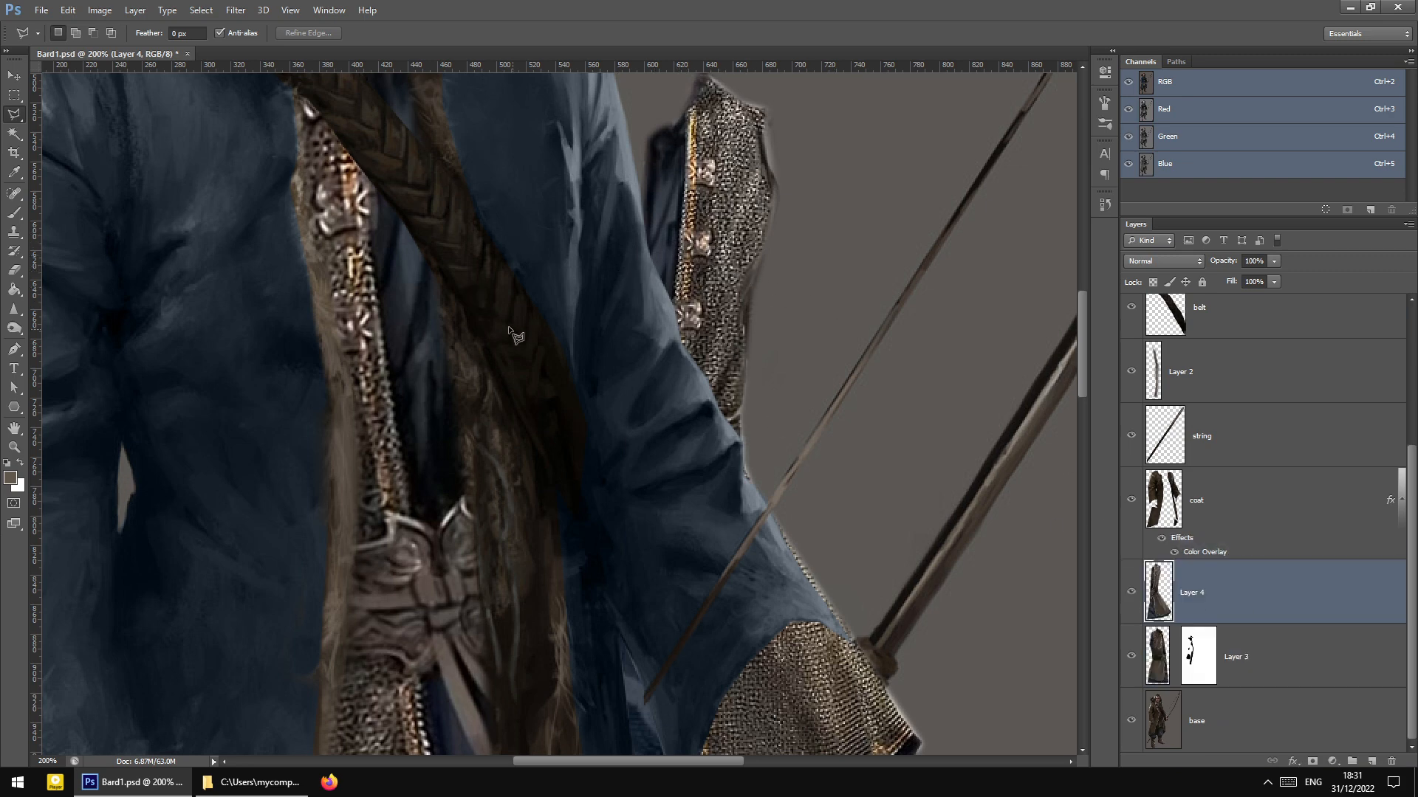
Move Layer 4's chainmail half across into the coat opening, beside the armour half already there
left_click(13, 76)
left_click_drag(722, 220, 456, 194)
scroll(481, 249, "up", 3)
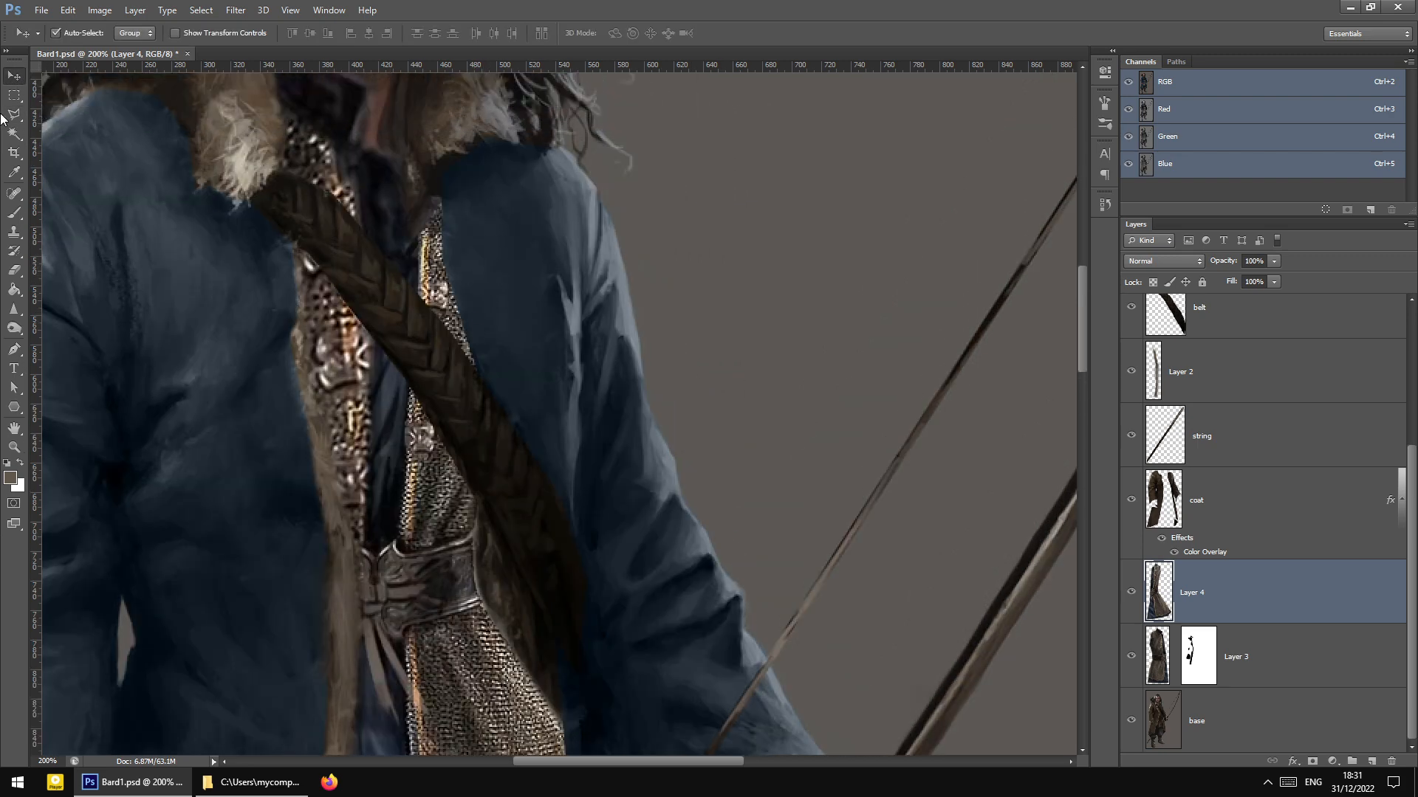
Free-transform Layer 4, shifting the chainmail slightly up towards the collar and enlarging it proportionally to reach further down the coat opening
left_click(14, 95)
right_click(456, 439)
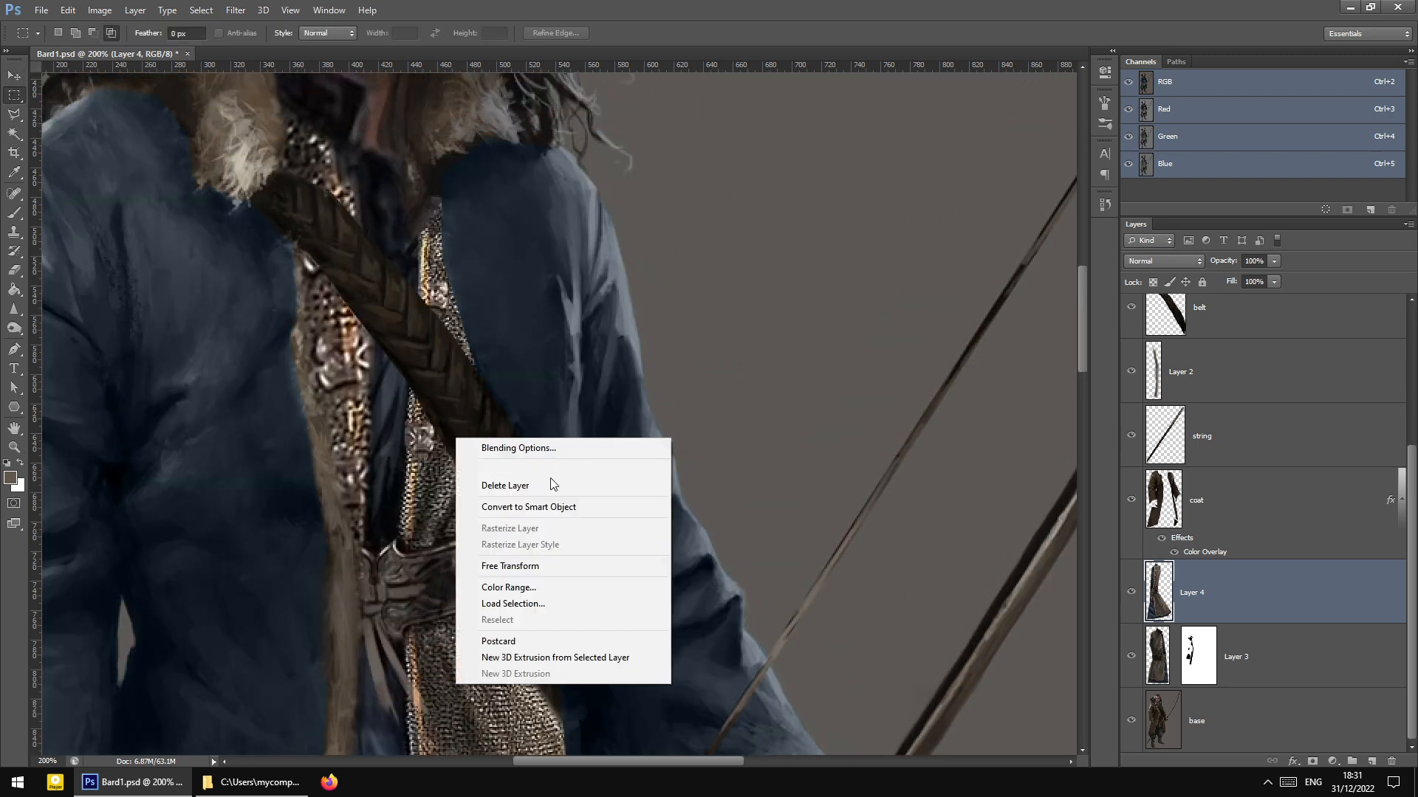
left_click(510, 567)
left_click_drag(449, 496, 414, 465)
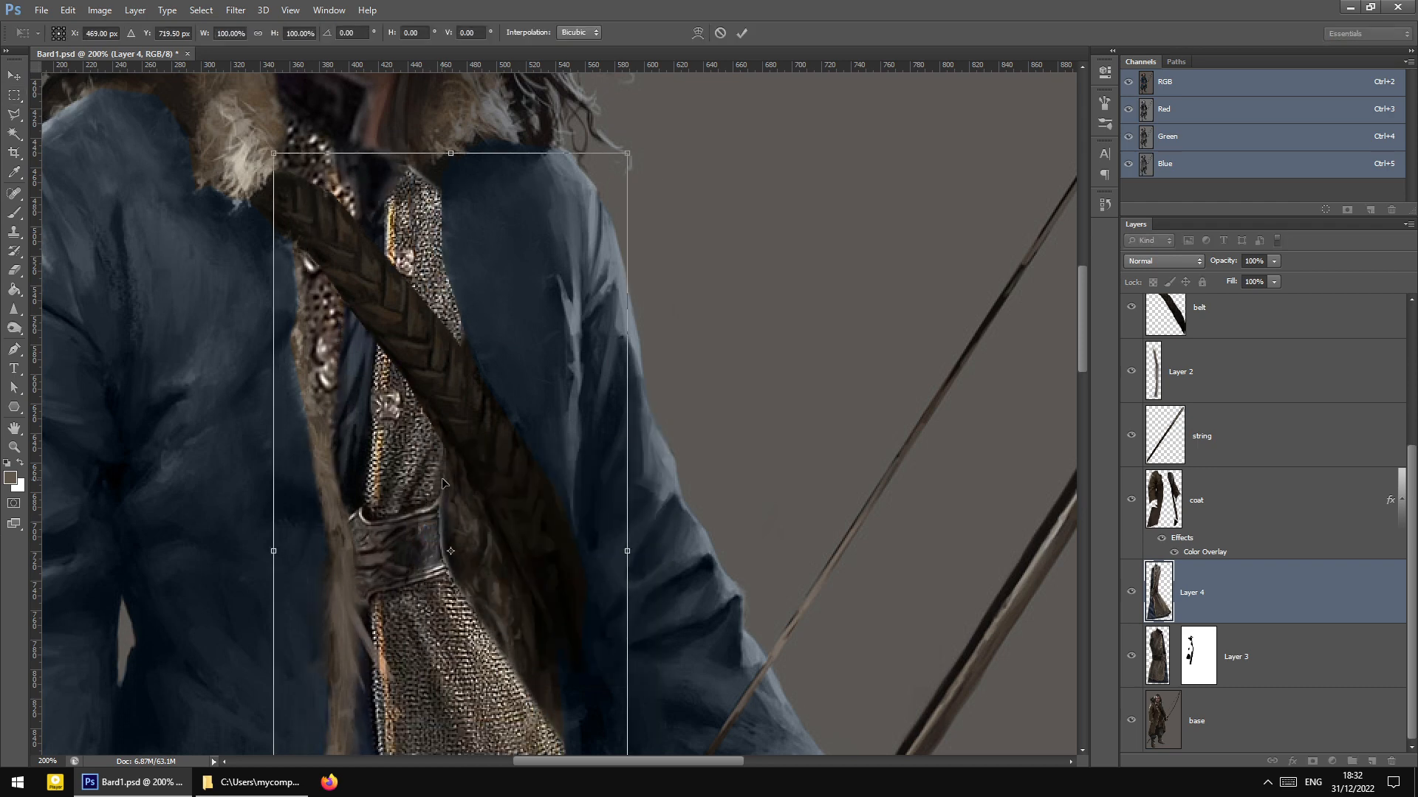
key("ctrl+minus")
left_click_drag(536, 346, 531, 339)
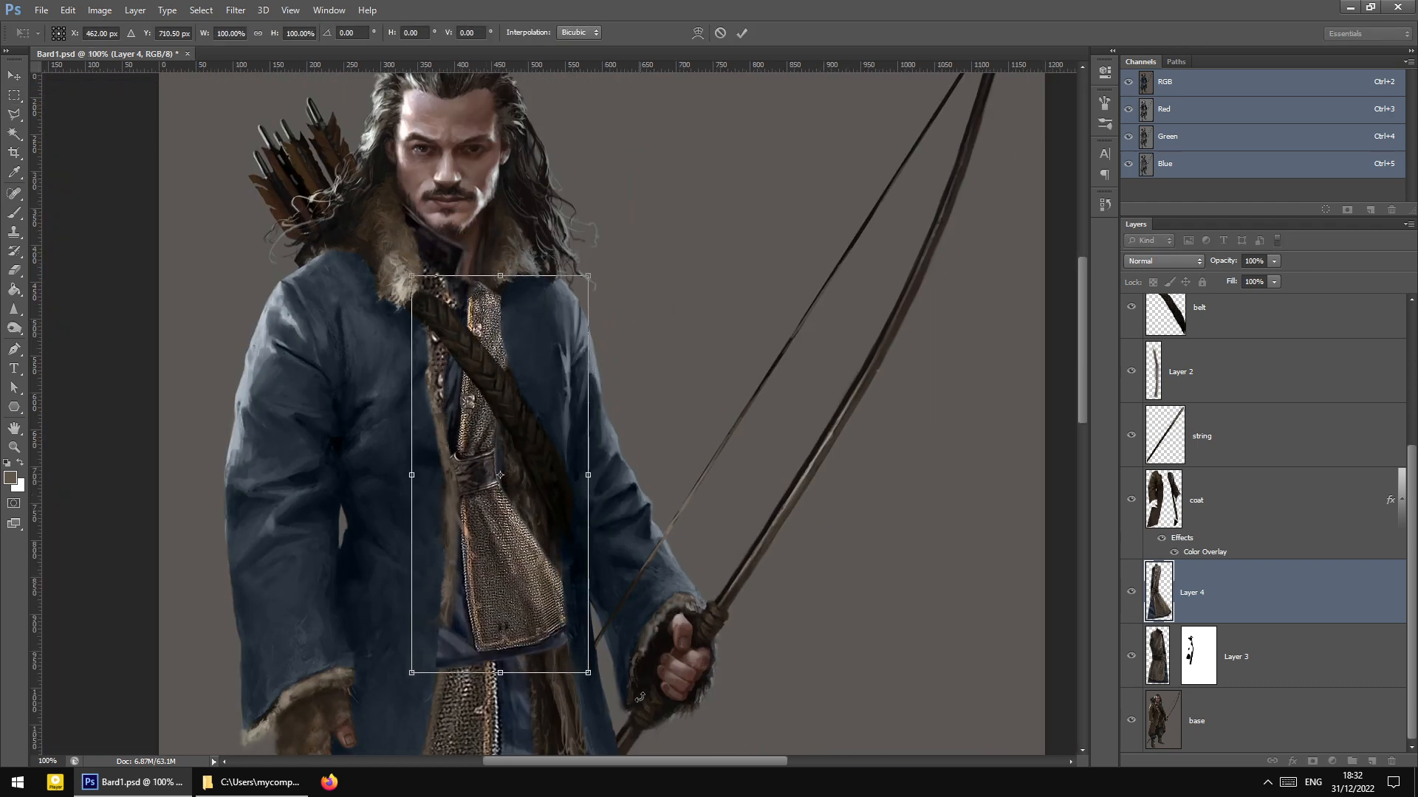
left_click_drag(588, 676, 720, 749)
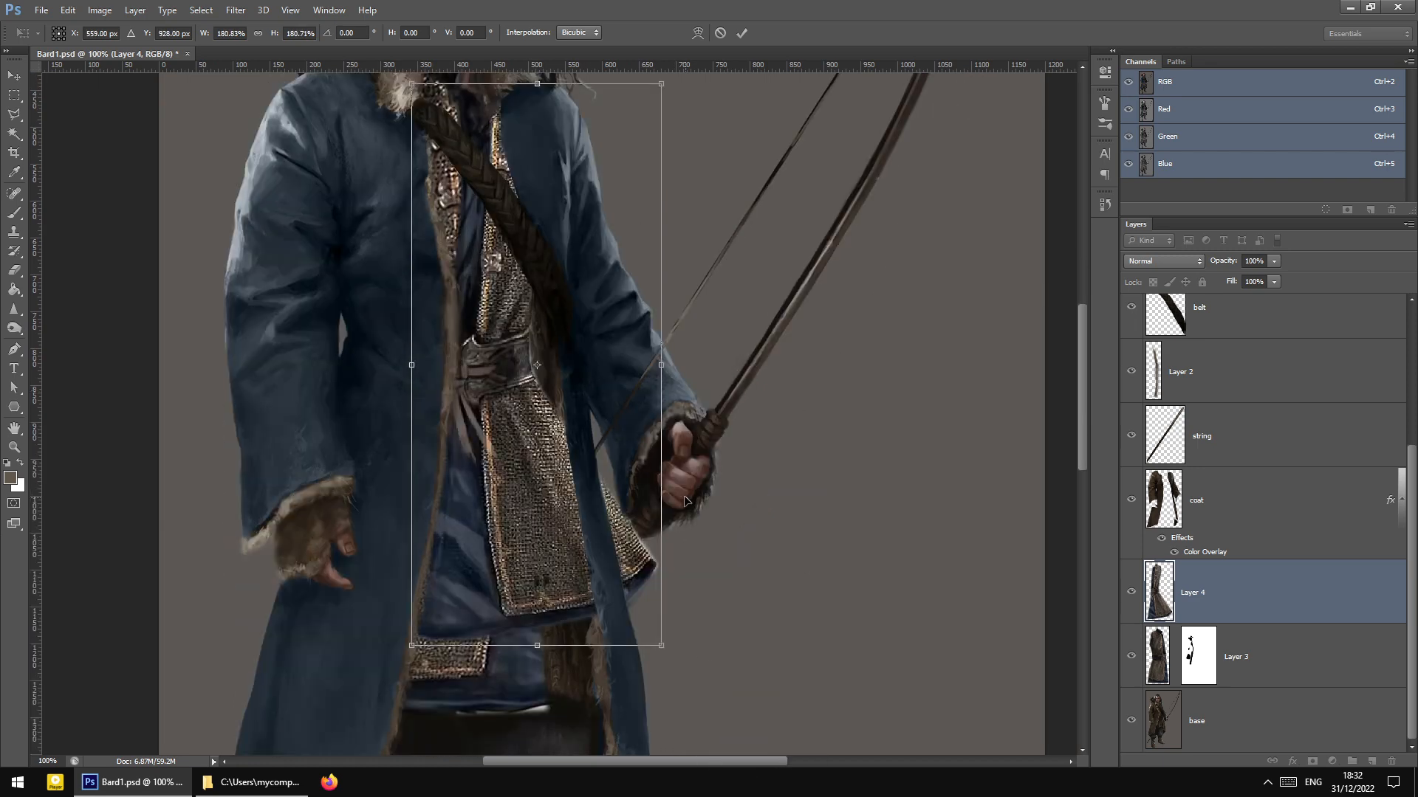
Try to stretch the chainmail tunic on Layer 4 to 166.67% width and 175.14% height and position it under the coat
left_click_drag(607, 581, 618, 513)
key("shift+Down")
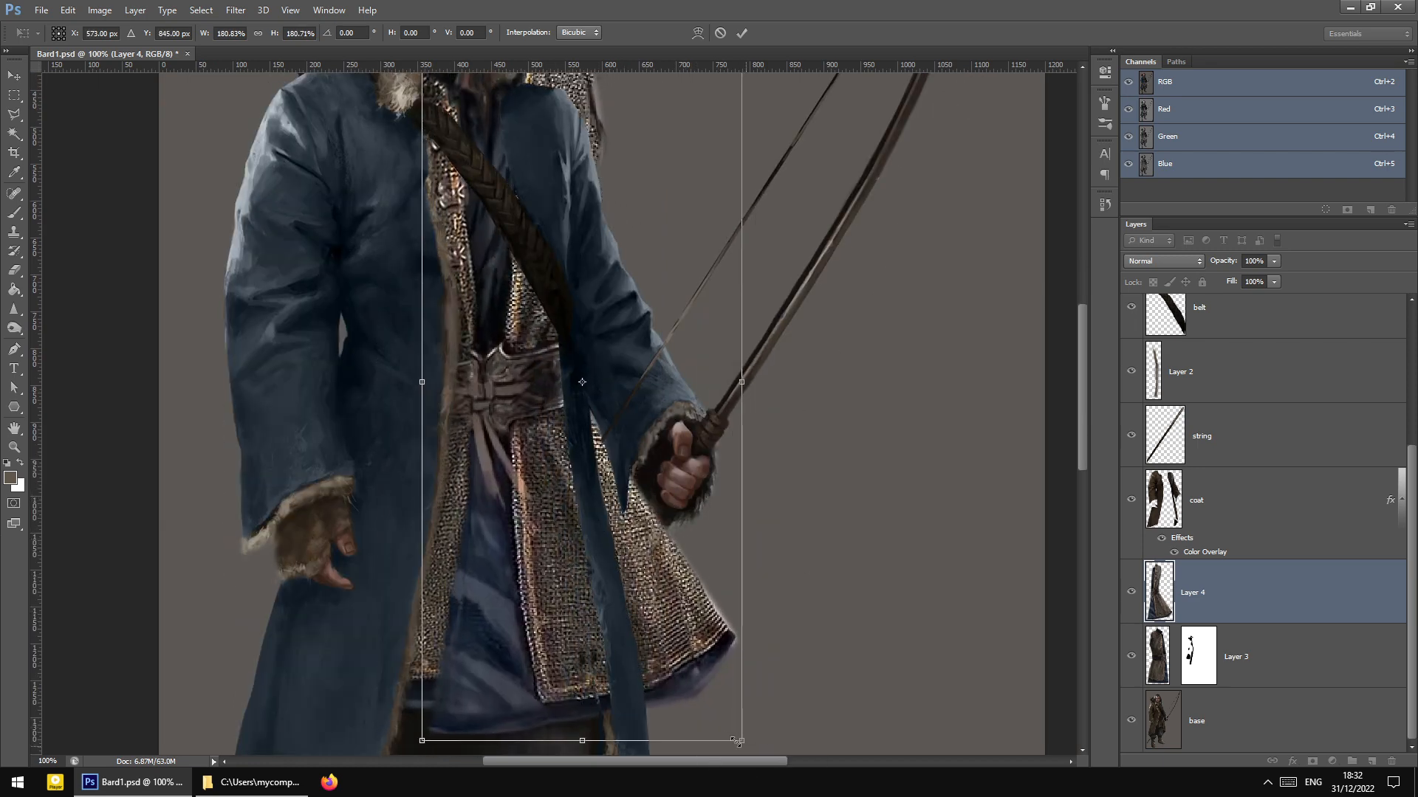
left_click_drag(737, 740, 727, 731)
left_click_drag(595, 602, 553, 667)
scroll(553, 667, "up", 3)
left_click_drag(696, 503, 674, 503)
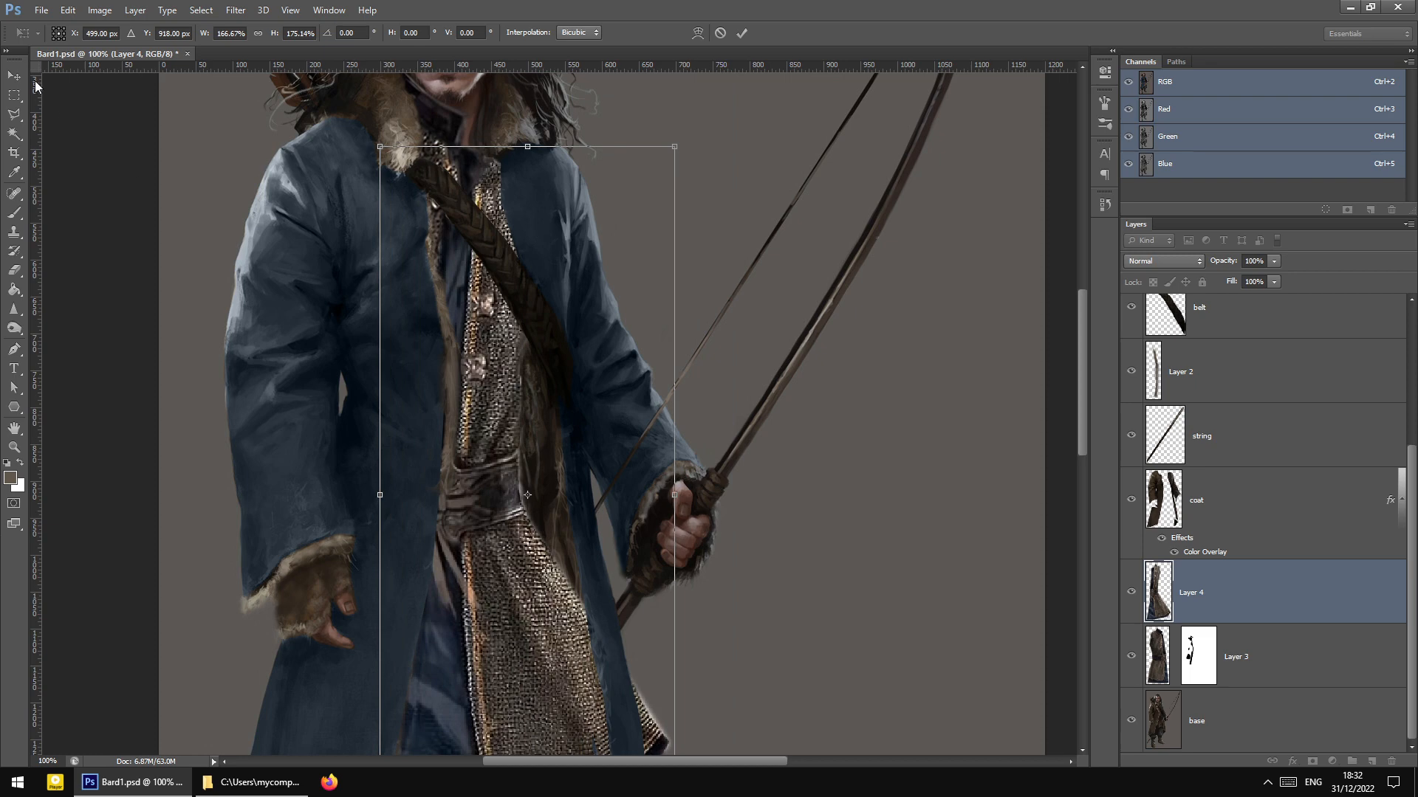
Nudge the stretched tunic up 9 px and apply the transformation
key("Up")
key("Up")
key("Up")
key("Up")
key("Up")
key("Up")
key("Up")
key("Up")
key("Up")
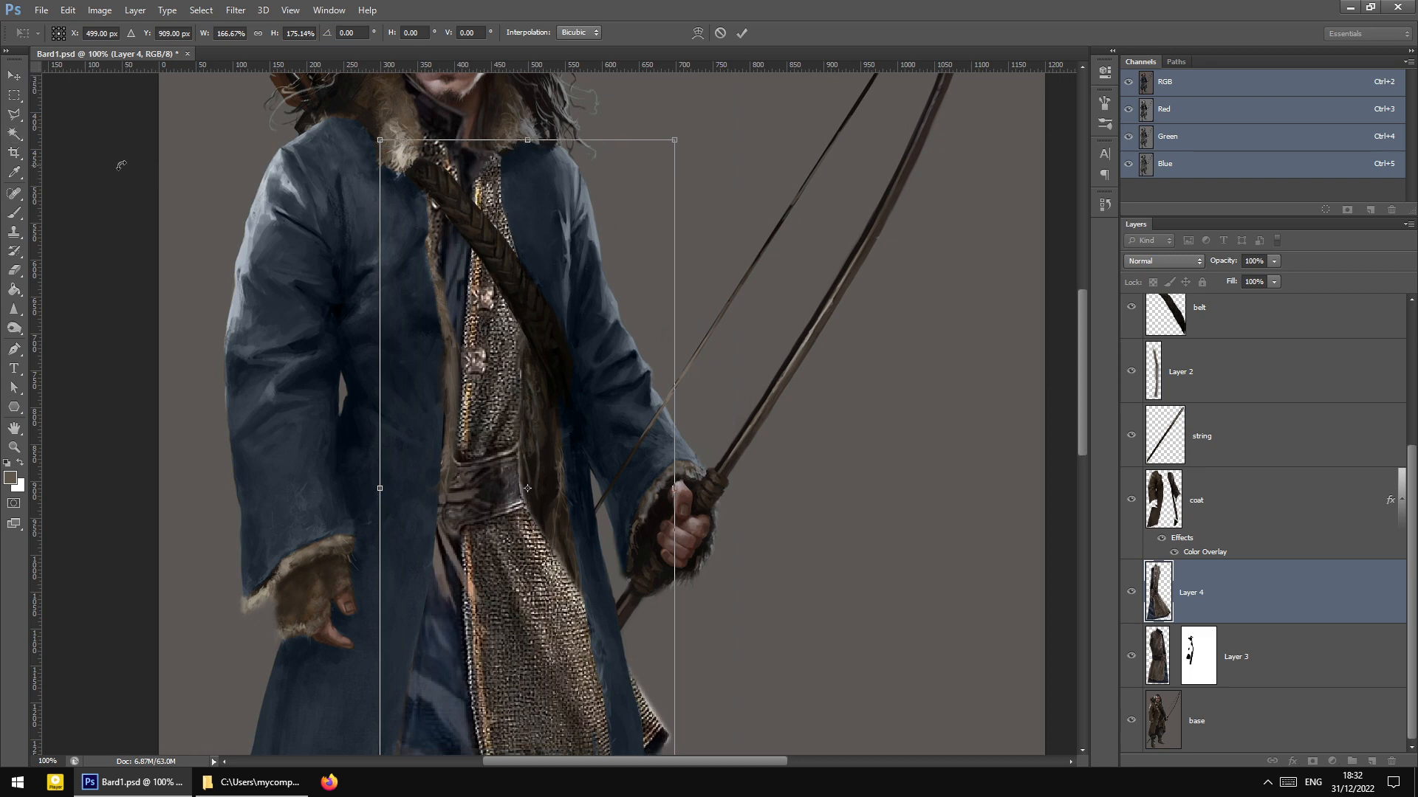
left_click(14, 76)
left_click(689, 288)
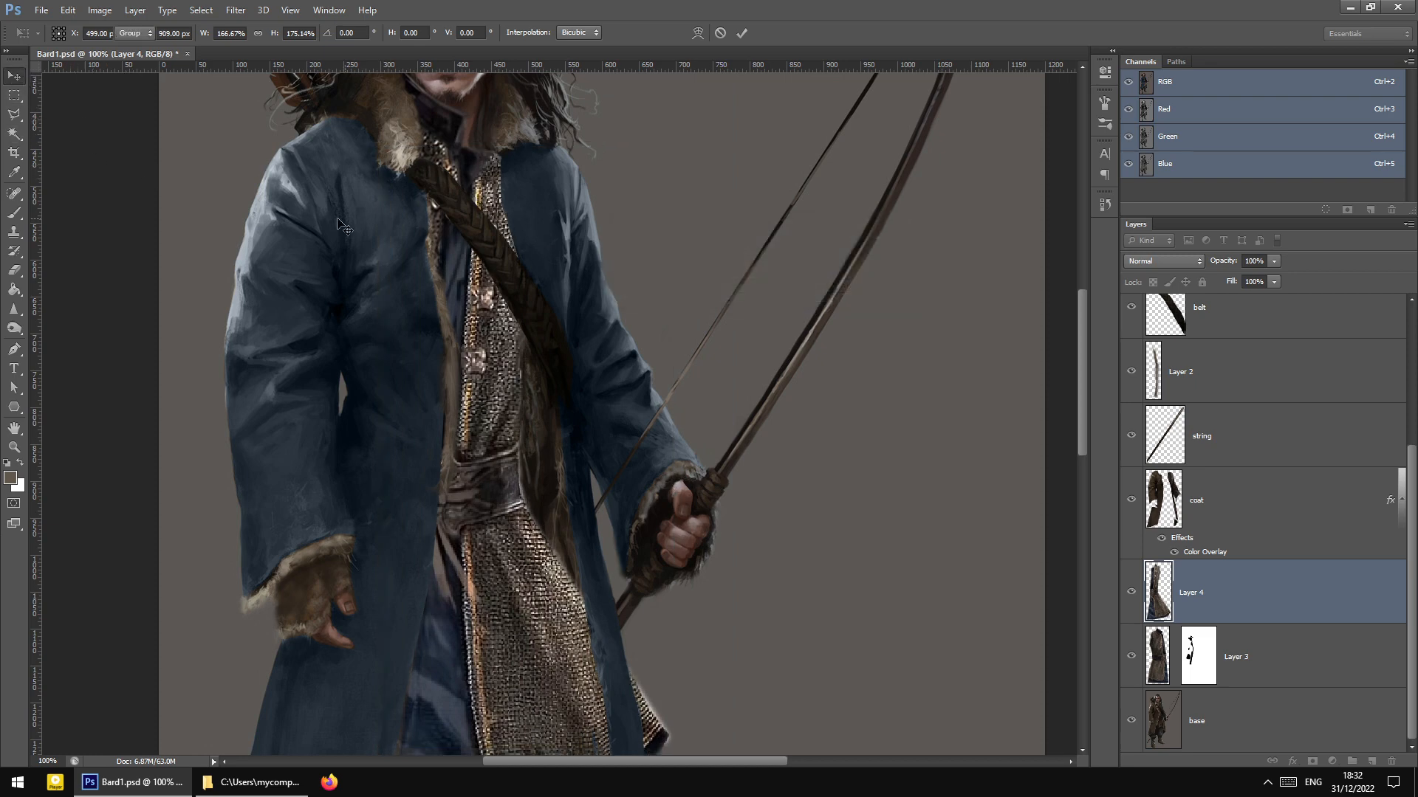
Free-transform Layer 4 from its original size, scaling it to 150.83%, rotating it to -5.52° and positioning it inside the coat opening
left_click(15, 95)
right_click(517, 415)
left_click(561, 540)
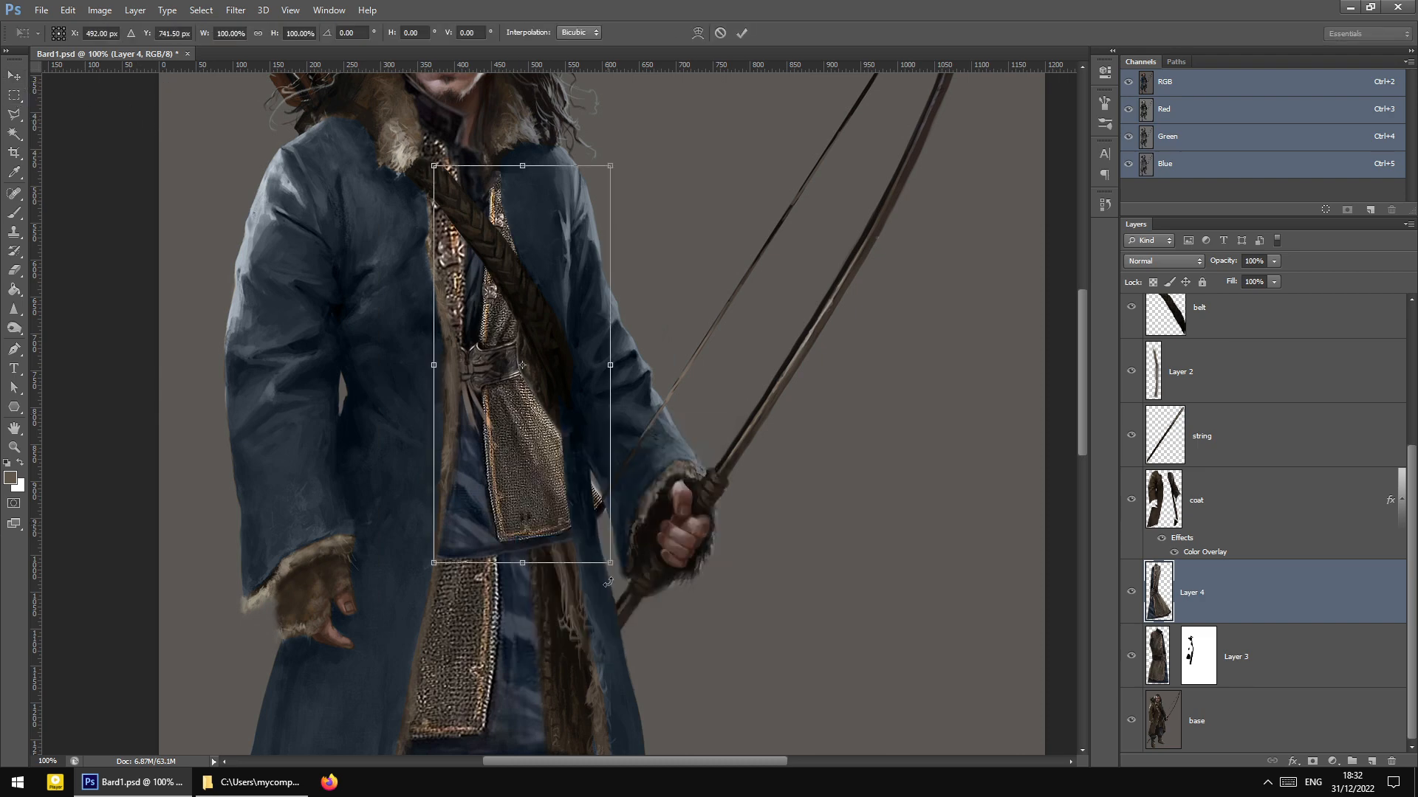
left_click_drag(610, 565, 879, 689)
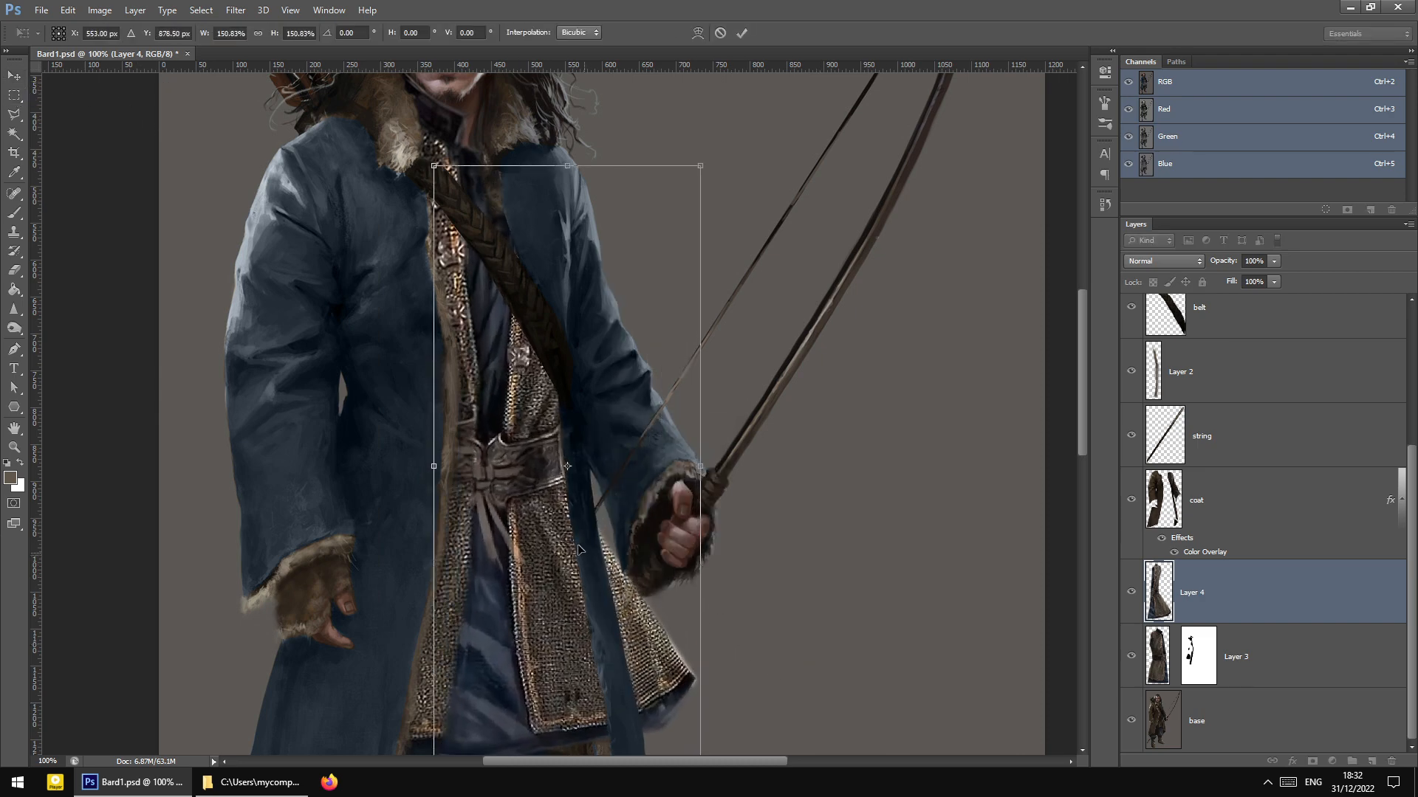
left_click_drag(588, 569, 555, 561)
left_click_drag(716, 534, 724, 515)
left_click_drag(530, 506, 542, 466)
scroll(695, 650, "down", 2)
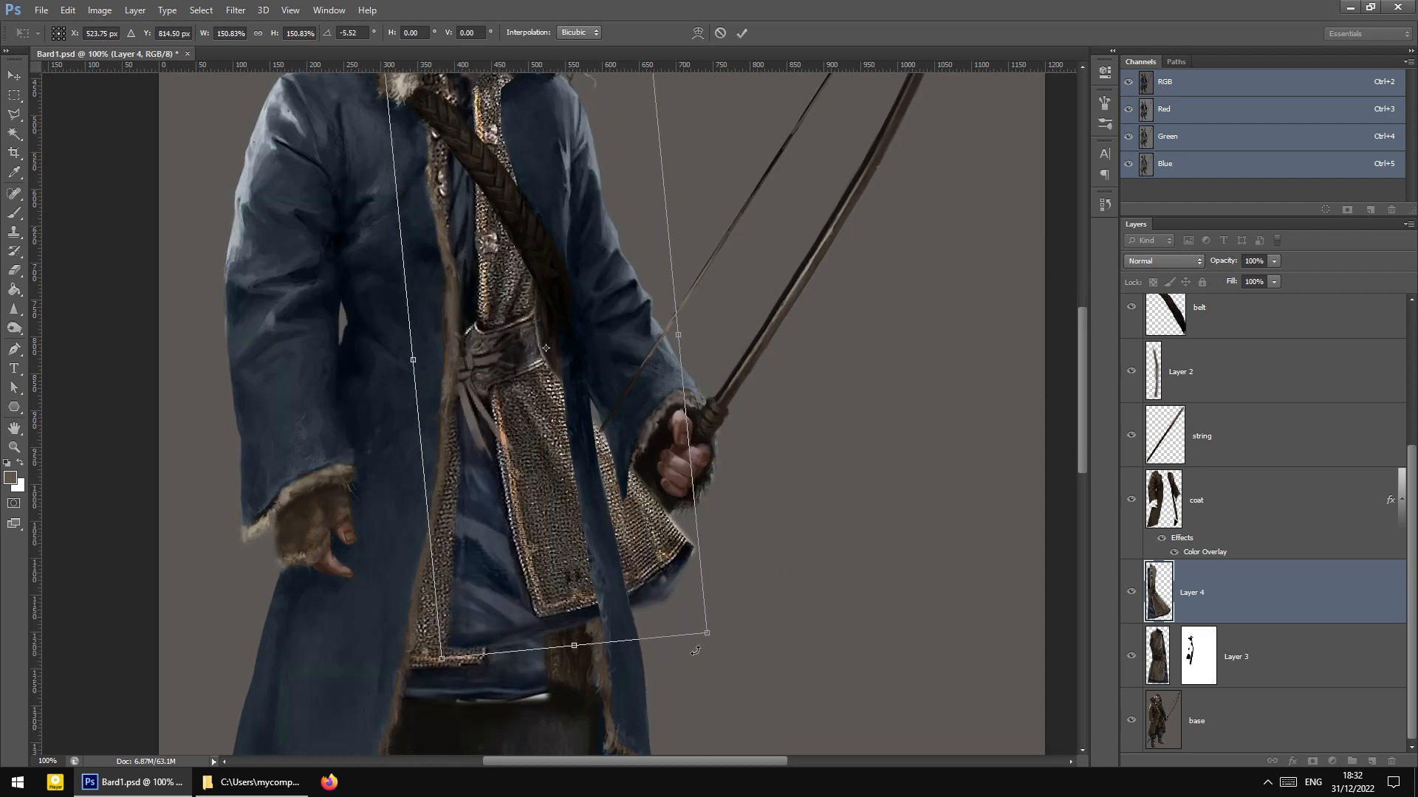
Enlarge the tunic proportionally to 164.64% and shift it slightly to fit between the coat edges
left_click_drag(708, 632, 733, 677)
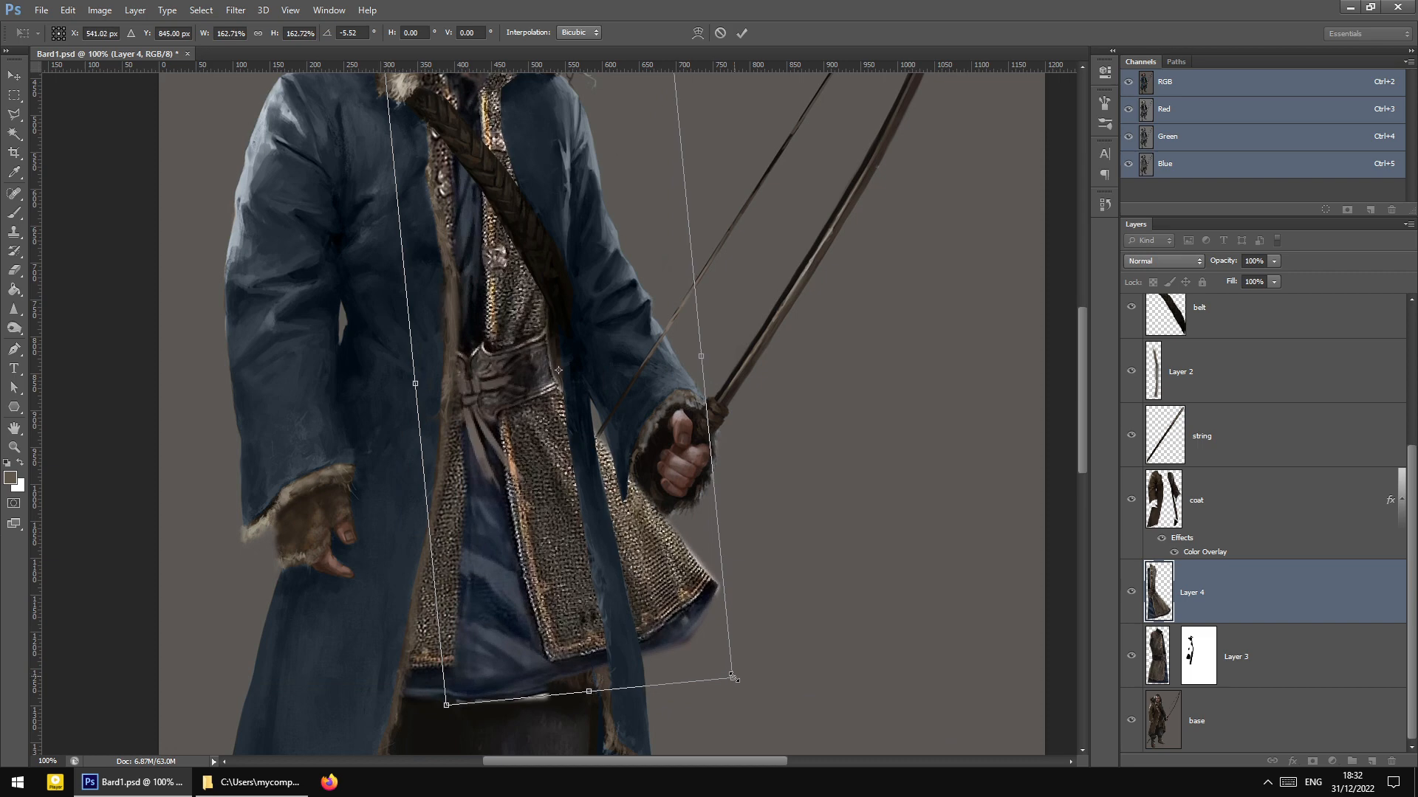
scroll(603, 405, "up", 2)
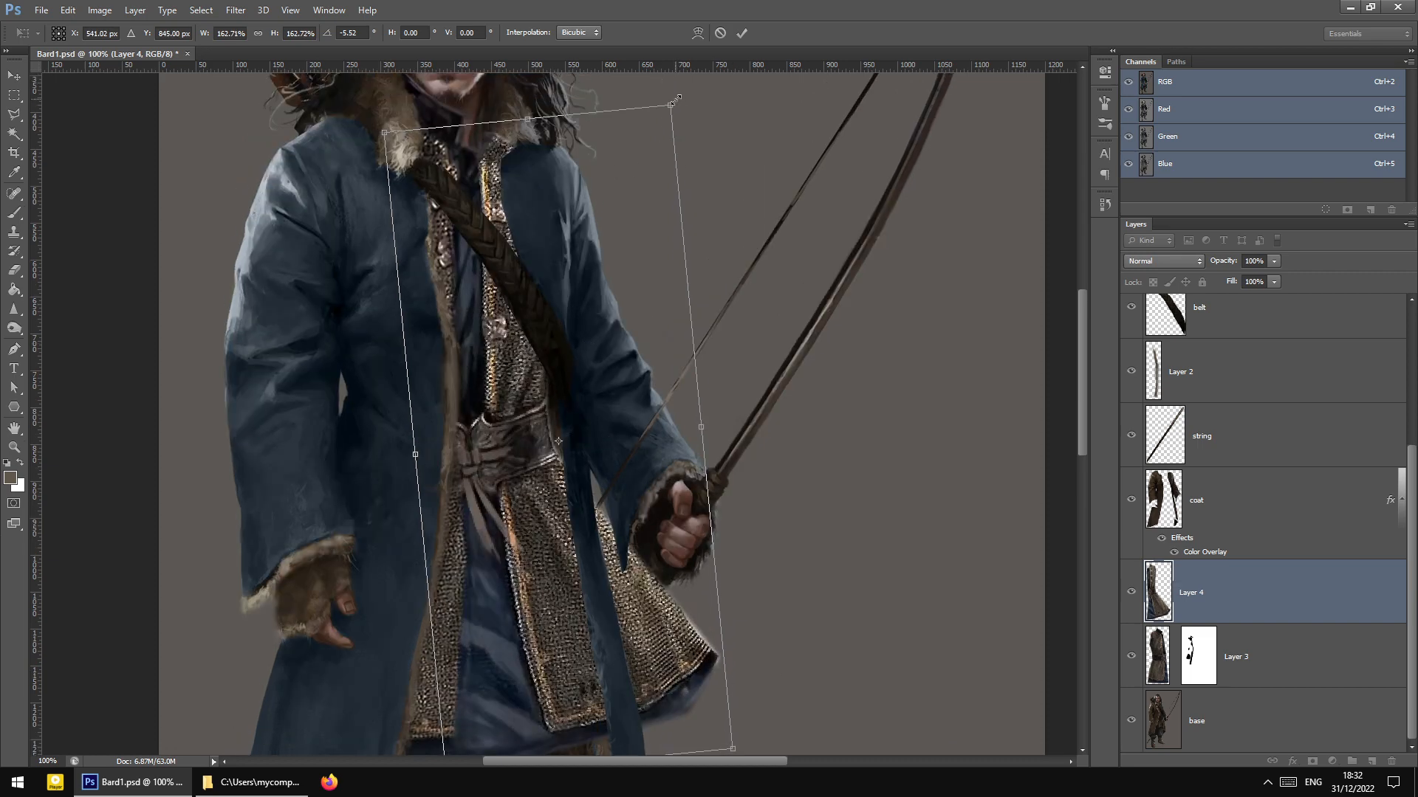
left_click_drag(676, 99, 678, 90)
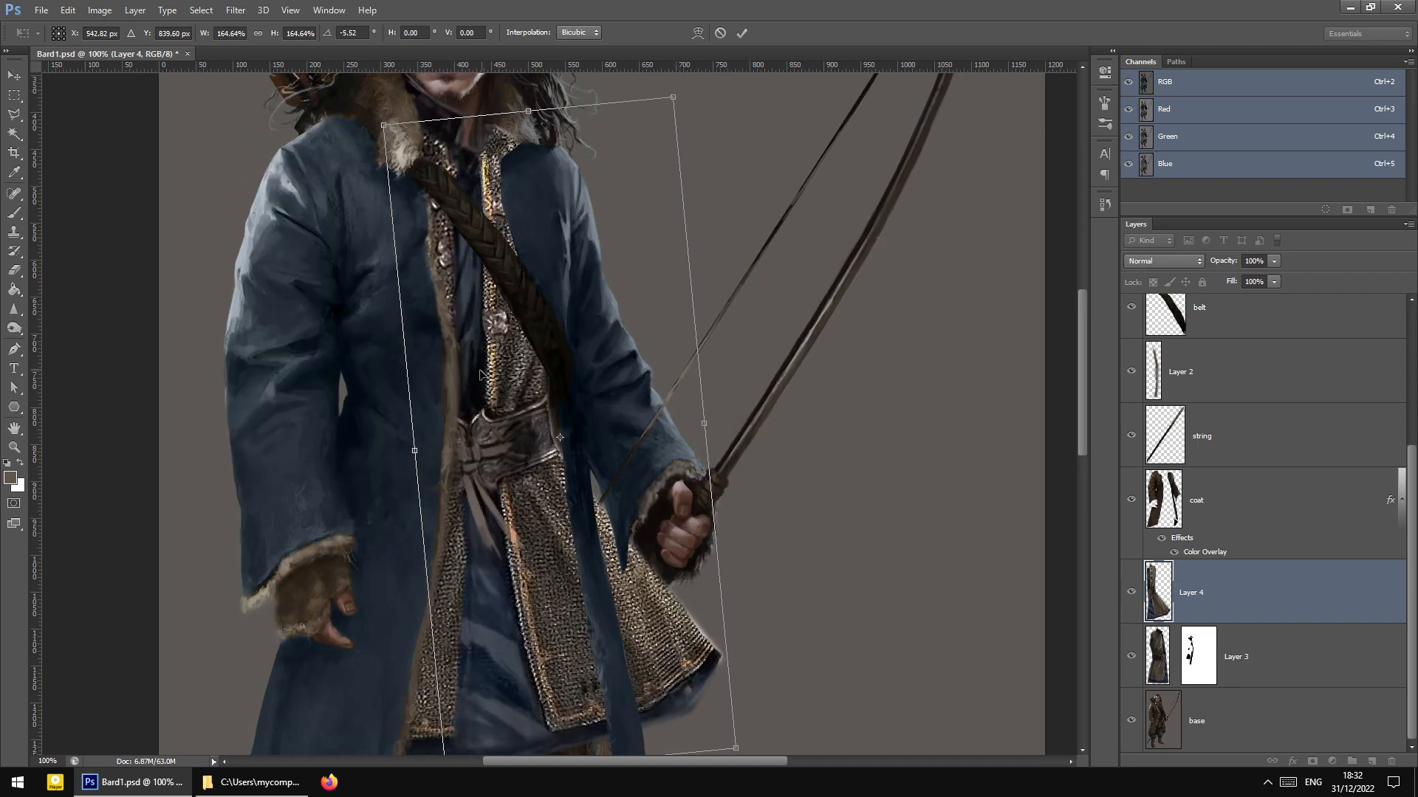
left_click_drag(479, 375, 501, 356)
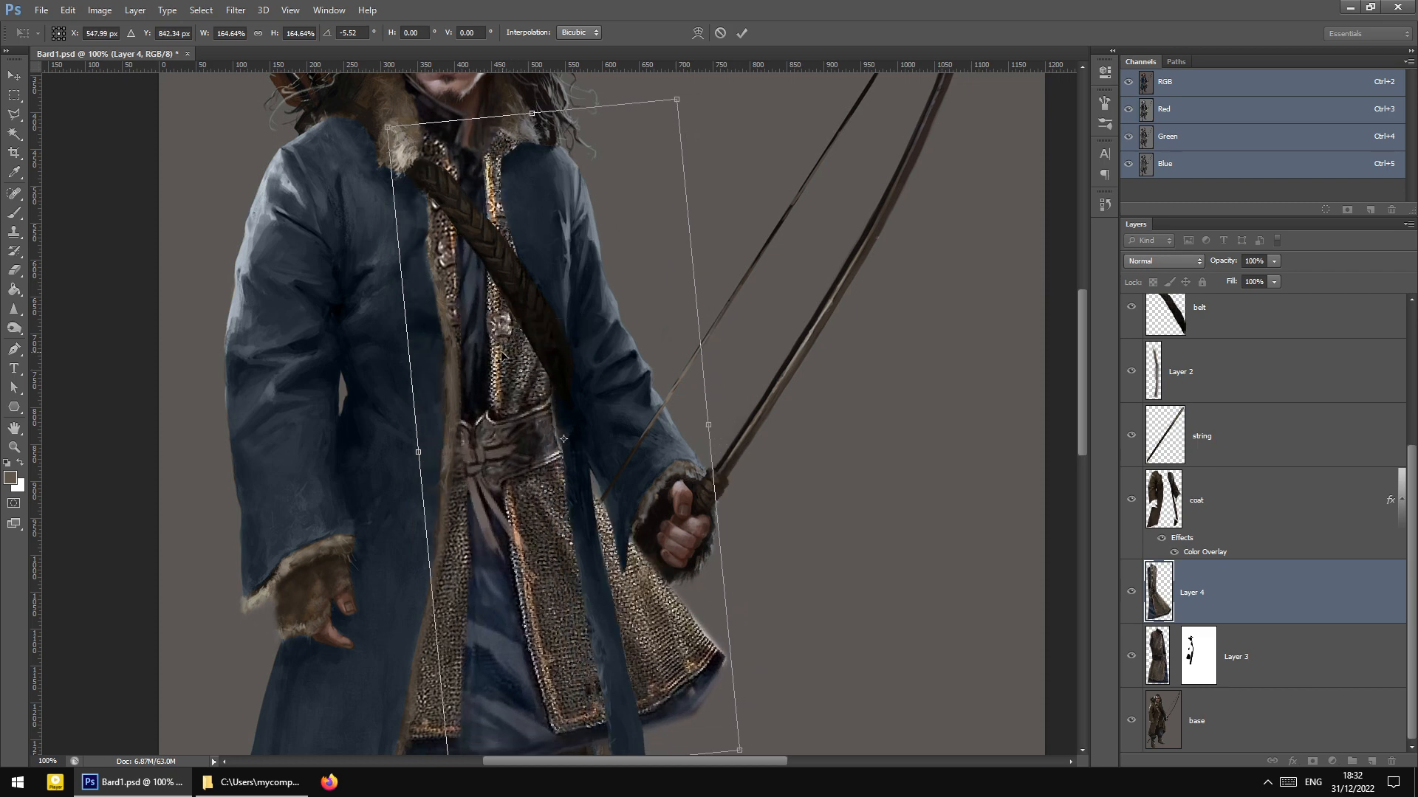
Tilt the tunic to -6.47°, move it slightly up and scale it to about 165.6%
left_click_drag(814, 622, 810, 613)
mouse_move(544, 506)
left_mouse_down()
mouse_move(527, 506)
mouse_move(539, 492)
left_mouse_up()
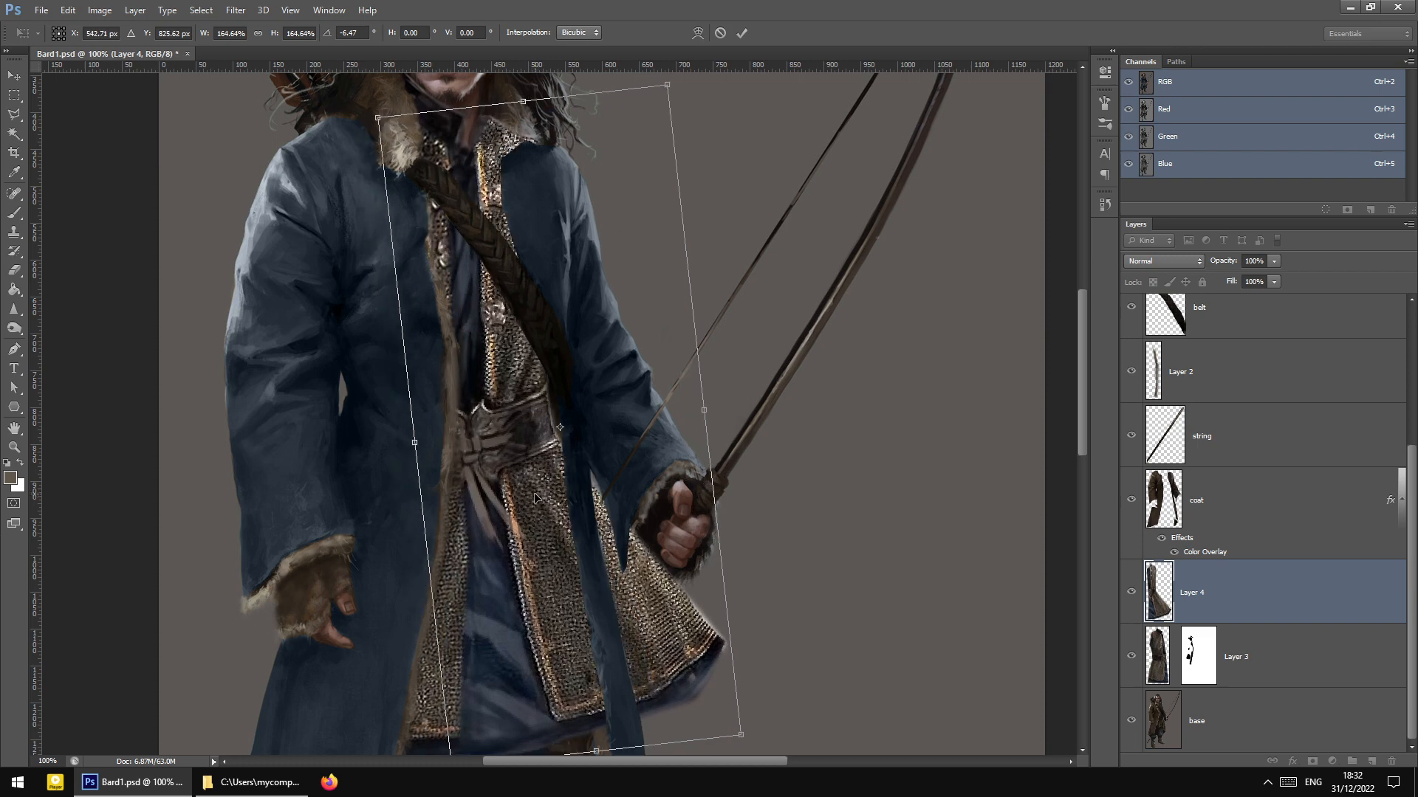
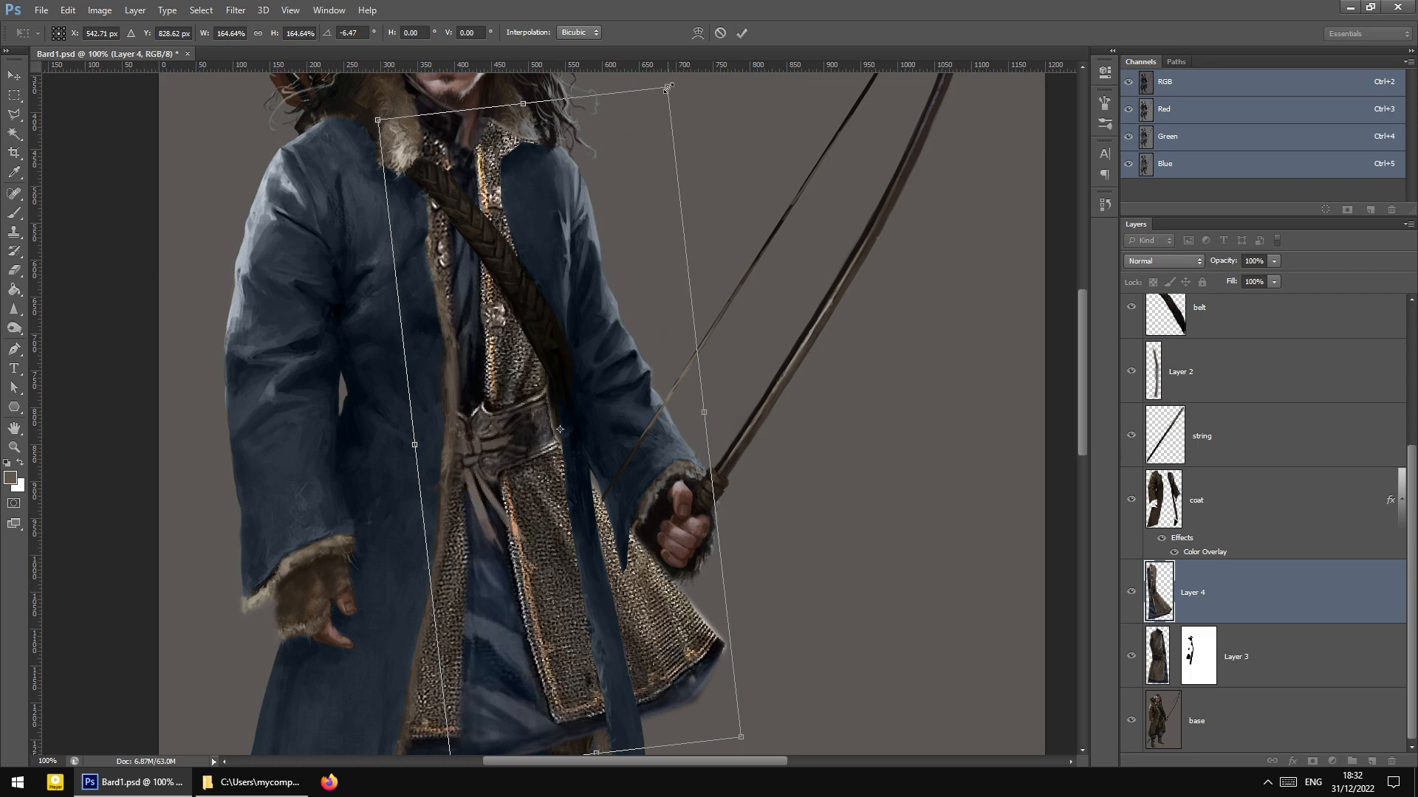
left_click_drag(667, 87, 669, 84)
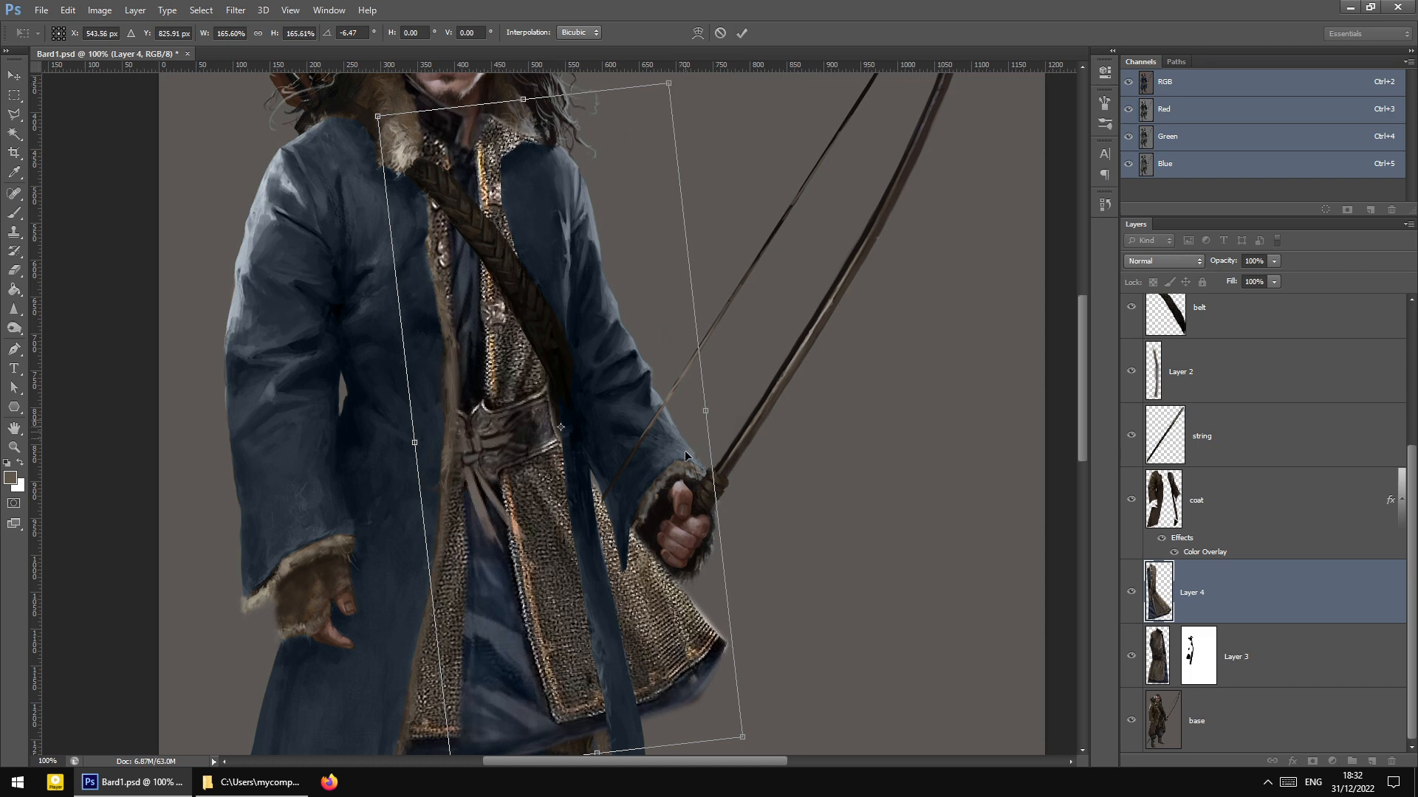
scroll(543, 735, "down", 1)
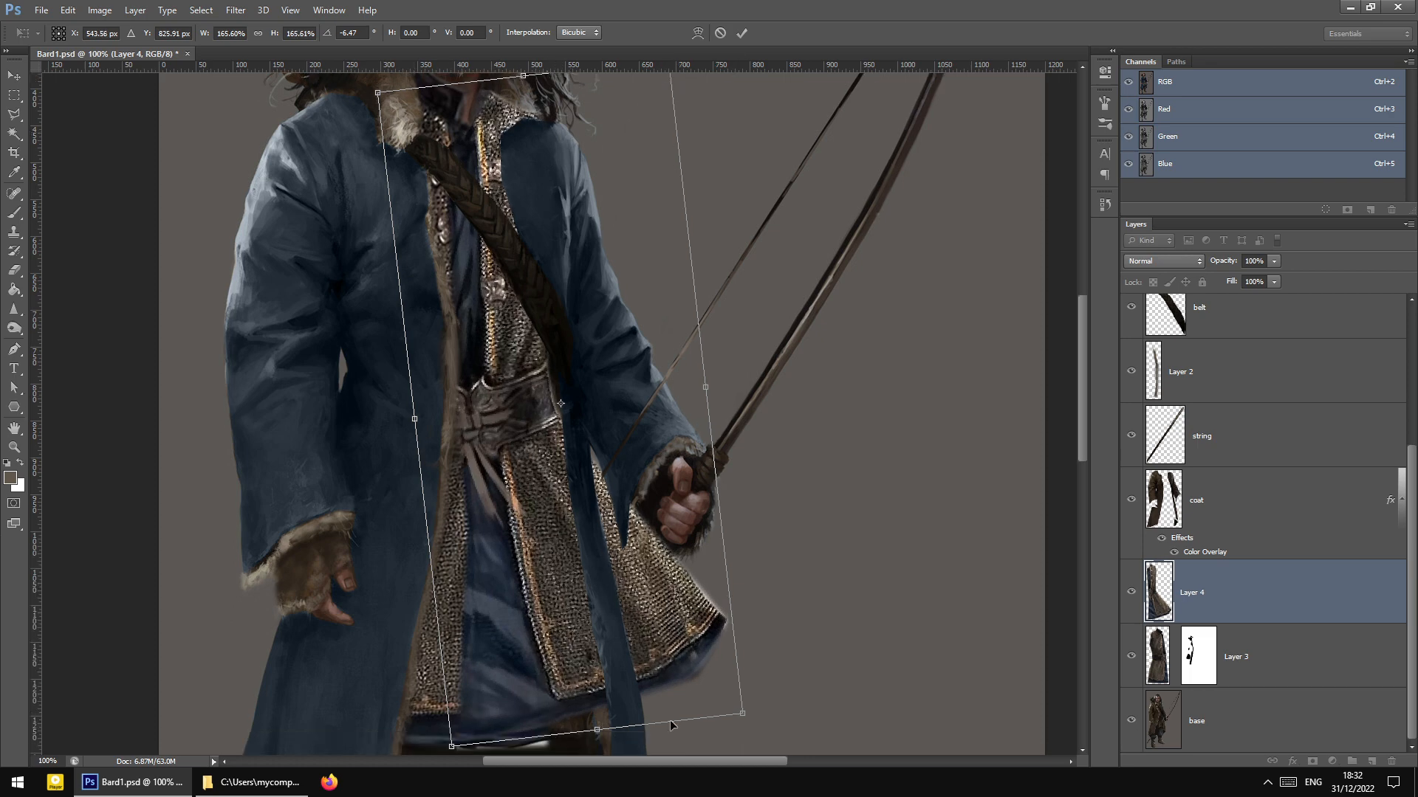
scroll(521, 705, "down", 3)
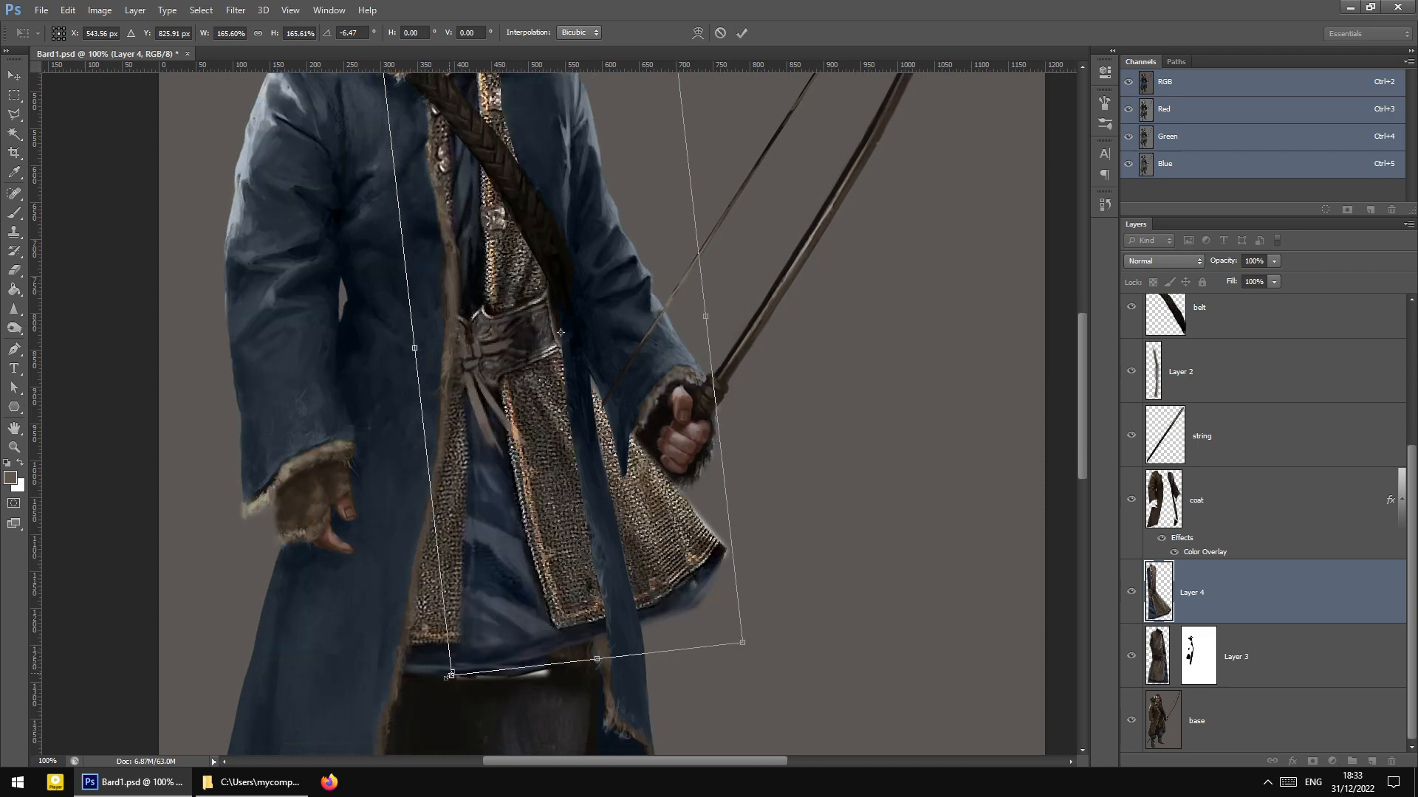
Scale the tunic to 166.89%, rotate it to -3.75° and realign it with the belt and coat opening
left_click_drag(450, 675, 450, 680)
left_click_drag(841, 637, 833, 644)
left_click_drag(642, 570, 632, 575)
left_click_drag(794, 584, 788, 590)
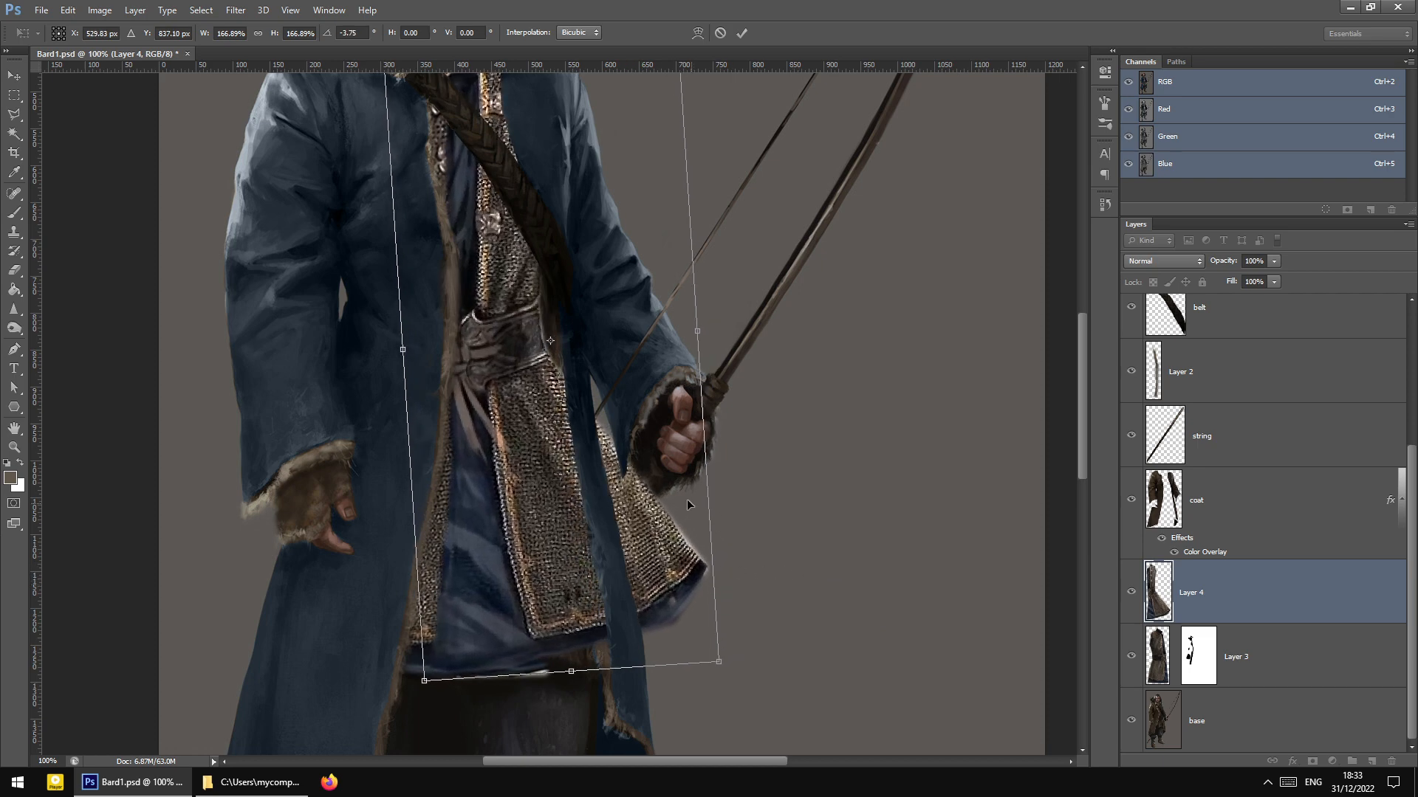
scroll(561, 526, "up", 2)
left_click_drag(561, 526, 575, 535)
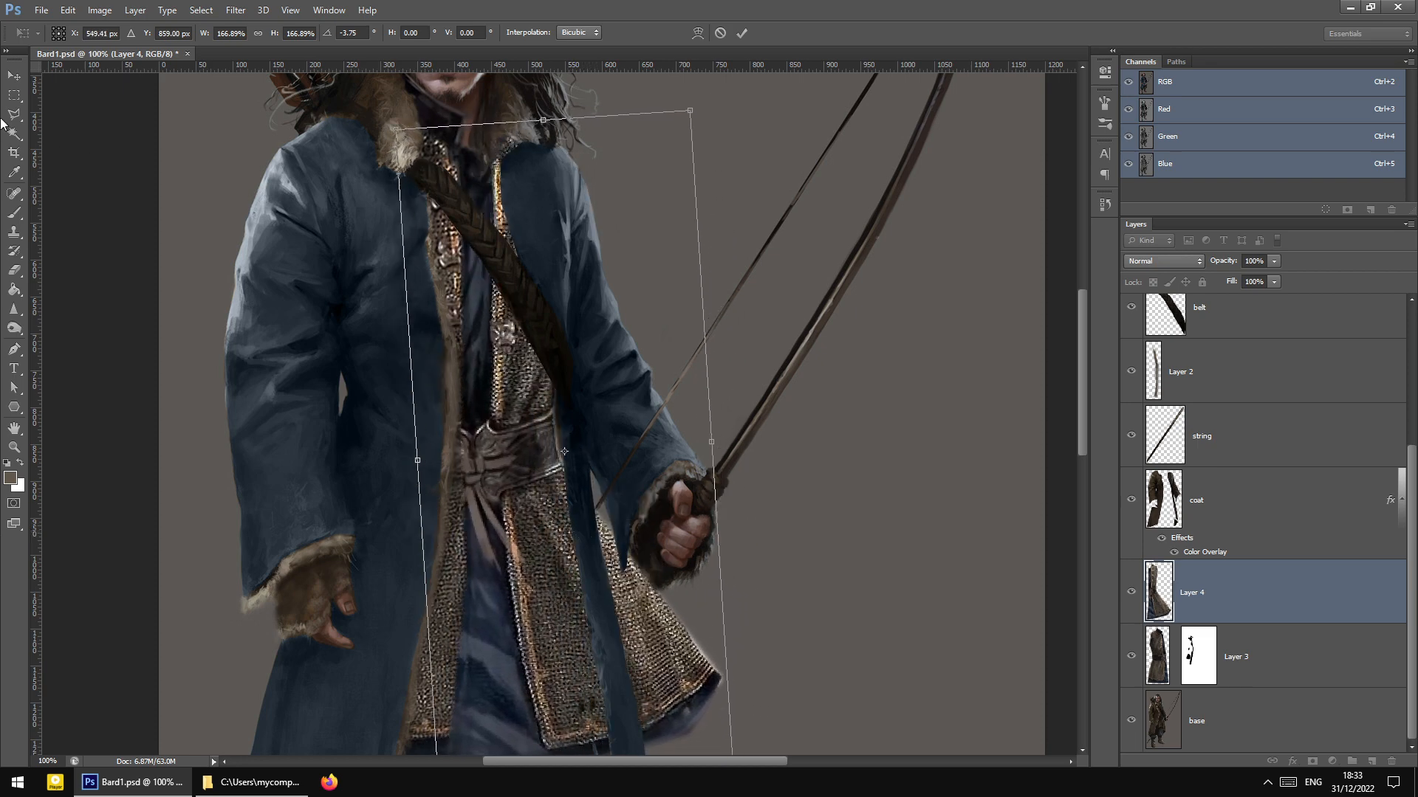
Shift the tunic up 2 px and apply the transformation
left_click(14, 94)
left_click_drag(515, 444, 516, 442)
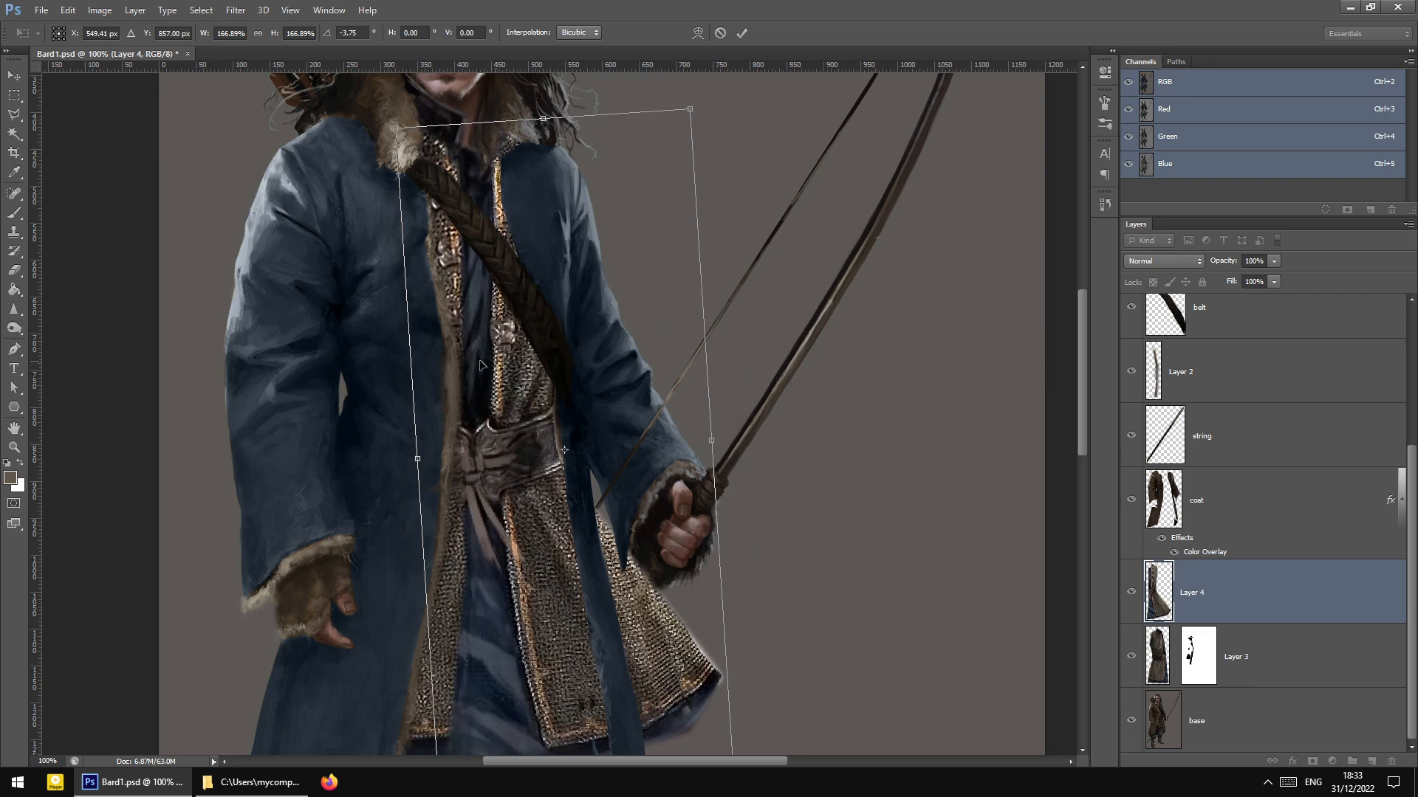
scroll(234, 167, "down", 4)
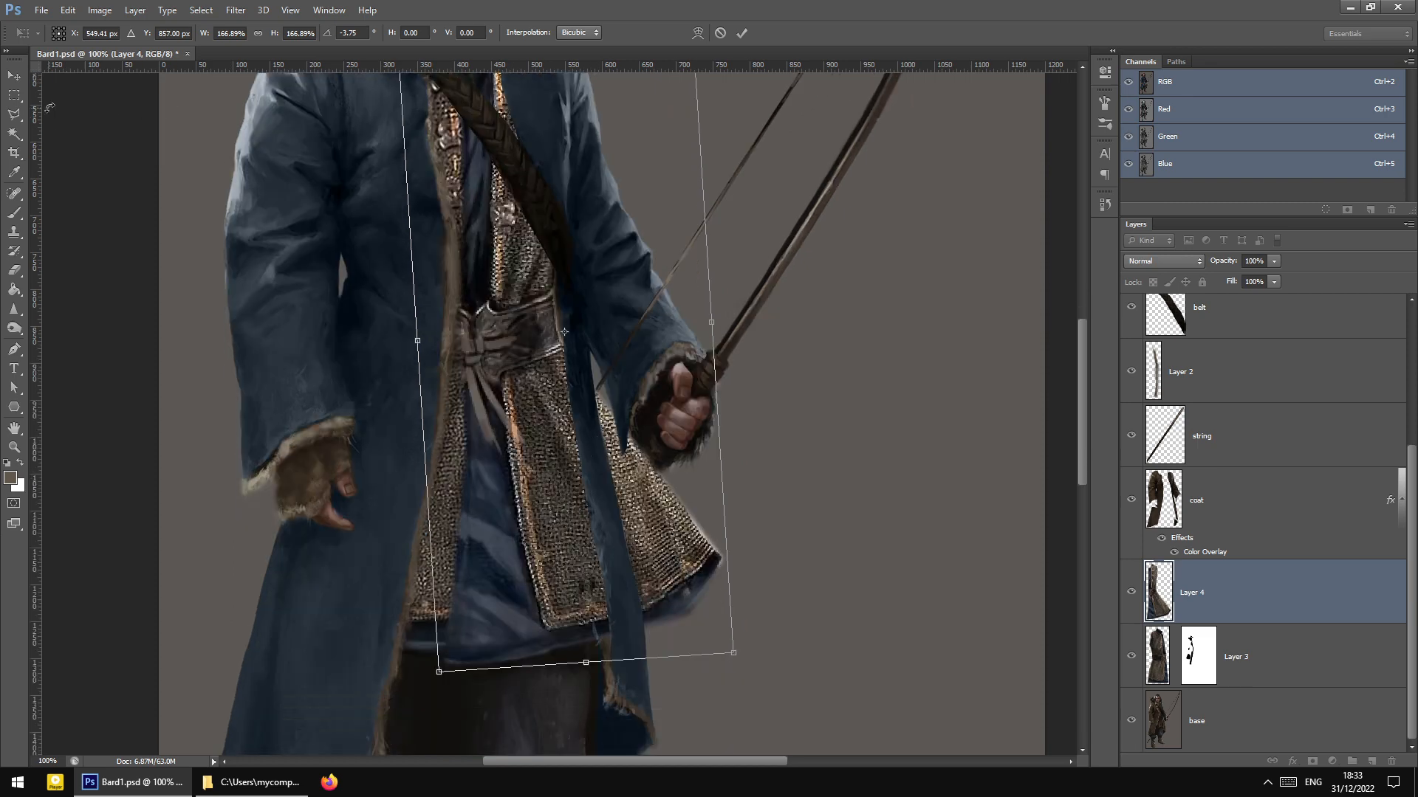
key("v")
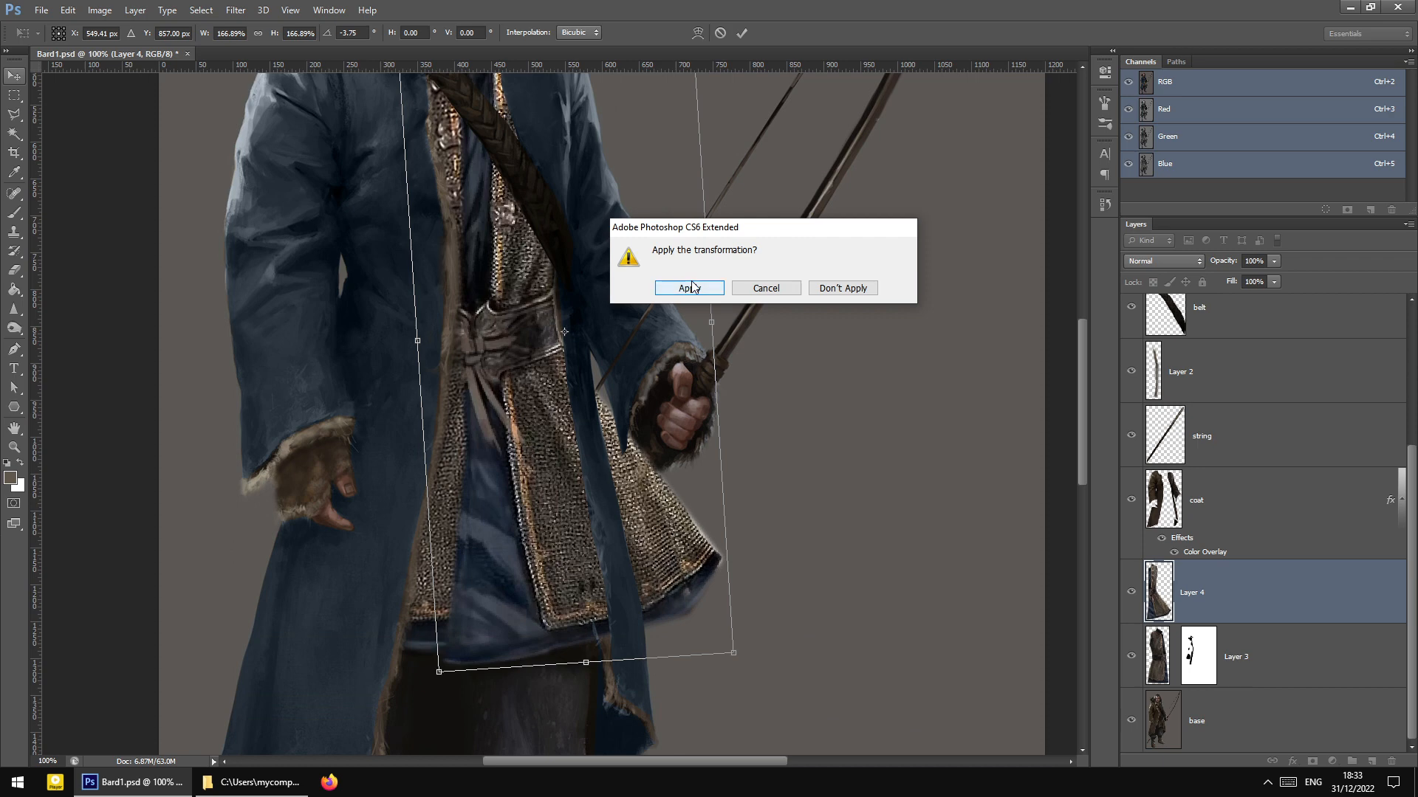
left_click(690, 288)
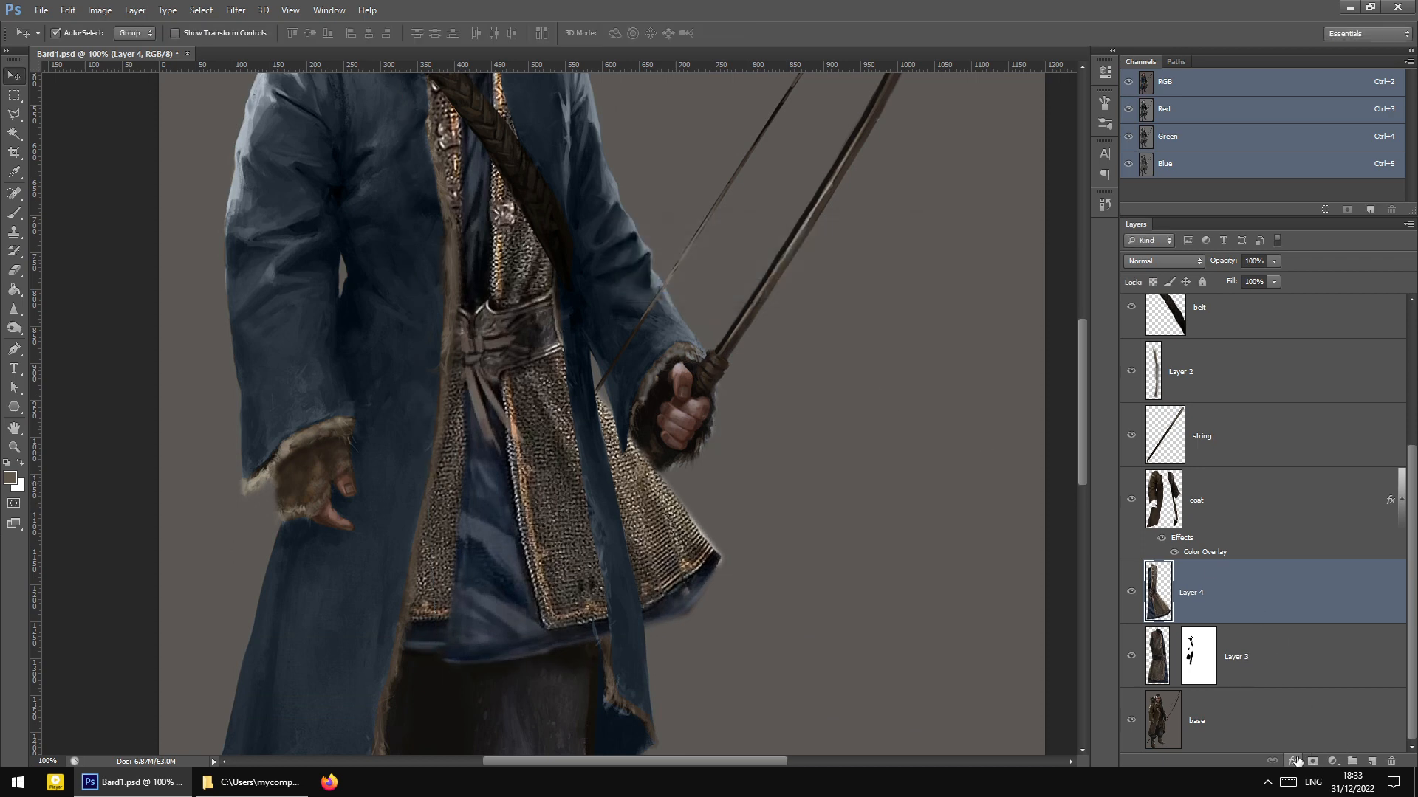
Add a layer mask to Layer 4 and set up a black brush with a size of 47 px
left_click(1311, 761)
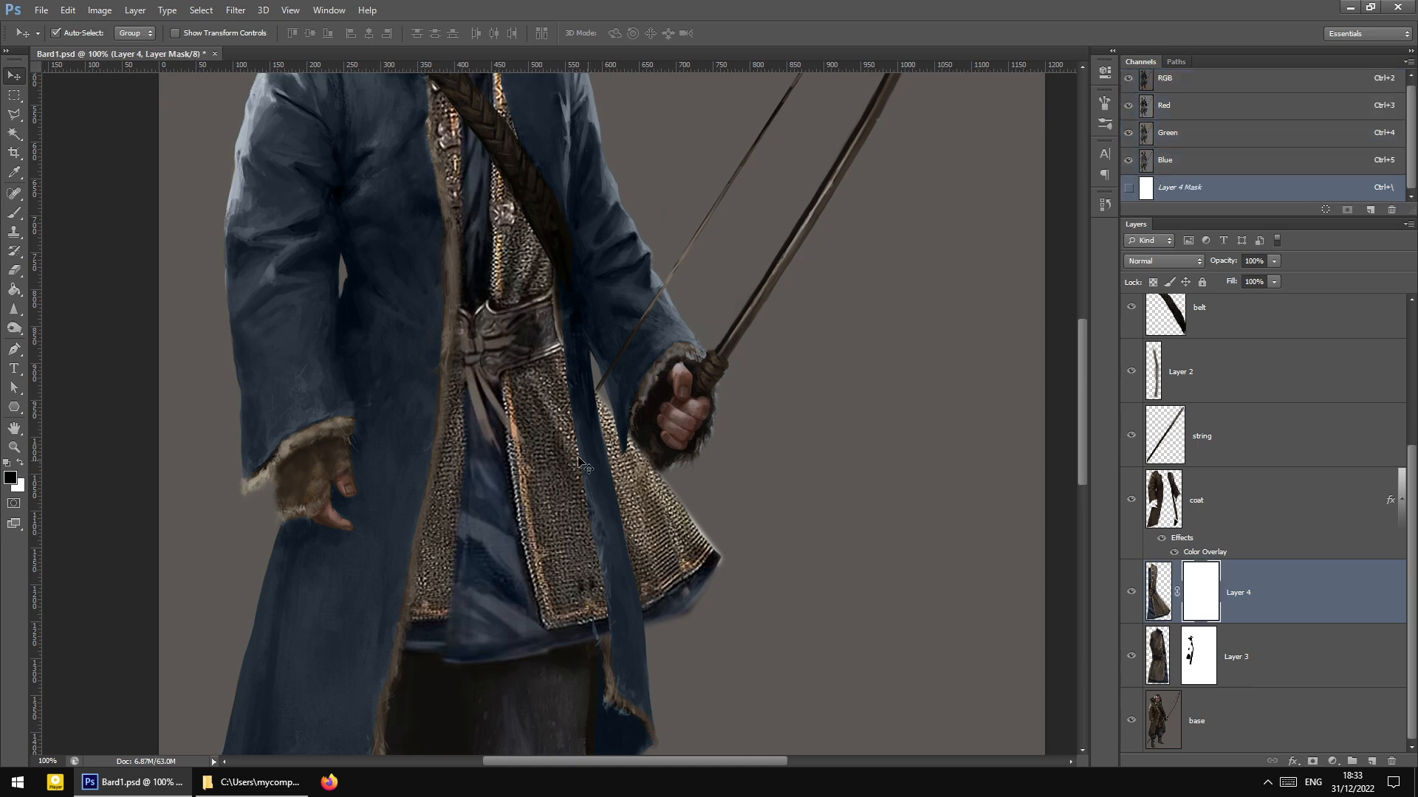
scroll(583, 465, "up", 3)
left_click(14, 213)
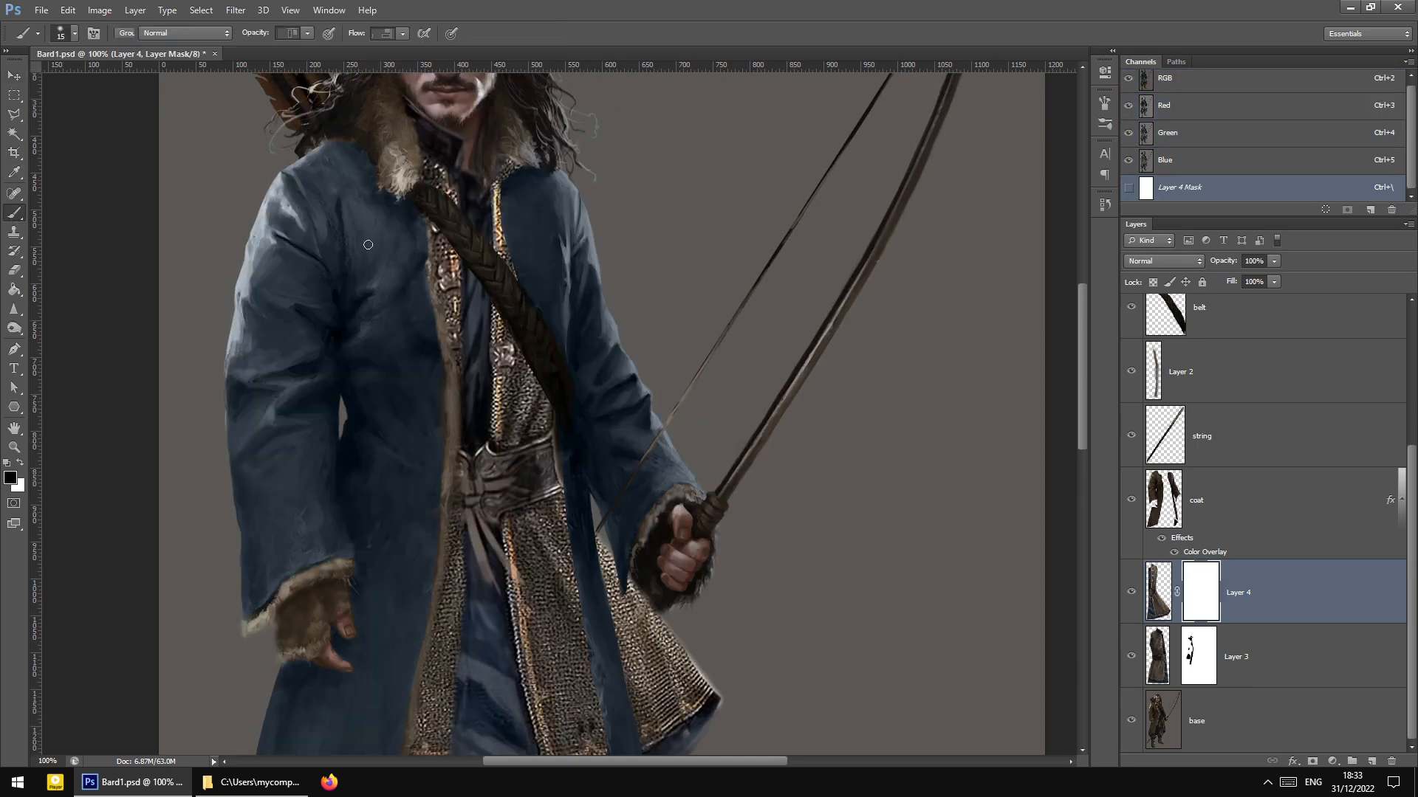
right_click(491, 231)
left_click_drag(526, 264, 535, 266)
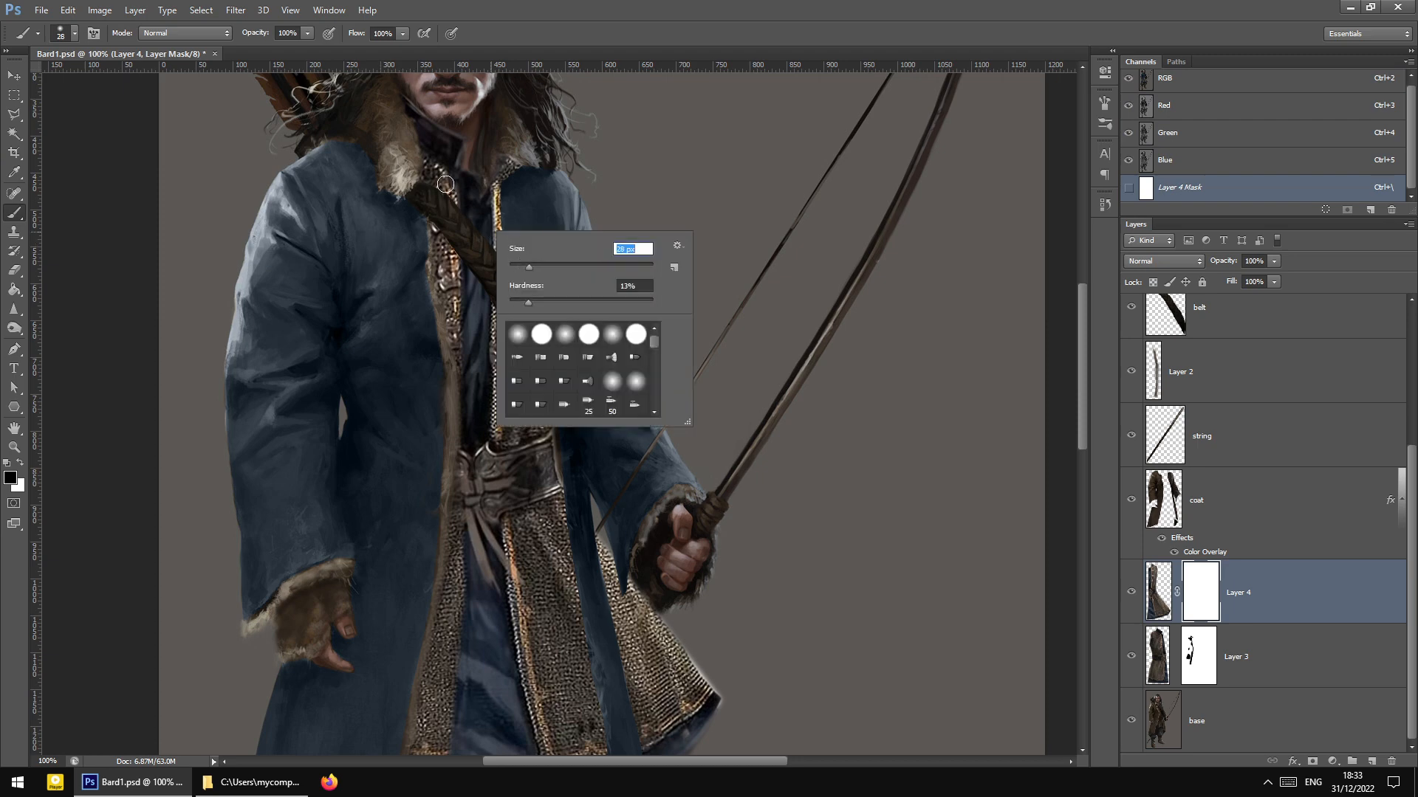
left_click(542, 267)
key("Return")
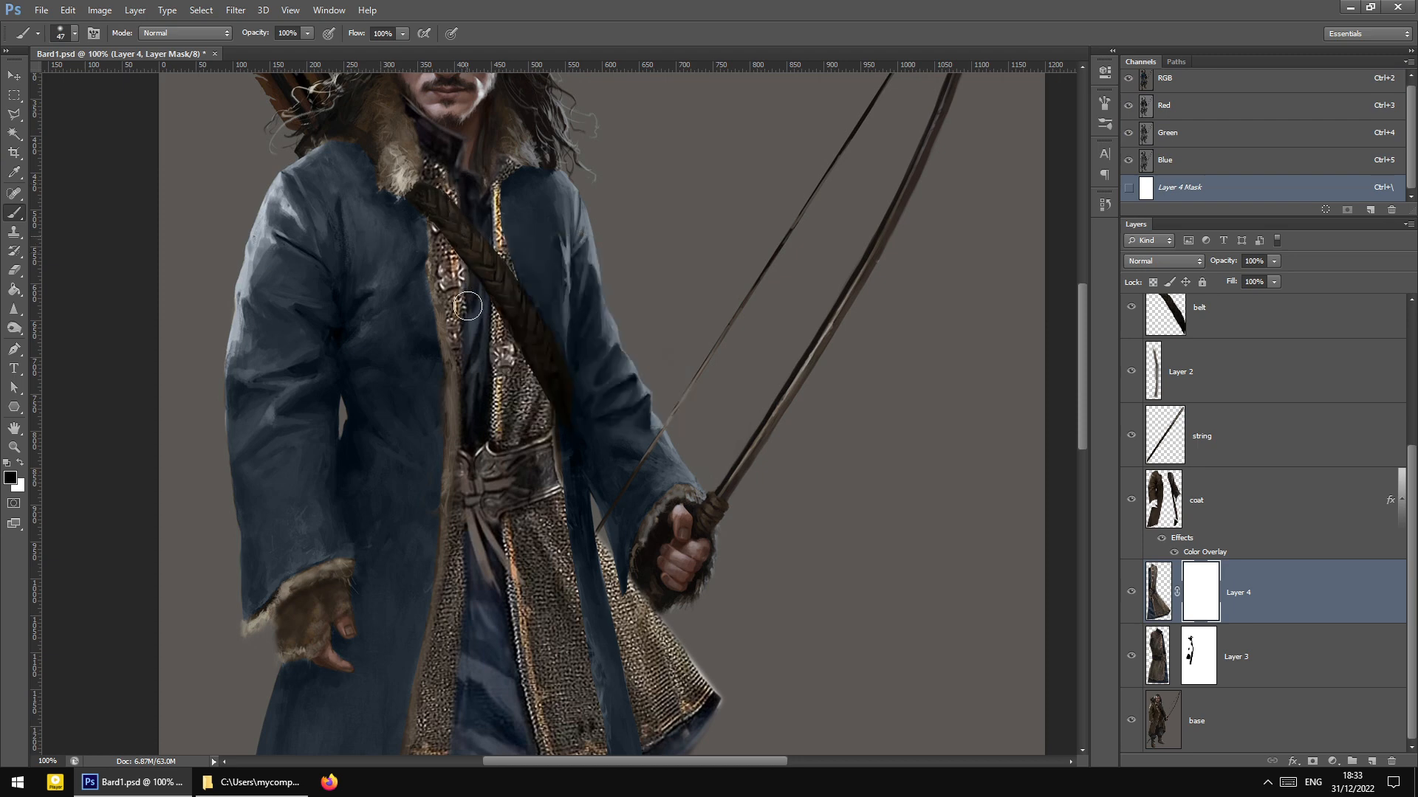
Paint black on Layer 4's mask over the chest opening and the belt's hanging knot to reveal the chainmail beneath
key("ctrl+plus")
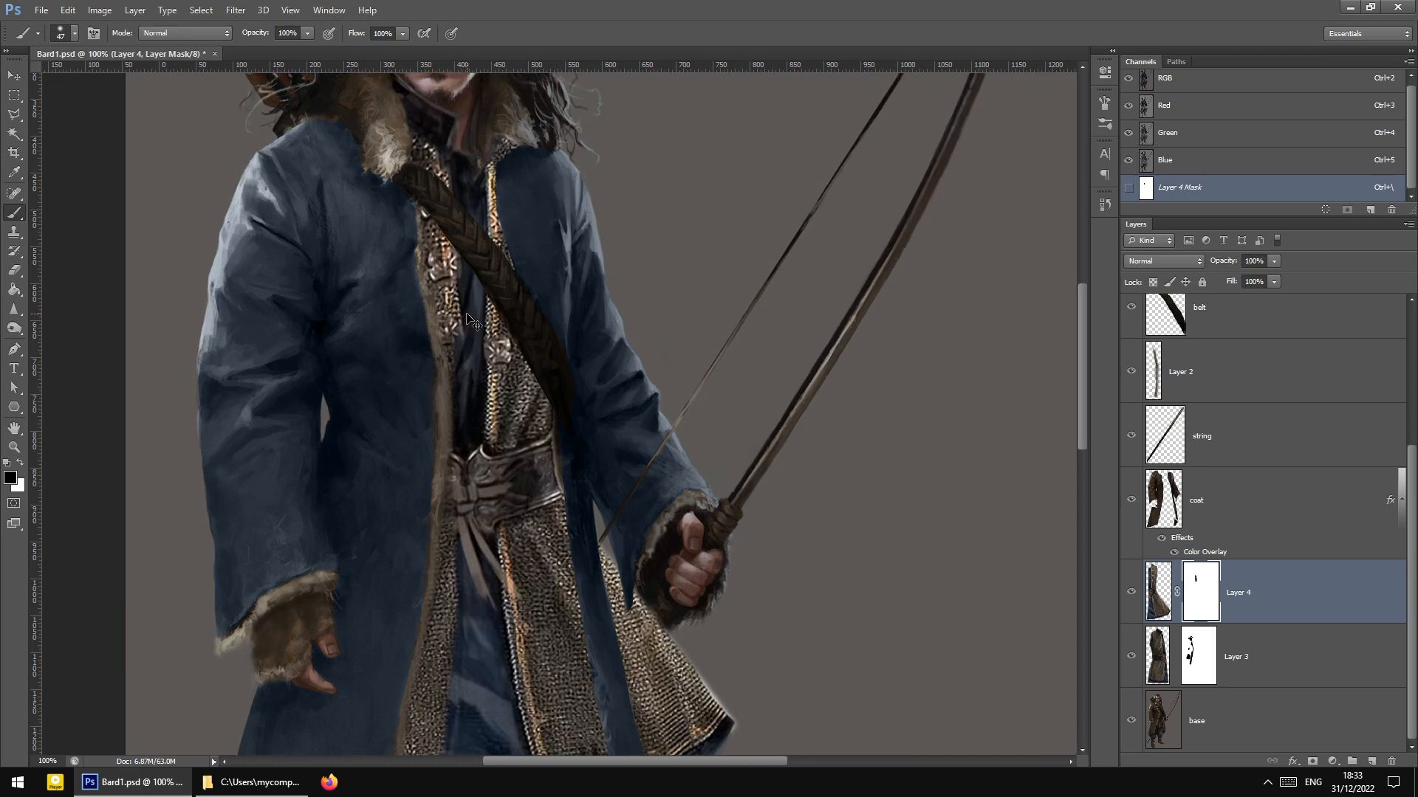
scroll(399, 222, "up", 2)
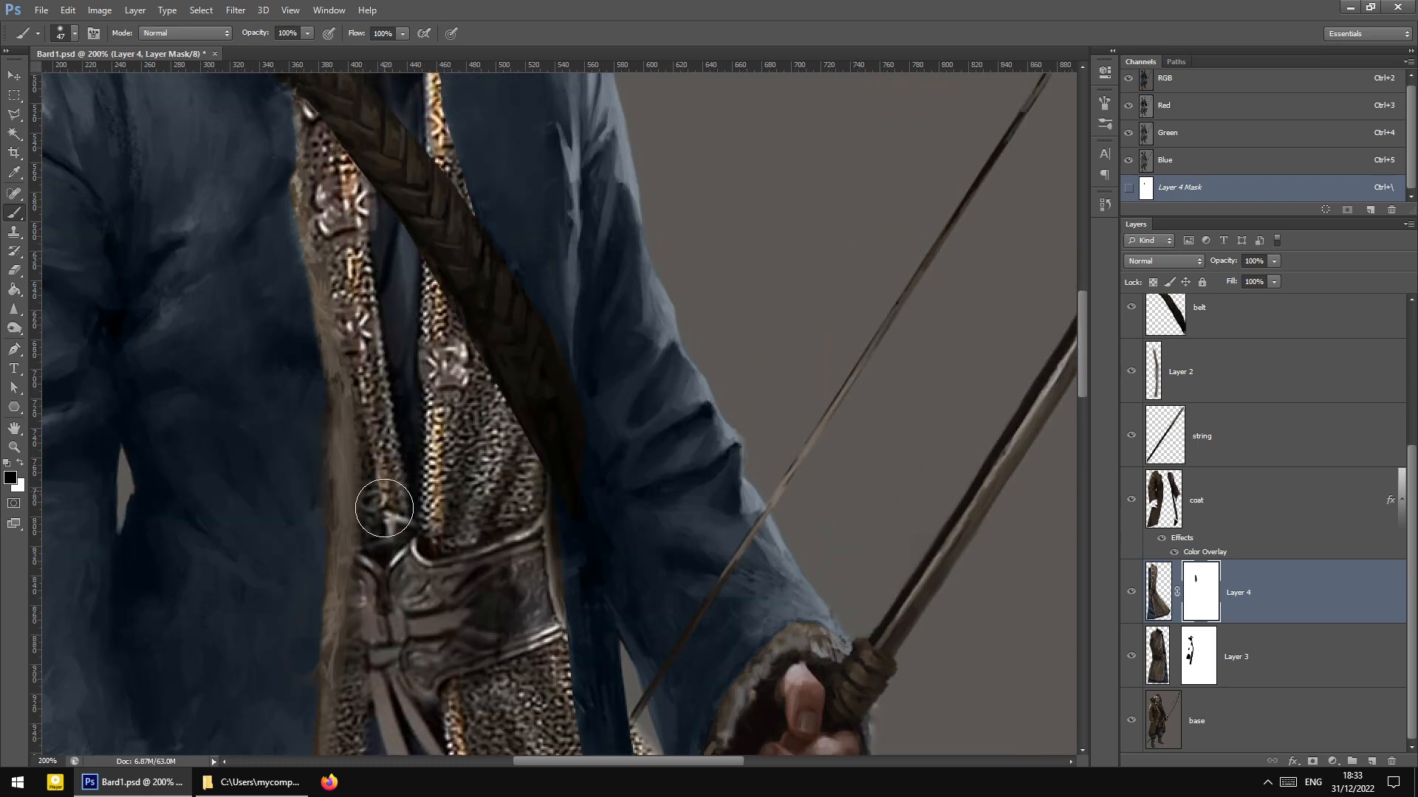
scroll(376, 340, "up", 1)
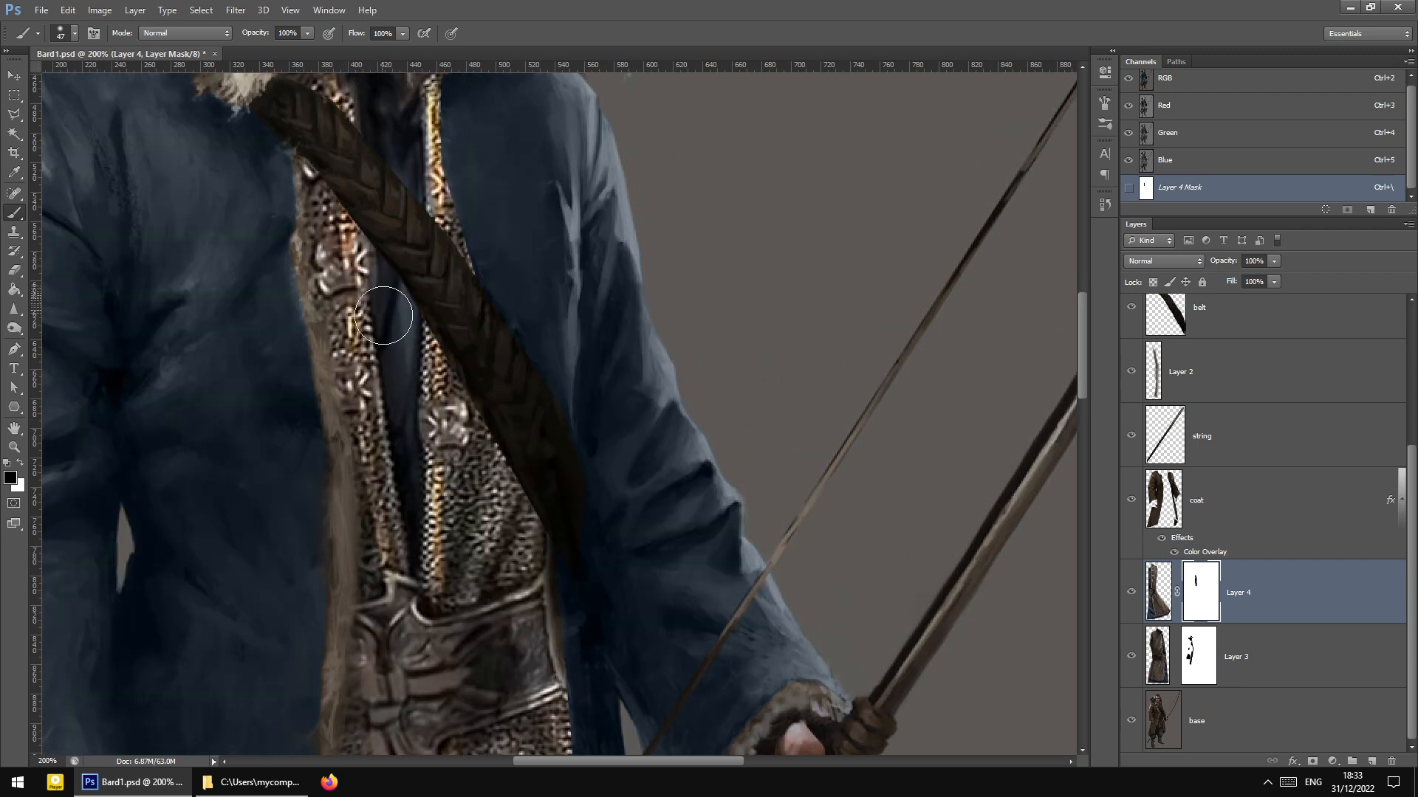
scroll(406, 414, "down", 5)
scroll(413, 434, "down", 4)
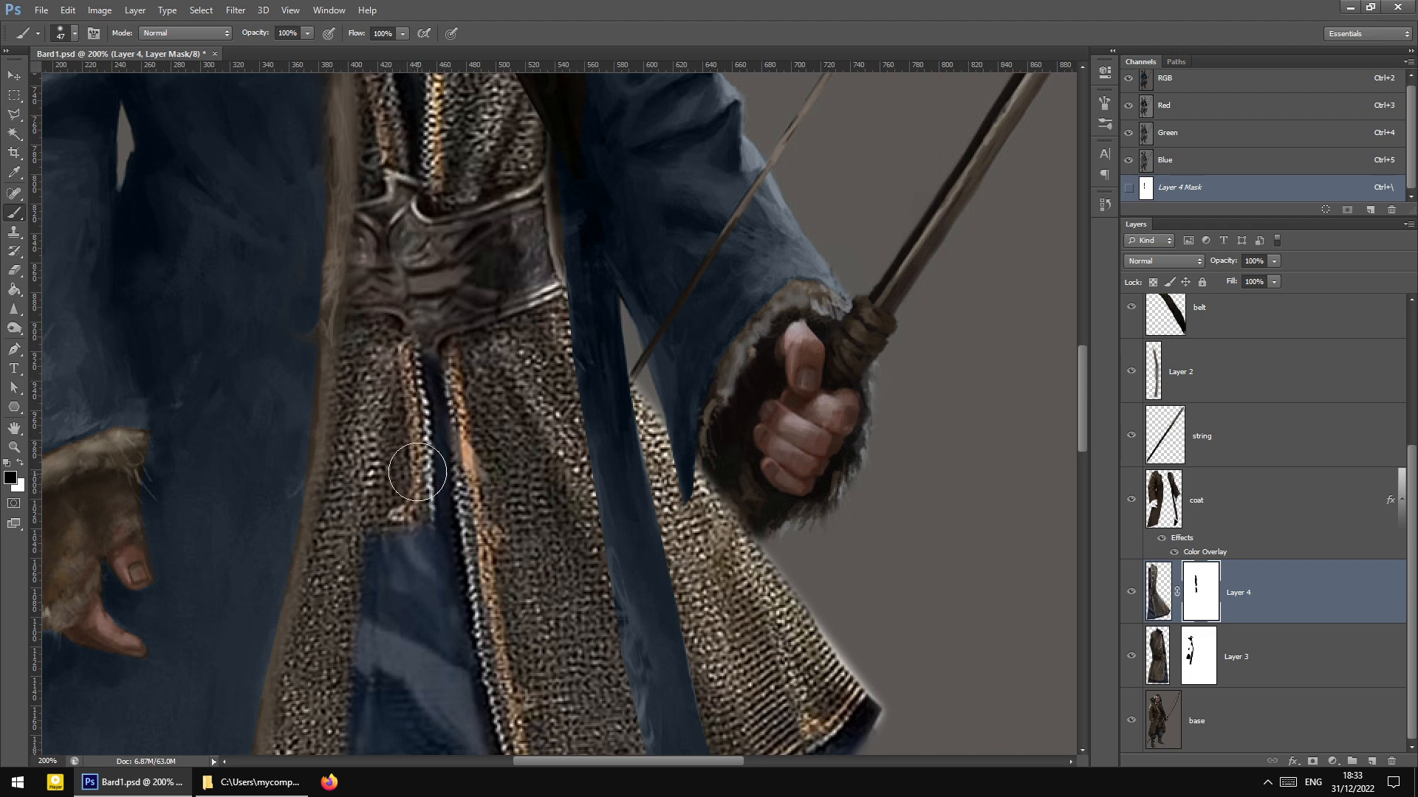
Mask out Layer 4's blue cloth below the belt to reveal the underlying chainmail panel down to its hem
scroll(408, 443, "down", 6)
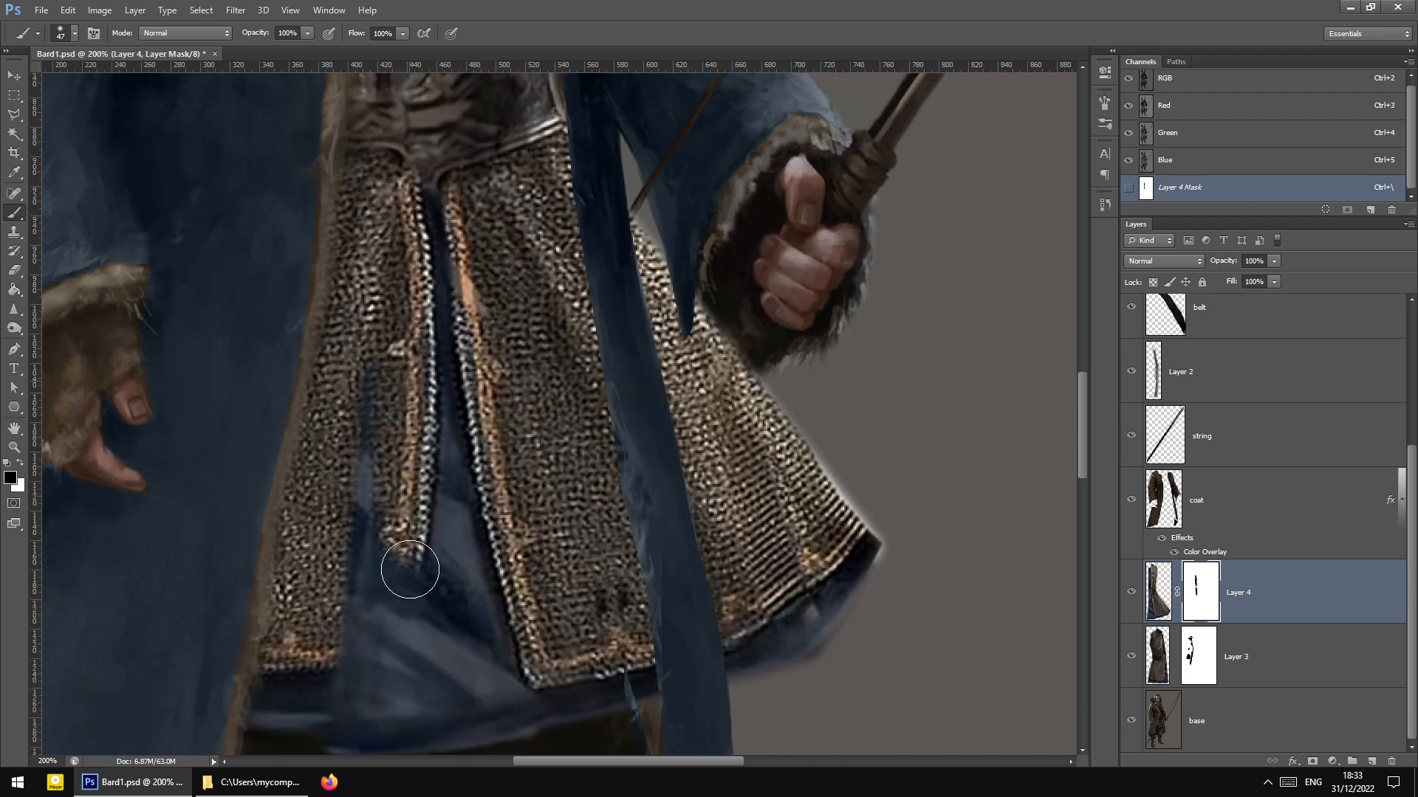
mouse_move(410, 569)
left_mouse_down()
mouse_move(417, 473)
mouse_move(415, 603)
mouse_move(399, 467)
mouse_move(377, 596)
mouse_move(364, 467)
left_mouse_up()
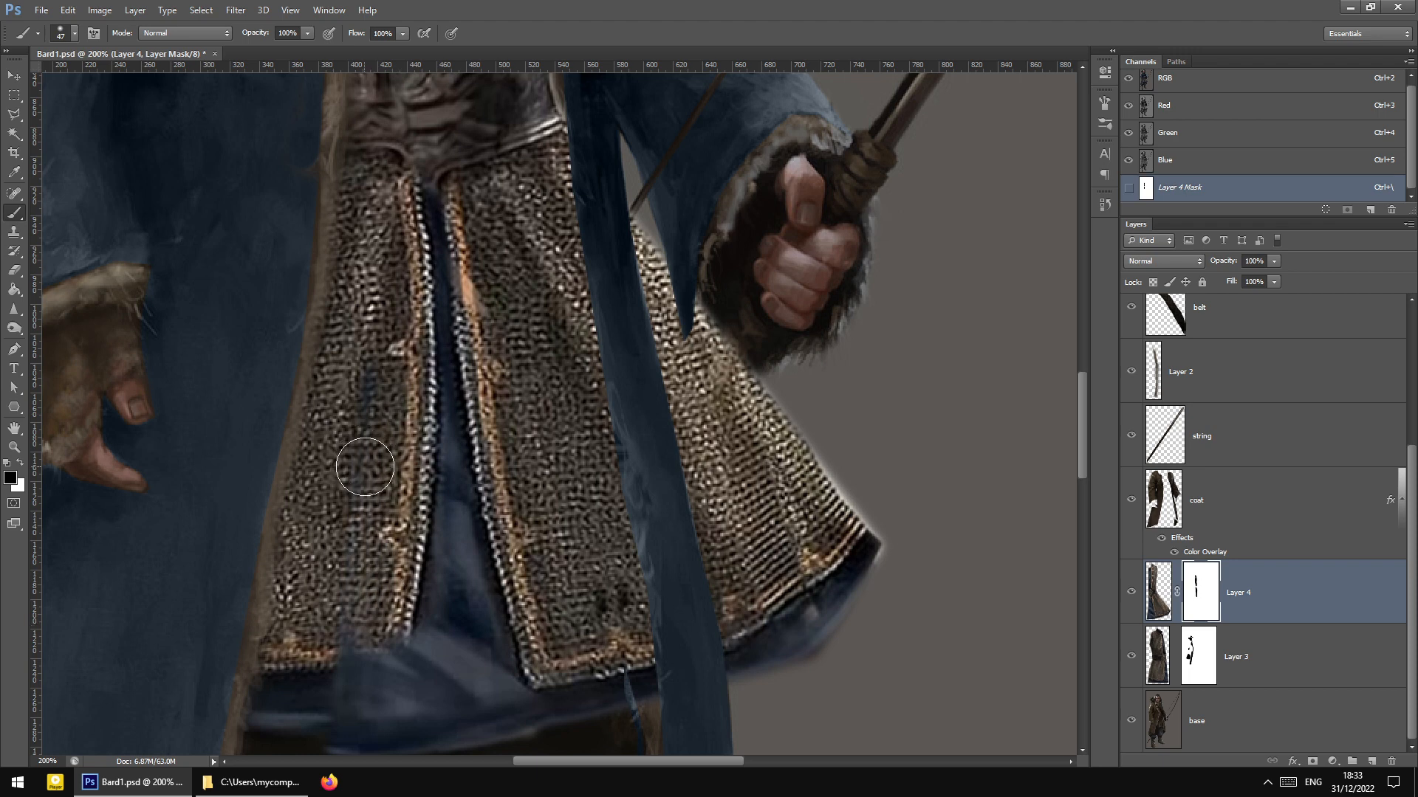
scroll(364, 466, "down", 6)
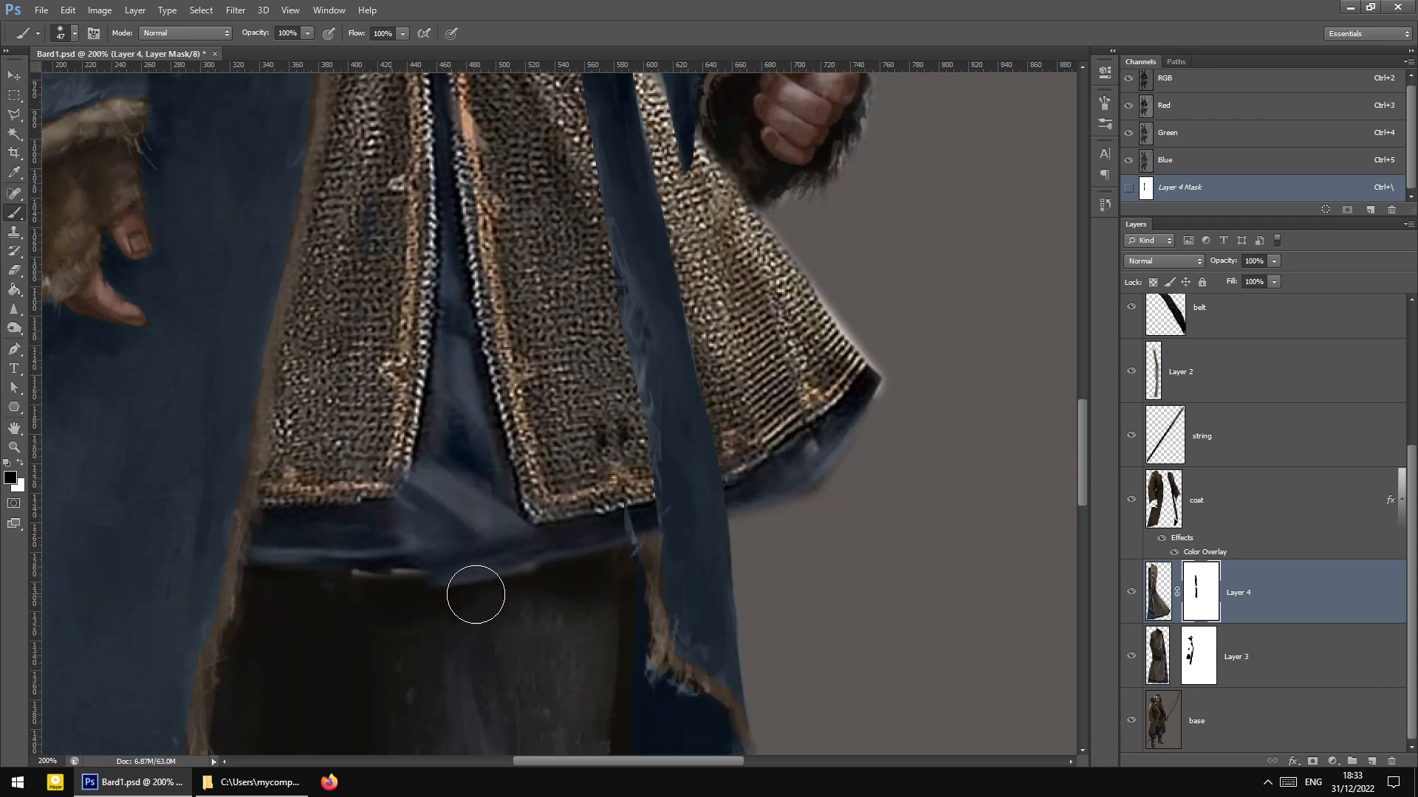
mouse_move(476, 595)
left_mouse_down()
mouse_move(414, 587)
mouse_move(430, 588)
mouse_move(386, 454)
mouse_move(410, 529)
mouse_move(424, 532)
mouse_move(439, 478)
mouse_move(494, 552)
mouse_move(446, 500)
left_mouse_up()
scroll(413, 484, "up", 1)
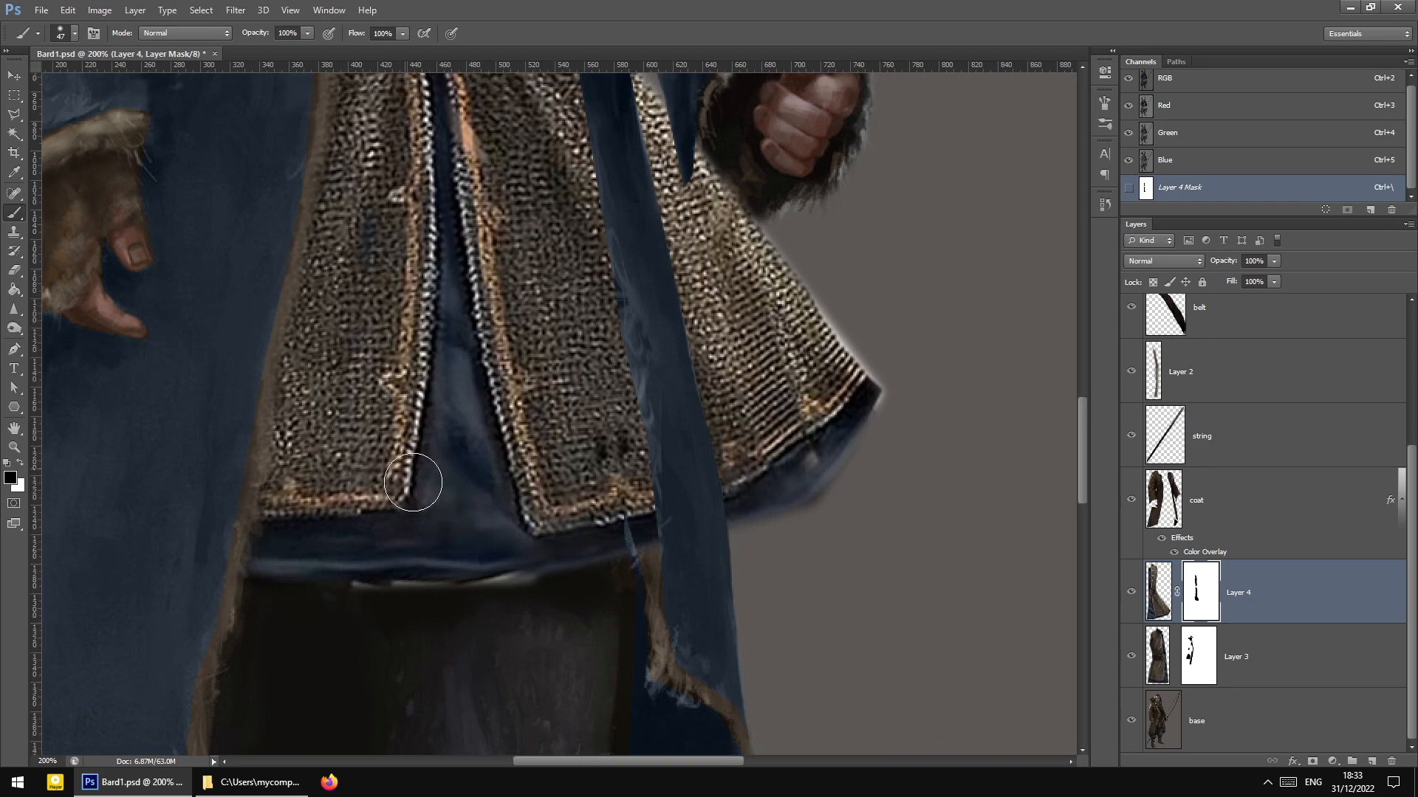
scroll(443, 459, "up", 2)
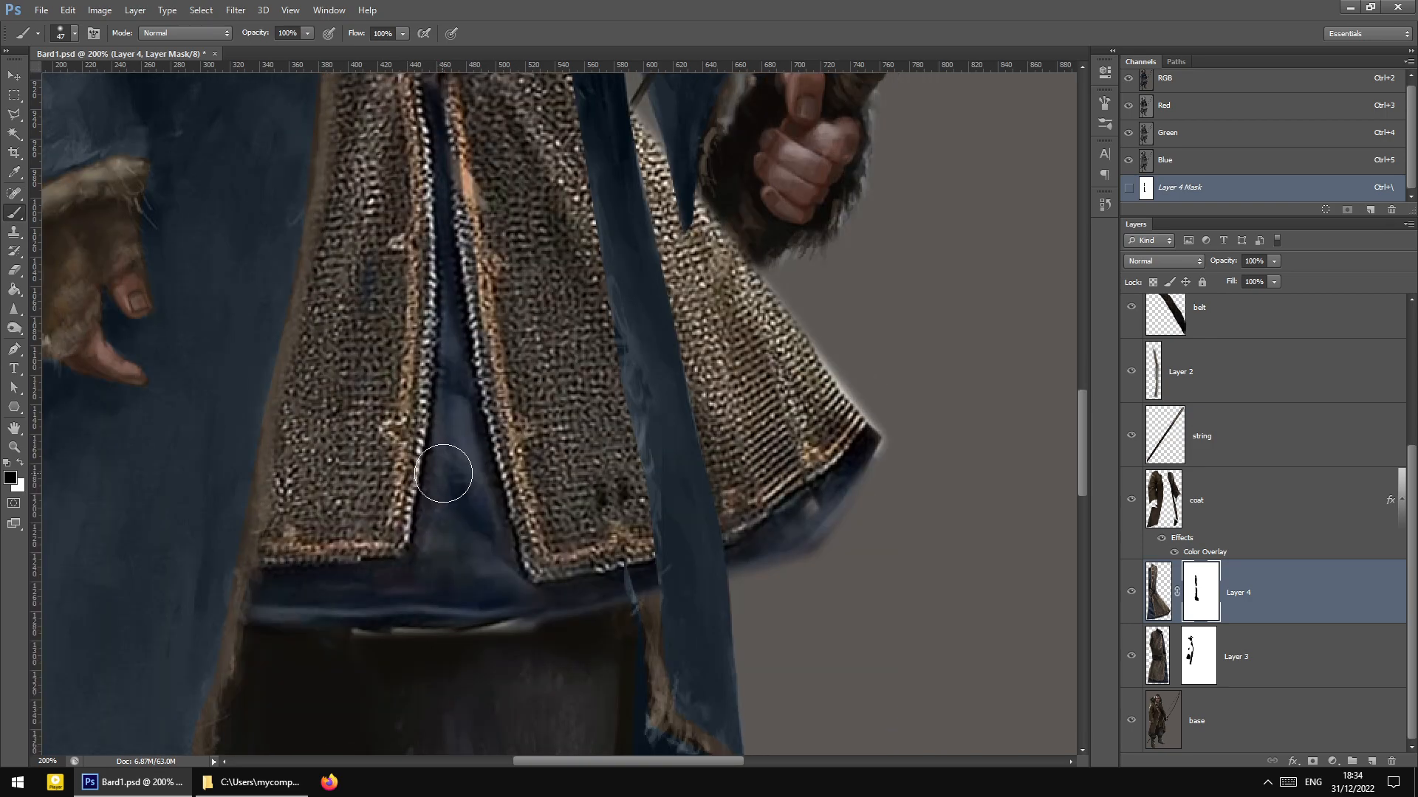
Mask out the light streak below the tunic's bottom hem on Layer 3 with a 14 px black brush
scroll(443, 474, "up", 4)
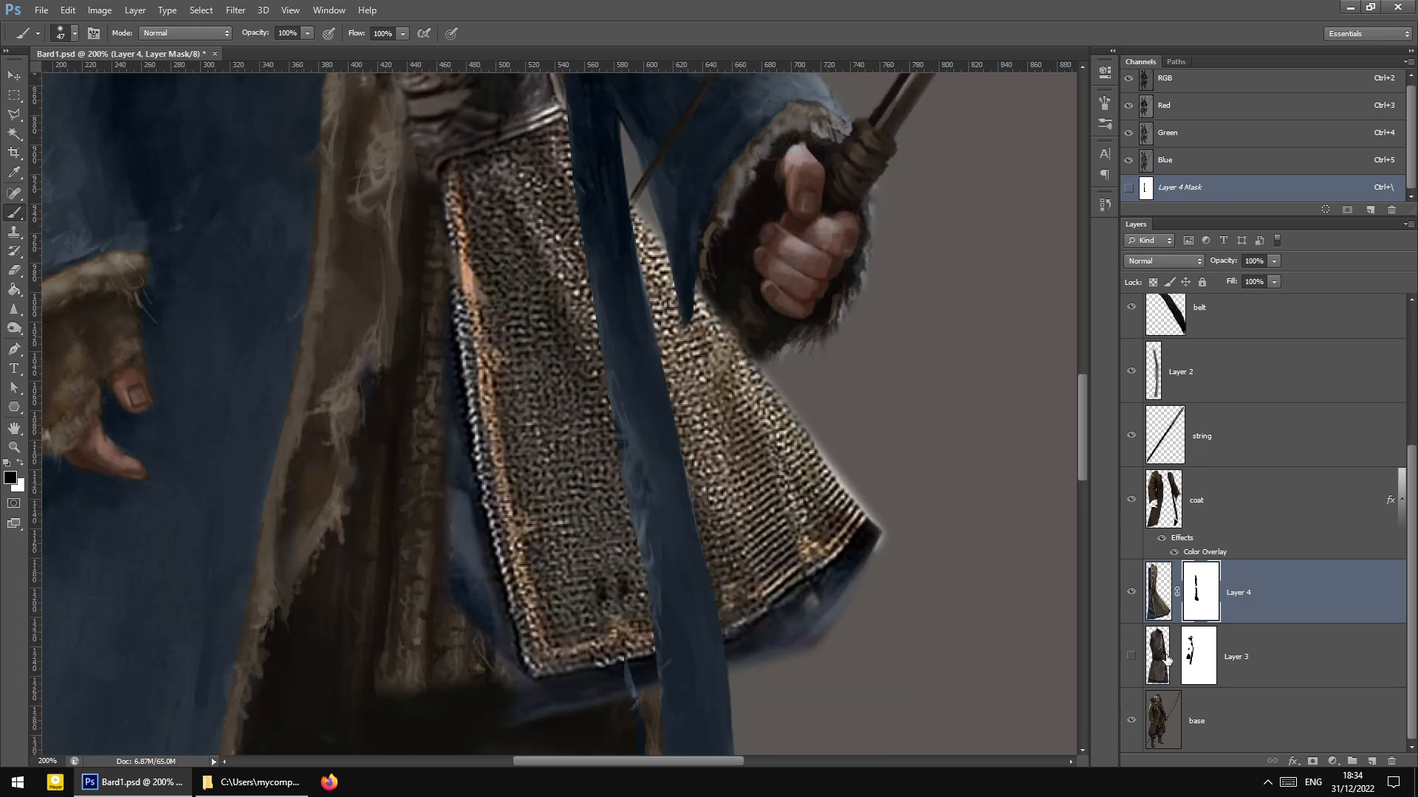
left_click(1157, 648)
scroll(787, 600, "down", 4)
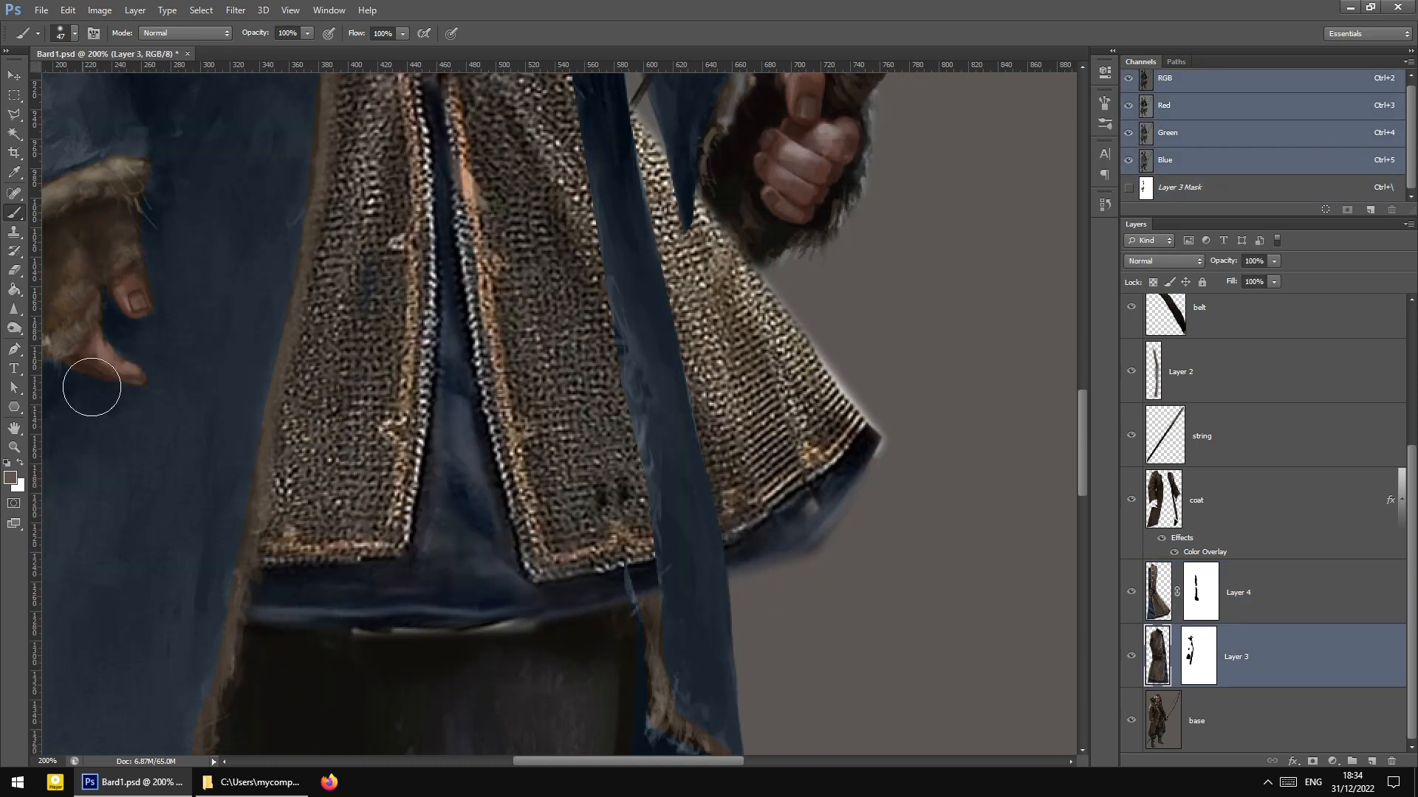
scroll(443, 575, "down", 4)
right_click(540, 598)
left_click(570, 607)
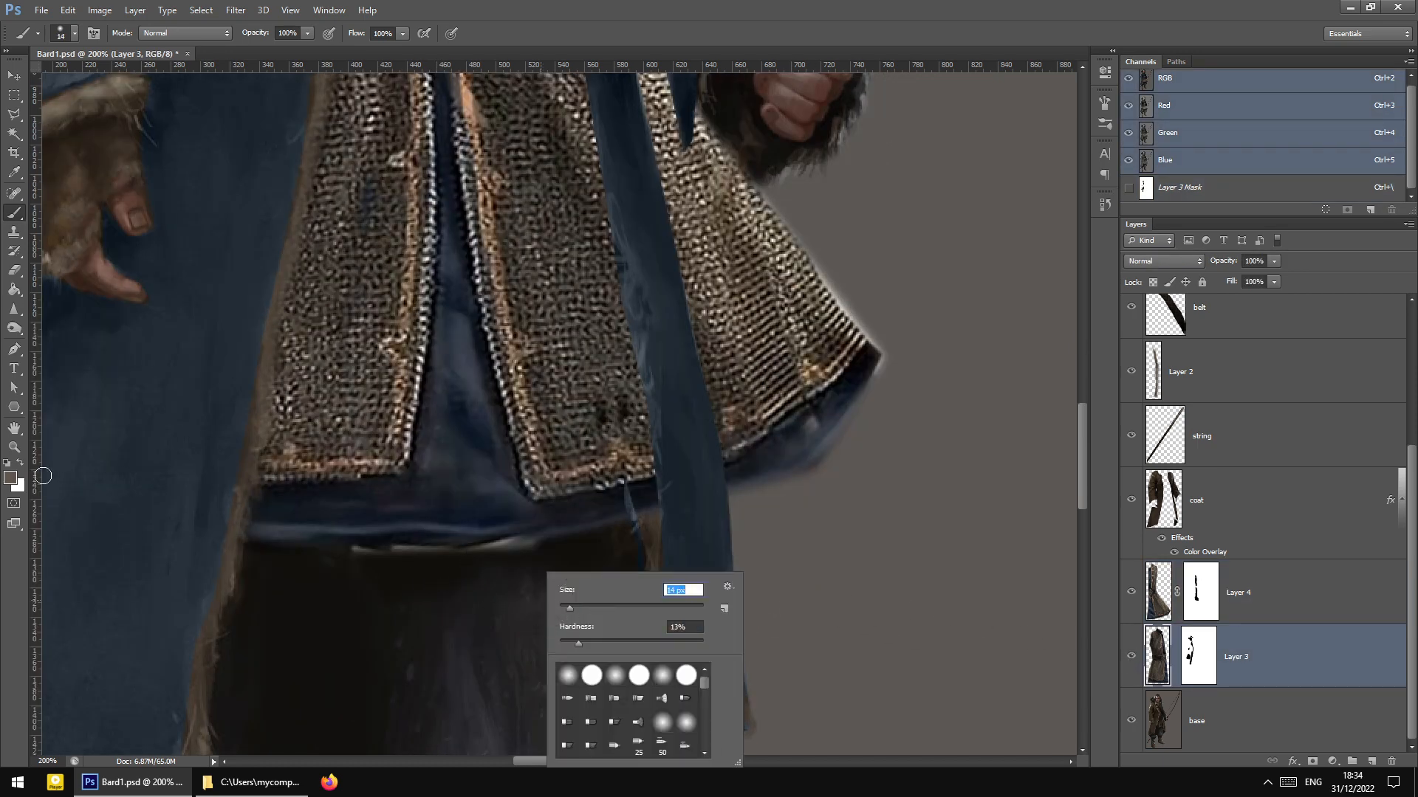
left_click(4, 463)
key("ctrl+backslash")
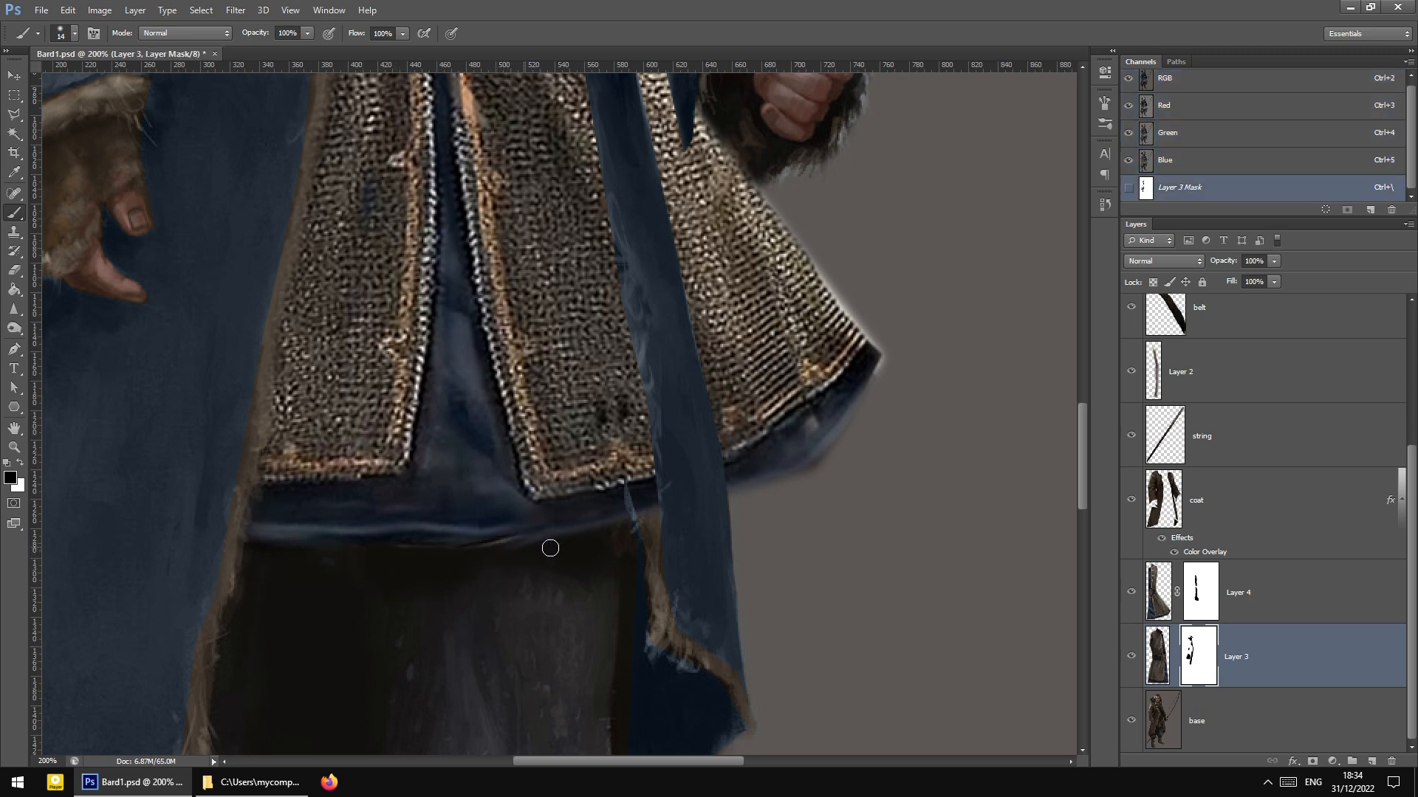
Move Layer 4 slightly upward in small nudges to align its half of the belt with Layer 3's half
scroll(554, 583, "up", 10)
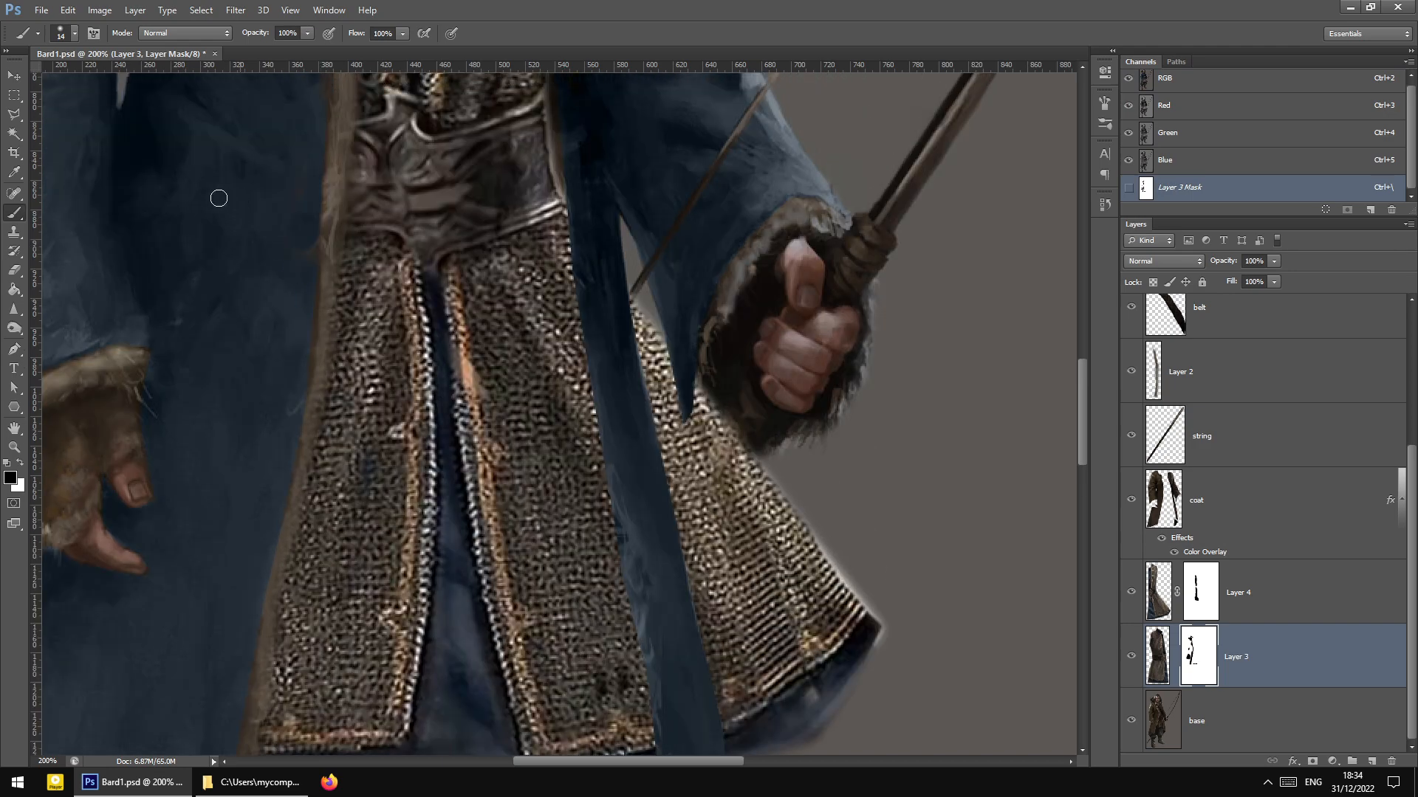
scroll(219, 198, "up", 3)
key("v")
scroll(566, 381, "up", 12)
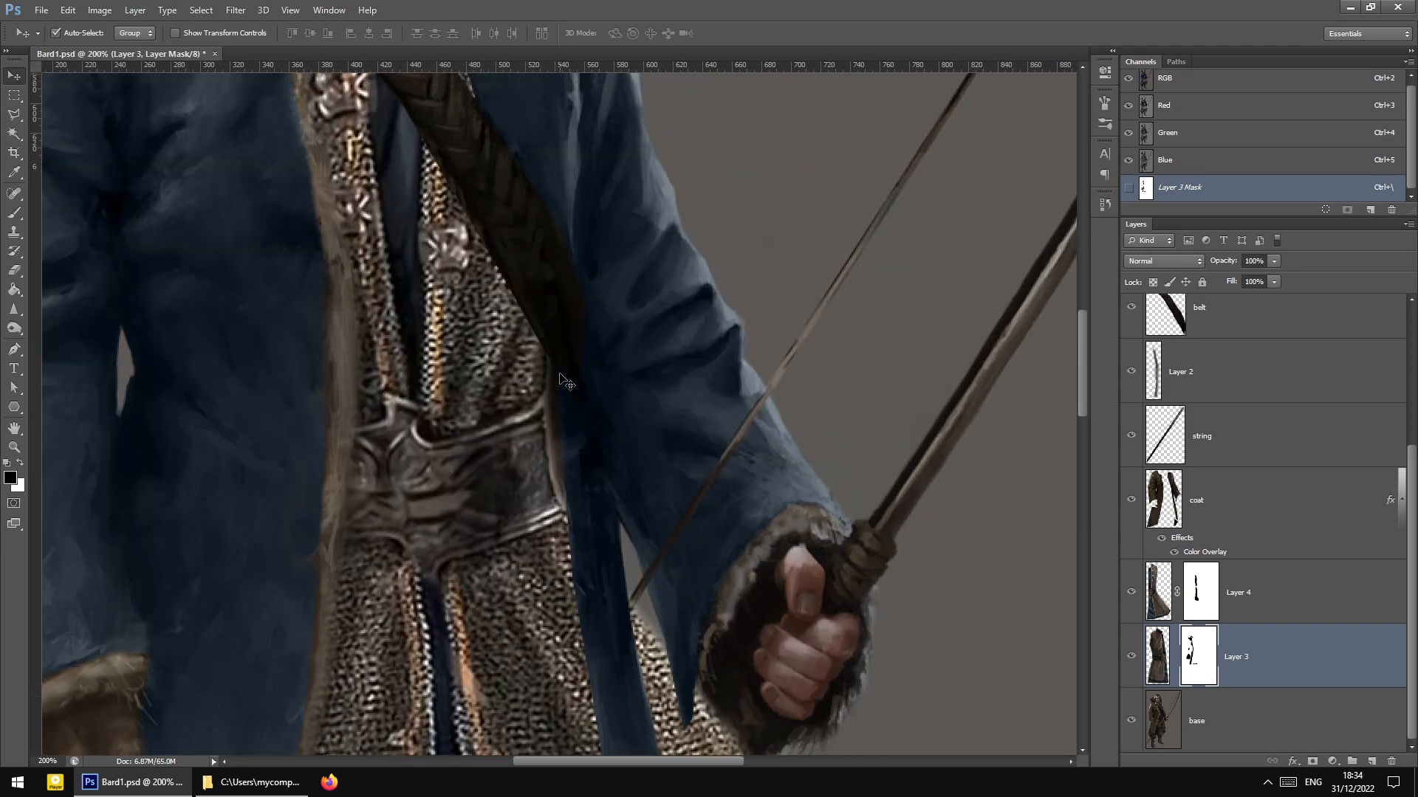
scroll(566, 381, "down", 1)
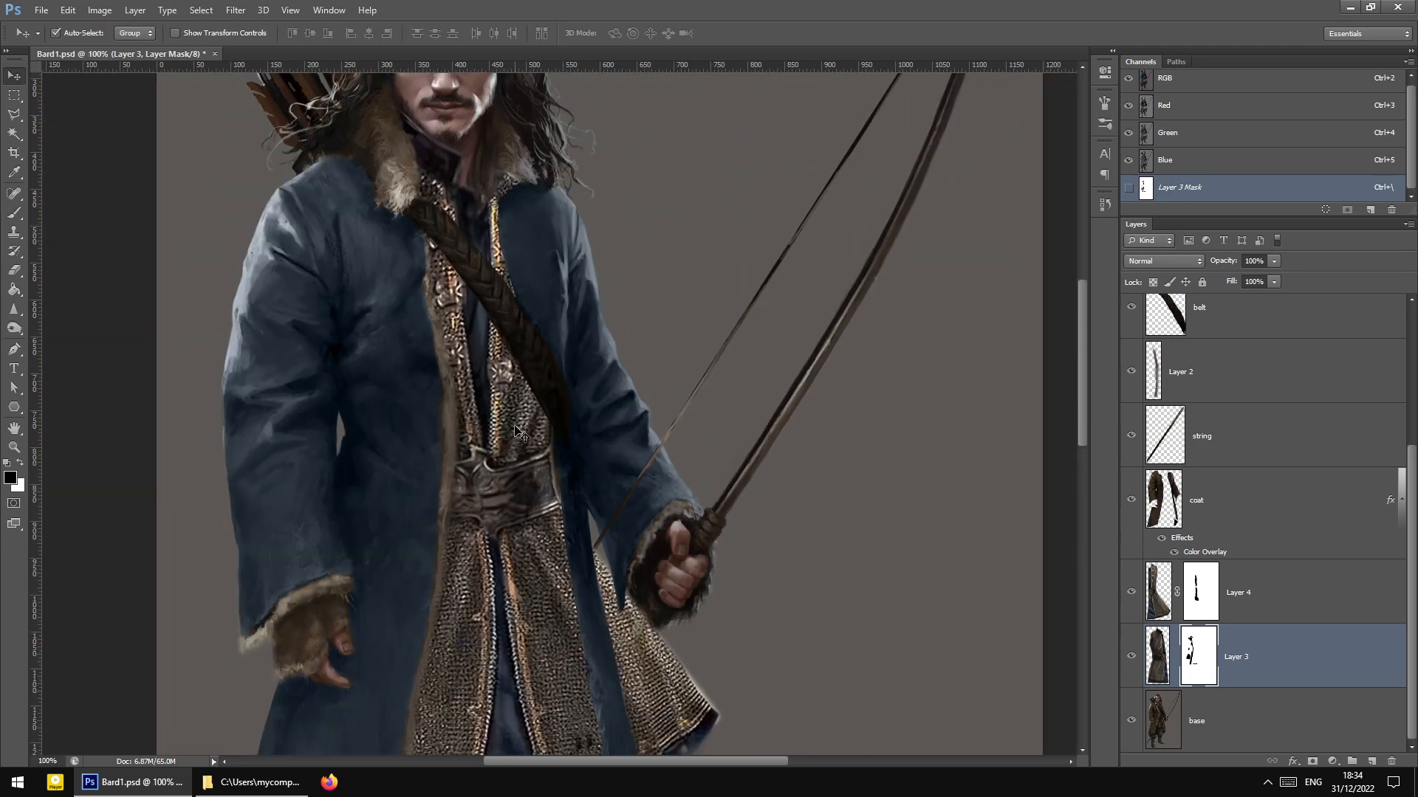
left_click(1165, 595)
left_click_drag(550, 539, 551, 532)
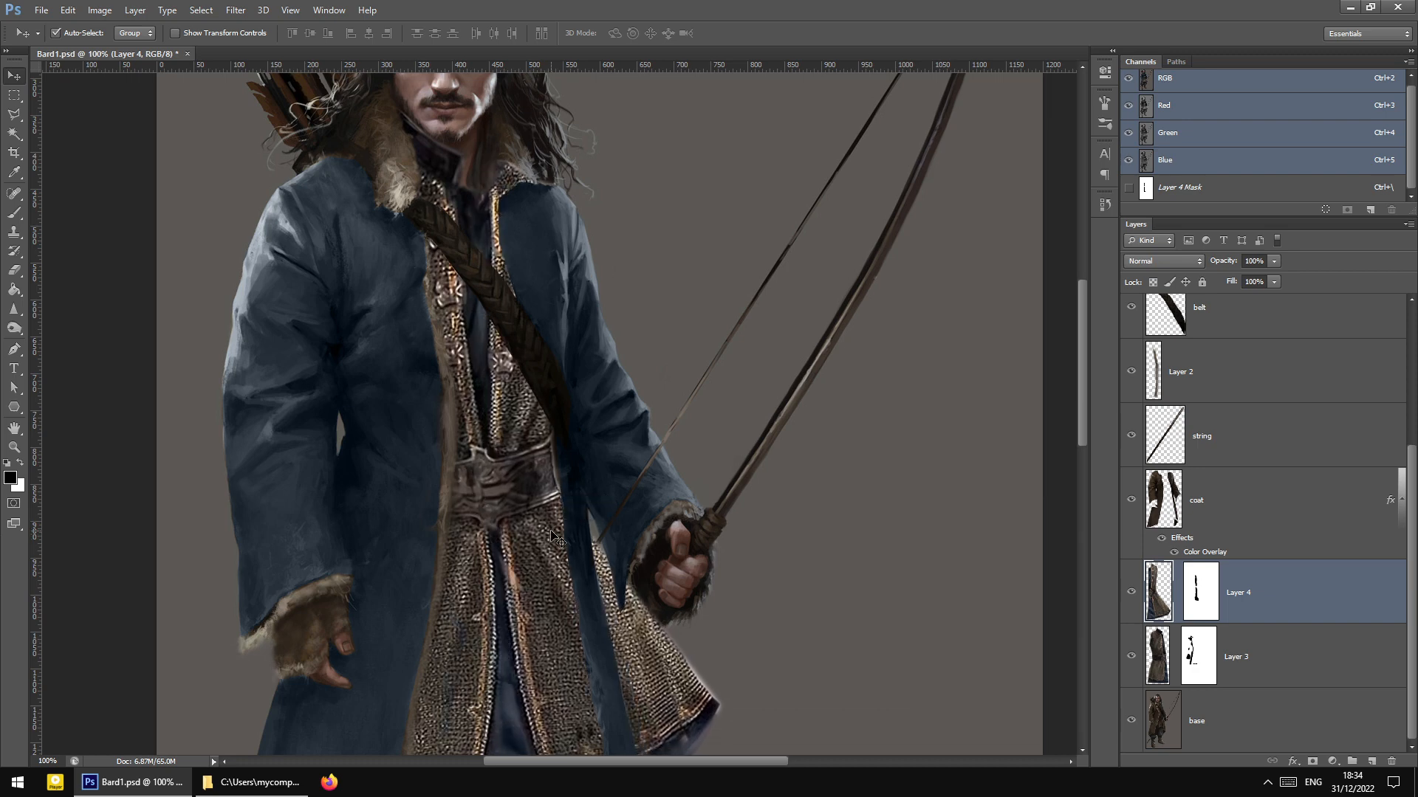
key("Up")
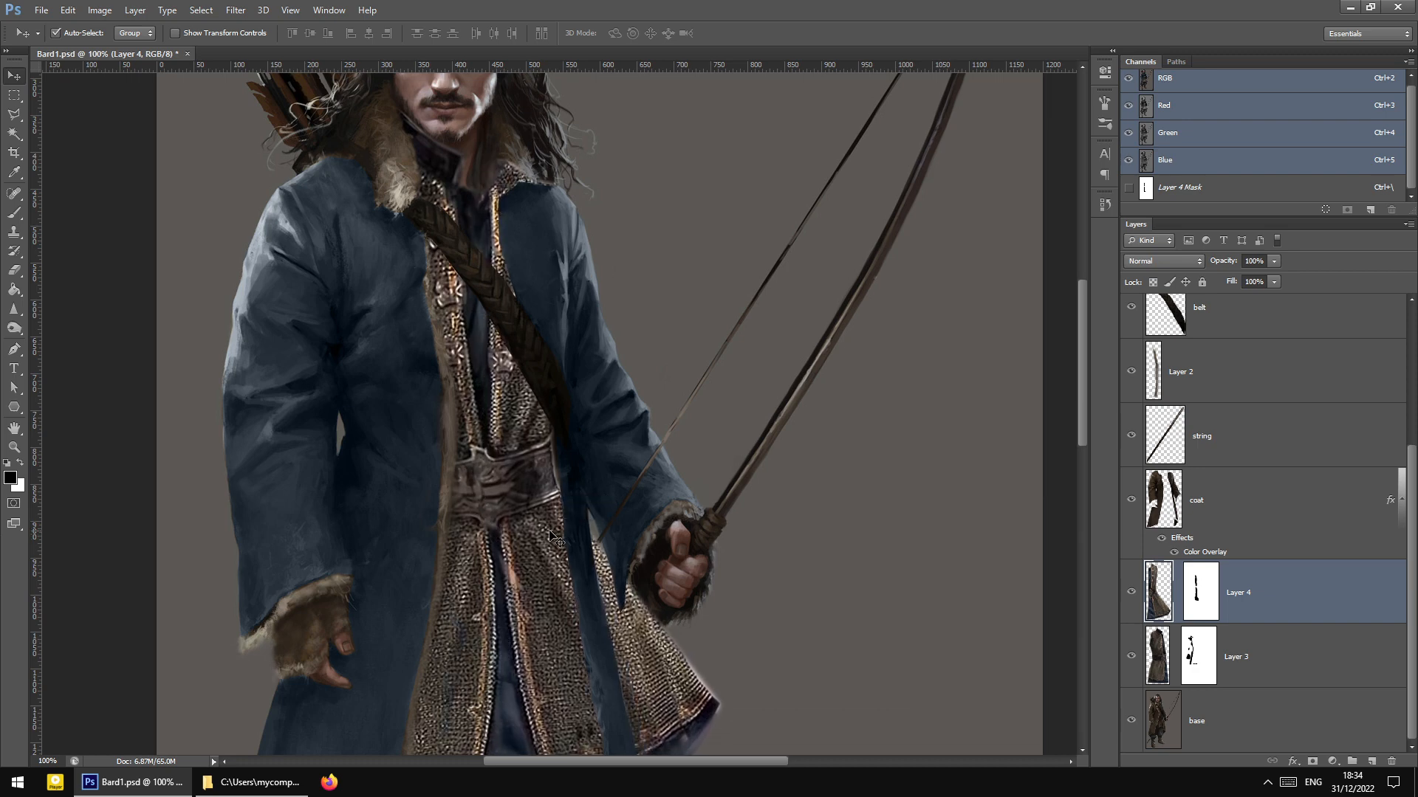
key("Up")
key("Up")
key("Up")
key("Up")
key("Up")
key("Up")
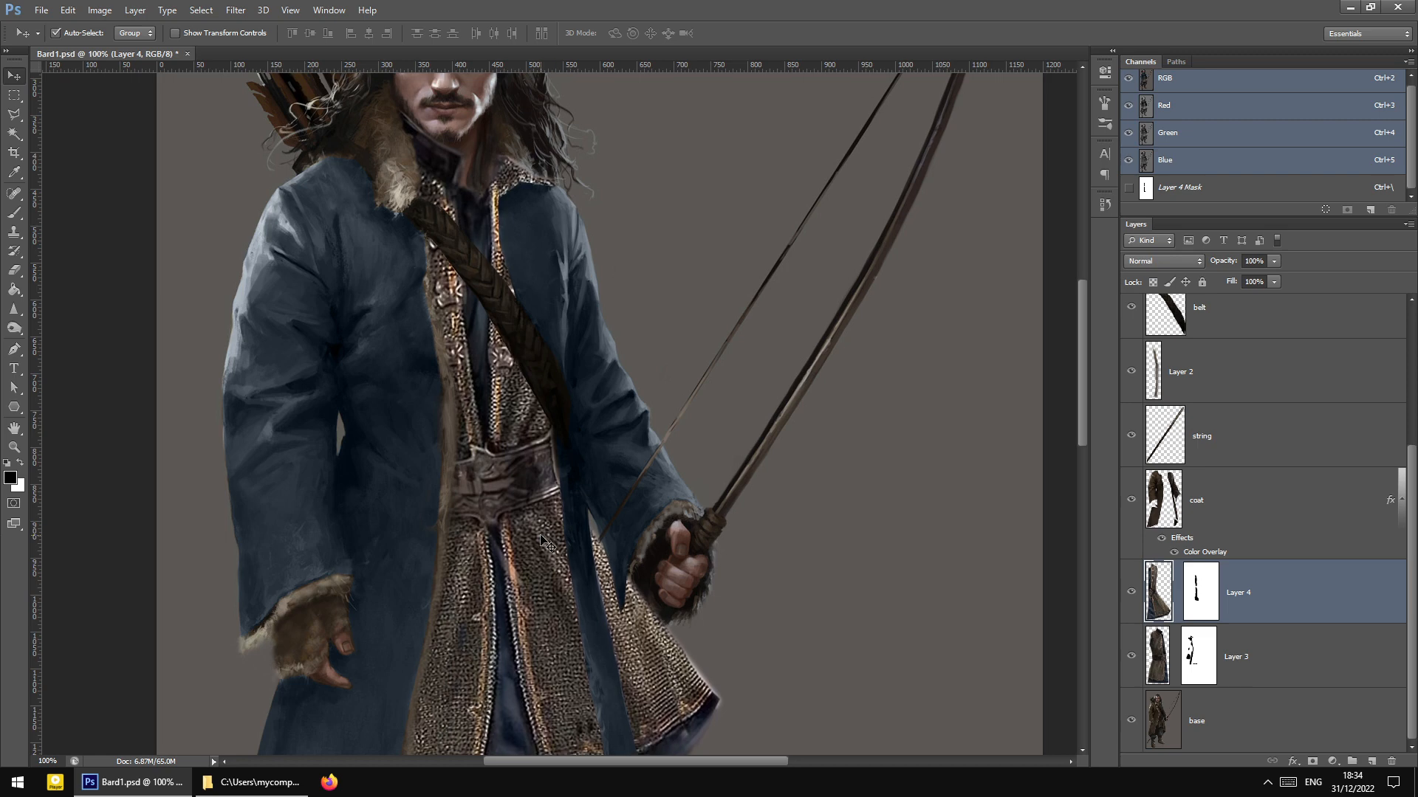
key("Up")
key("Up")
key("Up")
key("Up")
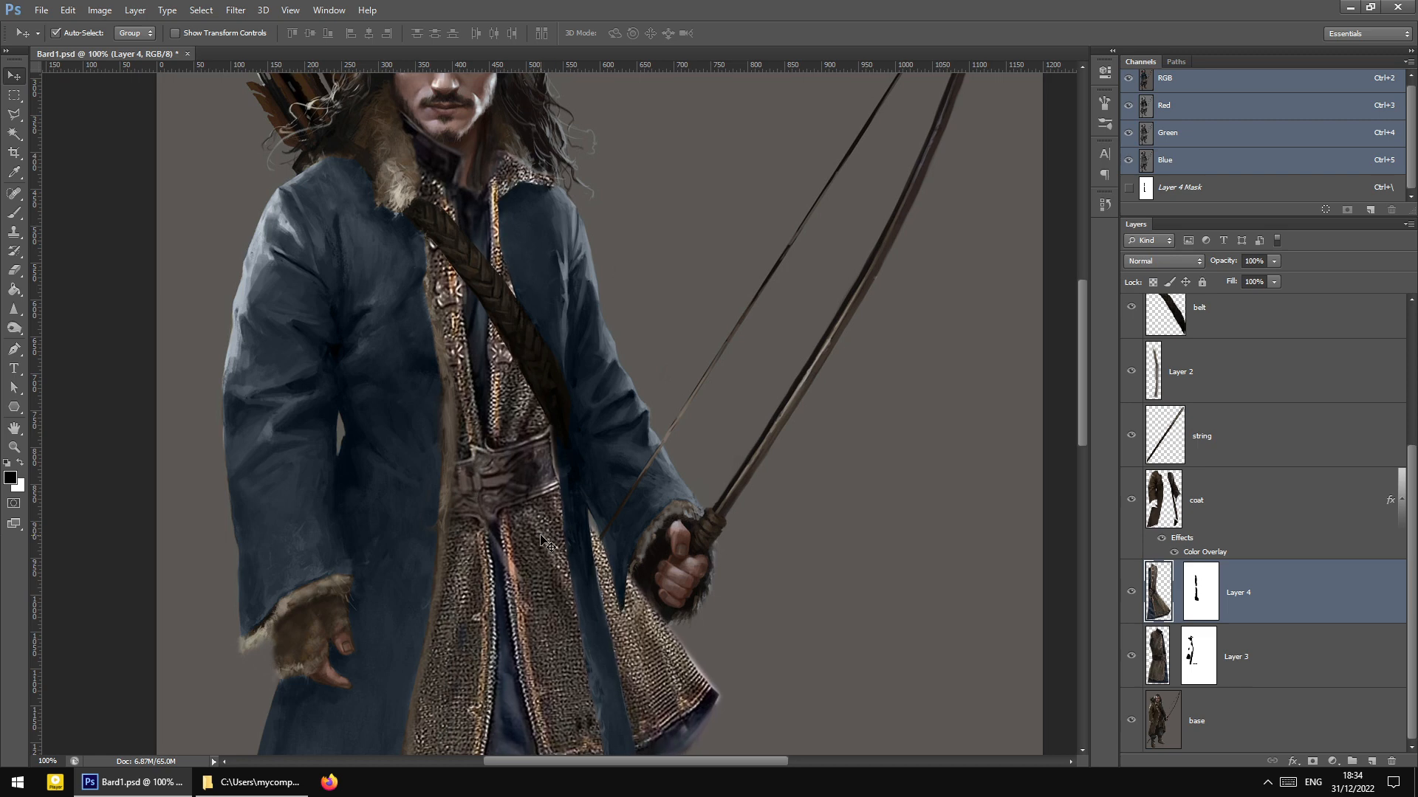
Free-transform Layer 4 to 101.02% width and 100.88% height and apply the transformation
scroll(546, 541, "down", 4)
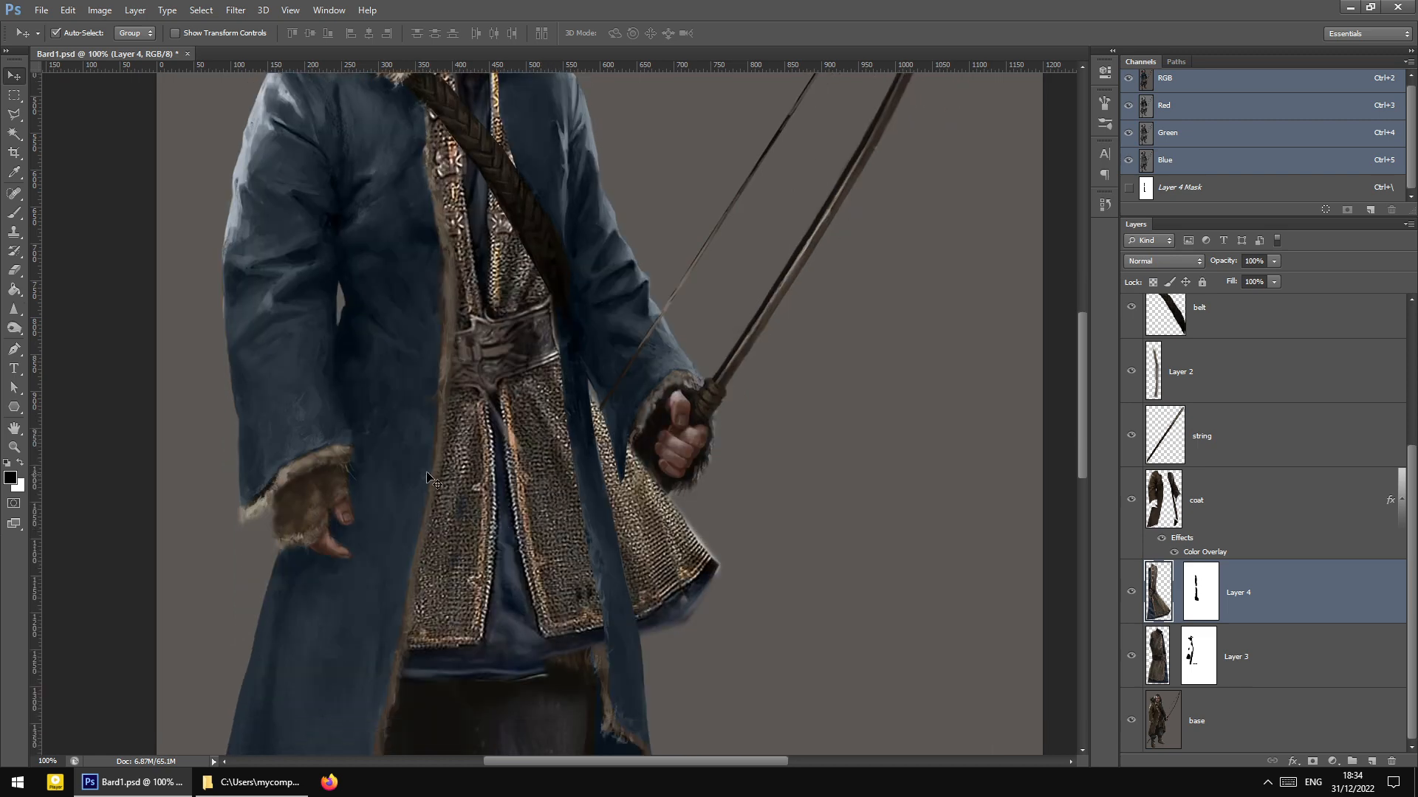
left_click(15, 96)
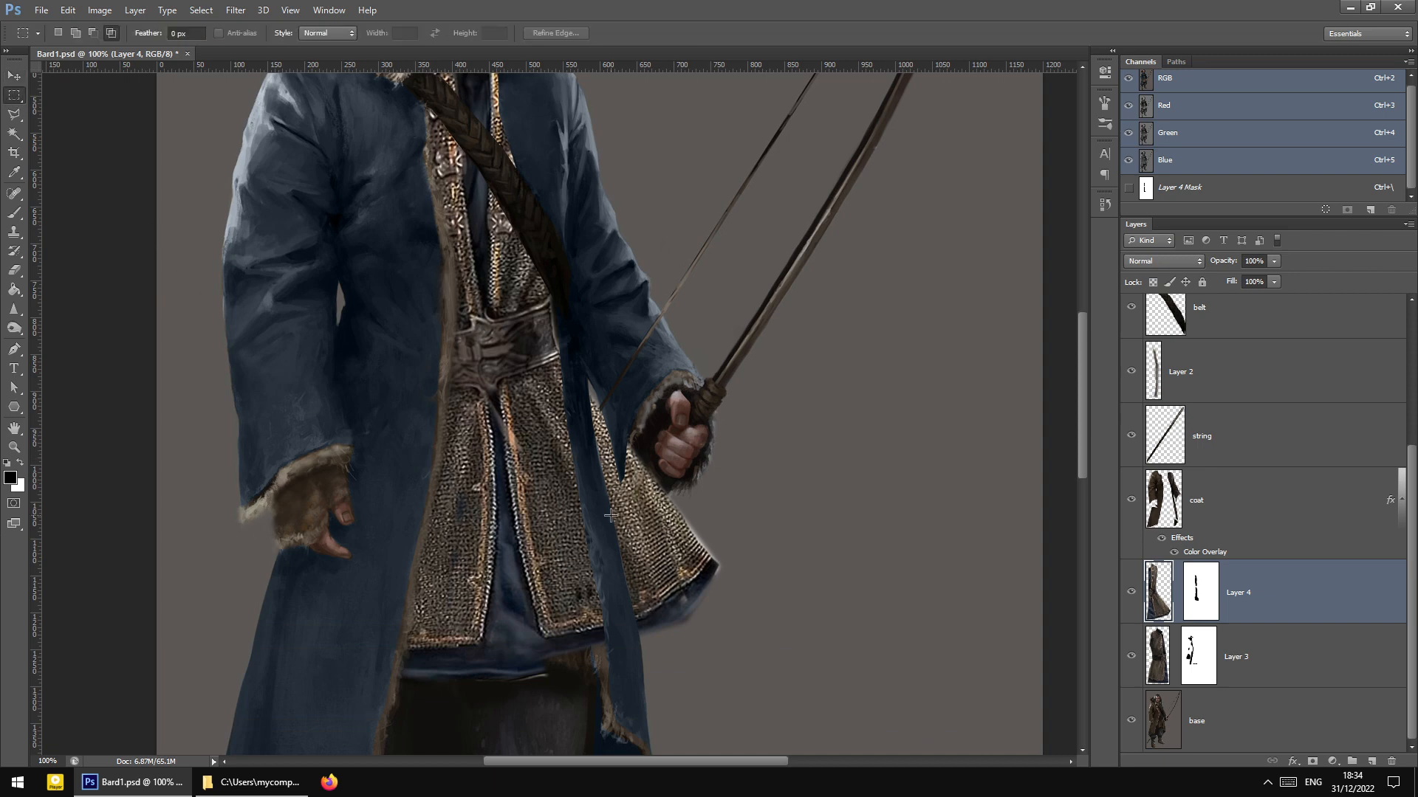
right_click(608, 514)
left_click(683, 644)
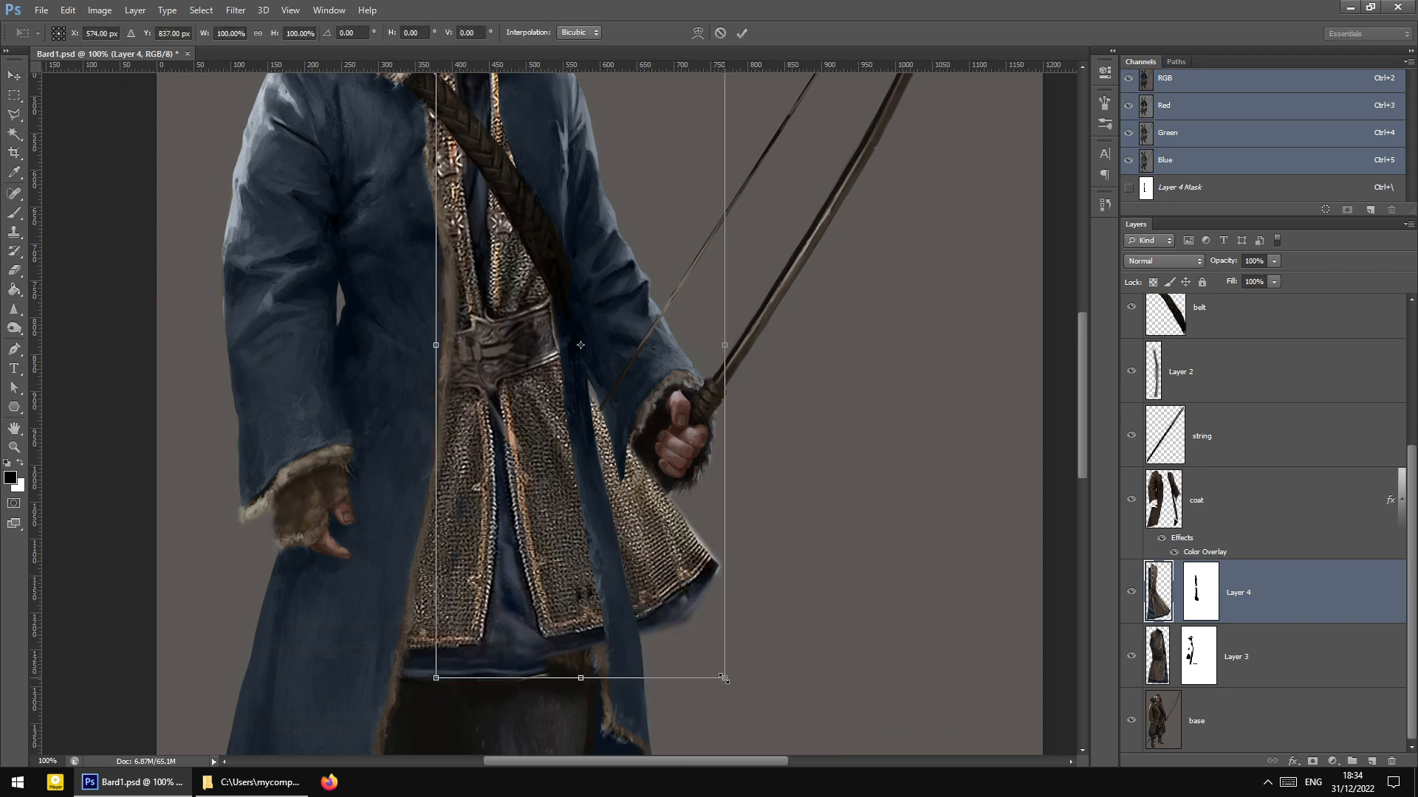
left_click_drag(724, 679, 728, 684)
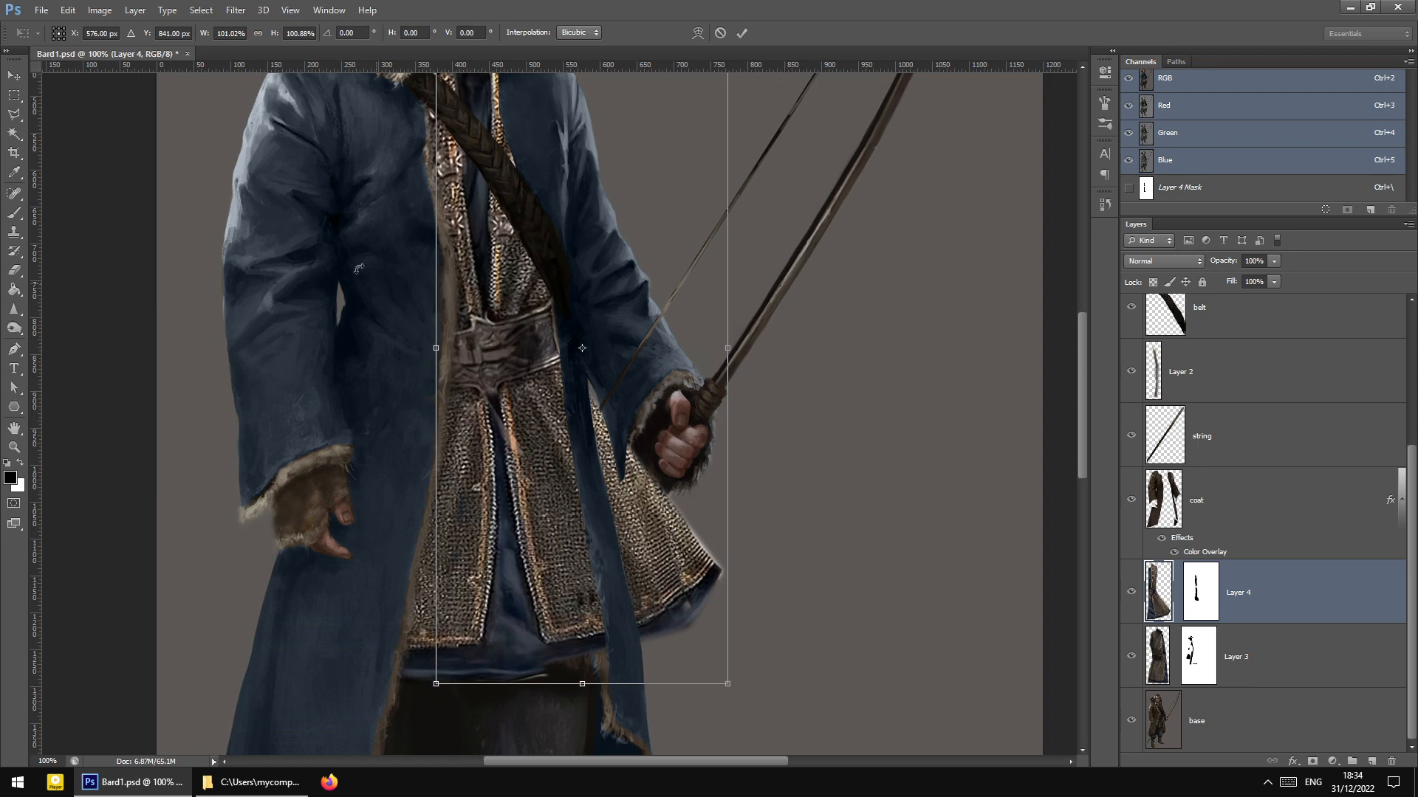
left_click(14, 79)
left_click(689, 289)
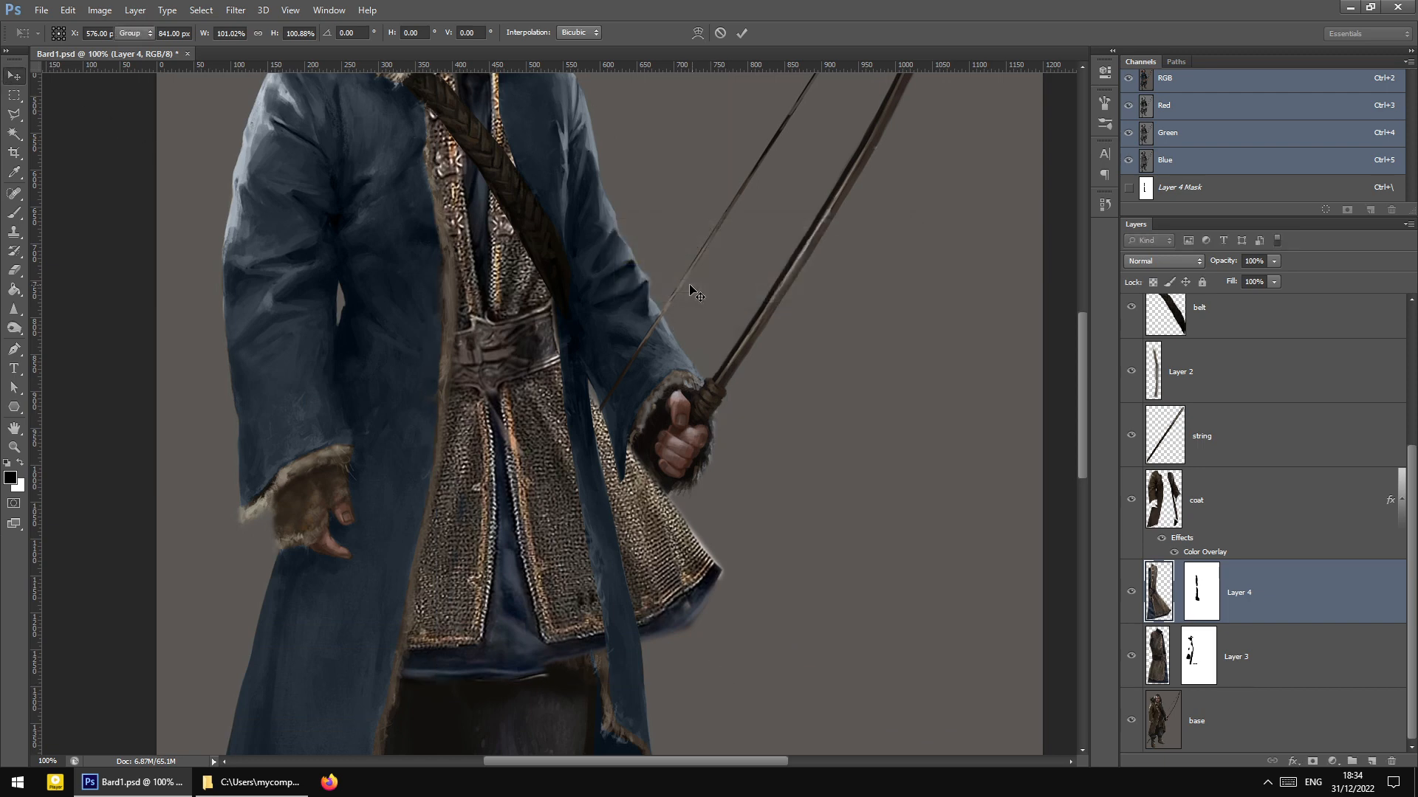
Nudge Layer 4 slightly to the left so its belt and chainmail meet Layer 3's half
scroll(624, 378, "up", 2)
key("Left")
key("Left")
key("Left")
key("Left")
key("Left")
key("Left")
key("Left")
key("Left")
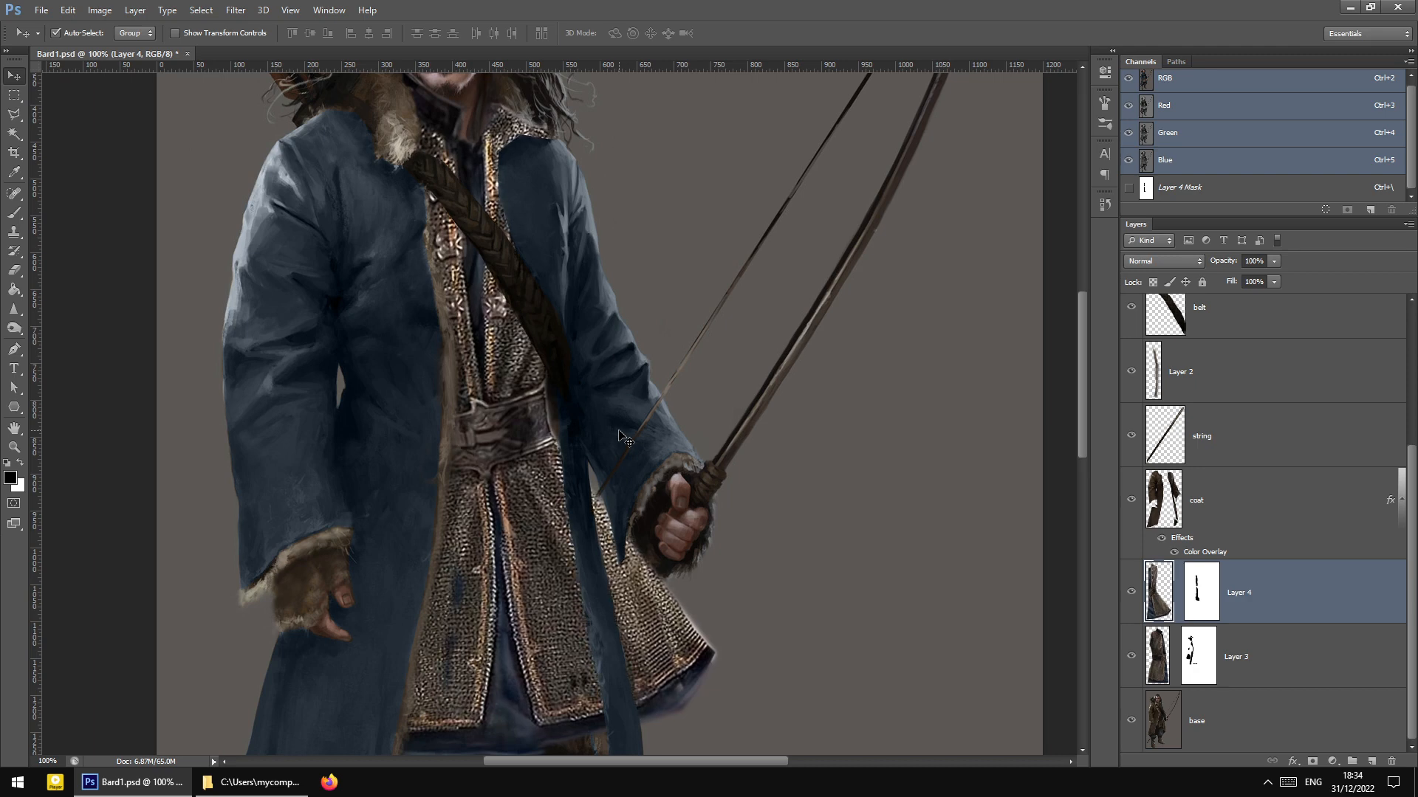
Darken the cloth in the tunic's chest opening on Layer 3 using a black brush with a size of 30 px
left_click(1300, 664)
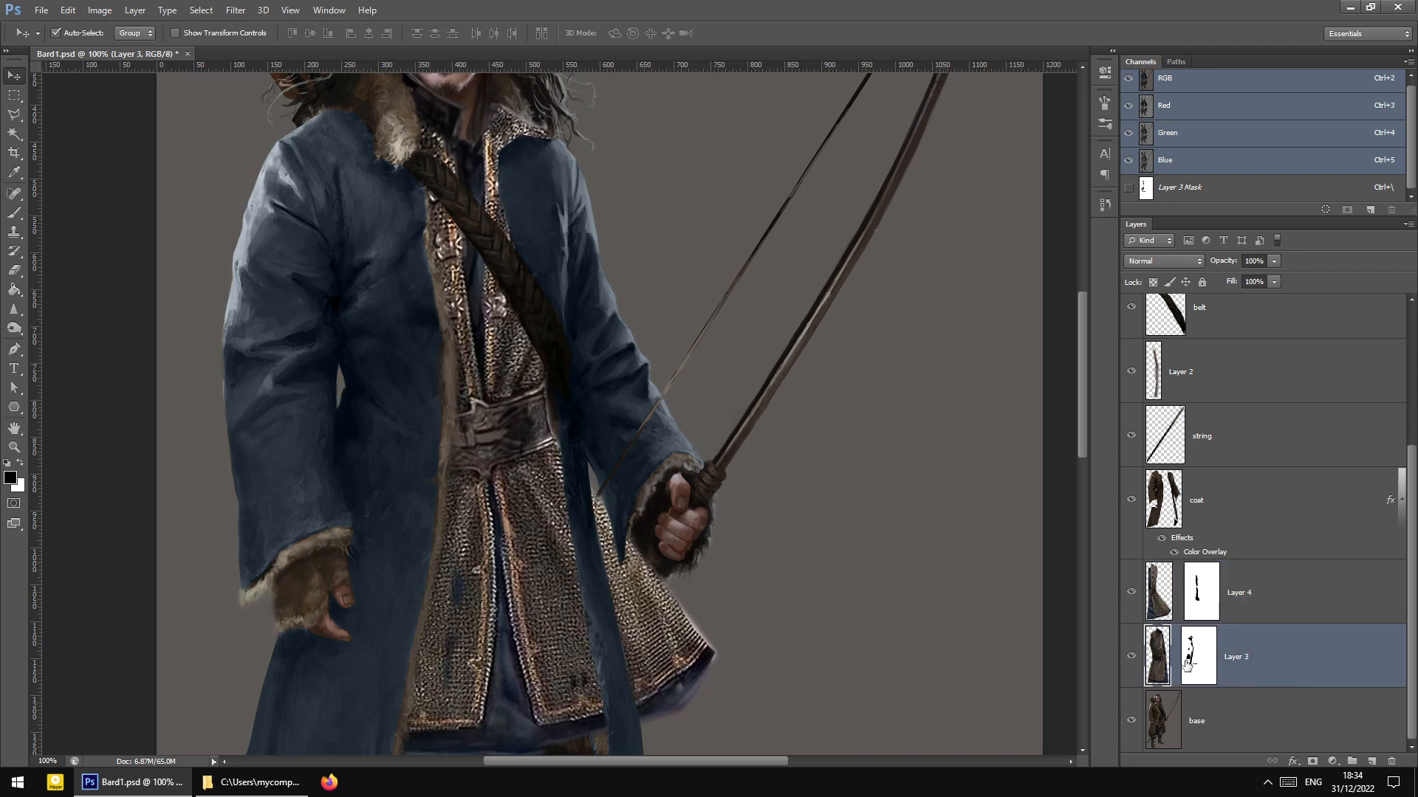
left_click(14, 213)
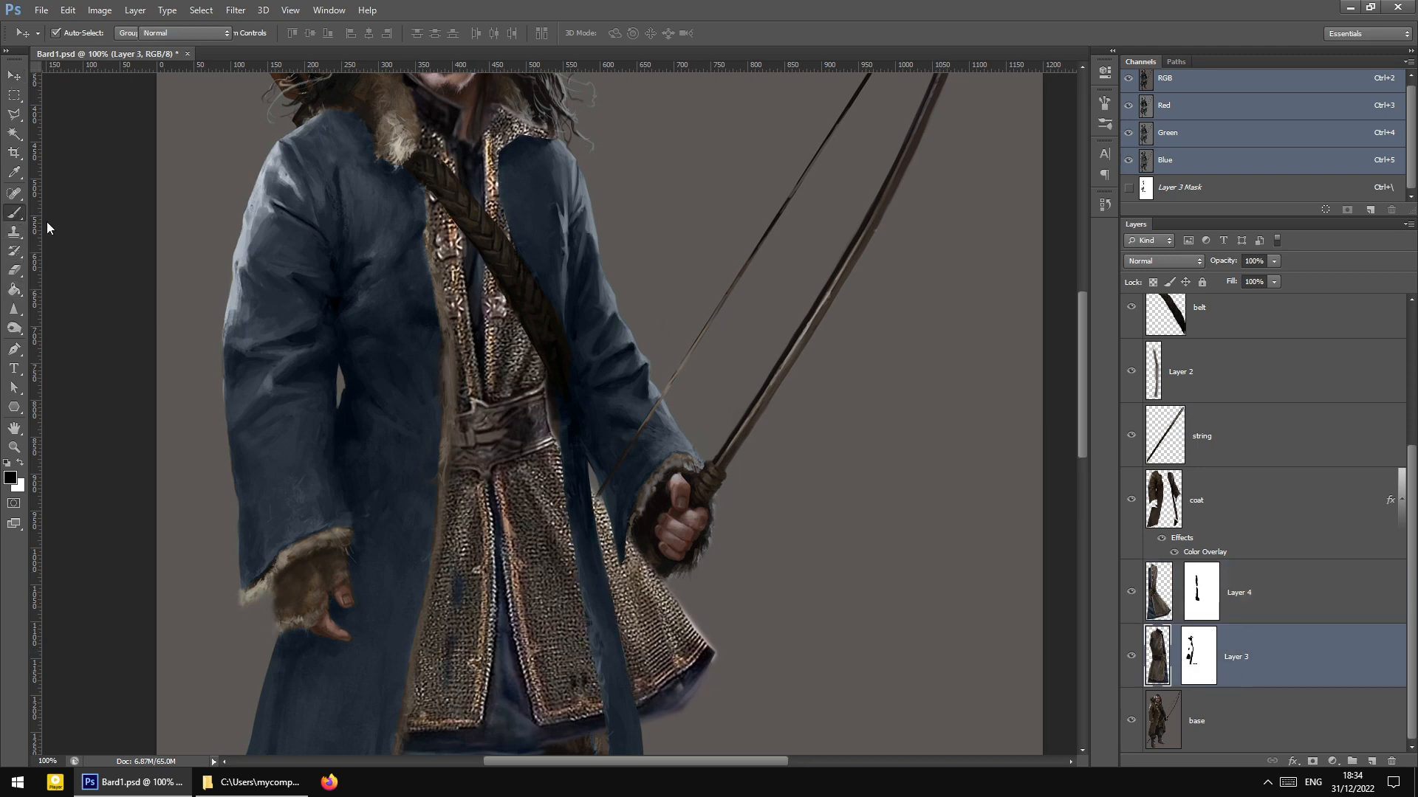
scroll(517, 421, "up", 2)
scroll(503, 411, "up", 1)
right_click(503, 411)
left_click_drag(521, 415, 526, 418)
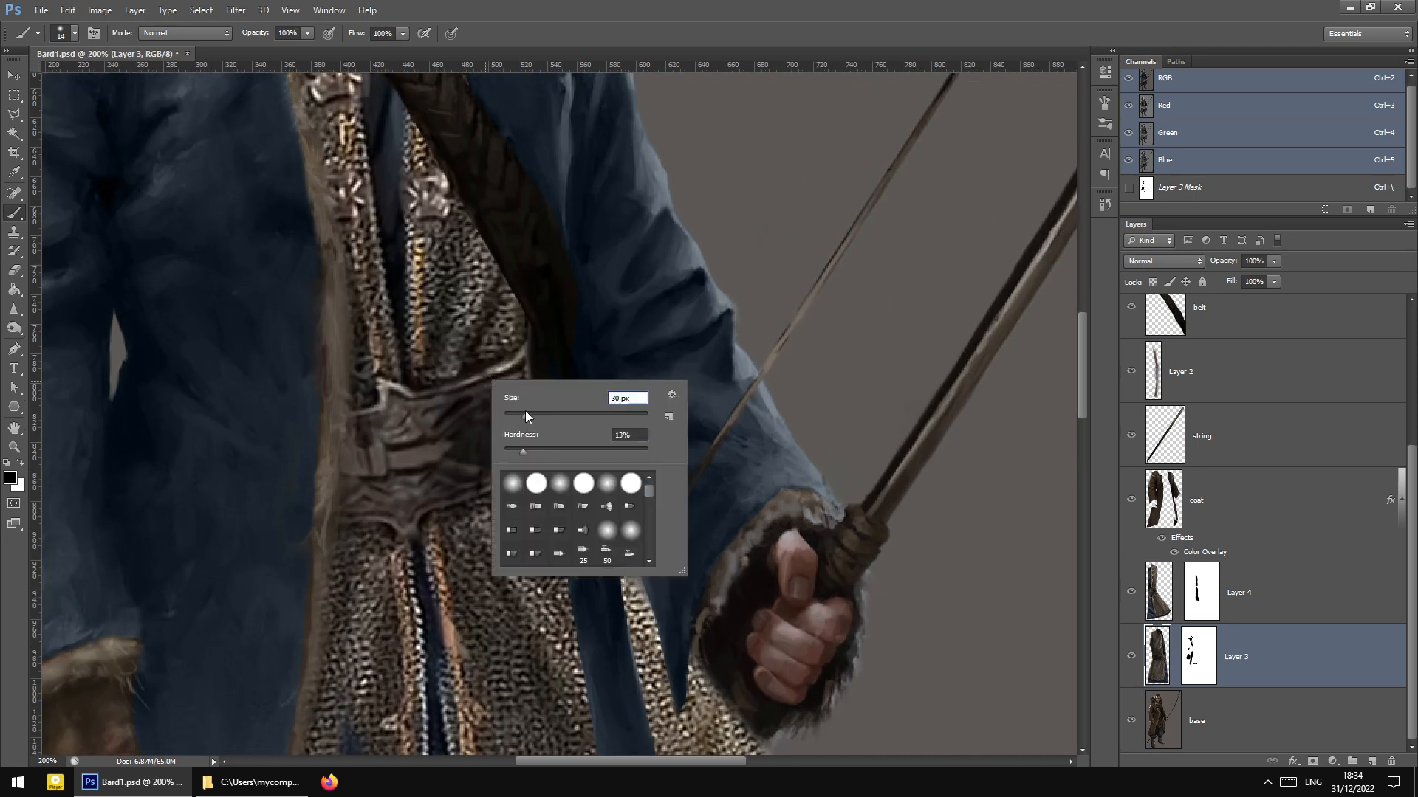
key("Return")
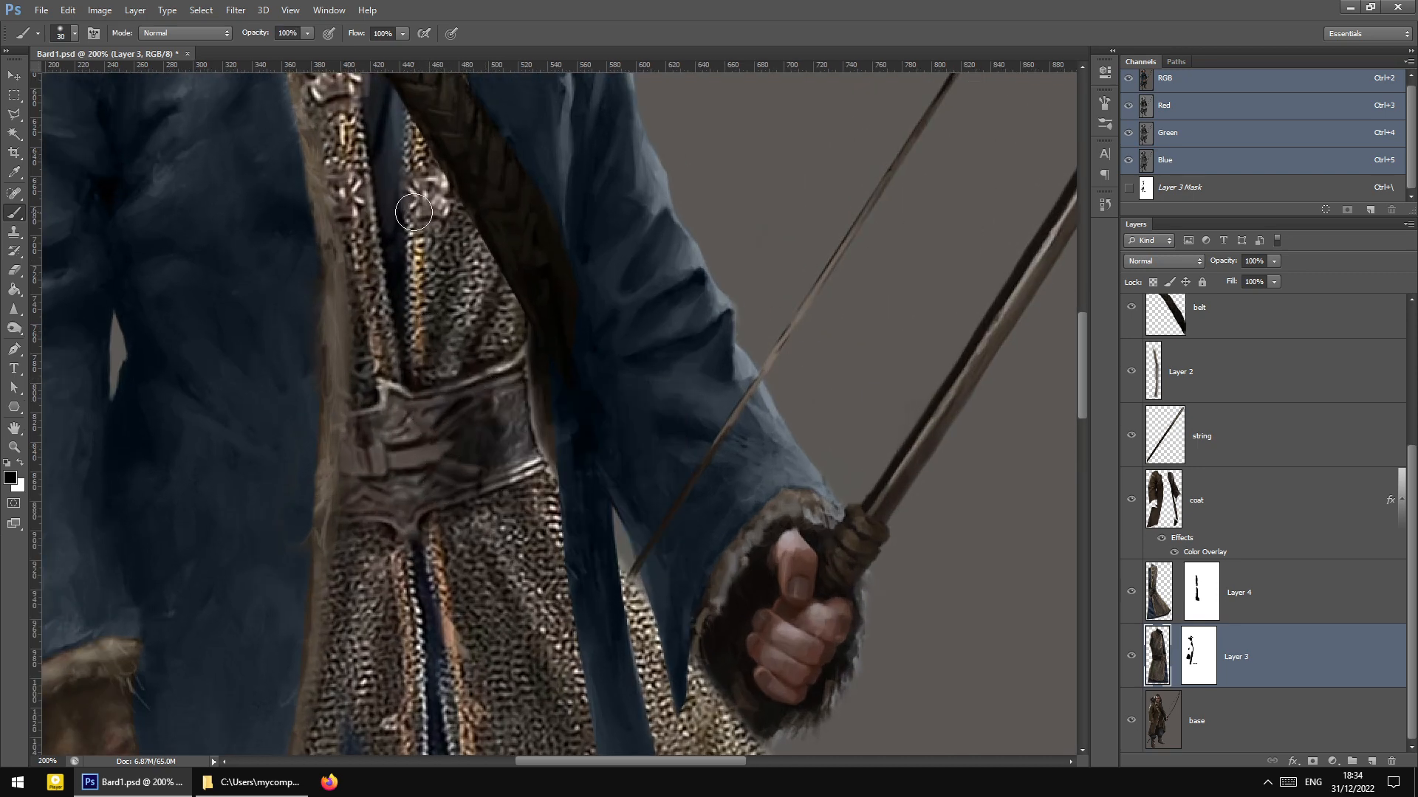
left_click_drag(395, 166, 395, 208)
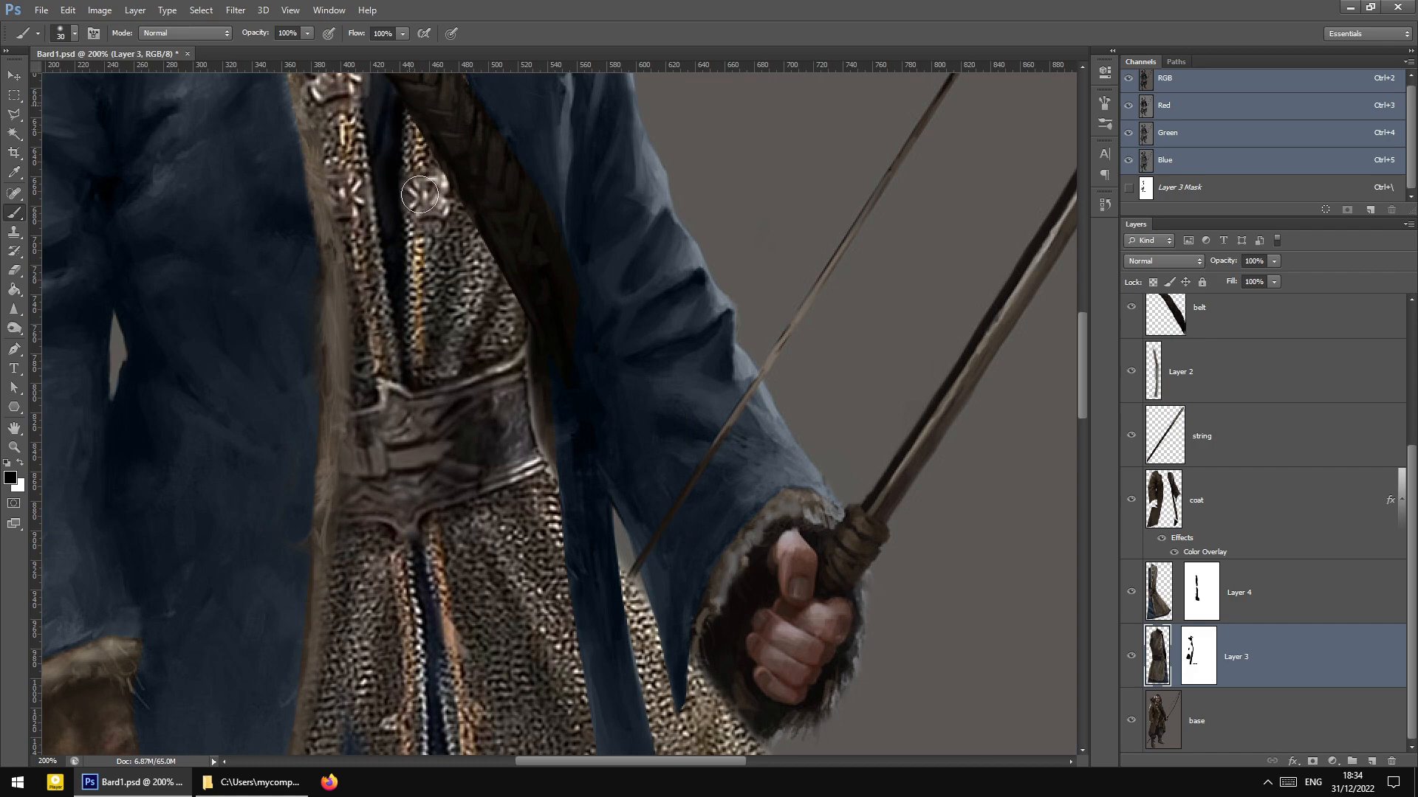
scroll(505, 408, "down", 1)
scroll(527, 485, "up", 1)
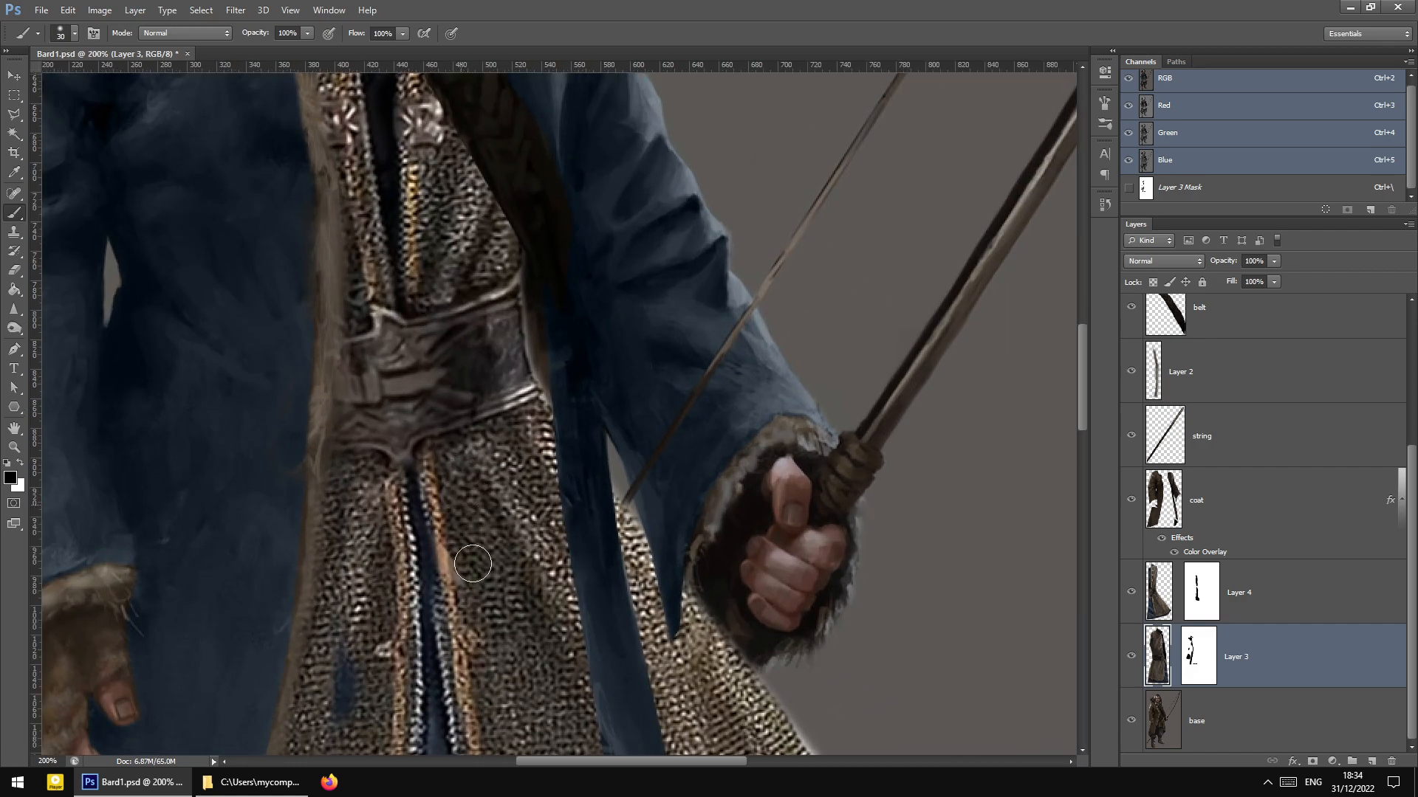
Check the tunic by toggling Layer 3's visibility and mask out Layer 4's blue remnants over the left chainmail panel
scroll(474, 612, "down", 1)
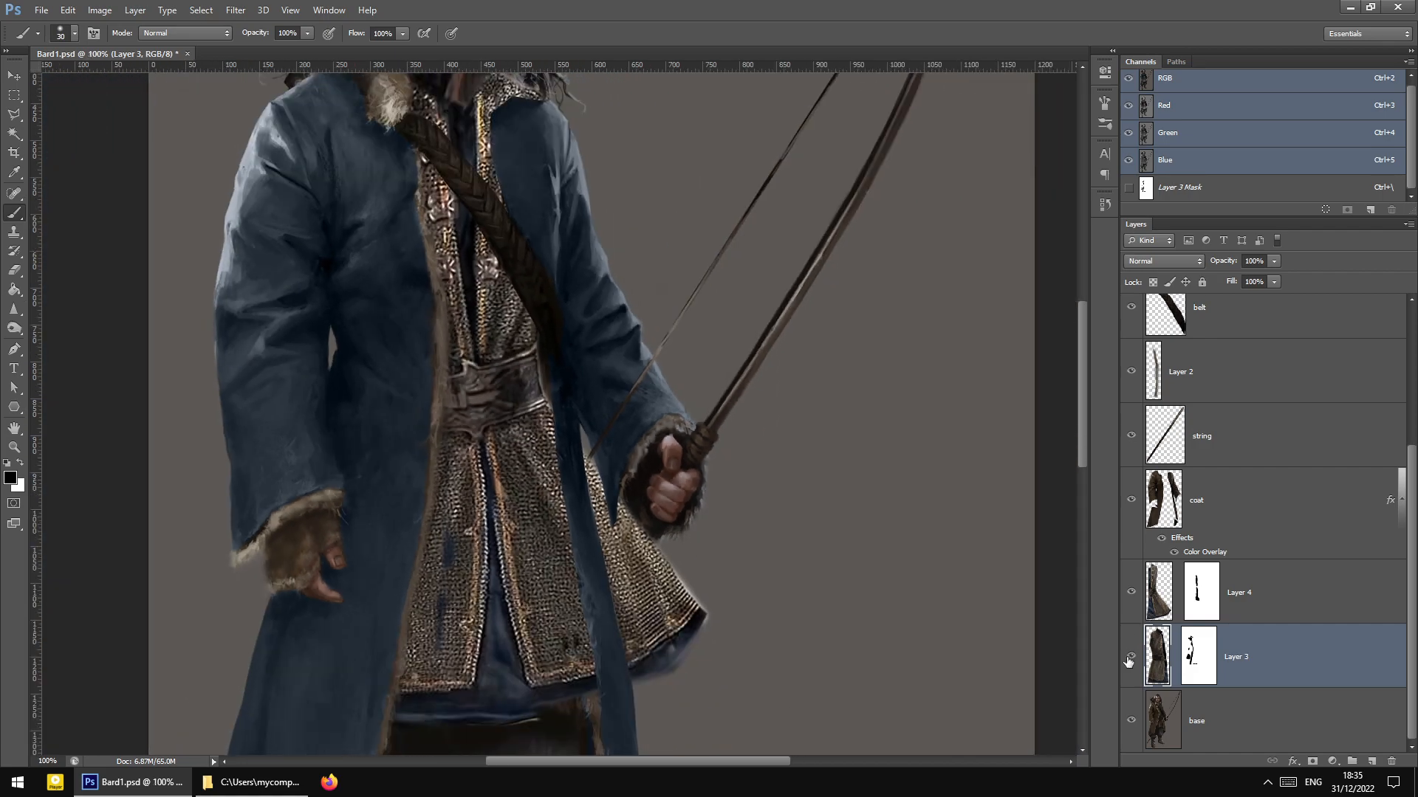
left_click(1129, 657)
left_click(1130, 657)
left_click(1130, 657)
left_click(1130, 657)
left_click(1129, 657)
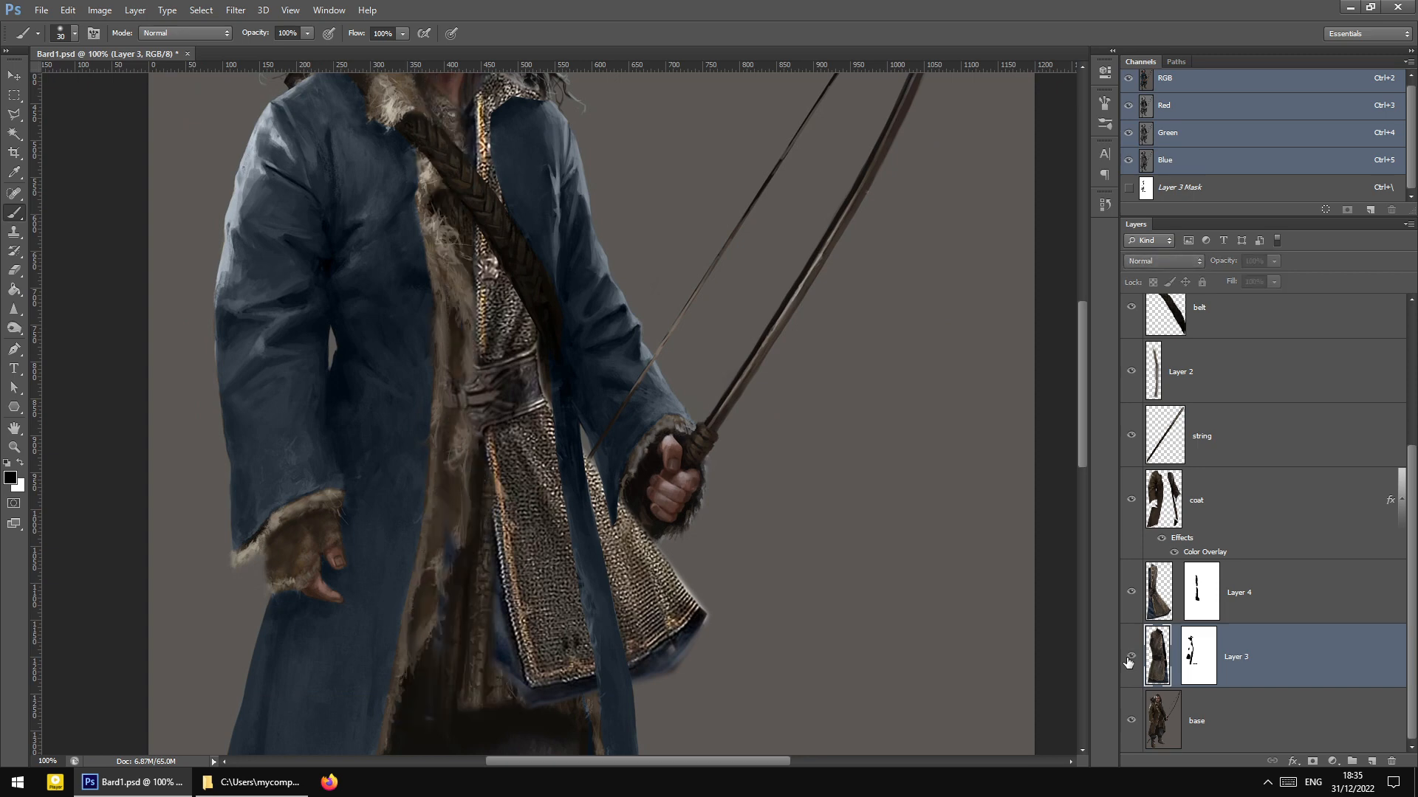
left_click(1130, 657)
left_click(1129, 657)
left_click(1201, 591)
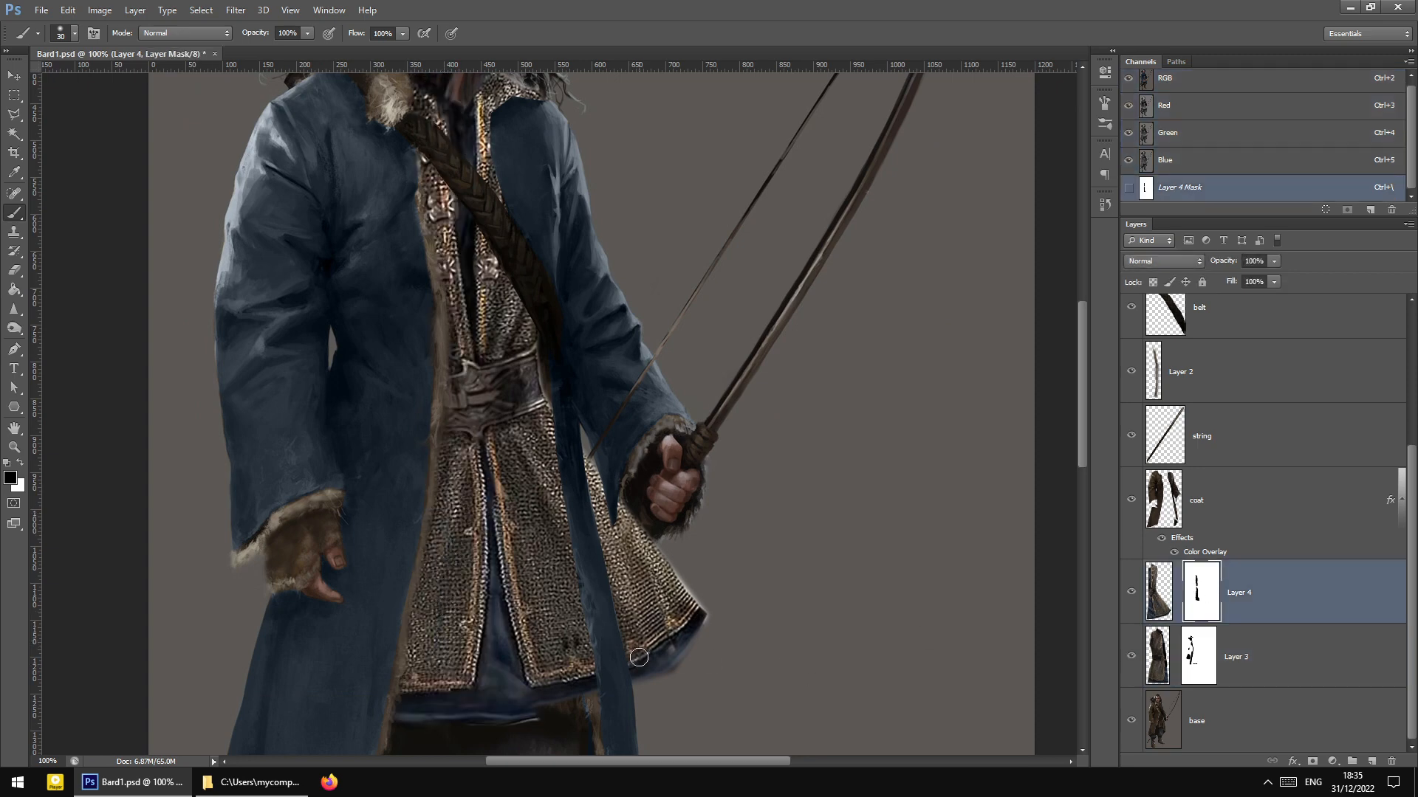
Toggle the visibility of Layer 3 and Layer 4, and try masking Layer 4's dark spots near the chainmail hem
left_click(1190, 669)
left_click(1130, 656)
left_click(1130, 656)
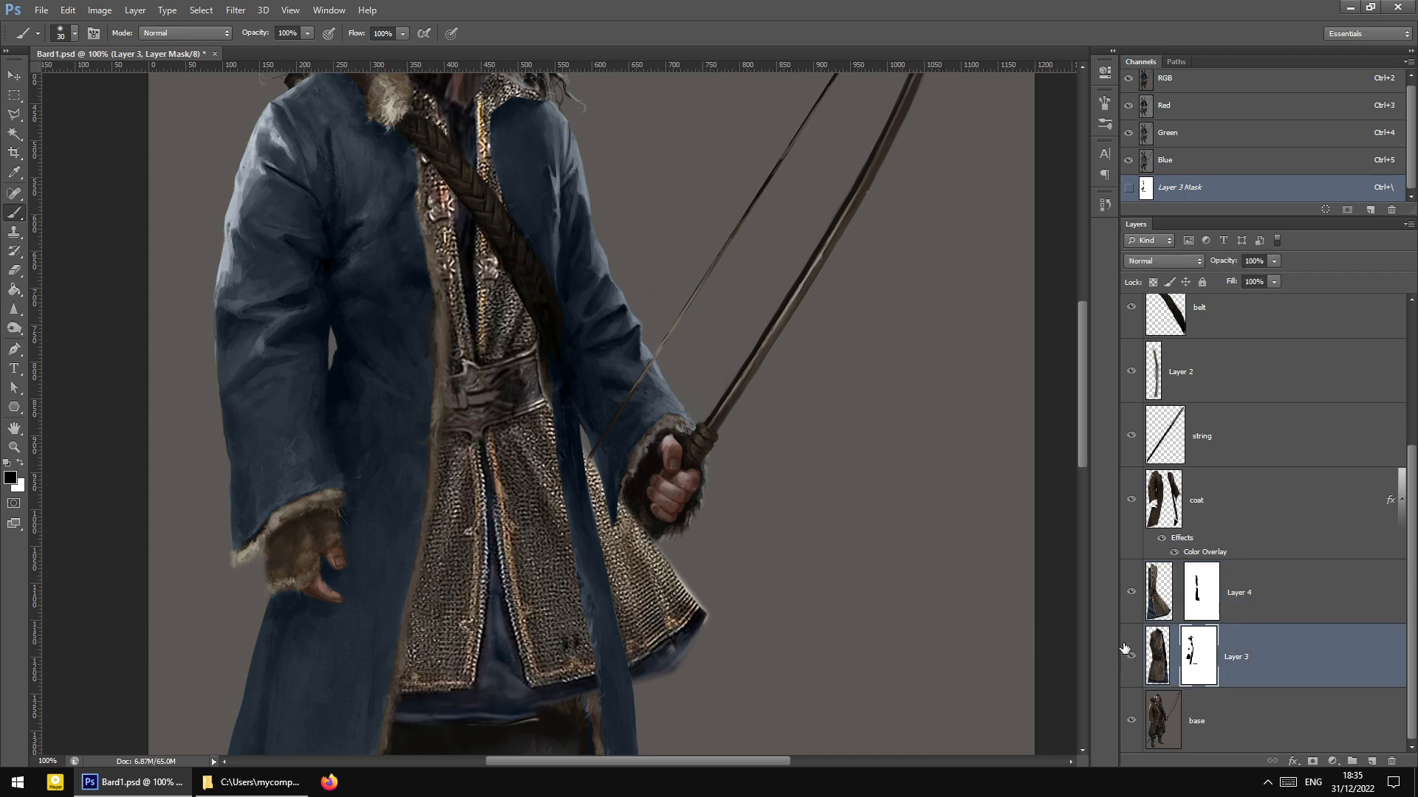
left_click(1132, 593)
left_click(1132, 593)
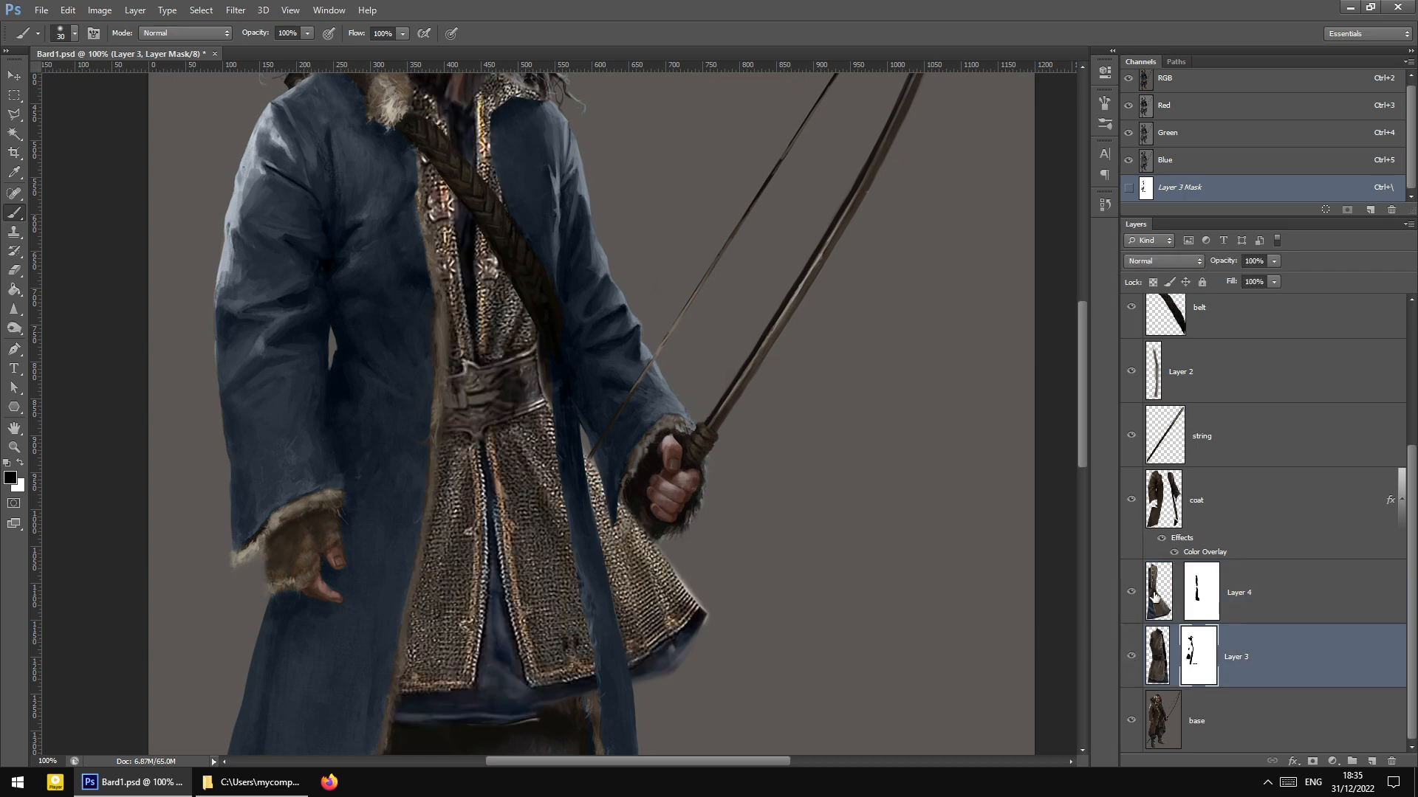
left_click(1200, 593)
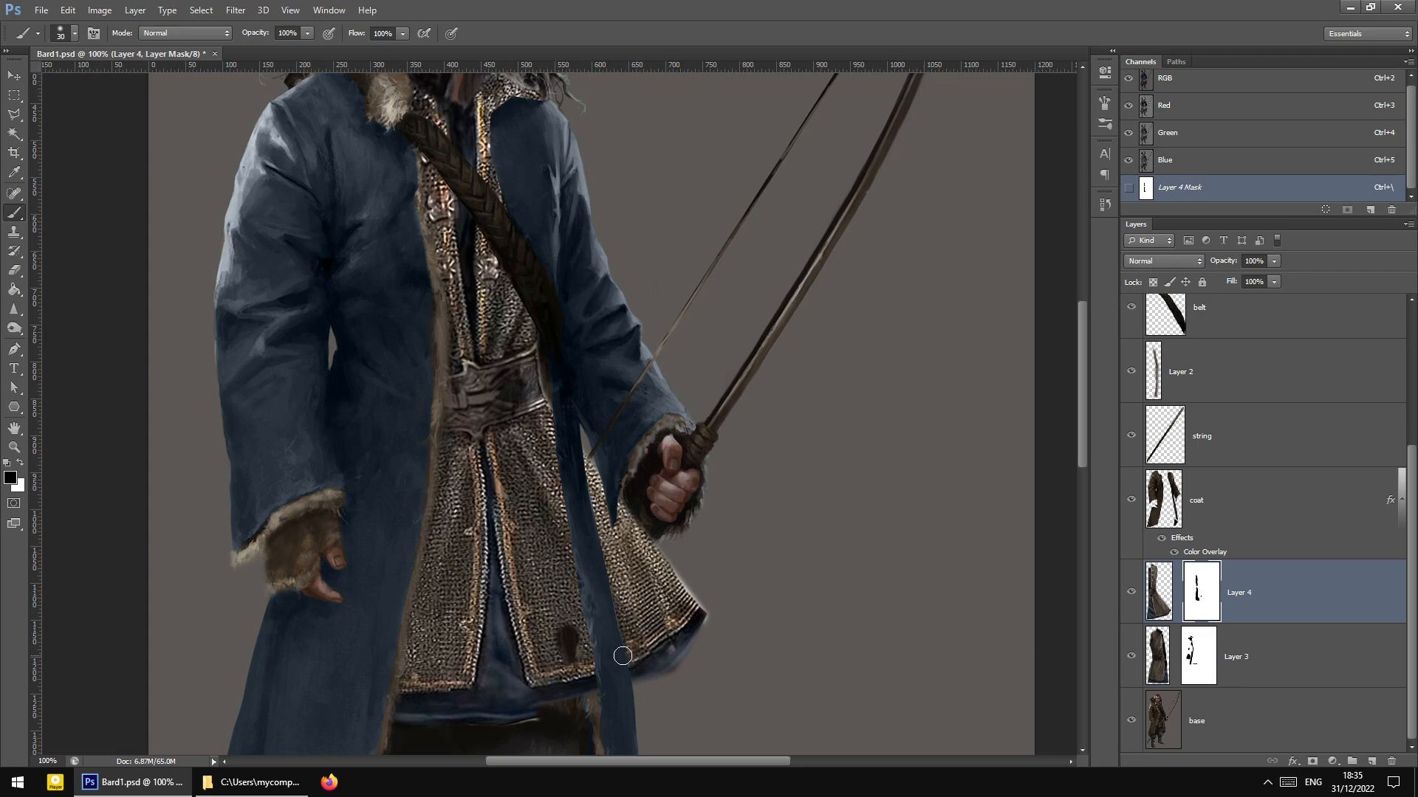
Clone clean chainmail over the dark spots near the hem on Layer 4 with a 23 px Clone Stamp at 82% opacity
key("ctrl+plus")
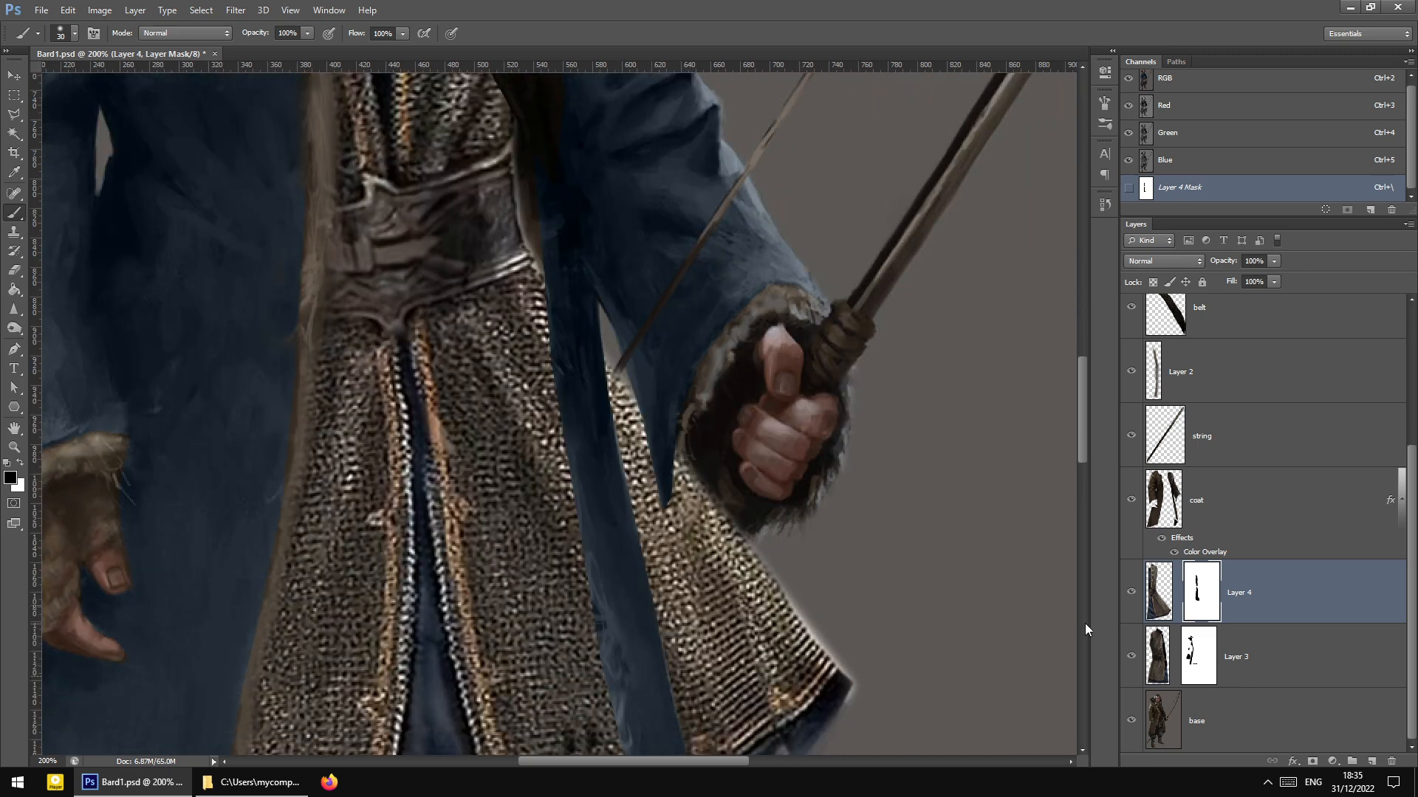
scroll(1084, 623, "down", 2)
left_click(1131, 592)
left_click(1130, 593)
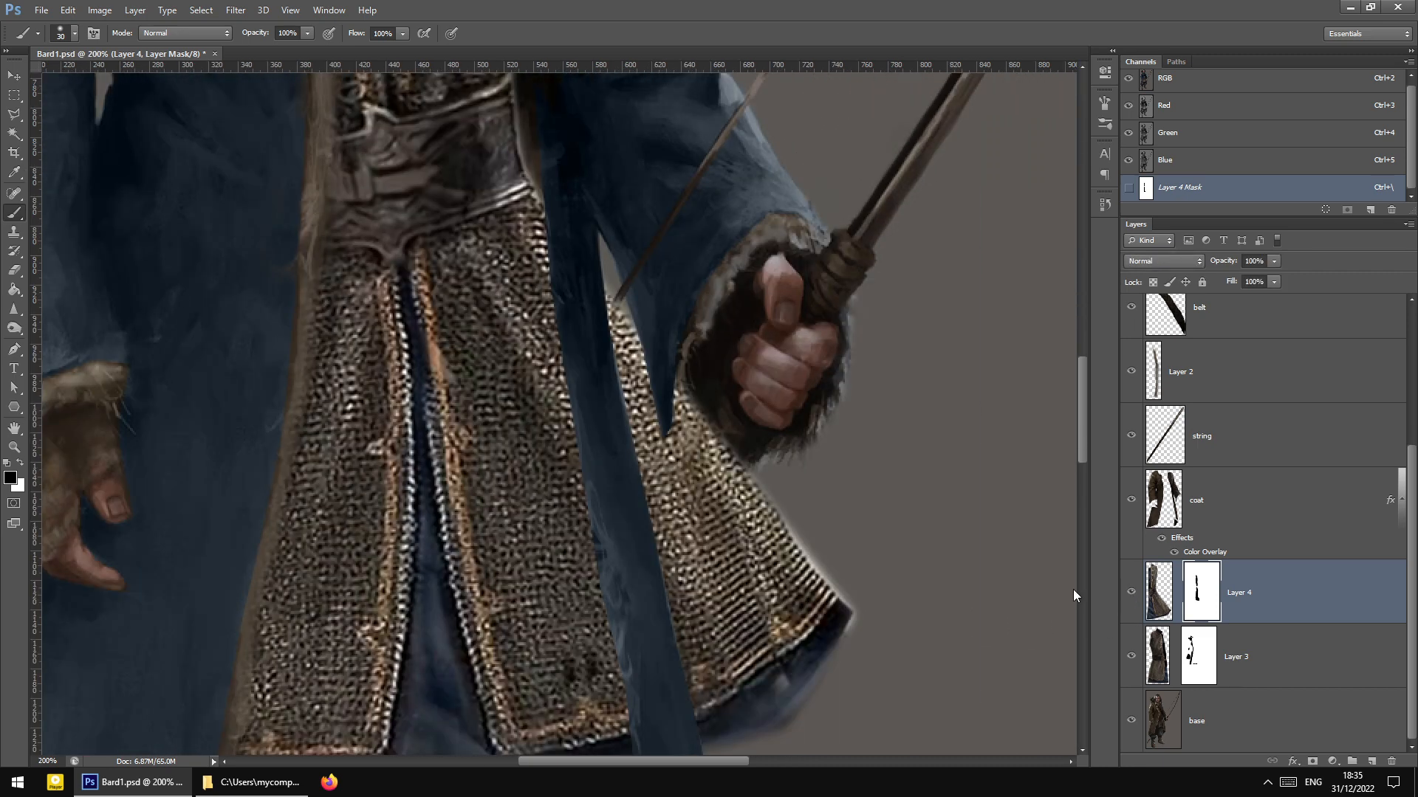
scroll(599, 566, "up", 3)
scroll(595, 578, "down", 6)
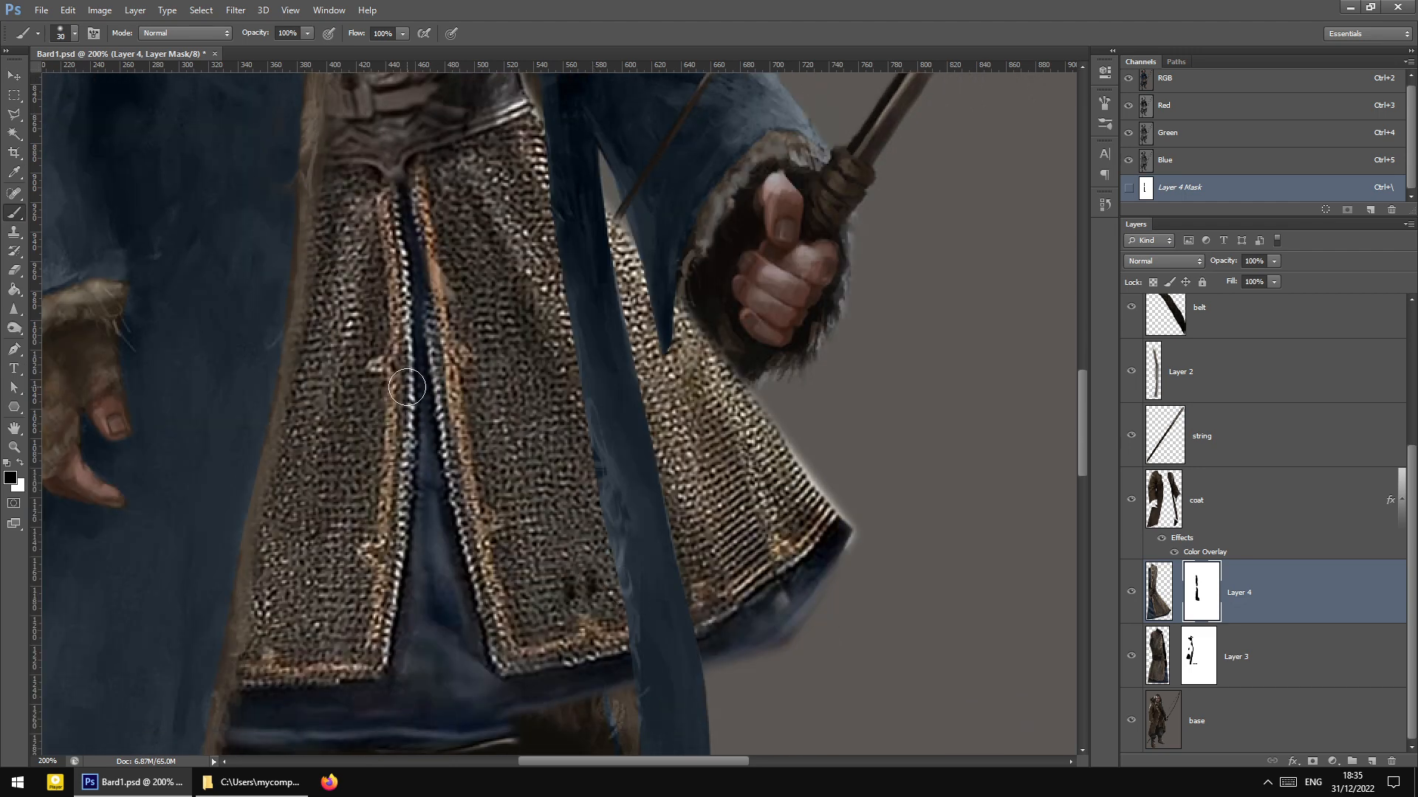
left_click(14, 235)
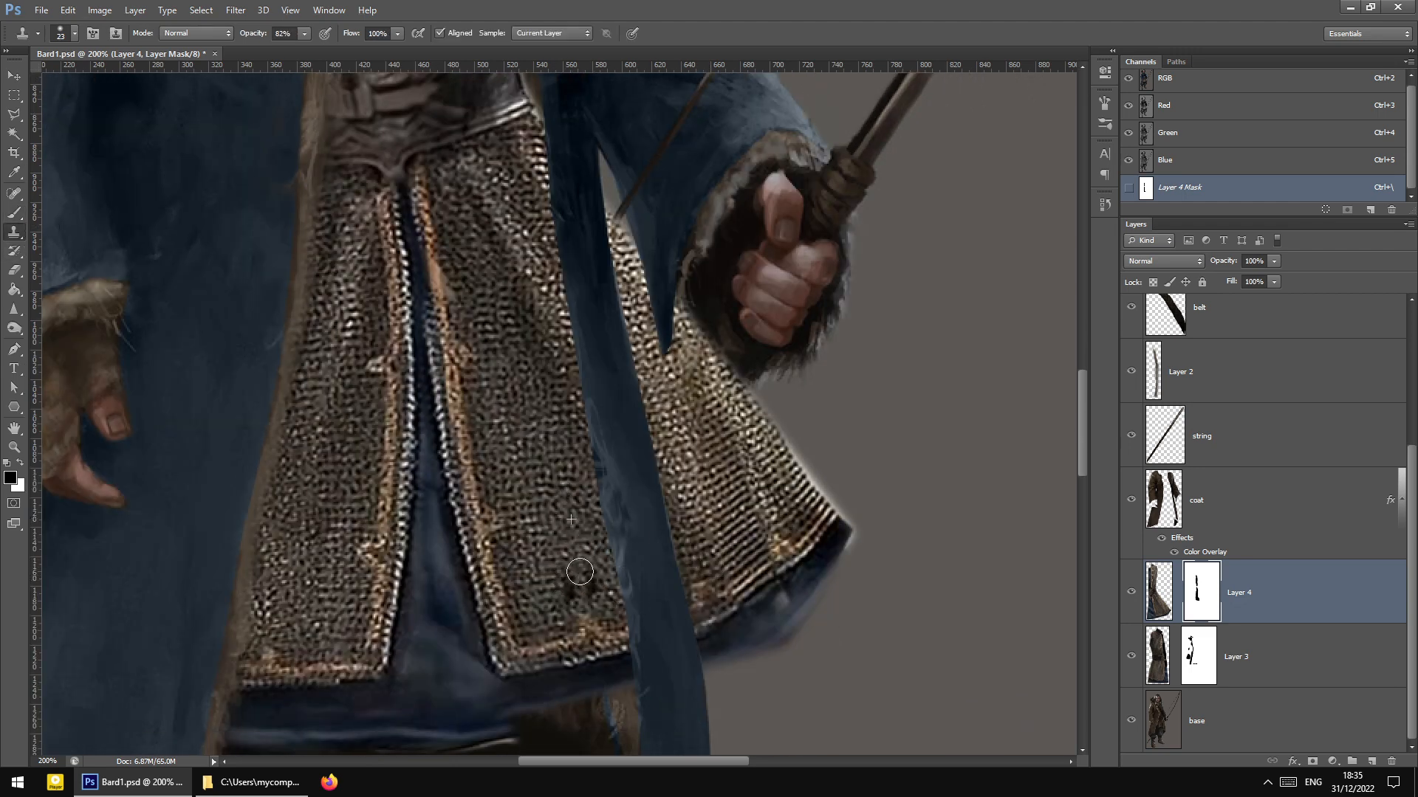
left_click(1159, 597)
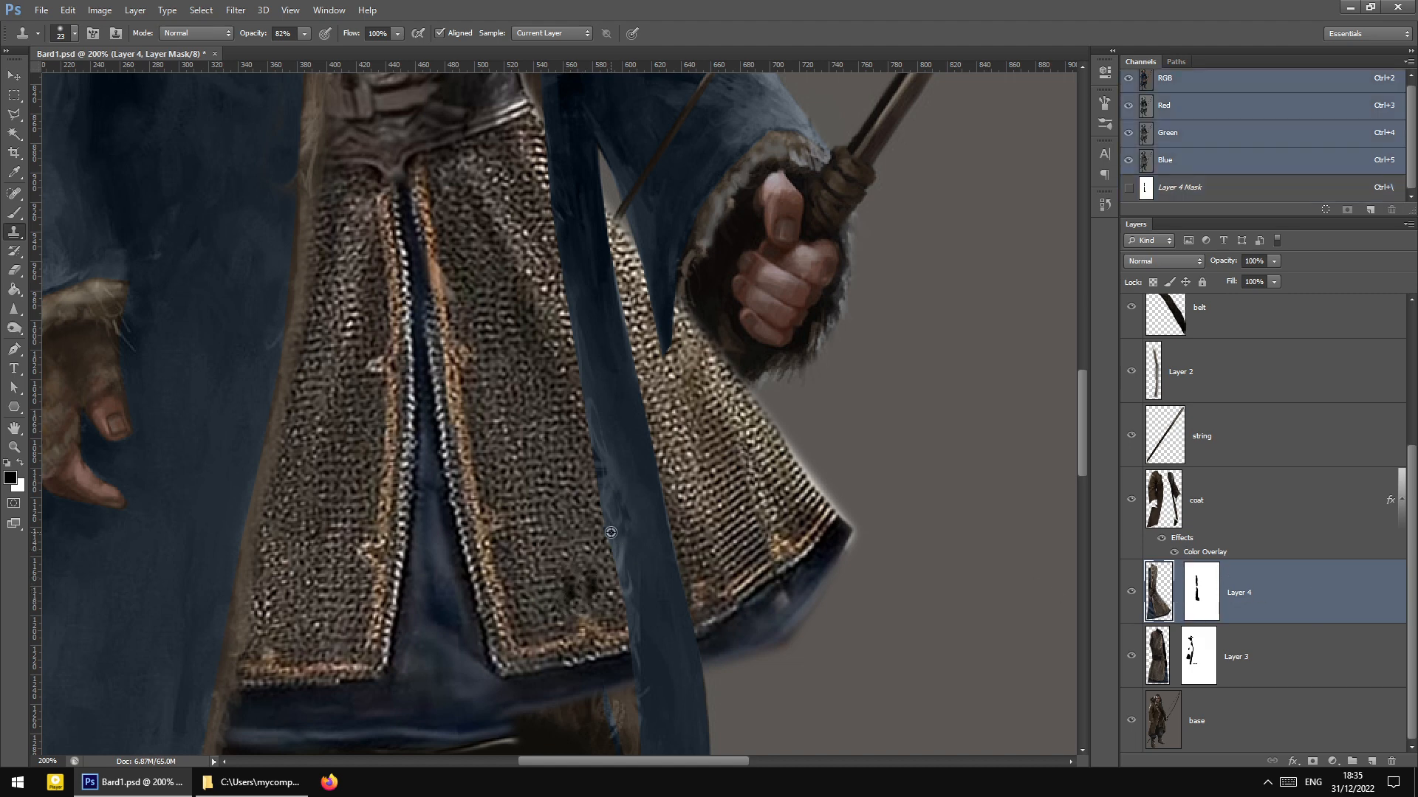
left_click_drag(587, 580, 594, 577)
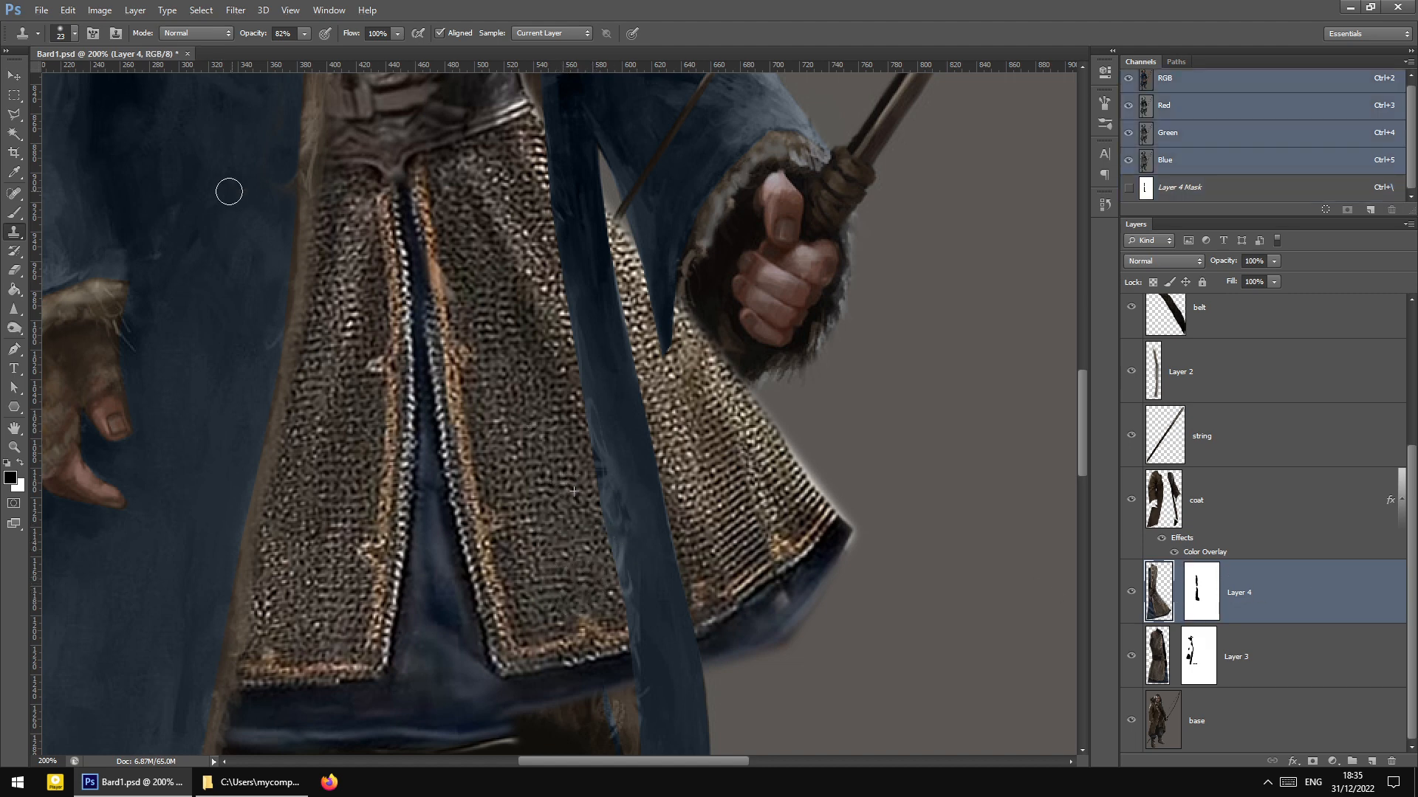
Switch to the Brush tool and lower Layer 4's opacity to 38% to reveal the coat's edge beneath the chainmail
left_click(14, 213)
key("ctrl+minus")
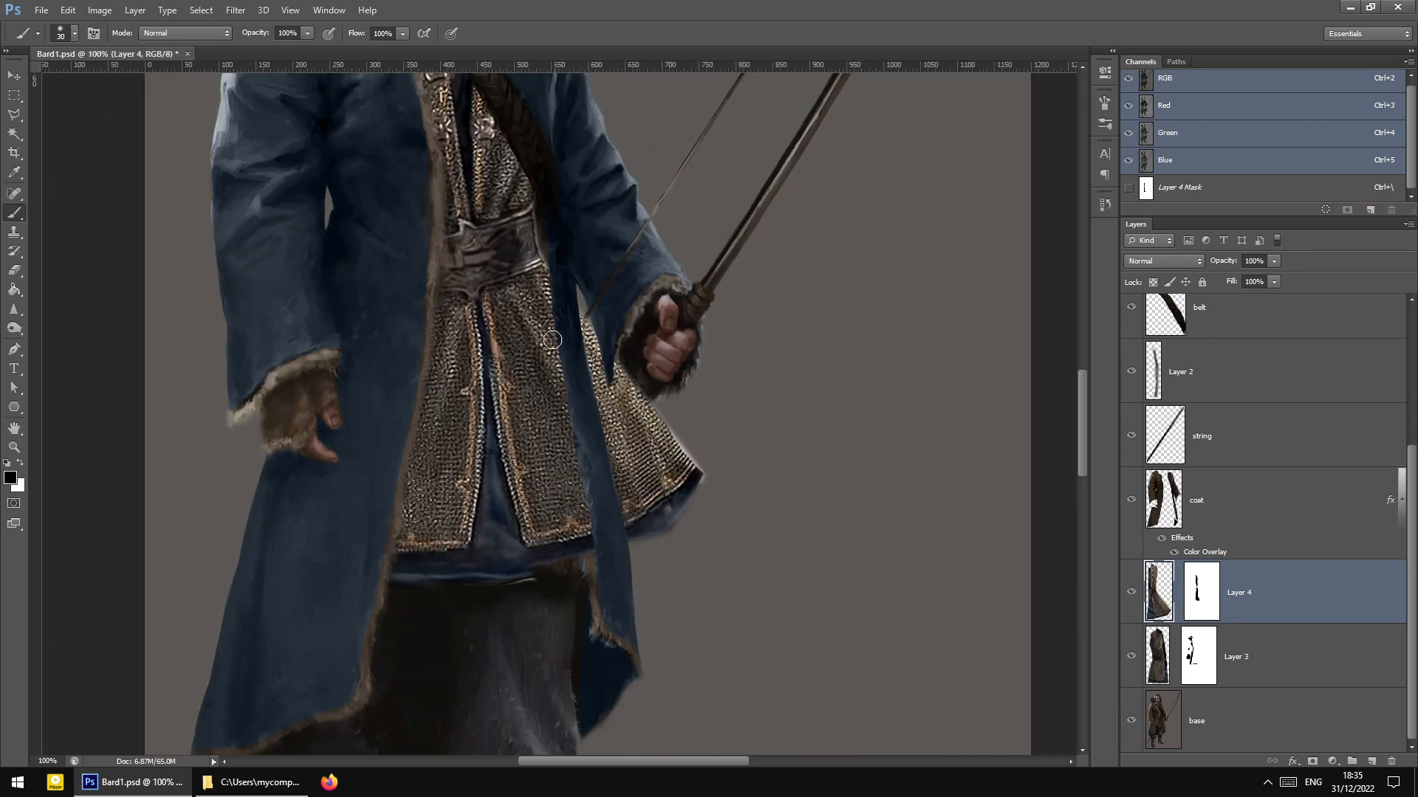
scroll(550, 365, "up", 3)
scroll(549, 364, "up", 3)
key("ctrl+plus")
scroll(591, 393, "up", 5)
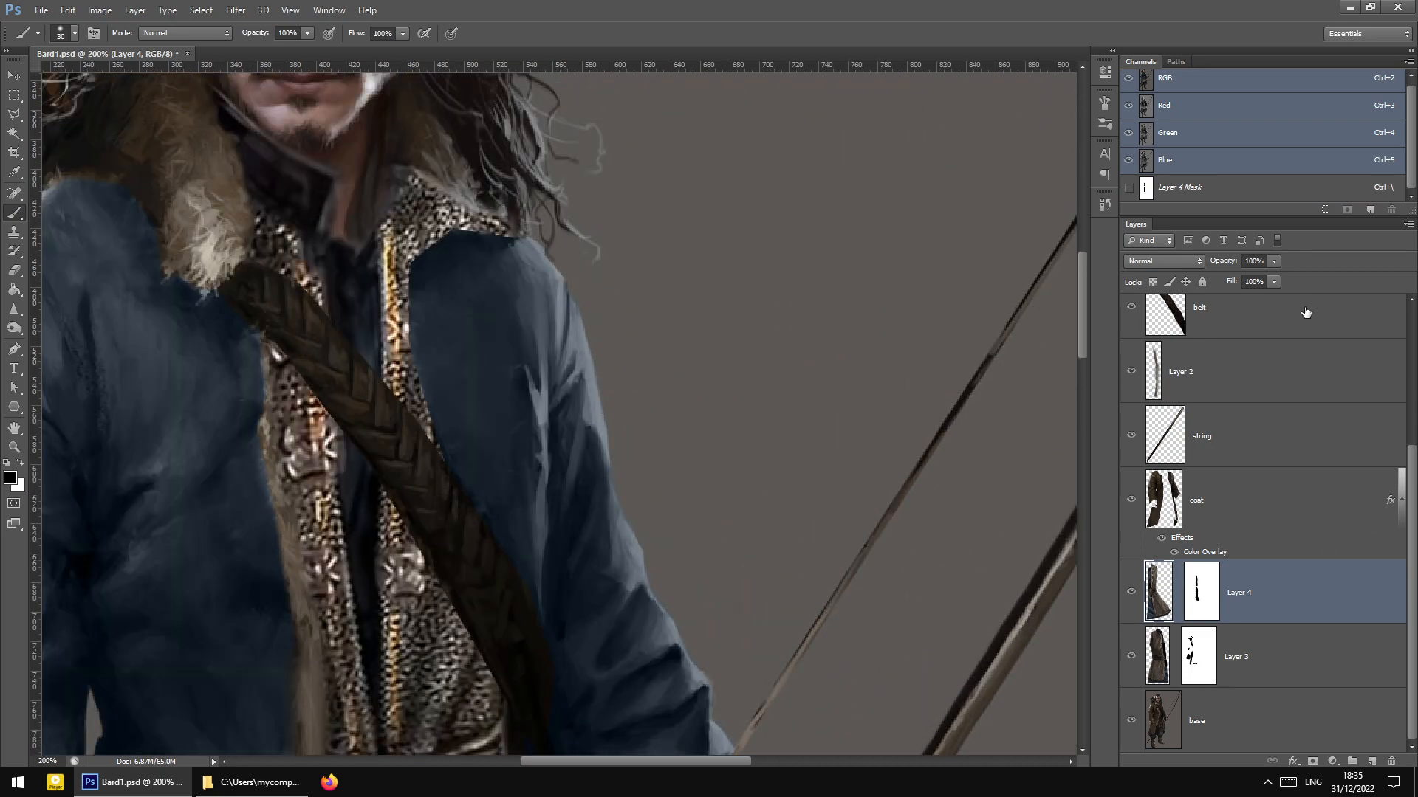
left_click(1227, 277)
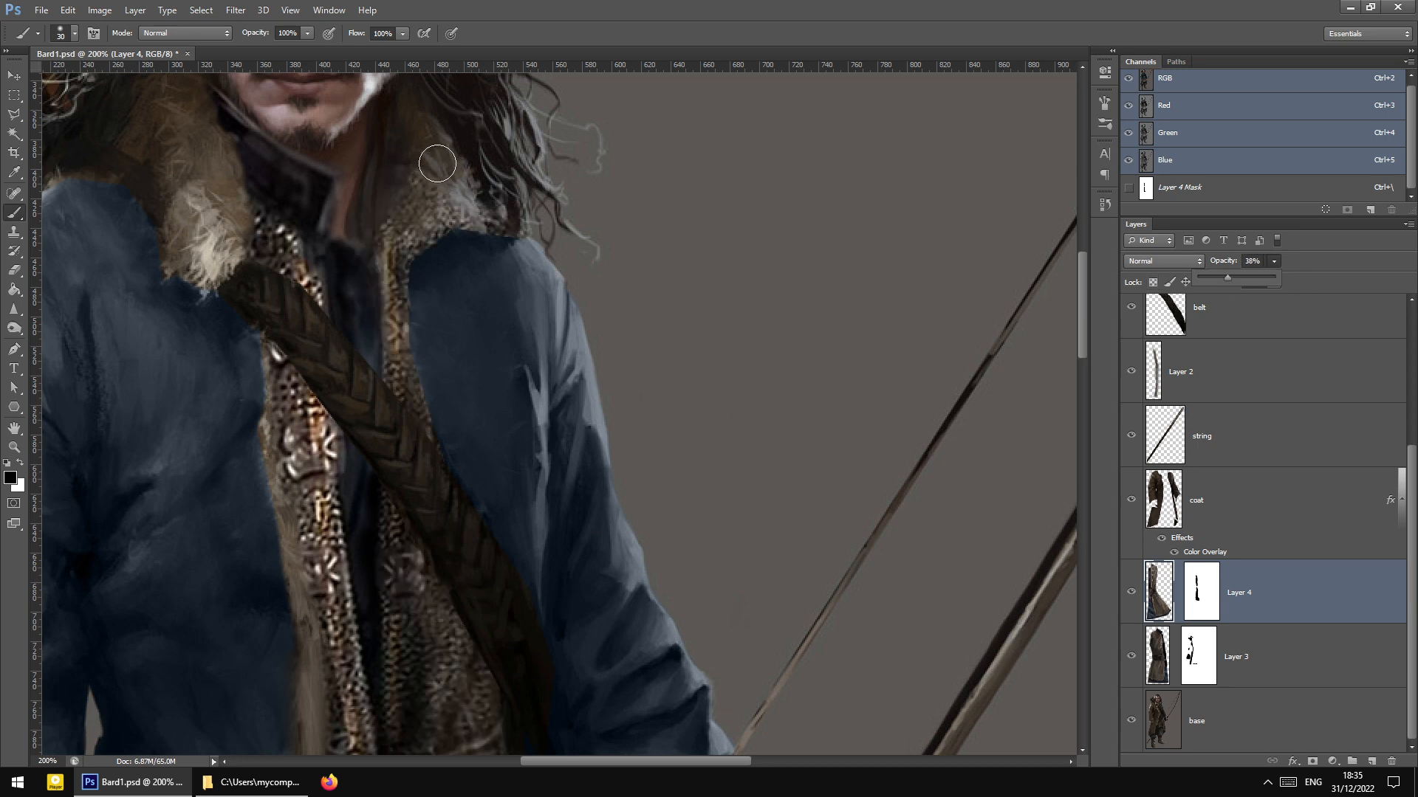
Mask out Layer 4's chainmail over the fur collar and the coat's chest edge beside the strap with a 30 px black brush
left_click_drag(427, 156, 399, 215)
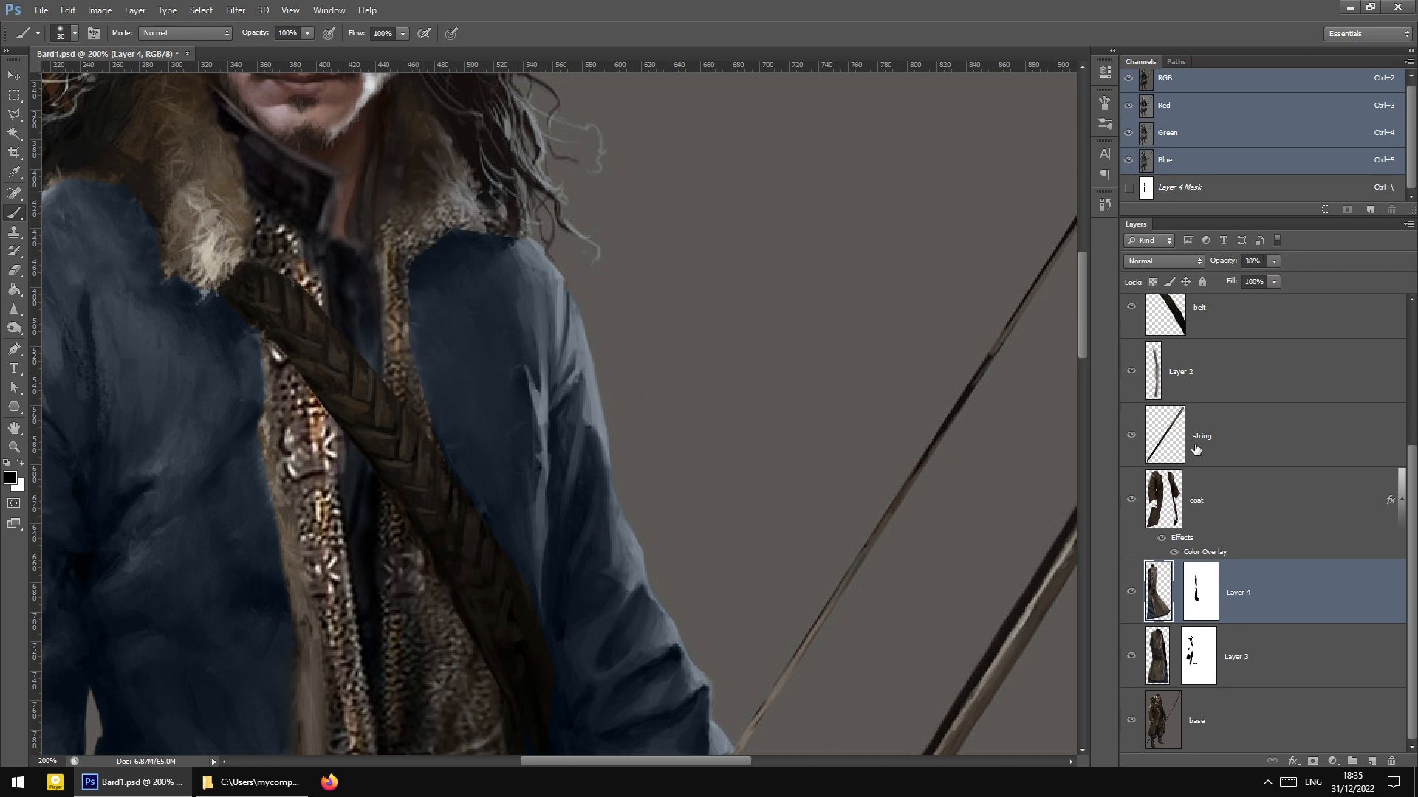
key("ctrl+z")
left_click(1201, 594)
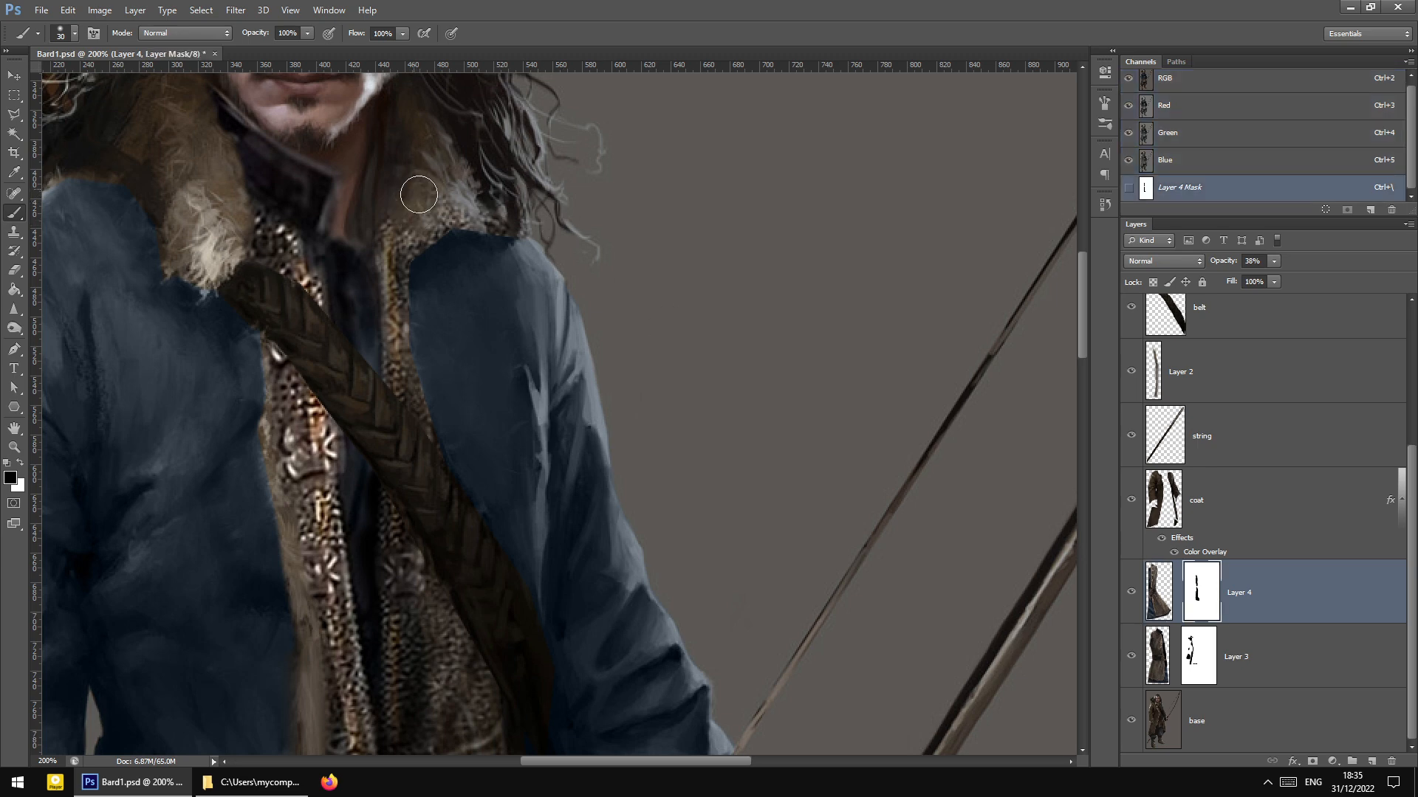
mouse_move(418, 194)
left_mouse_down()
mouse_move(453, 200)
mouse_move(403, 239)
mouse_move(418, 317)
left_mouse_up()
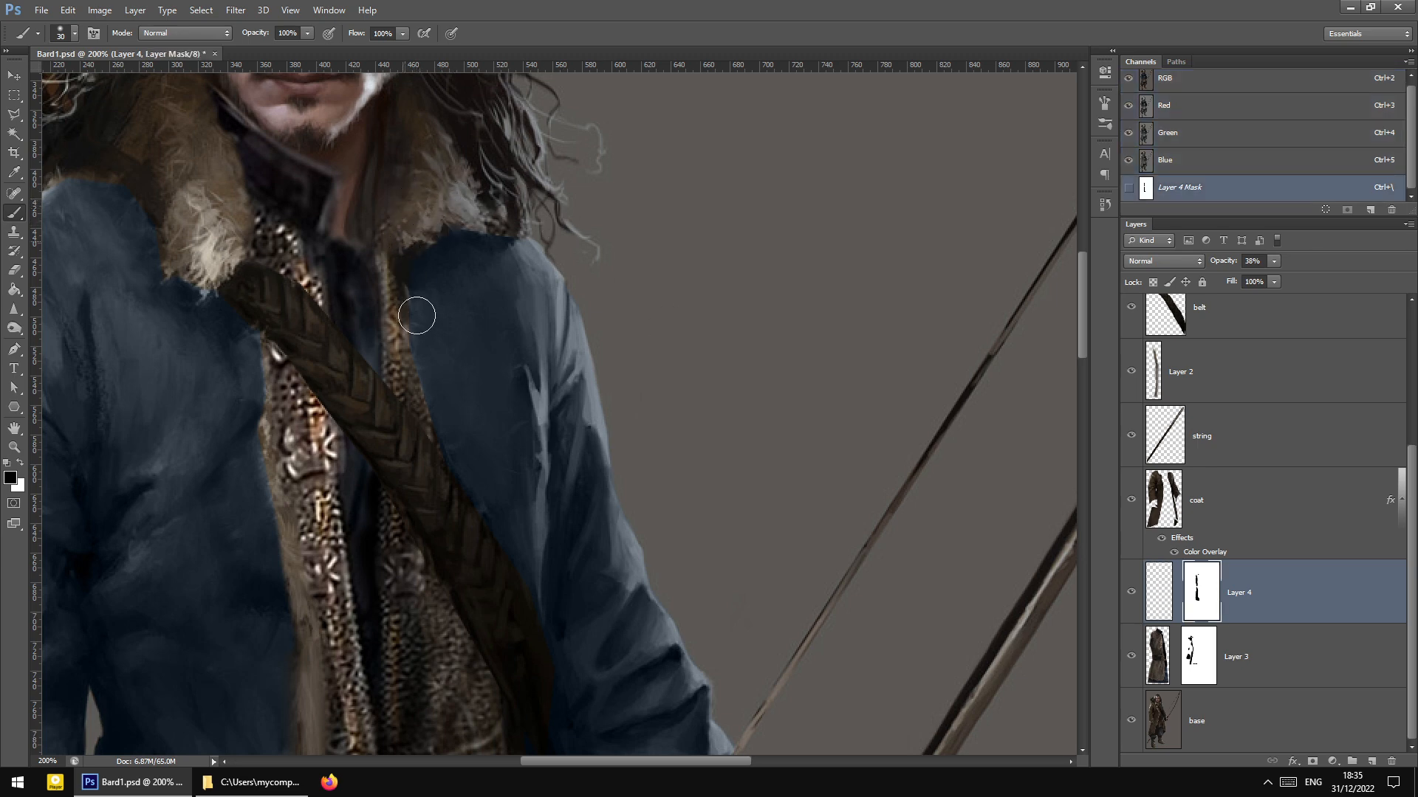
mouse_move(407, 226)
left_mouse_down()
mouse_move(419, 370)
mouse_move(402, 235)
mouse_move(402, 296)
mouse_move(436, 432)
mouse_move(504, 420)
mouse_move(520, 501)
left_mouse_up()
Mask Layer 4 along the bow-side fur edge of the coat, from the strap past the belt to the hem
scroll(435, 434, "down", 5)
scroll(520, 501, "down", 3)
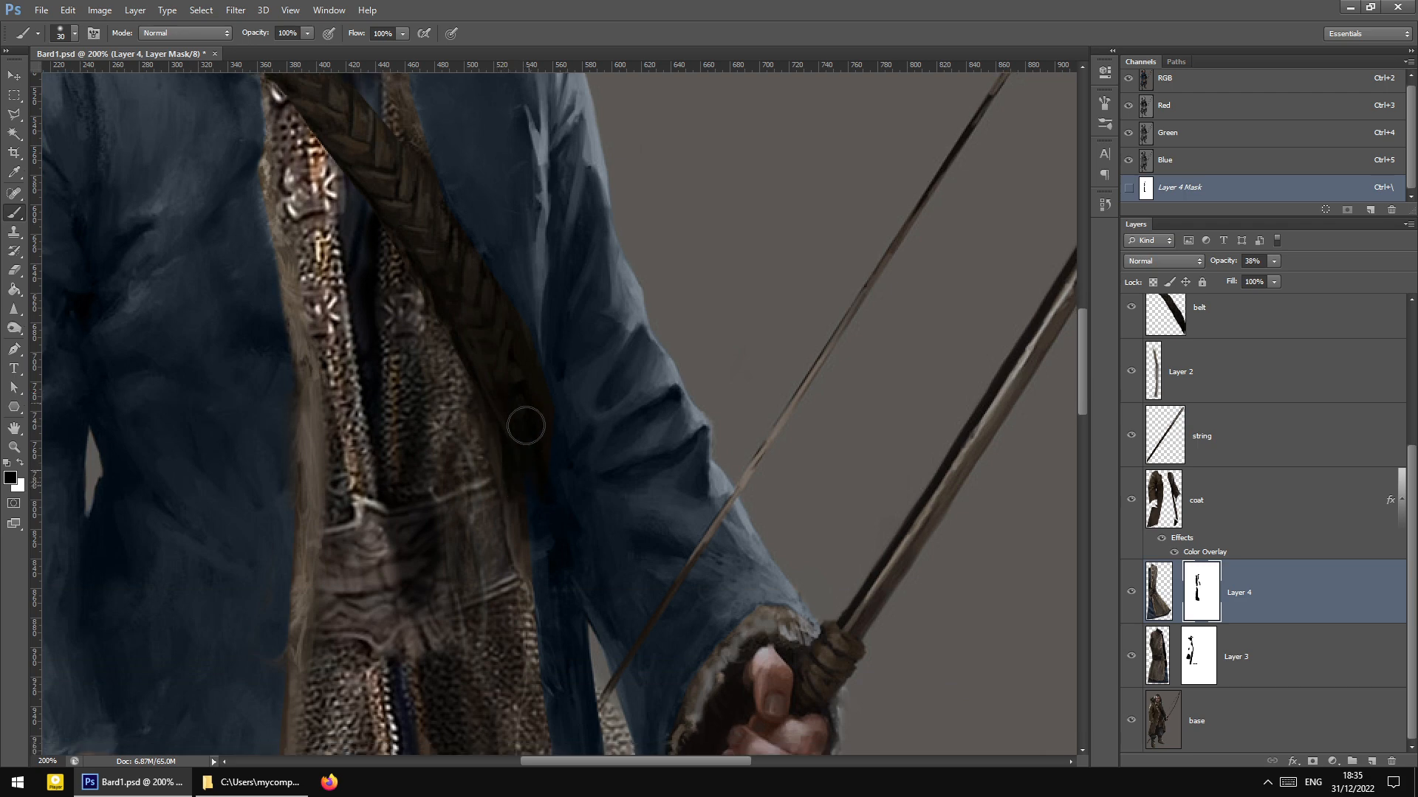
scroll(549, 515, "down", 2)
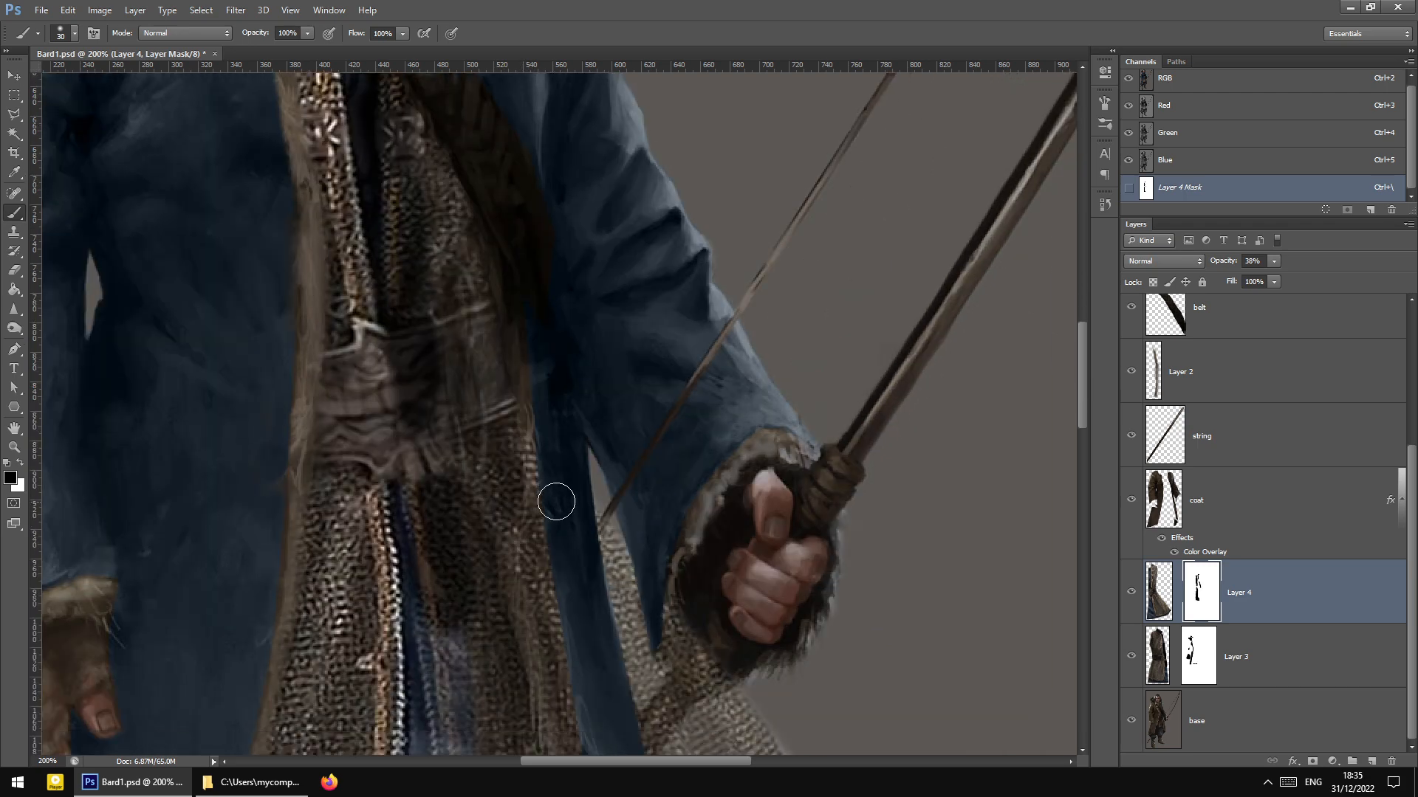
scroll(551, 497, "down", 2)
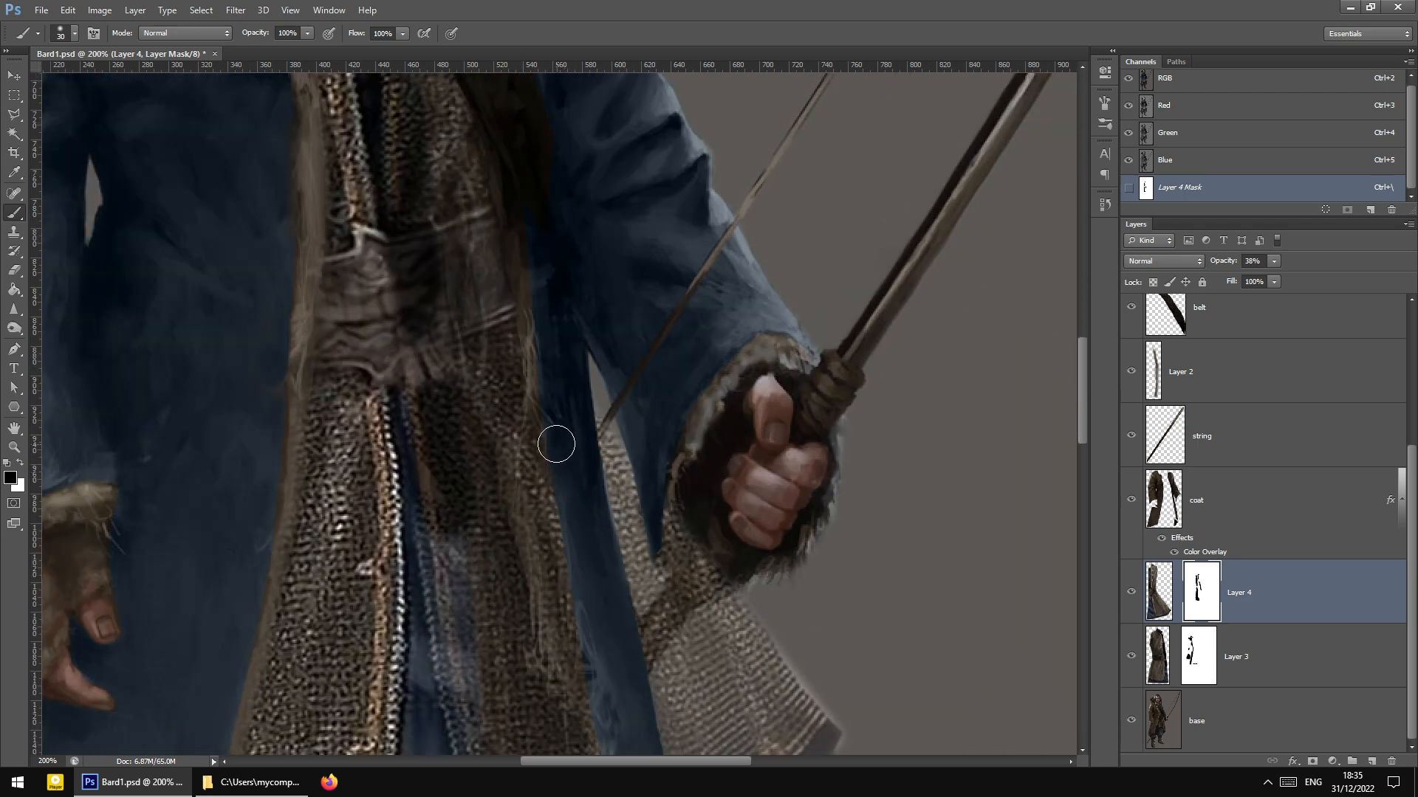
right_click(580, 482)
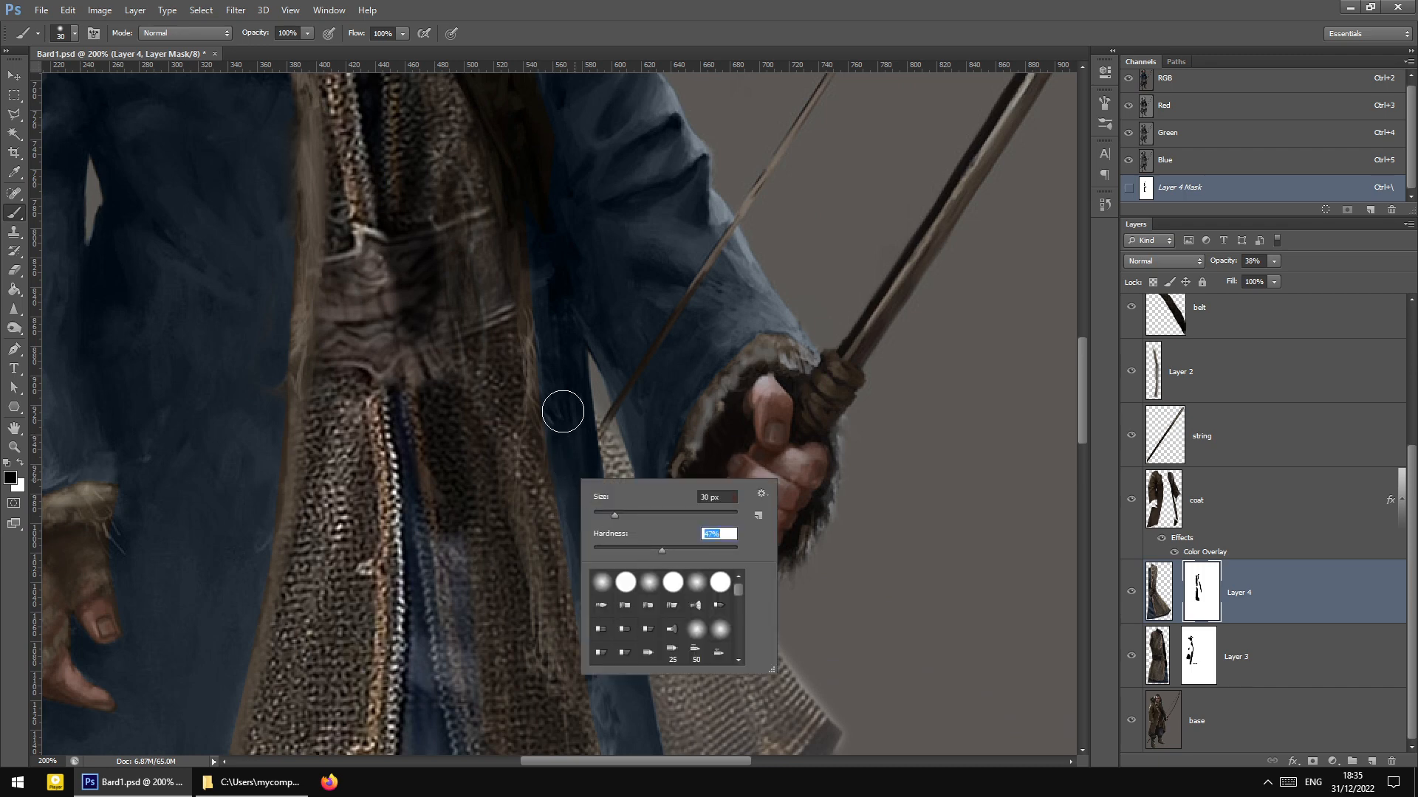
key("Return")
scroll(592, 565, "down", 2)
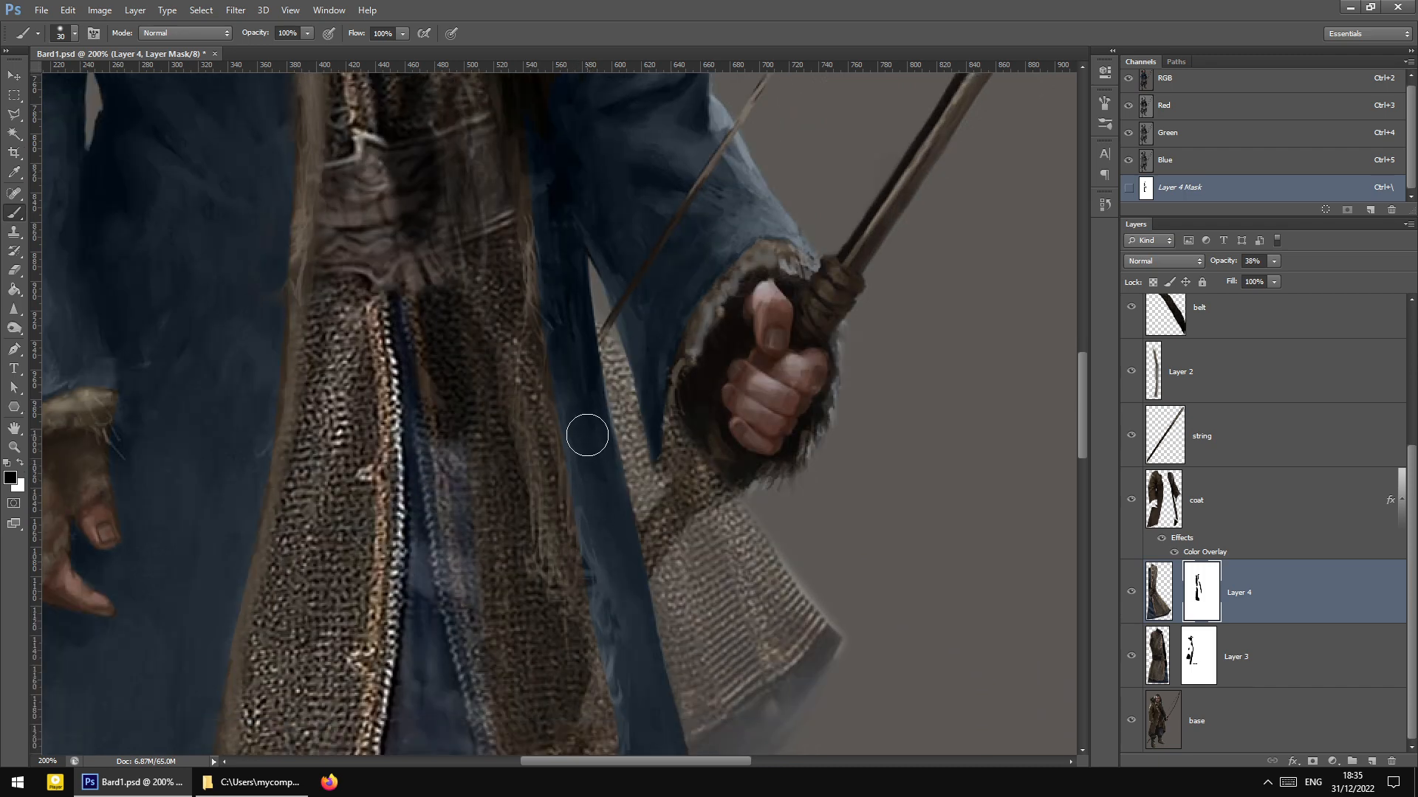
scroll(595, 559, "down", 2)
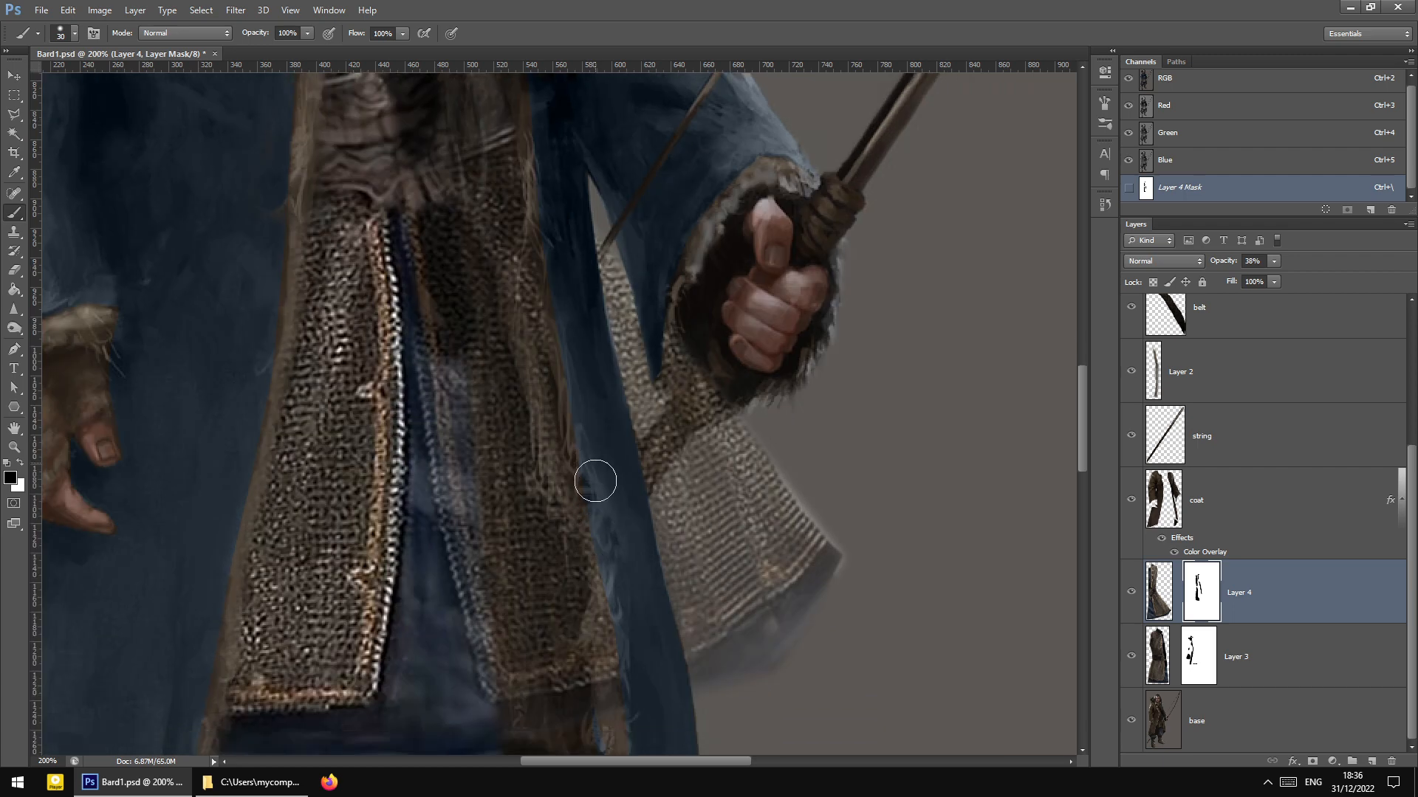
scroll(638, 687, "down", 2)
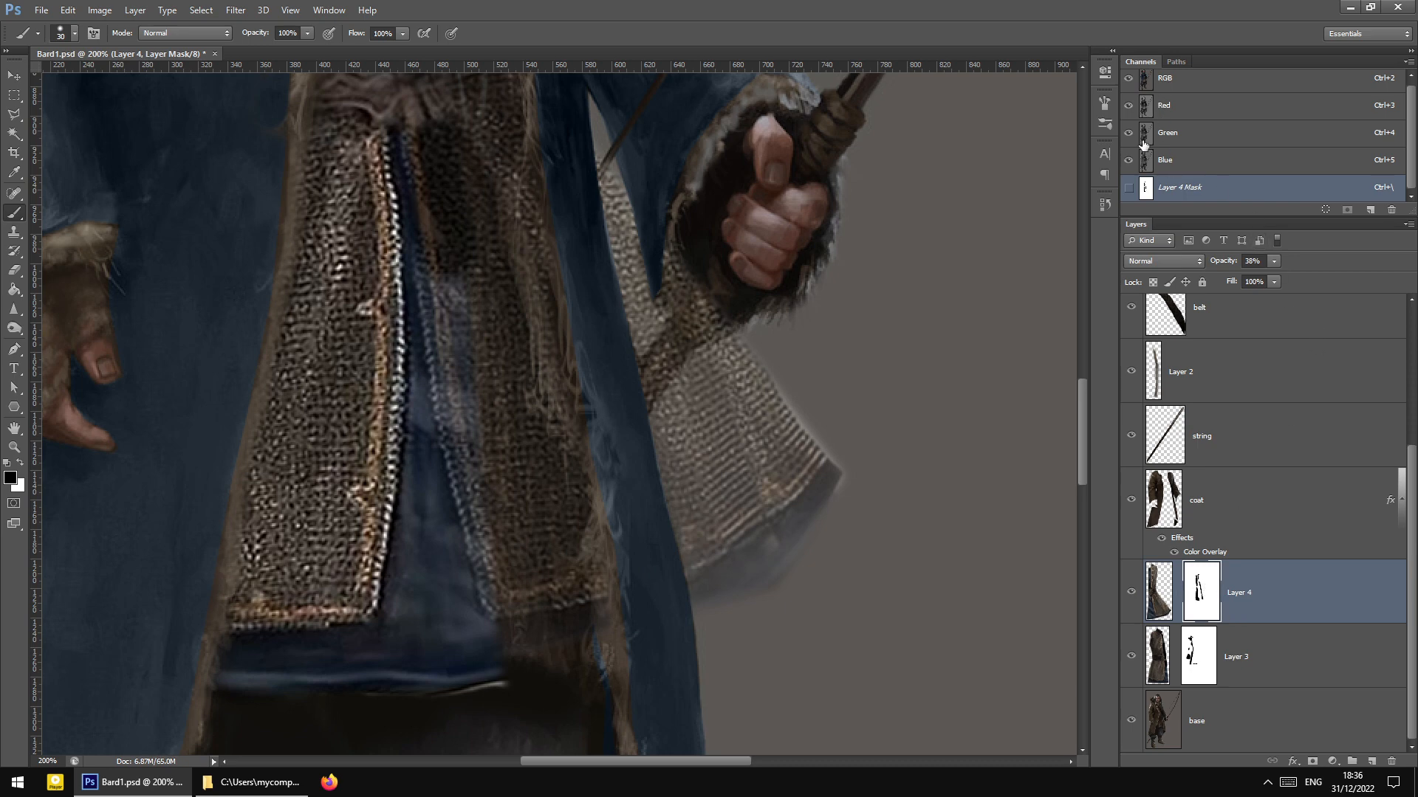
Display Layer 4's mask as a red overlay and fill the unmasked gaps along the bow-side coat edge from chest to hem
left_click(1133, 189)
scroll(632, 347, "up", 5)
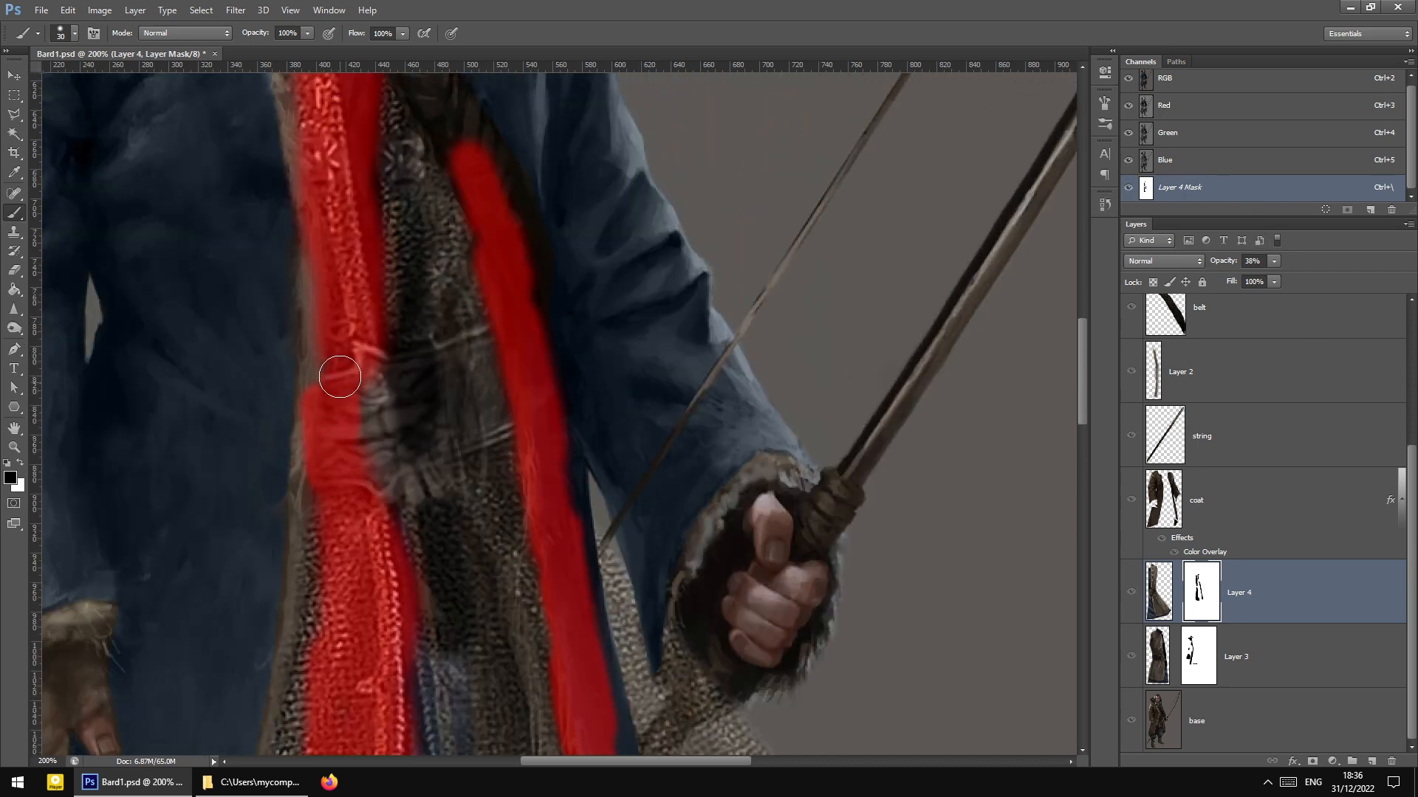
scroll(387, 343, "up", 2)
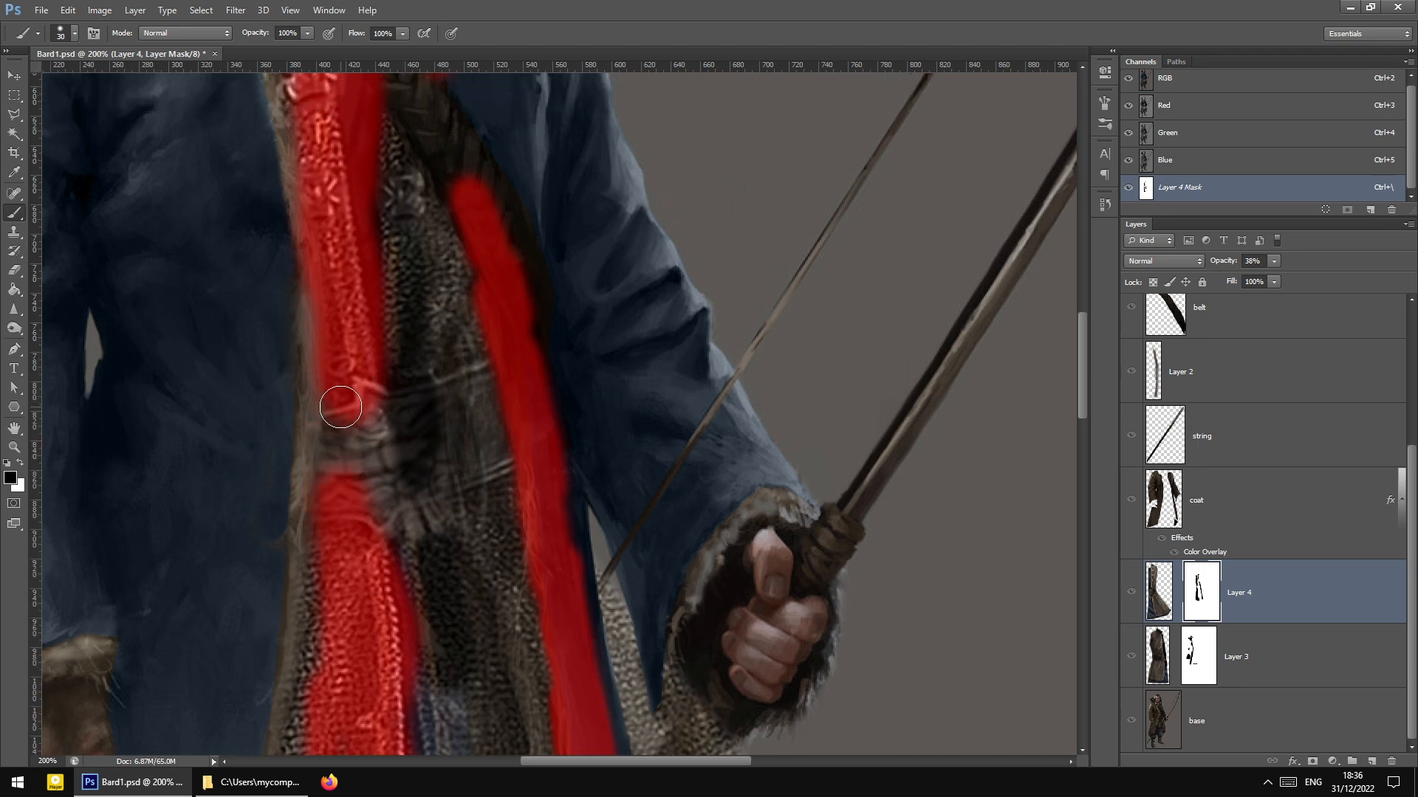
scroll(484, 384, "up", 4)
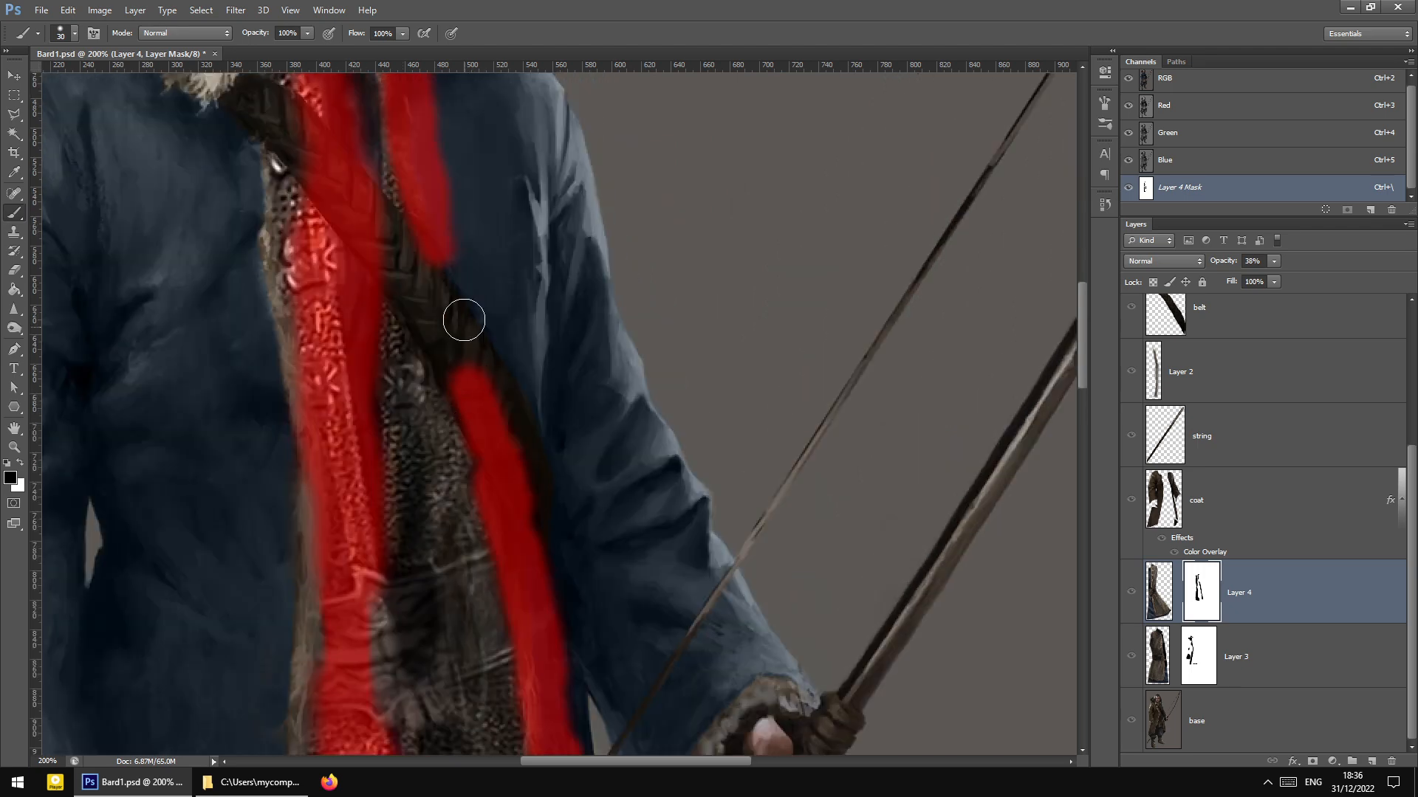
mouse_move(442, 280)
left_mouse_down()
mouse_move(443, 261)
mouse_move(456, 279)
mouse_move(445, 243)
left_mouse_up()
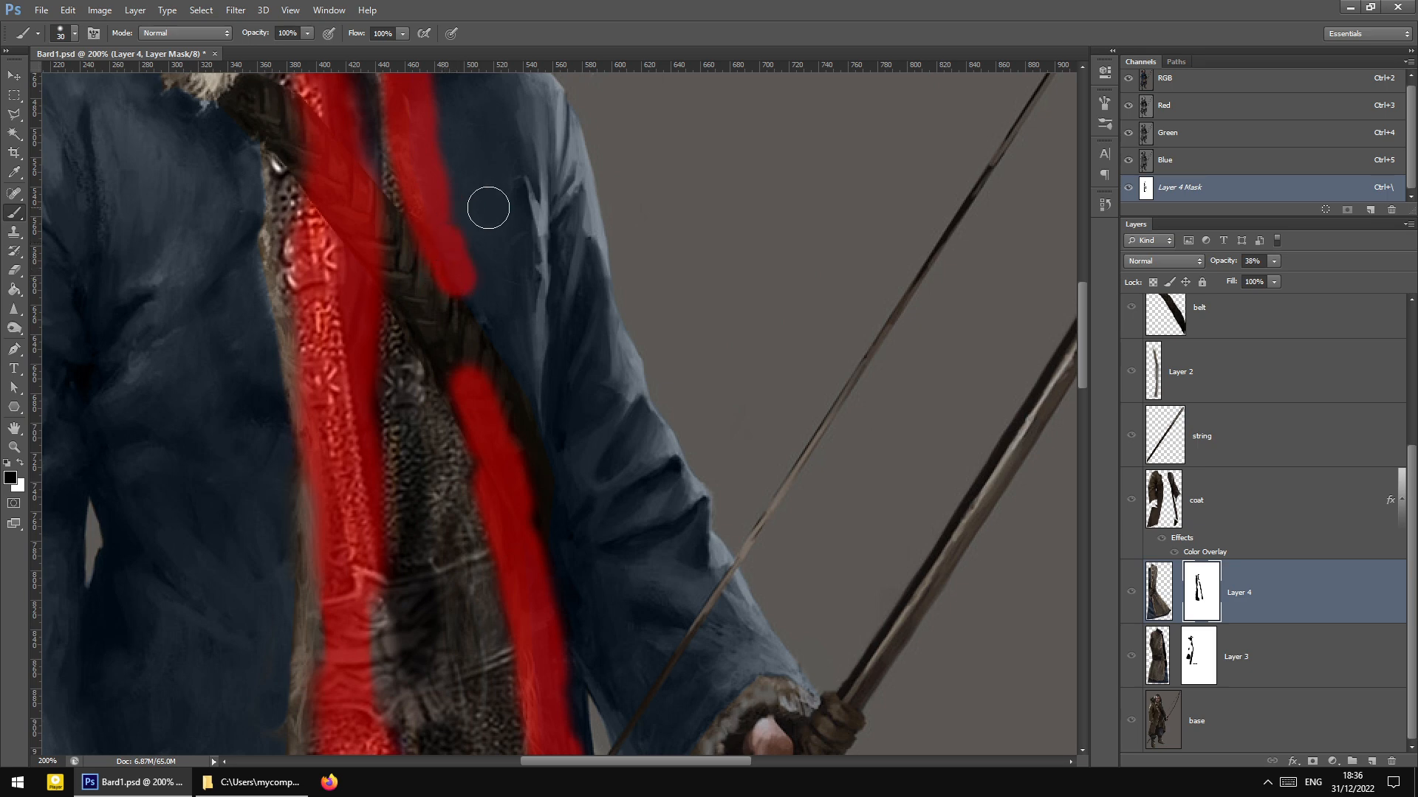
scroll(490, 384, "up", 3)
mouse_move(490, 383)
left_mouse_down()
mouse_move(469, 422)
mouse_move(477, 481)
mouse_move(528, 532)
left_mouse_up()
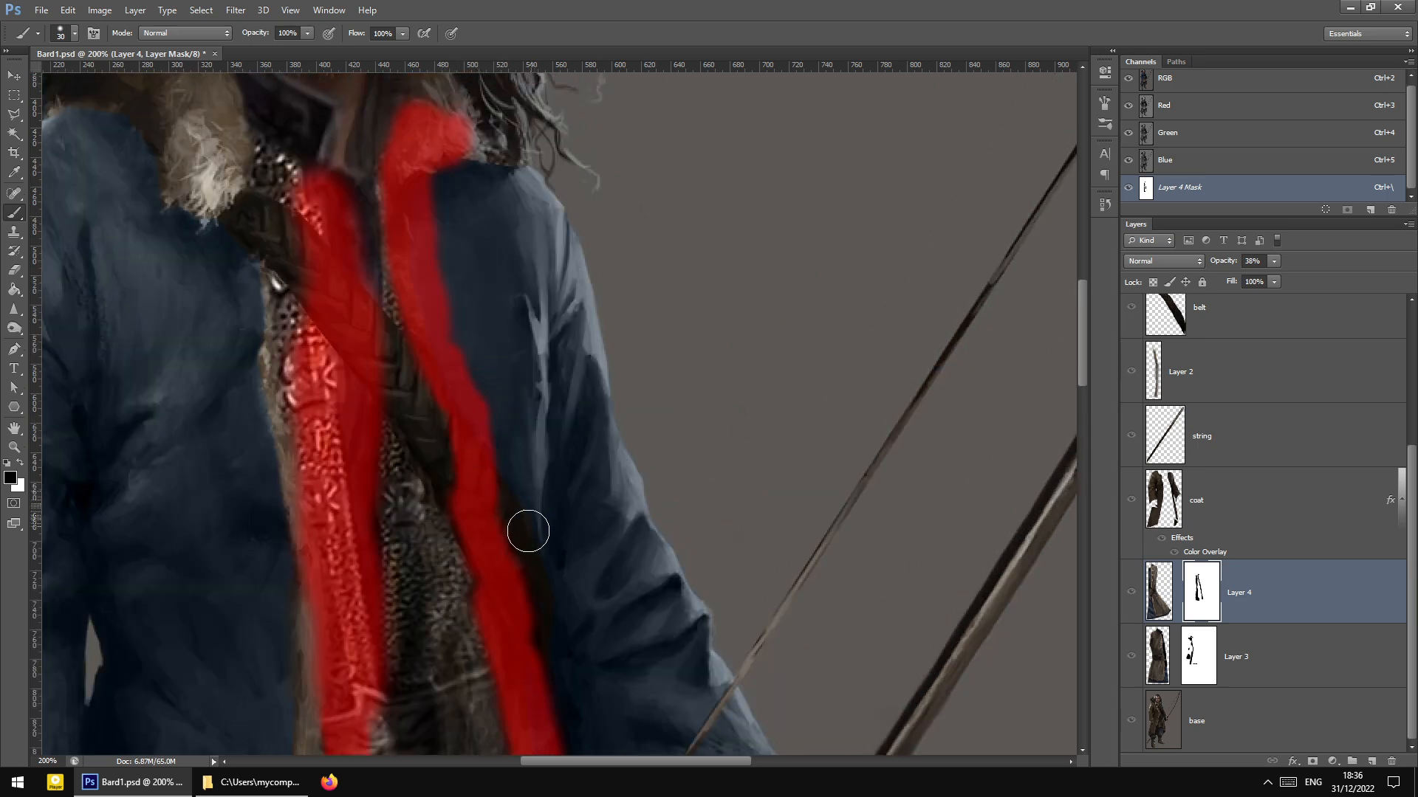
scroll(528, 531, "down", 15)
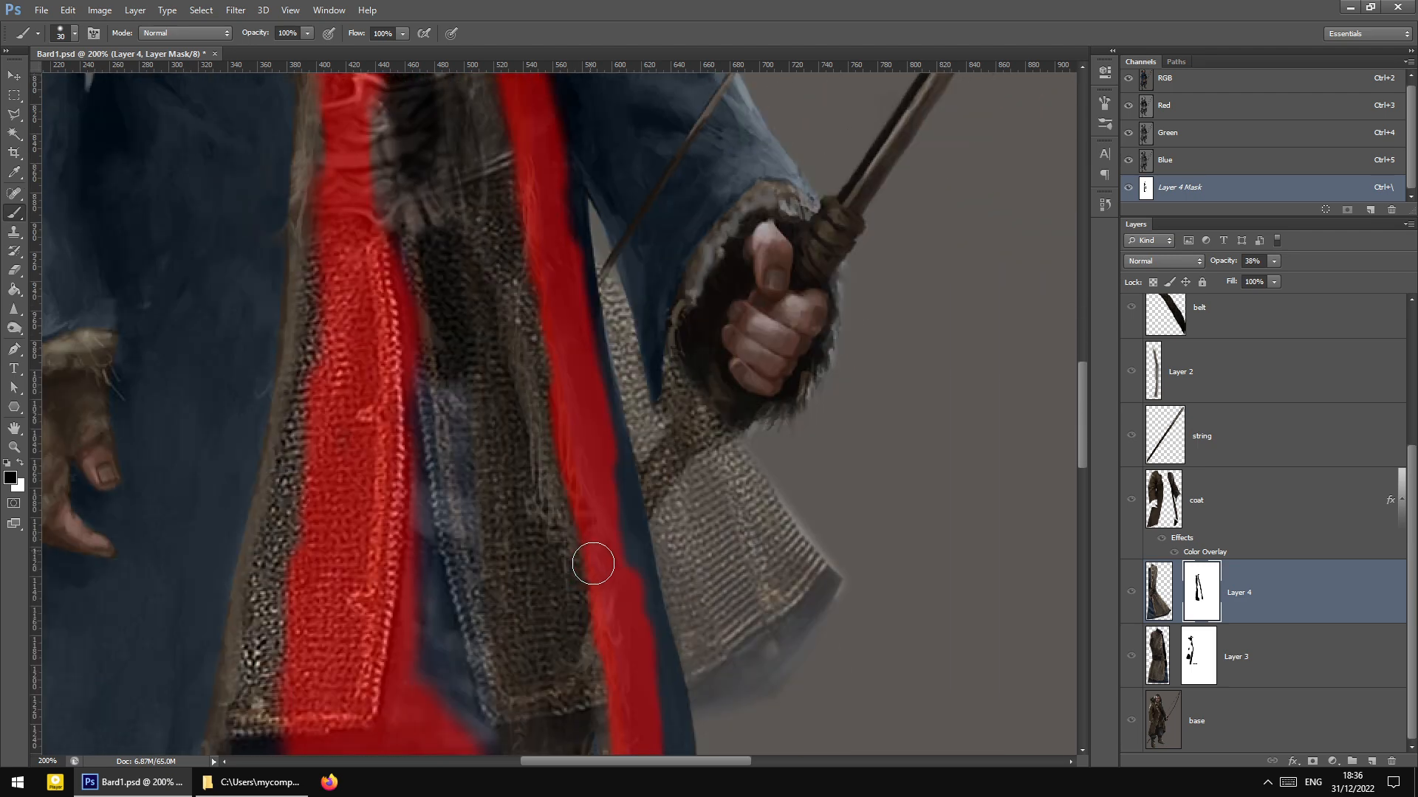
scroll(593, 563, "down", 5)
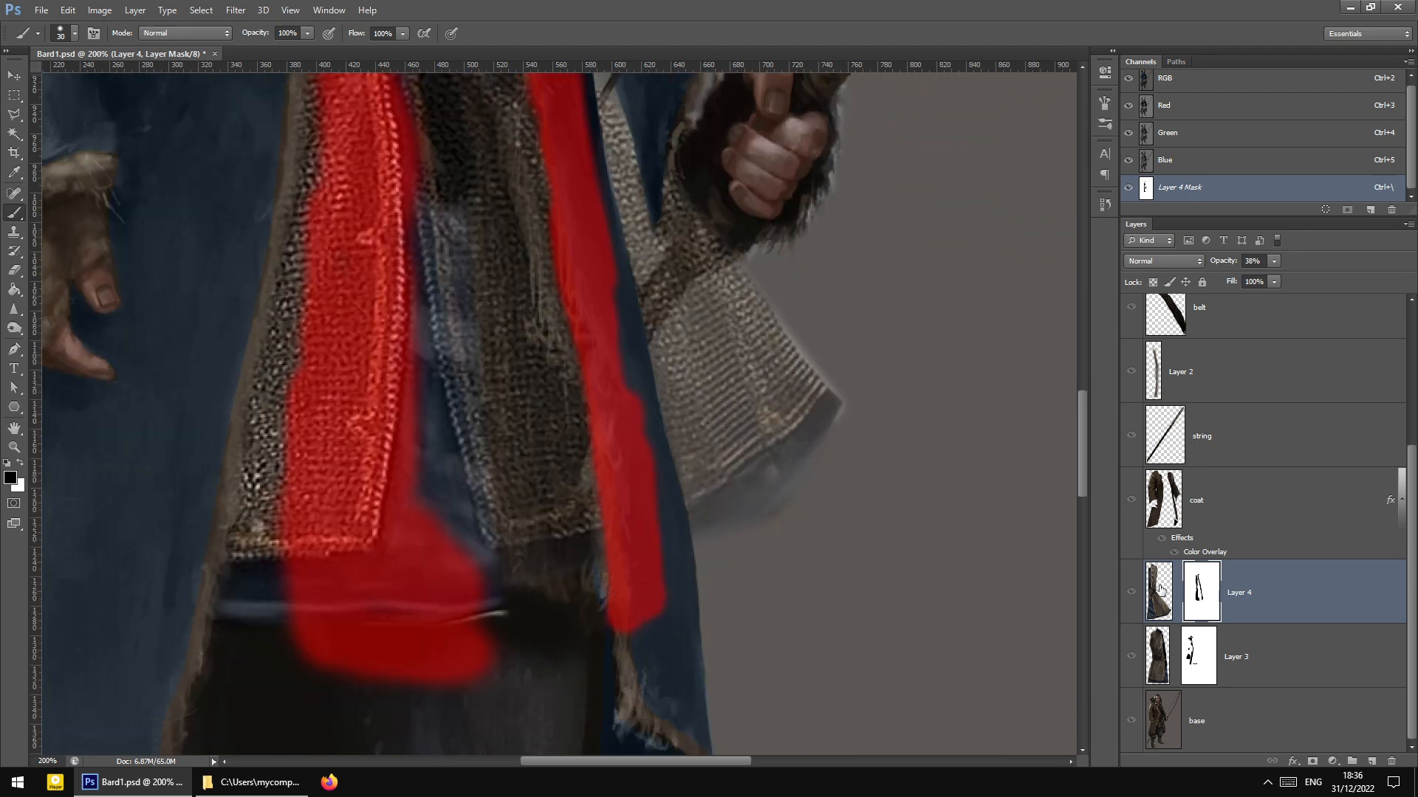
Hide the mask overlay and mask out Layer 4's chainmail flap outside the coat below the bow hand with a 112 px brush
left_click(1158, 600)
key("ctrl+minus")
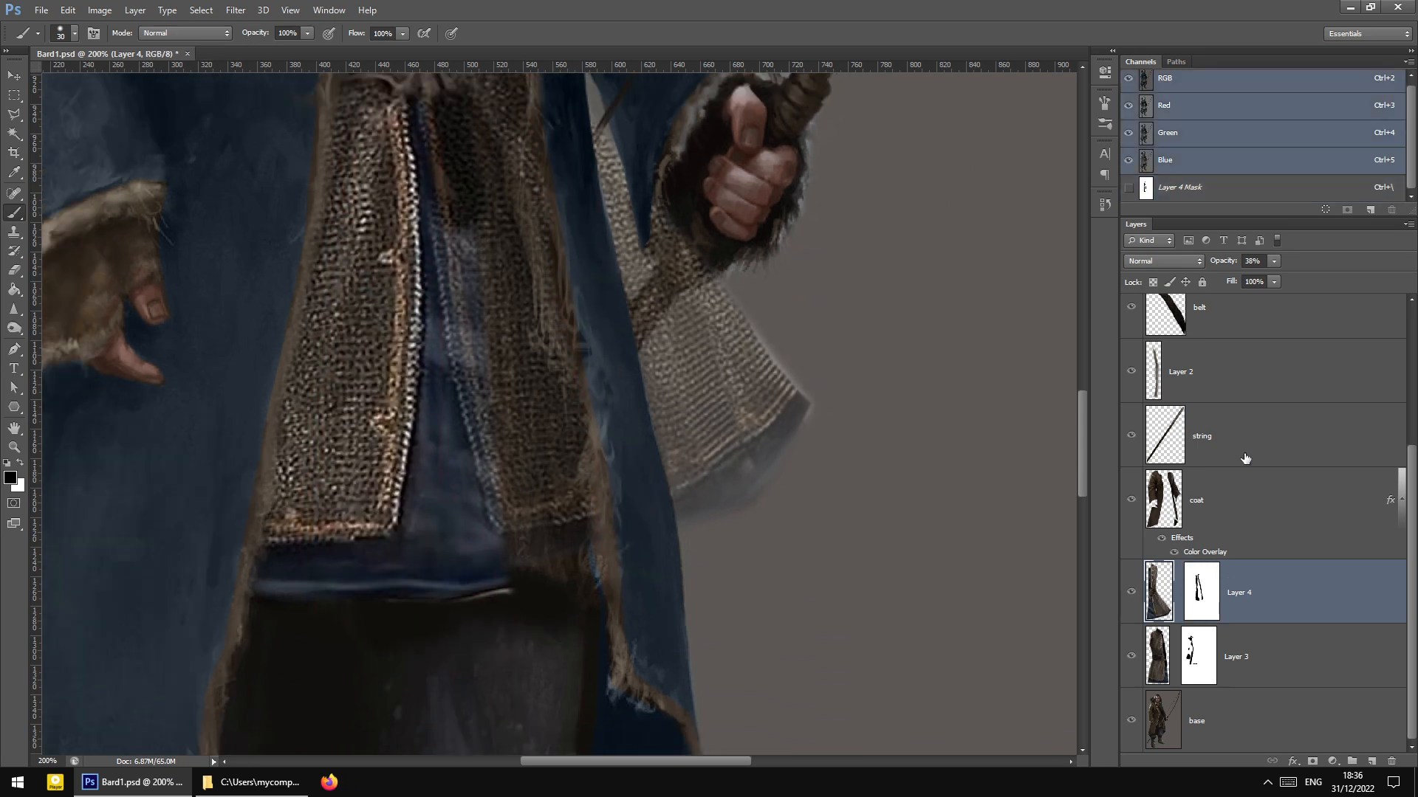
key("ctrl+plus")
left_click(1201, 591)
key("ctrl+minus")
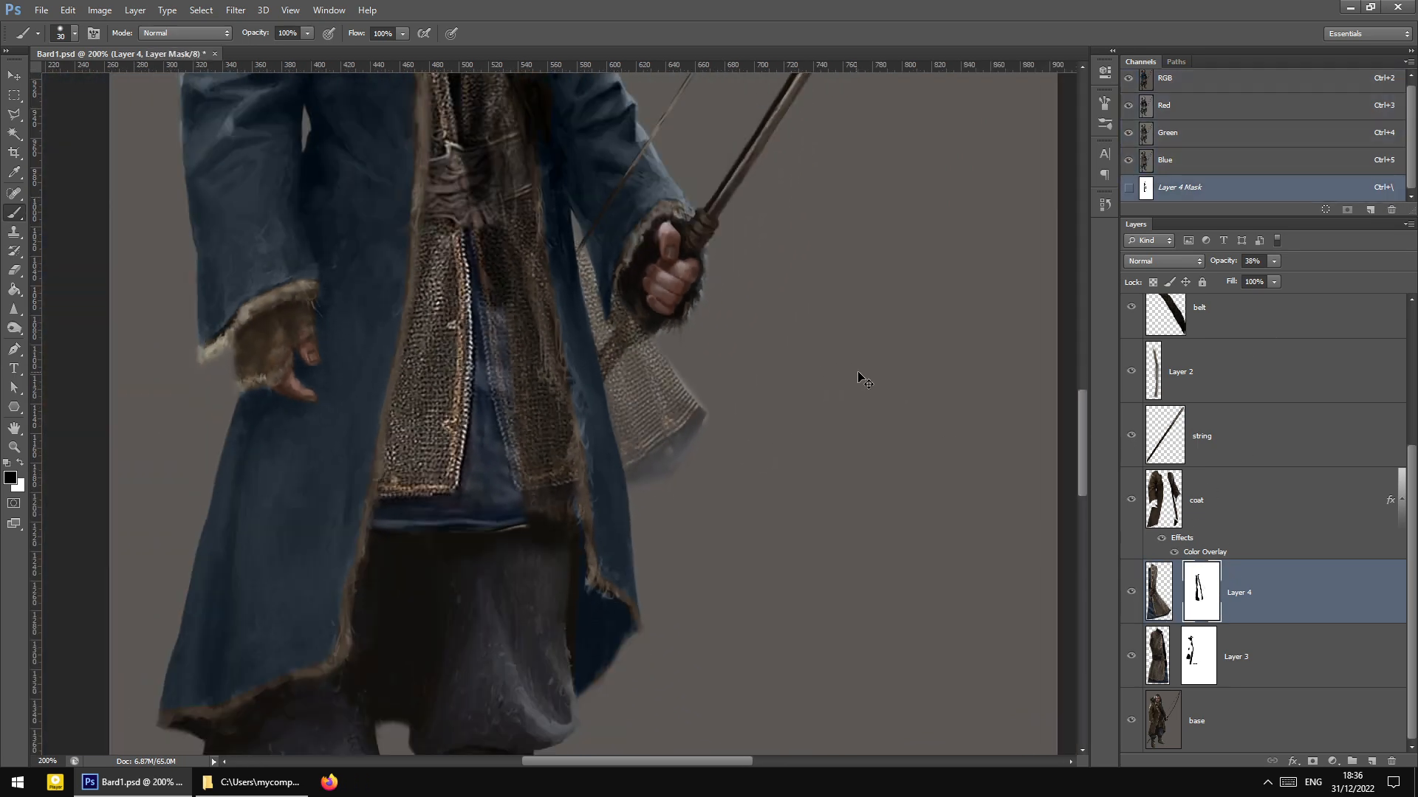
right_click(809, 351)
left_click(898, 384)
mouse_move(606, 273)
left_mouse_down()
mouse_move(658, 408)
mouse_move(650, 444)
left_mouse_up()
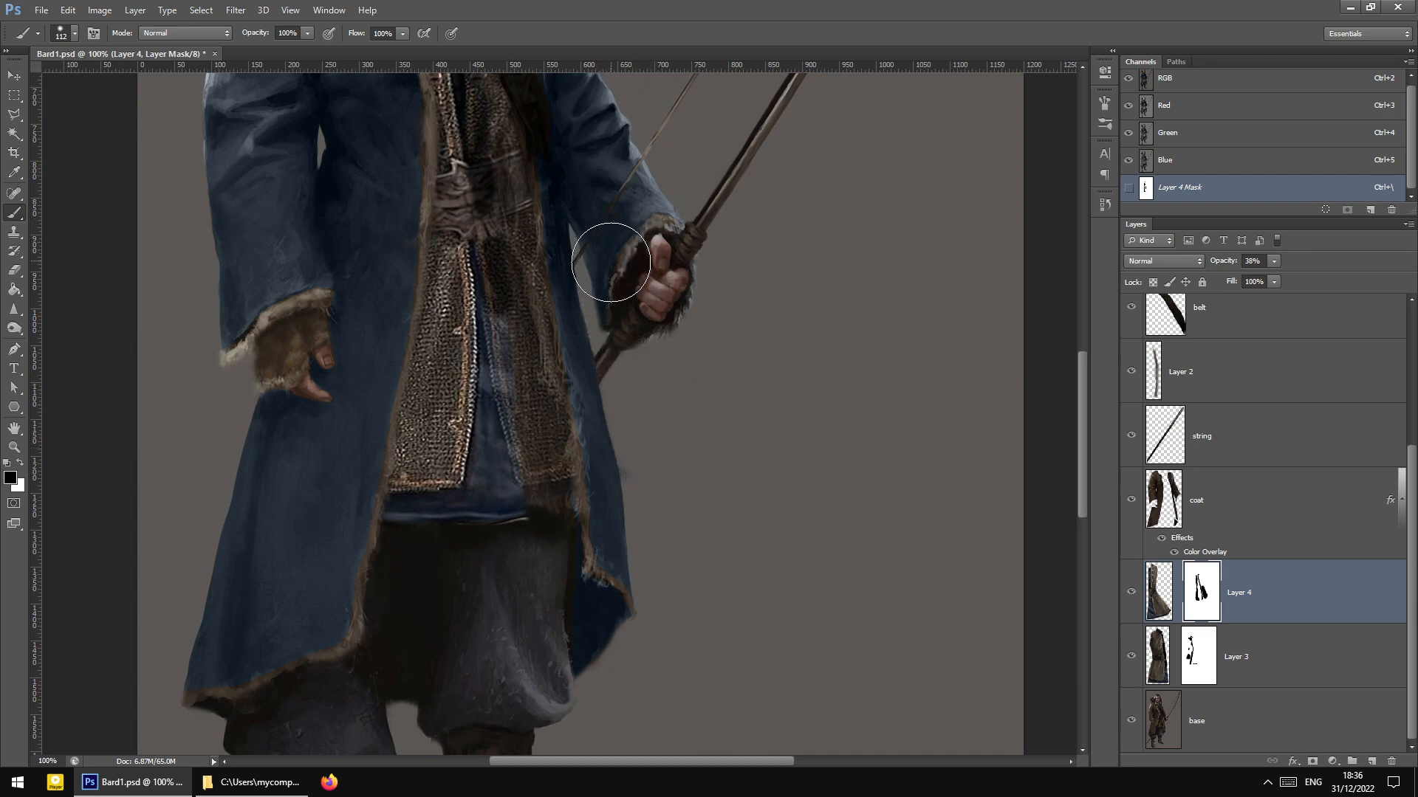
Restore Layer 4's opacity to 100%
scroll(612, 258, "up", 3)
scroll(635, 480, "up", 2)
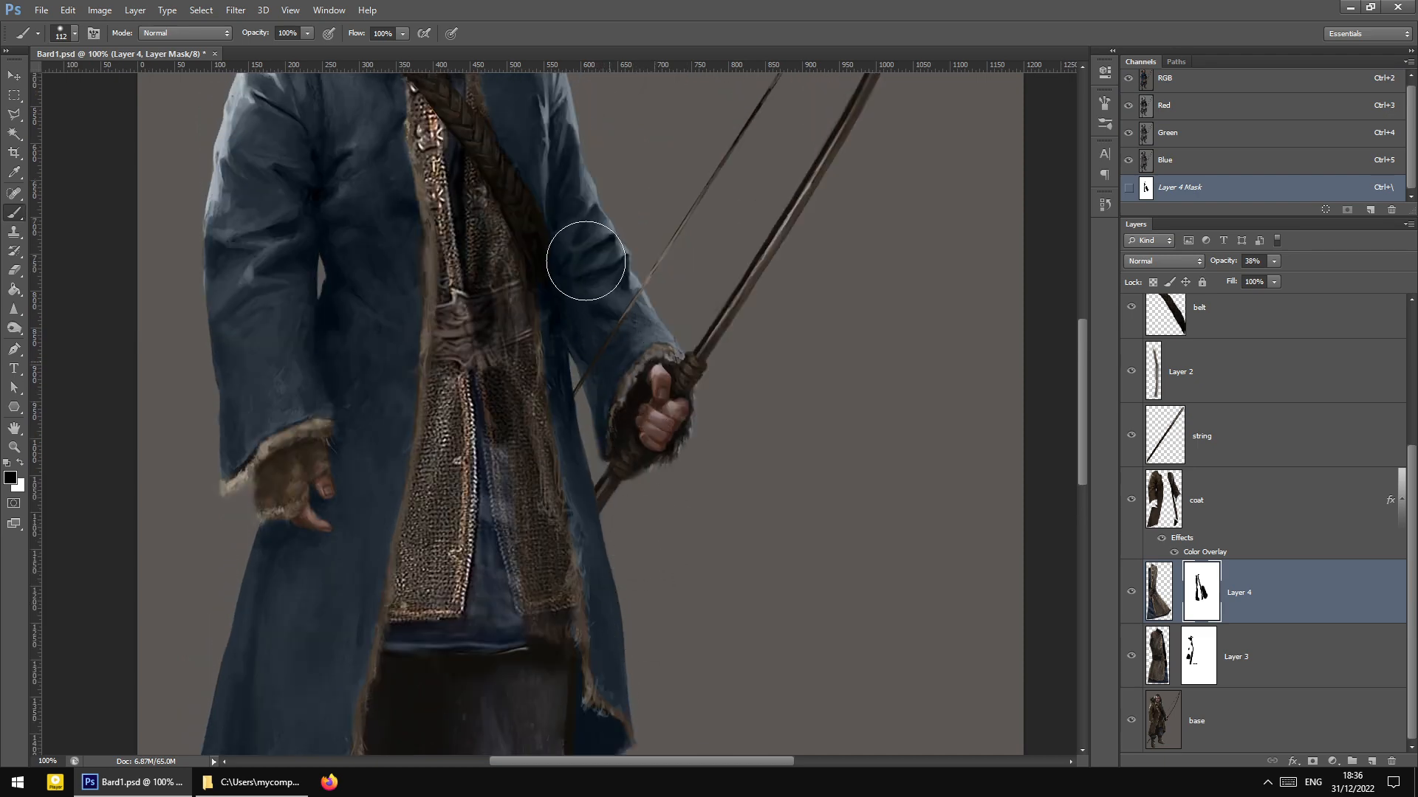
scroll(613, 340, "up", 2)
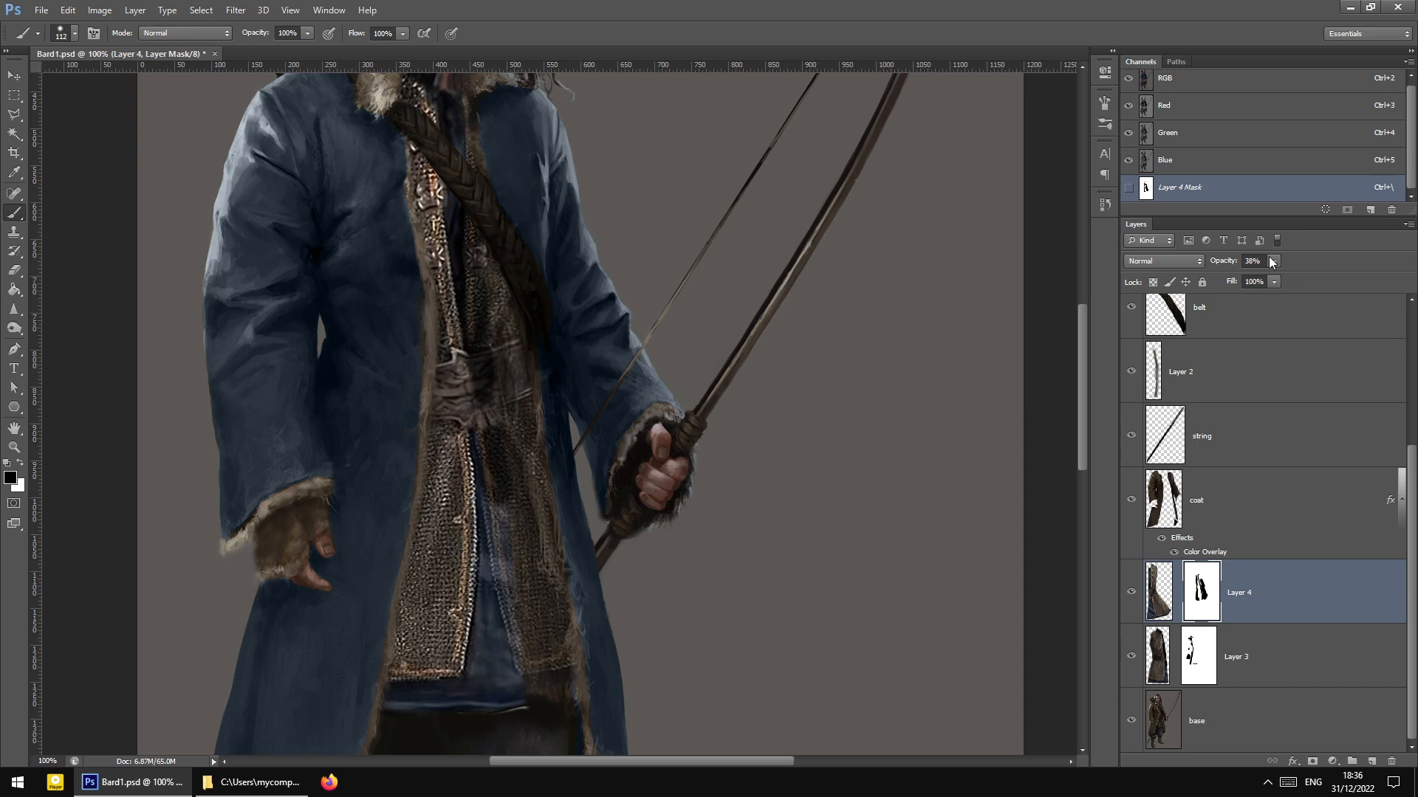
left_click_drag(1315, 283, 1326, 284)
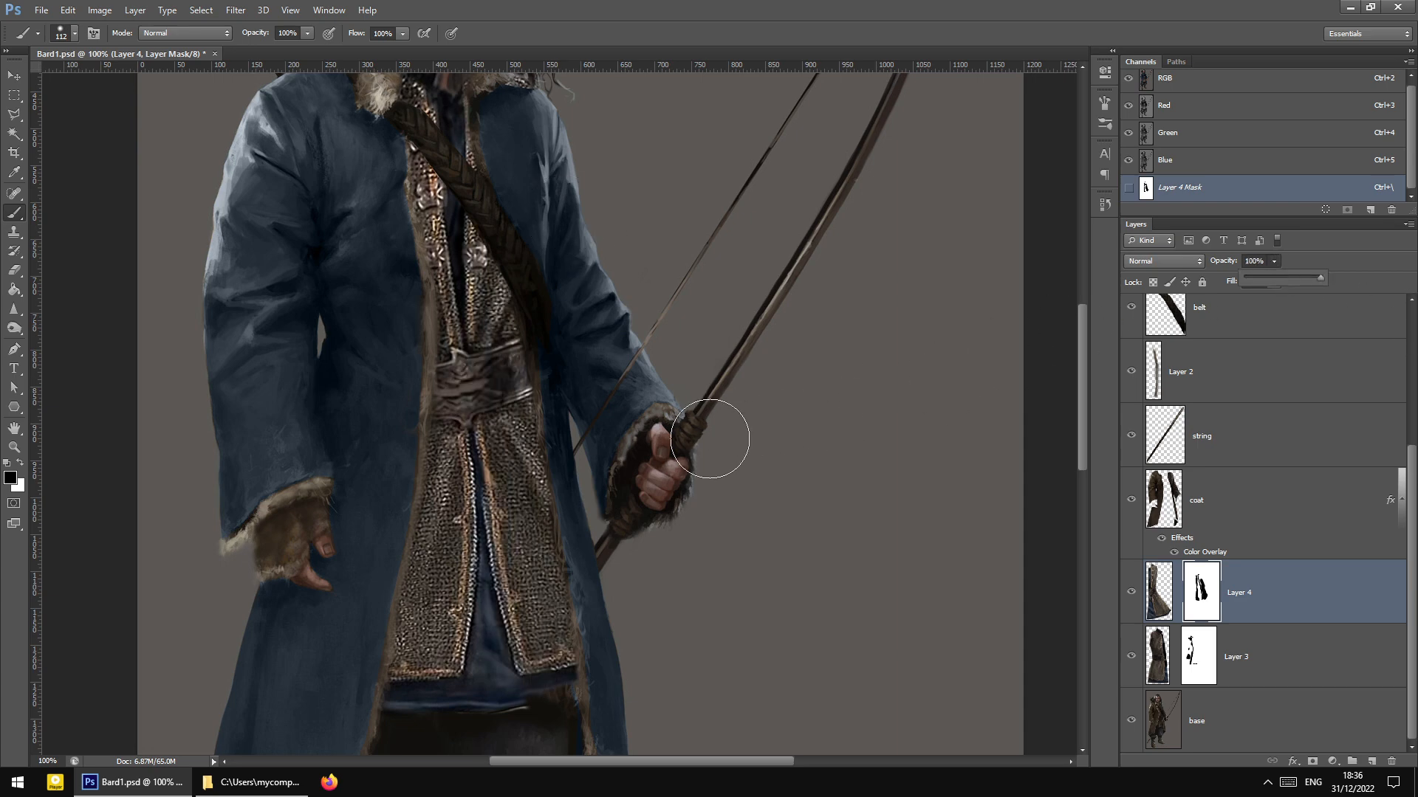
Mask Layer 4's chainmail along the coat's inner edge around the strap with a 23 px brush, undoing the last stroke
scroll(690, 454, "up", 1)
key("ctrl+plus")
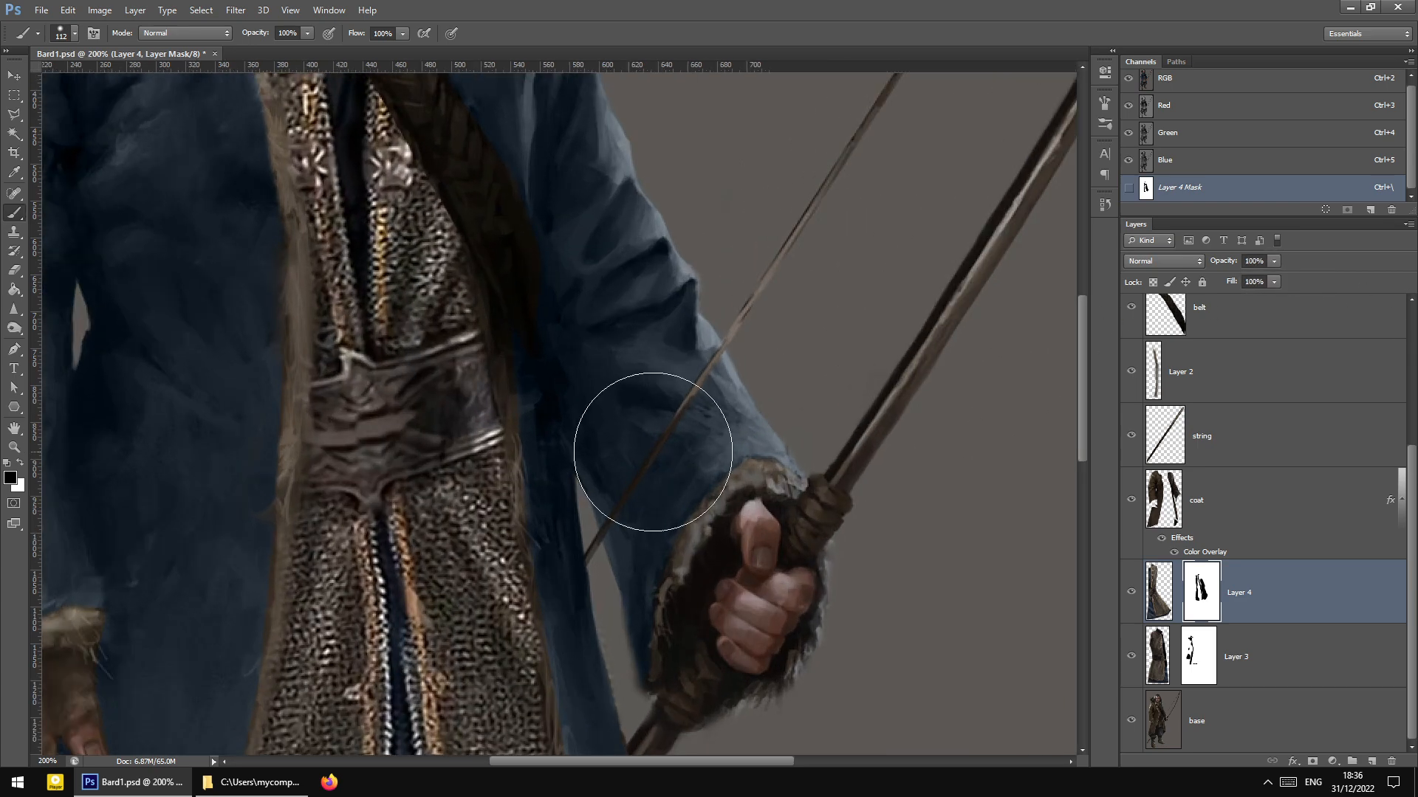
scroll(655, 436, "up", 2)
right_click(624, 419)
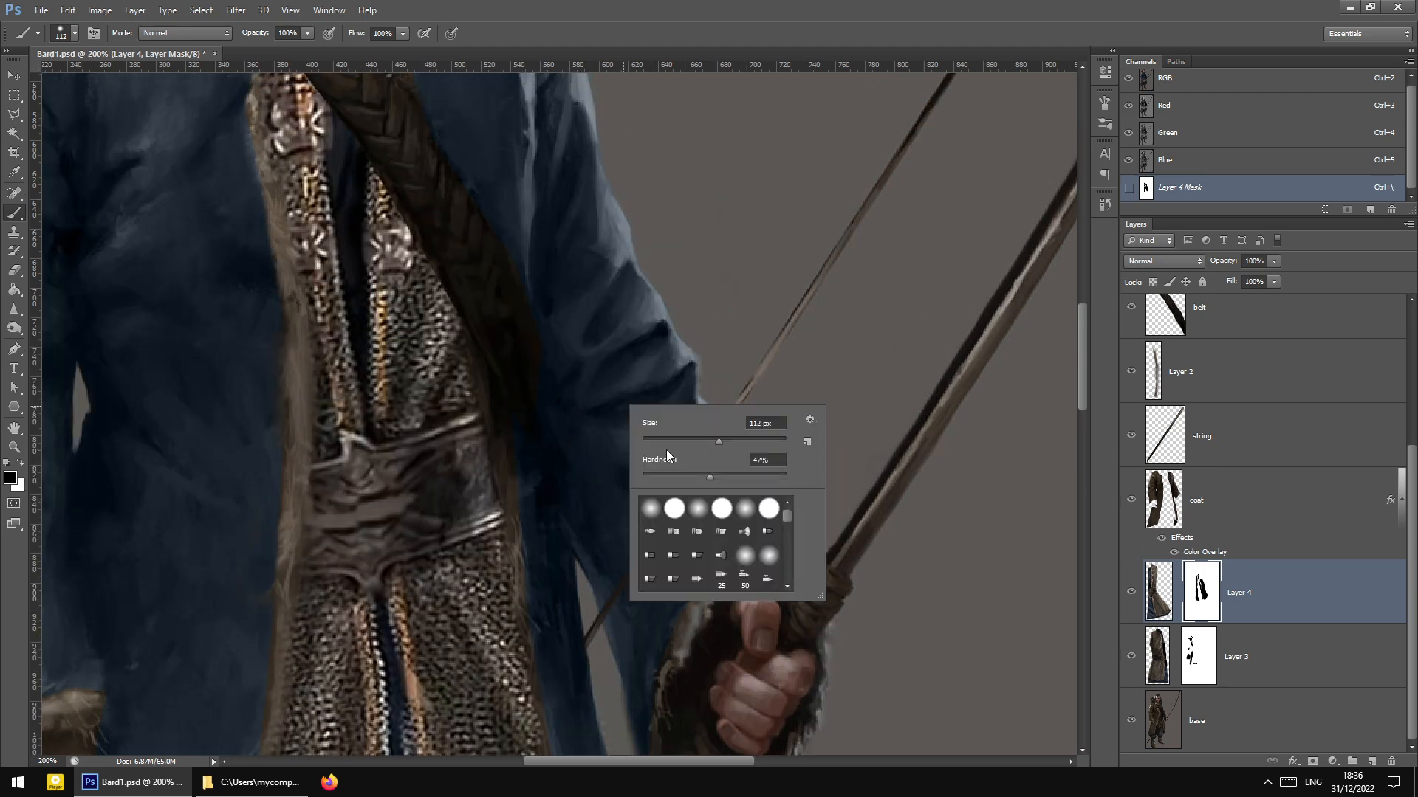
left_click_drag(666, 443, 665, 438)
left_click(1213, 600)
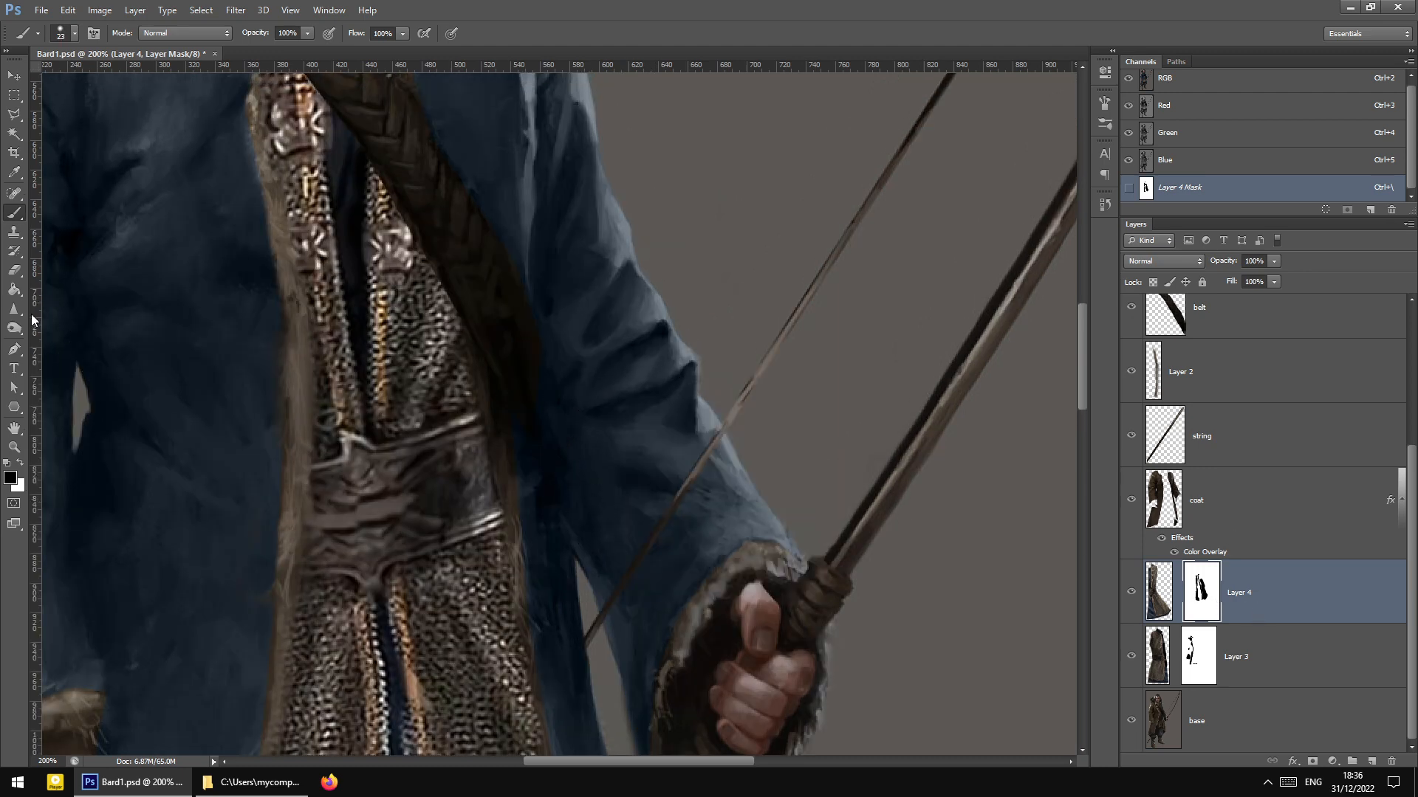
left_click_drag(498, 326, 490, 405)
scroll(467, 296, "up", 5)
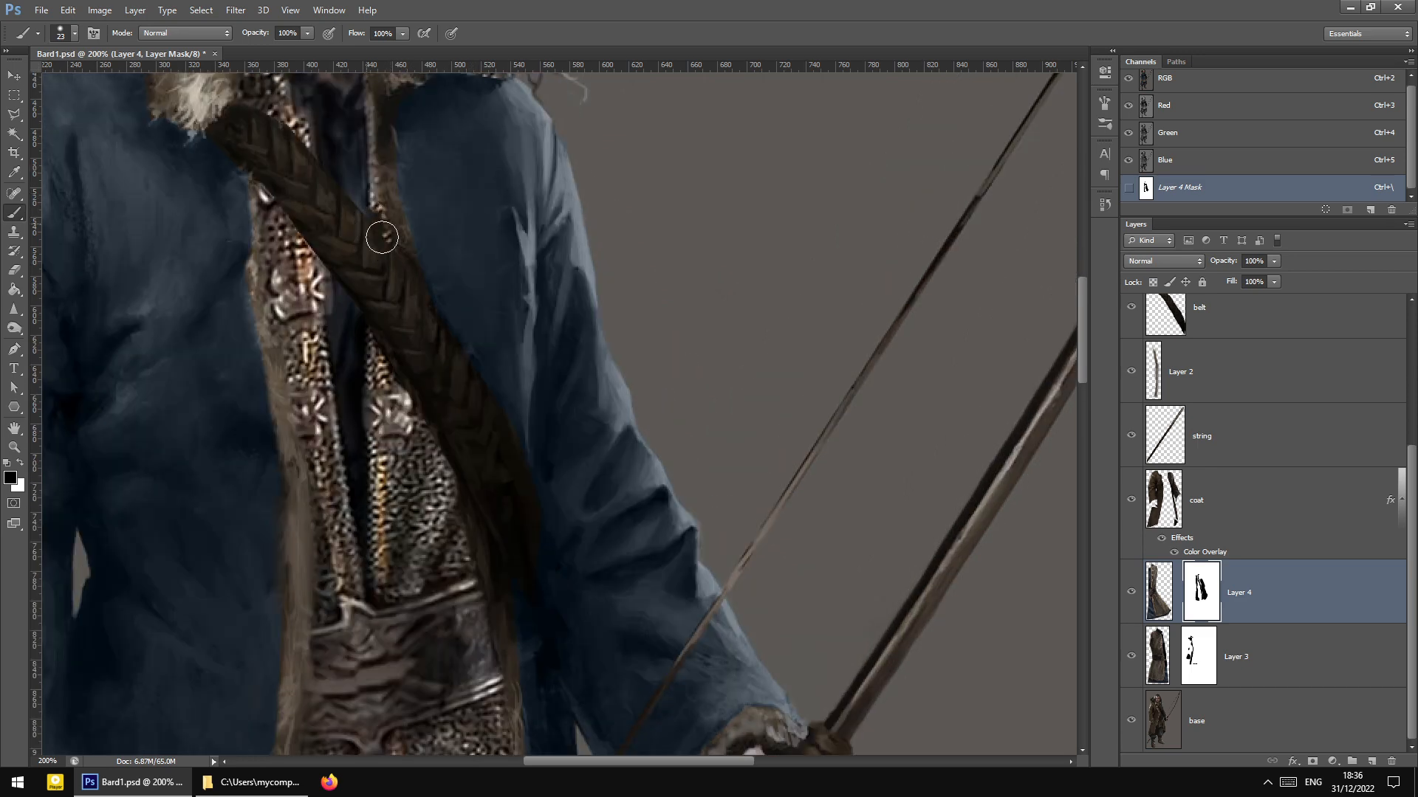
key("ctrl+z")
scroll(531, 330, "down", 3)
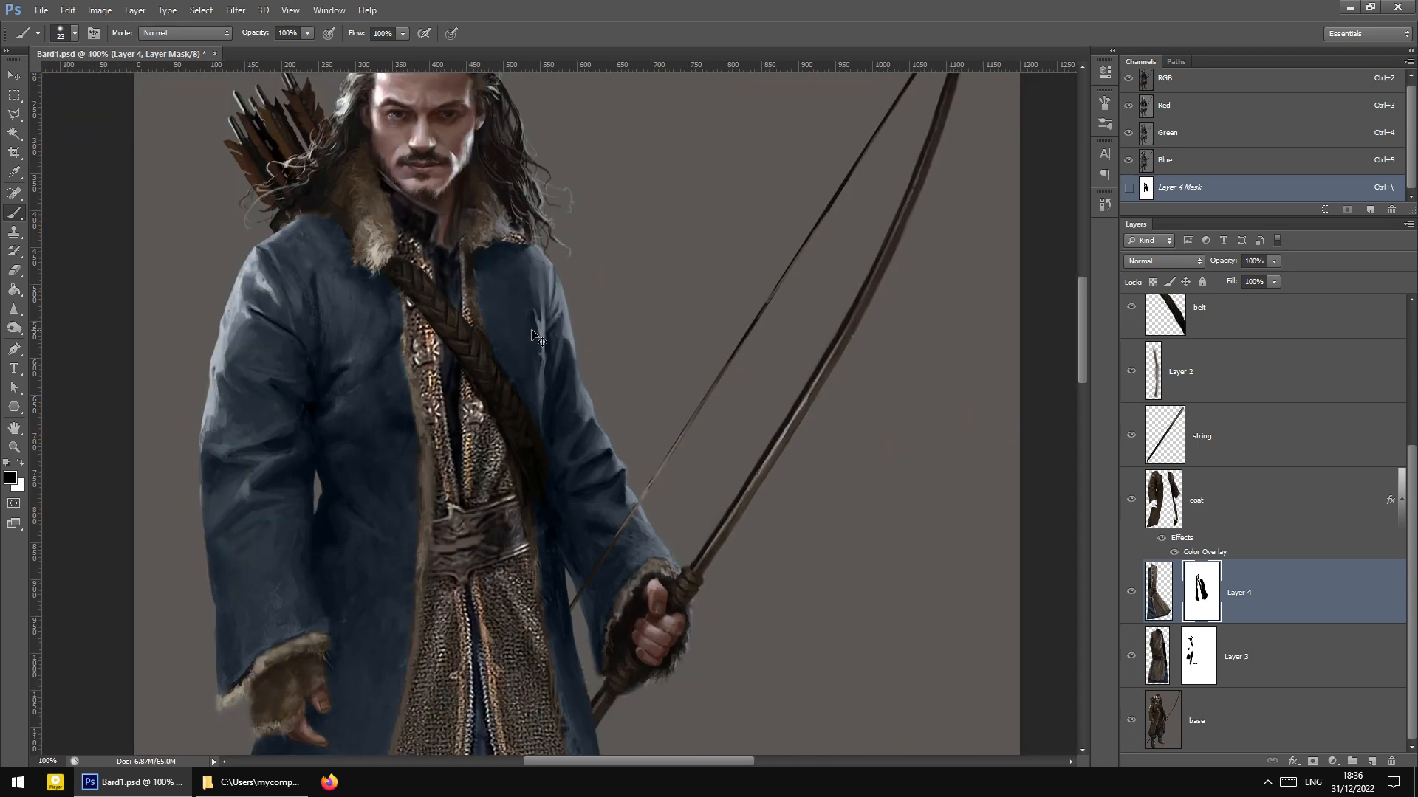
Paint the dark shirt collar along the bow side of the neck on the base layer with a 5 px brush
scroll(532, 330, "up", 3)
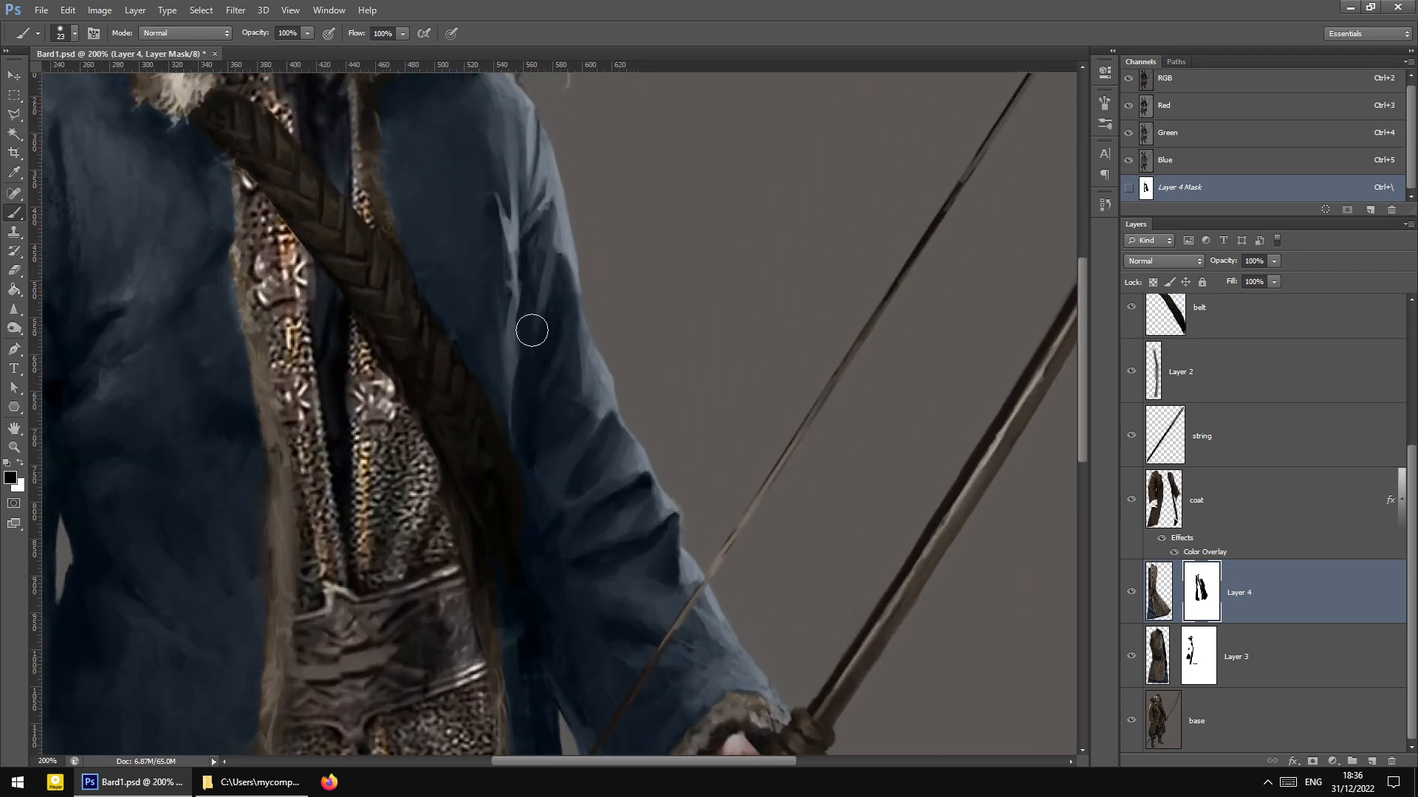
scroll(469, 295, "up", 2)
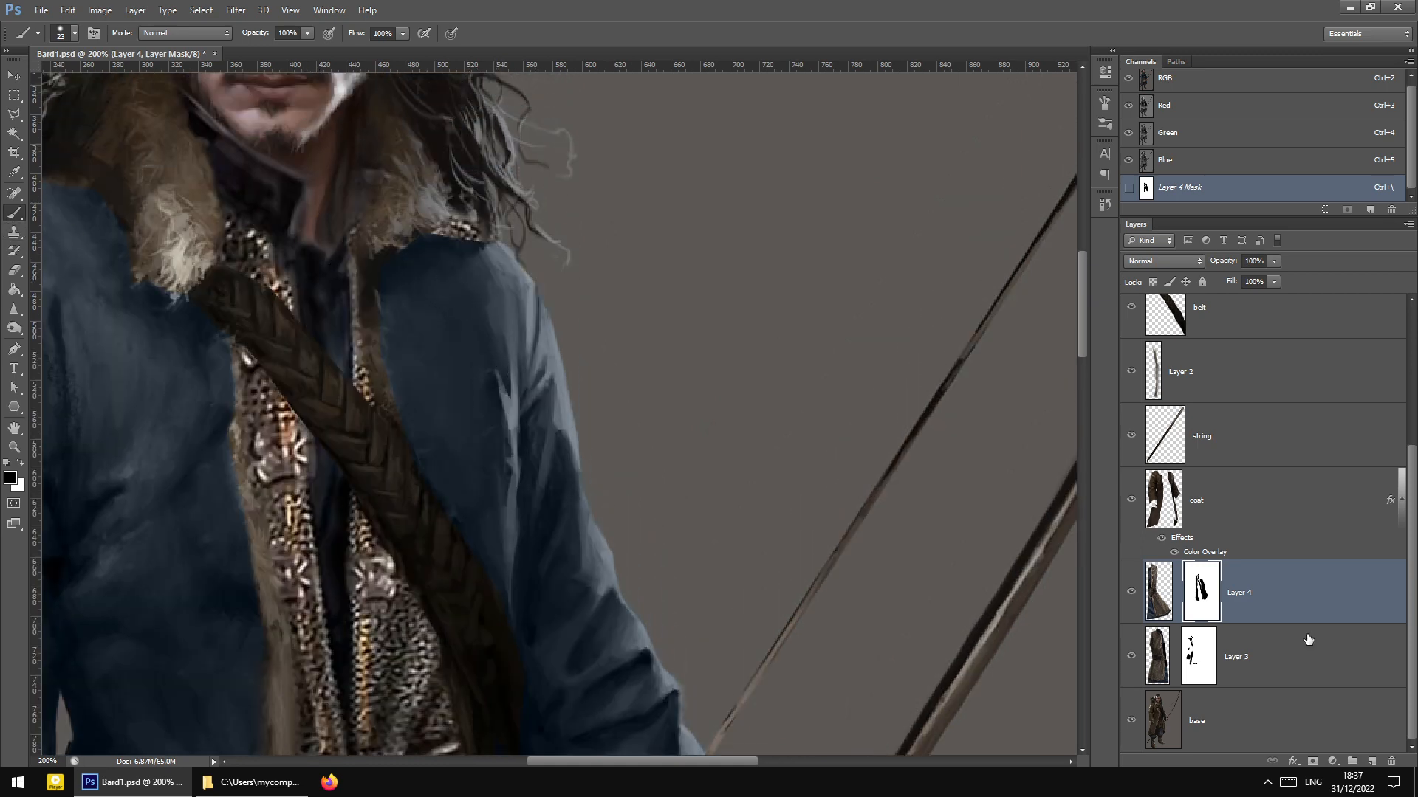
left_click(1225, 713)
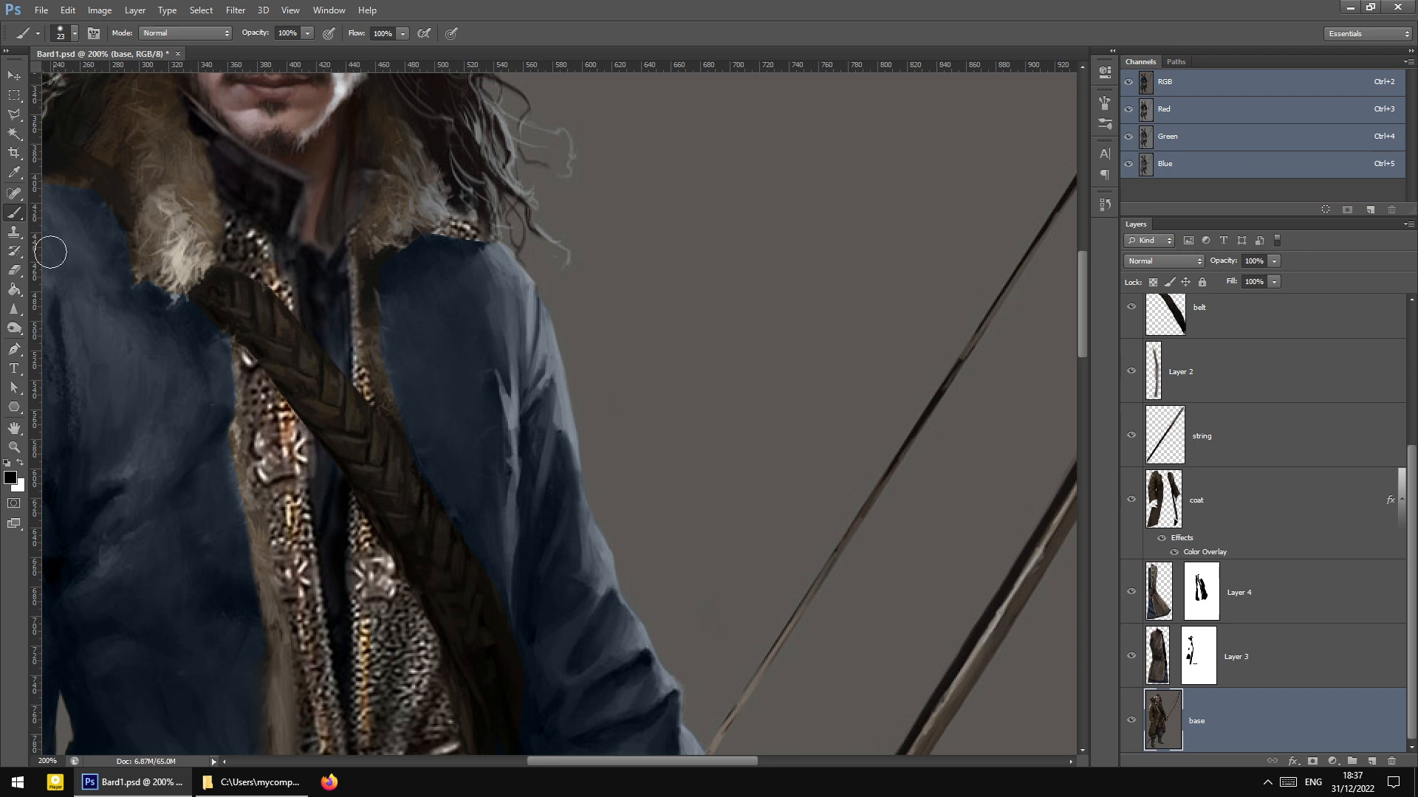
scroll(51, 249, "up", 2)
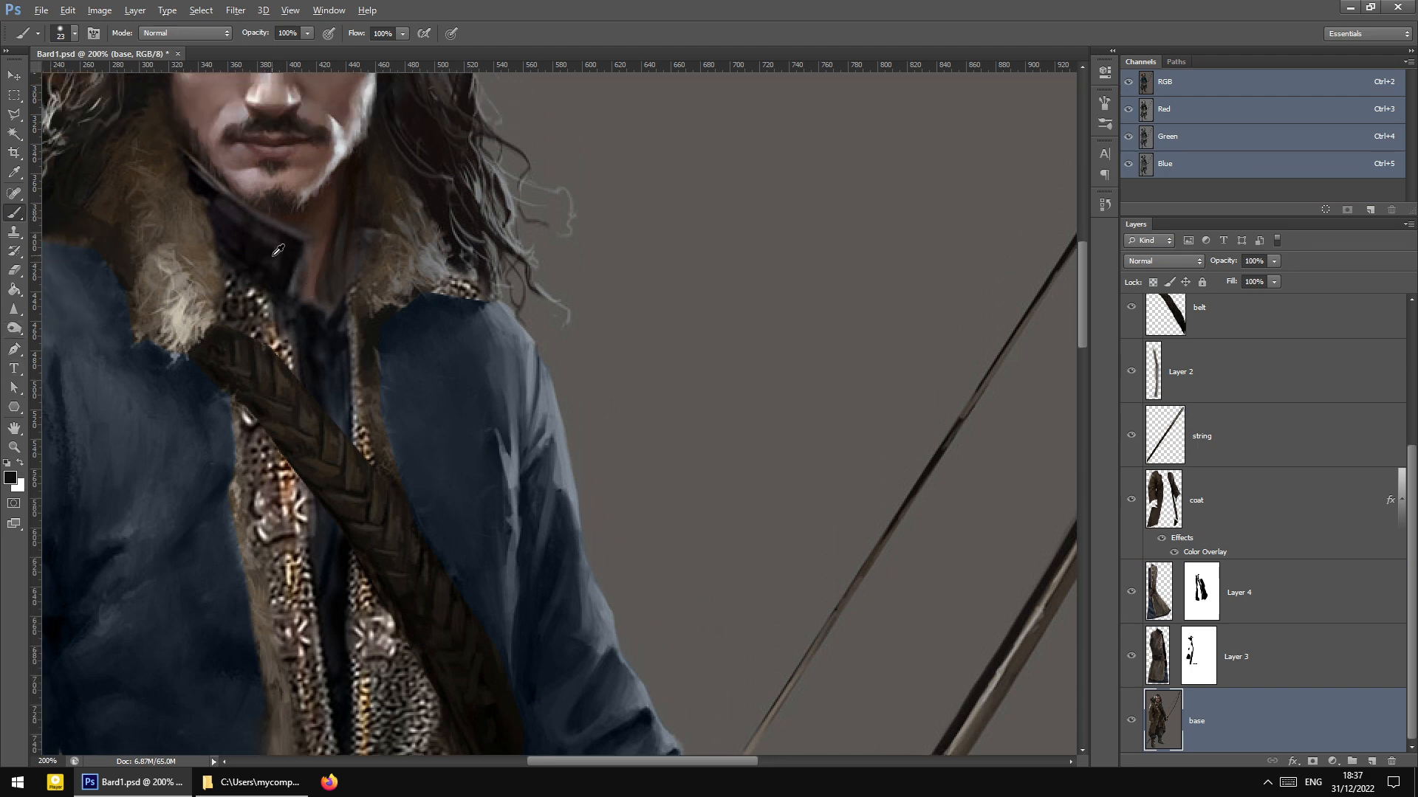
right_click(352, 263)
type("5")
key("Return")
left_click_drag(341, 265, 337, 302)
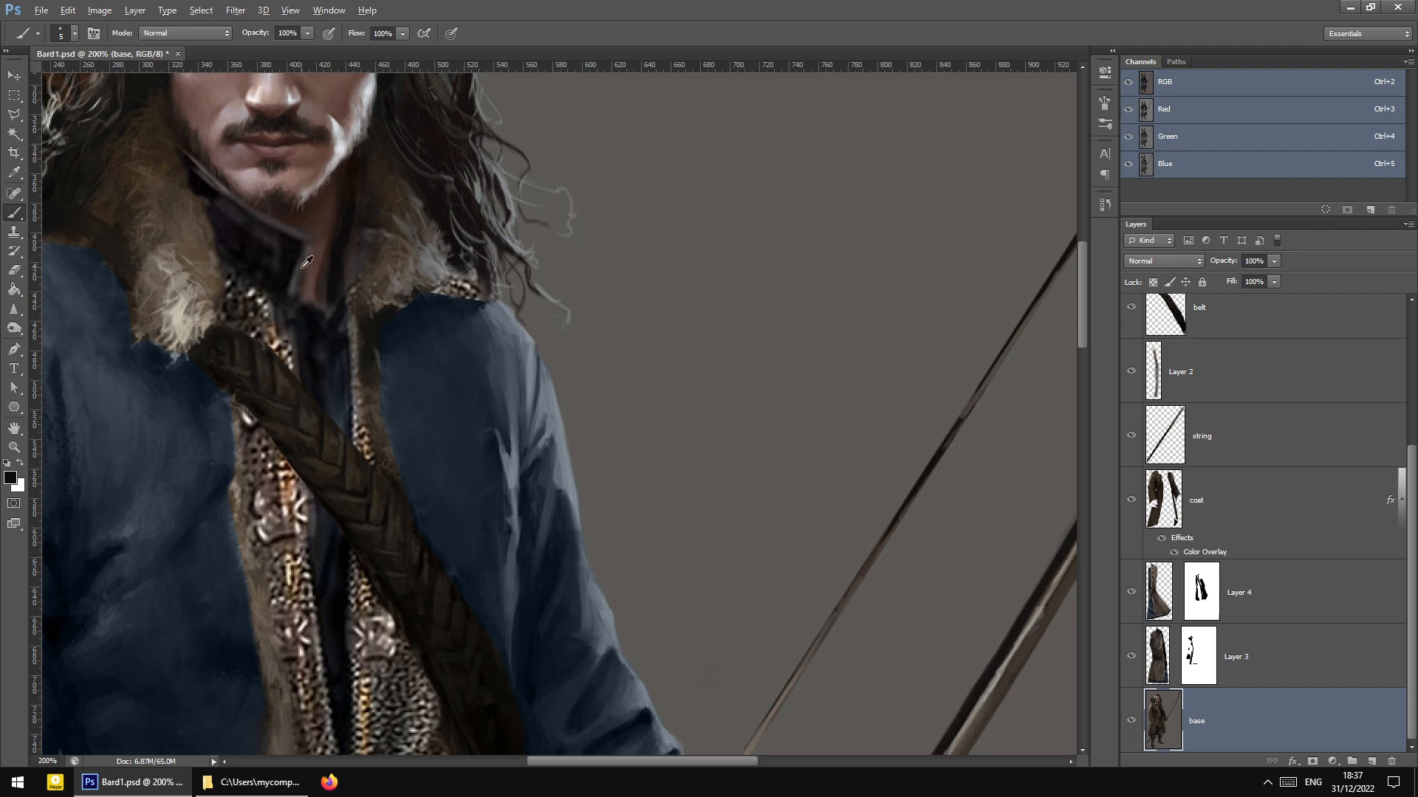
left_click_drag(329, 303, 328, 281)
Blend and shade the painted collar's edge beside the neck with the brush at 36% opacity, undoing one stroke
left_click(307, 33)
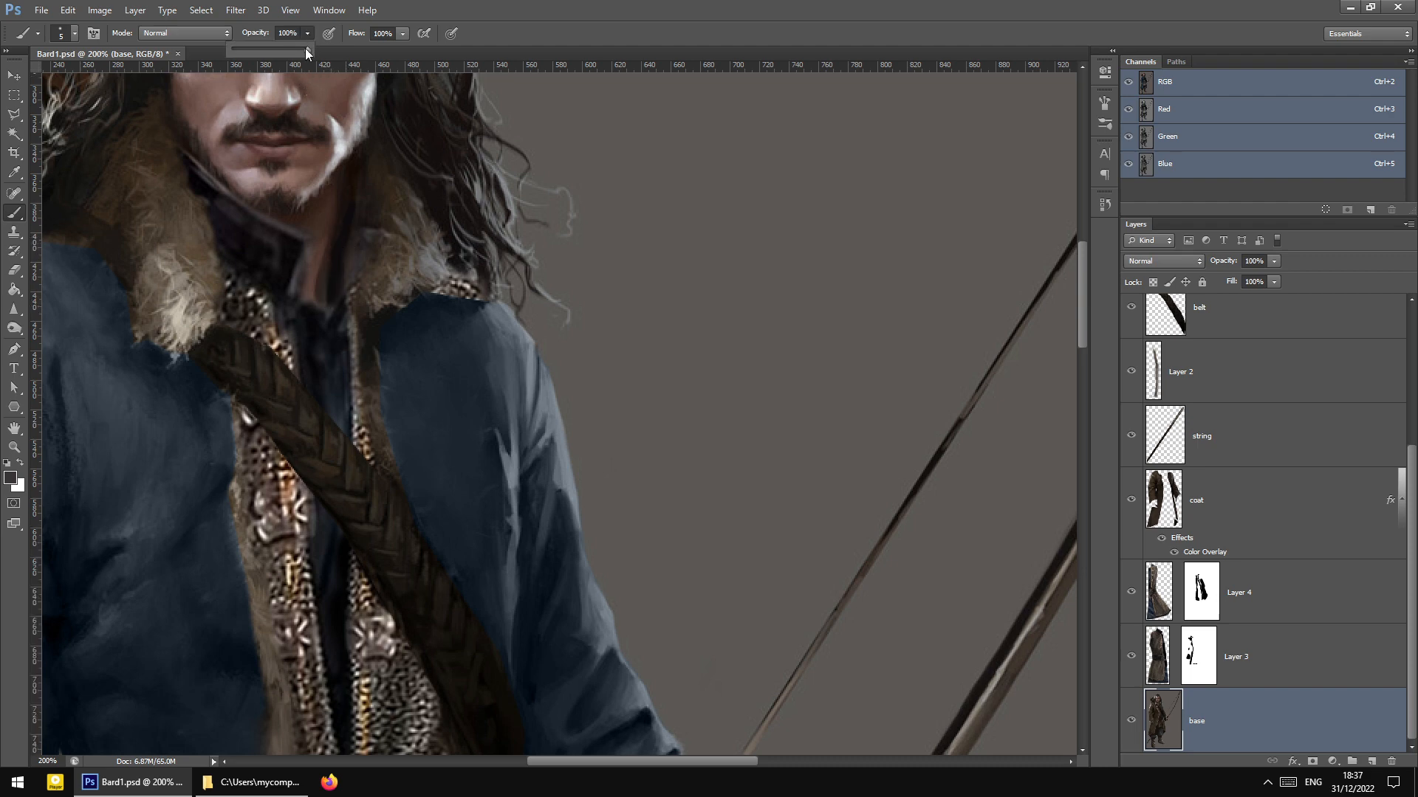
left_click(333, 299)
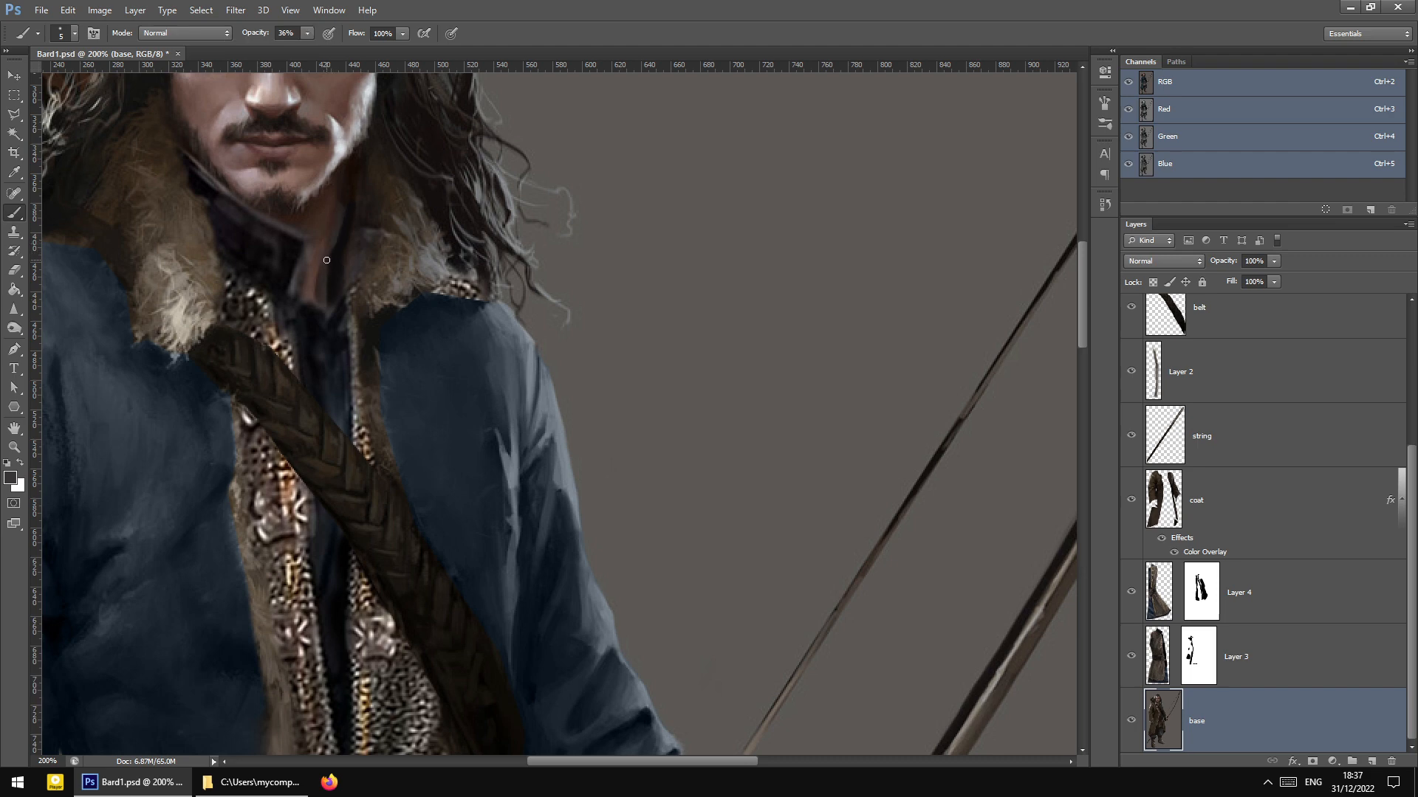
left_click_drag(329, 249, 330, 268)
left_click(222, 186, "alt")
key("ctrl+z")
left_click_drag(326, 255, 320, 303)
left_click_drag(327, 251, 322, 299)
left_click(14, 231)
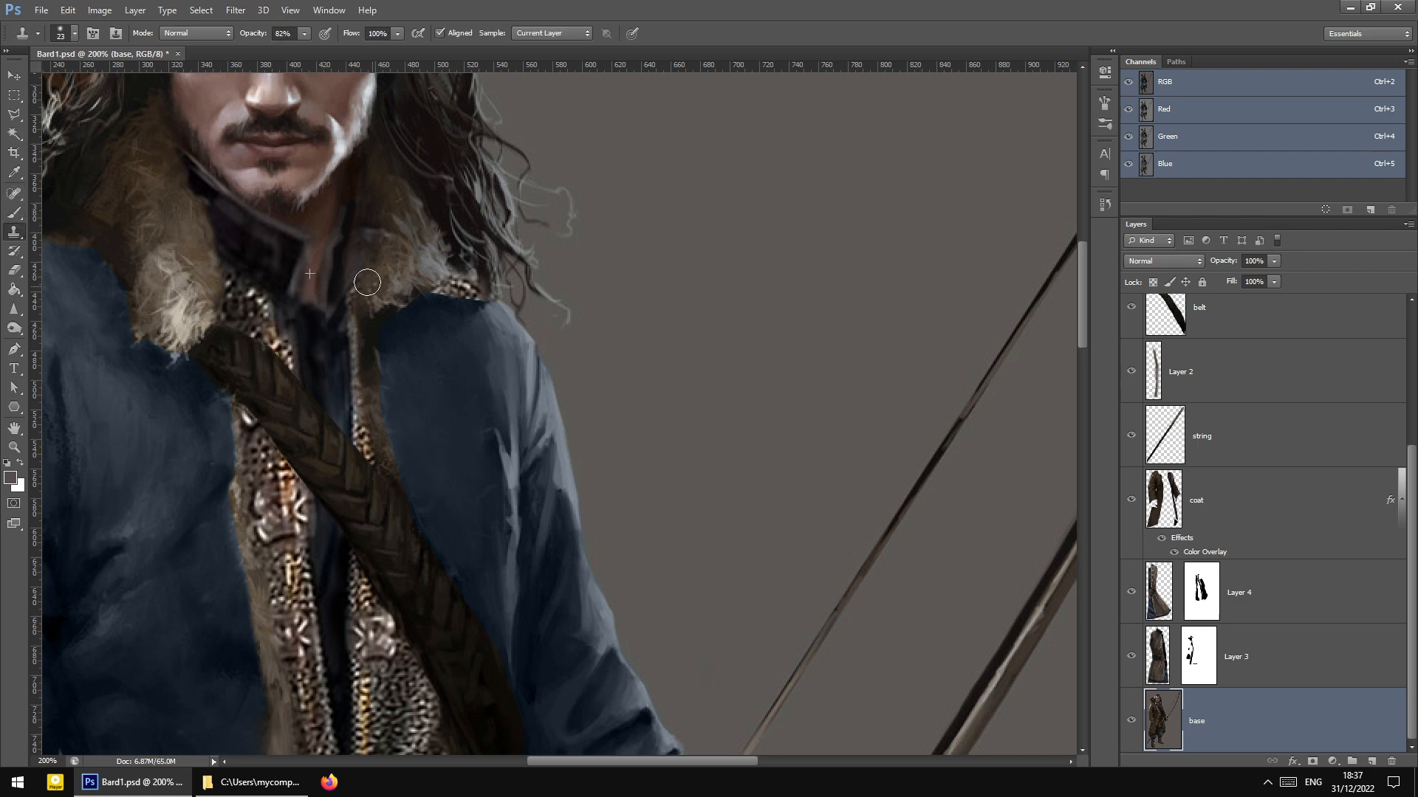
left_click(14, 75)
Mask Layer 3 around the shirt collar opening below the neck with a 9 px brush at 75% opacity
left_click(1189, 656)
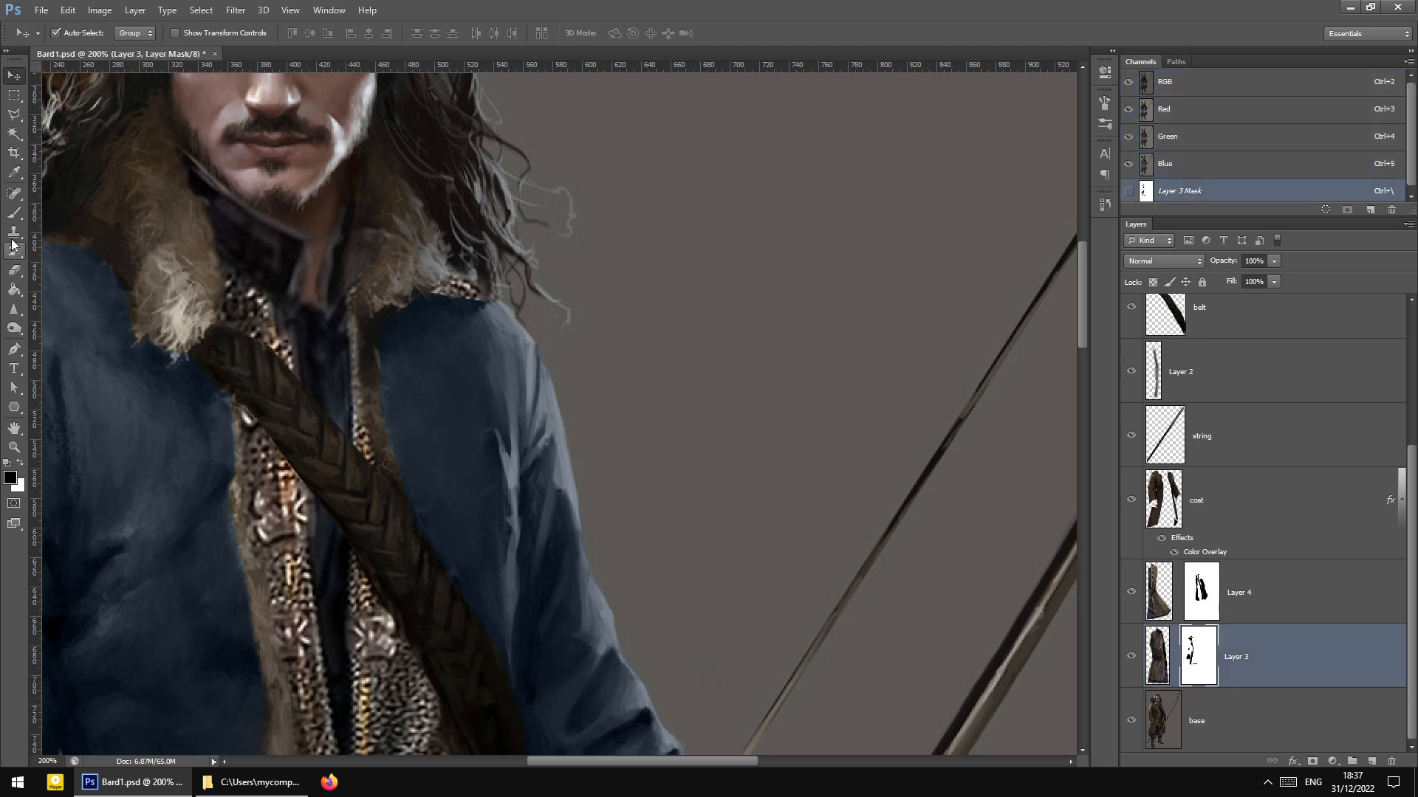
left_click(14, 213)
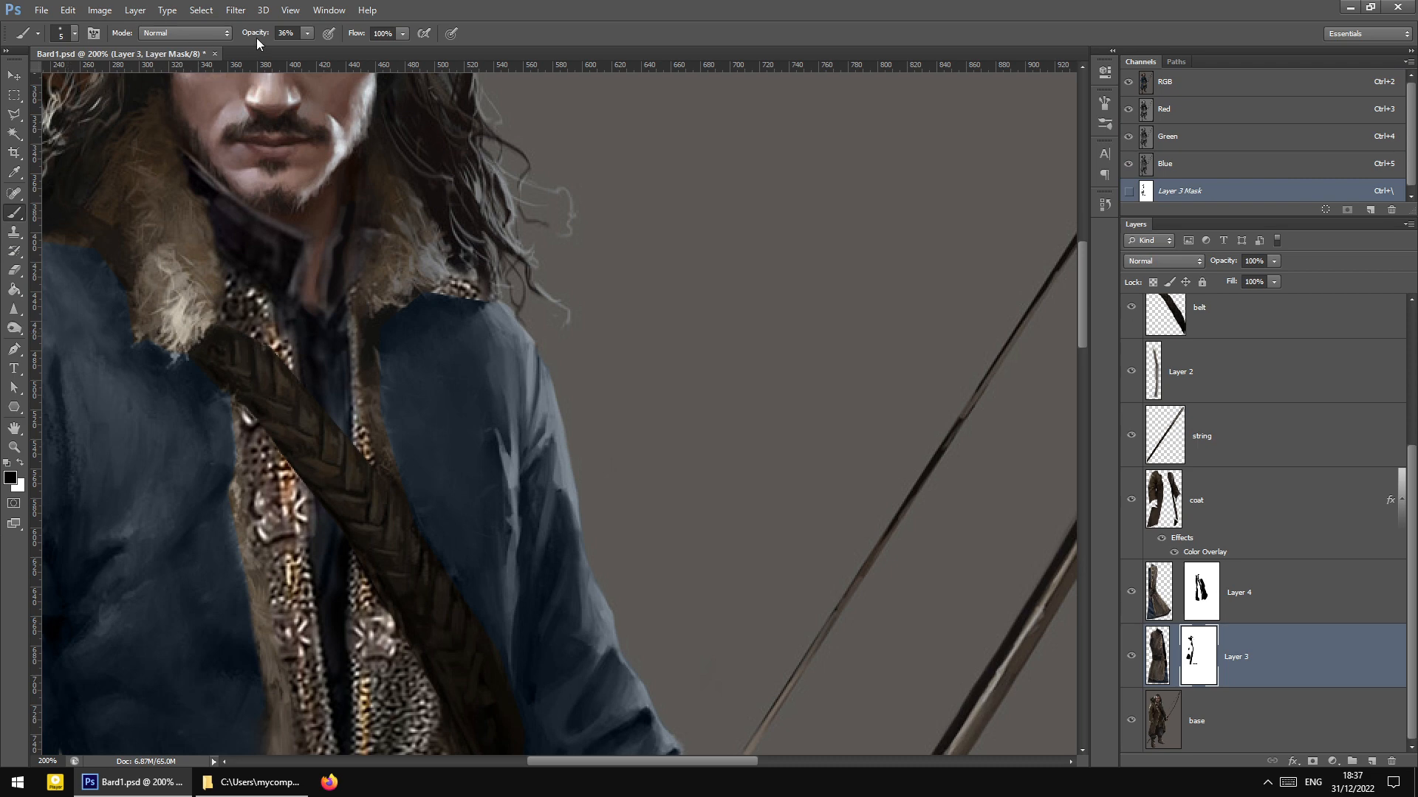
left_click_drag(308, 33, 322, 51)
left_click(308, 310)
right_click(322, 299)
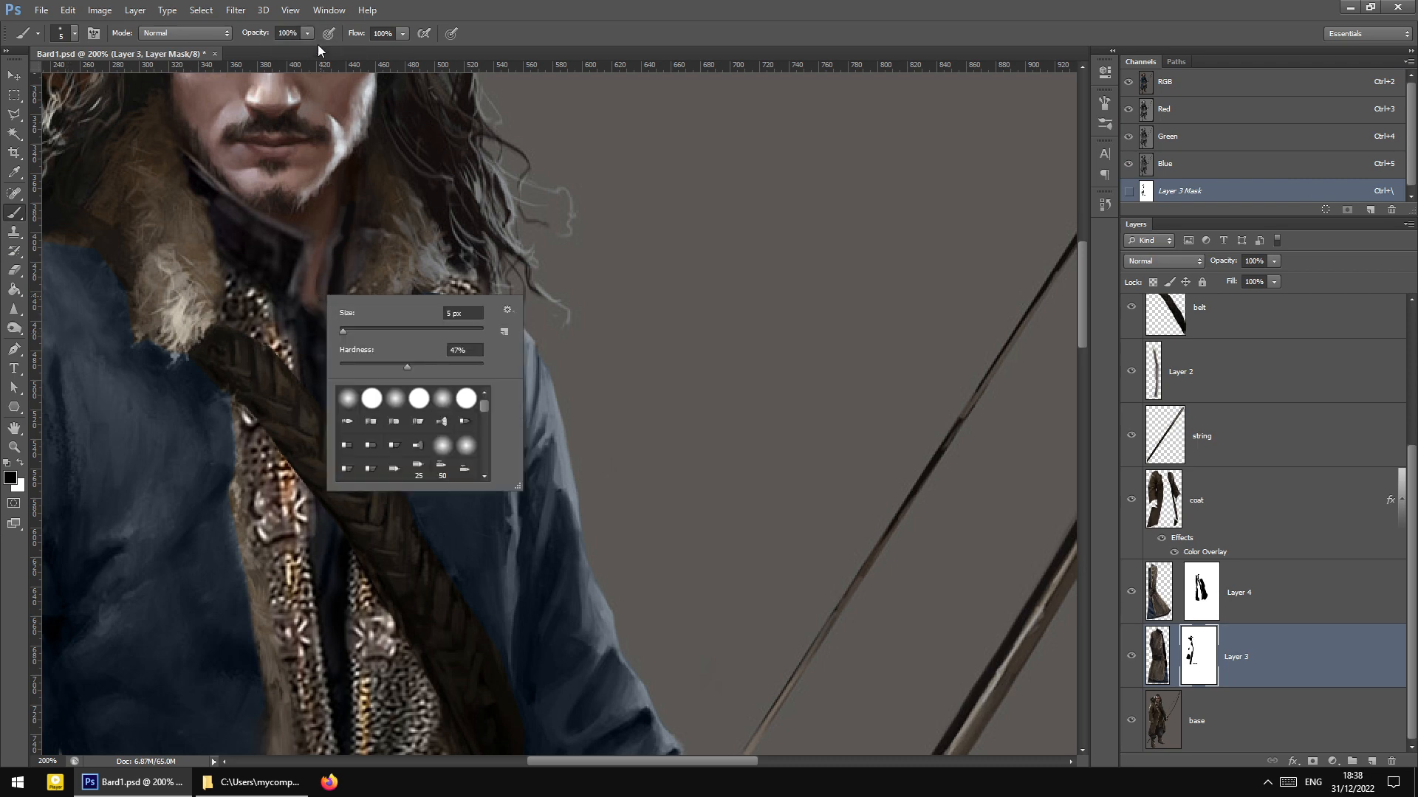
left_click_drag(307, 33, 290, 47)
right_click(314, 297)
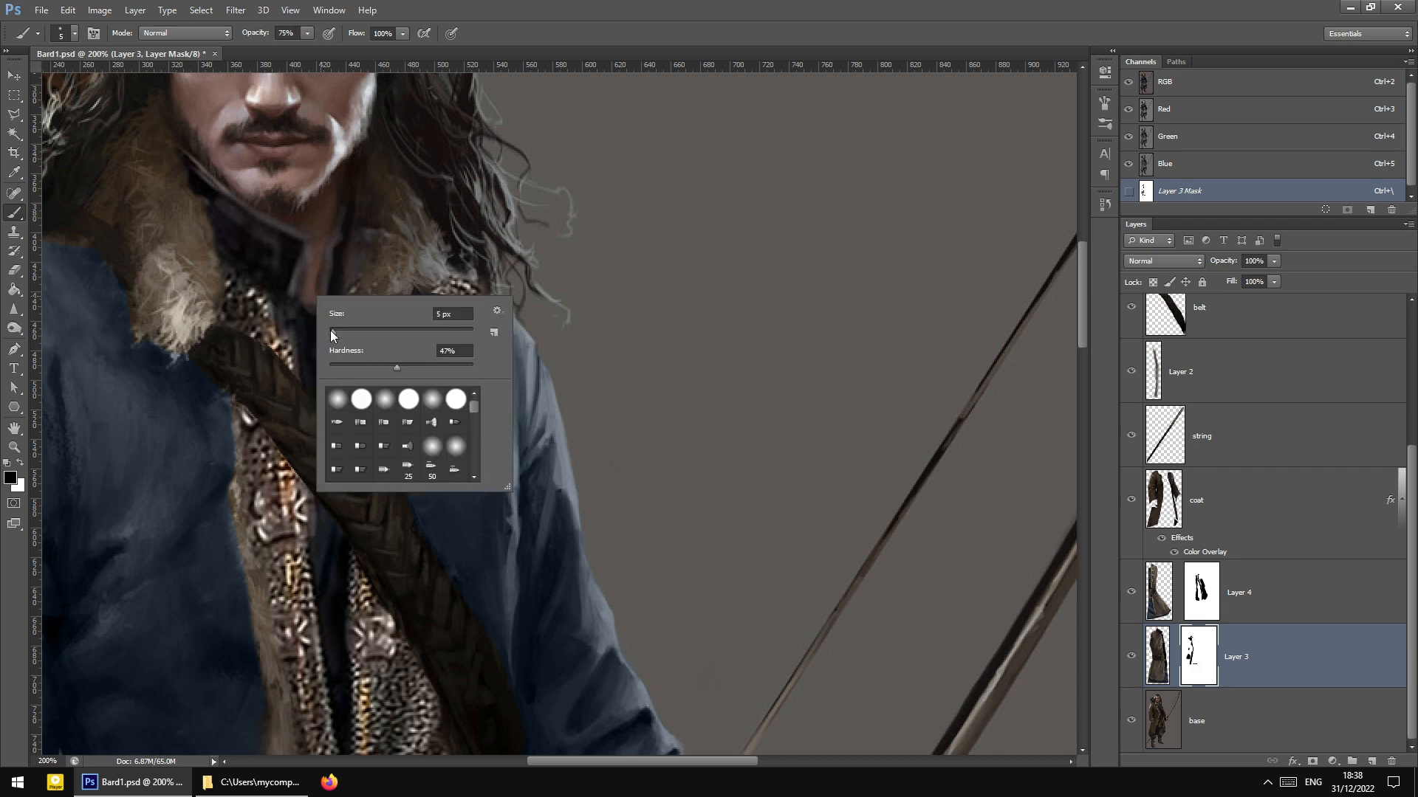
type("9")
key("Return")
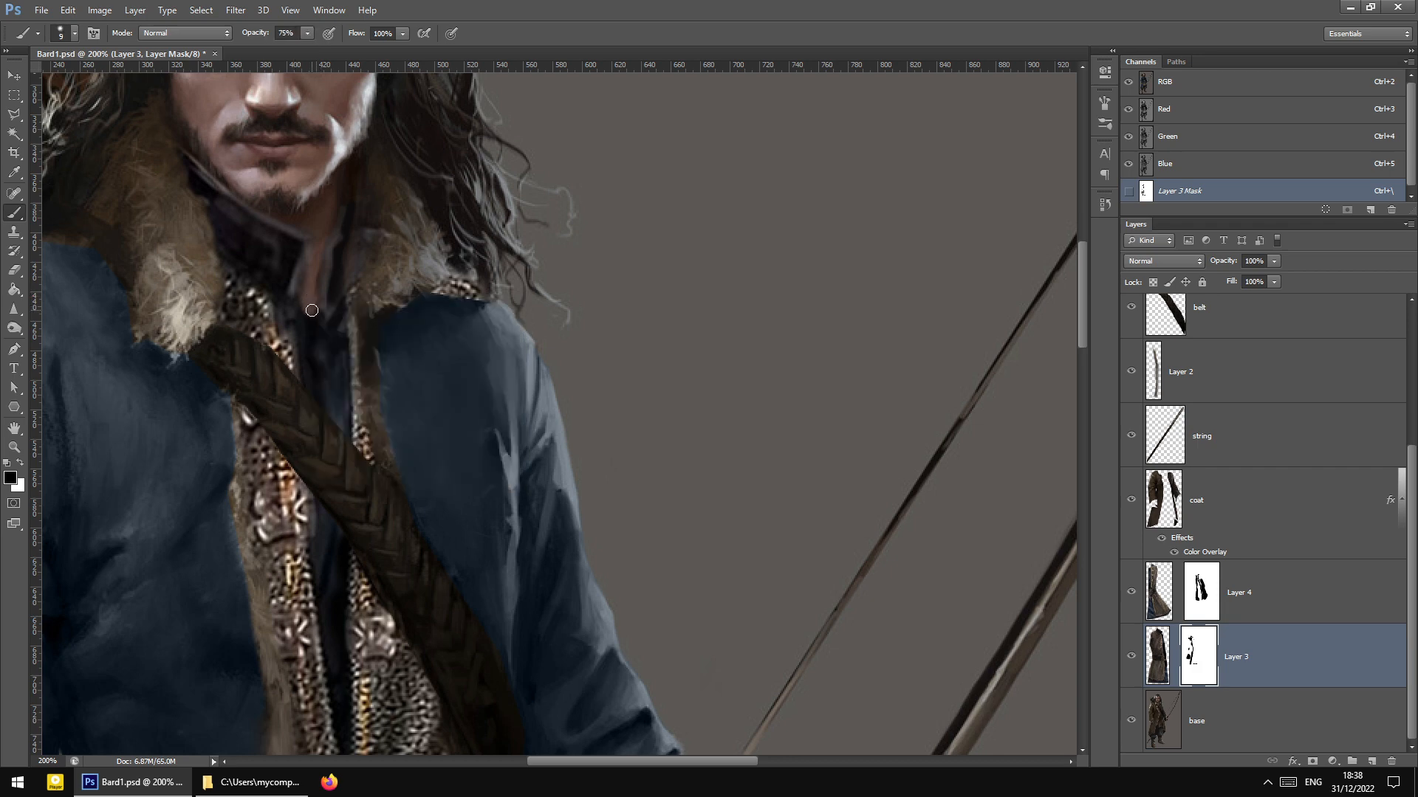
left_click_drag(342, 294, 339, 365)
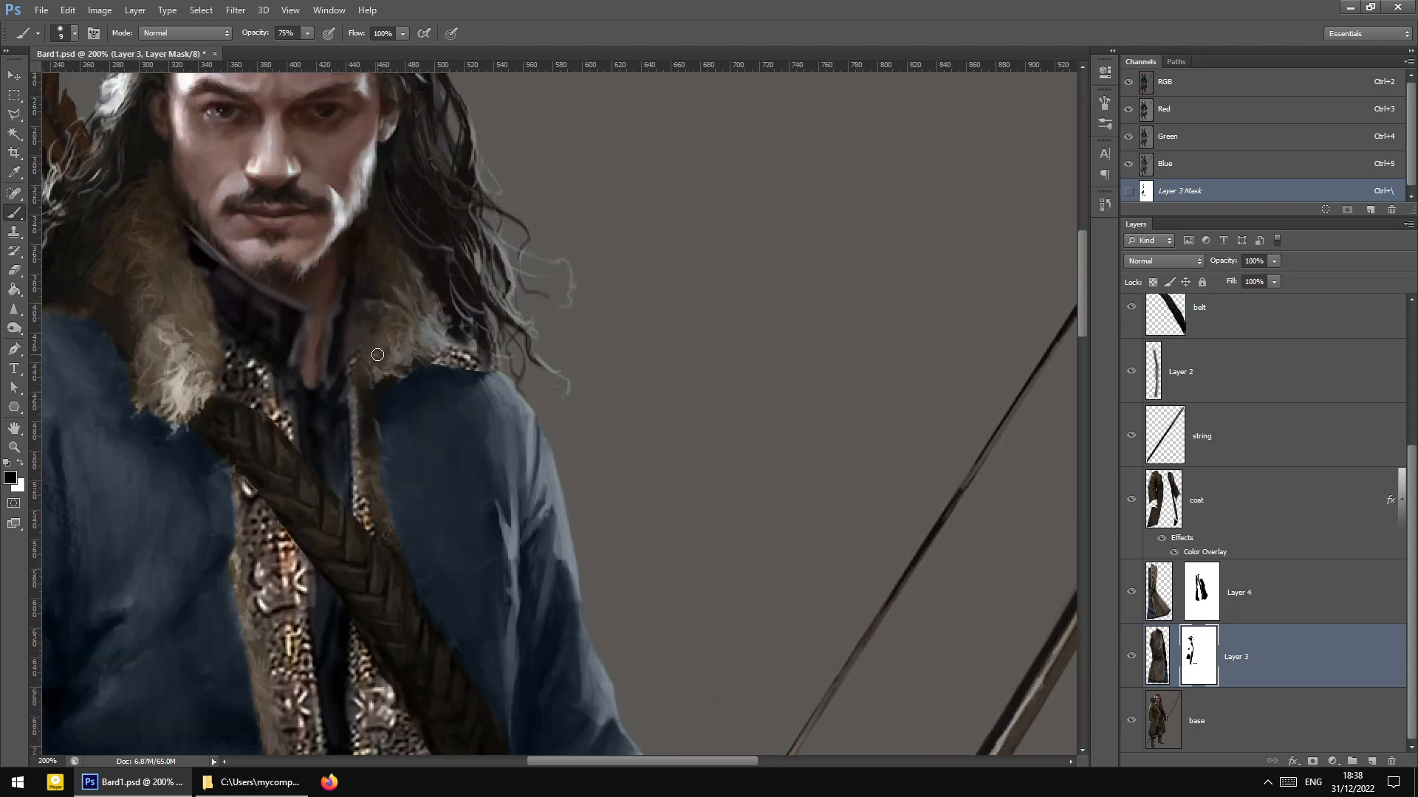
Inspect the tunic from collar to hem and compare it with Layer 4 hidden and shown
key("ctrl+minus")
key("ctrl+plus")
scroll(522, 490, "down", 5)
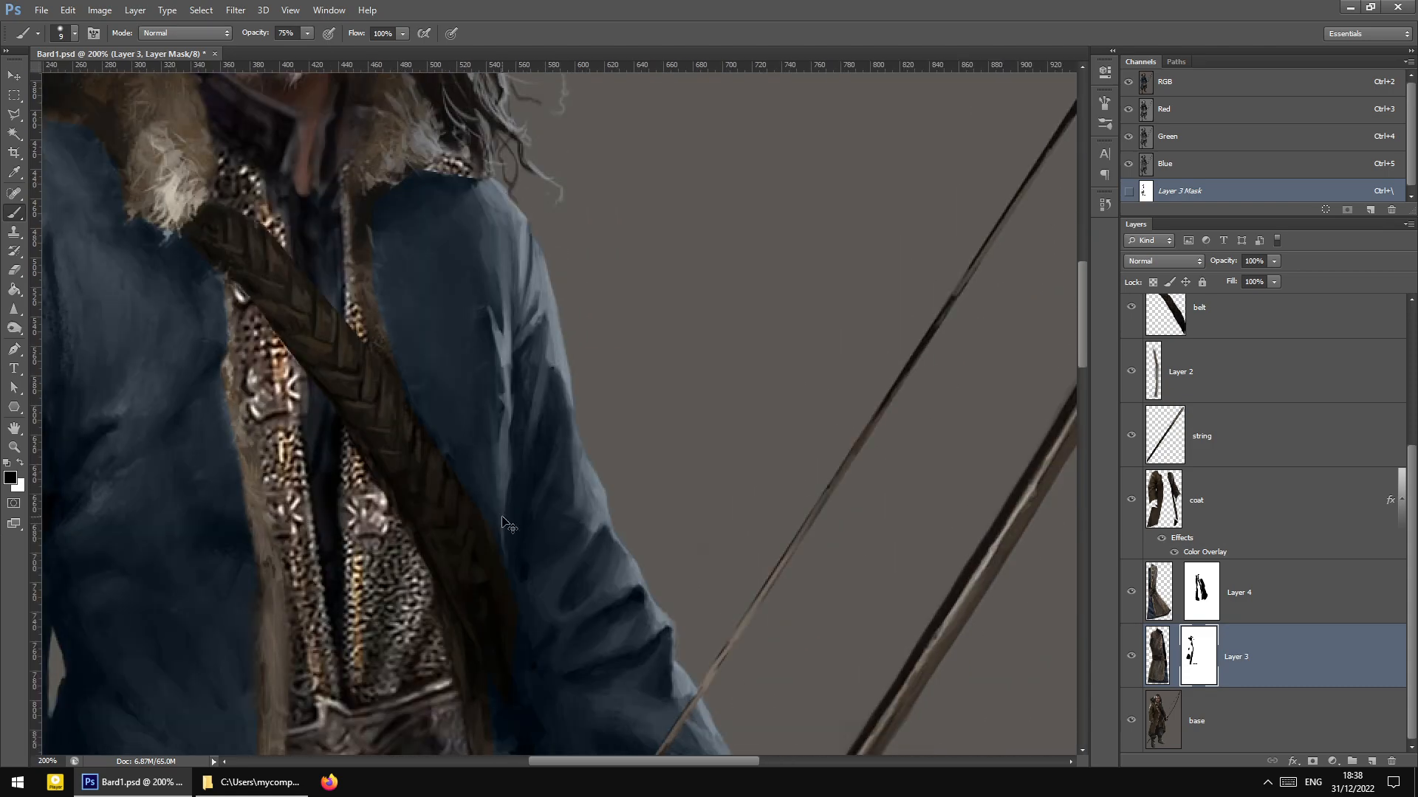
key("ctrl+minus")
scroll(309, 406, "down", 2)
left_click(14, 75)
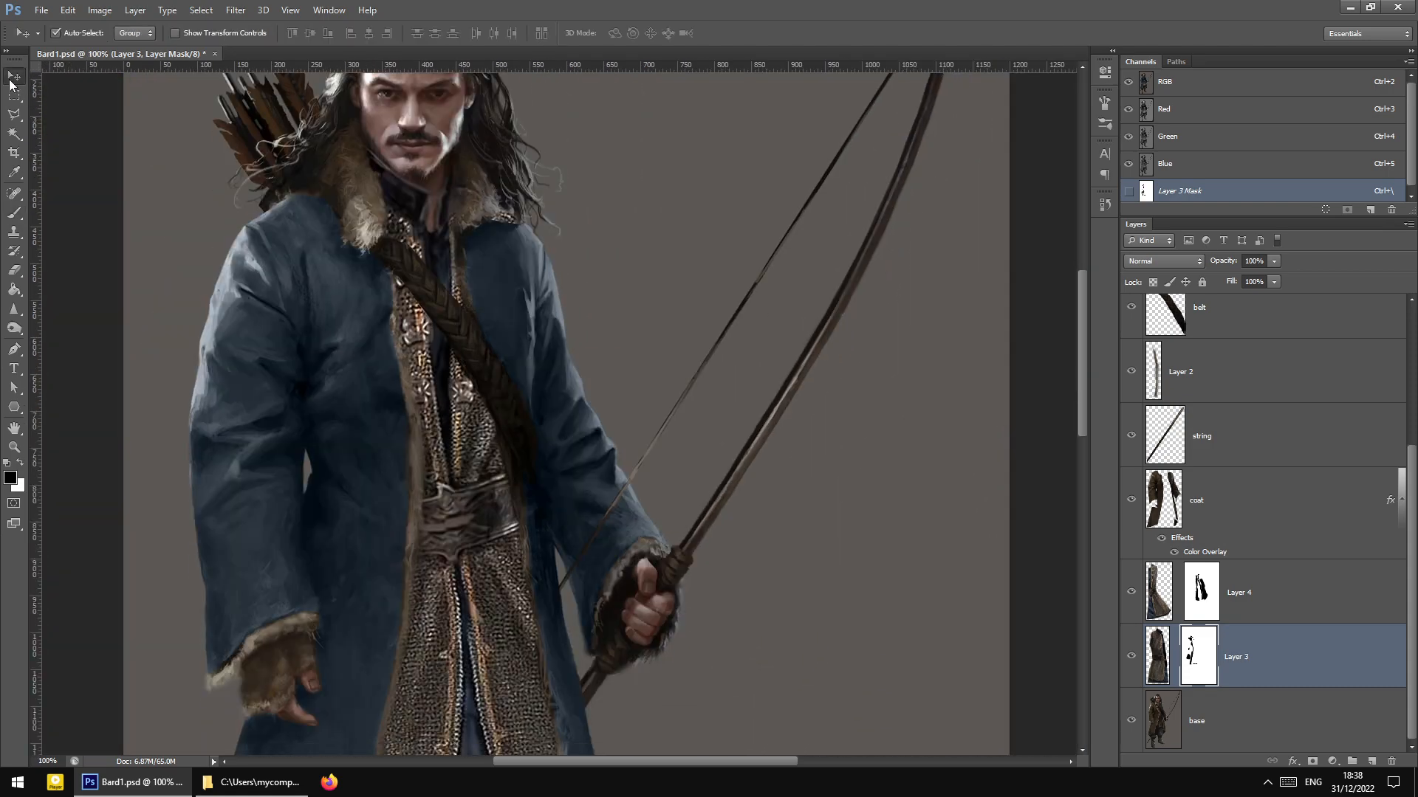
scroll(487, 493, "down", 3)
scroll(886, 645, "down", 2)
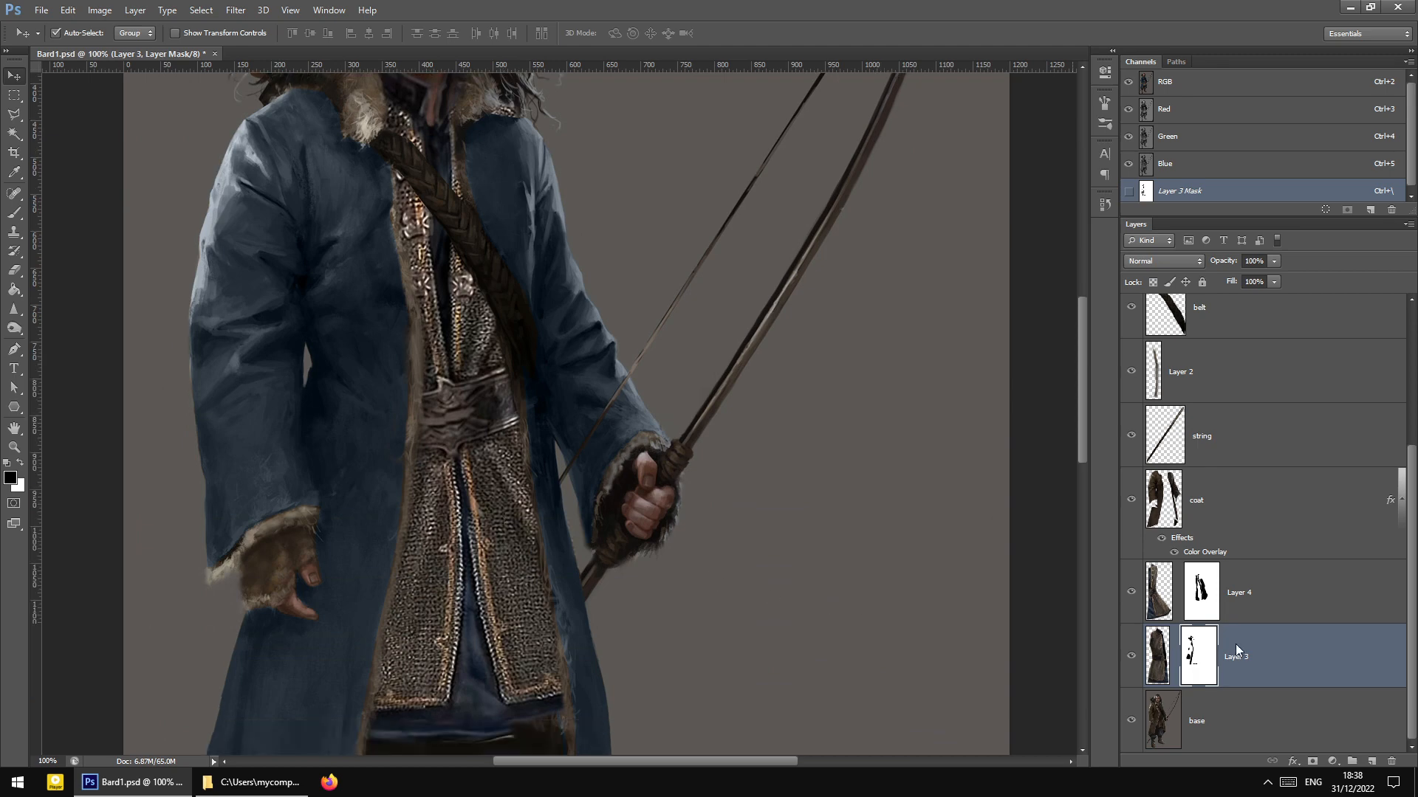
left_click(1158, 654)
left_click(1156, 599)
left_click(1133, 593)
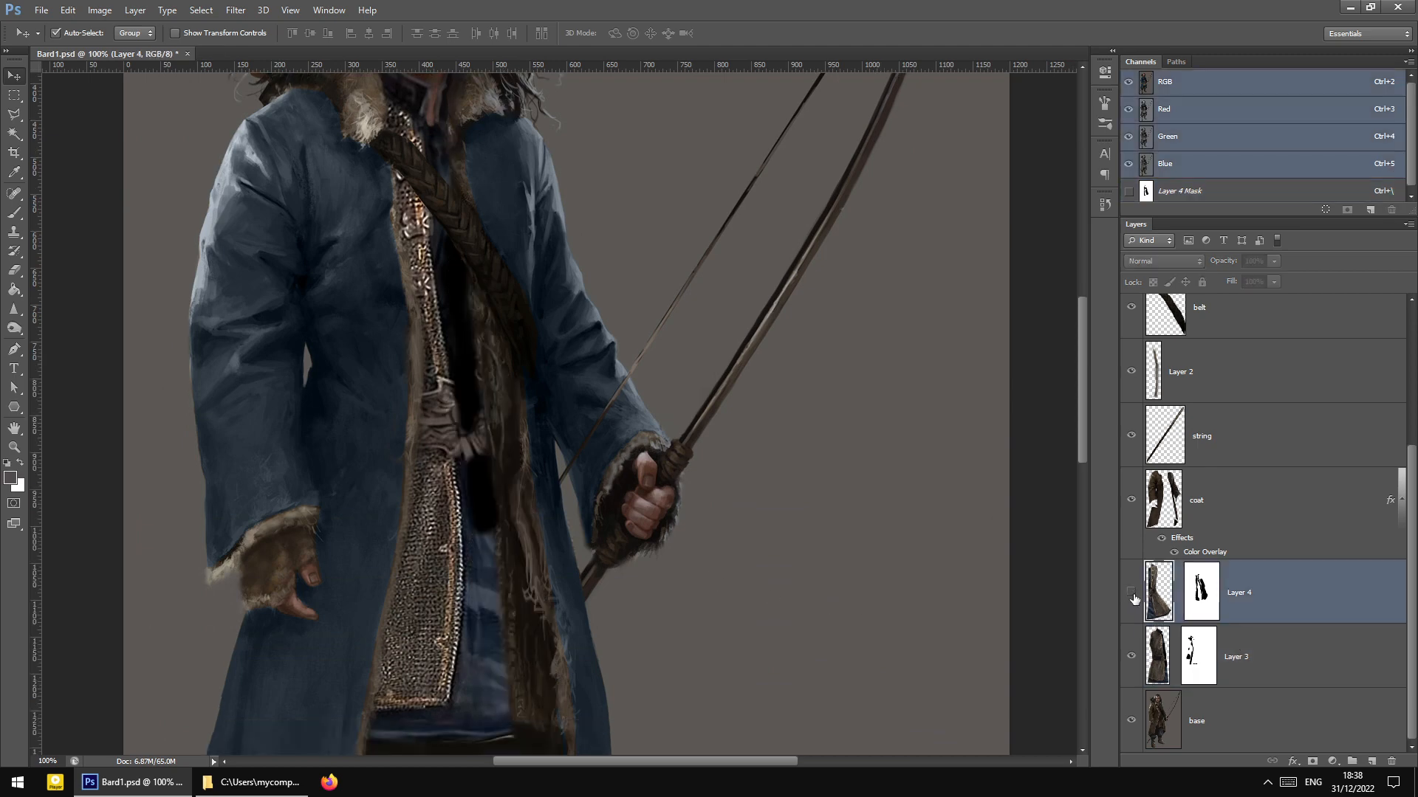
left_click(1133, 593)
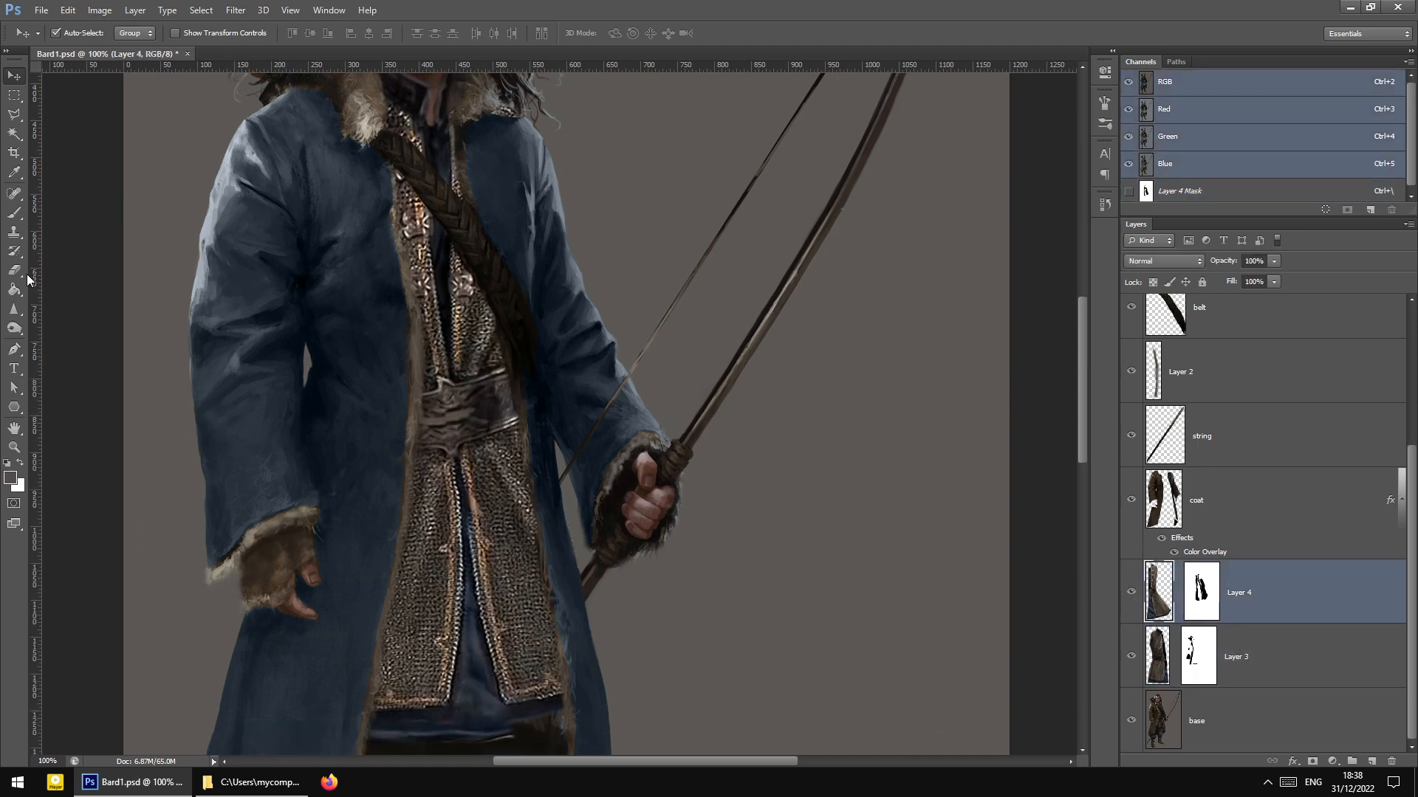
Darken Layer 4's chainmail along the bow-side coat edge from chest to hem with the Burn tool, midtones at 19% exposure
left_click(15, 329)
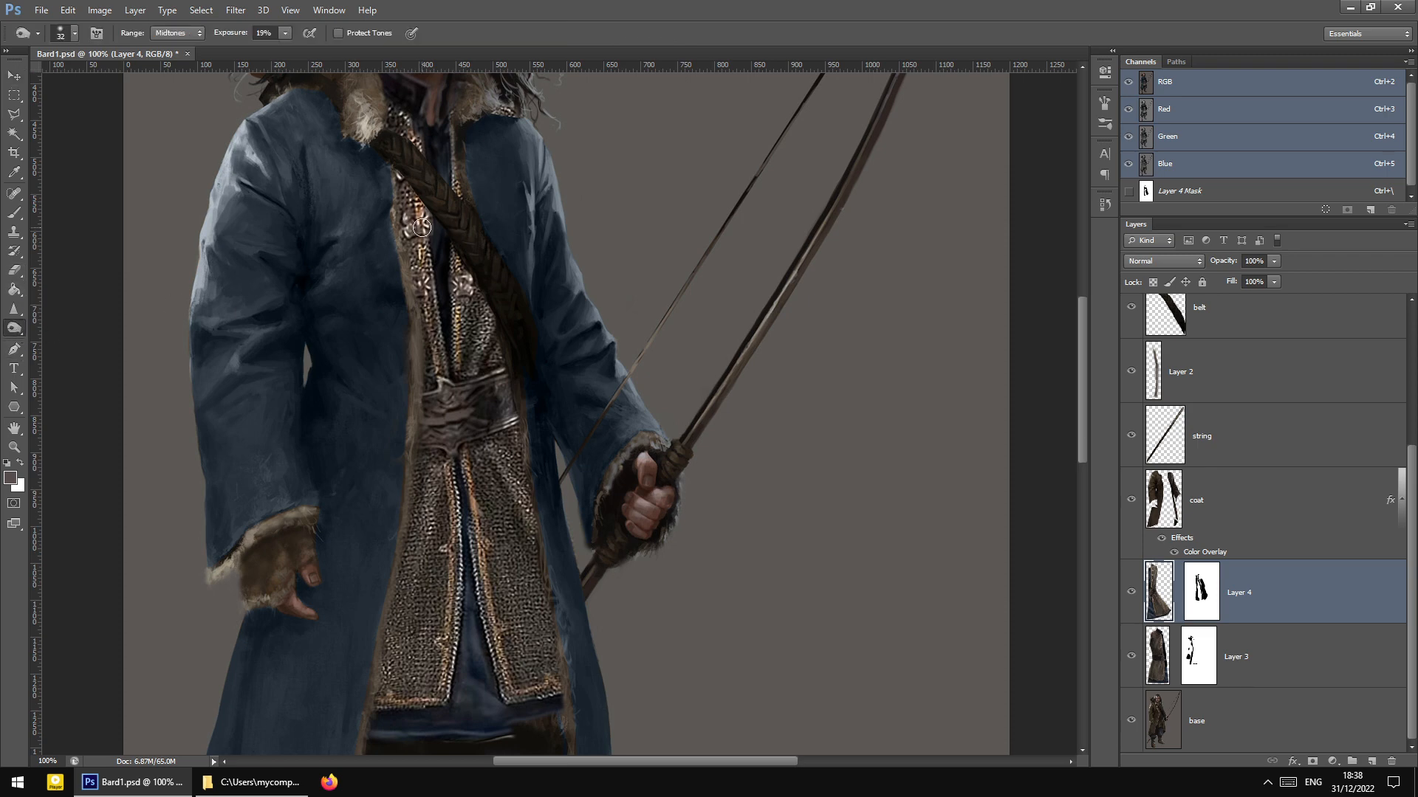
mouse_move(454, 264)
left_mouse_down()
mouse_move(508, 360)
mouse_move(508, 347)
mouse_move(535, 557)
left_mouse_up()
mouse_move(552, 618)
left_mouse_down()
mouse_move(558, 579)
mouse_move(519, 470)
mouse_move(563, 715)
left_mouse_up()
scroll(539, 544, "up", 2)
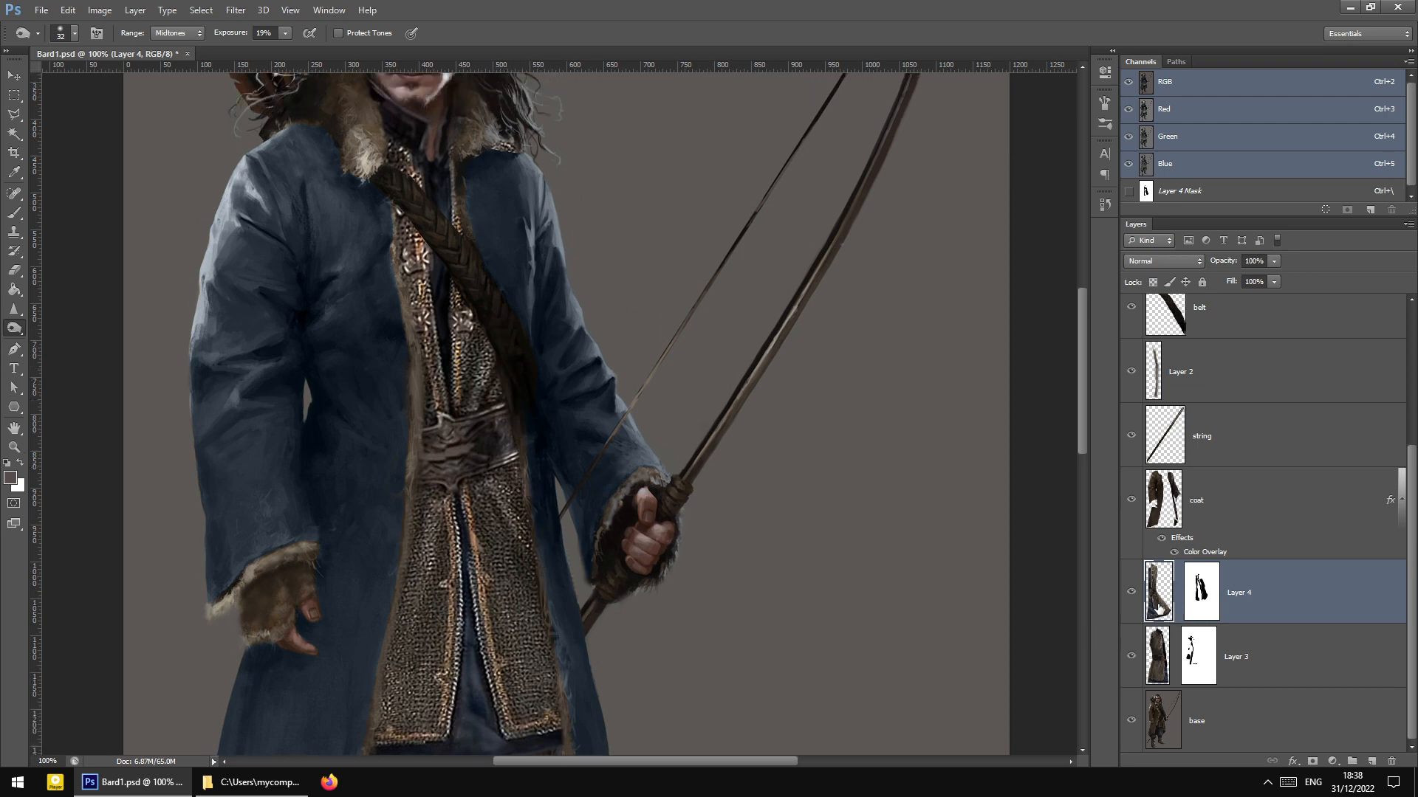
Paint fine fur hairs on the base layer along the bow-side coat edge from belt to hem with a 2 px brush
left_click(1163, 526)
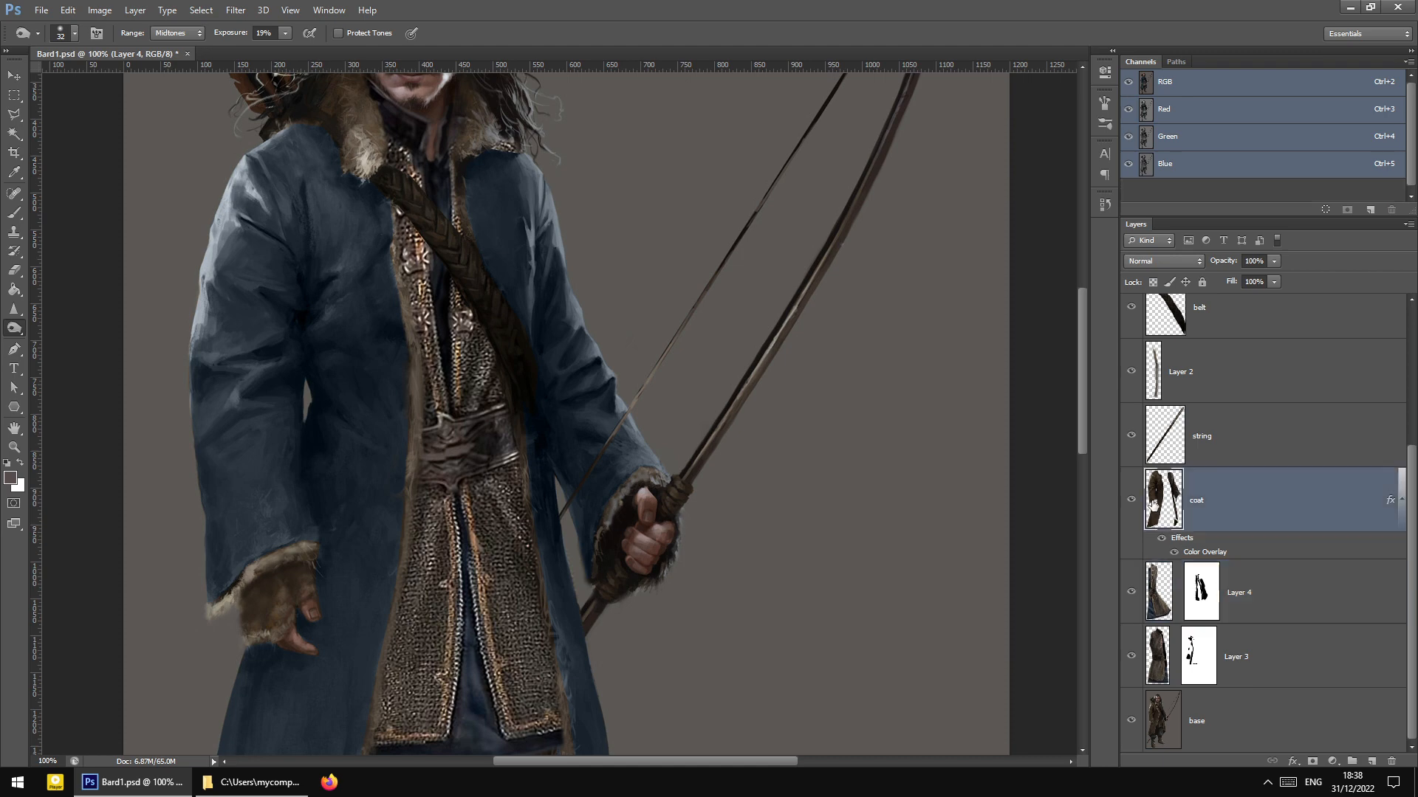
left_click(1159, 716)
left_click(14, 212)
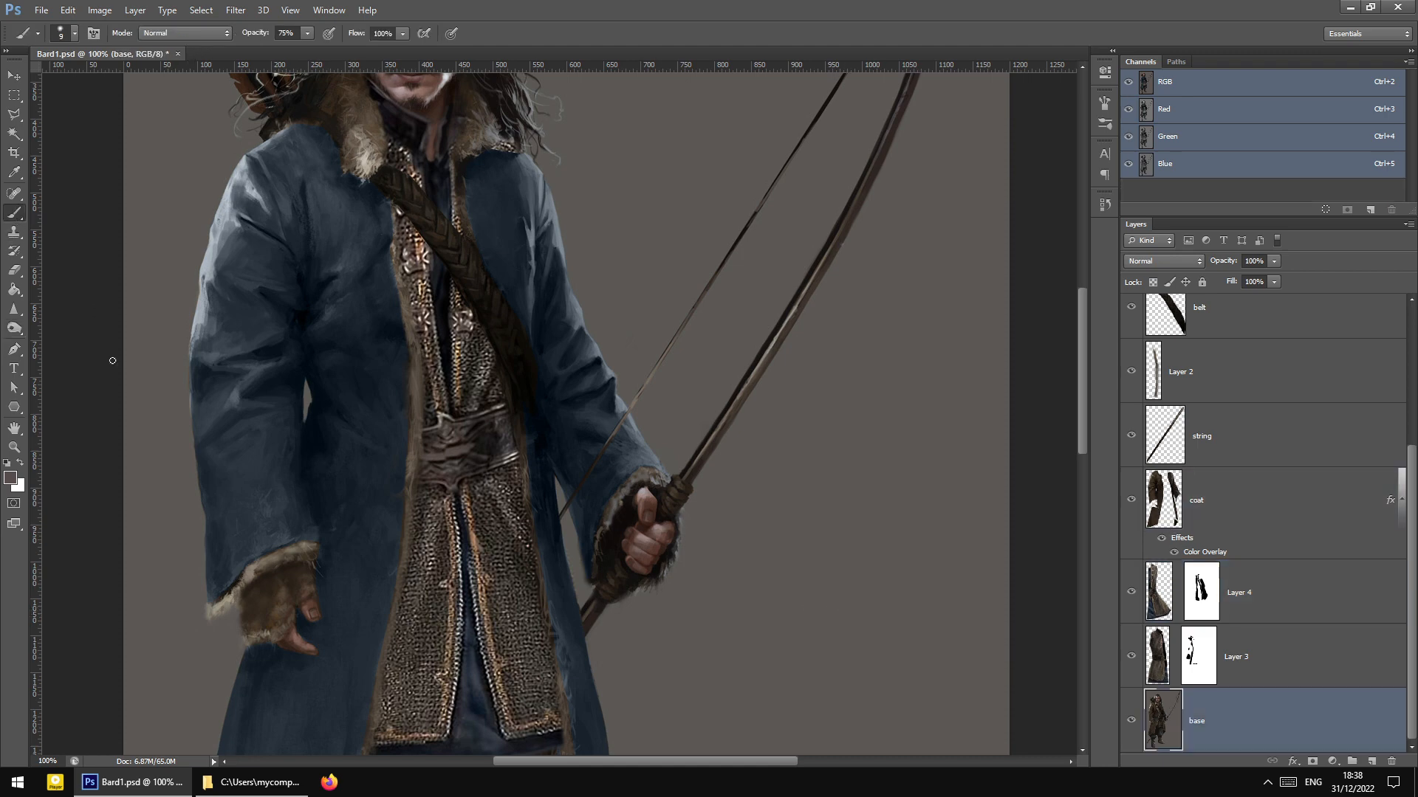
scroll(555, 471, "up", 2)
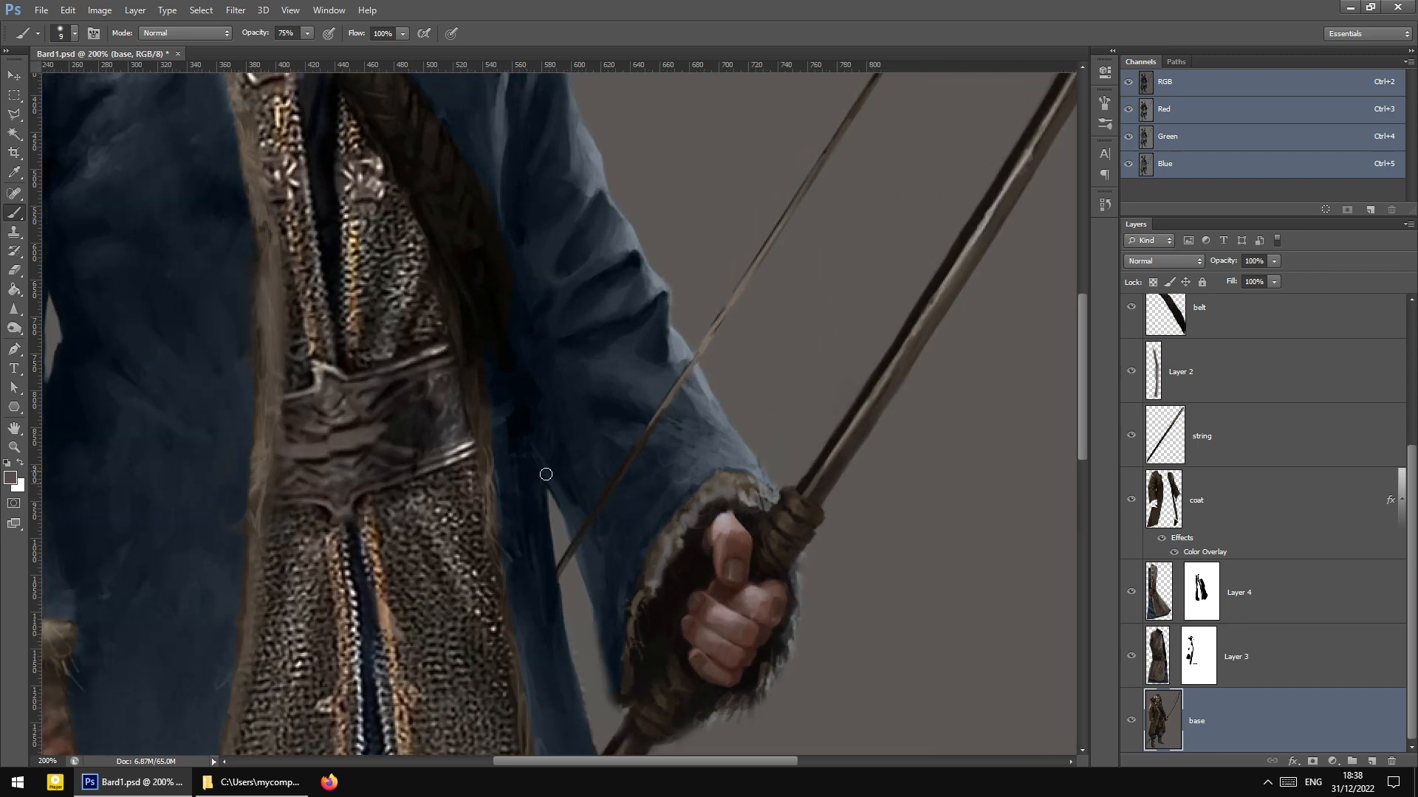
right_click(500, 550)
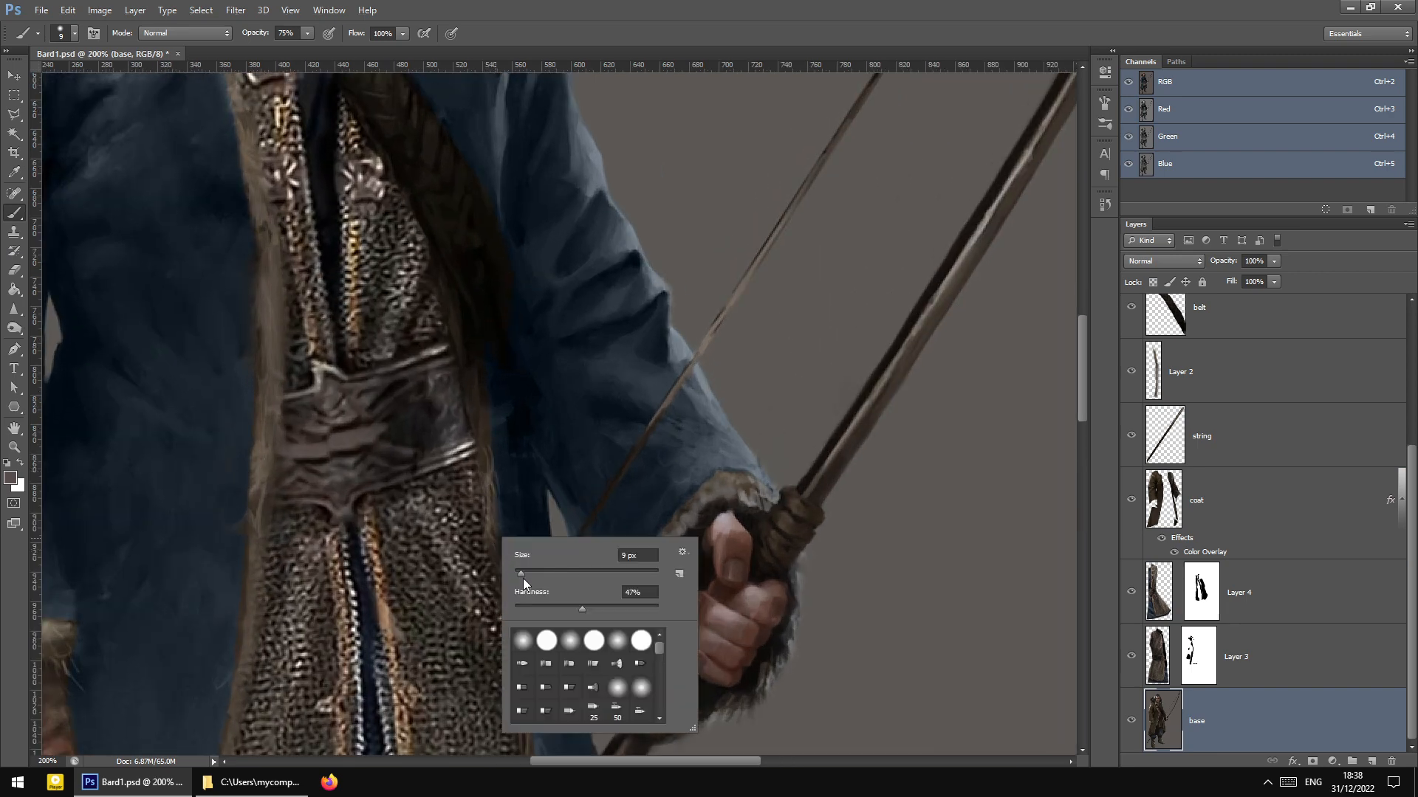
type("2")
key("Return")
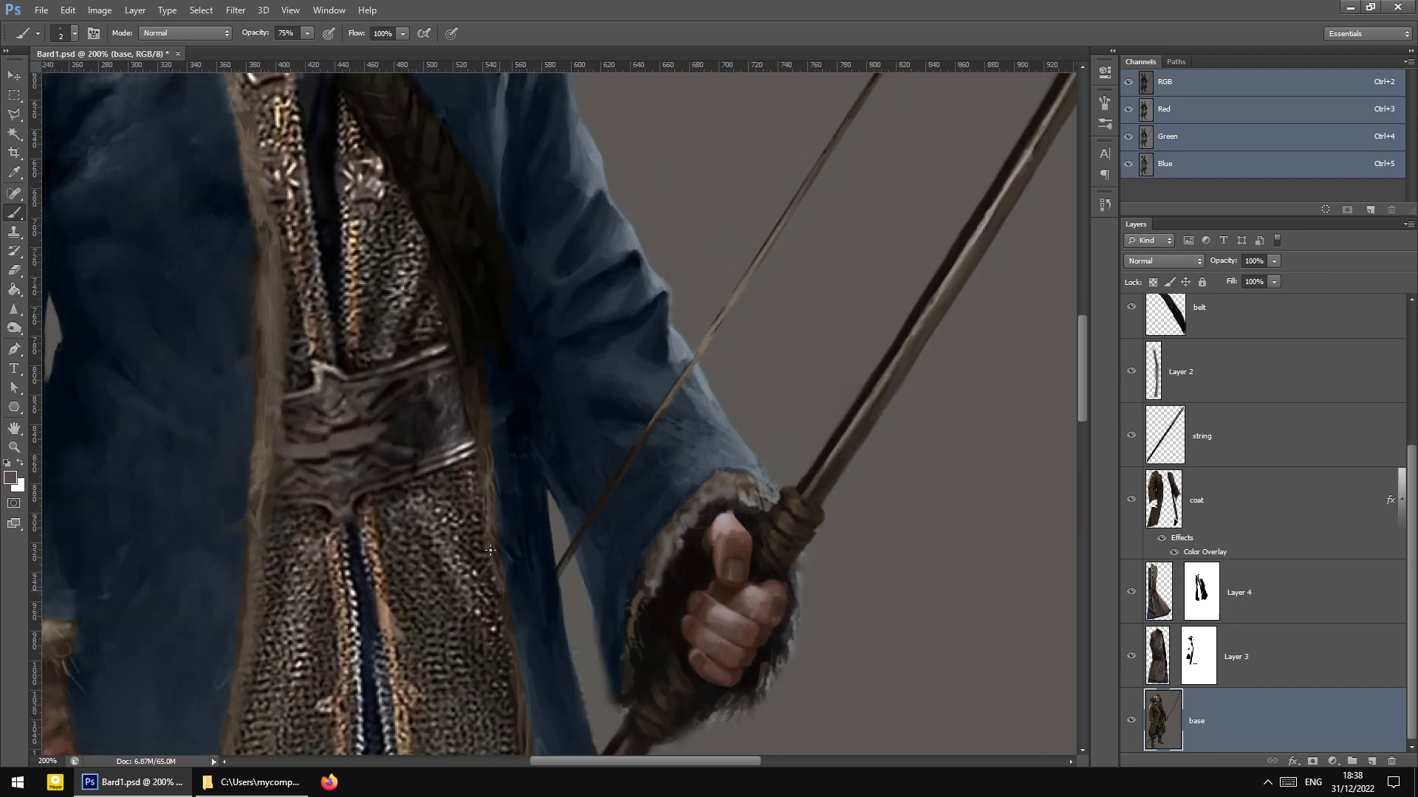
left_click_drag(500, 623, 513, 633)
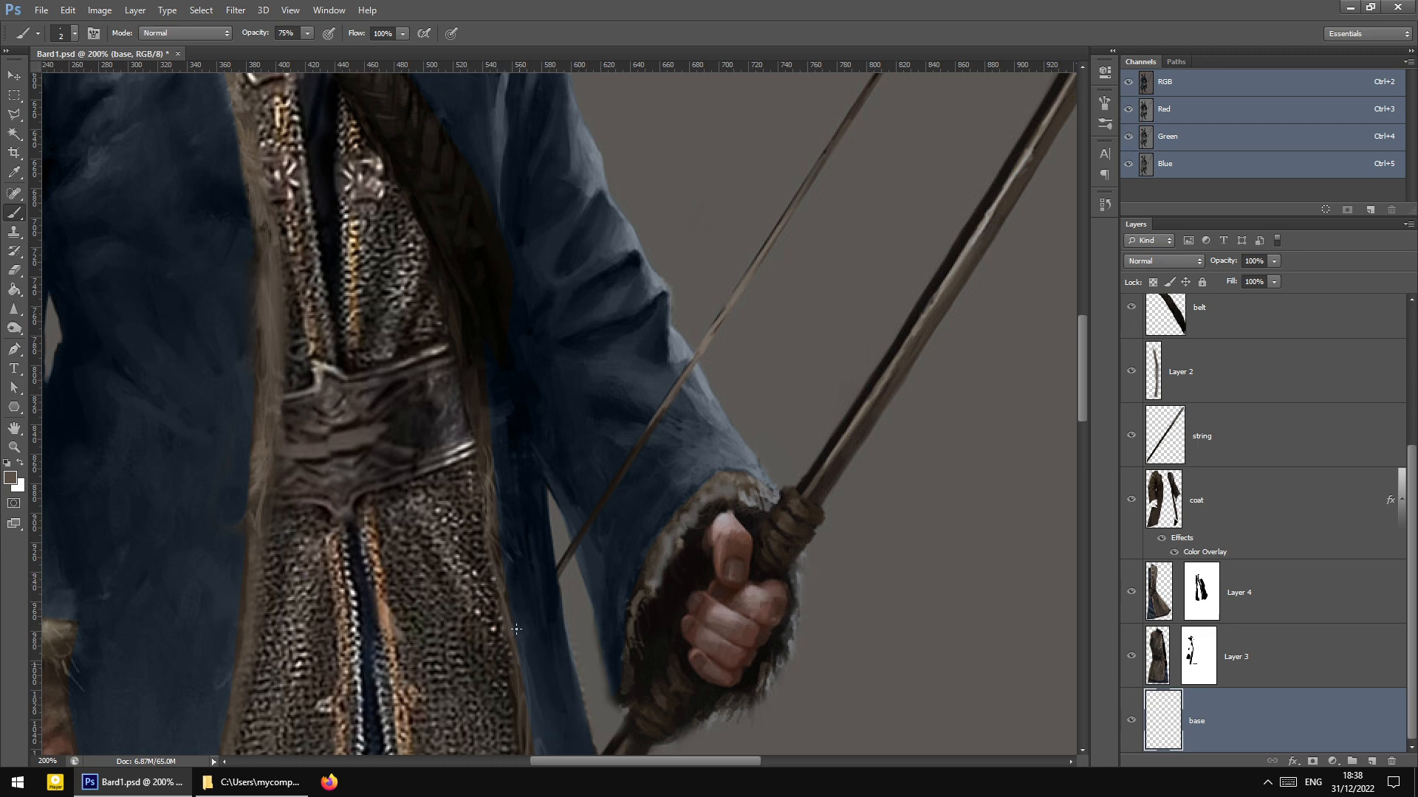
scroll(516, 629, "down", 3)
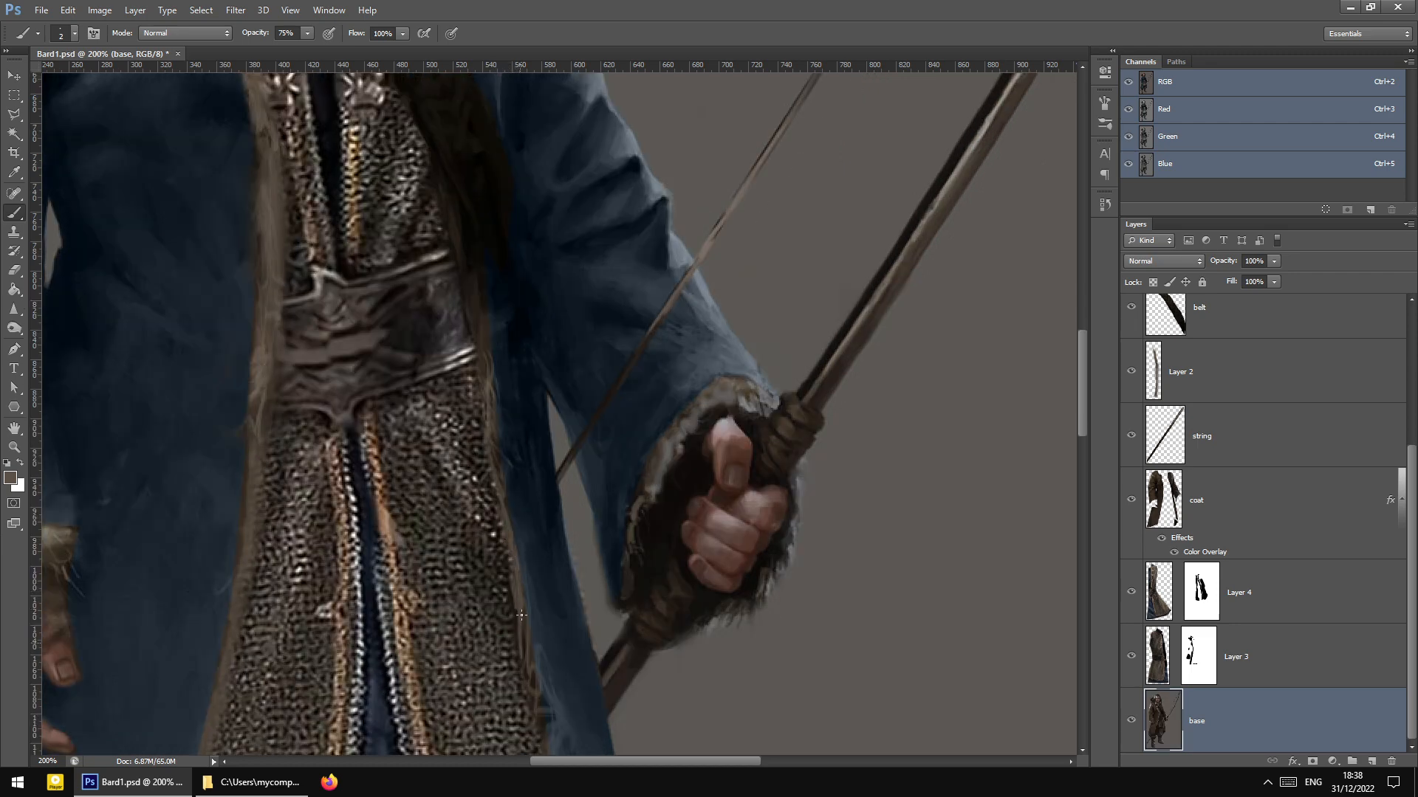
scroll(551, 661, "down", 3)
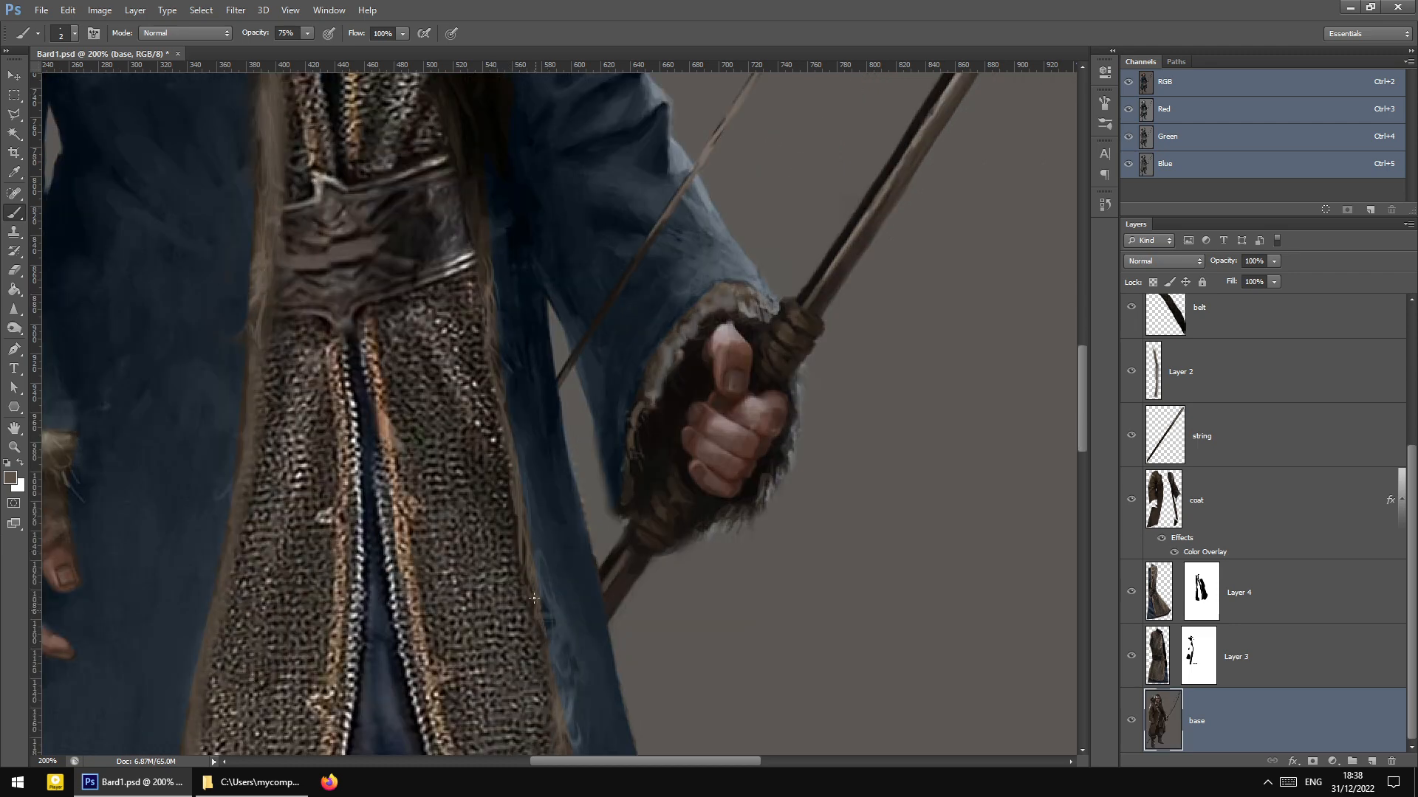
scroll(542, 623, "down", 6)
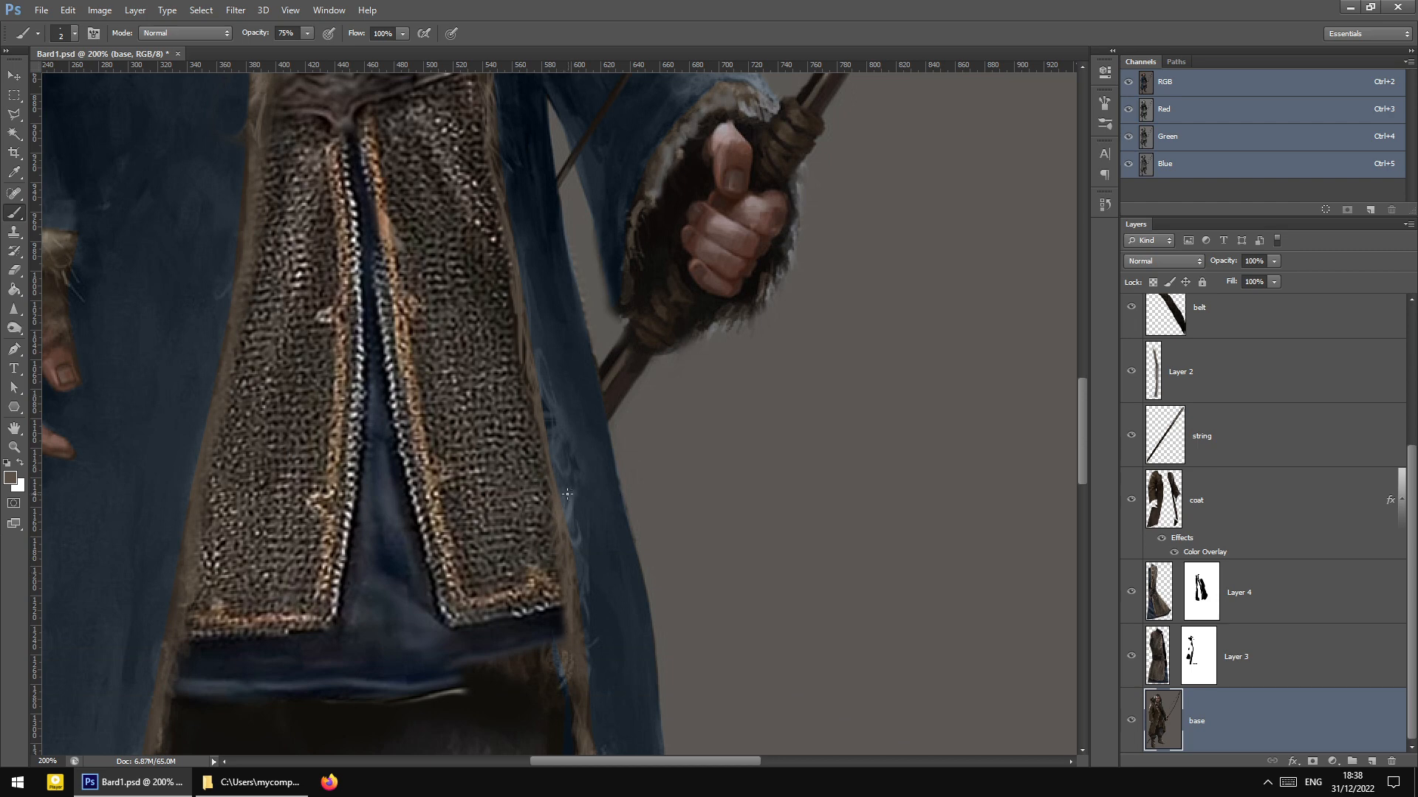
Paint faint fur hairs on the base layer along the bow-side coat edge at the belt and chest with a 2 px brush at 26% opacity
scroll(567, 493, "up", 13)
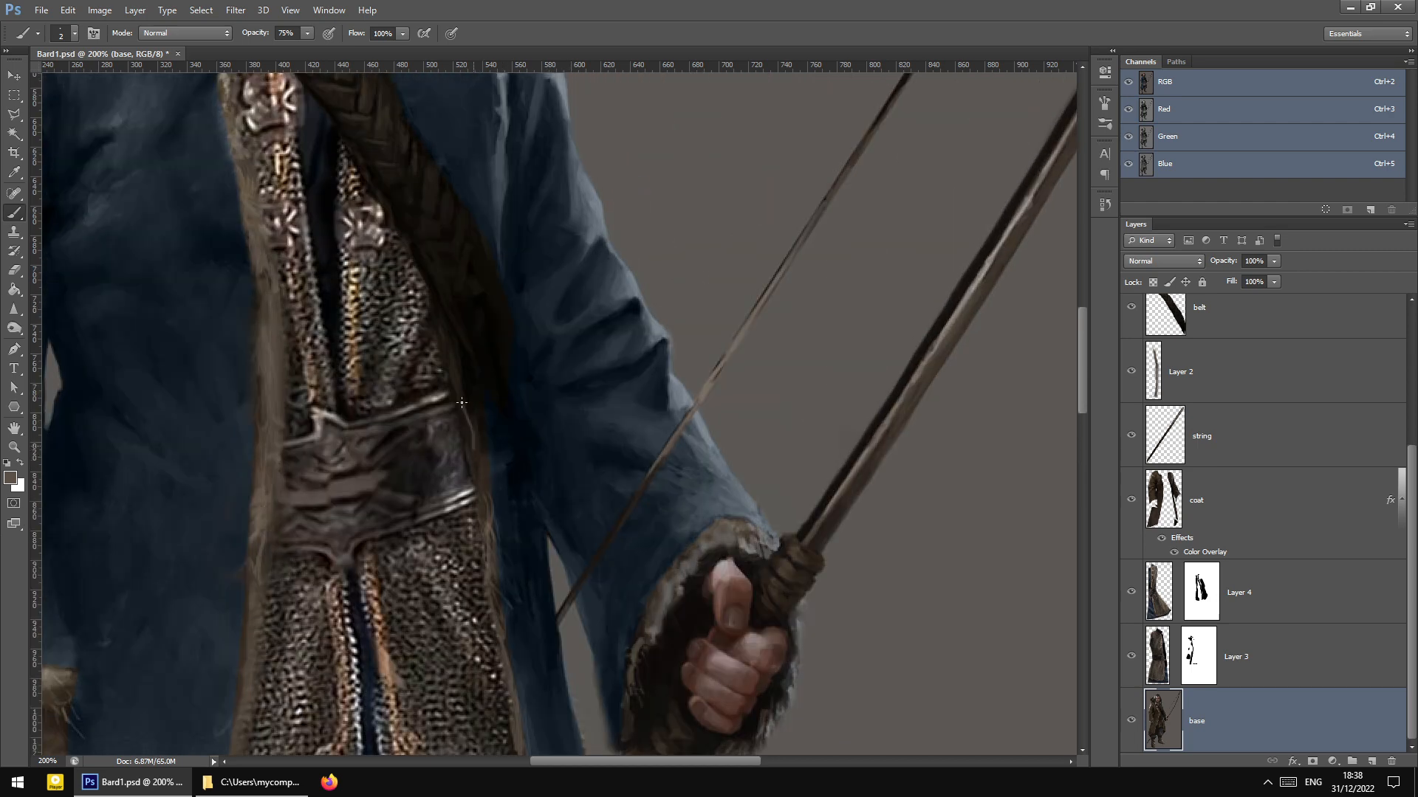
left_click(307, 34)
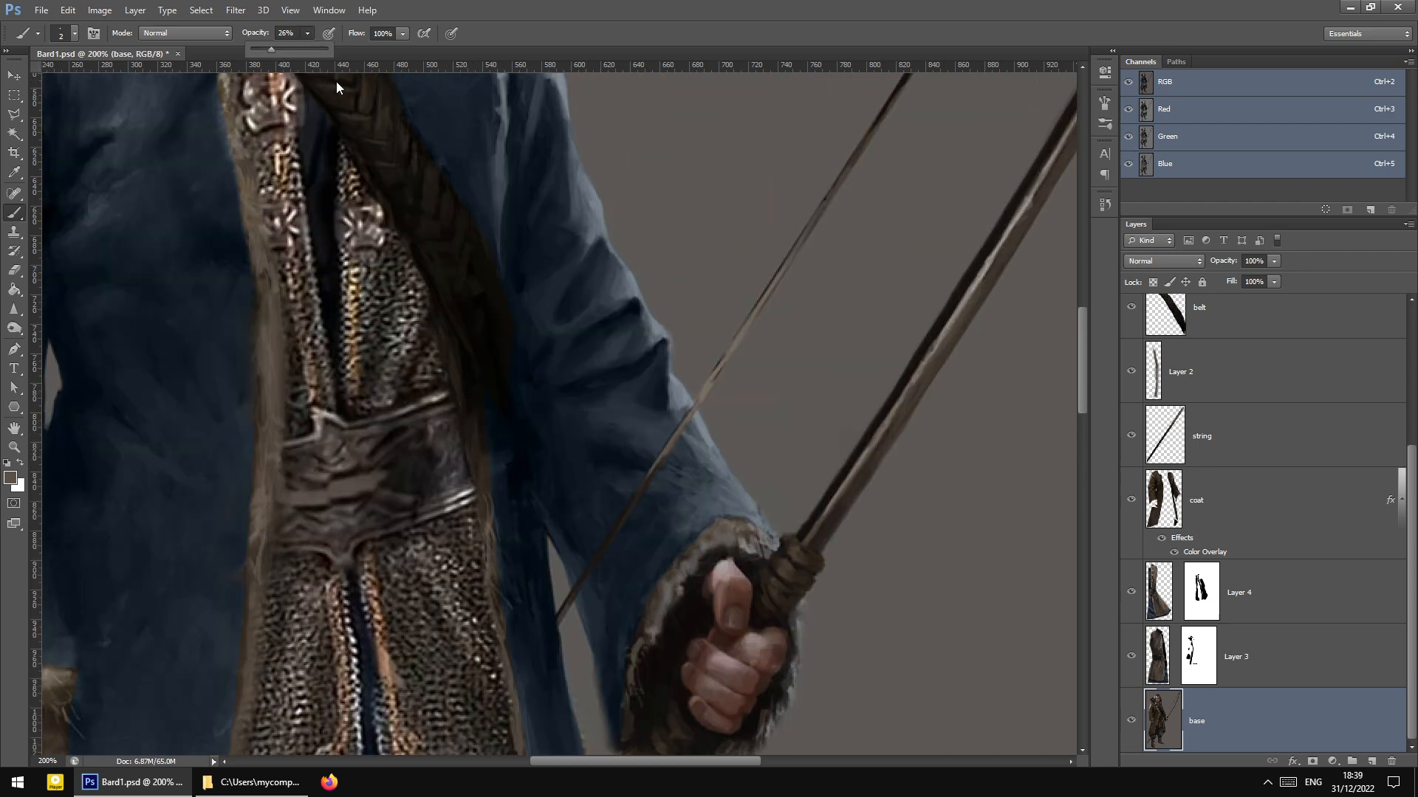
left_click(459, 383)
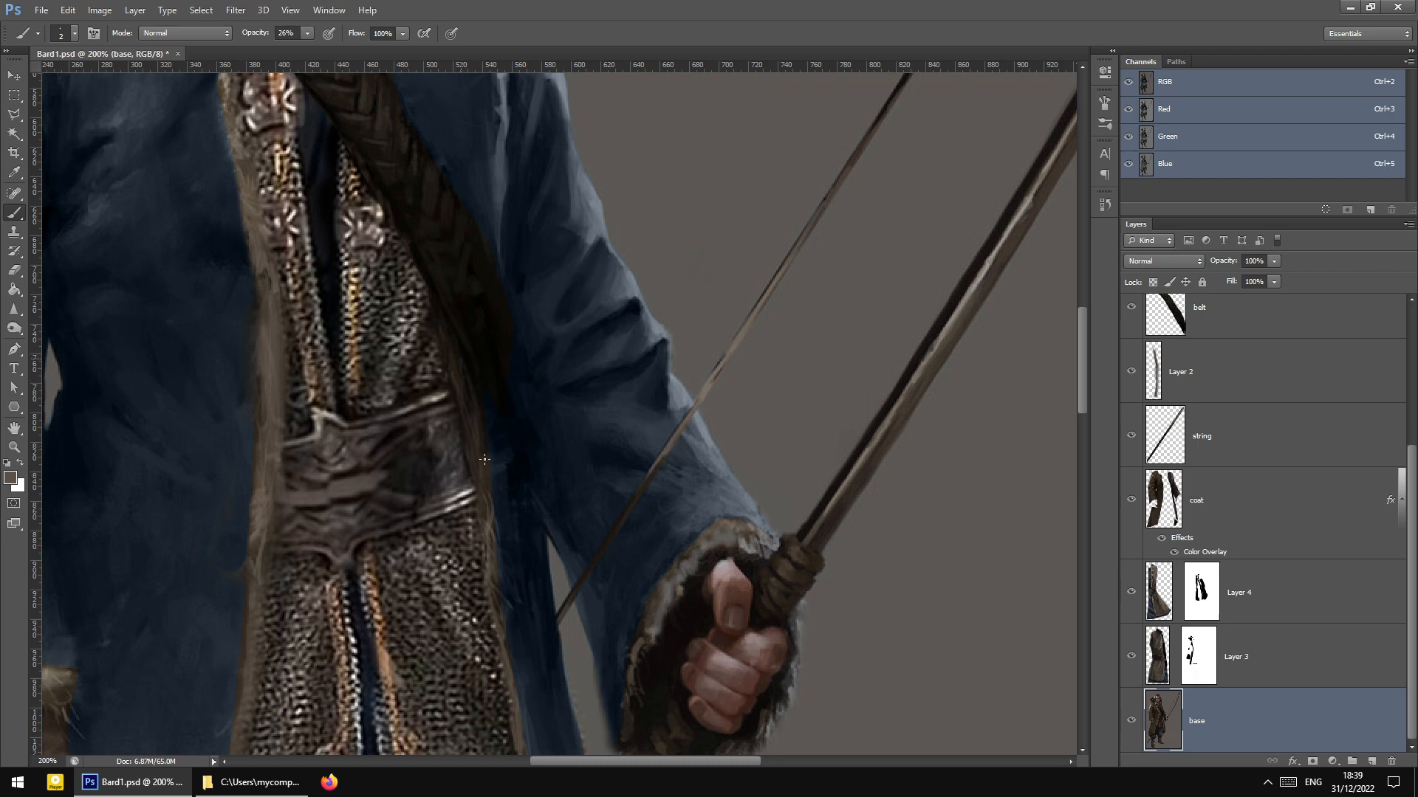
scroll(477, 417, "up", 6)
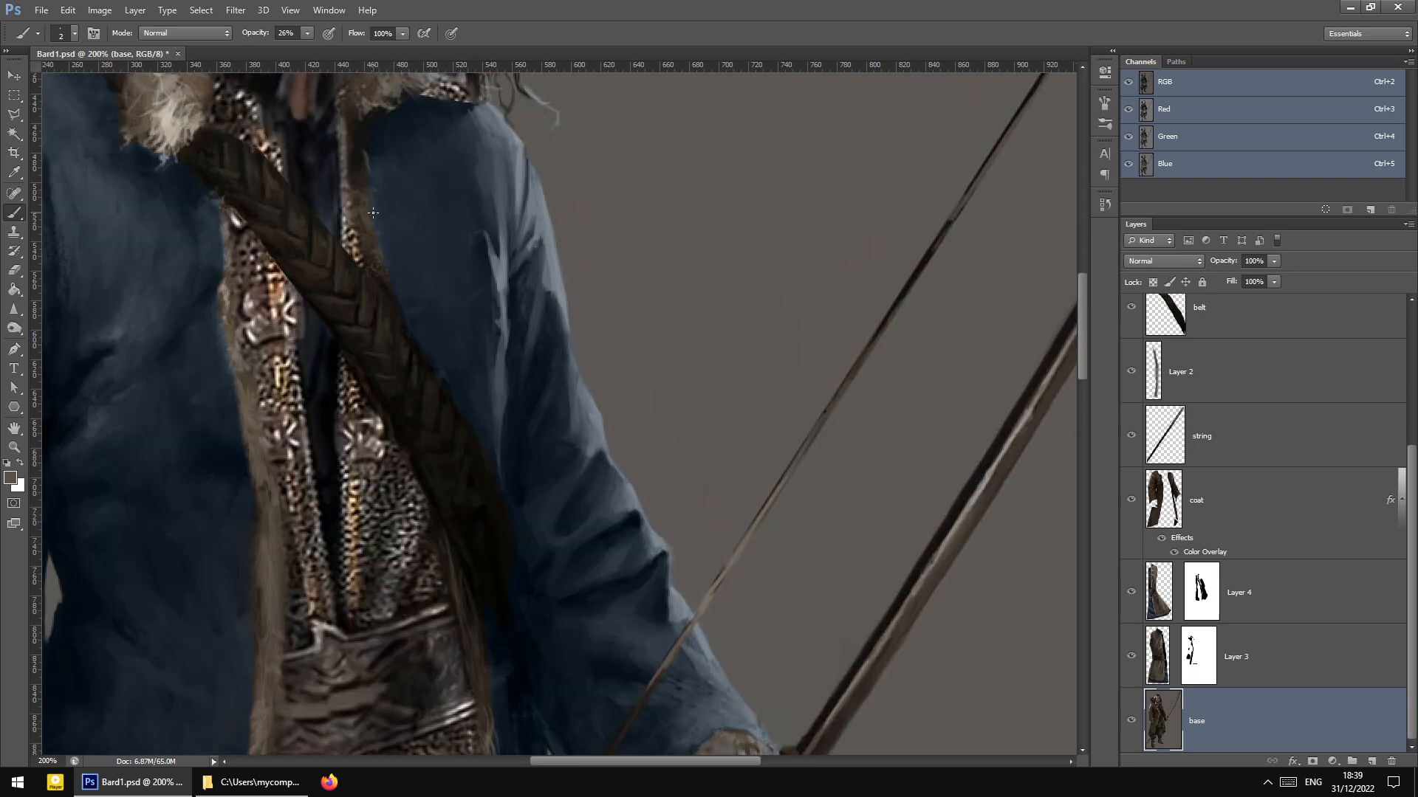
left_click_drag(355, 142, 361, 181)
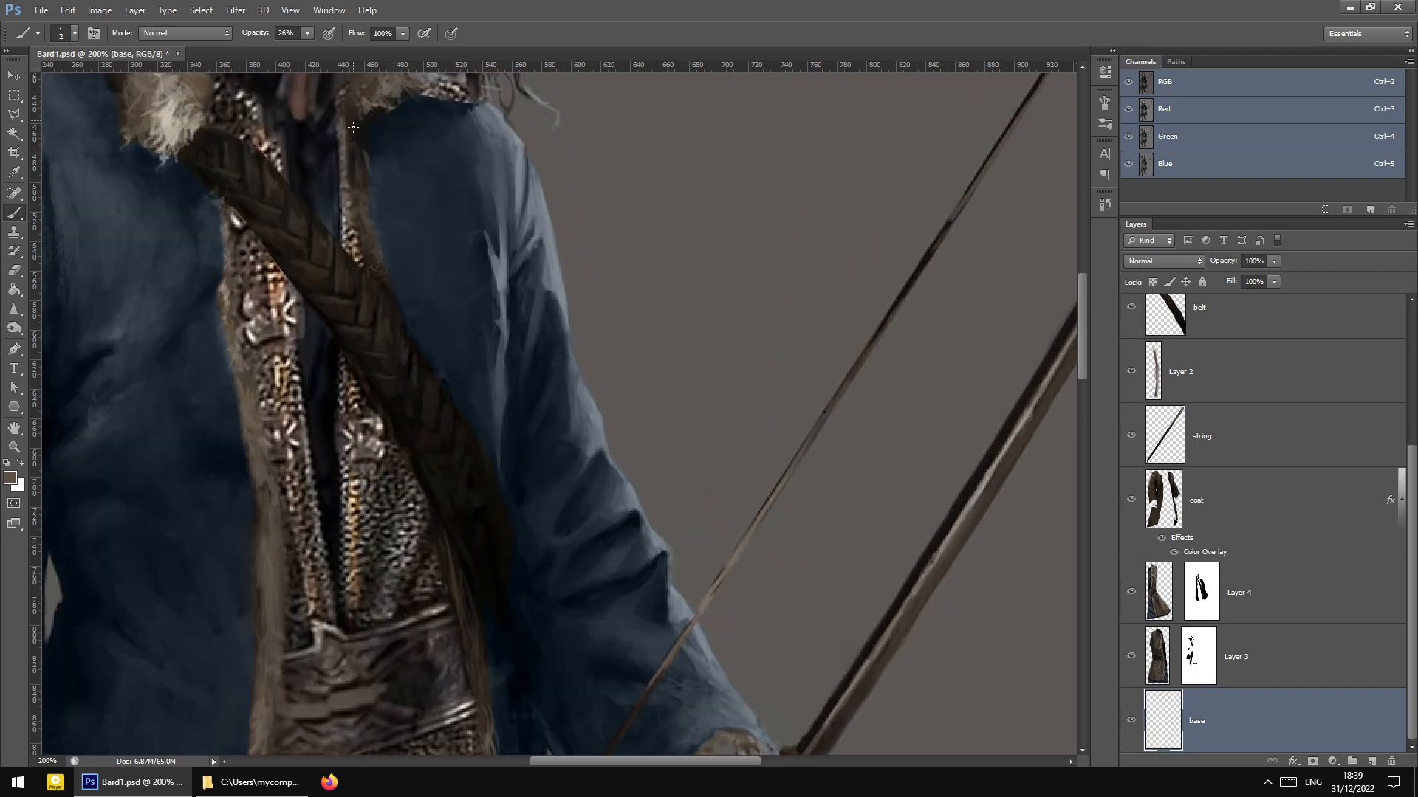
key("ctrl+minus")
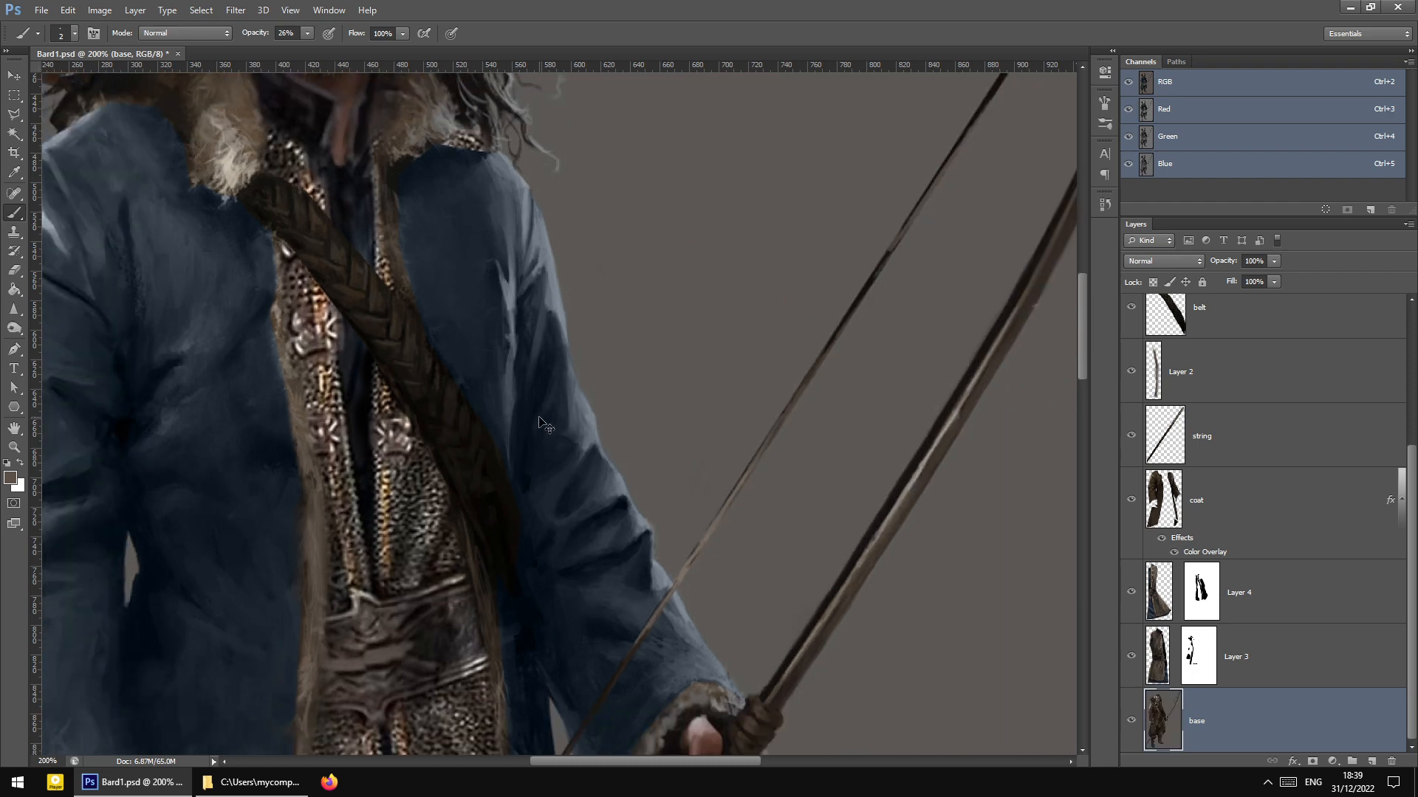
scroll(554, 453, "down", 4)
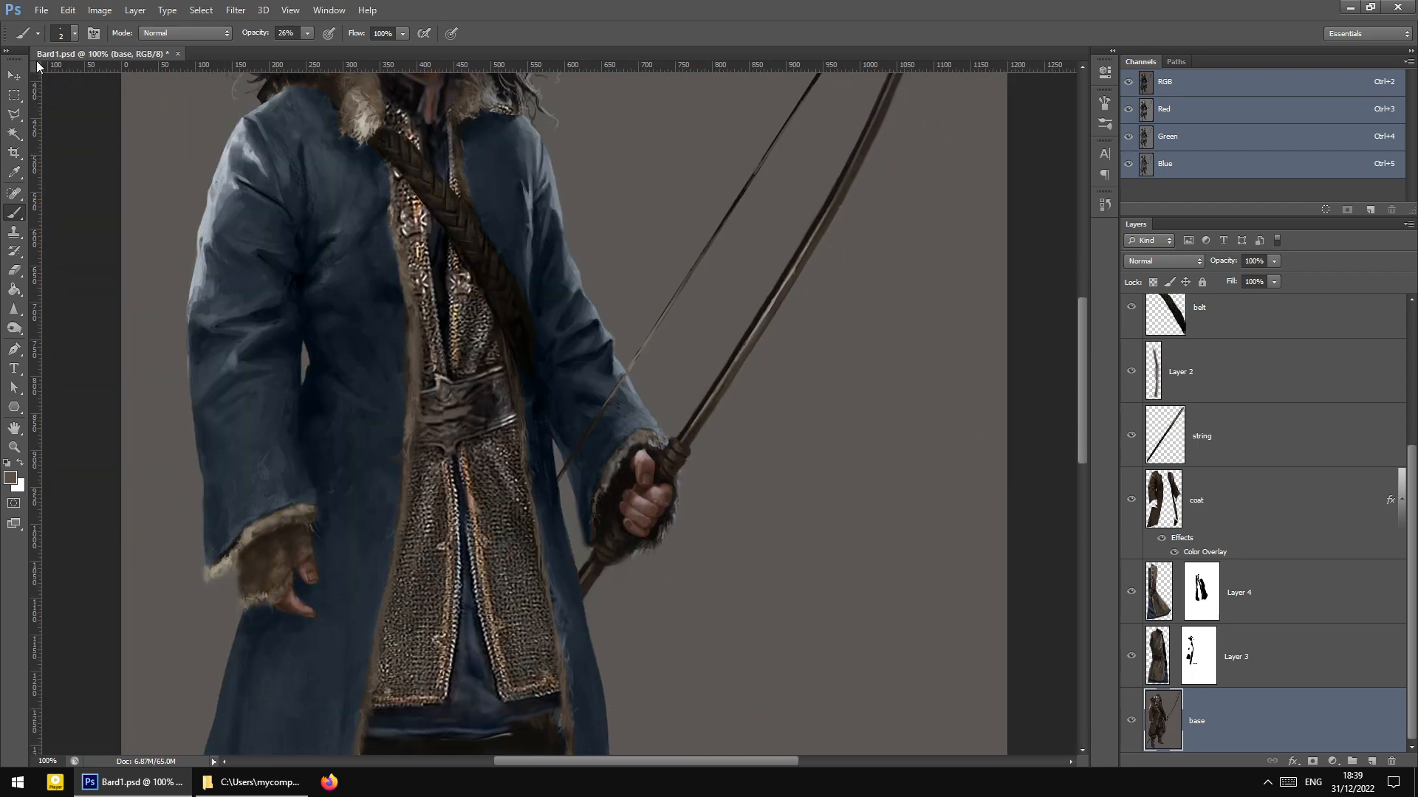
Darken Layer 4 with Levels, setting the midtones to 0.97 and the output white level to 234
left_click(14, 75)
left_click(510, 570)
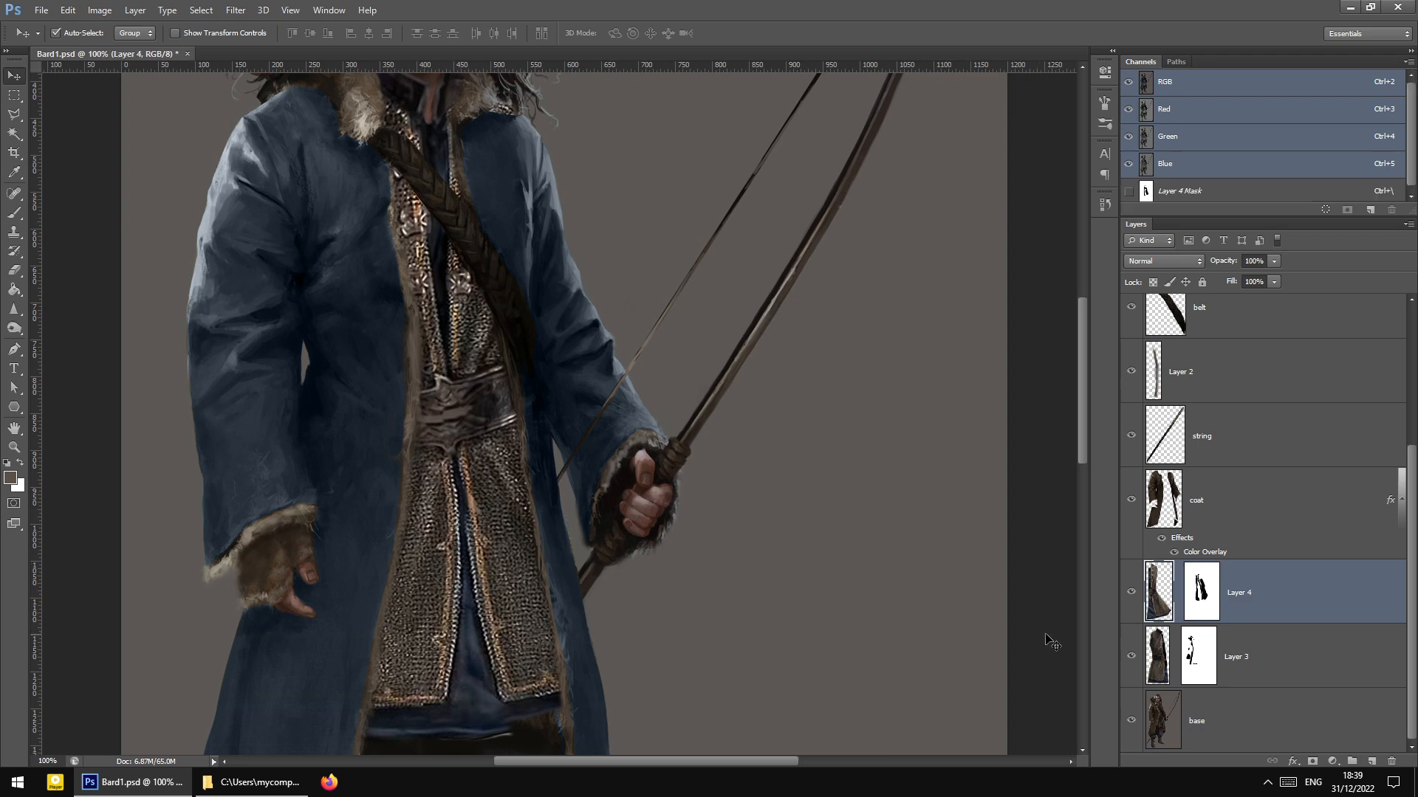
left_click(98, 10)
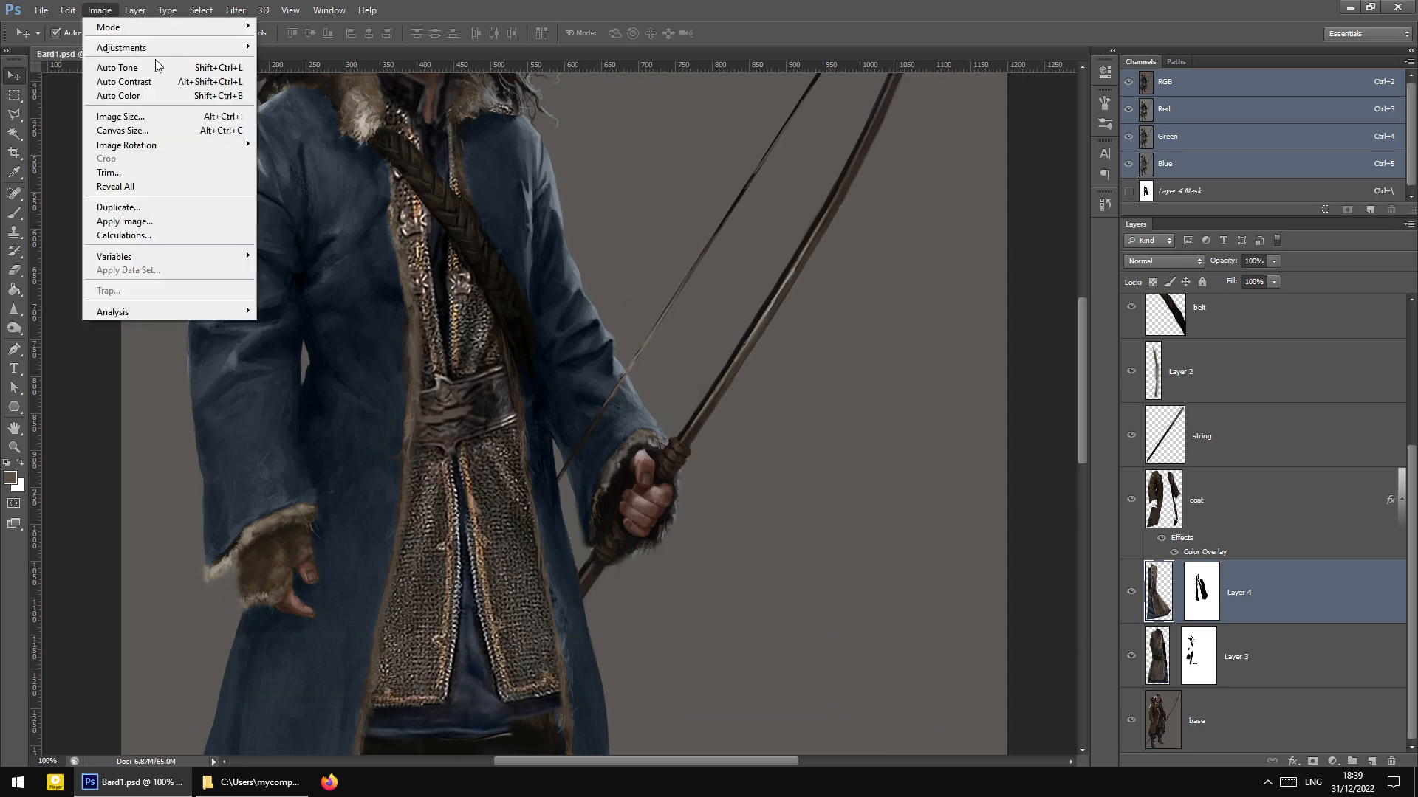
mouse_move(127, 49)
left_click(310, 72)
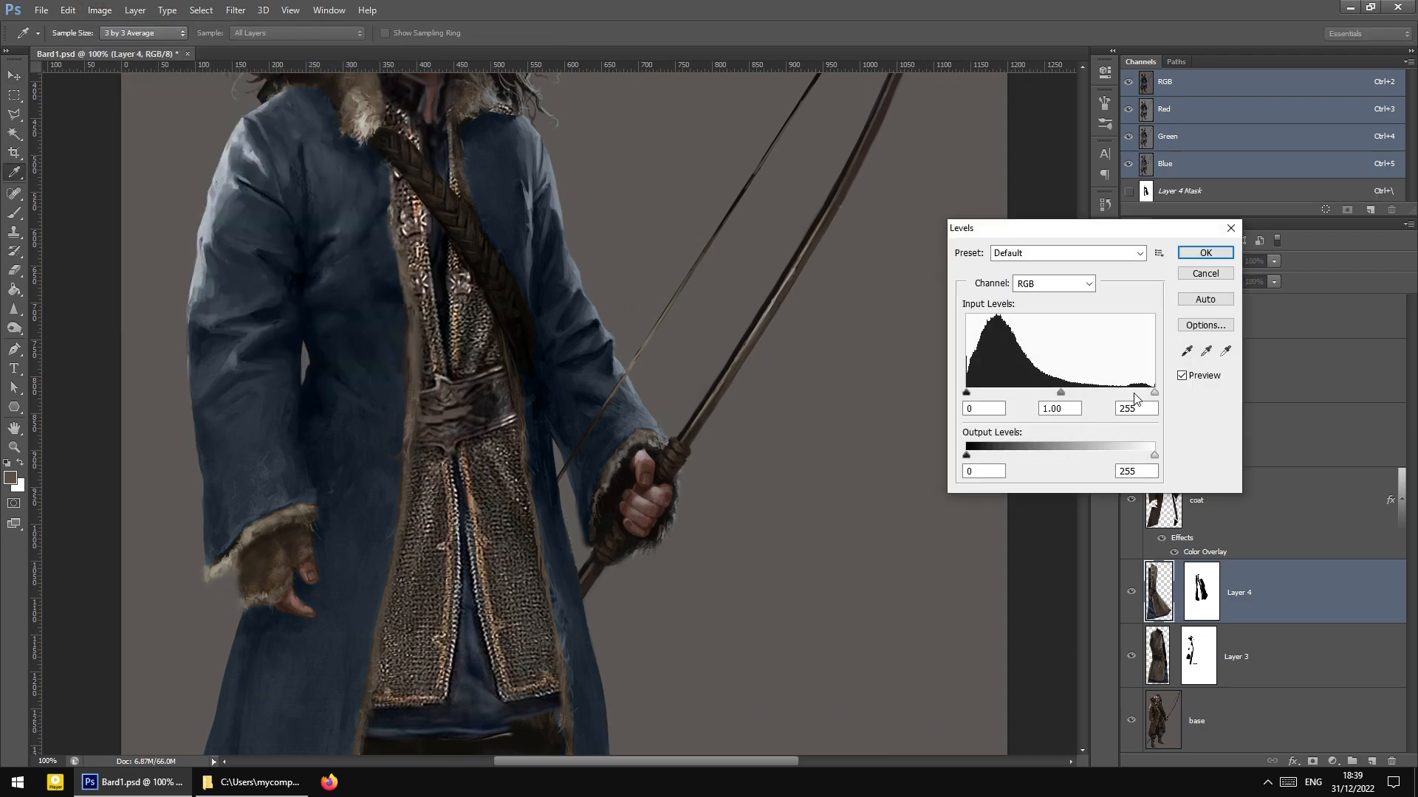
left_click_drag(1061, 392, 1065, 393)
left_click_drag(1155, 455, 1151, 458)
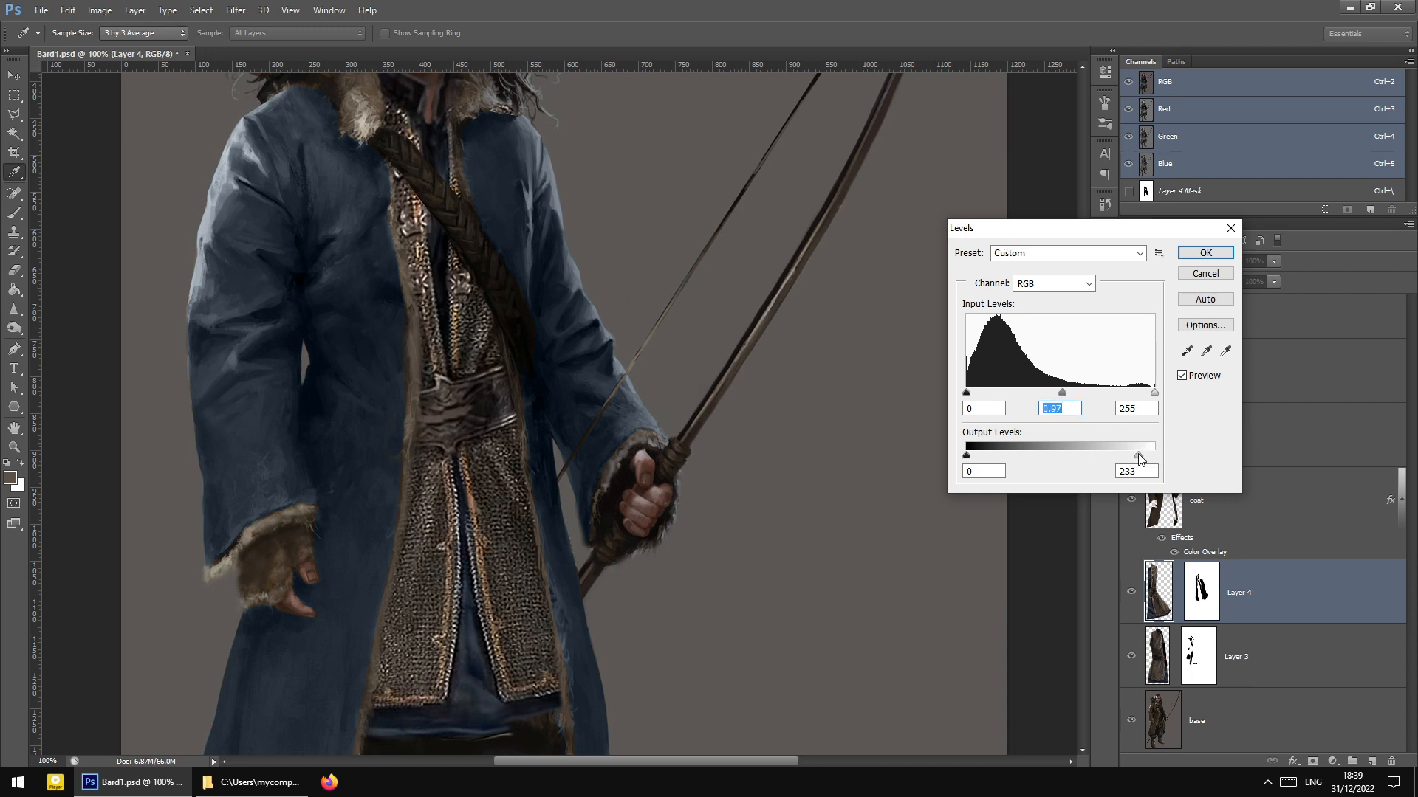
left_click_drag(1140, 458, 1142, 457)
left_click(1195, 260)
key("v")
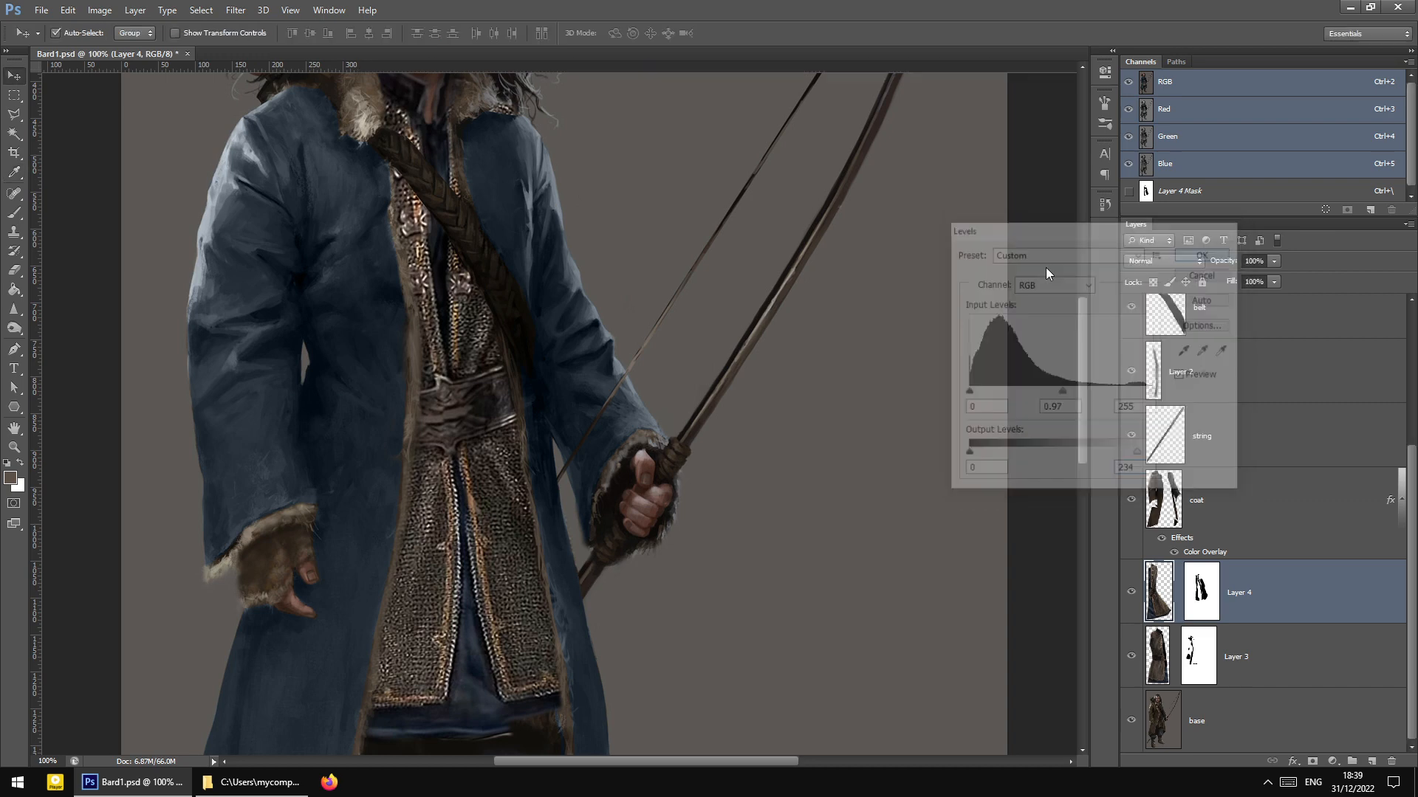
Sharpen Layer 4 with an Unsharp Mask at radius 0.4 pixels and threshold 2 levels
left_click(244, 12)
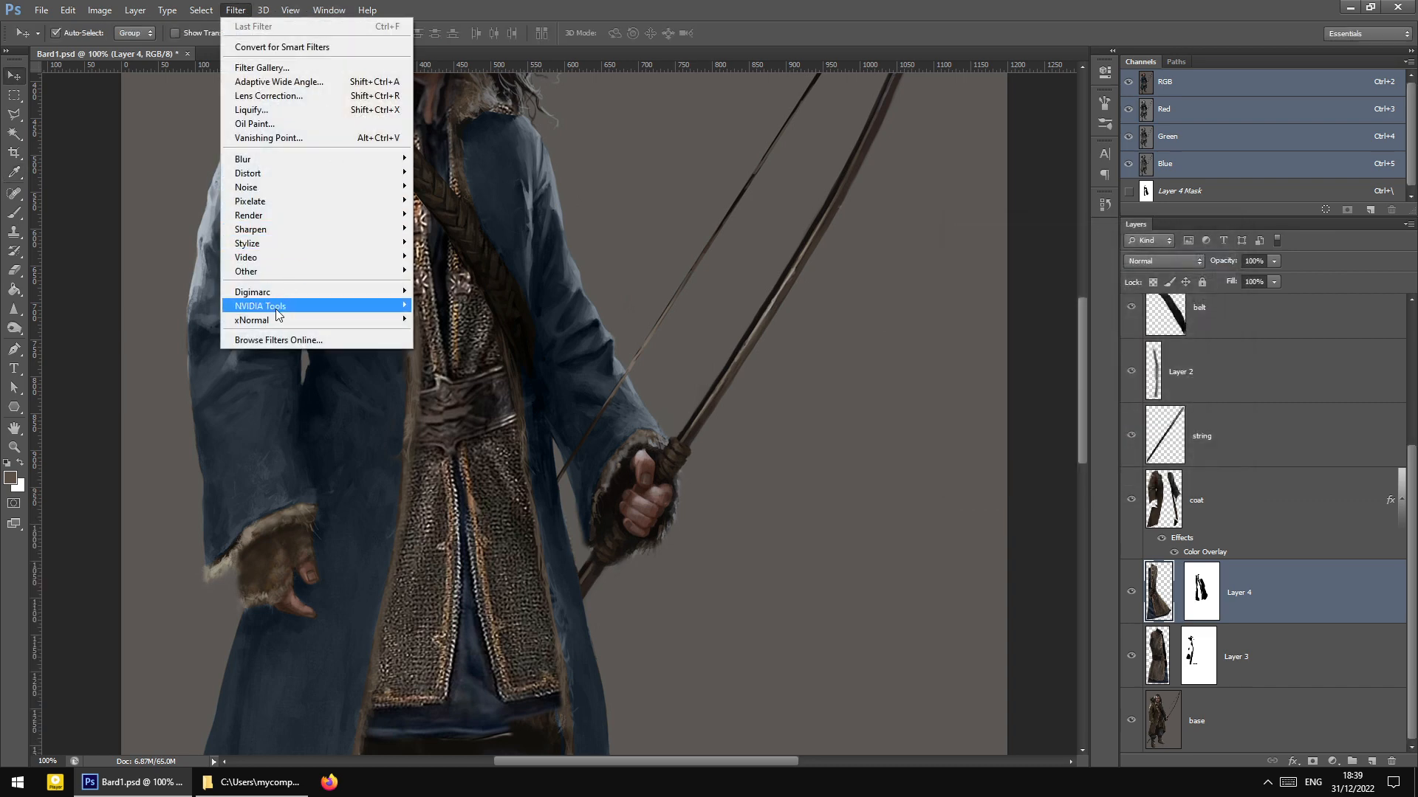
mouse_move(278, 229)
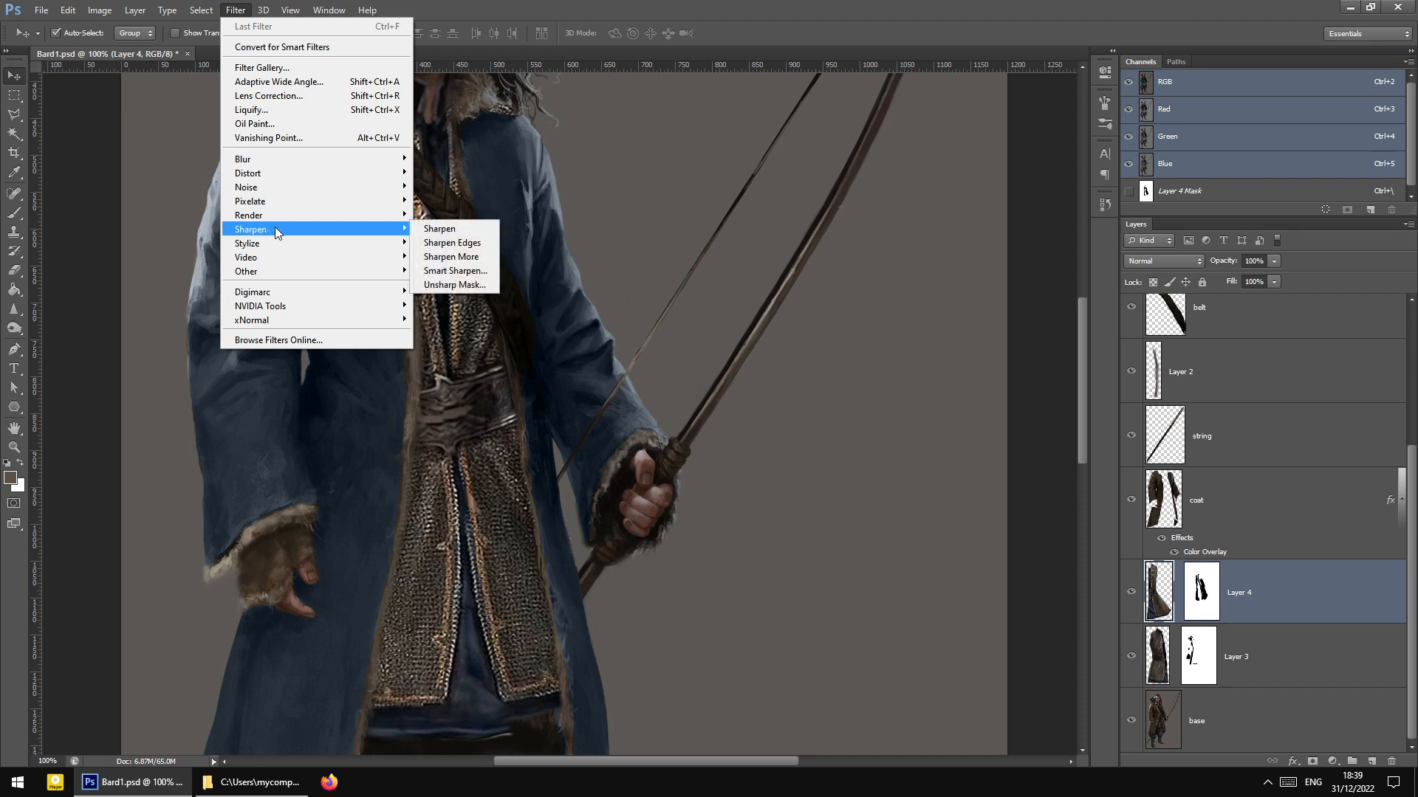
left_click(452, 285)
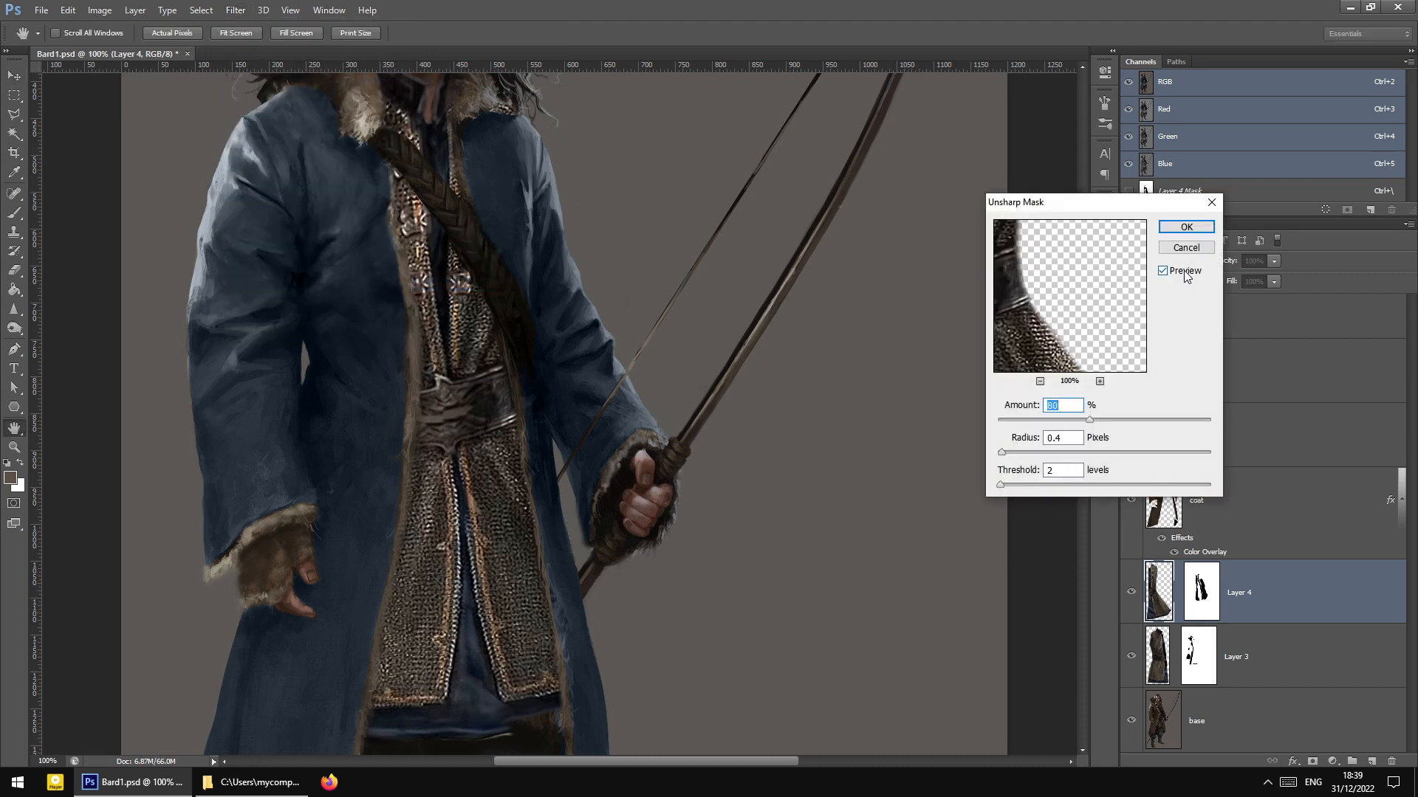
left_click(1187, 227)
left_click(14, 327)
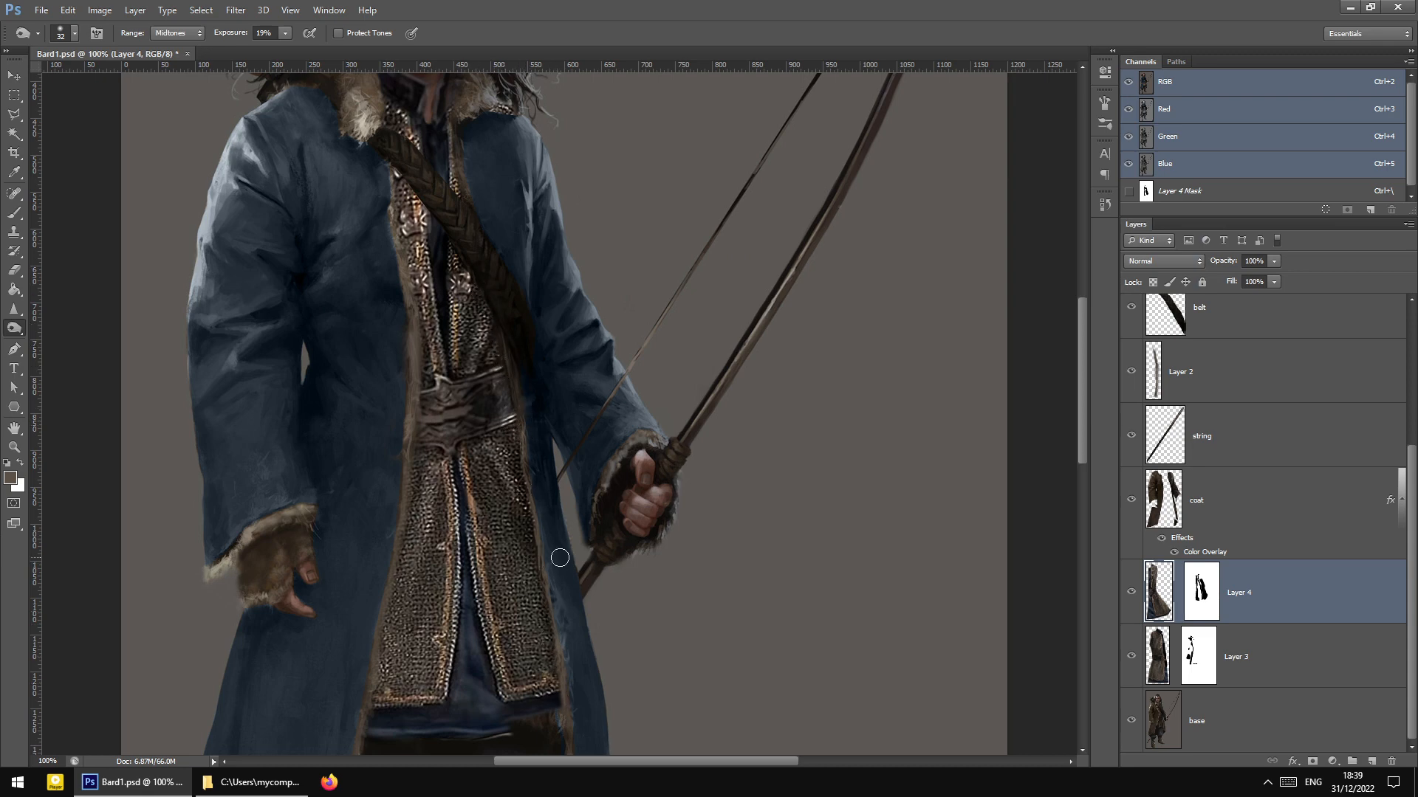
Sharpen Layer 3 with the same Unsharp Mask settings, radius 0.4 pixels and threshold 2 levels
left_click(22, 79)
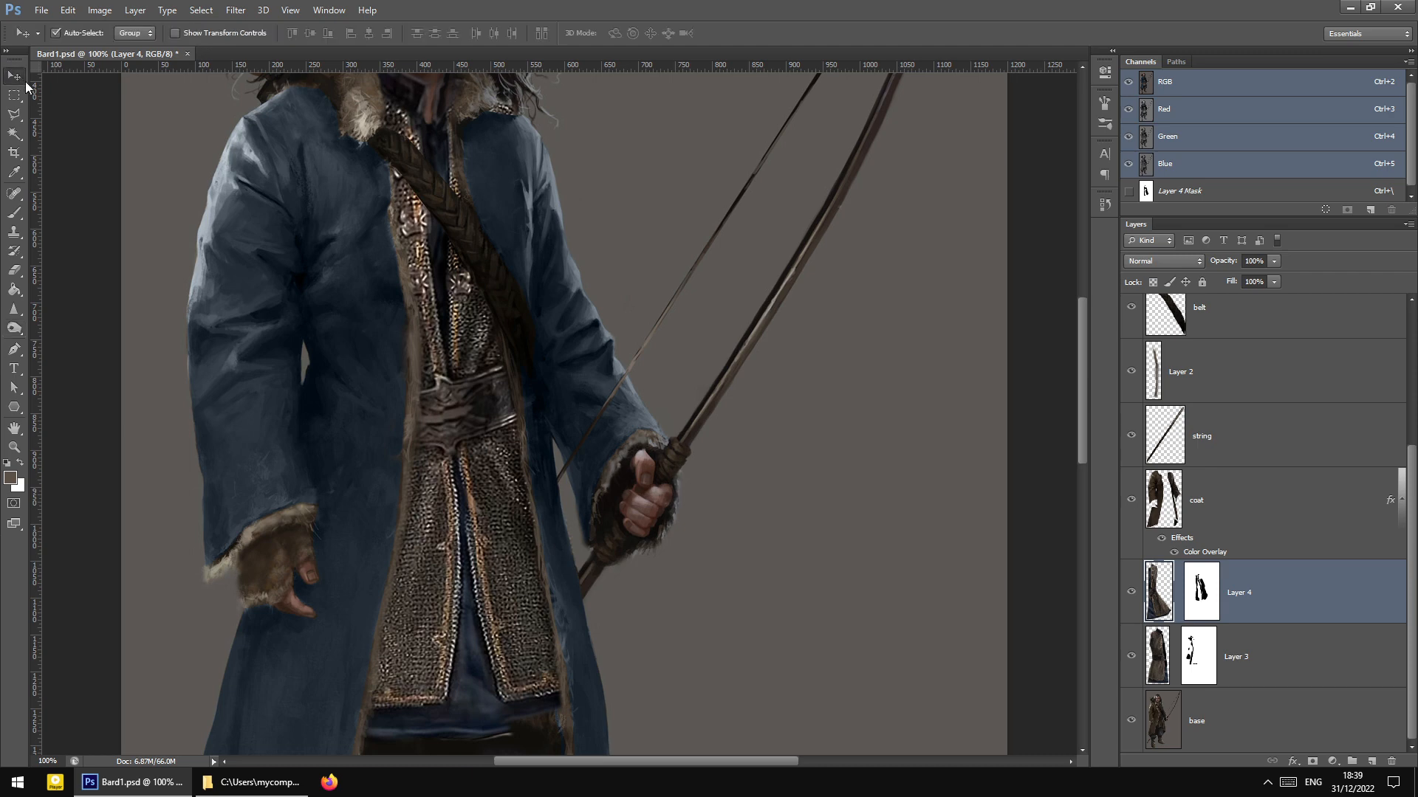
left_click(1157, 658)
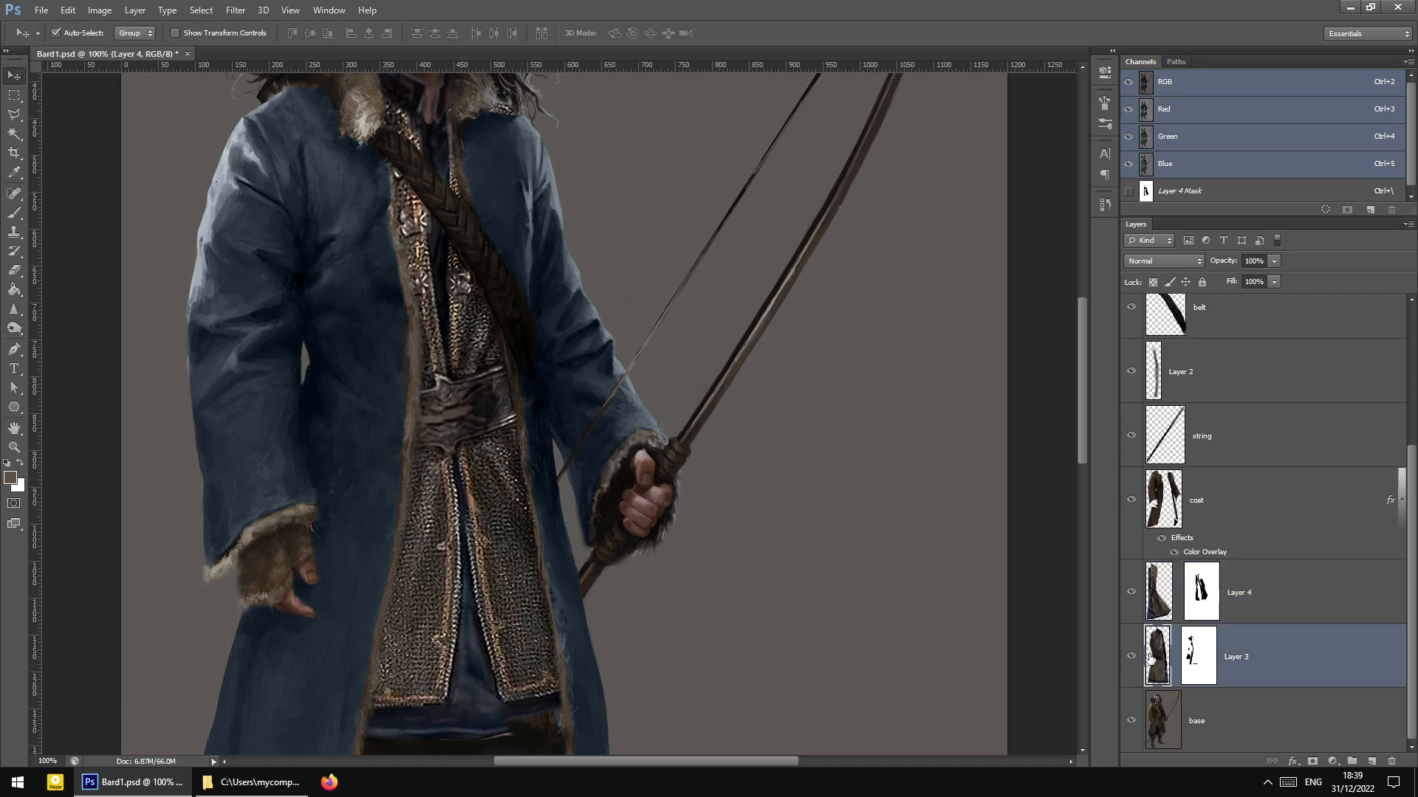
left_click(236, 10)
mouse_move(279, 230)
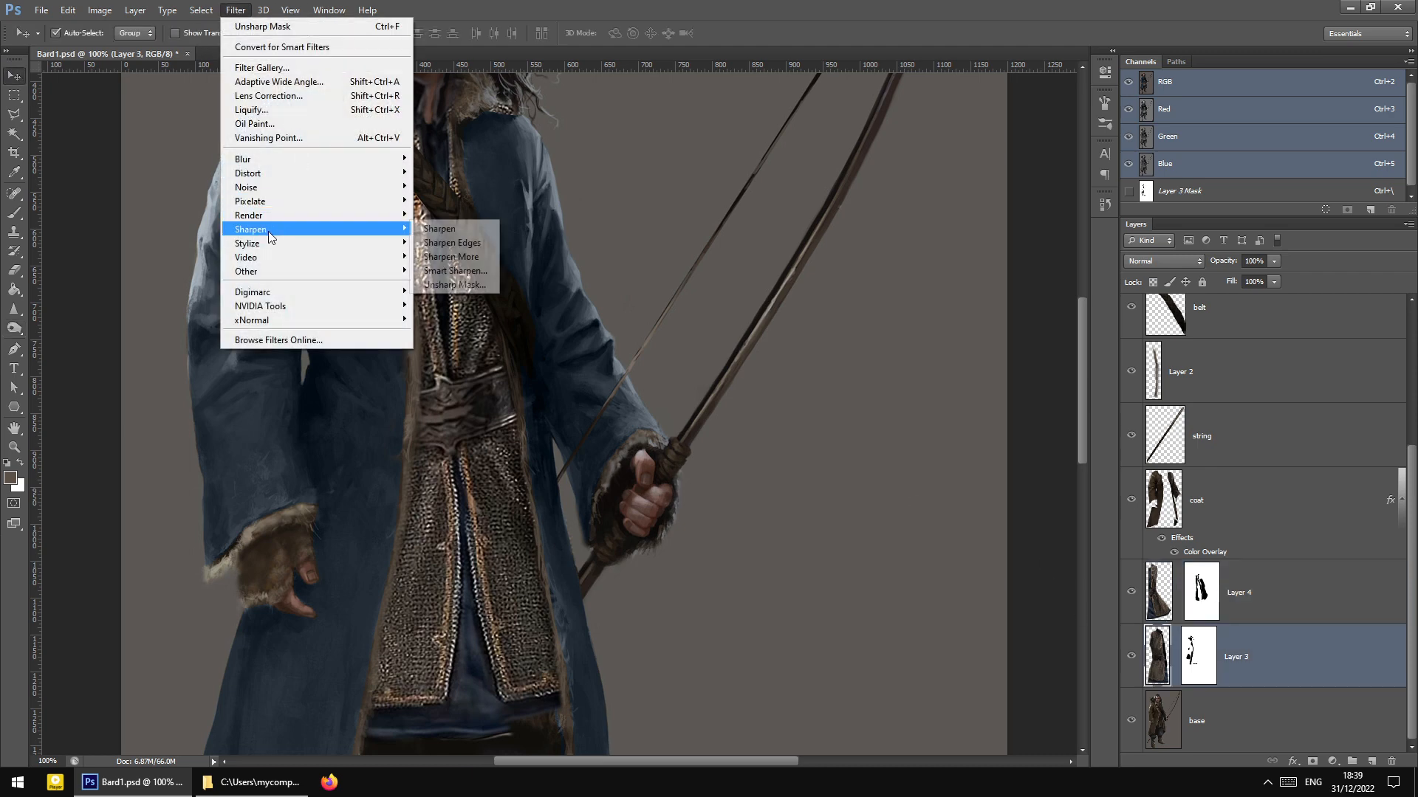
left_click(446, 287)
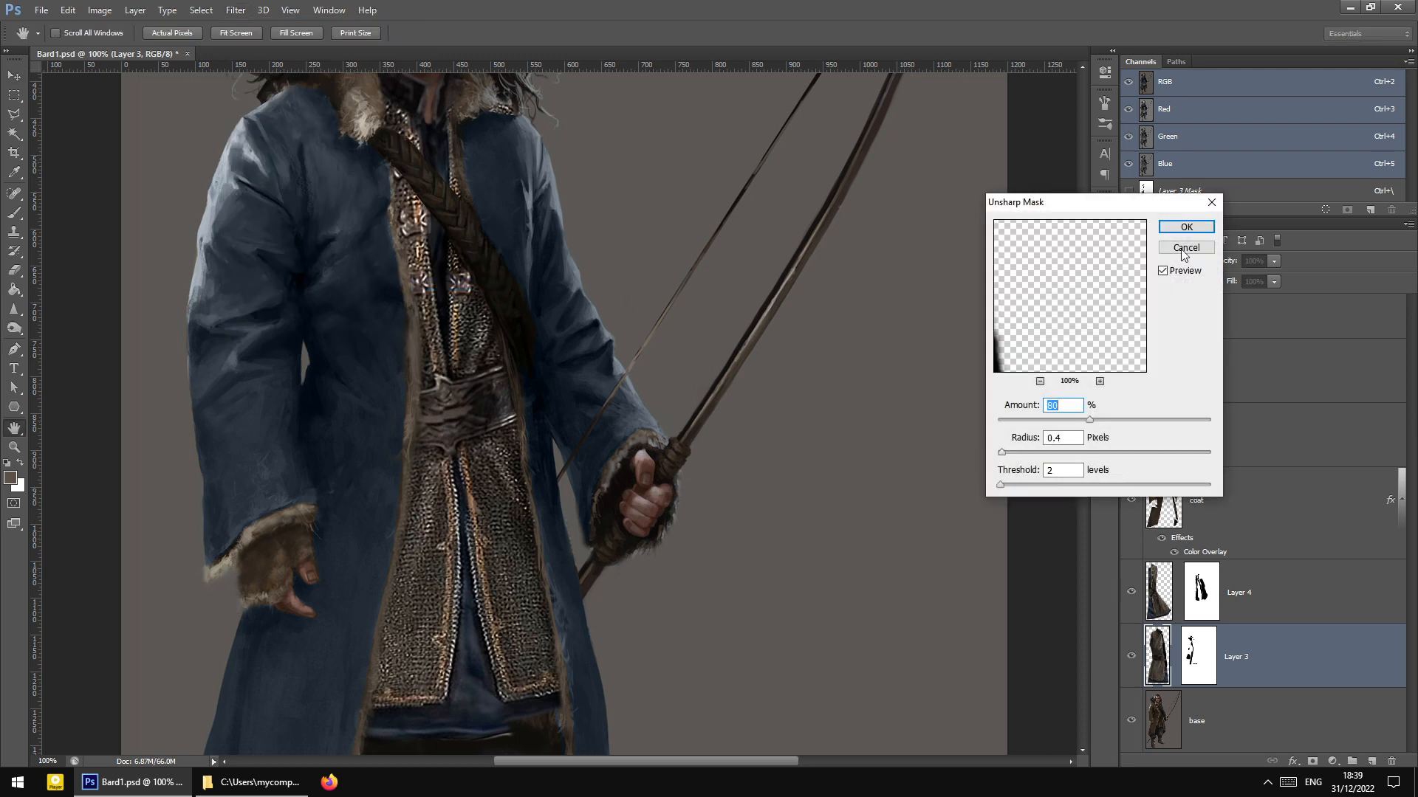
left_click(1185, 227)
scroll(517, 369, "up", 2)
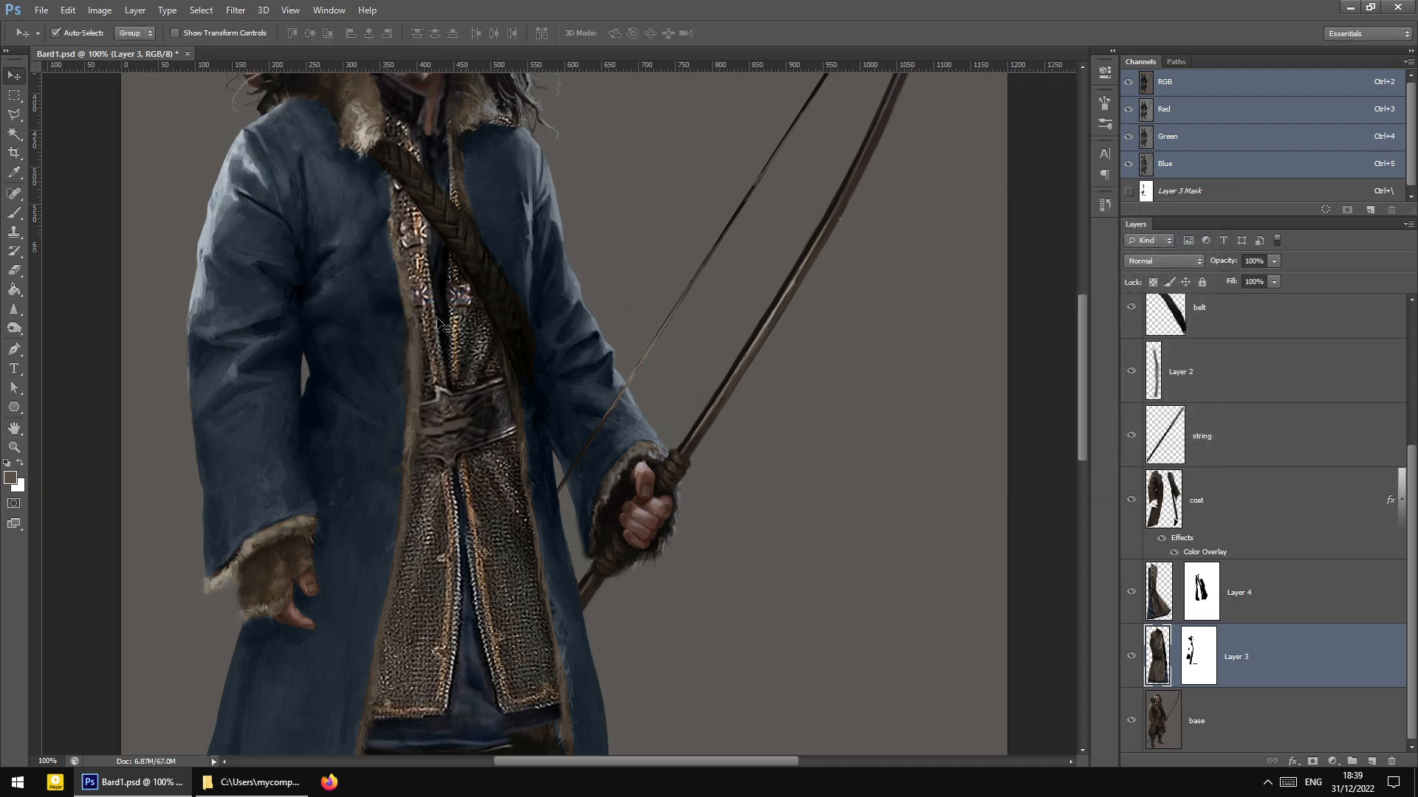
Darken Layer 3 with Levels by setting the midtones to 0.94 and slightly lowering the output white level
left_click(14, 328)
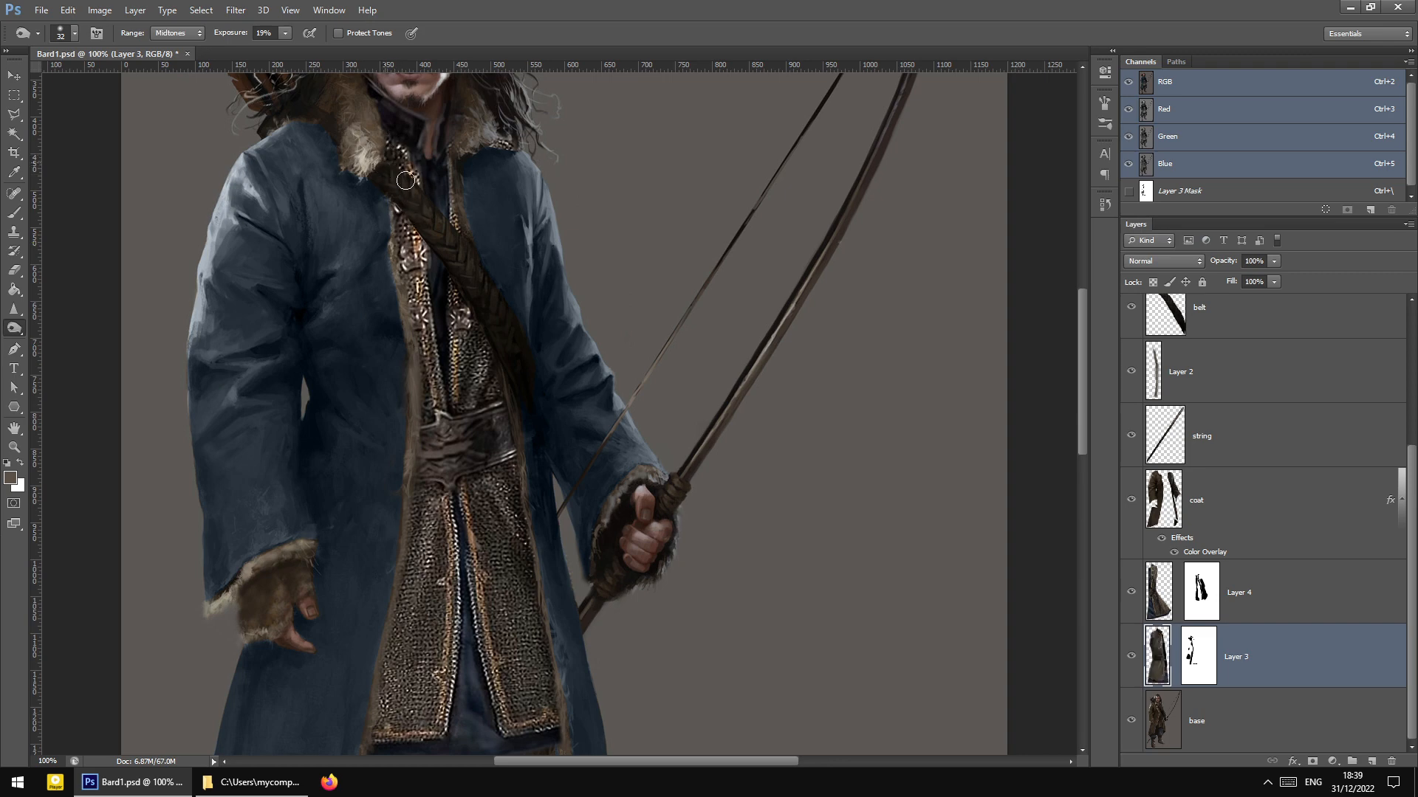
left_click(91, 13)
mouse_move(141, 47)
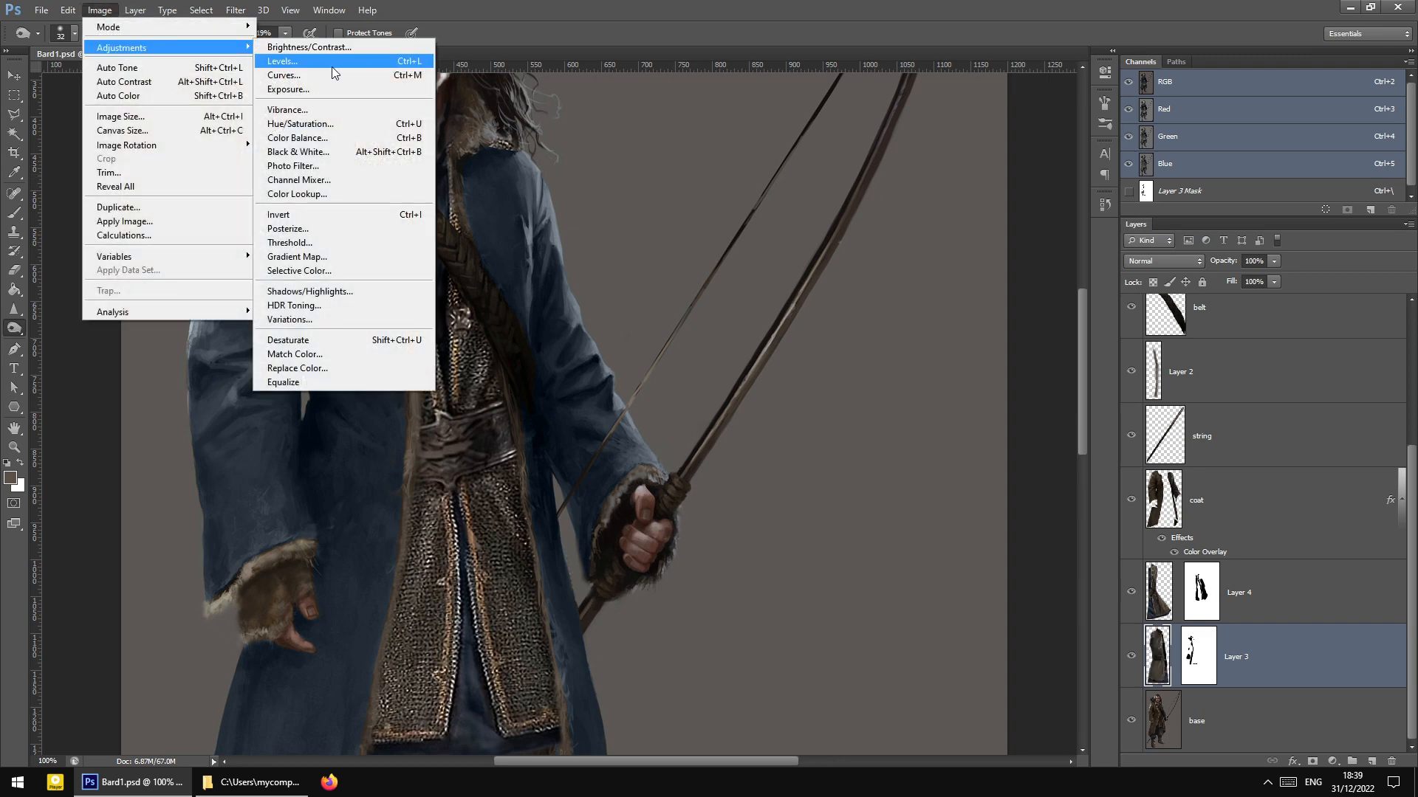
left_click(331, 66)
left_click_drag(1061, 393, 1064, 394)
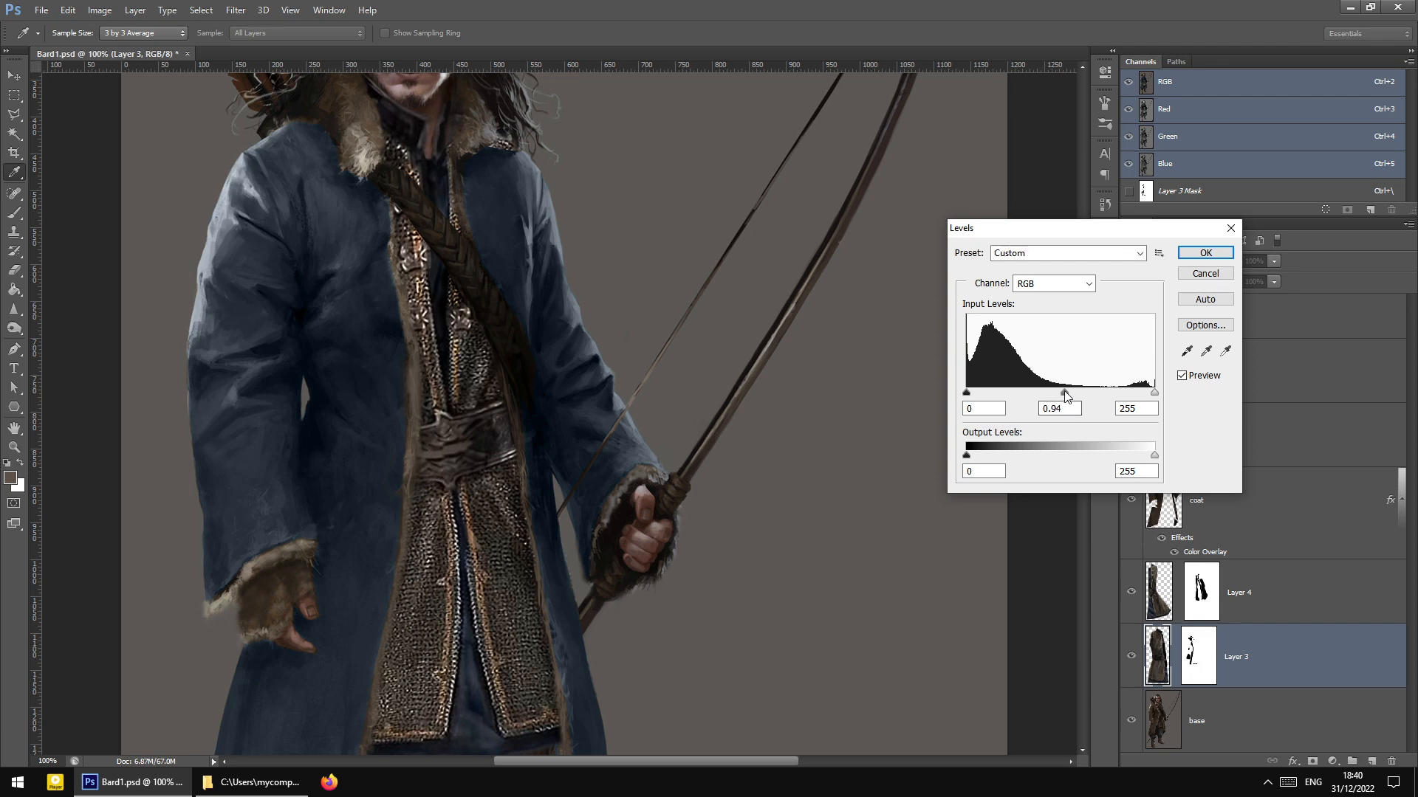
left_click_drag(1154, 455, 1142, 455)
left_click(1205, 252)
key("o")
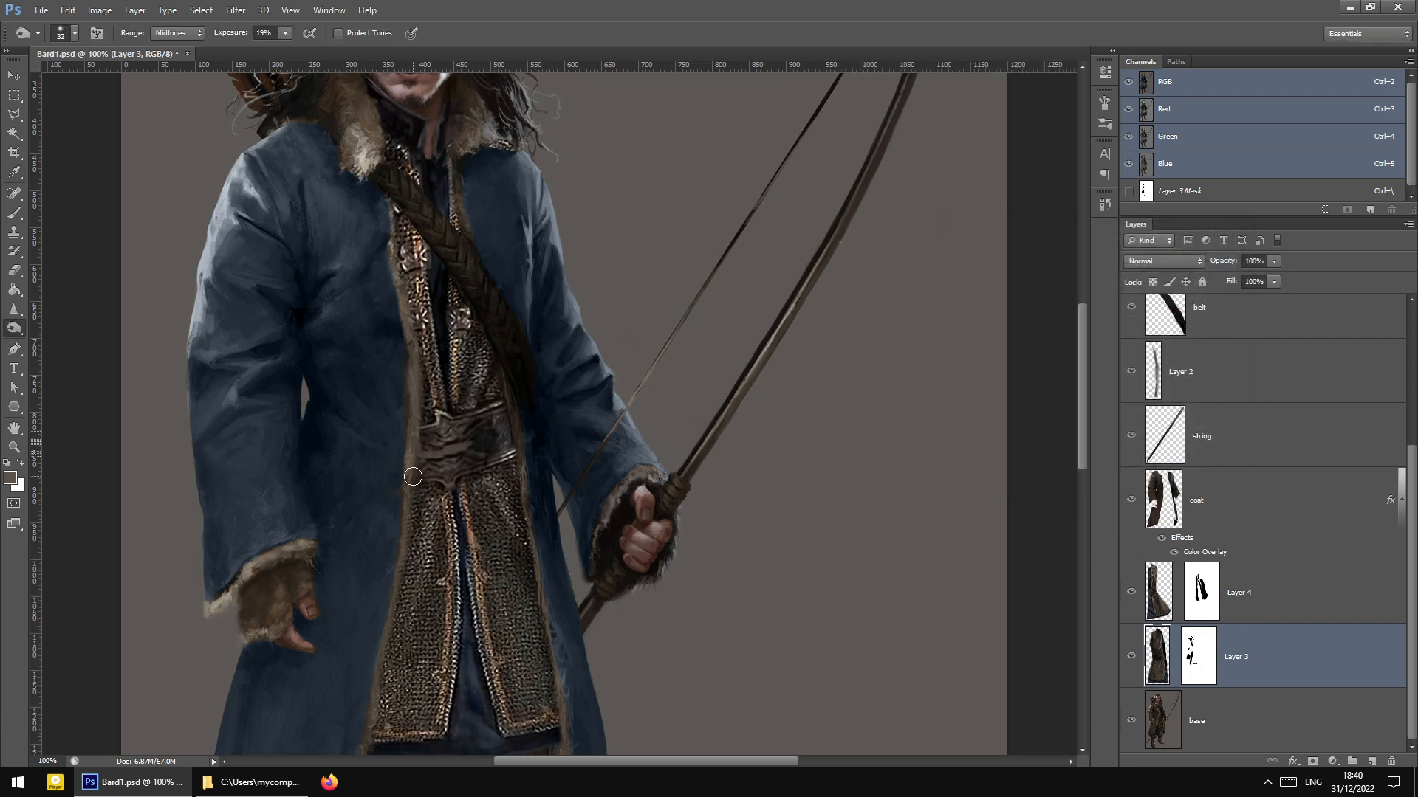
Darken Layer 3's chainmail along the coat's inner edge around the belt with the Burn tool, midtones at 19% exposure
scroll(407, 429, "down", 2)
mouse_move(408, 428)
left_mouse_down()
mouse_move(373, 676)
mouse_move(405, 531)
mouse_move(419, 321)
left_mouse_up()
scroll(413, 310, "up", 1)
scroll(517, 458, "up", 4)
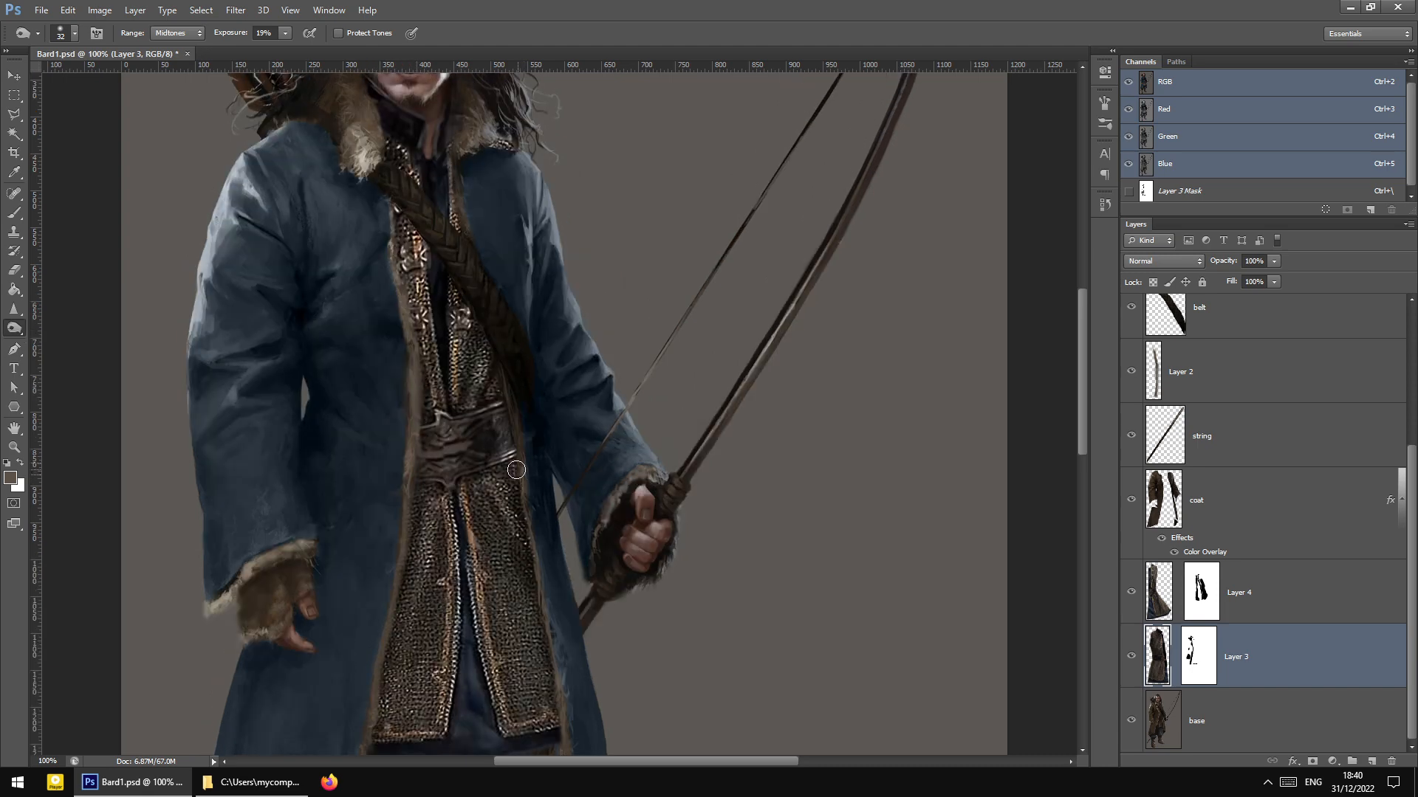
Outline the dark shirt at the neck opening above the shoulder strap with the Polygonal Lasso, leaving out the strip of bare skin
key("ctrl+plus")
scroll(310, 222, "up", 5)
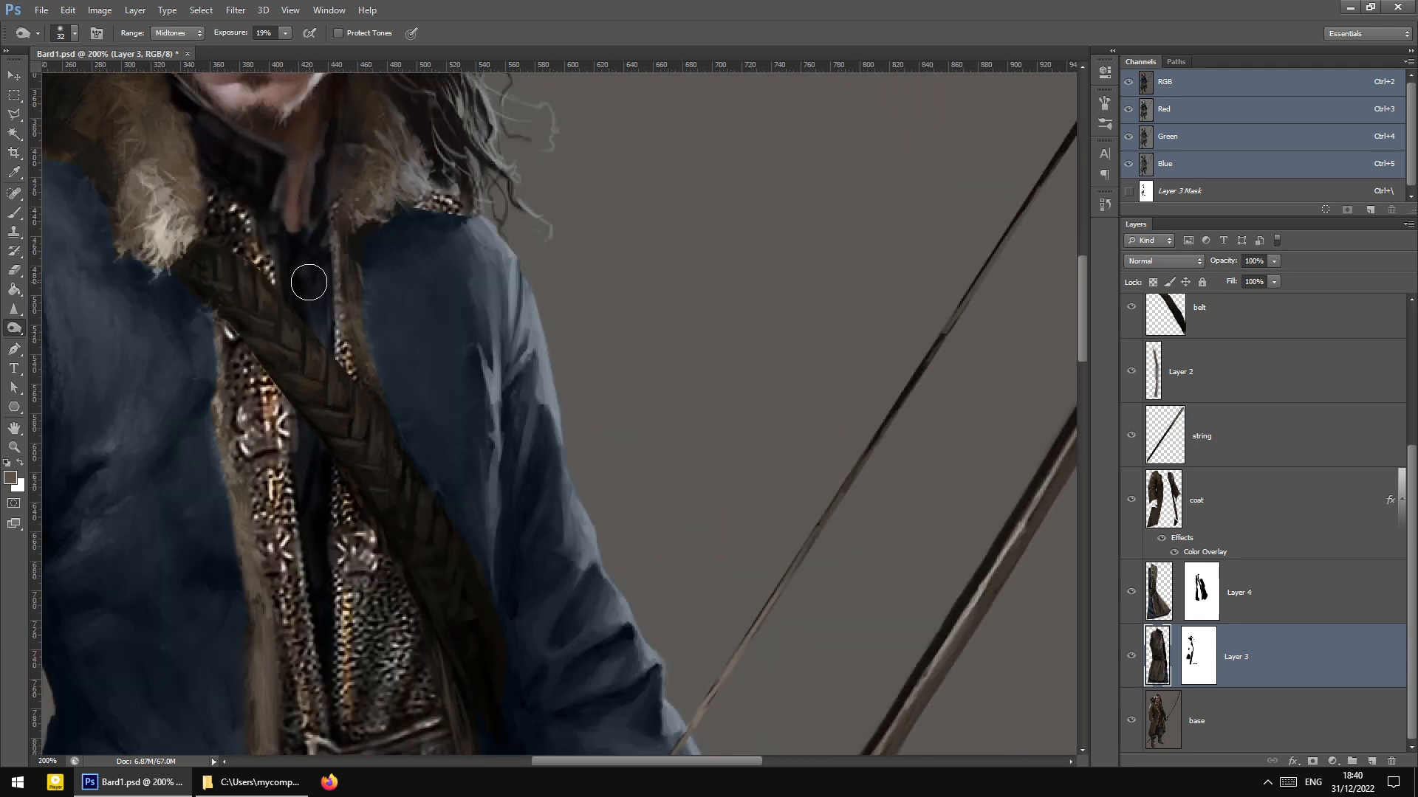
scroll(347, 317, "down", 2)
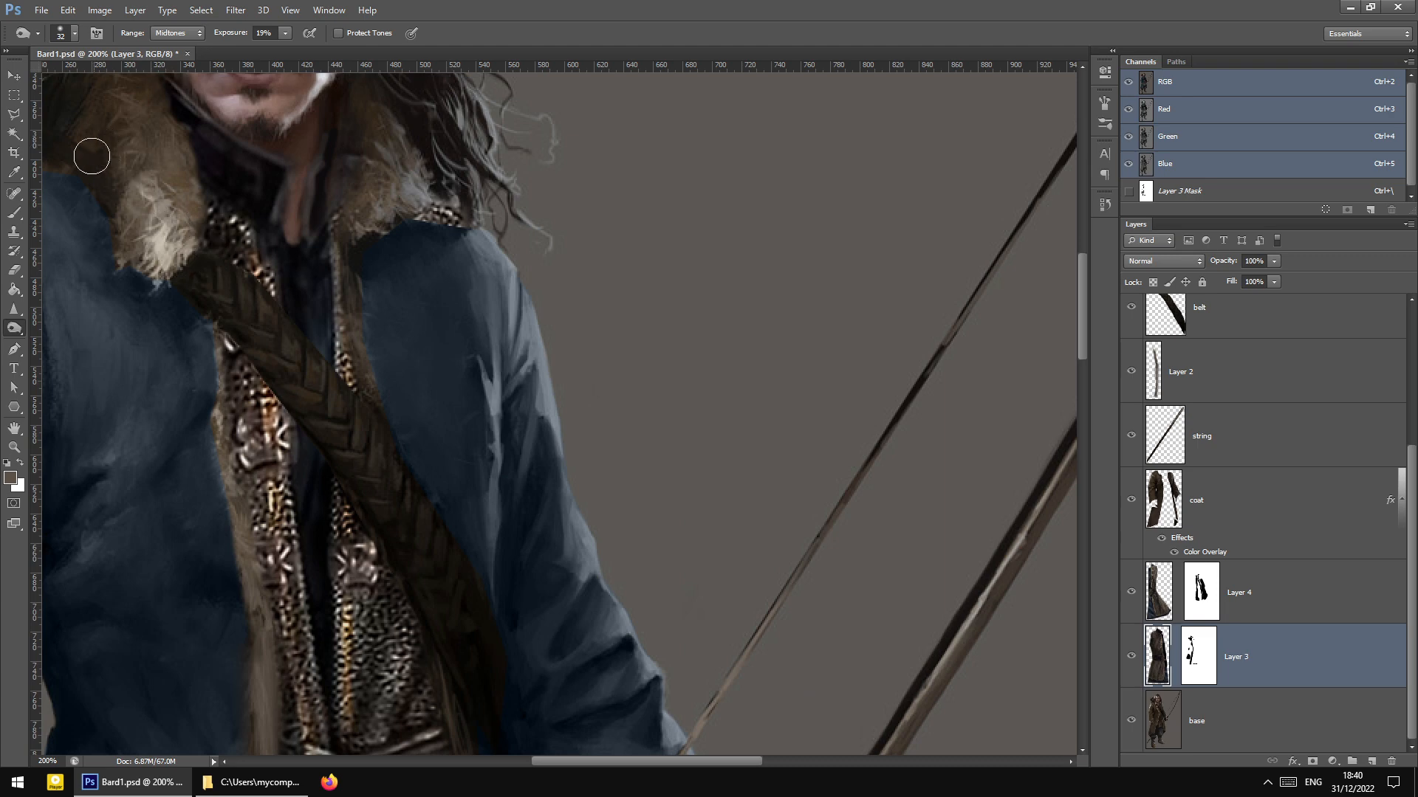
left_click(14, 114)
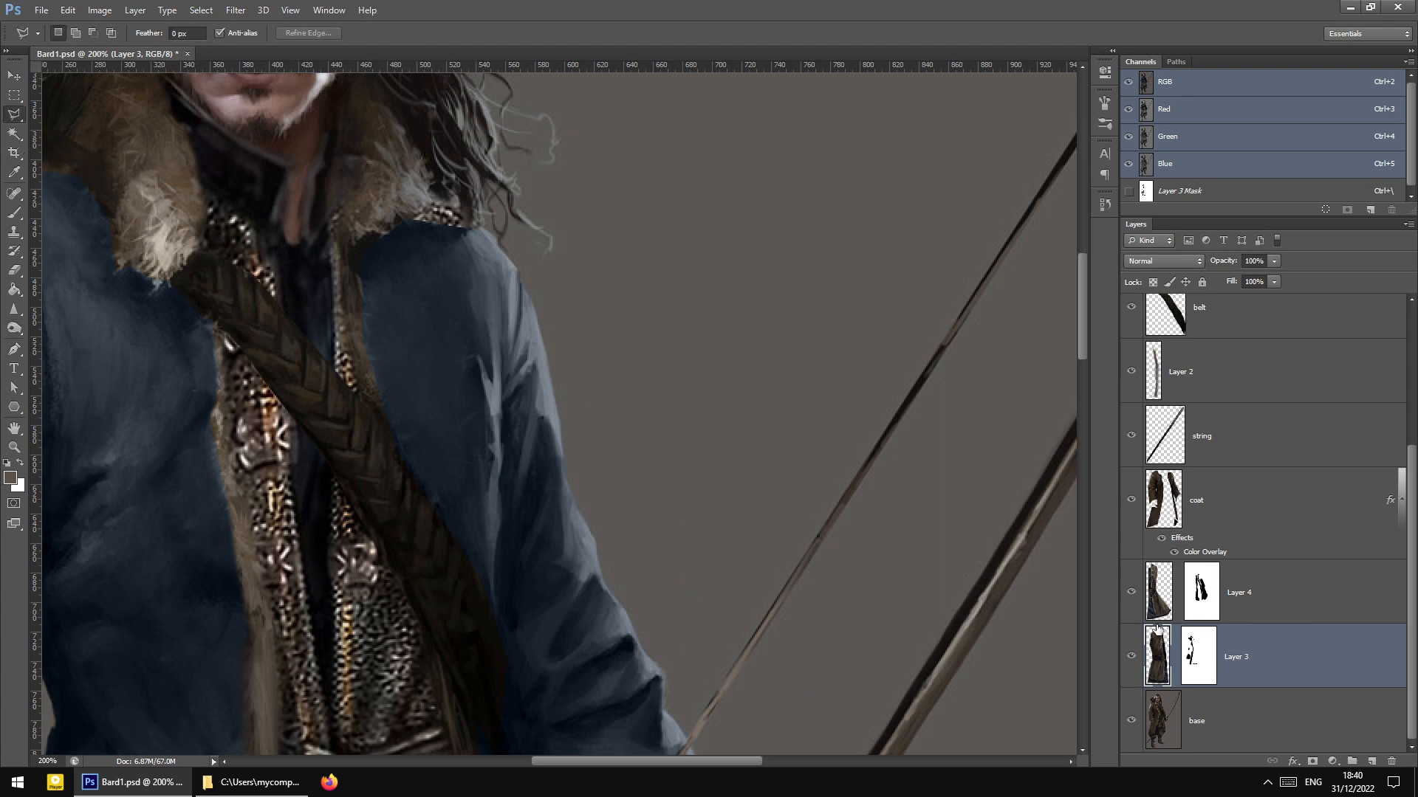
scroll(180, 133, "up", 2)
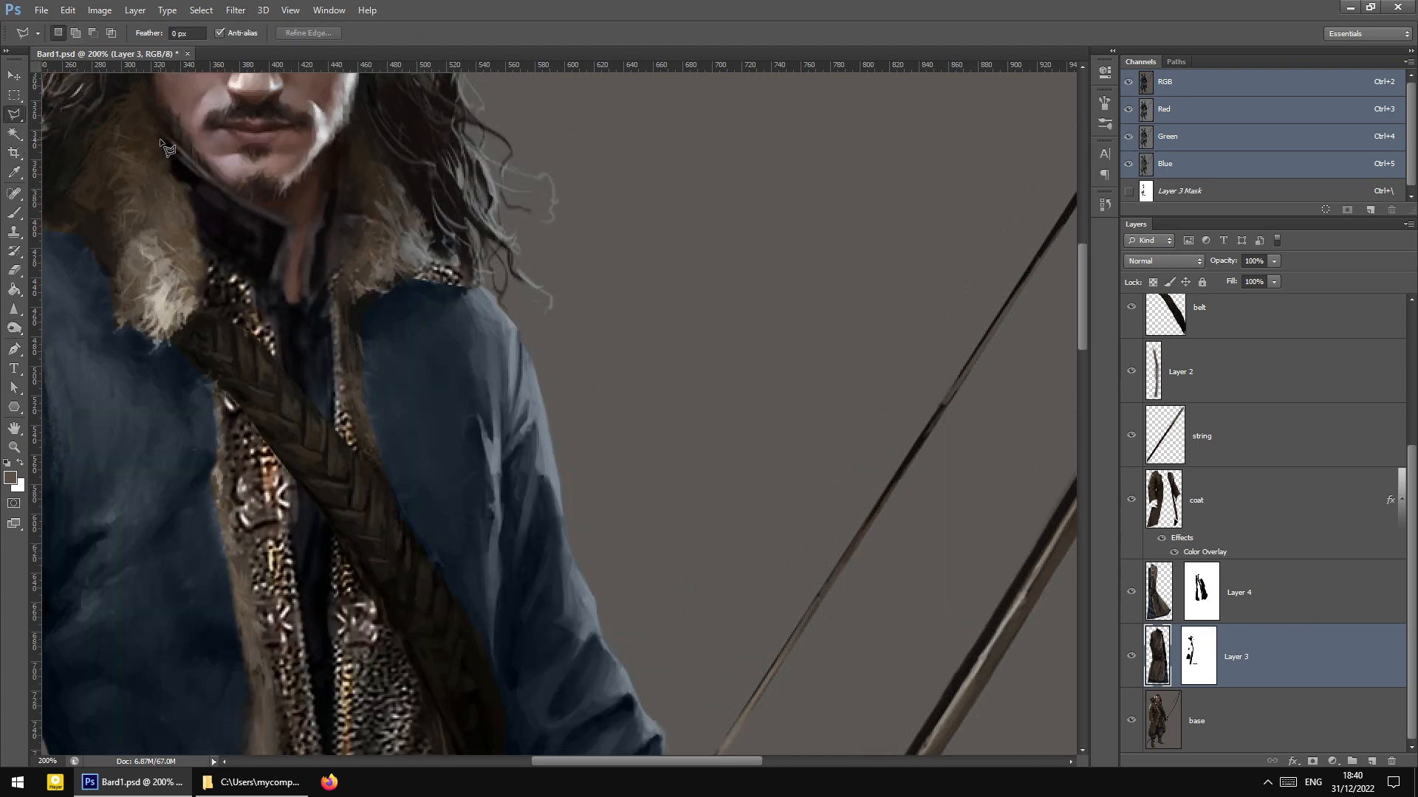
left_click(294, 227)
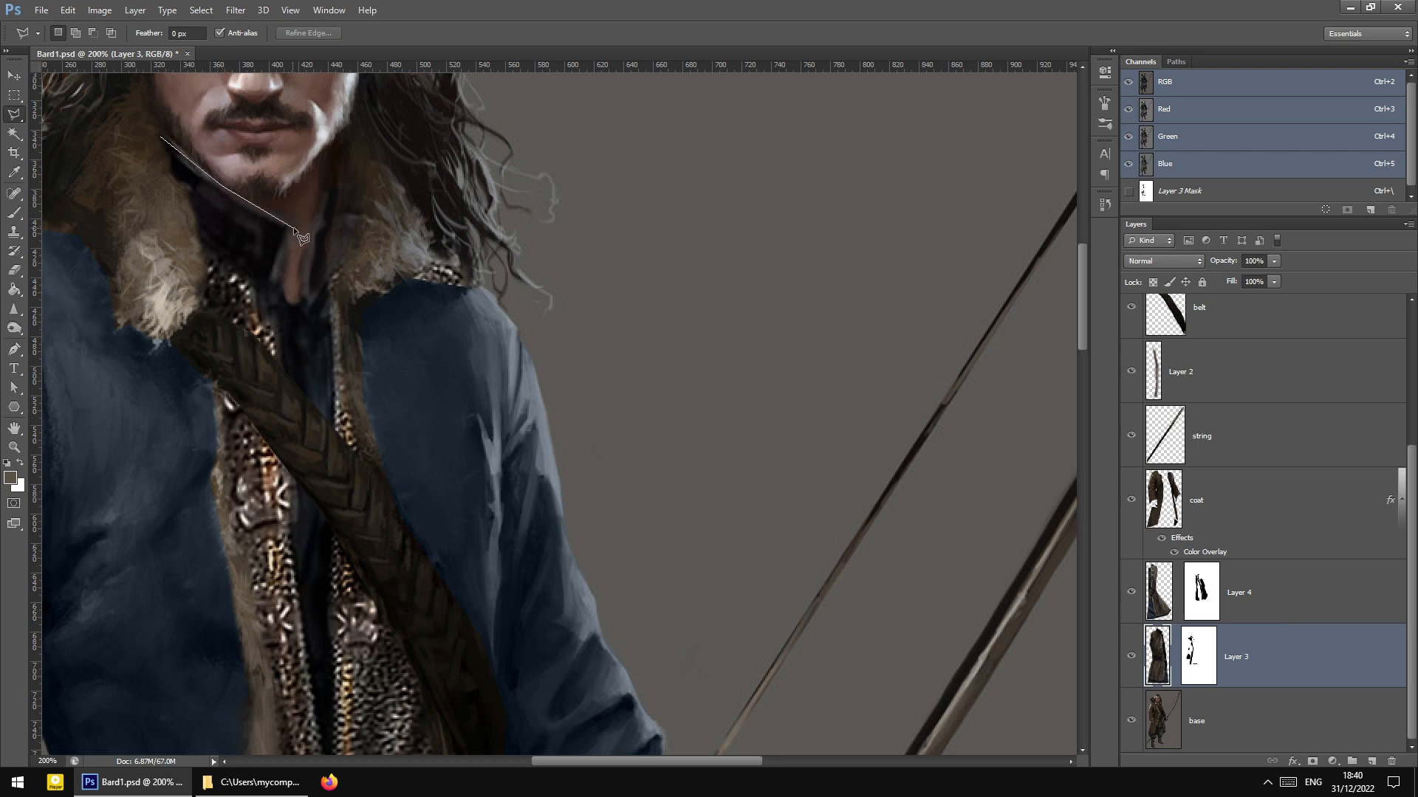
key("BackSpace")
left_click(293, 300)
left_click(322, 189)
left_click(333, 185)
left_click(335, 425)
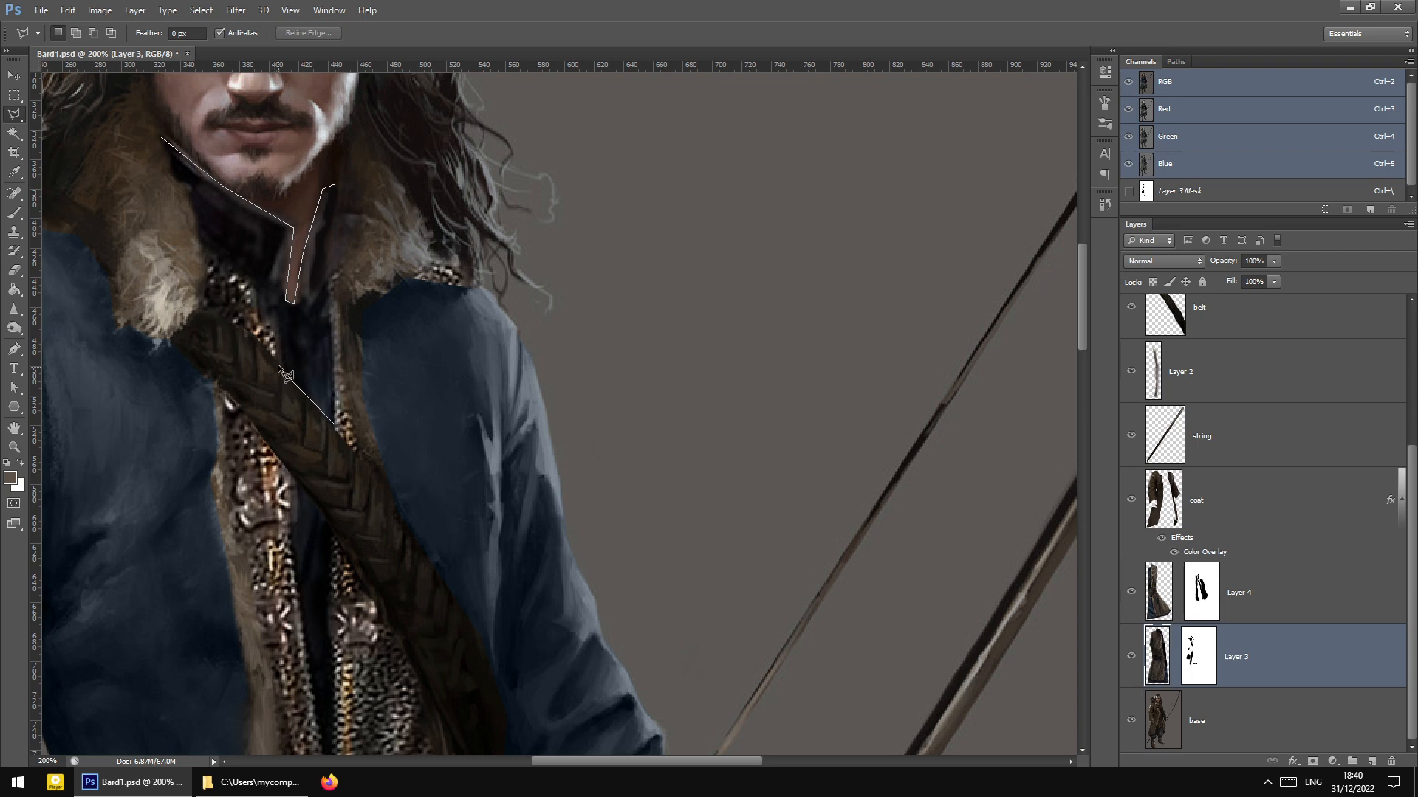
left_click(277, 364)
left_click(246, 273)
left_click(201, 254)
double_click(185, 181)
Add the dark shirt strip below the shoulder strap, down to its point above the belt, to the Polygonal Lasso selection
scroll(299, 317, "down", 5)
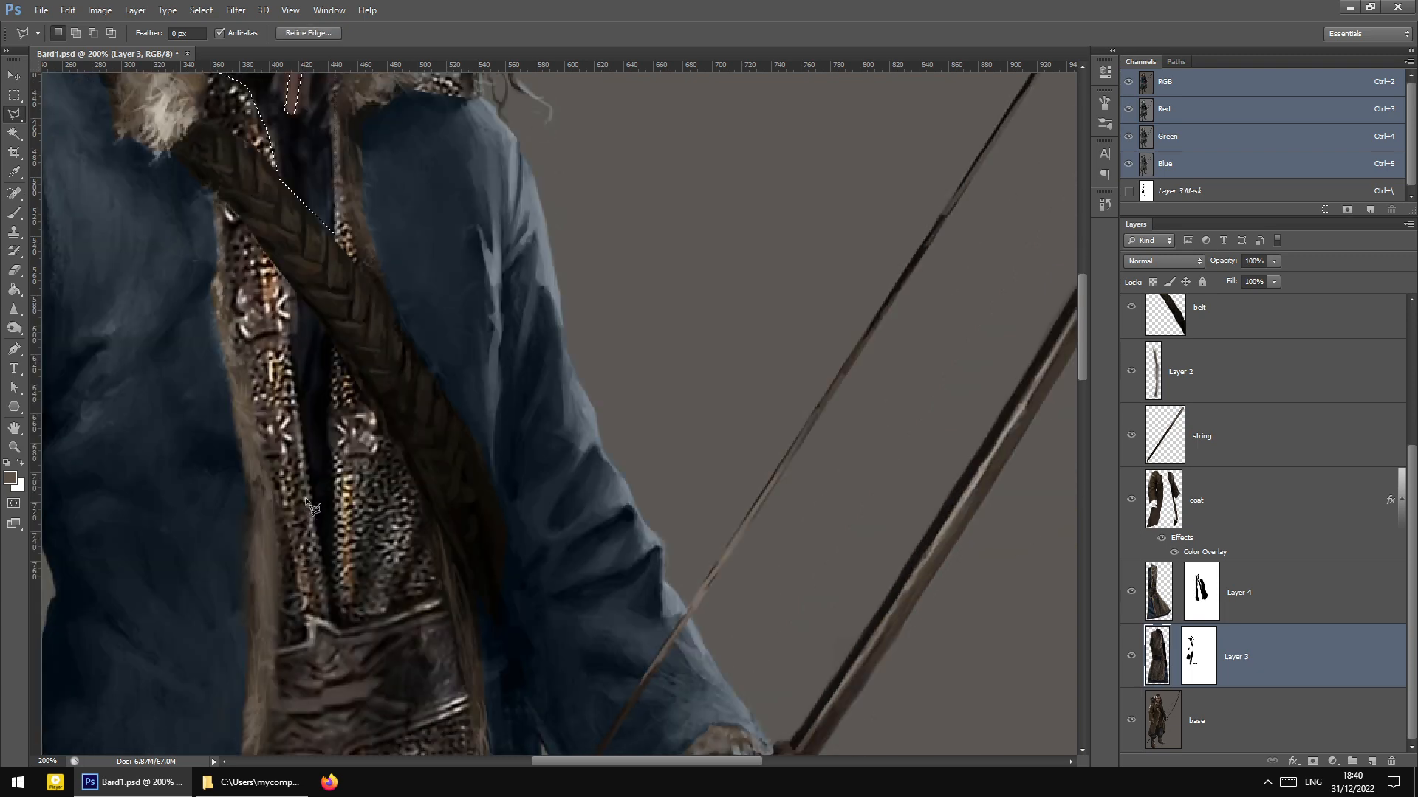
left_click(291, 294)
left_click(327, 331)
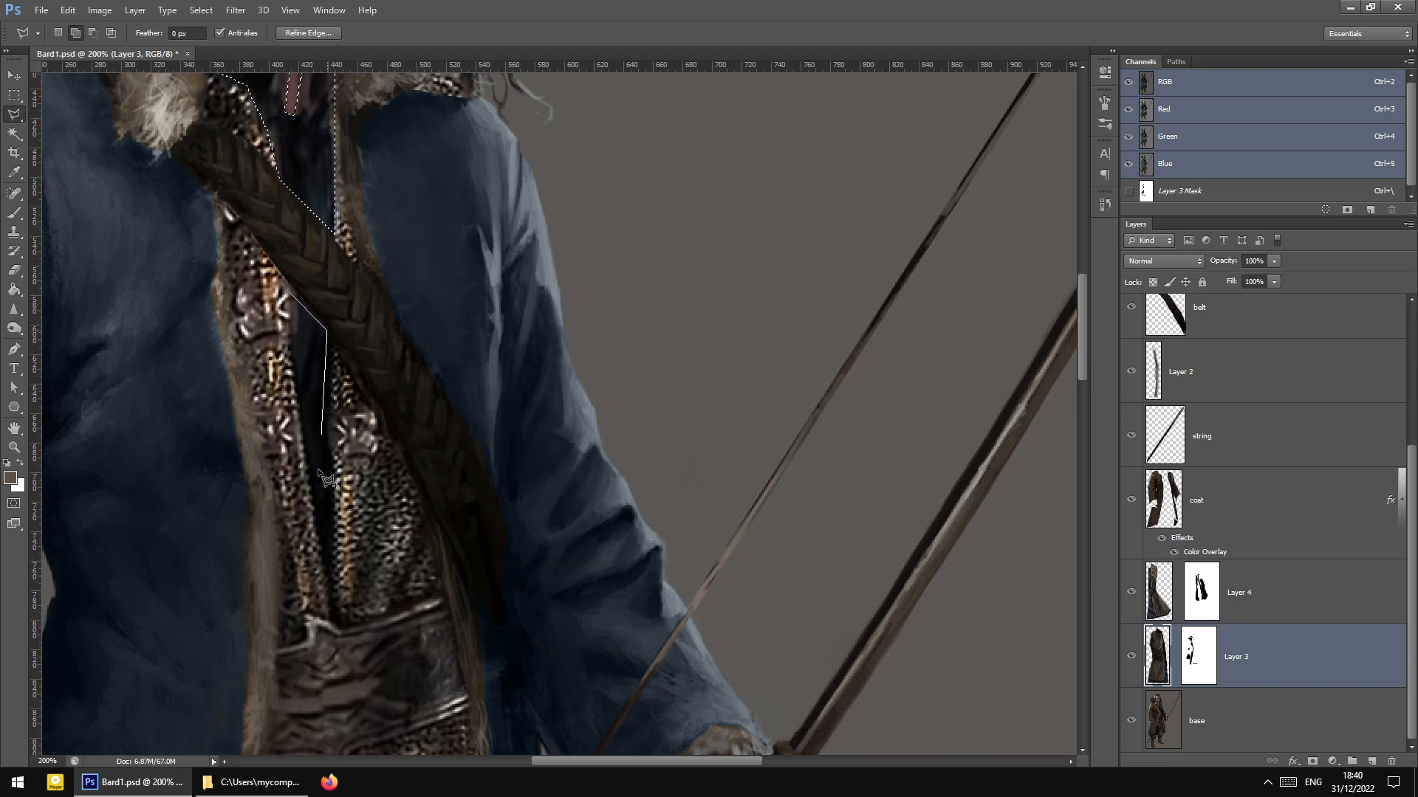
left_click(336, 618)
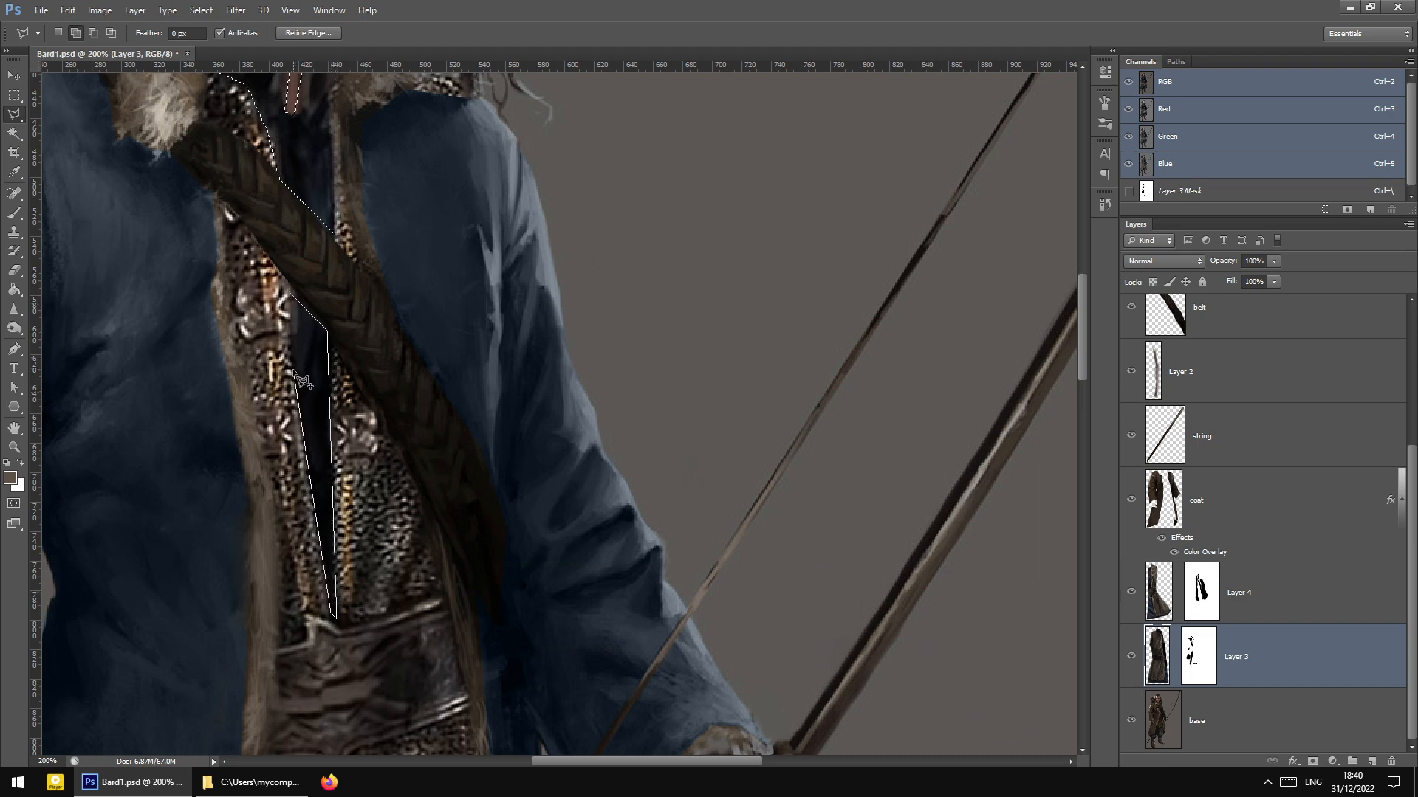
left_click(291, 308)
Add the shirt visible in the chainmail skirt's front slit and the band below its hem to the Polygonal Lasso selection
scroll(403, 584, "down", 5)
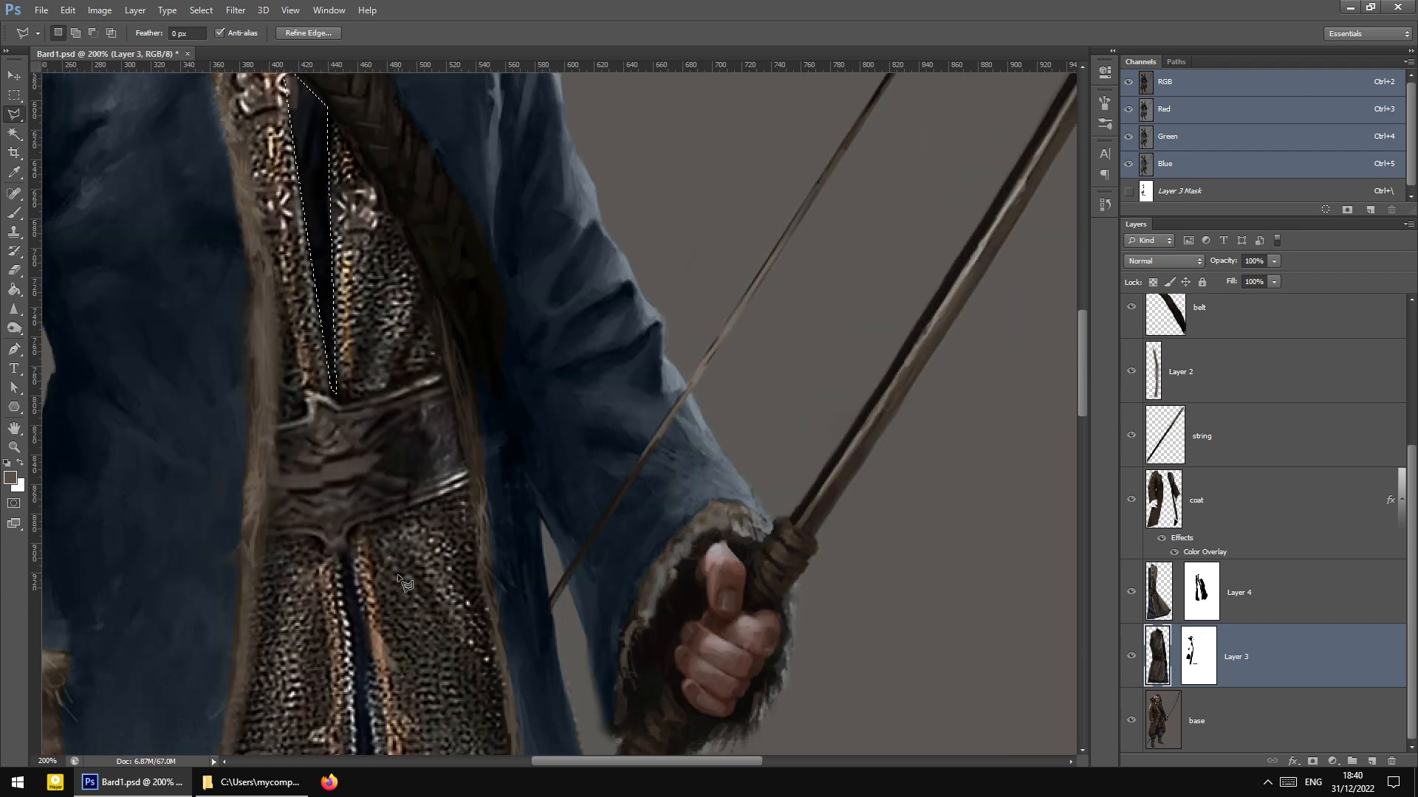
scroll(402, 584, "down", 1)
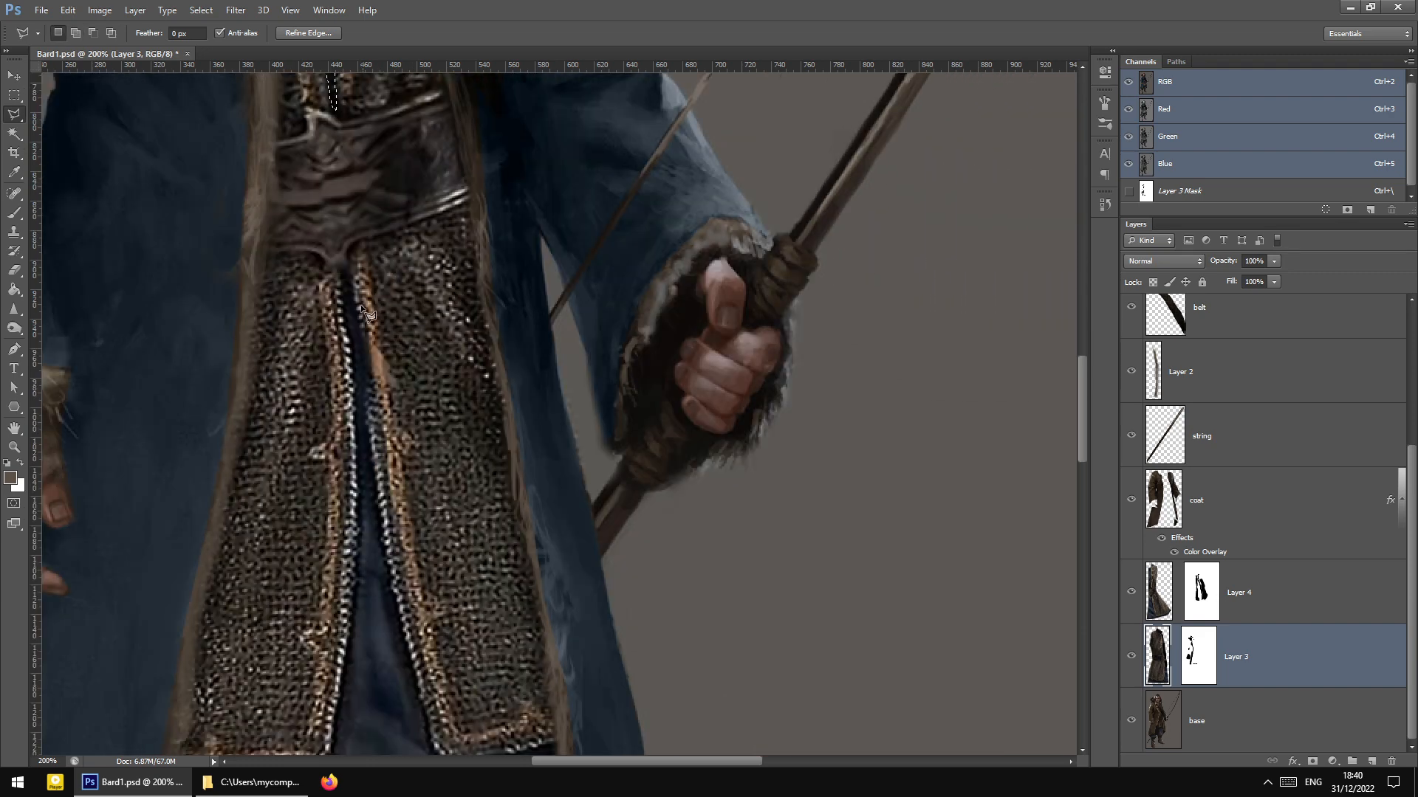
left_click(342, 270, "shift")
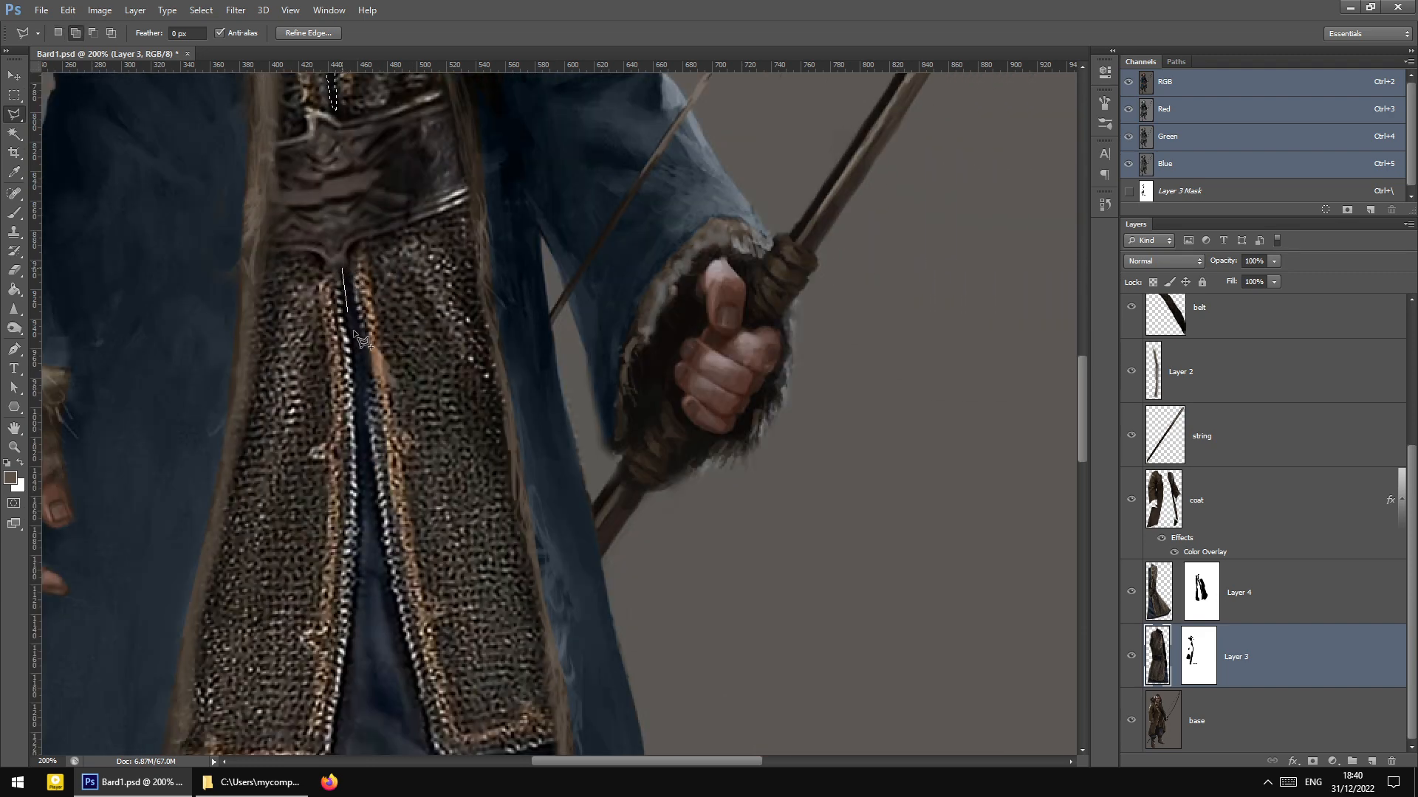
left_click(353, 602)
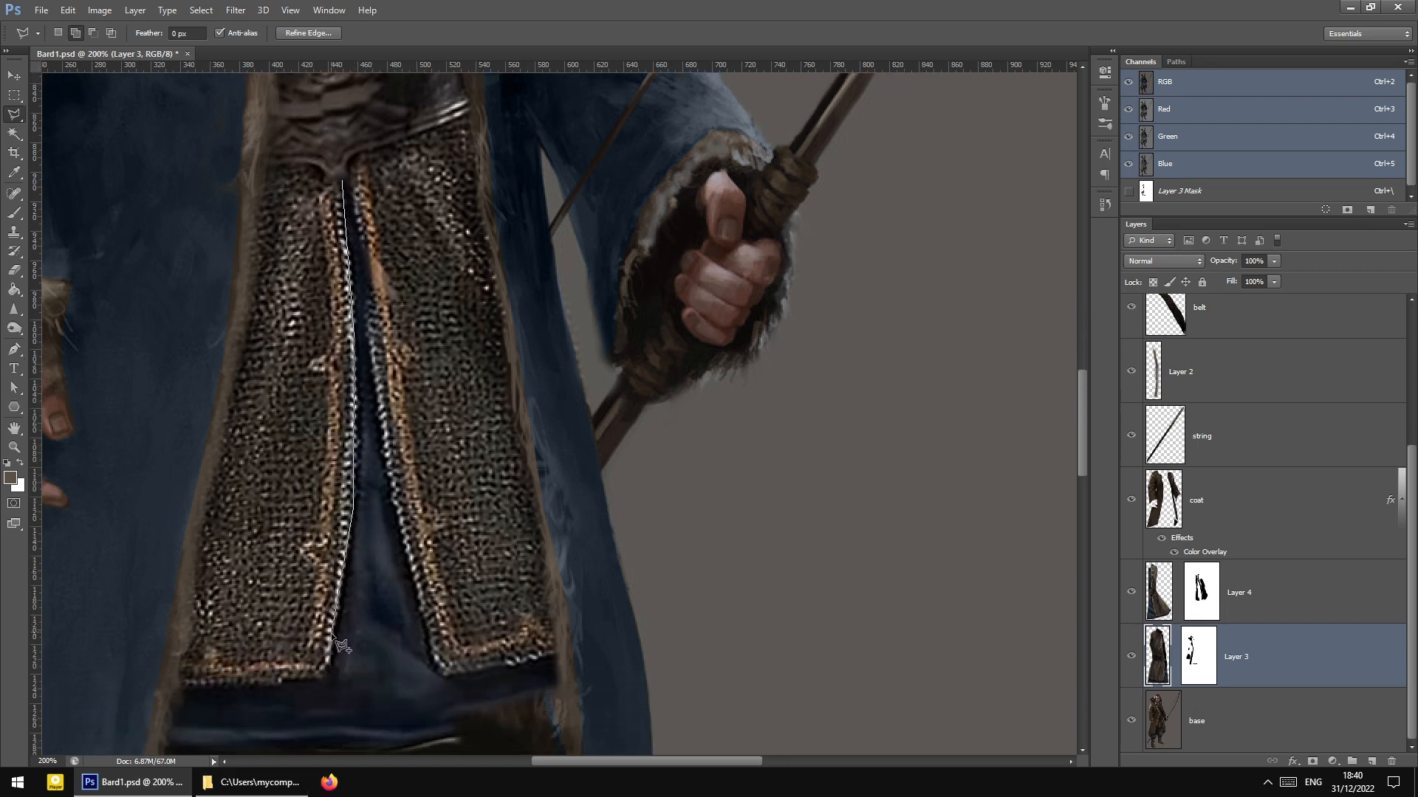
left_click(327, 675)
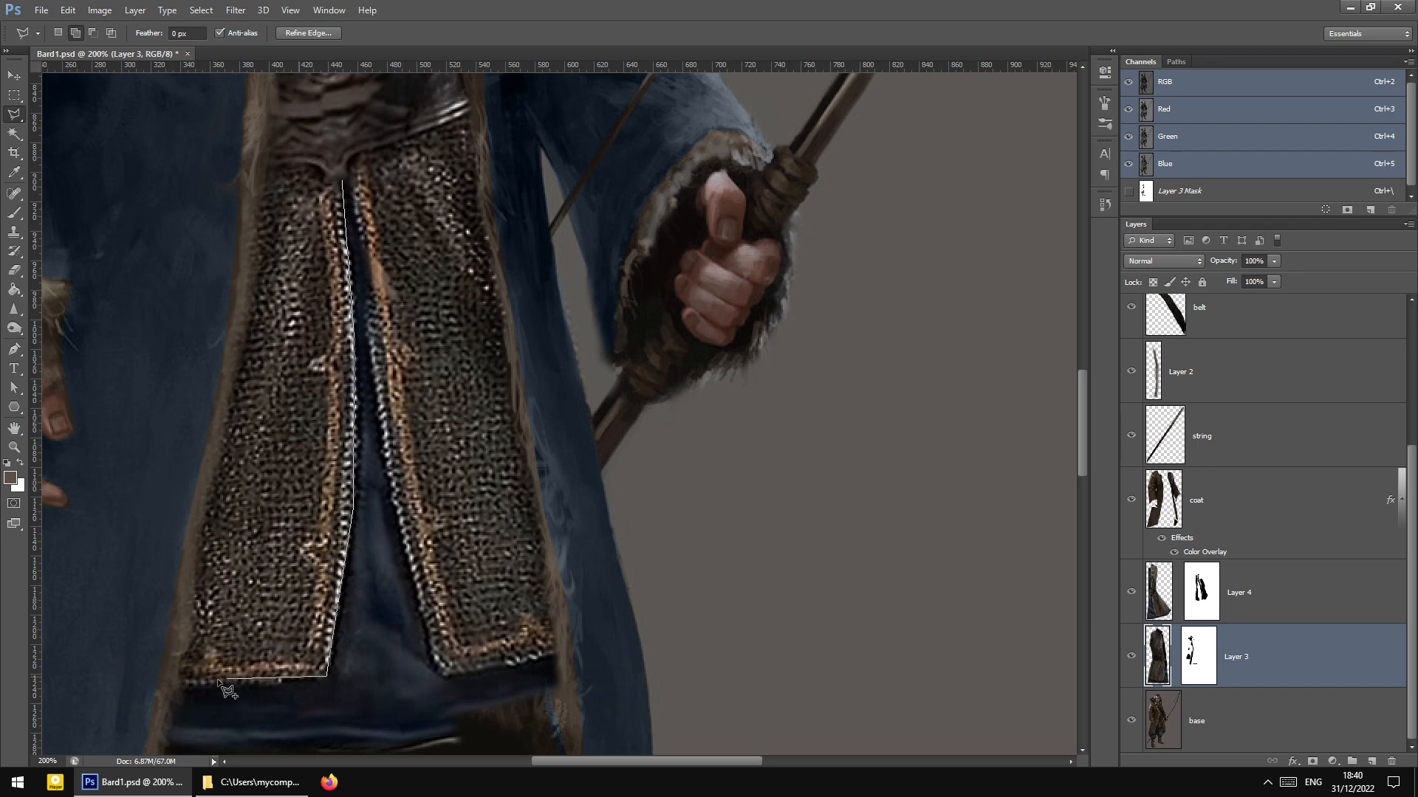
left_click(177, 684)
scroll(177, 685, "down", 3)
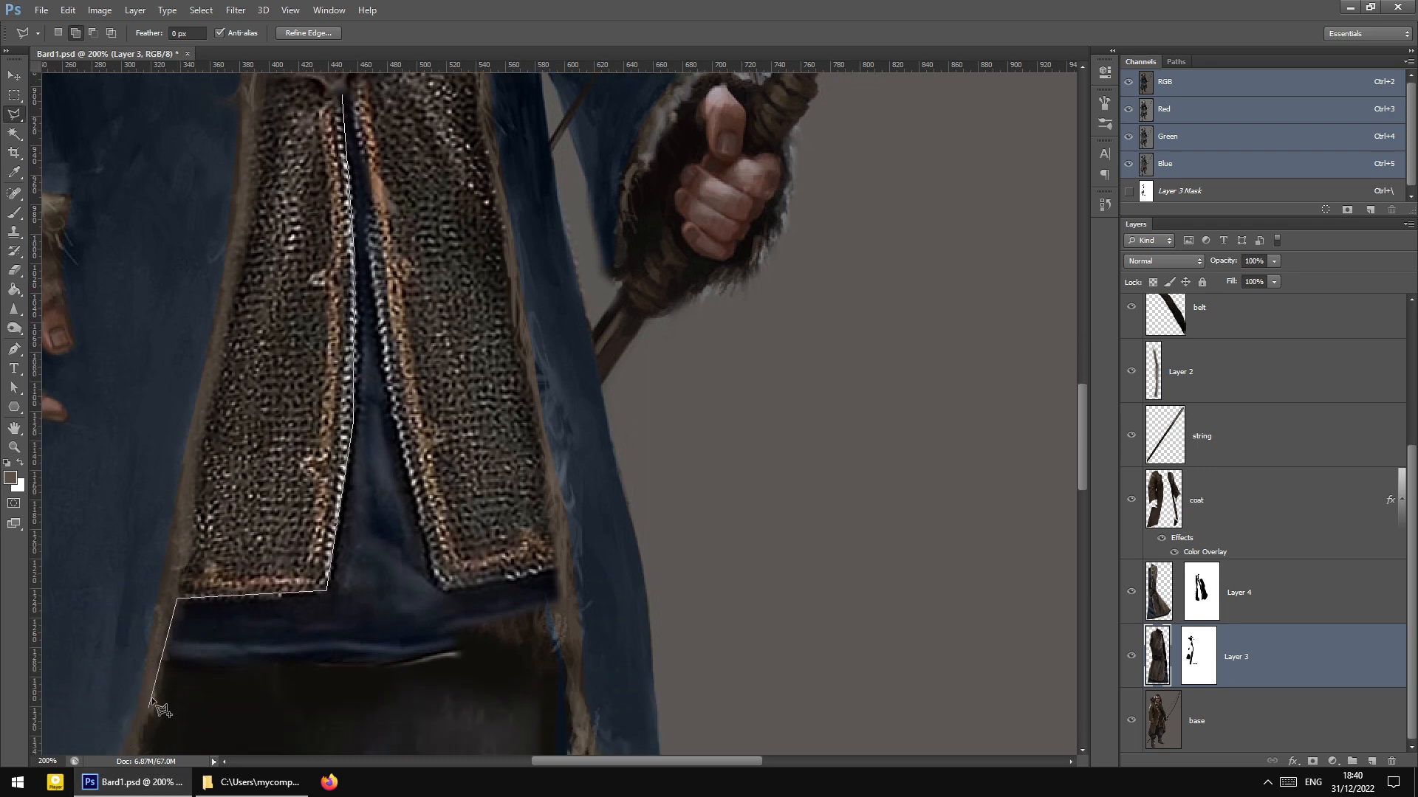
left_click(169, 658)
left_click(400, 658)
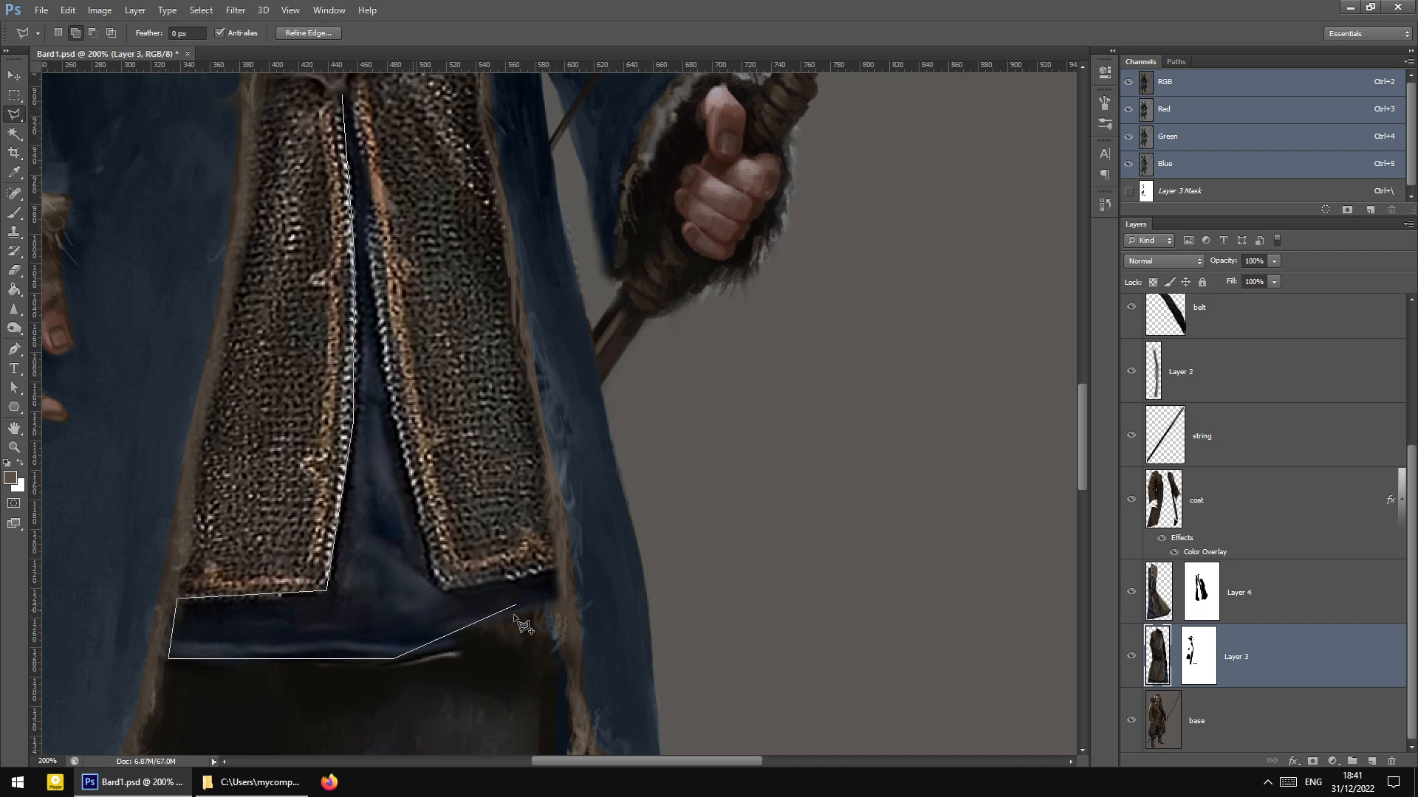
left_click(560, 639)
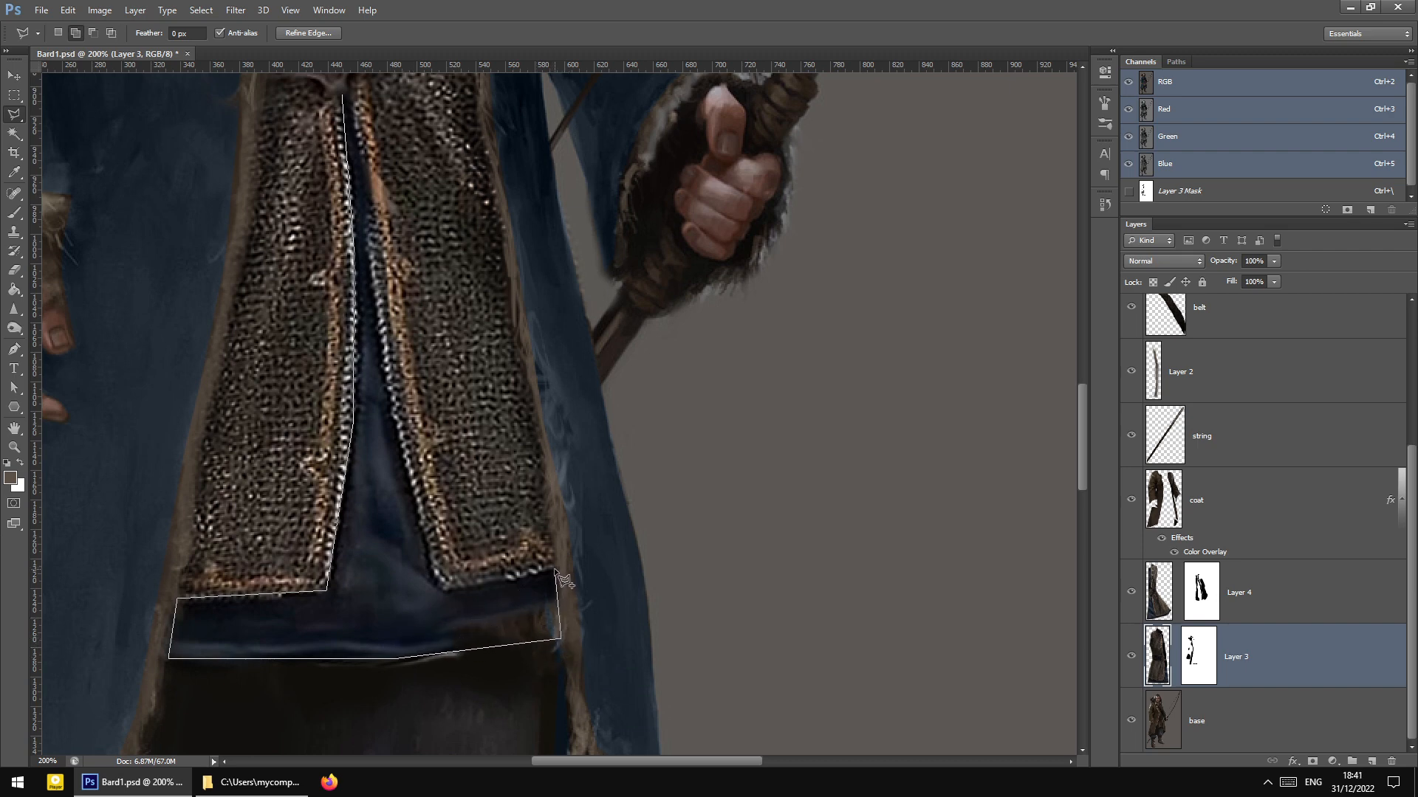
left_click(555, 570)
left_click(446, 586)
left_click(430, 567)
scroll(375, 328, "up", 3)
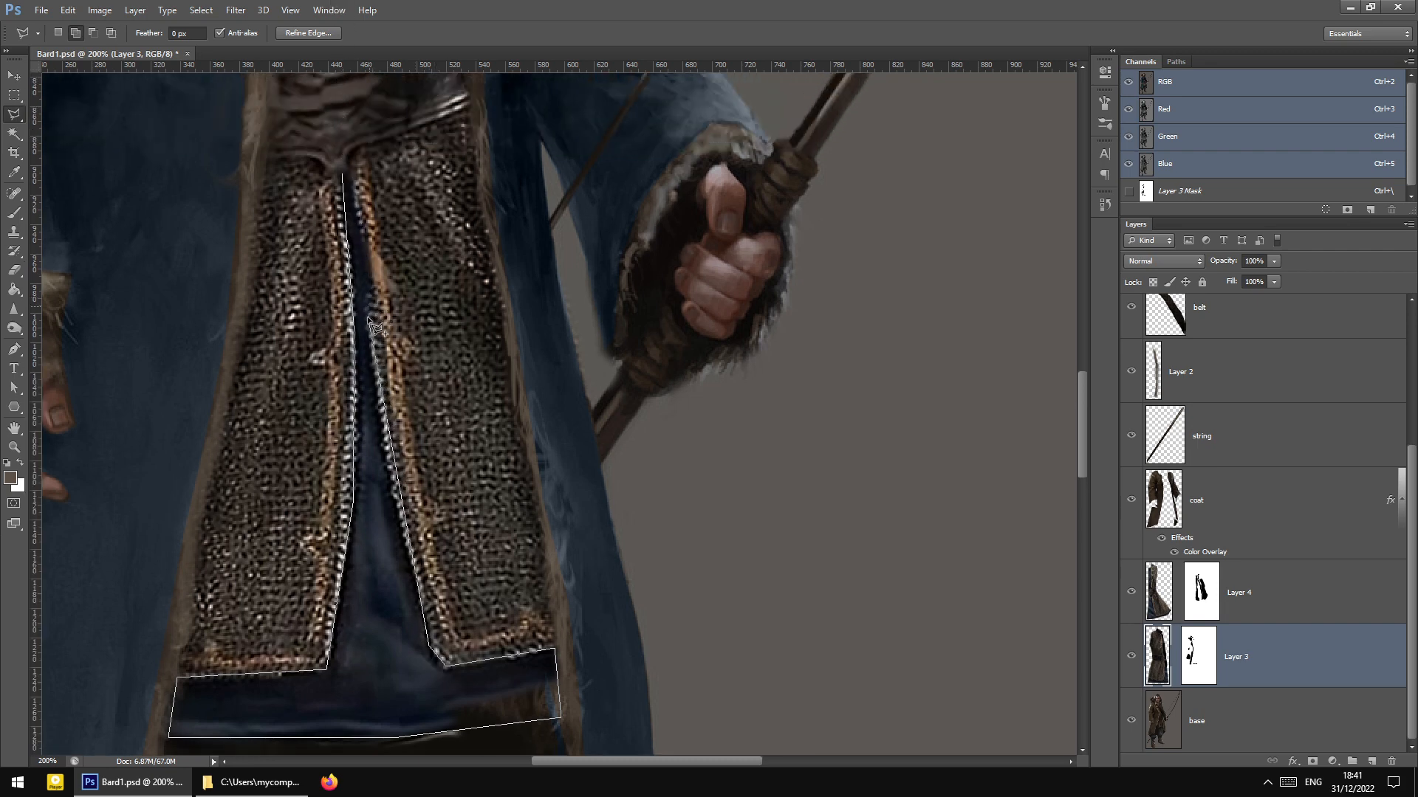
left_click(367, 316)
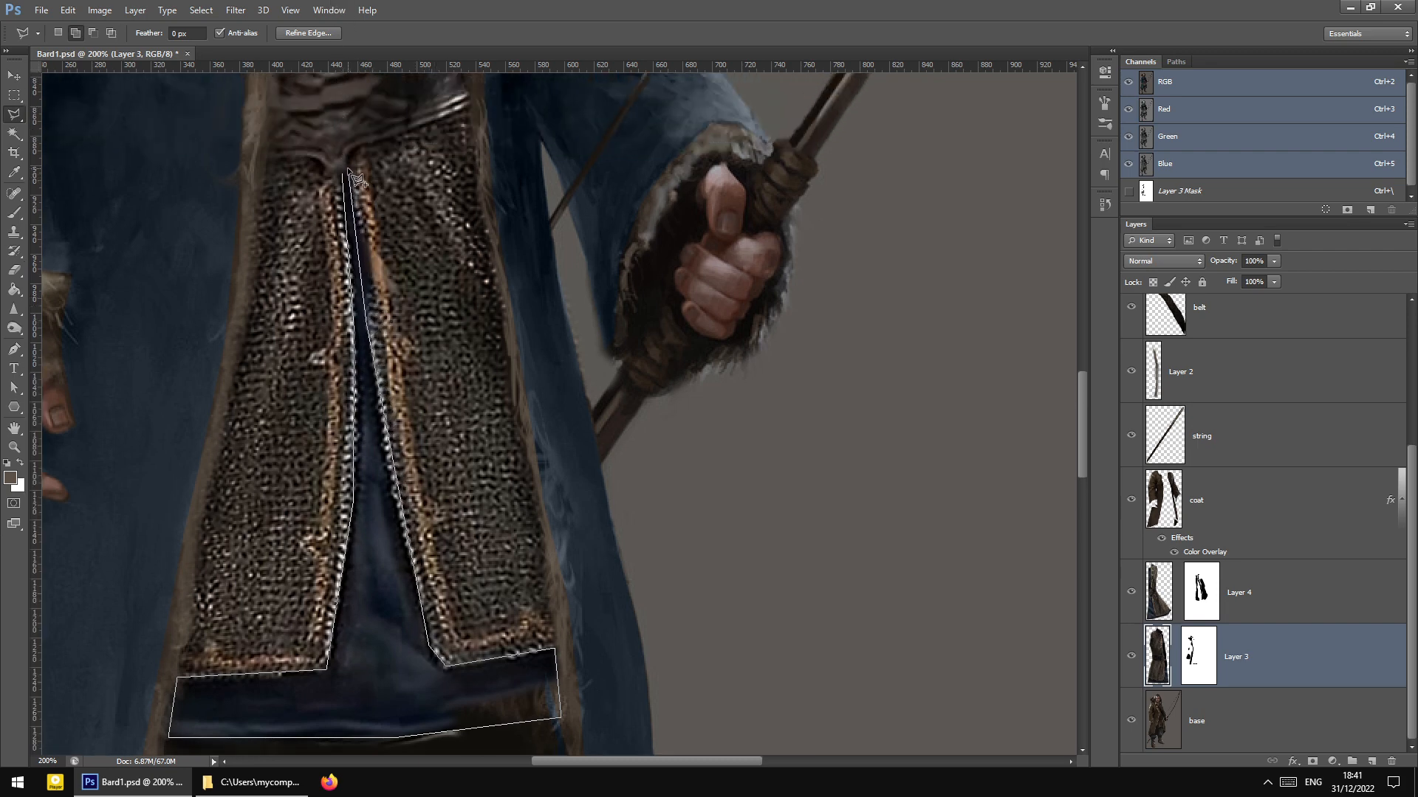
left_click(348, 172)
Create a new empty layer directly above Layer 4, keeping the shirt selection
scroll(589, 443, "up", 3)
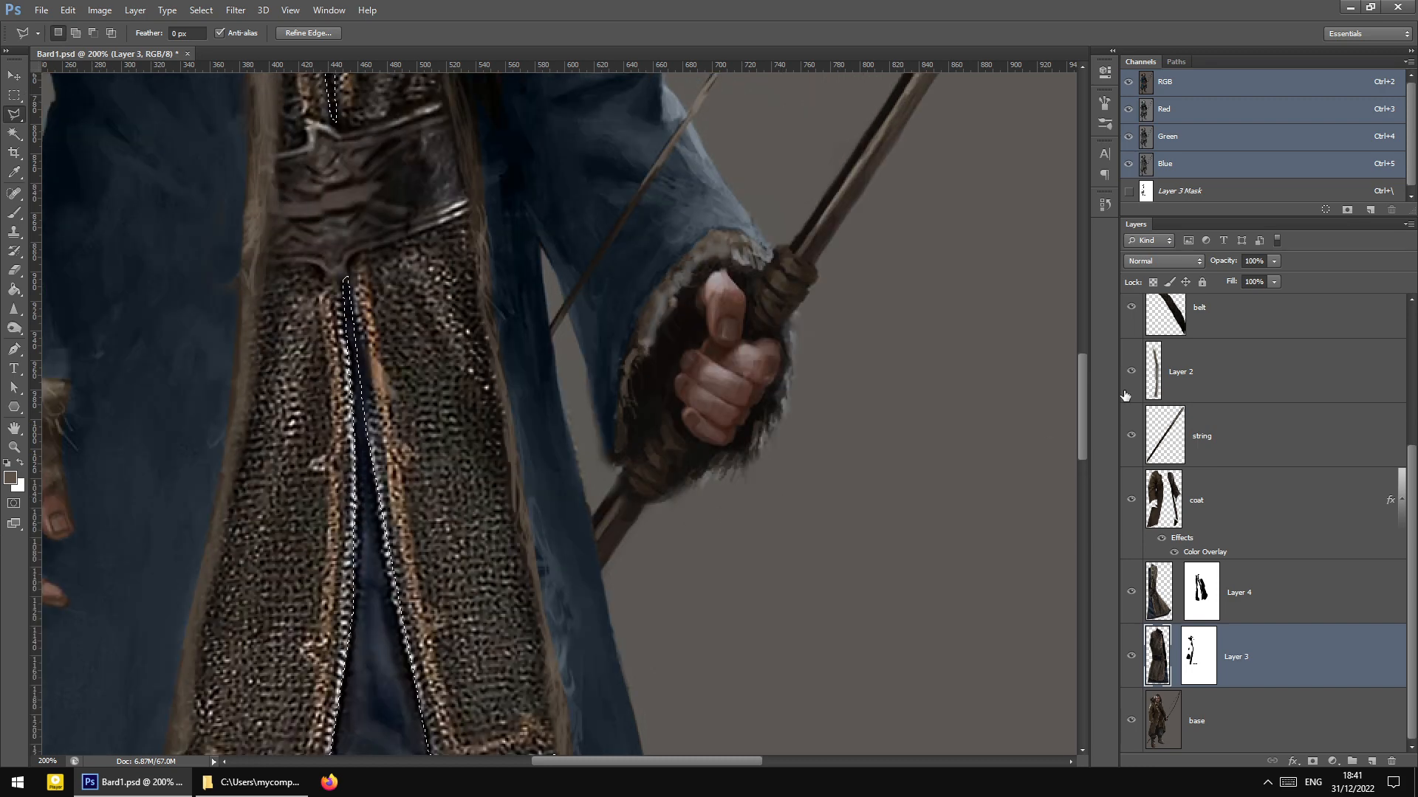
key("ctrl+minus")
key("ctrl+minus")
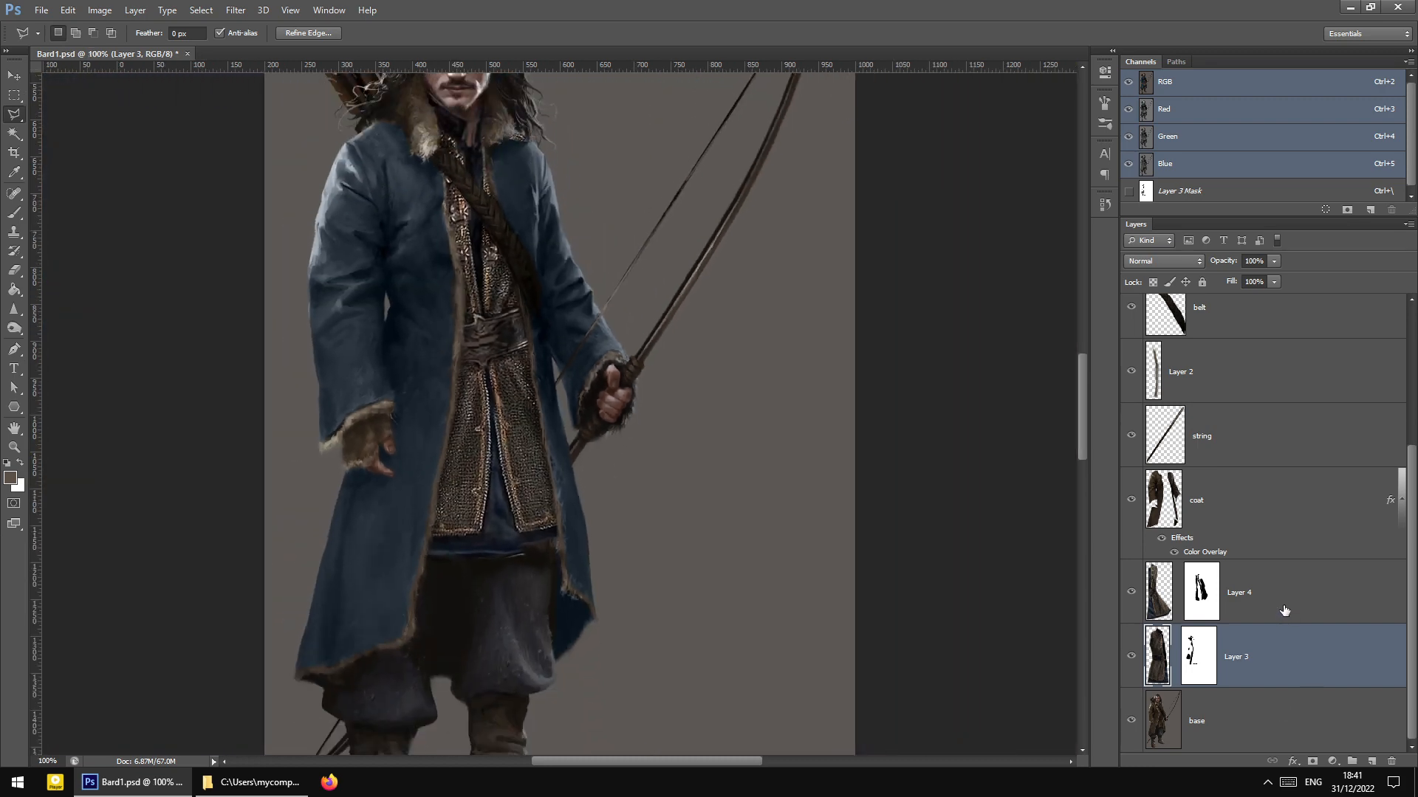
left_click(1282, 583)
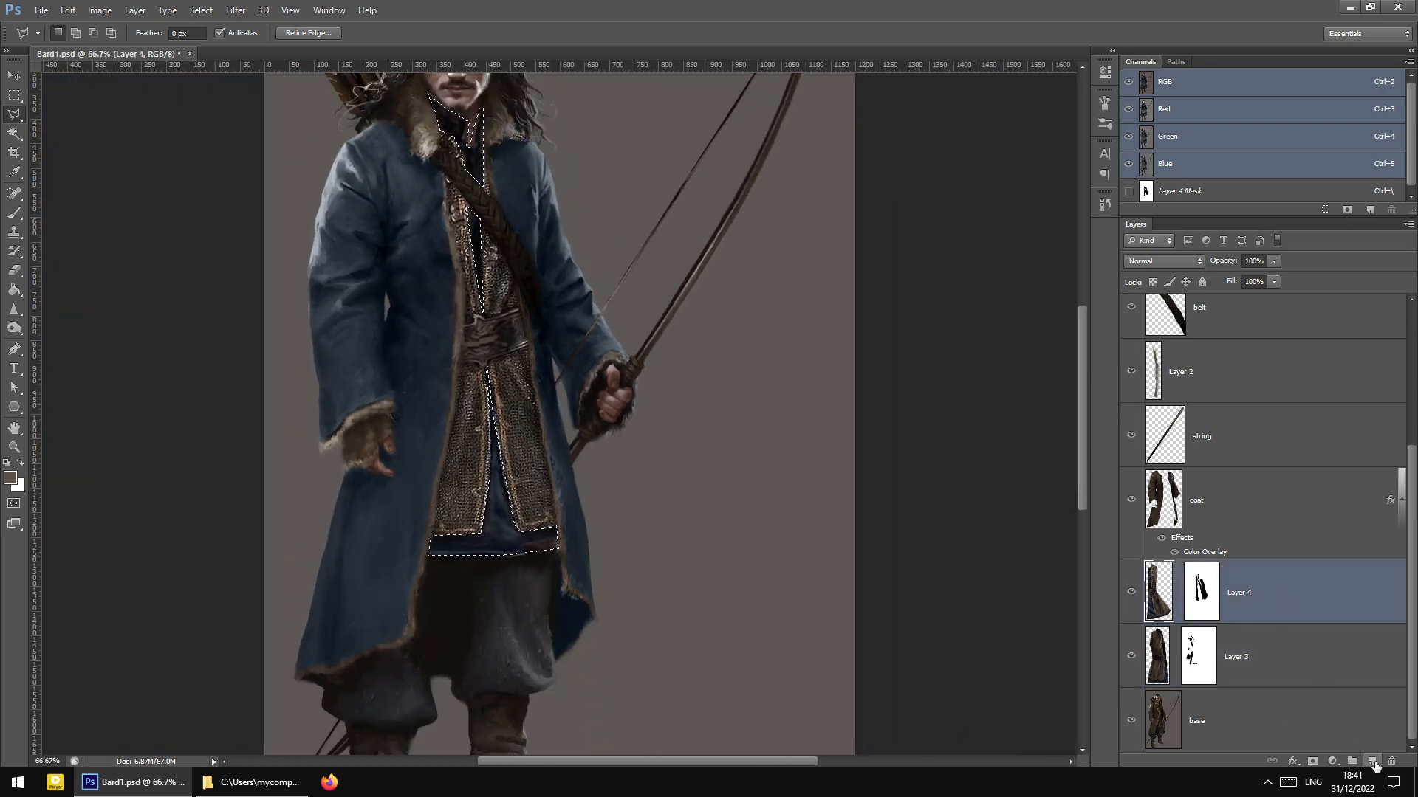
left_click(1370, 760)
Fill the selected shirt areas on the new layer with the brown of the canvas corner swatch, Normal mode at 100% opacity, and deselect
right_click(646, 401)
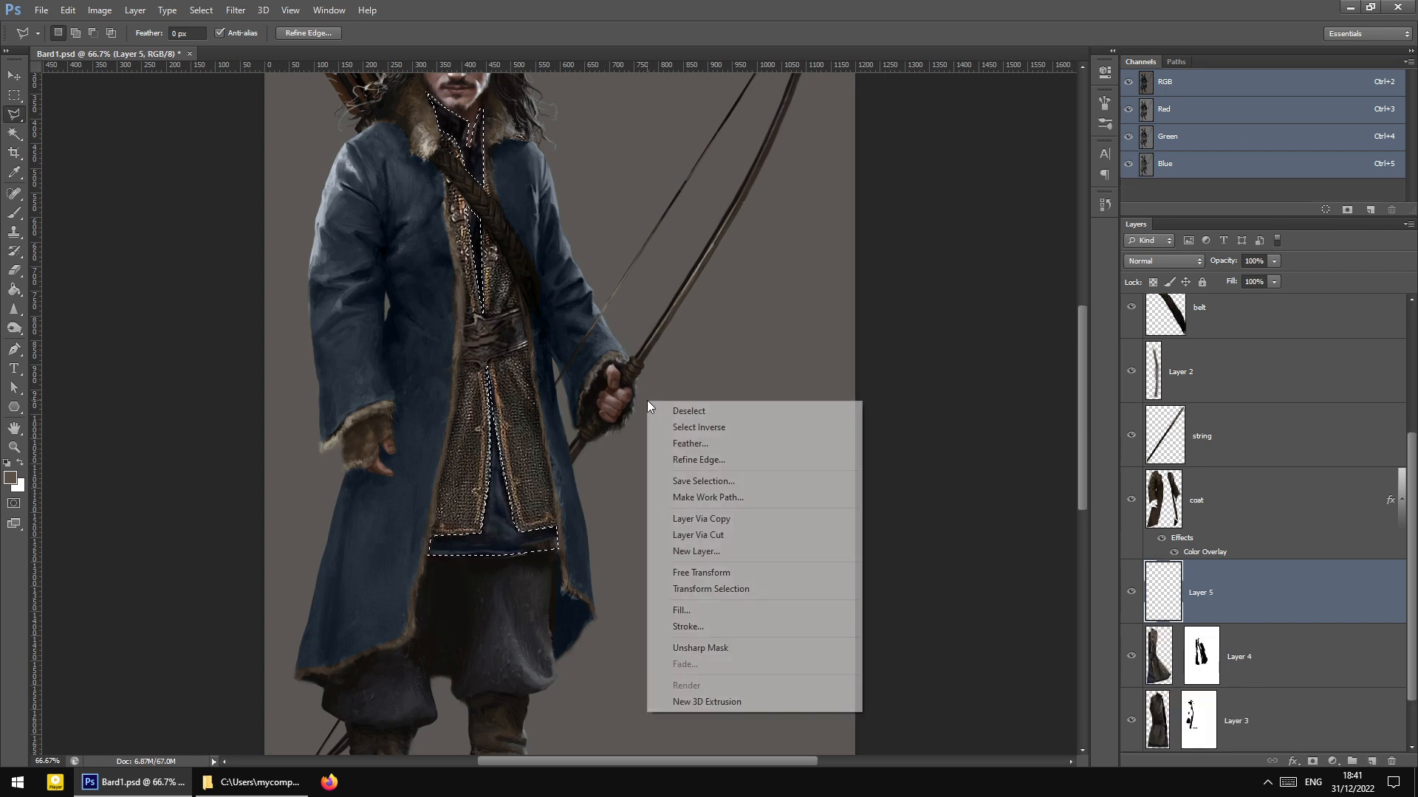
left_click(705, 610)
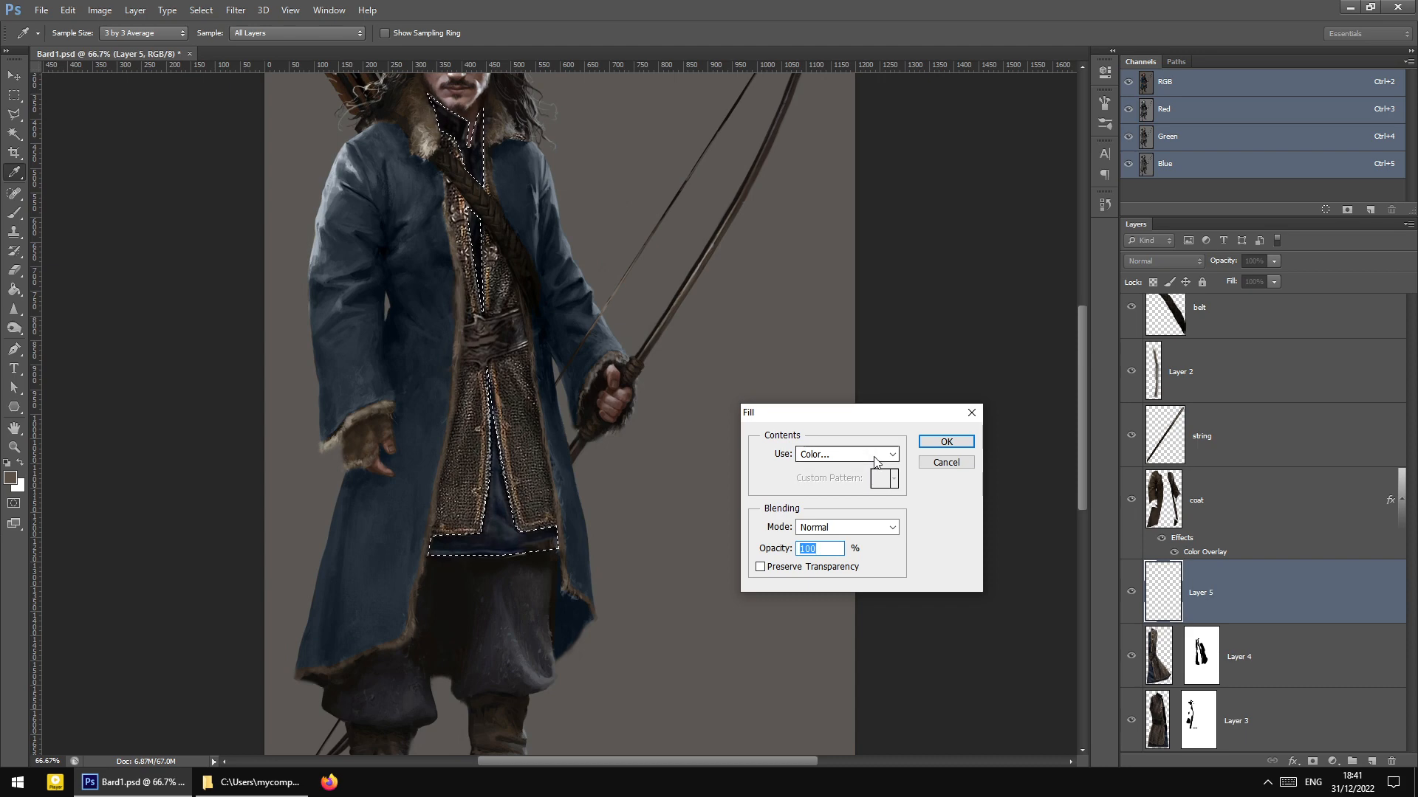
left_click_drag(1083, 434, 1076, 506)
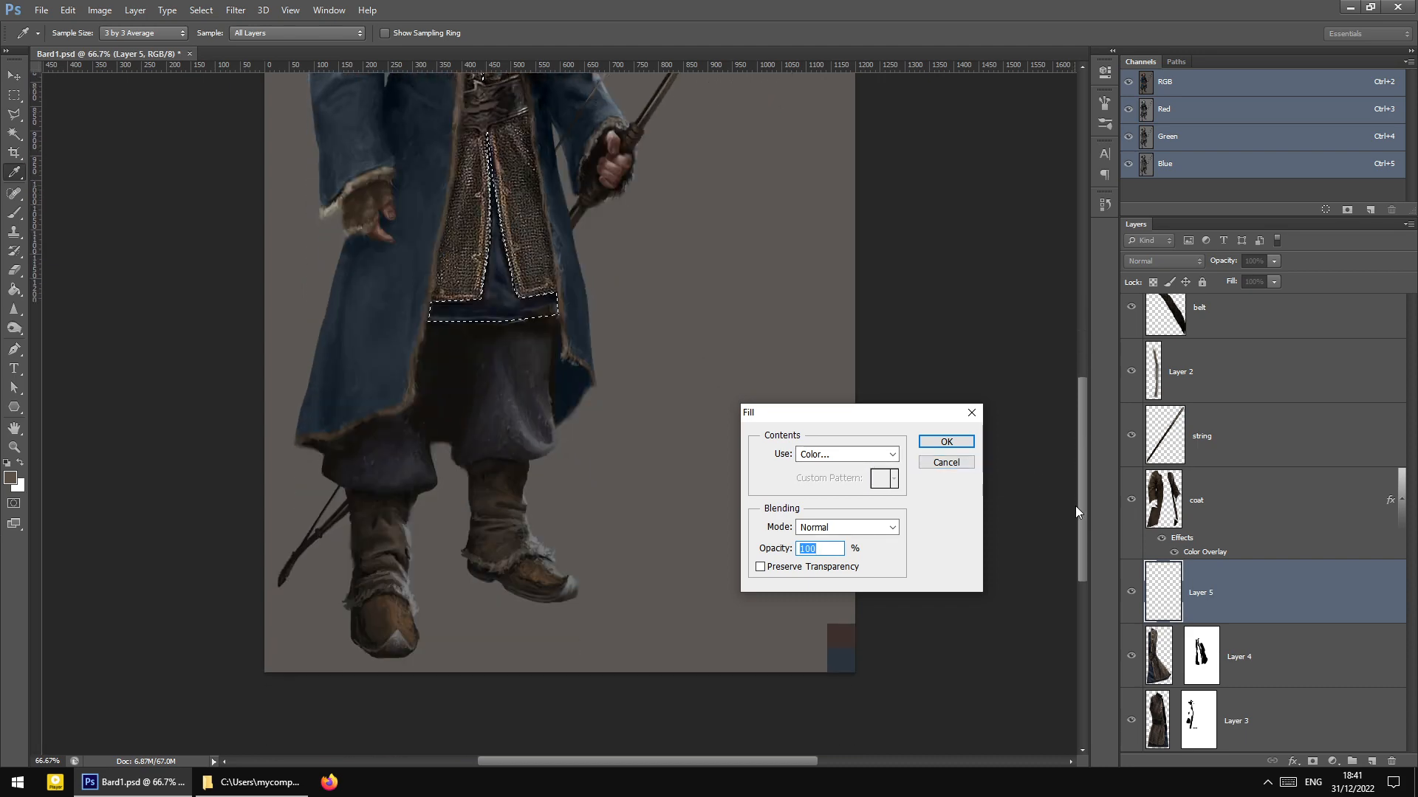
left_click(859, 473)
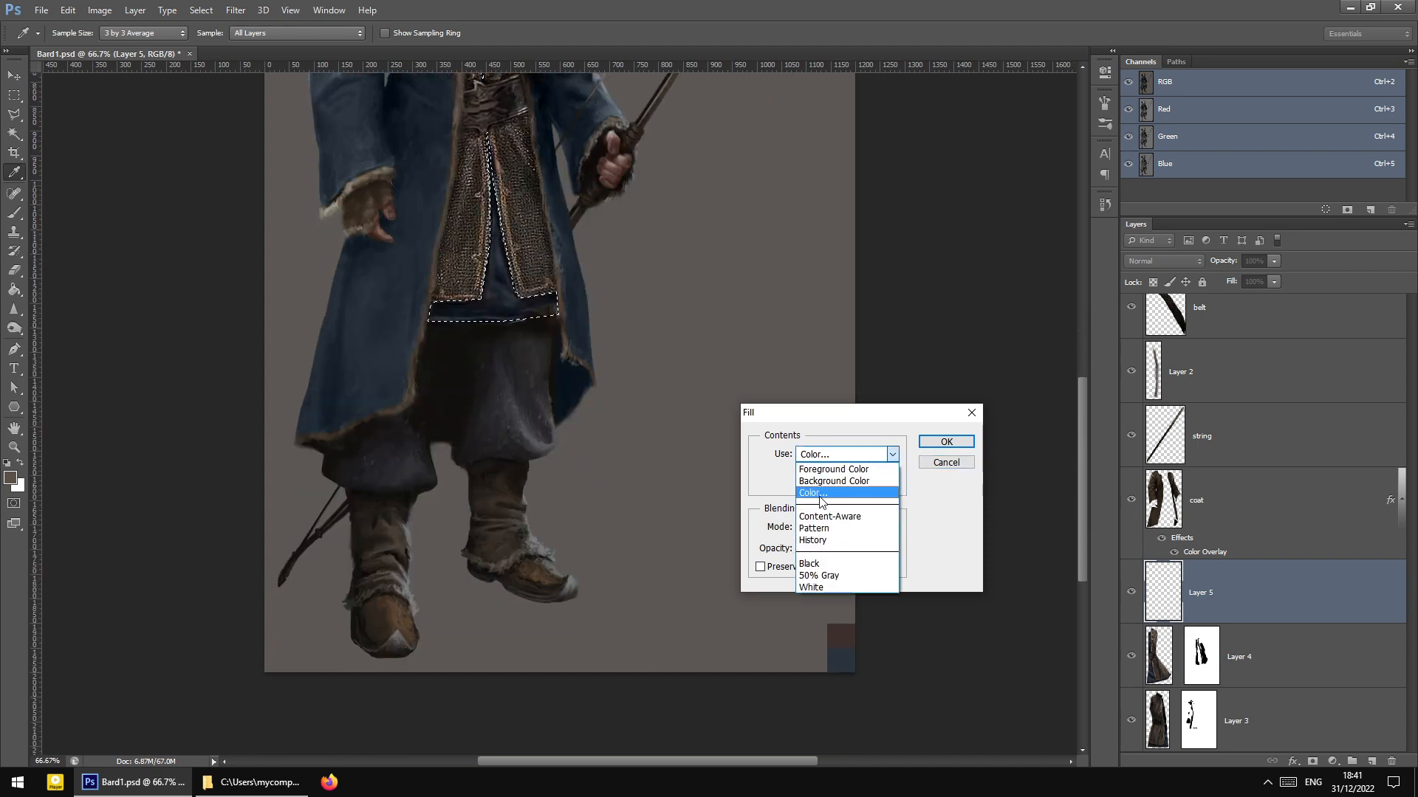
left_click(849, 465)
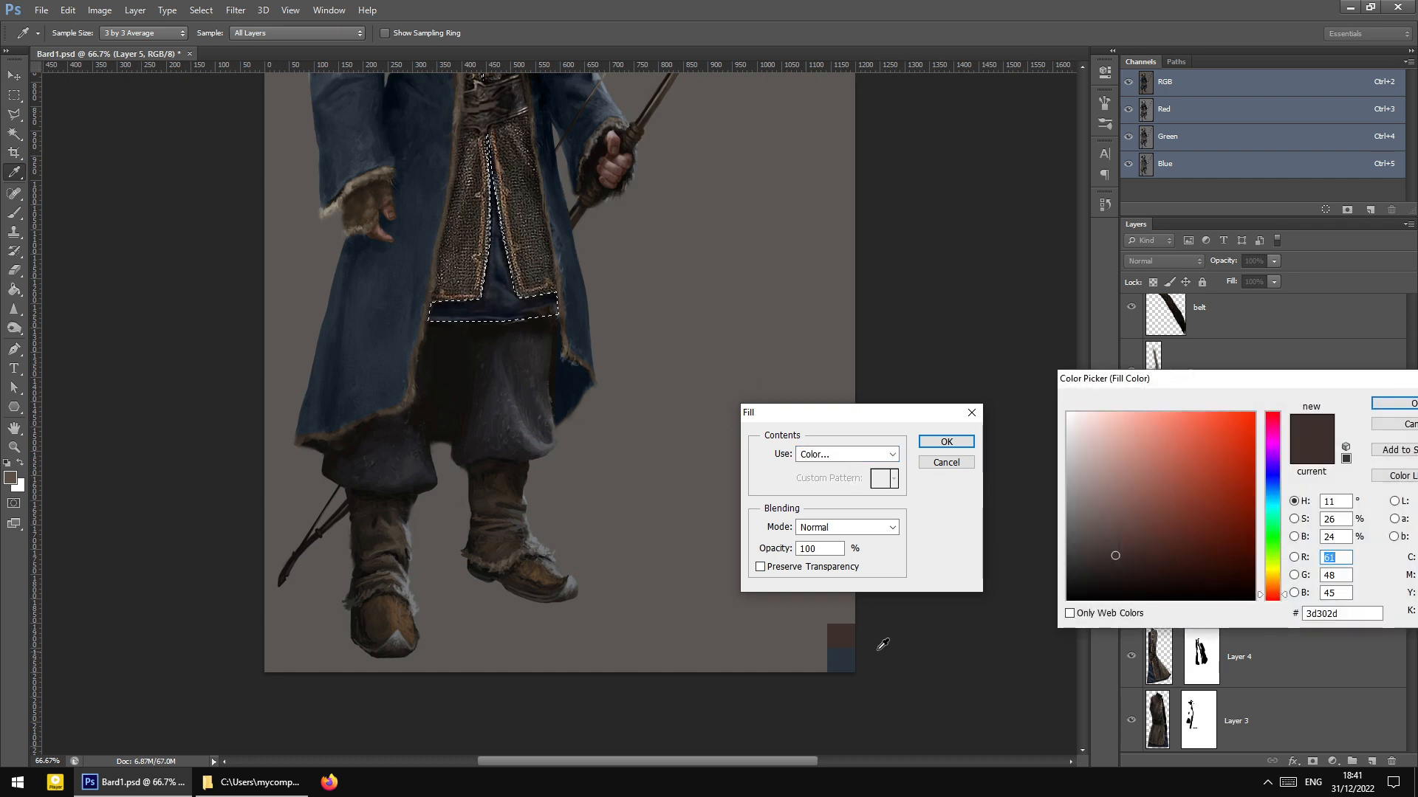
left_click(1395, 403)
left_click(973, 442)
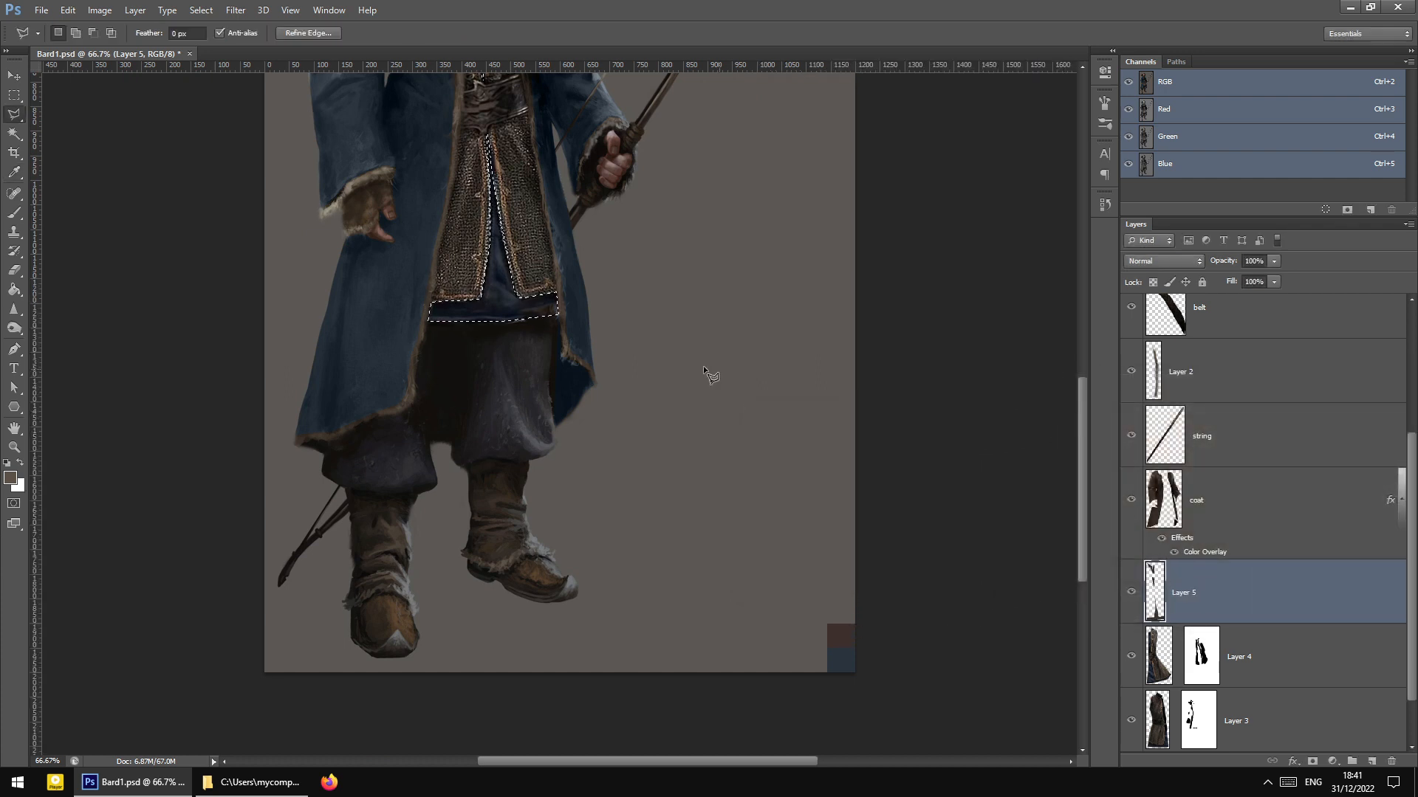
left_click(18, 96)
key("ctrl+d")
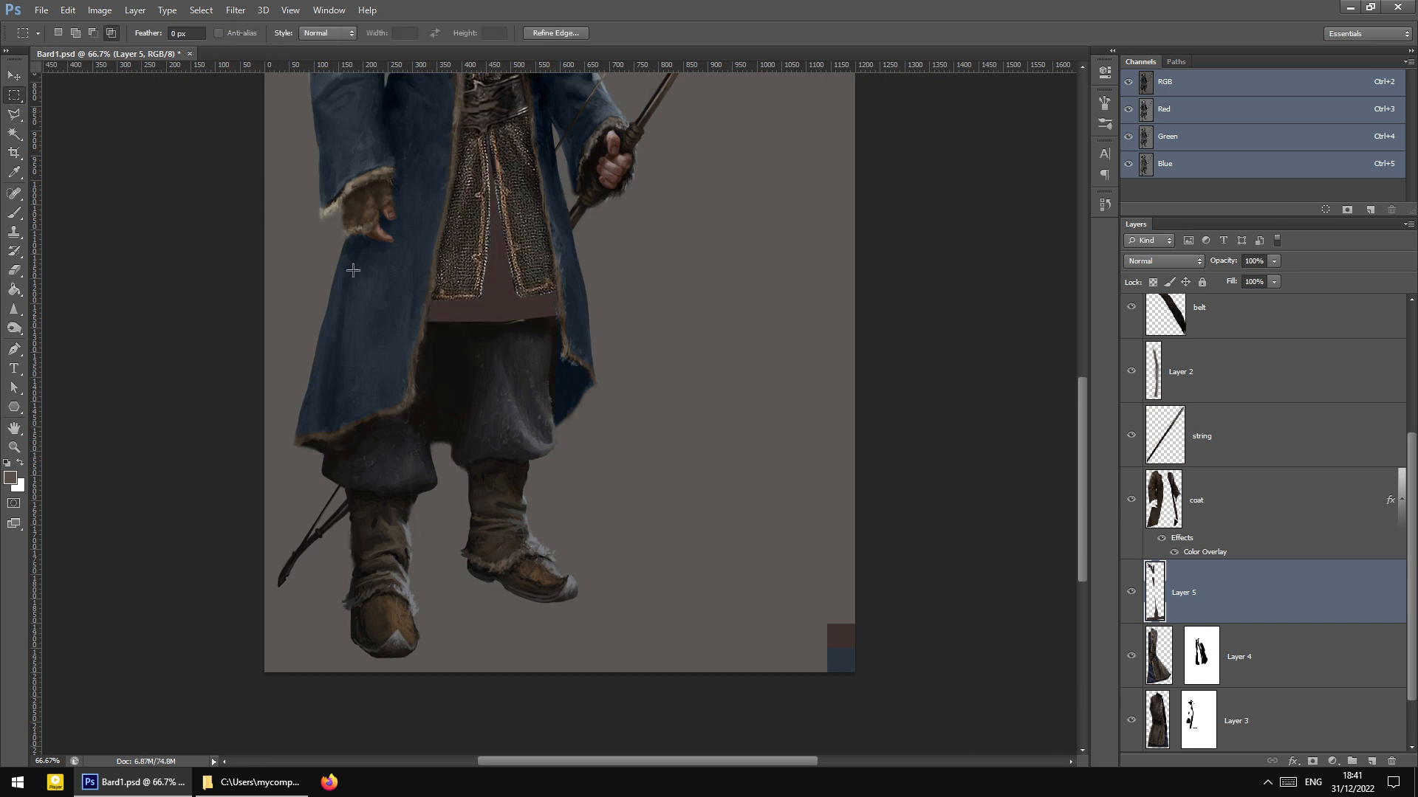
Set Layer 5's blend mode to Color to tint the shirt
scroll(462, 392, "up", 3)
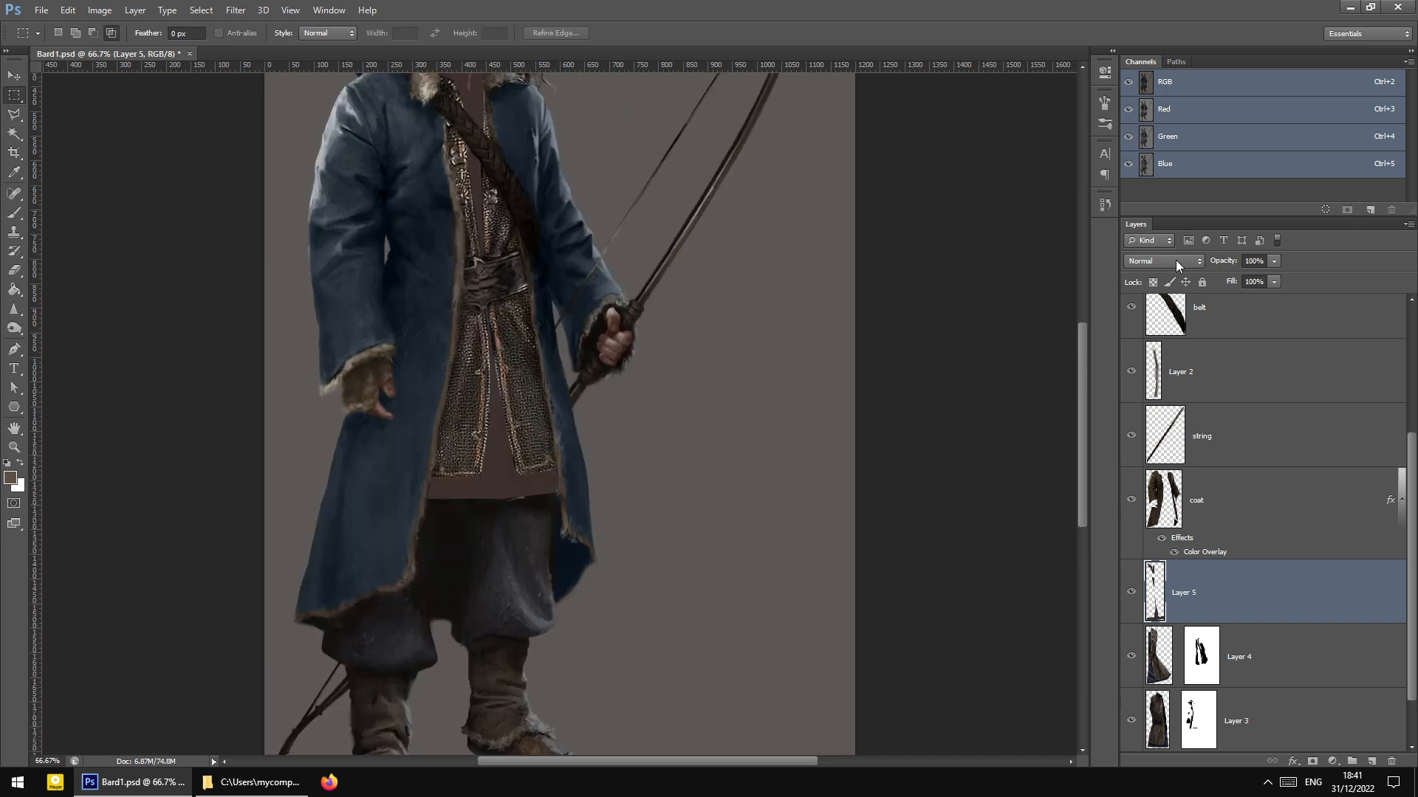
left_click(1175, 260)
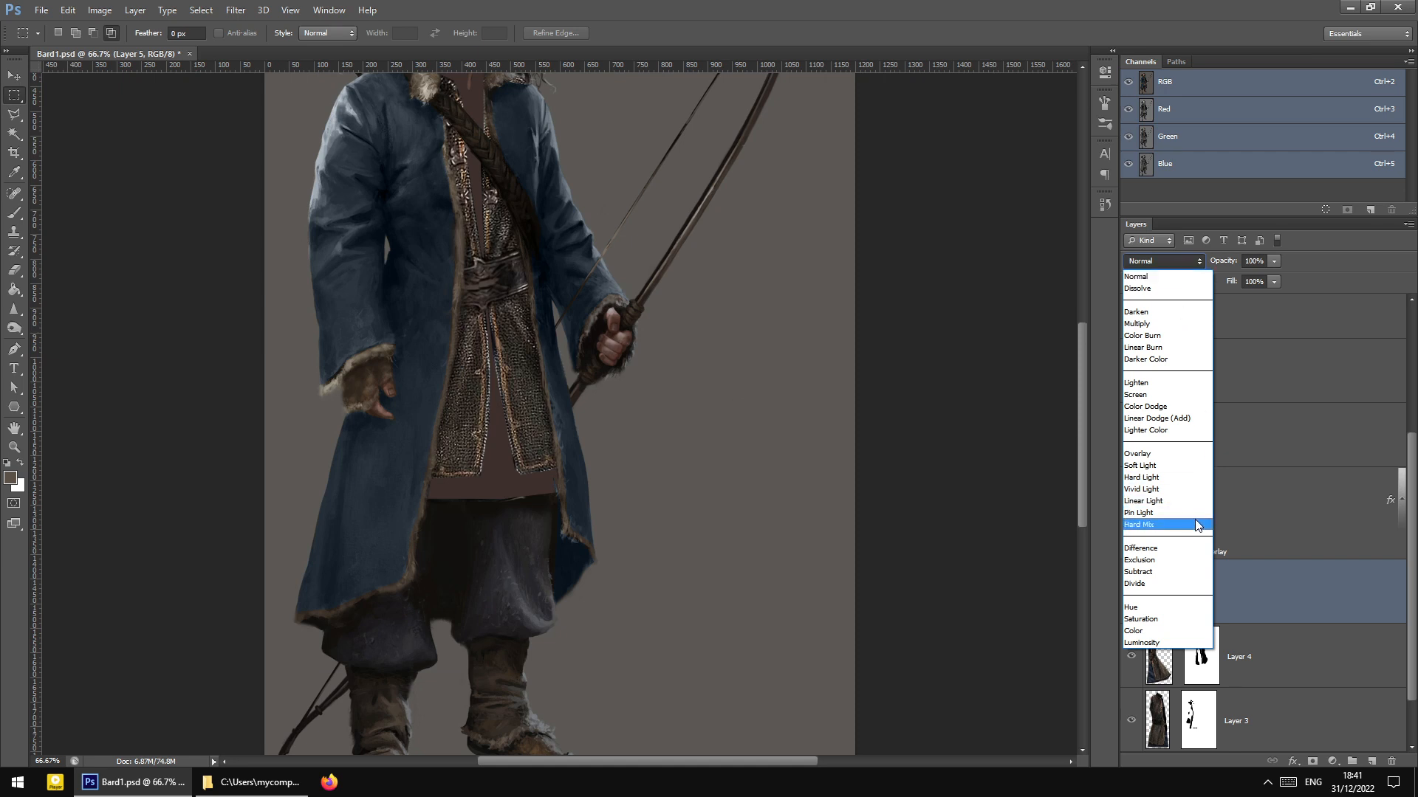
left_click(1155, 631)
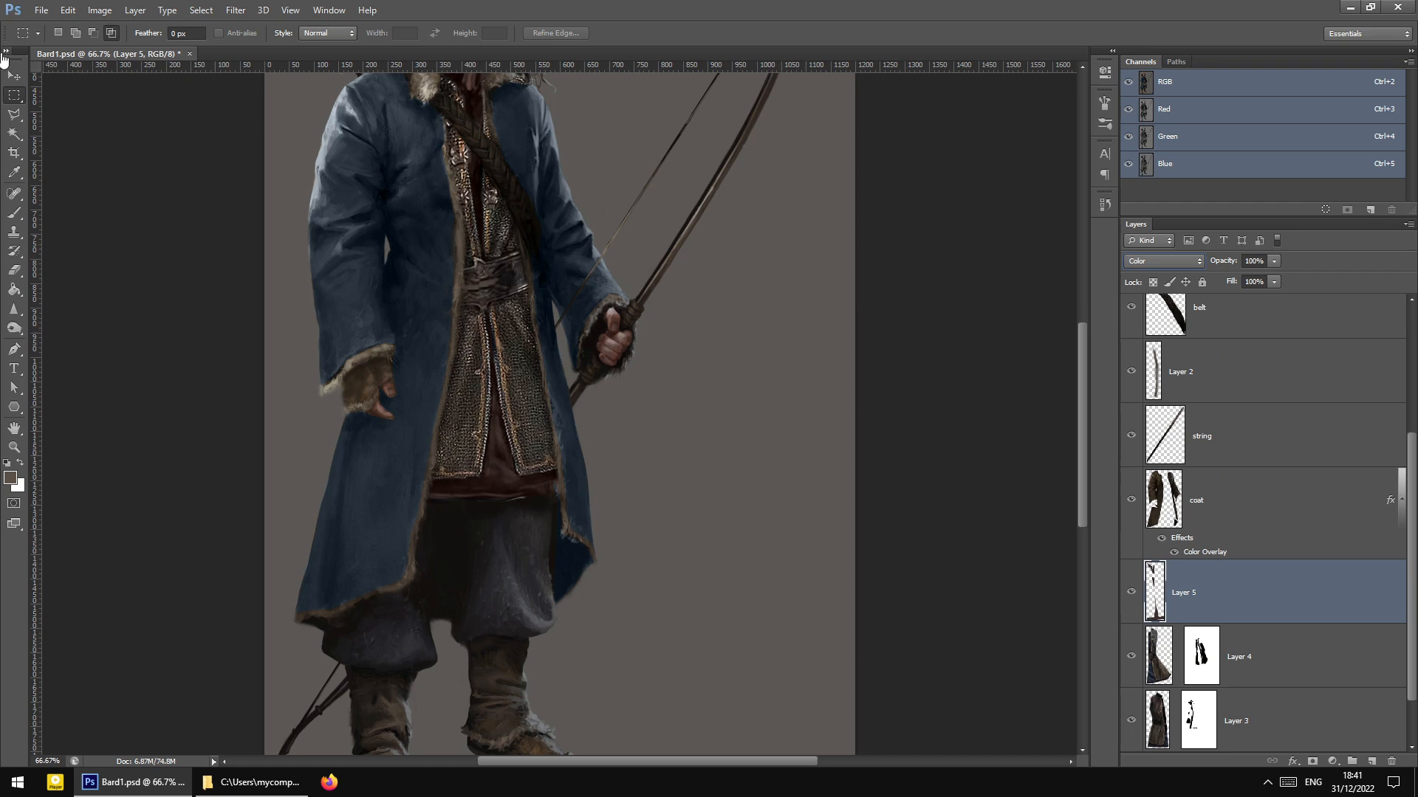
left_click(14, 76)
left_click(717, 467)
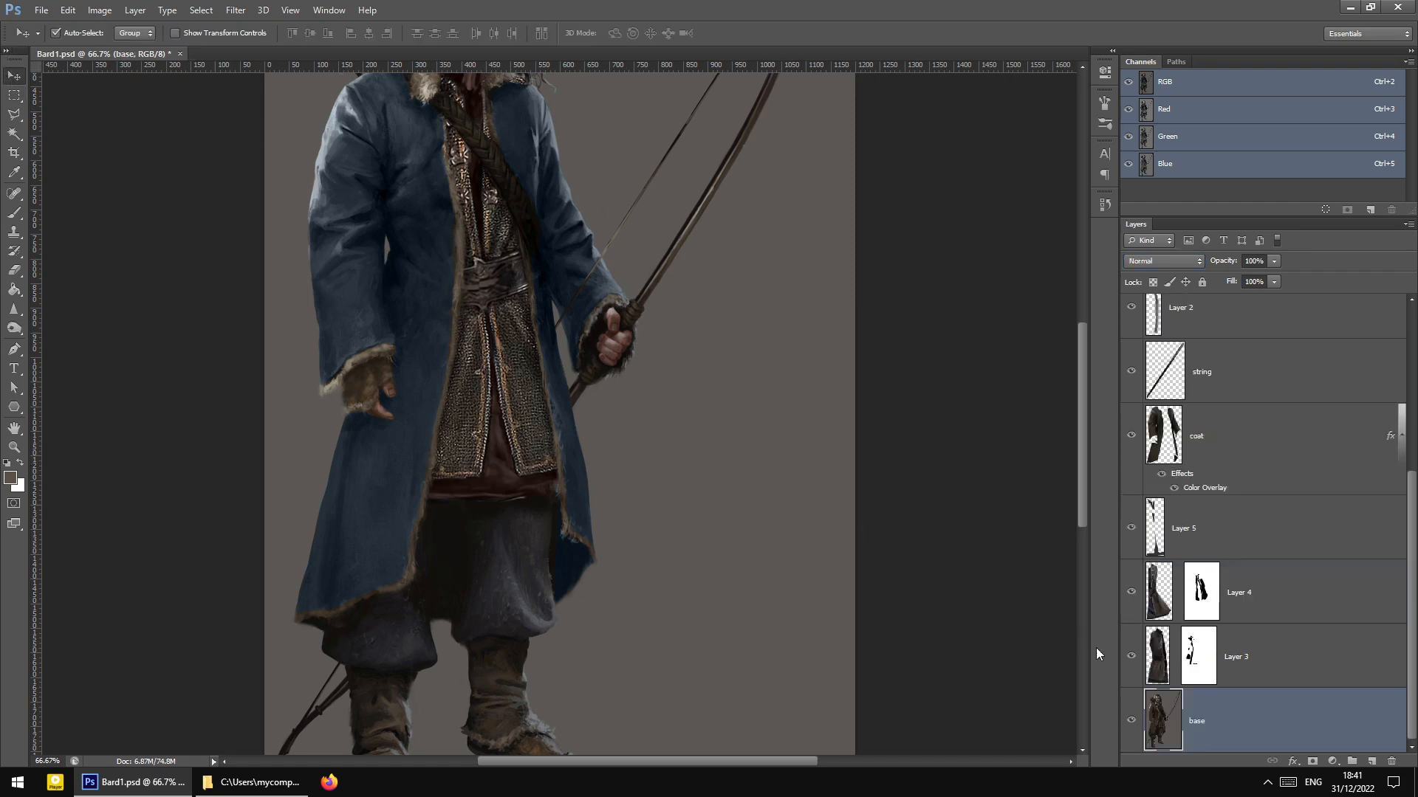
Clone clean shirt fabric on Layer 4 over the stray strokes at the hem beside the coat's fur edge, using 82% opacity
key("ctrl+plus")
key("ctrl+plus")
key("ctrl+plus")
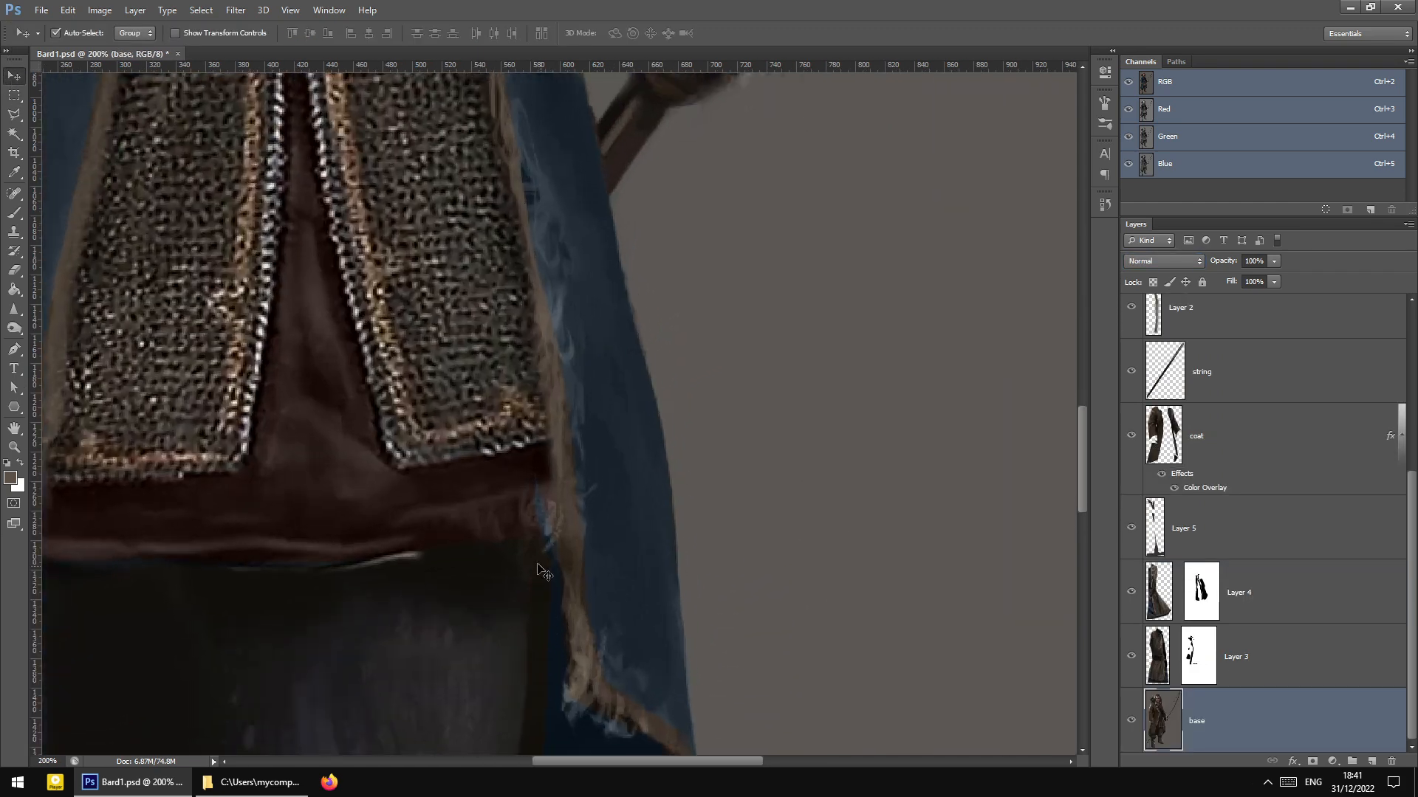
left_click(1132, 593)
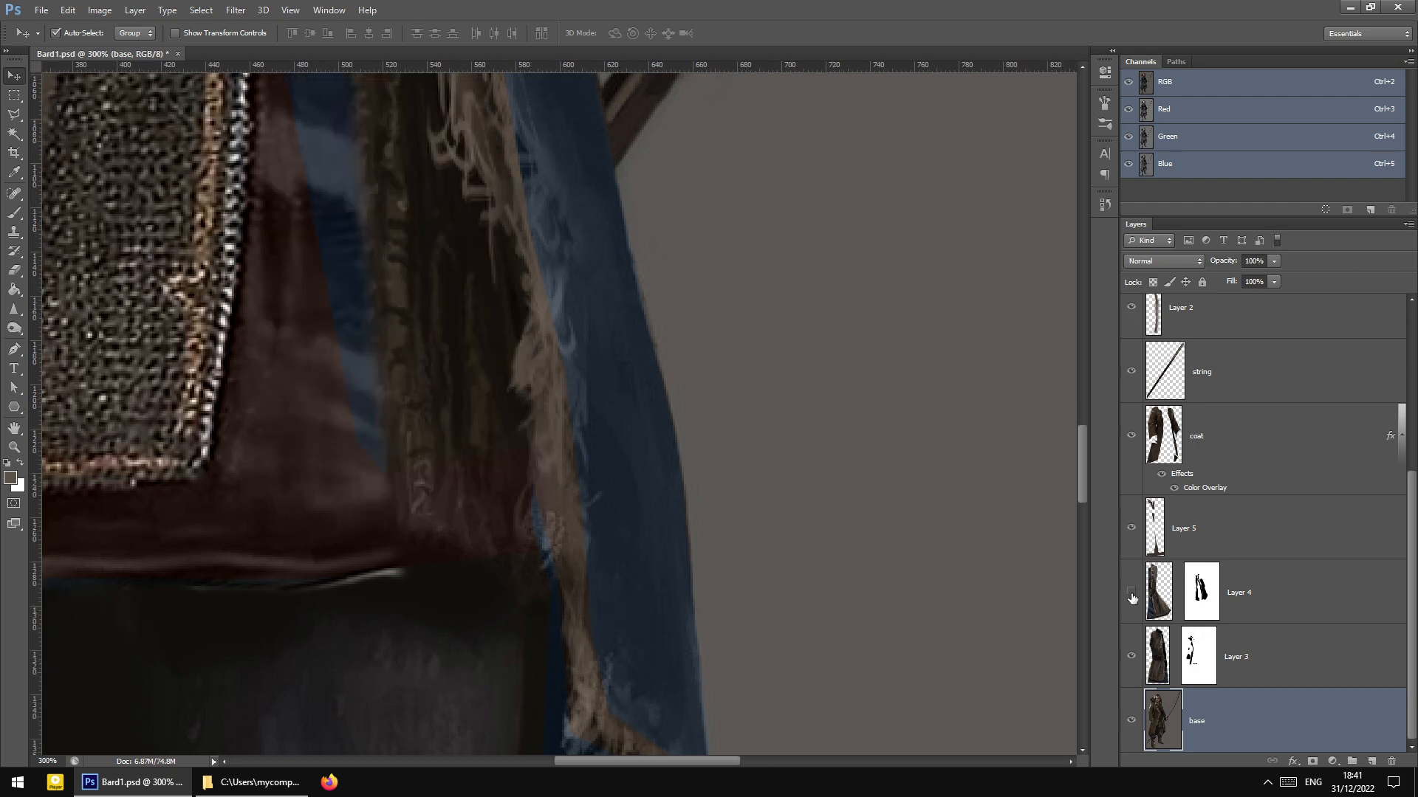
left_click(1132, 593)
left_click(1148, 601)
scroll(568, 499, "down", 2)
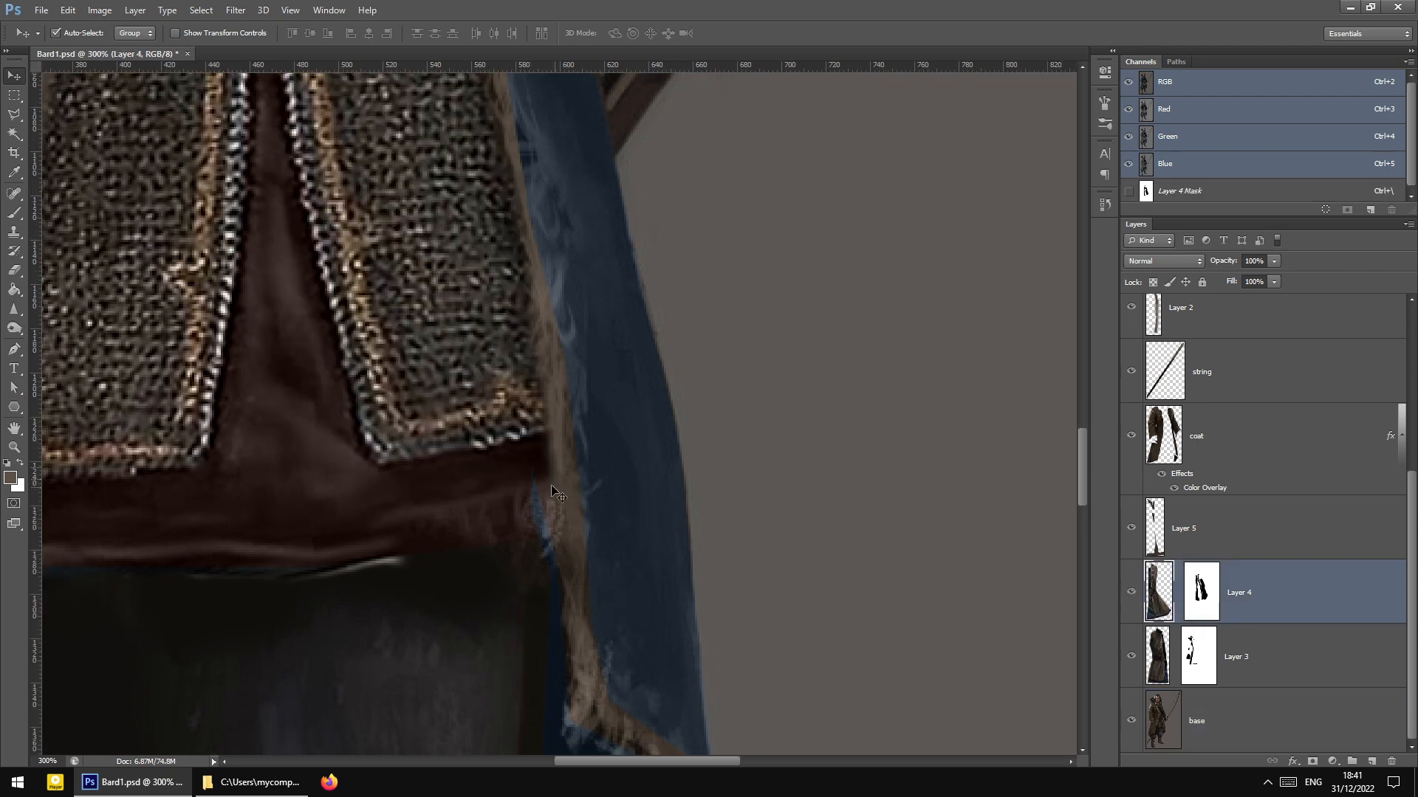
left_click(13, 232)
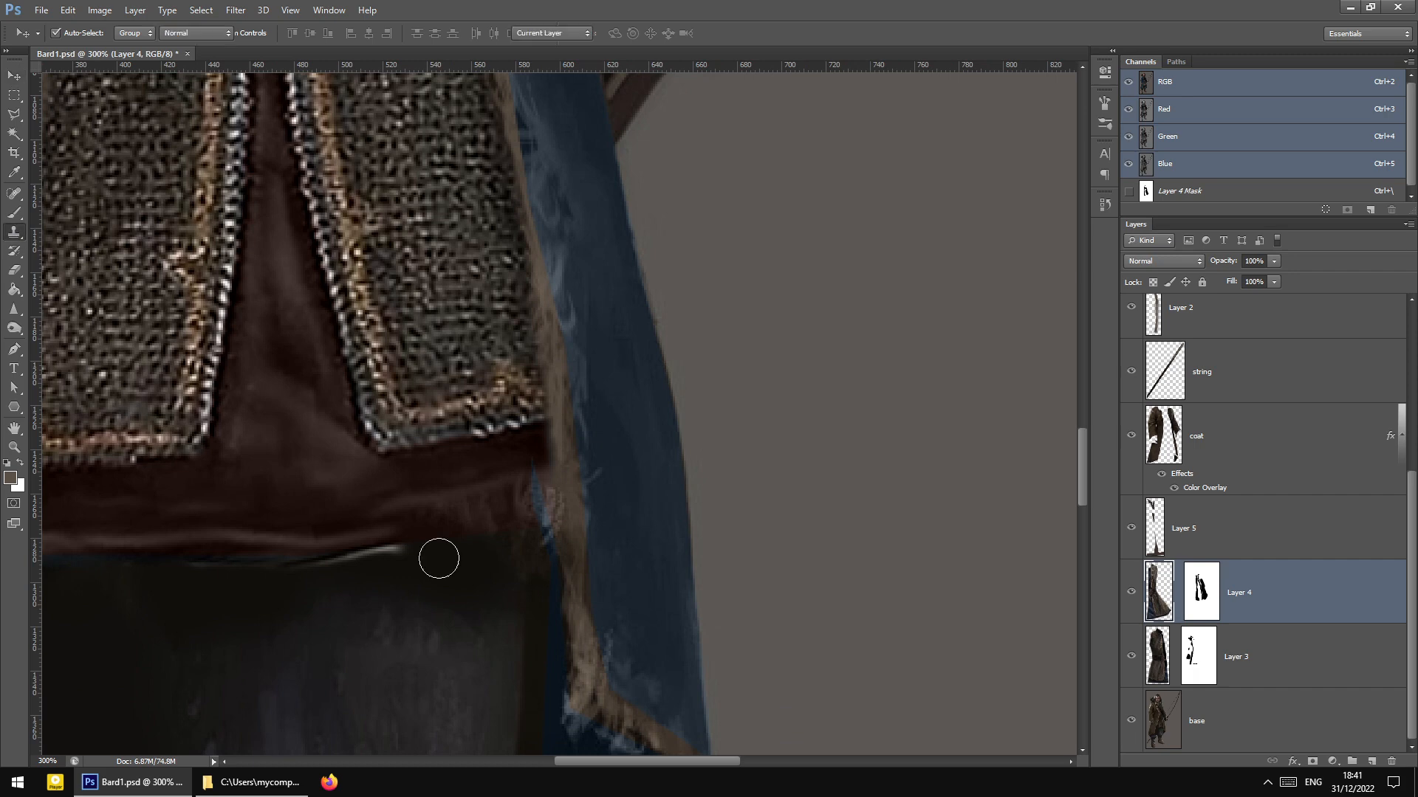
mouse_move(405, 522)
left_mouse_down()
mouse_move(529, 488)
mouse_move(385, 499)
mouse_move(502, 519)
mouse_move(388, 488)
mouse_move(525, 487)
left_mouse_up()
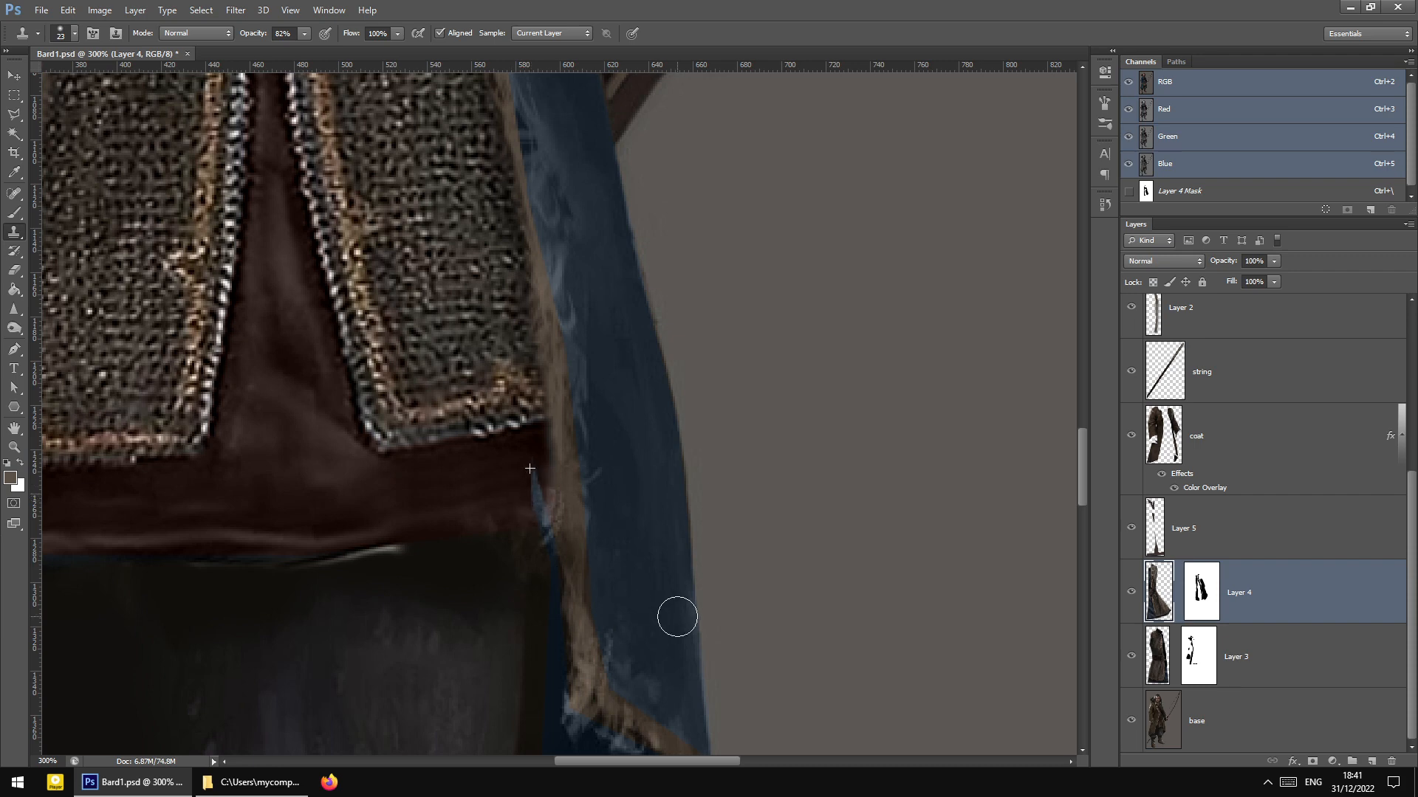
Paint black on Layer 3's mask over the light streak along the shirt hem, using a 10 px brush at 100% opacity
scroll(661, 605, "down", 3)
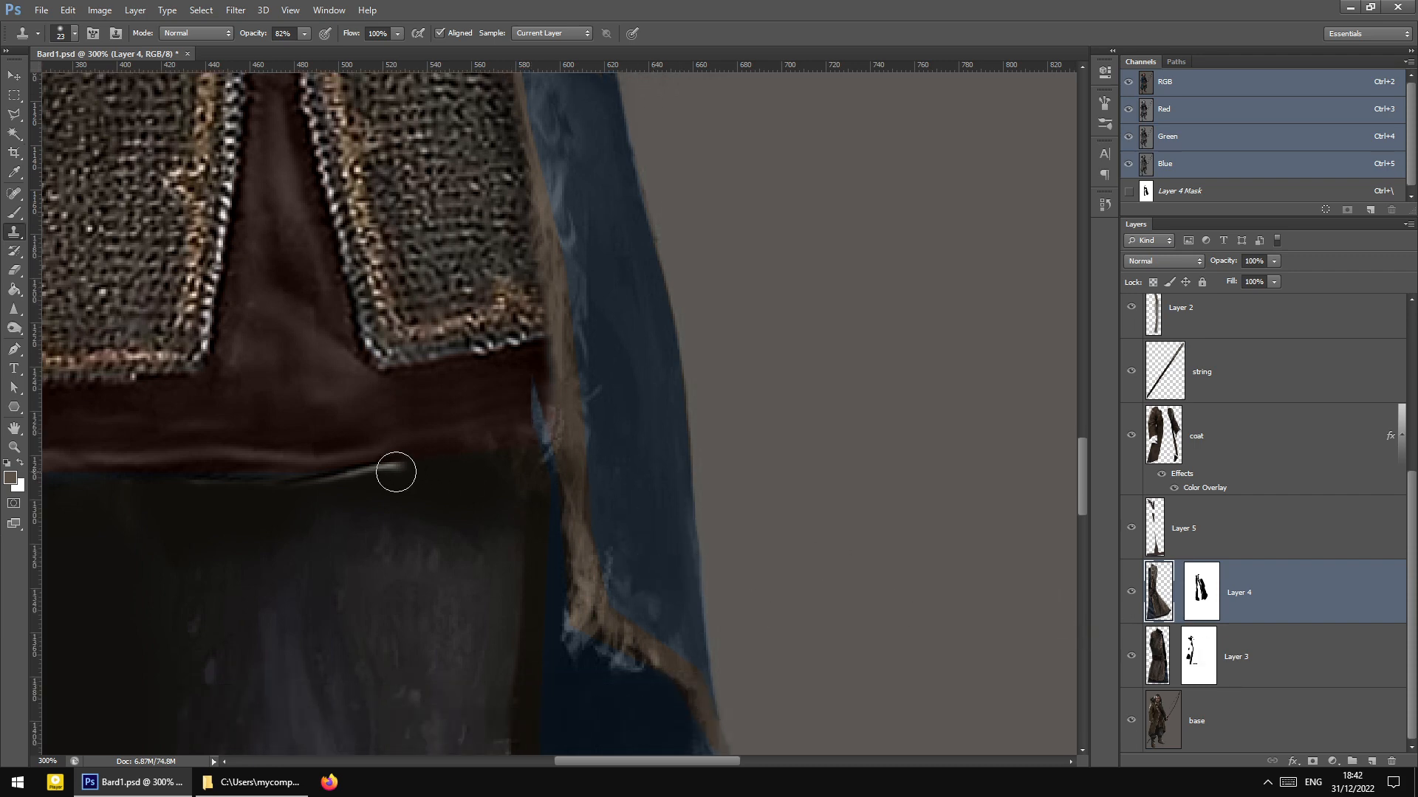
left_click(1132, 594)
left_click(1132, 594)
left_click(1156, 661)
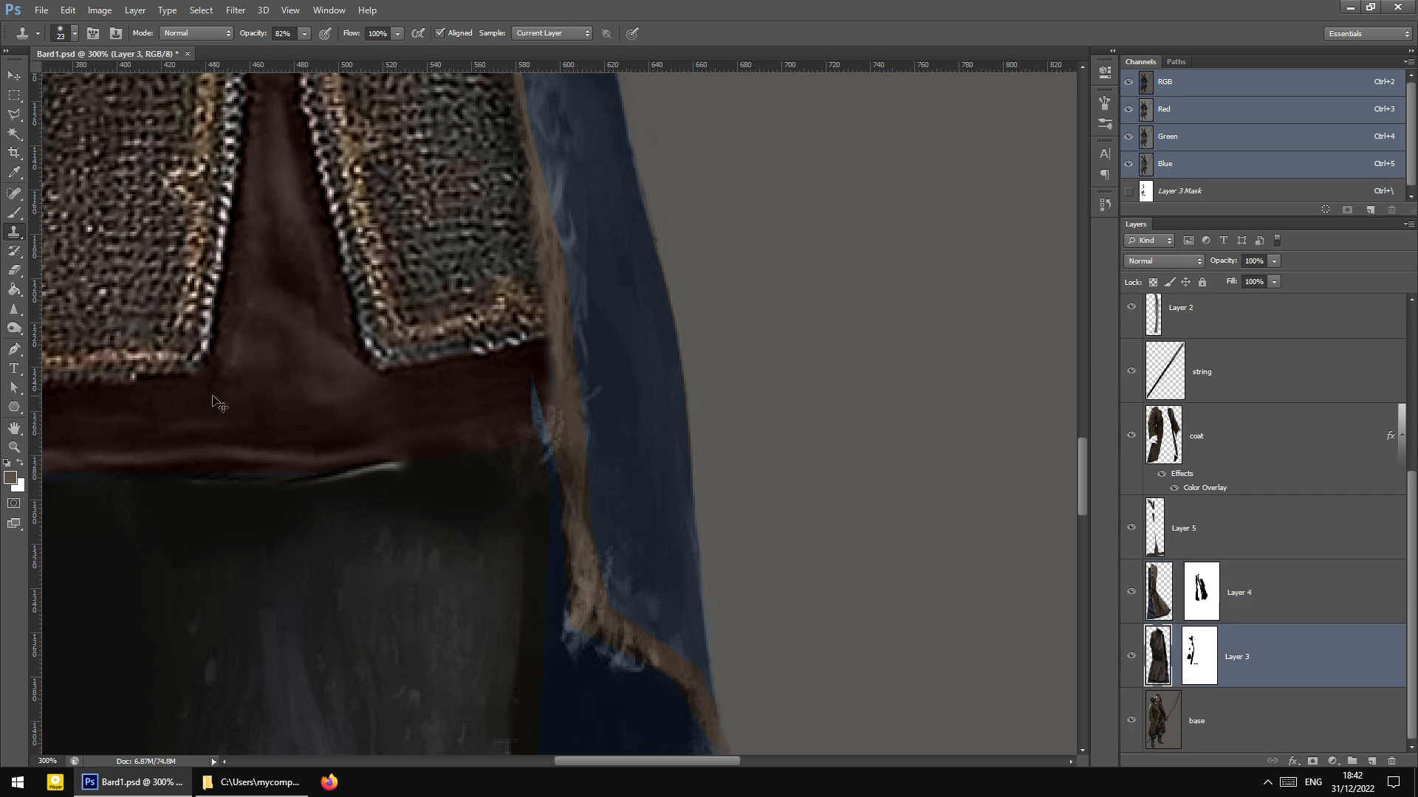
left_click(1196, 661)
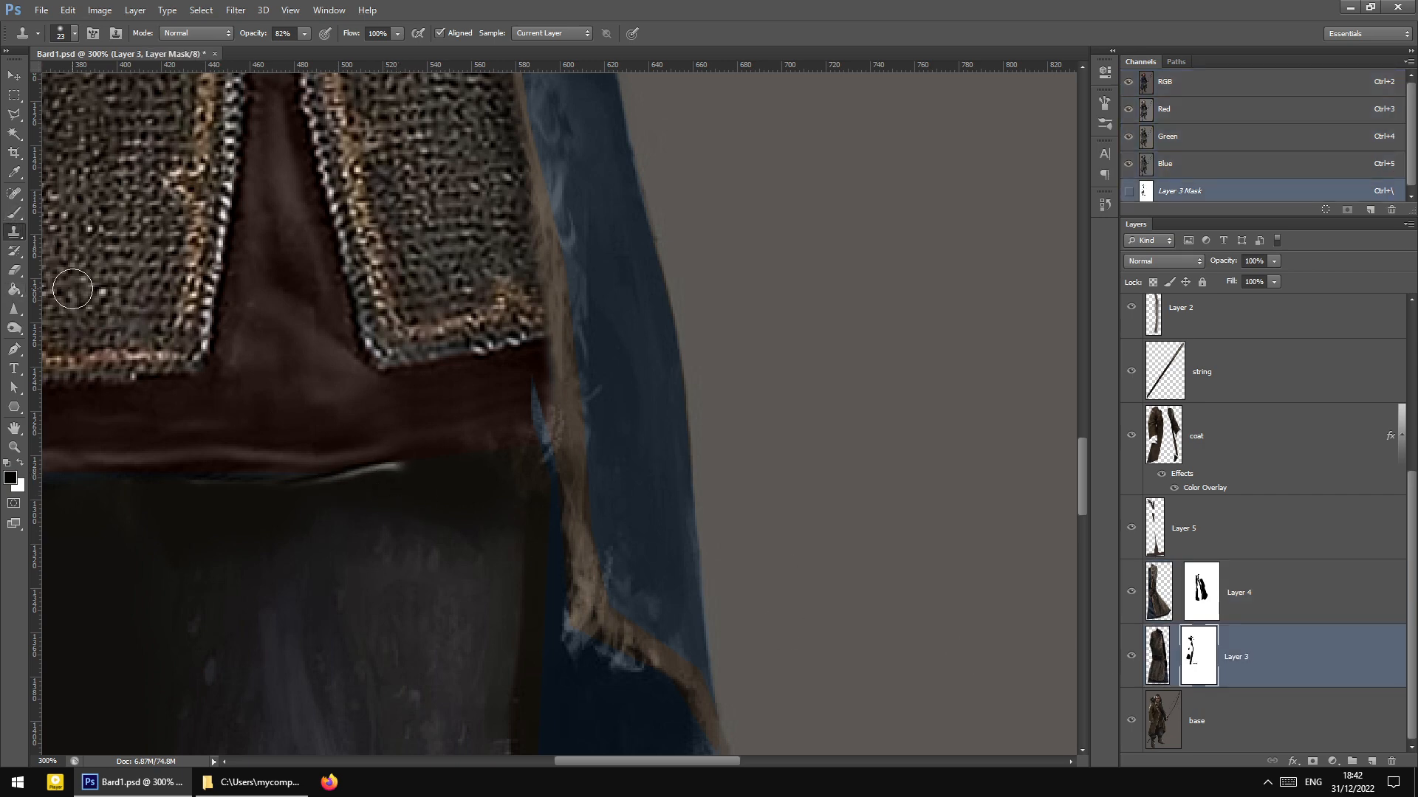
left_click(14, 213)
right_click(437, 471)
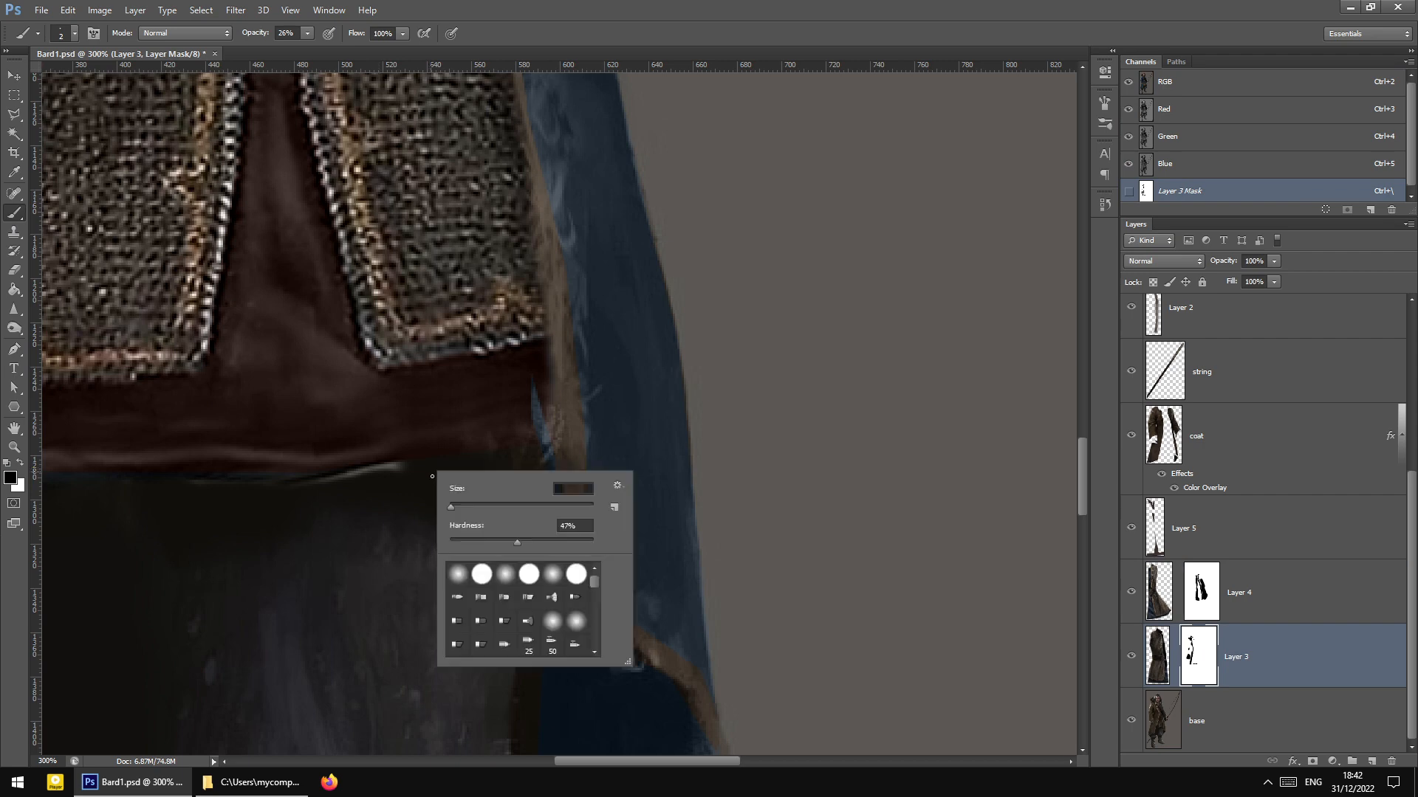
left_click_drag(452, 506, 455, 509)
left_click(307, 34)
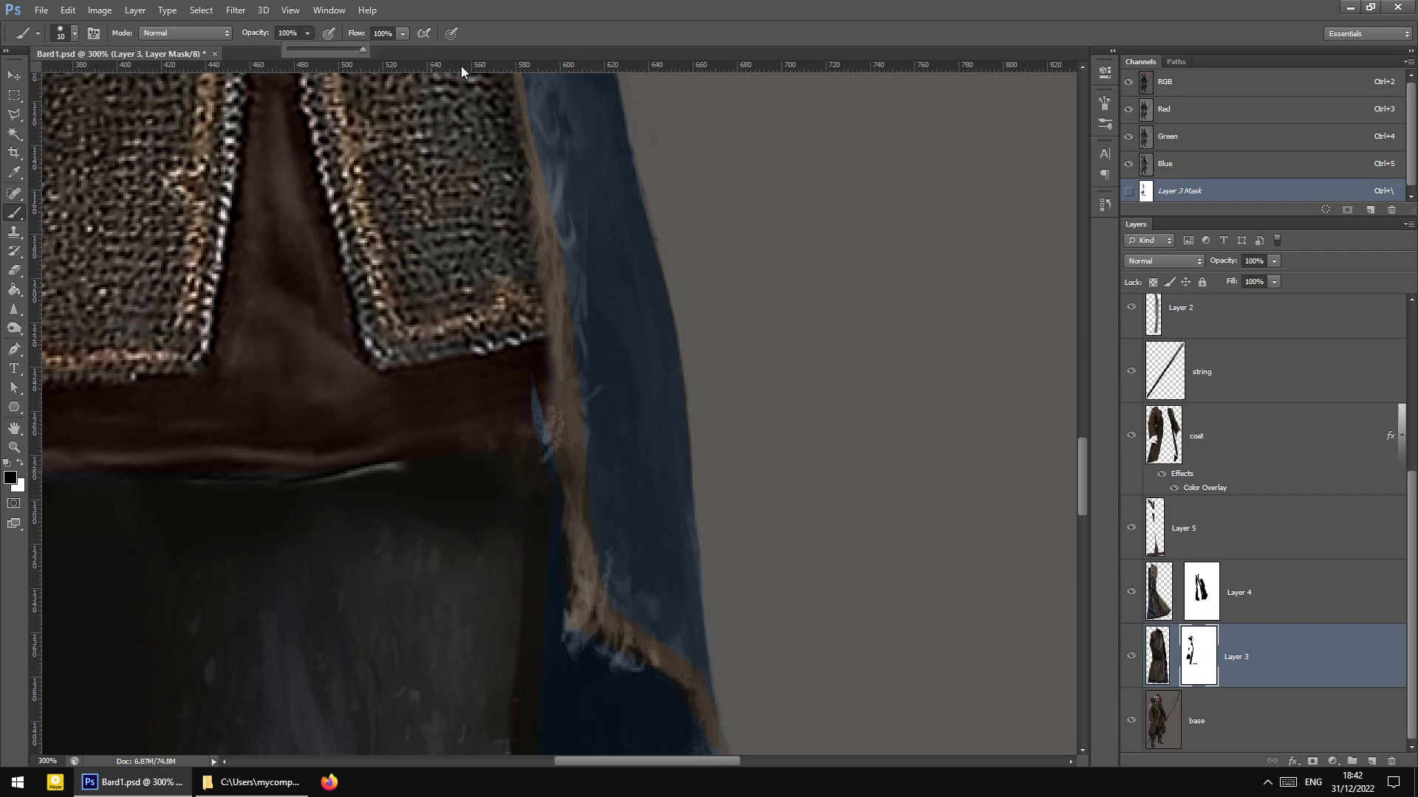
left_click(385, 478)
left_click_drag(381, 477, 317, 486)
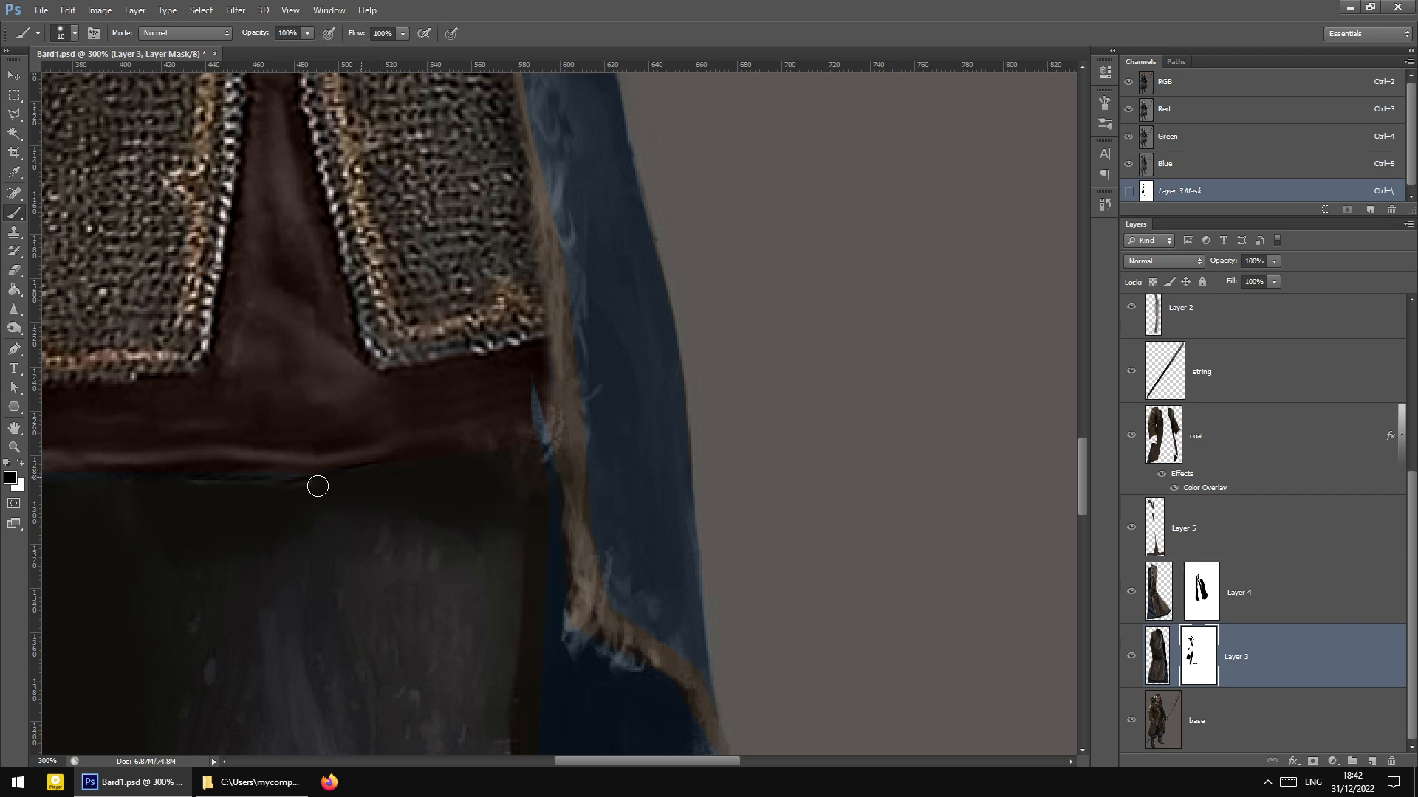
scroll(521, 516, "up", 1)
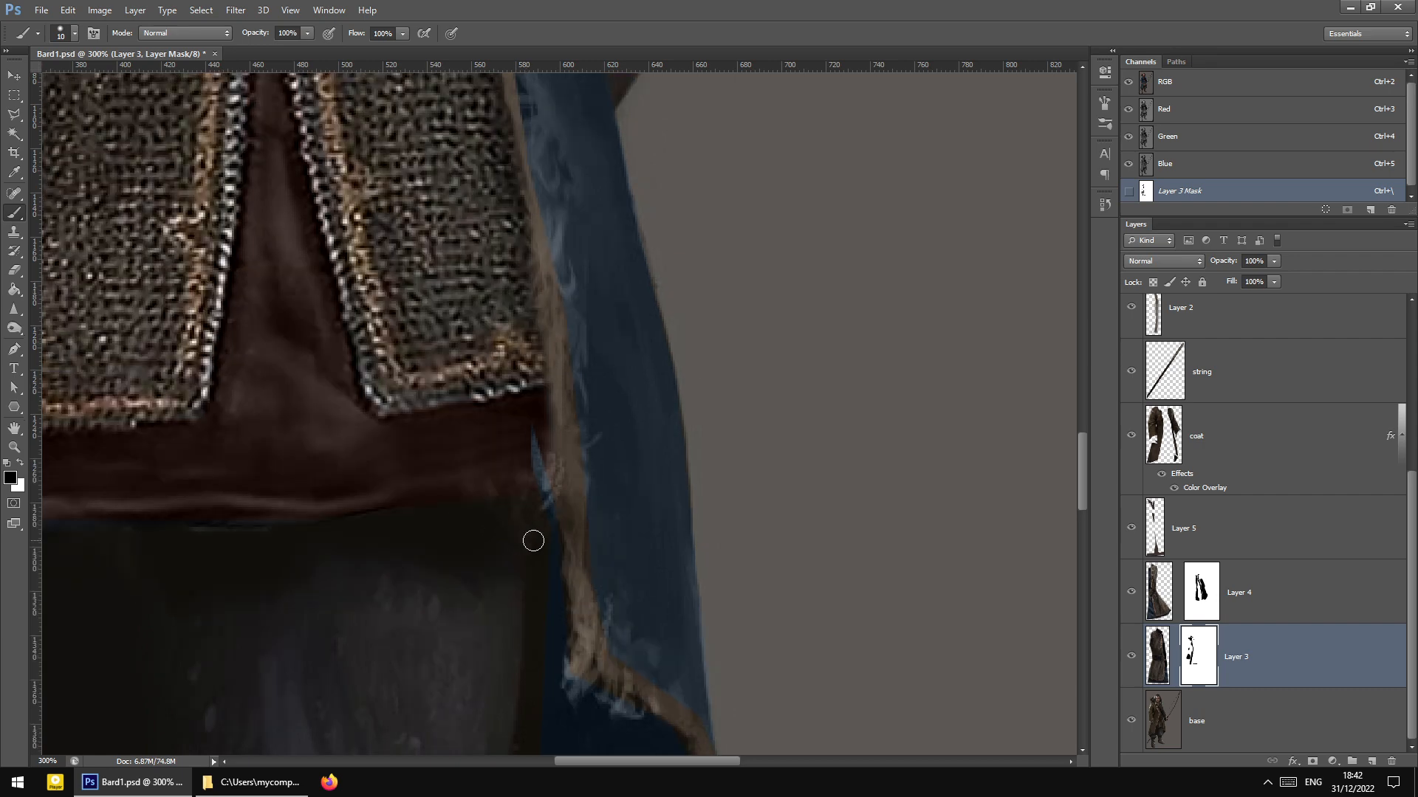
Hide Layer 3 and erase the stray blue strokes on the coat layer inside the fur edge, beside the shirt hem
left_click(16, 70)
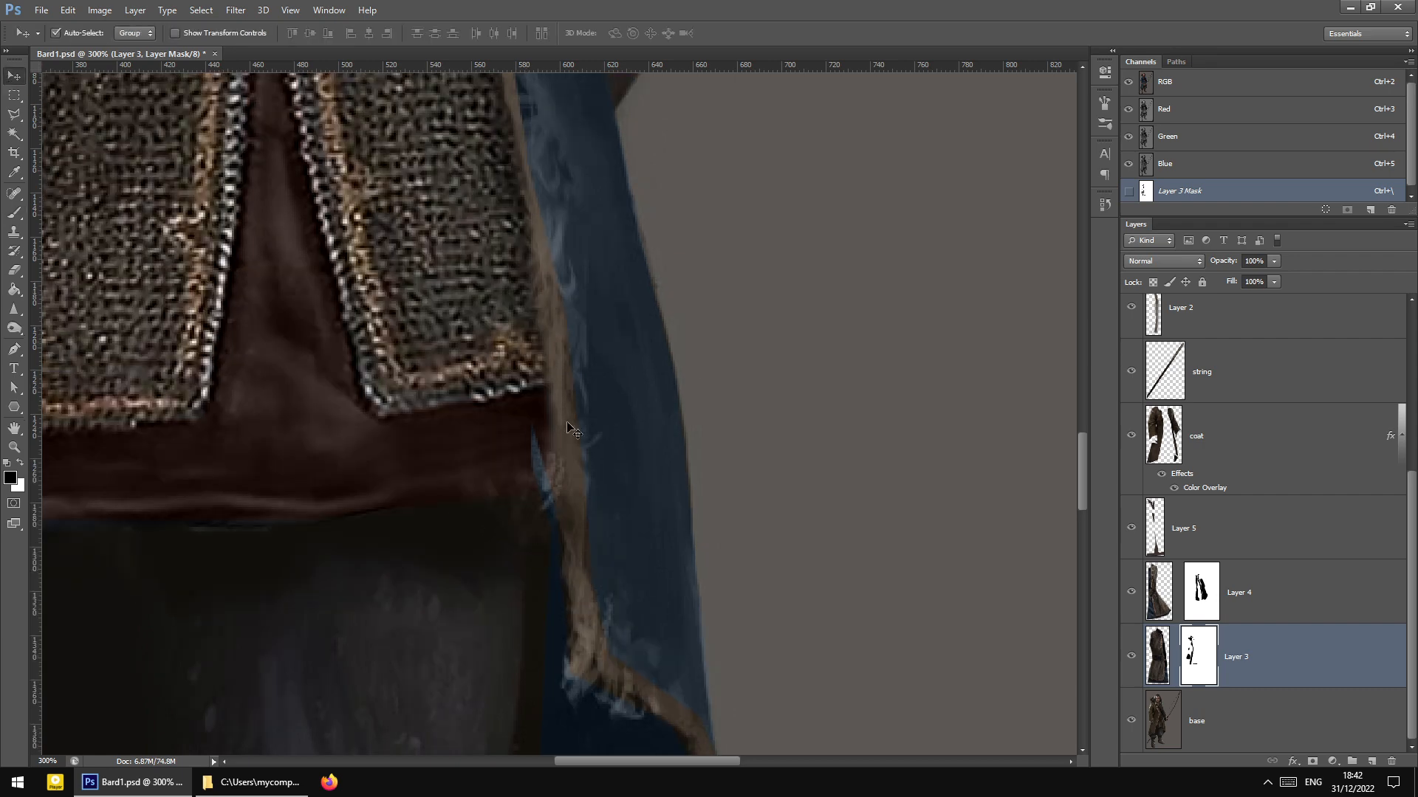
left_click(1131, 657)
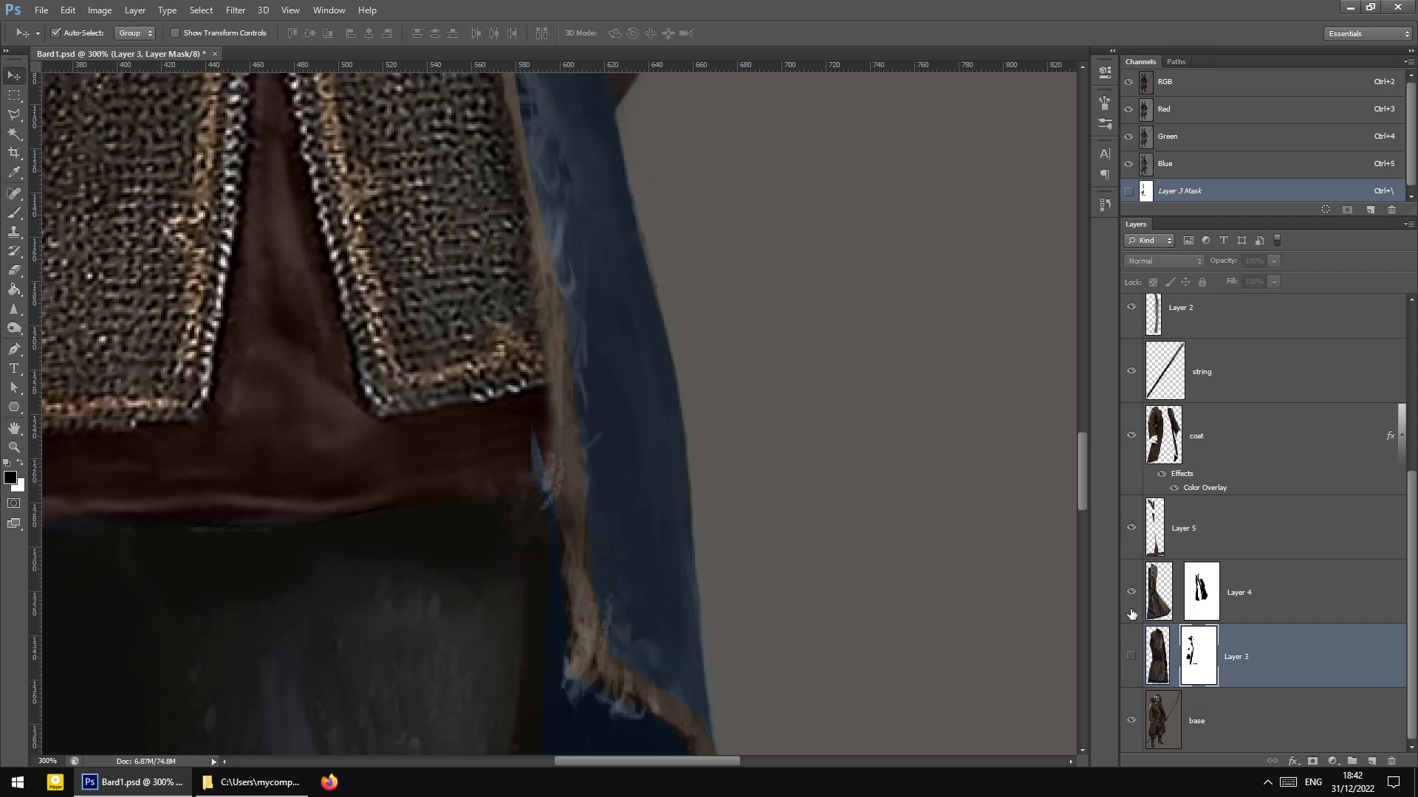
left_click(1131, 593)
left_click(1132, 592)
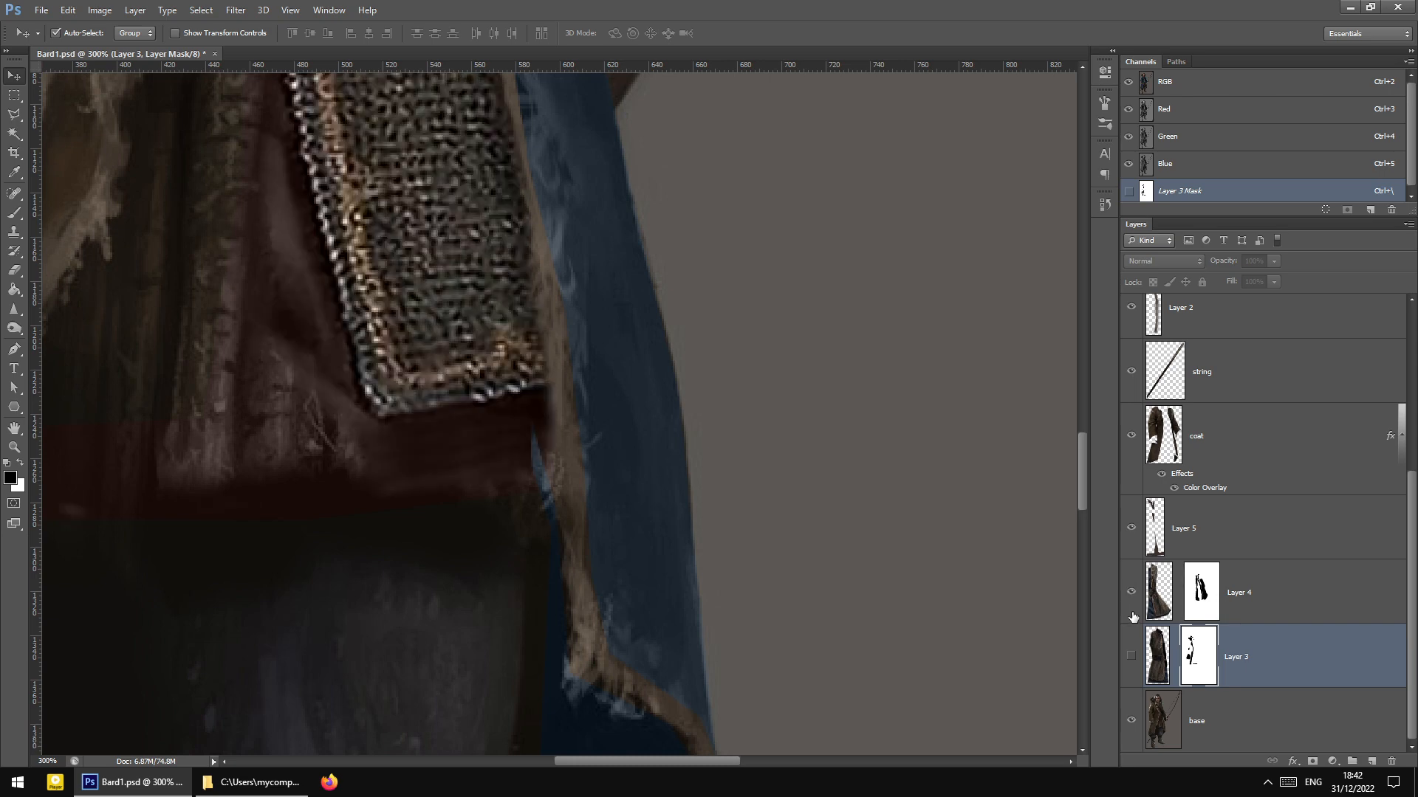
left_click(1131, 436)
left_click(1132, 436)
left_click(1172, 443)
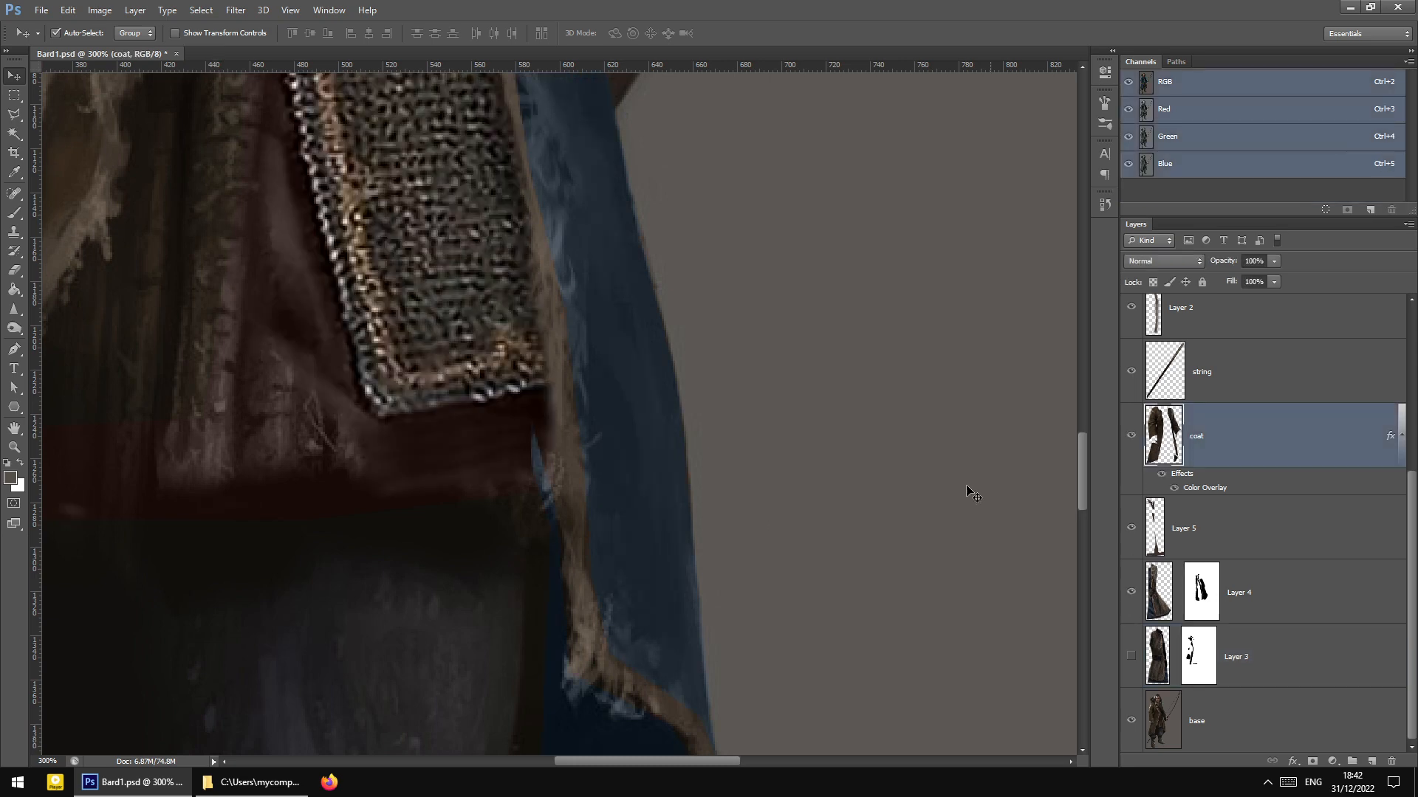
key("e")
mouse_move(516, 434)
left_mouse_down()
mouse_move(529, 502)
mouse_move(532, 444)
mouse_move(535, 538)
left_mouse_up()
scroll(583, 683, "down", 5)
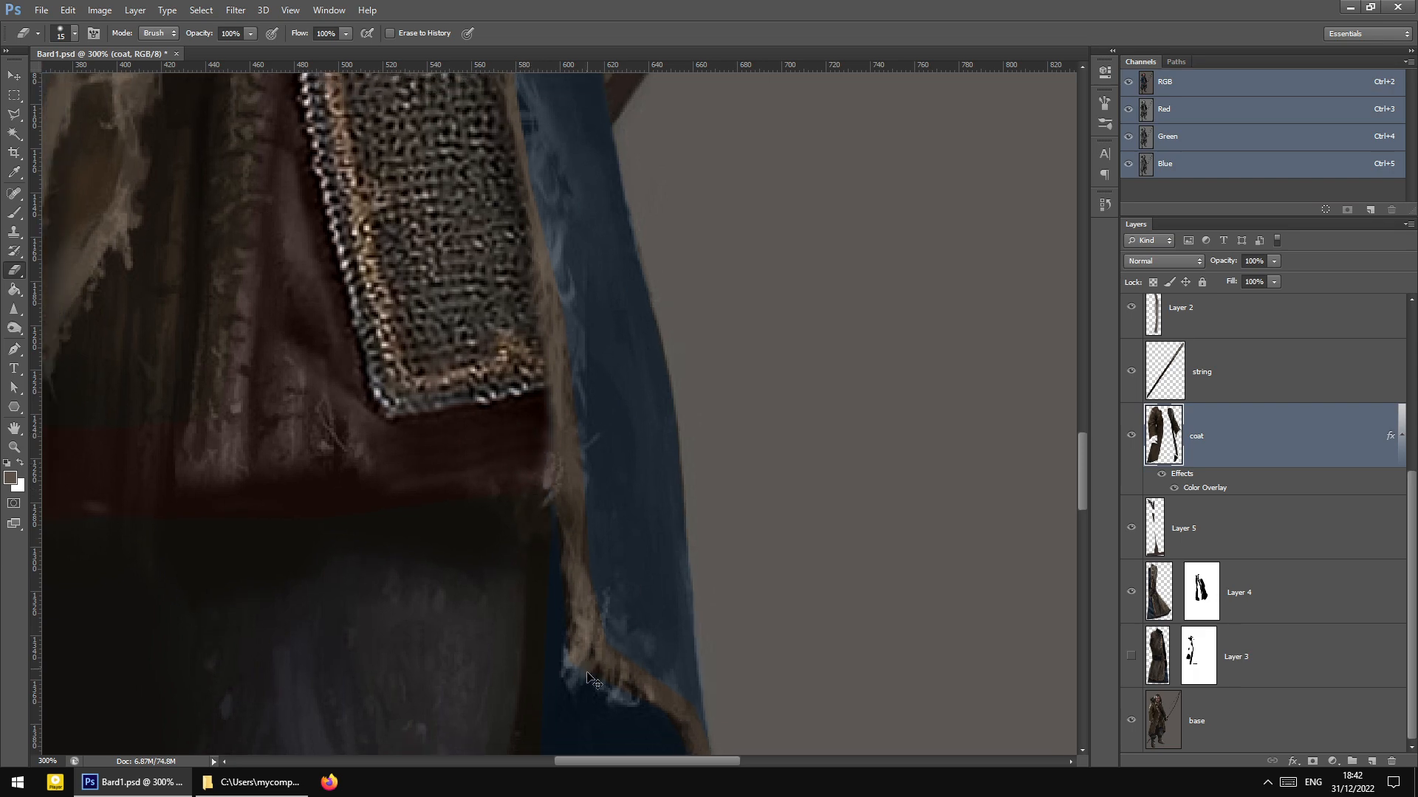
scroll(577, 690, "up", 5)
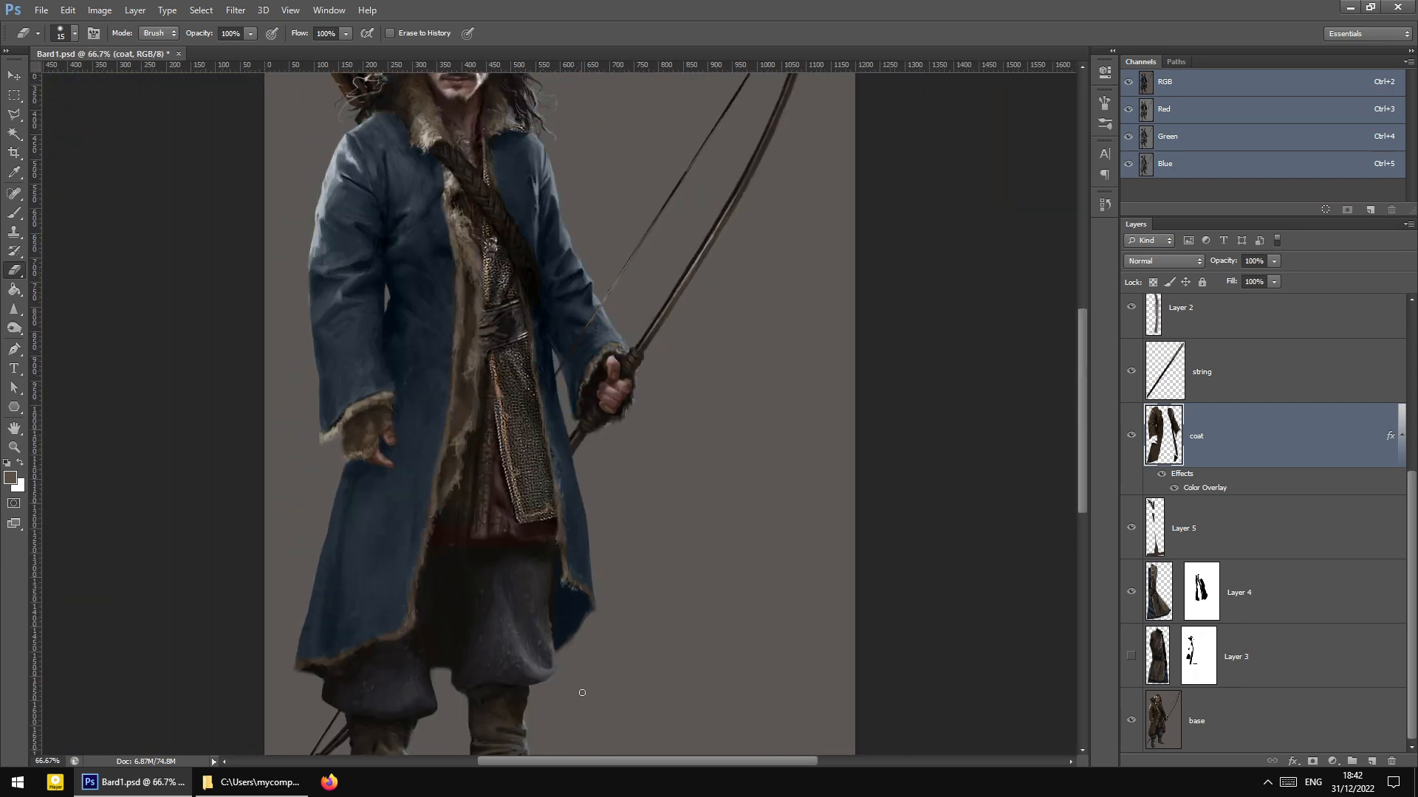
Show Layer 3 again and review the chainmail tunic under the coat
left_click(1131, 656)
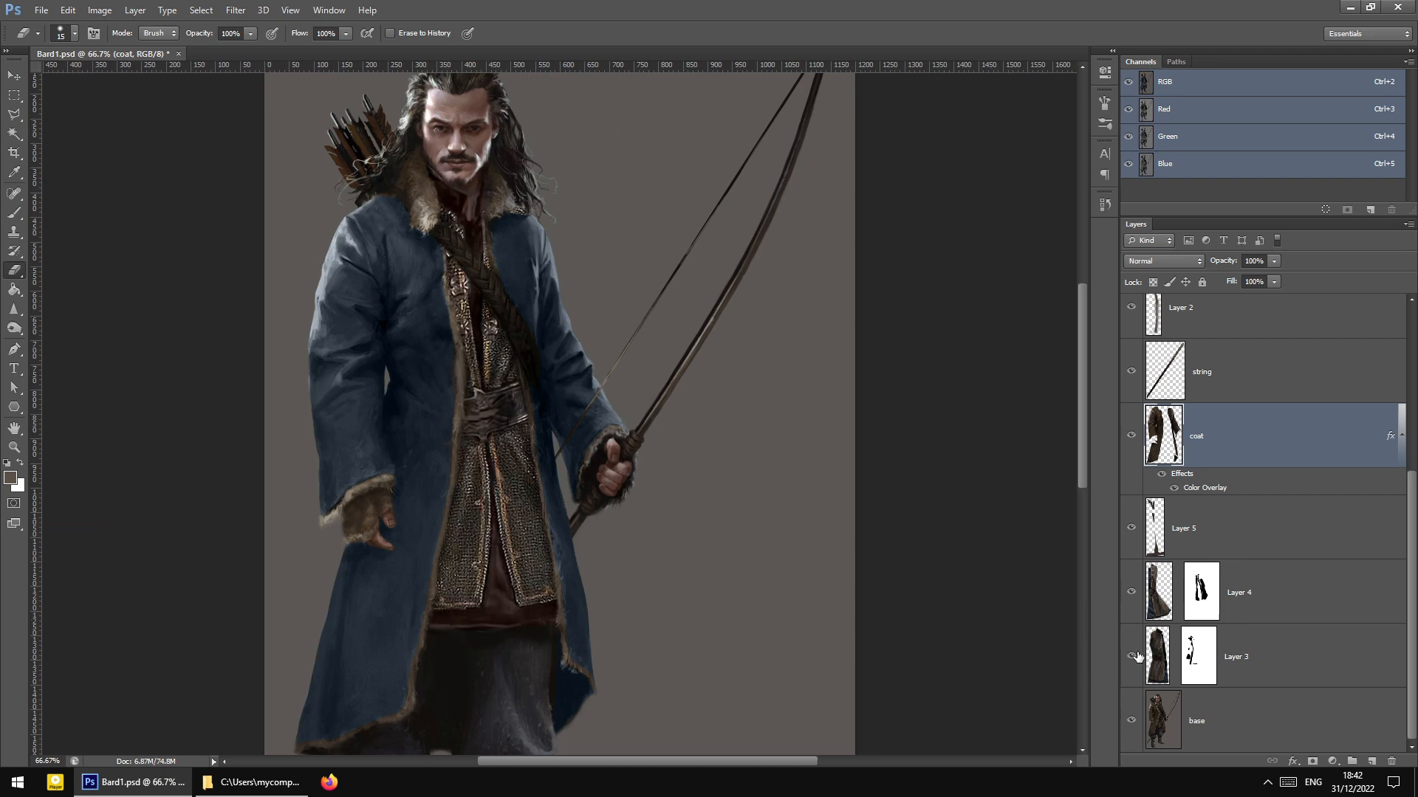
scroll(488, 420, "up", 1)
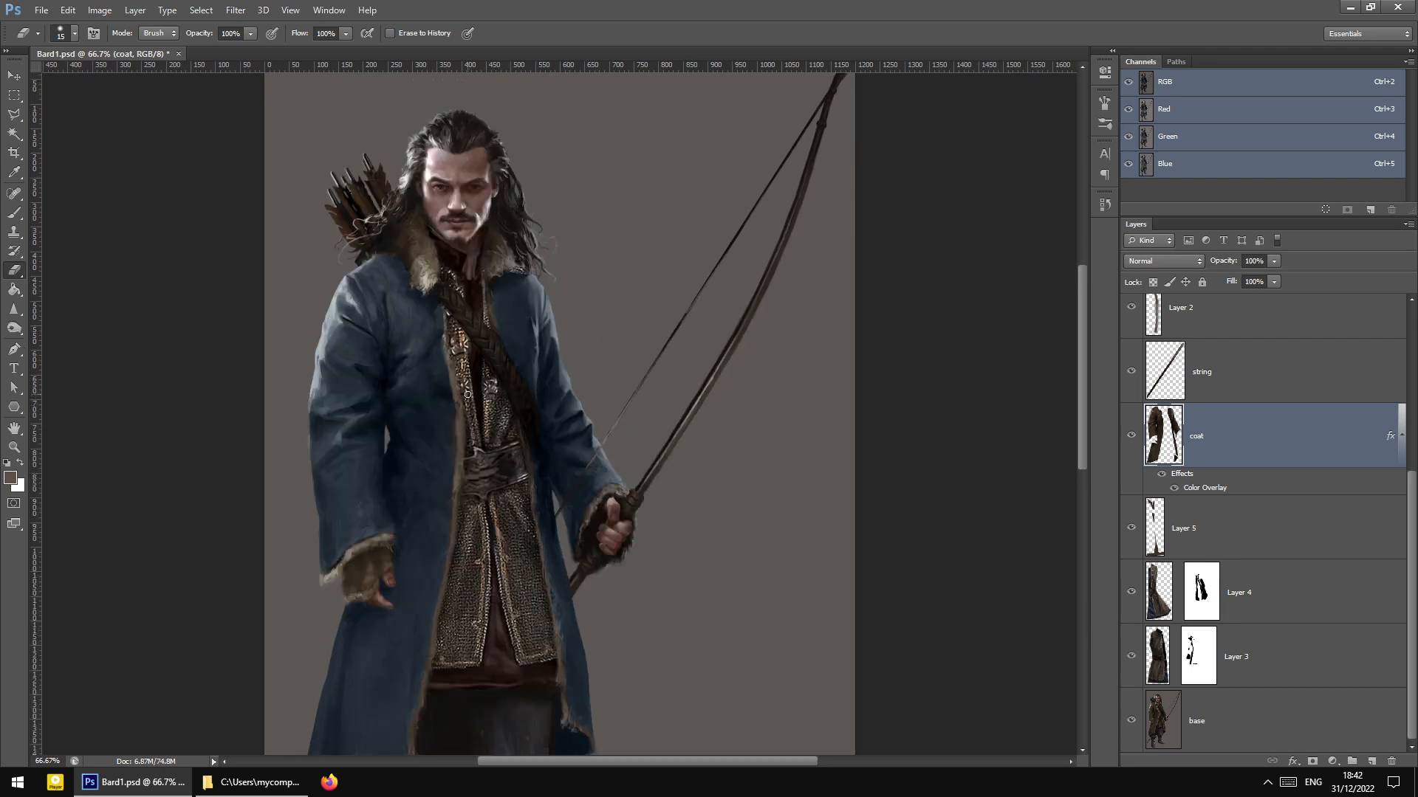
scroll(502, 431, "down", 2)
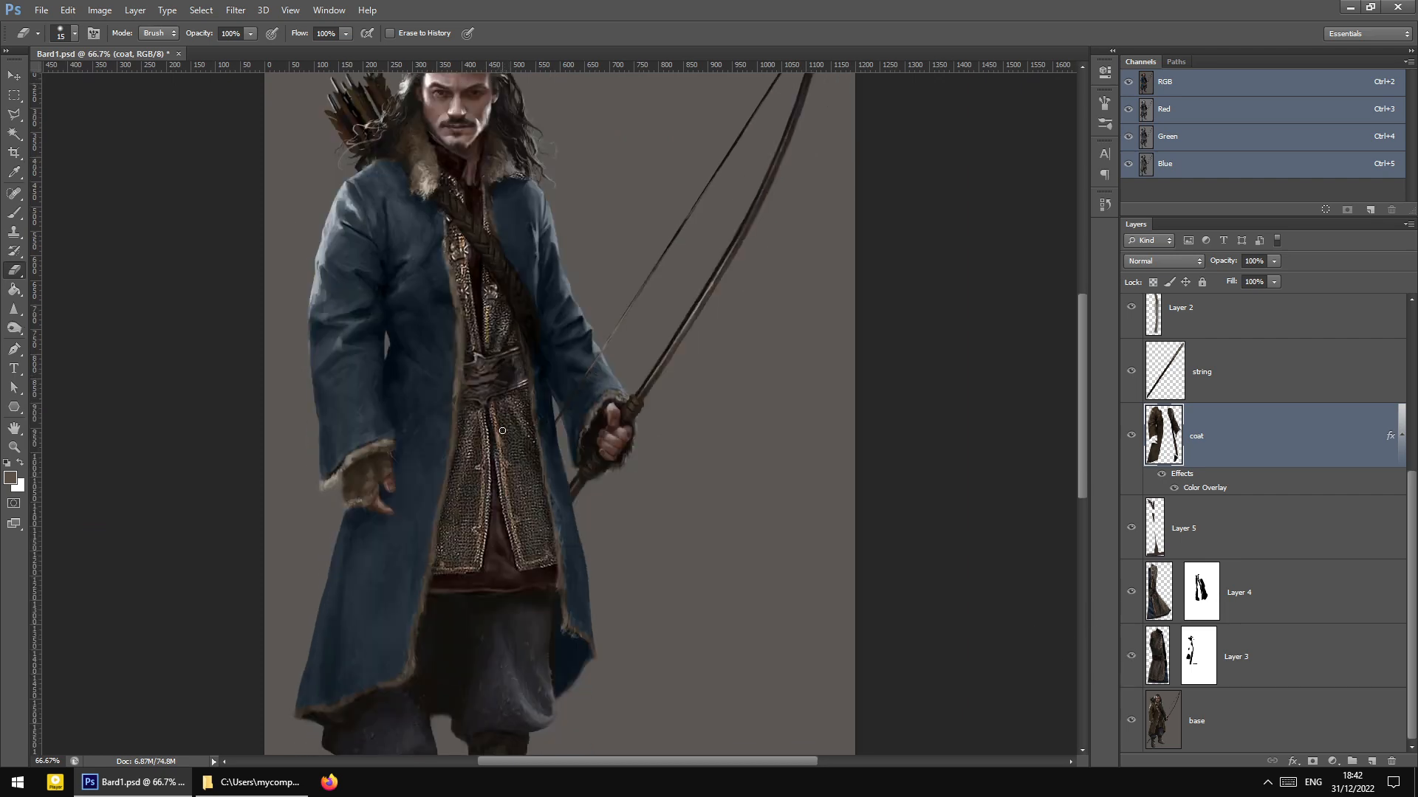
Select the reference1 layer and make it visible beside the archer
left_click(14, 75)
scroll(1248, 491, "up", 3)
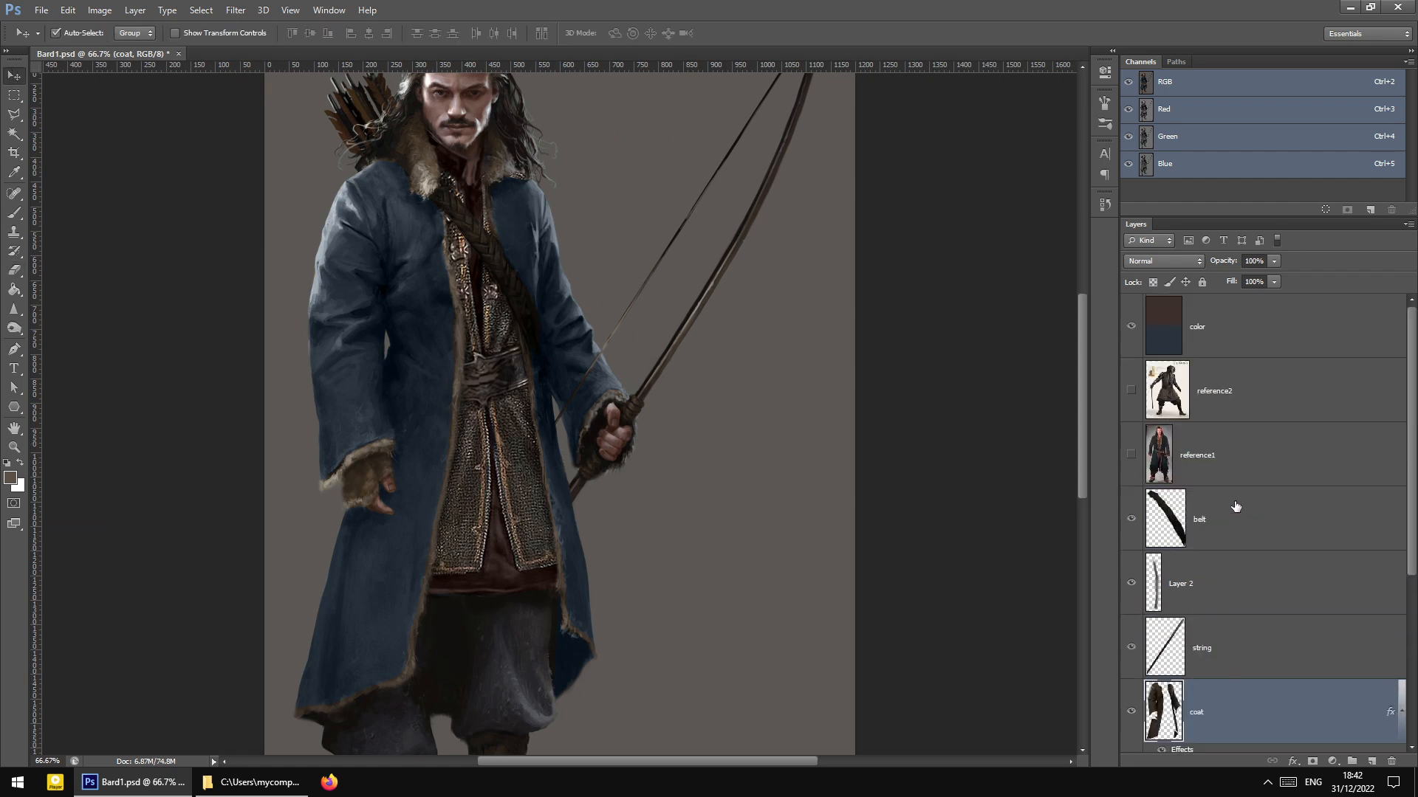
left_click(1195, 469)
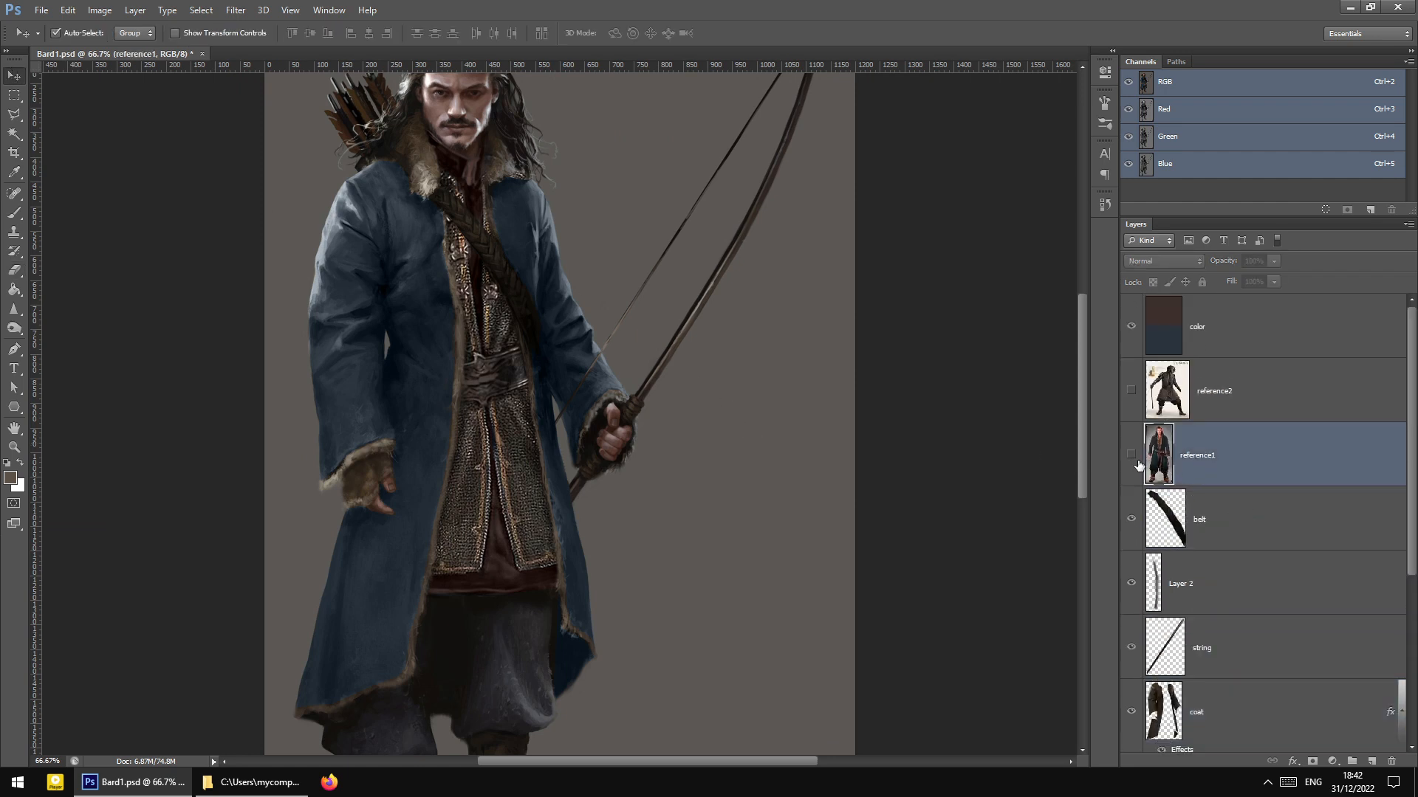
left_click(1132, 459)
scroll(733, 455, "up", 2)
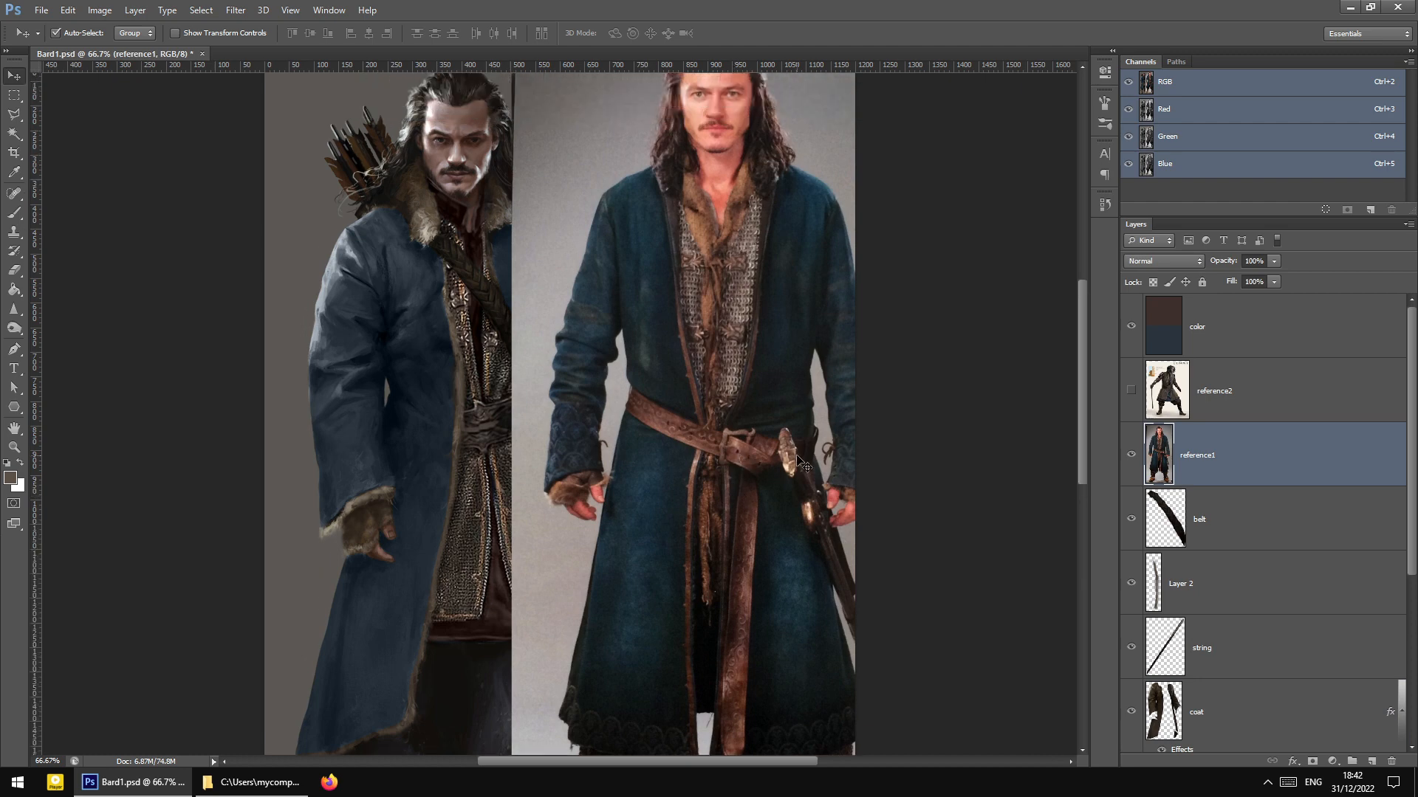
Outline the brown leather belt, buckle and hanging strap on reference1 as one closed Polygonal Lasso selection, stopping short of the sword hilt
key("ctrl+plus")
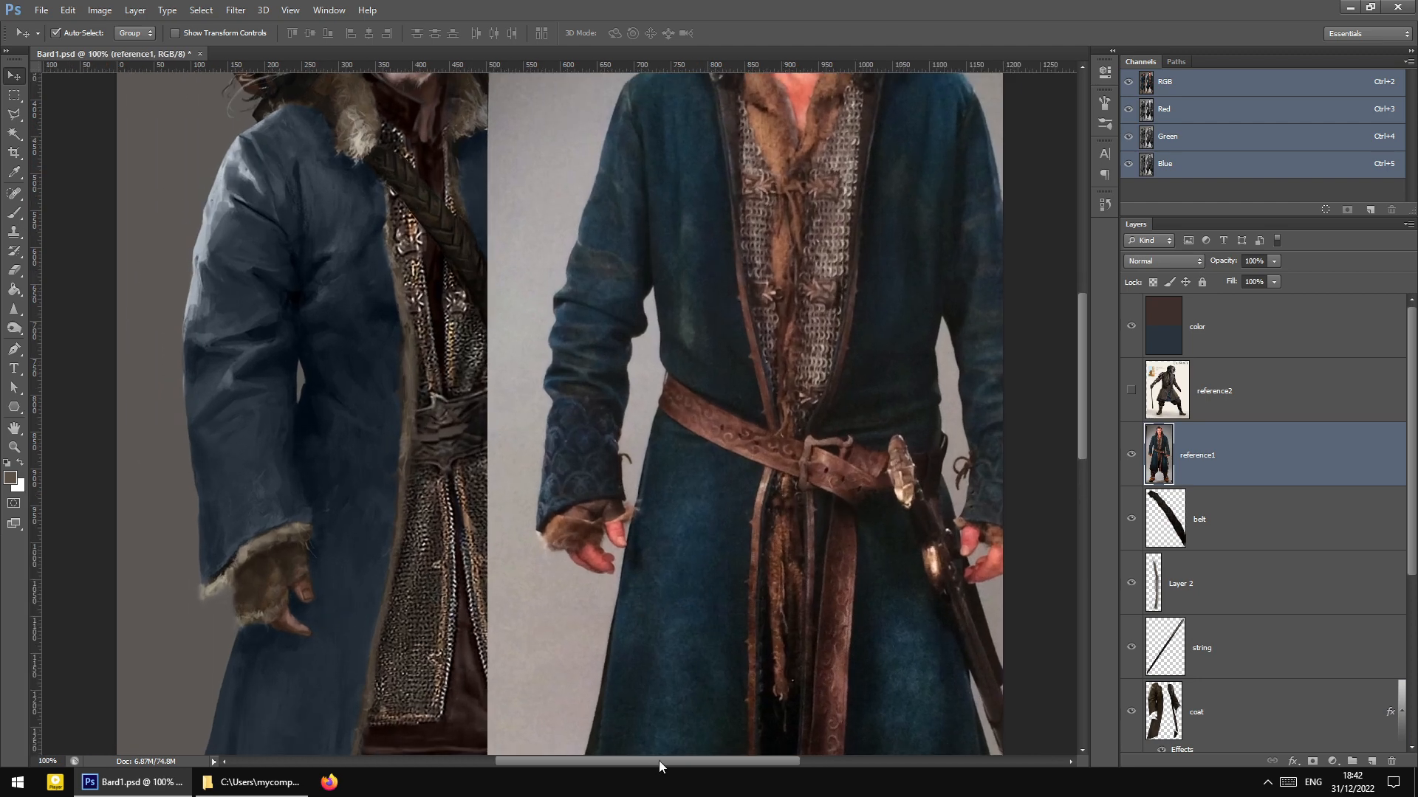
left_click_drag(659, 762, 735, 762)
key("ctrl+plus")
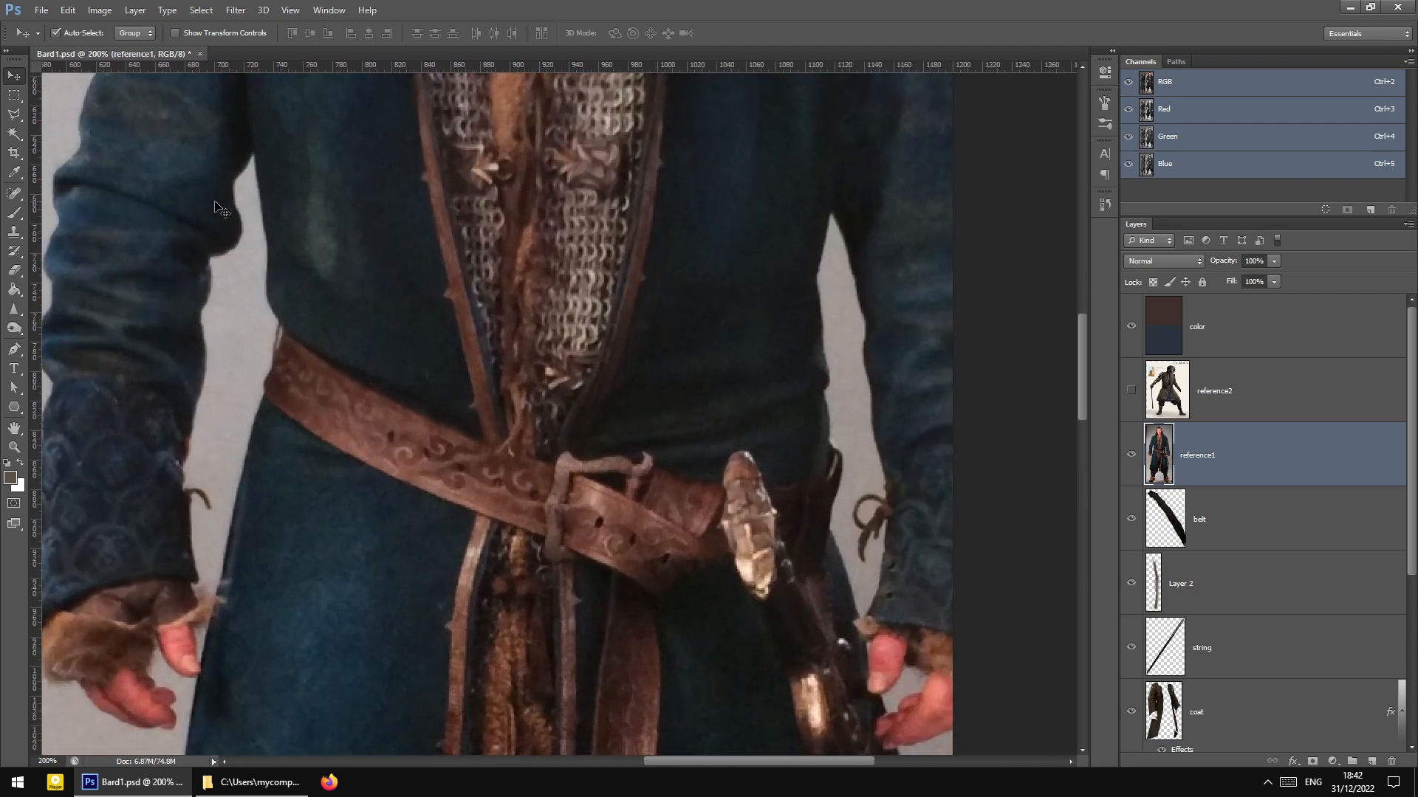
left_click(14, 114)
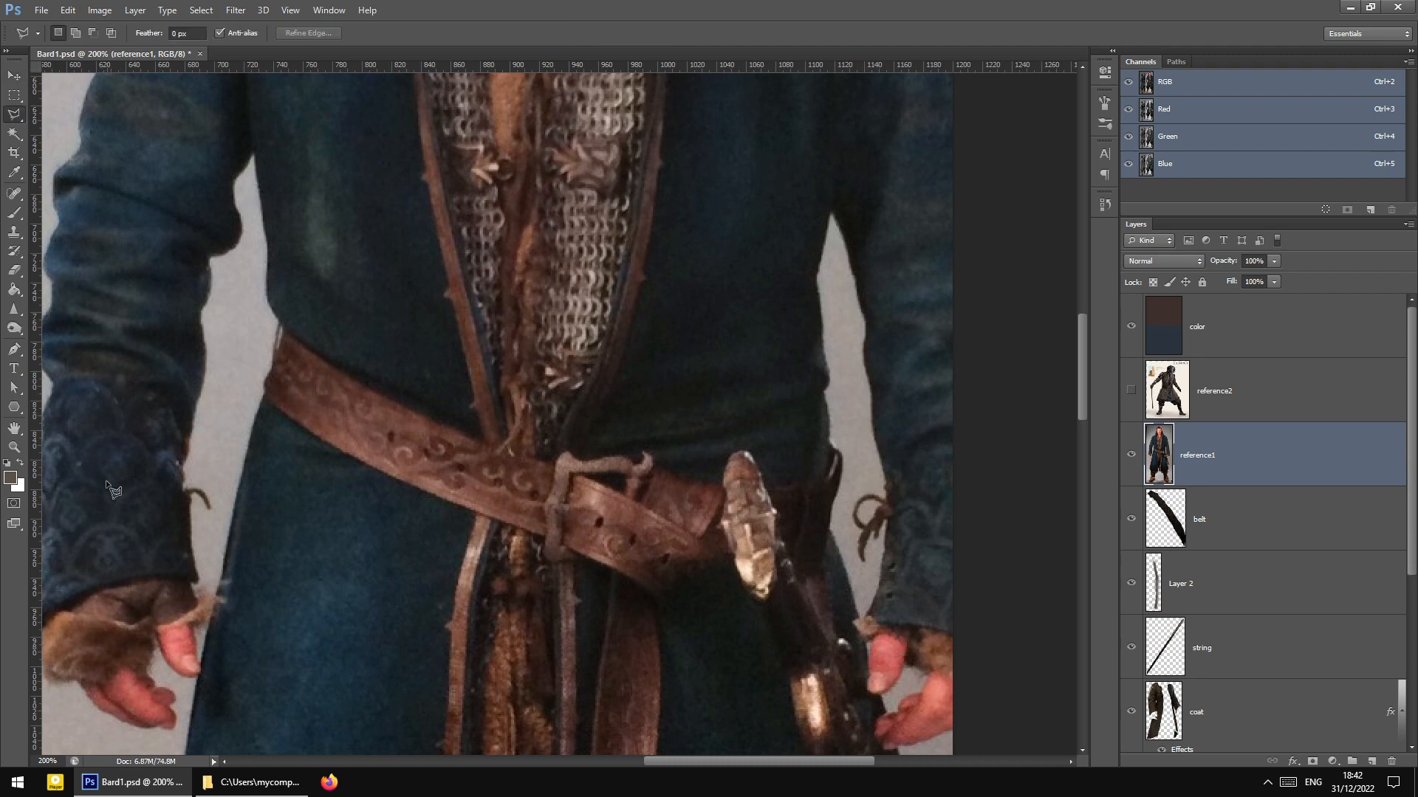
left_click(301, 350)
left_click(483, 446)
double_click(616, 456)
left_click(321, 362)
left_click(448, 430)
left_click(564, 451)
left_click(636, 461)
left_click(641, 459)
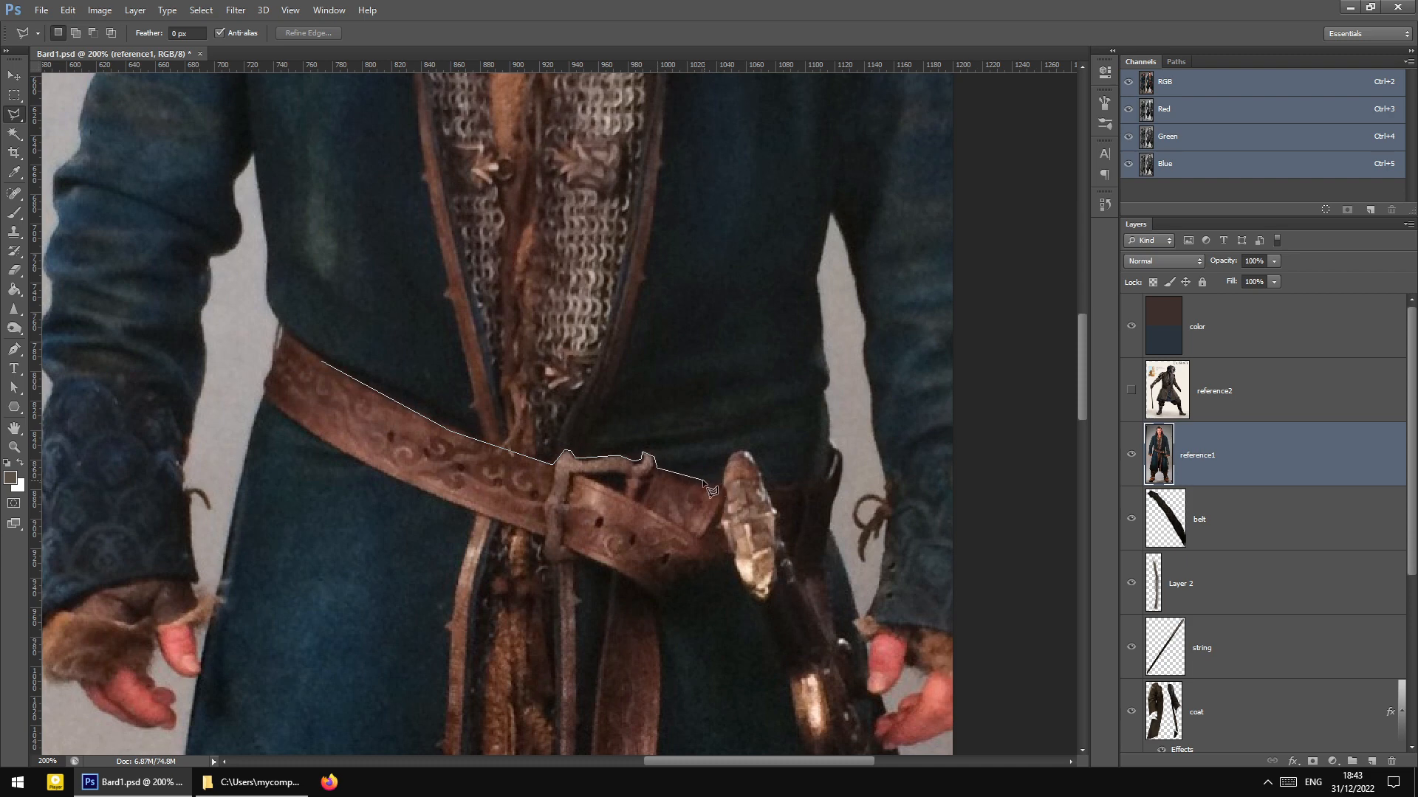
left_click(730, 569)
left_click(658, 592)
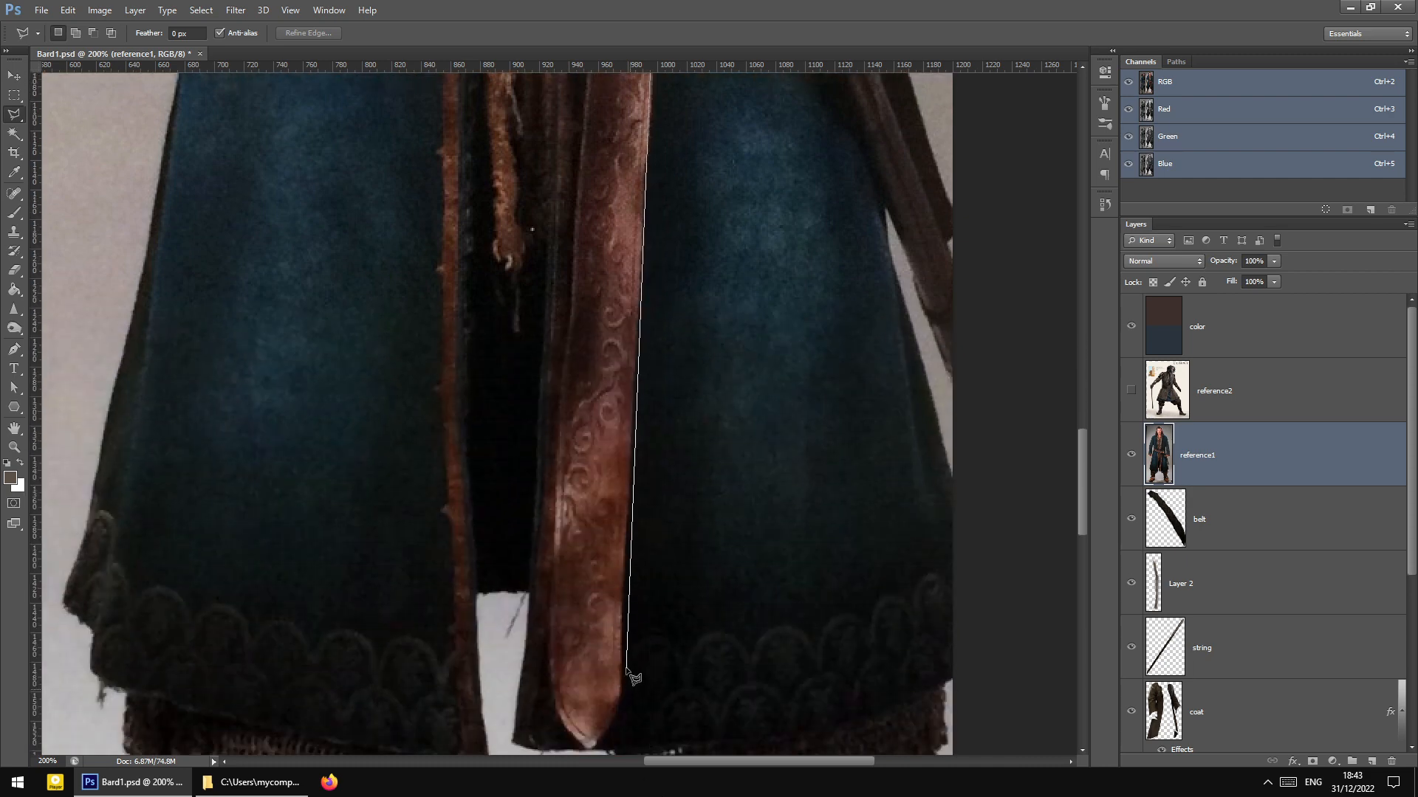
left_click(618, 711)
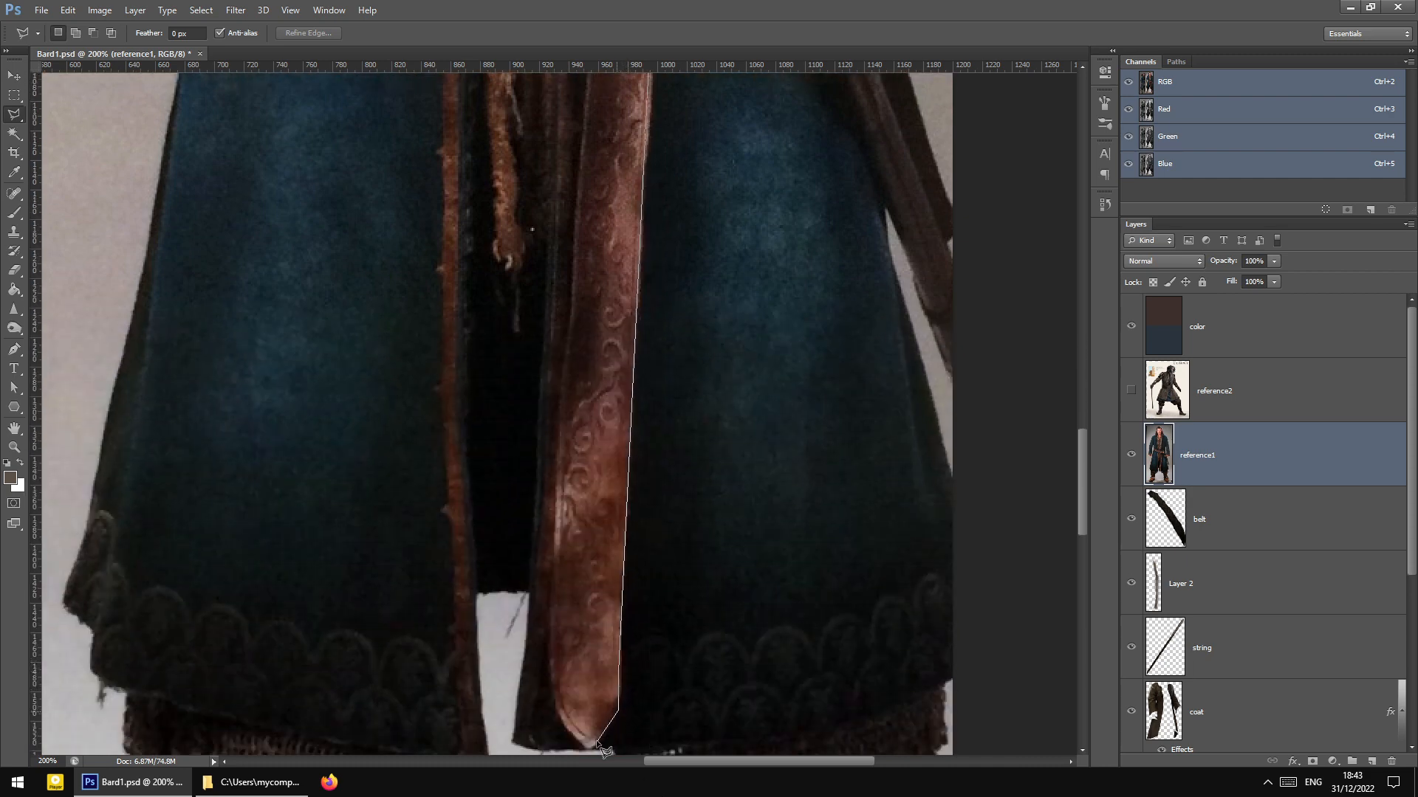
left_click(551, 710)
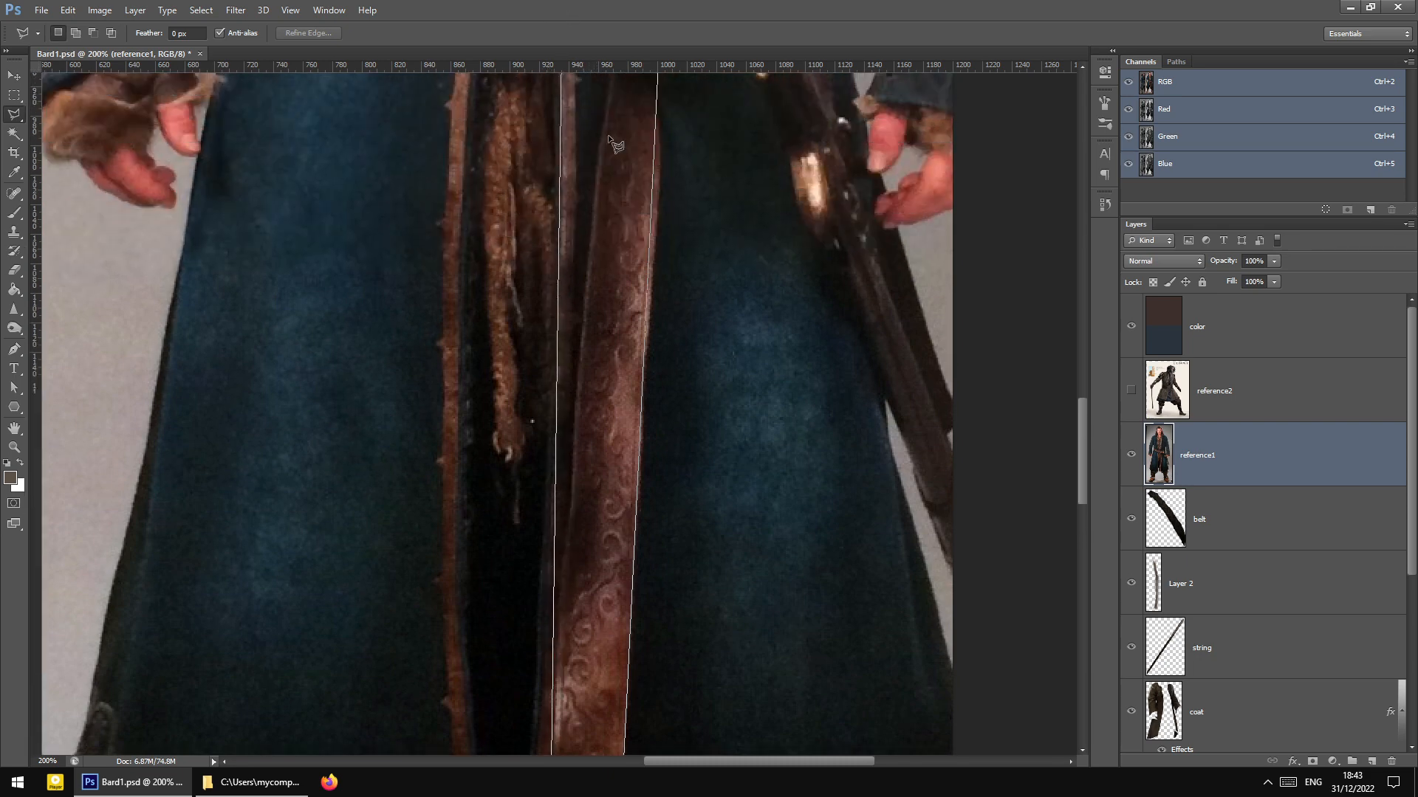
left_click(579, 337)
scroll(602, 179, "up", 3)
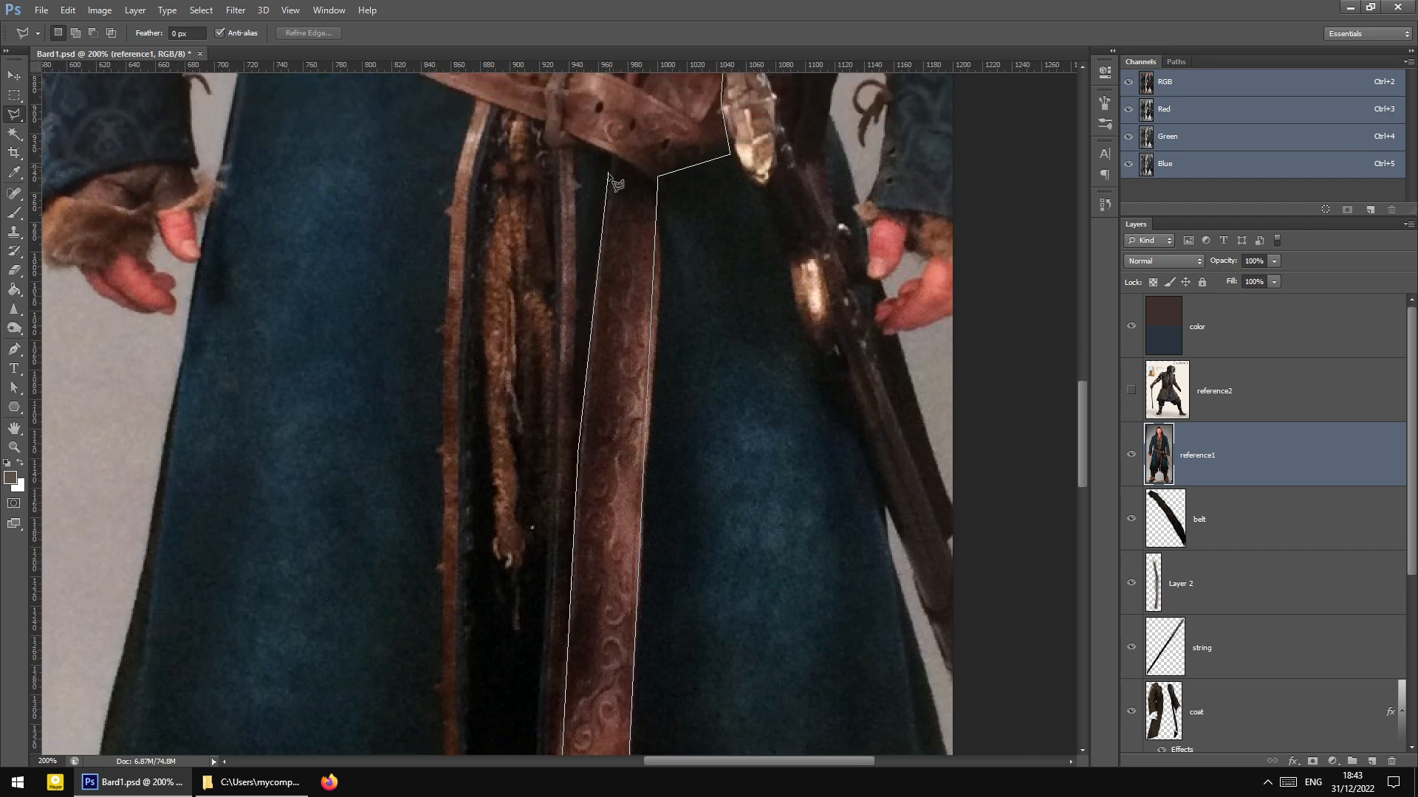
left_click(607, 153)
left_click(544, 122)
scroll(544, 122, "up", 4)
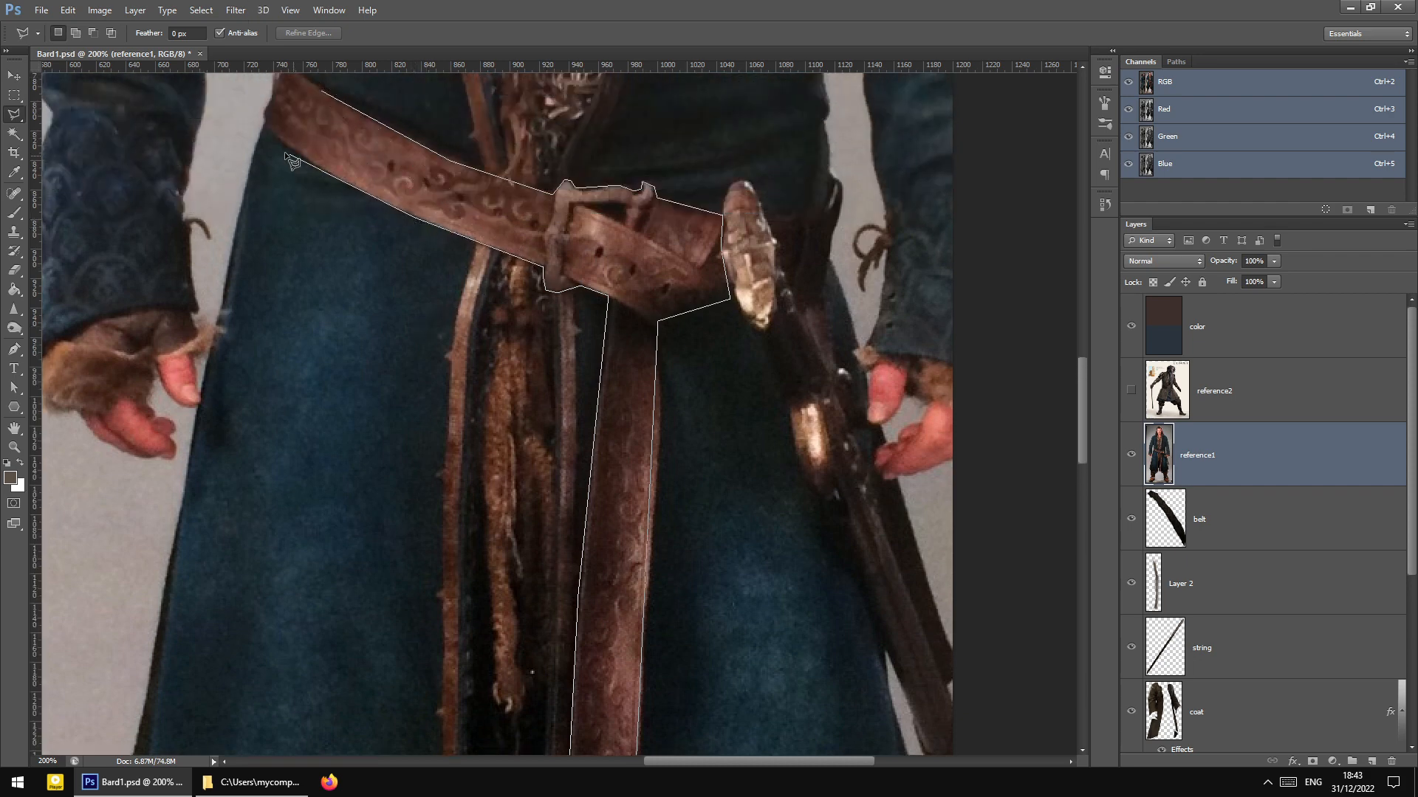
left_click(287, 113)
scroll(465, 398, "up", 2)
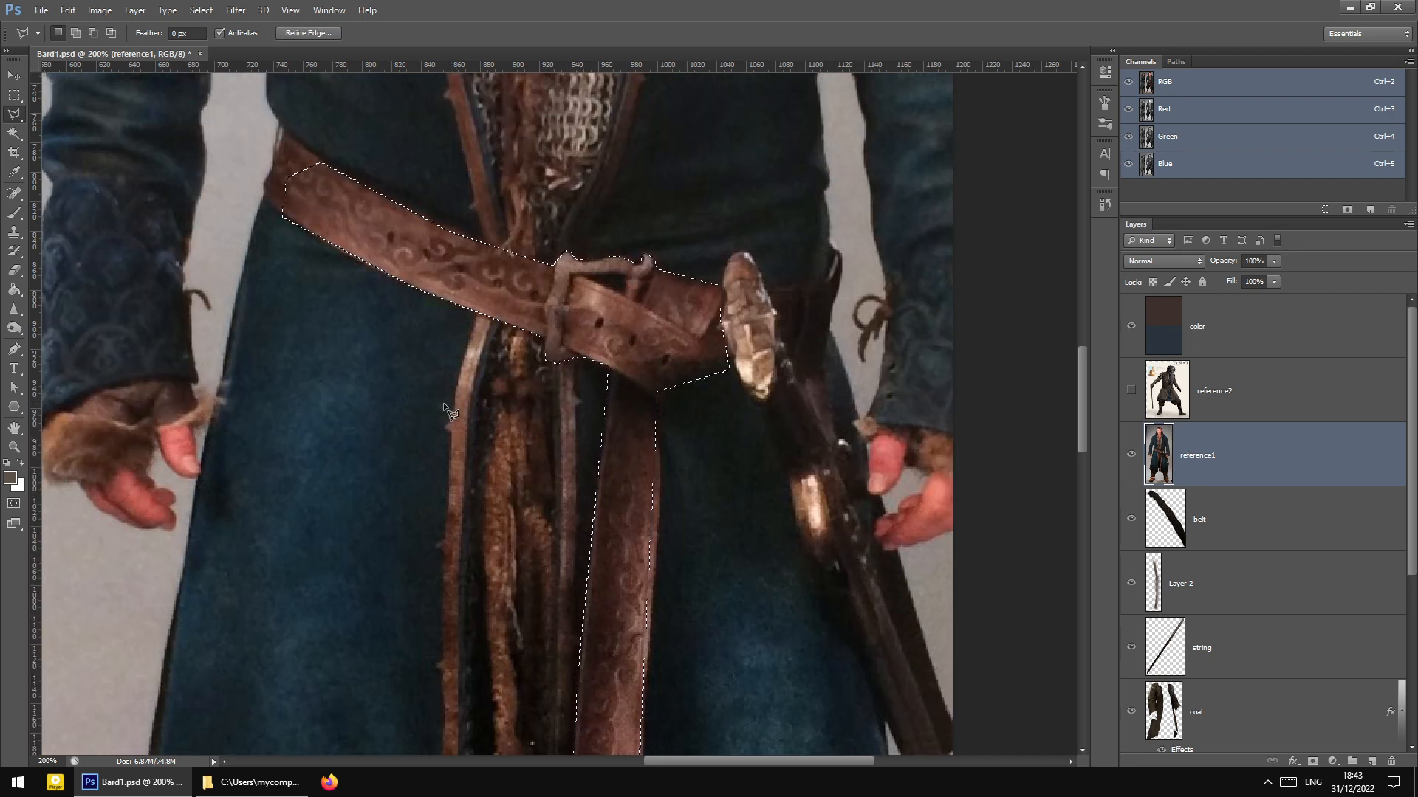
Try copying the selected belt onto its own layer with reference1 hidden, and revert the history to the belt's lasso selection
left_click(15, 95)
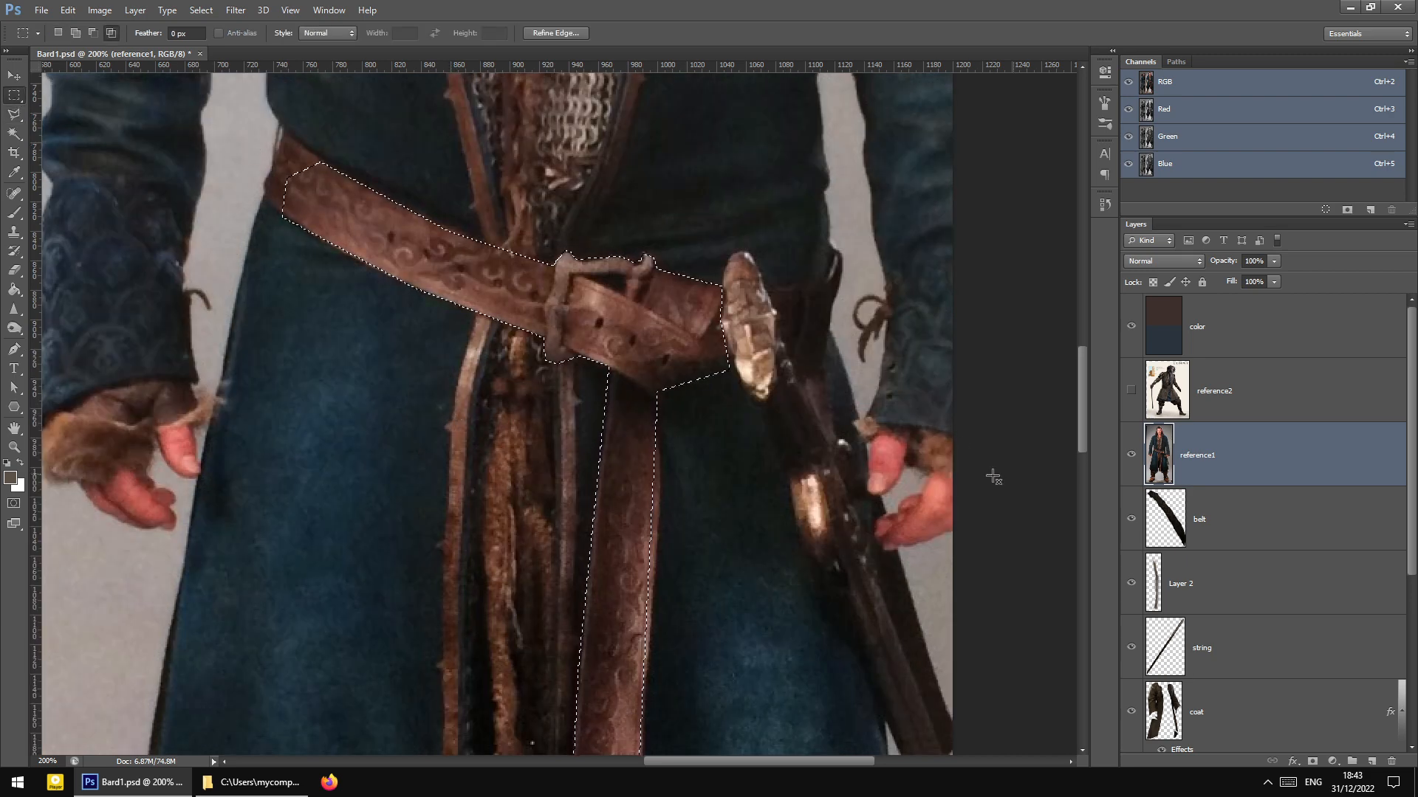
right_click(652, 358)
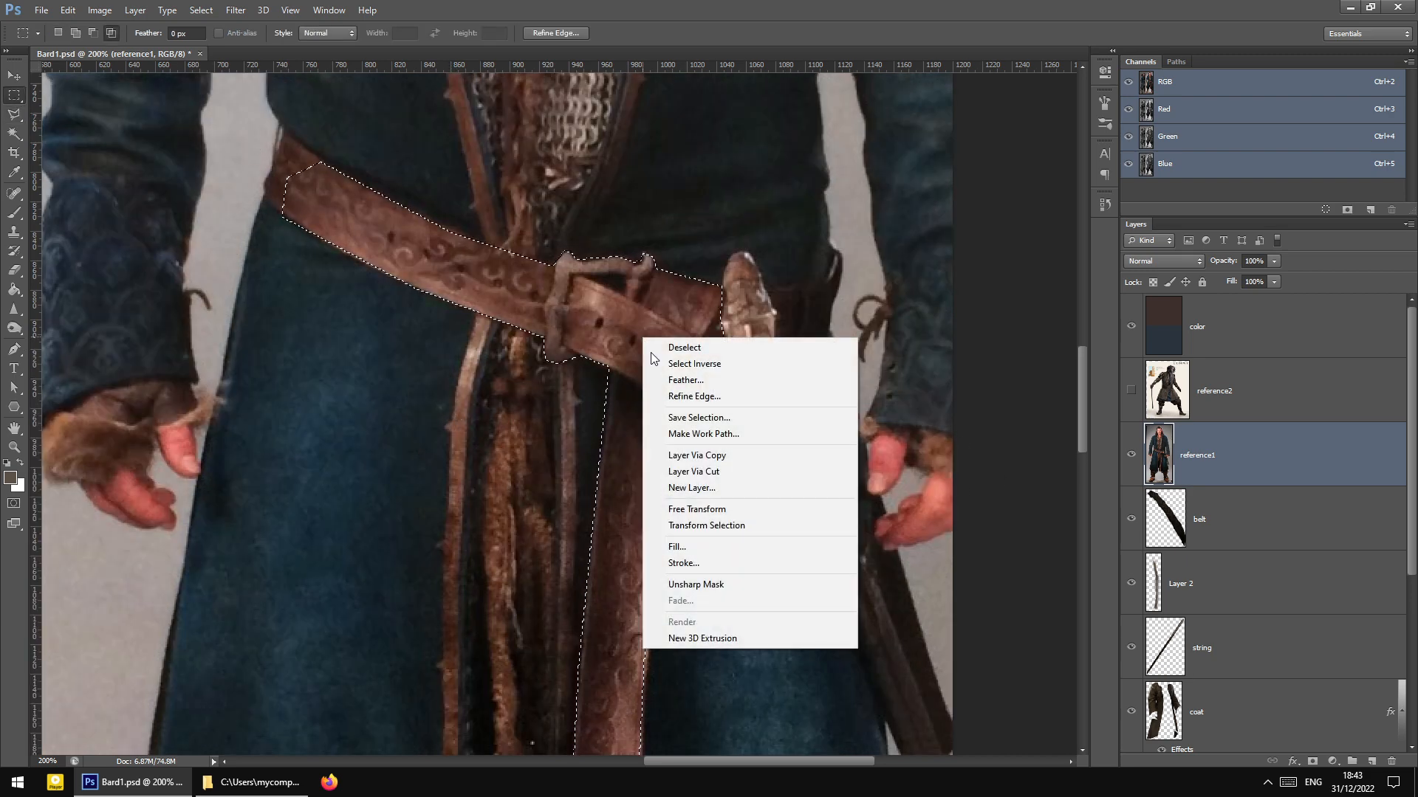
left_click(743, 460)
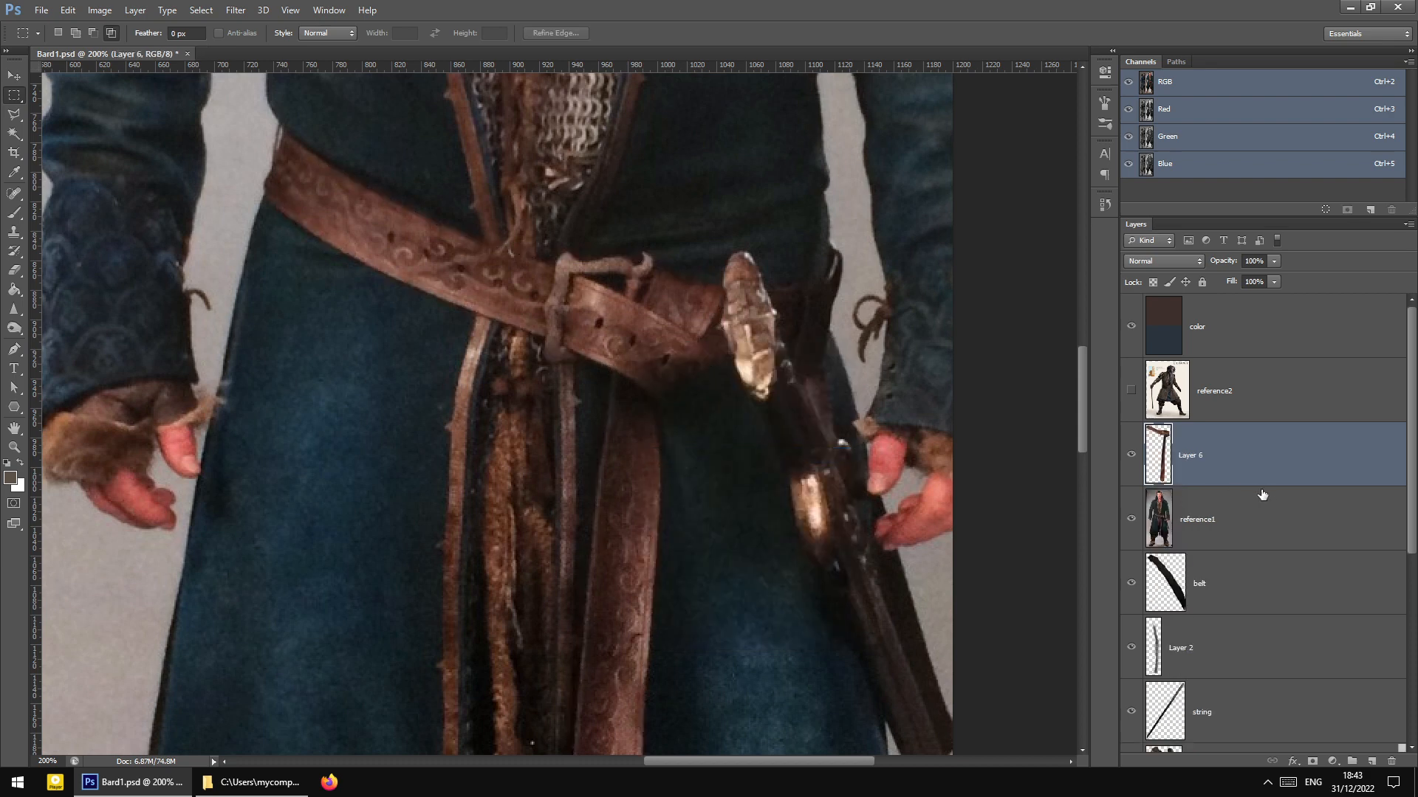
left_click(1130, 519)
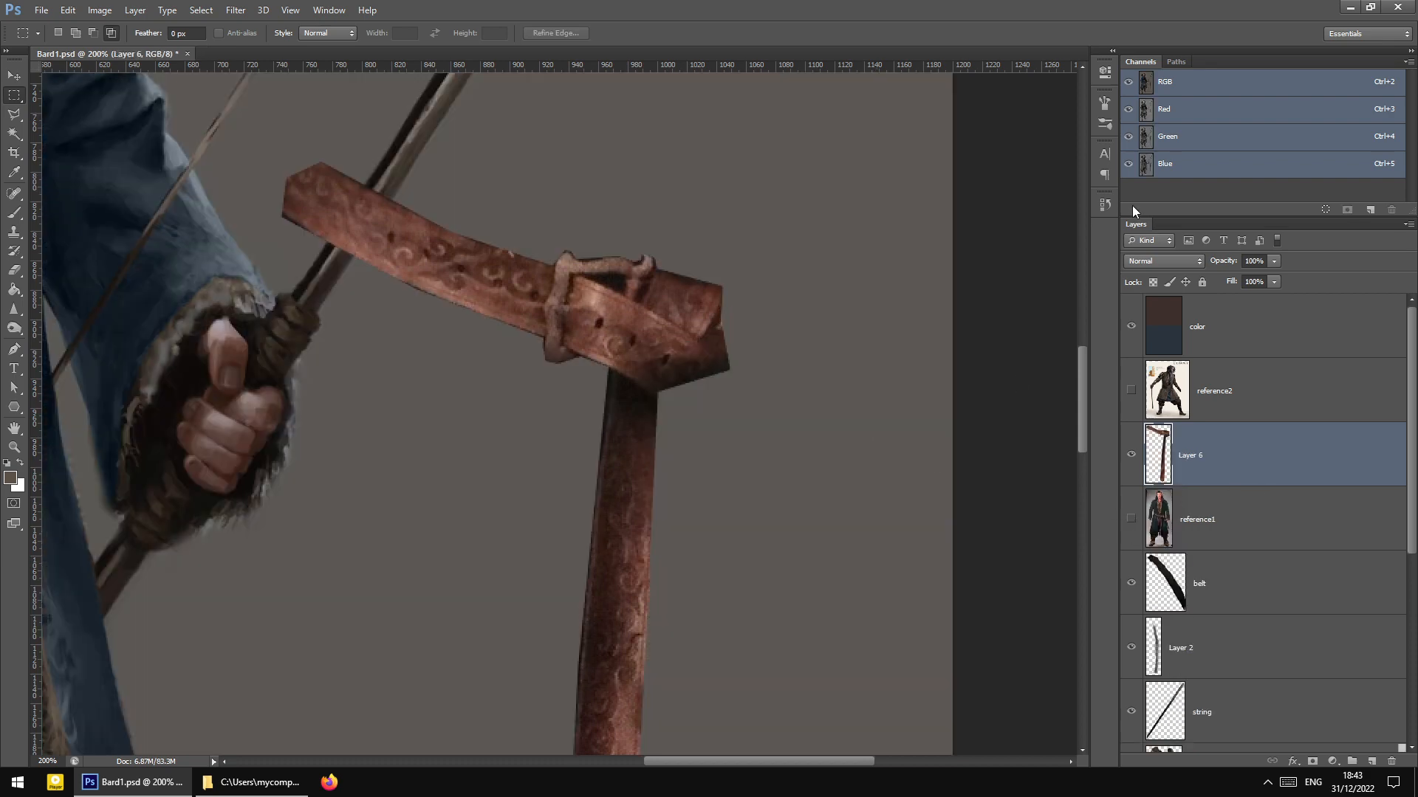
left_click(1105, 206)
left_click(1025, 465)
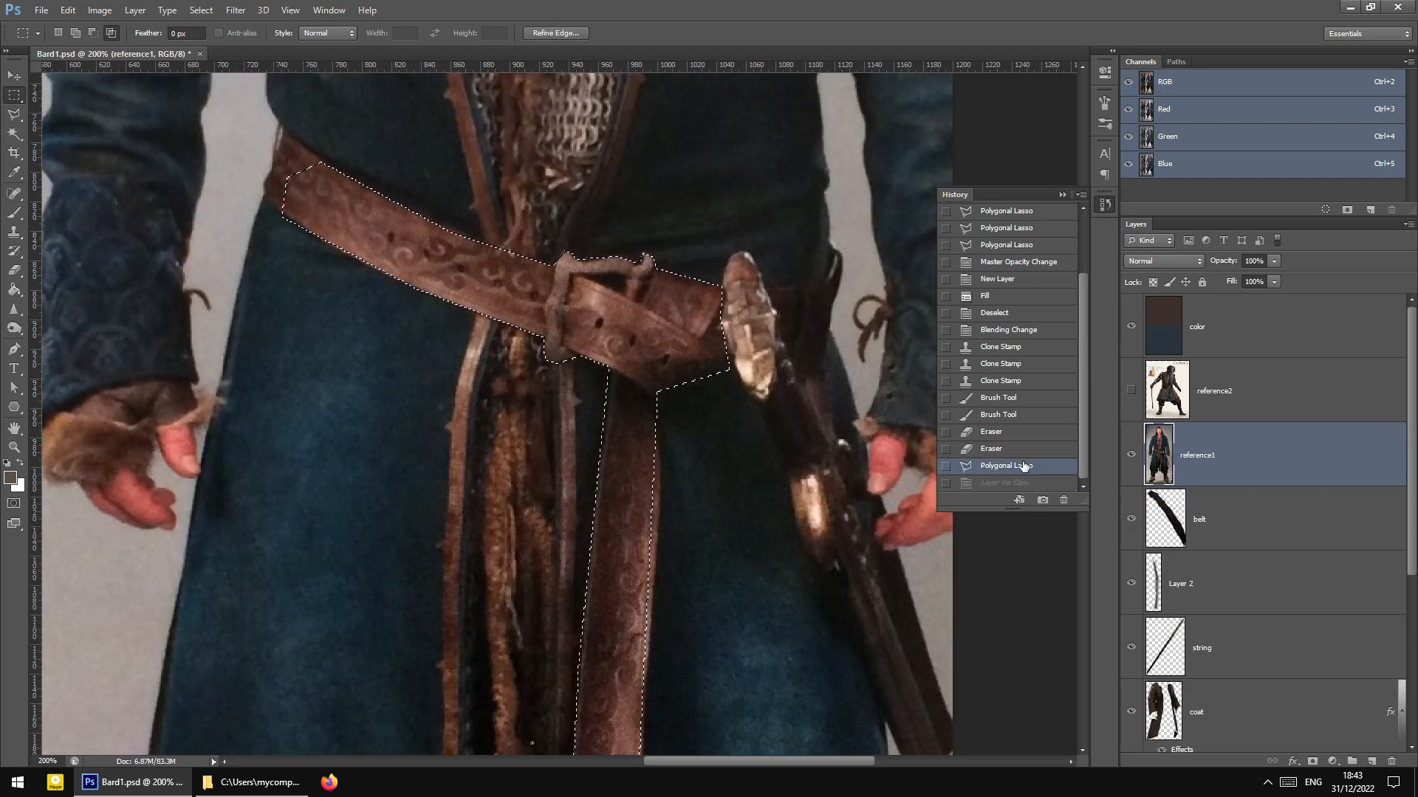
Feather the belt selection by 2 pixels, copy it from reference1 to its own layer, and hide reference1
right_click(580, 255)
left_click(638, 298)
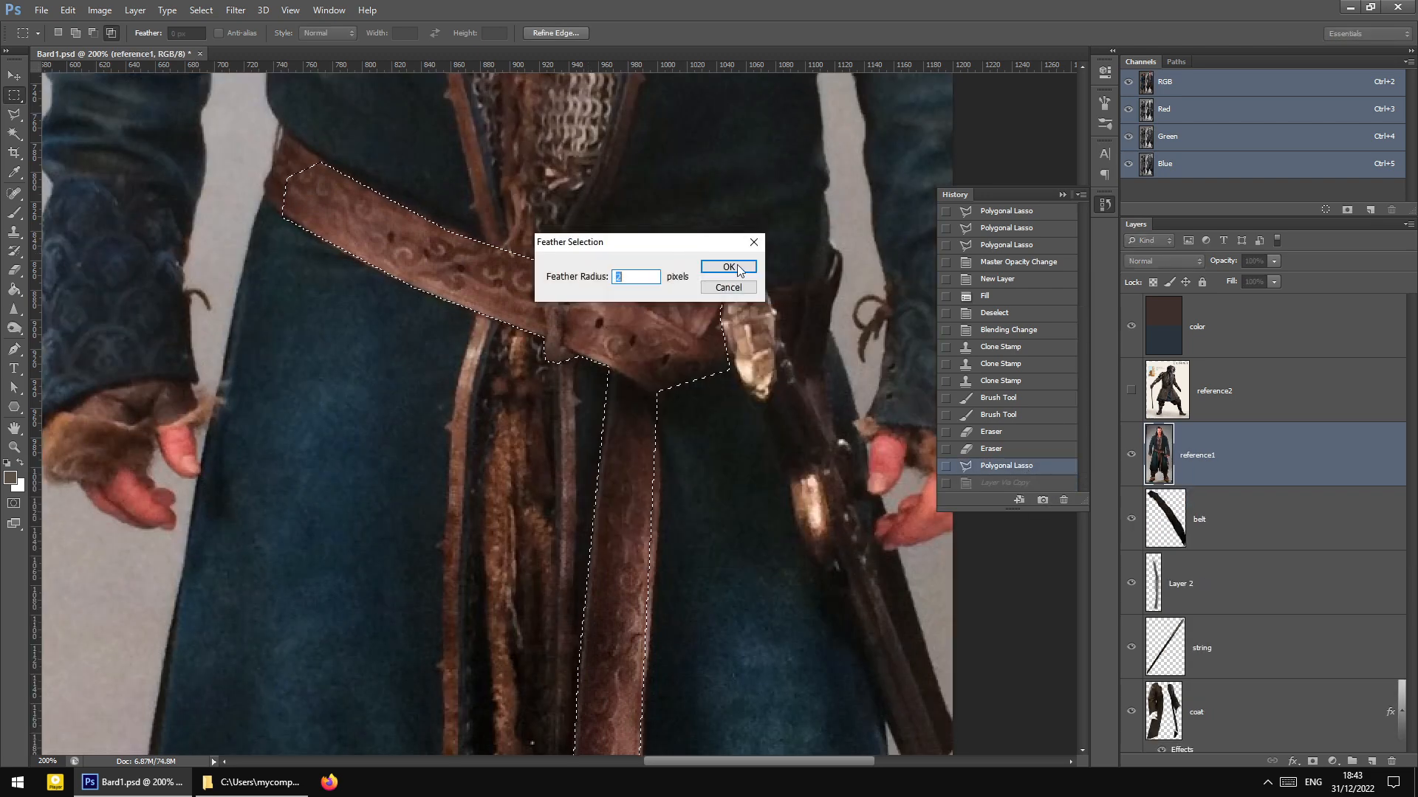
left_click(727, 267)
right_click(629, 344)
left_click(681, 460)
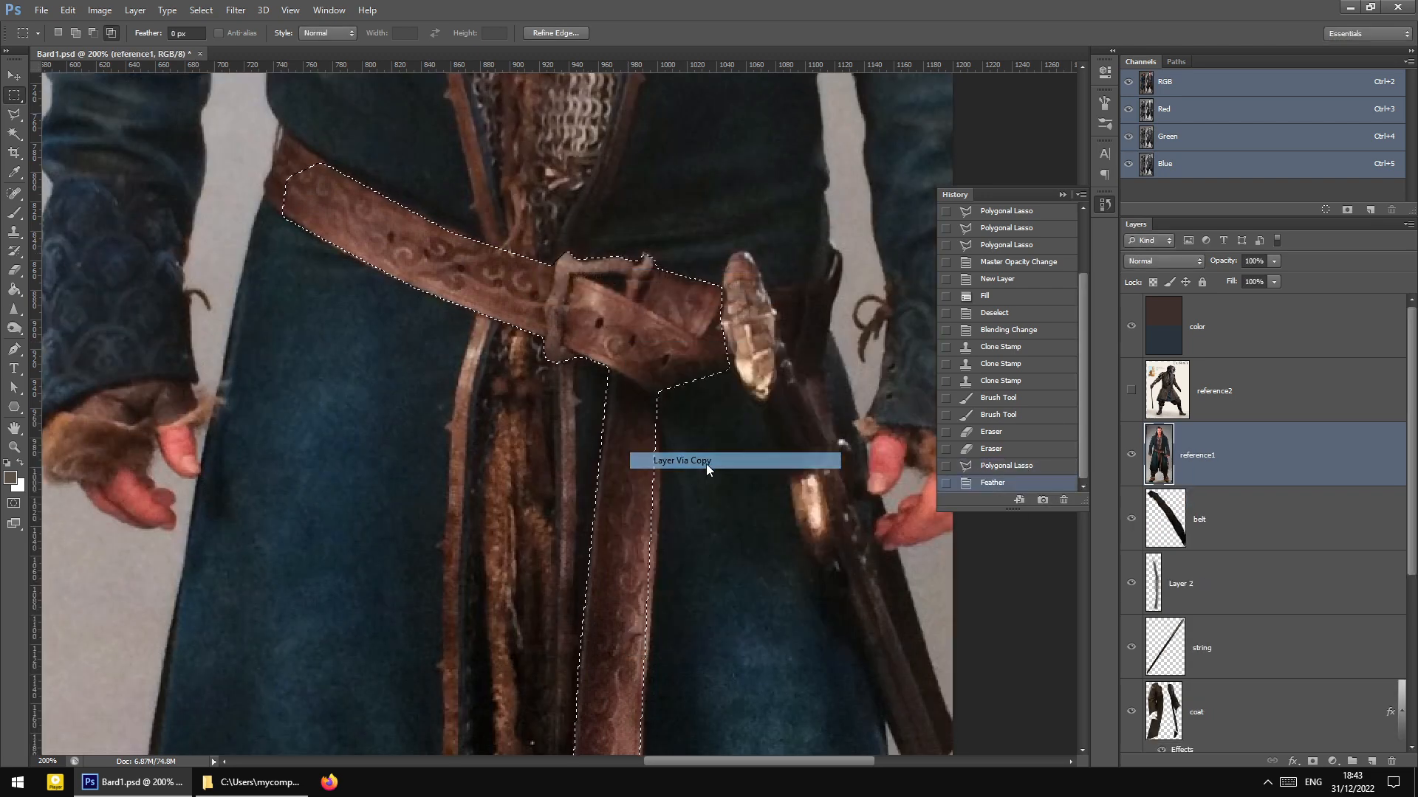
left_click(1133, 520)
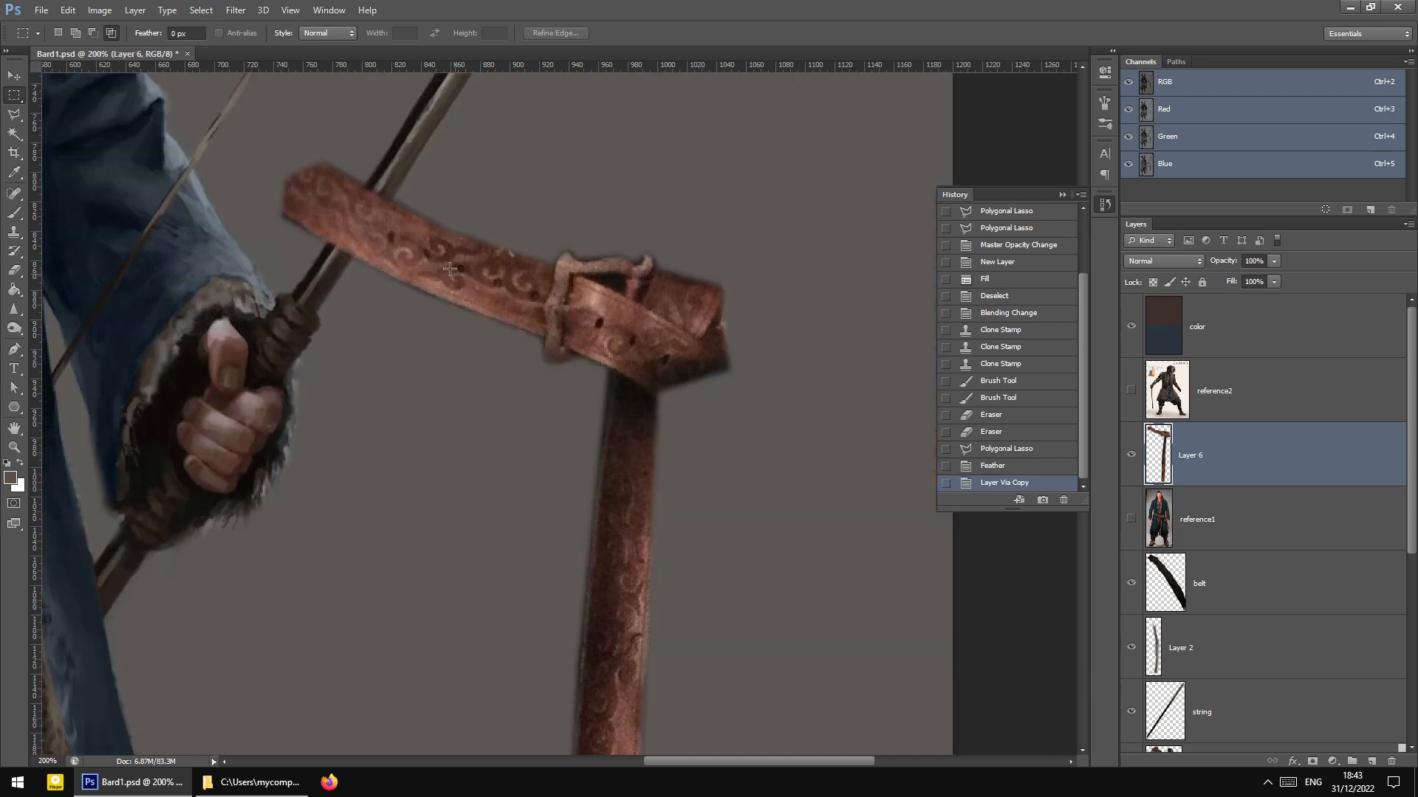
Move the copied belt across the canvas onto the archer's waist, with its strap hanging over the chainmail
left_click(15, 76)
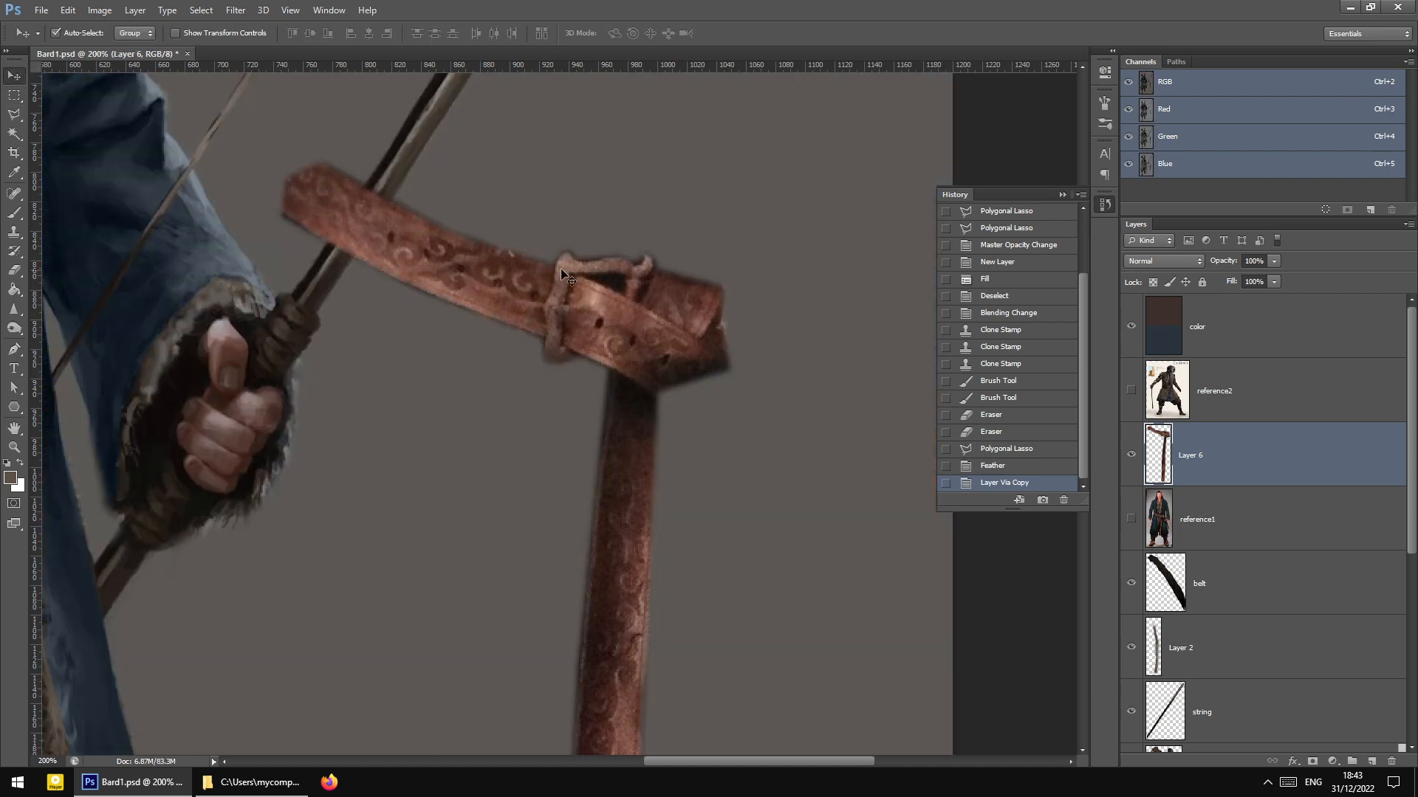
left_click_drag(591, 299, 341, 278)
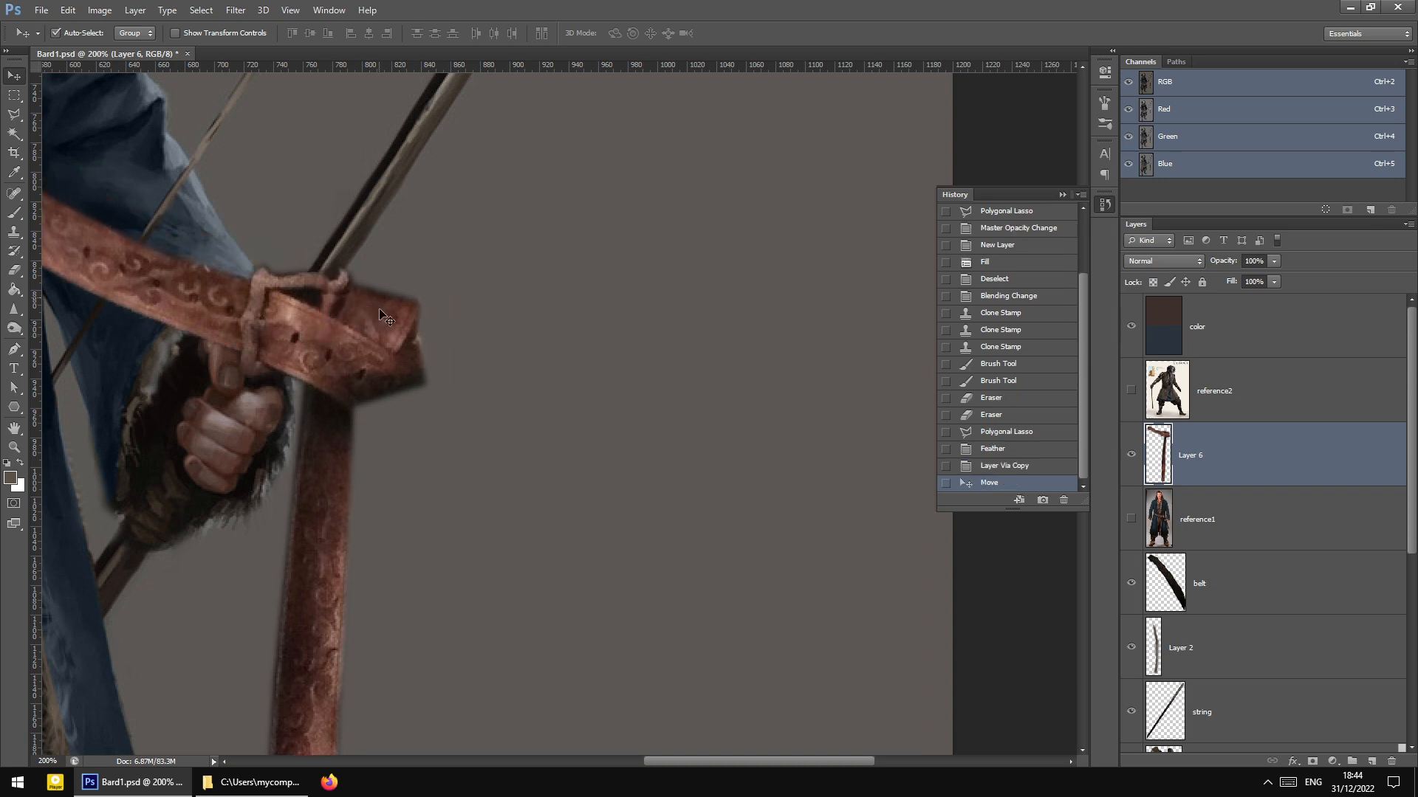
left_click_drag(715, 762, 583, 762)
left_click_drag(794, 257, 413, 207)
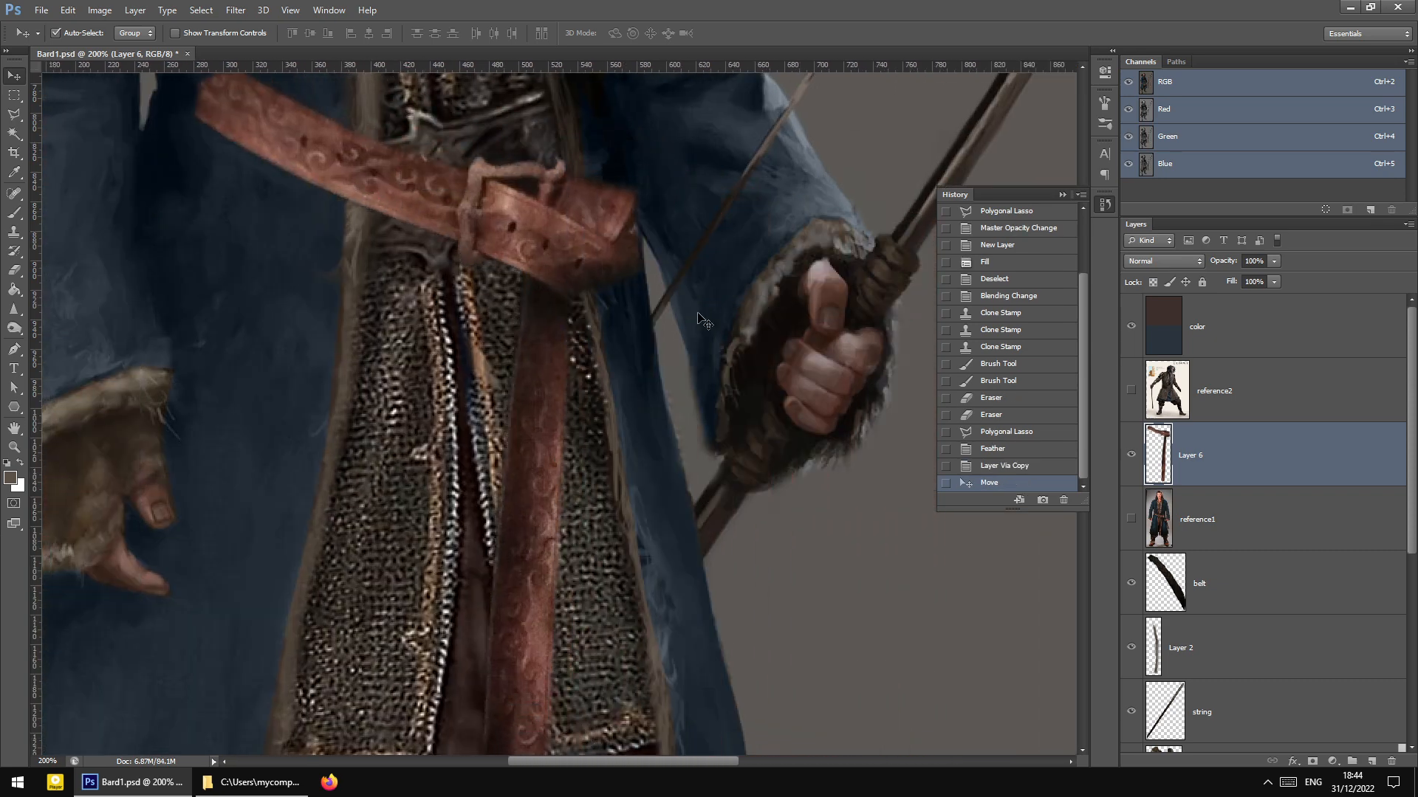
scroll(705, 325, "up", 2)
left_click_drag(565, 323, 524, 265)
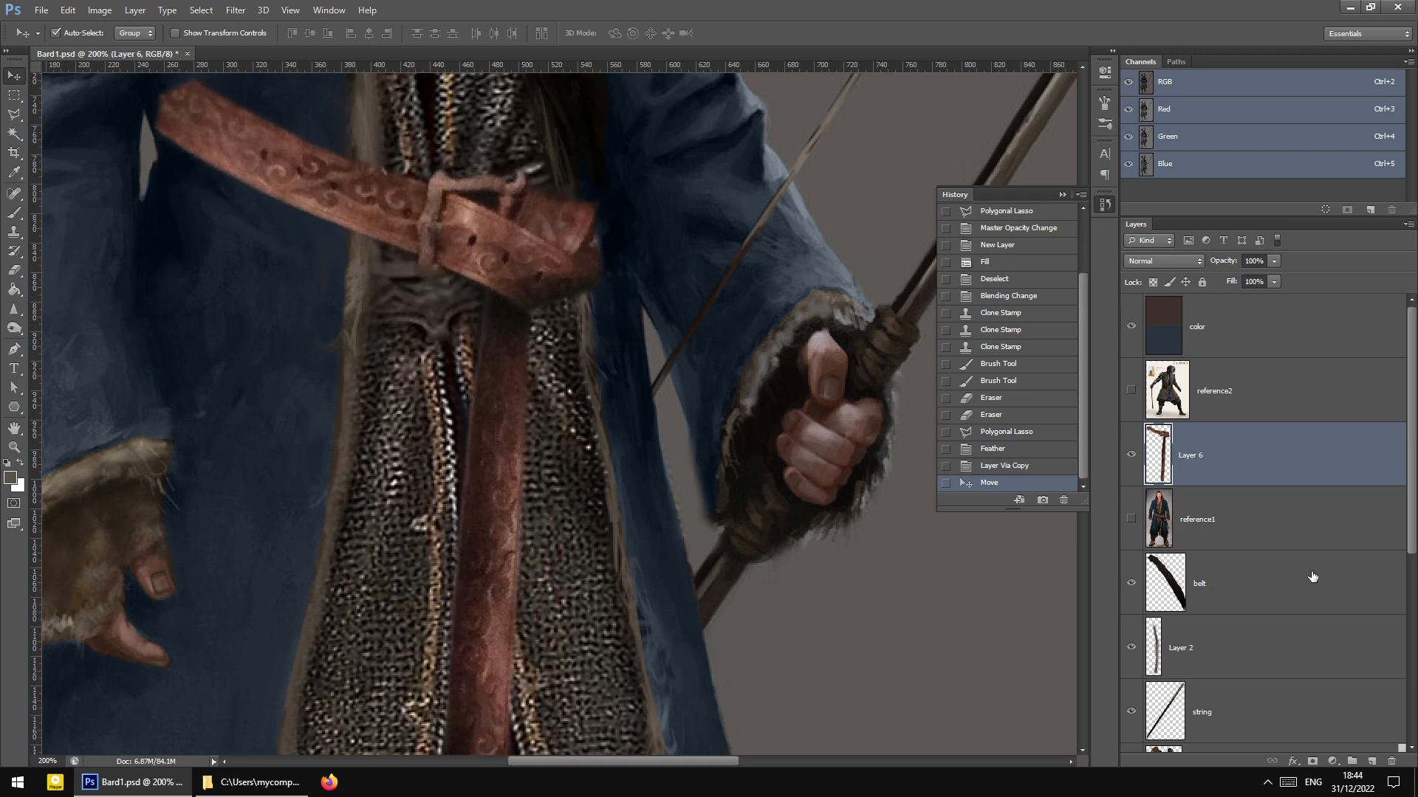
Reorder Layer 6 to sit between Layer 5 and Layer 4, and shift the belt slightly at the waist
left_click_drag(1233, 464, 1237, 561)
scroll(541, 319, "up", 2)
scroll(672, 414, "up", 3)
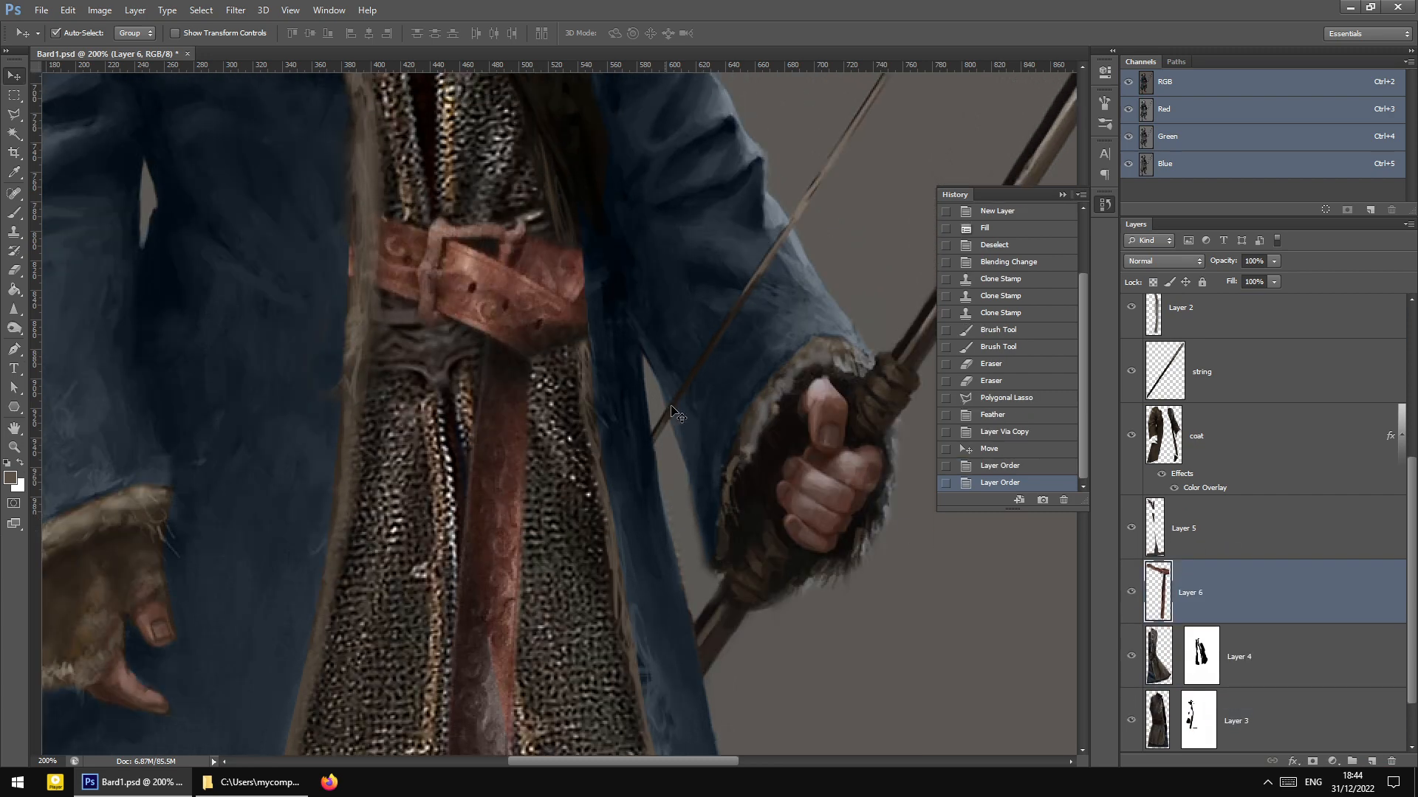
scroll(672, 413, "up", 2)
mouse_move(528, 347)
left_mouse_down()
mouse_move(524, 370)
mouse_move(517, 329)
mouse_move(510, 364)
left_mouse_up()
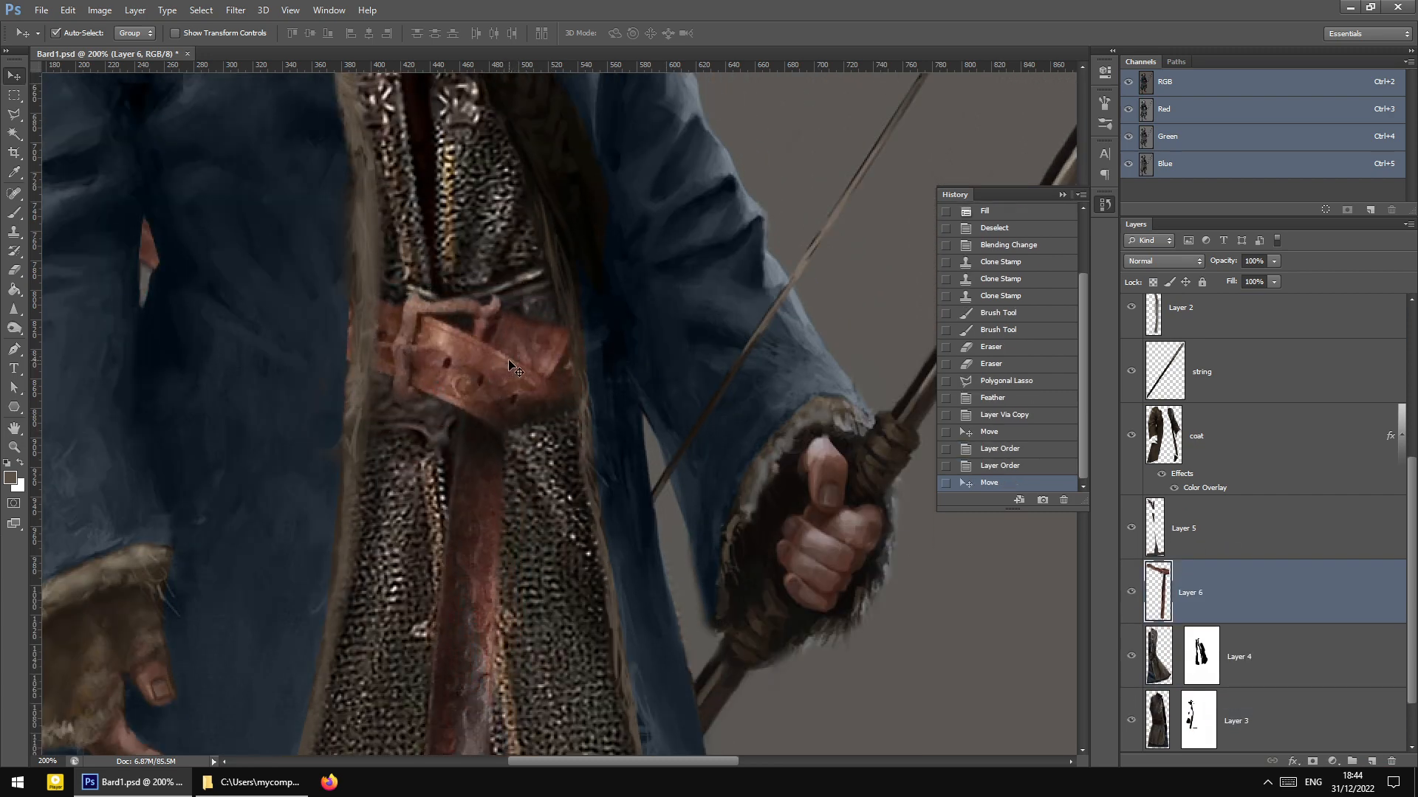
Free Transform the belt, rotating it about -6.15° and moving it toward the coat's bow-side edge, and apply the transformation
key("ctrl+minus")
left_click(13, 95)
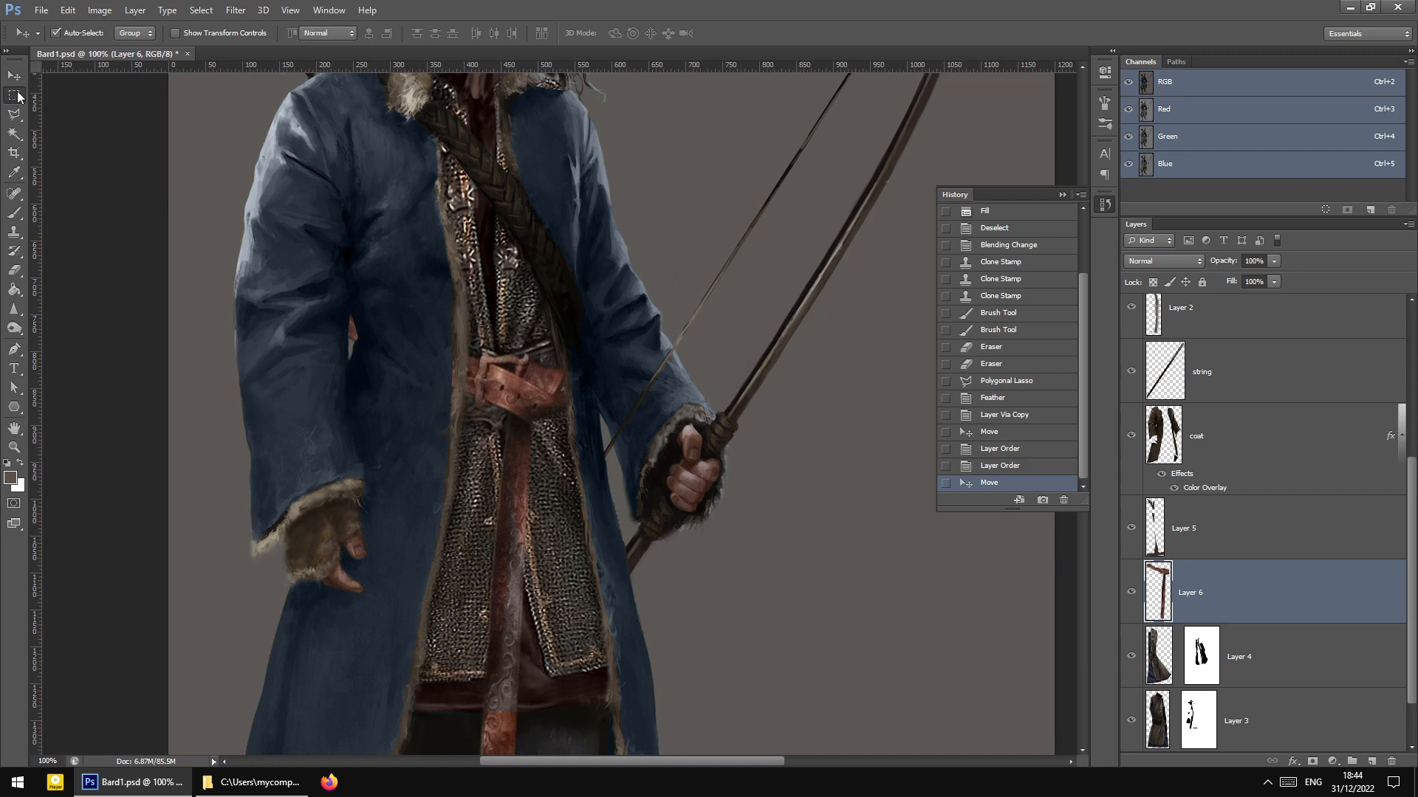
scroll(552, 472, "down", 2)
right_click(516, 447)
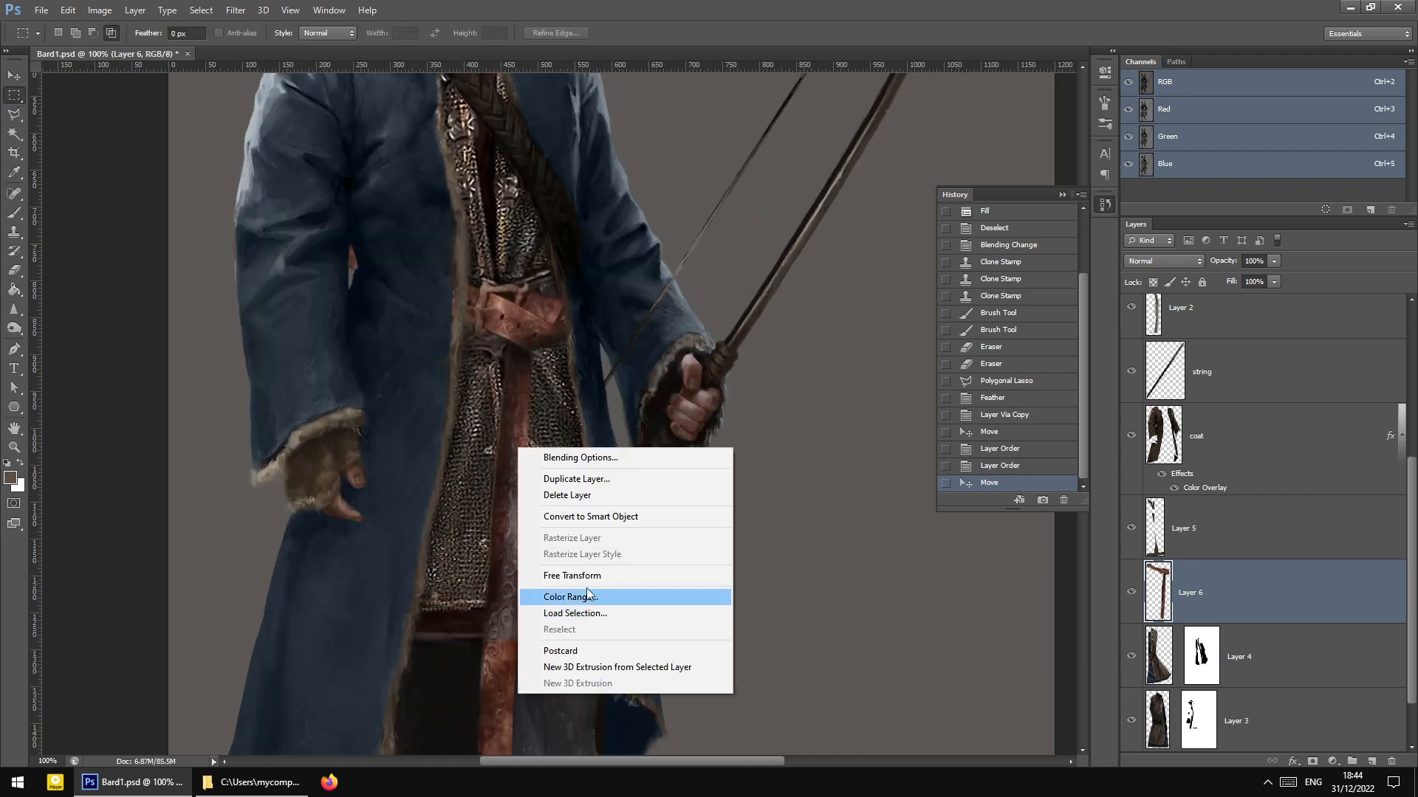
left_click(525, 576)
left_click_drag(620, 647, 634, 627)
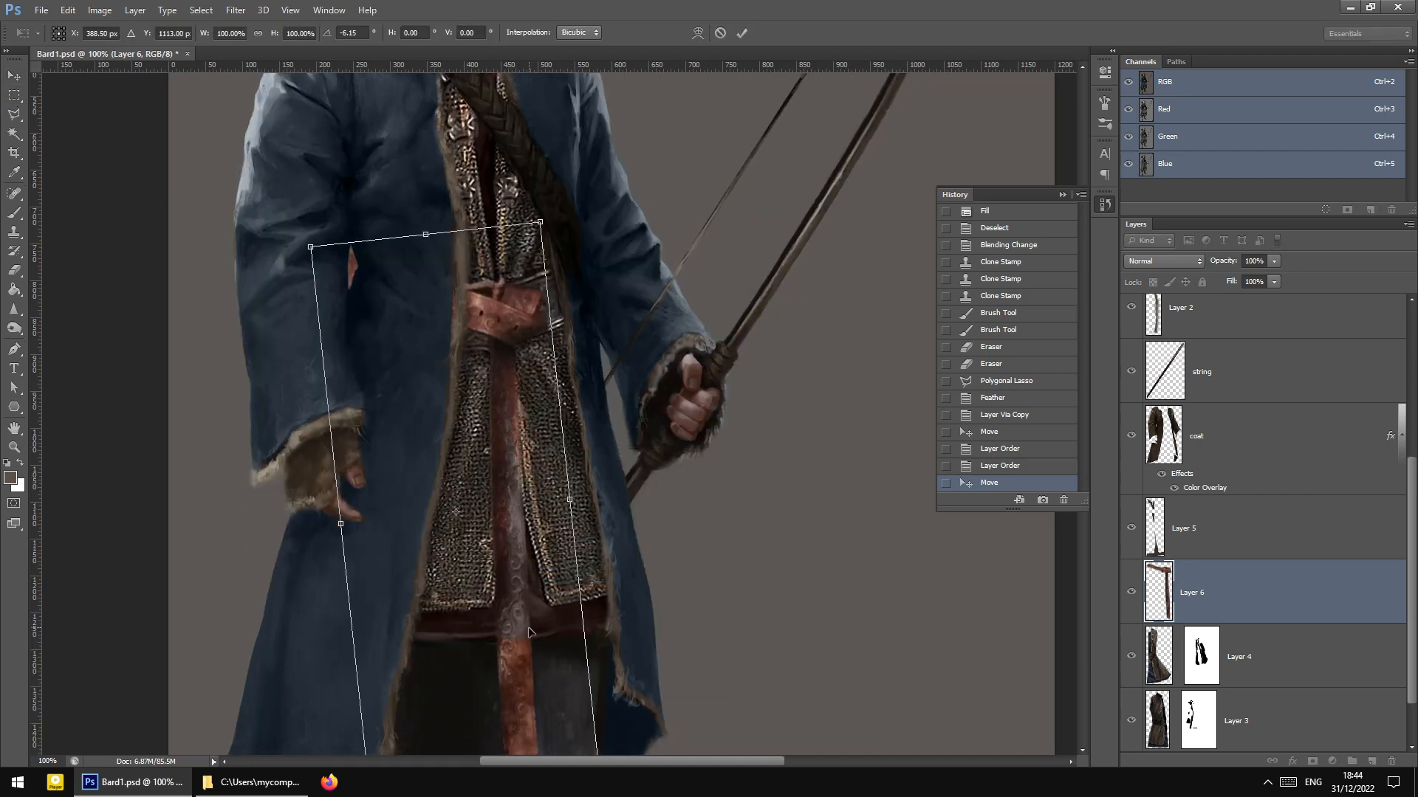
left_click_drag(543, 637, 601, 651)
left_click(15, 90)
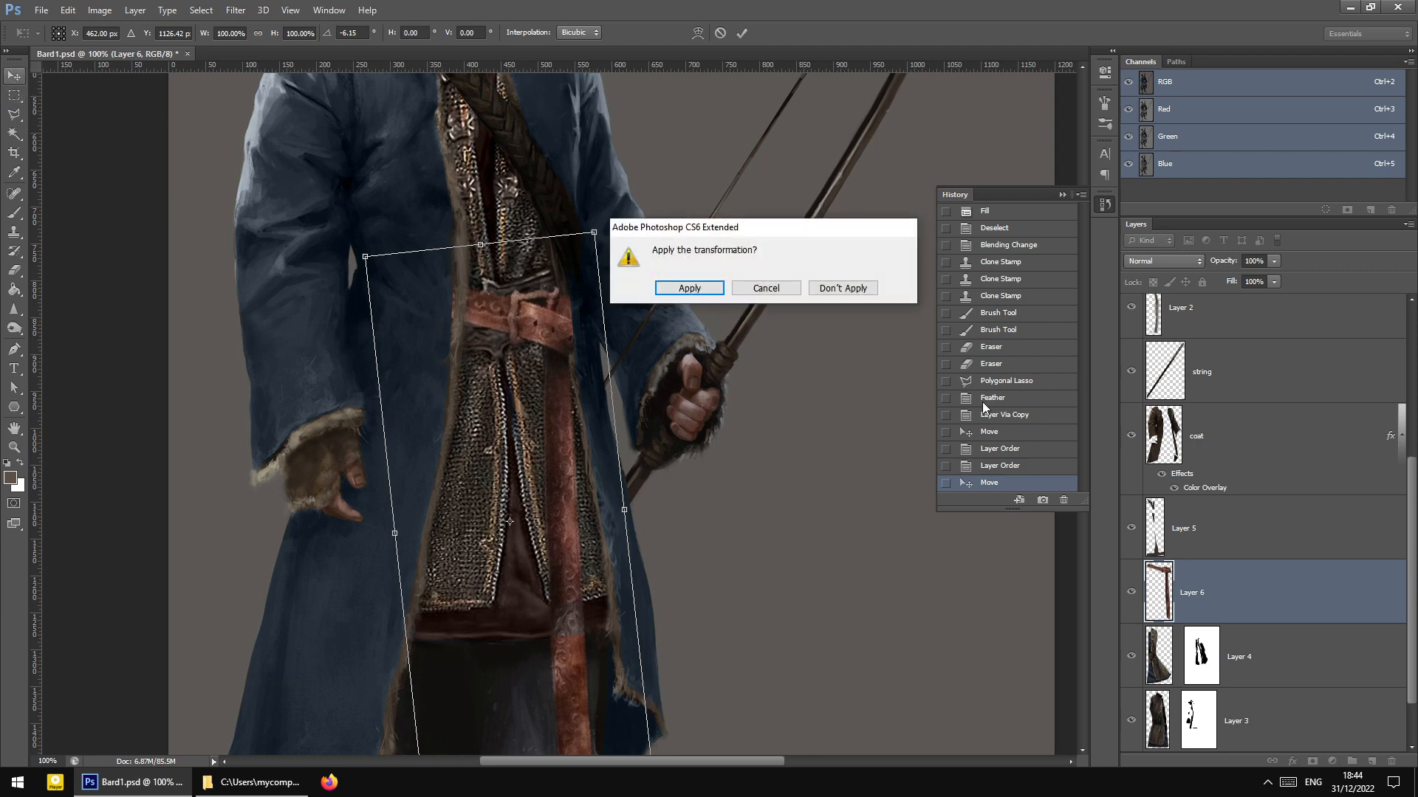
left_click(690, 288)
Place Layer 6 directly beneath the coat layer, above Layer 5, and rename it belt
scroll(1223, 621, "down", 1)
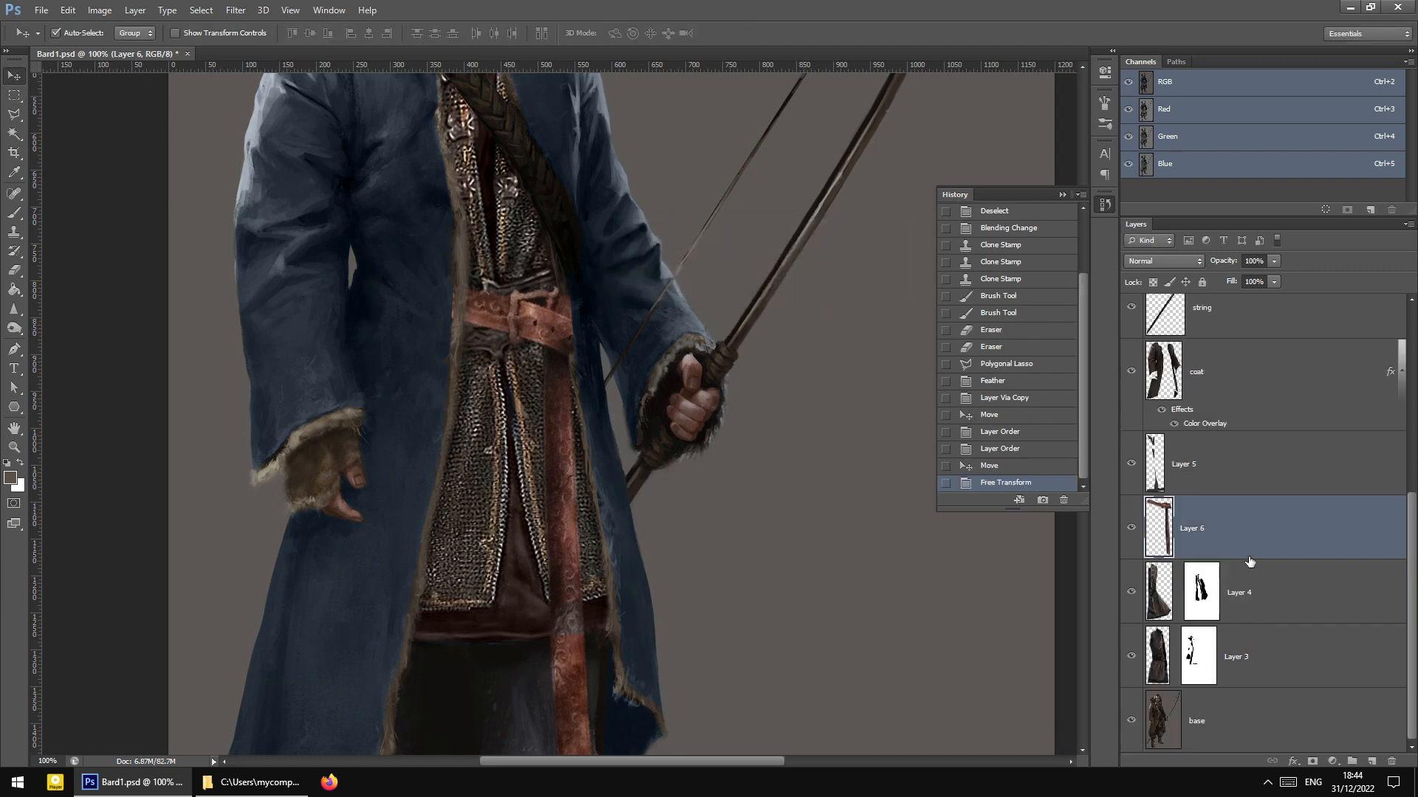
left_click_drag(1250, 557, 1251, 464)
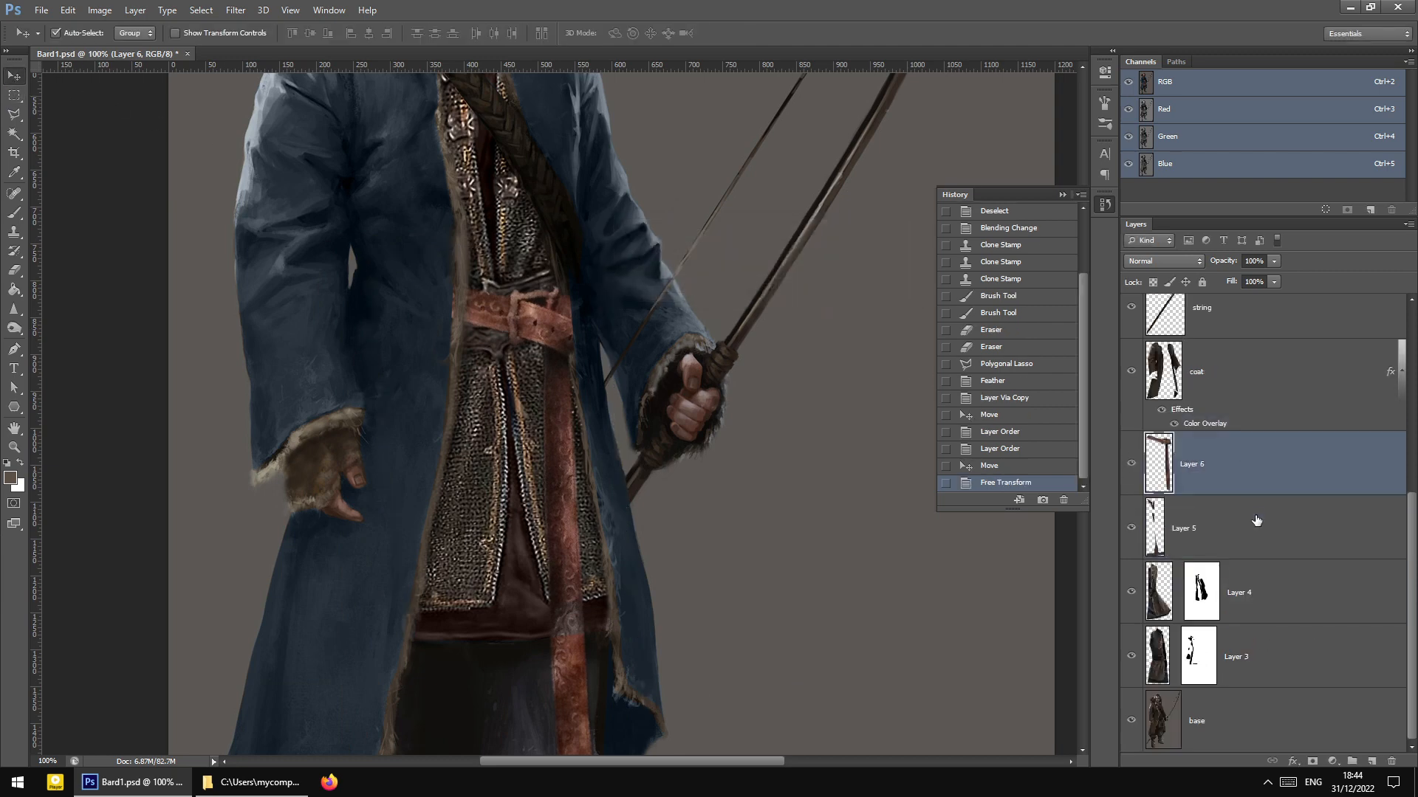
double_click(1196, 467)
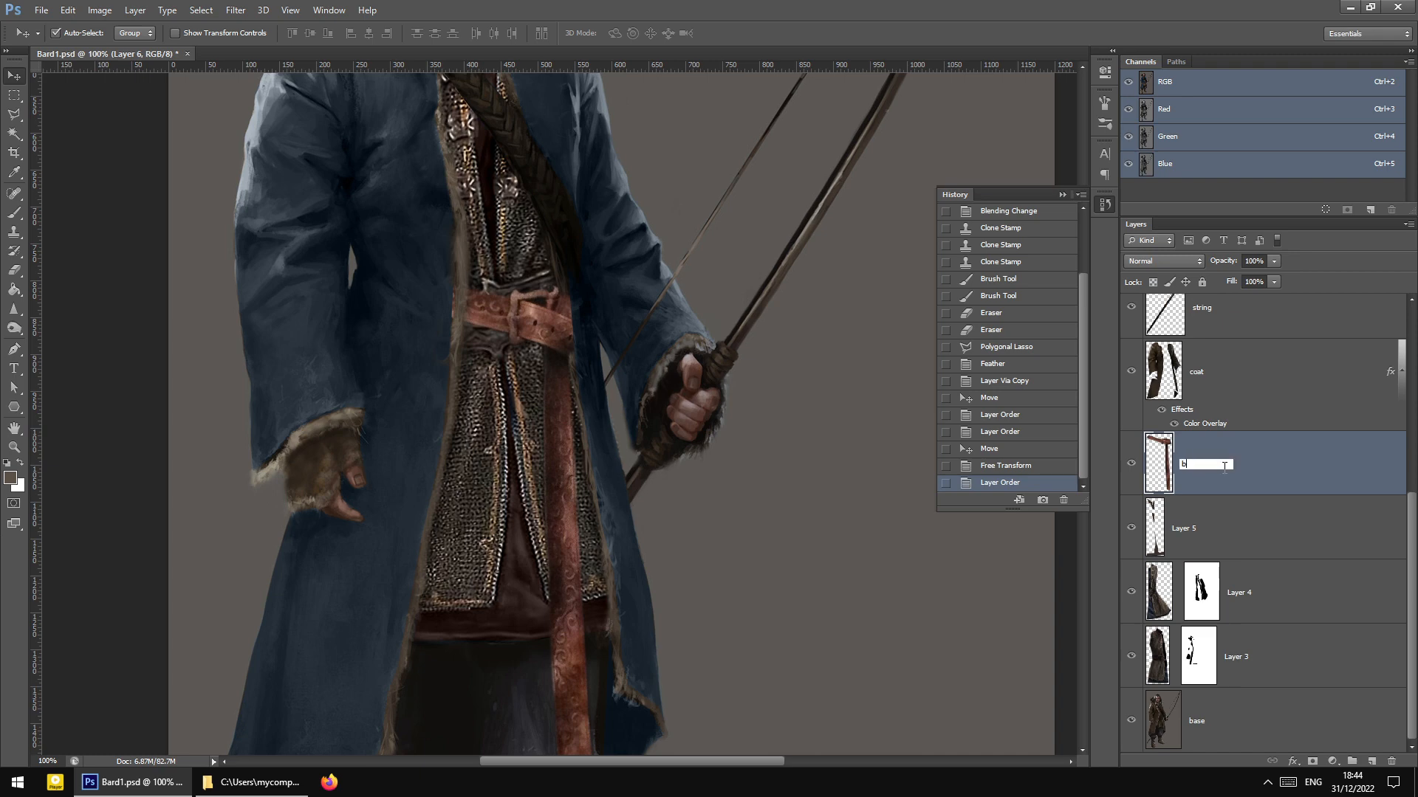
key("Return")
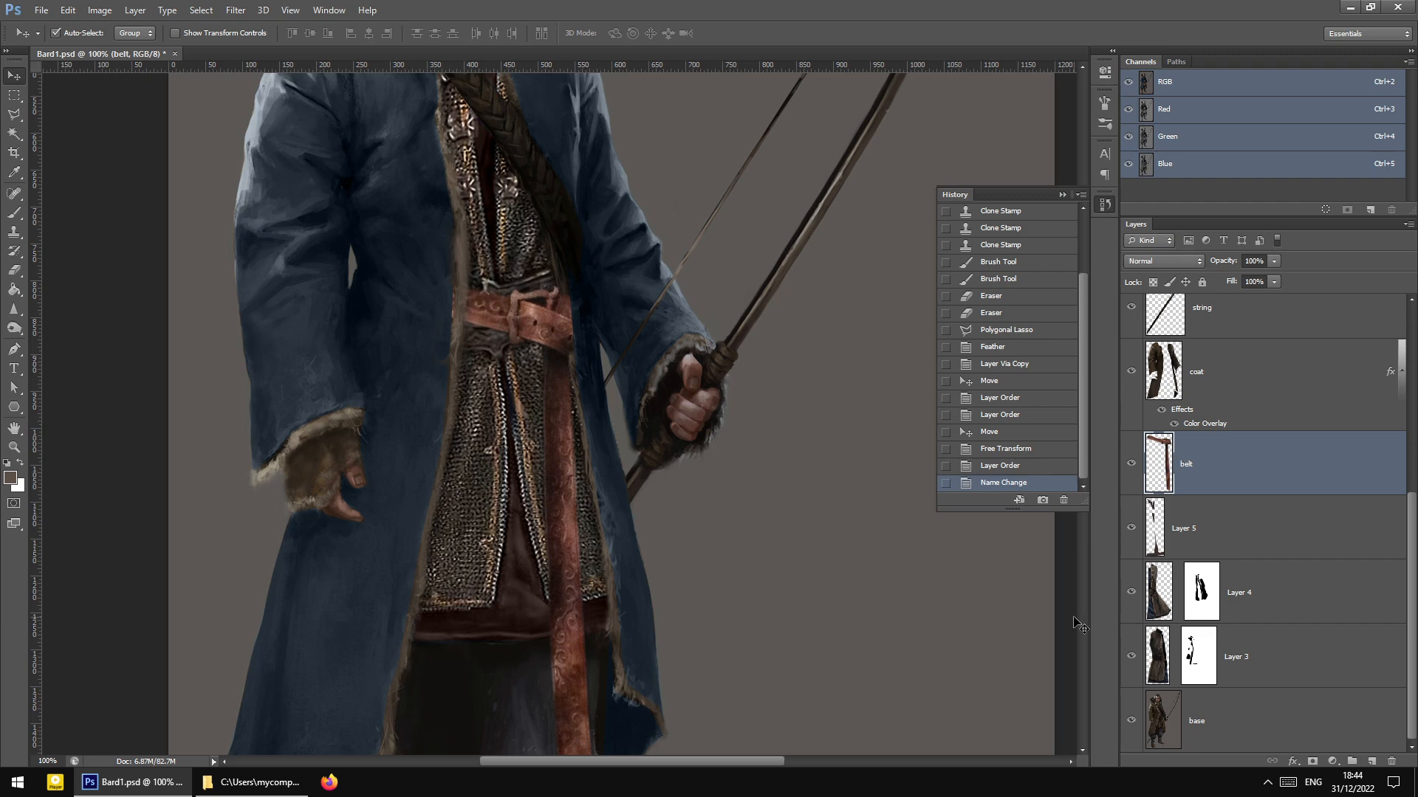
Reposition the belt so the buckle sits over the middle of the archer's waist between the coat edges
key("ctrl+plus")
scroll(563, 446, "up", 3)
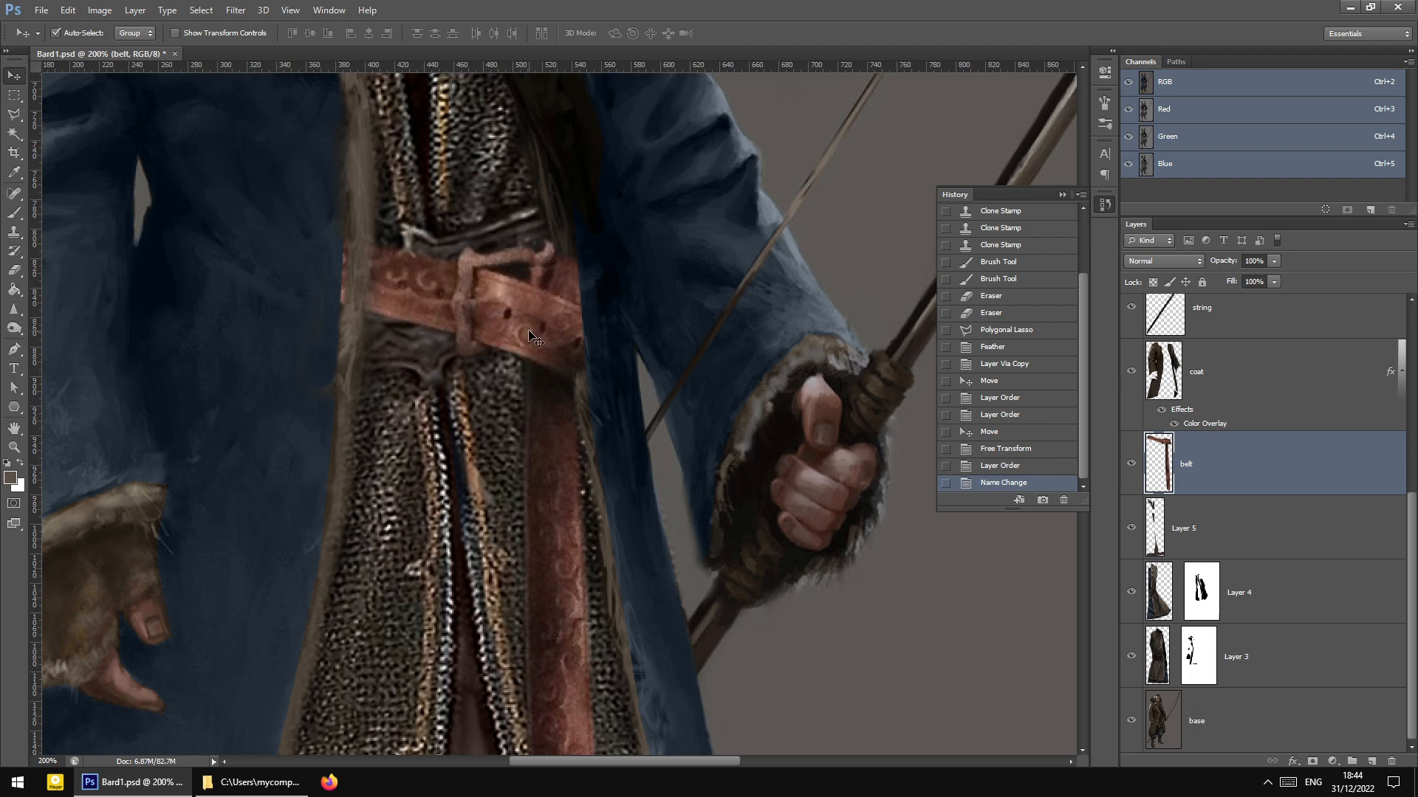
mouse_move(551, 340)
left_mouse_down()
mouse_move(576, 284)
mouse_move(550, 318)
left_mouse_up()
scroll(519, 427, "up", 3)
mouse_move(520, 426)
left_mouse_down()
mouse_move(503, 376)
mouse_move(500, 437)
left_mouse_up()
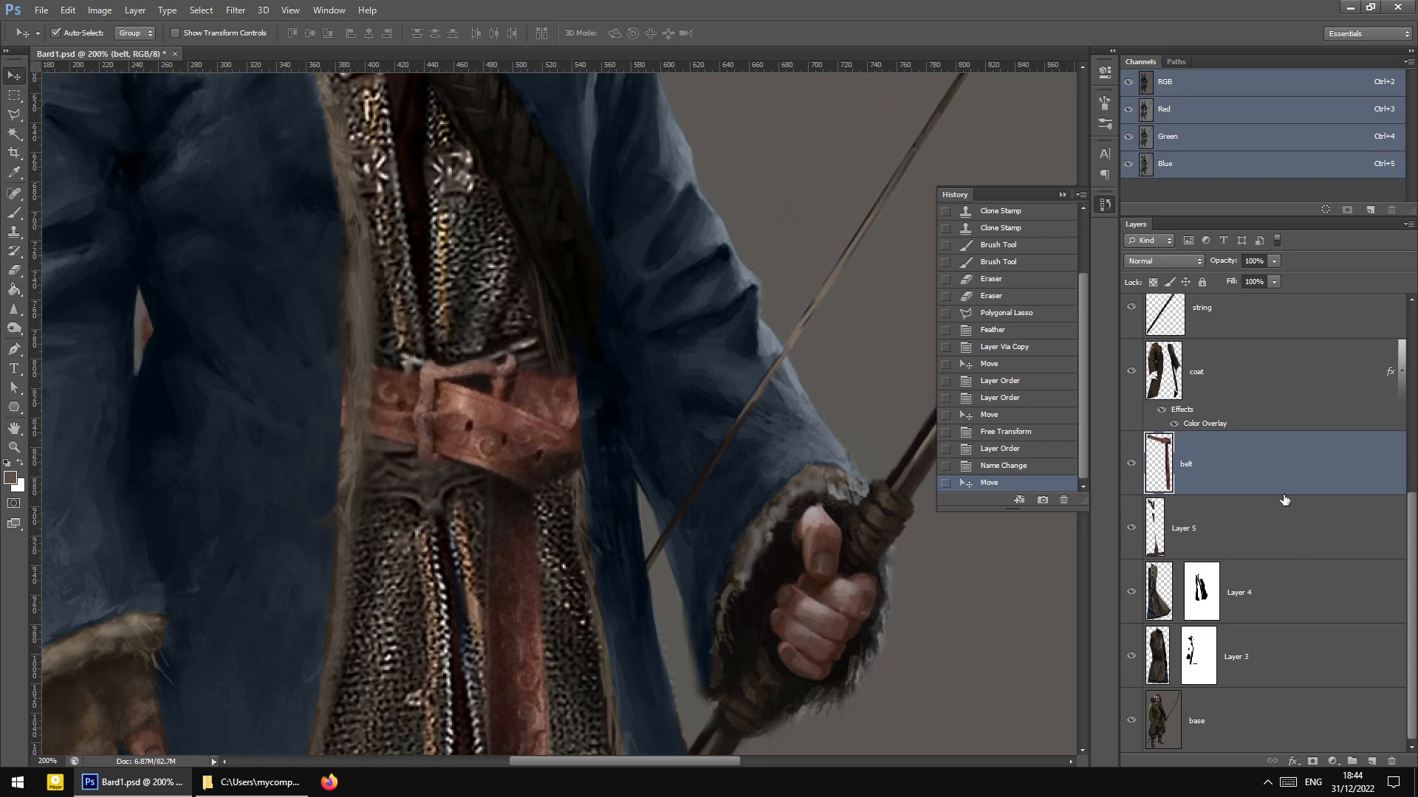
scroll(1222, 588, "up", 4)
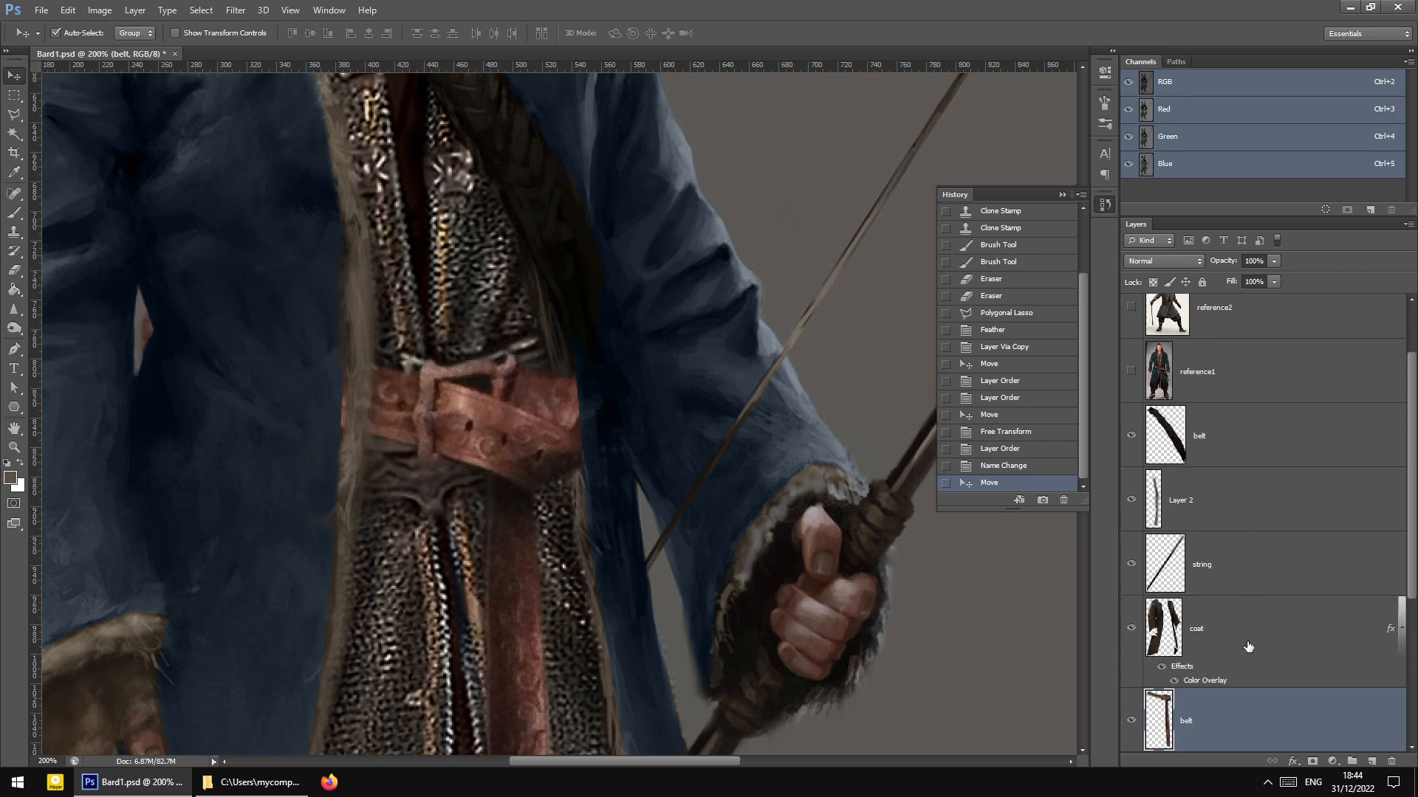
scroll(550, 369, "down", 2)
left_click_drag(502, 347, 528, 378)
key("ctrl+minus")
key("ctrl+minus")
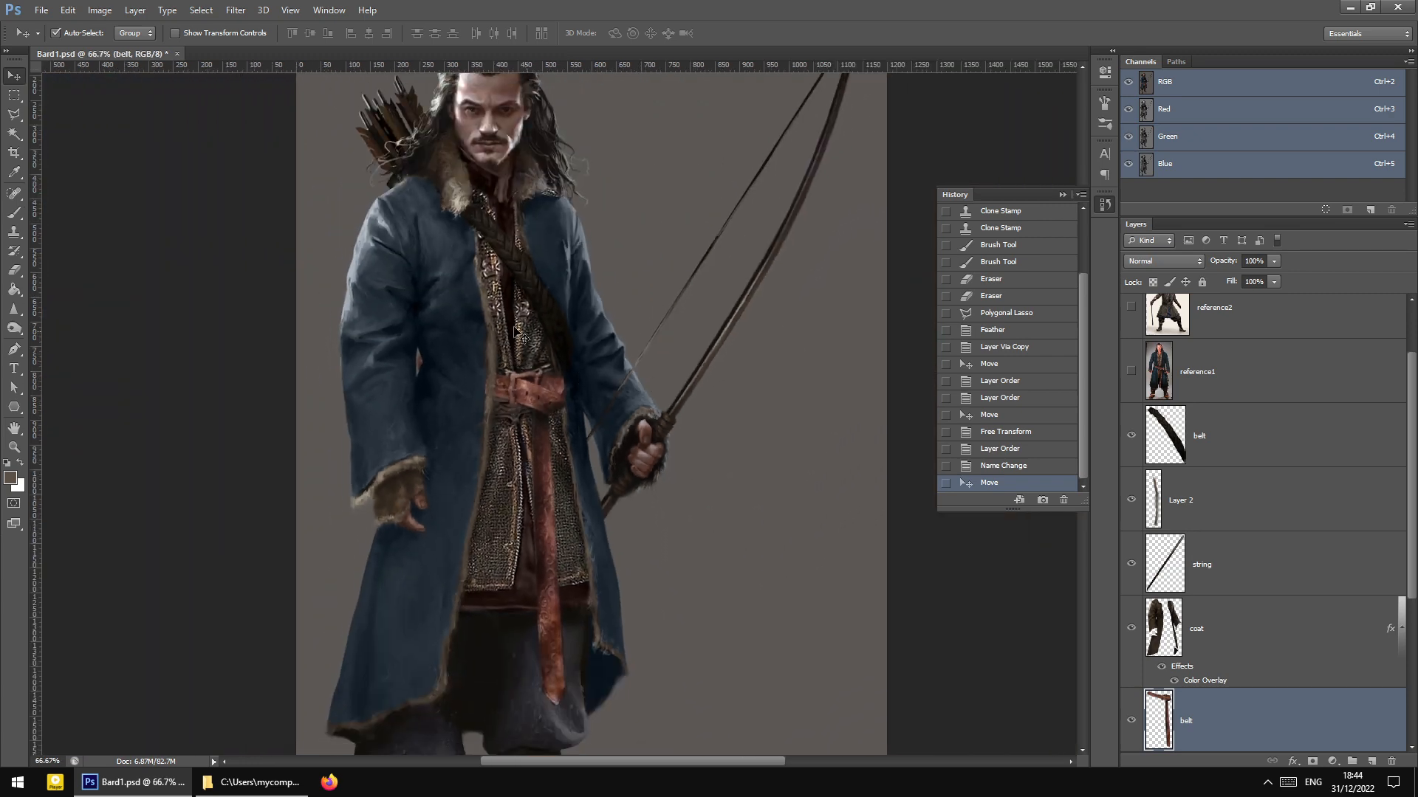
Free Transform the belt, rotating it to about -4.95° and aligning it with the waist between the coat's fur edges
key("ctrl+plus")
left_click(11, 94)
right_click(537, 406)
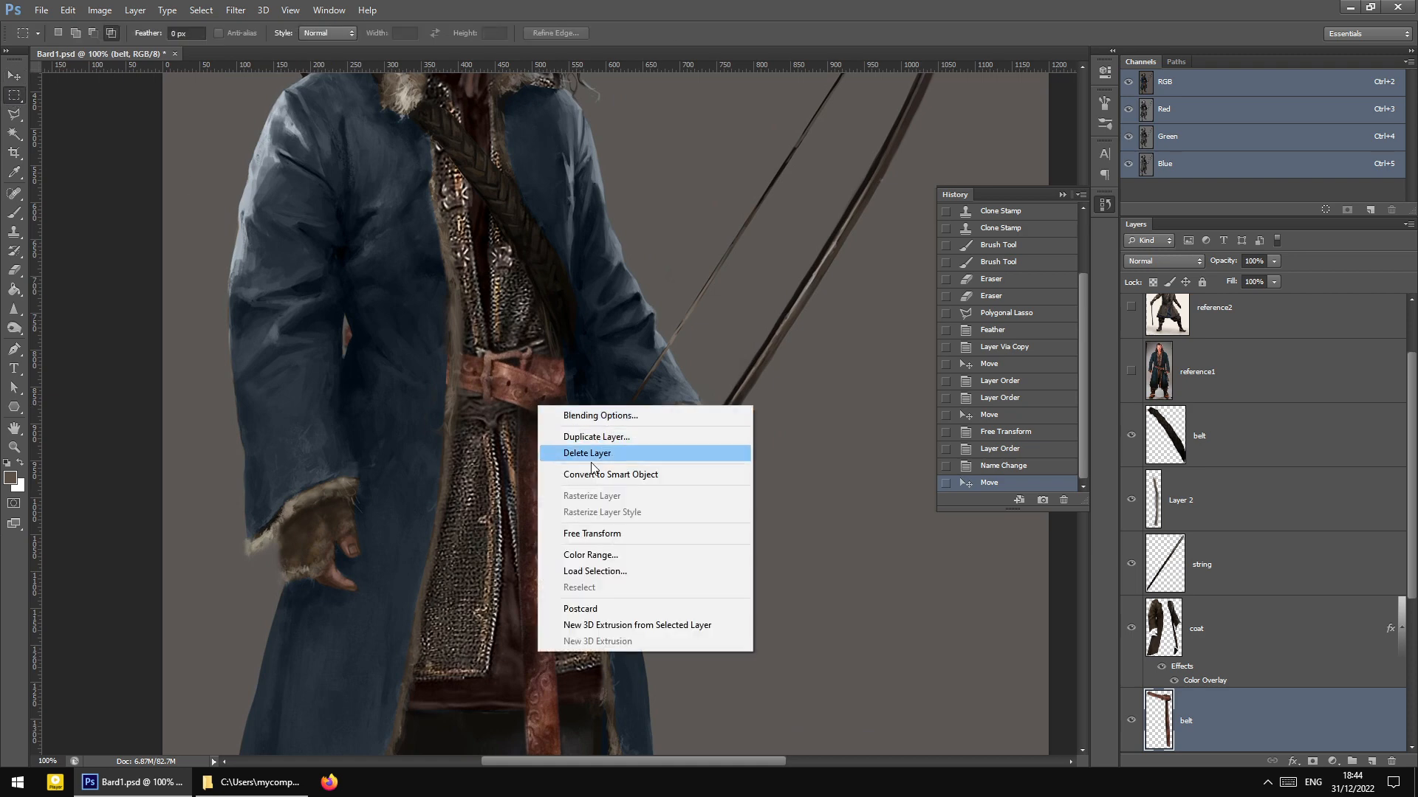
left_click(583, 534)
left_click_drag(674, 359, 657, 346)
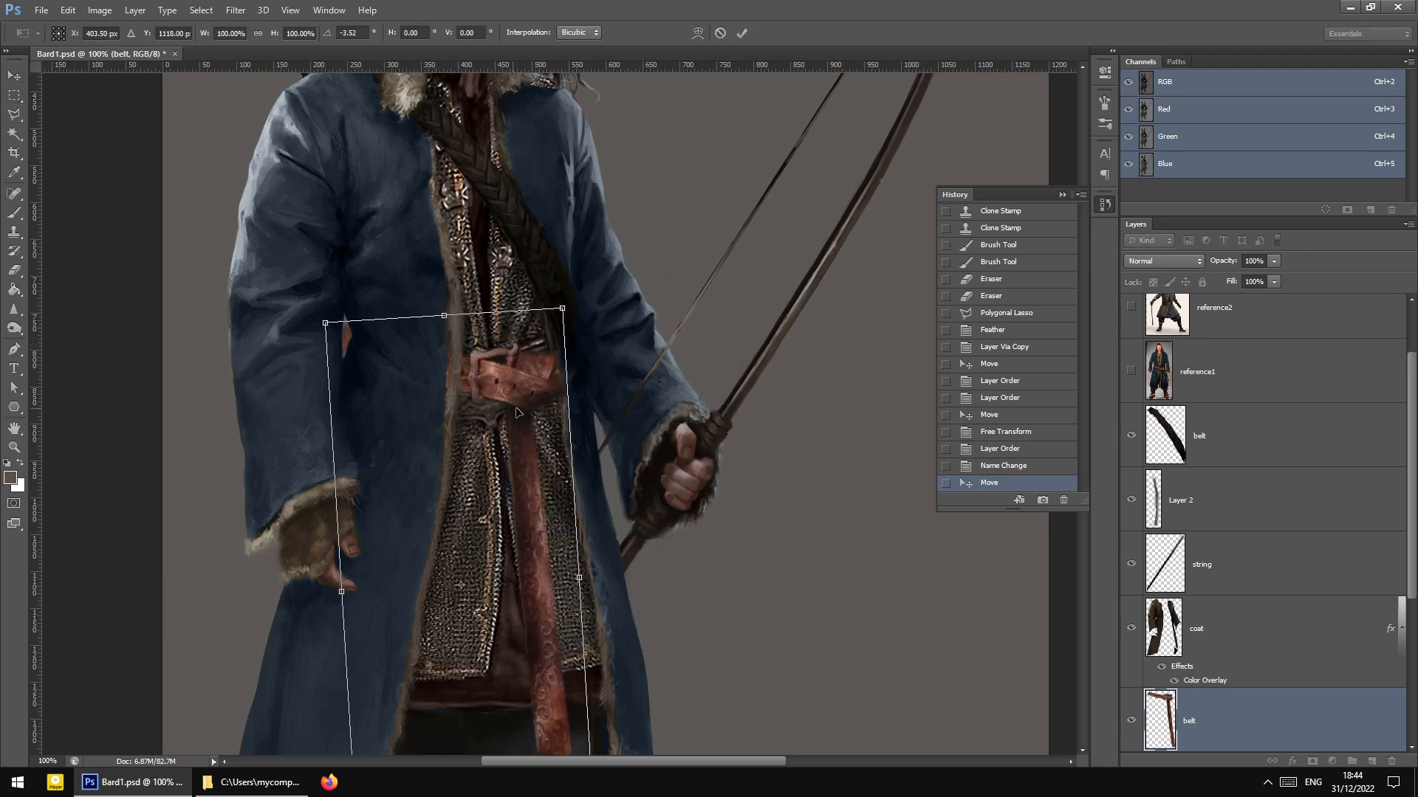
left_click_drag(513, 410, 526, 403)
left_click_drag(635, 413, 655, 376)
mouse_move(500, 381)
left_mouse_down()
mouse_move(504, 404)
mouse_move(499, 390)
left_mouse_up()
Adjust the belt's rotation to about -5.32°, lower it slightly, and apply the transformation
key("ctrl+minus")
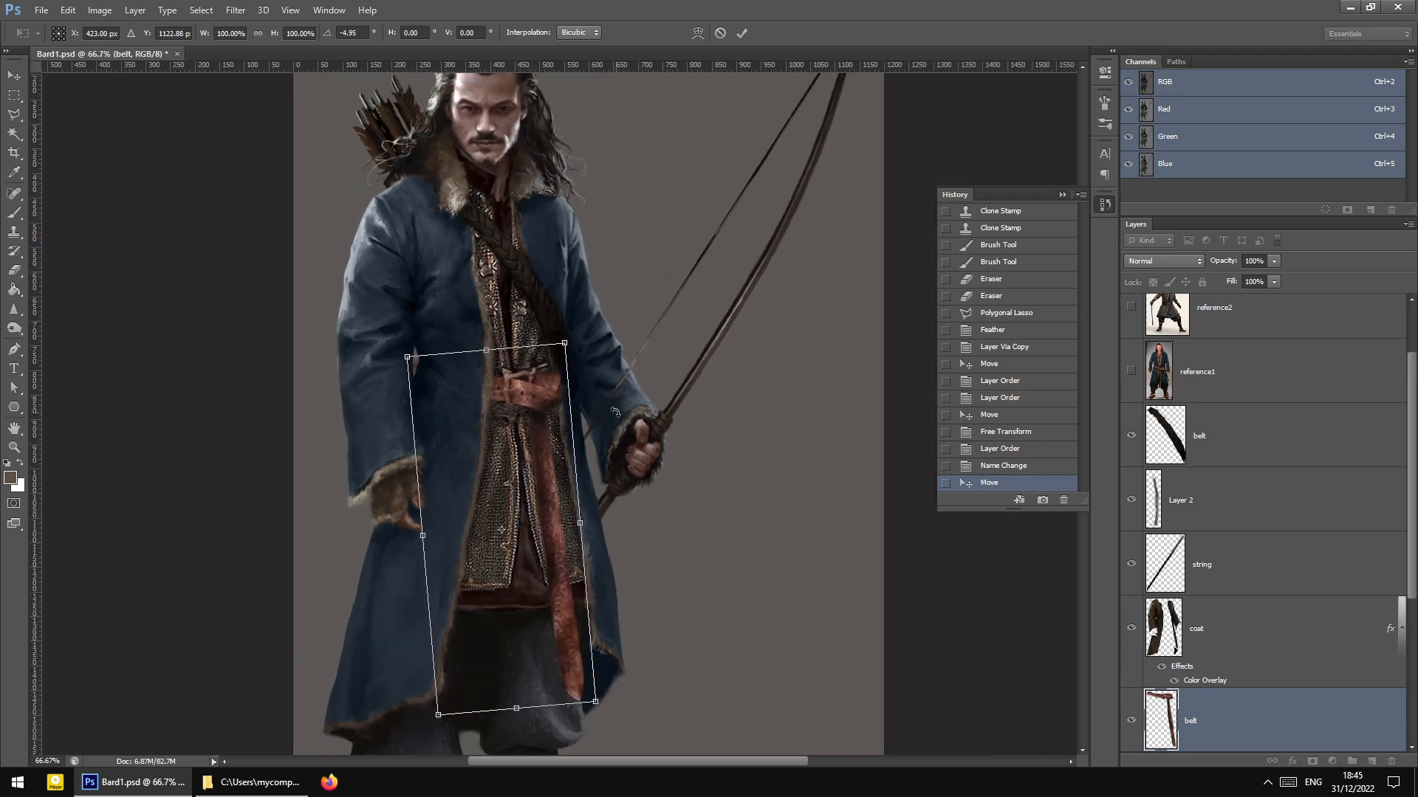
left_click_drag(615, 411, 548, 406)
key("ctrl+plus")
scroll(573, 411, "down", 5)
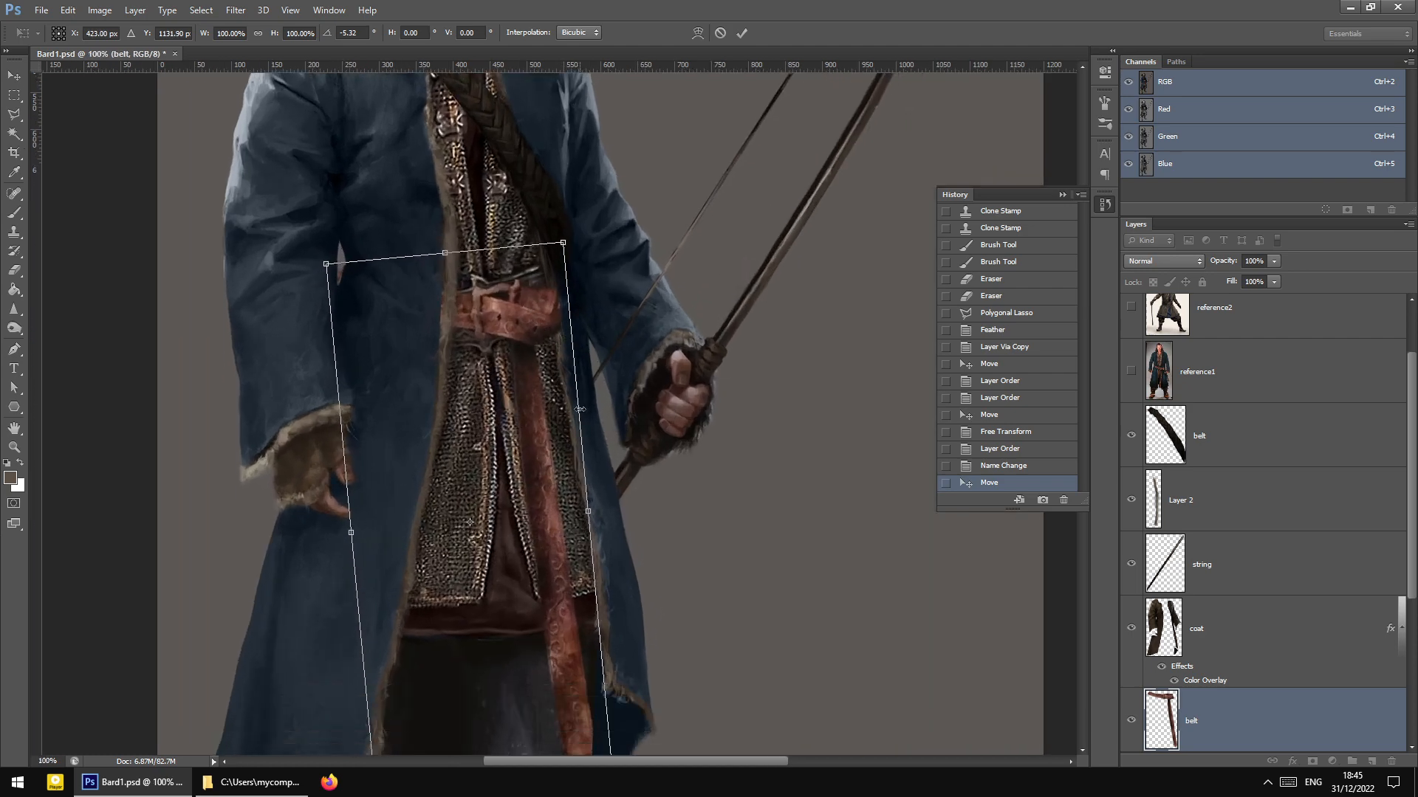
key("ctrl+minus")
key("ctrl+plus")
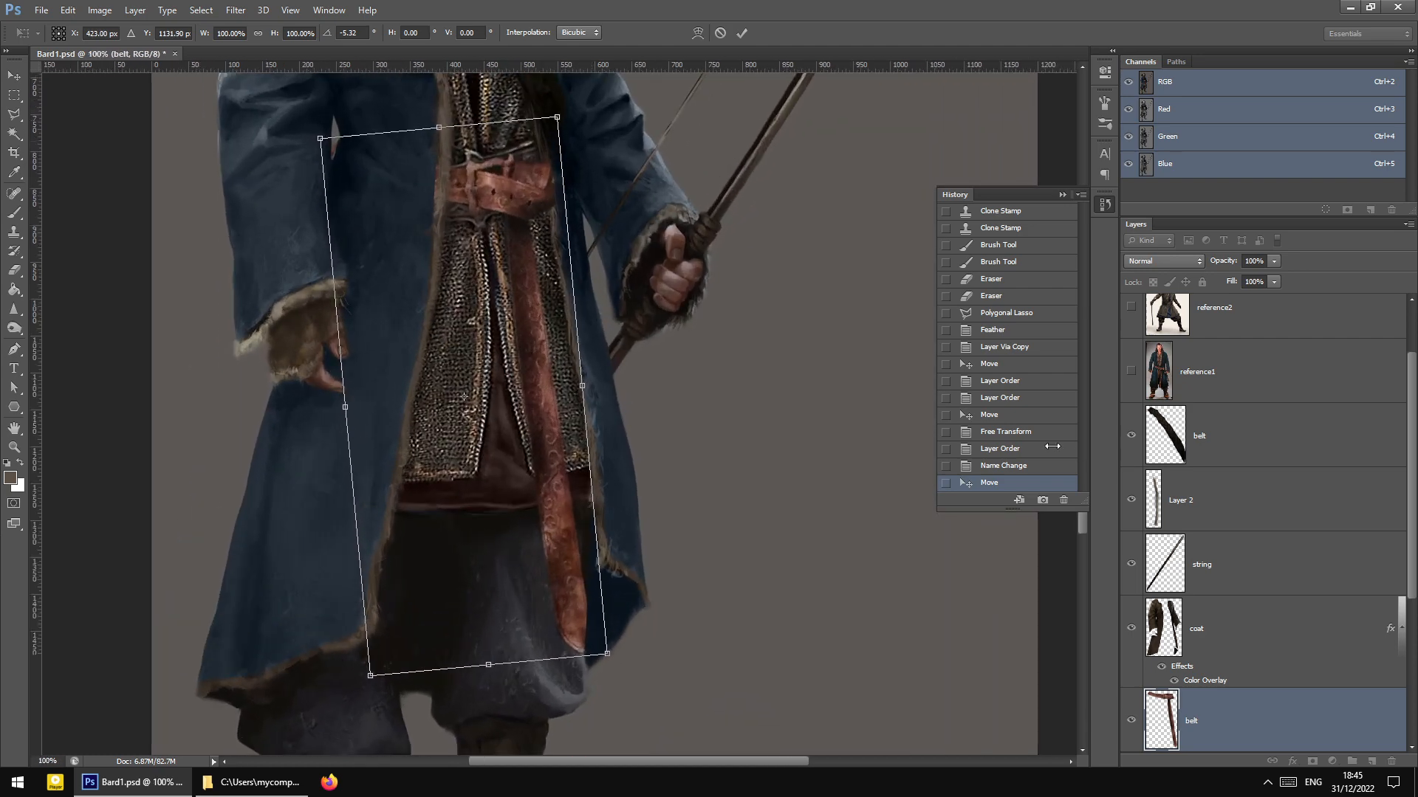
left_click(14, 75)
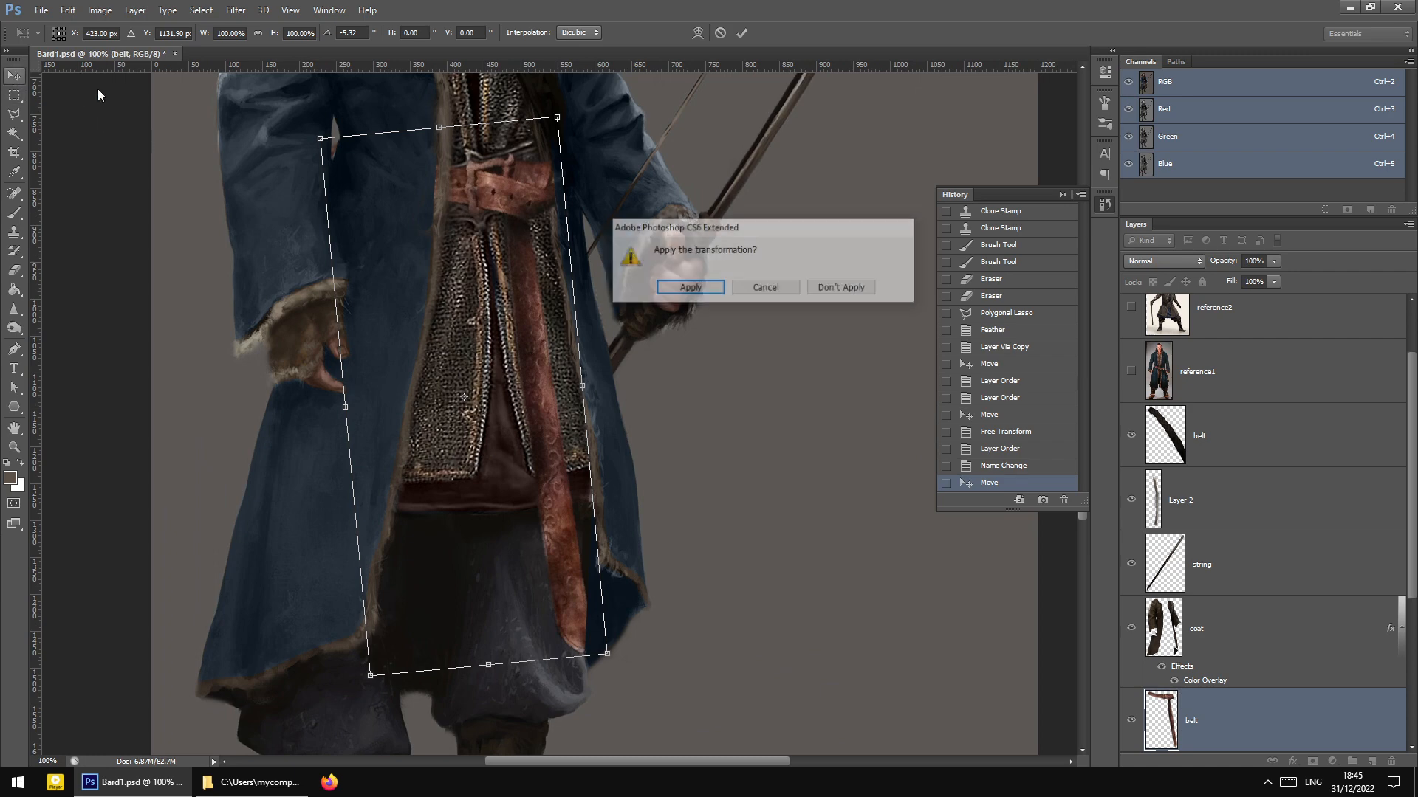
left_click(691, 288)
Free Transform the belt, scaling it down to about 97.84% width and 98.01% height, and apply the transformation
scroll(639, 334, "up", 3)
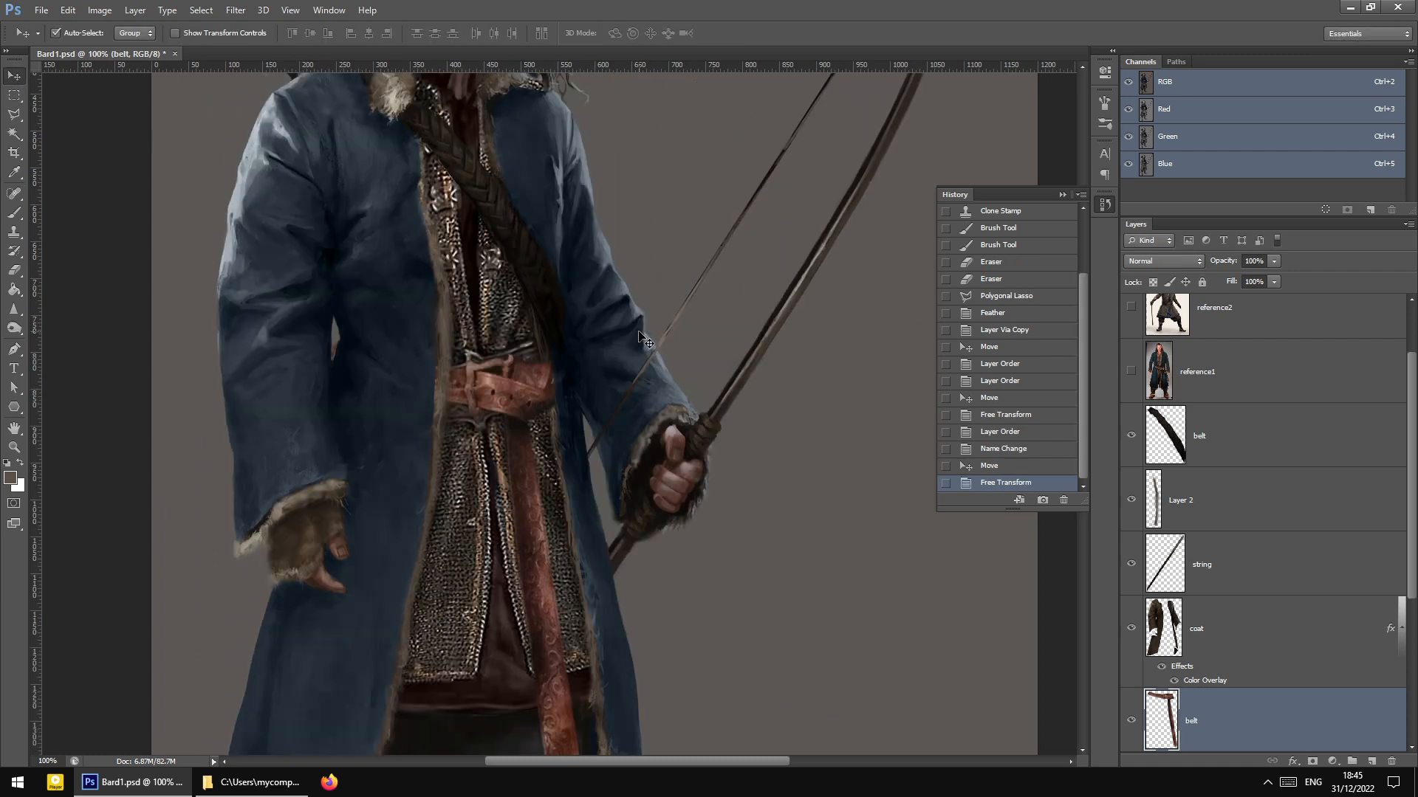
key("ctrl+minus")
key("ctrl+minus")
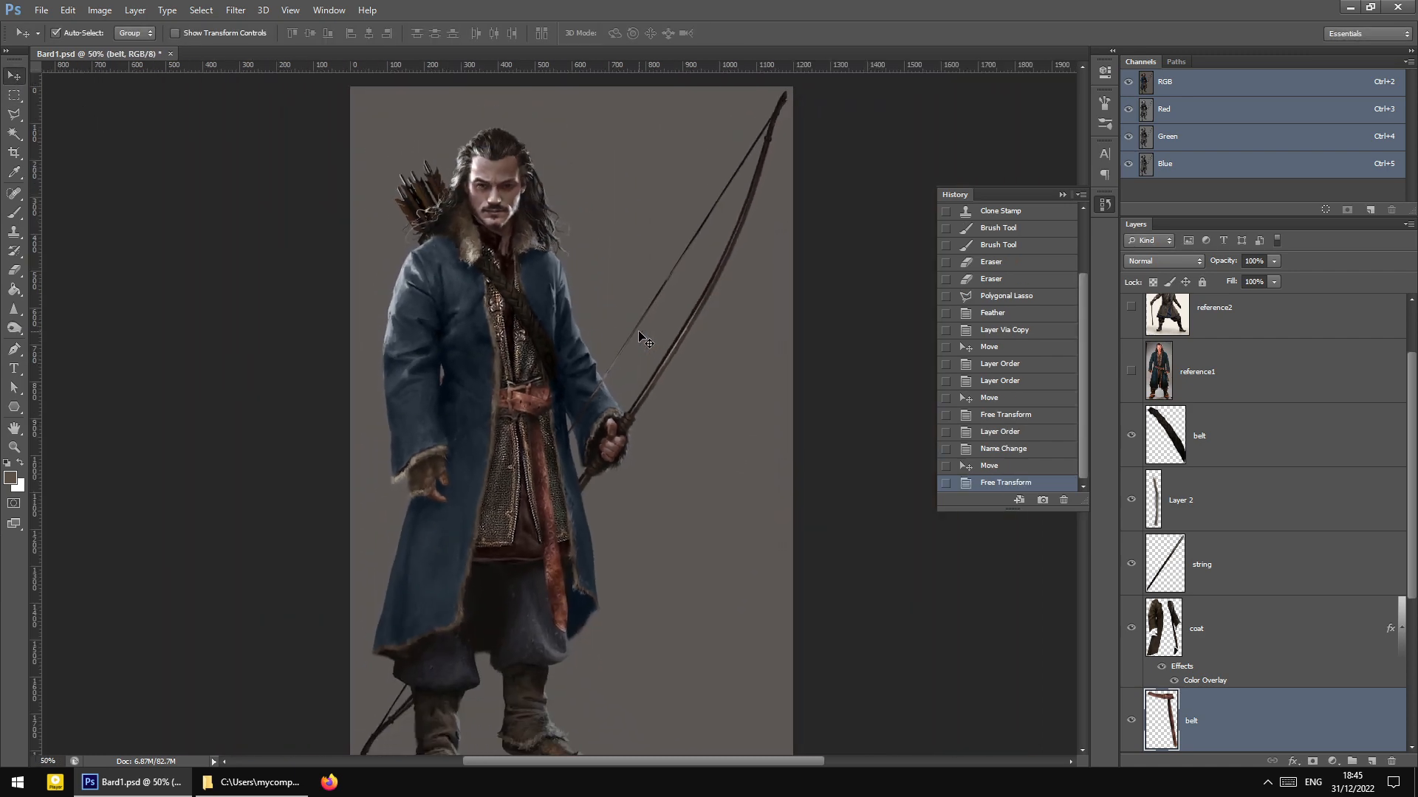
key("ctrl+plus")
key("ctrl+plus")
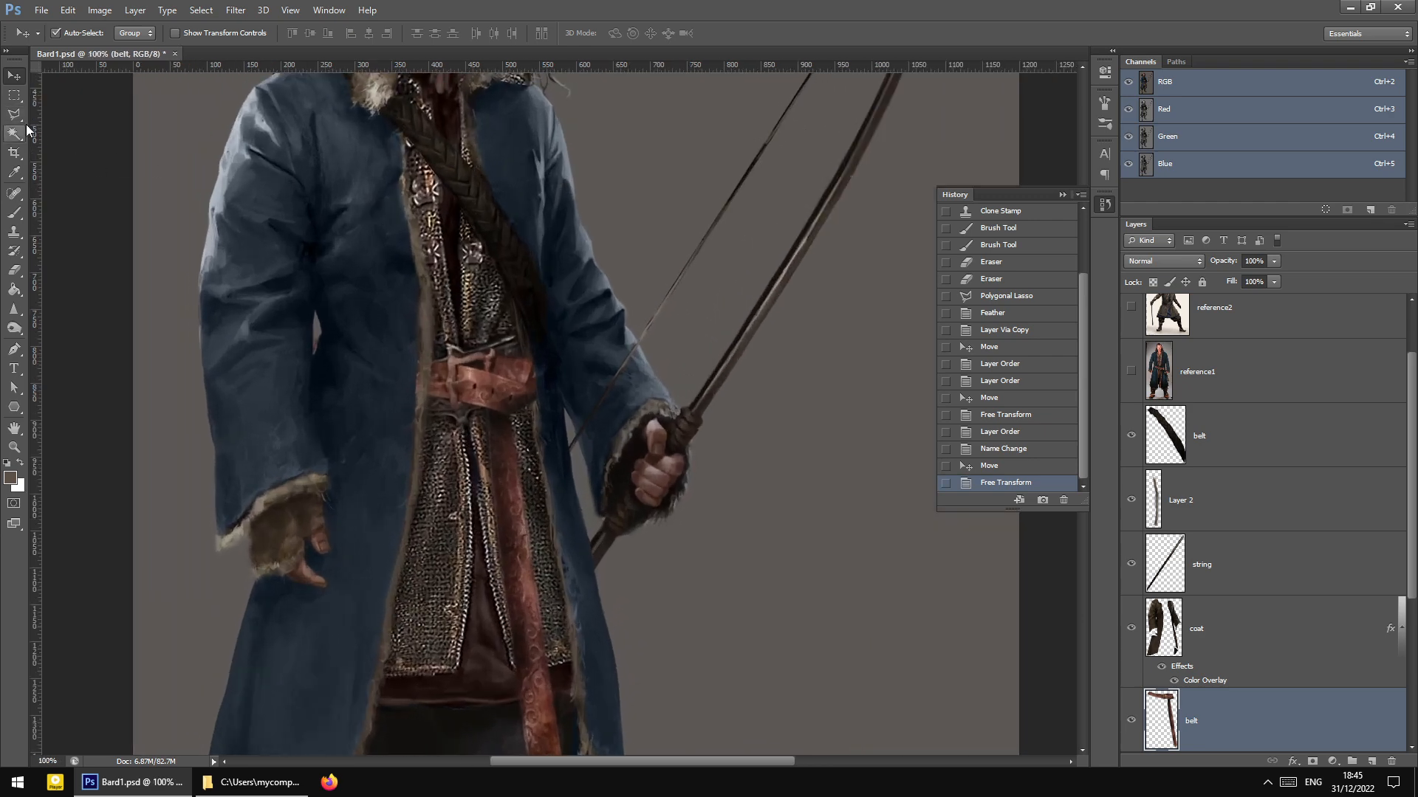
scroll(259, 237, "up", 2)
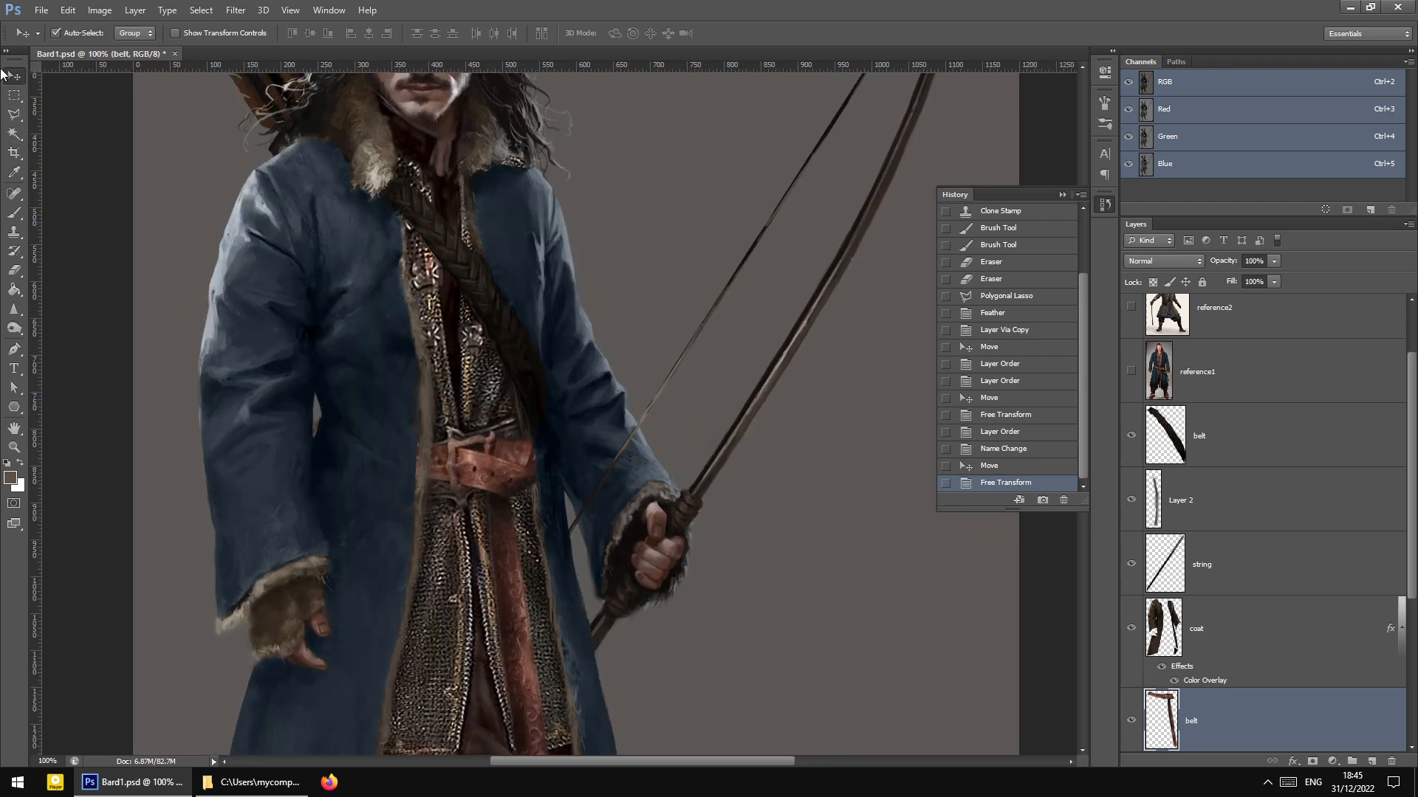
left_click(18, 118)
right_click(510, 419)
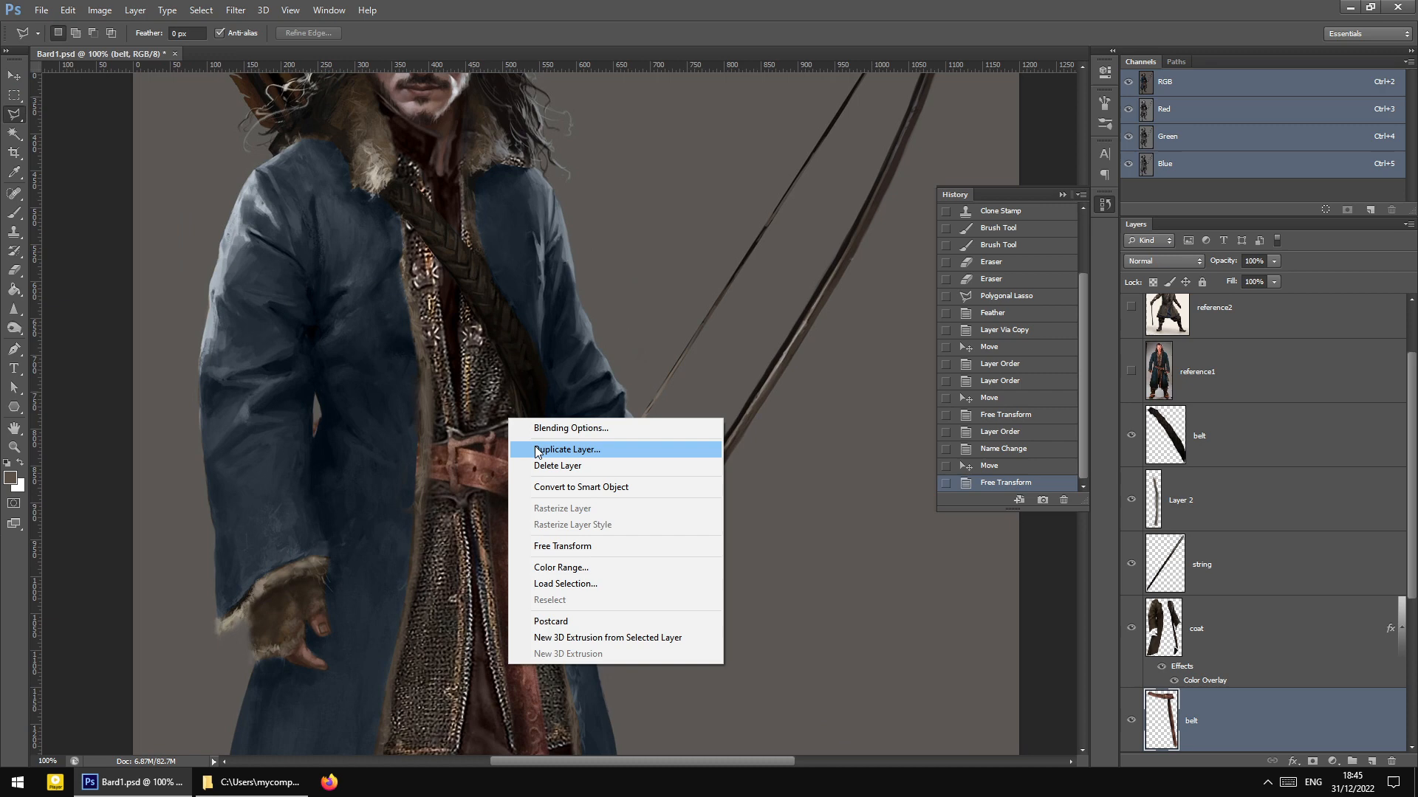
left_click(590, 548)
scroll(606, 554, "down", 7)
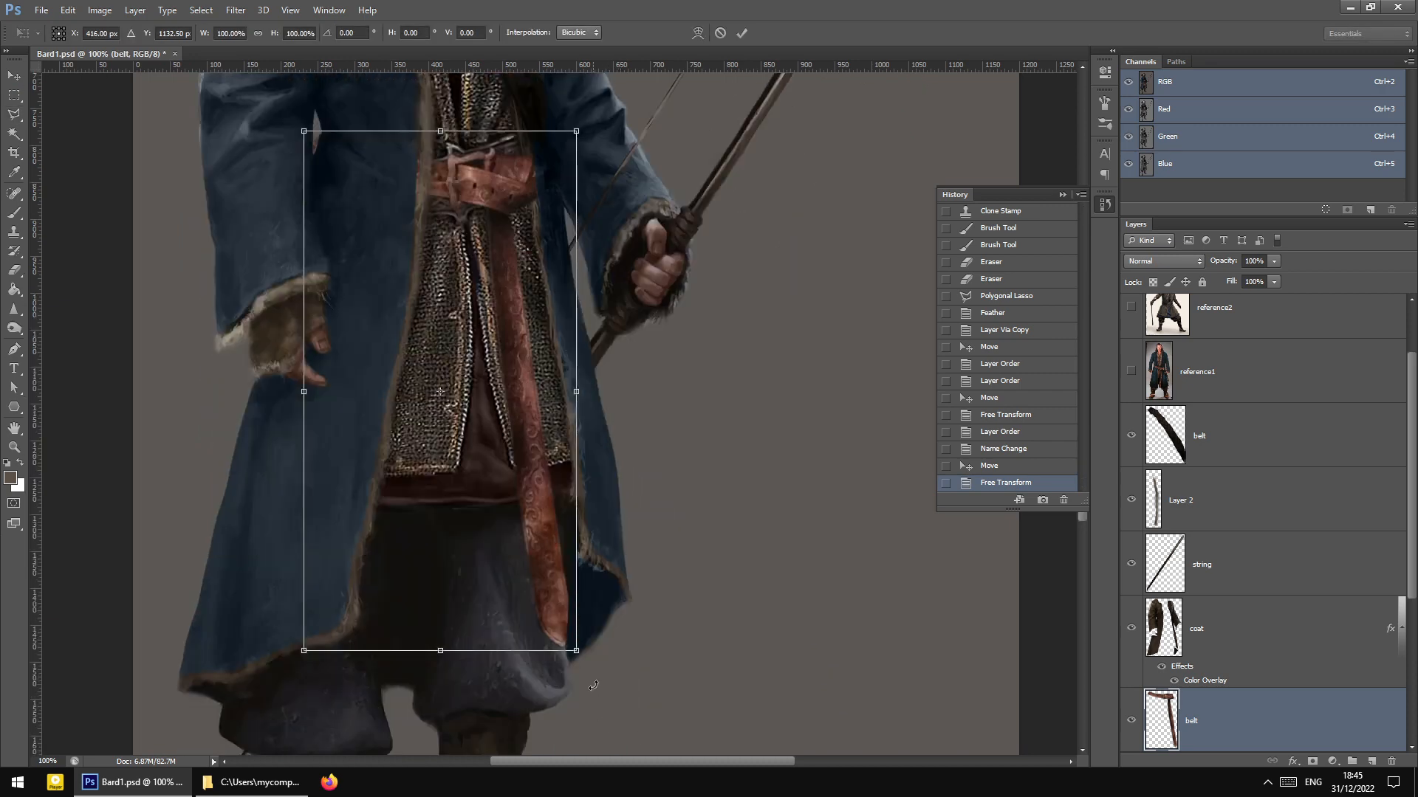
left_click_drag(576, 651, 570, 640)
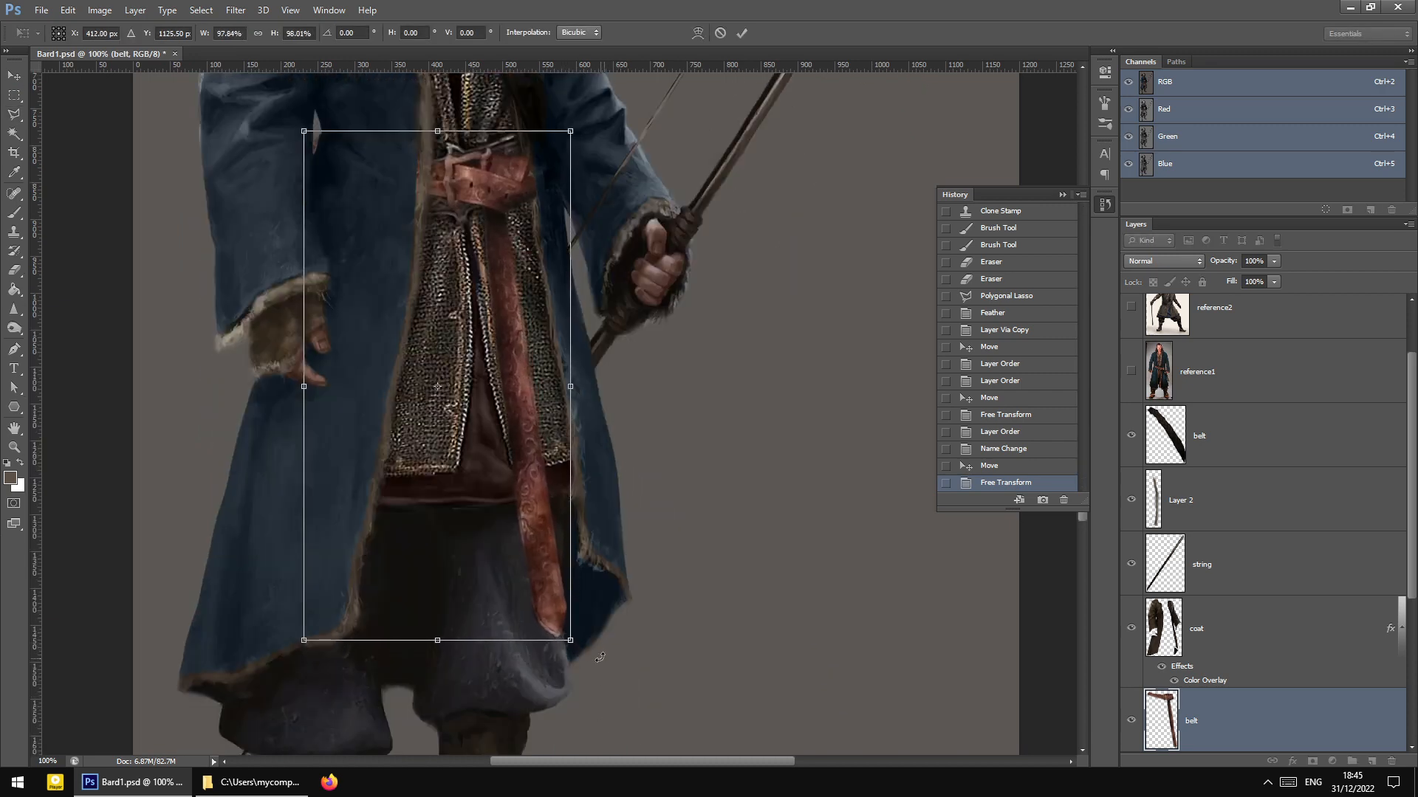
scroll(441, 260, "up", 1)
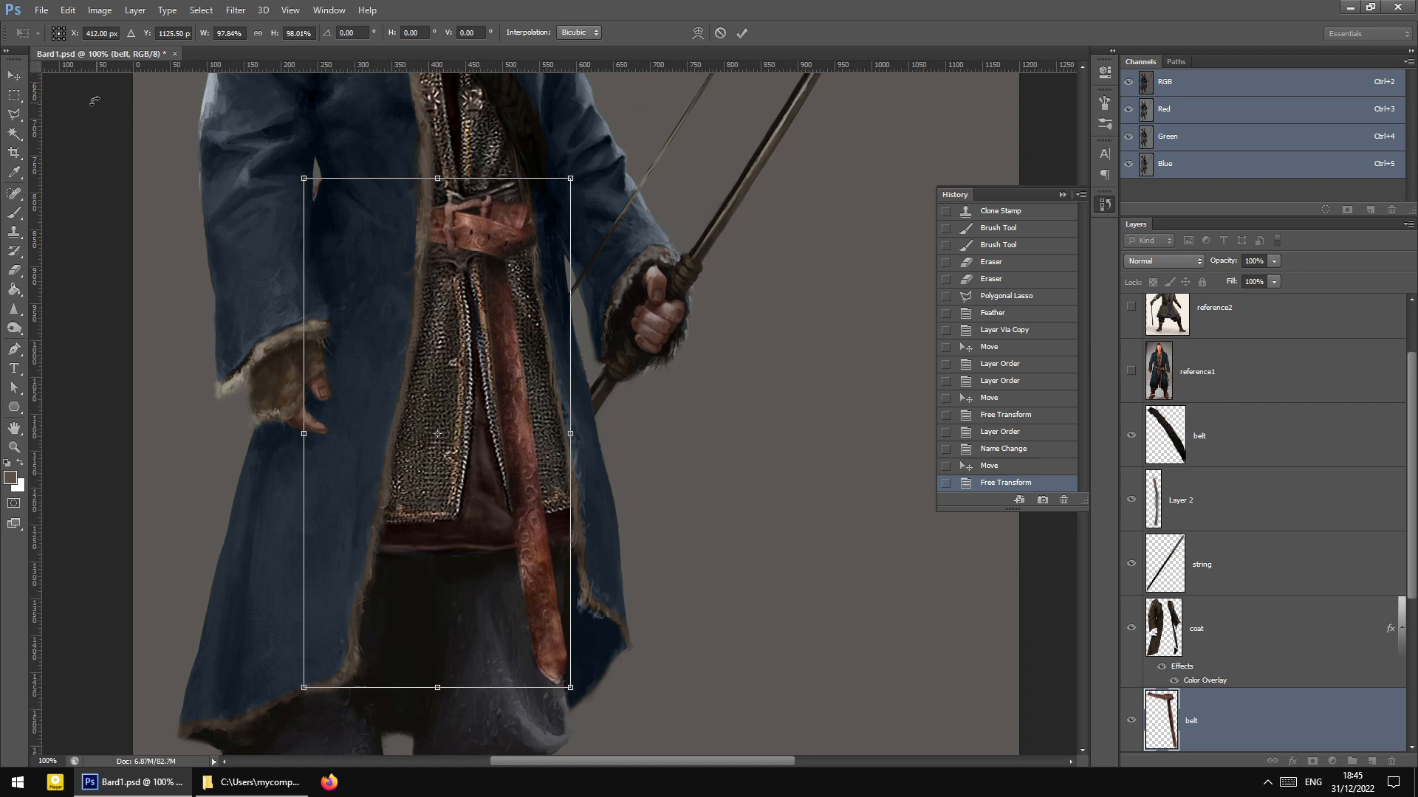
left_click(15, 77)
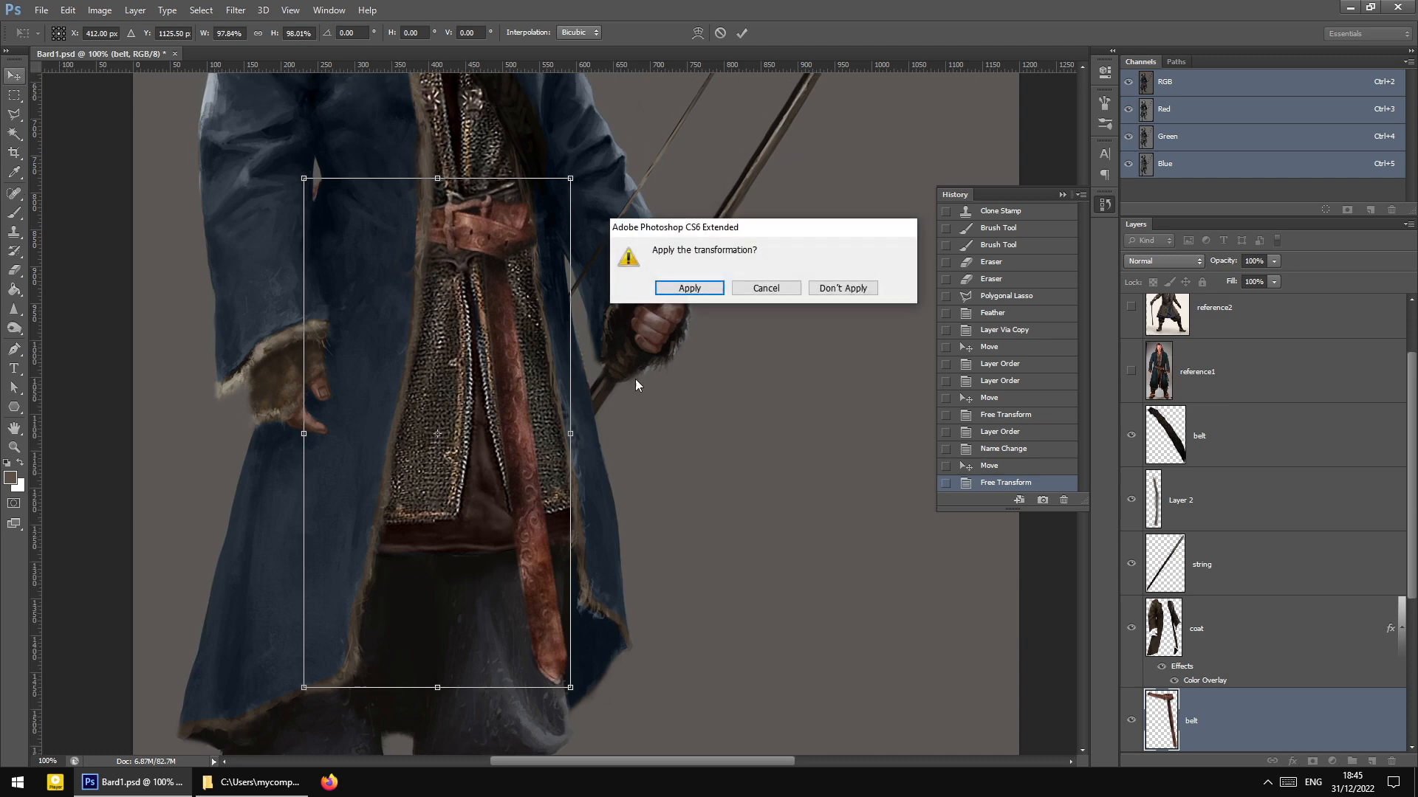
left_click(678, 288)
Outline the lower part of the belt's hanging strap, including its tip, with a Polygonal Lasso selection
key("ctrl+plus")
scroll(641, 490, "down", 3)
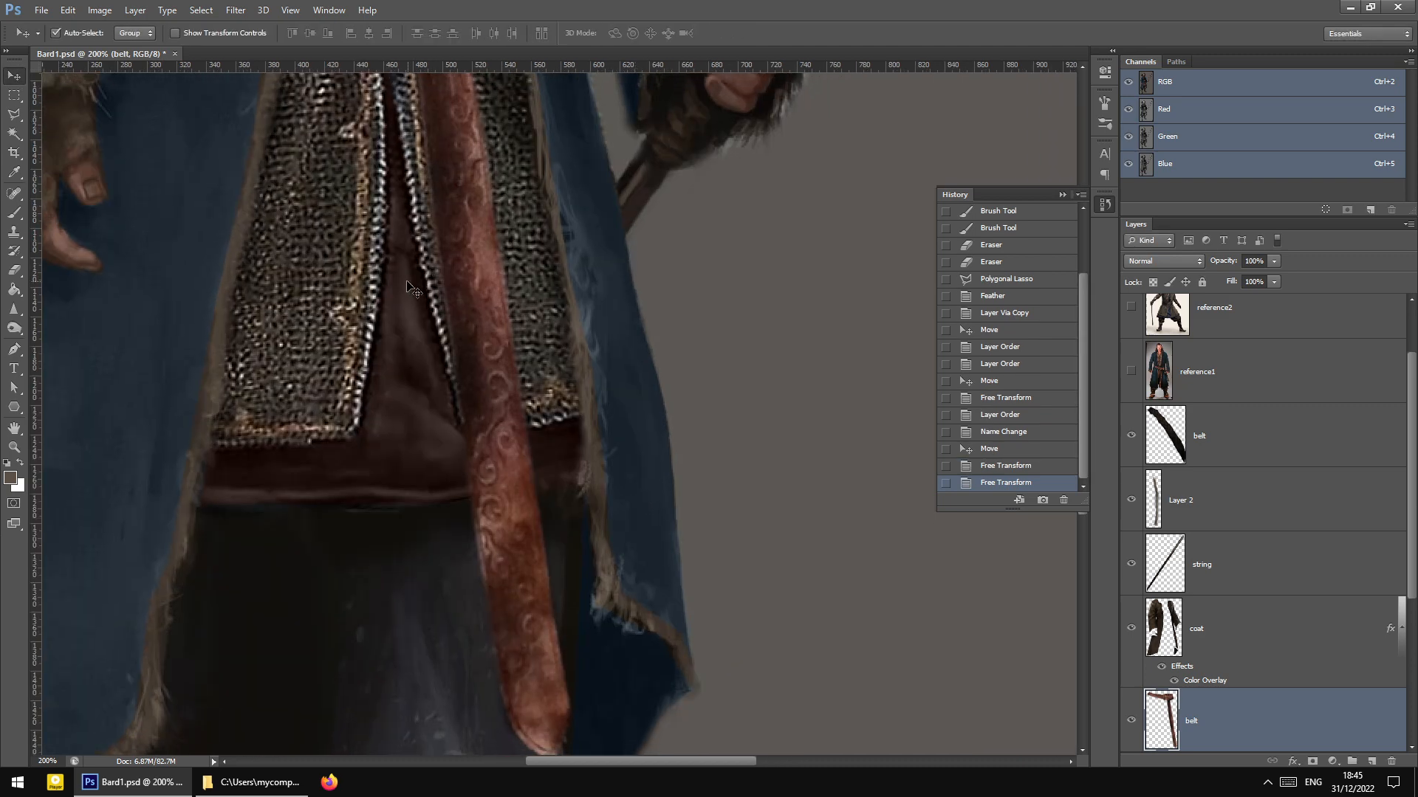
key("ctrl+minus")
left_click(14, 114)
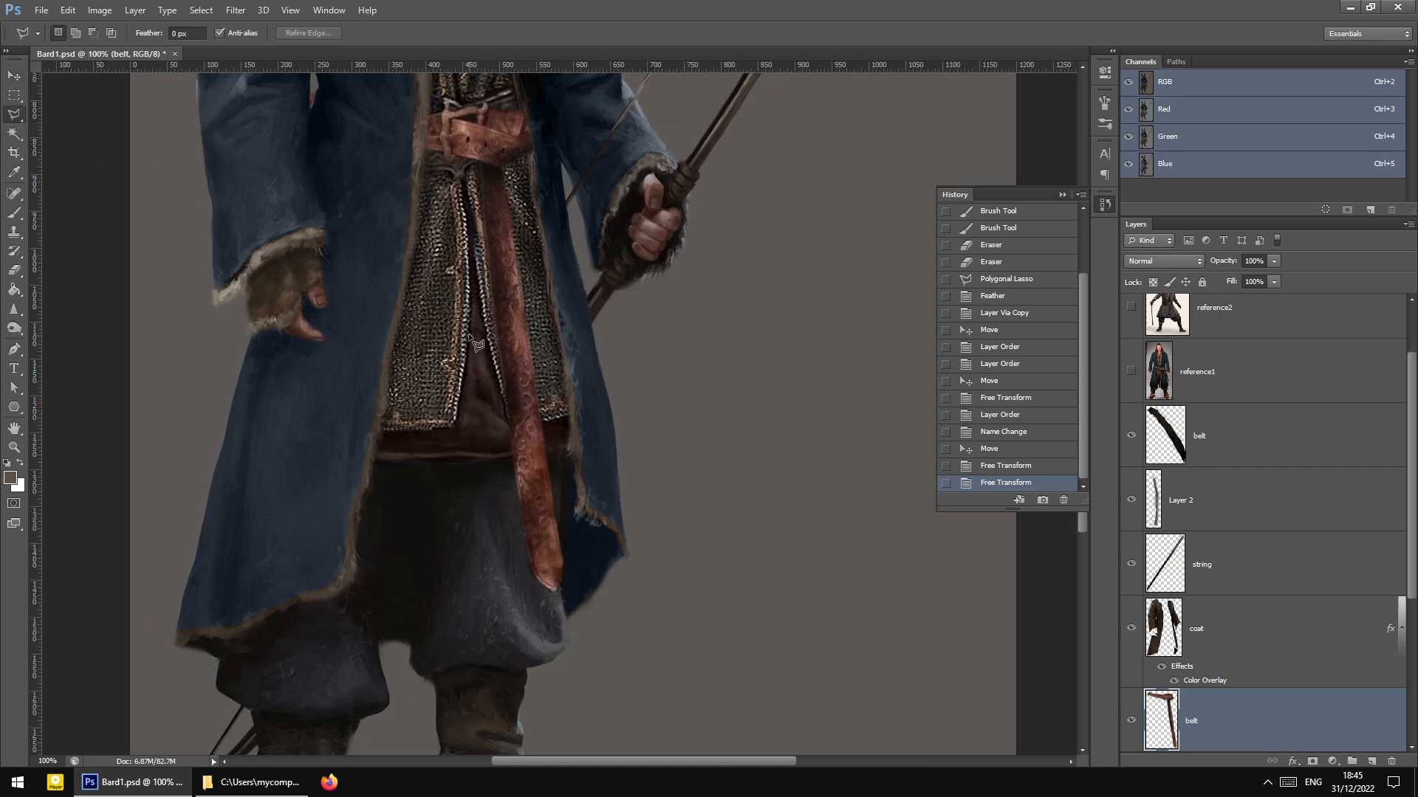
left_click(569, 328)
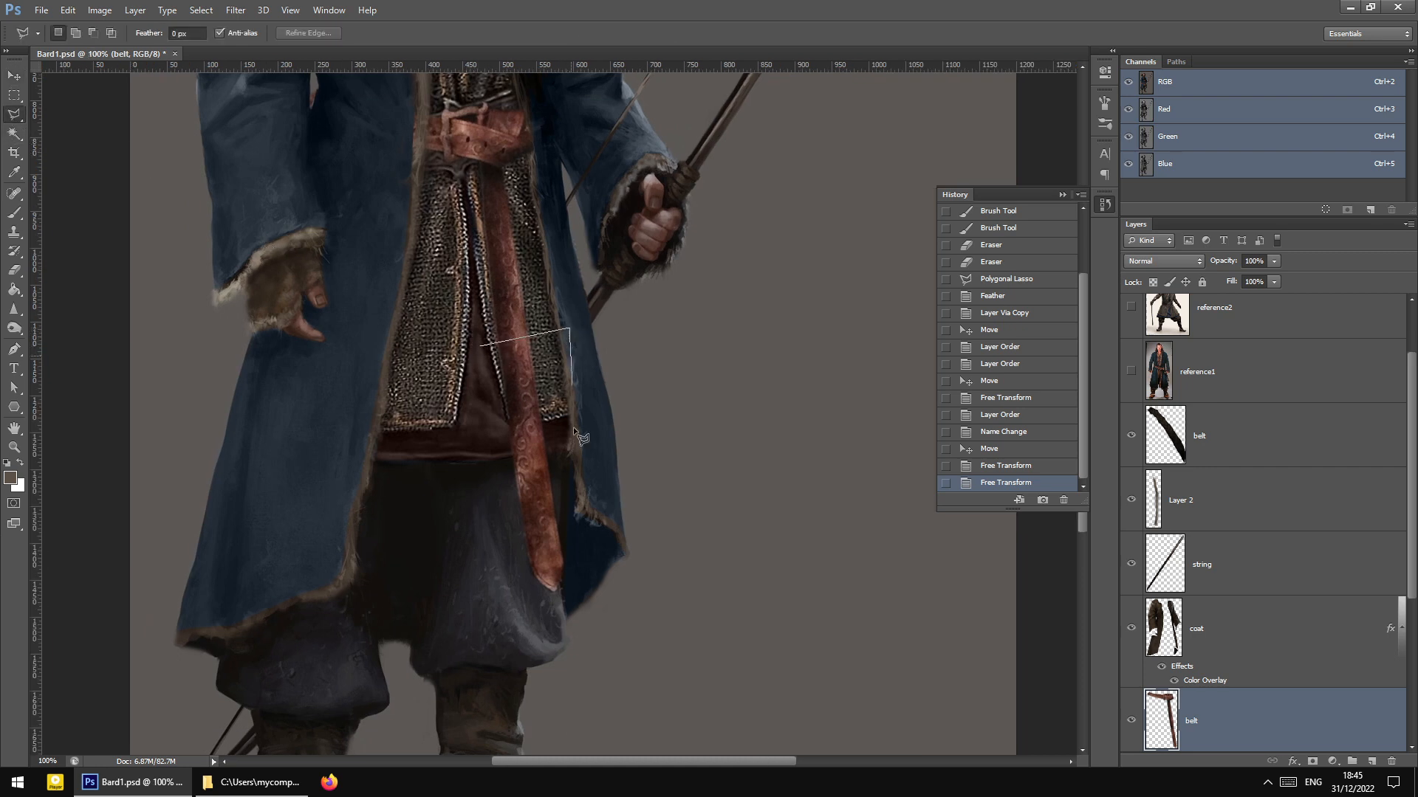
left_click(526, 618)
left_click(481, 555)
double_click(472, 408)
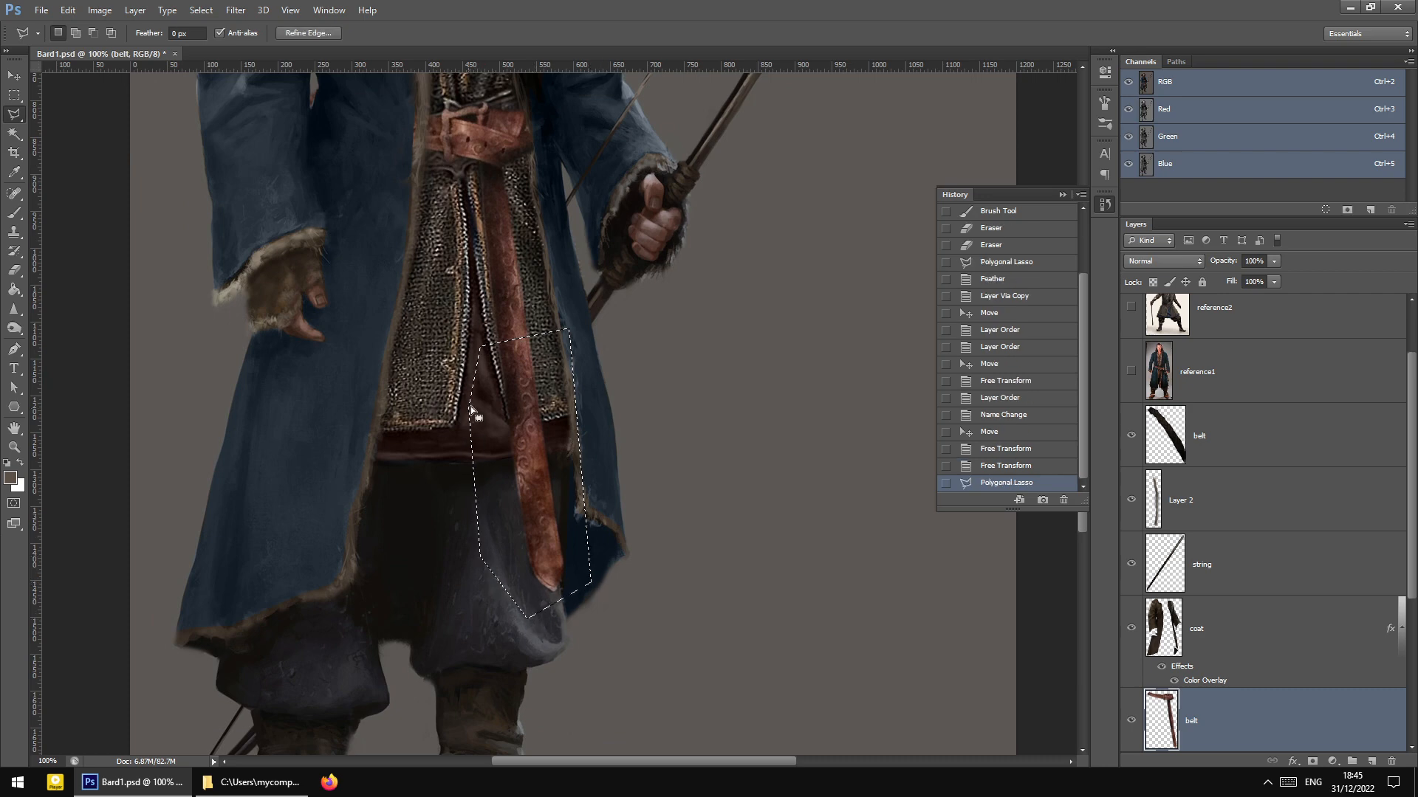
Cut the selected lower part of the hanging strap onto its own layer
right_click(542, 381)
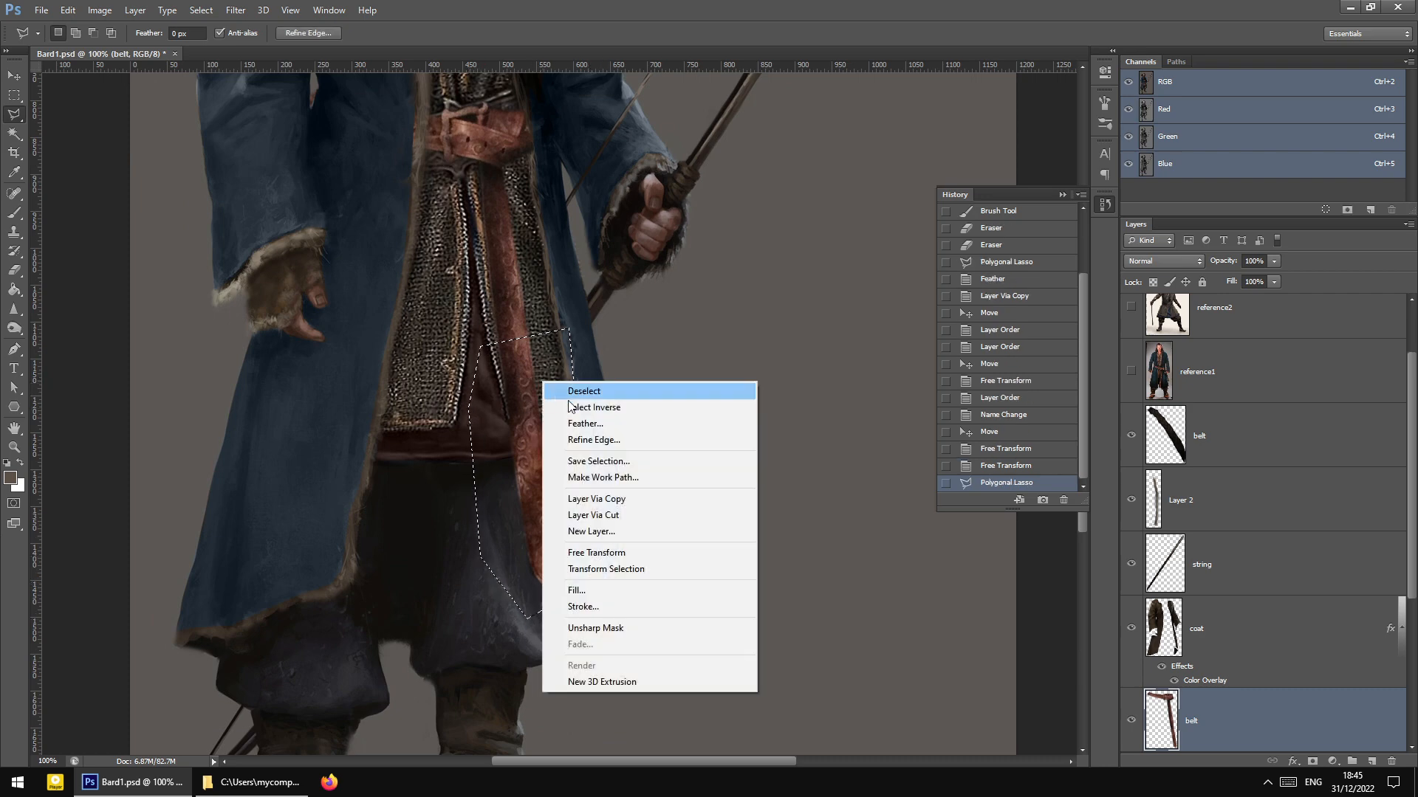
left_click(616, 500)
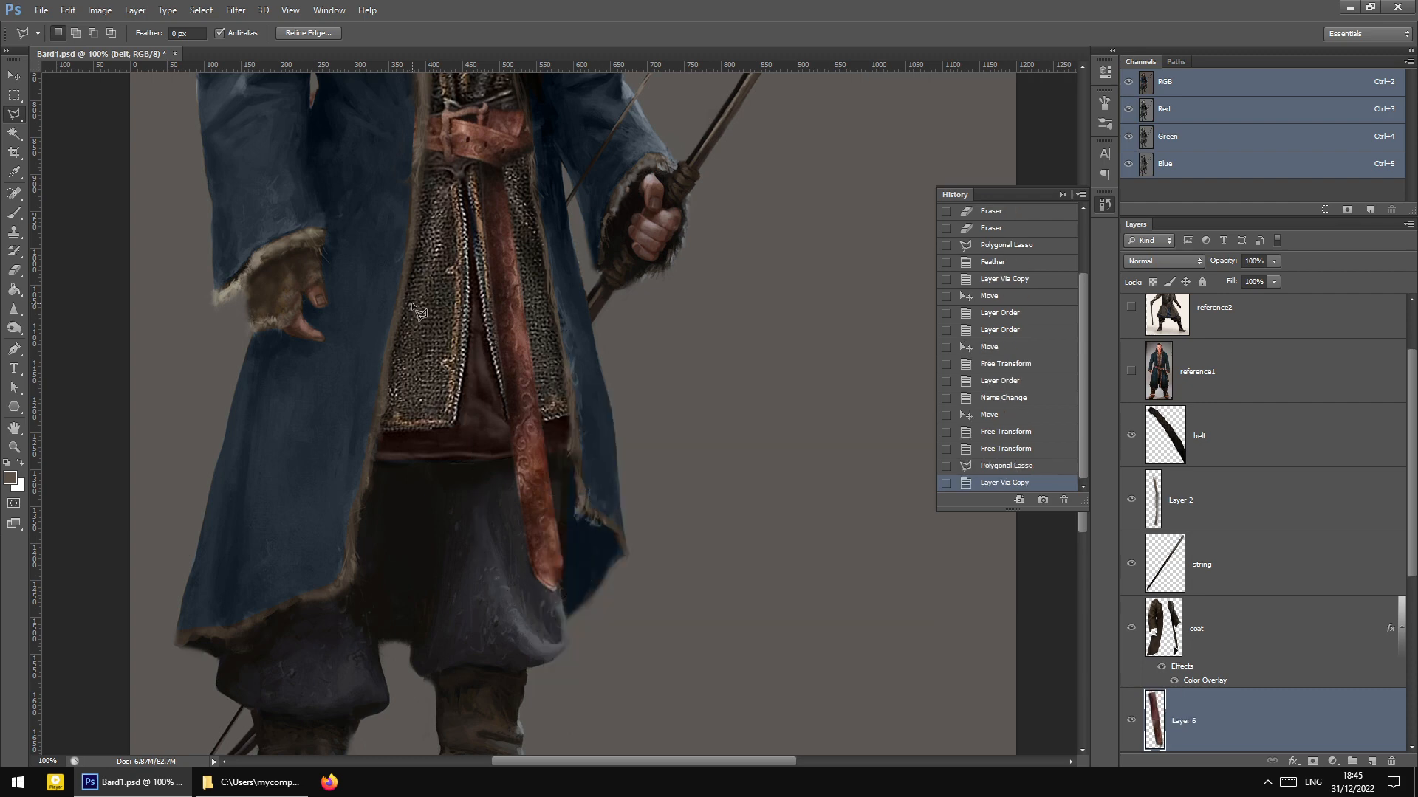
right_click(598, 418)
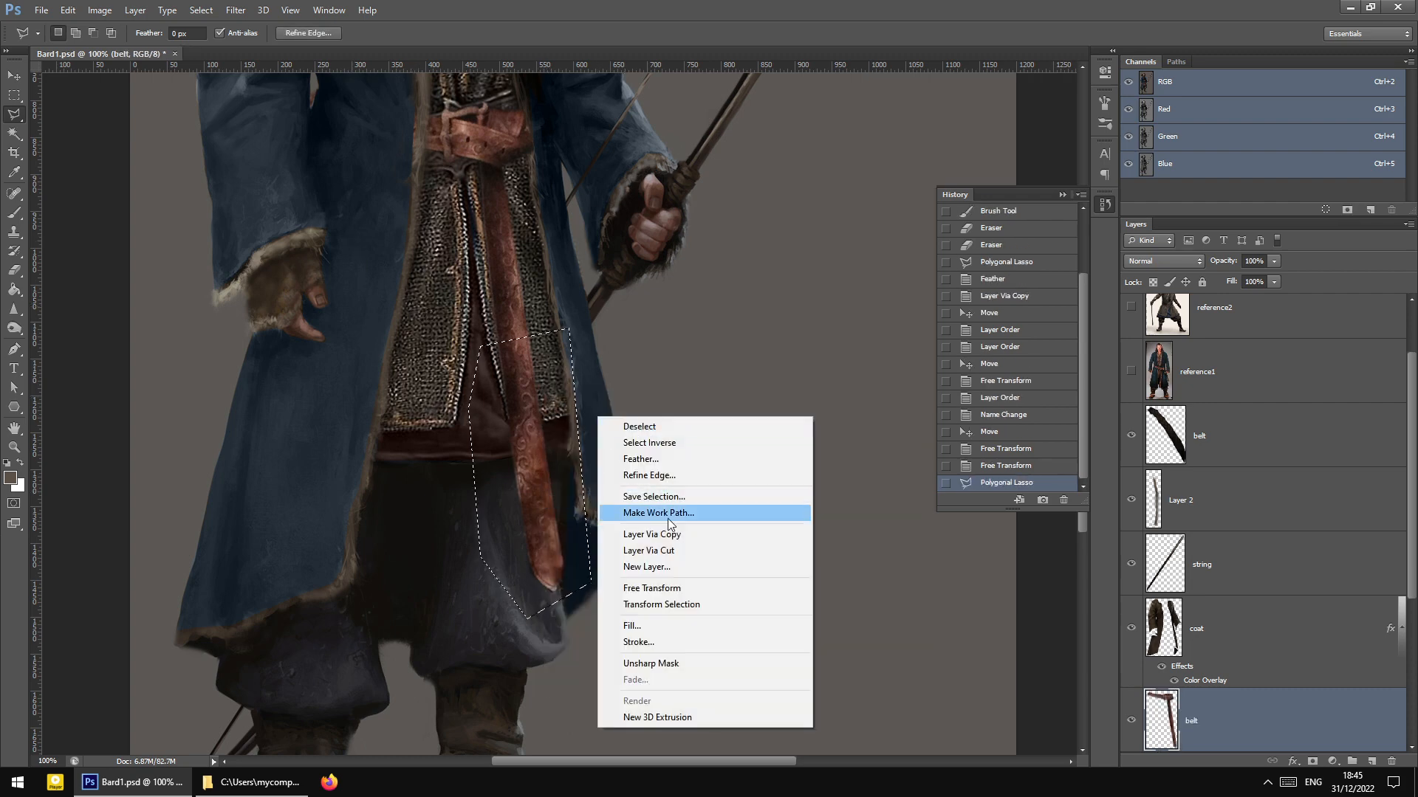
left_click(671, 559)
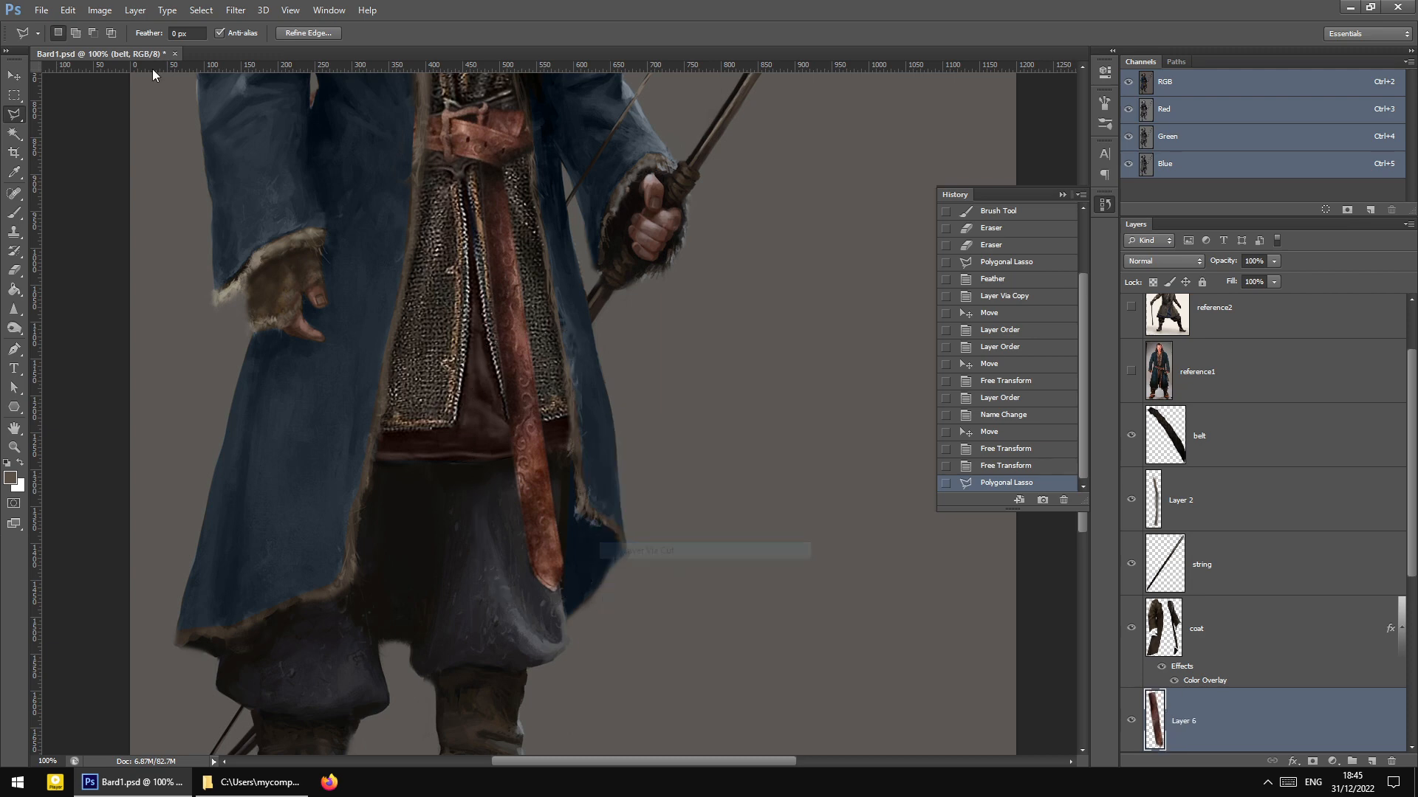
Move the cut strap piece up beneath the buckled belt so its tip ends just above the chainmail's lower hem
key("v")
left_click_drag(524, 457, 527, 299)
key("ctrl+plus")
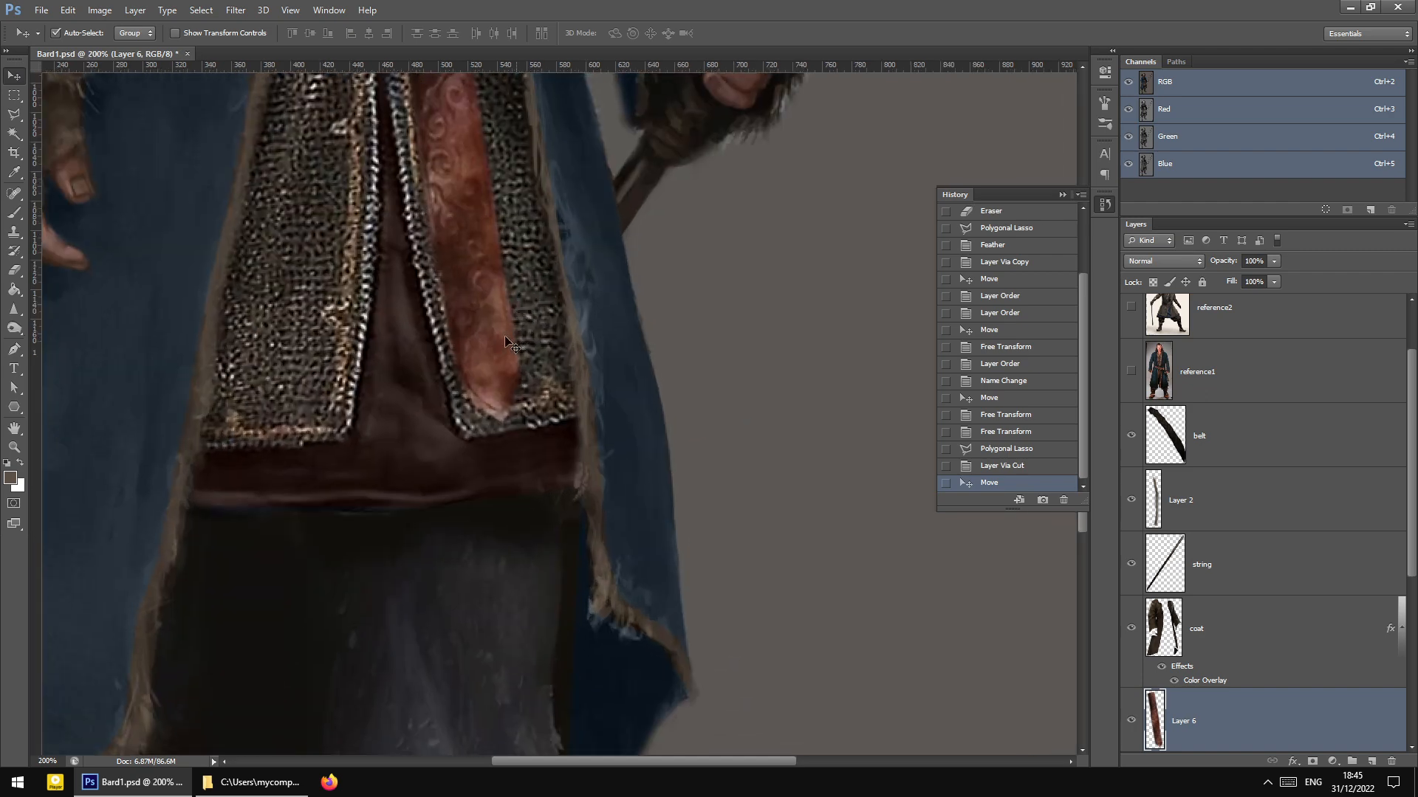
scroll(526, 295, "up", 3)
mouse_move(476, 371)
left_mouse_down()
mouse_move(487, 336)
mouse_move(475, 355)
left_mouse_up()
Erase the top end of the strap piece where it overlaps the buckled belt
scroll(454, 330, "up", 3)
scroll(279, 293, "up", 3)
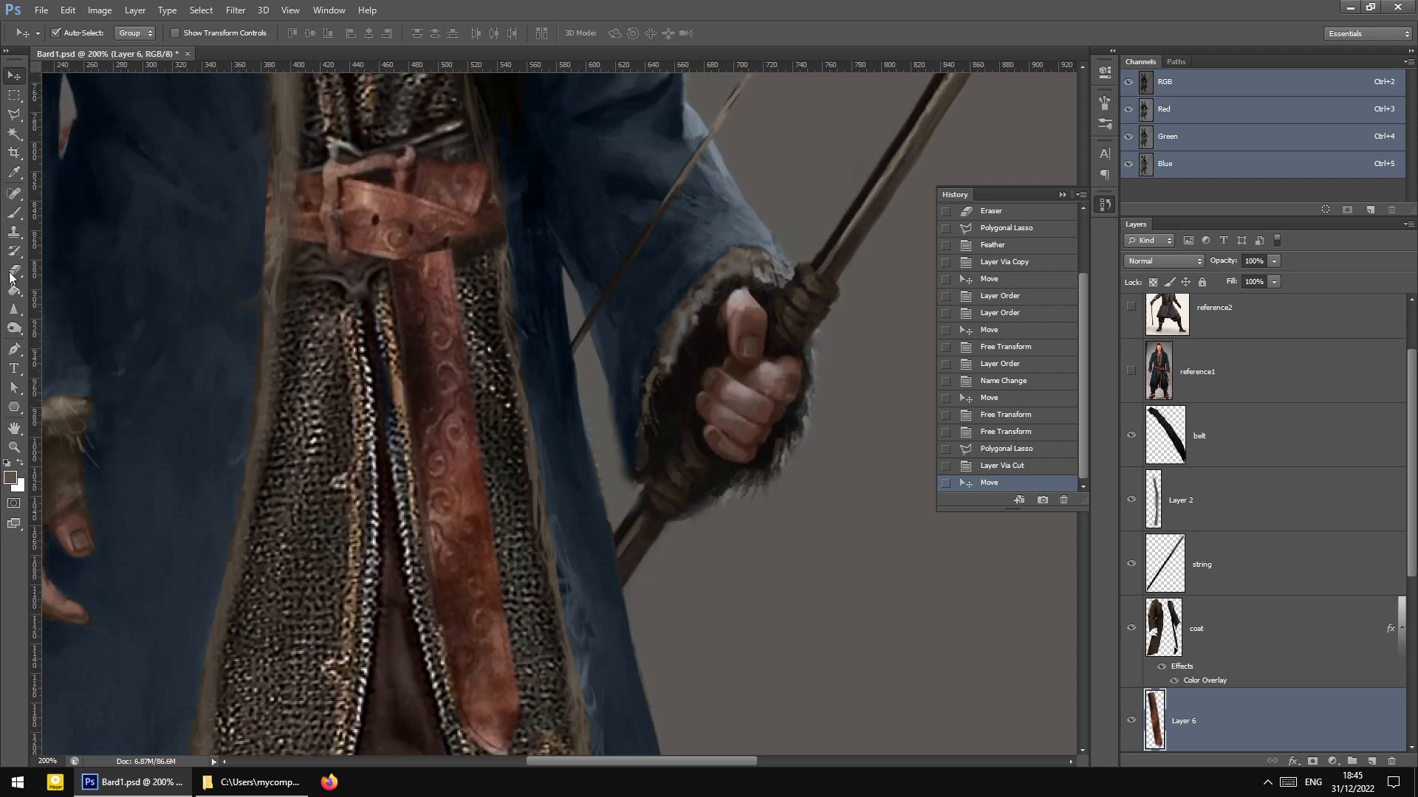
key("e")
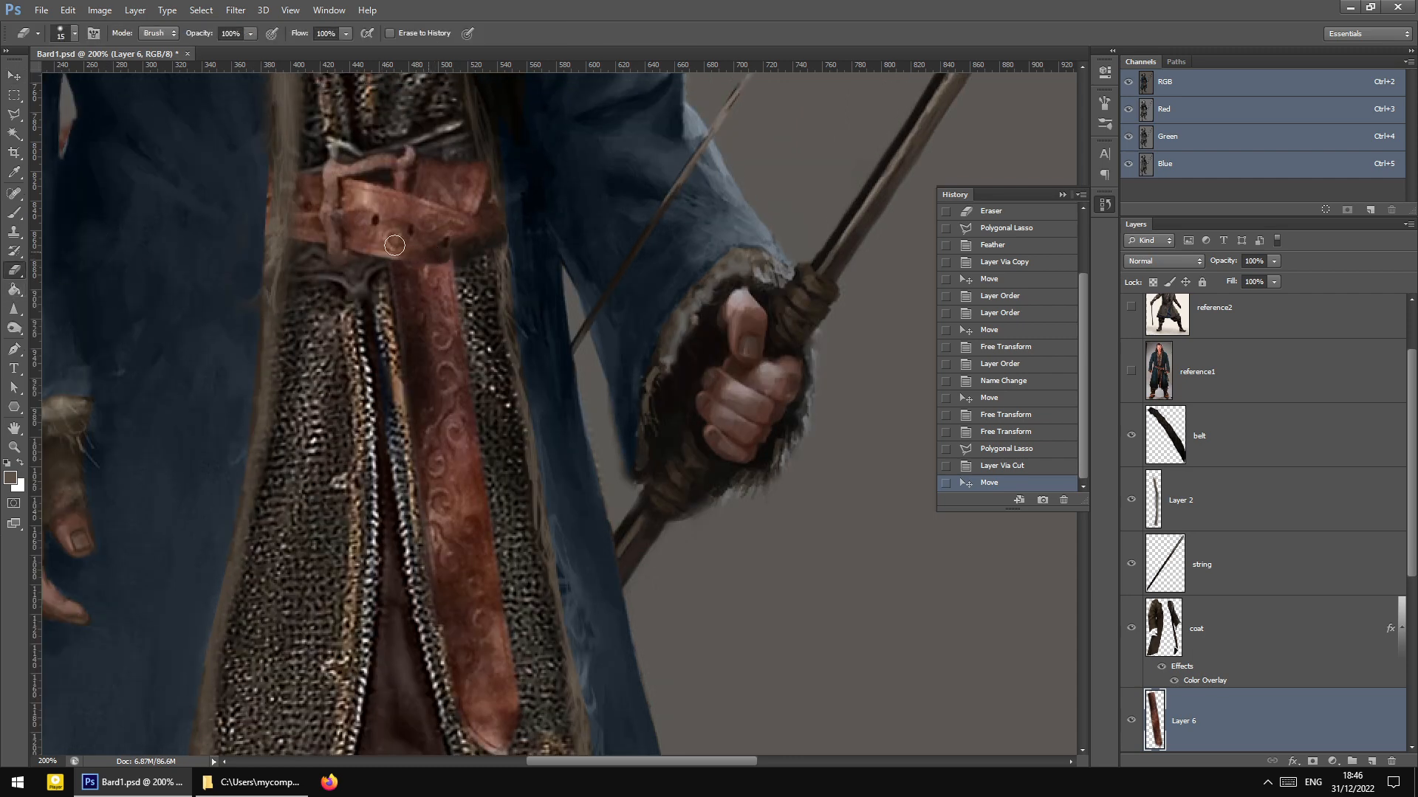
left_click_drag(444, 251, 426, 260)
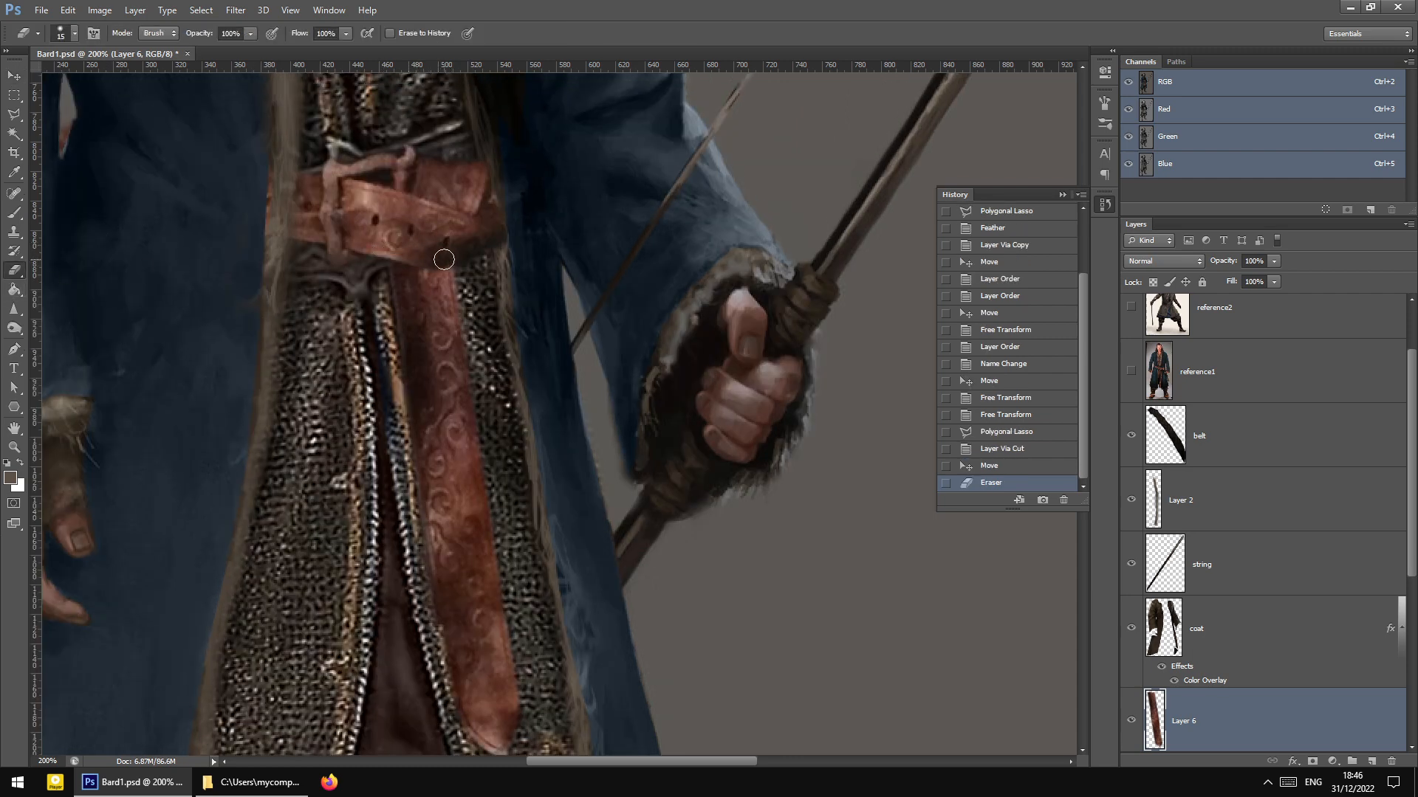
left_click(454, 250)
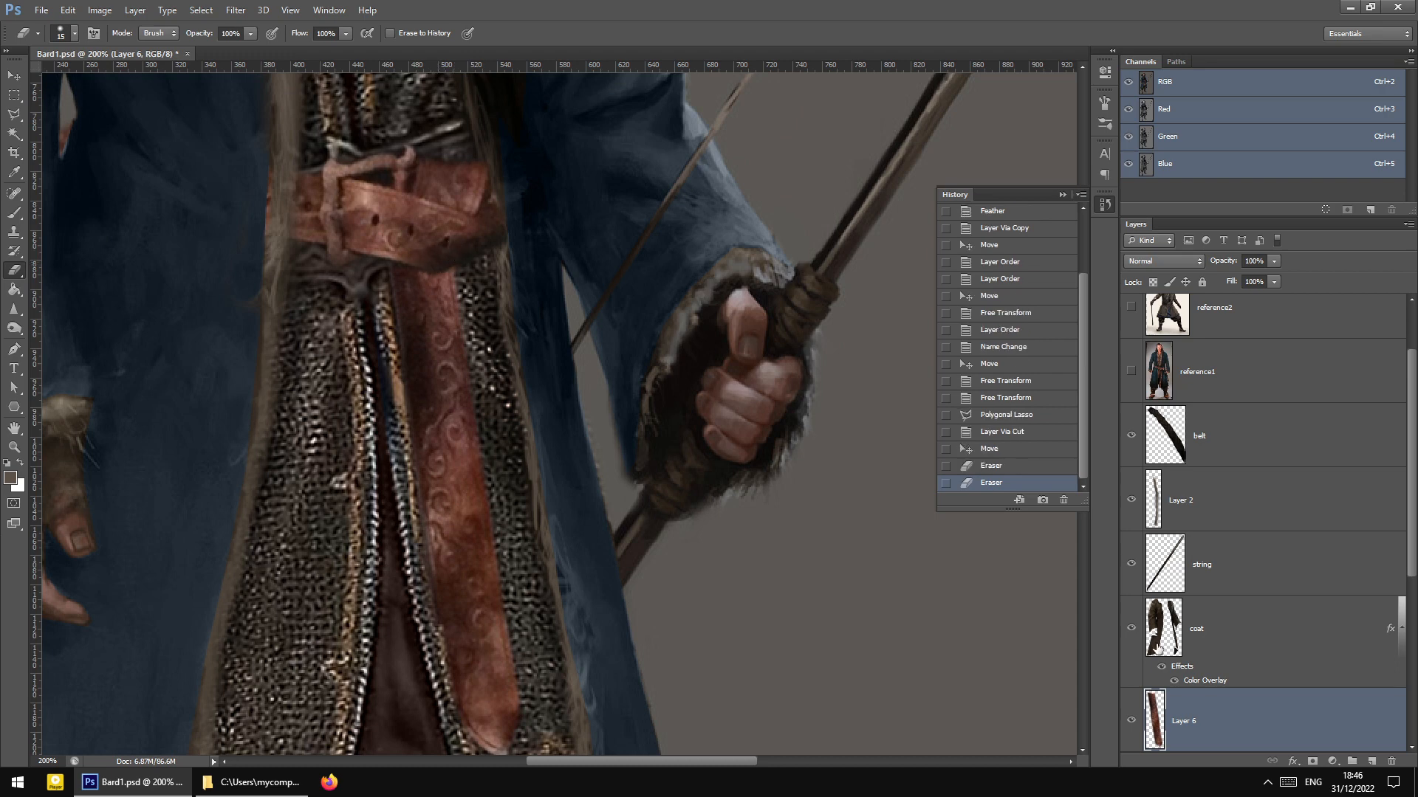
Compare the belt with Layer 6 hidden and shown to examine how the strap piece joins the waistband
left_click(1132, 721)
left_click(1132, 722)
left_click(1133, 722)
left_click(1134, 723)
left_click(1134, 724)
left_click(1134, 723)
left_click(1133, 724)
left_click(1134, 724)
Free Transform the strap piece on Layer 6, scaling it to about 96.08% width and 95.98% height, apply it, and check the layer's visibility
left_click(14, 94)
right_click(408, 367)
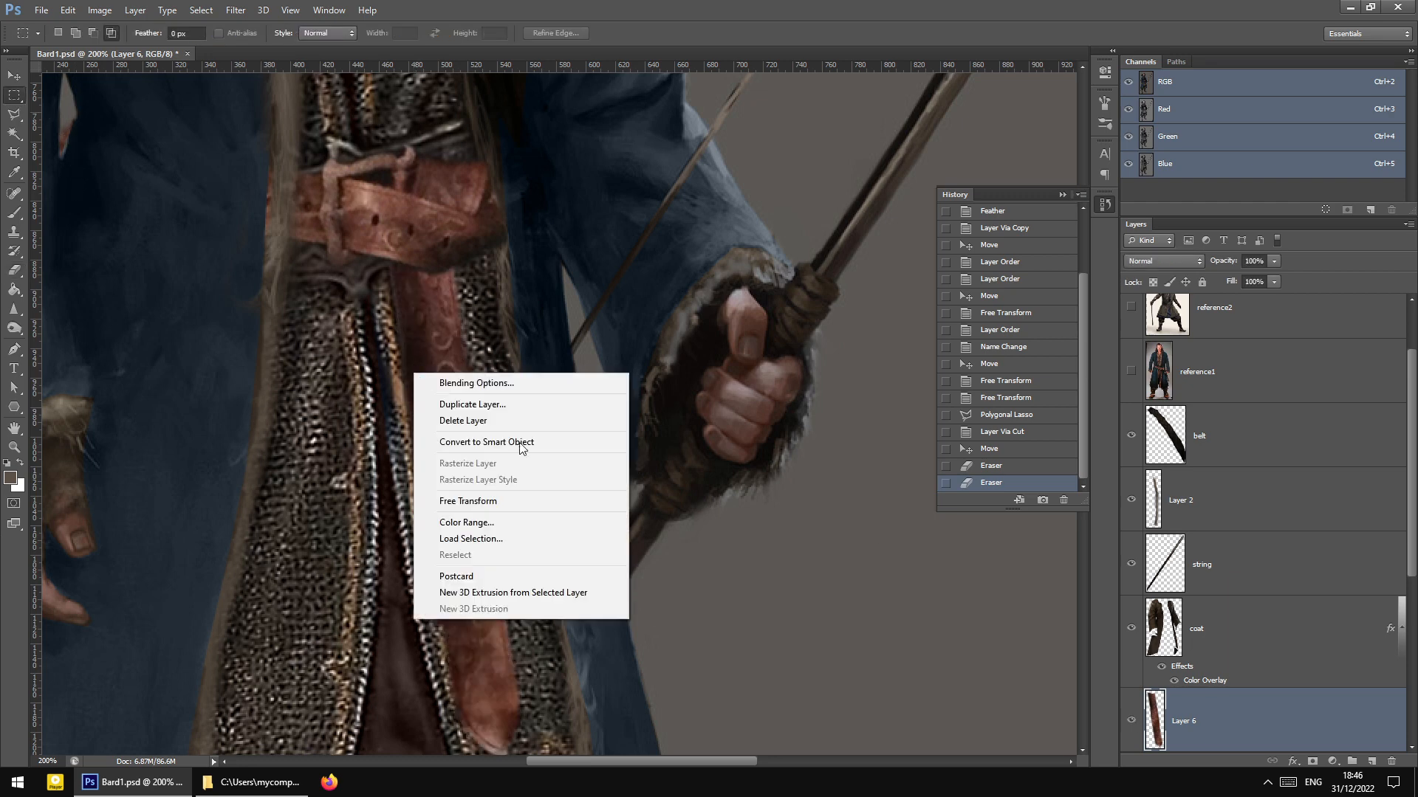
left_click(502, 502)
scroll(598, 652, "down", 4)
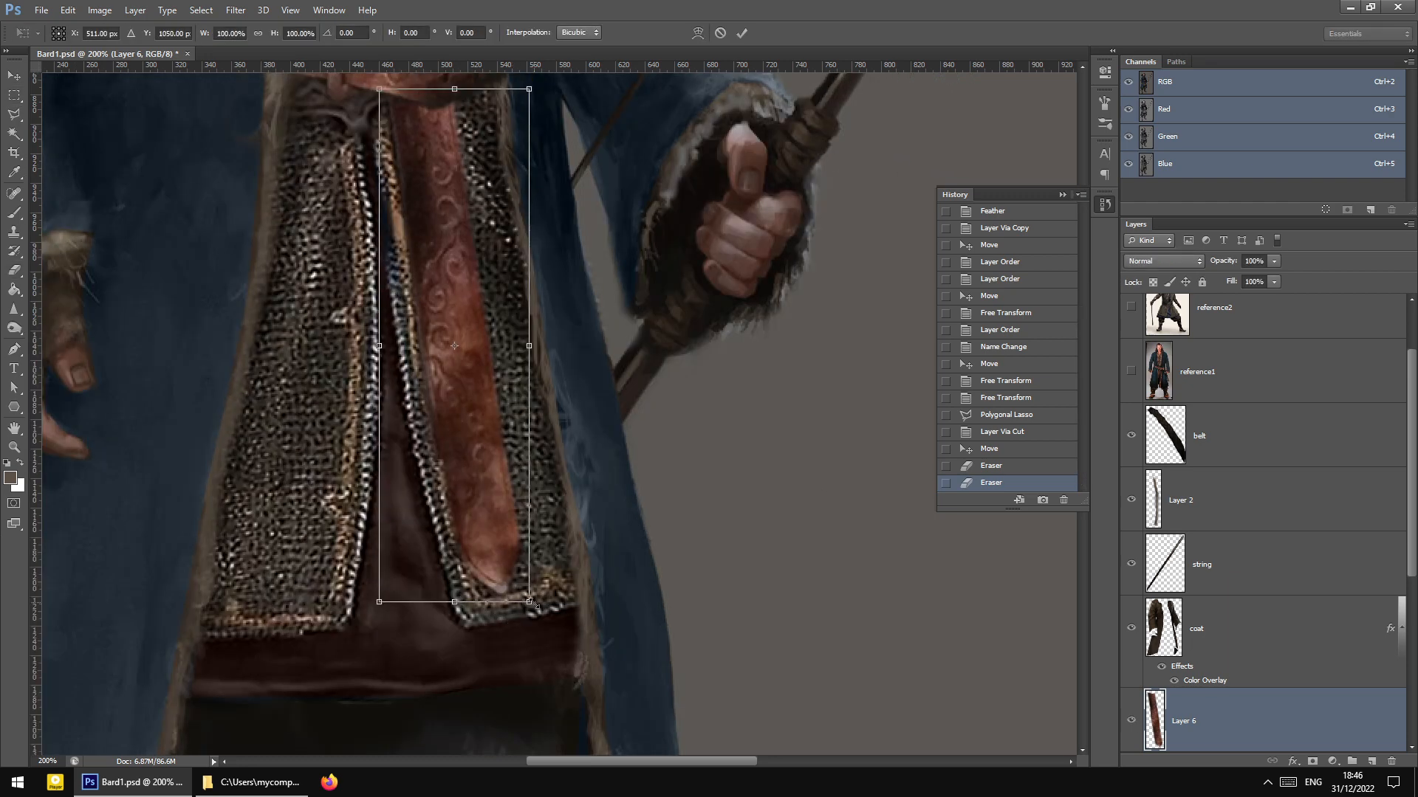
left_click_drag(529, 600, 523, 581)
key("ctrl+z")
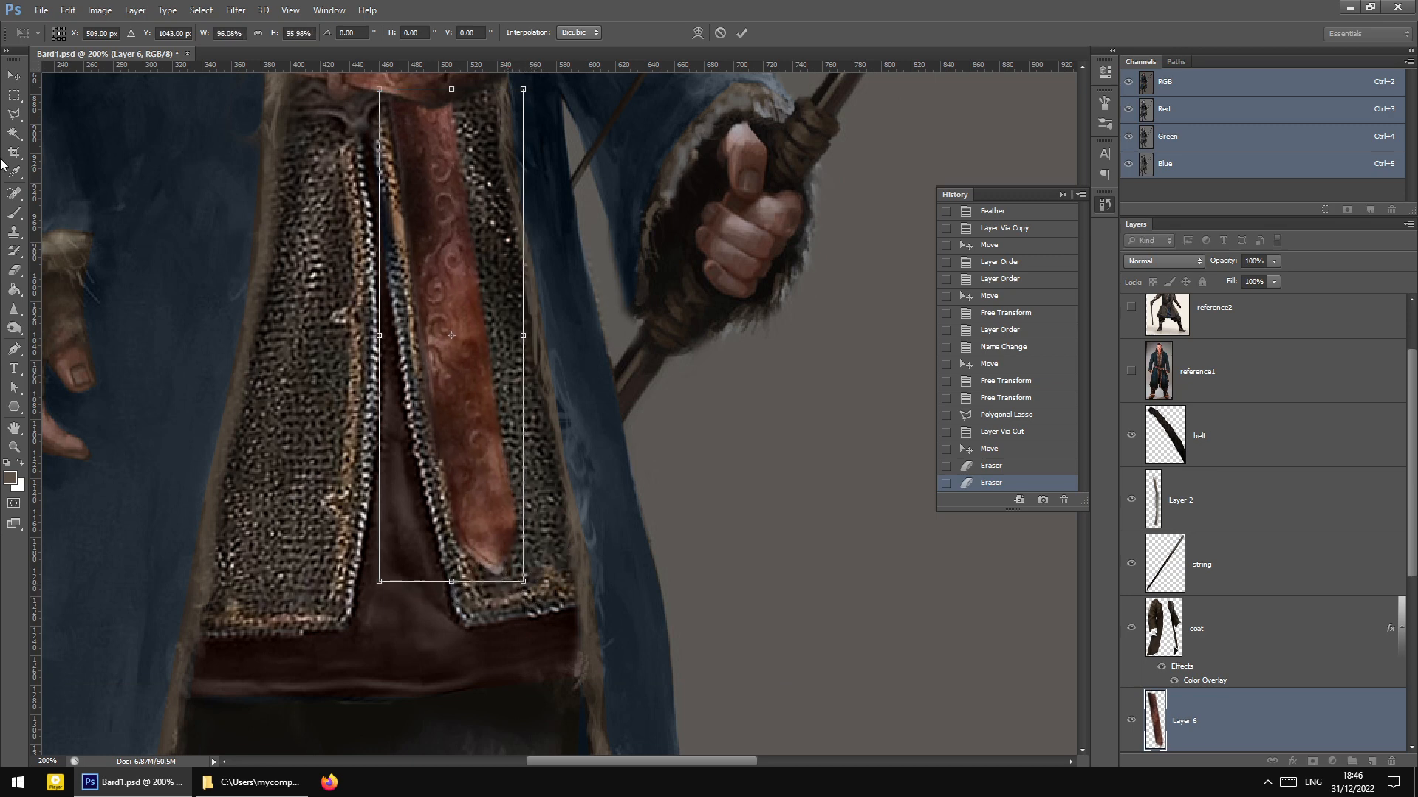
scroll(4, 119, "up", 1)
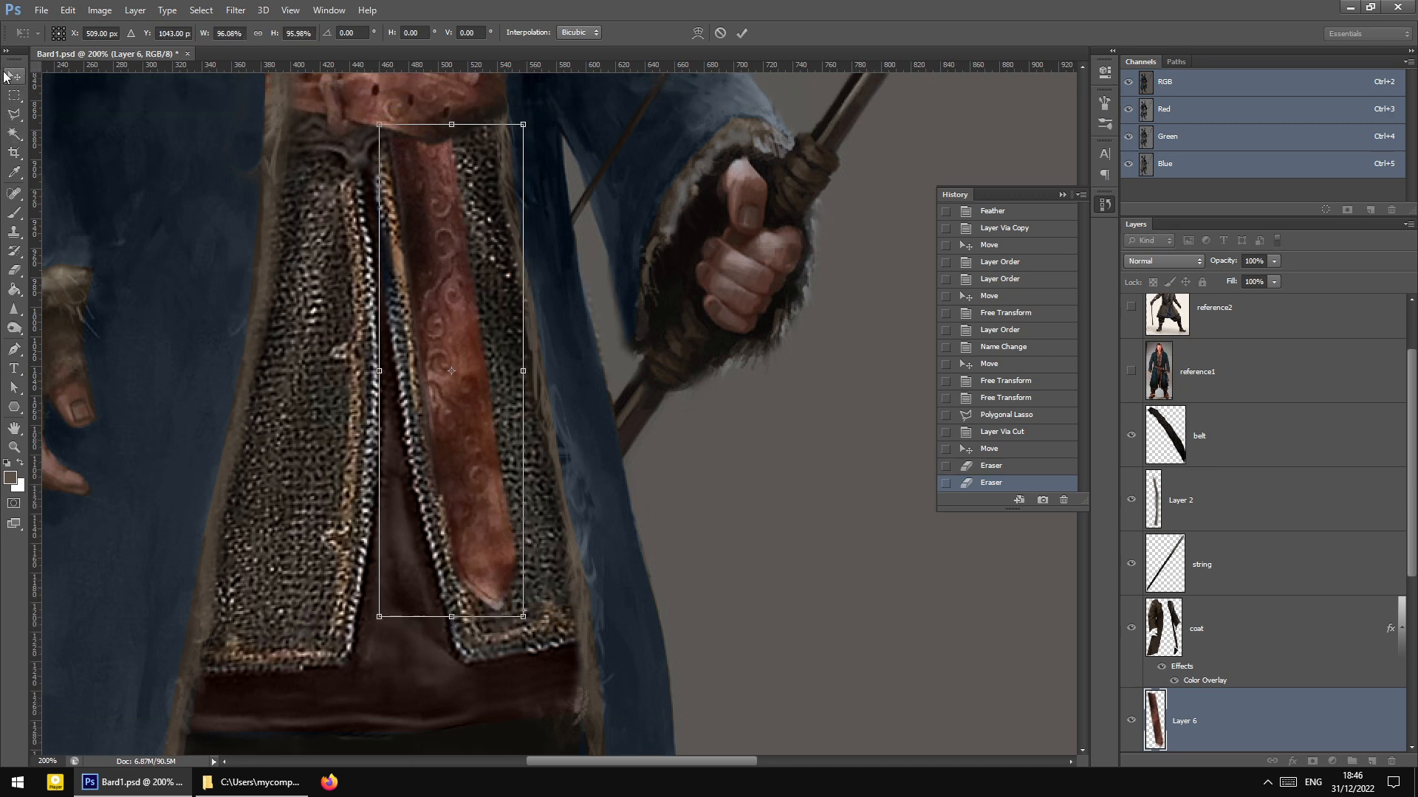
left_click(4, 76)
left_click(690, 285)
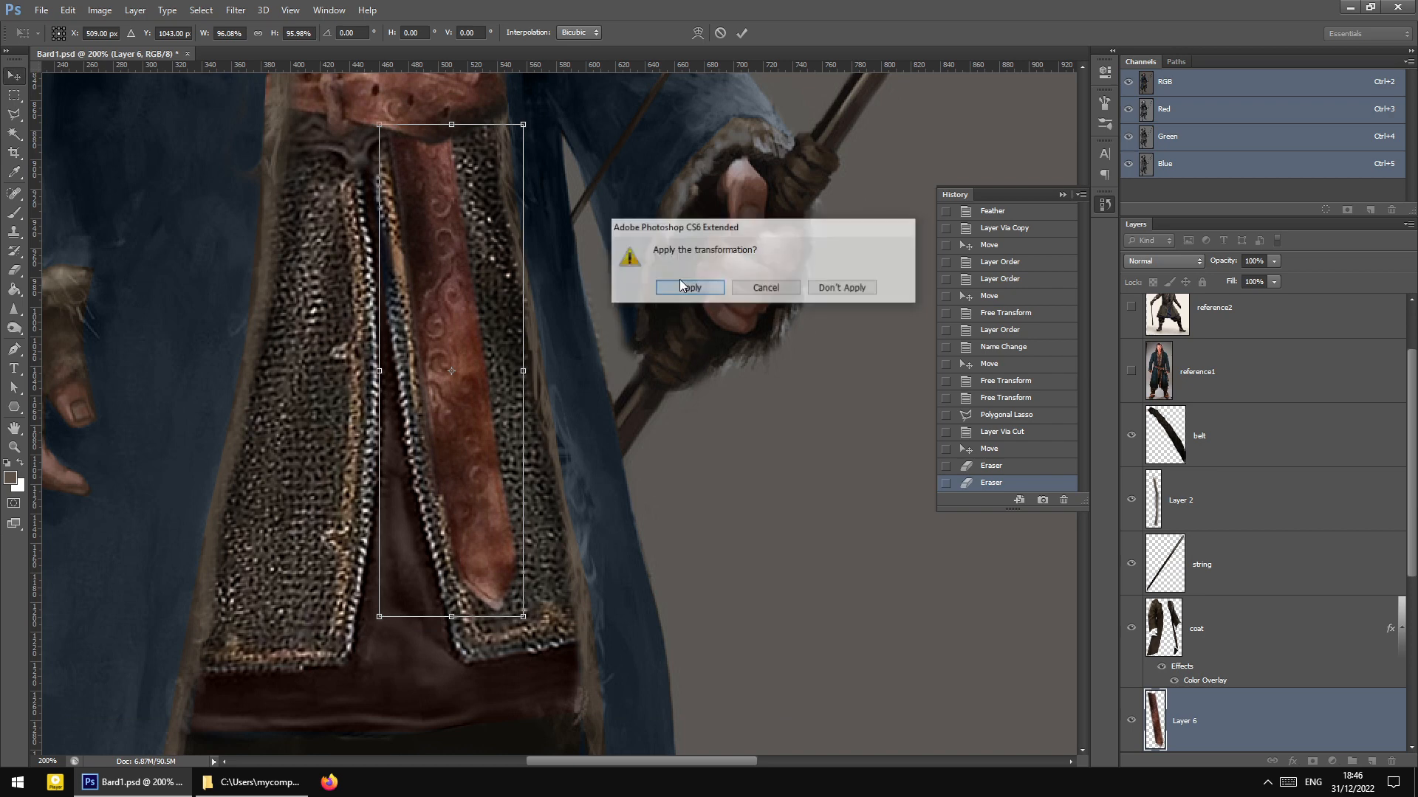
left_click(1131, 720)
left_click(1131, 719)
left_click(1132, 720)
left_click(1131, 719)
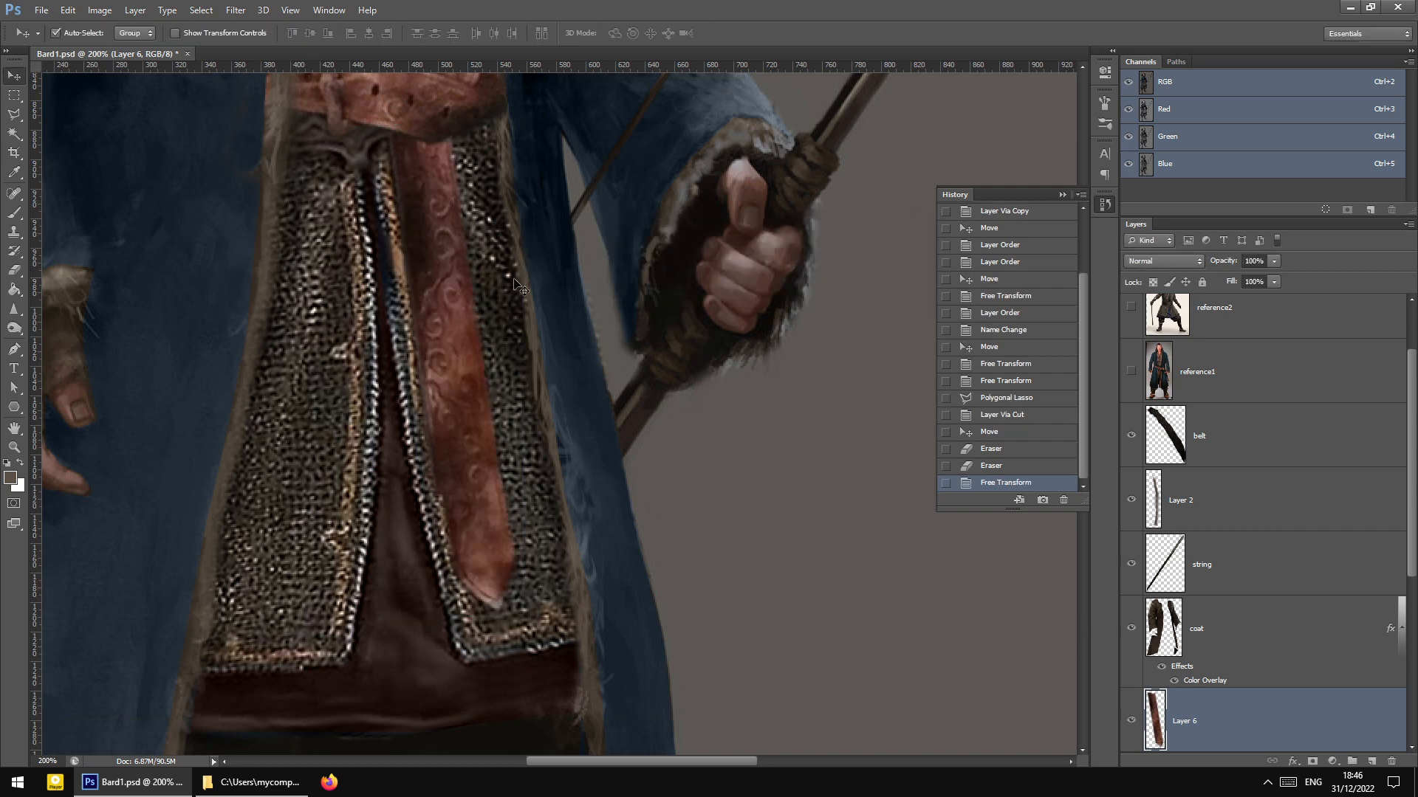
Erase the strap's top edge along the underside of the waistband and darken the joint with the Burn tool
scroll(387, 233, "up", 3)
left_click(9, 270)
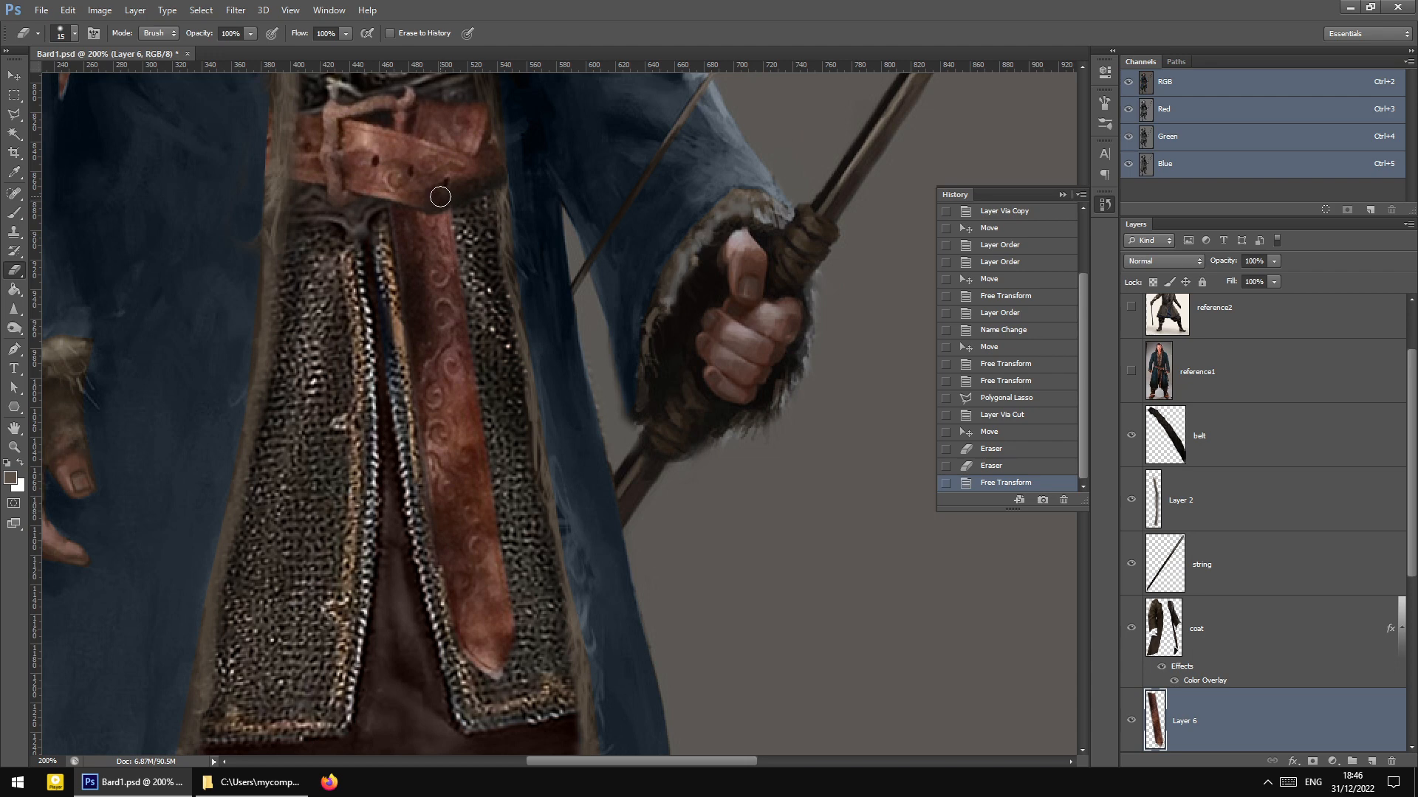
left_click_drag(447, 200, 414, 198)
left_click(18, 330)
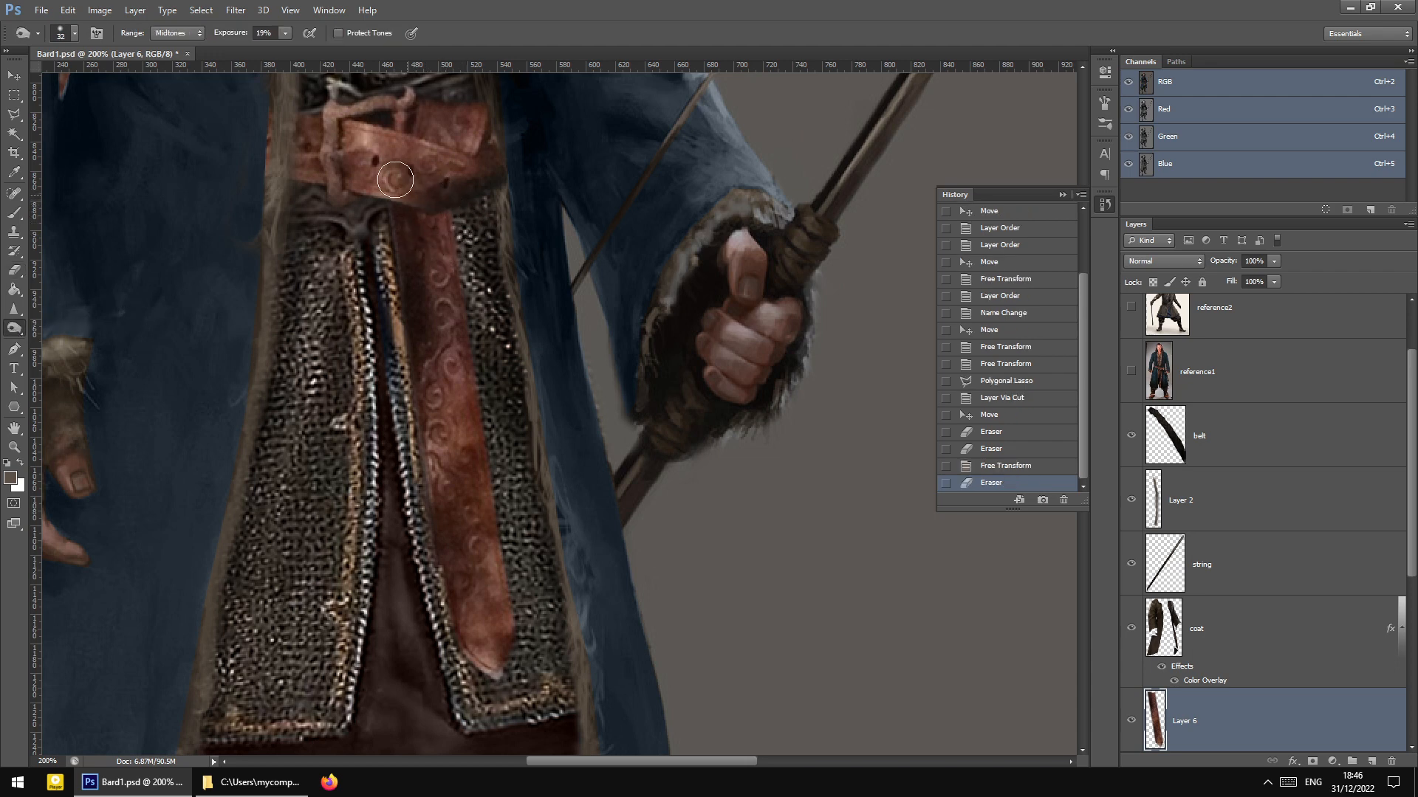
left_click(430, 190)
Warp the strap piece on Layer 6, pulling its upper corners inward to narrow the end below the waistband, and apply it
left_click(15, 96)
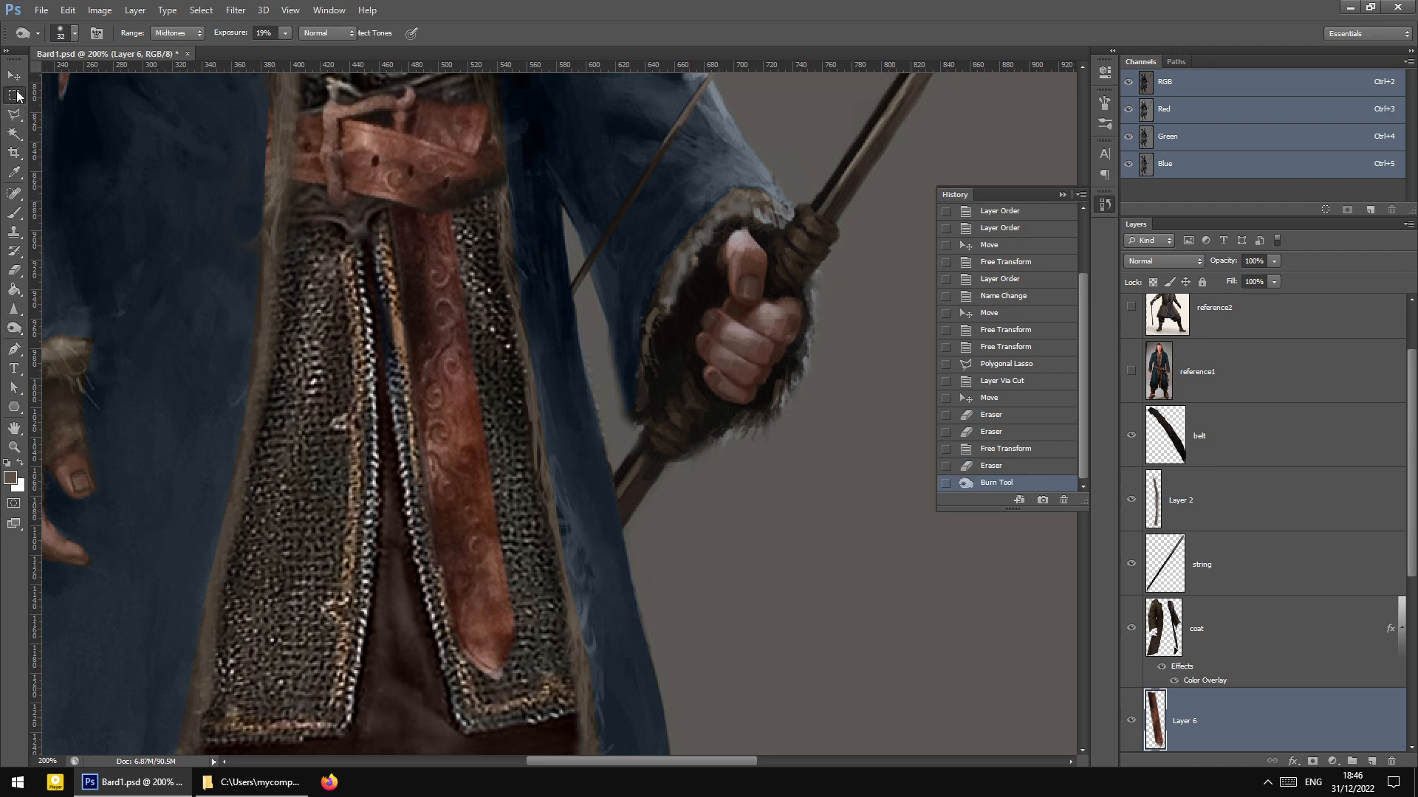
right_click(450, 325)
left_click(520, 458)
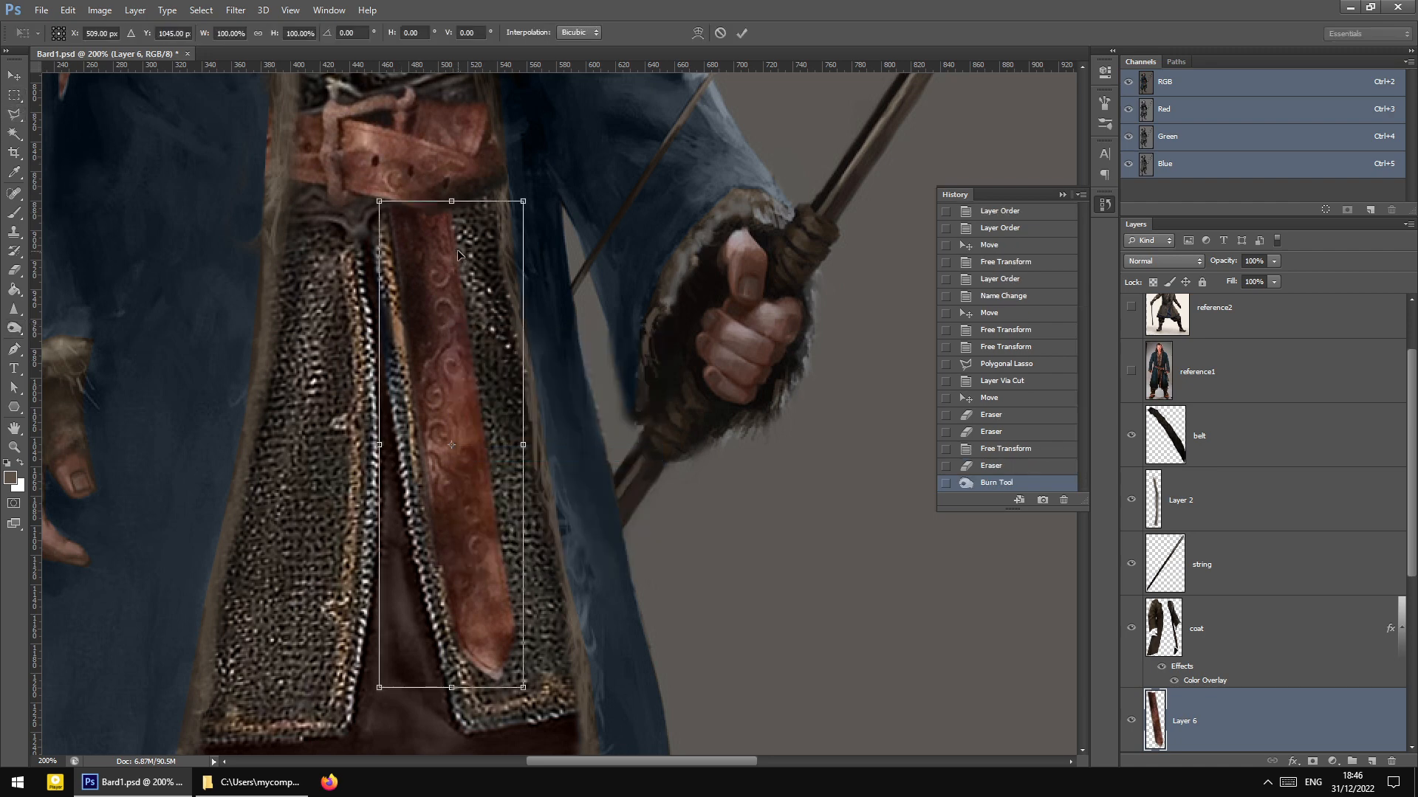
right_click(459, 251)
left_click(431, 258)
right_click(451, 260)
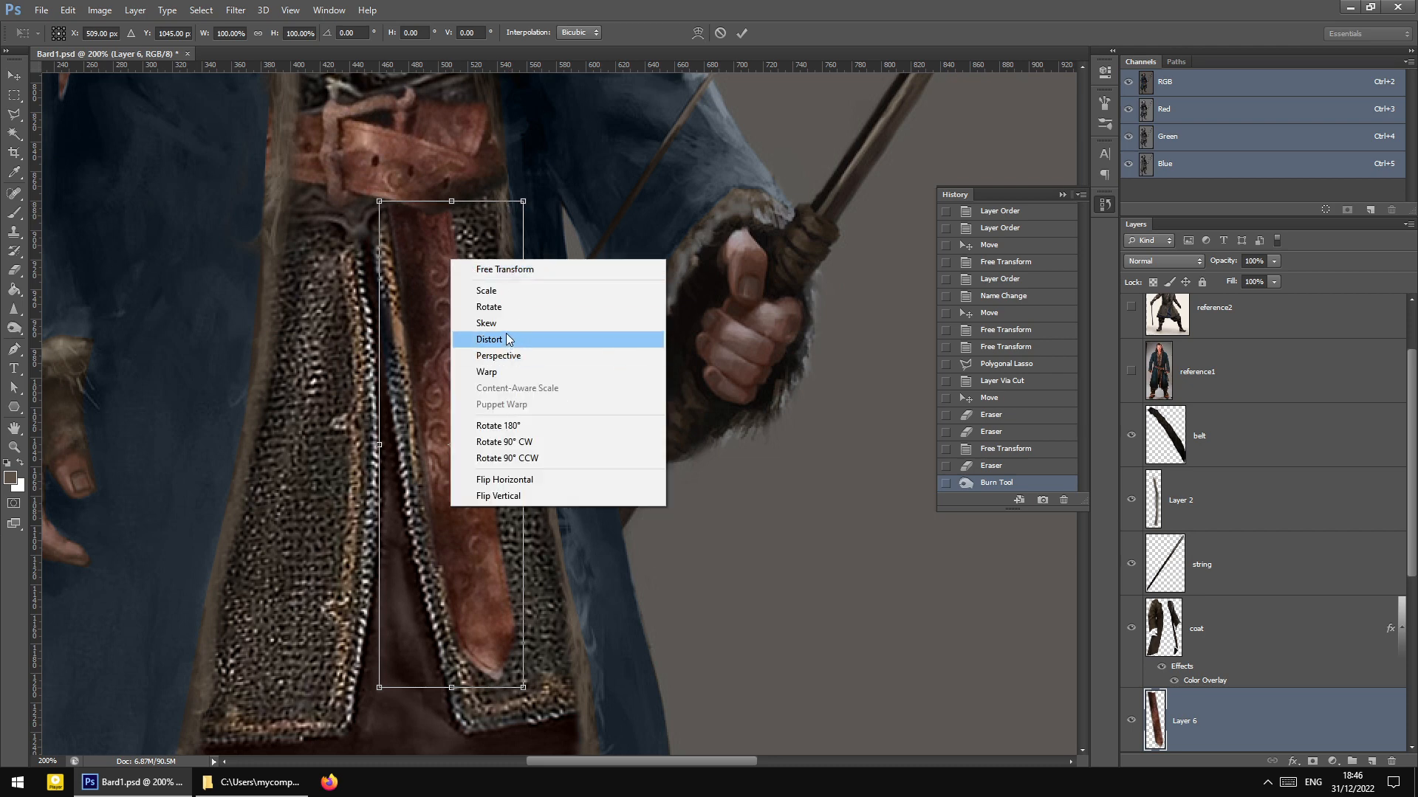
left_click(500, 374)
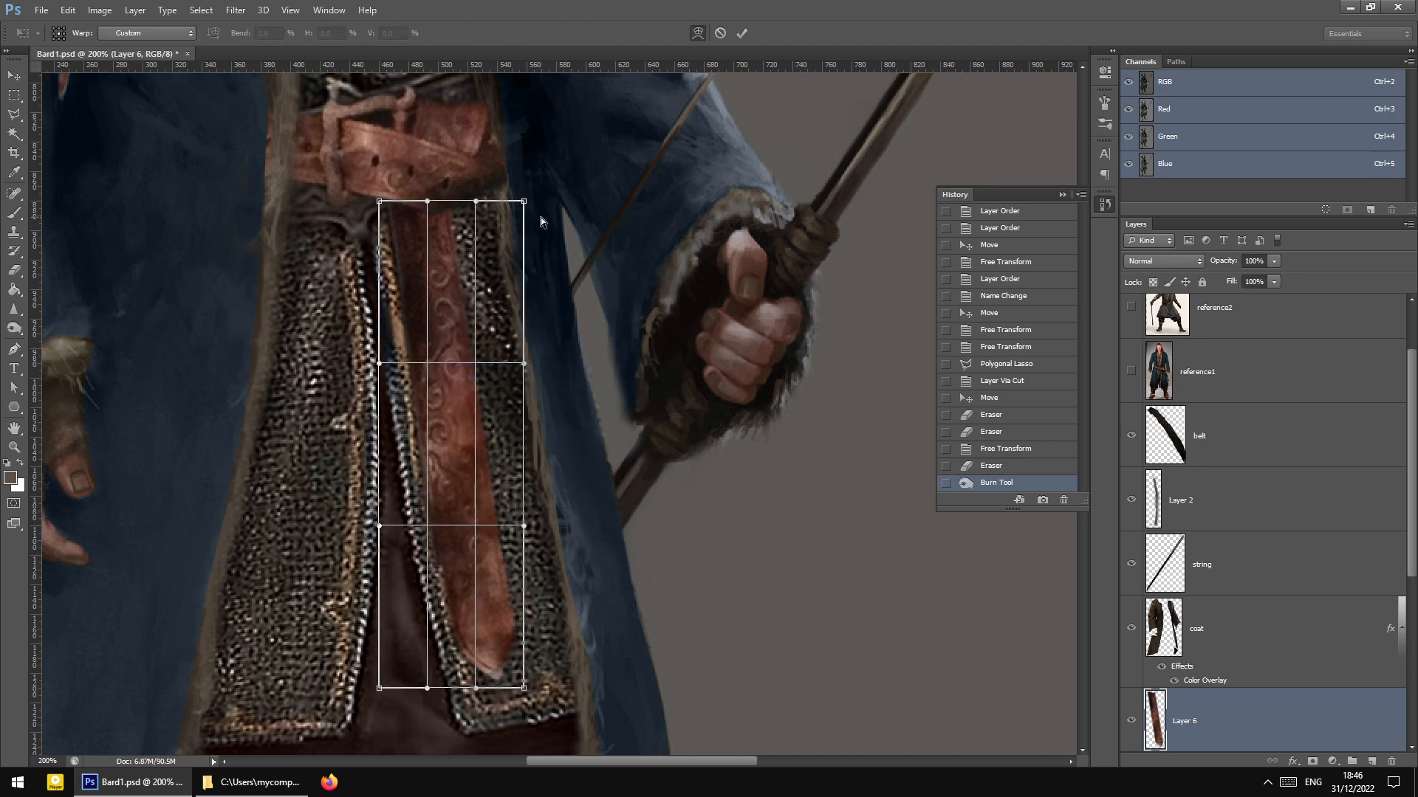
left_click_drag(525, 200, 460, 202)
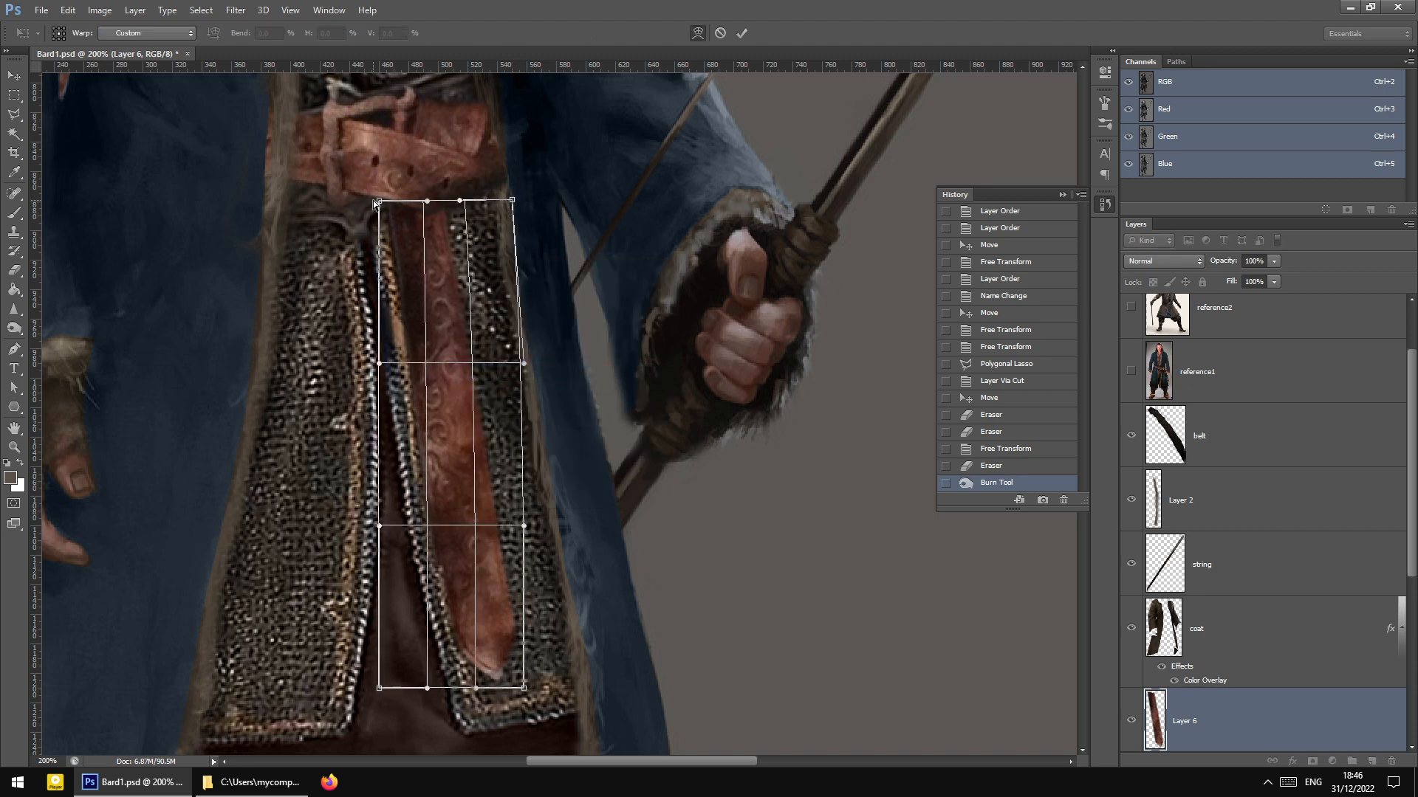
left_click_drag(374, 200, 390, 200)
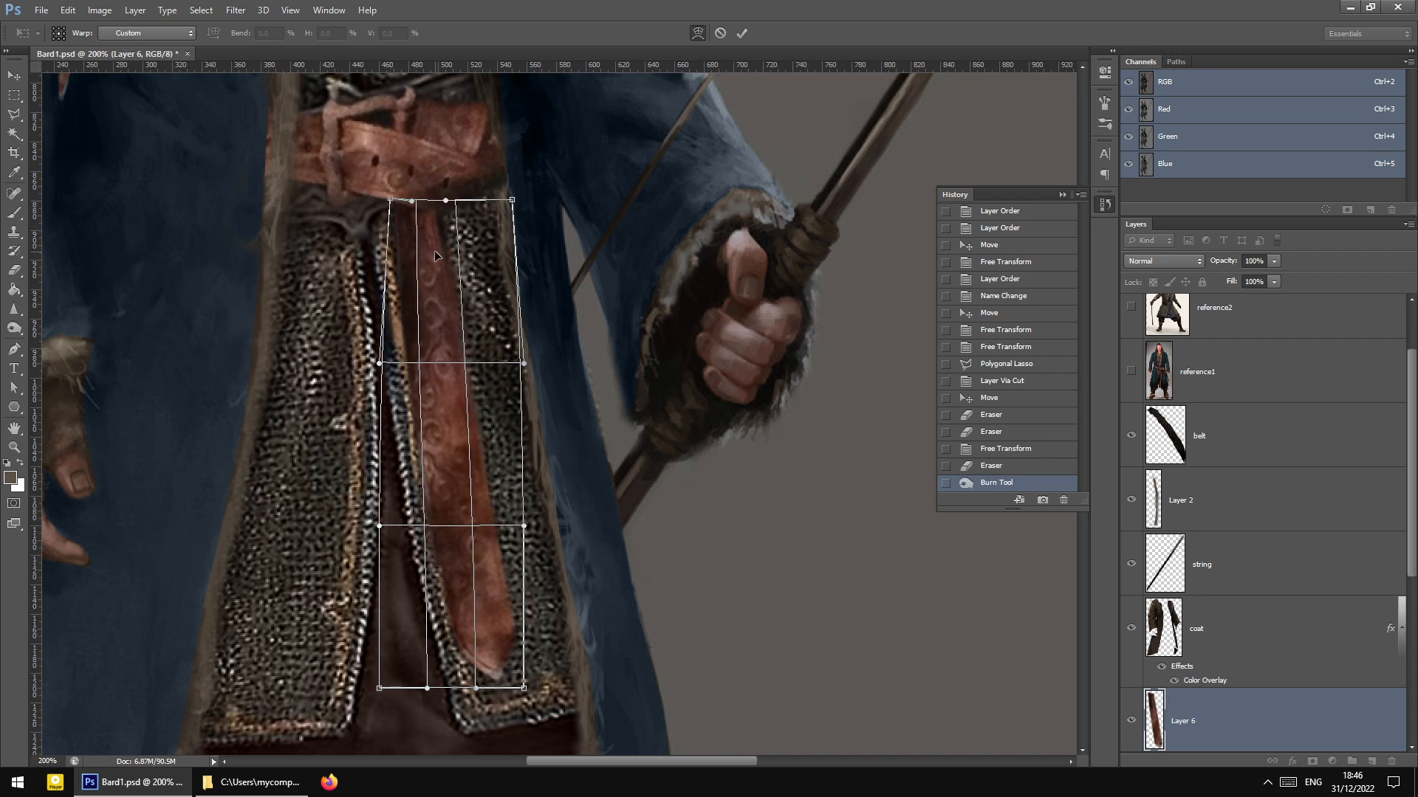
left_click_drag(435, 257, 439, 255)
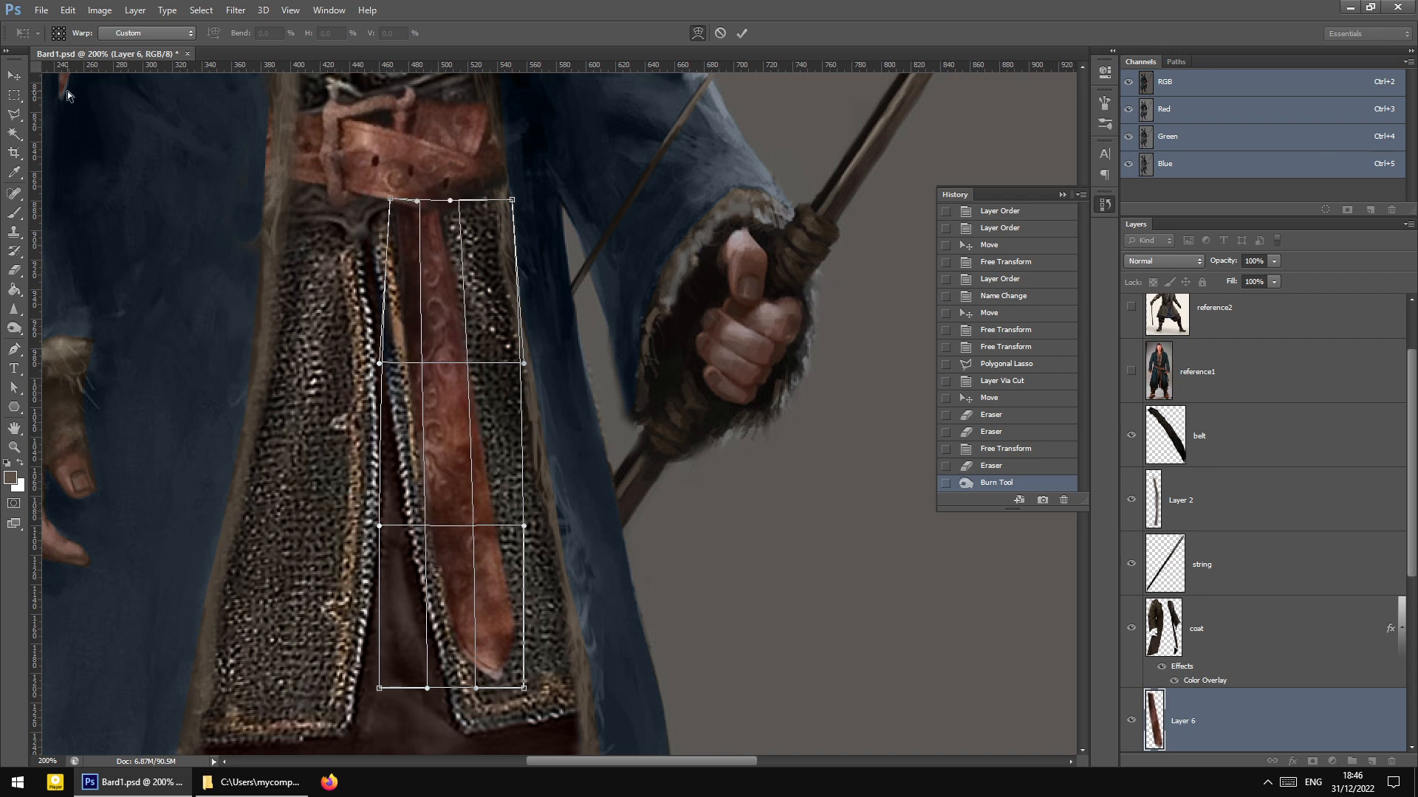
left_click(13, 75)
left_click(692, 291)
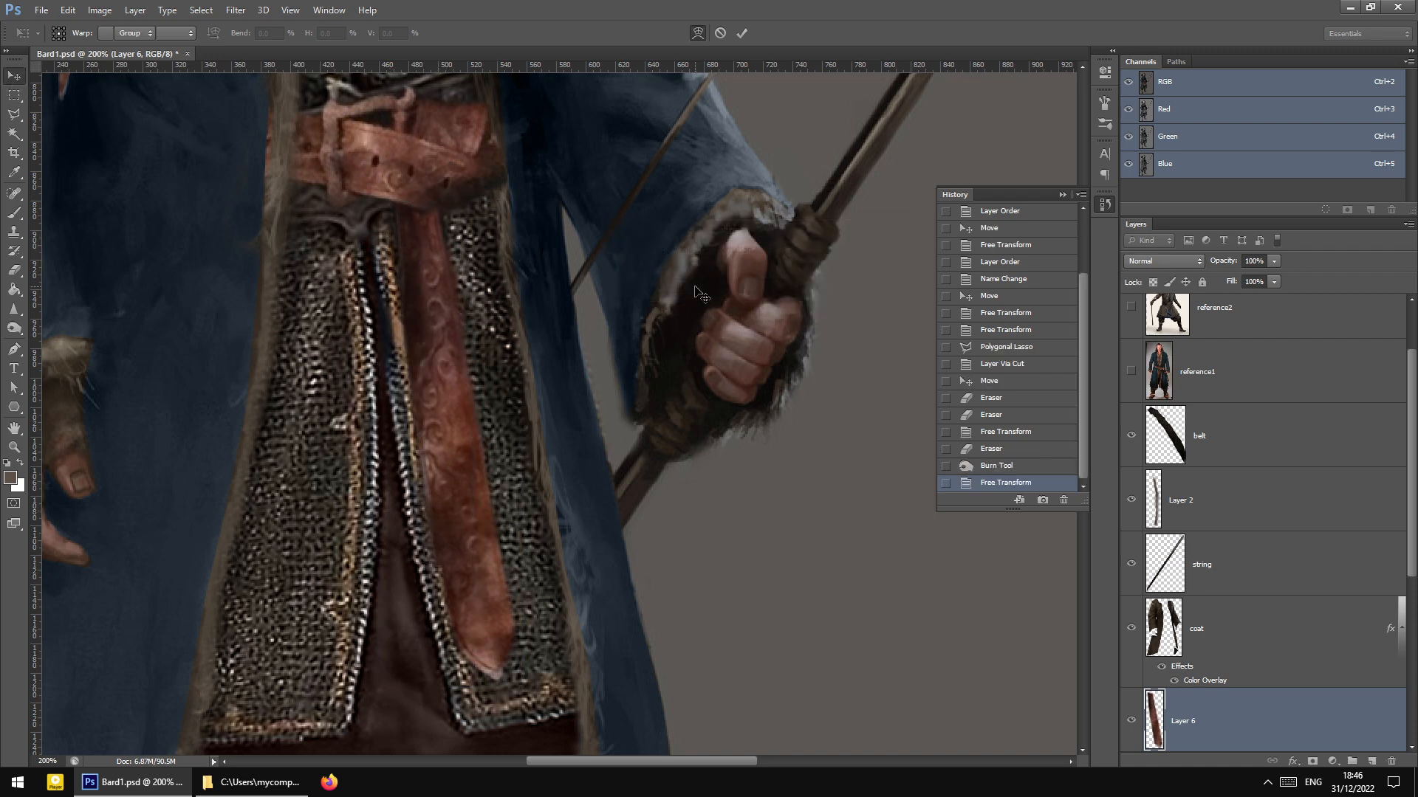
Check the strap against the belt with Layer 6 hidden and shown, and erase its top edge beneath the waistband
left_click(1130, 720)
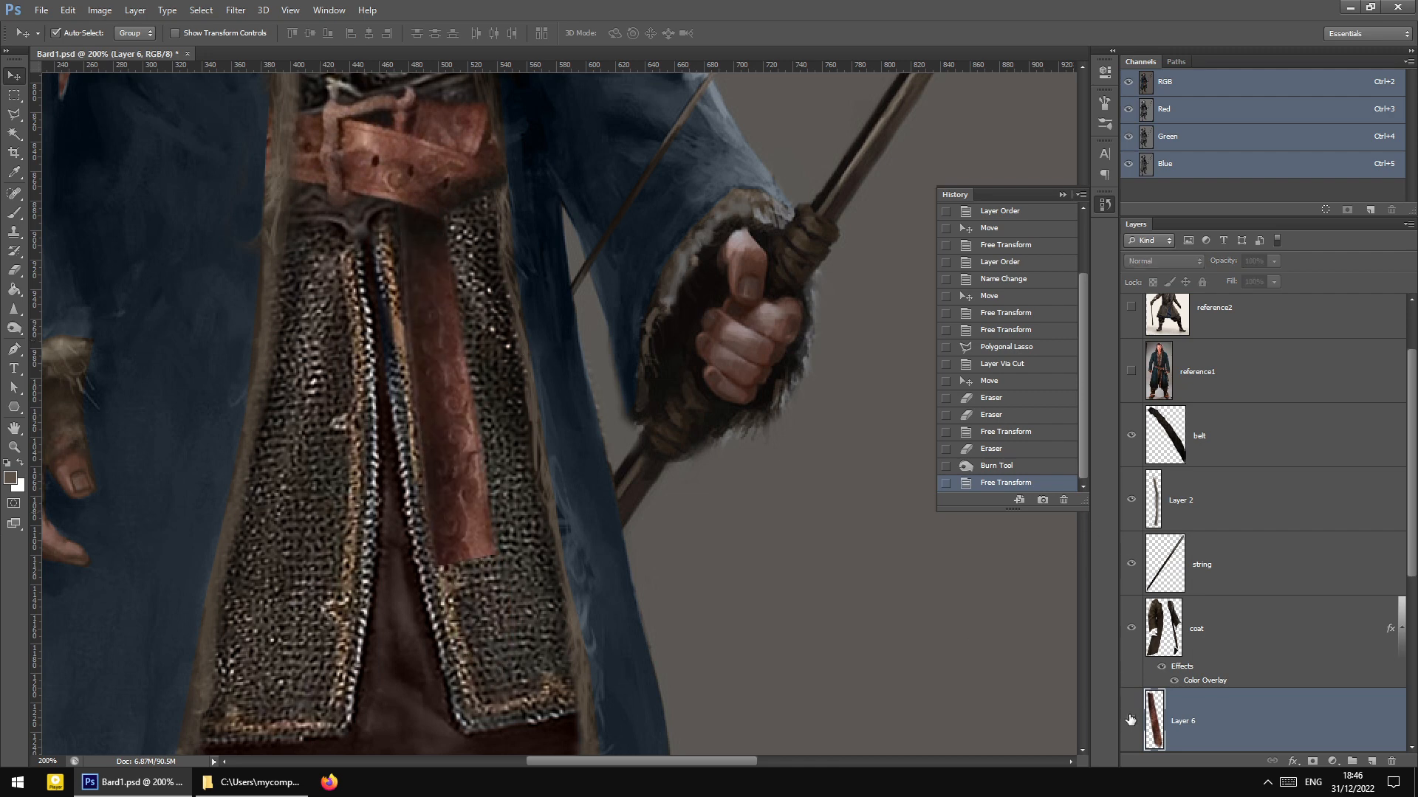
left_click(1131, 720)
left_click(14, 270)
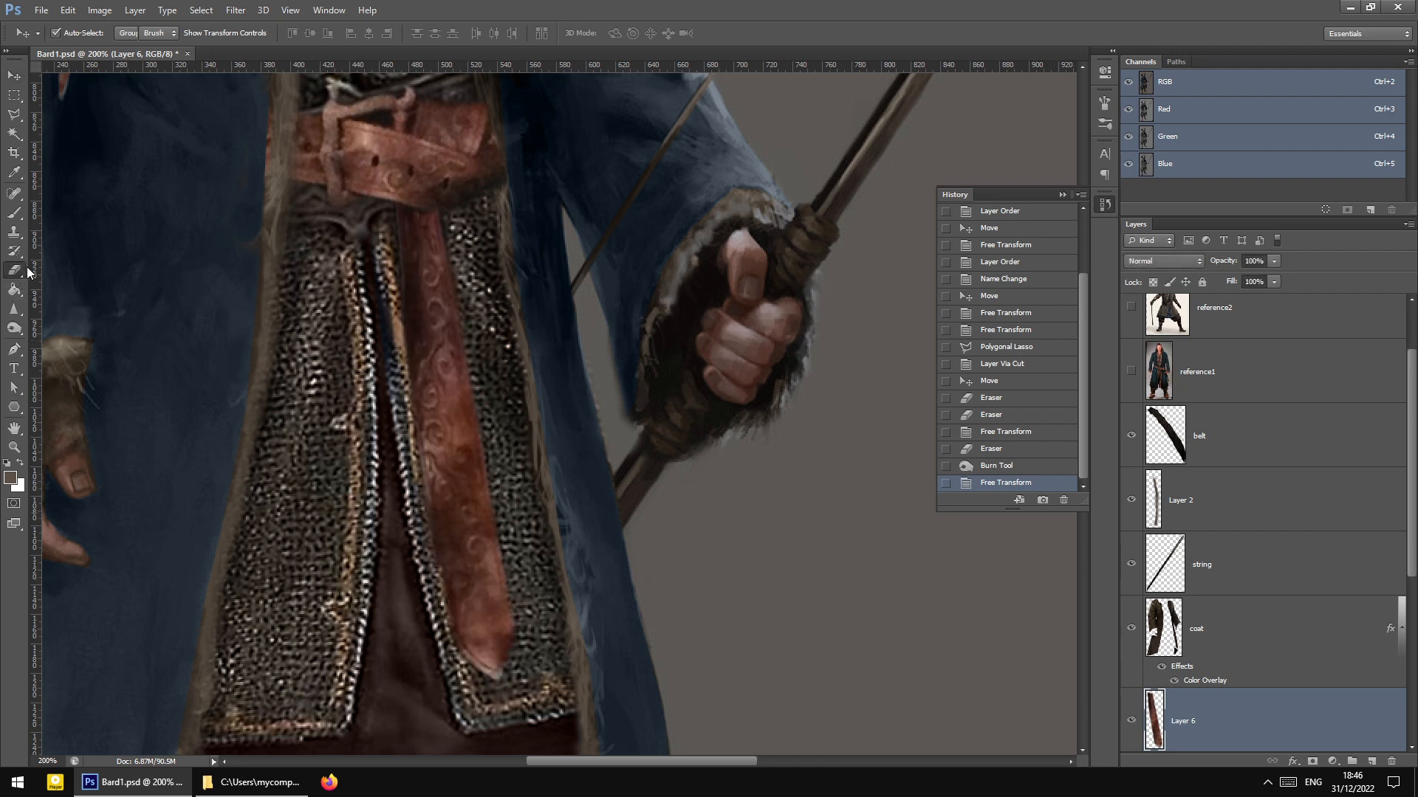
Darken the upper strap below the waistband using the Burn tool with a 71 px brush and range set to Highlights
left_click(15, 328)
right_click(418, 201)
left_click_drag(458, 235, 480, 235)
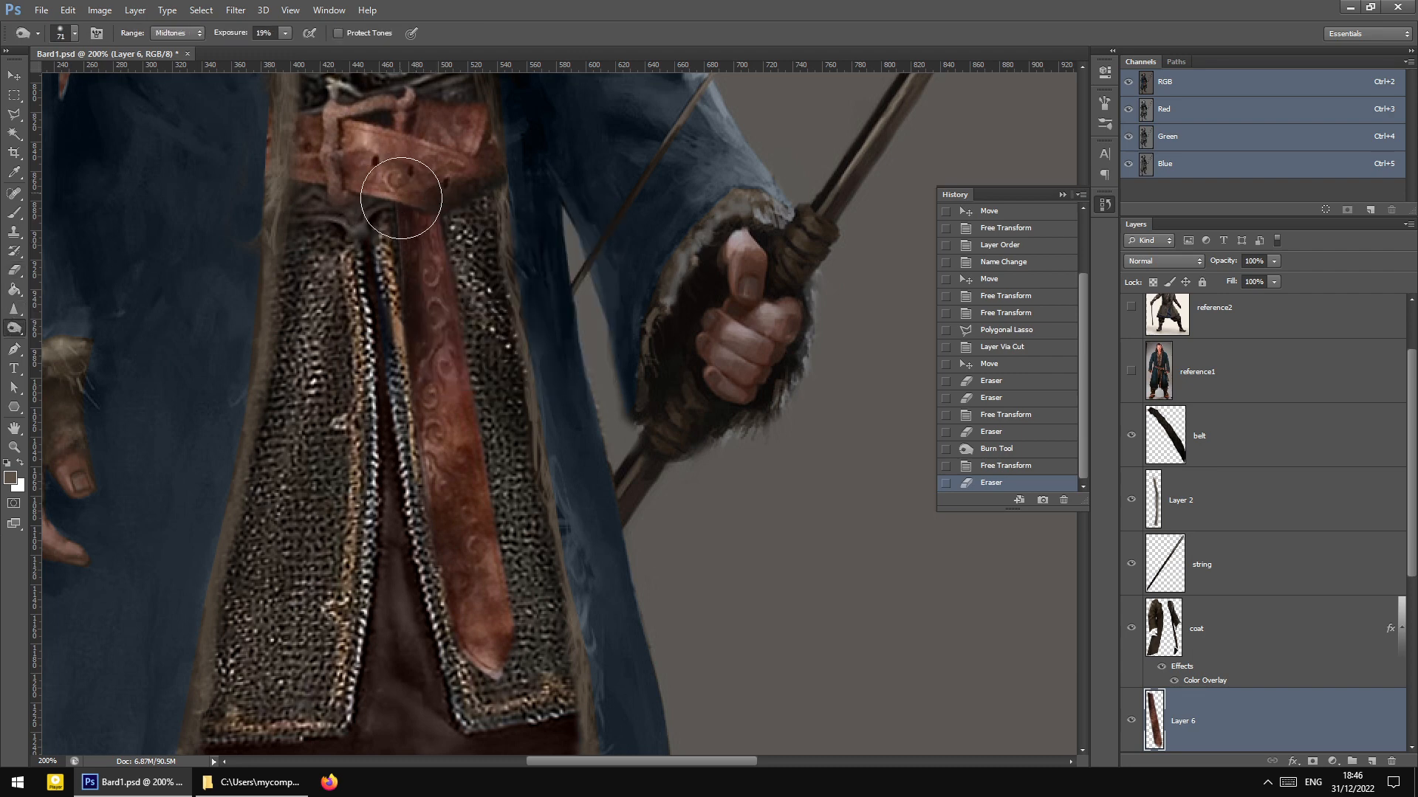
left_click(177, 32)
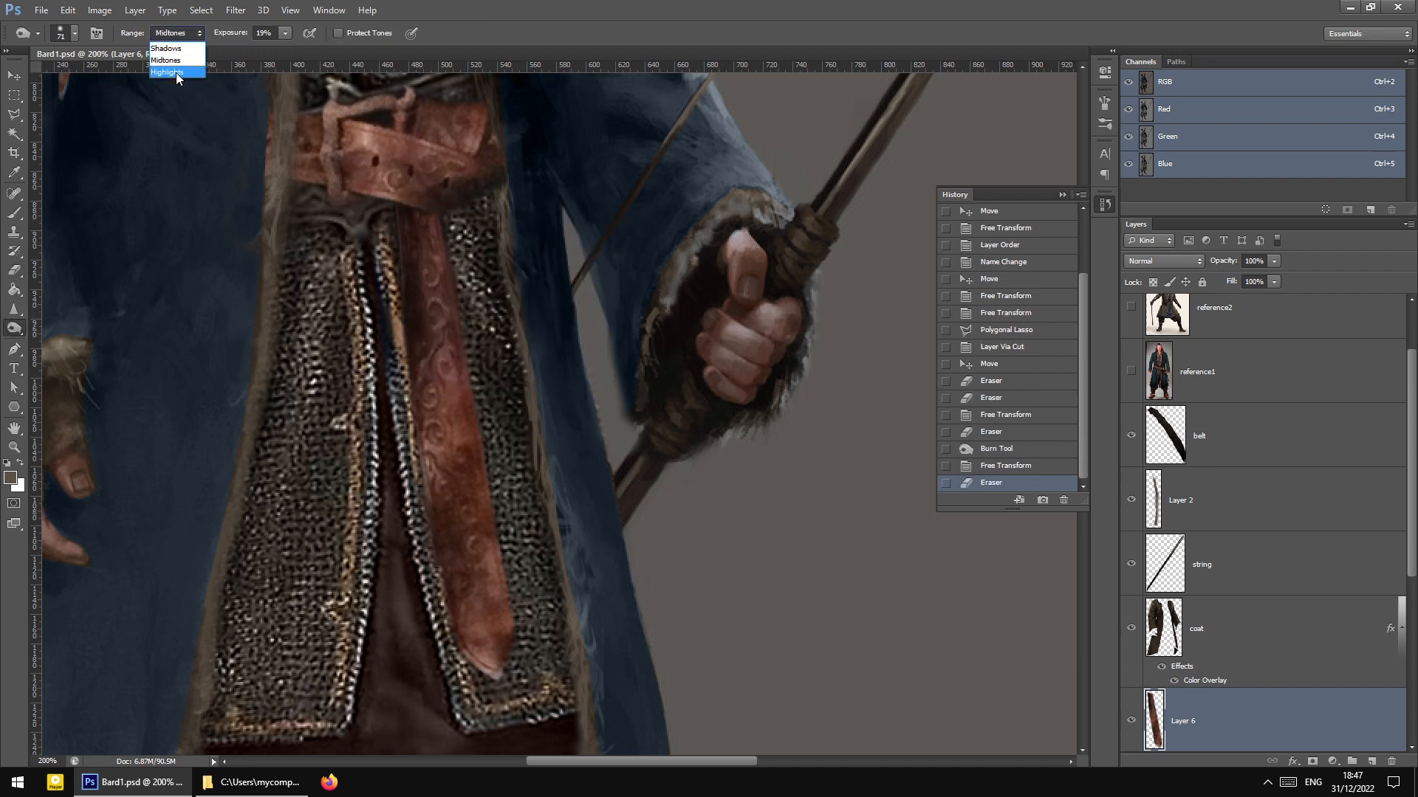
left_click(177, 72)
left_click(427, 231)
left_click(446, 201)
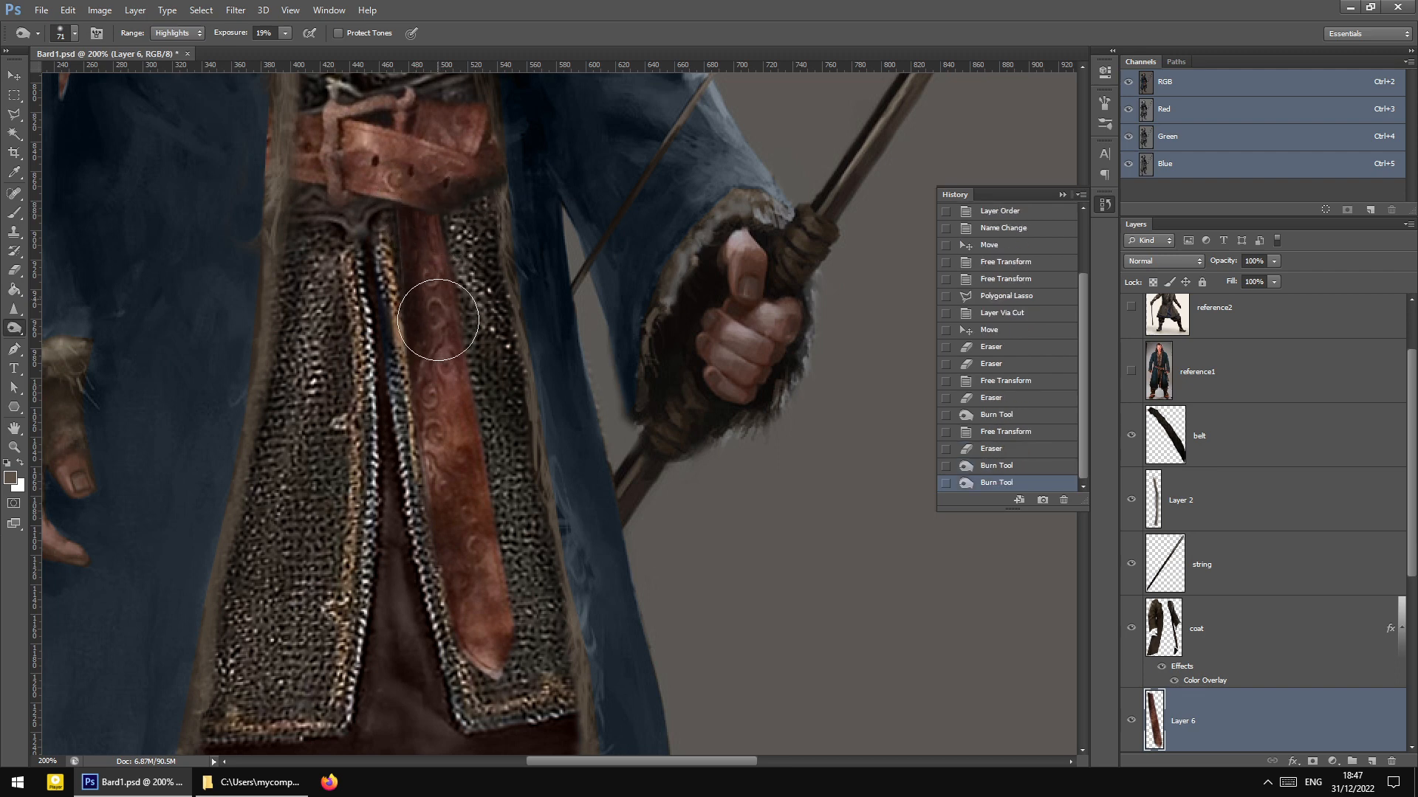
left_click(431, 357)
left_click(424, 353)
left_click(433, 195)
left_click(412, 183)
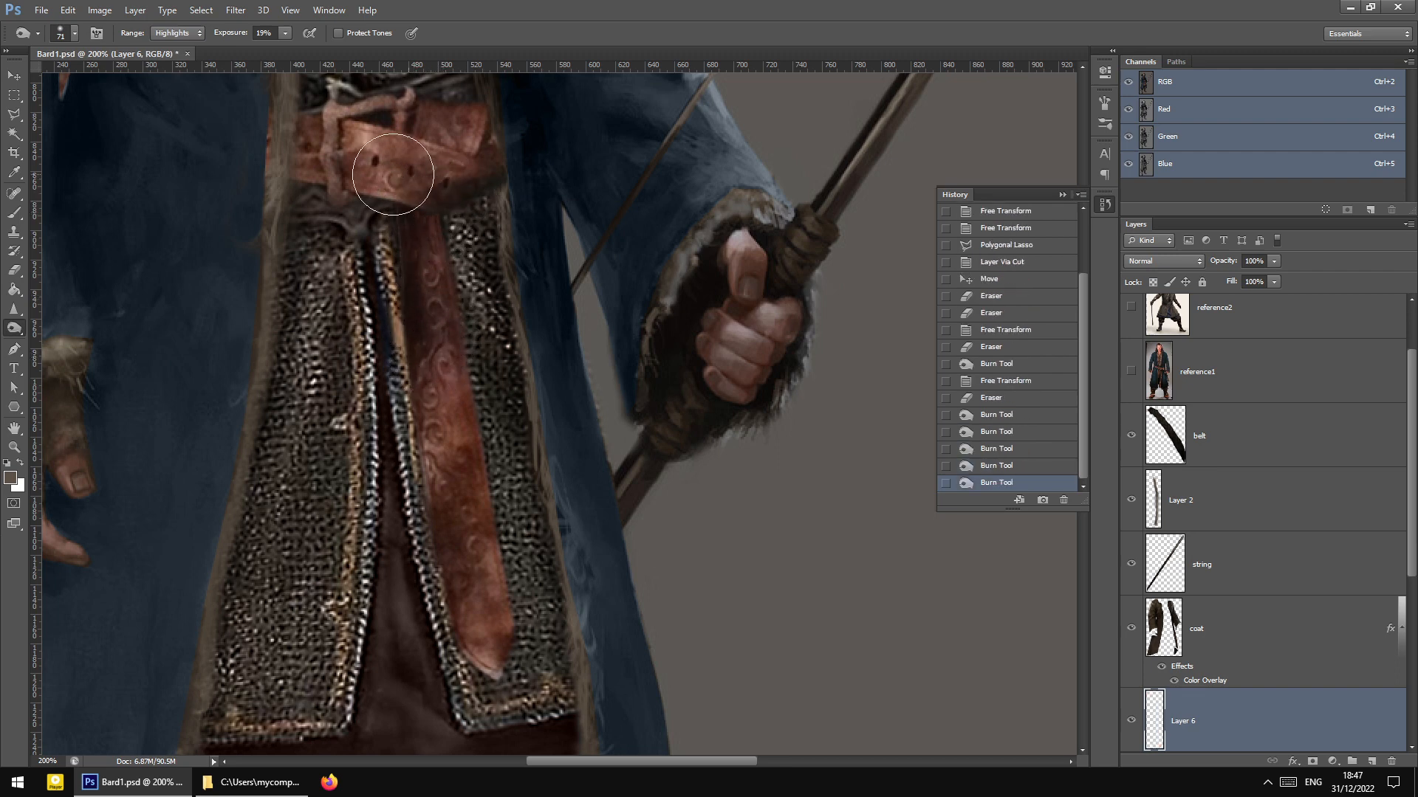
Set the Burn tool's range to Midtones and deepen the shadow where the strap emerges from under the waistband
left_click(177, 33)
left_click(167, 59)
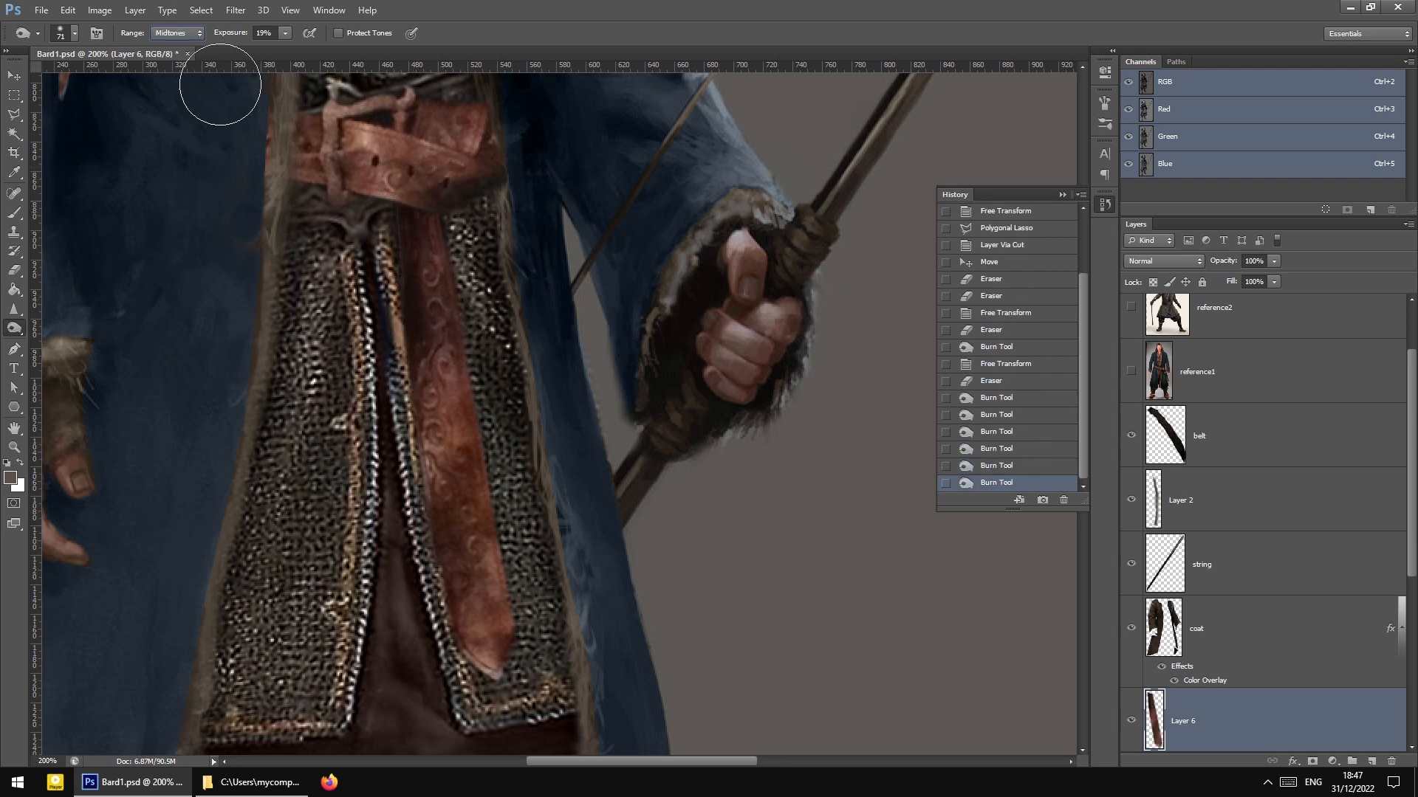
left_click(427, 221)
left_click(452, 237)
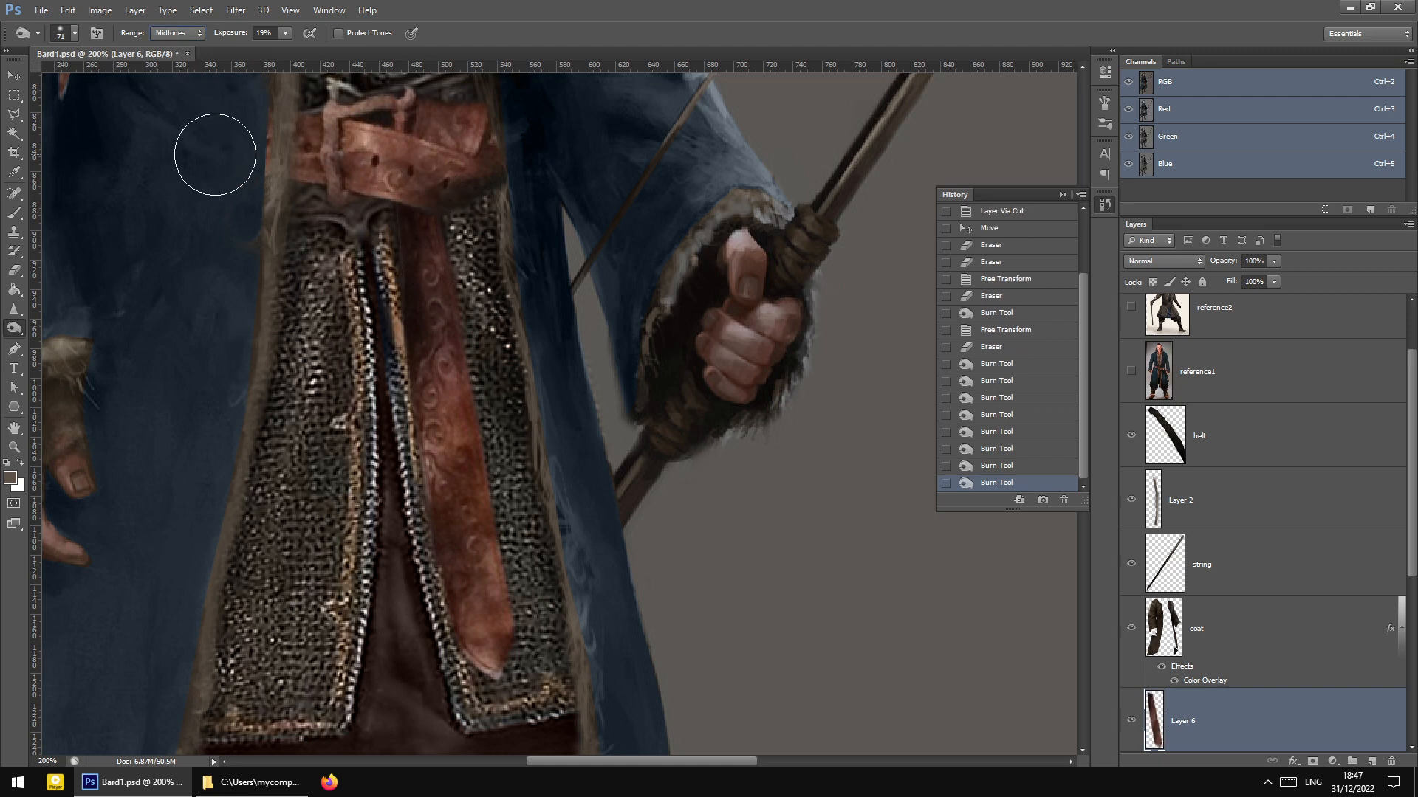
Toggle Layer 6's visibility to examine the burned shading on the hanging strap
scroll(295, 185, "up", 2)
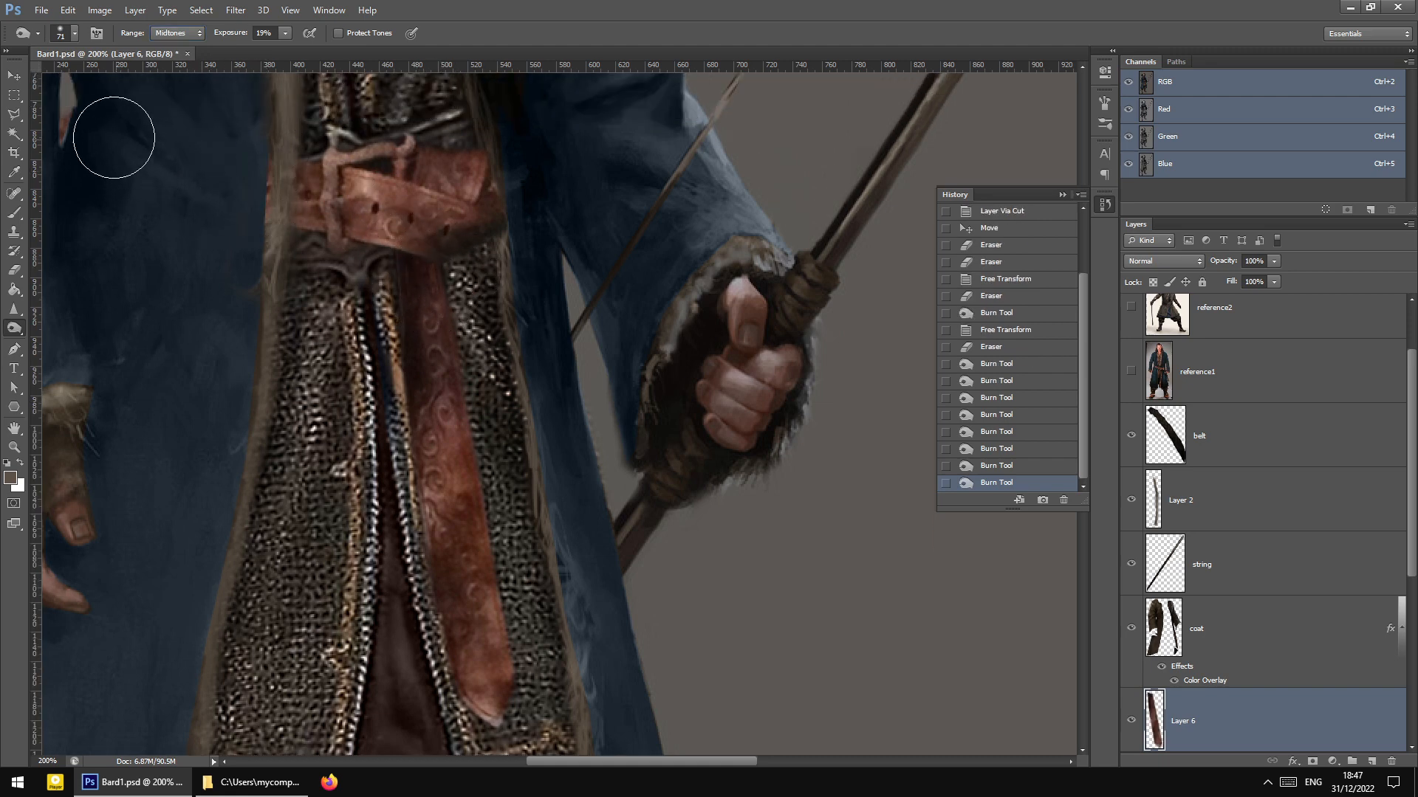
key("v")
left_click(1132, 717)
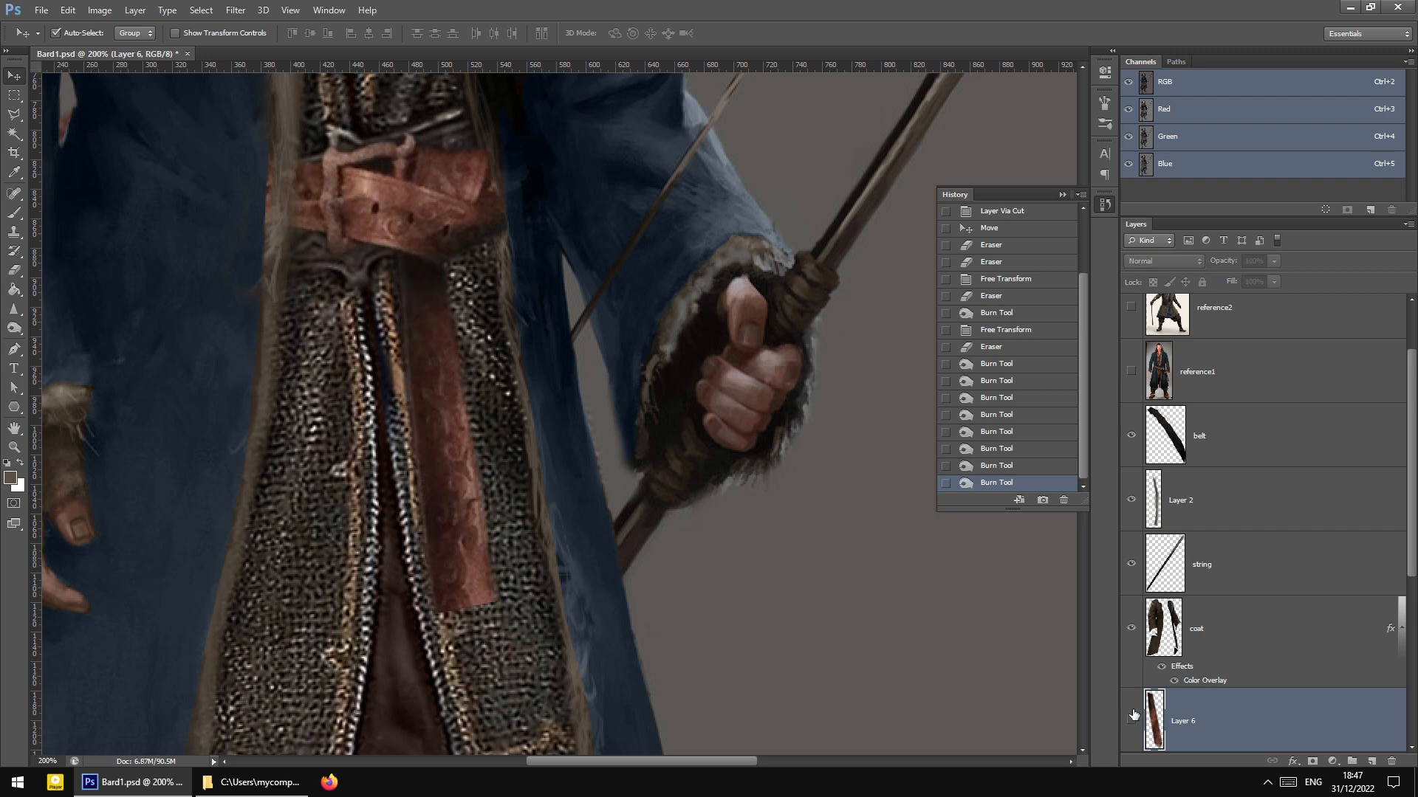
left_click(1131, 717)
left_click(1131, 717)
left_click(1131, 717)
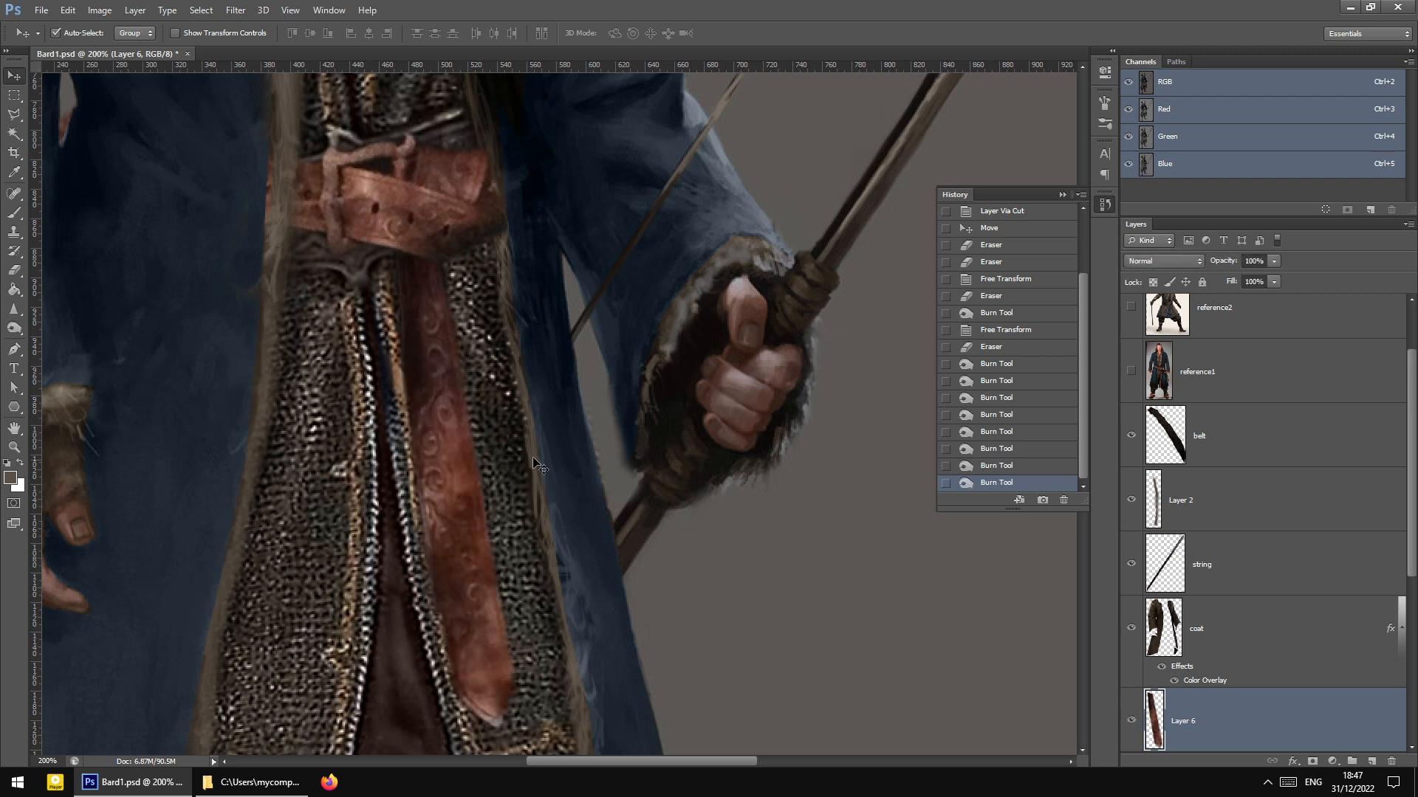
Set the Burn tool's range to Highlights for the upper strap and open its brush size settings
scroll(505, 386, "up", 2)
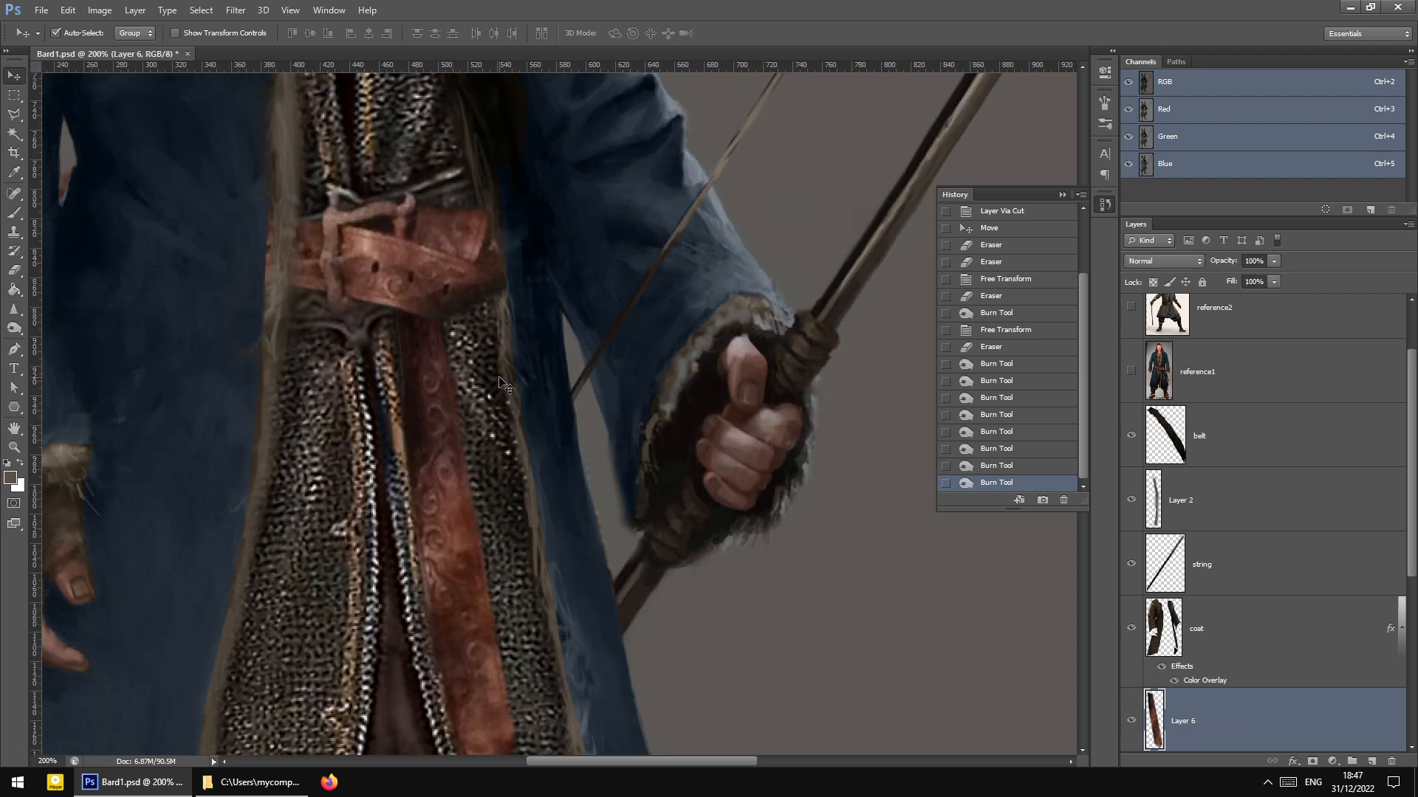
left_click(14, 328)
scroll(595, 363, "up", 1)
scroll(580, 353, "down", 1)
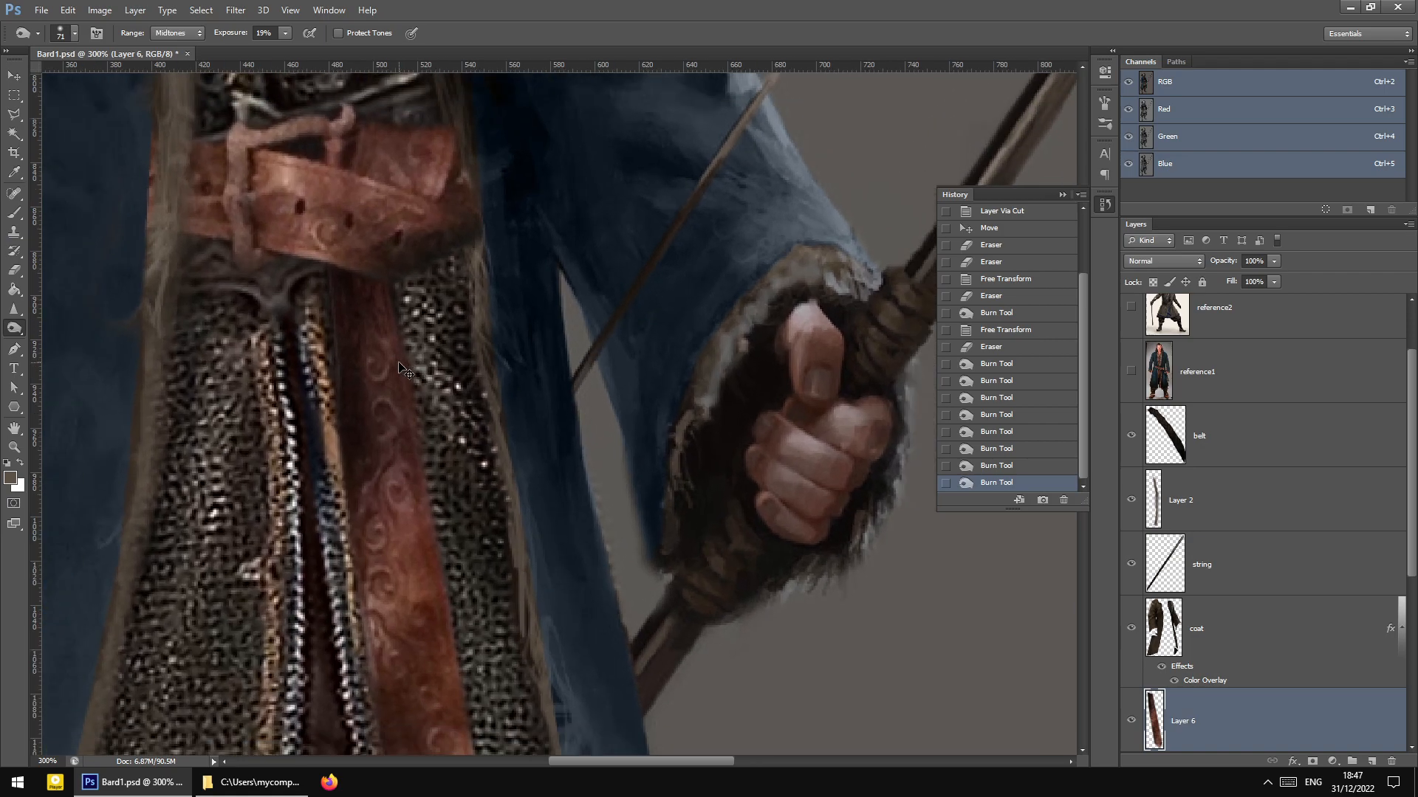
key("ctrl+plus")
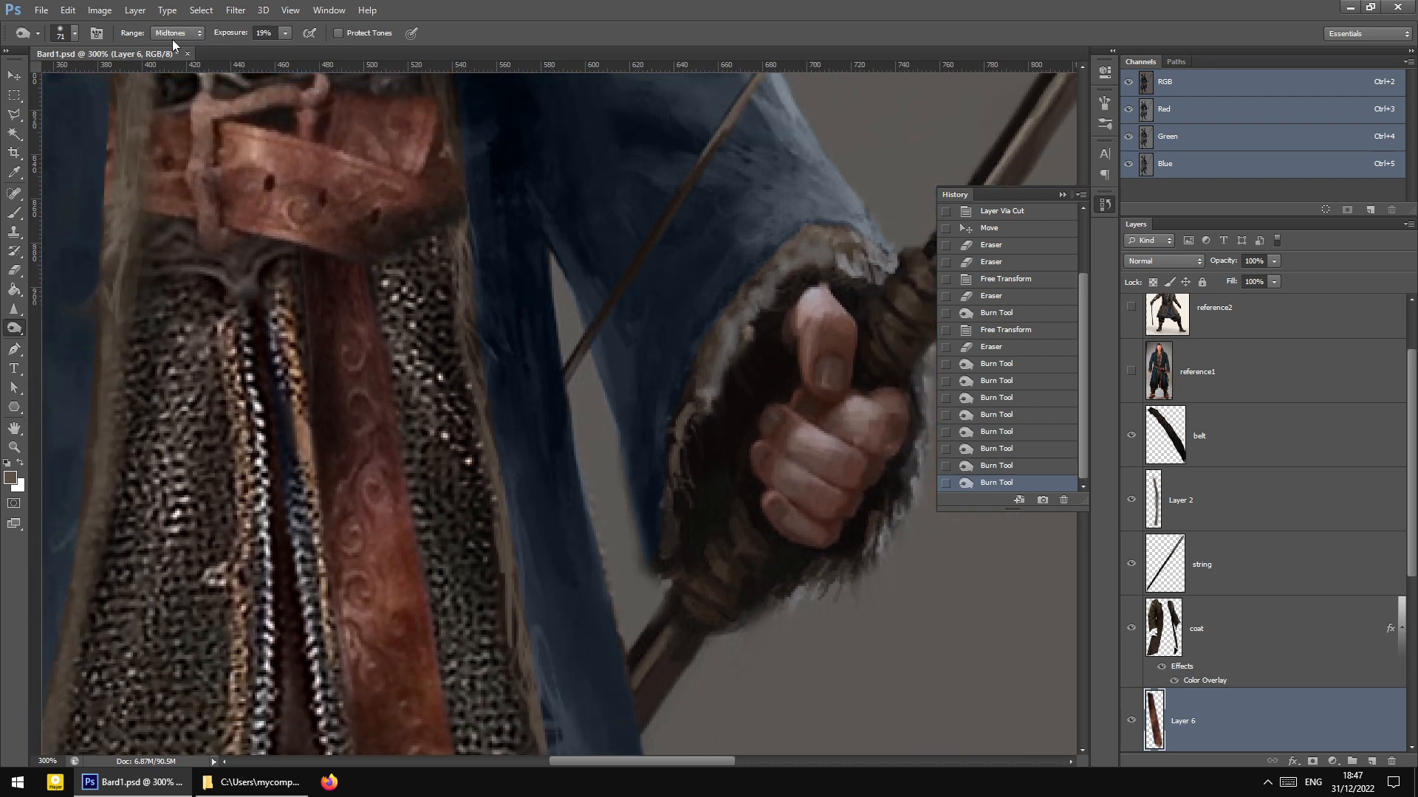
left_click(175, 34)
left_click(180, 73)
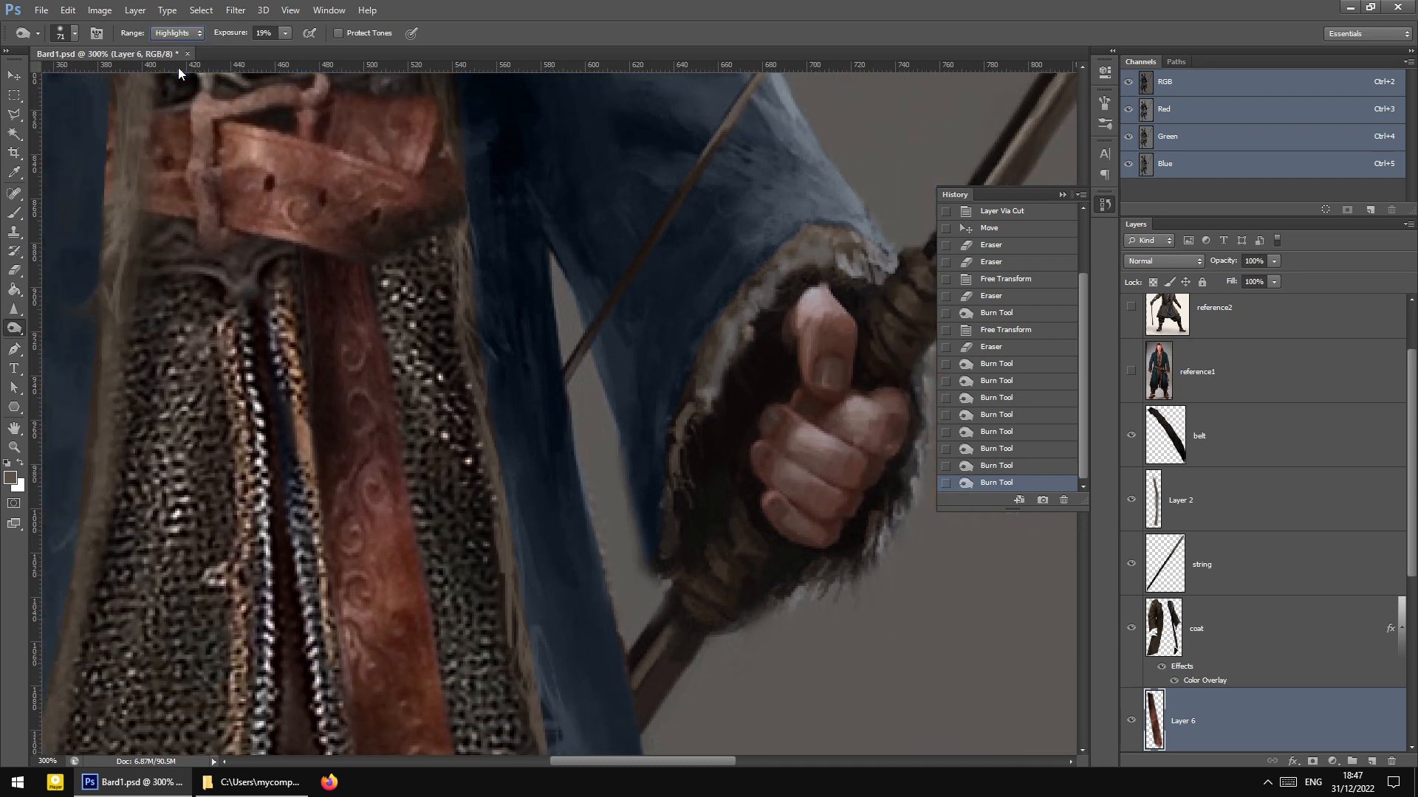
right_click(366, 277)
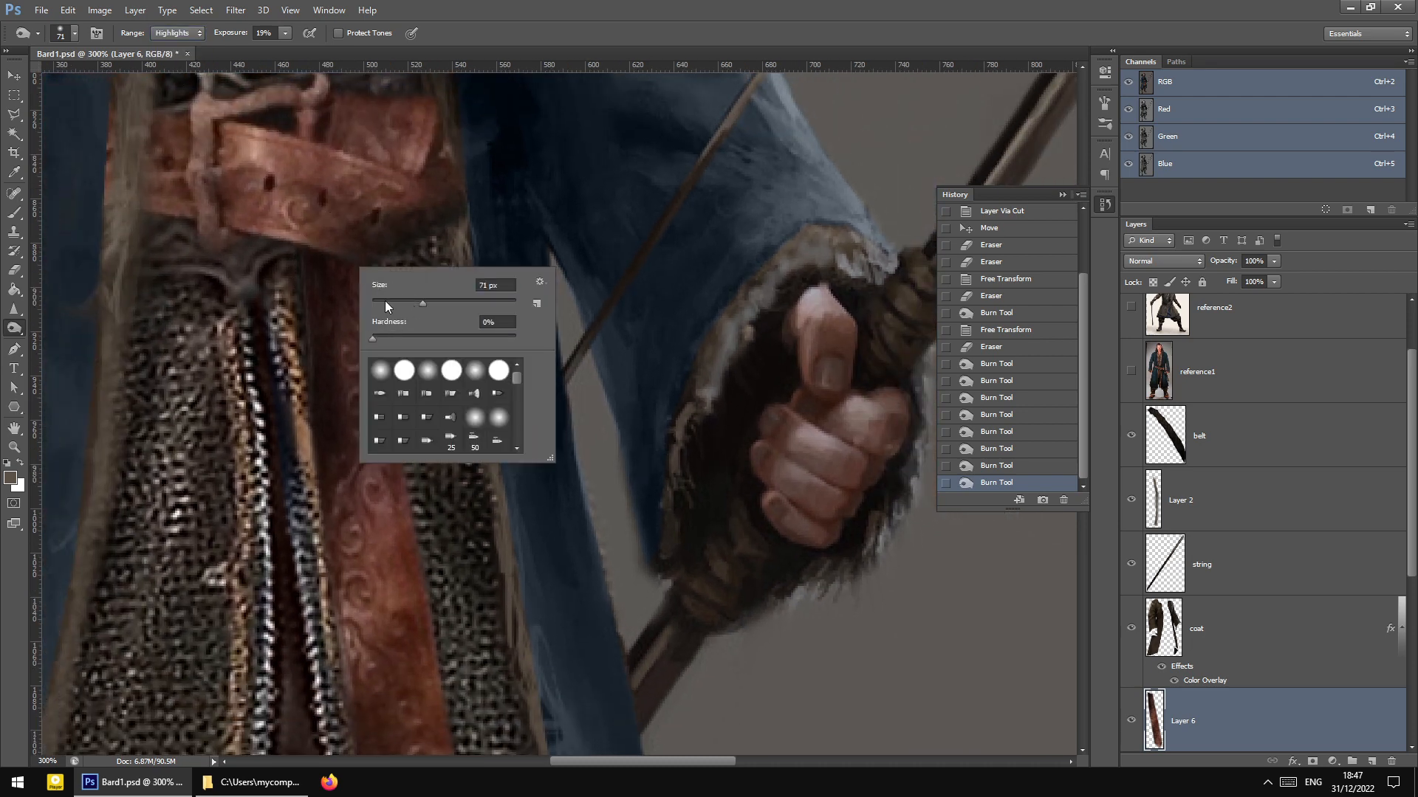
scroll(199, 185, "up", 2)
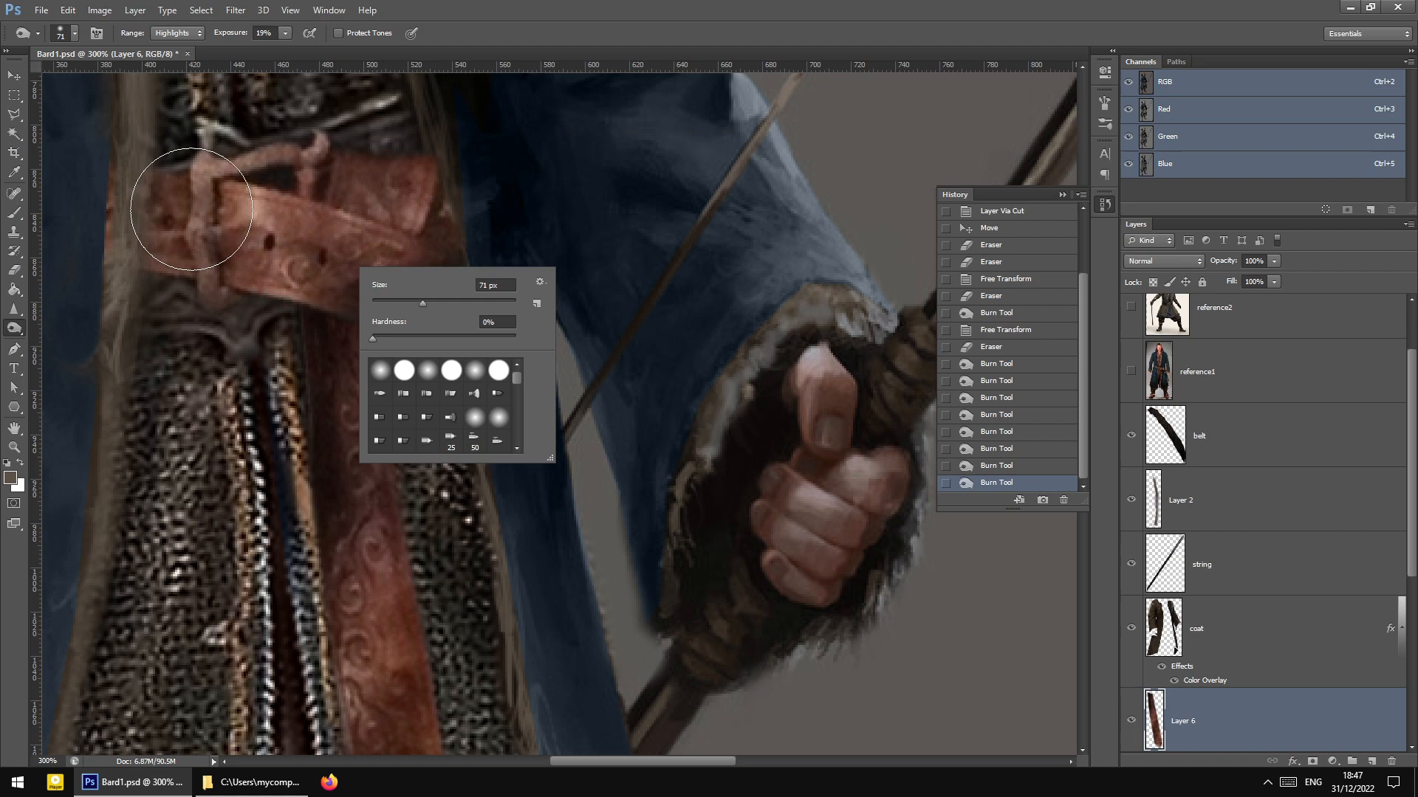
Darken the belt layer with Levels, setting the shadow input to 9 and the midtones to about 0.89
left_click(16, 75)
scroll(492, 541, "down", 1)
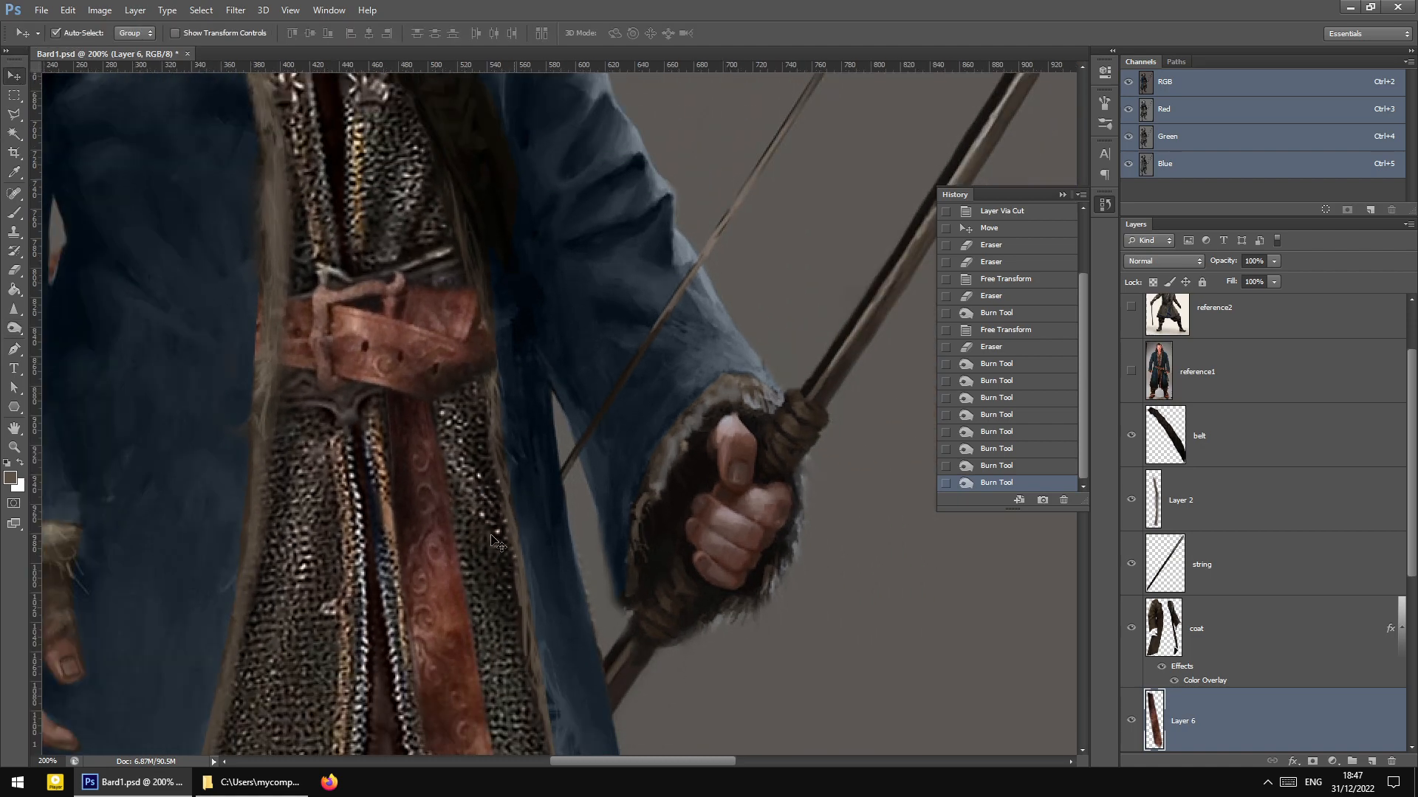
scroll(468, 440, "up", 2)
left_click(390, 443)
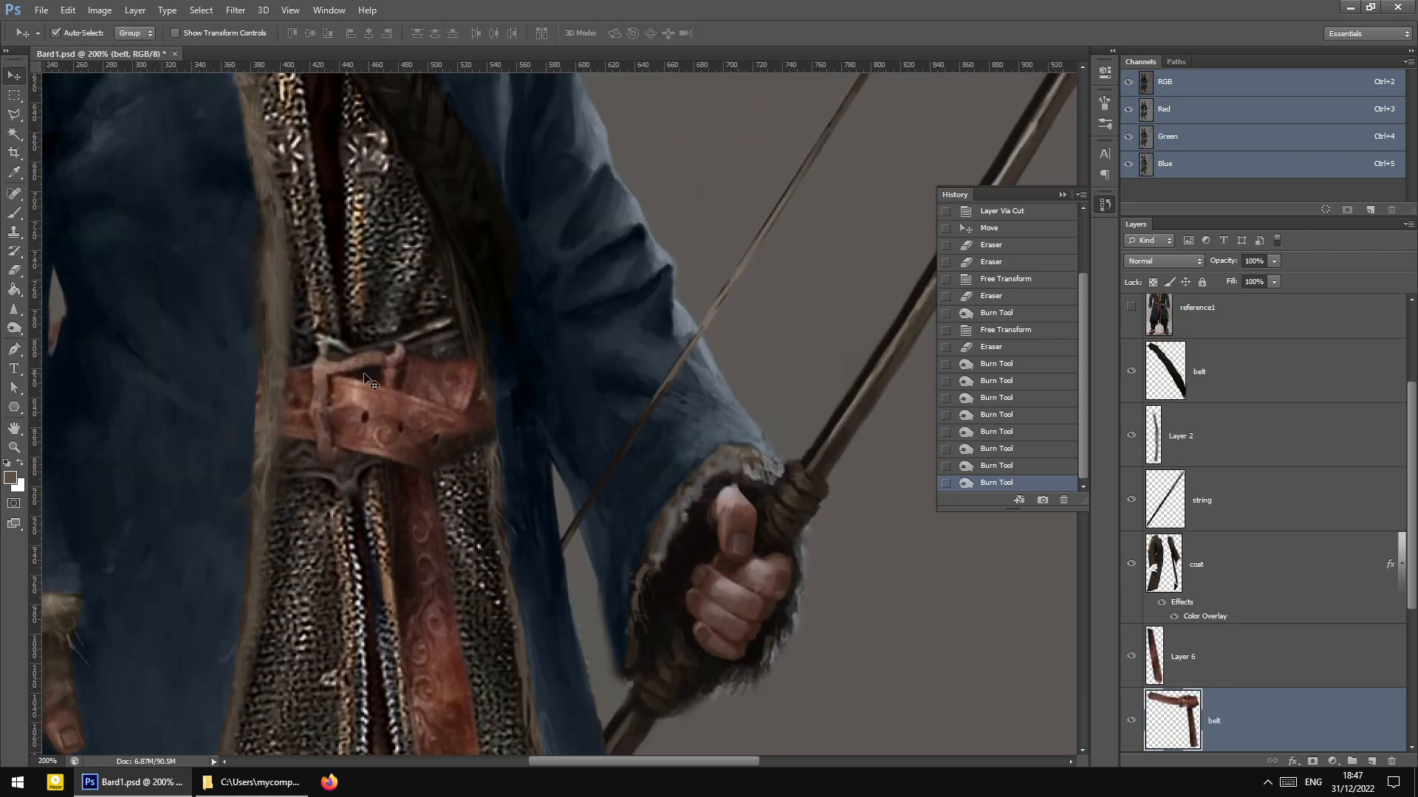
scroll(366, 380, "up", 3)
scroll(523, 515, "down", 1)
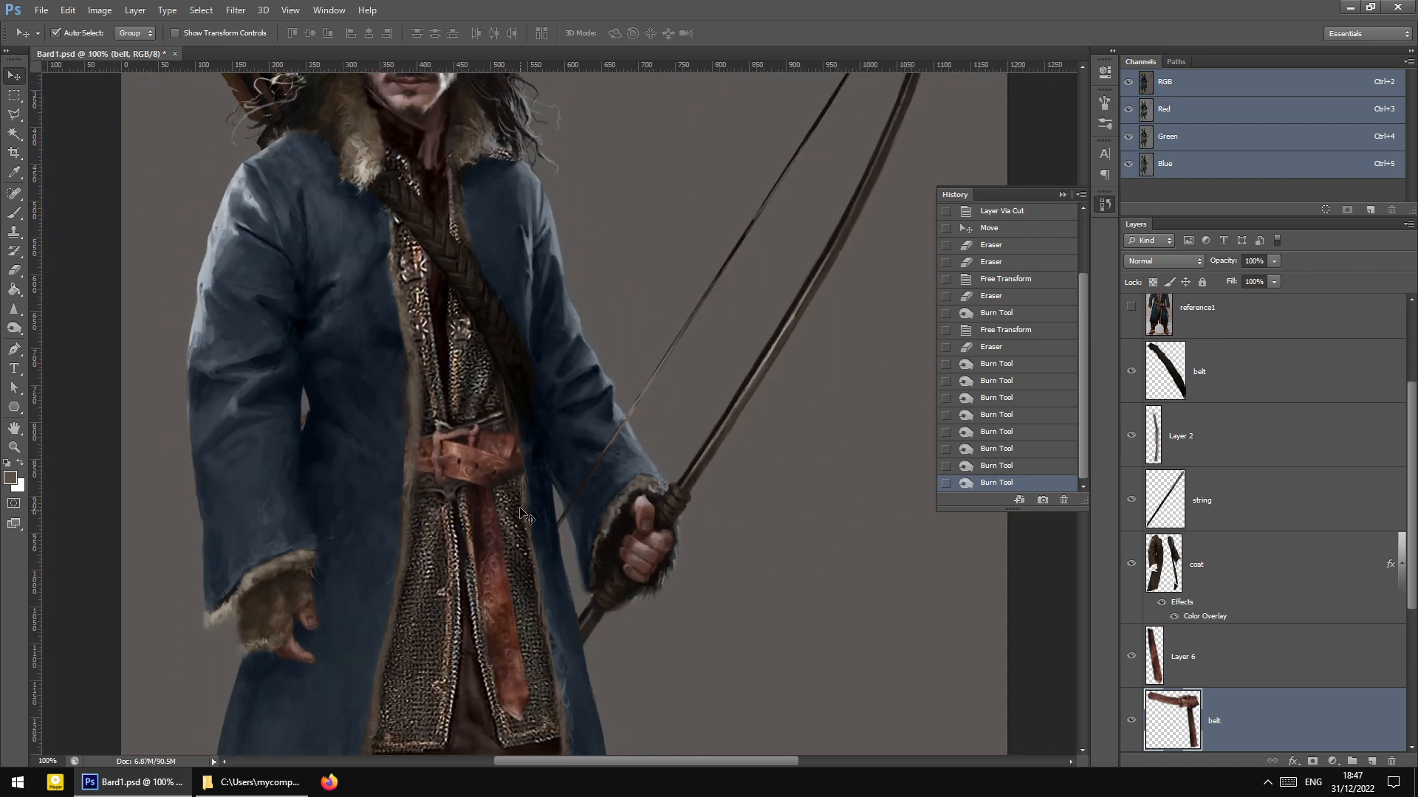
left_click(99, 10)
mouse_move(122, 48)
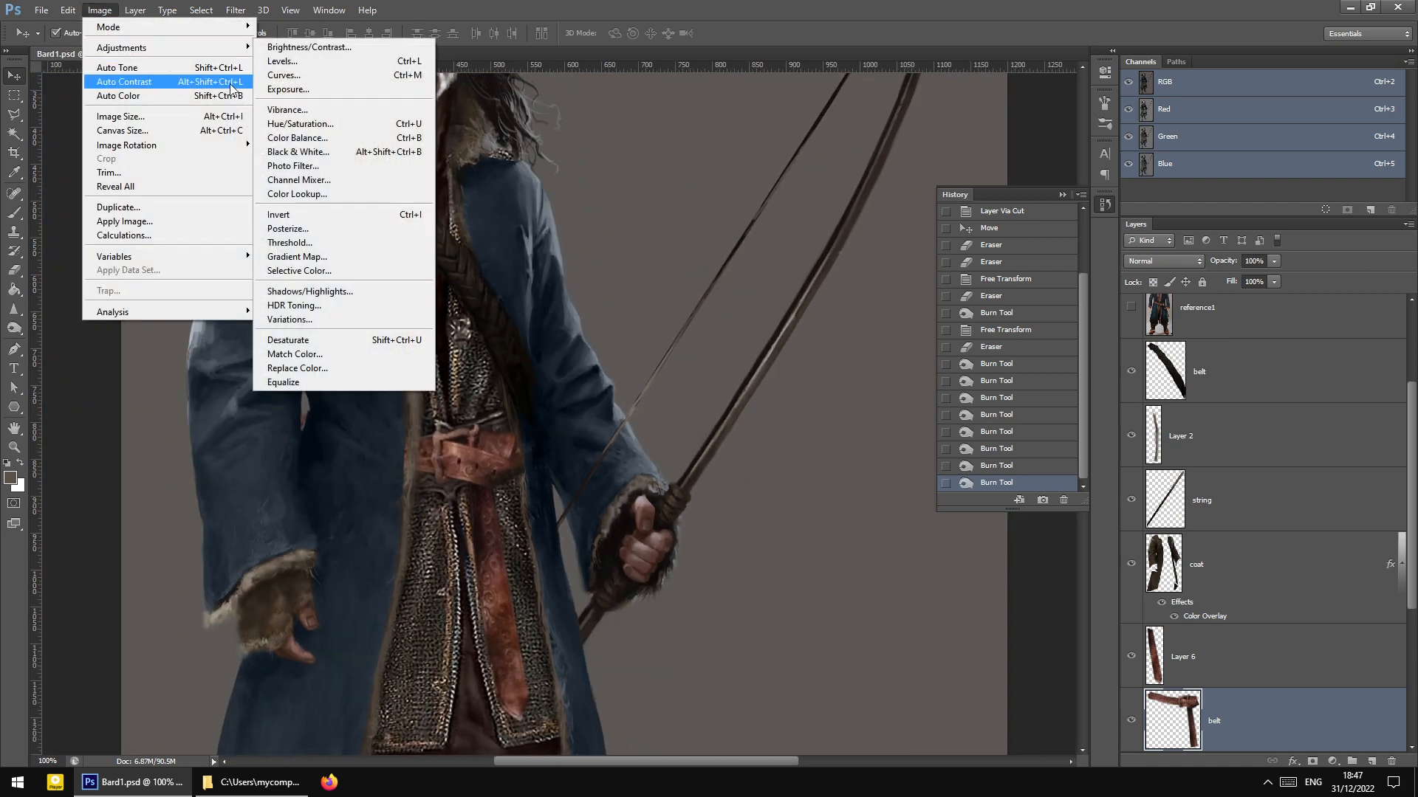
left_click(284, 61)
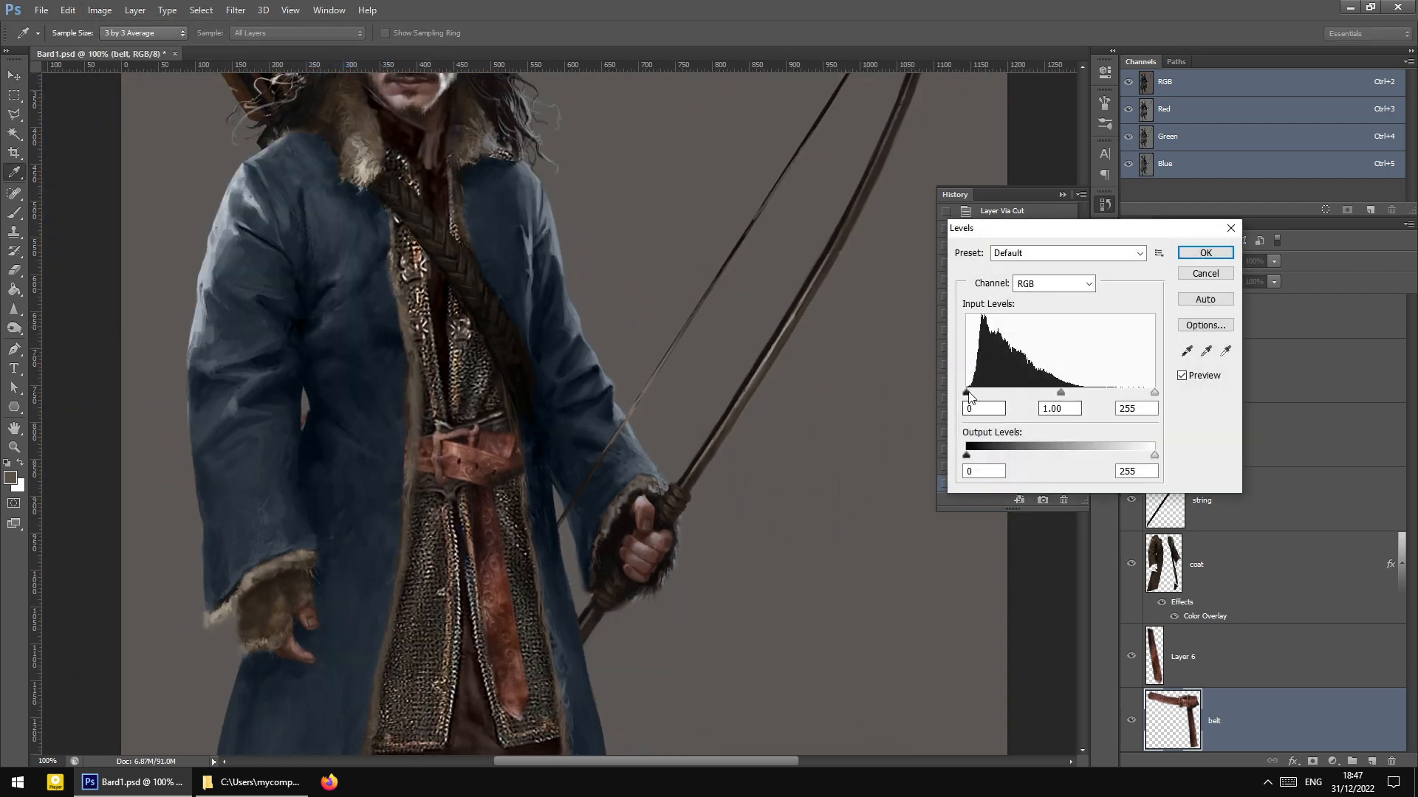
left_click_drag(967, 393, 979, 397)
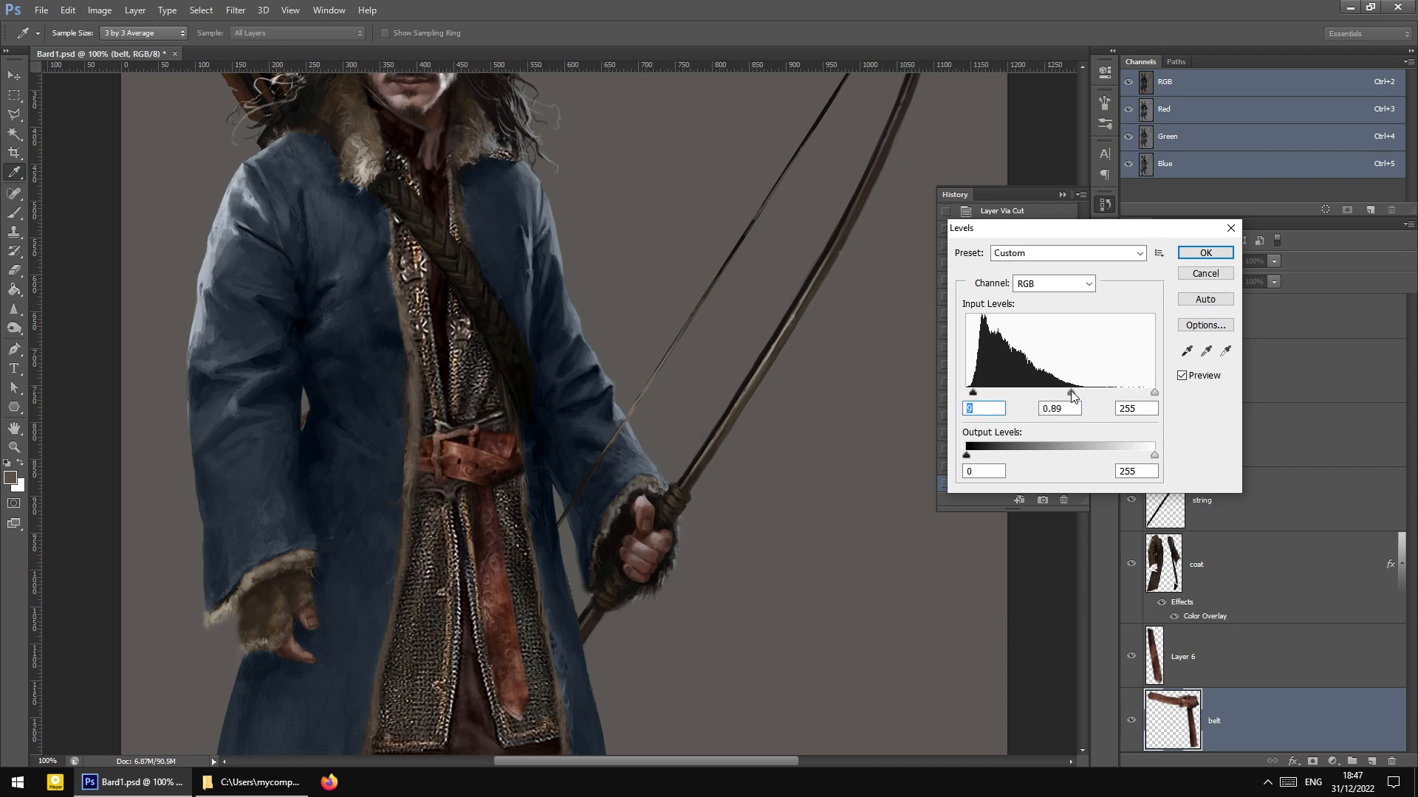
left_click_drag(1072, 397, 1073, 397)
left_click(1205, 253)
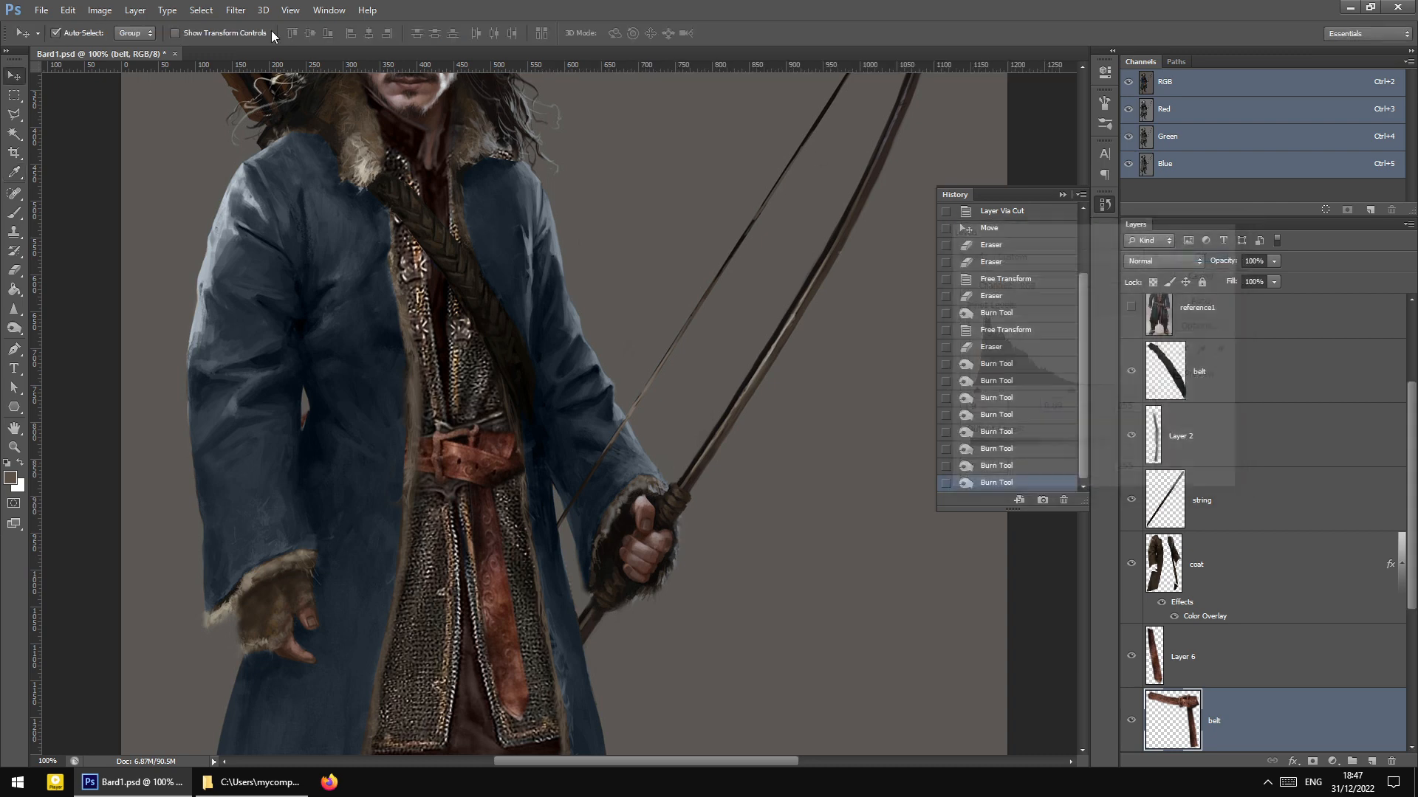
left_click(111, 10)
mouse_move(114, 48)
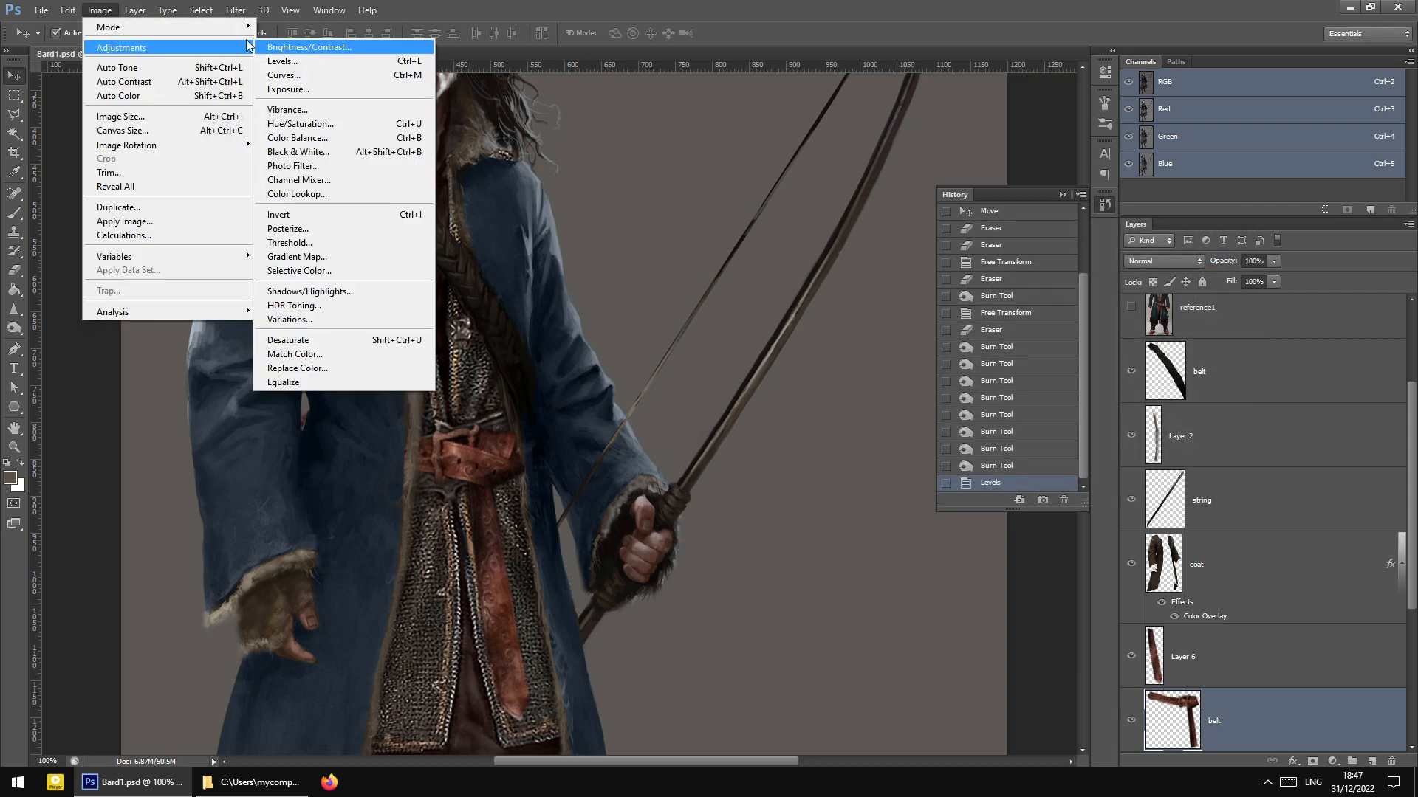
left_click(584, 6)
left_click(99, 11)
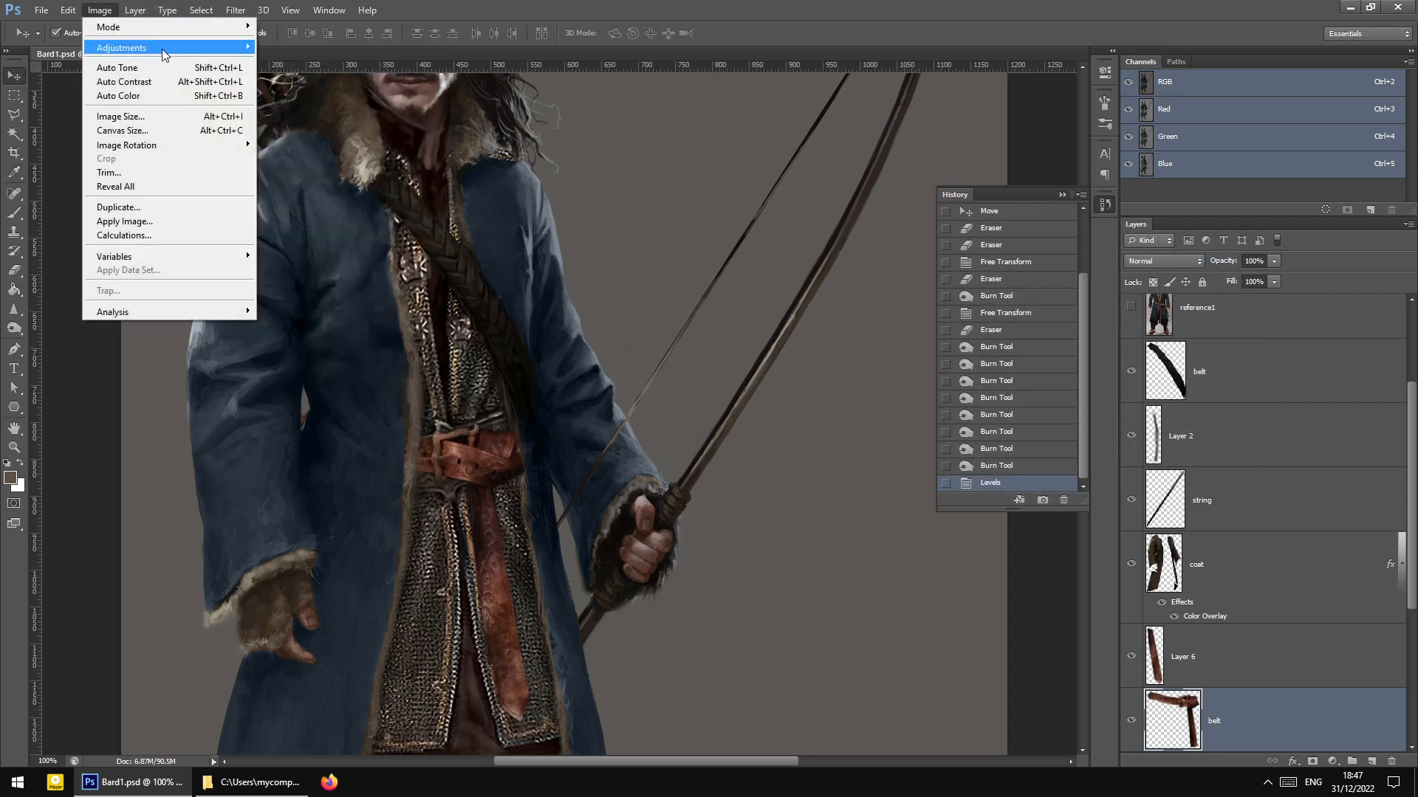
mouse_move(173, 51)
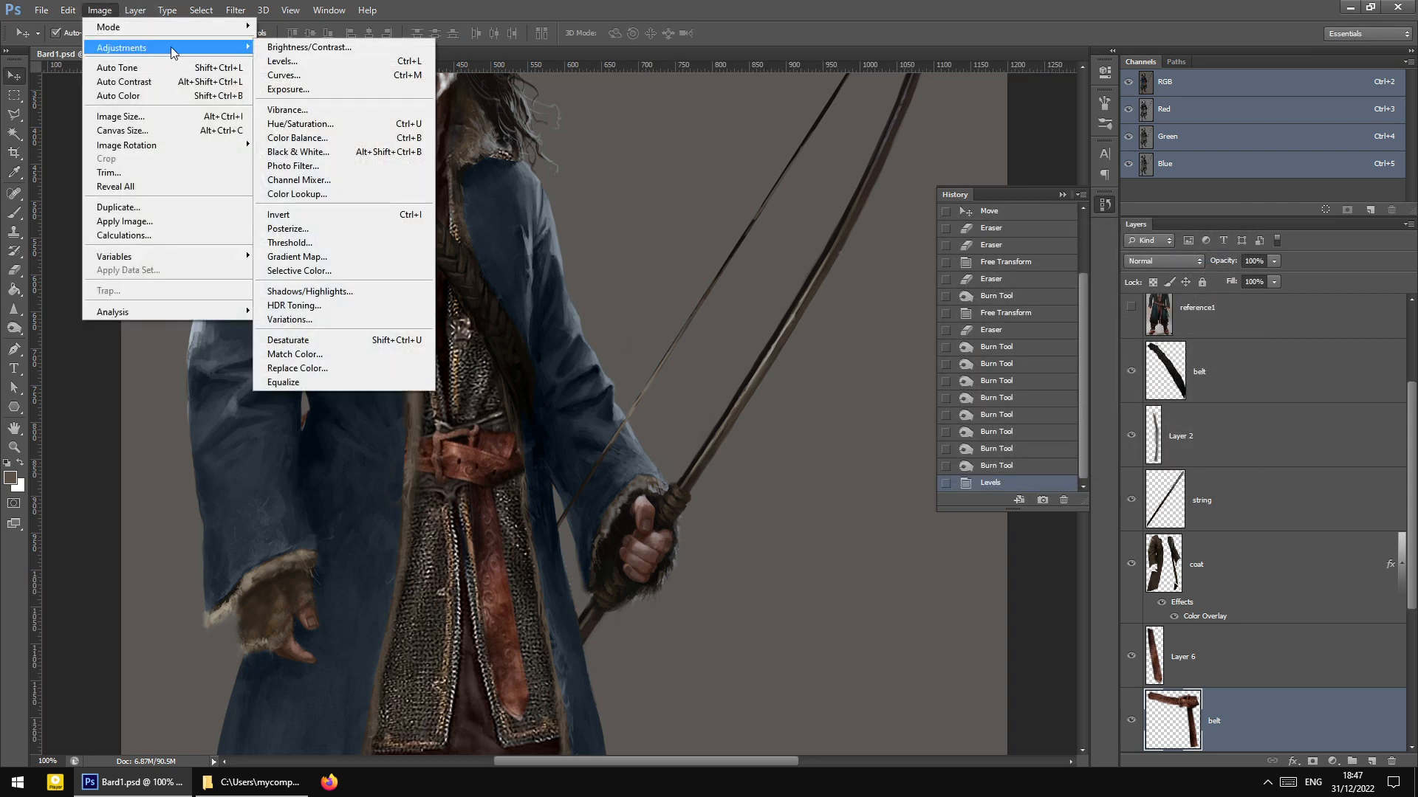
left_click(355, 127)
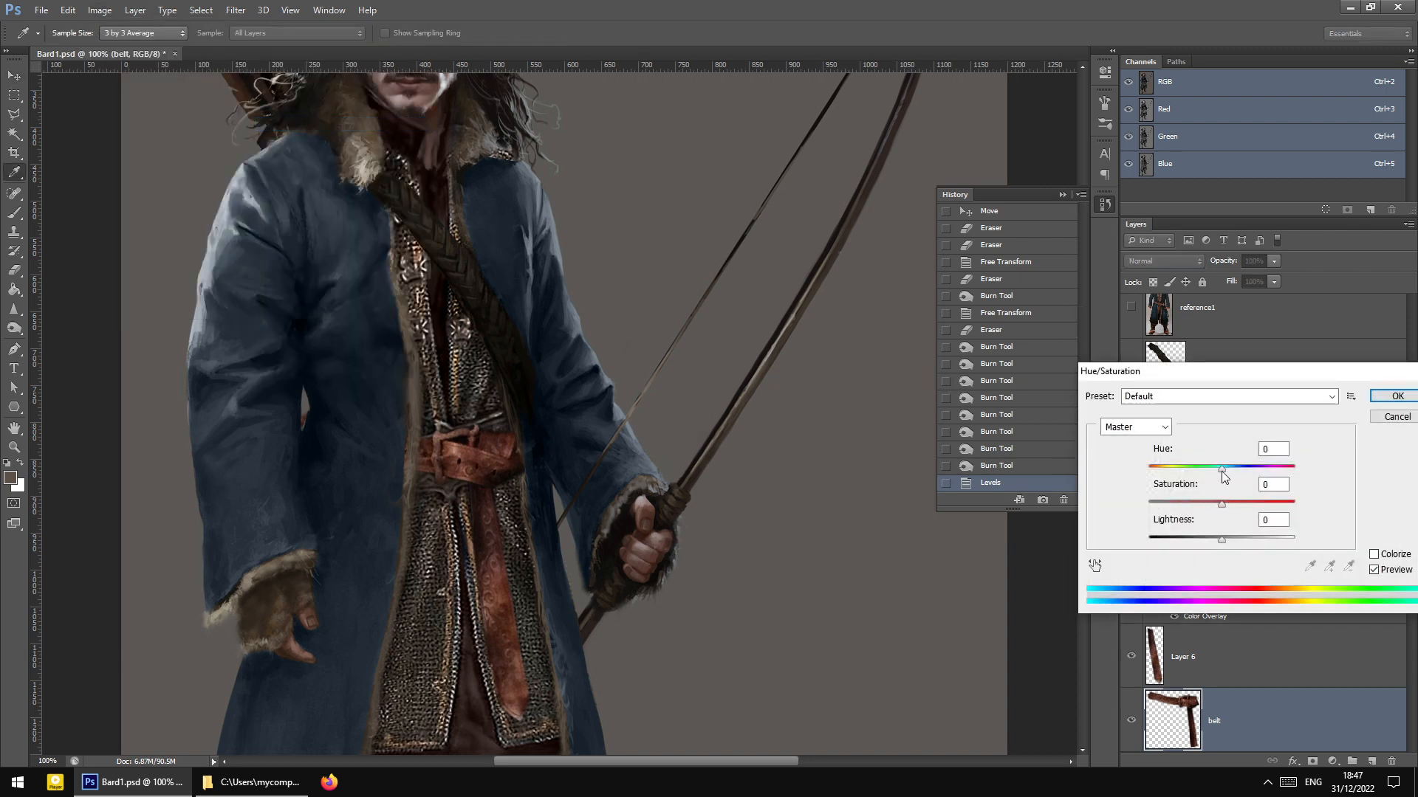
left_click(1398, 416)
Apply Hue/Saturation to the belt layer with Hue +7 and Saturation -30
left_click(99, 11)
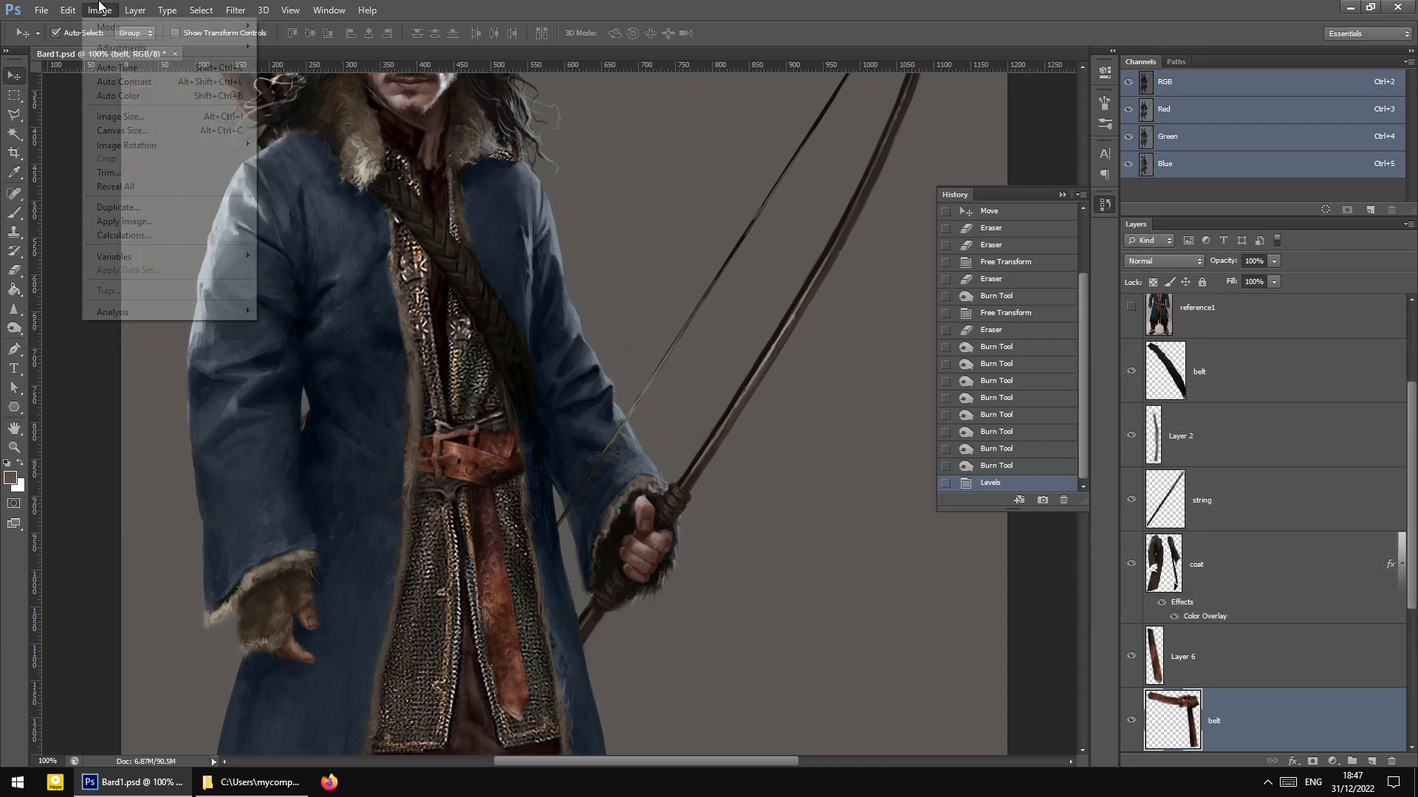
mouse_move(122, 47)
left_click(356, 127)
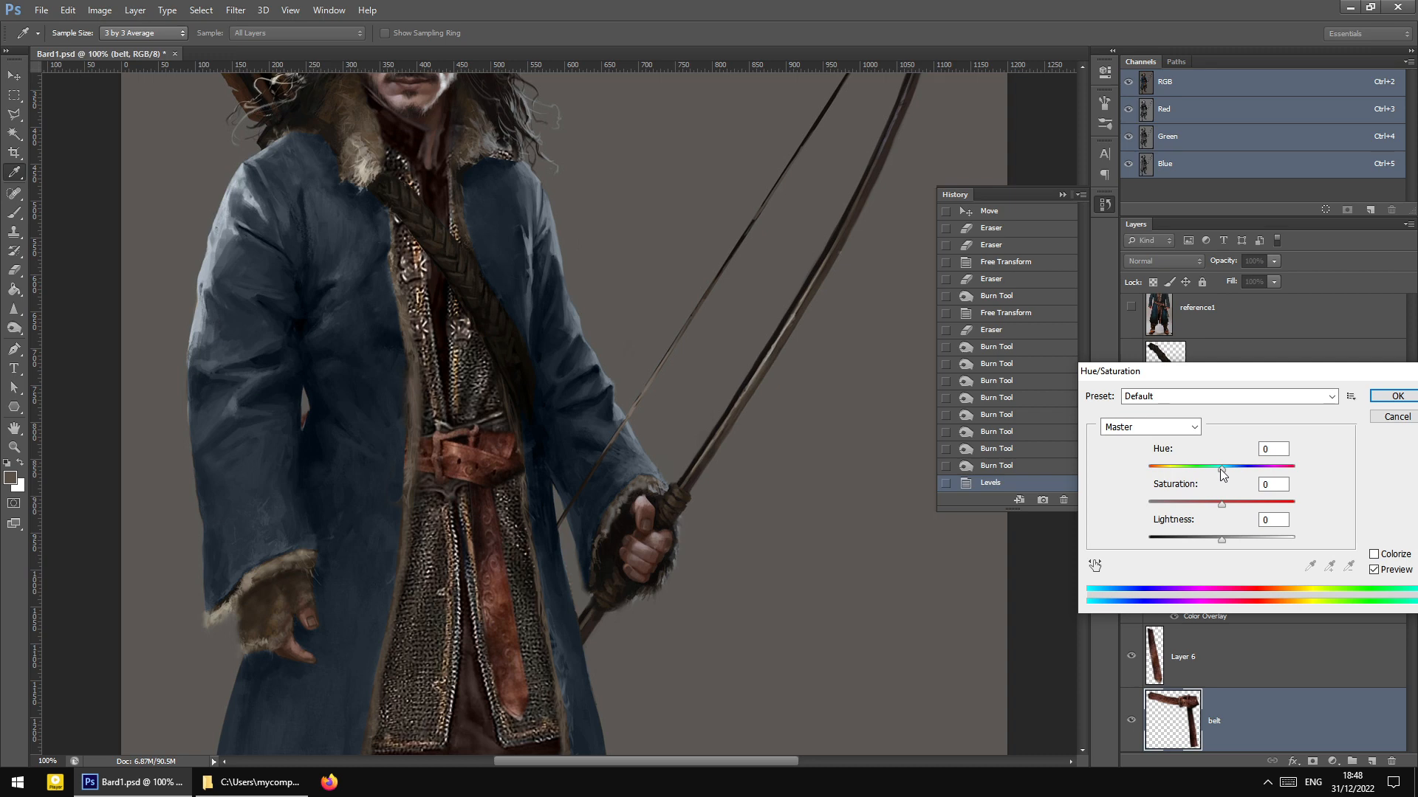
left_click_drag(1222, 472, 1226, 472)
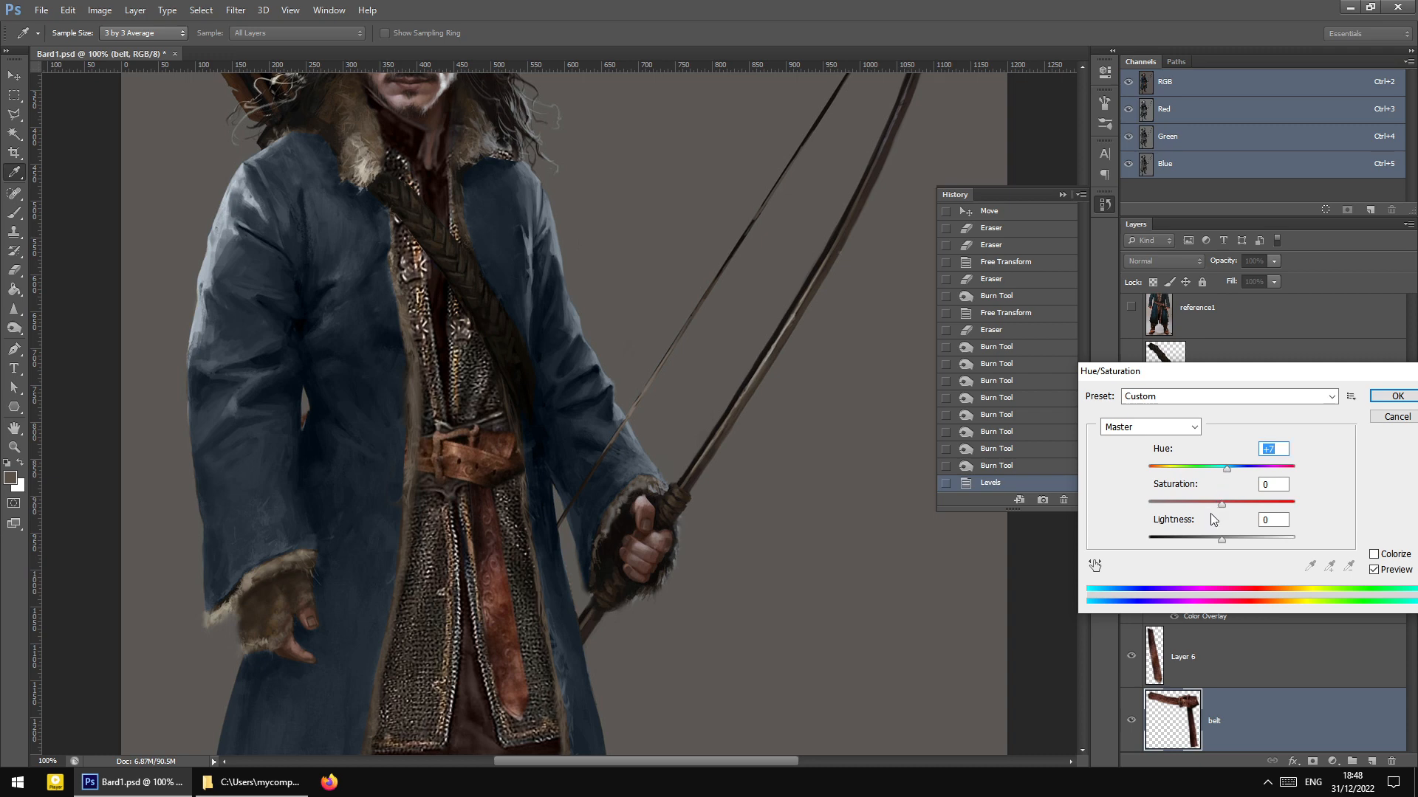
left_click_drag(1203, 504, 1199, 503)
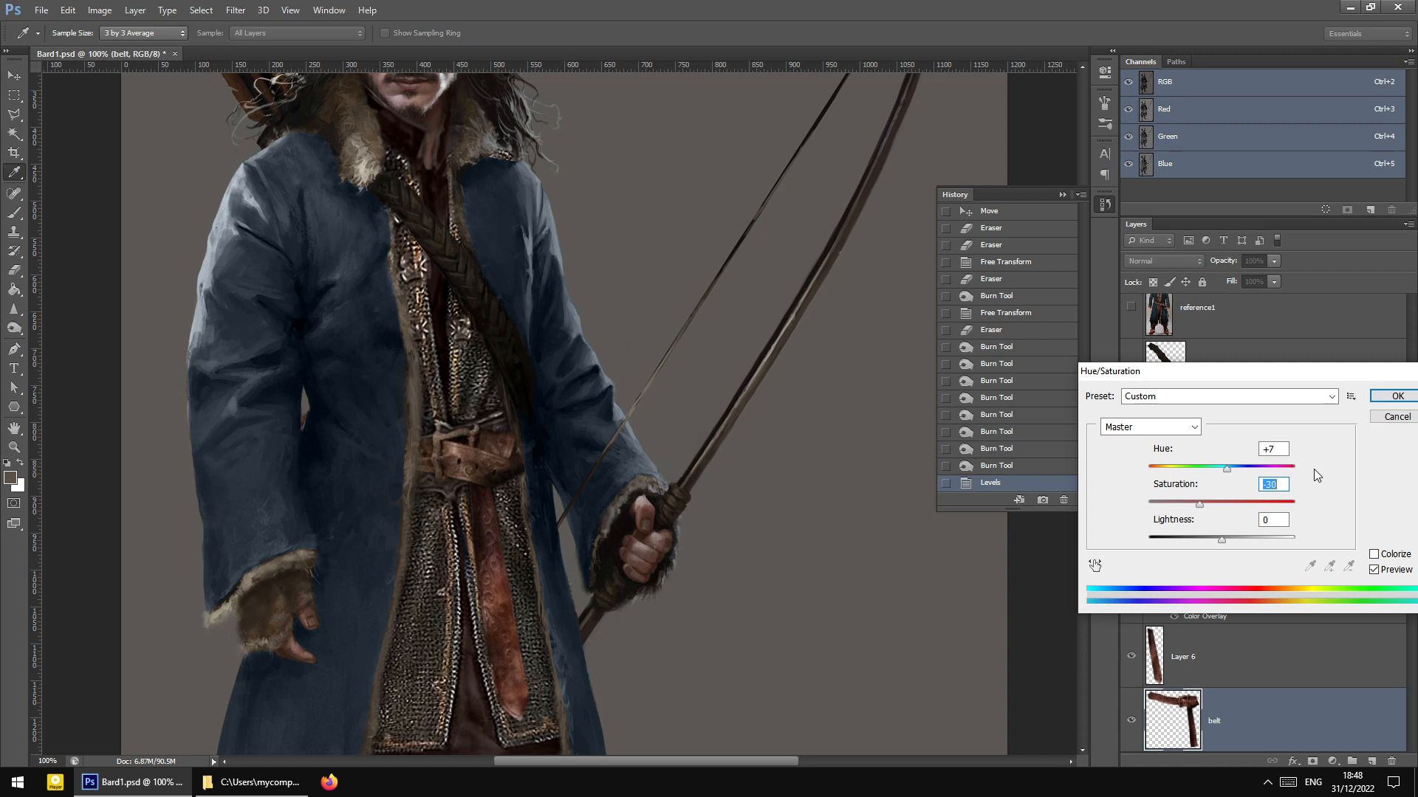
left_click(1390, 402)
left_click(1386, 403)
Darken the hanging strap on Layer 6 with Levels, using midtones 0.93 and a white output level of about 247
scroll(1232, 557, "down", 4)
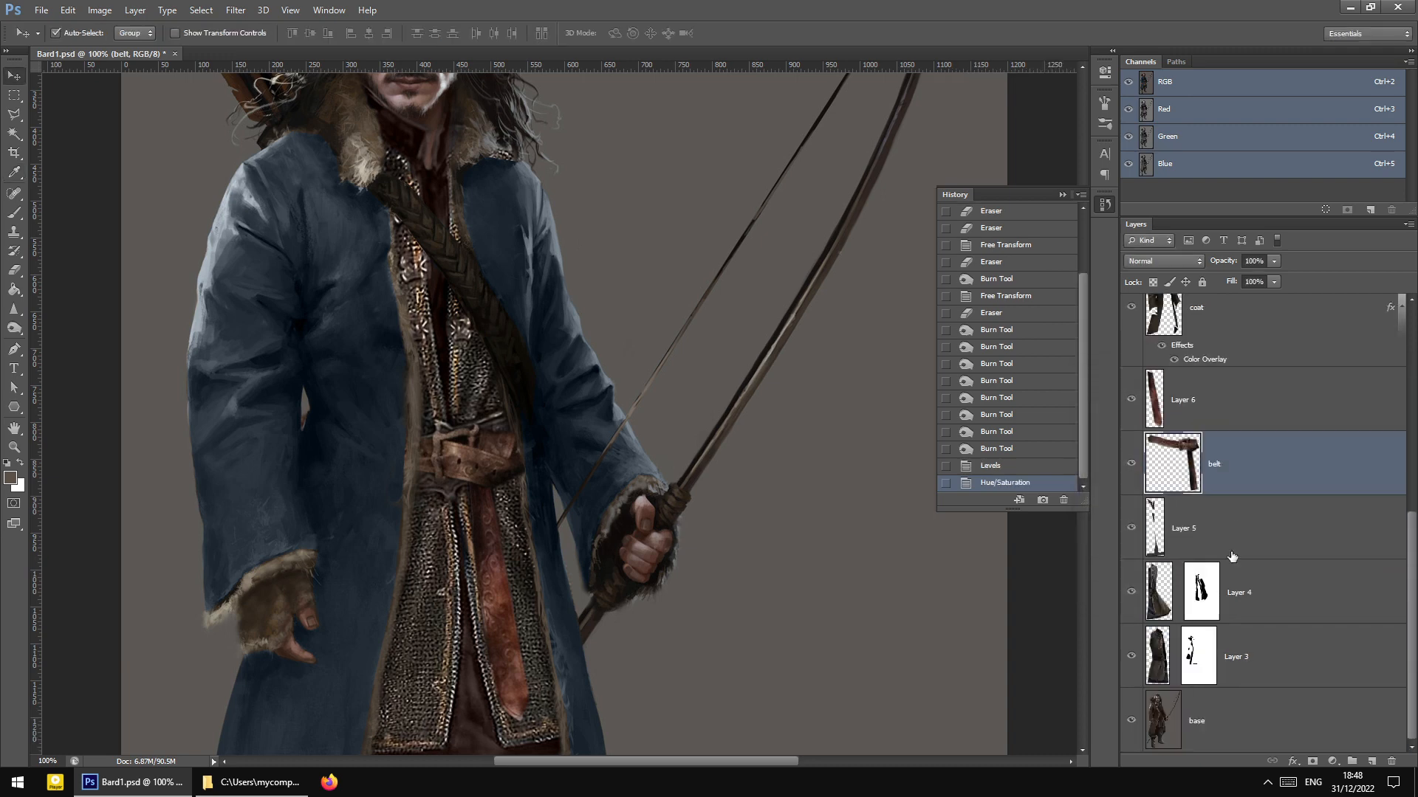
left_click(1191, 402)
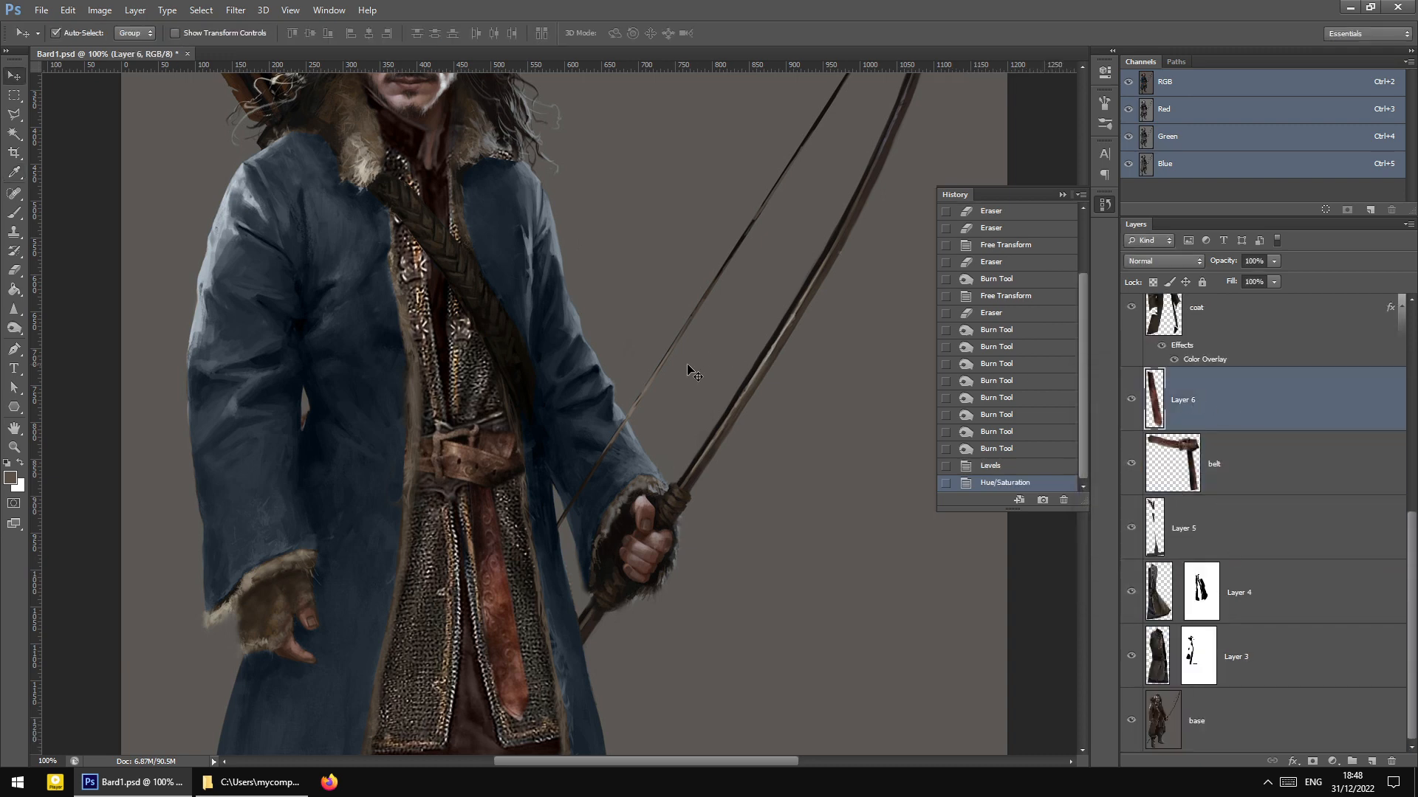
key("ctrl+plus")
key("ctrl+plus")
key("ctrl+minus")
key("ctrl+minus")
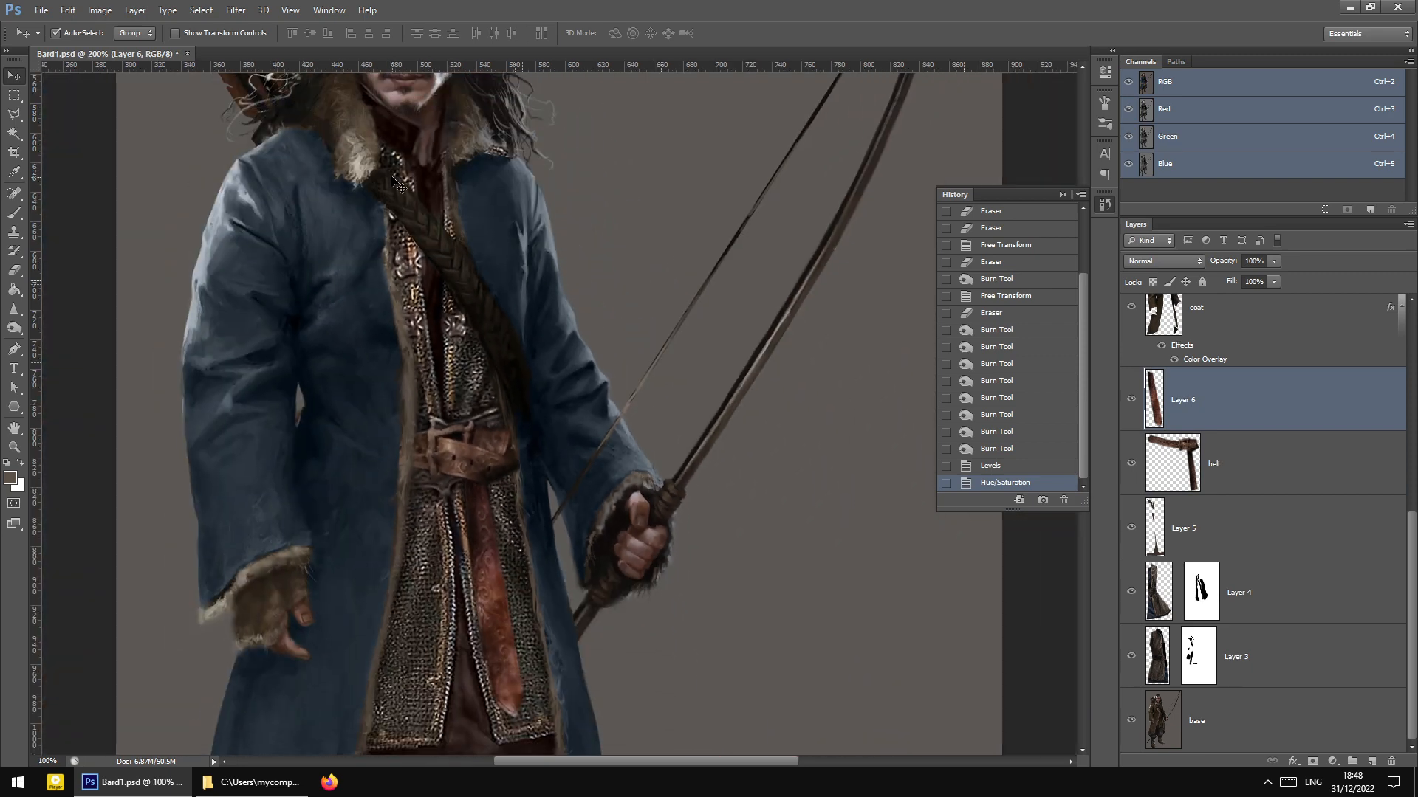
left_click(100, 10)
mouse_move(133, 44)
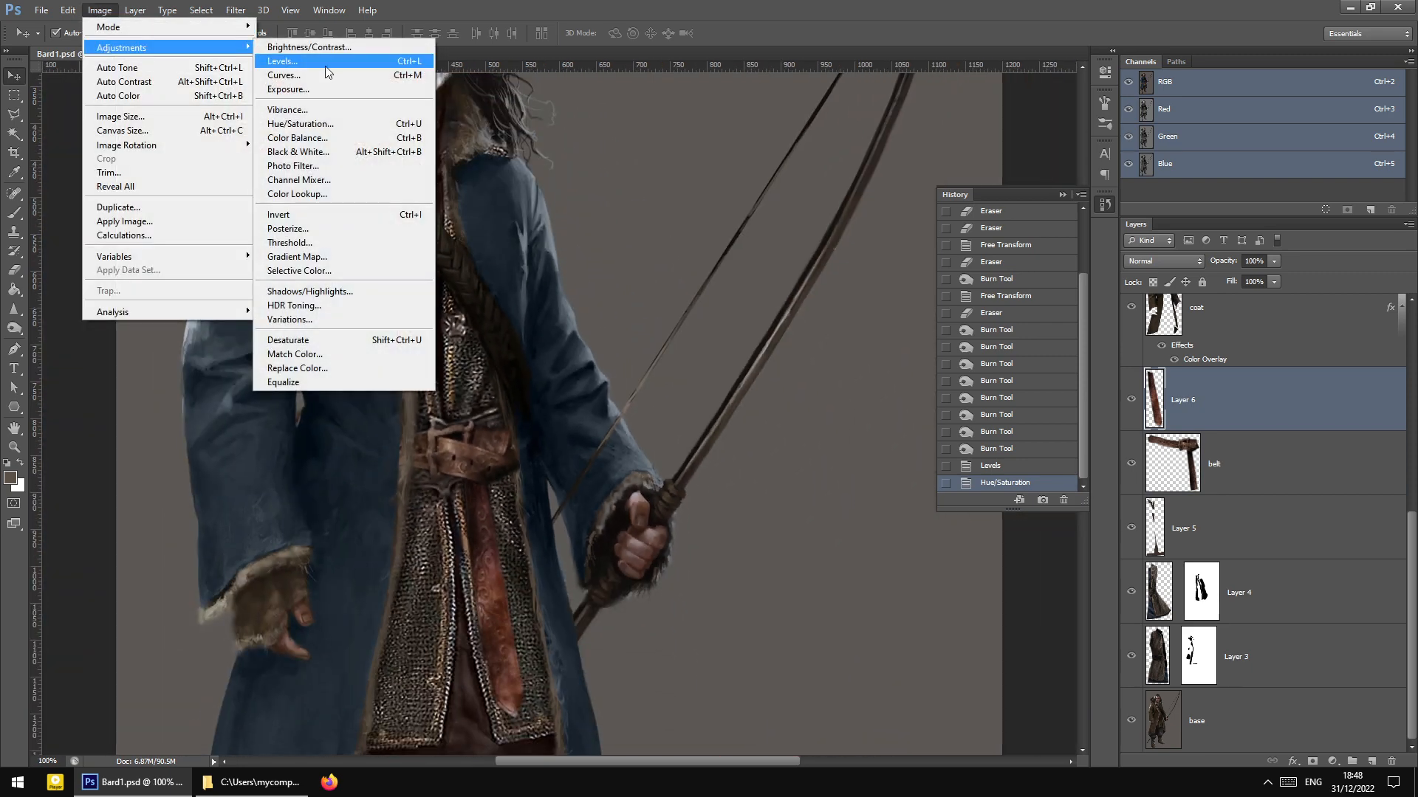
left_click(302, 61)
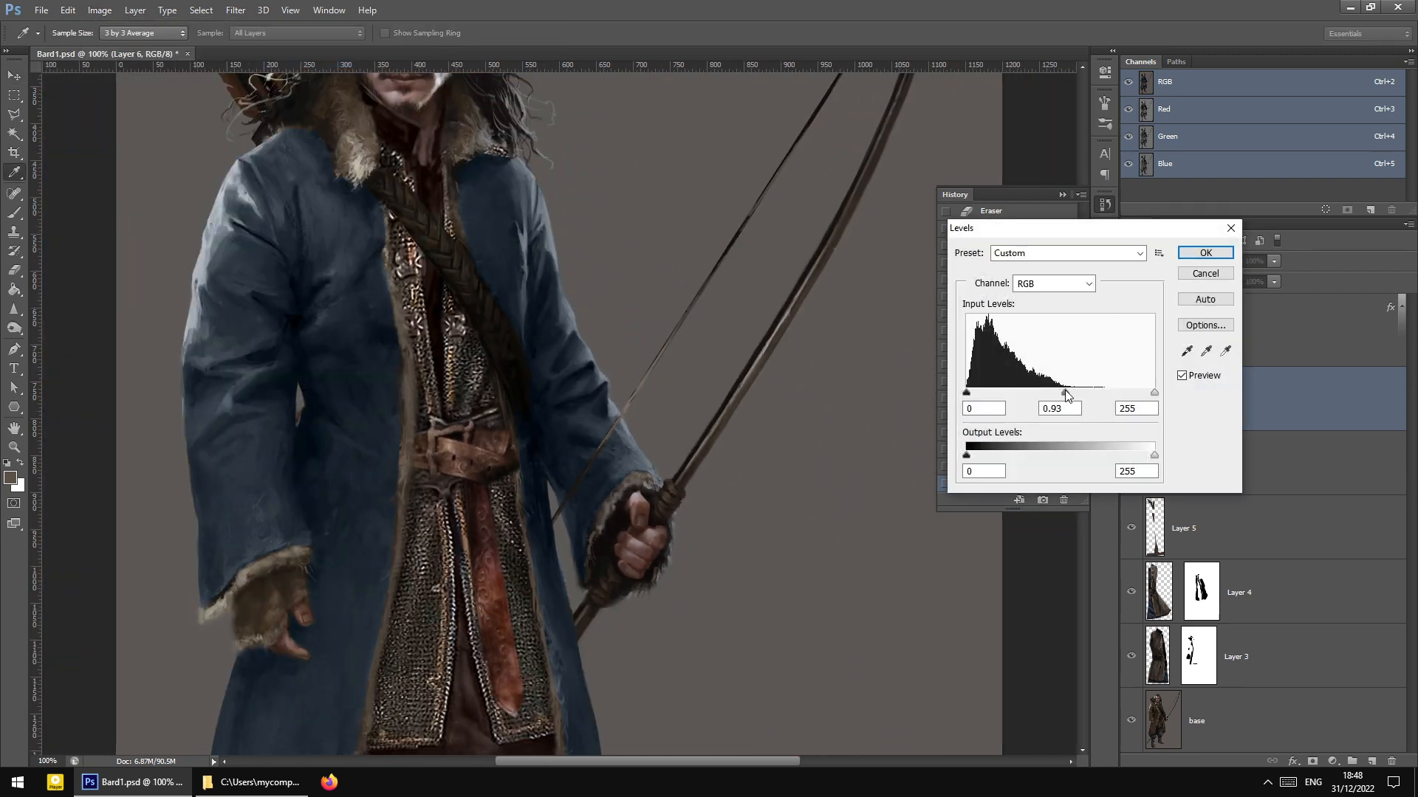
left_click(1065, 393)
left_click_drag(1152, 456, 1146, 456)
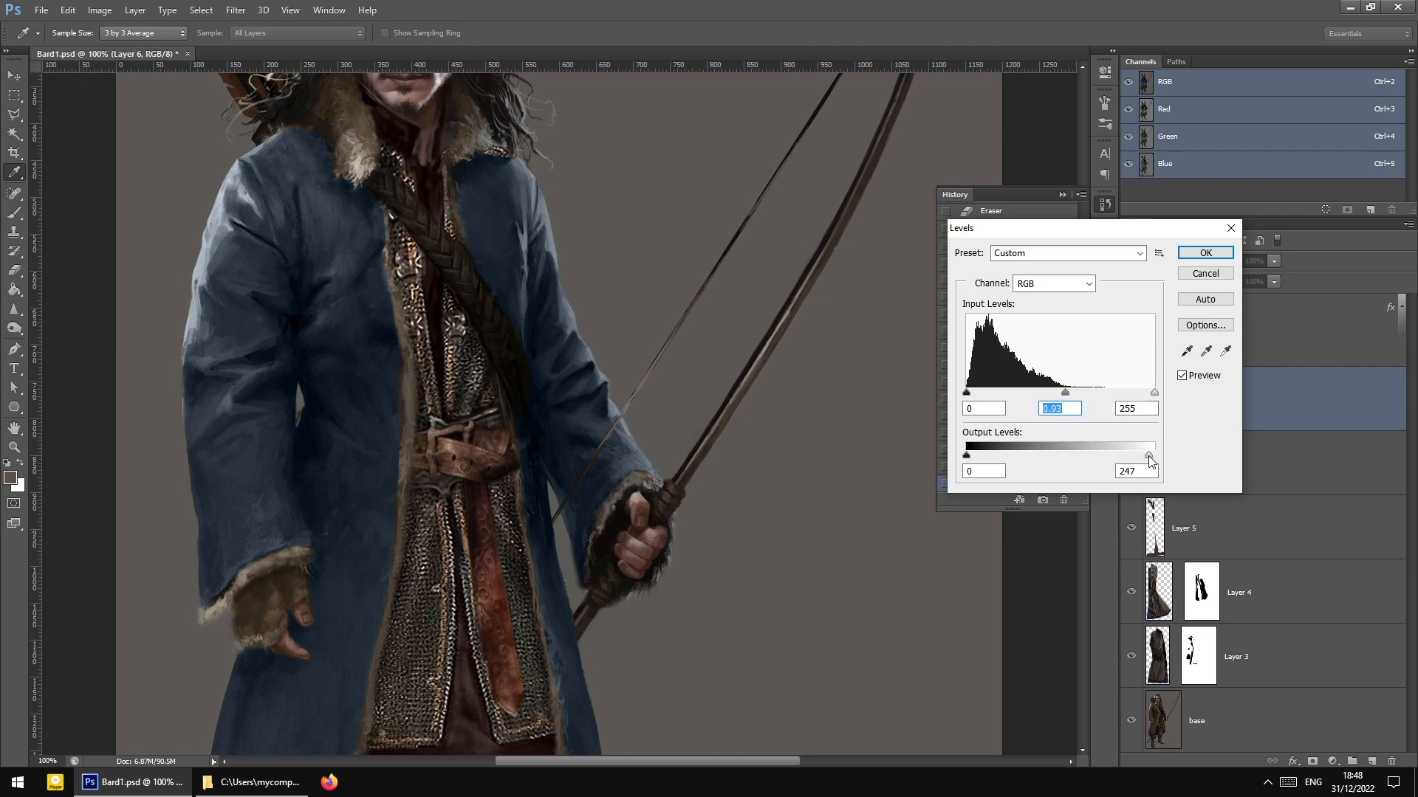
left_click(1205, 252)
Apply Hue/Saturation to Layer 6 with Hue +7 and Saturation -30
left_click(100, 9)
mouse_move(113, 47)
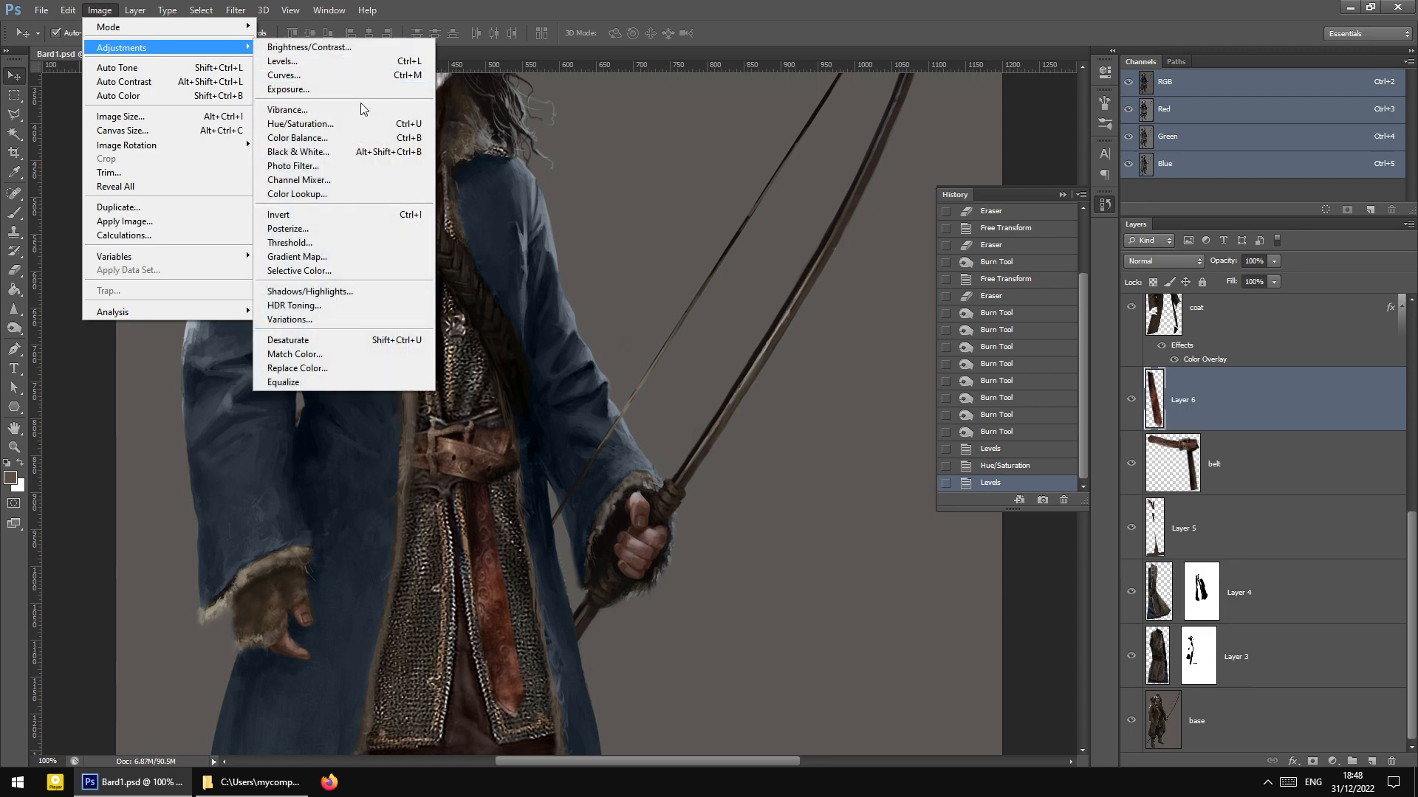
left_click(295, 124)
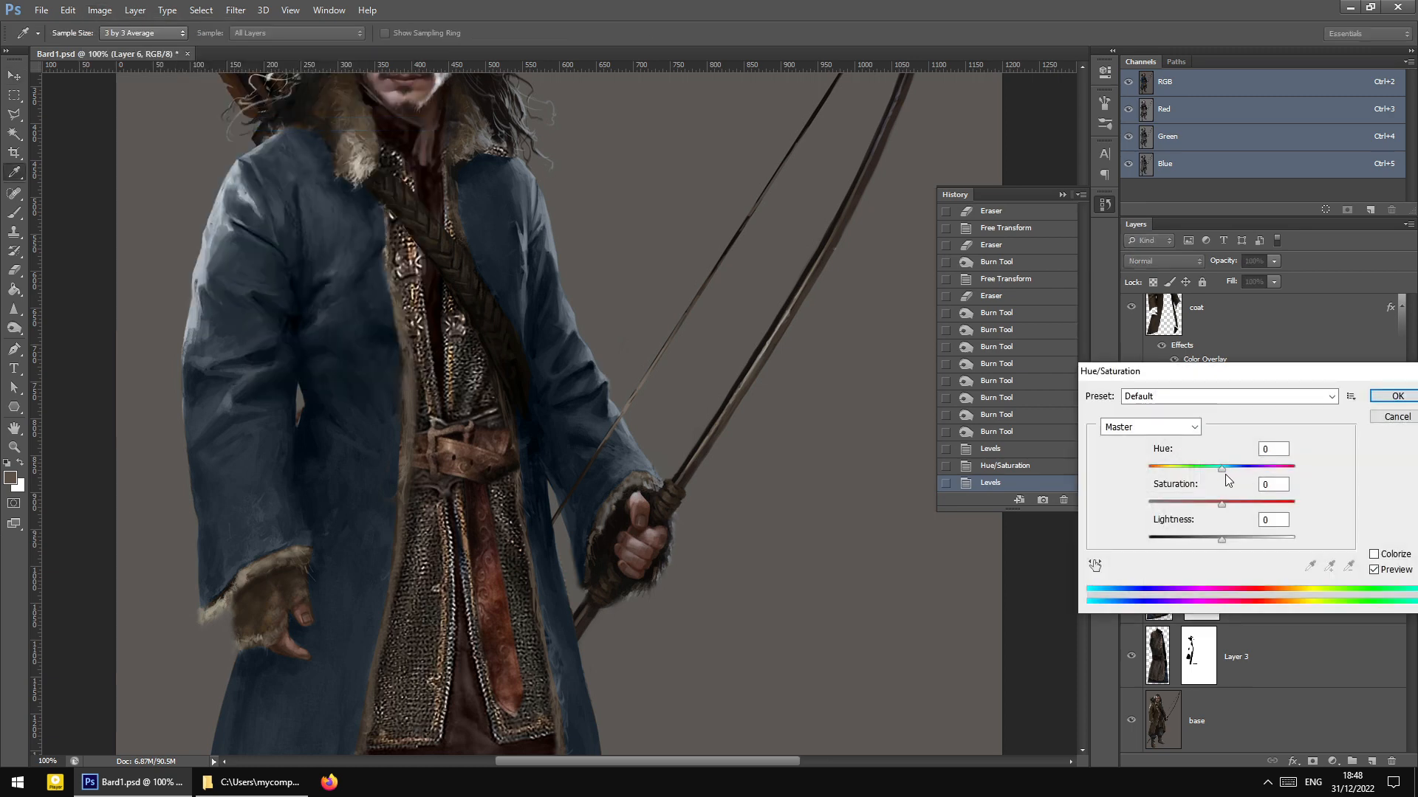
left_click_drag(1231, 479, 1198, 507)
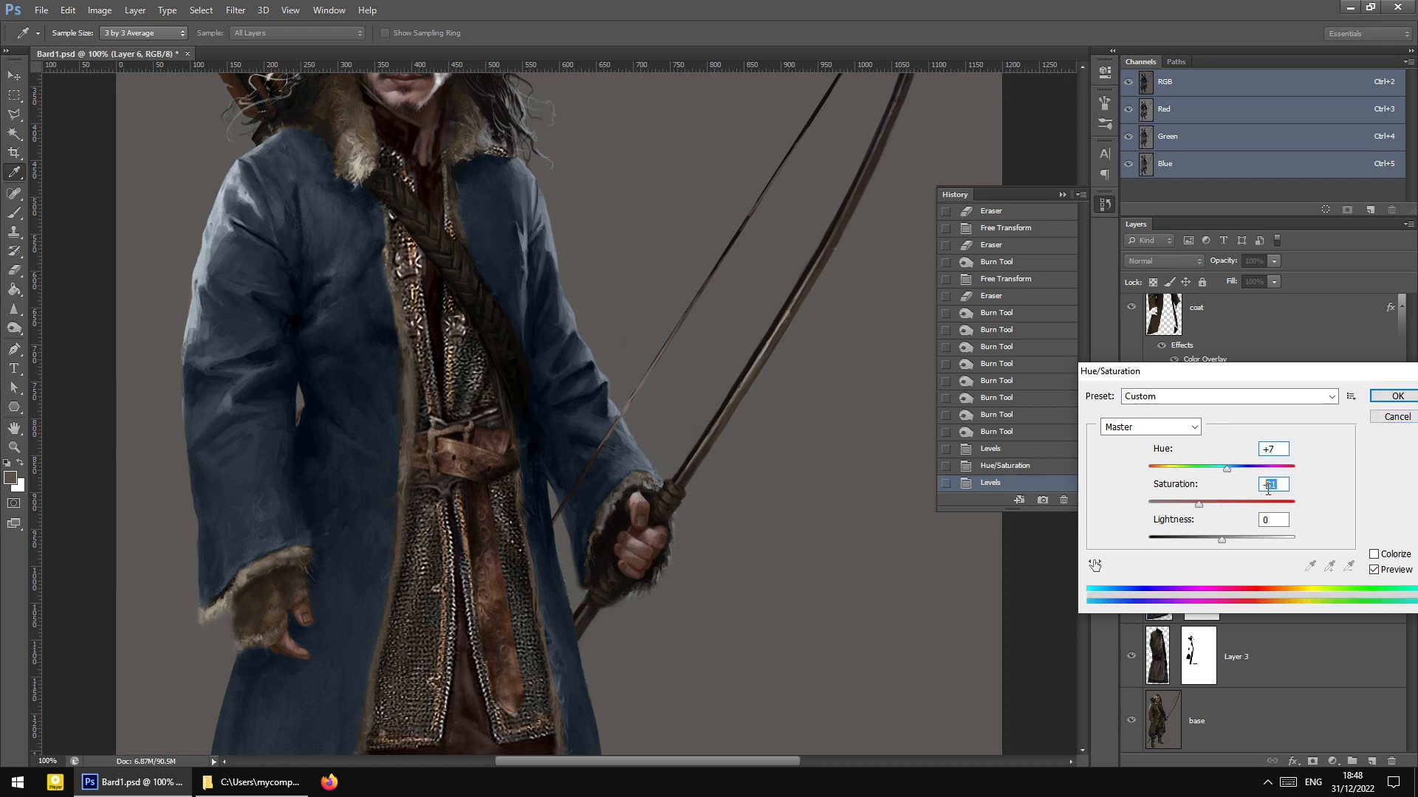
type("30")
left_click(1383, 399)
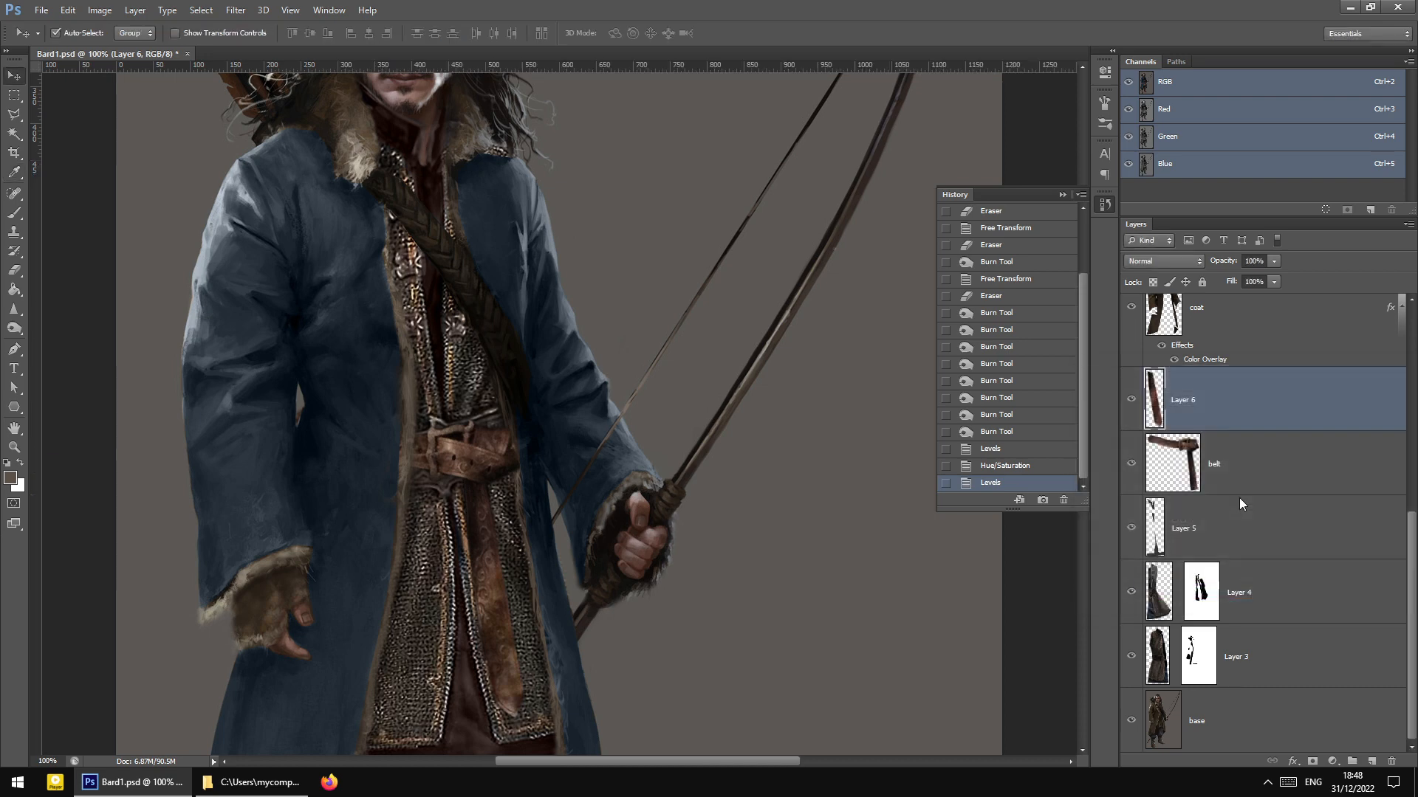
Try merging Layer 6 with the belt layer, and undo the merge
left_click(1241, 452, "ctrl")
key("ctrl+e")
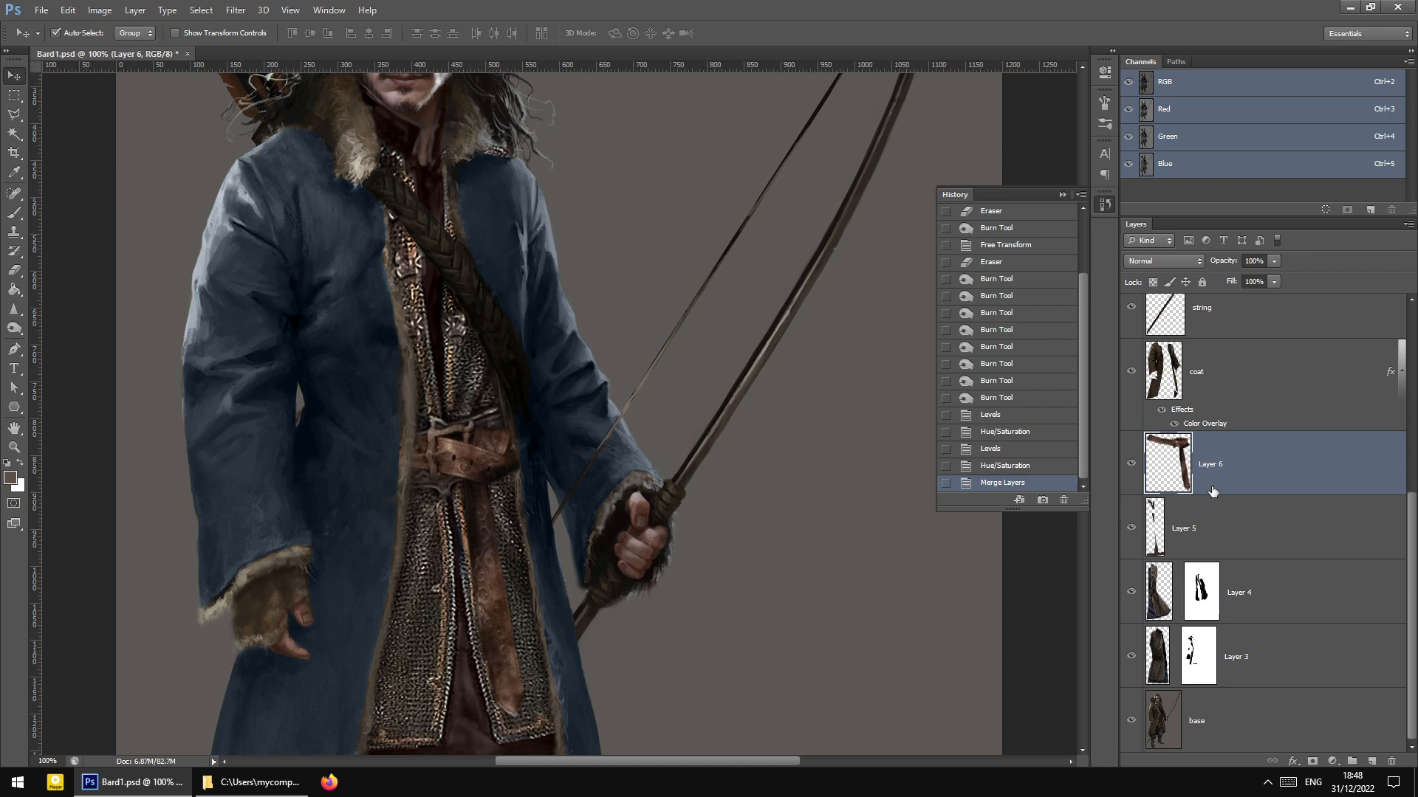
left_click(1233, 526)
left_click(1231, 467)
key("ctrl+z")
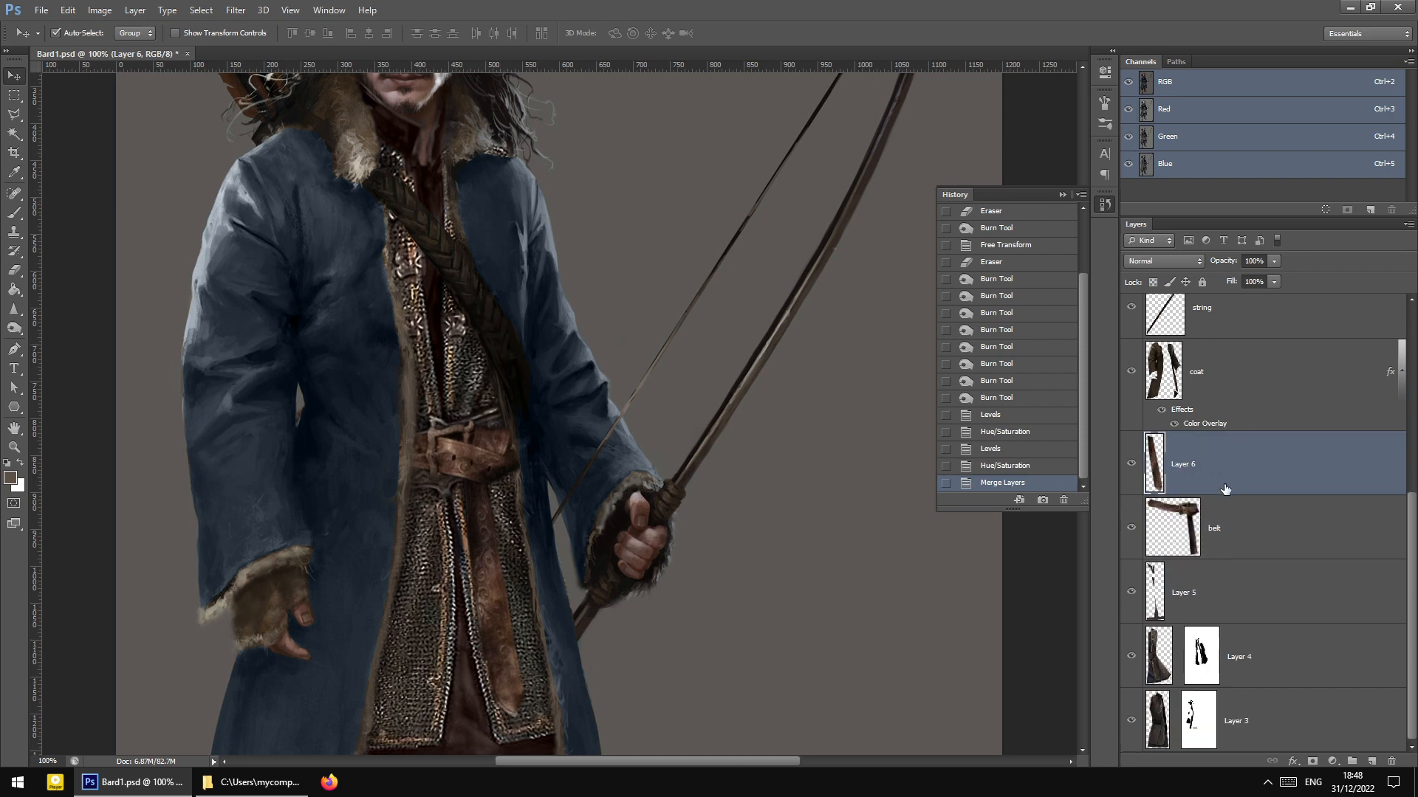
Select both Layer 6 and the belt layer below it and merge them into one layer
left_click(1238, 522)
left_click(1244, 476)
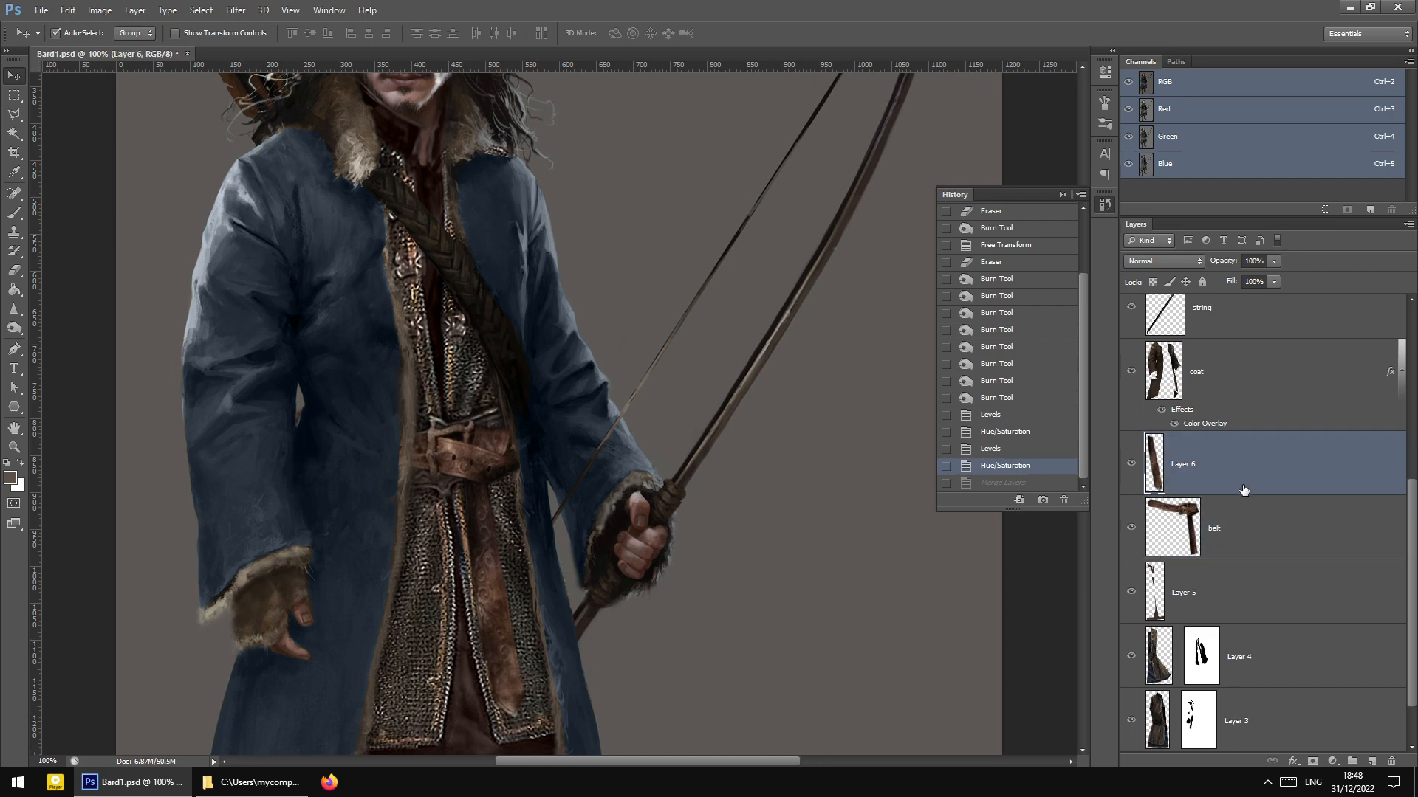
left_click(1252, 526, "ctrl")
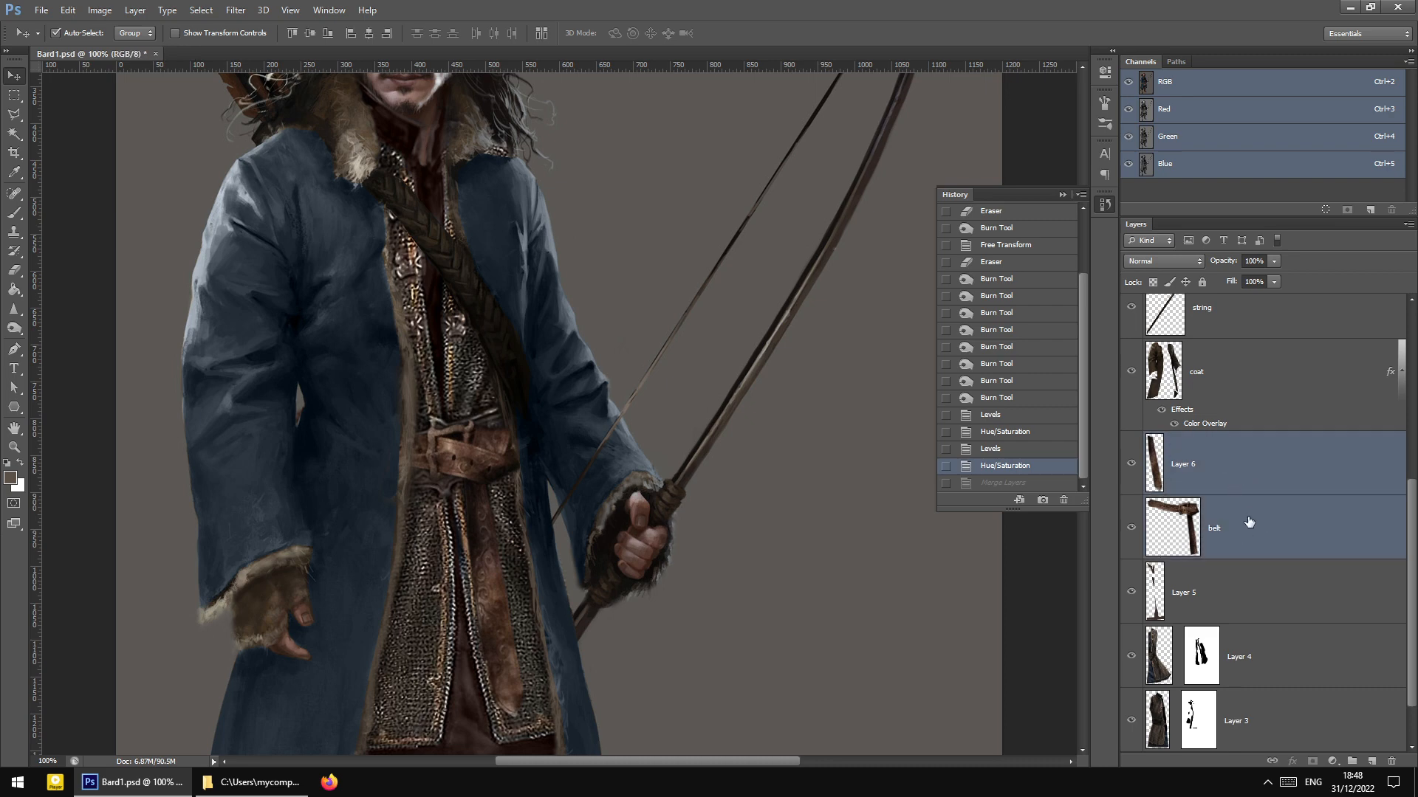
left_click(1243, 530)
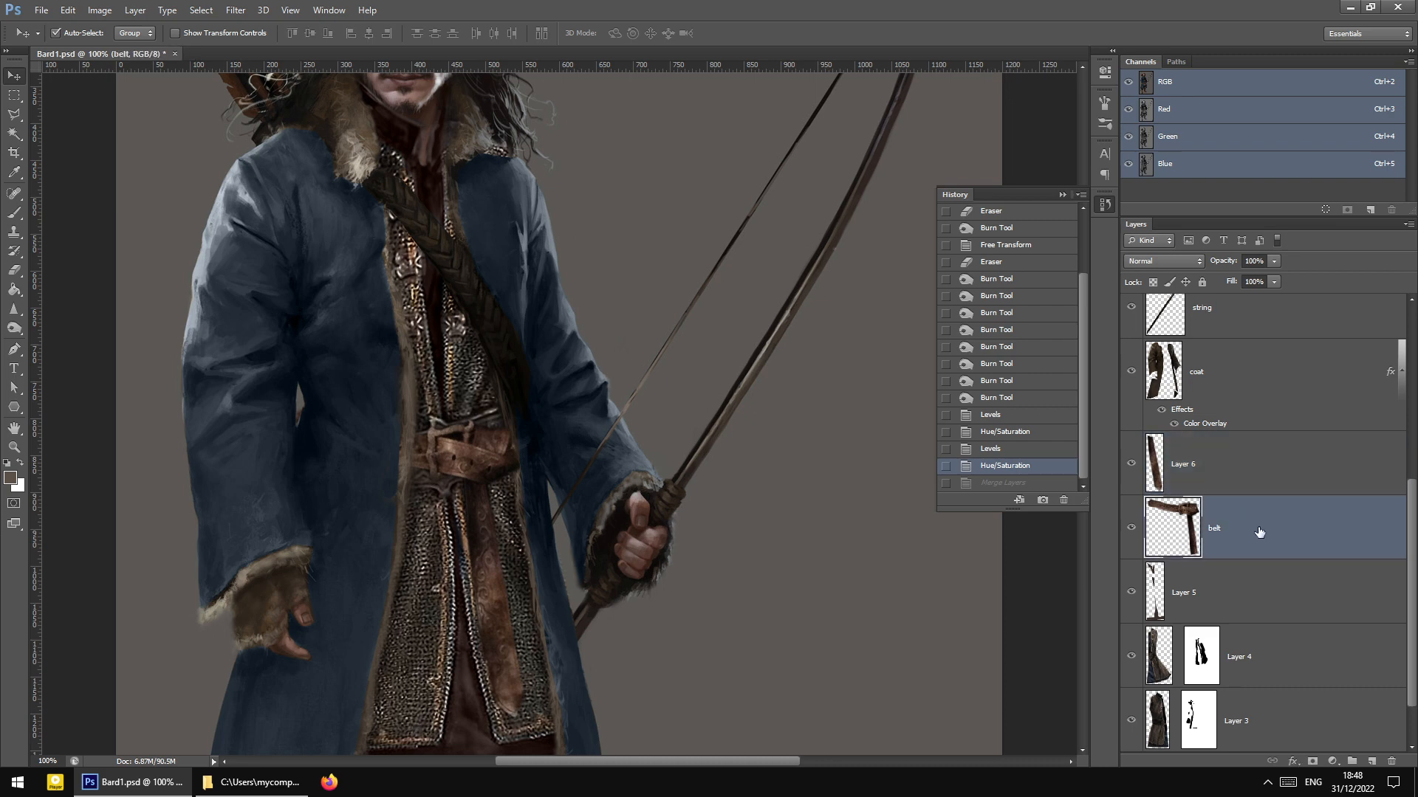
left_click(1251, 477, "ctrl")
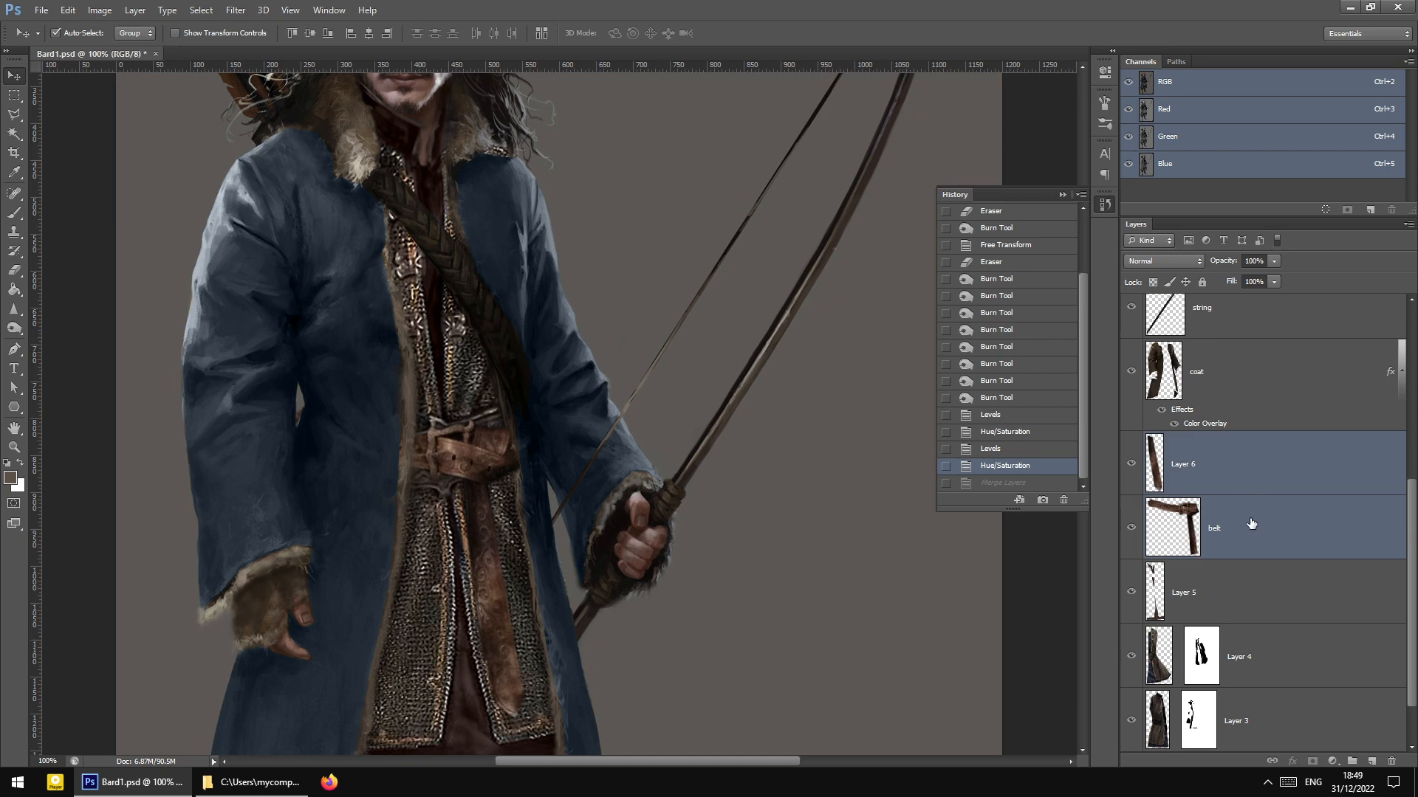
key("ctrl+e")
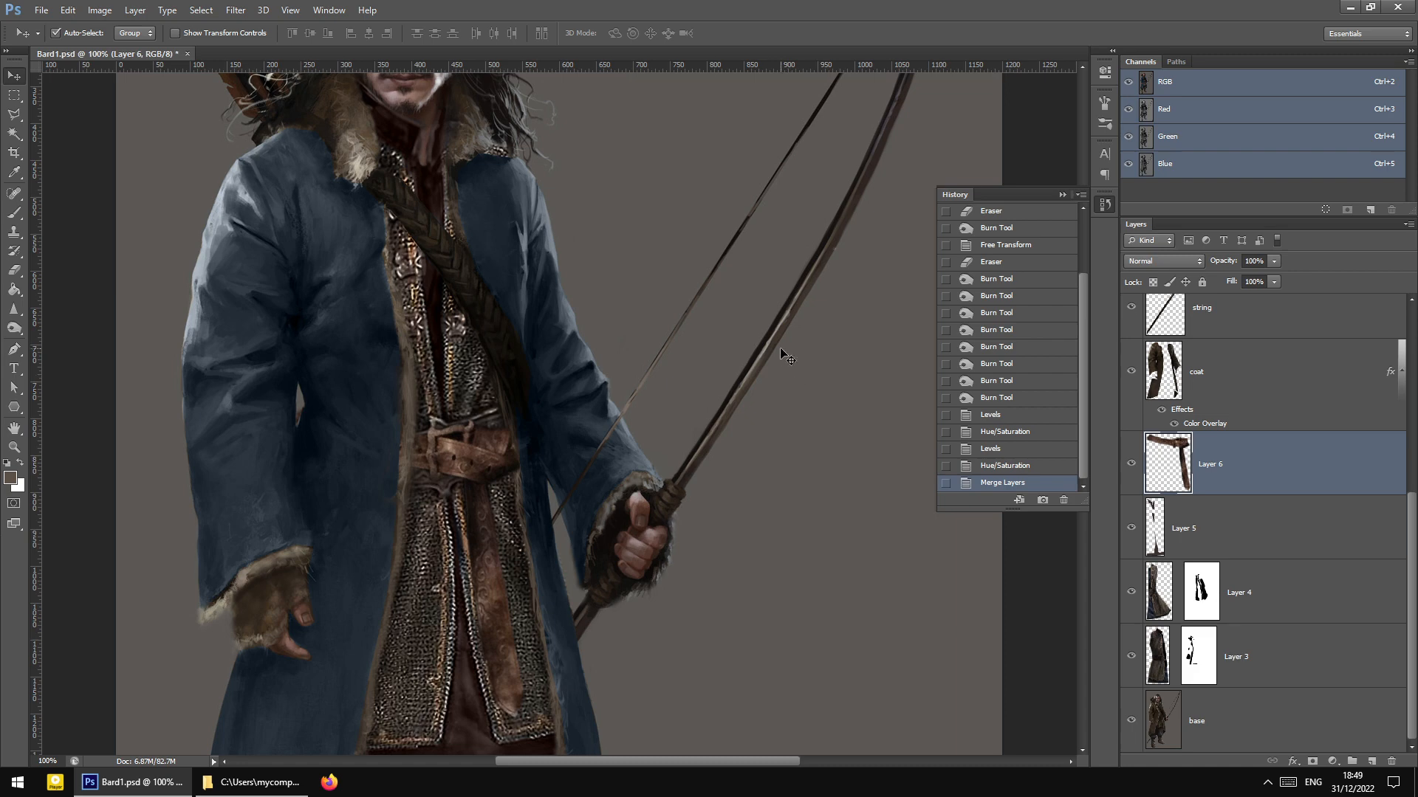
Choose the Eraser tool and add a layer mask to the merged belt layer, Layer 6
key("ctrl+plus")
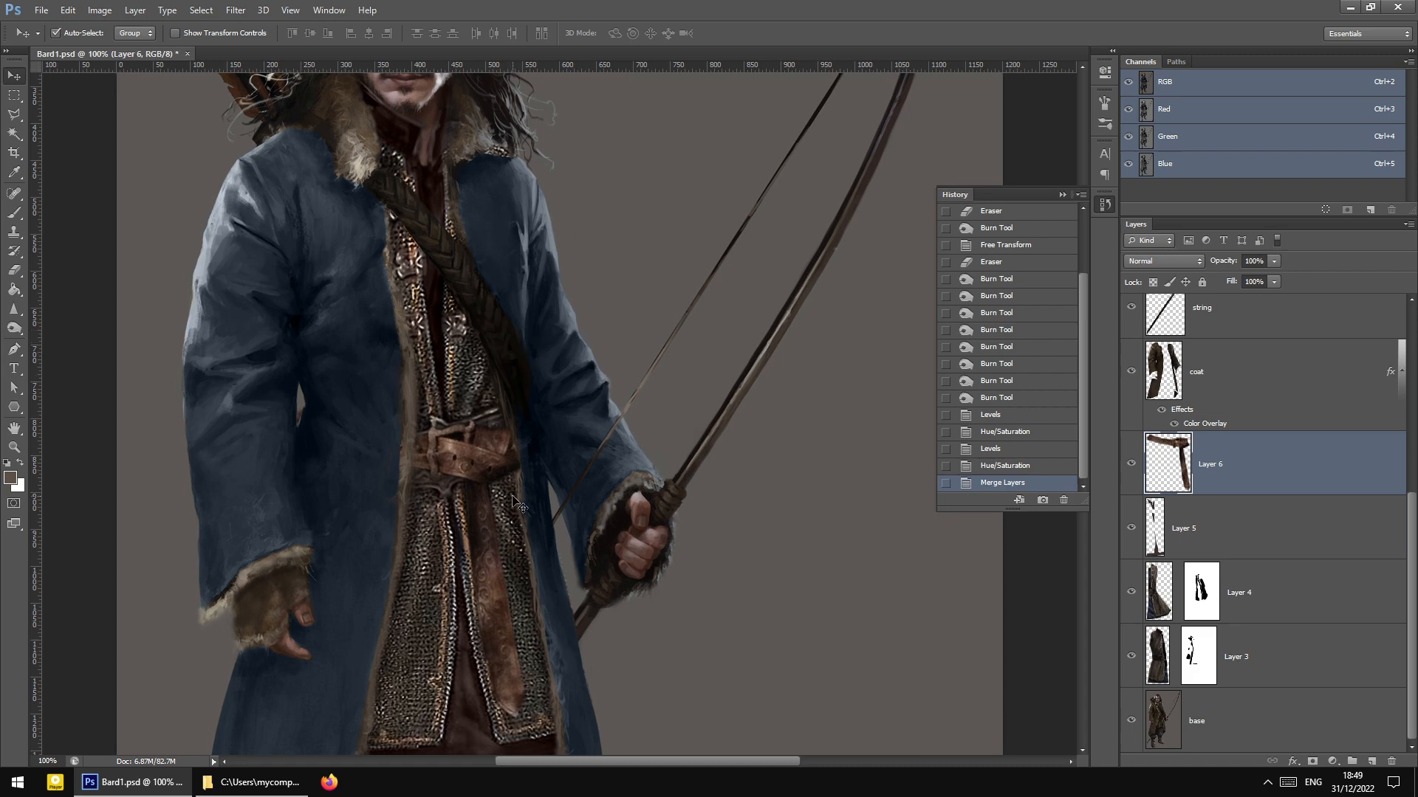
left_click(14, 275)
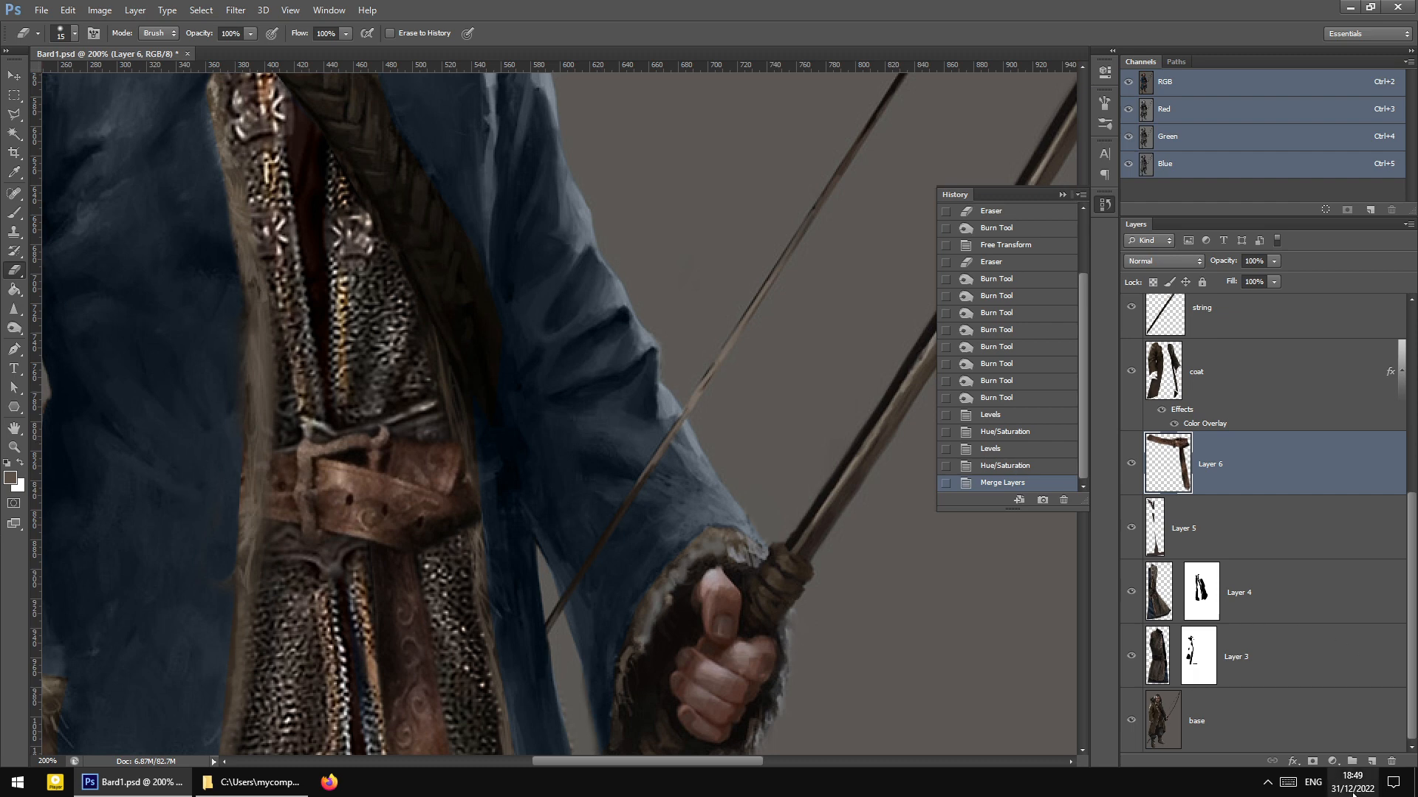
left_click(1313, 761)
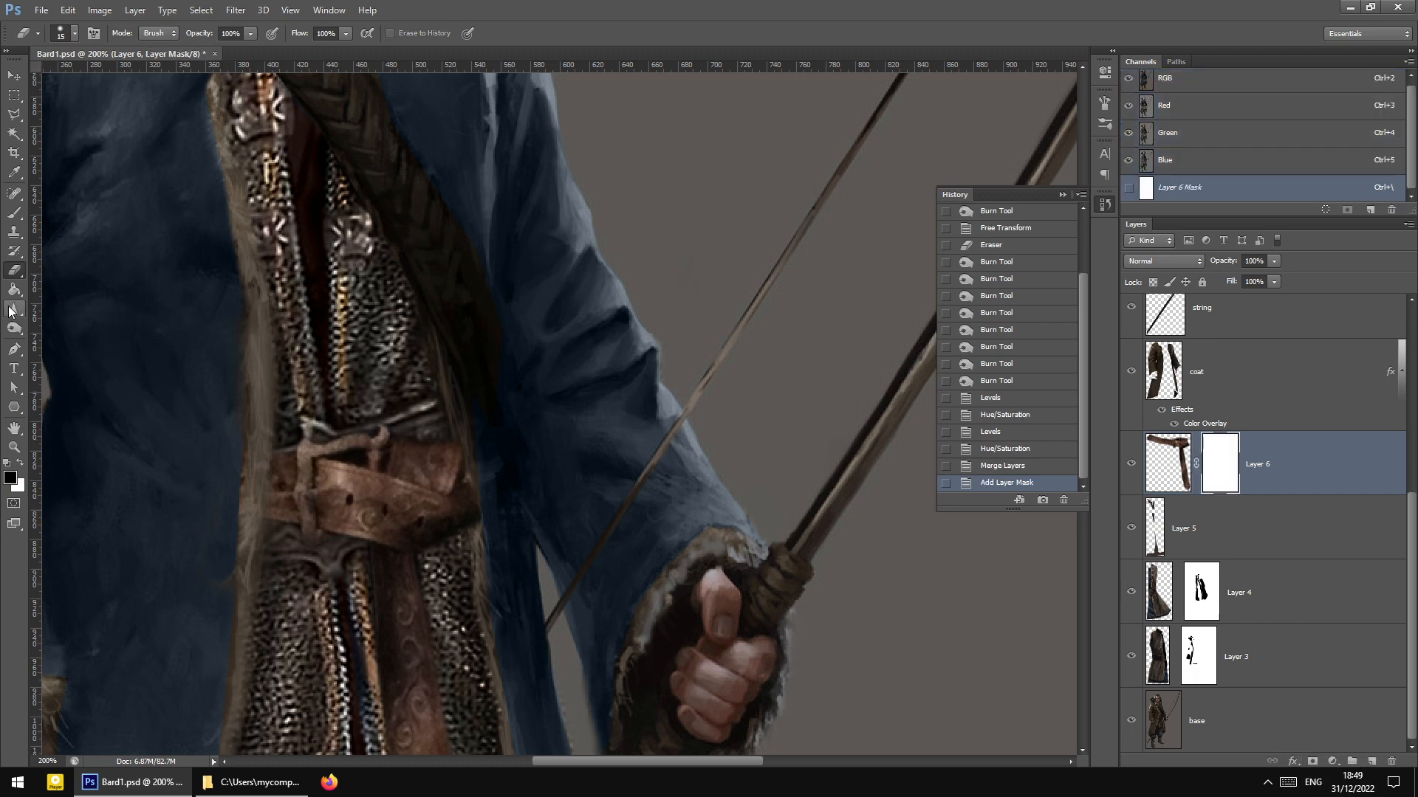
Paint black on Layer 6's mask along the belt's left and right edges with a 9 px brush
left_click(14, 214)
right_click(484, 444)
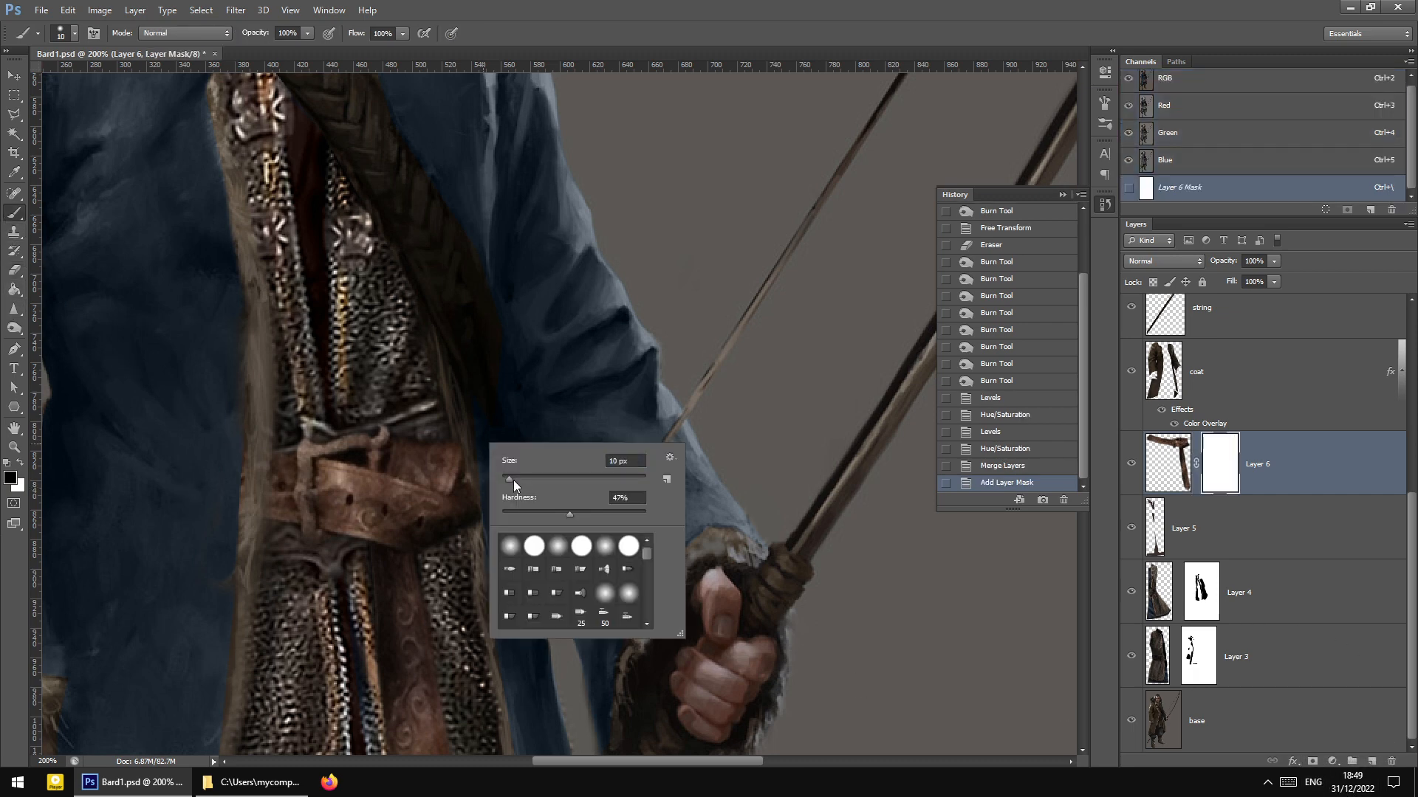
mouse_move(518, 489)
left_mouse_down()
mouse_move(479, 541)
mouse_move(490, 496)
left_mouse_up()
left_click(462, 466)
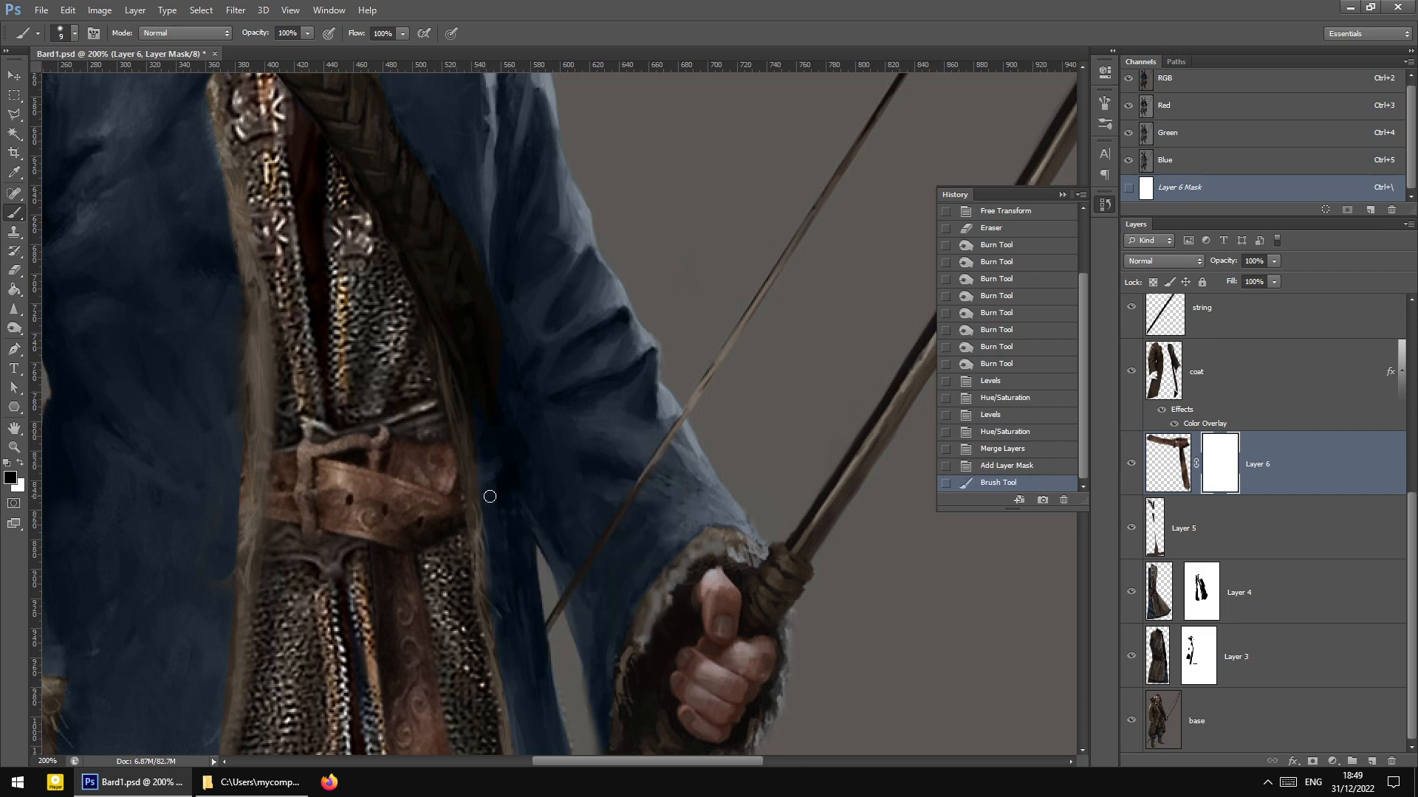
left_click(450, 426)
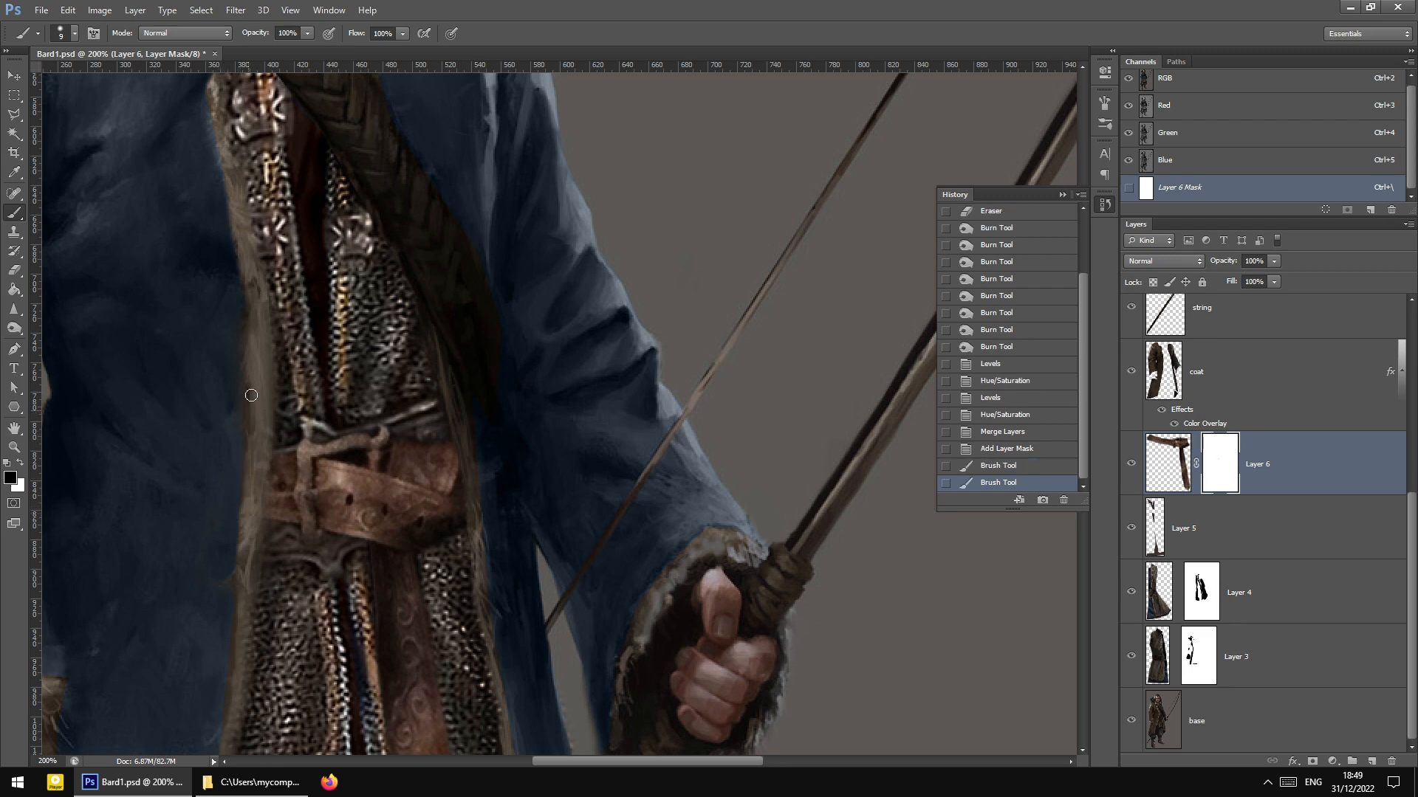
left_click_drag(251, 395, 246, 435)
Mask out Layer 6 over the coat beside the belt's buckle end using a 44 px brush
key("ctrl+minus")
right_click(370, 487)
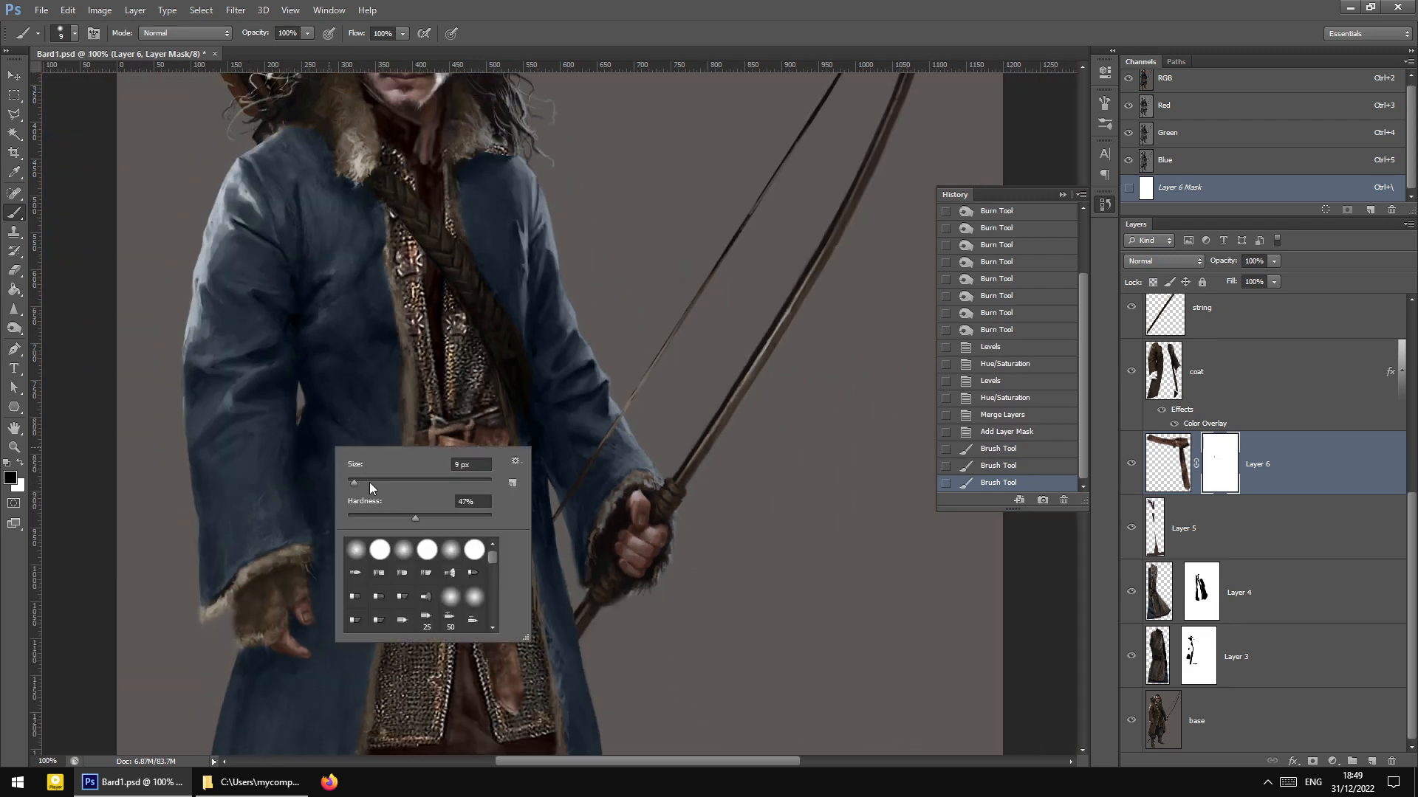
left_click(379, 483)
mouse_move(287, 387)
left_mouse_down()
mouse_move(287, 409)
mouse_move(306, 392)
mouse_move(229, 437)
mouse_move(224, 505)
left_mouse_up()
left_click(303, 402)
key("ctrl+plus")
key("ctrl+minus")
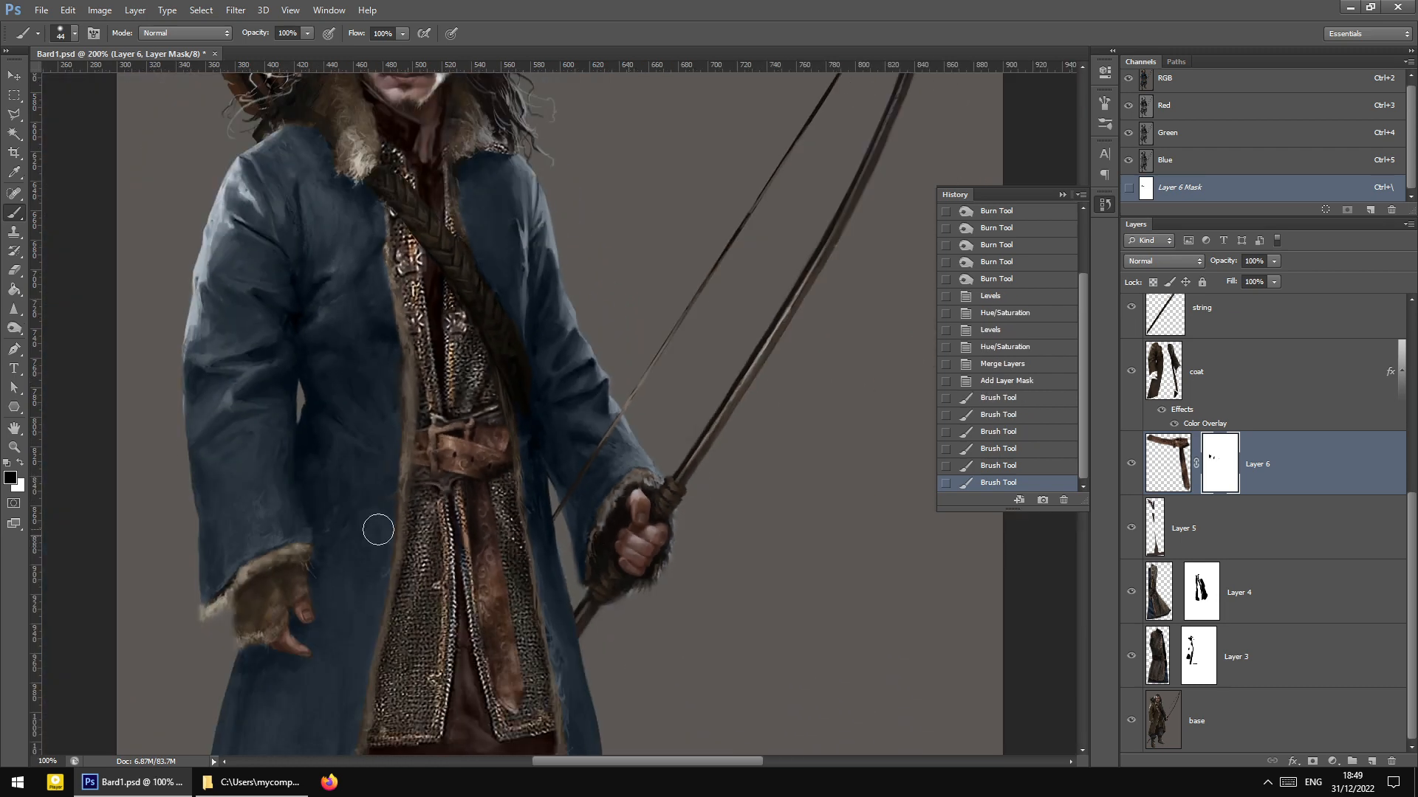
Burn both ends of the belt on Layer 6's mask where they meet the coat's fur edges, with Highlights range at 19% exposure
key("ctrl+plus")
key("o")
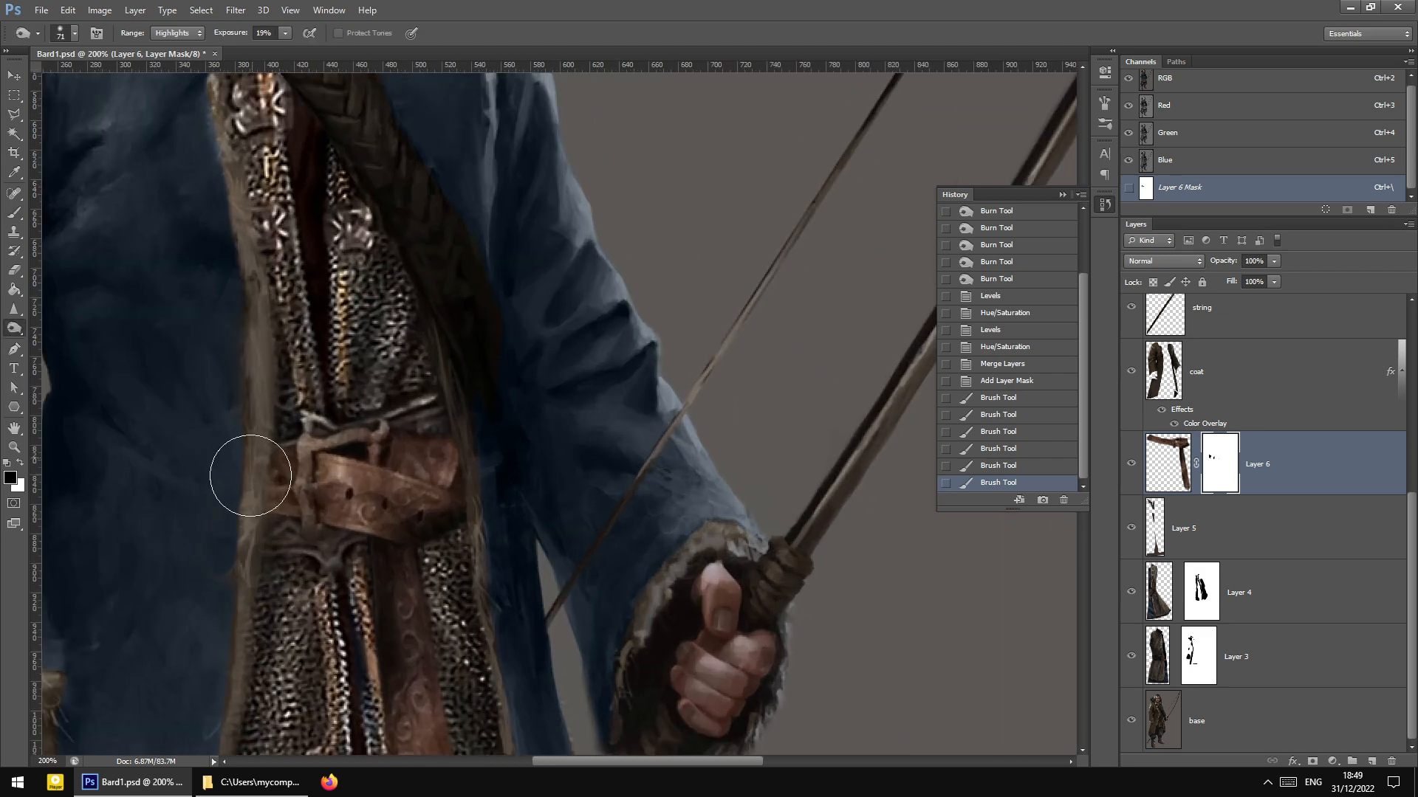
left_click_drag(251, 475, 242, 489)
mouse_move(458, 477)
left_mouse_down()
mouse_move(466, 431)
mouse_move(487, 465)
mouse_move(472, 424)
mouse_move(491, 497)
left_mouse_up()
left_click(487, 489)
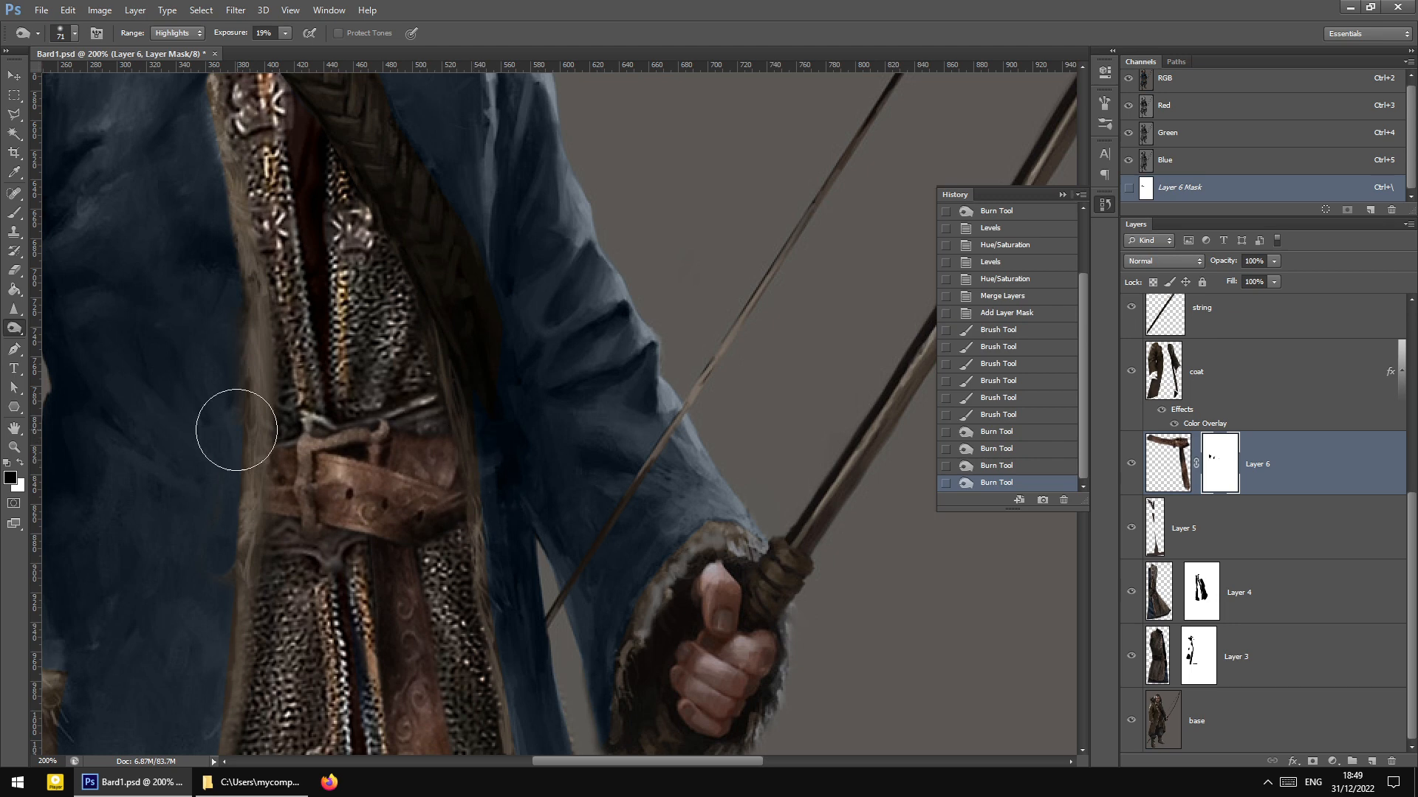
left_click(243, 481)
left_click(251, 516)
left_click(250, 516)
left_click(250, 516)
key("ctrl+minus")
key("ctrl+plus")
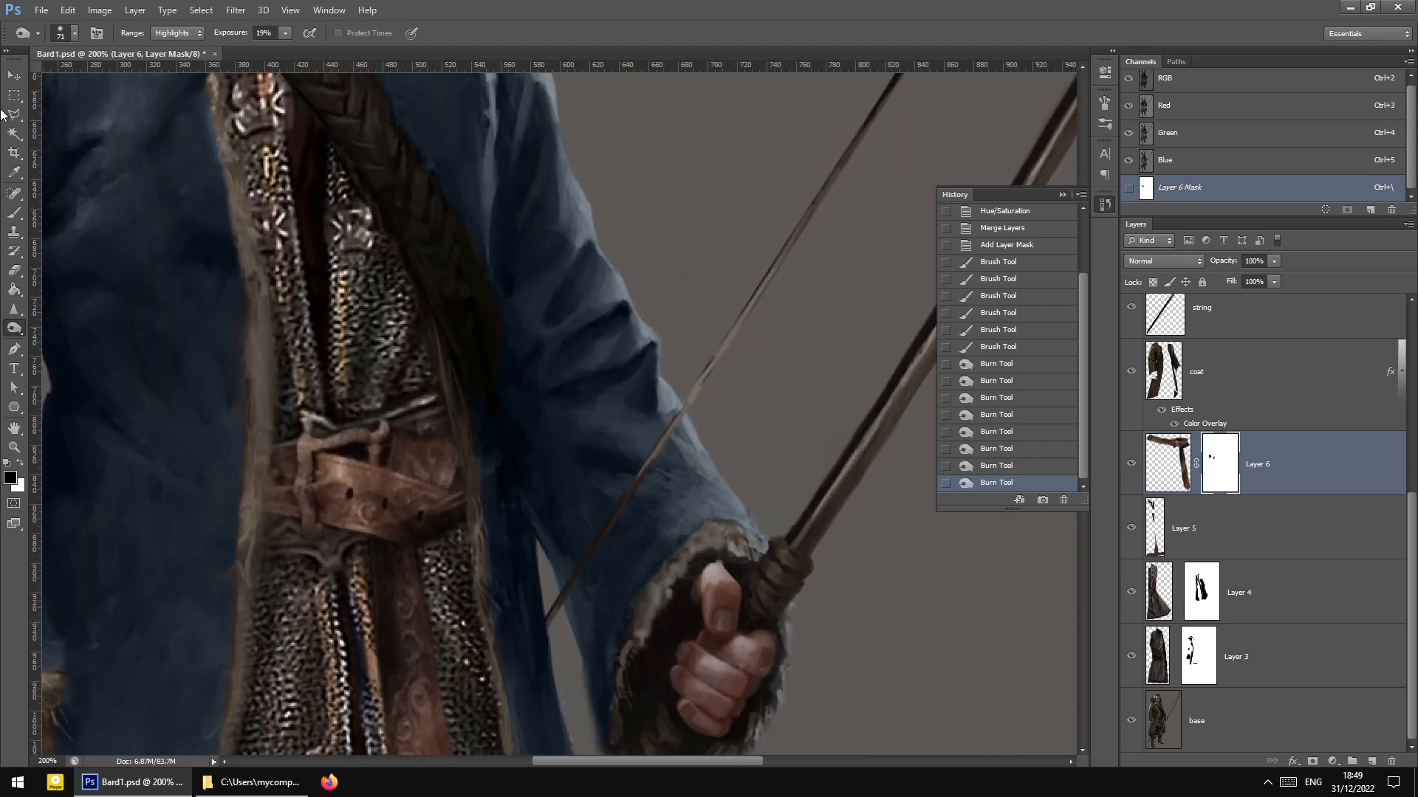
Clone chainmail on Layer 4 over the old belt details just above and below the buckle
left_click(13, 76)
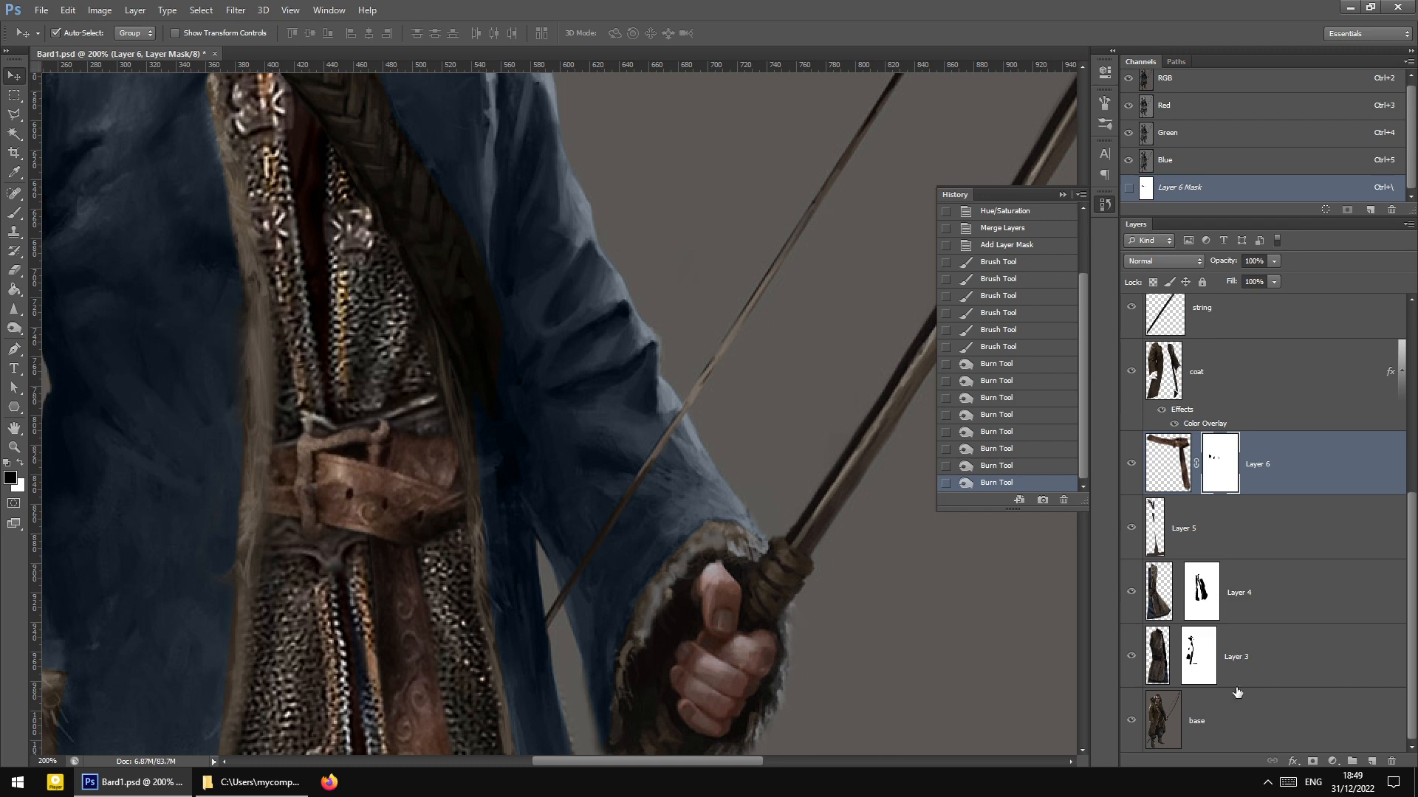
left_click(1162, 598)
scroll(524, 613, "down", 3)
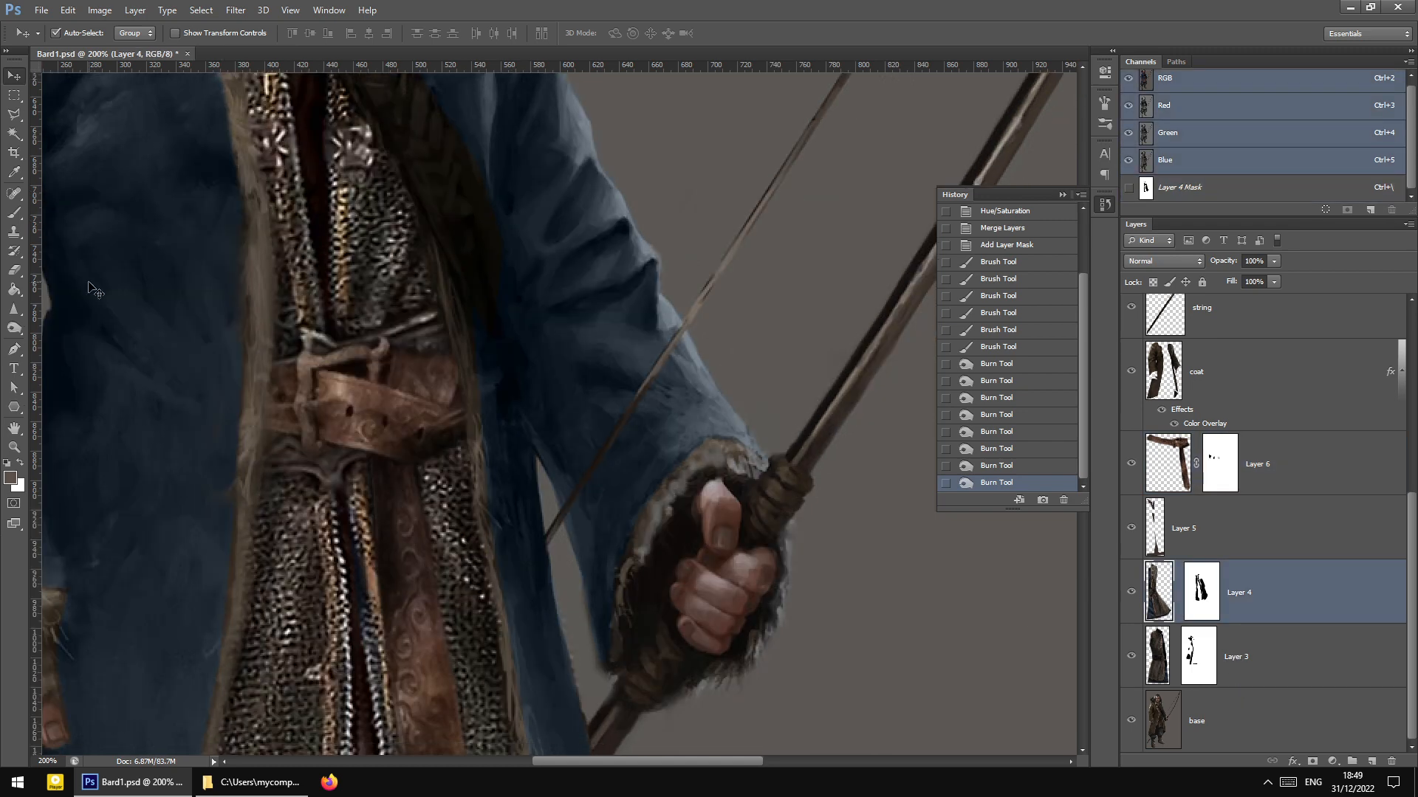
left_click(15, 234)
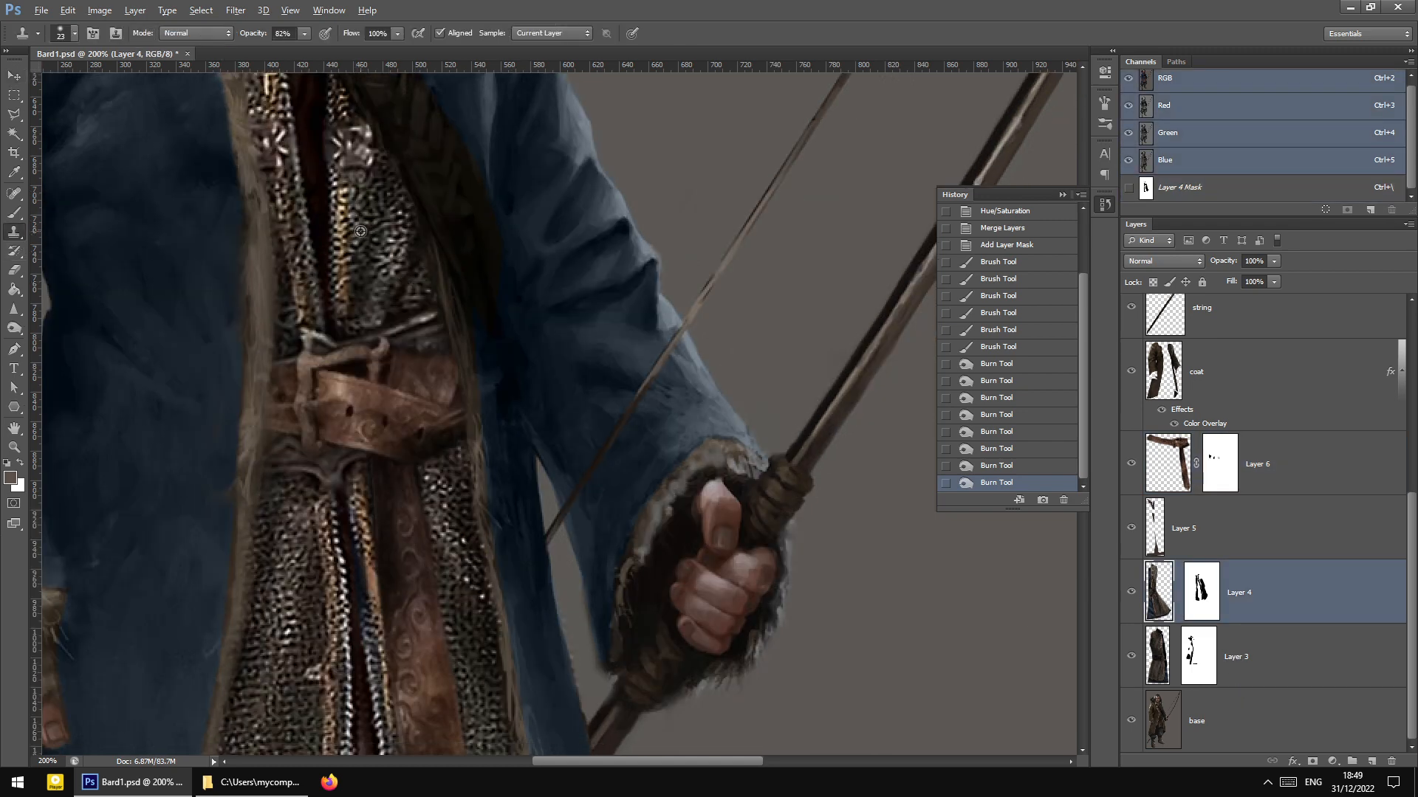
left_click(345, 263, "alt")
left_click(356, 352)
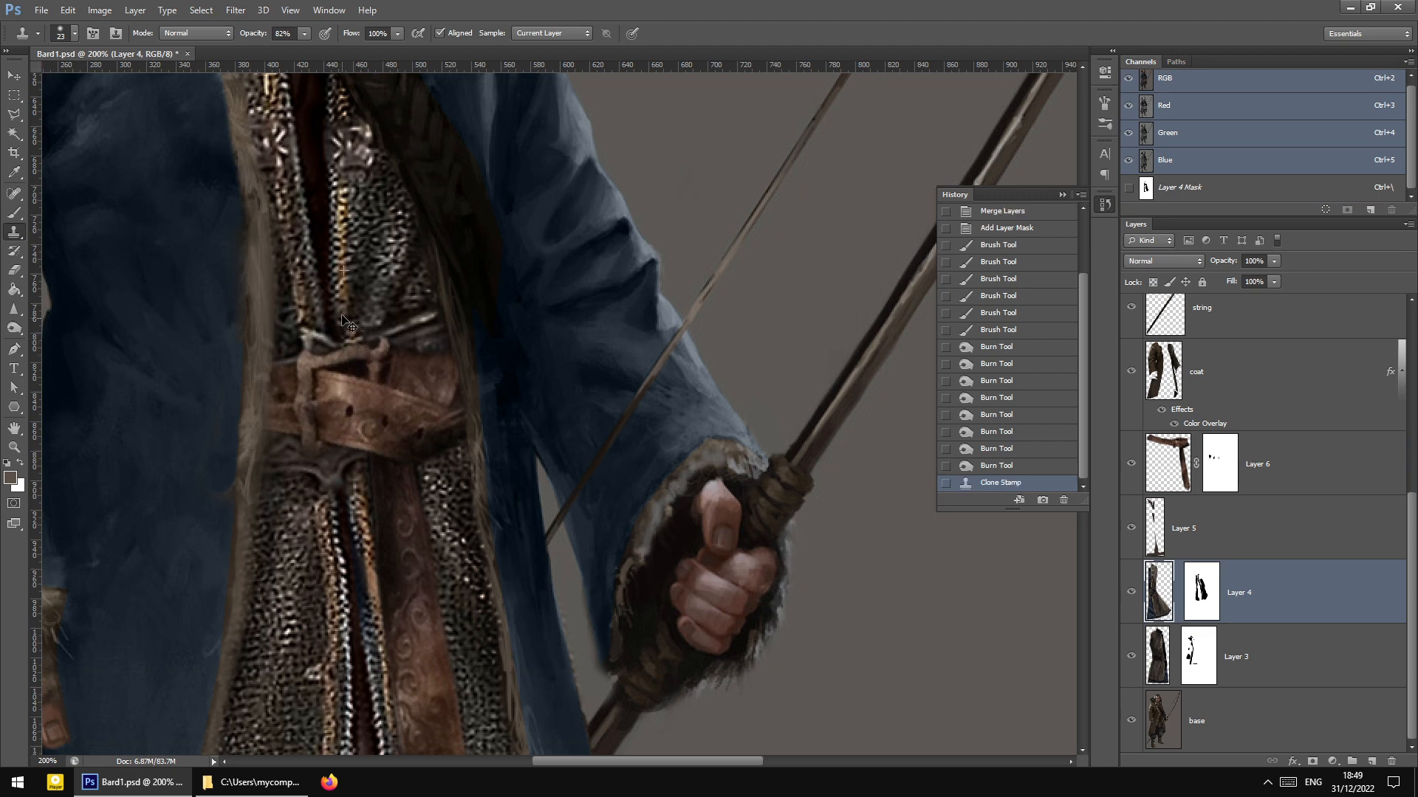
key("ctrl+z")
mouse_move(342, 351)
left_mouse_down()
mouse_move(397, 326)
mouse_move(418, 341)
mouse_move(422, 325)
mouse_move(432, 348)
mouse_move(407, 347)
mouse_move(420, 303)
left_mouse_up()
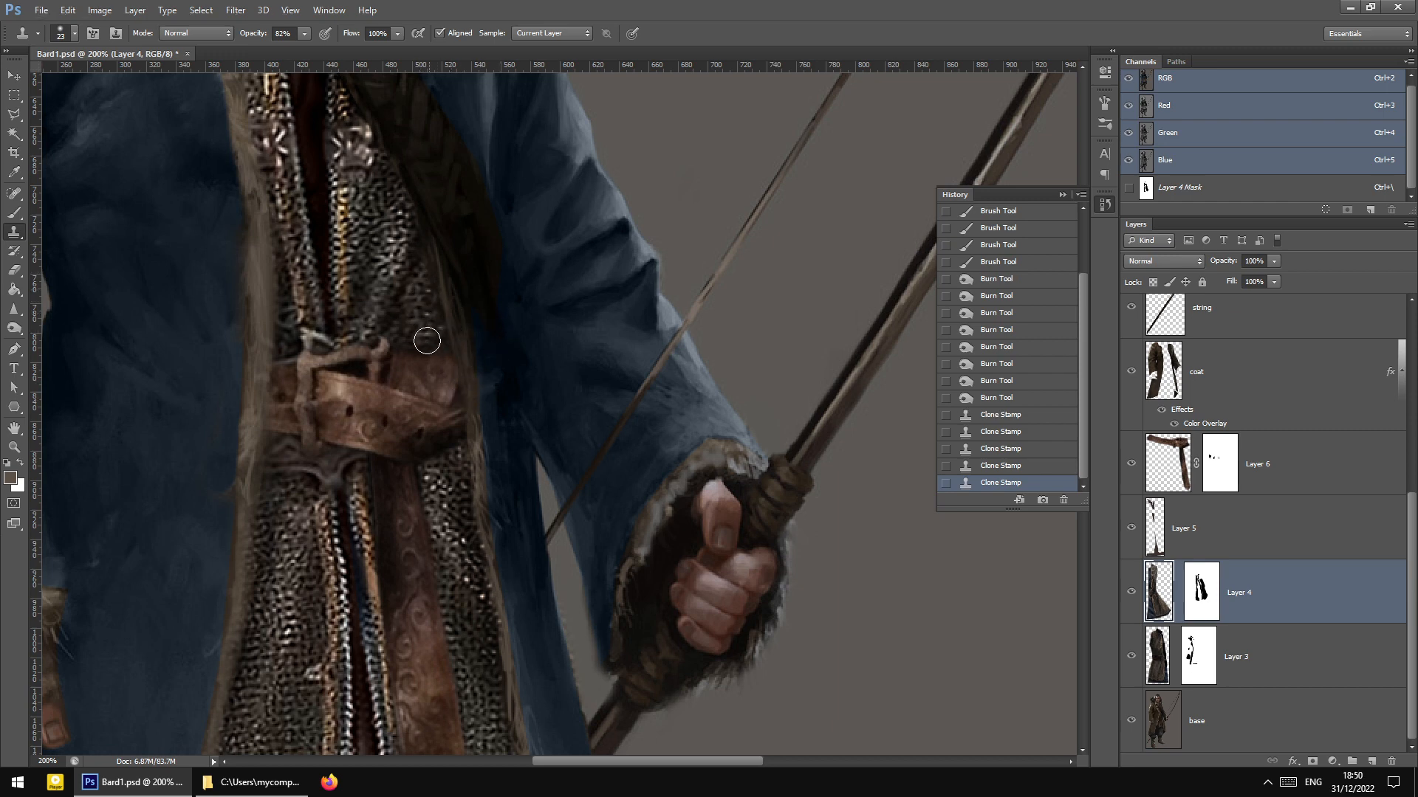
scroll(436, 400, "down", 2)
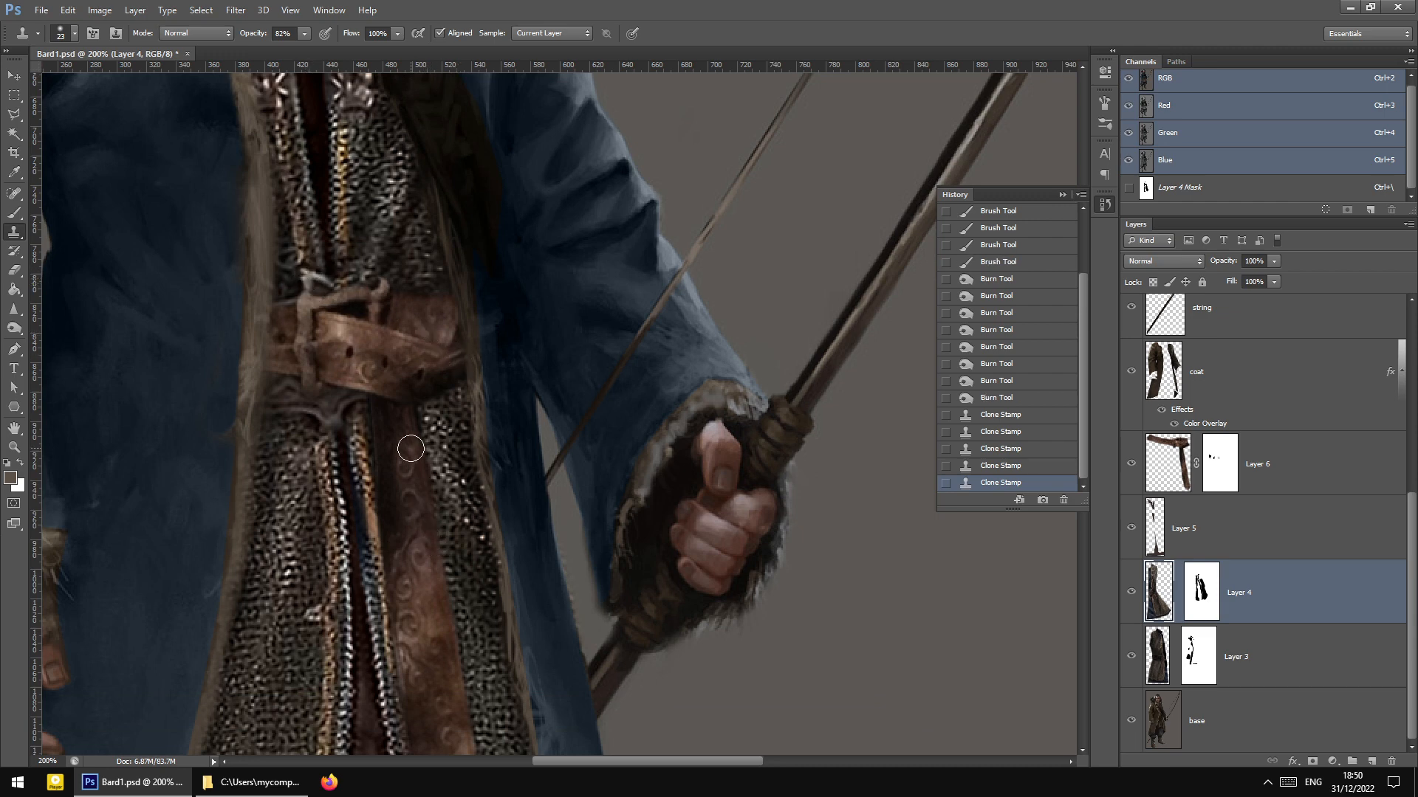
scroll(364, 375, "down", 2)
mouse_move(364, 374)
left_mouse_down()
mouse_move(362, 388)
mouse_move(353, 336)
mouse_move(397, 349)
left_mouse_up()
Clone chainmail on Layer 3 over the old metal ornament below the belt's buckle end and sample new chainmail above it
left_click(1149, 655)
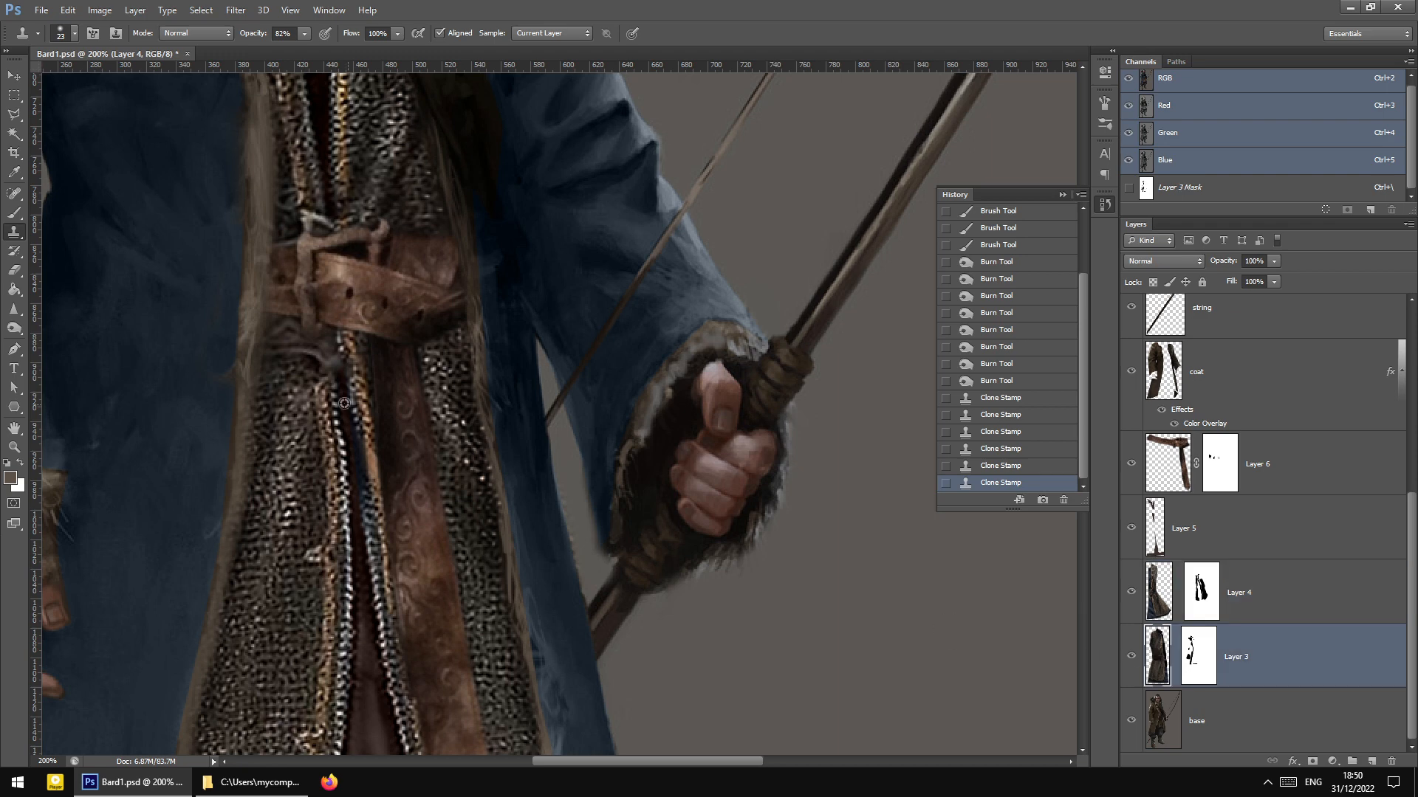
mouse_move(333, 341)
left_mouse_down()
mouse_move(273, 356)
mouse_move(271, 319)
mouse_move(297, 377)
mouse_move(293, 328)
mouse_move(302, 371)
mouse_move(283, 391)
left_mouse_up()
scroll(279, 323, "up", 3)
left_click(280, 294, "alt")
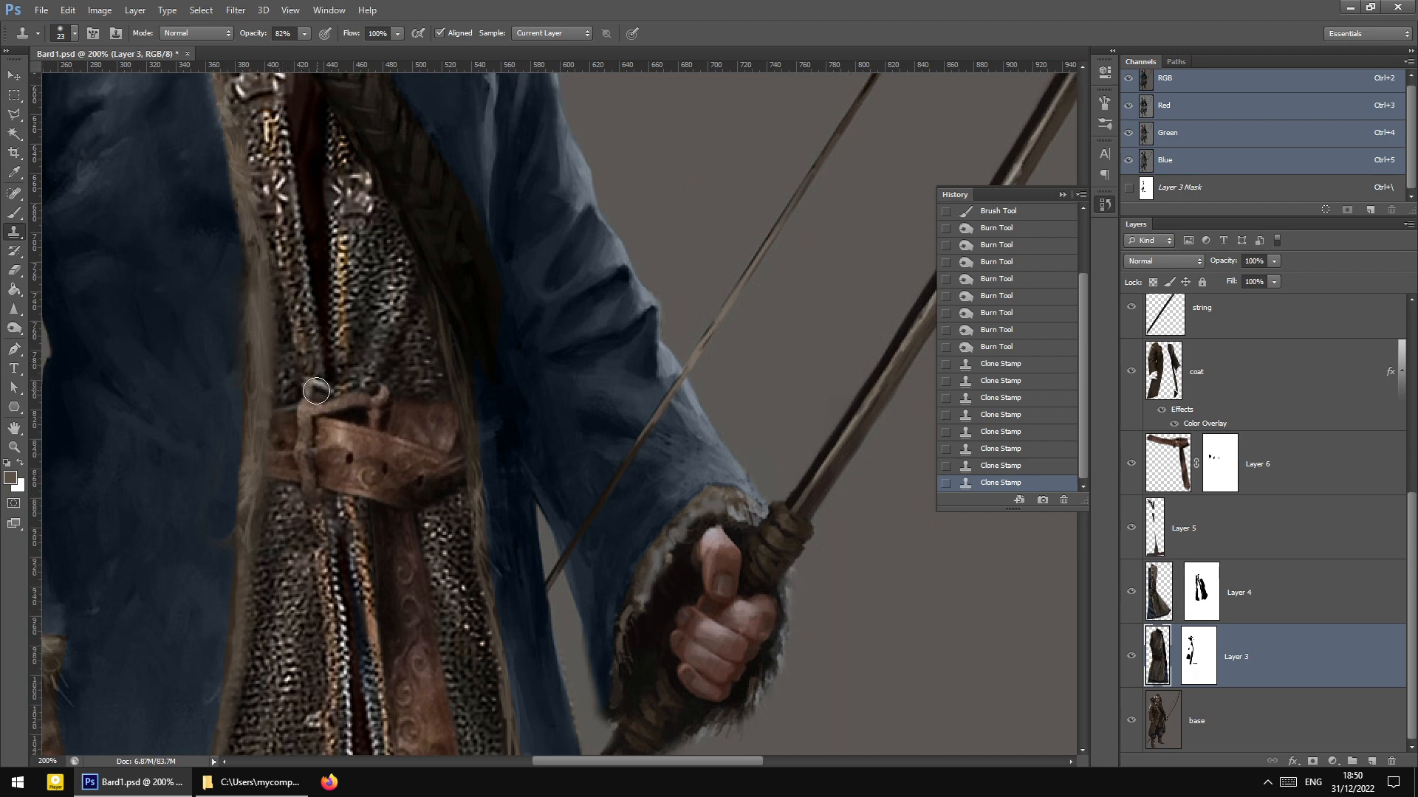
Burn the chainmail on Layer 3 above the belt's buckle end, reducing the brush to 24 px
left_click(13, 327)
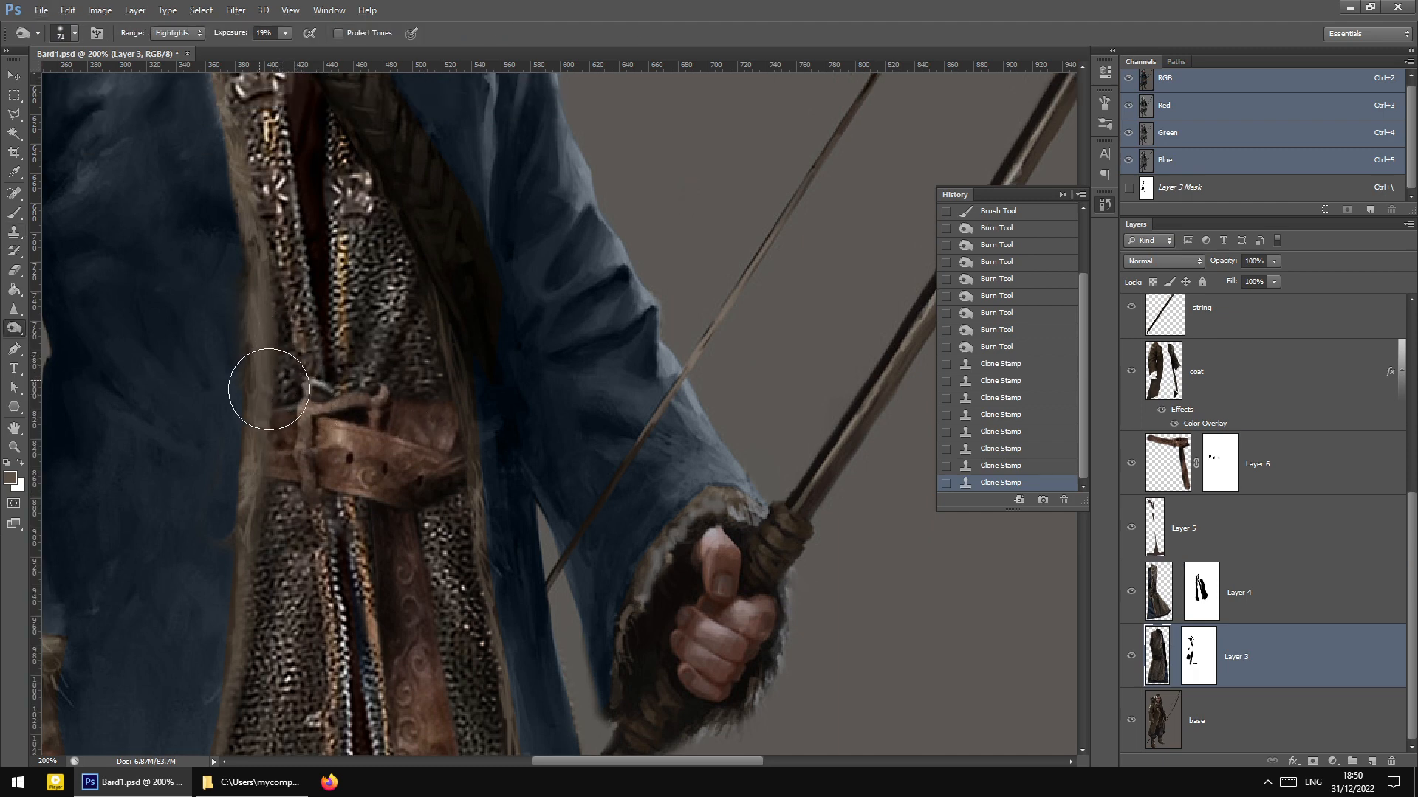
left_click(268, 389)
right_click(361, 399)
left_click(390, 435)
left_click_drag(294, 375, 288, 377)
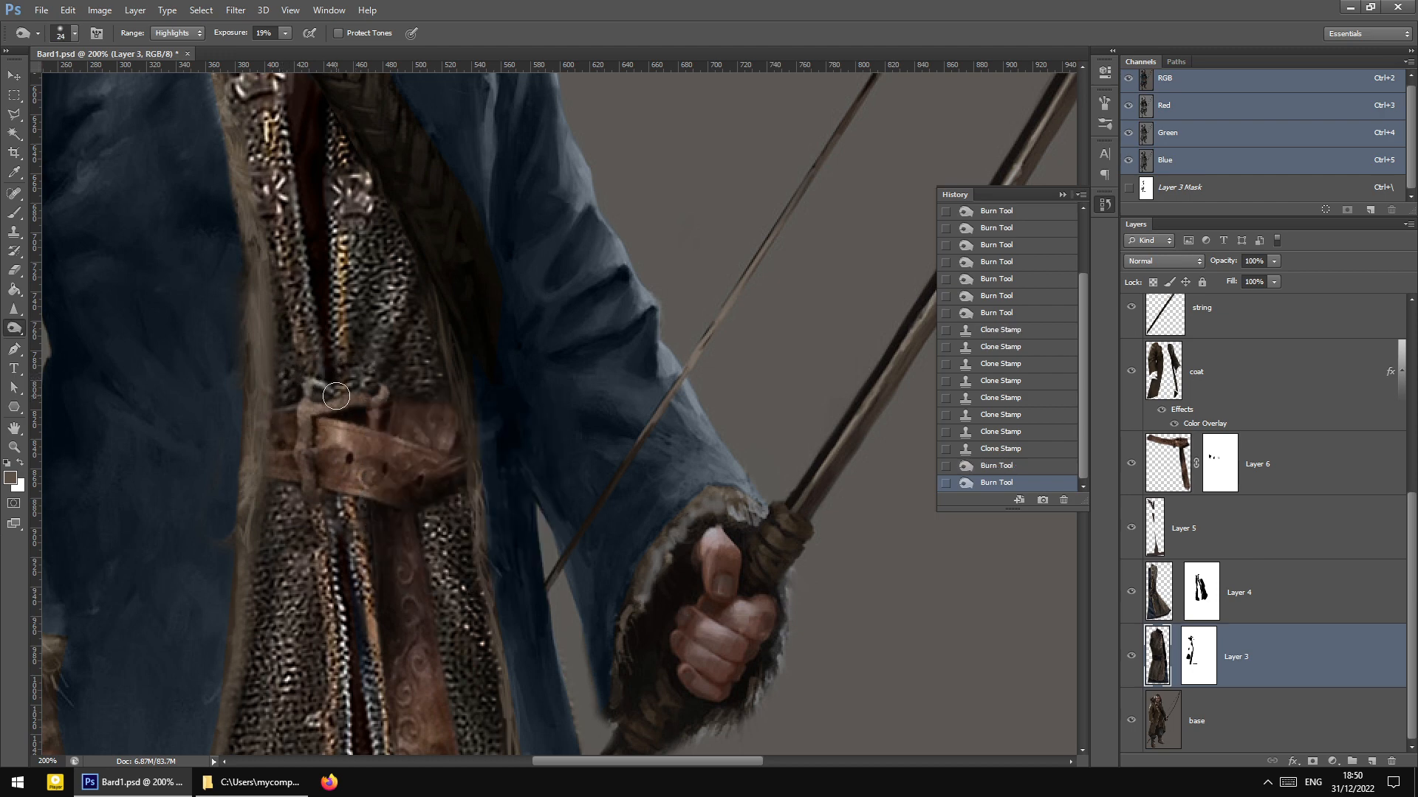
Clone chainmail on Layer 3 over the leftover metal piece at the buckle's upper corner
left_click(13, 232)
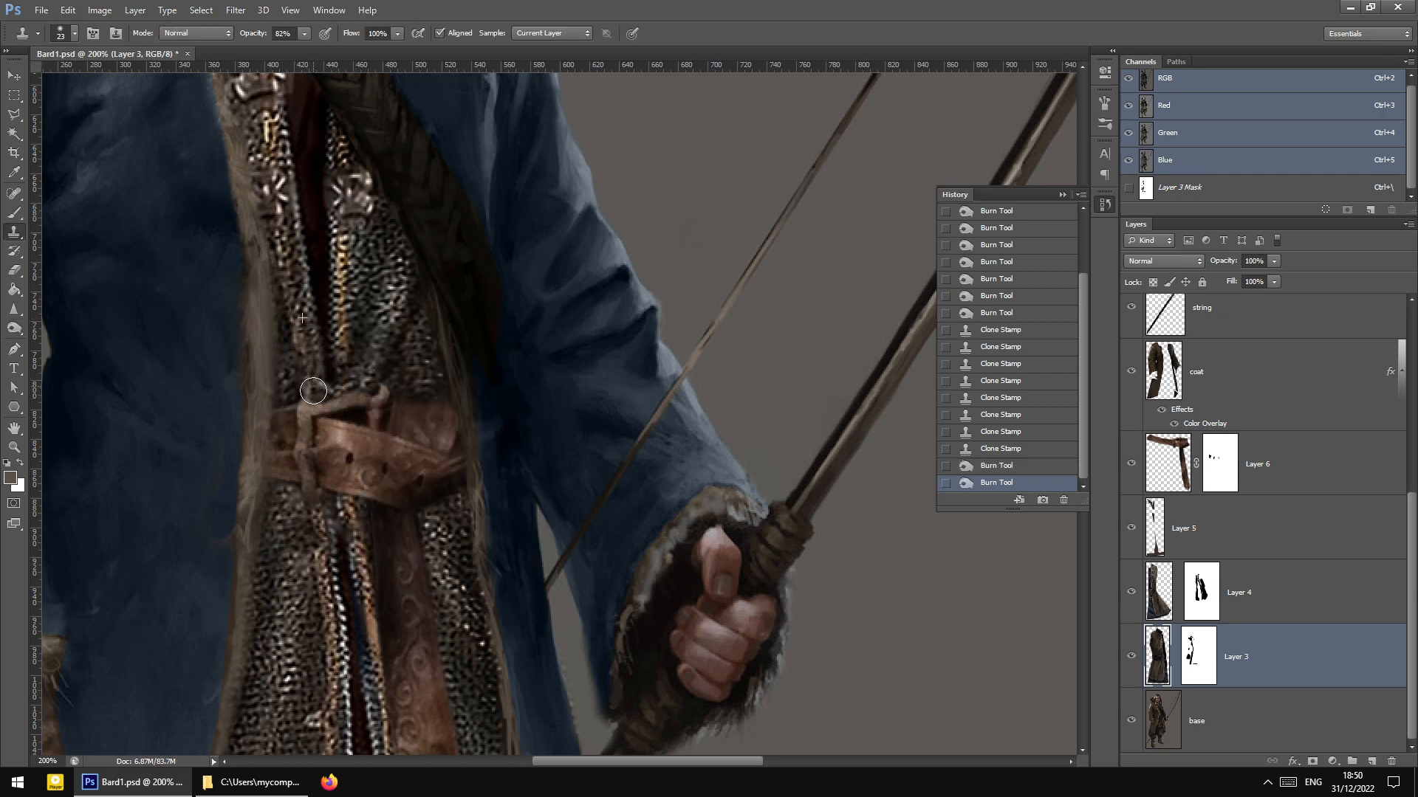
left_click(313, 390)
left_click(310, 388)
left_click(313, 398)
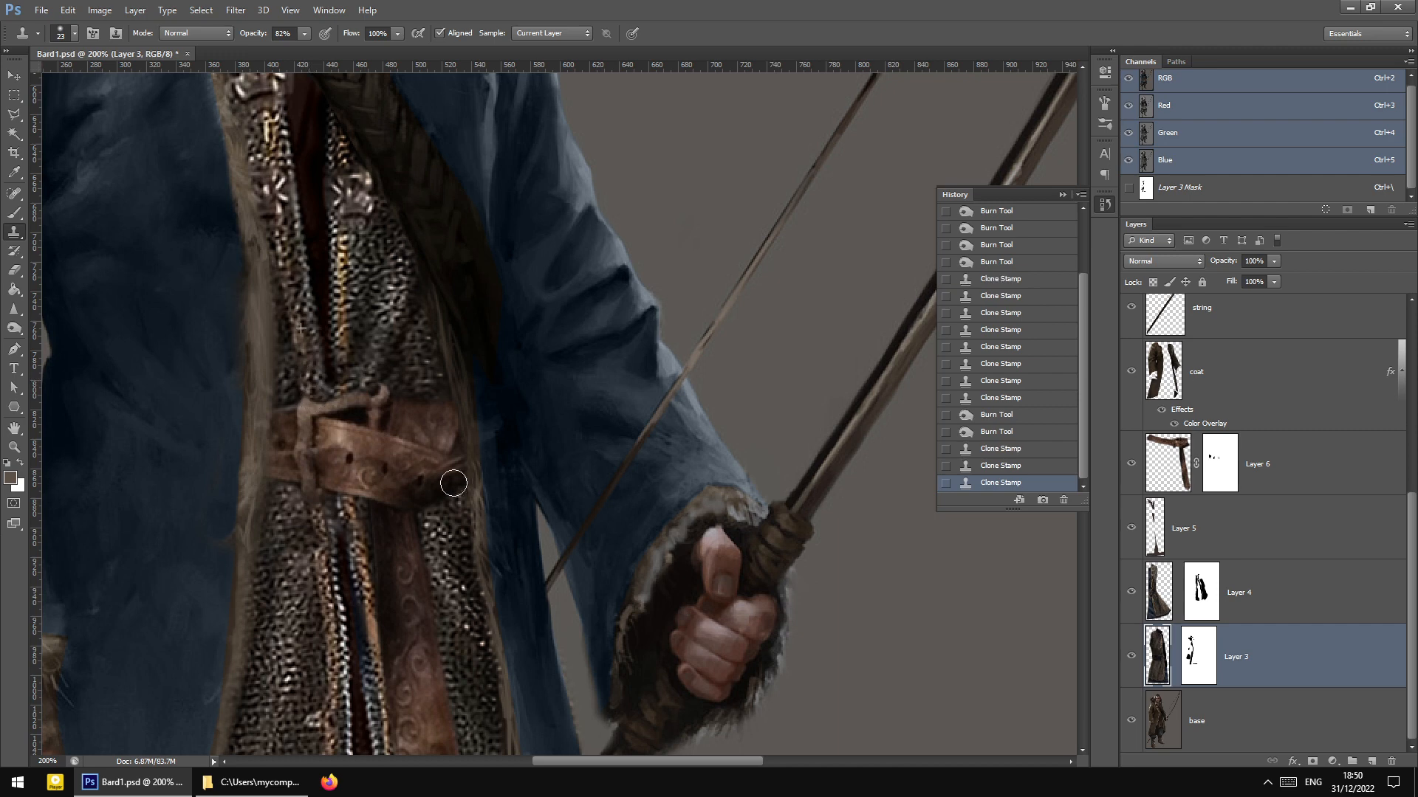
Burn the chainmail on Layer 3 just under the belt near the buckle to add a shadow
scroll(448, 475, "down", 1)
key("alt")
scroll(544, 516, "down", 3)
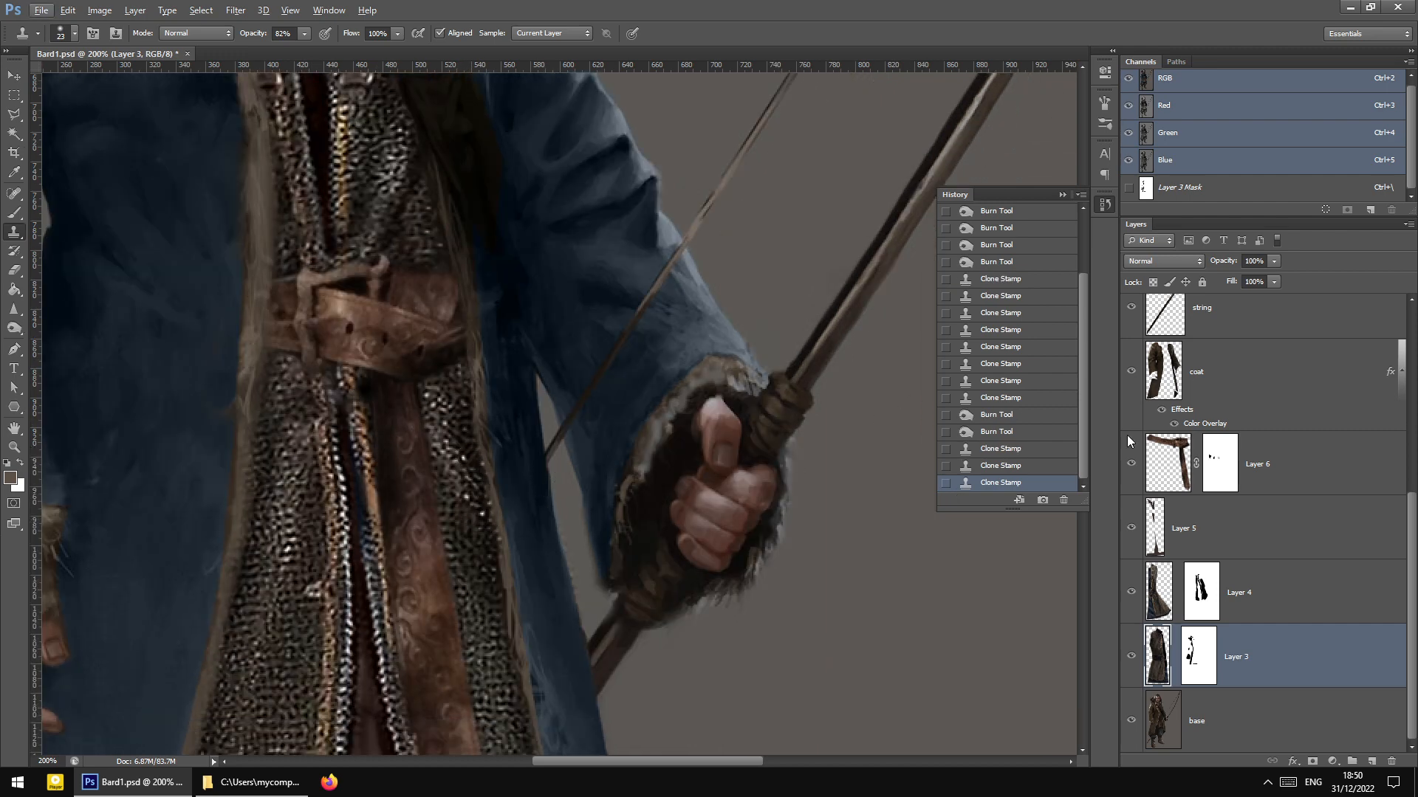
left_click(1149, 642)
left_click(14, 328)
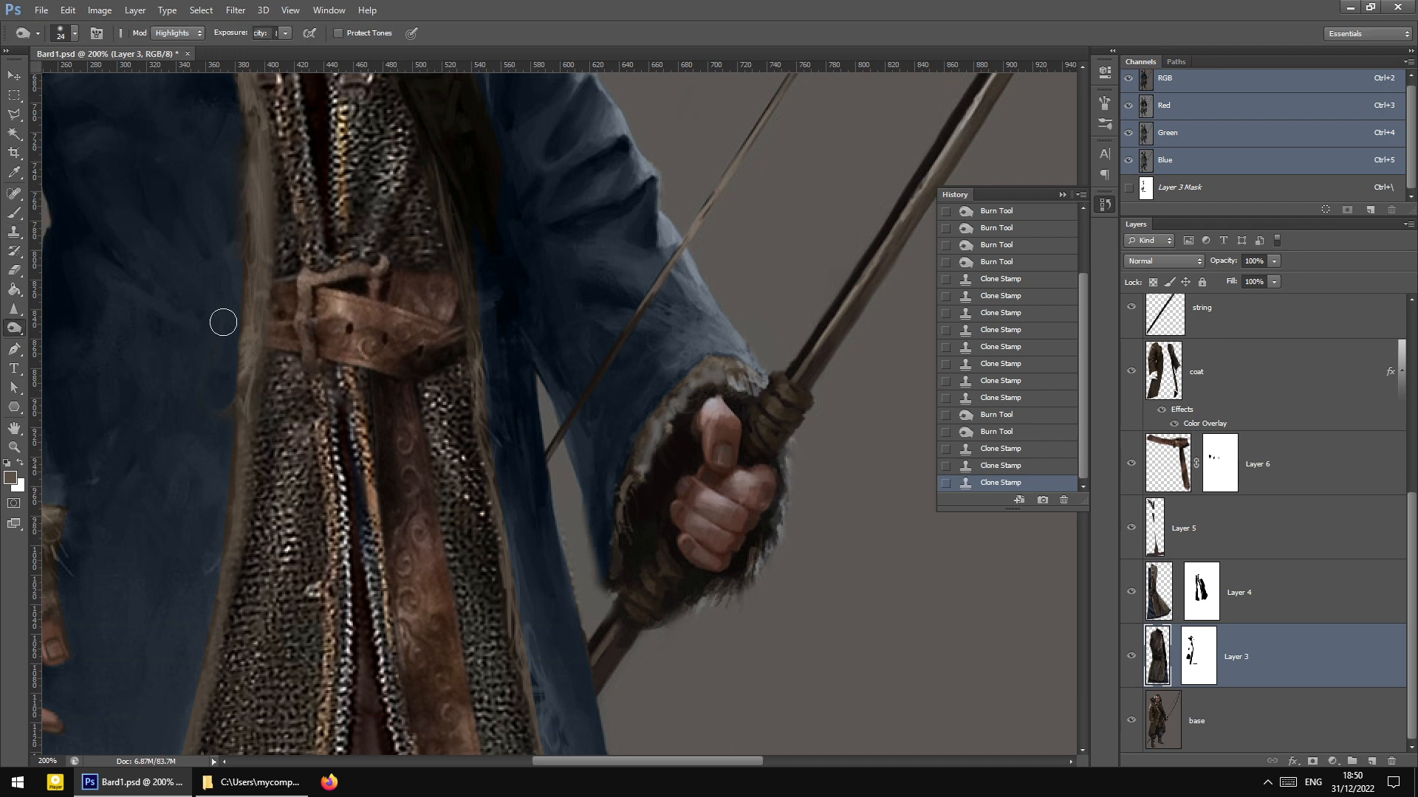
mouse_move(299, 349)
left_mouse_down()
mouse_move(251, 351)
mouse_move(391, 369)
mouse_move(301, 363)
left_mouse_up()
Burn the chainmail on Layer 4 along the belt's lower and upper edges with the 24 px brush
left_click(1158, 597)
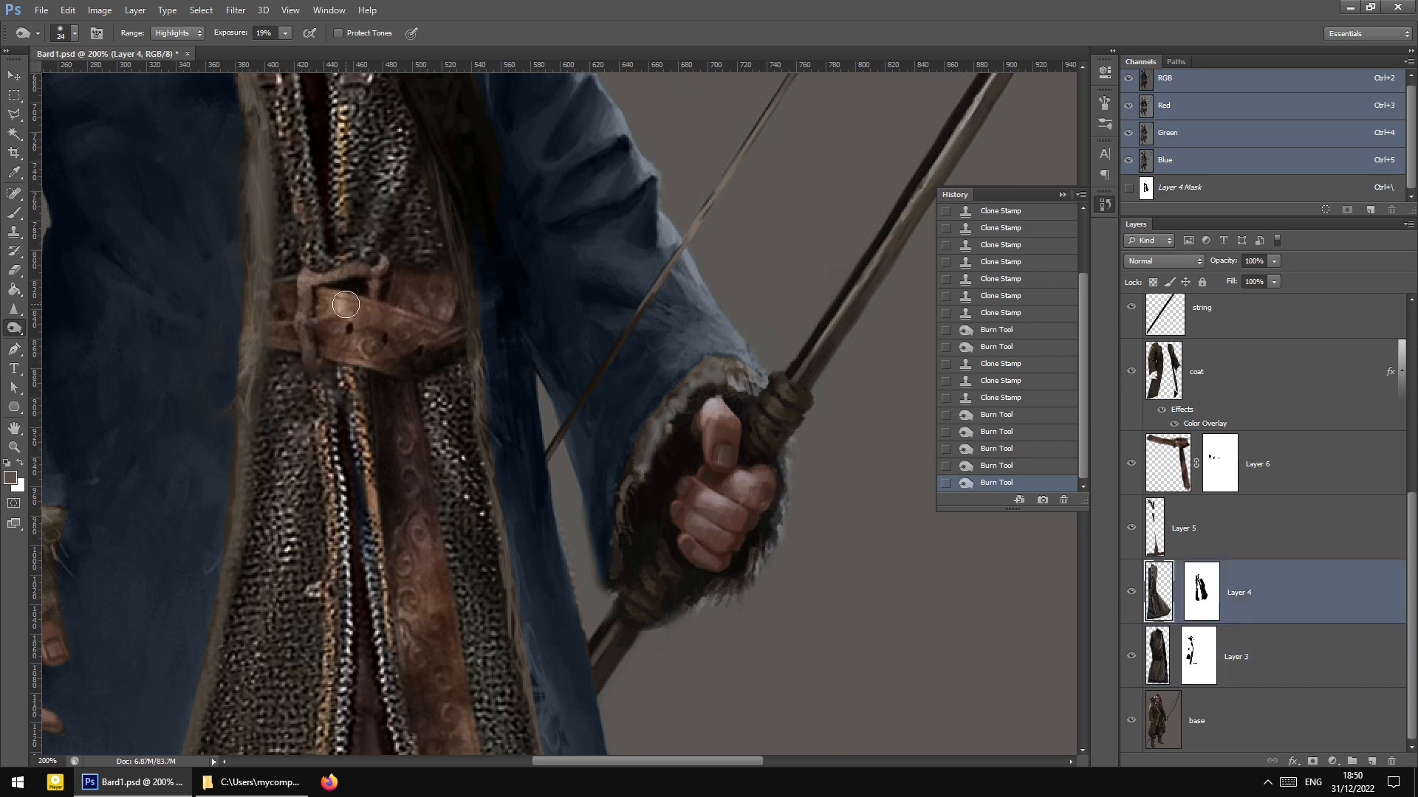
left_click(340, 373)
left_click(339, 380)
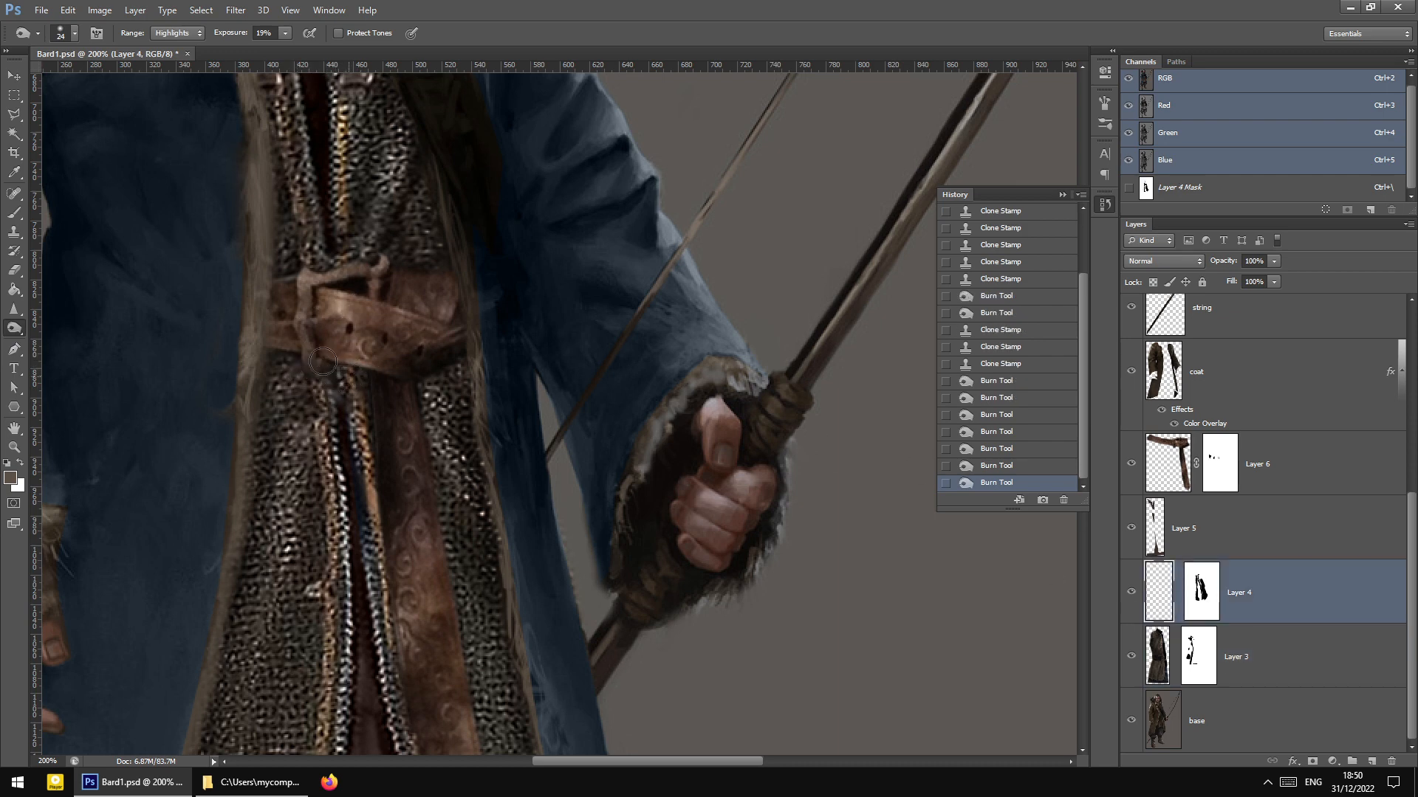
left_click(325, 363)
left_click(332, 369)
left_click(345, 378)
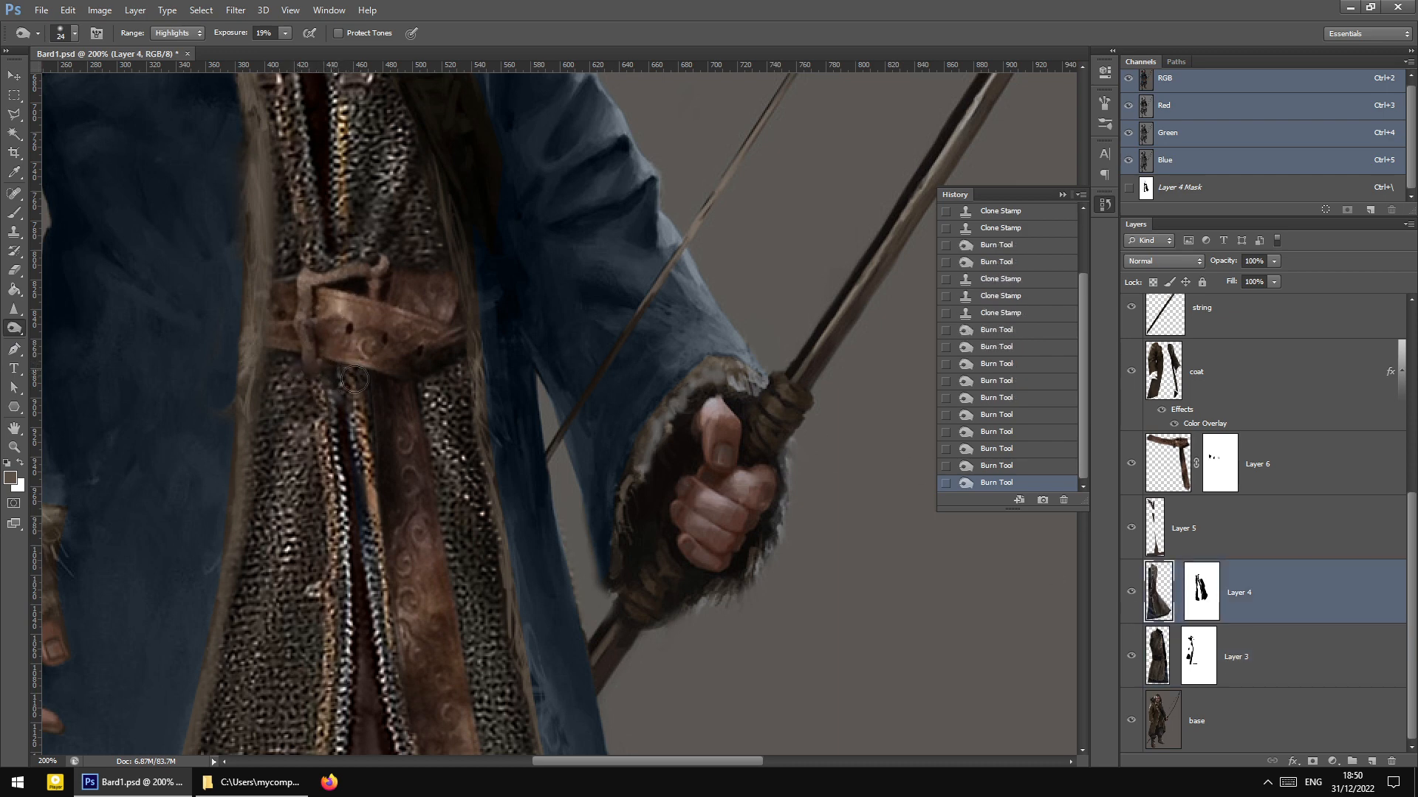
left_click(417, 262)
left_click(422, 264)
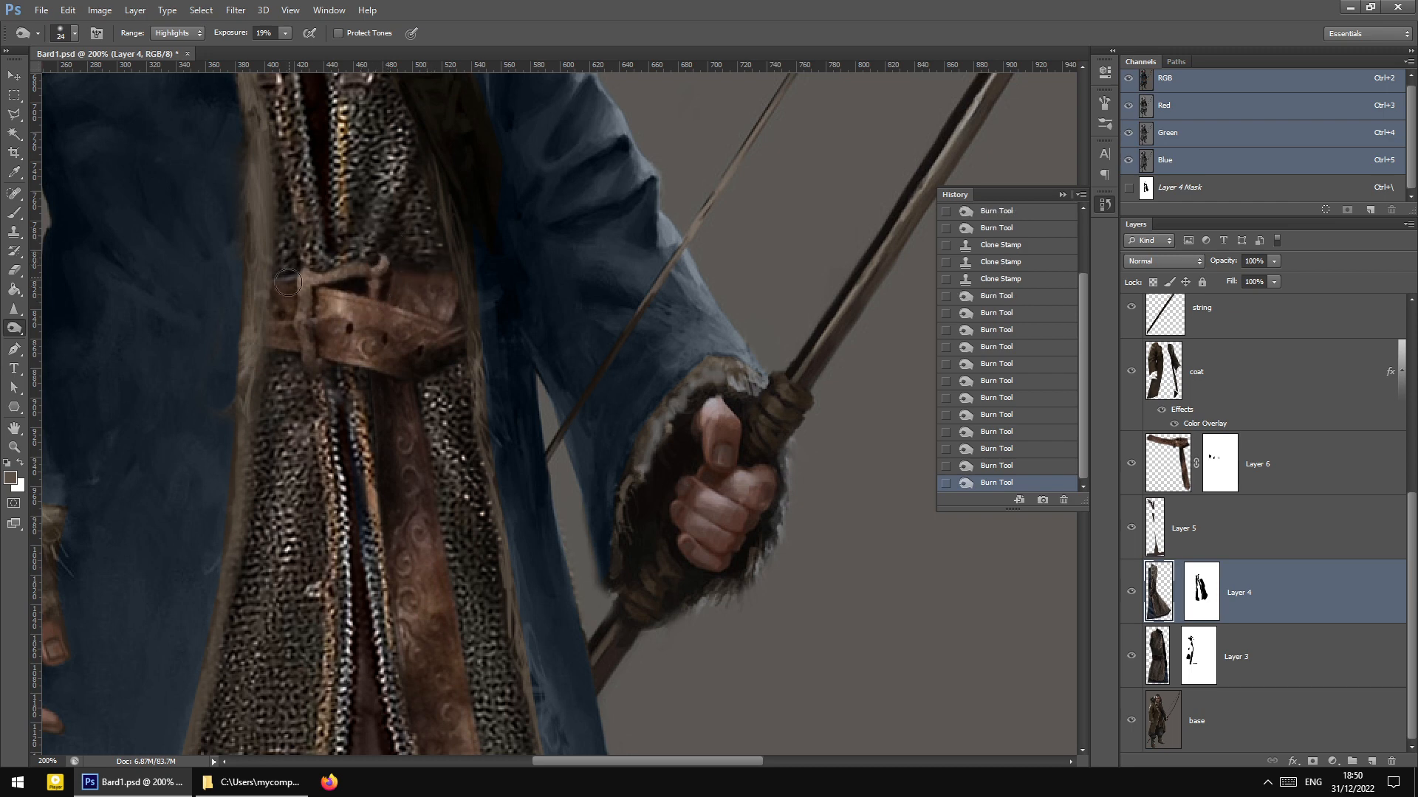
left_click(262, 198)
left_click(263, 198)
Examine the blended belt and chainmail on the whole figure and at closer zoom levels
key("ctrl+minus")
key("ctrl+minus")
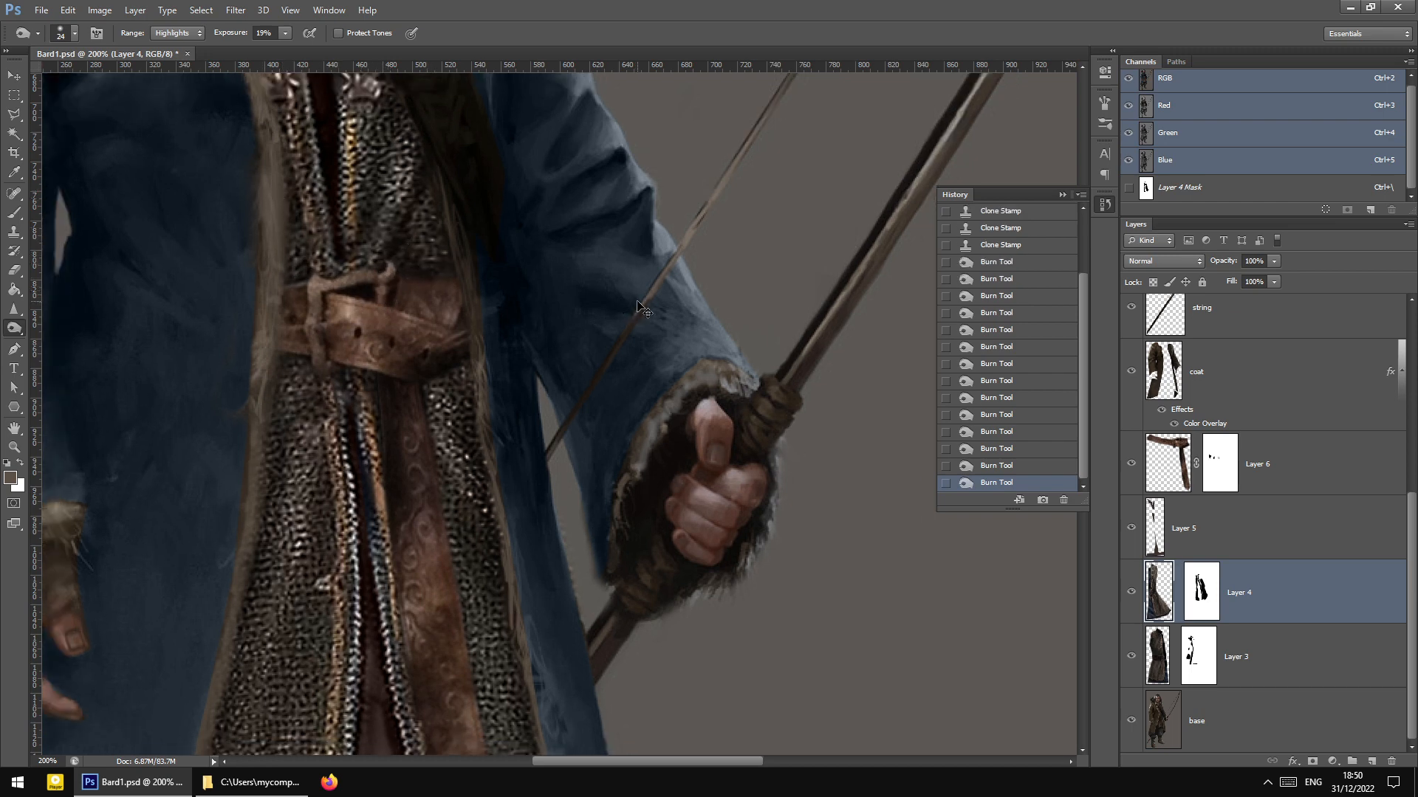
key("ctrl+minus")
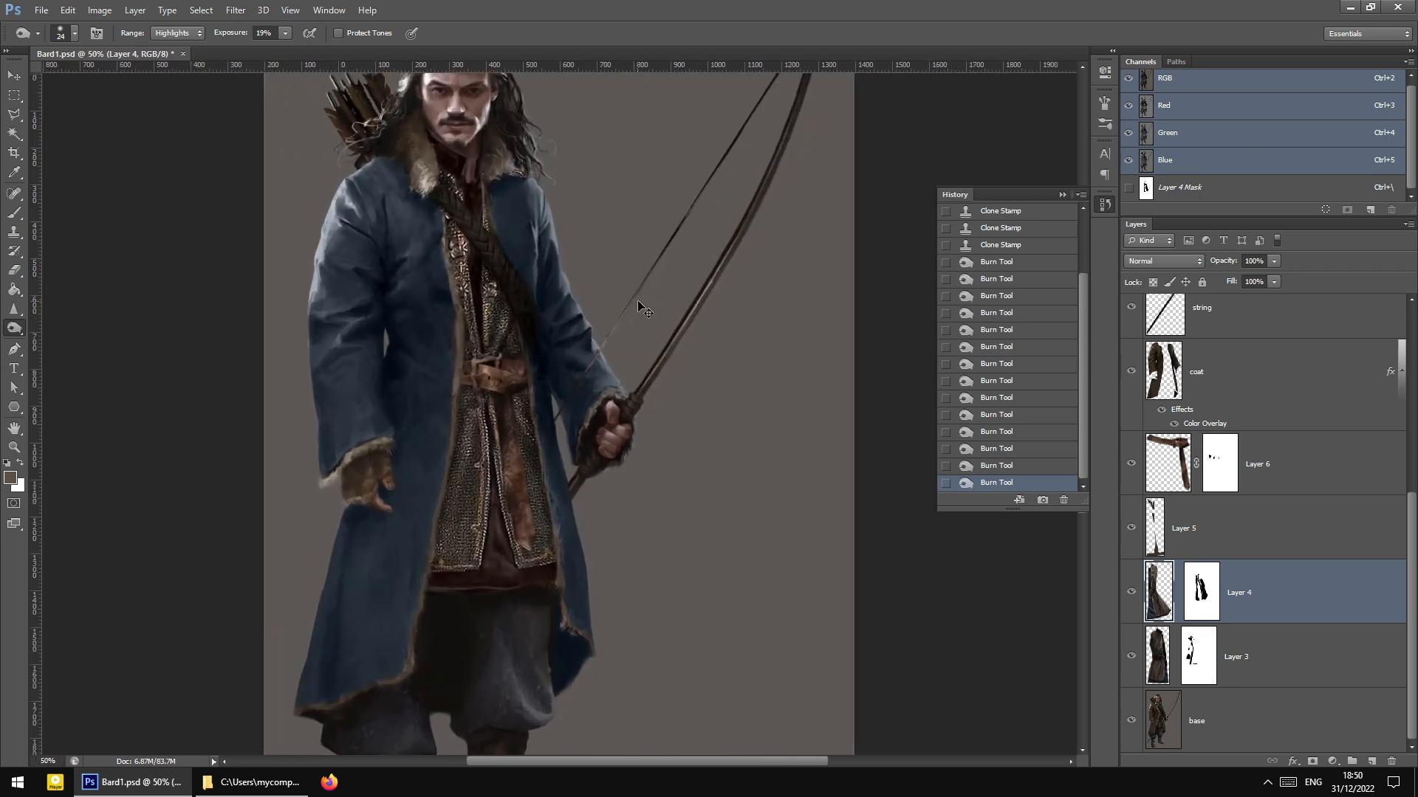
key("ctrl+plus")
key("ctrl+plus")
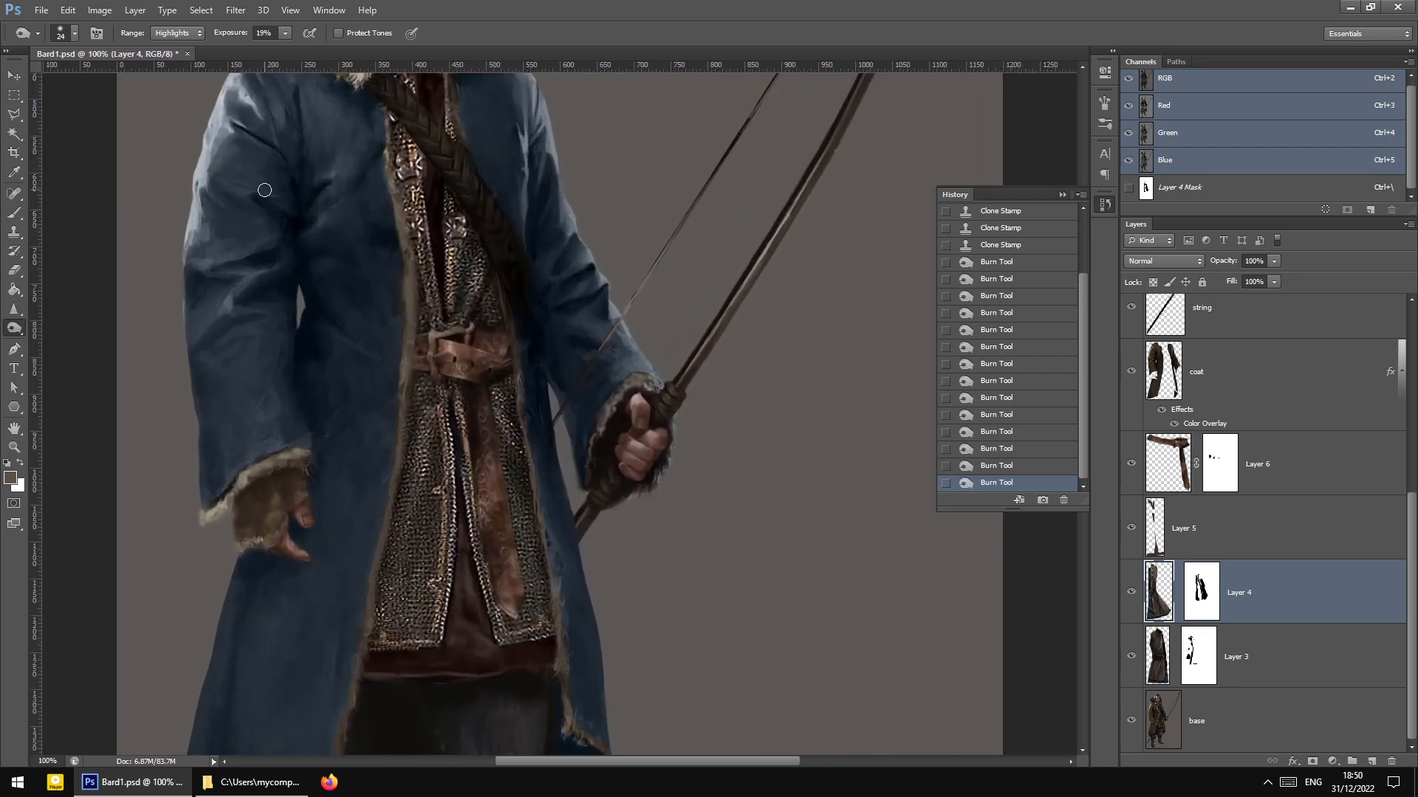
key("ctrl+minus")
key("ctrl+minus")
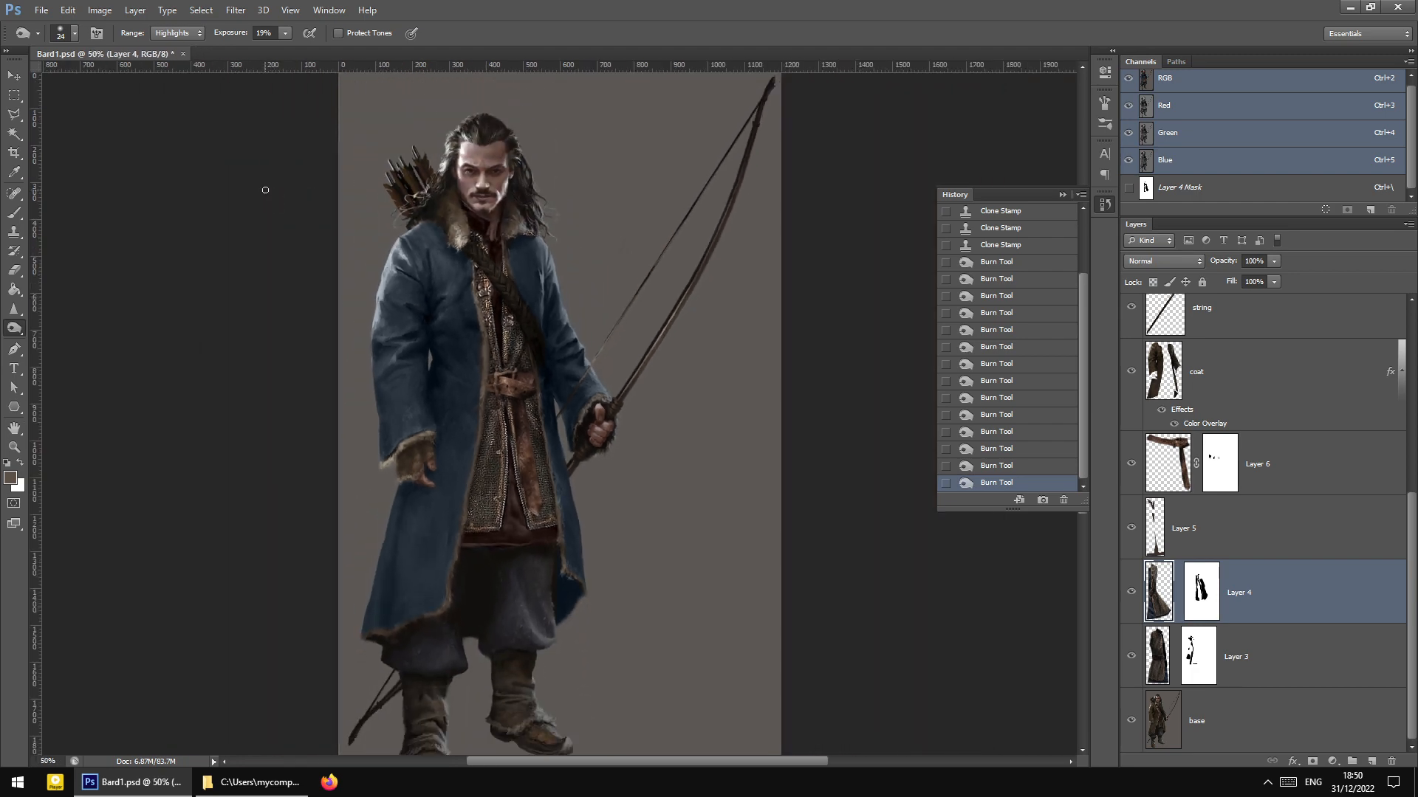
key("ctrl+plus")
key("ctrl+plus")
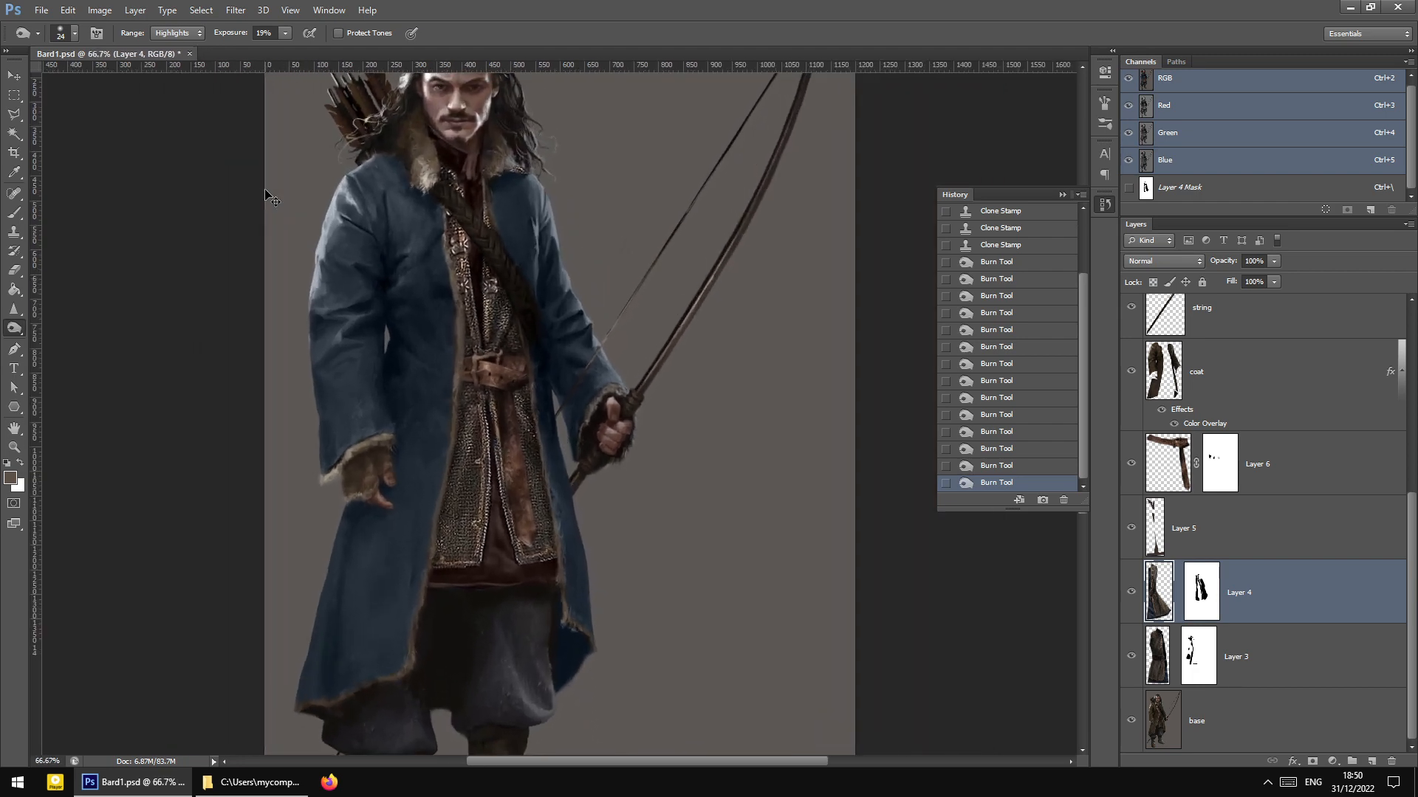
scroll(591, 445, "down", 1)
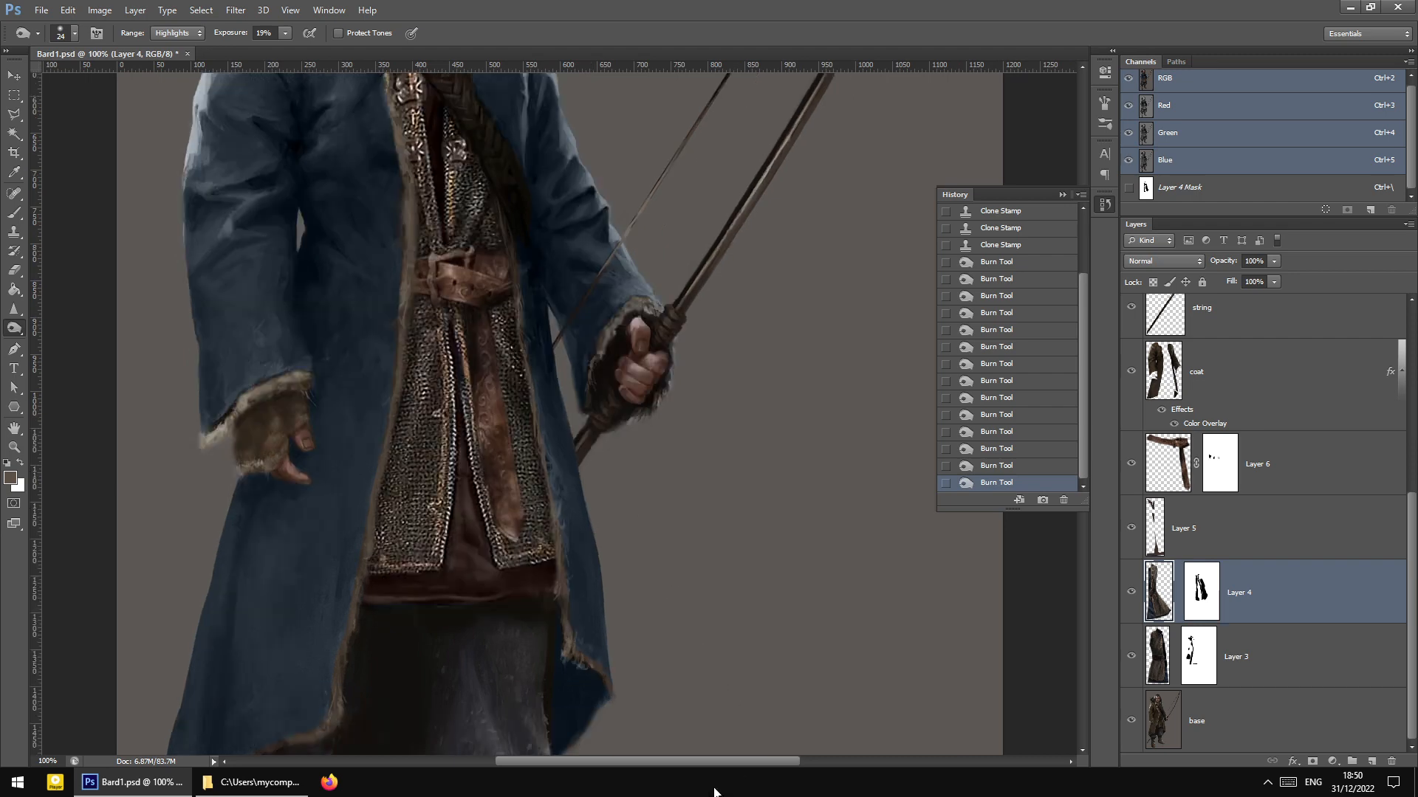
left_click_drag(701, 761, 667, 762)
left_click_drag(791, 383, 791, 595)
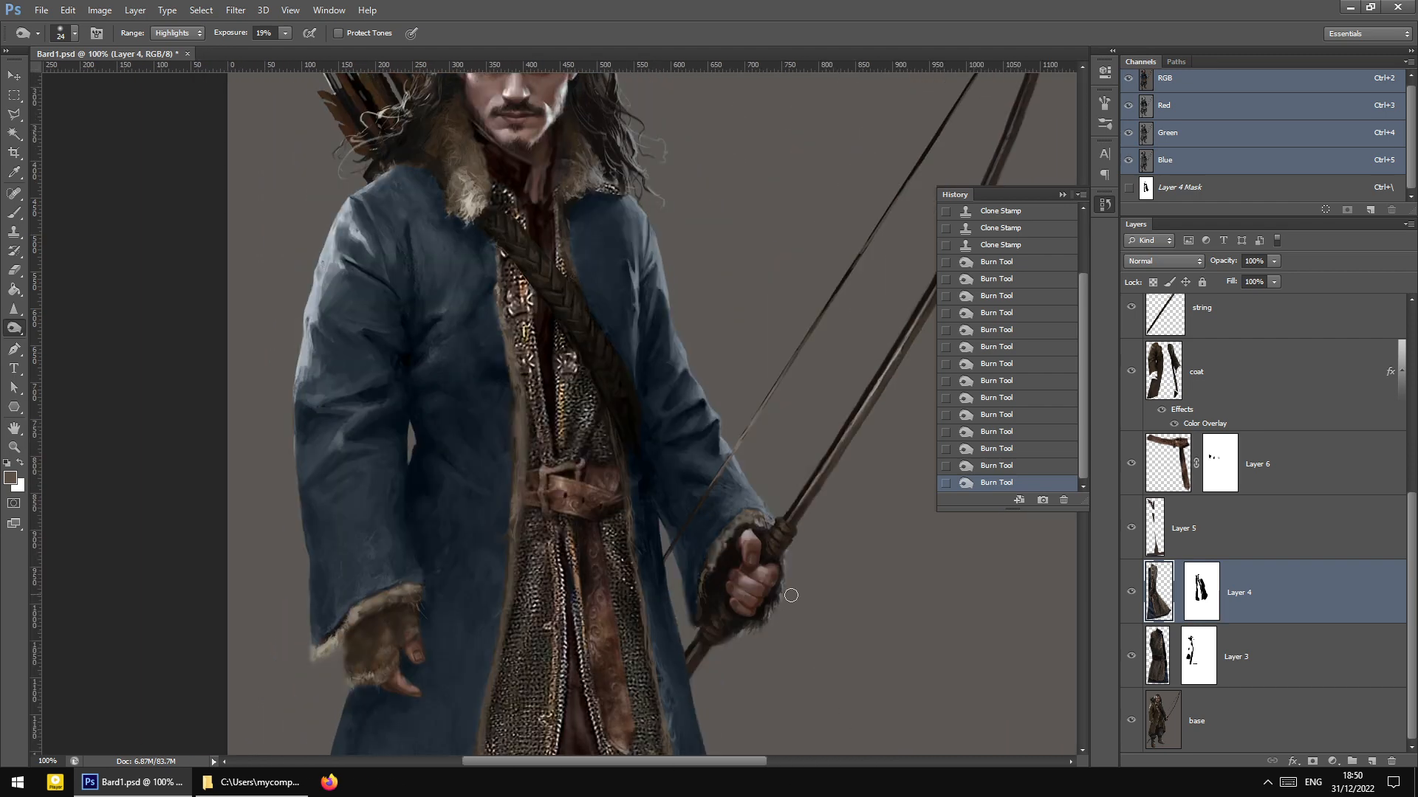
Show the reference1 layer and select it to compare the costume with the reference photo
scroll(1140, 517, "up", 5)
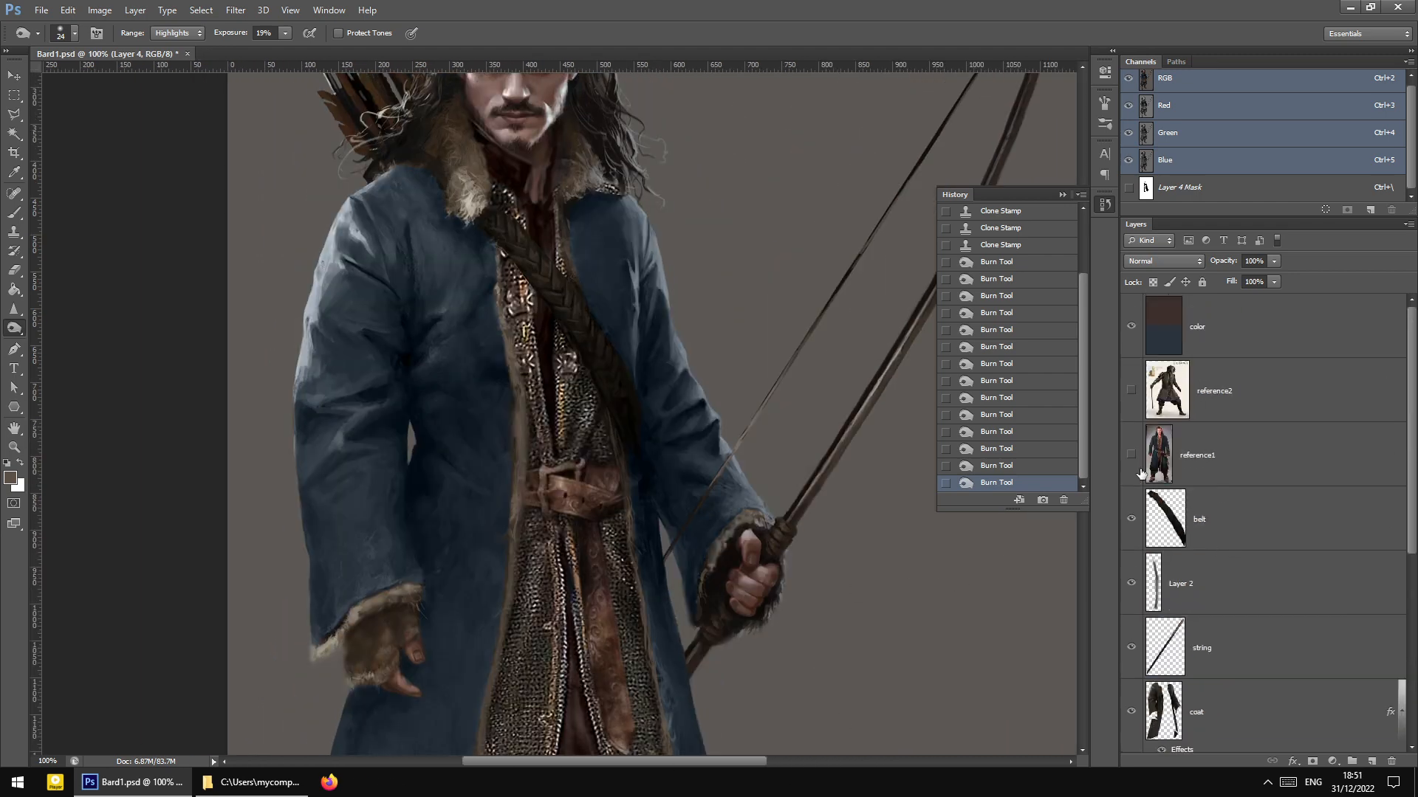
left_click(1197, 468)
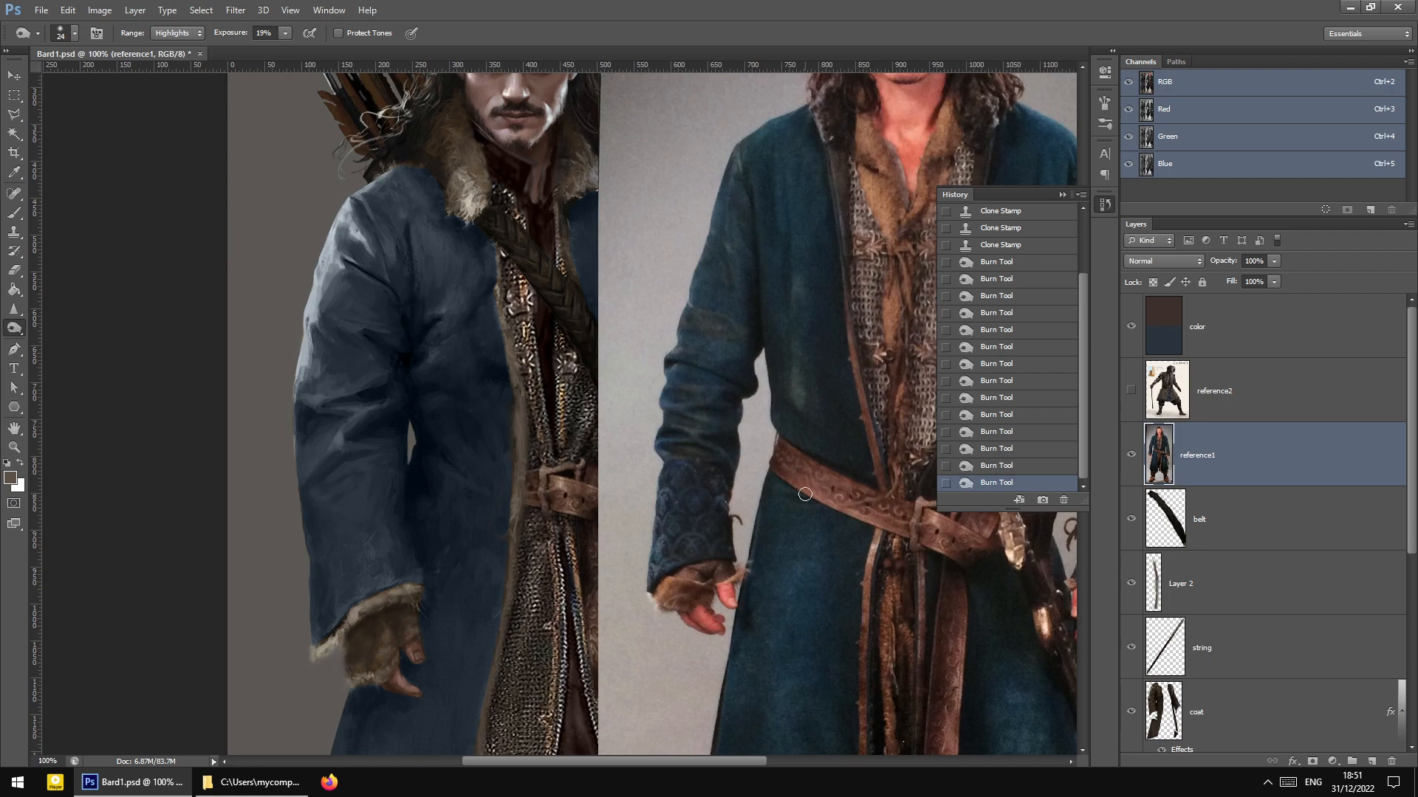
Outline the dark patterned cuff on the reference1 photo's sleeve with a Polygonal Lasso selection
left_click(1063, 196)
left_click(14, 114)
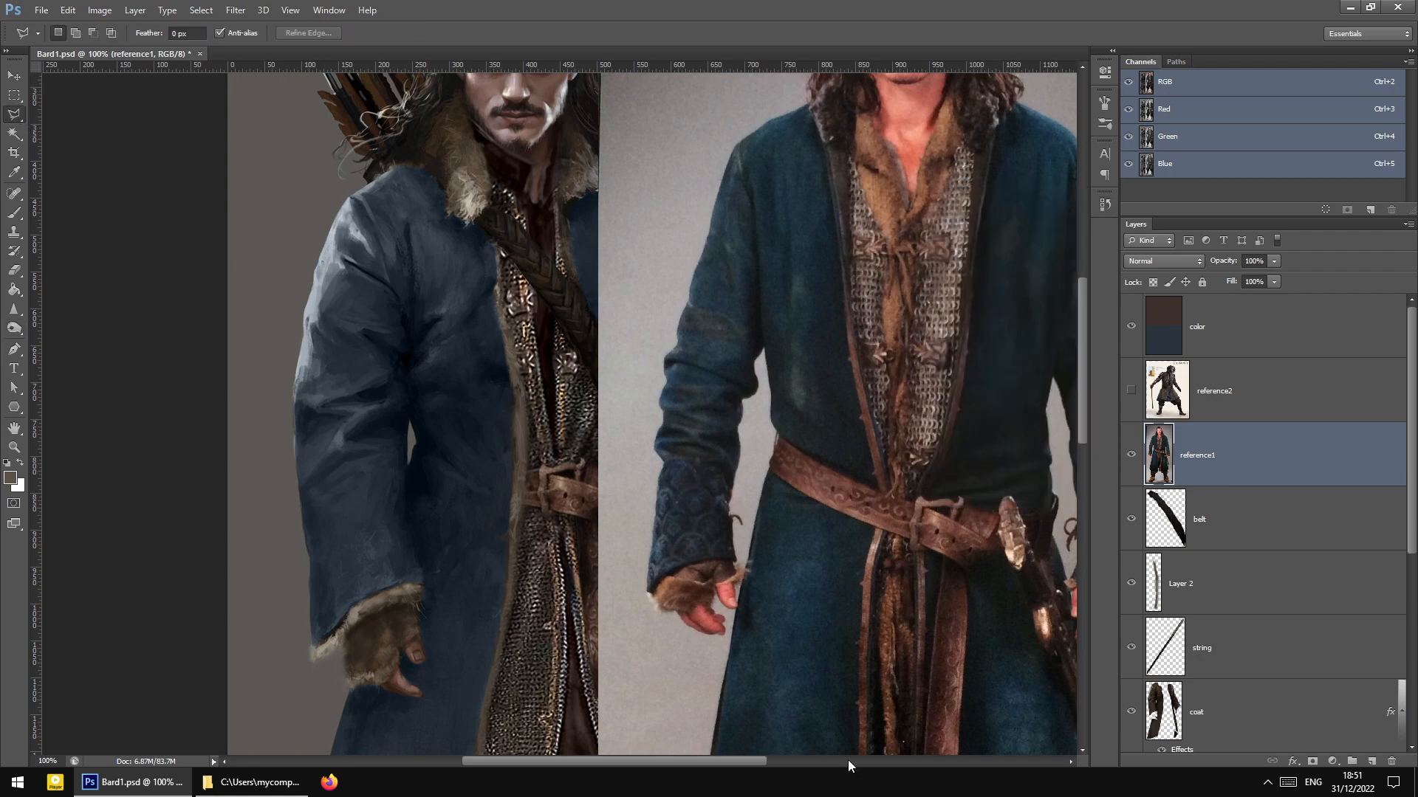
key("ctrl+plus")
scroll(714, 718, "down", 2)
left_click_drag(620, 764, 660, 765)
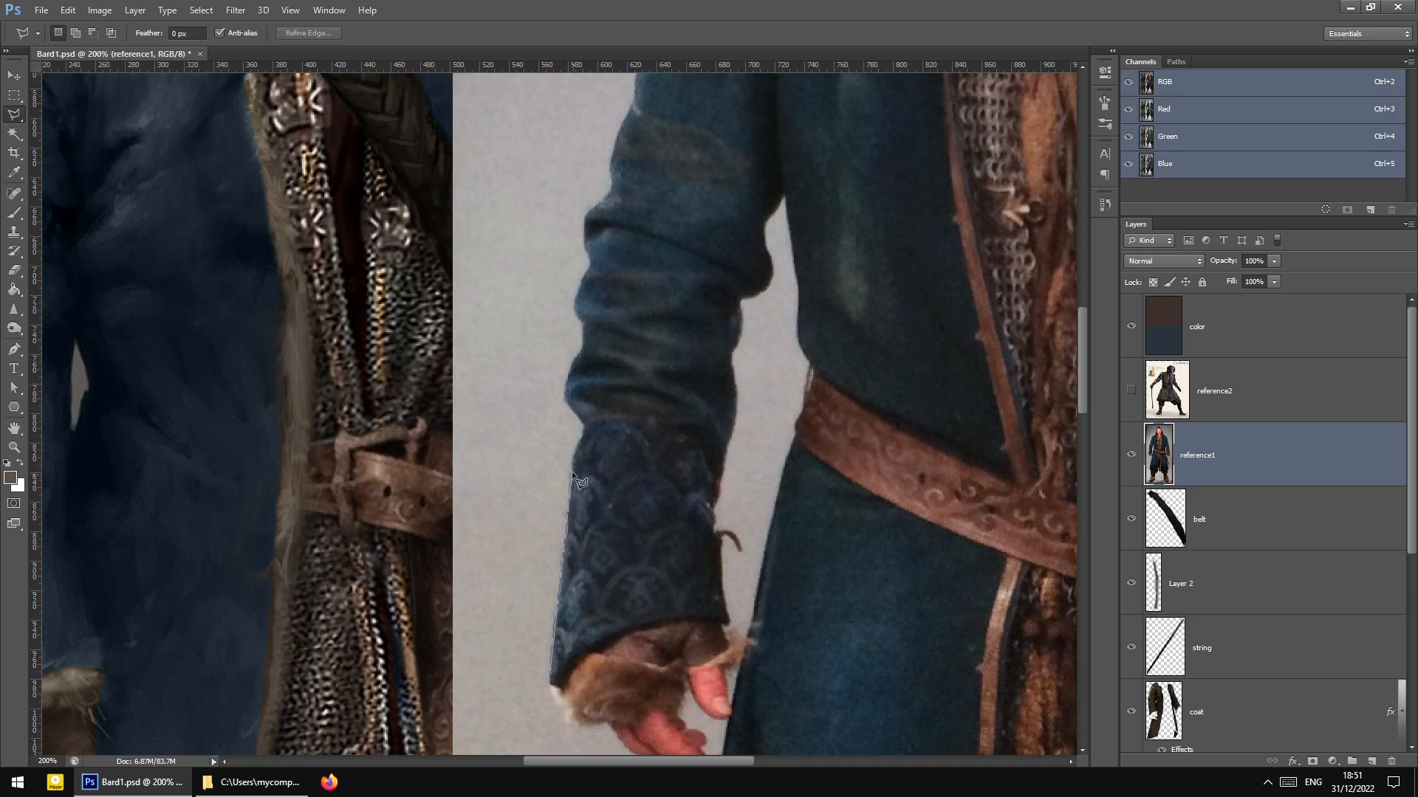
left_click(584, 428)
left_click(708, 429)
left_click(718, 458)
left_click(725, 621)
left_click(650, 628)
left_click(555, 687)
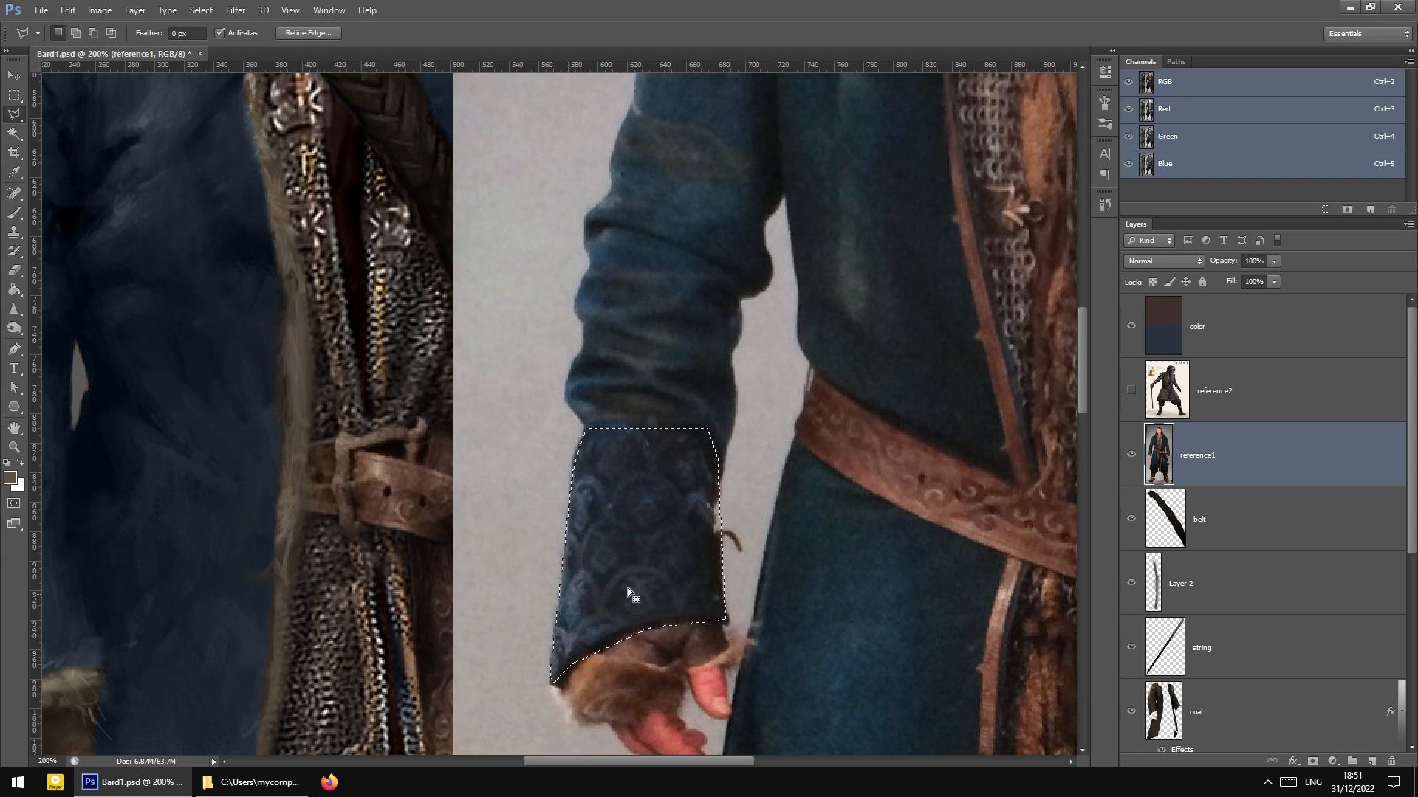
Feather the cuff selection and copy it from the reference photo to a new layer
right_click(651, 548)
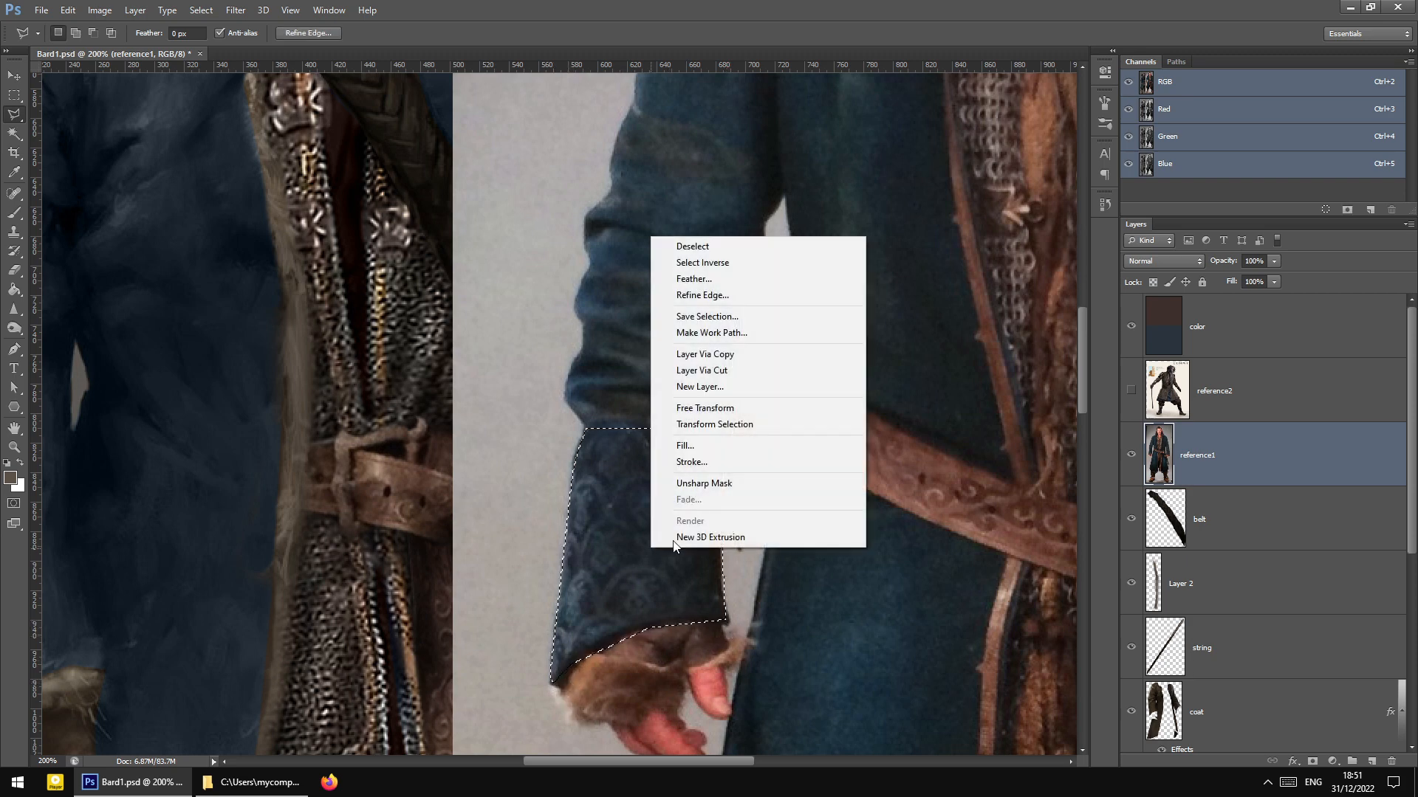
left_click(703, 279)
left_click(726, 265)
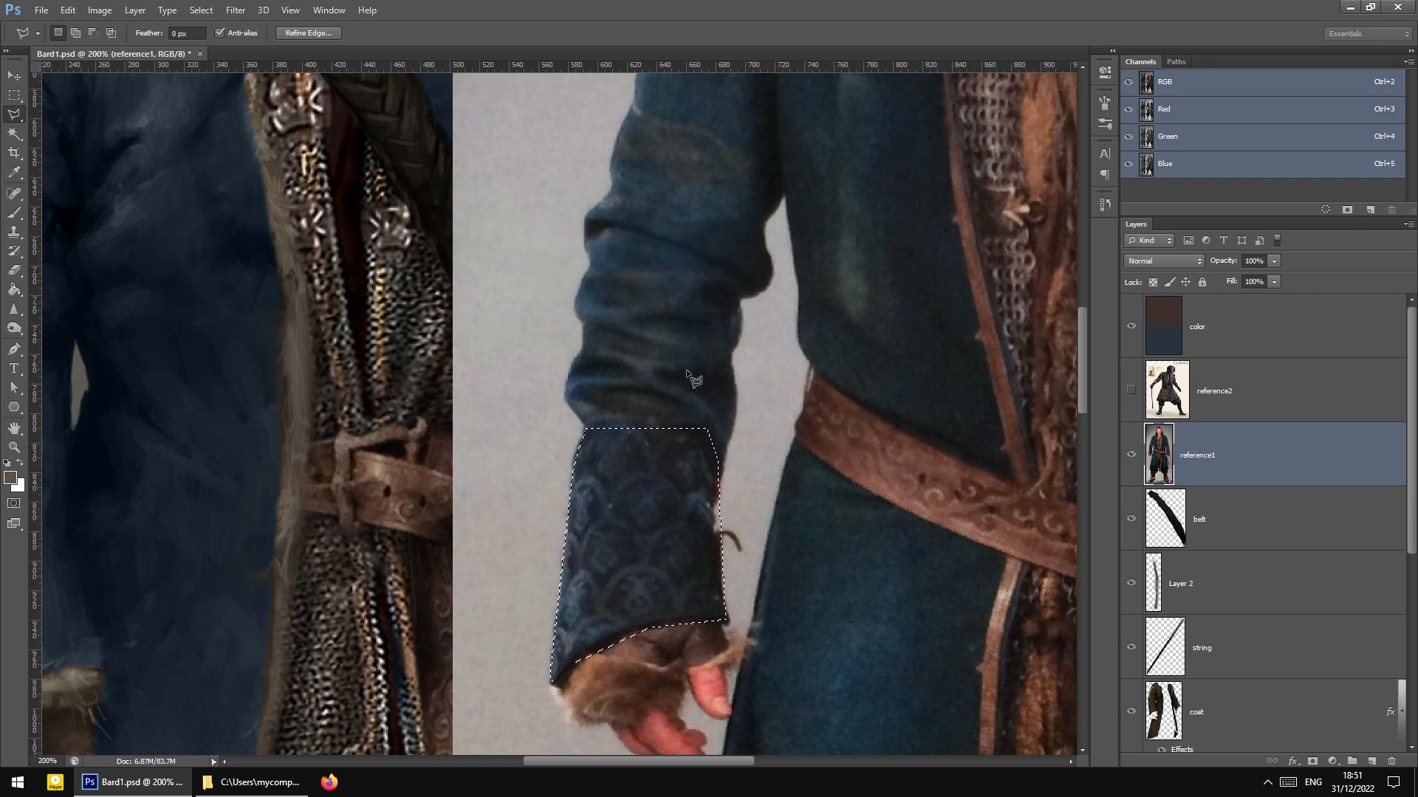
right_click(687, 373)
left_click(761, 492)
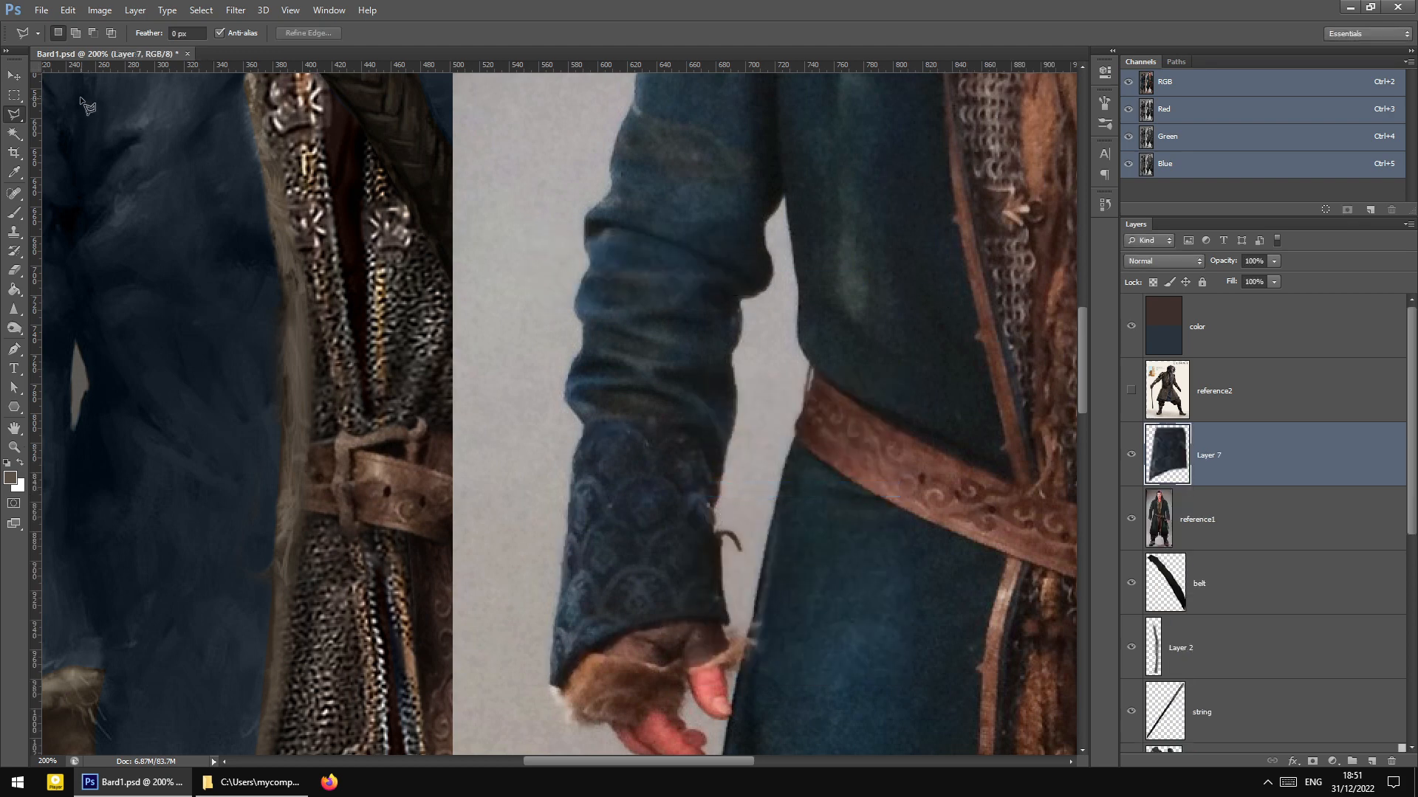
Move the copied patterned cuff from the reference photo over to the archer's sleeve above the hand
left_click(14, 78)
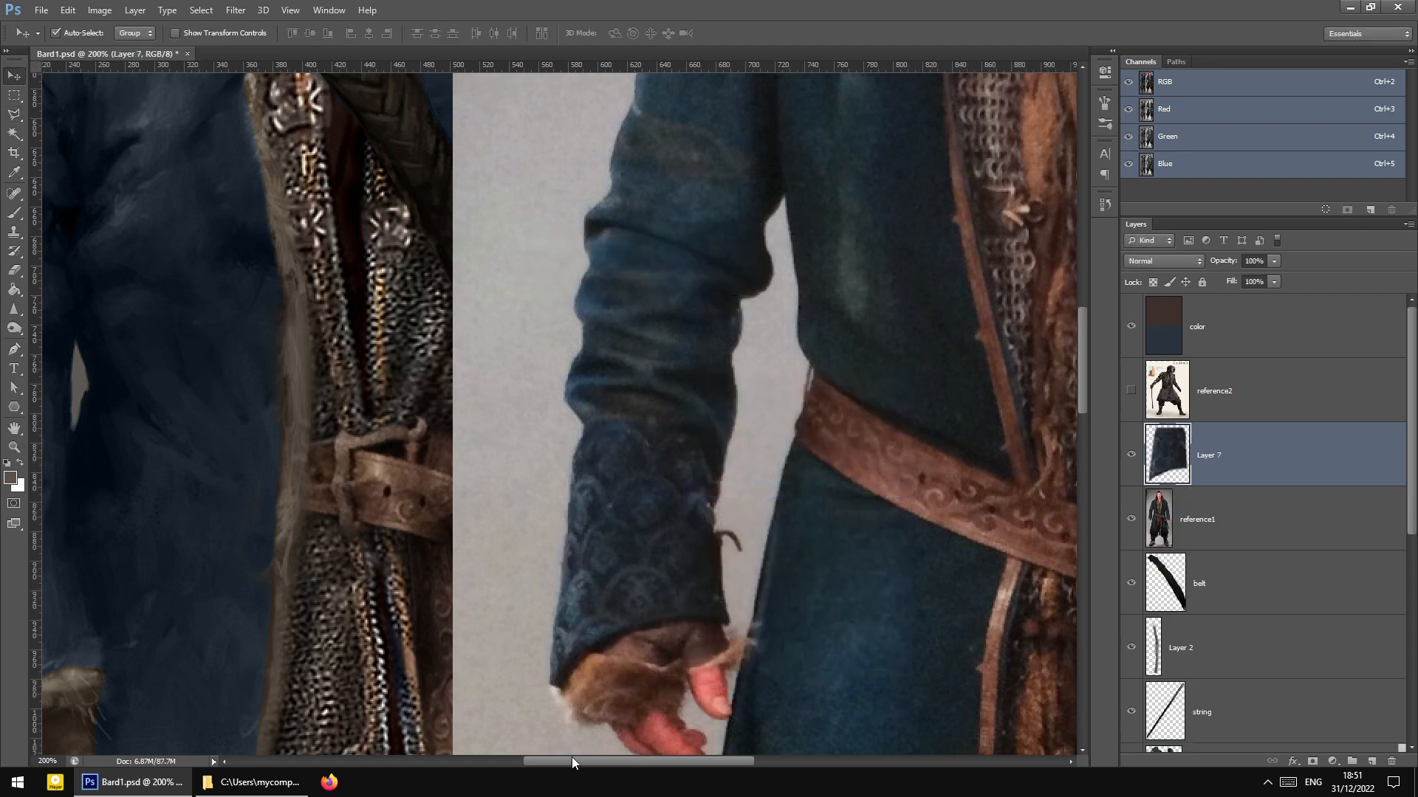
left_click_drag(619, 761, 550, 760)
left_click_drag(927, 517, 398, 555)
scroll(414, 516, "down", 2)
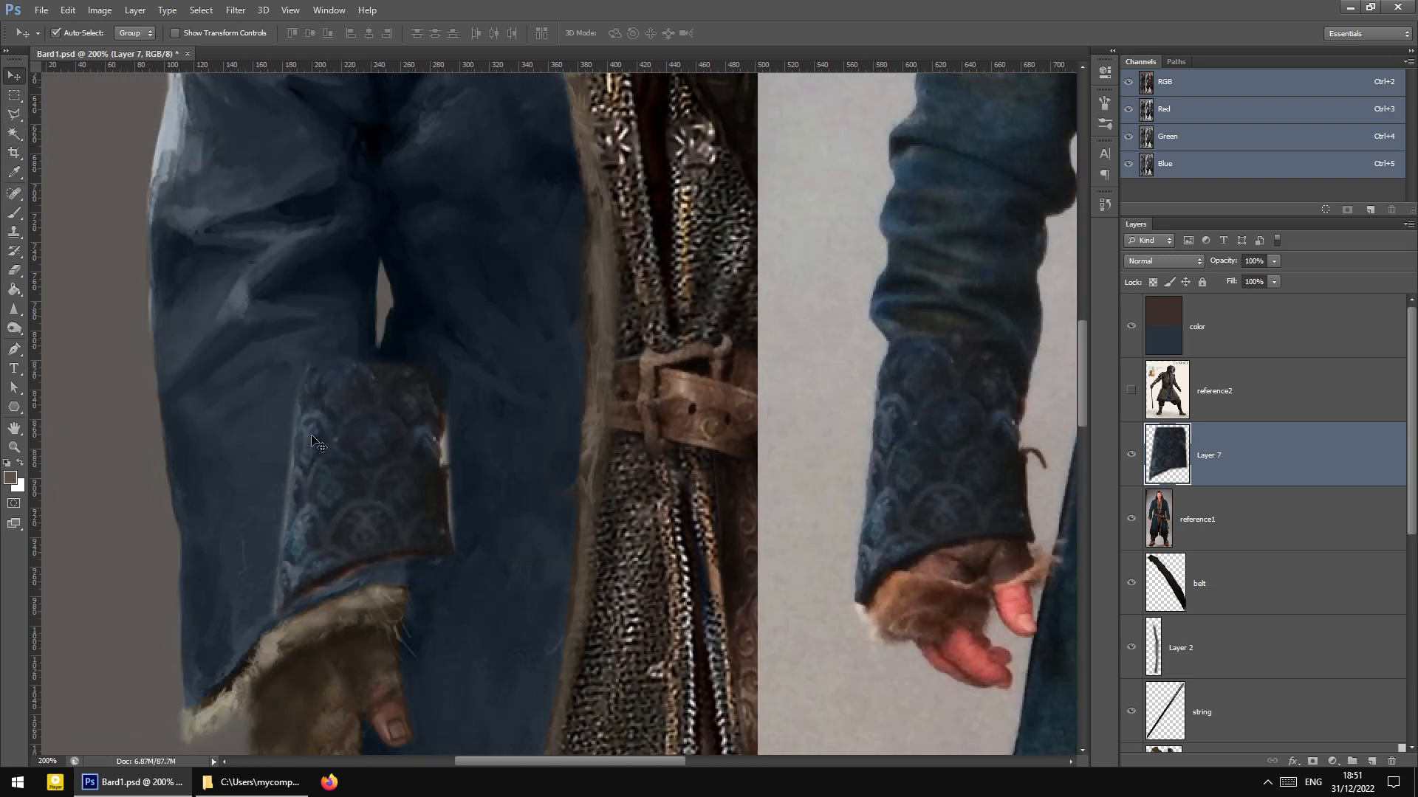
Free-transform the cuff piece to fit the sleeve end, scaling it to 135.80% and rotating it -9.55°, and apply the transformation
left_click(14, 114)
right_click(360, 505)
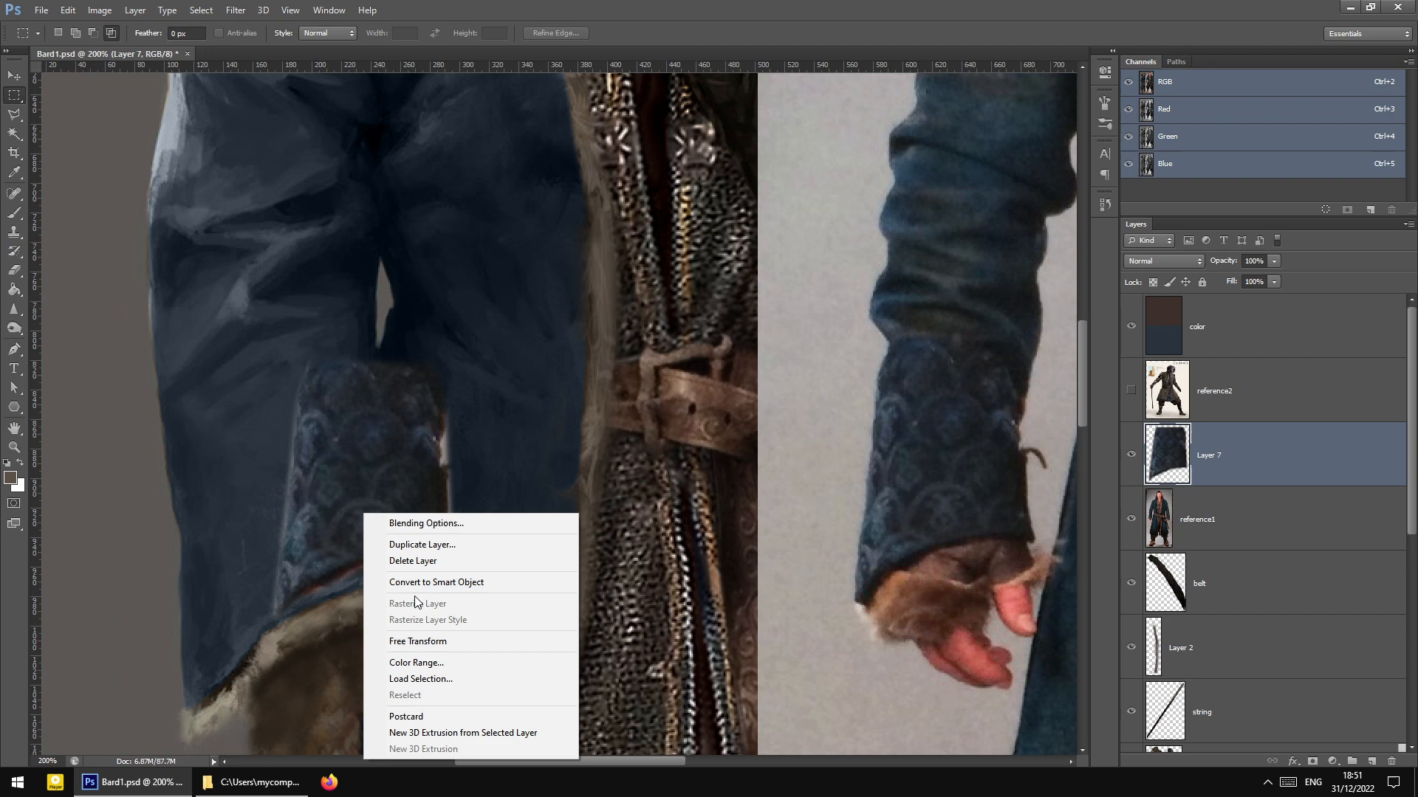
left_click(414, 641)
left_click_drag(359, 508, 277, 544)
left_click_drag(381, 656, 486, 684)
left_click_drag(323, 570, 293, 558)
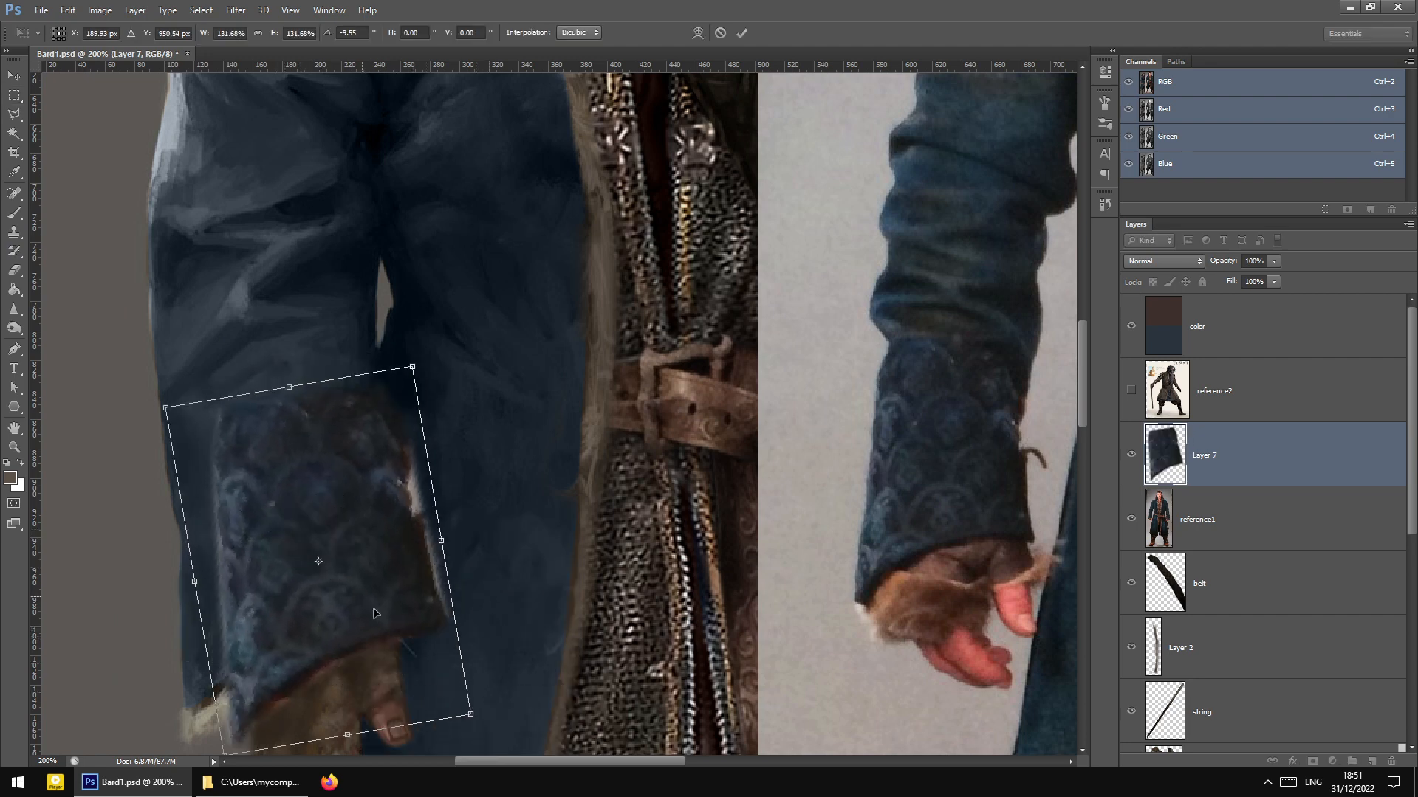
left_click_drag(343, 603, 348, 610)
left_click_drag(426, 688, 432, 697)
left_click_drag(369, 590, 369, 595)
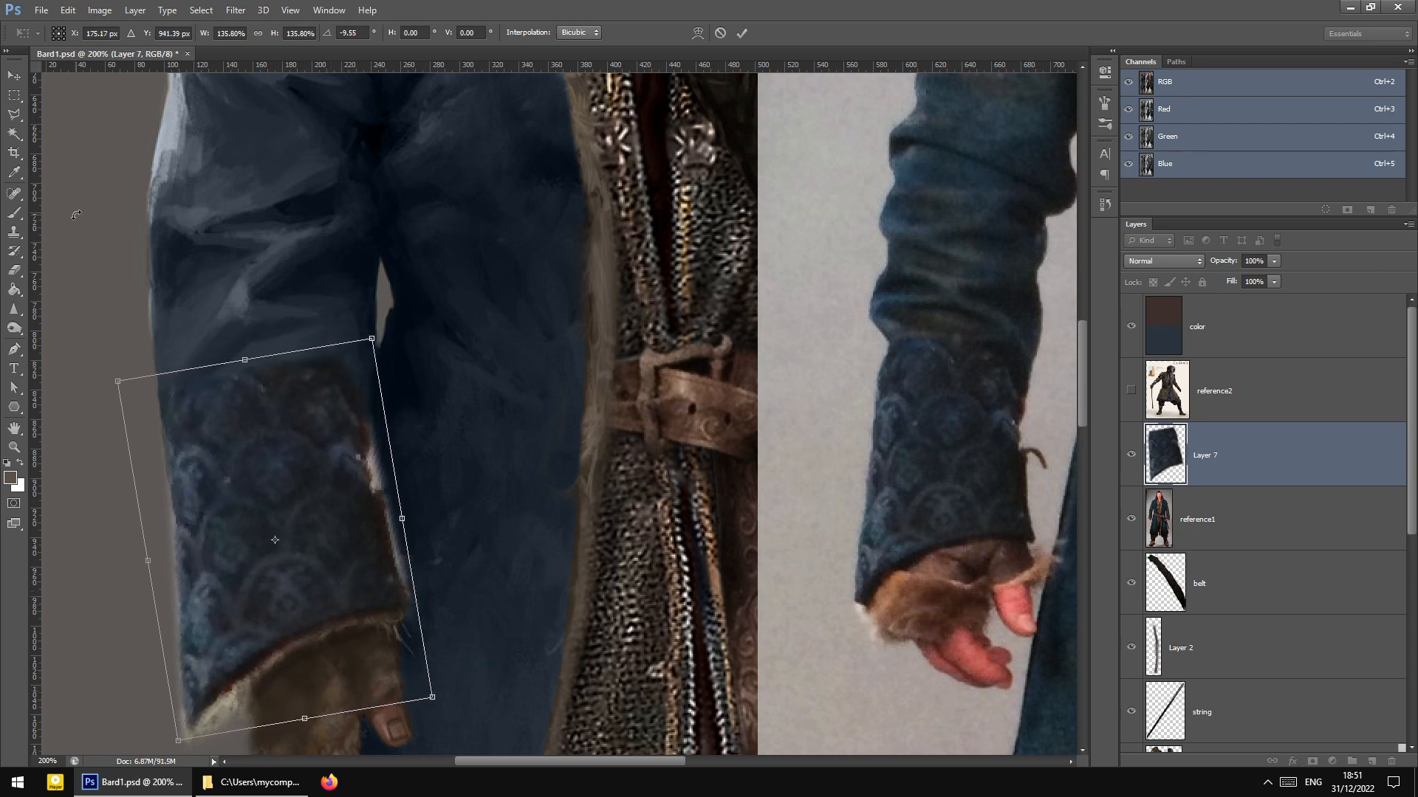
left_click(13, 76)
left_click(703, 287)
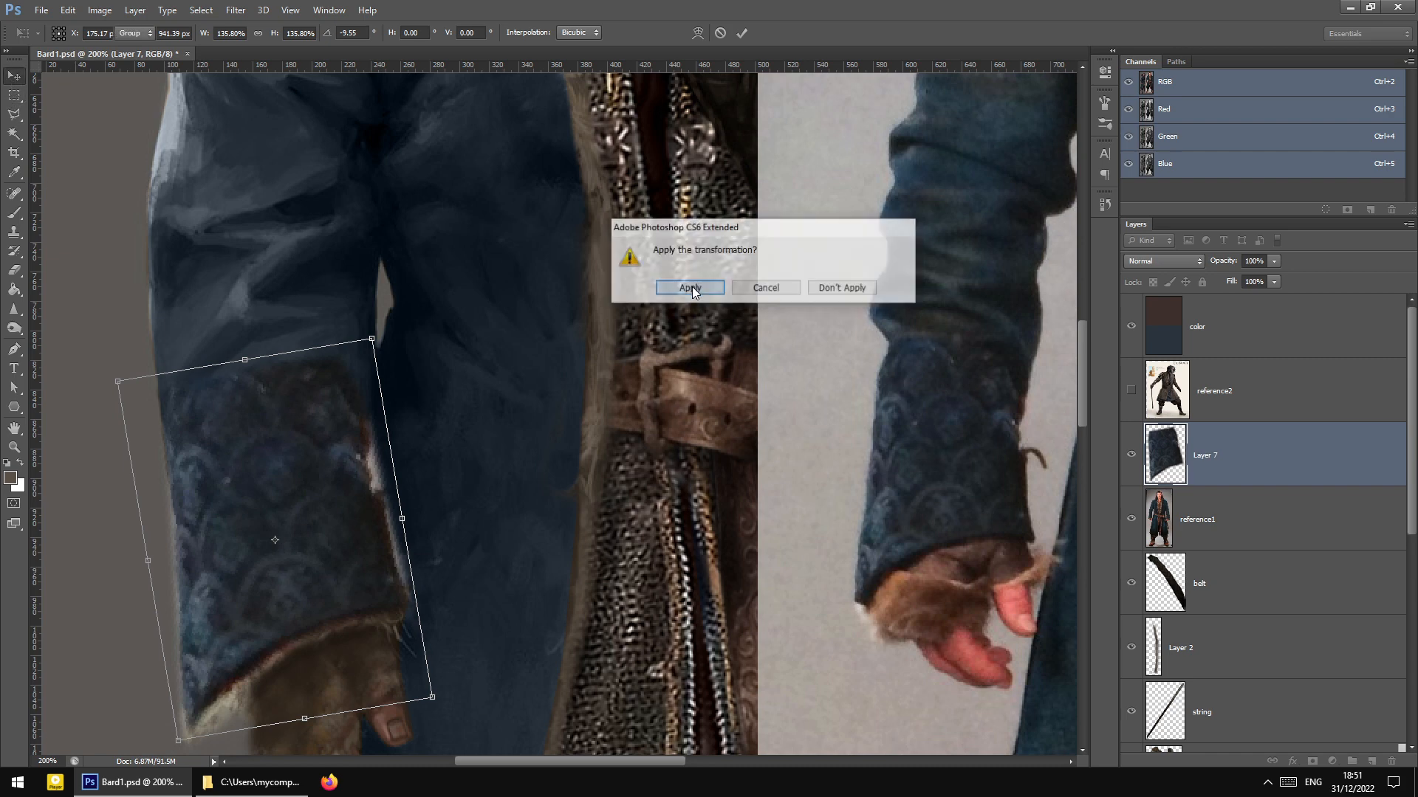
Nudge the cuff piece into place above the fur trim and set Layer 7's blend mode to Luminosity
left_click_drag(322, 516, 323, 488)
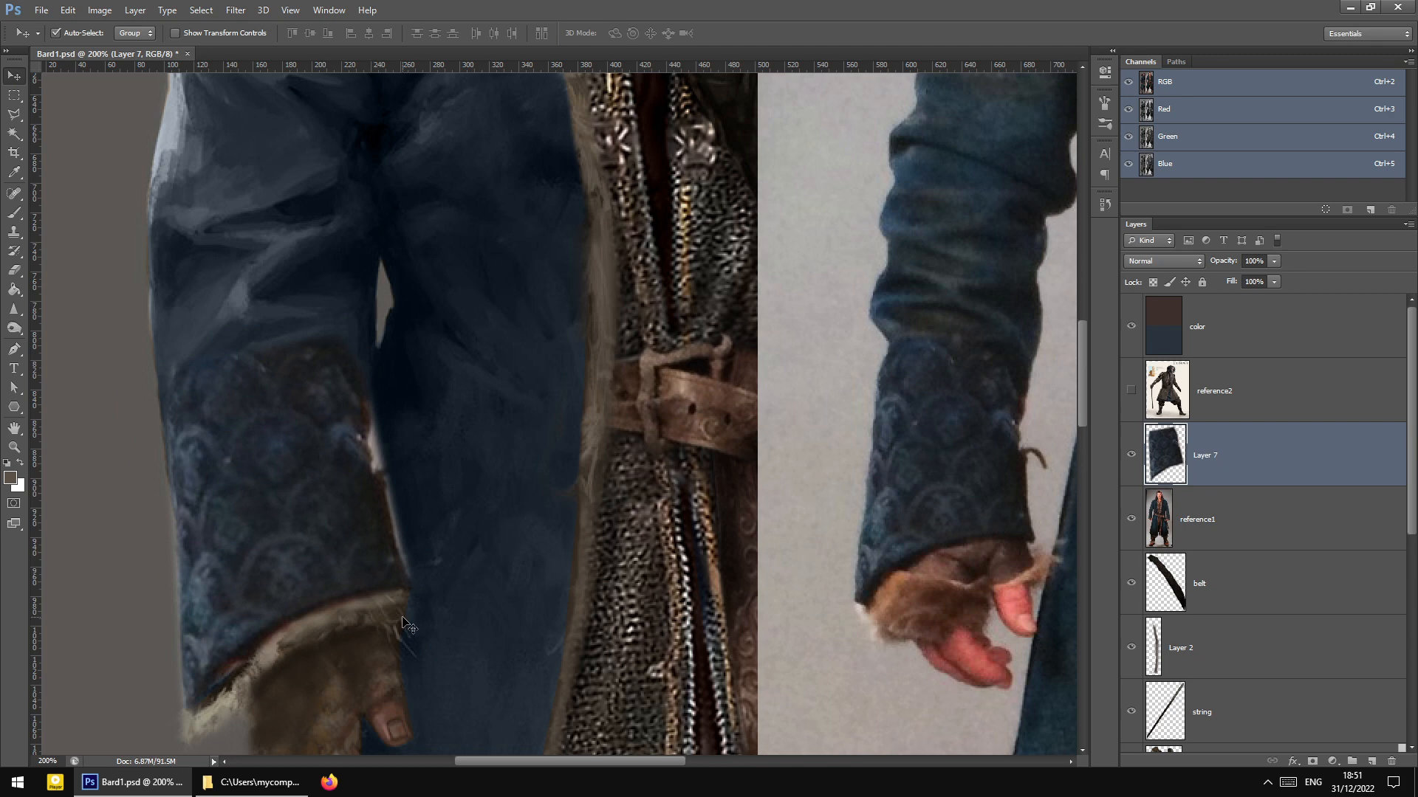
mouse_move(343, 569)
left_mouse_down()
mouse_move(344, 558)
mouse_move(347, 583)
left_mouse_up()
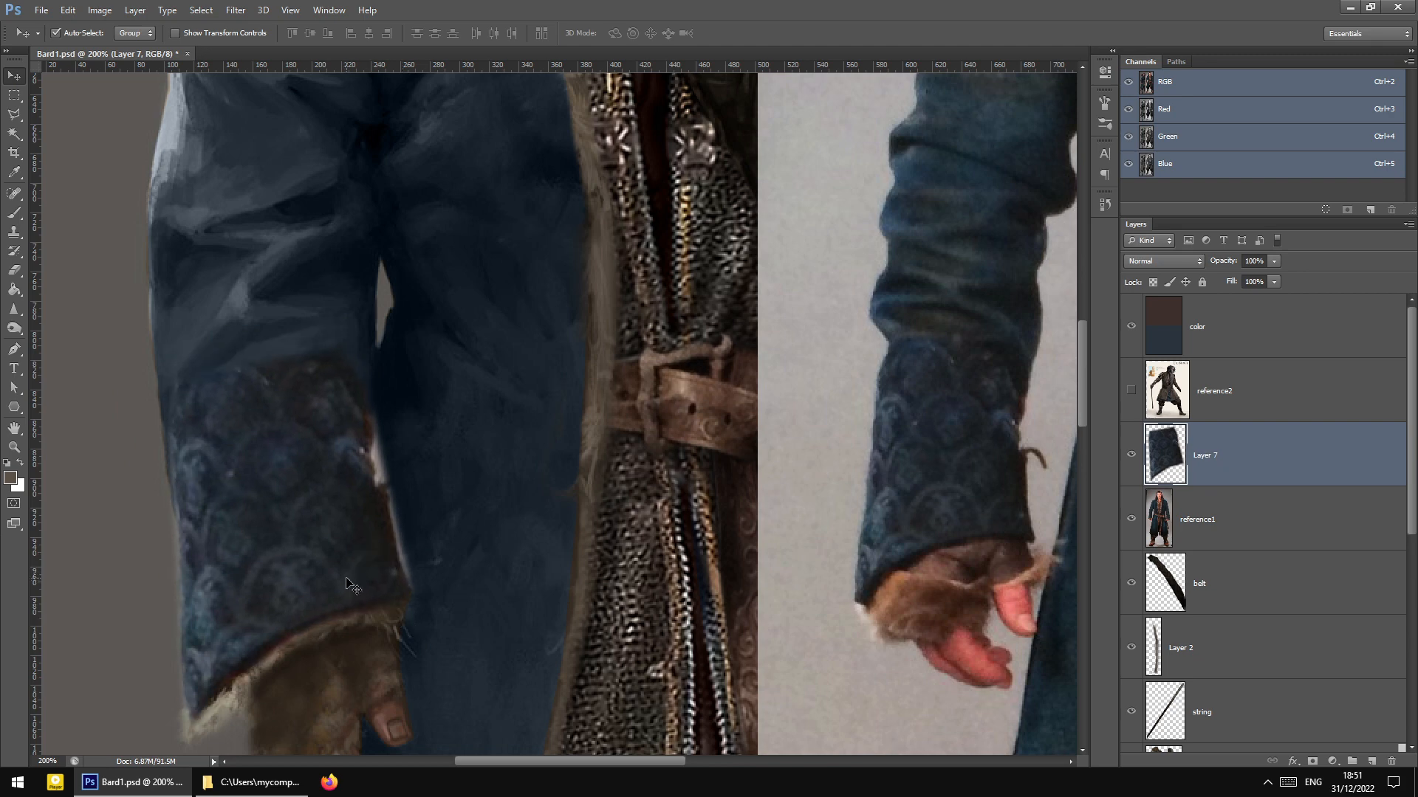
left_click(1176, 263)
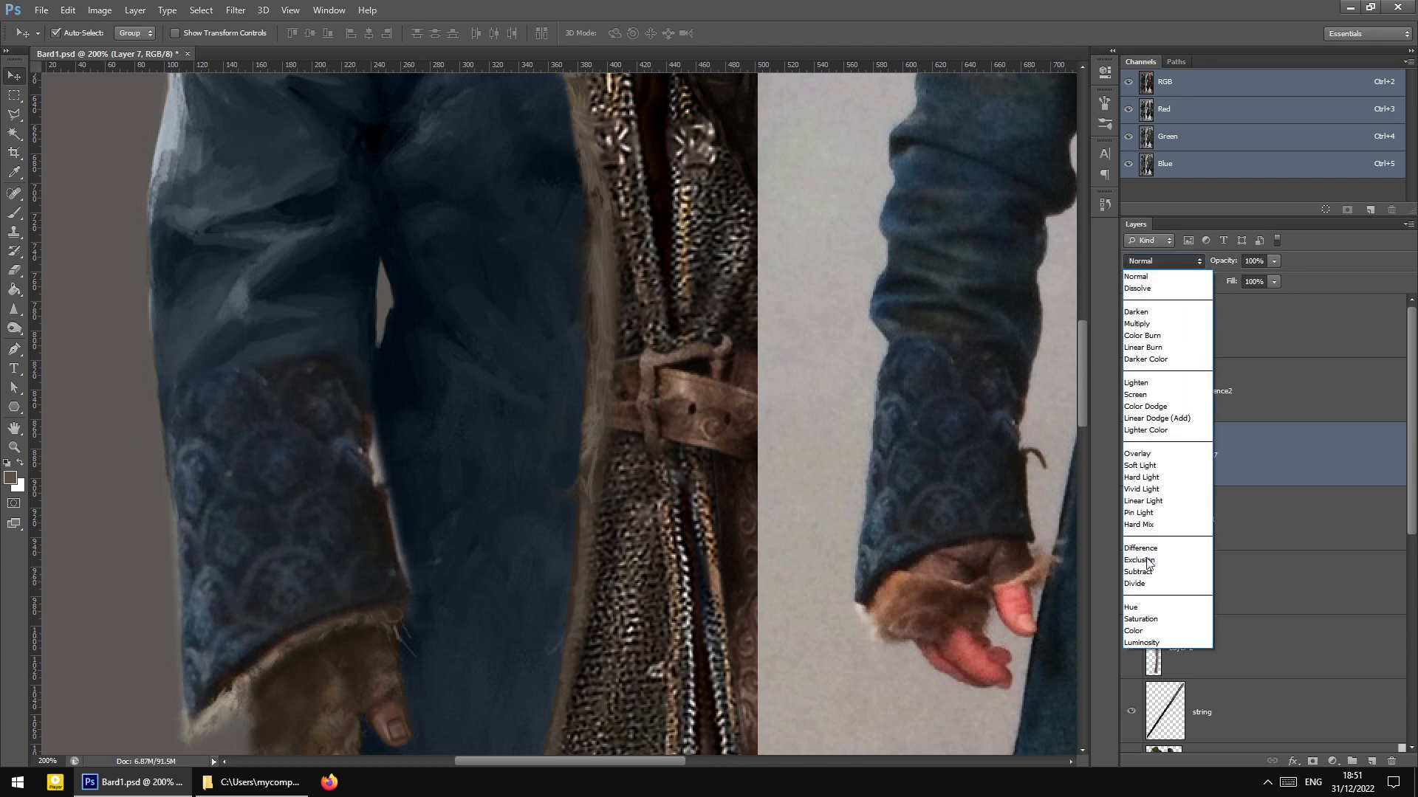
left_click(1168, 643)
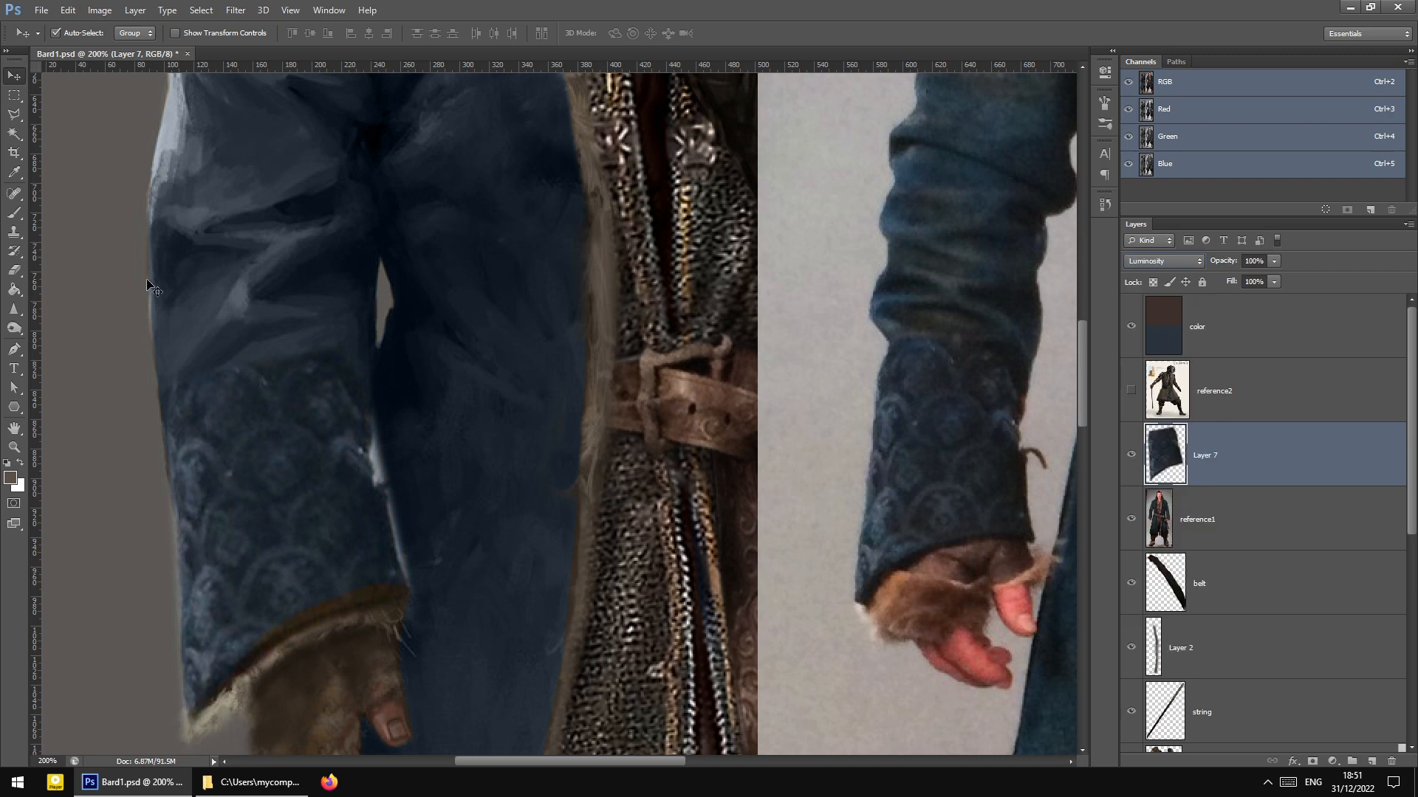
Brighten the midtones of the Layer 7 cuff pattern slightly with a Levels adjustment
left_click(14, 270)
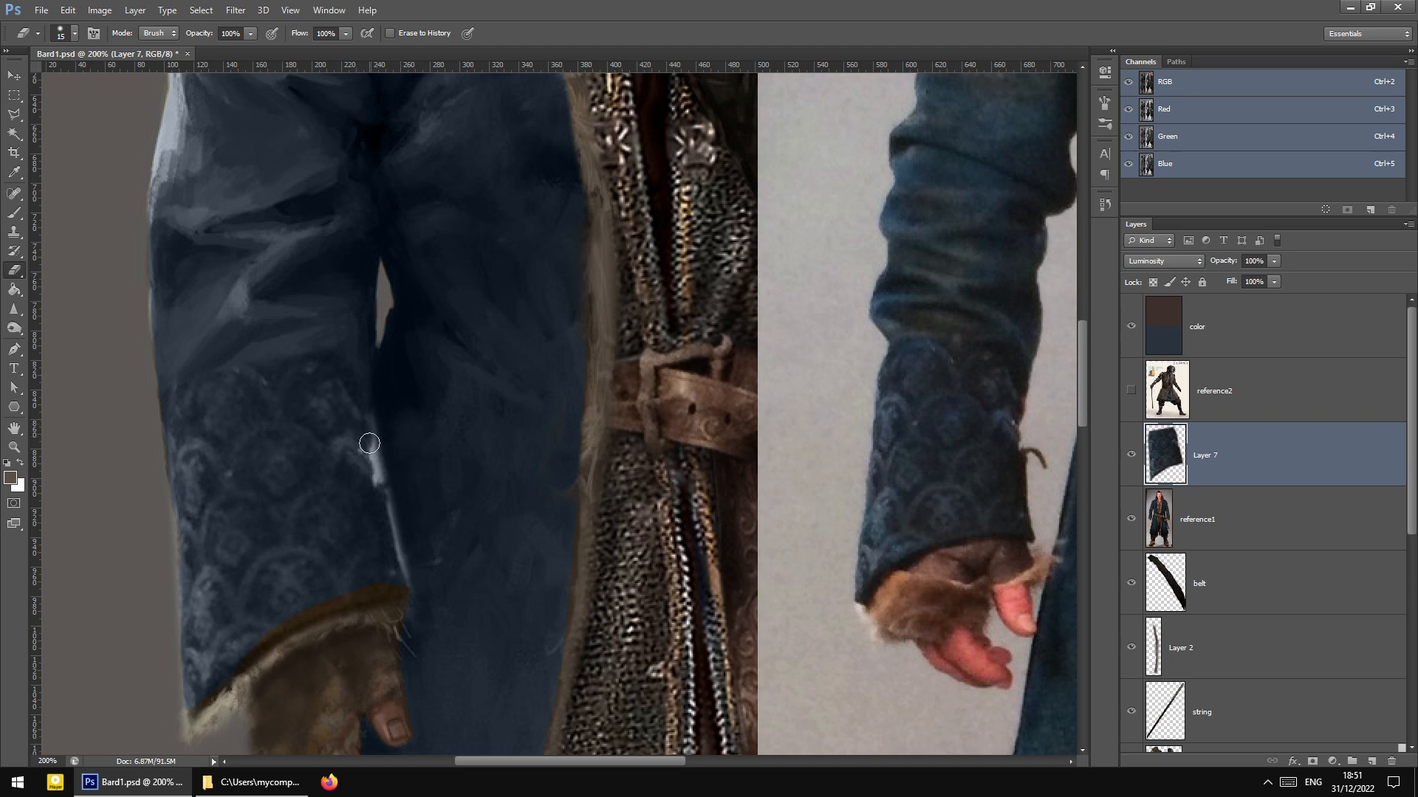
left_click(99, 11)
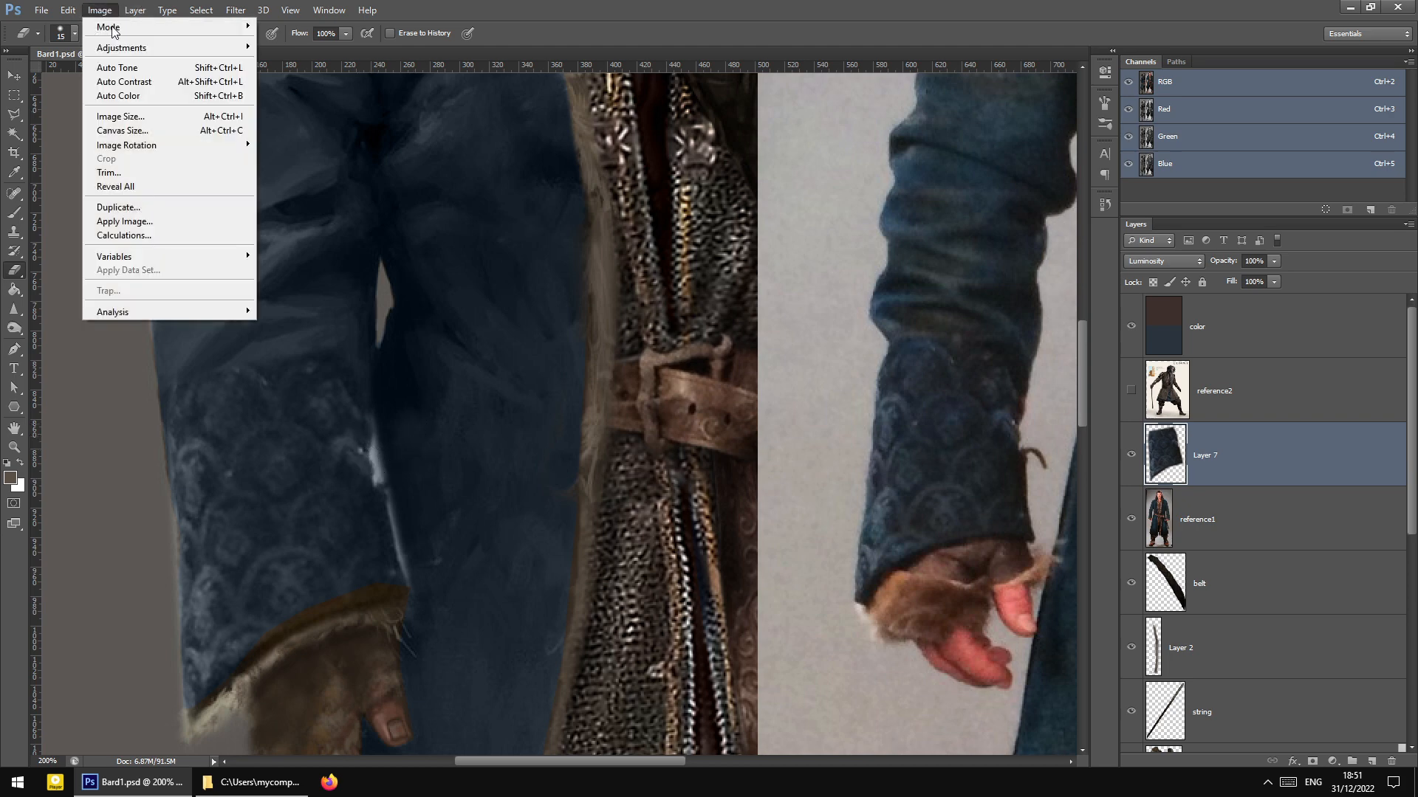
mouse_move(122, 47)
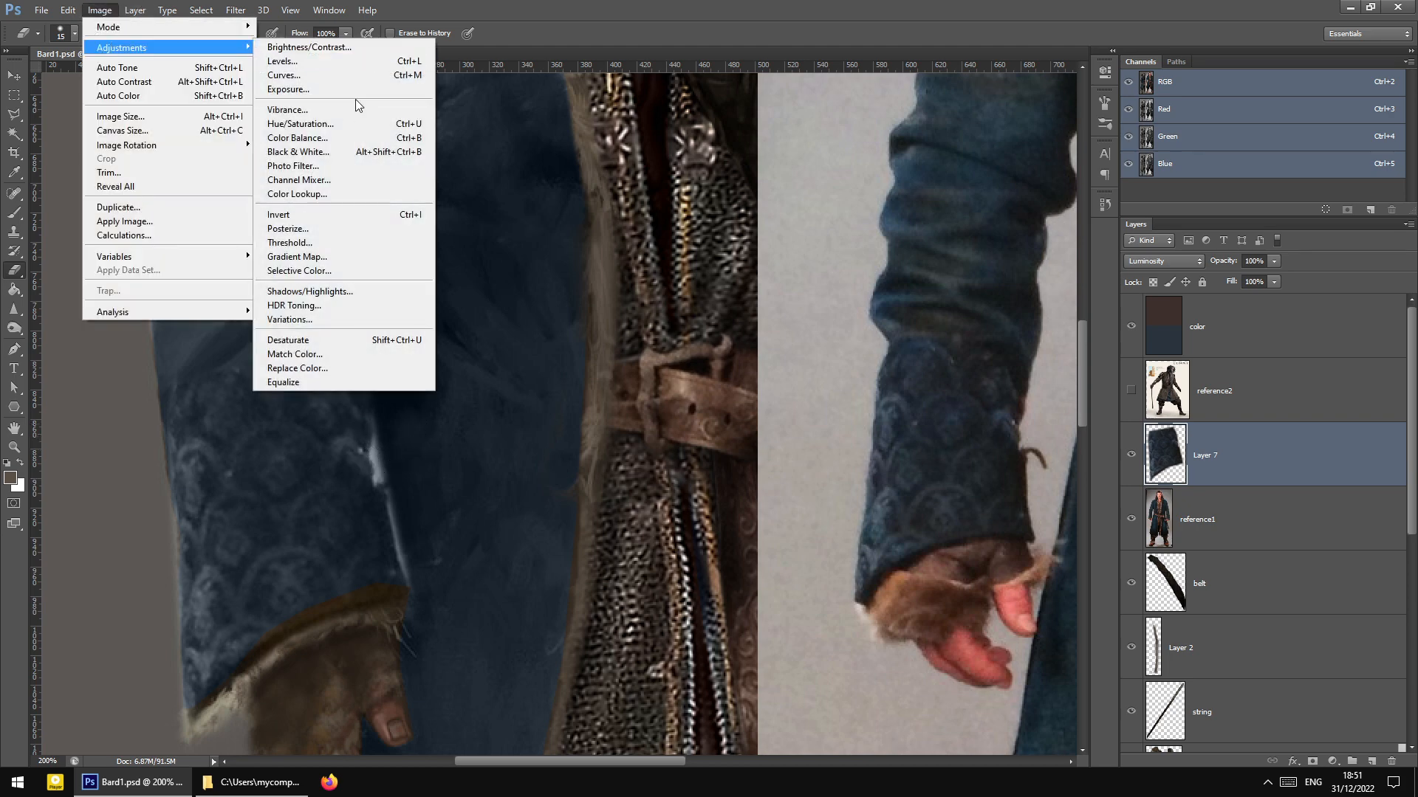
left_click(316, 62)
left_click_drag(1060, 394, 1055, 401)
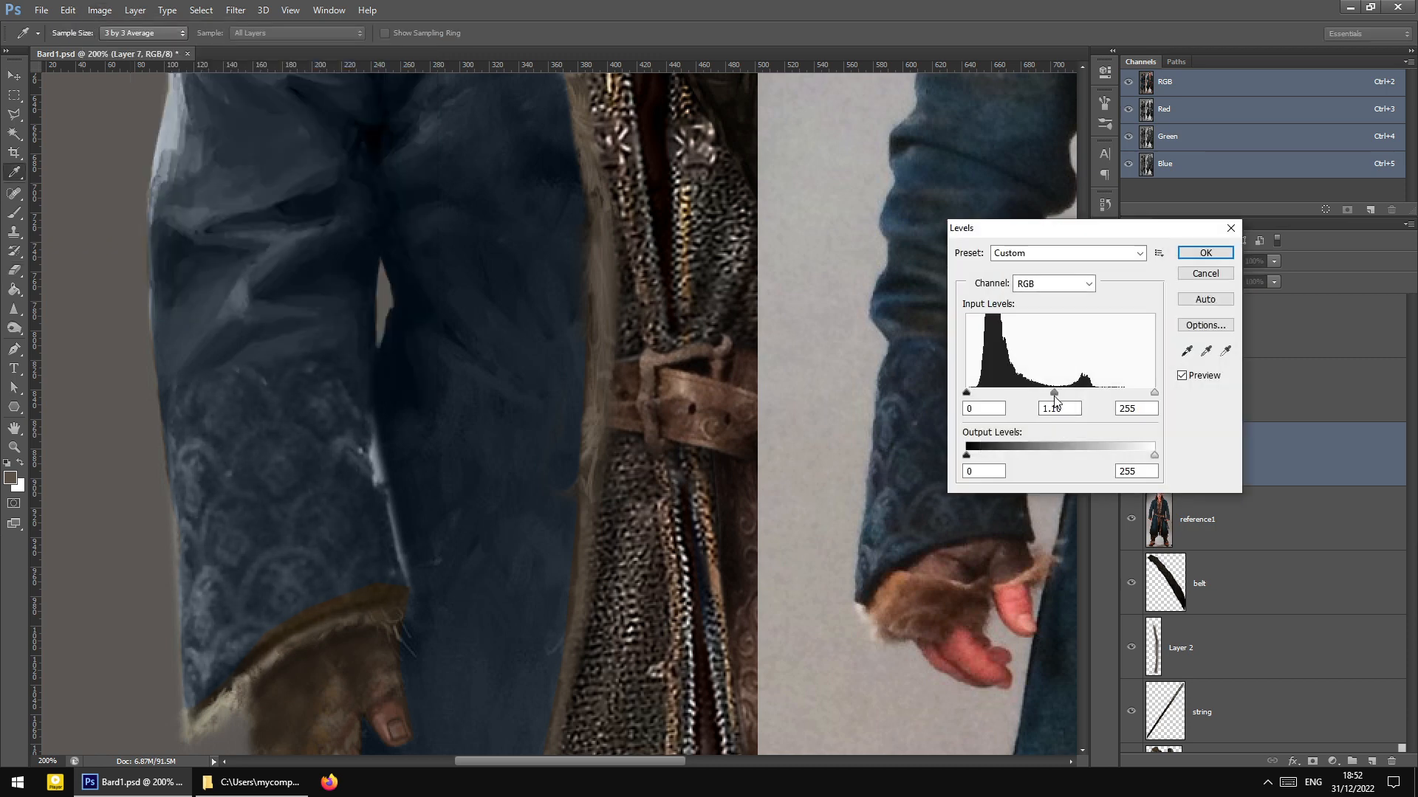
left_click(1205, 253)
key("e")
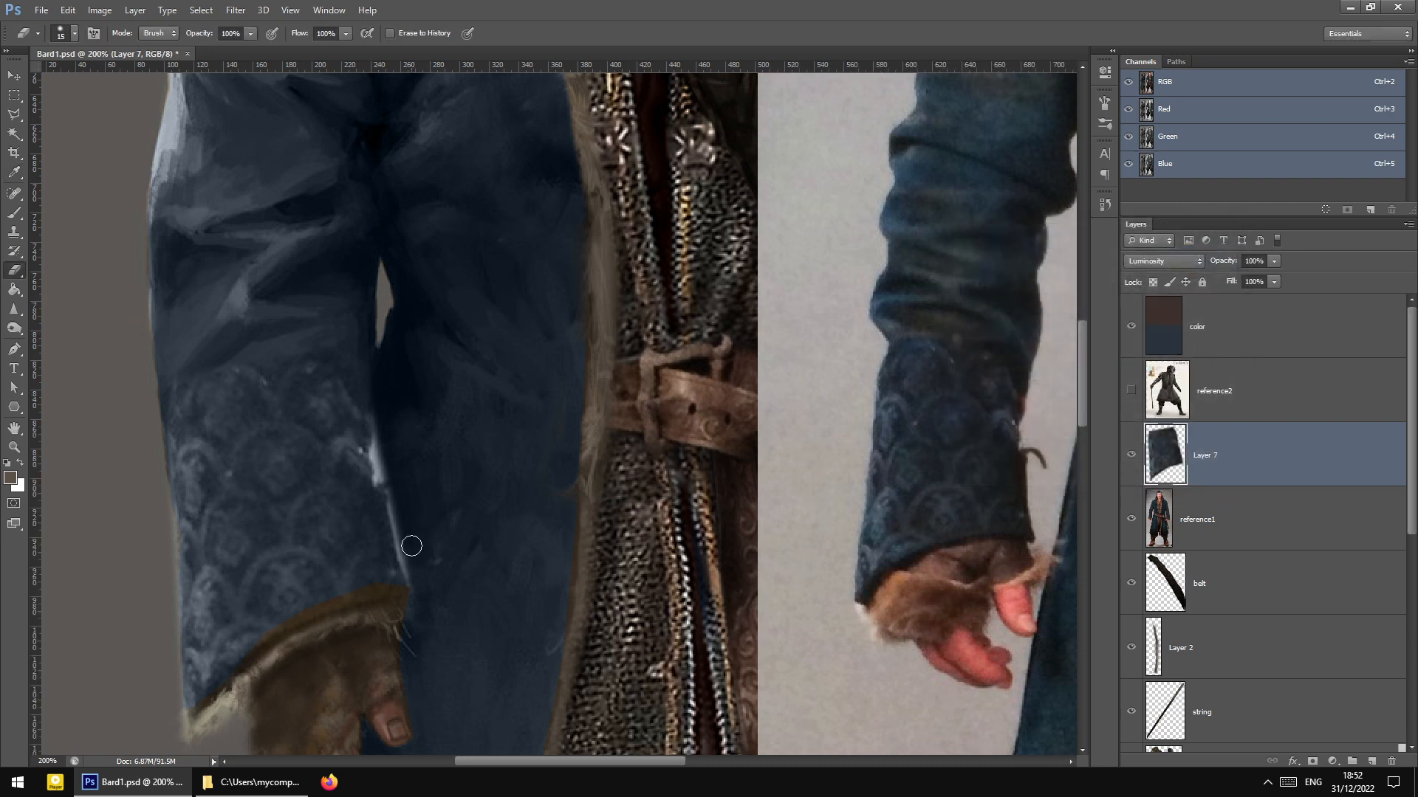
Add a mask to Layer 7 and paint black with a 20 px brush over the pale strip on the cuff's inner edge
left_click(1313, 763)
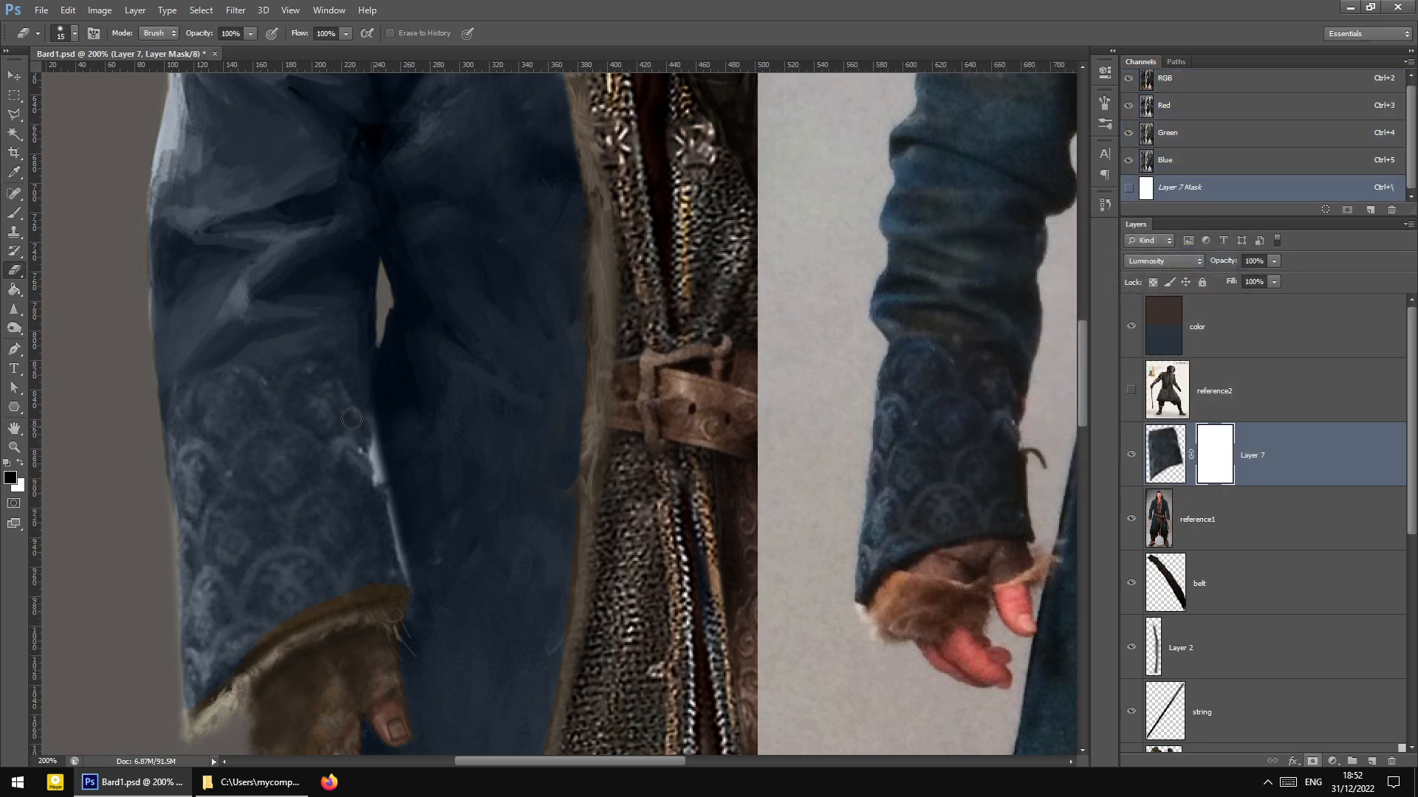
left_click(13, 213)
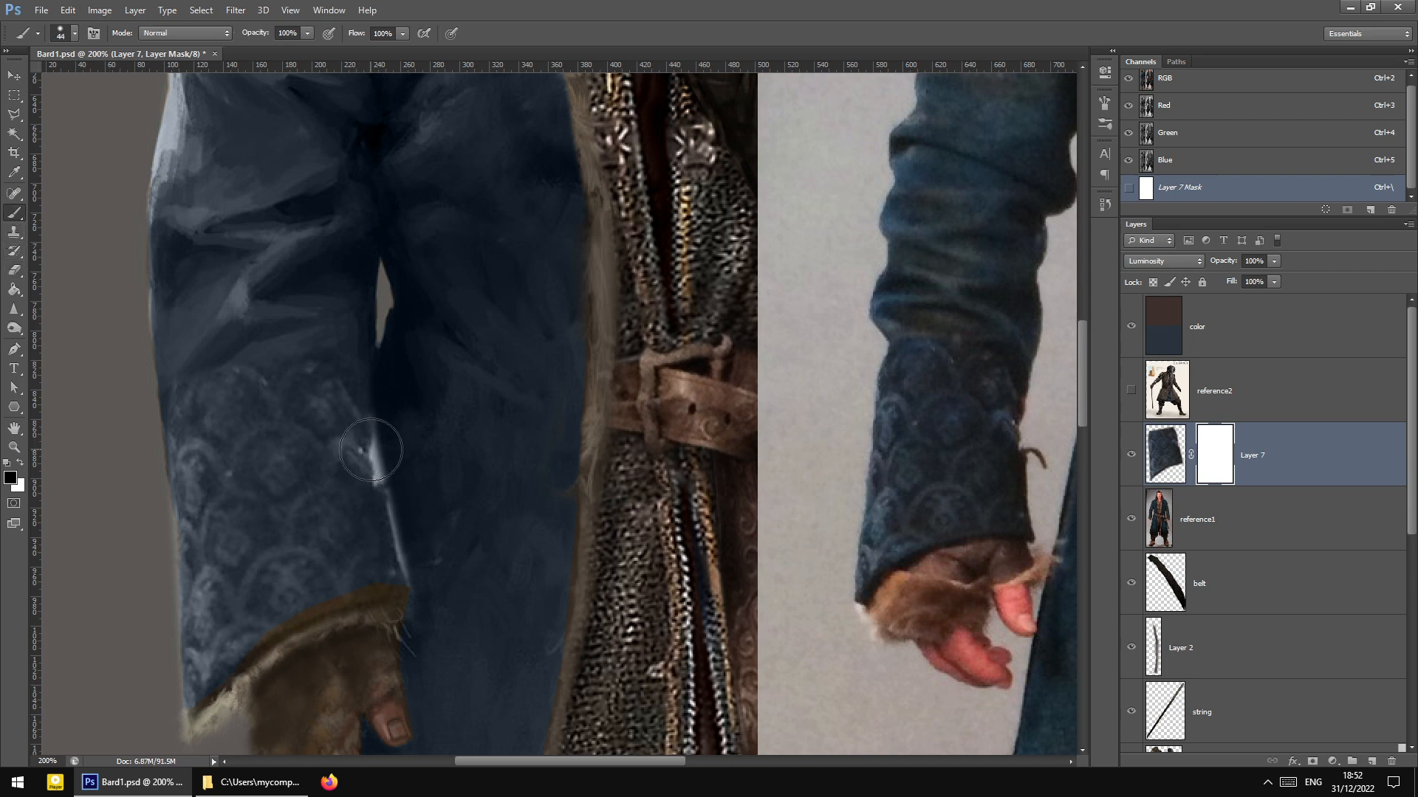
right_click(421, 420)
mouse_move(466, 458)
left_mouse_down()
mouse_move(379, 465)
mouse_move(392, 490)
left_mouse_up()
key("ctrl+z")
left_click_drag(378, 452, 387, 481)
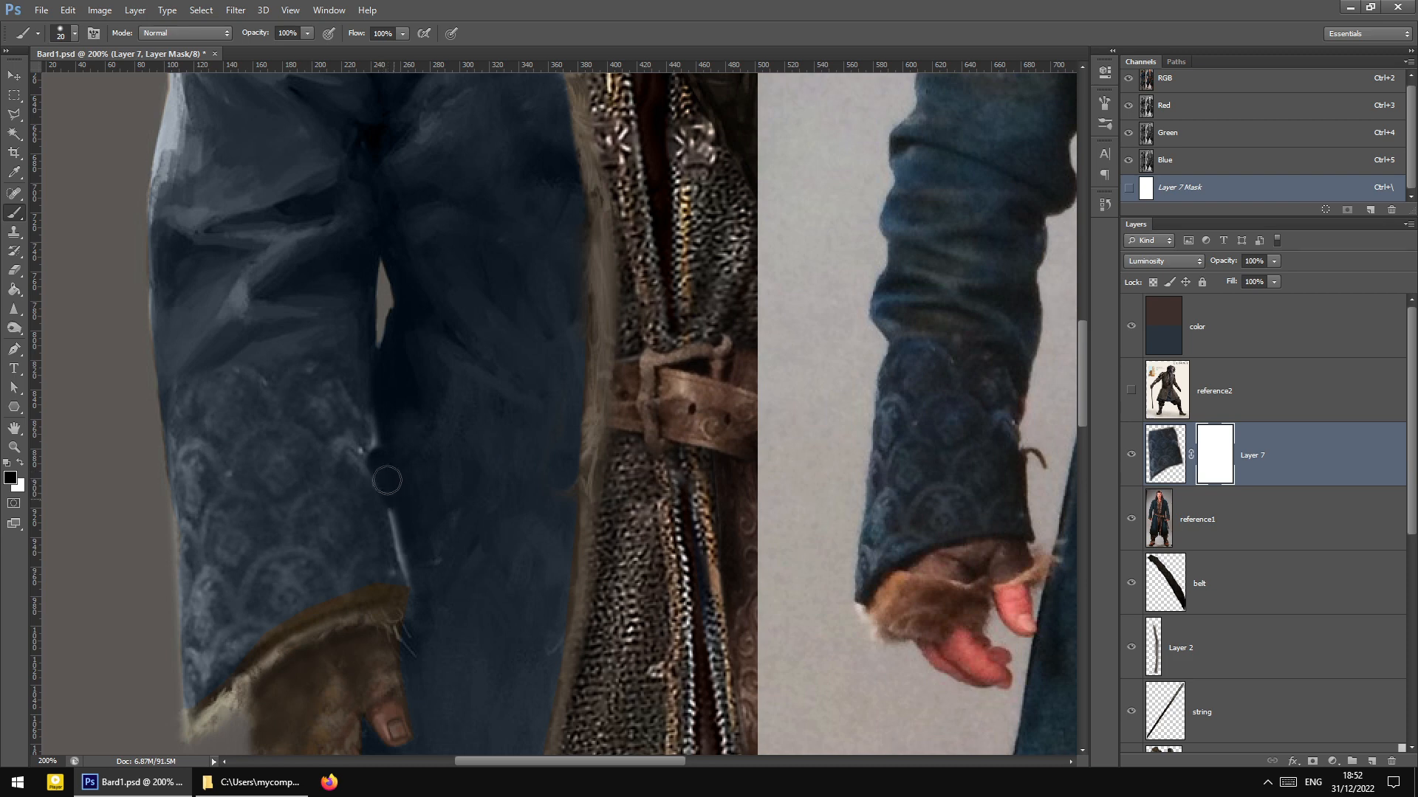
key("ctrl+z")
right_click(436, 420)
mouse_move(497, 490)
left_mouse_down()
mouse_move(396, 478)
mouse_move(386, 443)
mouse_move(394, 481)
mouse_move(369, 450)
mouse_move(427, 589)
left_mouse_up()
left_click(391, 426)
key("4")
key("9")
mouse_move(243, 660)
left_mouse_down()
mouse_move(214, 699)
mouse_move(275, 640)
left_mouse_up()
Compare the sleeve with and without the Layer 7 cuff pattern
left_click(1126, 456)
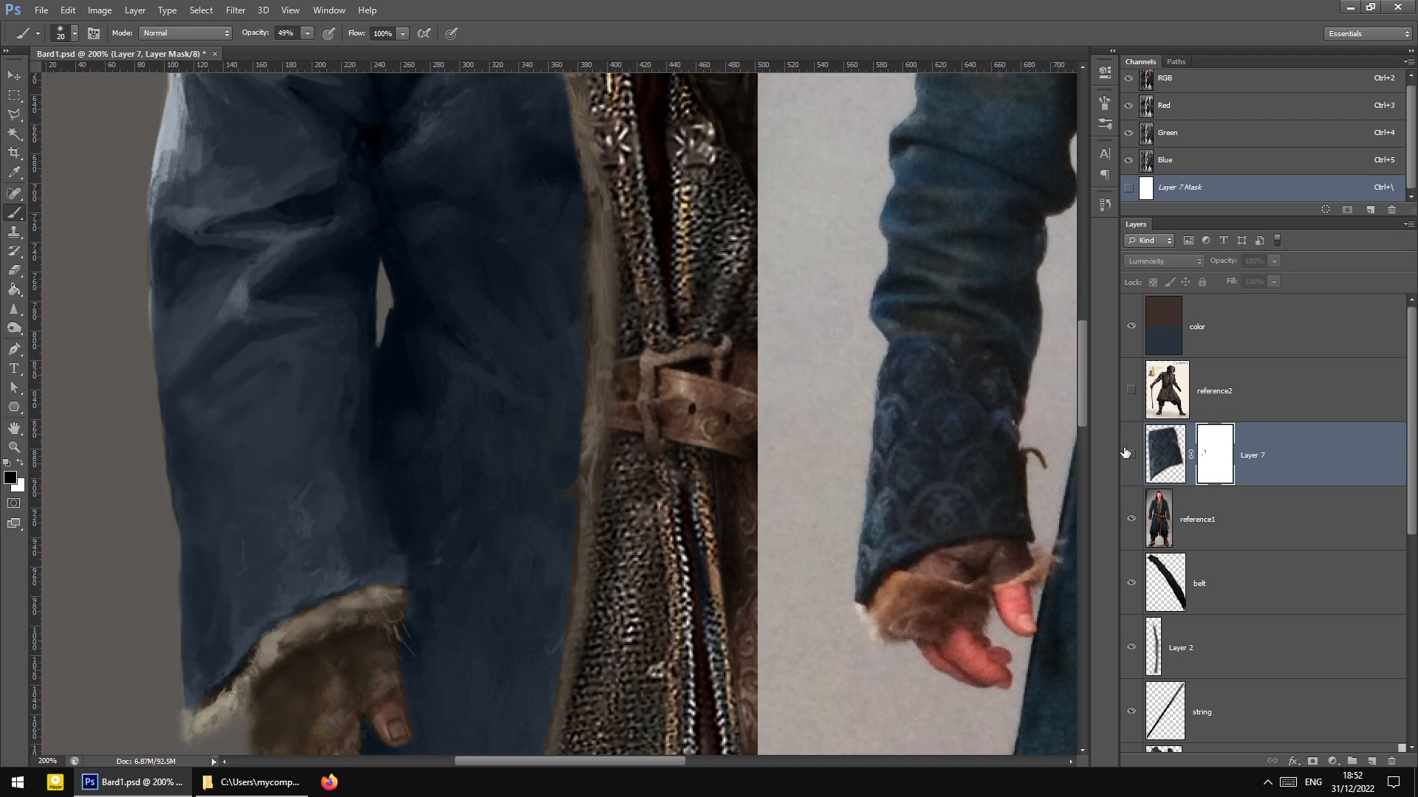
left_click(1126, 455)
left_click(1125, 452)
left_click(1130, 454)
Mask the cuff pattern off the fur trim at 100% brush opacity, working with Layer 7 at 51% opacity before restoring it to 100%
left_click(1274, 261)
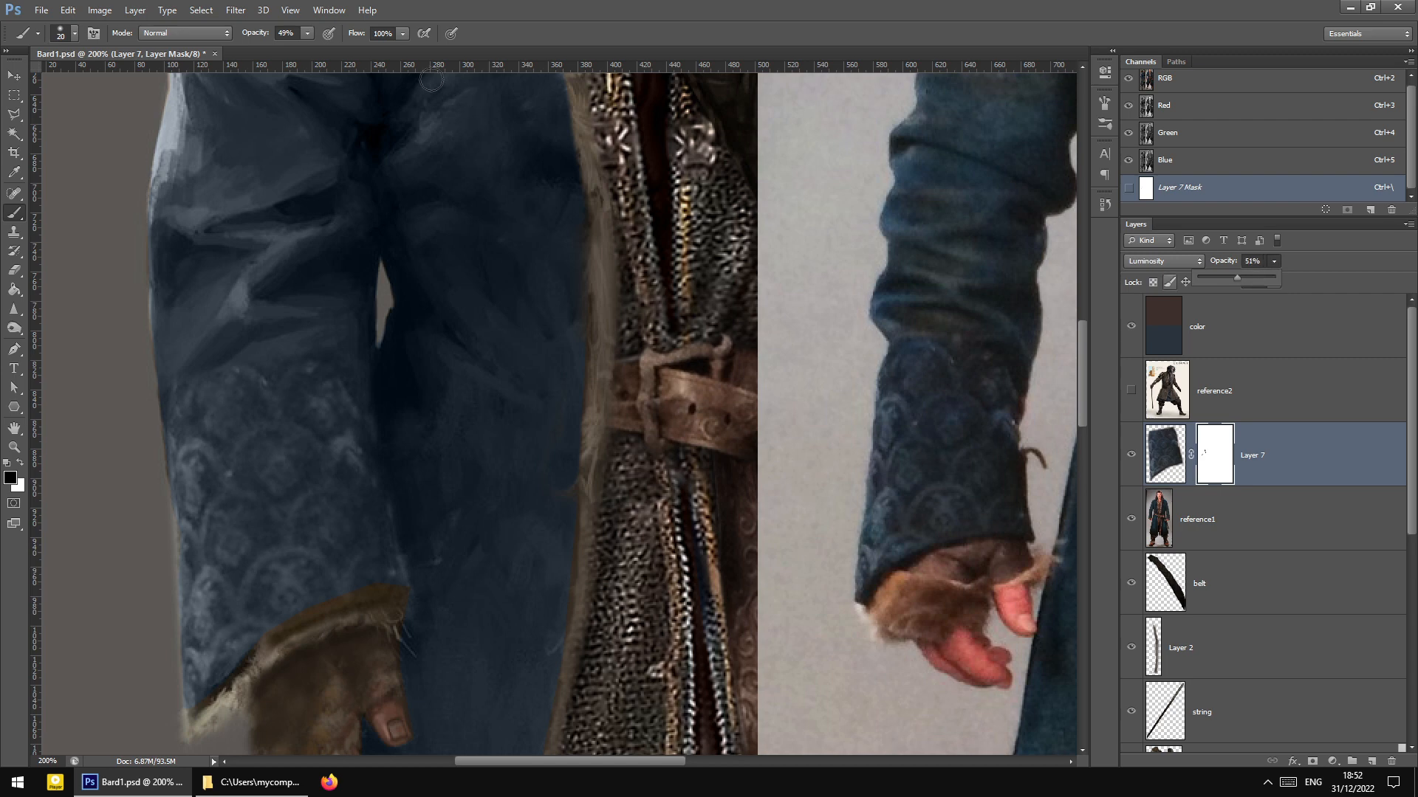
left_click(308, 33)
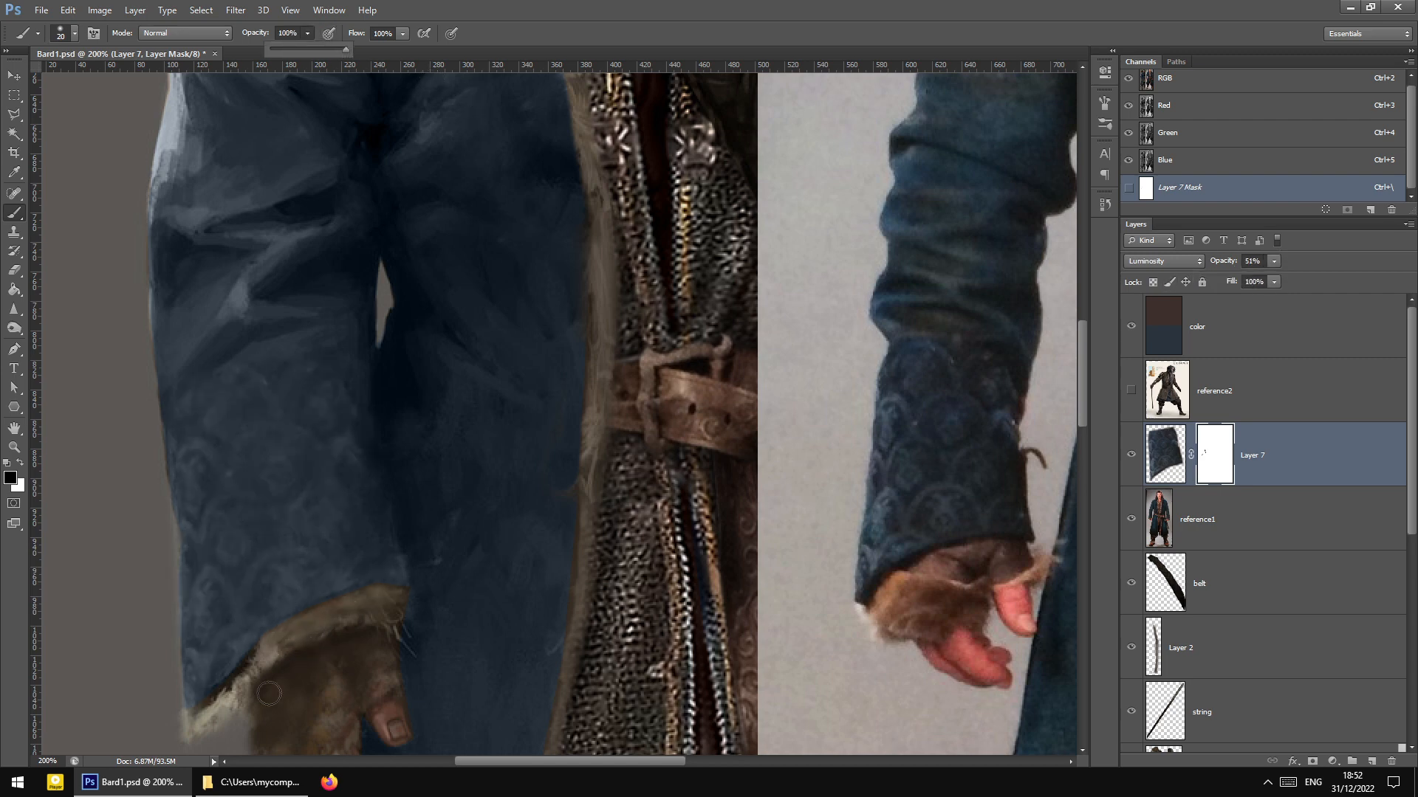
left_click(191, 714)
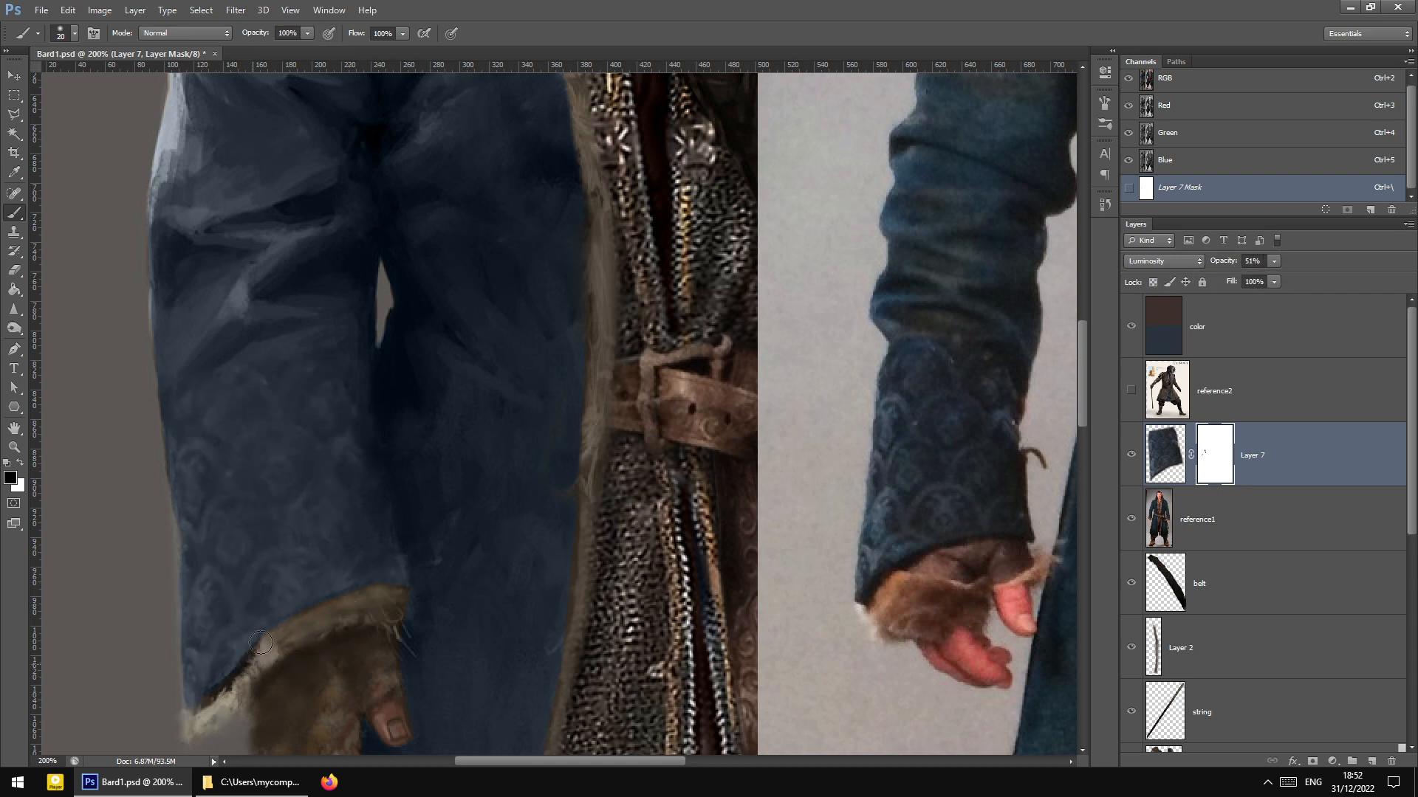
mouse_move(261, 643)
left_mouse_down()
mouse_move(336, 606)
mouse_move(299, 644)
mouse_move(376, 601)
left_mouse_up()
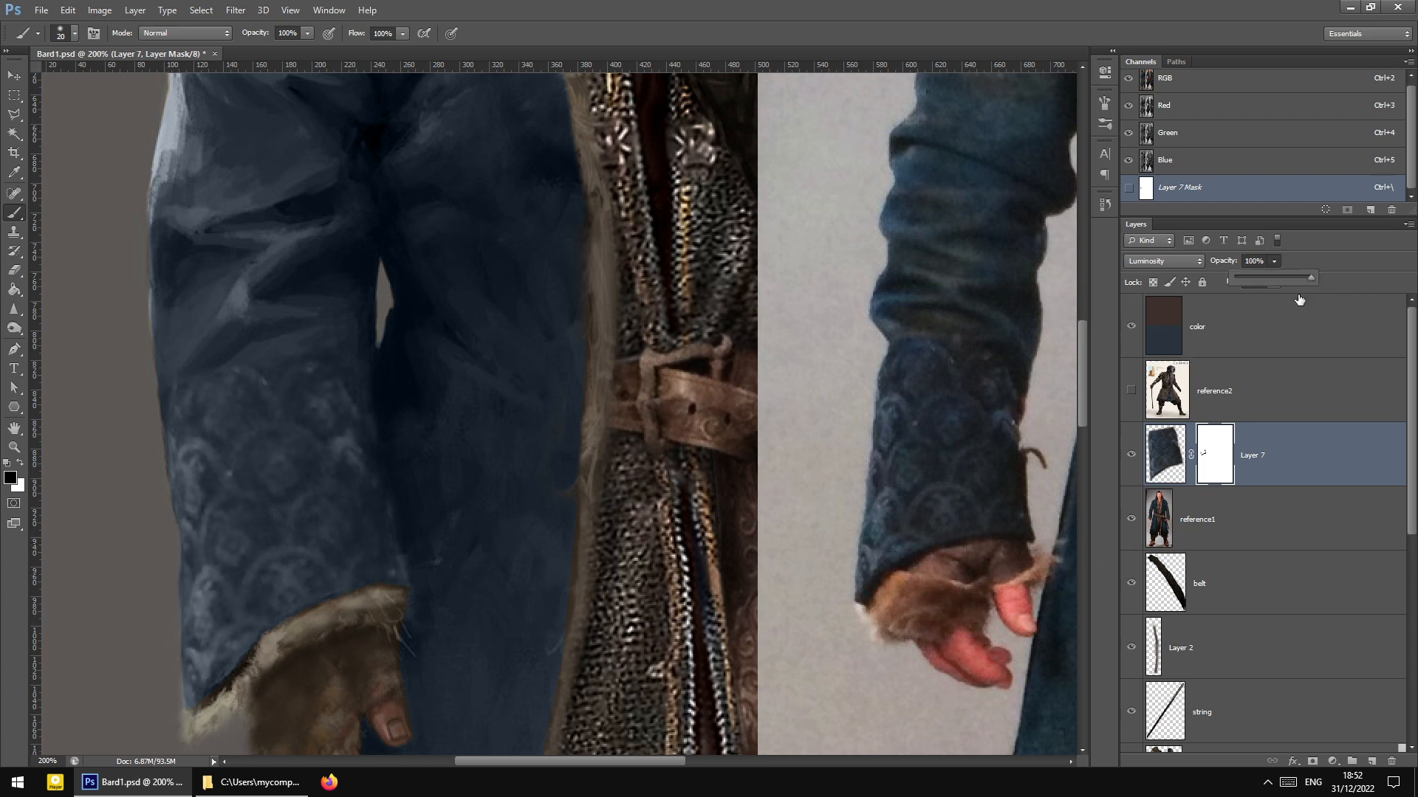
left_click(666, 353)
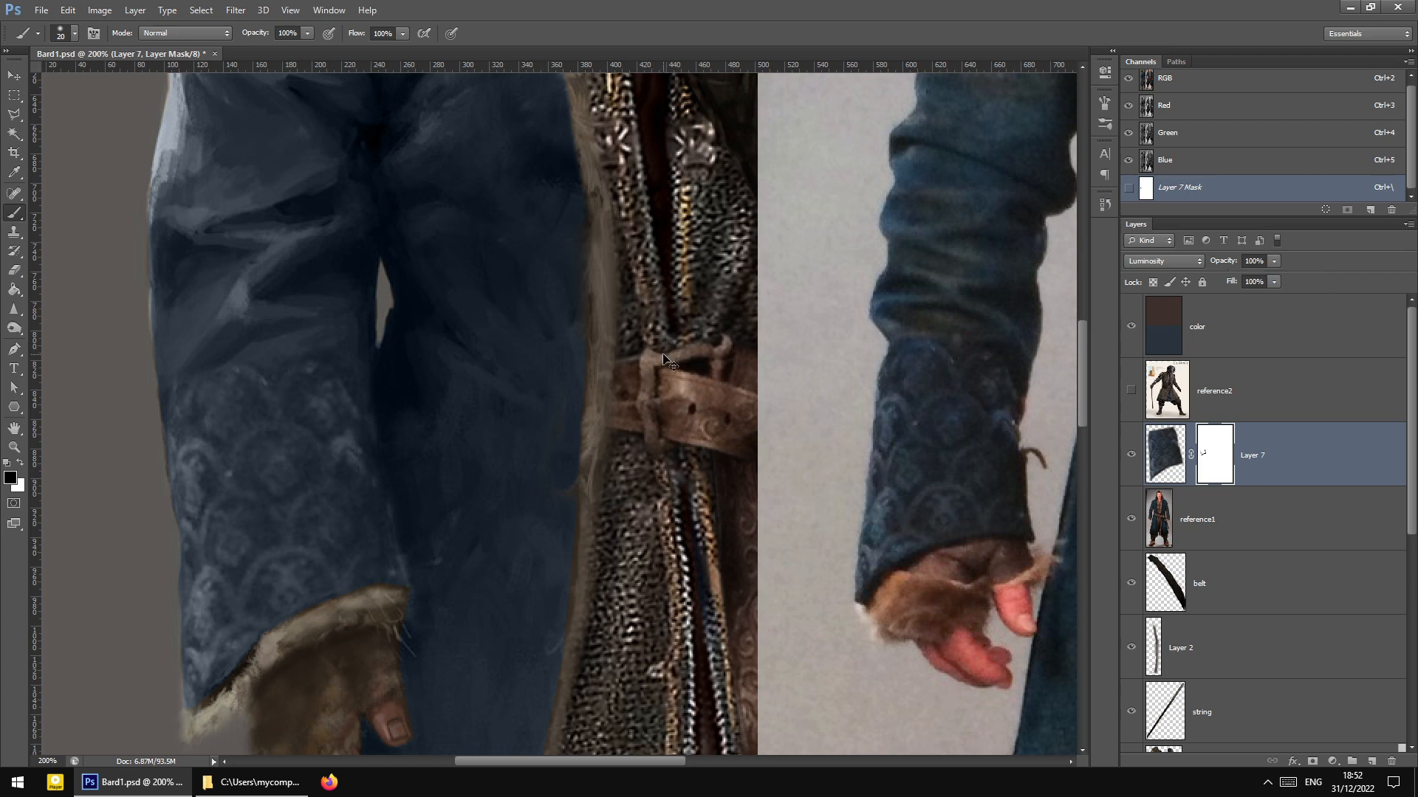
Check the patterned cuff against the reference at 100% zoom, comparing it with Layer 7 hidden and shown
key("ctrl+minus")
key("ctrl+minus")
key("ctrl+plus")
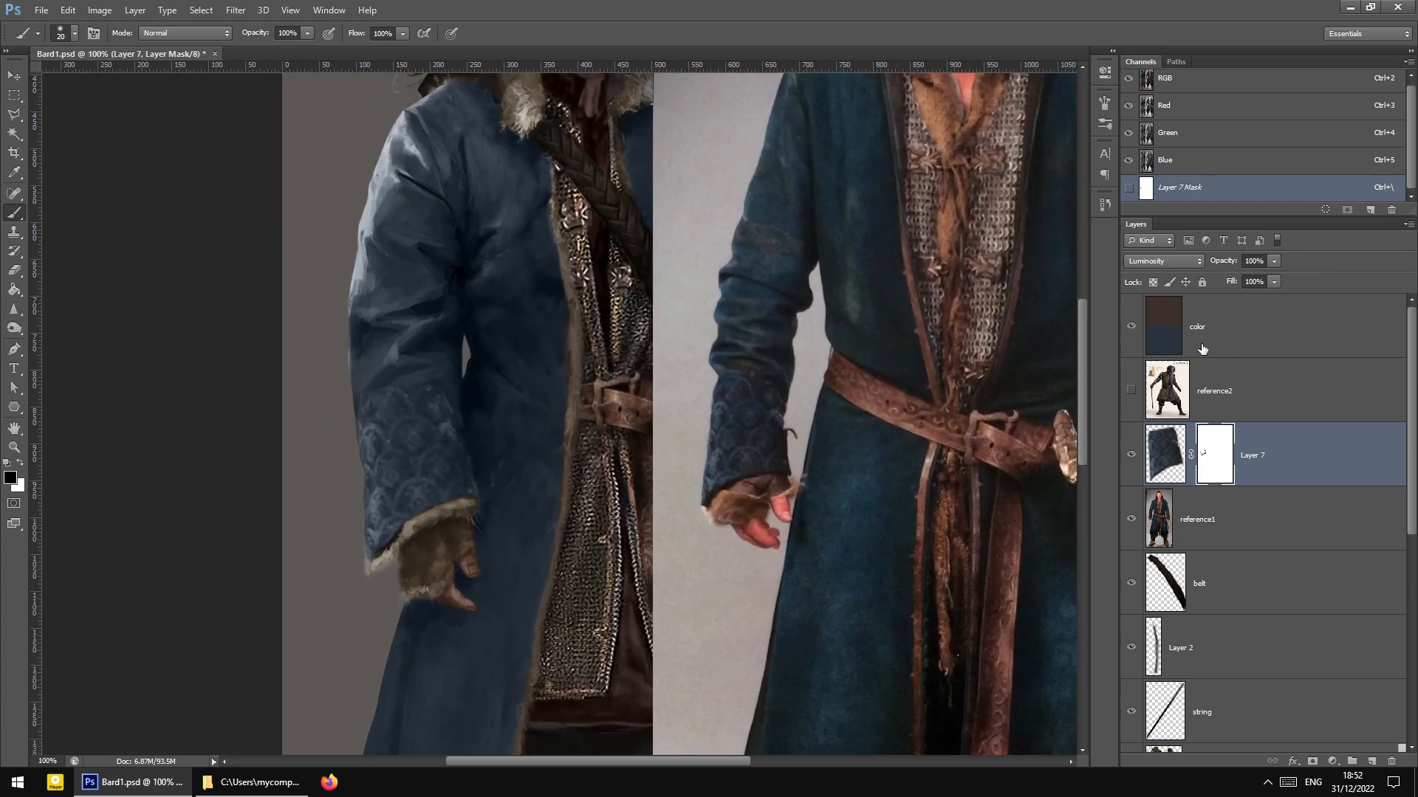
left_click(1131, 456)
Apply the Reduce Noise filter at strength 10 to the Layer 7 mask
left_click(242, 12)
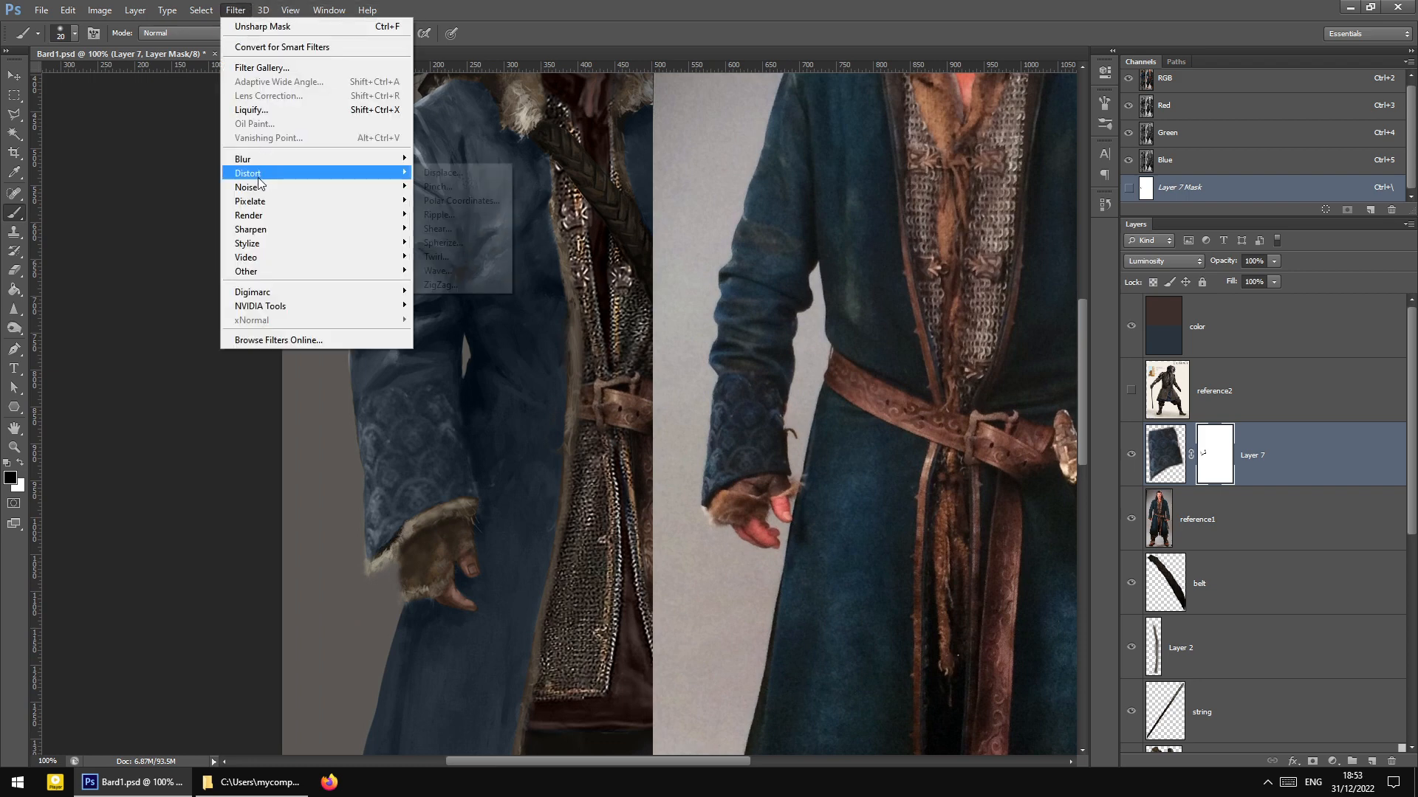
mouse_move(278, 189)
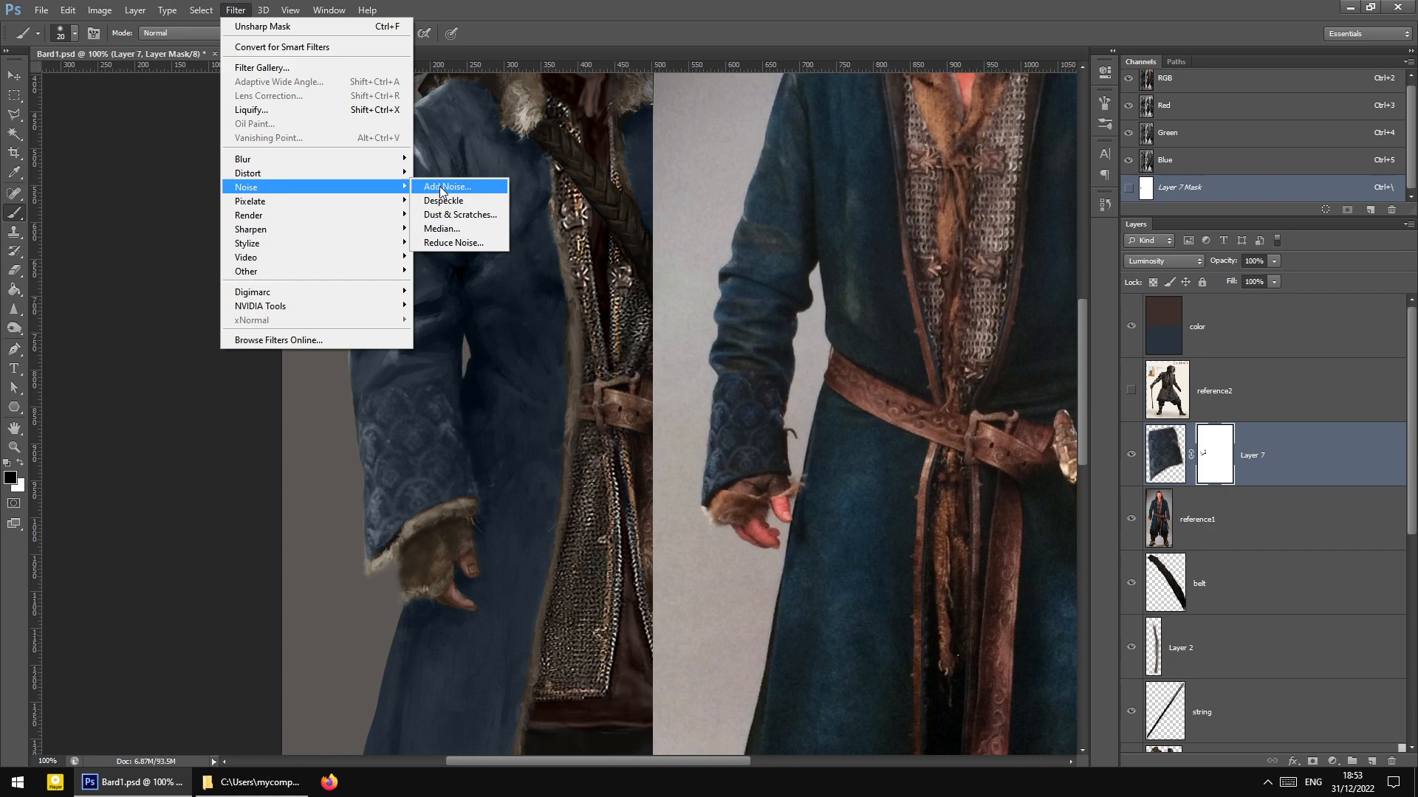
left_click(454, 244)
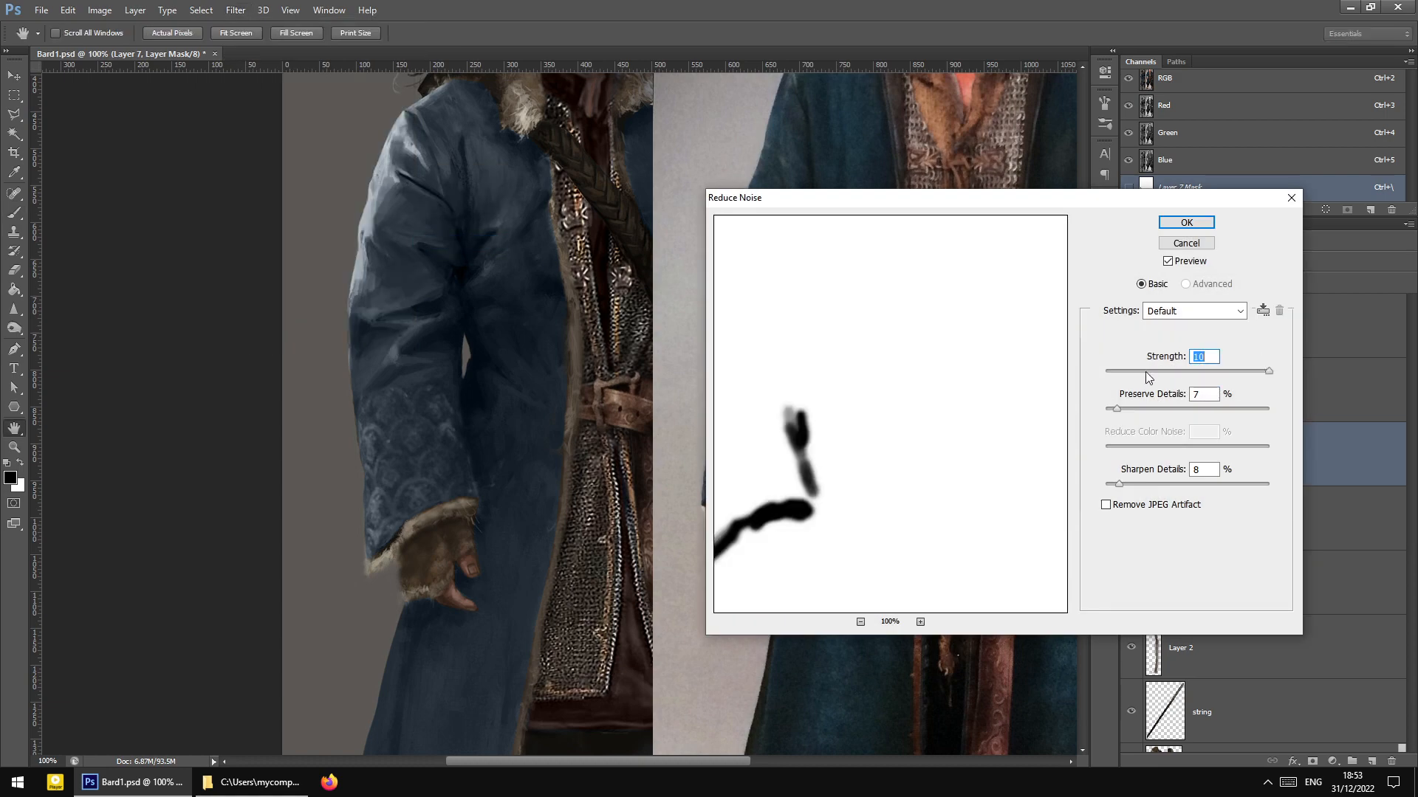
left_click(1208, 395)
left_click(1177, 224)
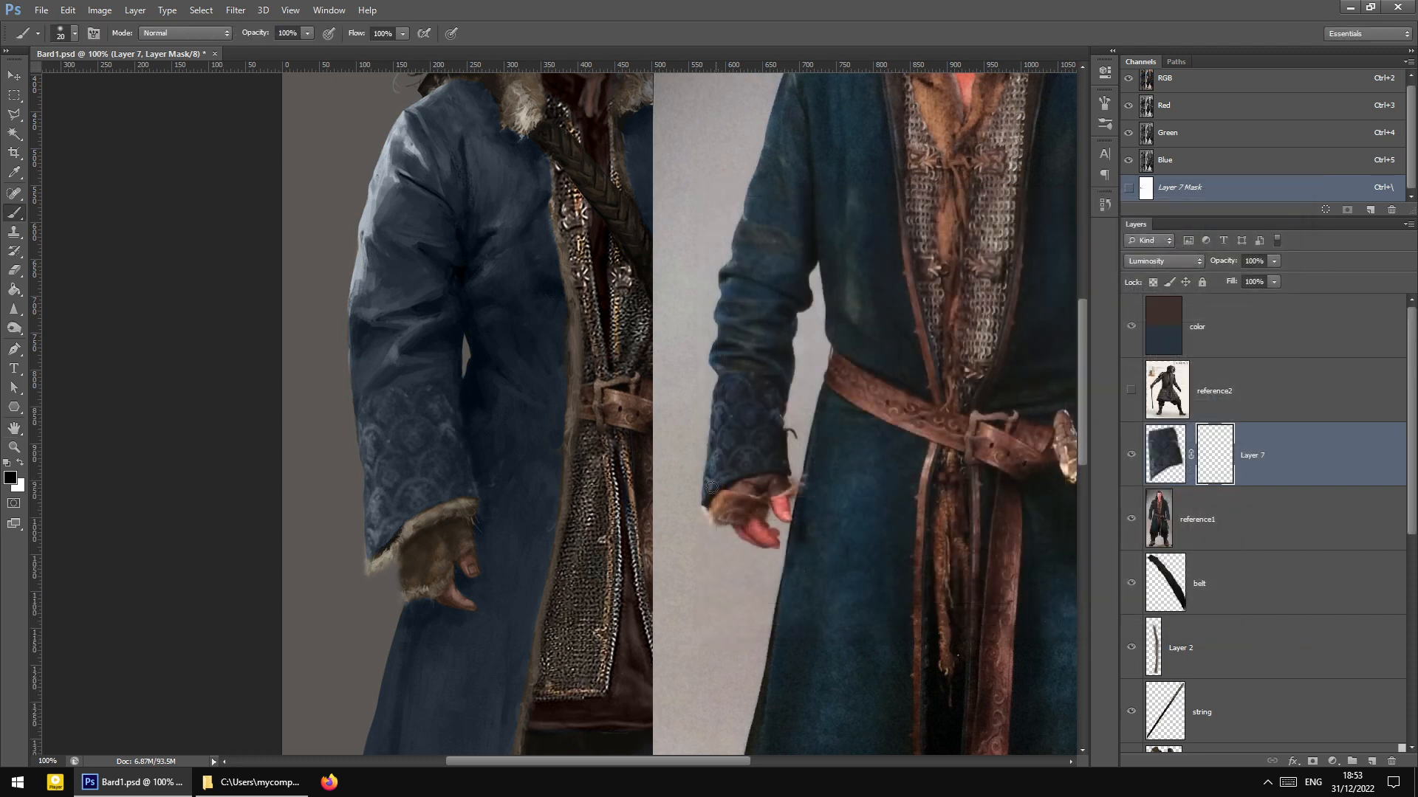
Compare the patterned sleeve cuff with the reference photo, both close up and with the whole figure in view
key("ctrl+plus")
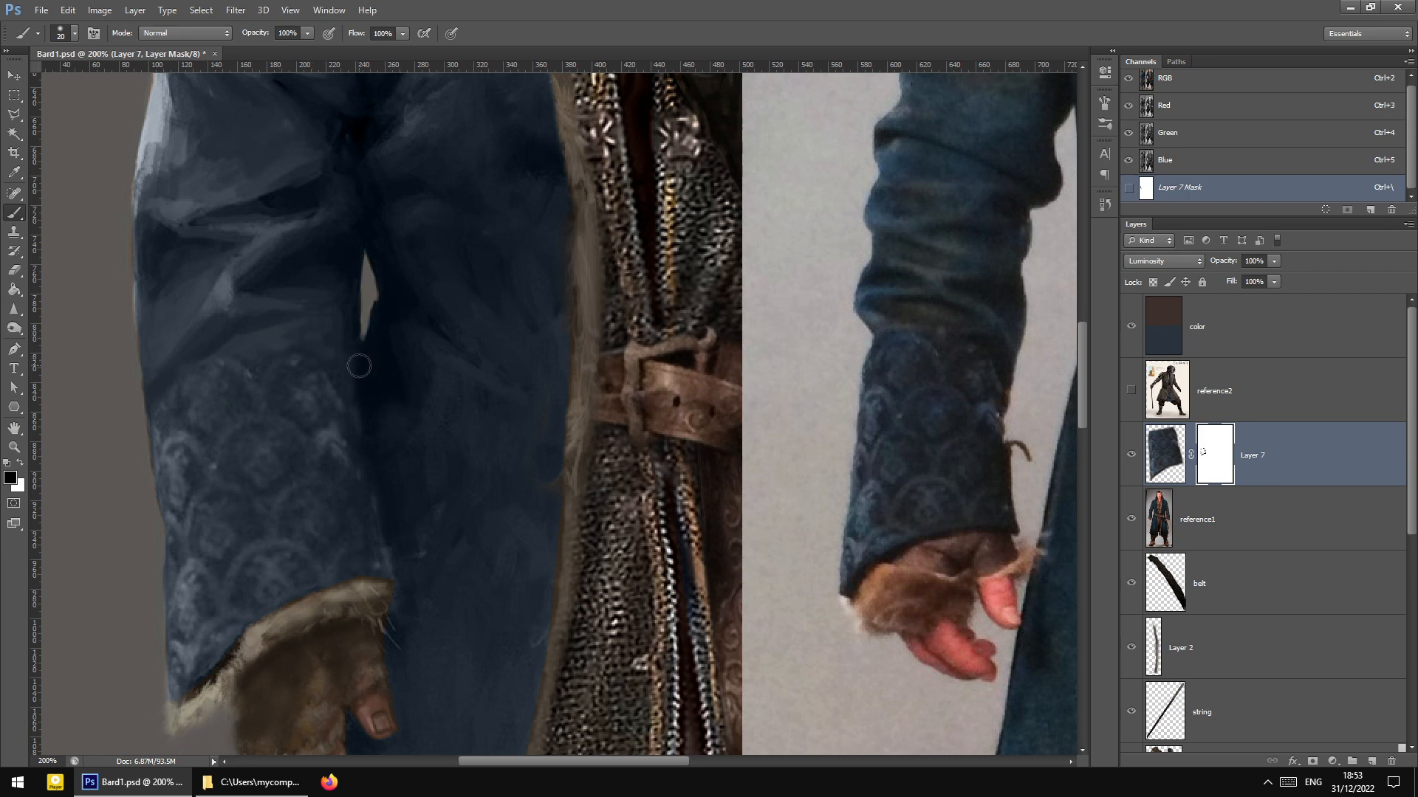
key("ctrl+minus")
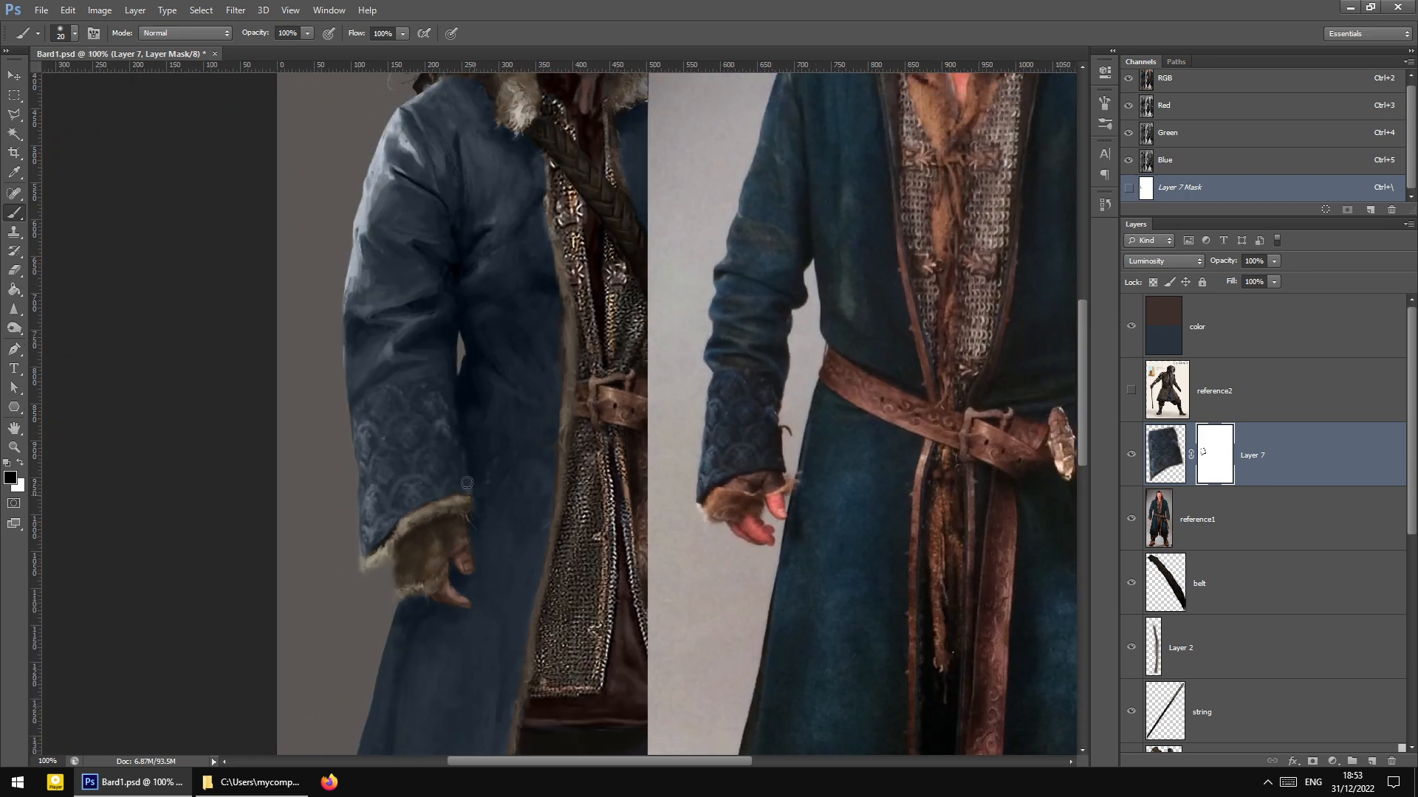
key("ctrl+plus")
key("ctrl+plus")
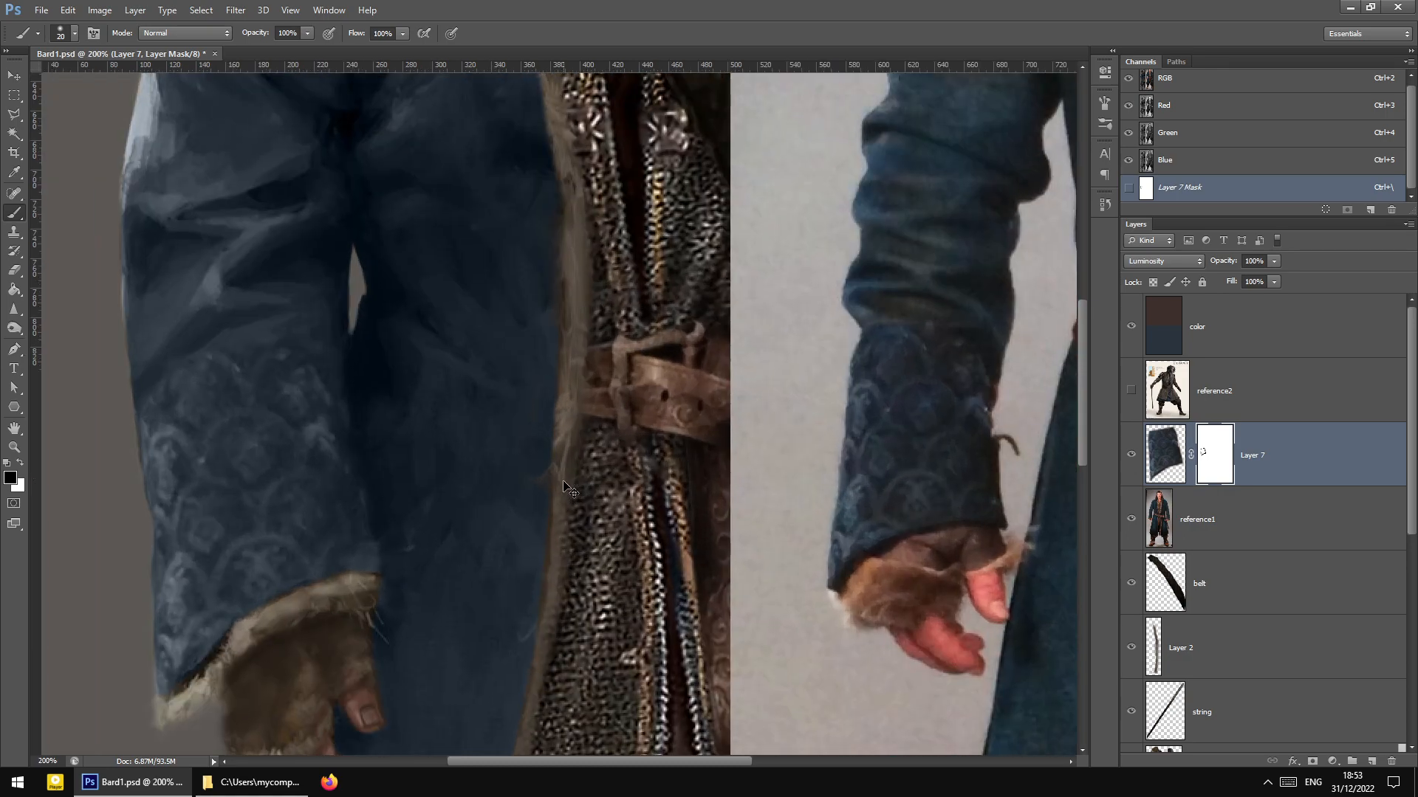
key("ctrl+minus")
key("ctrl+minus")
key("ctrl+minus")
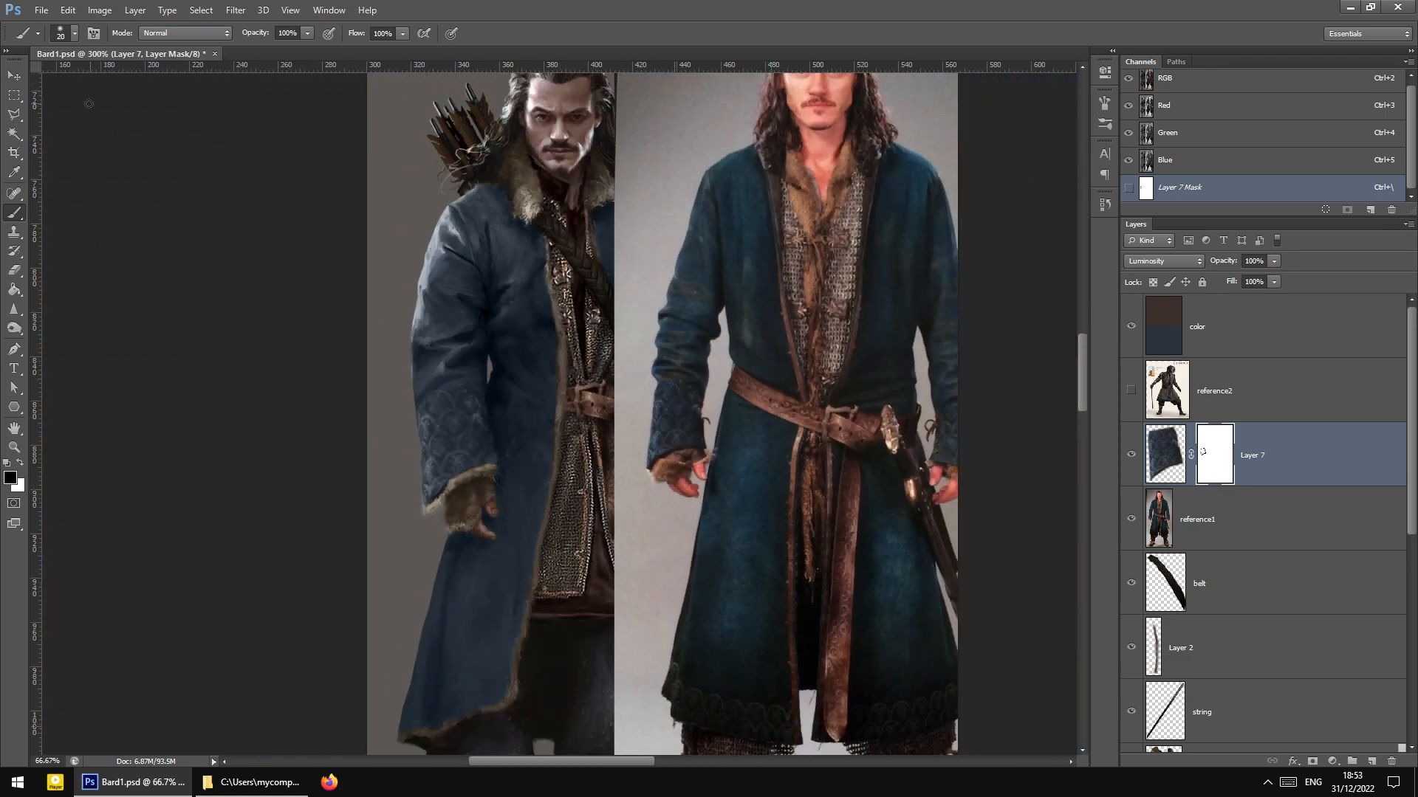
Move the reference1 photo over the painted figure so its other sleeve cuff lies next to the bow hand
key("v")
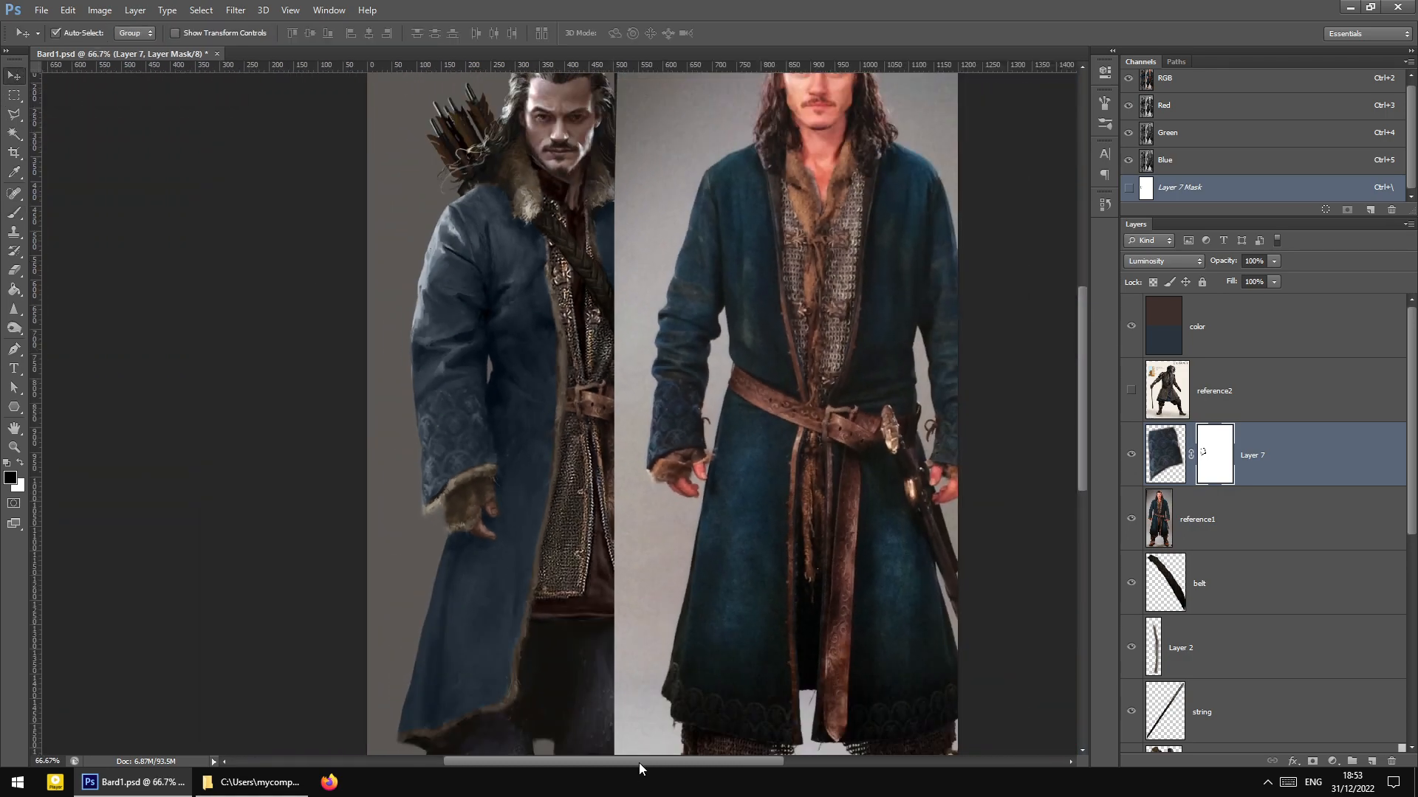
left_click_drag(640, 763, 659, 764)
mouse_move(694, 598)
left_mouse_down()
mouse_move(870, 591)
mouse_move(849, 569)
mouse_move(382, 554)
mouse_move(375, 576)
left_mouse_up()
Outline the patterned cuff above the fur trim on the reference1 photo's sword-side sleeve with the Polygonal Lasso
key("ctrl+plus")
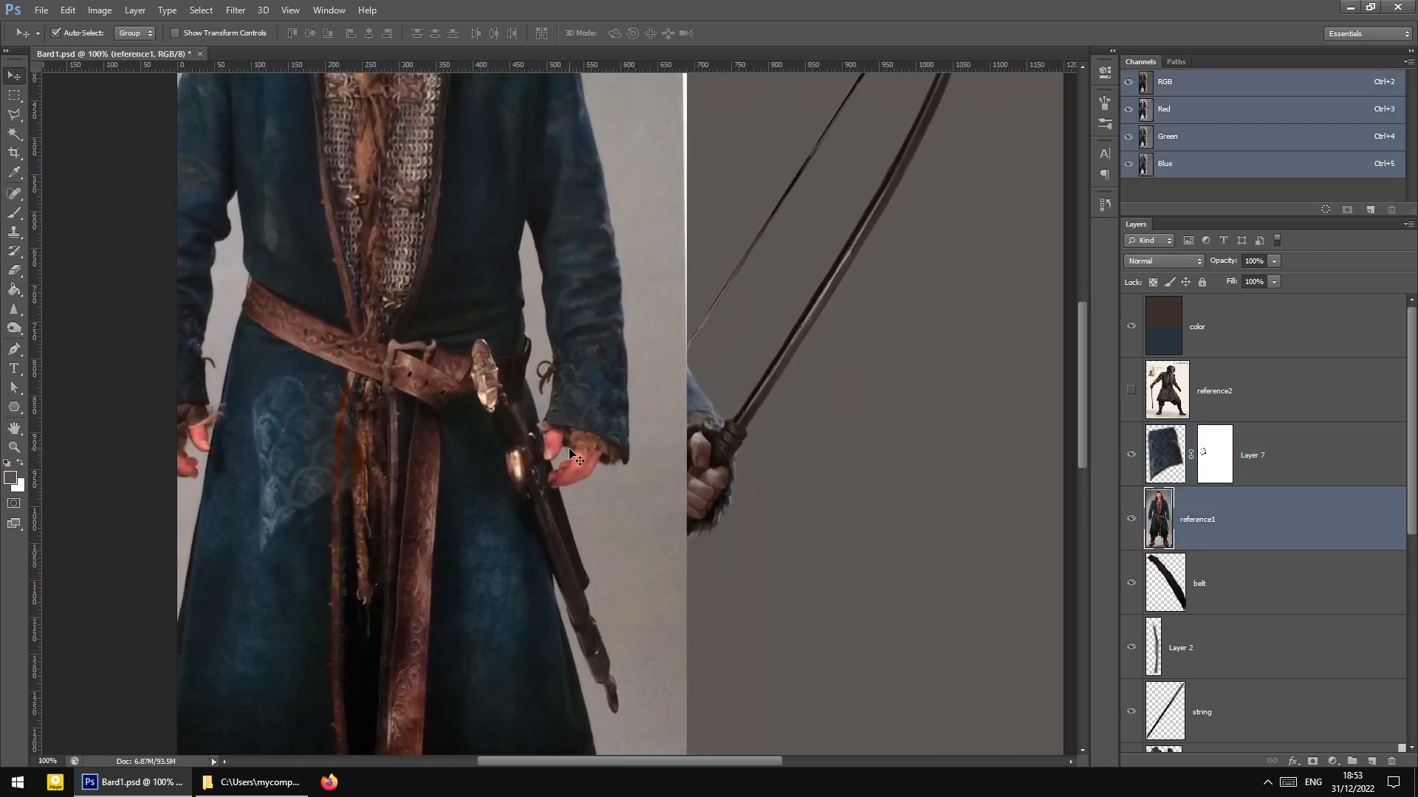
key("ctrl+plus")
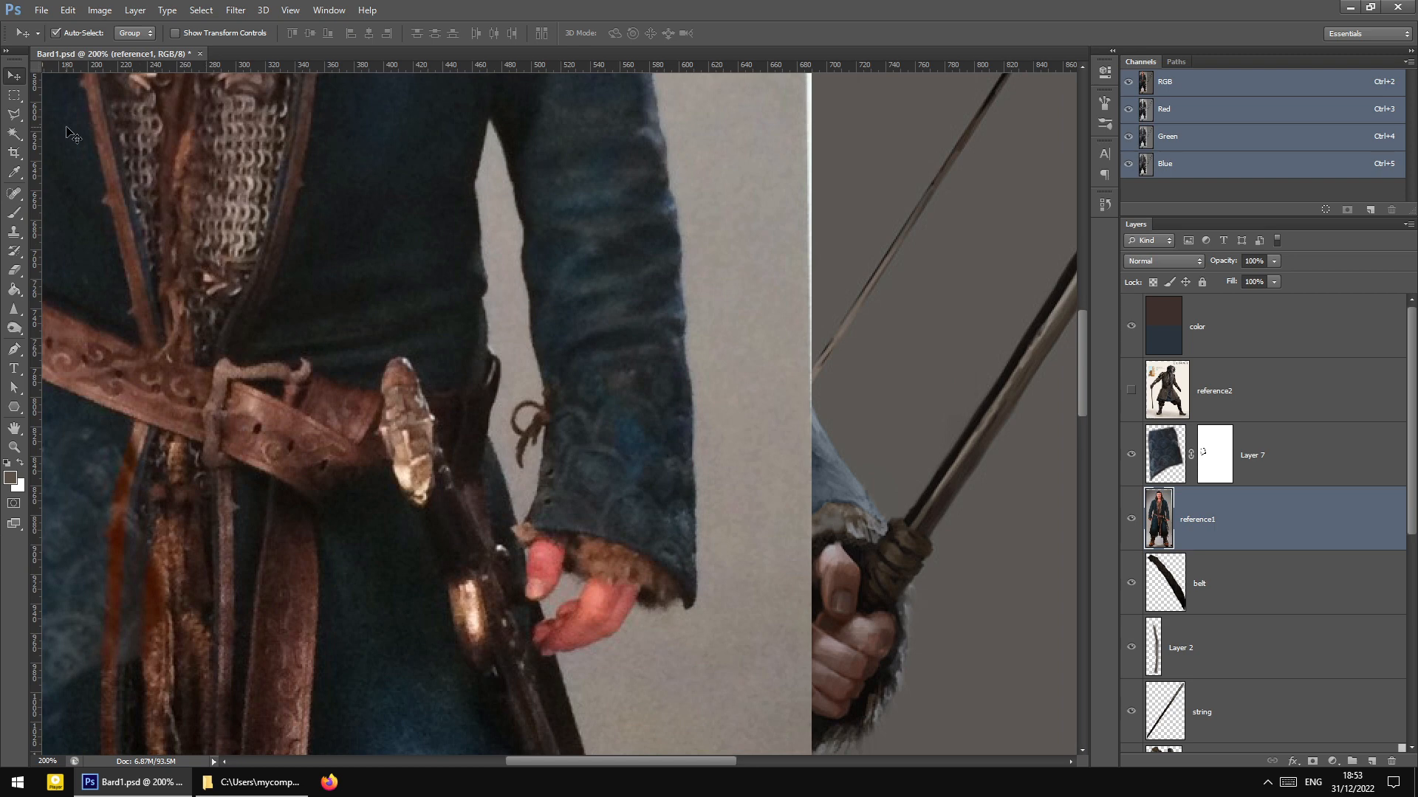
left_click(14, 96)
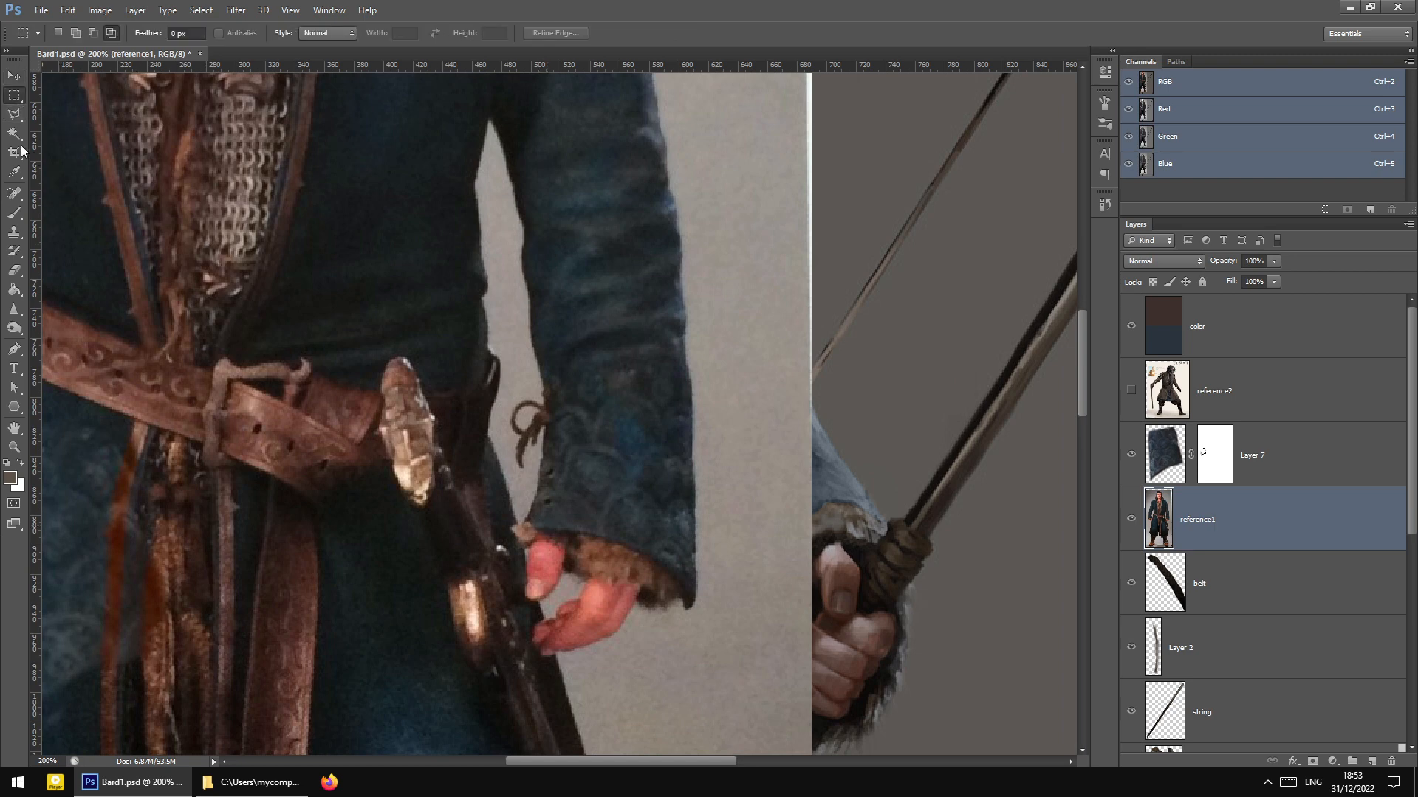
left_click(15, 115)
left_click(534, 527)
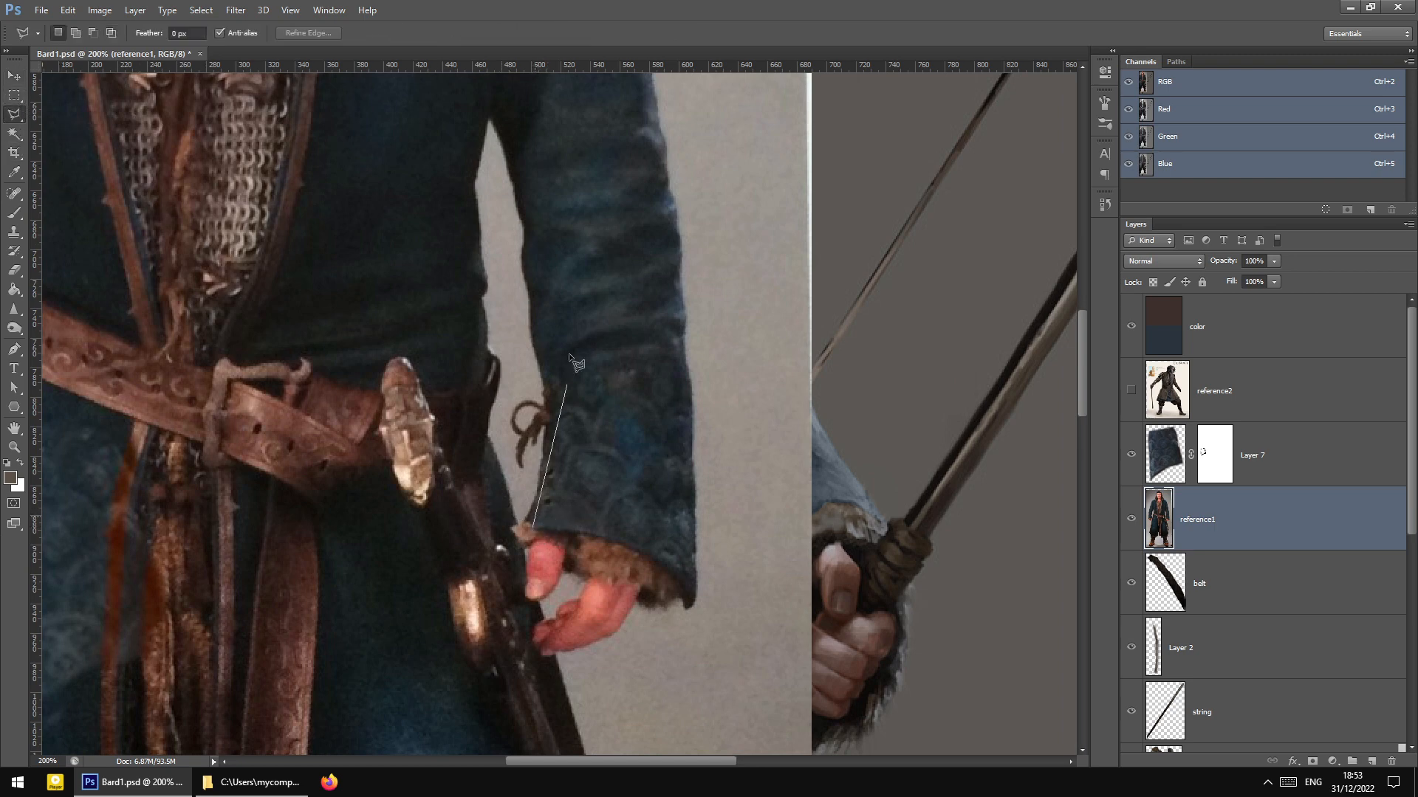
left_click(548, 381)
left_click(595, 367)
left_click(692, 606)
left_click(669, 562)
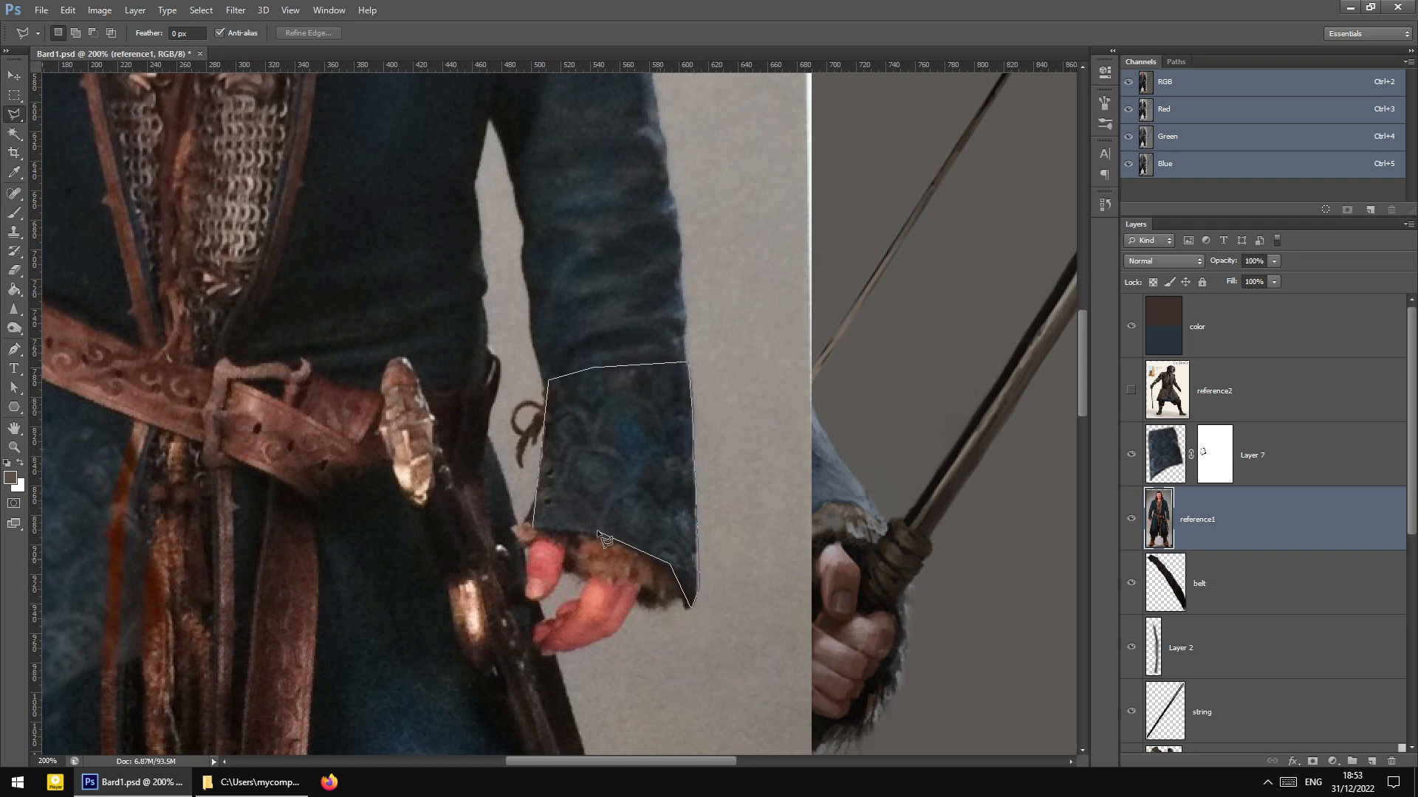
left_click(547, 529)
Try copying the unfeathered cuff selection to a new layer, and revert to the lasso selection in the history
right_click(676, 430)
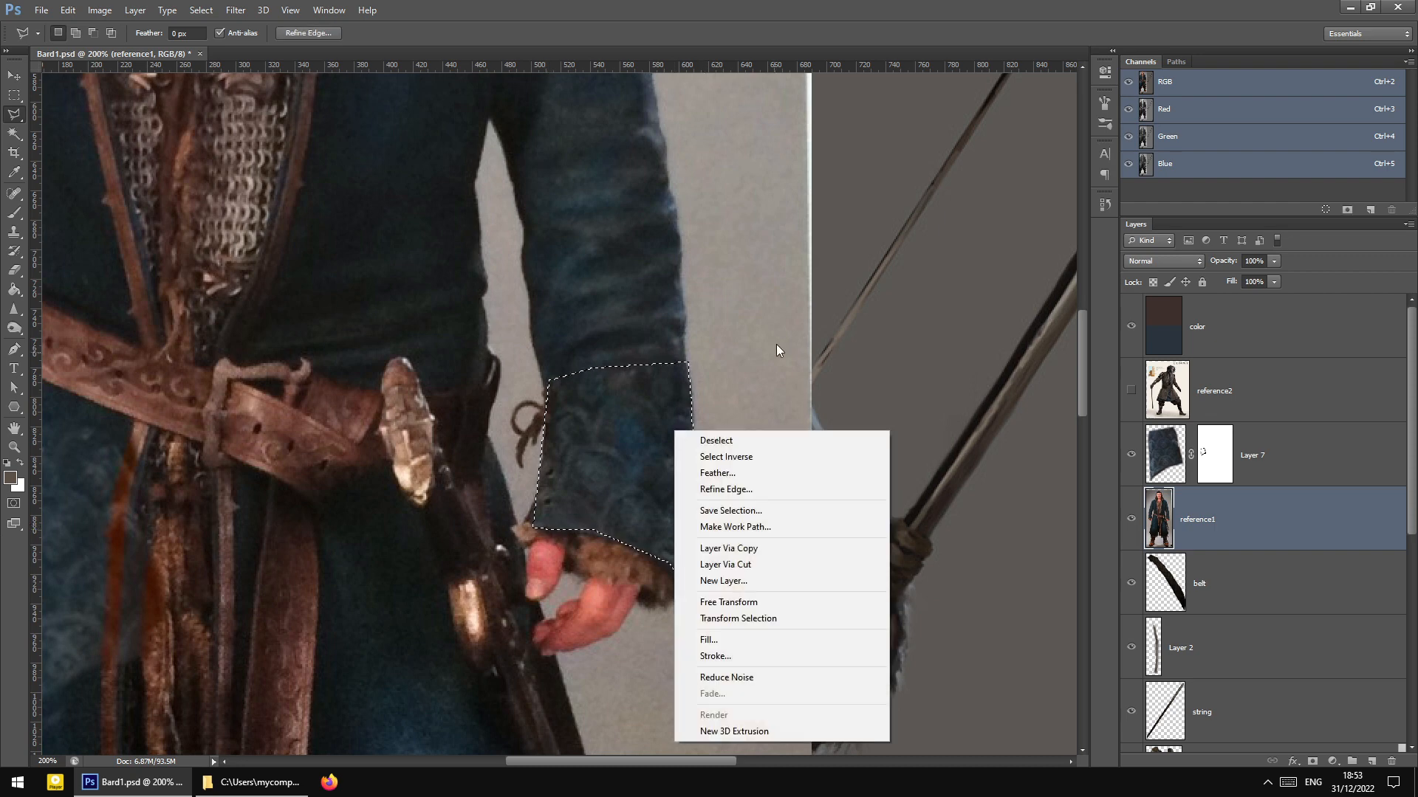
left_click(747, 548)
left_click(1131, 583)
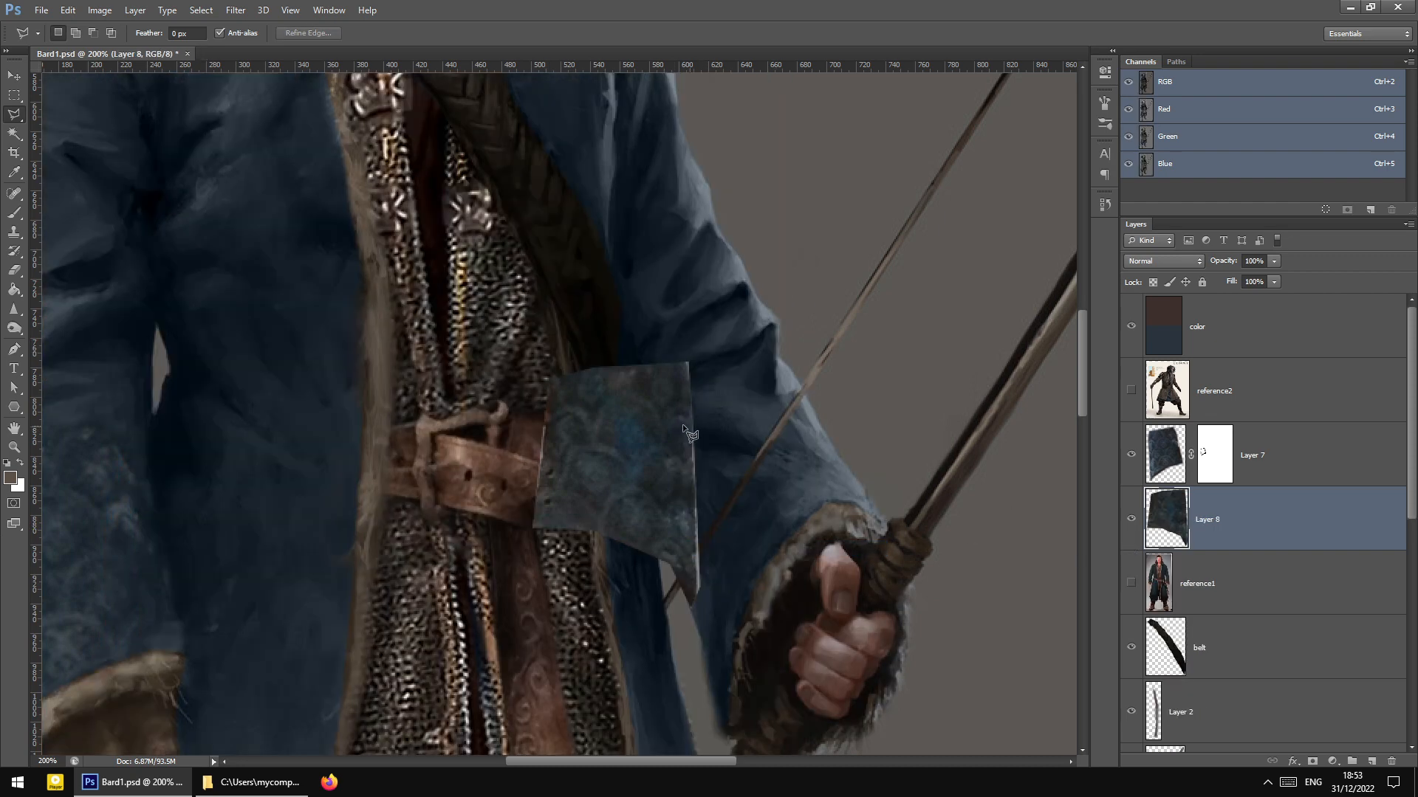
right_click(655, 424)
left_click(764, 328)
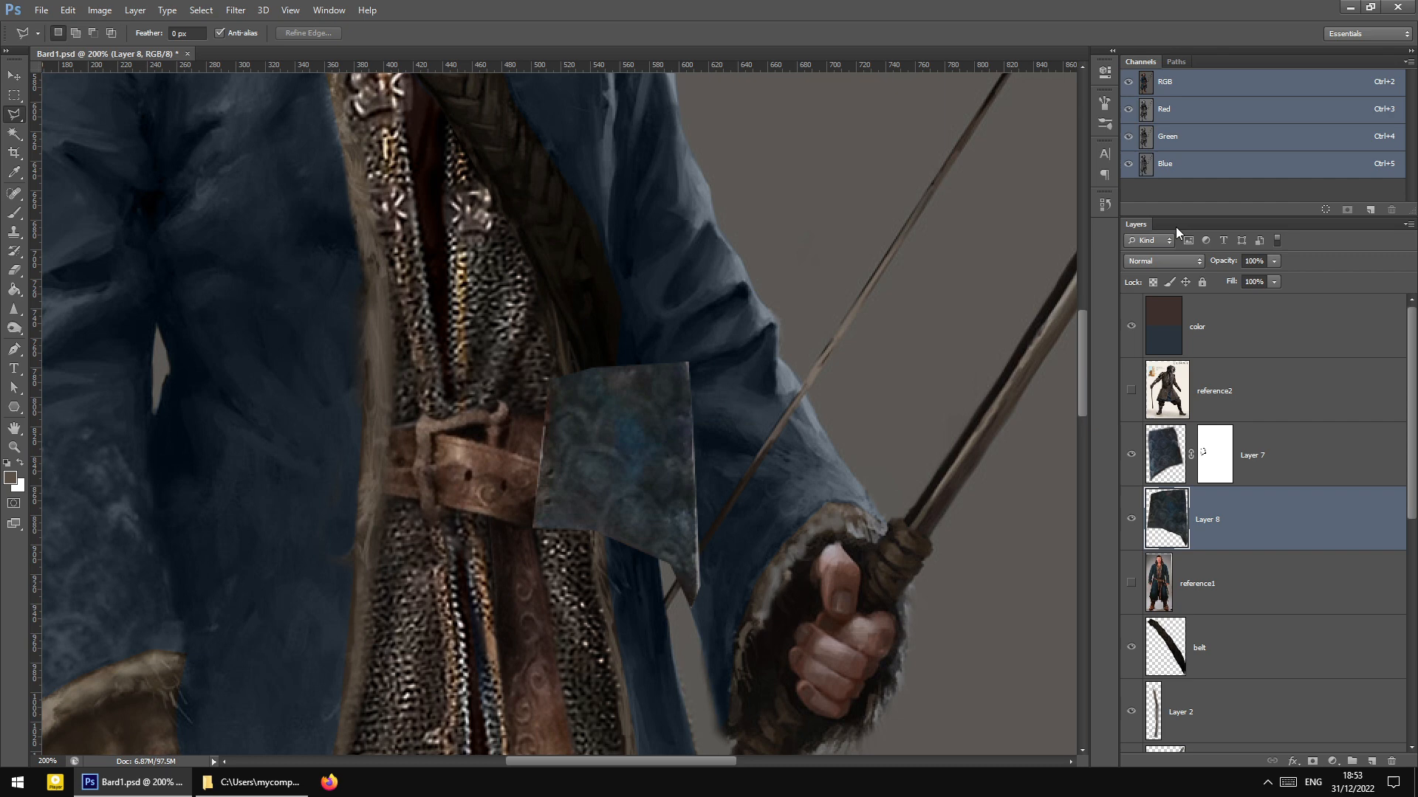
left_click(1105, 206)
left_click(1012, 466)
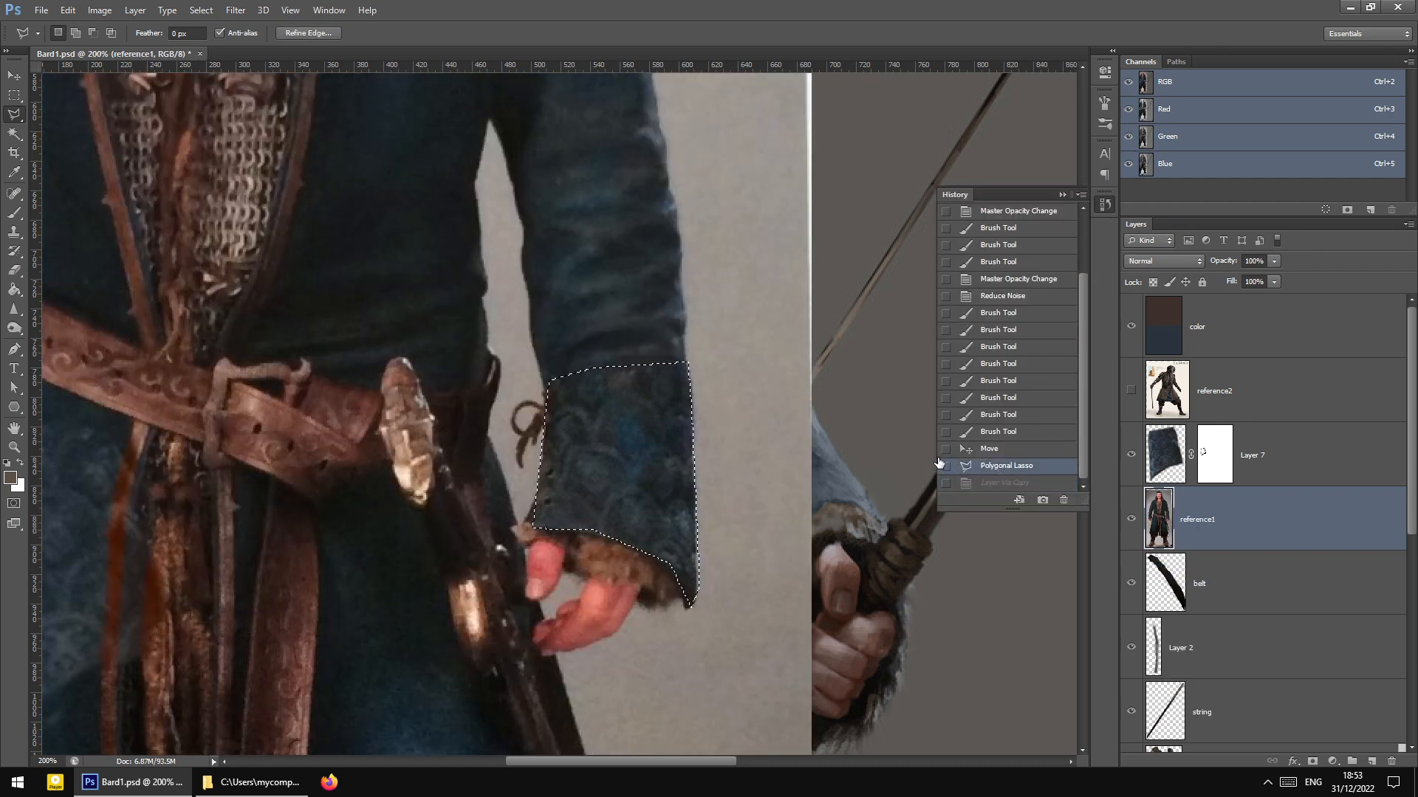
Feather the cuff selection and copy it to a new layer, with the reference1 photo hidden
right_click(626, 368)
left_click(690, 409)
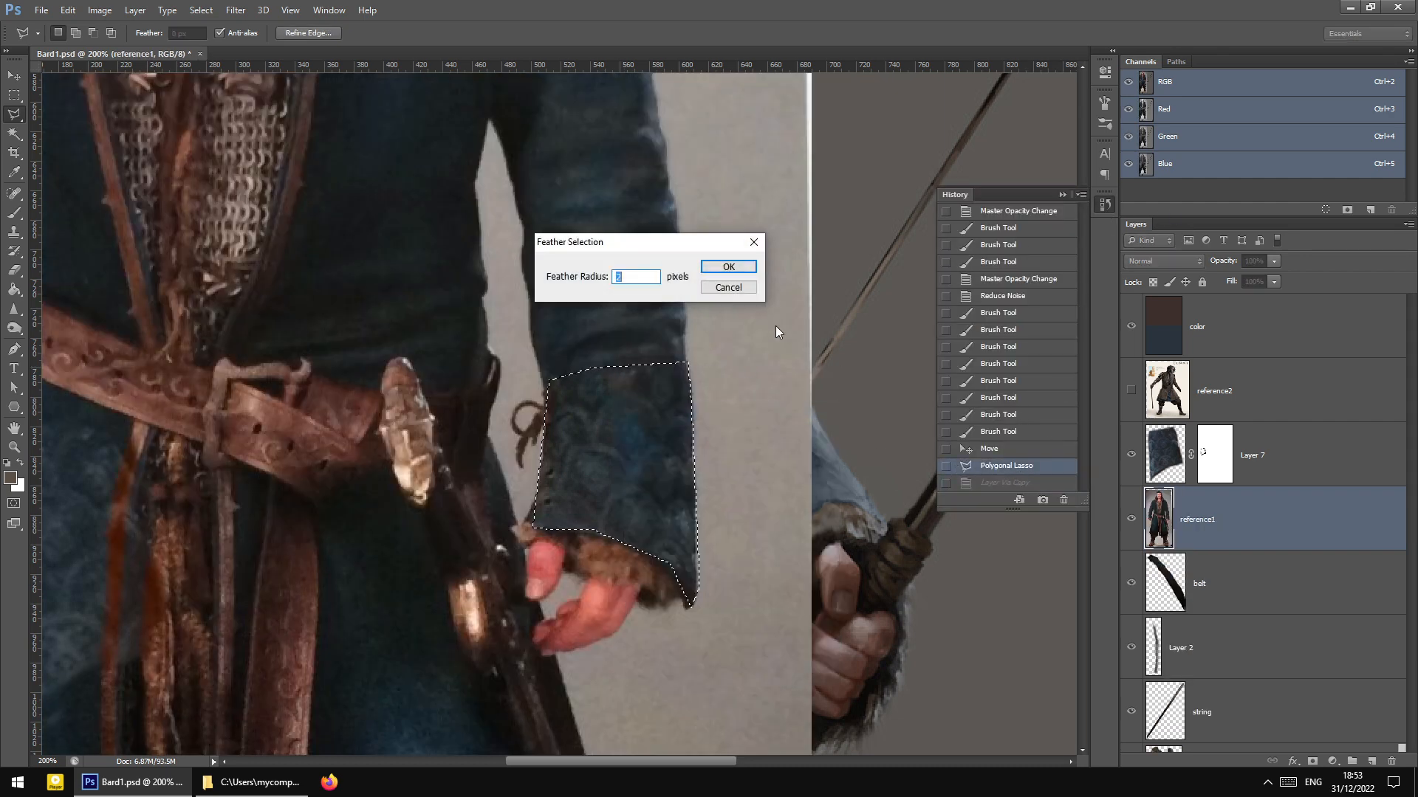
left_click(728, 267)
right_click(671, 453)
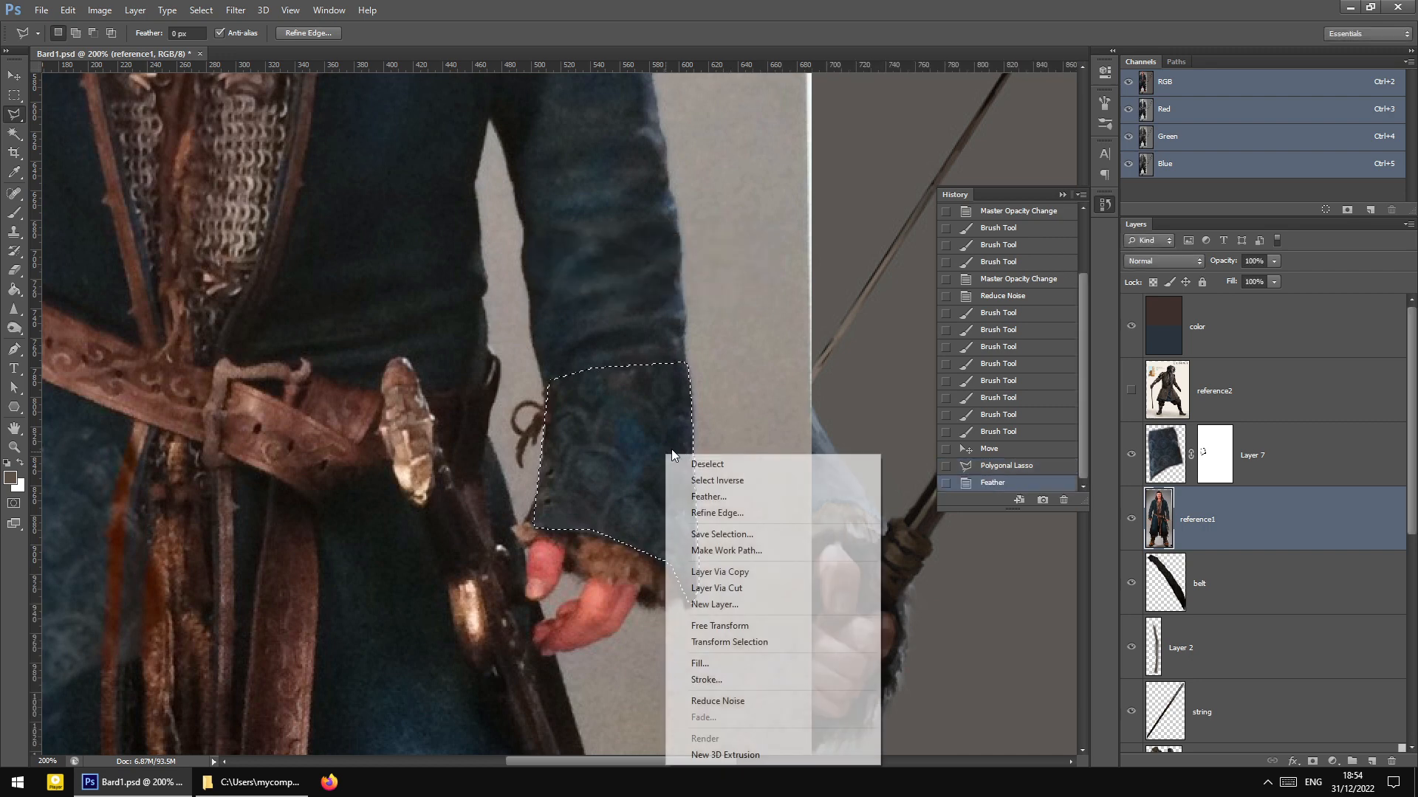
left_click(763, 570)
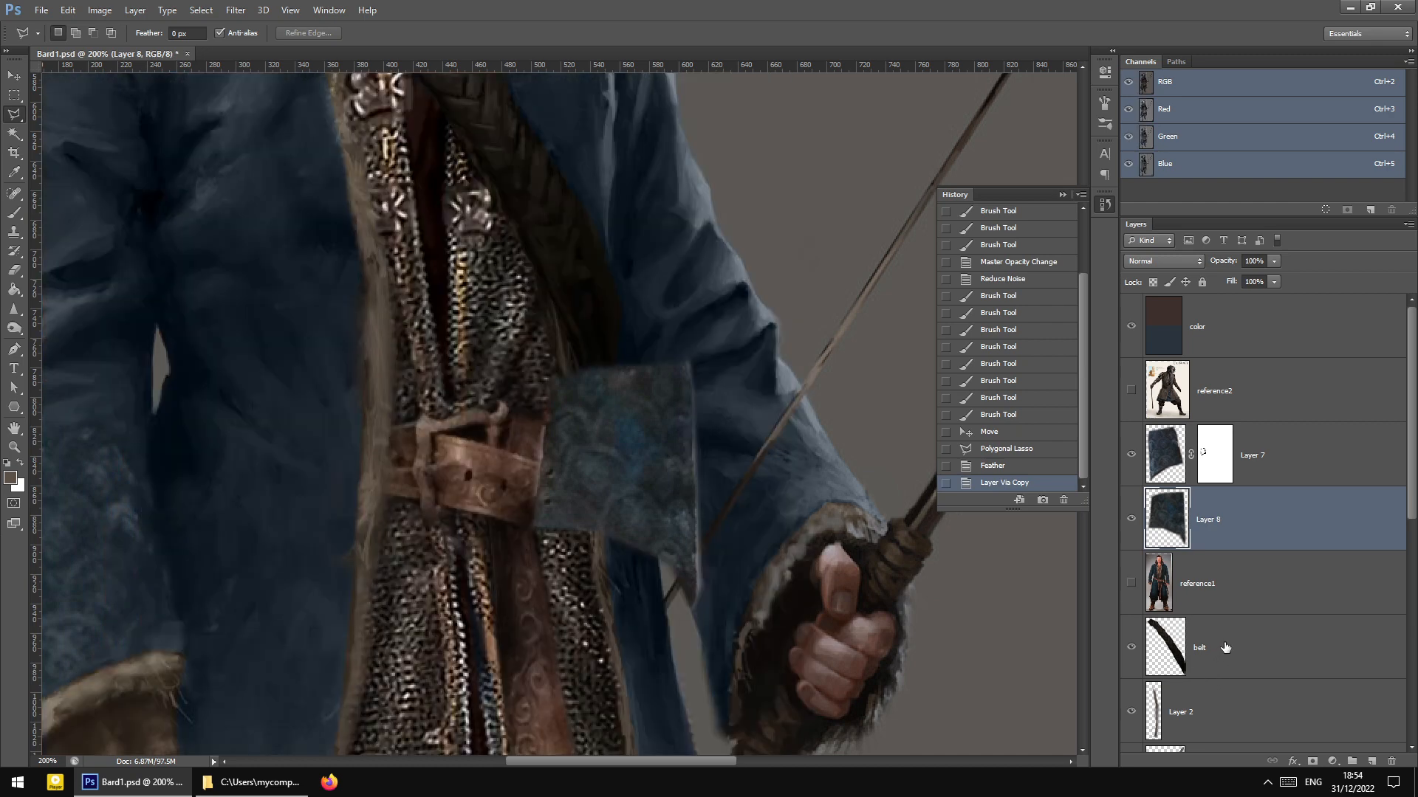
Move the string layer above Layer 7 so the bowstring lies in front of the cuff patterns
scroll(1211, 696, "down", 1)
left_click_drag(1210, 710, 1190, 369)
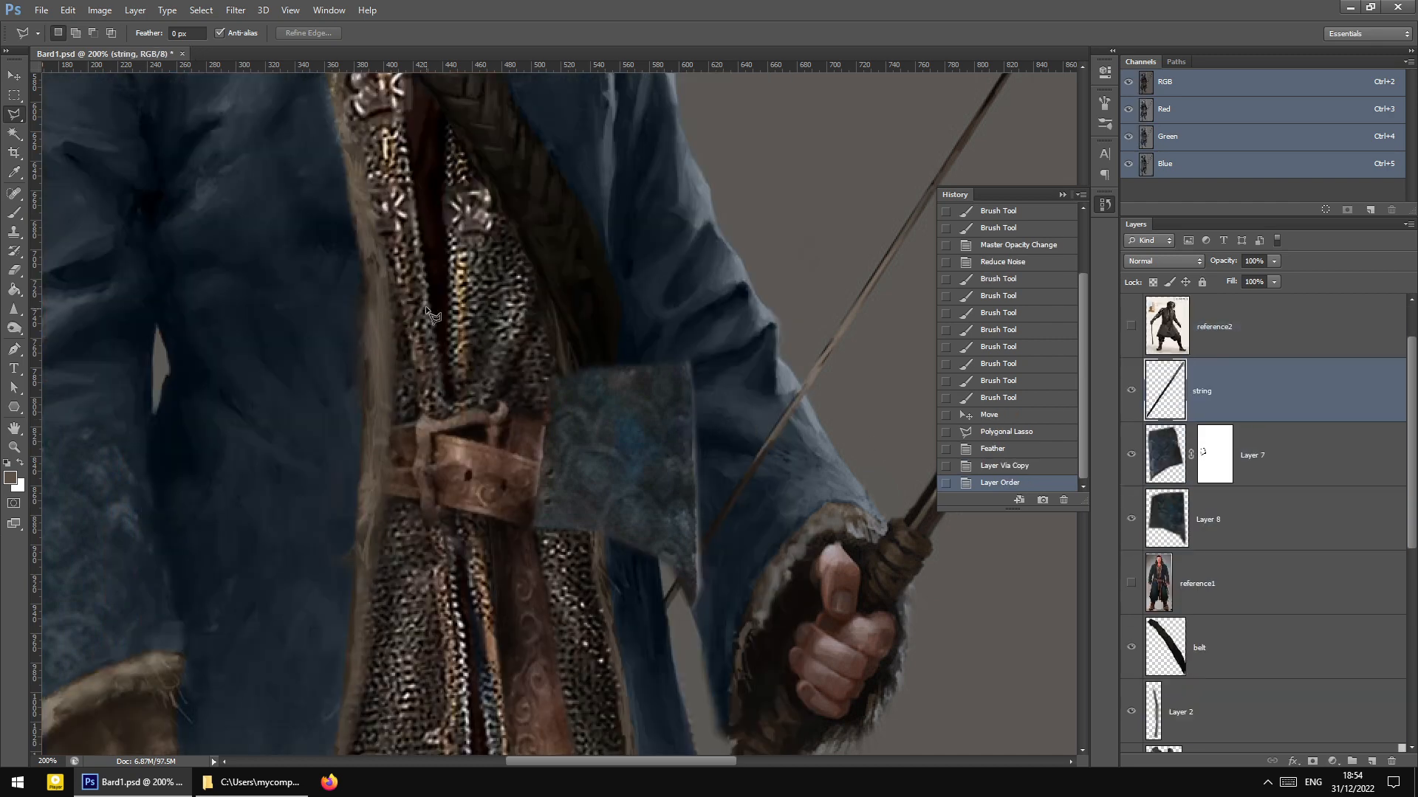
left_click(14, 94)
right_click(624, 464)
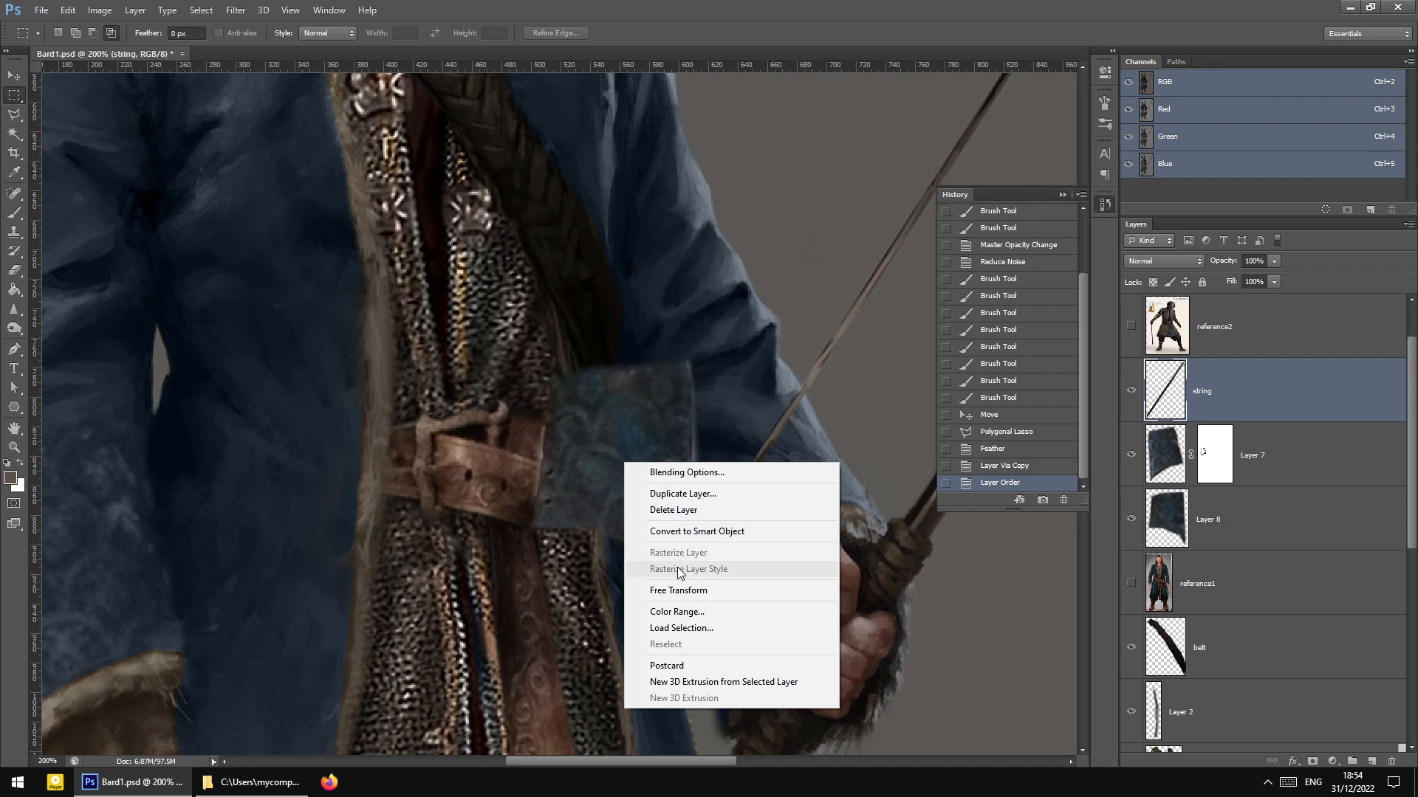
left_click(694, 591)
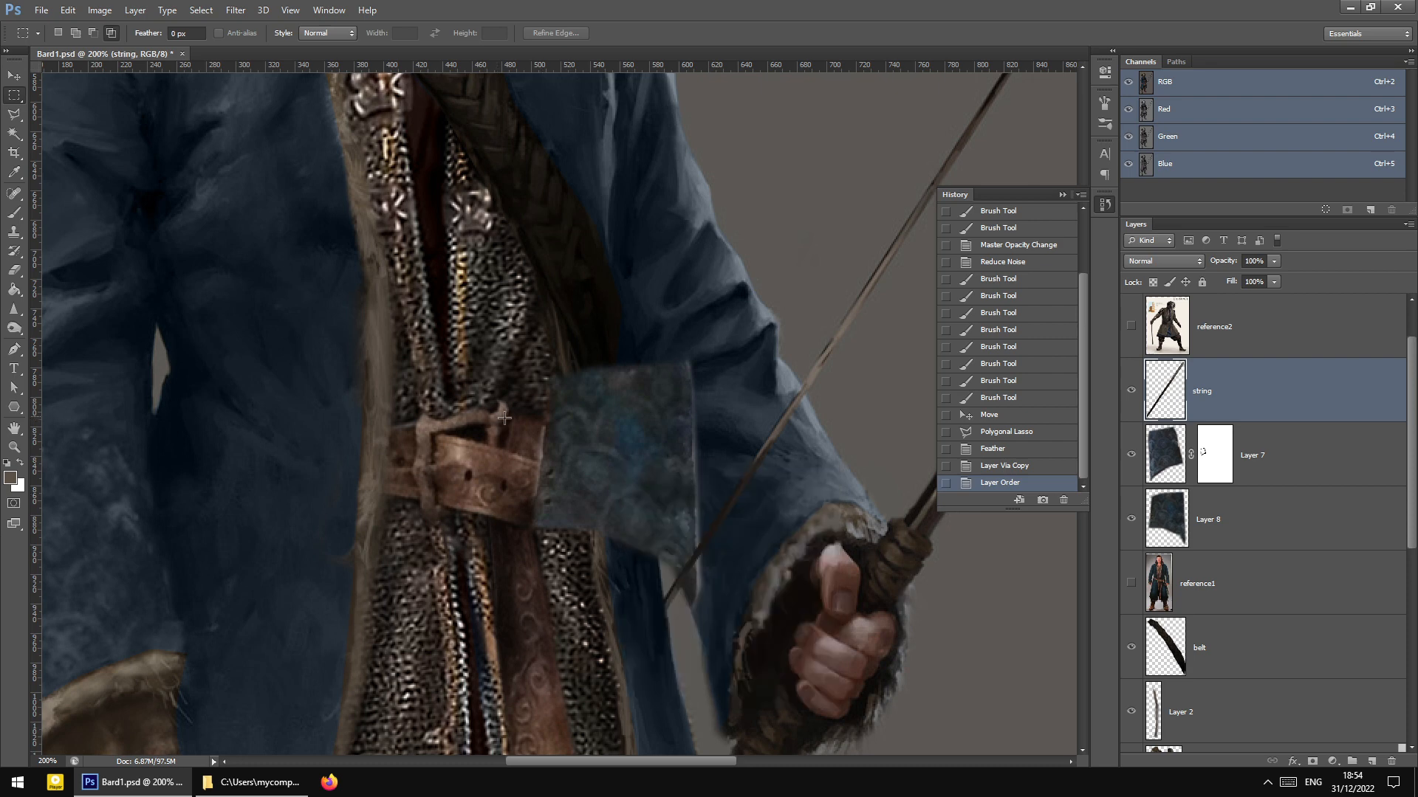
Free-transform Layer 8 onto the bow-arm sleeve, rotating it about -29.26° and scaling it to about 119.61%
left_click(1198, 520)
right_click(658, 494)
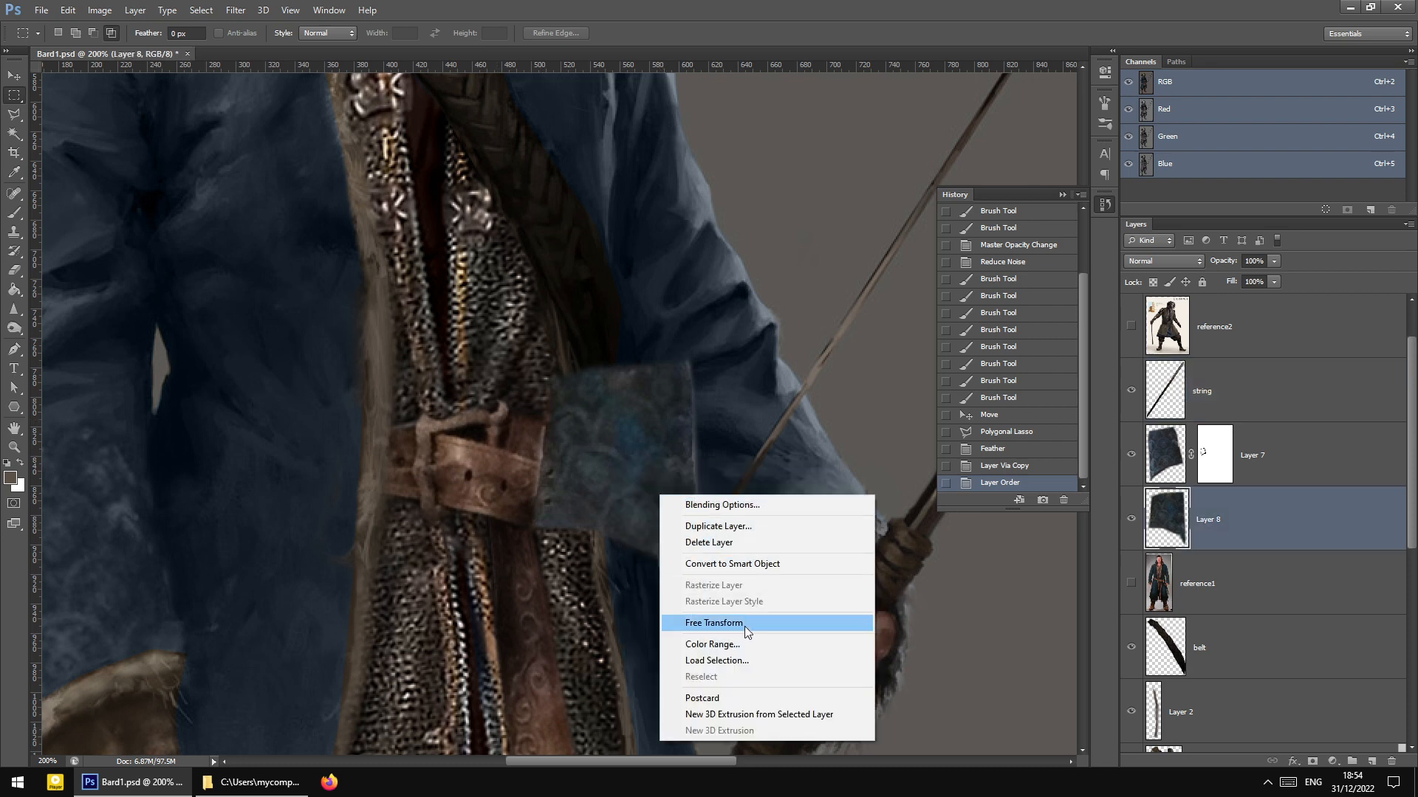
left_click(744, 627)
left_click_drag(606, 502, 746, 529)
left_click_drag(860, 517, 850, 466)
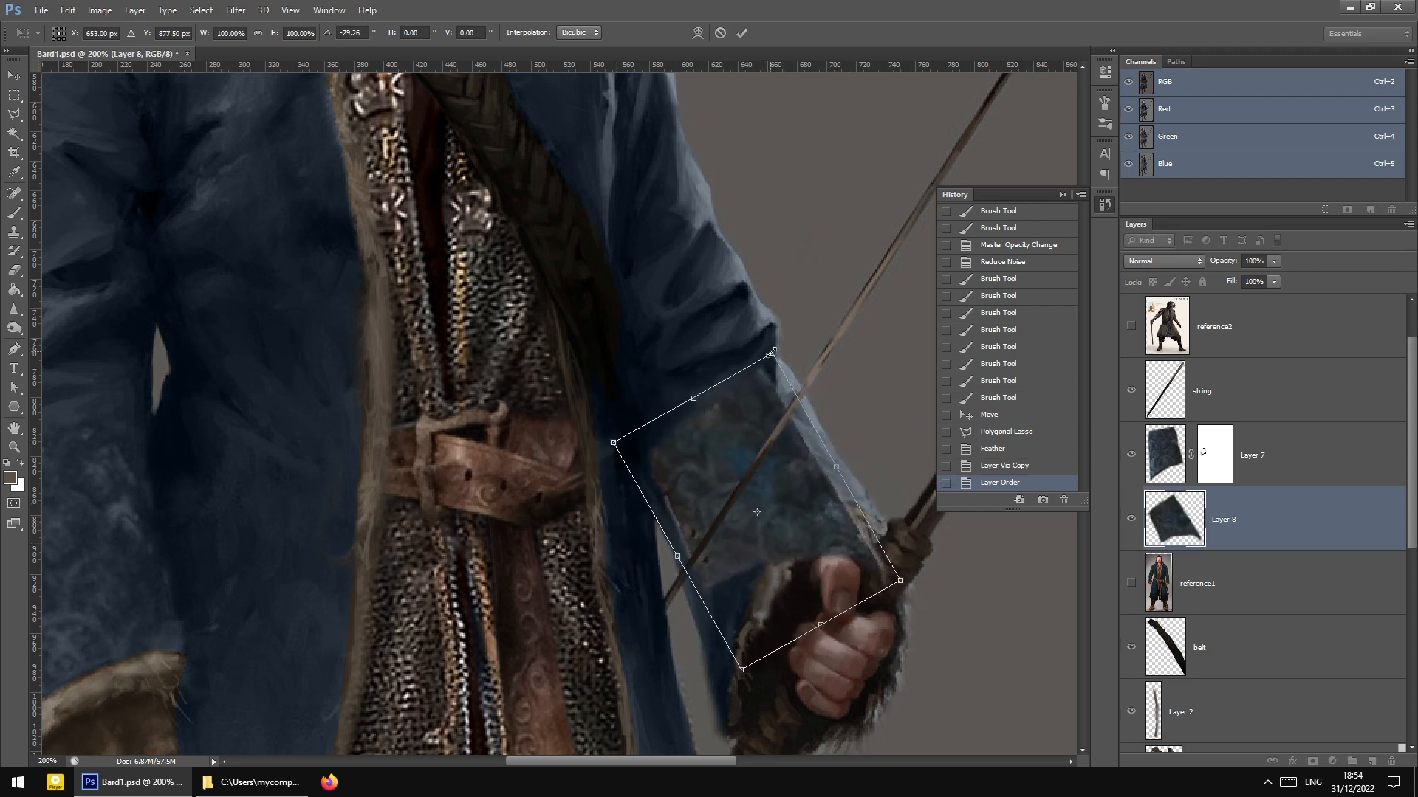
left_click_drag(772, 352, 781, 275)
mouse_move(794, 442)
left_mouse_down()
mouse_move(798, 531)
mouse_move(796, 464)
mouse_move(767, 402)
mouse_move(773, 446)
left_mouse_up()
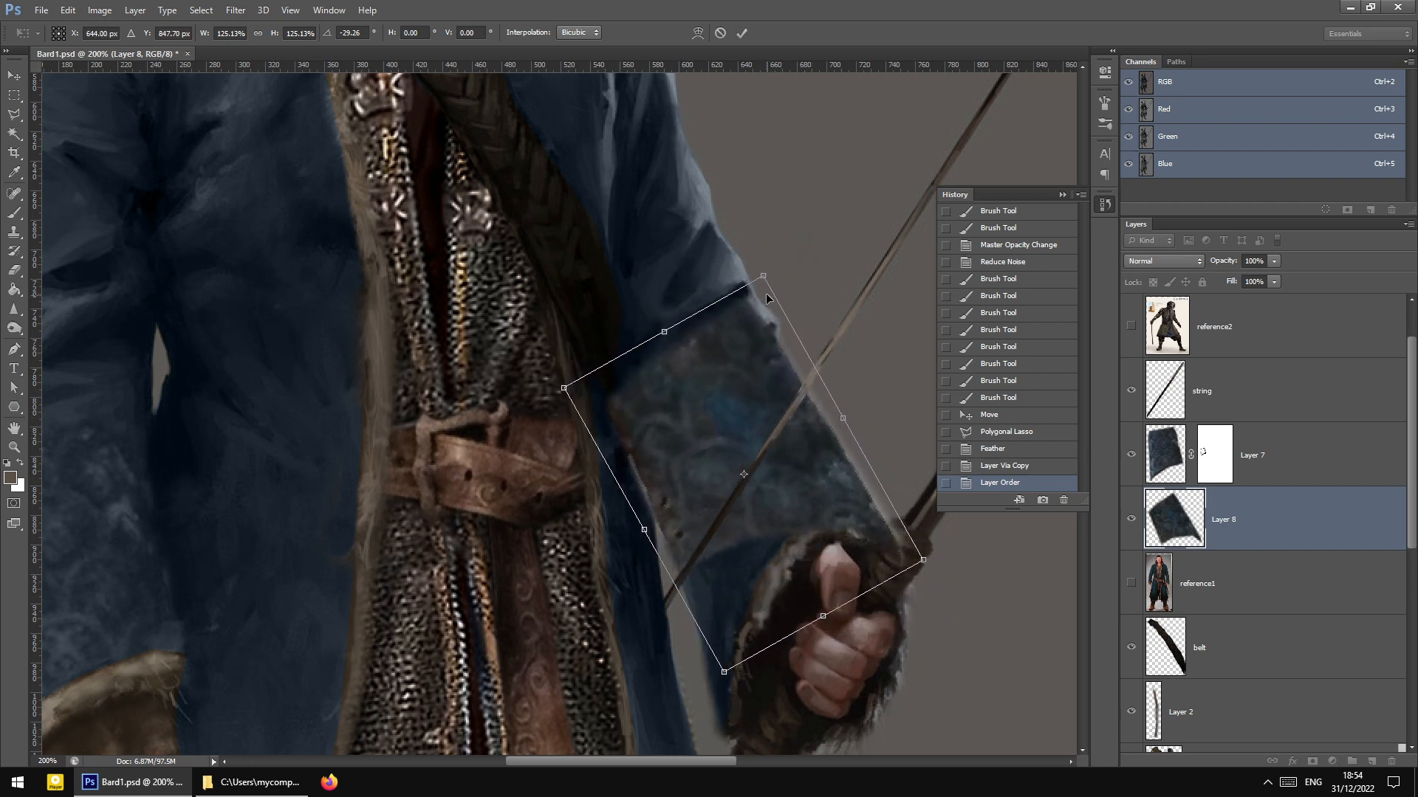
left_click_drag(764, 278, 780, 285)
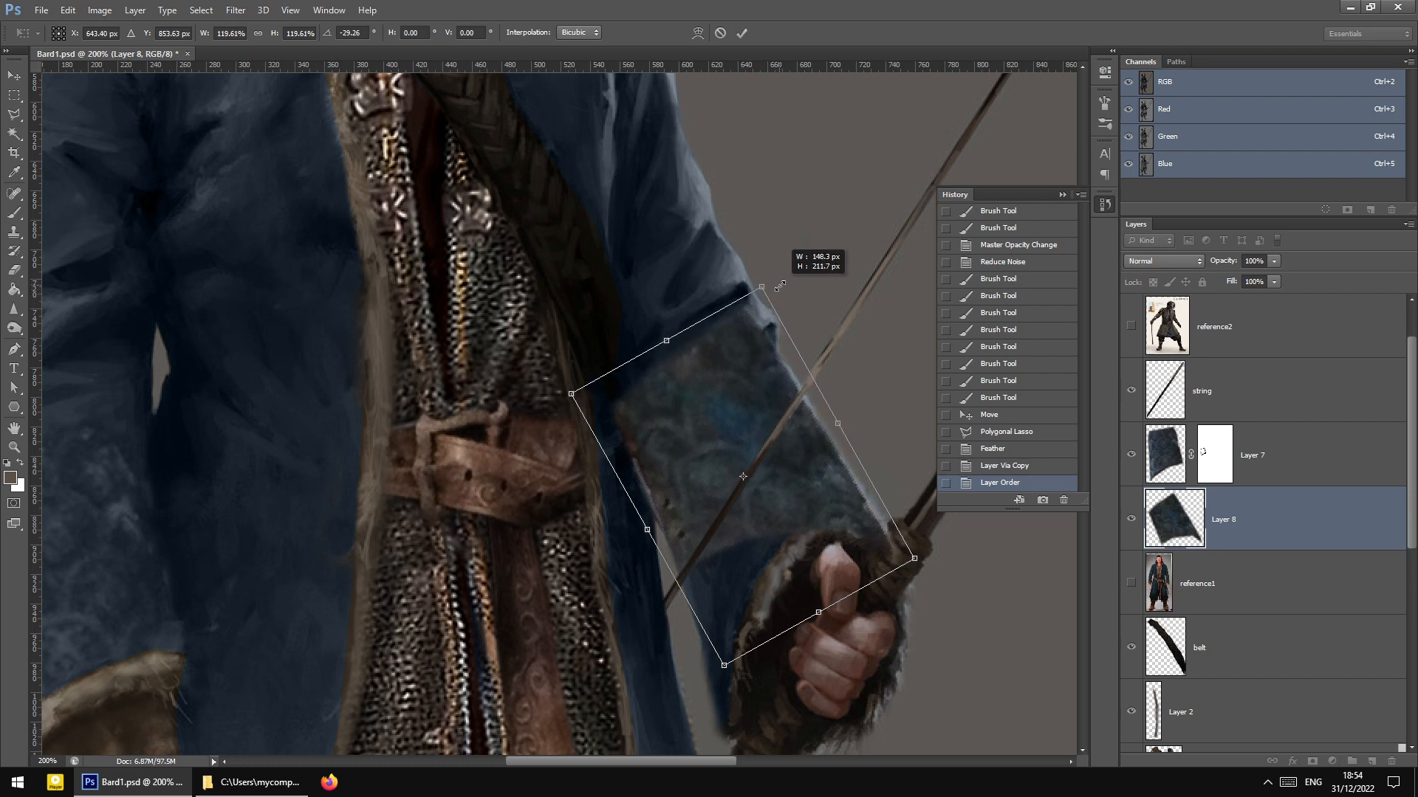
mouse_move(740, 405)
left_mouse_down()
mouse_move(723, 423)
mouse_move(733, 416)
left_mouse_up()
left_click(11, 79)
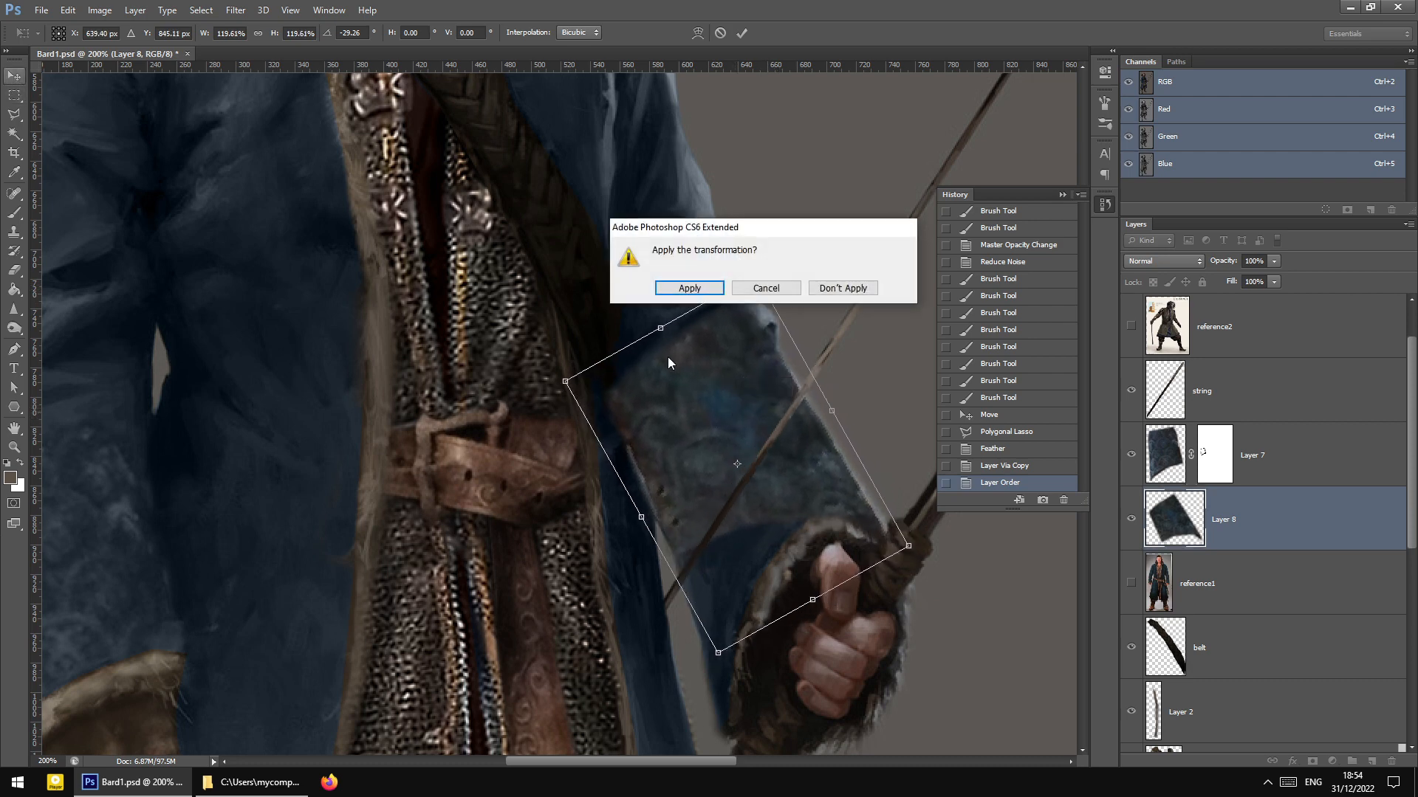
left_click(687, 288)
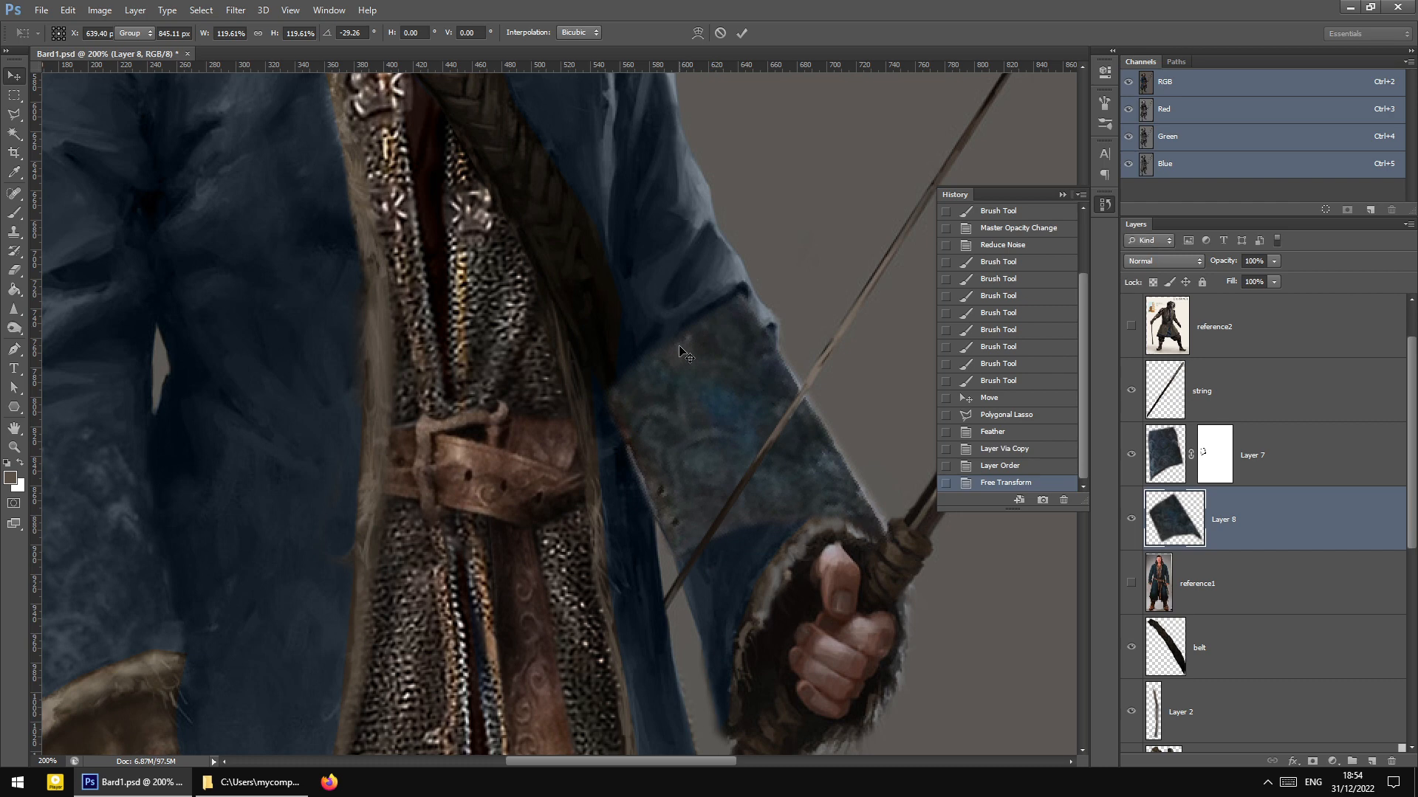
Extend the Layer 8 cuff pattern down the sleeve to the fur trim with the Clone Stamp at 82% opacity
left_click(15, 234)
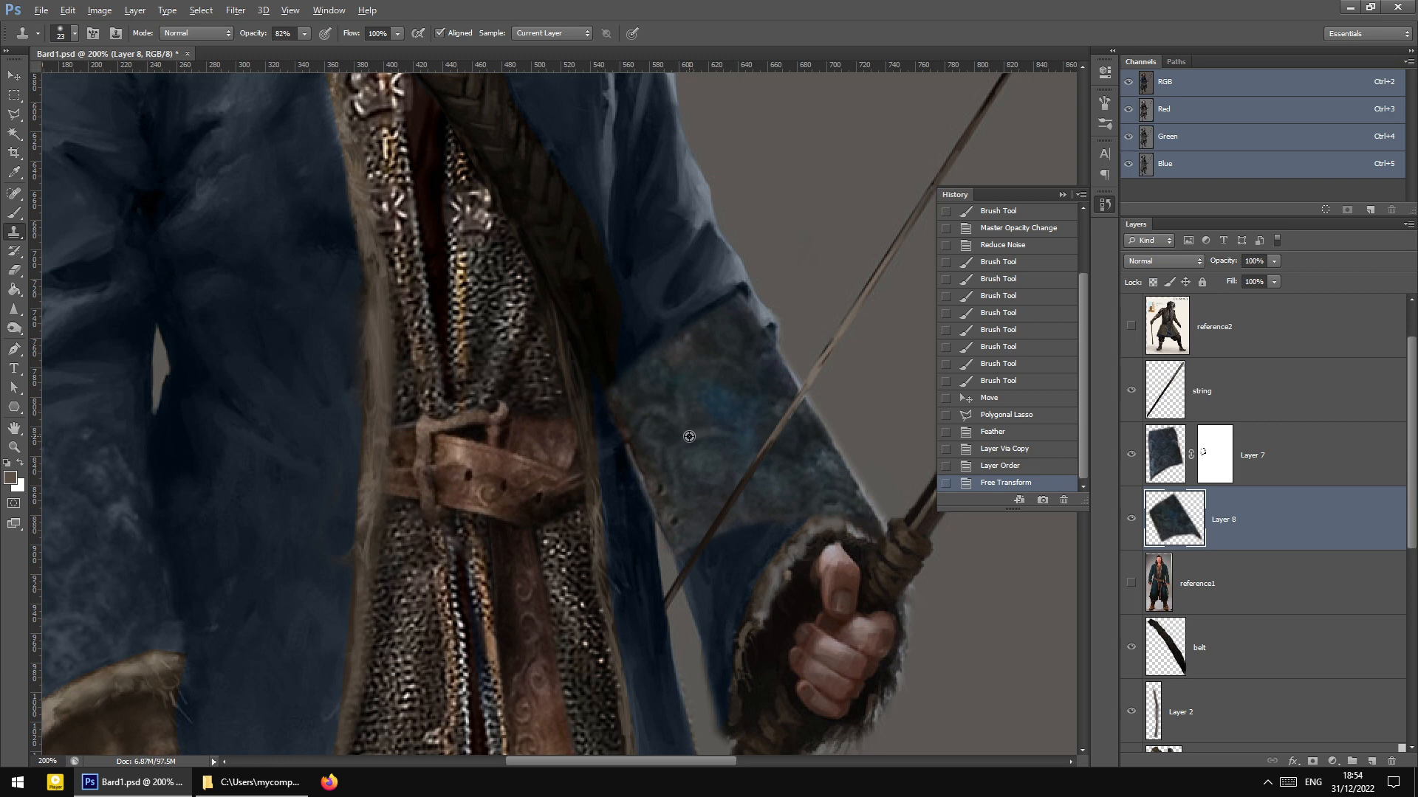
mouse_move(774, 530)
left_mouse_down()
mouse_move(755, 555)
mouse_move(732, 544)
mouse_move(714, 580)
mouse_move(689, 574)
mouse_move(722, 619)
mouse_move(745, 587)
mouse_move(734, 641)
left_mouse_up()
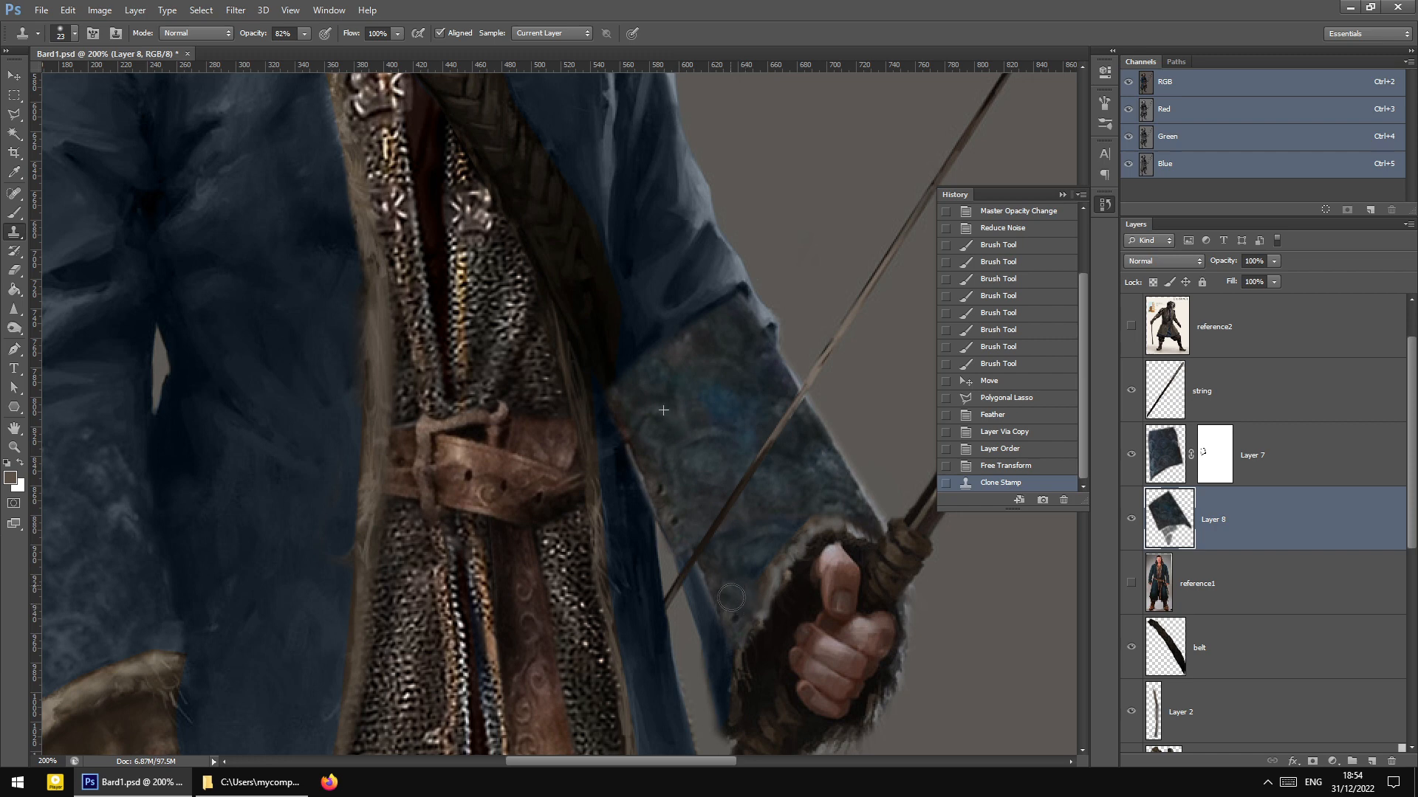
left_click(712, 625)
key("ctrl+z")
mouse_move(715, 616)
left_mouse_down()
mouse_move(691, 574)
mouse_move(705, 662)
mouse_move(720, 663)
mouse_move(715, 693)
mouse_move(688, 569)
left_mouse_up()
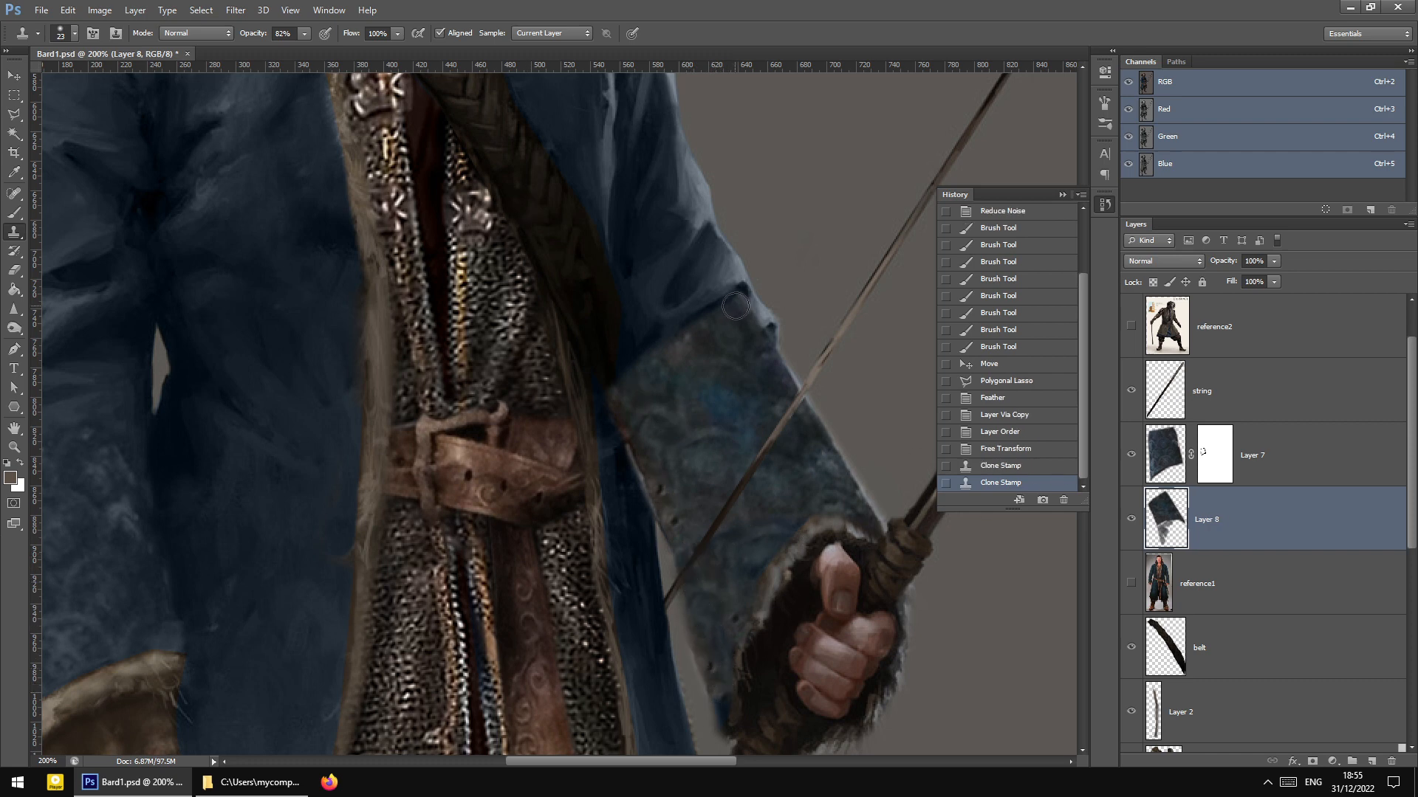
Apply the Reduce Noise filter at strength 10 to Layer 8
left_click(236, 10)
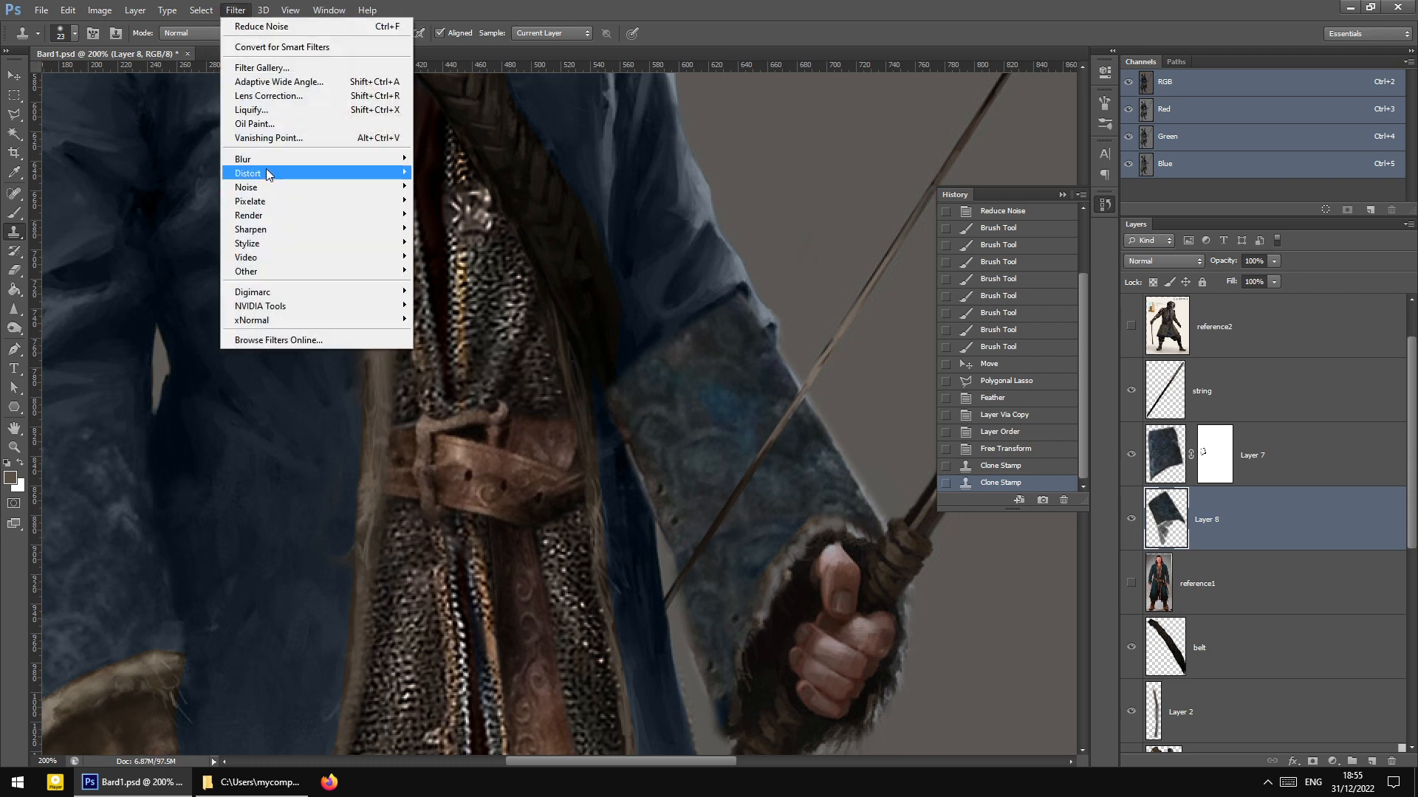
mouse_move(280, 187)
left_click(457, 242)
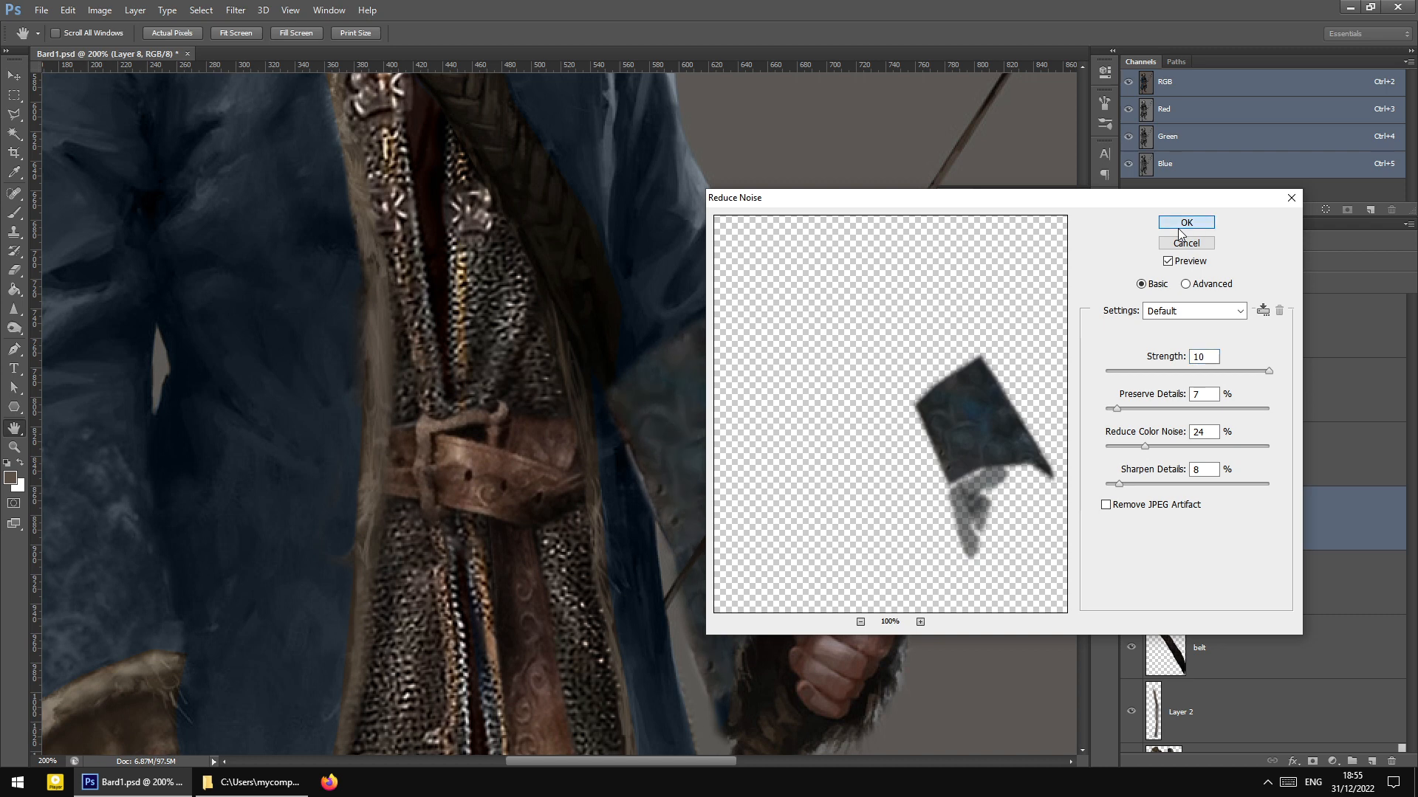
left_click(1179, 226)
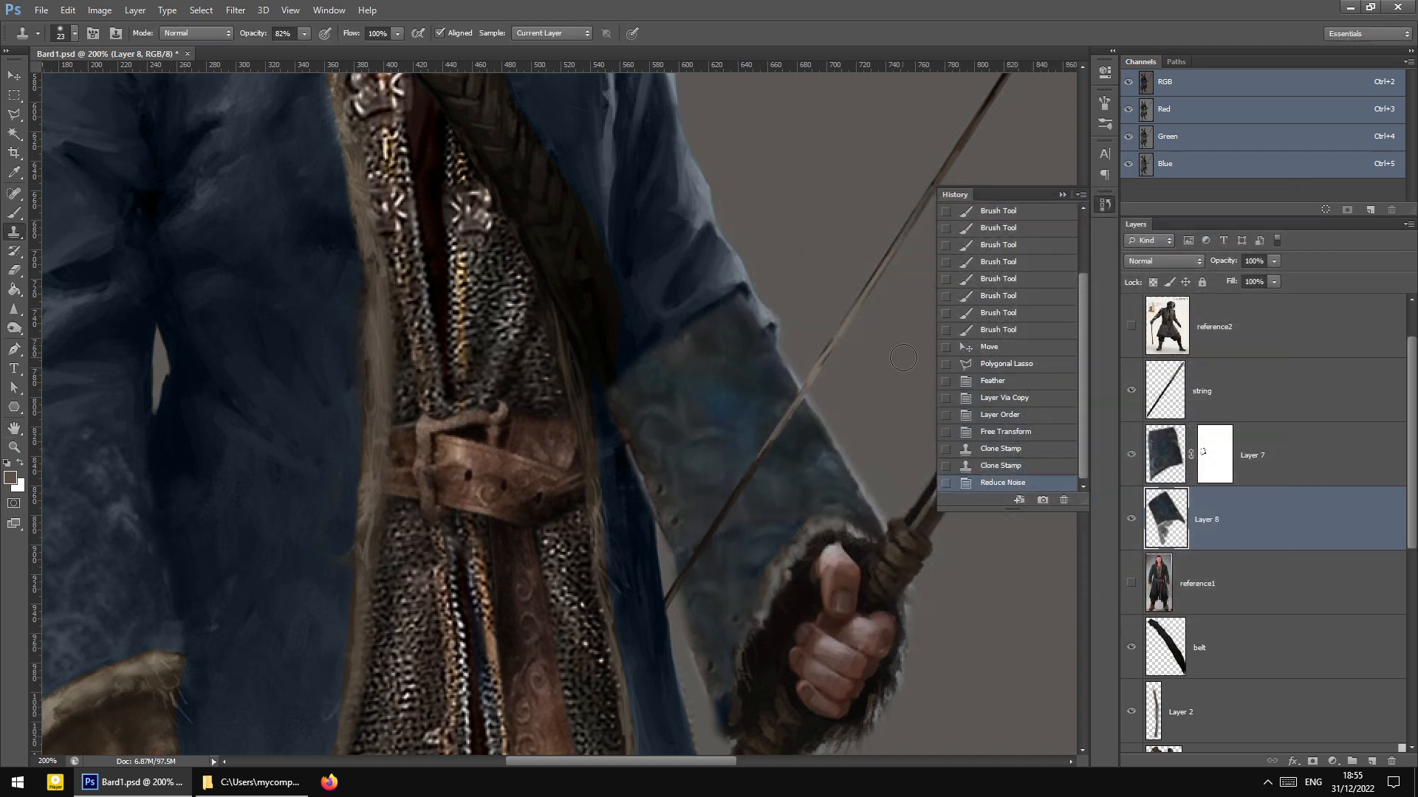
Compare the Layer 8 cuff before and after noise reduction in the history, ending on the last Clone Stamp state
left_click(1019, 466)
left_click(1013, 483)
left_click(1018, 466)
left_click(1012, 481)
left_click(1012, 467)
Apply the Reduce Noise filter to Layer 8 at strength 8 with 7% preserved details, 24% color noise reduction and 8% sharpening
left_click(236, 11)
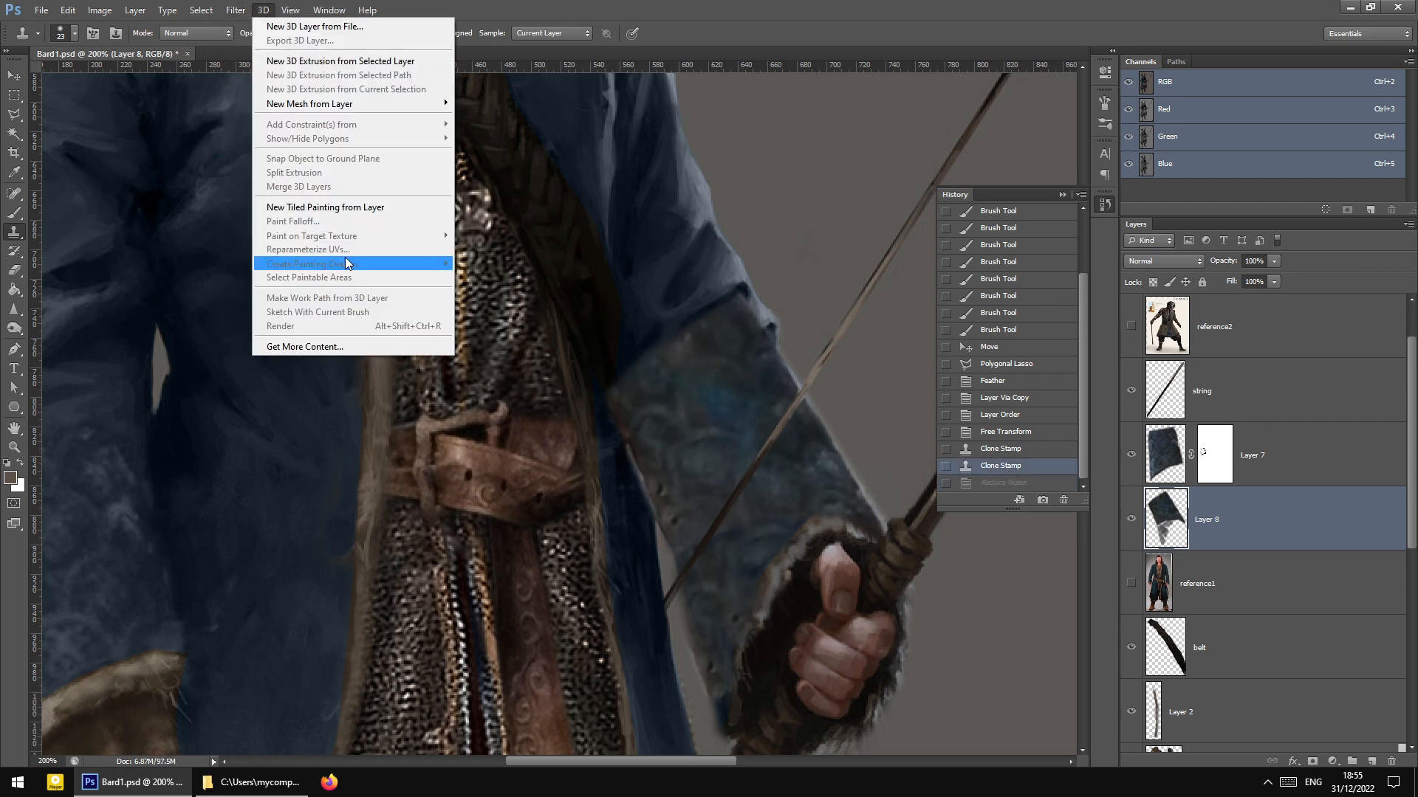
key("Escape")
left_click(235, 10)
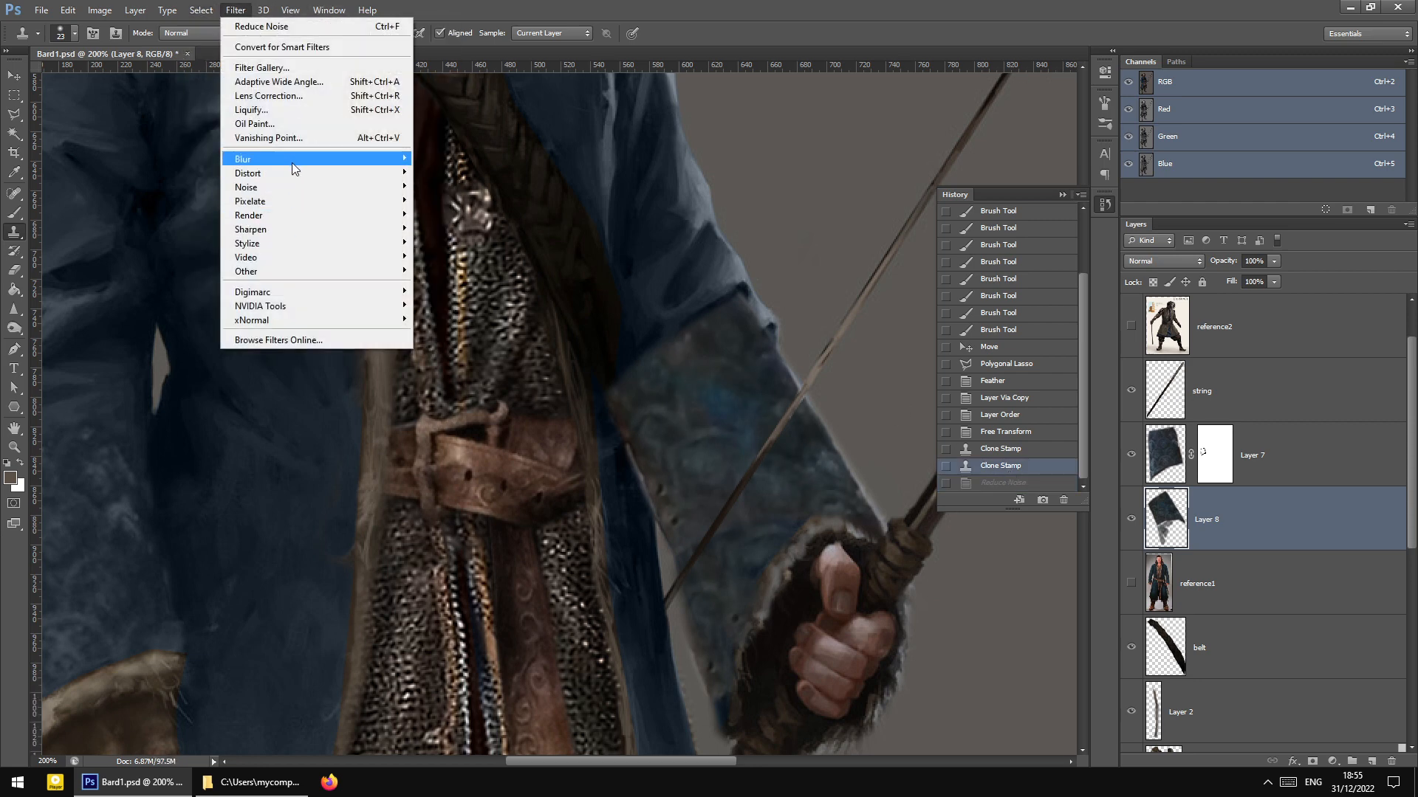
mouse_move(281, 194)
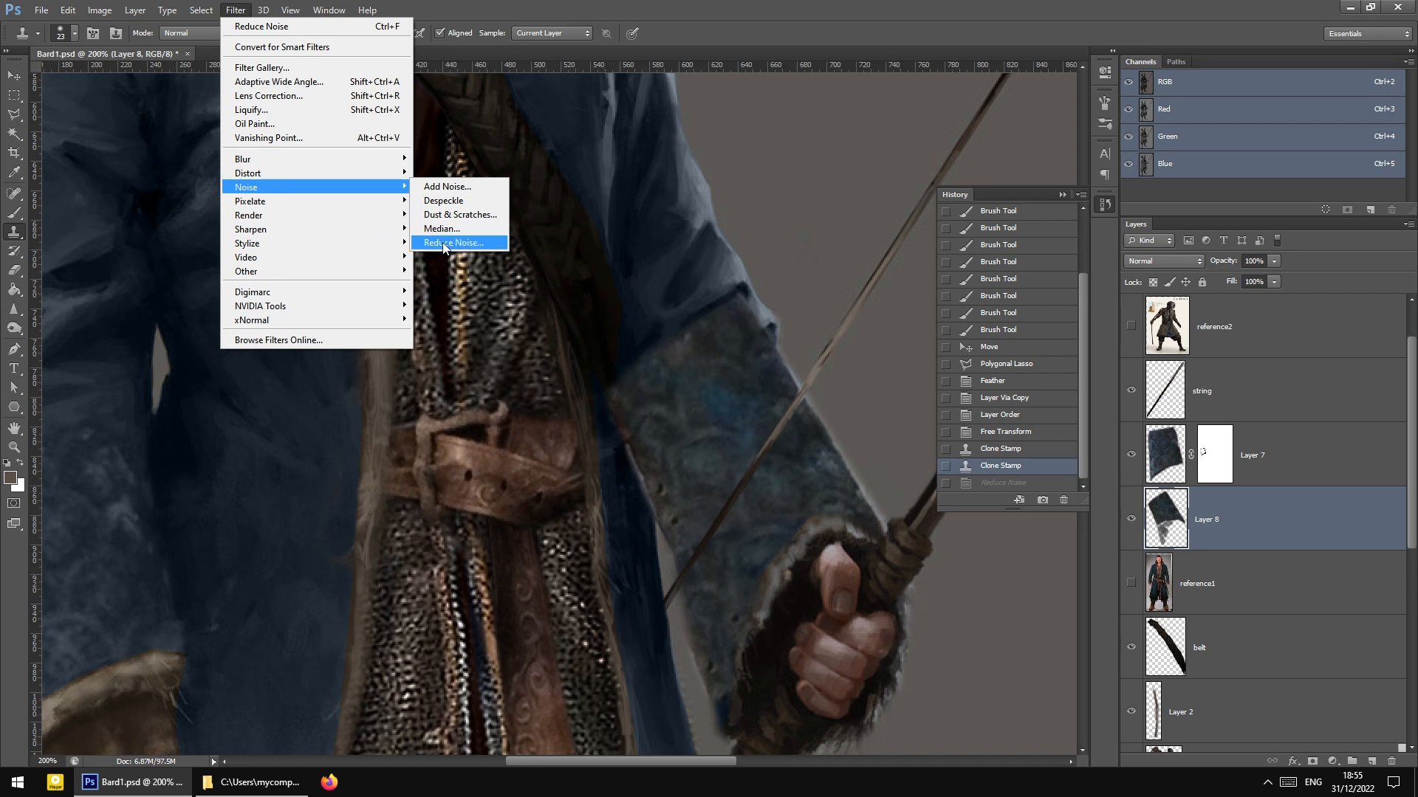
left_click(451, 242)
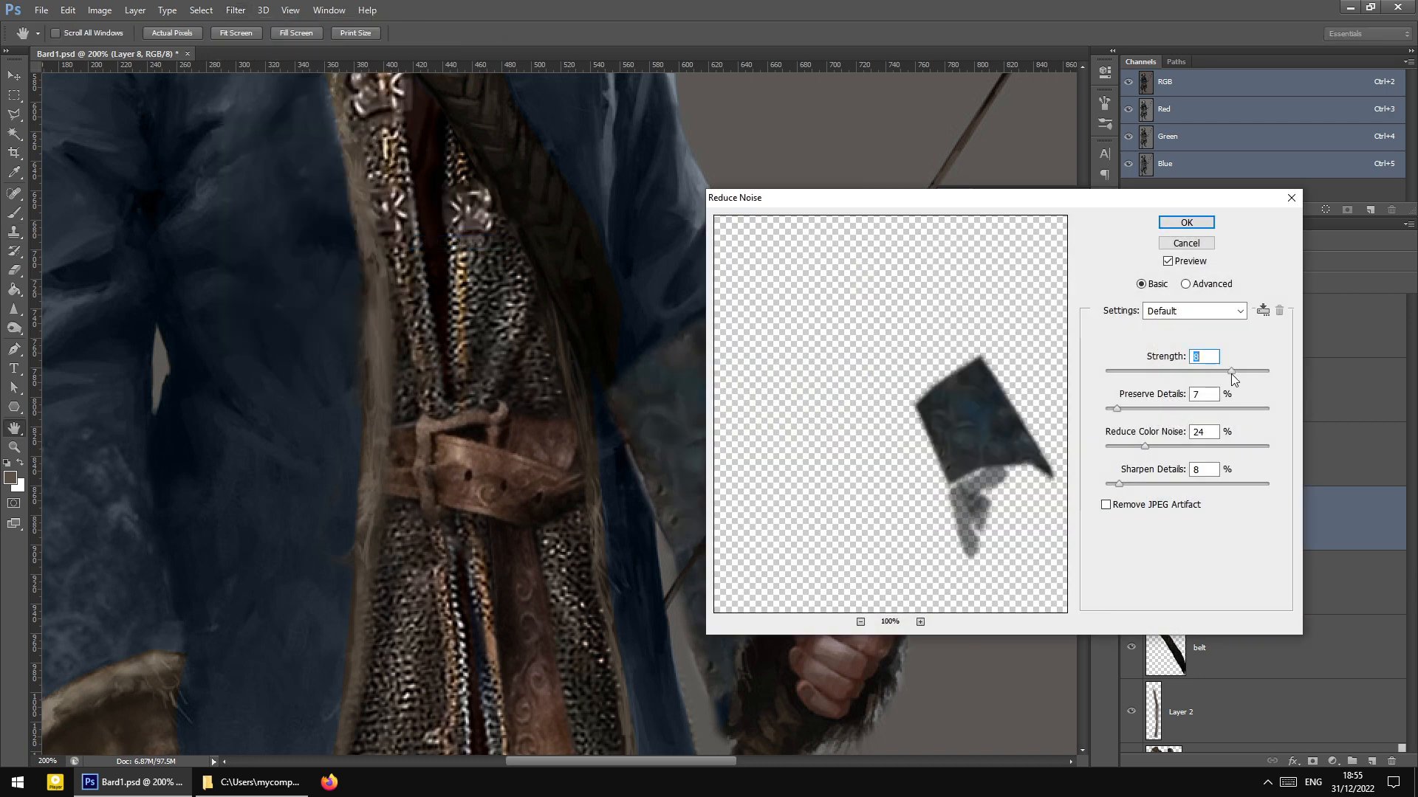
left_click_drag(1036, 205, 1161, 204)
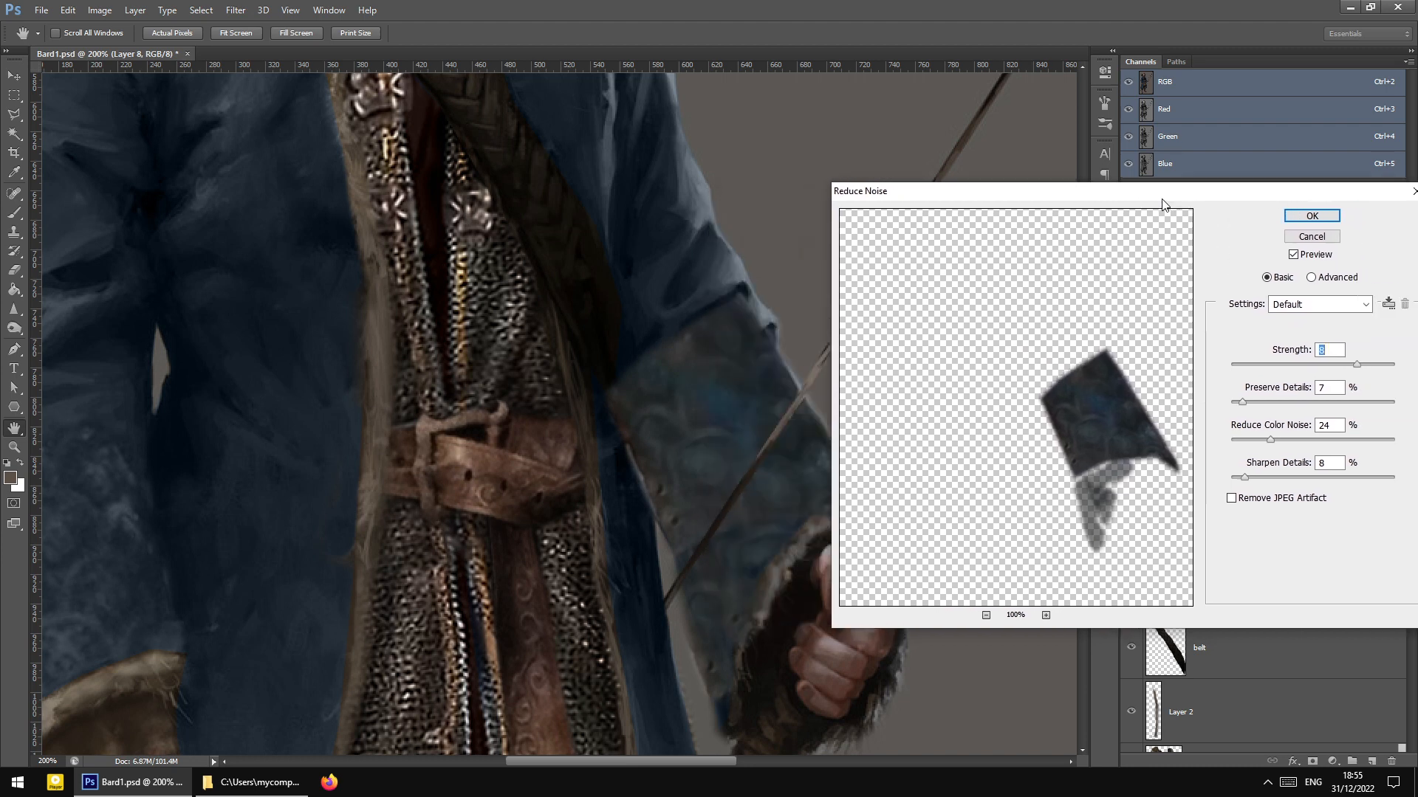
left_click(1312, 216)
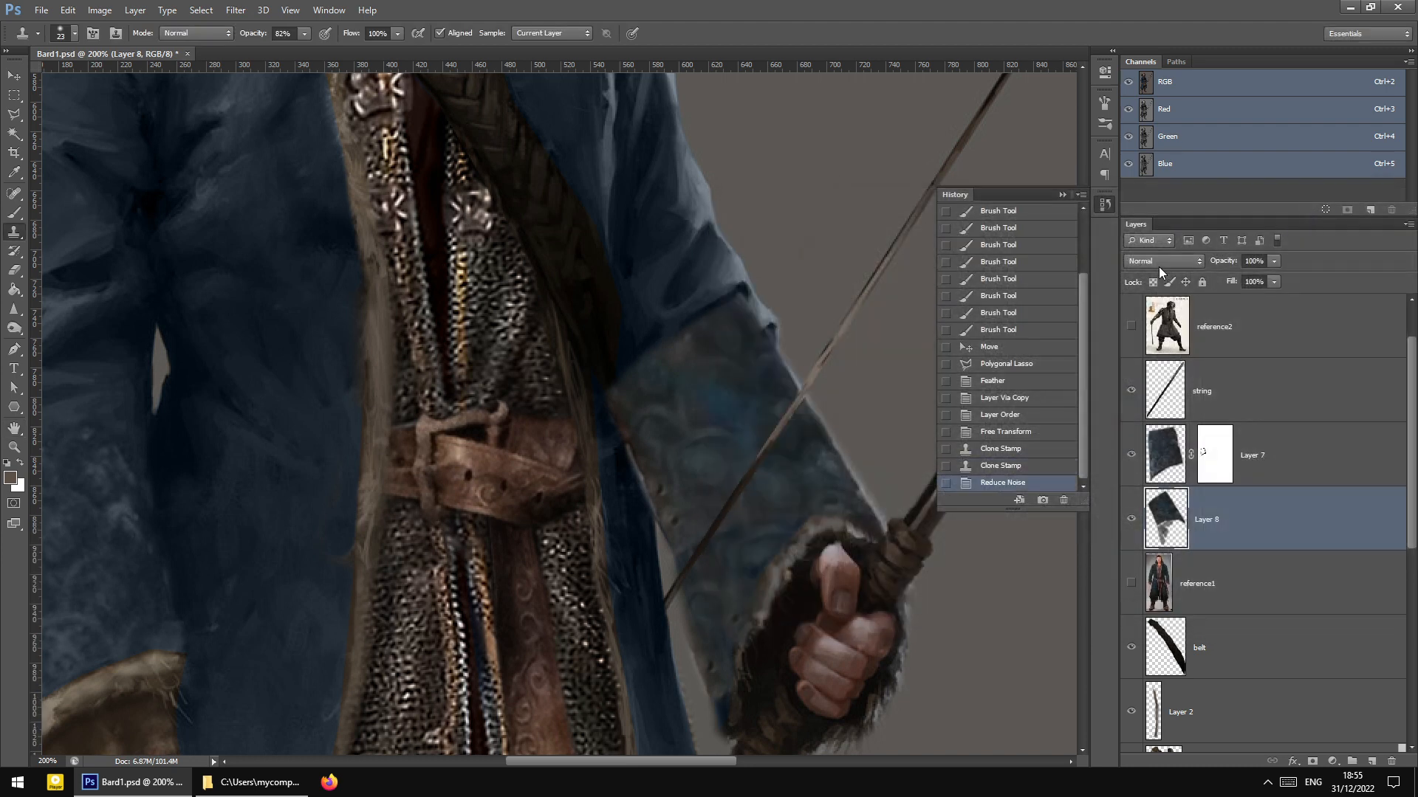
Set Layer 8's blend mode to Luminosity and apply the Increase Contrast 1 Levels preset to it
left_click(1159, 266)
left_click(1152, 631)
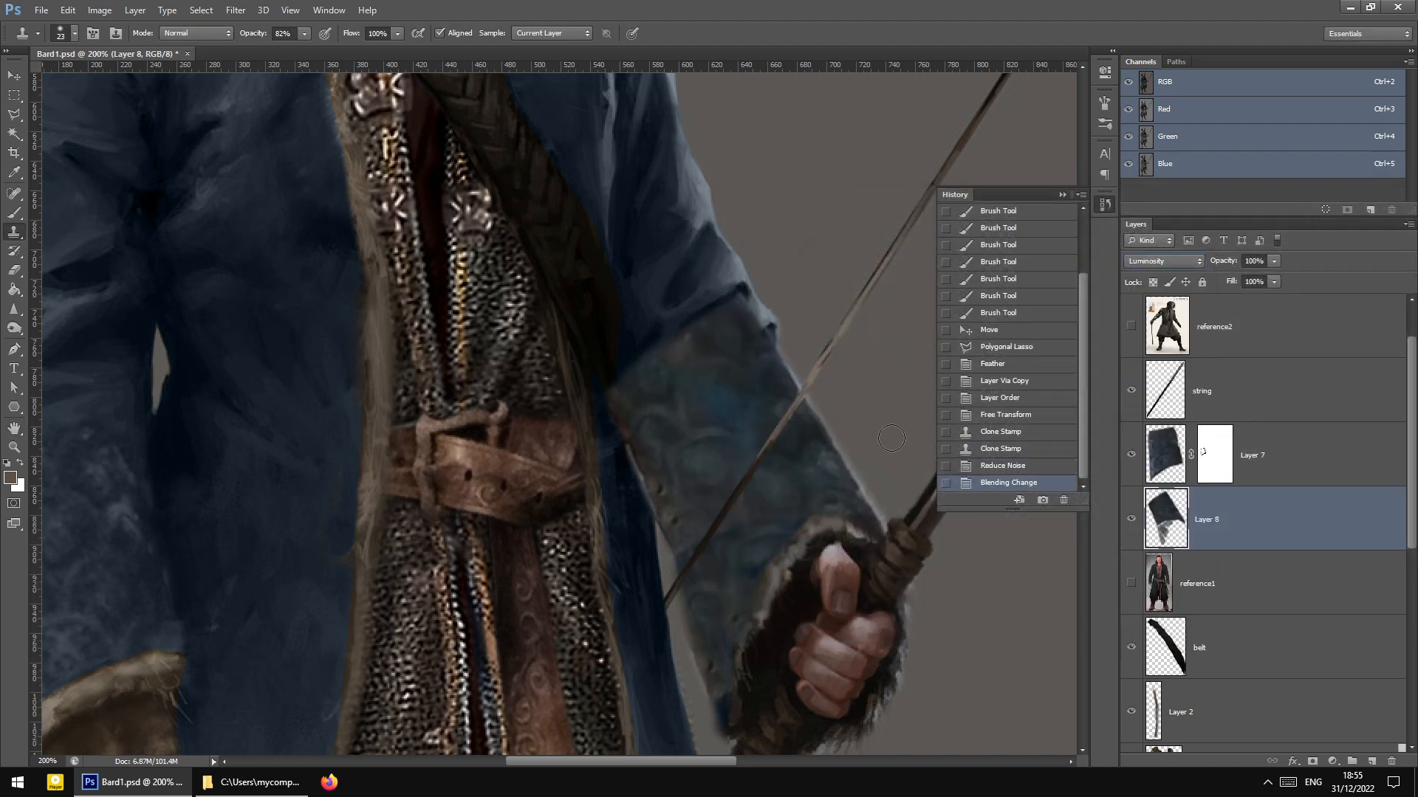
left_click(100, 10)
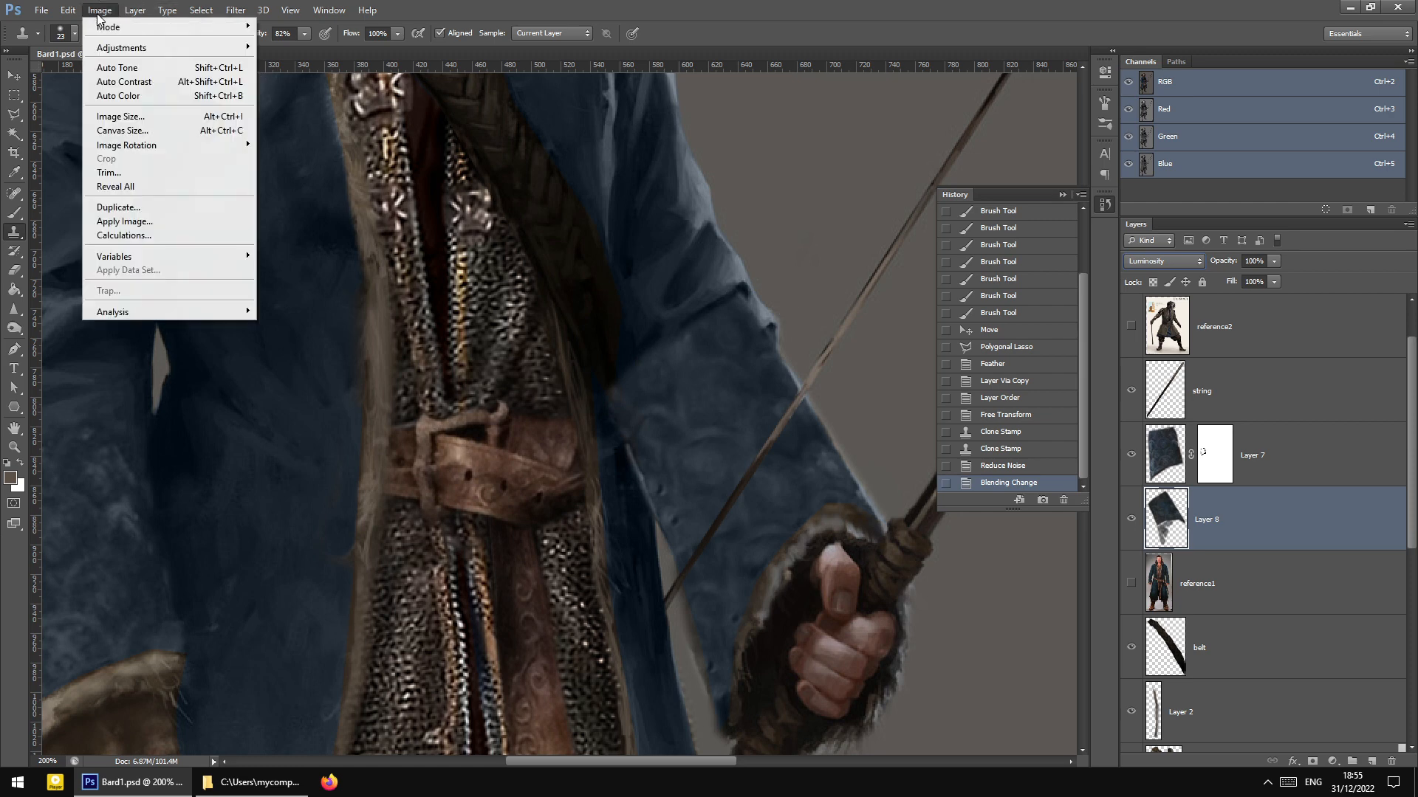
mouse_move(112, 51)
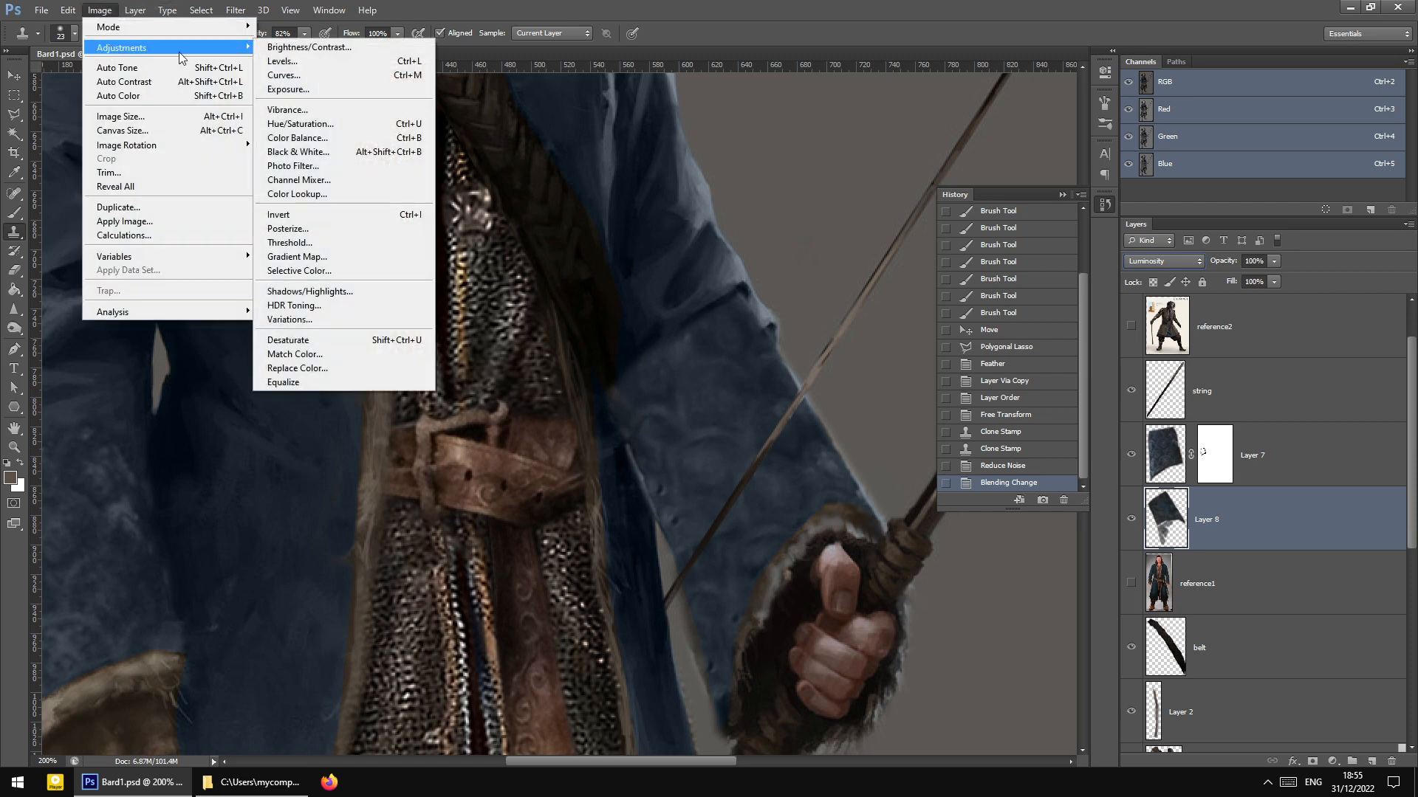
left_click(282, 61)
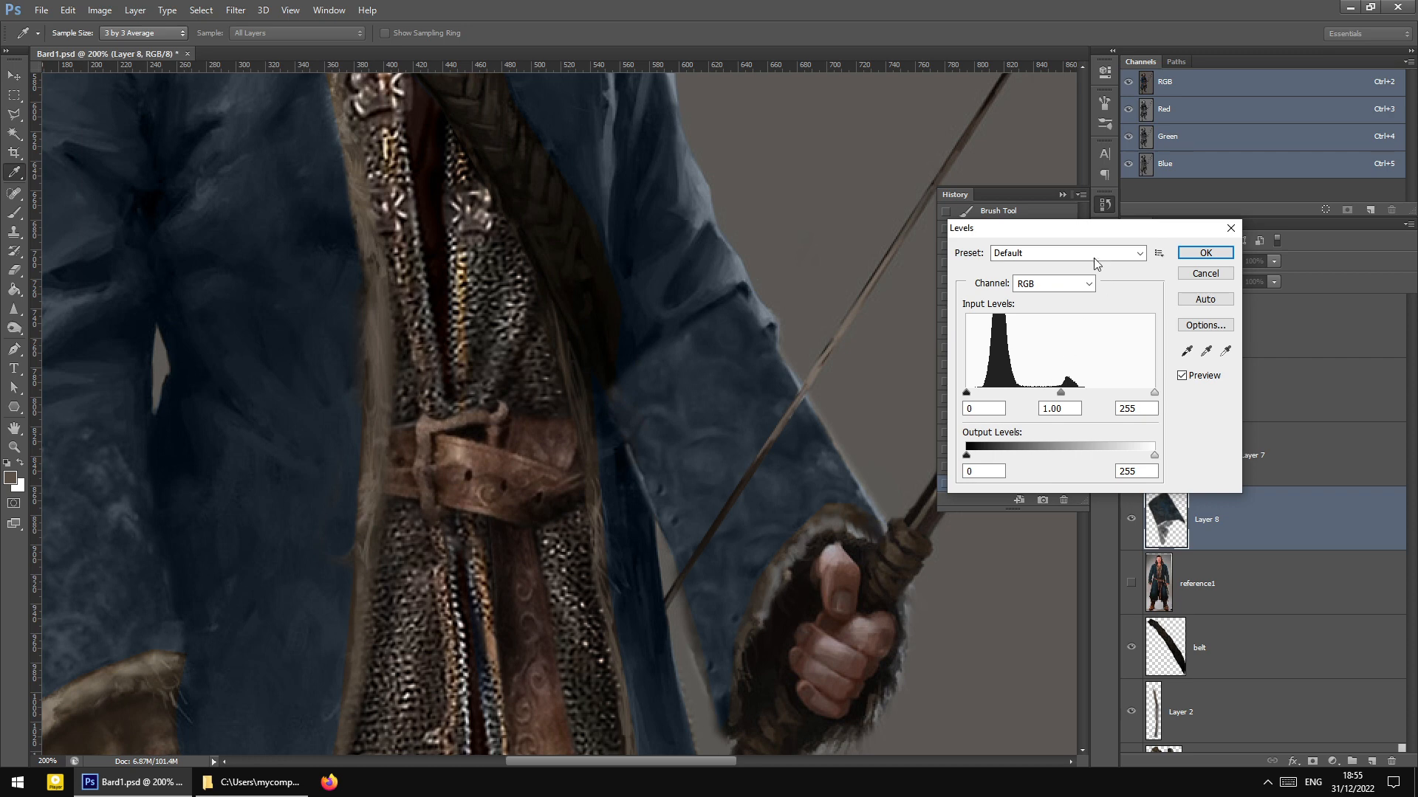
left_click(1092, 255)
left_click(1074, 315)
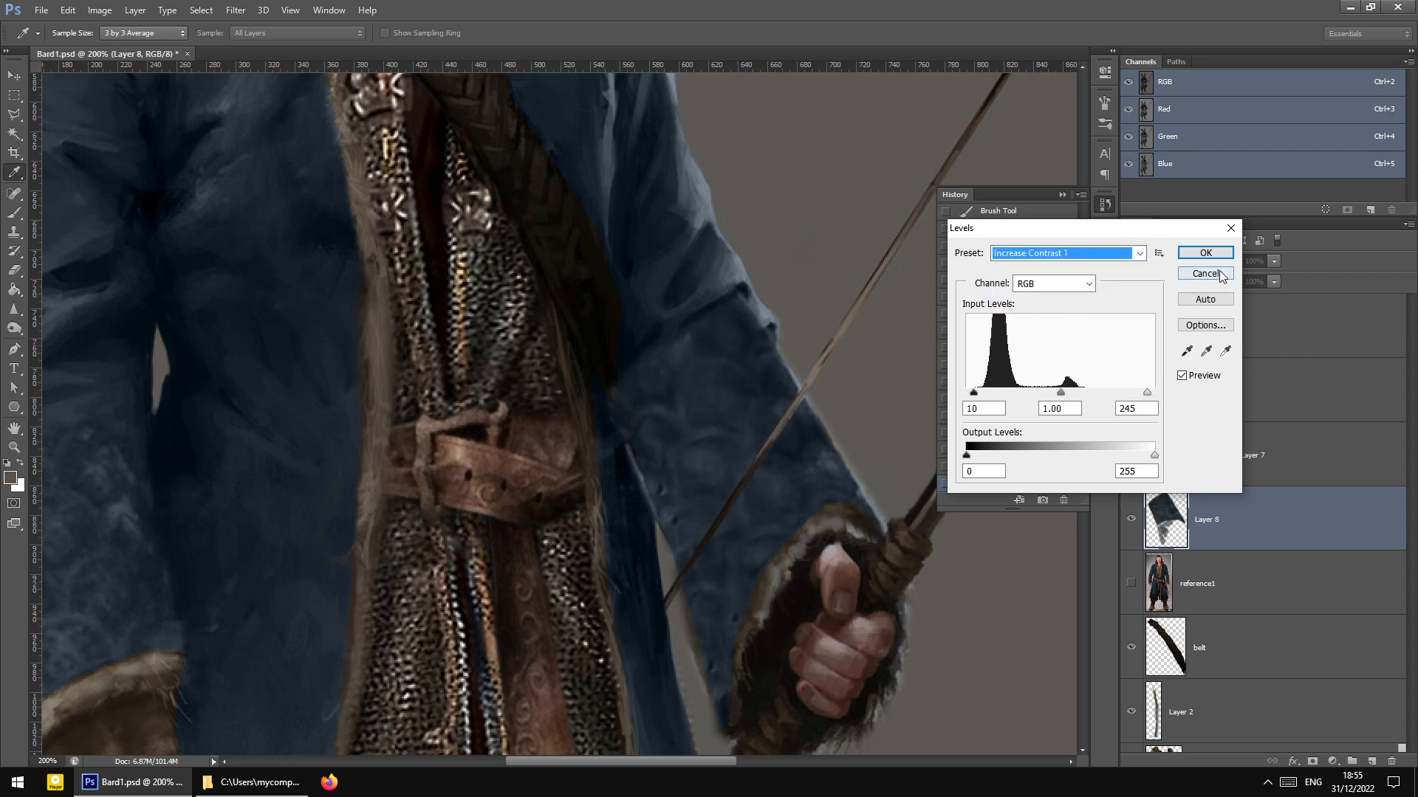
left_click(1206, 253)
key("s")
left_click(236, 10)
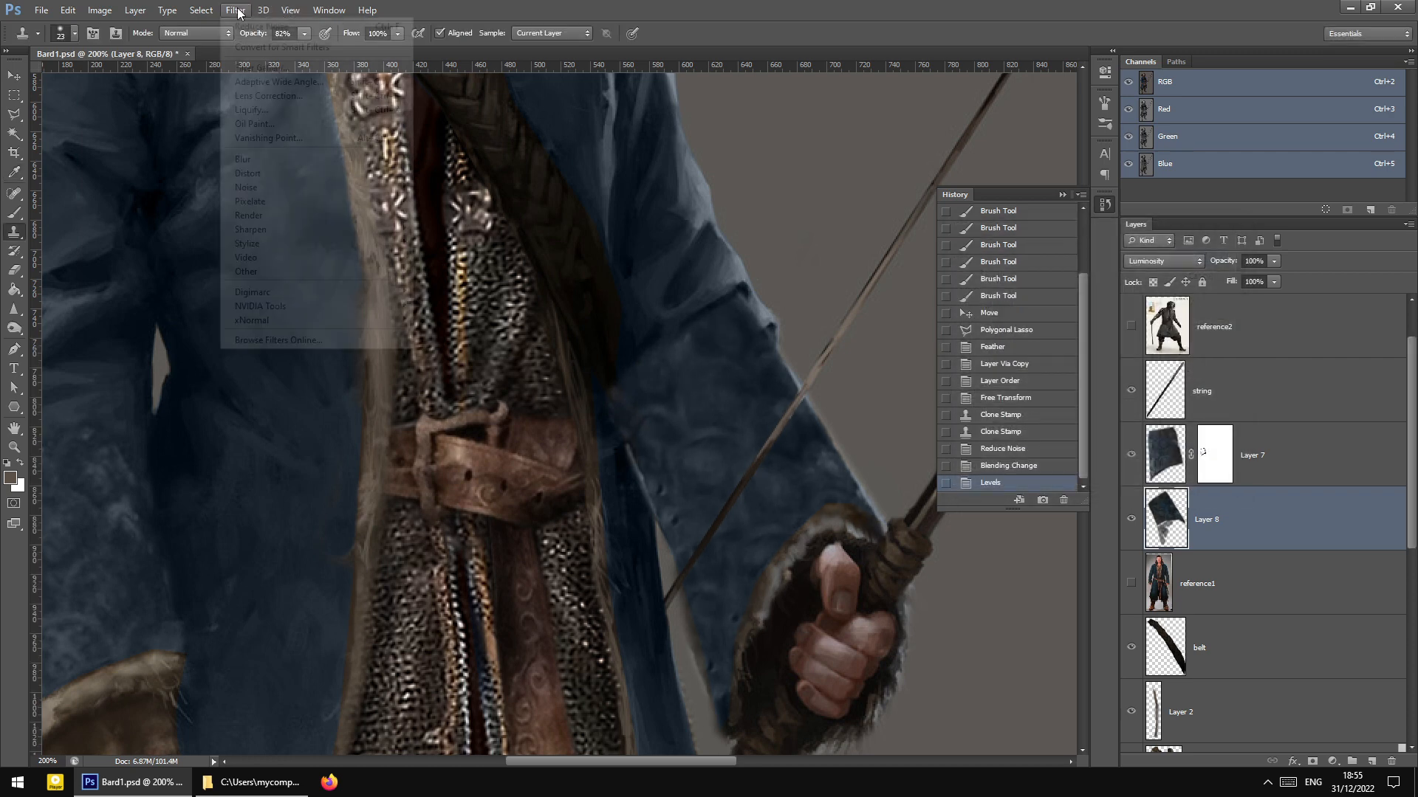
mouse_move(275, 238)
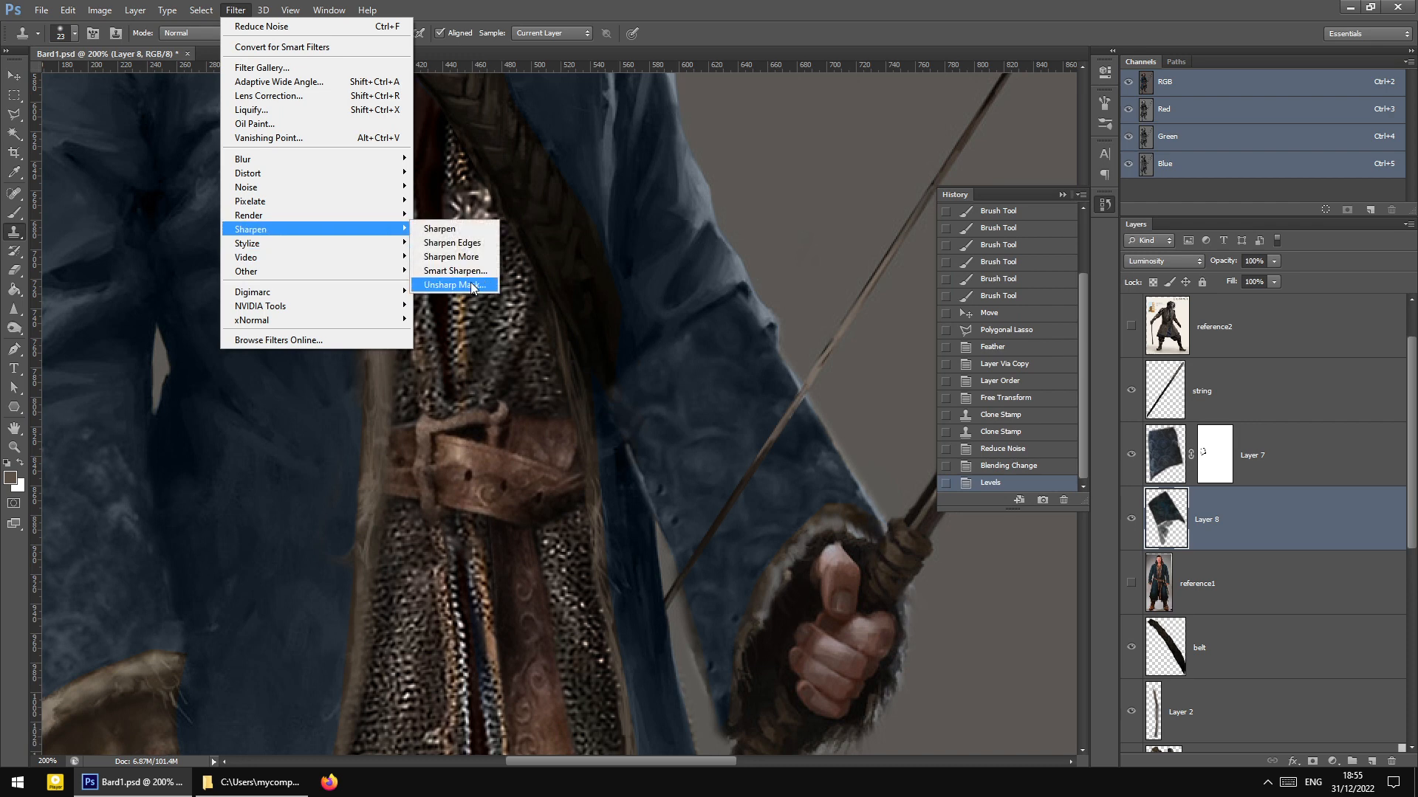
left_click(471, 287)
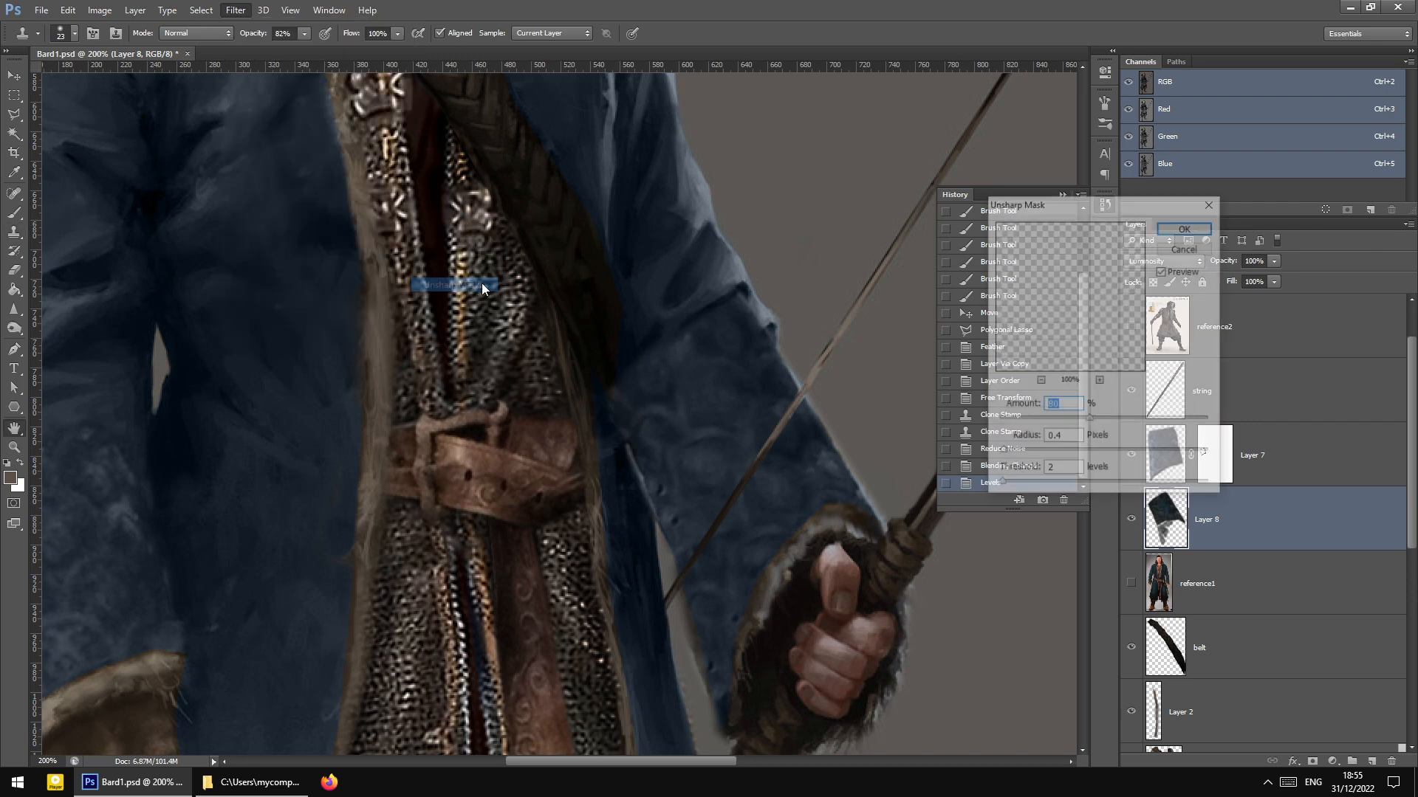
left_click(1186, 247)
Apply the basic Sharpen filter to the Layer 8 cuff pattern
left_click(235, 9)
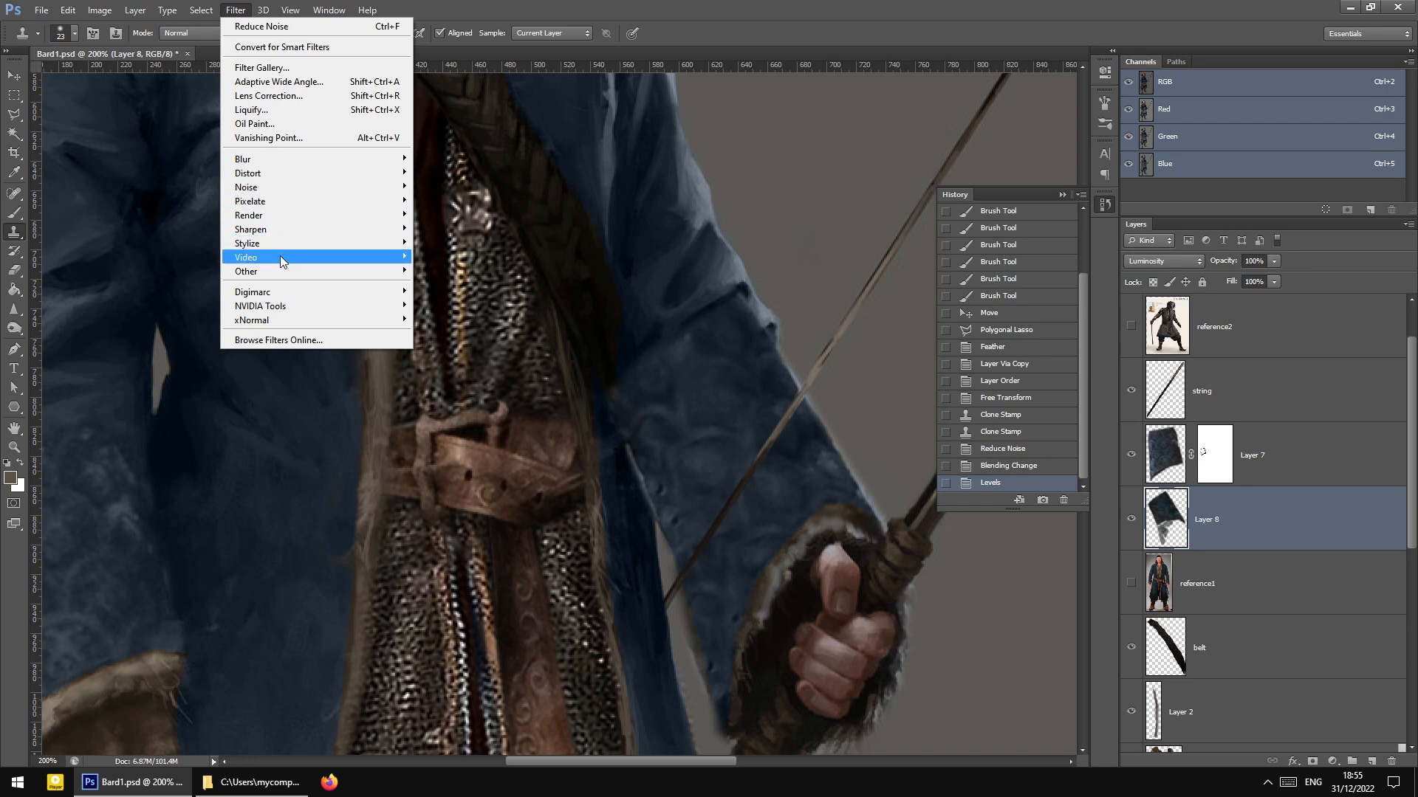
mouse_move(279, 233)
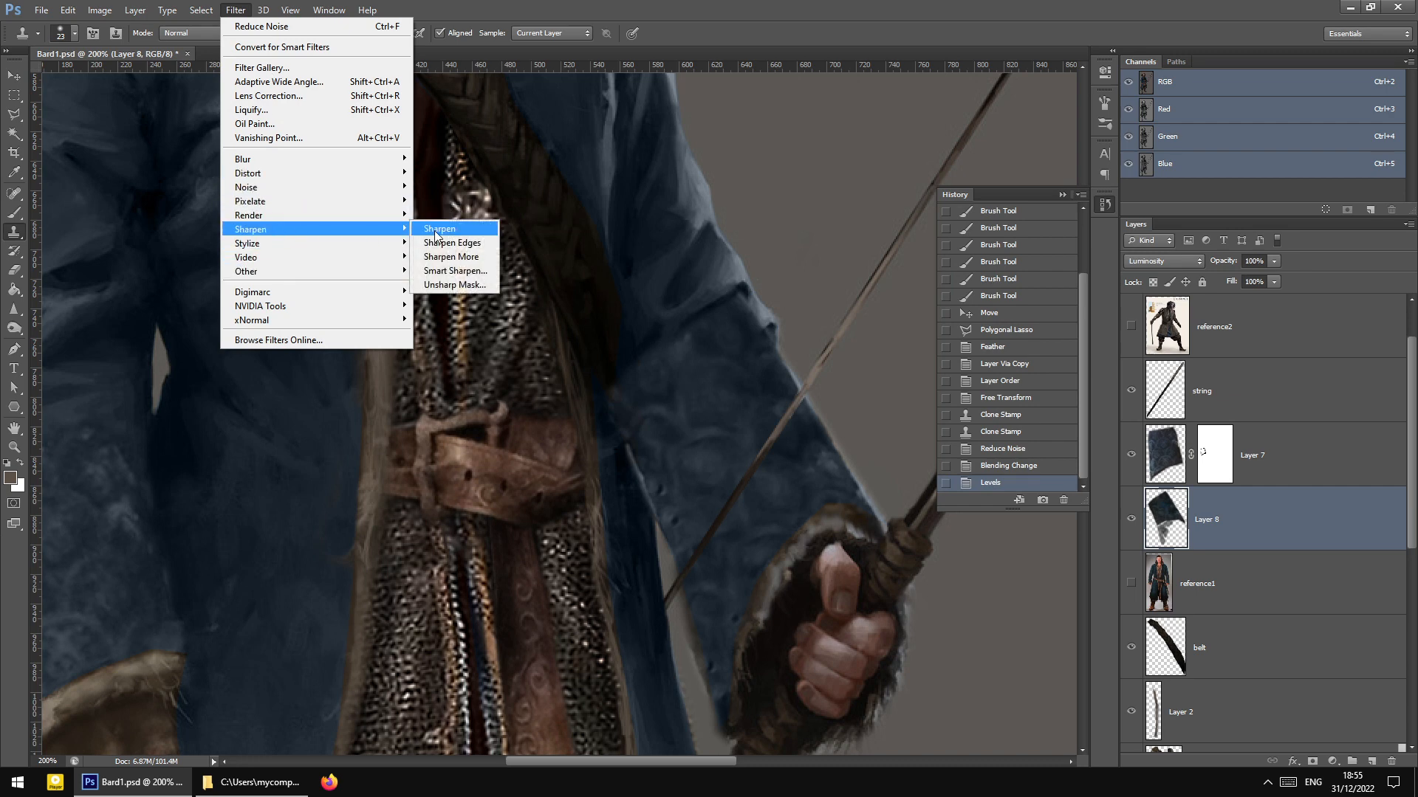
left_click(441, 229)
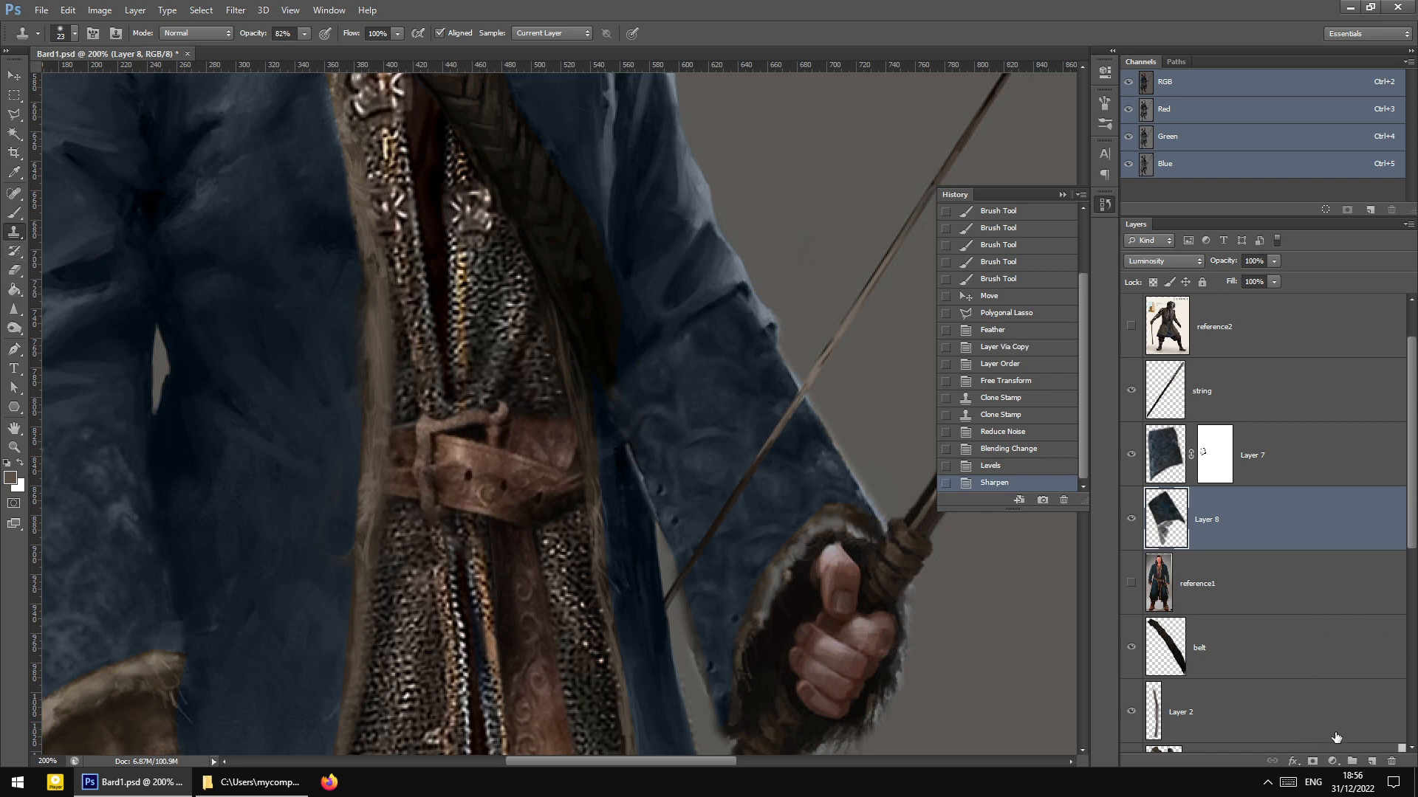
Add a layer mask to Layer 8 and brush black over the cuff's inner and upper edges on the bow-arm sleeve
left_click(1312, 761)
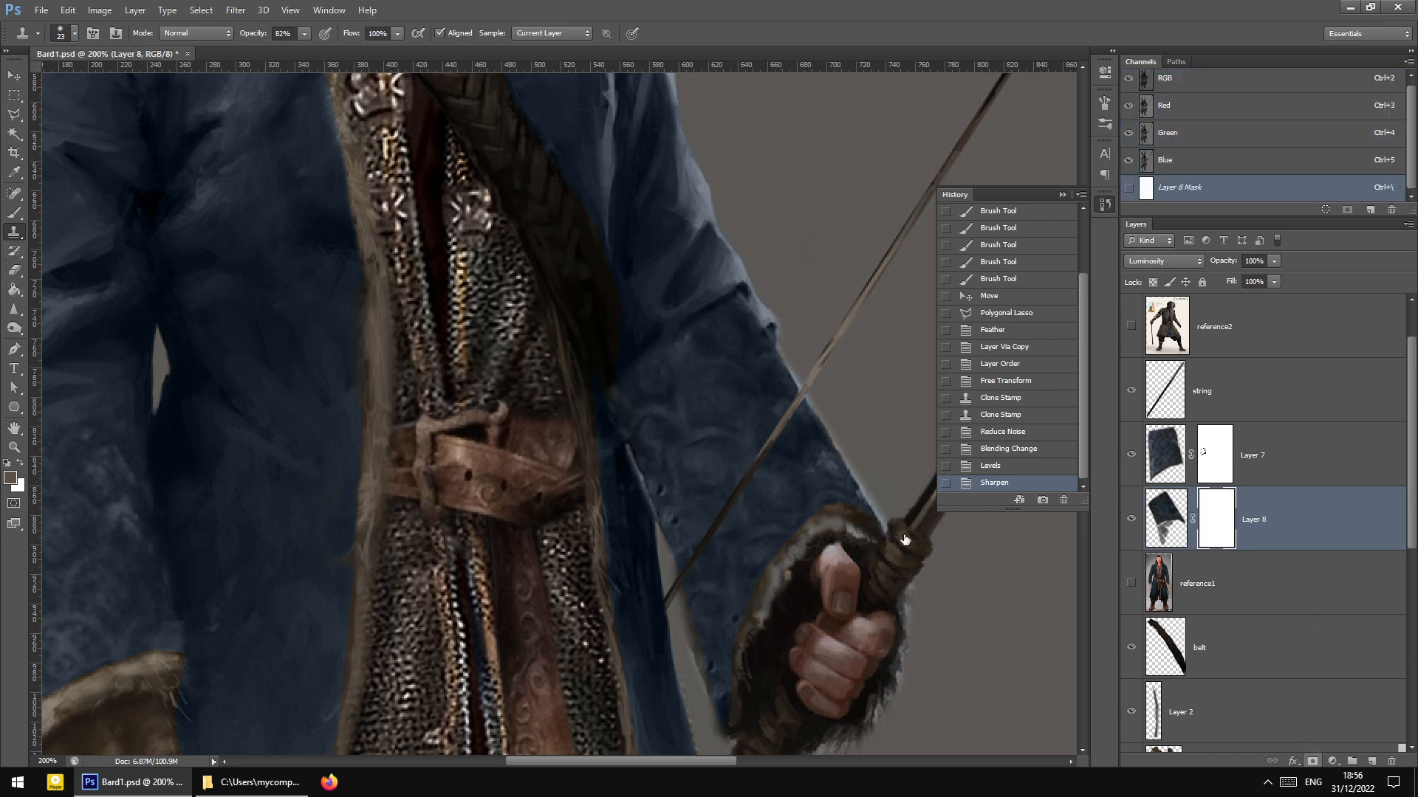
left_click(16, 213)
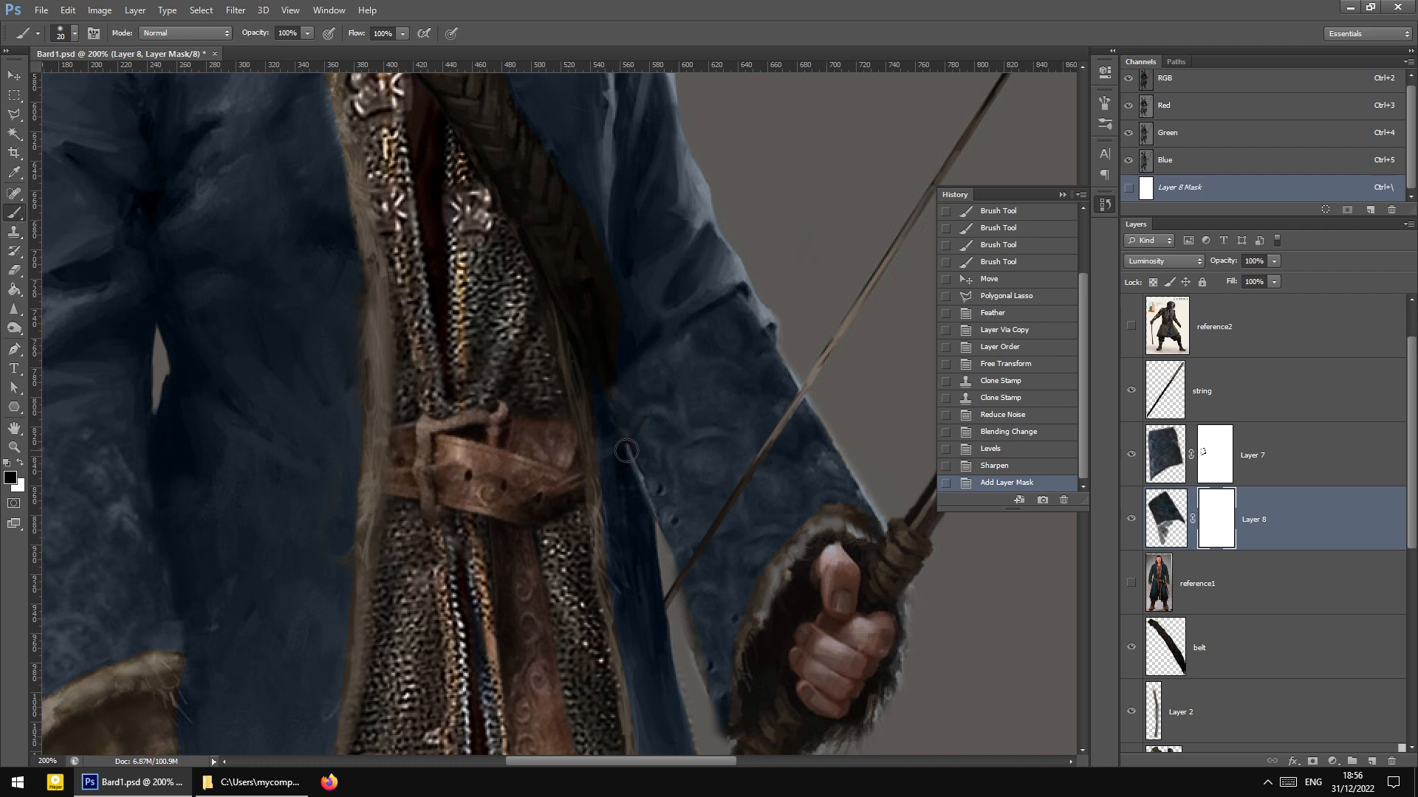
mouse_move(627, 452)
left_mouse_down()
mouse_move(649, 531)
mouse_move(601, 406)
mouse_move(631, 416)
left_mouse_up()
left_click(1132, 522)
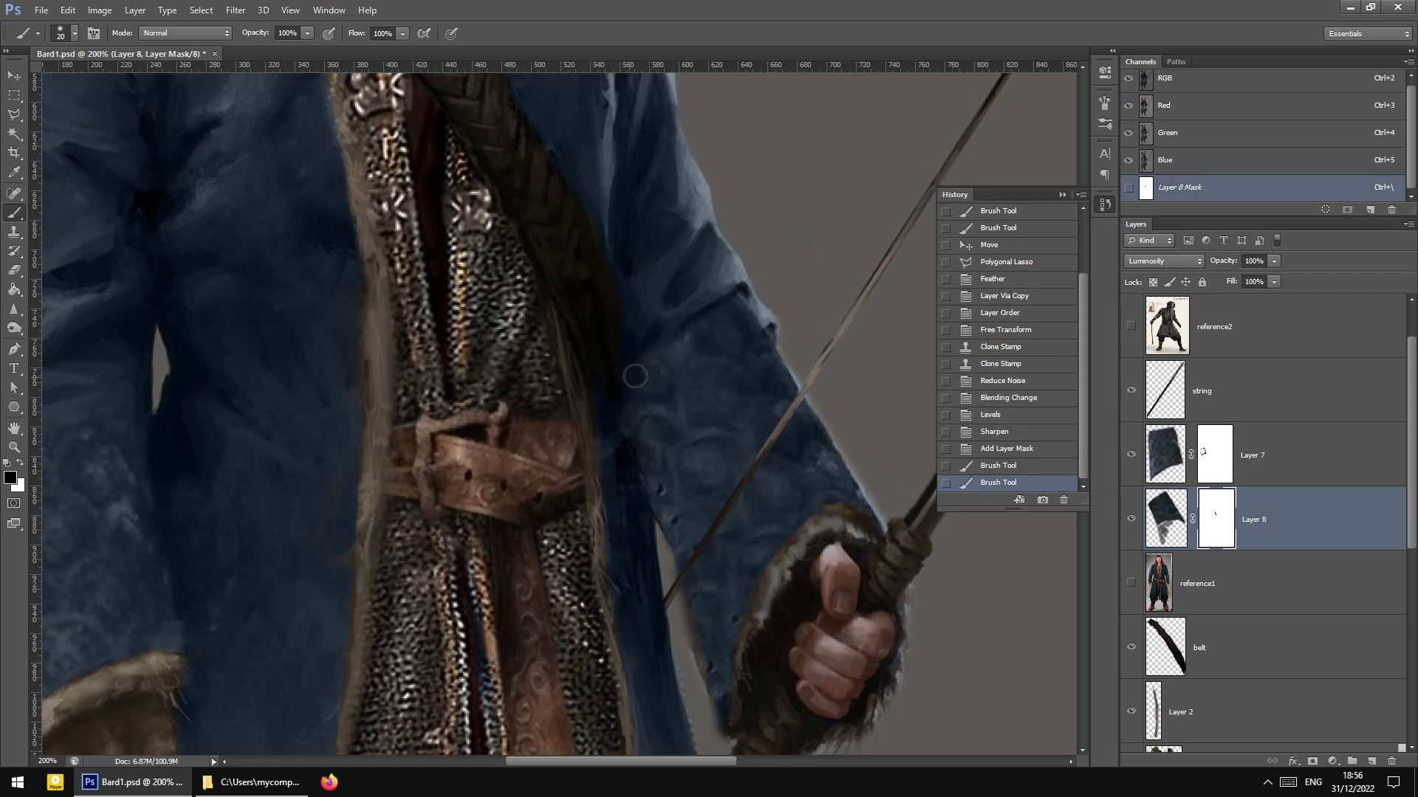
mouse_move(635, 377)
left_mouse_down()
mouse_move(627, 392)
mouse_move(649, 373)
left_mouse_up()
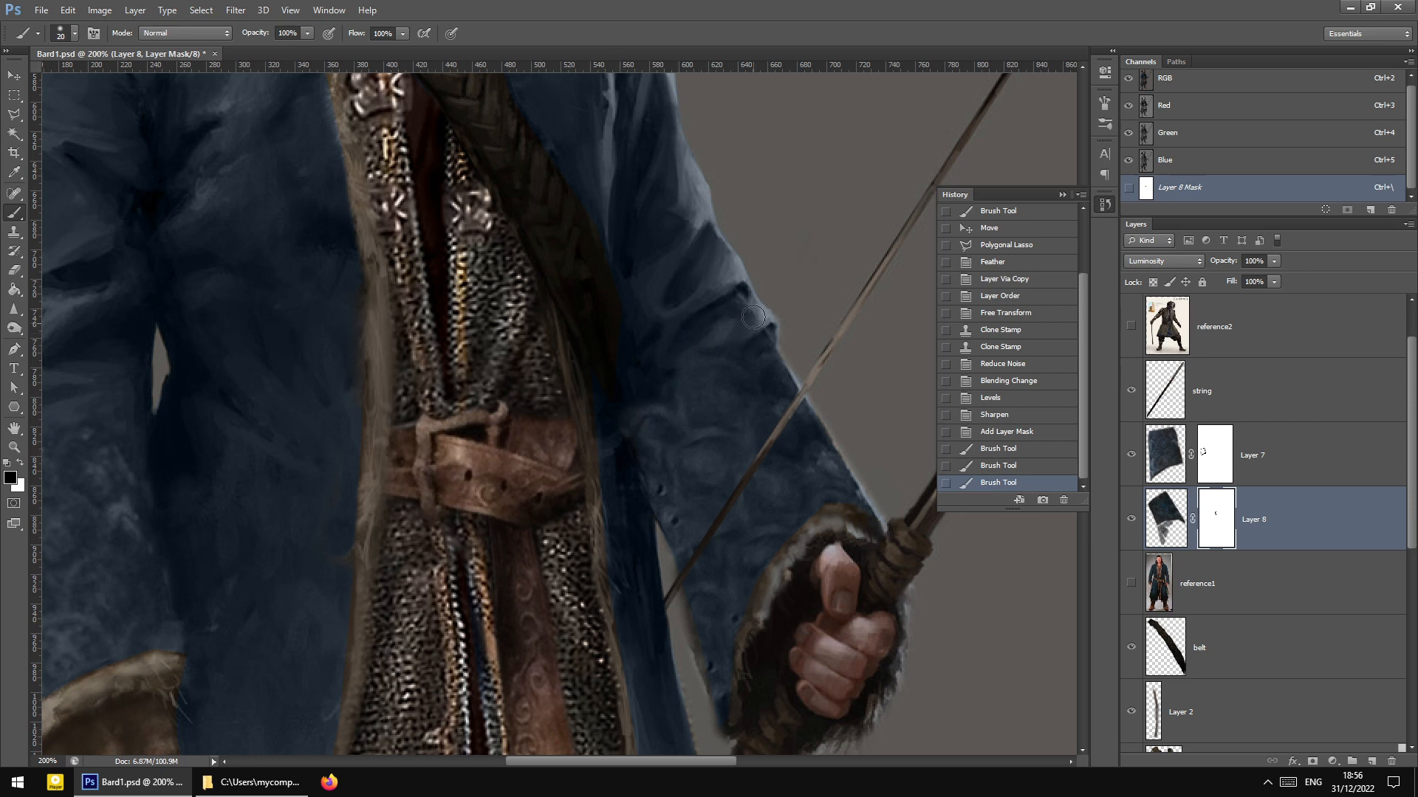
left_click_drag(787, 338, 805, 347)
left_click_drag(808, 350, 824, 358)
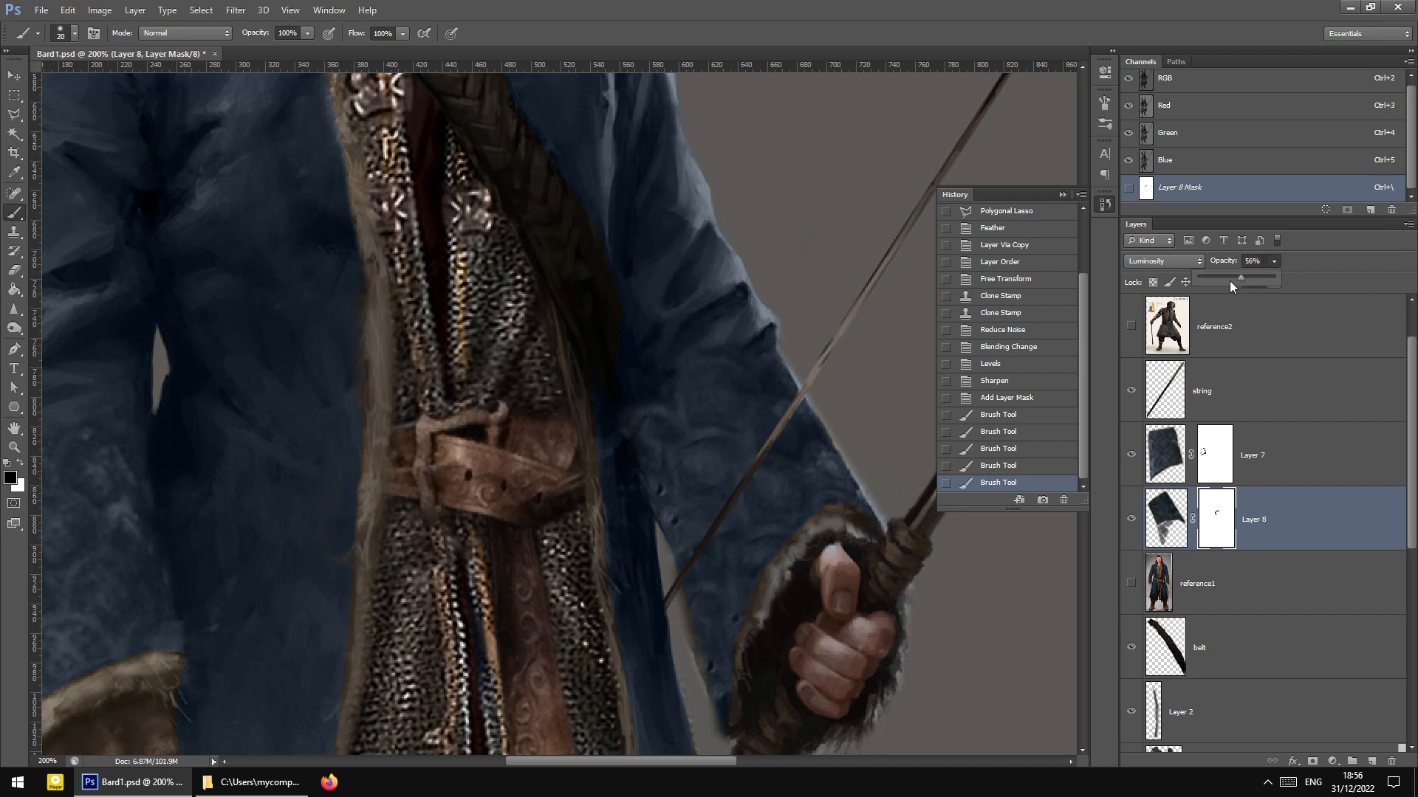
Lower Layer 8's opacity to 56% and brush black on its mask along both side edges of the cuff
left_click_drag(1230, 280, 1229, 281)
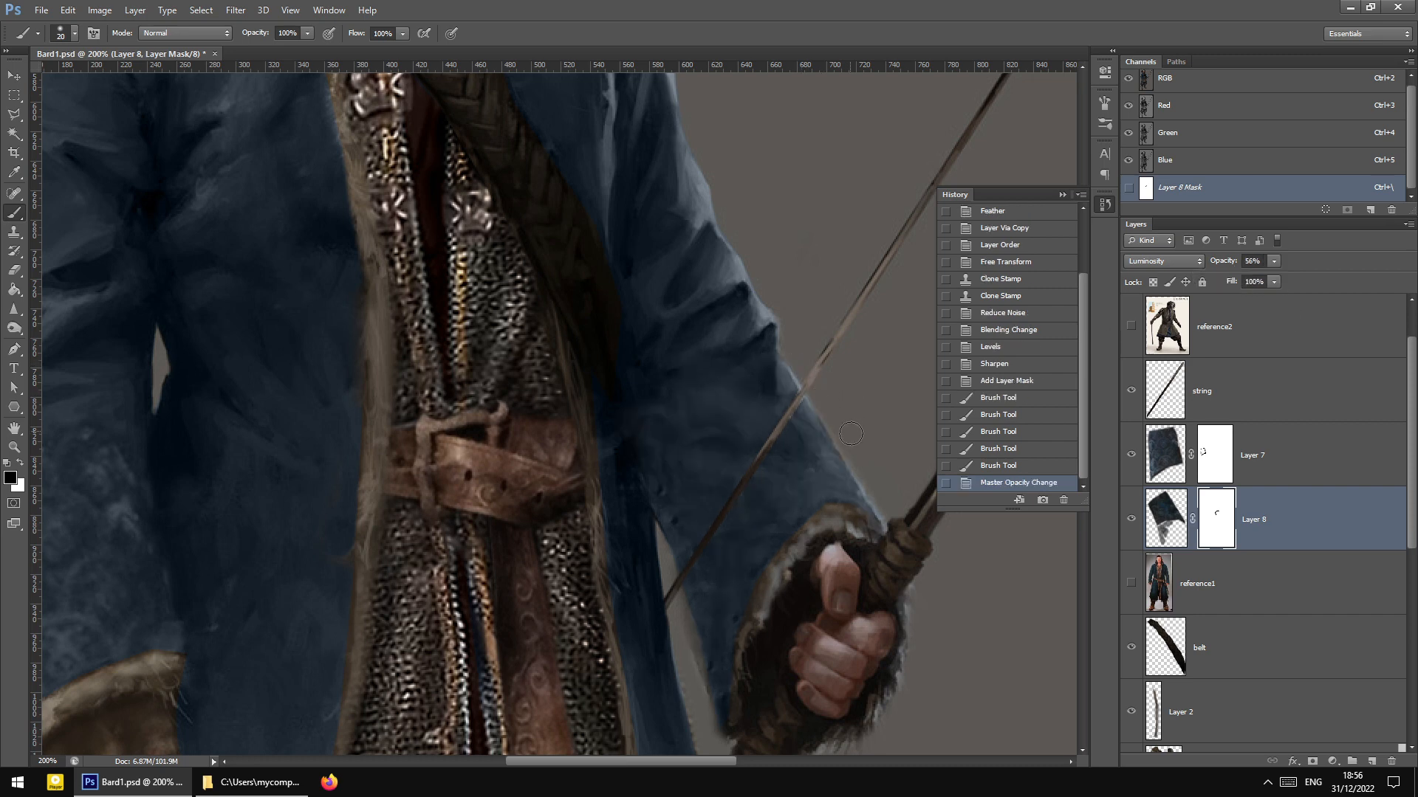
left_click_drag(851, 433, 849, 439)
left_click_drag(849, 440, 866, 512)
left_click_drag(655, 544, 662, 582)
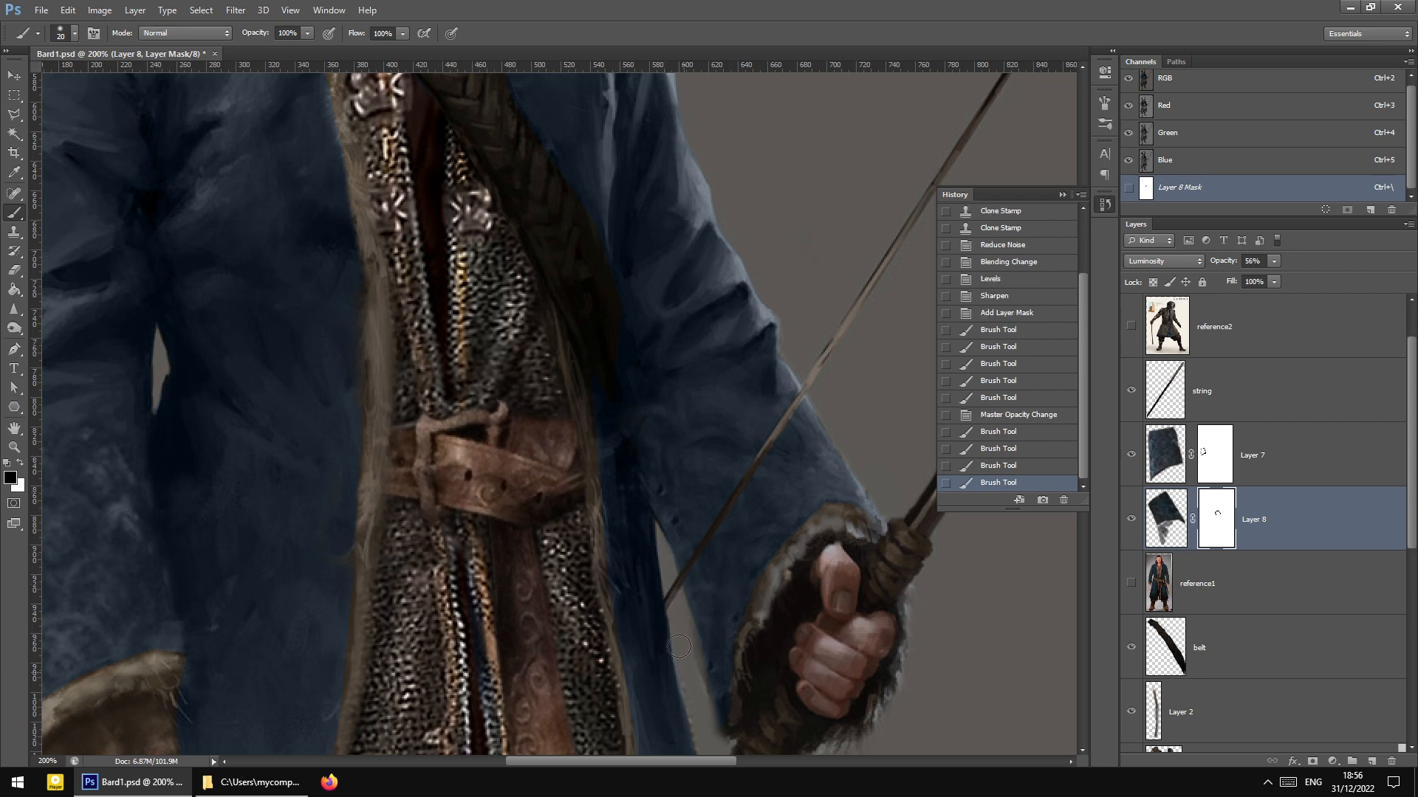
left_click_drag(687, 646, 688, 654)
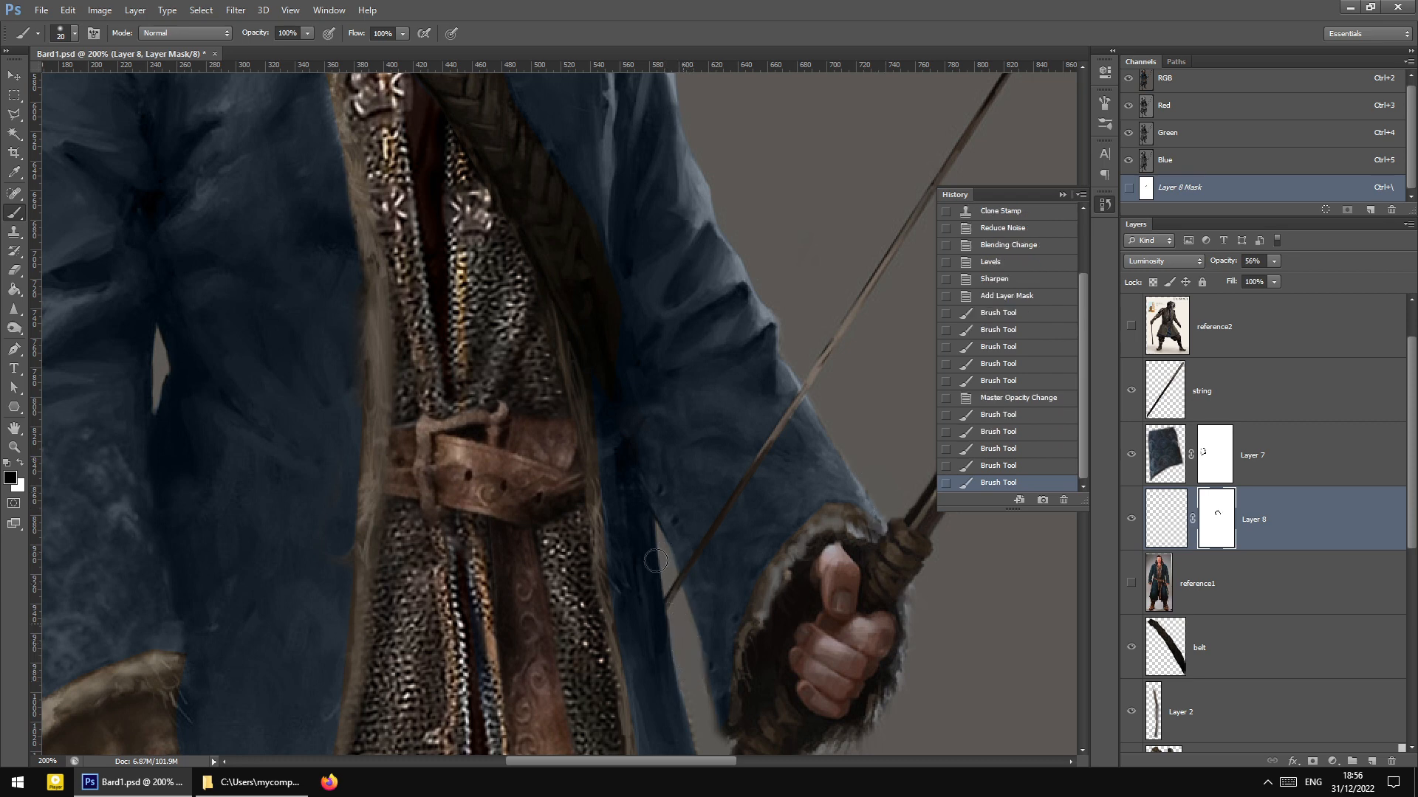
left_click(644, 525)
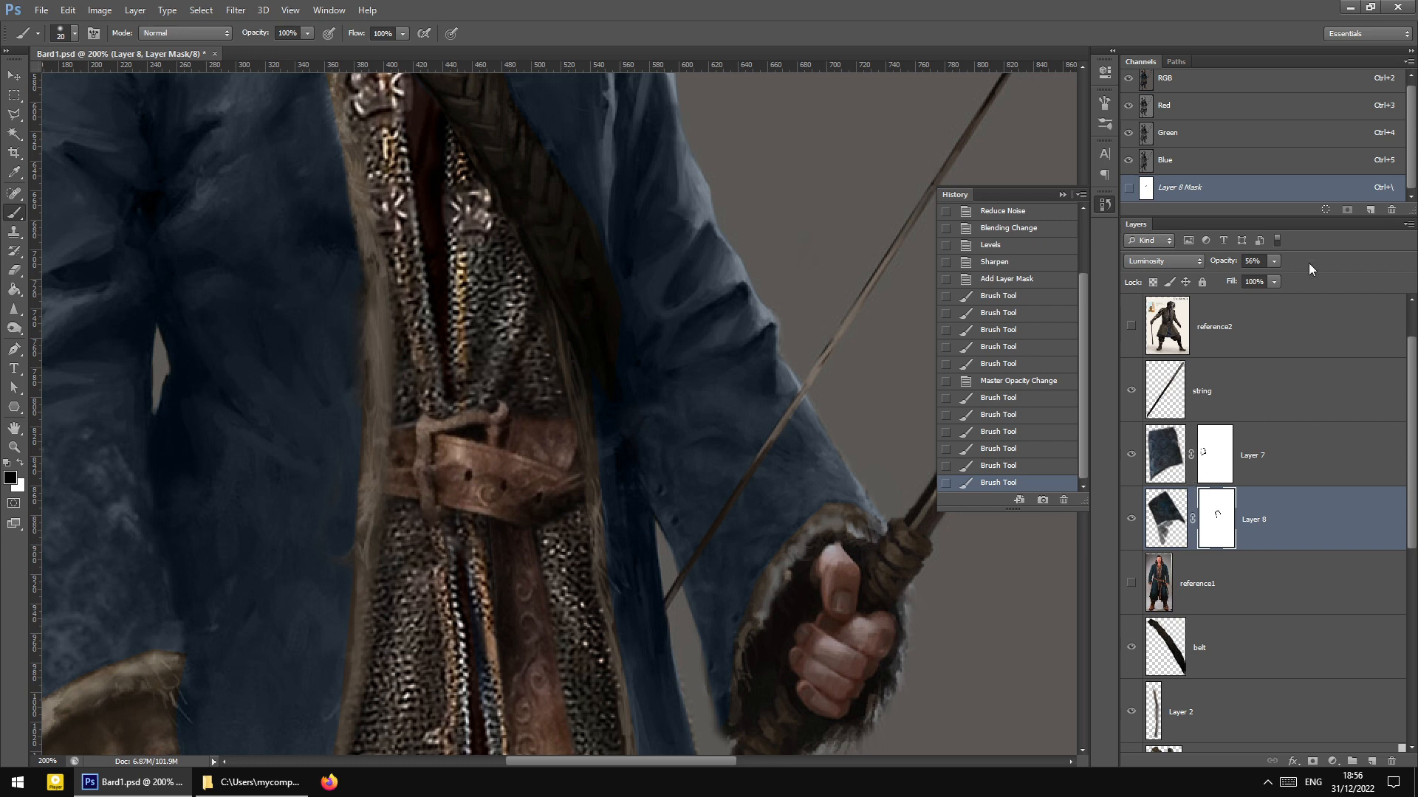
Set Layer 8's opacity to 100% and mask more of the cuff's upper edge where it meets the sleeve
left_click_drag(1272, 278, 1307, 278)
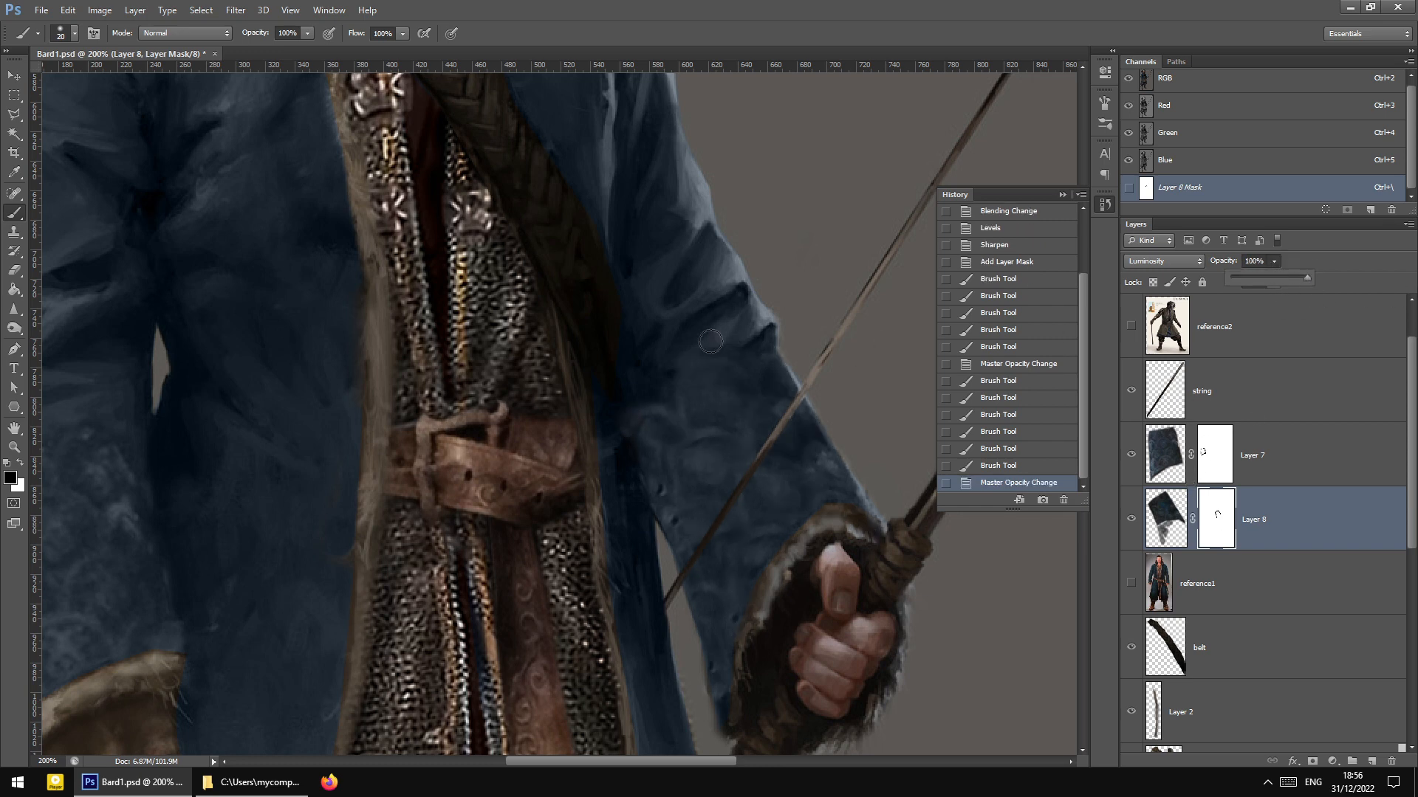
left_click_drag(677, 346, 733, 337)
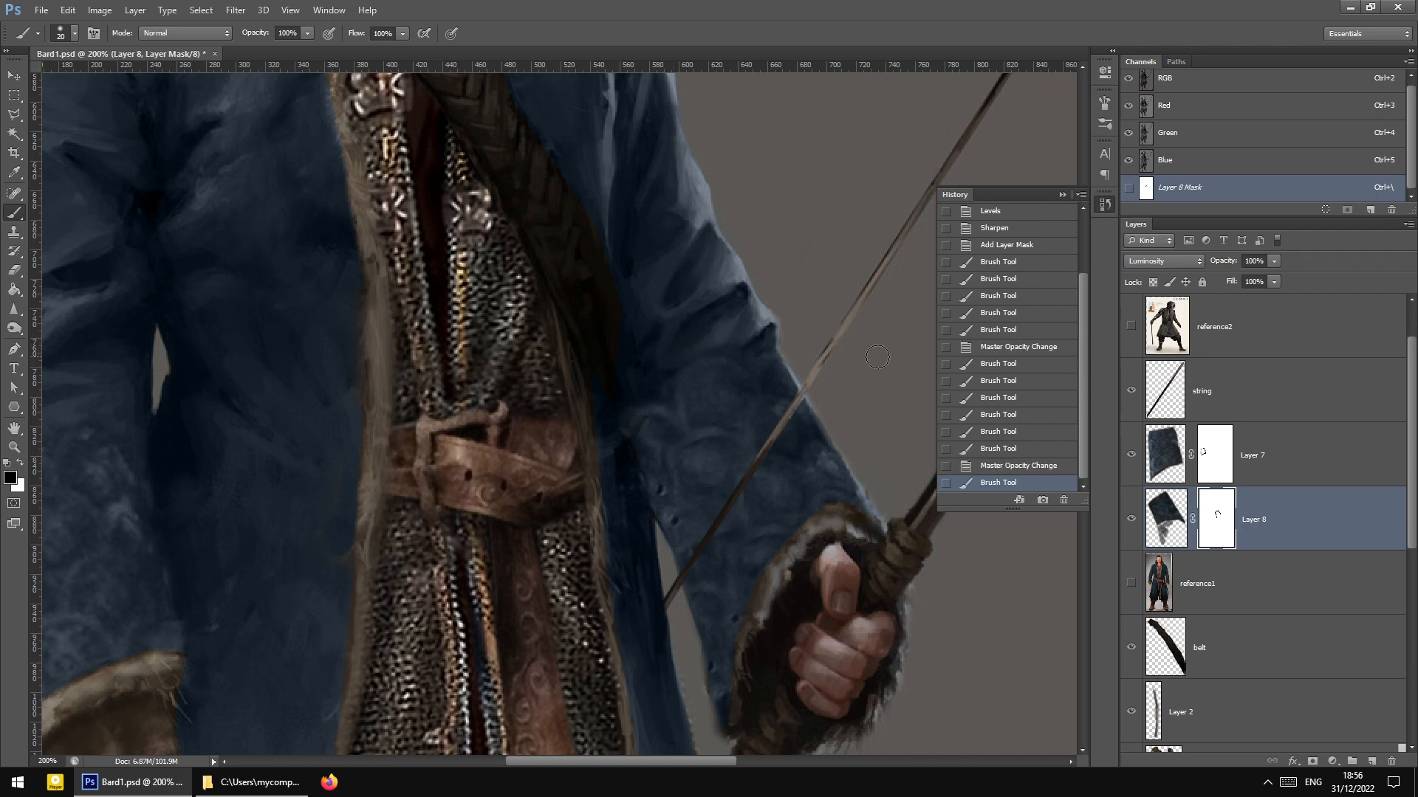
key("ctrl+minus")
key("ctrl+minus")
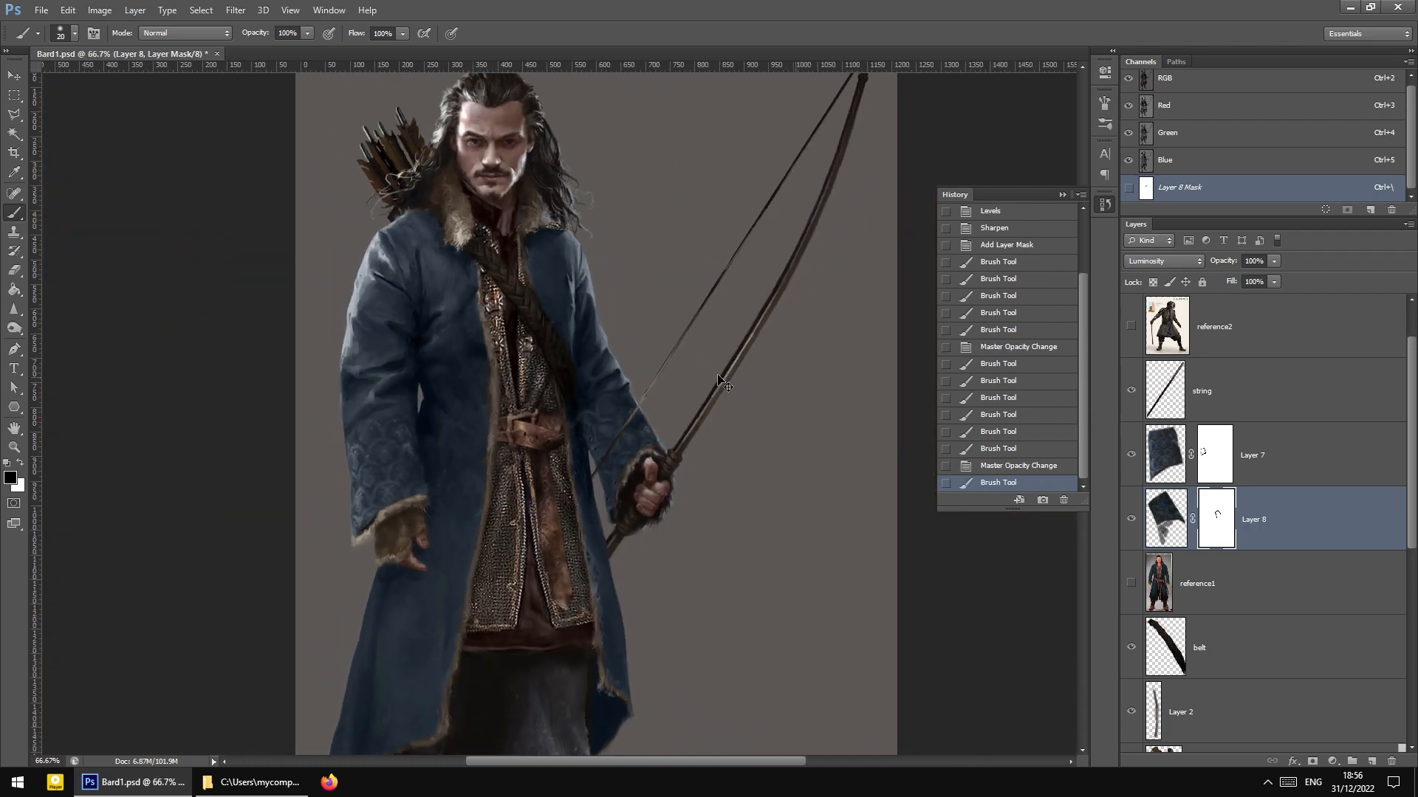
key("ctrl+plus")
key("ctrl+plus")
Burn the Layer 8 mask over the upper cuff pattern with a 24 px brush, Highlights range and 19% exposure
left_click(14, 328)
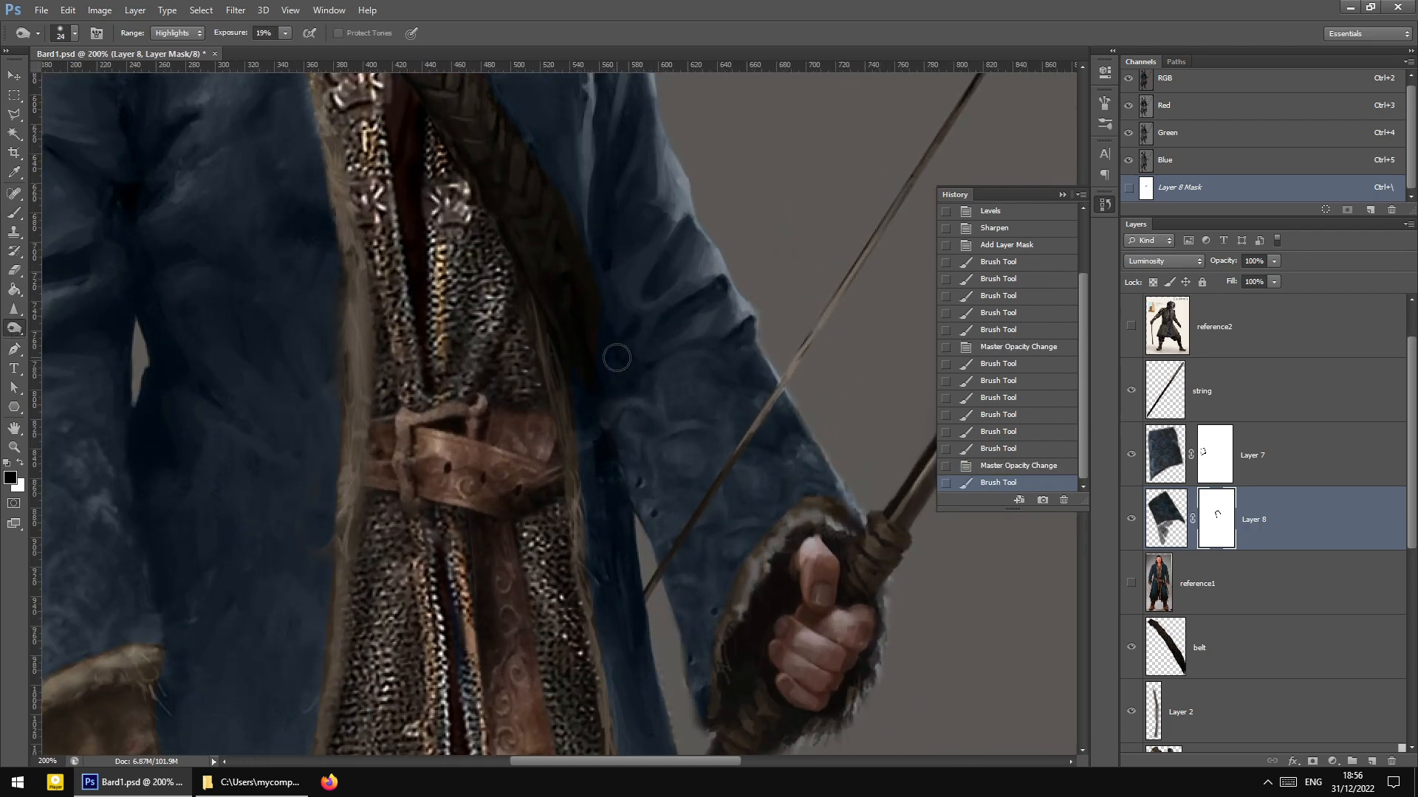
mouse_move(674, 371)
left_mouse_down()
mouse_move(698, 369)
mouse_move(687, 425)
left_mouse_up()
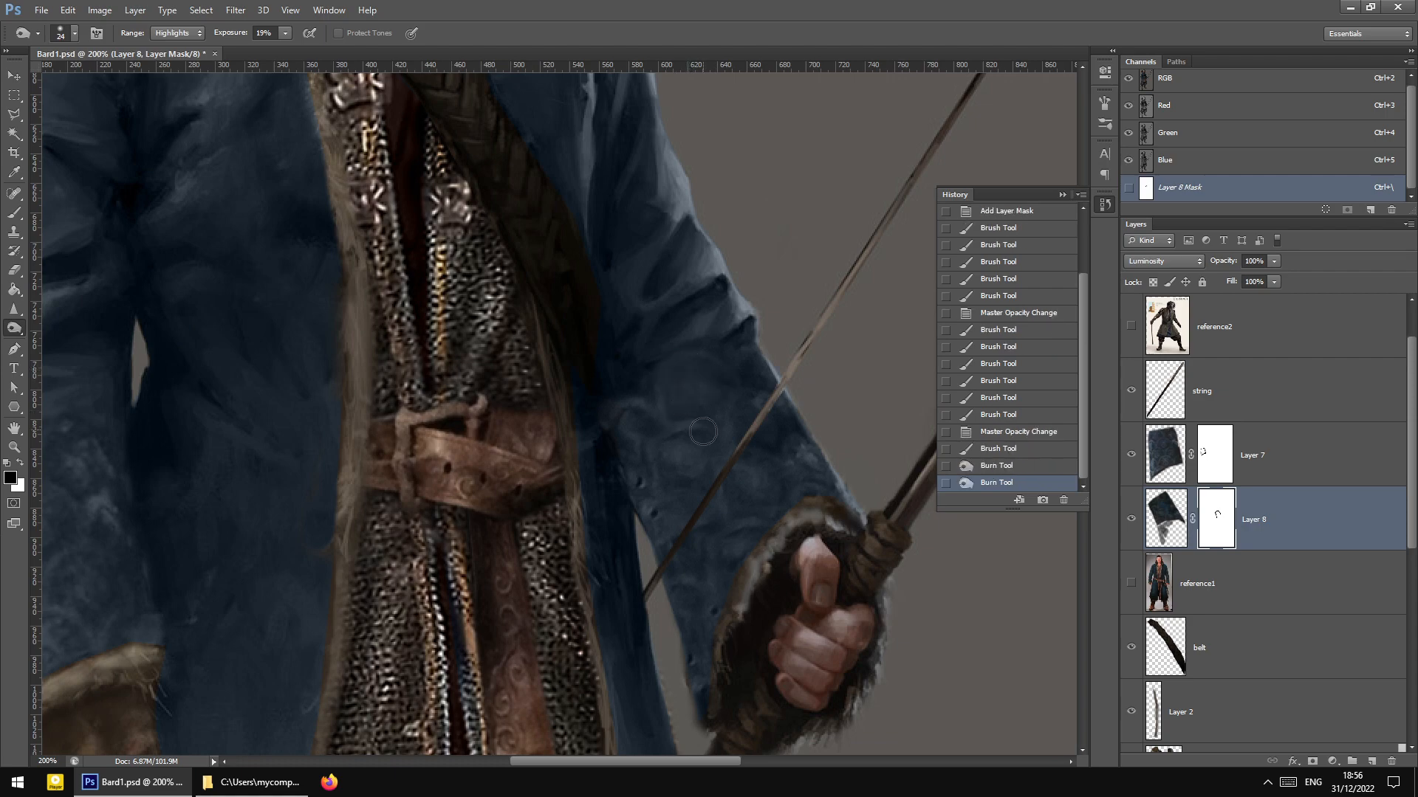
key("ctrl+minus")
key("ctrl+minus")
key("ctrl+plus")
key("ctrl+plus")
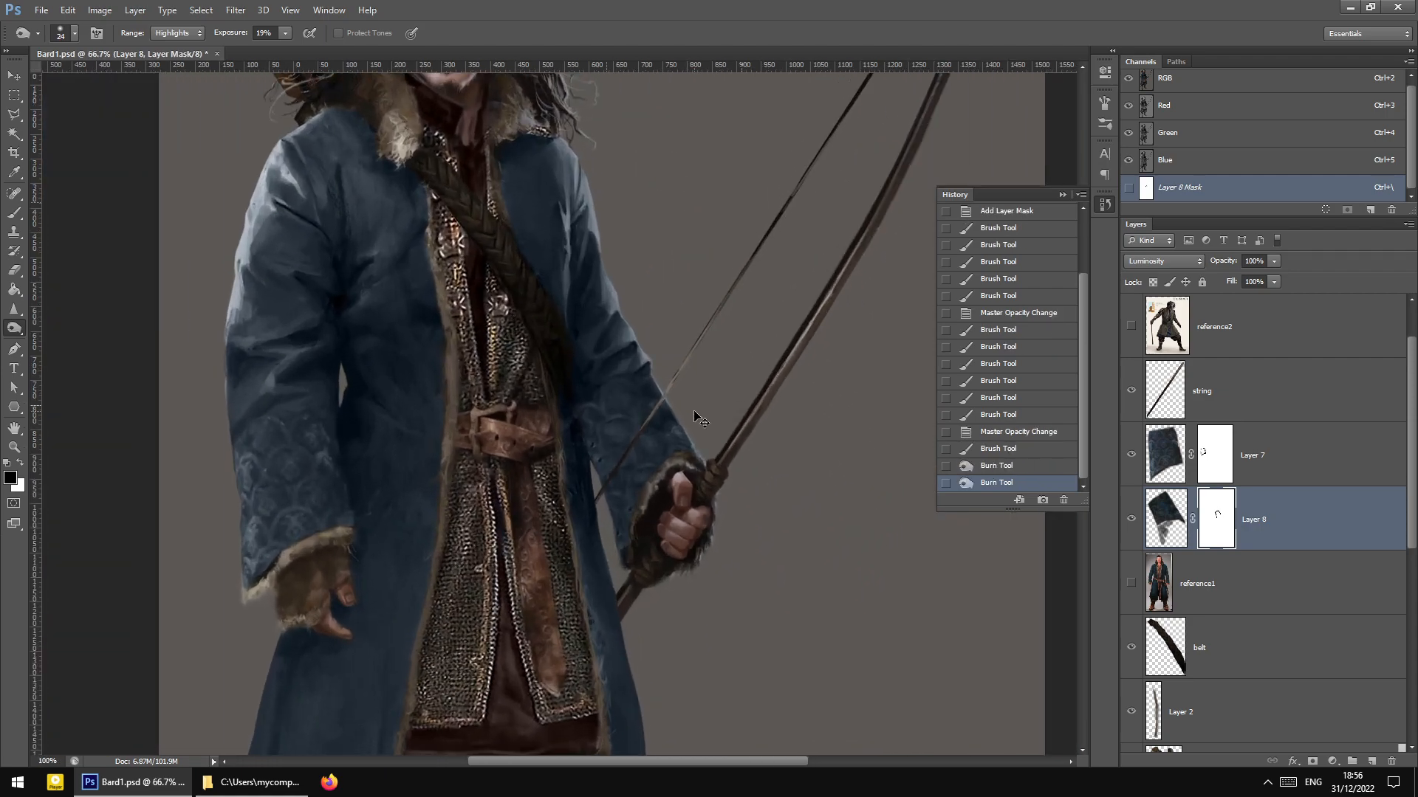
Burn the Layer 8 mask further around the cuff with a 44 px brush and set the layer's opacity to 75%
right_click(688, 390)
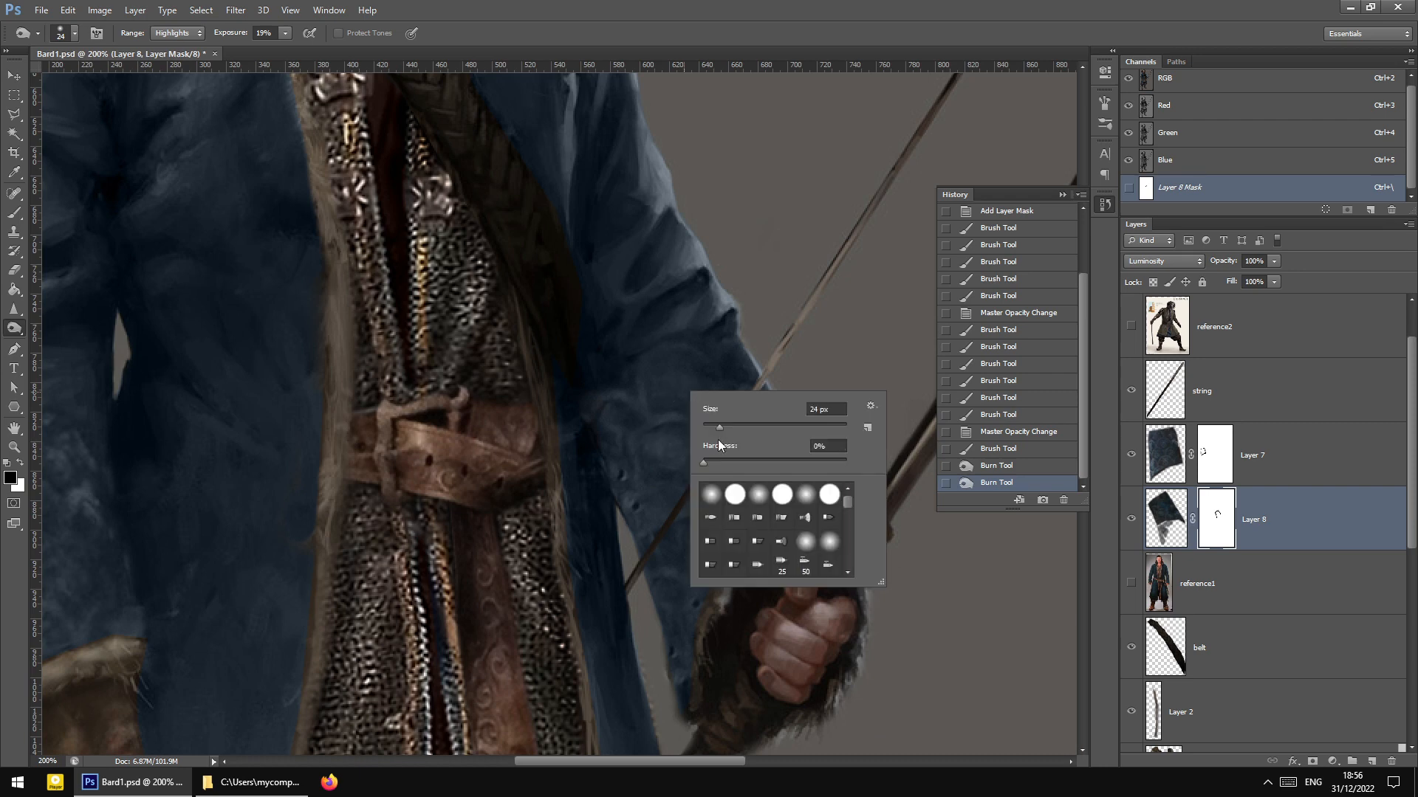
left_click(737, 432)
key("Return")
mouse_move(616, 520)
left_mouse_down()
mouse_move(633, 562)
mouse_move(652, 368)
mouse_move(630, 554)
mouse_move(640, 426)
mouse_move(613, 552)
mouse_move(624, 495)
mouse_move(640, 503)
left_mouse_up()
left_click(669, 610)
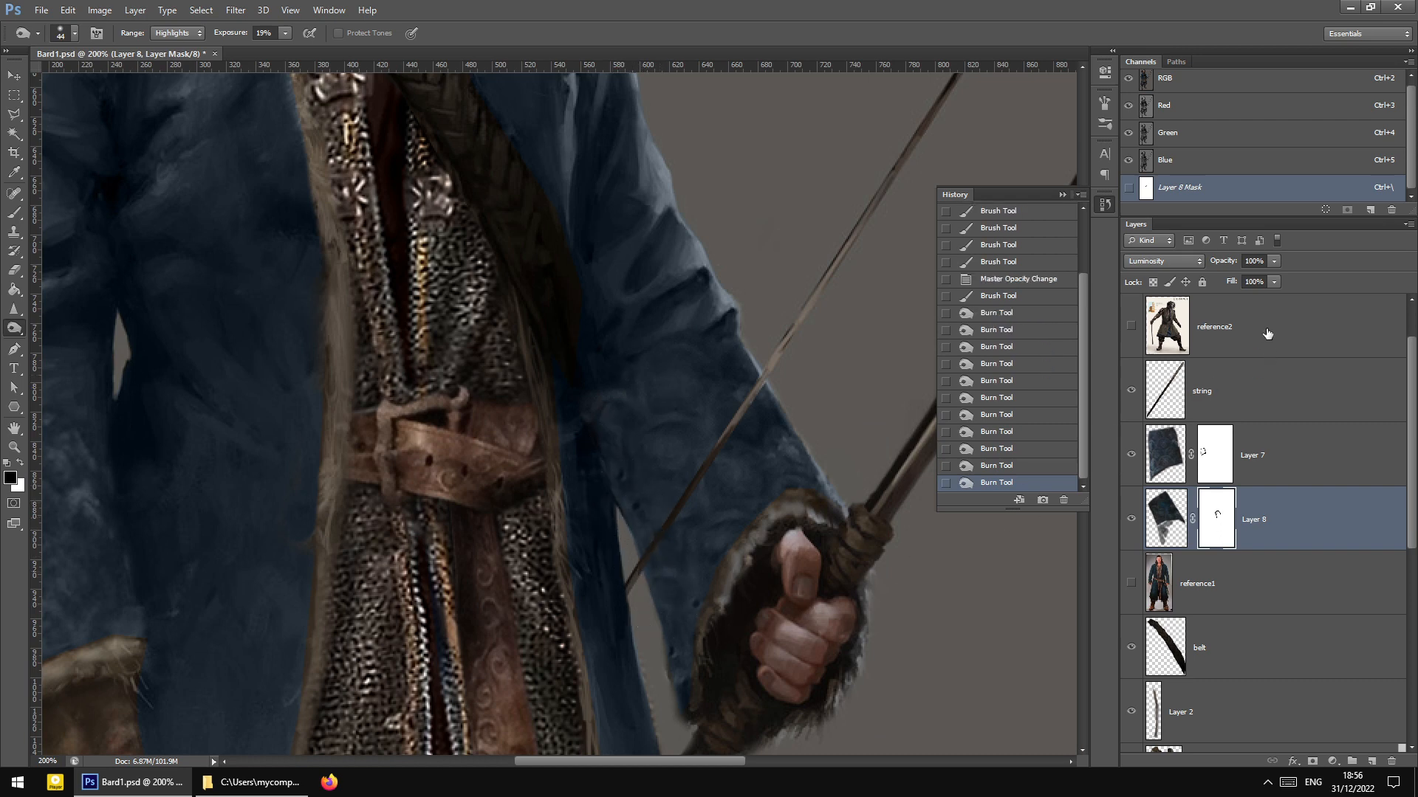
left_click(1274, 262)
left_click(1254, 276)
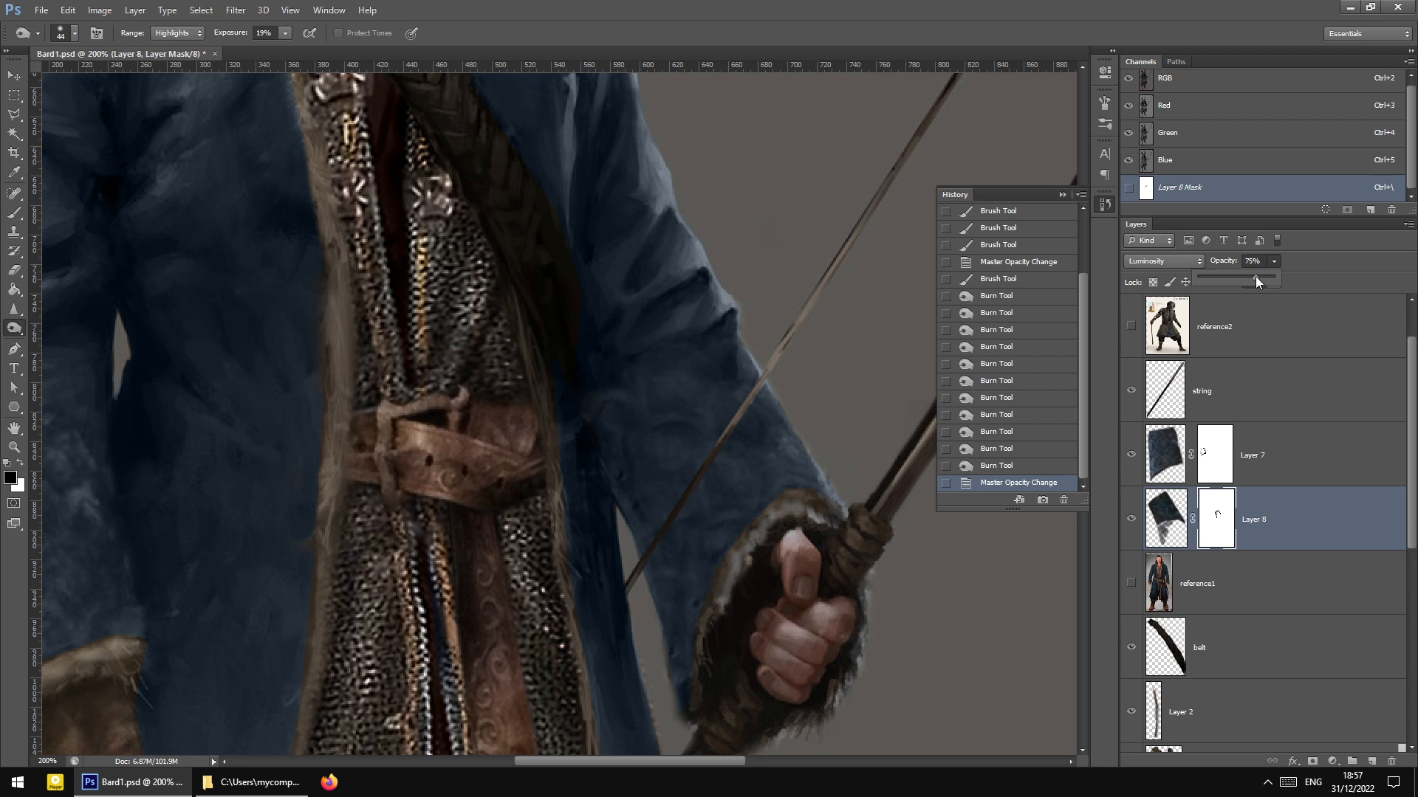
Set Layer 8's opacity to 90% and collapse the History panel
key("Return")
key("ctrl+minus")
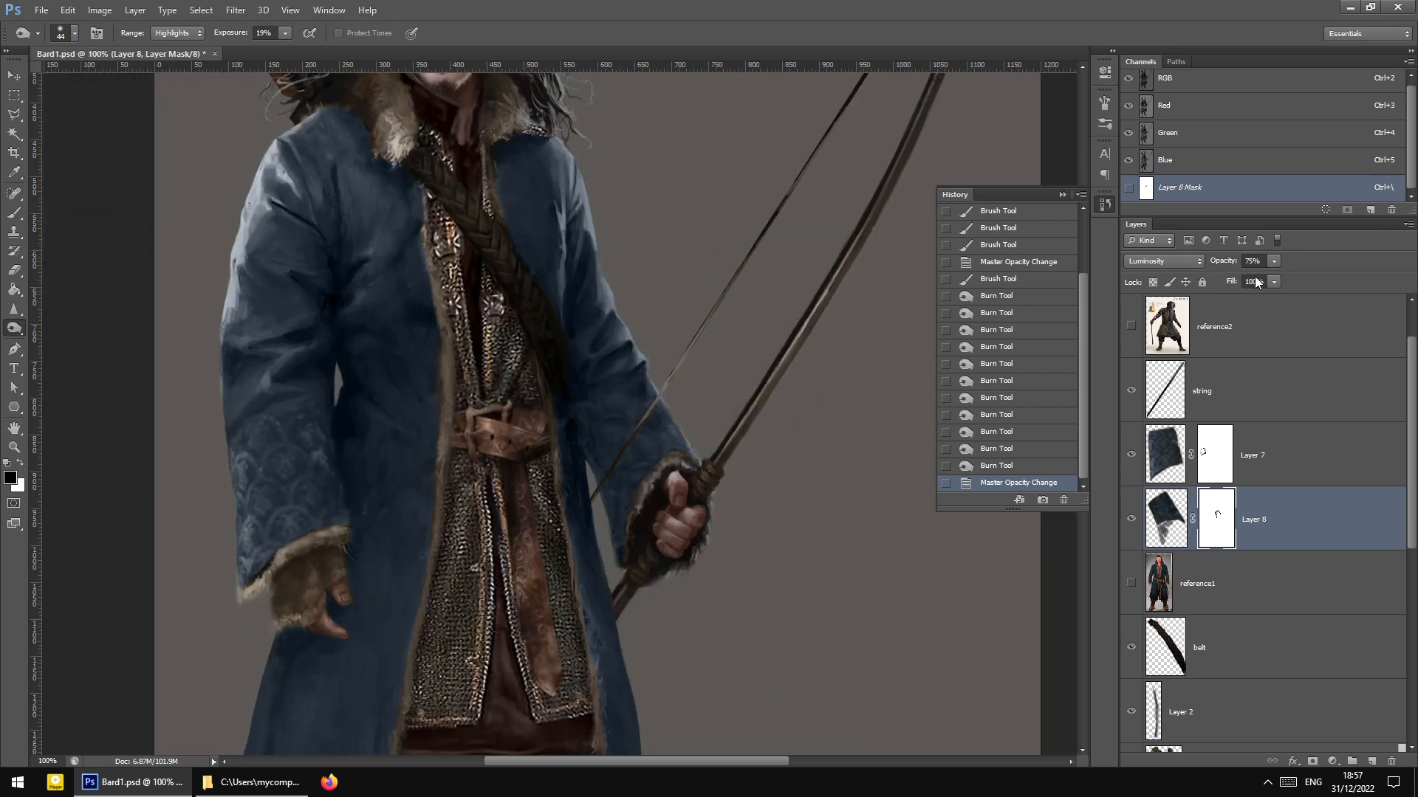
key("ctrl+minus")
key("ctrl+plus")
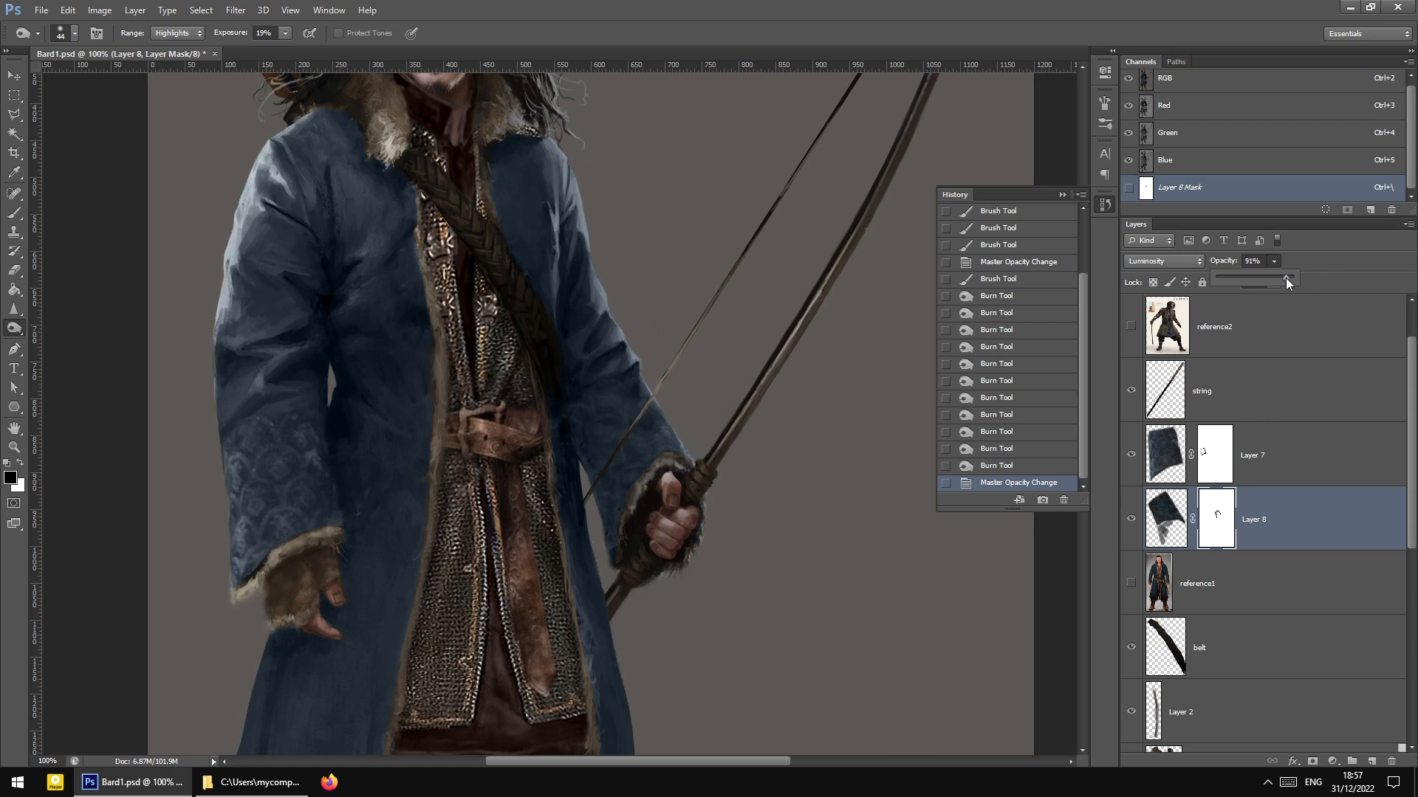
left_click_drag(1286, 278, 1285, 278)
key("Return")
key("ctrl+minus")
left_click(1062, 195)
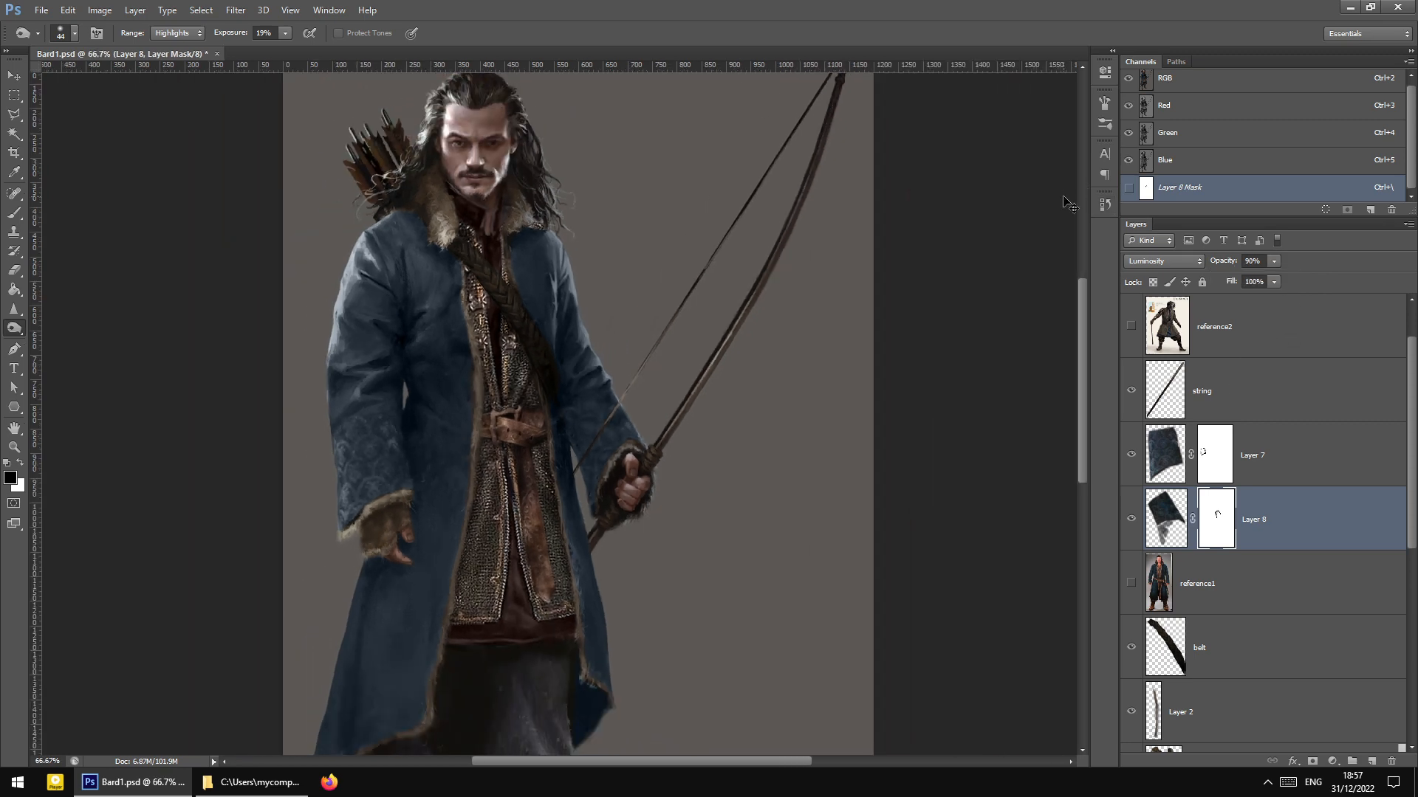
key("ctrl+plus")
key("ctrl+plus")
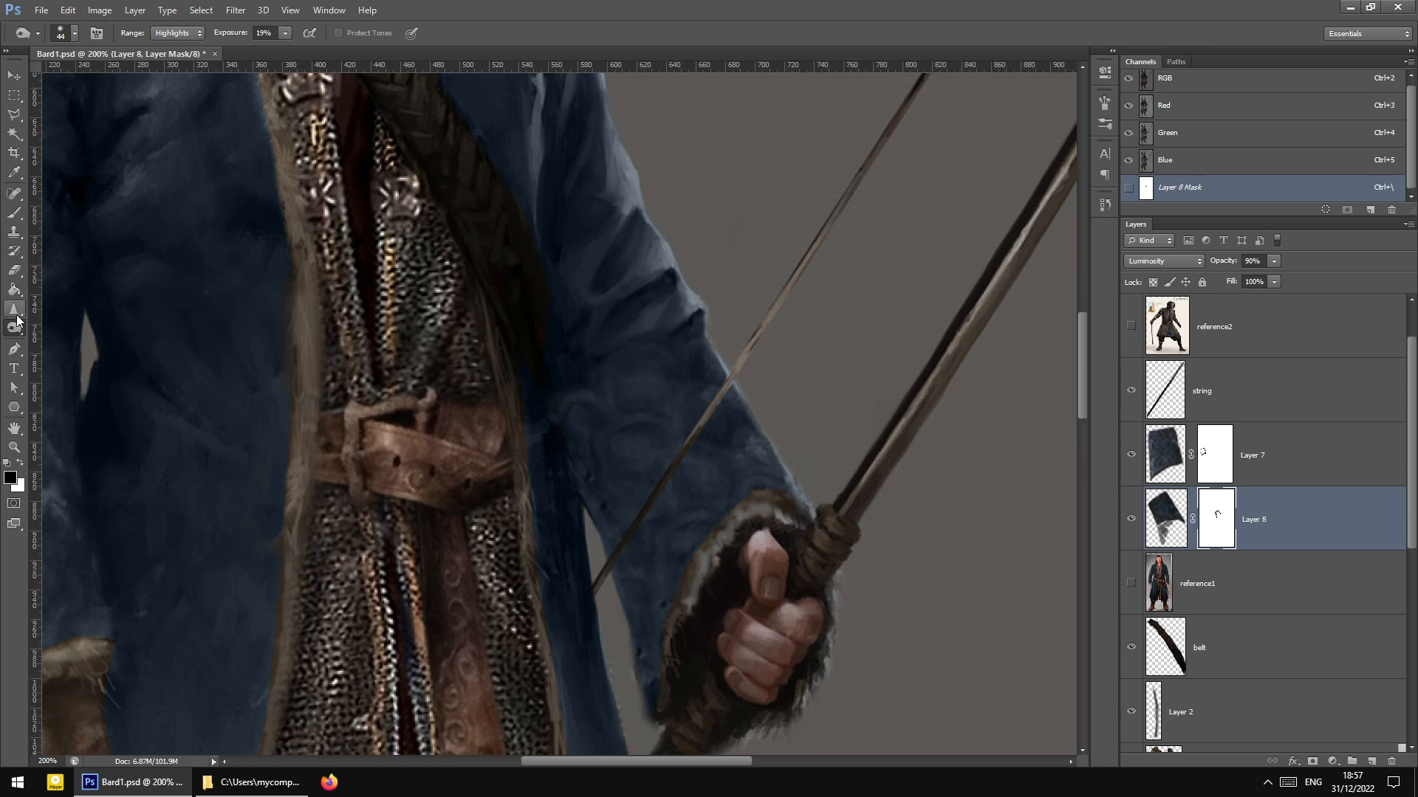
left_click_drag(14, 328, 59, 330)
key("ctrl+minus")
key("ctrl+minus")
key("ctrl+minus")
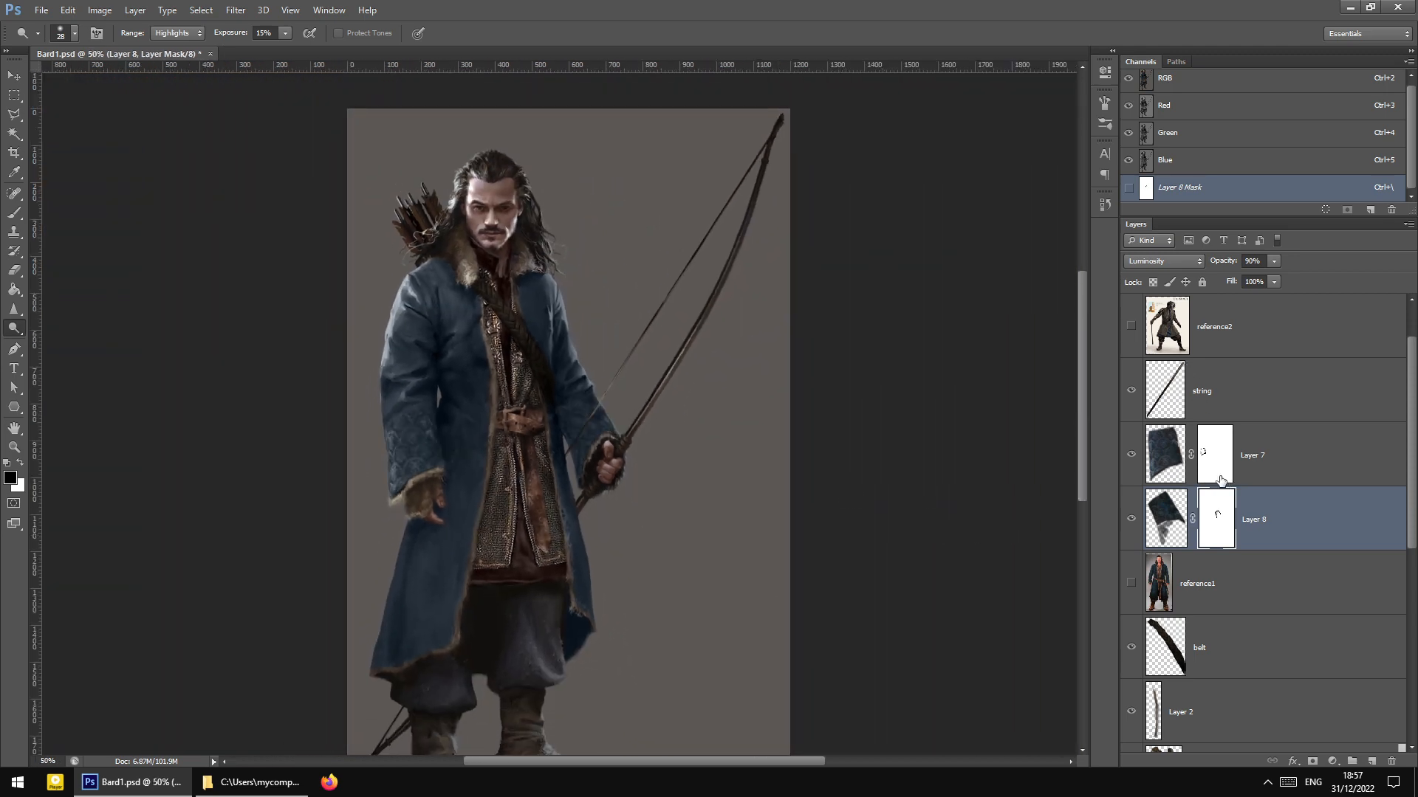
Show the reference1 layer and move the photo up and to the right over the painted character
left_click(1130, 584)
scroll(658, 565, "down", 3)
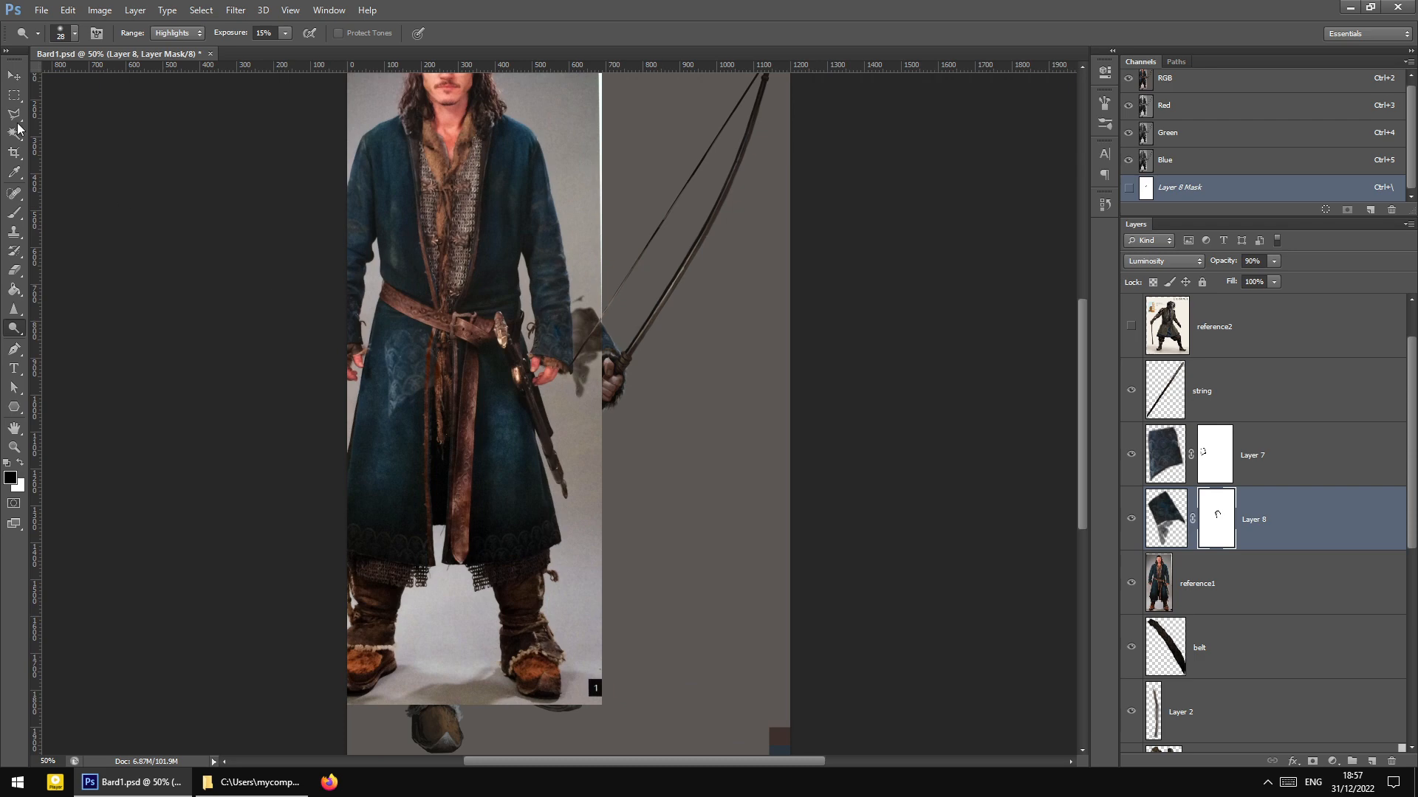
left_click(14, 76)
left_click_drag(593, 434, 649, 386)
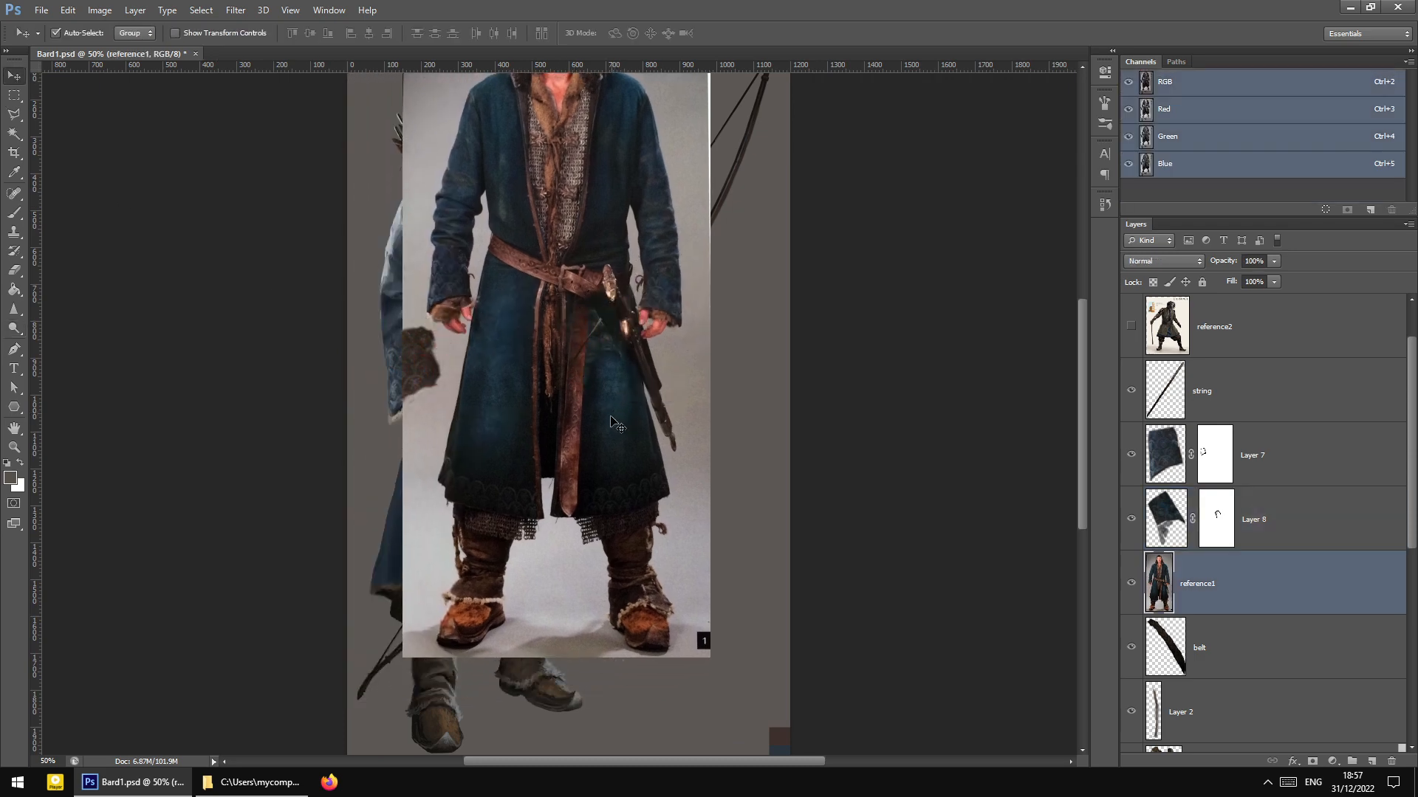
Open the Levels adjustment for the reference1 layer with its patterned coat hem in view
key("ctrl+plus")
key("ctrl+plus")
scroll(661, 561, "down", 3)
key("ctrl+plus")
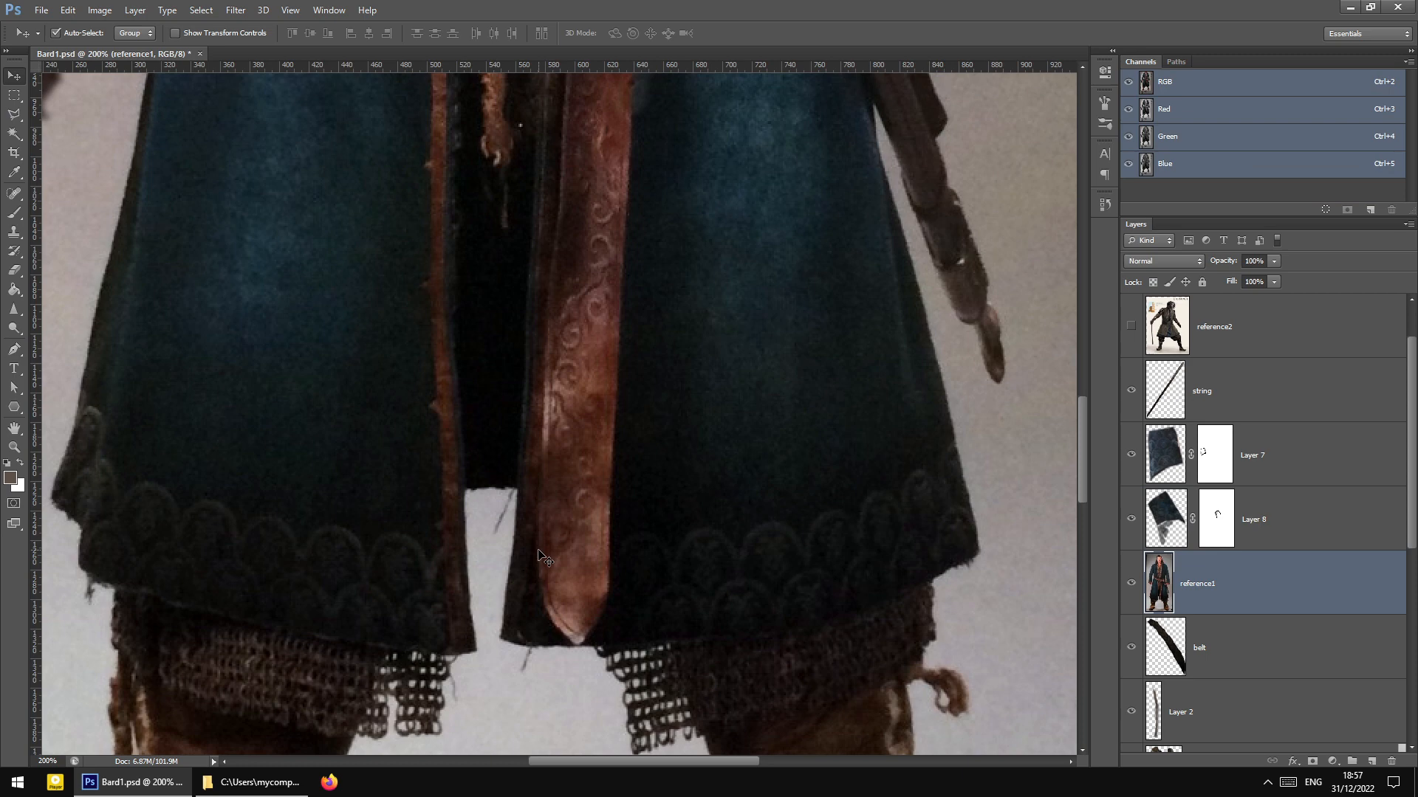
left_click(99, 9)
mouse_move(167, 49)
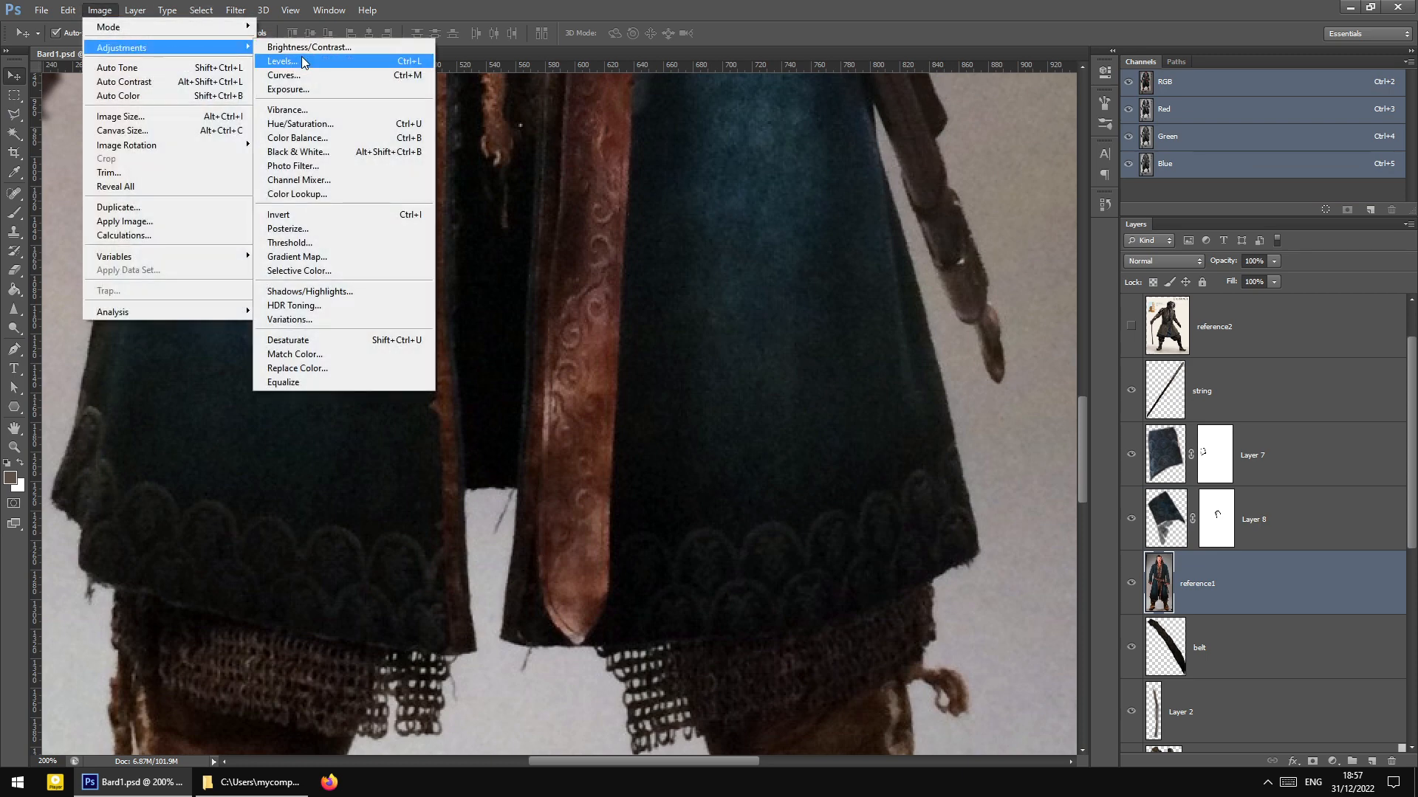
left_click(302, 62)
left_click(1217, 332)
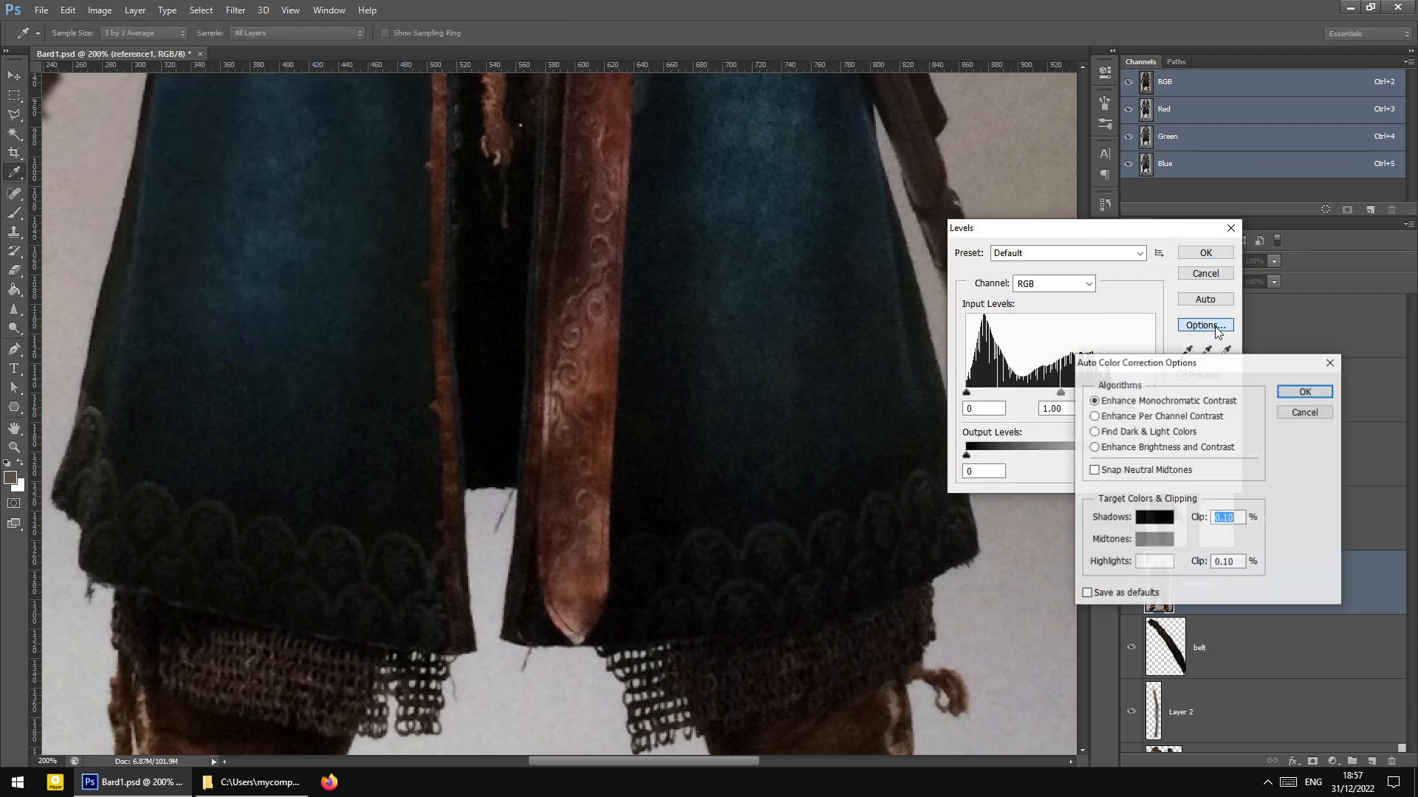
left_click(1143, 417)
left_click(1143, 432)
left_click(1143, 448)
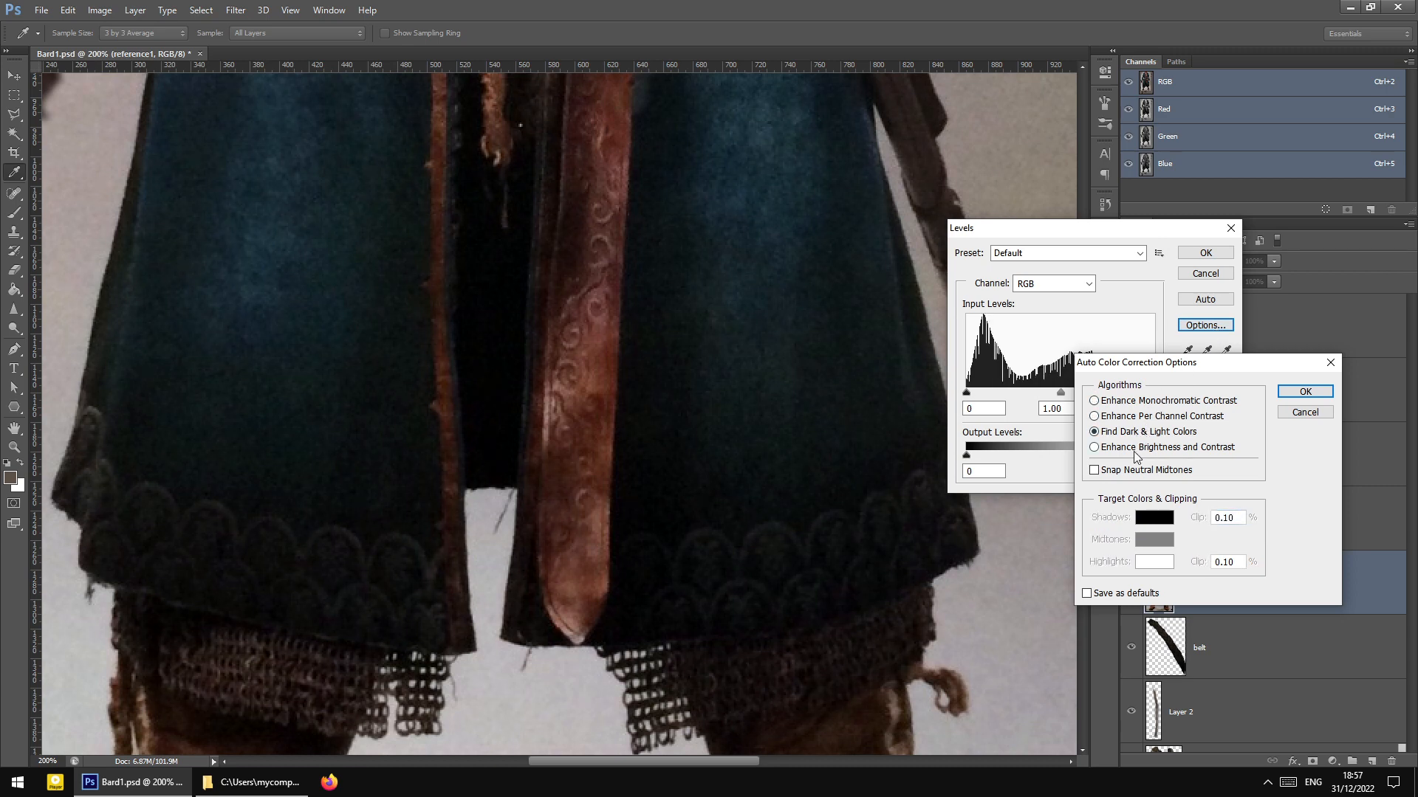
left_click(1298, 412)
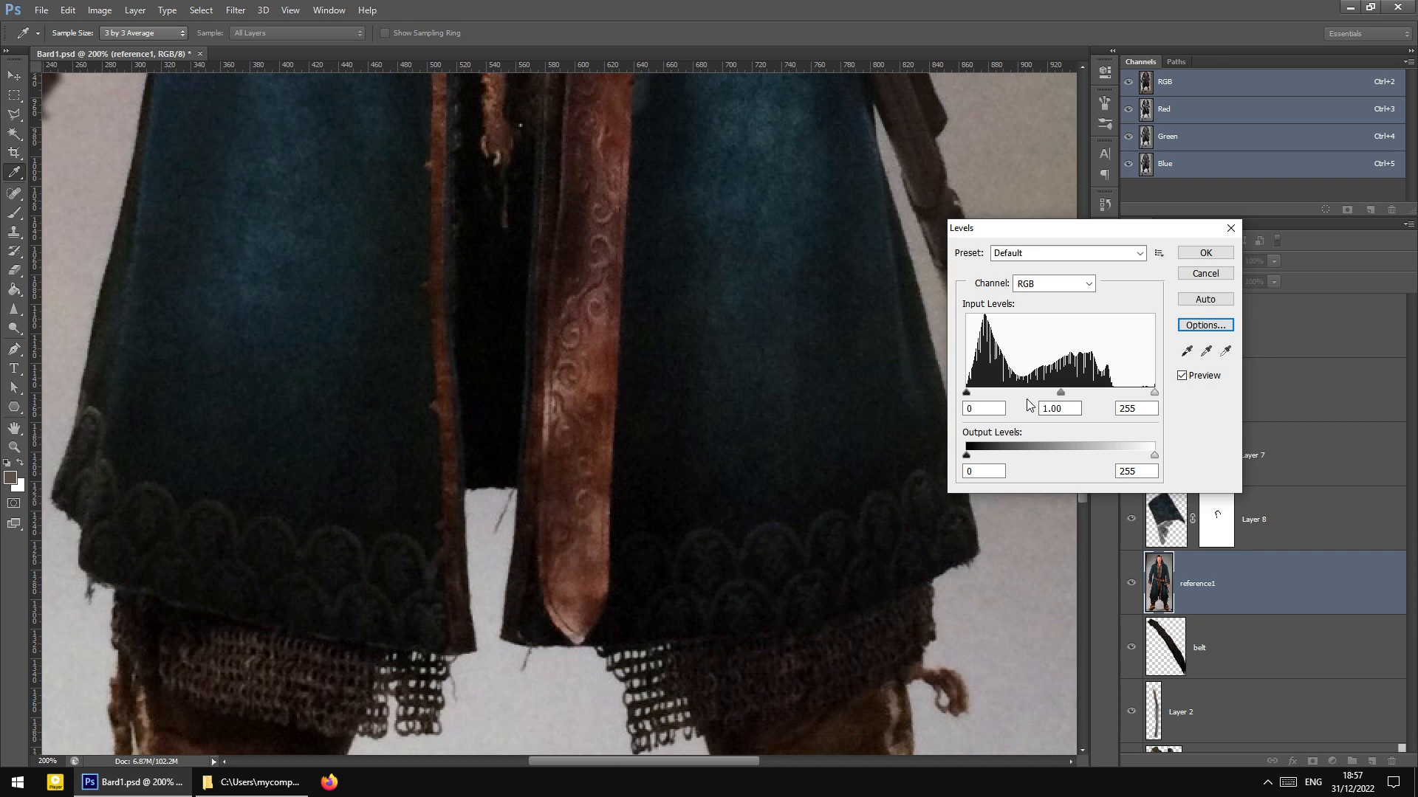
Brighten the reference1 layer by raising the Levels midtone input to about 1.6, and apply the adjustment
left_click_drag(1057, 393, 1030, 393)
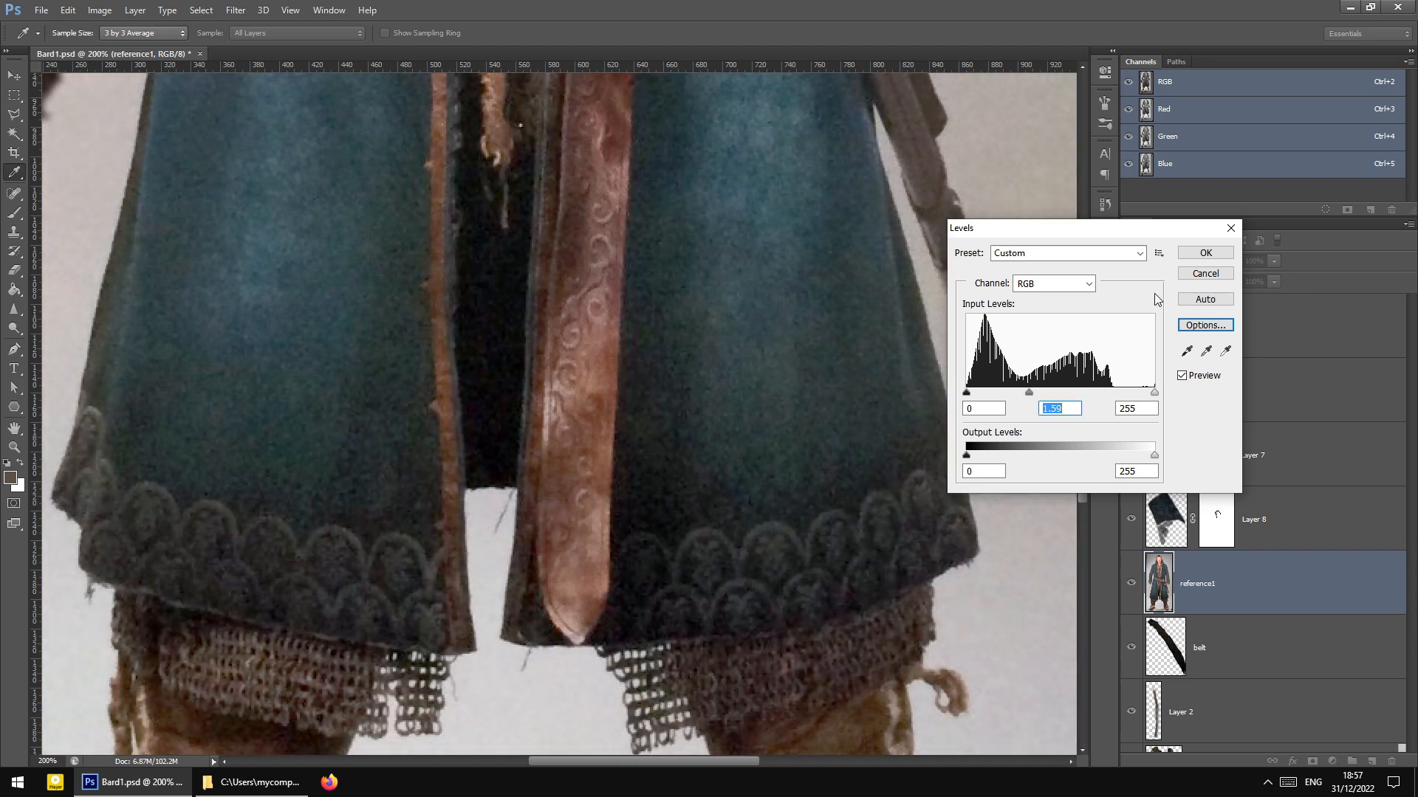
left_click(1207, 254)
Select the arched pattern band along the left half of the reference coat's hem with the Polygonal Lasso
key("v")
scroll(295, 251, "down", 3)
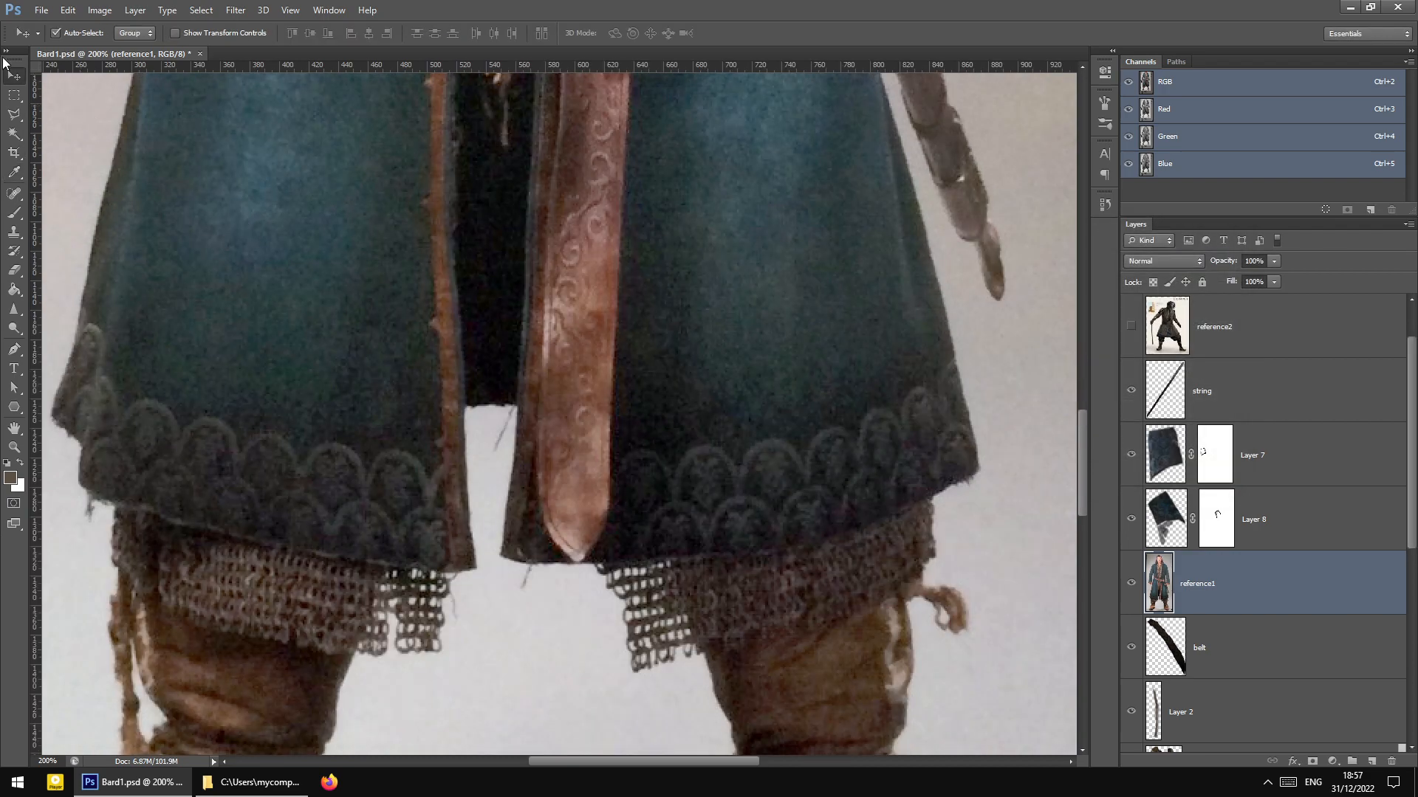
left_click(13, 113)
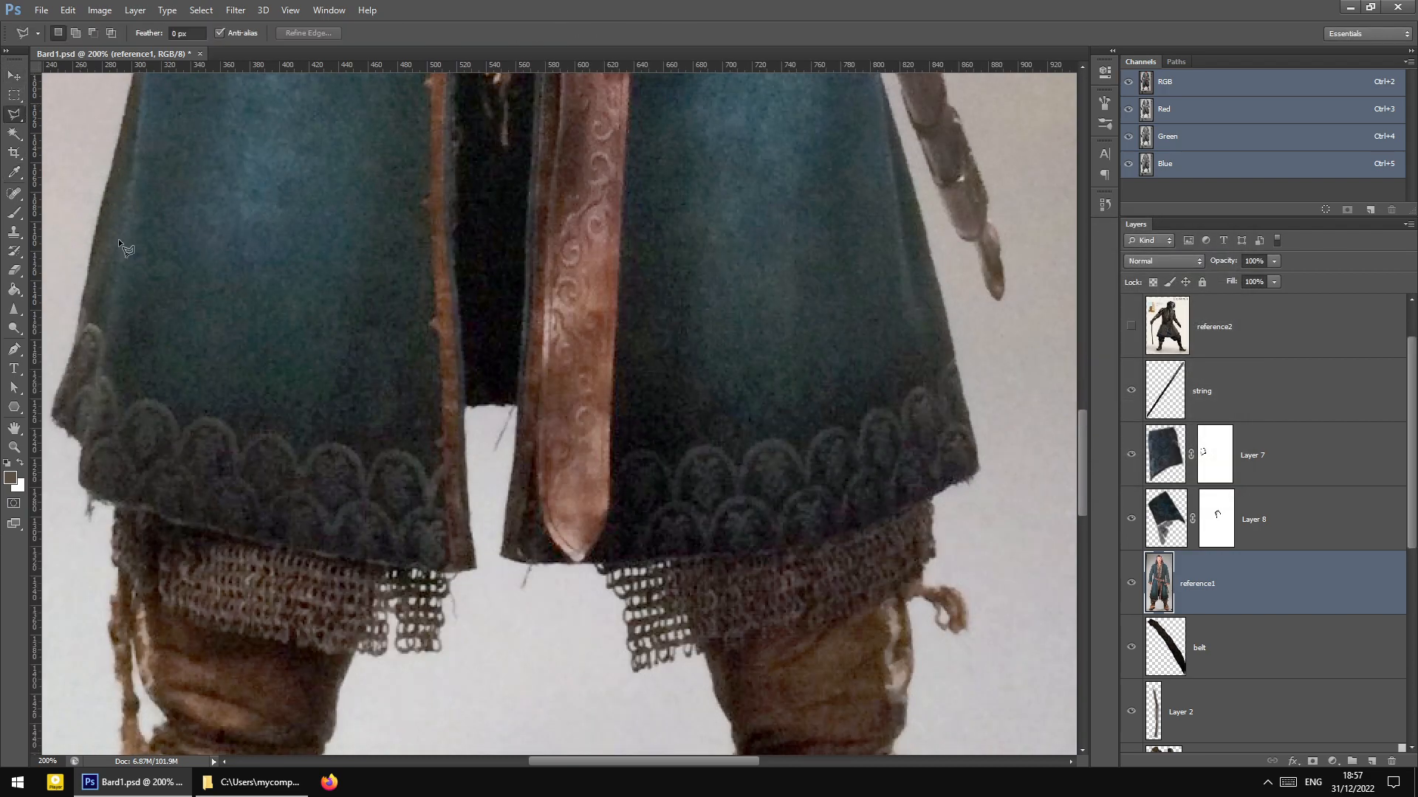
left_click(104, 347)
left_click(124, 386)
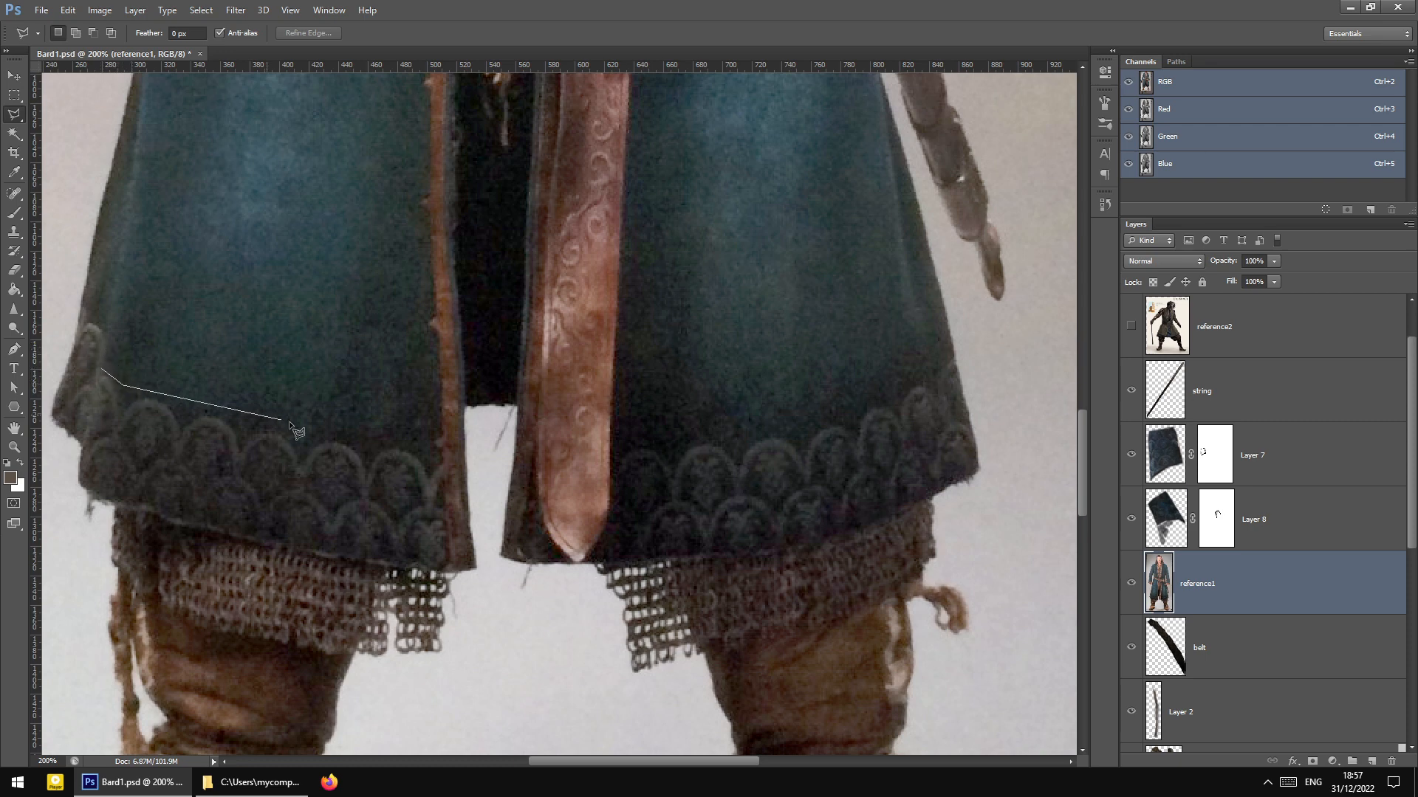
left_click(442, 446)
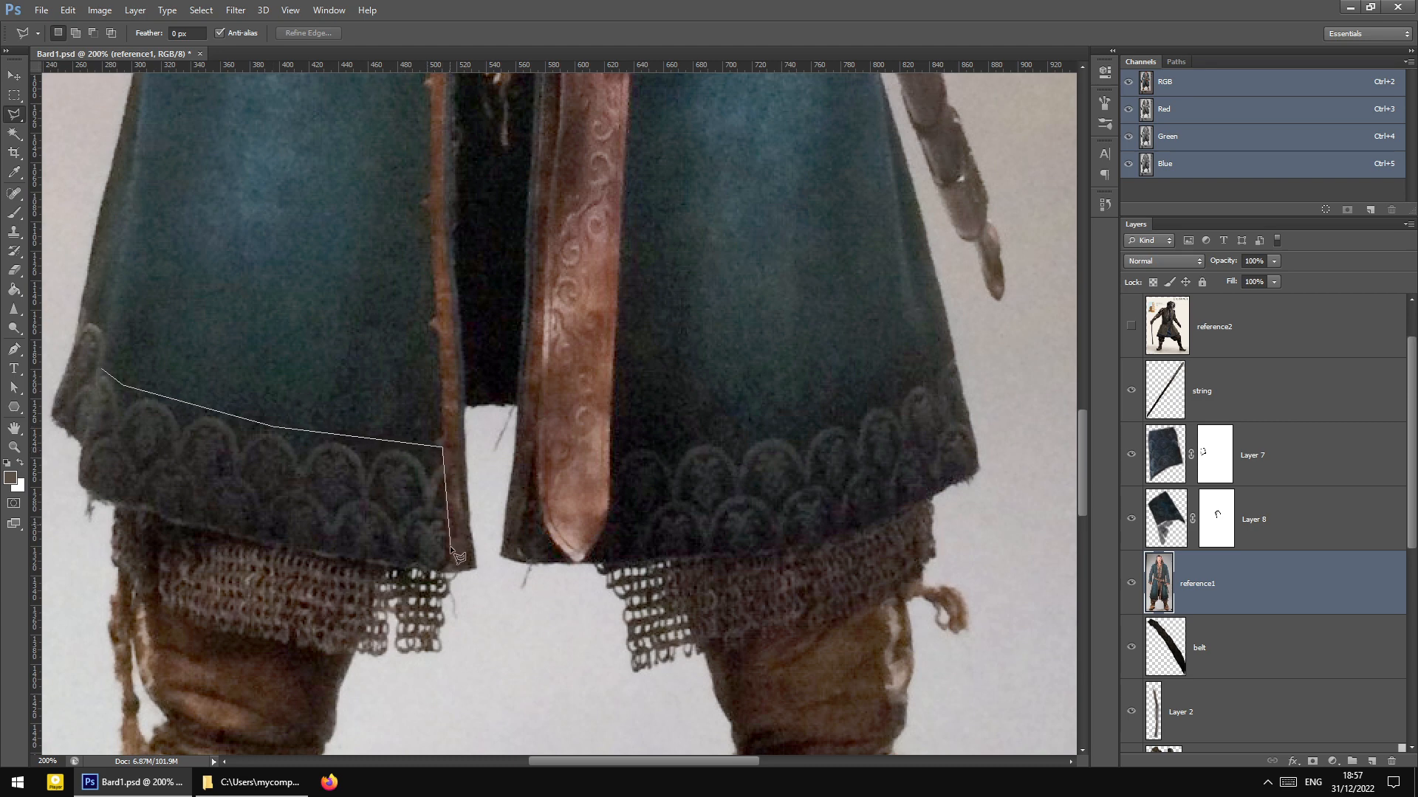
left_click(388, 565)
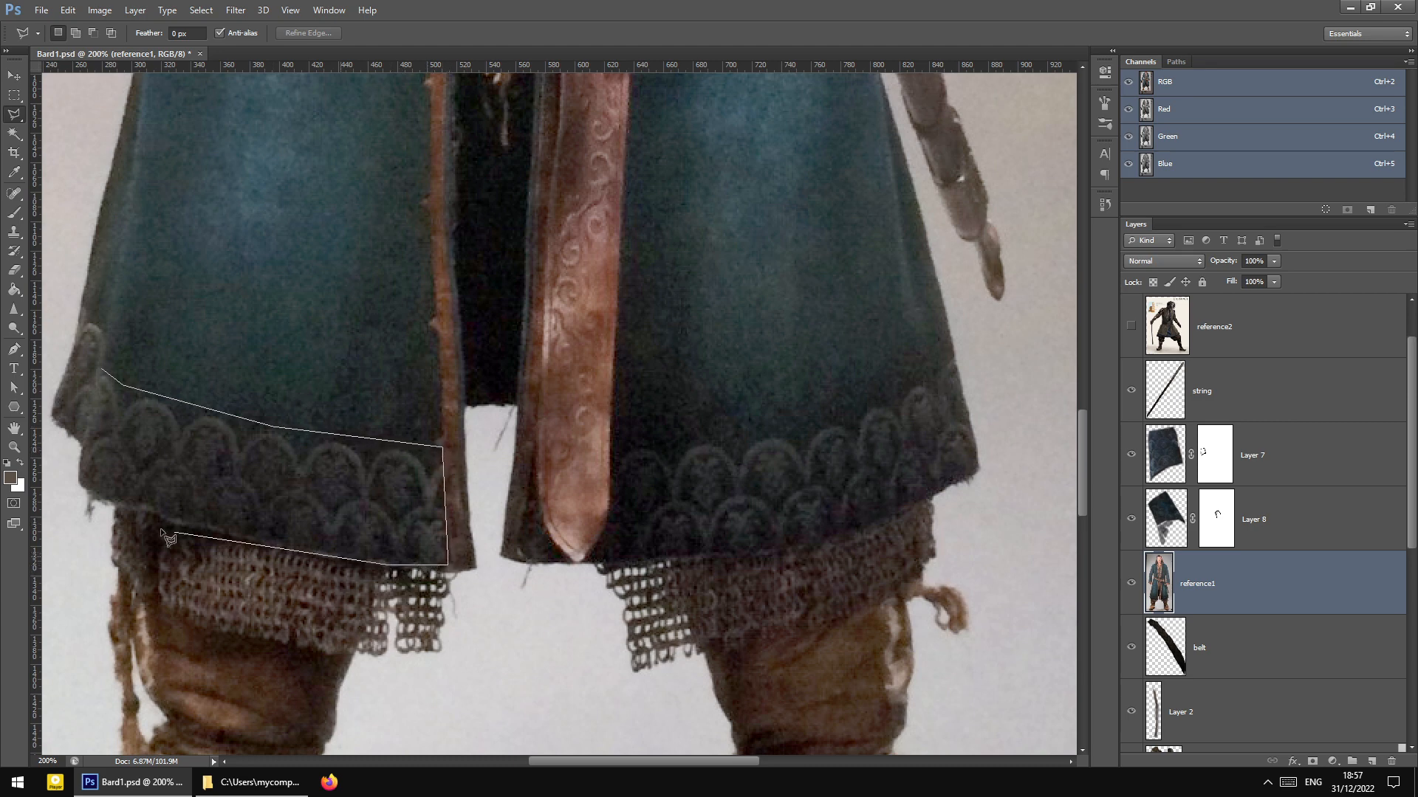
left_click(77, 485)
left_click(102, 370)
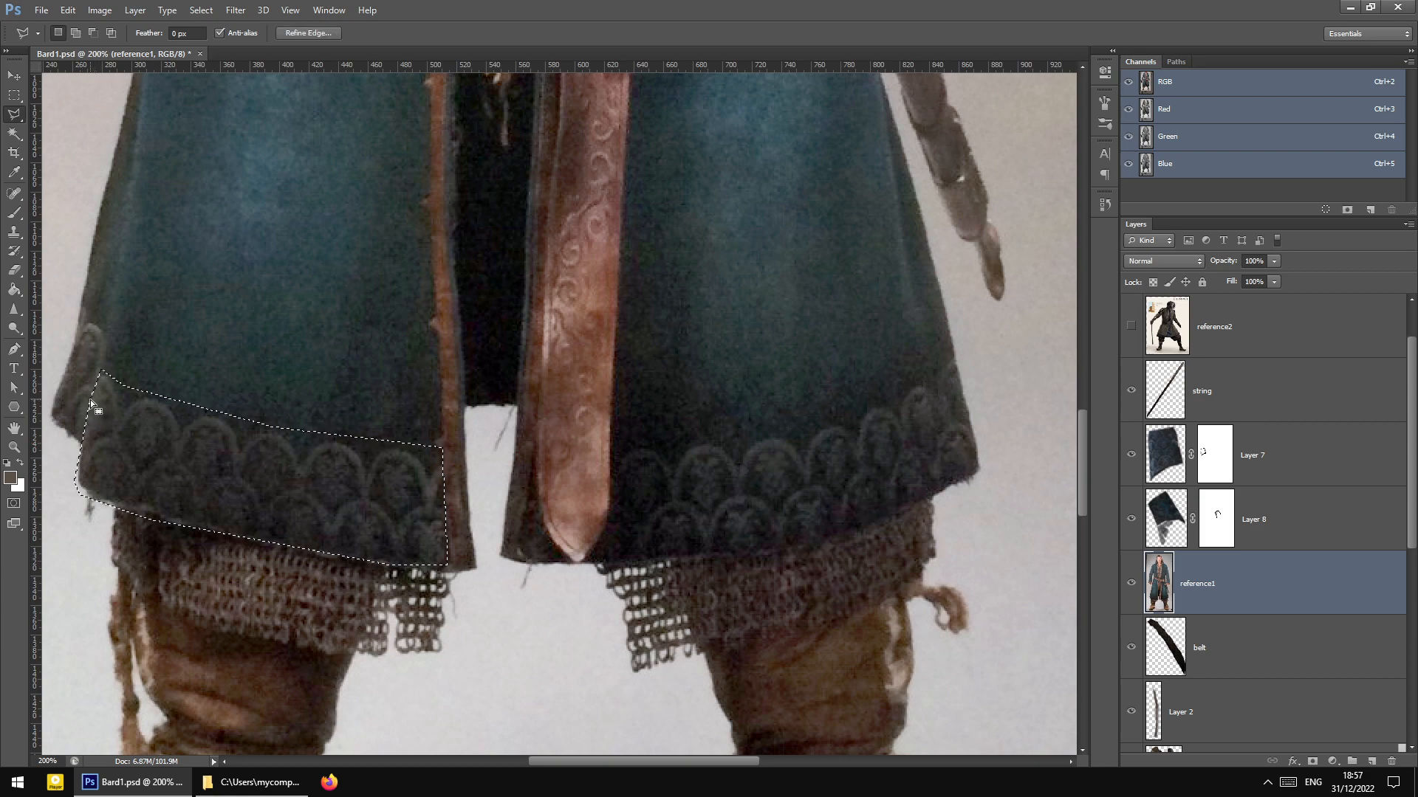
Examine the reference coat from the collar down to the selected hem pattern
key("ctrl+minus")
key("ctrl+minus")
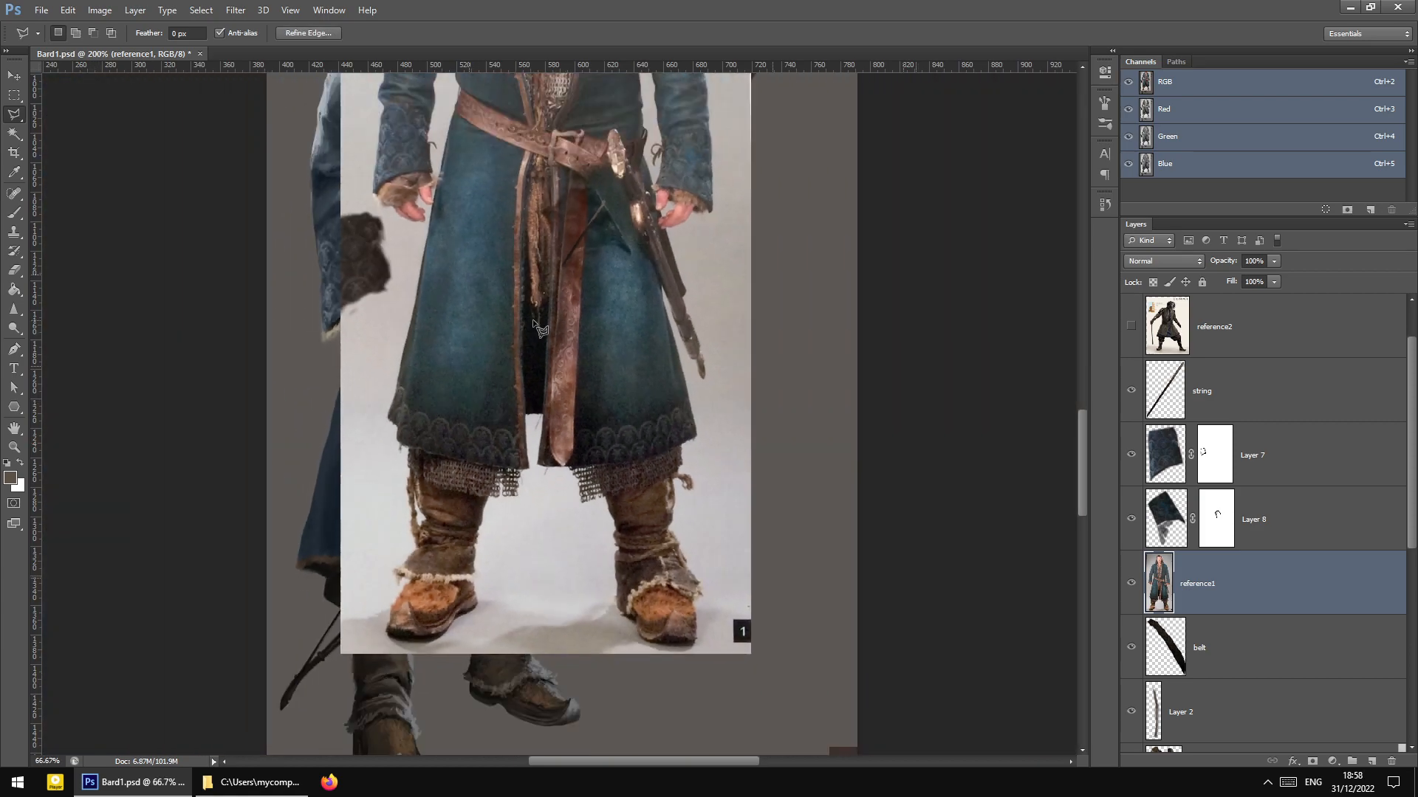
key("ctrl+plus")
key("ctrl+minus")
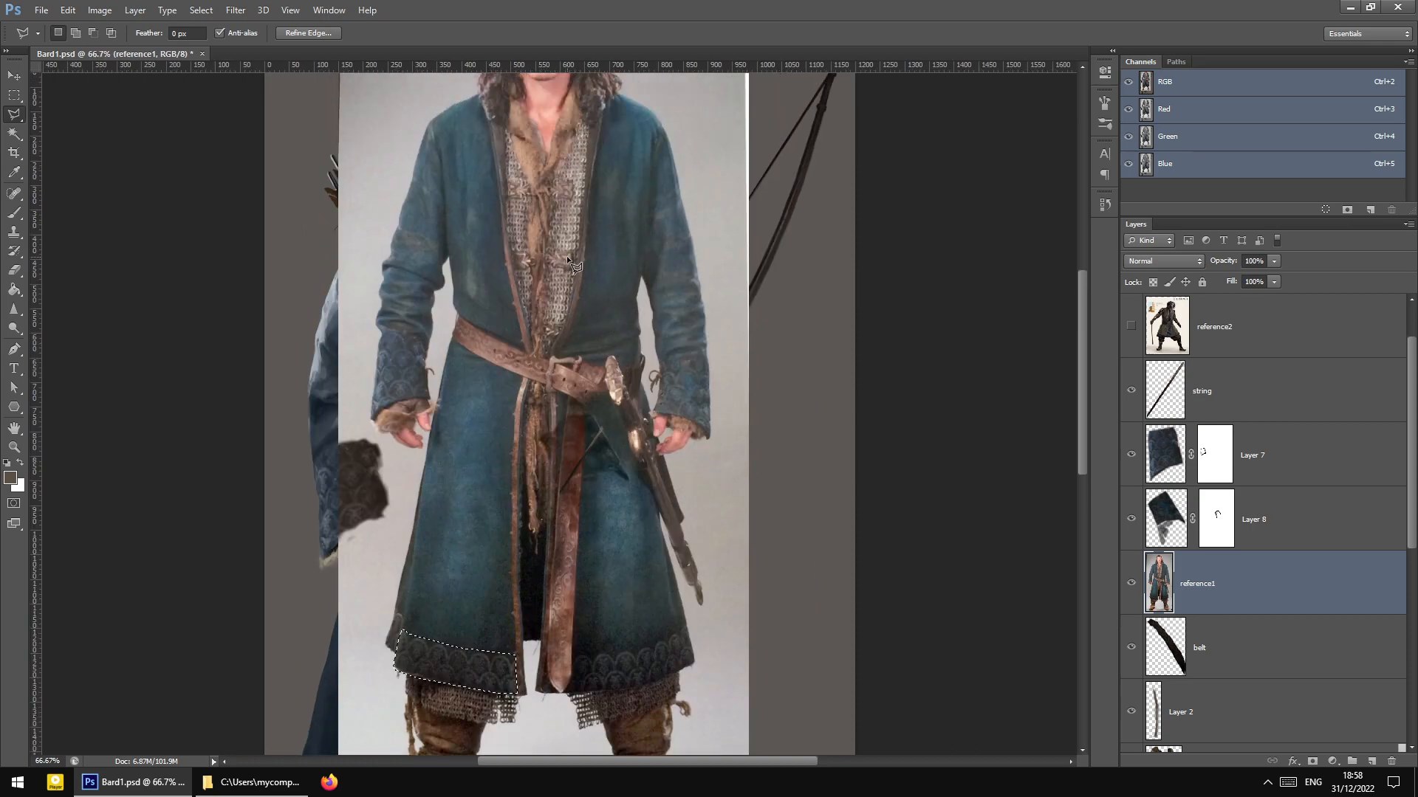
key("ctrl+plus")
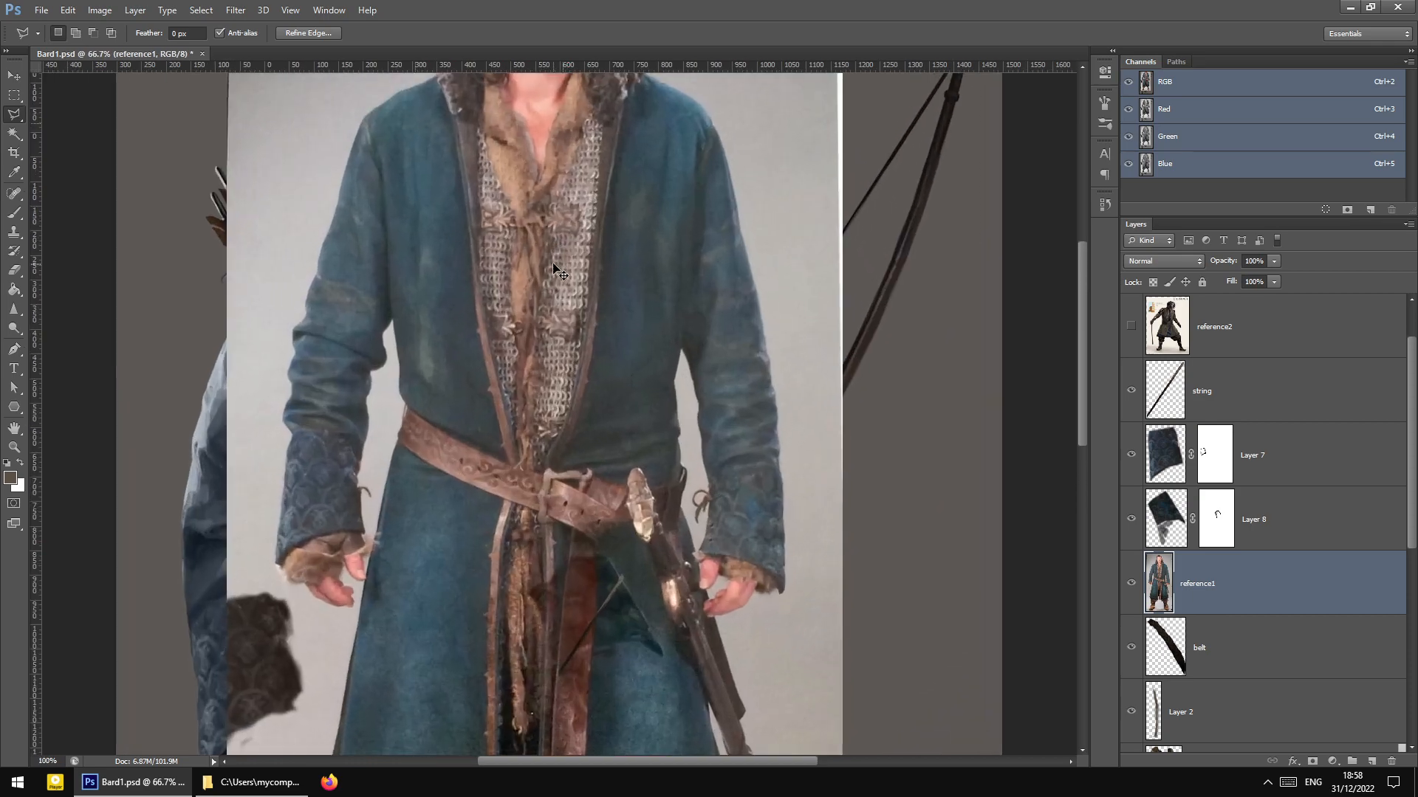
scroll(545, 281, "up", 3)
key("ctrl+plus")
key("ctrl+minus")
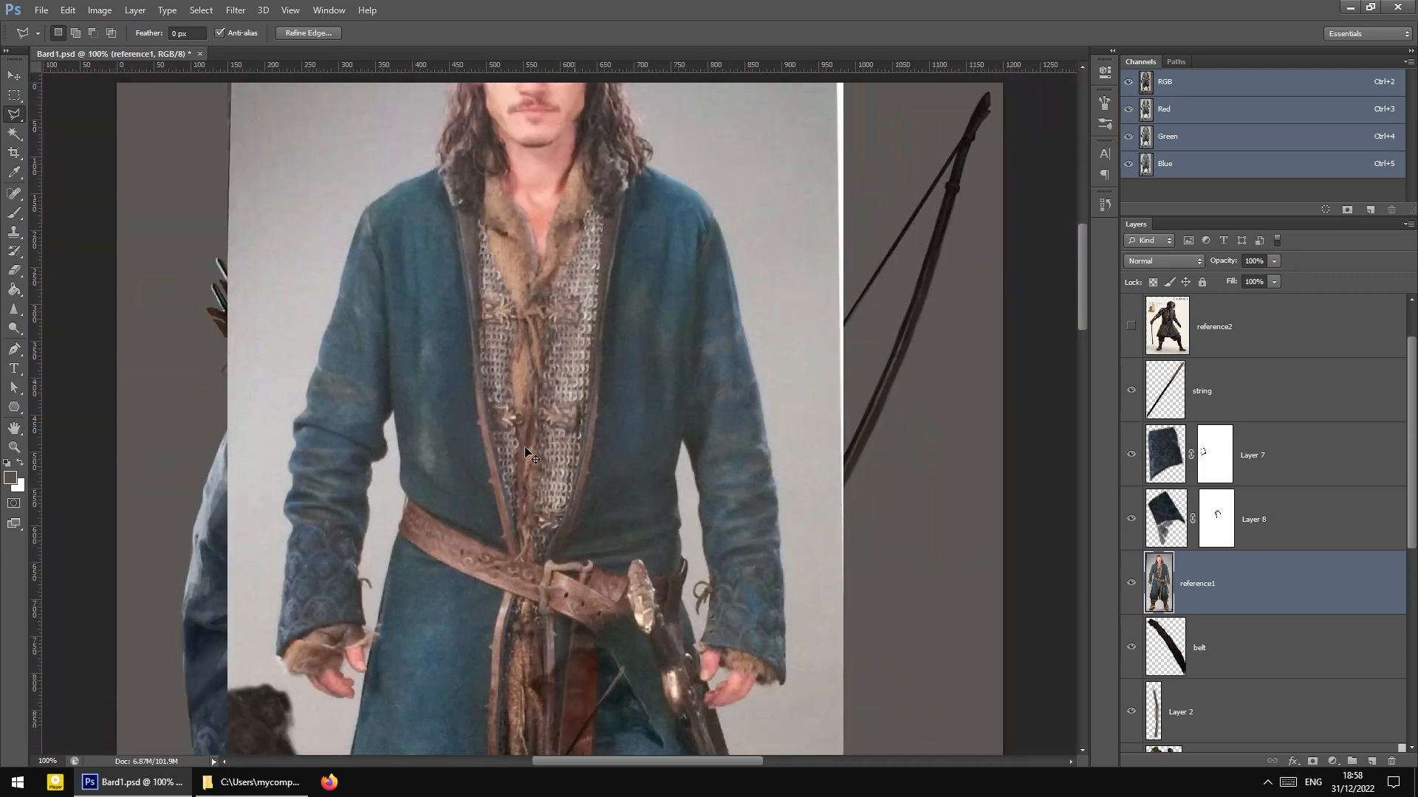
scroll(526, 452, "down", 8)
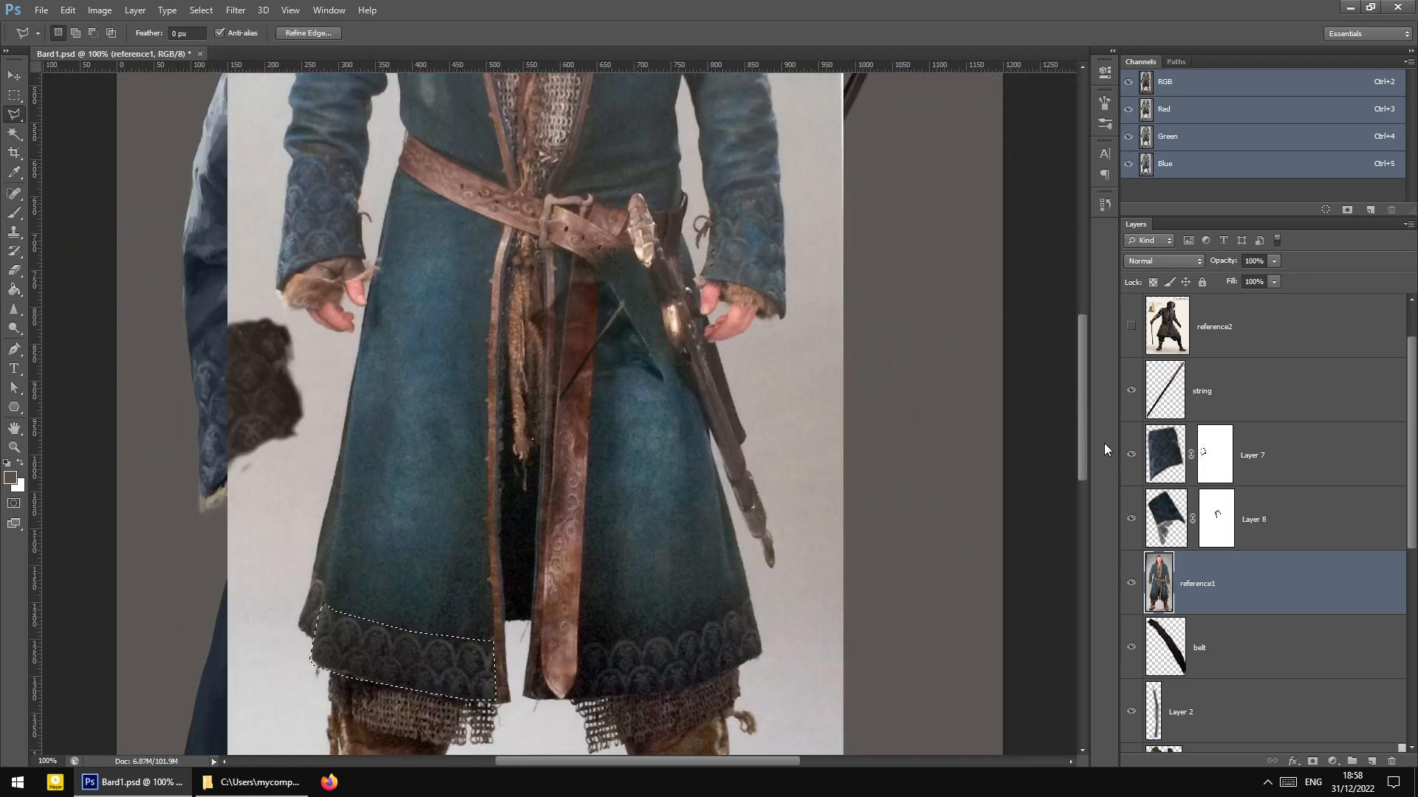
left_click_drag(1083, 418, 1081, 458)
Try copying the unfeathered hem selection to a new layer, and undo the copy
key("ctrl+plus")
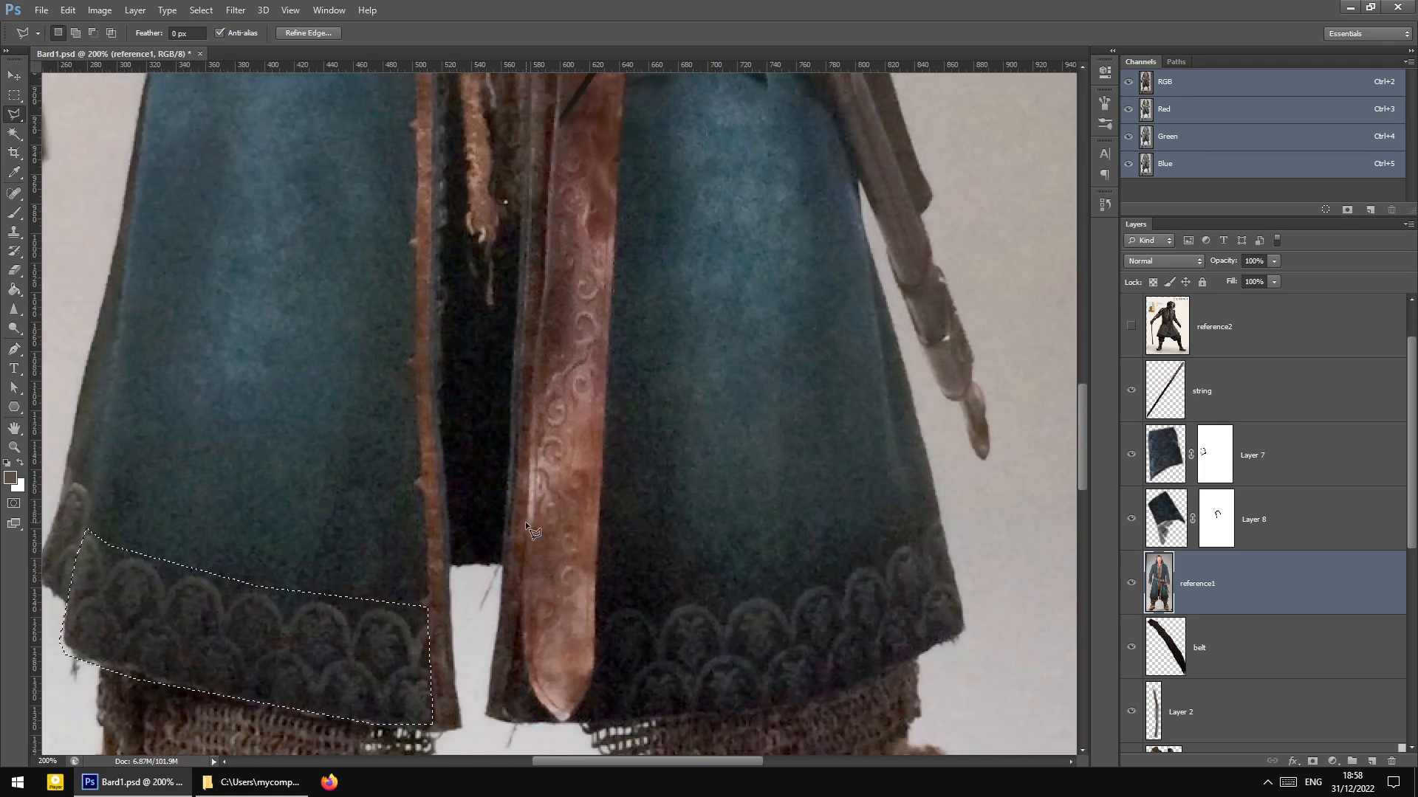
scroll(532, 531, "down", 2)
right_click(414, 556)
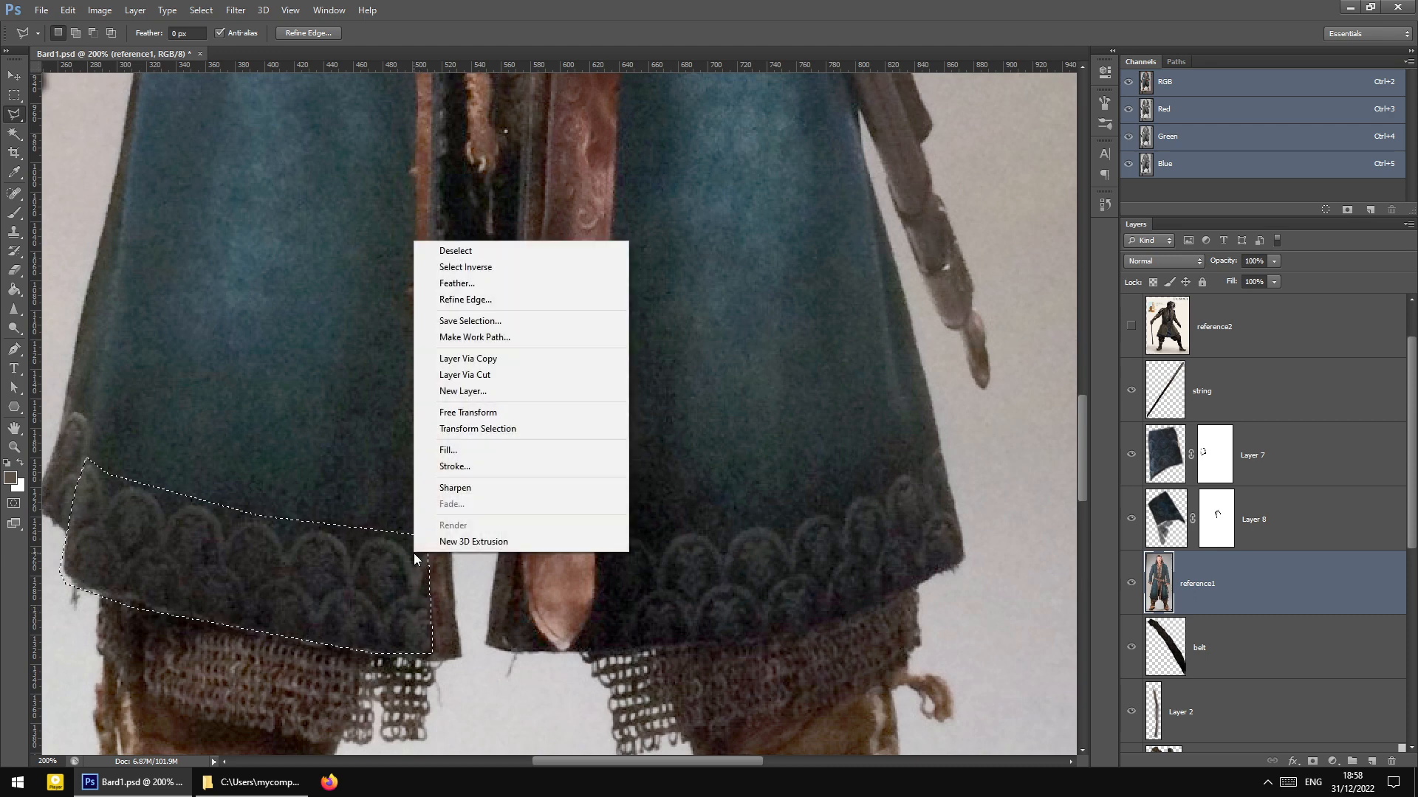
left_click(503, 361)
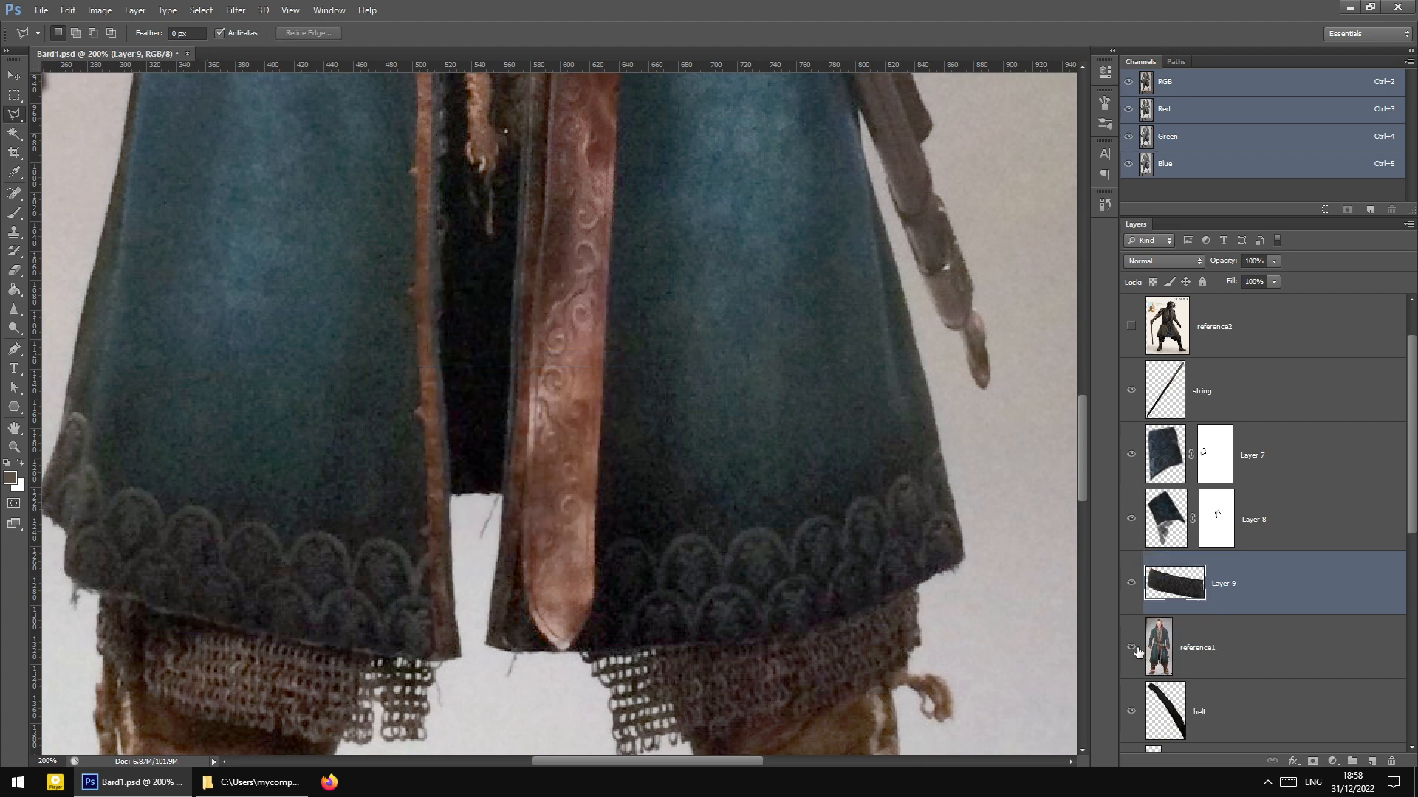
key("ctrl+z")
Feather the hem selection by 2 pixels and copy it from reference1 to a new layer
right_click(603, 392)
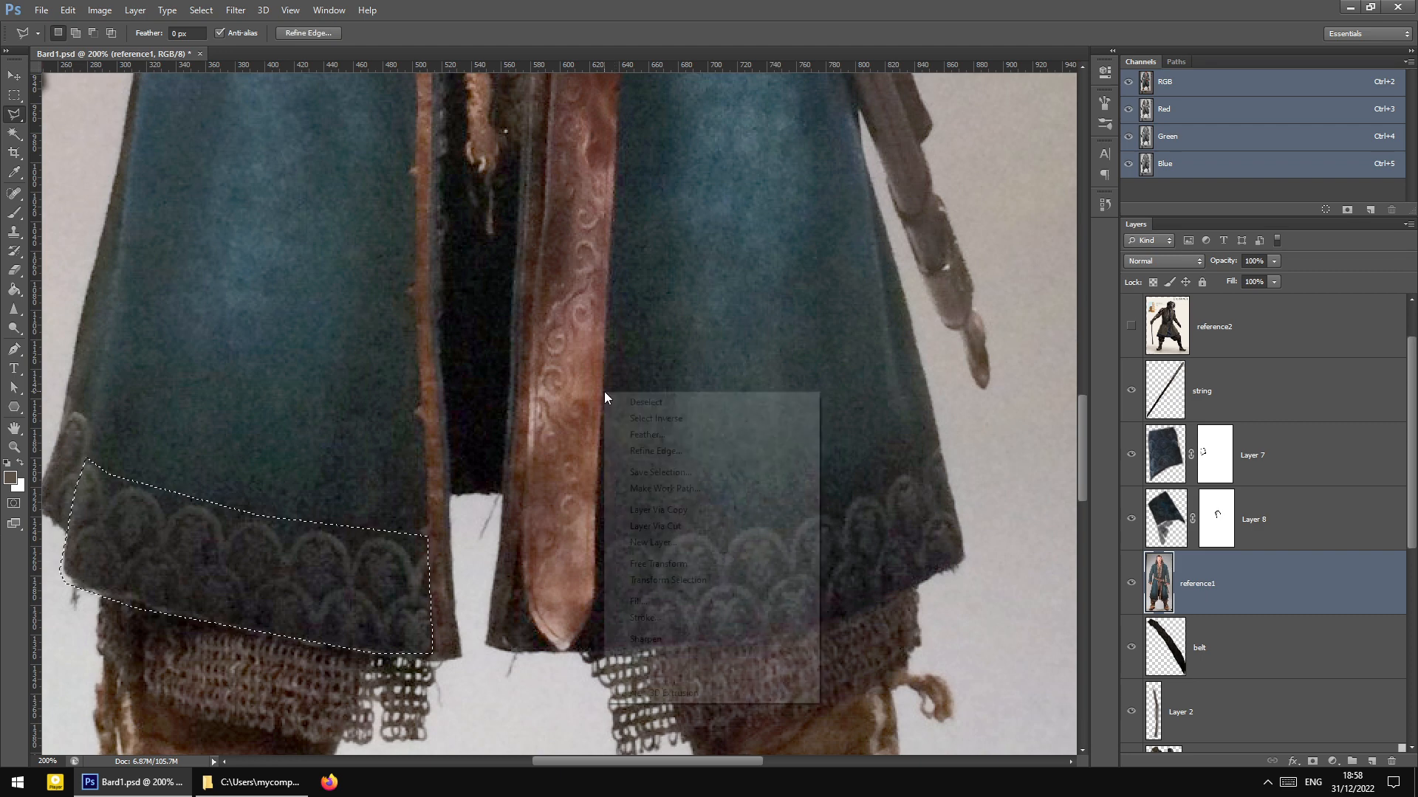
left_click(639, 435)
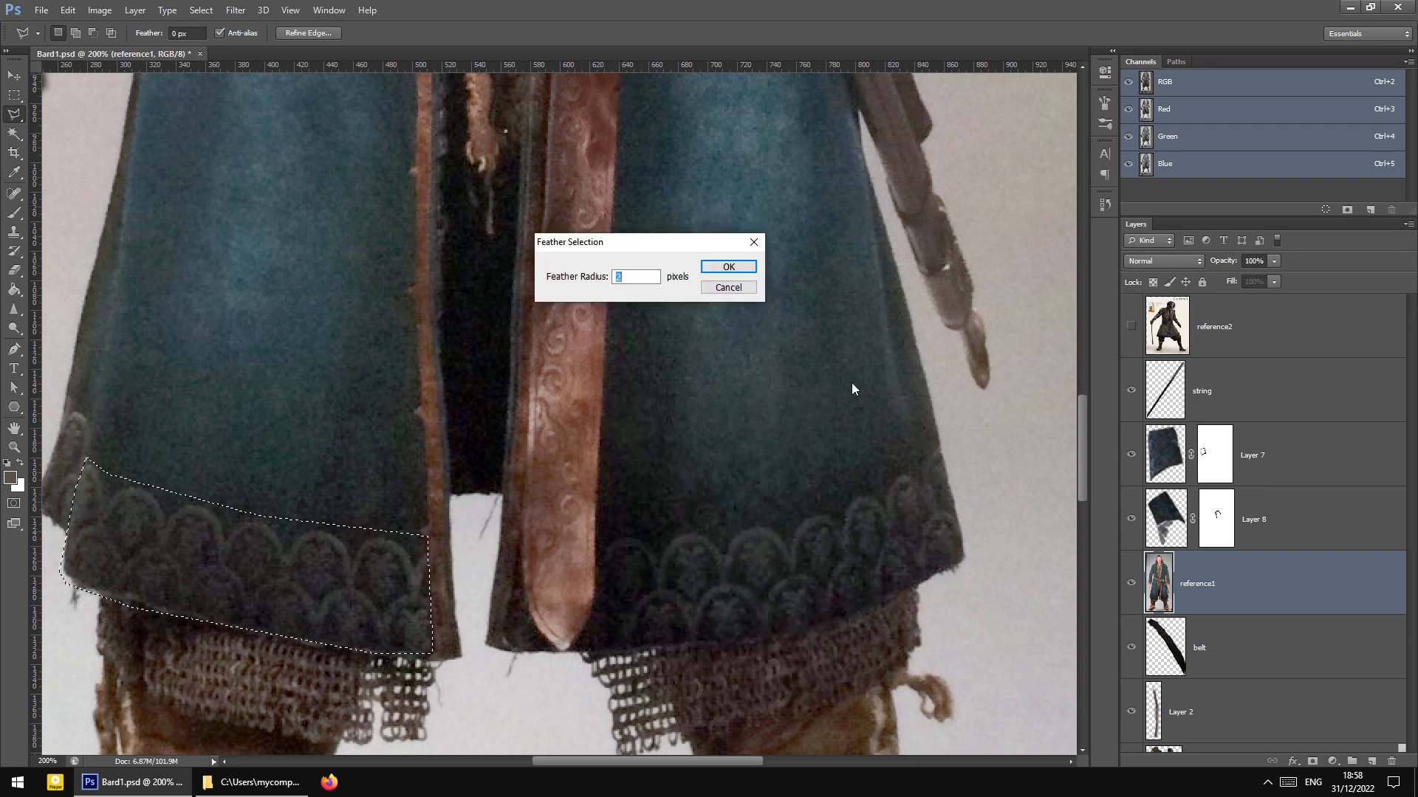
left_click(727, 267)
right_click(737, 354)
left_click(801, 469)
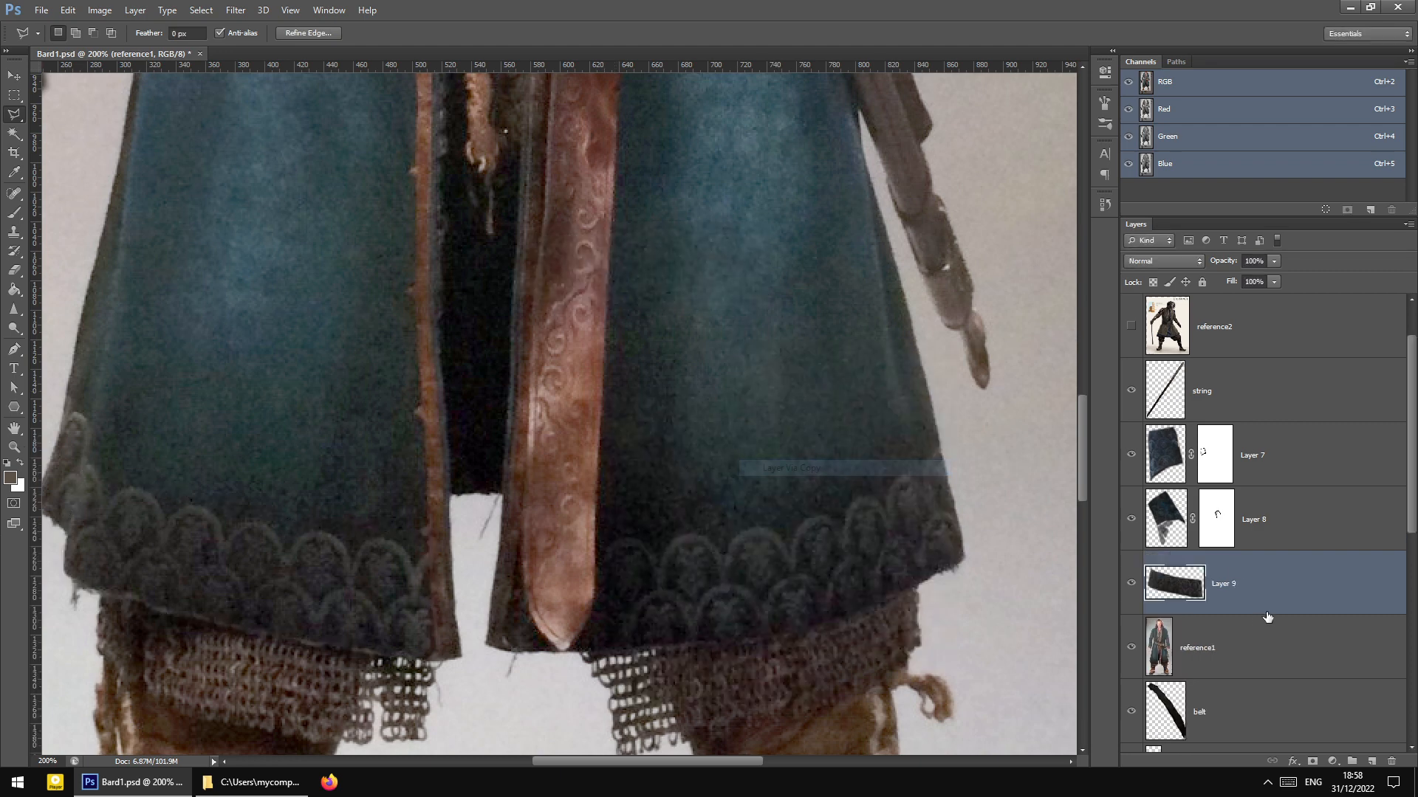
Hide the reference1 layer and move the copied hem pattern onto the lower edge of the painted coat's left panel
left_click(1132, 648)
scroll(848, 554, "down", 8)
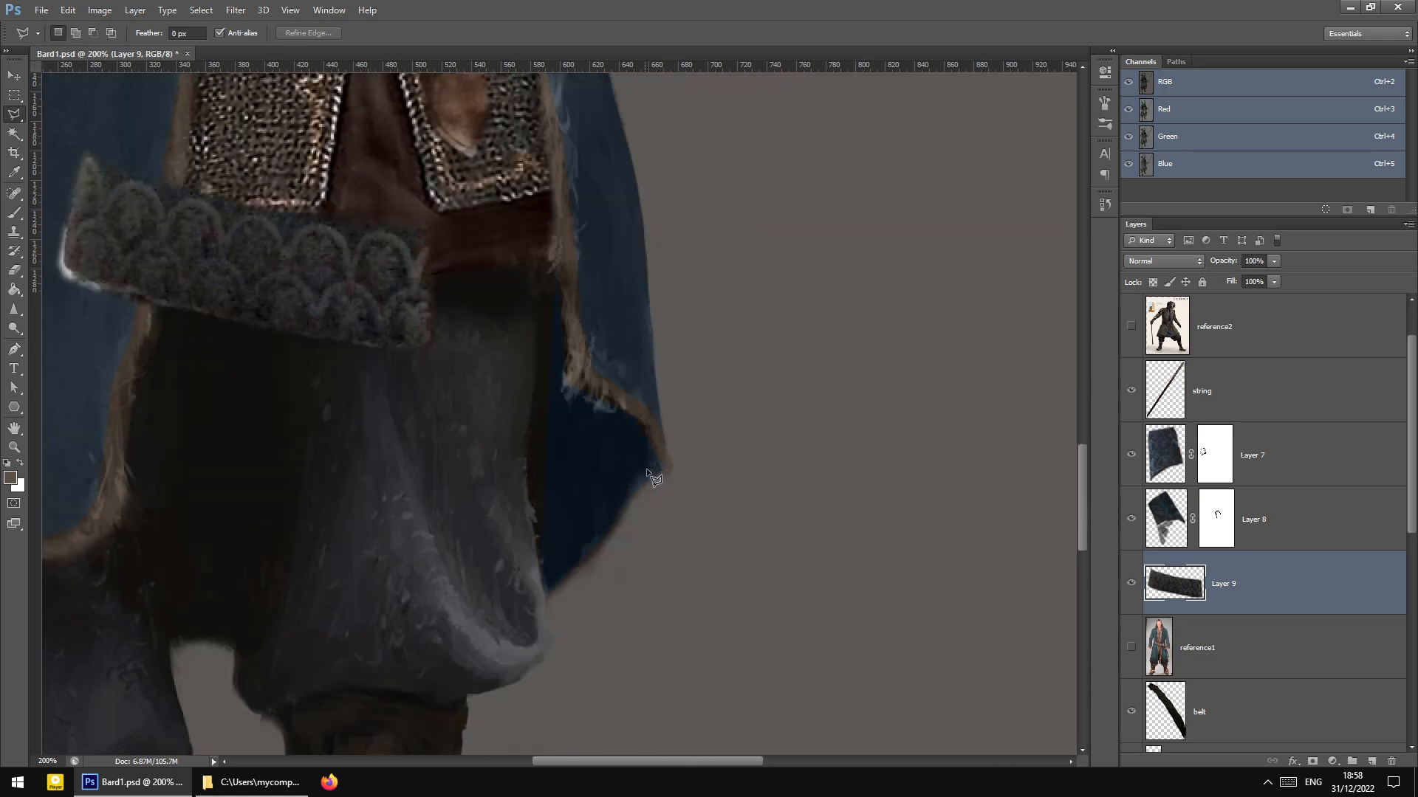
key("ctrl+plus")
key("ctrl+minus")
left_click(13, 77)
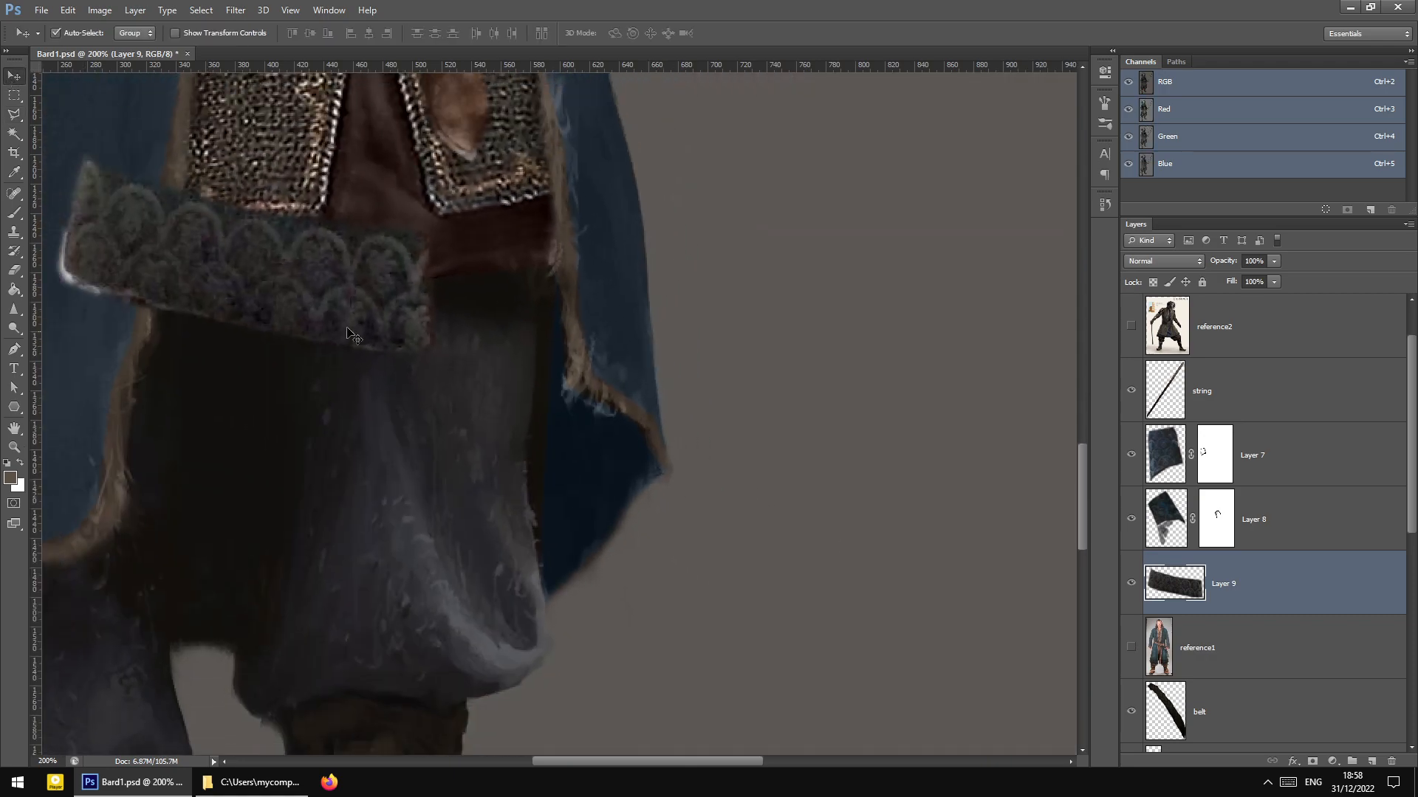
left_click_drag(271, 293, 156, 502)
scroll(751, 513, "left", 10)
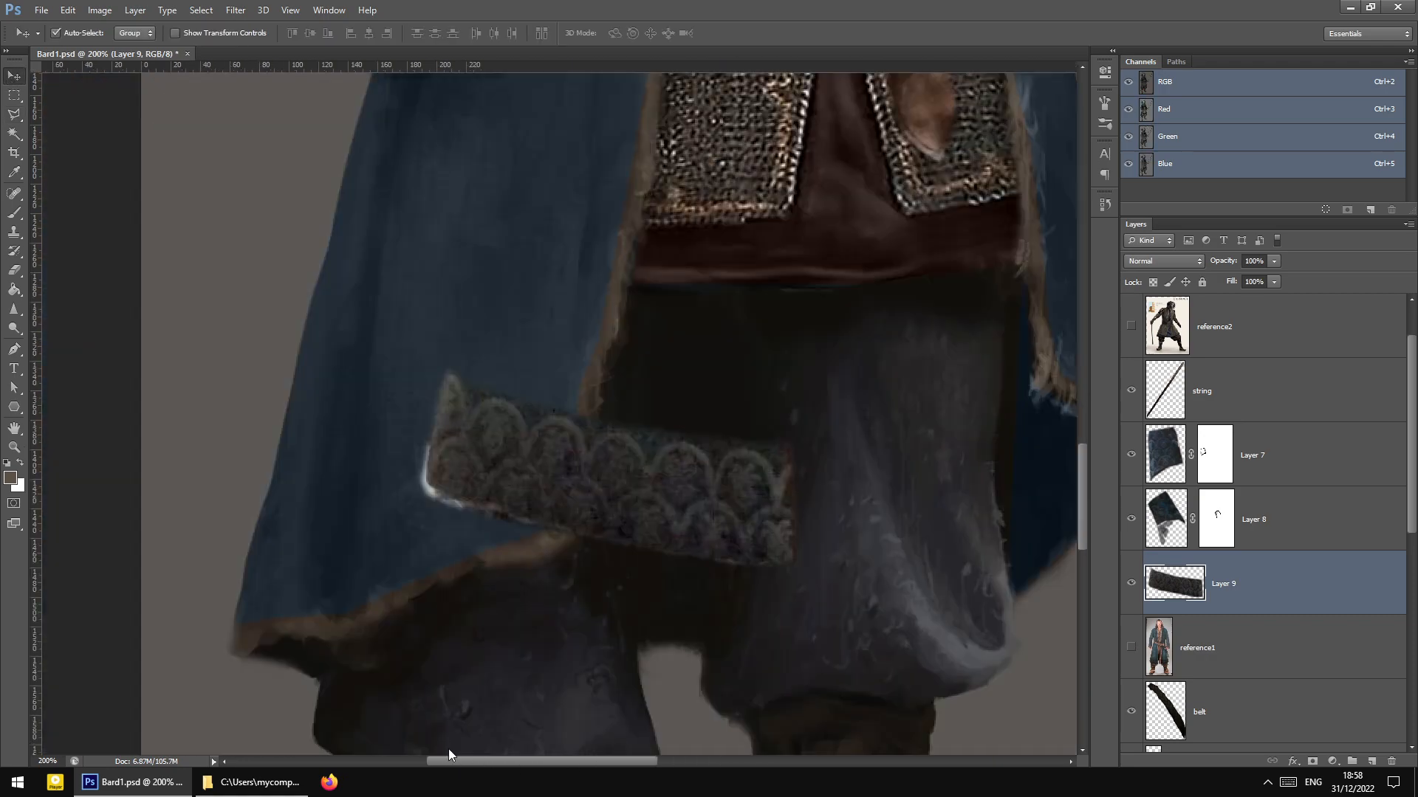
left_click_drag(747, 509, 561, 569)
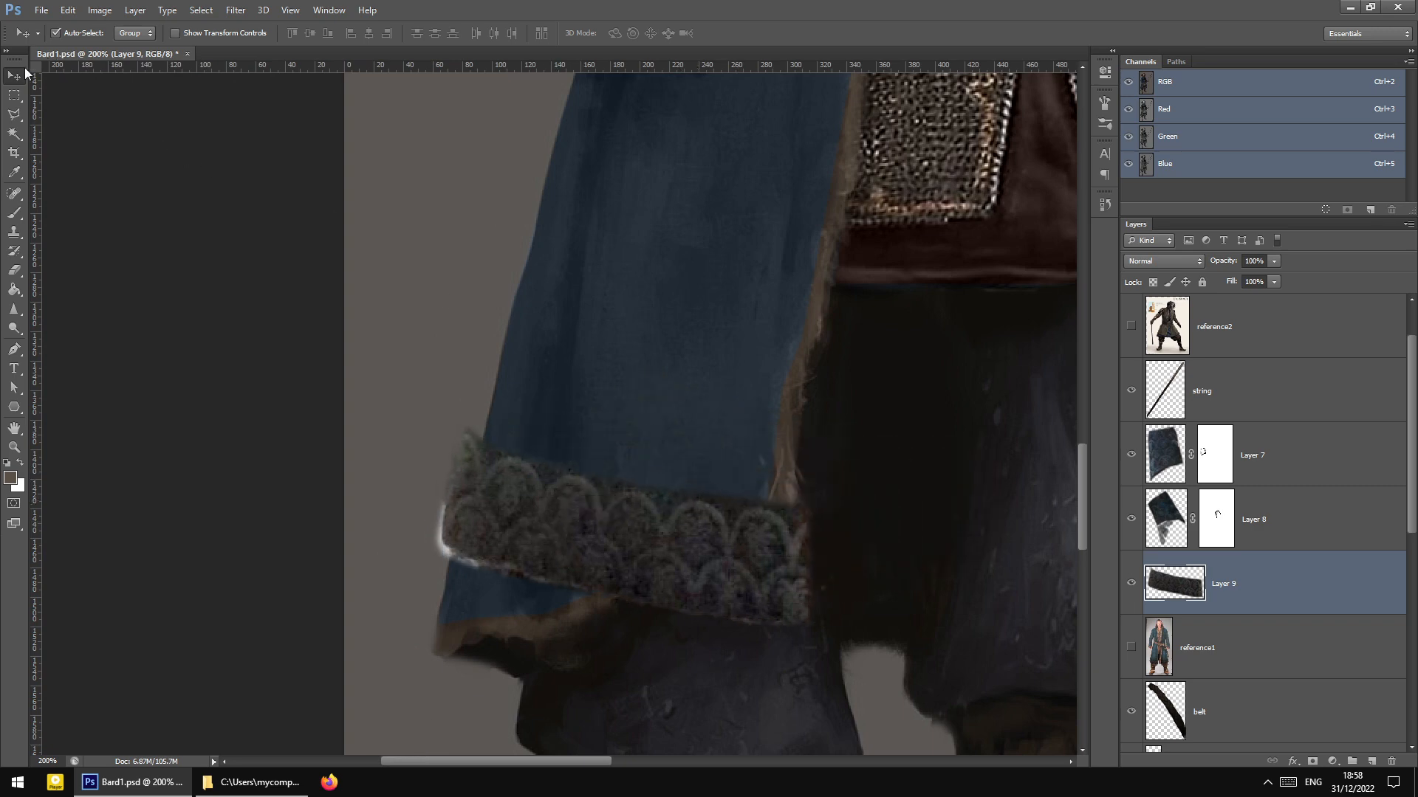
Rotate the copied hem pattern by about 2.29° with Free Transform and move it slightly up the coat's left panel
left_click(14, 95)
right_click(605, 509)
left_click(662, 646)
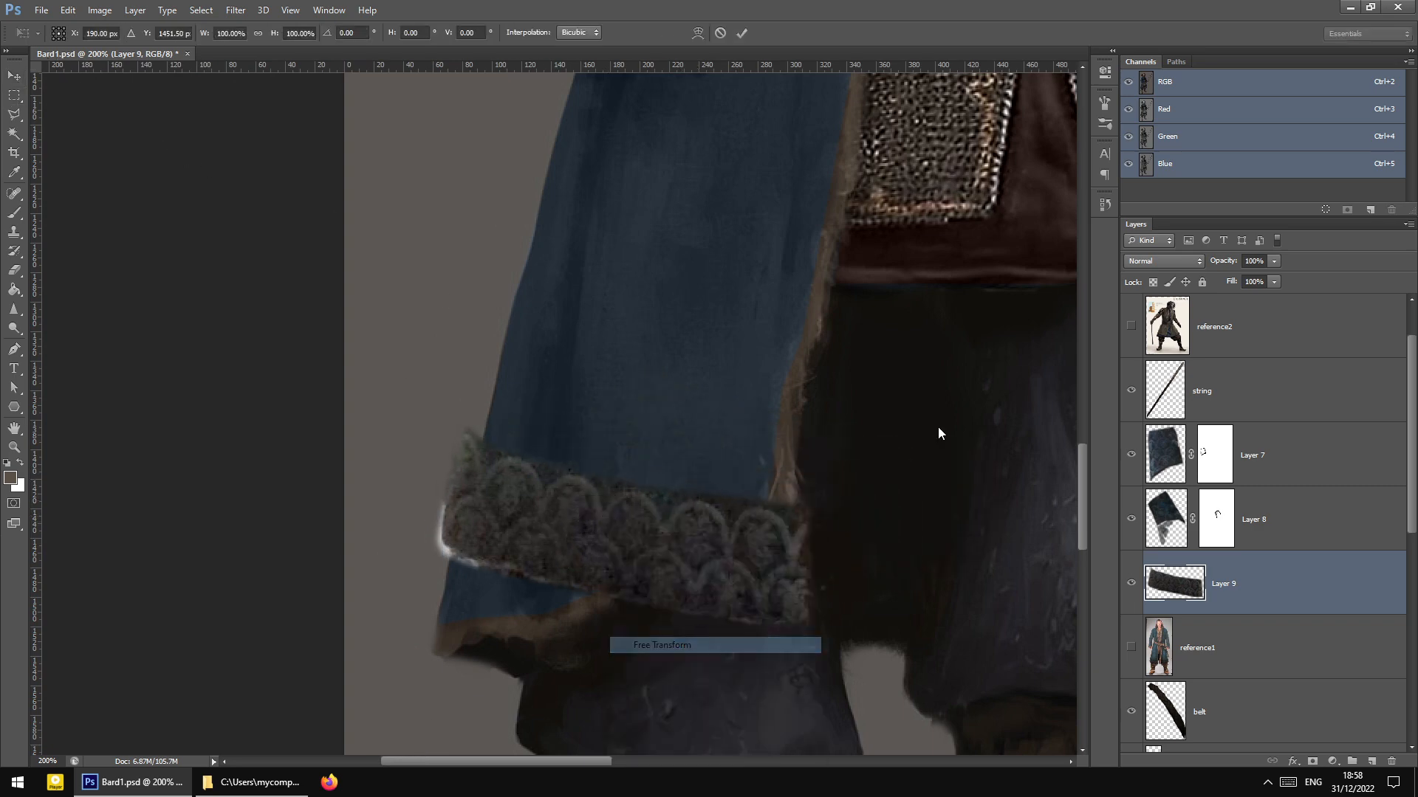
left_click_drag(898, 370, 765, 317)
mouse_move(729, 460)
left_mouse_down()
mouse_move(671, 476)
mouse_move(702, 456)
left_mouse_up()
left_click_drag(908, 493, 908, 428)
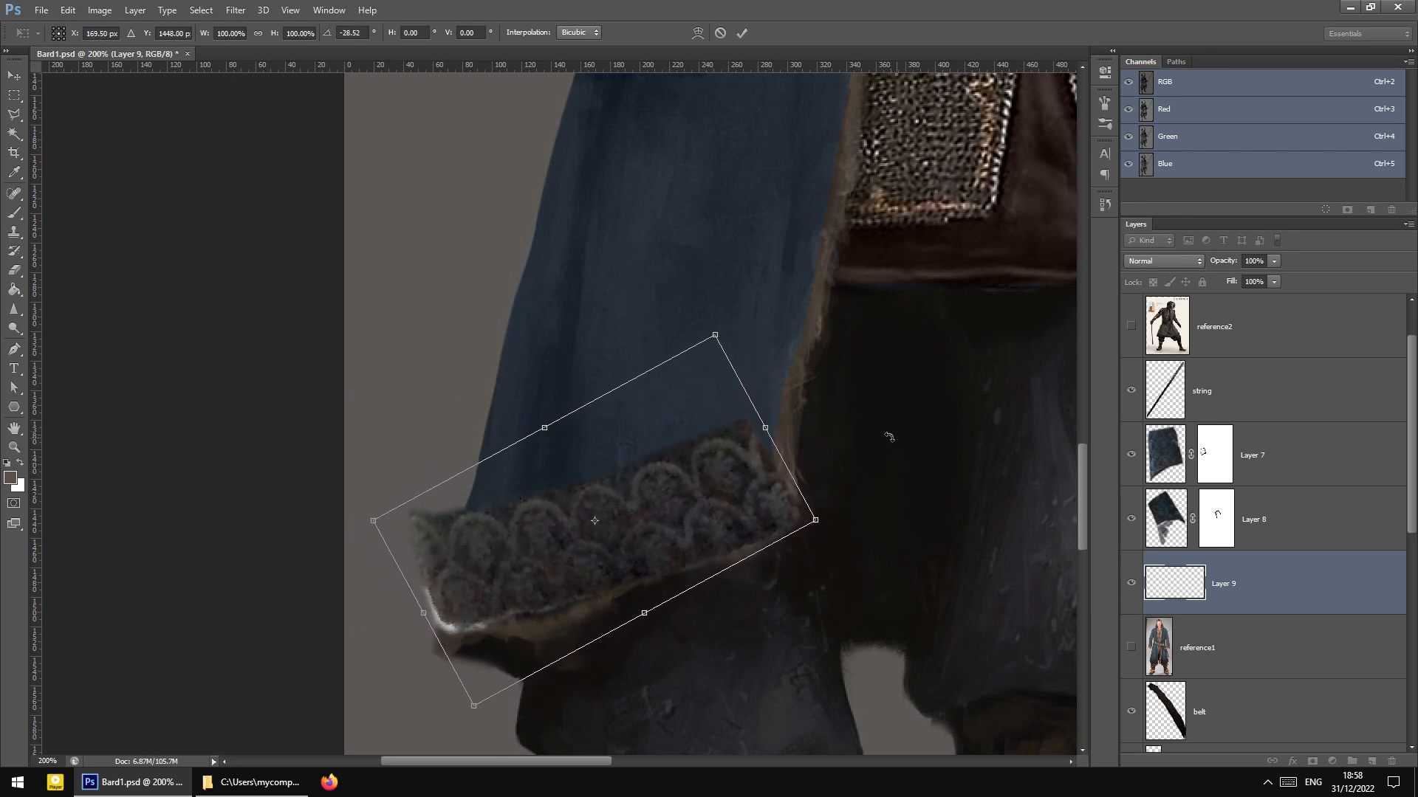
left_click_drag(754, 482, 805, 607)
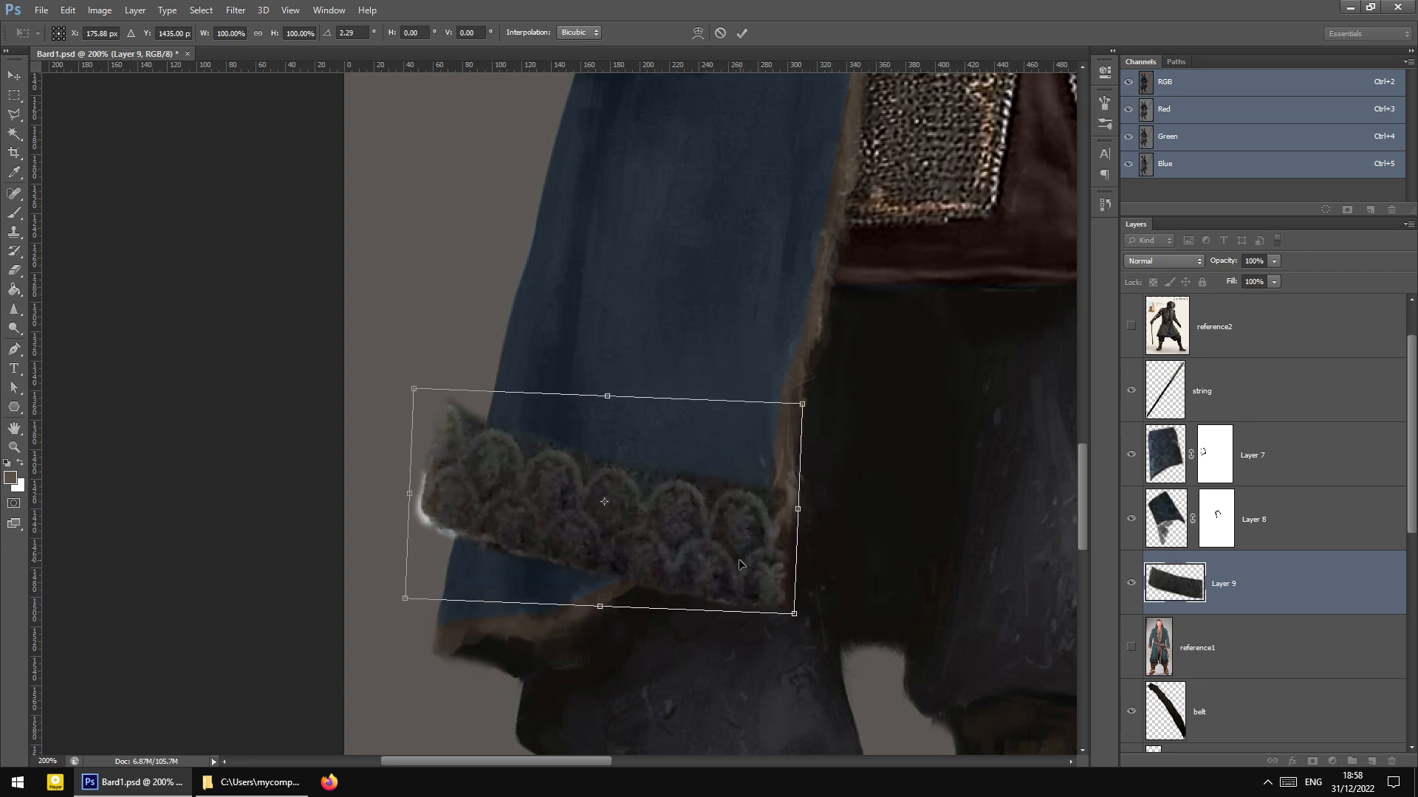
left_click_drag(739, 565, 729, 494)
Try perspective adjustments on the hem pattern's outer corners, and undo each of them
right_click(731, 459)
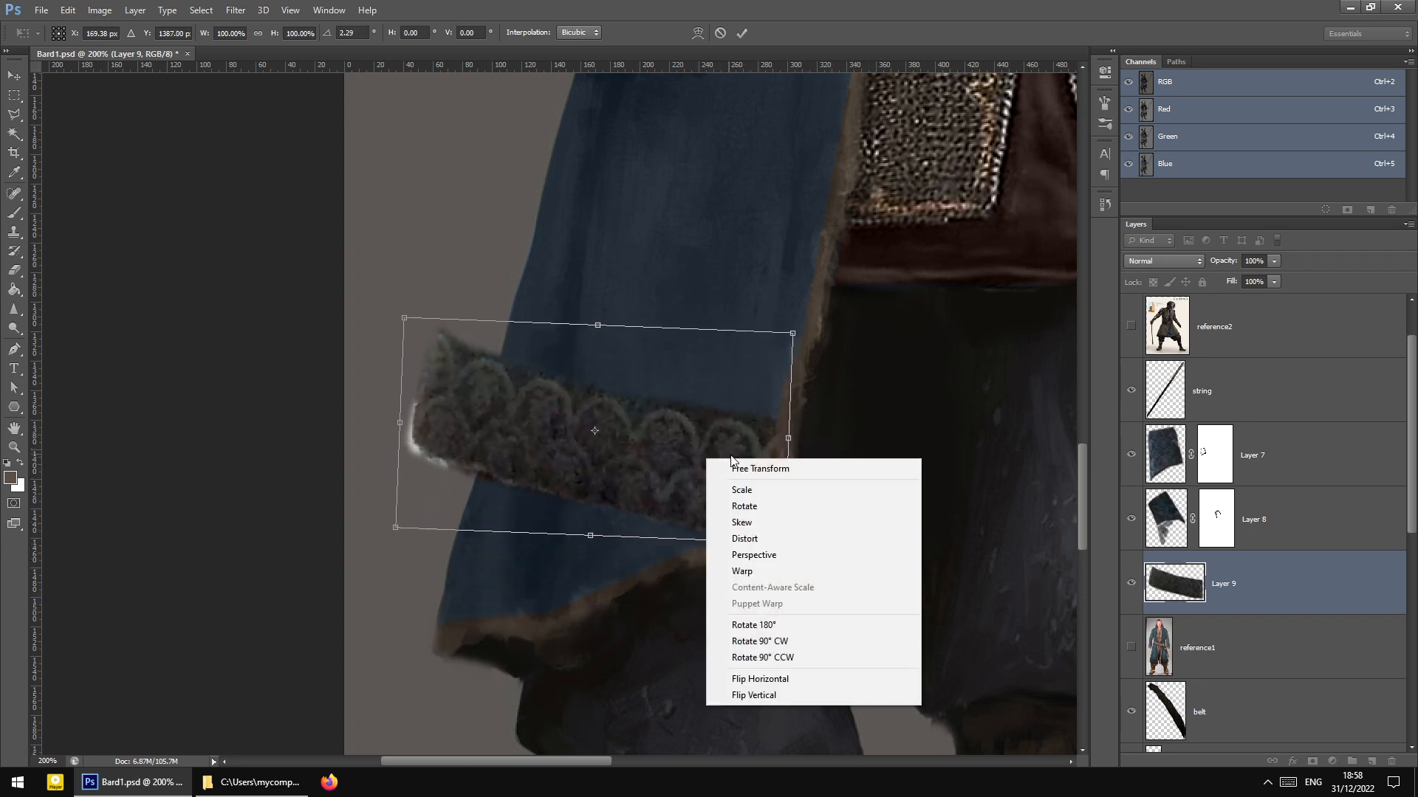
left_click(763, 560)
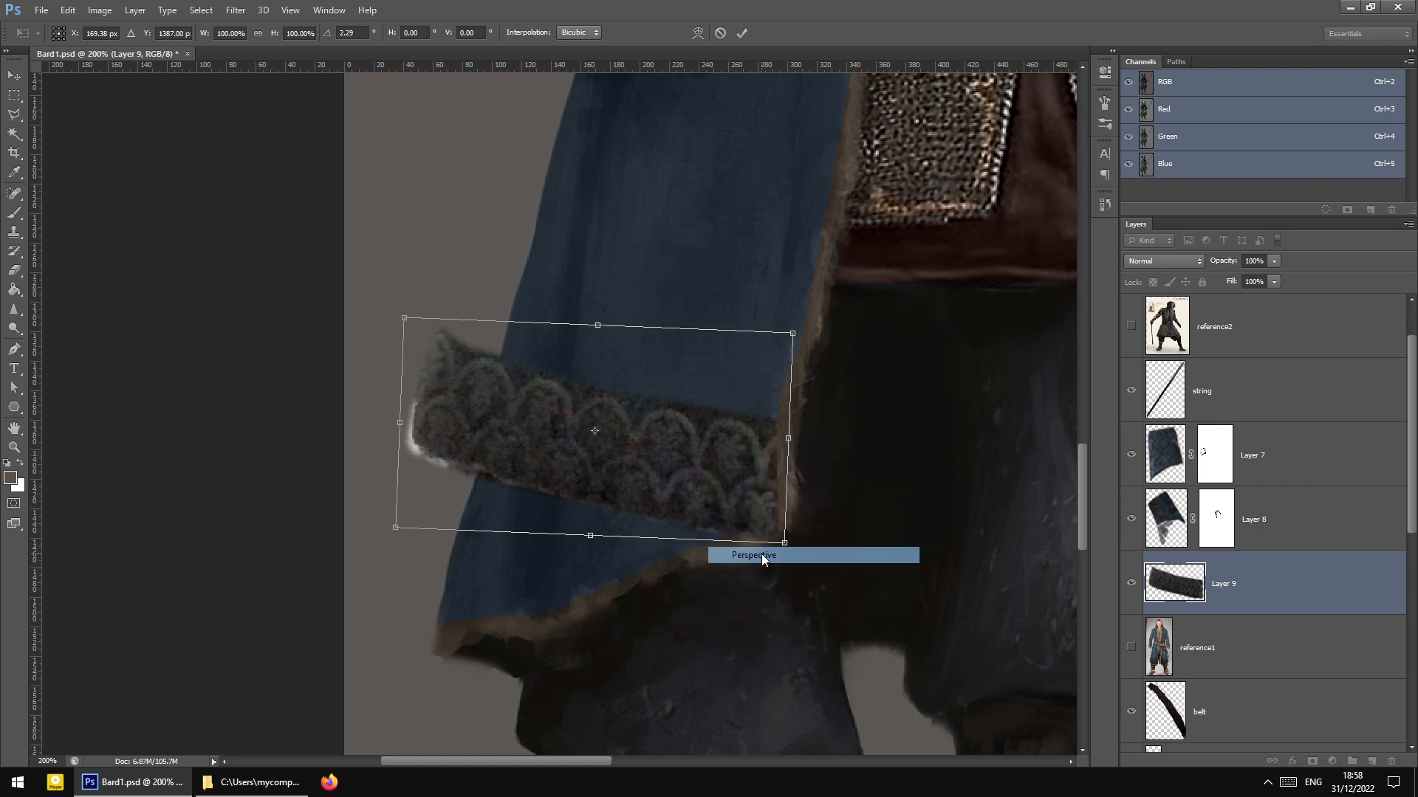
mouse_move(395, 533)
left_mouse_down()
mouse_move(396, 567)
mouse_move(407, 529)
left_mouse_up()
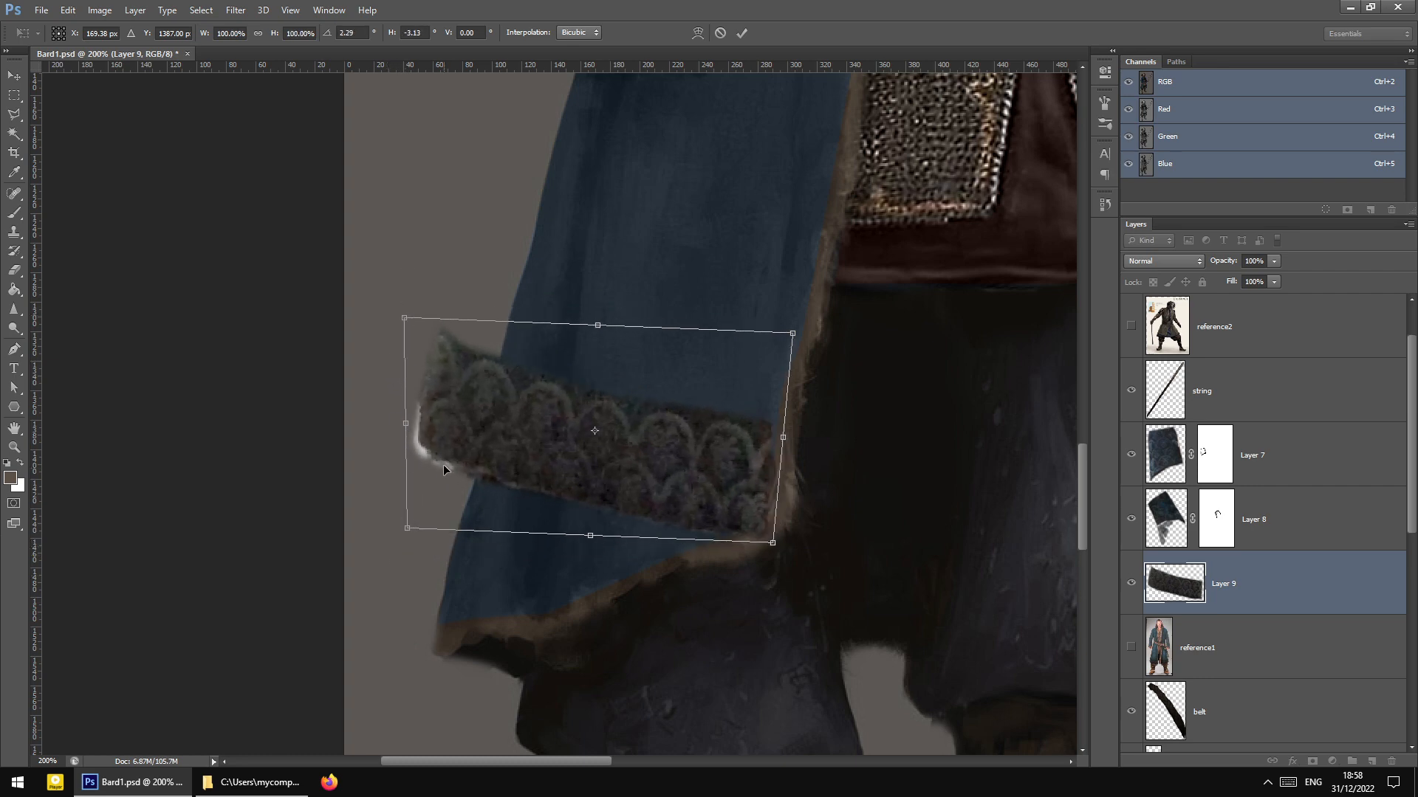
key("ctrl+z")
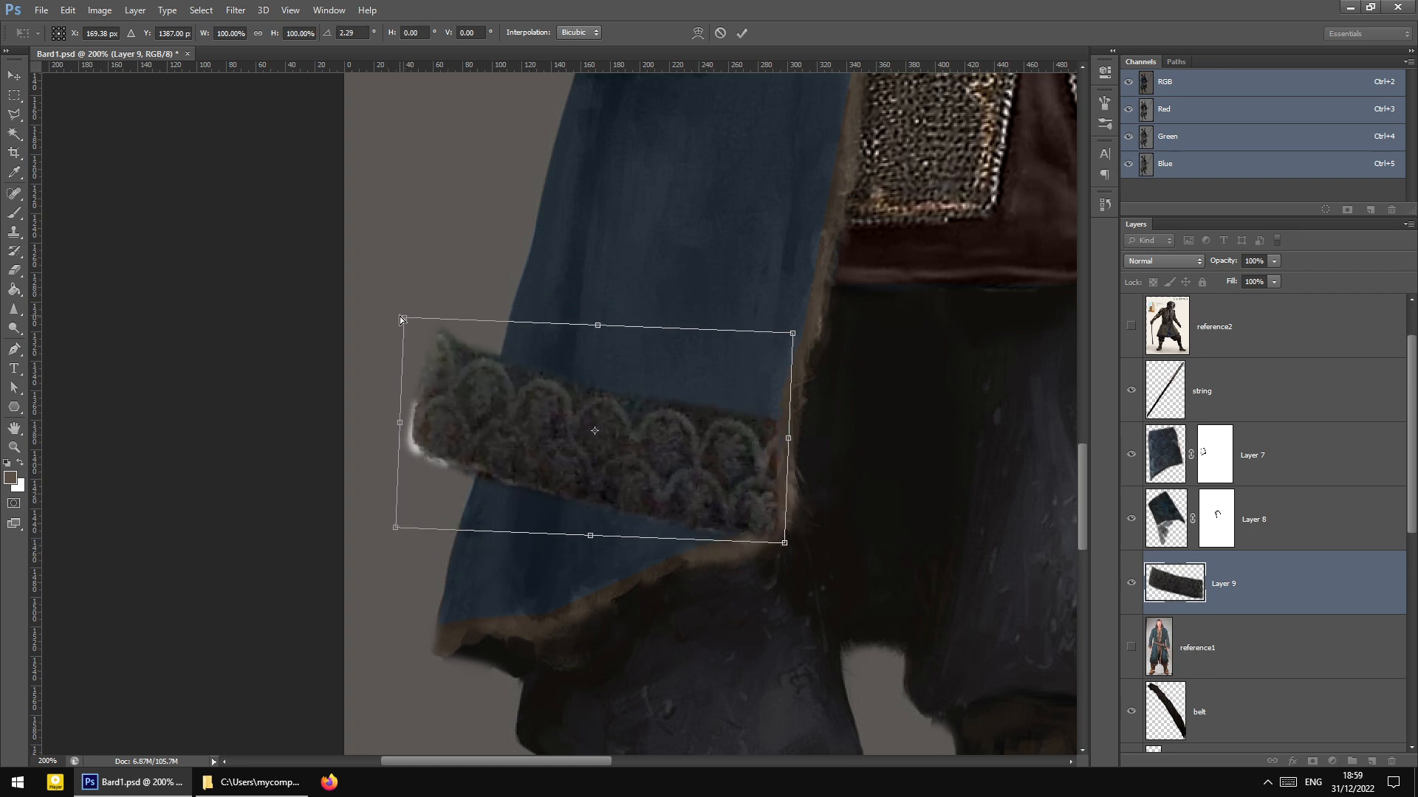
left_click_drag(402, 319, 406, 378)
key("ctrl+z")
Distort the hem pattern so its band slopes down toward the panel's outer corner, and move it onto the fur-trimmed lower edge
right_click(701, 436)
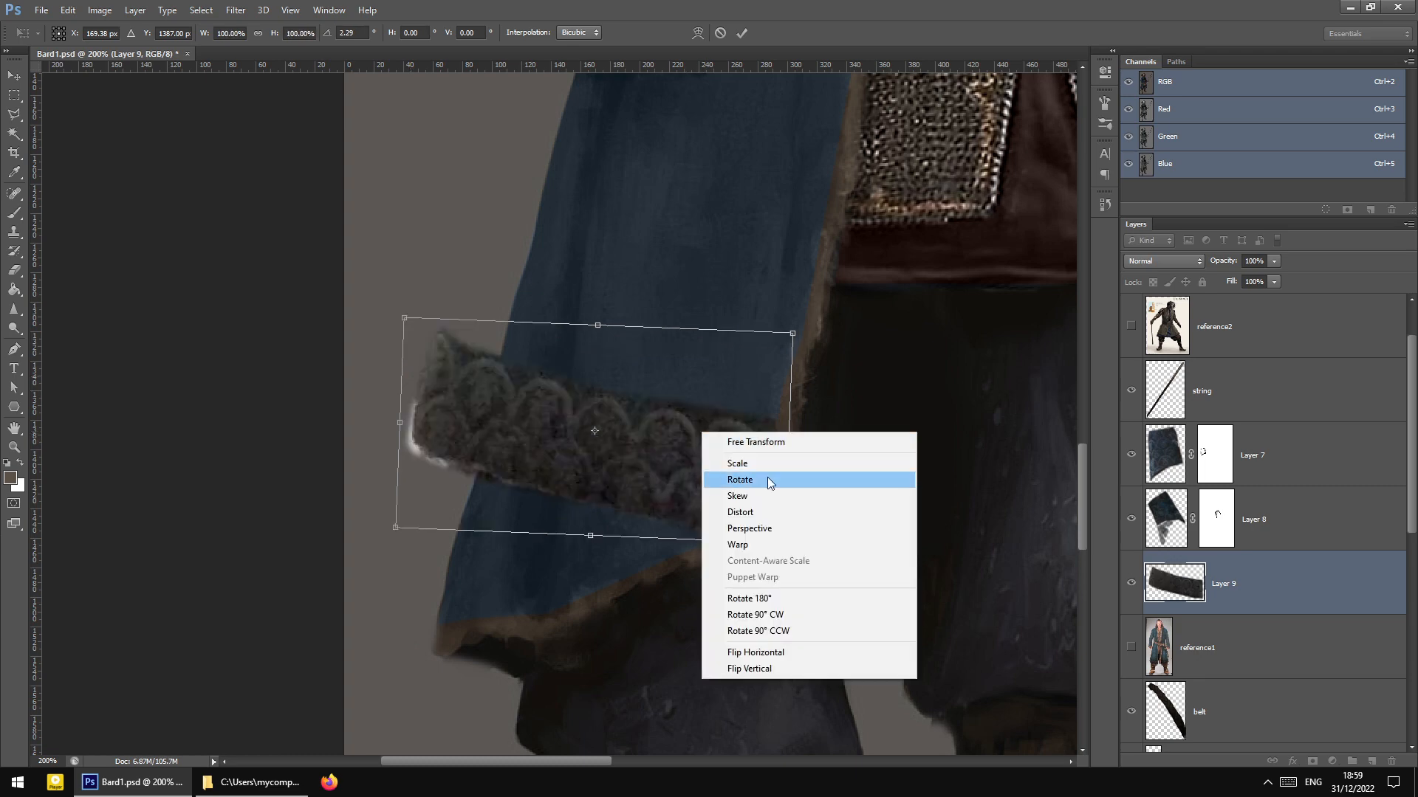
left_click(764, 514)
left_click_drag(395, 529, 421, 670)
left_click_drag(404, 322, 431, 485)
left_click_drag(421, 672, 428, 694)
mouse_move(429, 489)
left_mouse_down()
mouse_move(428, 508)
mouse_move(429, 485)
left_mouse_up()
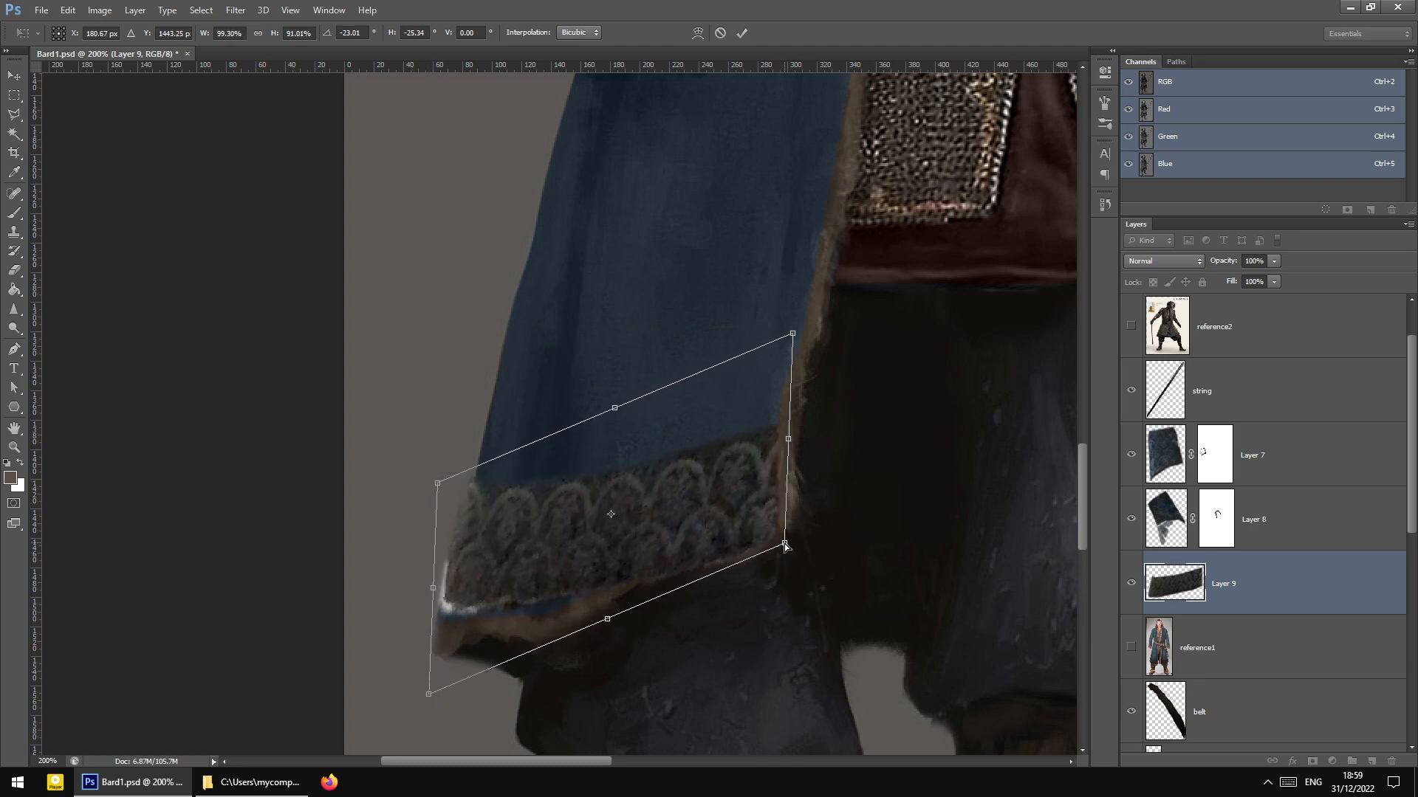
left_click_drag(784, 543, 783, 532)
left_click_drag(548, 522, 540, 549)
Rotate the hem pattern slightly counterclockwise, nudge it to fit the trim, and apply the transformation
right_click(685, 547)
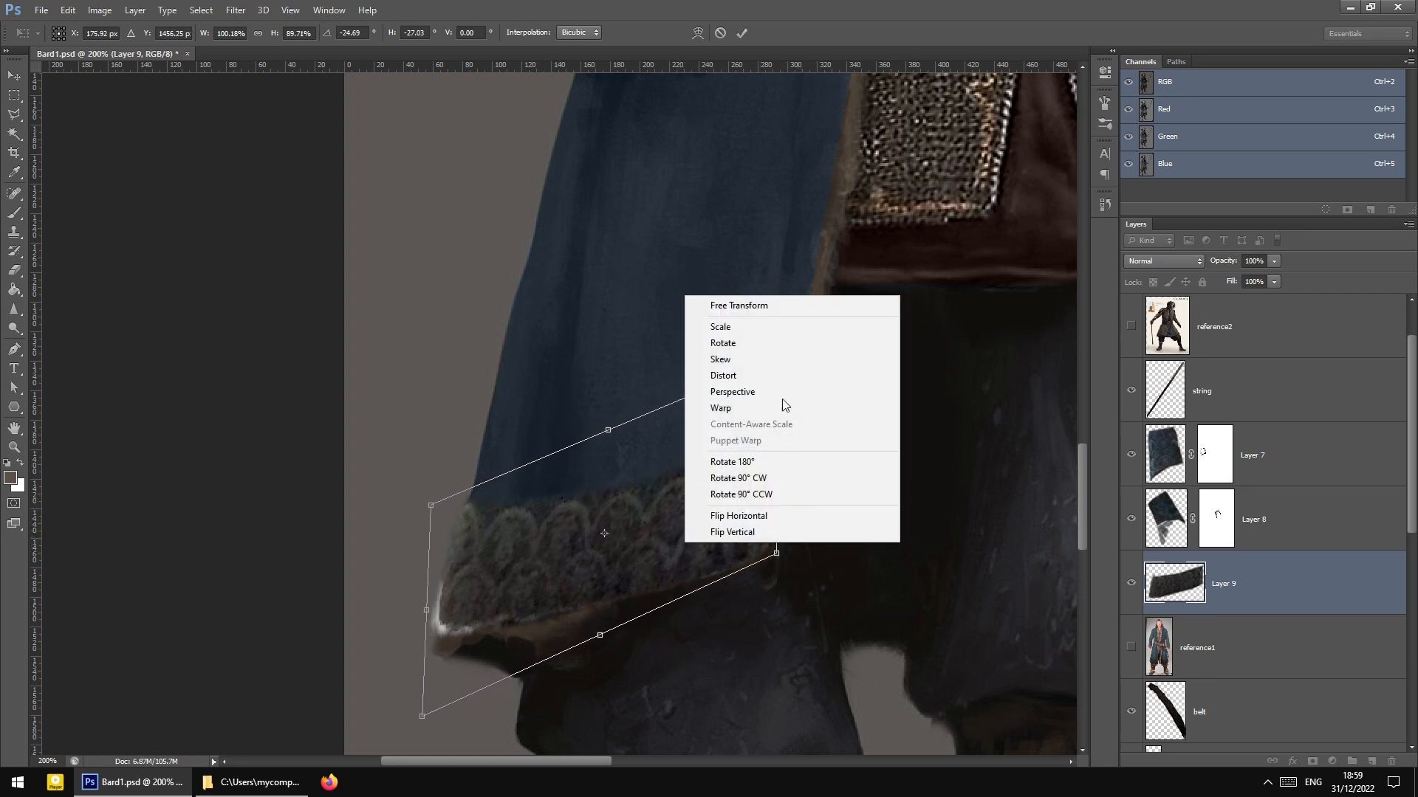
left_click(766, 307)
left_click_drag(856, 572, 856, 548)
mouse_move(727, 520)
left_mouse_down()
mouse_move(790, 542)
mouse_move(718, 528)
left_mouse_up()
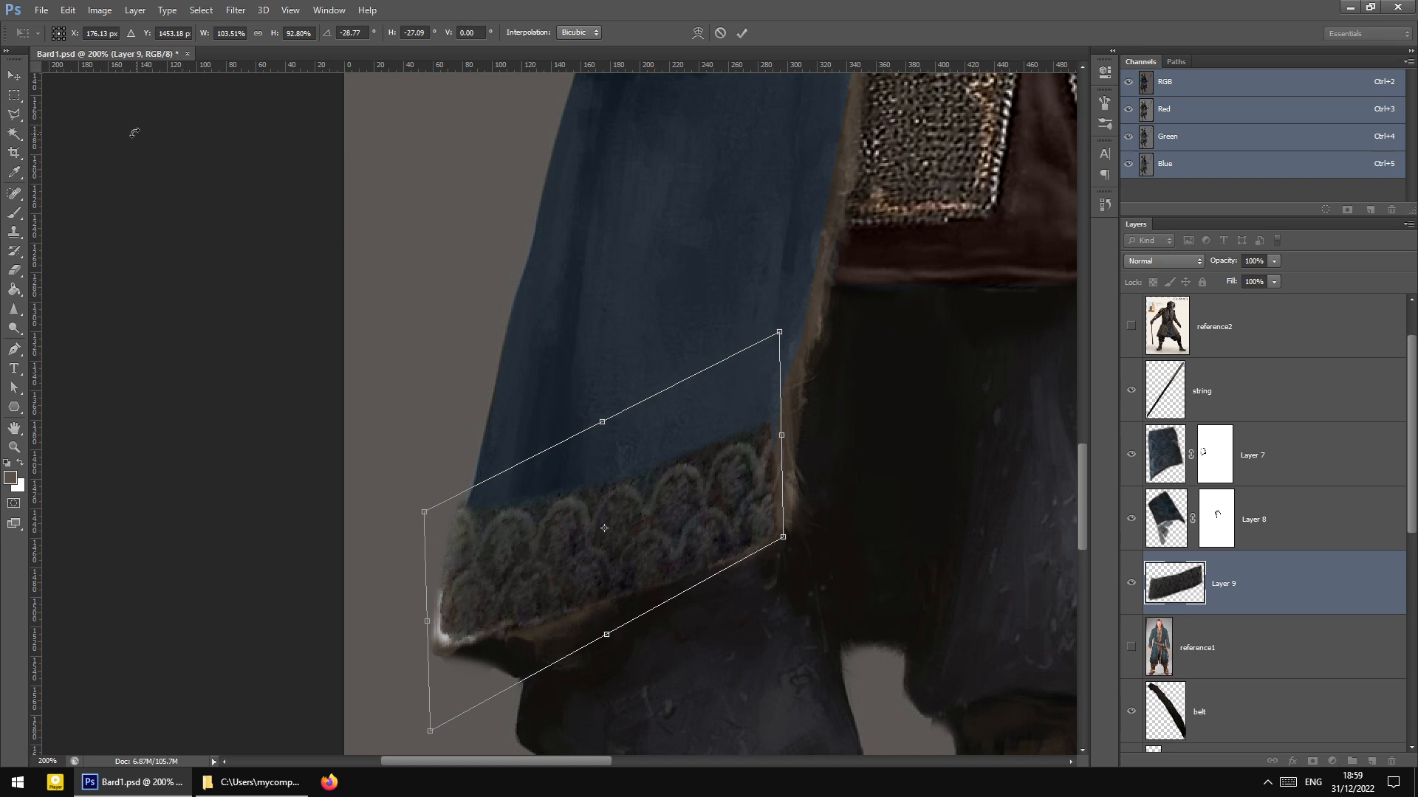
left_click(13, 78)
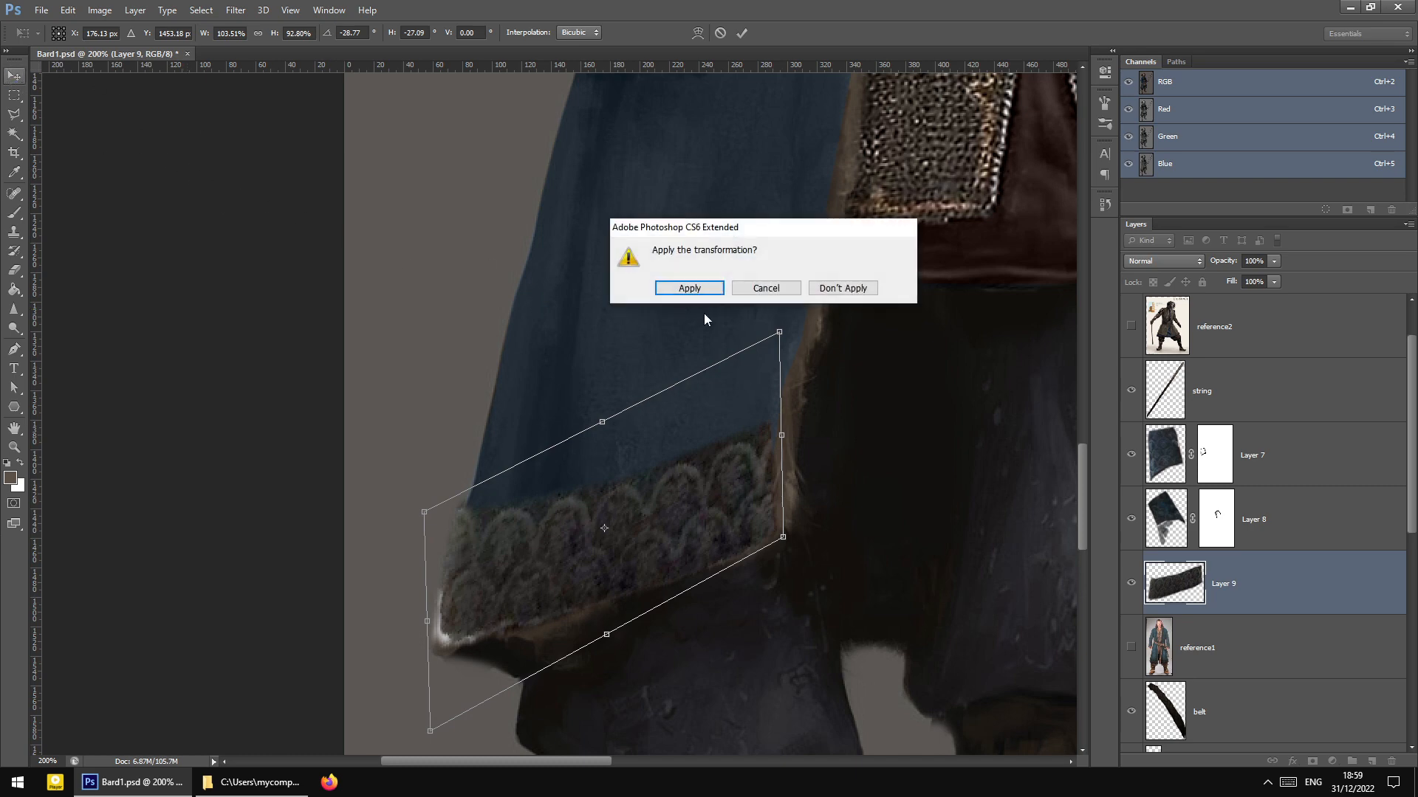
left_click(685, 289)
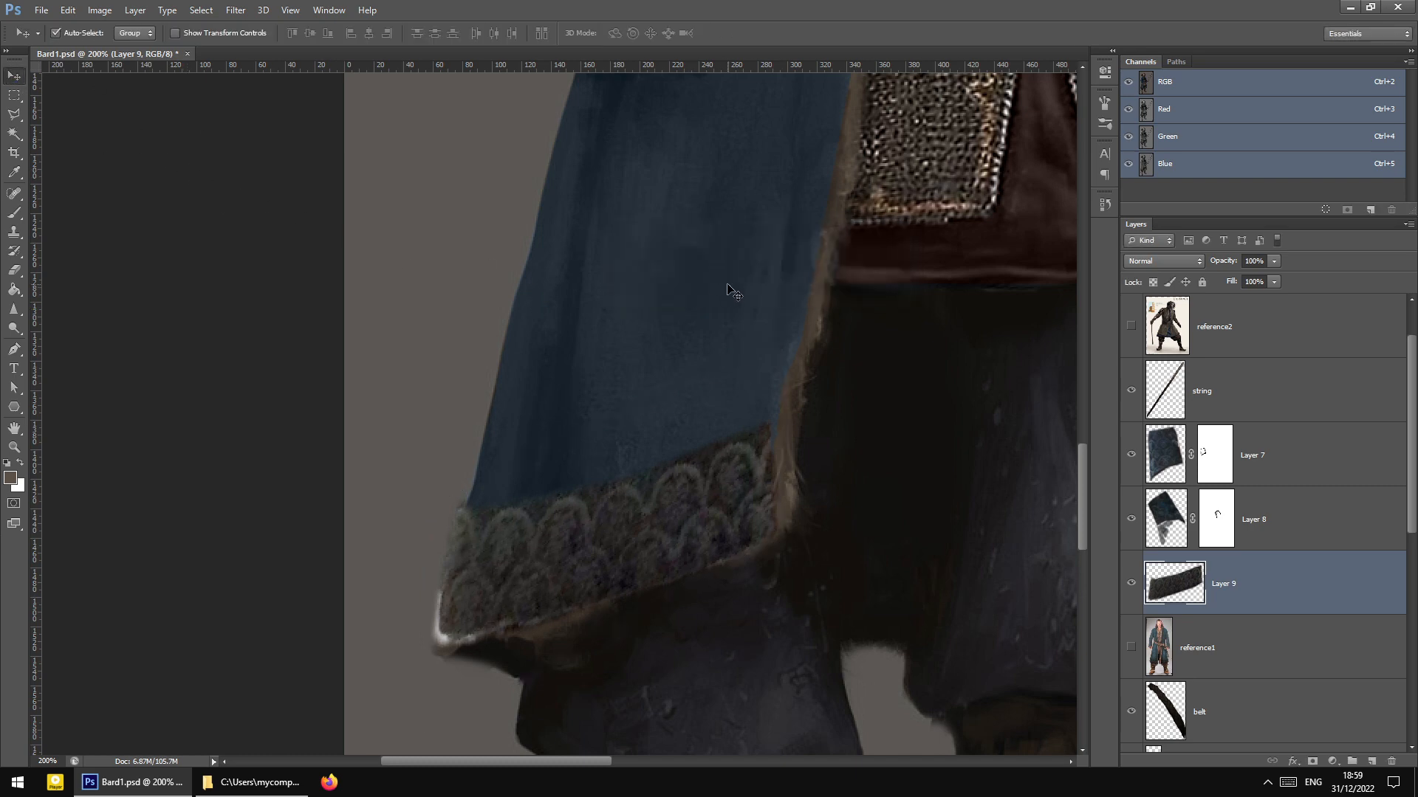
Set the hem pattern layer's blend mode to Luminosity and apply Reduce Noise at strength 10 with slightly more Sharpen Details
left_click(1167, 261)
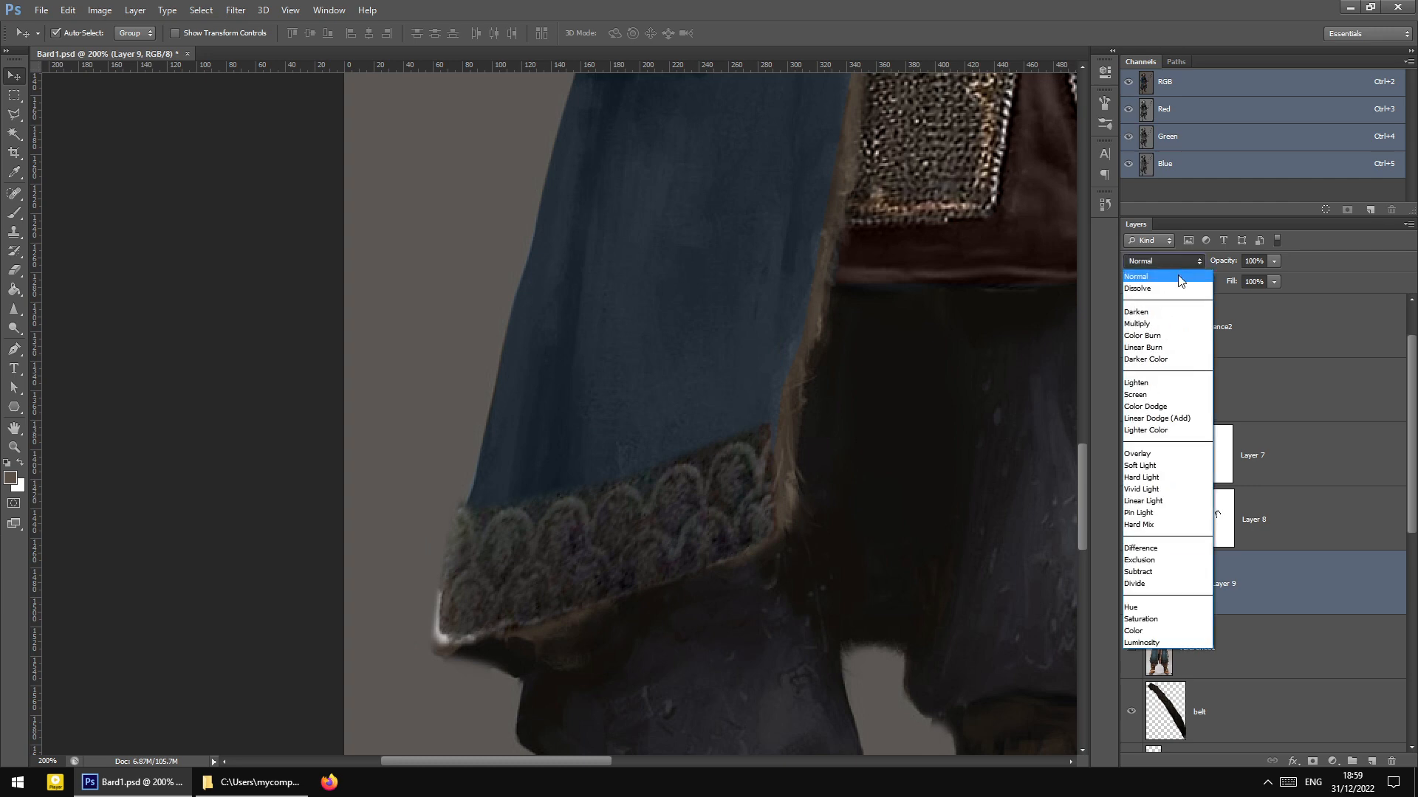
left_click(1181, 640)
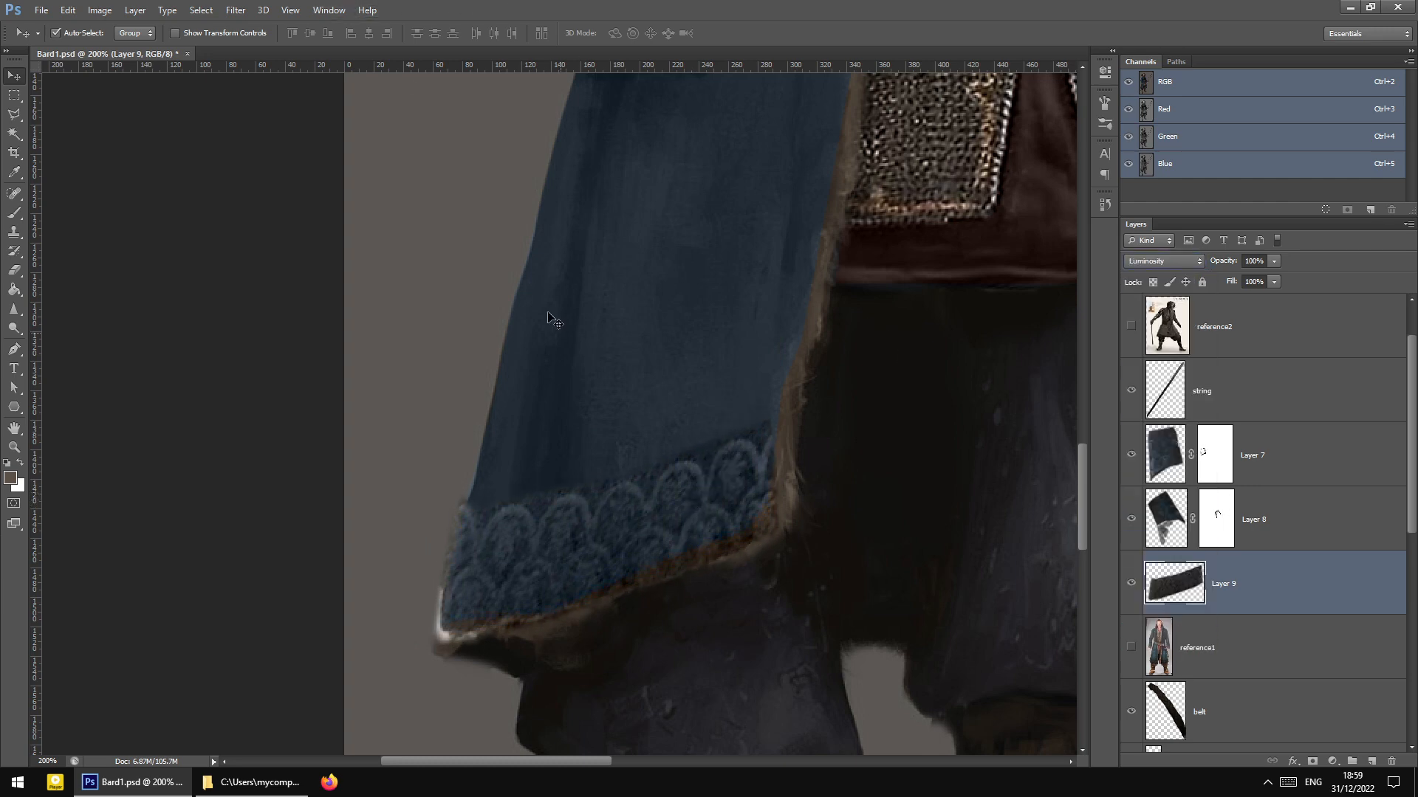
left_click(236, 10)
left_click(244, 12)
left_click(96, 12)
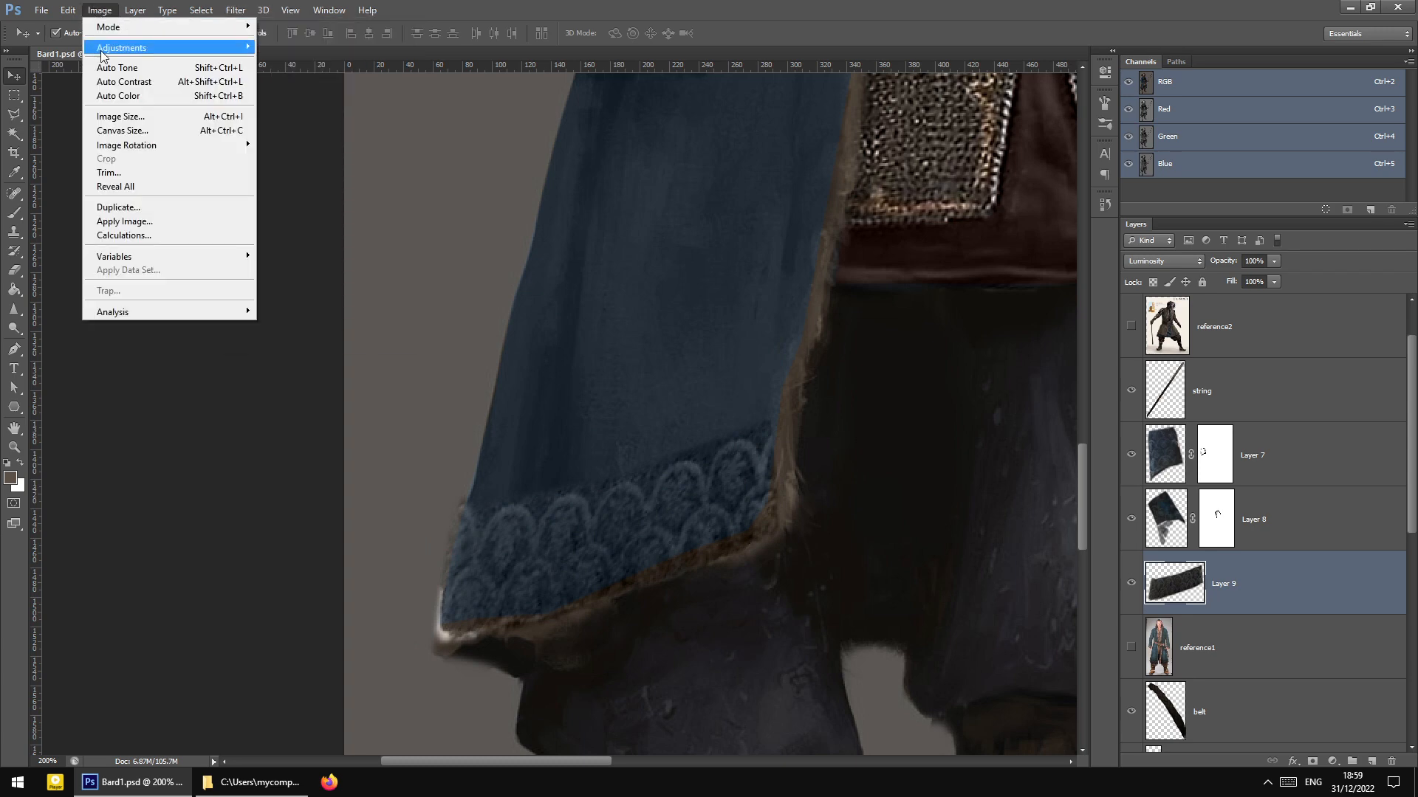
mouse_move(235, 11)
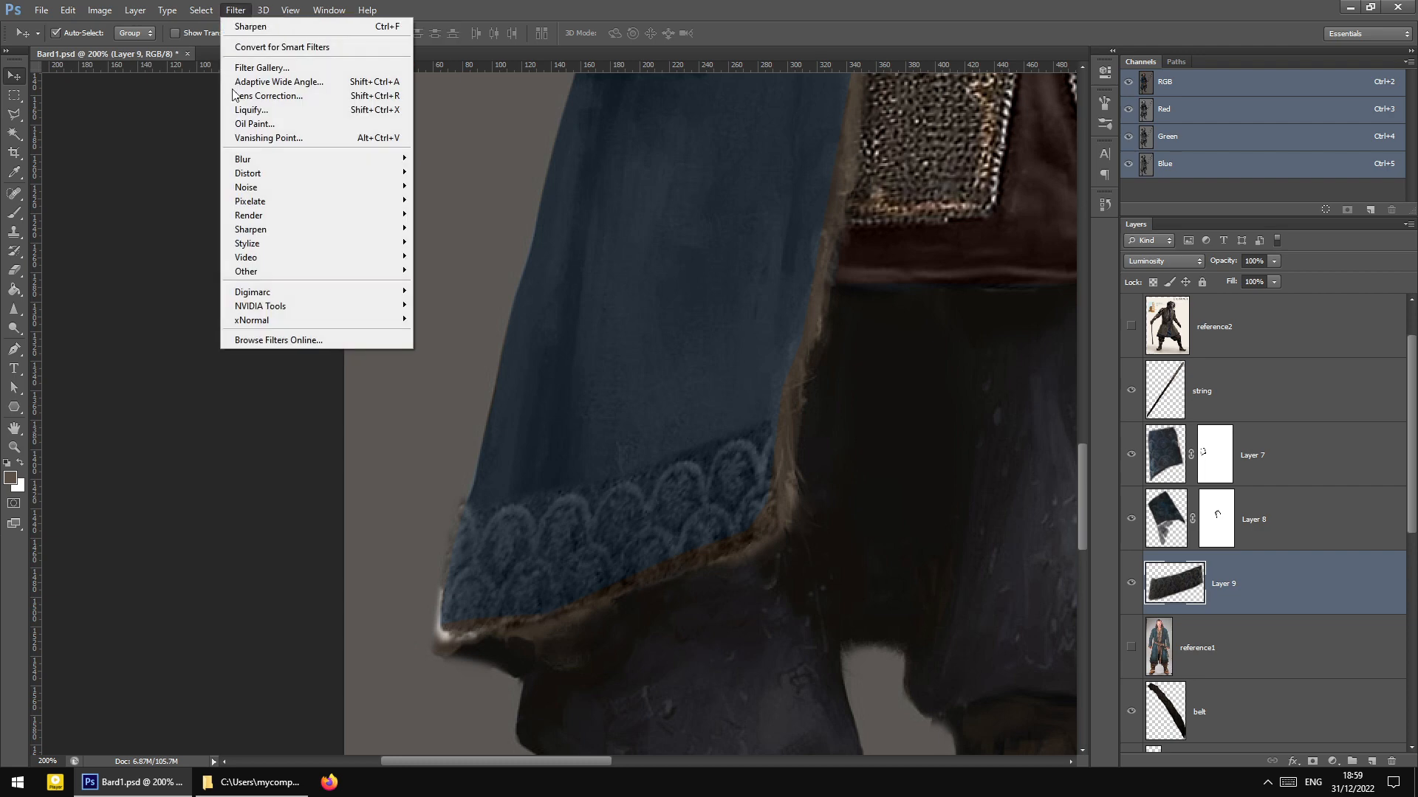
mouse_move(272, 190)
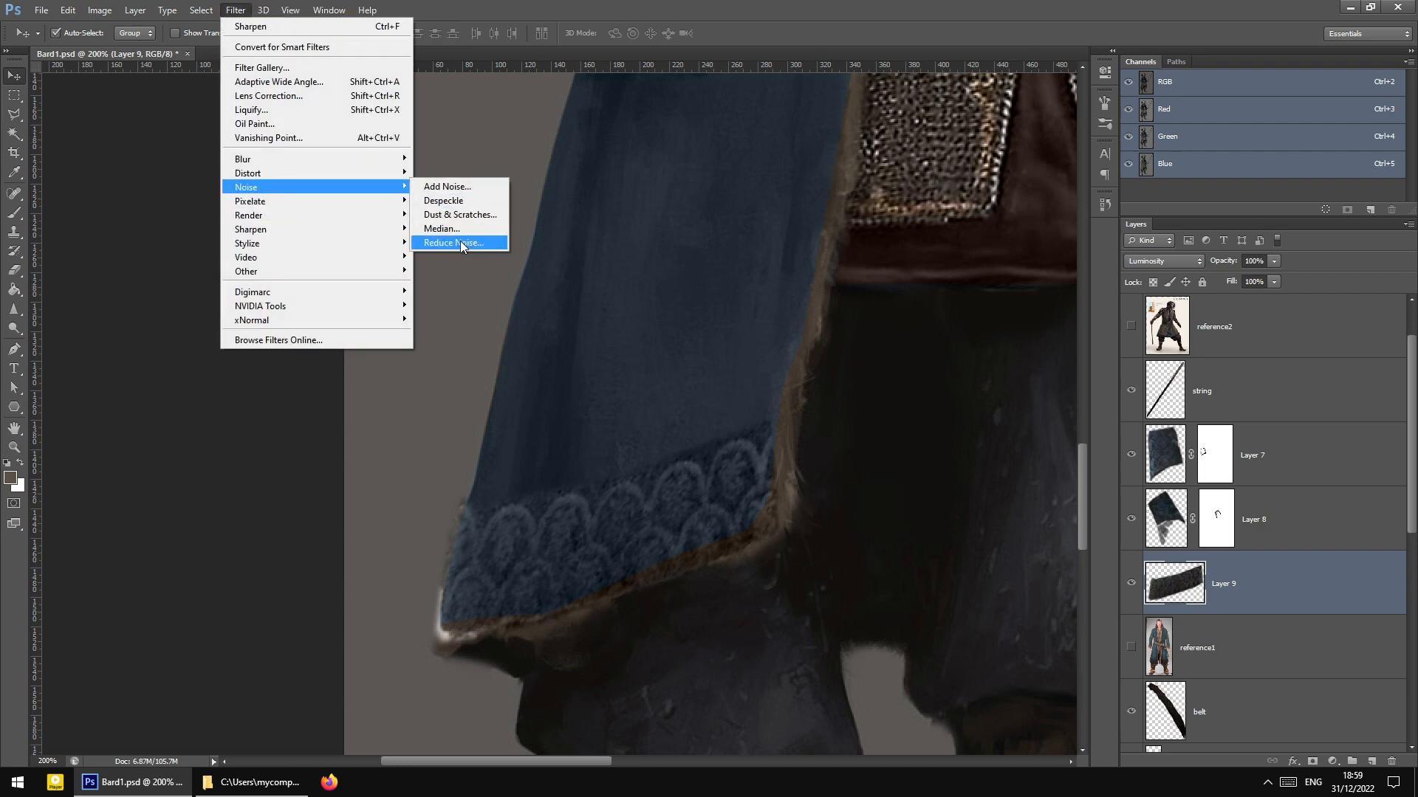
left_click(454, 242)
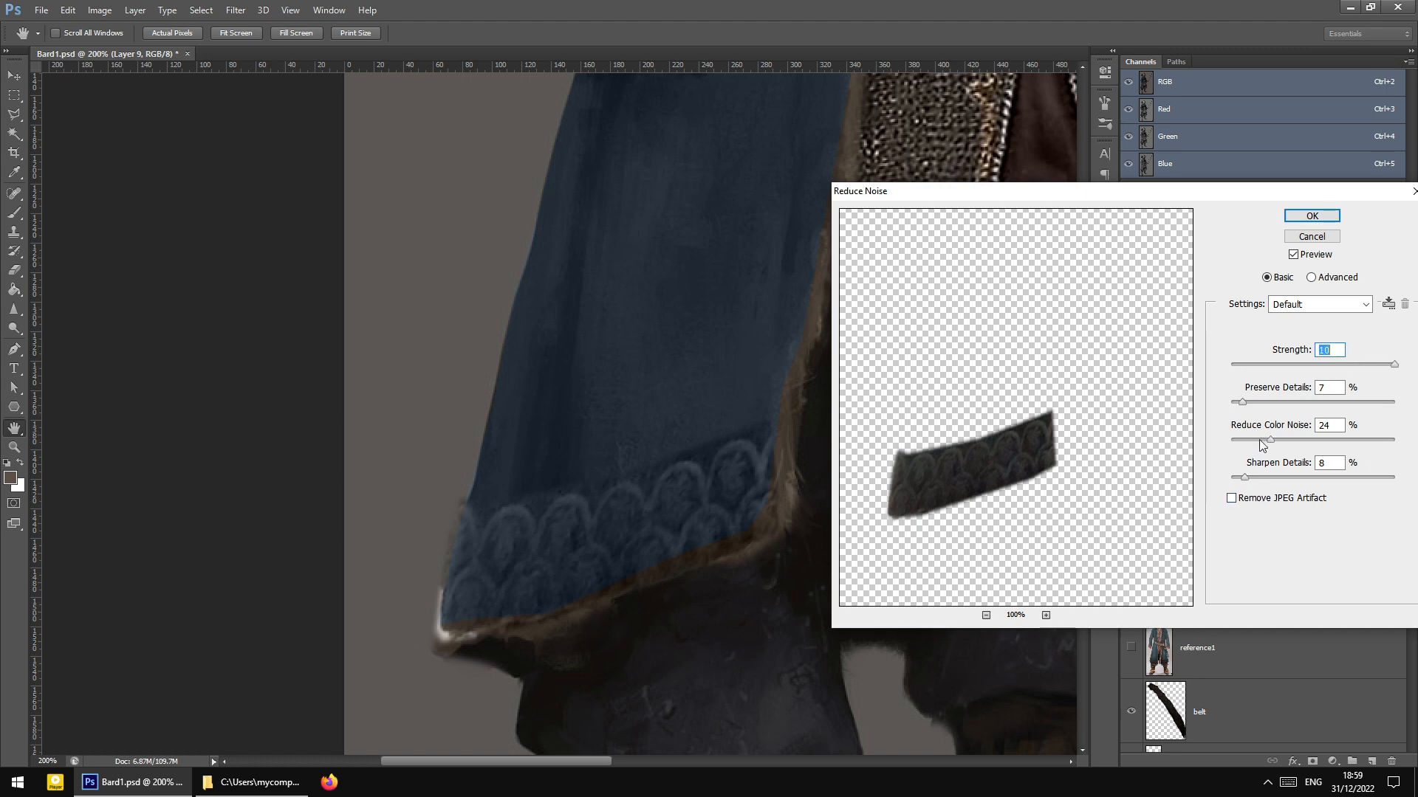
left_click_drag(1248, 475, 1258, 477)
left_click(1312, 216)
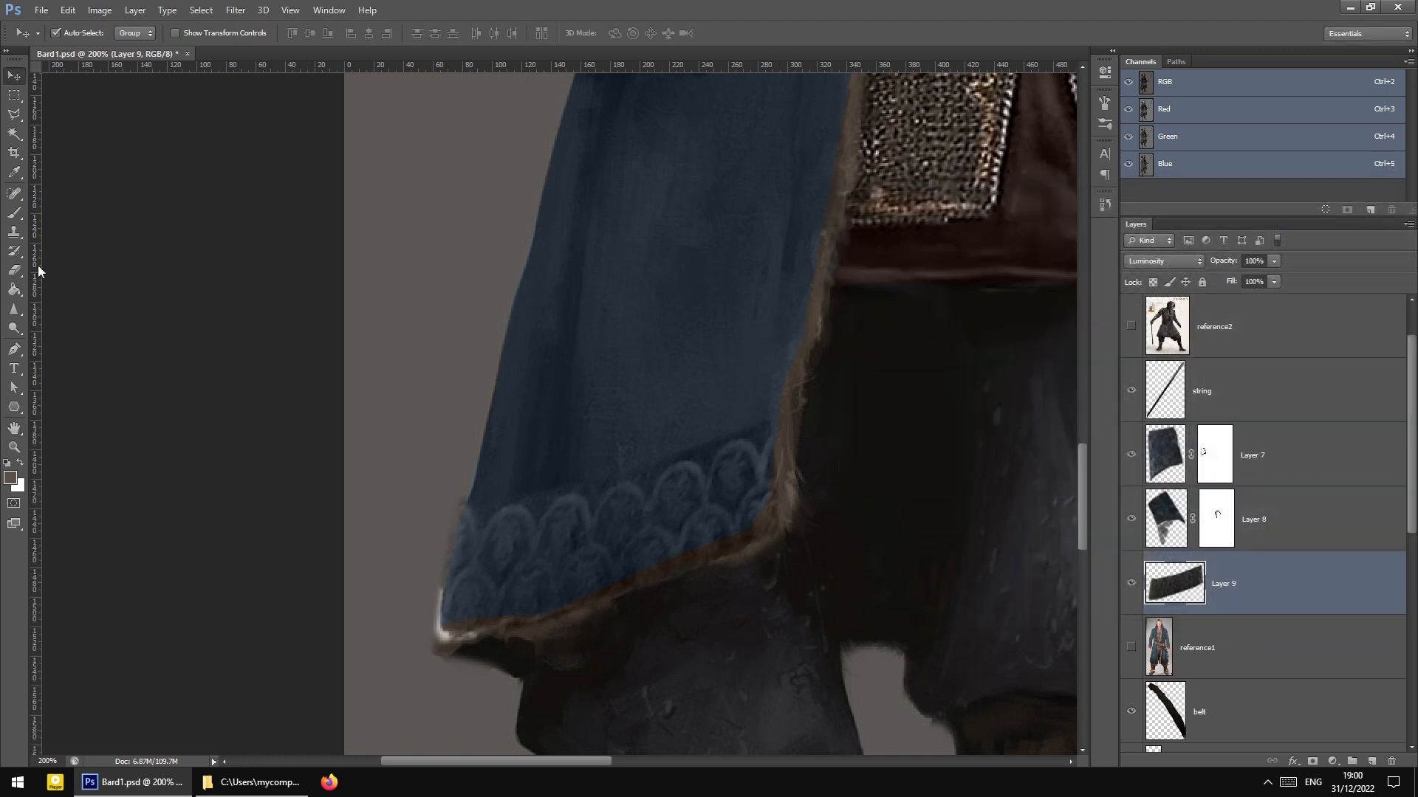
Lower the hem pattern layer's opacity to 57% and use a new layer mask to hide its pale corner and overlap on the trim
left_click(1311, 761)
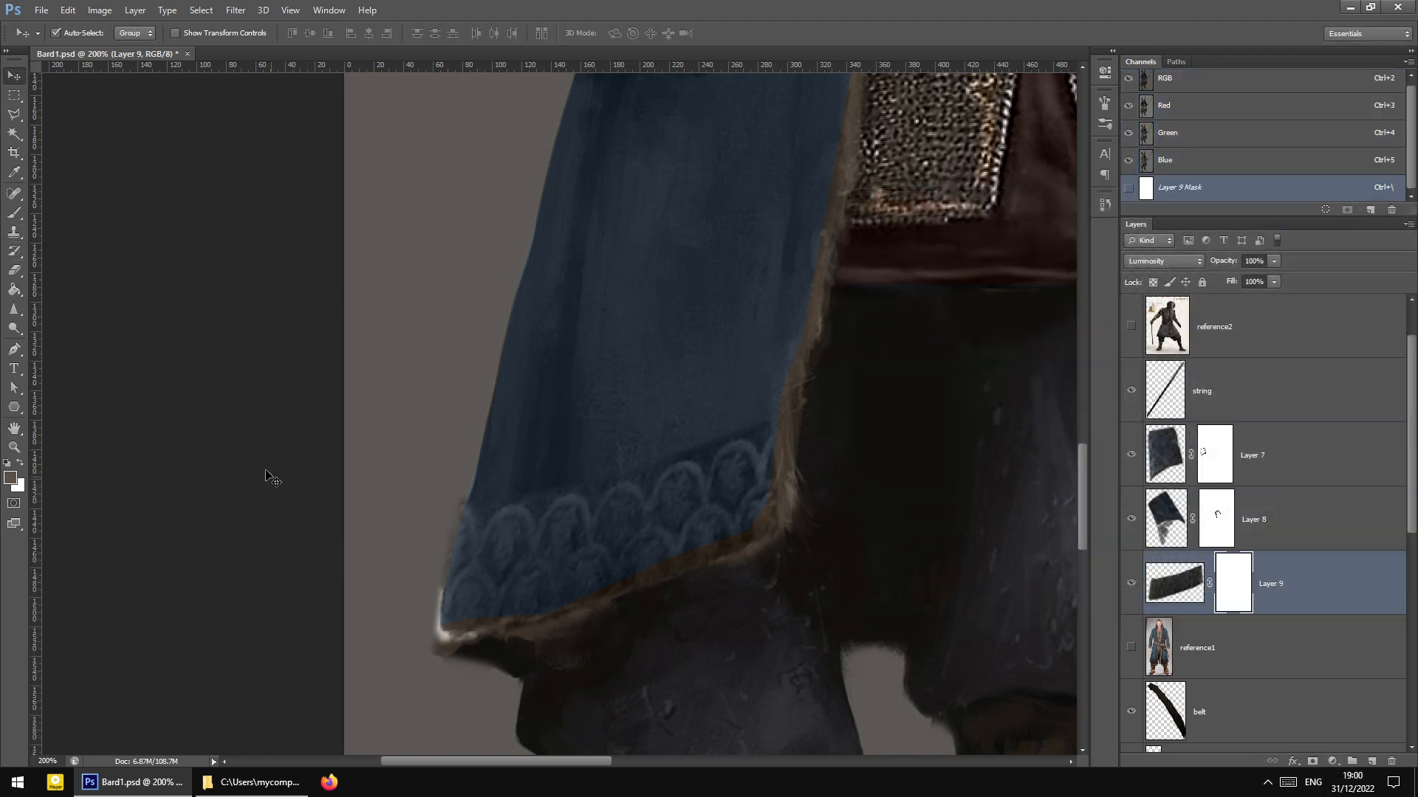
left_click(14, 213)
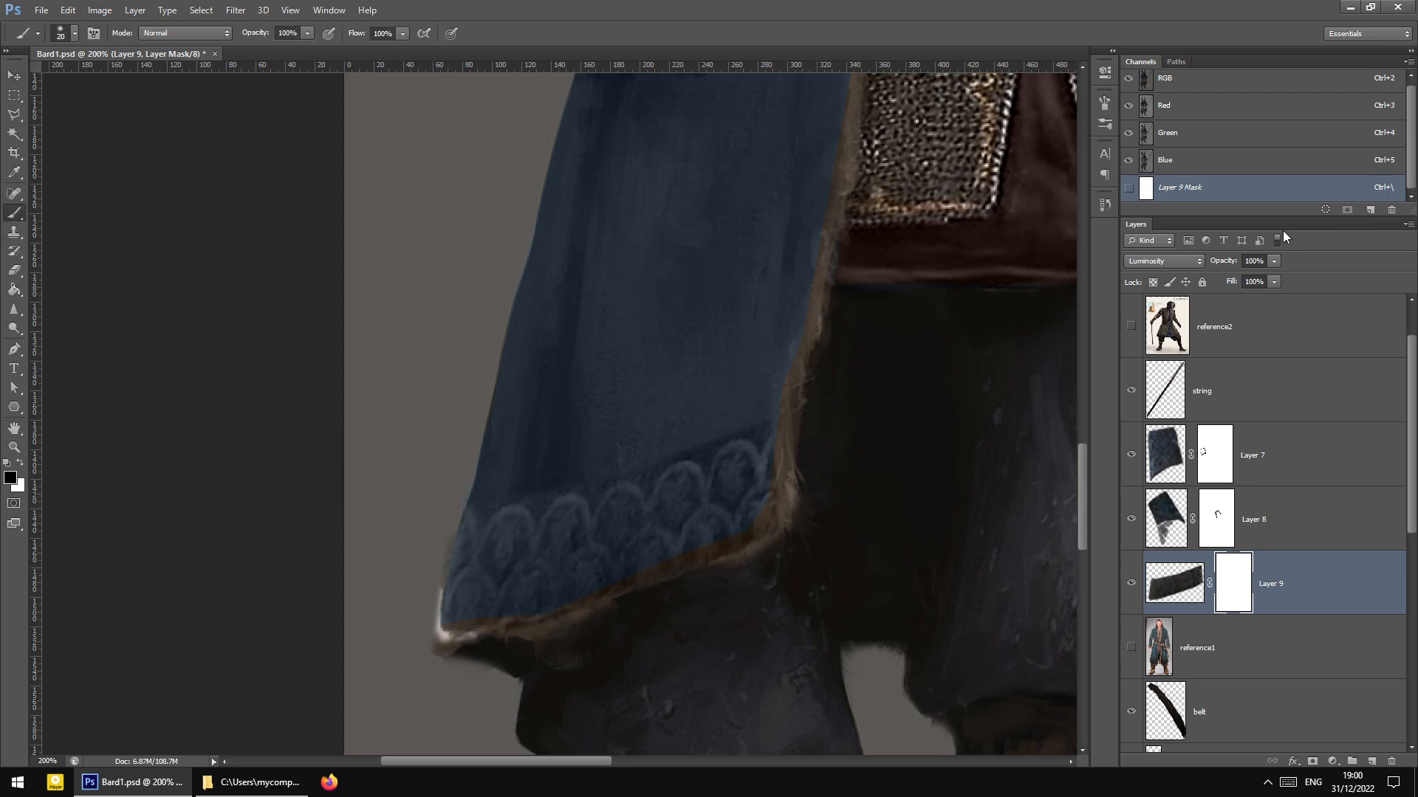
left_click(1273, 262)
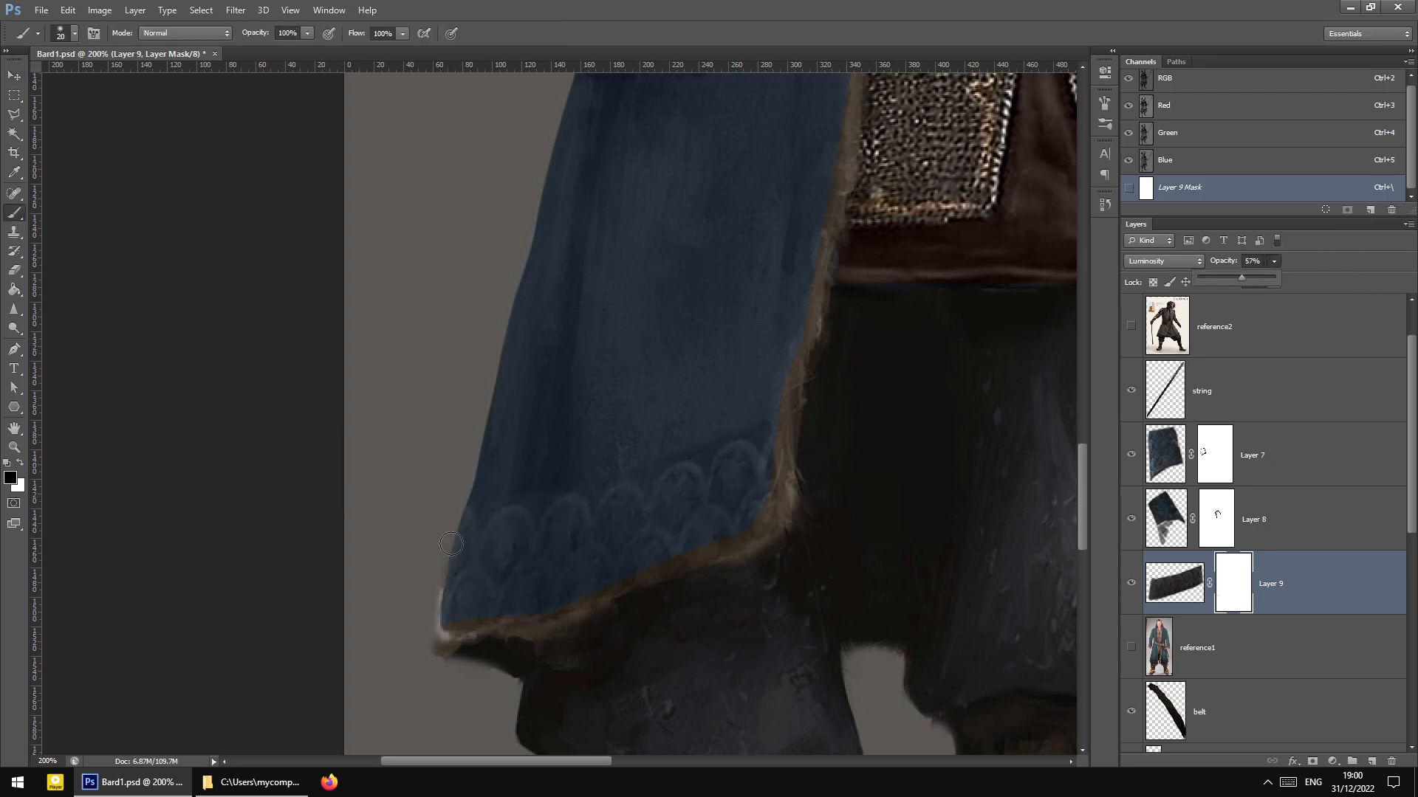
left_click(425, 598)
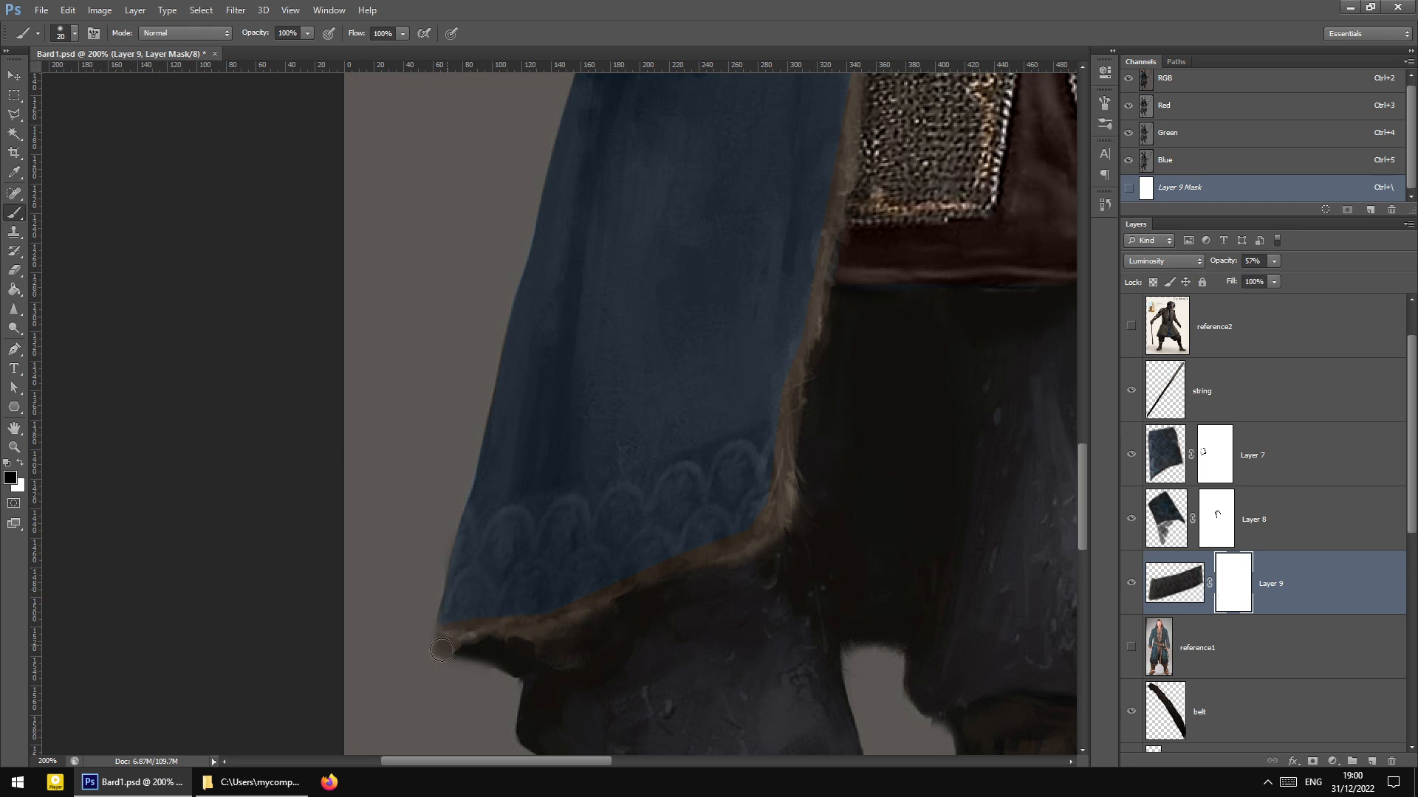
mouse_move(467, 644)
left_mouse_down()
mouse_move(549, 641)
mouse_move(538, 633)
mouse_move(755, 543)
left_mouse_up()
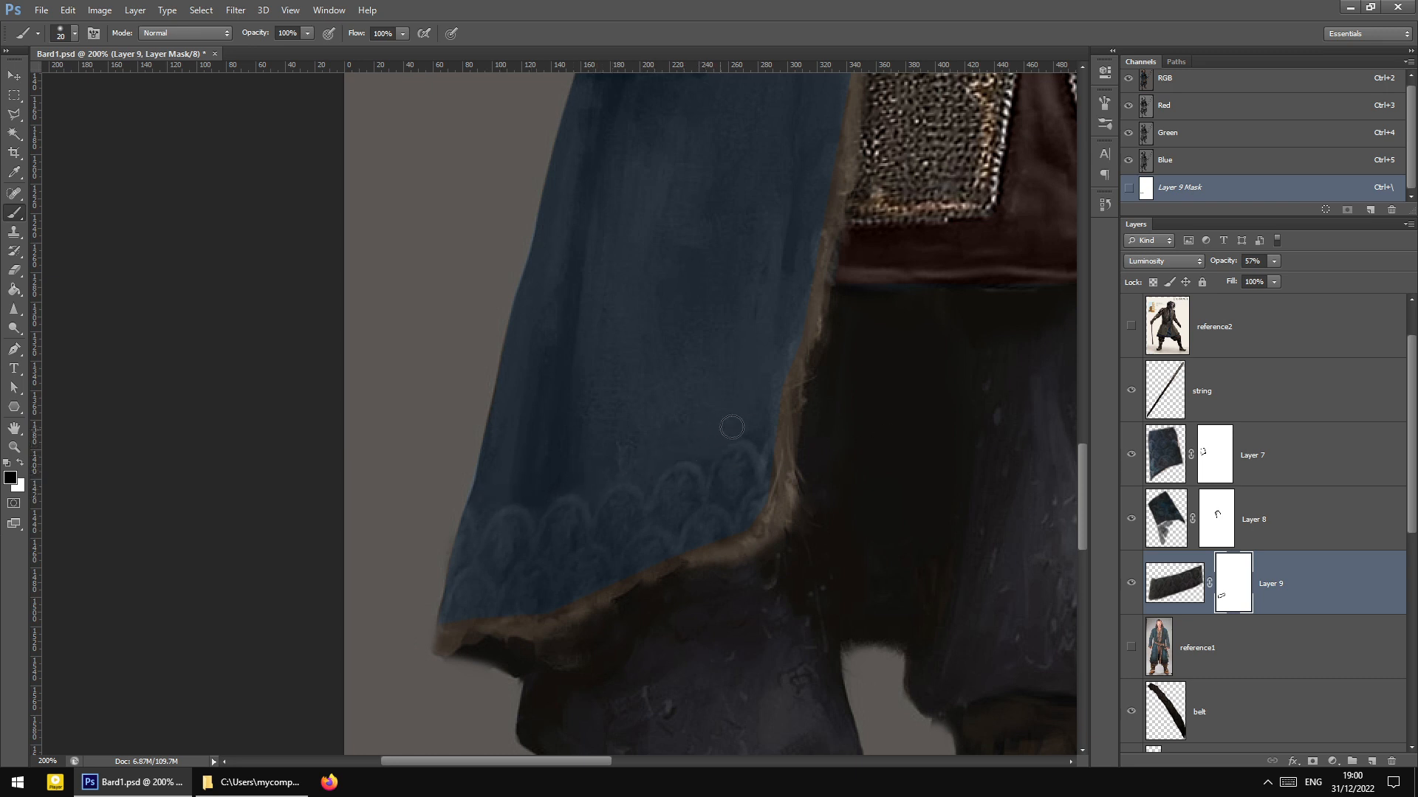
Darken the hem pattern's midtones to 0.97 with Levels and set the layer's opacity to 90%
left_click(1171, 586)
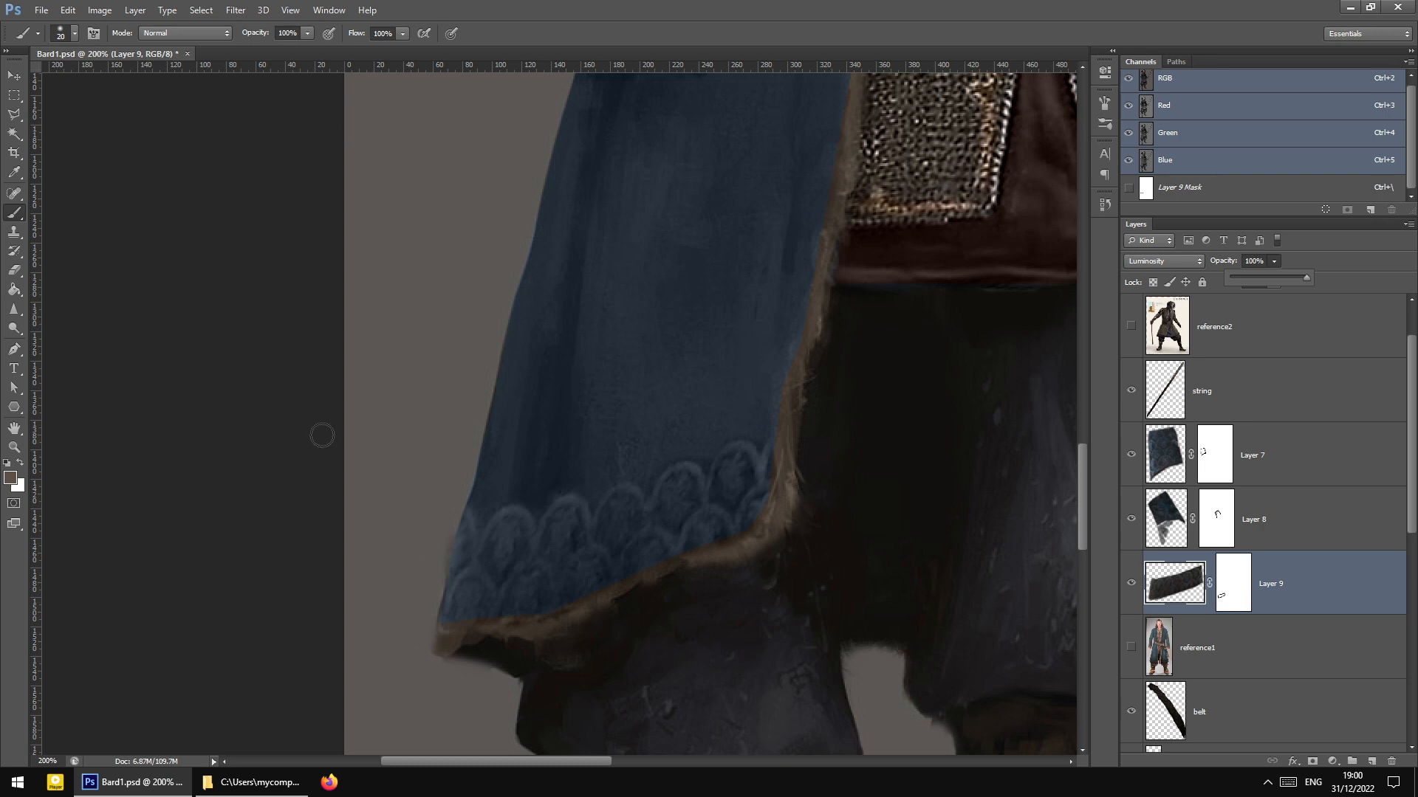
left_click(446, 529)
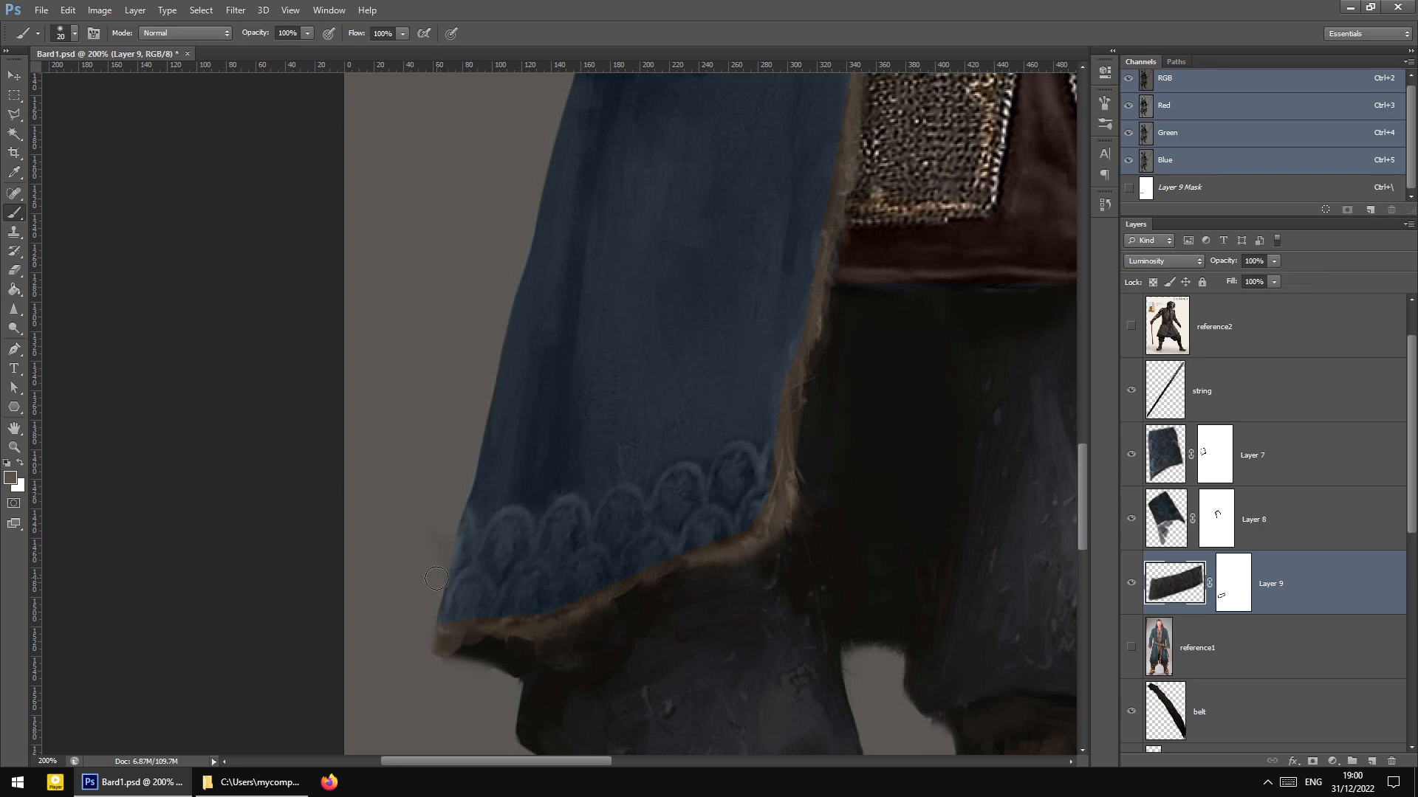
key("ctrl+minus")
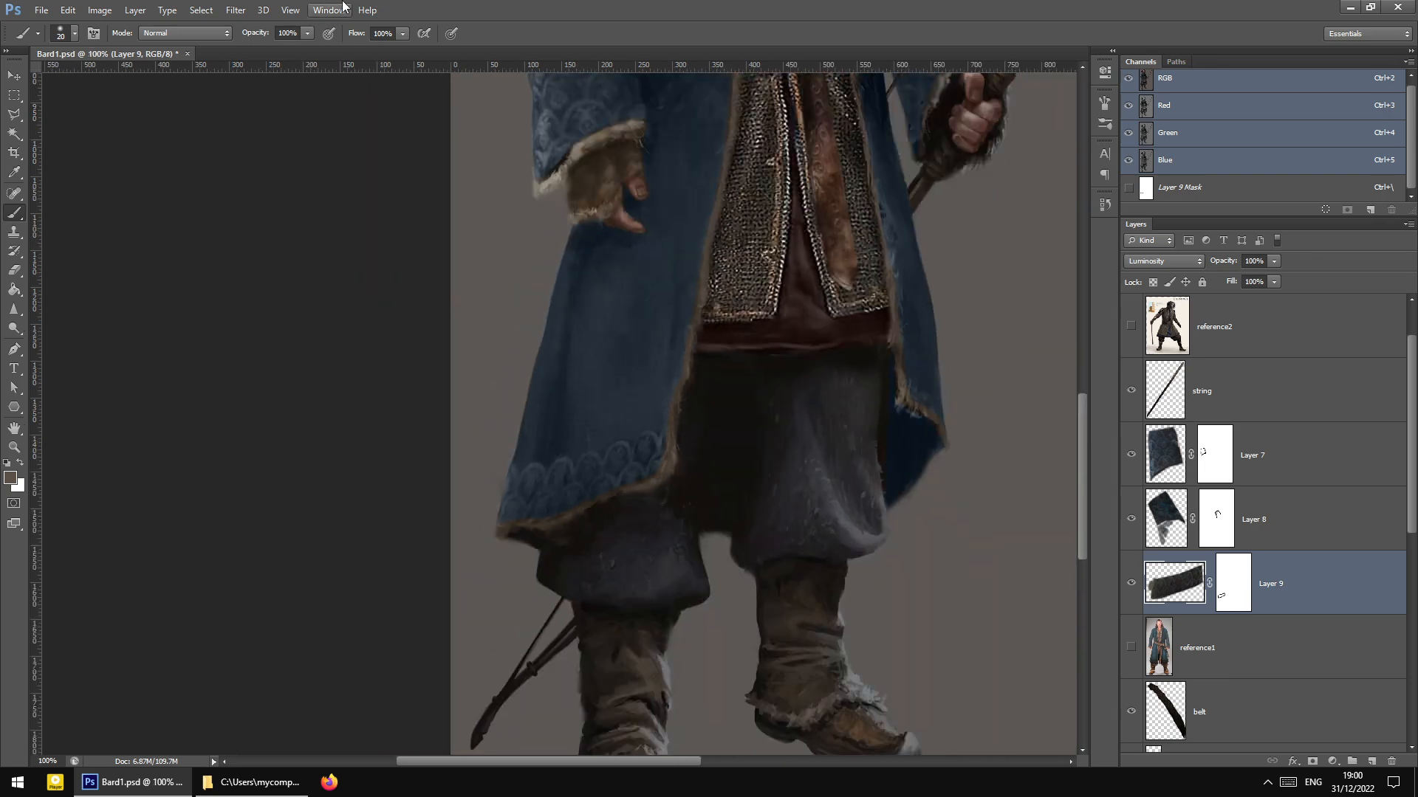
left_click(100, 9)
mouse_move(119, 48)
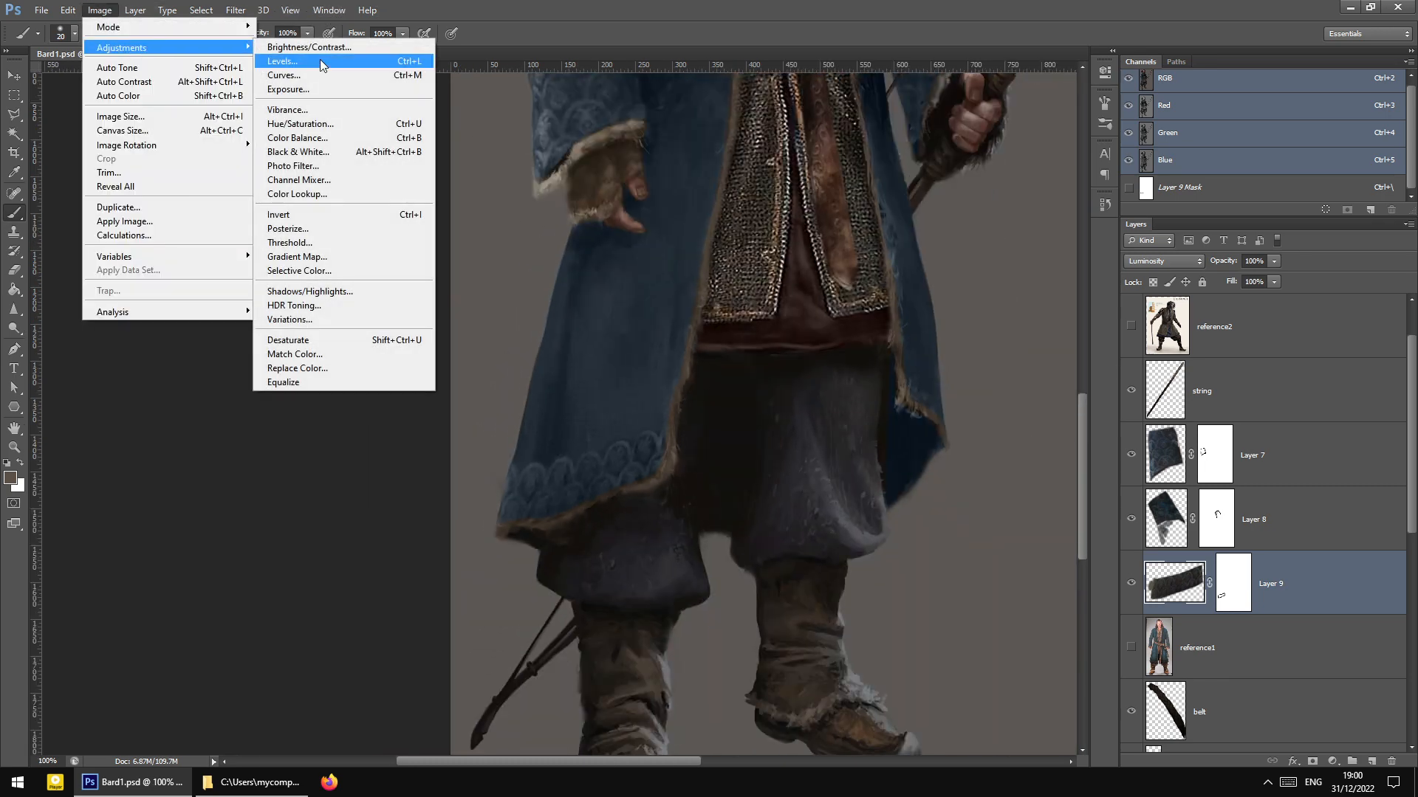
left_click(320, 61)
left_click_drag(1061, 400, 1068, 401)
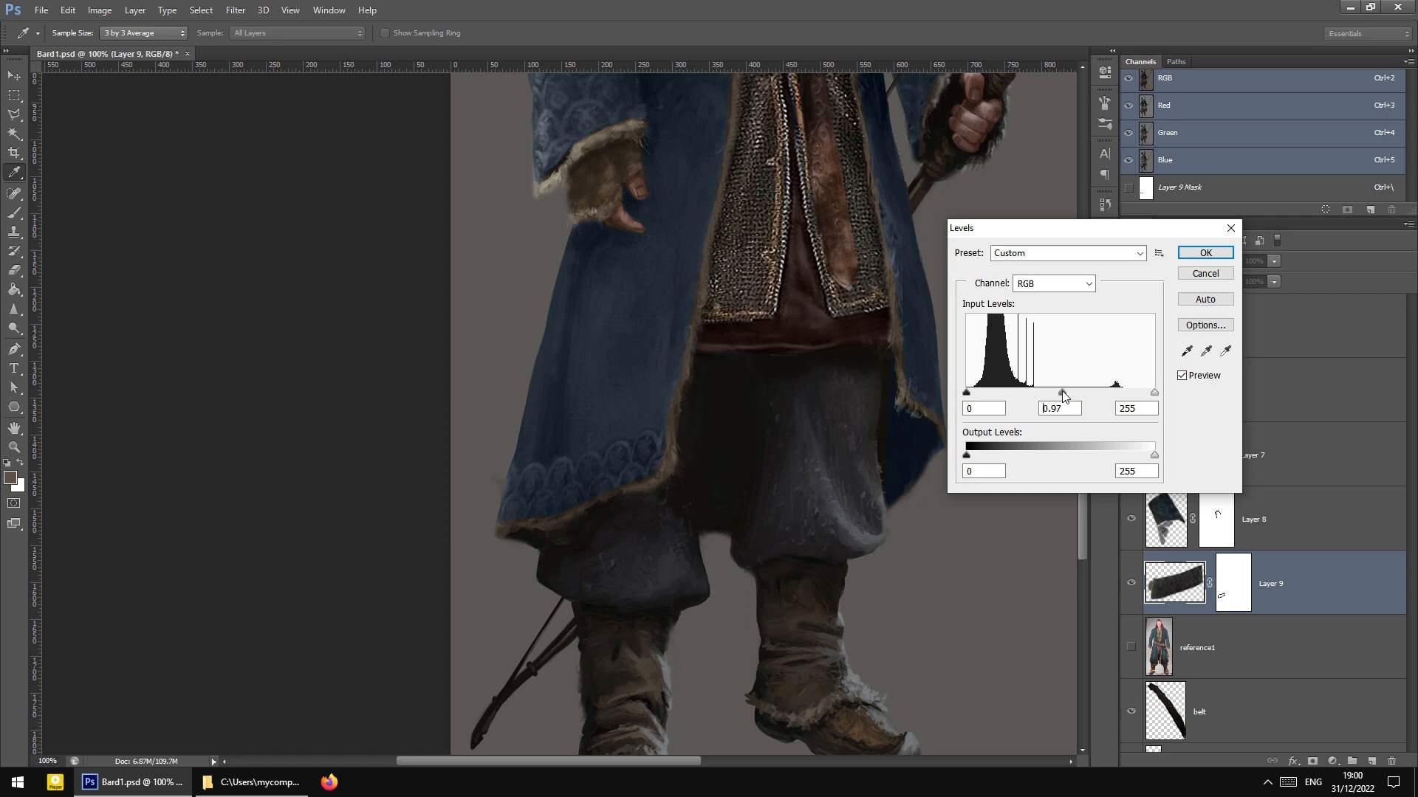
left_click(1205, 253)
left_click(1274, 261)
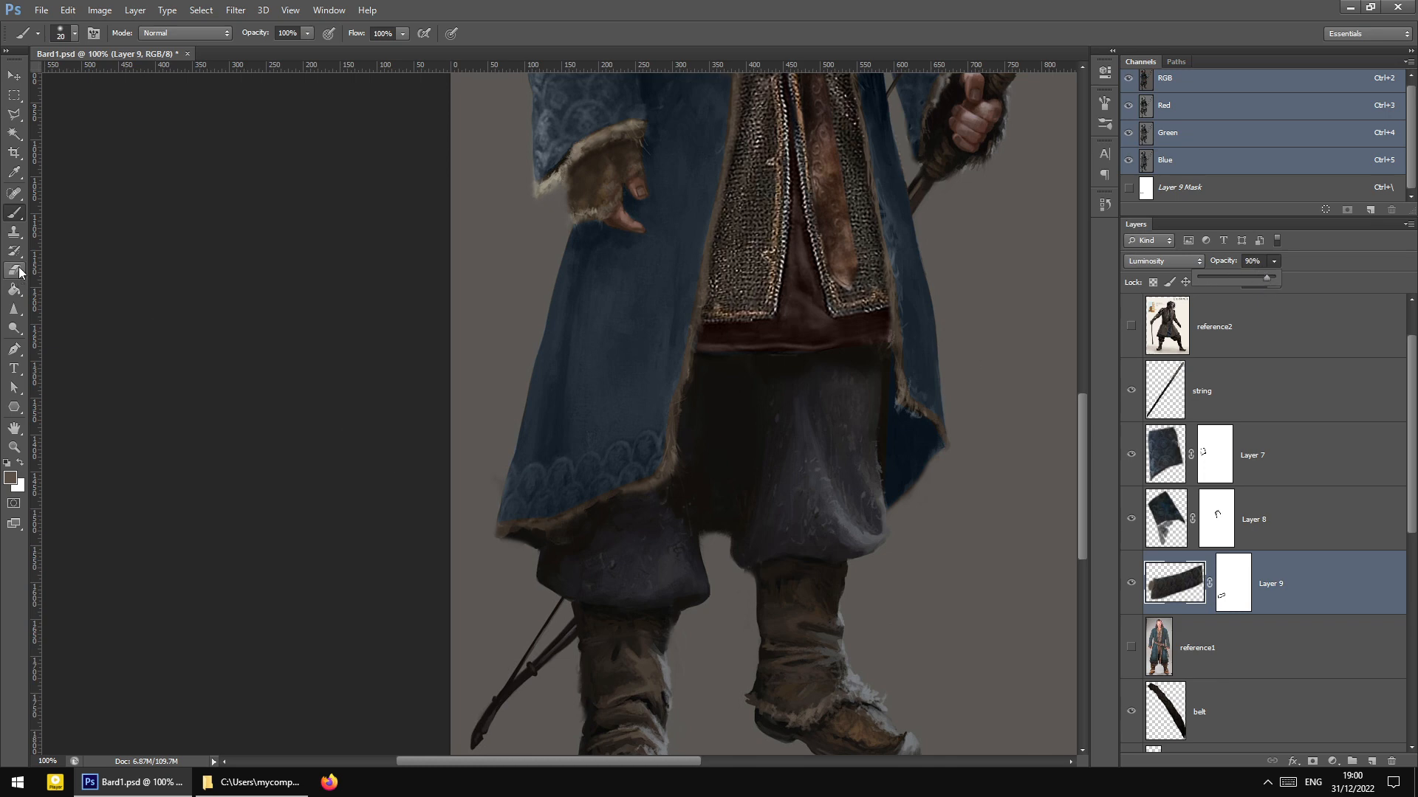
Mask out the hem pattern's remaining spill beyond the coat's outer edge
key("ctrl+plus")
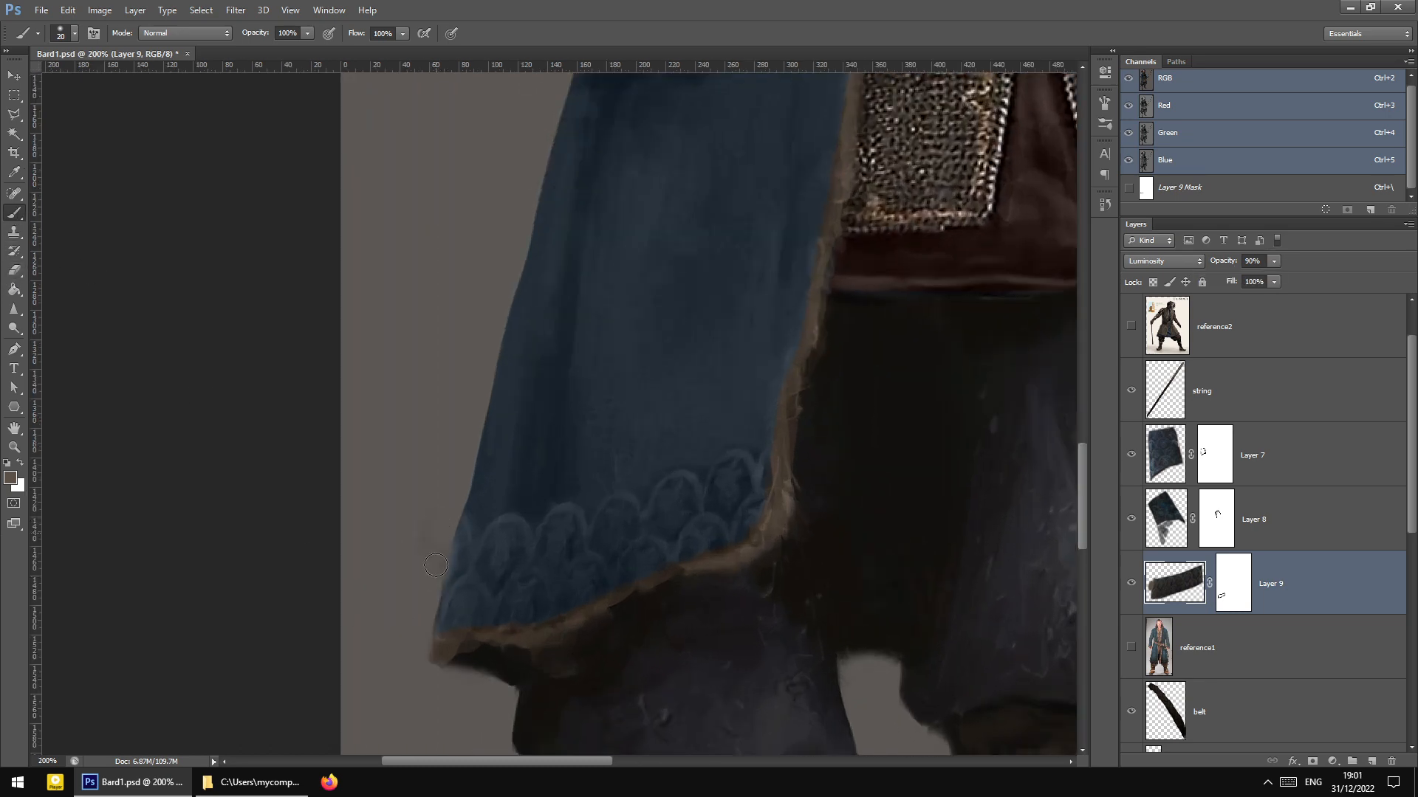
left_click_drag(436, 565, 423, 521)
left_click(1222, 579)
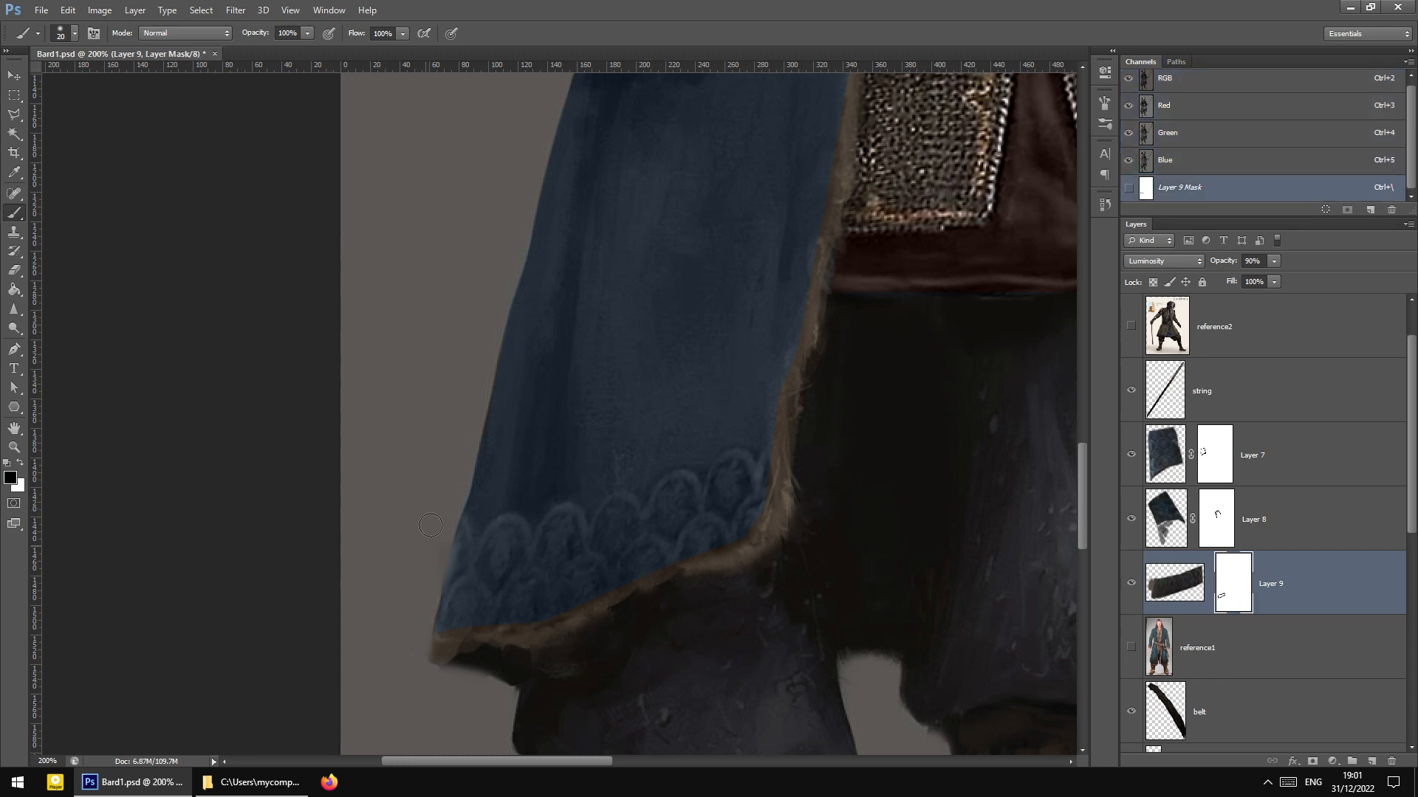
left_click_drag(436, 559, 423, 584)
Examine how the hem pattern blends with the rest of the coat and the patterned cuffs
key("ctrl+minus")
key("ctrl+minus")
scroll(732, 568, "up", 4)
scroll(733, 568, "up", 2)
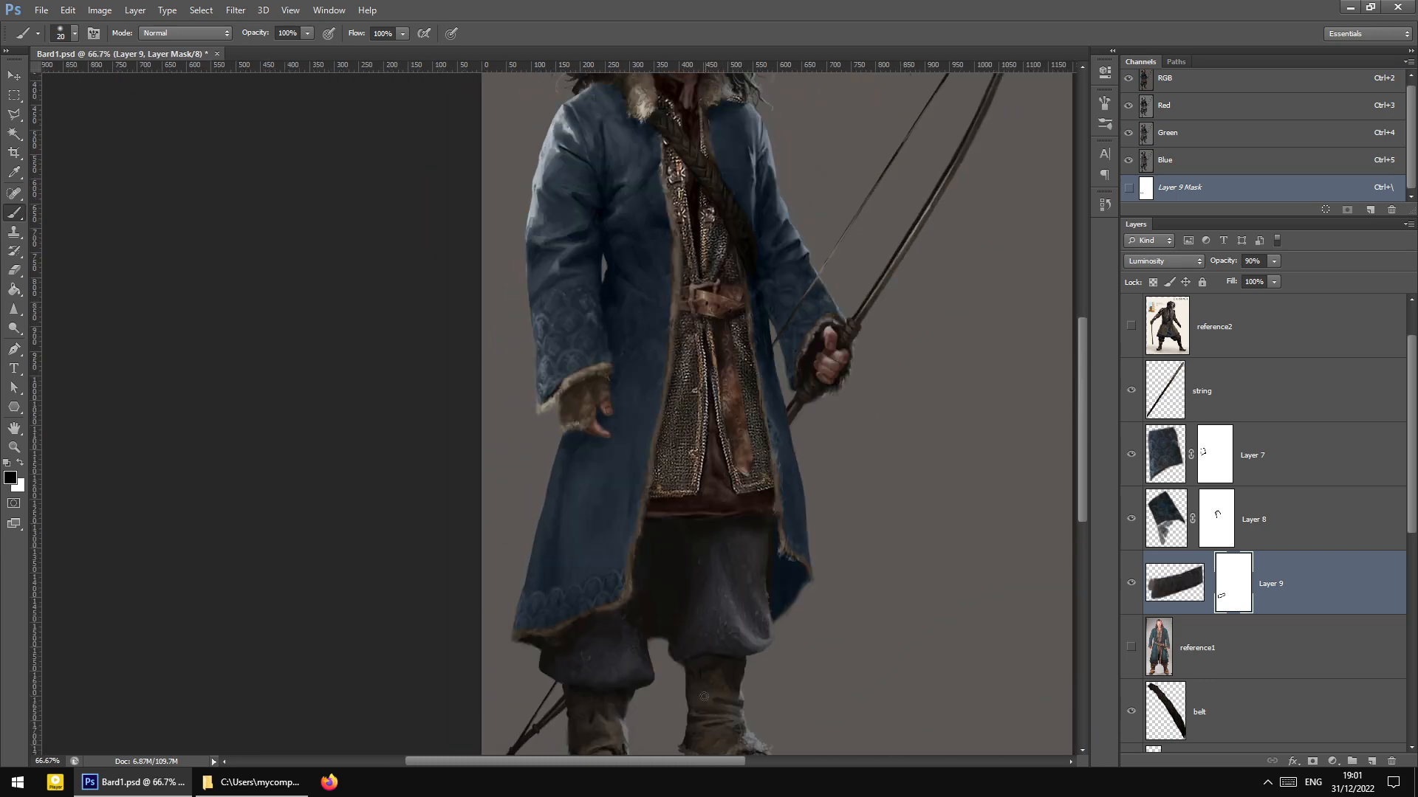
left_click_drag(665, 762, 709, 763)
key("ctrl+plus")
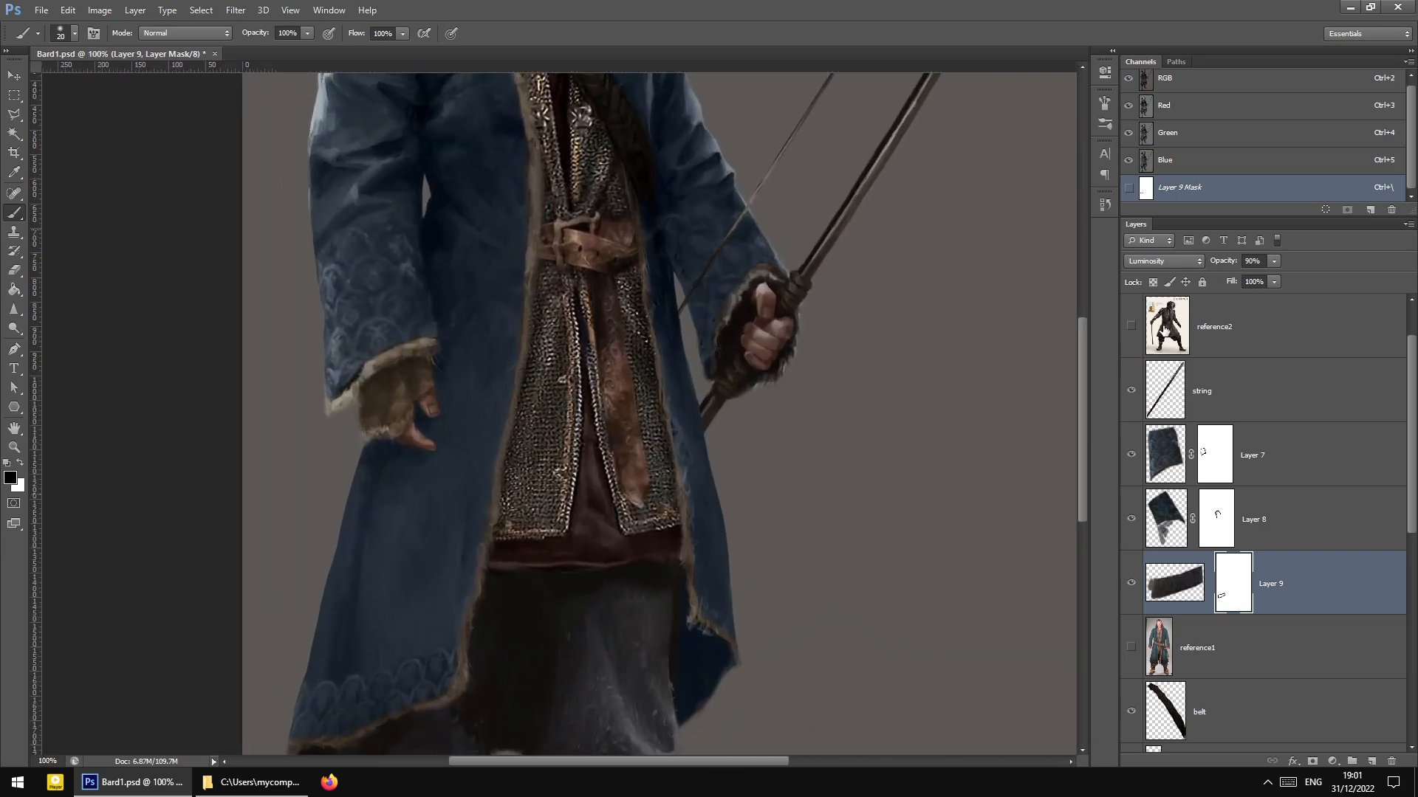
Show the full reference1 photo over the painting and make its layer active
scroll(1133, 490, "up", 2)
scroll(1211, 478, "up", 1)
scroll(1155, 443, "down", 5)
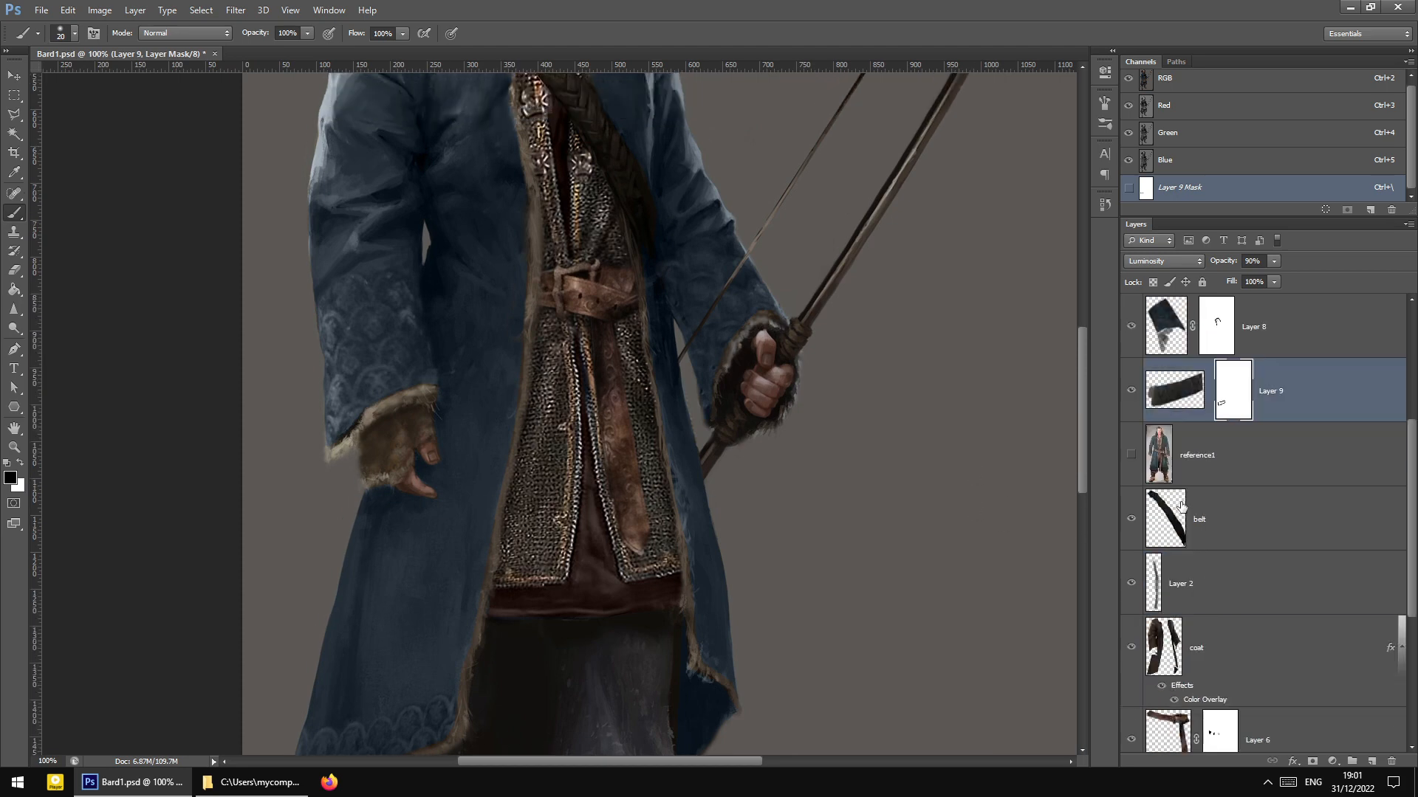
left_click(1130, 391)
left_click(1196, 390)
scroll(766, 665, "down", 5)
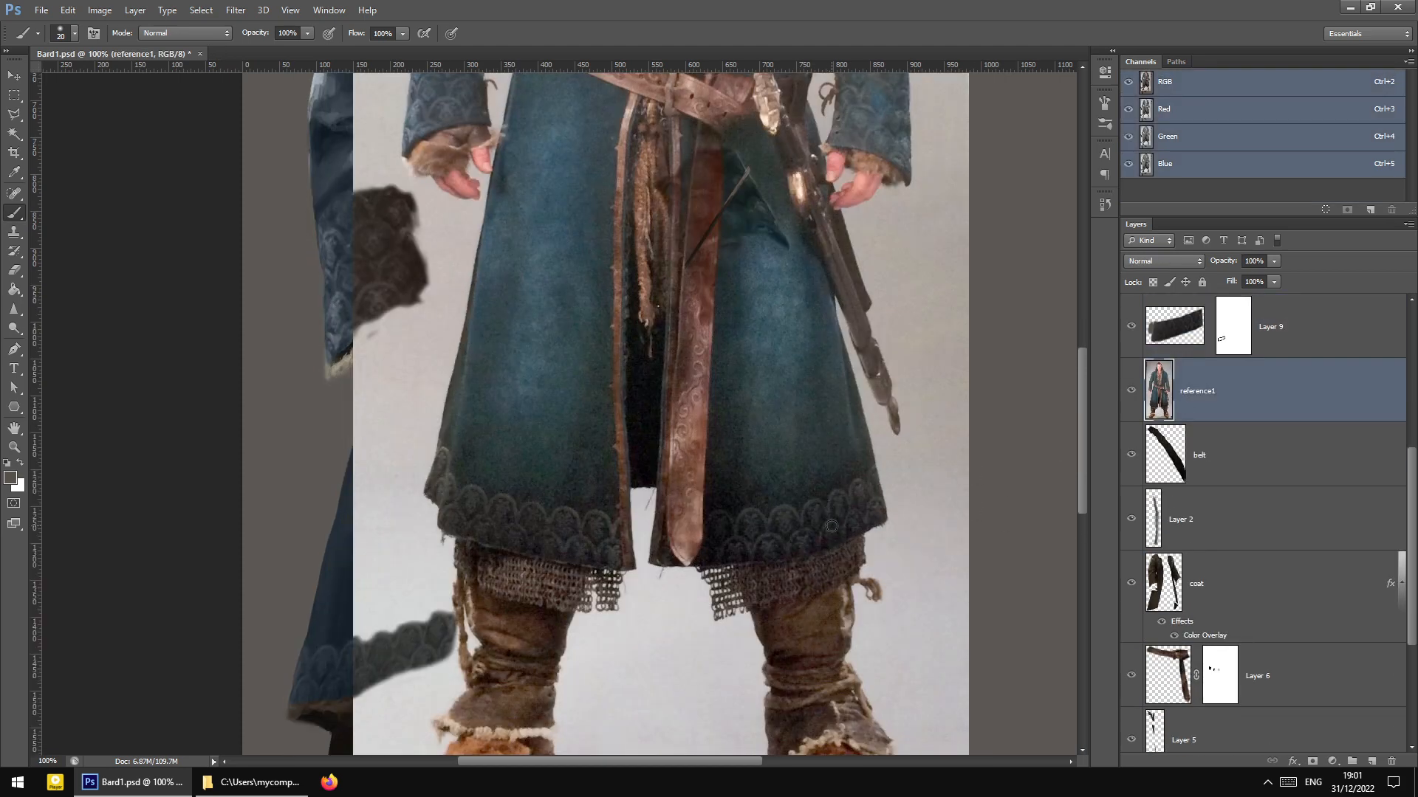
Outline a roughly rectangular patch of the photo's scalloped hem pattern beside the hanging belt end with the Polygonal Lasso
key("ctrl+plus")
scroll(650, 727, "right", 4)
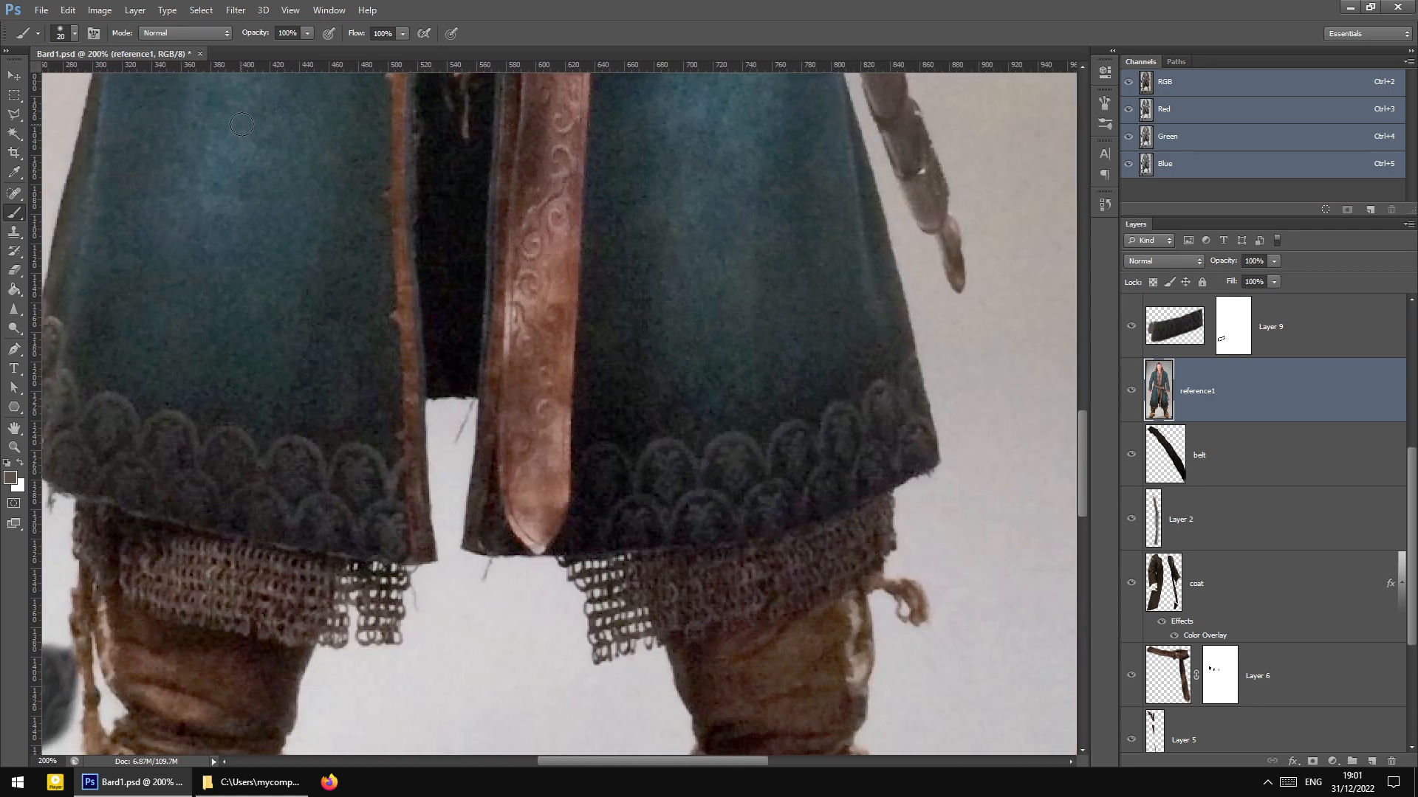
left_click(7, 118)
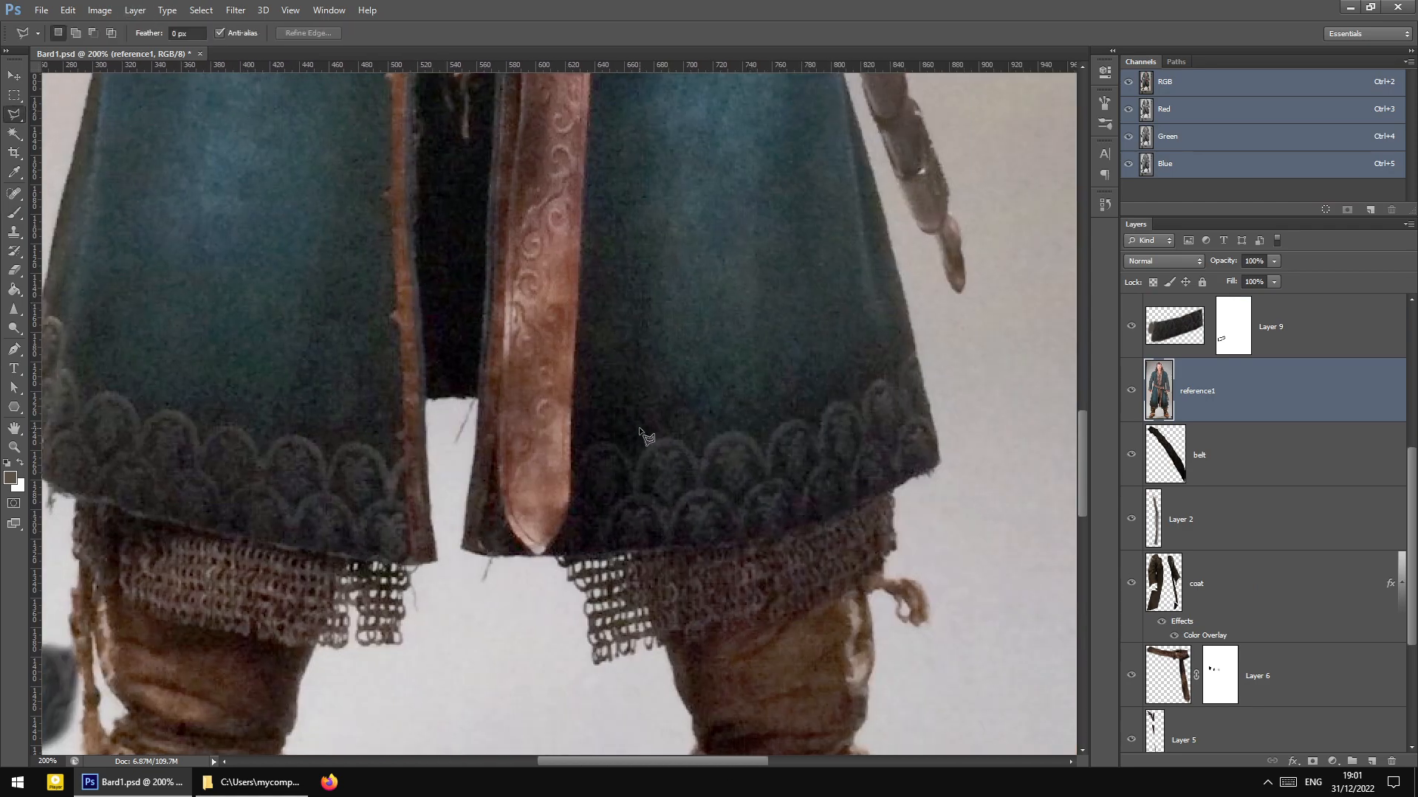
left_click(640, 428)
left_click(640, 542)
left_click(768, 533)
left_click(806, 523)
left_click(803, 385)
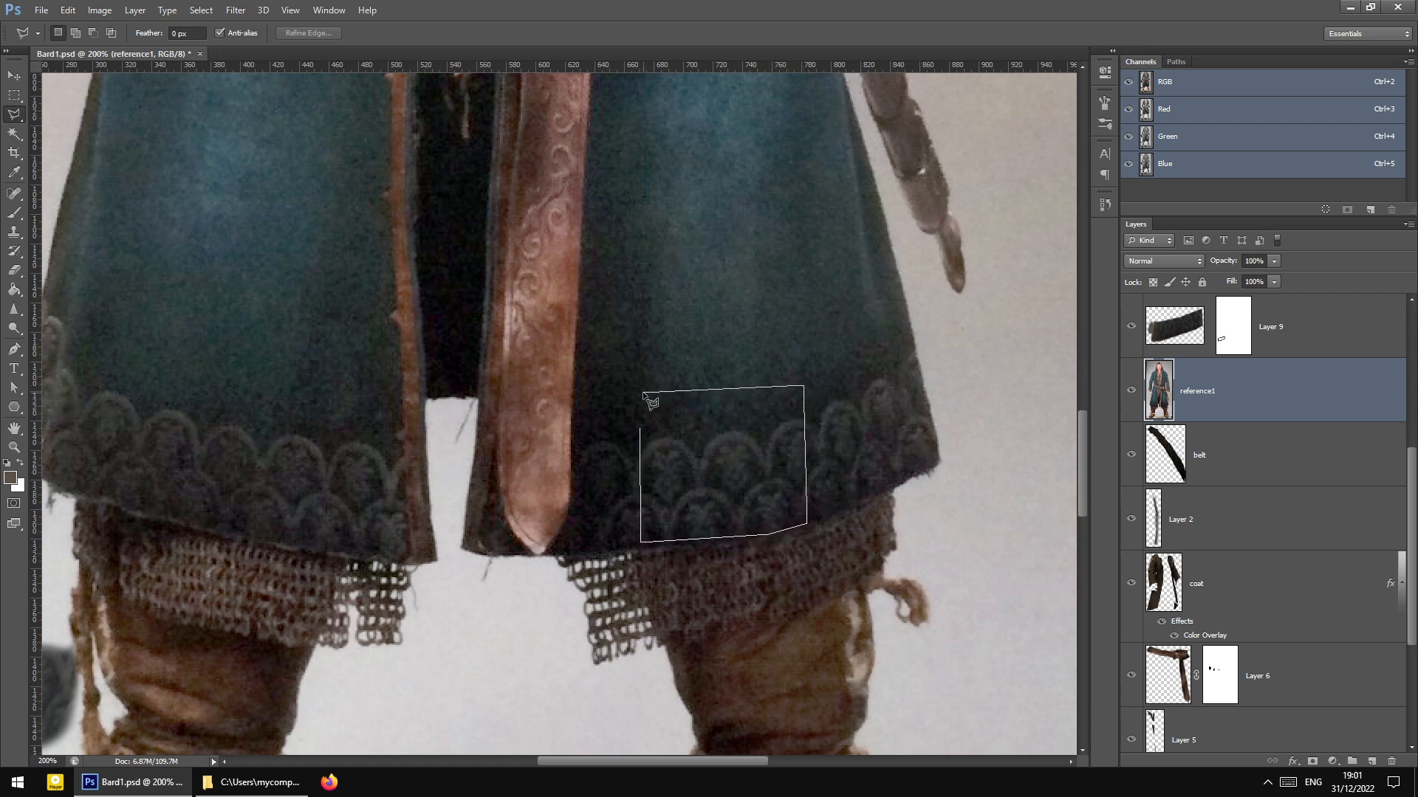
double_click(643, 394)
Feather the hem patch selection, copy it to a new layer and hide the reference1 photo
right_click(776, 434)
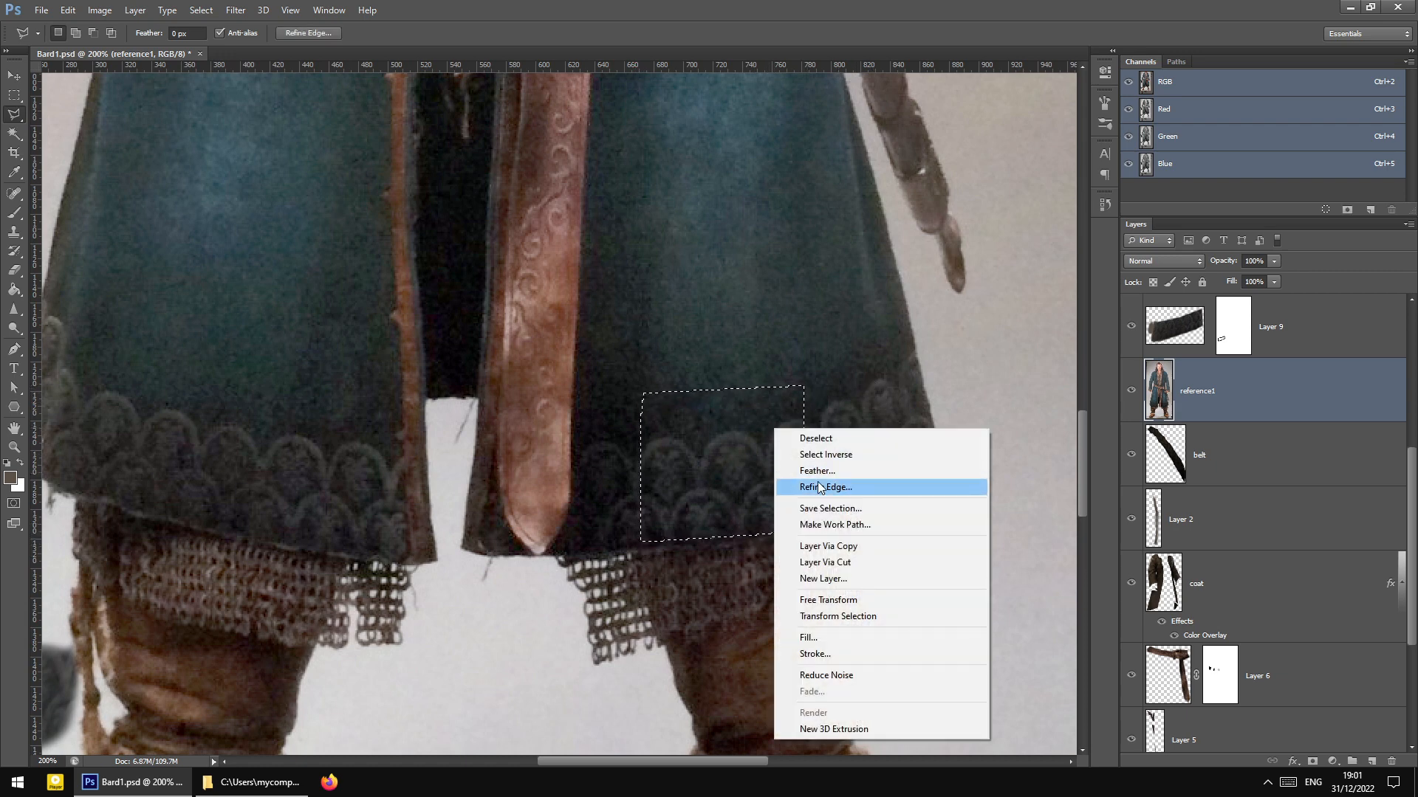
left_click(833, 476)
left_click(742, 267)
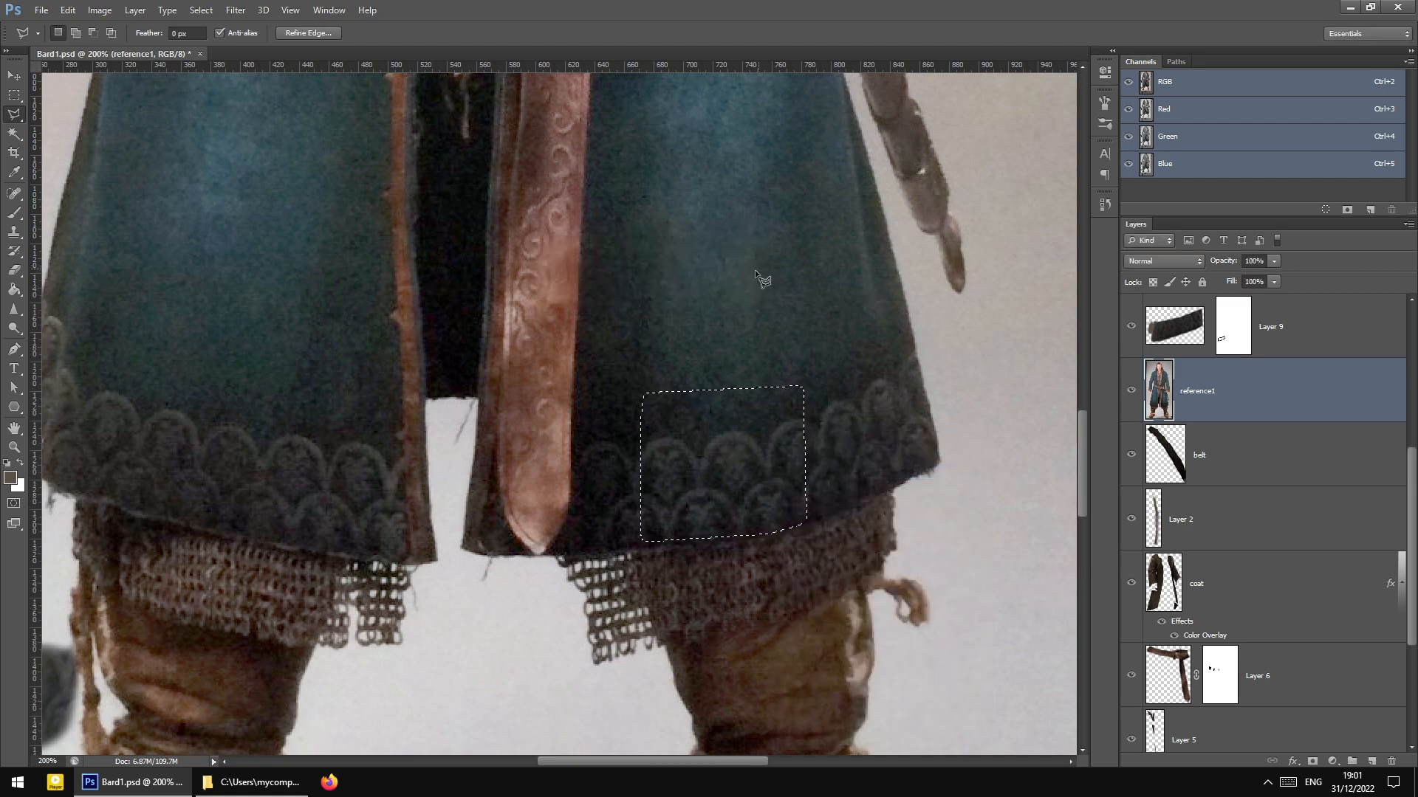
right_click(834, 369)
left_click(887, 483)
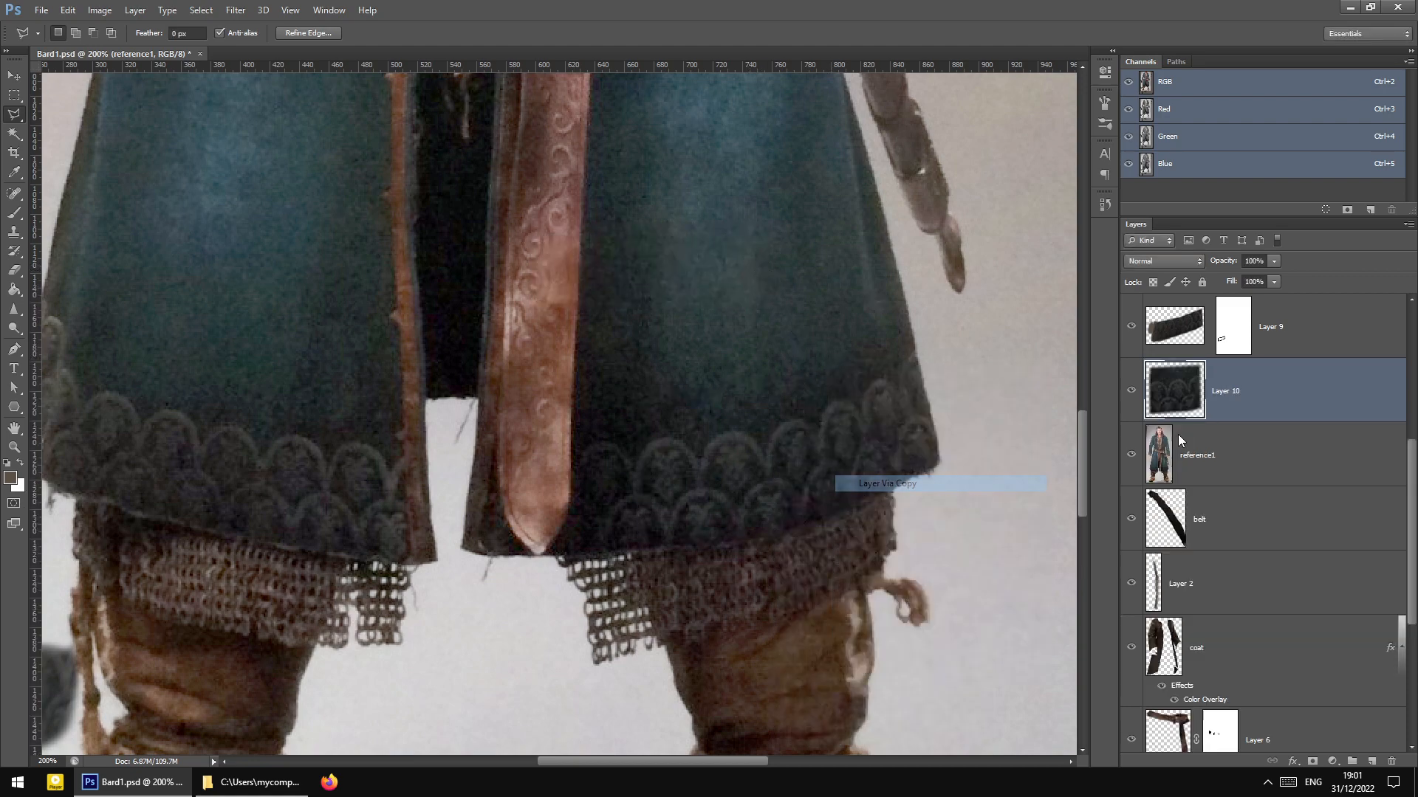
left_click(1131, 455)
Move the copied pattern patch onto the coat's narrow front panel beside the bow-hand side and scale it to about 86%
right_click(672, 431)
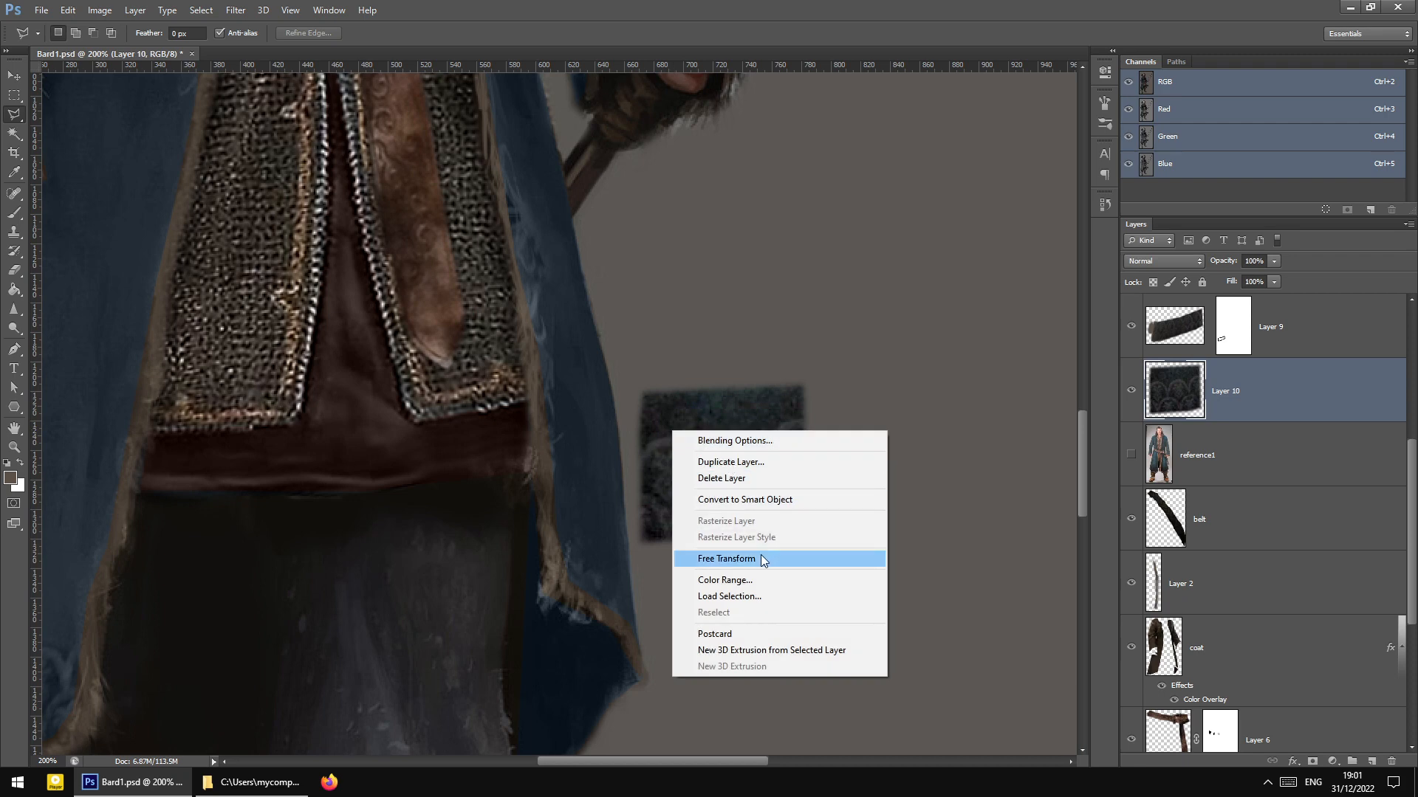
left_click(727, 559)
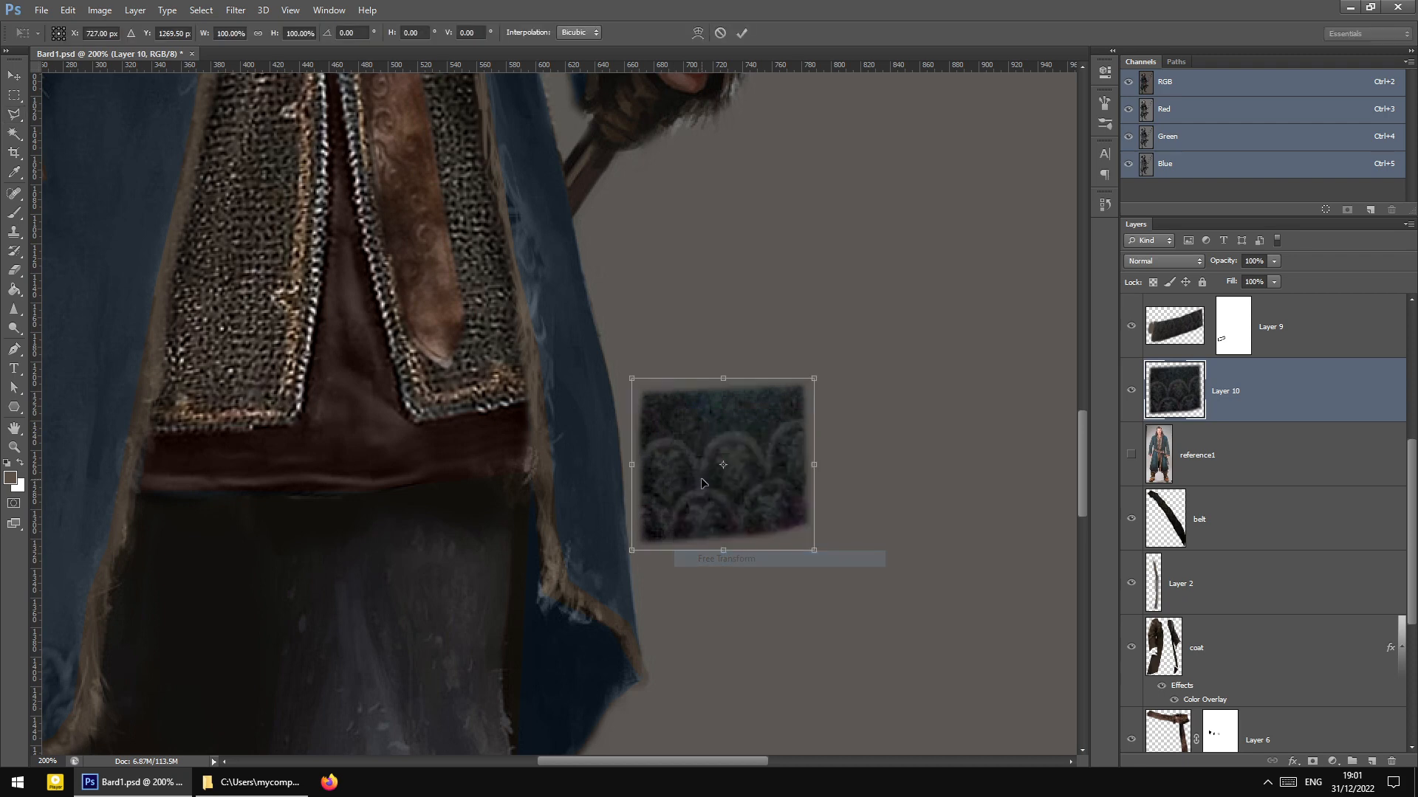
left_click_drag(701, 480, 621, 533)
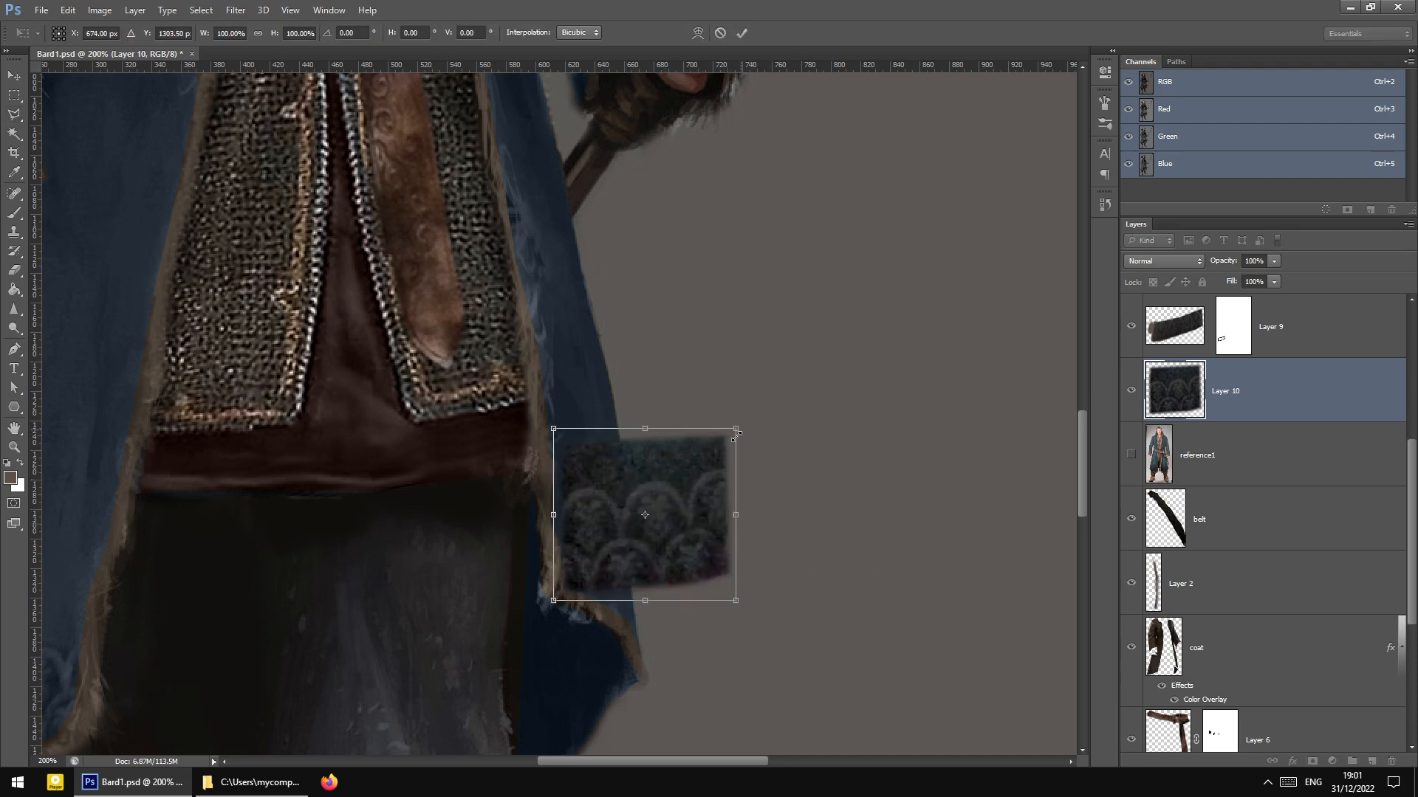
left_click_drag(737, 431, 711, 452)
Distort the pattern patch into a narrower slanted shape that follows the coat panel's sloping hem and apply the transformation
right_click(682, 496)
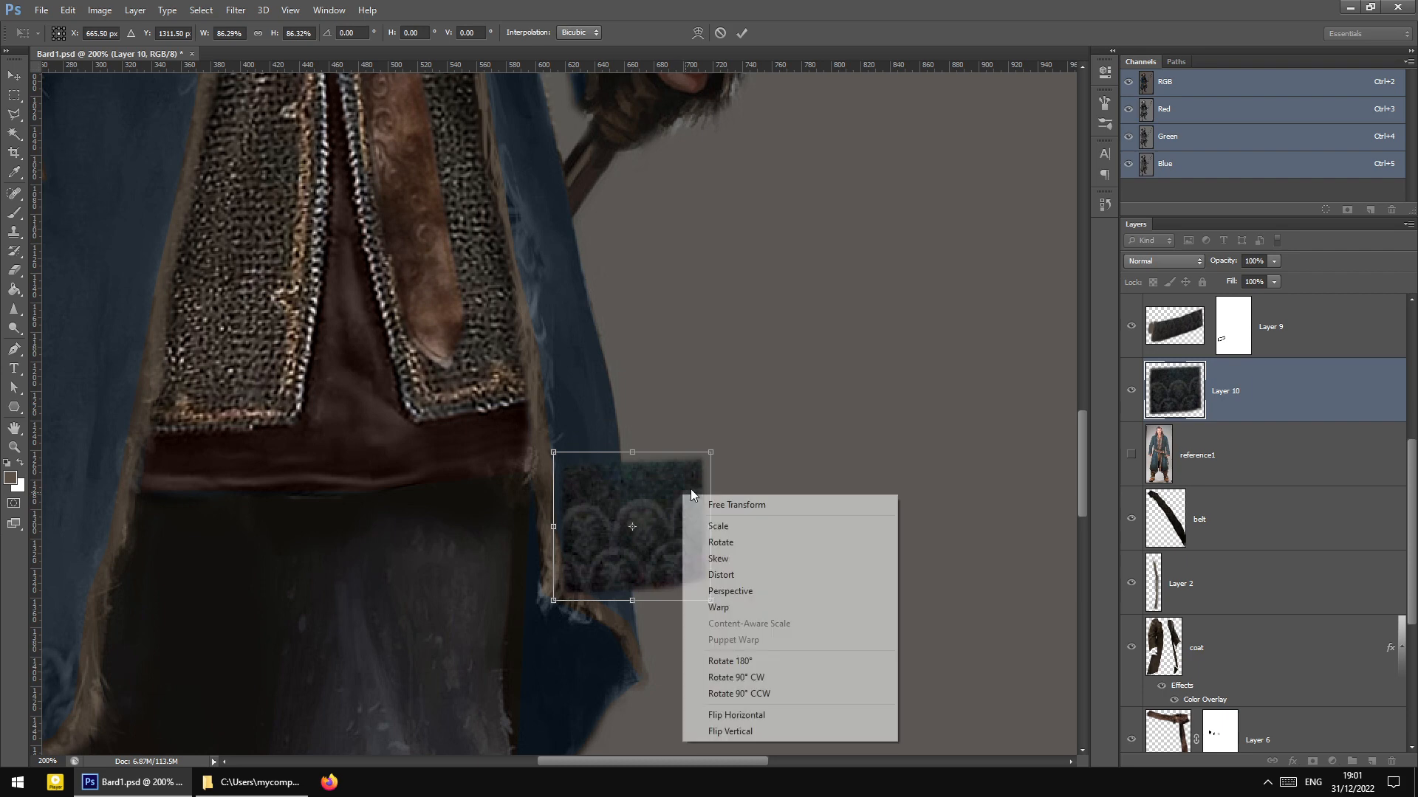
left_click(740, 580)
left_click_drag(710, 600, 706, 661)
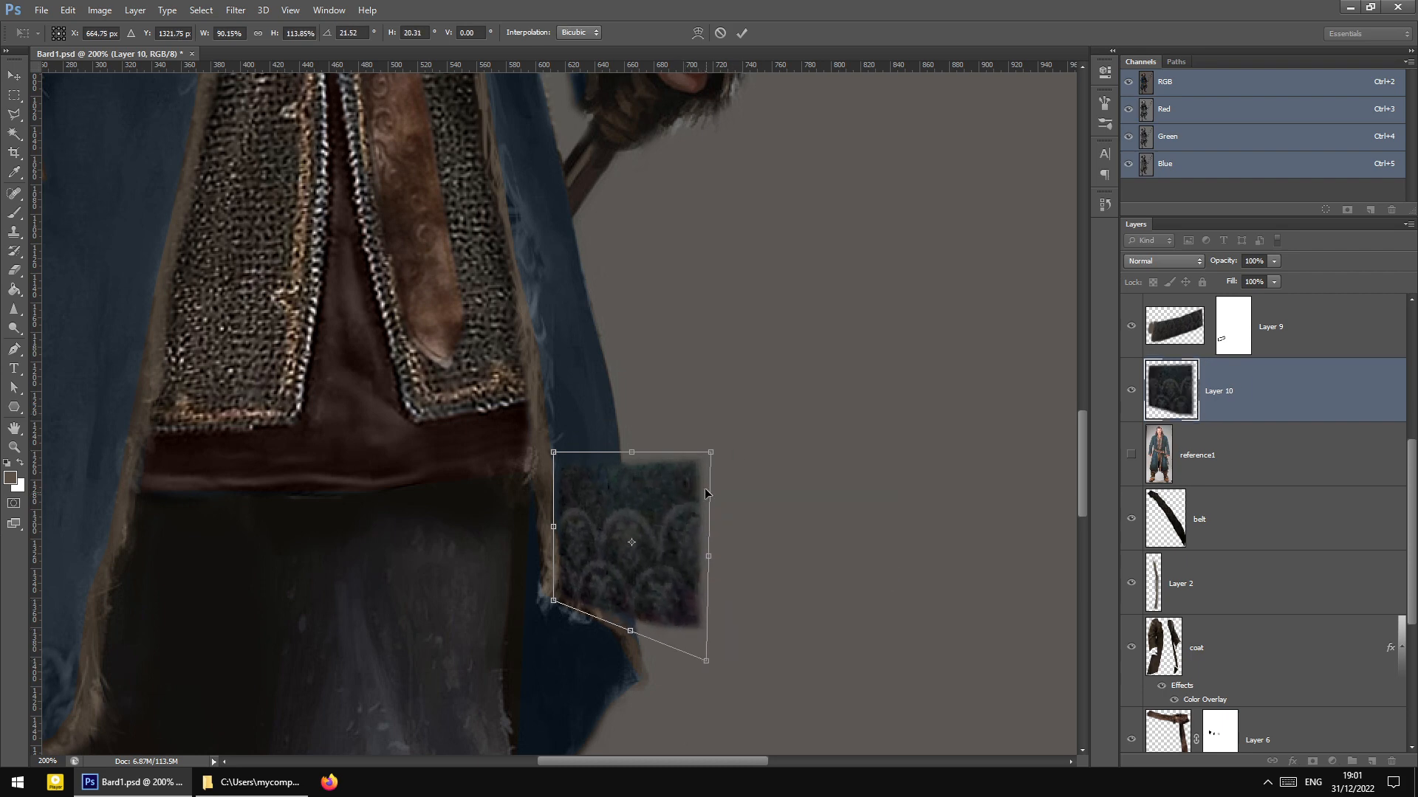
left_click_drag(711, 461, 692, 534)
left_click_drag(543, 457, 544, 460)
scroll(627, 502, "down", 2)
mouse_move(649, 502)
left_mouse_down()
mouse_move(638, 493)
mouse_move(652, 513)
left_mouse_up()
left_click_drag(697, 602, 696, 598)
left_click_drag(694, 472, 666, 482)
left_click_drag(688, 608, 667, 603)
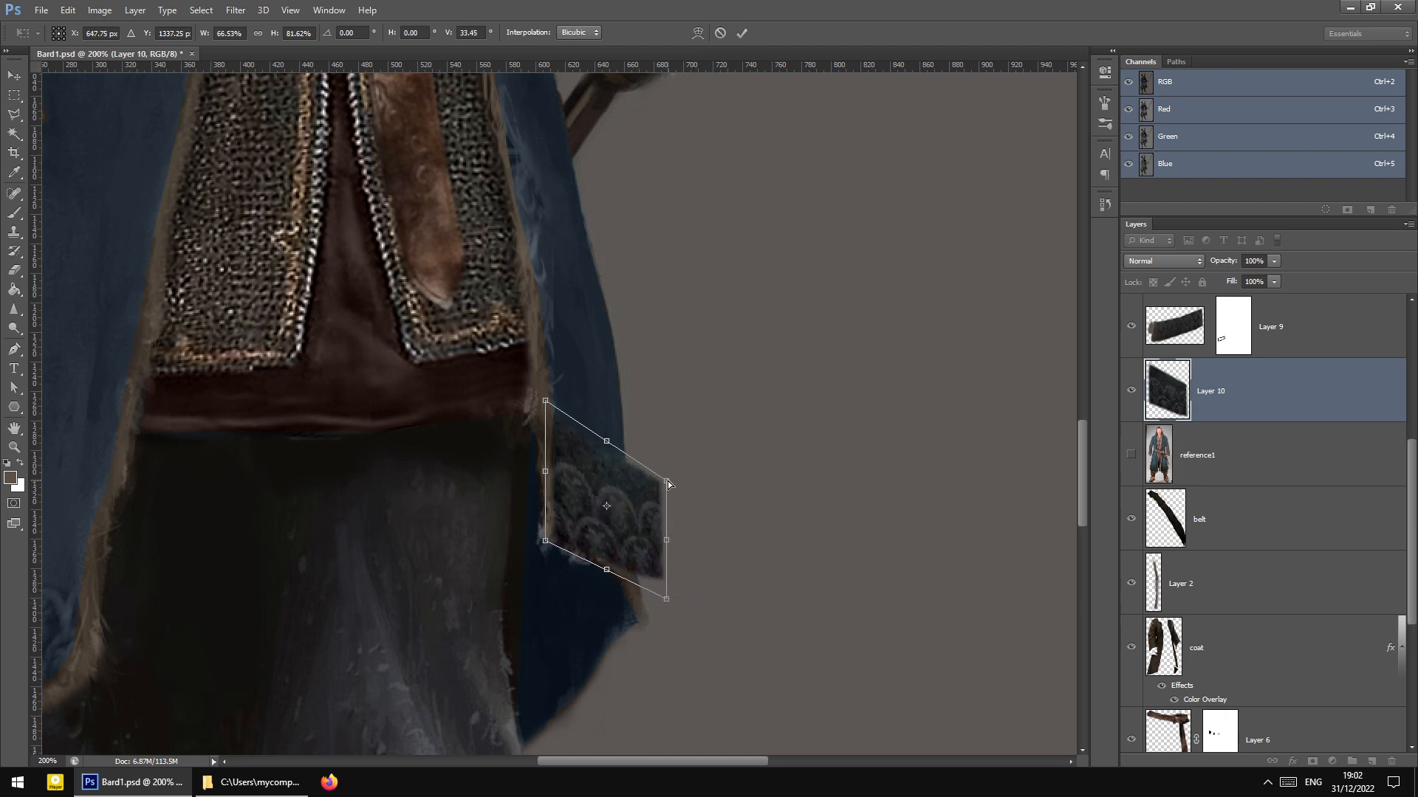
left_click_drag(665, 483, 666, 486)
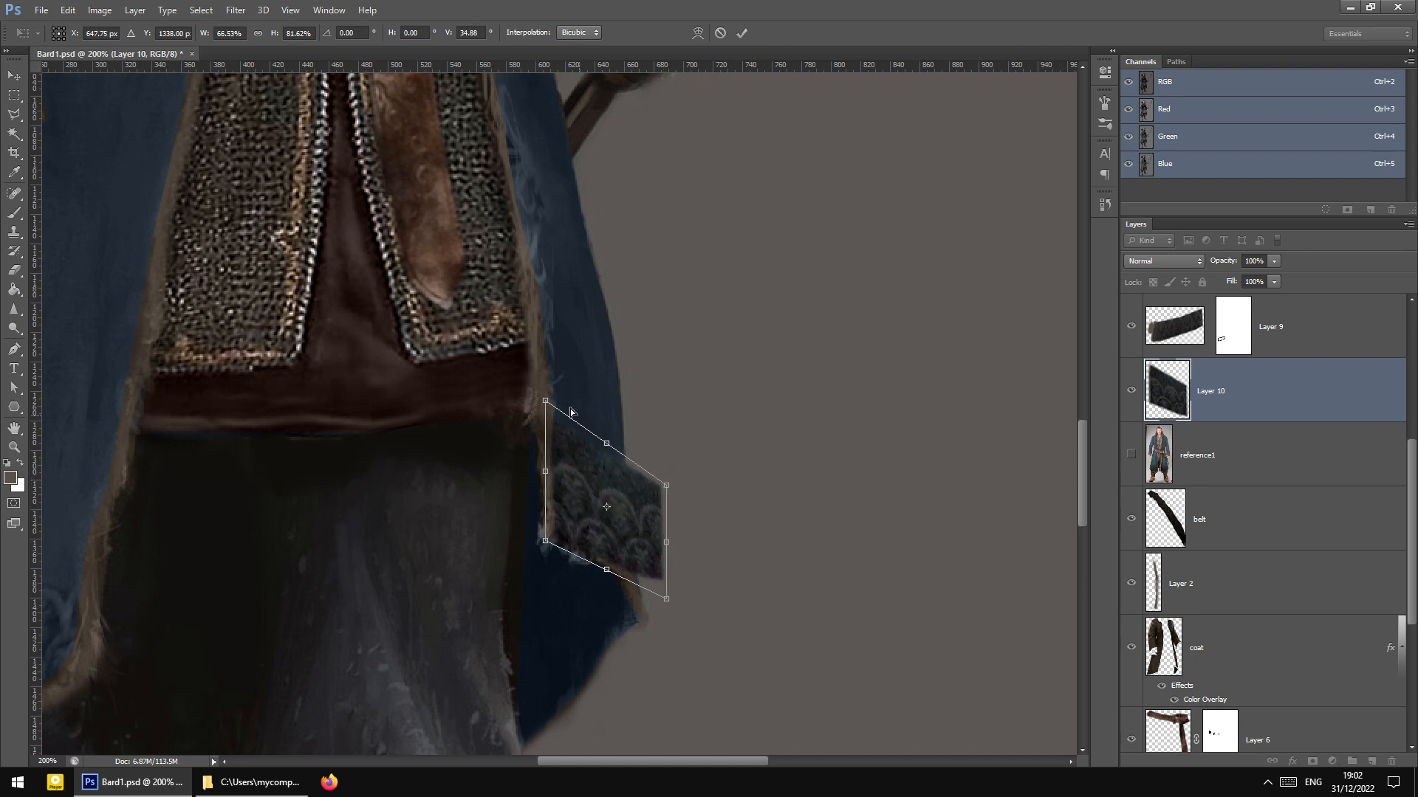
left_click(14, 76)
left_click(685, 288)
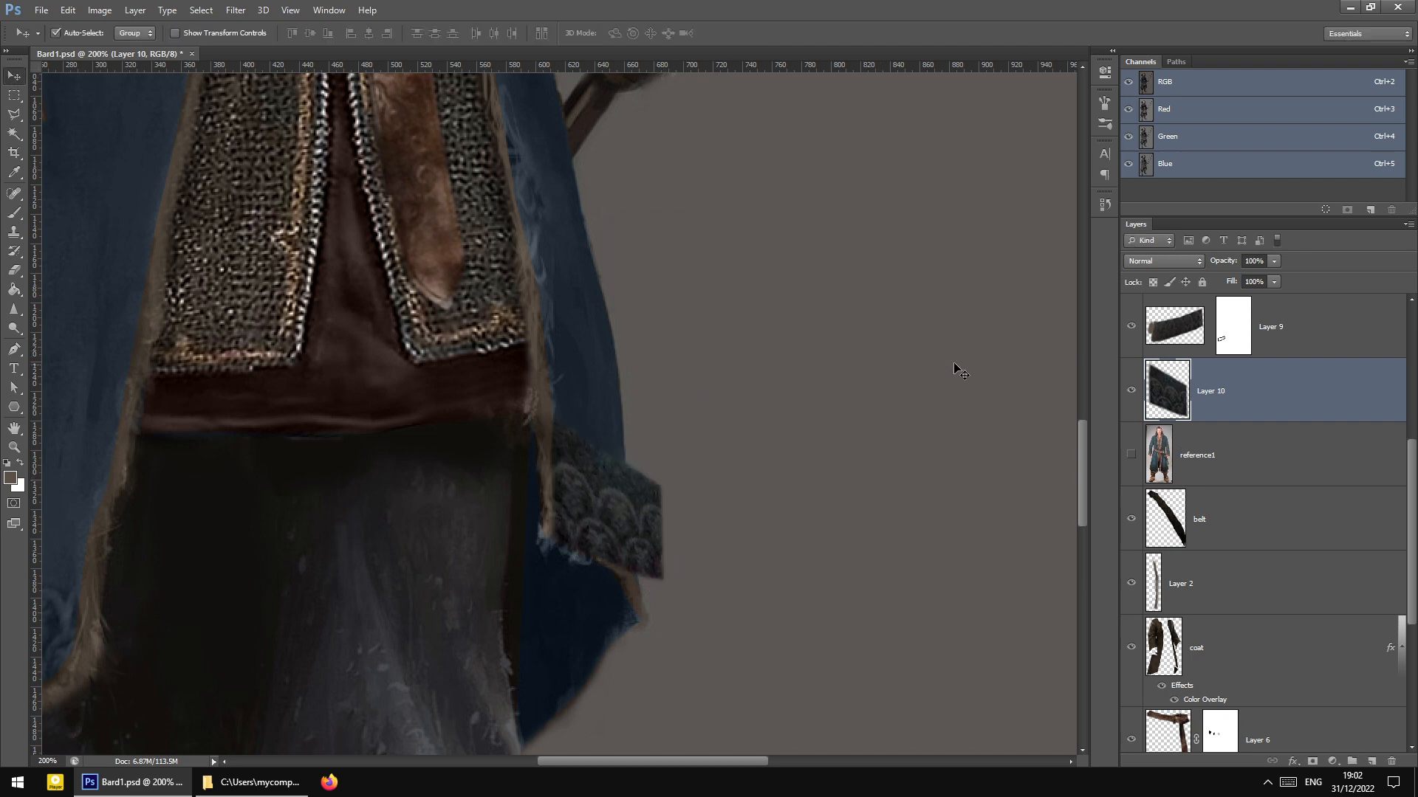
Apply Reduce Noise to the pattern patch with strength 10, preserve details 7%, reduce color noise 24% and sharpen details 14%
left_click(200, 12)
left_click(236, 10)
mouse_move(384, 193)
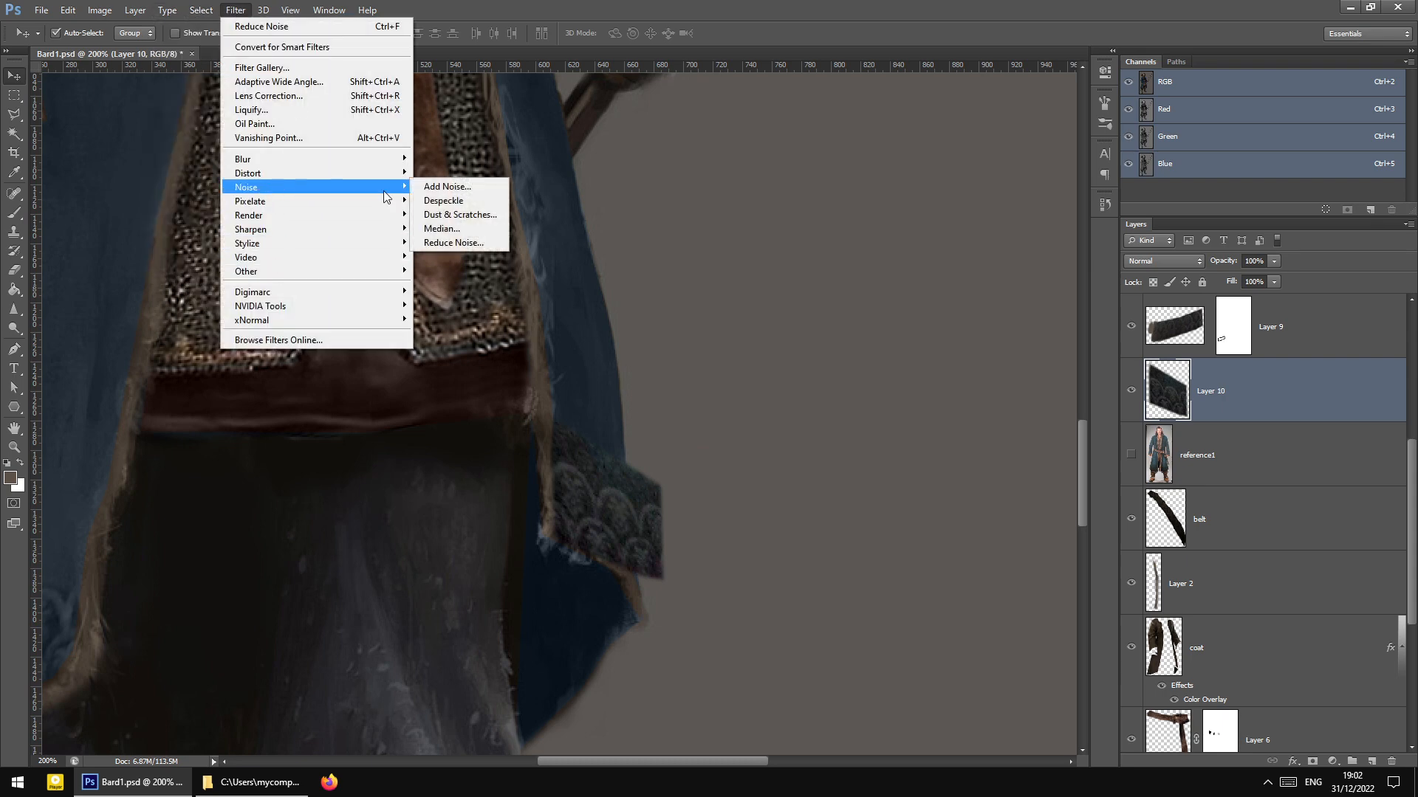
left_click(451, 242)
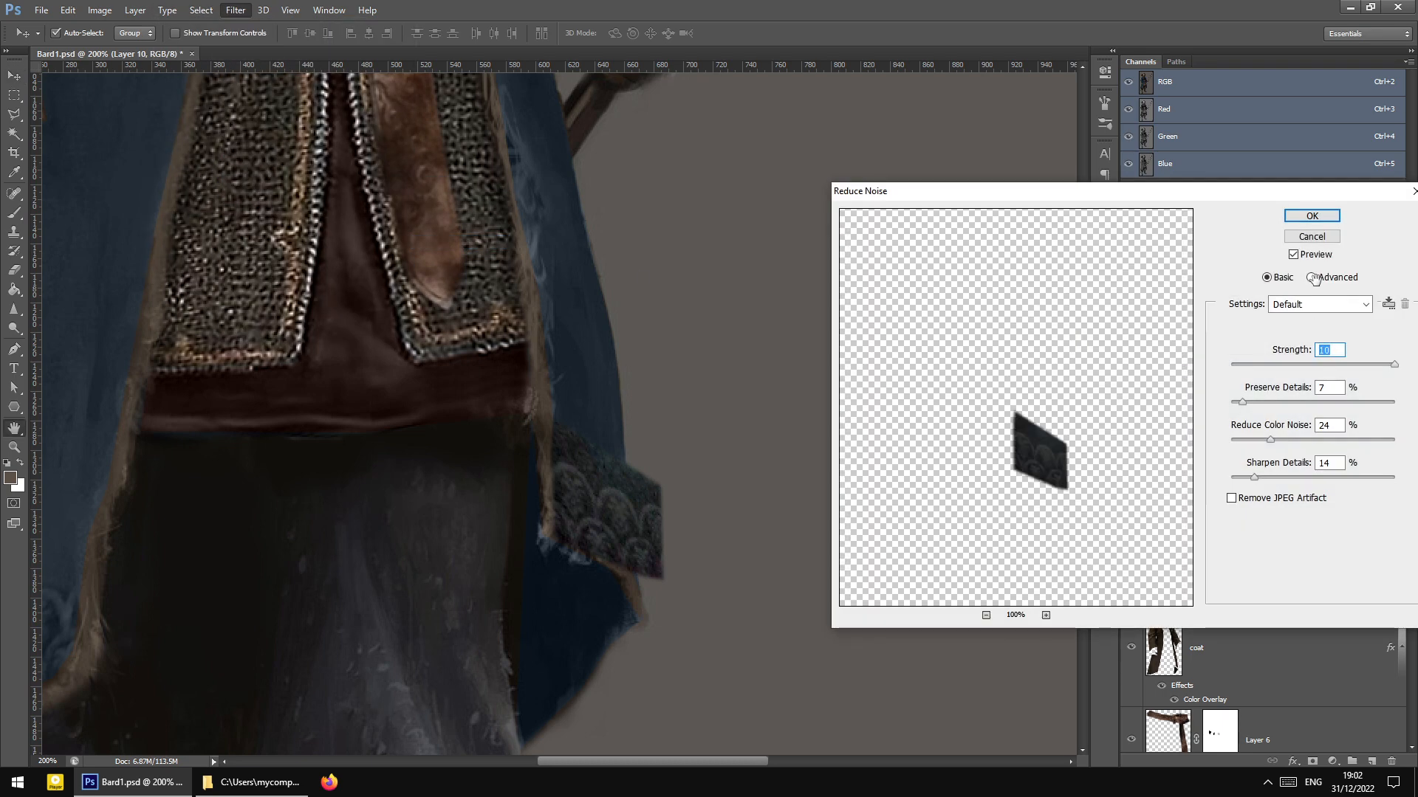
left_click(1312, 215)
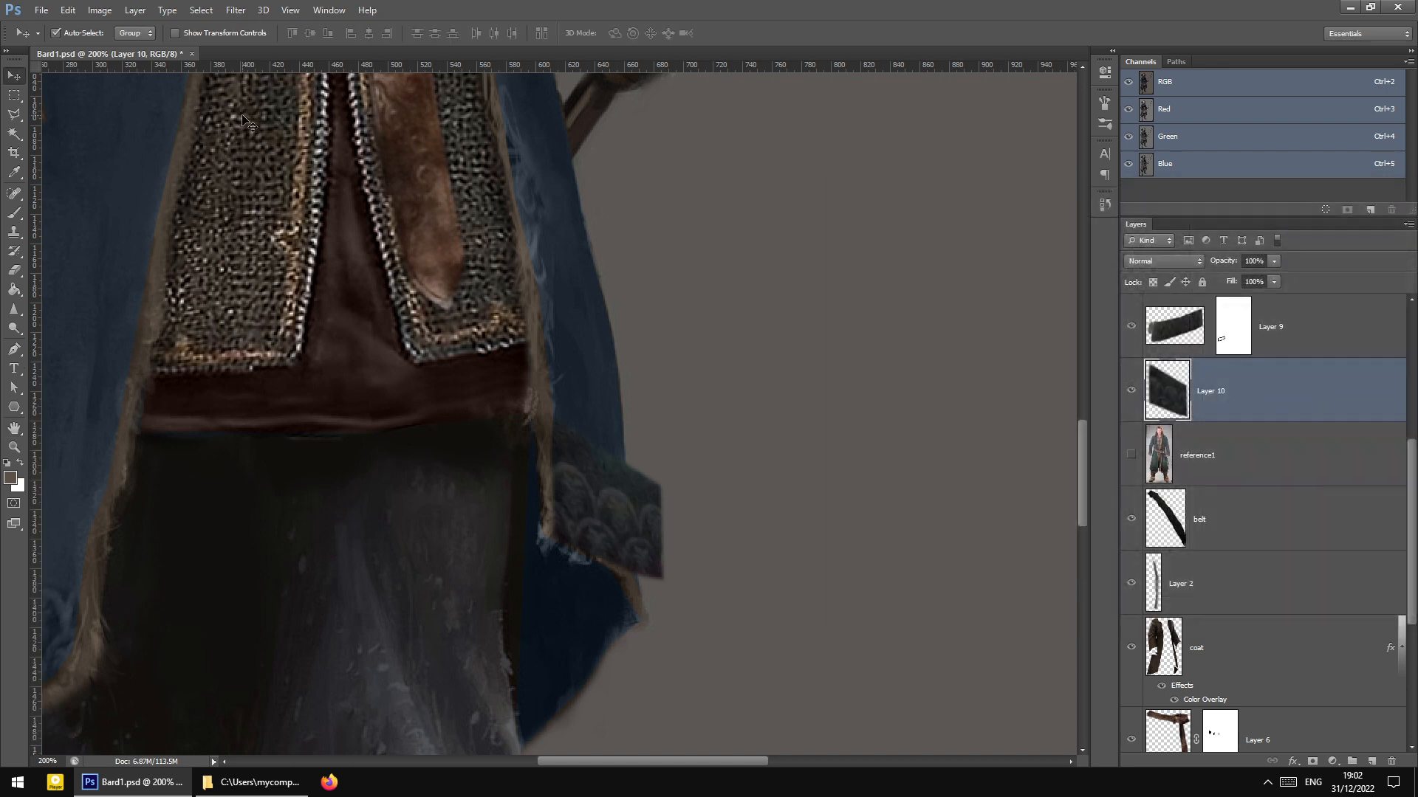
Set the pattern patch layer's blend mode to Luminosity and its opacity to 64%
left_click(1163, 260)
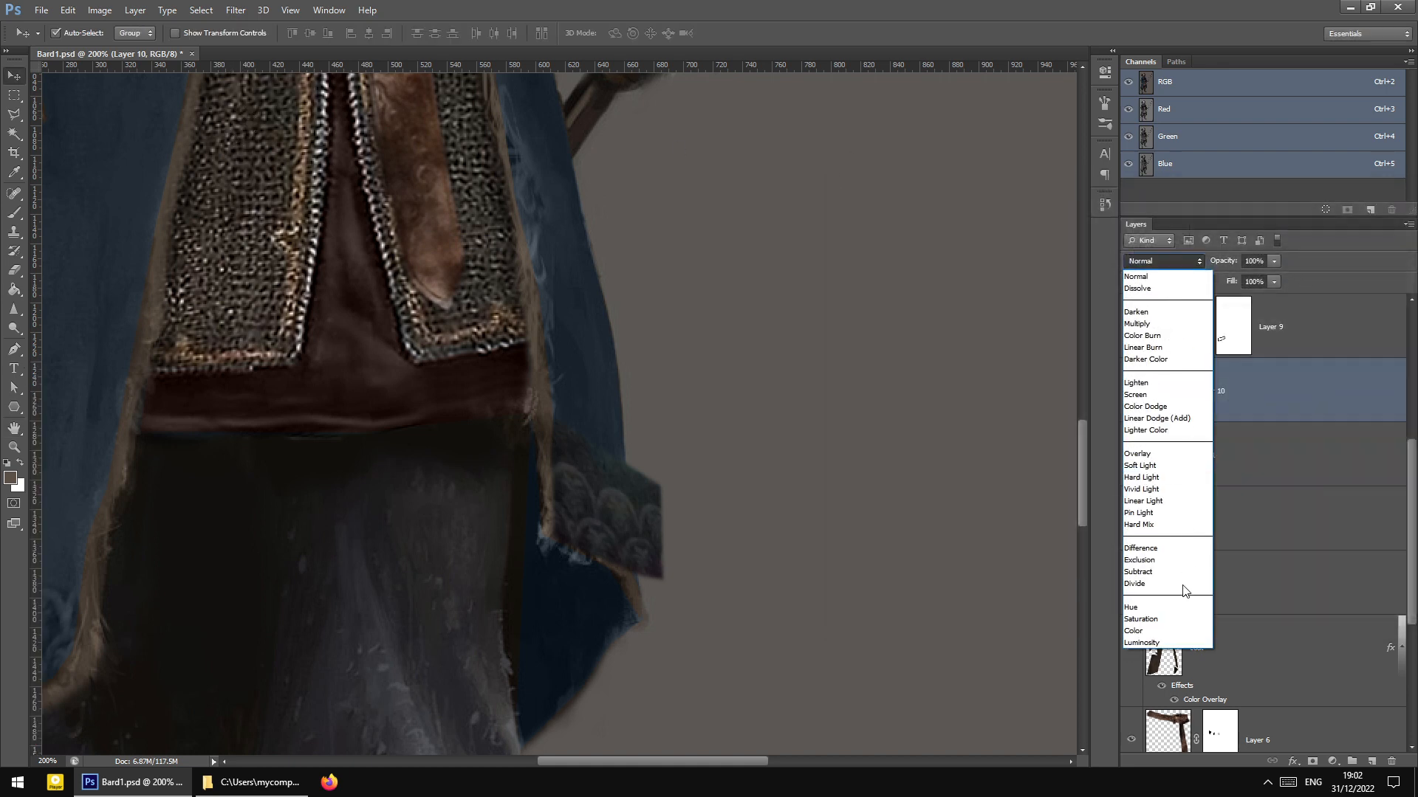
left_click(1150, 647)
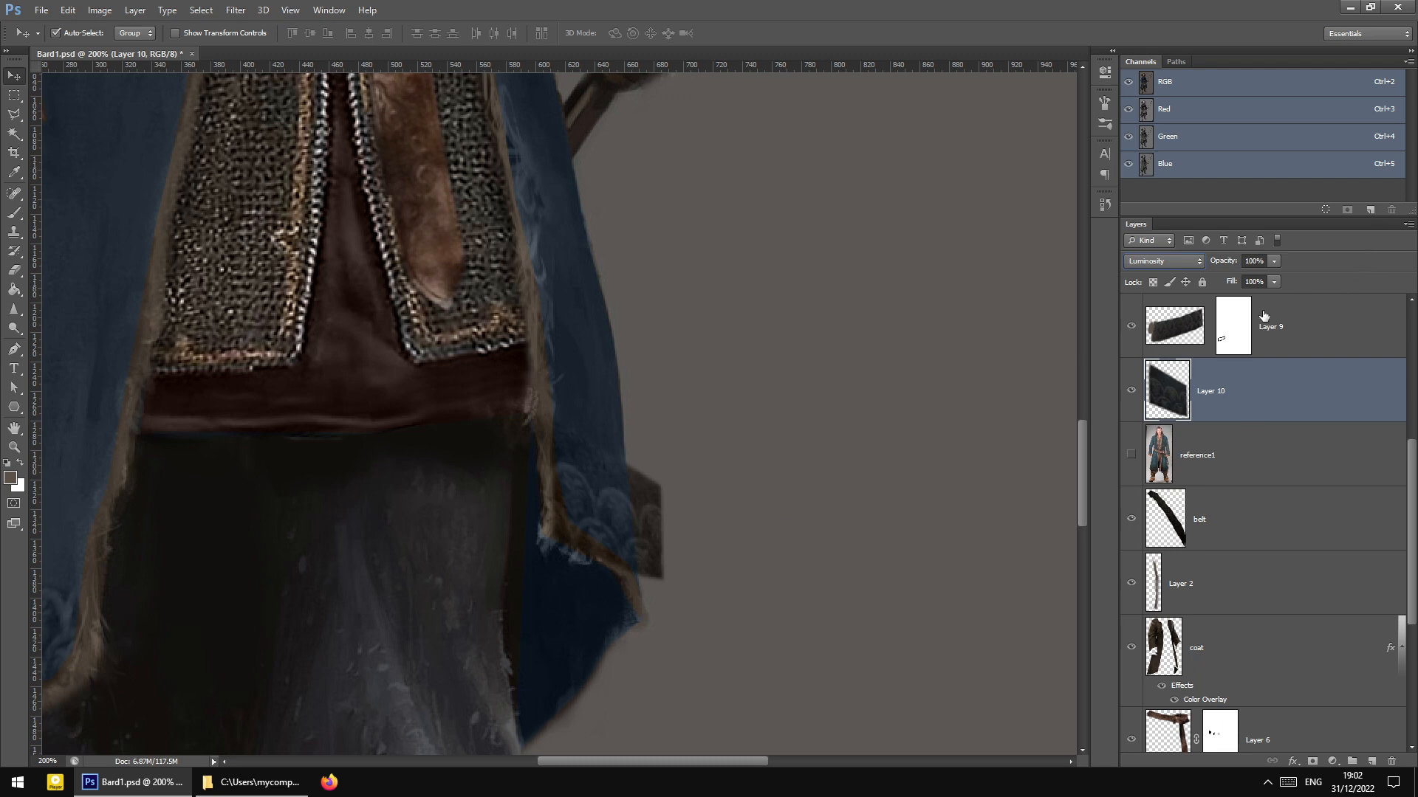
left_click(1246, 277)
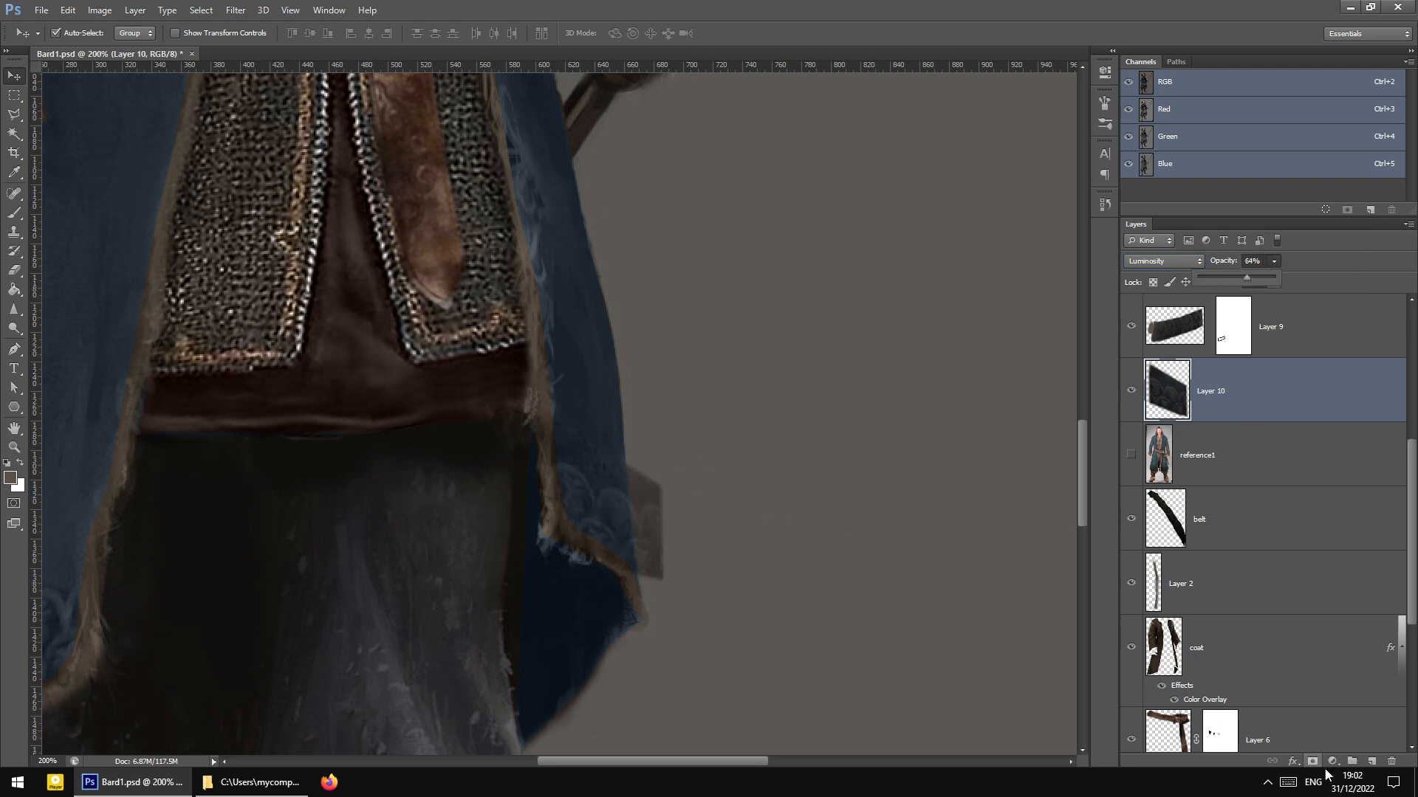
Add a layer mask to the pattern patch and hide its spill beyond the coat's outer edge and on the trim
left_click(1312, 761)
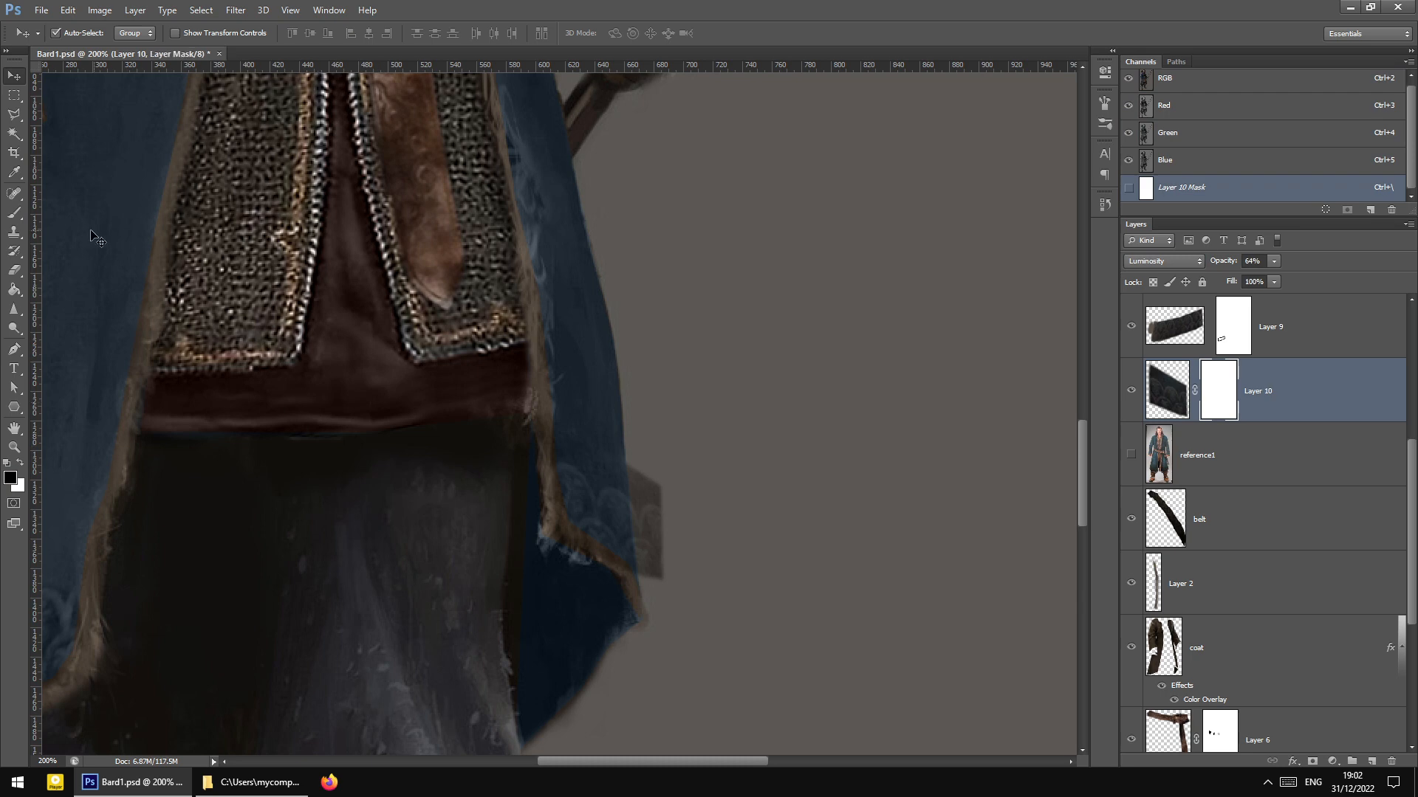
left_click(14, 212)
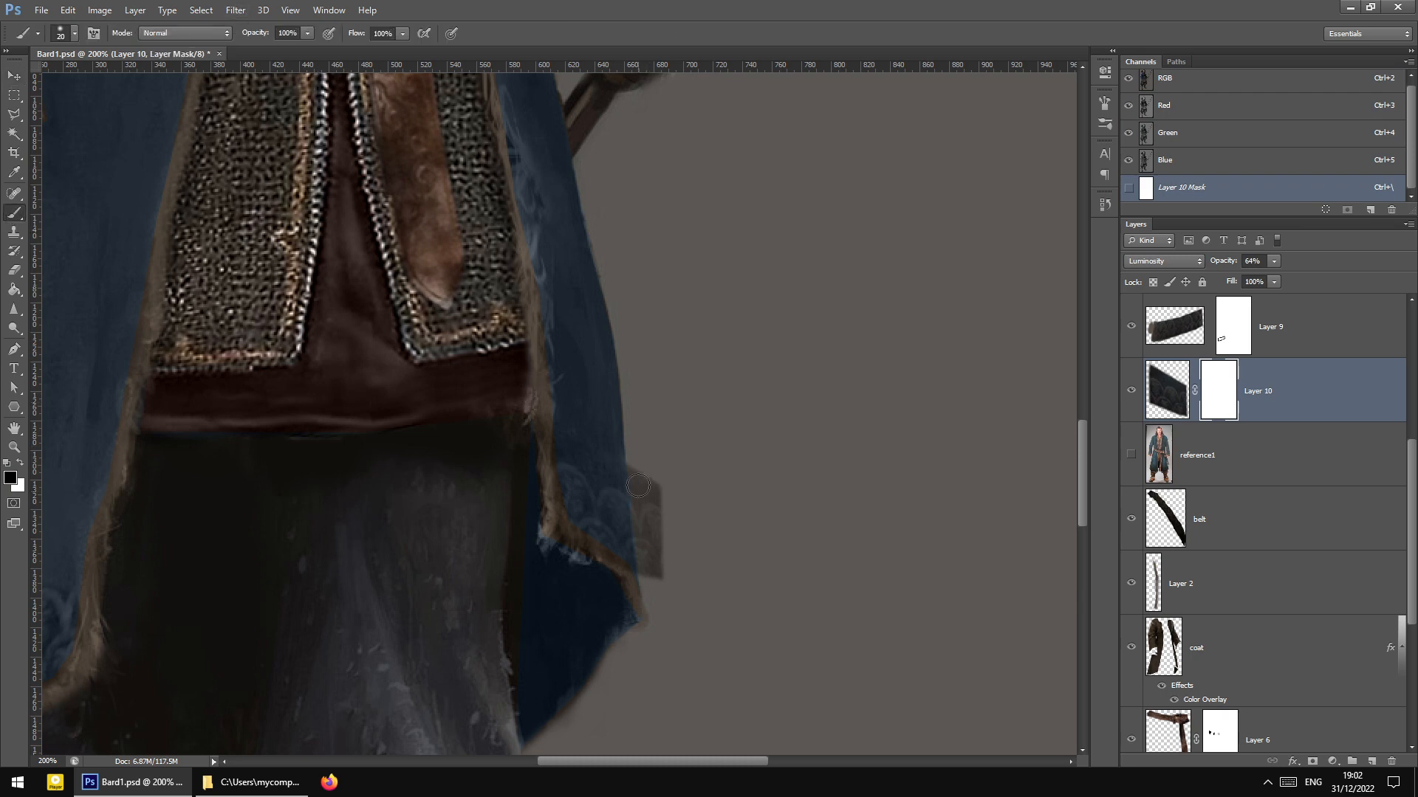
left_click_drag(638, 485, 651, 575)
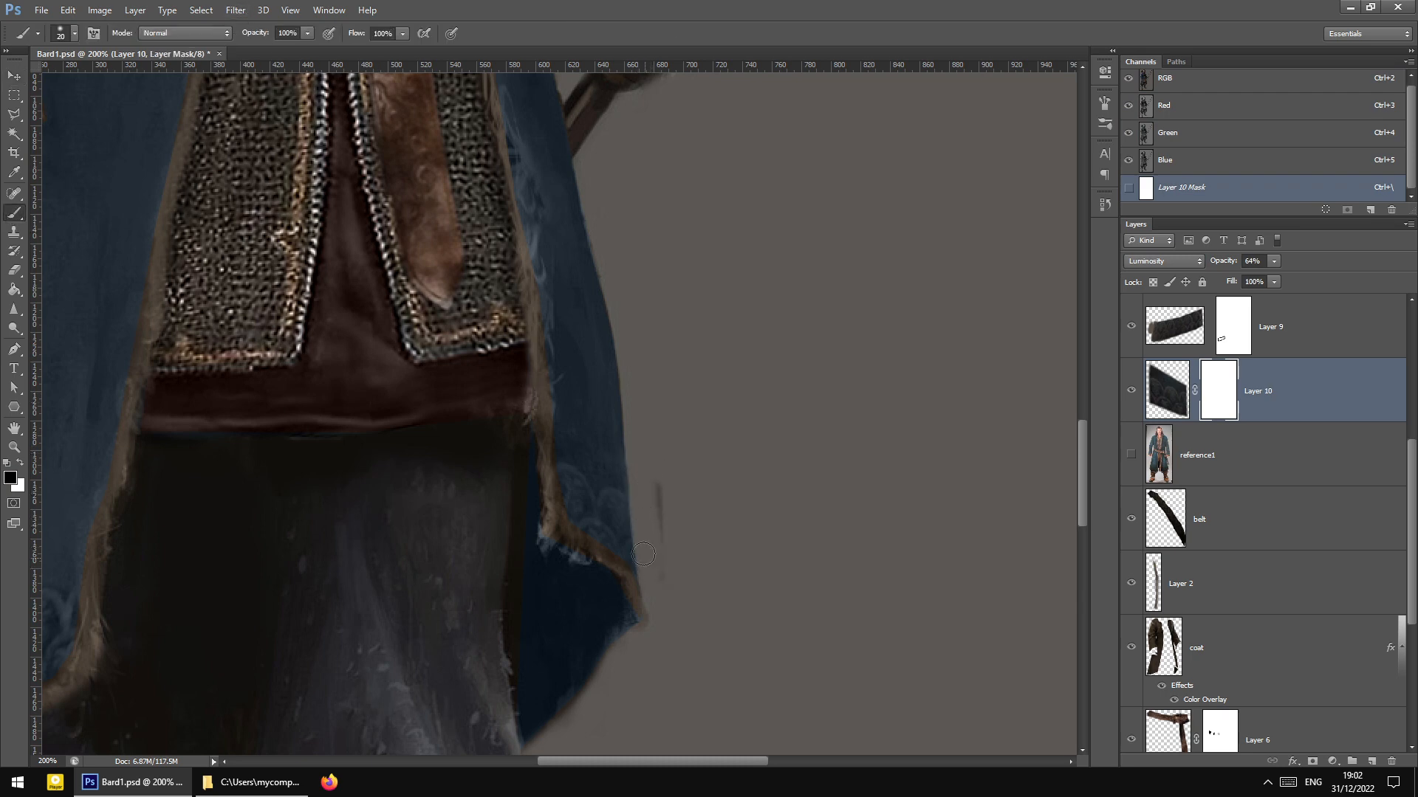
mouse_move(550, 530)
left_mouse_down()
mouse_move(593, 578)
mouse_move(575, 560)
mouse_move(602, 570)
mouse_move(556, 540)
left_mouse_up()
Raise the pattern patch layer's opacity to 100% and check it against the rest of the coat
left_click_drag(1276, 278, 1396, 292)
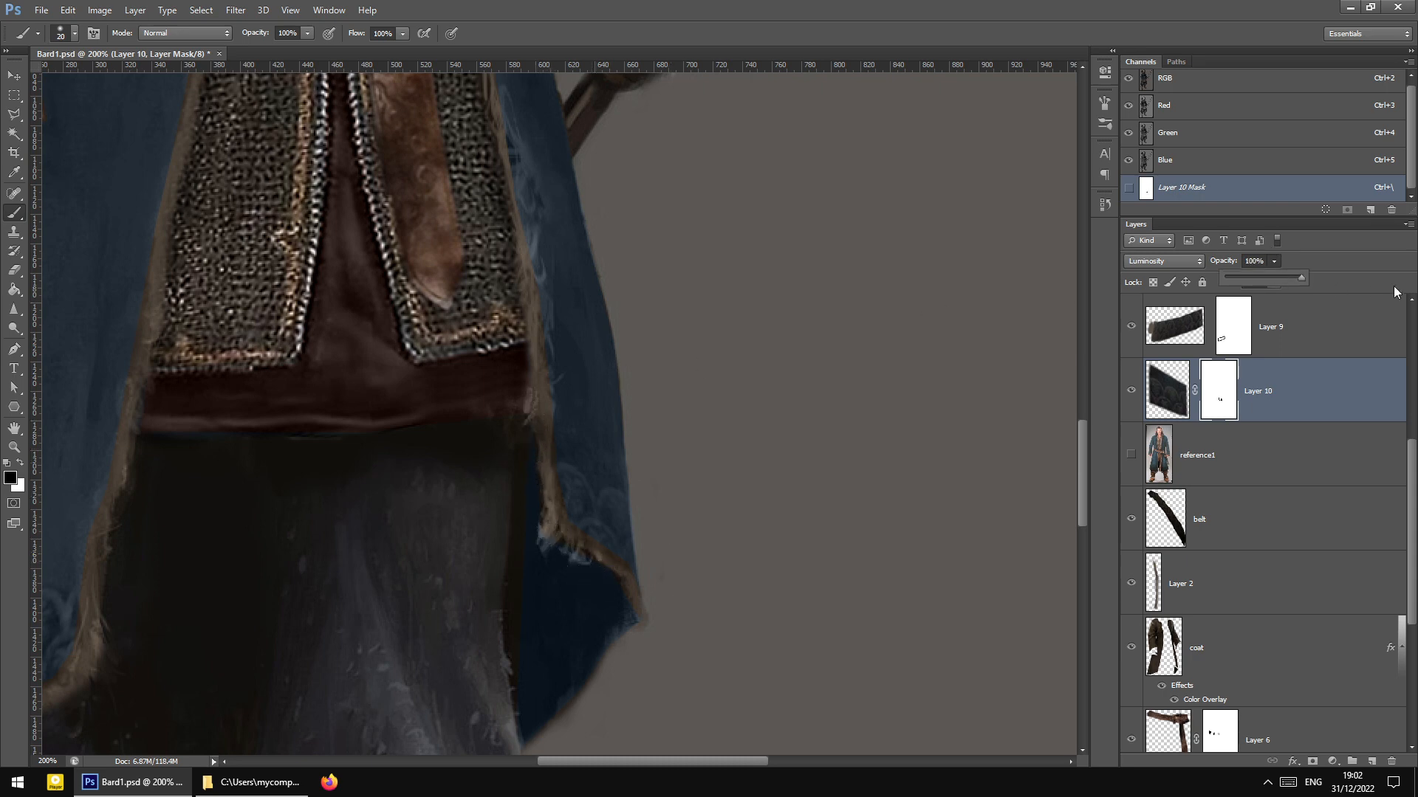
left_click(1207, 379)
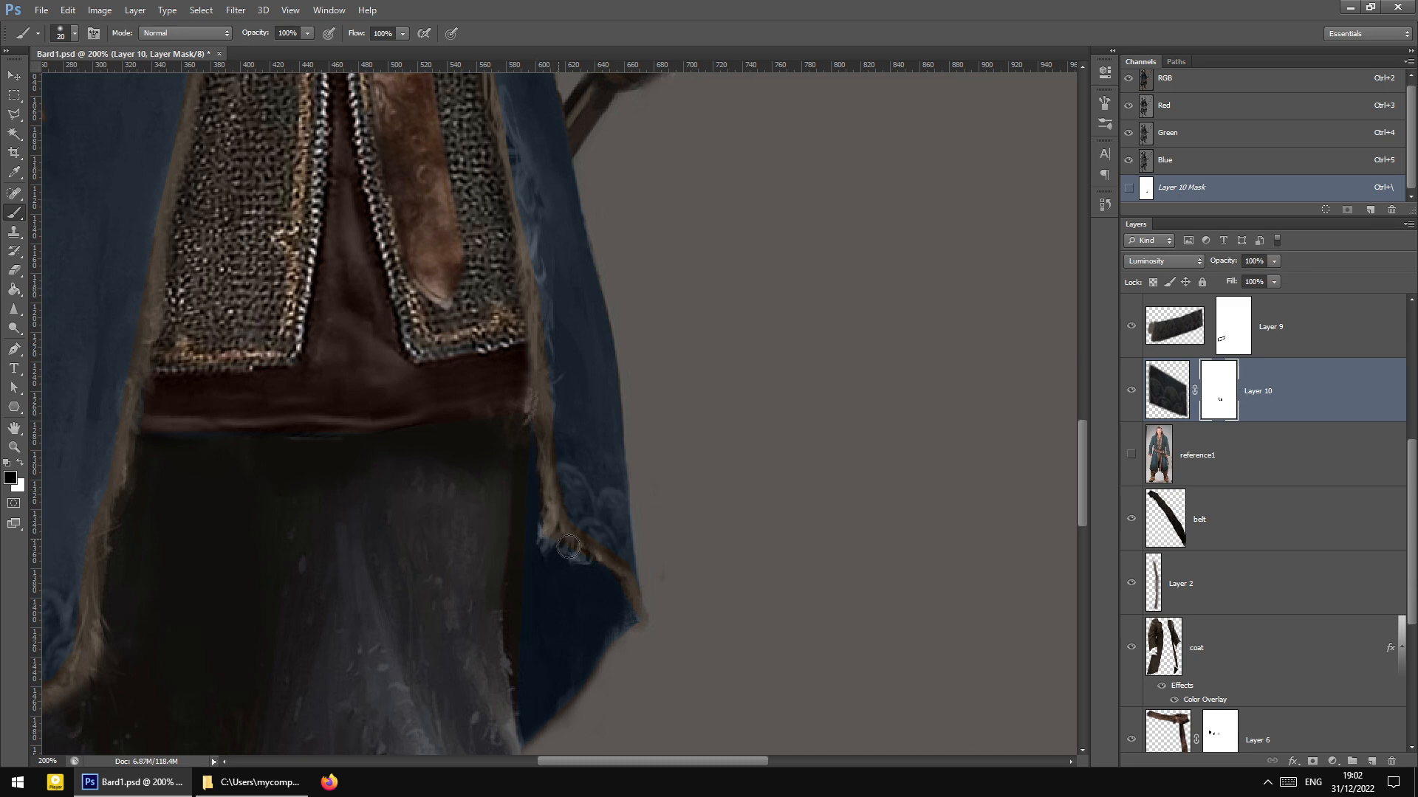
key("ctrl+minus")
key("ctrl+plus")
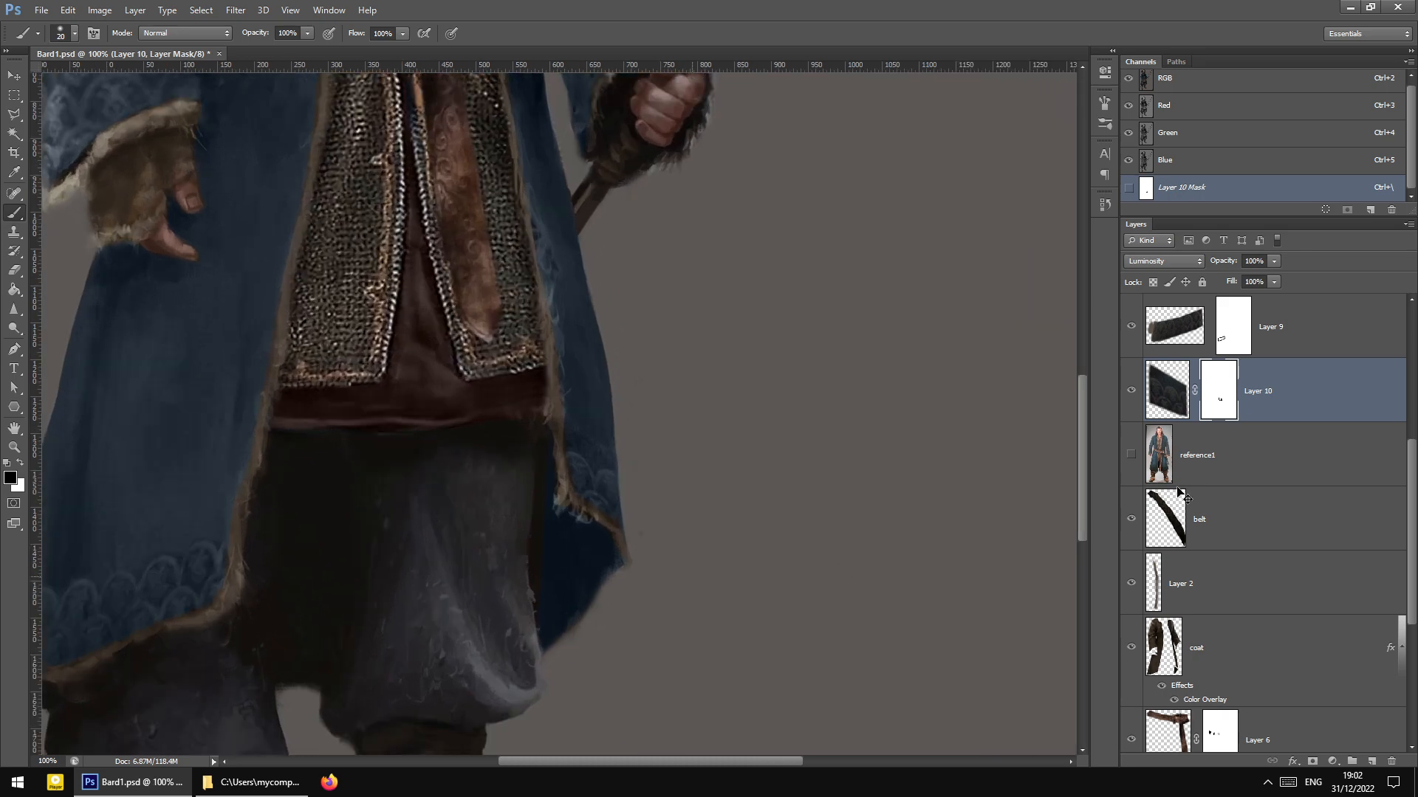
Try to cover the pale frayed threads below the coat's trim with the Clone Stamp on the base layer
scroll(1255, 679, "down", 5)
left_click(1233, 720)
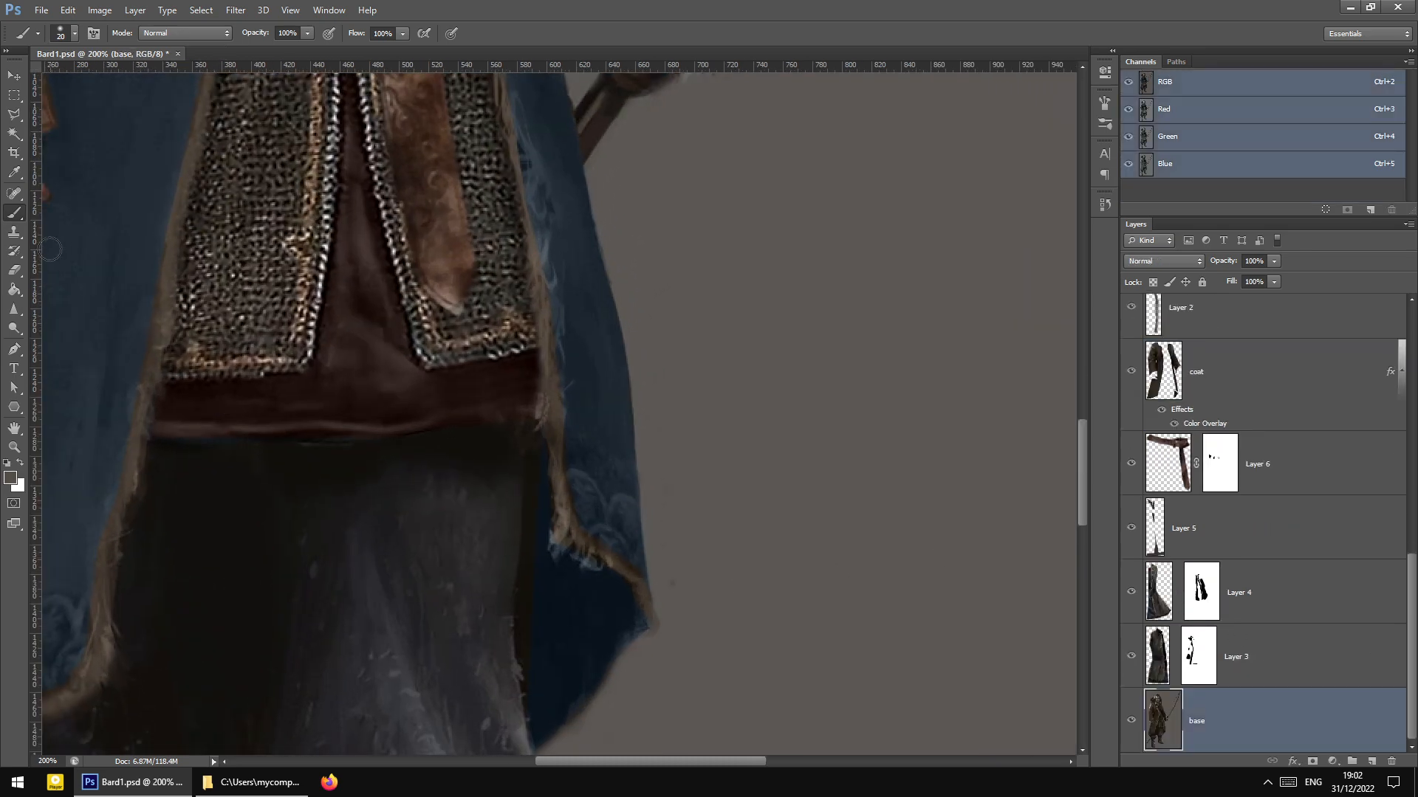
left_click(14, 233)
left_click(569, 613, "alt")
mouse_move(551, 541)
left_mouse_down()
mouse_move(596, 584)
mouse_move(584, 566)
left_mouse_up()
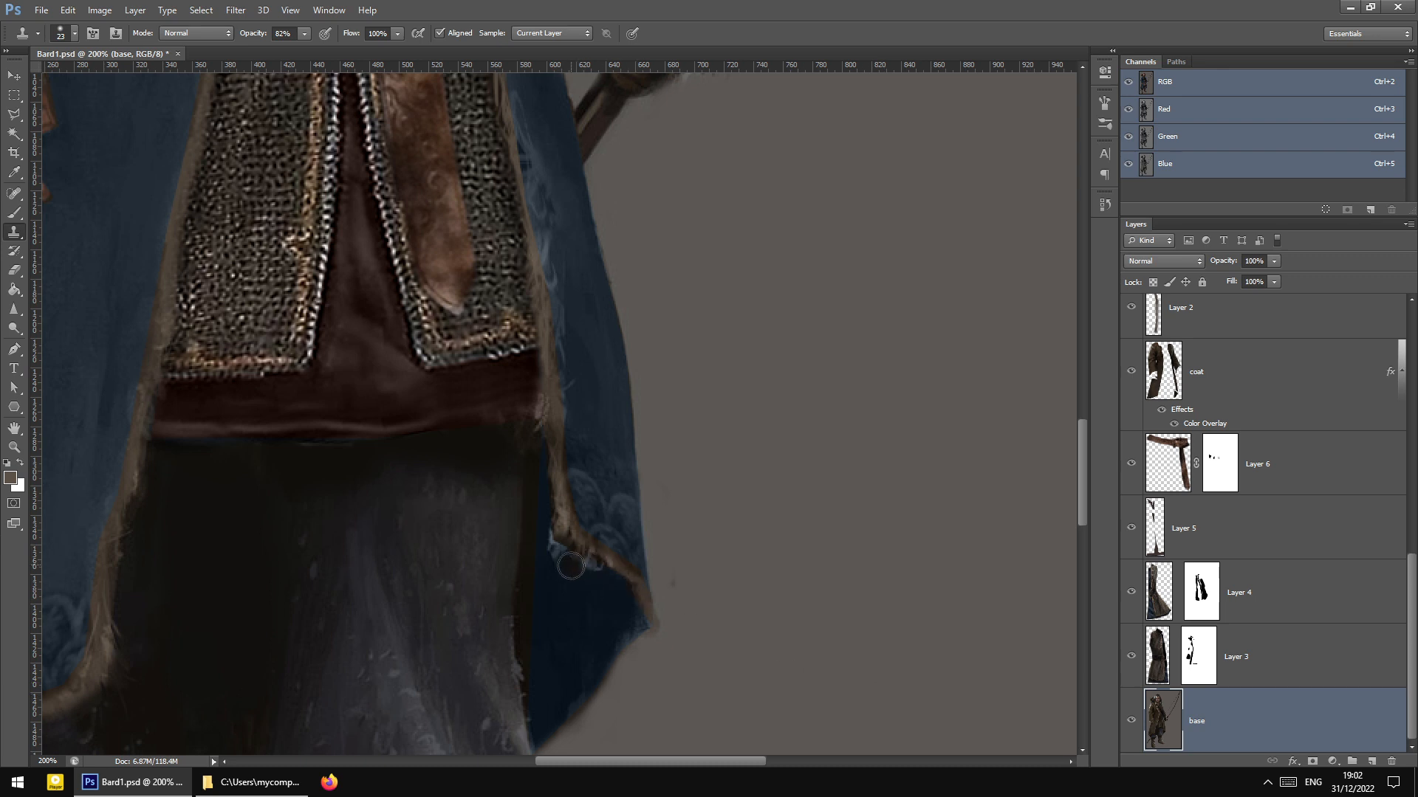
Clone dark blue fabric over the pale frayed threads below the trim on the coat layer
scroll(1149, 648, "up", 3)
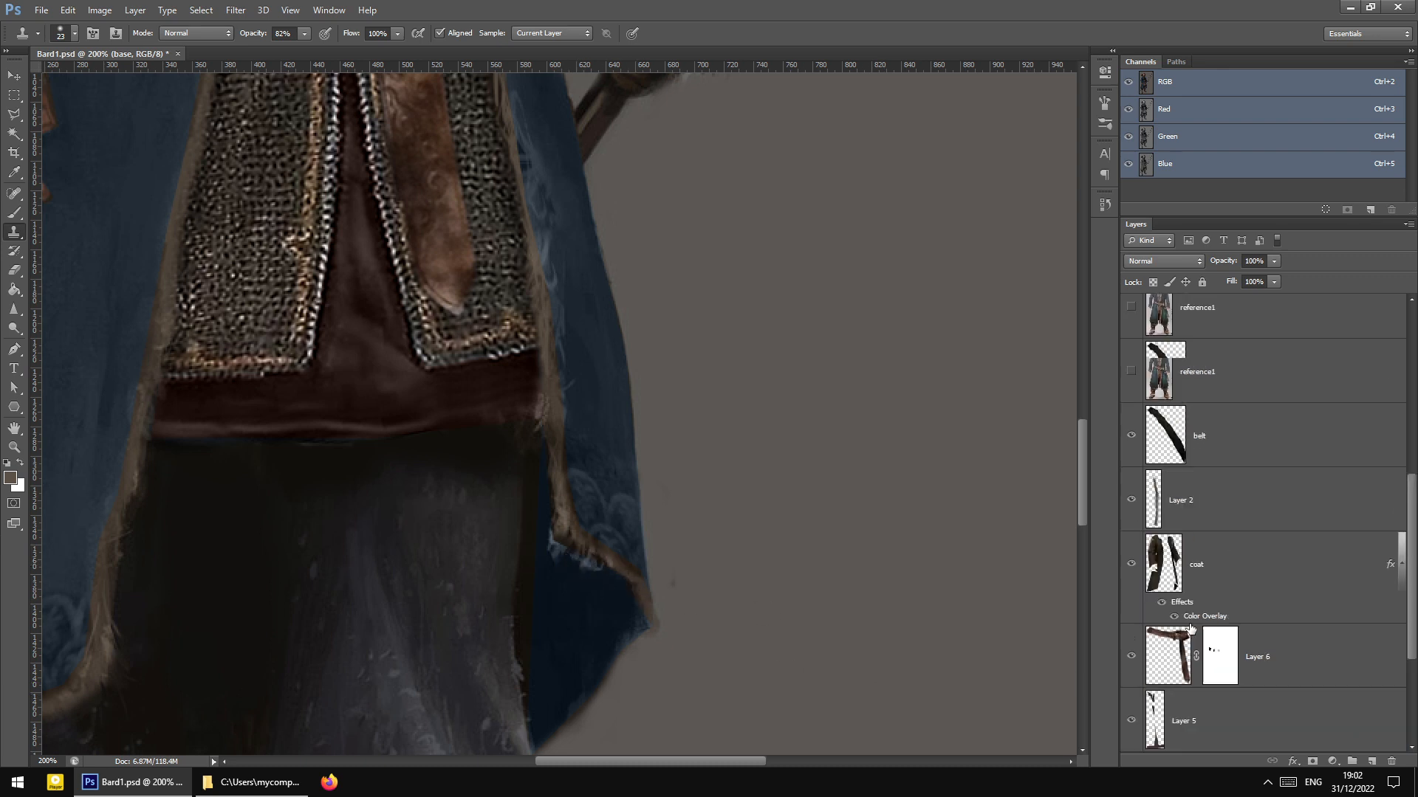
left_click(1181, 582)
left_click(548, 627, "alt")
left_click_drag(592, 581, 550, 548)
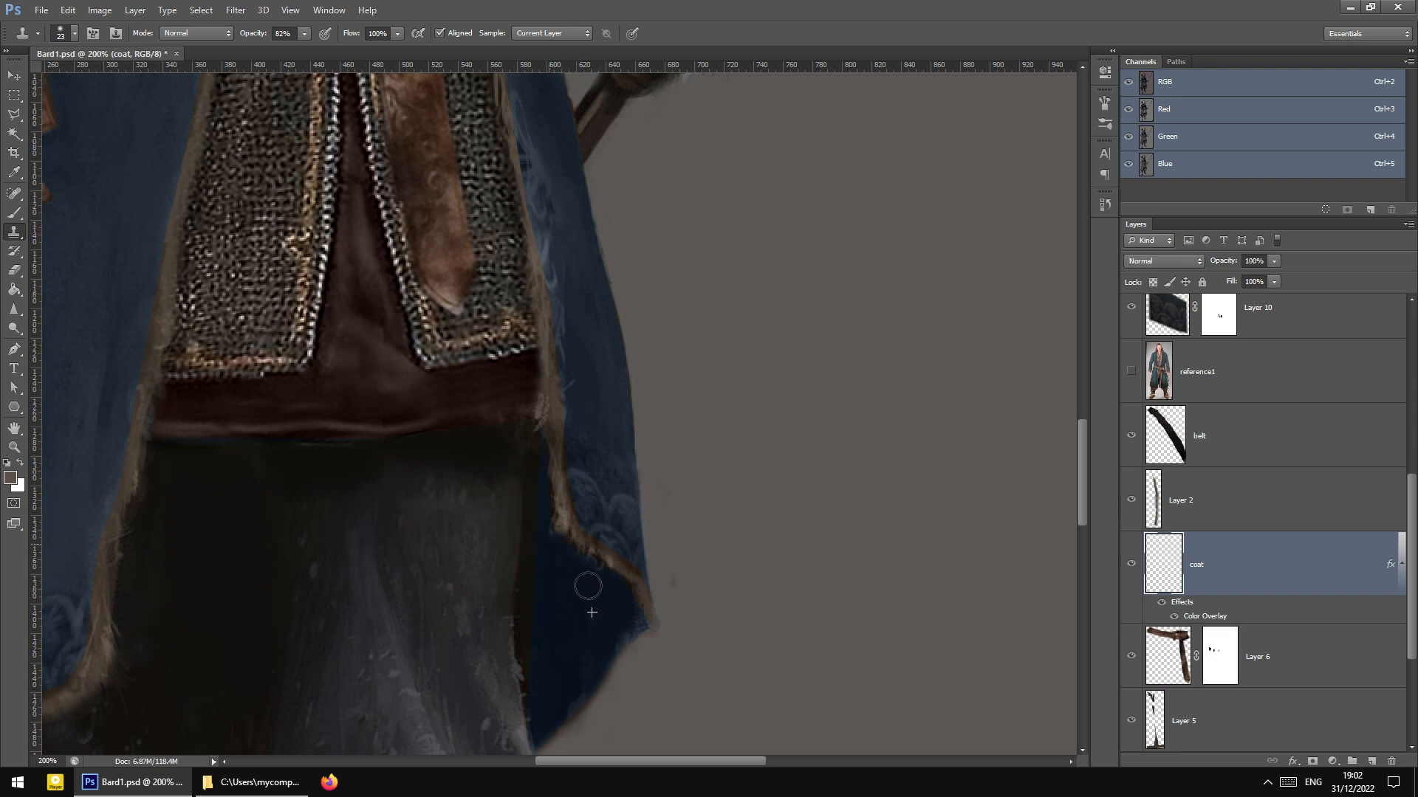
Examine the patterned hem and cleaned trim in the context of the whole figure
key("ctrl+minus")
key("ctrl+minus")
key("ctrl+minus")
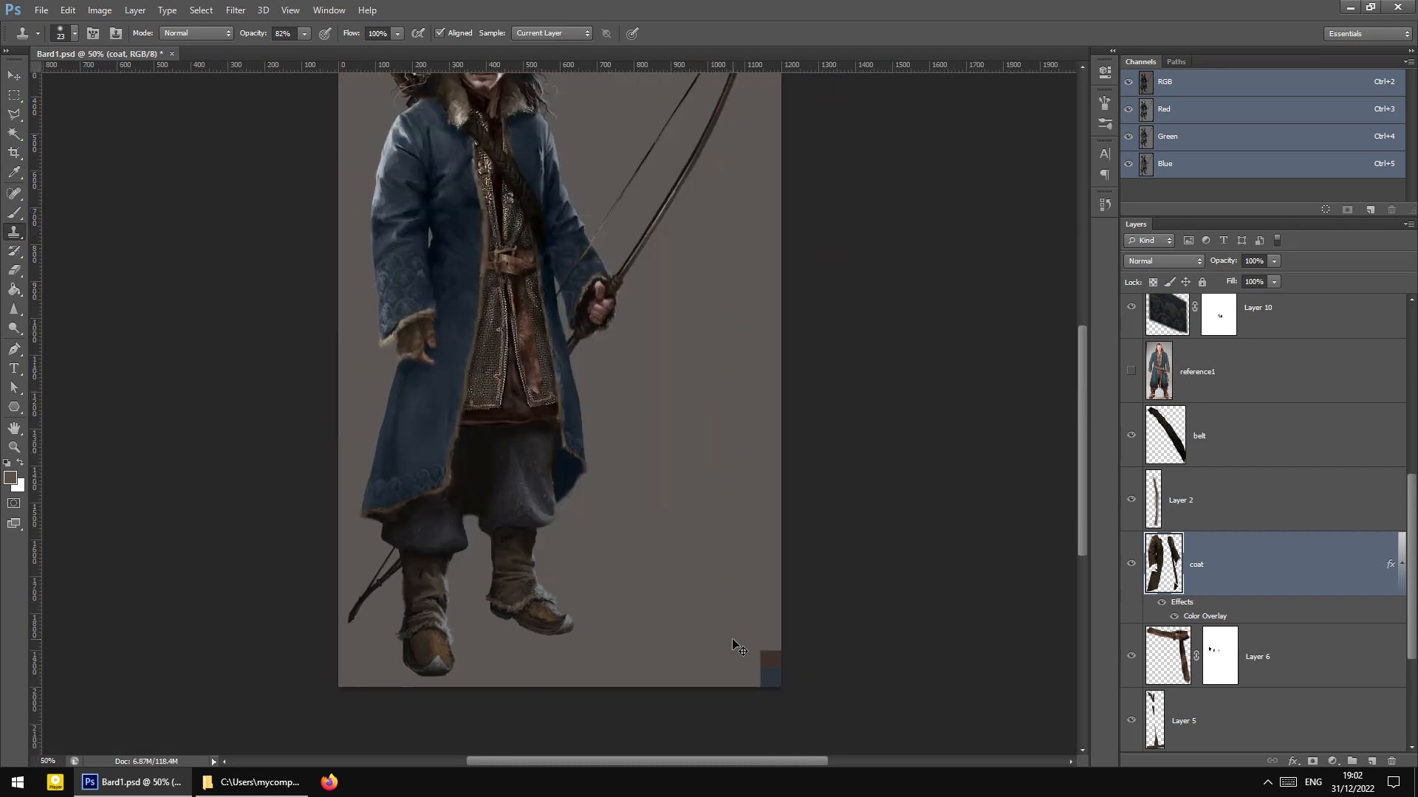
key("ctrl+plus")
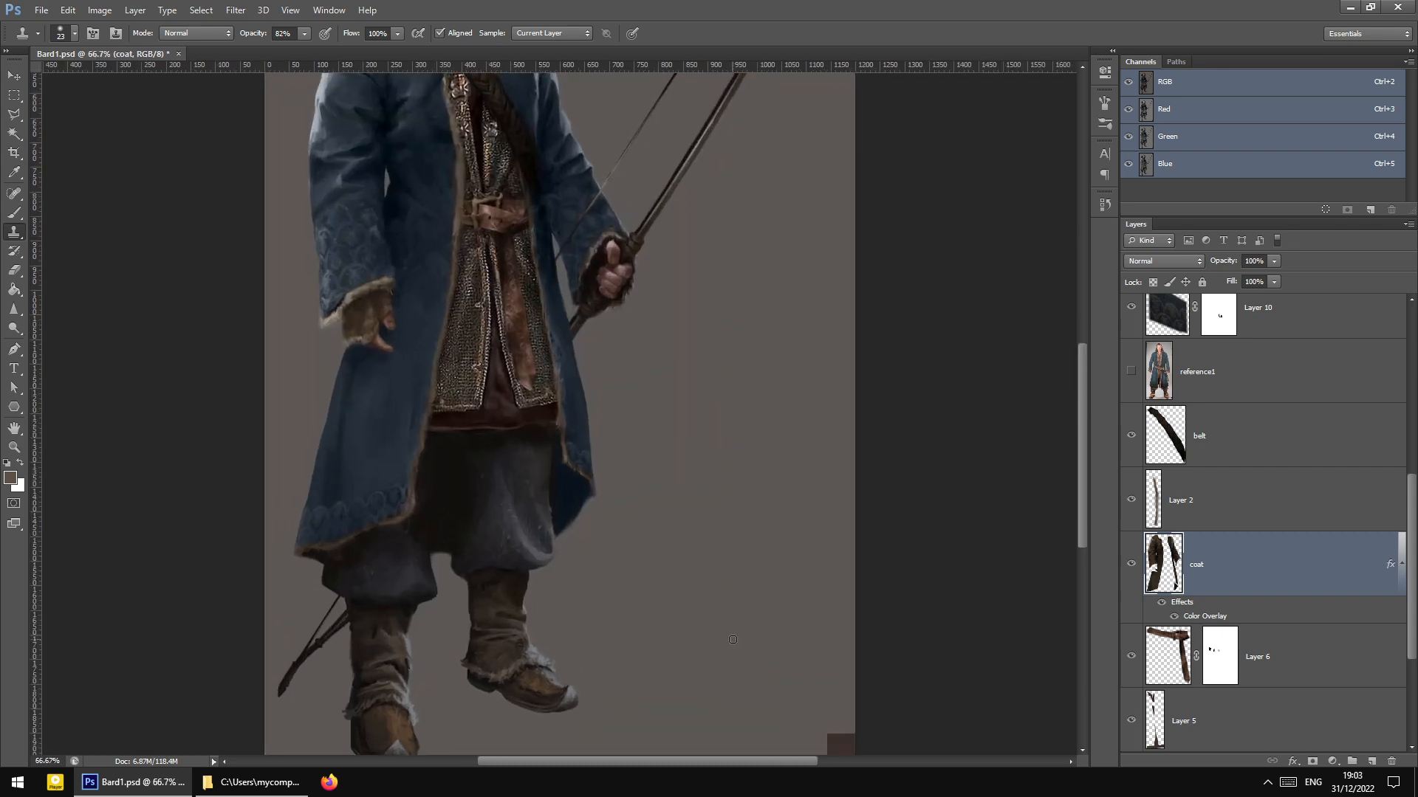
key("ctrl+minus")
key("ctrl+minus")
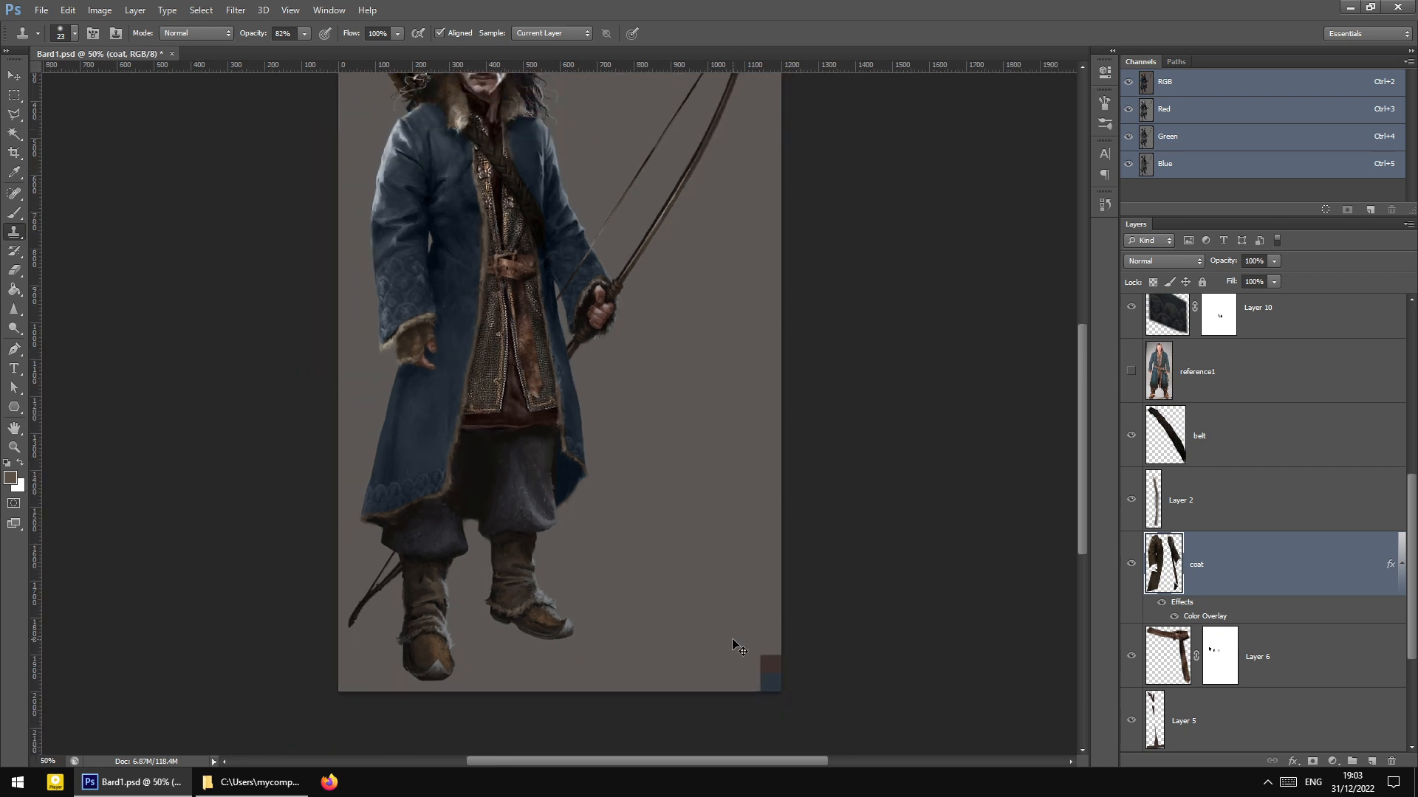
Select the color swatch layer from the canvas corner and hide it
key("ctrl+plus")
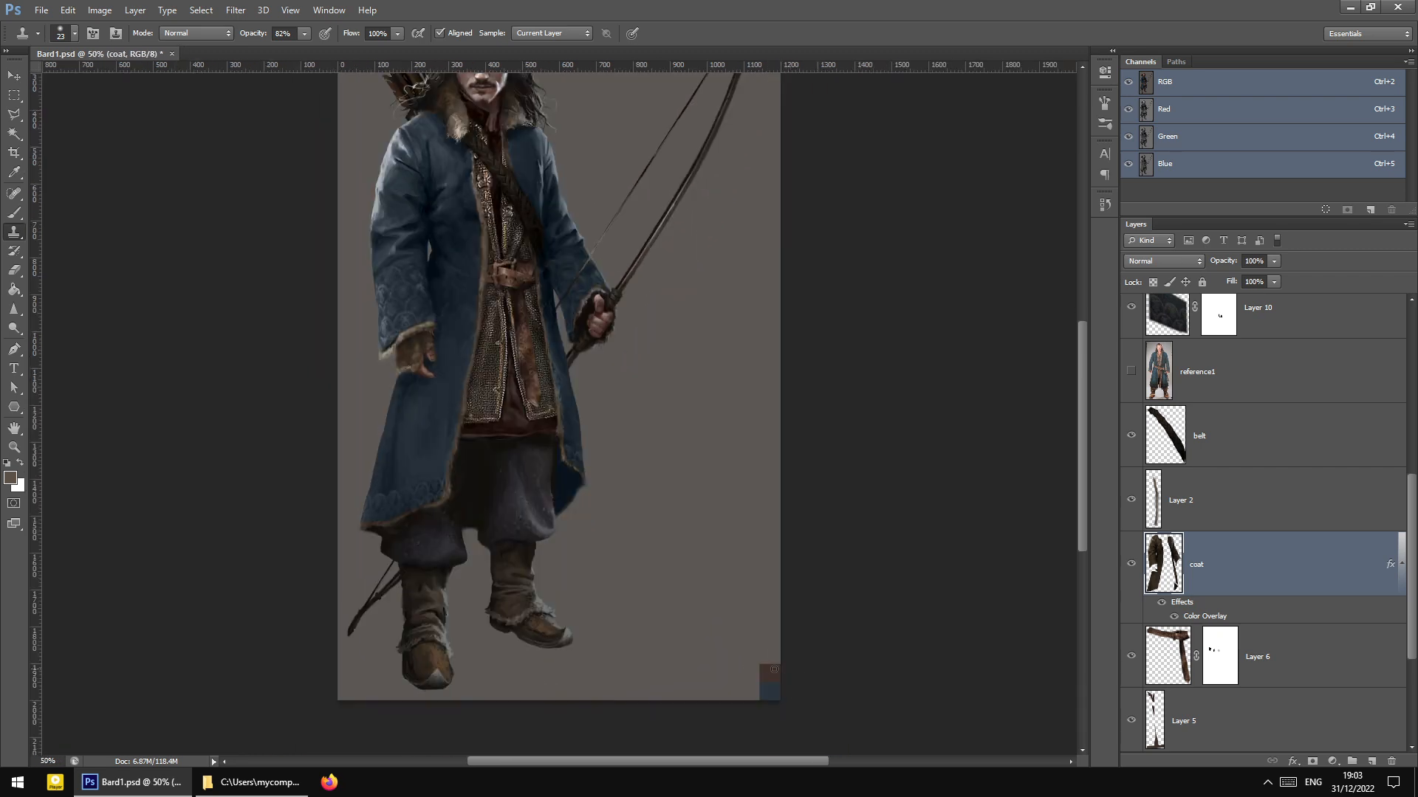
left_click(14, 75)
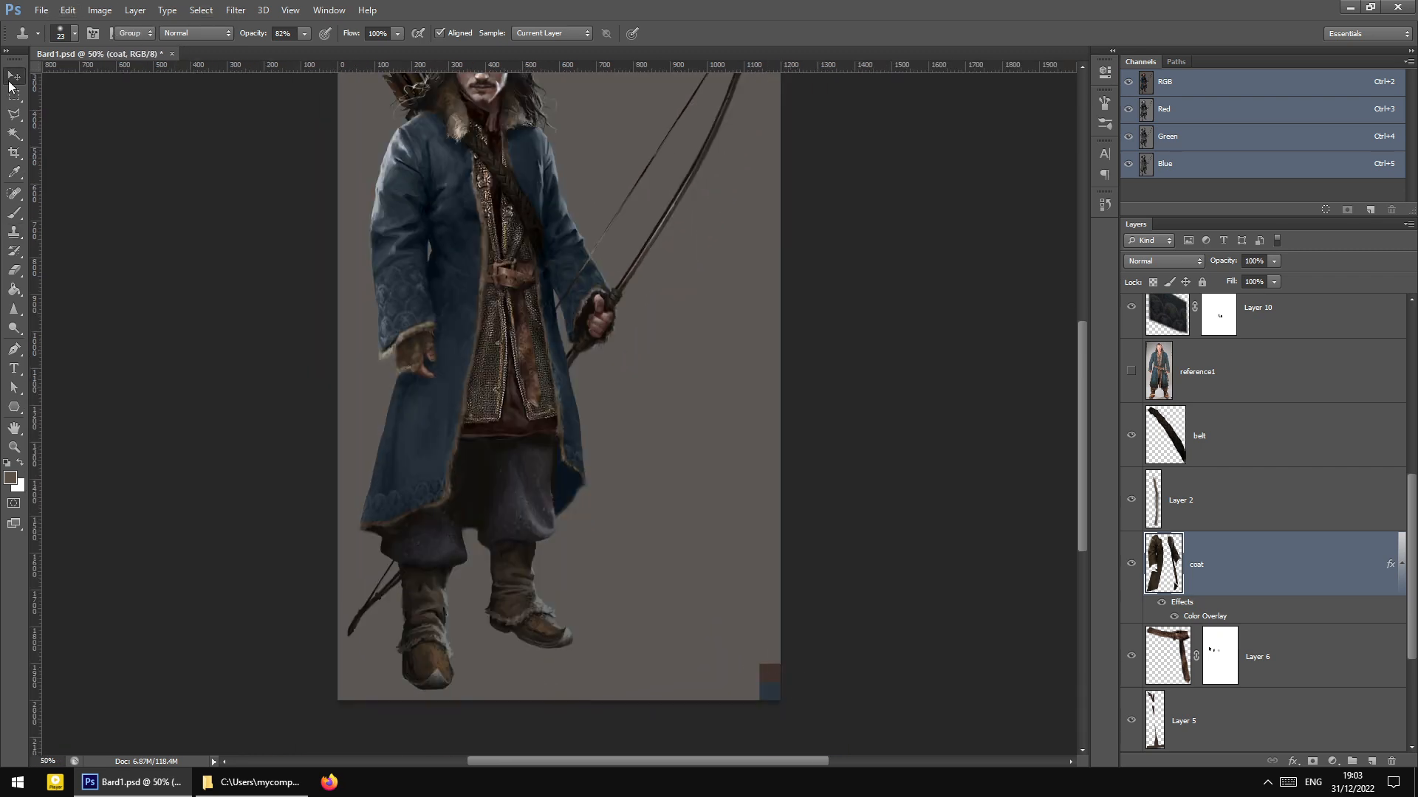
left_click(768, 673)
left_click(1131, 327)
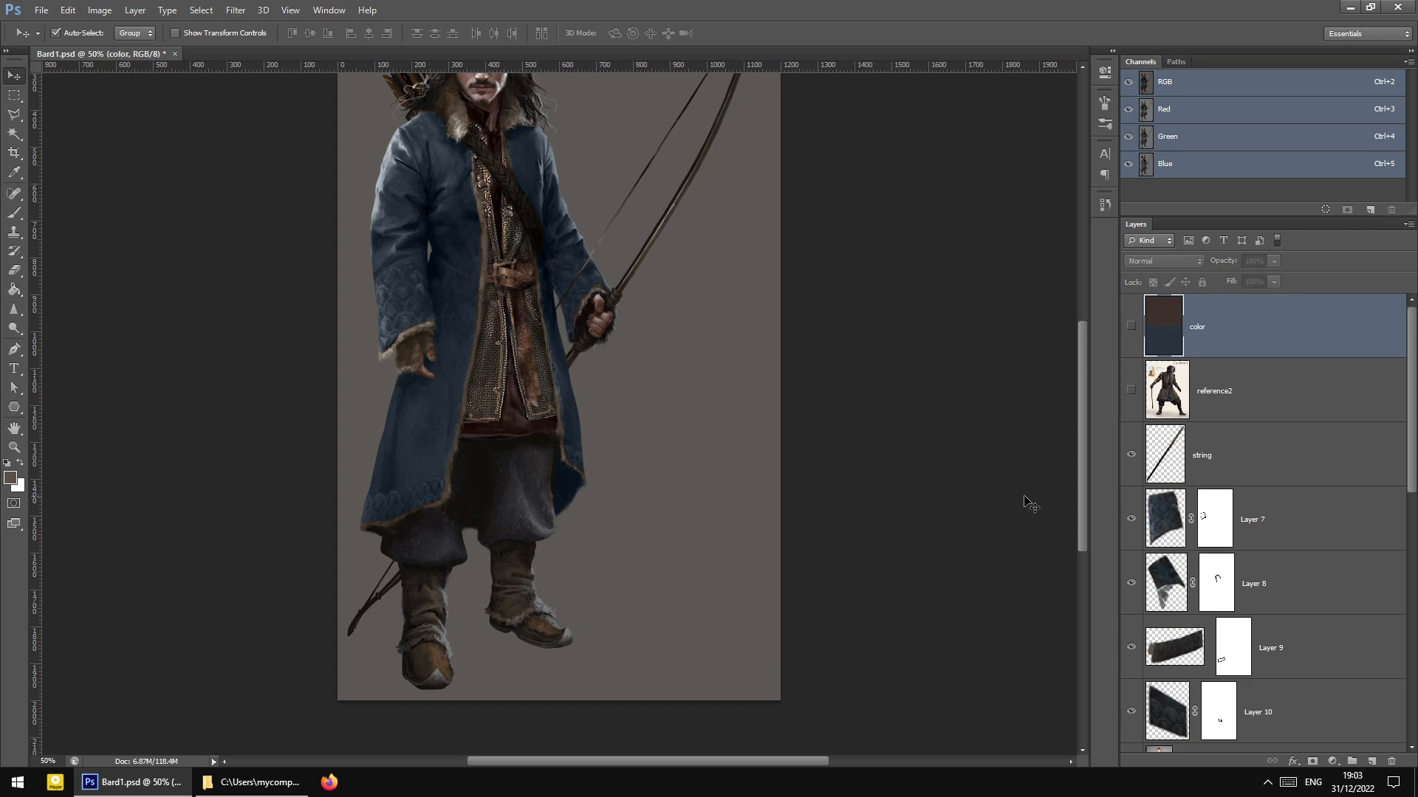
scroll(1031, 504, "up", 2)
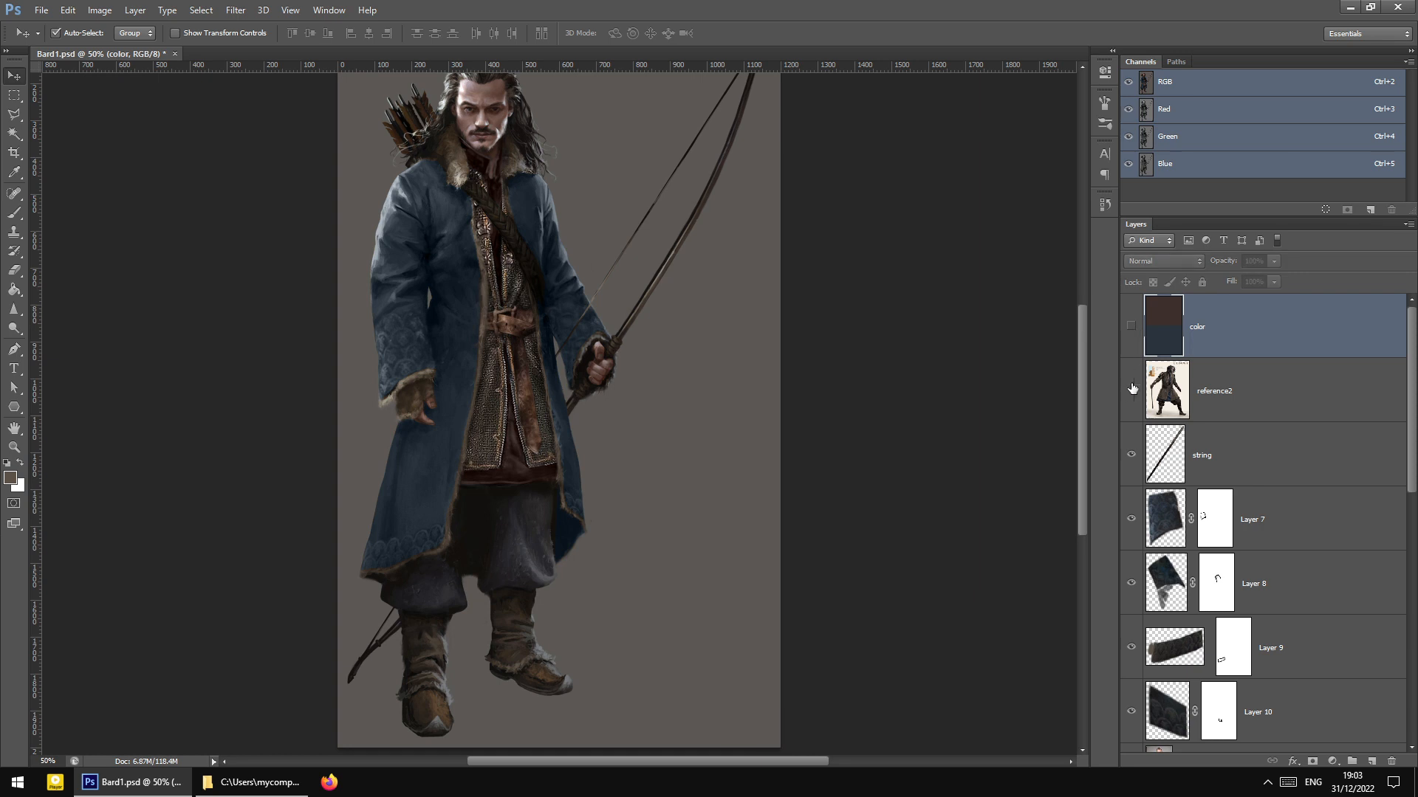
scroll(912, 488, "down", 3)
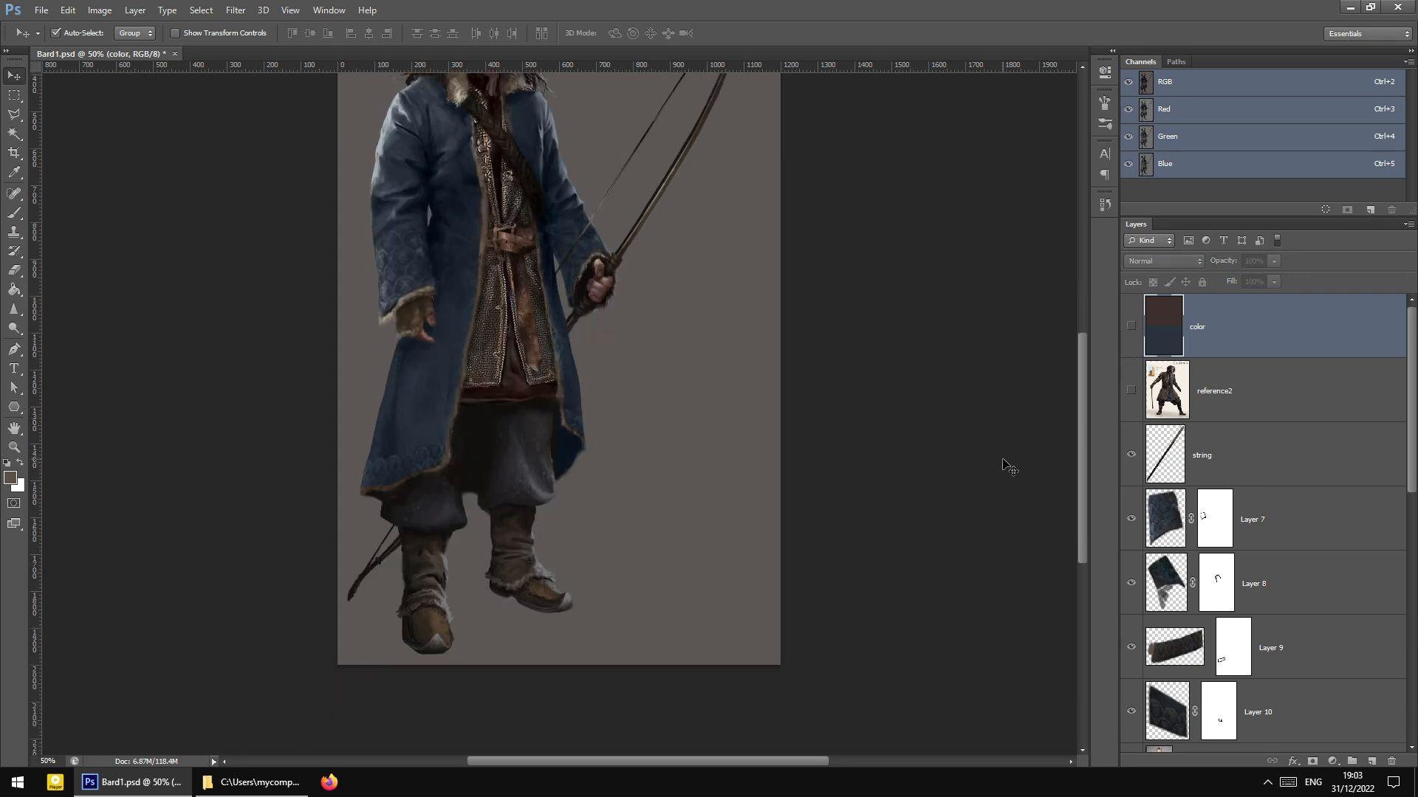
Darken the waist belt on Layer 6 with Hue/Saturation, setting Lightness to -10
scroll(880, 441, "up", 6)
key("ctrl+plus")
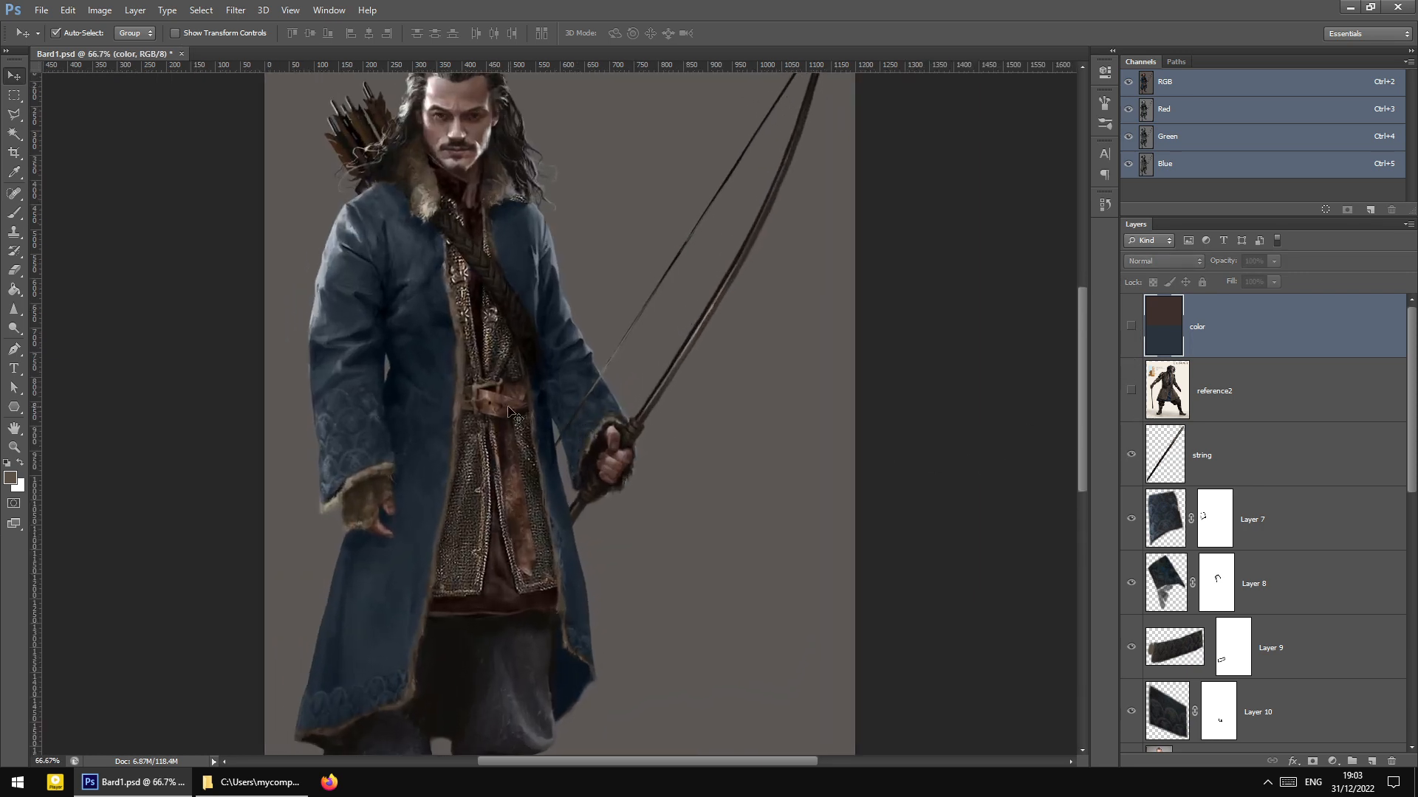
left_click(515, 411)
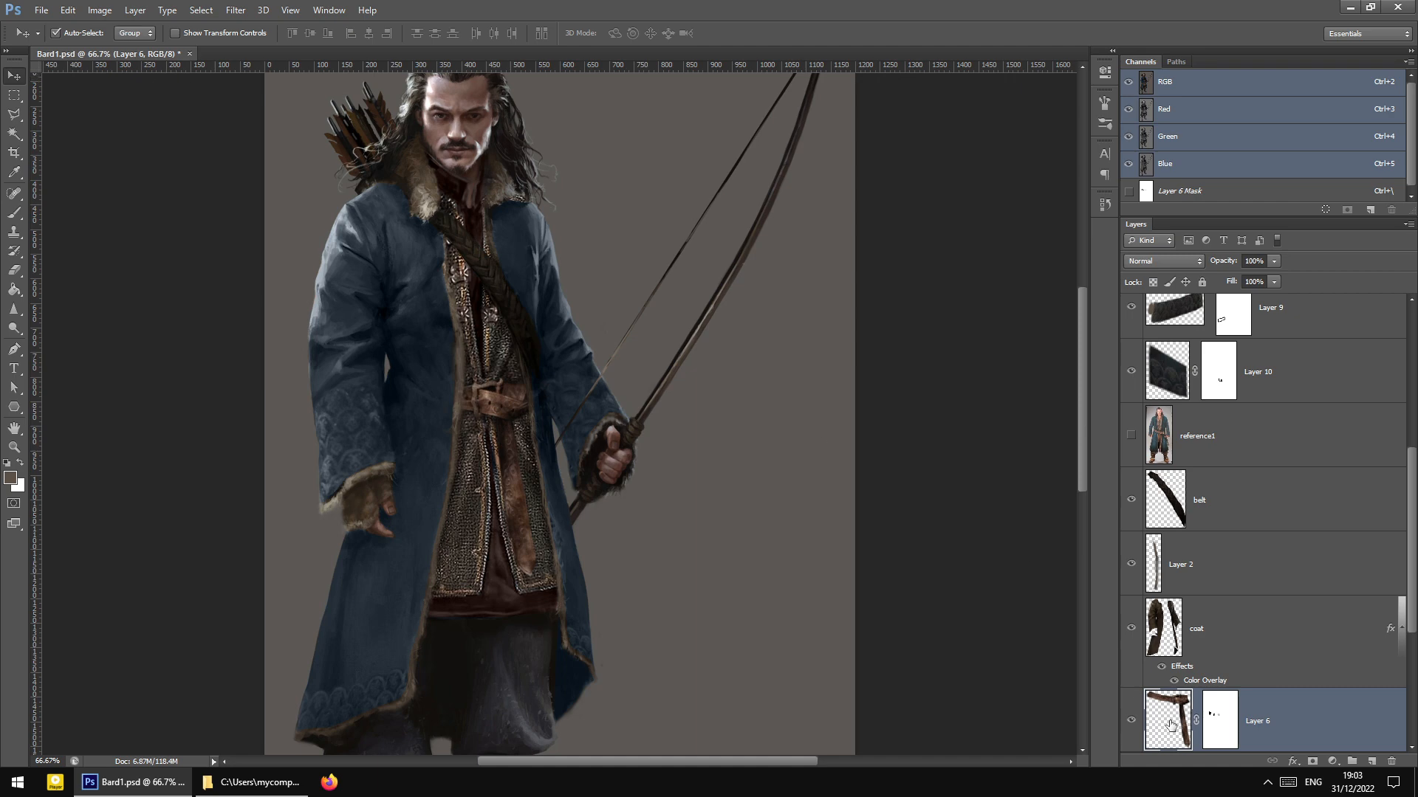
left_click(99, 11)
mouse_move(125, 49)
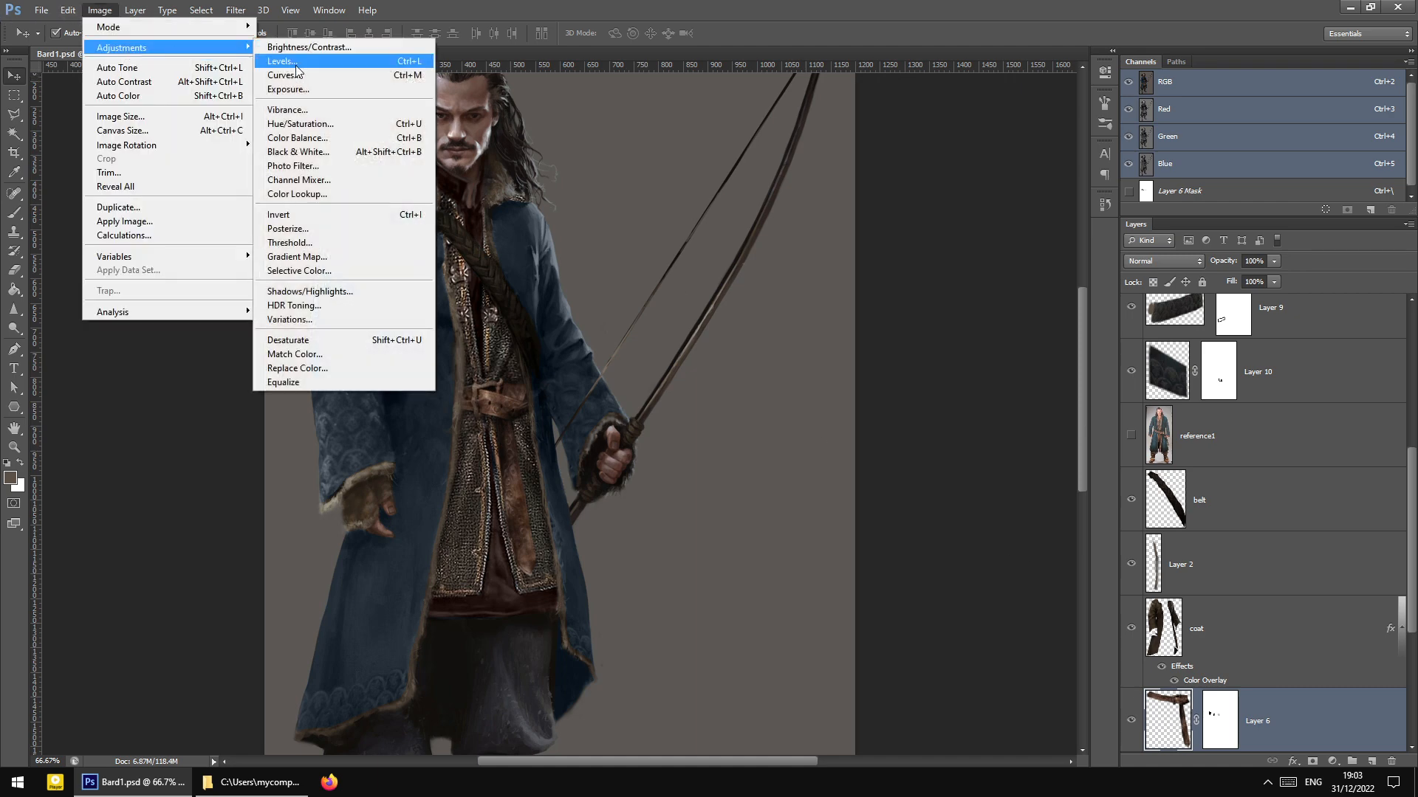
left_click(300, 129)
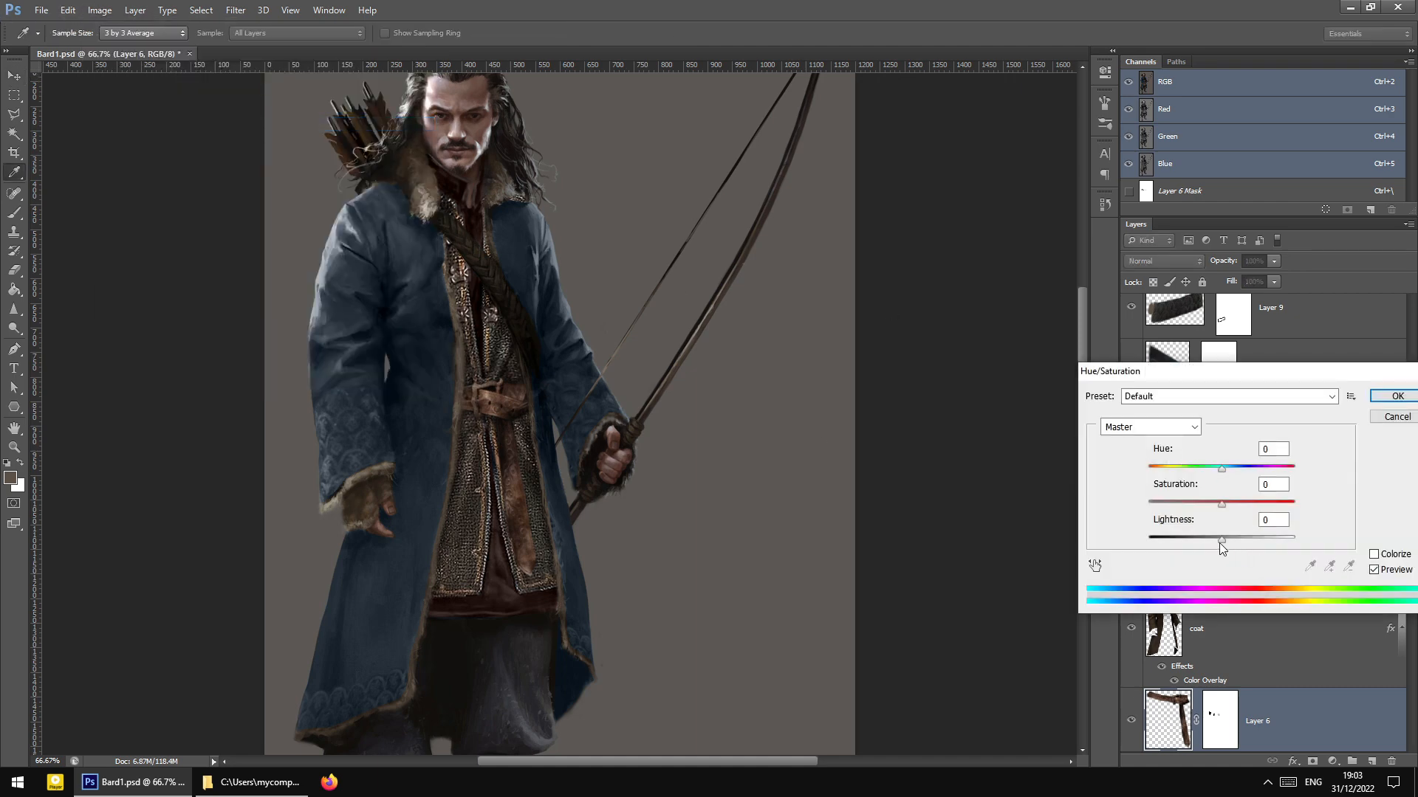
left_click_drag(1220, 543, 1214, 543)
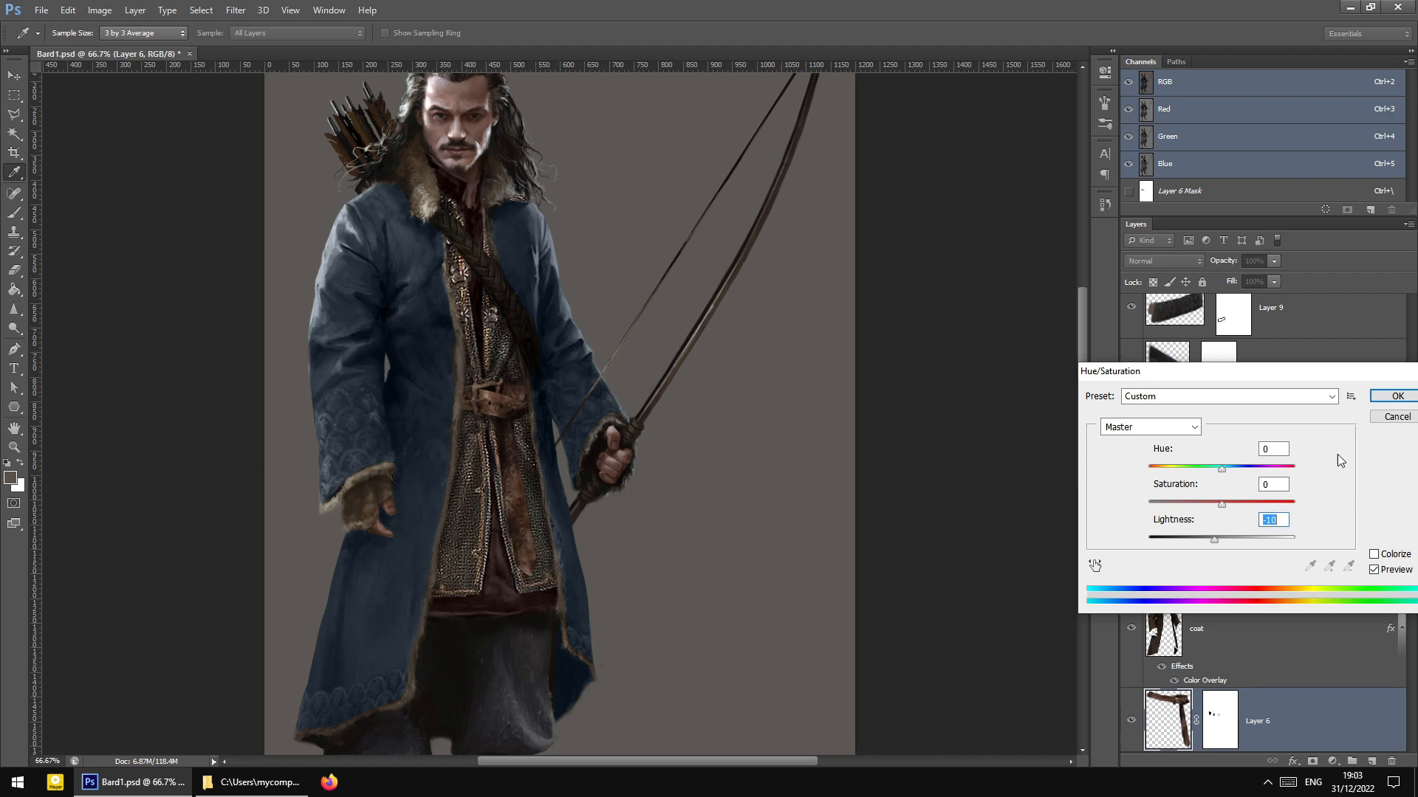
left_click(1395, 396)
Check the darkened waist belt against the whole figure at different magnifications
key("v")
scroll(663, 374, "up", 3)
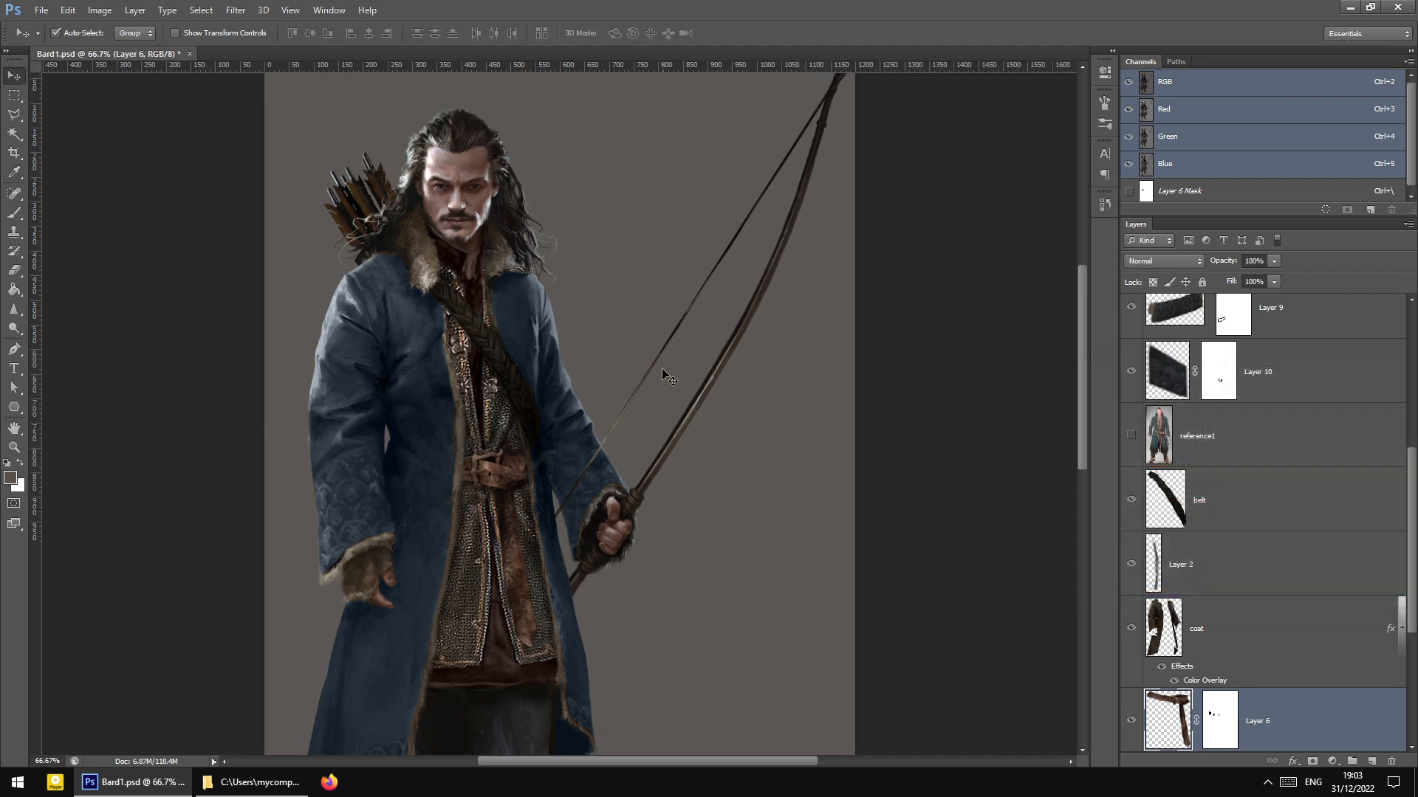
scroll(662, 375, "up", 1)
scroll(660, 375, "down", 2)
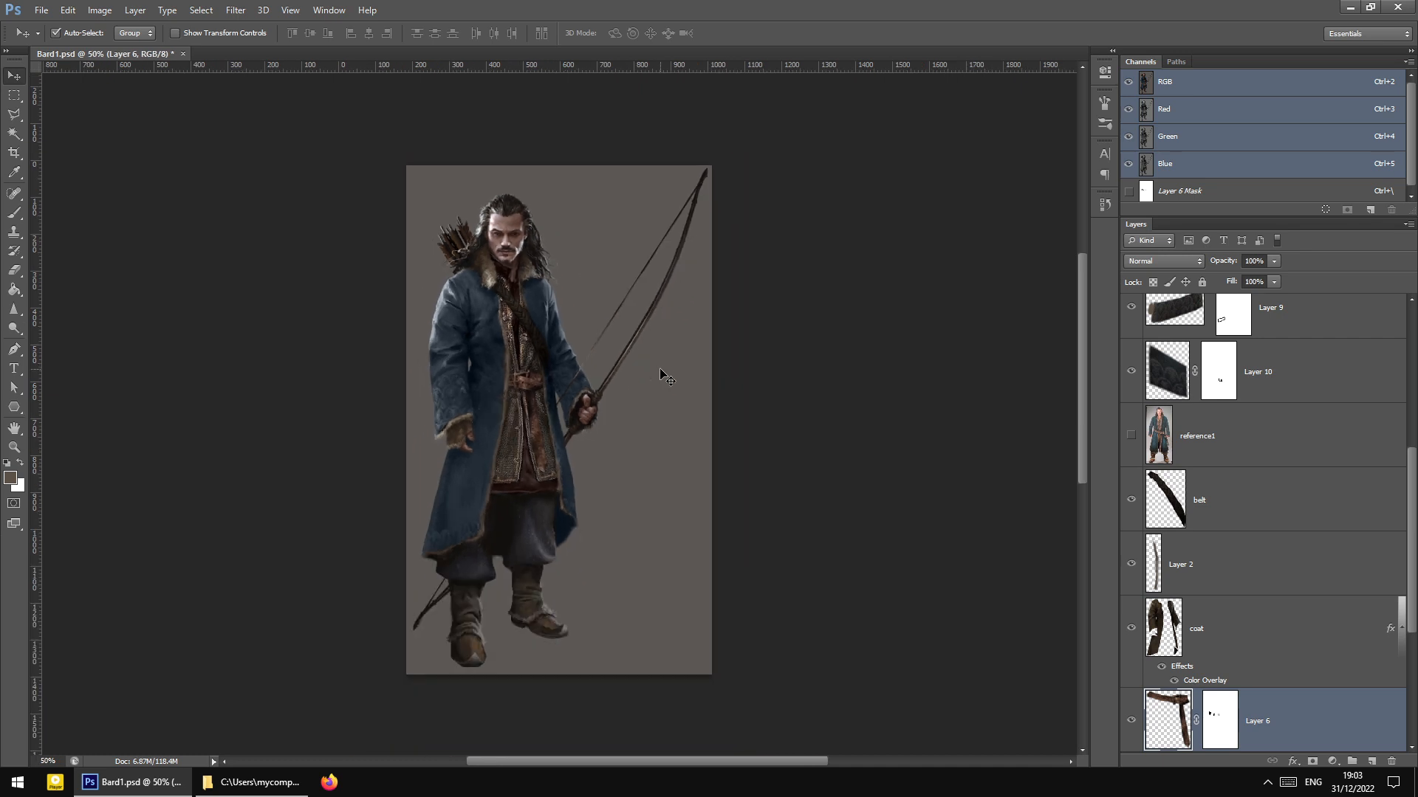
scroll(662, 375, "up", 1)
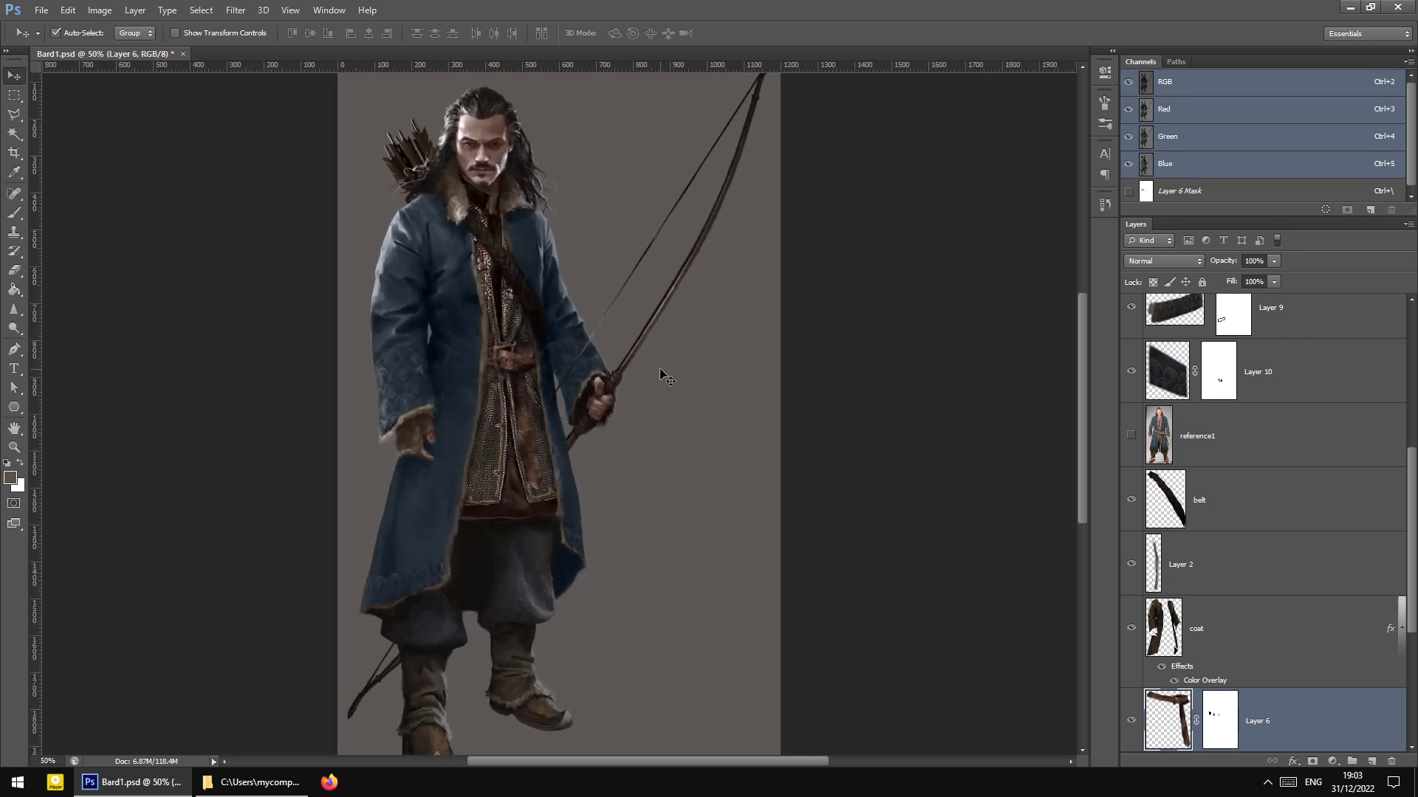
scroll(660, 374, "up", 1)
scroll(660, 373, "down", 1)
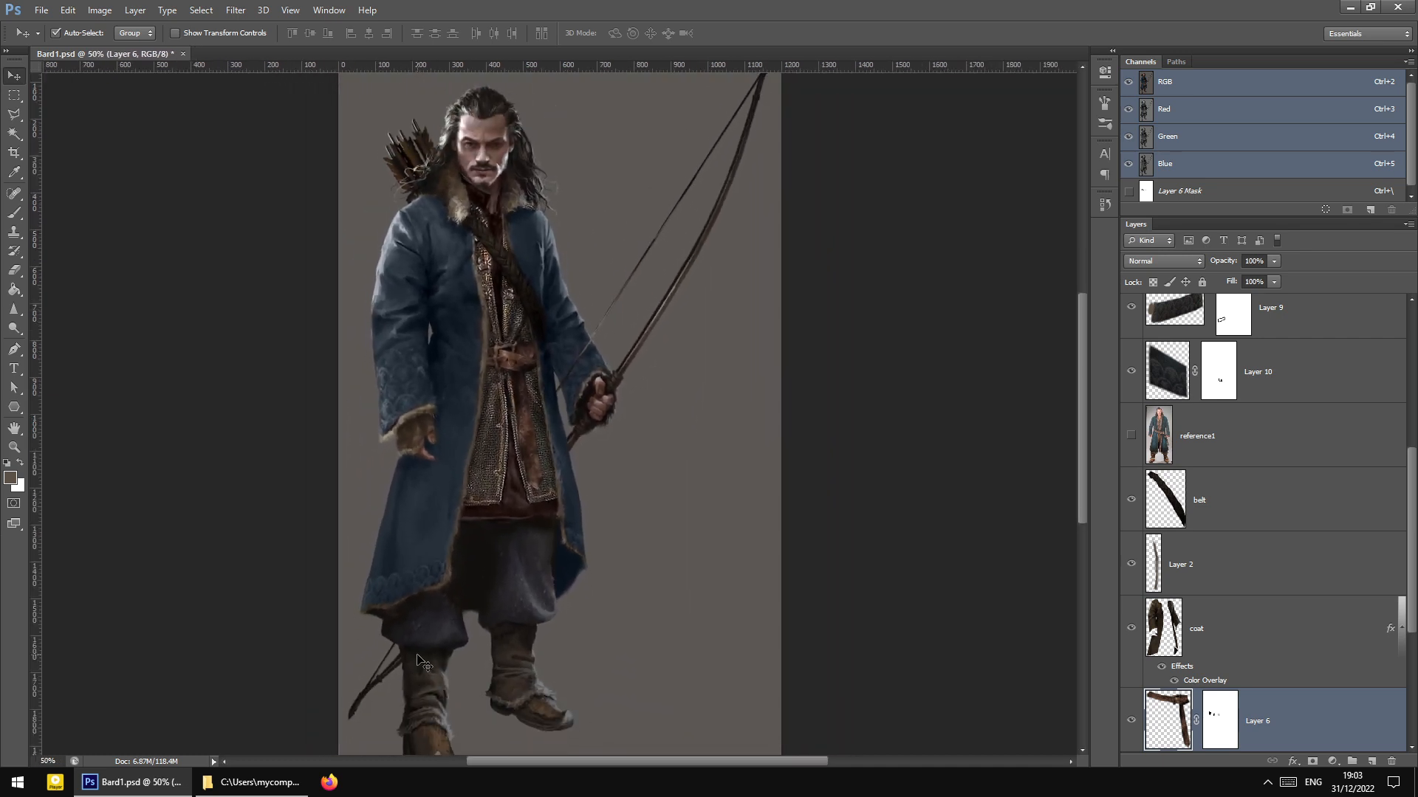
Open the Hobbit Dale swords reference image from the Concept folder, examine its hilts and blades, and return to Photoshop
left_click(251, 782)
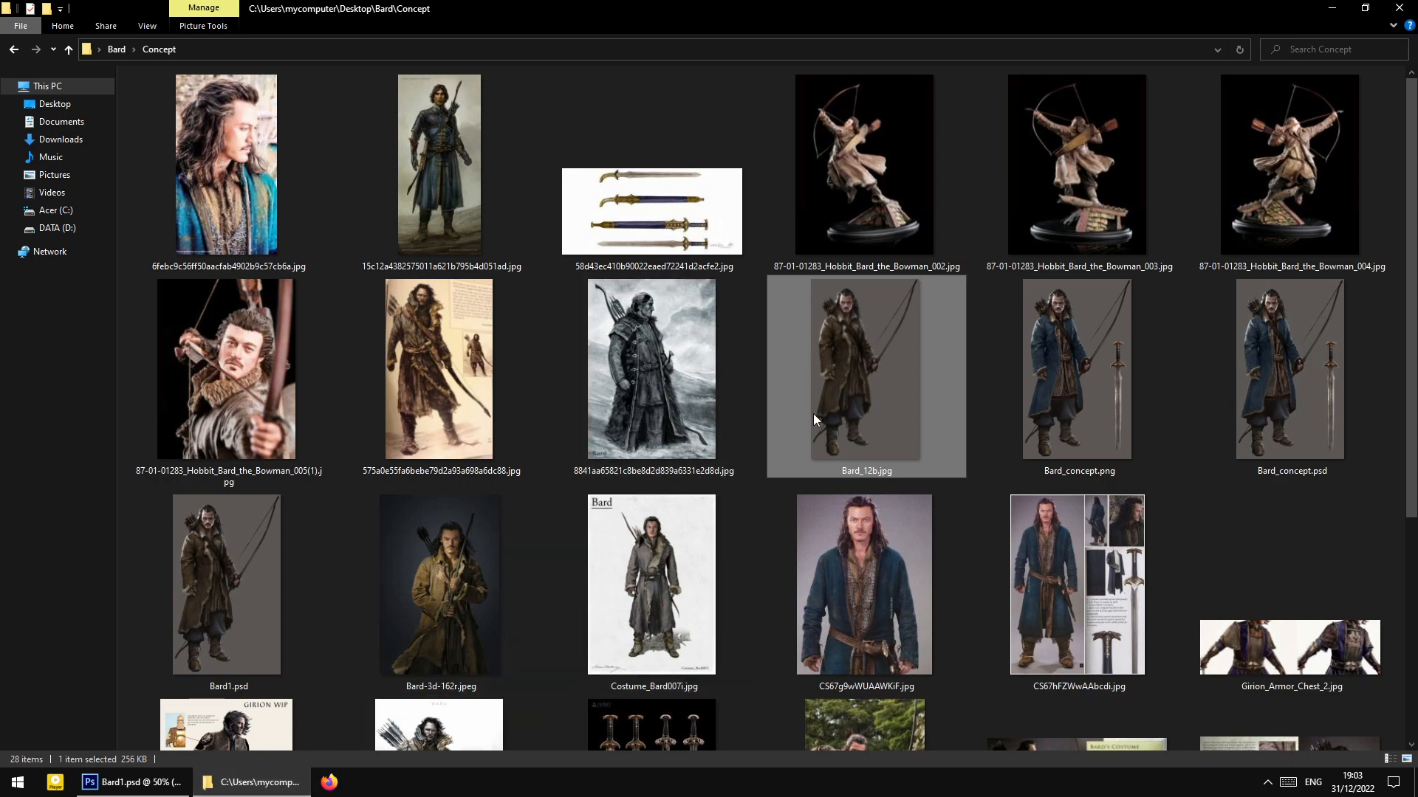
scroll(813, 419, "down", 5)
left_click(678, 438)
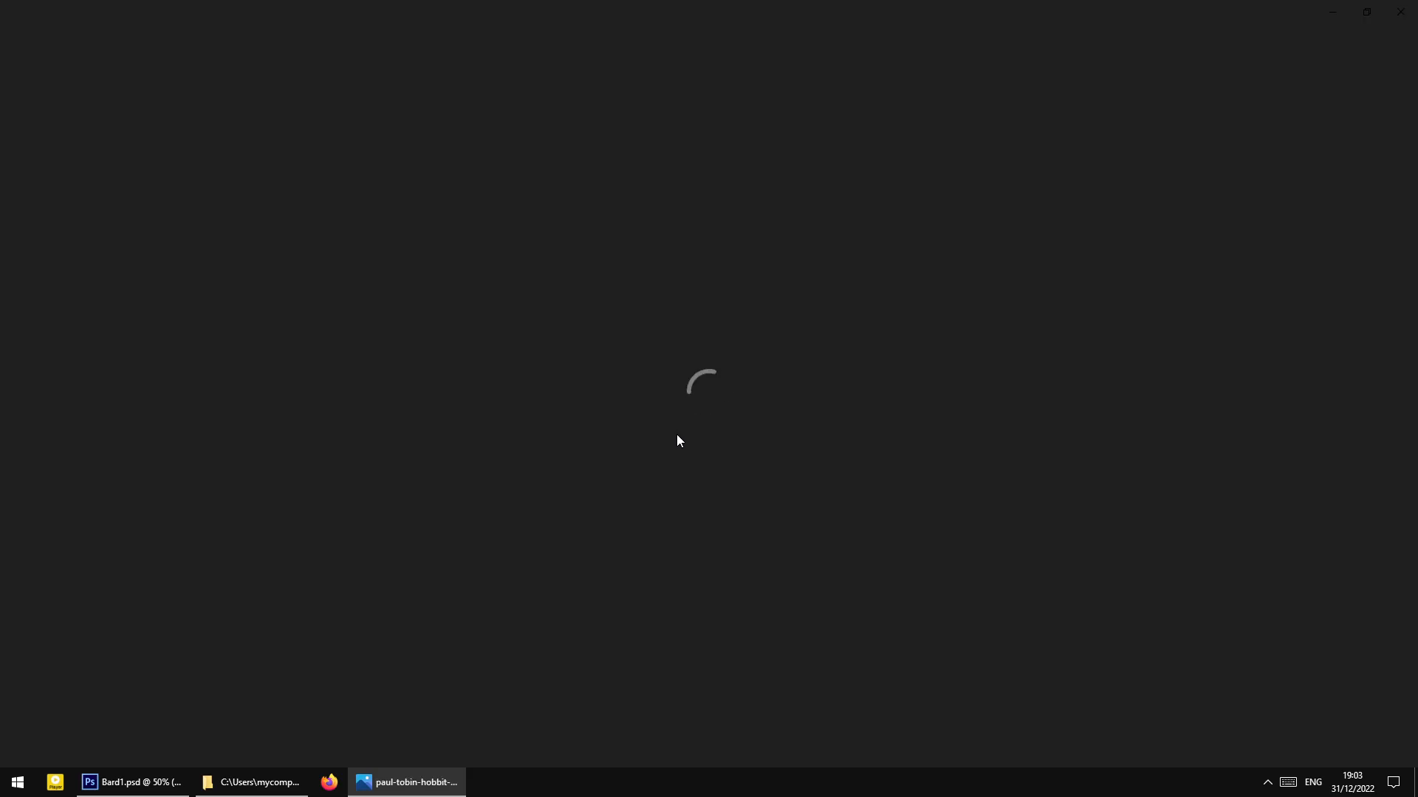
scroll(705, 452, "up", 4)
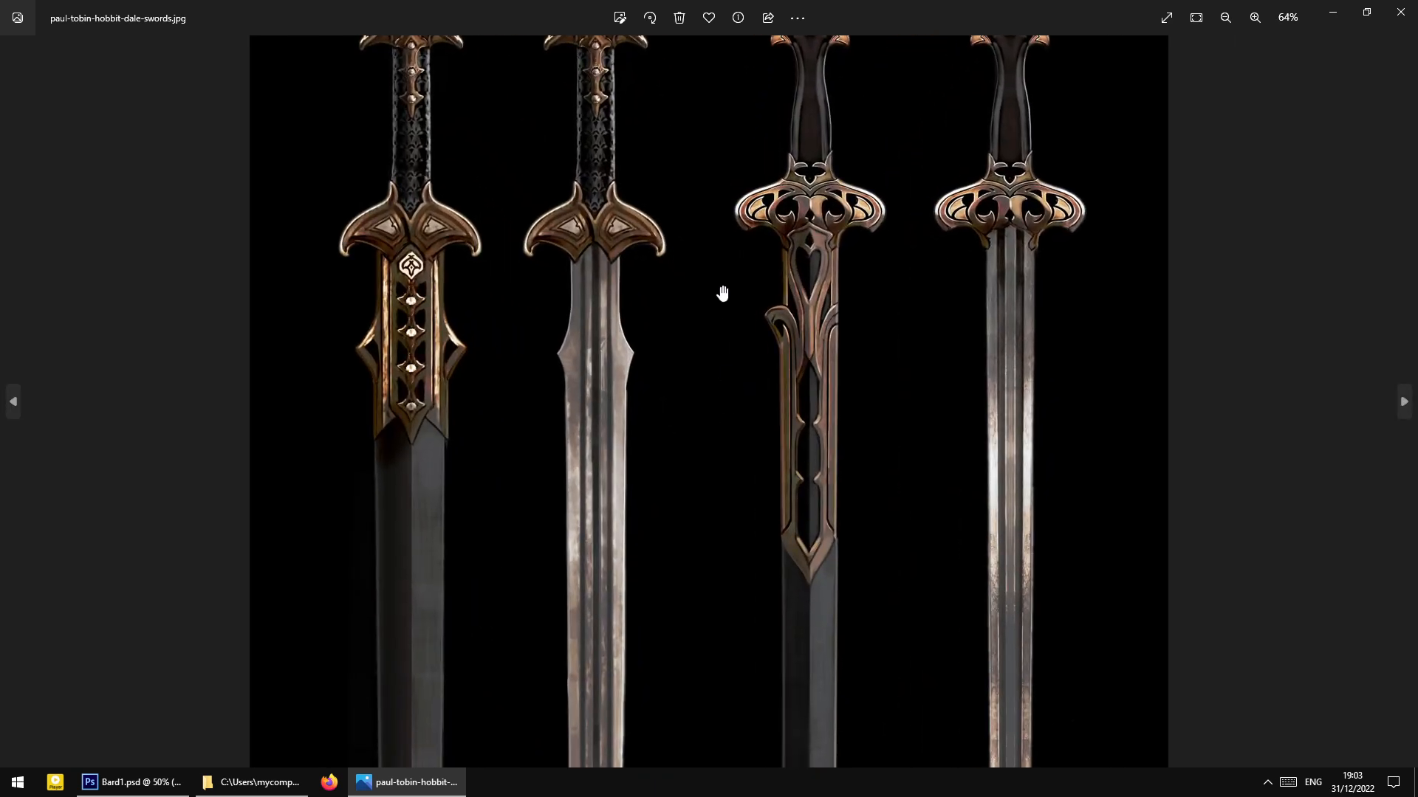
left_click_drag(722, 294, 714, 411)
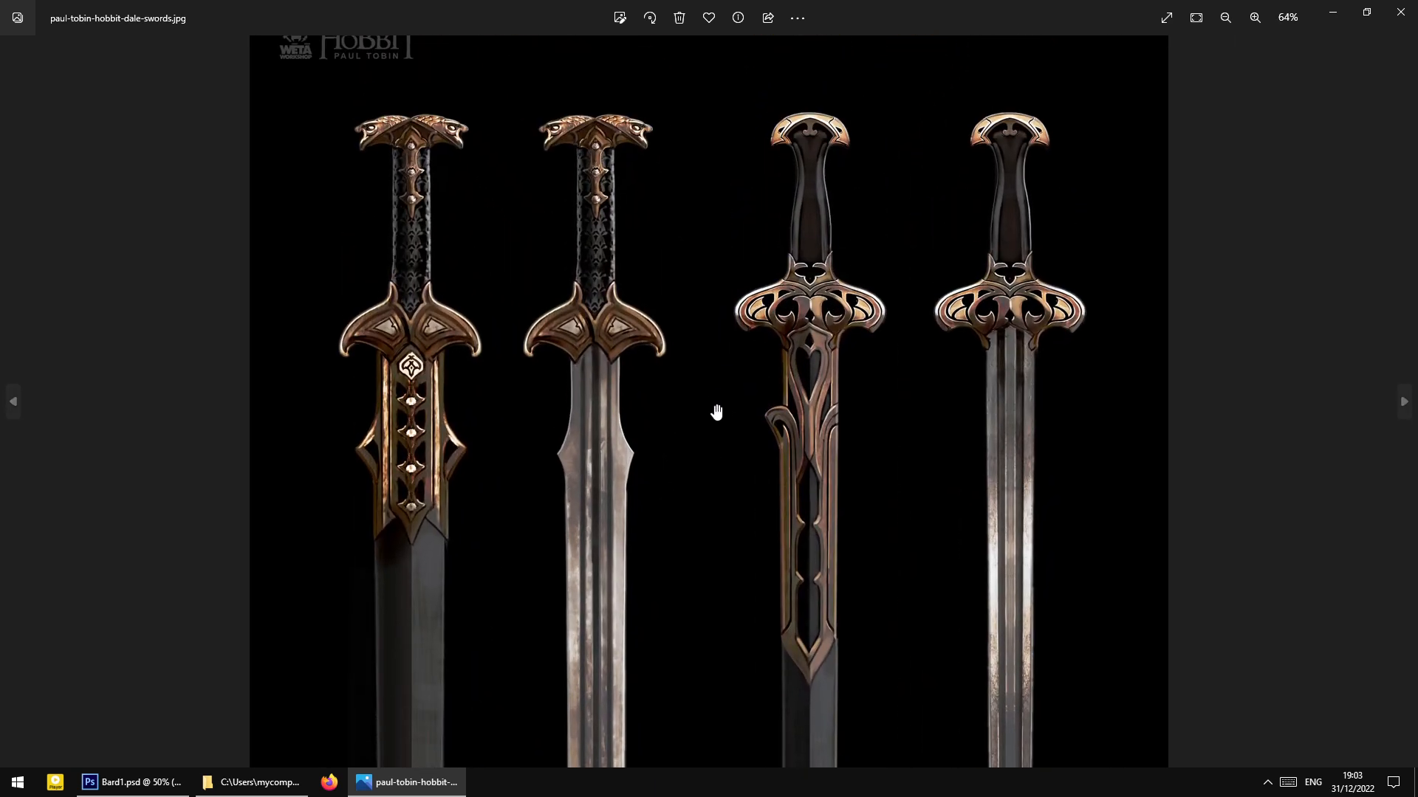
scroll(710, 401, "down", 2)
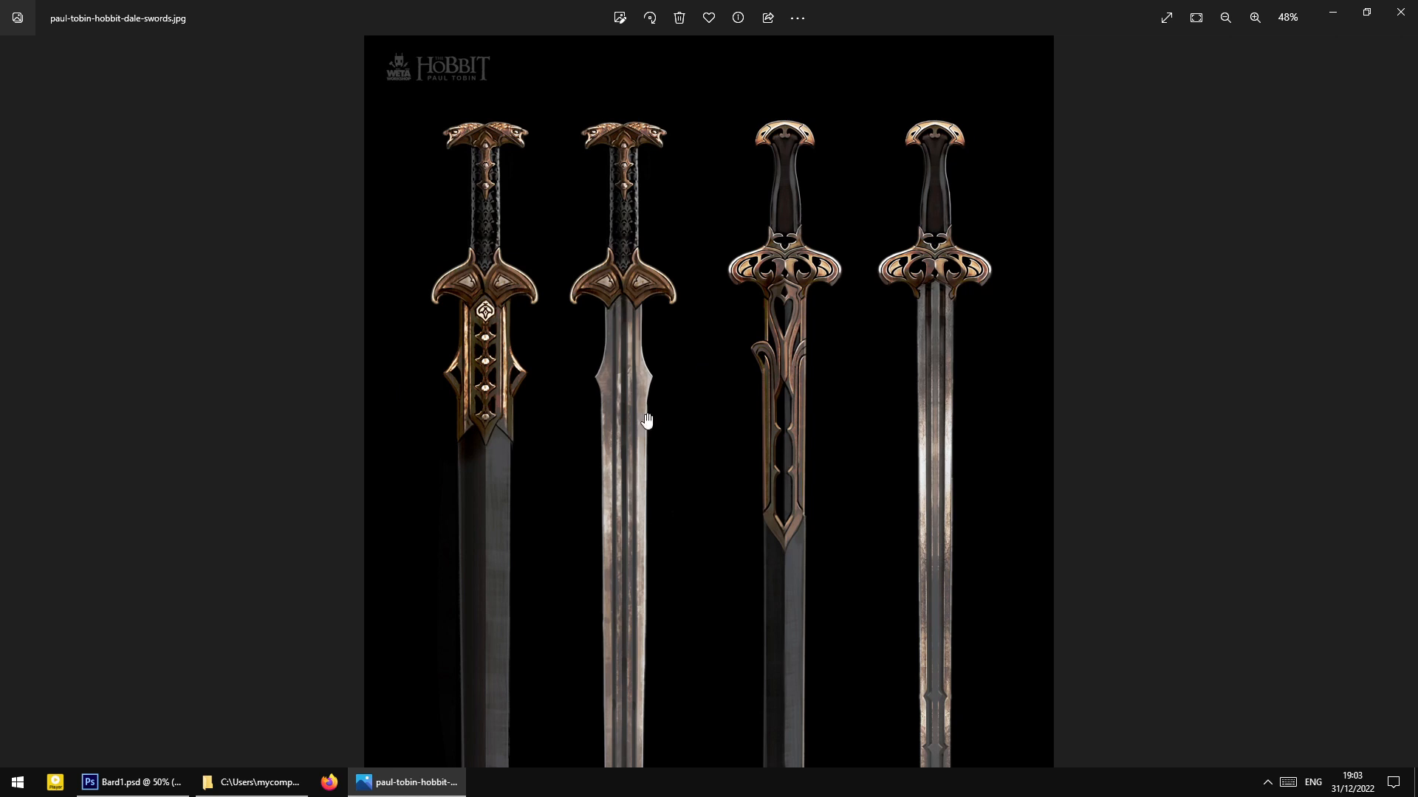
left_click_drag(630, 552, 505, 170)
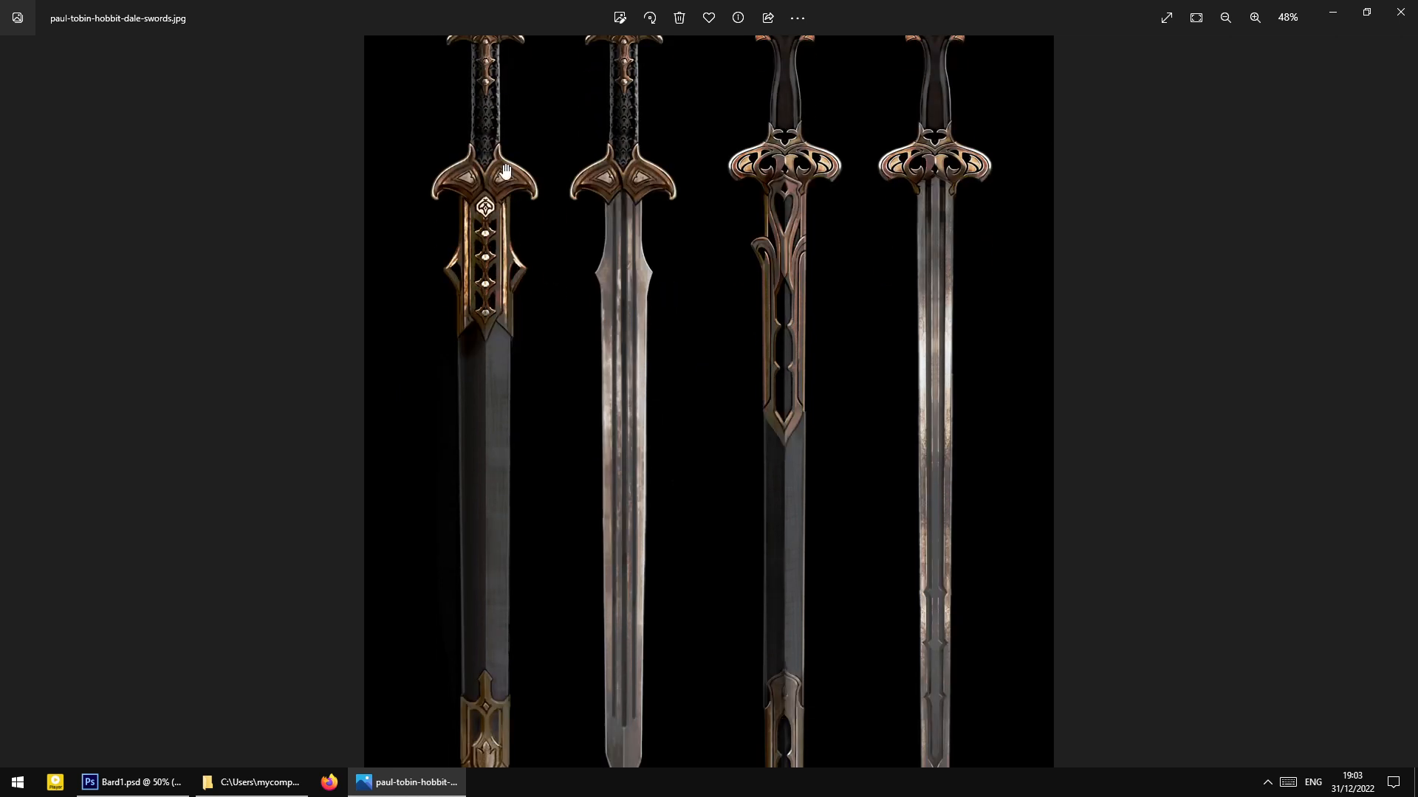
left_click_drag(648, 501, 664, 295)
scroll(650, 434, "down", 2)
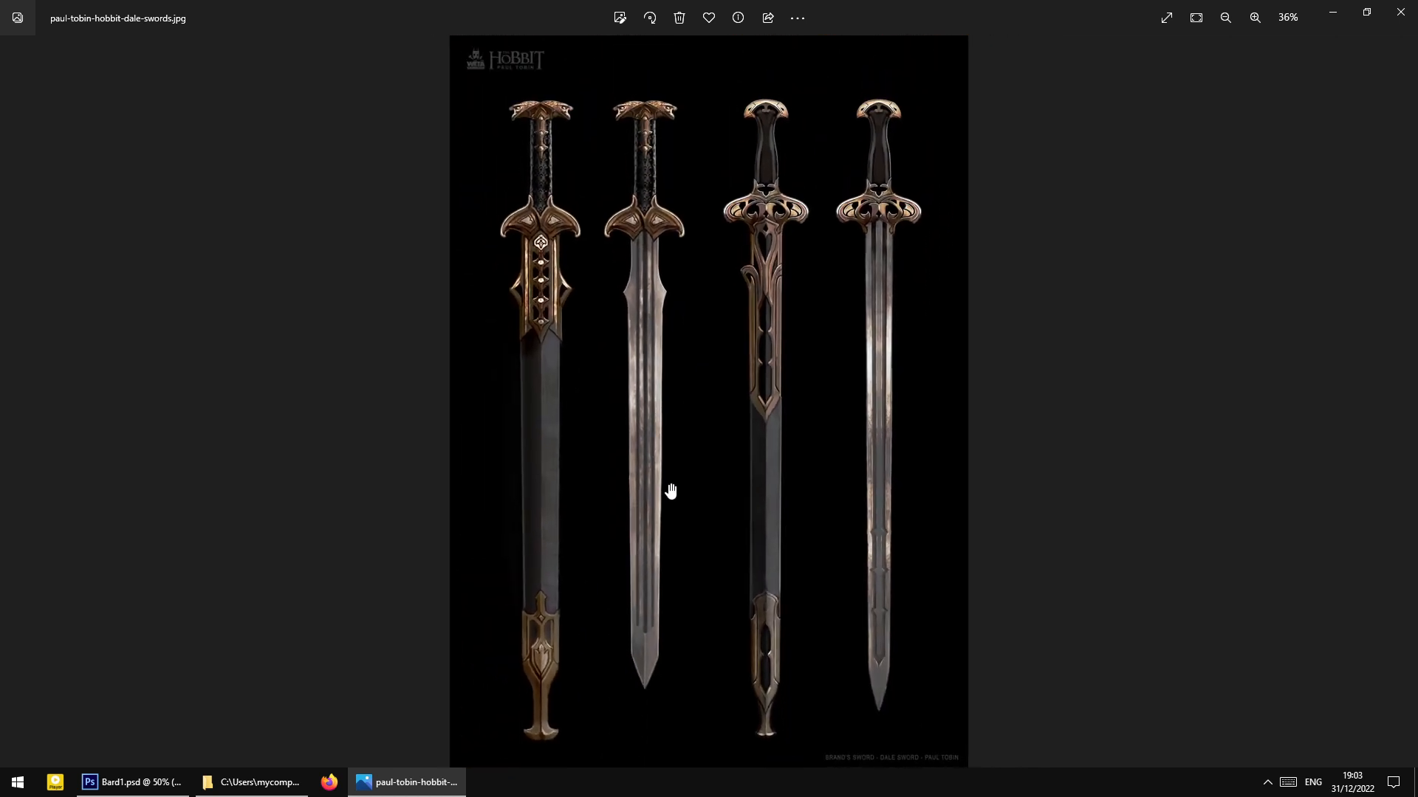
scroll(600, 359, "up", 7)
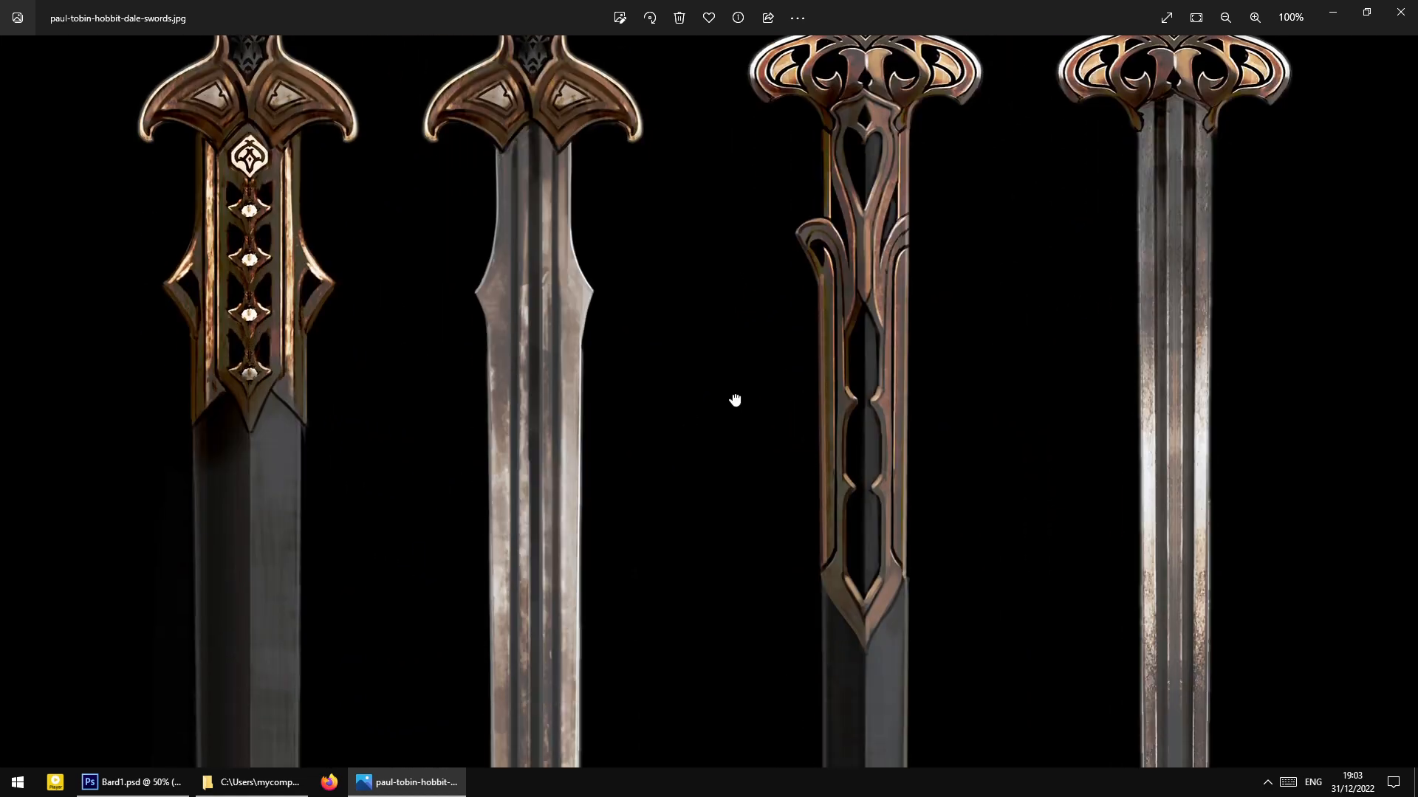
left_click_drag(734, 399, 737, 325)
scroll(737, 325, "down", 6)
left_click(177, 782)
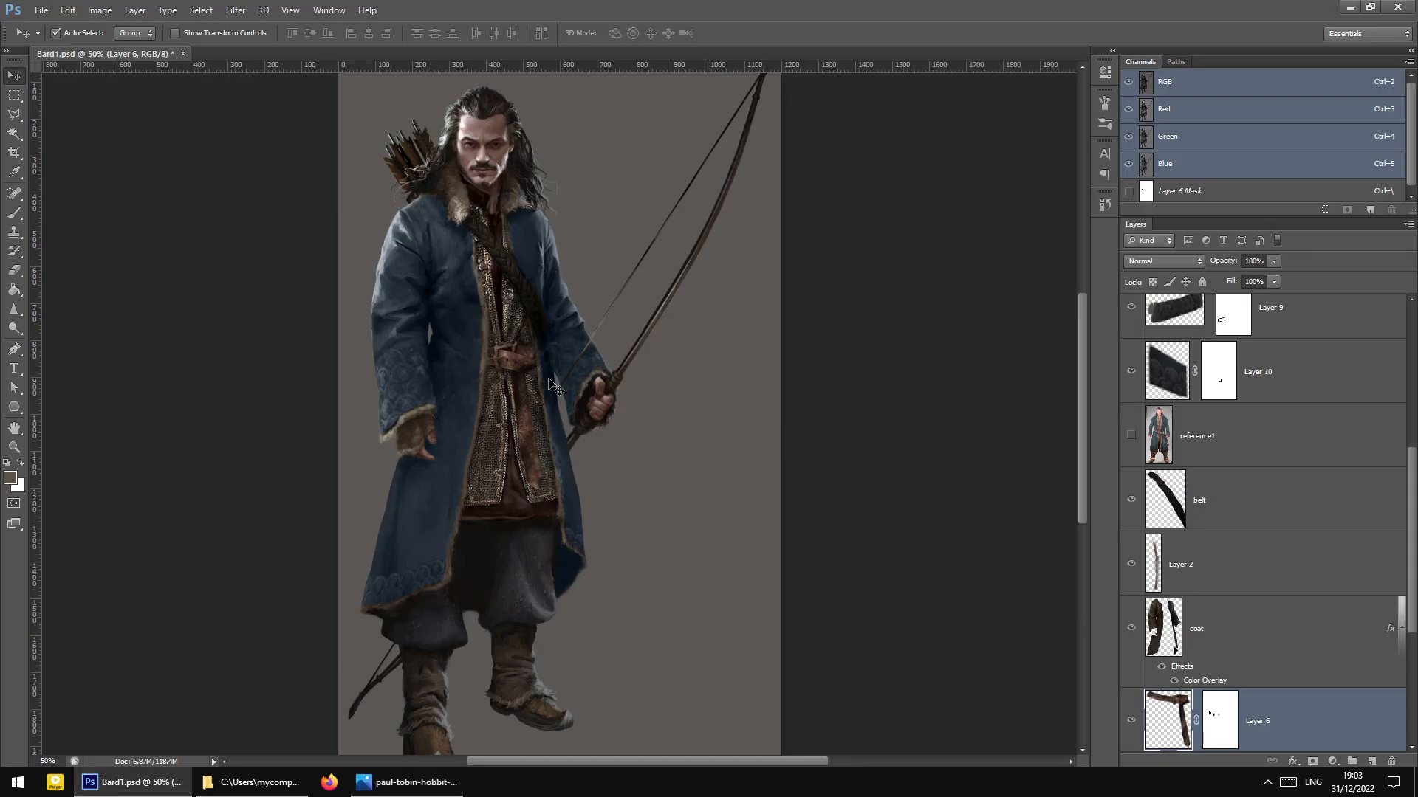
scroll(590, 480, "up", 2)
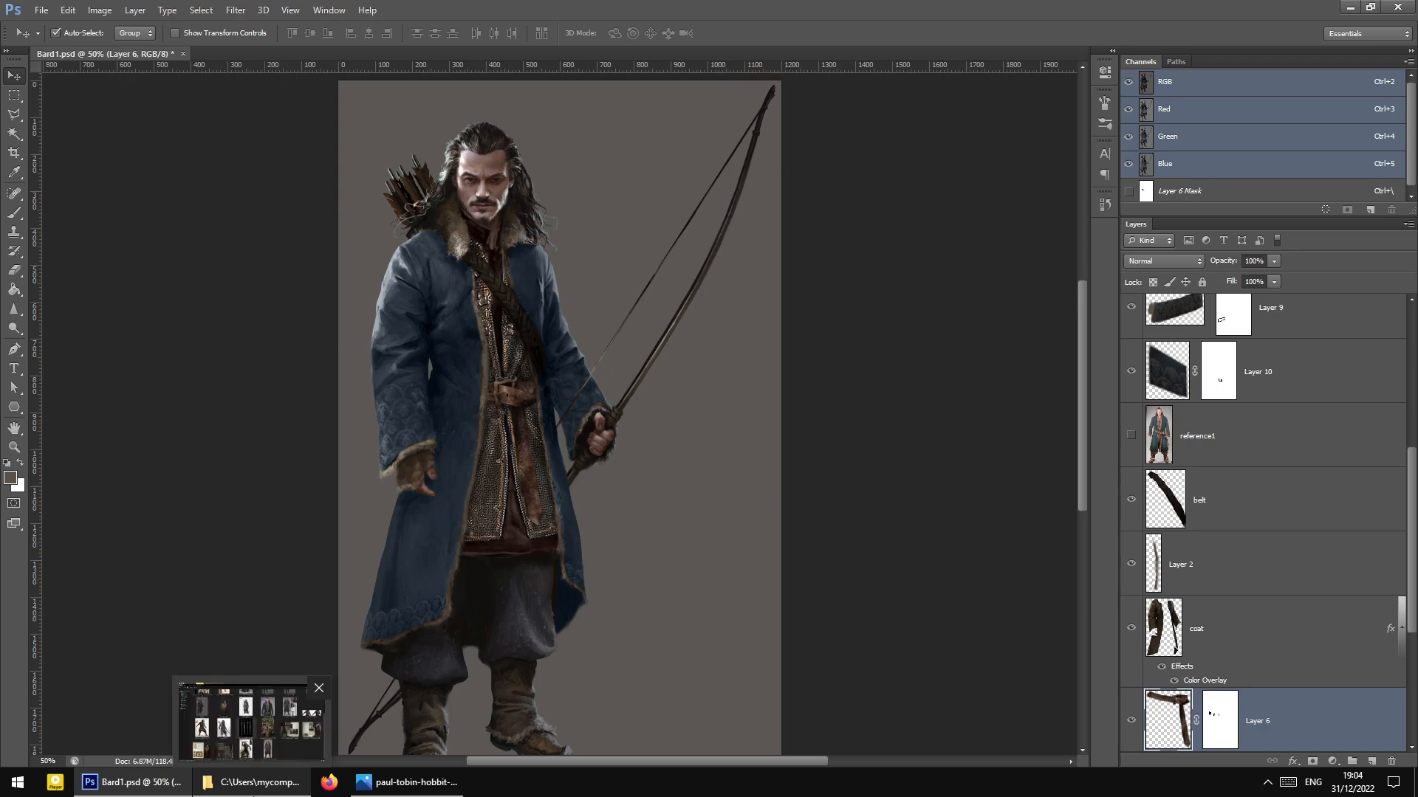
Reopen the Dale swords image from the Concept folder, compare the scabbards, guards and blade tips, close it and return to Photoshop
left_click(255, 790)
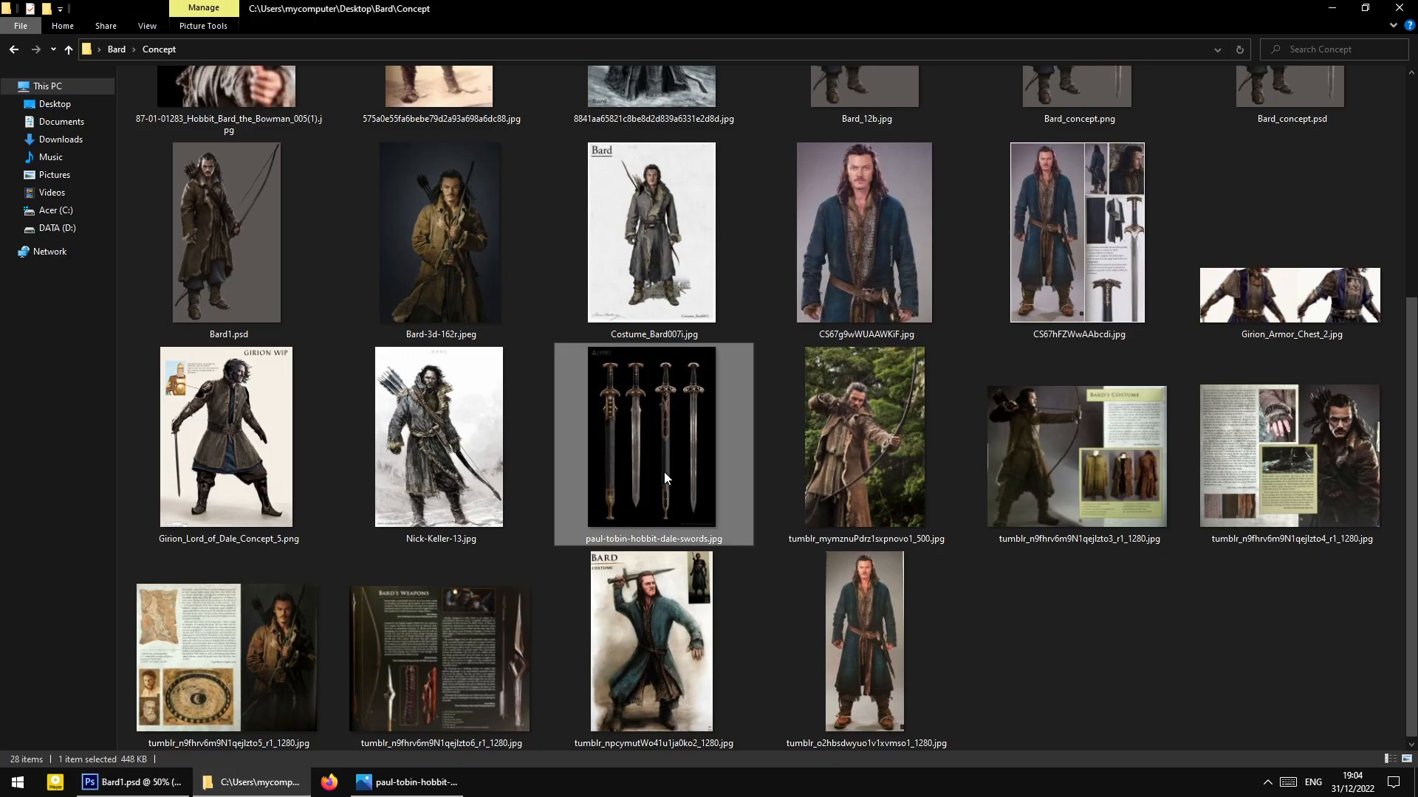
double_click(672, 440)
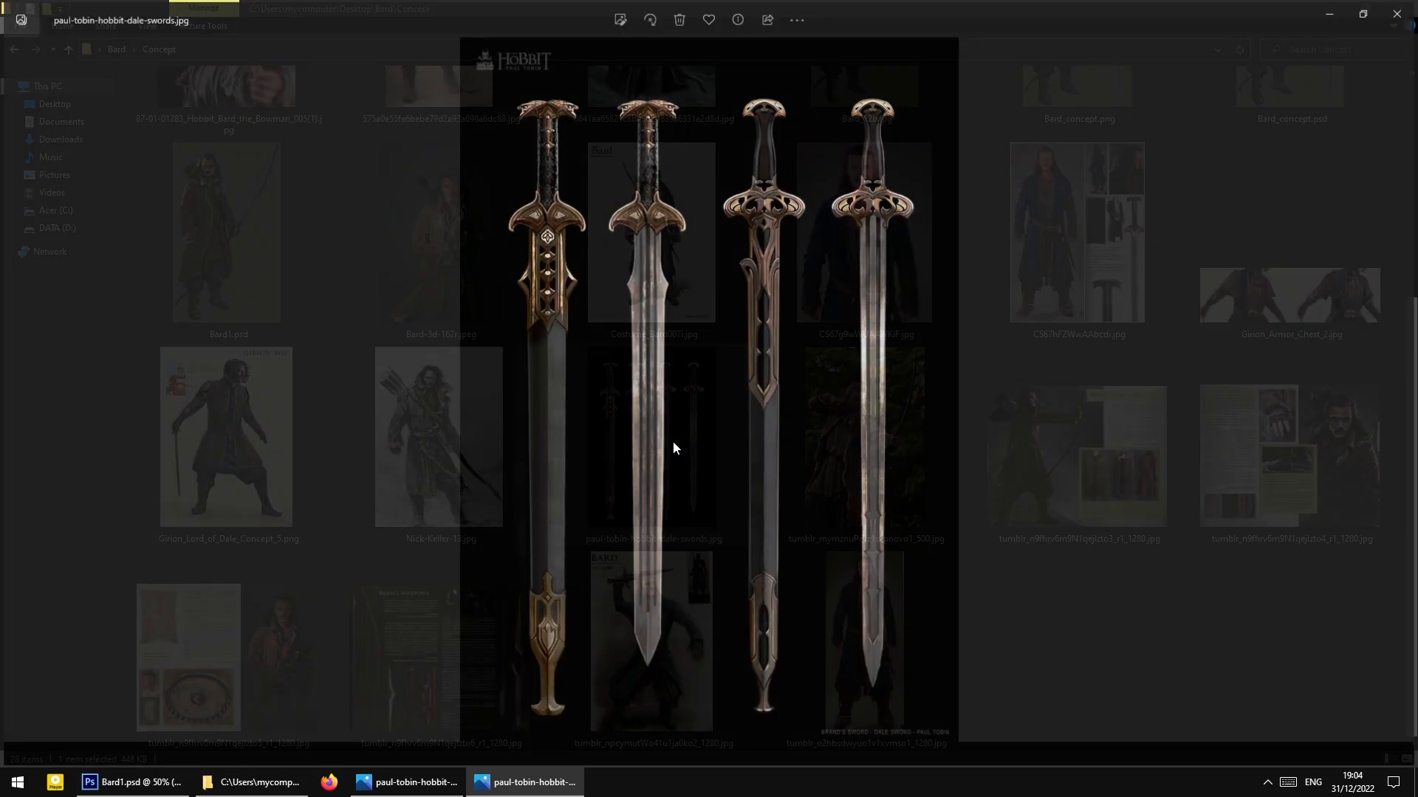
scroll(544, 332, "up", 5)
left_click_drag(312, 290, 627, 428)
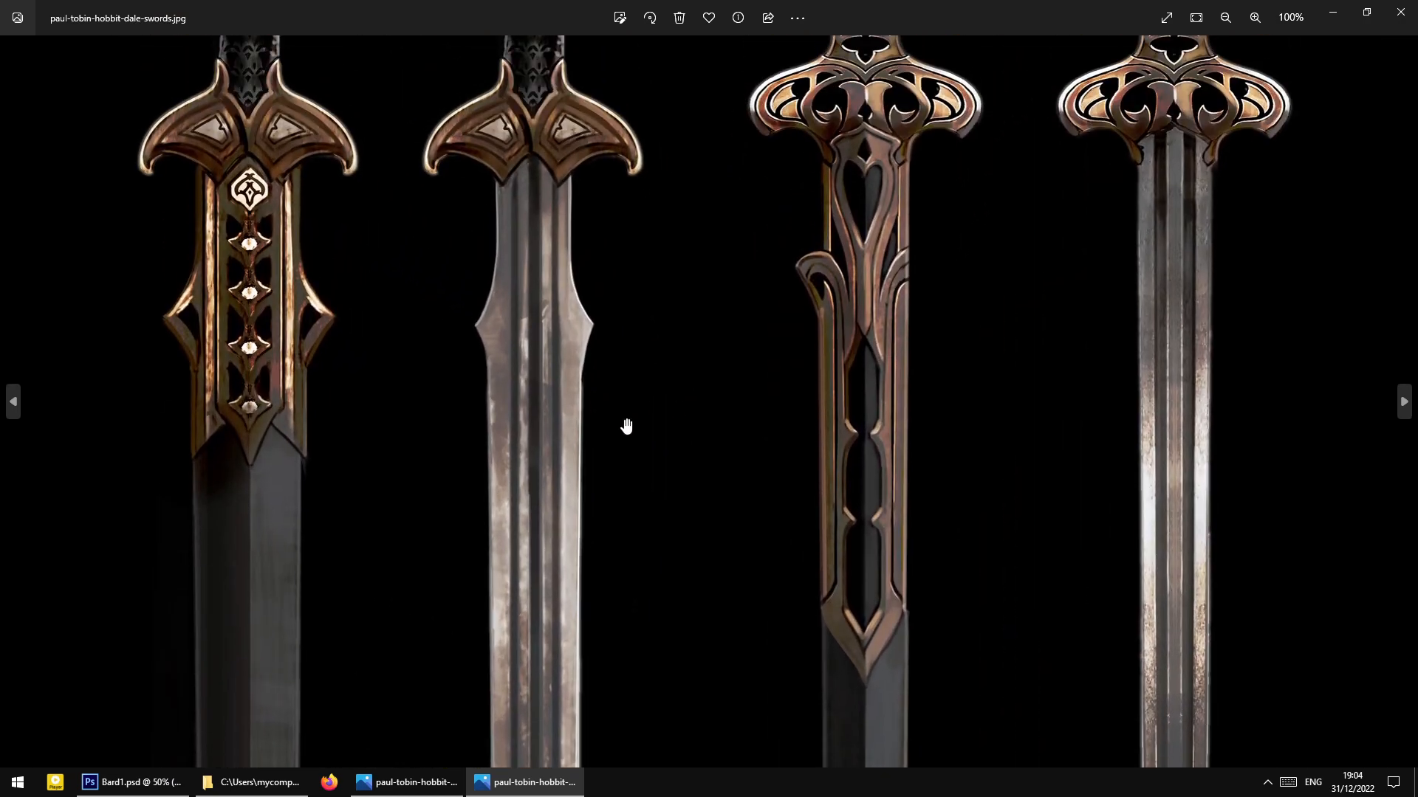
left_click_drag(306, 514, 367, 282)
scroll(406, 581, "down", 3)
left_click_drag(406, 582, 446, 270)
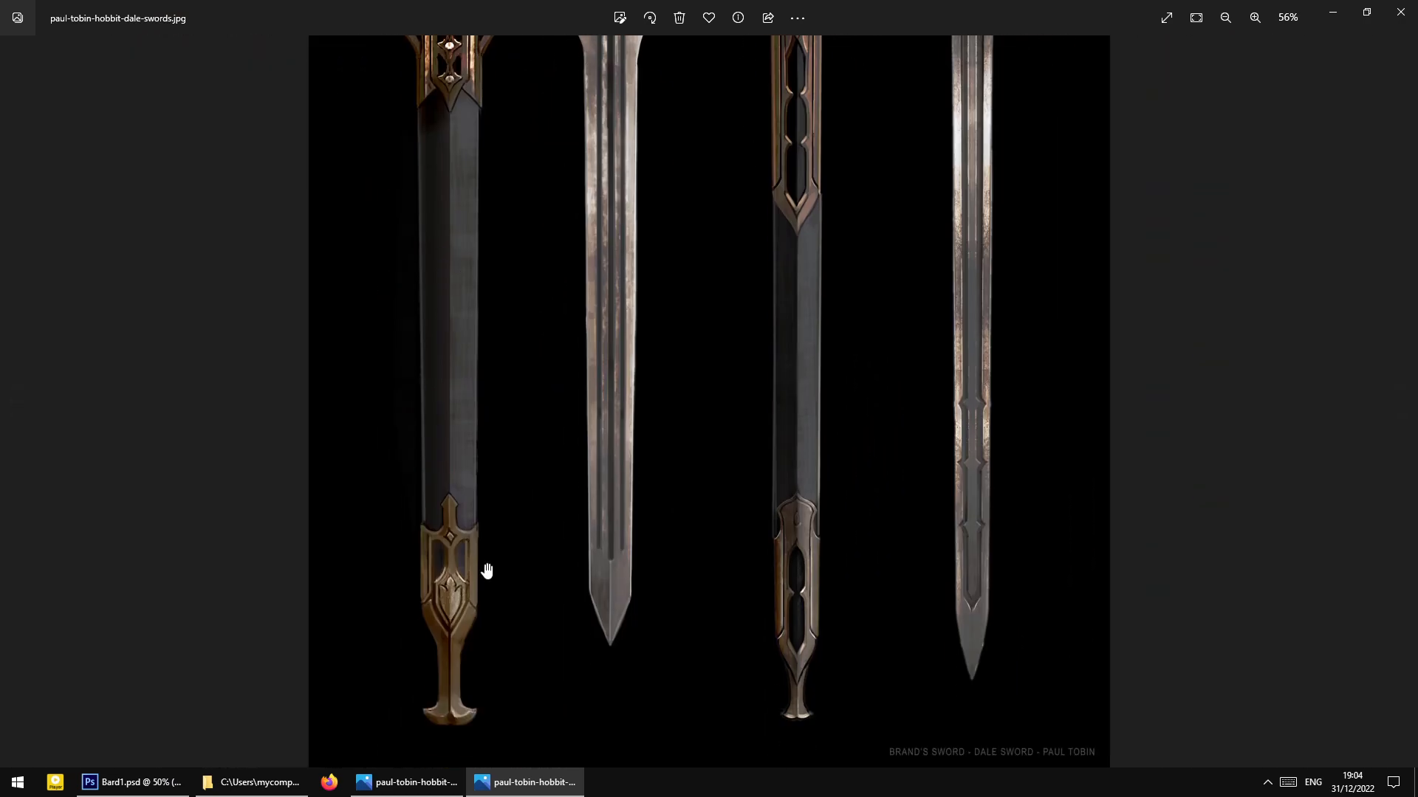
left_click_drag(489, 316, 545, 615)
scroll(475, 353, "up", 5)
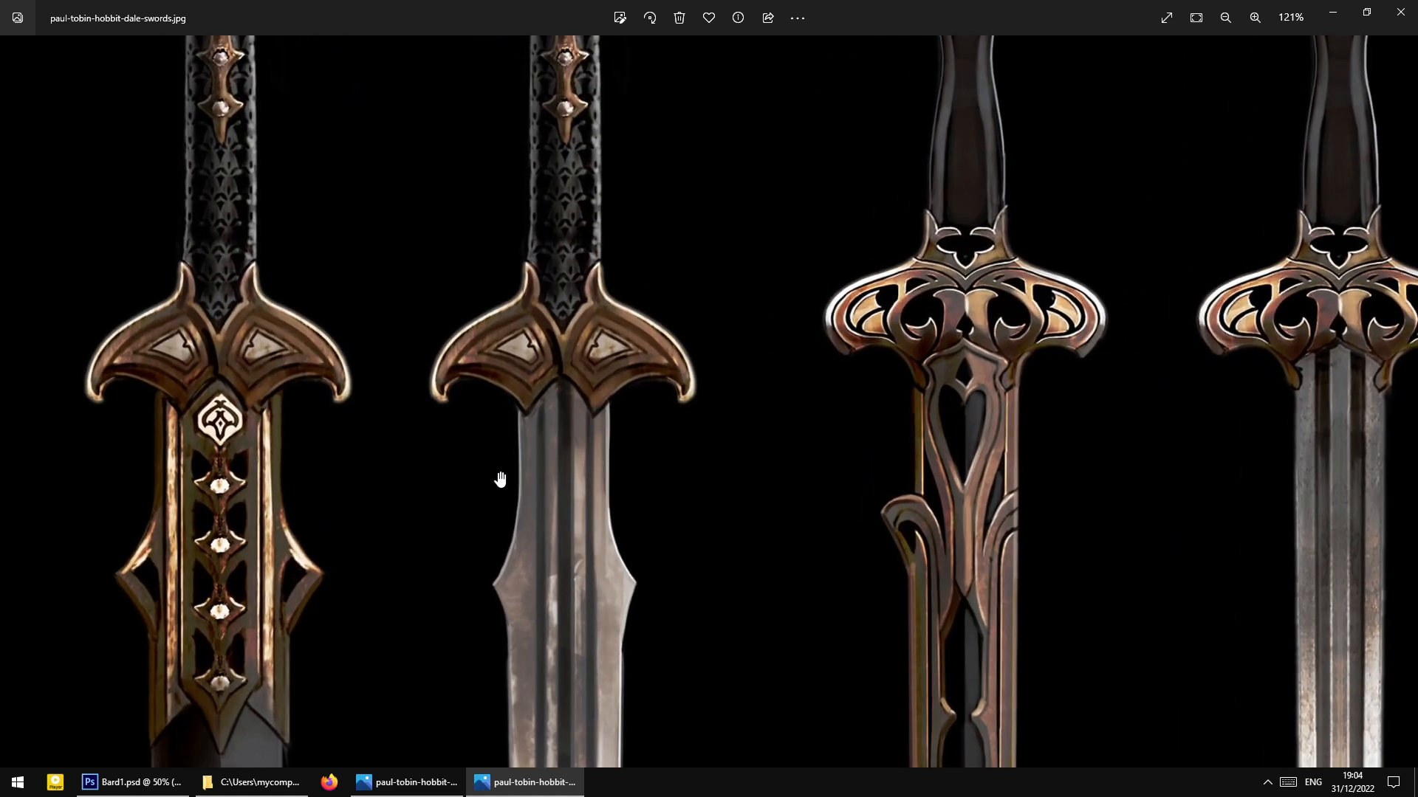
left_click_drag(500, 479, 513, 559)
scroll(620, 595, "down", 4)
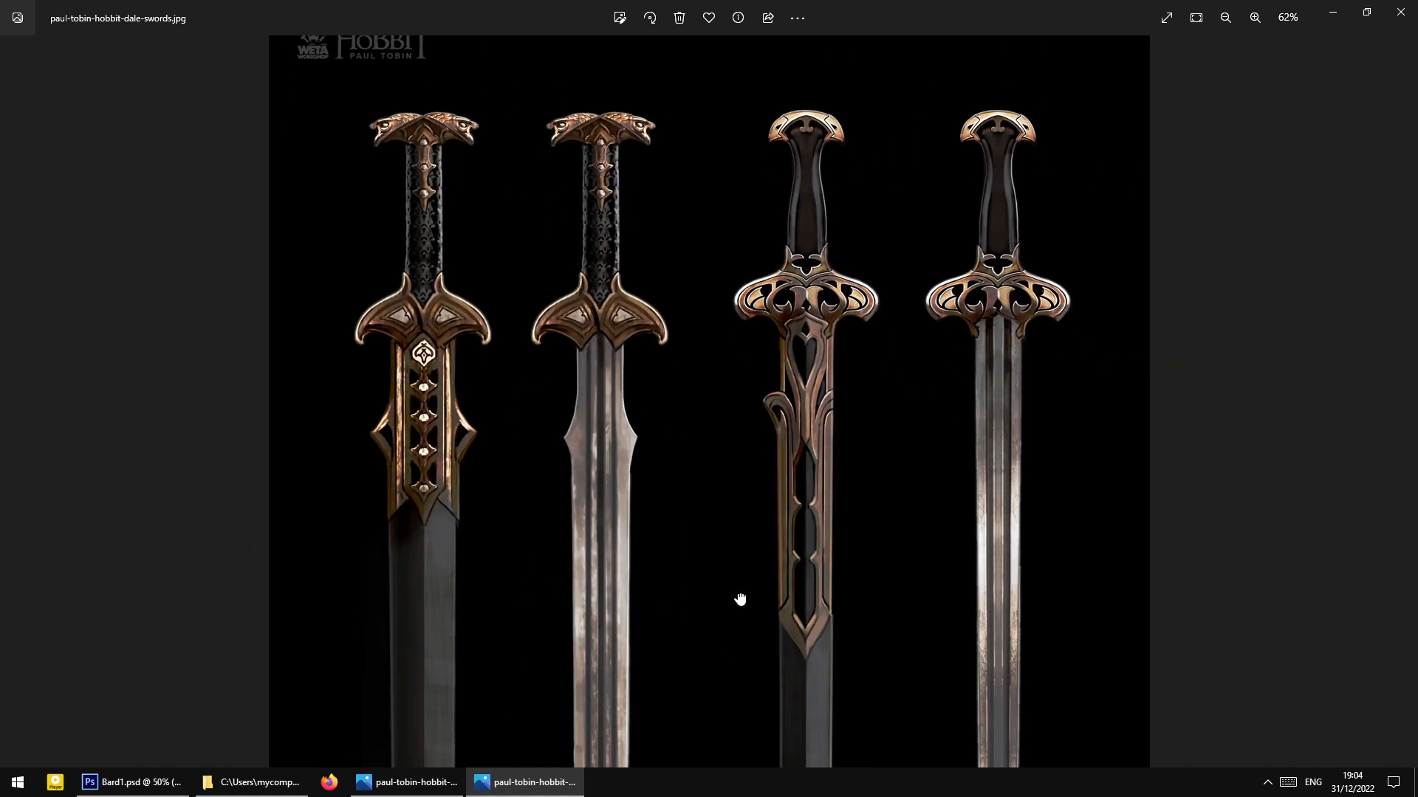
left_click_drag(741, 601, 830, 367)
scroll(830, 367, "down", 3)
left_click(1400, 12)
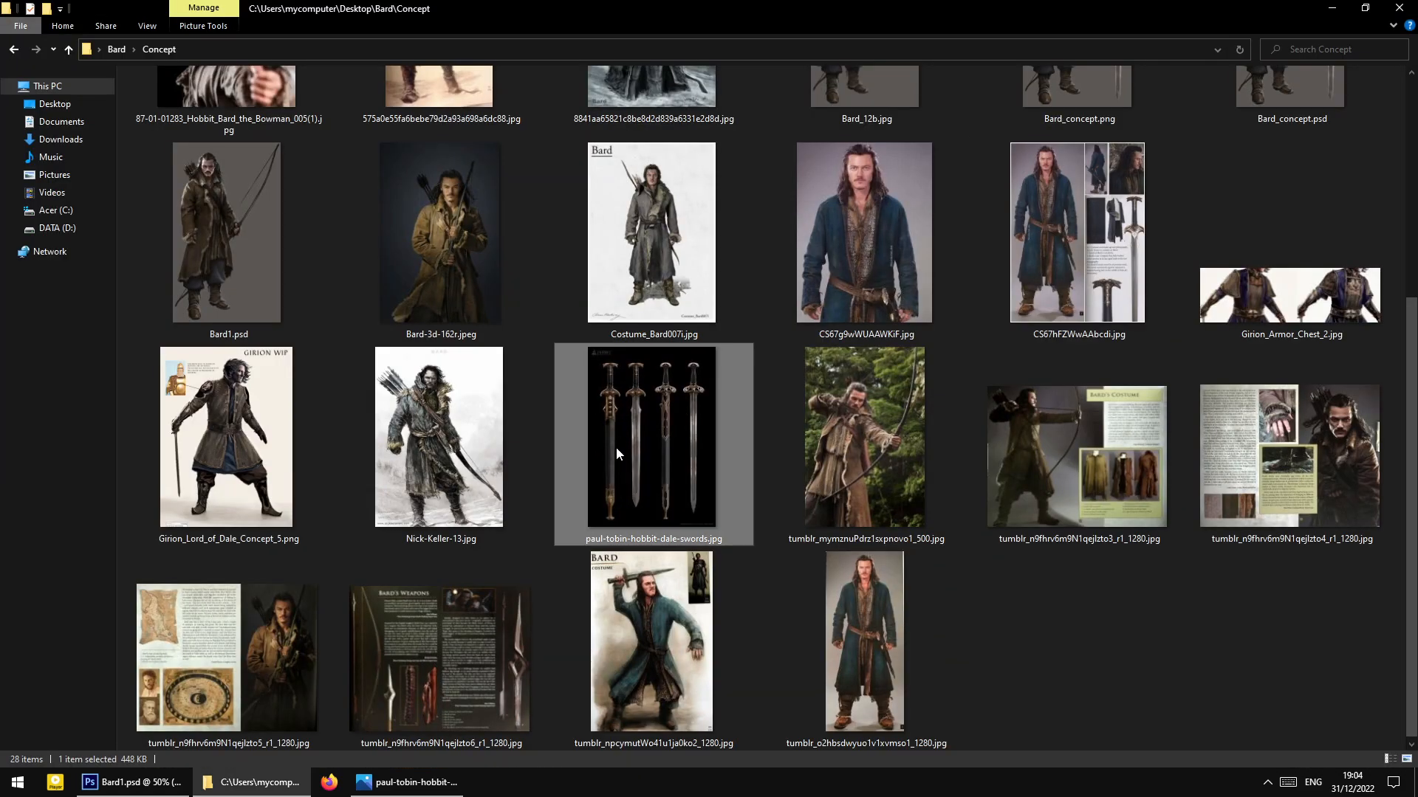
scroll(519, 406, "up", 3)
scroll(520, 407, "down", 3)
left_click(152, 781)
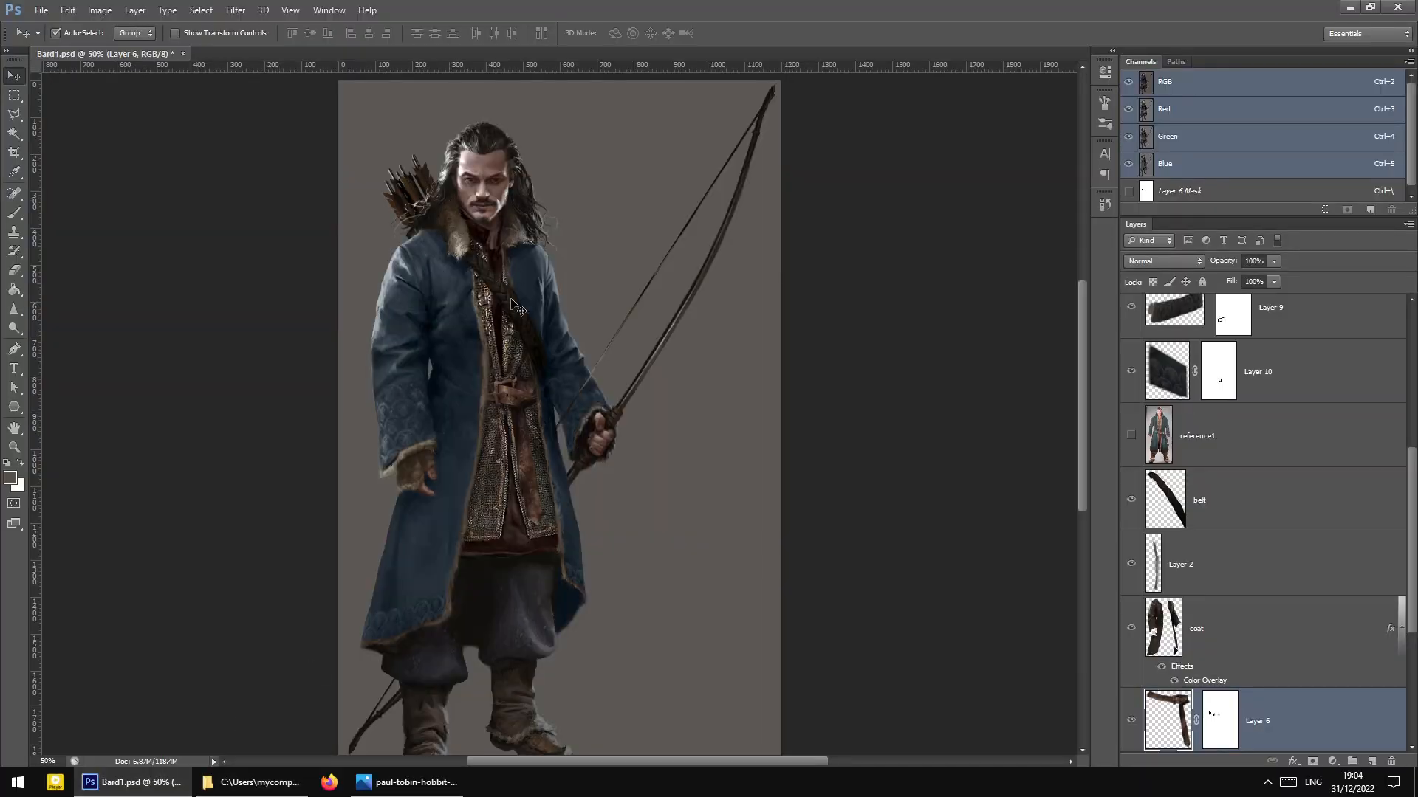
Examine the archer's coat, shoulder strap, fur collar and head up close
key("ctrl+plus")
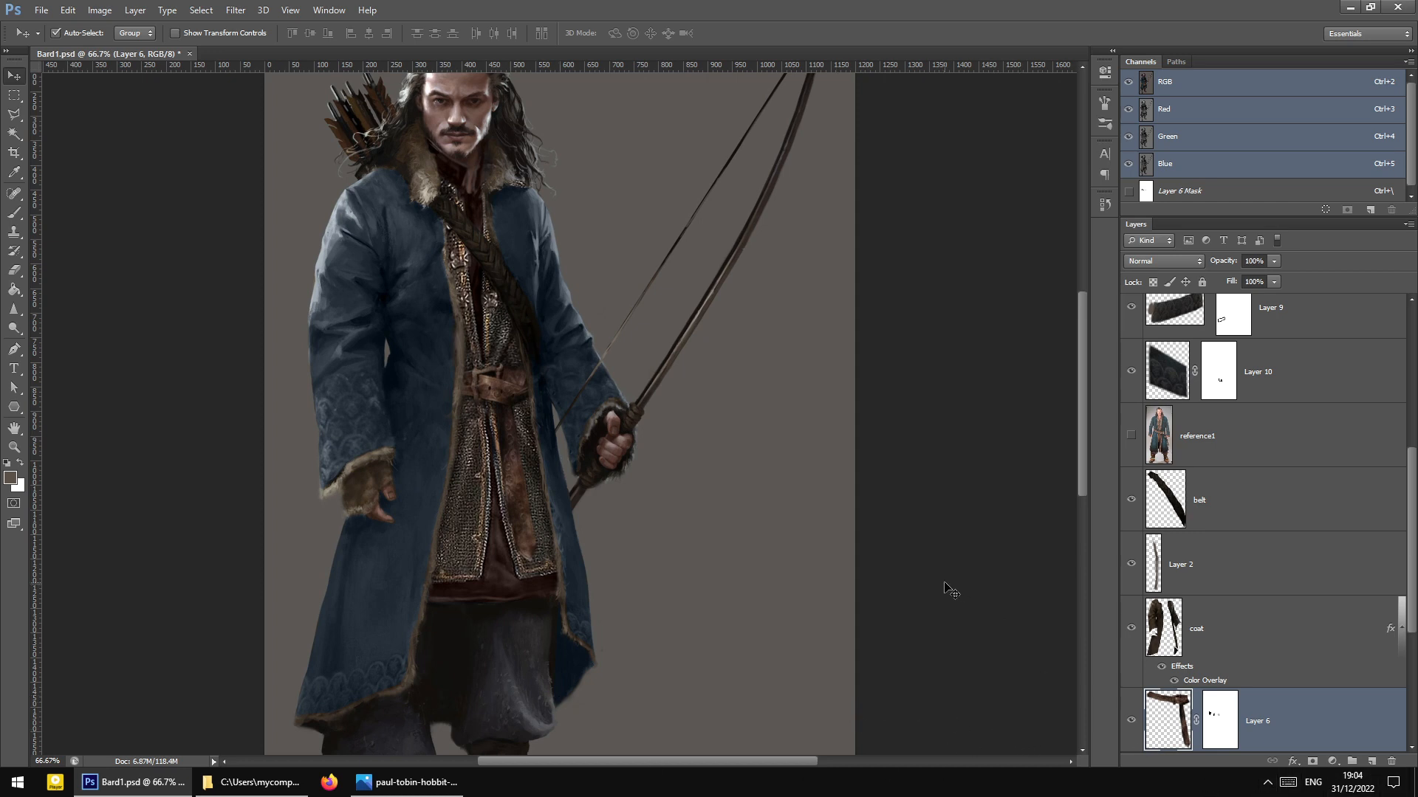
scroll(587, 532, "up", 1)
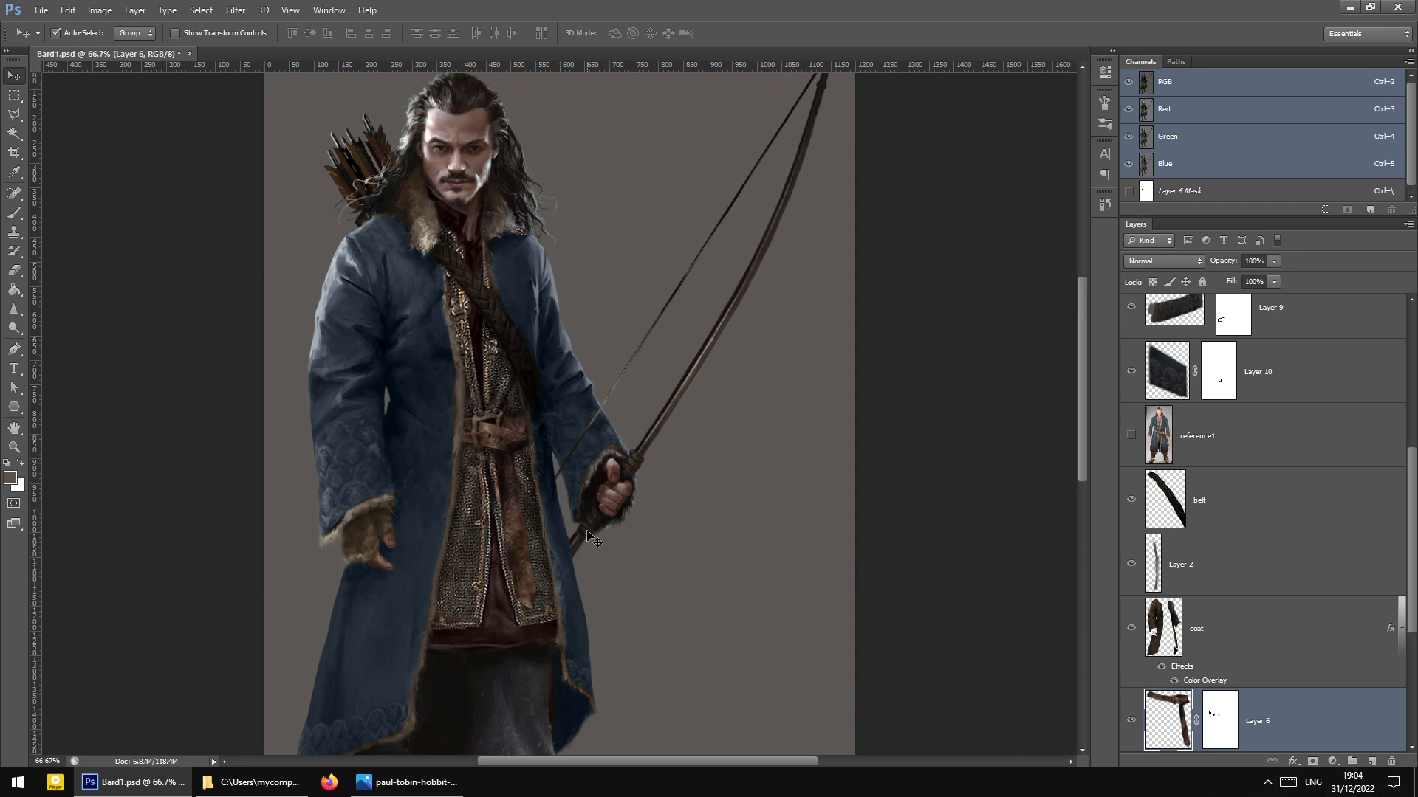
key("ctrl+plus")
key("ctrl+minus")
scroll(587, 531, "up", 2)
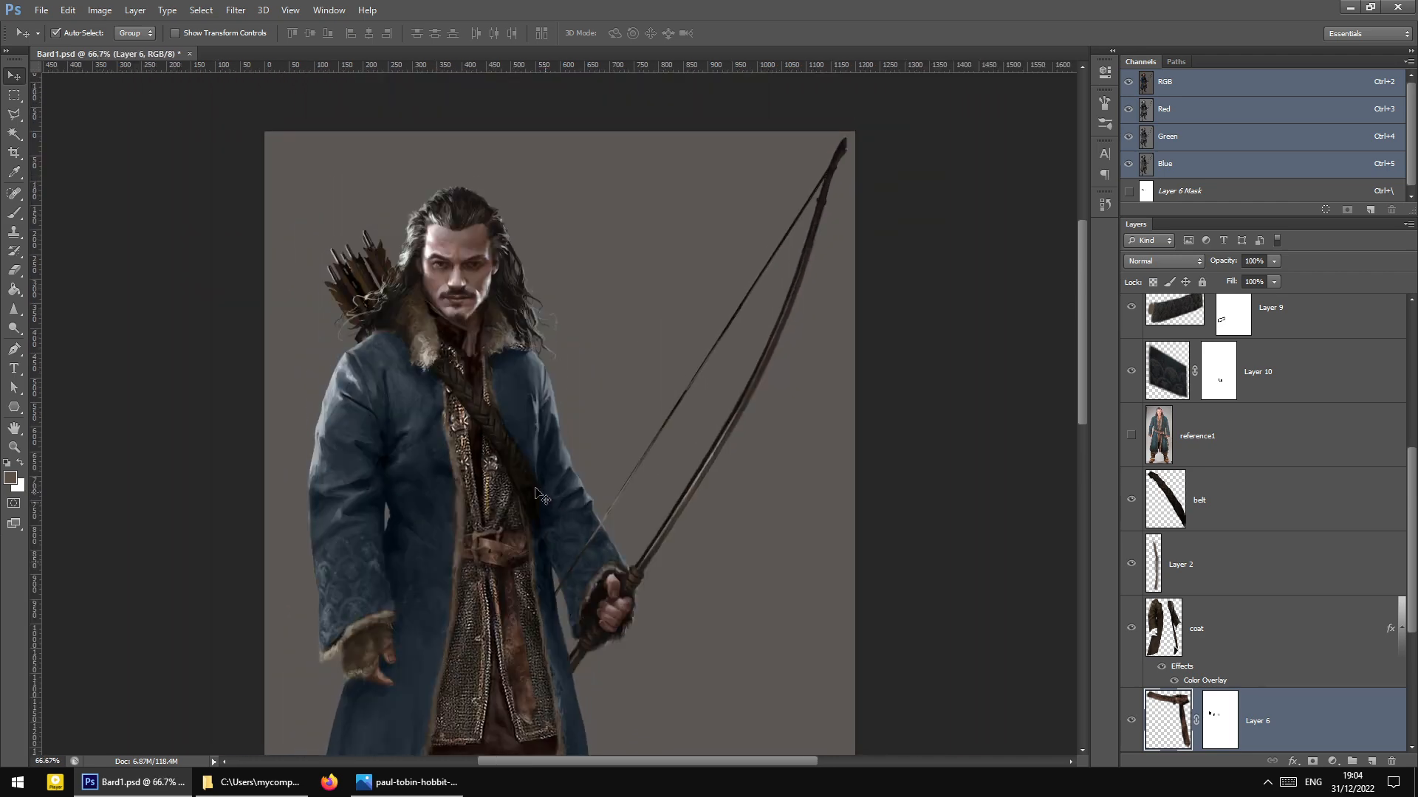
key("ctrl+plus")
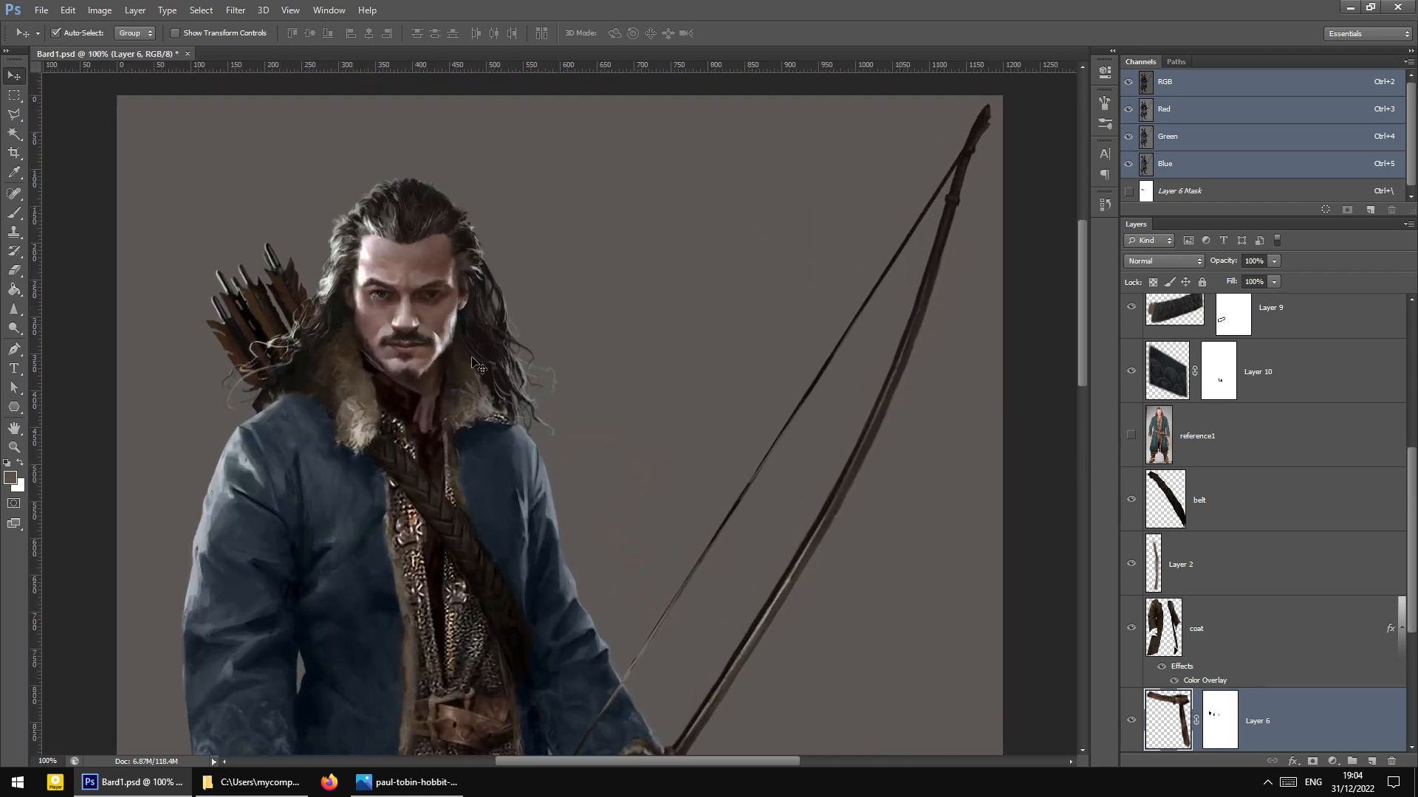